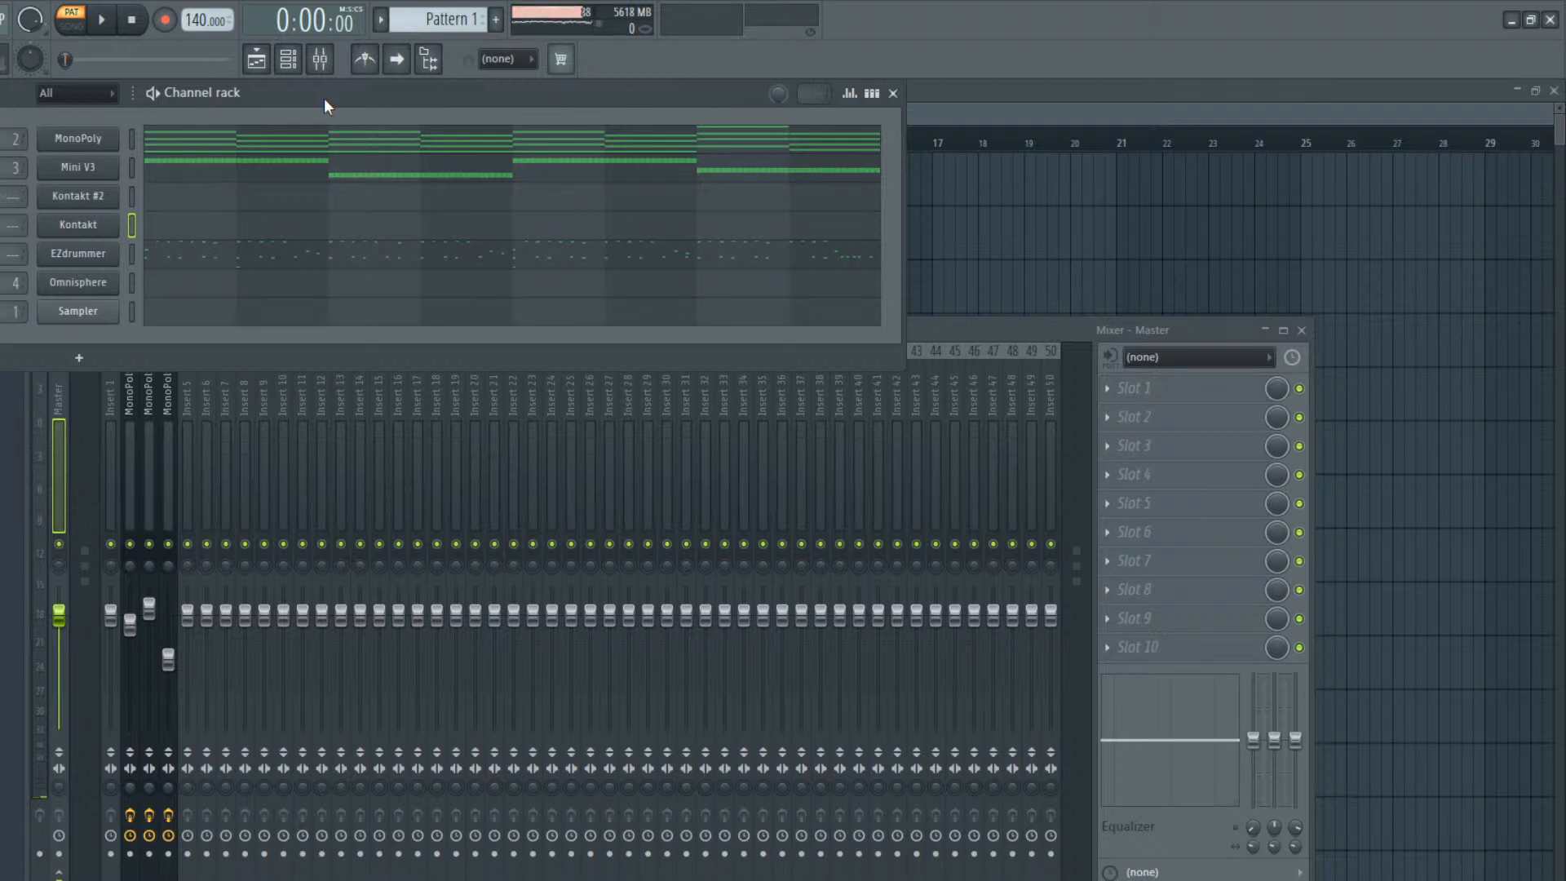
Play Pattern 1 with the Omnisphere channel selected and adjust the mixer track 4 fader to a higher volume
key(space)
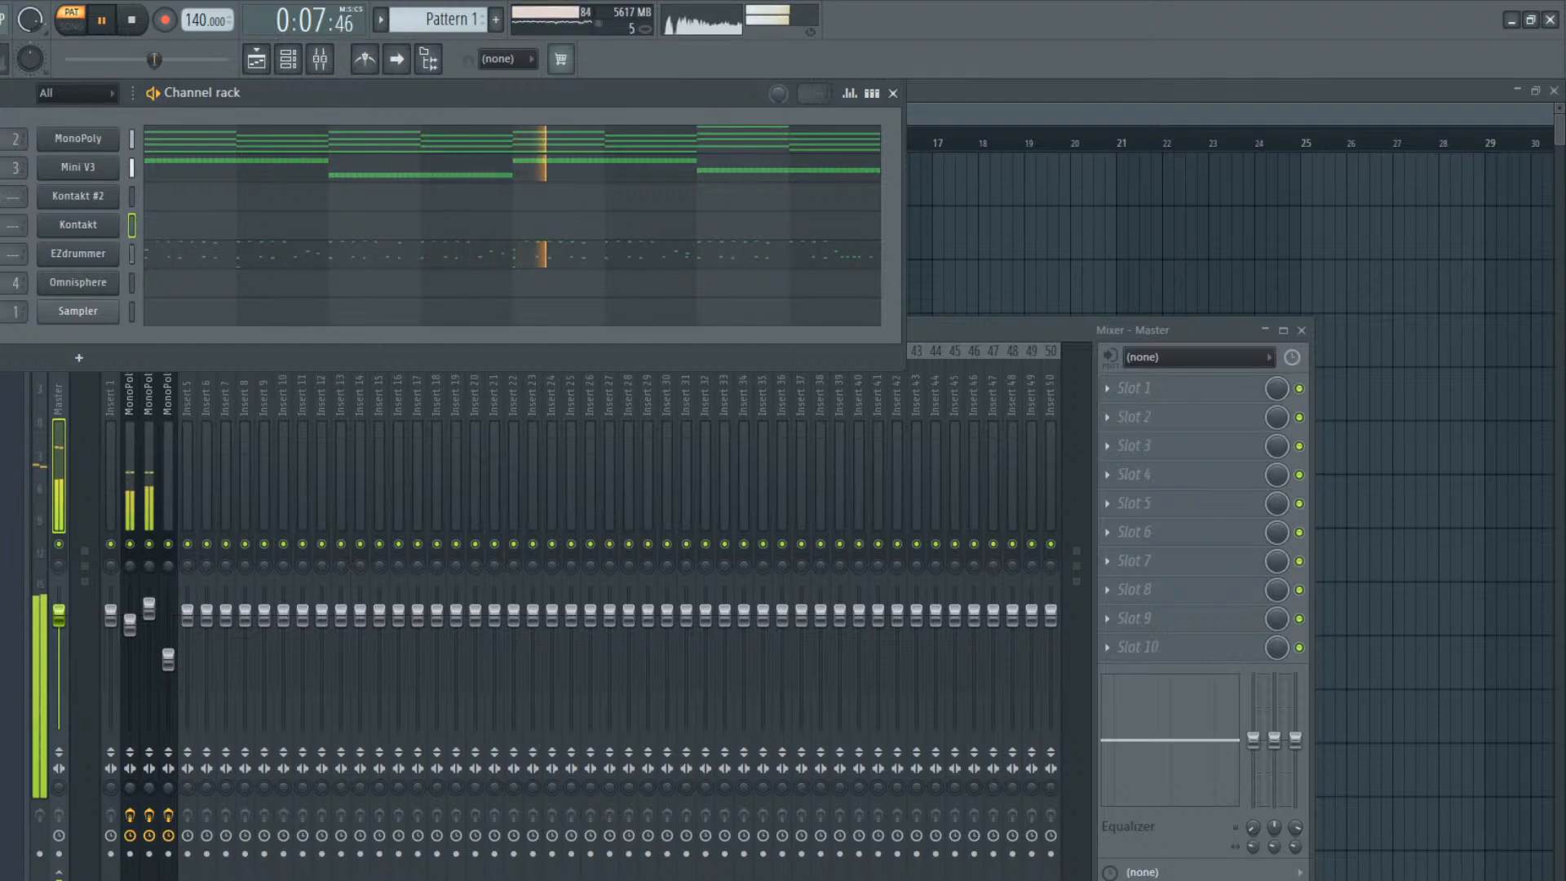
click(134, 287)
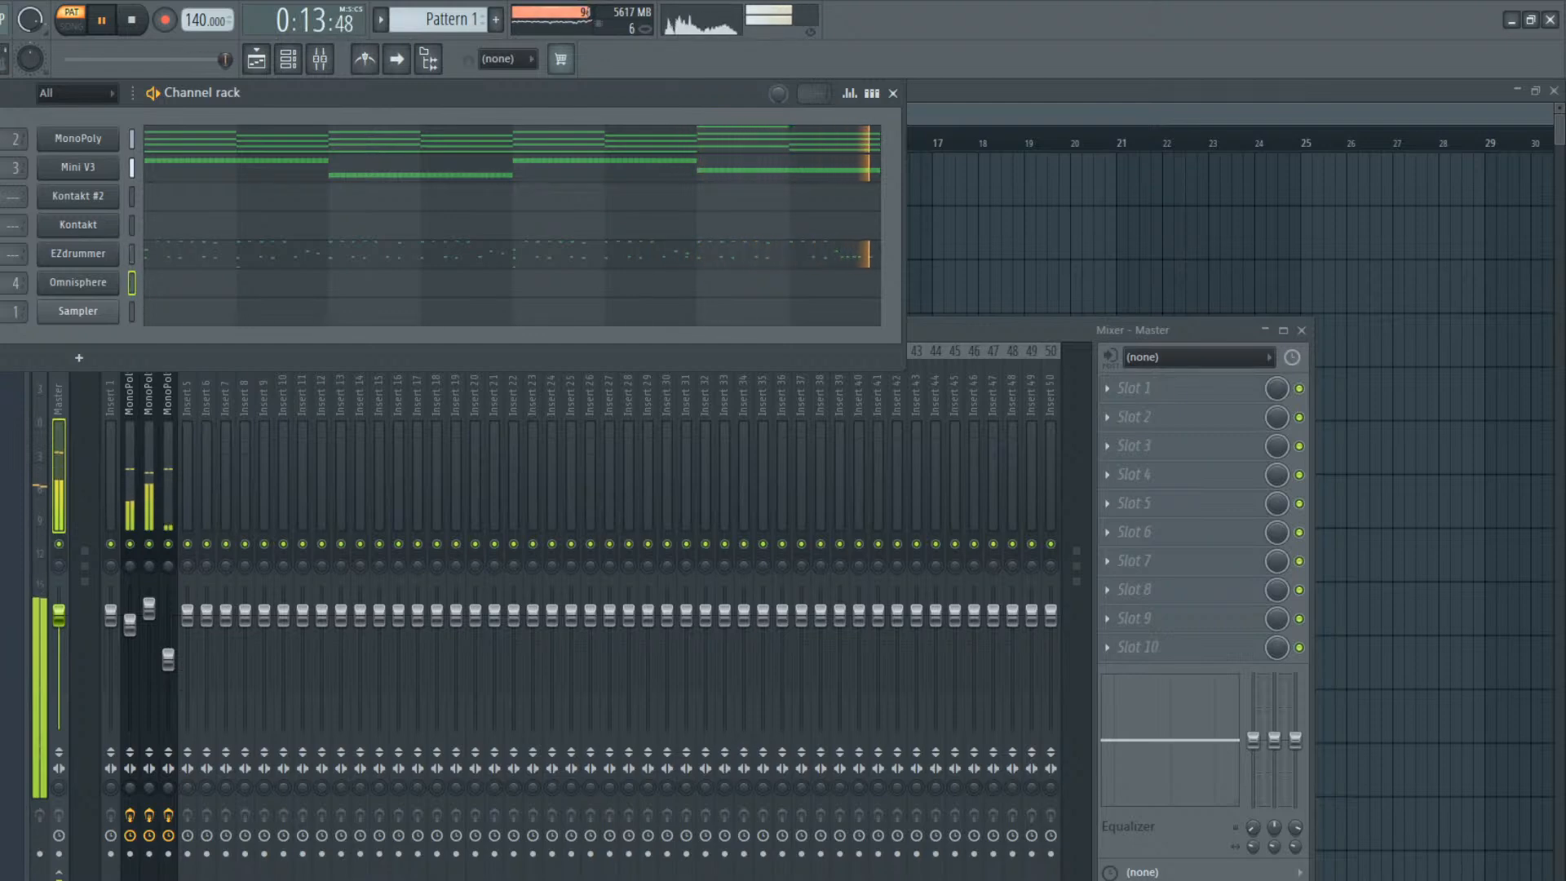
drag(168, 659, 171, 674)
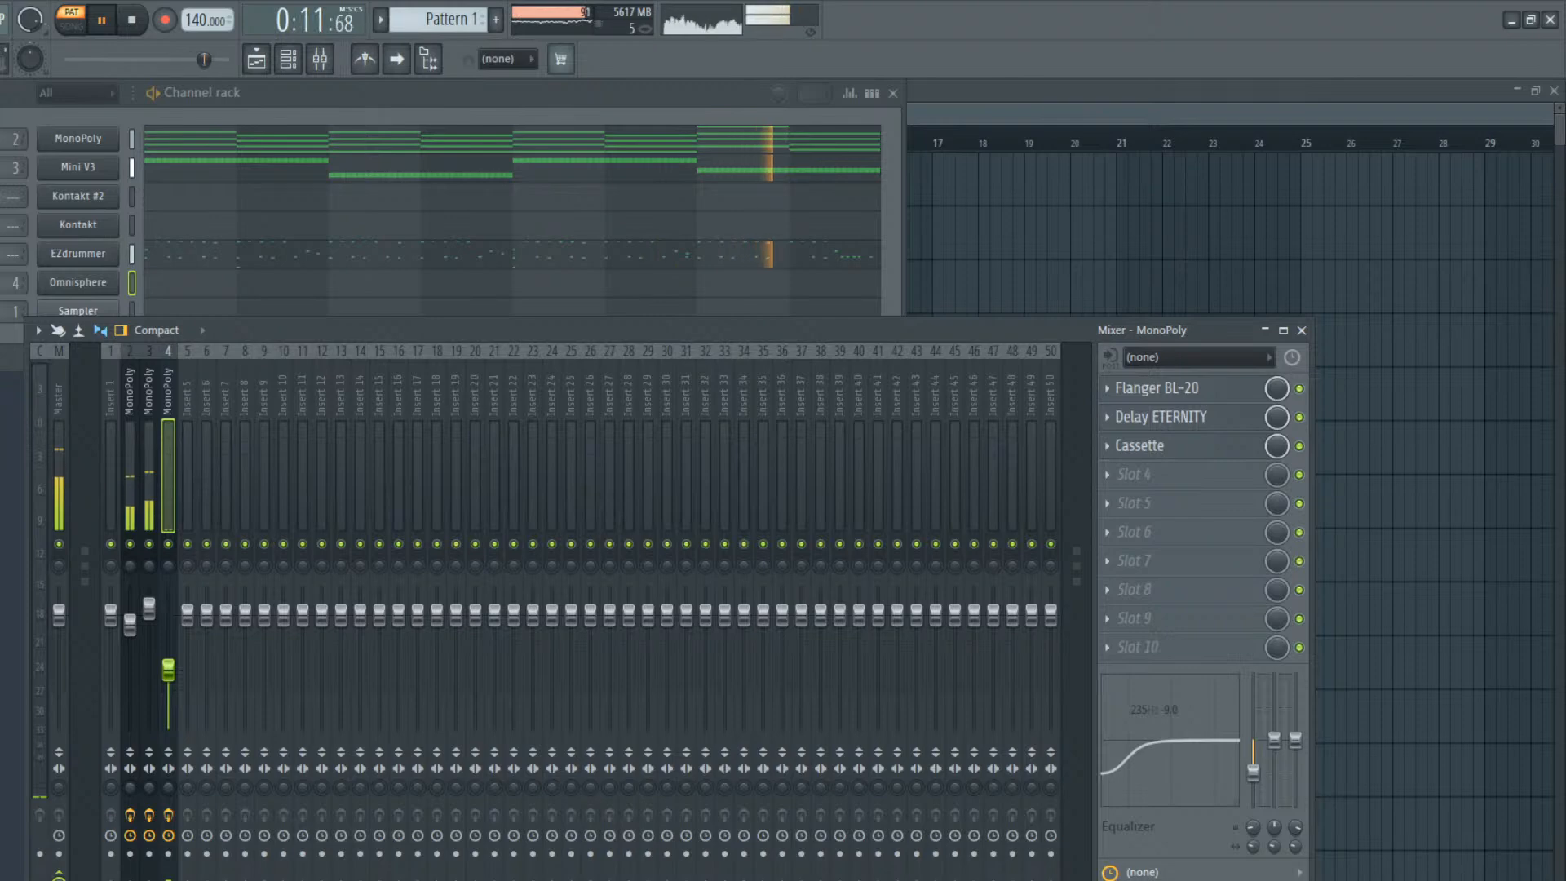
click(94, 280)
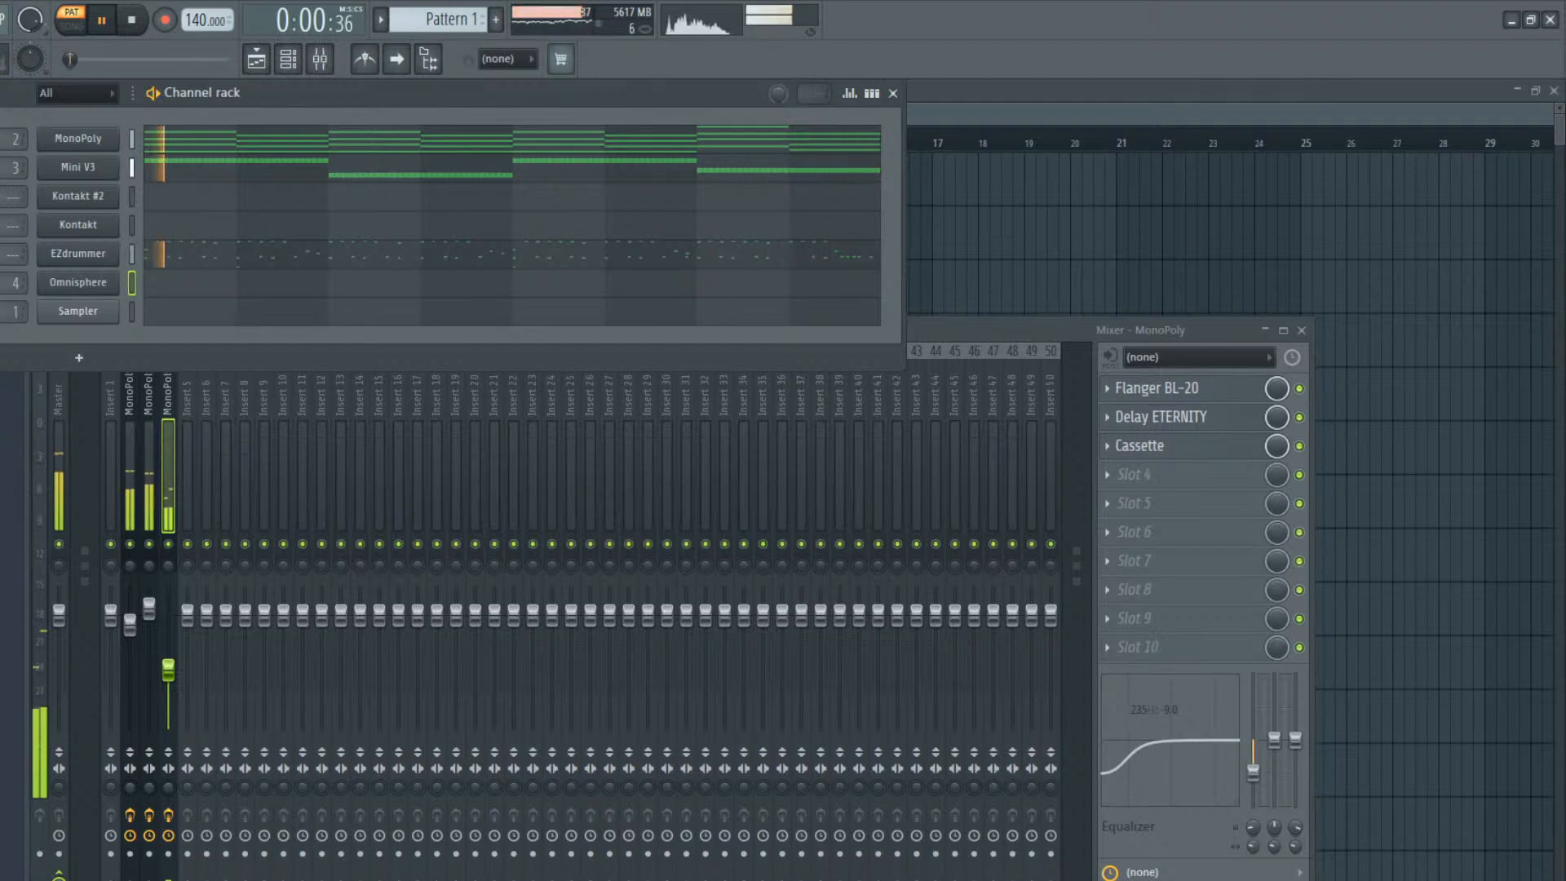
drag(180, 671, 168, 635)
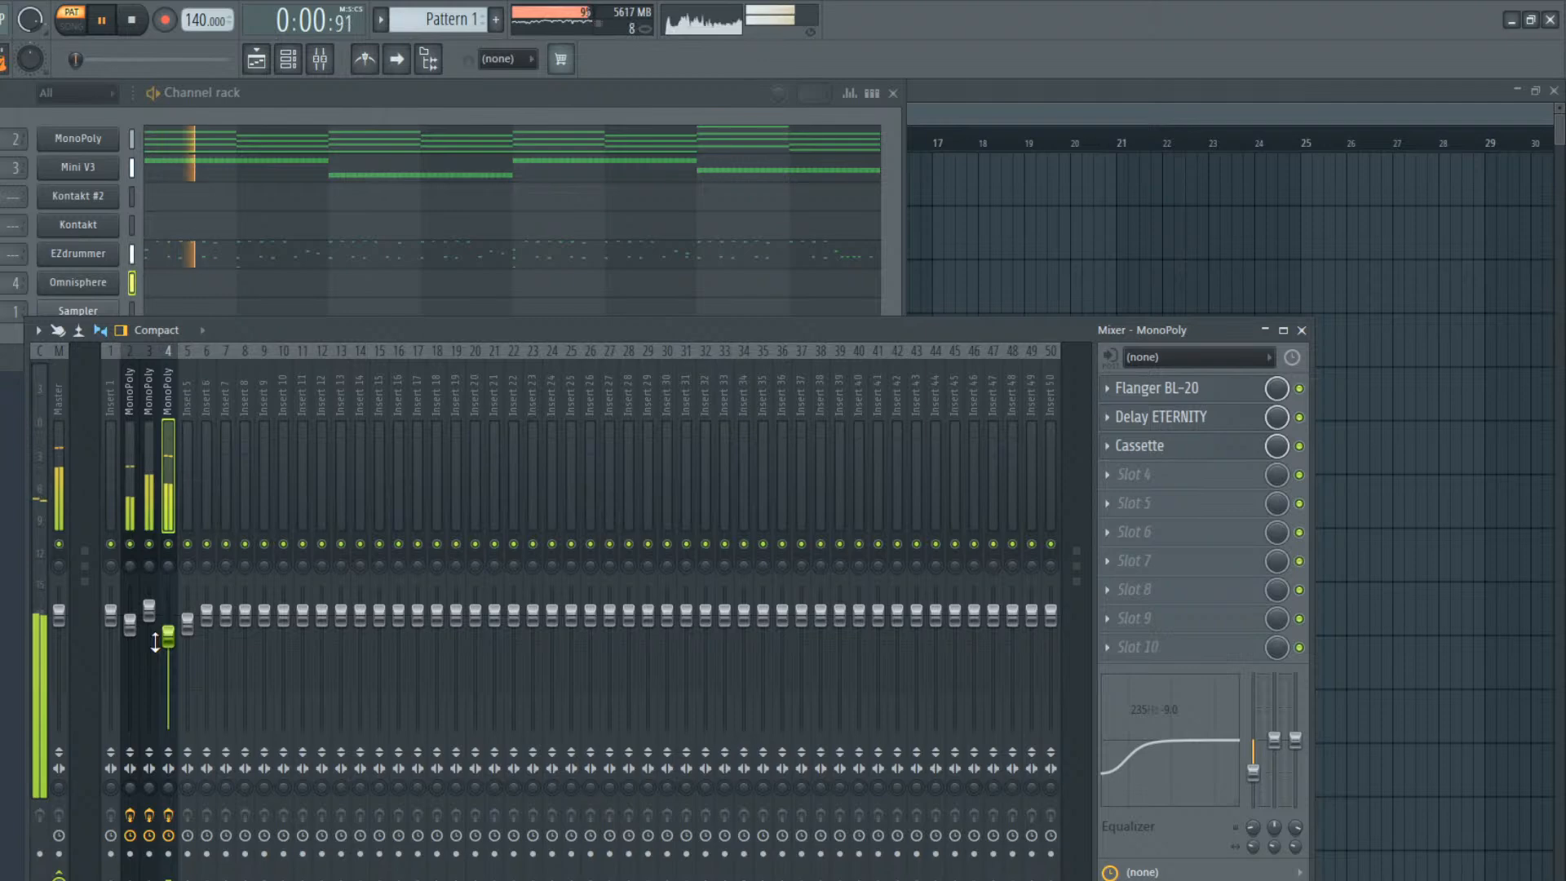
key(space)
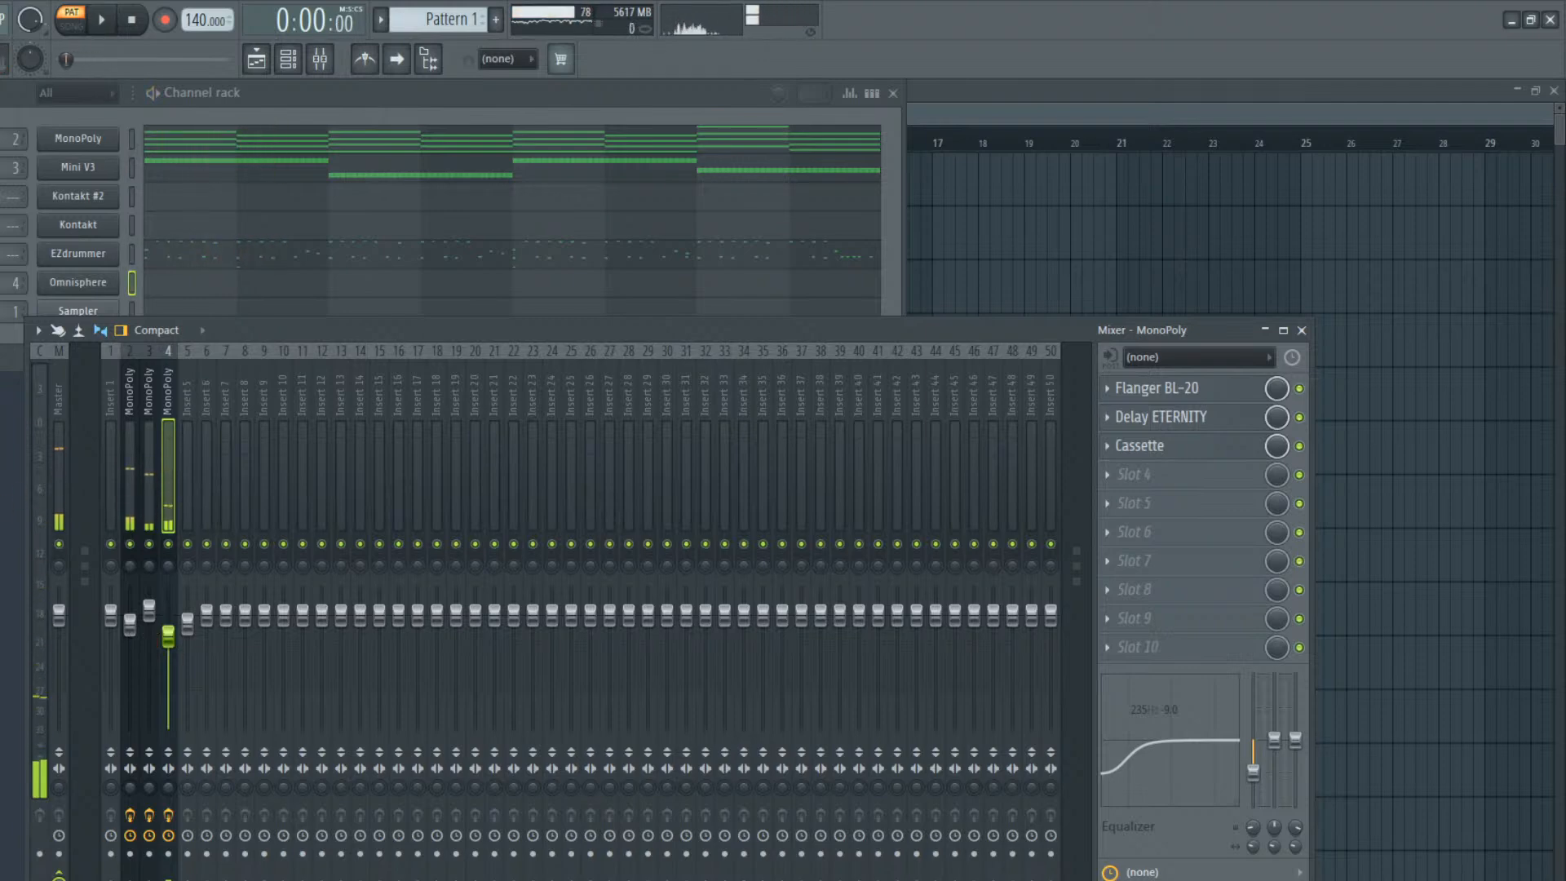
Add a JUNO-106 channel above MonoPoly and load its PD Warmer Pad patch
click(246, 121)
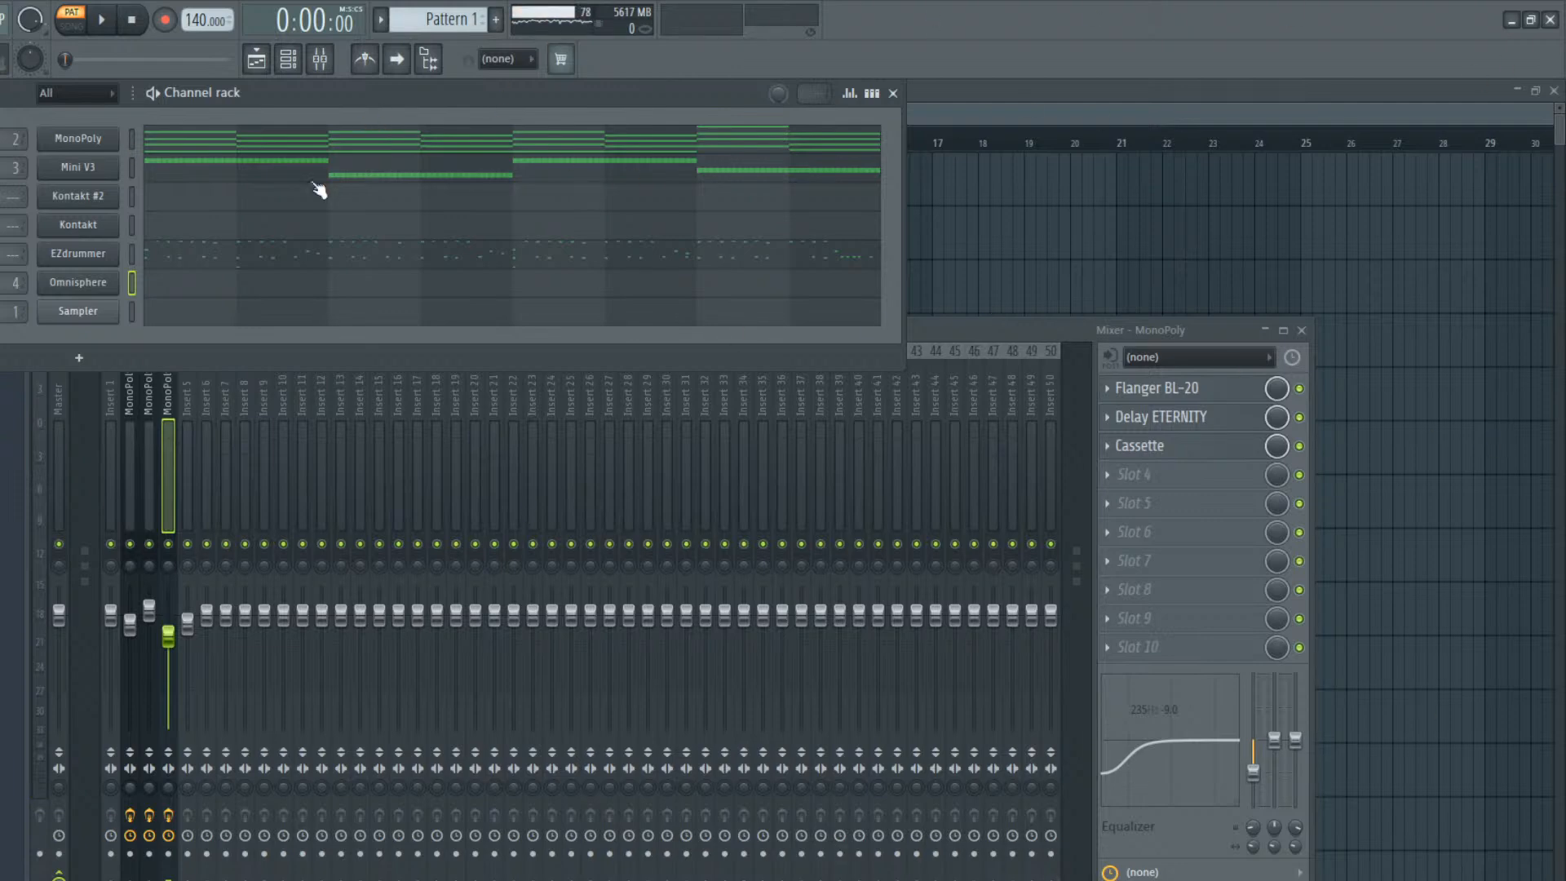
click(105, 137)
click(108, 142)
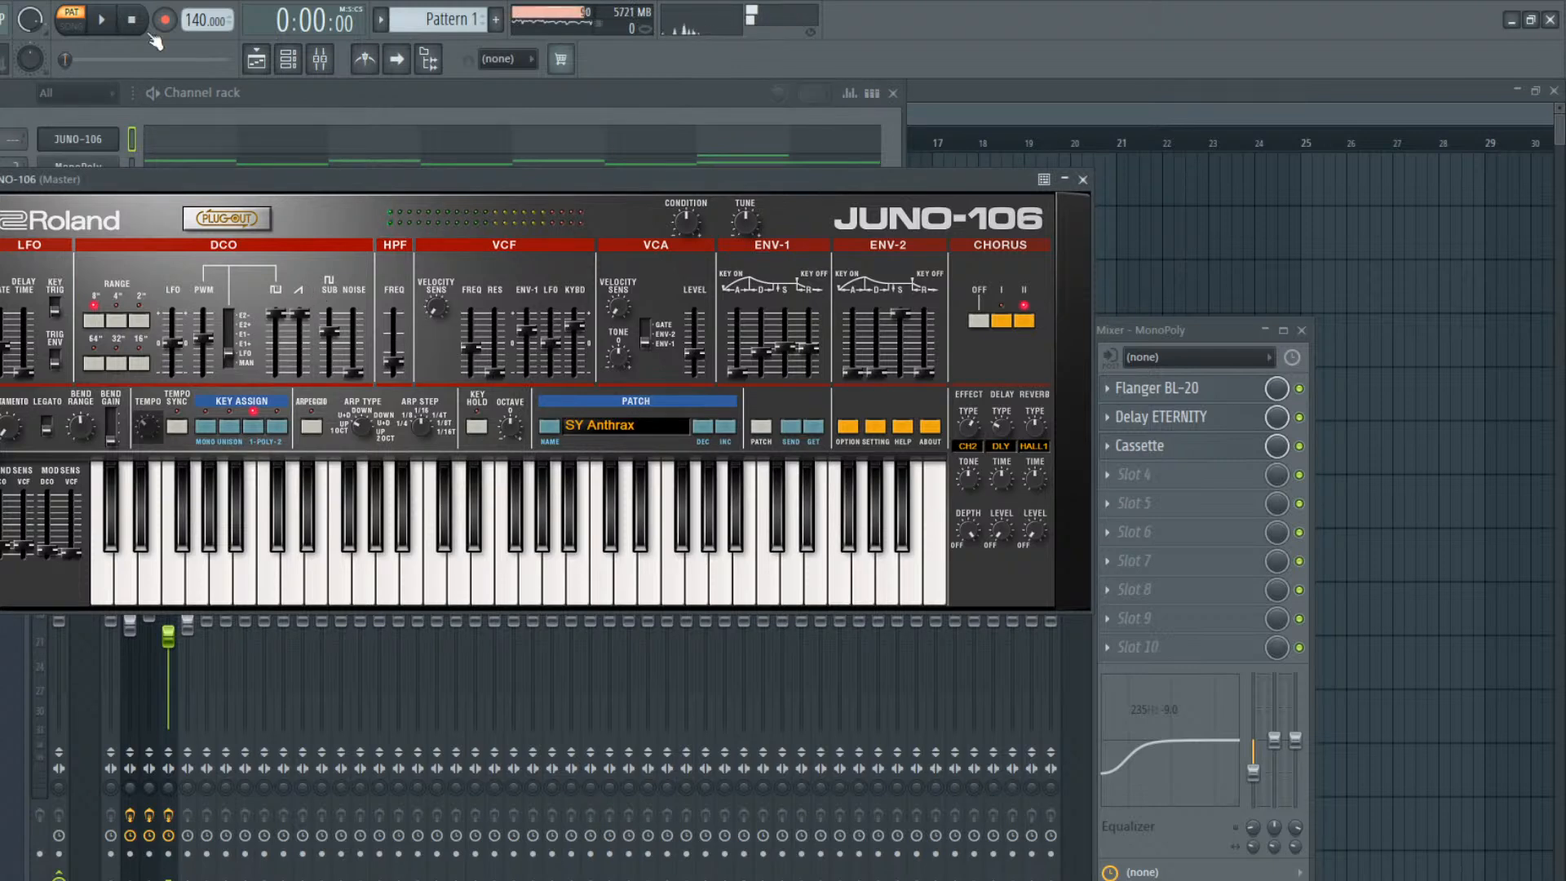
click(294, 148)
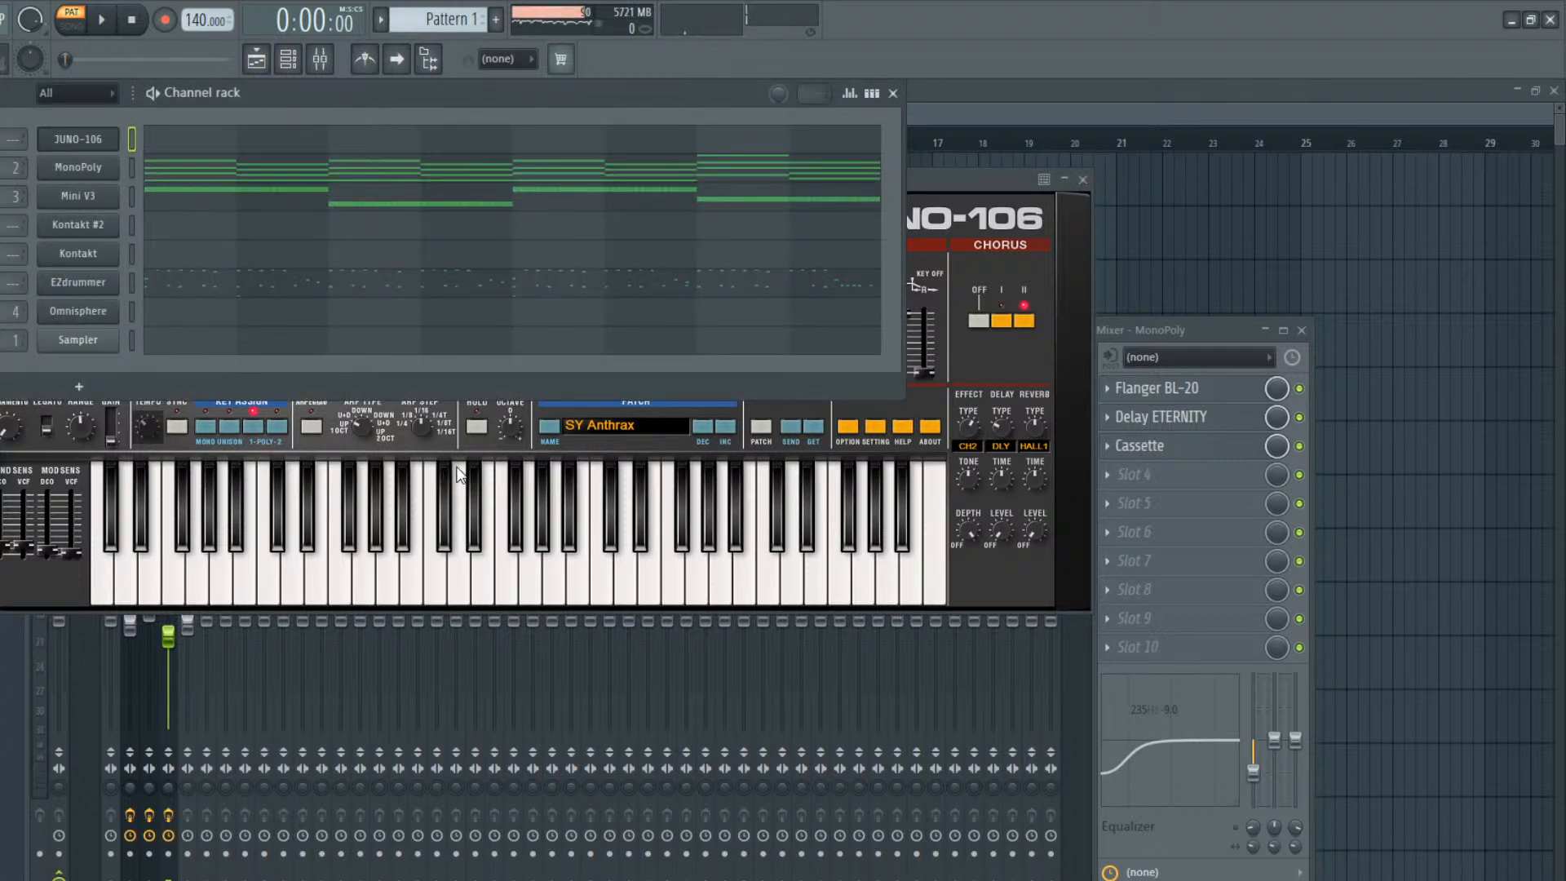
click(598, 429)
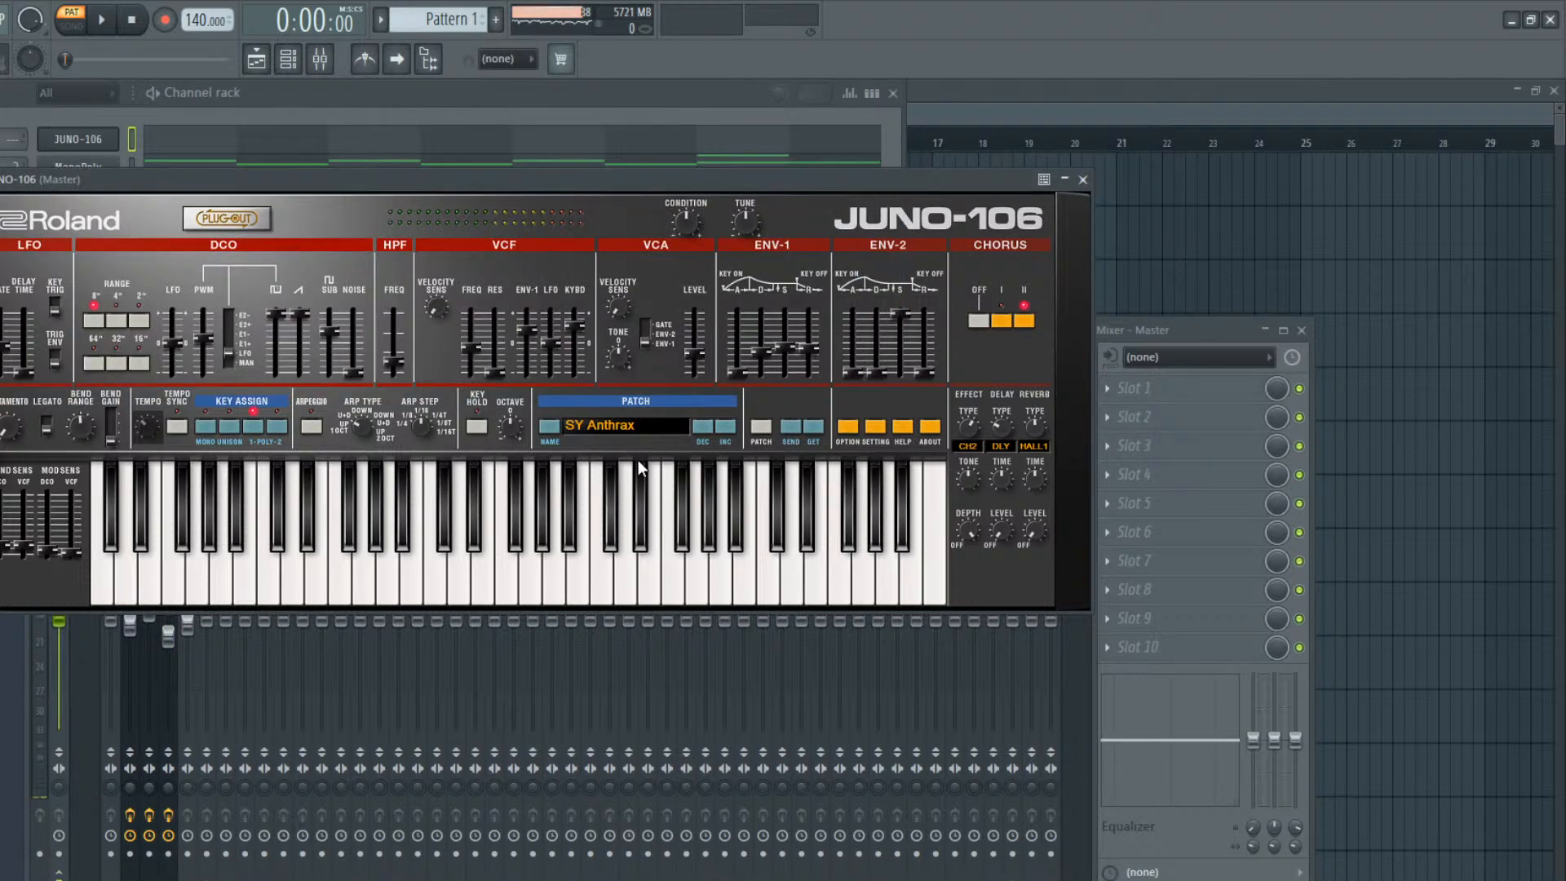
click(740, 633)
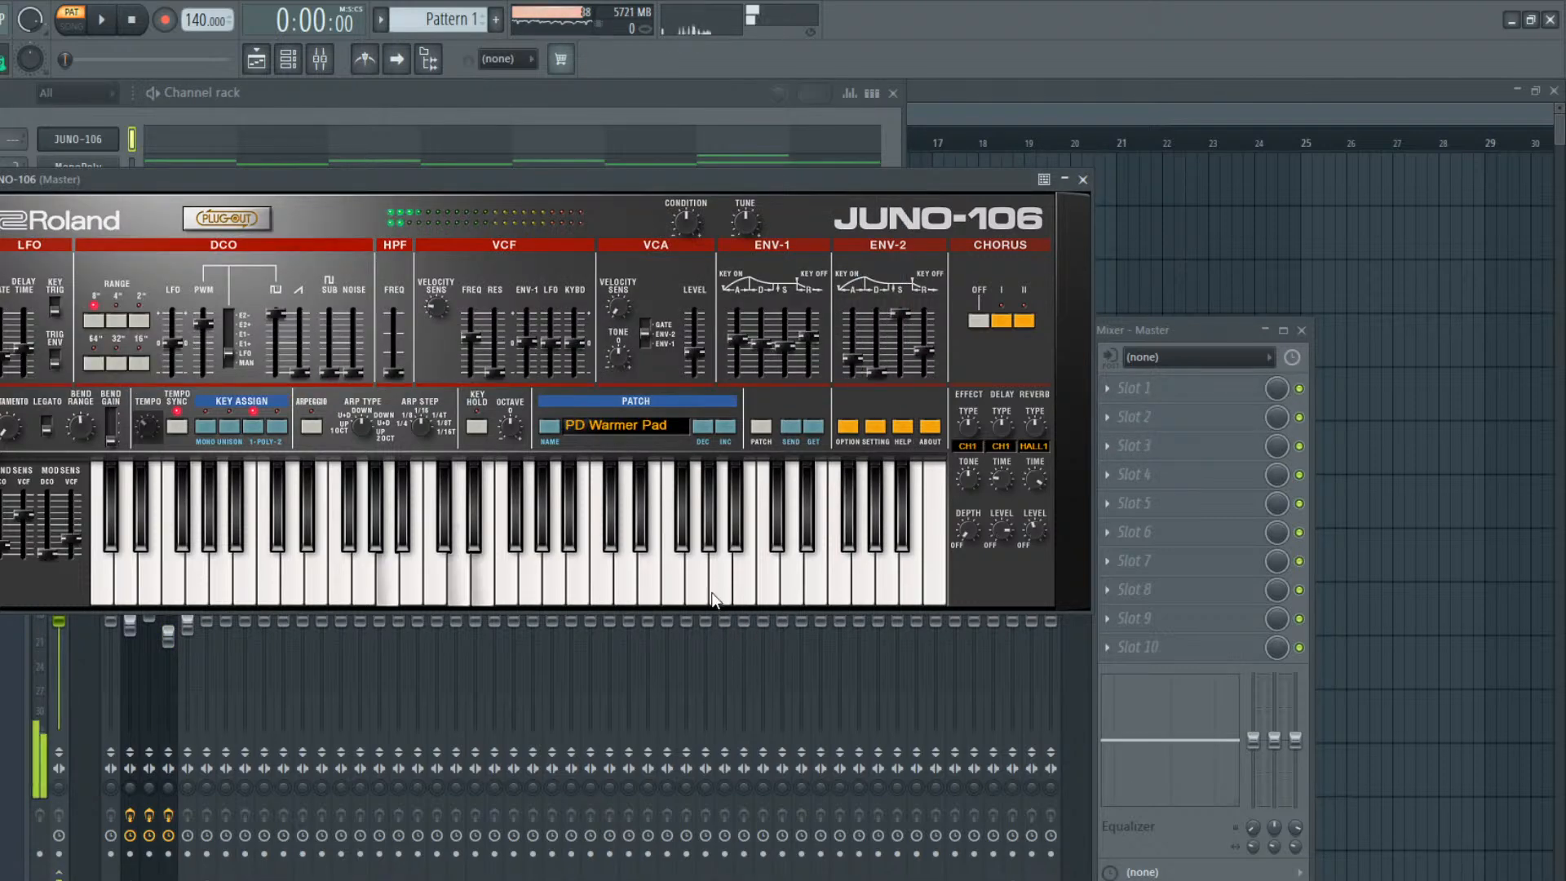
Play Pattern 1 and check the track levels in the mixer
click(412, 116)
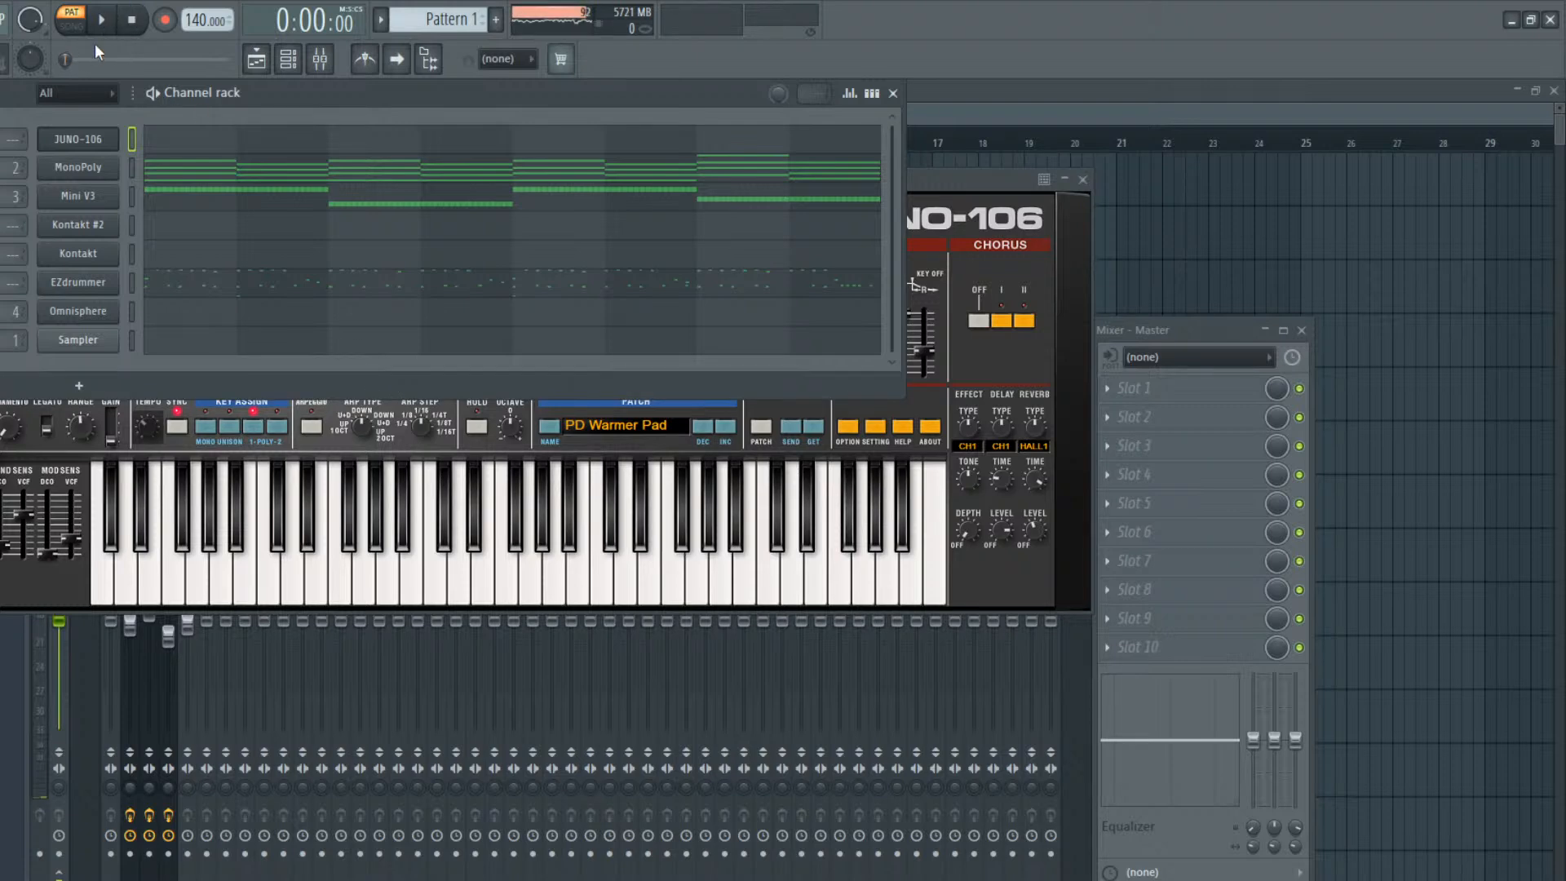
key(space)
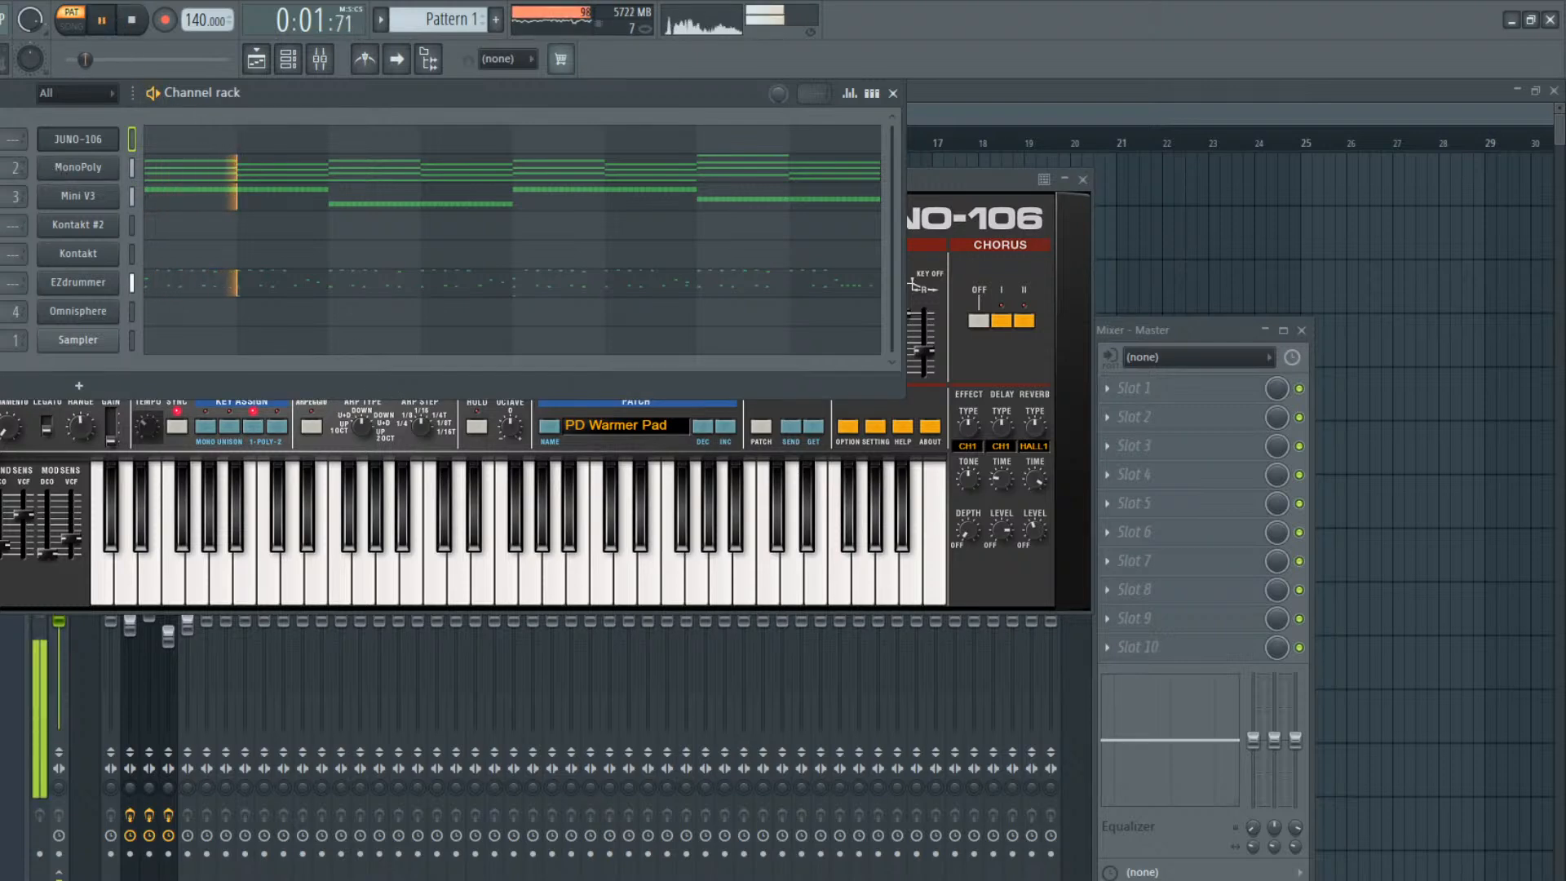
click(320, 59)
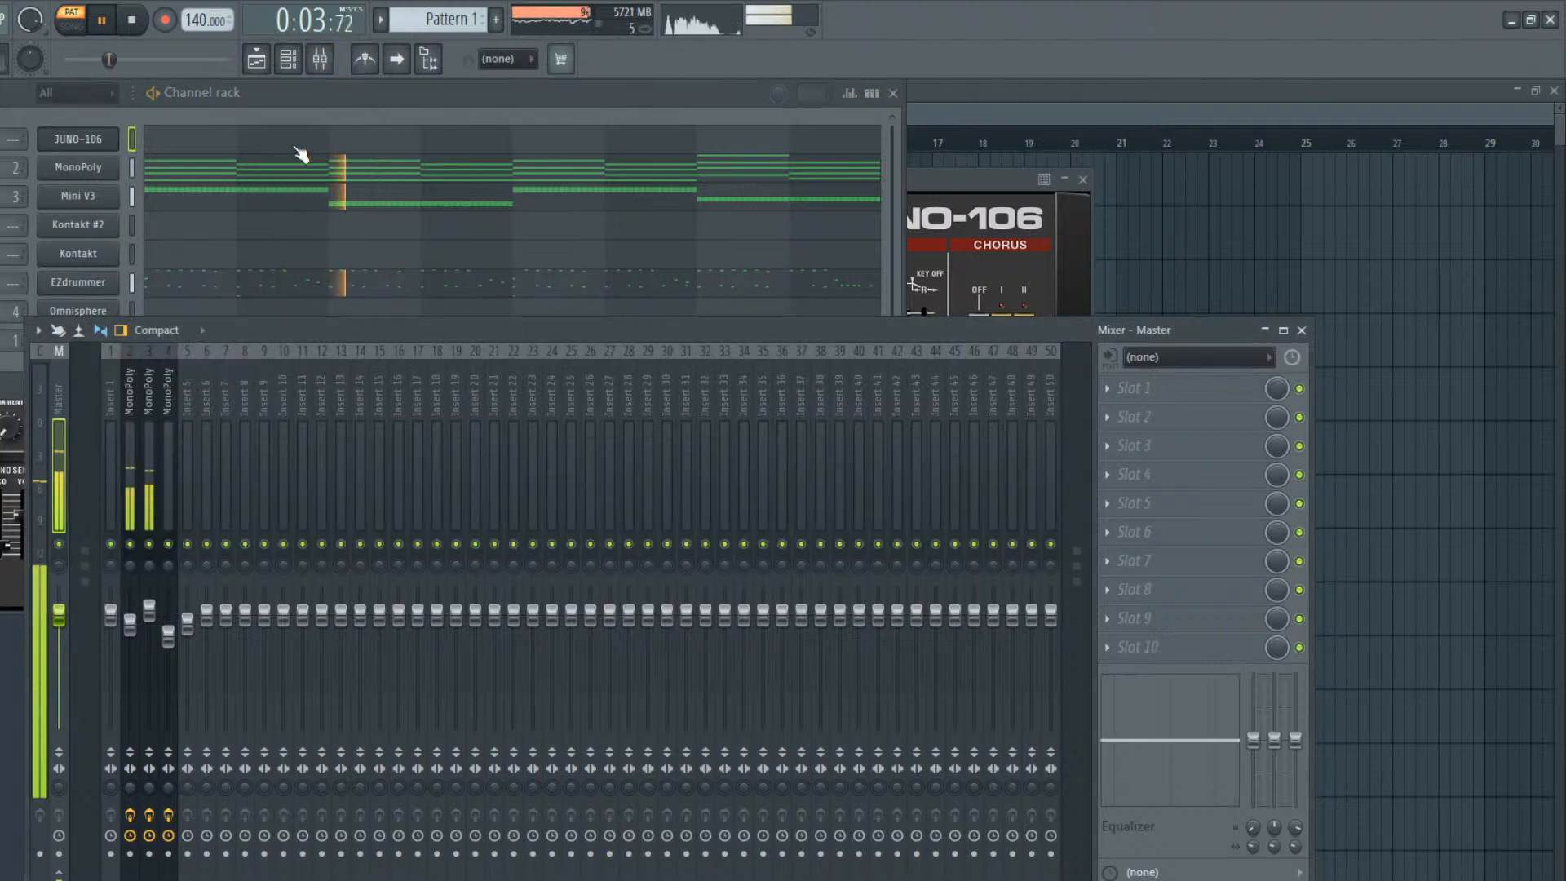
click(296, 122)
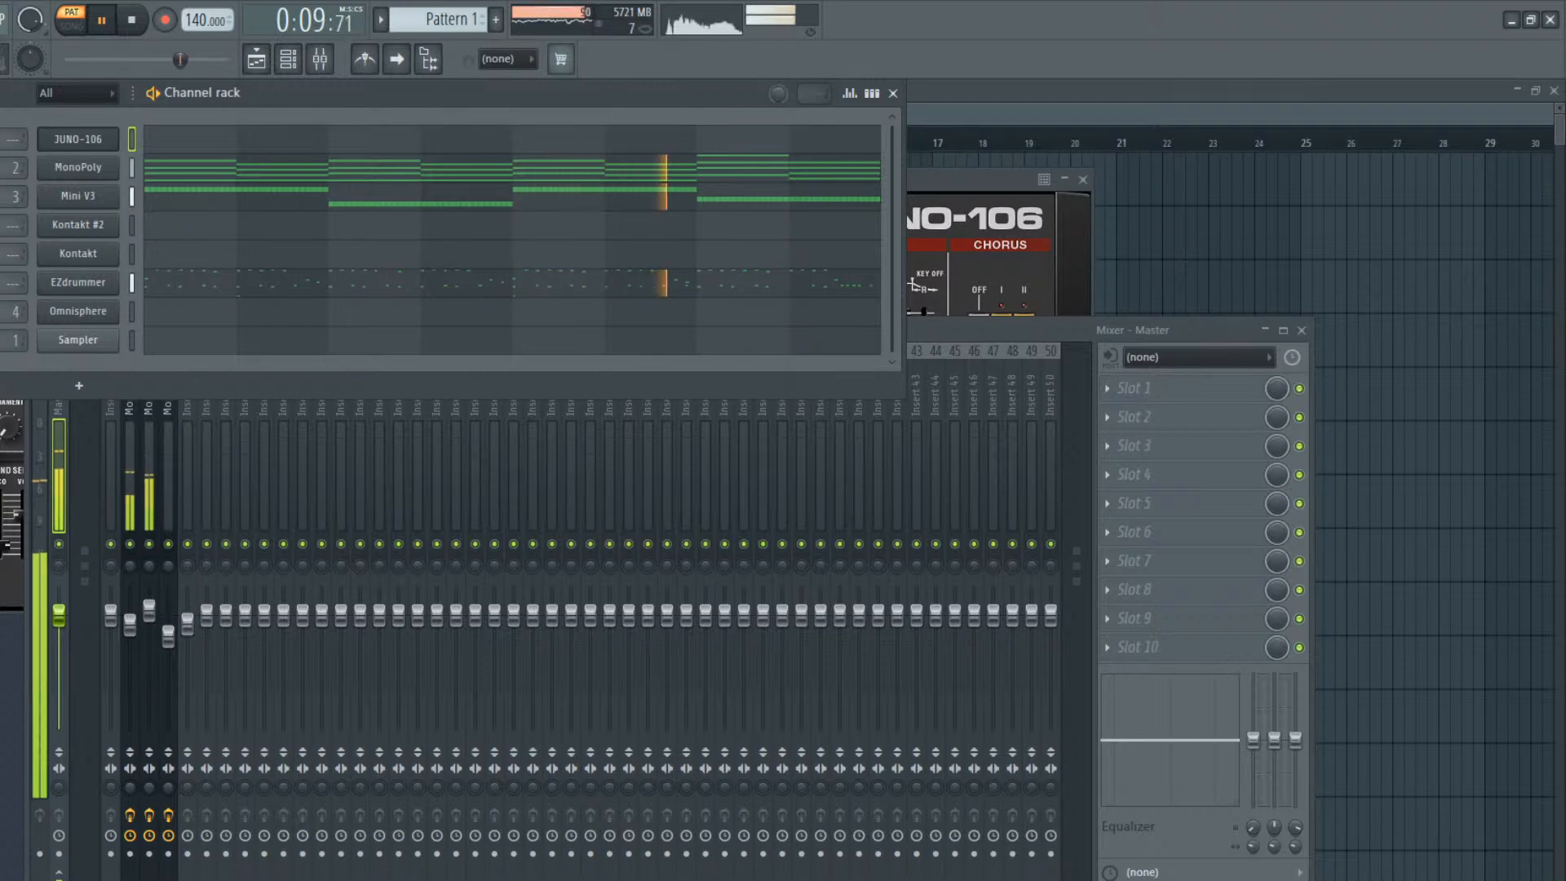
Stop playback, place two Pattern 1 clips back to back from bar 1 on playlist Track 1, and switch to song mode
click(269, 66)
key(space)
click(462, 192)
drag(595, 186, 113, 159)
mouse_move(593, 197)
mouse_down()
mouse_move(689, 200)
mouse_move(675, 203)
mouse_up()
key(l)
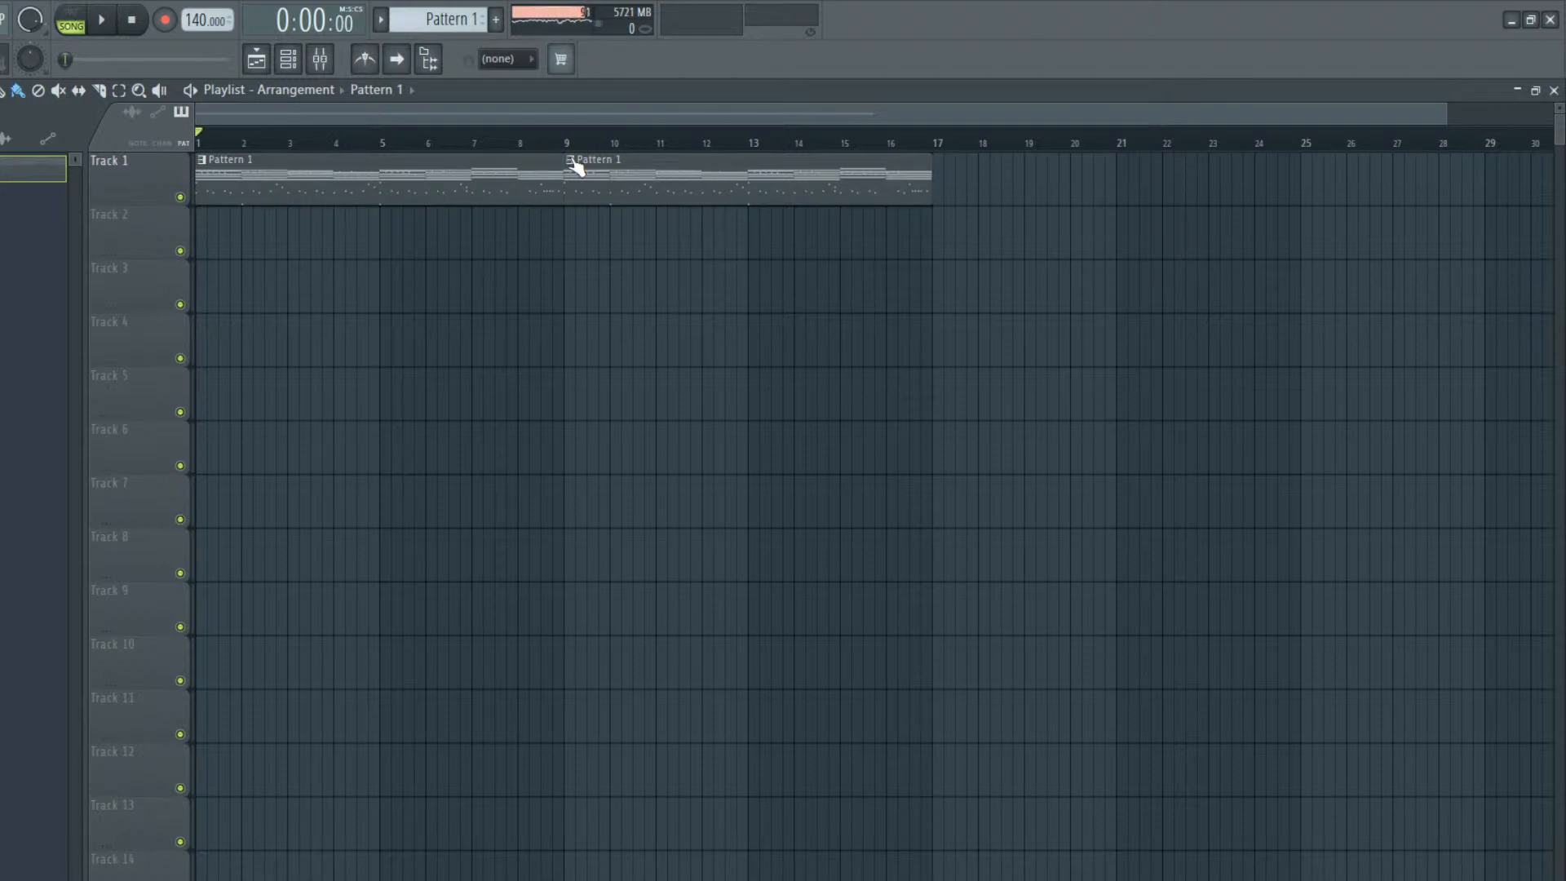
Add a Wavestation channel and load The Piano Pad from the ROM 5 bank
click(288, 58)
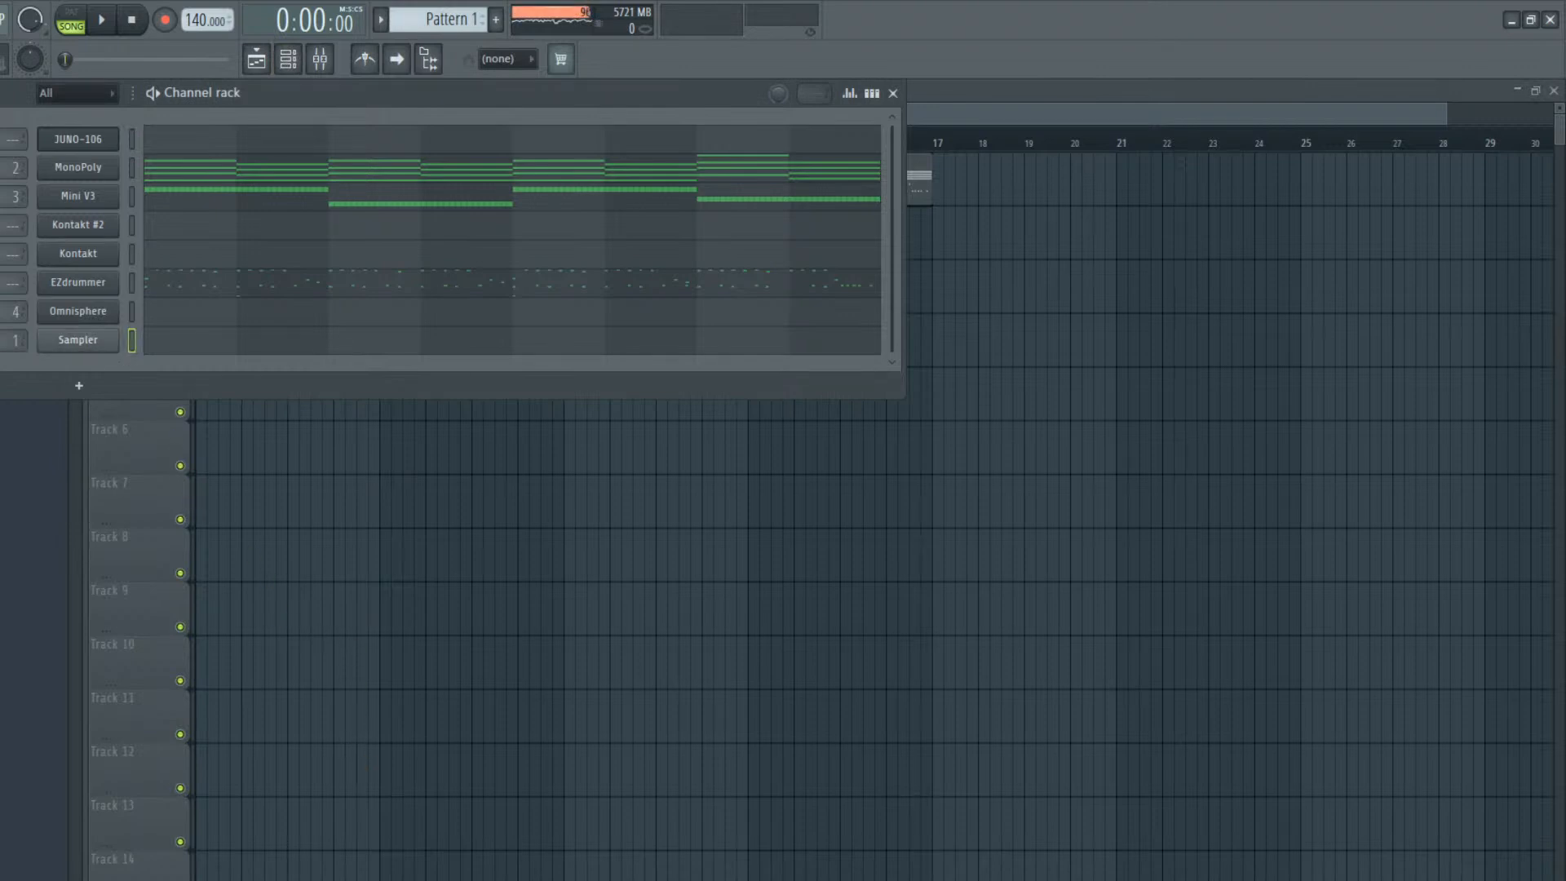
click(519, 762)
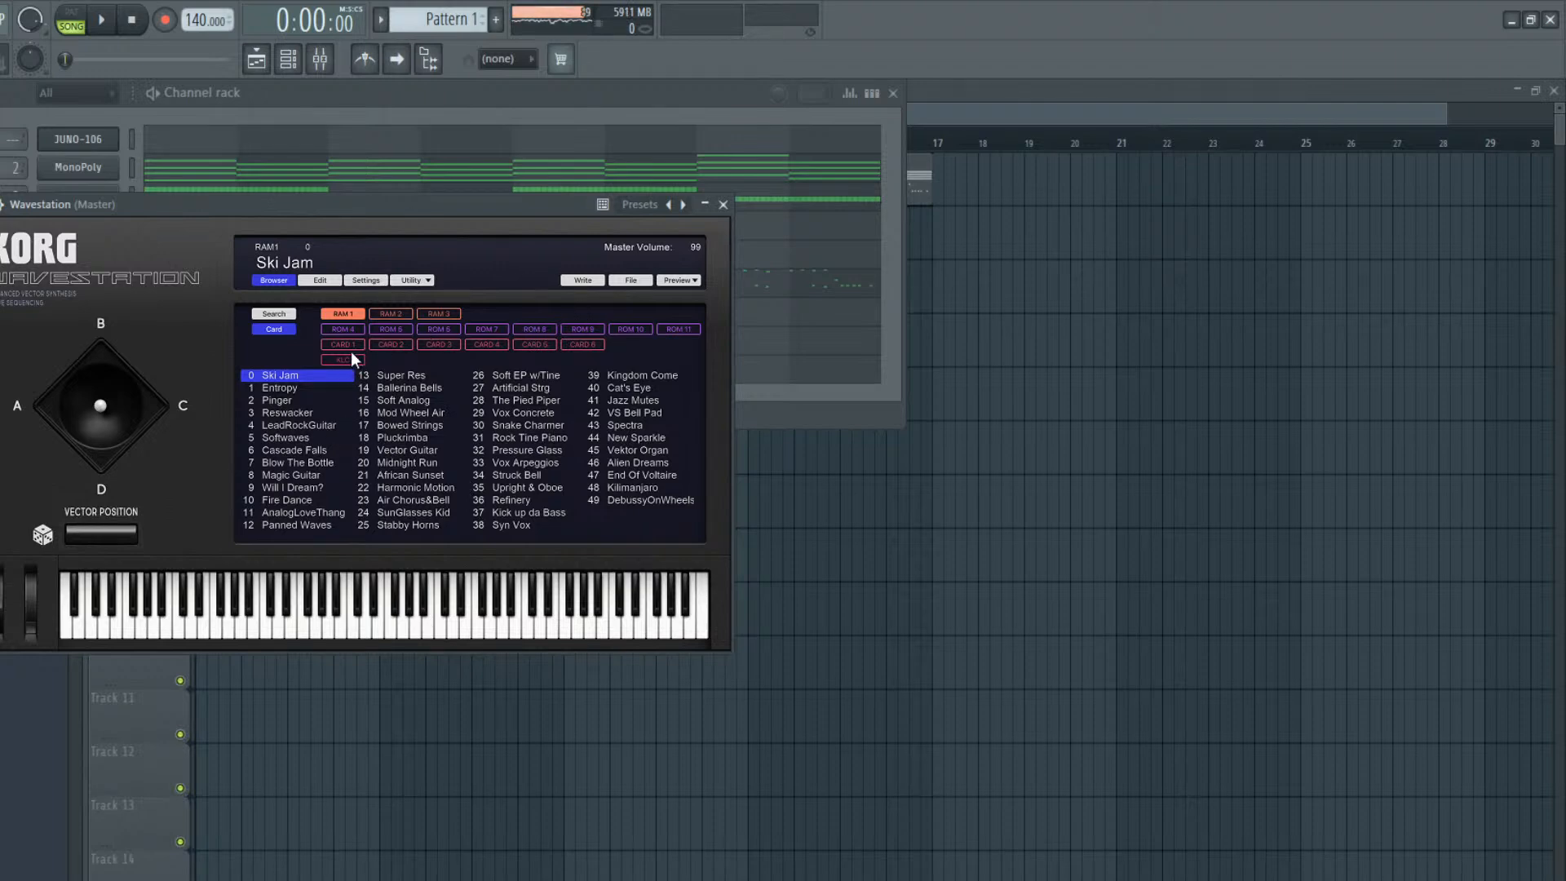
click(392, 330)
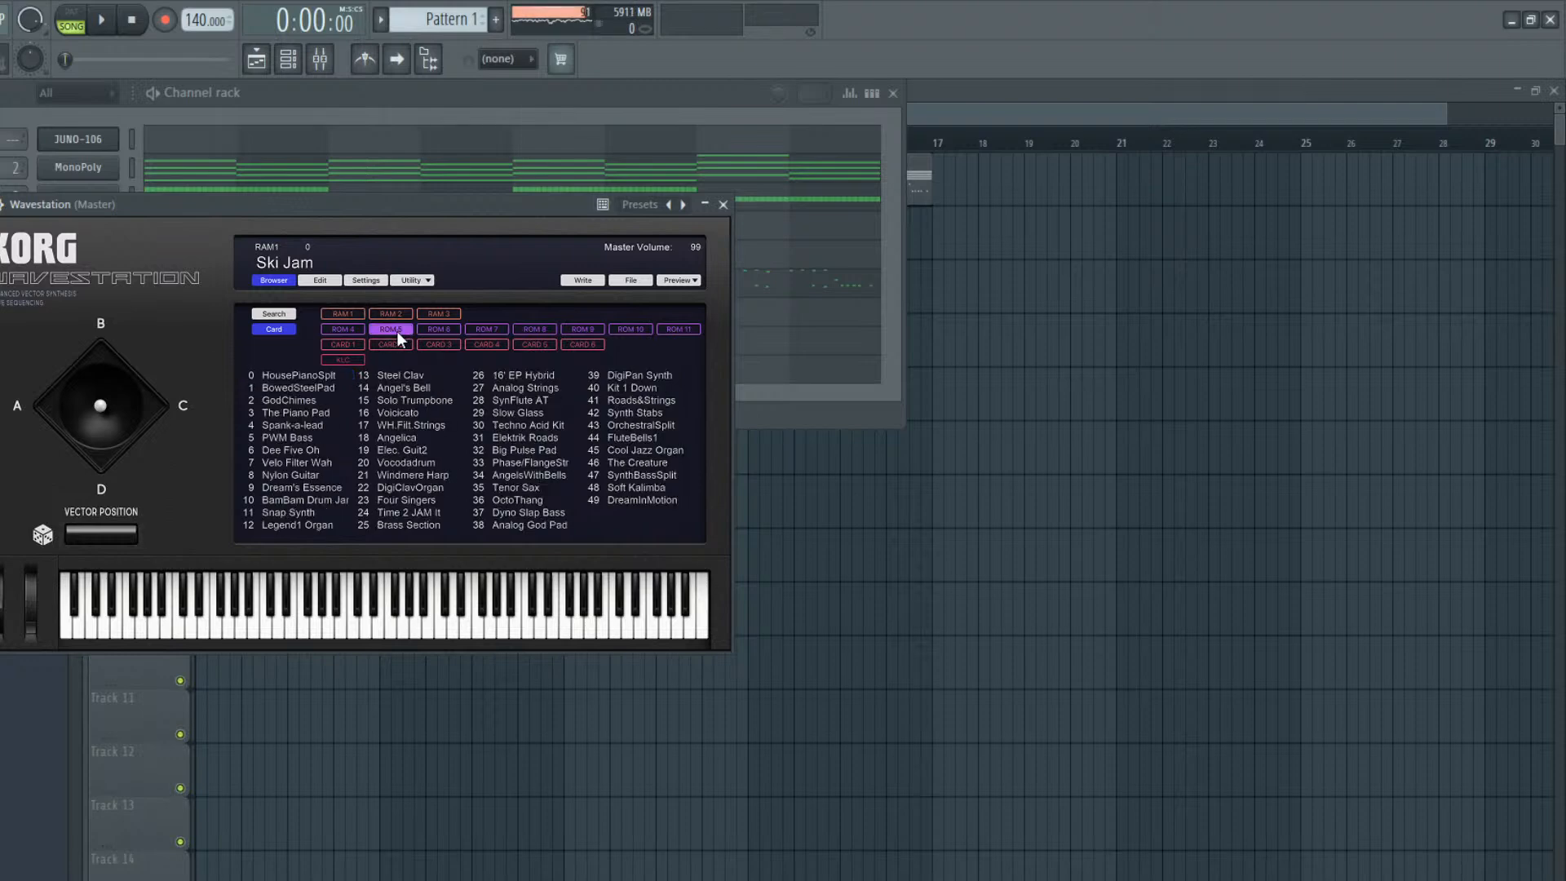
click(315, 414)
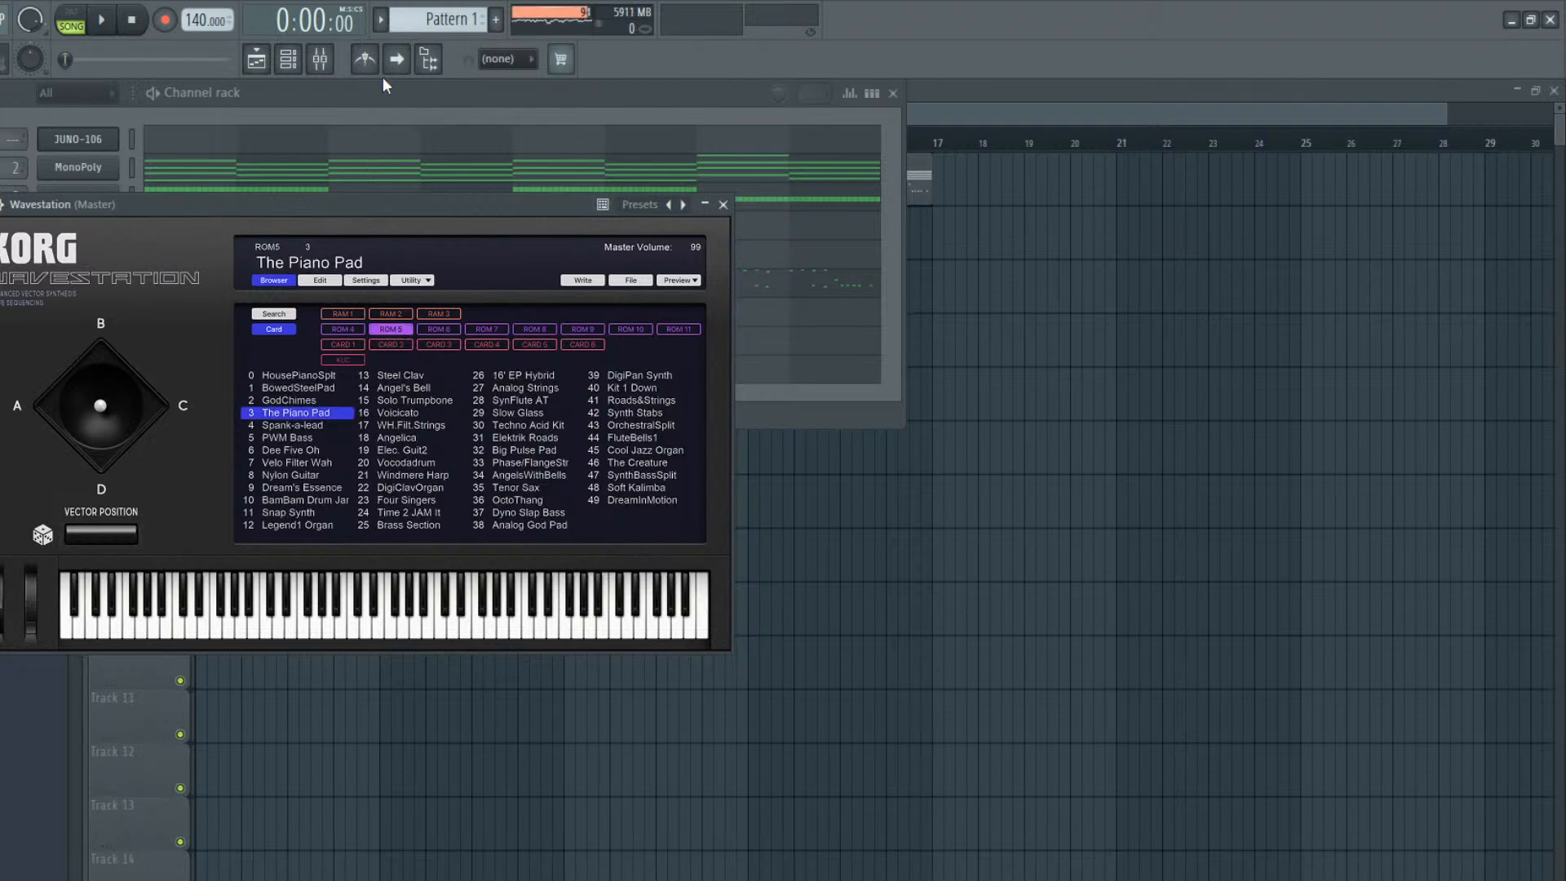
Make the second Pattern 1 clip at bar 9 of Track 1 a unique pattern and open its MonoPoly notes
click(359, 114)
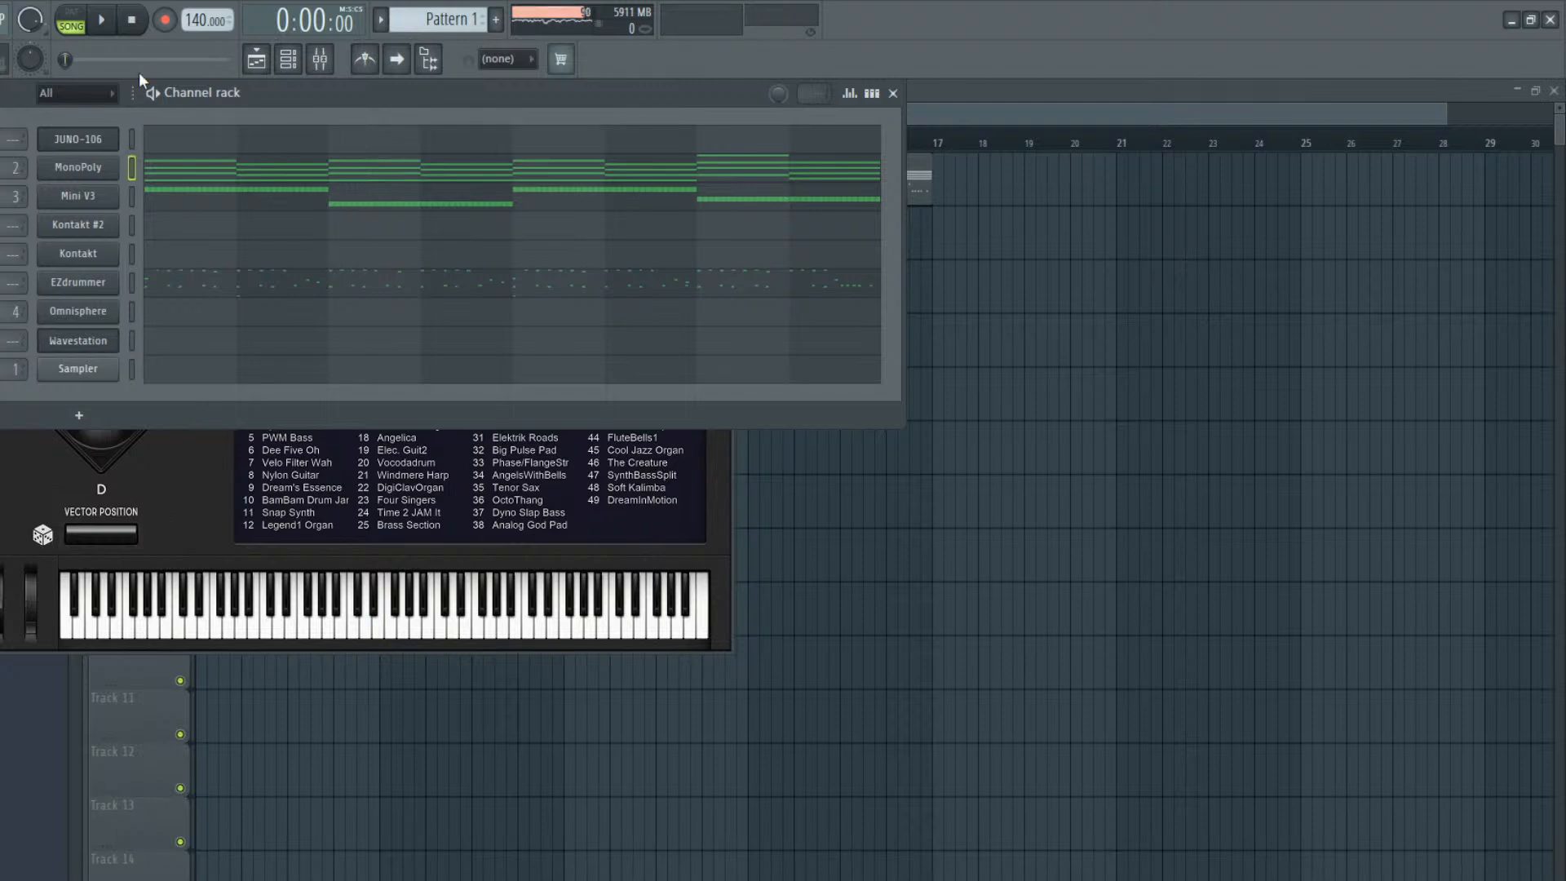
click(256, 59)
click(571, 159)
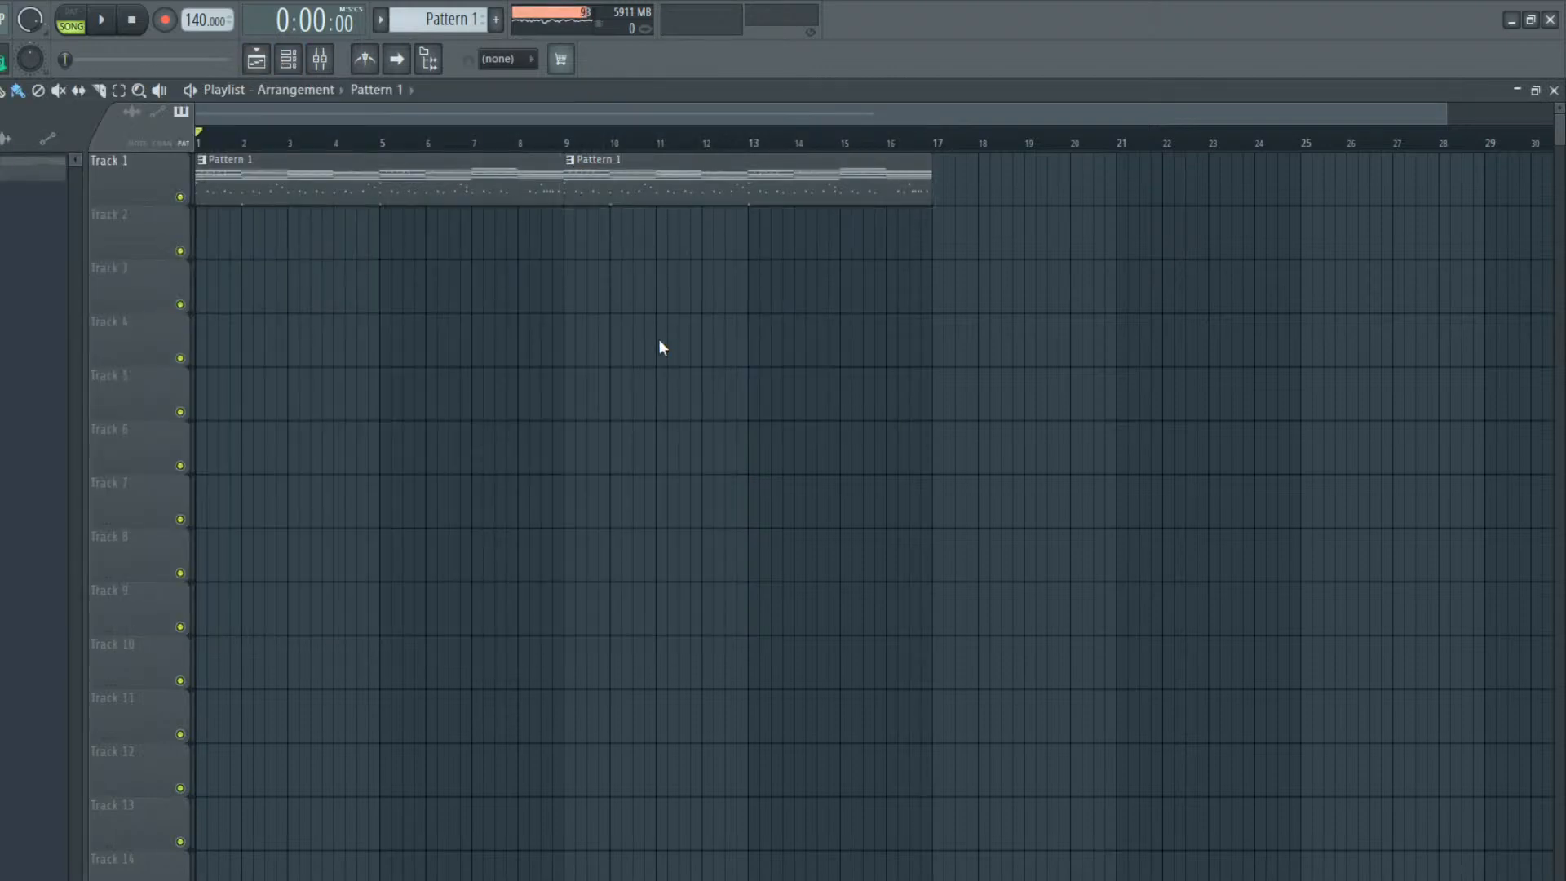
click(648, 282)
double_click(603, 182)
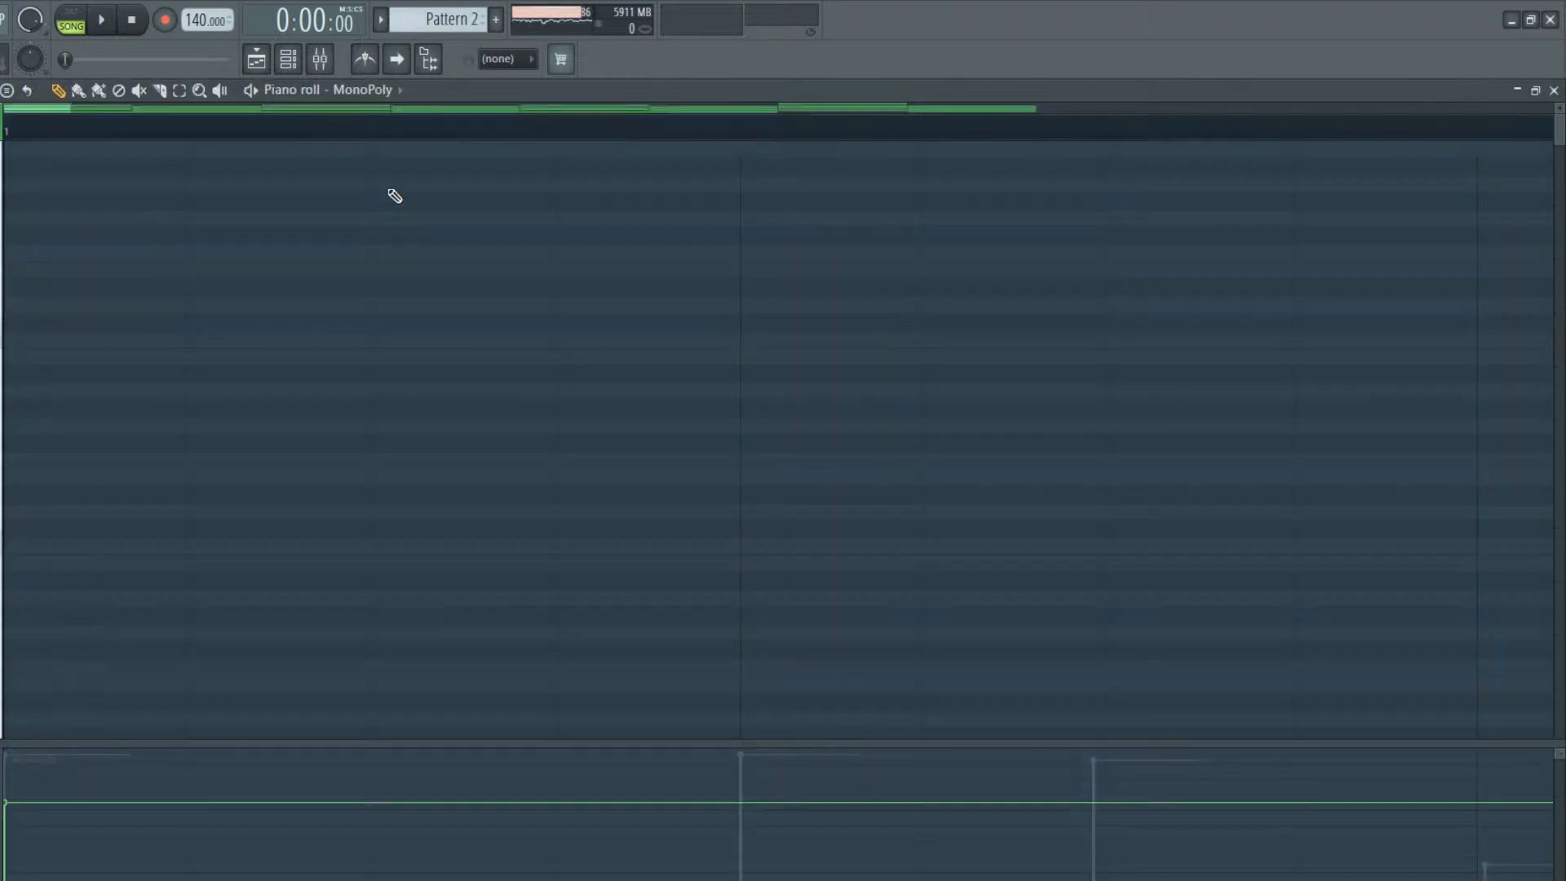
Paste the MonoPoly chords into the Wavestation channel of Pattern 2 and open them in the piano roll
click(289, 59)
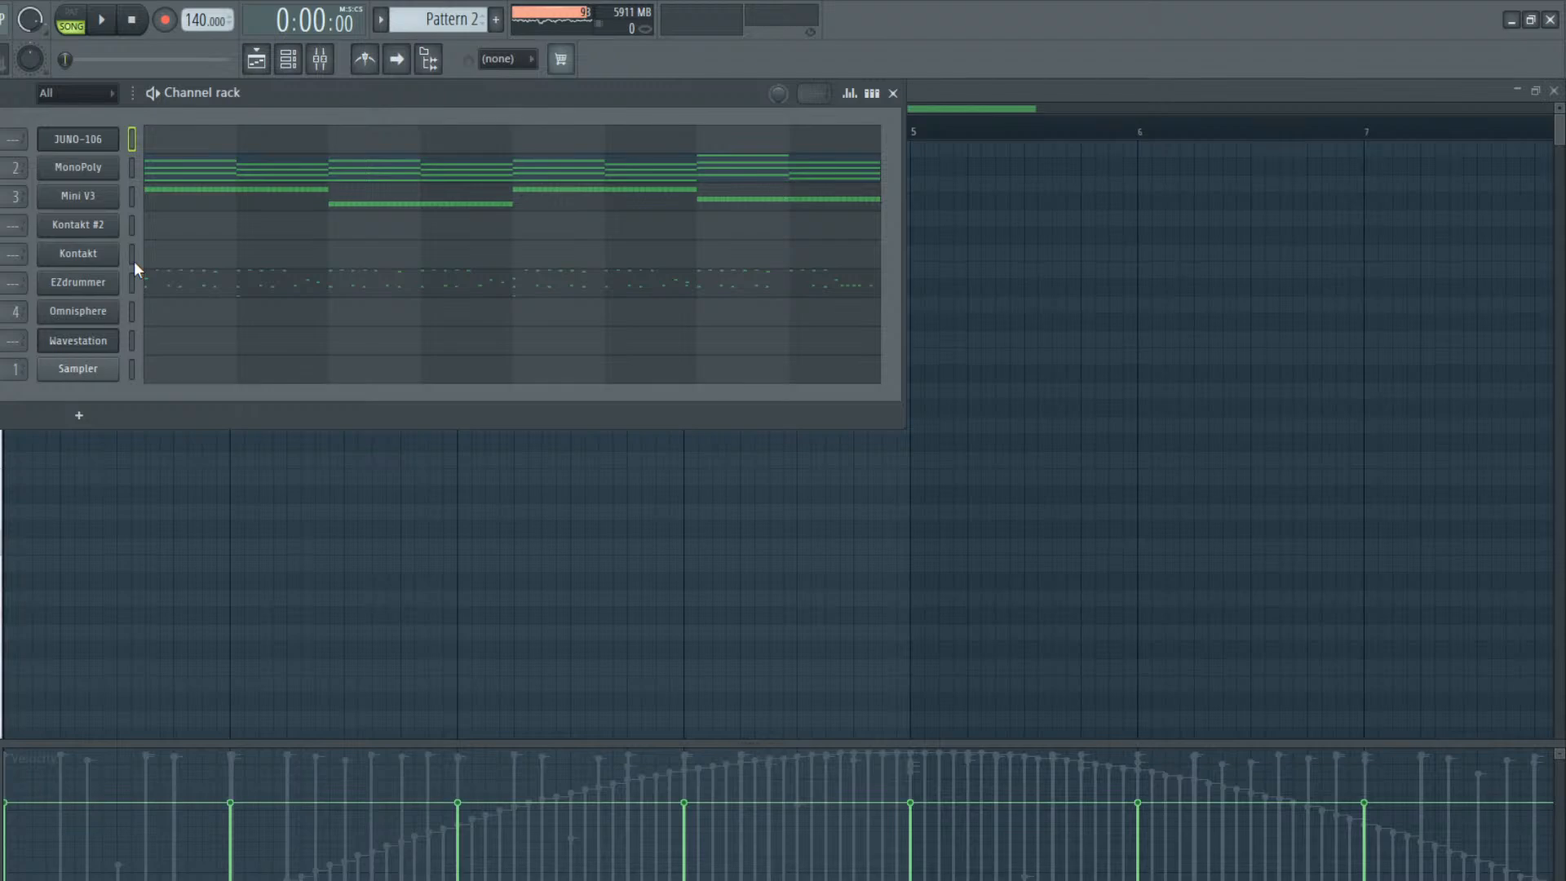
click(131, 341)
key(ctrl+v)
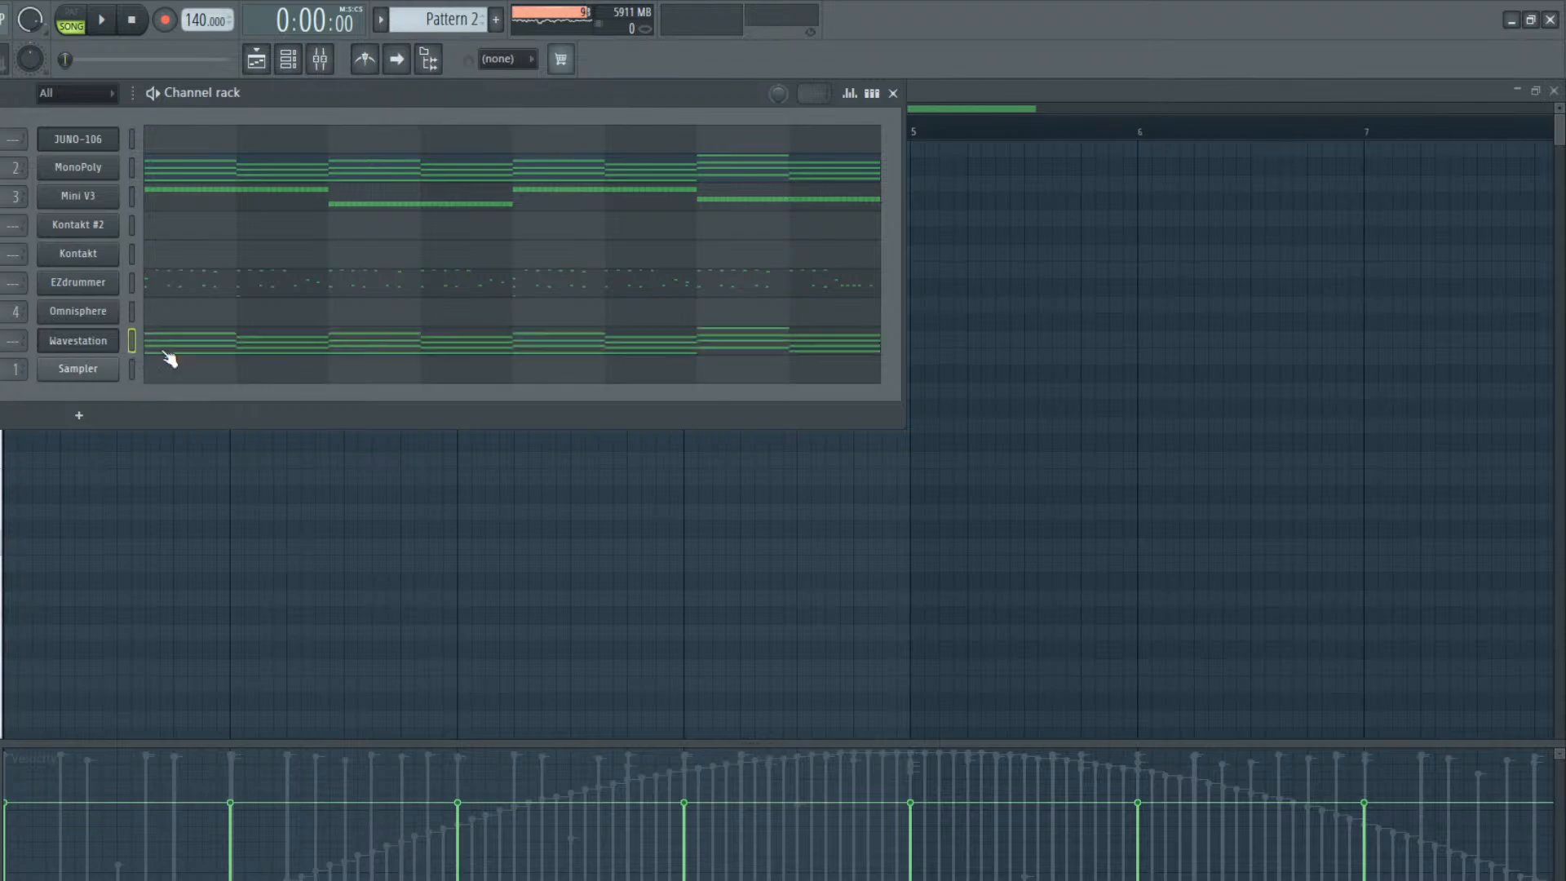
click(287, 353)
Switch to pattern mode and play Pattern 2 to audition the Wavestation chords with the other channels
click(75, 21)
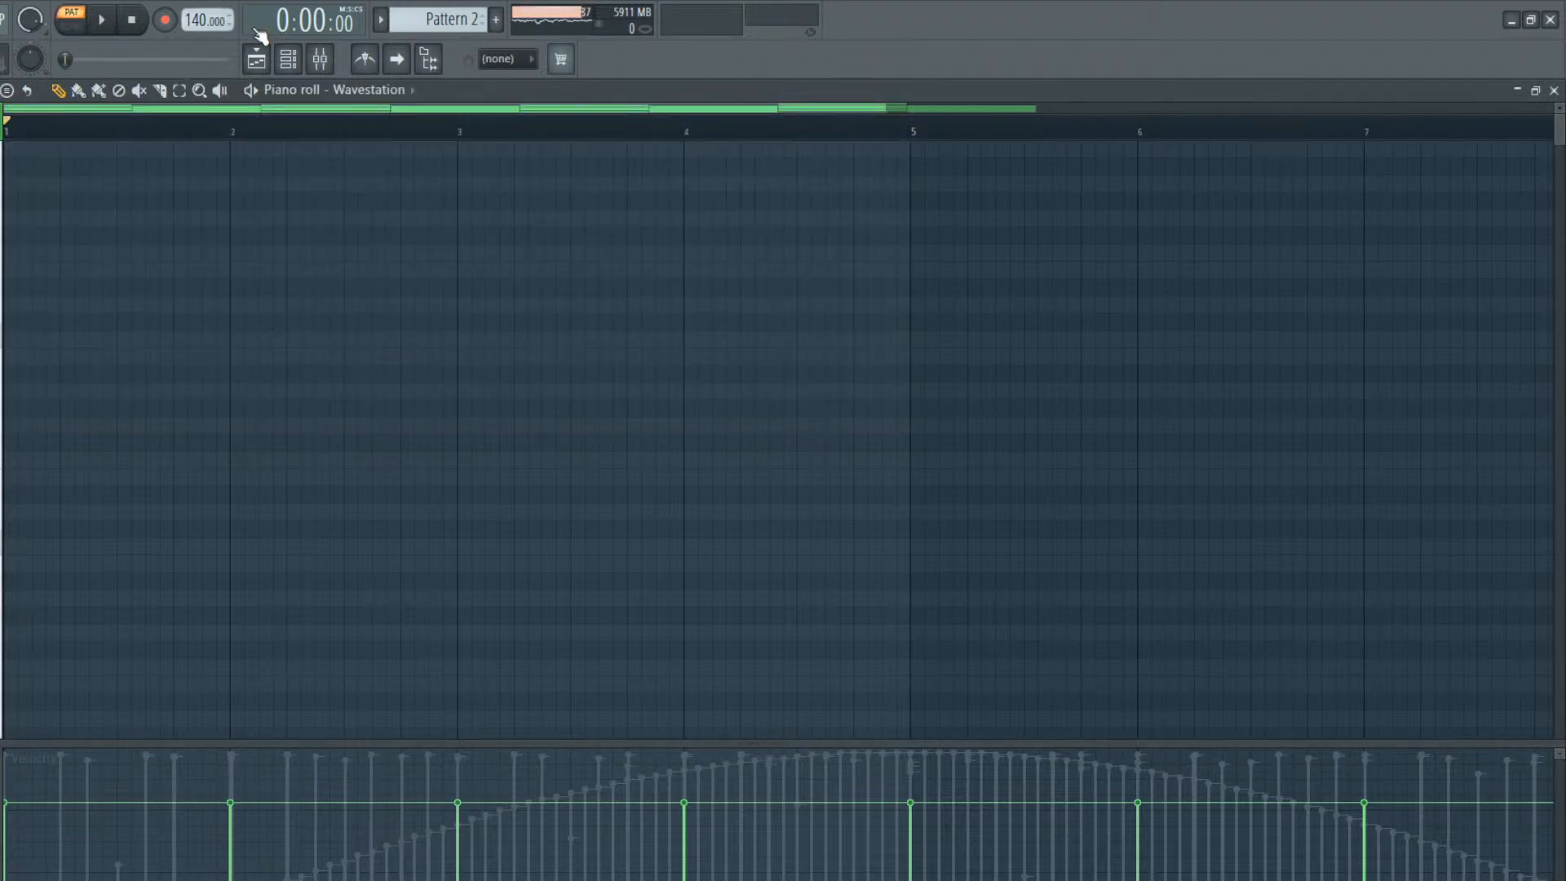
click(288, 59)
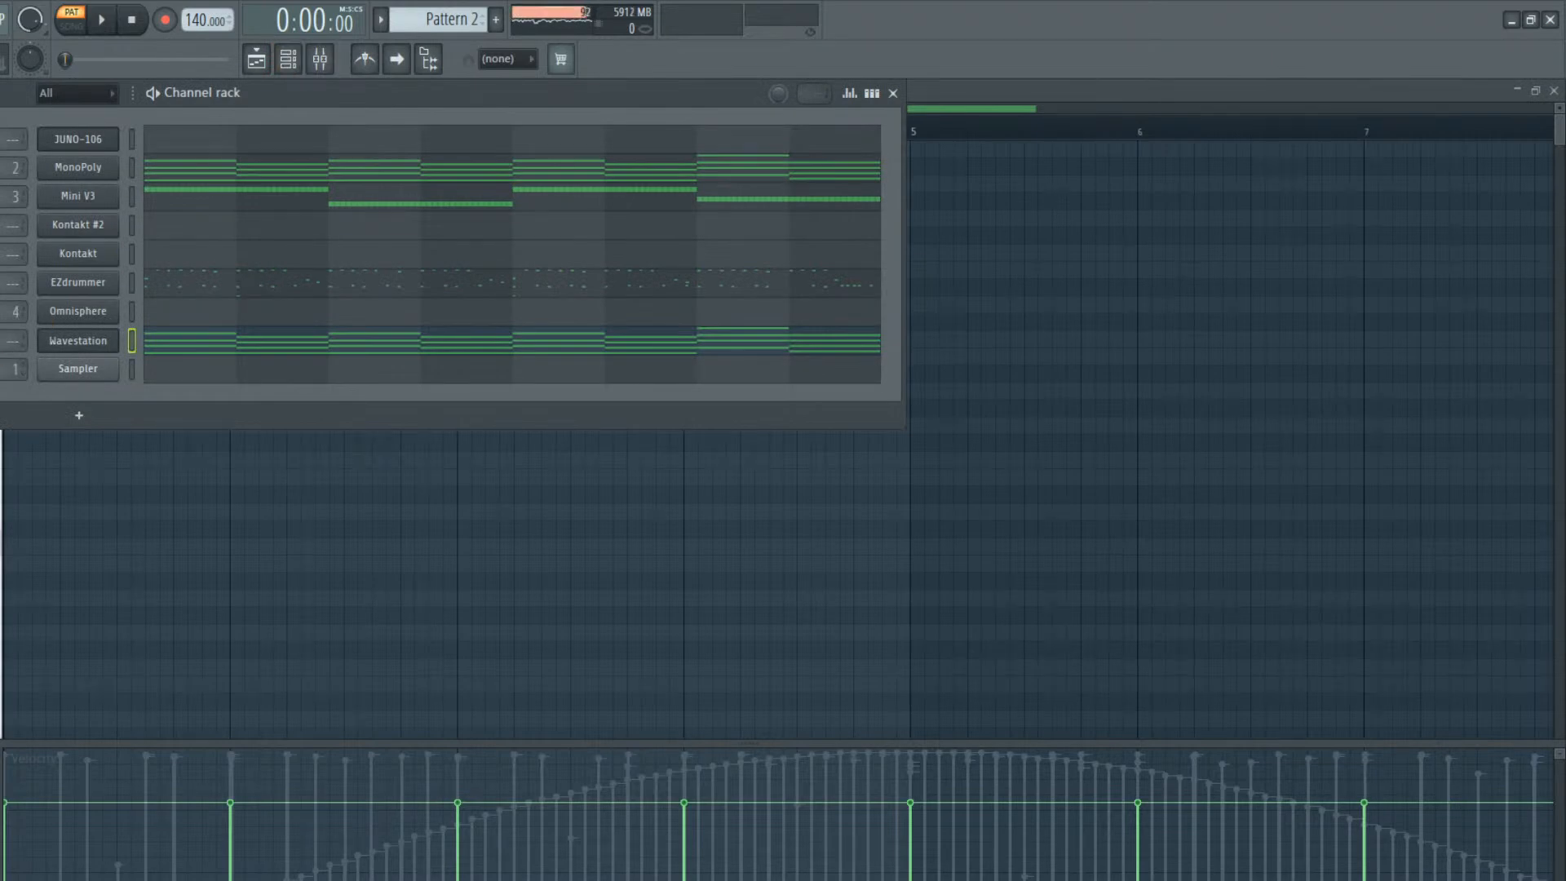
key(space)
key(space)
key(F5)
click(208, 345)
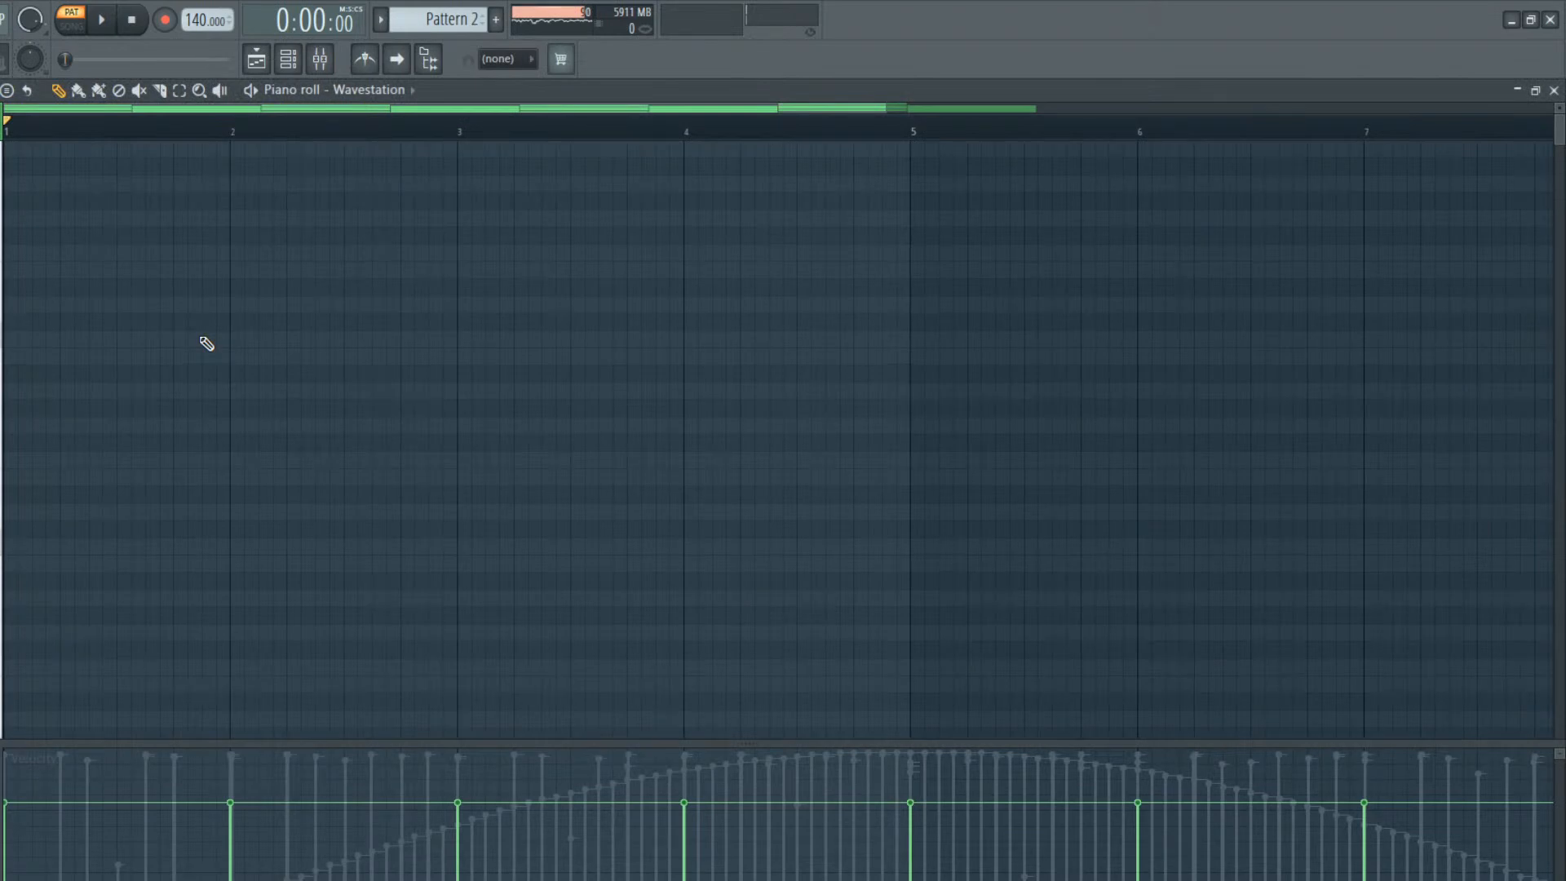
key(space)
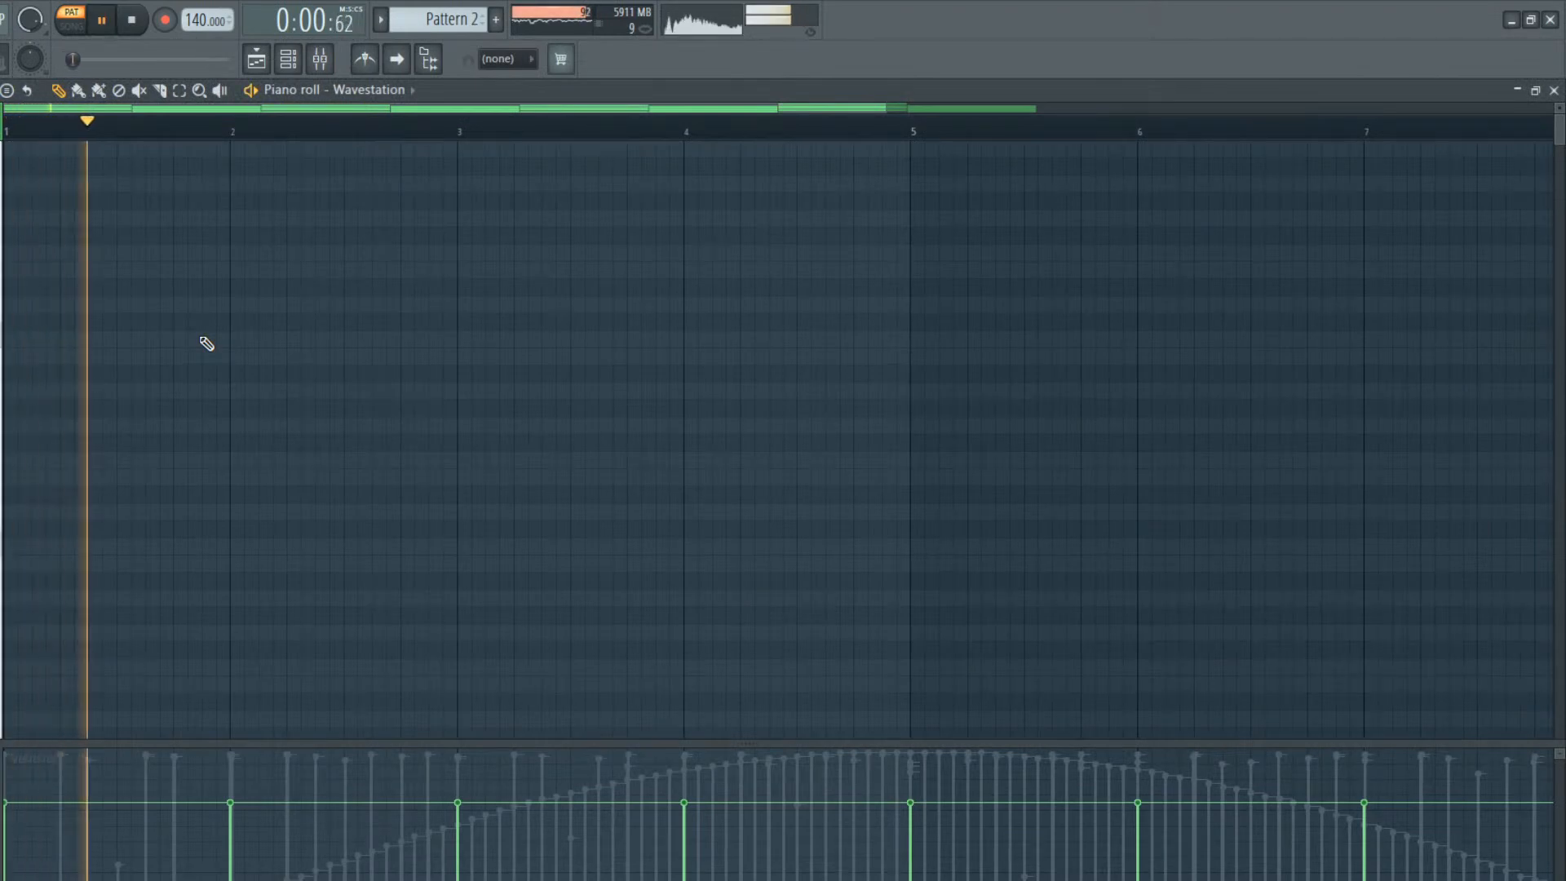
key(F6)
key(space)
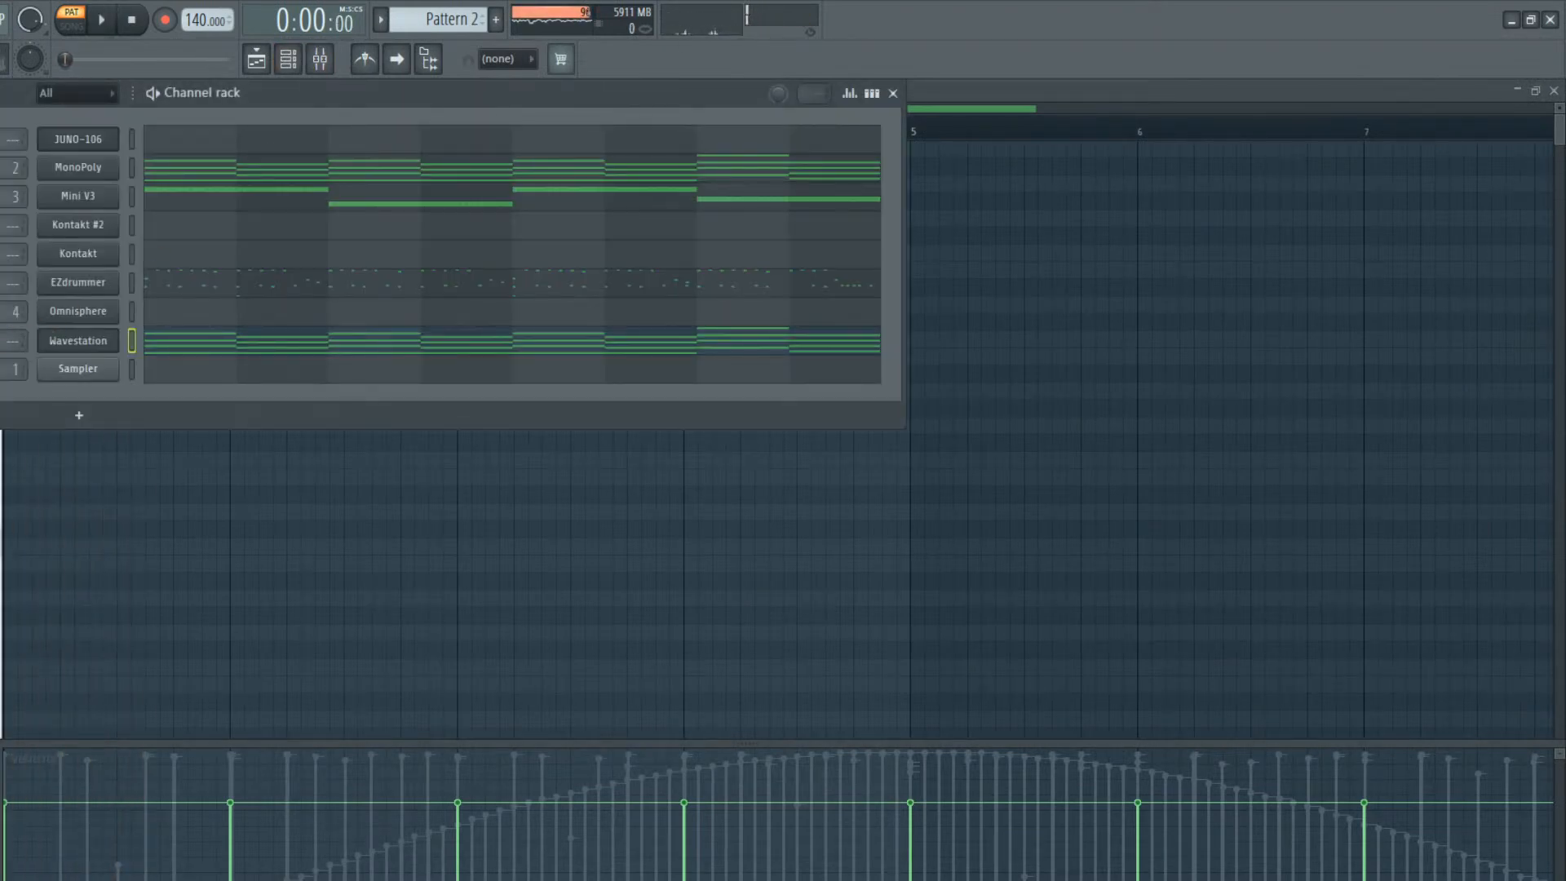
Route the Wavestation channel to mixer track 5 and play Pattern 2 to hear it
key(ctrl+l)
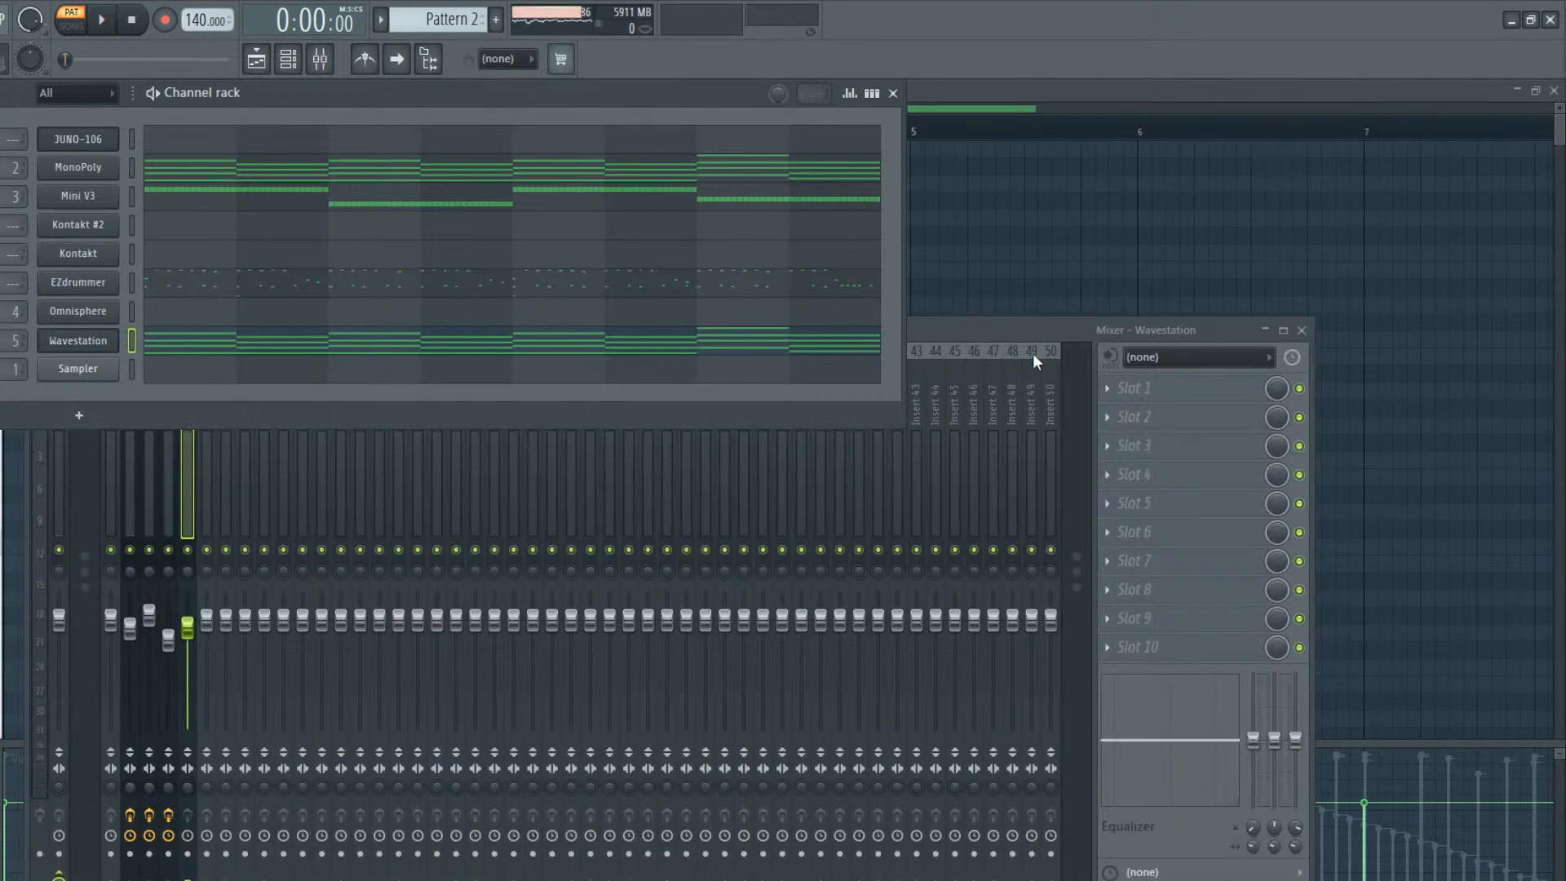
click(1030, 322)
key(space)
click(350, 112)
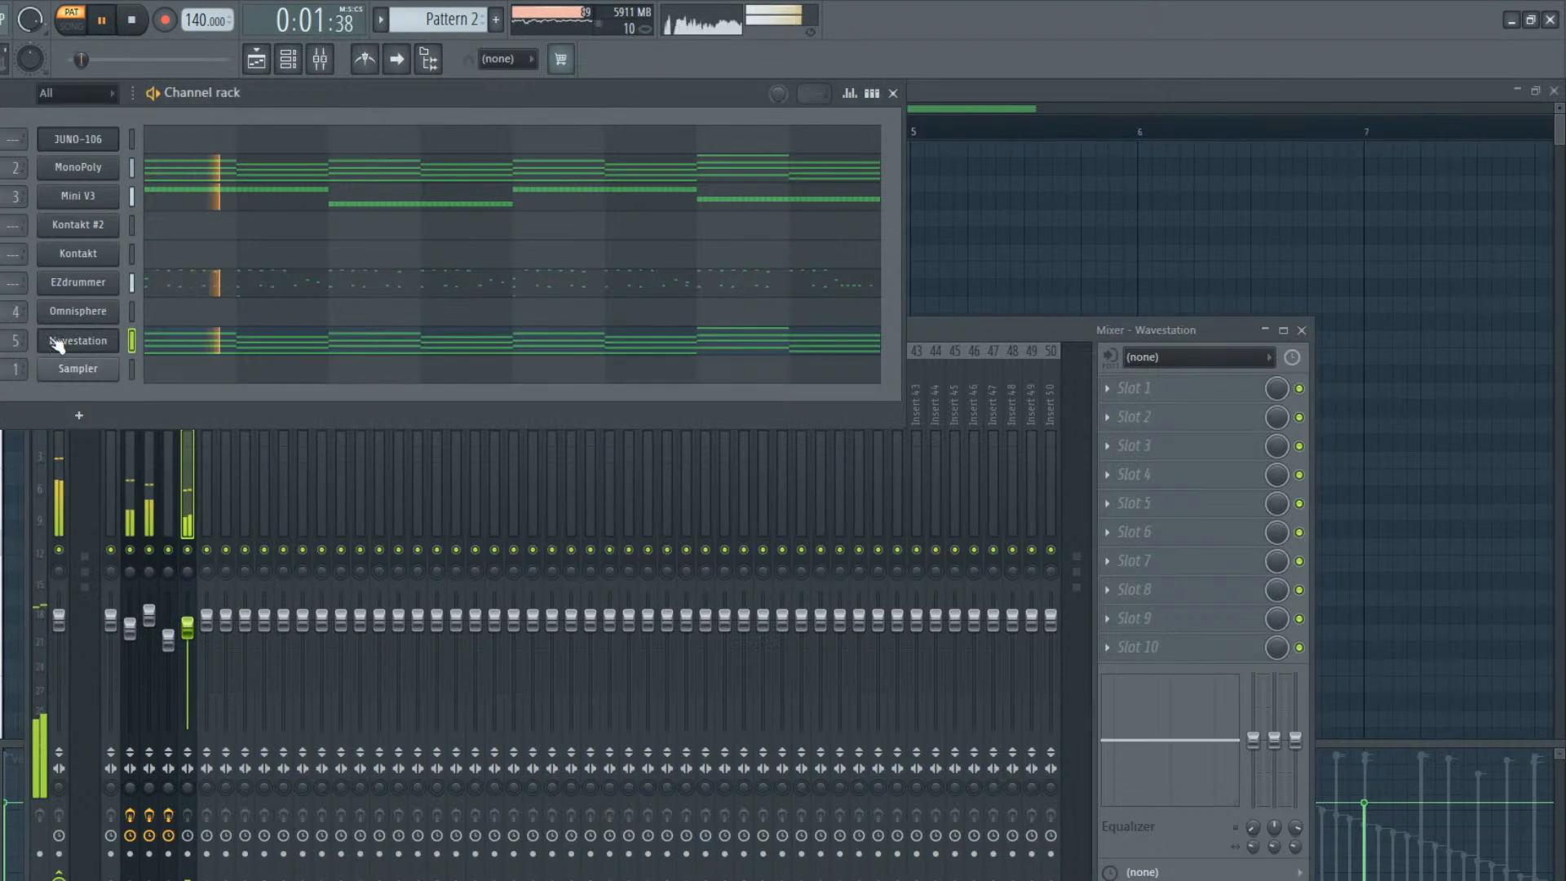
key(space)
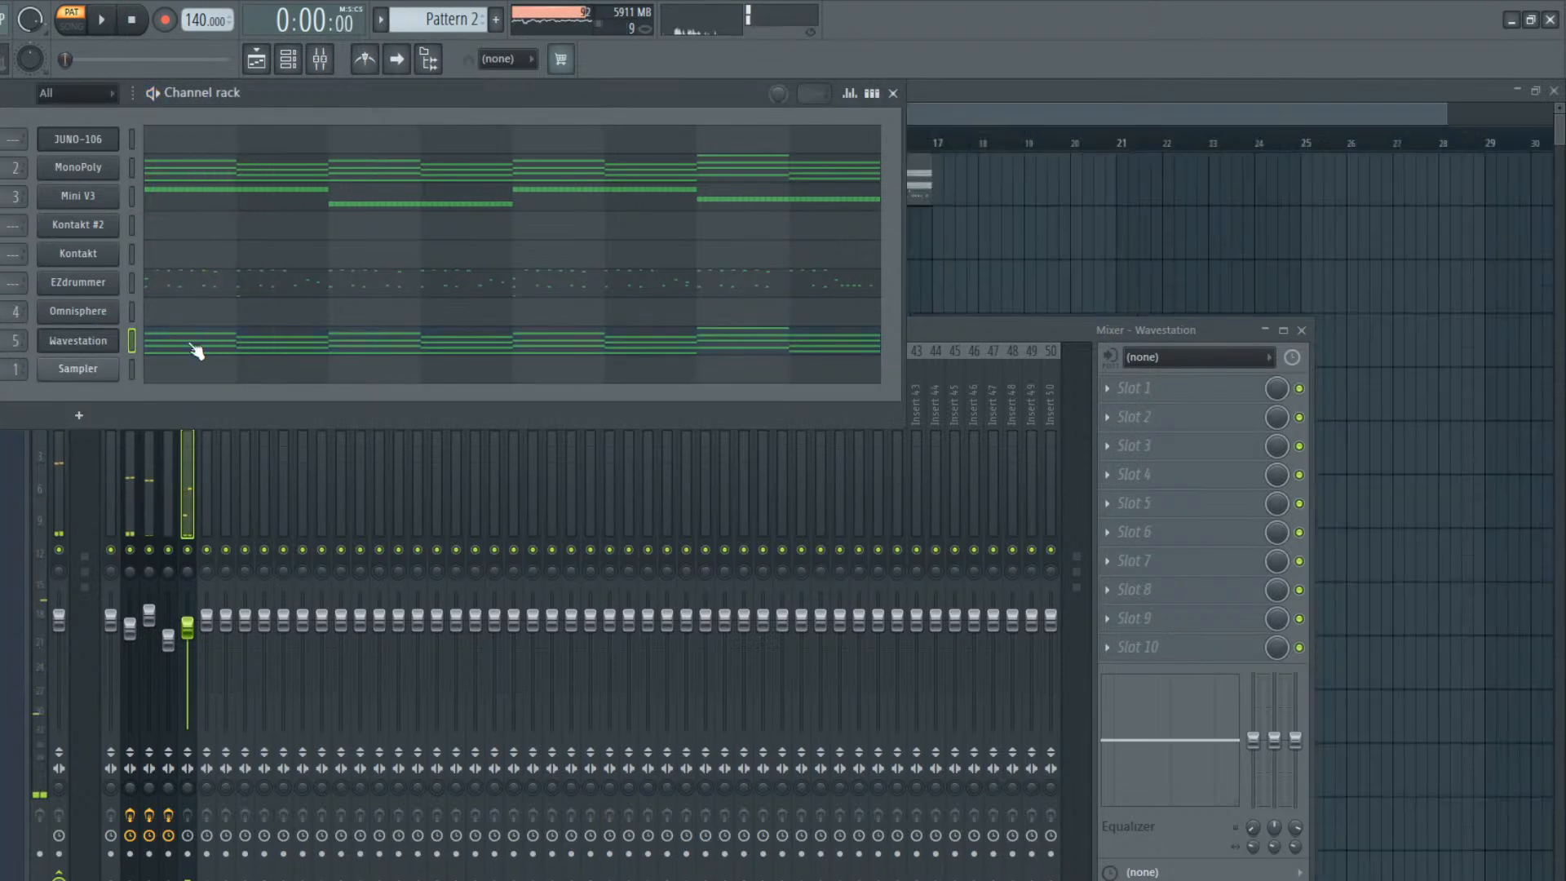
Add an A7 note about two bars long, starting late in bar 1, above the Wavestation chords in the piano roll
click(196, 351)
scroll(227, 255, down, 13)
scroll(228, 262, up, 3)
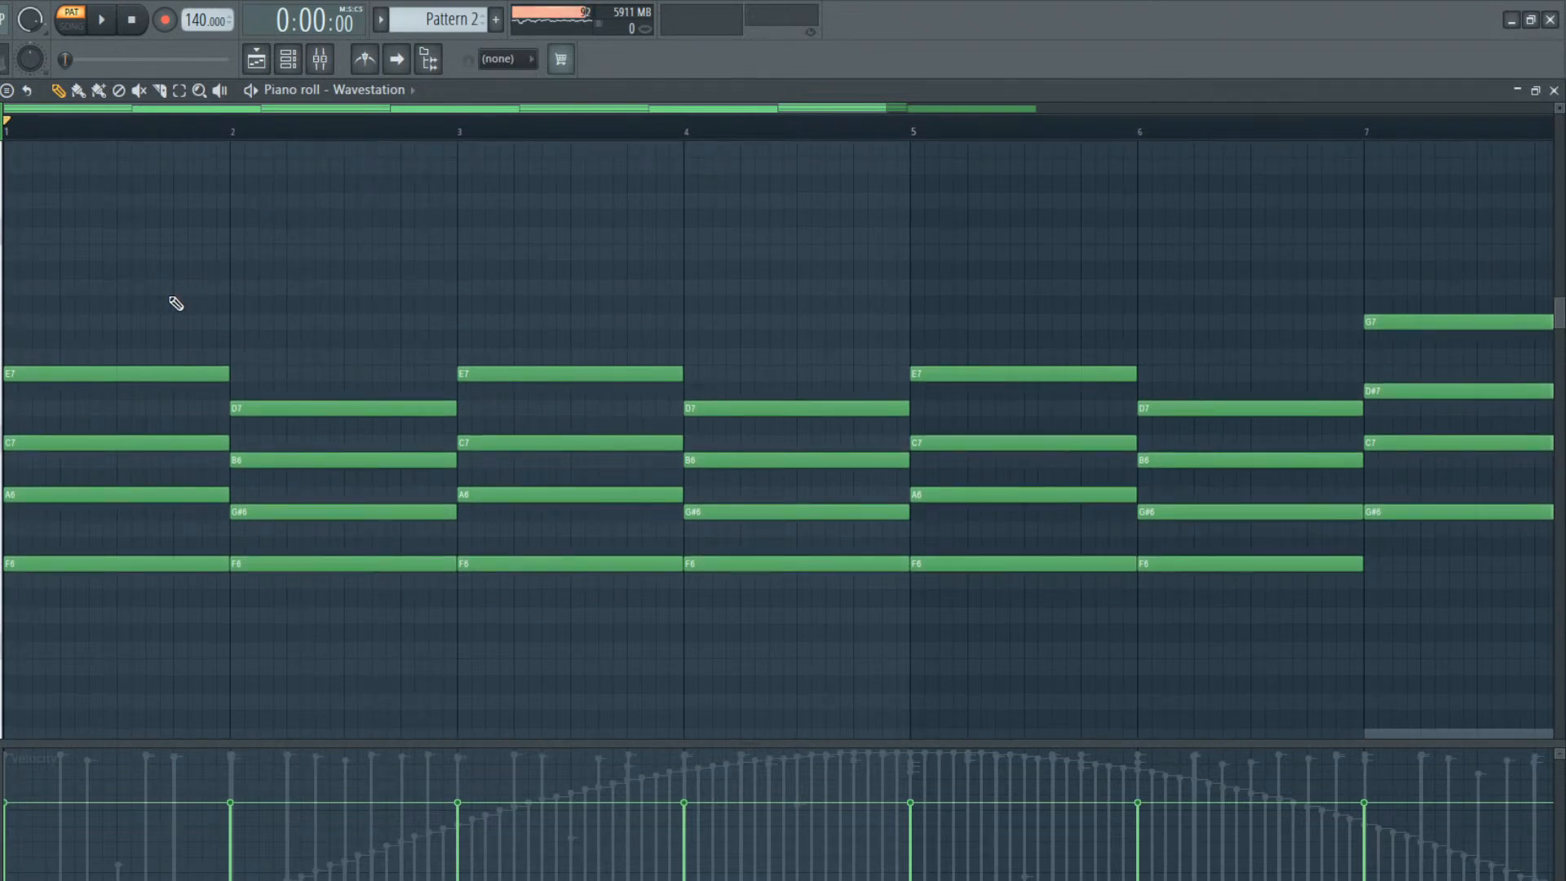
click(172, 286)
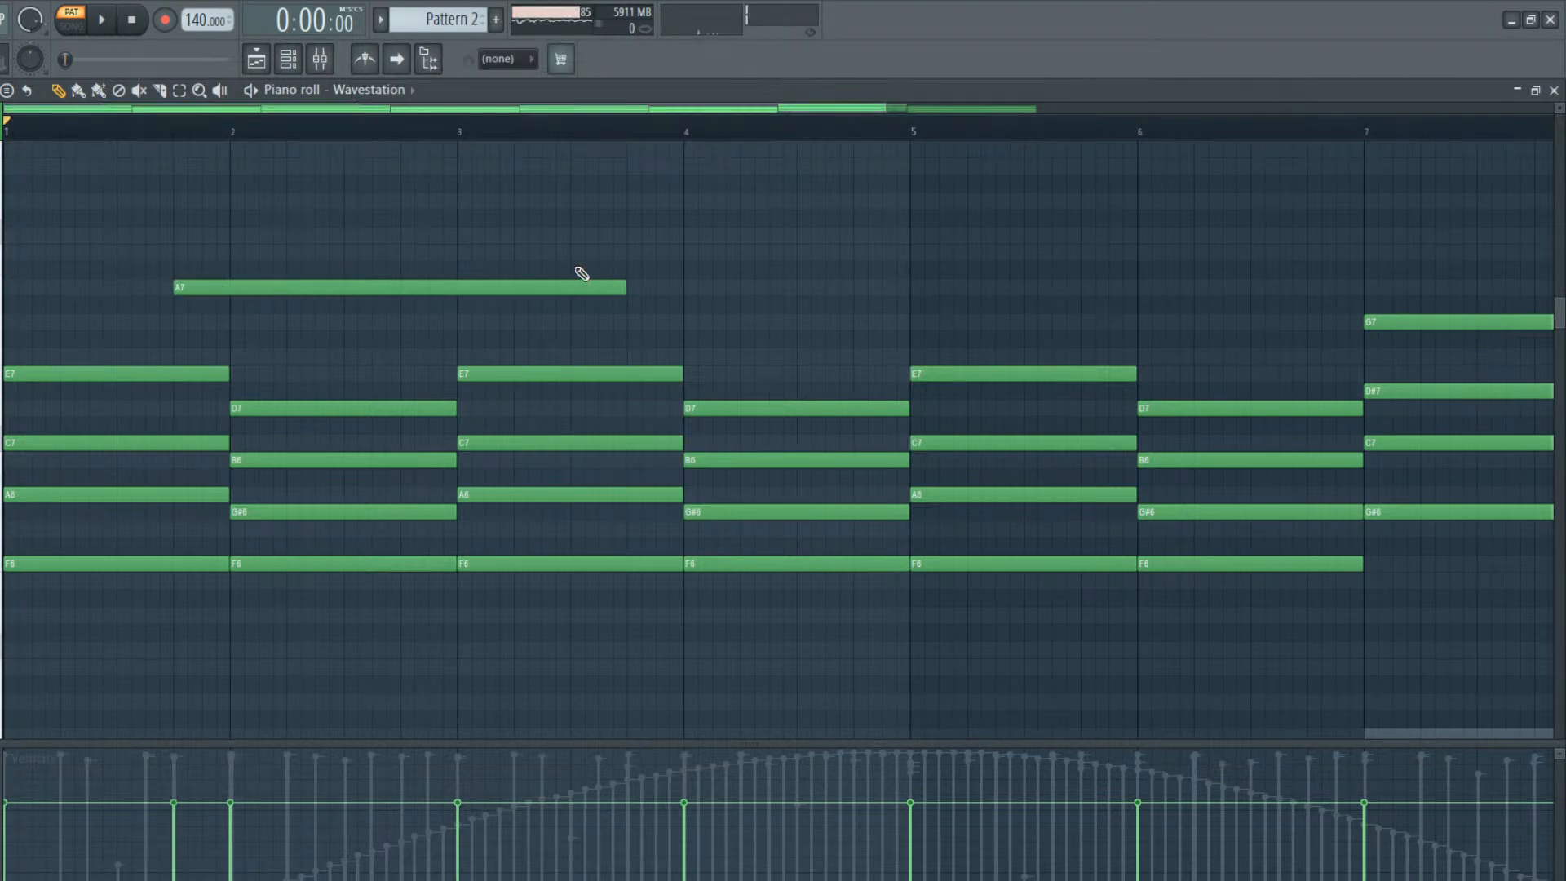
Turn the A7 note into a quarter-bar G7 ending bar 1, place a matching G7 ending bar 3, and audition them
drag(627, 287, 192, 336)
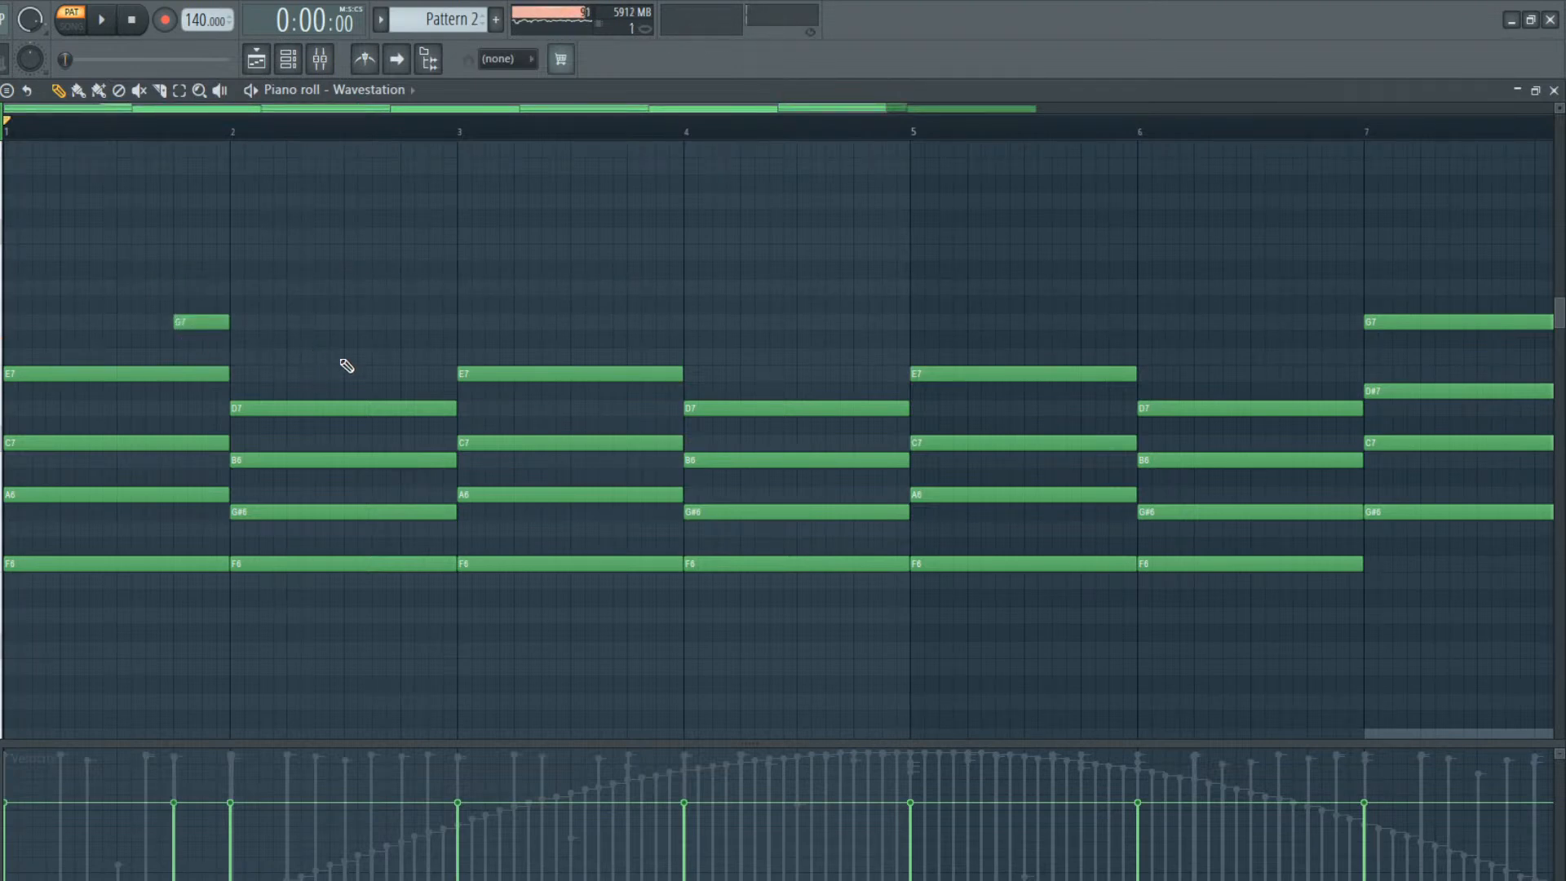
click(628, 325)
key(space)
key(space)
Replace the quarter-bar G7 notes in bars 1 and 3 with half-bar G7 notes ending bars 2 and 4, and play Pattern 2
right_click(215, 322)
click(402, 323)
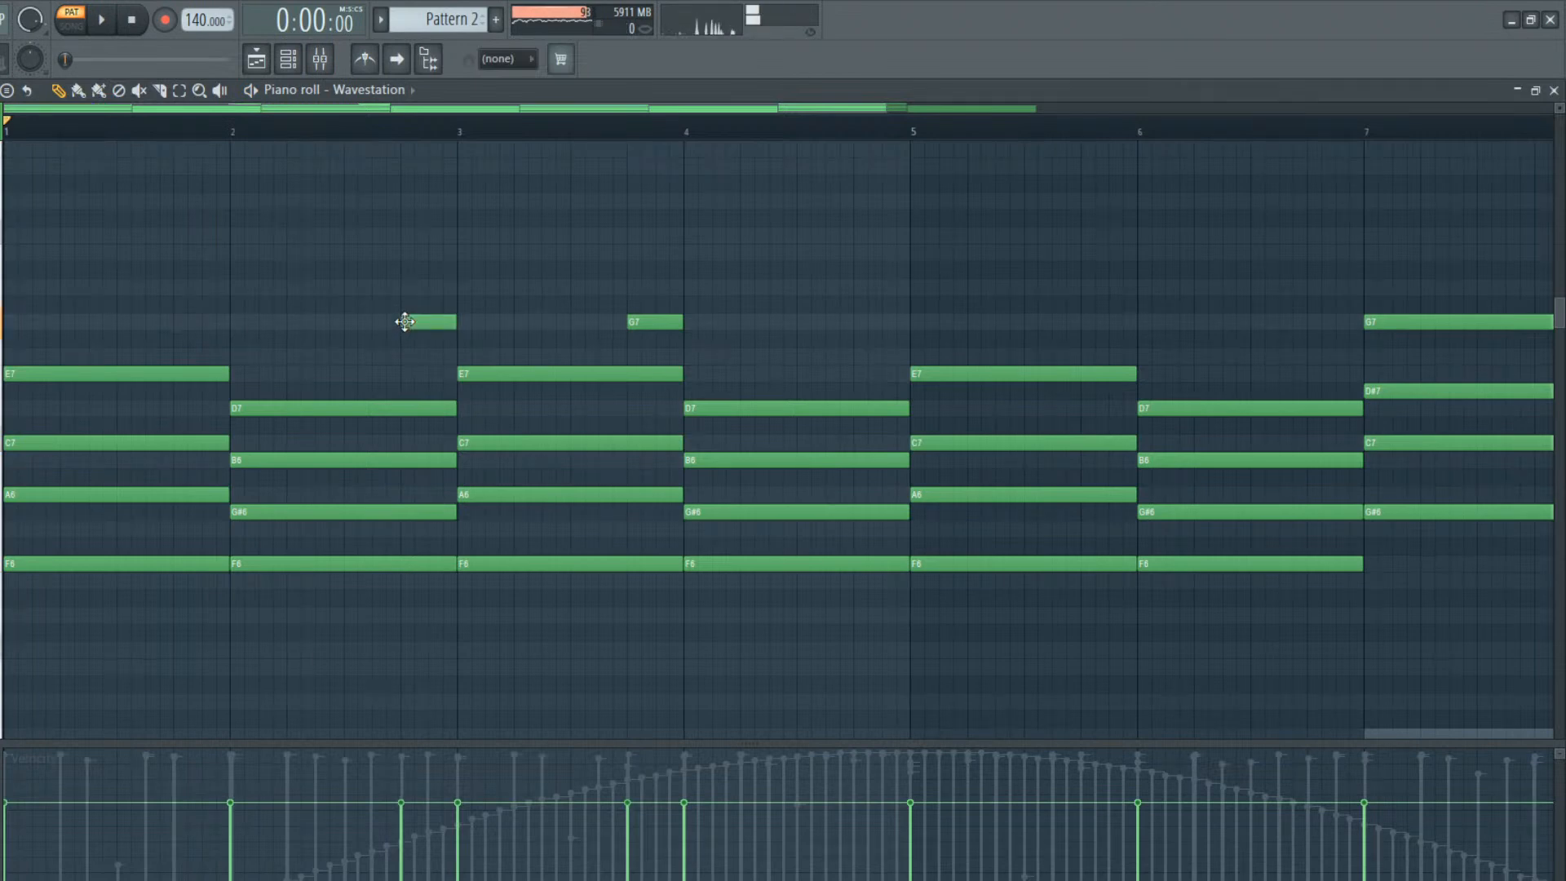
mouse_move(420, 323)
mouse_down()
mouse_move(361, 331)
mouse_move(449, 323)
mouse_up()
right_click(648, 321)
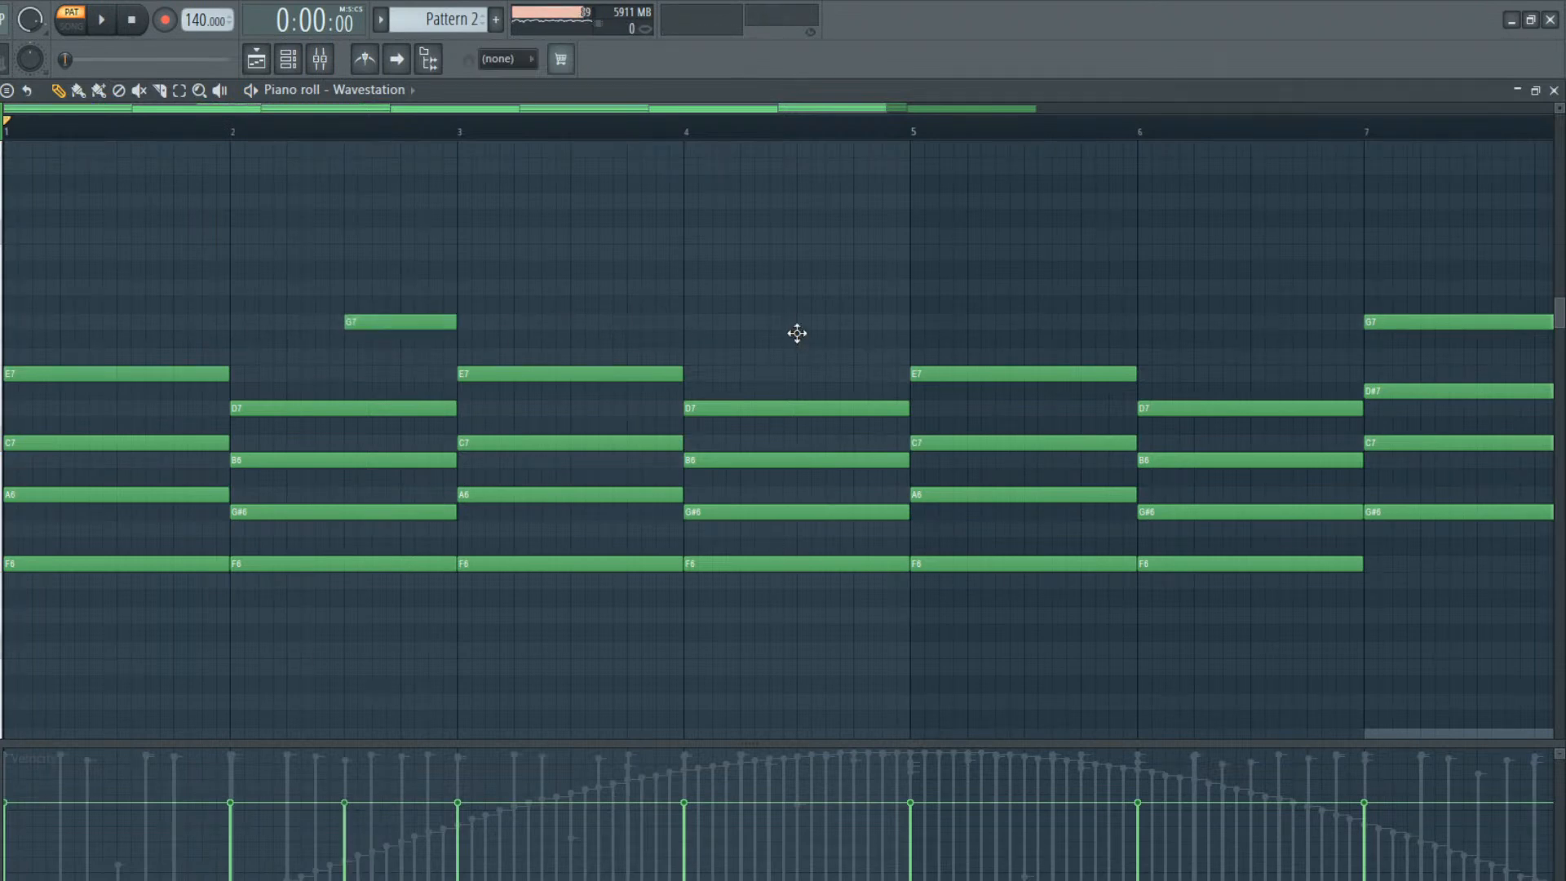
drag(797, 333, 800, 307)
key(space)
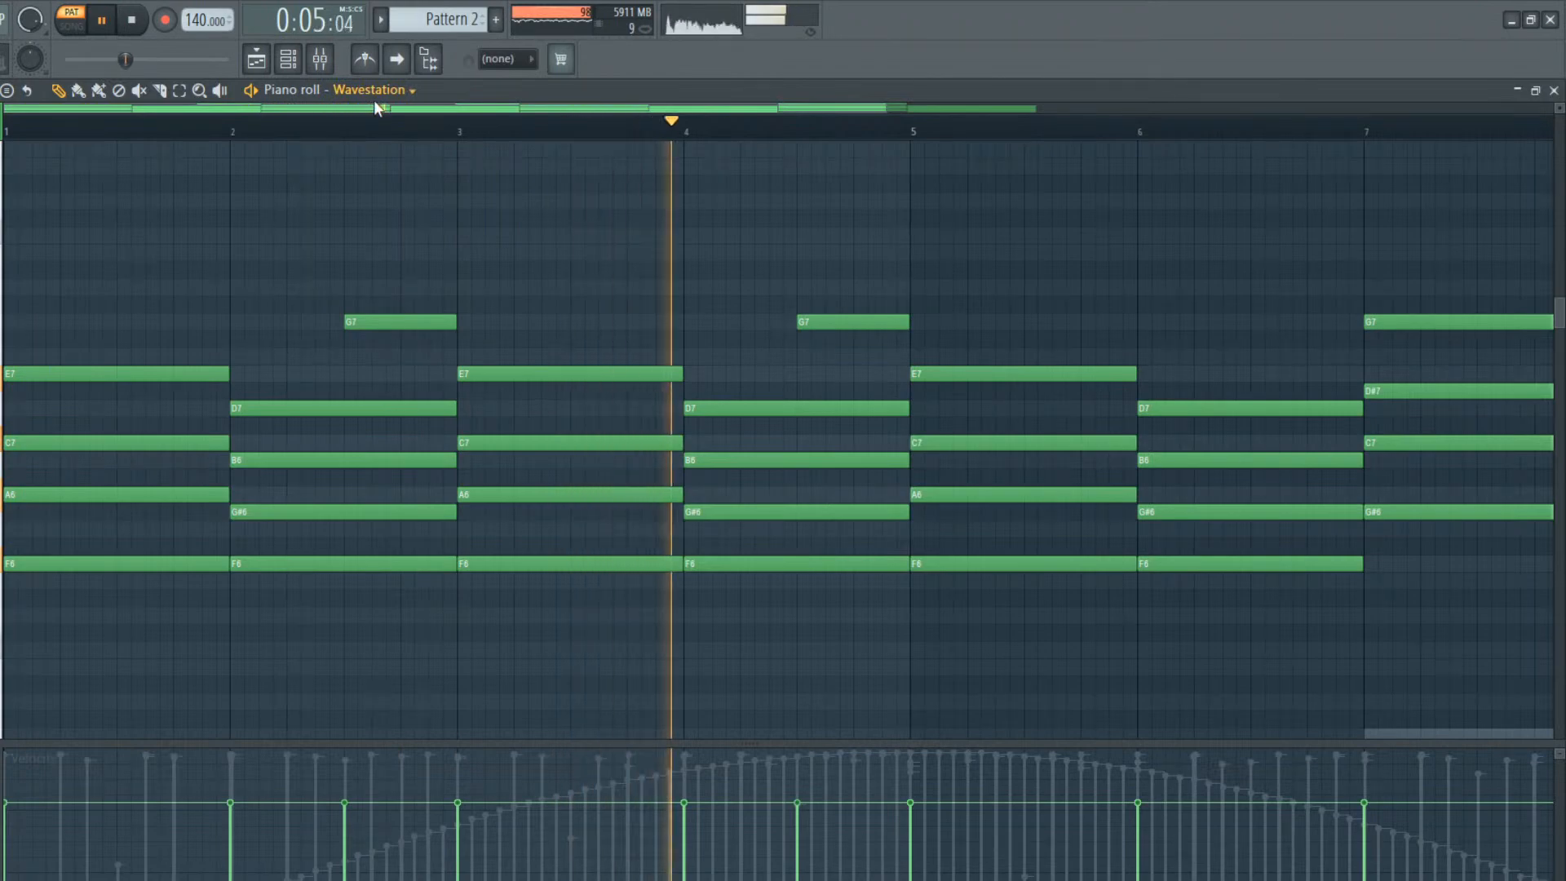
Add a G7 in the second half of bar 6 and replace bar 7's G7 with a half-bar A#7
drag(462, 107, 808, 171)
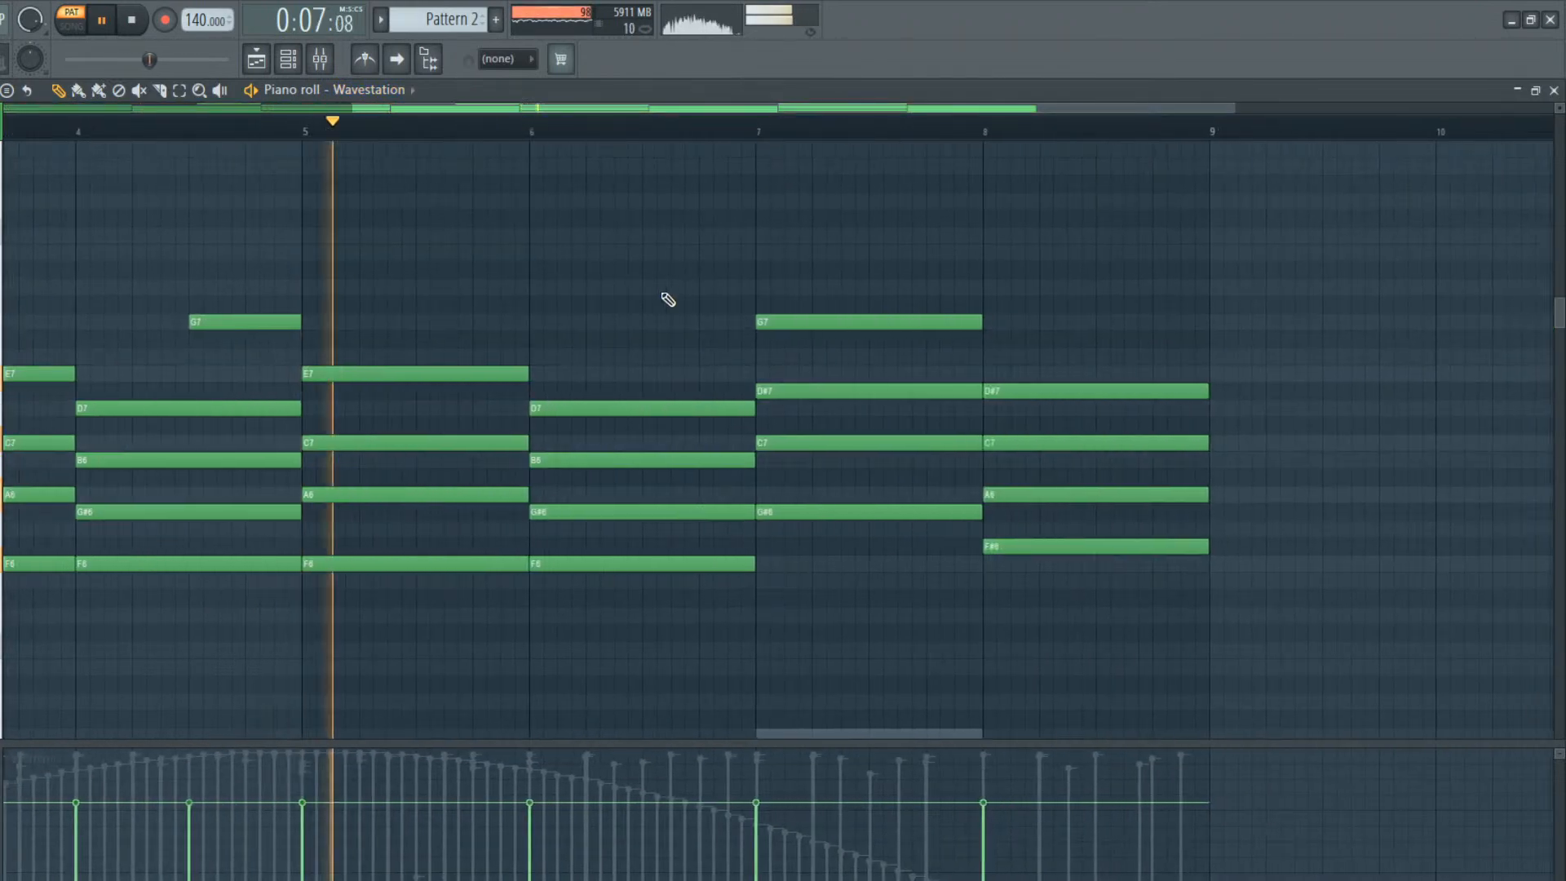
click(644, 321)
right_click(771, 318)
click(758, 269)
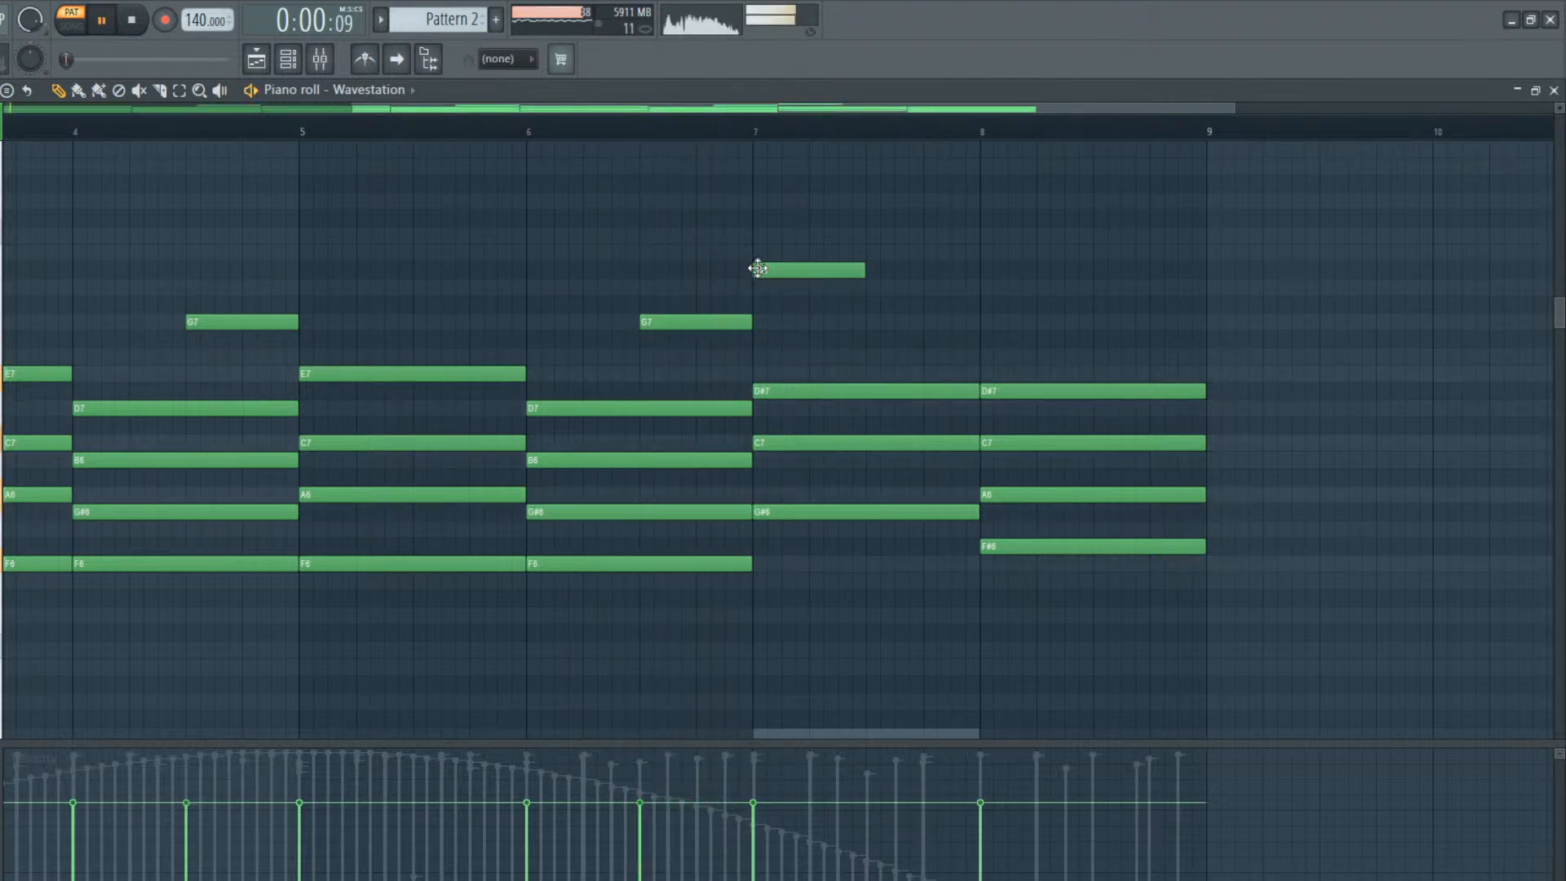
key(space)
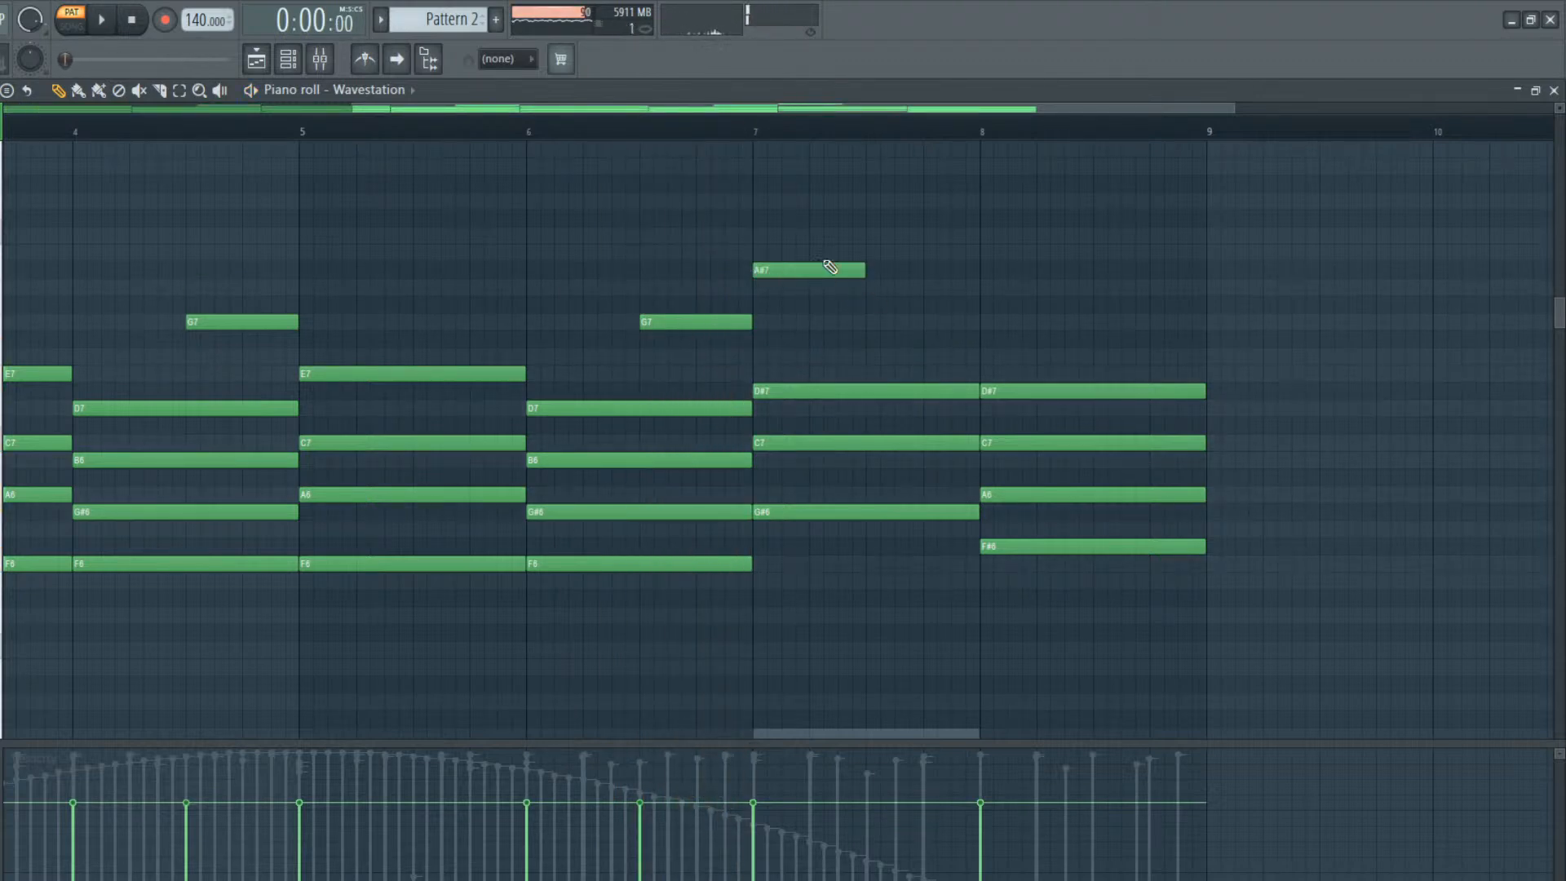
Play briefly from bar 7 and try a half-bar G7 after the A#7 note
click(752, 137)
key(space)
key(space)
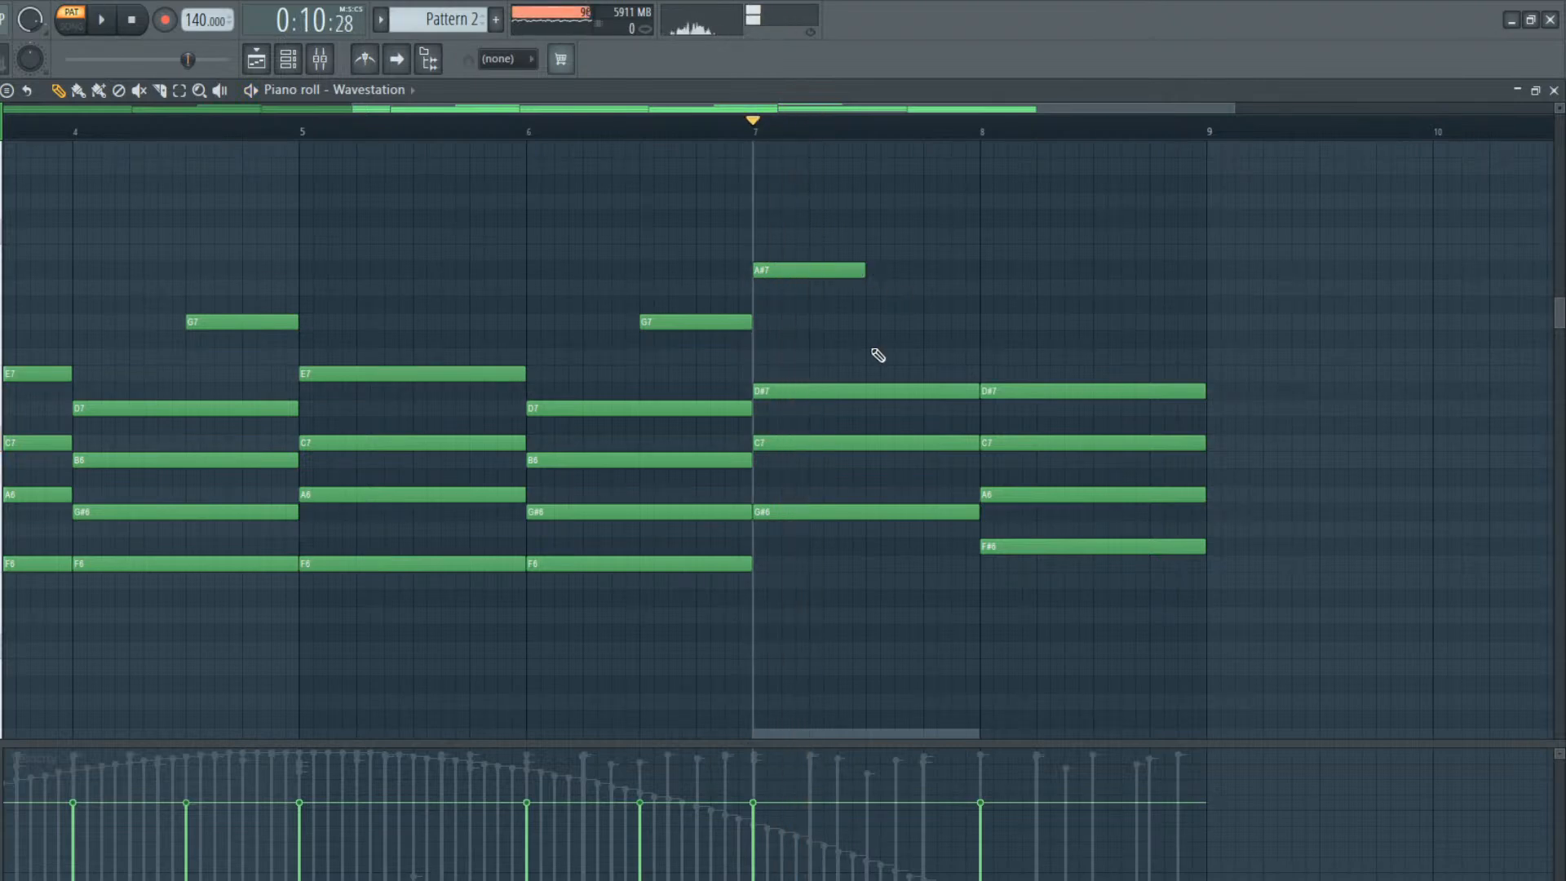
mouse_move(881, 342)
mouse_down()
mouse_move(864, 339)
mouse_move(873, 307)
mouse_move(871, 328)
mouse_up()
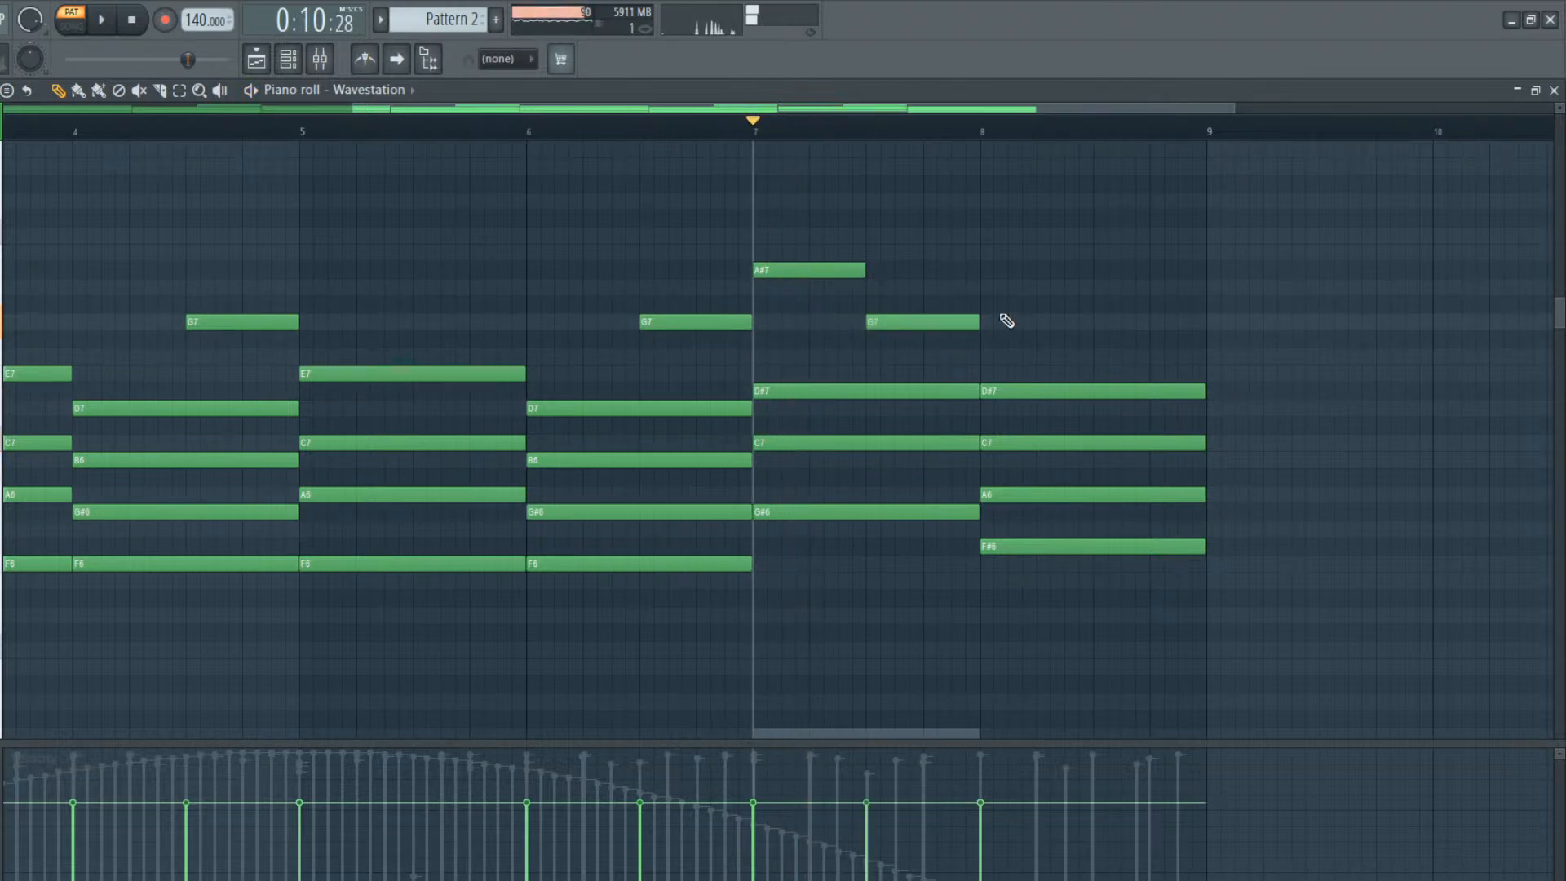
right_click(962, 327)
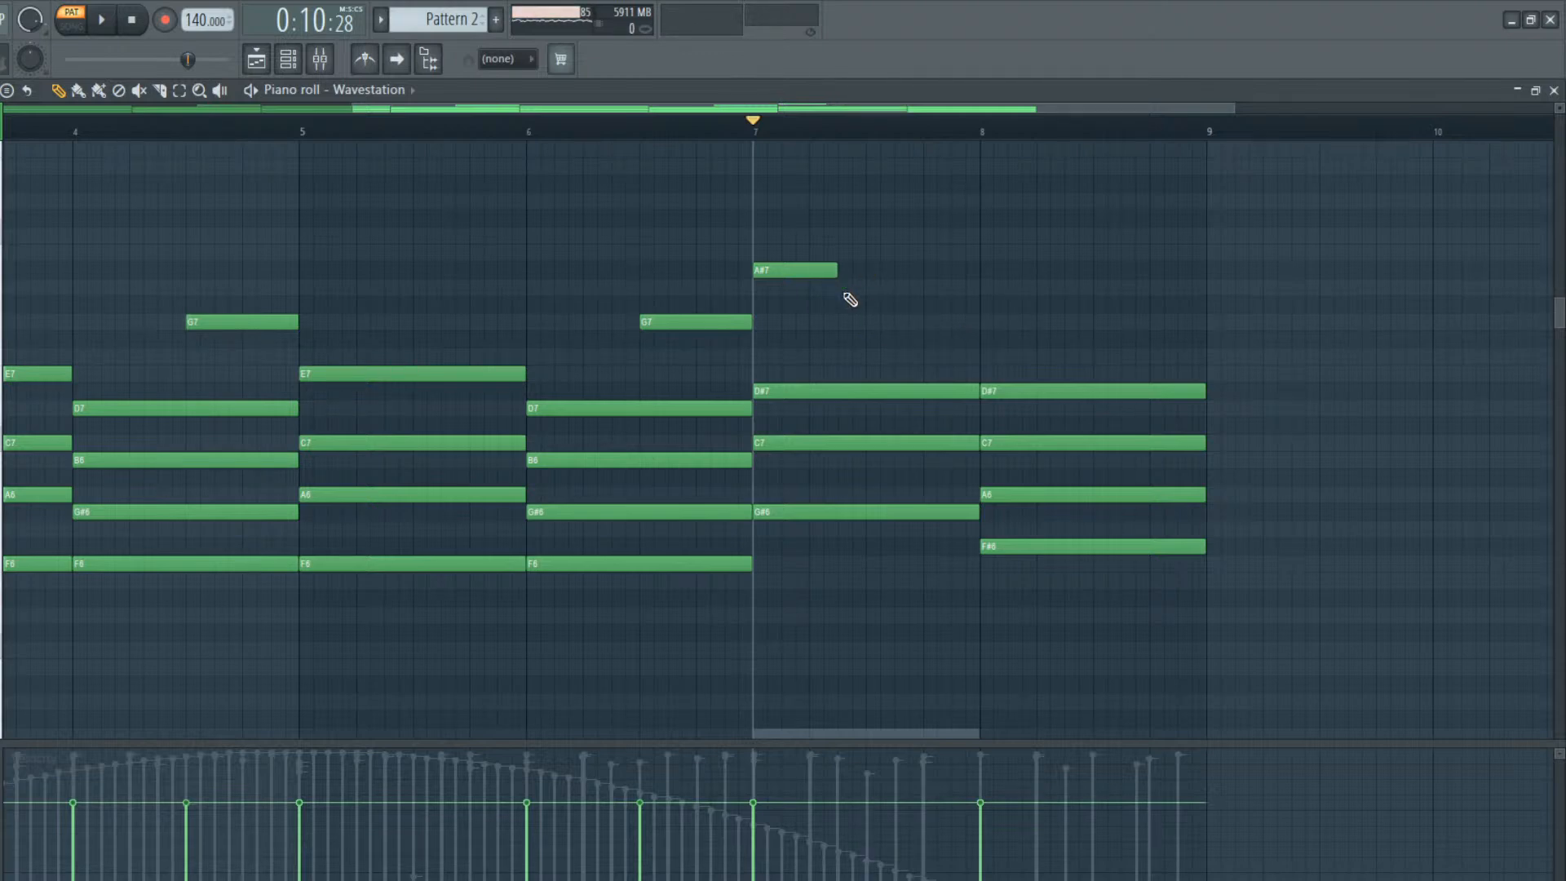
Place very short G#7 and G7 notes in the second half of bar 7 and audition them
key(space)
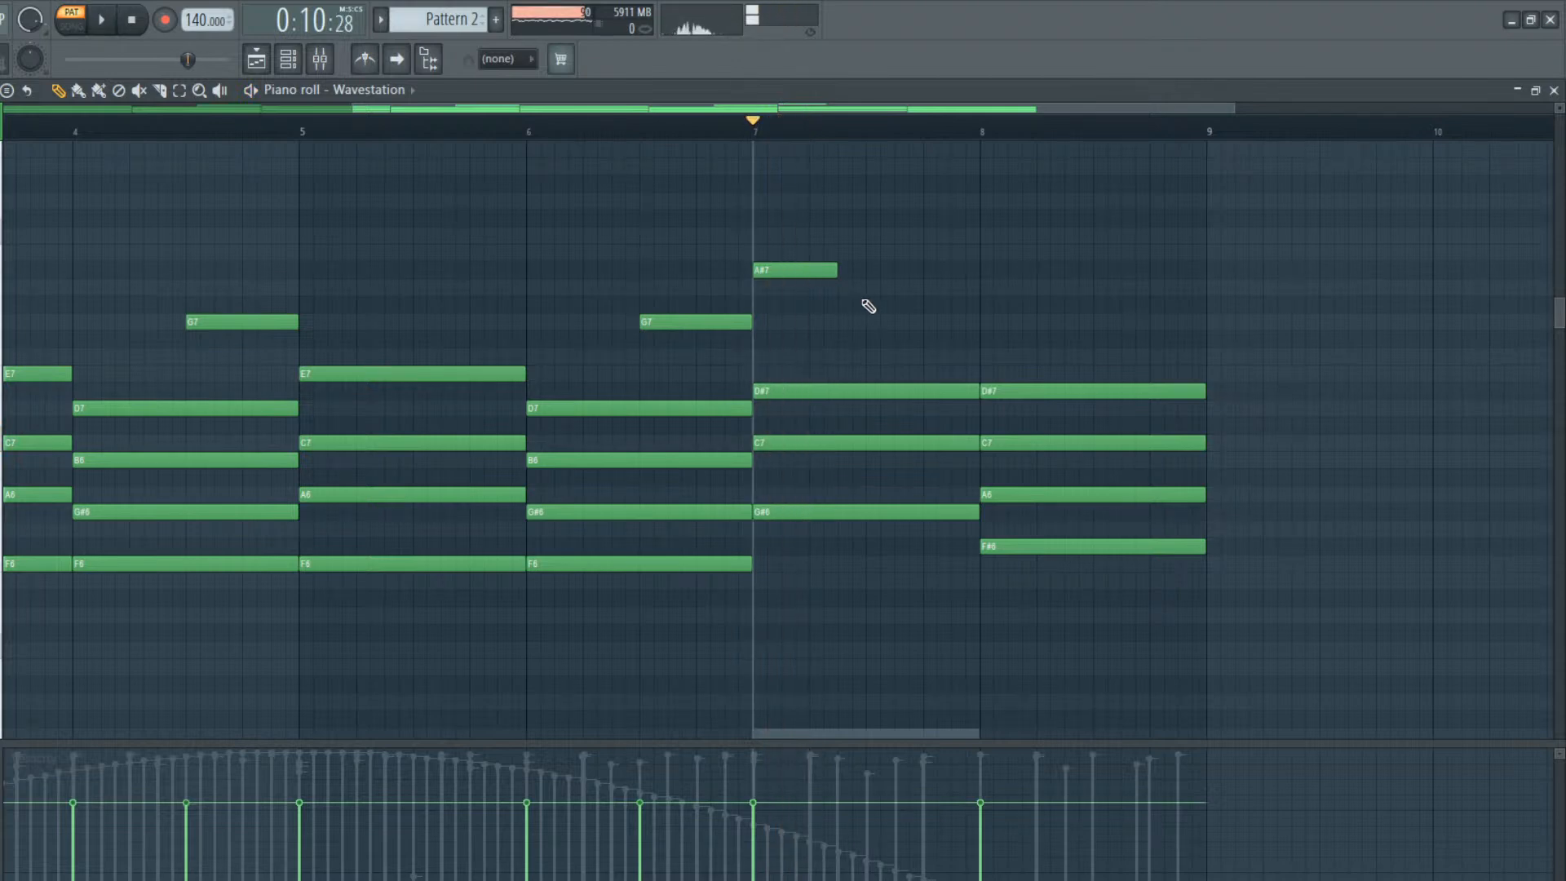
click(868, 305)
drag(932, 304, 875, 307)
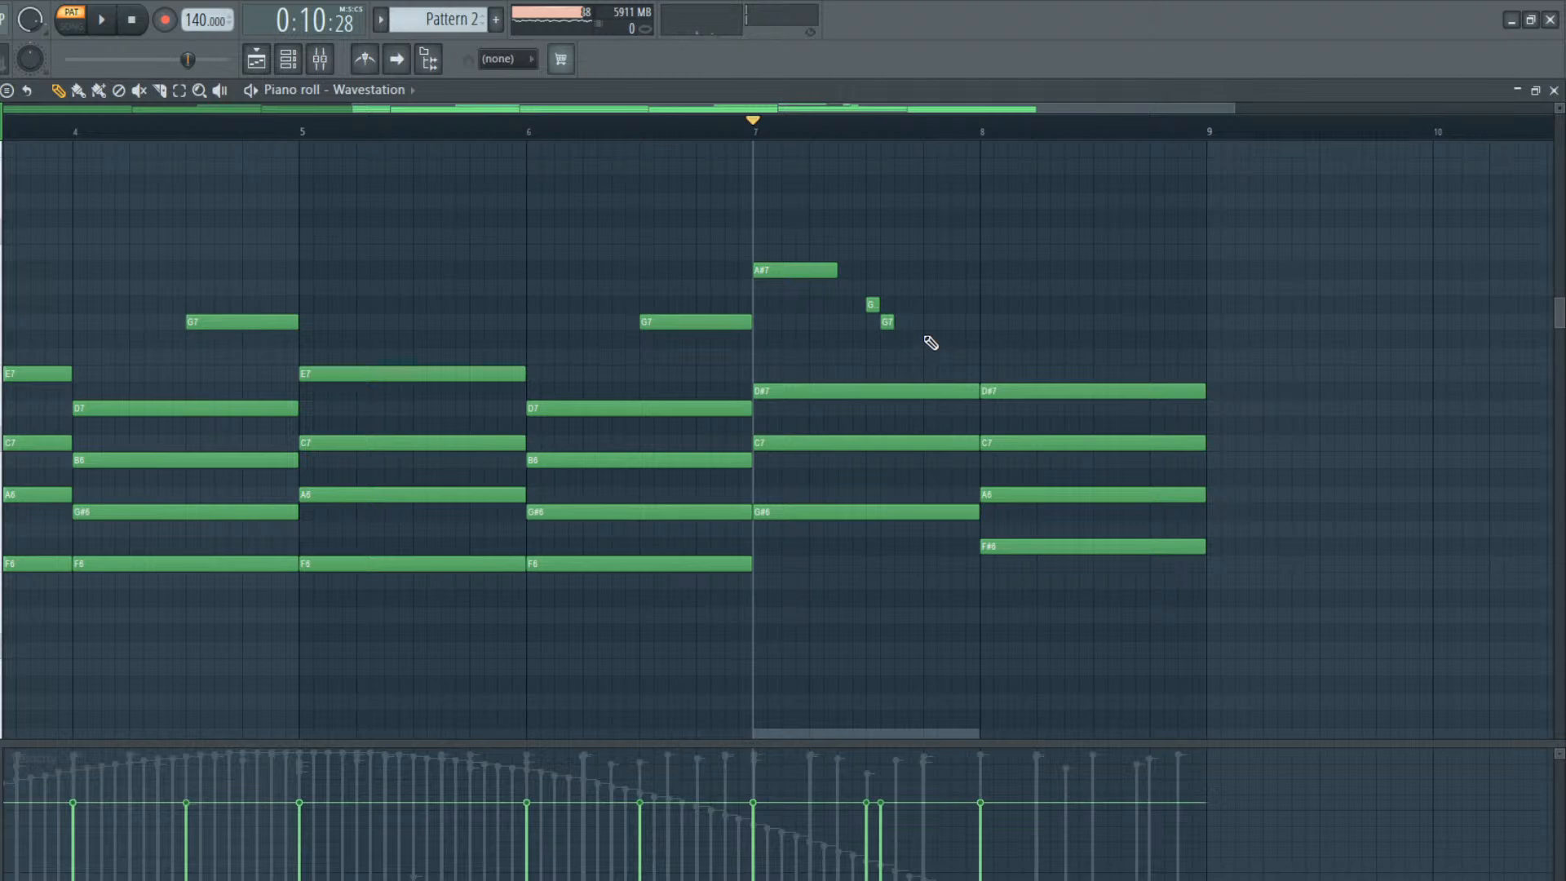
key(space)
key(space)
mouse_move(881, 323)
mouse_down()
mouse_move(924, 318)
mouse_move(901, 308)
mouse_up()
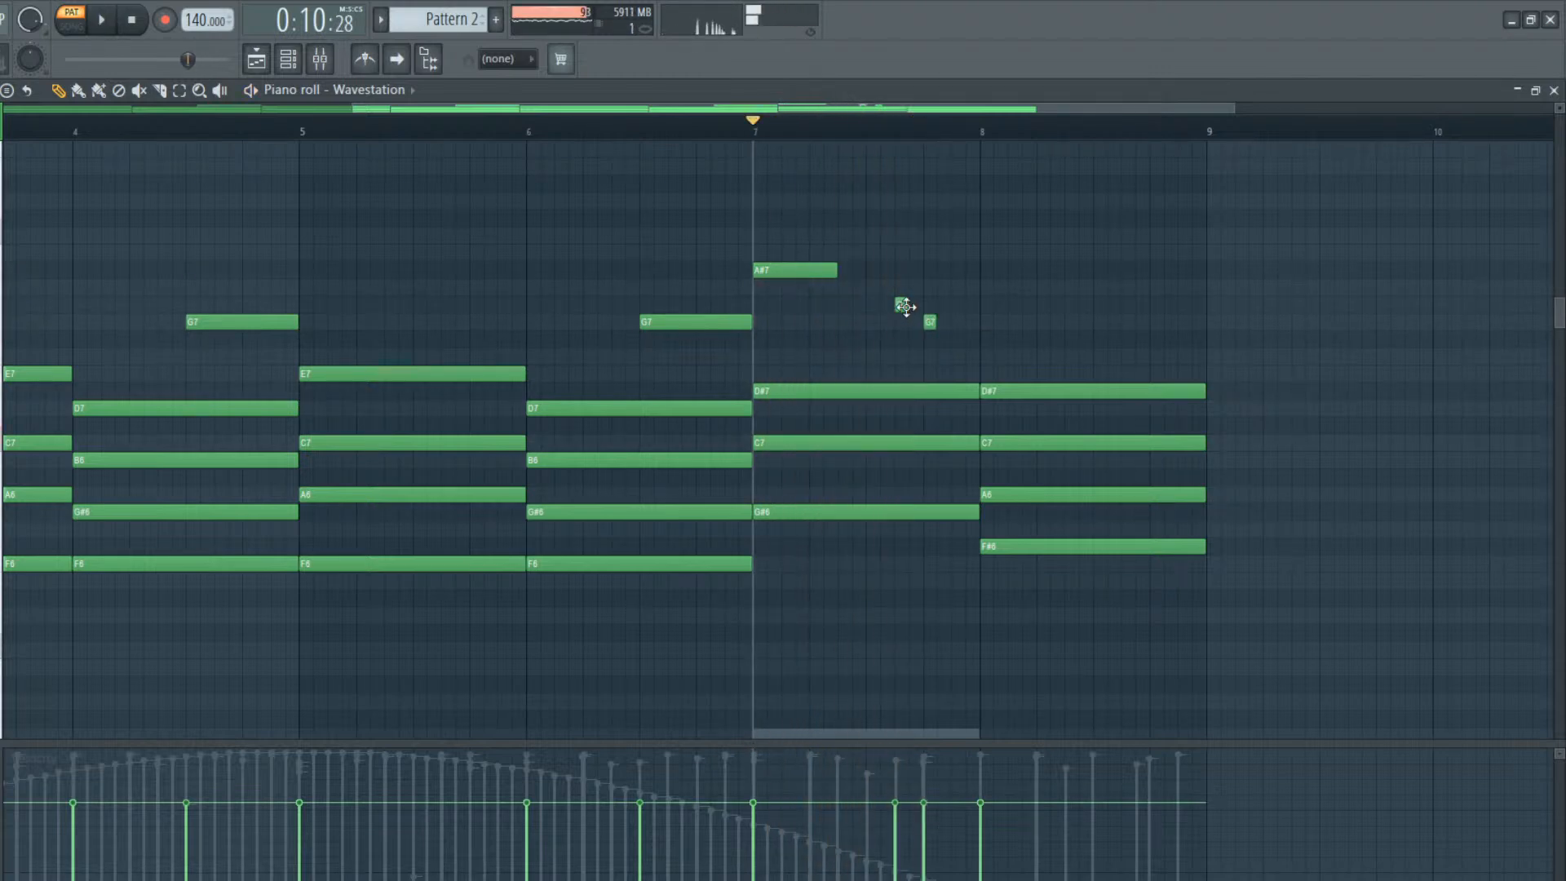
key(space)
Add a one-bar F7 in bar 8 and shift the short G#7 and G7 pair closer to the end of bar 7
key(space)
key(space)
drag(980, 355, 1212, 353)
key(space)
mouse_move(928, 322)
mouse_down()
mouse_move(951, 318)
mouse_move(926, 301)
mouse_up()
key(space)
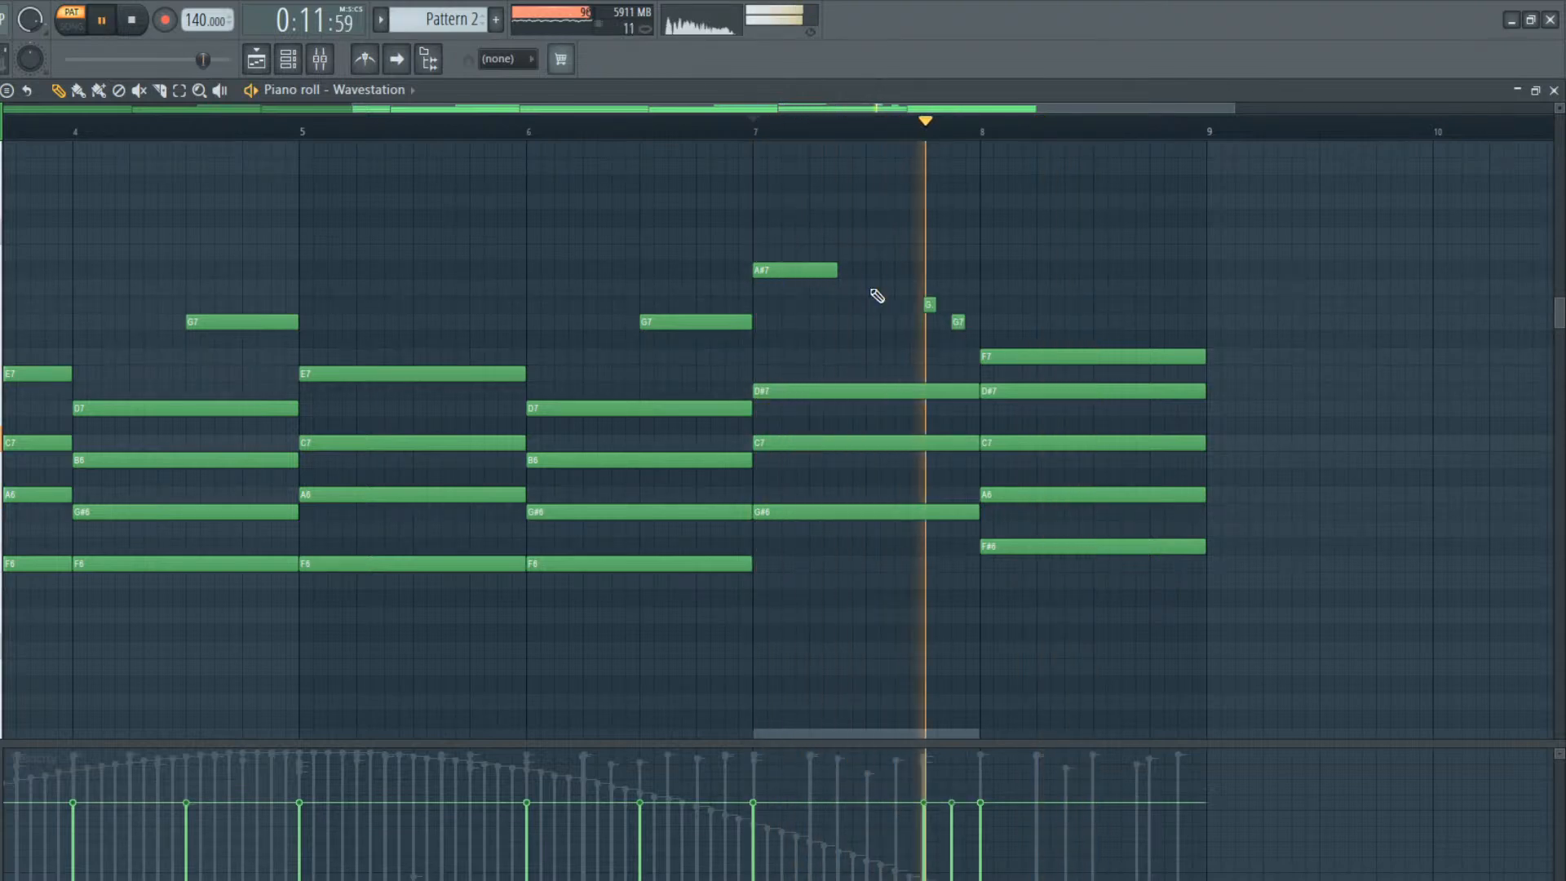
Extend the A#7 note to three quarters of bar 7 and audition the change
drag(838, 270, 920, 272)
key(space)
Shorten bar 8's F7 to just under half a bar and add a G7 of equal length from mid-bar
key(space)
key(space)
drag(1205, 356, 1085, 318)
click(1091, 359)
key(space)
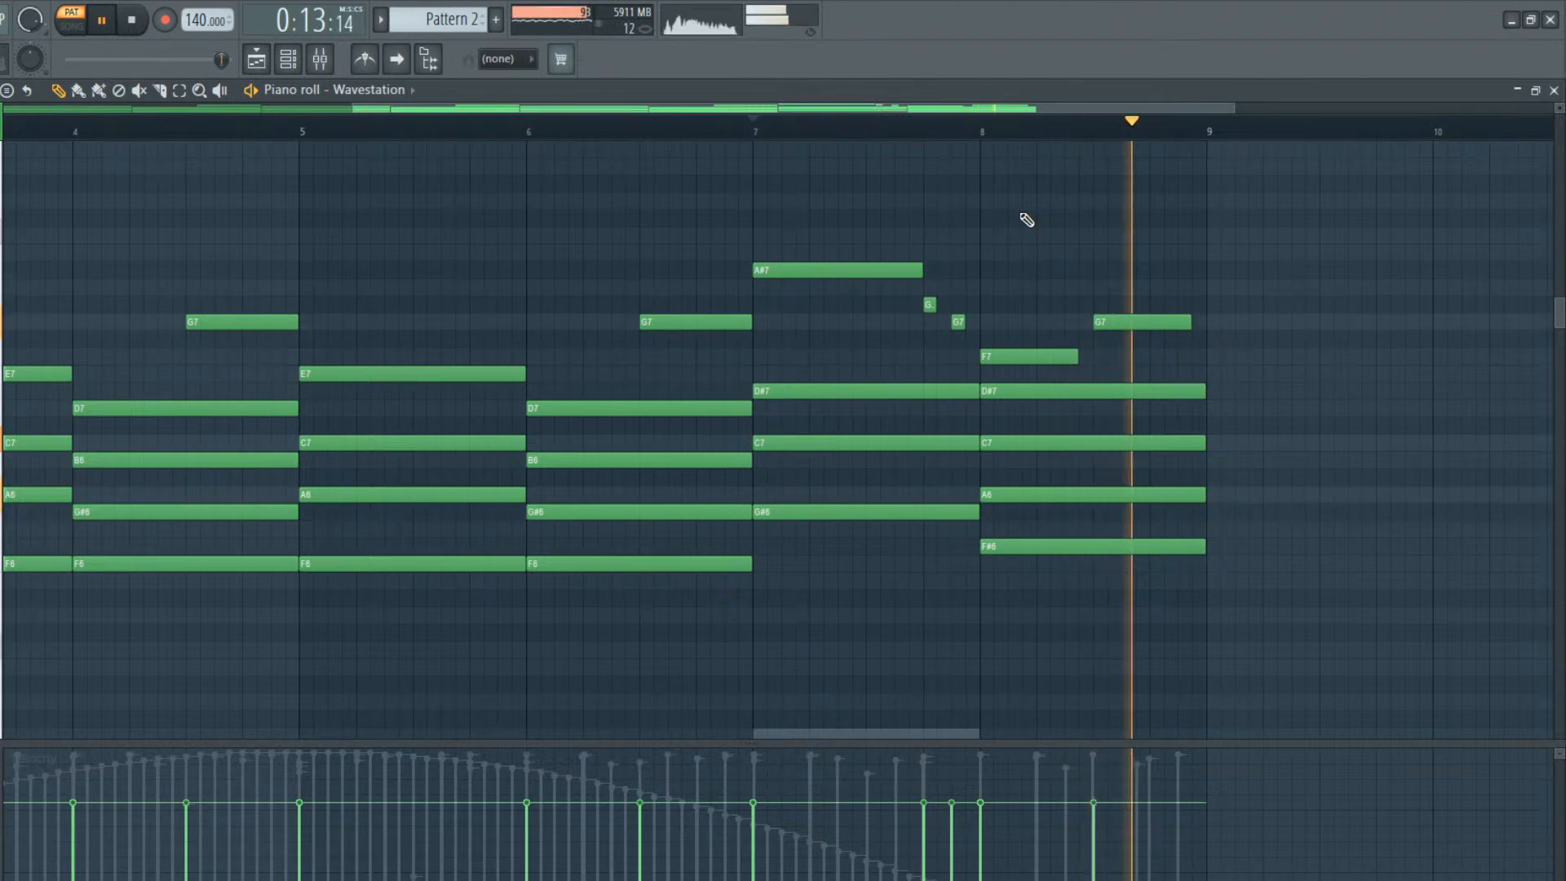
Split bar 8's C7 into a note just under half a bar and a second C7 from mid-bar, and audition it
key(space)
drag(1205, 442, 1083, 440)
key(space)
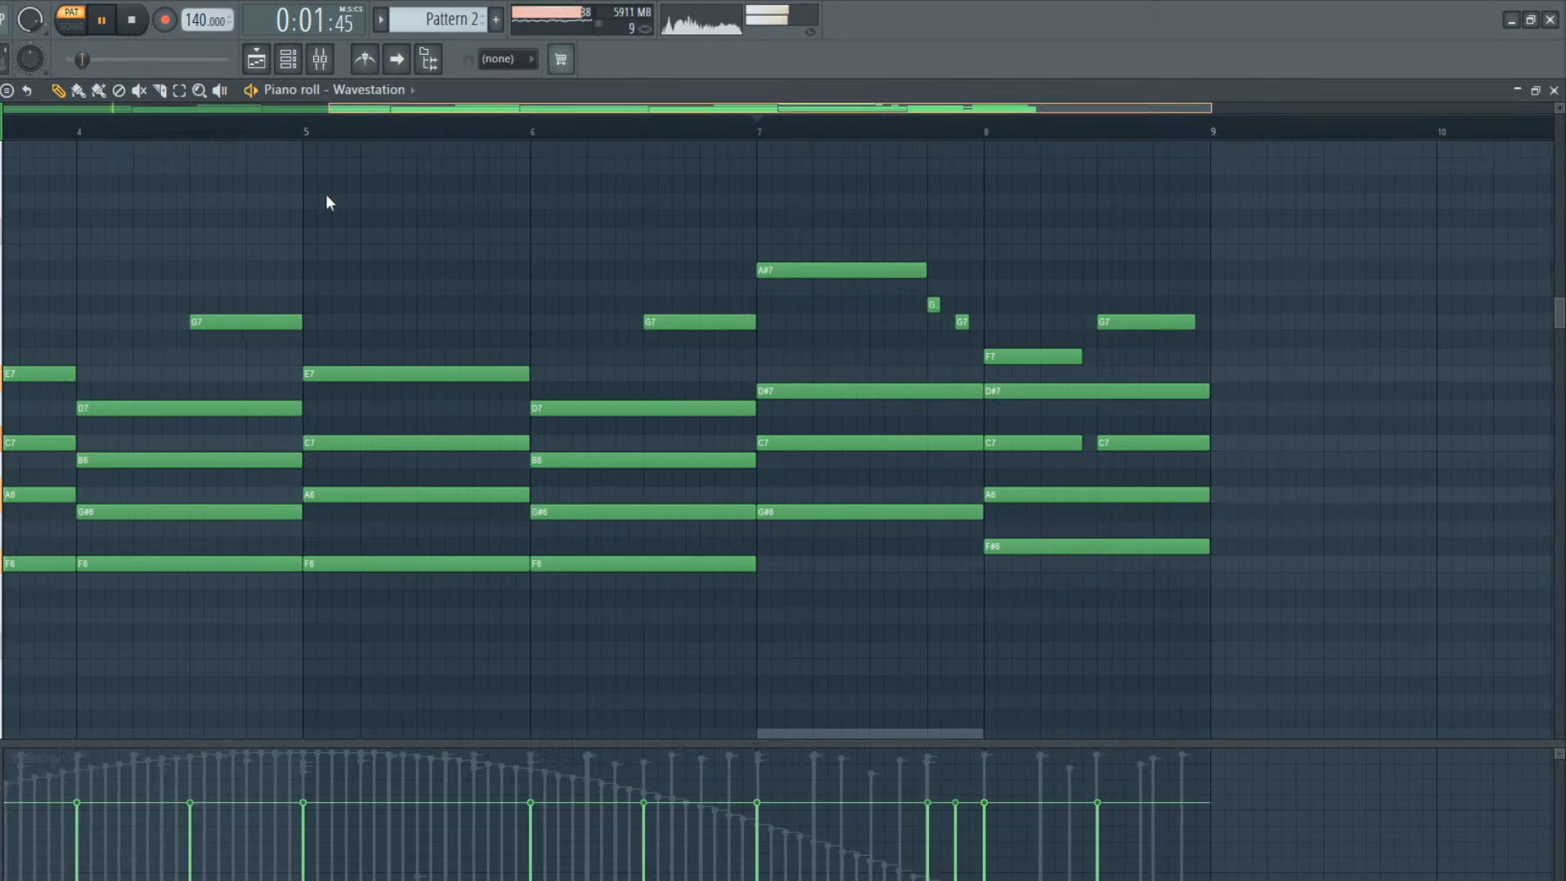
key(space)
Add a B5 note just under half a bar long at the start of bar 2 and play it from bar 1
drag(253, 677, 230, 655)
key(space)
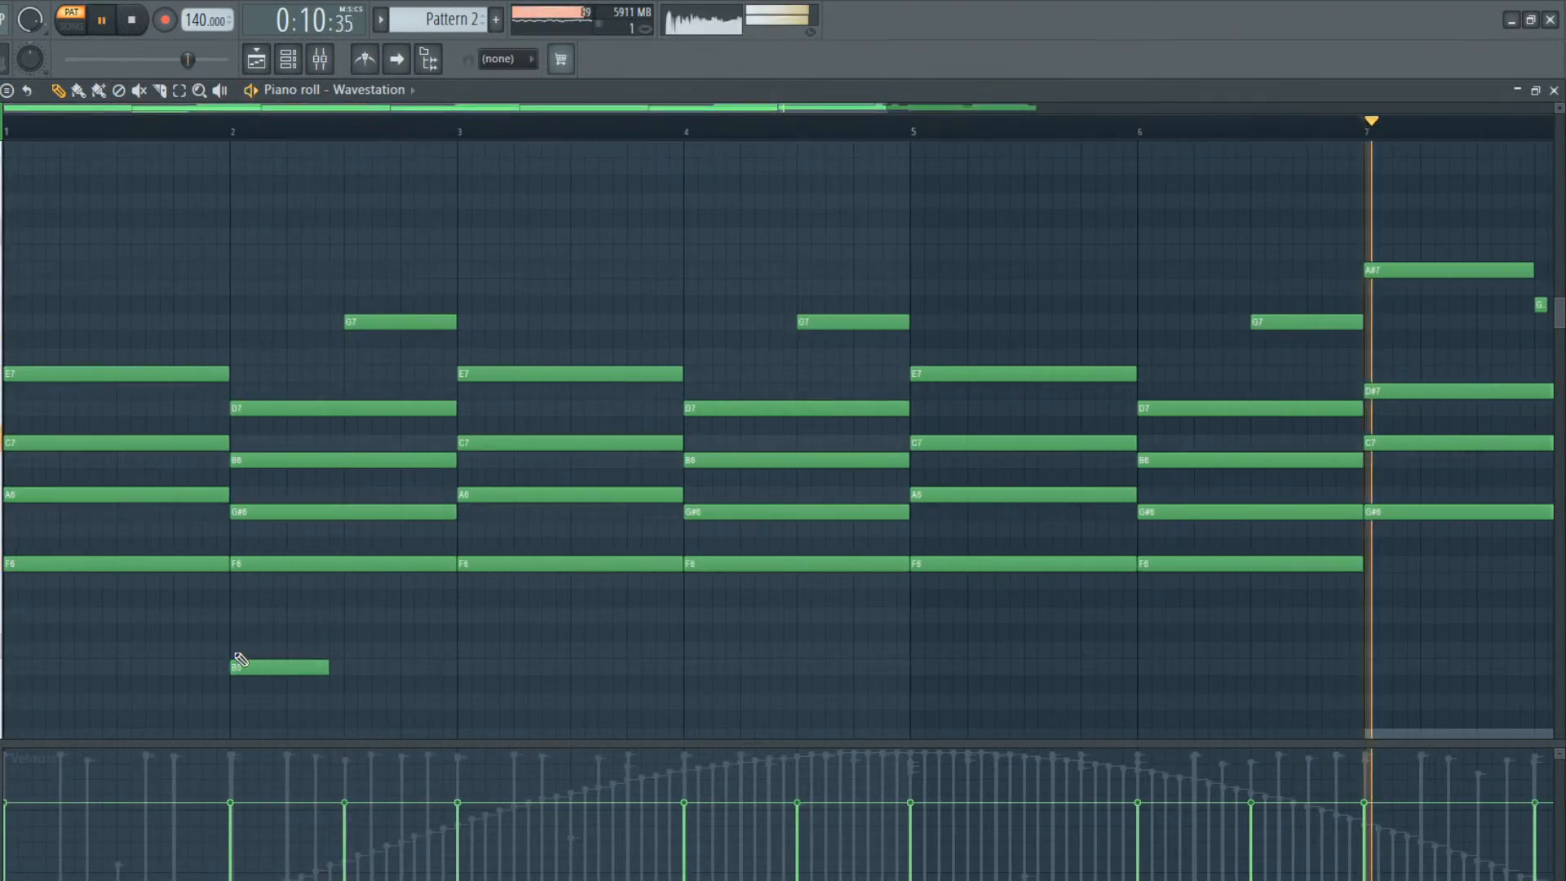
key(space)
click(6, 128)
key(space)
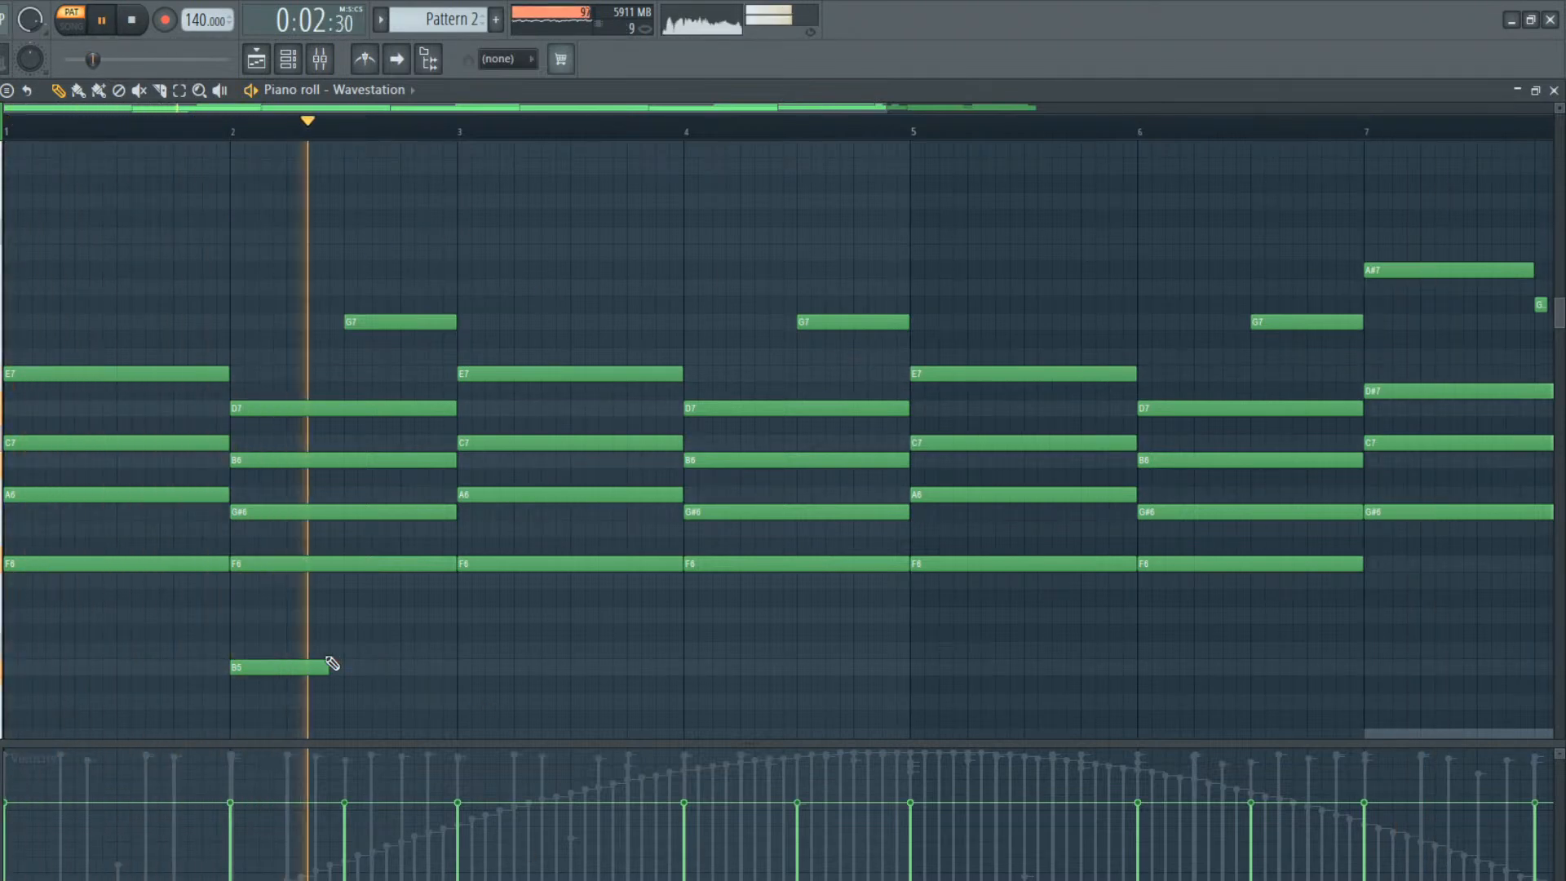
key(space)
Raise the B5 note to C6, make it a quarter-bar note on beat 2 of bar 2, and audition it
drag(294, 653, 293, 635)
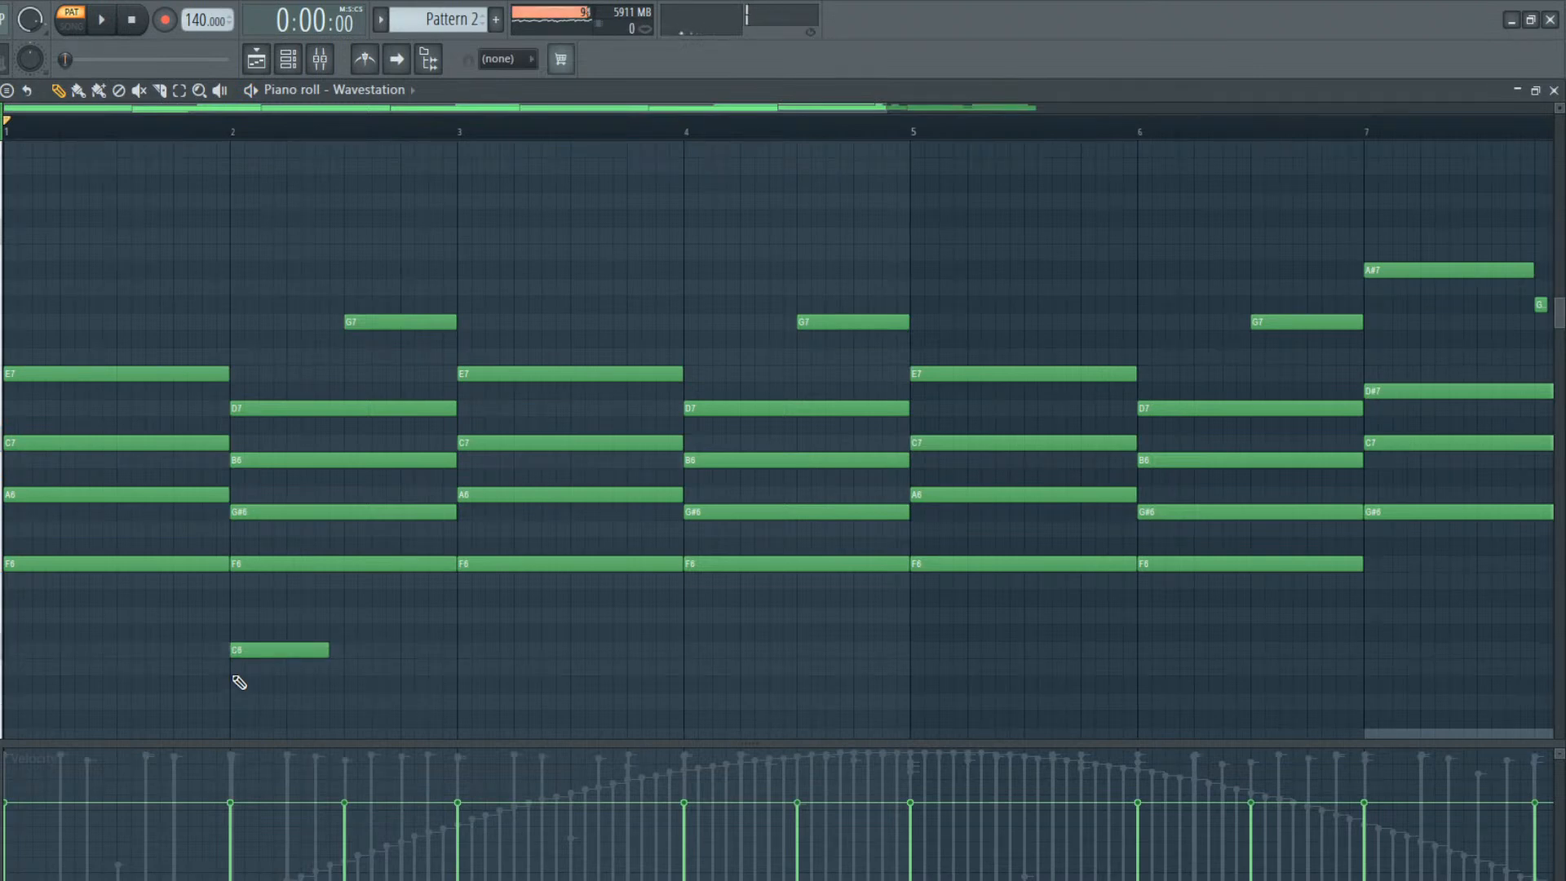
drag(292, 643, 337, 650)
key(space)
Try a quarter-bar D6 right after the C6 in bar 2, remove it and resume playback
key(space)
click(347, 618)
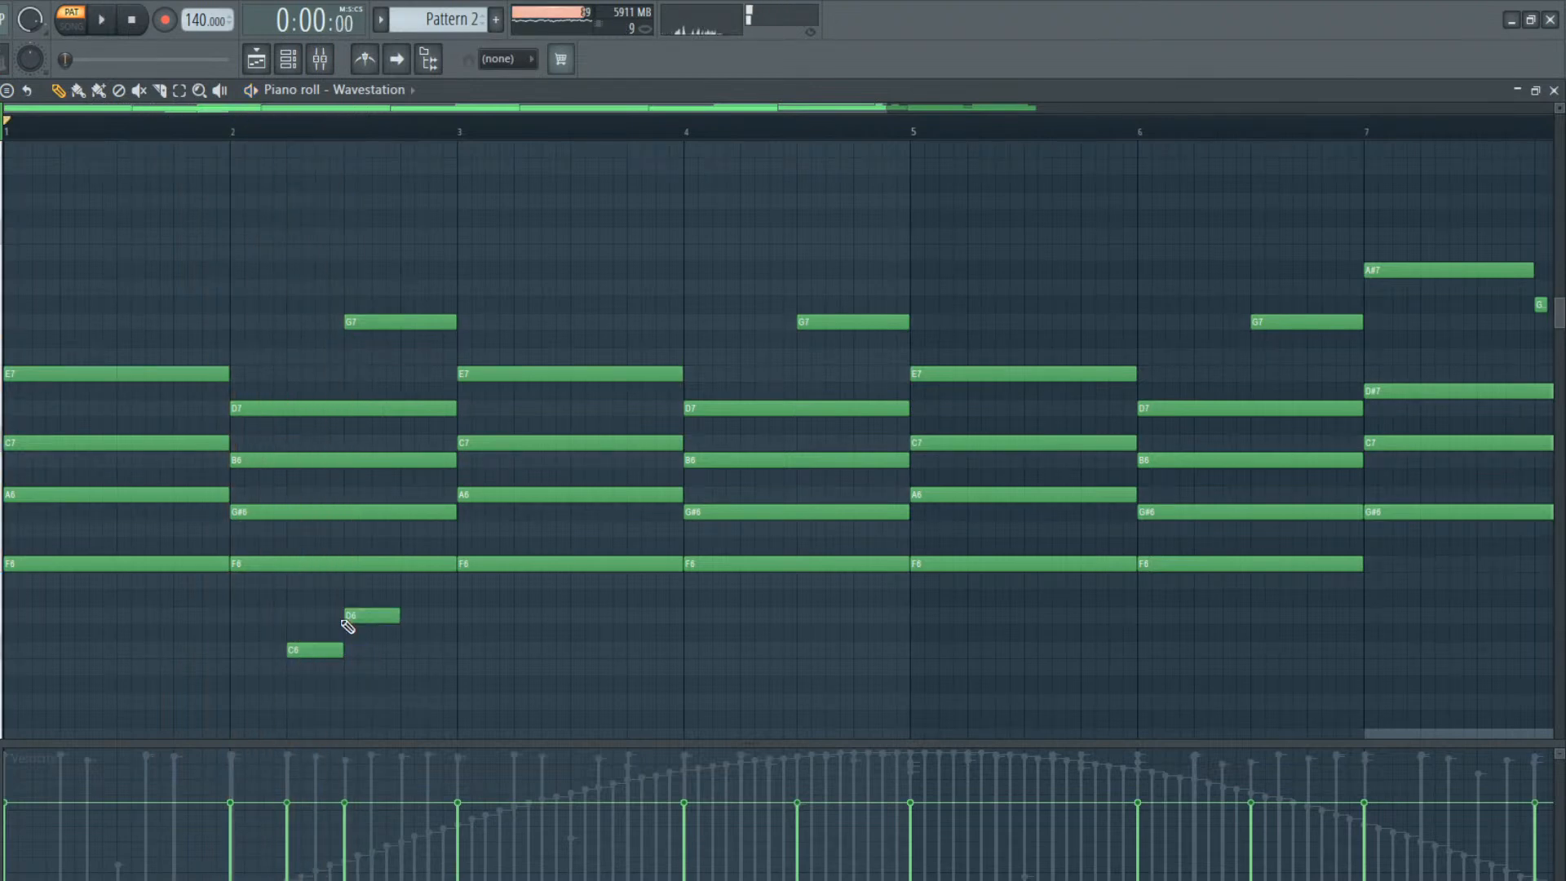
right_click(375, 624)
key(space)
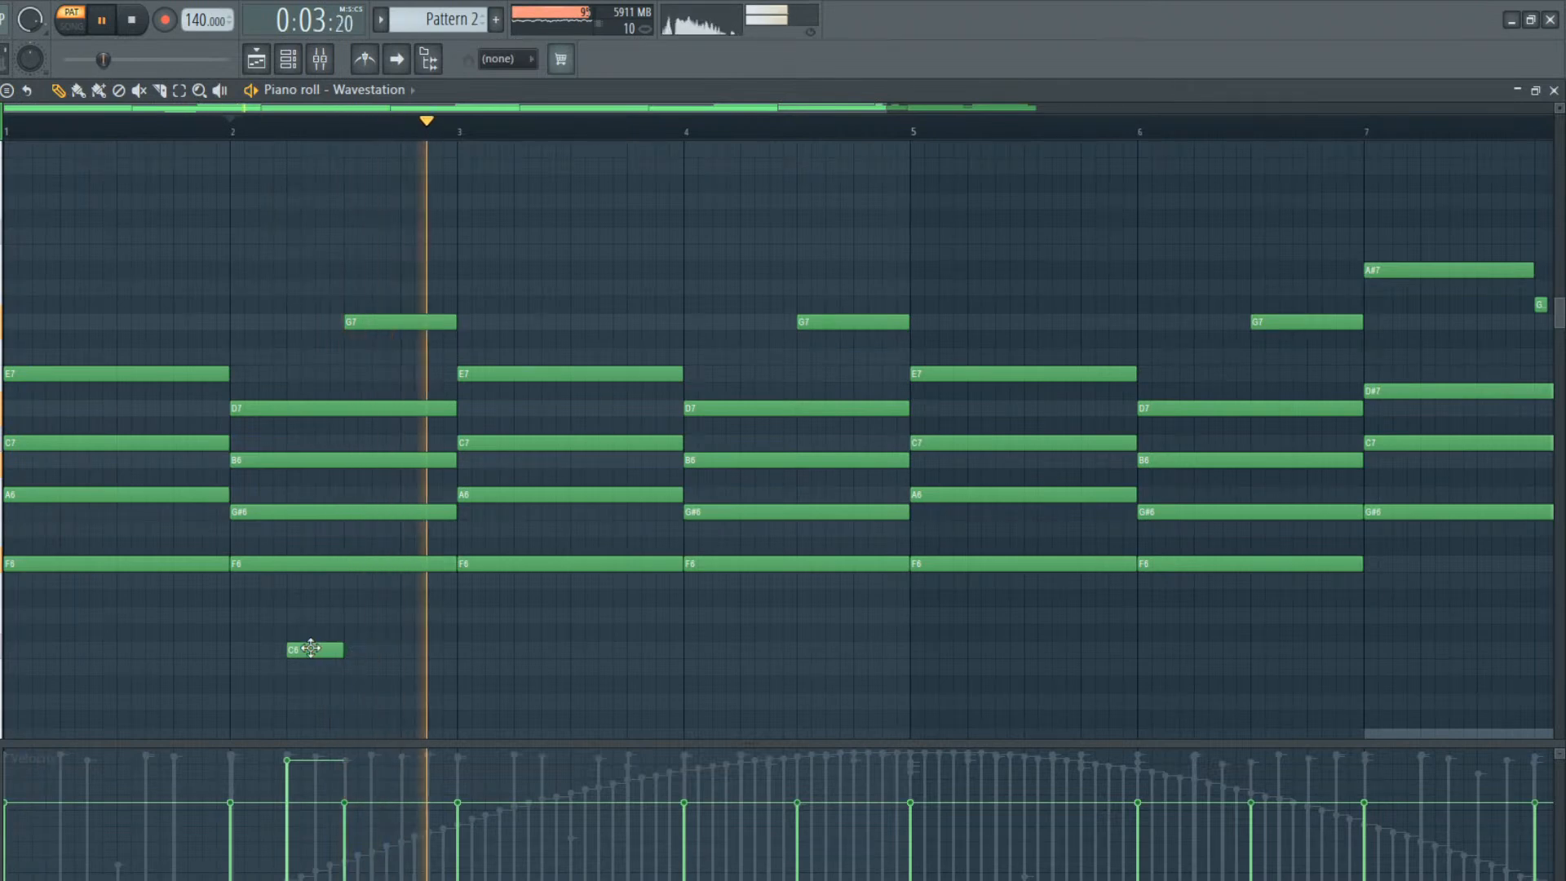
Add a matching quarter-bar C6 on beat 2 of bar 4 and audition the pattern from bar 2
click(752, 650)
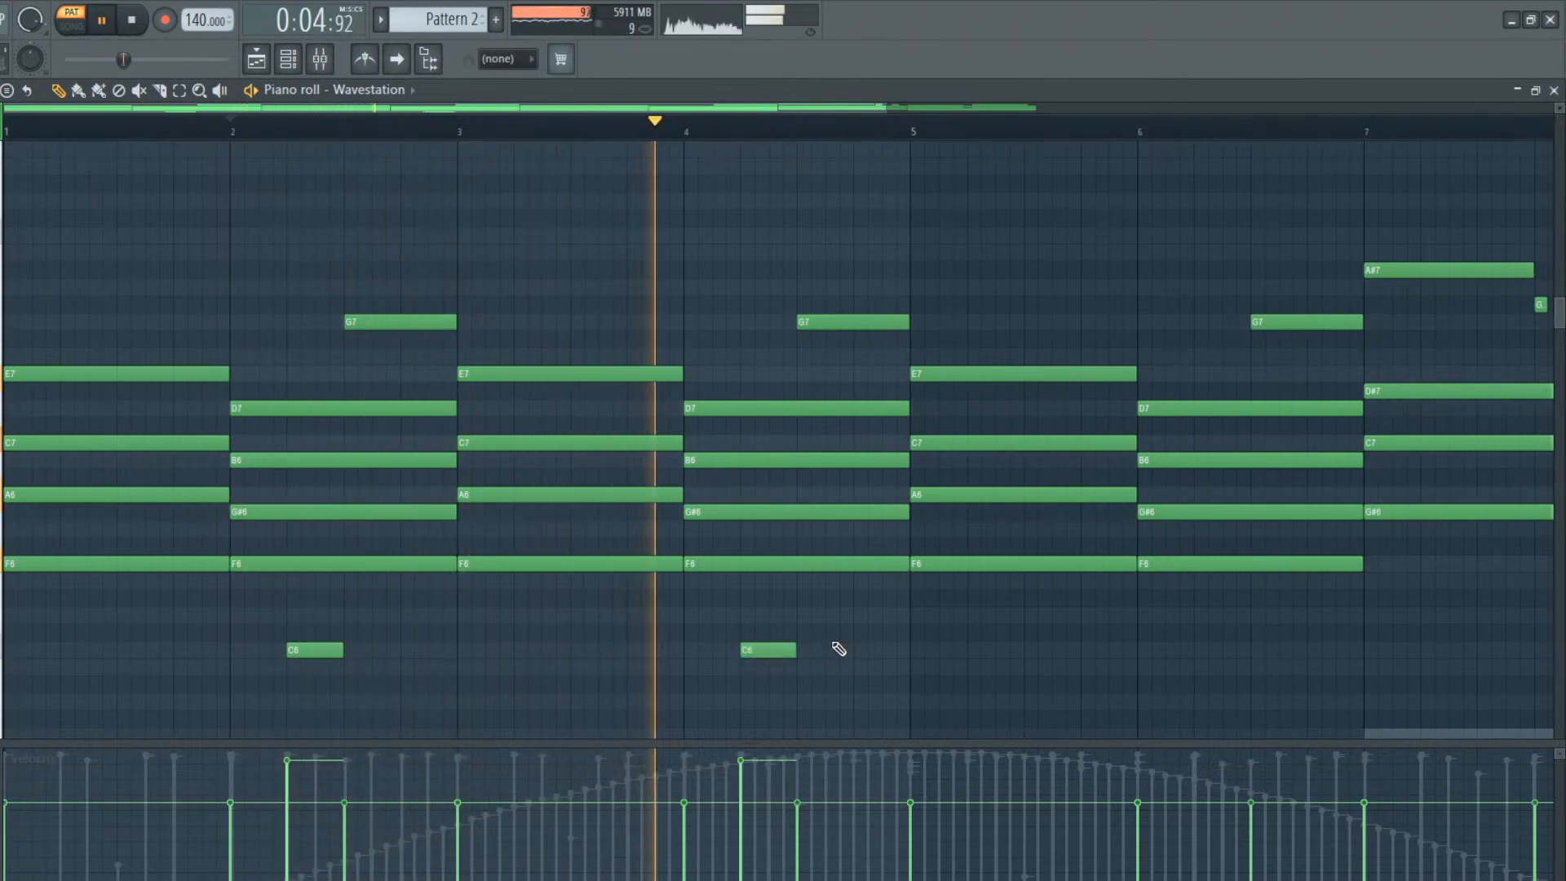
key(space)
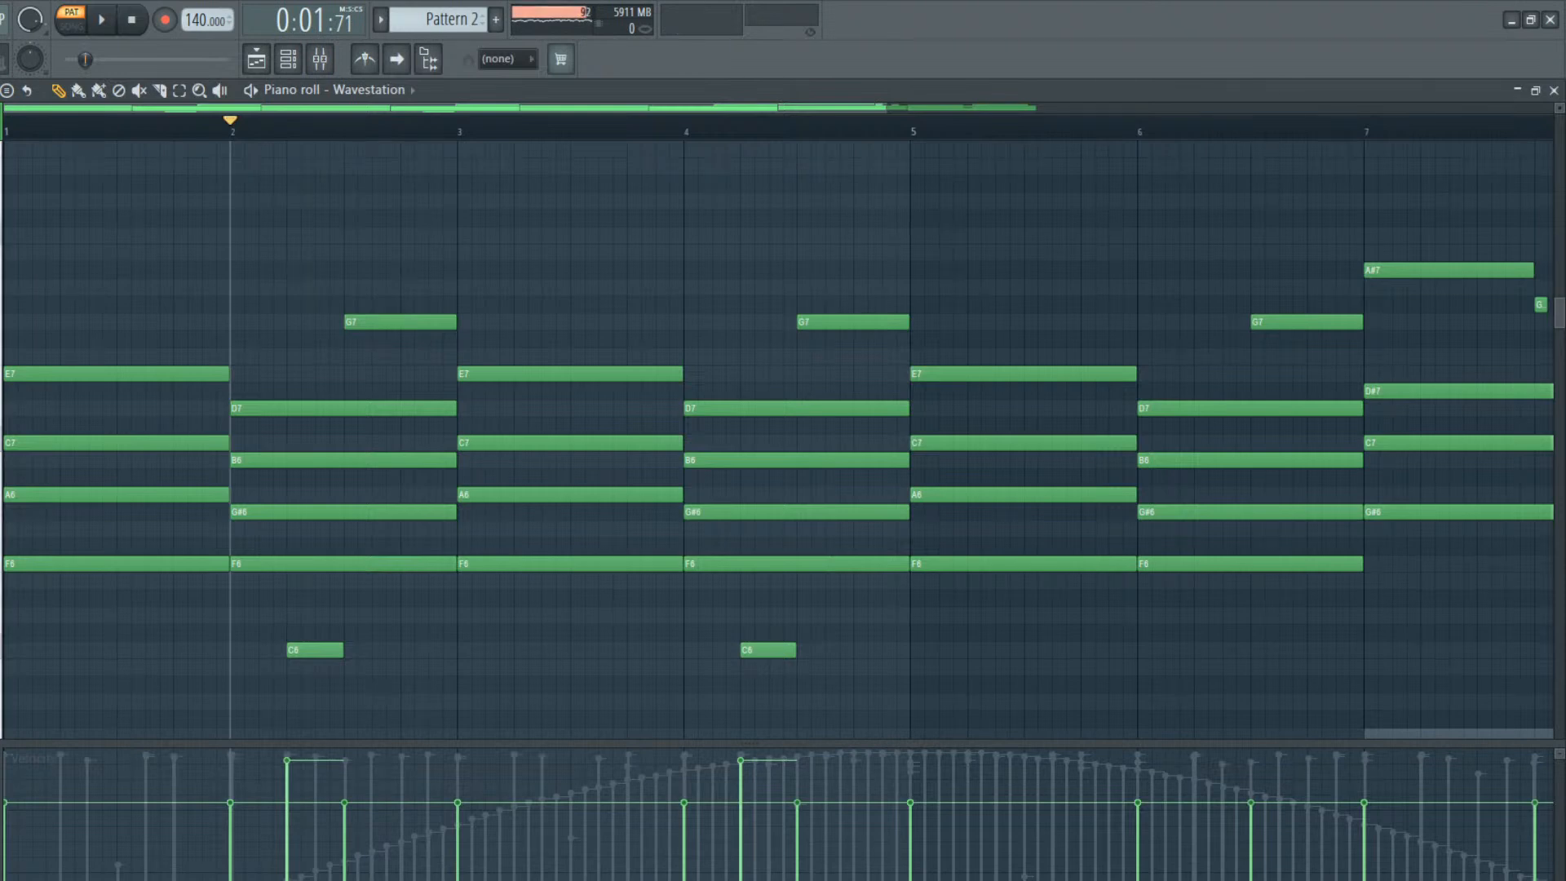
key(space)
key(space)
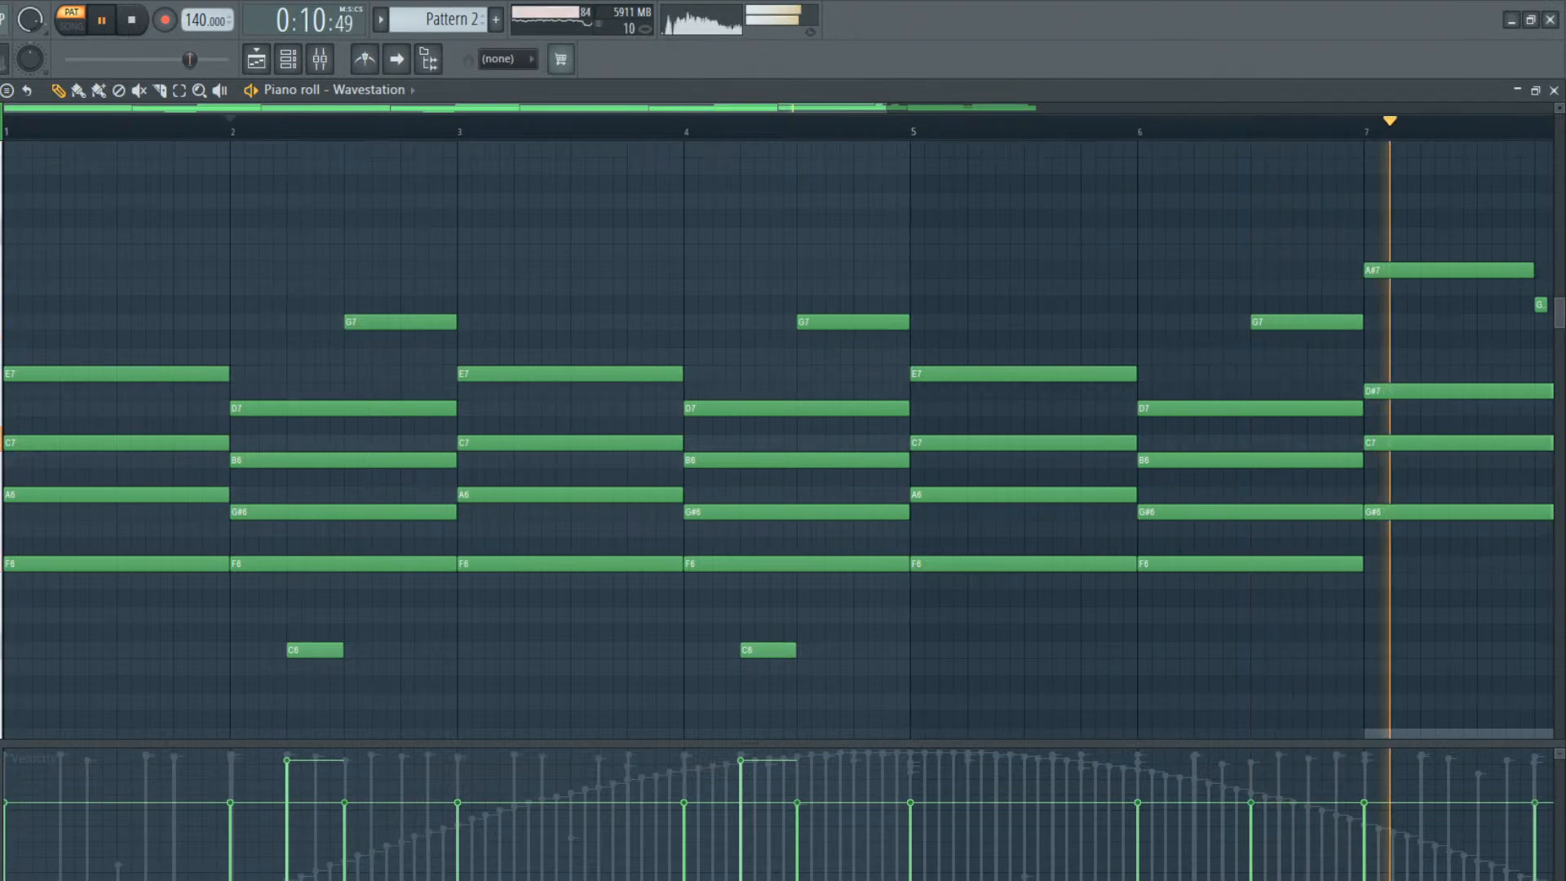
key(space)
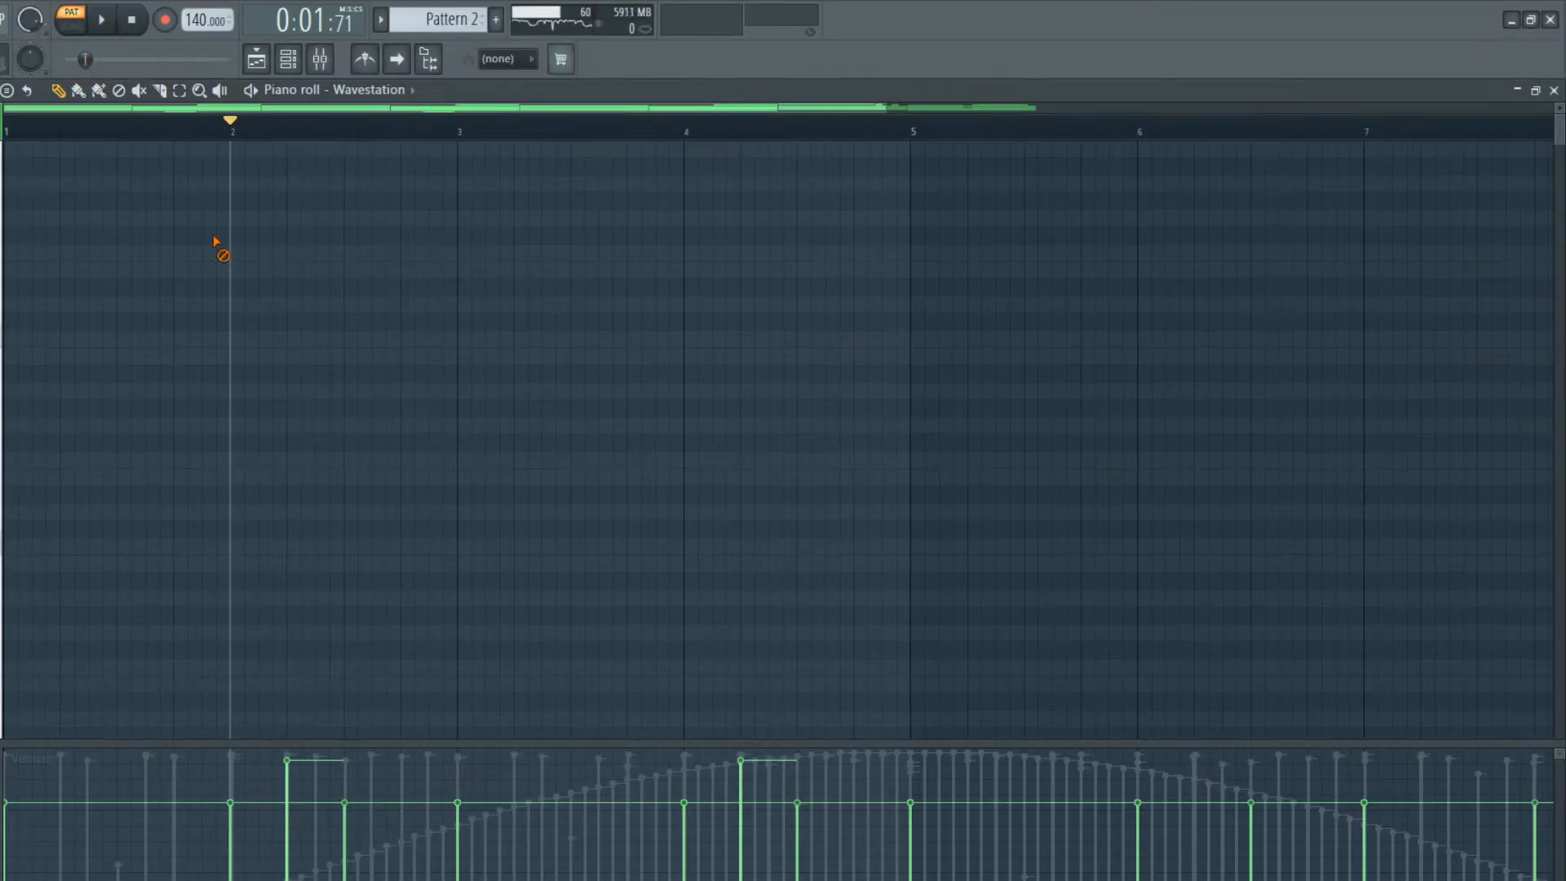
Play Pattern 2 repeatedly from the beginning to review the Wavestation part with the other channels
click(18, 124)
key(space)
key(space)
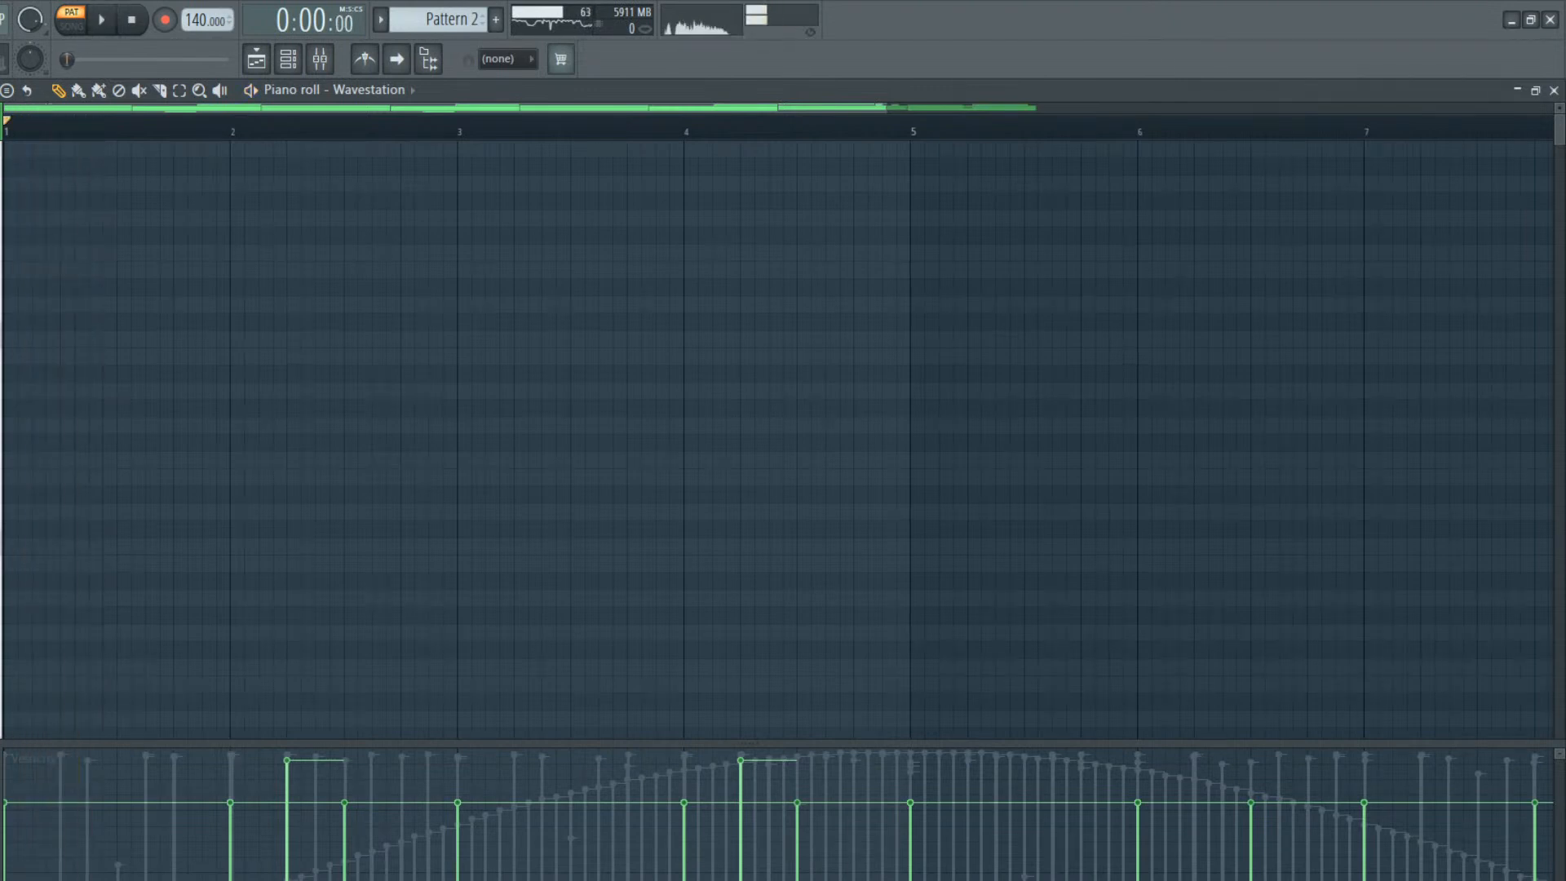
key(space)
key(space)
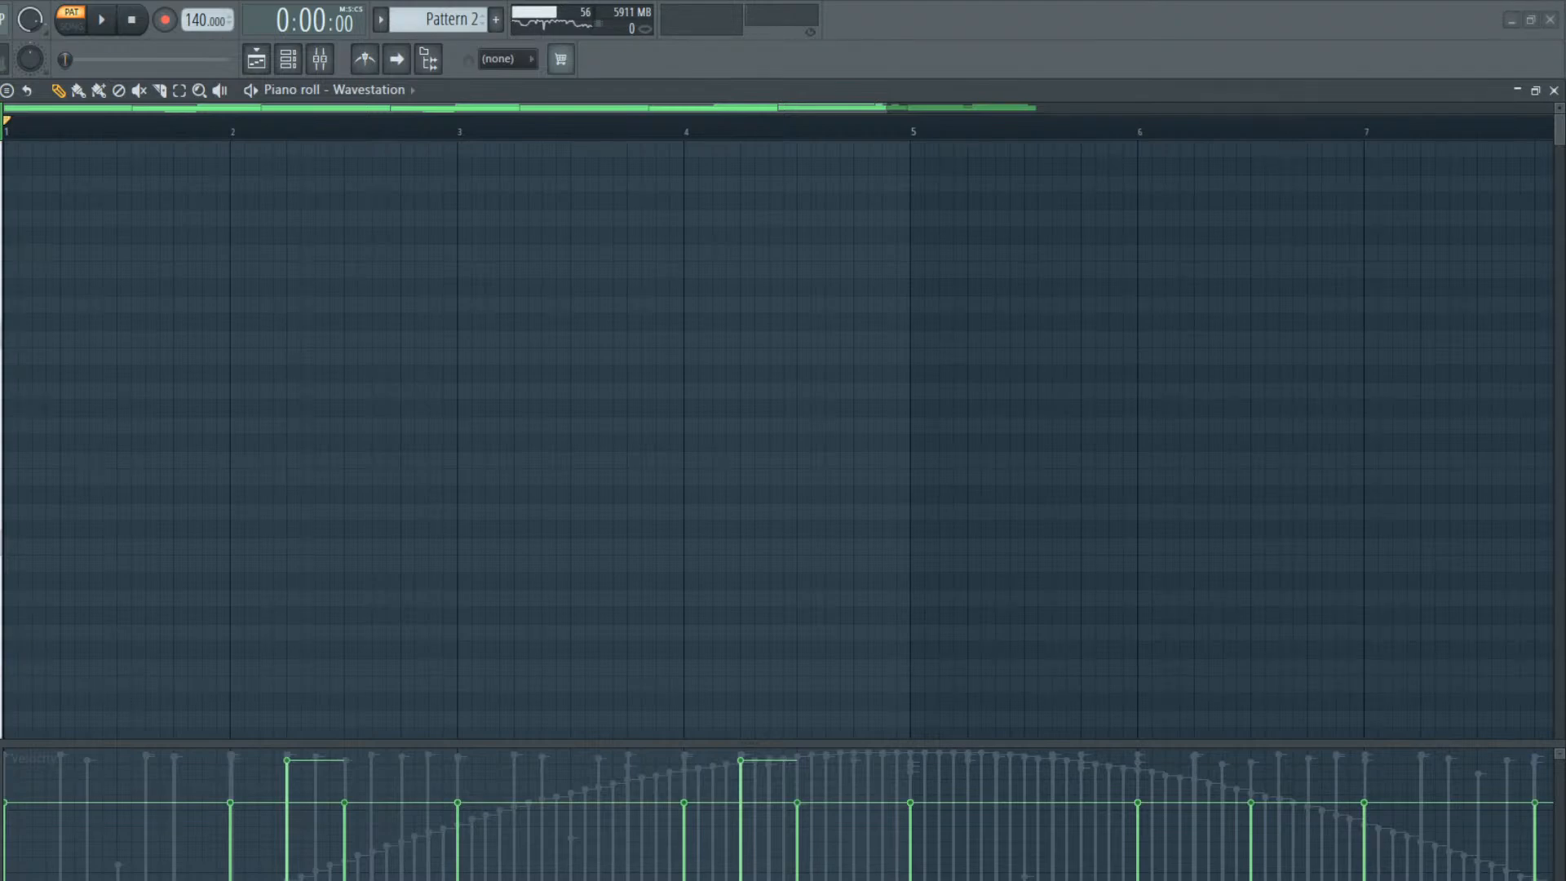
key(space)
key(space)
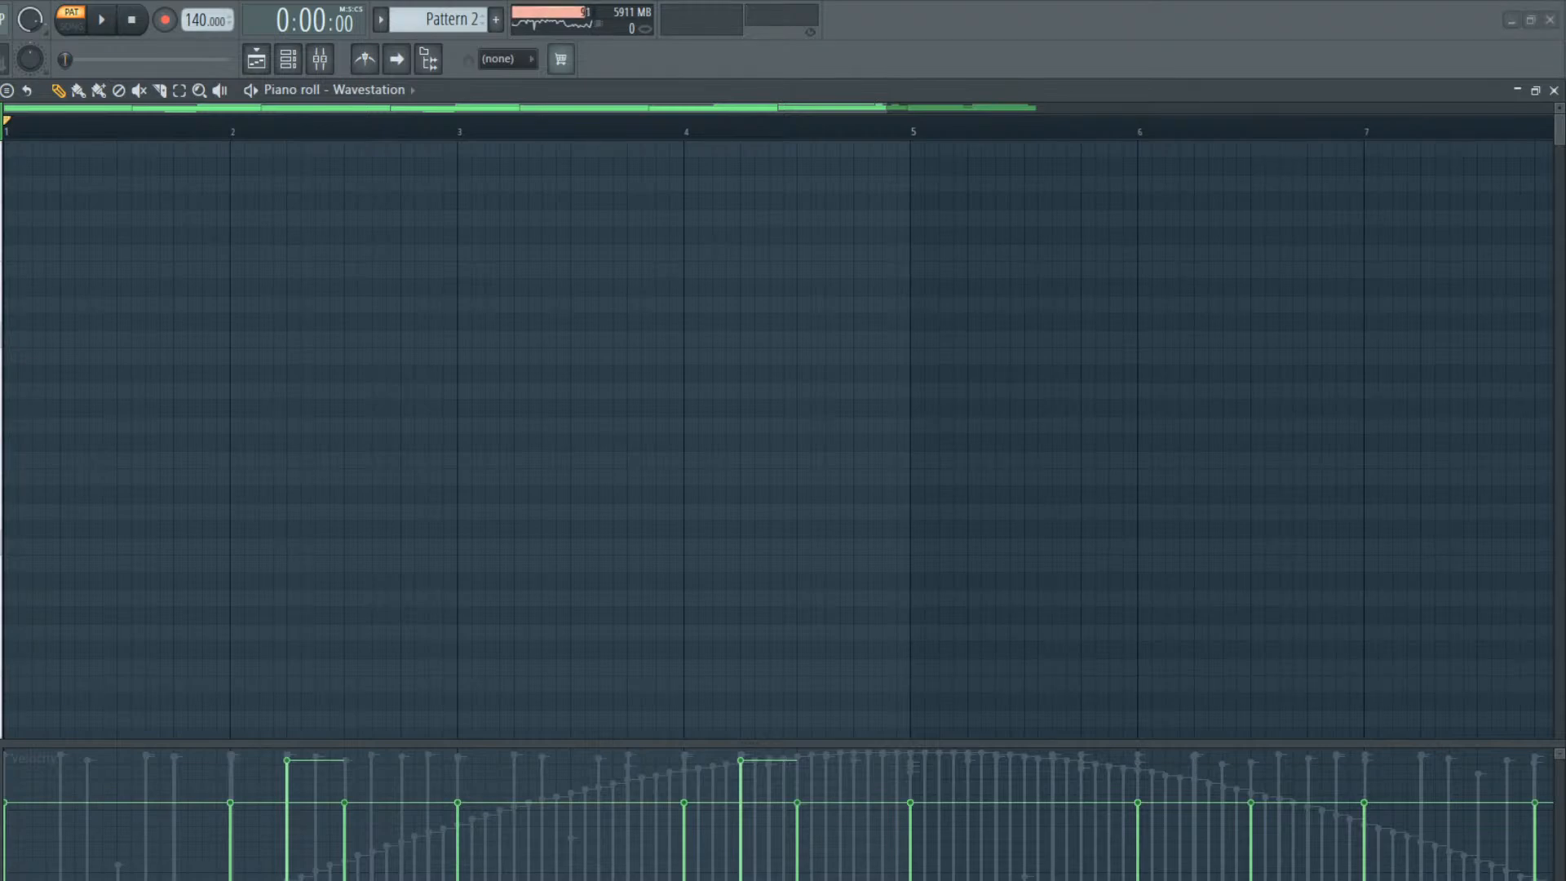
click(99, 20)
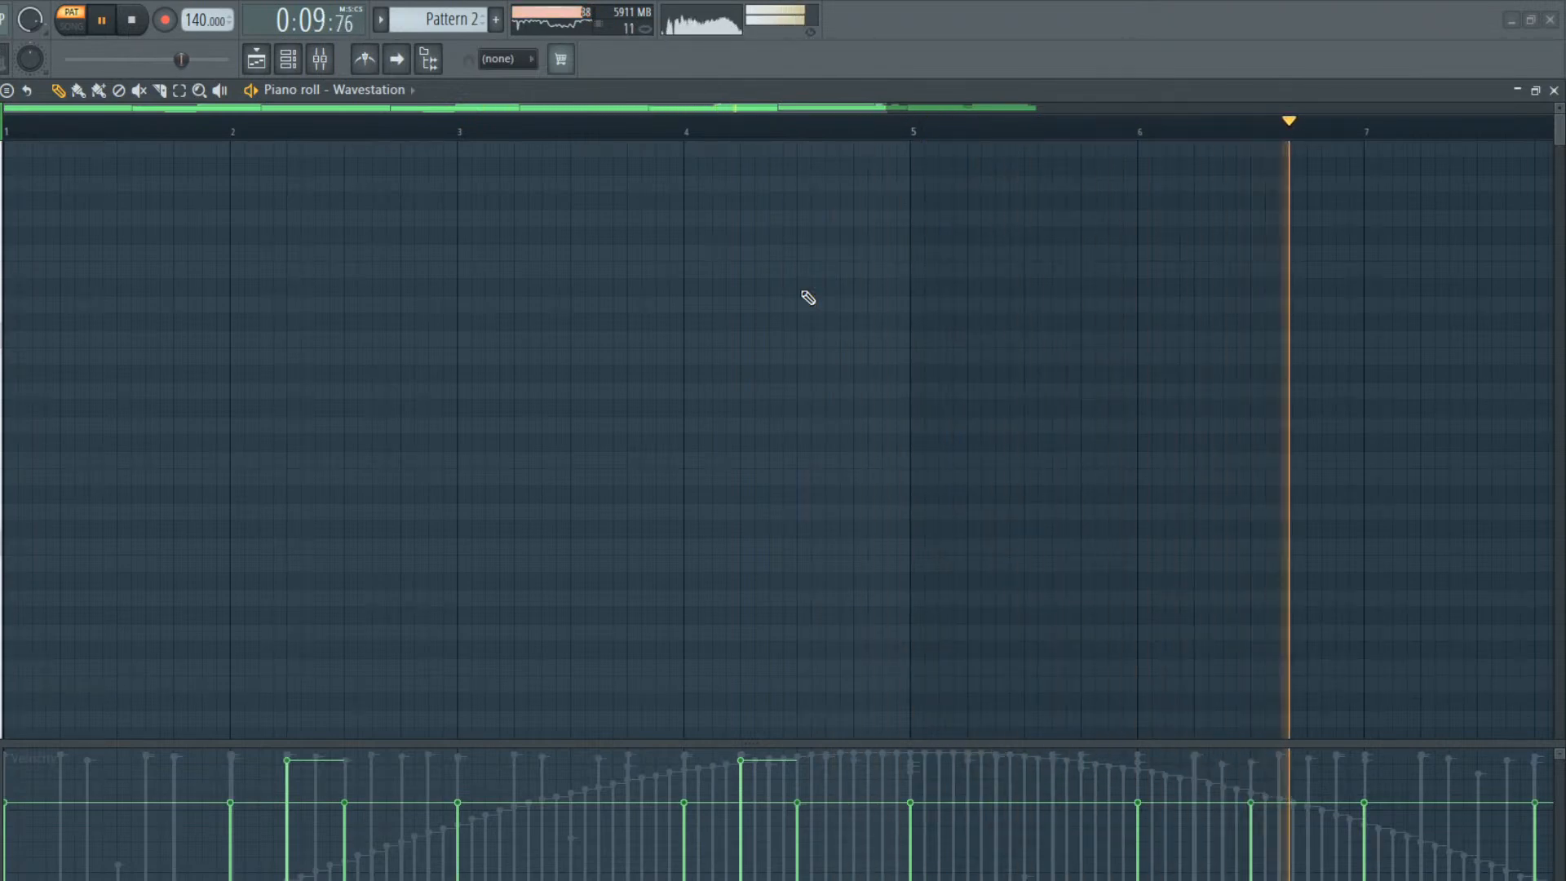
key(space)
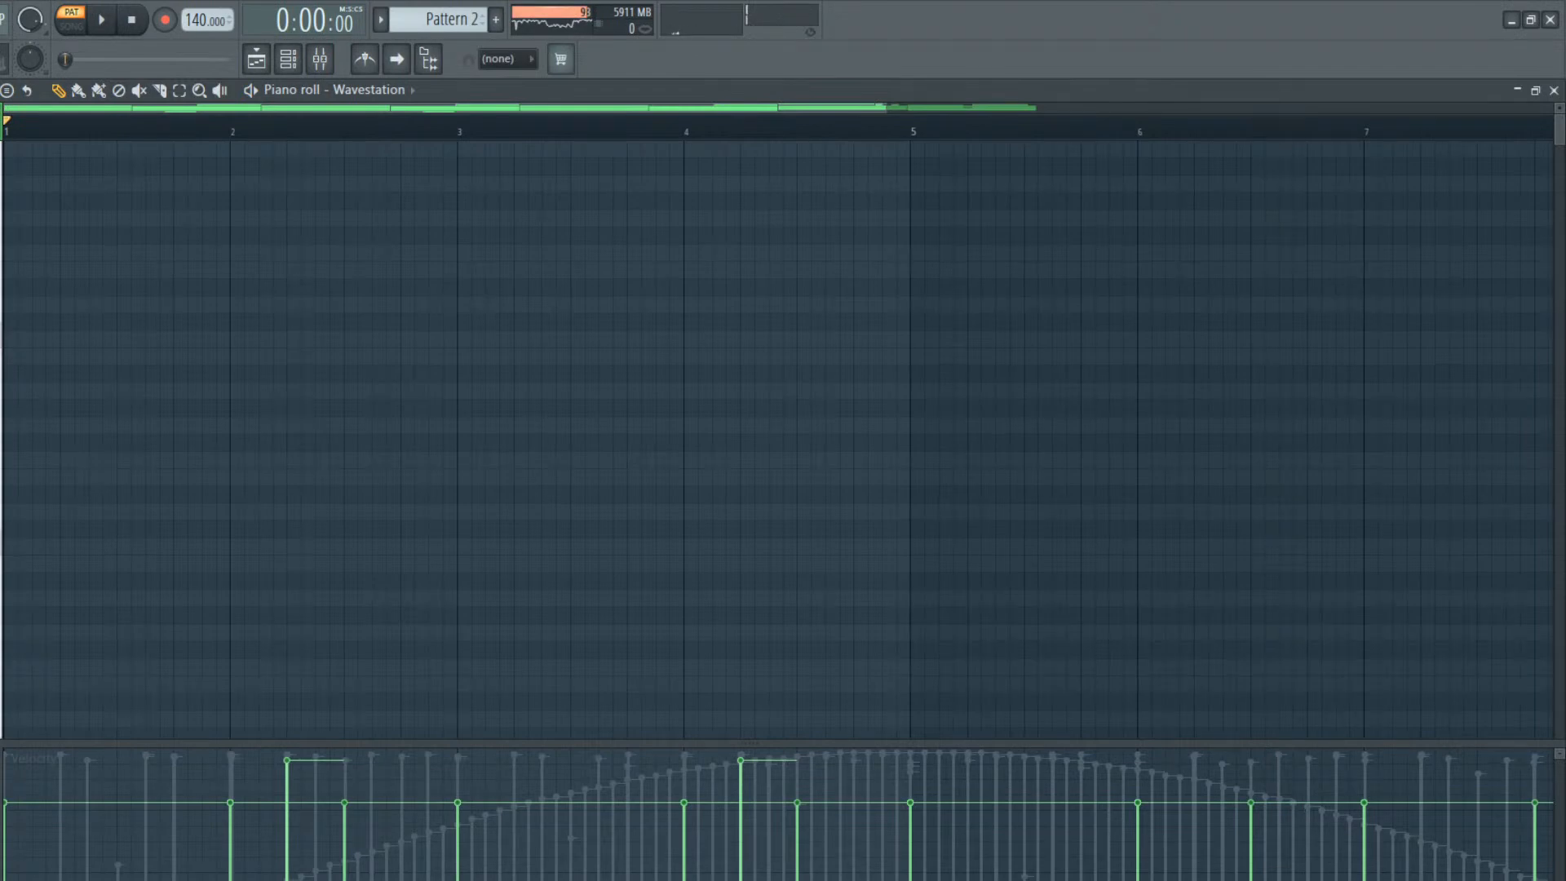
Open the playlist, switch to song mode and play the arrangement from the start
click(269, 69)
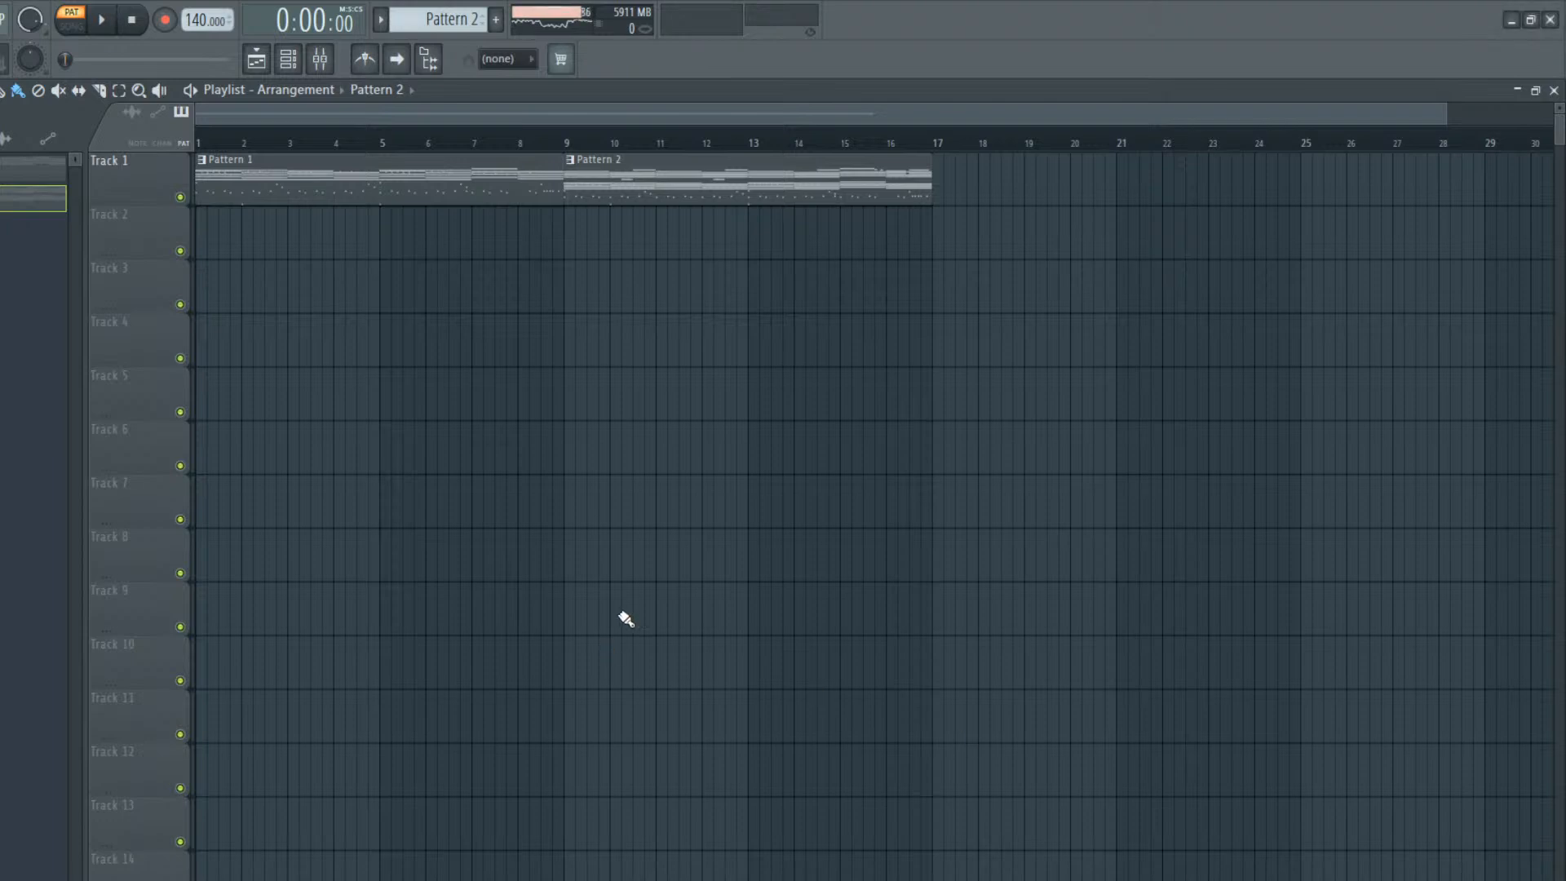
key(space)
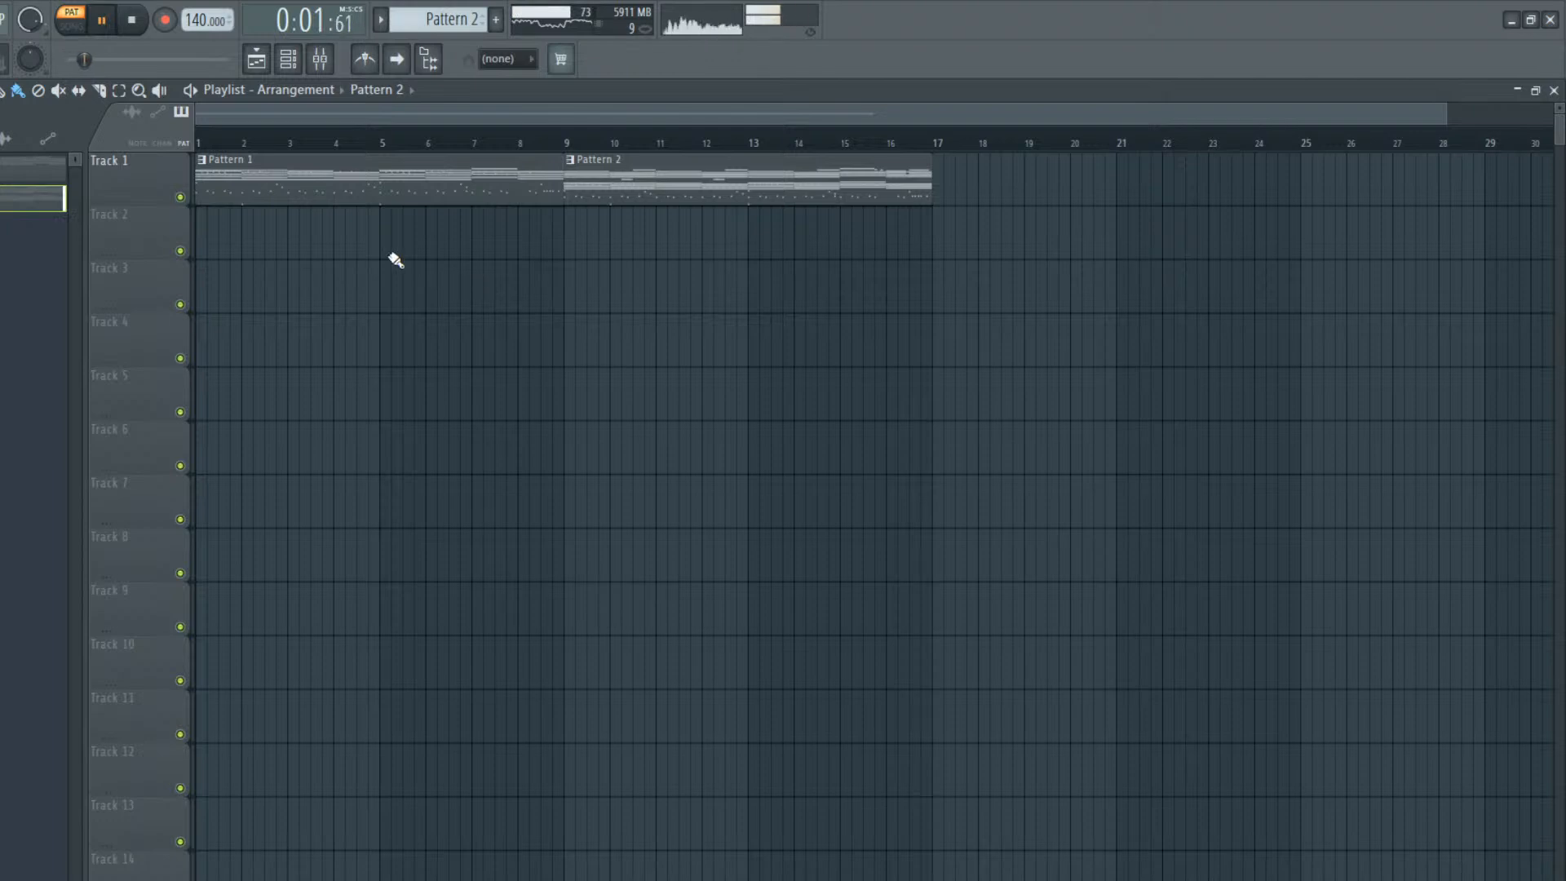
key(space)
key(l)
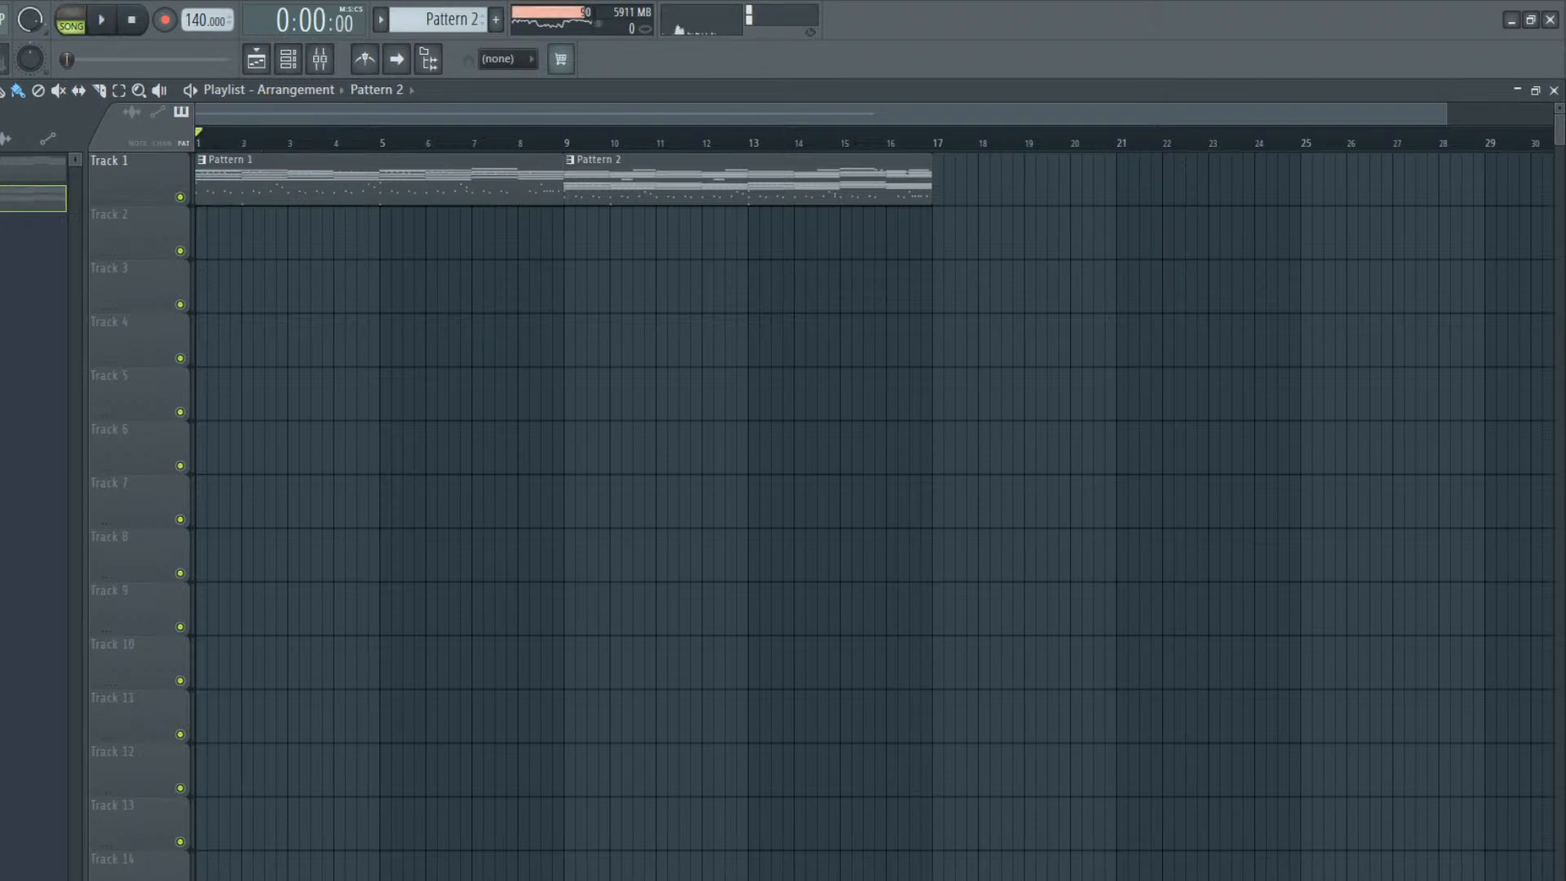
key(space)
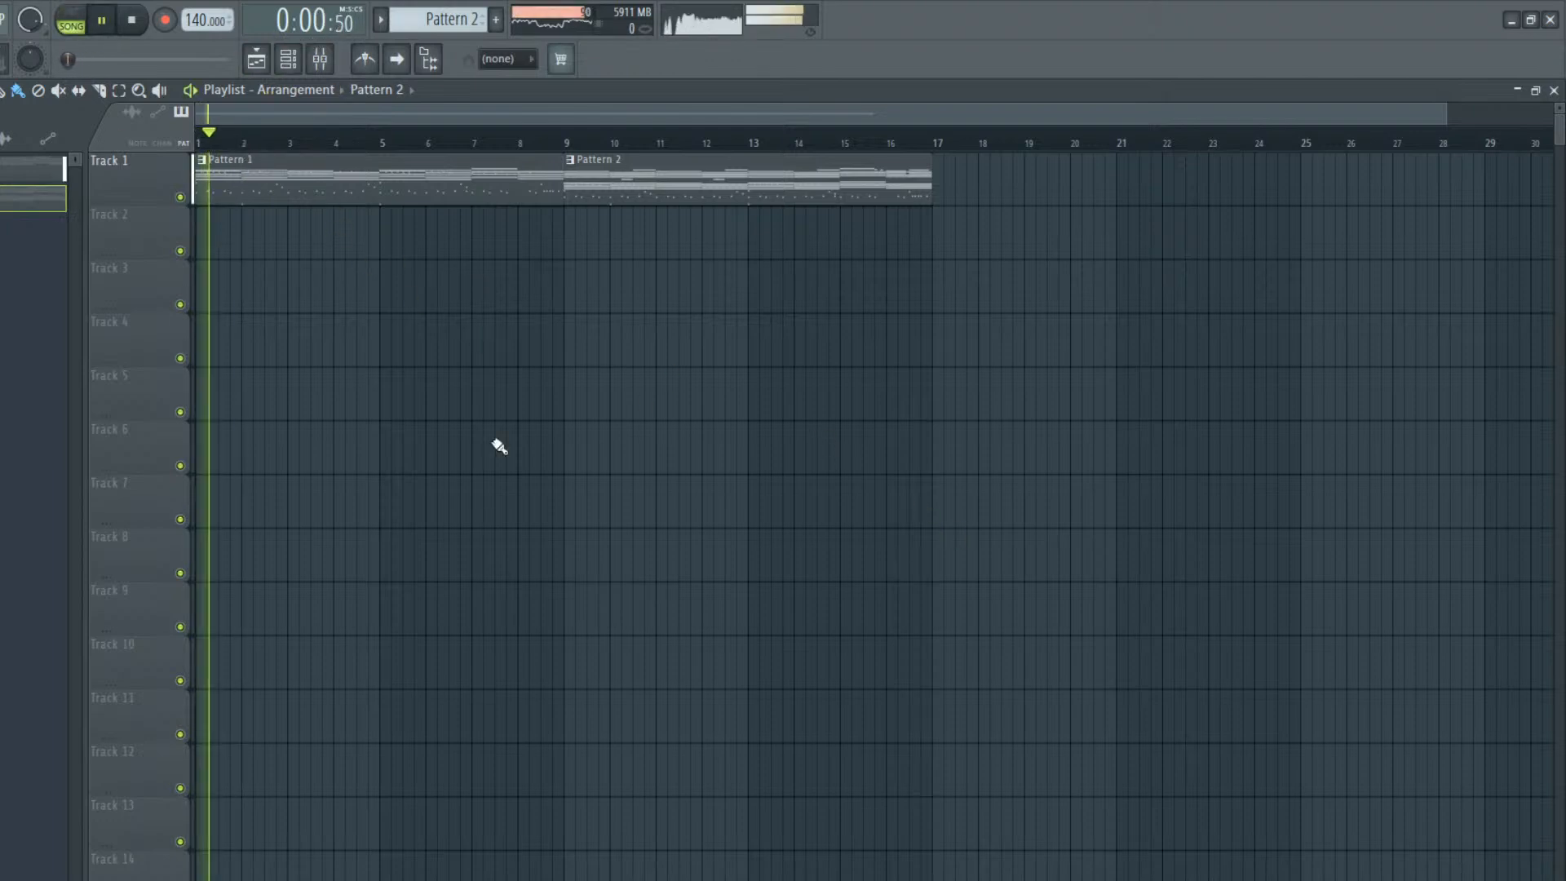
Bring up the channel rack, stop playback and select the Omnisphere channel
click(287, 59)
key(space)
click(132, 312)
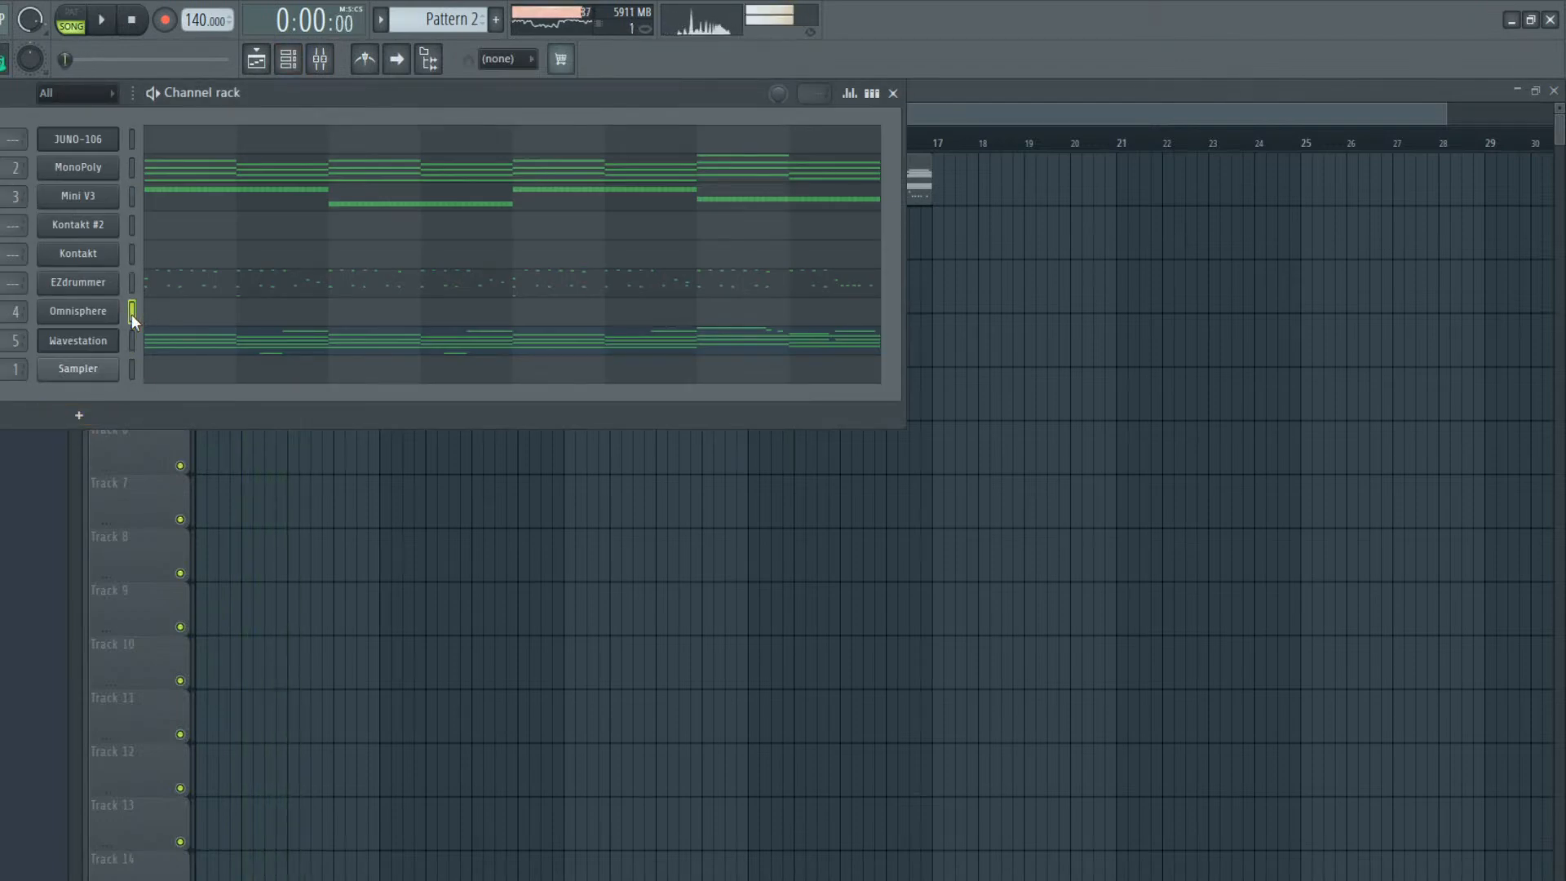
Play the arrangement once more and open the Omnisphere piano roll in the empty Pattern 3
key(space)
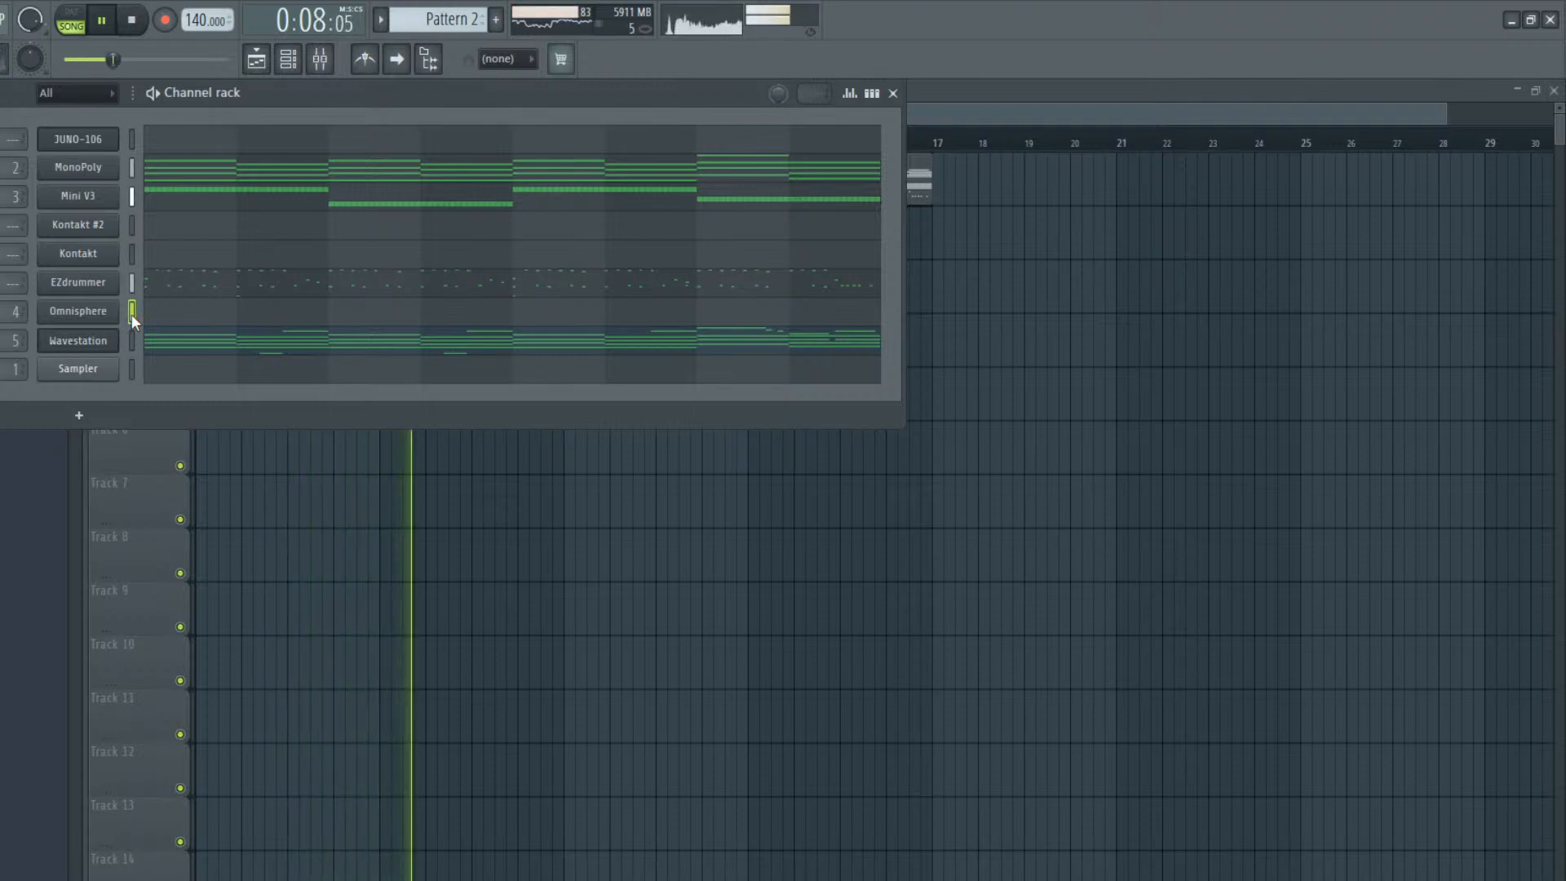
key(space)
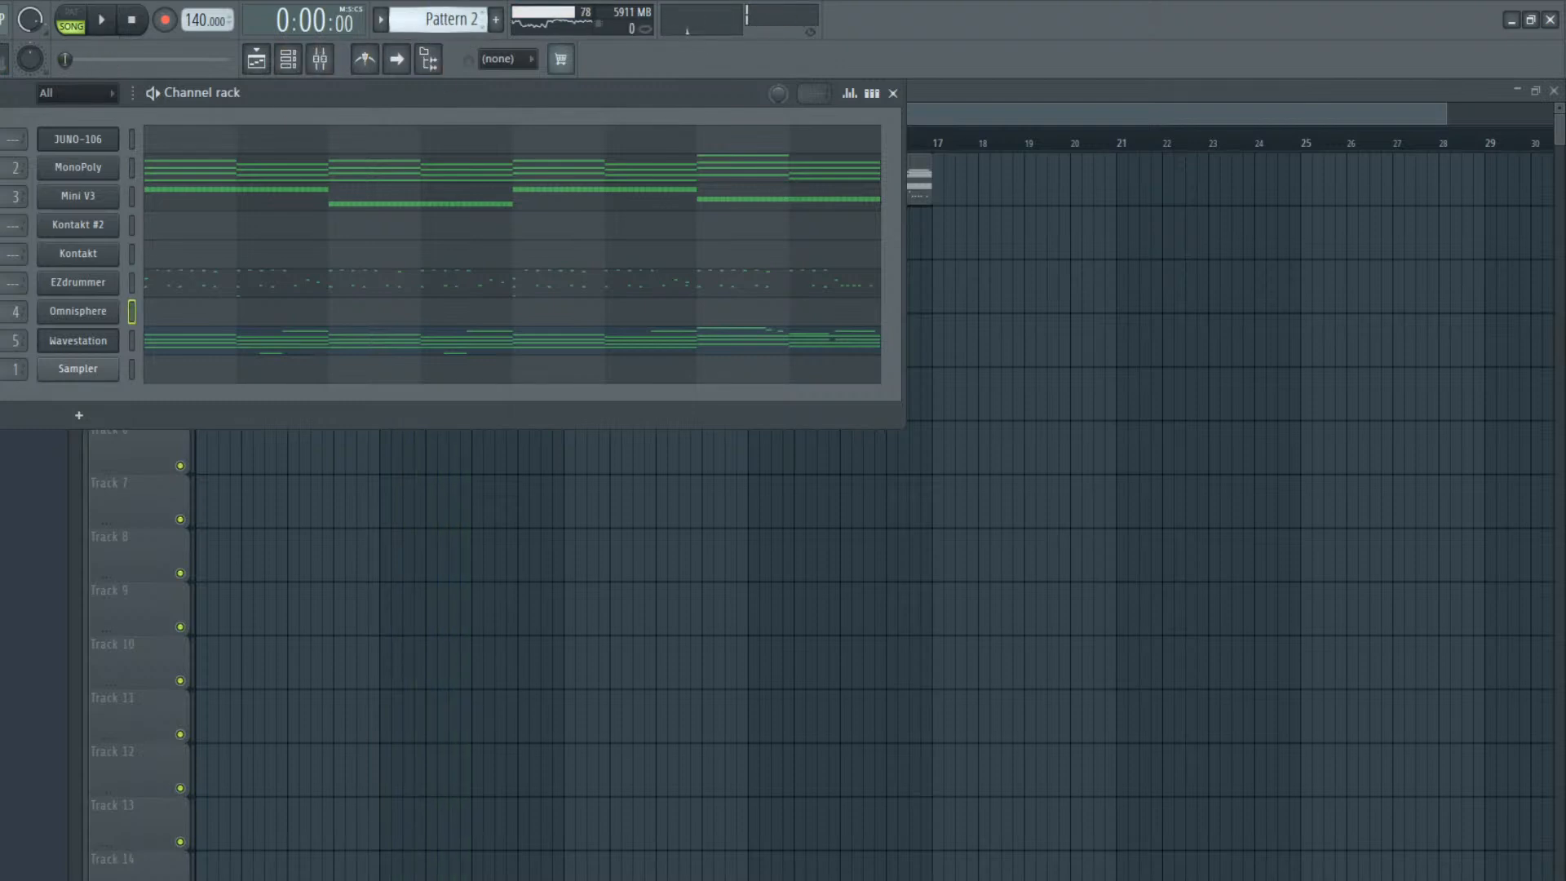
scroll(441, 18, down, 1)
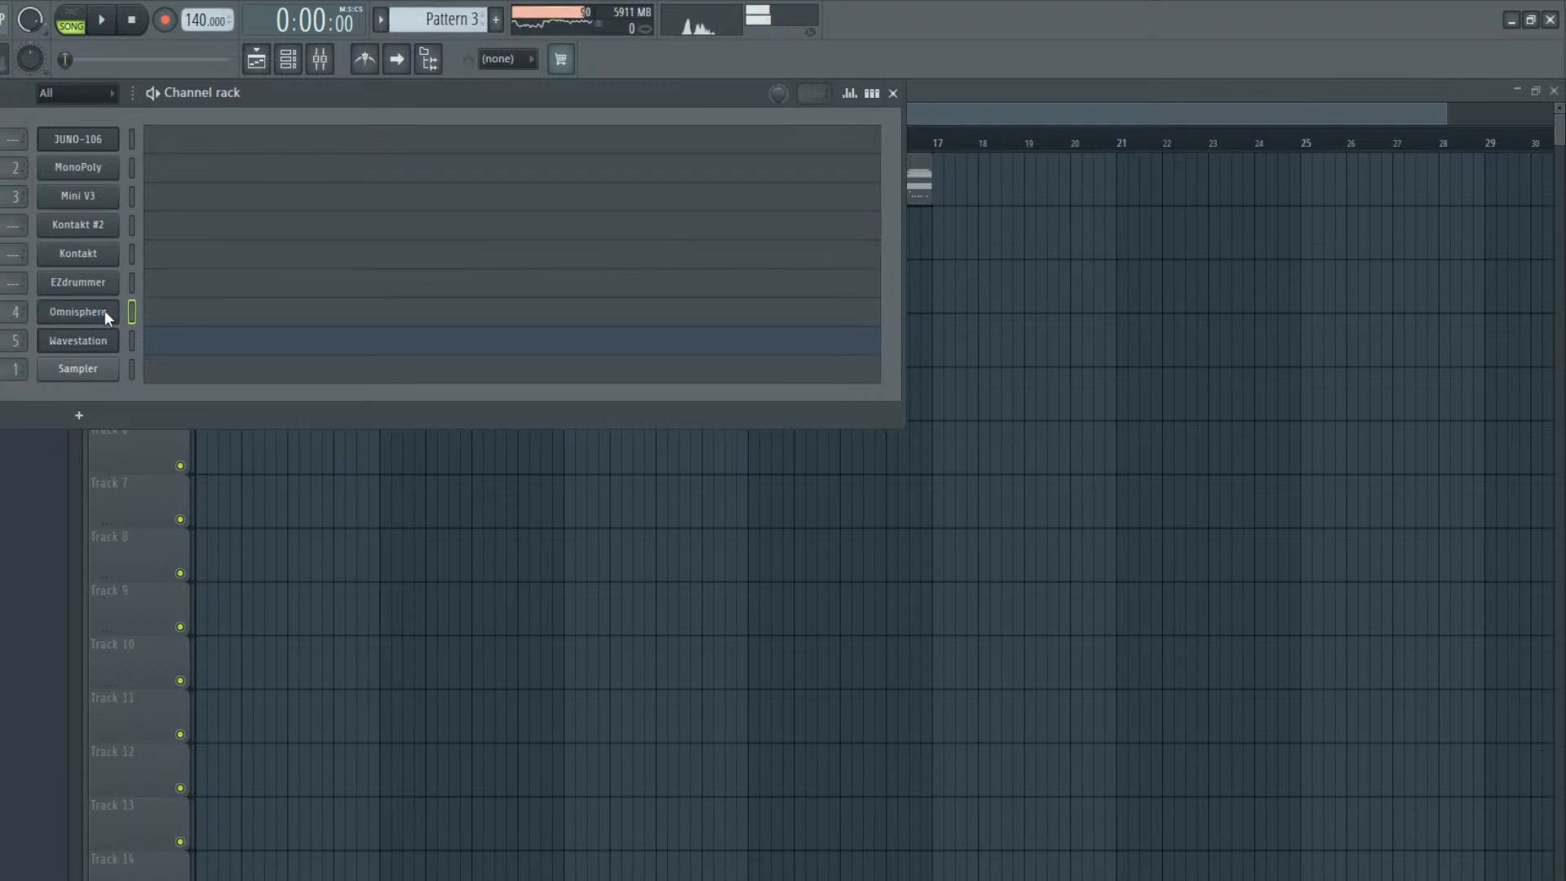
click(158, 316)
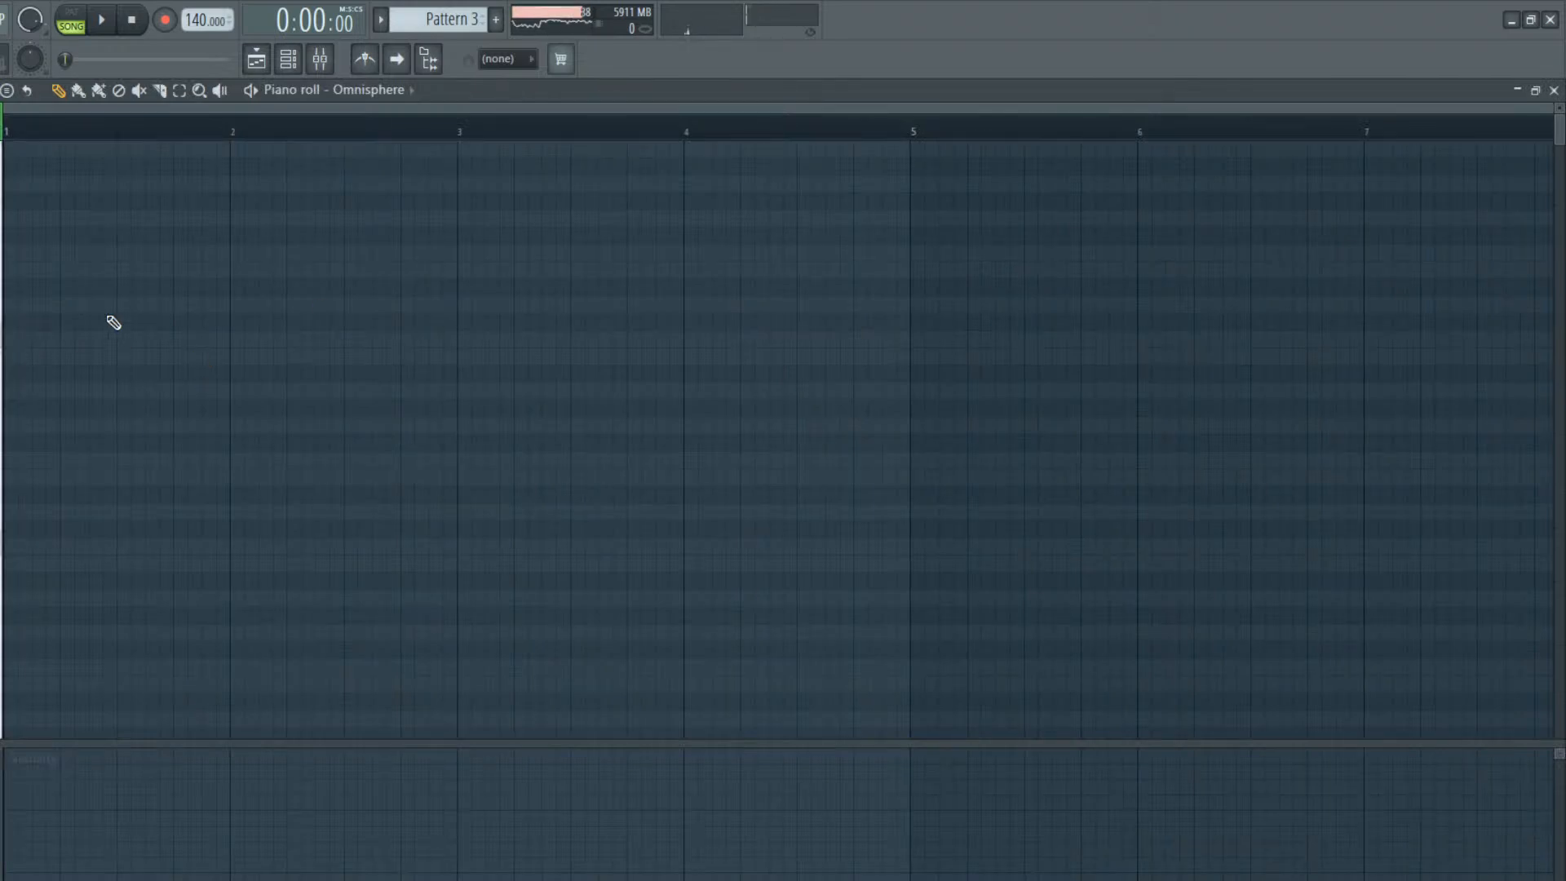
Add a half-beat D4 at the start of bar 1 and a half-beat E4 on beat 2
scroll(77, 440, down, 10)
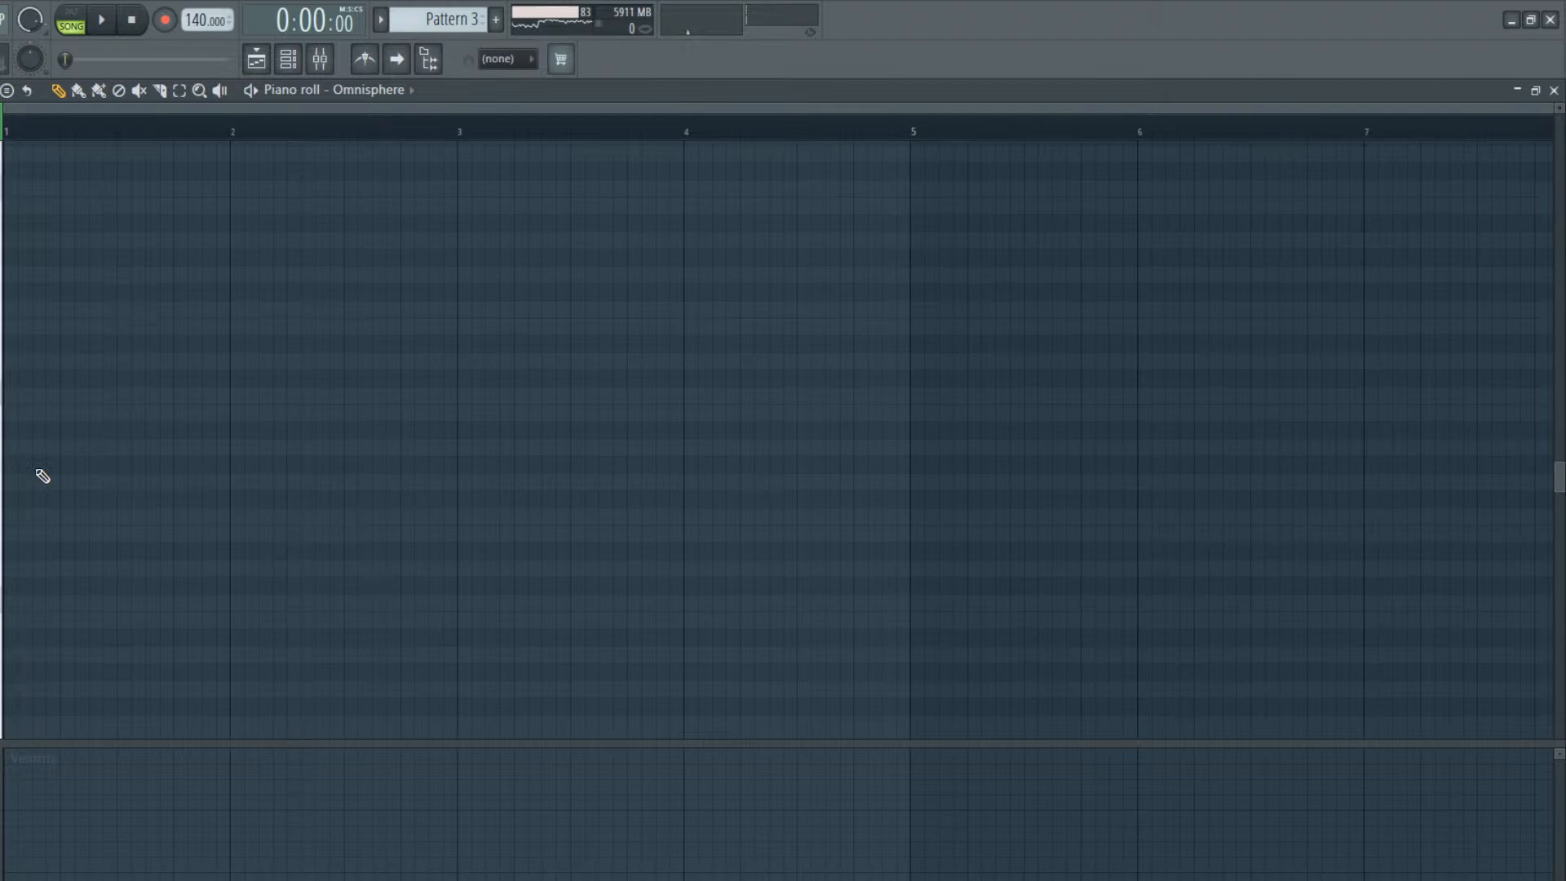
scroll(77, 590, down, 3)
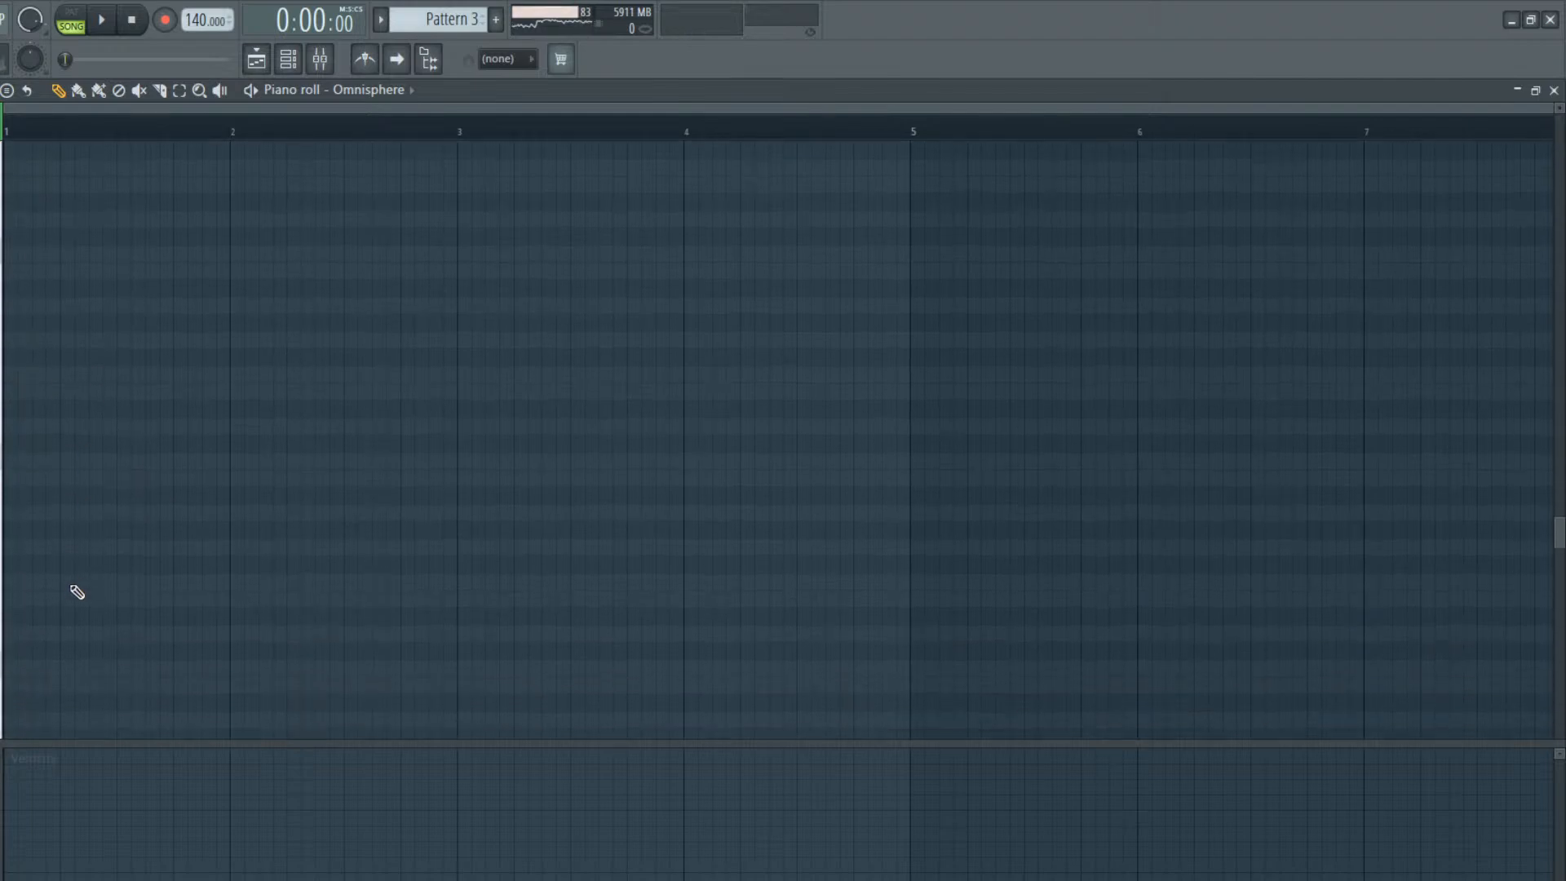
scroll(65, 589, down, 5)
scroll(56, 592, up, 8)
click(27, 644)
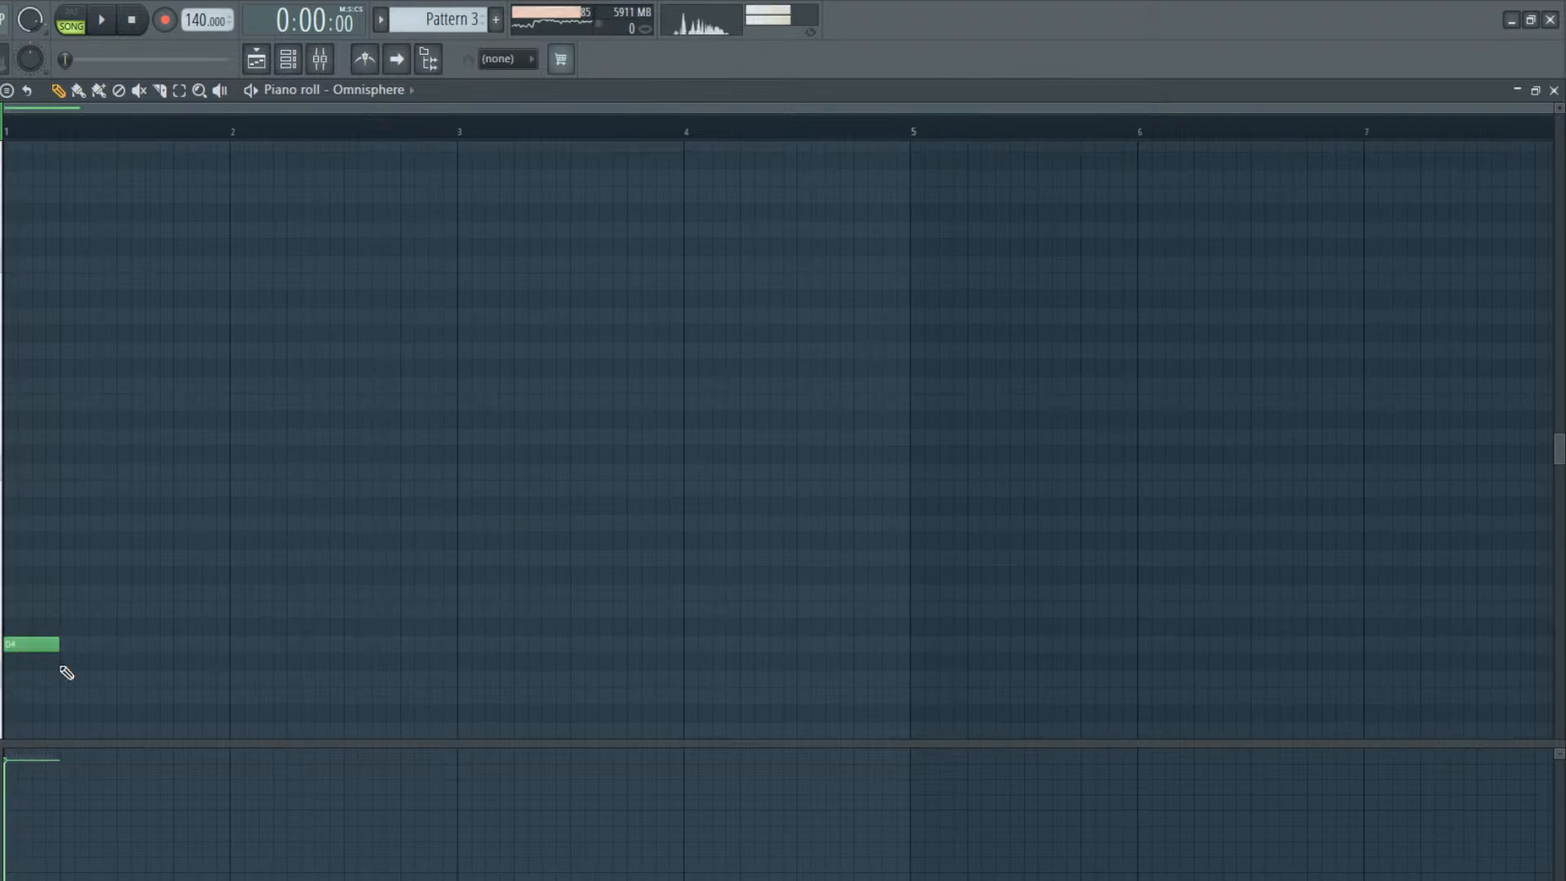
drag(54, 641, 30, 643)
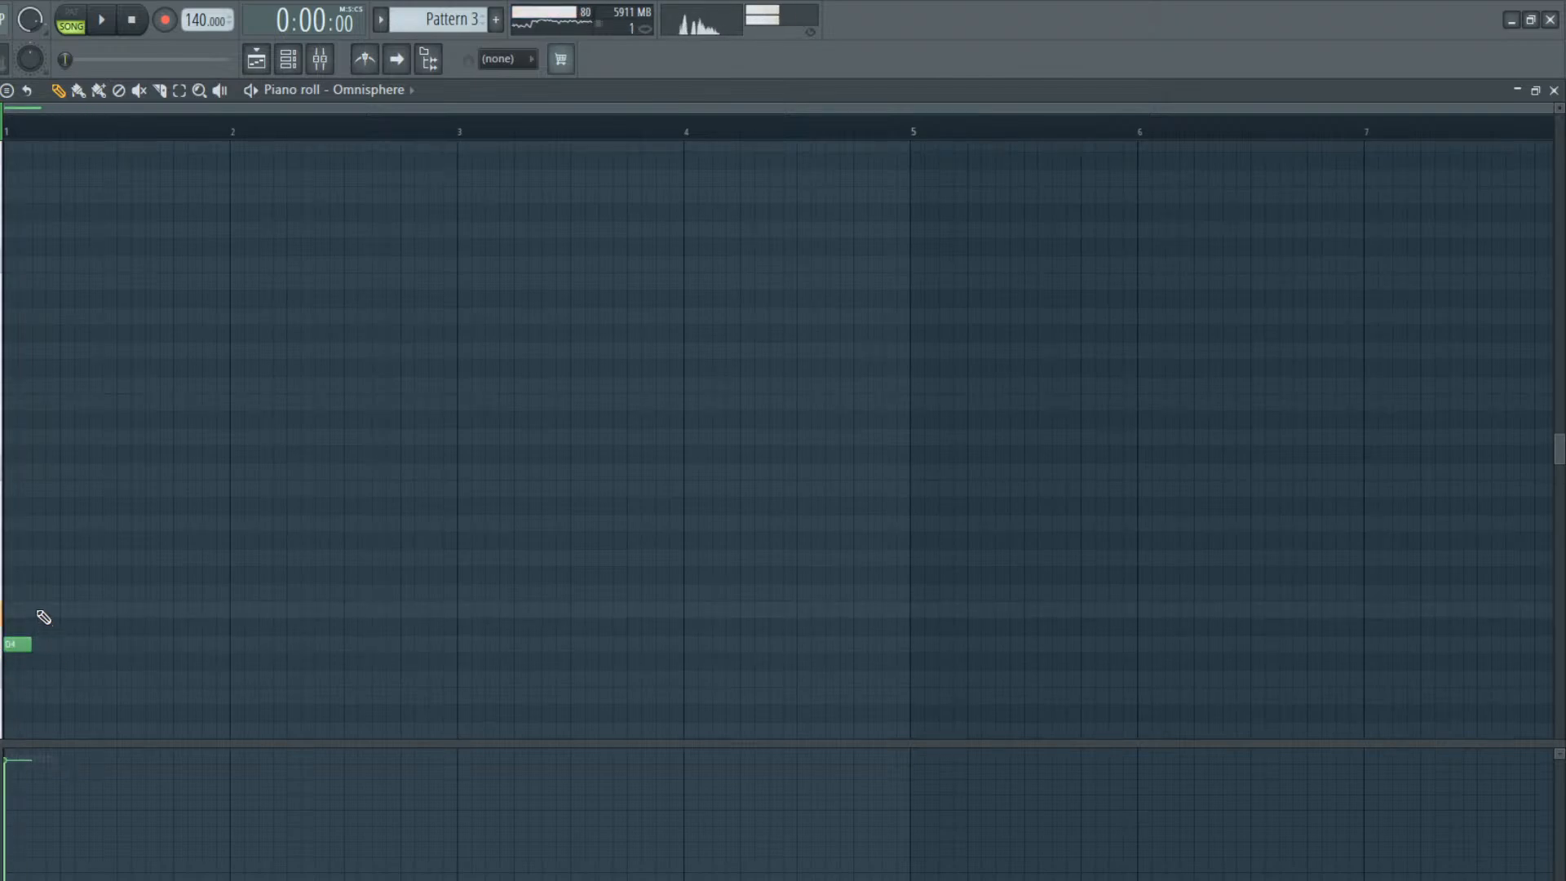
click(65, 610)
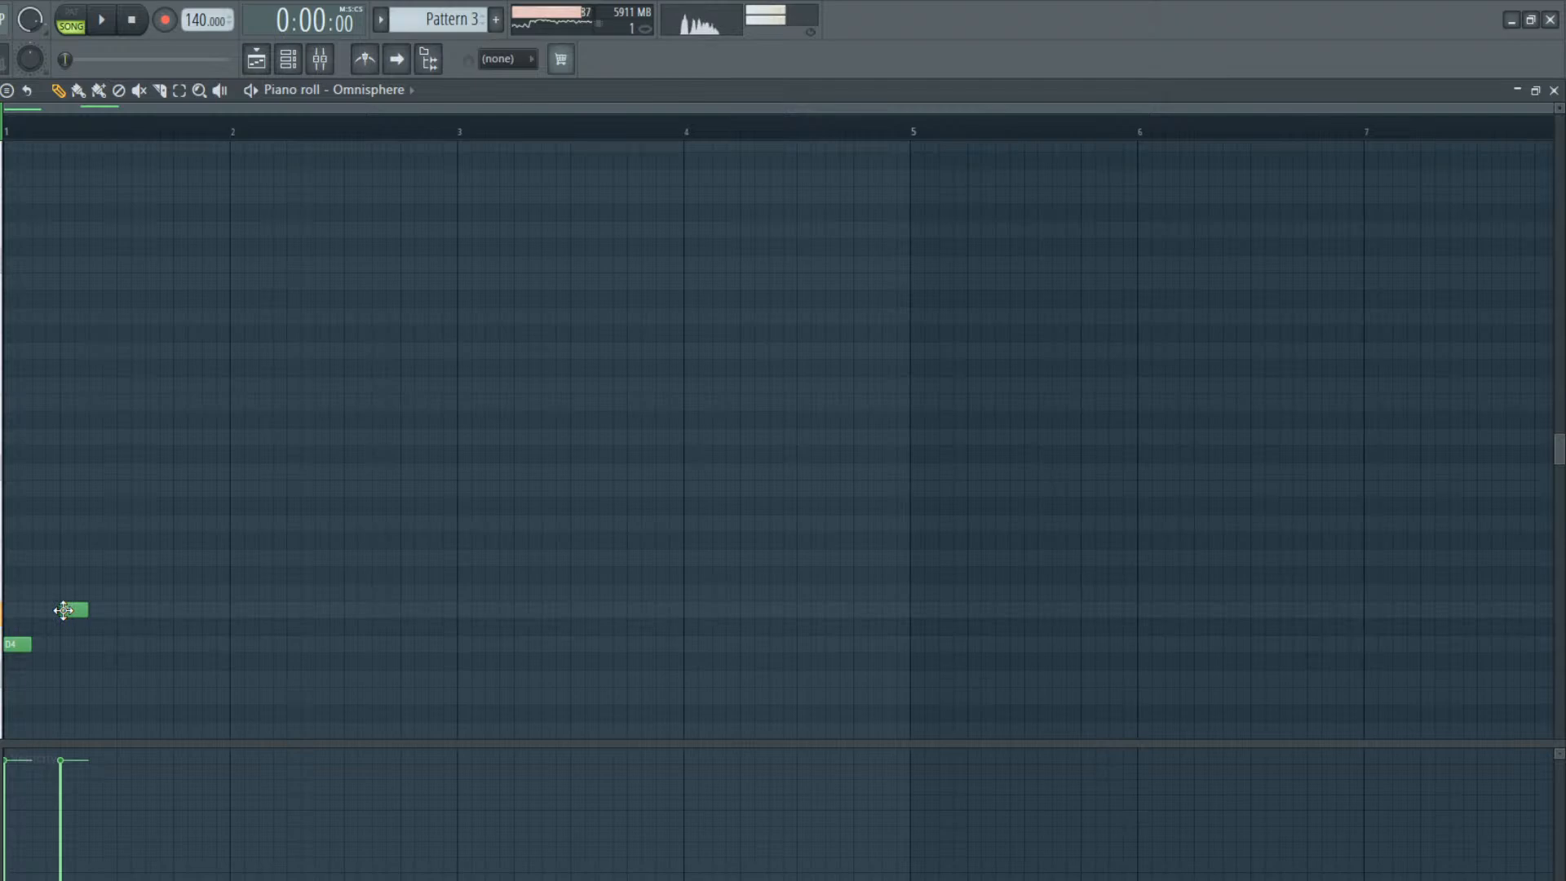
Switch to pattern mode and add a half-beat A4 on beat 4 of bar 1, auditioning the melody
click(72, 14)
click(101, 21)
click(131, 22)
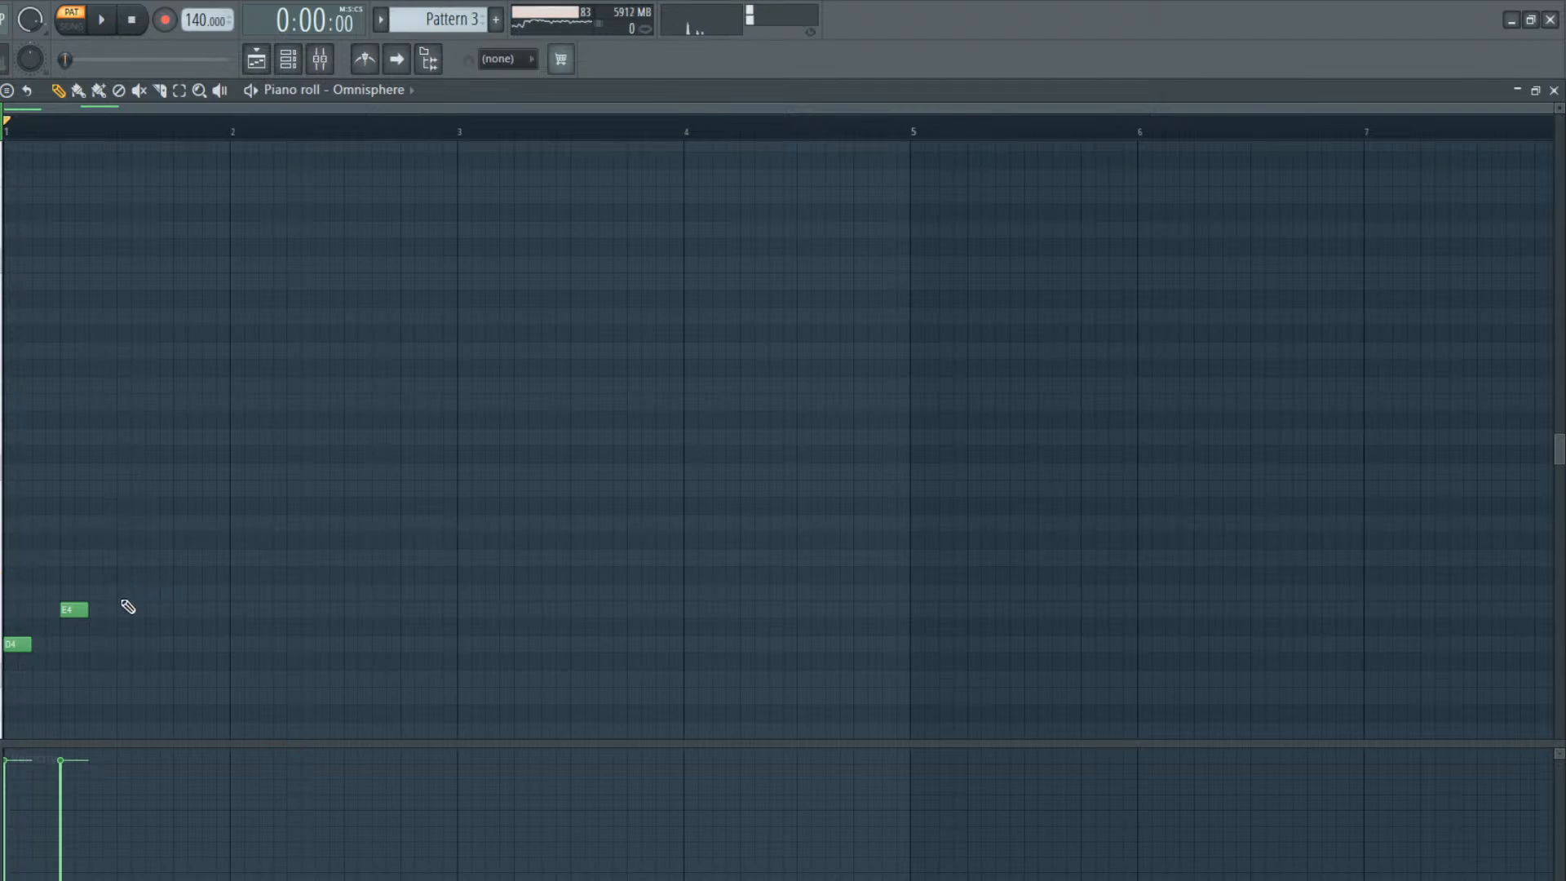
key(space)
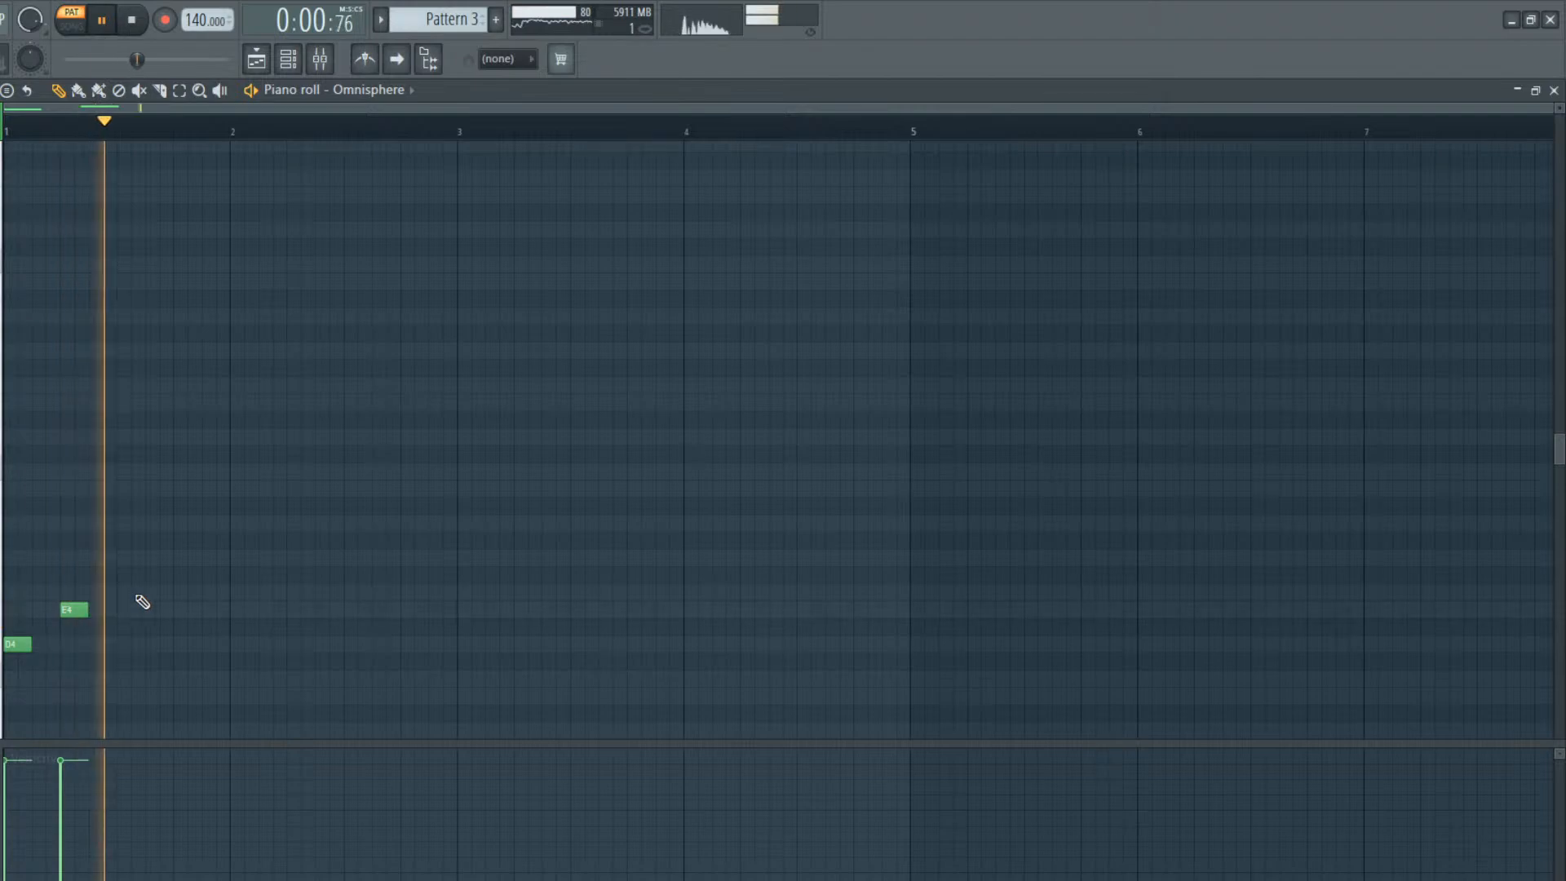
key(space)
drag(177, 552, 181, 510)
key(space)
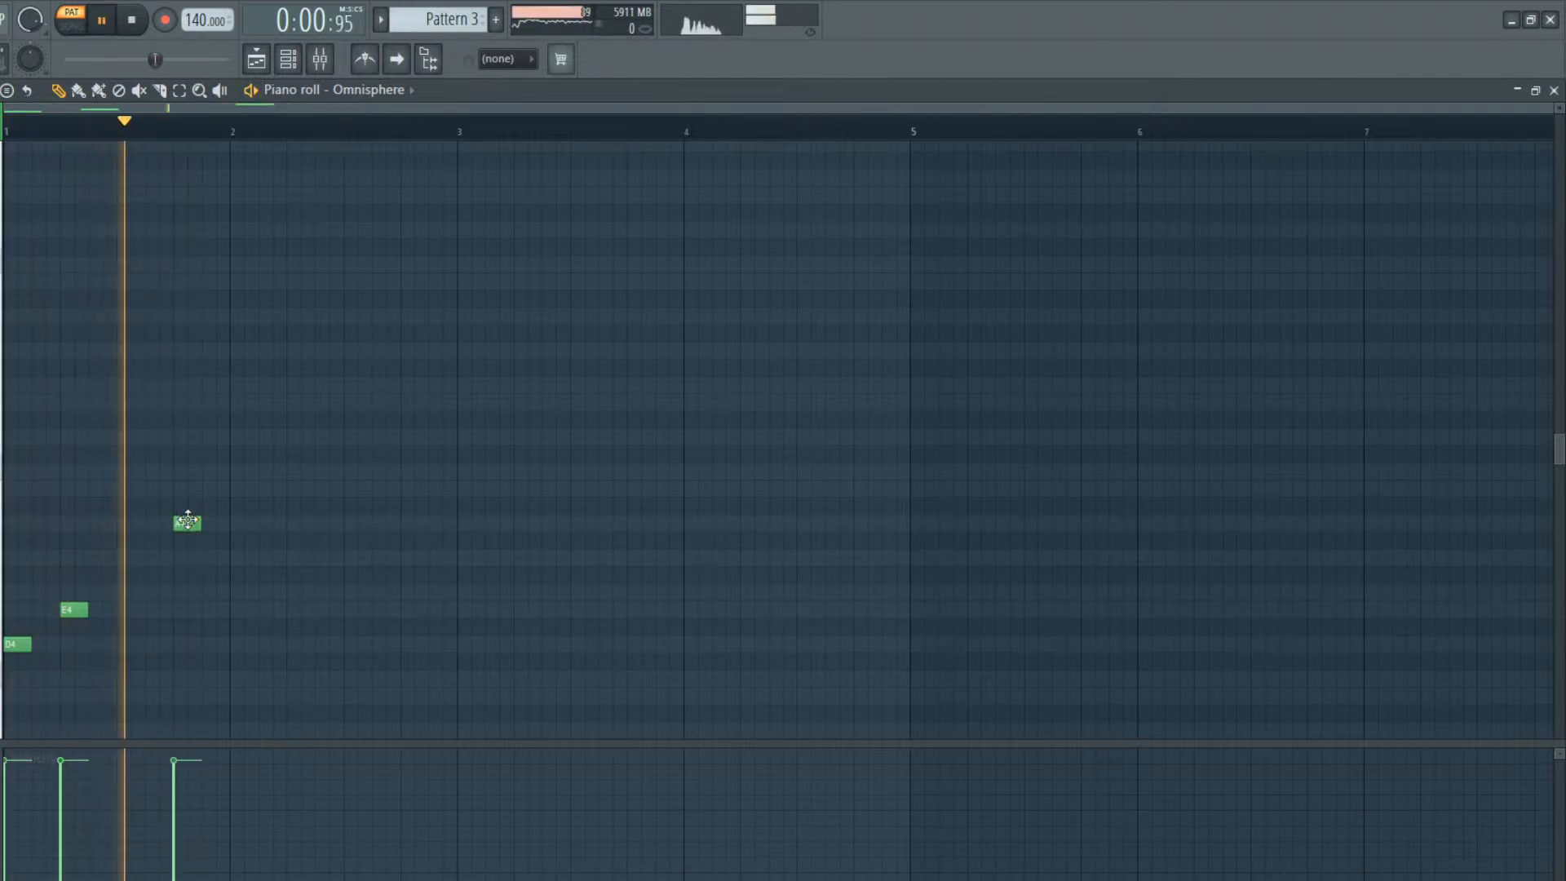
Add consecutive half-beat G#4 and G4 notes in bar 2 and extend the A4 to meet the G#4
key(space)
mouse_move(262, 559)
mouse_down()
mouse_move(243, 555)
mouse_move(259, 540)
mouse_up()
key(space)
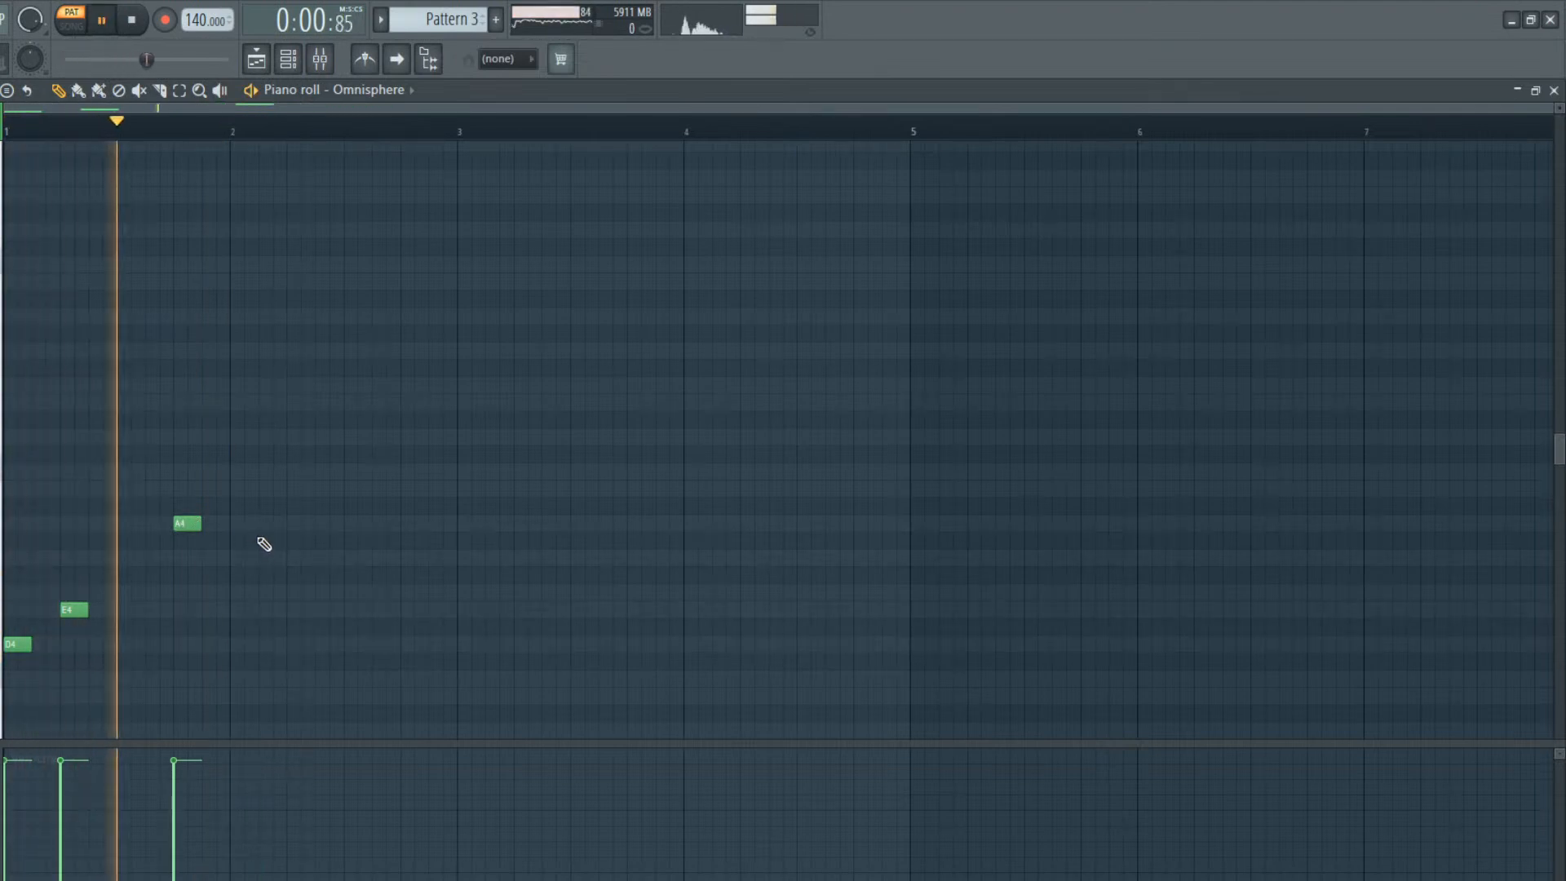
click(295, 557)
key(space)
drag(200, 523, 264, 537)
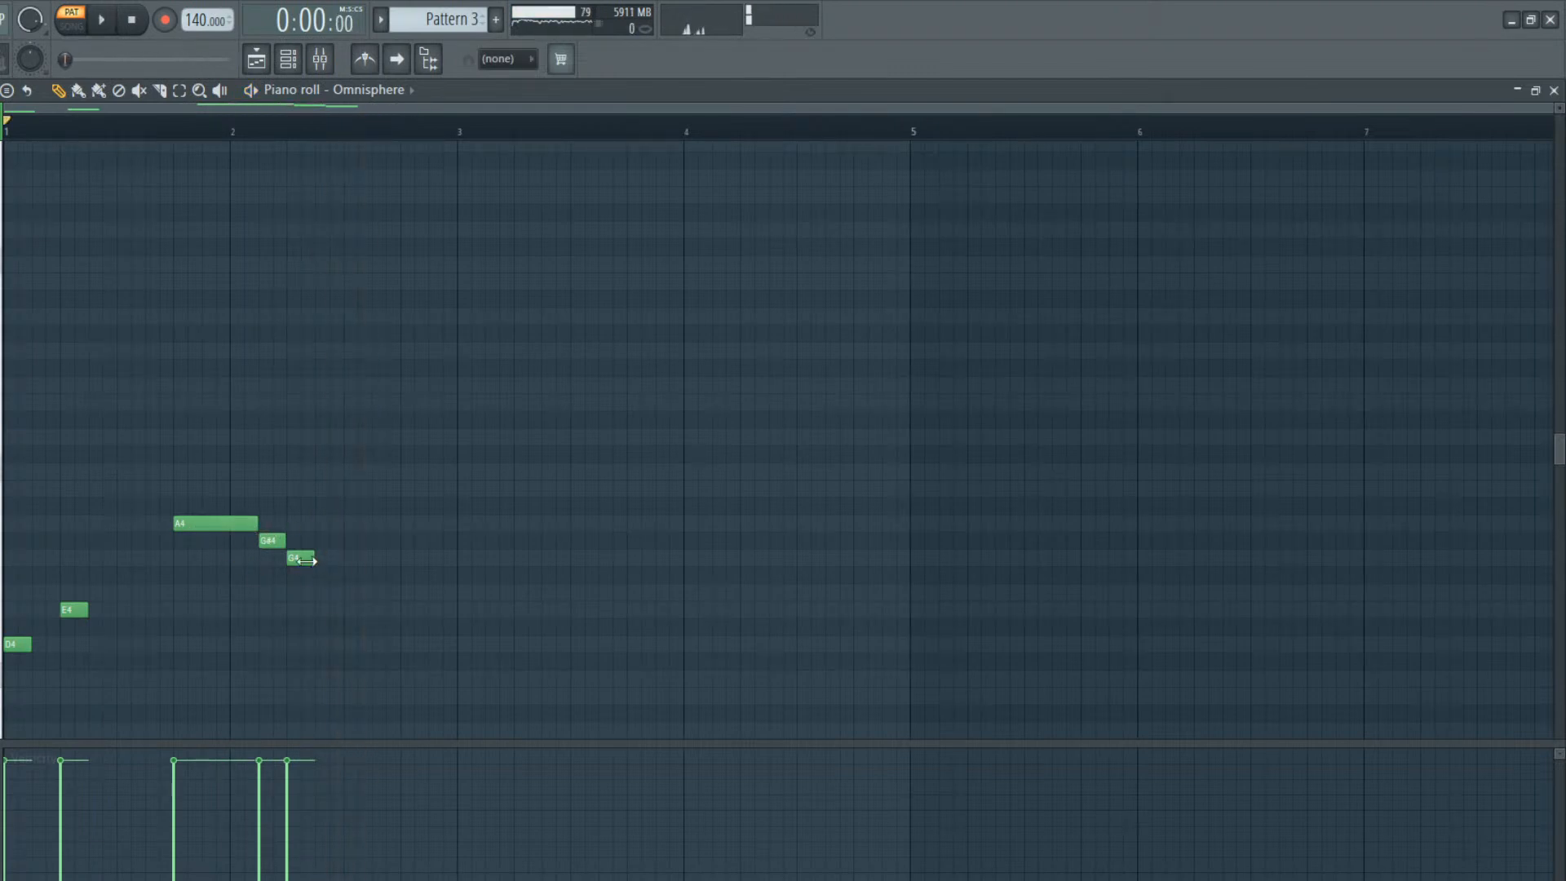
Add short G4 and G#4 lead-in notes just before the A4 in bar 1 and play the pattern
click(151, 557)
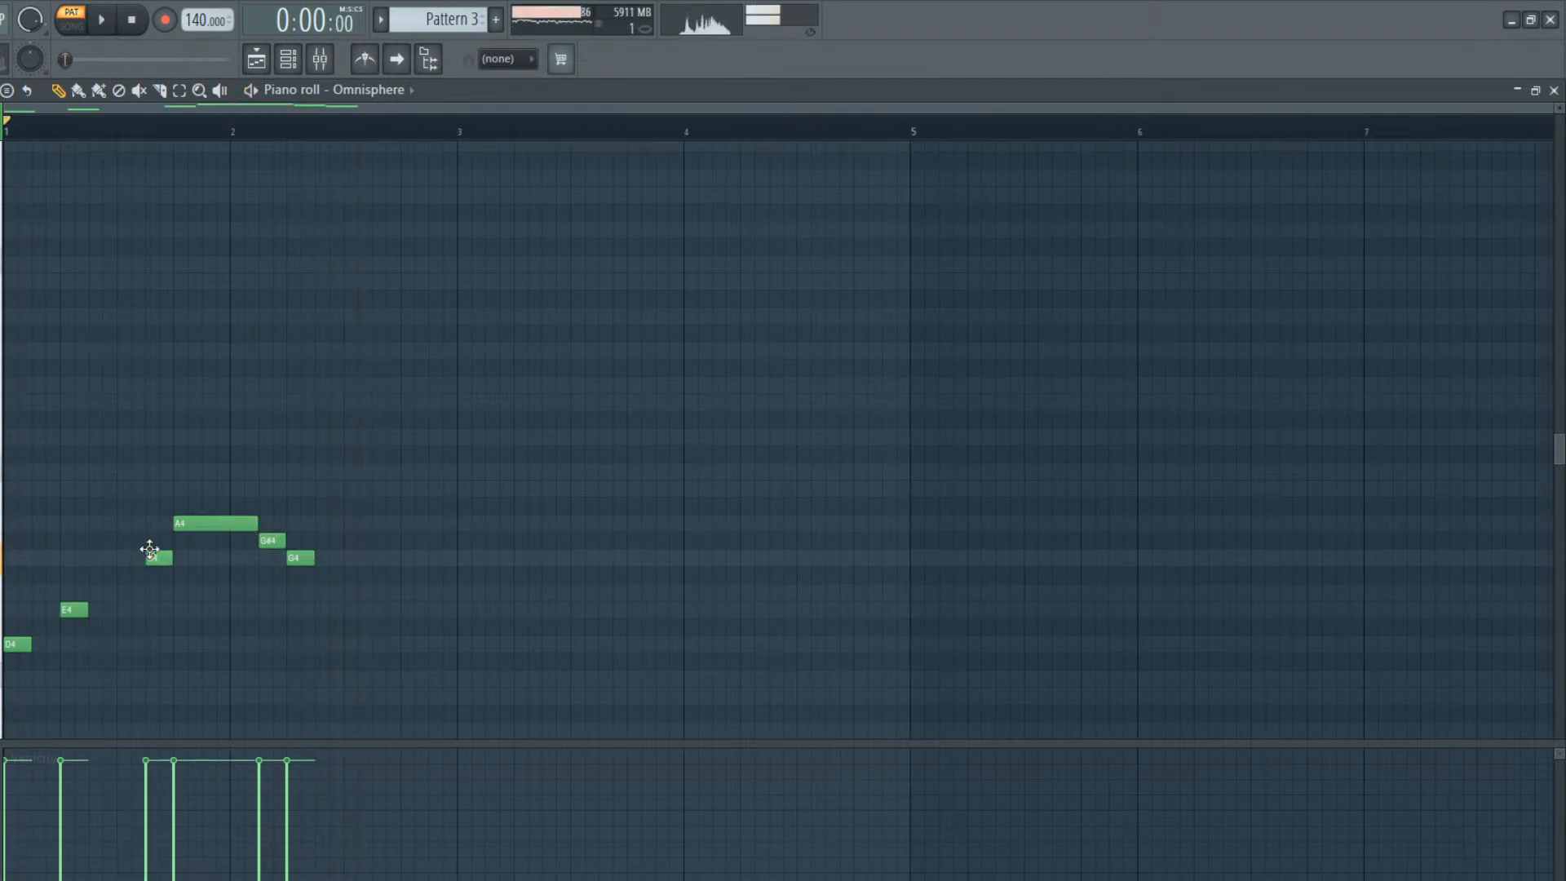
click(163, 540)
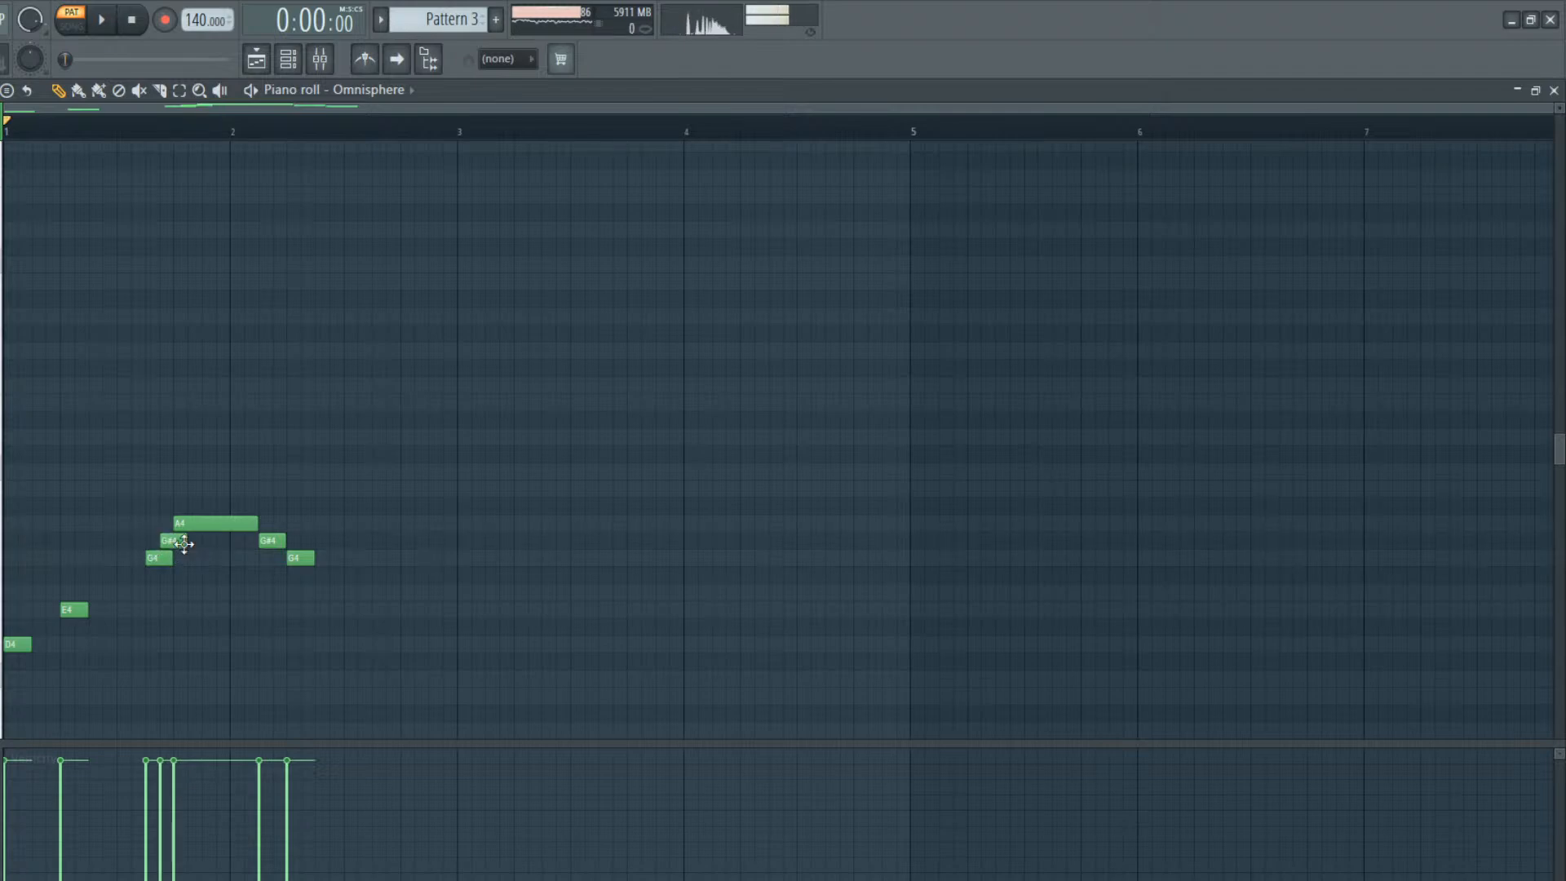
key(space)
Lengthen the A4, the G#4 and G4 after it, and the opening D4 and E4, and audition the connected phrase
drag(258, 523, 272, 523)
drag(291, 539, 399, 558)
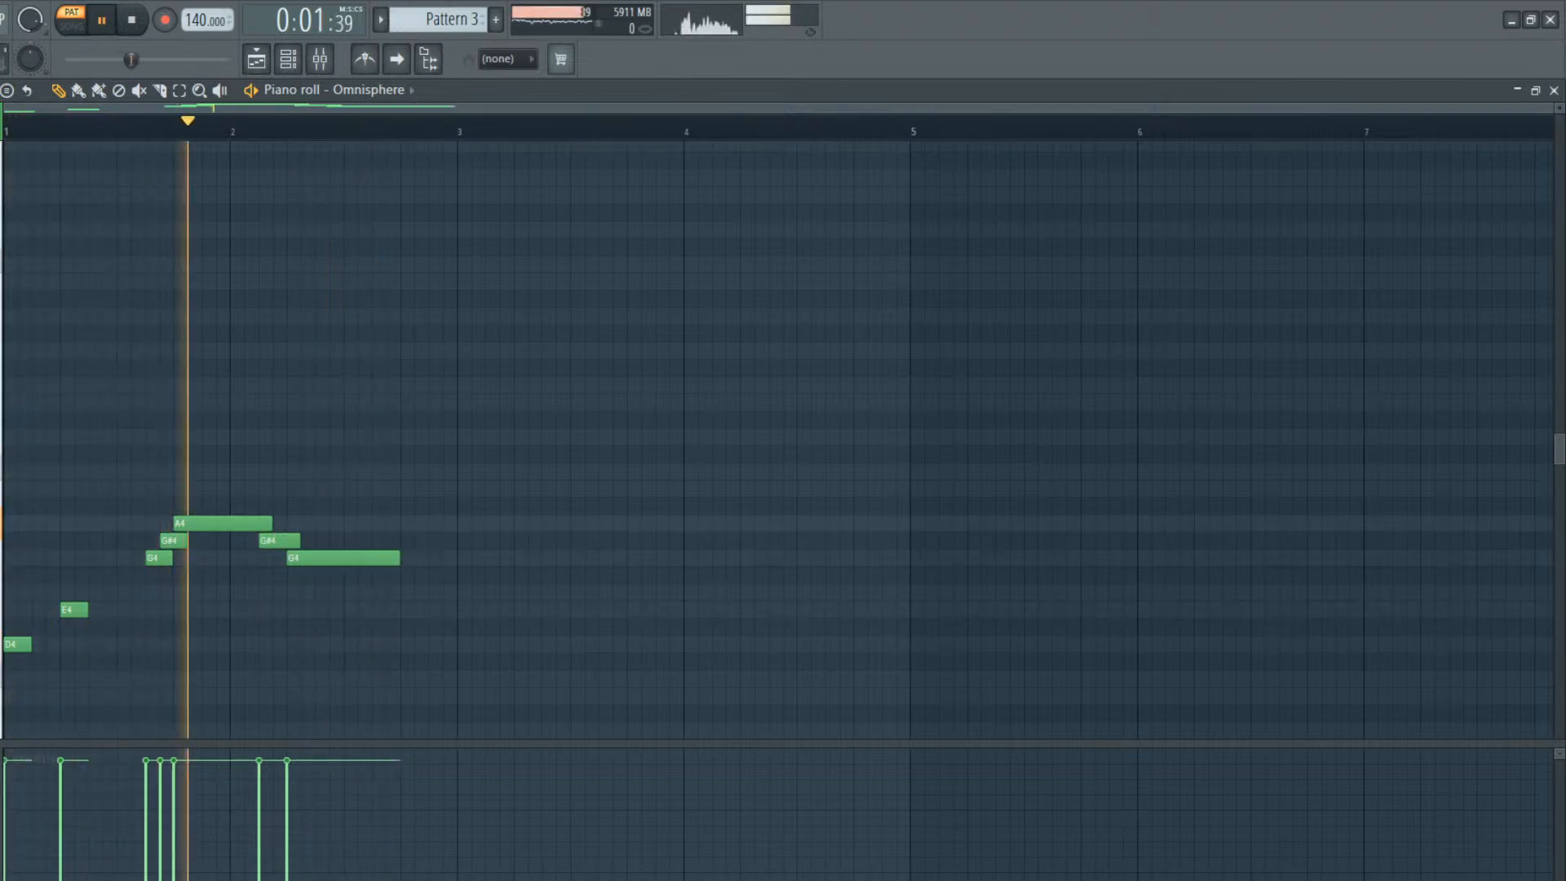
key(space)
drag(31, 644, 145, 607)
key(space)
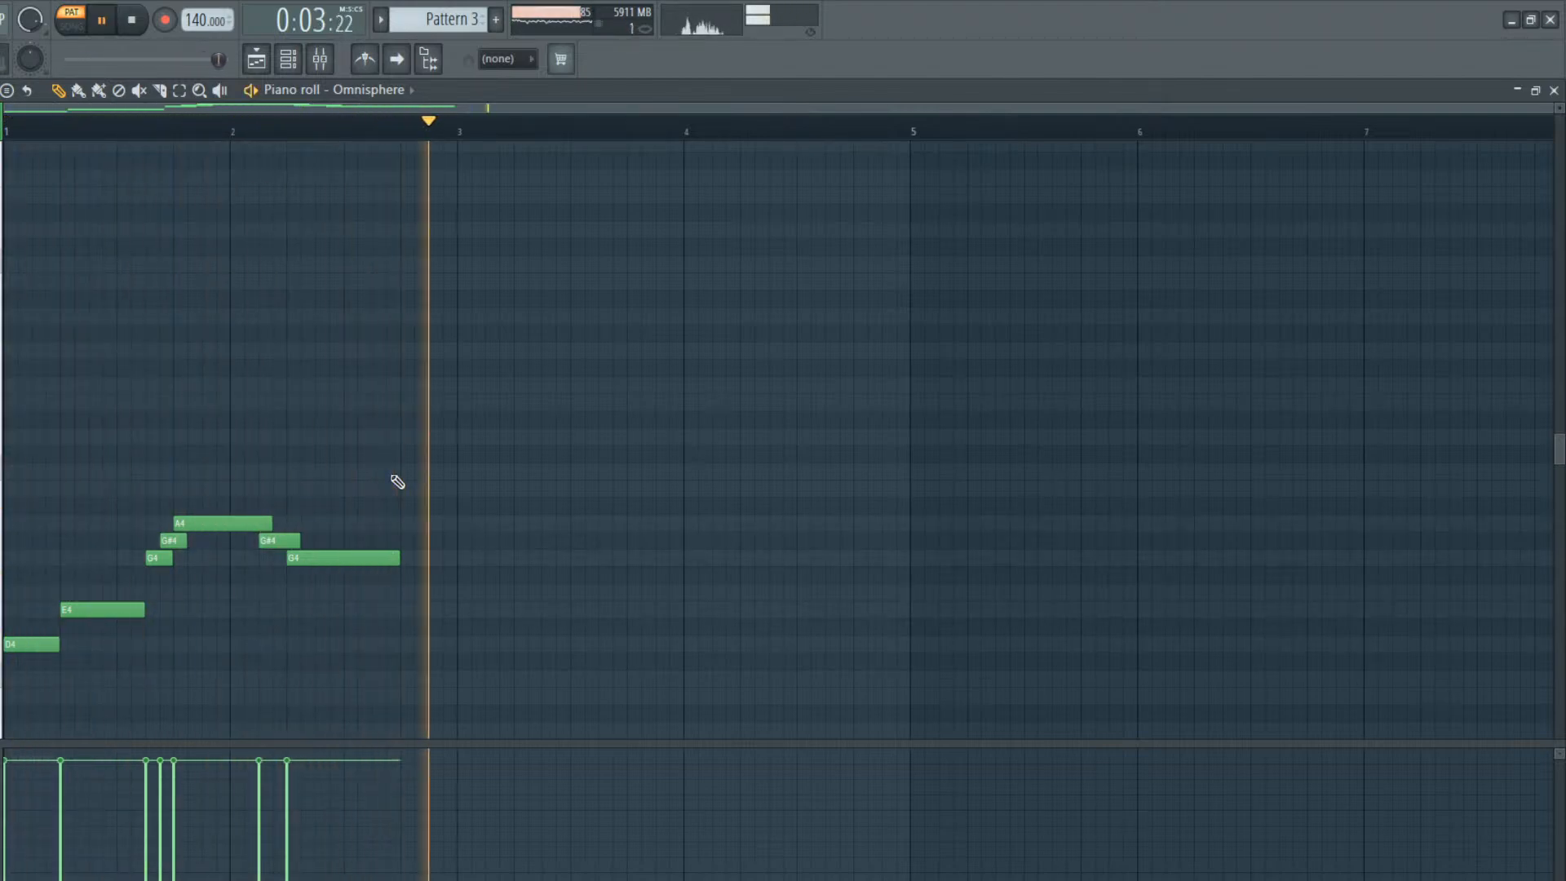
Place a Pattern 3 clip at bar 1 of Track 2 in the playlist and audition it in song mode
click(257, 59)
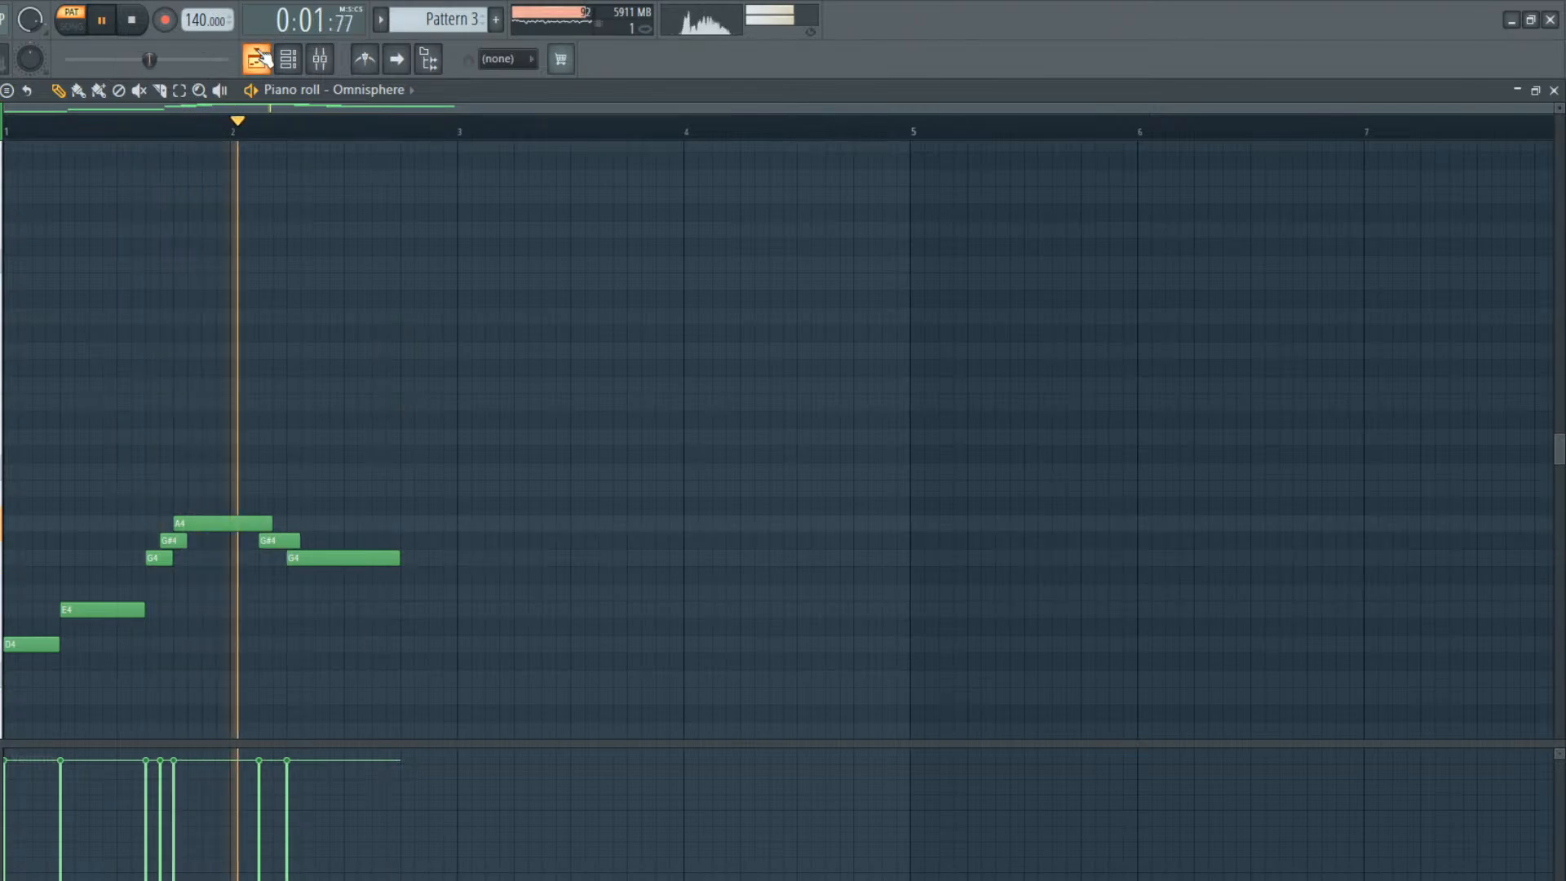
key(space)
drag(456, 296, 237, 236)
key(l)
key(space)
key(space)
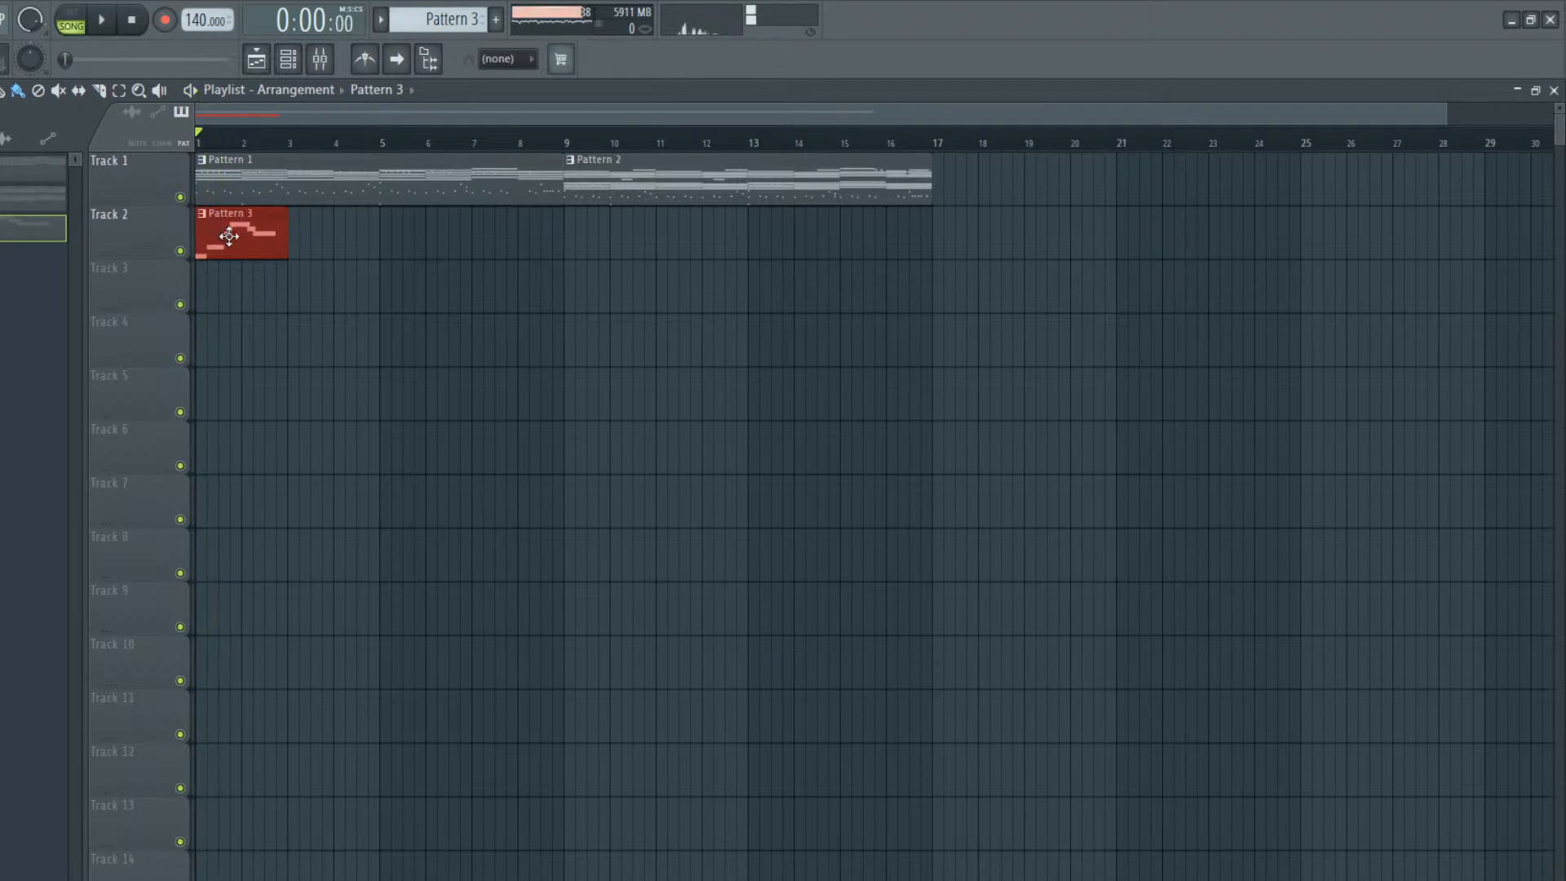
Shift all of Pattern 3's Omnisphere notes one beat later and listen to them within the song
double_click(229, 235)
right_click(254, 228)
key(ctrl+a)
drag(217, 524, 275, 525)
key(space)
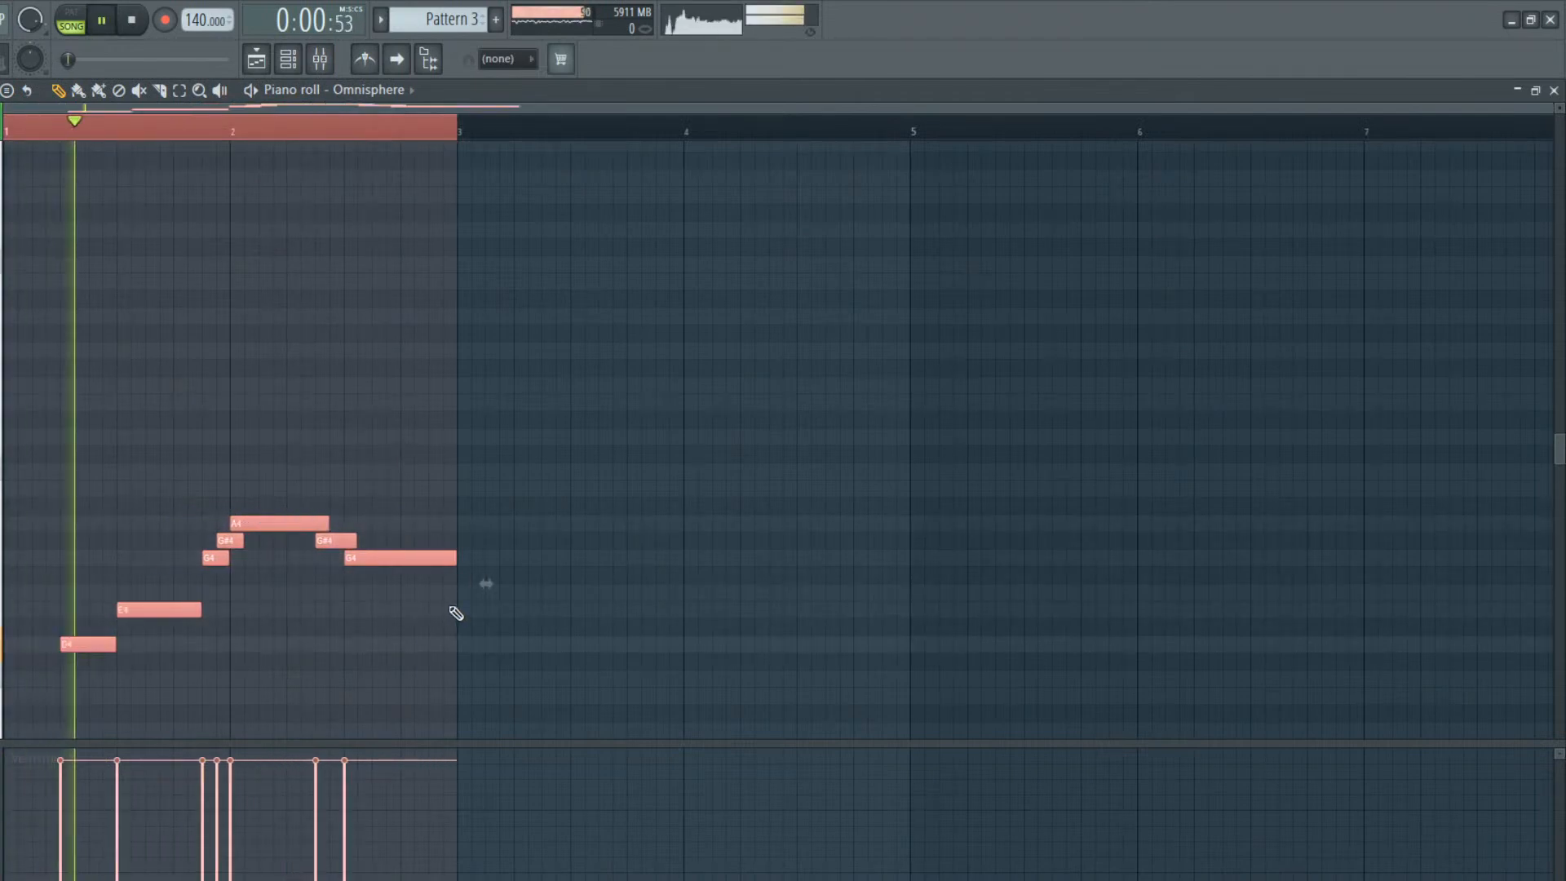
ctrl+click(385, 629)
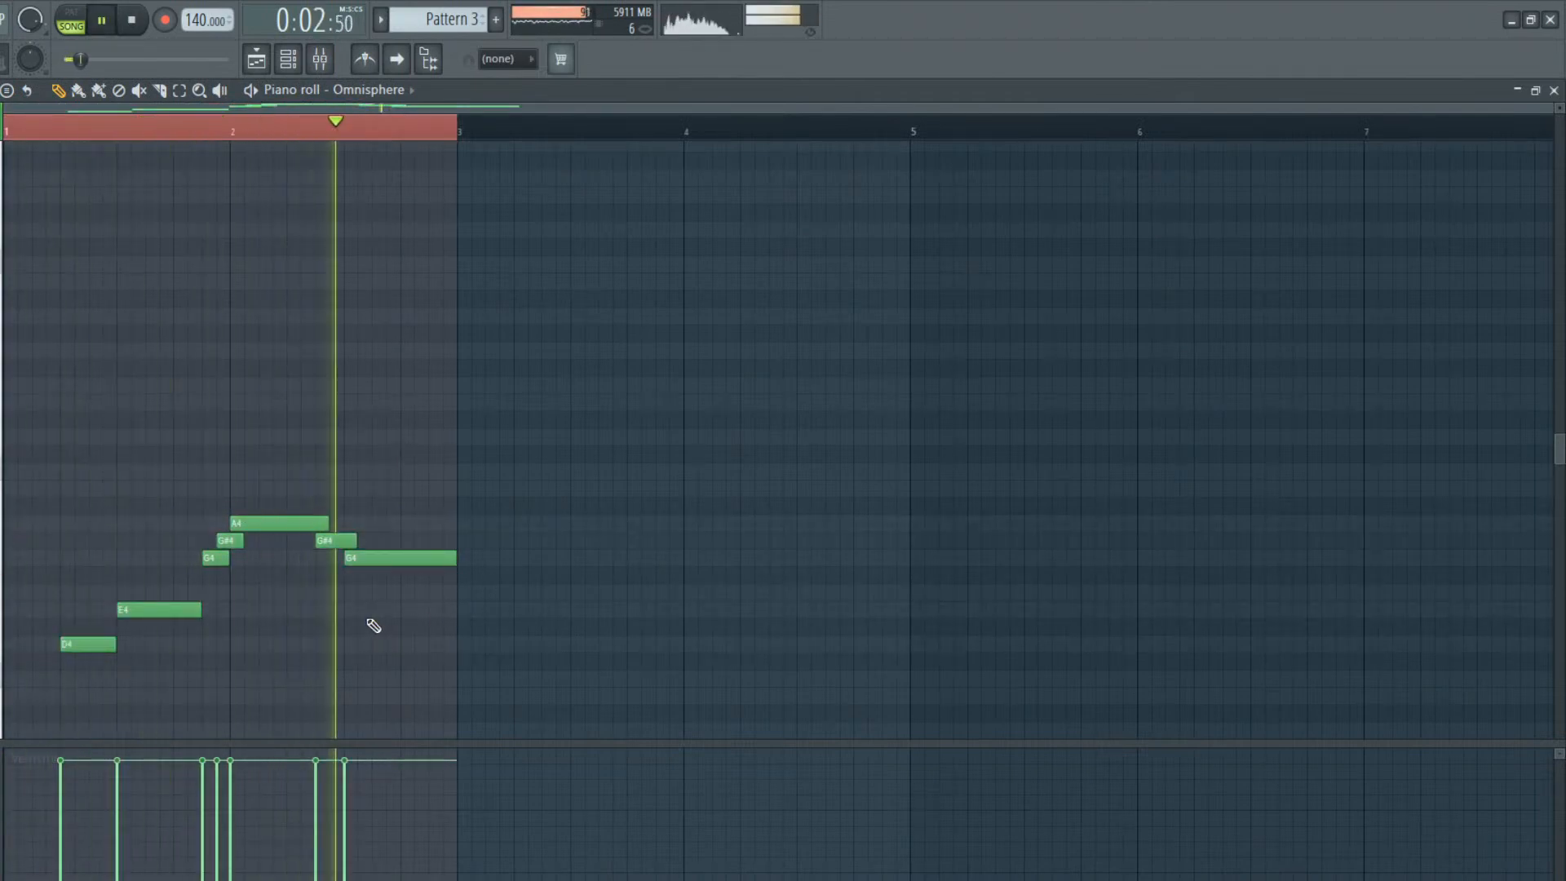
key(space)
Duplicate the two-bar Omnisphere phrase to fill bars 1 to 6 and play it with the song
key(ctrl+a)
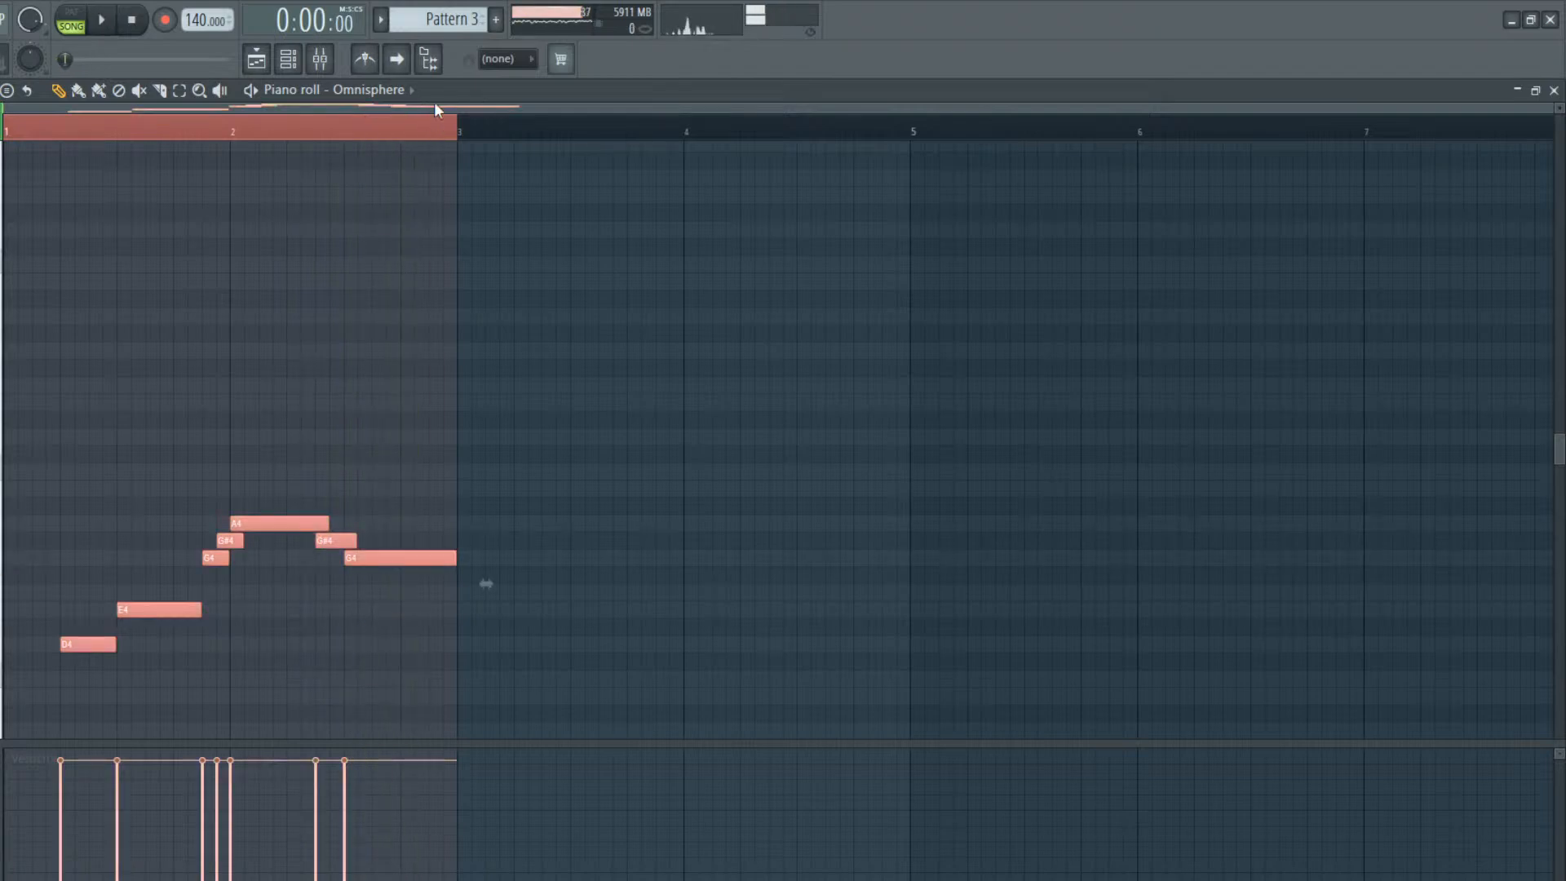
drag(605, 104, 1508, 301)
key(ctrl+b)
right_click(435, 319)
key(space)
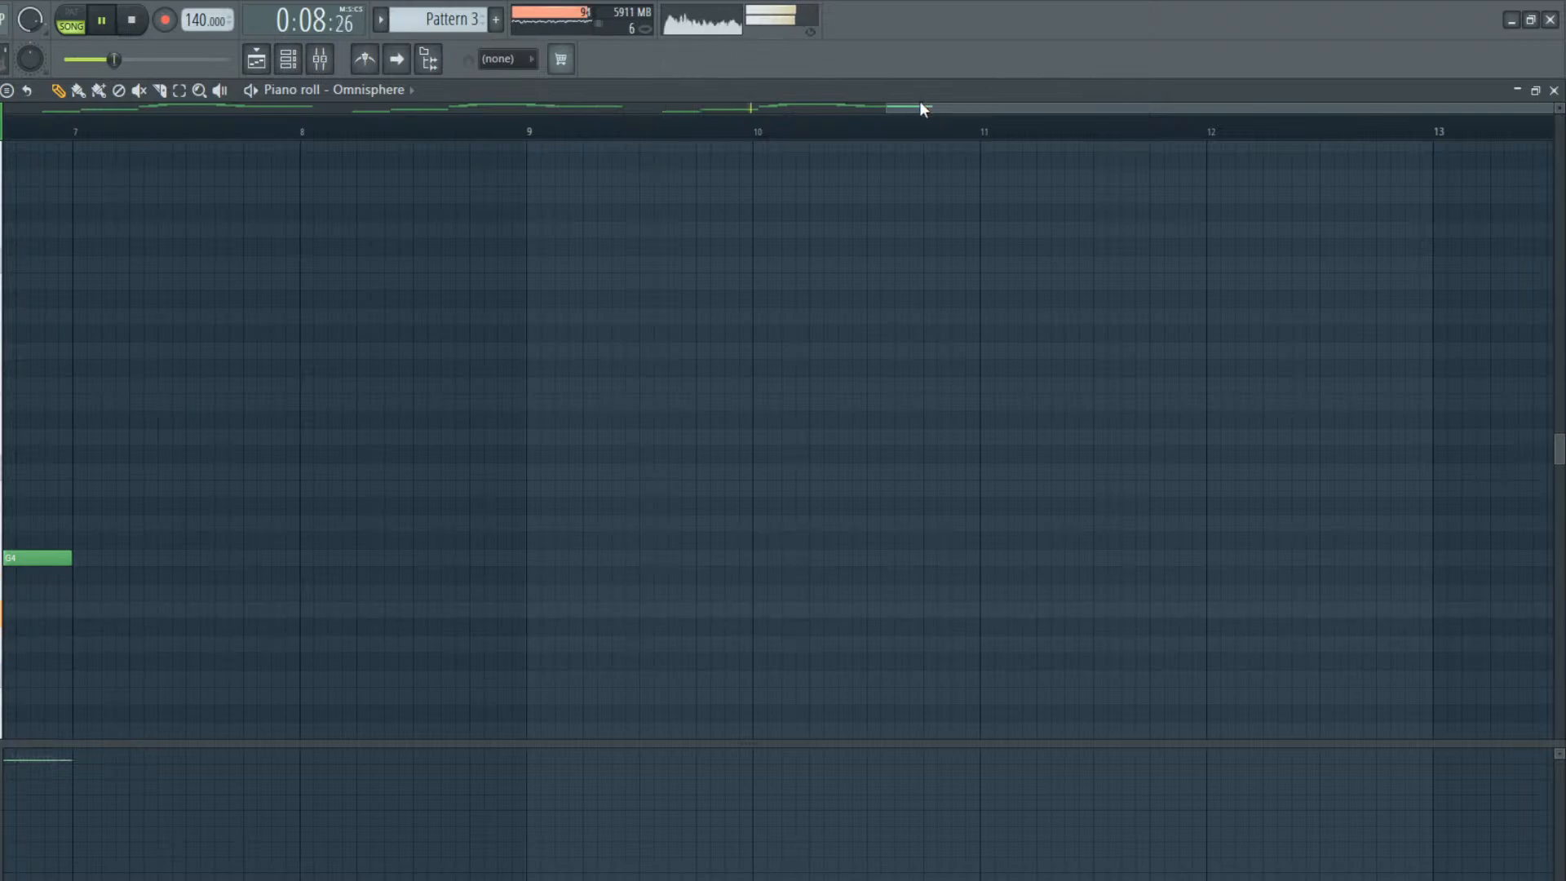
Stop playback and add a one-beat F4 at the start of bar 7
key(space)
click(74, 610)
drag(75, 612, 133, 588)
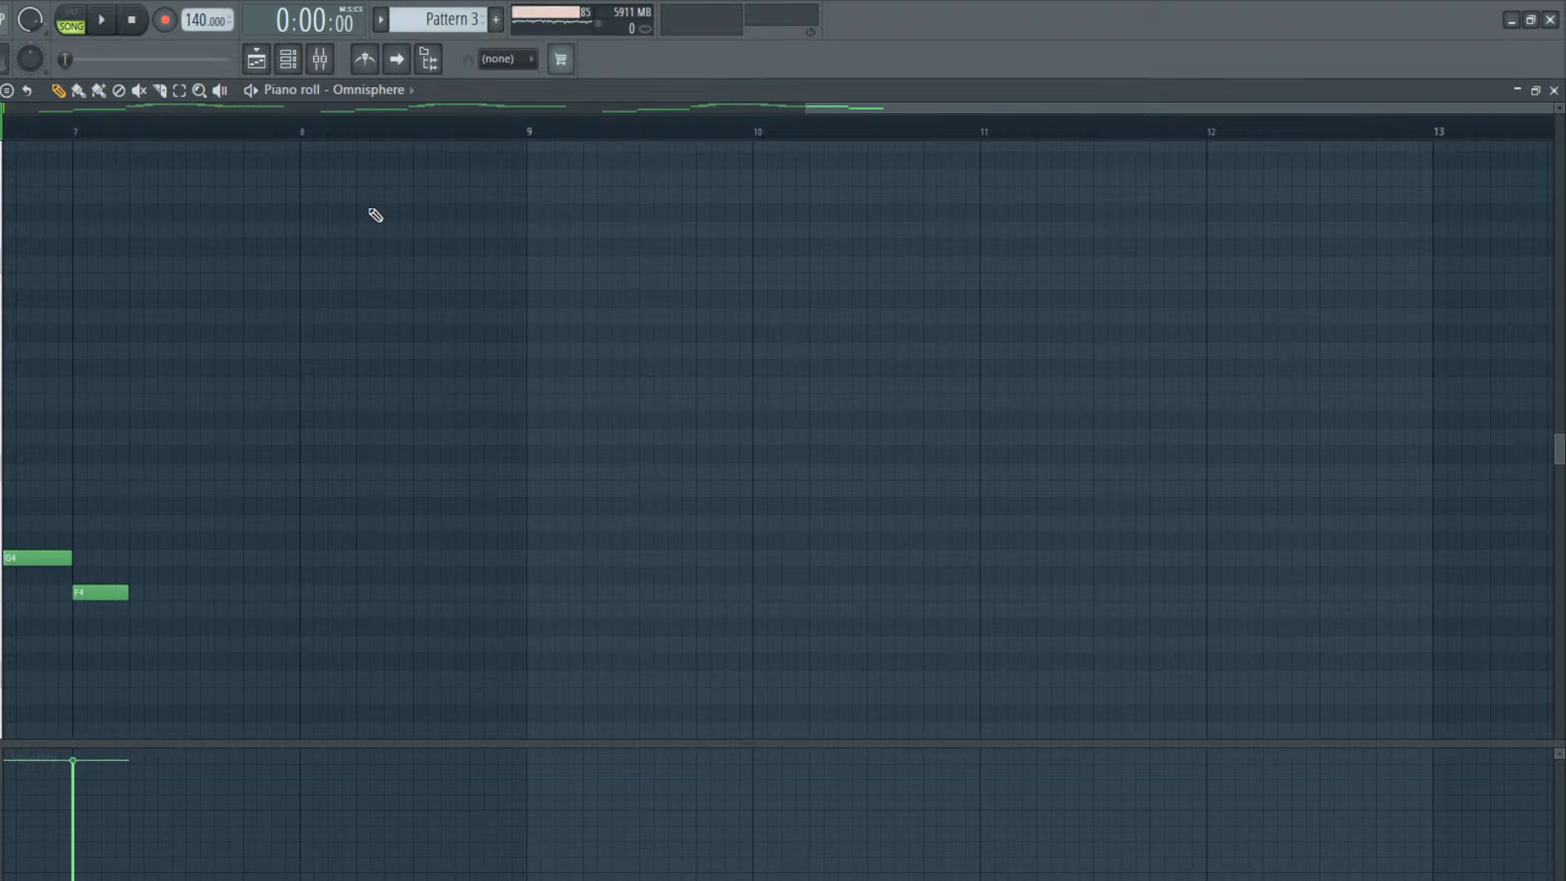
Audition the melody around bar 7 and add a one-beat D#5 starting halfway through beat 2 of bar 7
mouse_move(868, 105)
mouse_down()
mouse_move(835, 125)
mouse_move(883, 109)
mouse_up()
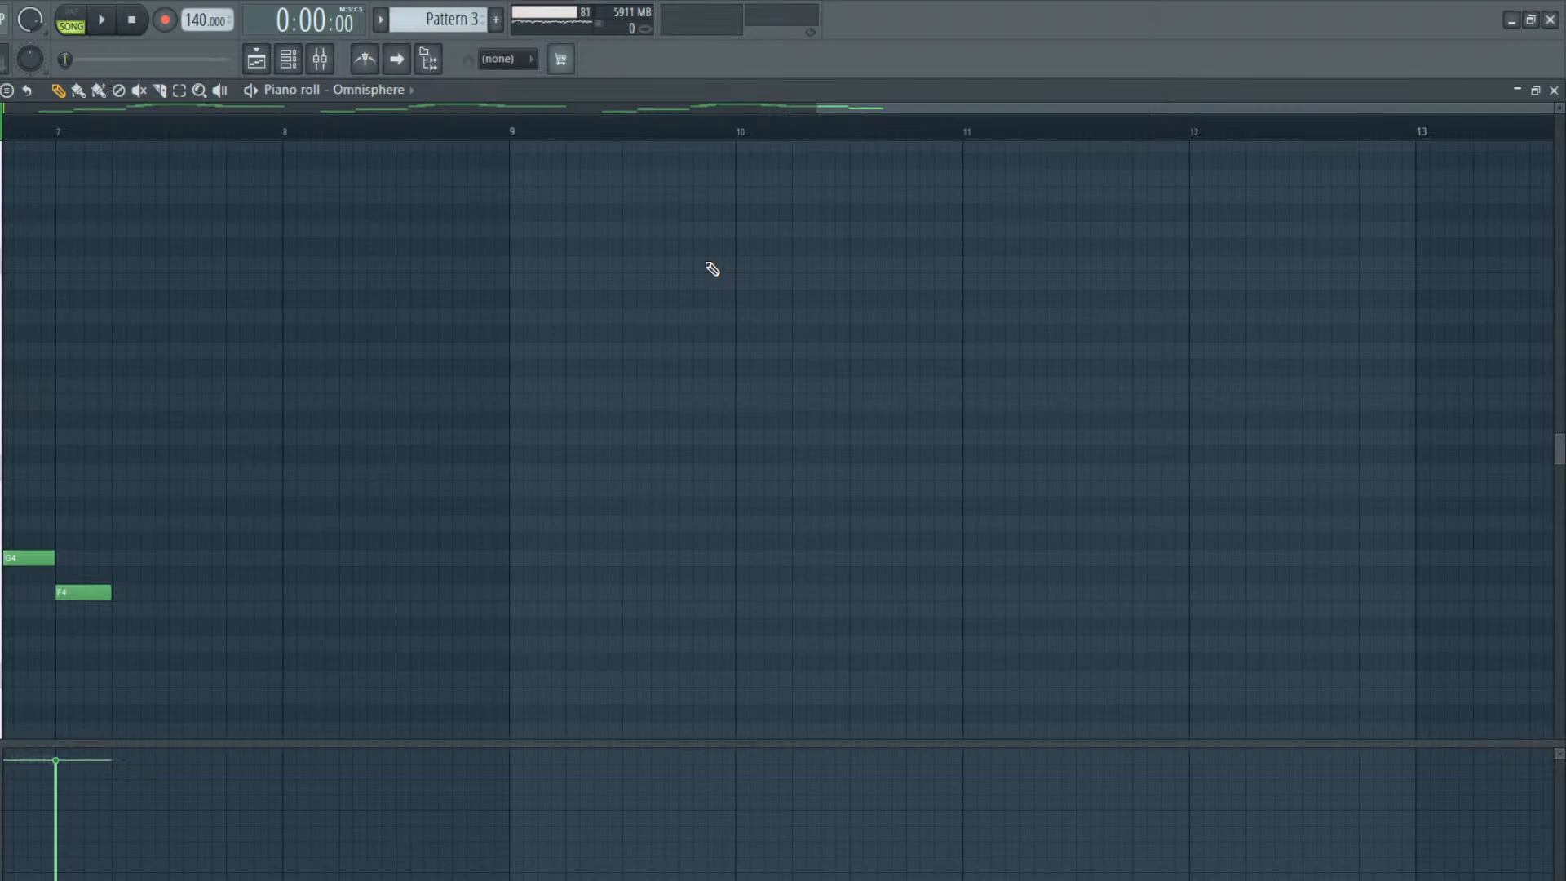
click(62, 136)
key(space)
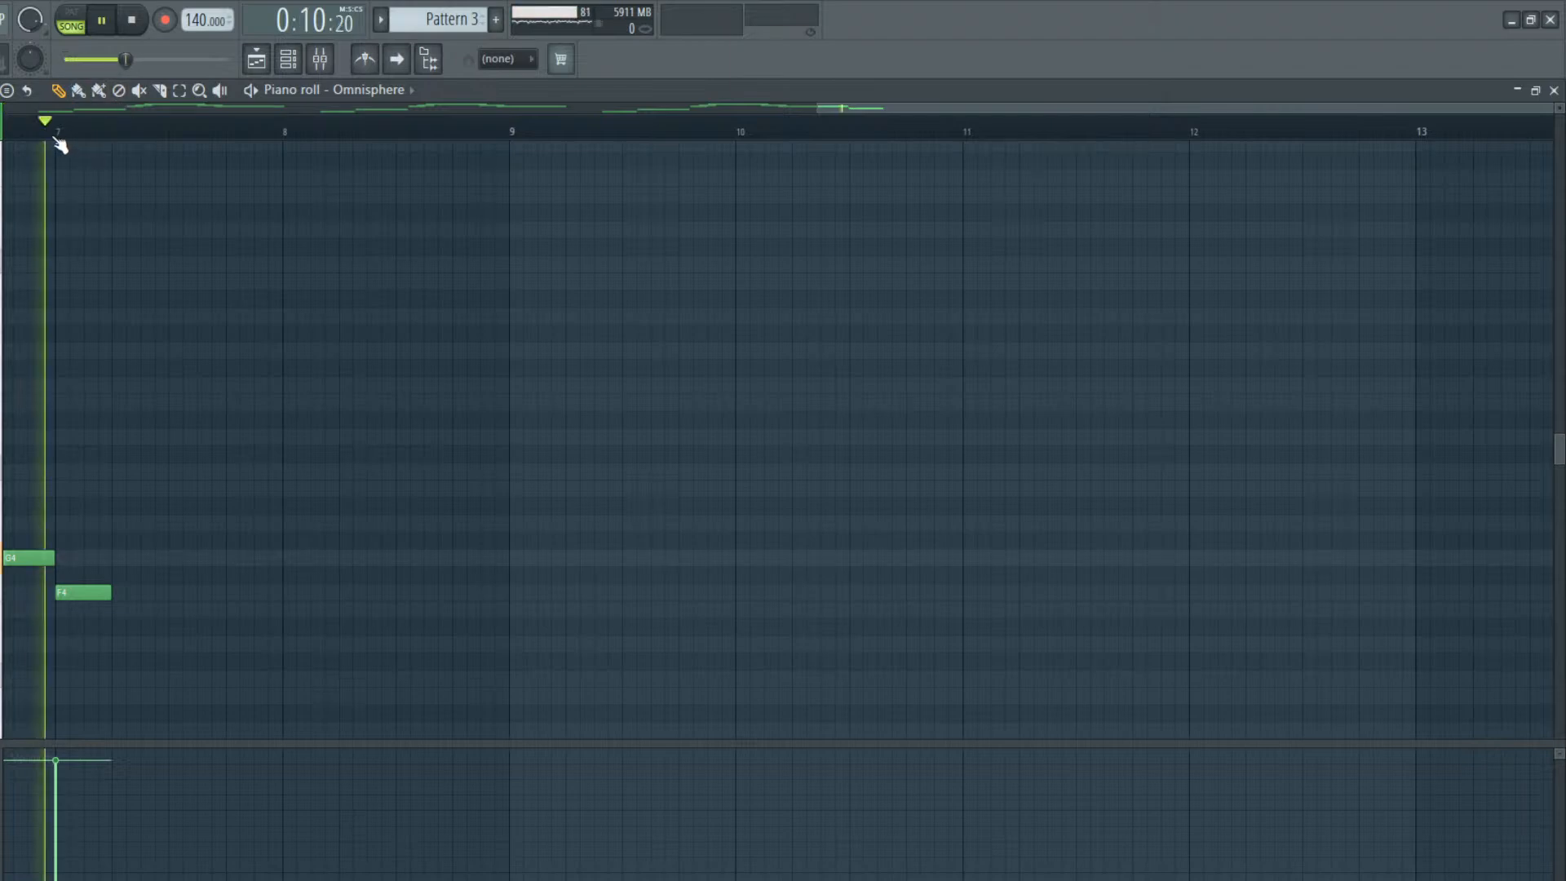
mouse_move(164, 436)
mouse_down()
mouse_move(147, 447)
mouse_move(140, 419)
mouse_up()
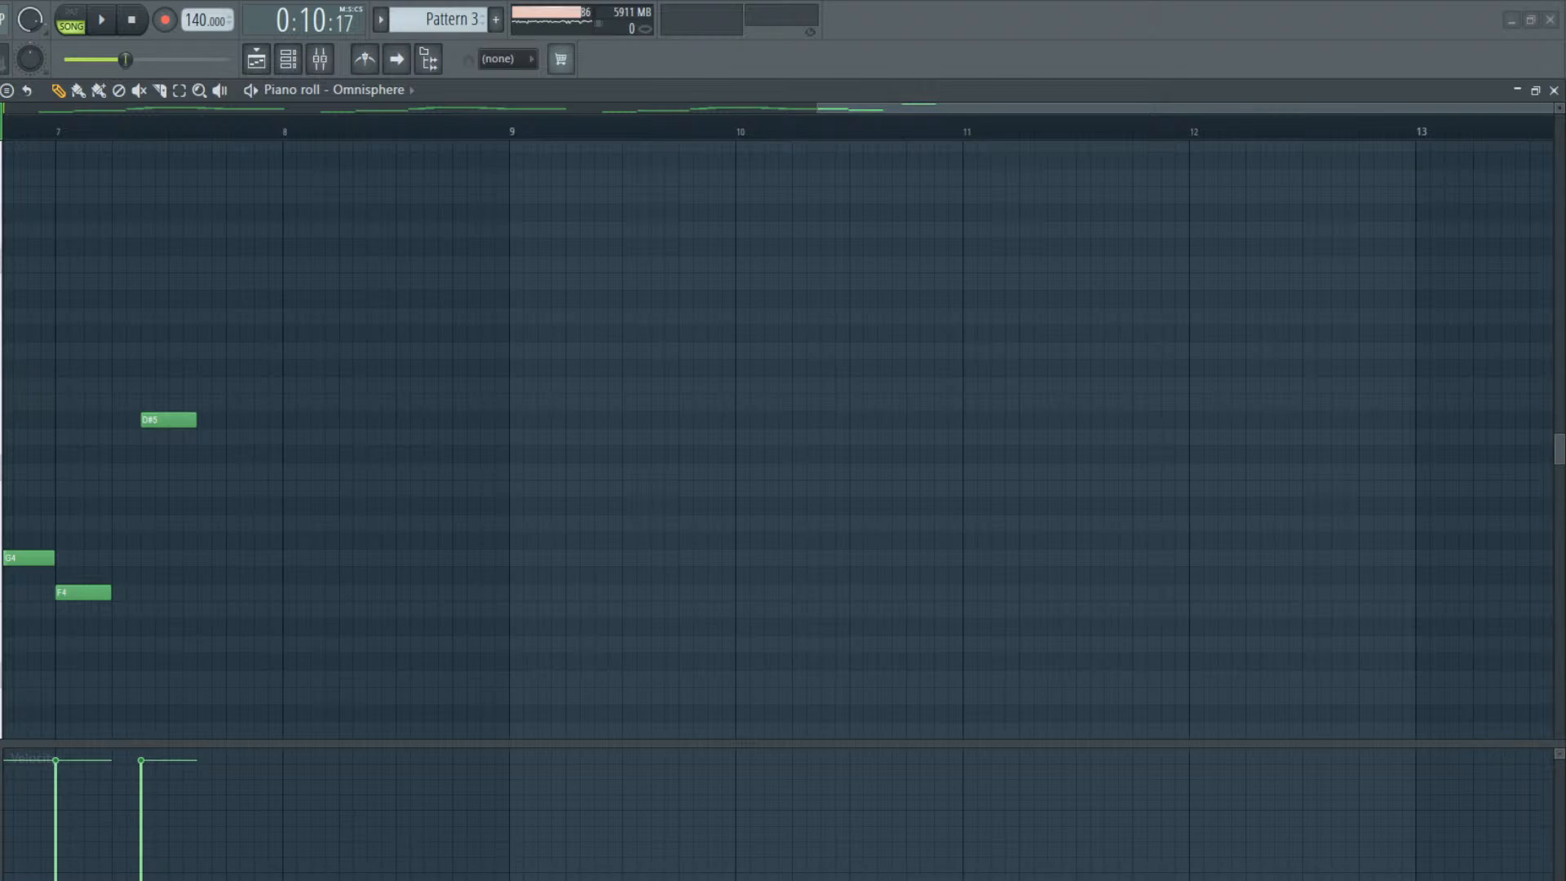
Restore and reposition the piano roll window so its keyboard is in view, and maximize it again
double_click(604, 89)
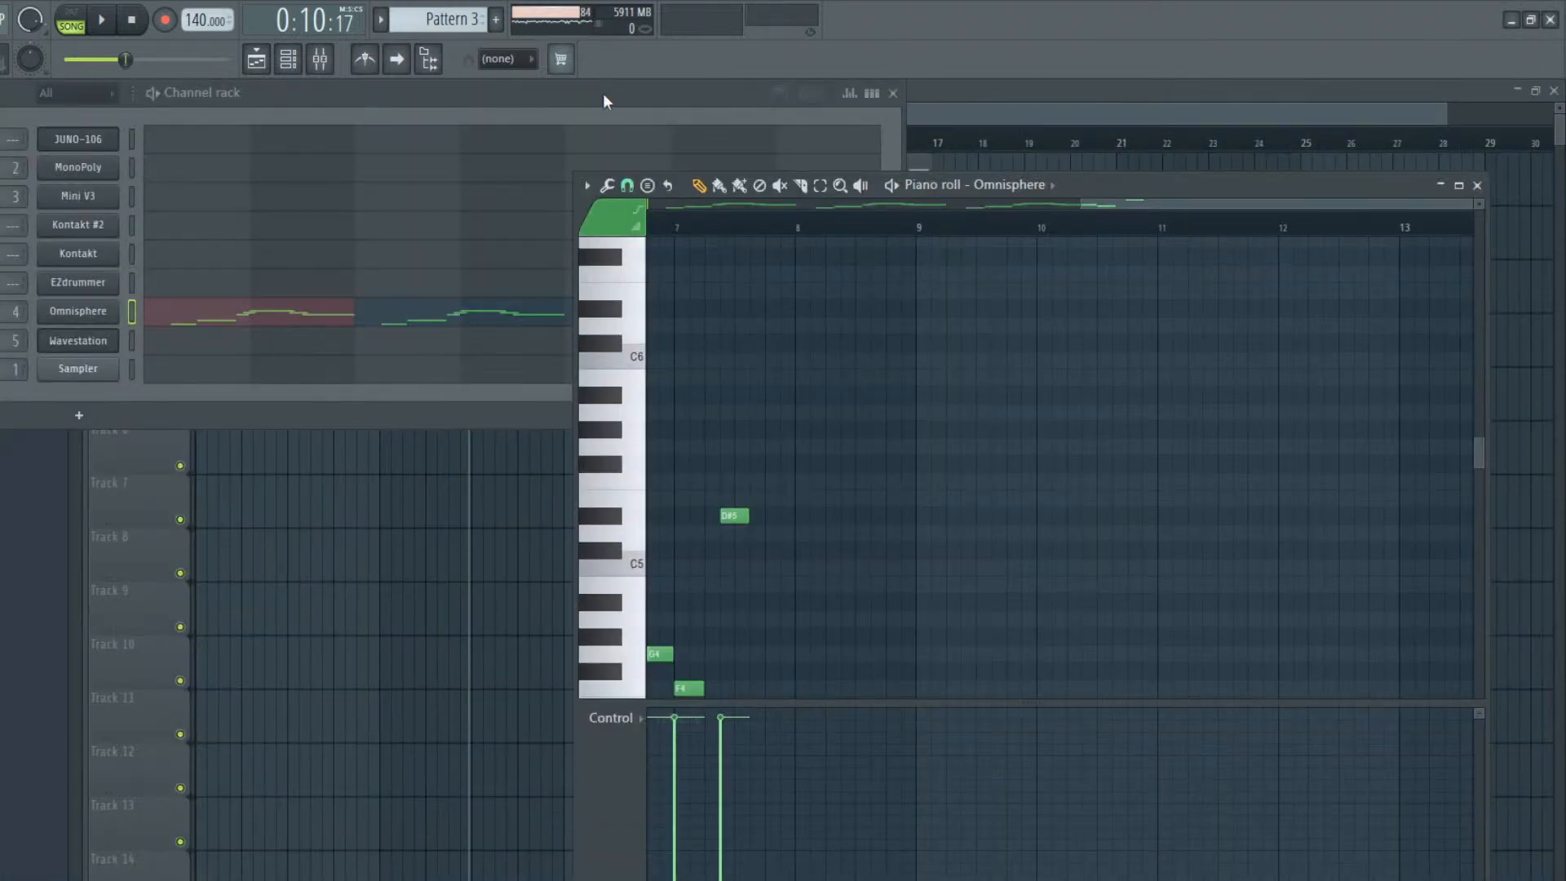
drag(1163, 185, 678, 120)
mouse_move(0, 316)
mouse_down()
mouse_move(80, 316)
mouse_move(3, 326)
mouse_up()
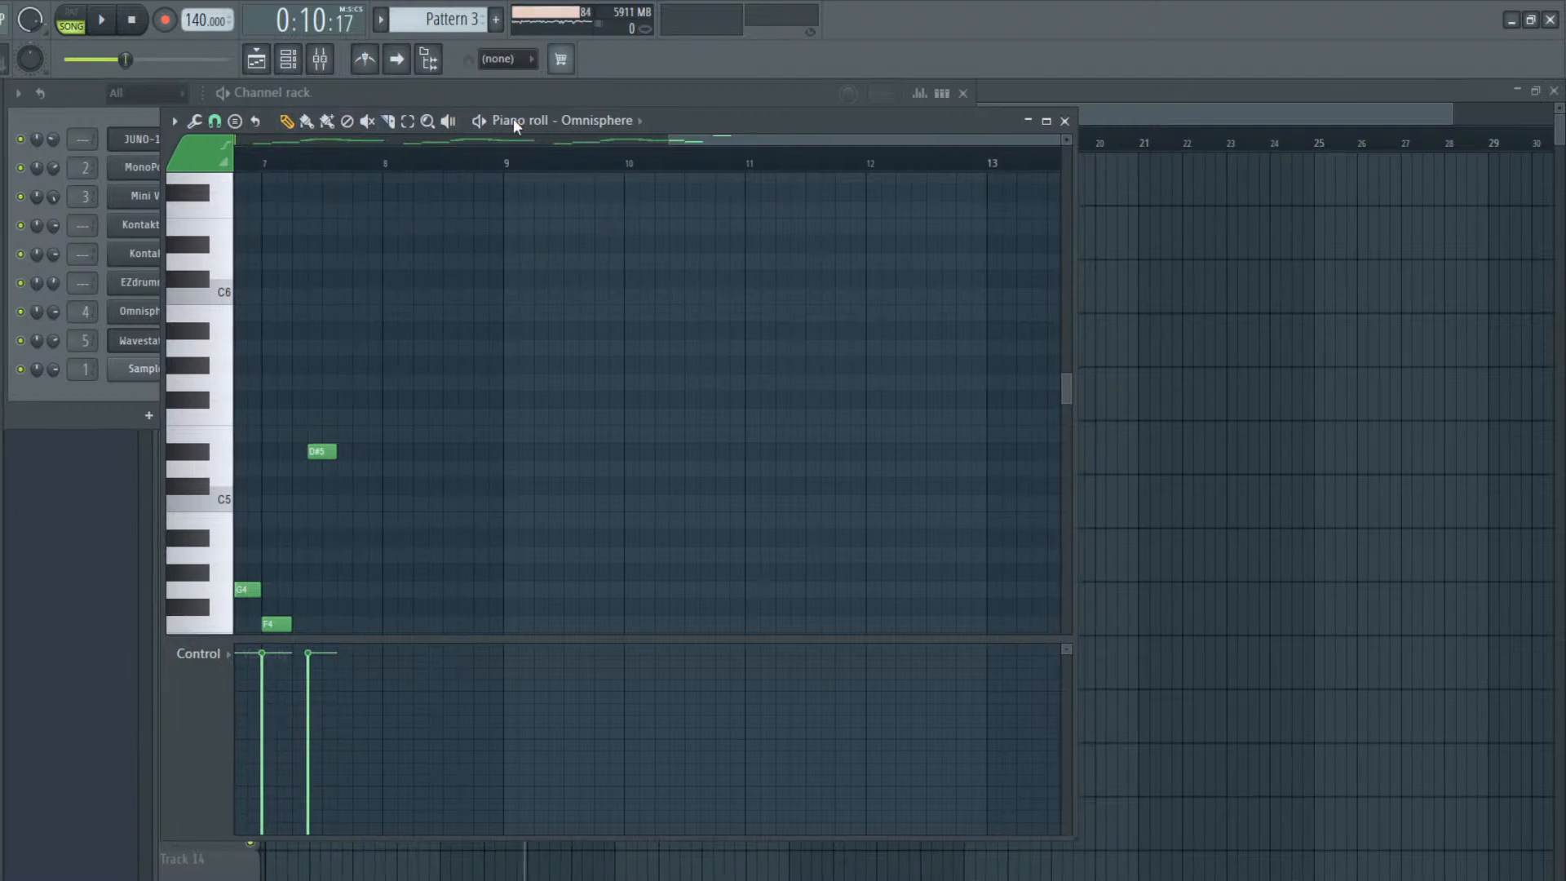
drag(661, 121, 625, 122)
double_click(644, 122)
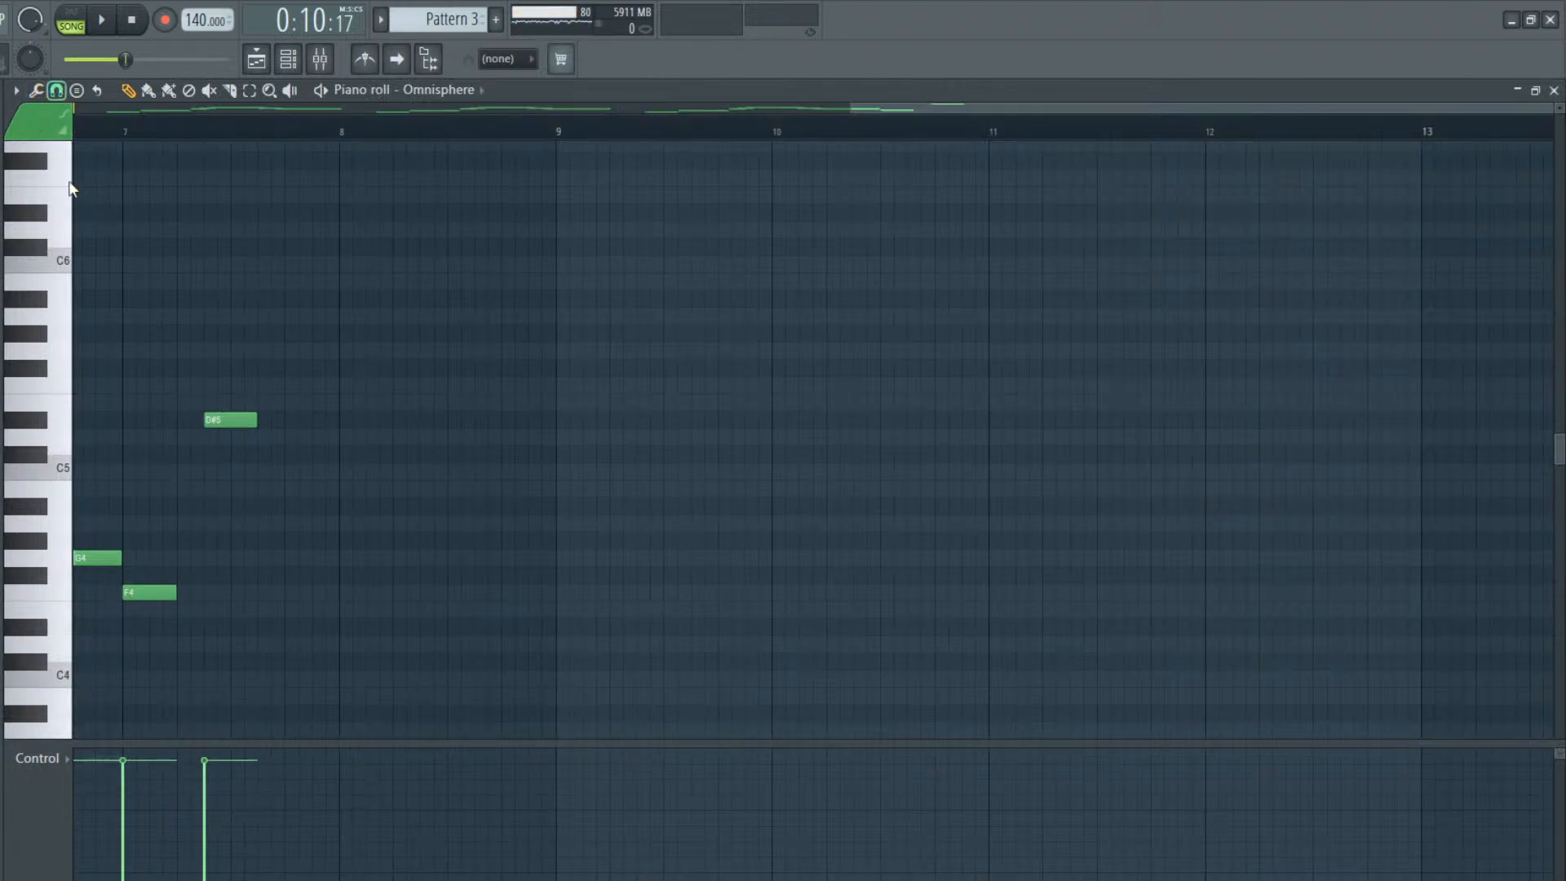
Try a rising line of one-beat D5, D#5, E5 and F5 notes from beat 4 of bar 7 through bar 8
click(298, 434)
drag(299, 430, 334, 431)
click(364, 861)
drag(353, 438, 315, 434)
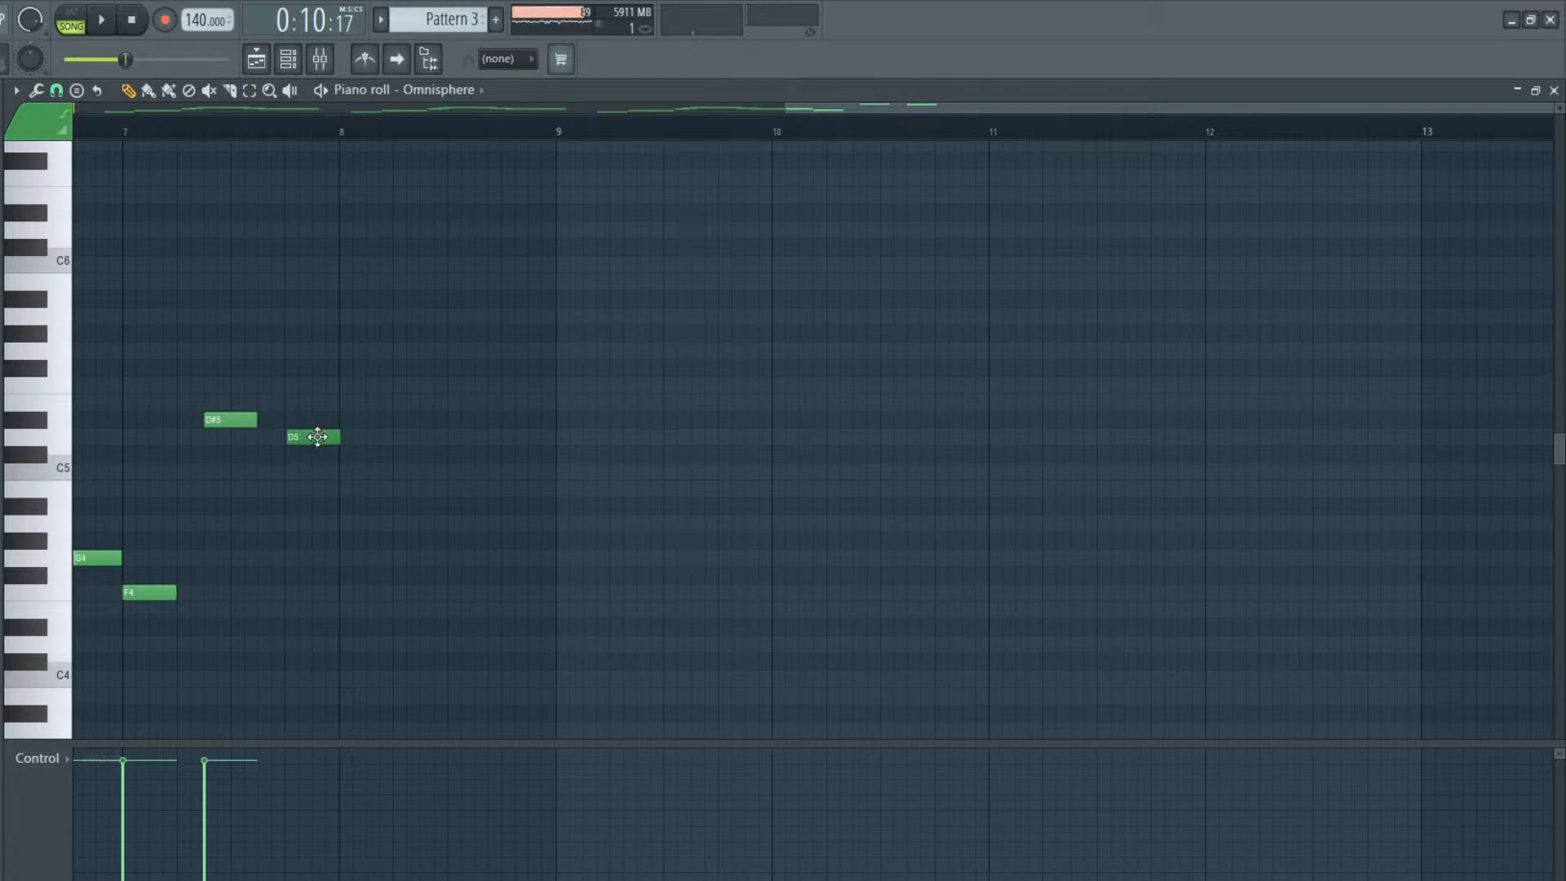
click(342, 420)
drag(402, 401, 404, 400)
click(434, 384)
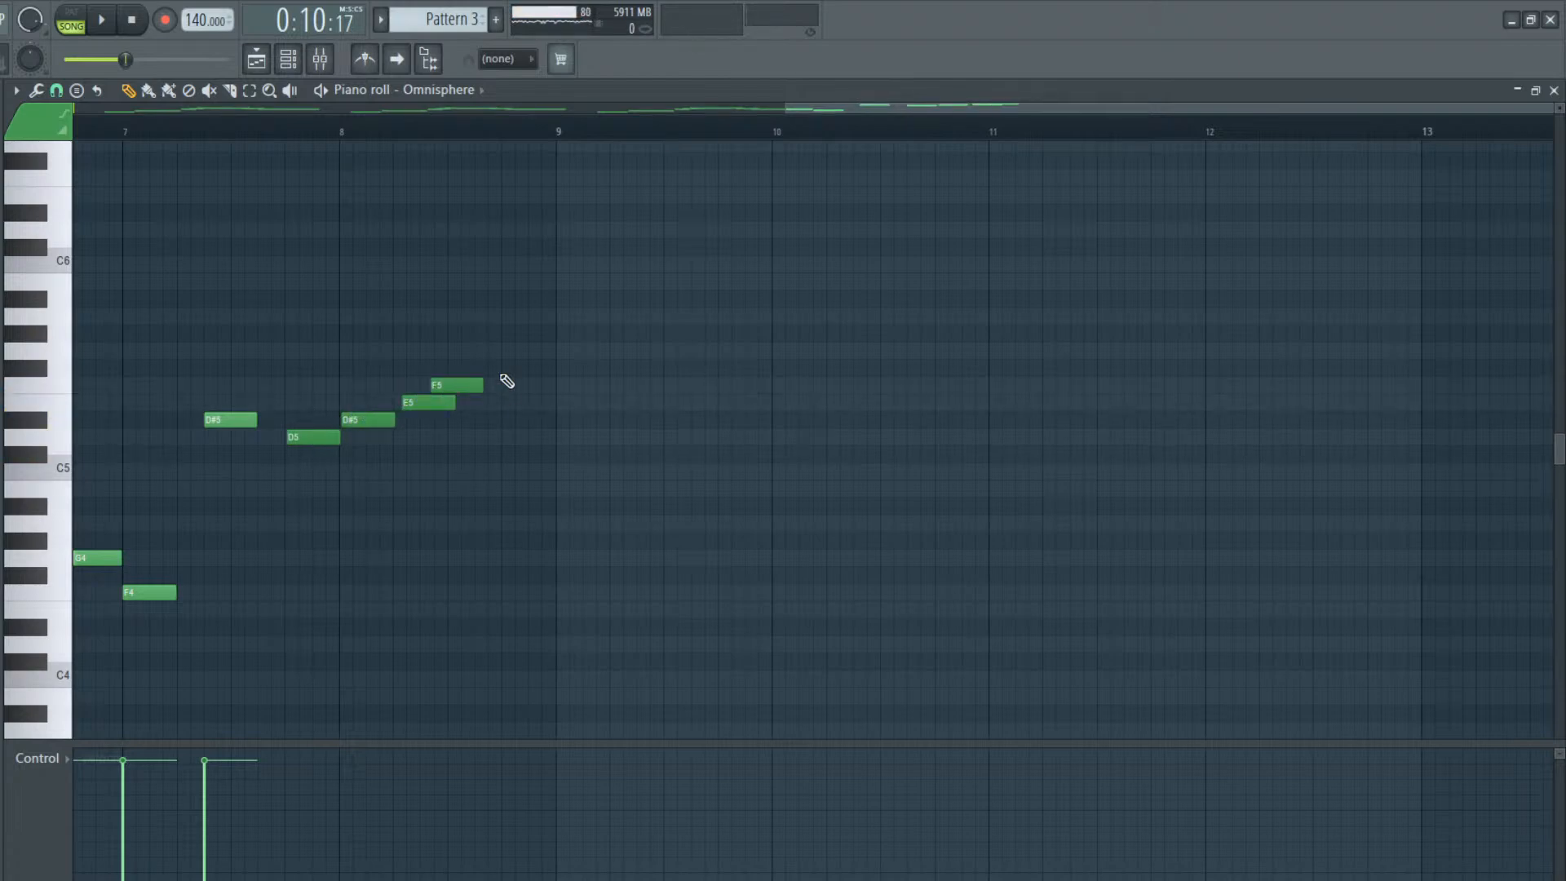
Delete the four trial notes D5, D#5, E5 and F5 between beat 4 of bar 7 and bar 8
right_click(427, 402)
right_click(473, 386)
right_click(367, 420)
right_click(325, 437)
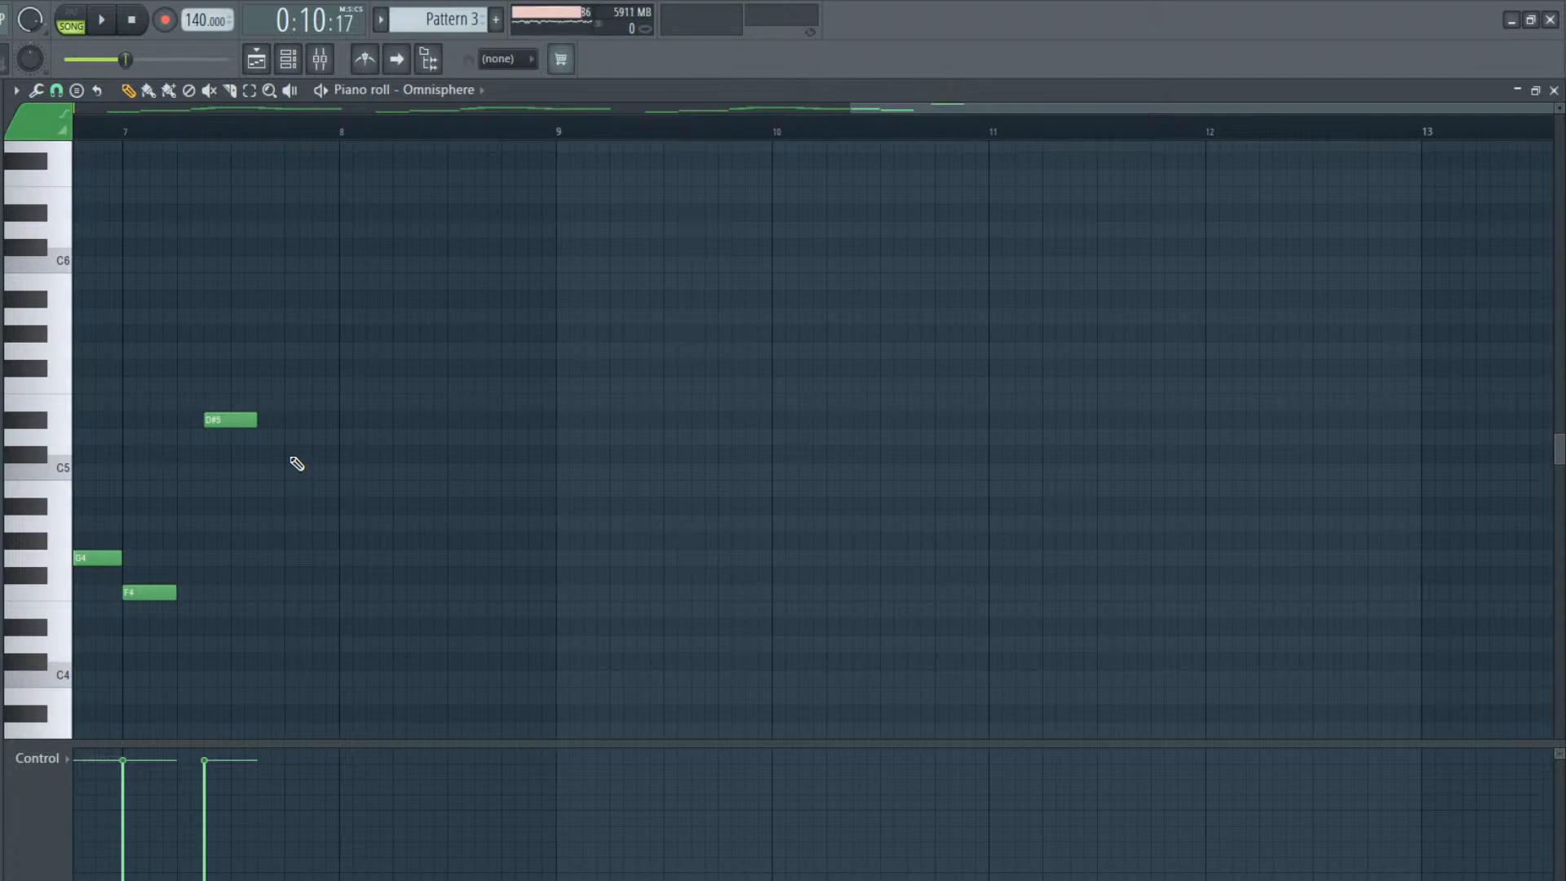
Add a one-beat C5 starting halfway through beat 4 of bar 7
mouse_move(268, 464)
mouse_down()
mouse_move(353, 468)
mouse_move(272, 468)
mouse_move(335, 468)
mouse_move(301, 476)
mouse_move(322, 471)
mouse_up()
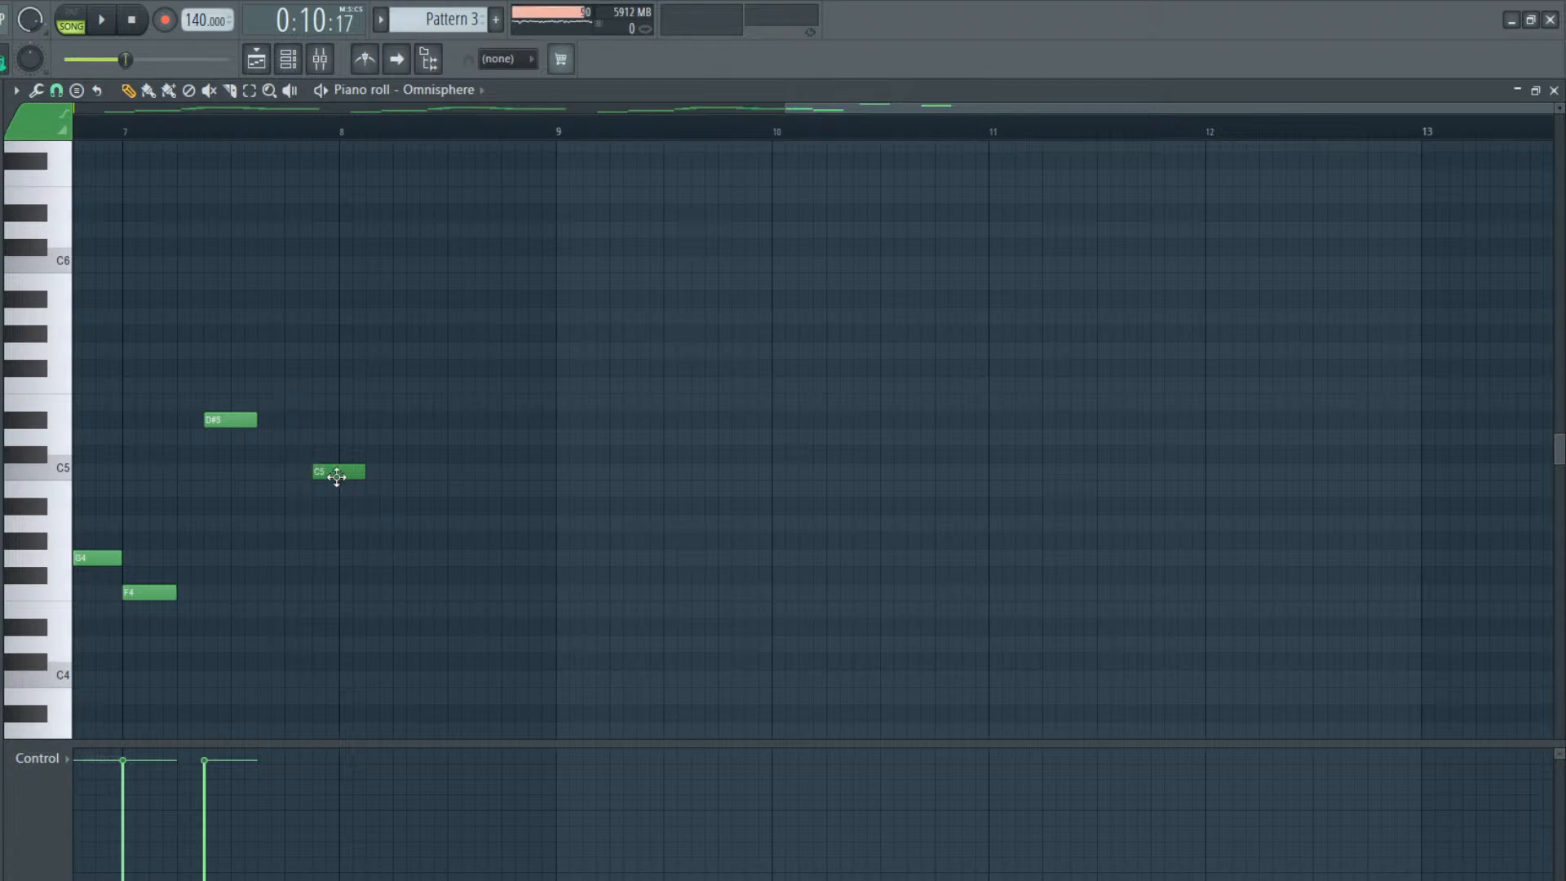
Replace the C5 at the end of bar 7 with a one-beat B4 on beat 4 and lower its velocity slightly
right_click(336, 475)
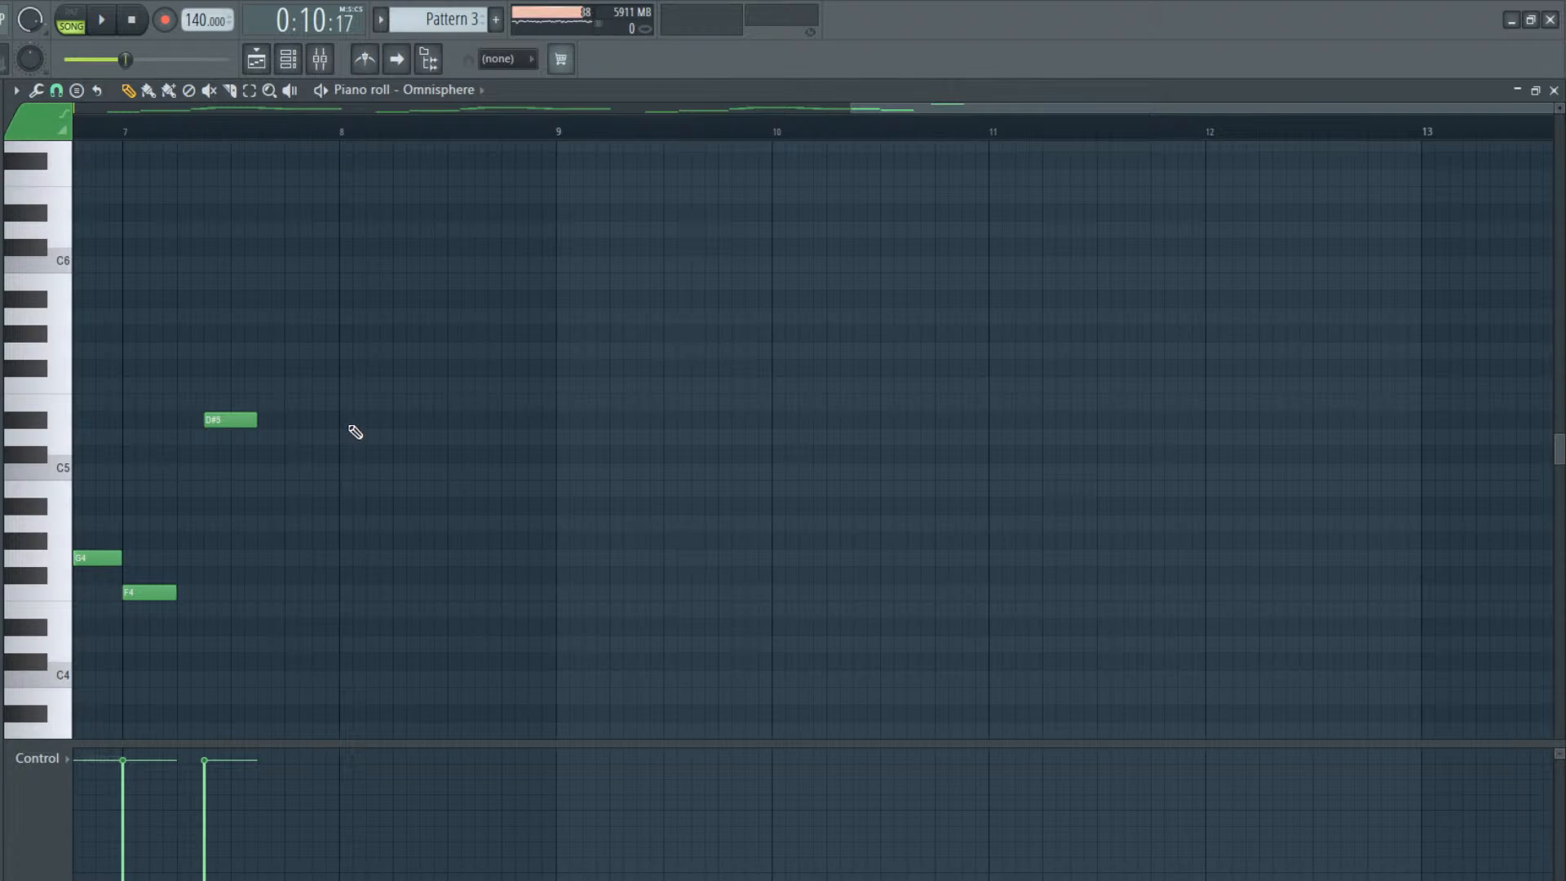
click(285, 488)
mouse_move(306, 779)
mouse_down()
mouse_move(316, 746)
mouse_move(305, 766)
mouse_up()
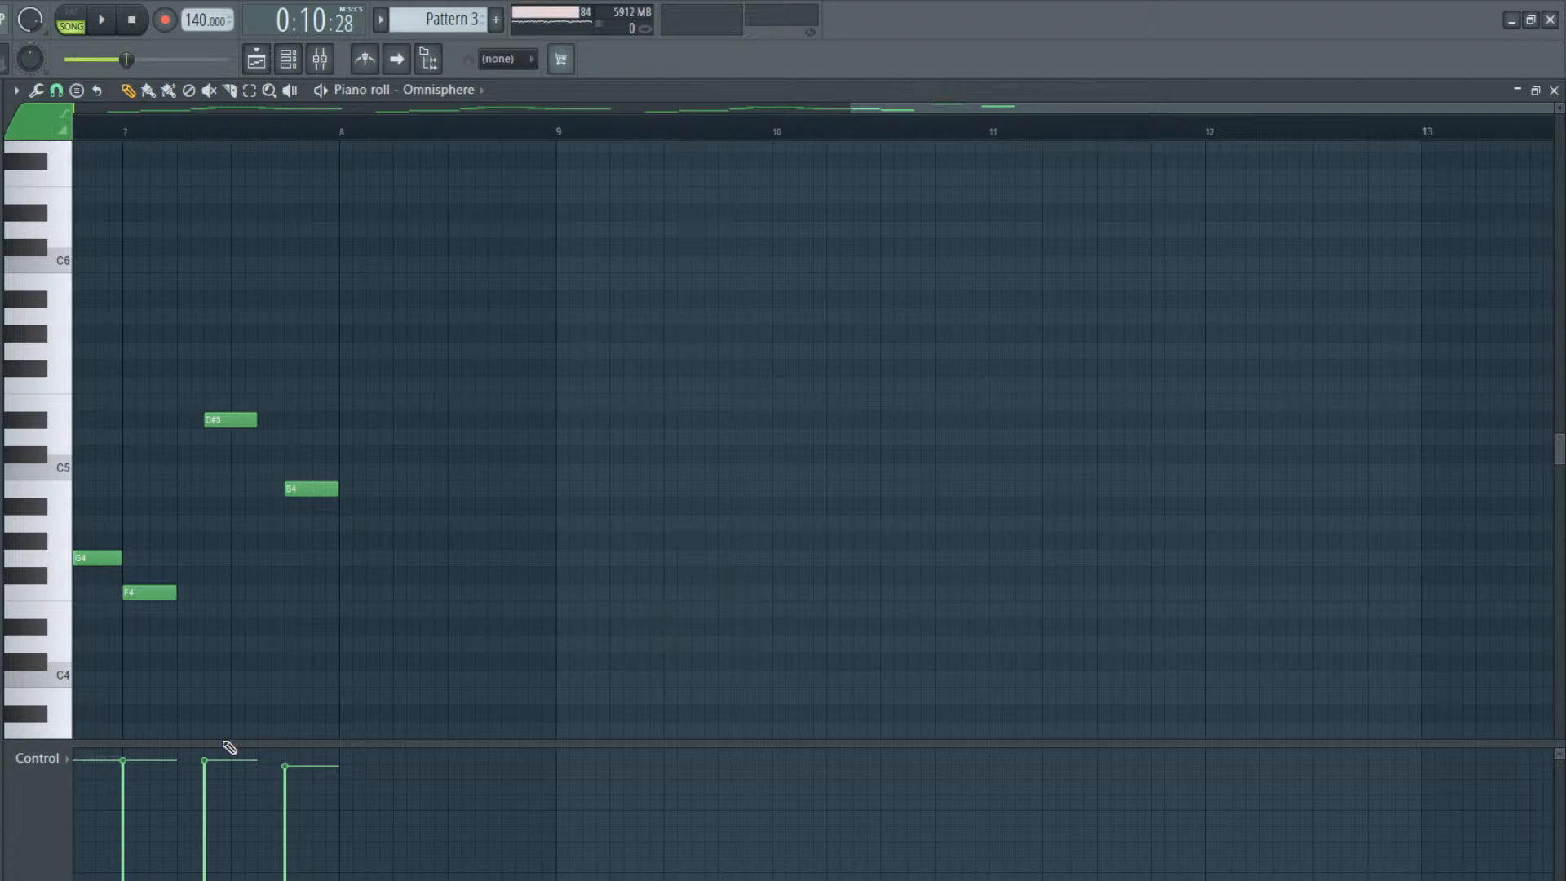
key(space)
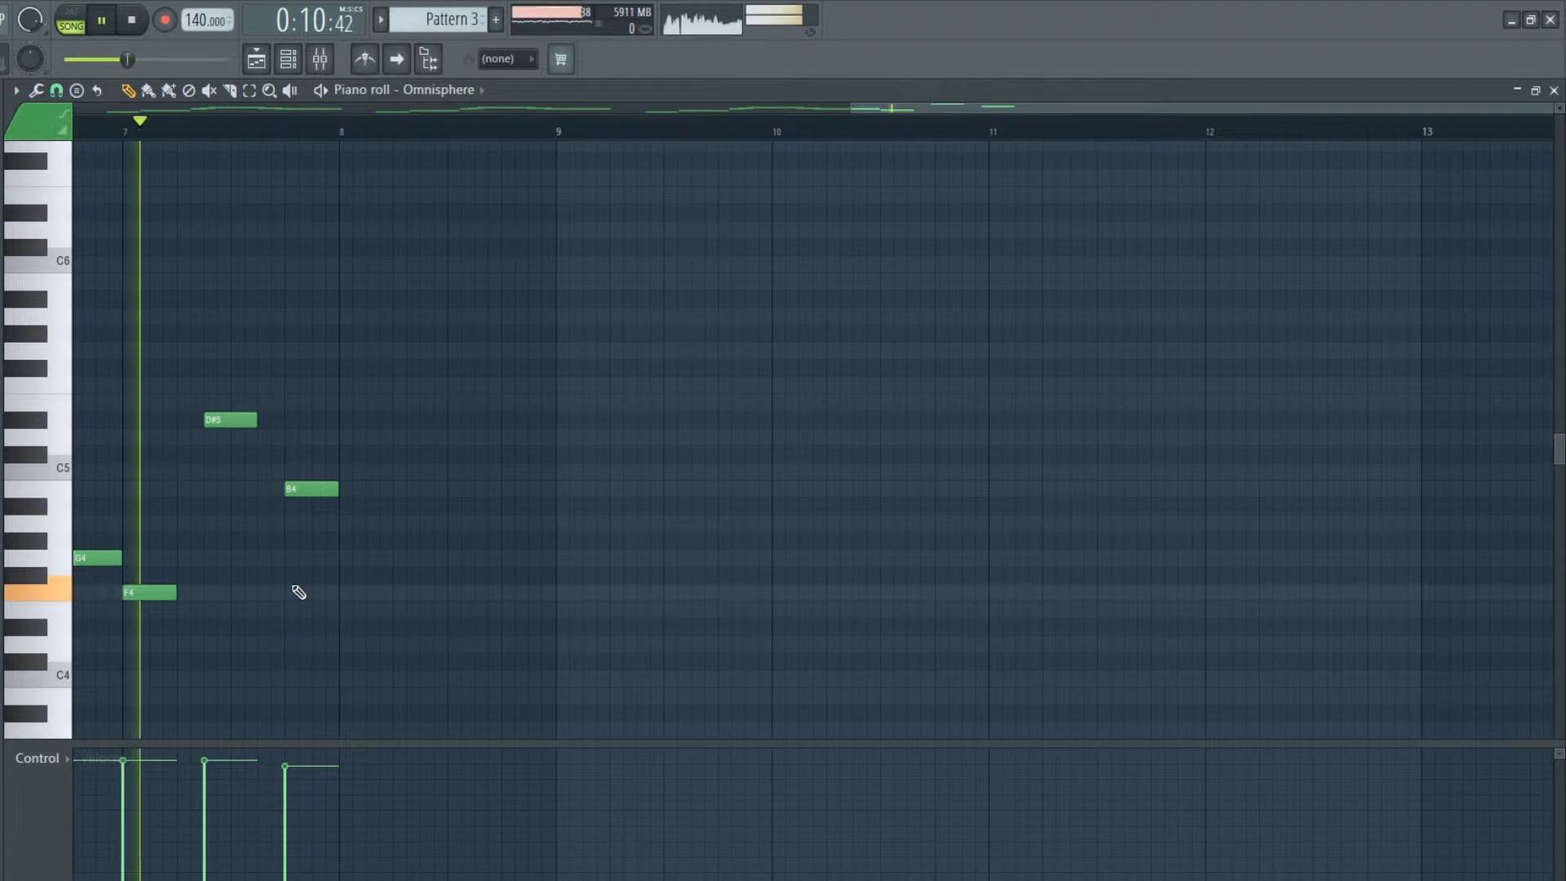
key(space)
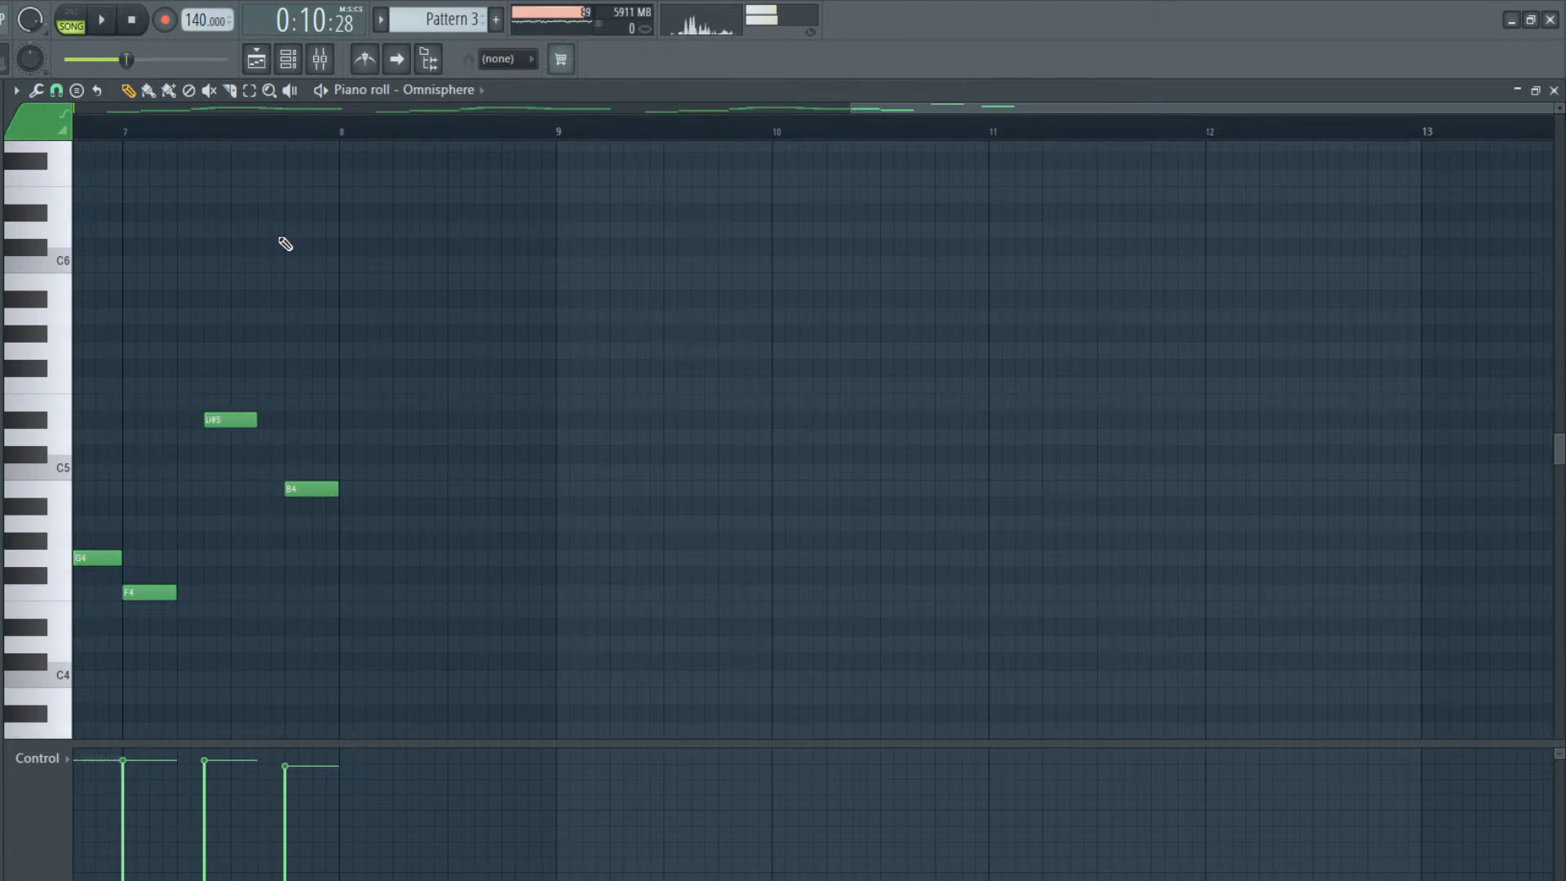
Try lowering the D#5 in bar 7 to C5, and delete it together with the B4 on beat 4
click(288, 59)
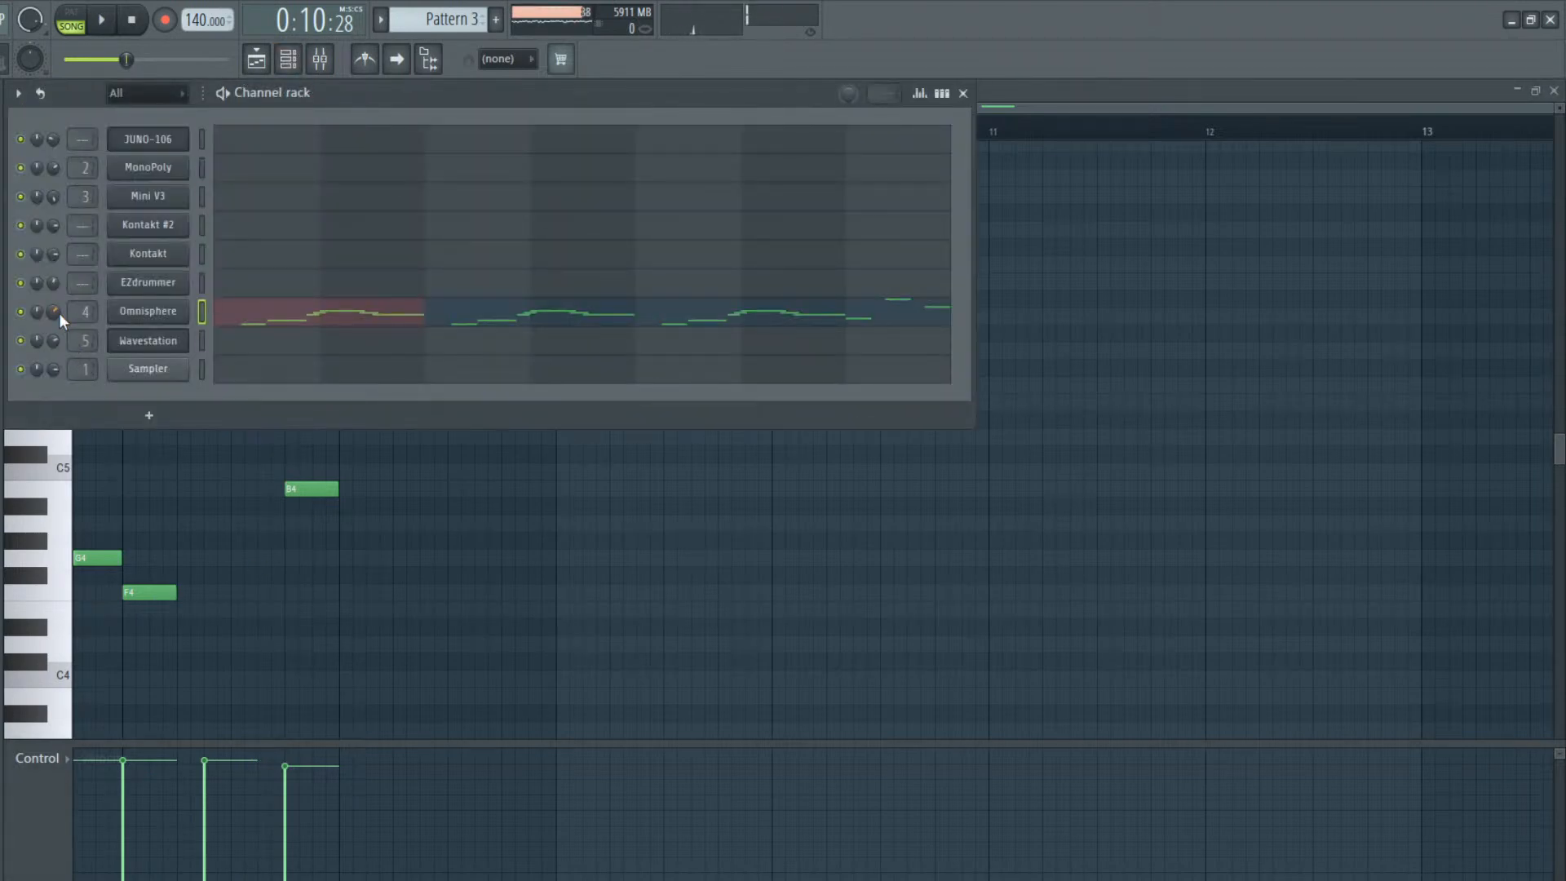
key(F6)
key(space)
key(space)
drag(235, 443, 235, 488)
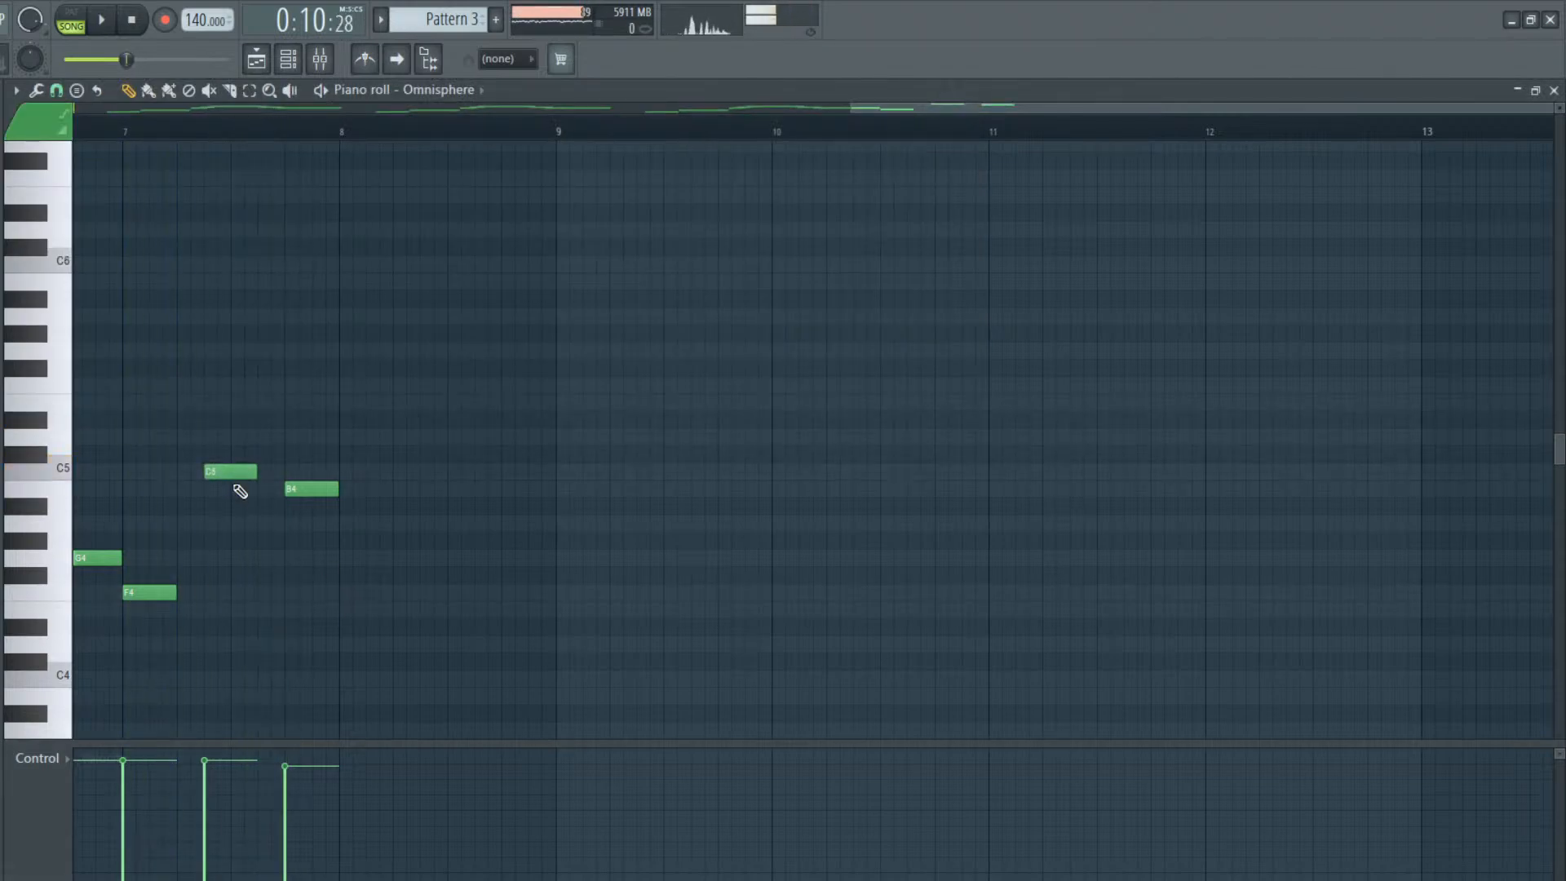
right_click(237, 473)
right_click(308, 489)
Add a one-beat D#4 on beat 1 of bar 8 and play it back
key(space)
scroll(231, 290, up, 3)
scroll(244, 304, up, 3)
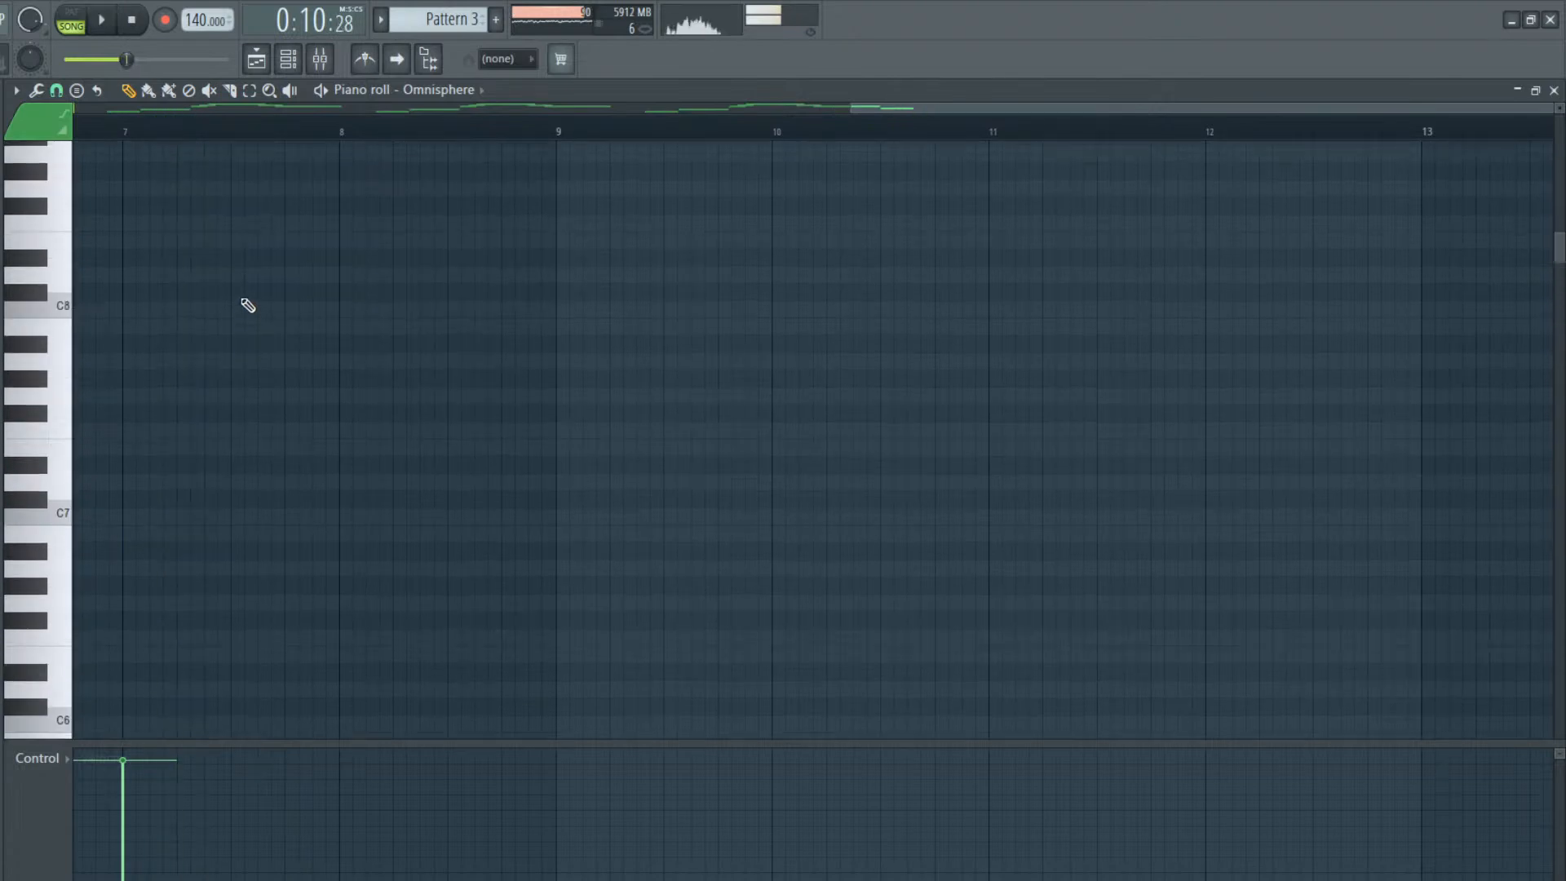
scroll(245, 310, down, 6)
key(space)
click(342, 472)
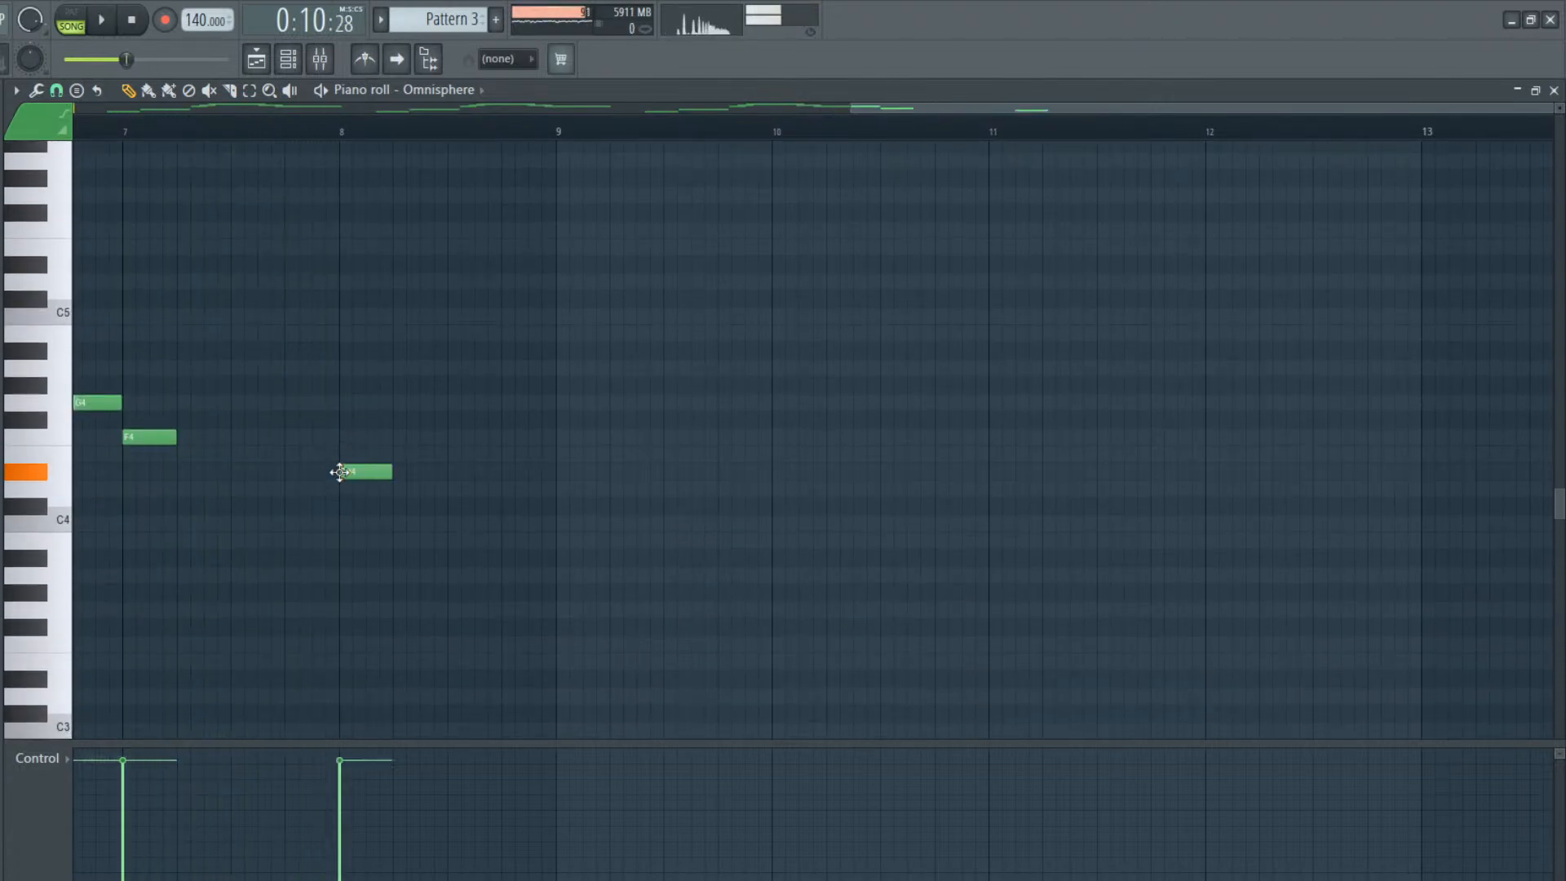
key(space)
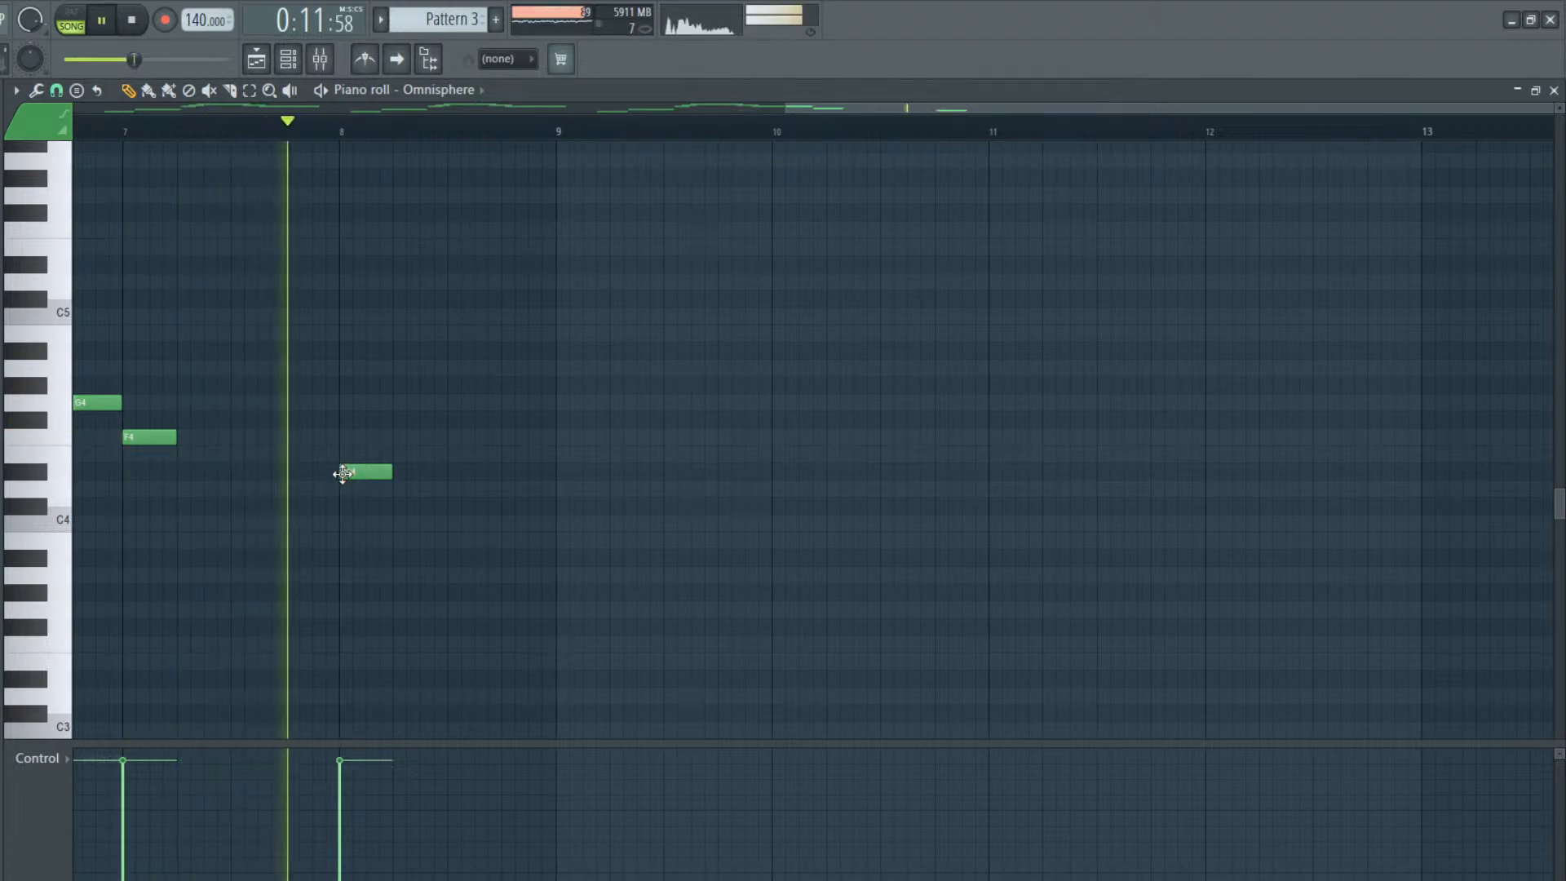
key(space)
Add a one-beat D4 on beat 3 of bar 8 and play the phrase back
click(451, 489)
key(space)
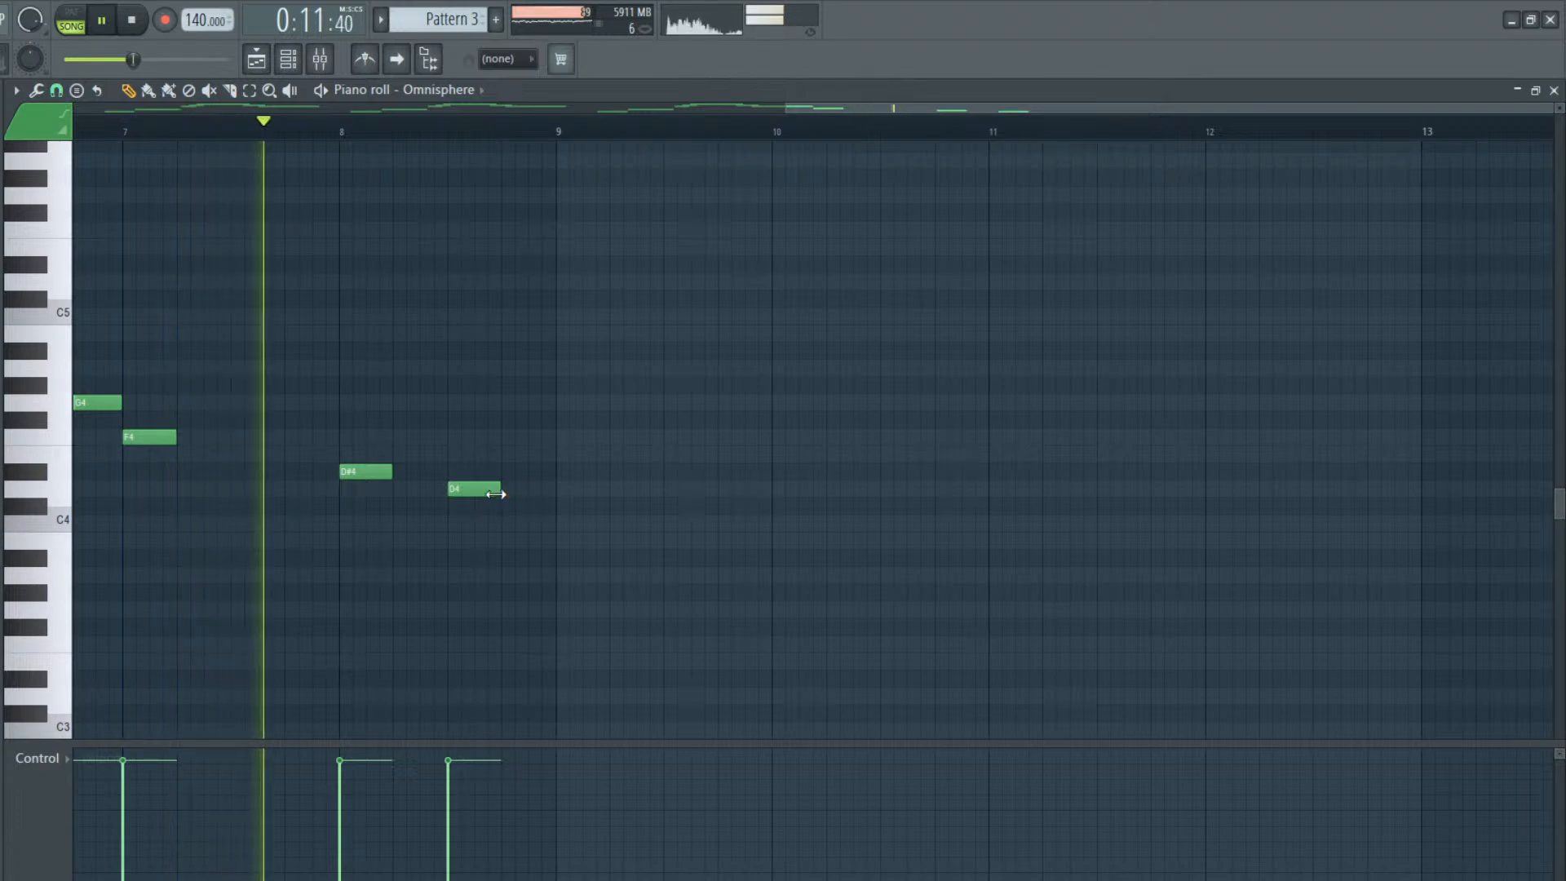
key(space)
Add a one-beat G4 starting halfway through beat 2 of bar 7 and audition it
key(space)
key(space)
key(space)
key(space)
click(186, 402)
key(space)
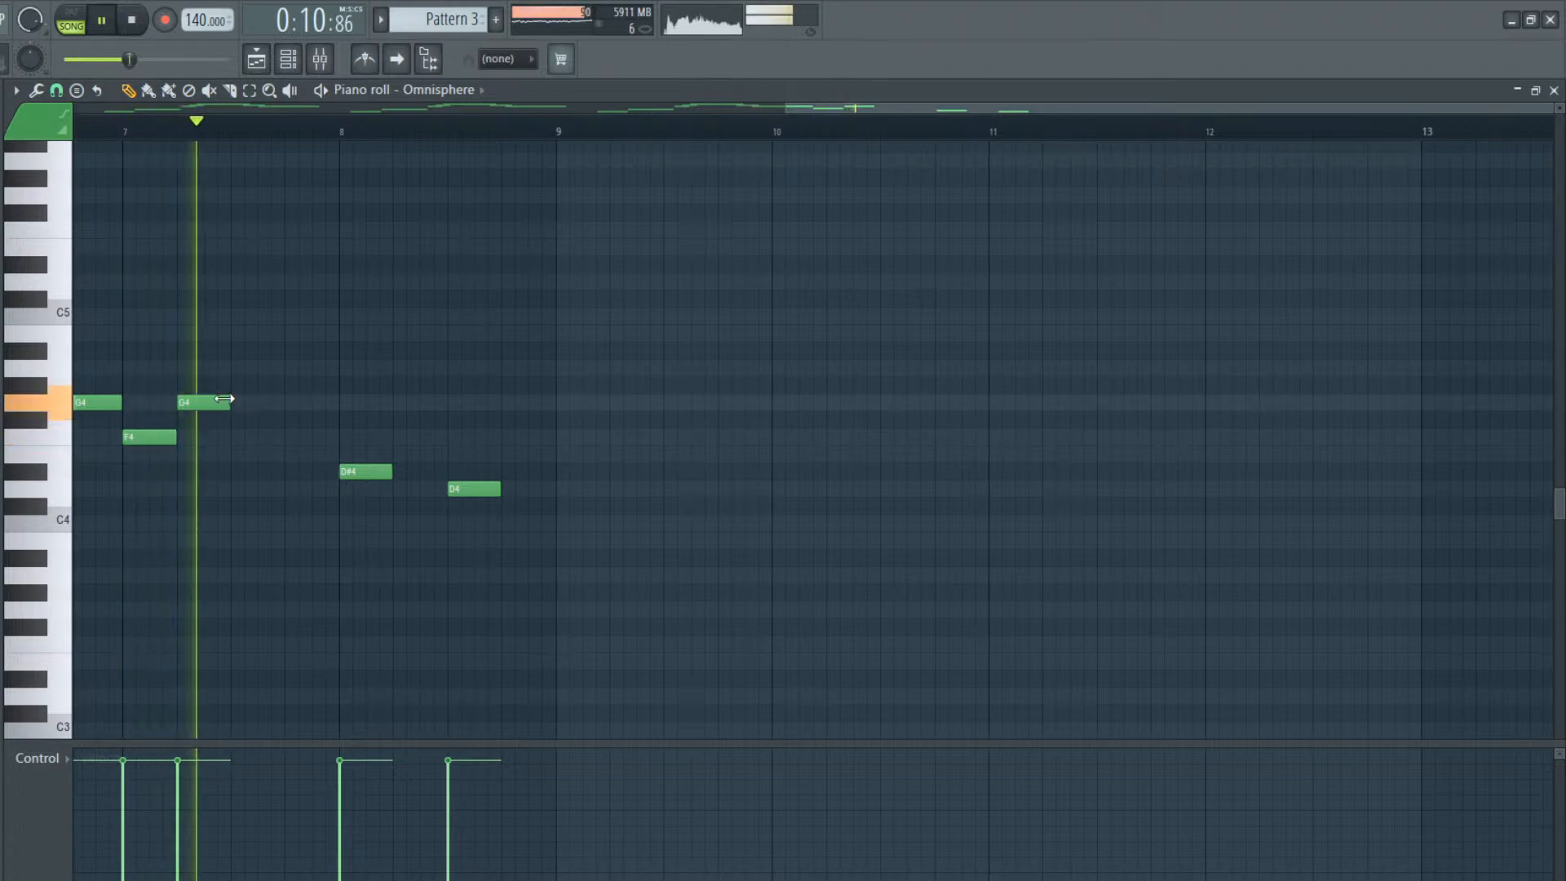
key(space)
mouse_move(203, 402)
mouse_down()
mouse_move(187, 403)
mouse_move(223, 400)
mouse_up()
key(space)
key(space)
key(space)
key(space)
key(space)
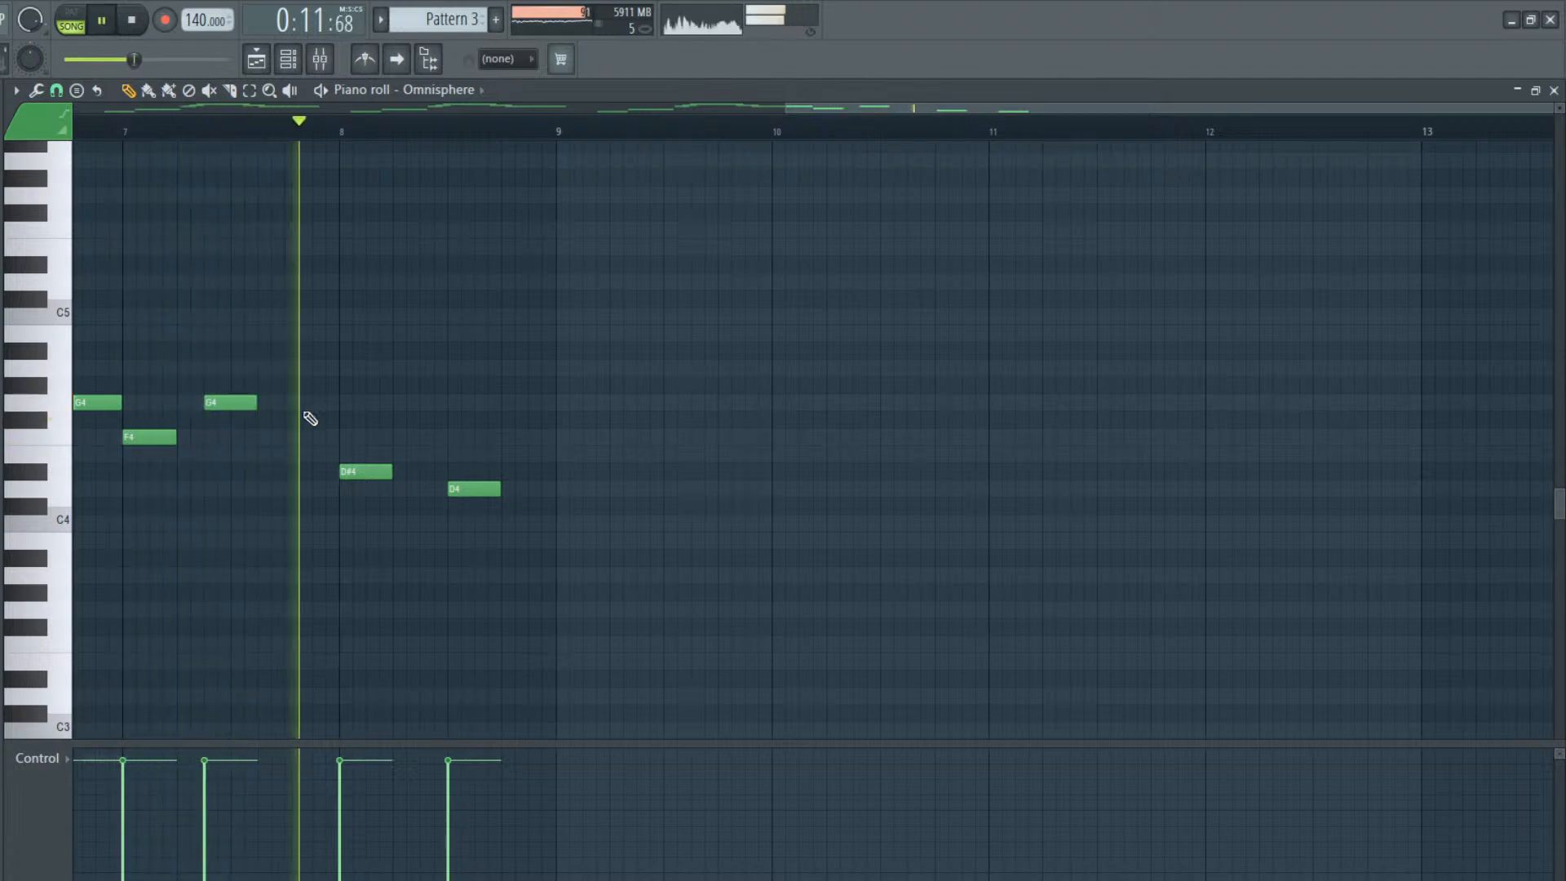
Add a half-beat D4 halfway through beat 4 of bar 7, leading into the D#4
key(space)
click(309, 506)
drag(309, 506, 338, 489)
key(space)
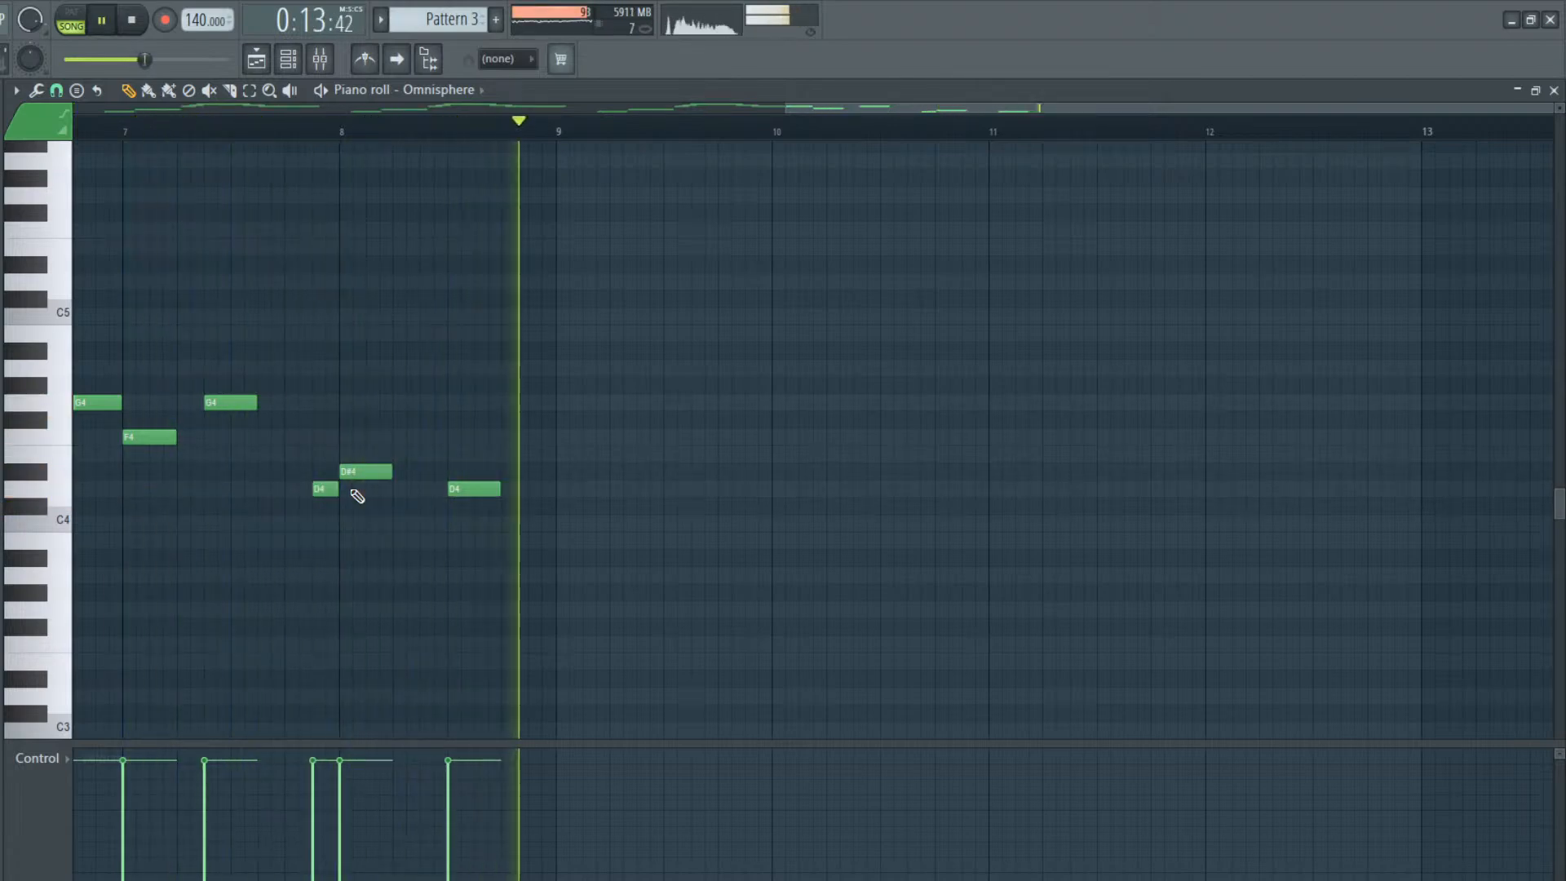
key(space)
Add a half-beat F#4 on beat 2 of bar 7, between the F4 and the G4
click(204, 420)
key(space)
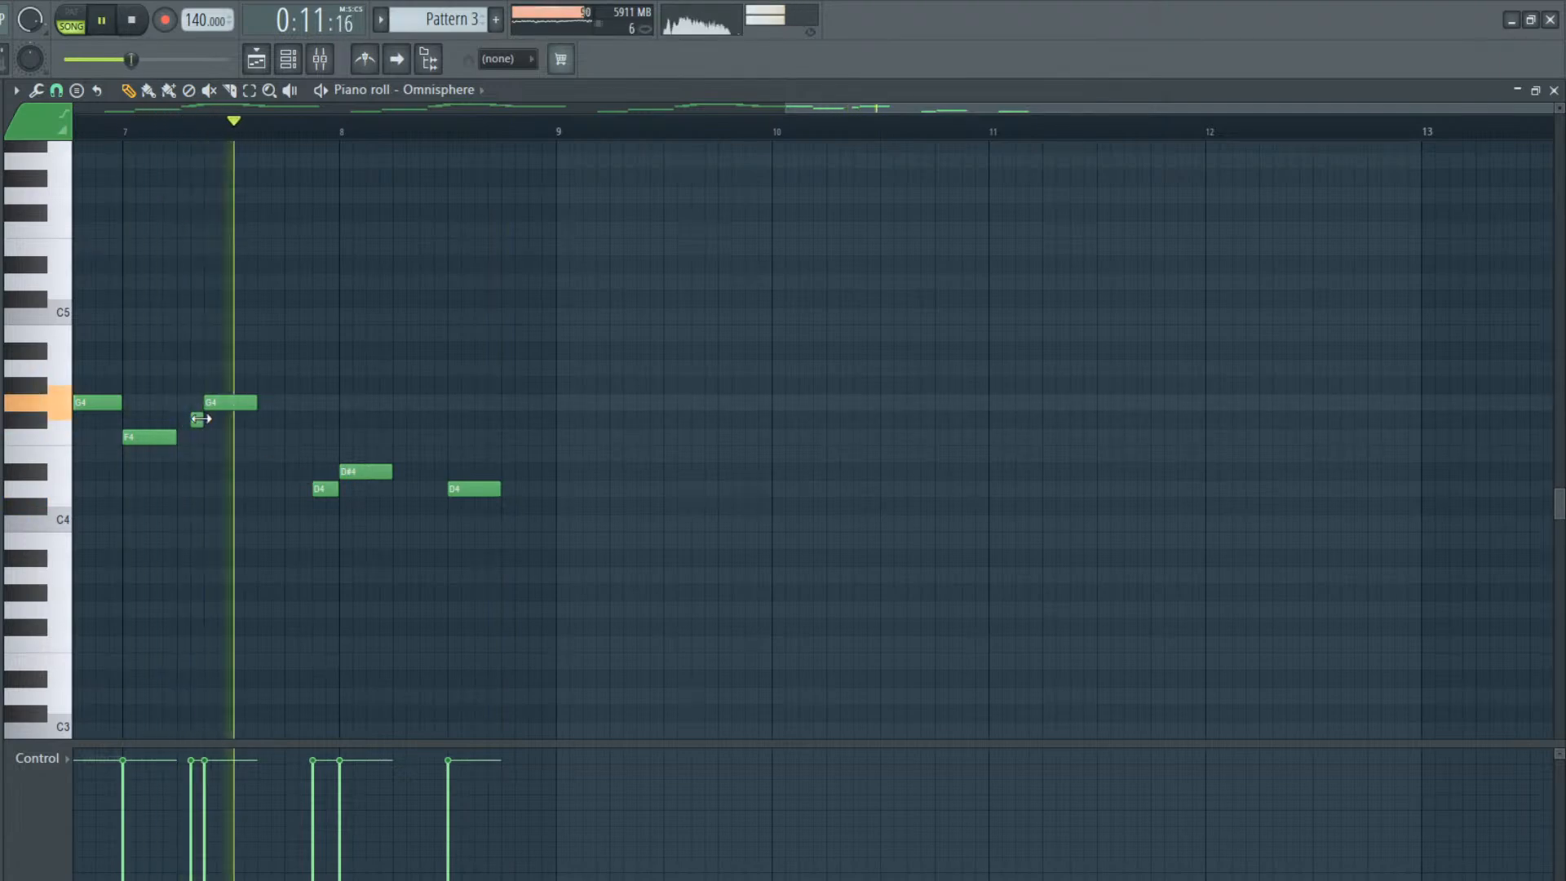
key(space)
drag(197, 417, 187, 418)
key(space)
key(space)
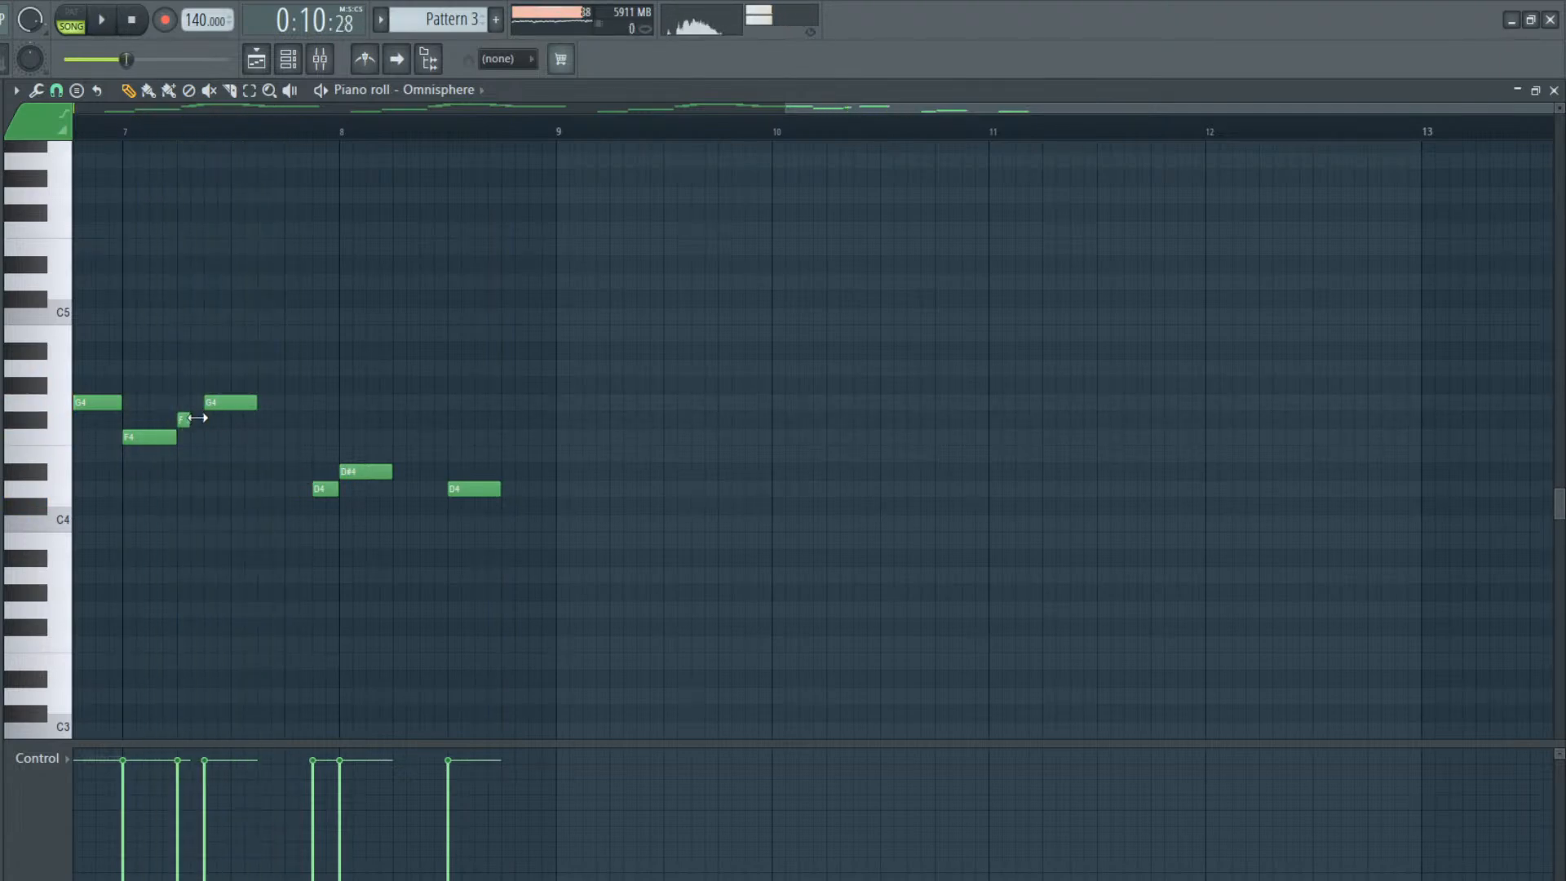
key(space)
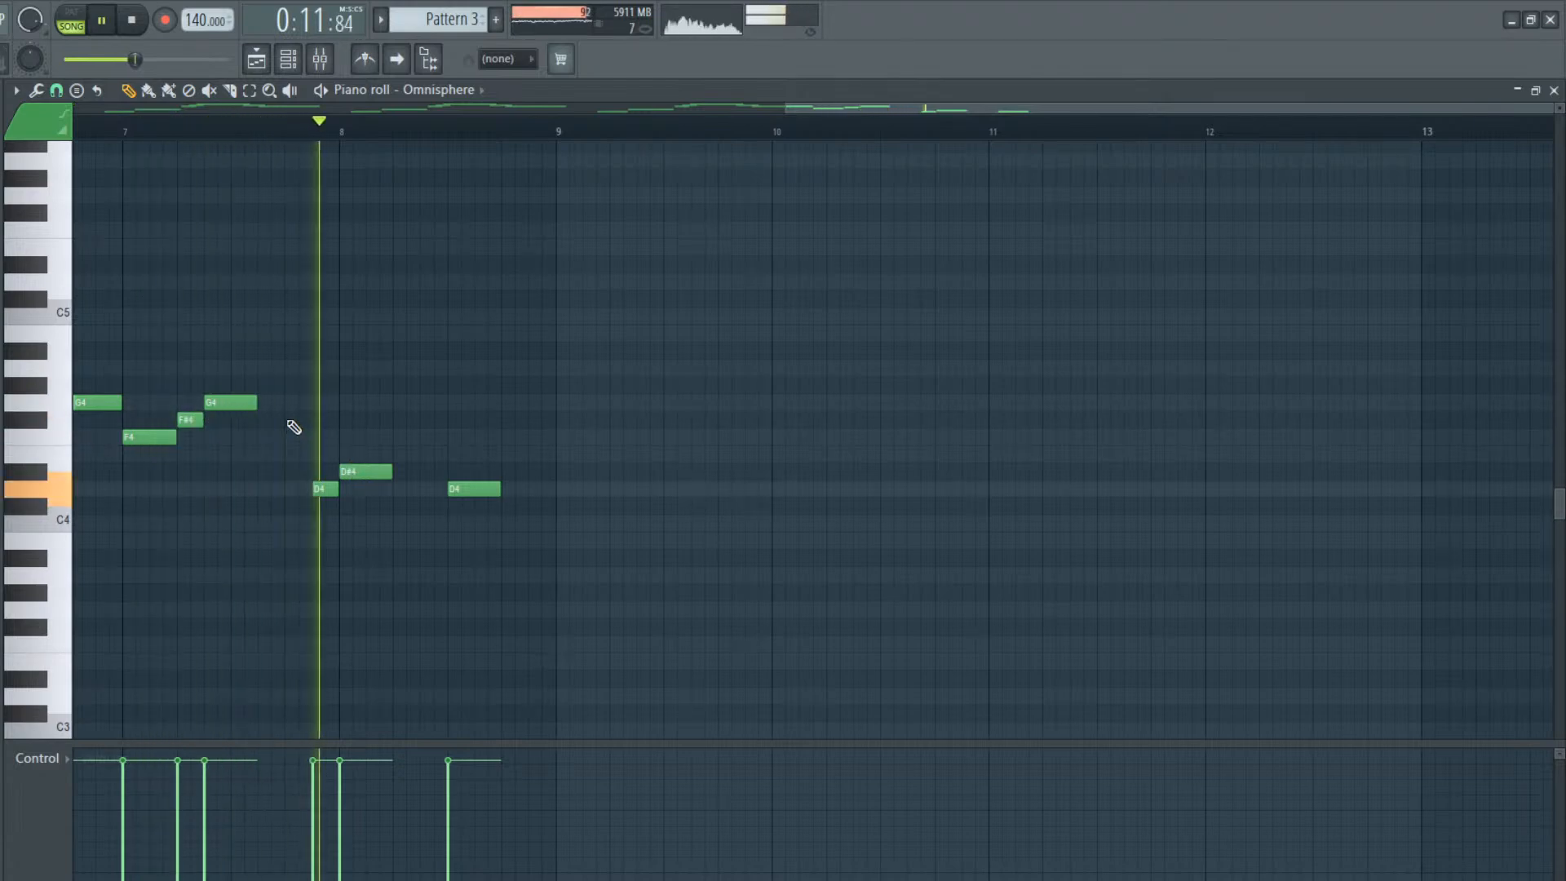
key(space)
Add a one-beat A4 on beat 2 of bar 8 and replace the D4 on beat 3 with a one-beat D5
mouse_move(406, 420)
mouse_down()
mouse_move(391, 356)
mouse_move(439, 363)
mouse_up()
click(468, 489)
right_click(472, 492)
click(457, 281)
key(space)
drag(500, 279, 545, 280)
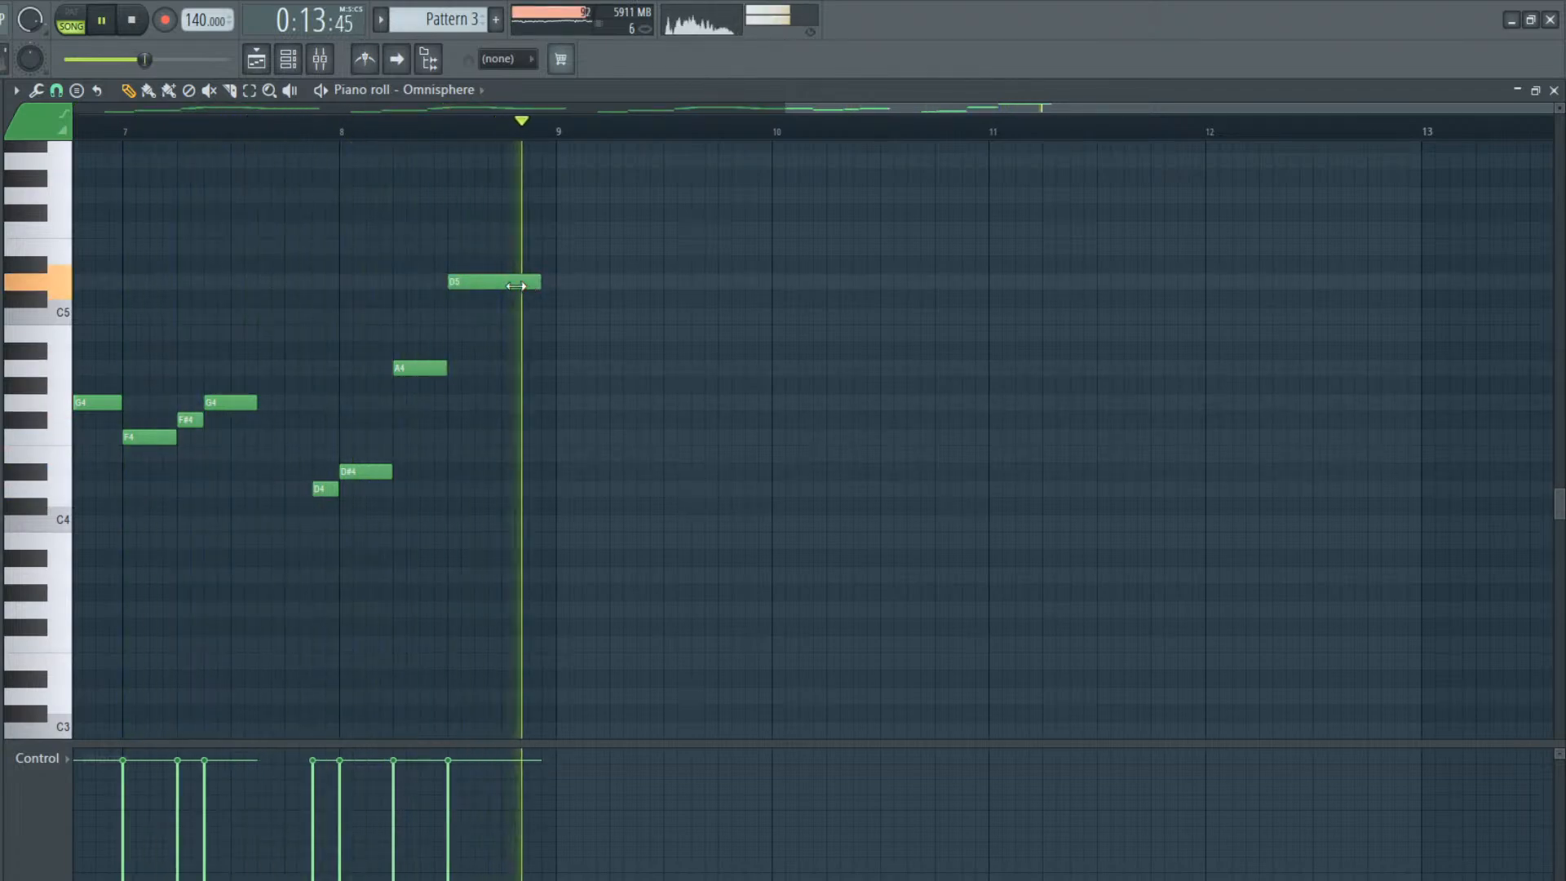
key(space)
drag(540, 280, 480, 280)
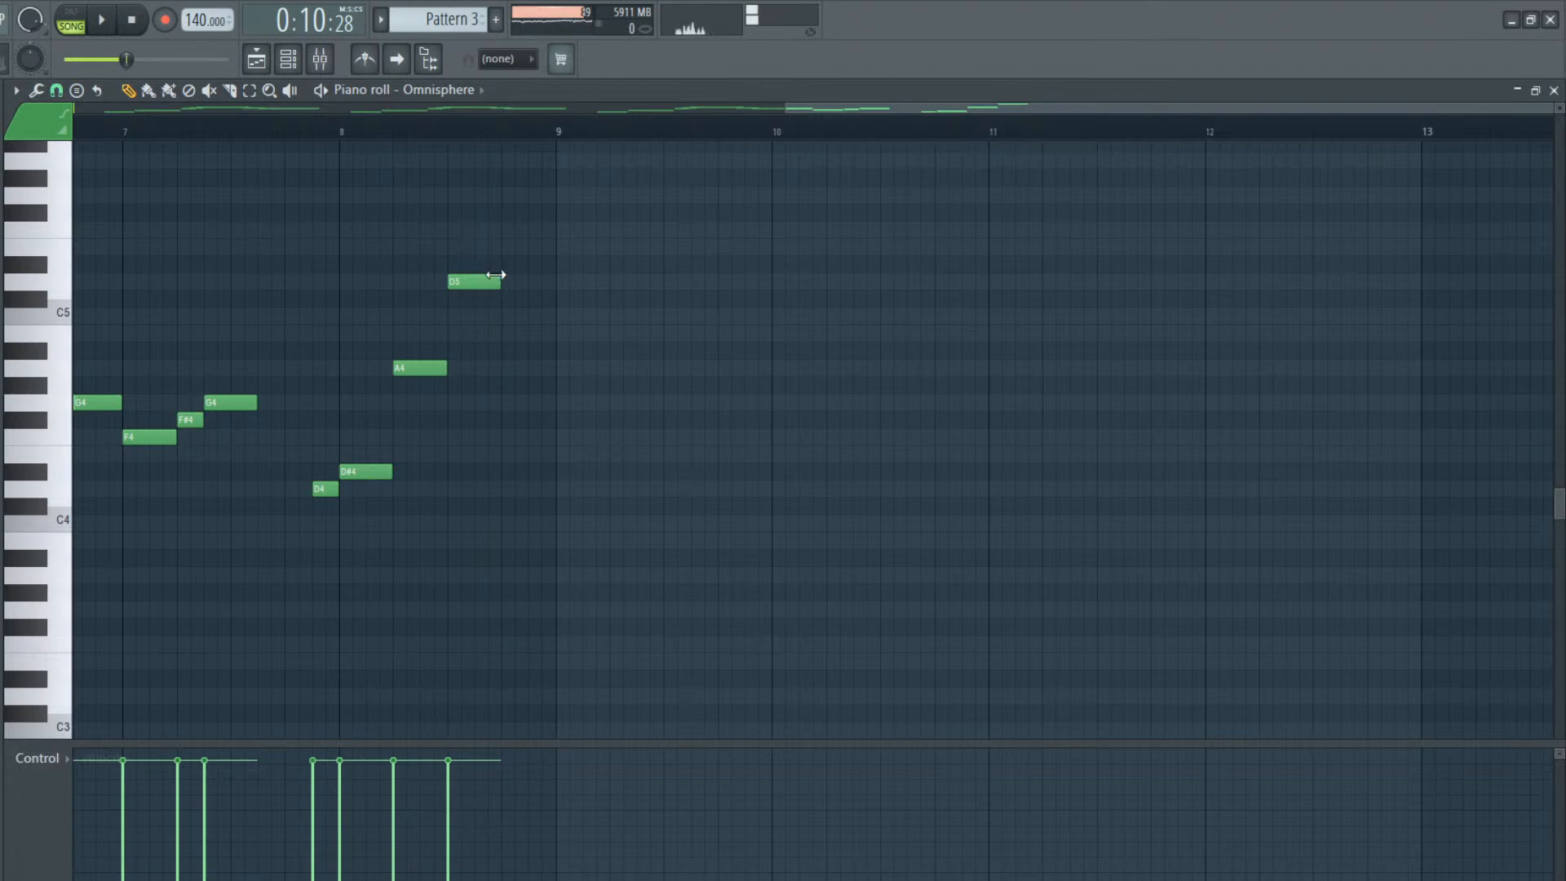
Add a one-beat G4 on beat 4 of bar 8 and play the phrase back
click(509, 385)
drag(498, 391, 494, 408)
key(space)
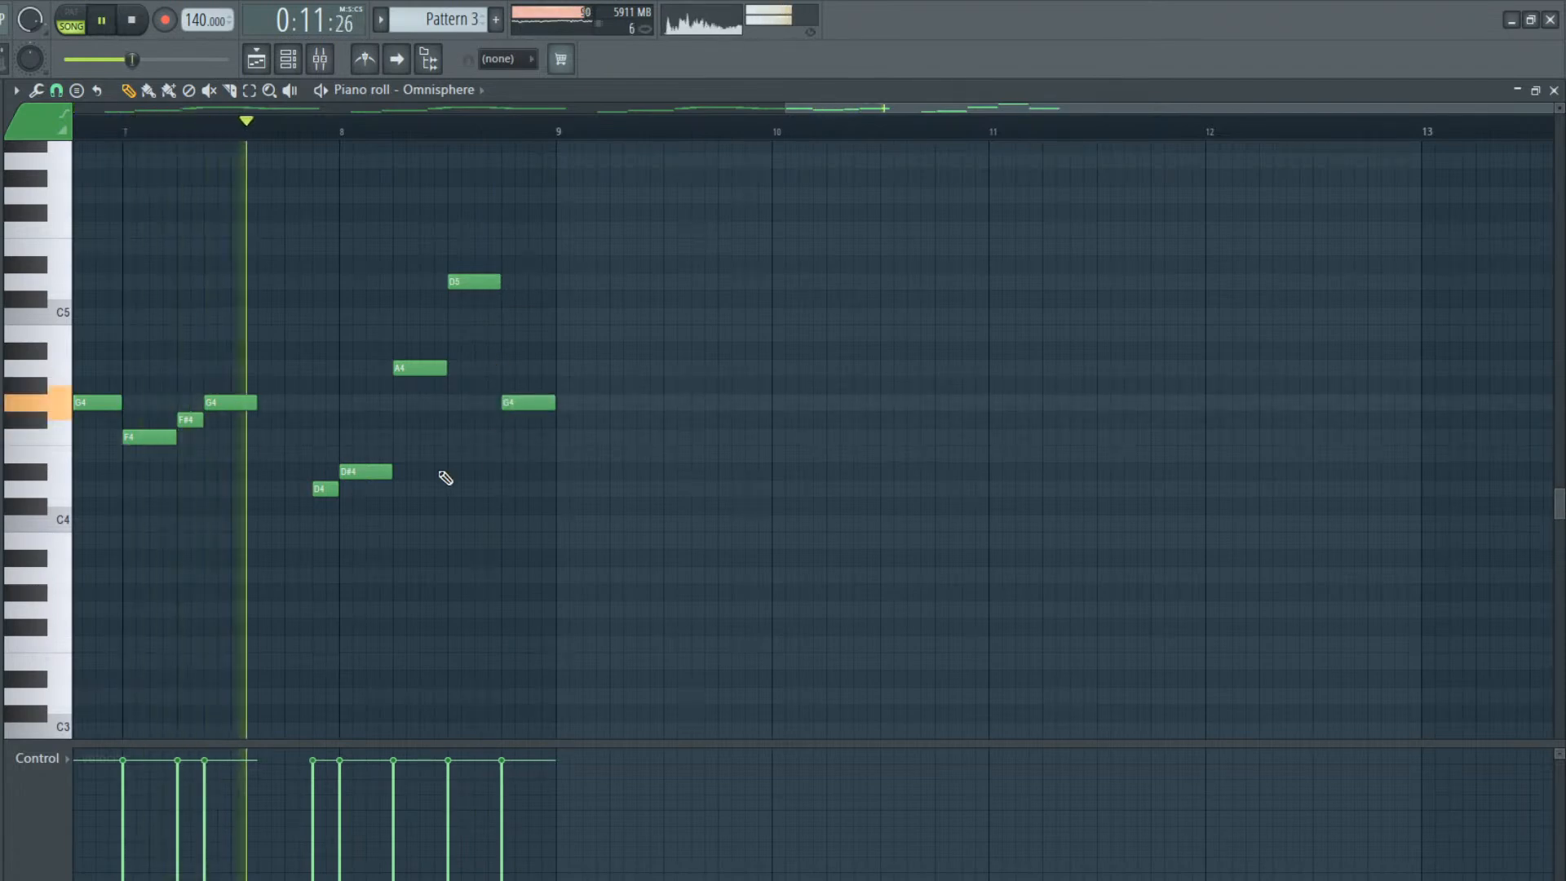
key(space)
key(space)
key(space)
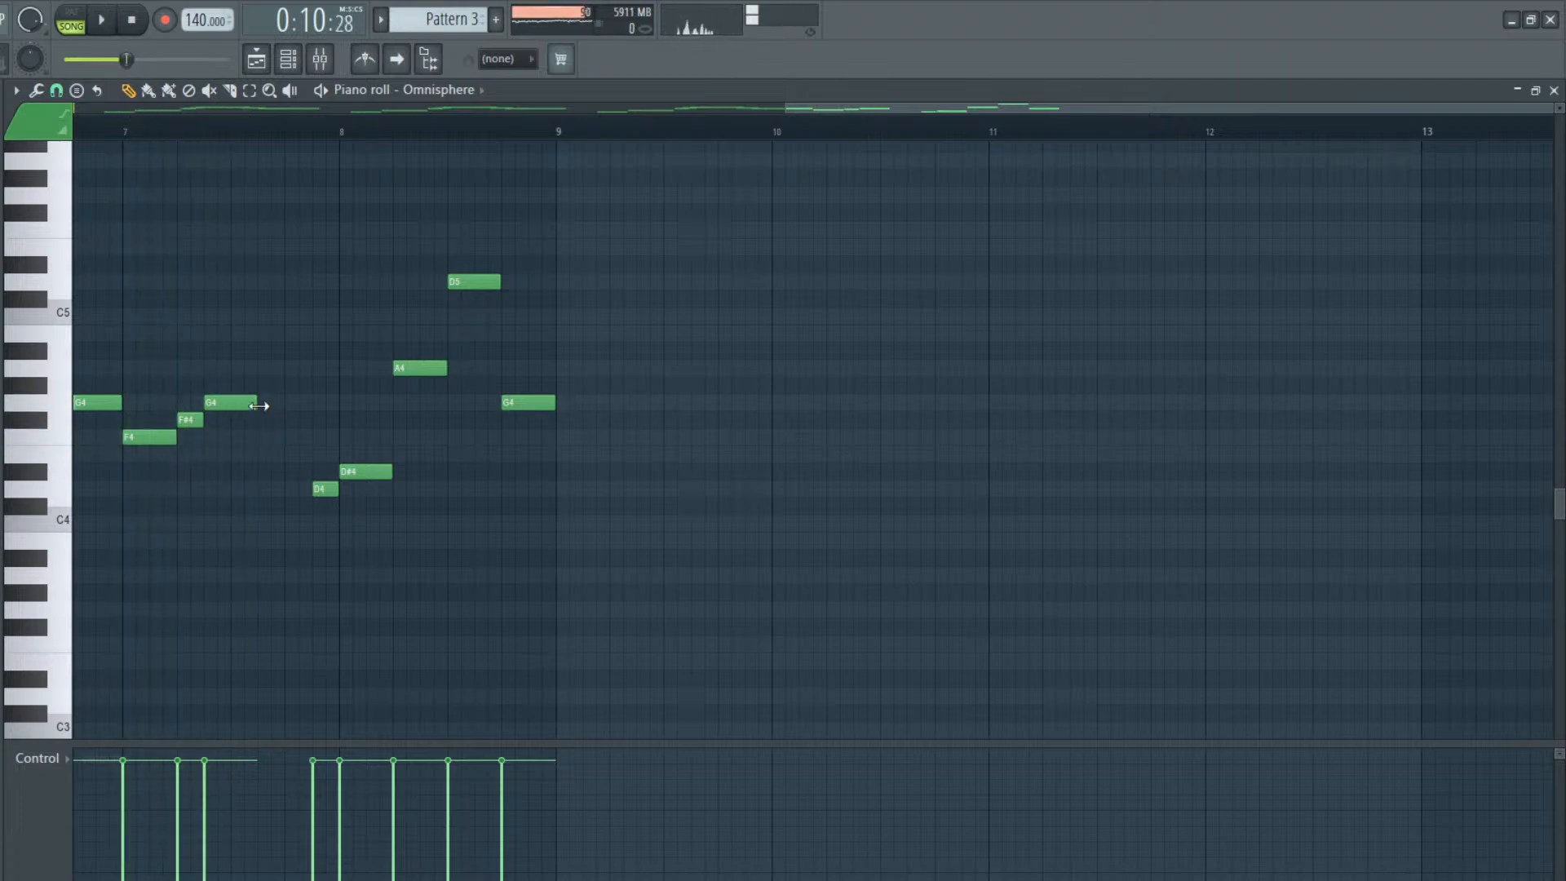
Shorten the second G4 in view and add a rising F4, F#4 and G4 after it through beats 3 and 4 of bar 7
click(248, 438)
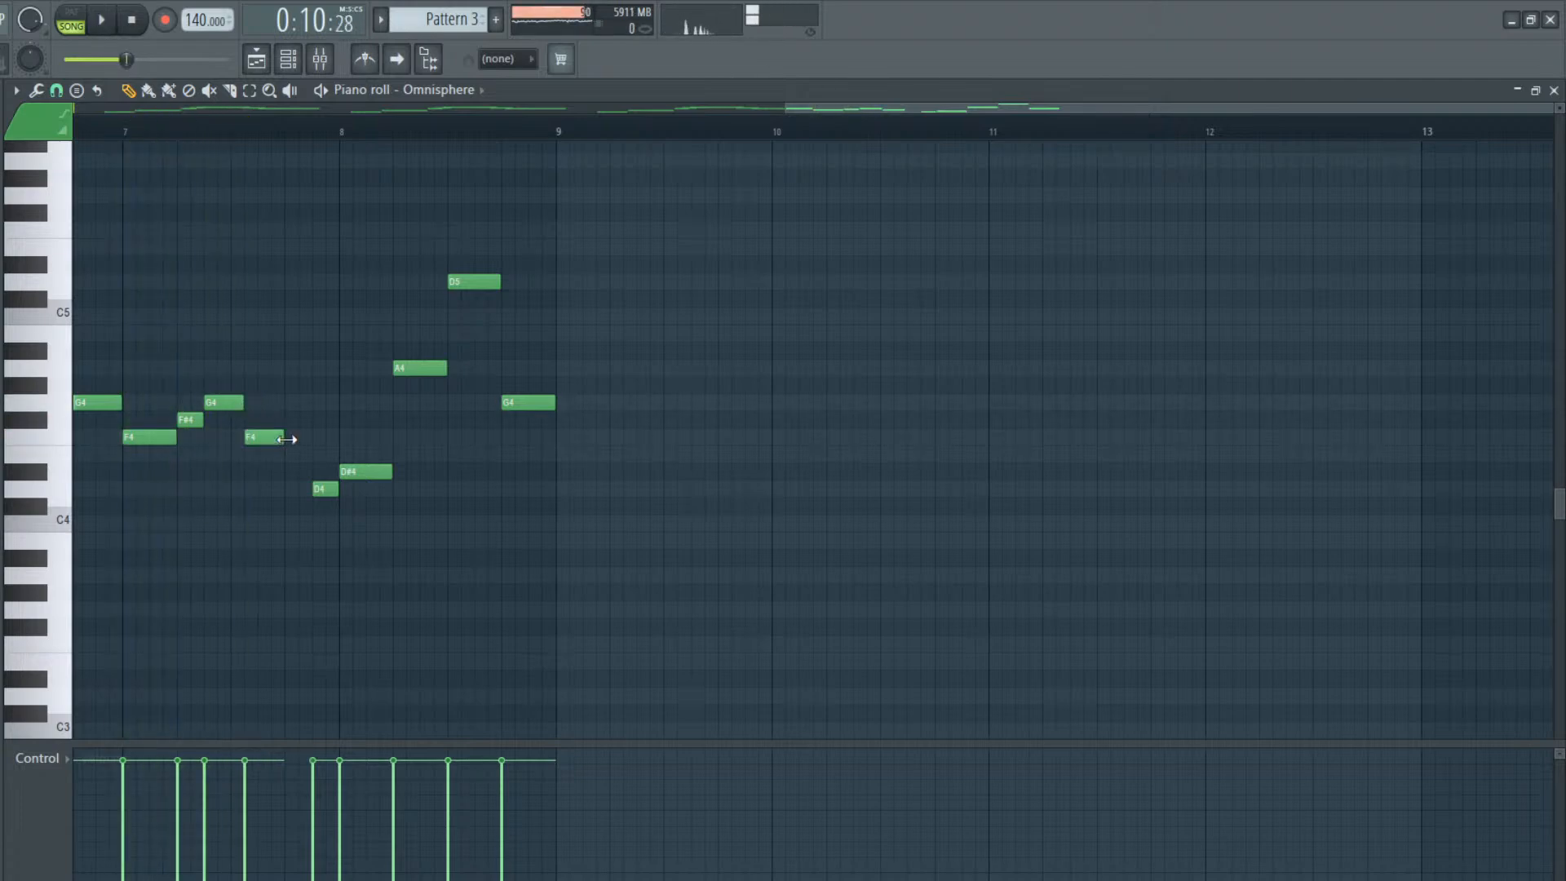
mouse_move(280, 432)
mouse_down()
mouse_move(301, 423)
mouse_move(261, 438)
mouse_move(284, 433)
mouse_up()
key(space)
key(space)
key(space)
click(284, 420)
Delete the D4 and D#4 around the start of bar 8 and play the melody back
key(space)
click(322, 403)
key(space)
right_click(326, 489)
right_click(358, 472)
key(space)
key(space)
key(space)
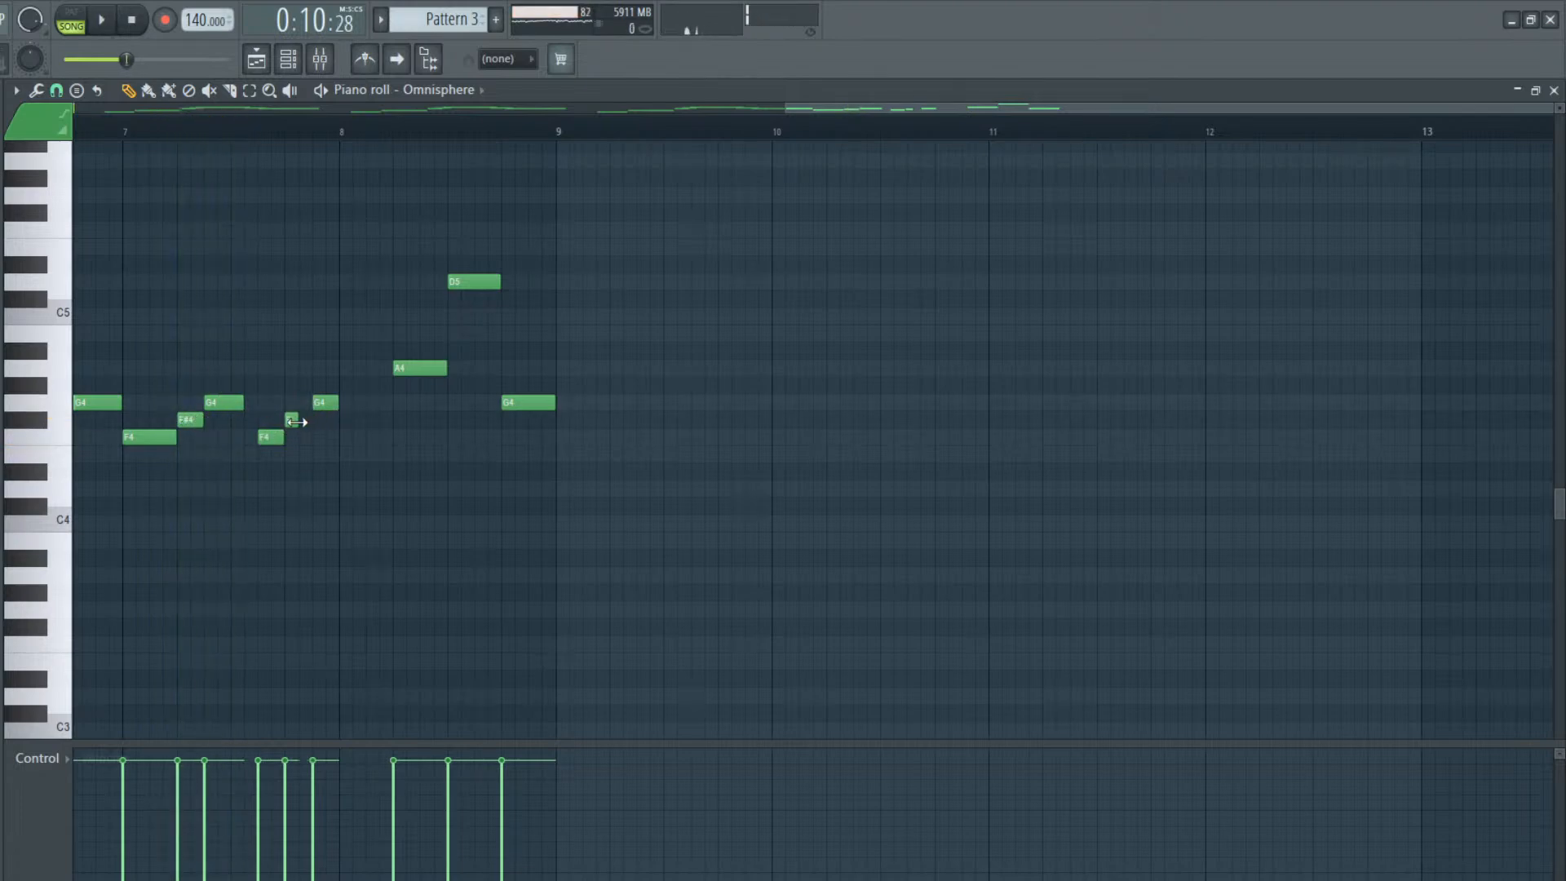
Move the last G4 of bar 7 against the F#4 and shift the F4, F#4 and G4 group a quarter beat earlier
drag(320, 408, 308, 407)
click(250, 89)
drag(311, 343, 261, 473)
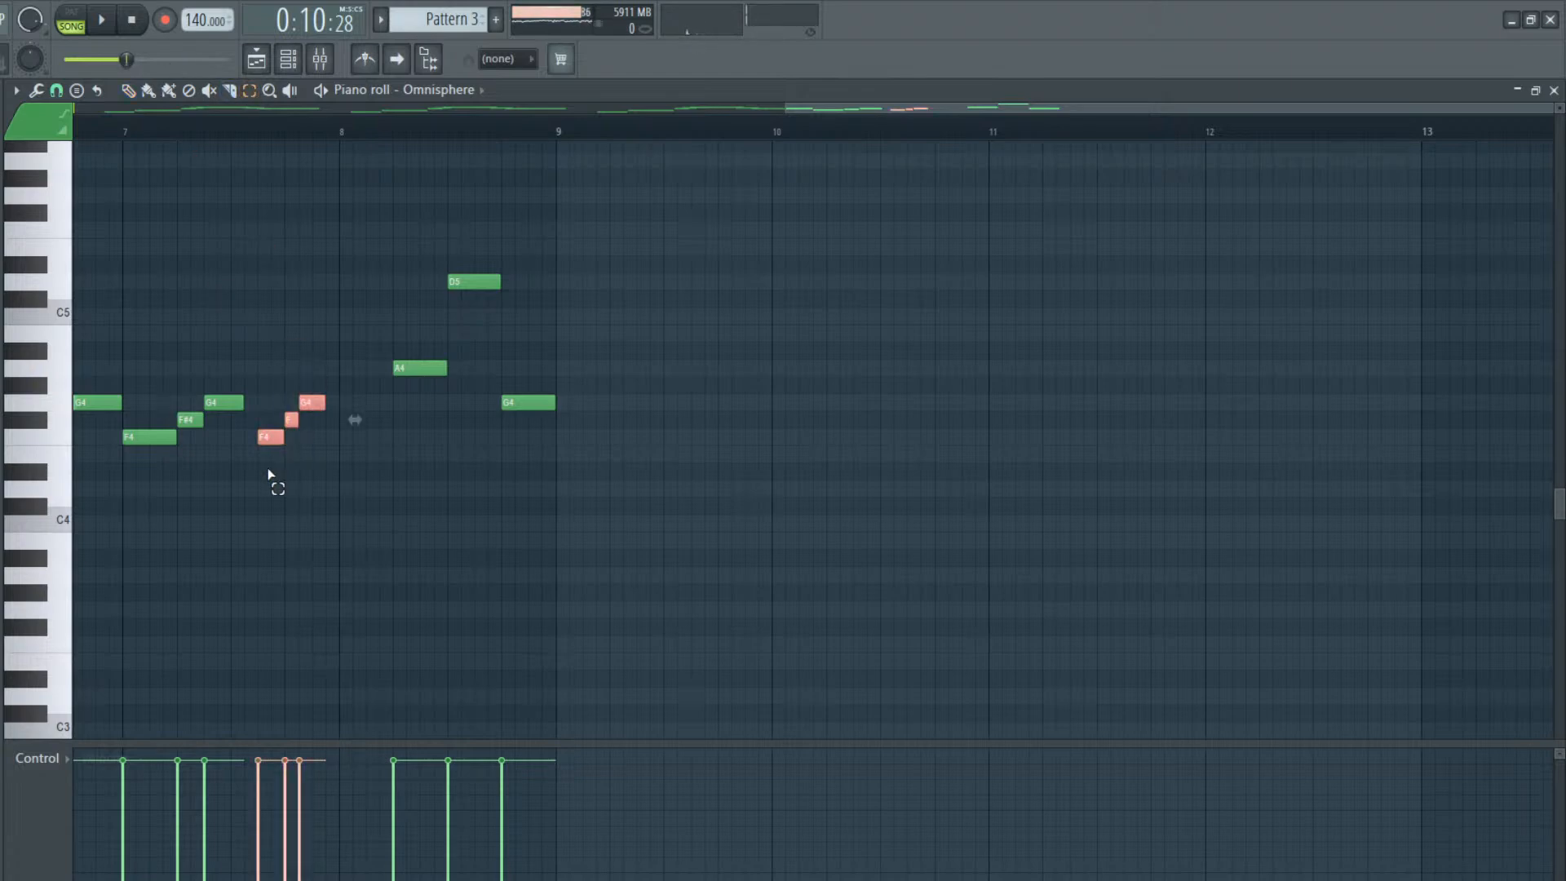
key(shift+Left)
key(space)
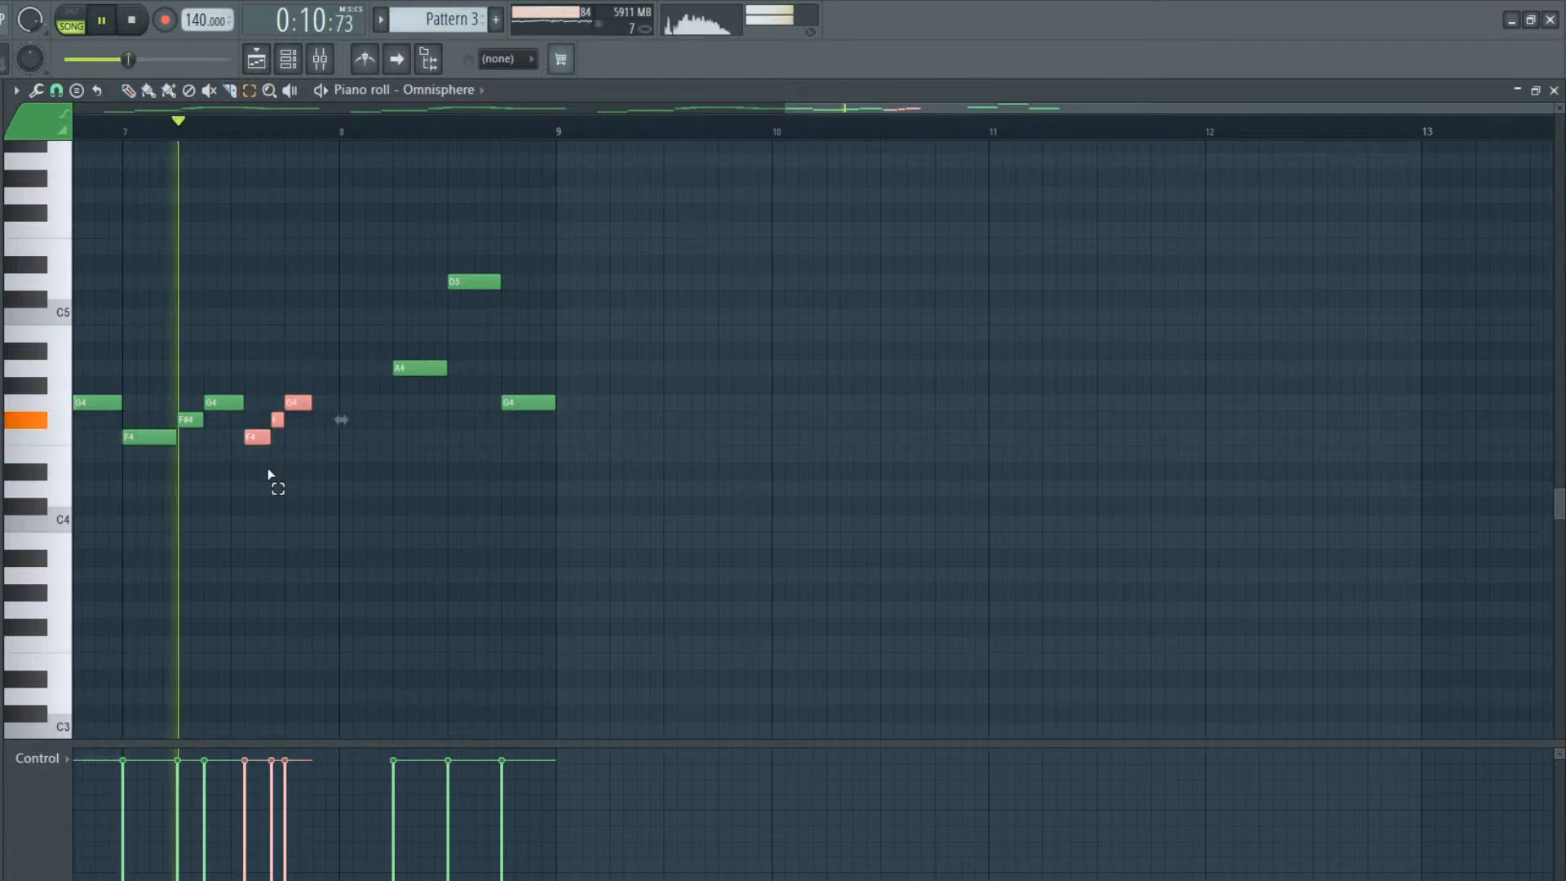
key(space)
Lengthen the G4 before the group to one beat and trim the F4 to a quarter beat starting halfway through beat 3
click(127, 91)
click(231, 497)
drag(253, 437, 261, 405)
key(space)
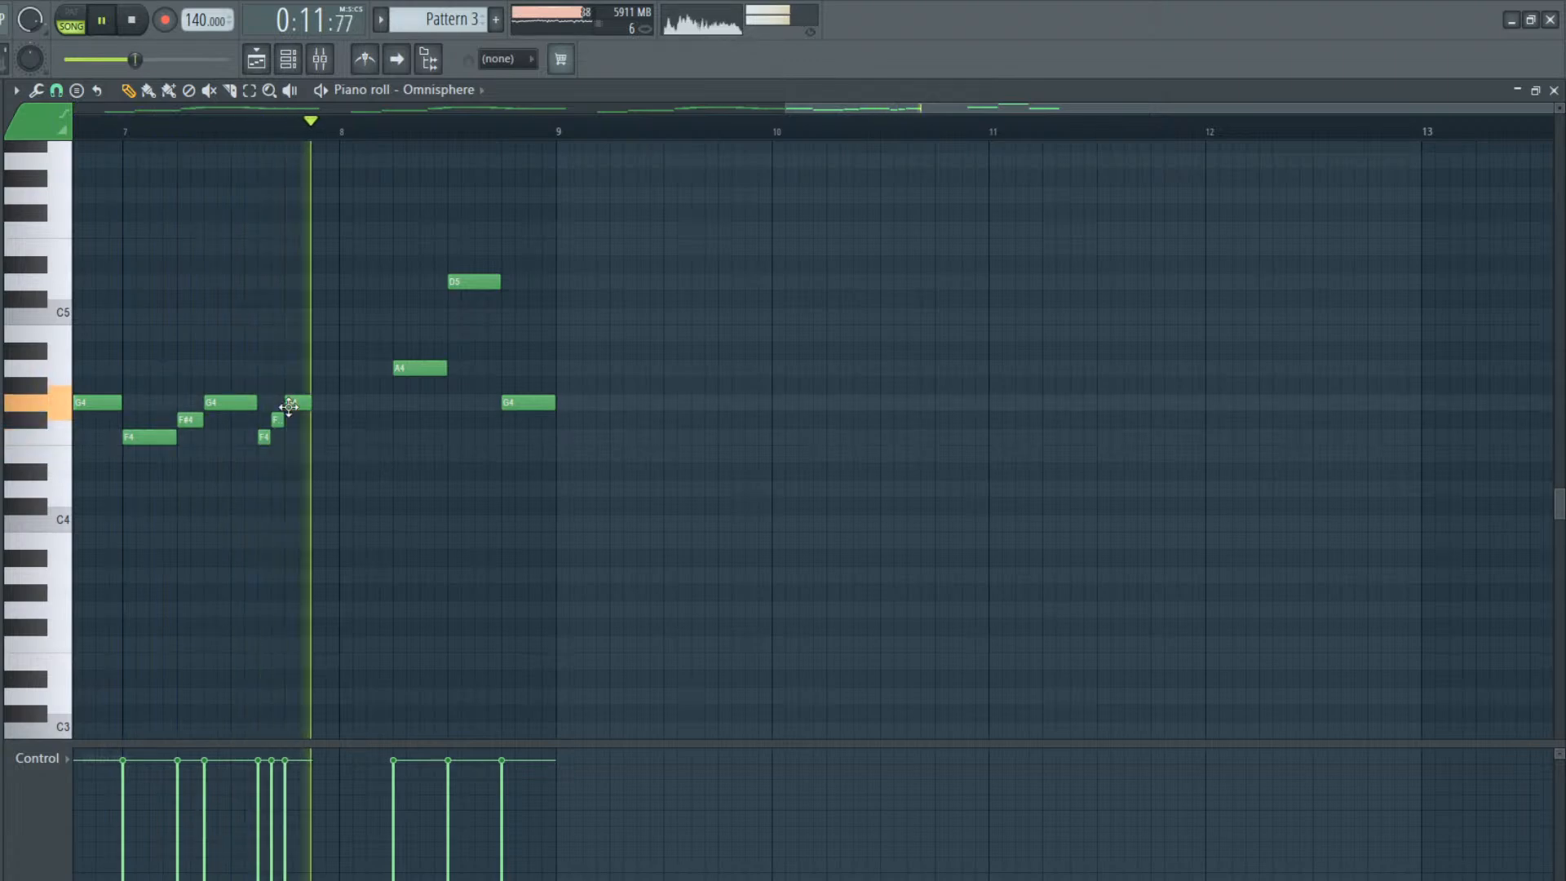
Try another F4, F#4 and G4 run in quarter-beat steps from halfway through beat 4 of bar 7
click(317, 440)
key(space)
drag(361, 431, 319, 431)
key(space)
click(332, 420)
click(346, 402)
key(space)
Delete the trial F4, F#4 and G4 around the start of bar 8
right_click(346, 402)
right_click(332, 419)
right_click(319, 437)
Add quarter-beat F4 and F#4 and a one-beat G4 from the start of bar 8, with the preceding G4 lengthened to one beat
click(346, 438)
key(space)
click(359, 420)
click(373, 402)
mouse_move(377, 403)
mouse_down()
mouse_move(391, 403)
mouse_move(341, 403)
mouse_up()
key(space)
key(space)
right_click(391, 403)
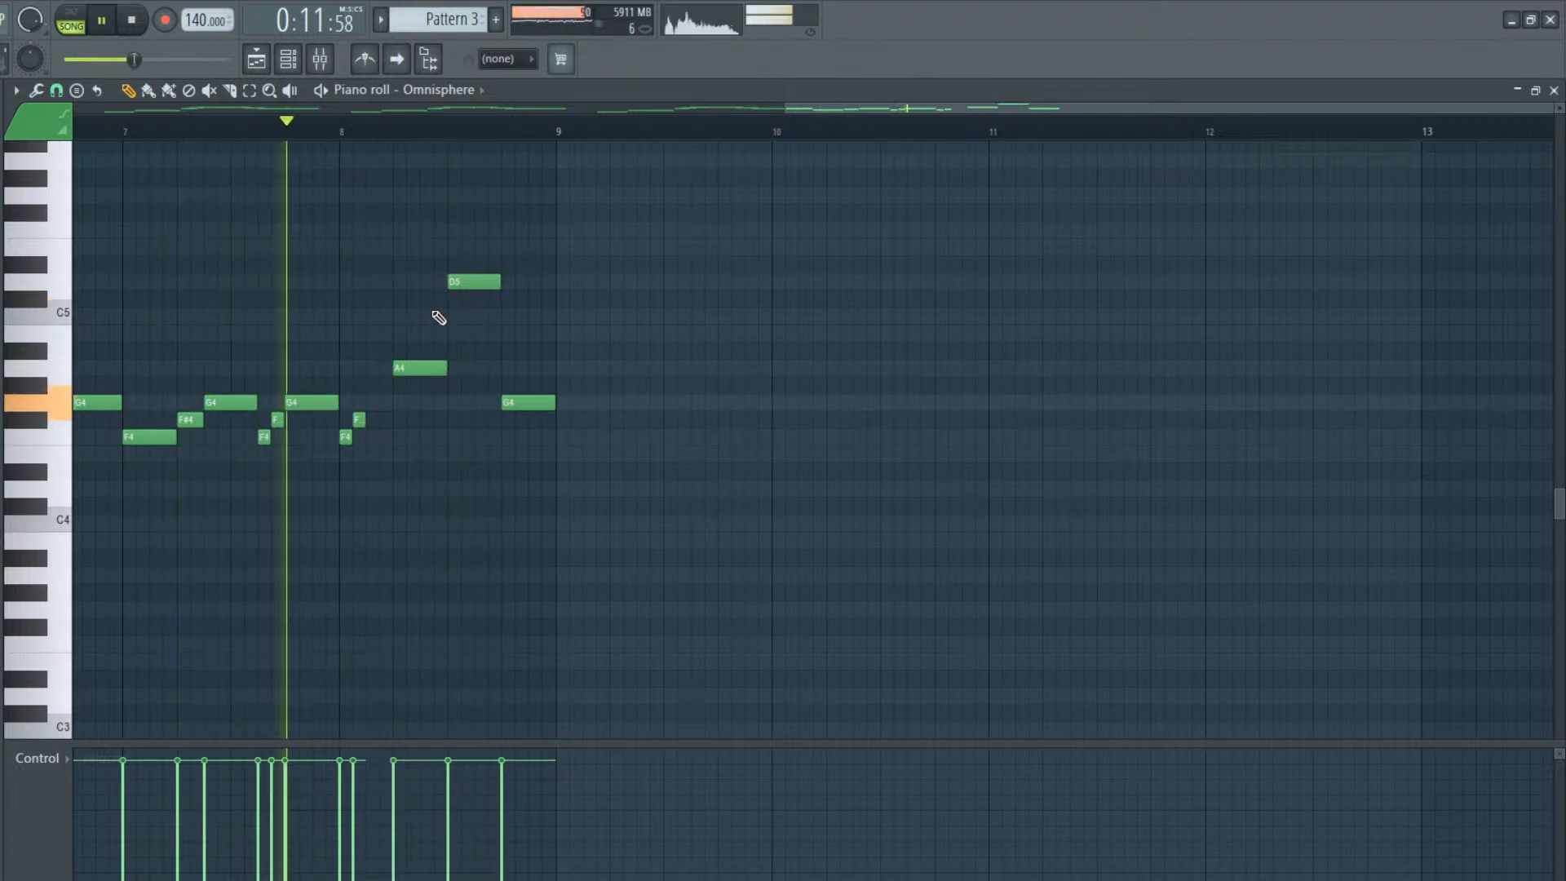
key(ctrl+z)
Delete the D5 and A4 in bar 8 and play the melody back
right_click(475, 282)
key(space)
mouse_move(416, 367)
mouse_down()
mouse_move(414, 402)
mouse_move(428, 402)
mouse_up()
right_click(419, 403)
key(space)
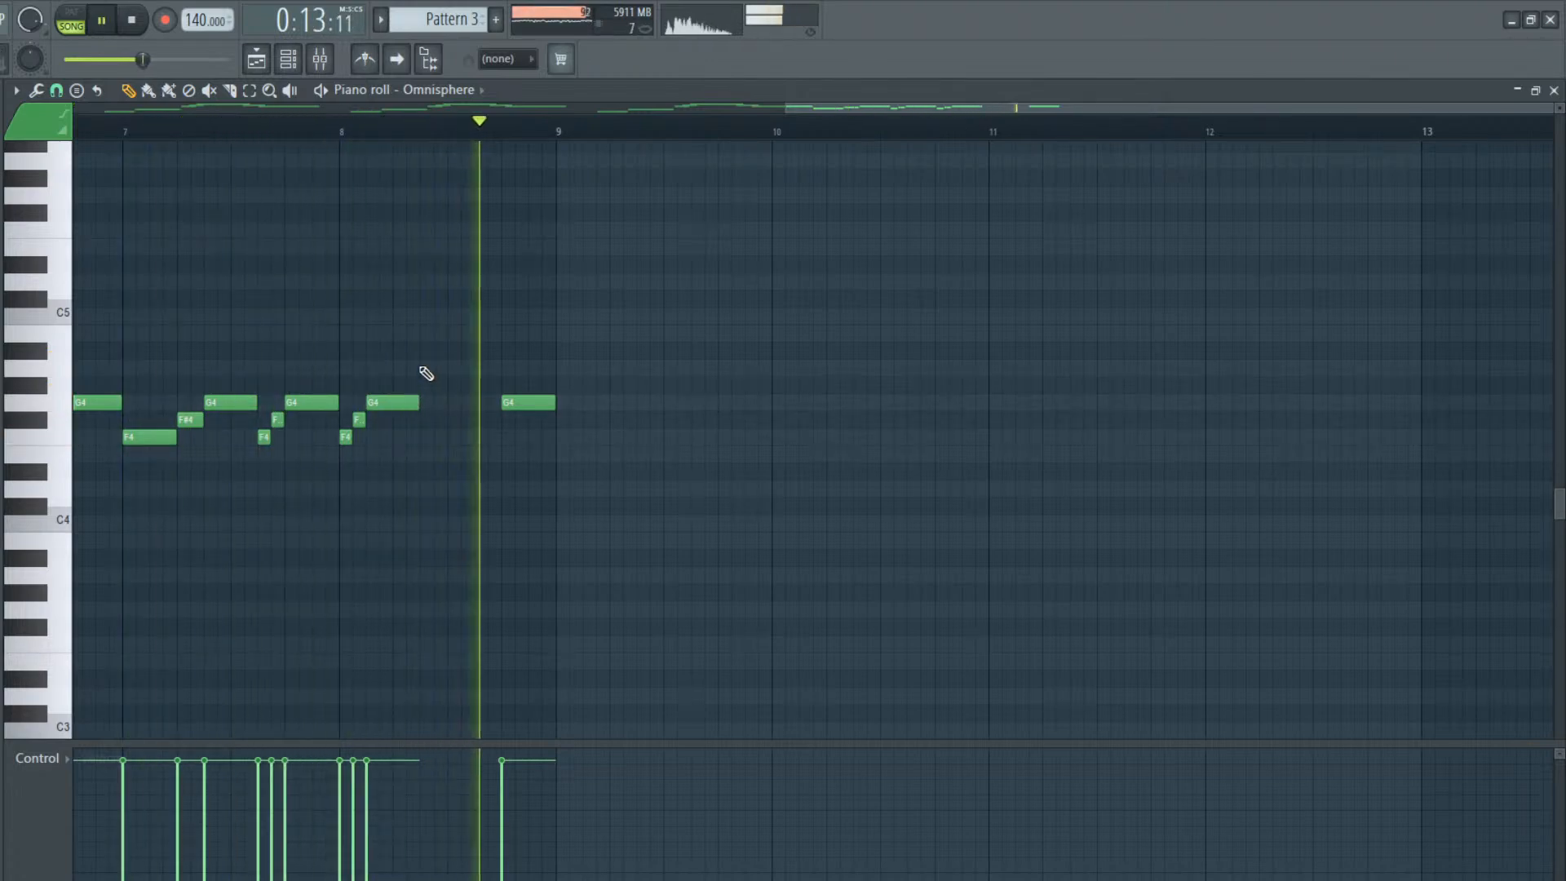
Add a one-beat A4 halfway through beat 2 of bar 8, followed by a one-beat D4 replacing the G4 on beat 4
key(space)
click(417, 369)
drag(478, 448, 476, 487)
key(space)
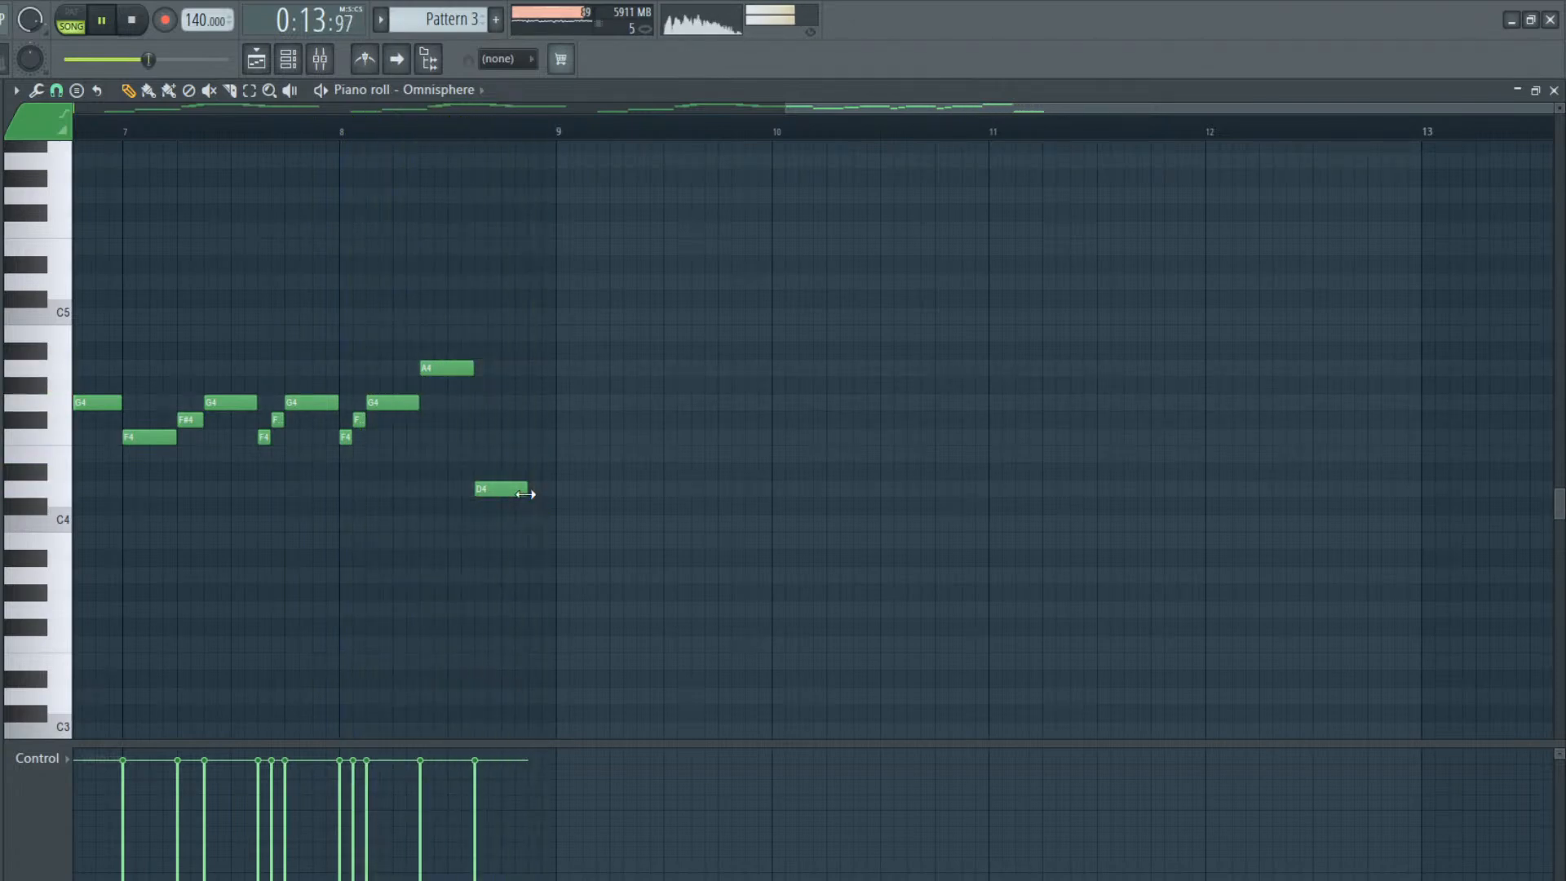
Try raising the closing D4 of bar 8 to E4 and play it back
key(space)
drag(487, 495, 494, 455)
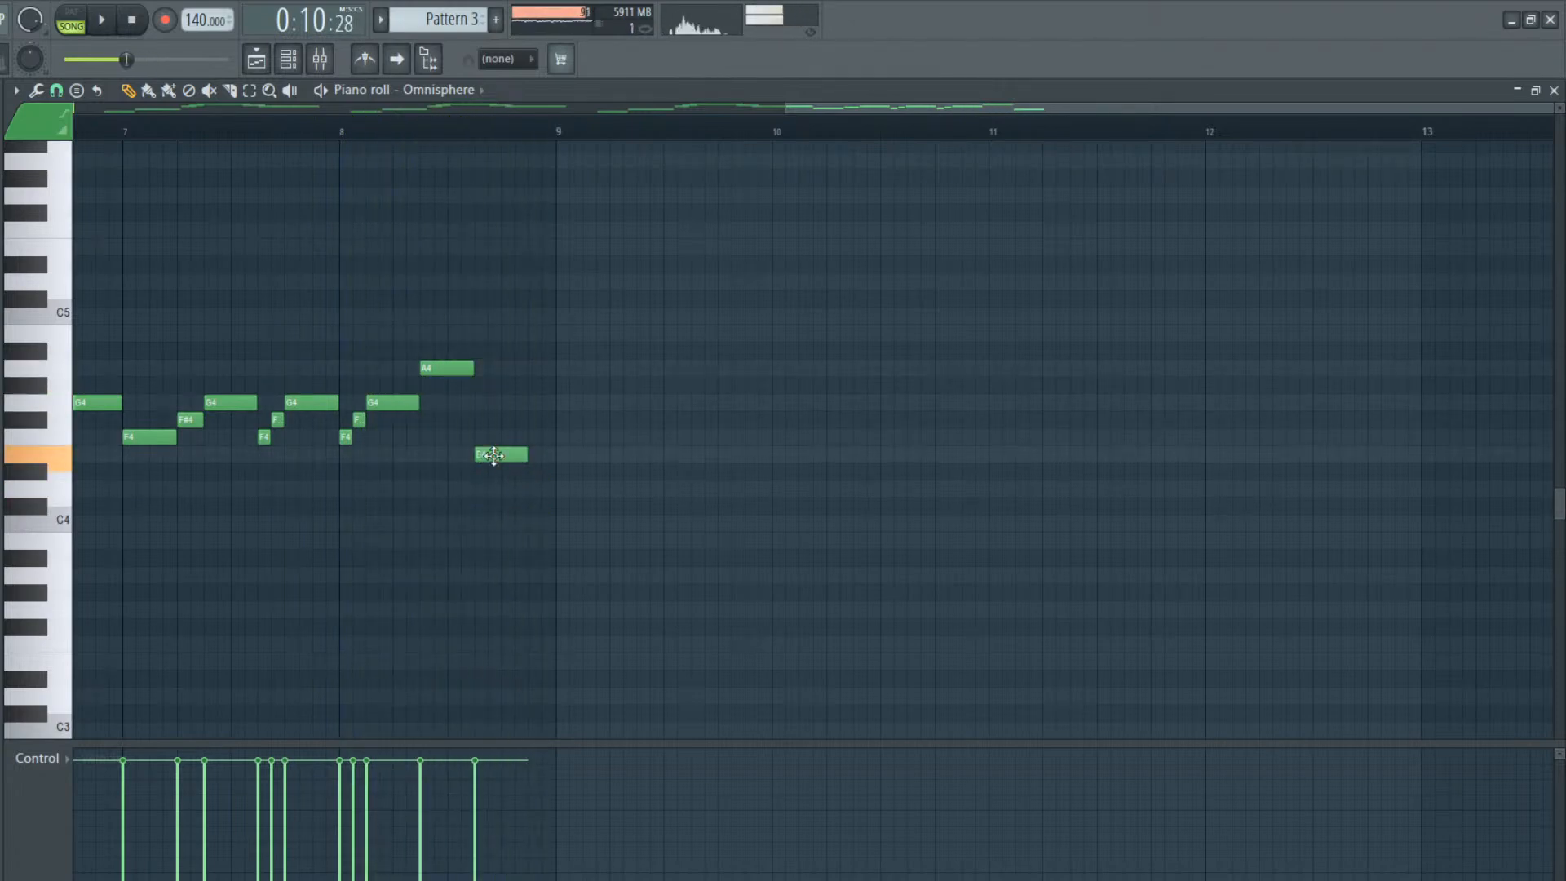
key(space)
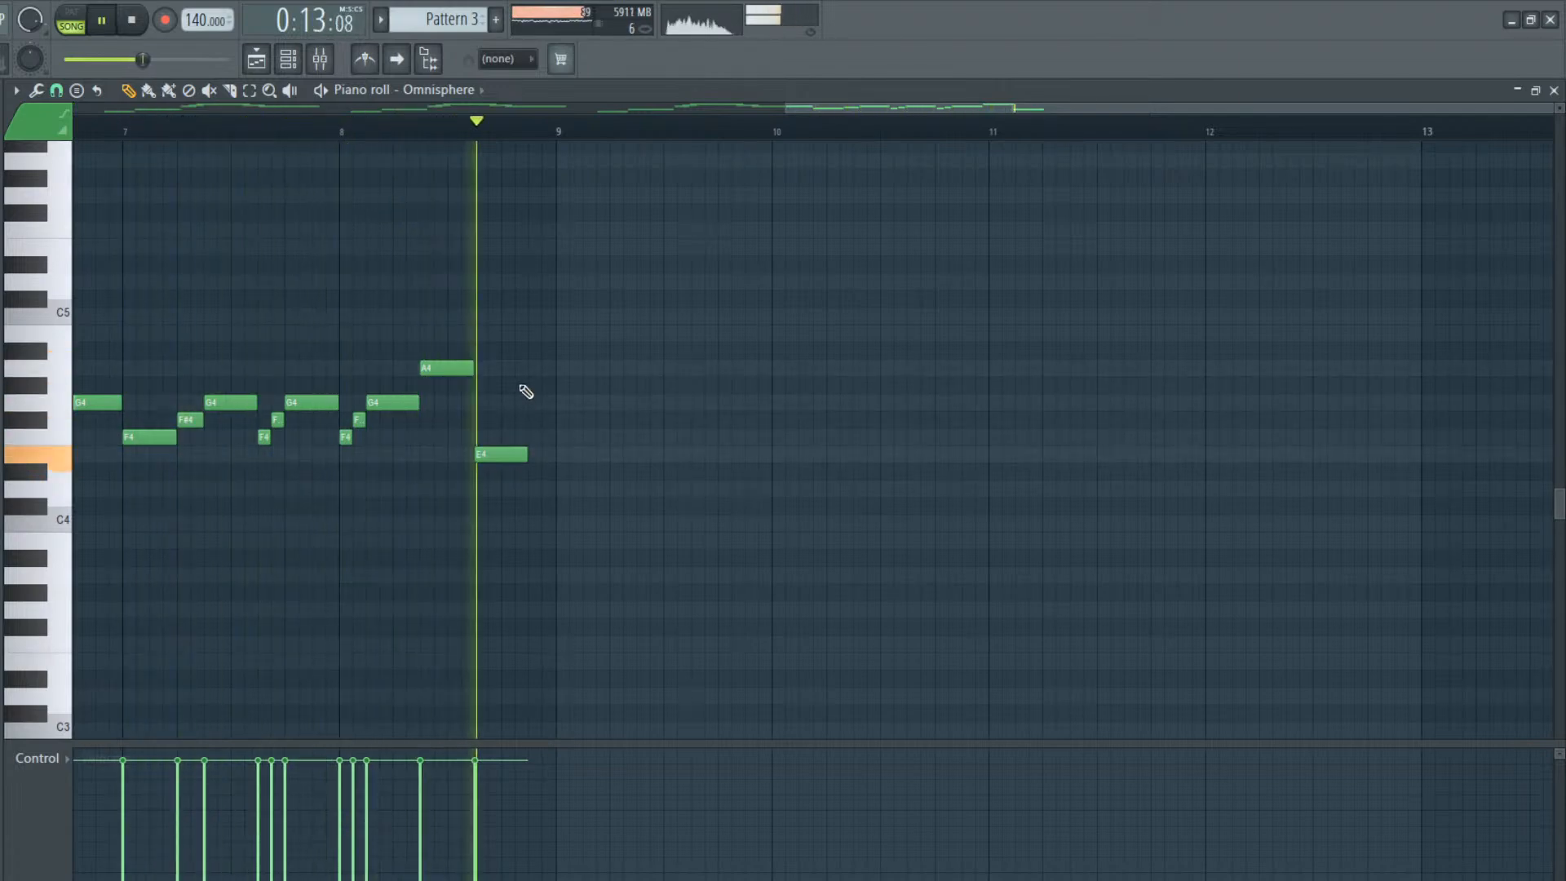
Lower the closing note of bar 8 to C4 and play the melody back
key(space)
drag(484, 455, 483, 531)
key(space)
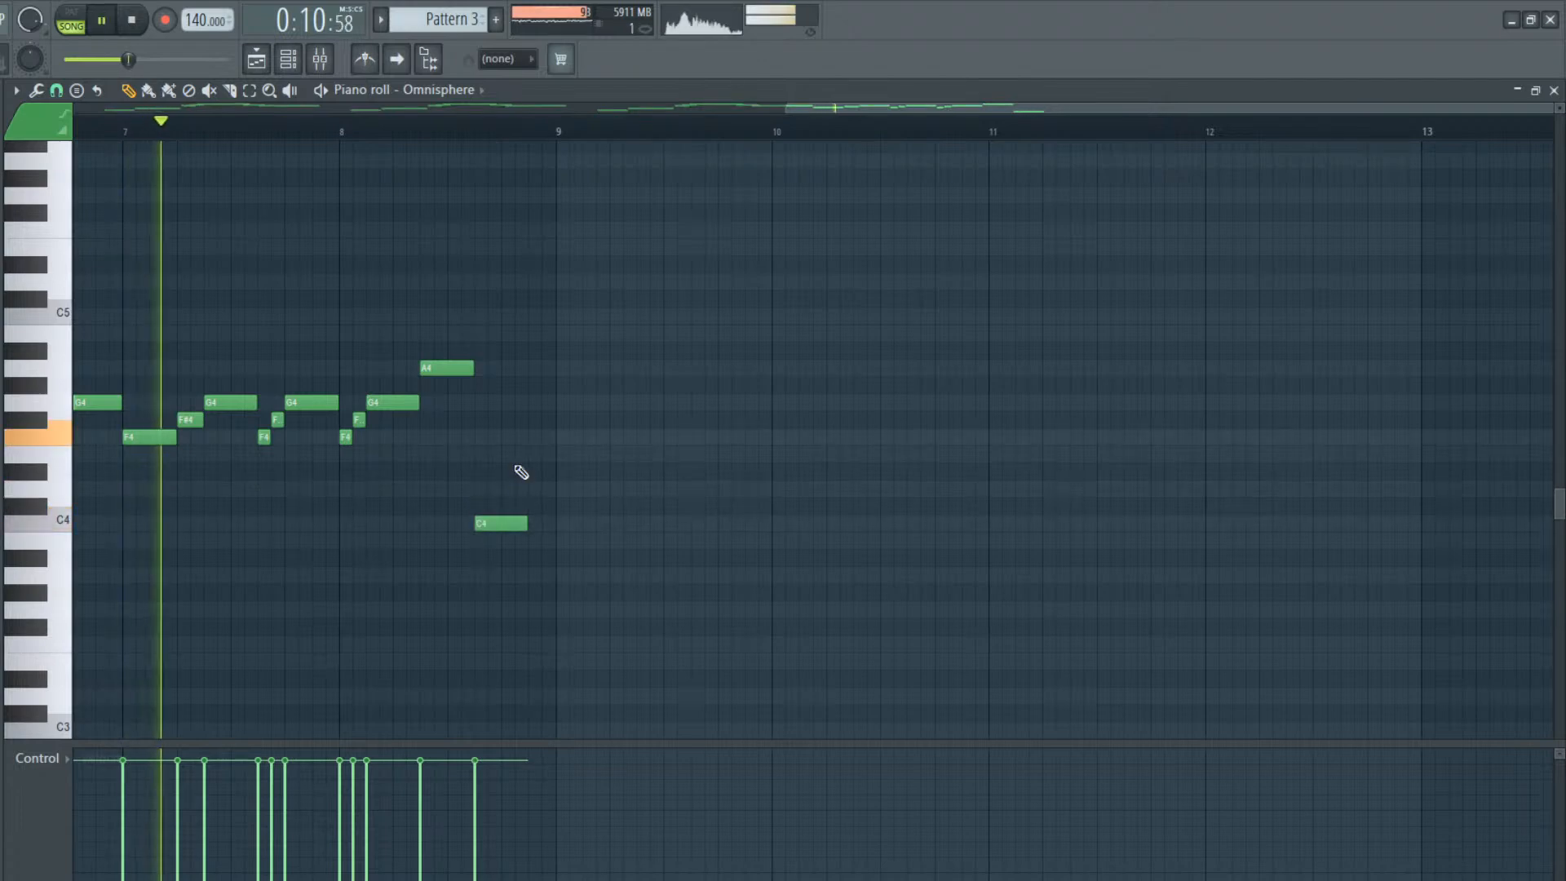
key(space)
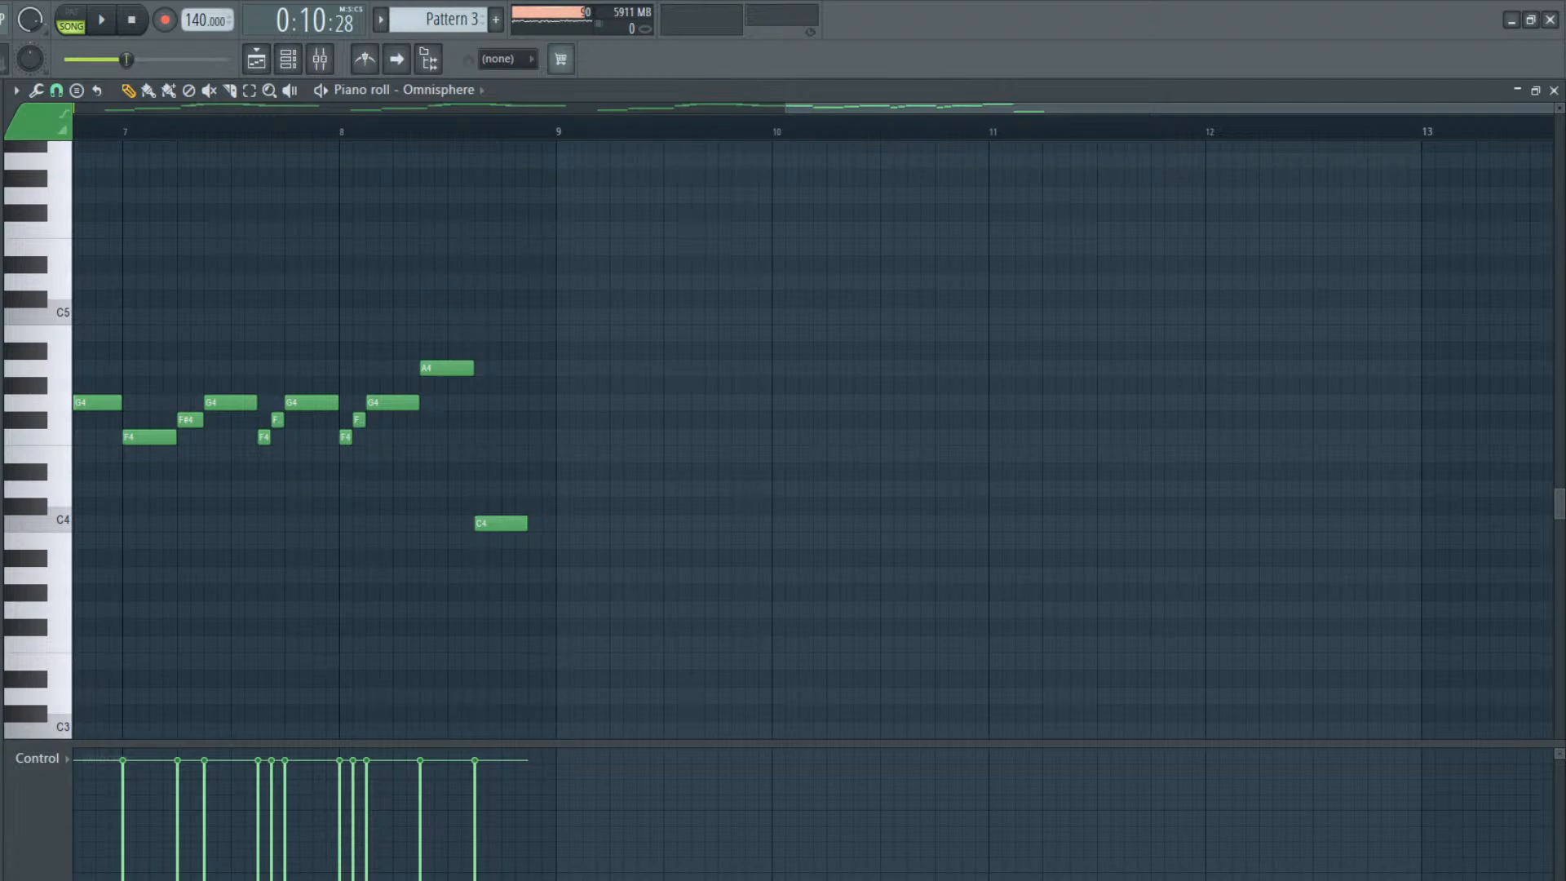
Set the playback position to the start of bar 8 and listen to the ending
key(space)
key(space)
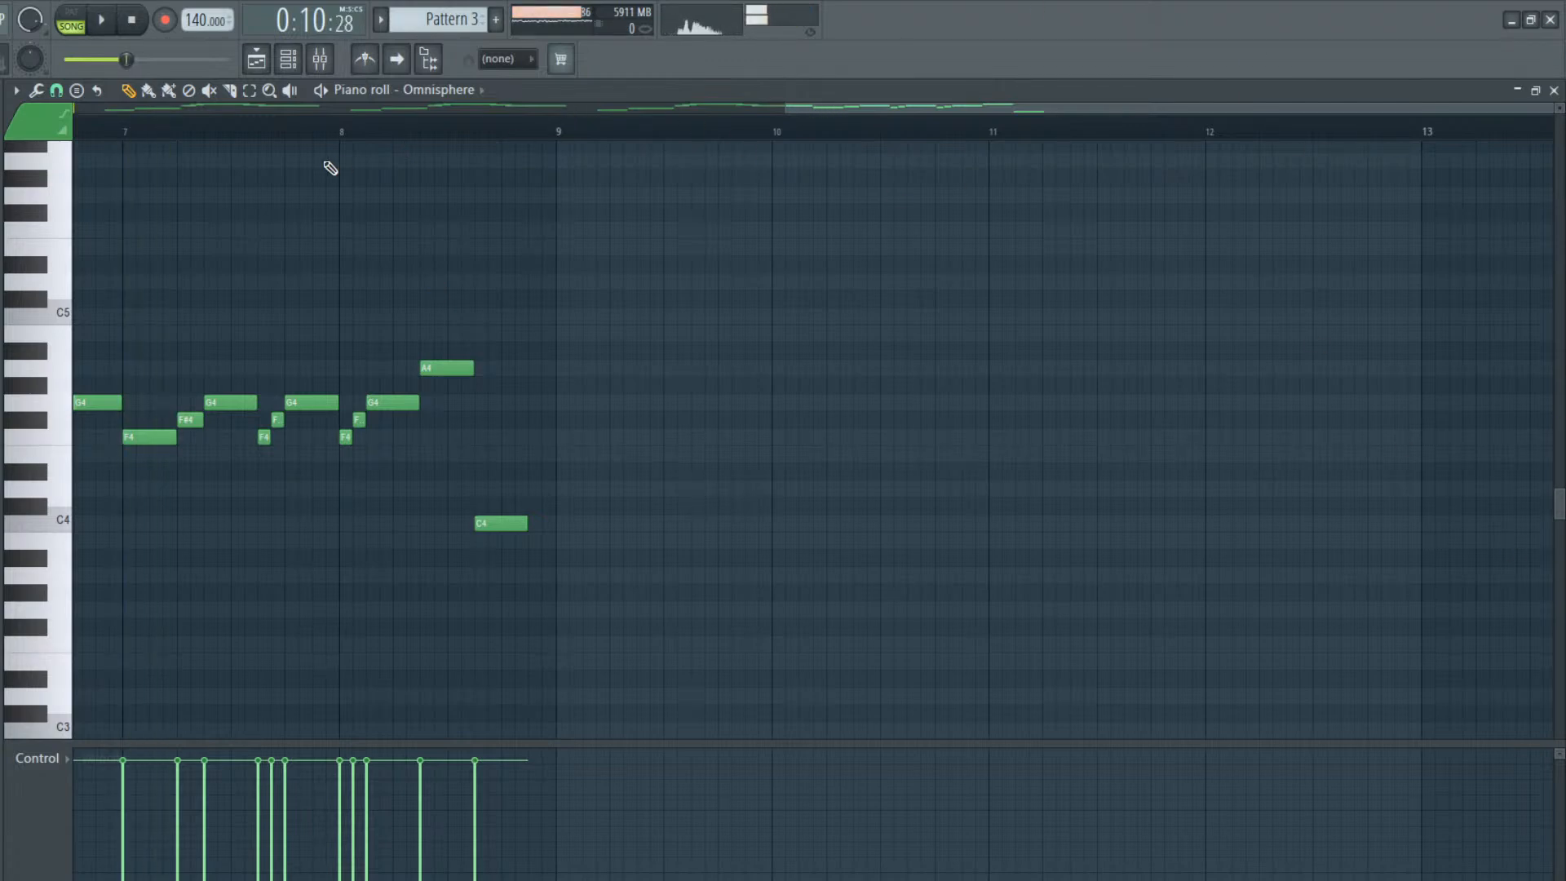
click(342, 137)
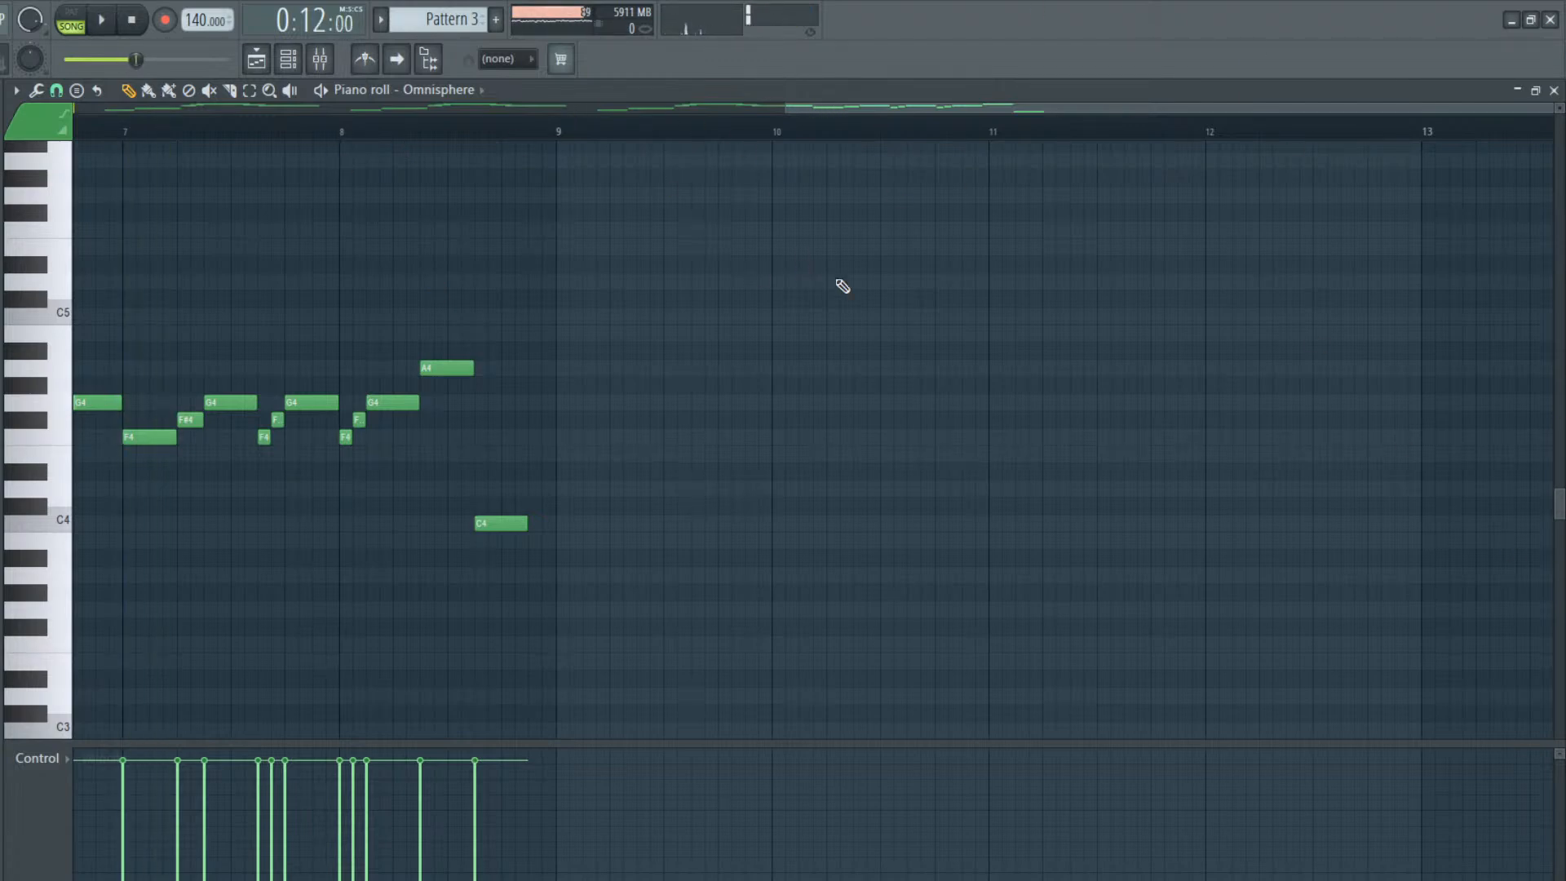
key(space)
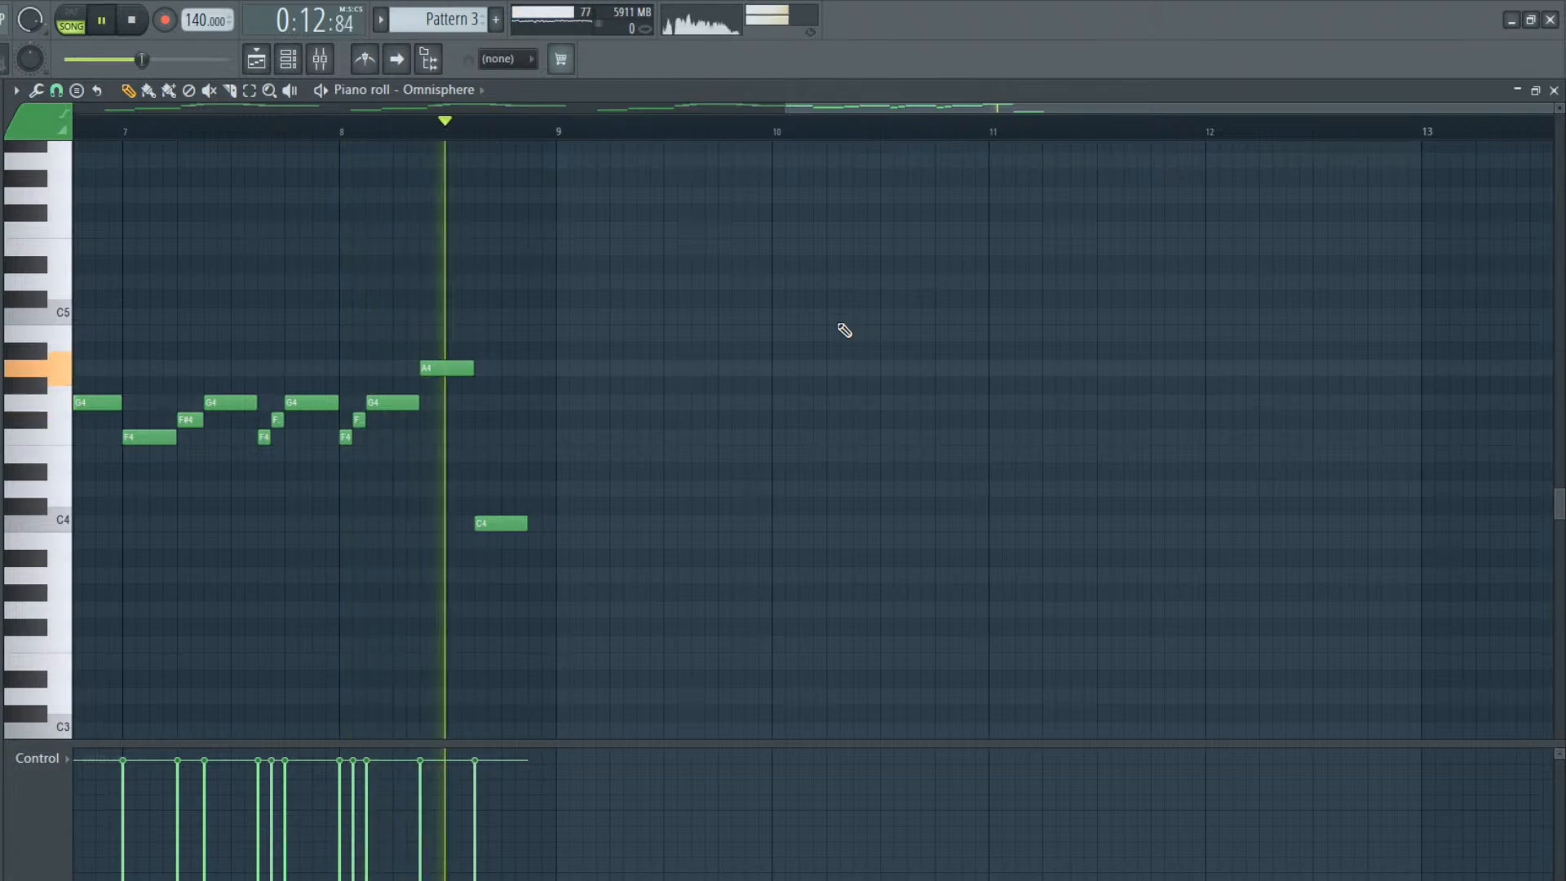
key(space)
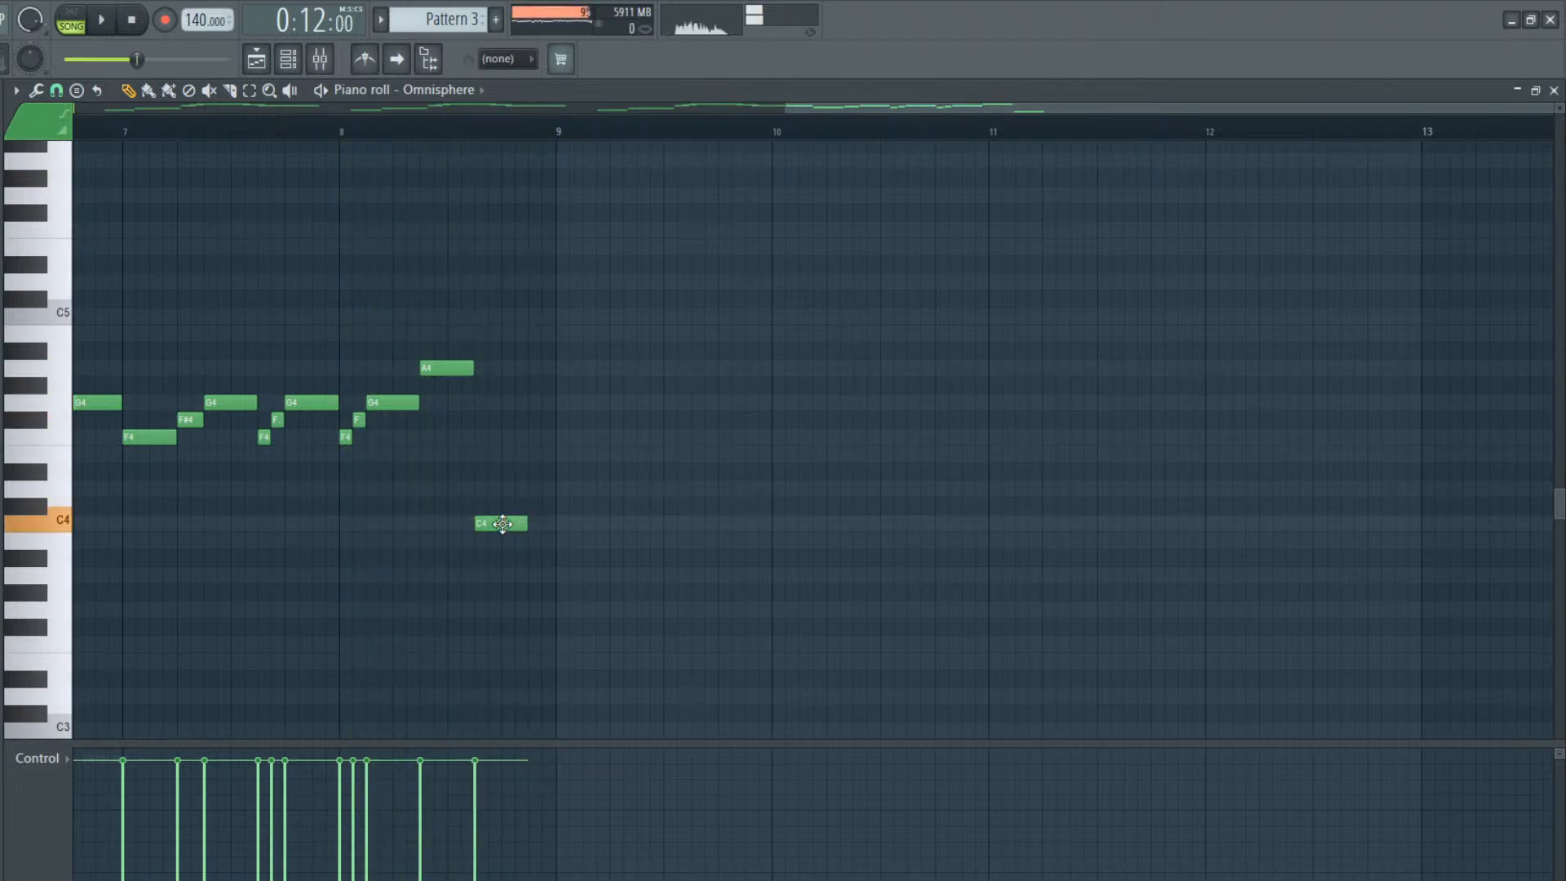
Raise the closing note of bar 8 to C#4 and then D4, playing the ending back after each change
drag(503, 519, 507, 501)
key(space)
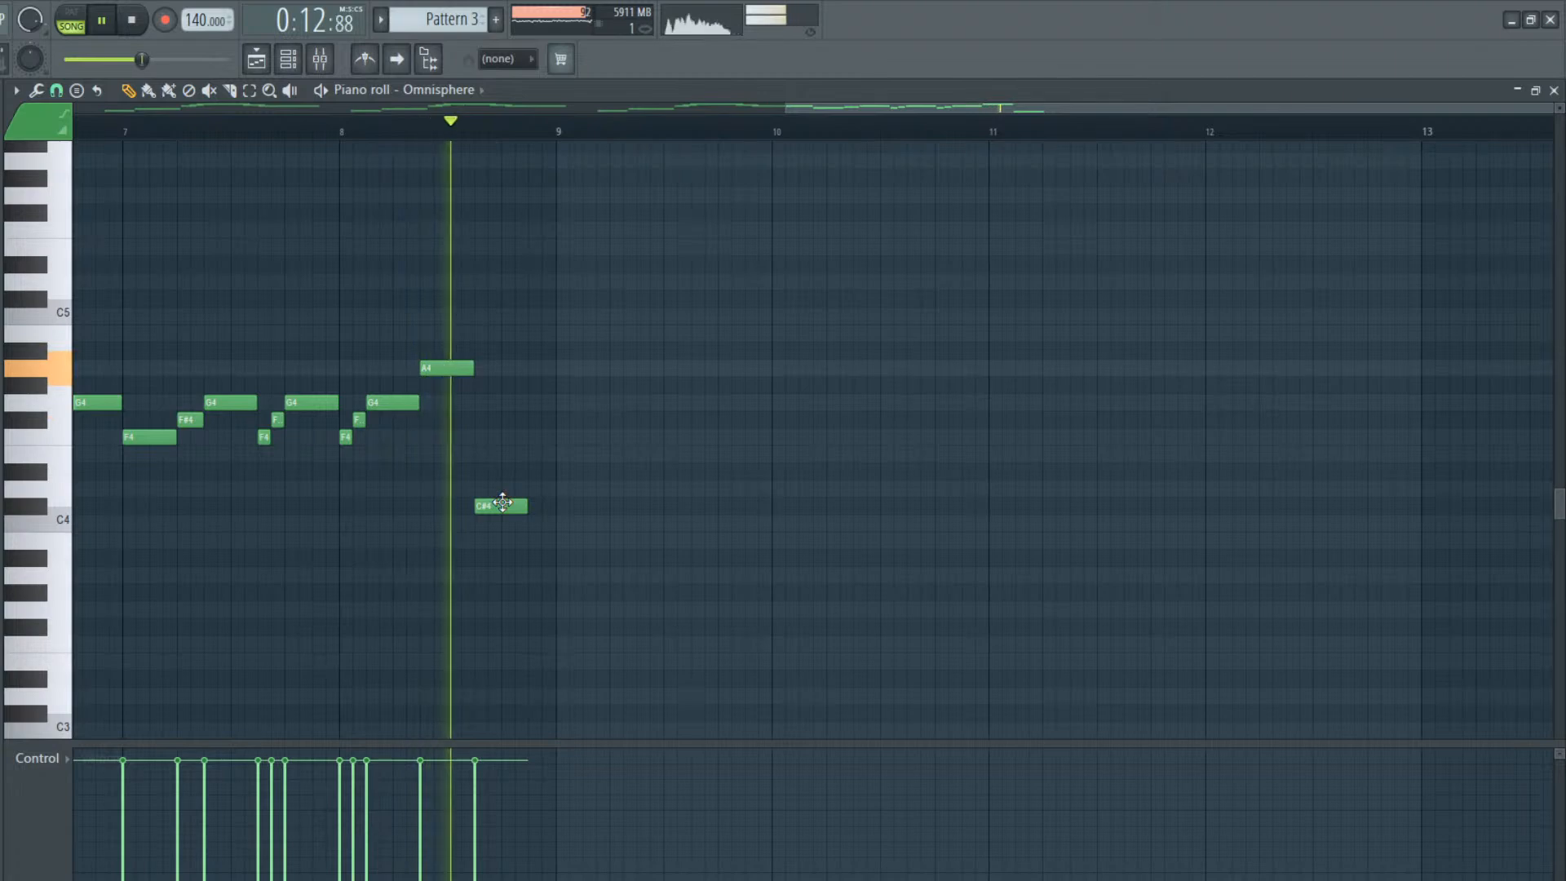
key(space)
drag(503, 501, 504, 482)
key(space)
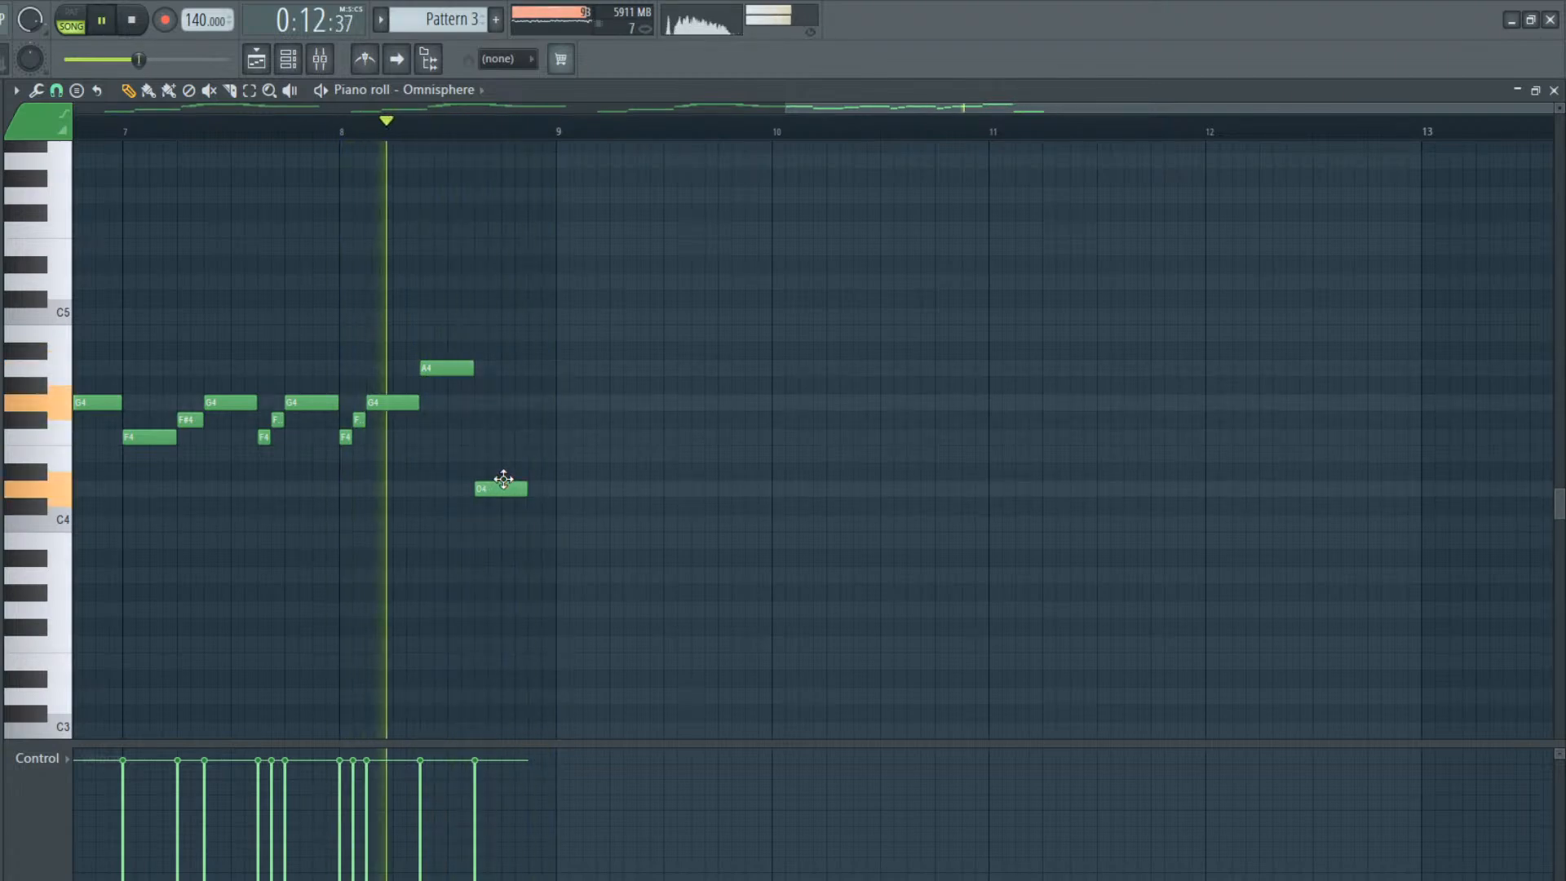
key(space)
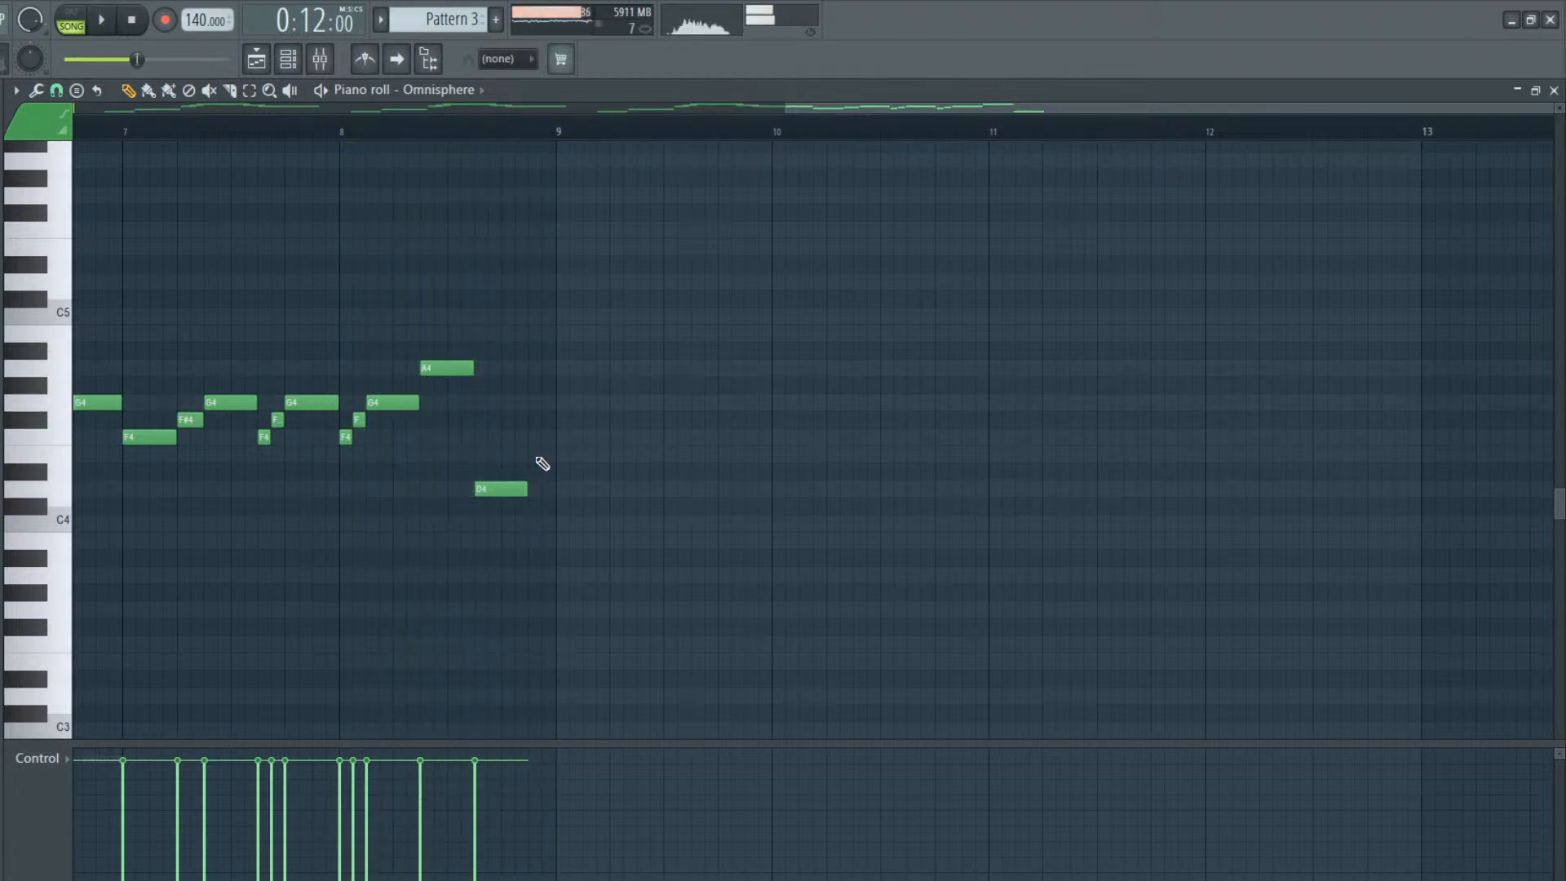
drag(1058, 112, 737, 254)
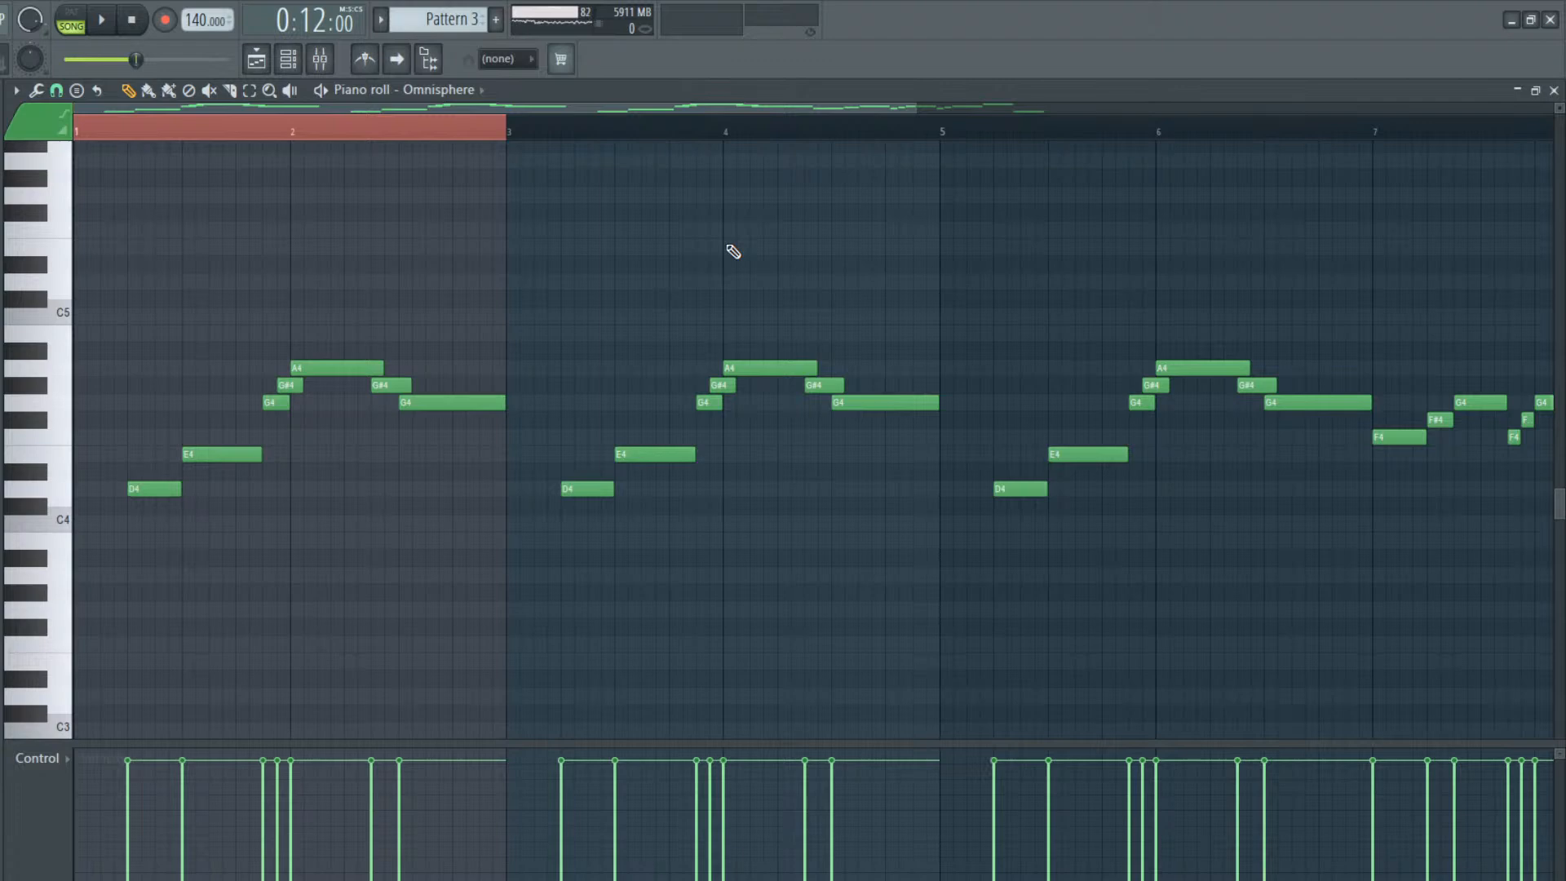
click(729, 212)
click(728, 281)
click(674, 281)
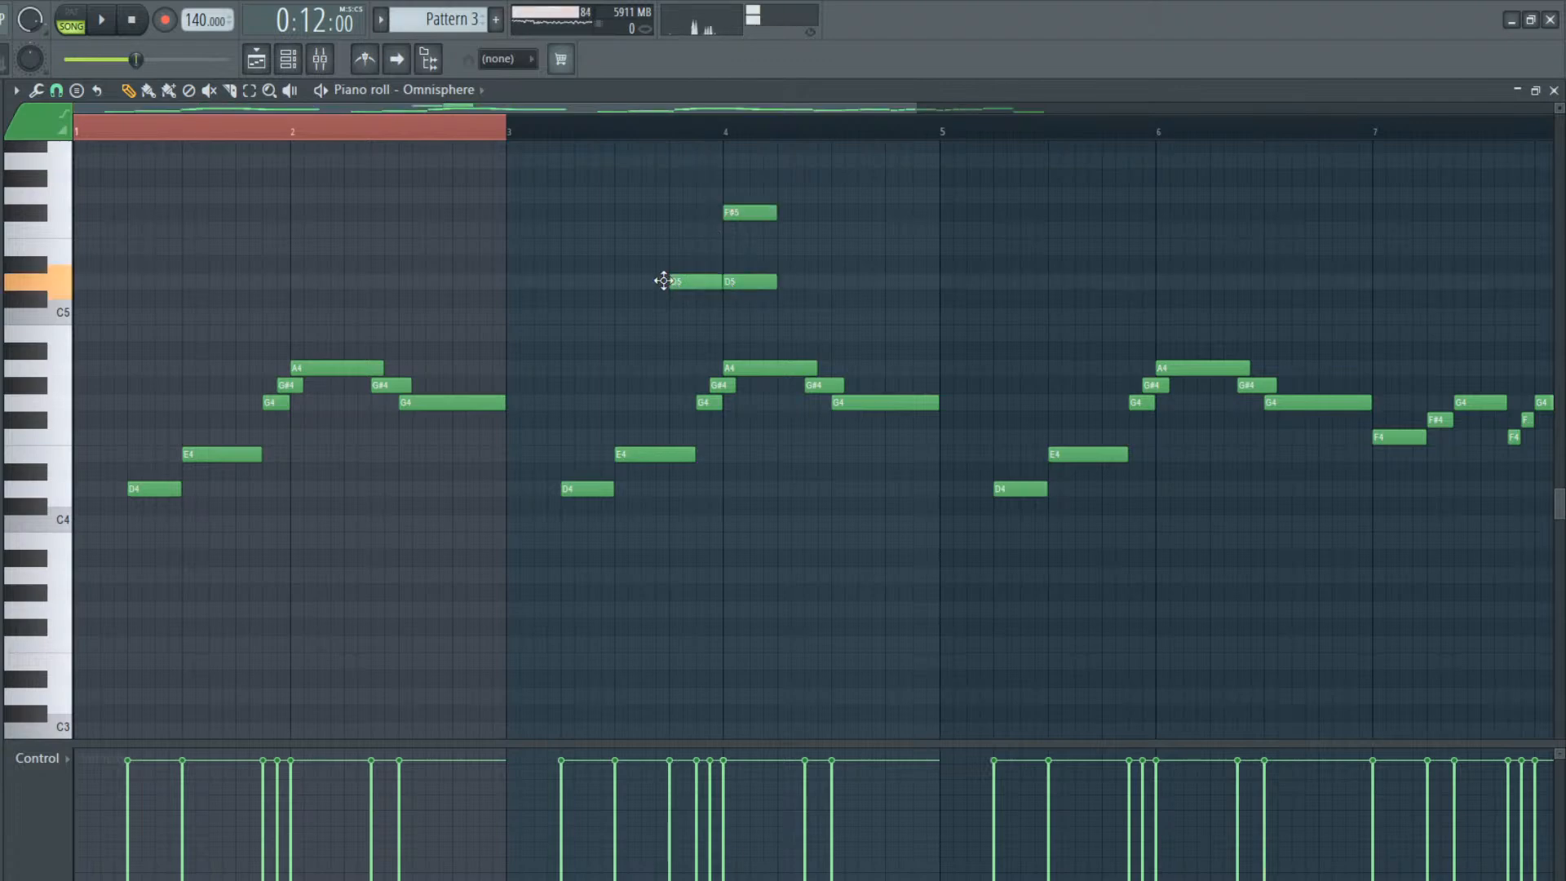
click(673, 195)
right_click(693, 281)
right_click(728, 282)
right_click(717, 385)
right_click(716, 402)
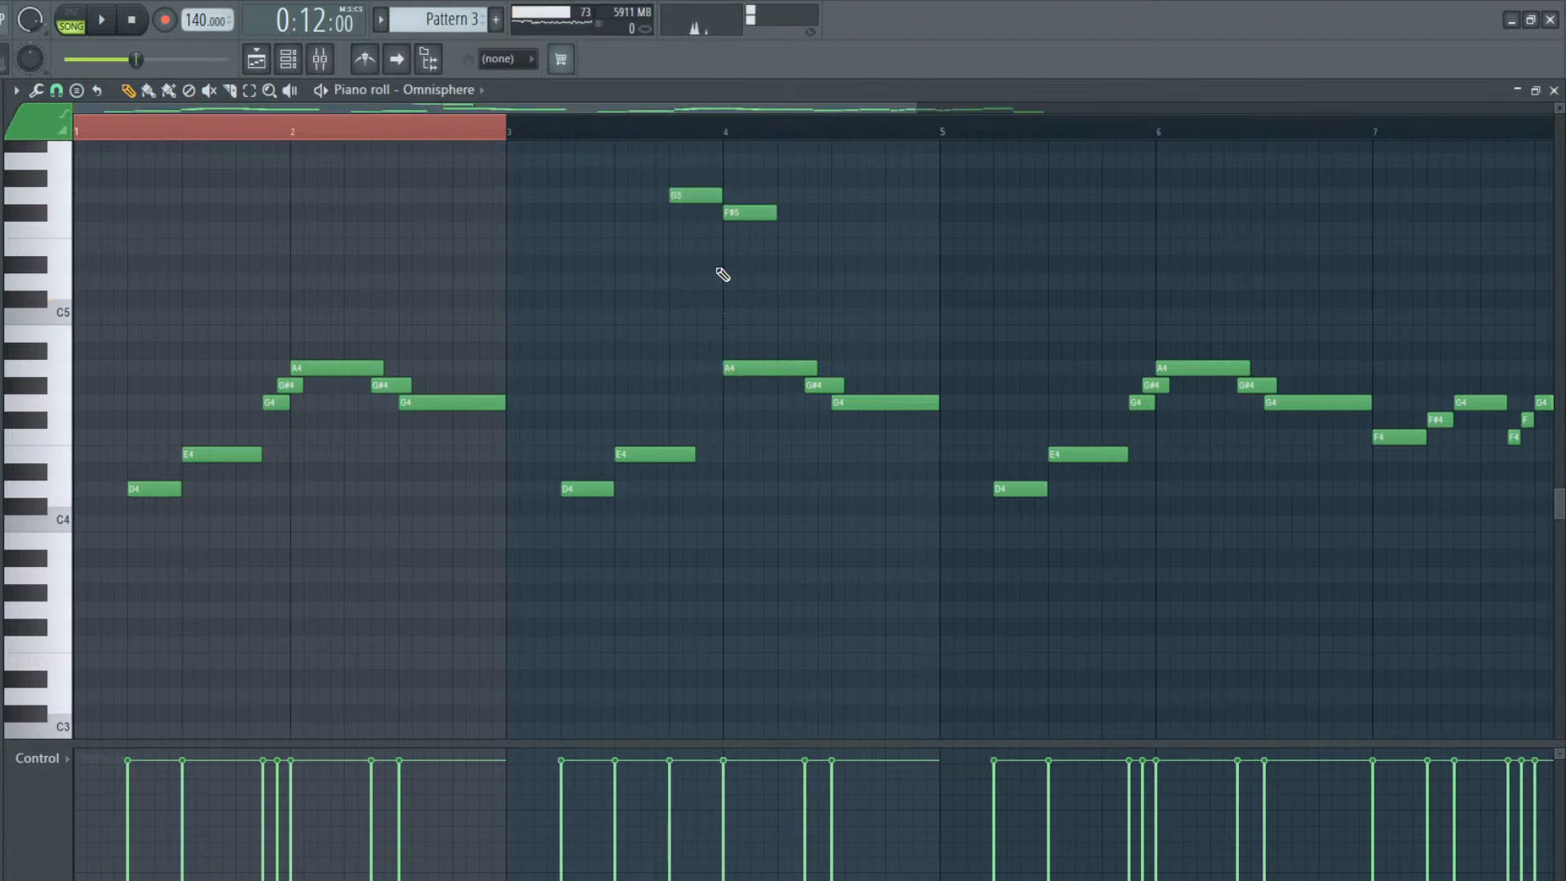
key(ctrl+z)
right_click(754, 282)
right_click(715, 196)
right_click(734, 212)
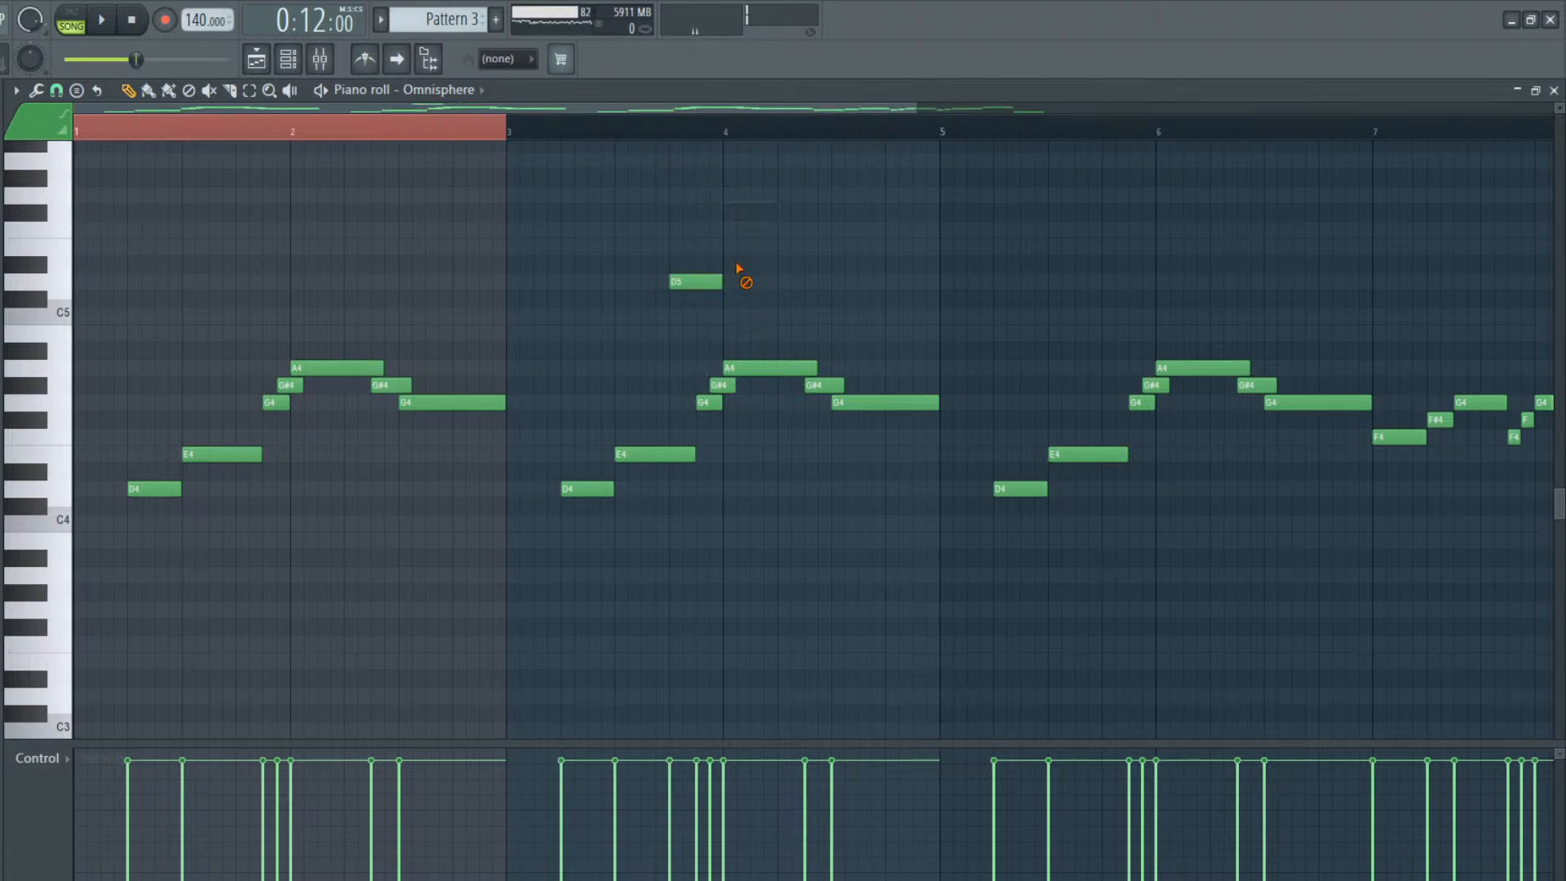
right_click(711, 281)
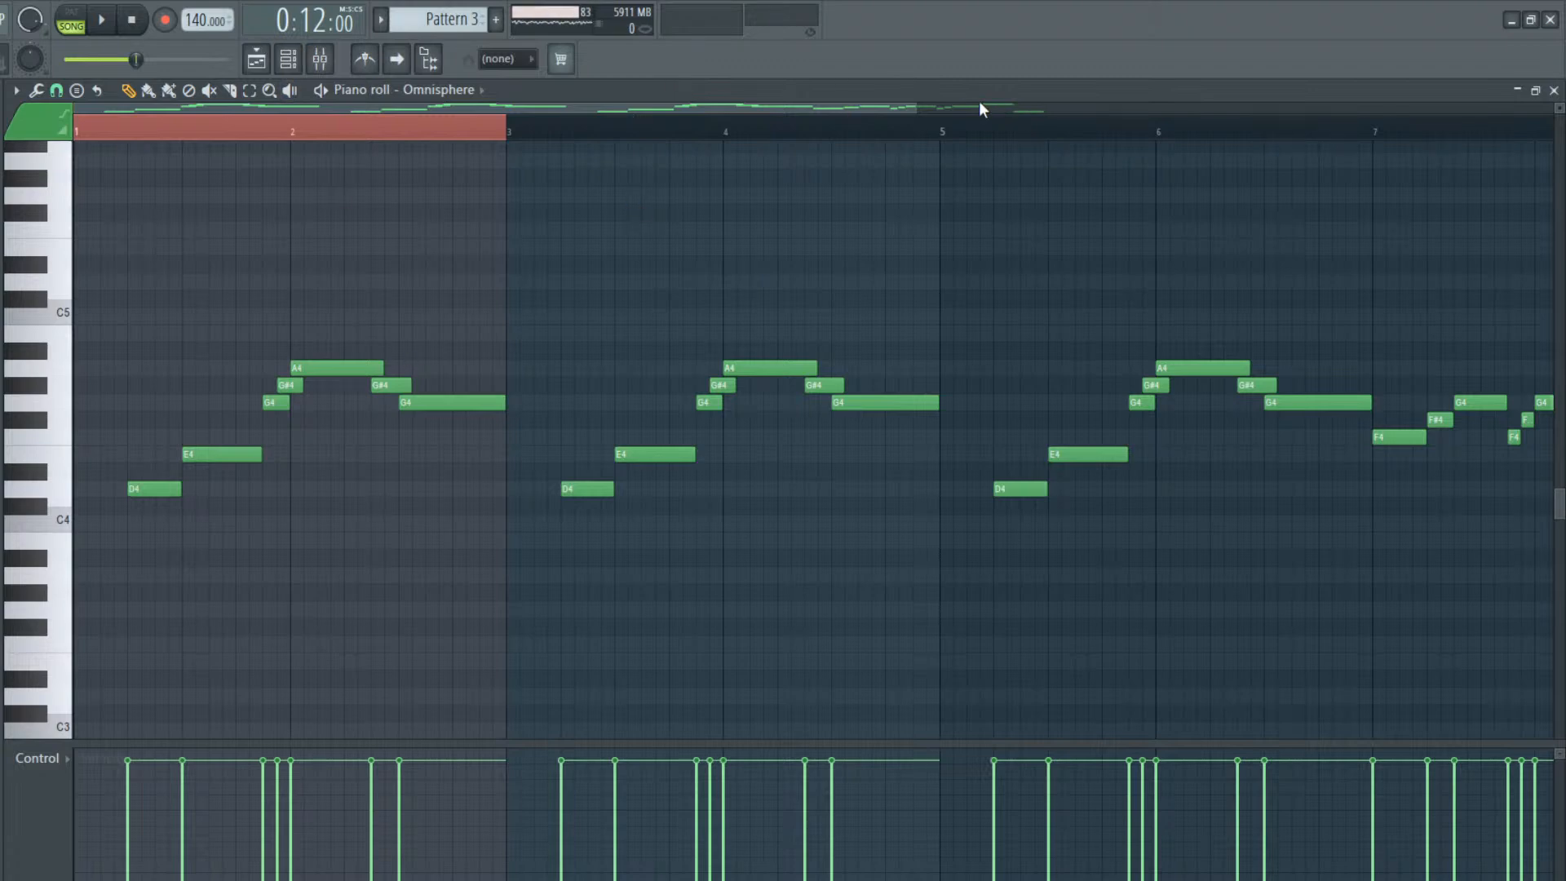
click(321, 64)
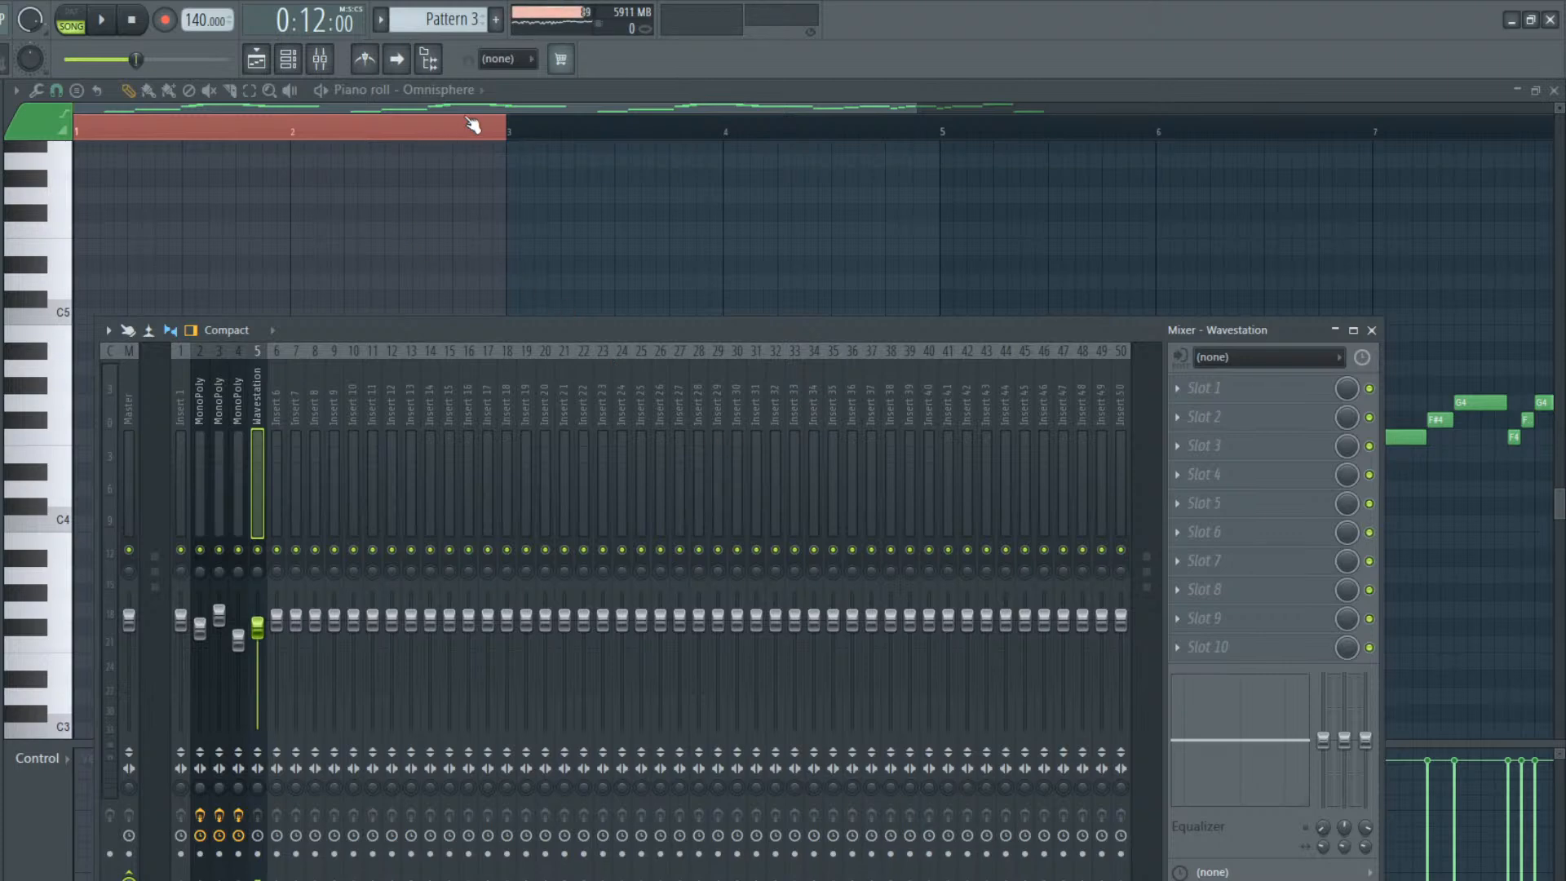
key(F9)
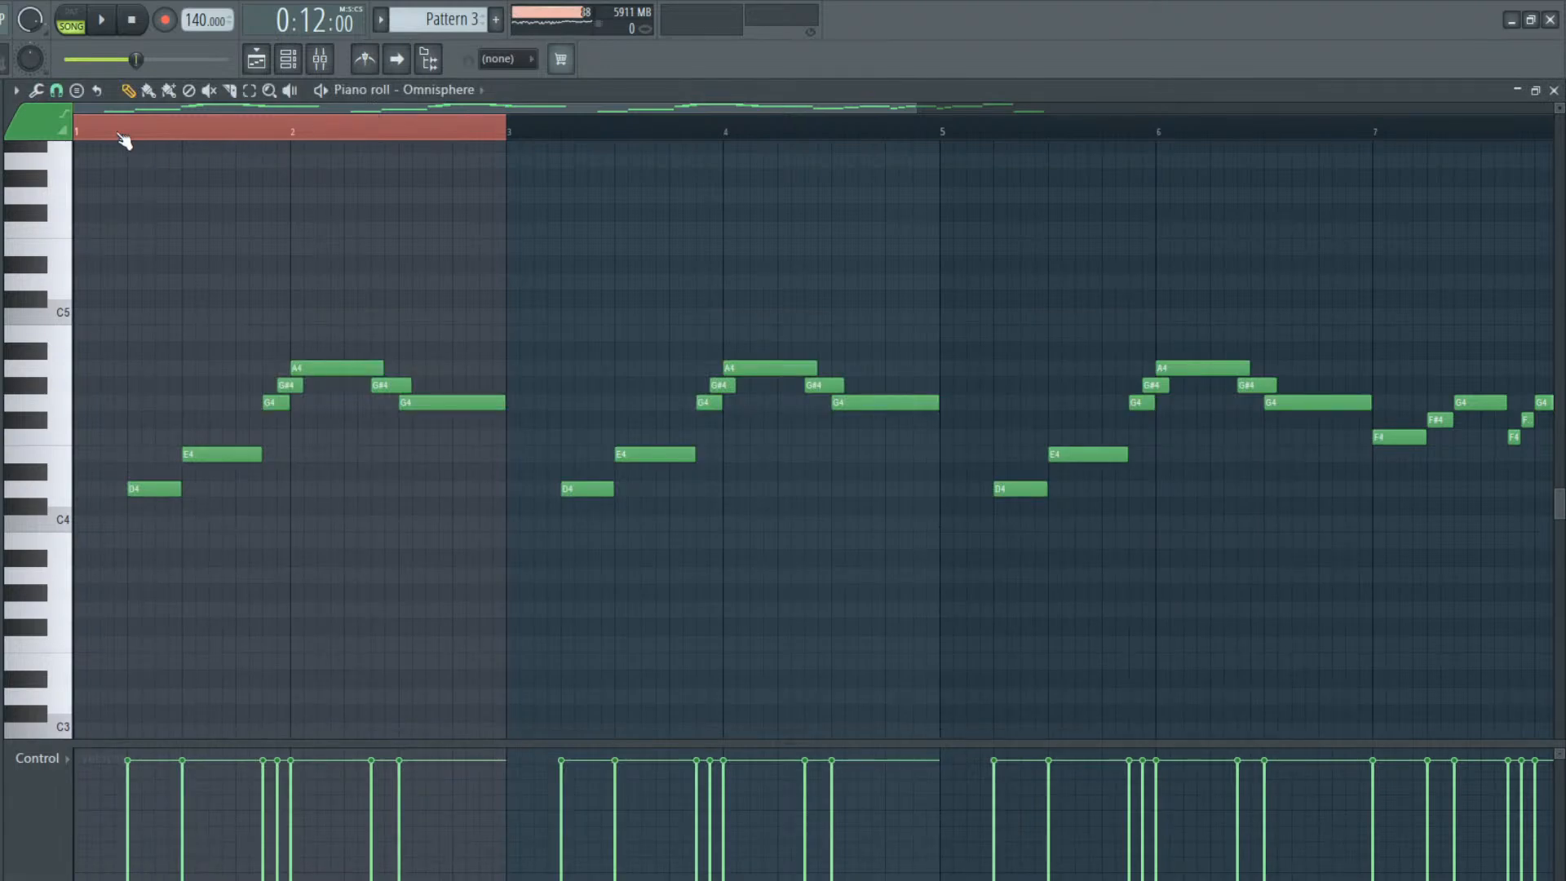
Clear the time selection over bars 1 and 2 and play the melody back from the start of the song
drag(119, 131, 60, 127)
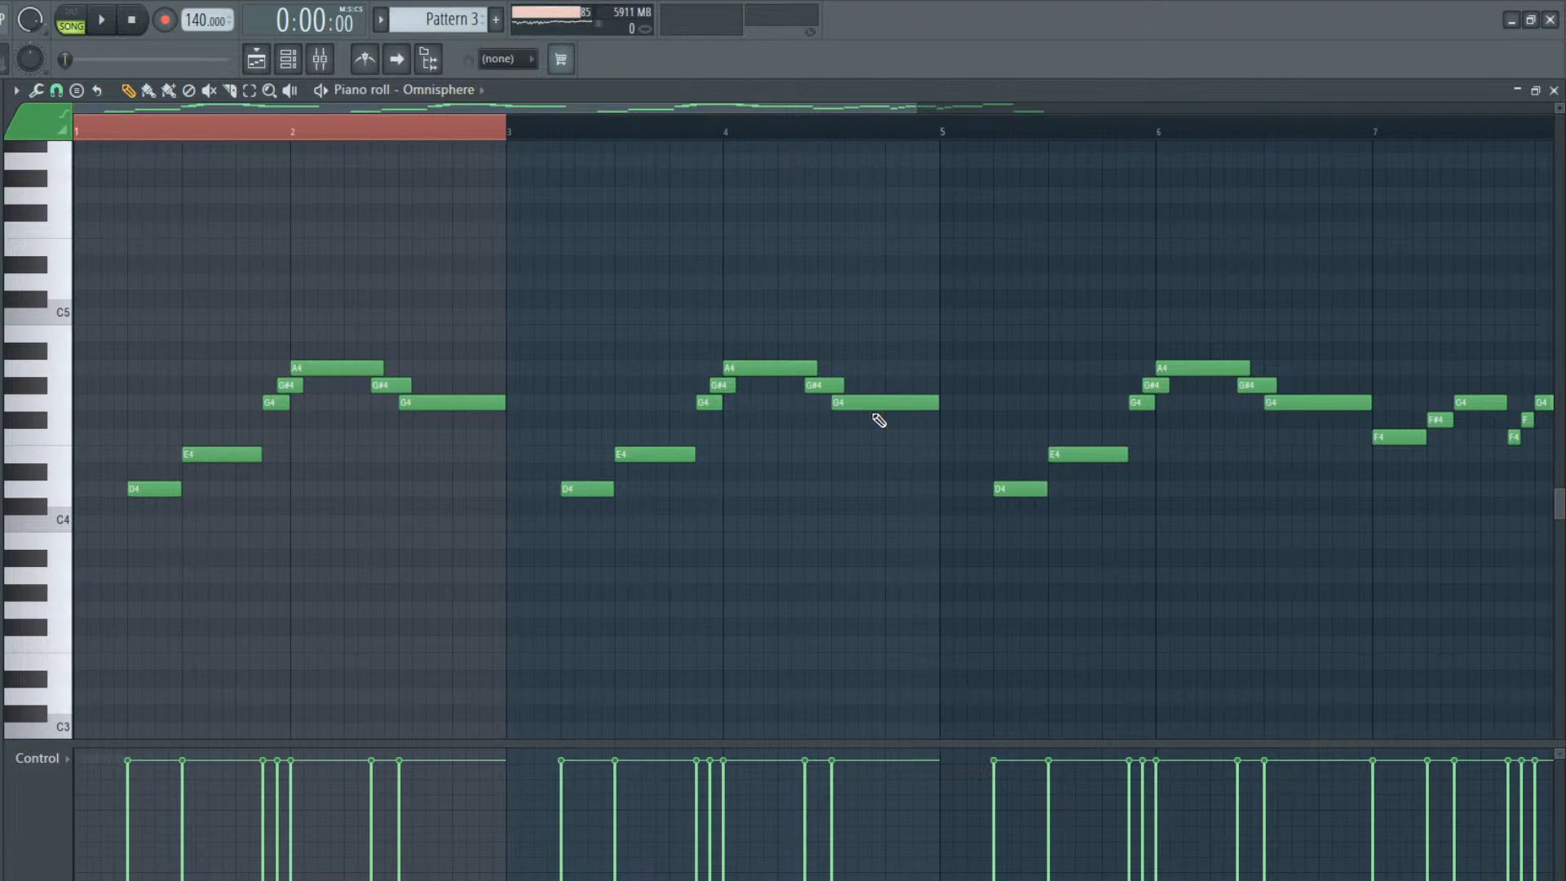
click(91, 120)
click(84, 130)
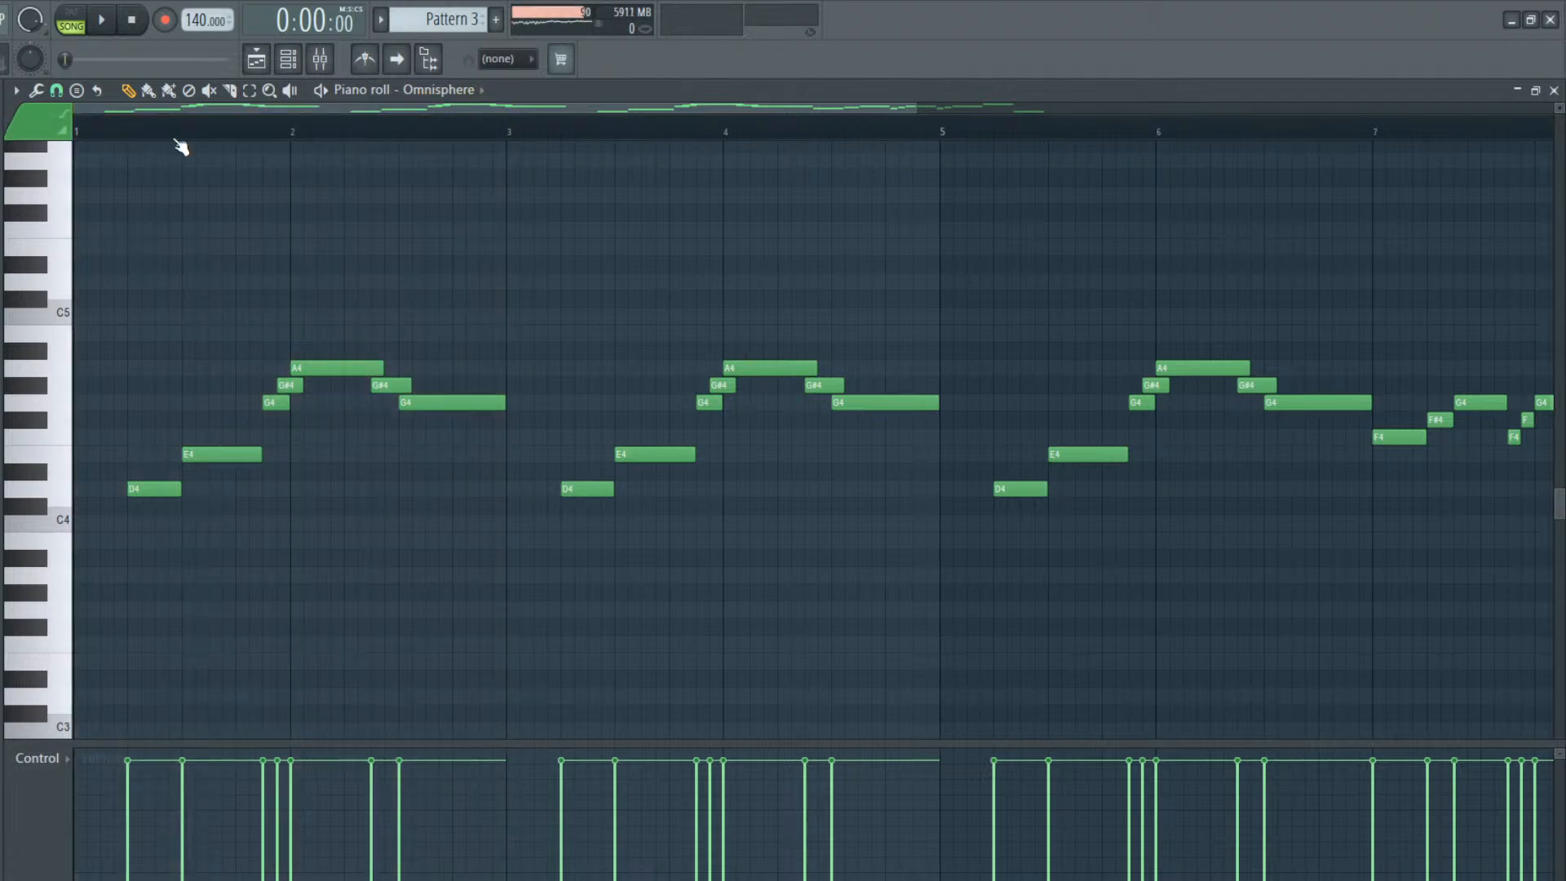
key(space)
key(space)
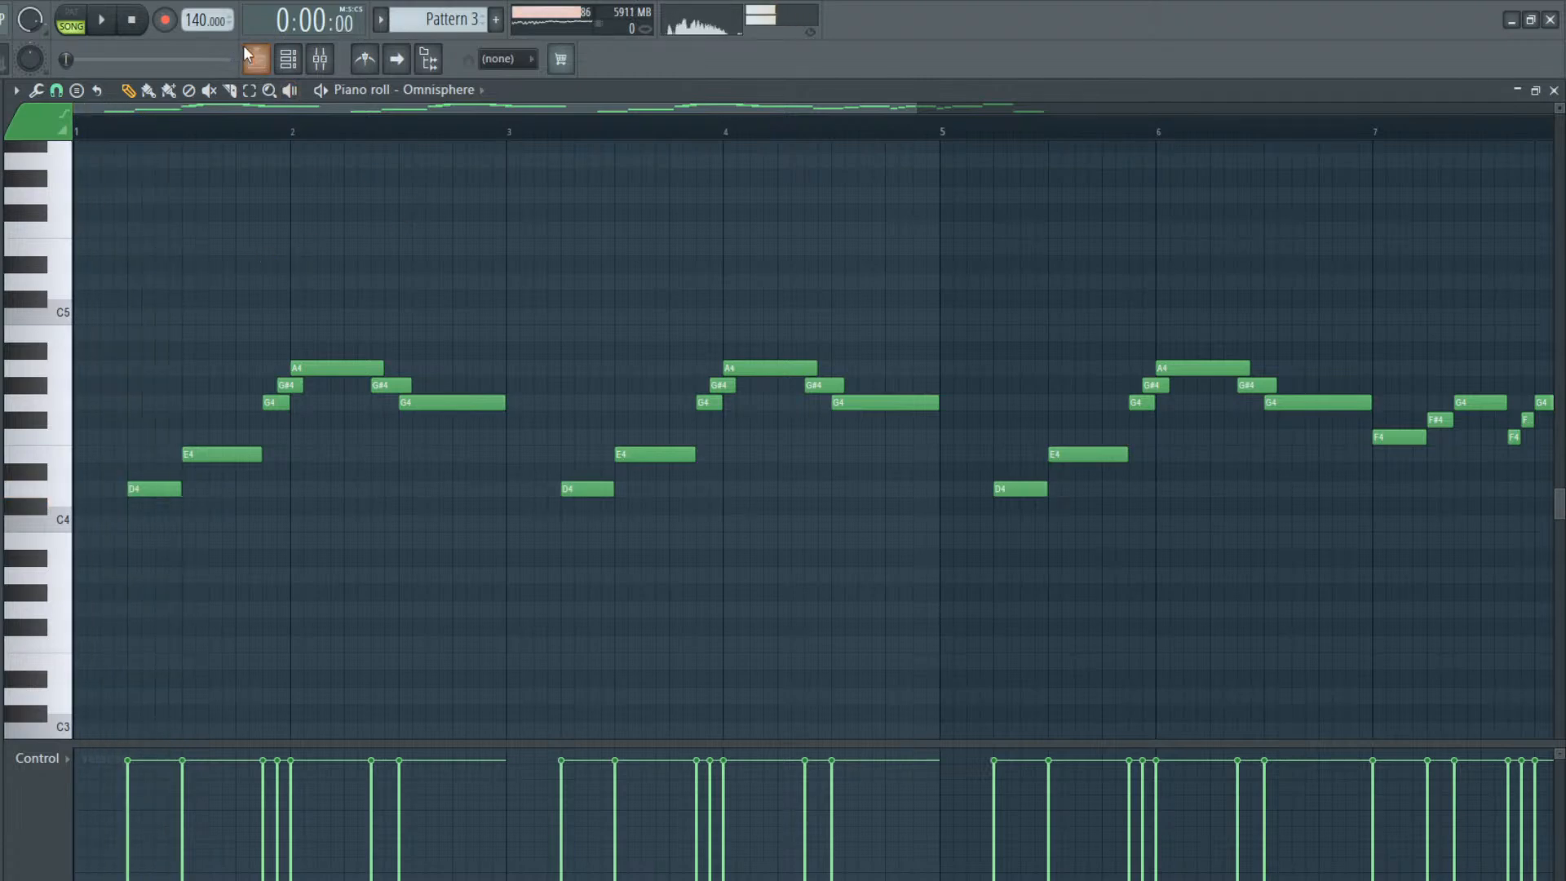
key(space)
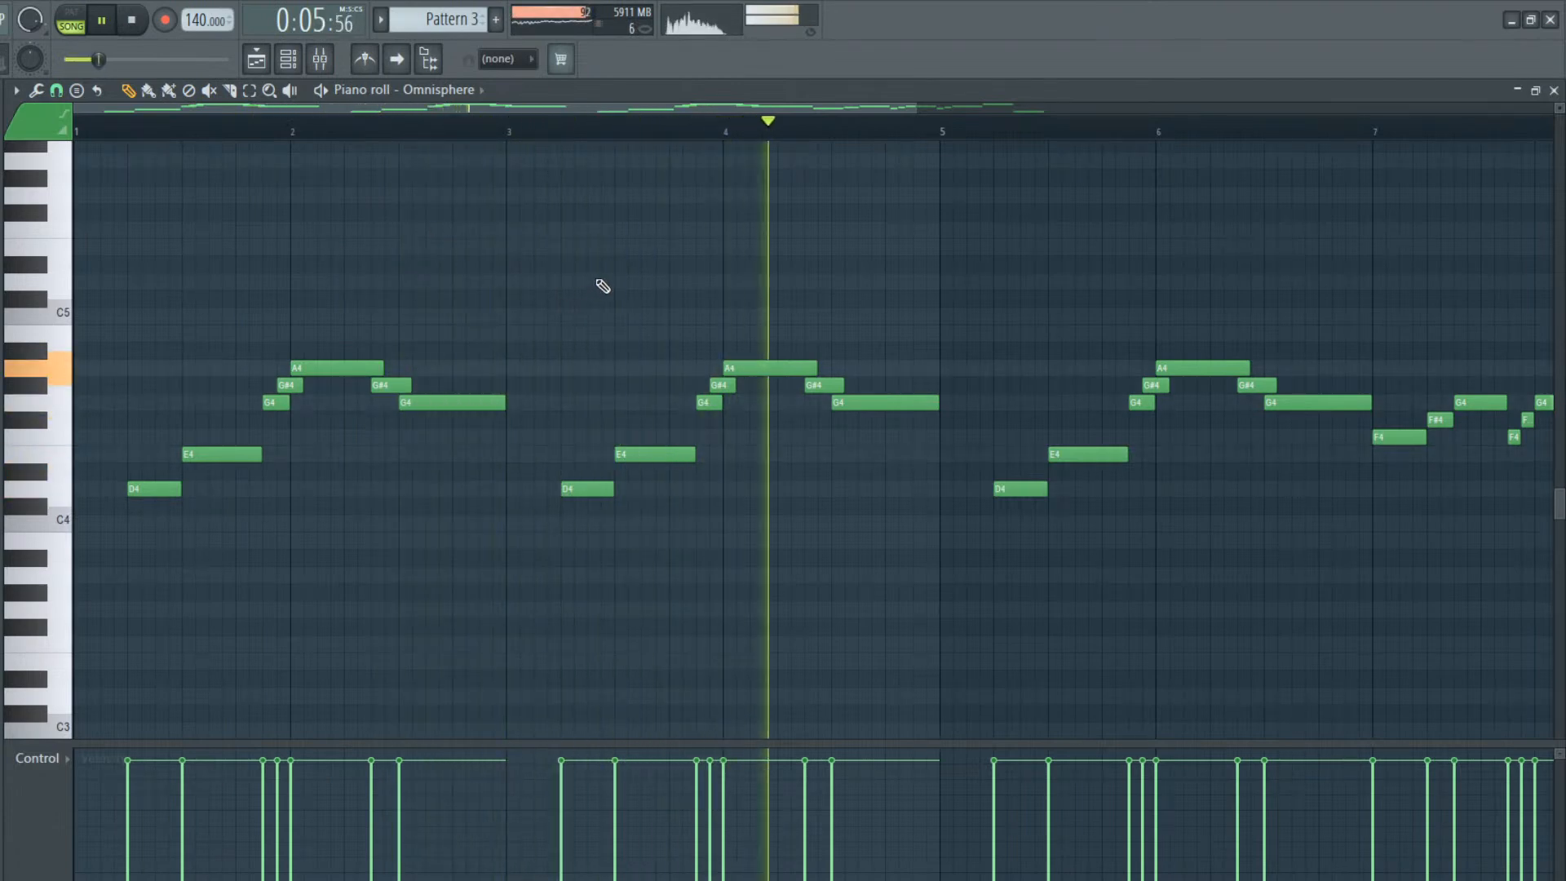
key(space)
Set the playback position to the start of bar 3 and listen to the melody through to its ending in bar 8
drag(524, 107, 662, 110)
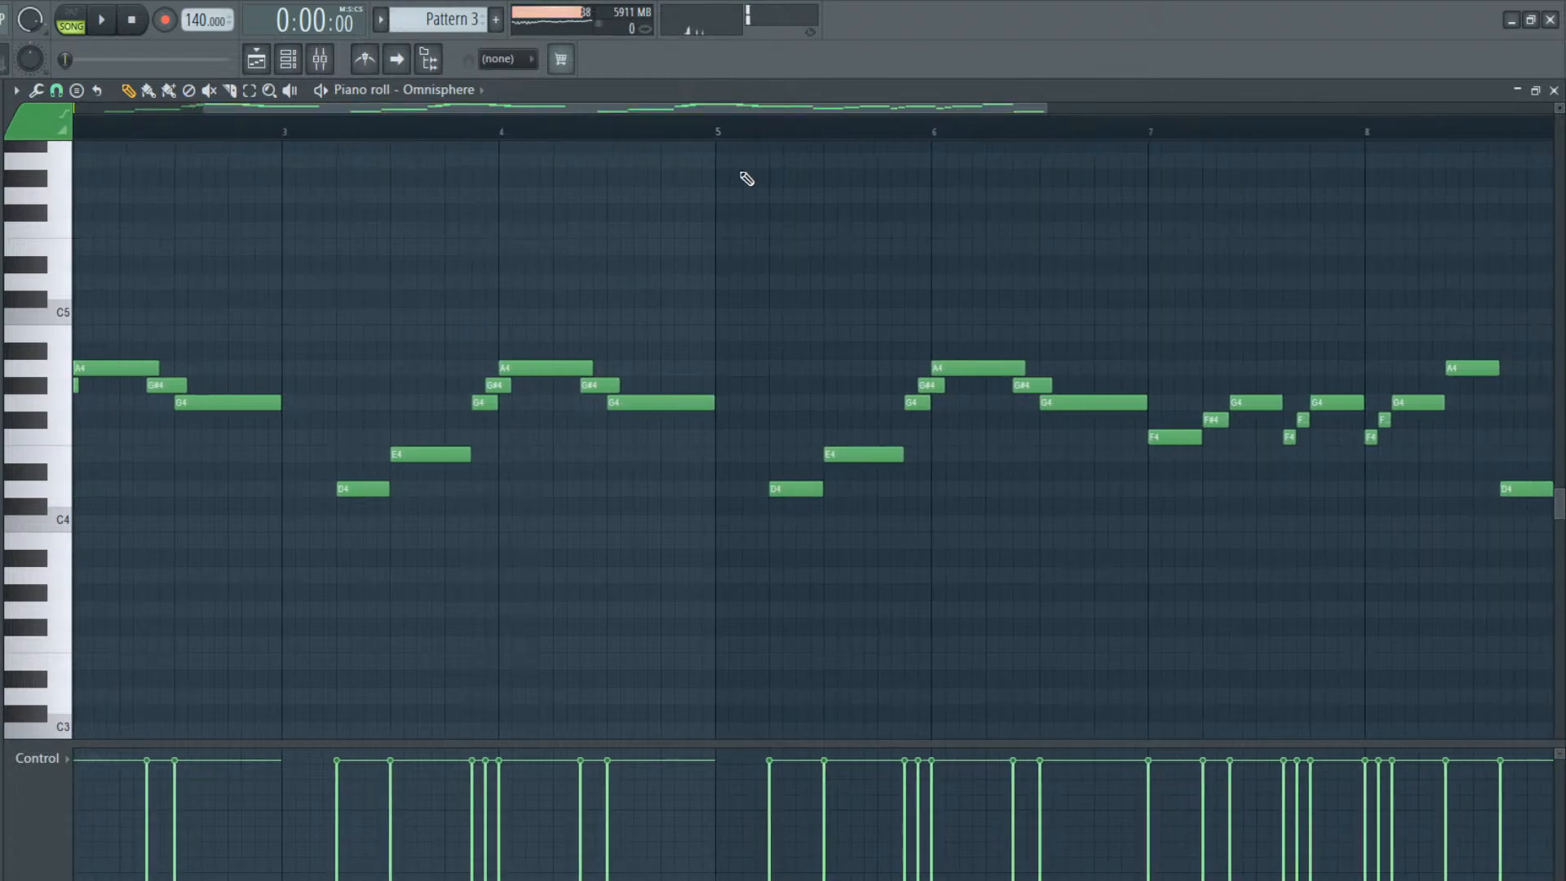
click(282, 136)
key(space)
drag(659, 109, 905, 170)
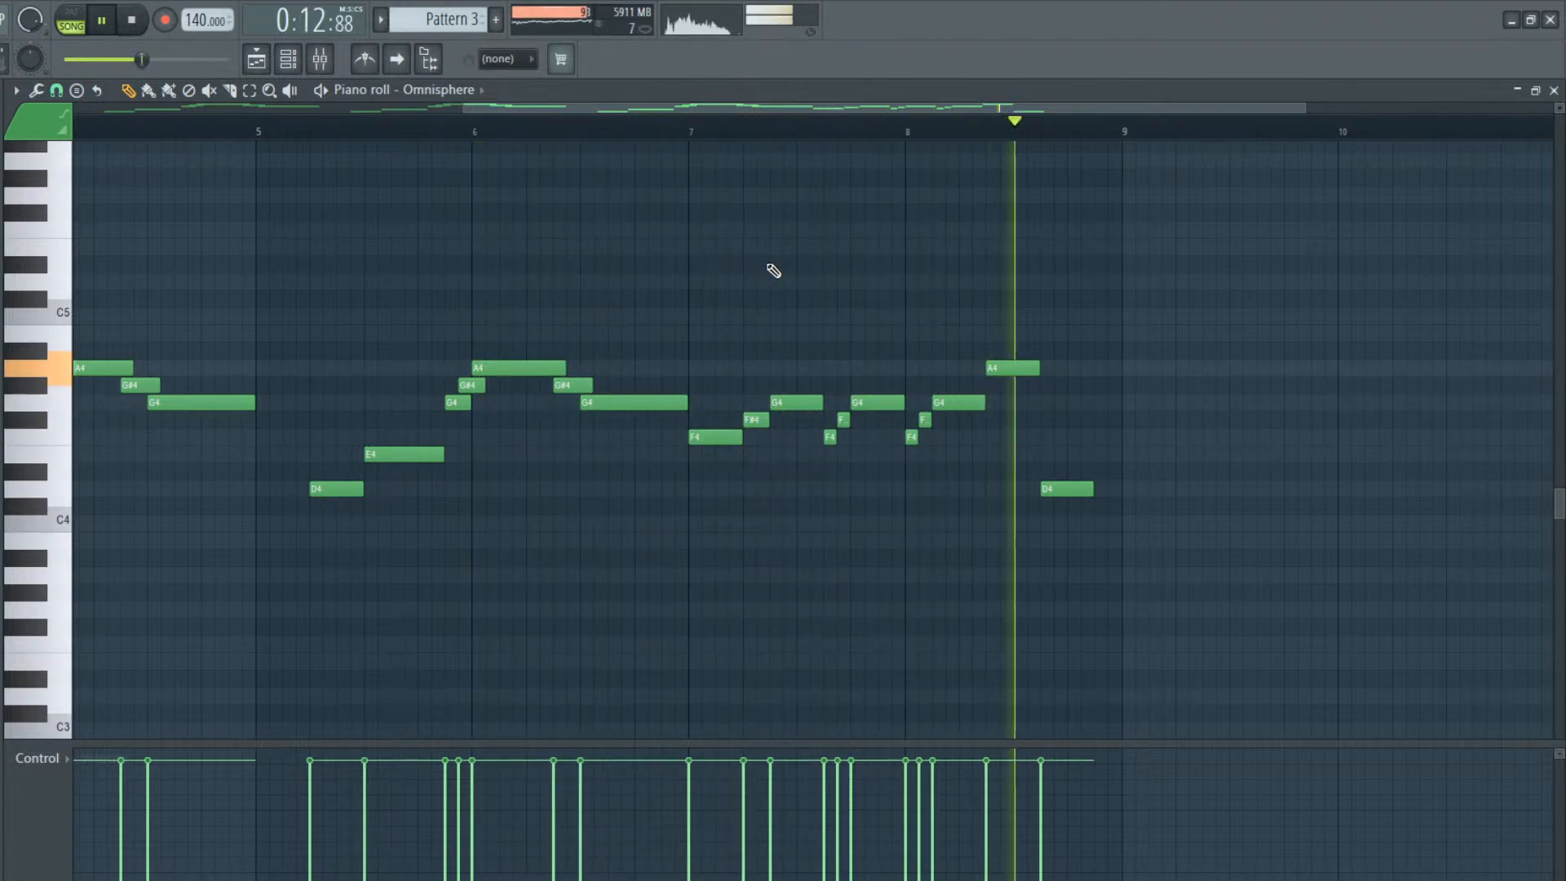
key(space)
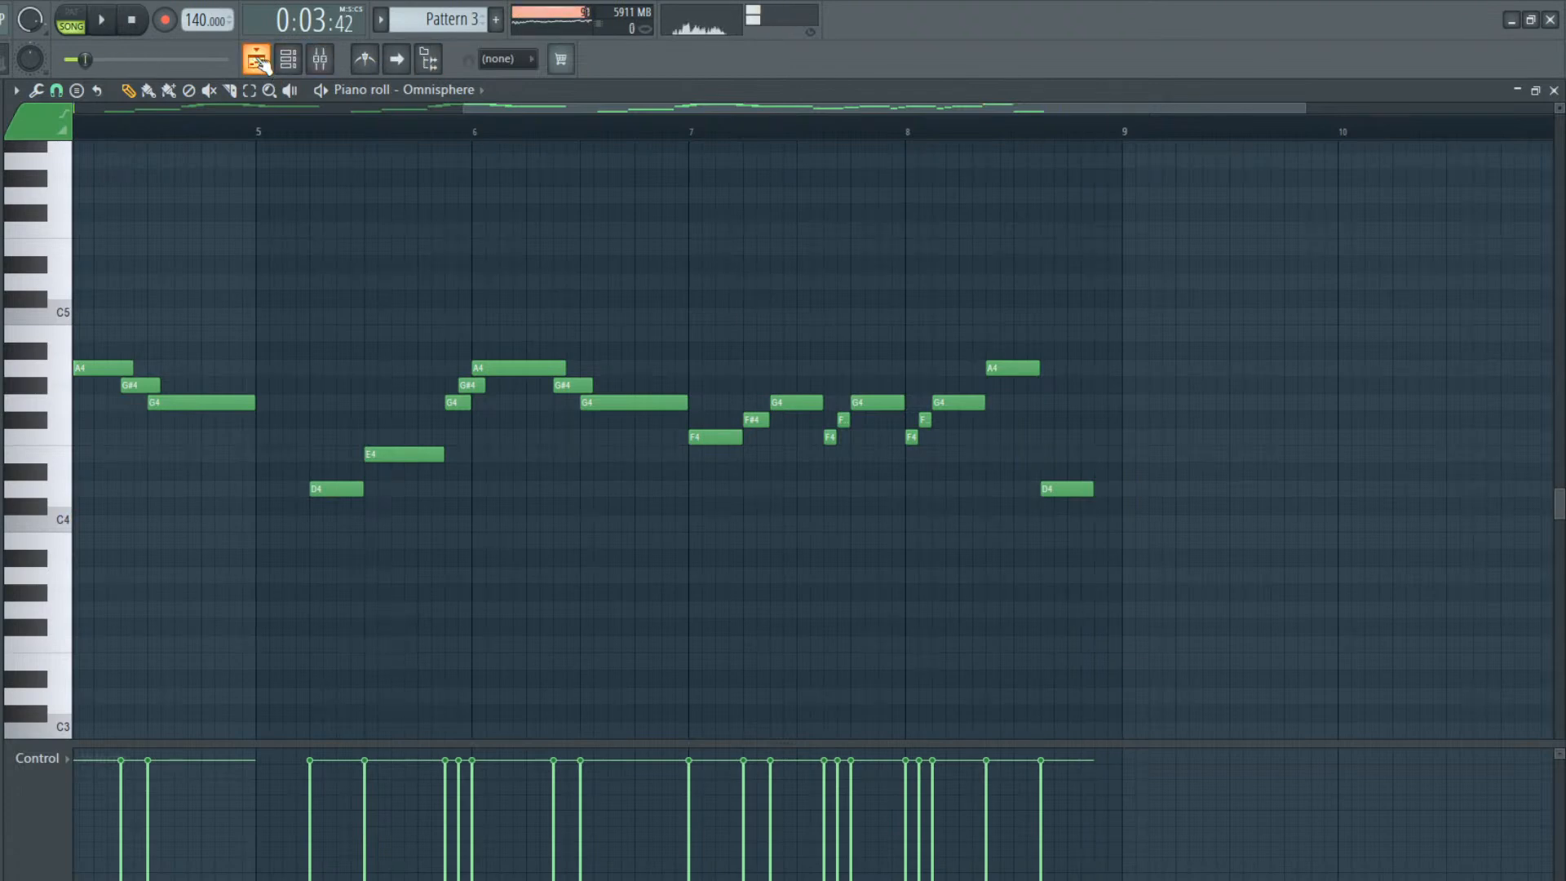
Place a second Pattern 3 clip on Track 2 of the playlist, starting at bar 9 below Pattern 2
click(259, 64)
click(647, 218)
drag(768, 231, 689, 233)
Make the Pattern 3 clip at bar 9 unique and open its Omnisphere notes in the piano roll
click(623, 218)
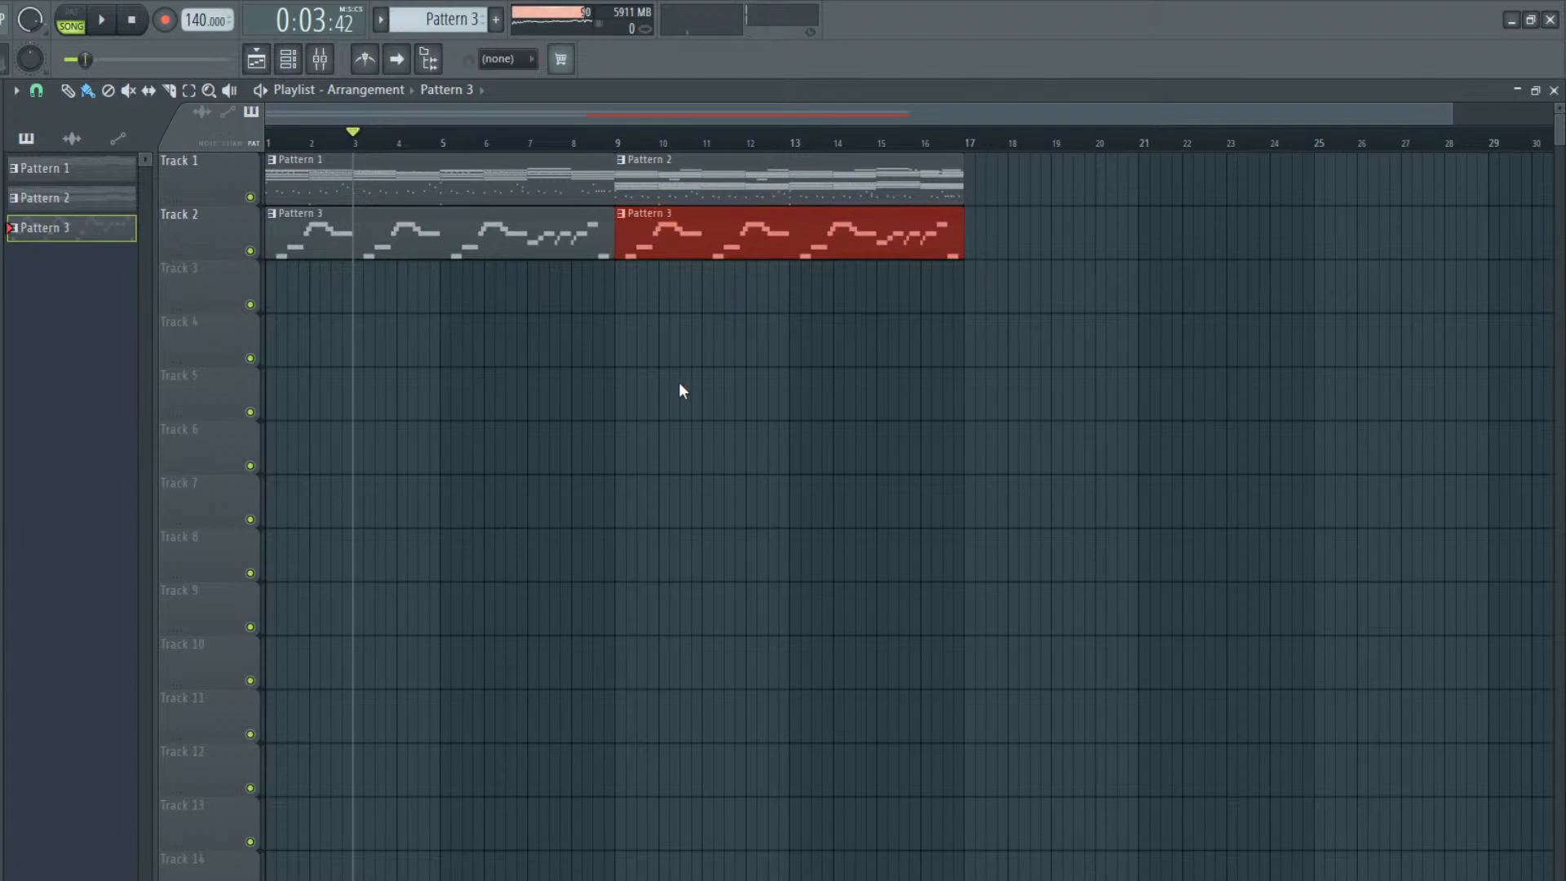
click(677, 320)
double_click(664, 247)
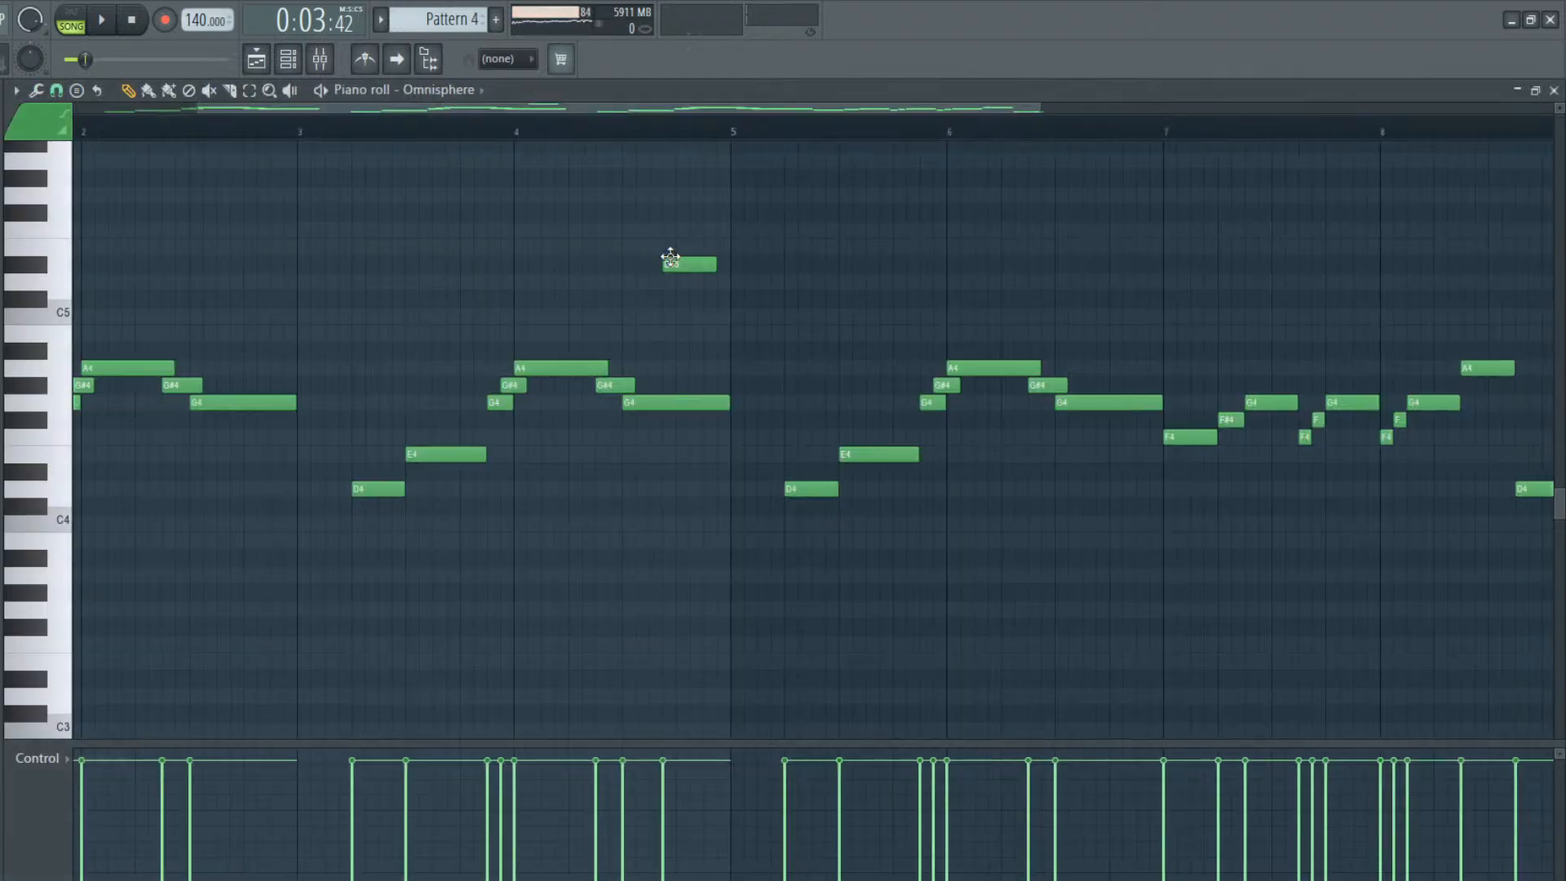
right_click(685, 266)
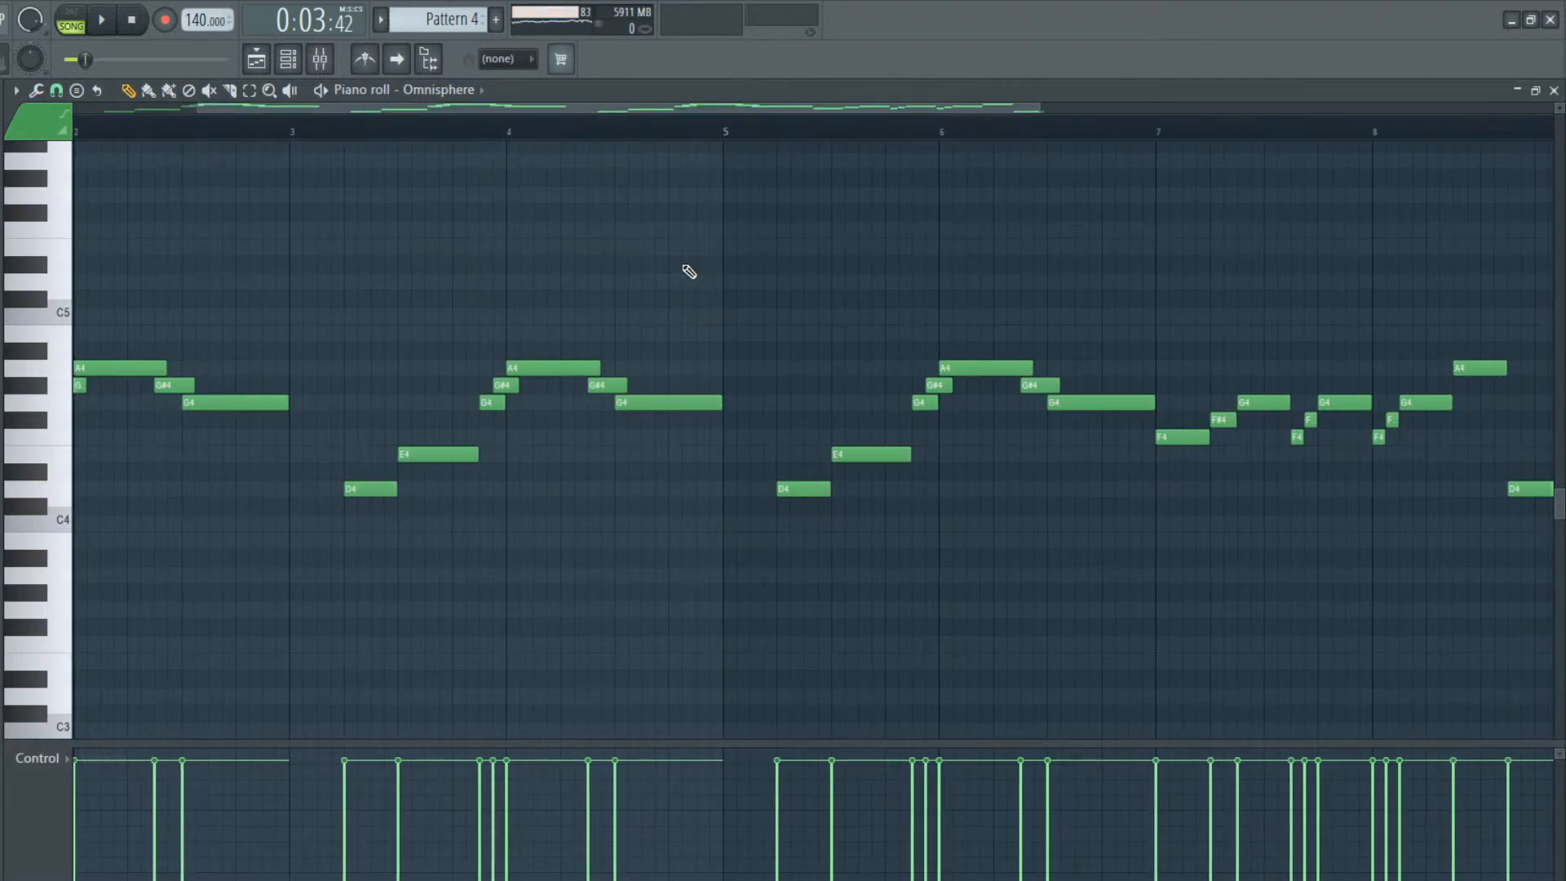
Transpose the whole Omnisphere melody of Pattern 4 up one octave and play back its opening bars
key(ctrl+Up)
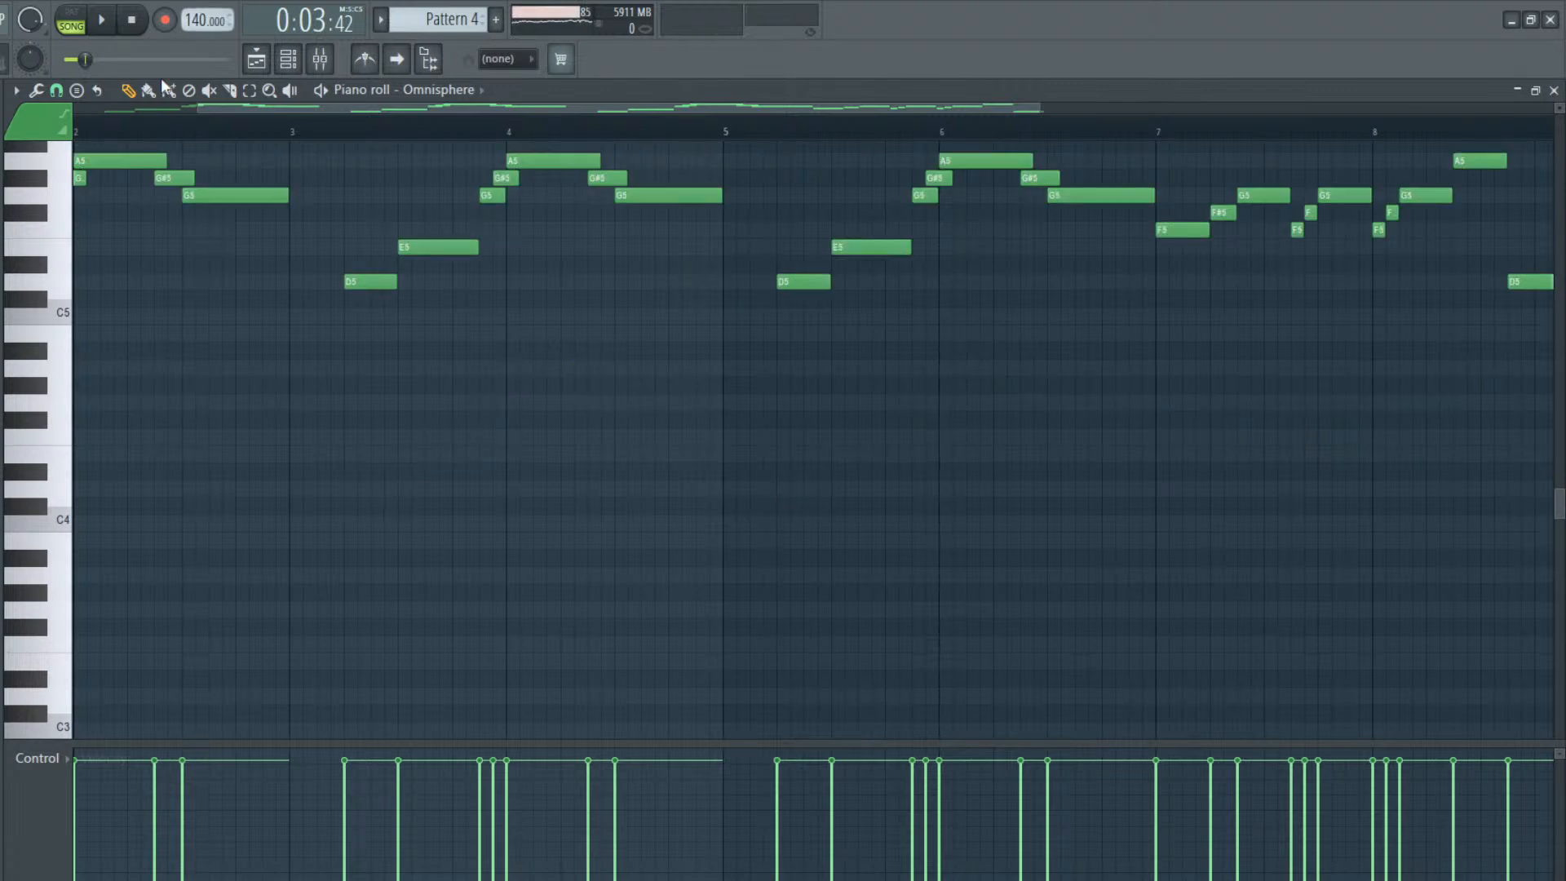
drag(296, 105, 130, 117)
key(space)
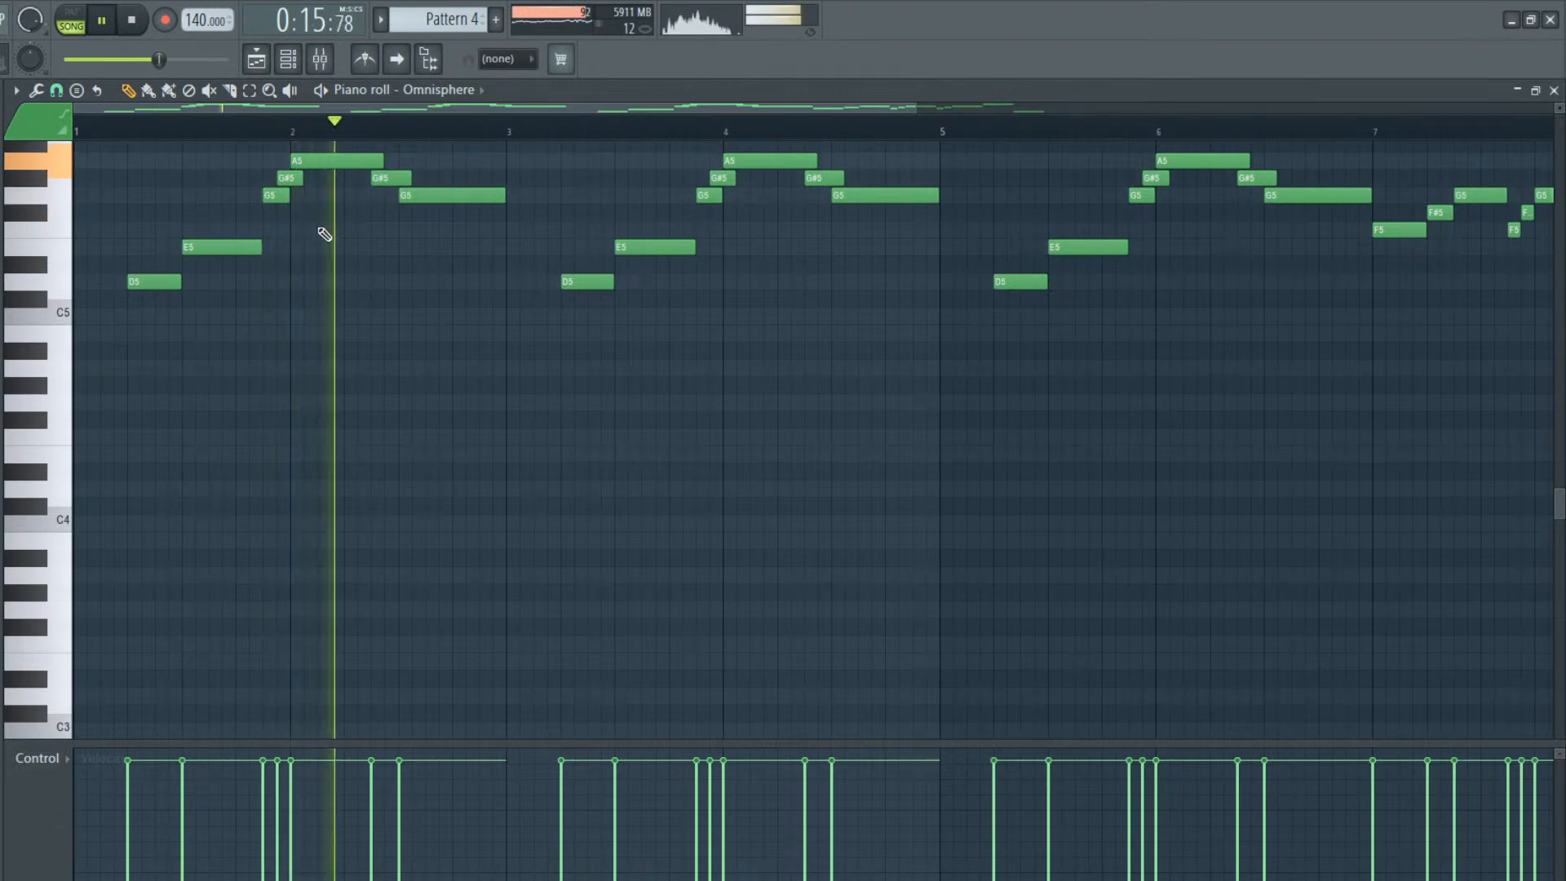
key(space)
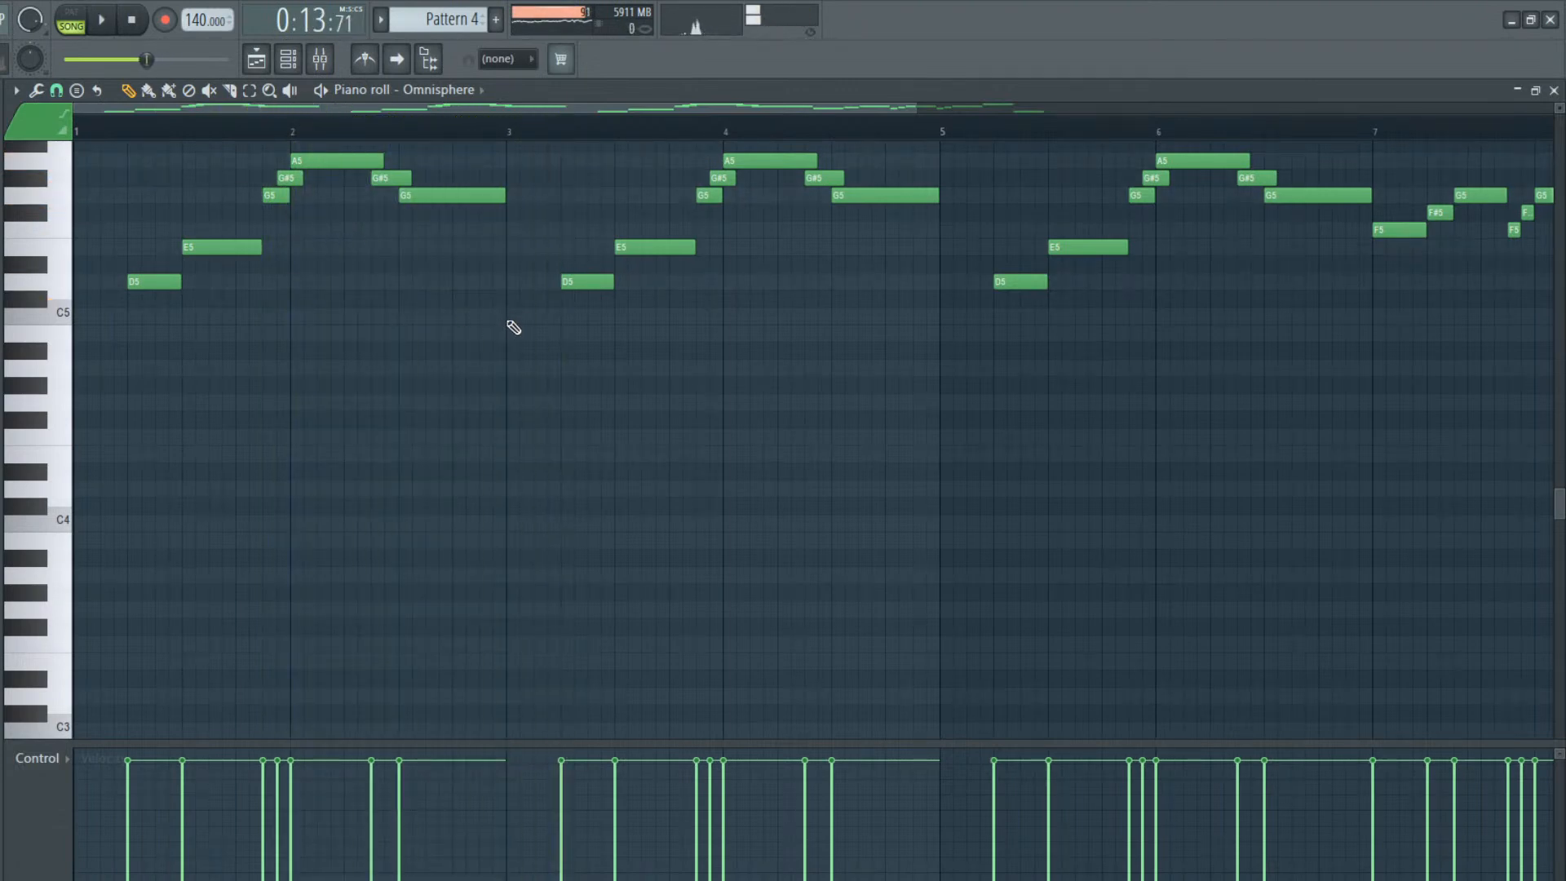
Add a one-beat E5 at the start of bar 3, directly before the D5, and play it back
click(515, 317)
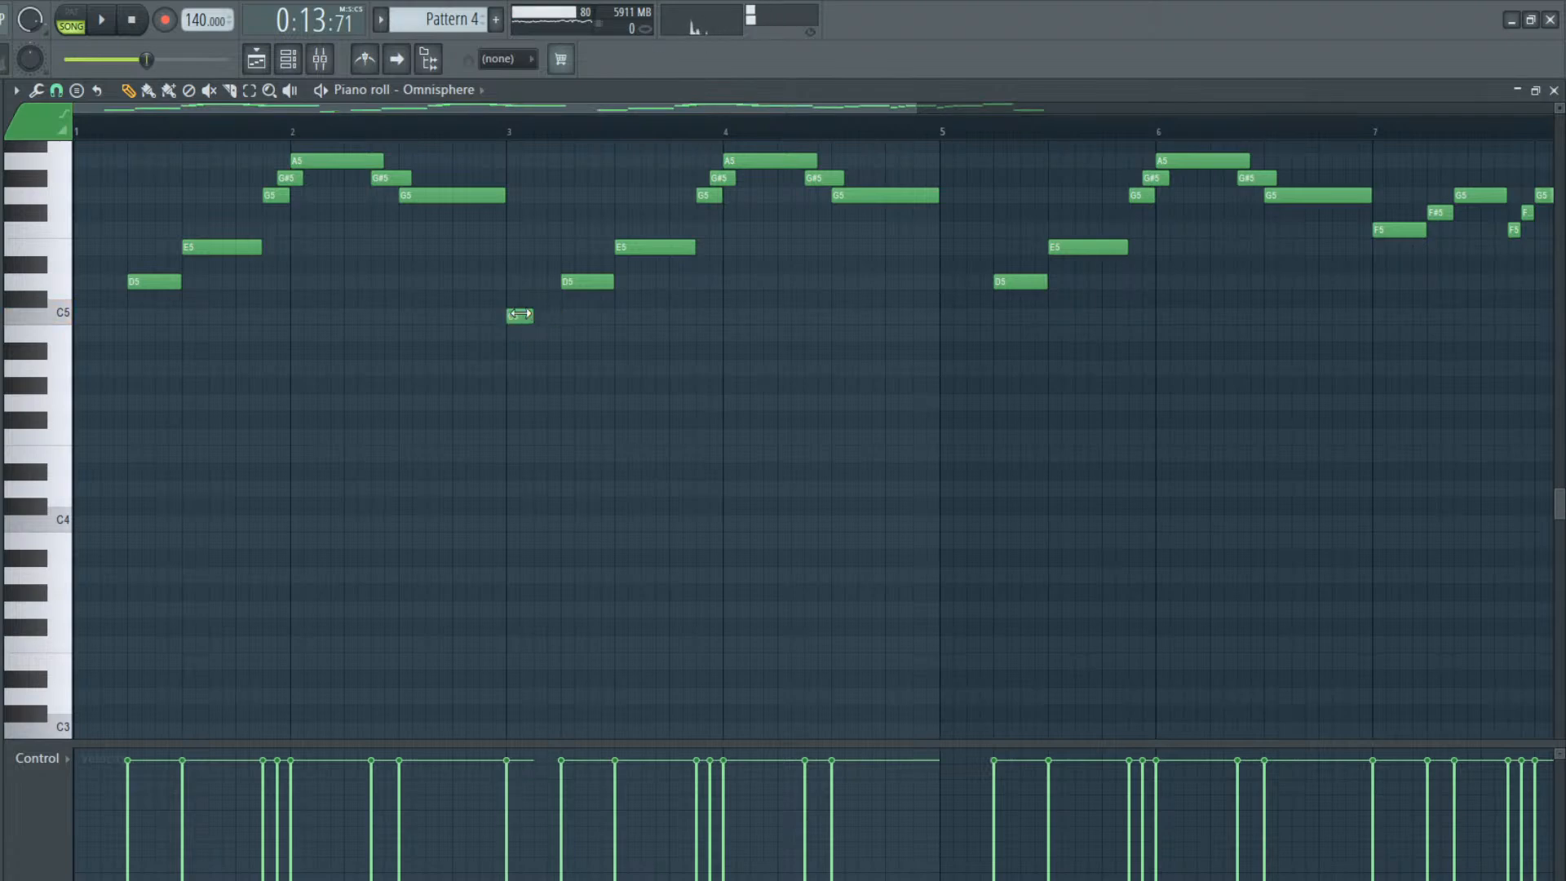
drag(511, 313, 560, 243)
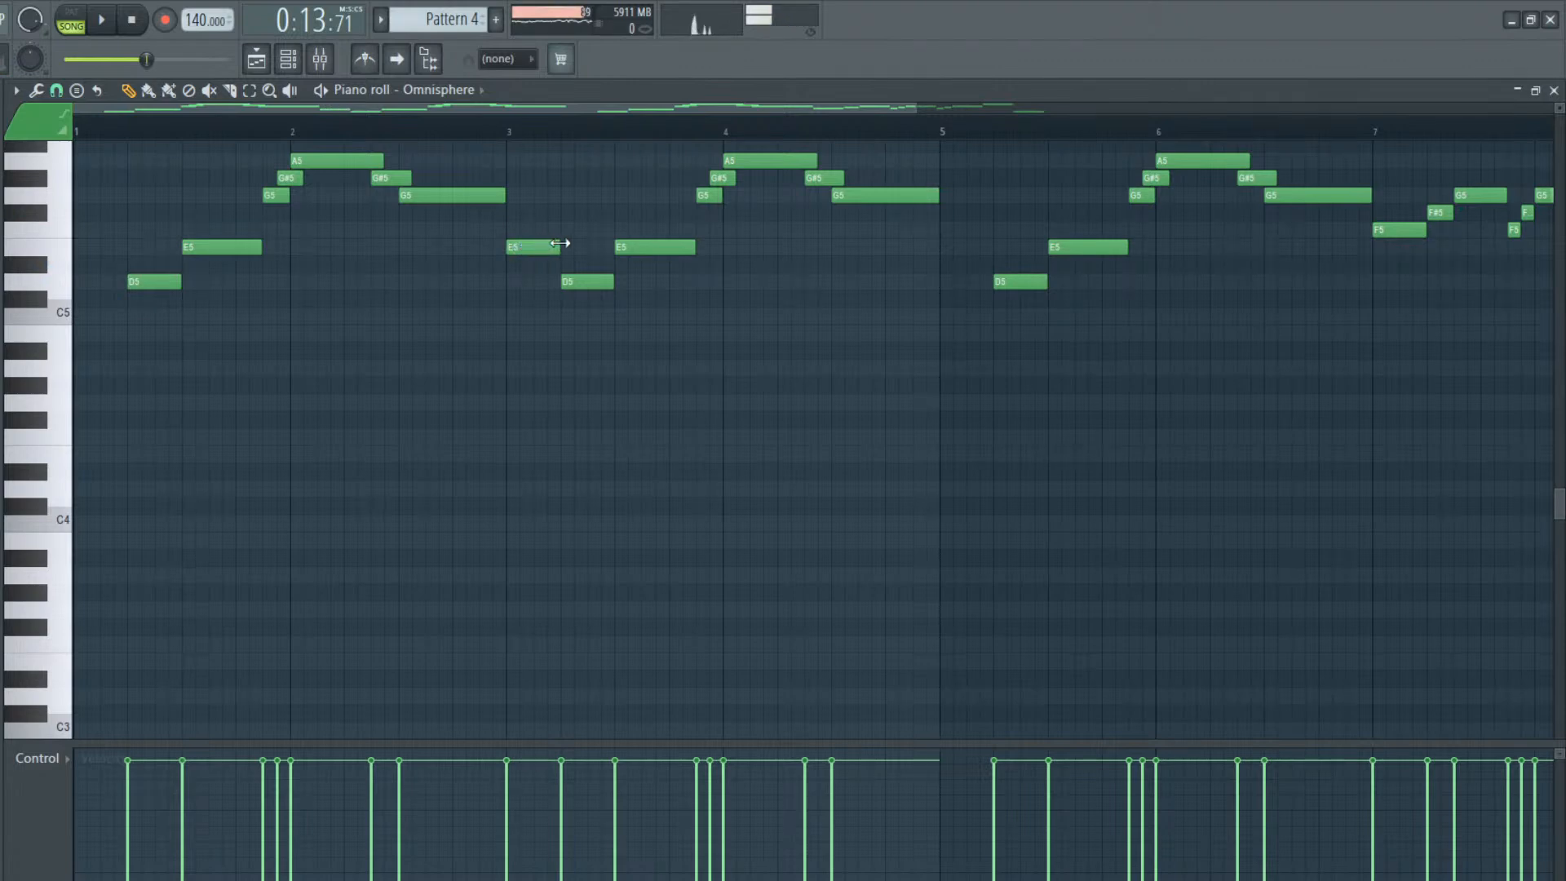
key(space)
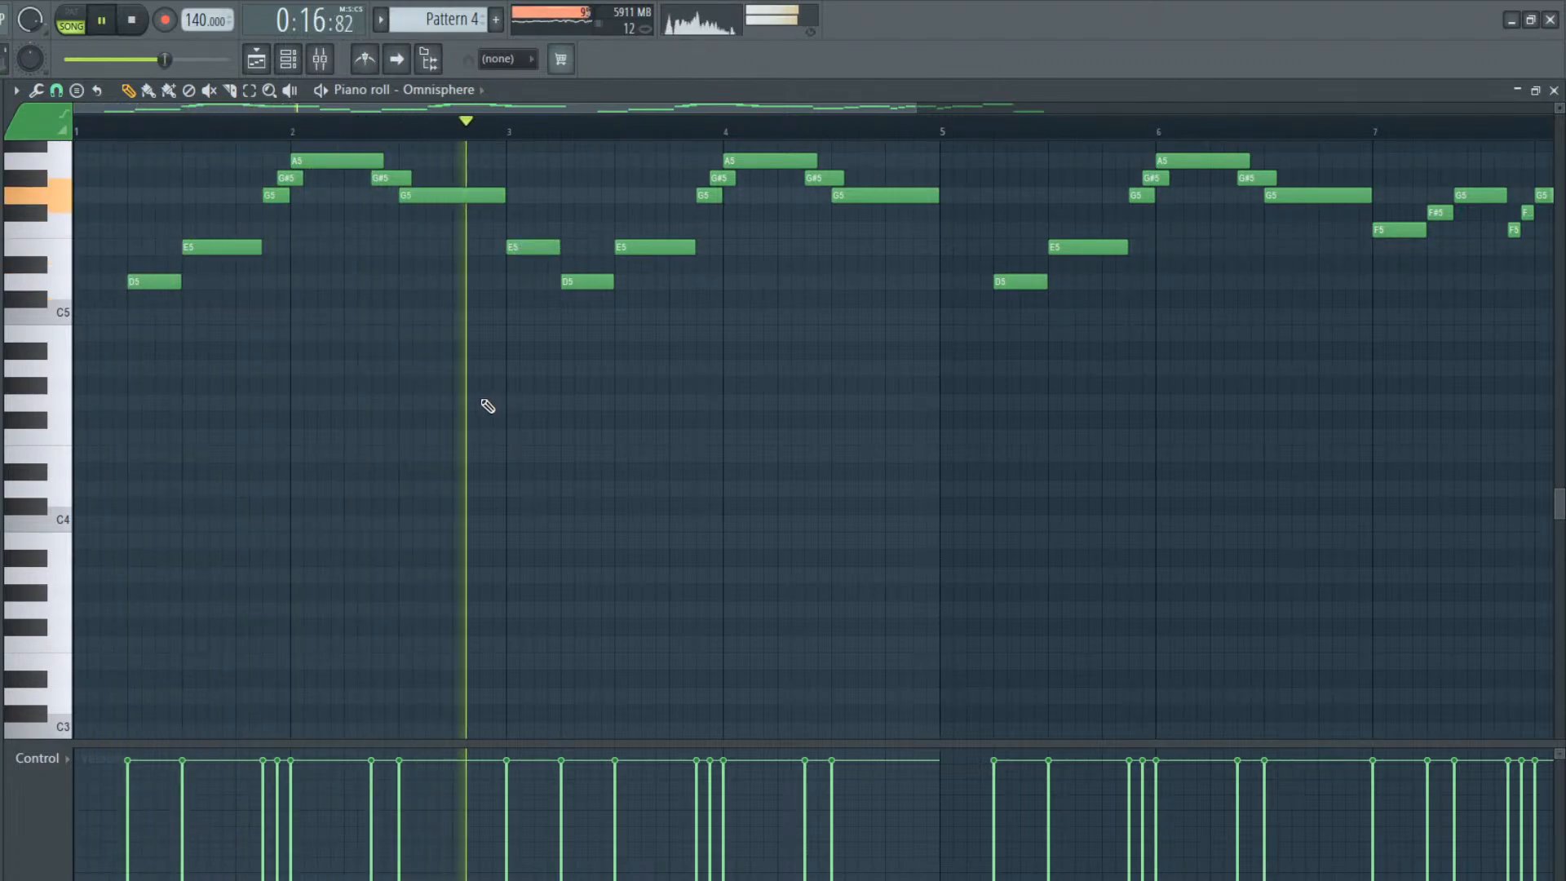
key(space)
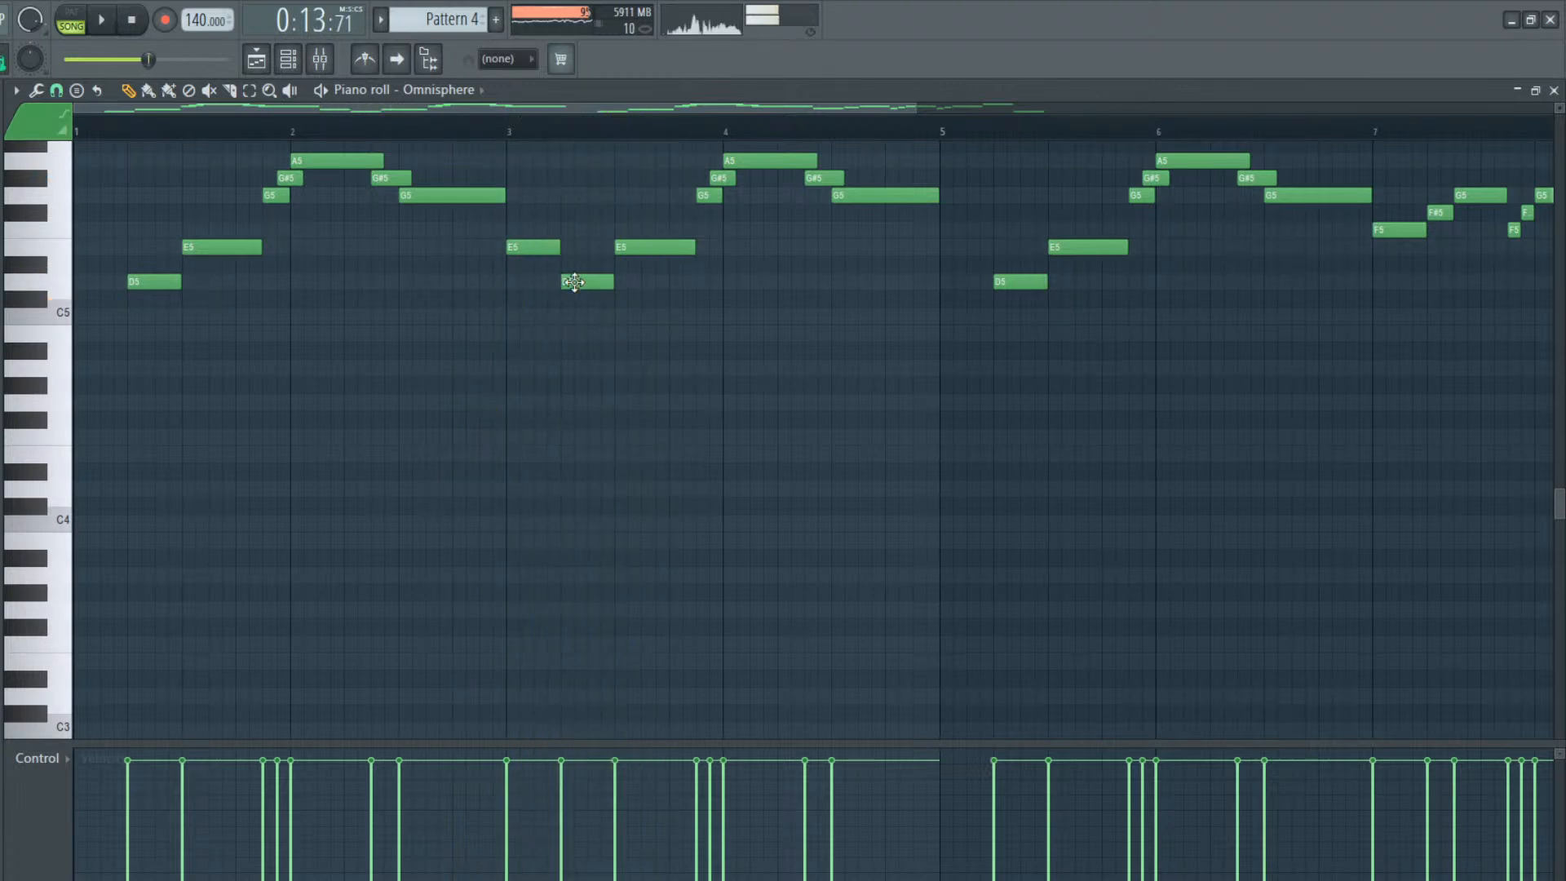
Rework the first two beats of bar 3 into half-beat notes E5, D5, E5 and G5, and play them back
drag(593, 282, 564, 250)
click(561, 230)
click(588, 194)
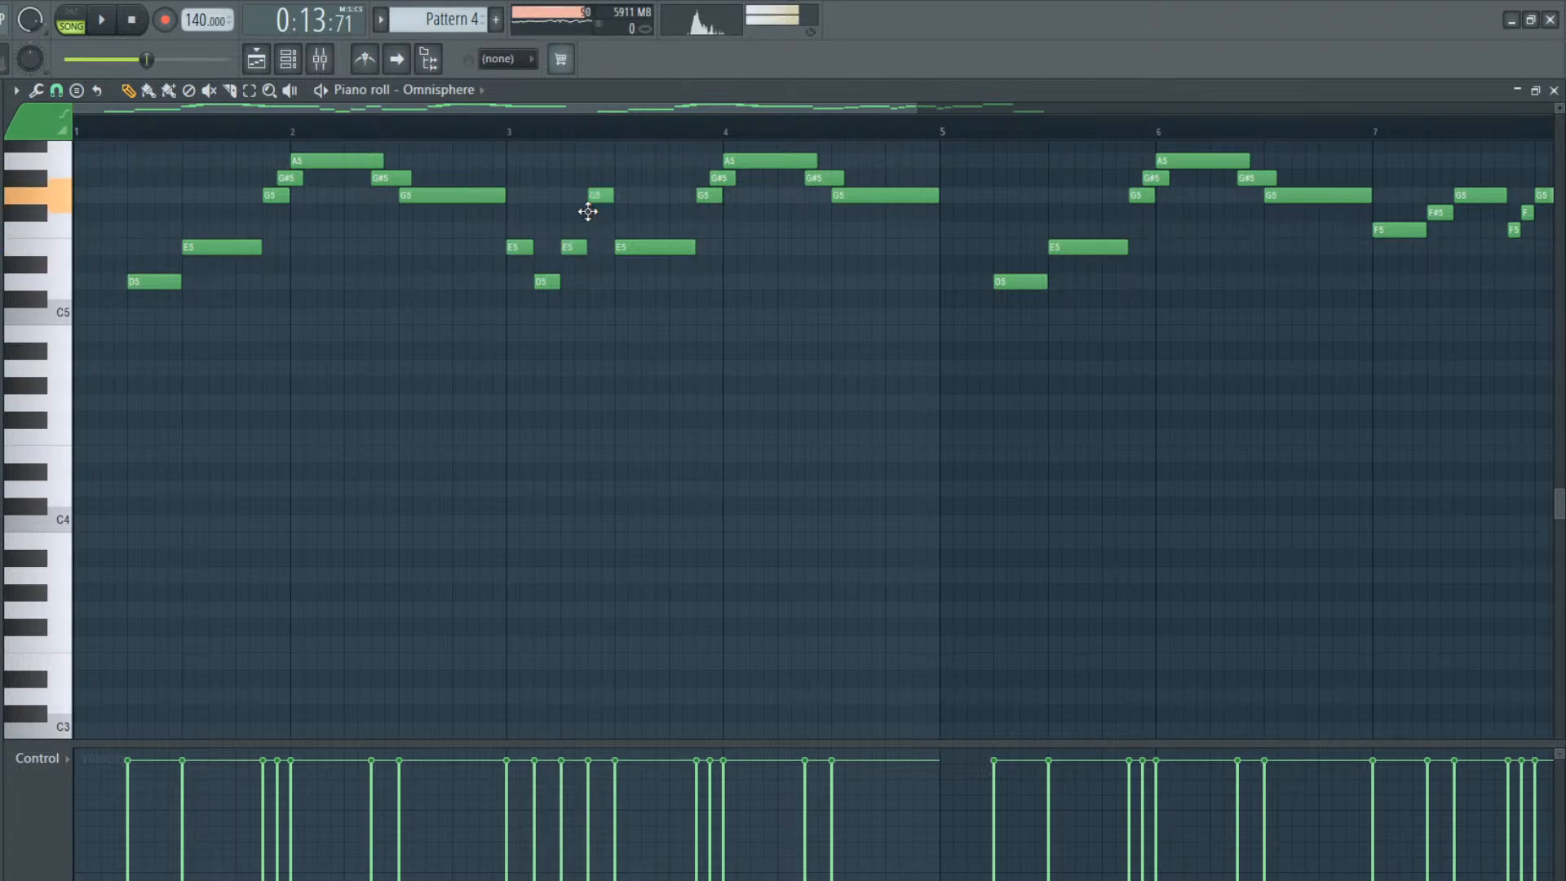
key(space)
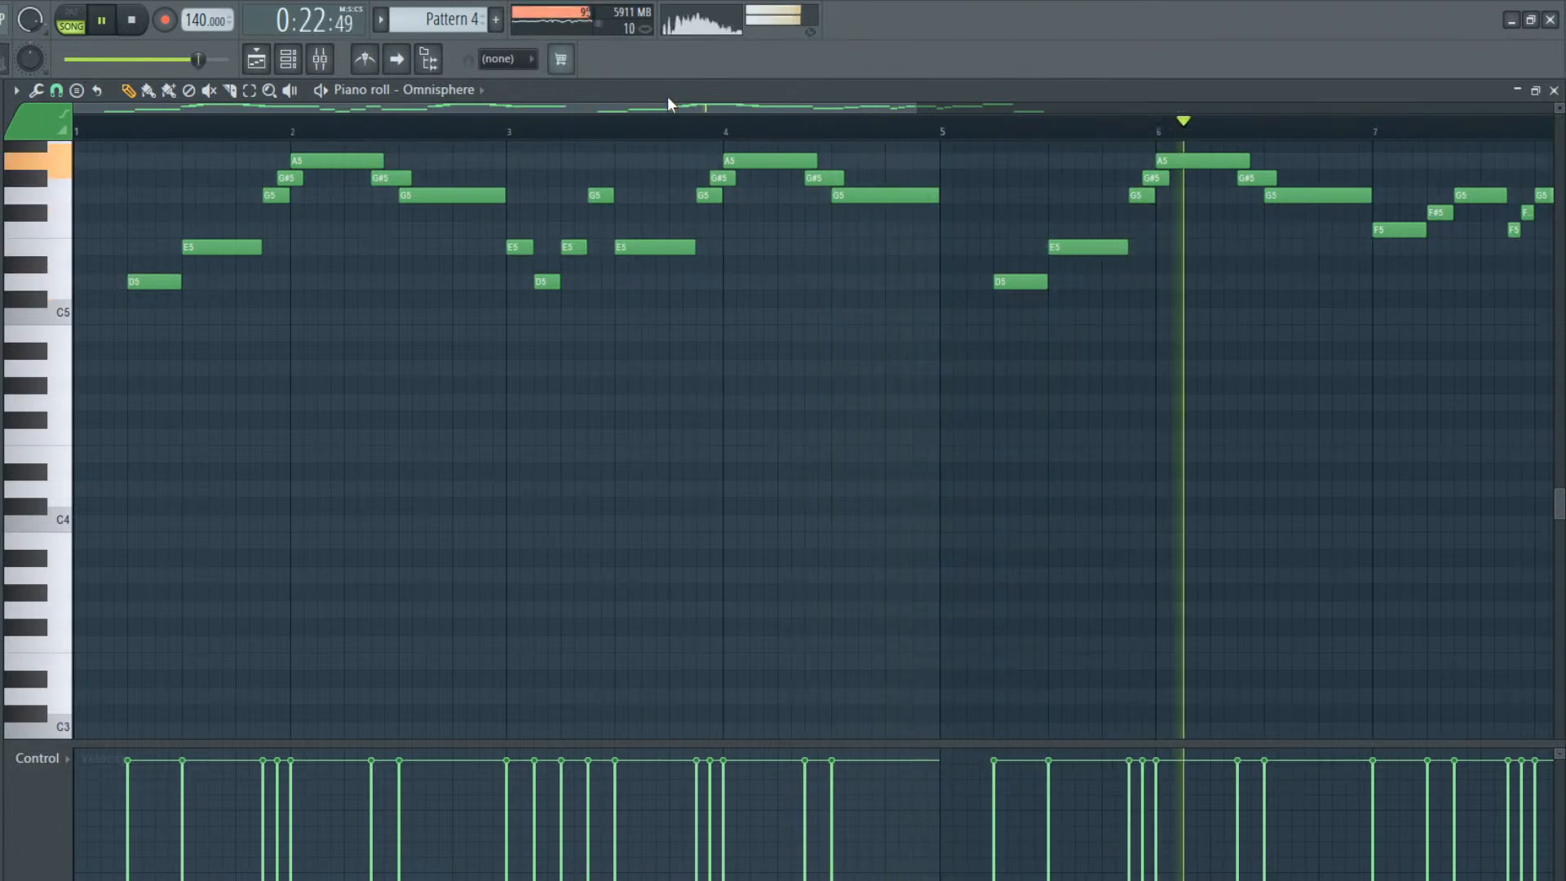
key(space)
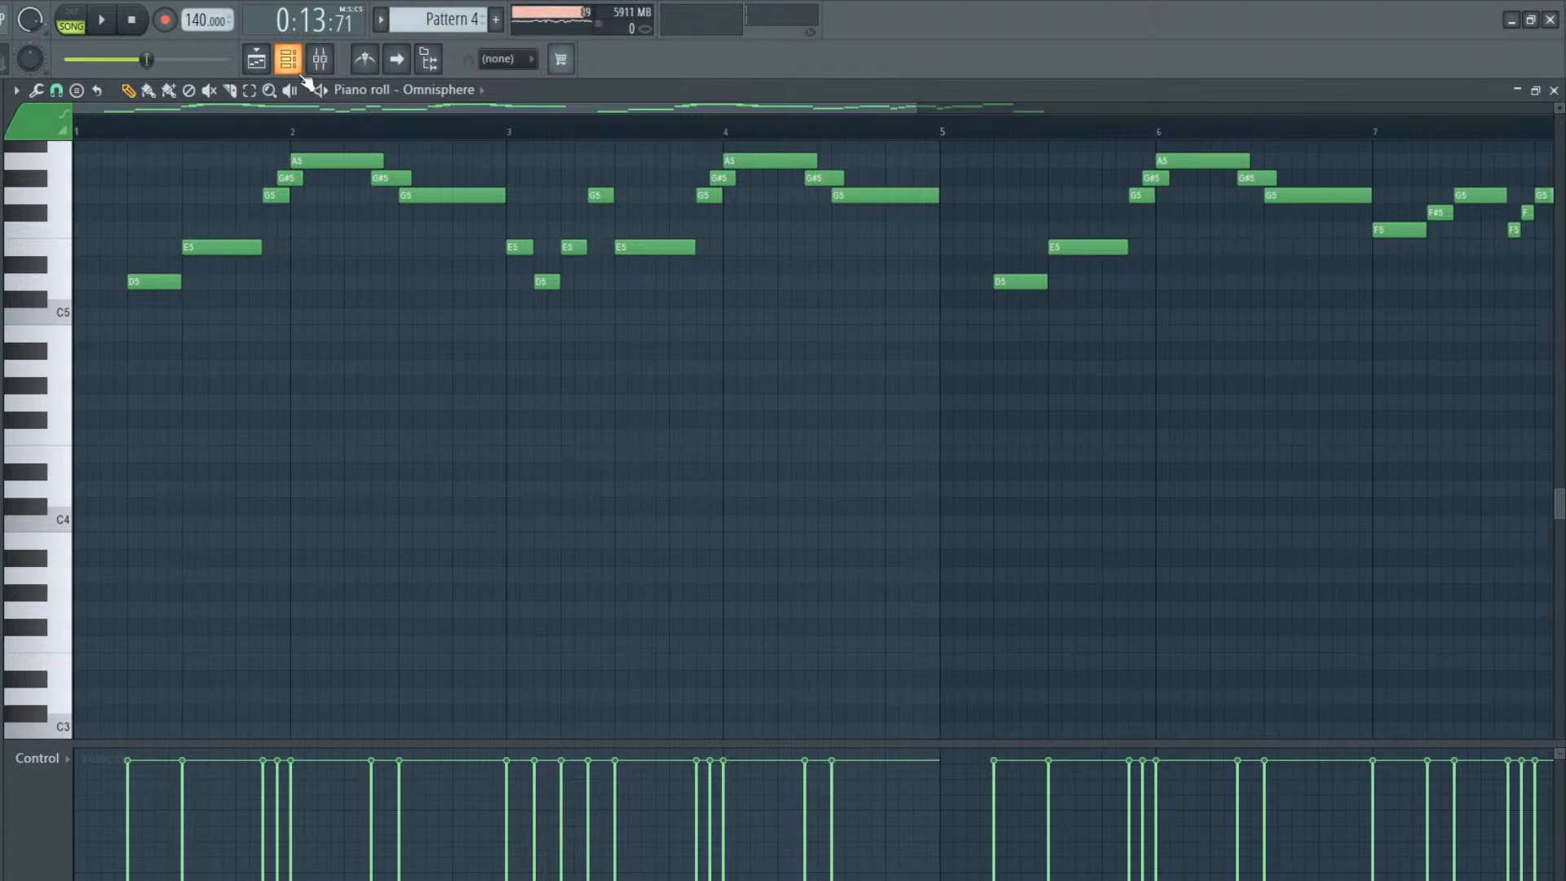
Set the playback position to the start of bar 5 and listen to the phrase from there
drag(464, 112, 711, 121)
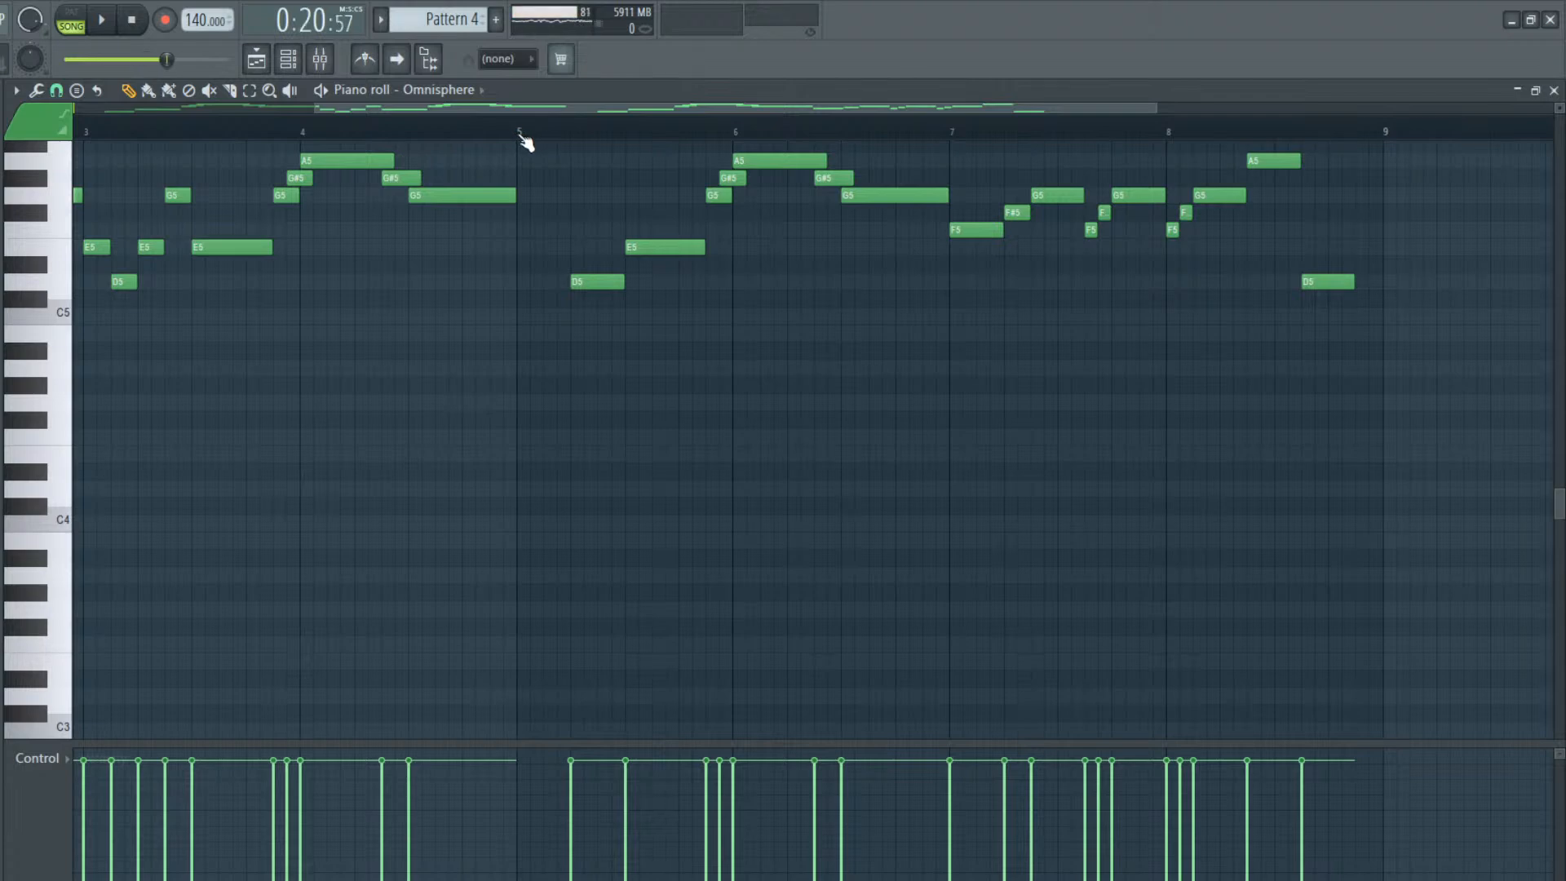
key(space)
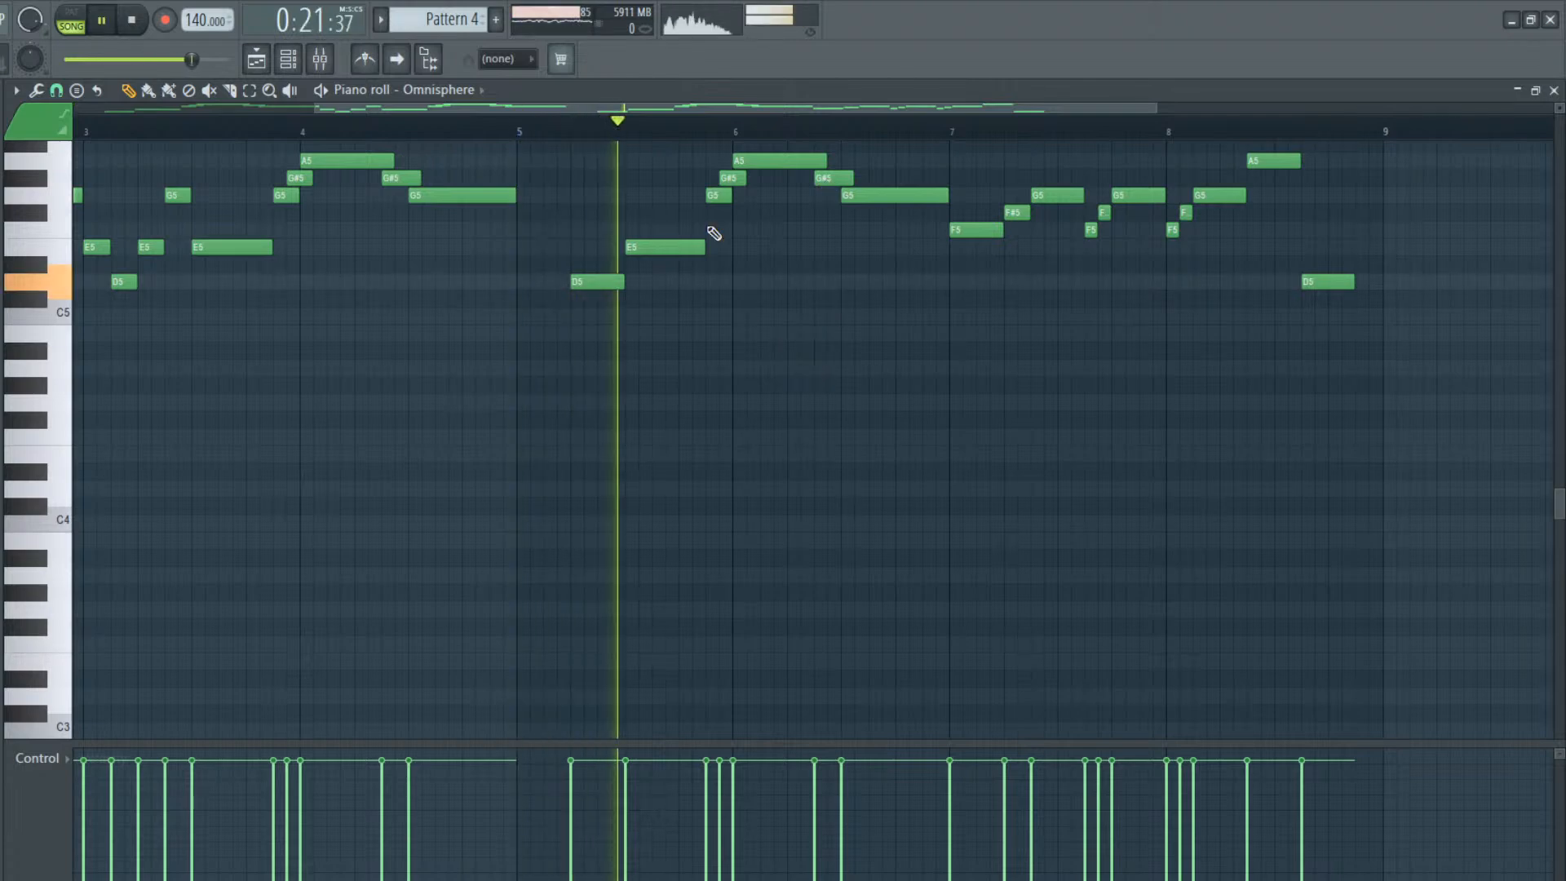
scroll(800, 270, up, 3)
key(space)
Add a half-beat C6 on beat 2 of bar 6, raise the G#5 following it to B5, and play the phrase back
click(791, 264)
key(space)
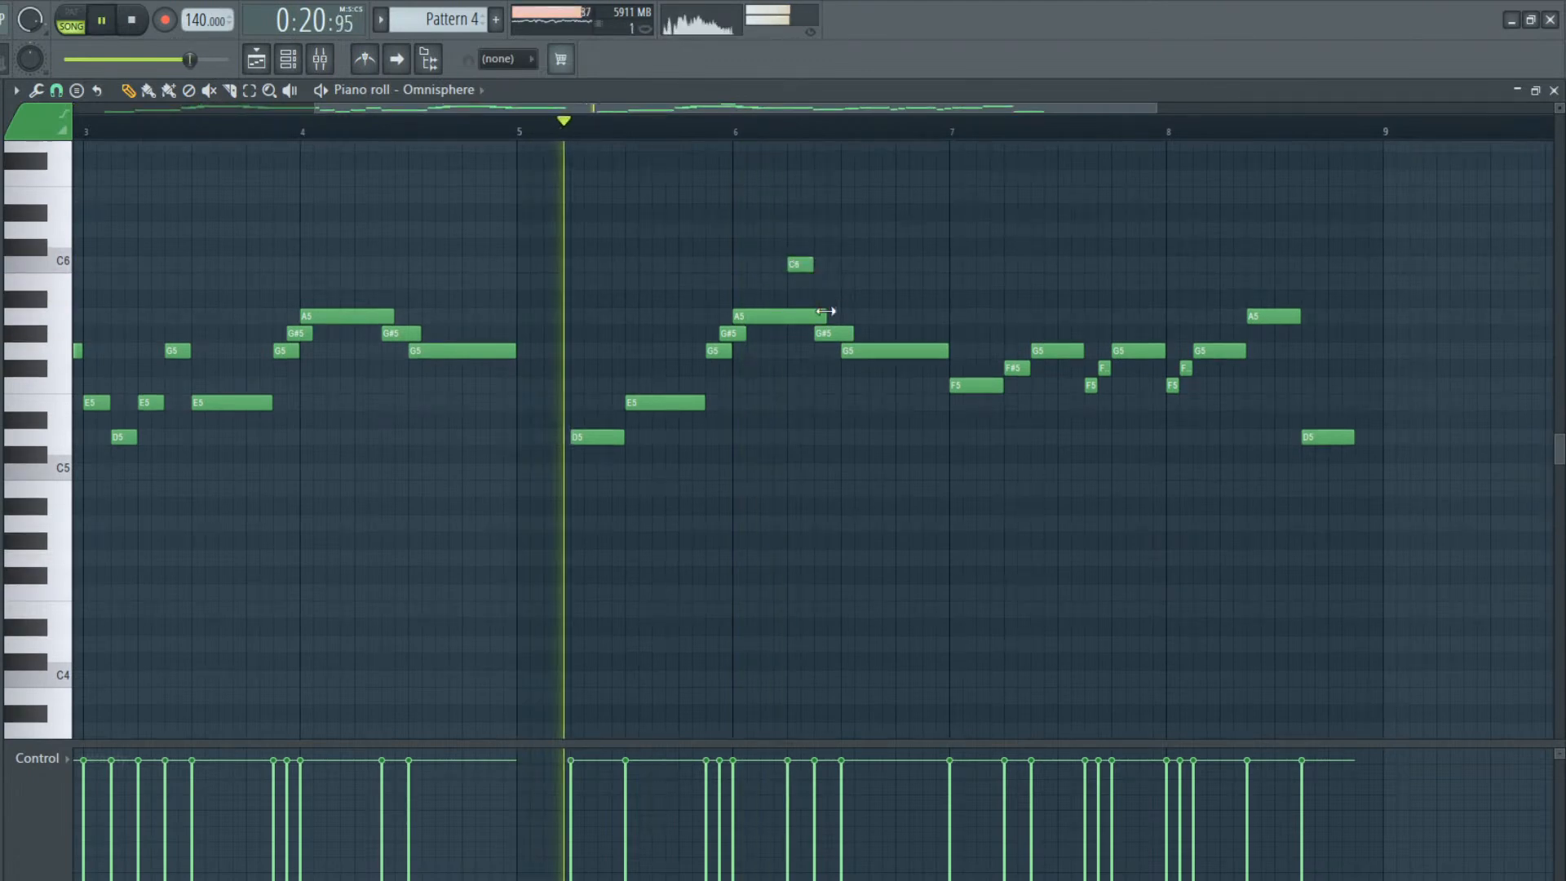
drag(829, 336, 831, 283)
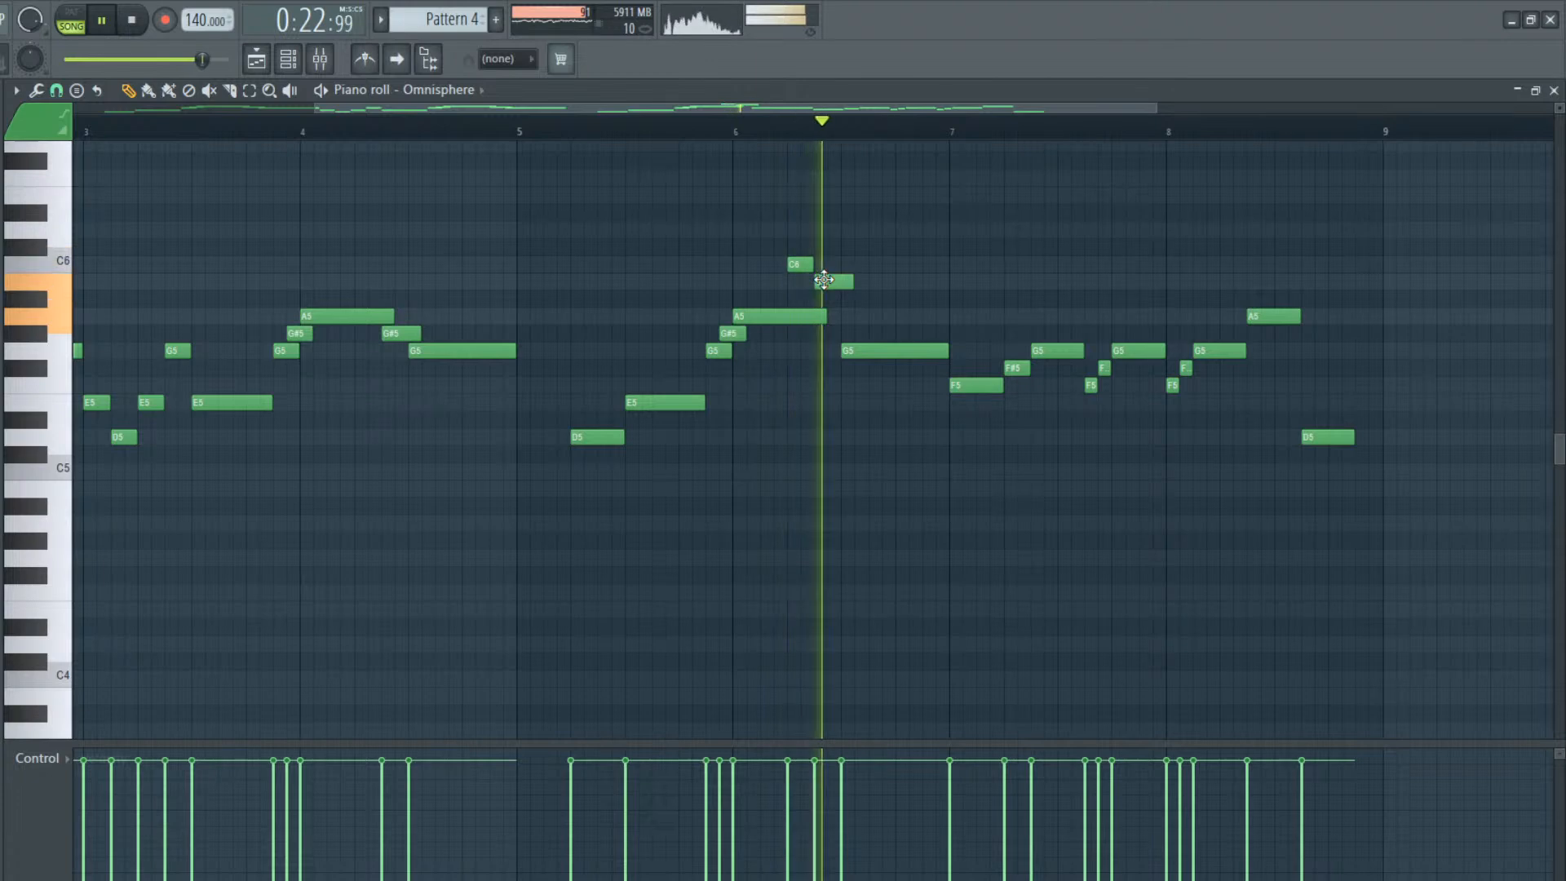
key(space)
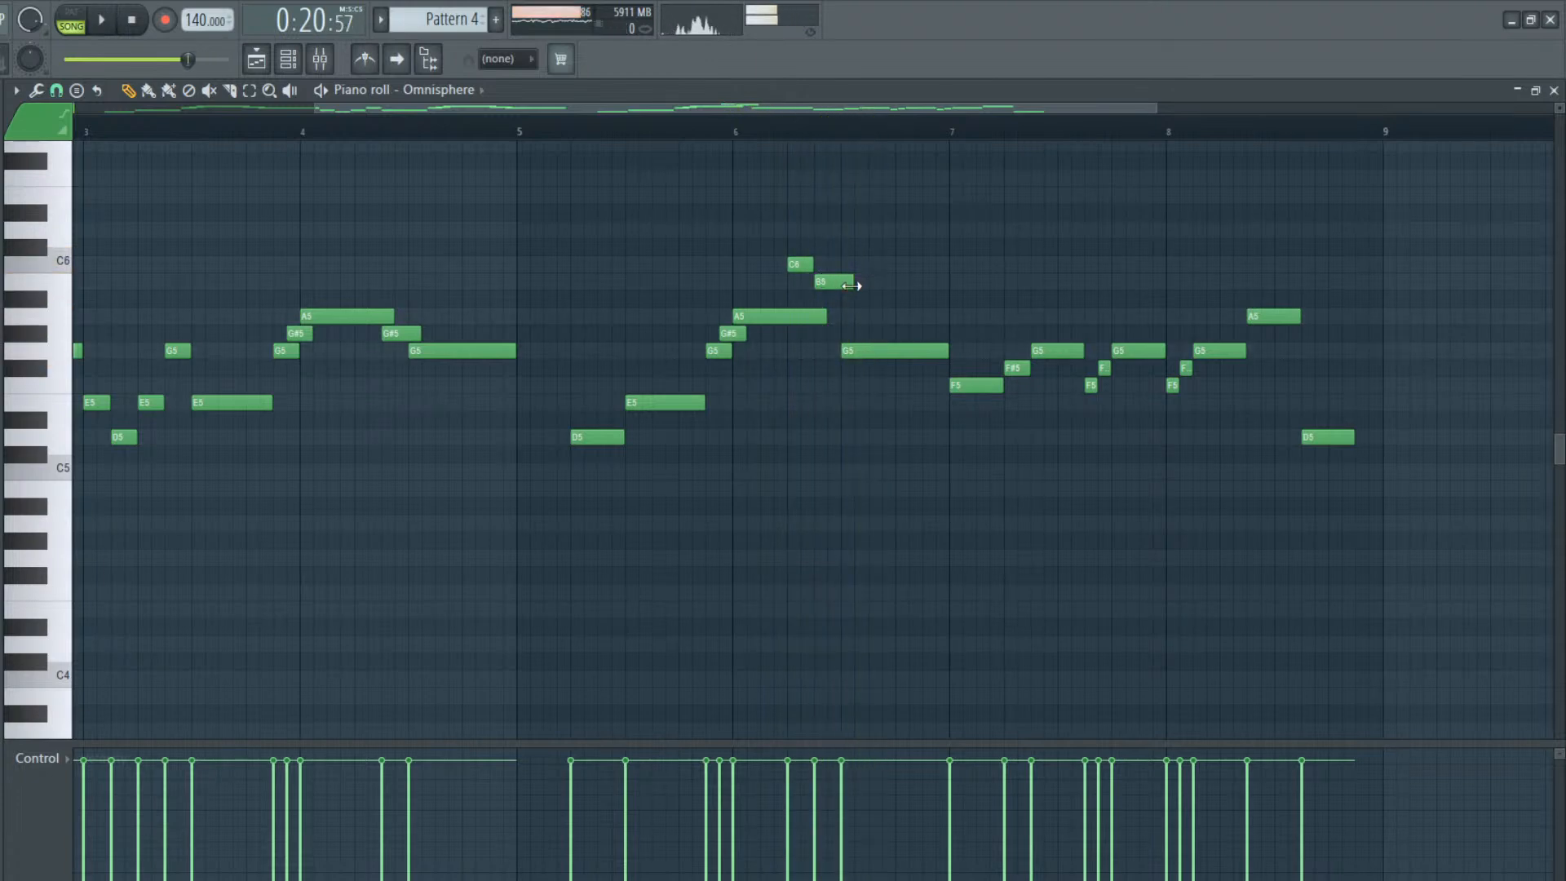
Add a D#5 half a beat before bar 7, shorten the preceding G5 to end where it starts, and play the phrase back
click(930, 436)
mouse_move(921, 418)
mouse_down()
mouse_move(935, 395)
mouse_move(927, 419)
mouse_up()
key(space)
drag(947, 351, 921, 351)
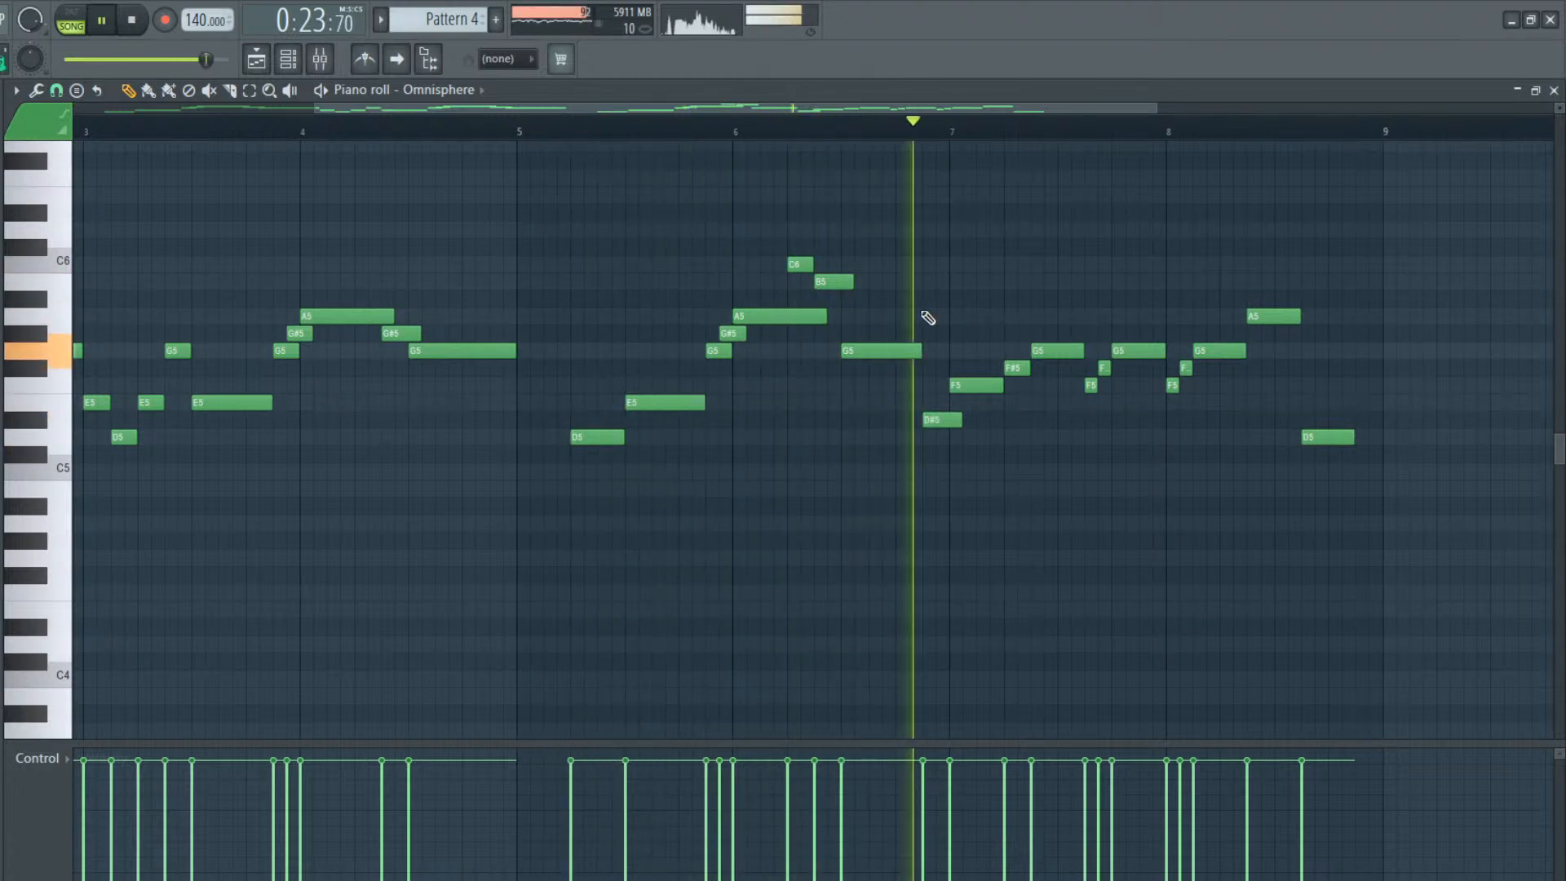
key(space)
Try raising the first three notes of bar 7 to F#5, G#5 and A#5, and play them back
drag(971, 388, 1048, 296)
key(space)
key(space)
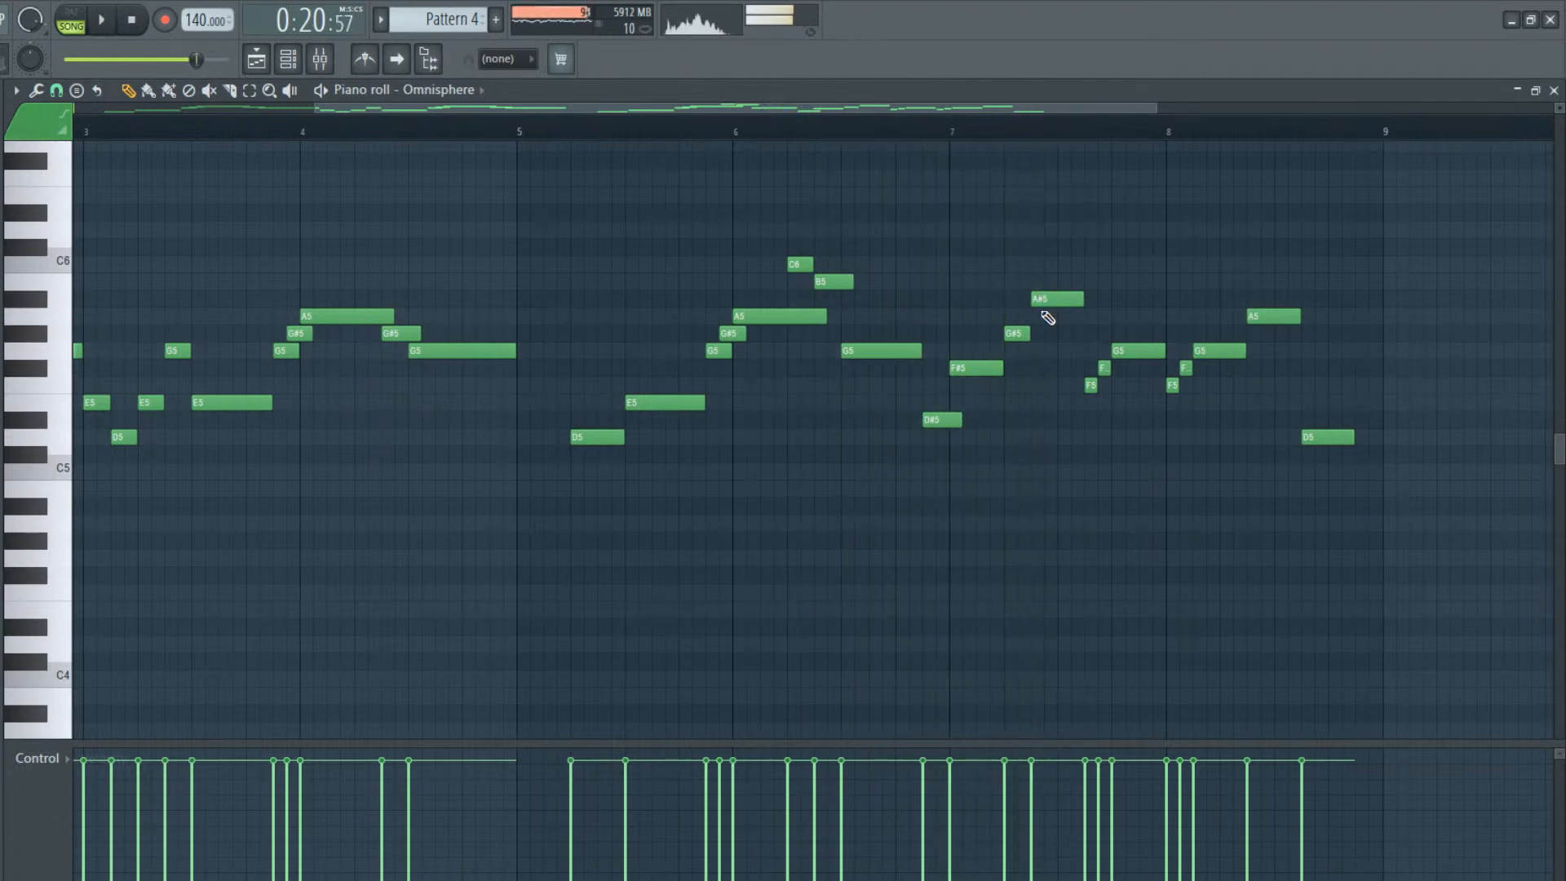
Lower the first two notes of bar 7 to F5 and G5, set the playback position to bar 7, and listen from there
drag(1013, 334, 978, 388)
click(976, 371)
click(1052, 299)
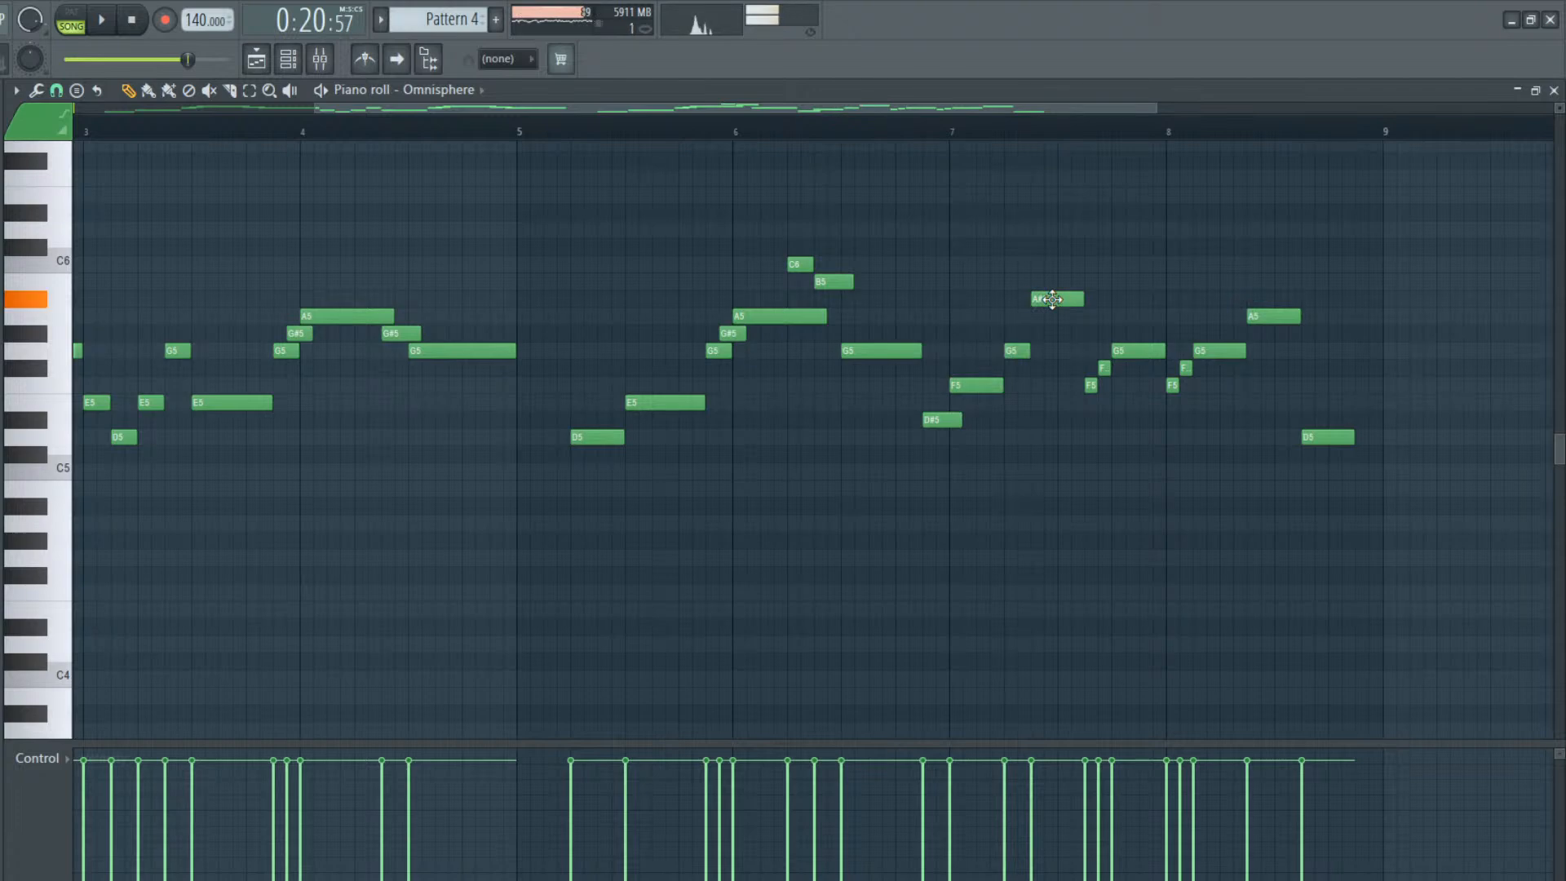
click(952, 136)
key(space)
Lower the second note of bar 7 to F#5 and play the phrase back from the start of the bar
key(space)
drag(1046, 298, 1017, 368)
key(space)
key(space)
key(space)
key(space)
Replace the one-beat note following the F#5 in bar 7 with a half-beat G5, and play the phrase back
right_click(1064, 334)
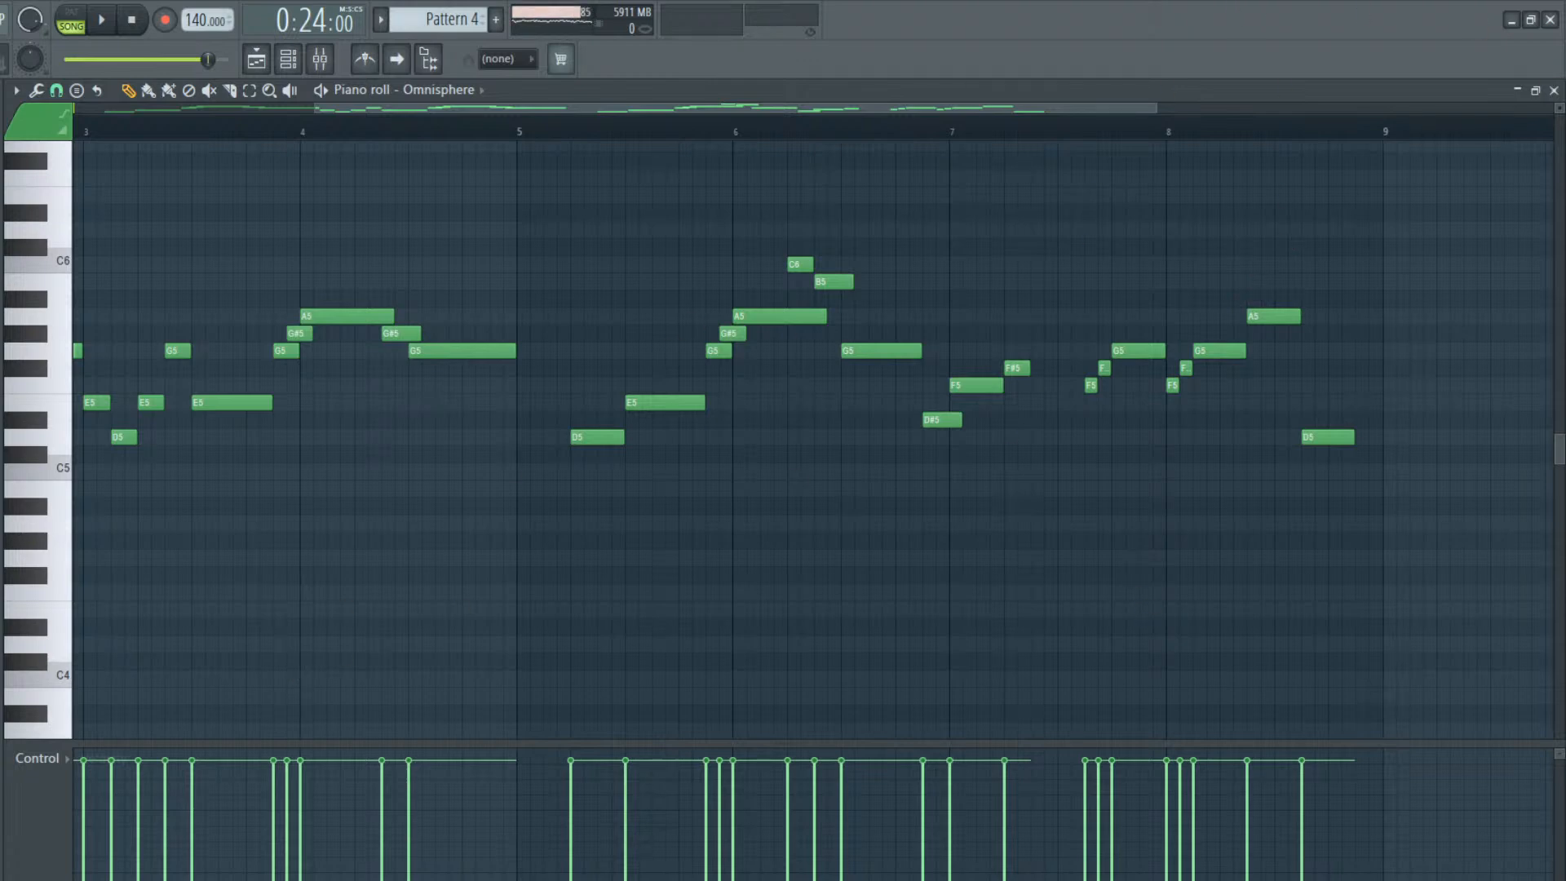
key(space)
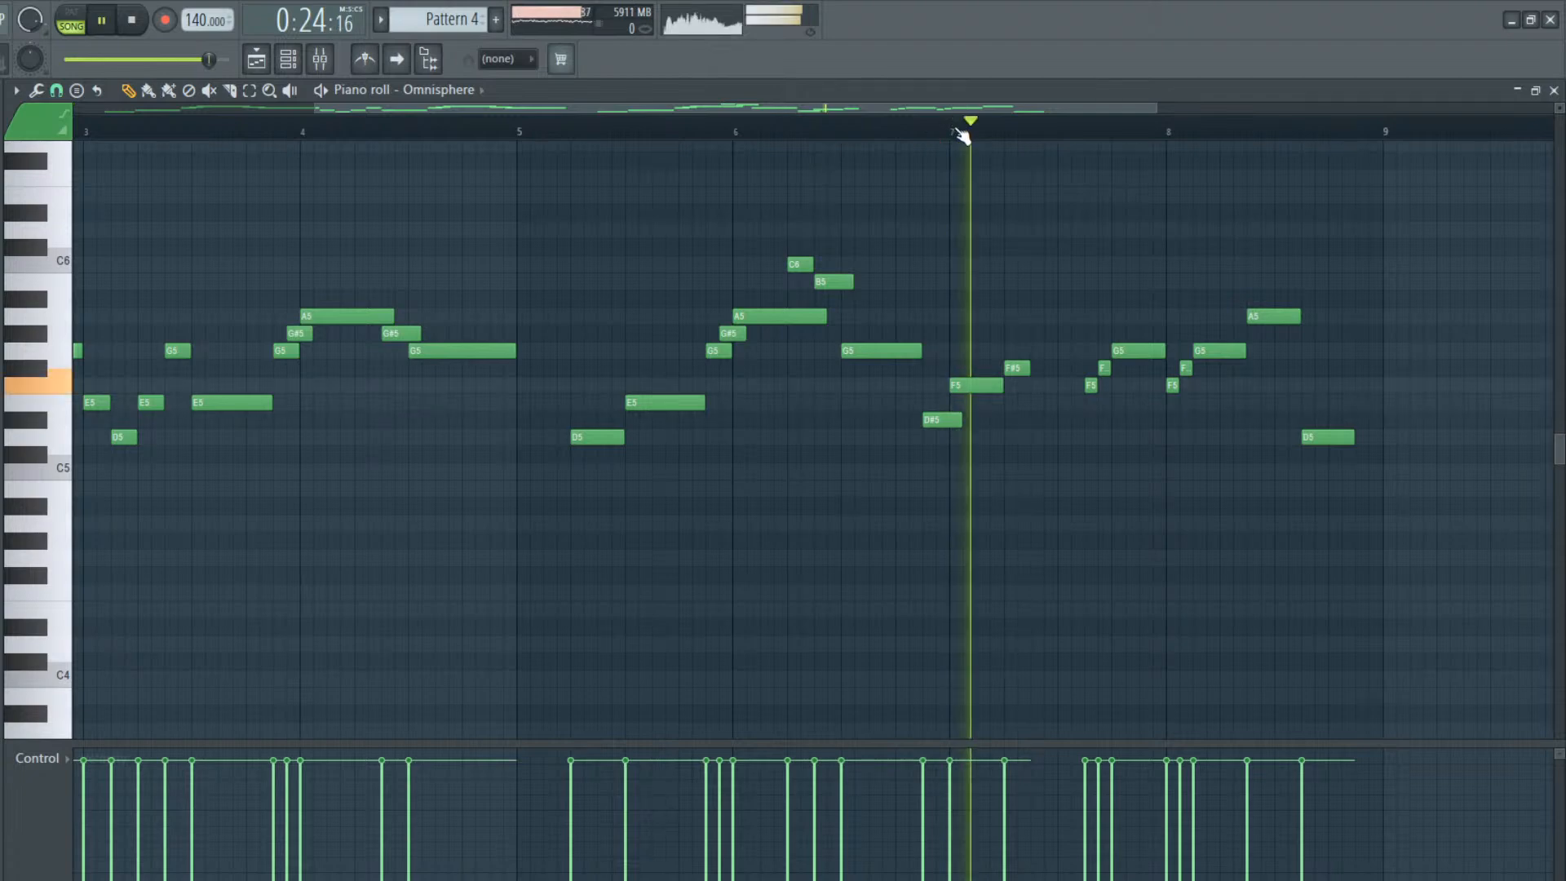
key(space)
click(1040, 351)
key(space)
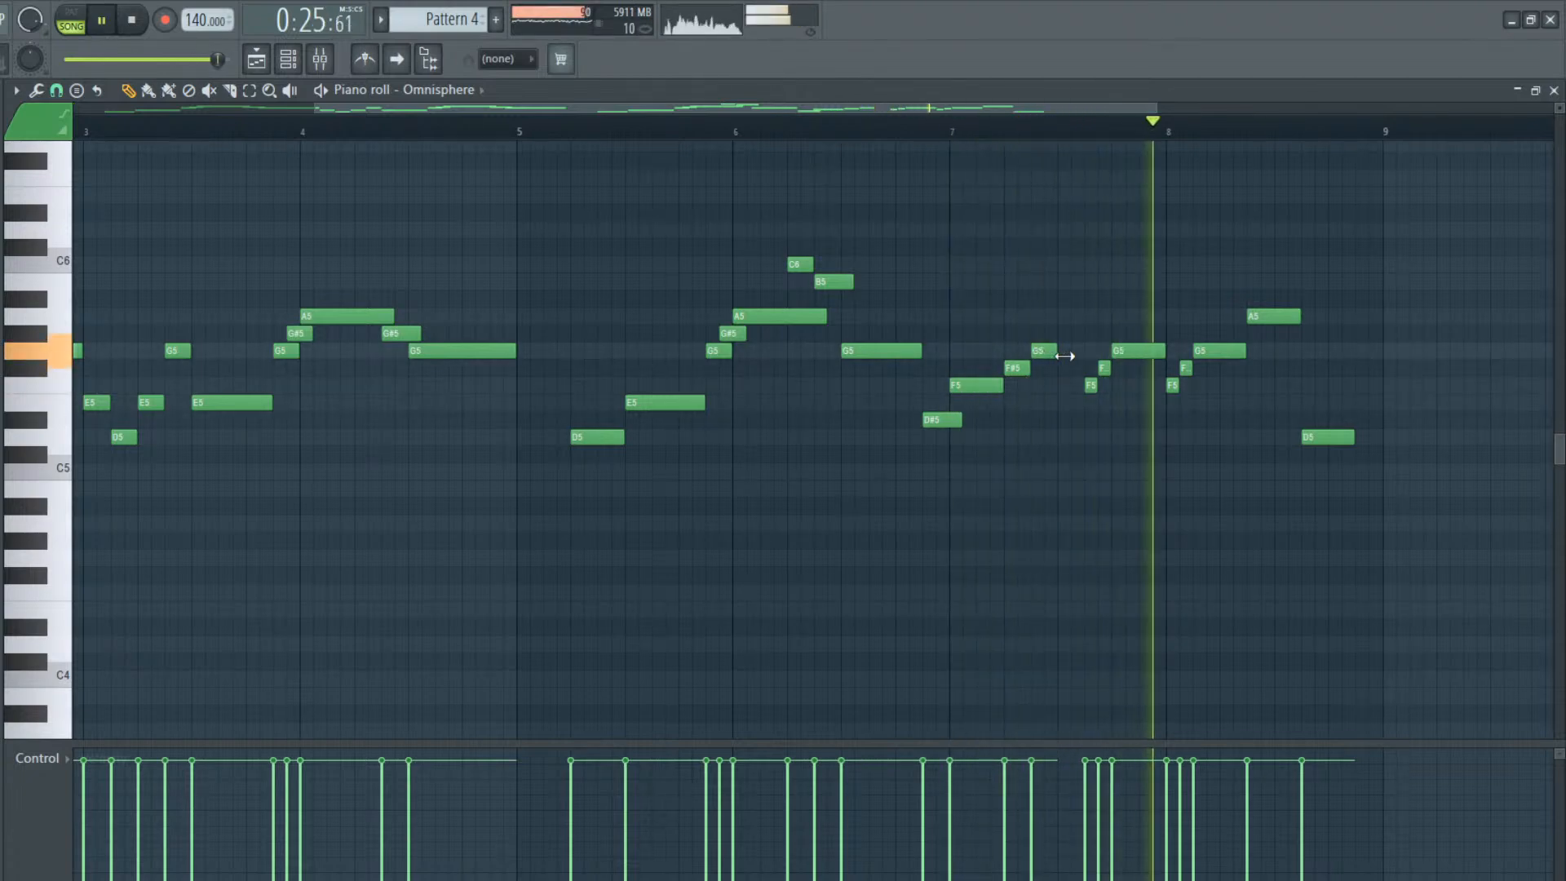
key(space)
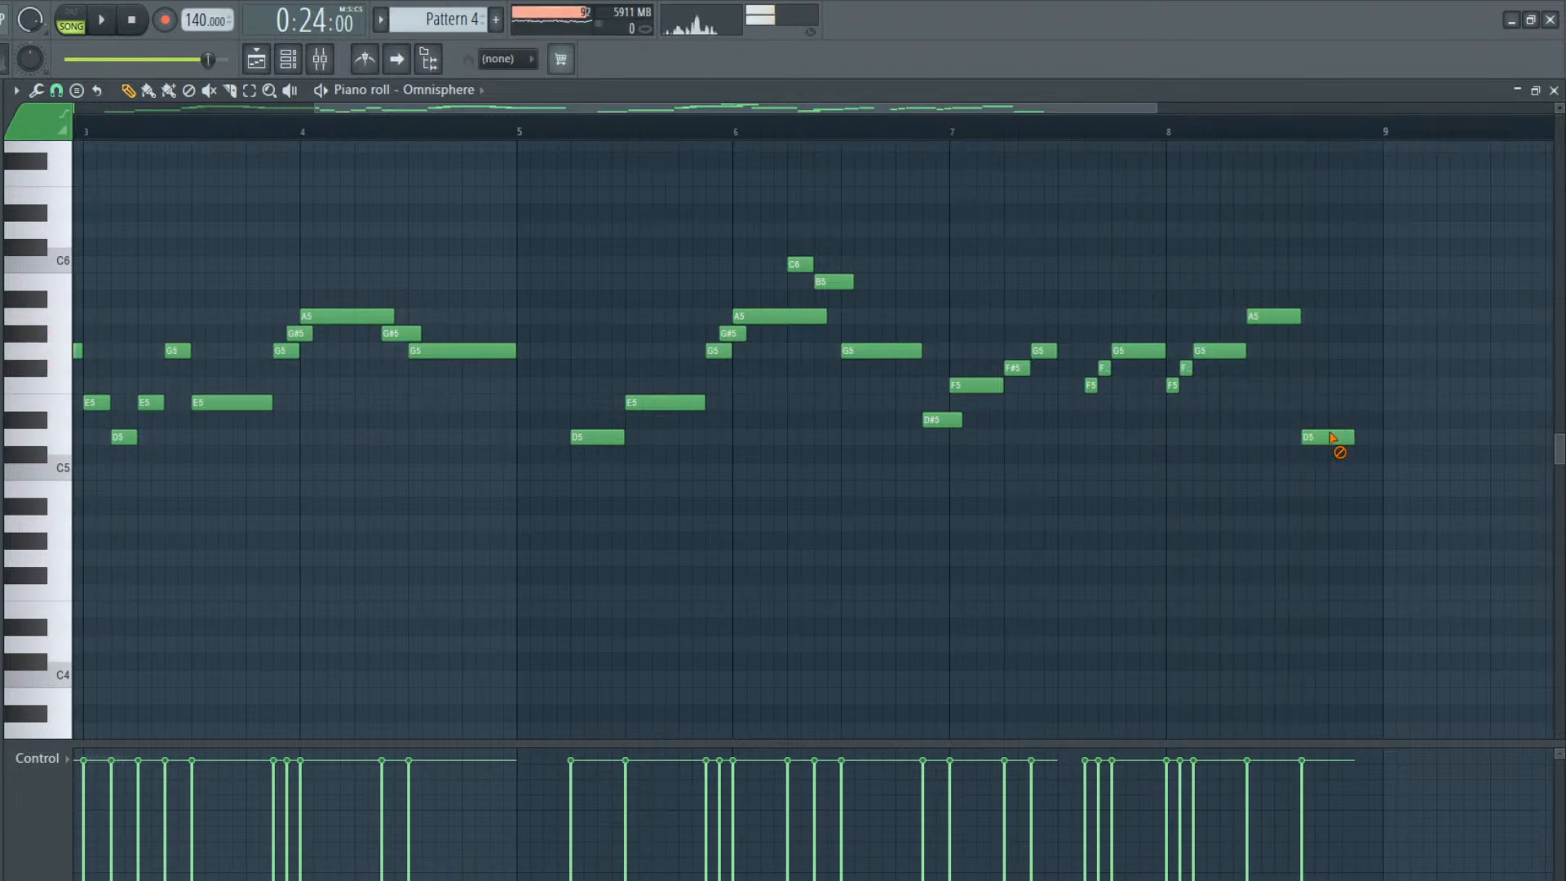
Delete the final D5 of bar 8 and replace the A5 before it with a half-beat G#5, listening to the result
right_click(1329, 438)
key(space)
right_click(1276, 316)
click(1256, 332)
key(space)
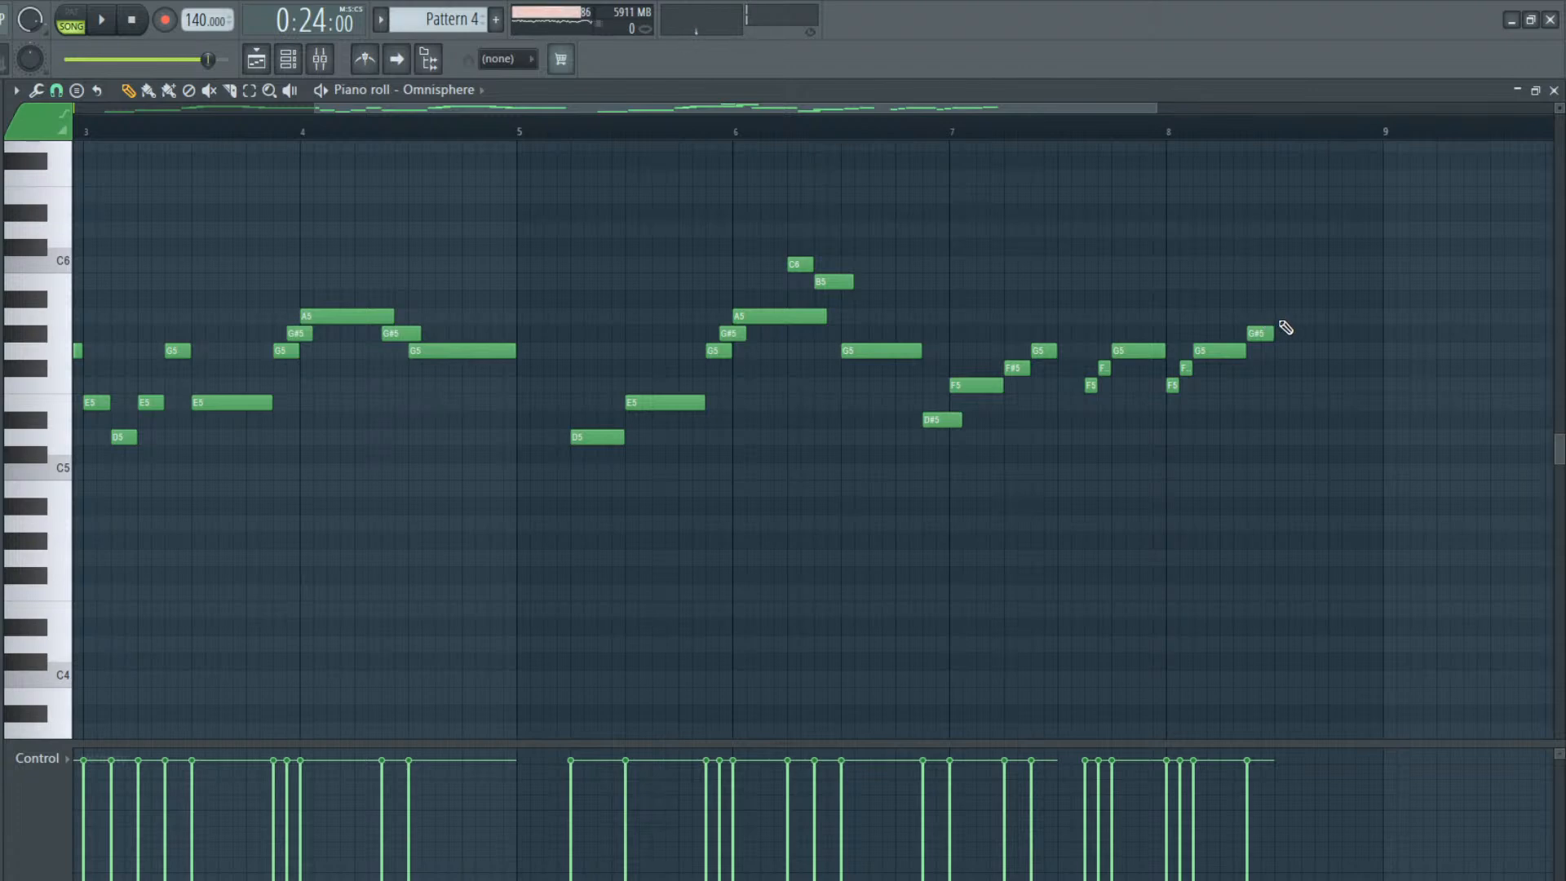
Continue the run chromatically with half-beat notes A5, A#5, B5, C6 and C#6 into bar 9, and play it back
click(1285, 316)
click(1312, 298)
click(1339, 281)
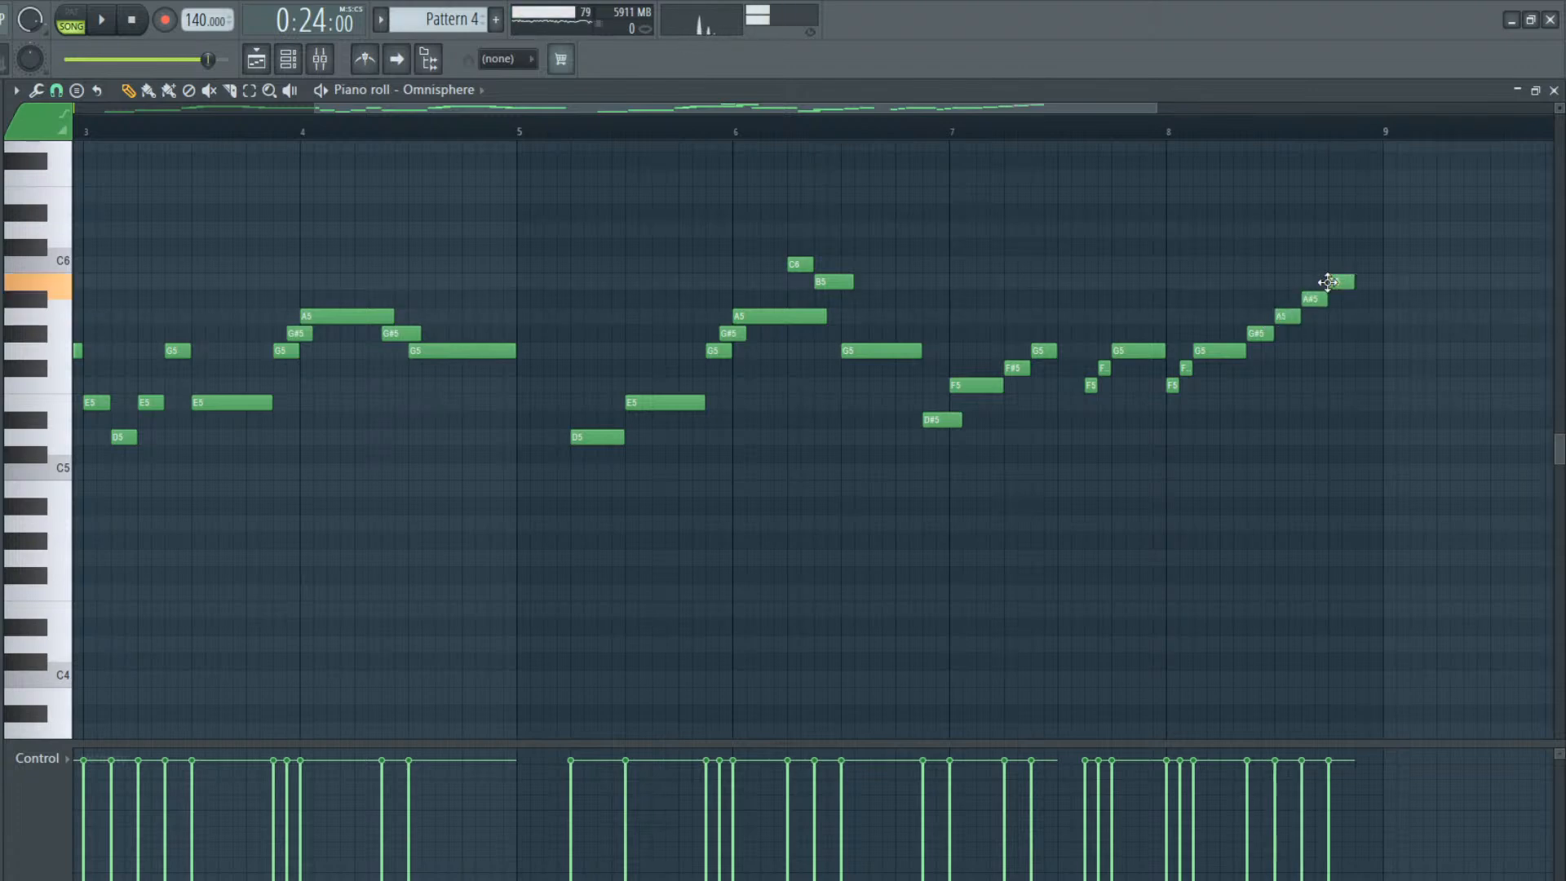
click(1368, 265)
click(1395, 247)
key(space)
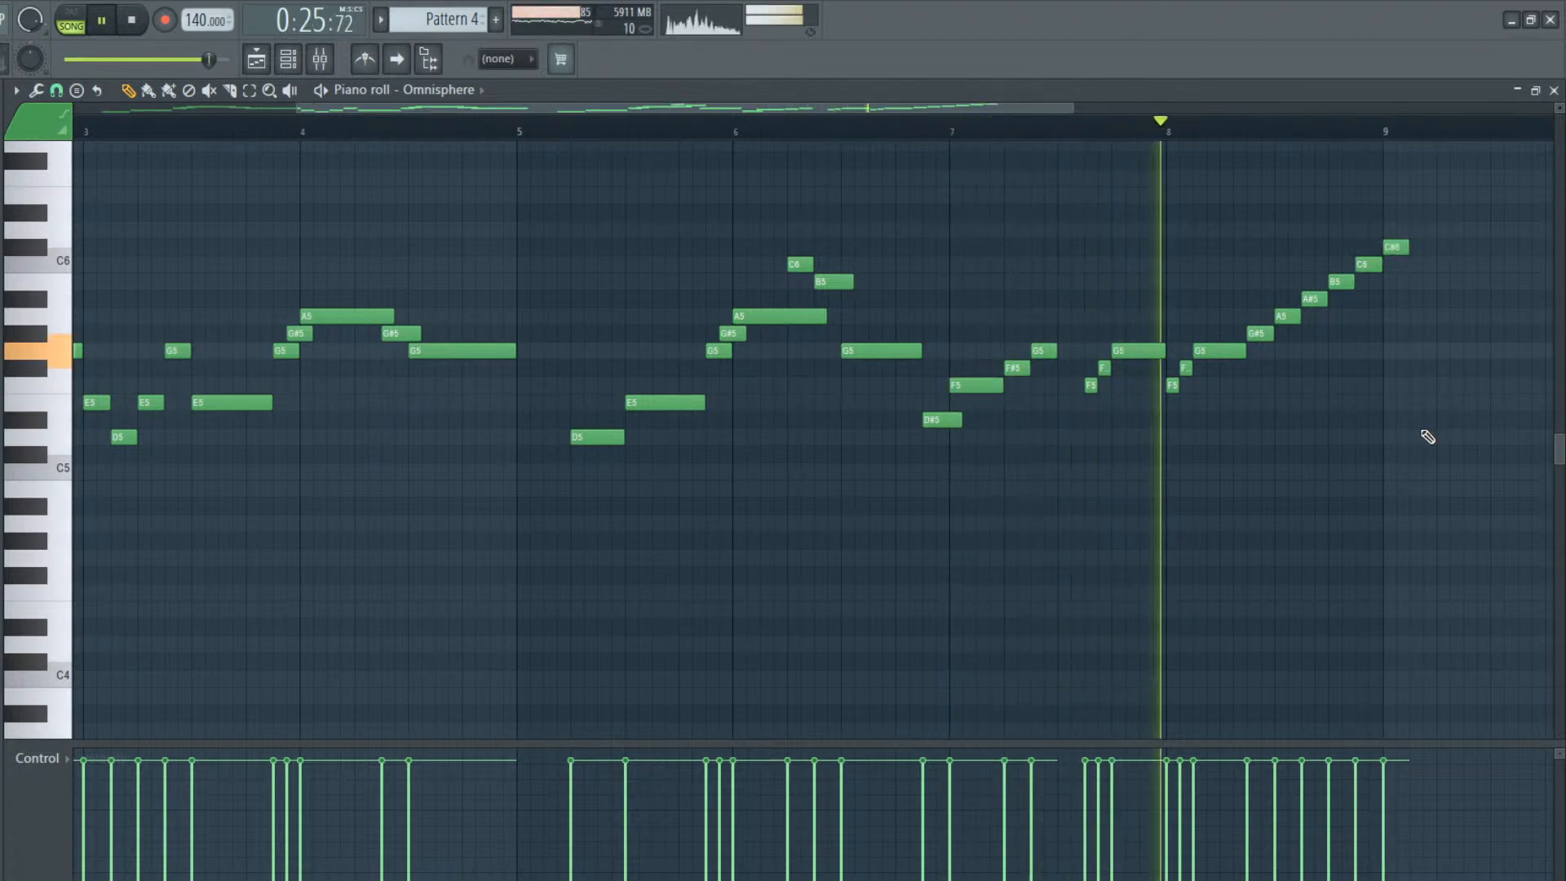
key(space)
Place another Pattern 2 clip at bar 17 on Track 1 of the playlist and make it a unique pattern
drag(478, 111, 838, 282)
click(292, 62)
click(260, 62)
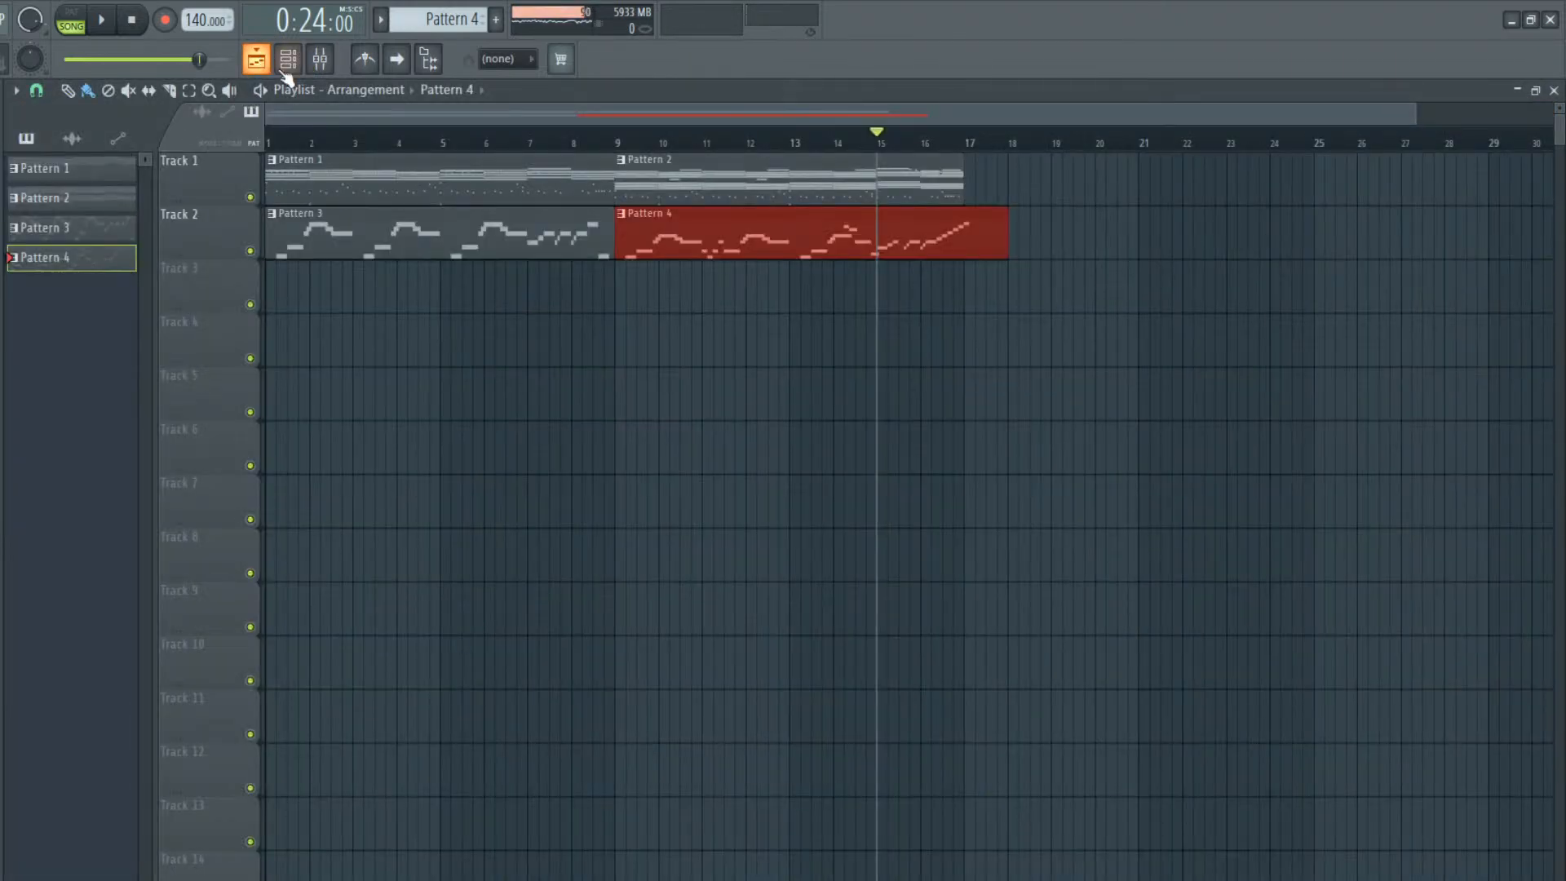
click(910, 242)
click(887, 172)
click(1084, 171)
drag(1151, 186, 1064, 191)
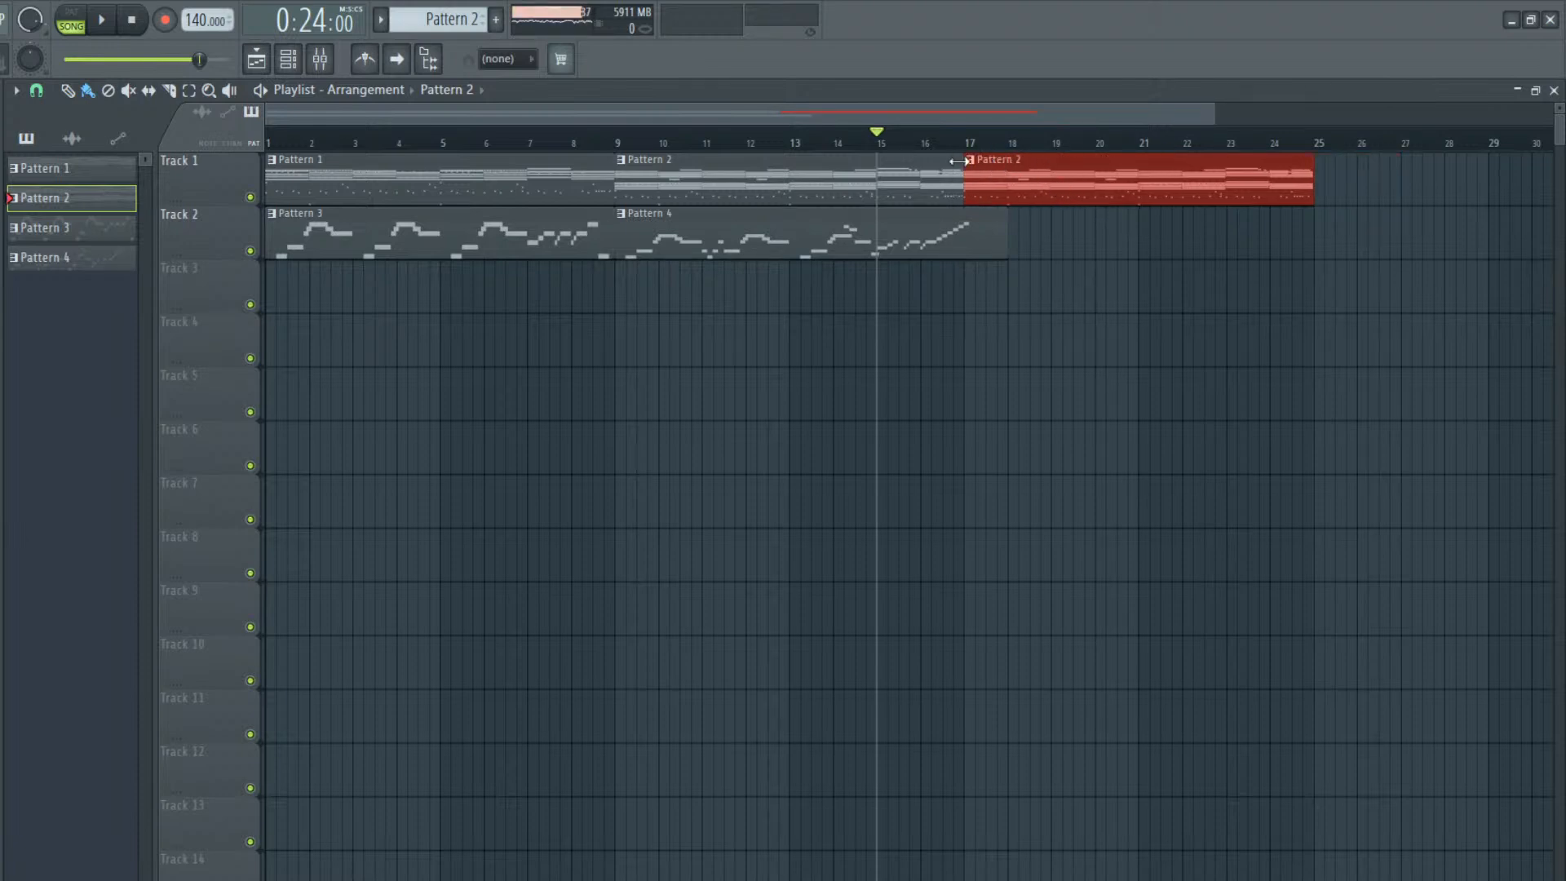
key(ctrl+shift+c)
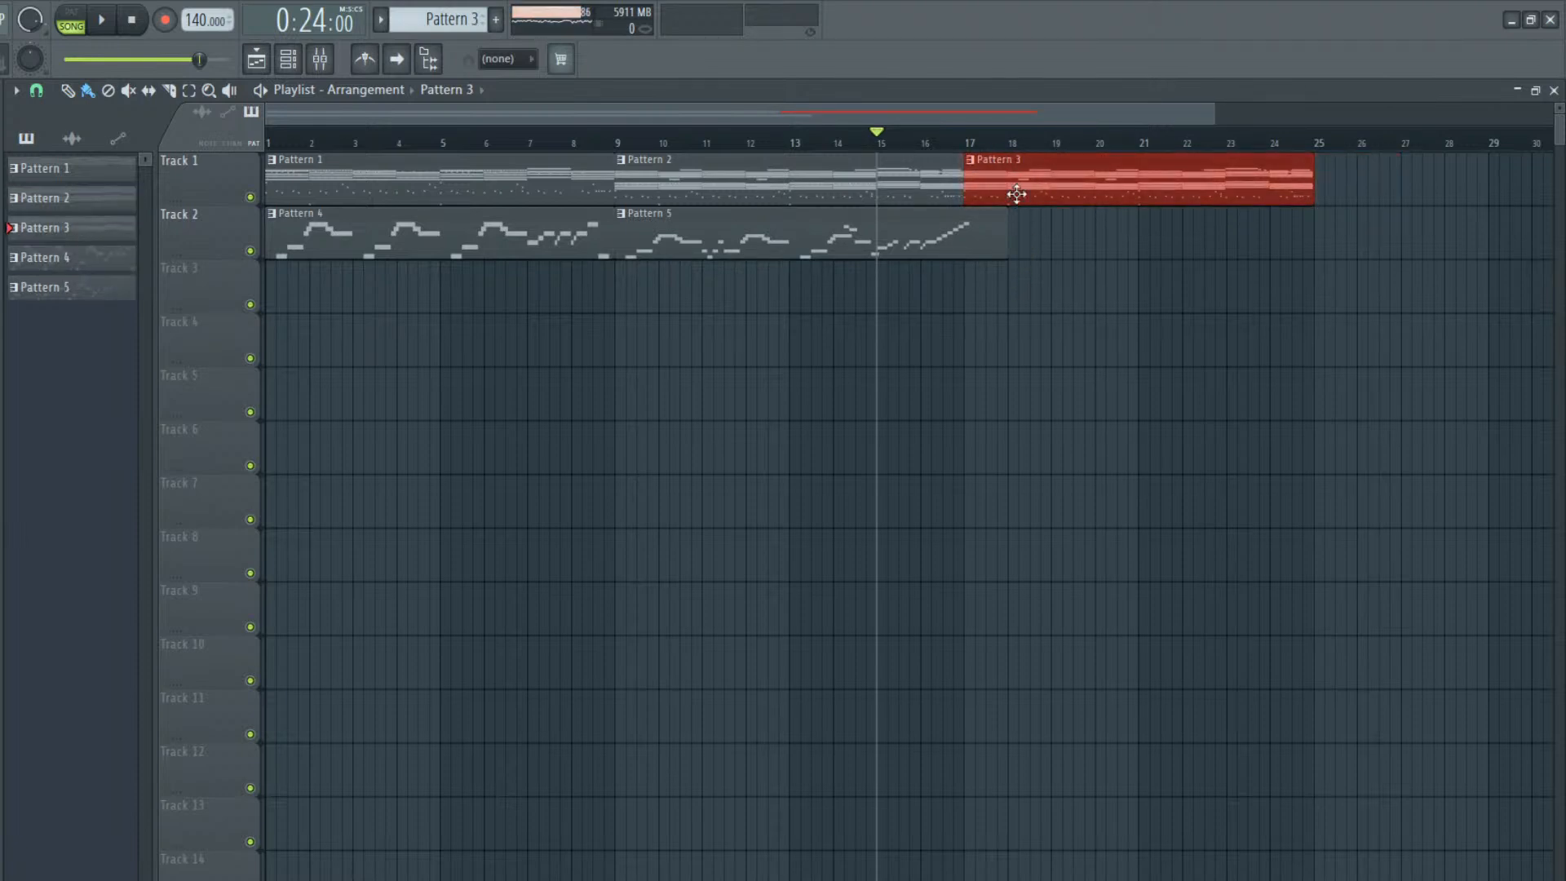
Clear the EZdrummer, Mini V3 and Wavestation notes from the new pattern at bar 17, keeping only the MonoPoly chords
double_click(1021, 198)
click(288, 59)
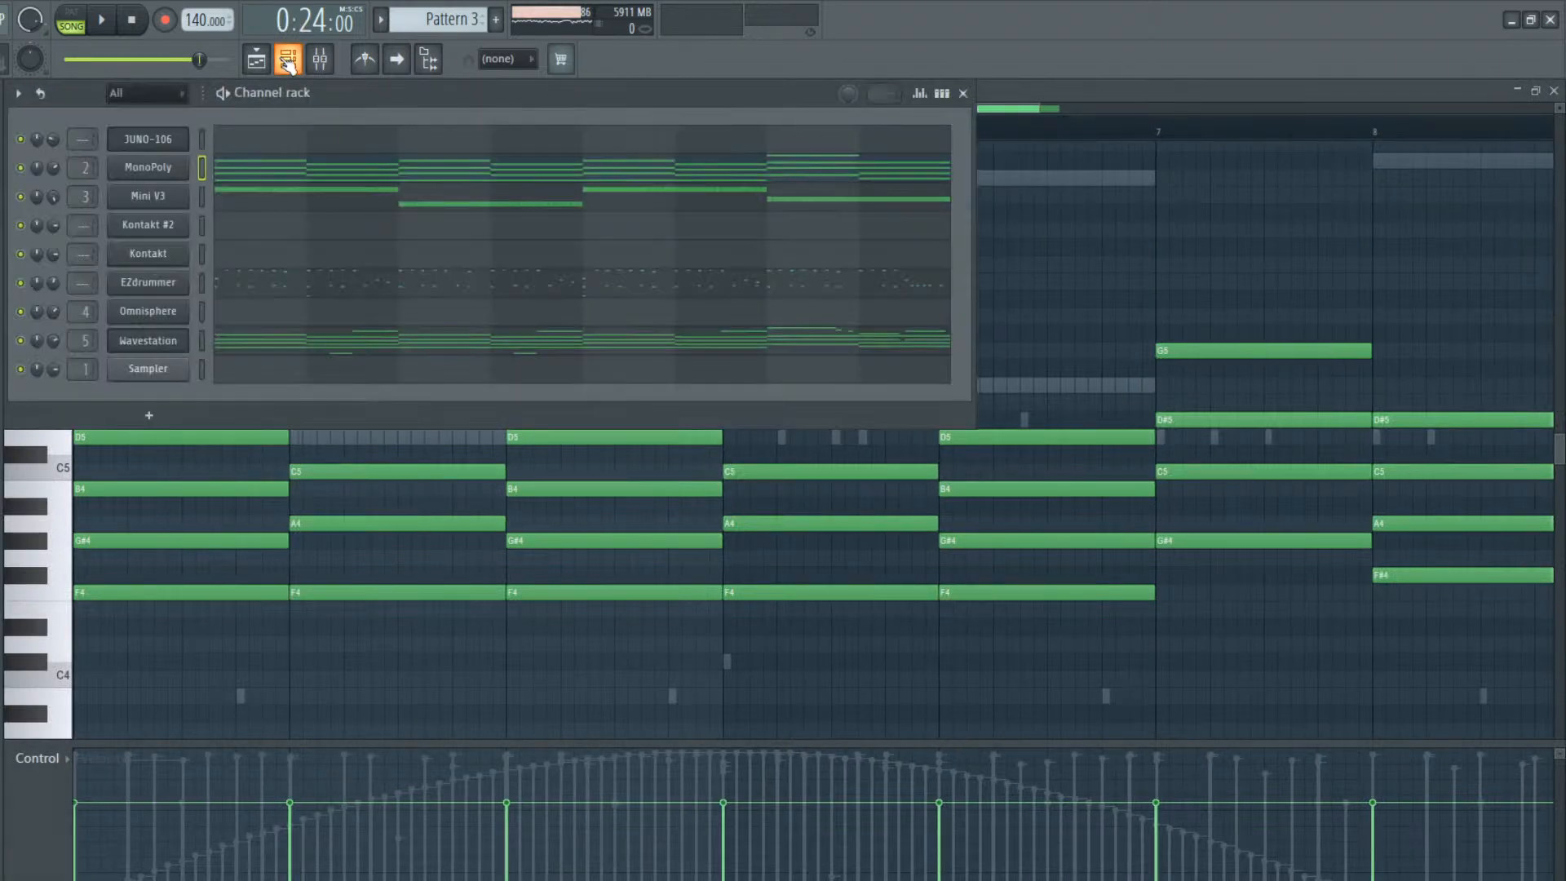
click(203, 283)
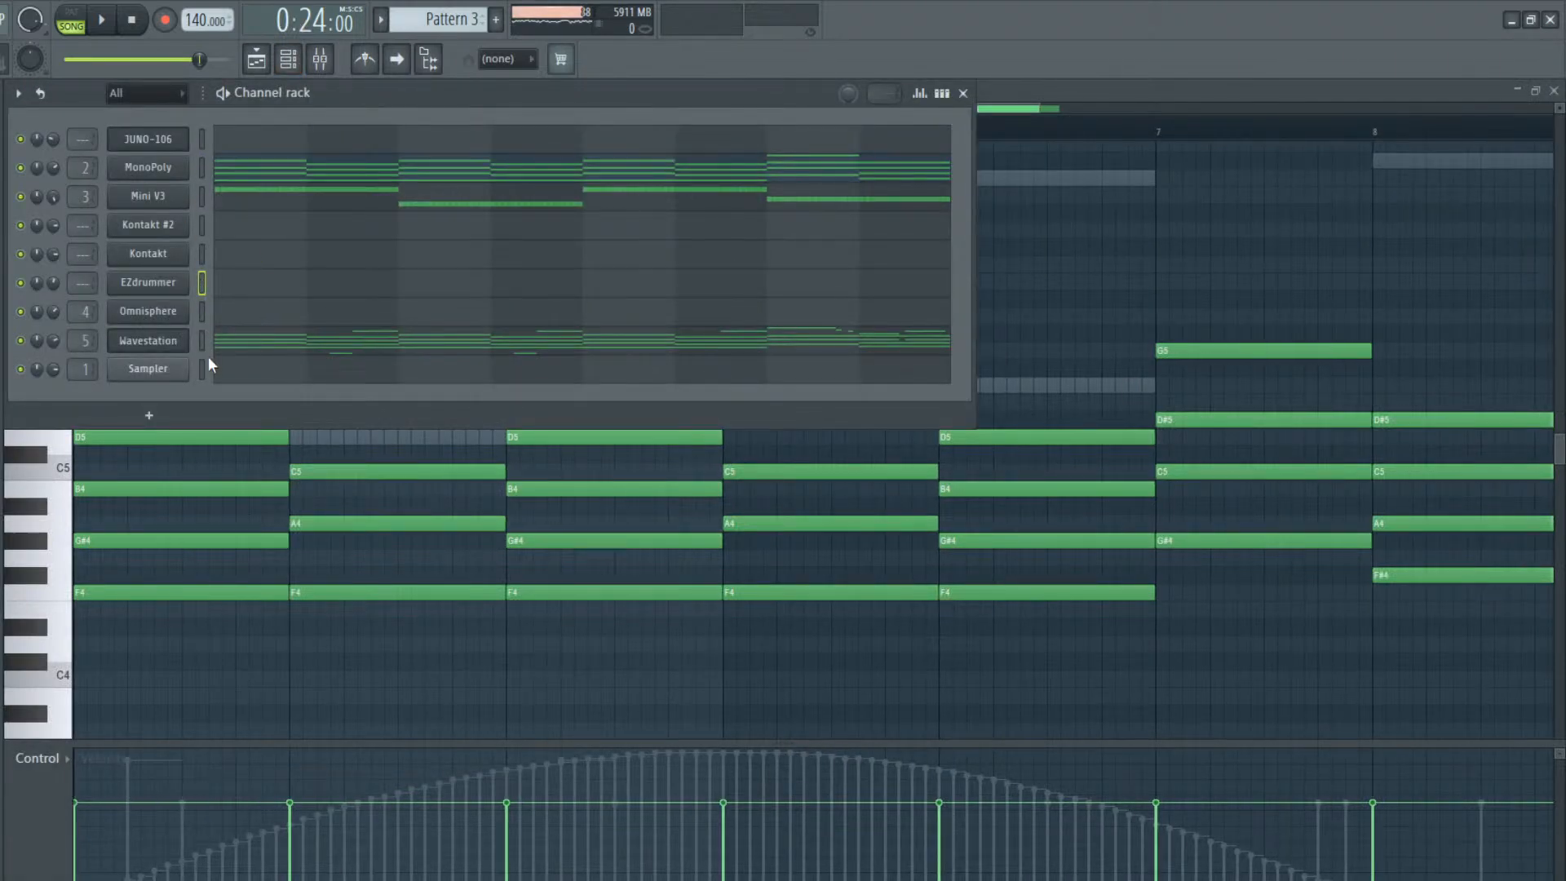
click(202, 197)
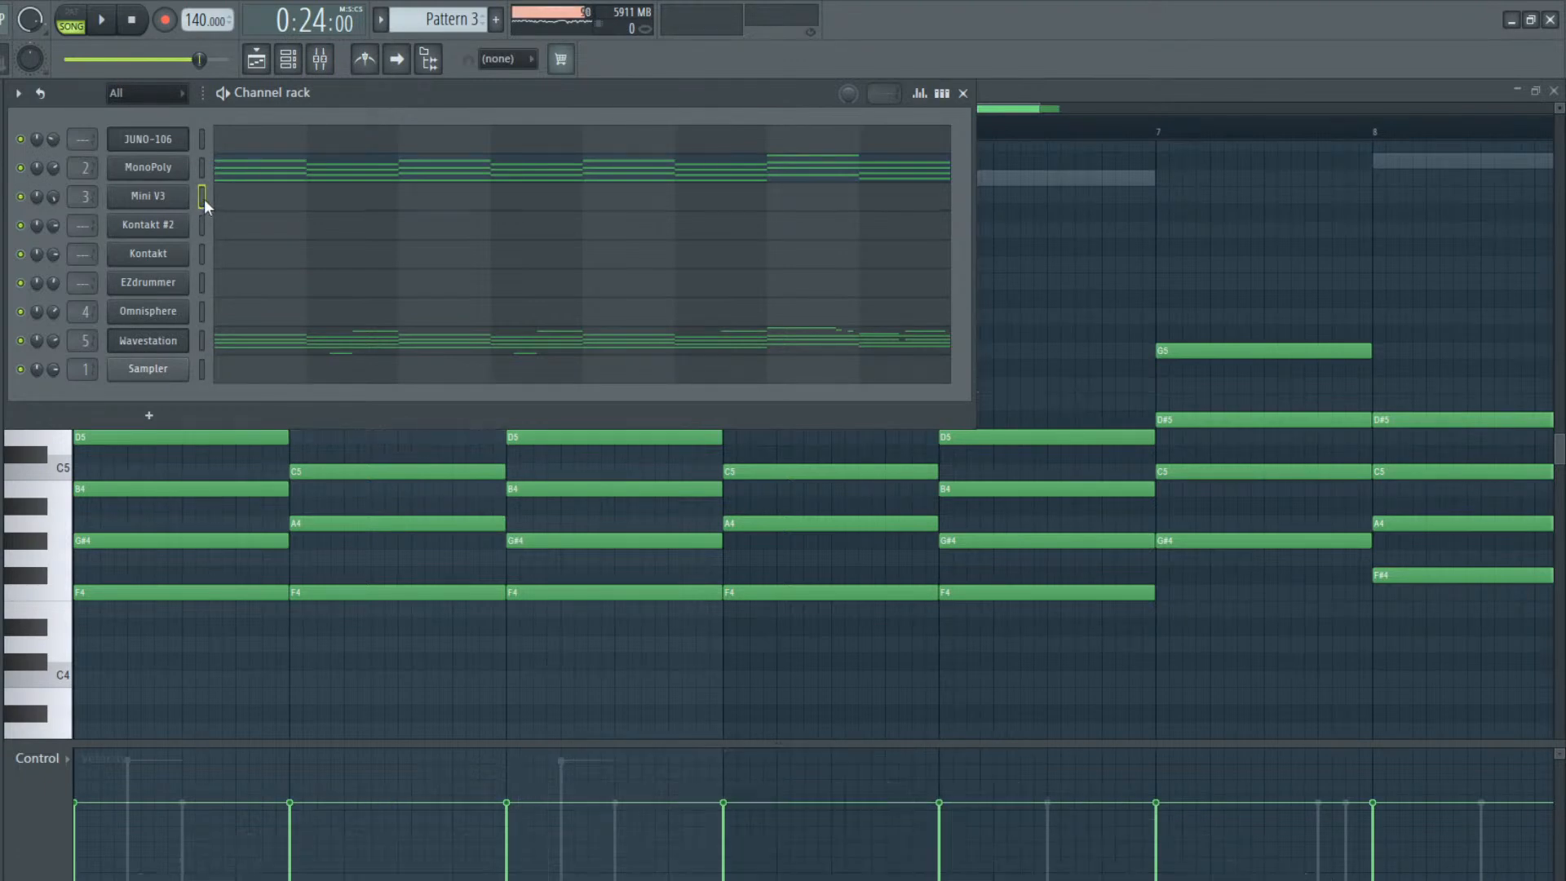
click(203, 346)
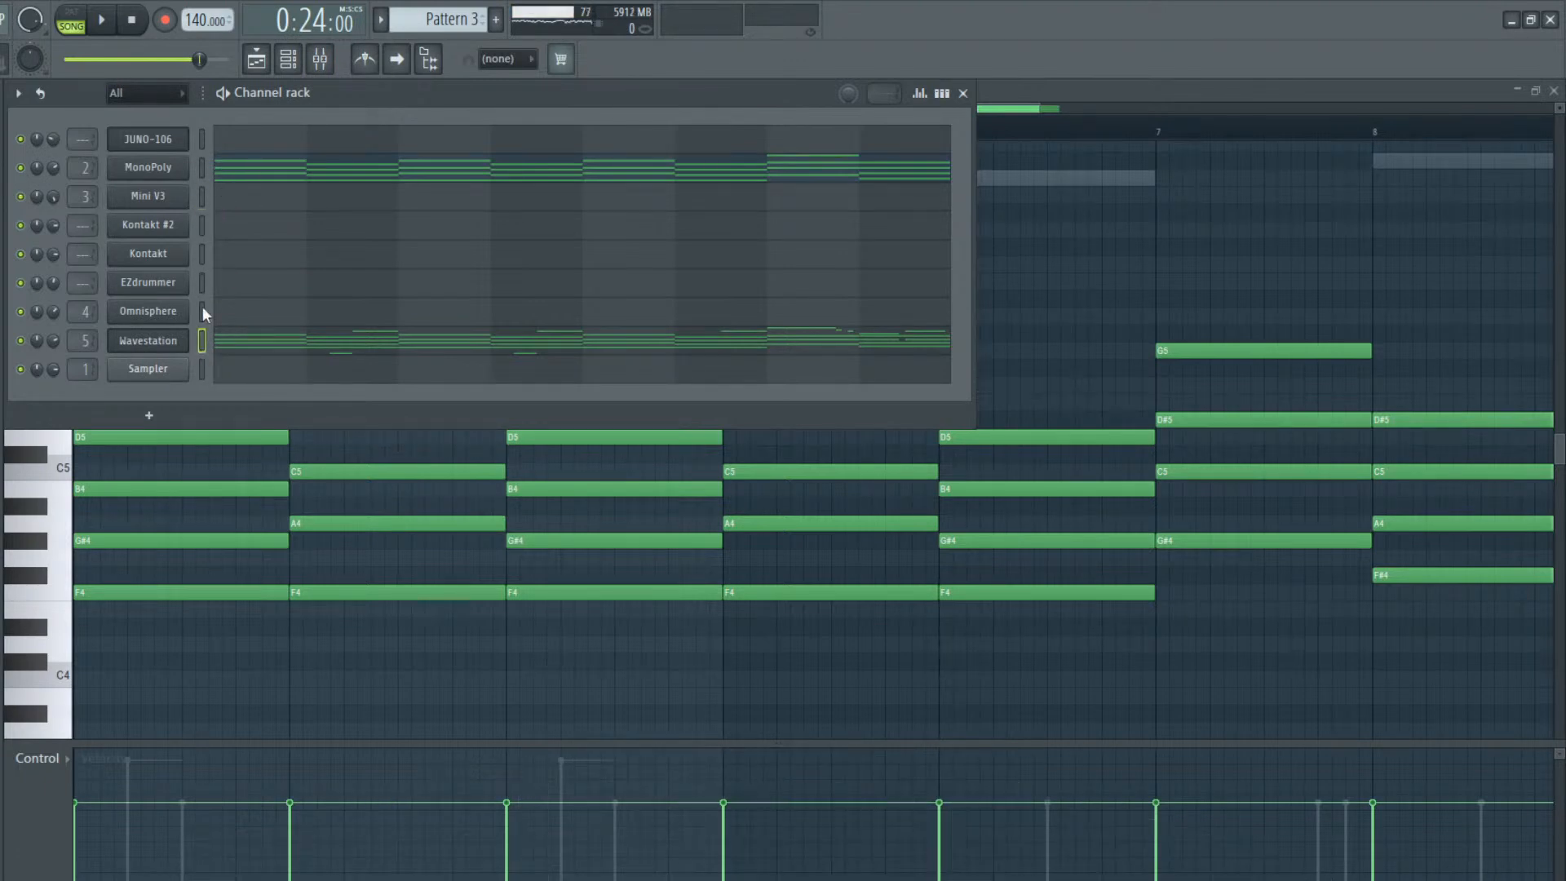
Open the MonoPoly chords of Pattern 3 and listen to the song from the current playback position
click(245, 171)
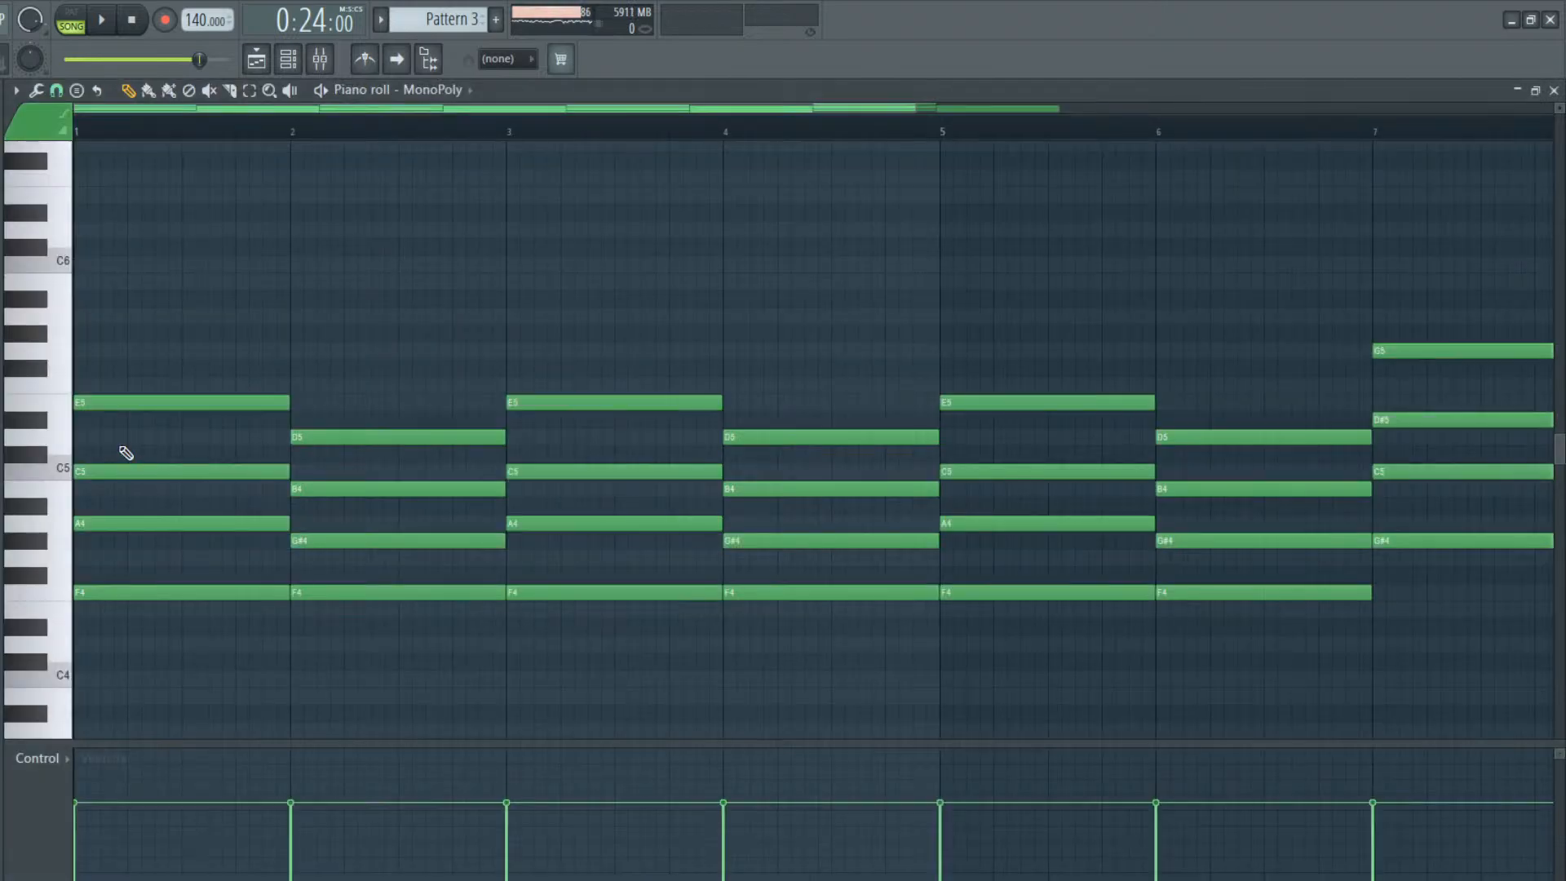
key(space)
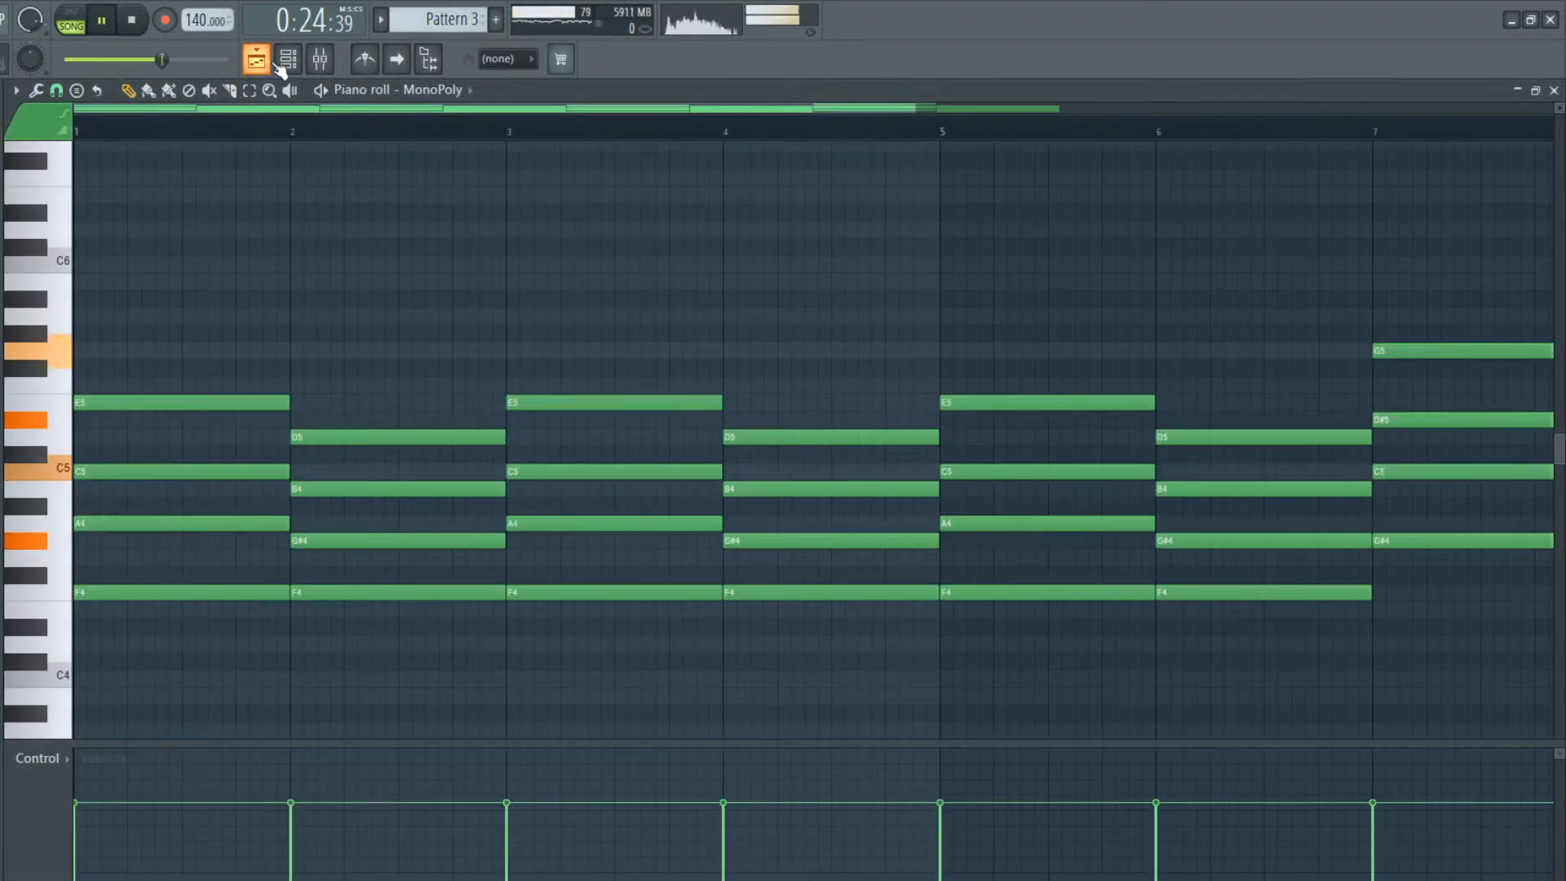
click(268, 62)
double_click(1030, 182)
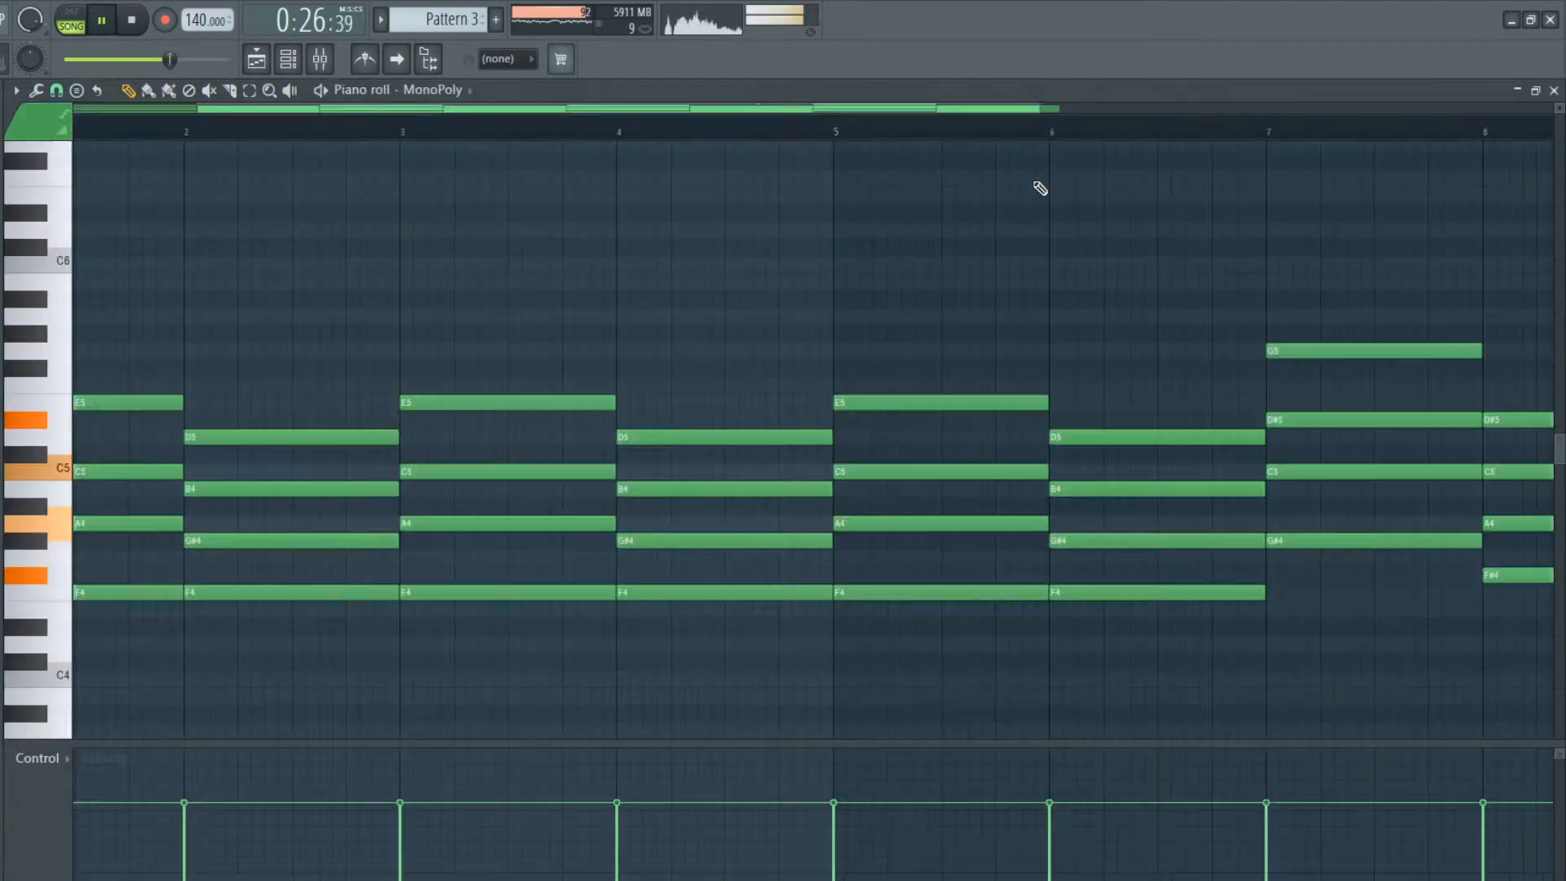
key(space)
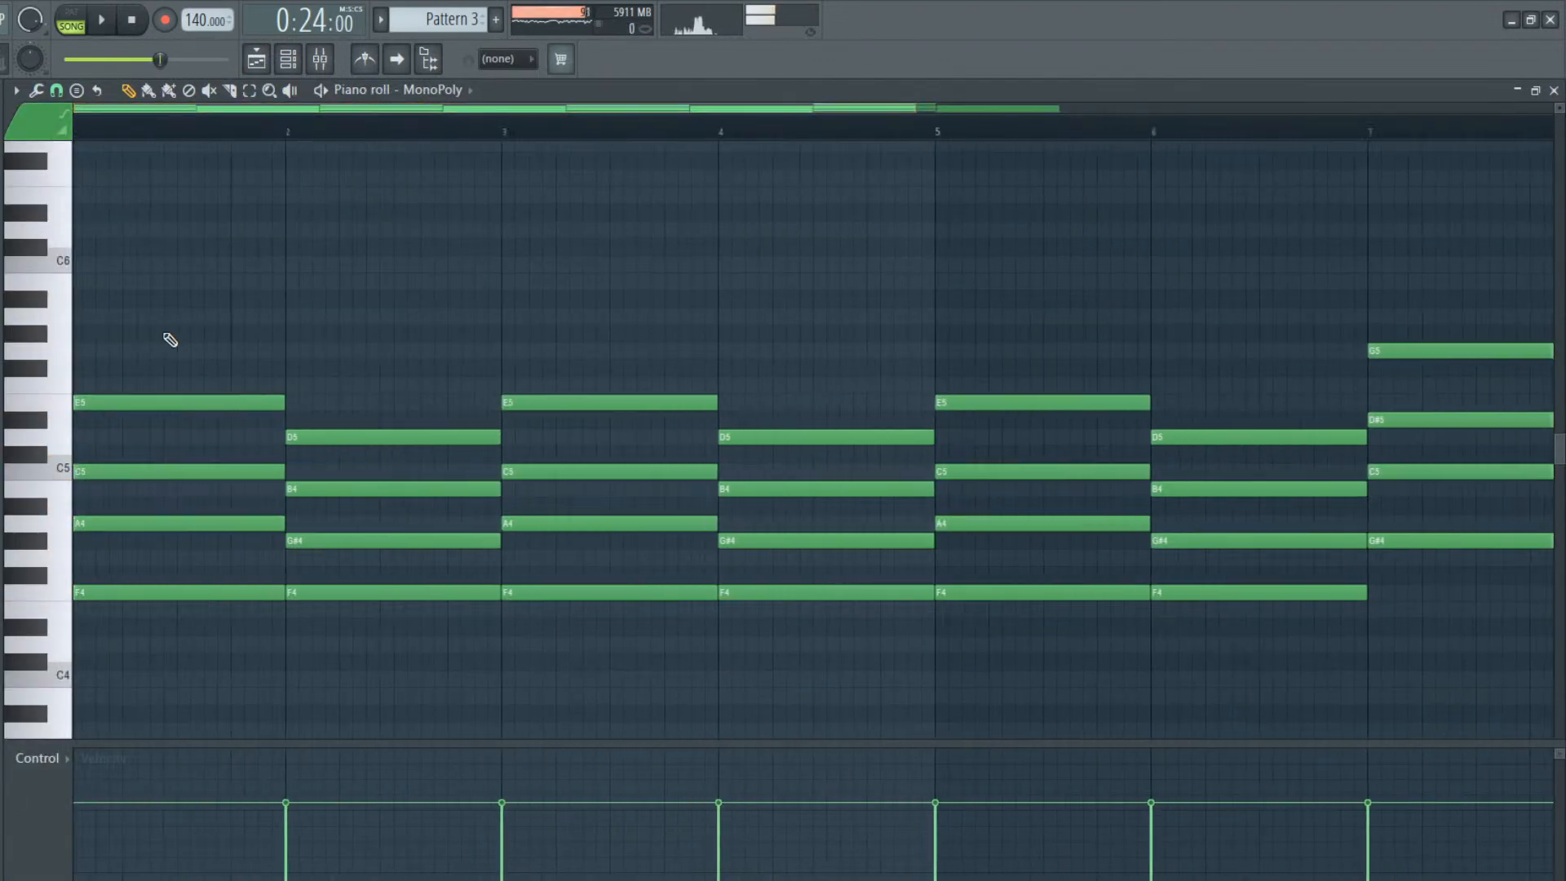
Transpose all the MonoPoly chords in Pattern 3 up by two semitones
key(shift+Up)
key(shift+Up)
key(shift+Up)
key(shift+Up)
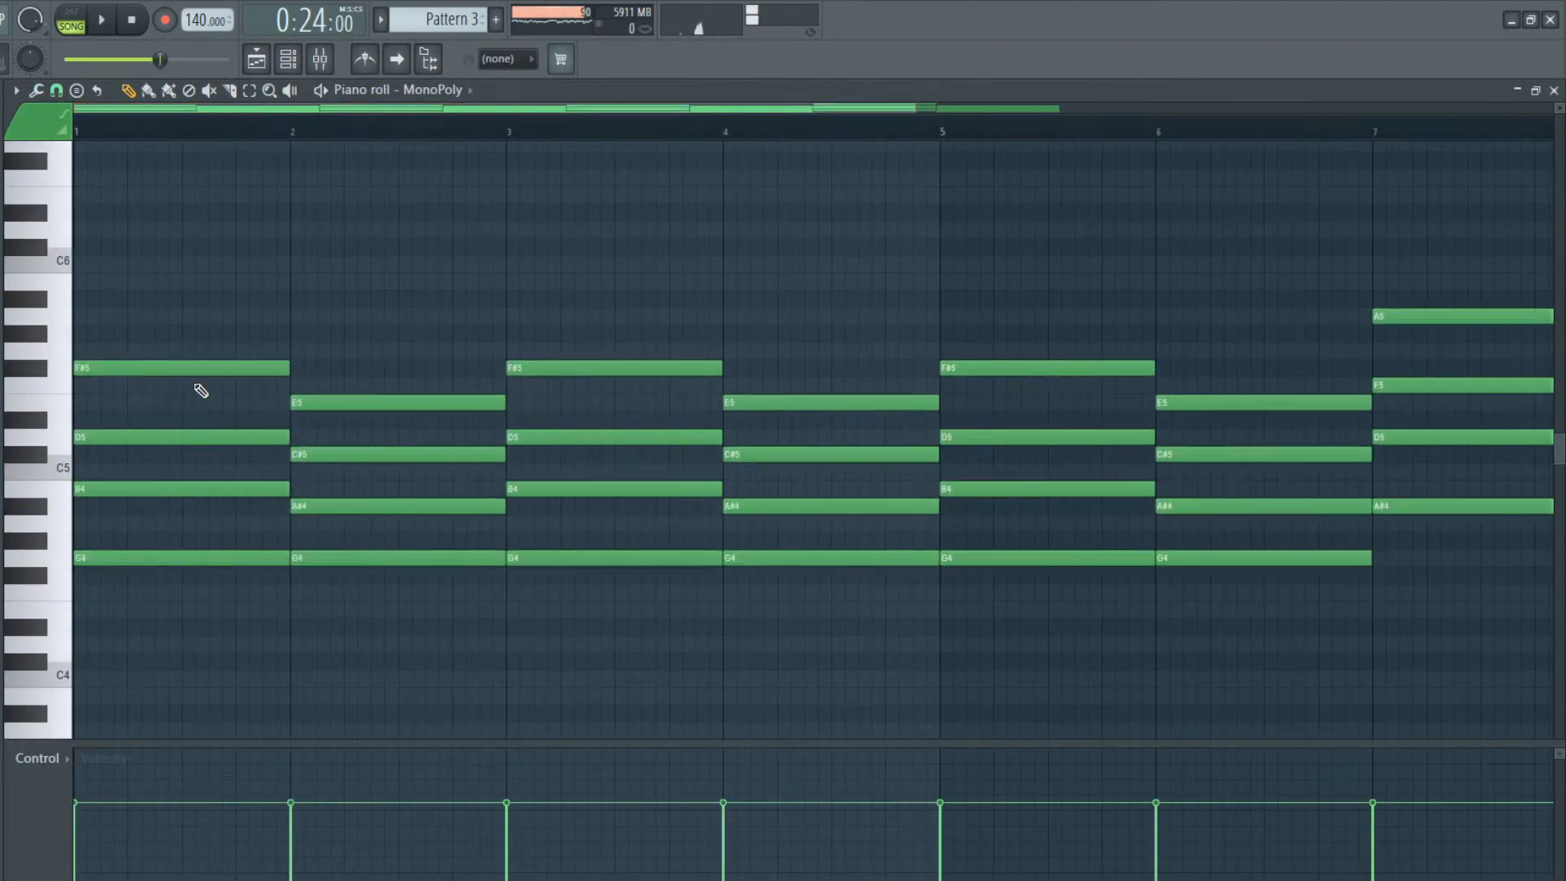
Check the closing notes of the Omnisphere lead in Pattern 5 and return to the playlist
click(257, 61)
click(926, 188)
double_click(956, 233)
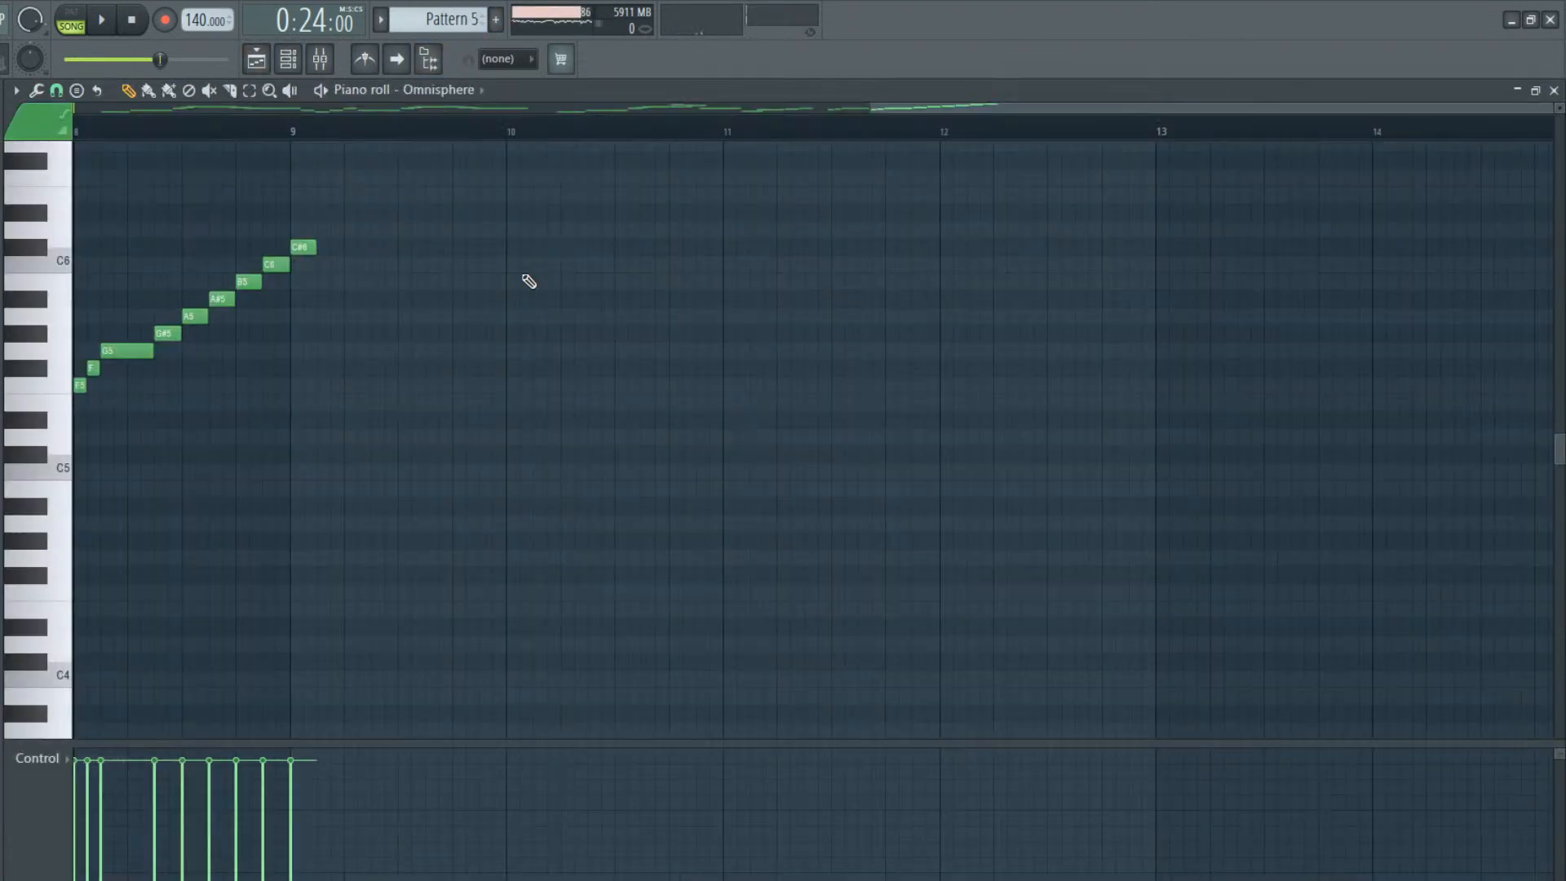
click(288, 59)
click(257, 61)
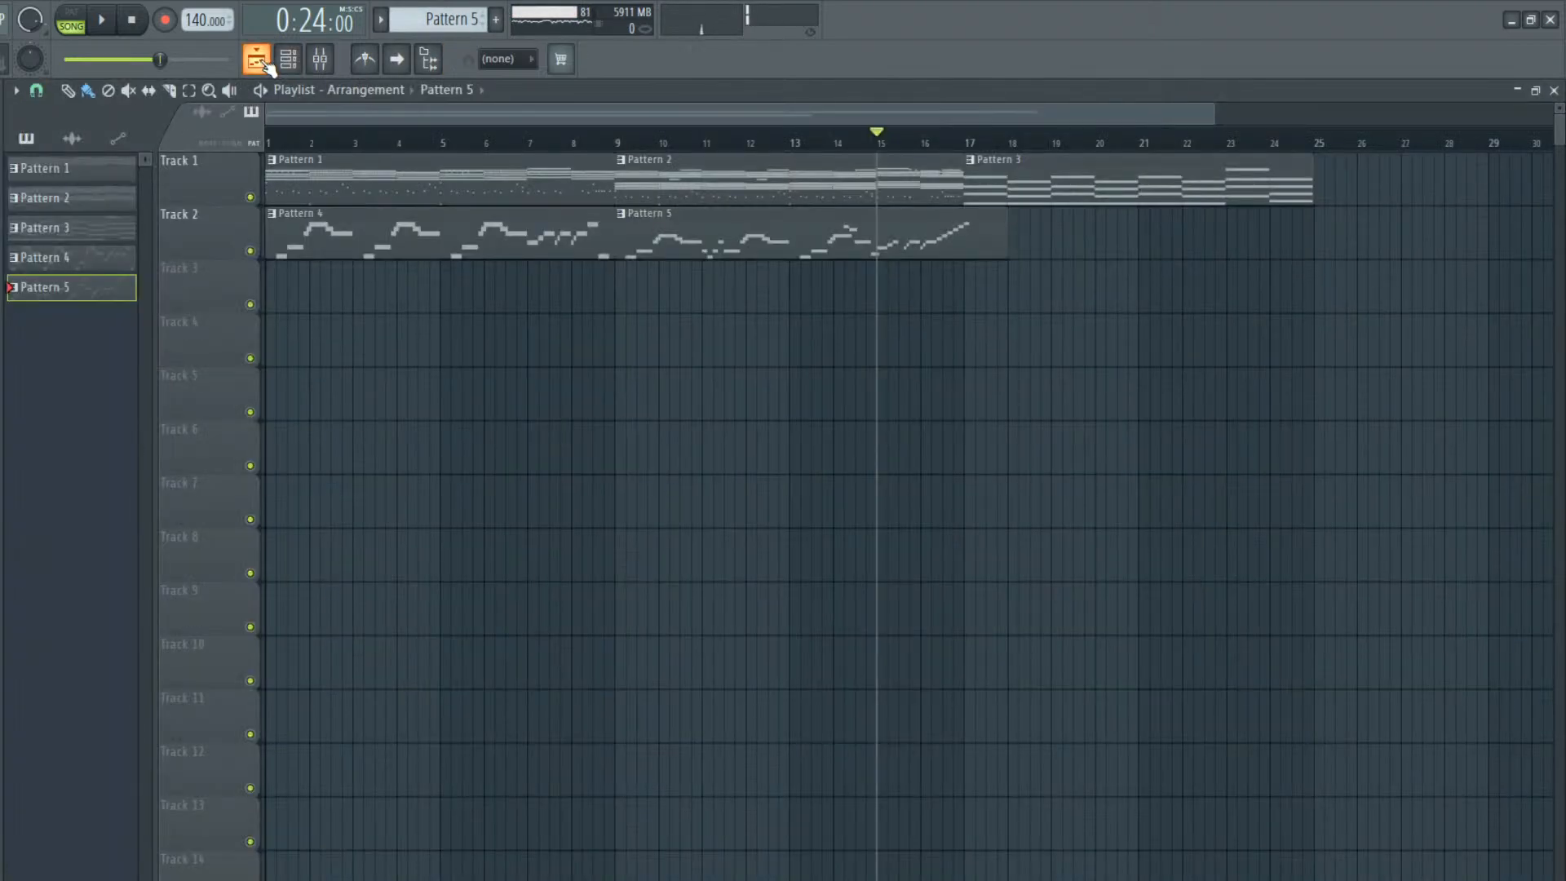
Transpose the MonoPoly chords in Pattern 3 down until the first chord reads D4, F#4, A4 and C#5
double_click(1140, 199)
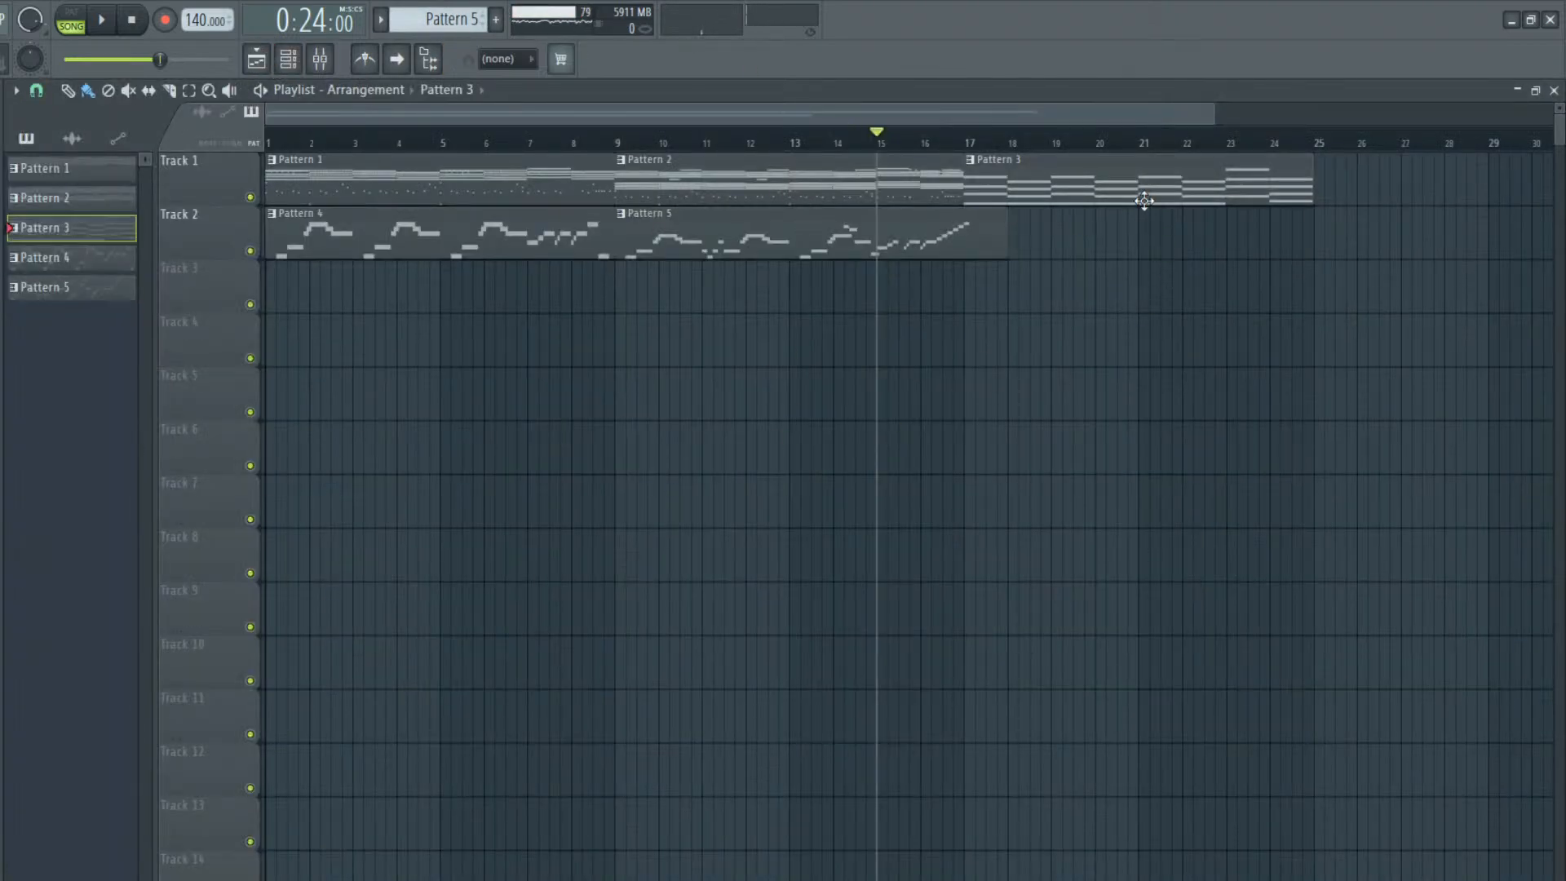
key(Down)
key(Down)
key(Down)
key(Down)
key(Down)
key(Down)
key(Down)
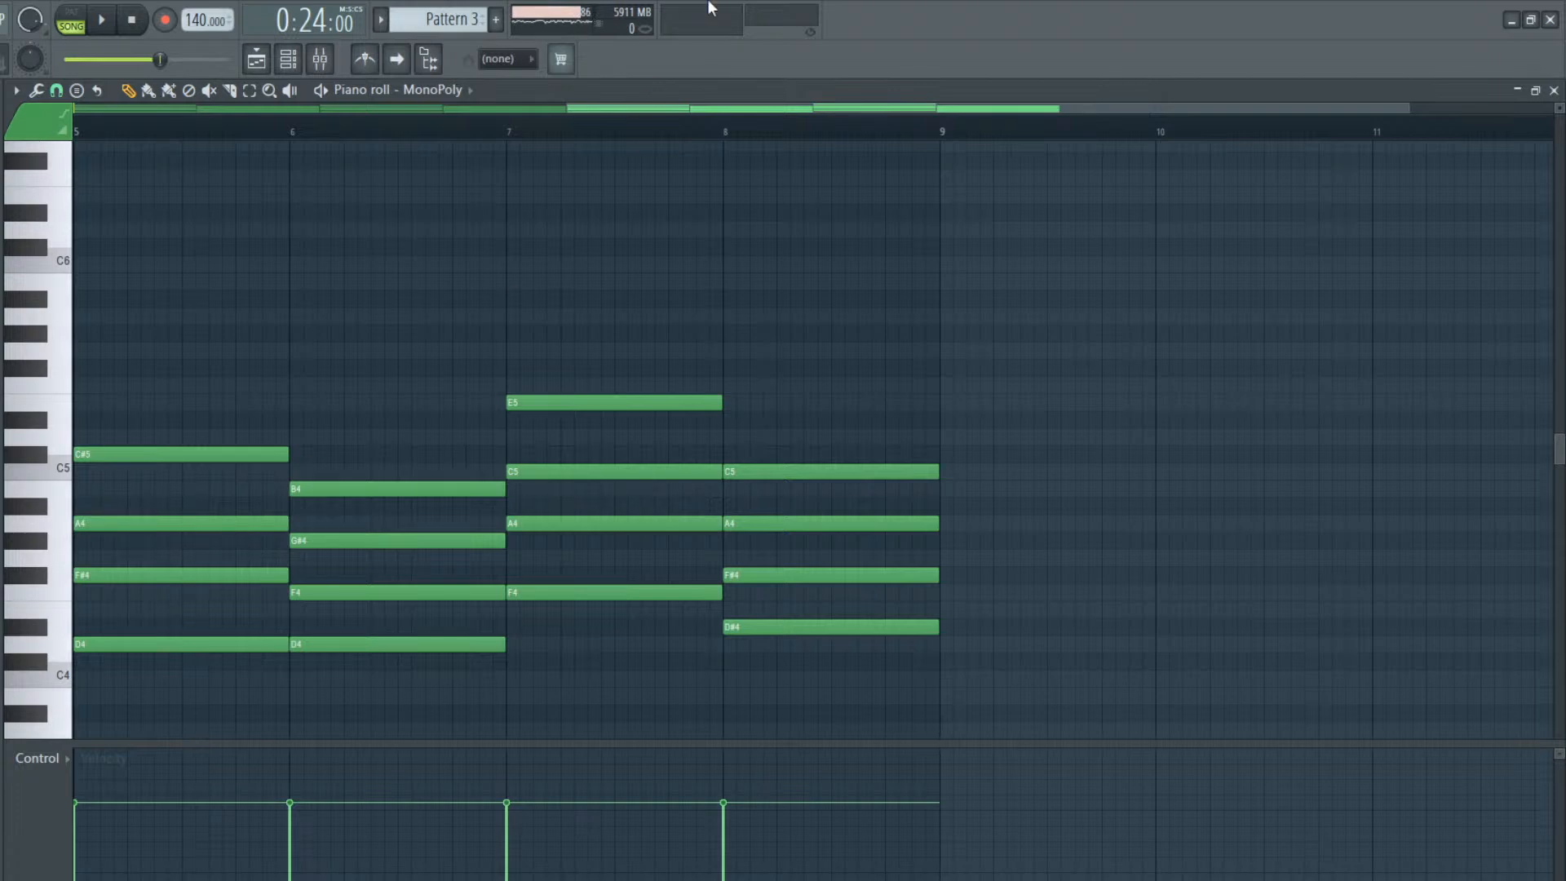
drag(685, 110, 192, 109)
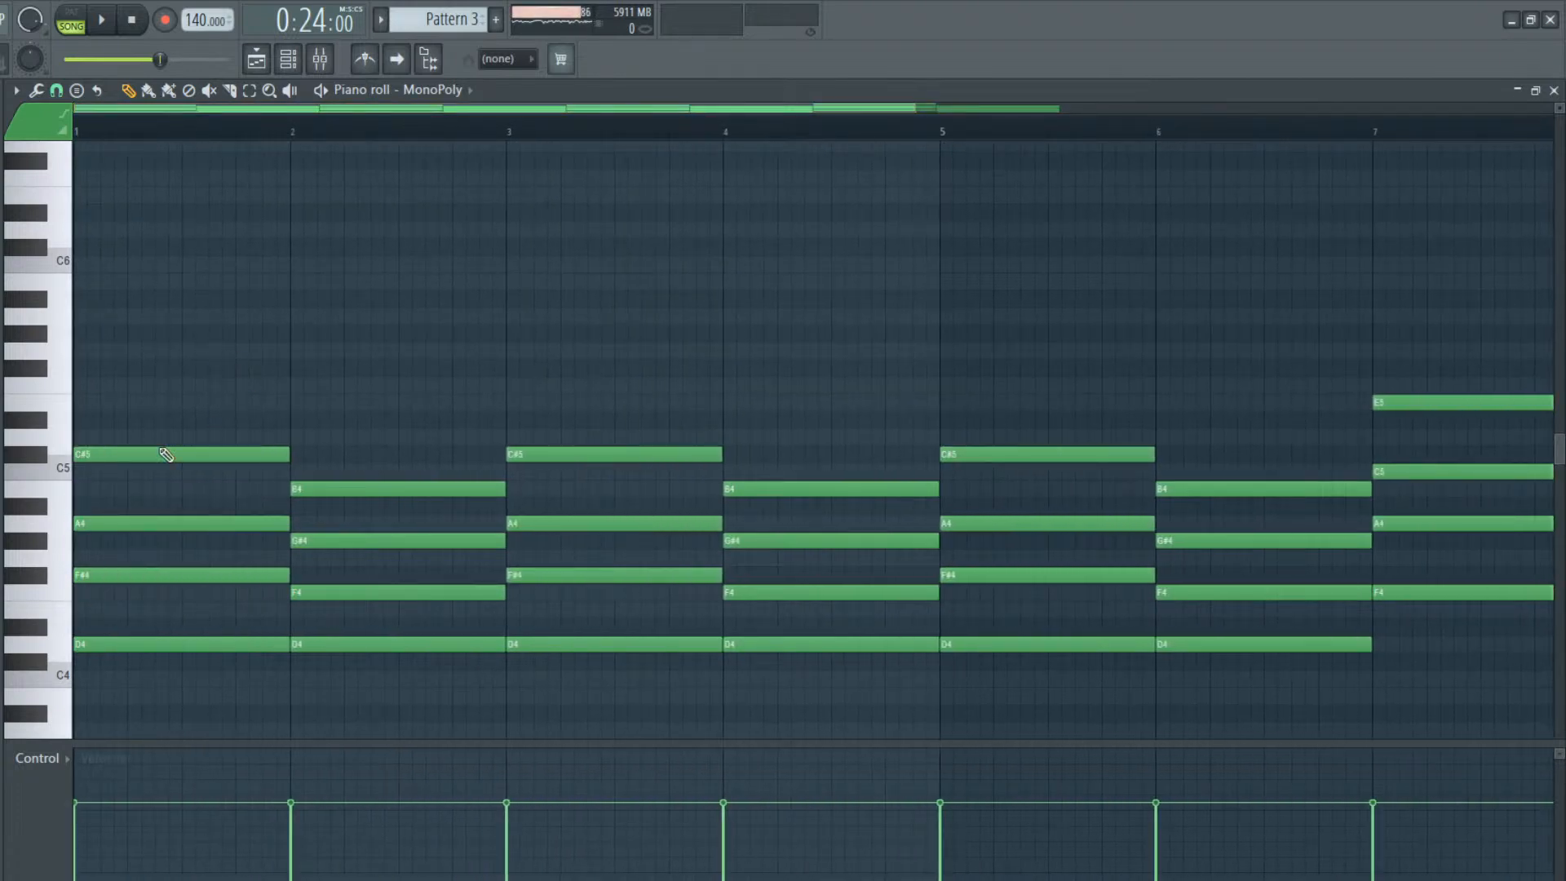
Change the A4 in the first chord to A#4 and the F#4 to F4, listening in pattern playback mode
key(l)
key(space)
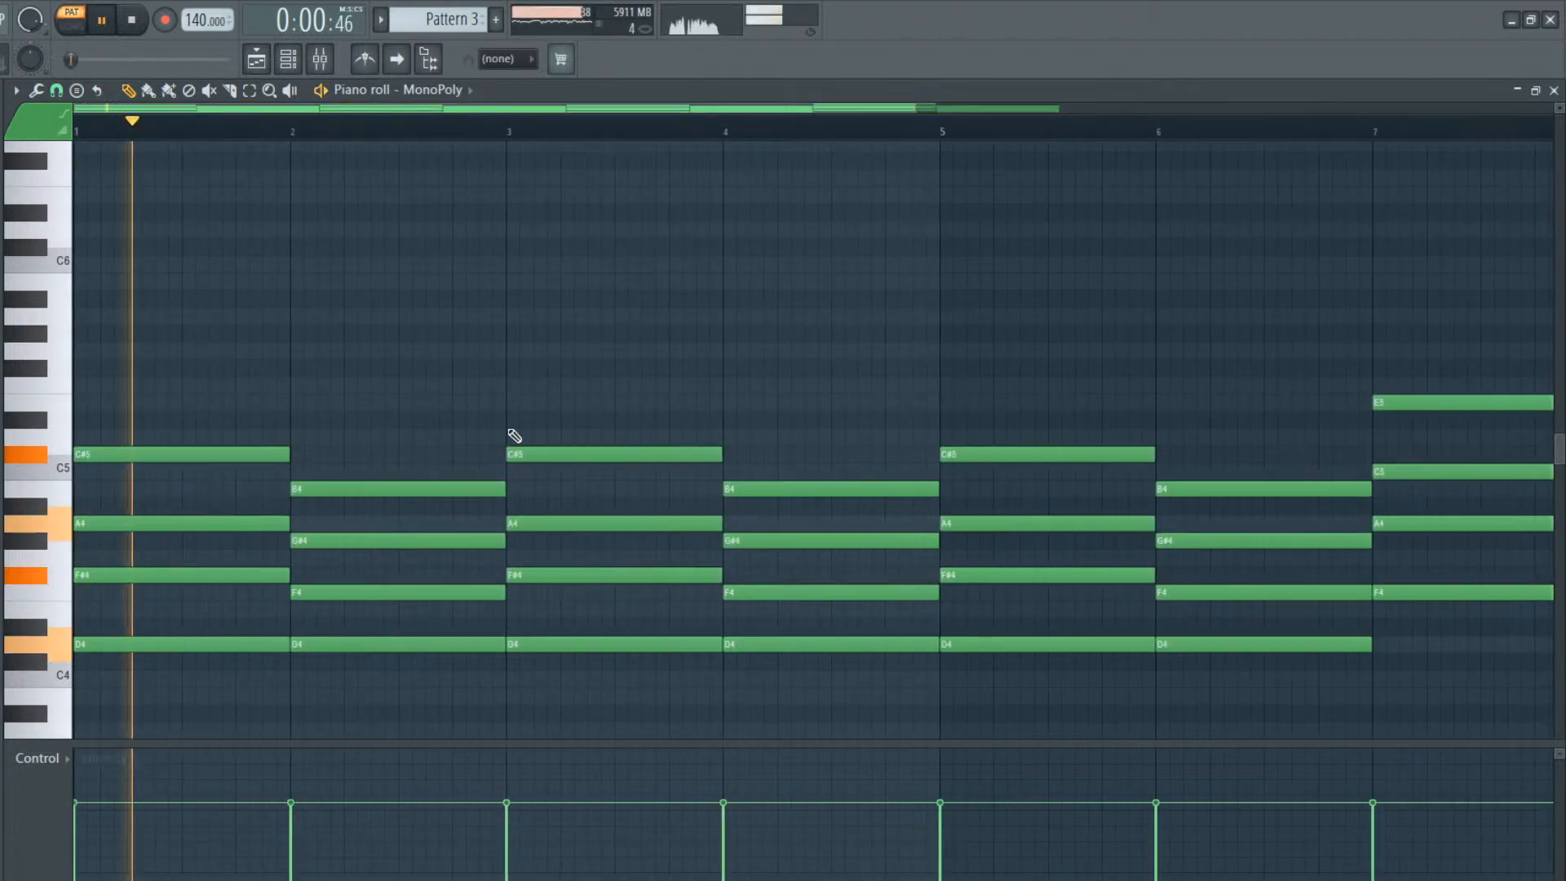
drag(235, 523, 231, 503)
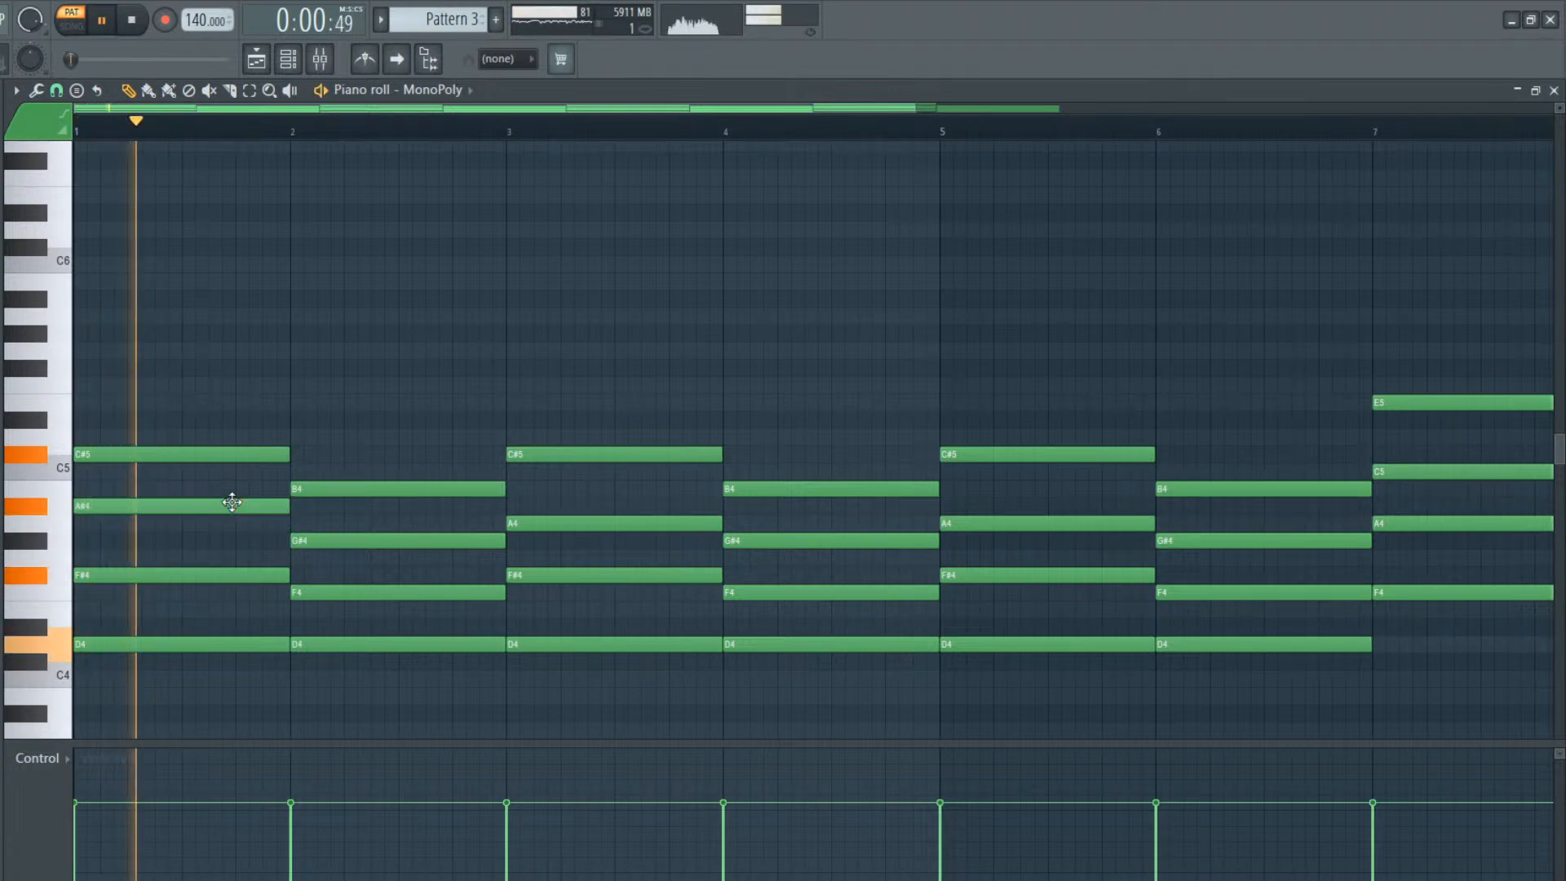
mouse_move(204, 571)
mouse_down()
mouse_move(206, 550)
mouse_move(199, 595)
mouse_up()
key(space)
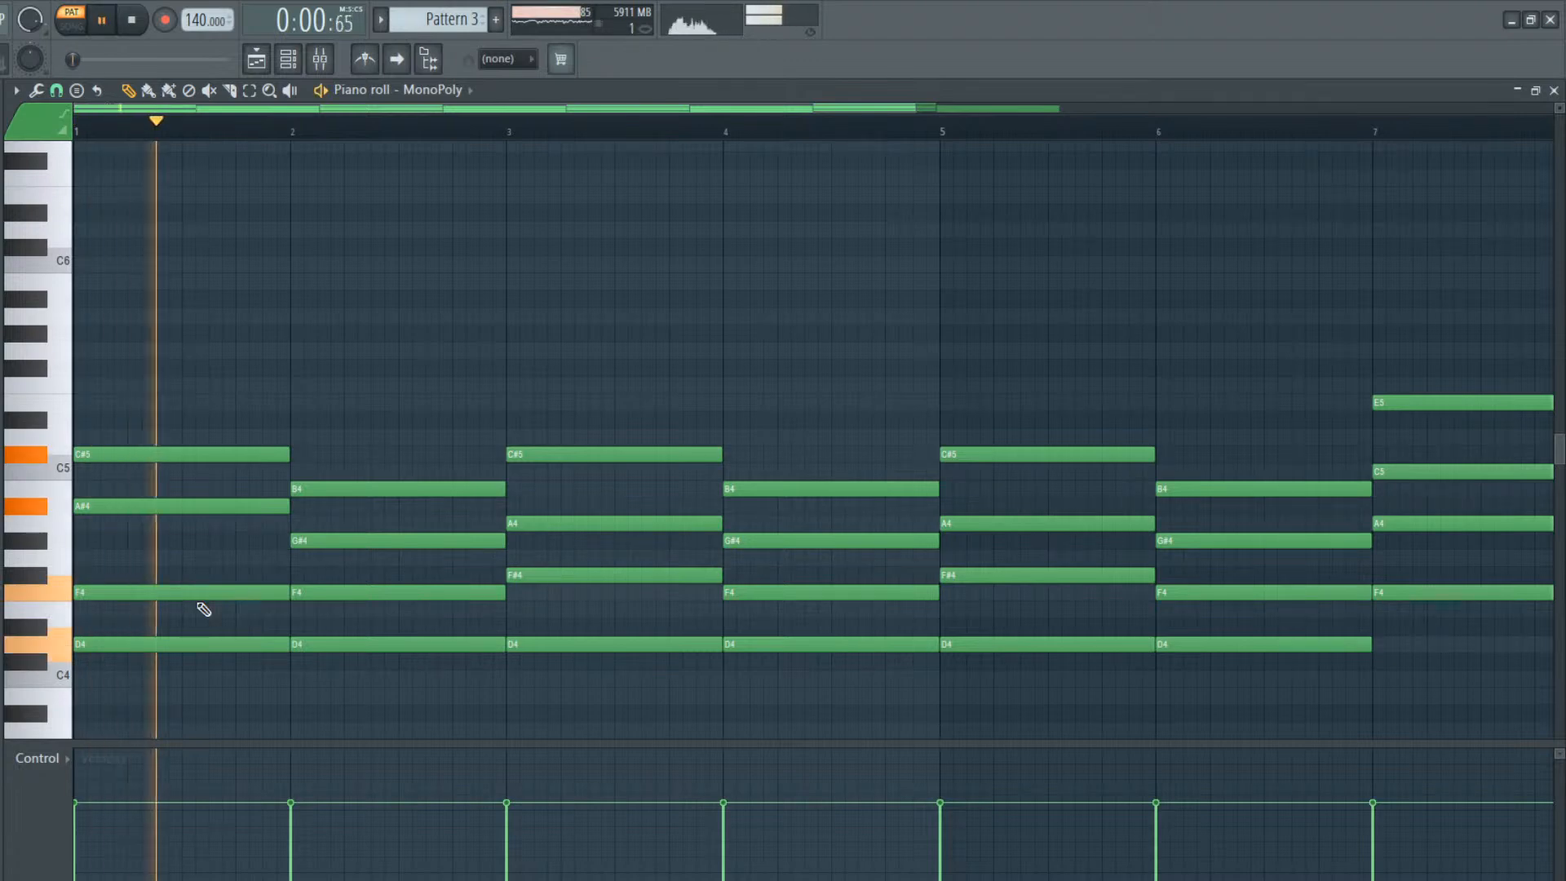
key(space)
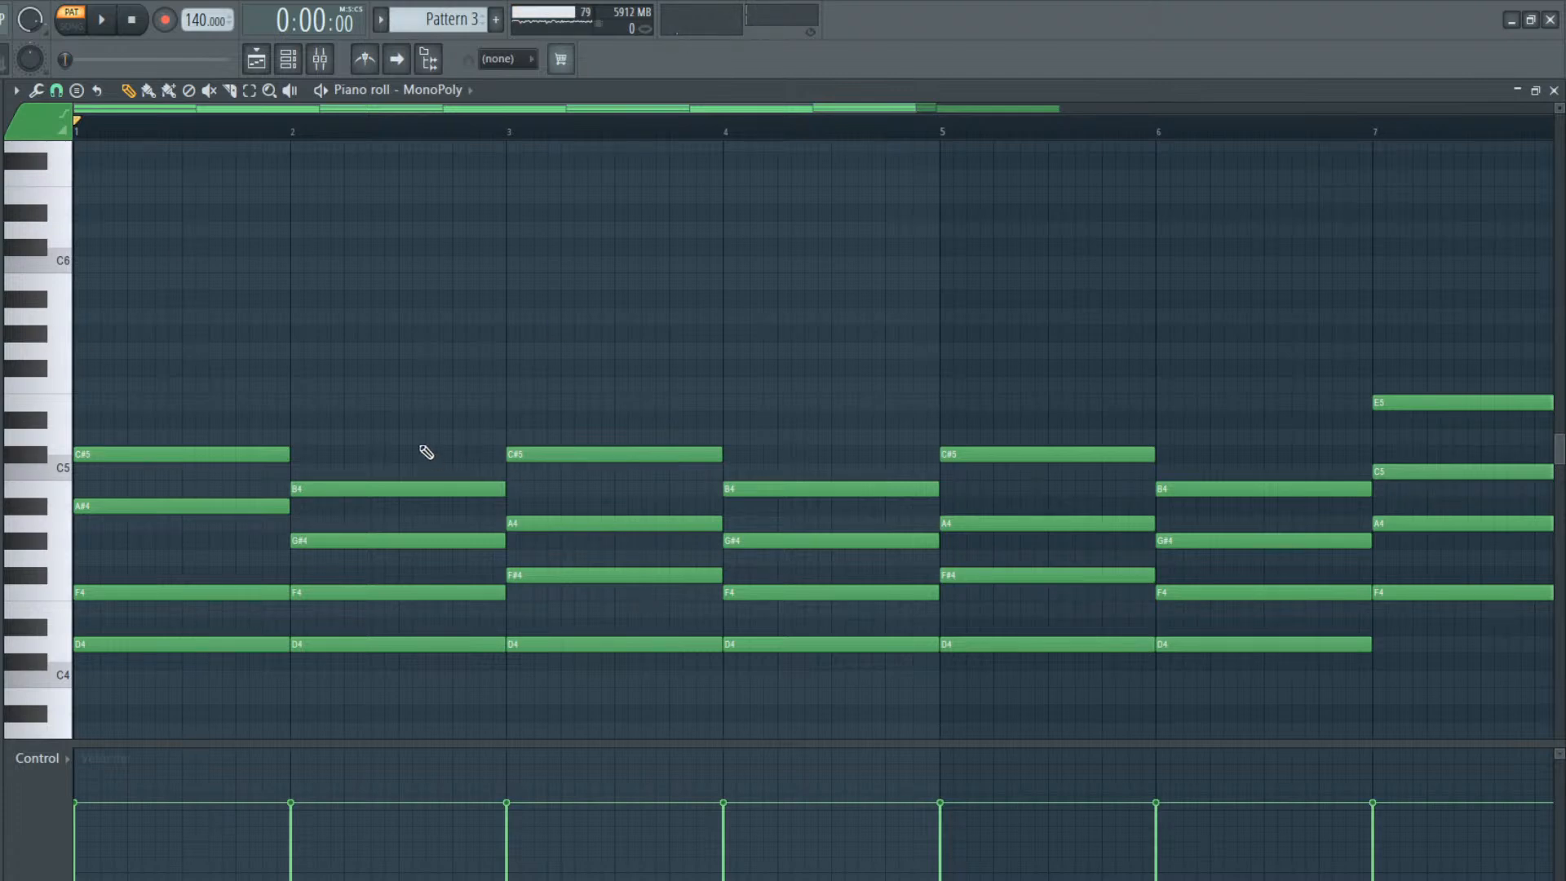
Clear the MonoPoly notes in Pattern 3 and place a one-bar C#6 note in each of bars 1 to 4
key(Delete)
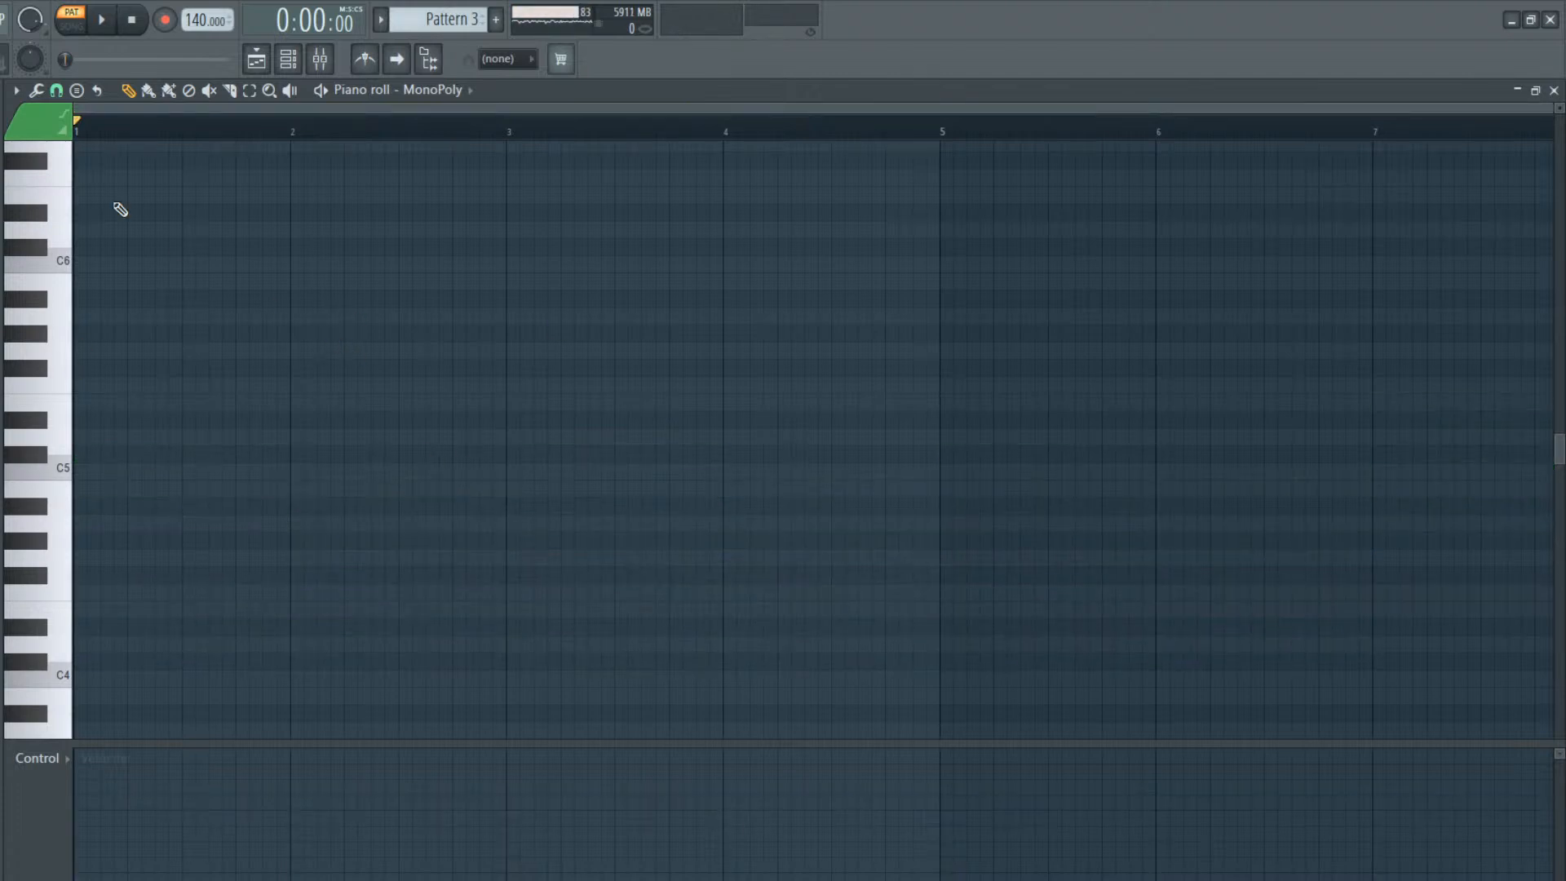
drag(102, 457, 64, 454)
right_click(113, 462)
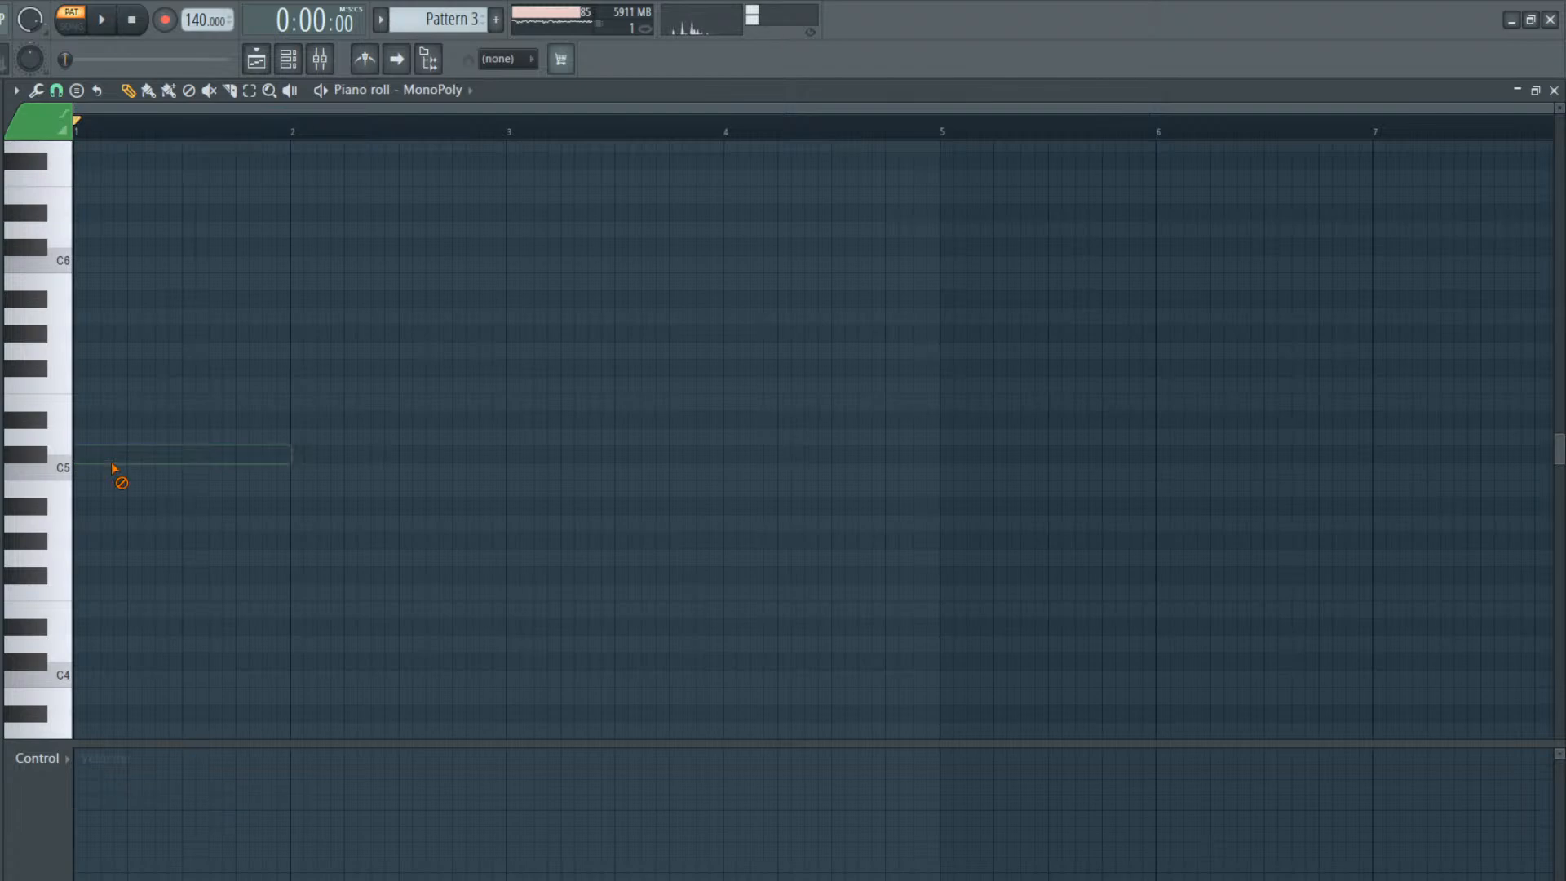
drag(82, 263, 62, 243)
mouse_move(324, 245)
mouse_down()
mouse_move(294, 245)
mouse_move(293, 266)
mouse_up()
drag(633, 266, 507, 241)
drag(757, 248, 723, 255)
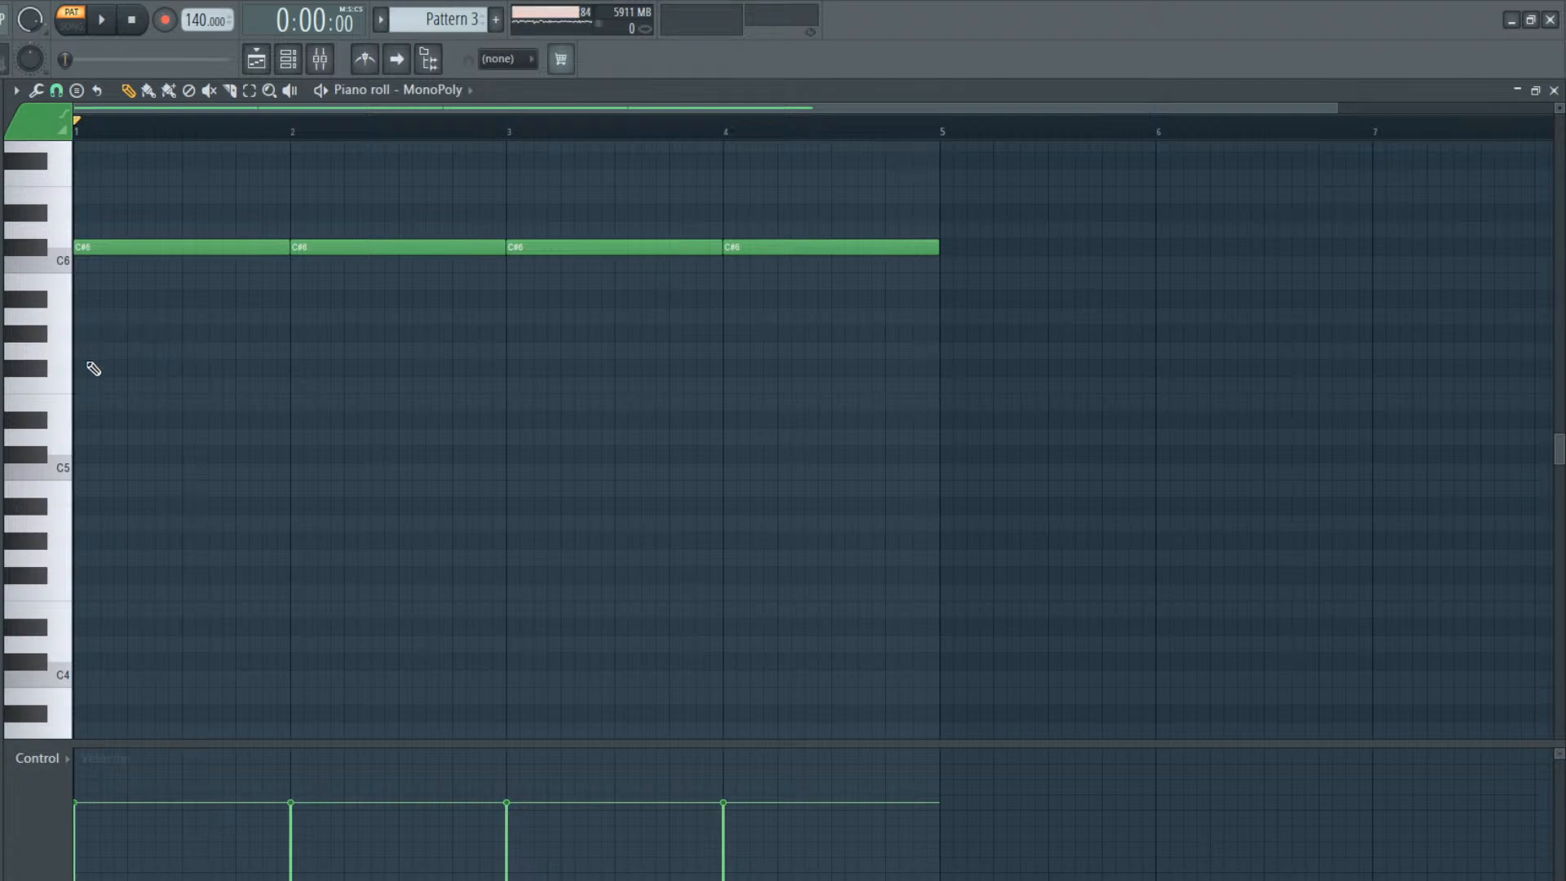
Add one-bar MonoPoly notes A#5, F#5 and D#5 in bar 1, and B5, G5 and F#5 in bar 2
click(79, 300)
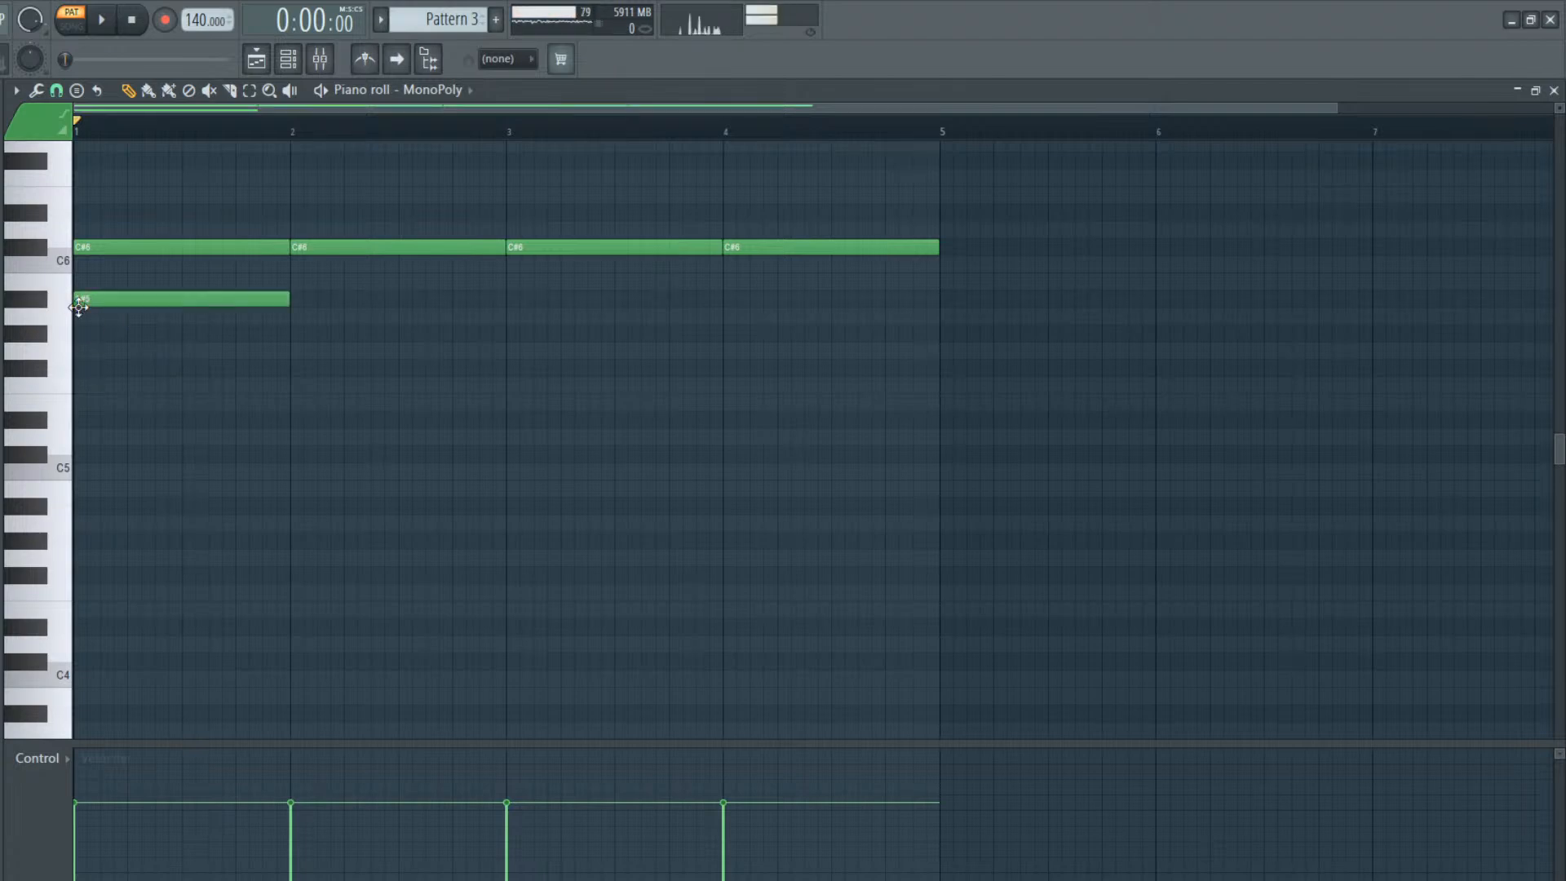
click(83, 369)
click(80, 419)
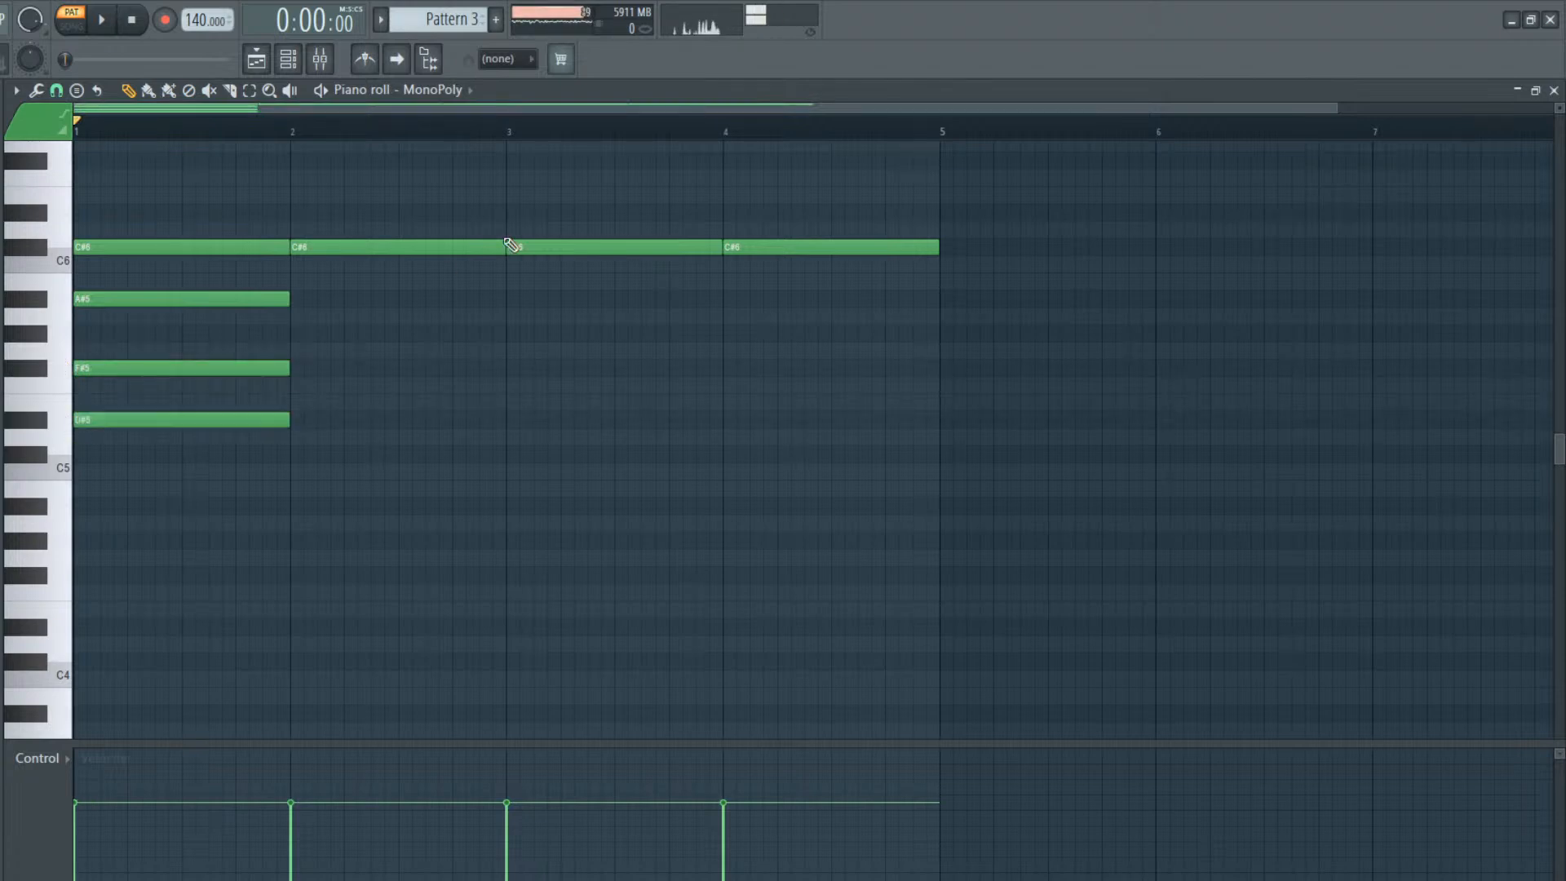
click(295, 281)
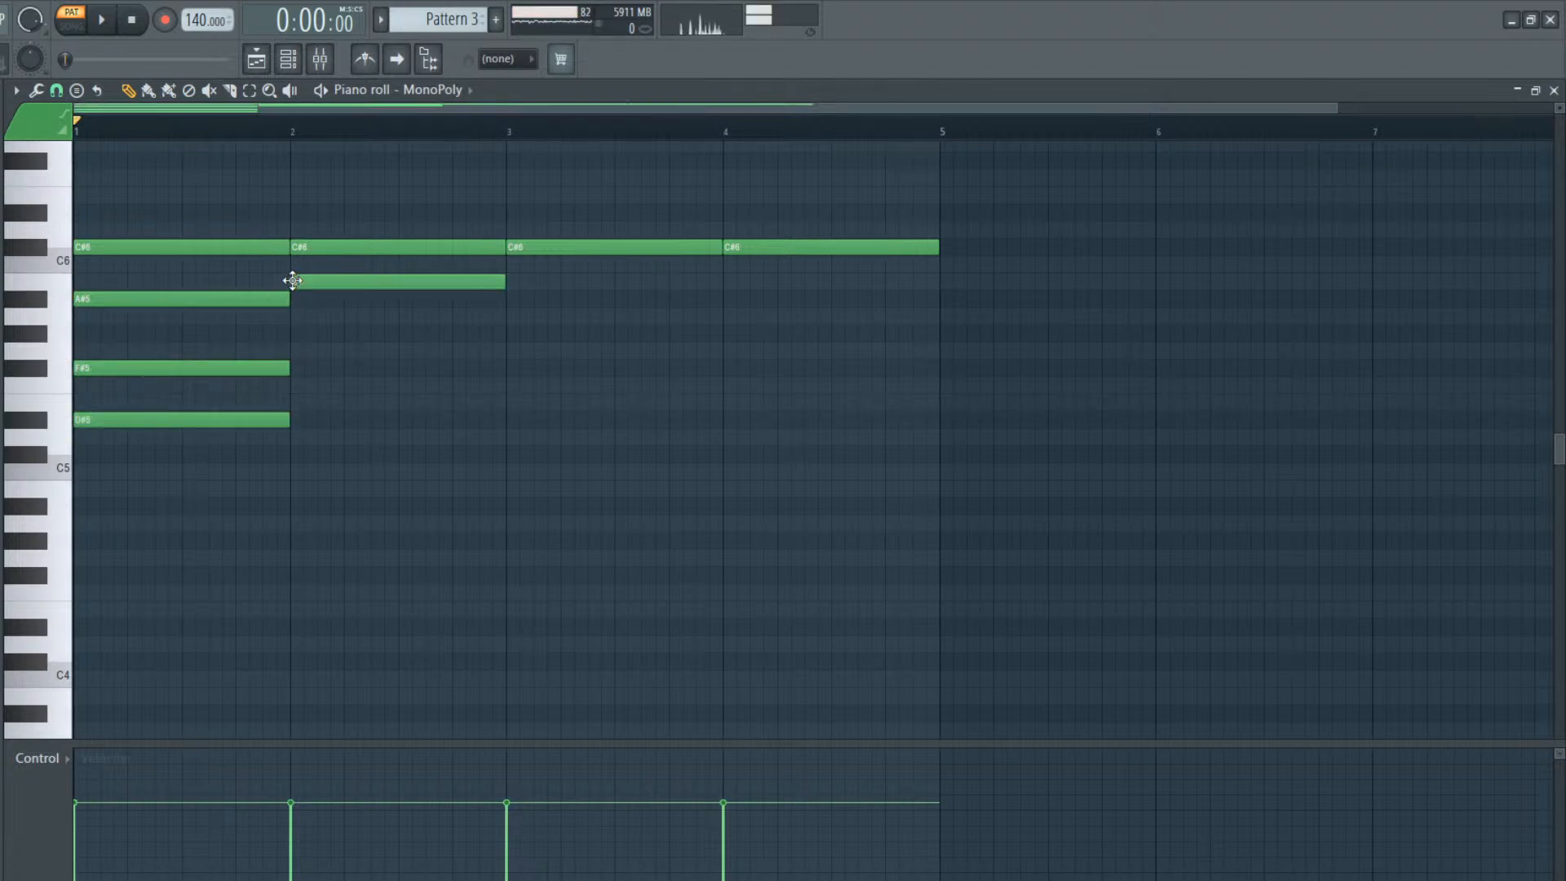
click(300, 350)
click(296, 368)
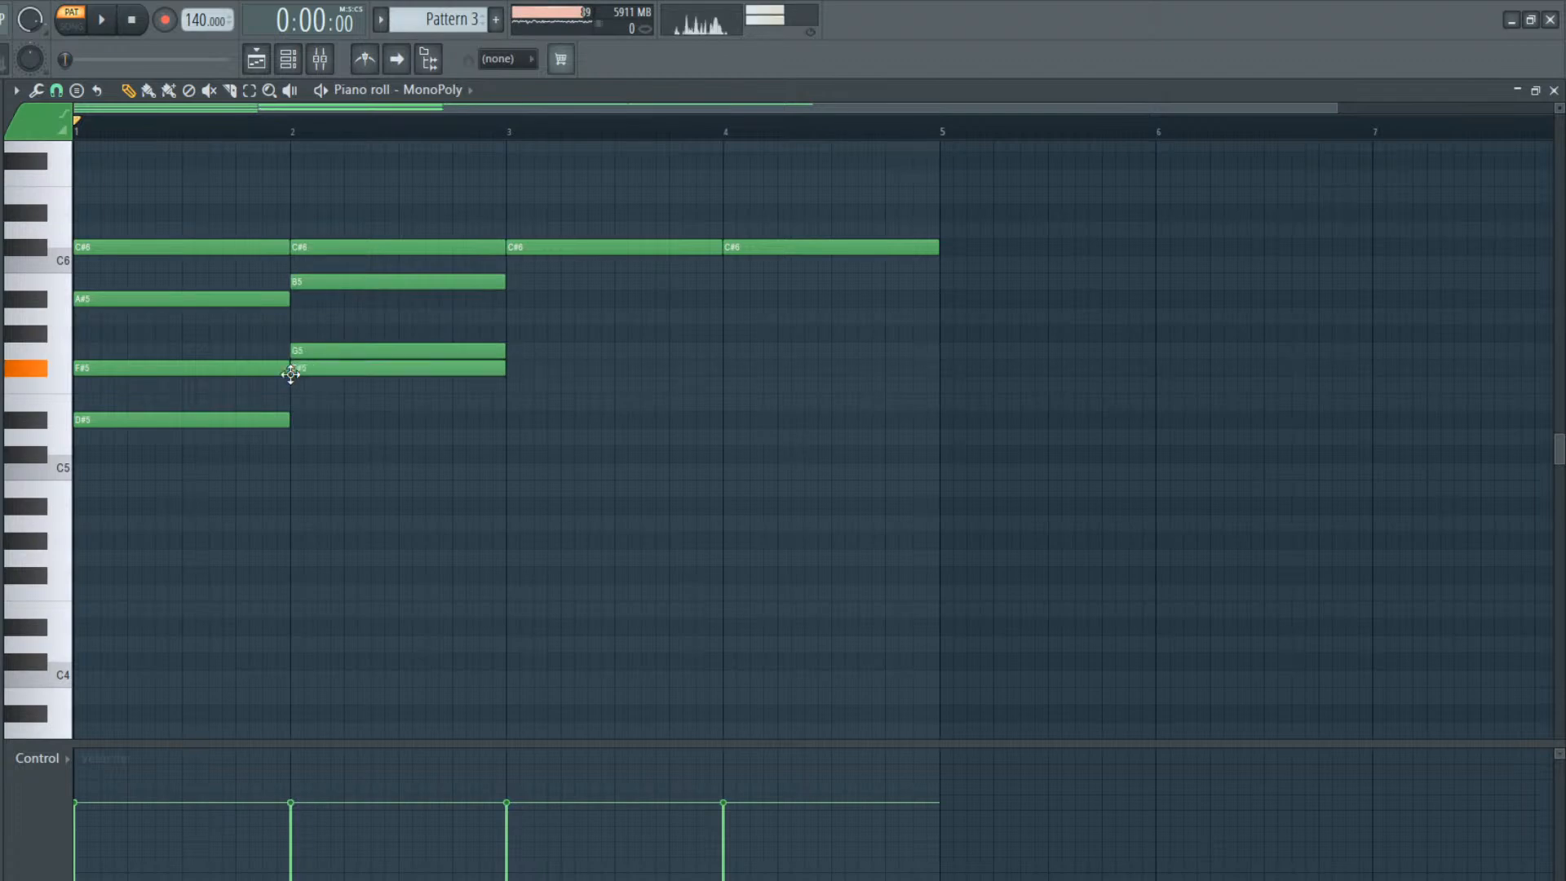
Add one-bar MonoPoly notes A5, G5 and E5 in bar 3, and A5, F#5 and D5 in bar 4
drag(522, 285, 515, 329)
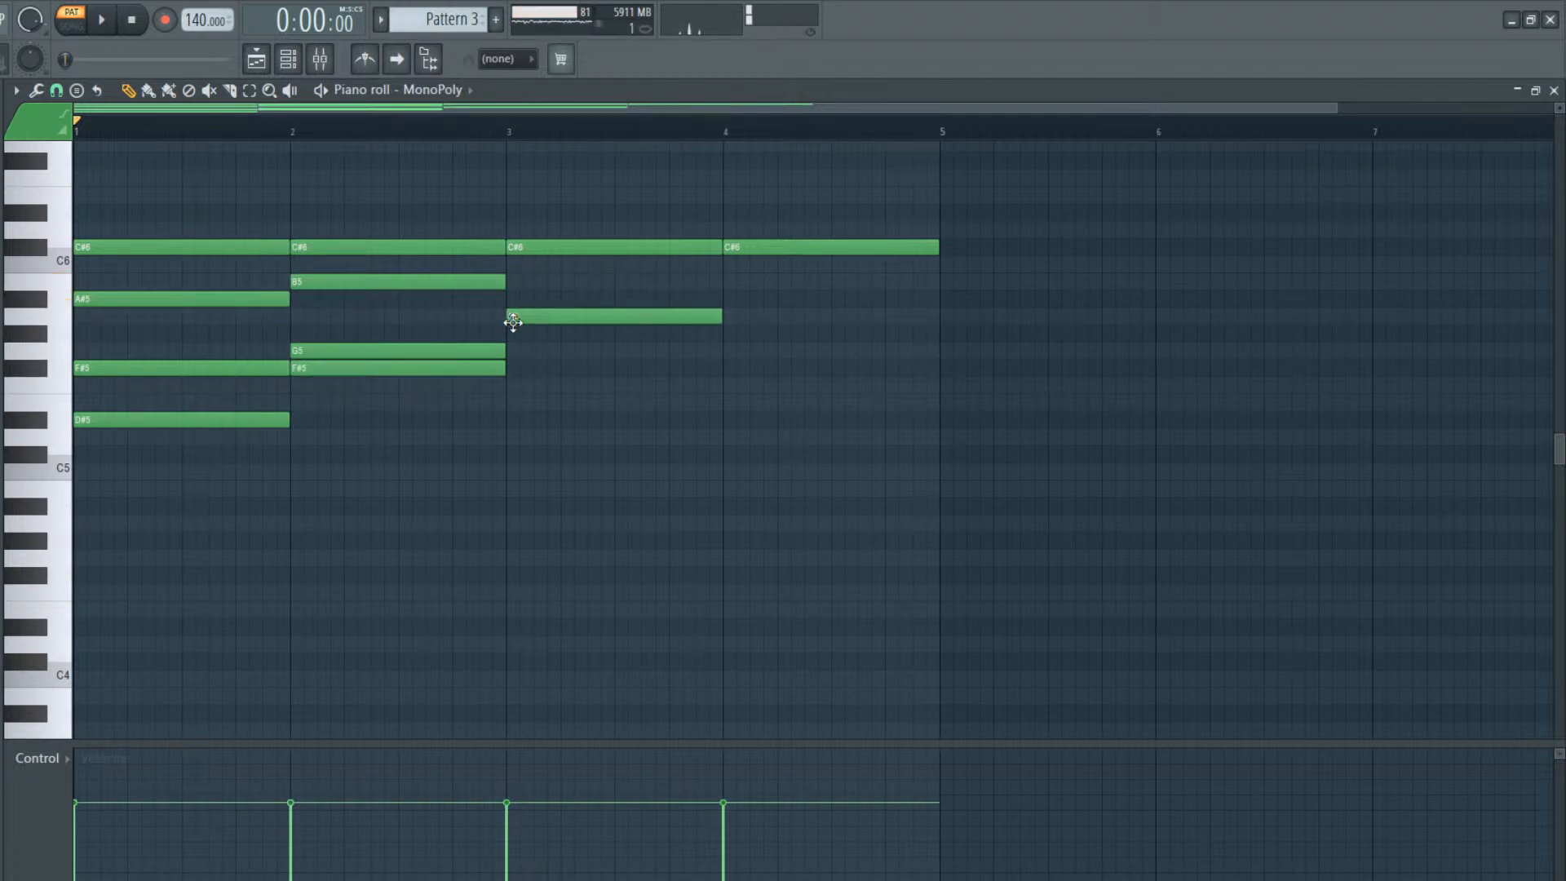
click(514, 350)
click(517, 402)
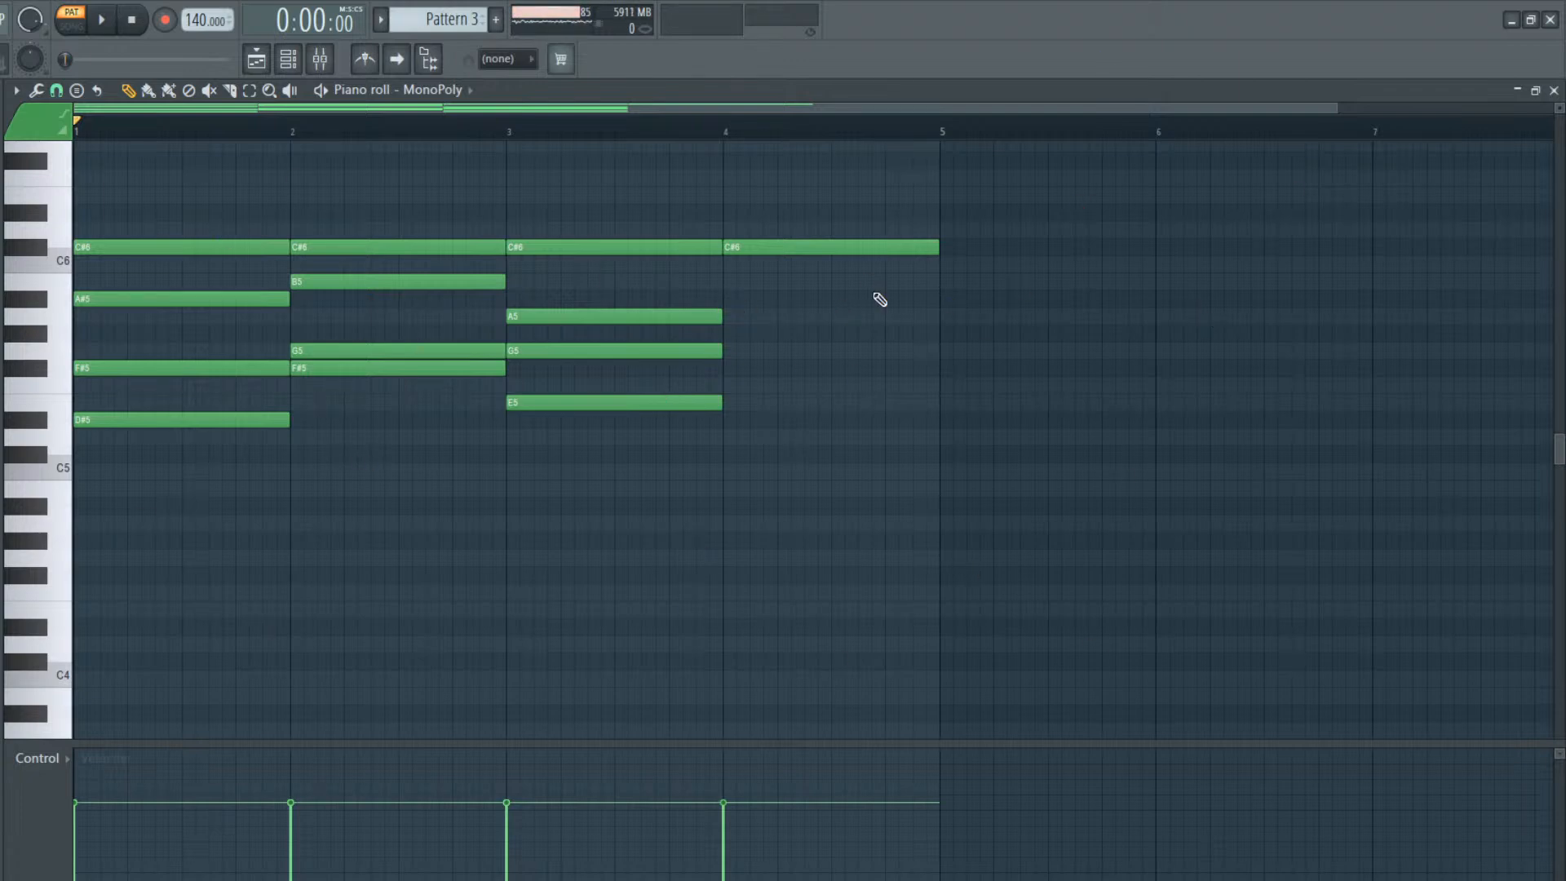
drag(758, 320, 734, 310)
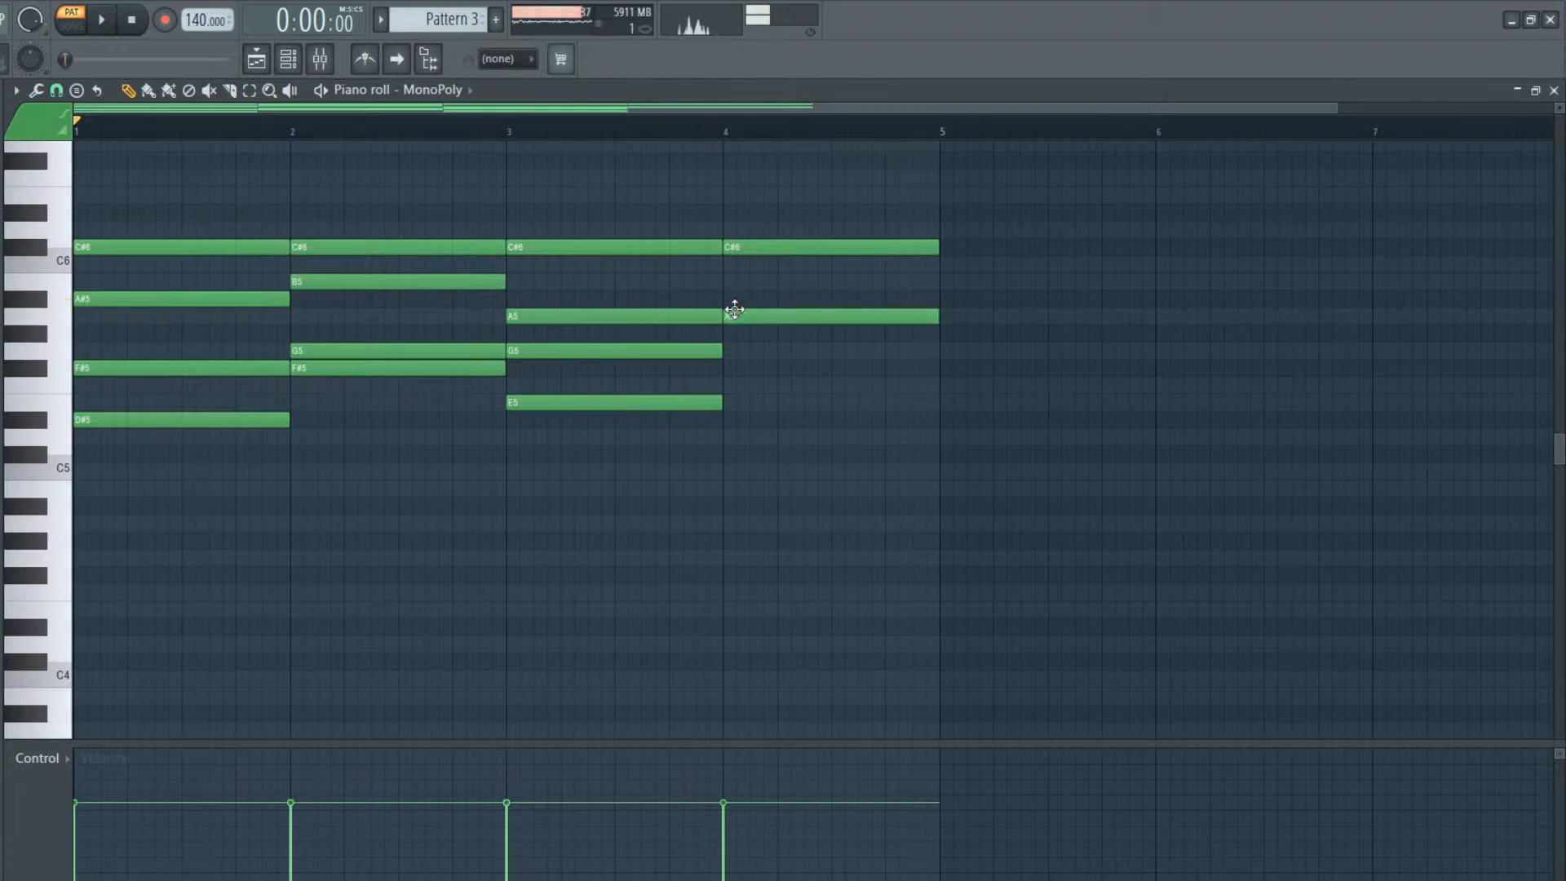
click(728, 368)
click(732, 438)
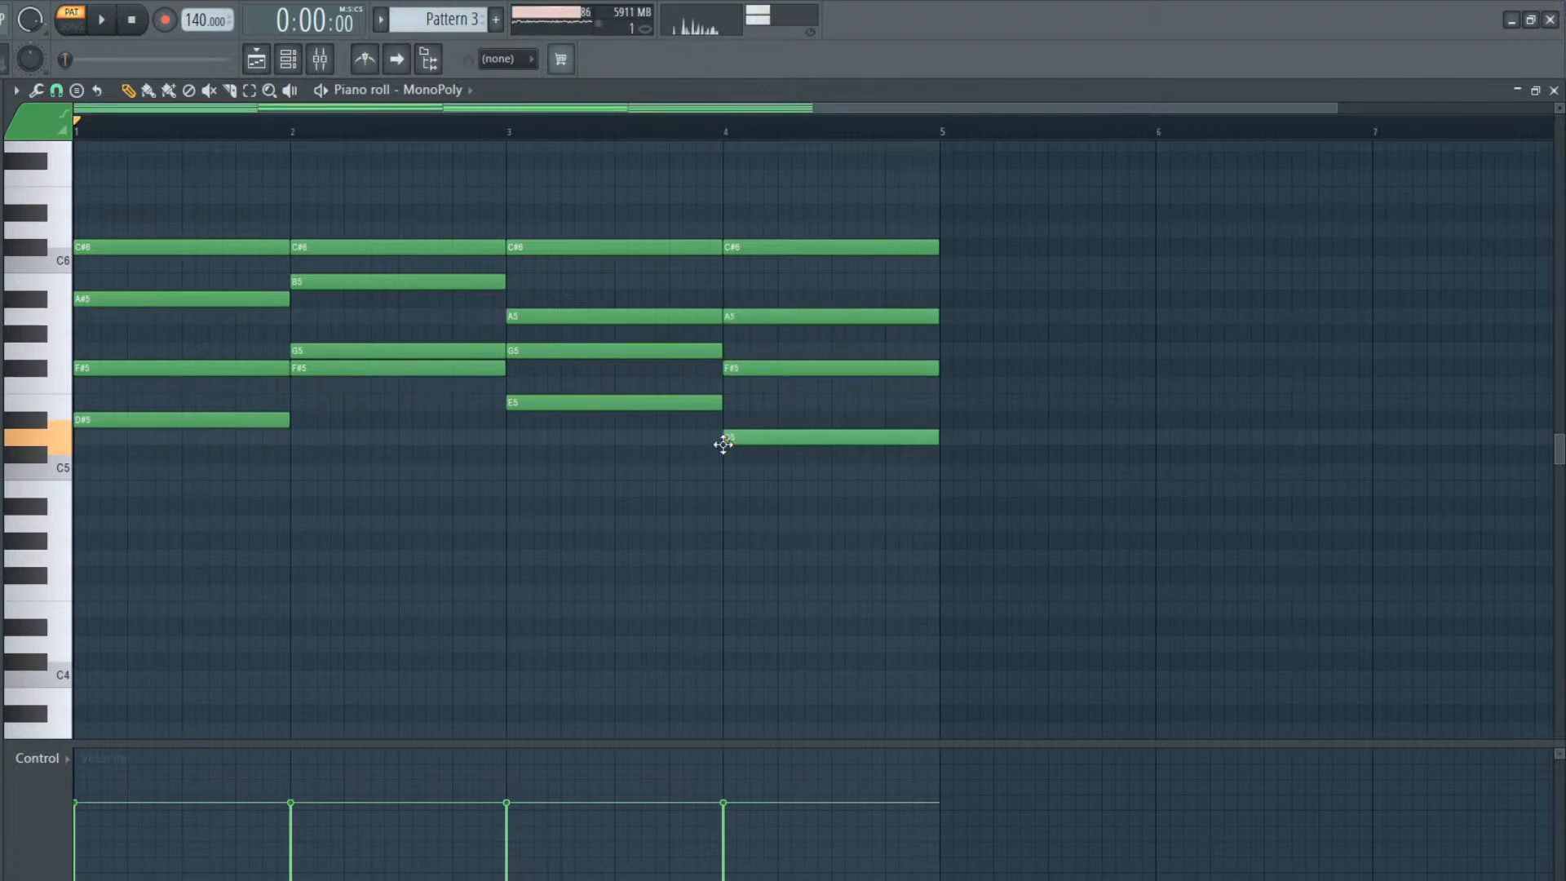
Write one-bar Mini V3 notes D#4, E4, A3 and D4 across bars 1 to 4, and raise them all by an octave
click(290, 58)
click(245, 205)
scroll(115, 571, down, 4)
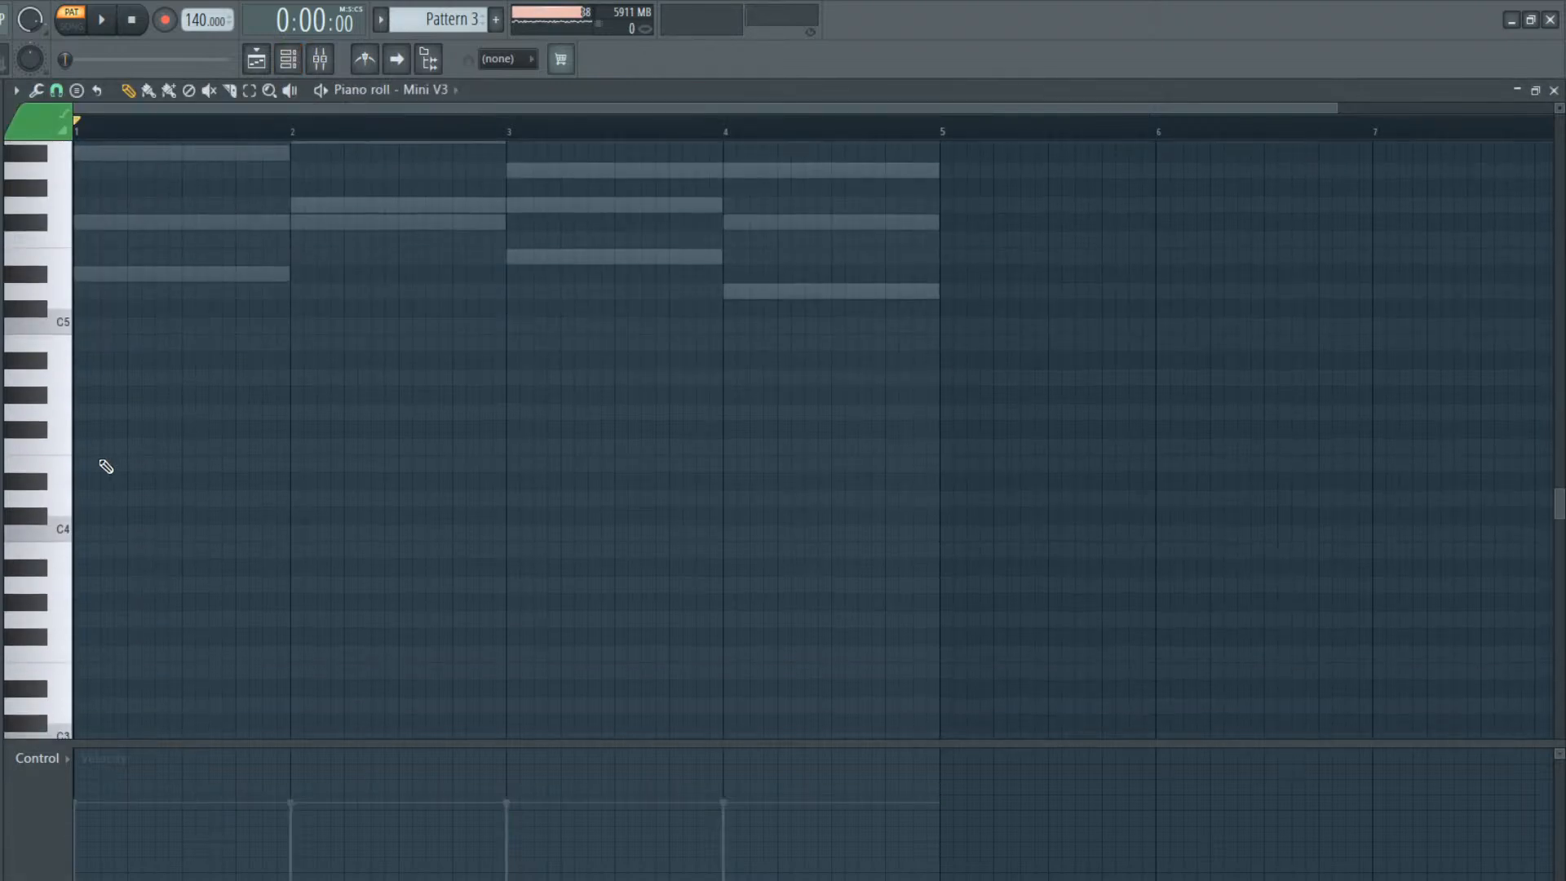
click(75, 489)
mouse_move(65, 488)
mouse_down()
mouse_move(45, 282)
mouse_move(51, 493)
mouse_up()
drag(216, 487, 217, 466)
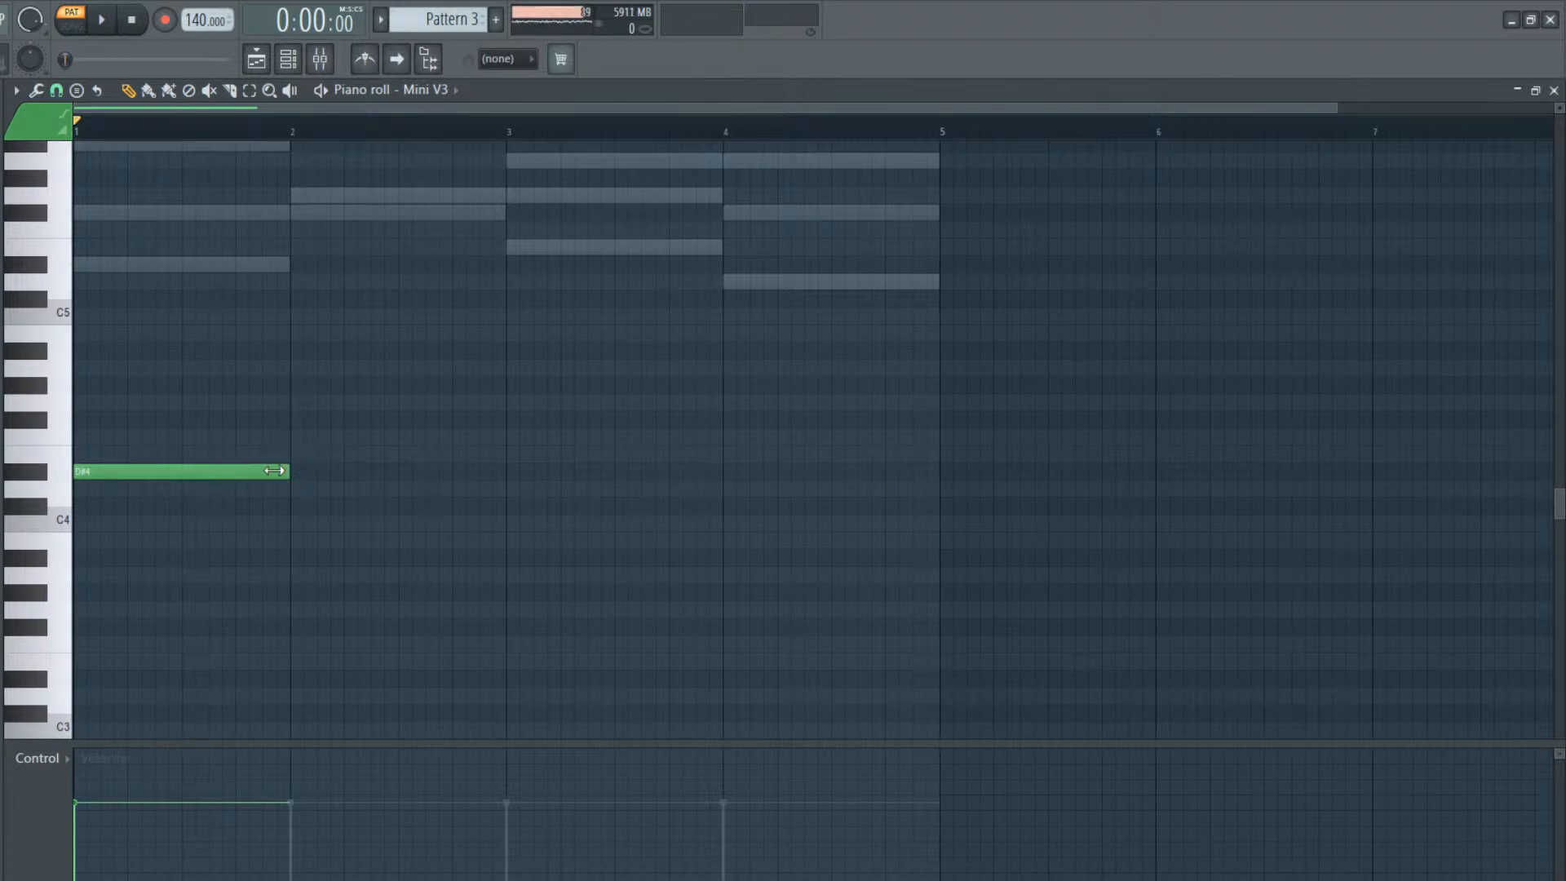
click(292, 451)
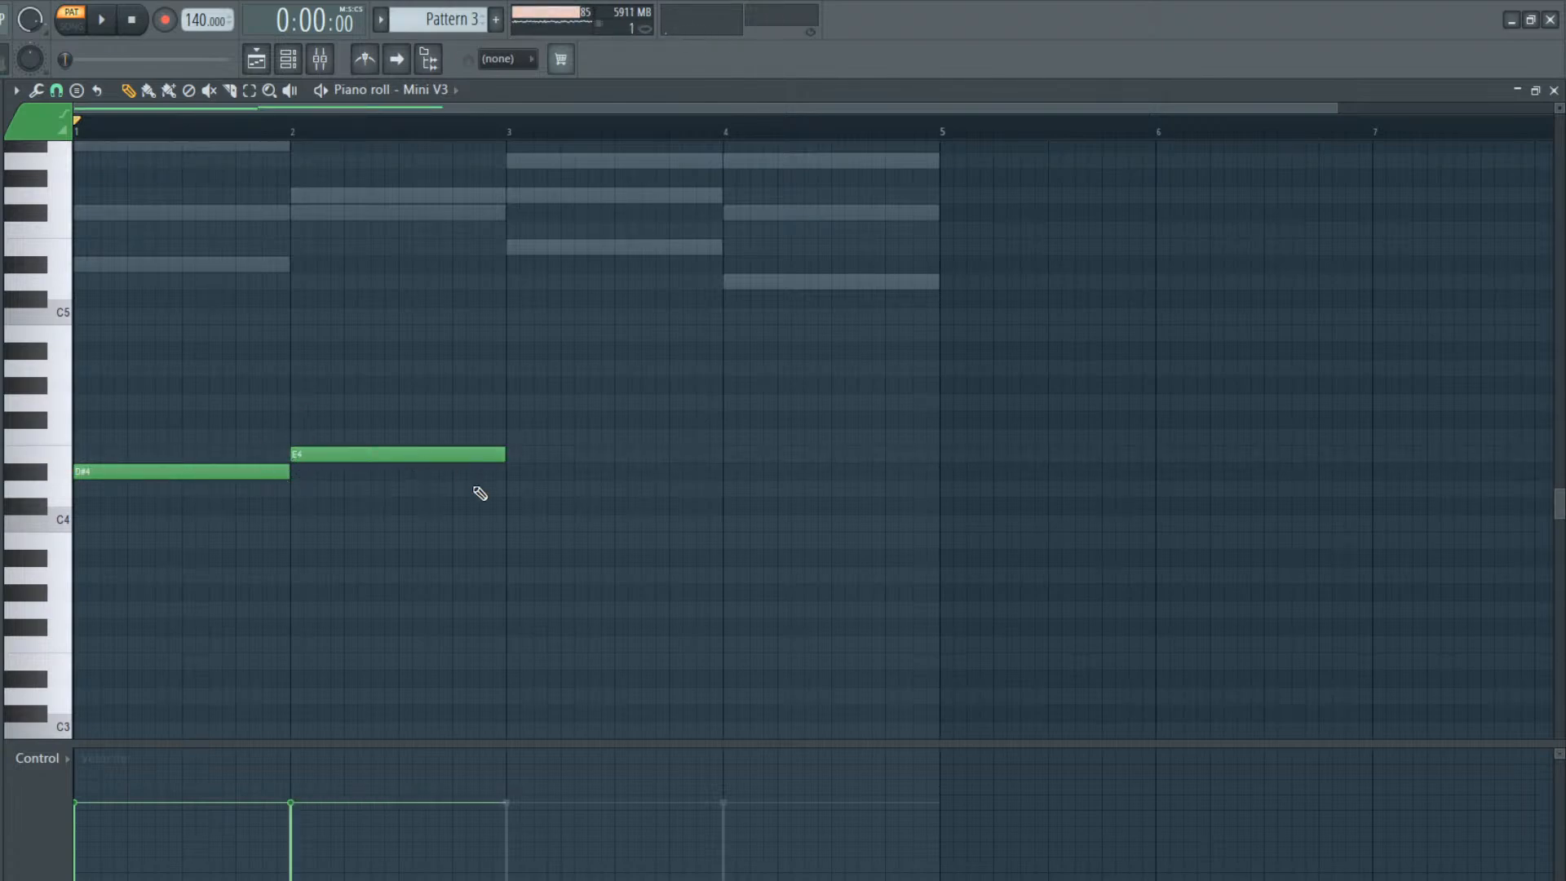
drag(507, 555, 507, 575)
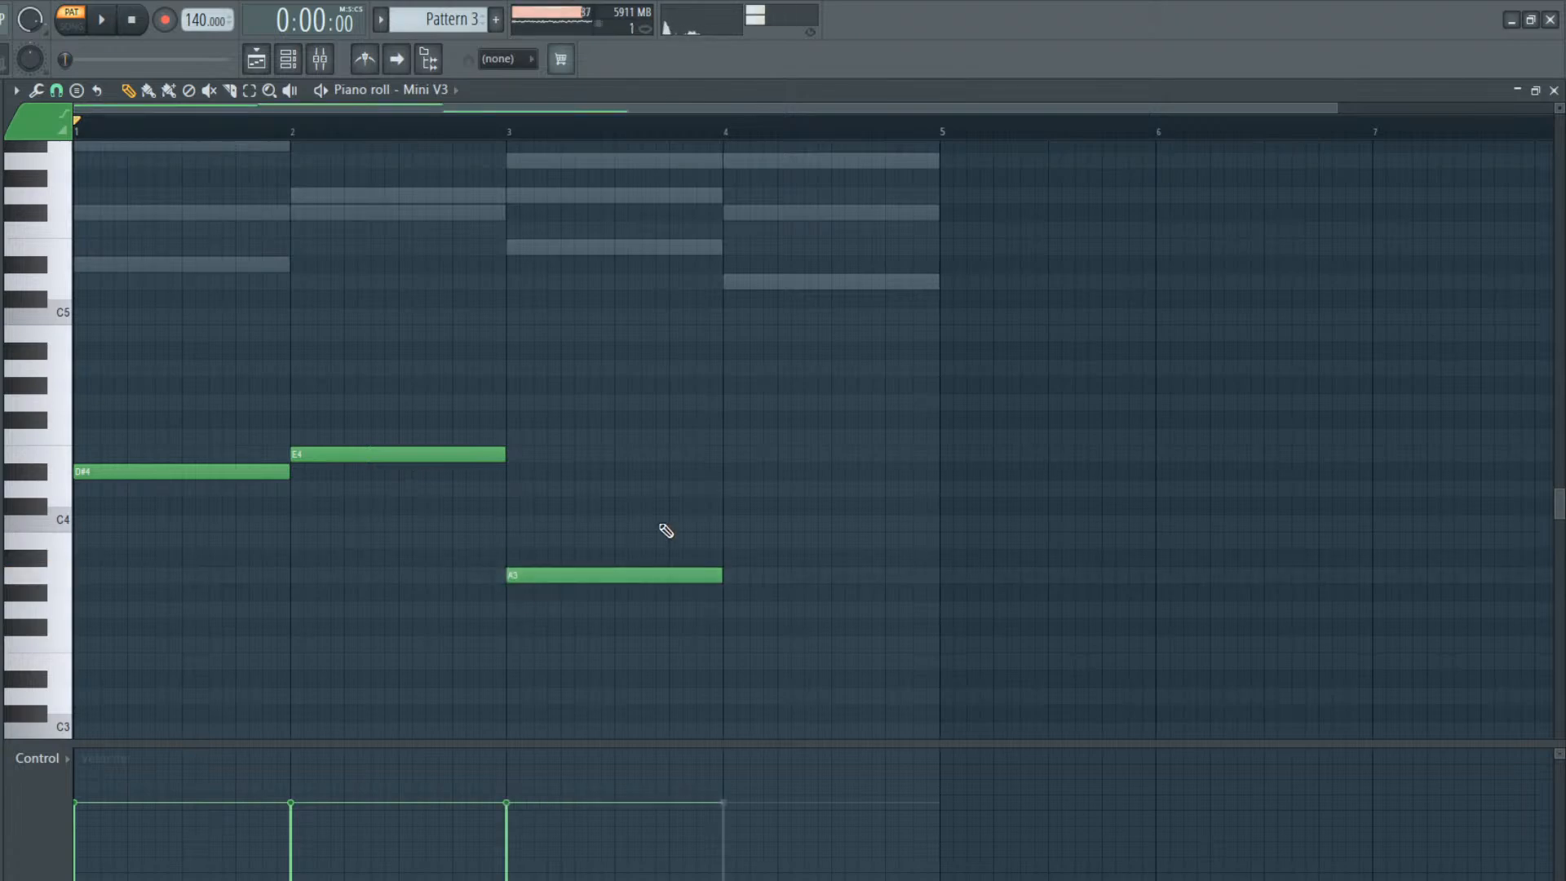
click(725, 488)
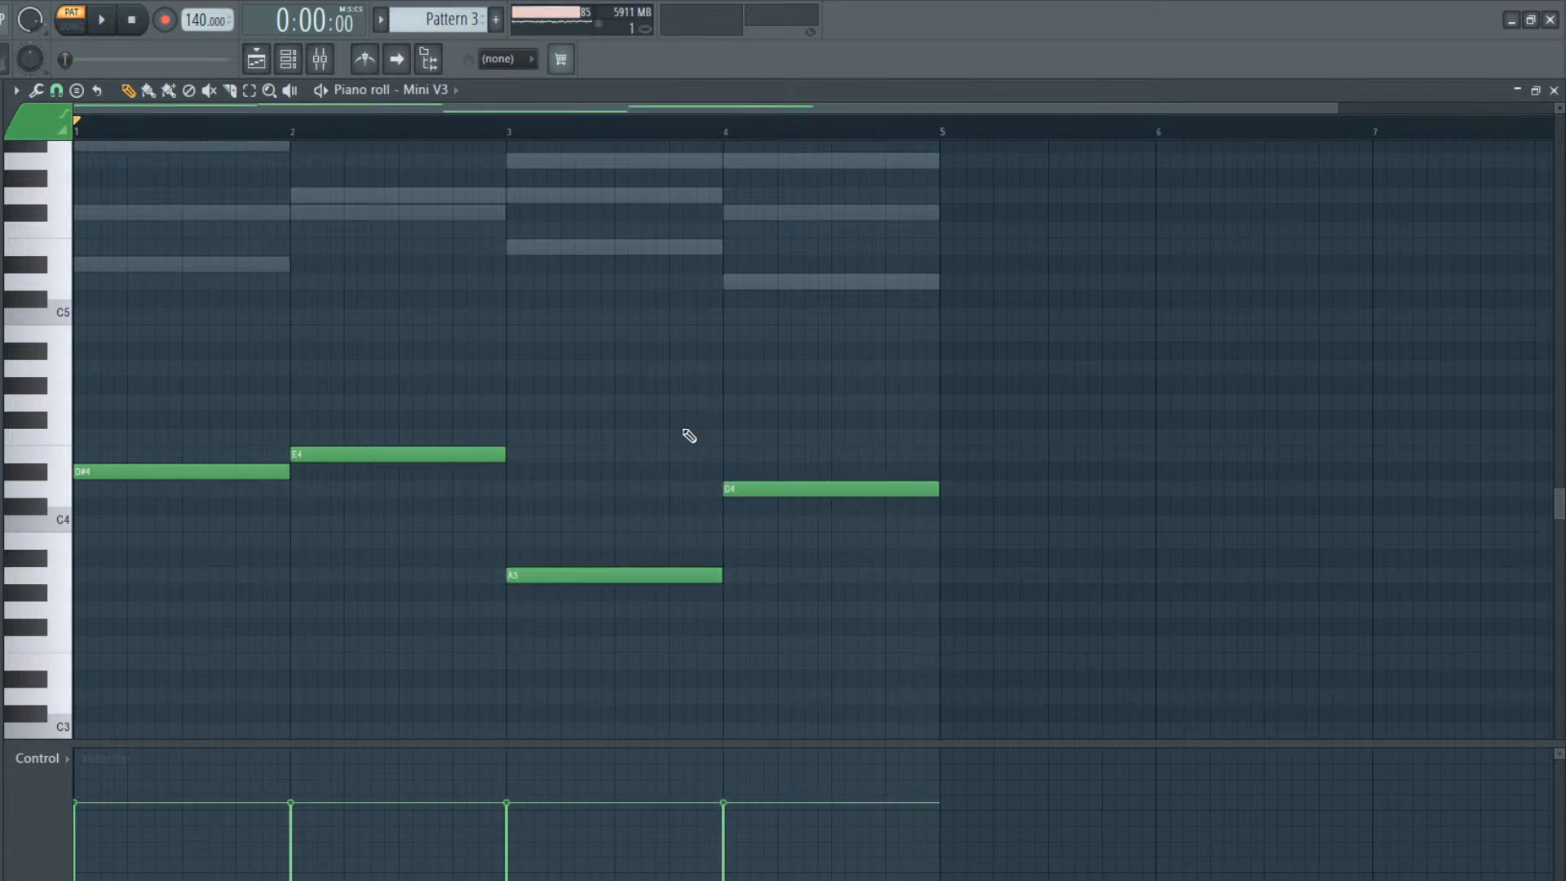
key(ctrl+Up)
scroll(505, 490, up, 5)
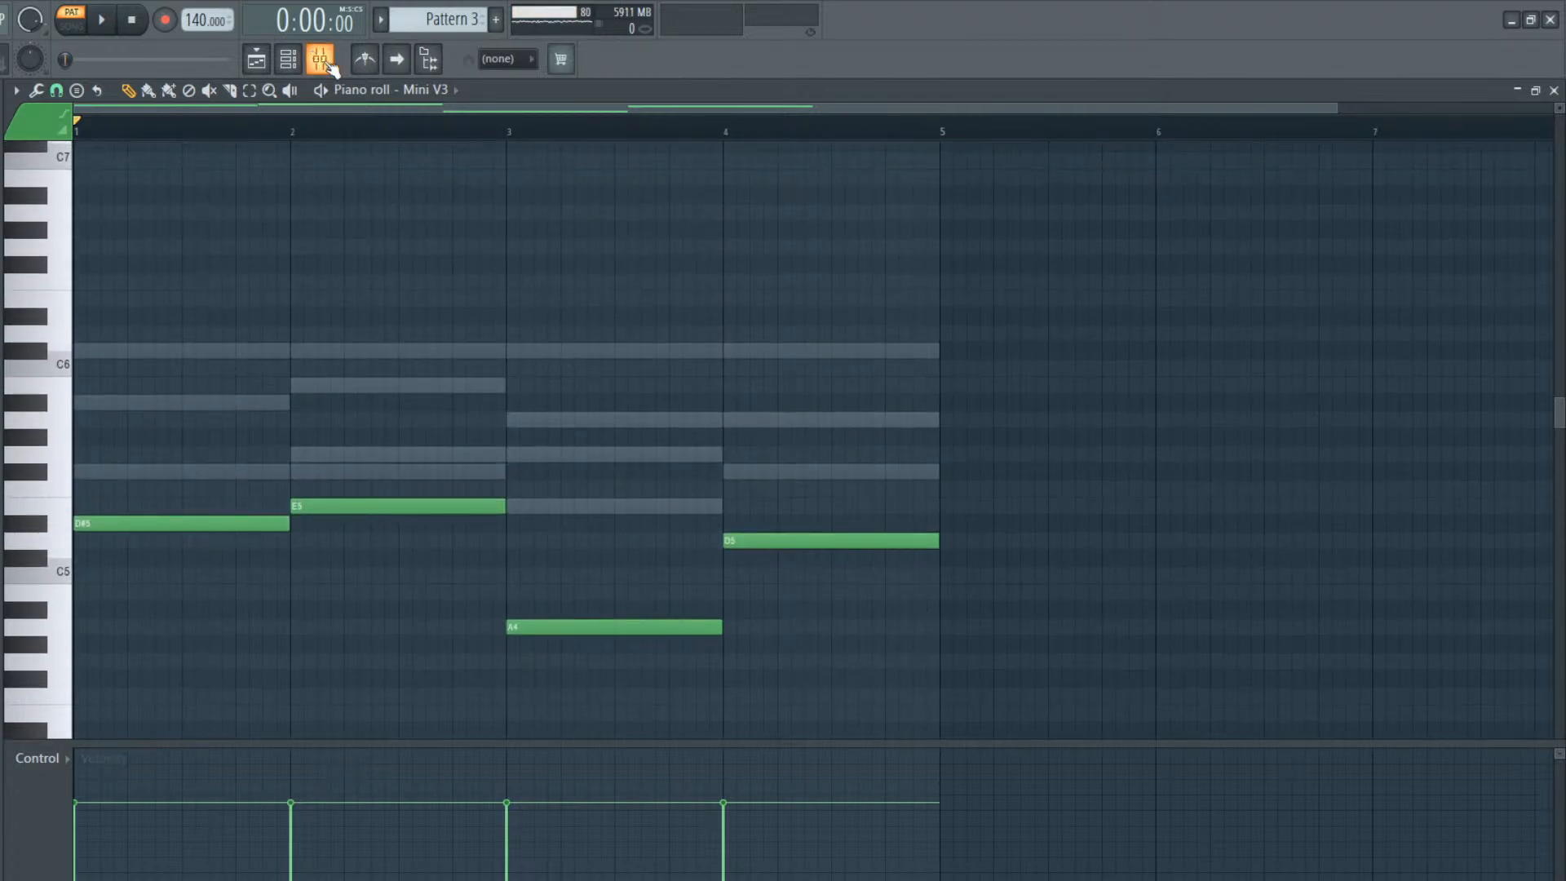
Listen to Pattern 3 with both synths and return to the MonoPoly piano roll
key(space)
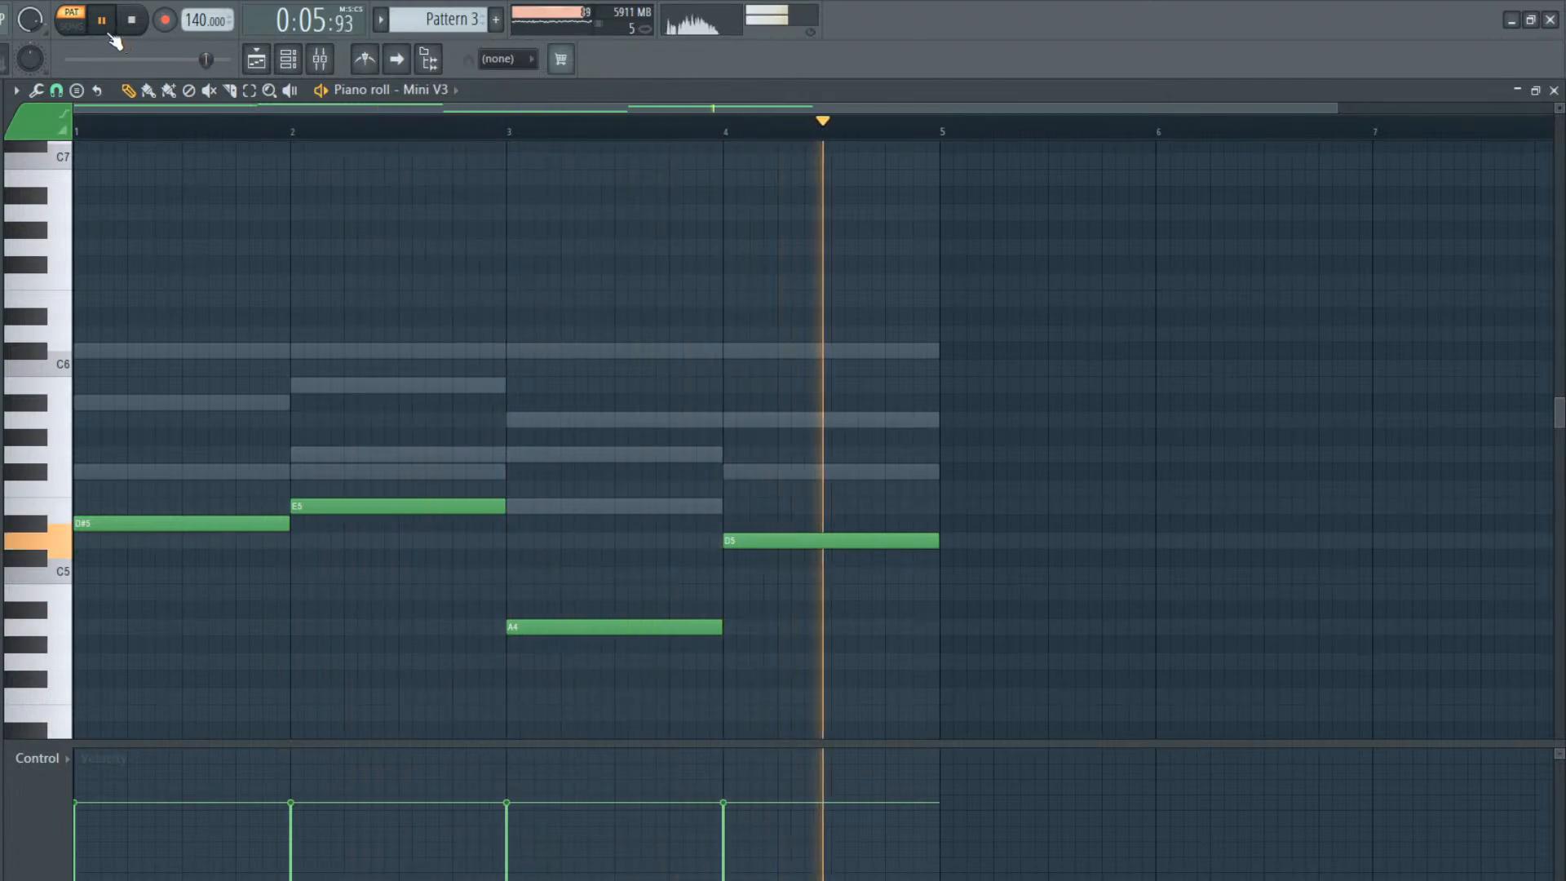
click(287, 62)
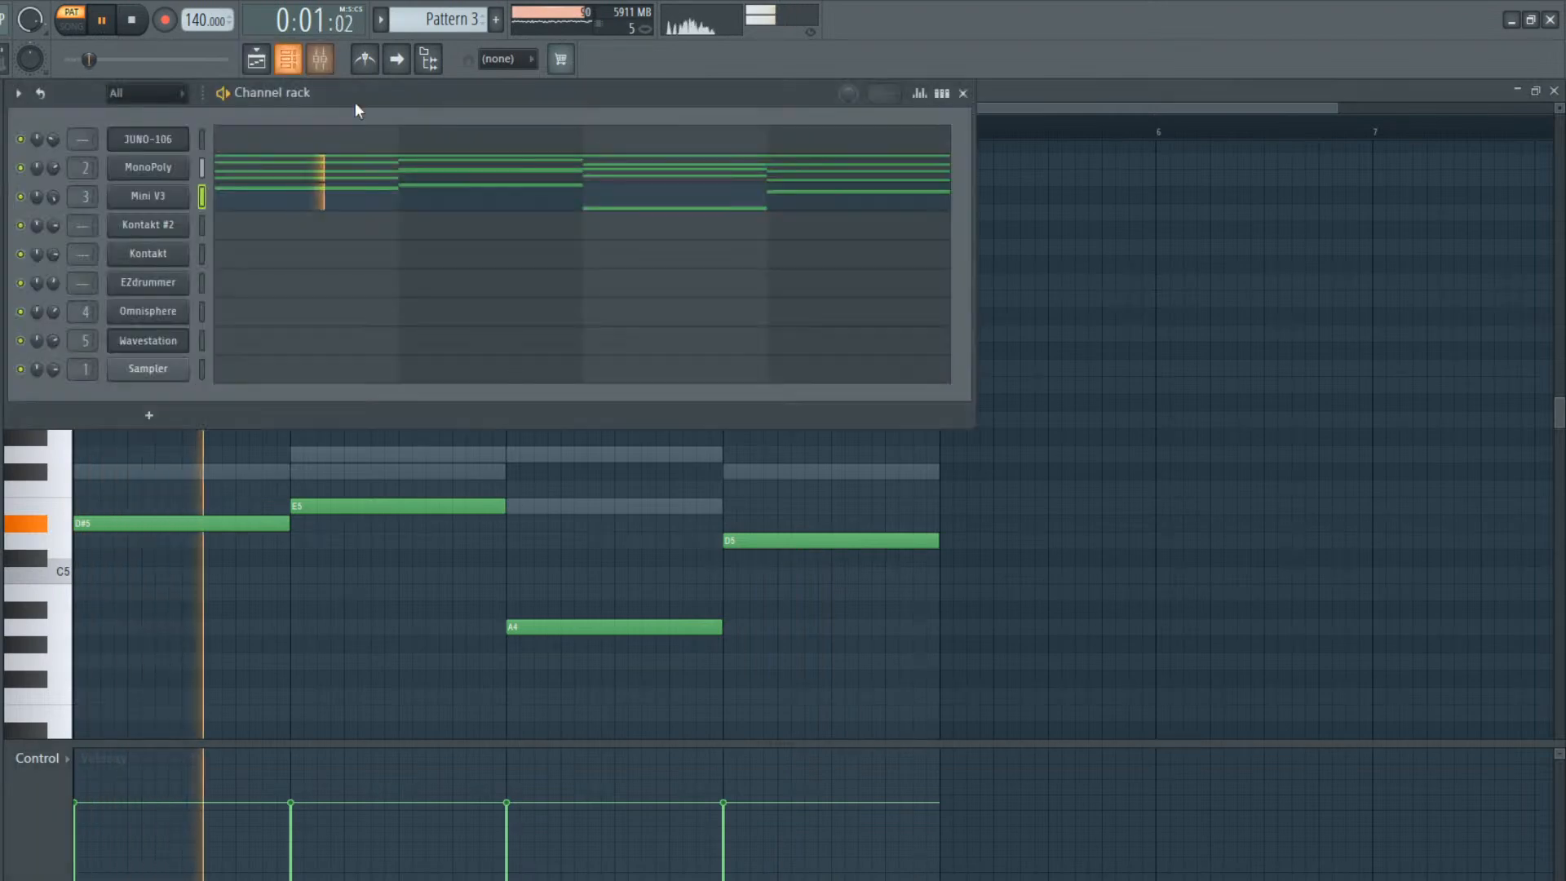
key(space)
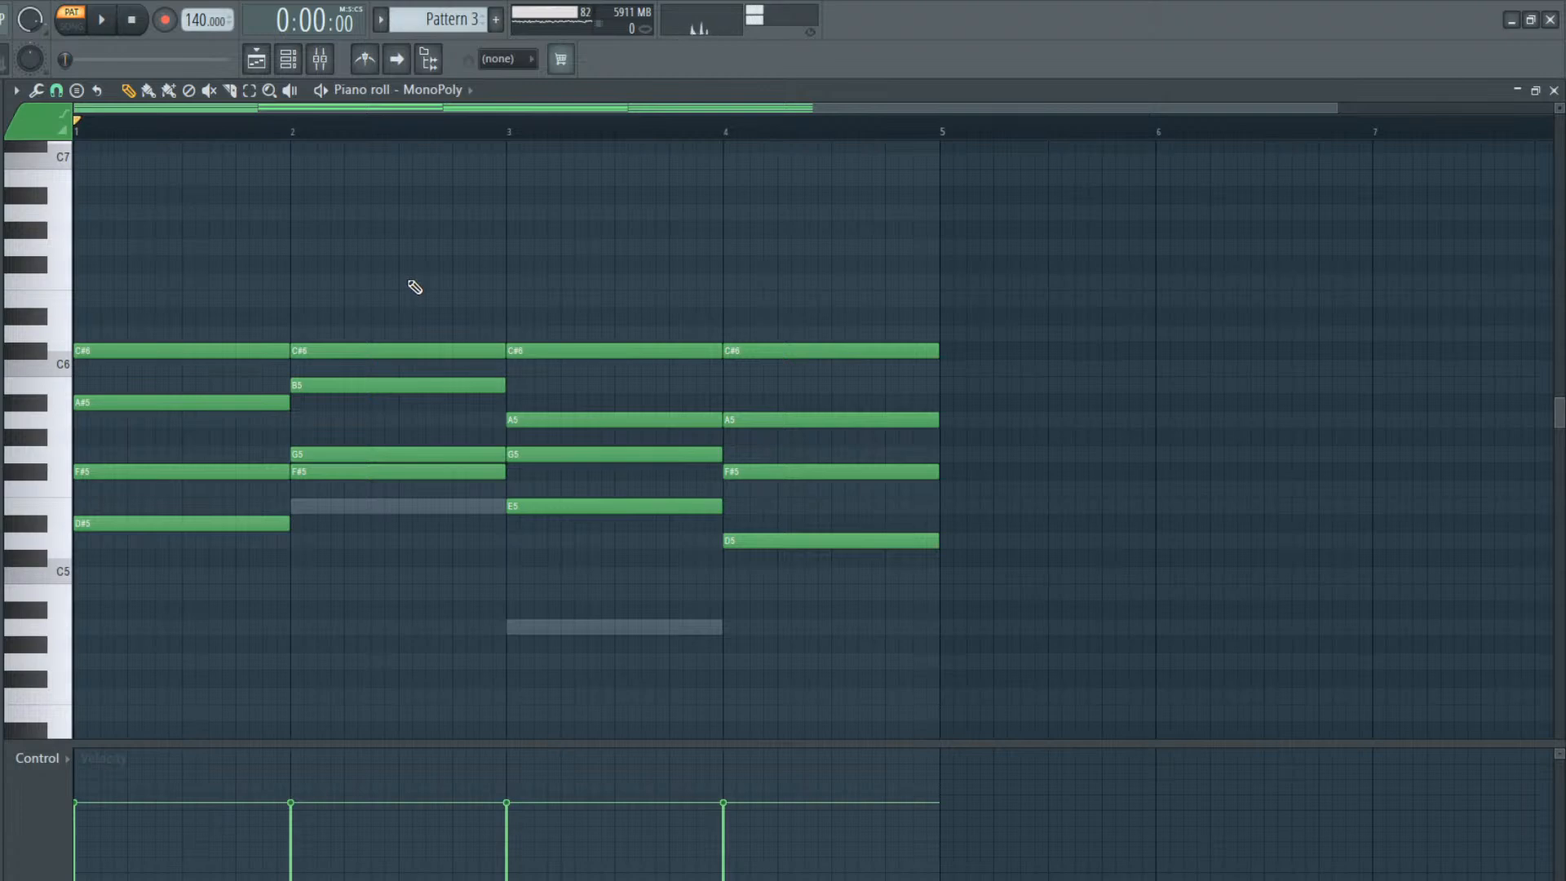
key(space)
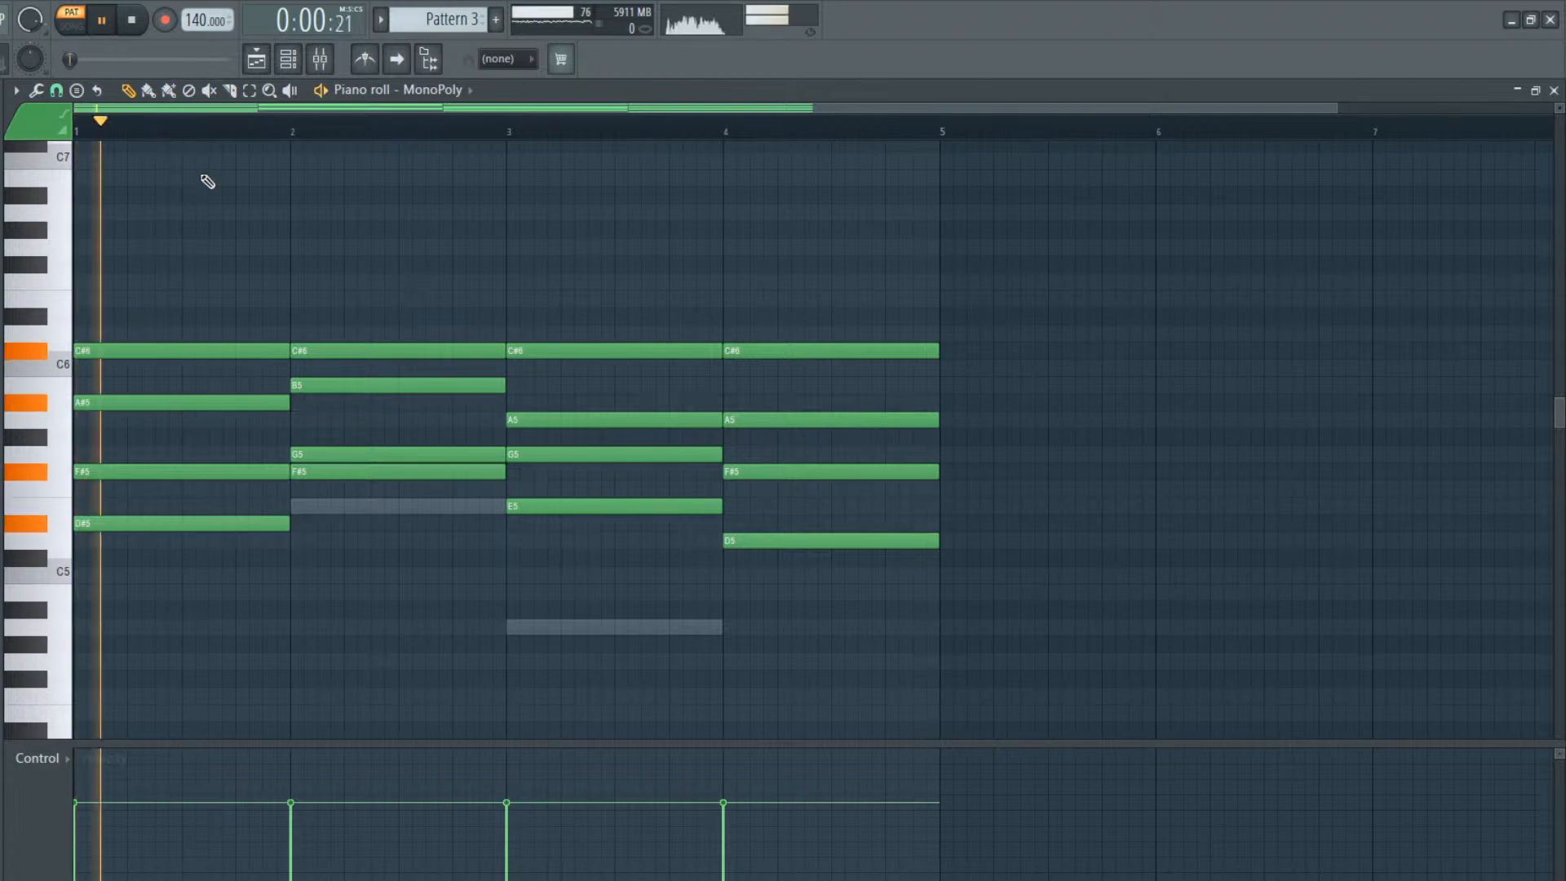
key(space)
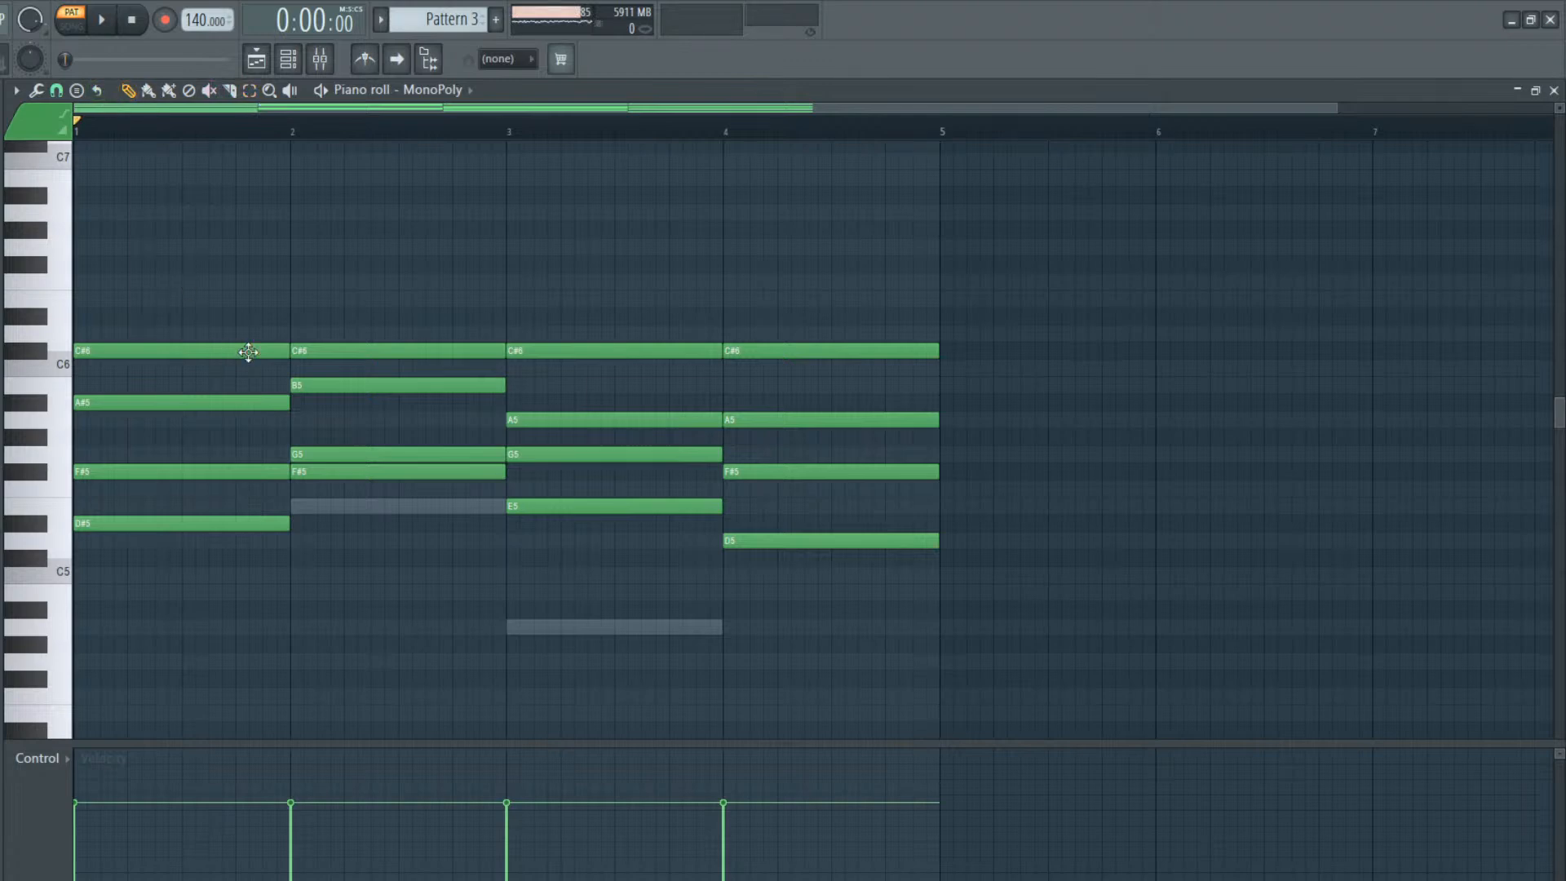
Stagger the bar 1 MonoPoly chord so A#5, F#5 and D#5 start on beats 2, 3 and 4 and end with the bar
drag(286, 409, 226, 420)
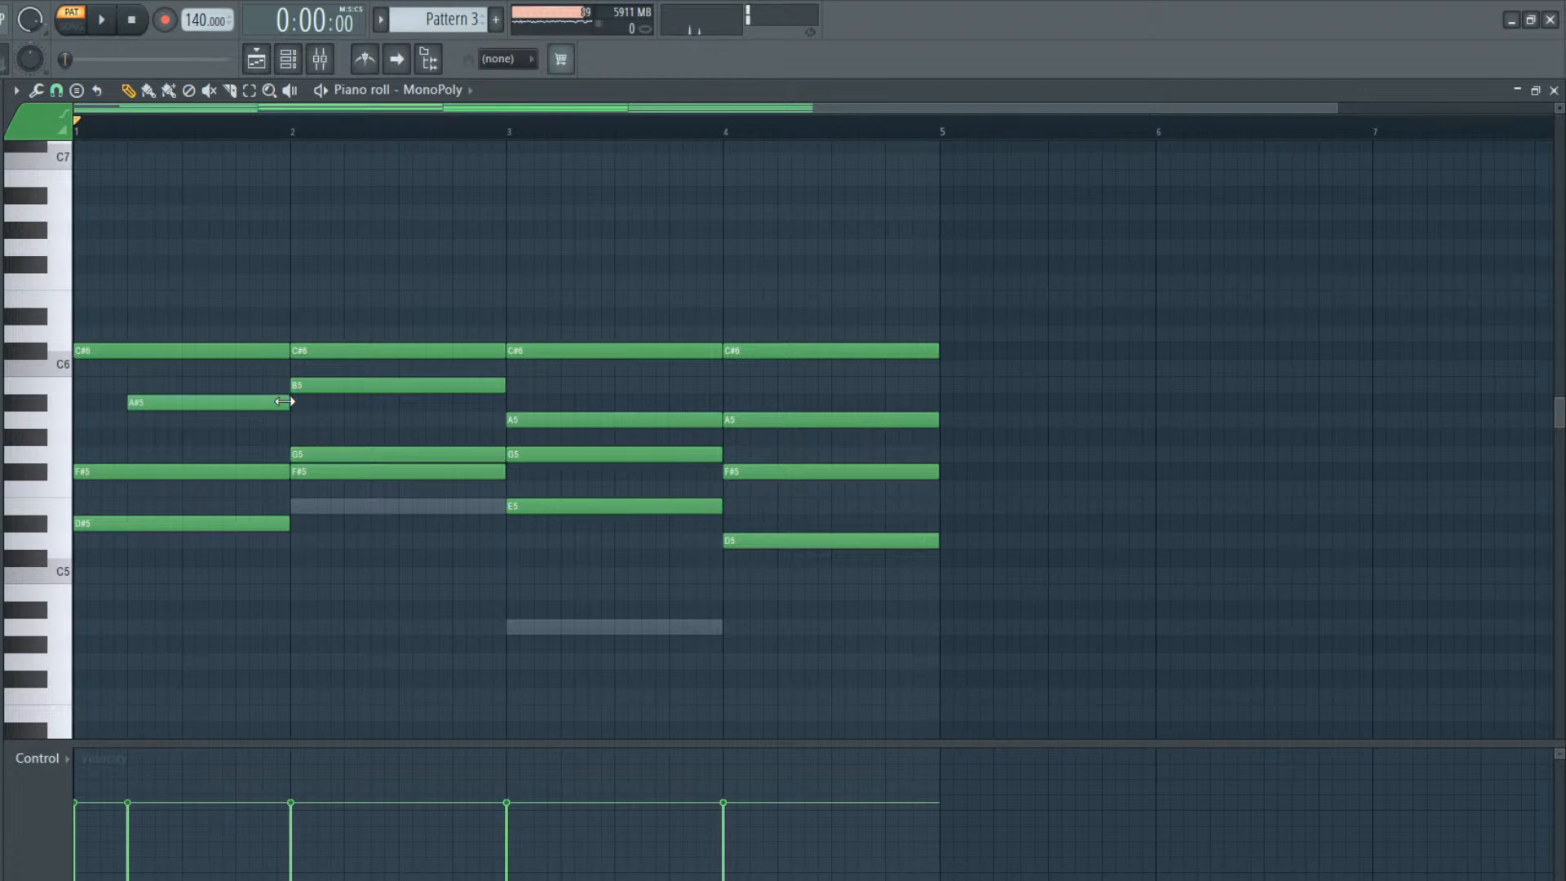
right_click(233, 476)
click(187, 472)
right_click(259, 466)
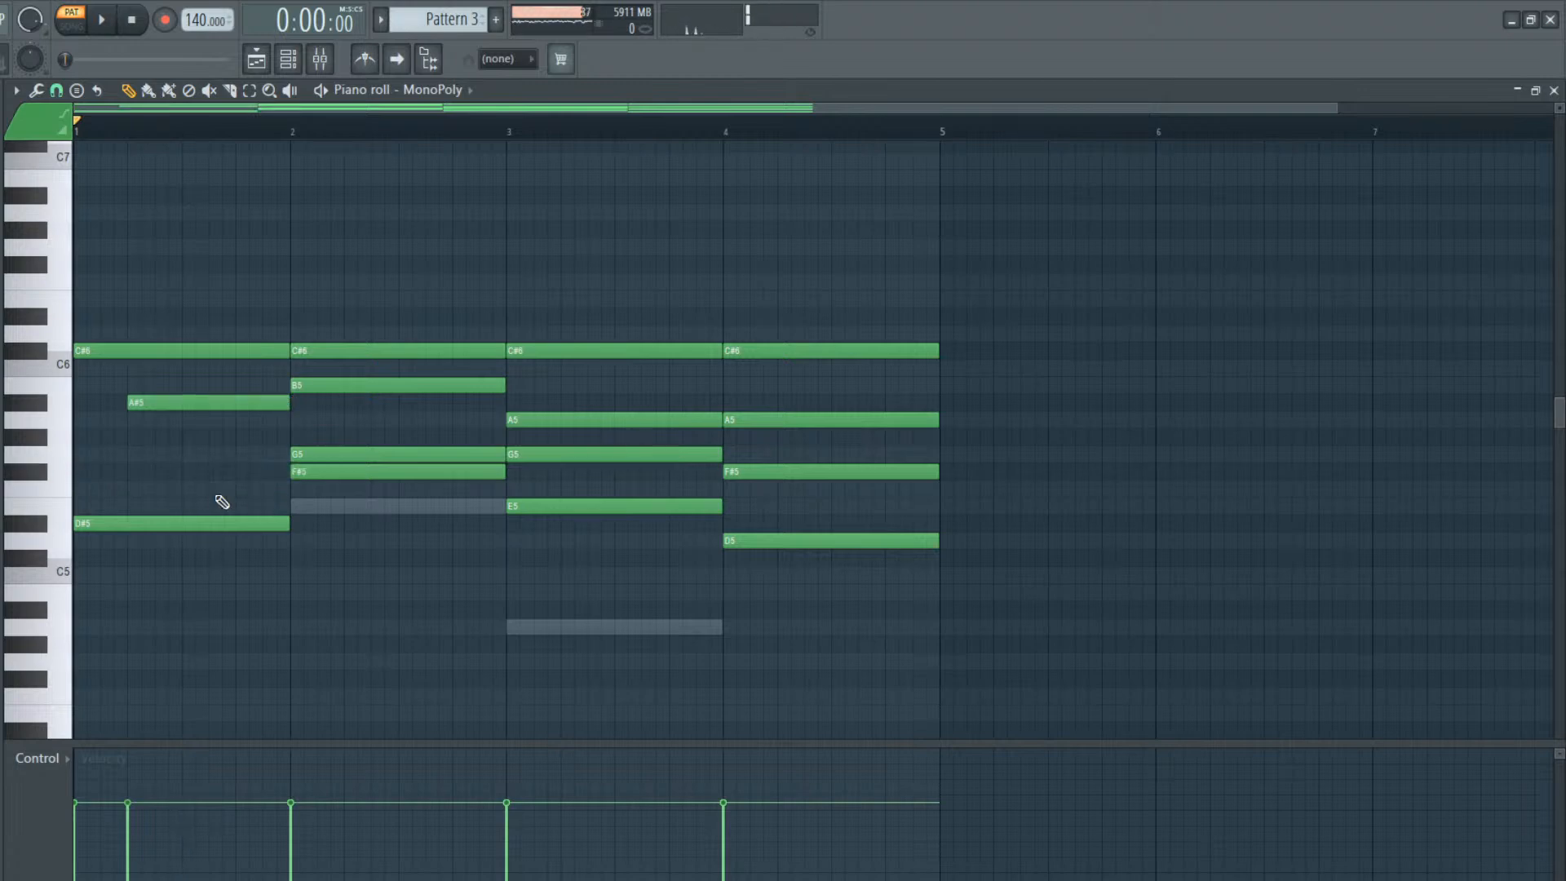
click(182, 438)
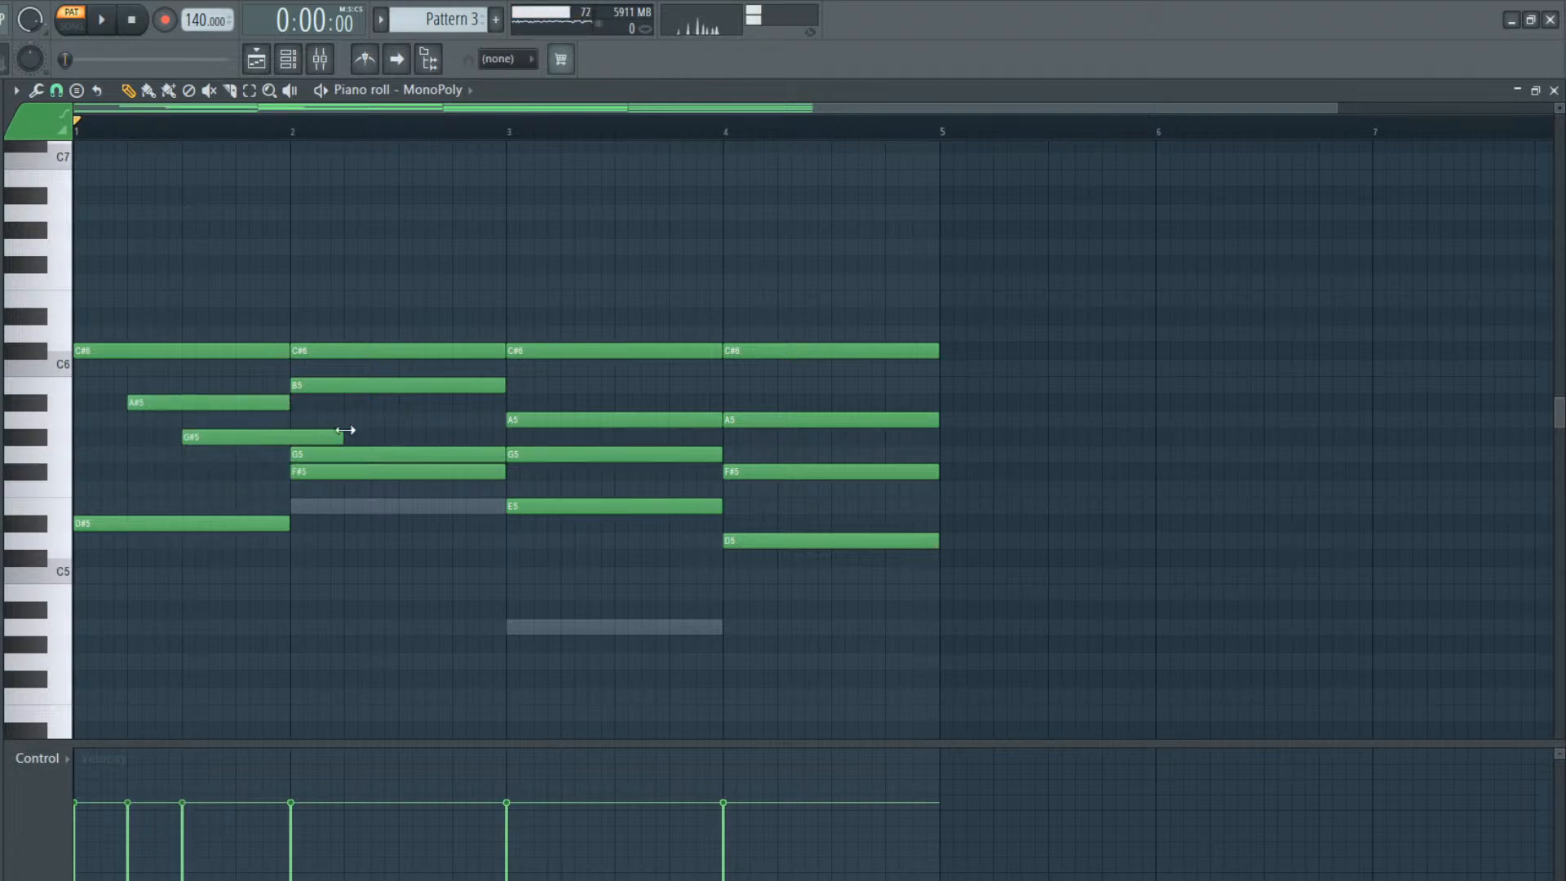
mouse_move(245, 440)
mouse_down()
mouse_move(256, 473)
mouse_move(234, 486)
mouse_move(247, 460)
mouse_up()
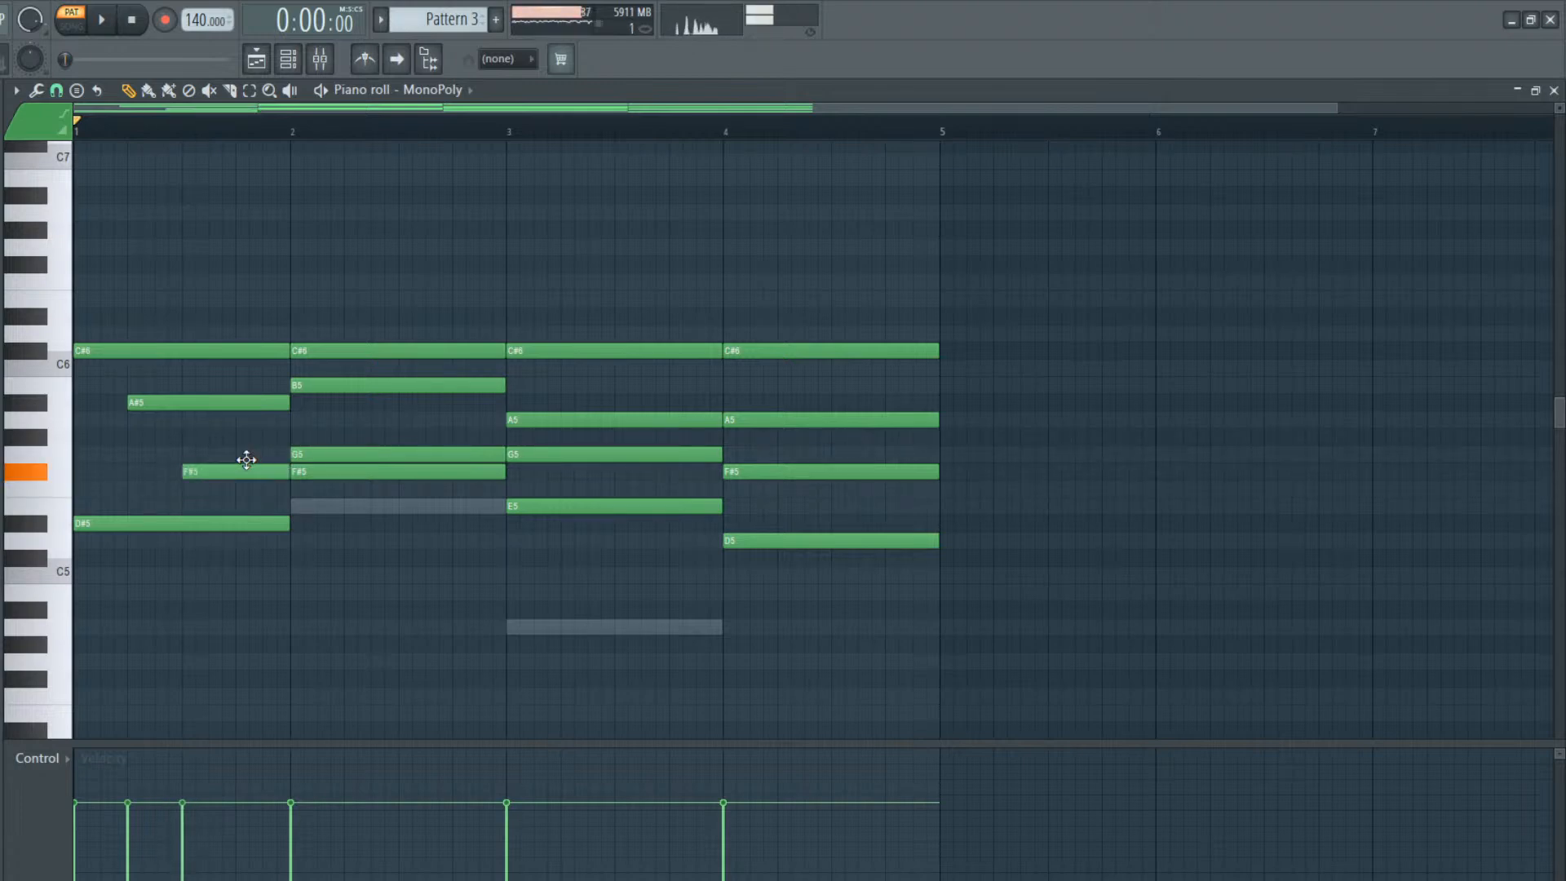
right_click(272, 526)
click(237, 524)
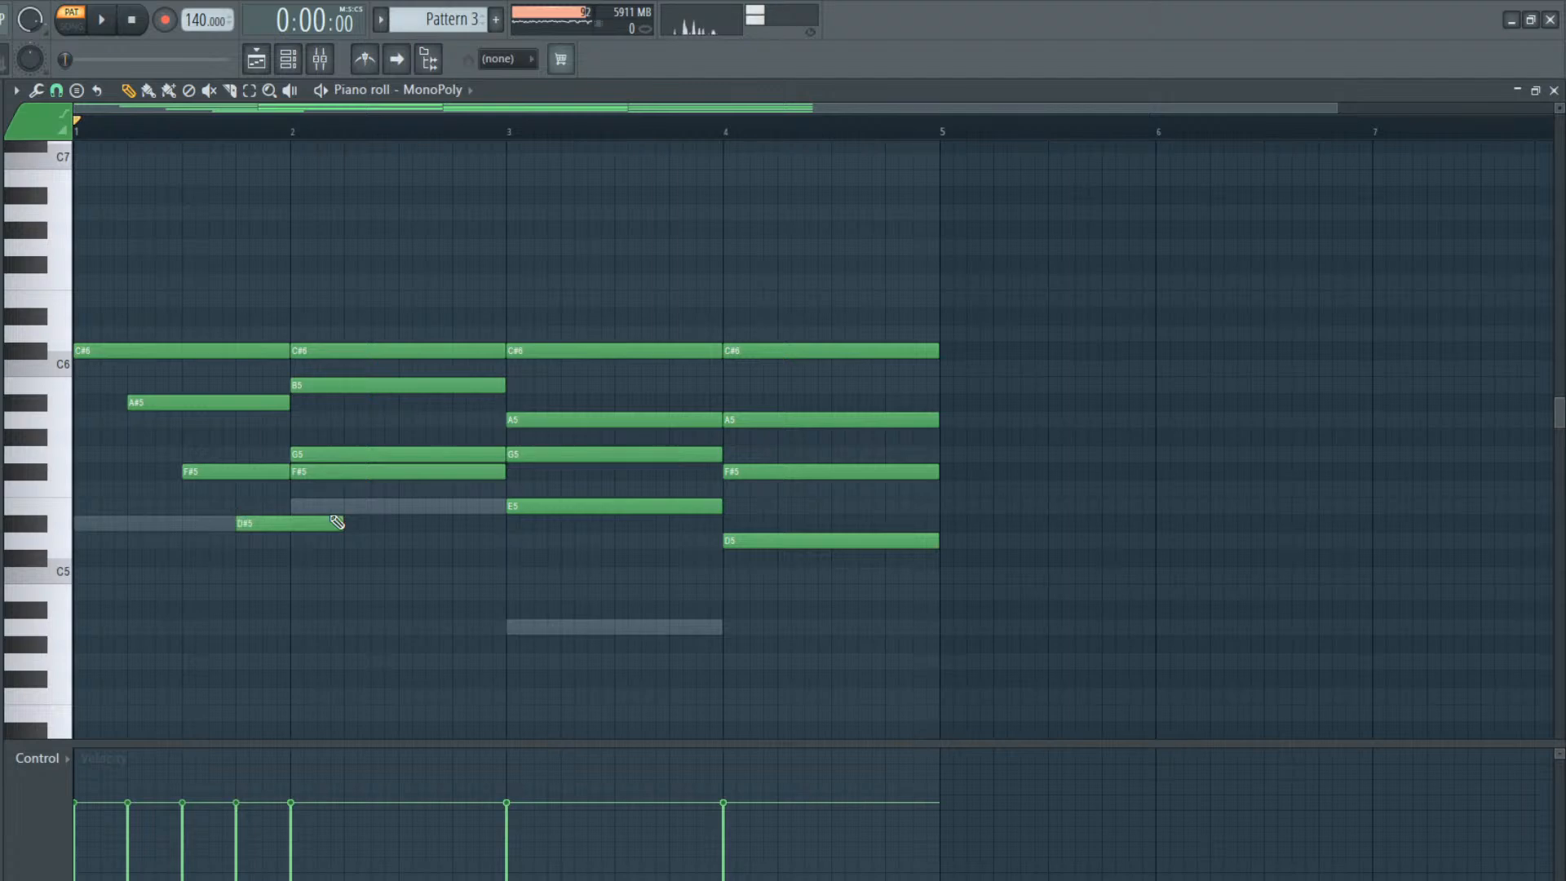
drag(343, 523, 292, 524)
key(space)
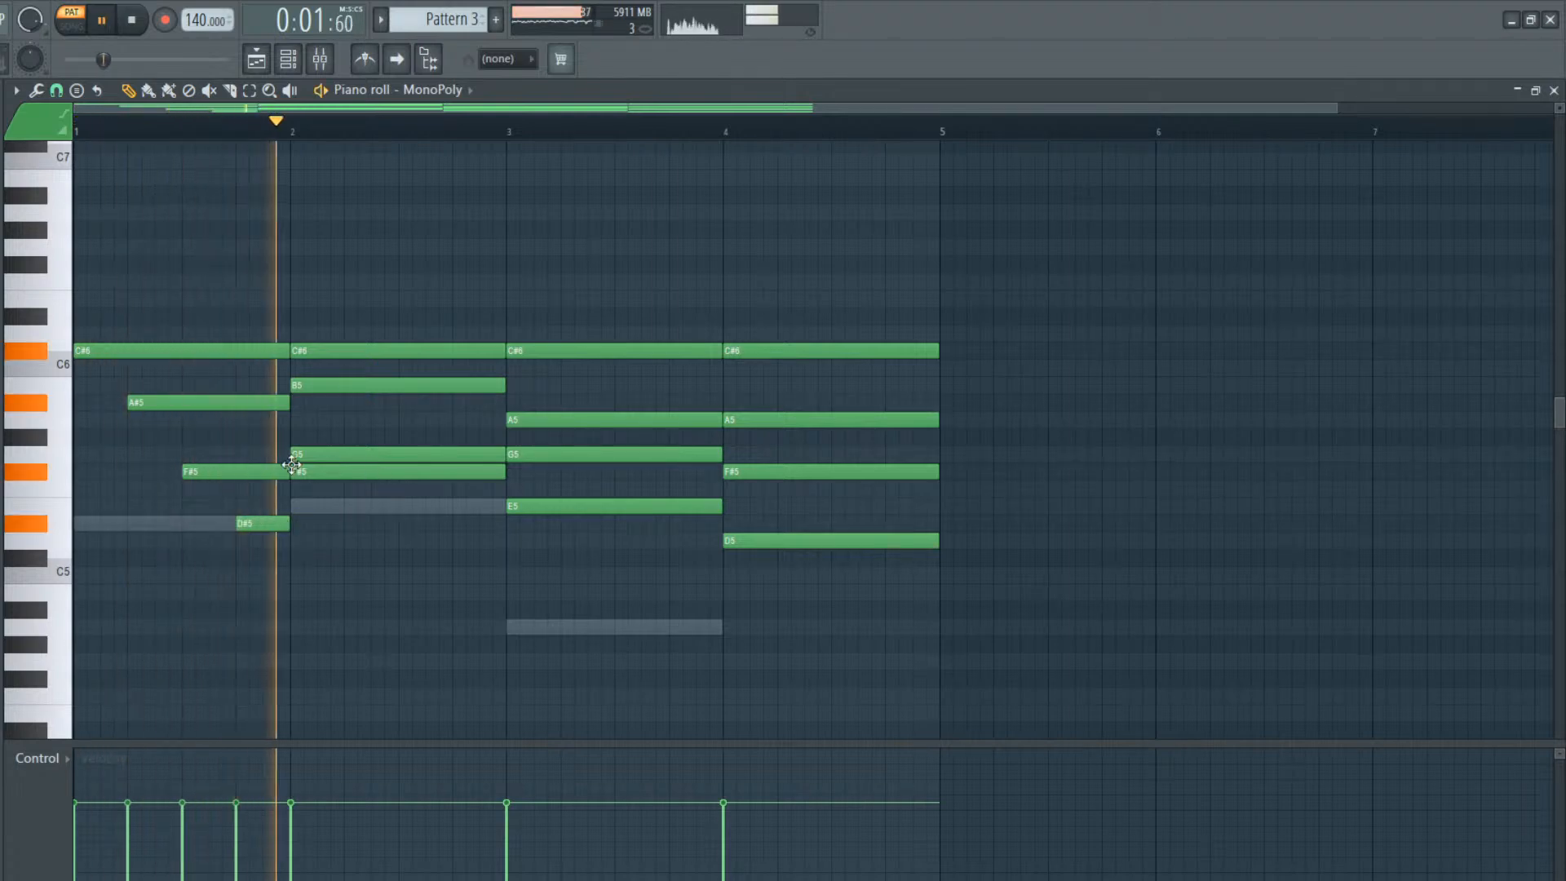
key(space)
Replace the long B5, G5 and F#5 notes in bar 2 with one-beat notes on beats 2, 3 and 4
right_click(303, 382)
click(346, 385)
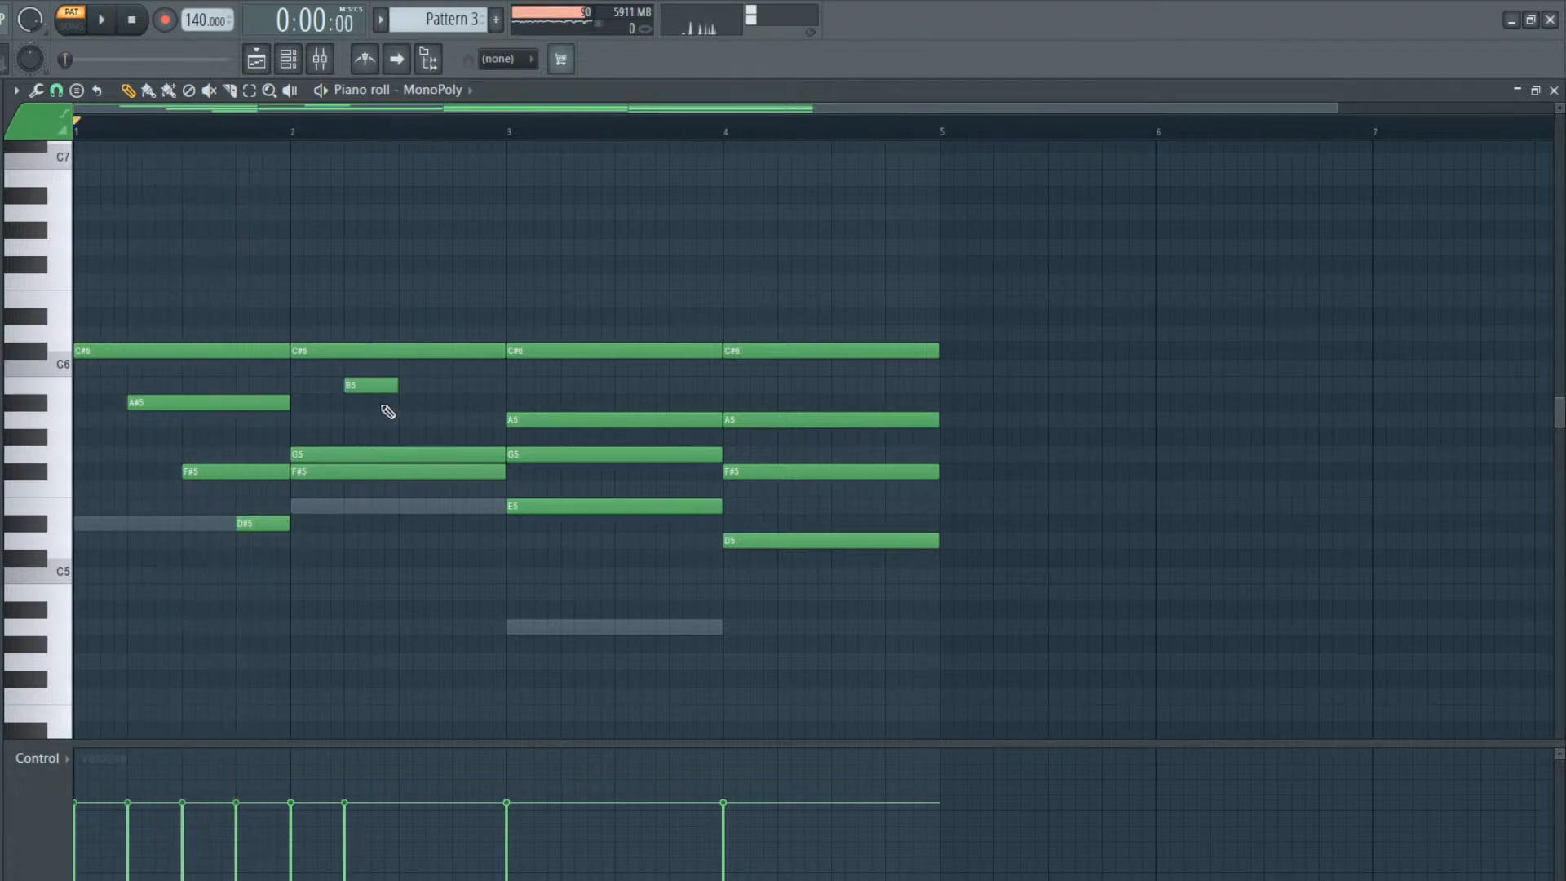
right_click(404, 455)
click(403, 454)
right_click(457, 472)
click(457, 472)
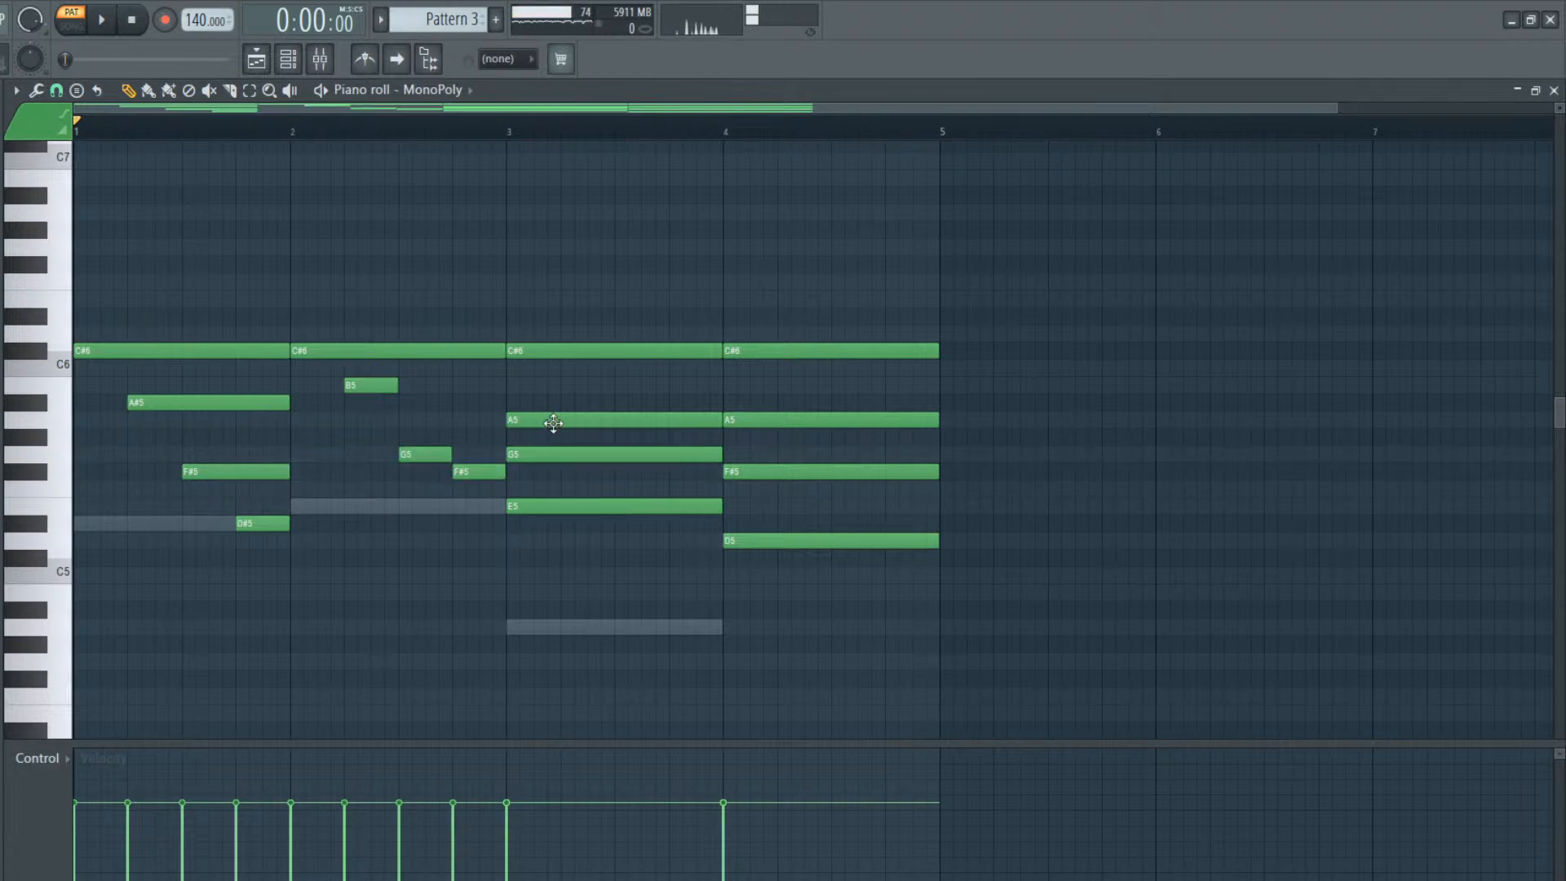
Replace the long A5, G5 and E5 notes in bar 3 with one-beat notes on beats 2, 3 and 4
right_click(570, 421)
click(517, 420)
right_click(570, 451)
click(554, 453)
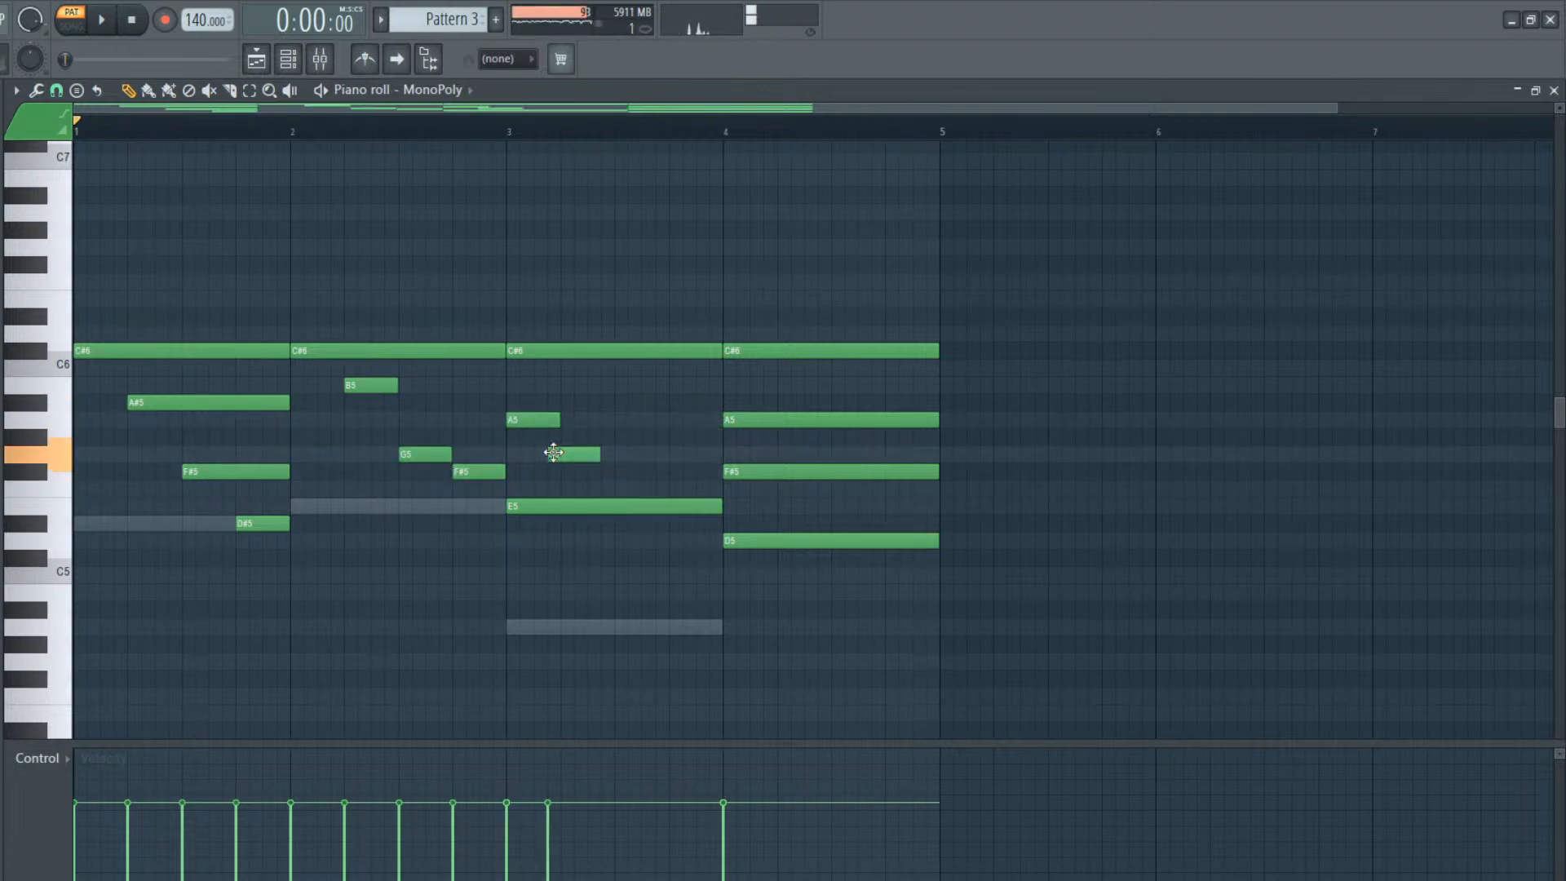
drag(566, 452, 578, 453)
right_click(624, 503)
click(617, 505)
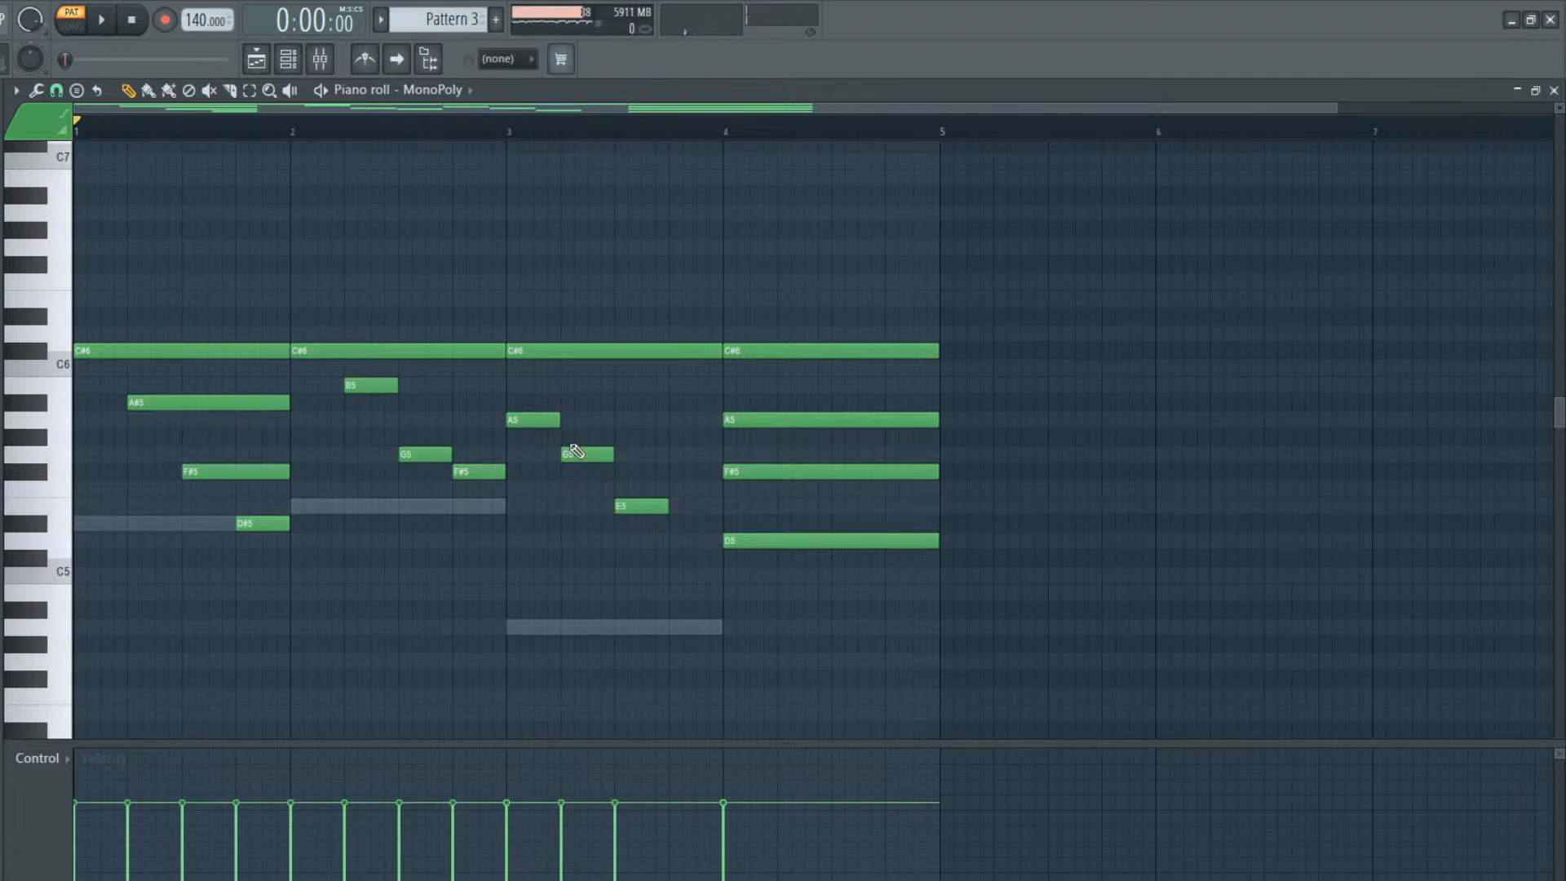
drag(526, 419, 641, 454)
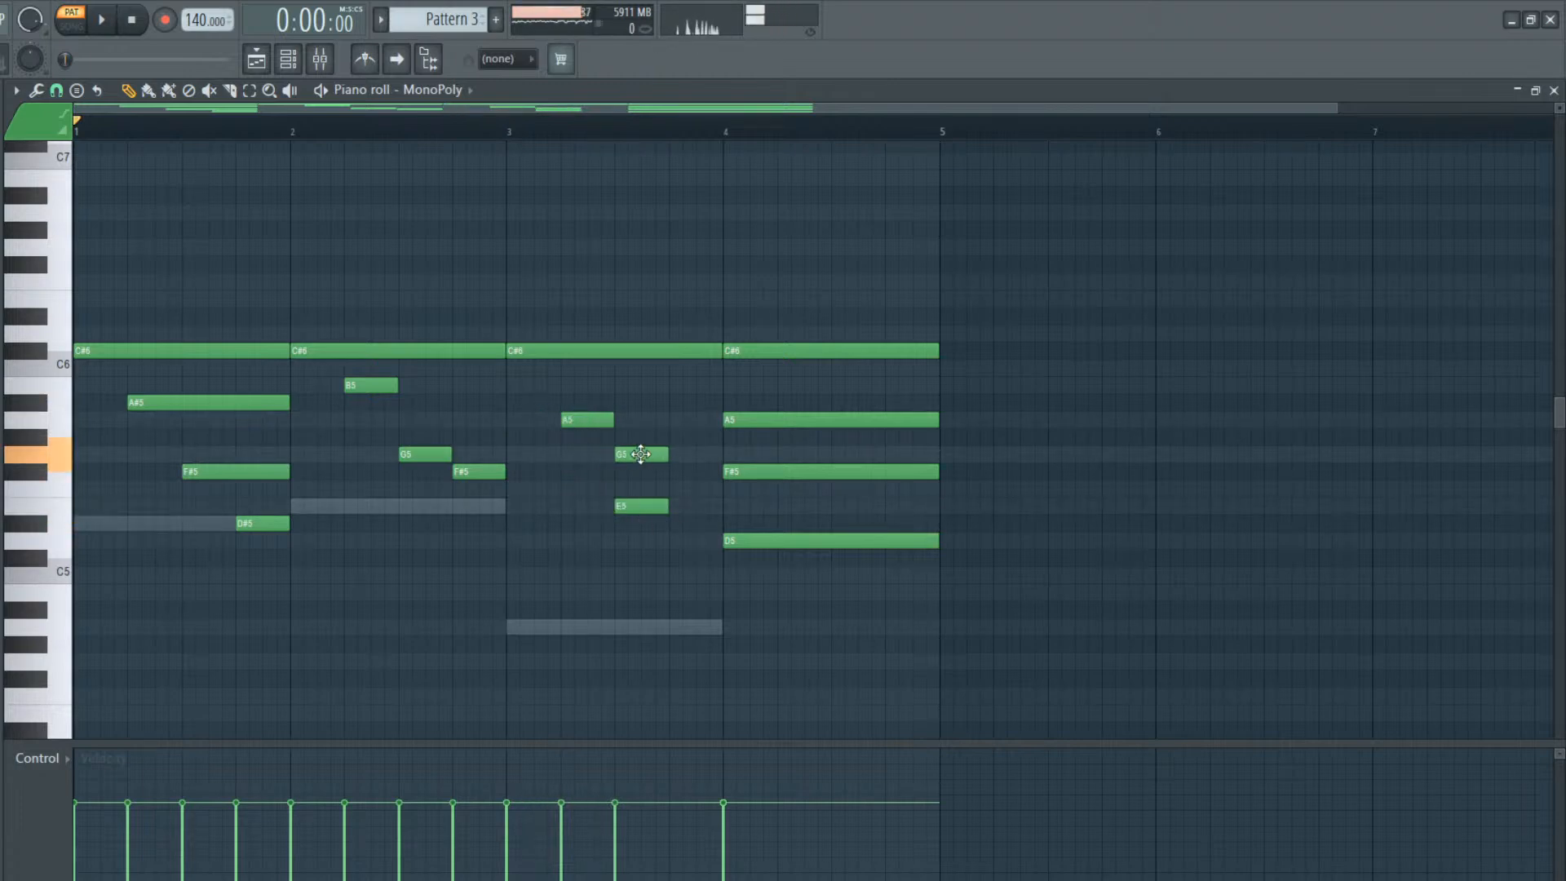
drag(647, 507, 702, 506)
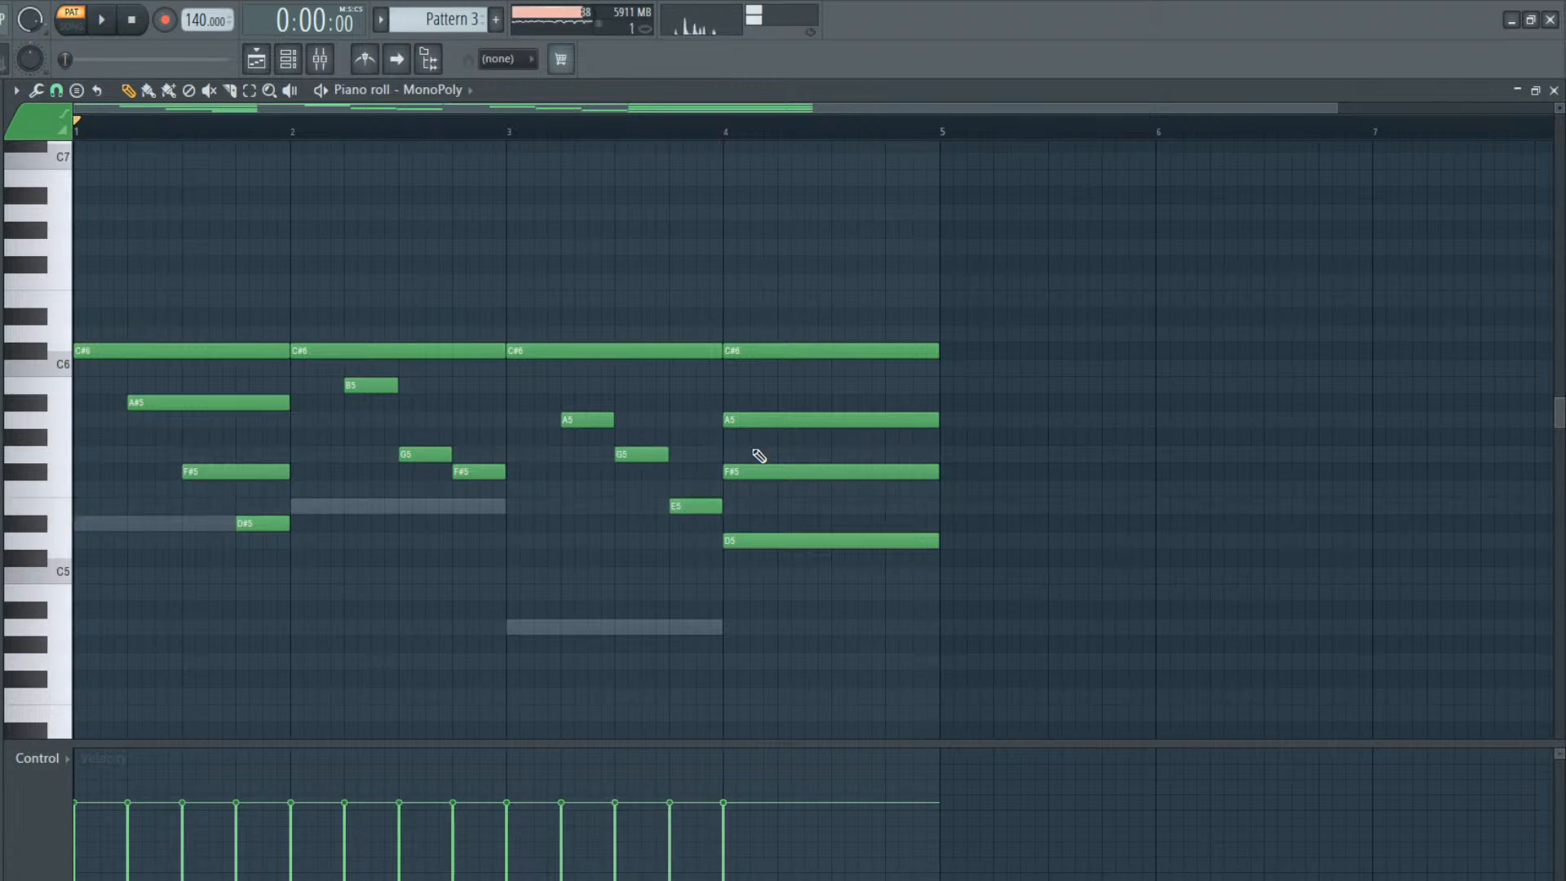
Replace the long A5, F#5 and D5 notes in bar 4 with one-beat notes on beats 2, 3 and 4, and listen to the pattern
right_click(730, 420)
click(728, 419)
right_click(759, 473)
click(783, 471)
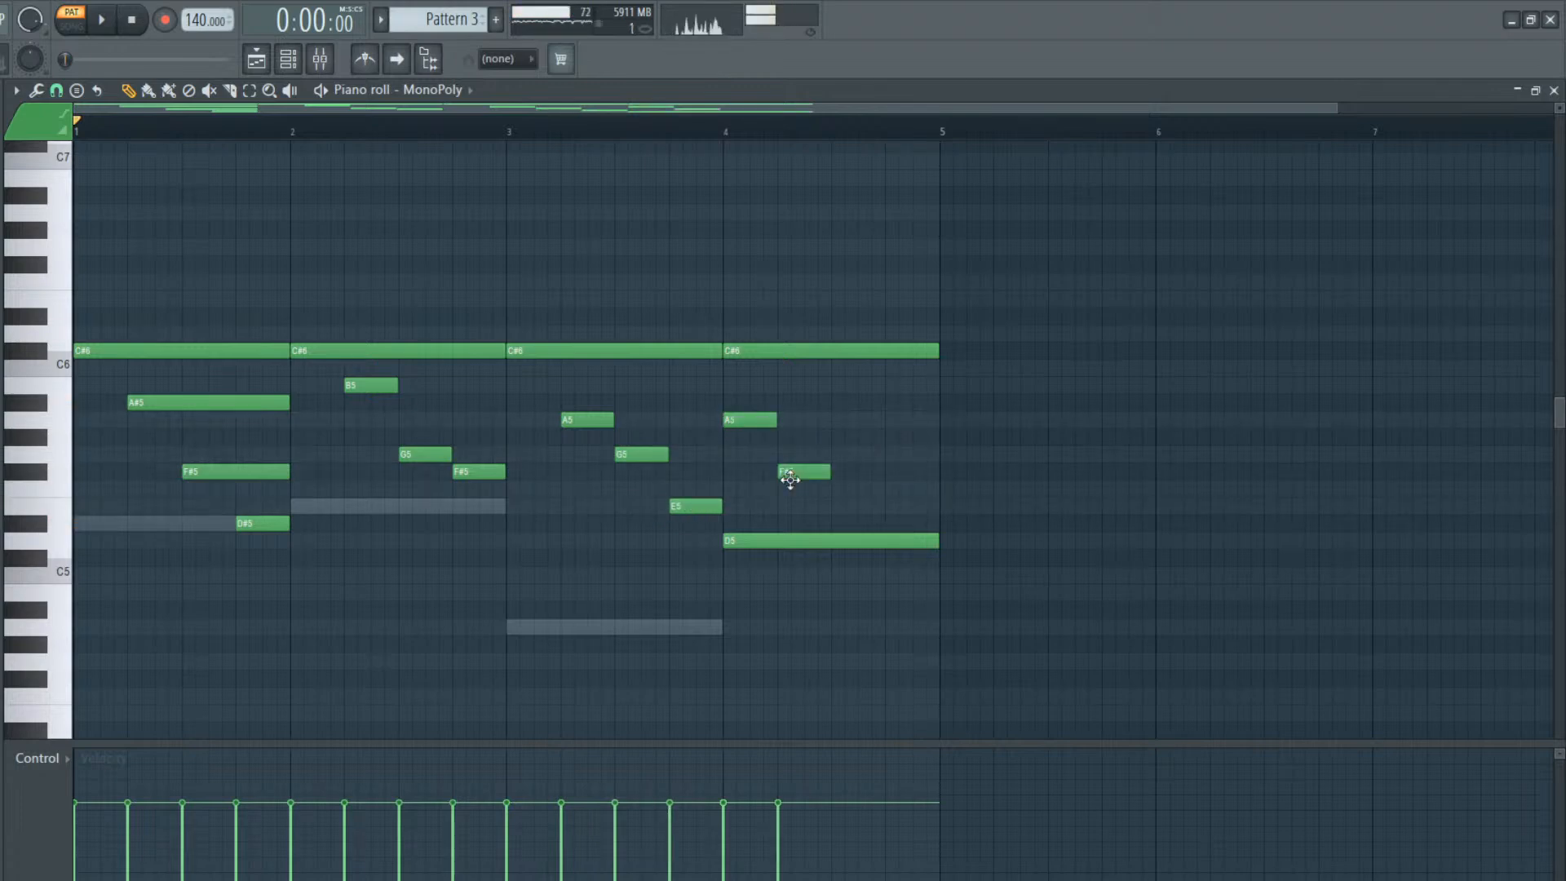
right_click(852, 538)
click(889, 540)
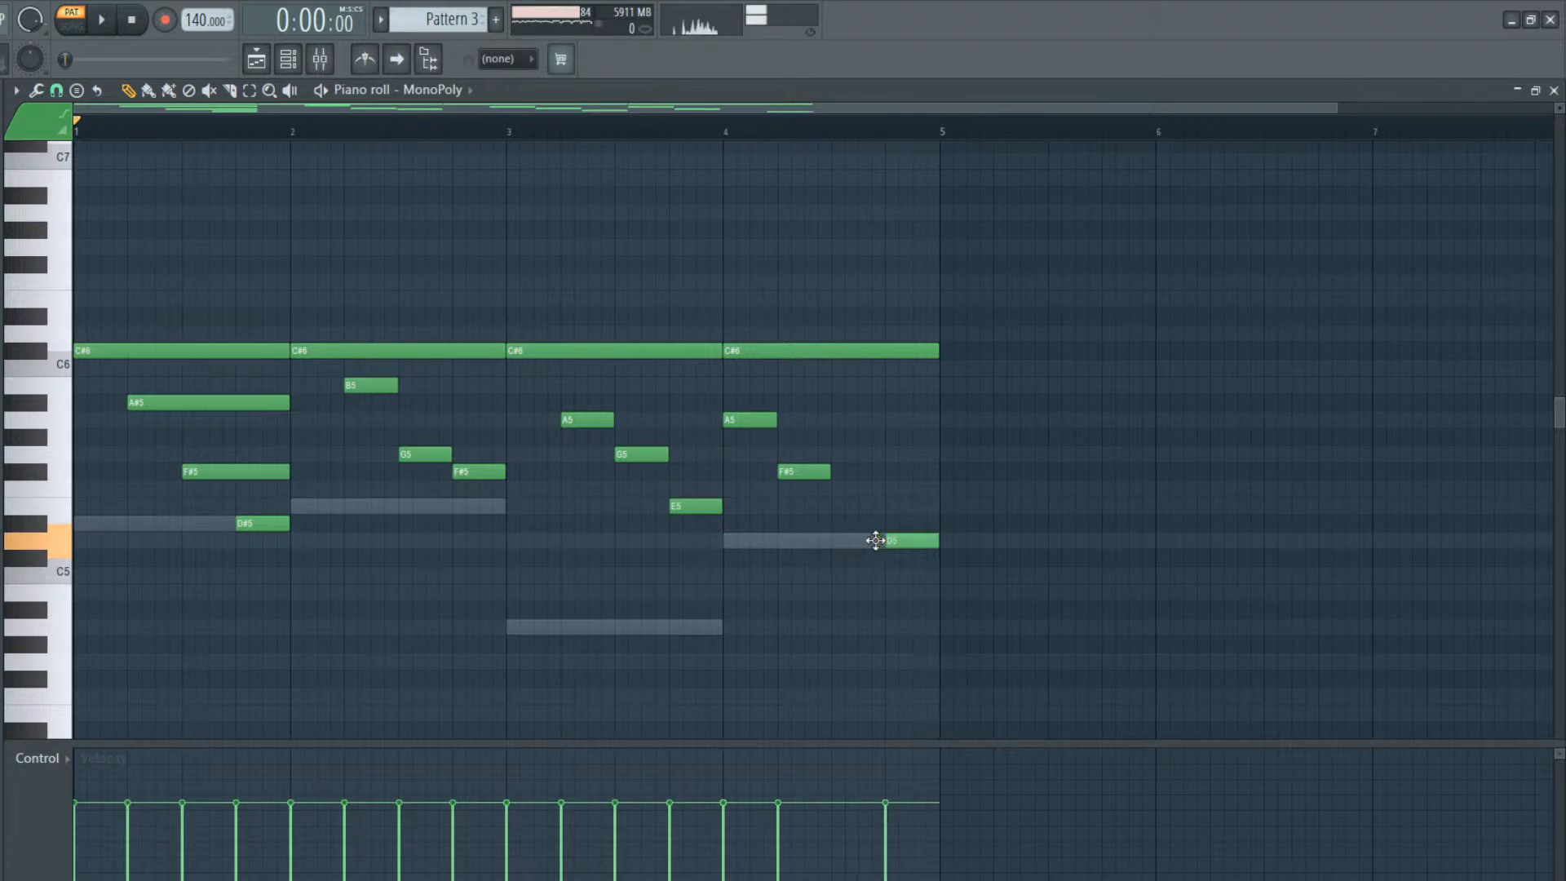
drag(808, 474, 860, 477)
drag(751, 420, 807, 423)
key(space)
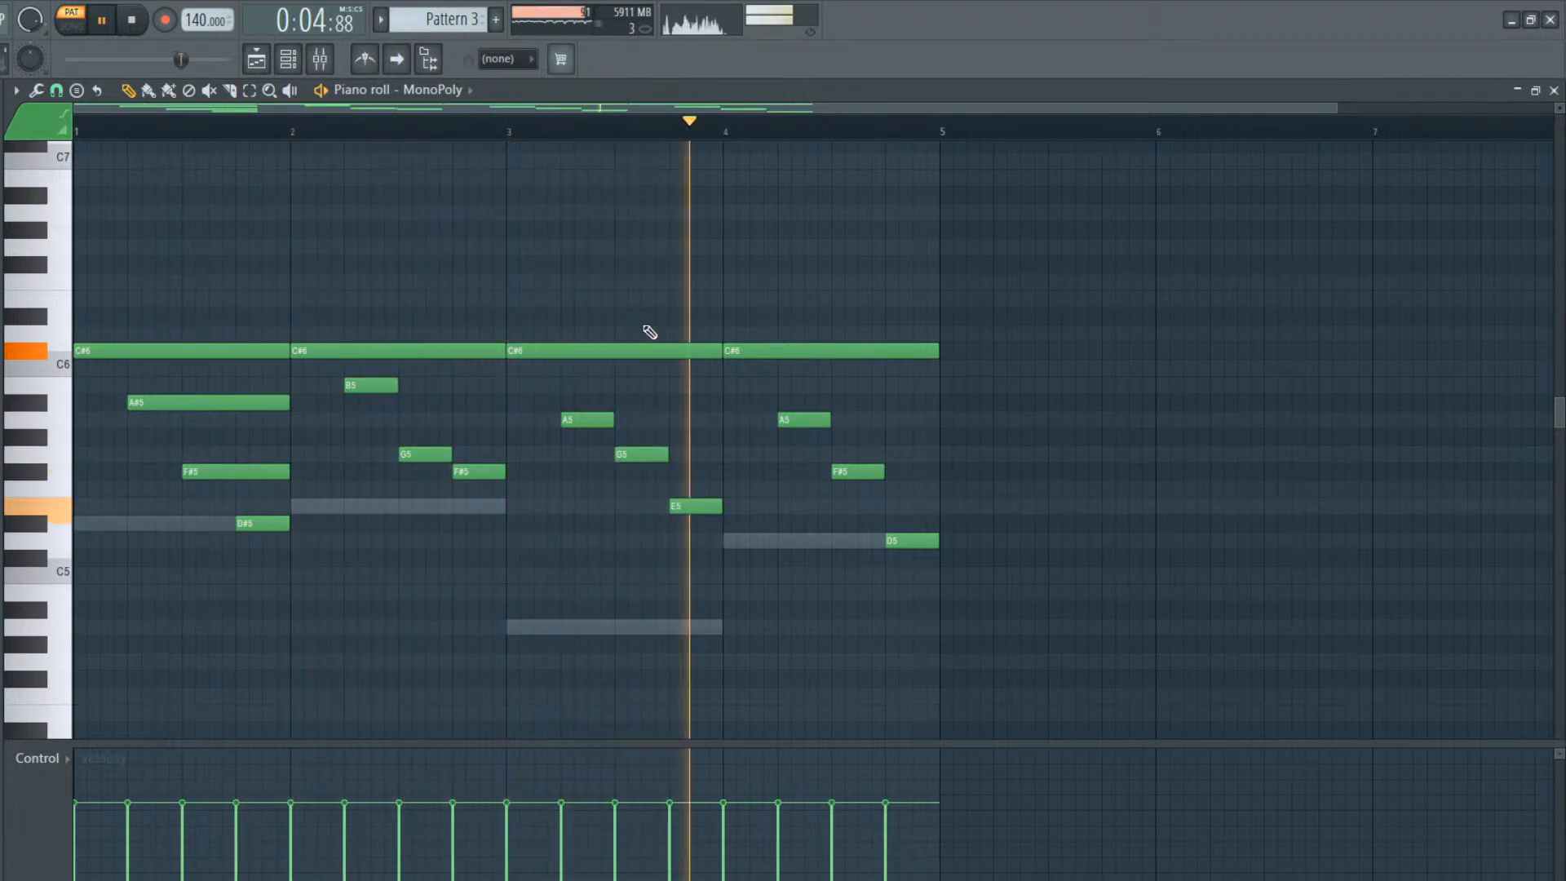
key(space)
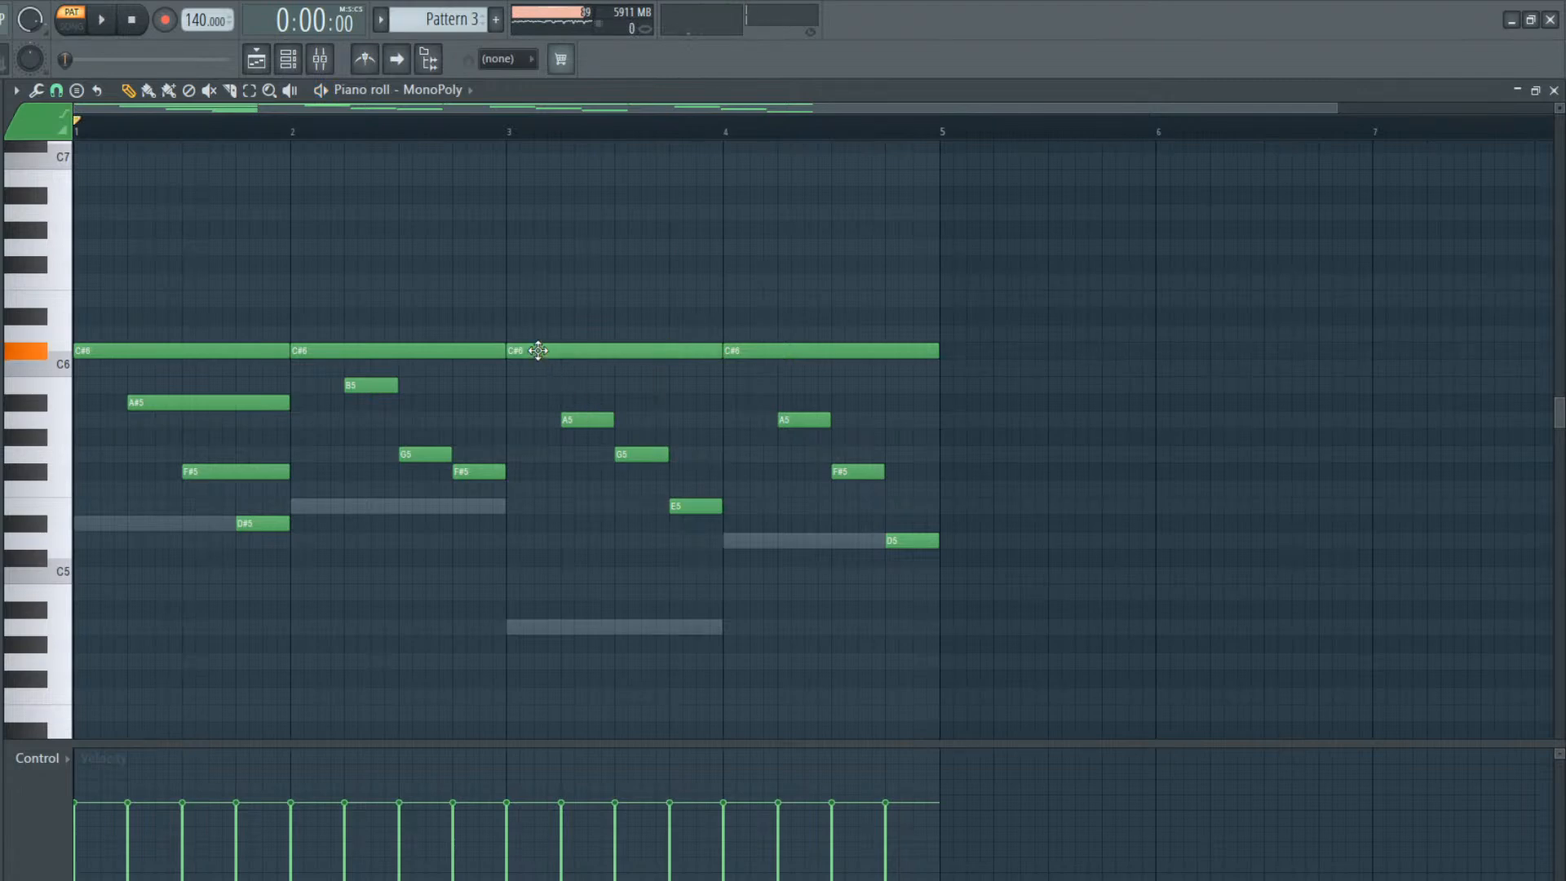
Add a one-beat E6 on beat 4 of bar 3 and a one-beat F#6 on beat 4 of bar 4, and play the pattern
click(570, 419)
click(624, 454)
drag(678, 314, 679, 297)
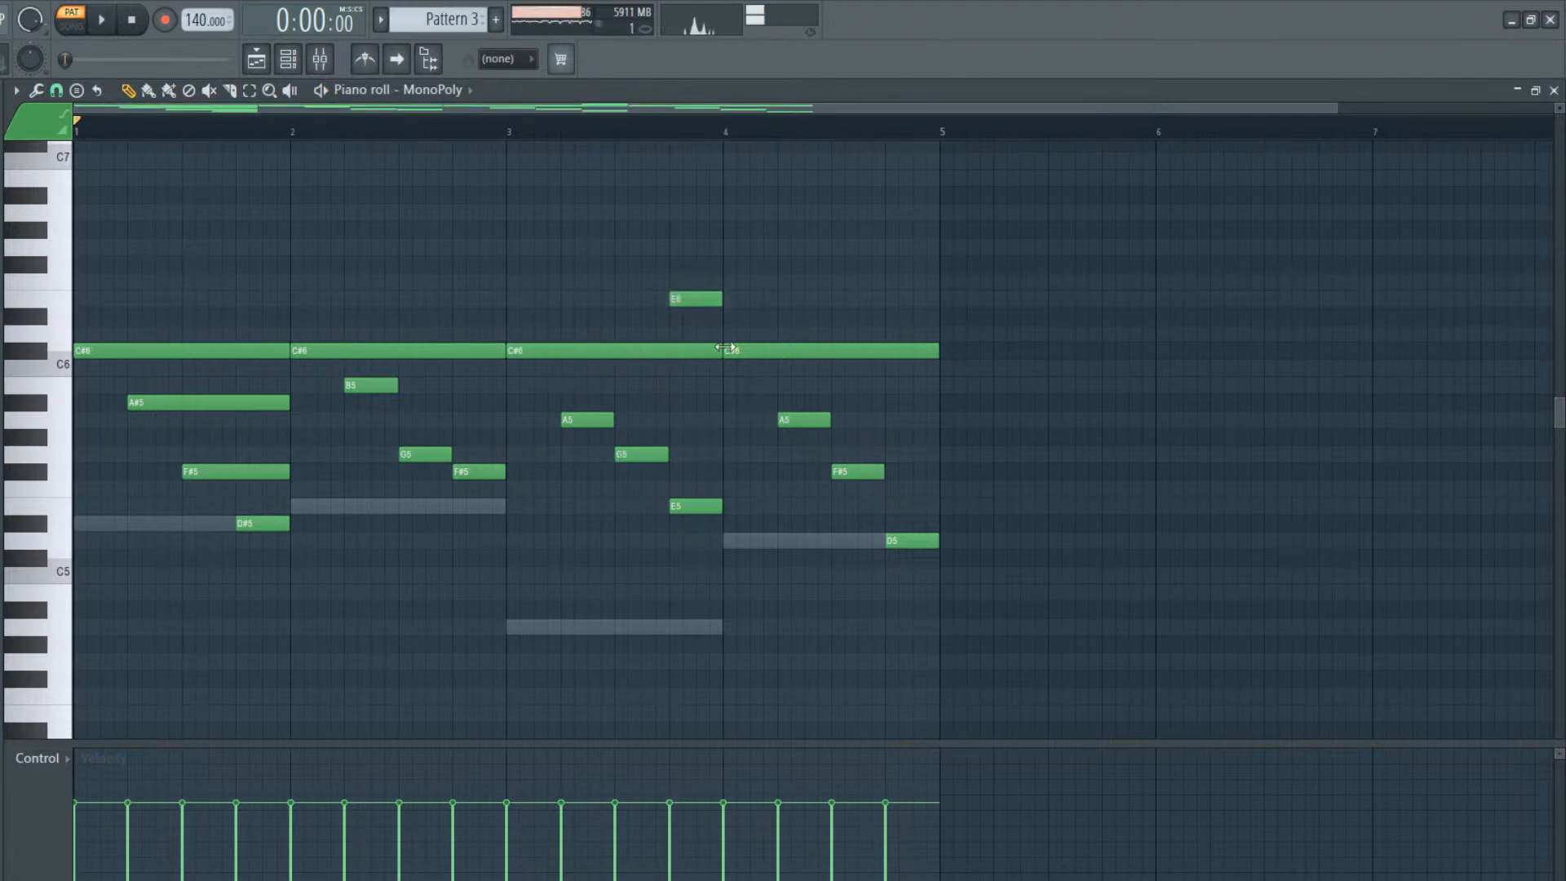
drag(879, 266, 884, 269)
drag(1095, 273, 942, 281)
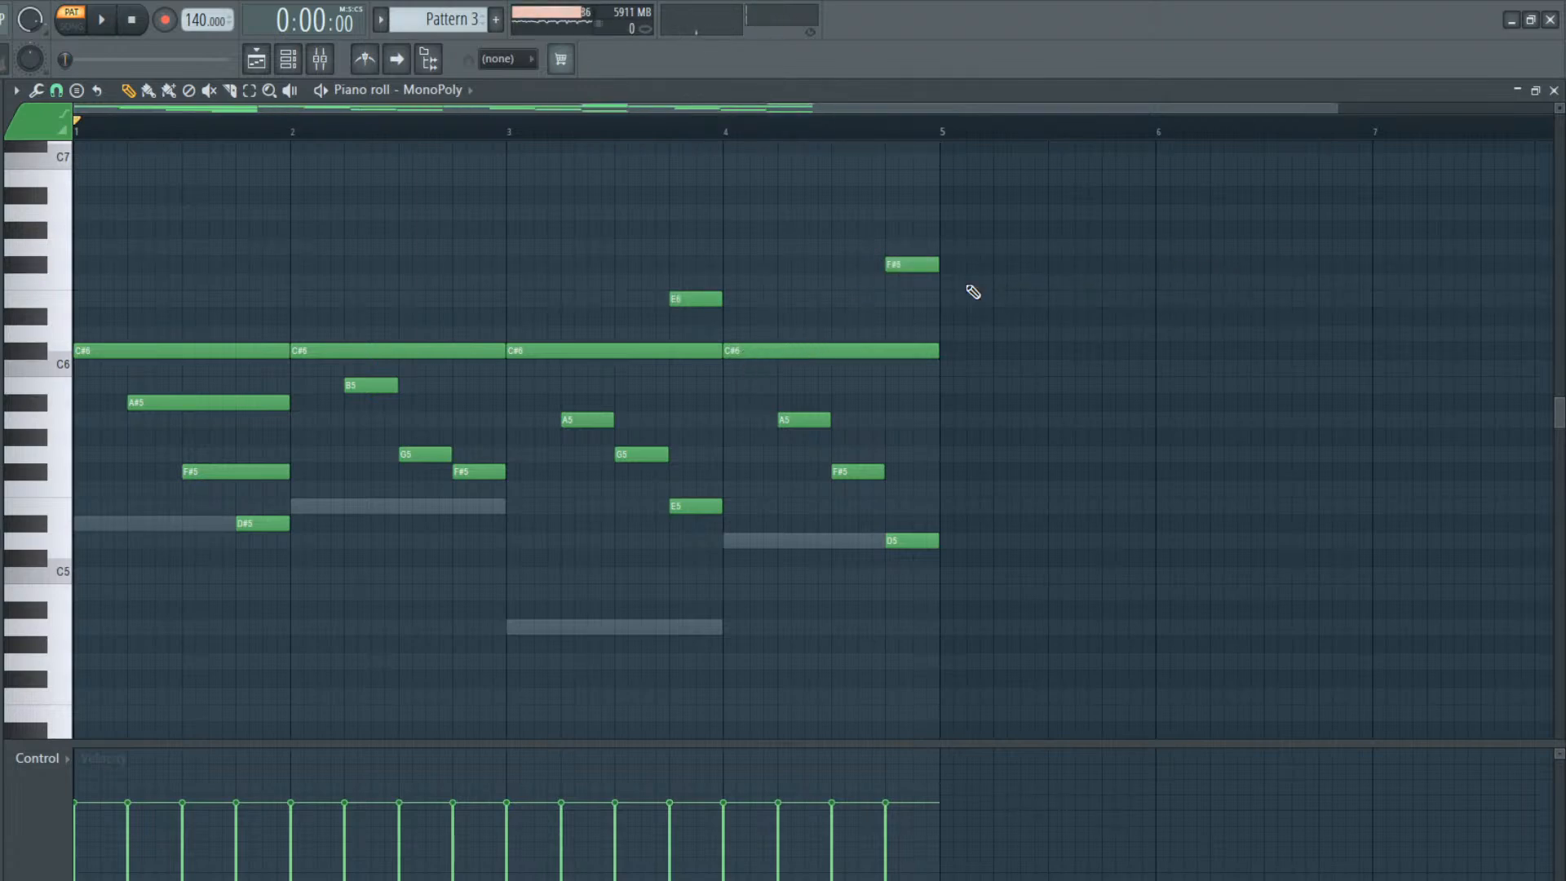
key(space)
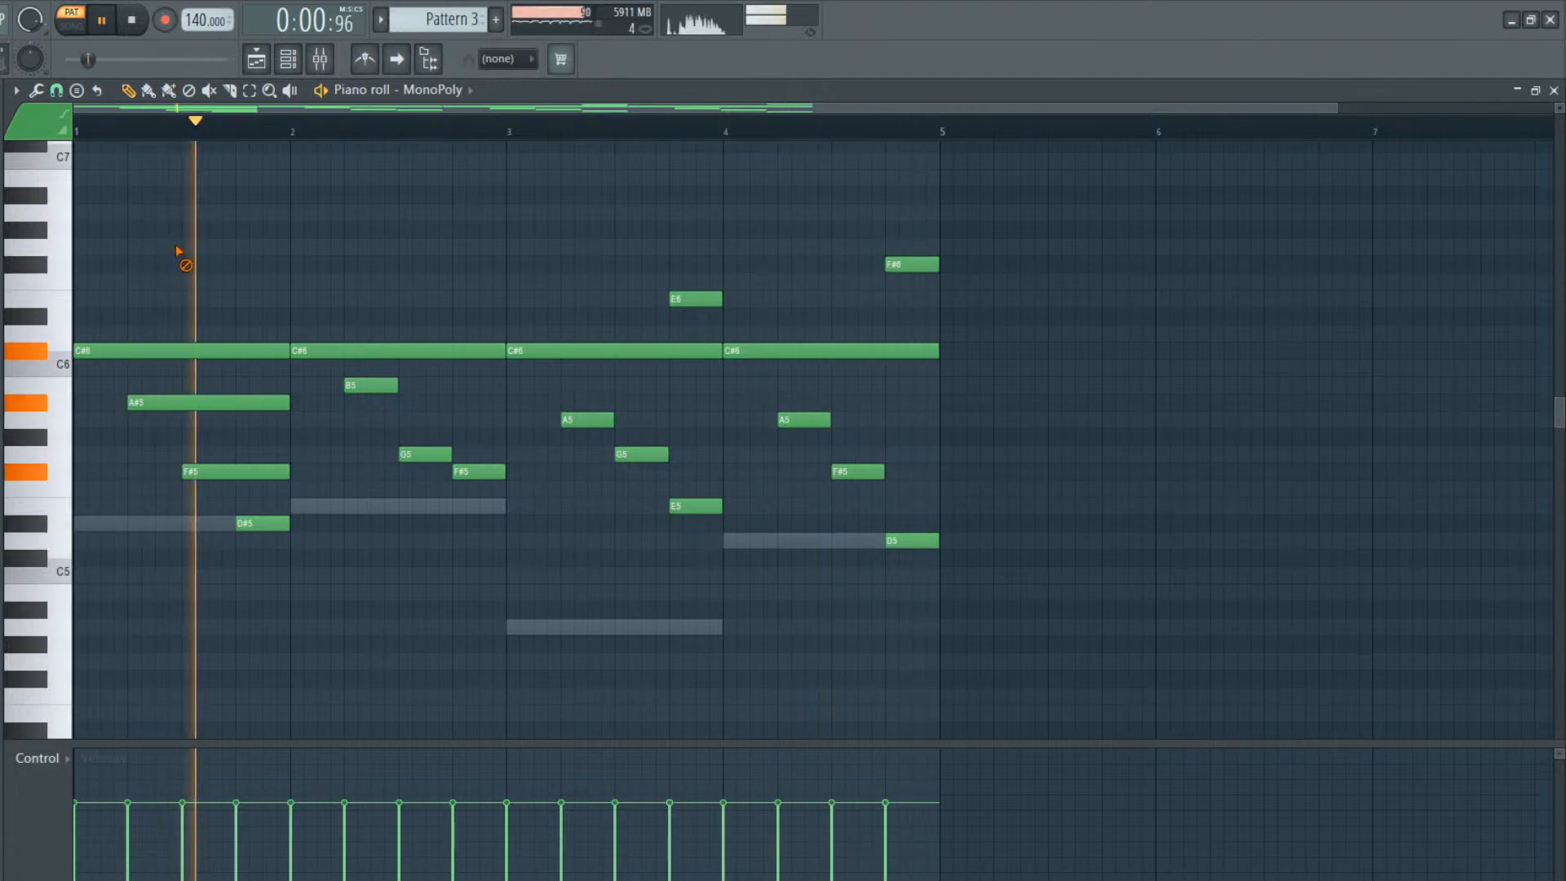
Stop playback, place a copy of Pattern 3 at bar 21 on Track 1, make it a unique pattern and open its piano roll
click(279, 58)
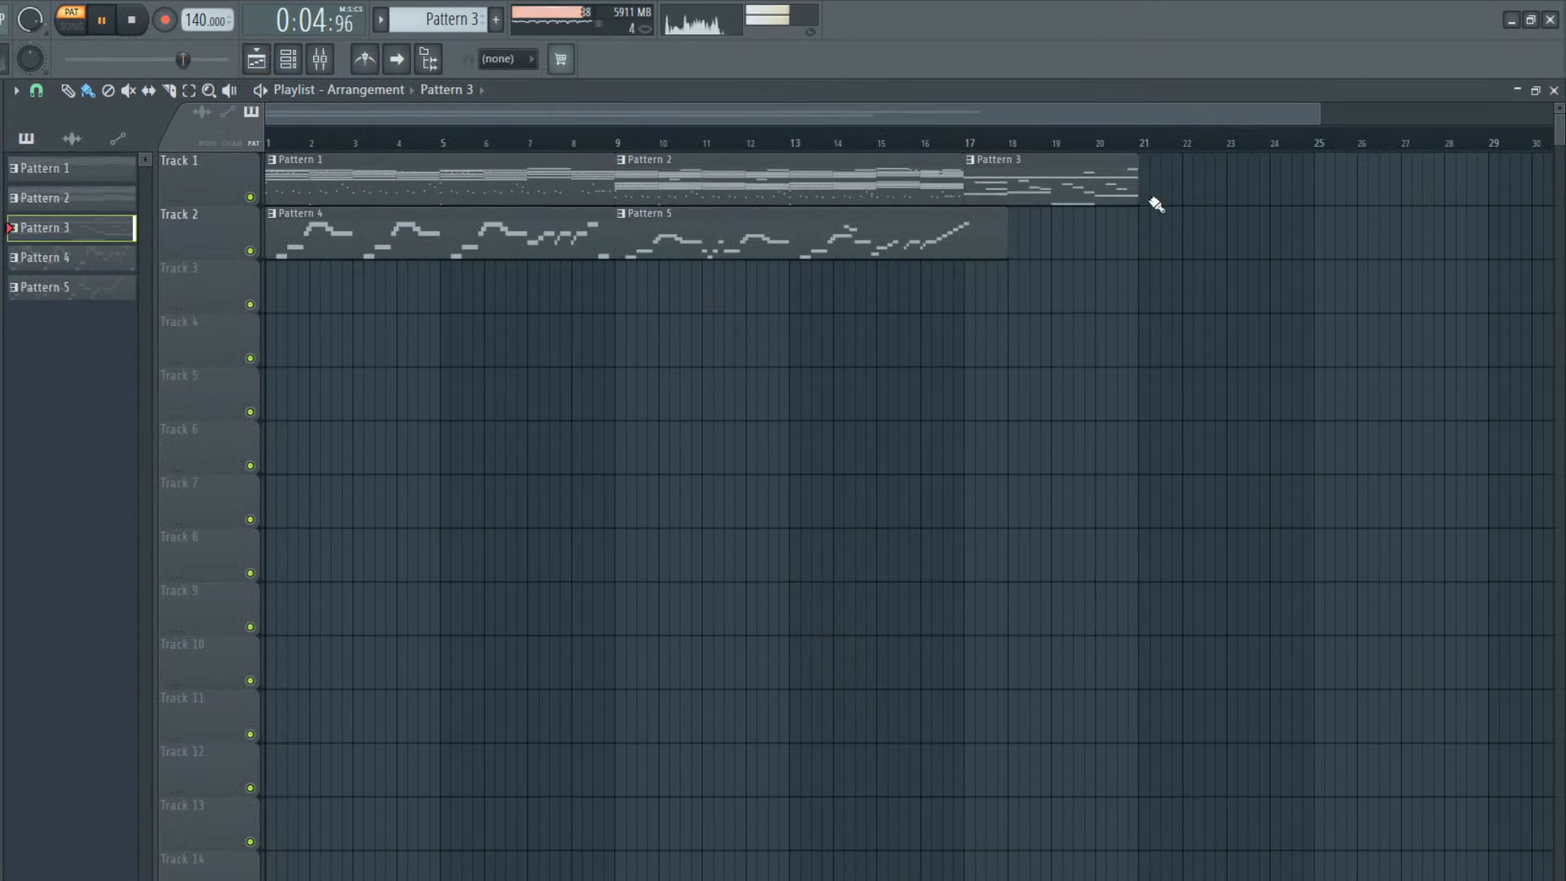
key(space)
drag(1240, 193, 1203, 171)
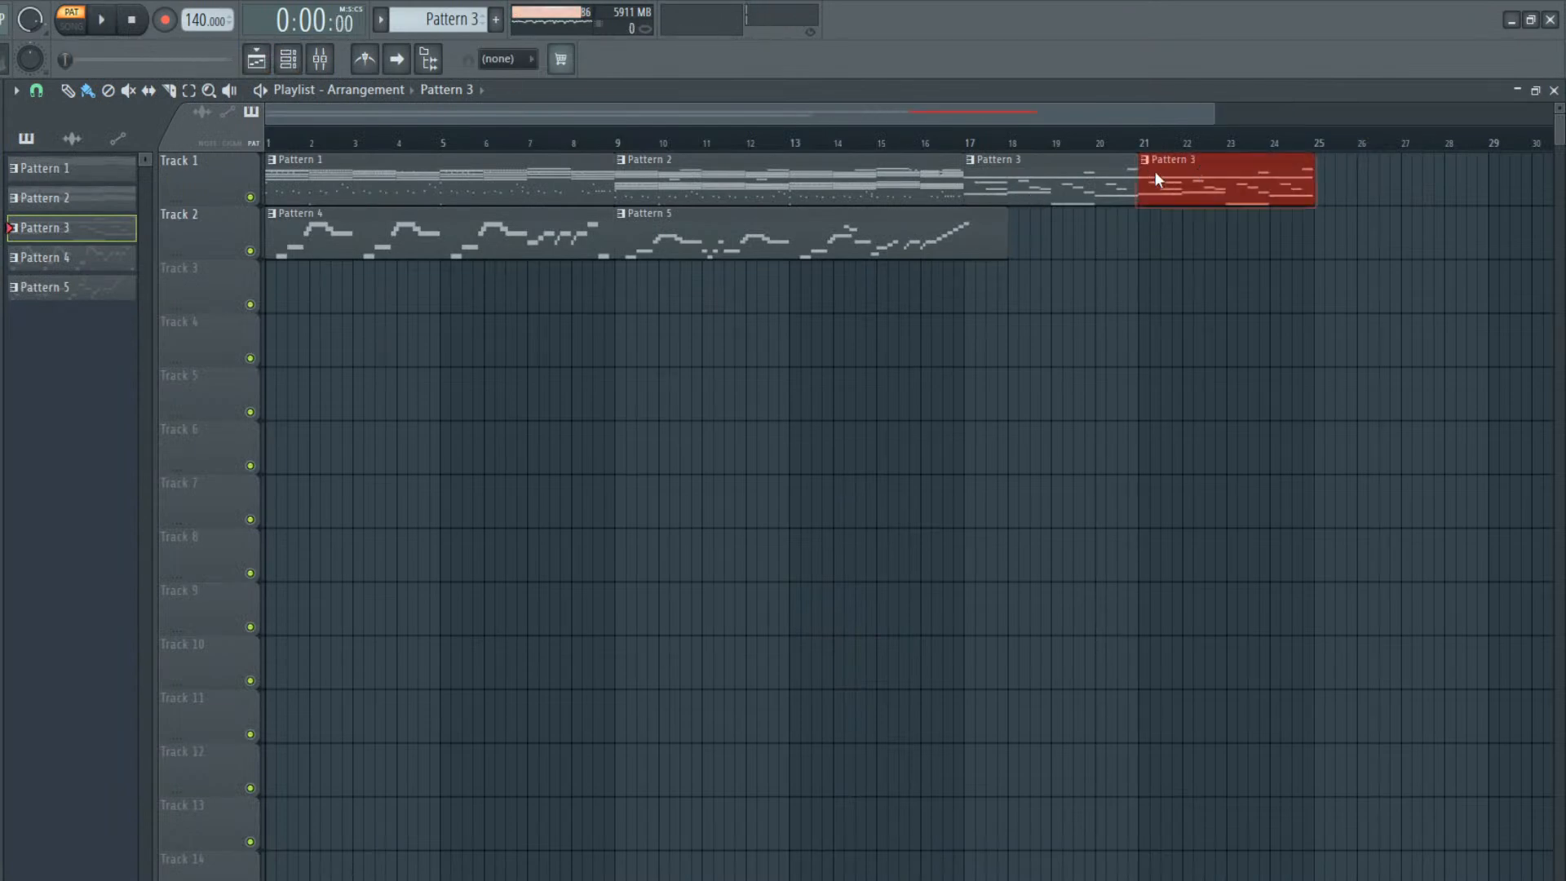
click(1195, 300)
double_click(1207, 175)
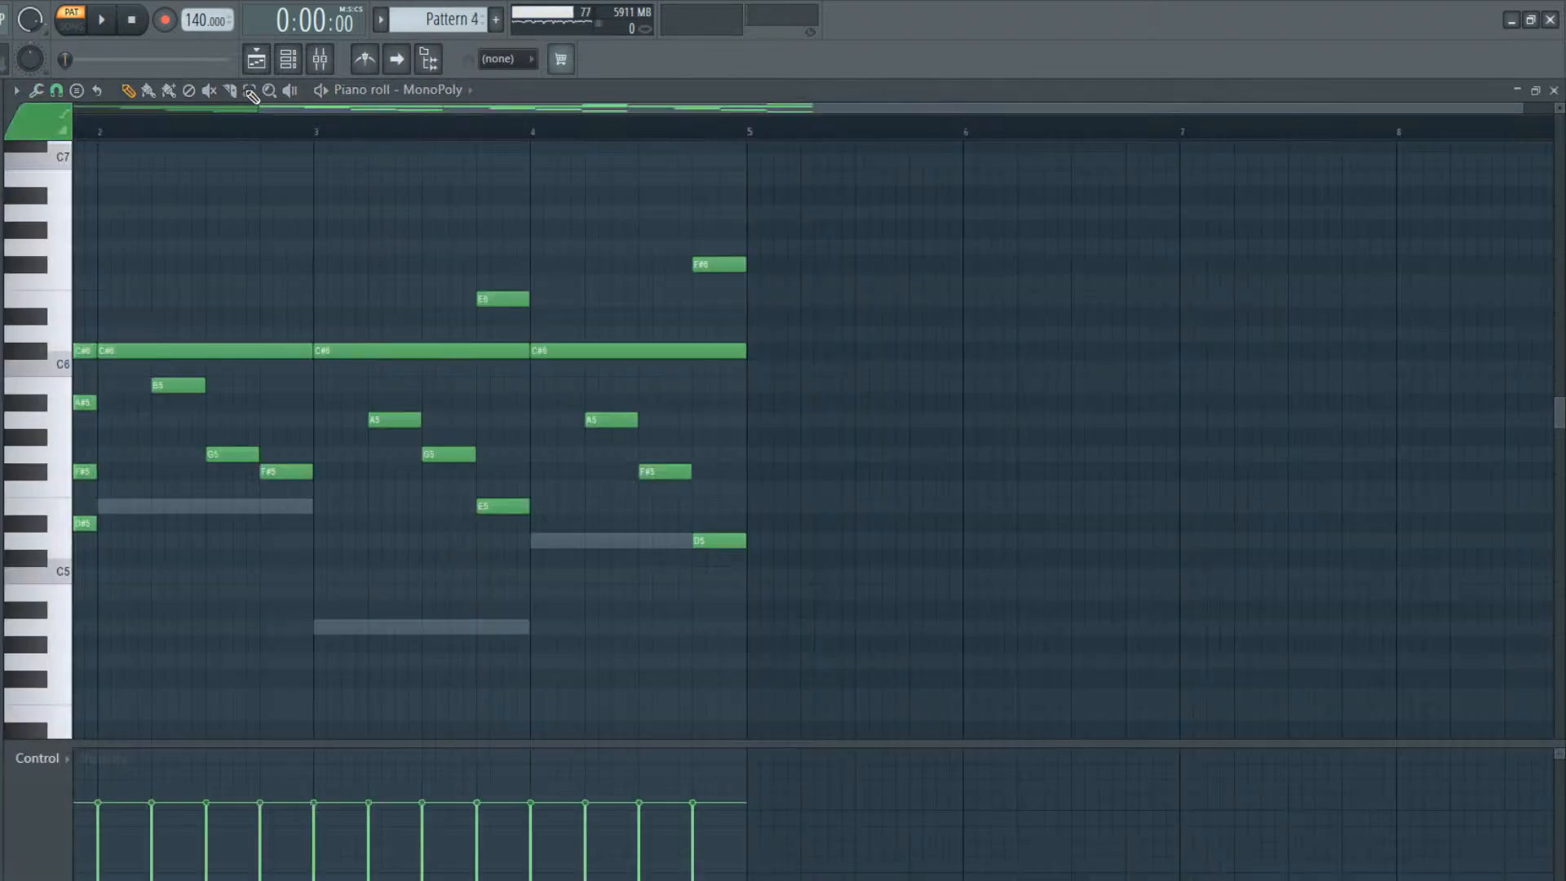
Copy the MonoPoly notes of the new pattern into the Wavestation channel and open the Wavestation piano roll
click(288, 59)
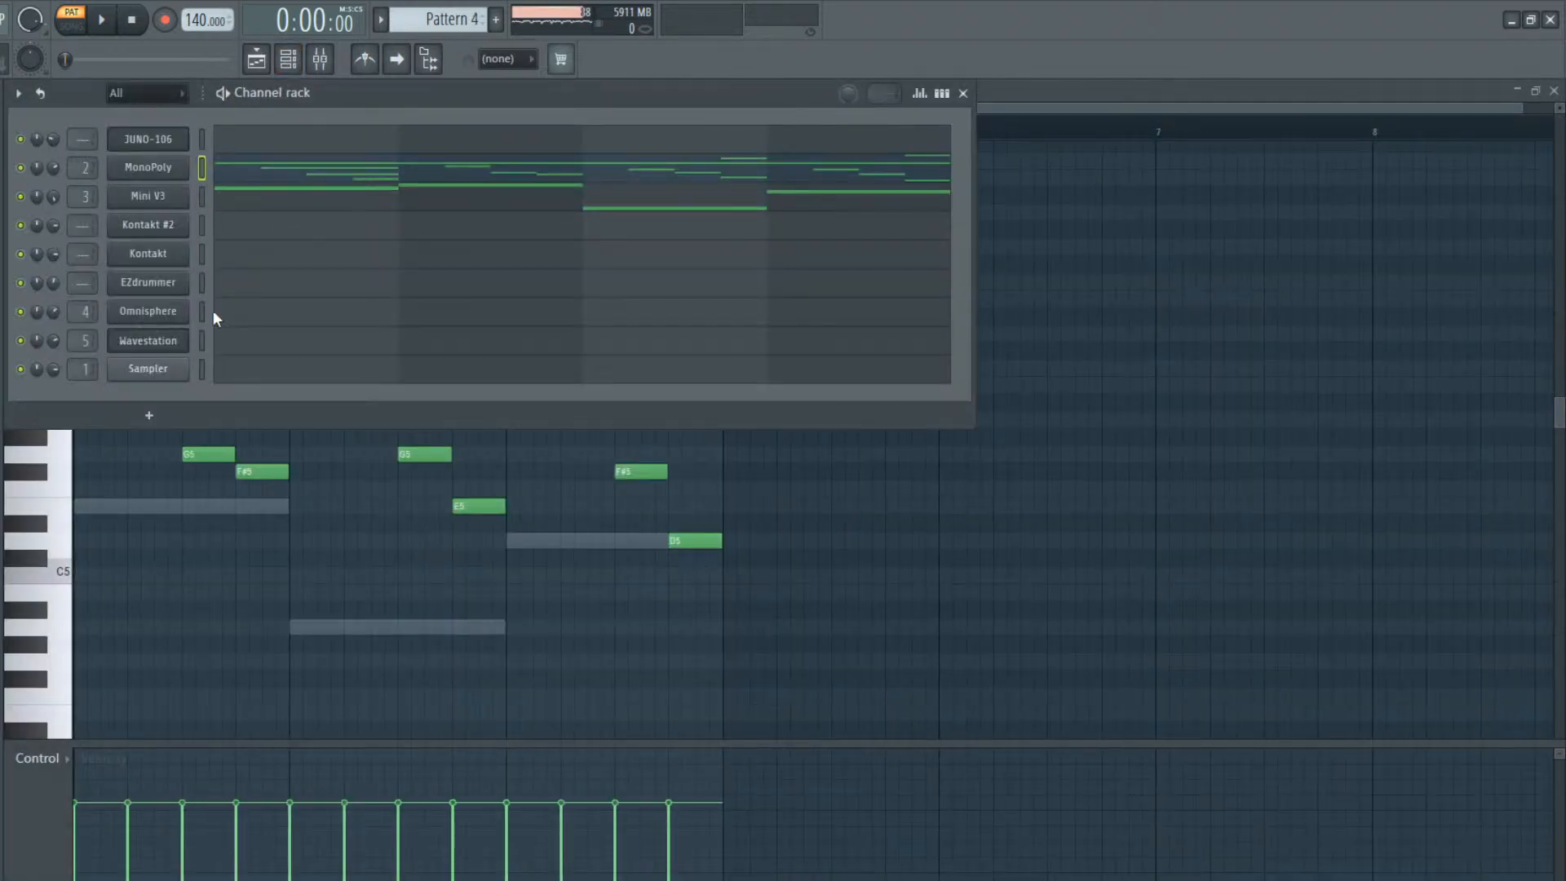
click(202, 335)
key(ctrl+v)
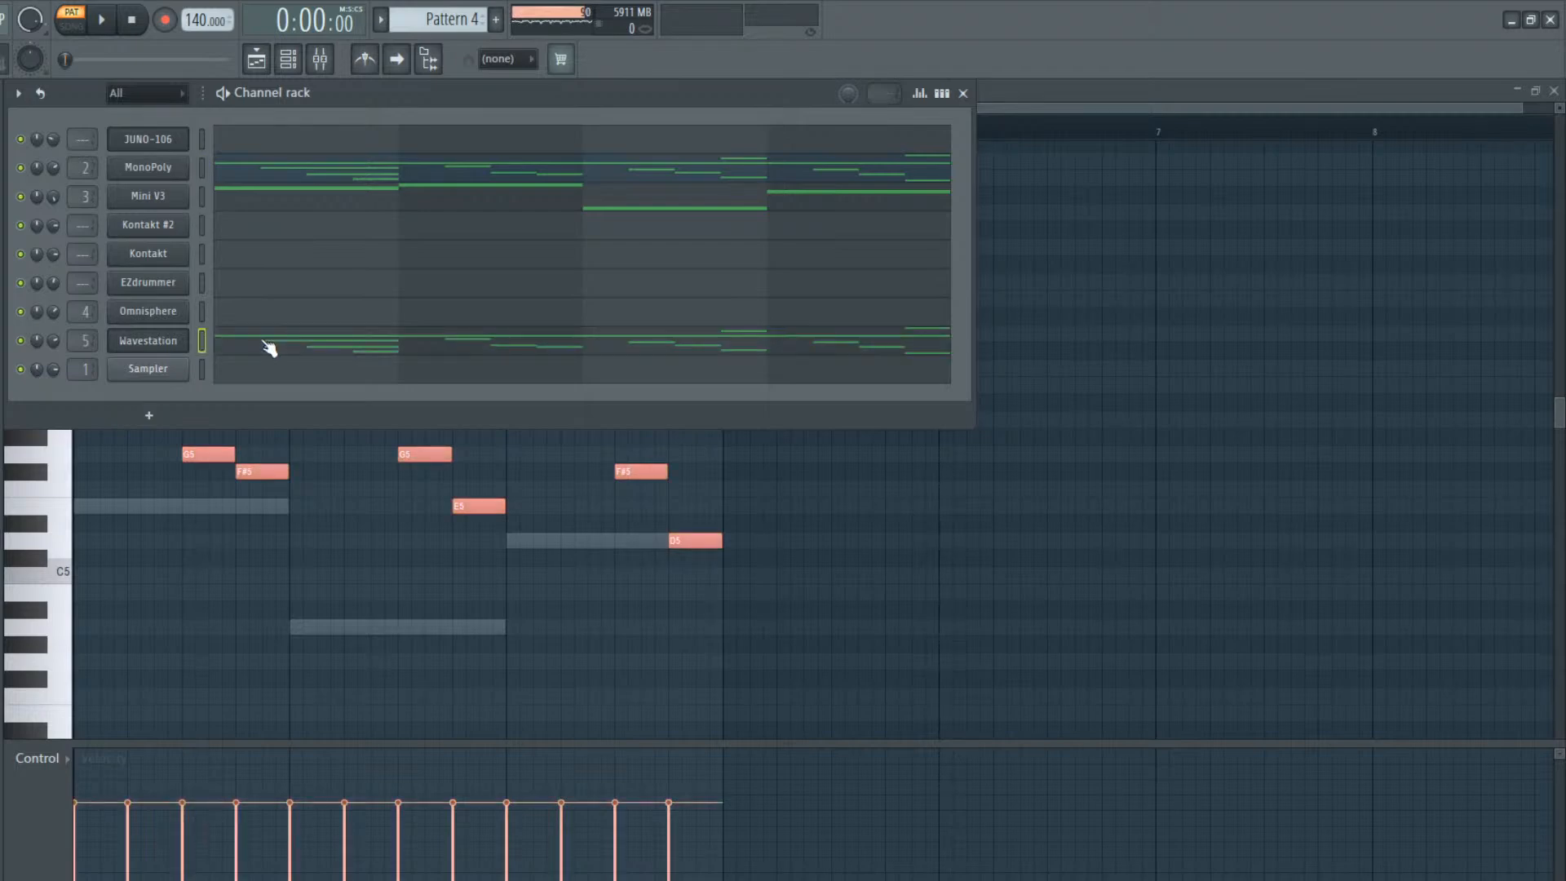
click(262, 339)
drag(712, 107, 501, 108)
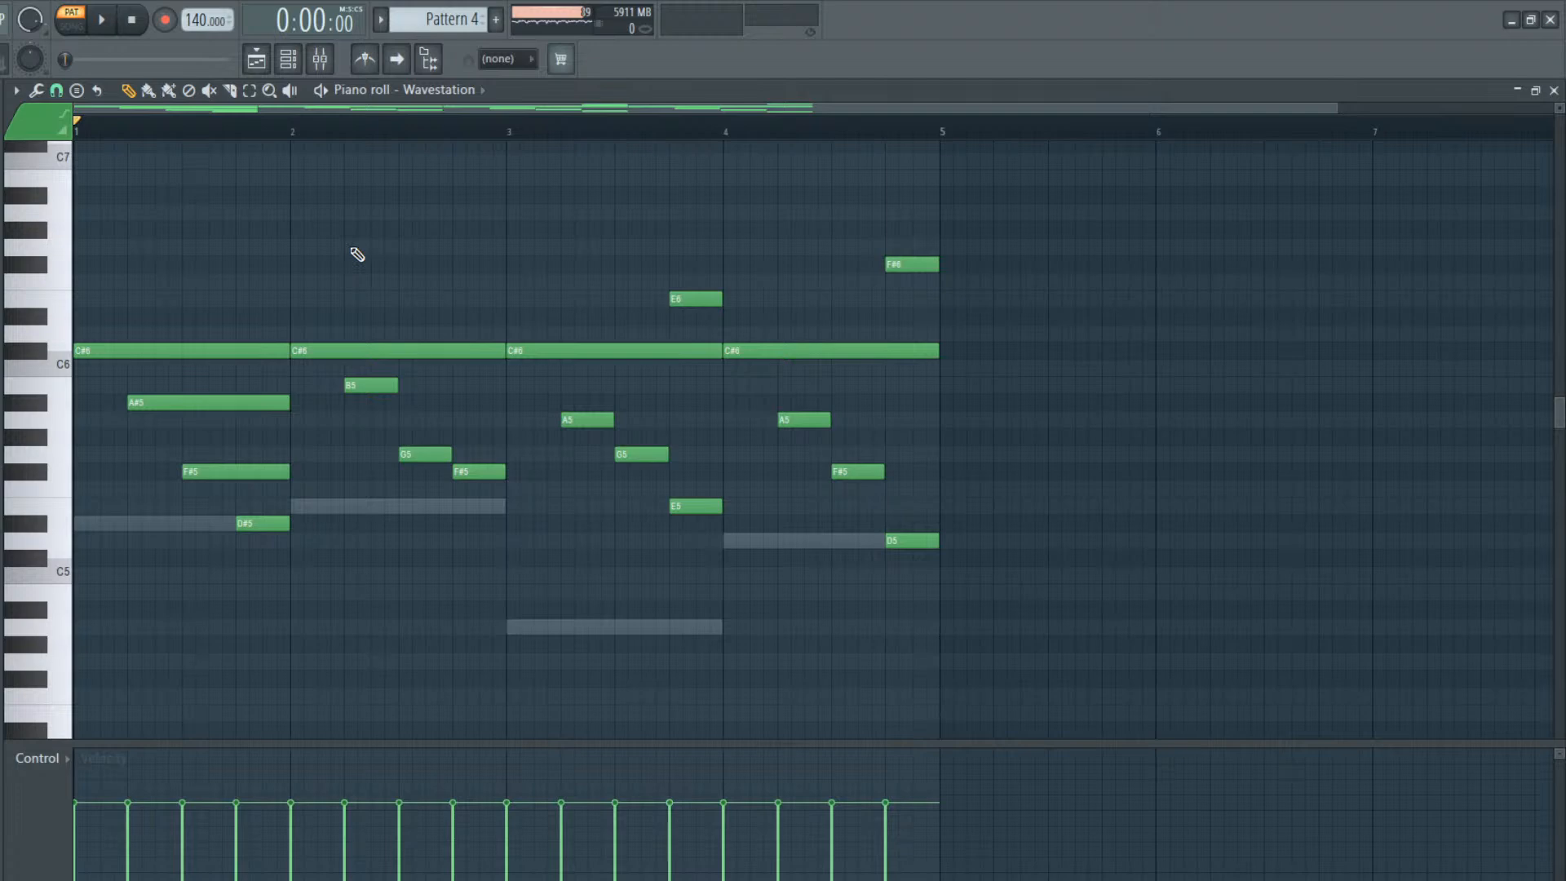
Listen to the Wavestation part and start a melody above it with a one-bar C#7 in bar 1 and F#7 in bar 2
key(space)
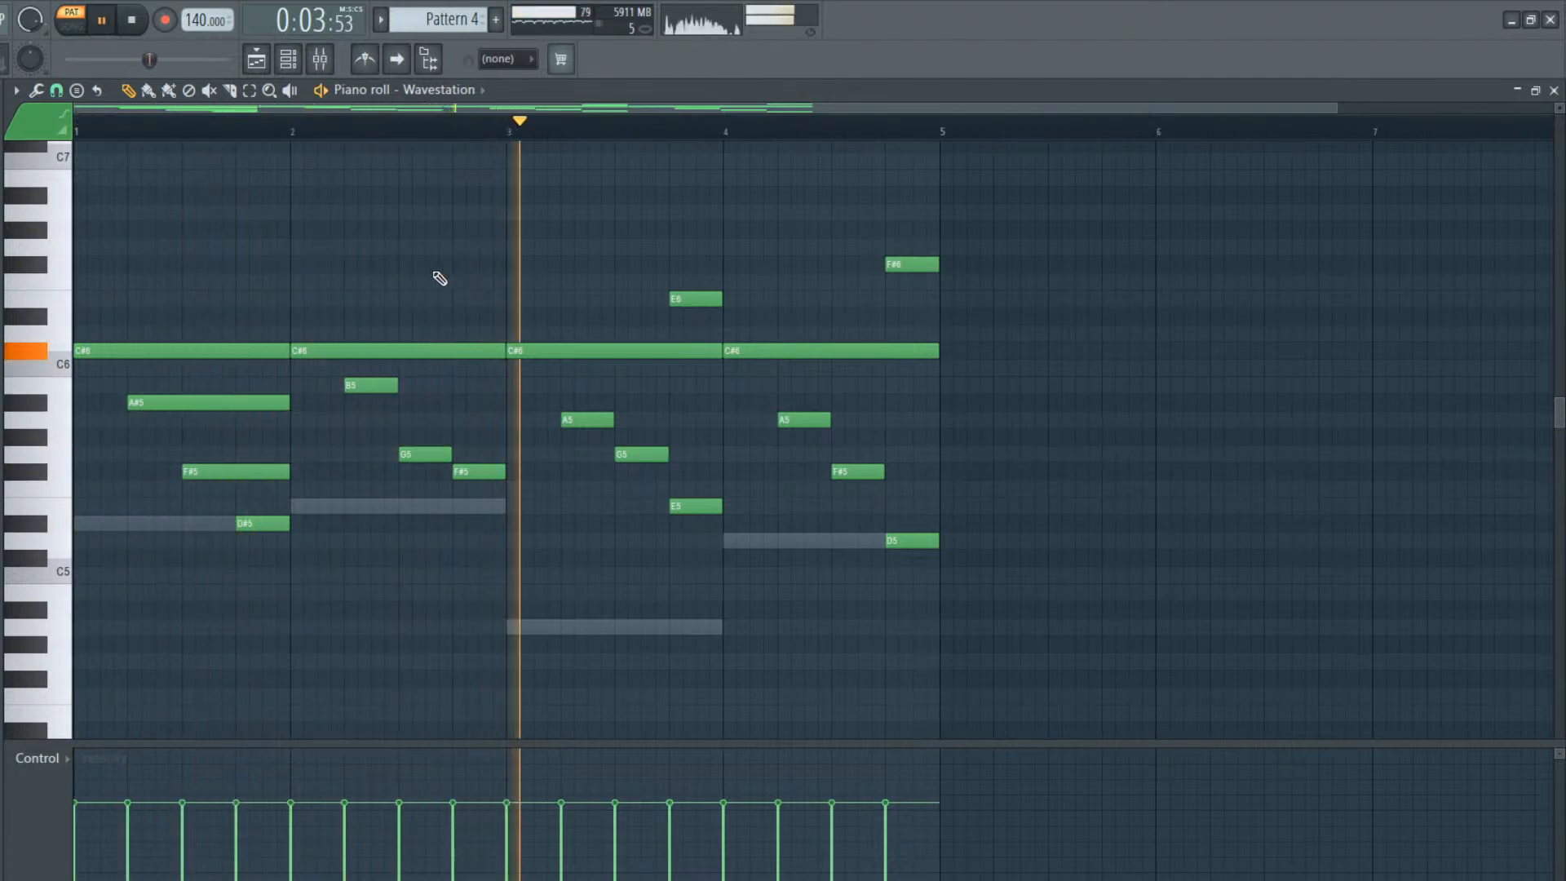
key(space)
mouse_move(94, 209)
mouse_down()
mouse_move(74, 152)
mouse_move(295, 165)
mouse_up()
key(space)
key(space)
scroll(344, 253, up, 3)
click(291, 307)
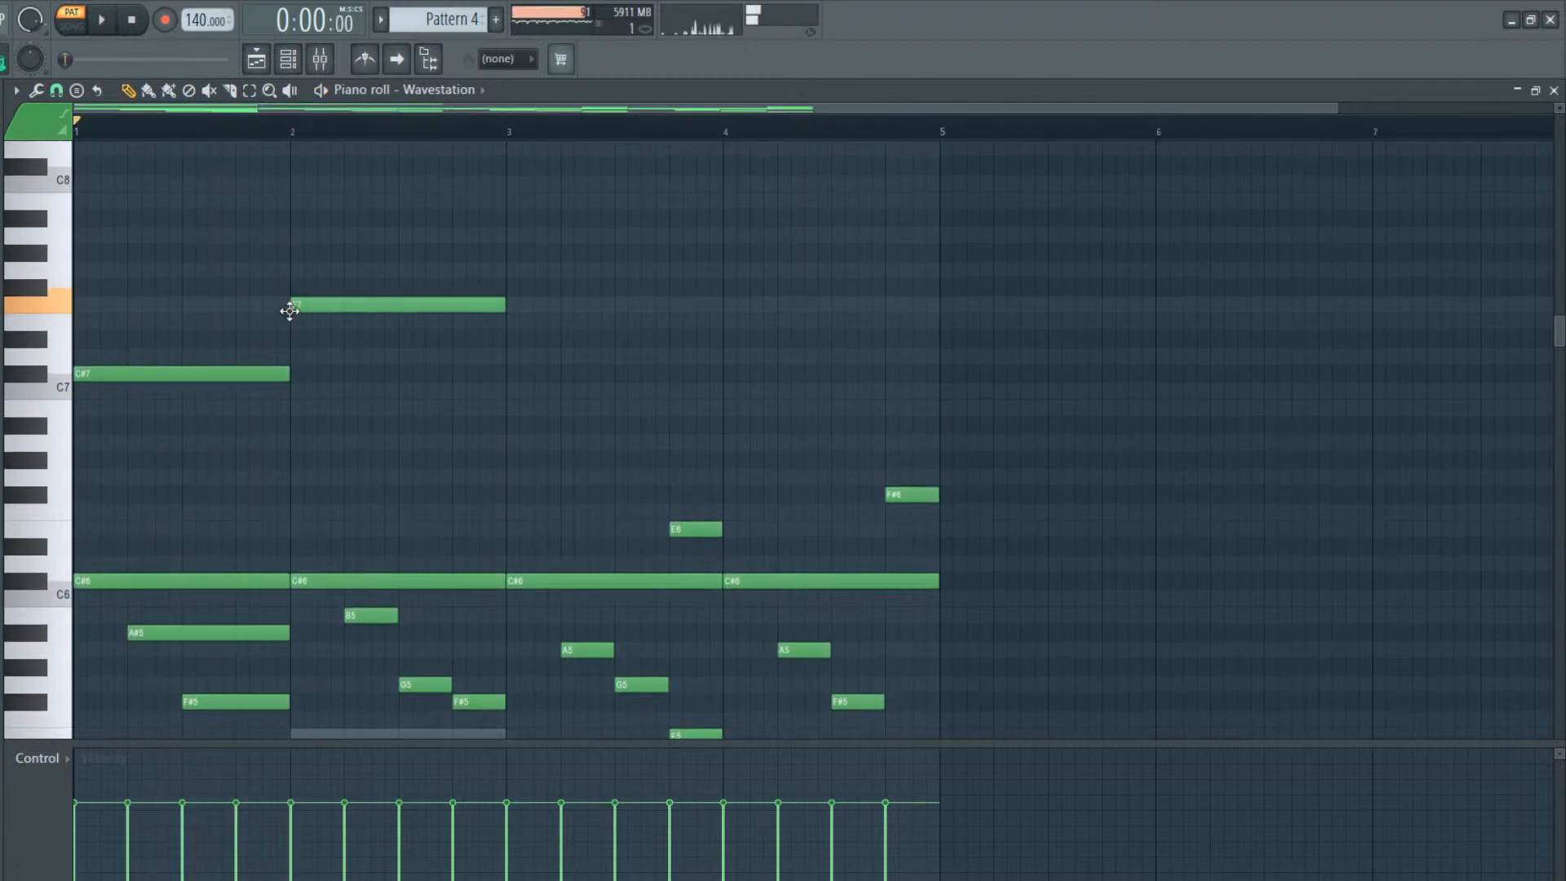
drag(290, 307, 292, 287)
key(space)
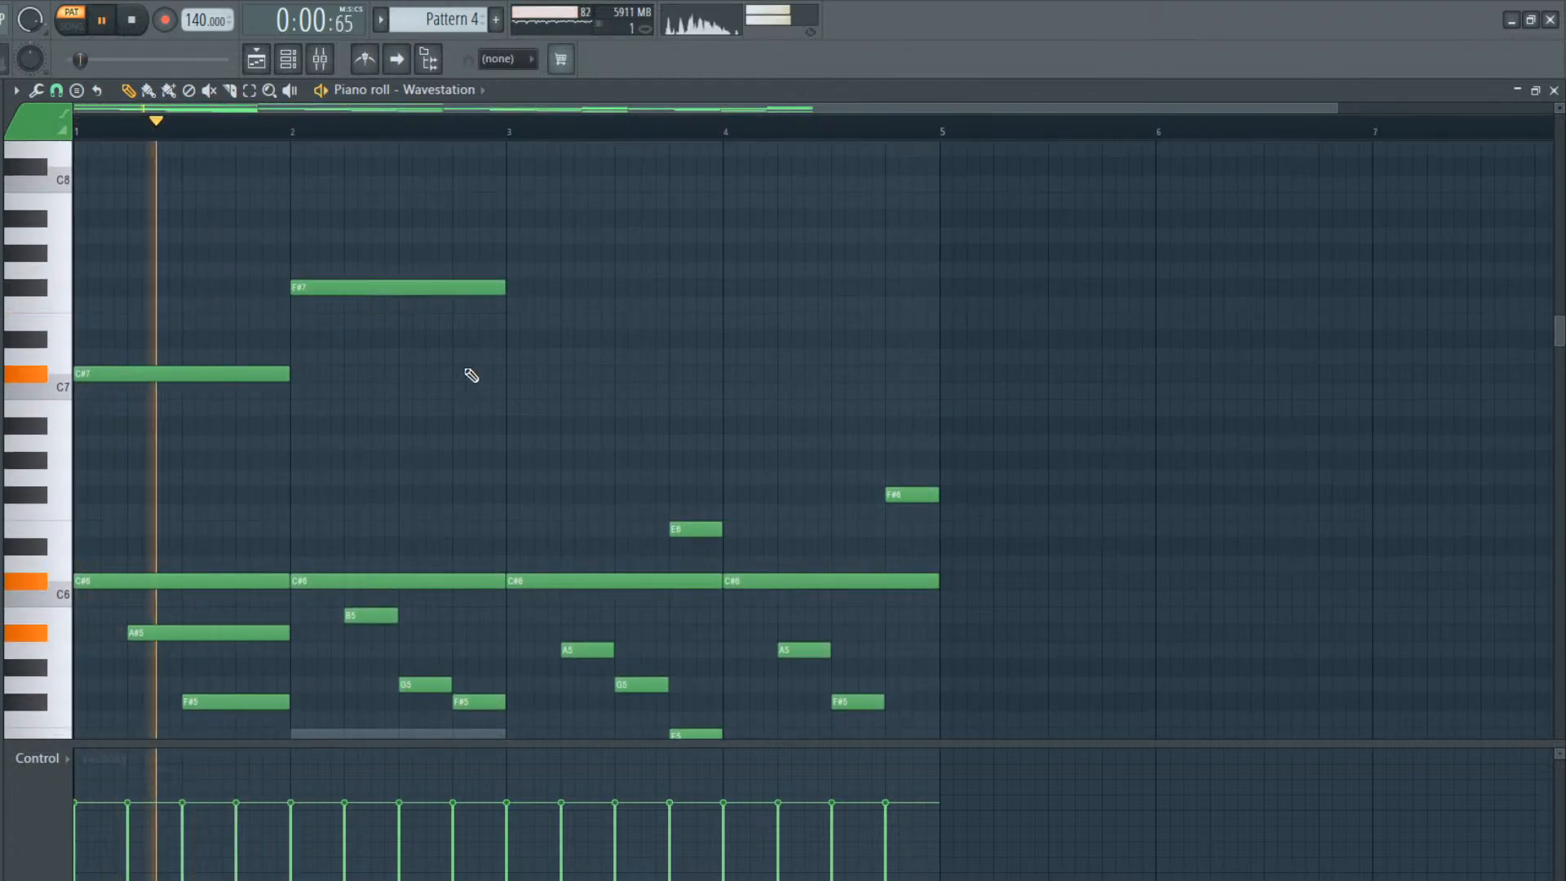
Shorten the bar 2 F#7 to two beats, fill the second half with a two-beat C7 and play the pattern
key(space)
drag(503, 287, 399, 398)
key(space)
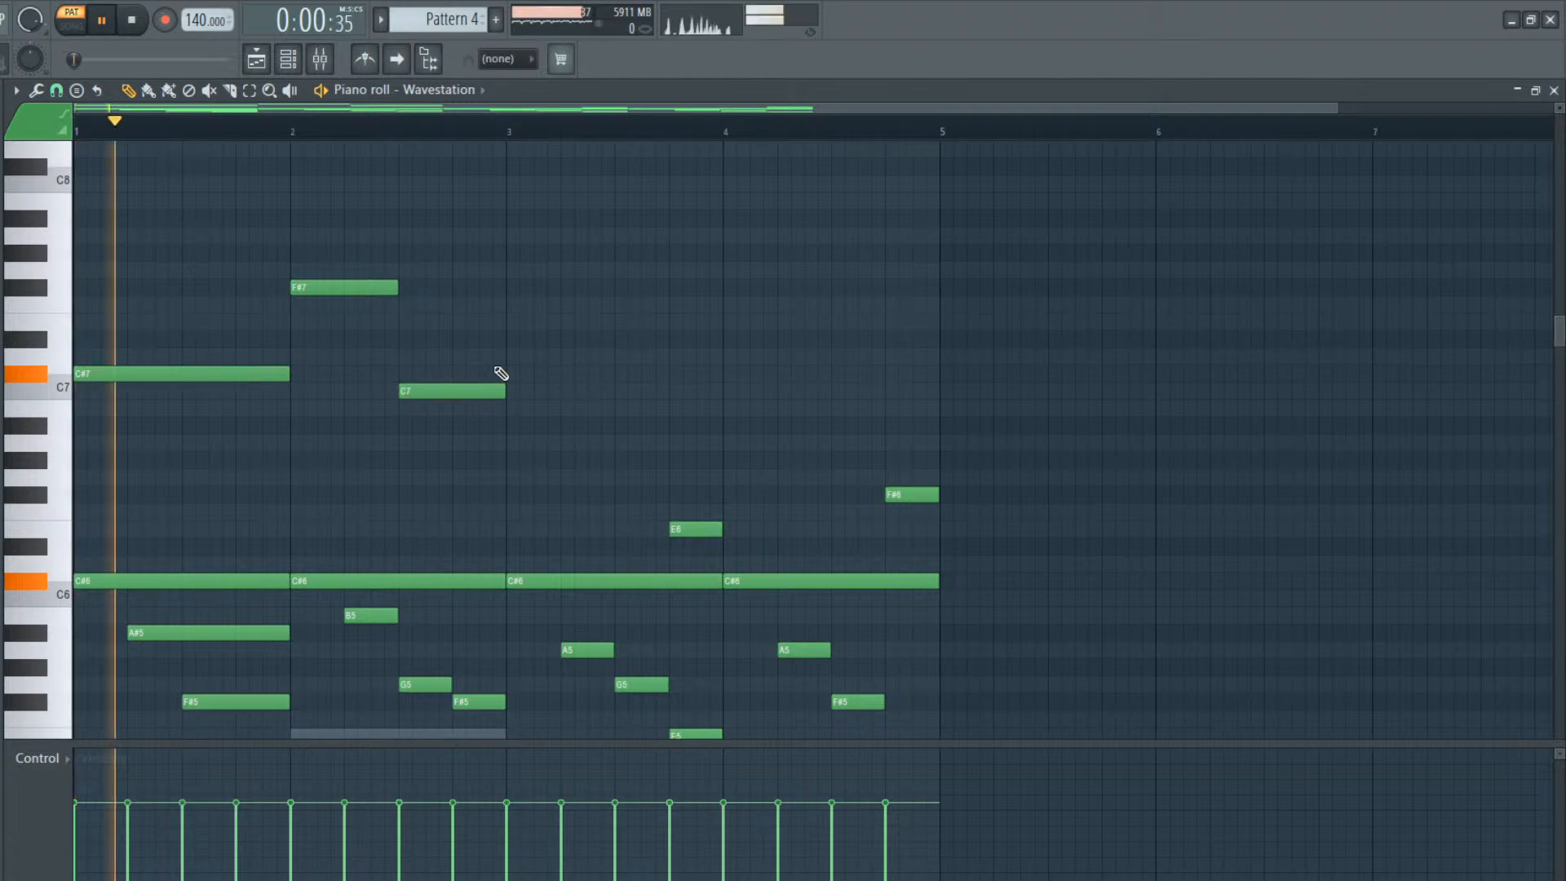
Continue the Wavestation melody with two-beat notes: C#7 and E7 in bar 3, C#7 and C#8 in bar 4
click(509, 374)
drag(605, 373, 659, 379)
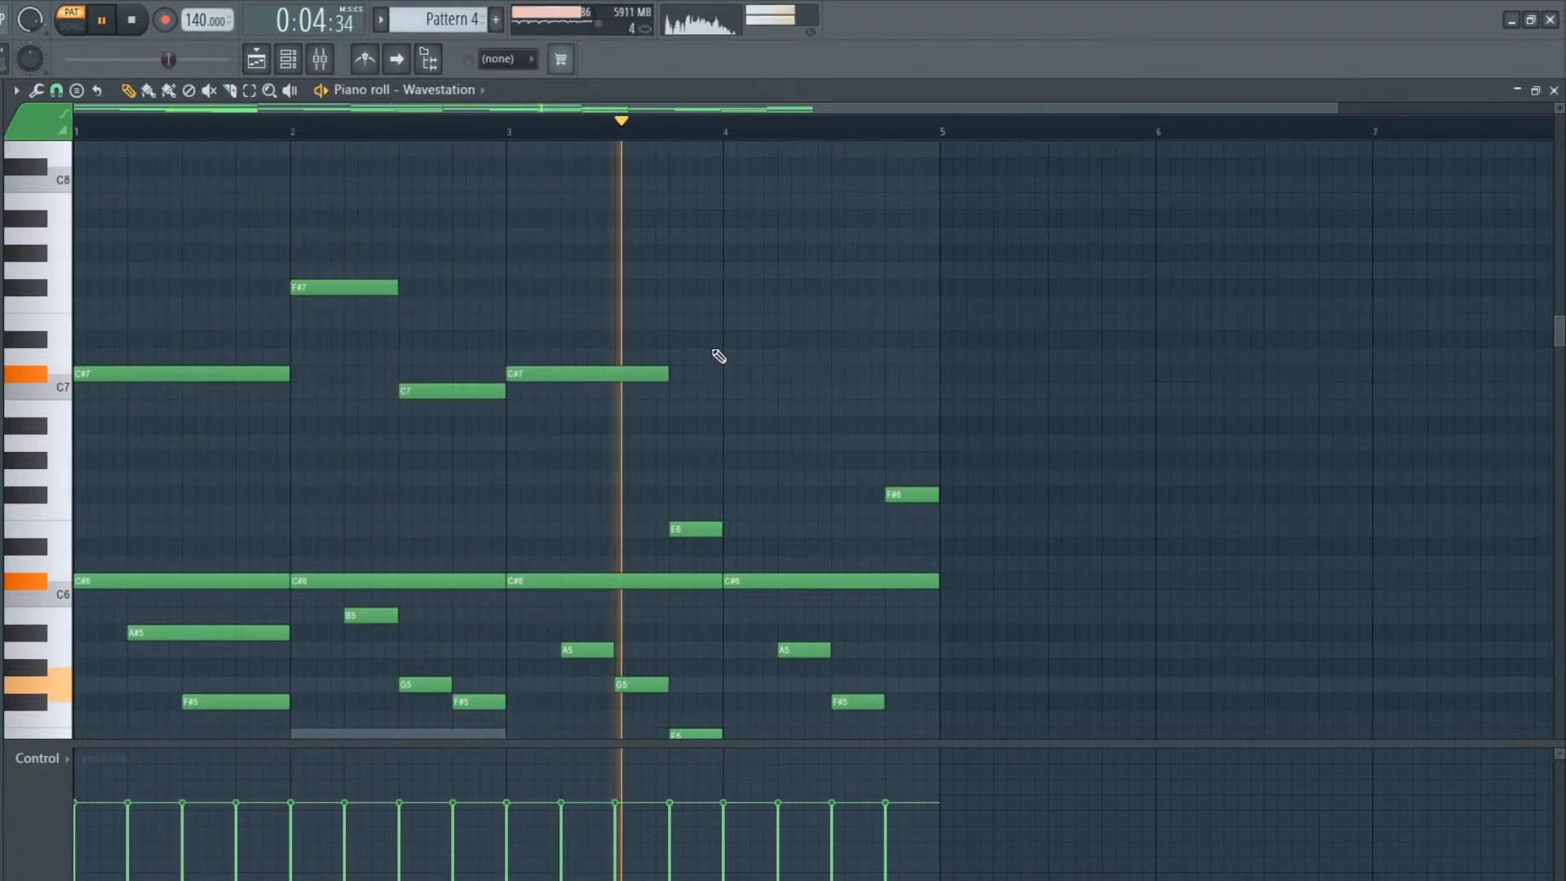
key(space)
click(662, 357)
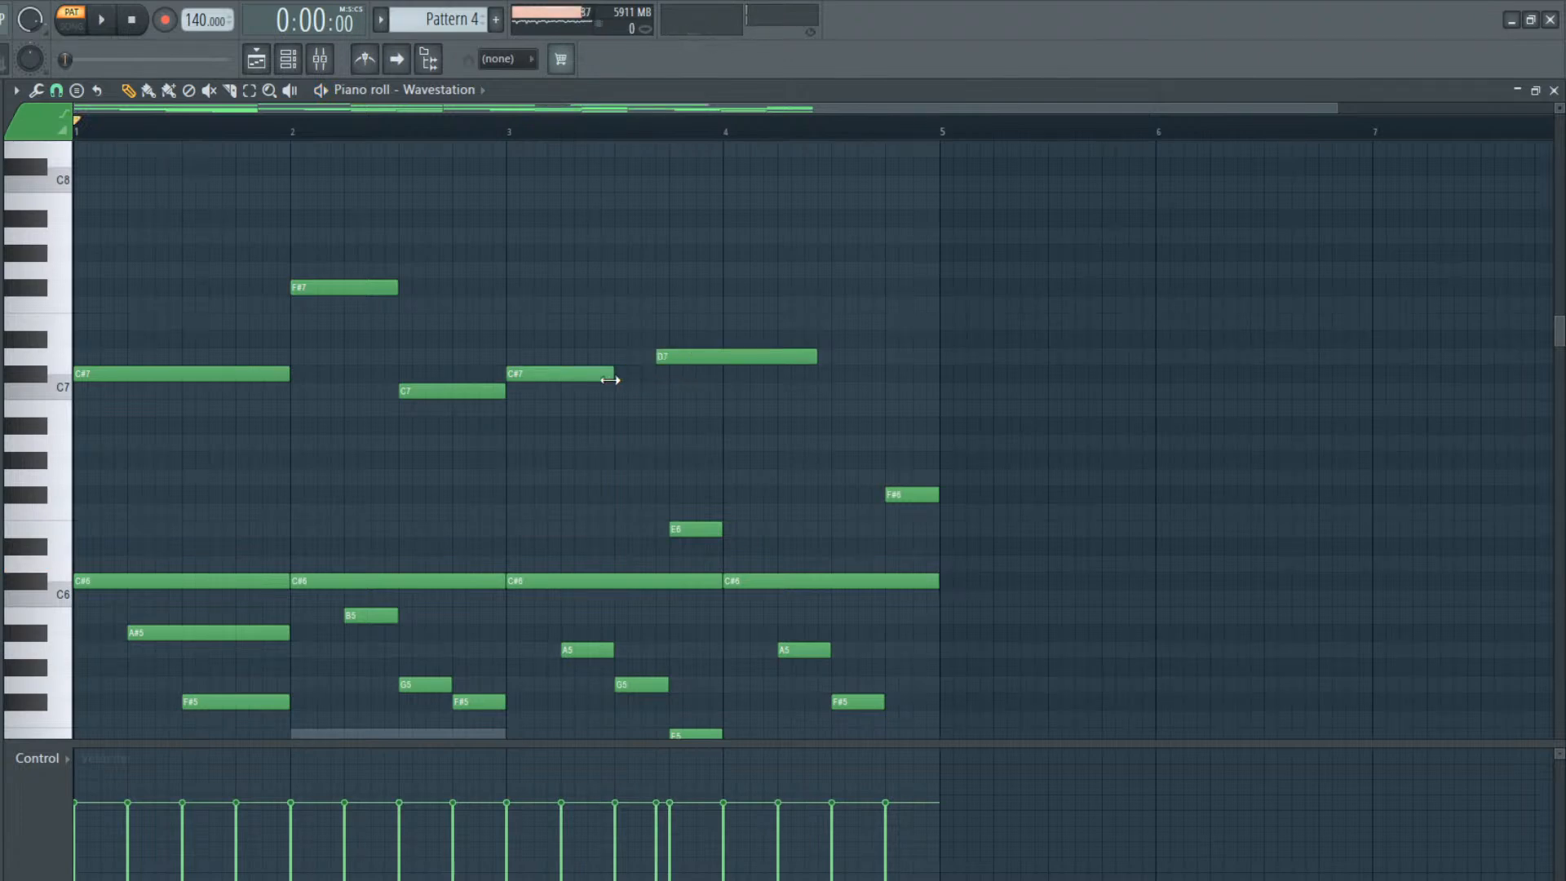
mouse_move(673, 355)
mouse_down()
mouse_move(622, 286)
mouse_move(660, 329)
mouse_up()
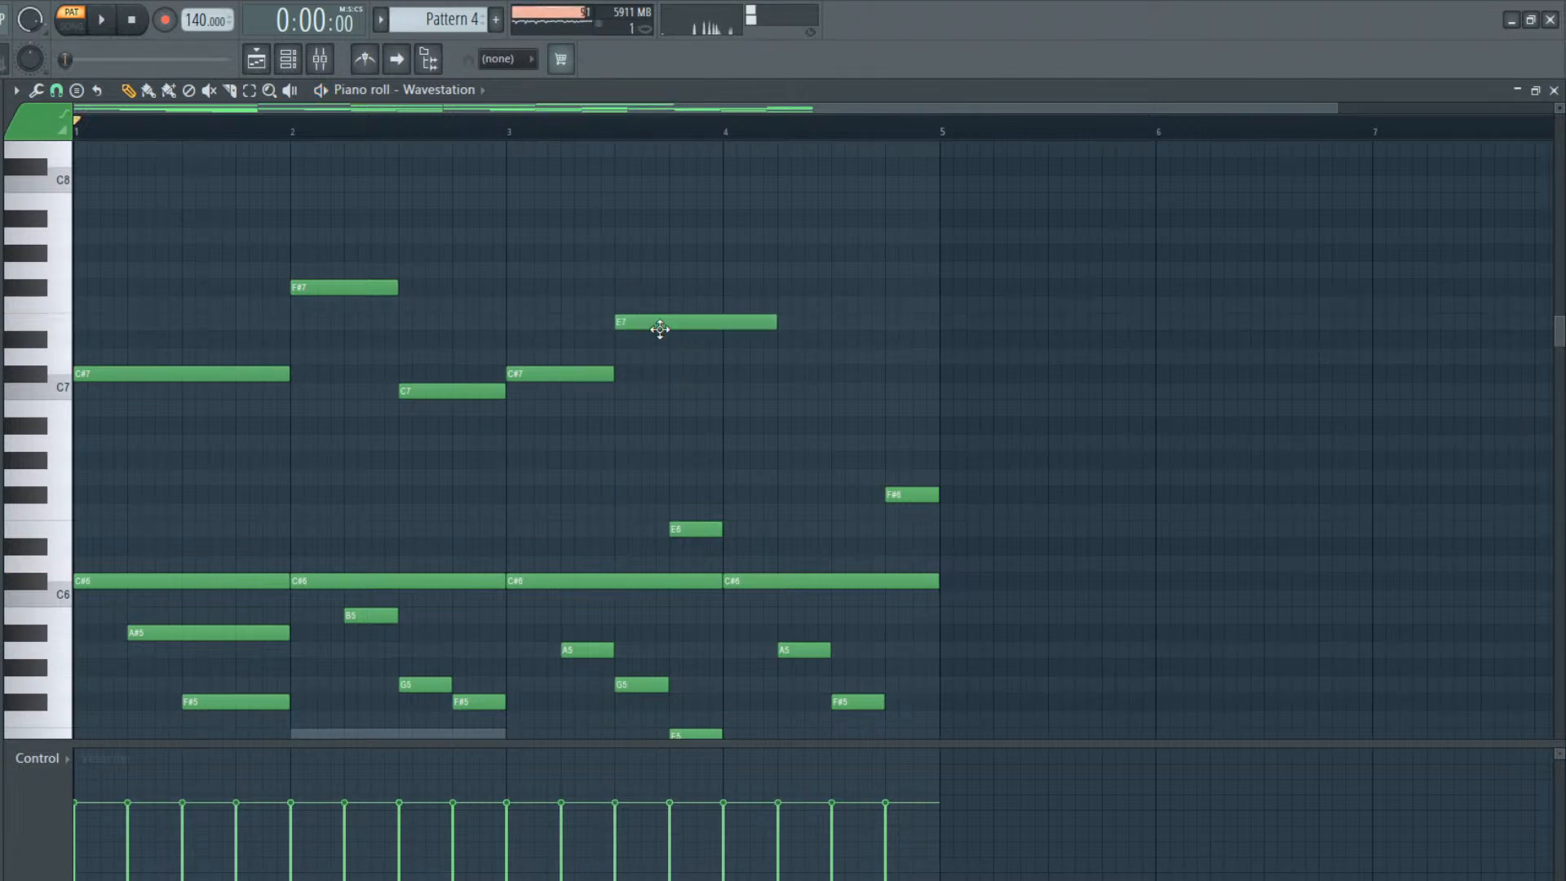
drag(732, 360, 737, 377)
drag(913, 372, 844, 373)
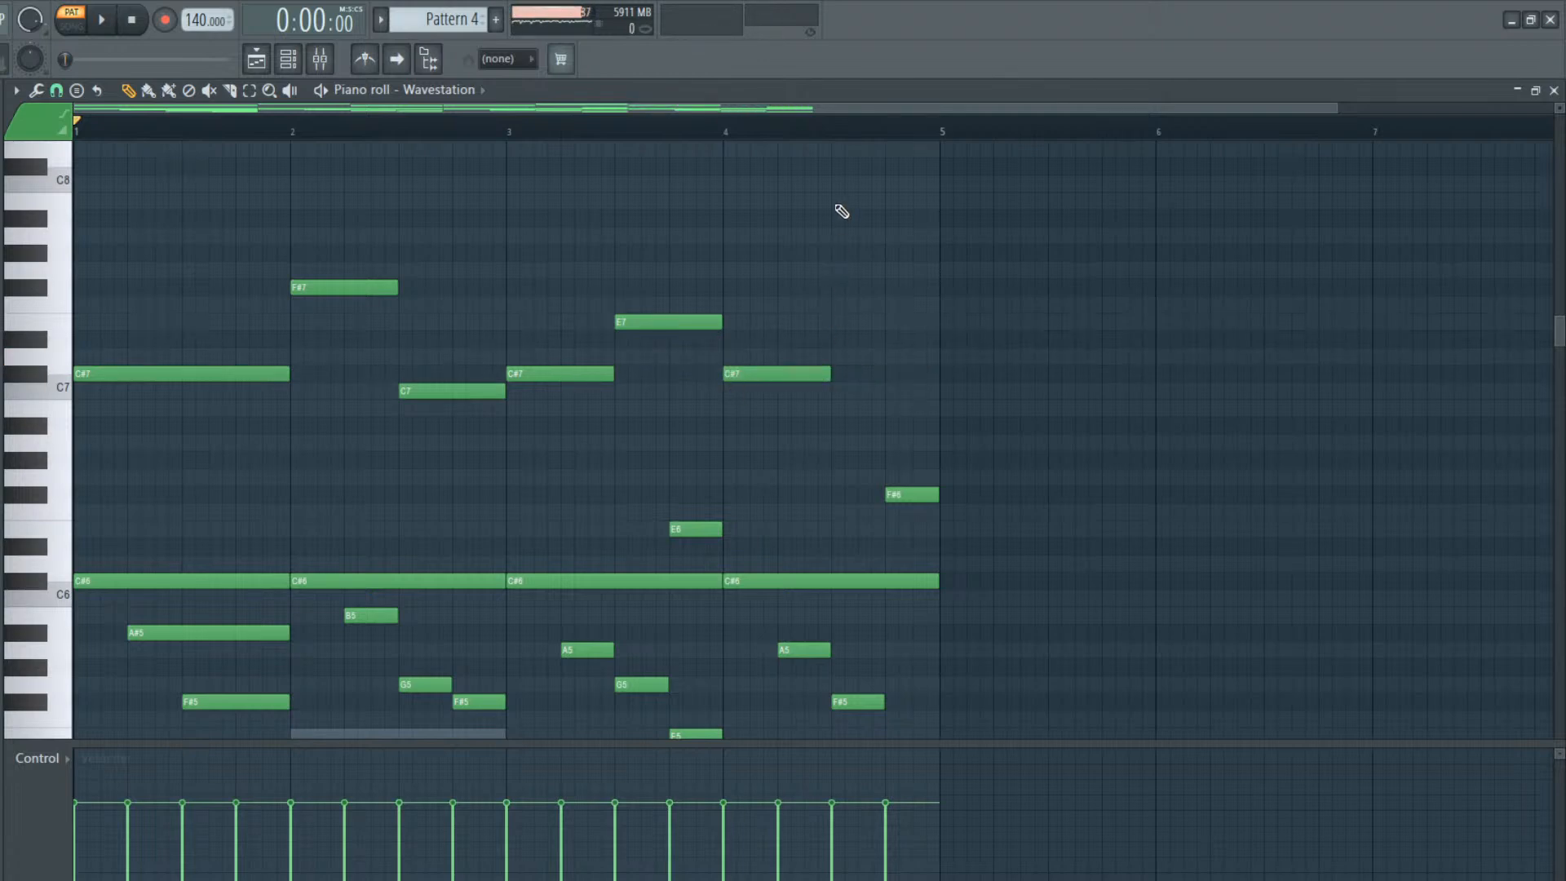
drag(842, 211, 832, 163)
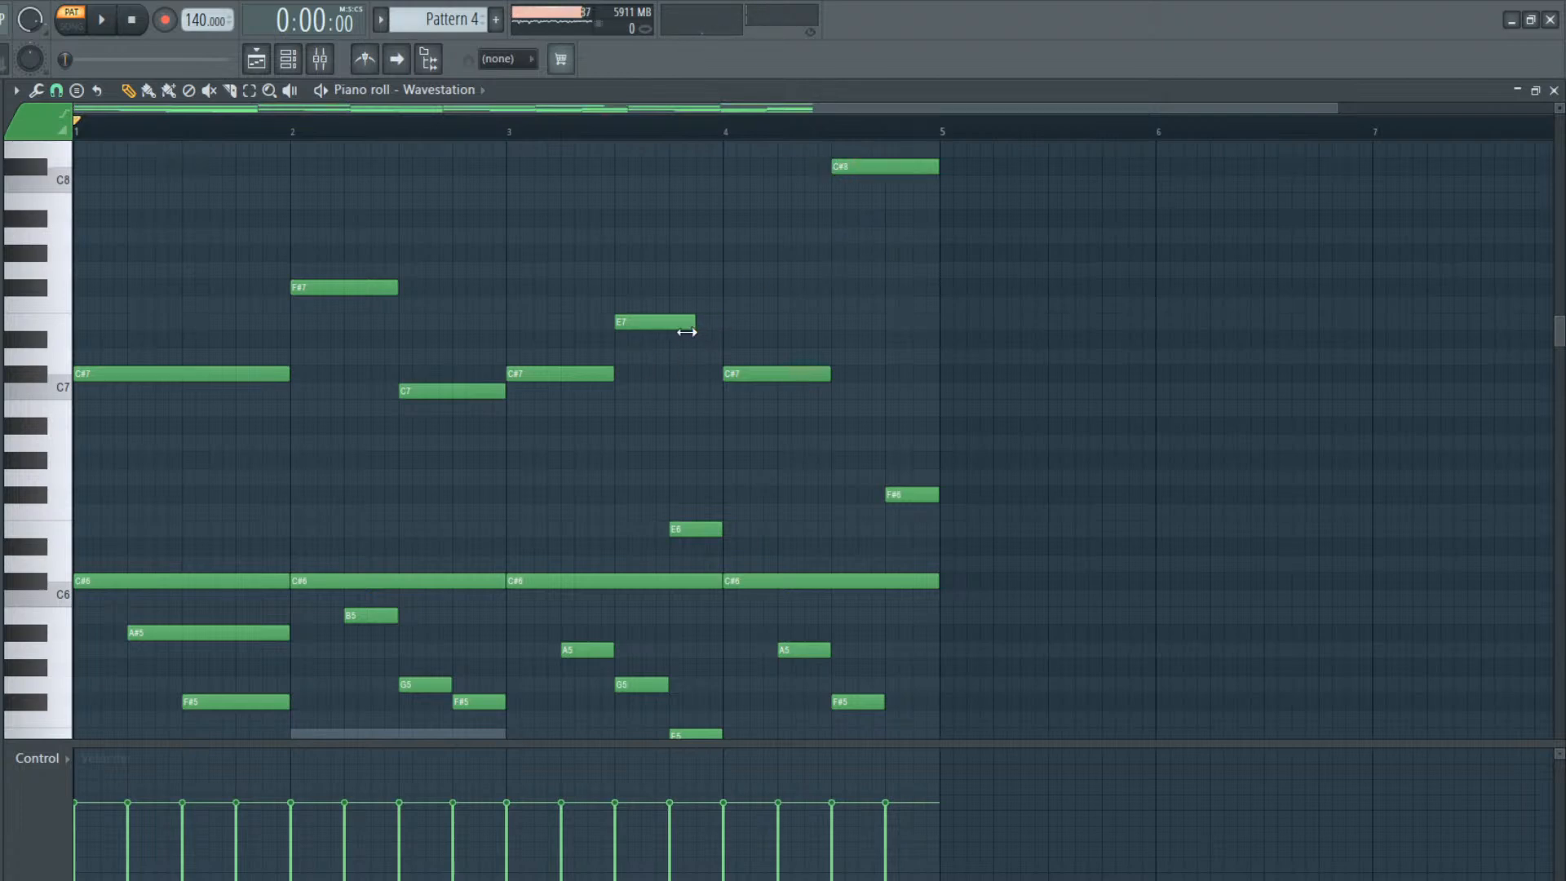
Shorten the bar 3 E7 to one and a half beats and end the bar with very short C#7 and E7 notes
click(721, 310)
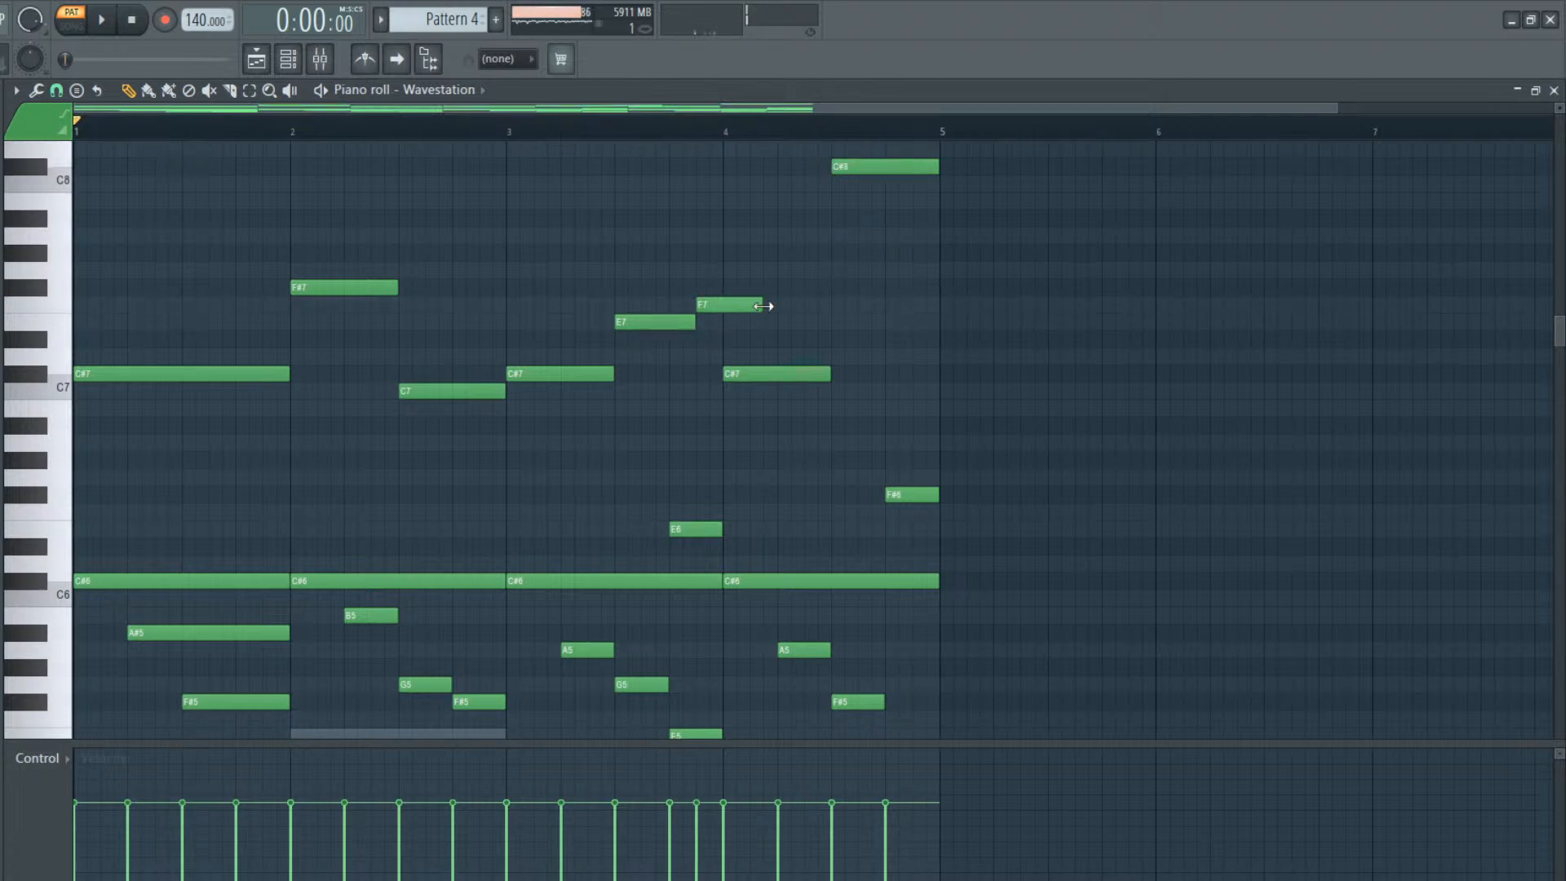
click(699, 311)
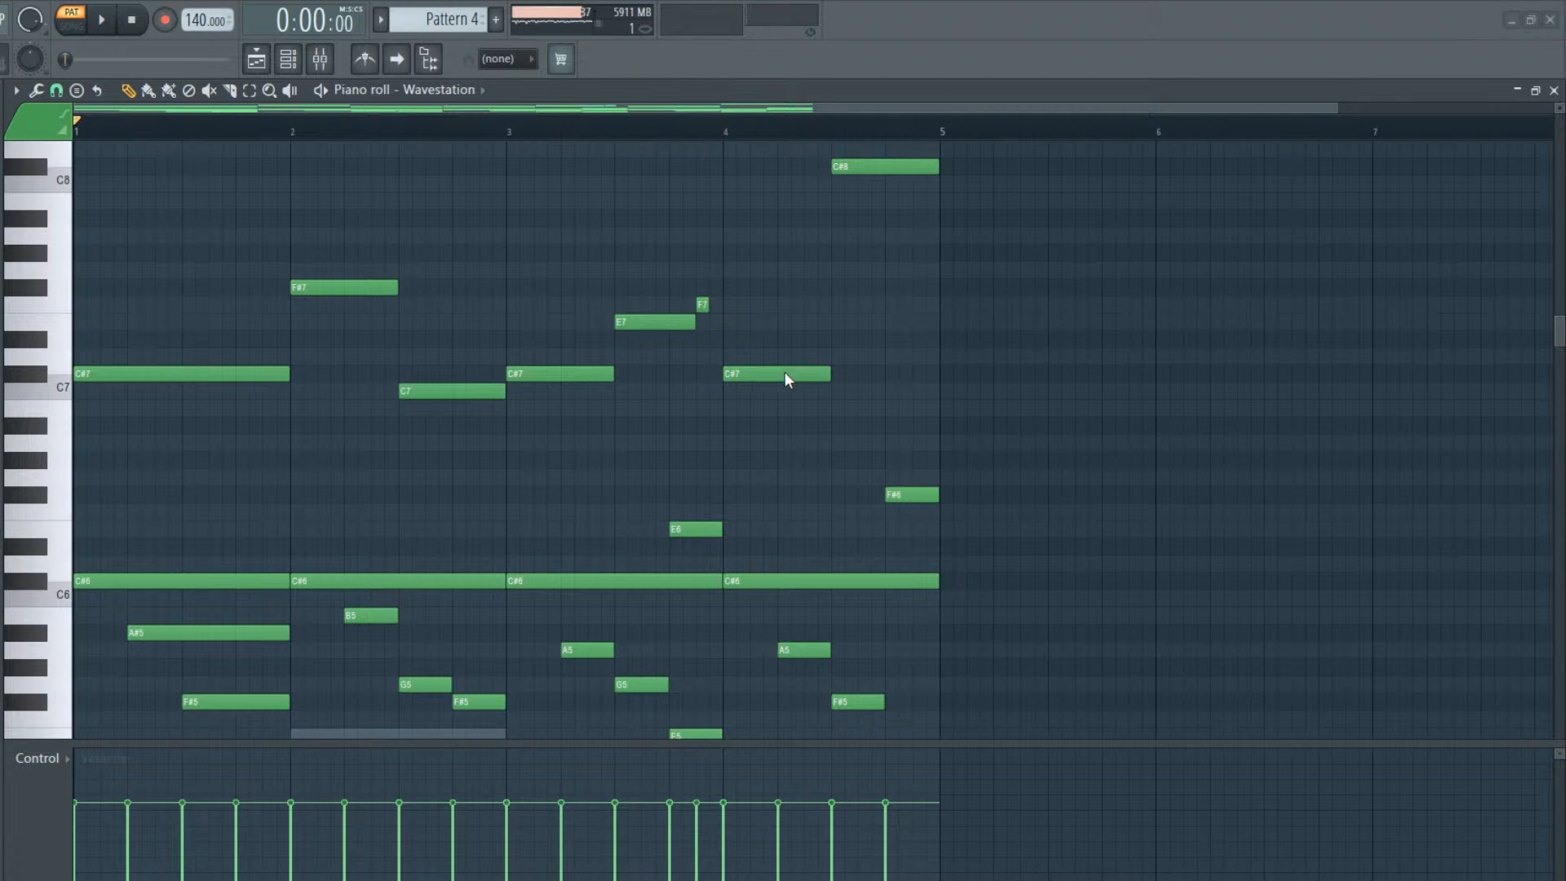
drag(703, 304, 700, 382)
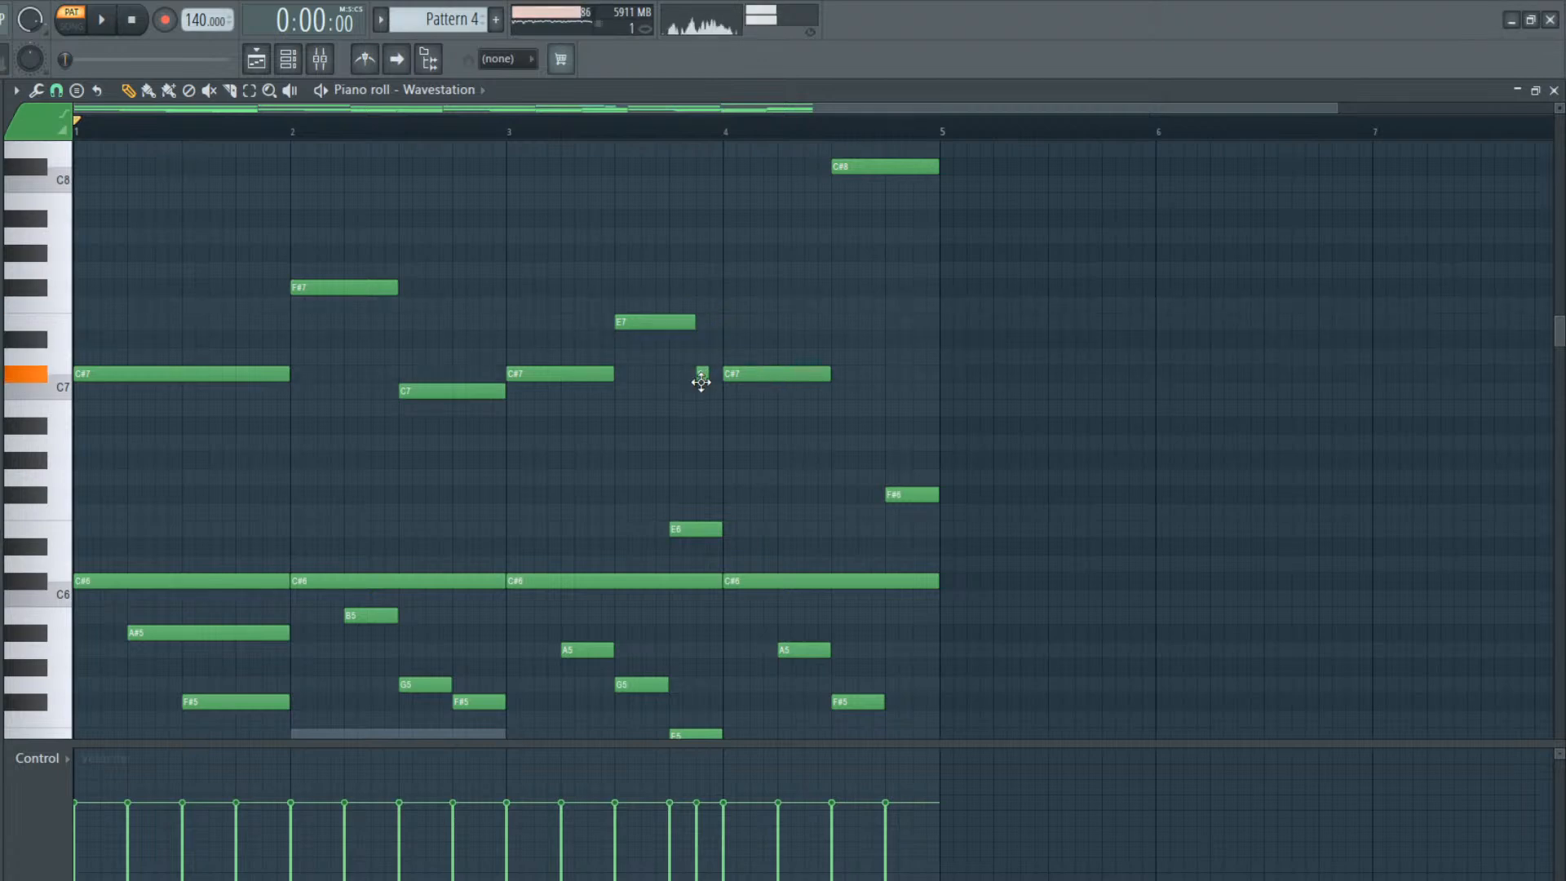
click(724, 320)
drag(731, 321, 717, 321)
Listen to the melody, cut the C#8 in bar 4 to one beat and add a one-beat F#7 on beat 4
key(space)
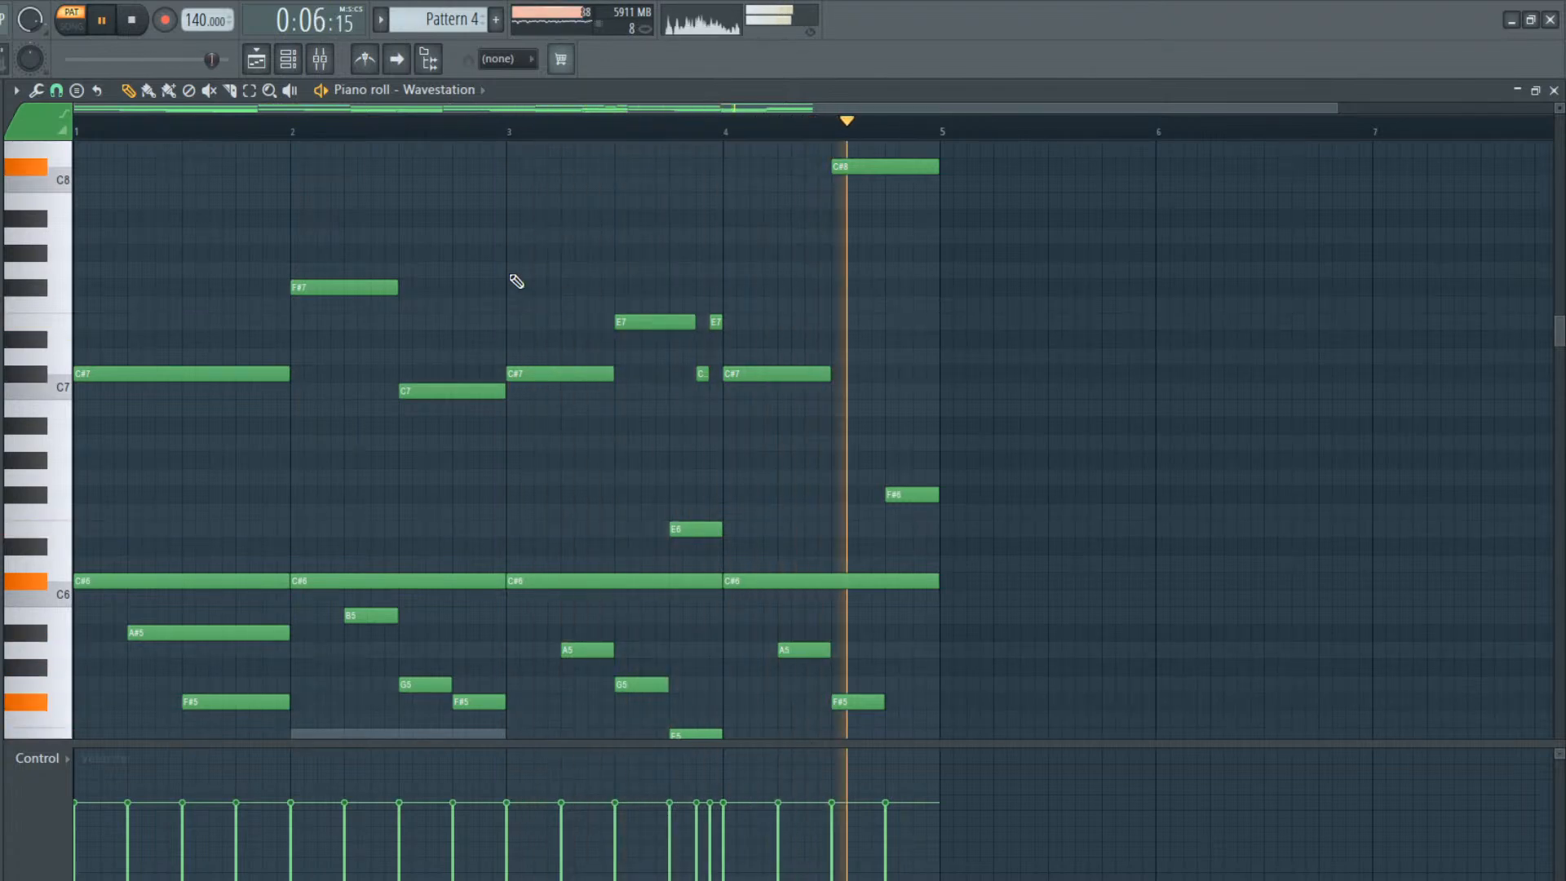
key(space)
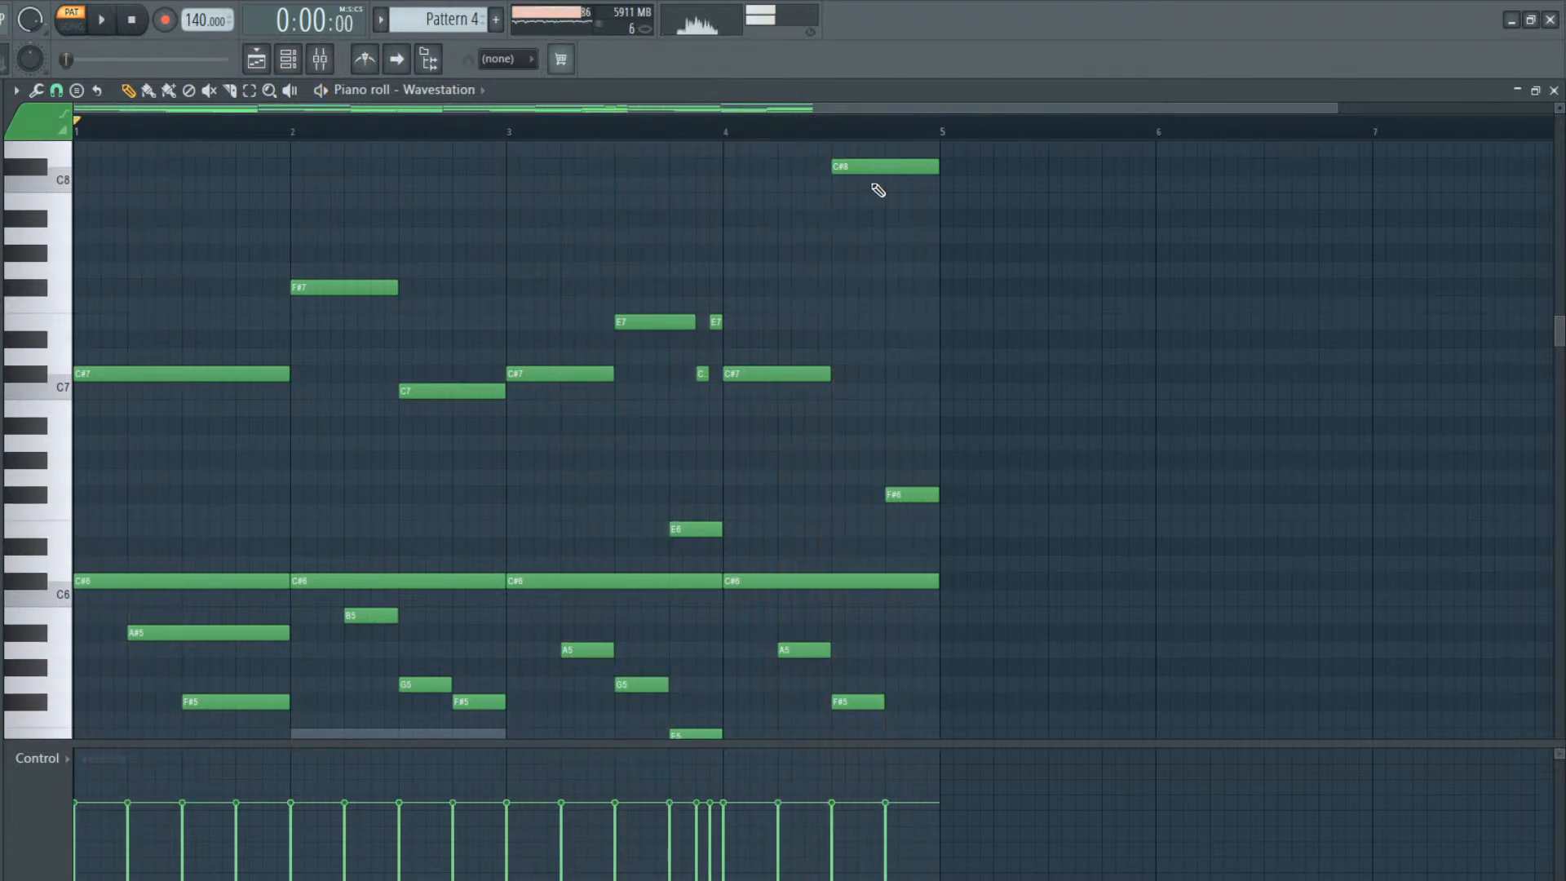
click(887, 237)
drag(883, 238, 891, 289)
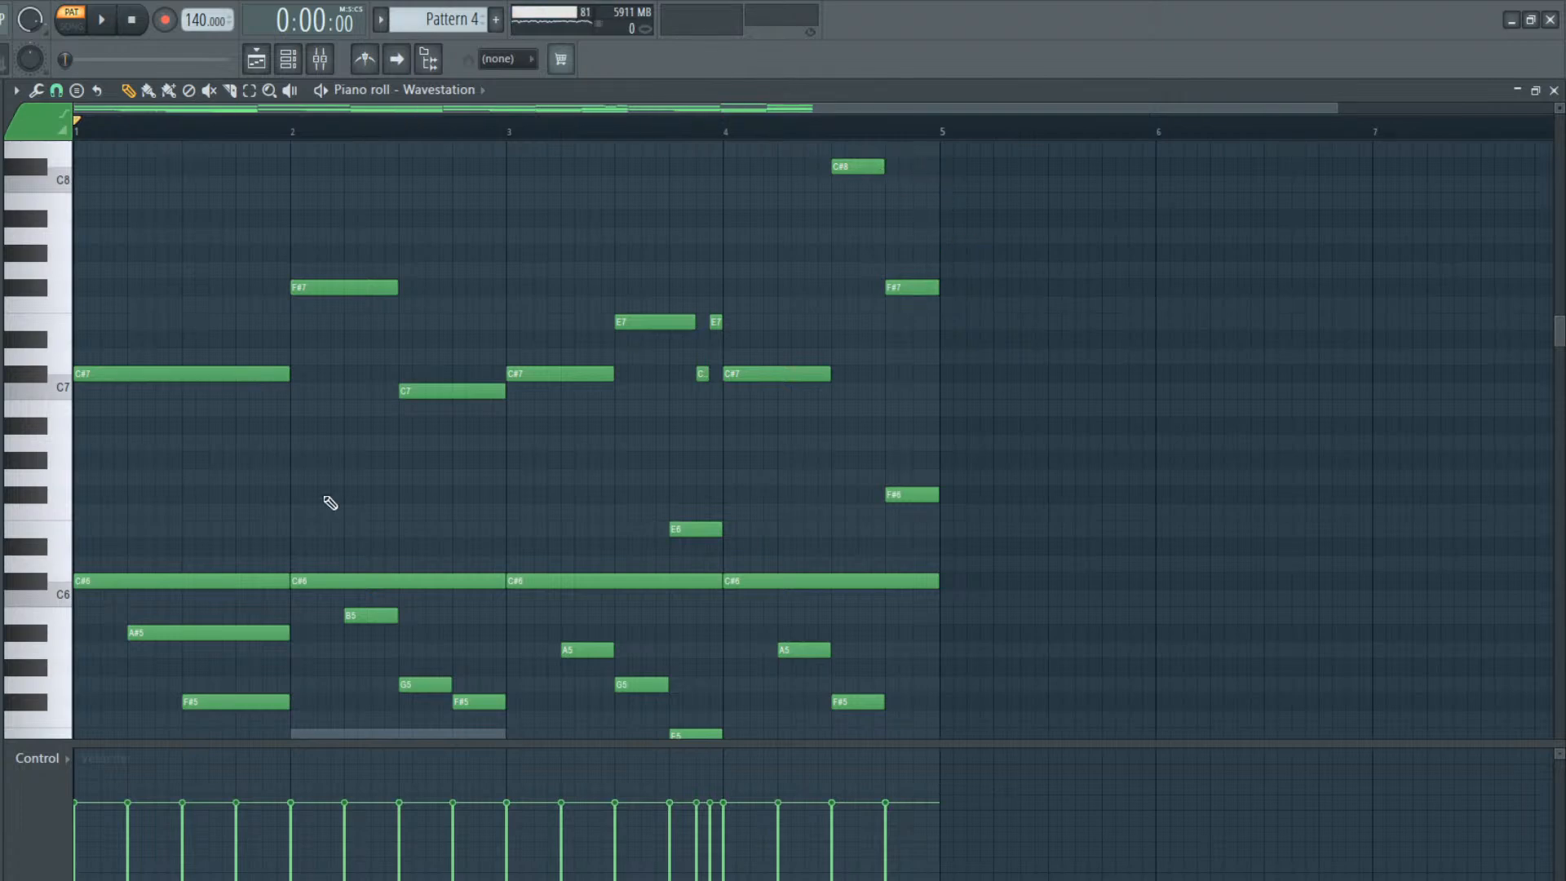
Shorten all the Wavestation notes slightly so small gaps separate them, and clear the note selection
key(ctrl+a)
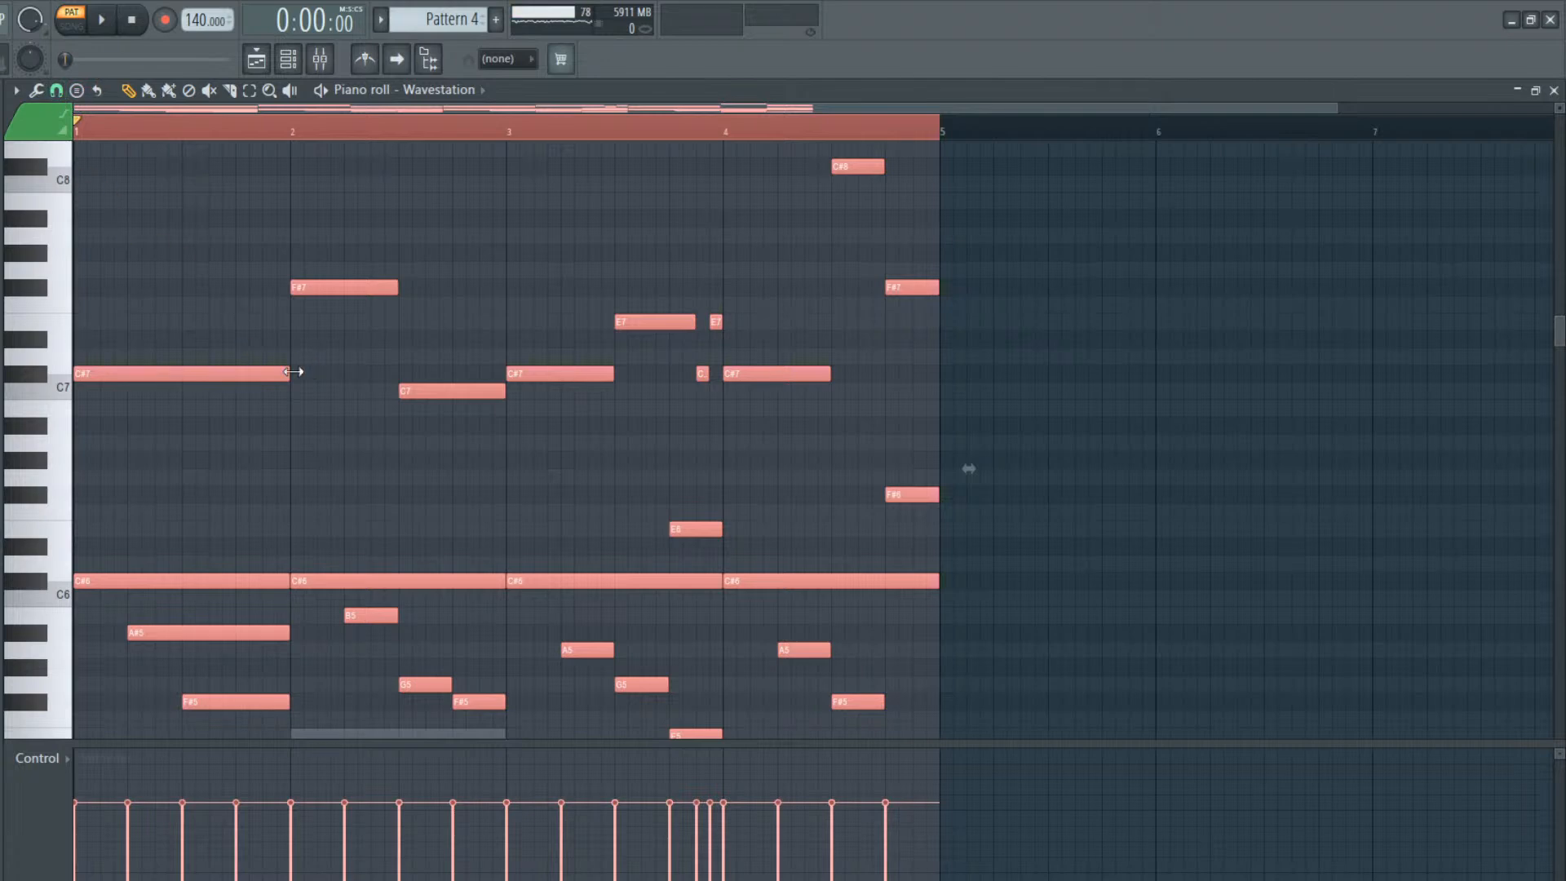
drag(294, 372, 285, 375)
ctrl+click(386, 550)
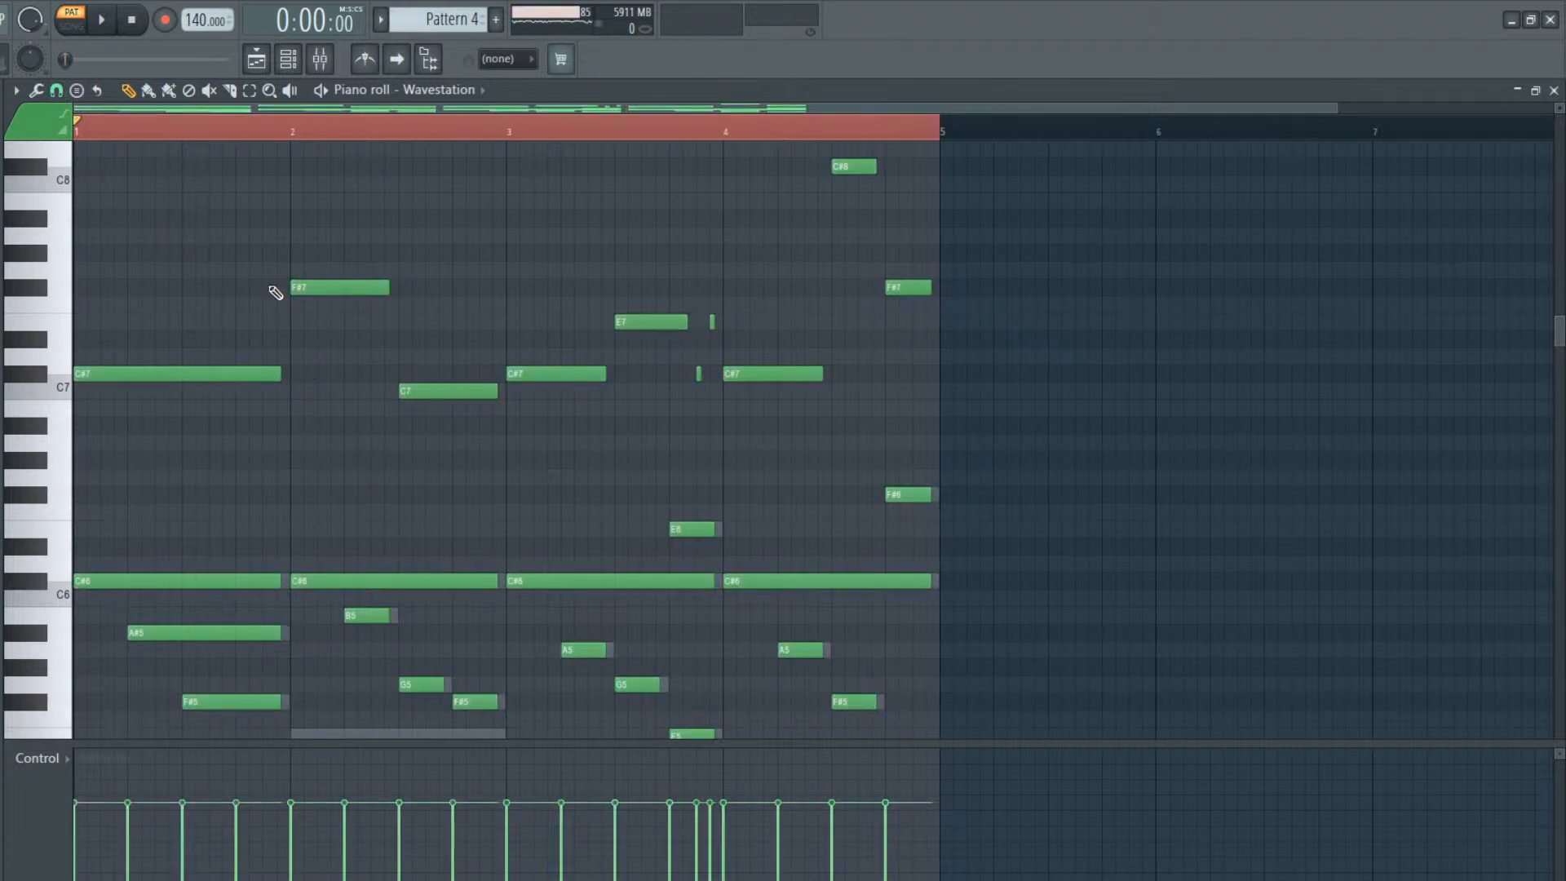
Humanize the Wavestation timing by nudging four random note selections slightly later, and deselect the notes
key(shift+n)
key(shift+Right)
key(shift+n)
key(shift+Right)
key(shift+n)
key(shift+Right)
key(shift+n)
key(shift+Right)
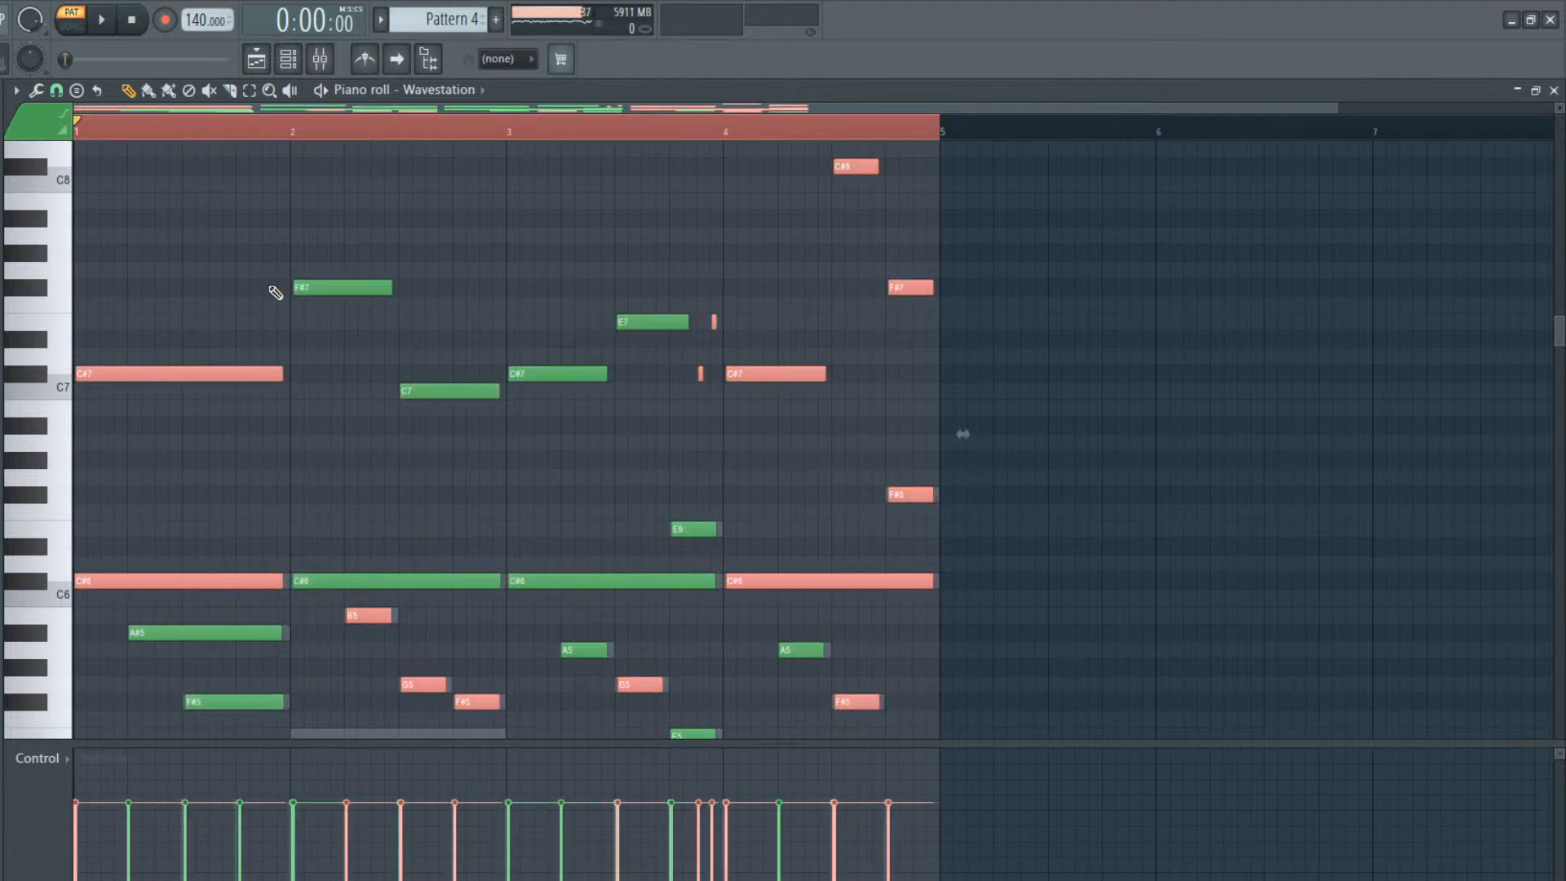
ctrl+click(171, 694)
Vary the velocities of the Wavestation notes across the four bars and reopen the channel rack
mouse_move(105, 825)
mouse_down()
mouse_move(139, 786)
mouse_move(441, 818)
mouse_move(549, 805)
mouse_up()
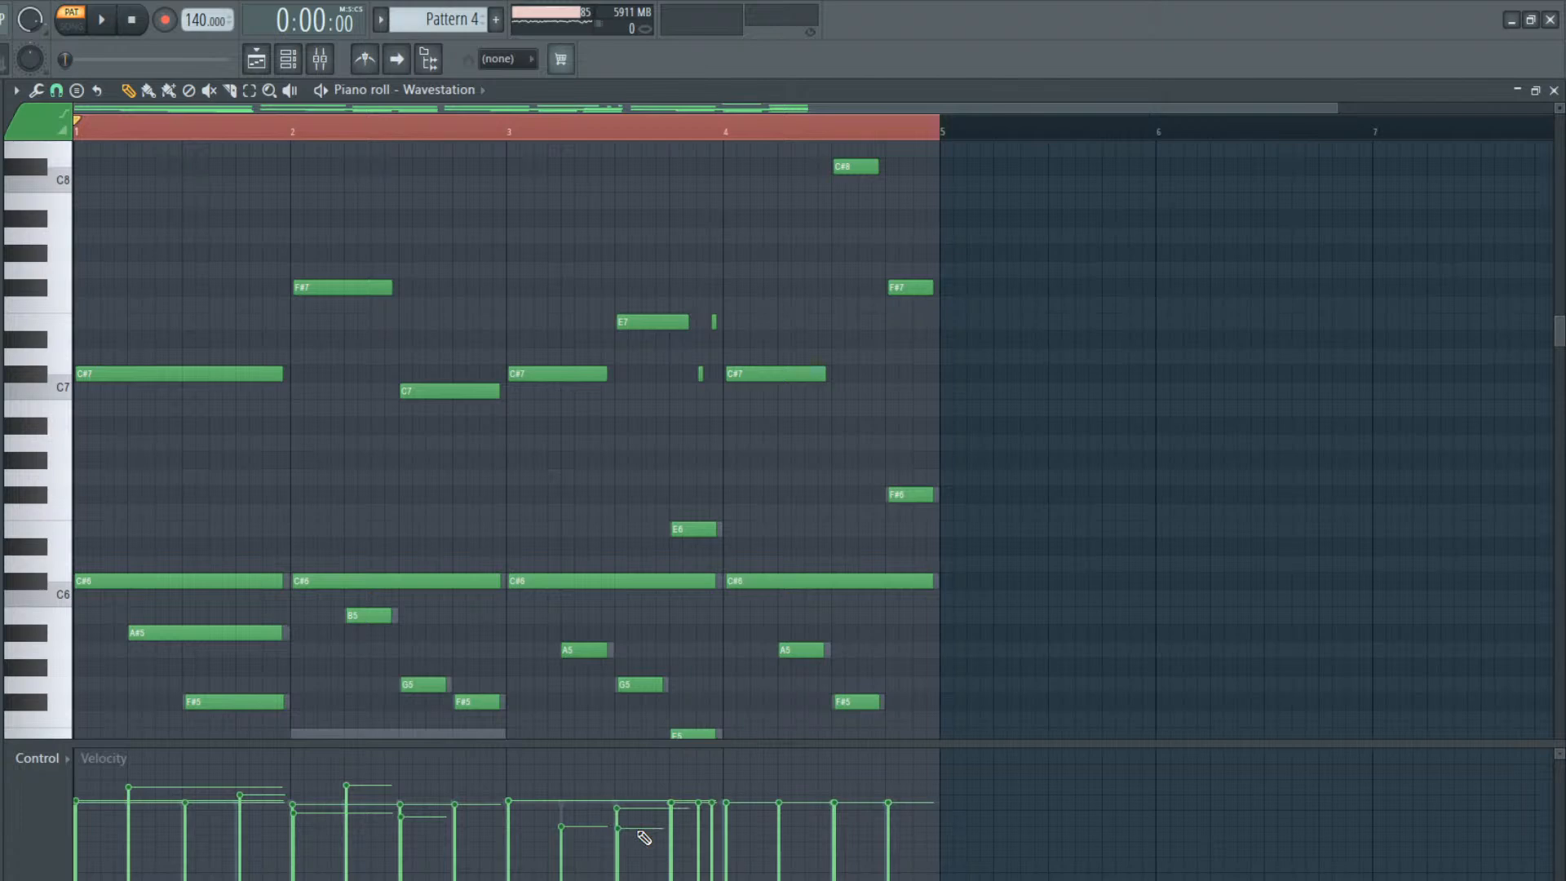
drag(742, 805, 818, 811)
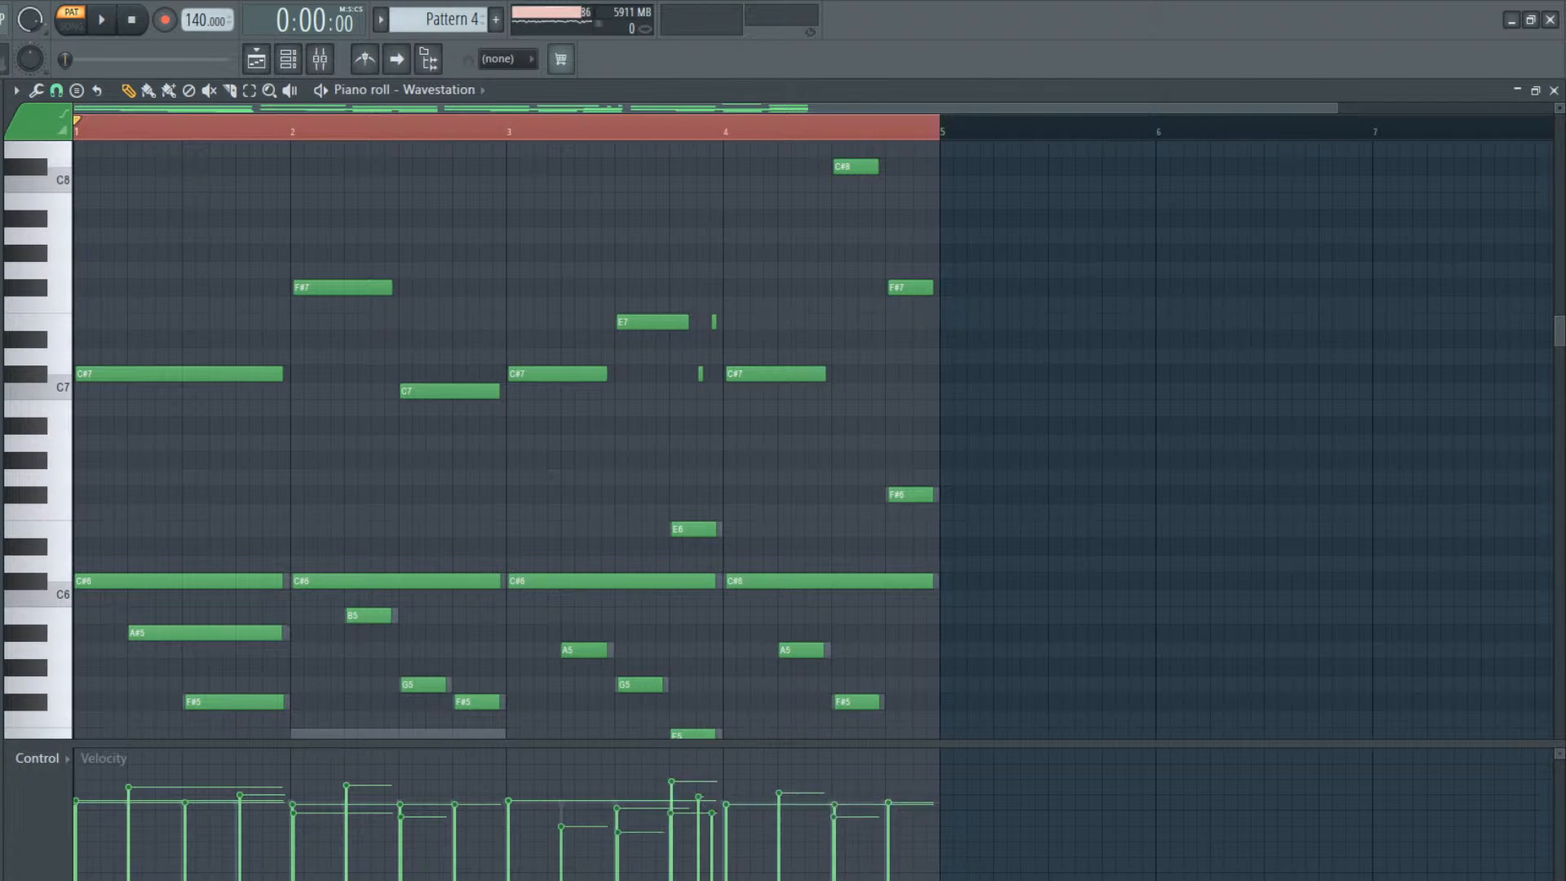
drag(101, 829, 126, 800)
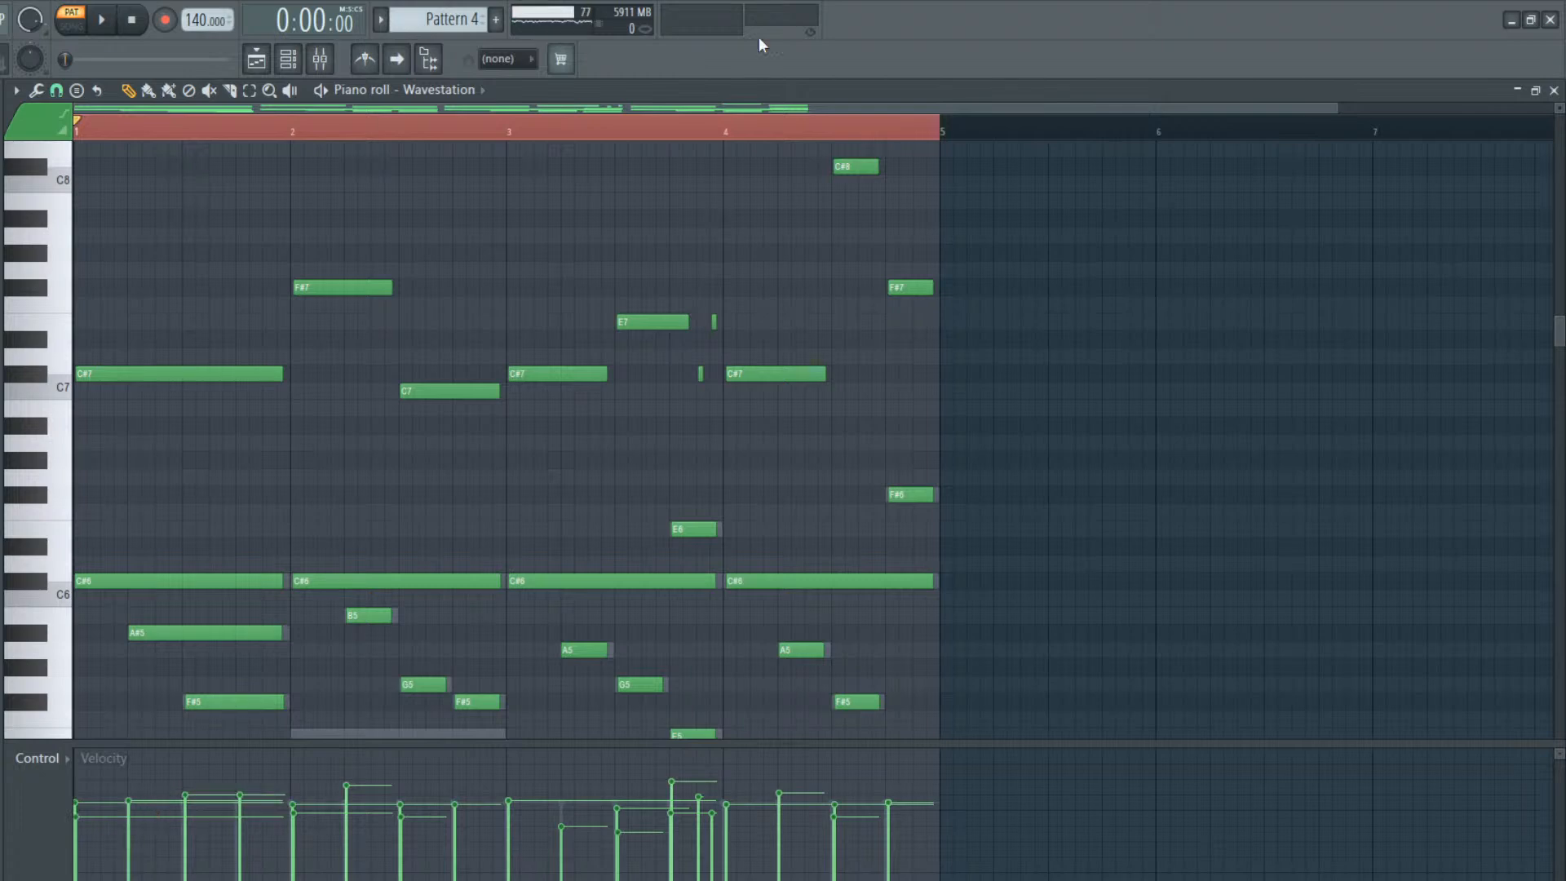
click(285, 72)
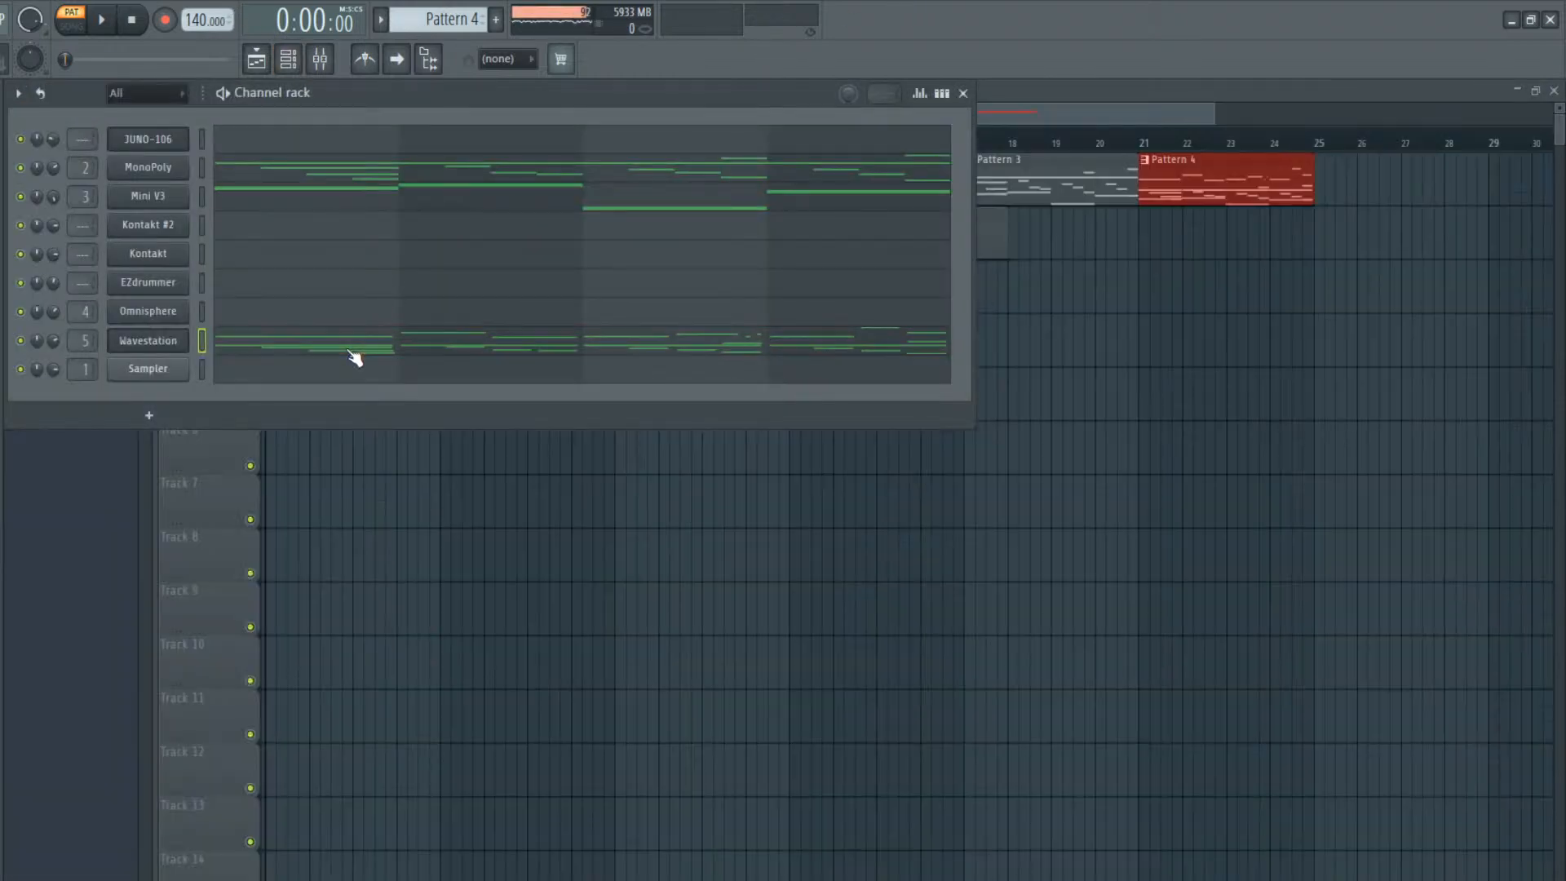
Shorten all the MonoPoly notes in Pattern 4 slightly so small gaps separate them
click(364, 351)
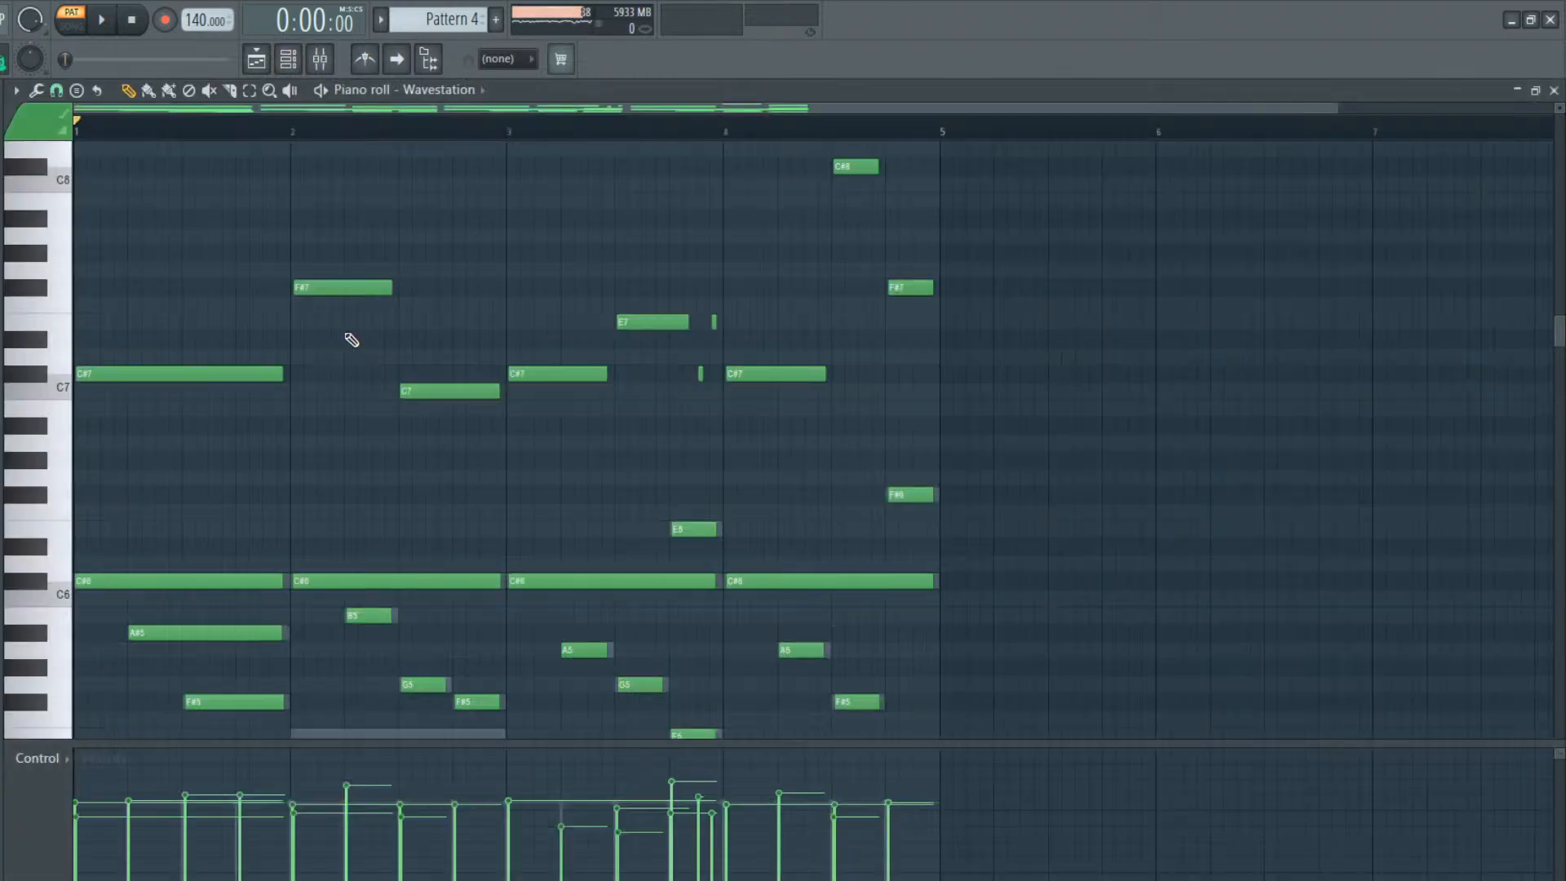
click(288, 59)
click(287, 186)
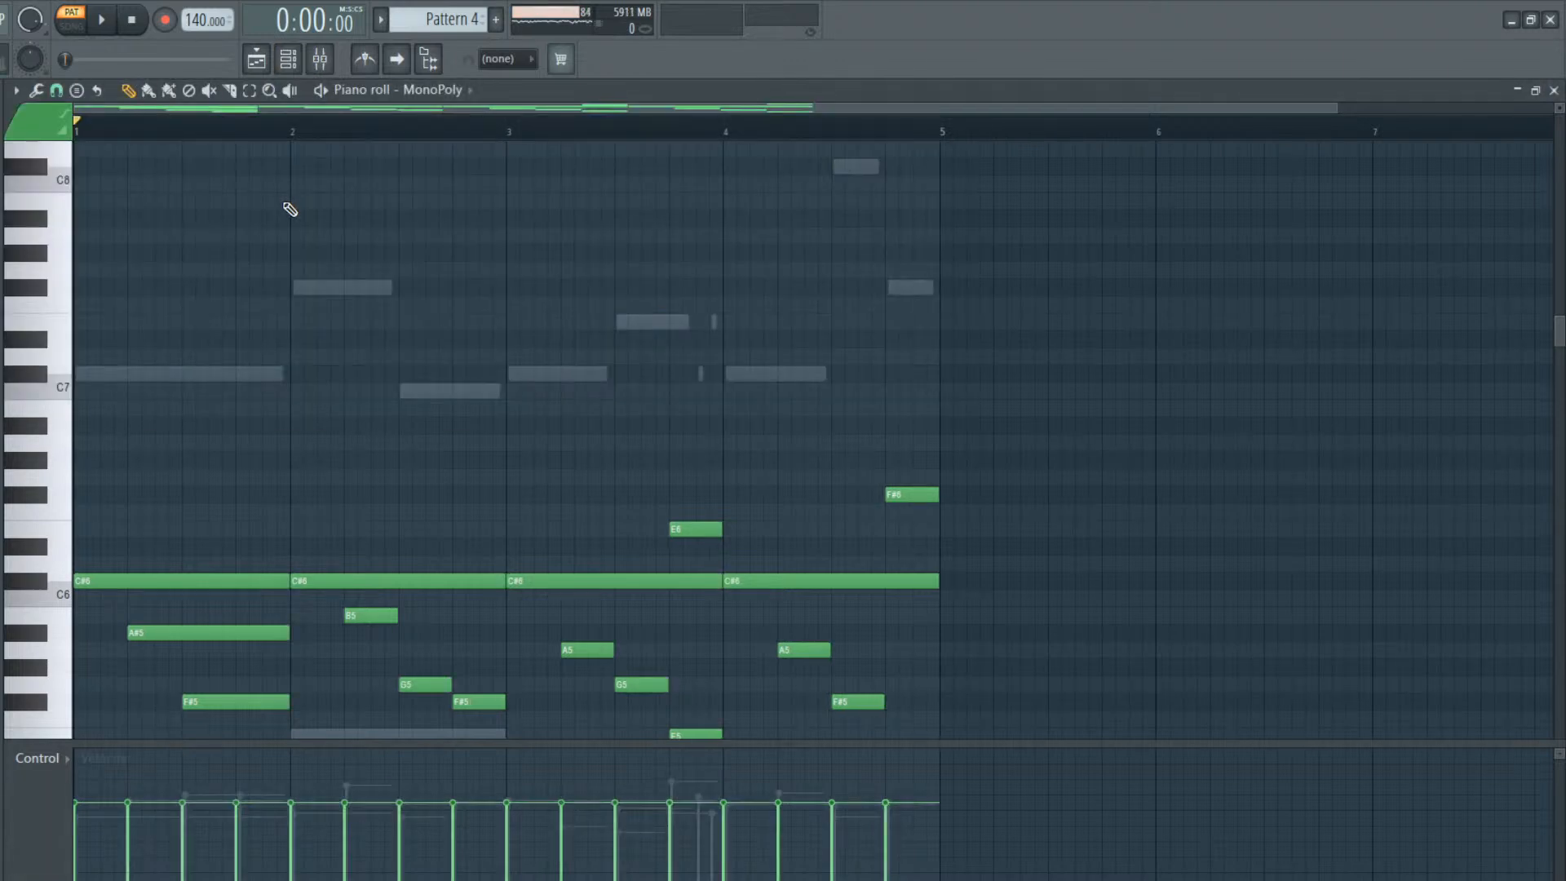
key(ctrl+a)
drag(501, 577, 495, 576)
Humanize the MonoPoly timing in Pattern 4 by nudging random note selections slightly later, and deselect the notes
key(shift+r)
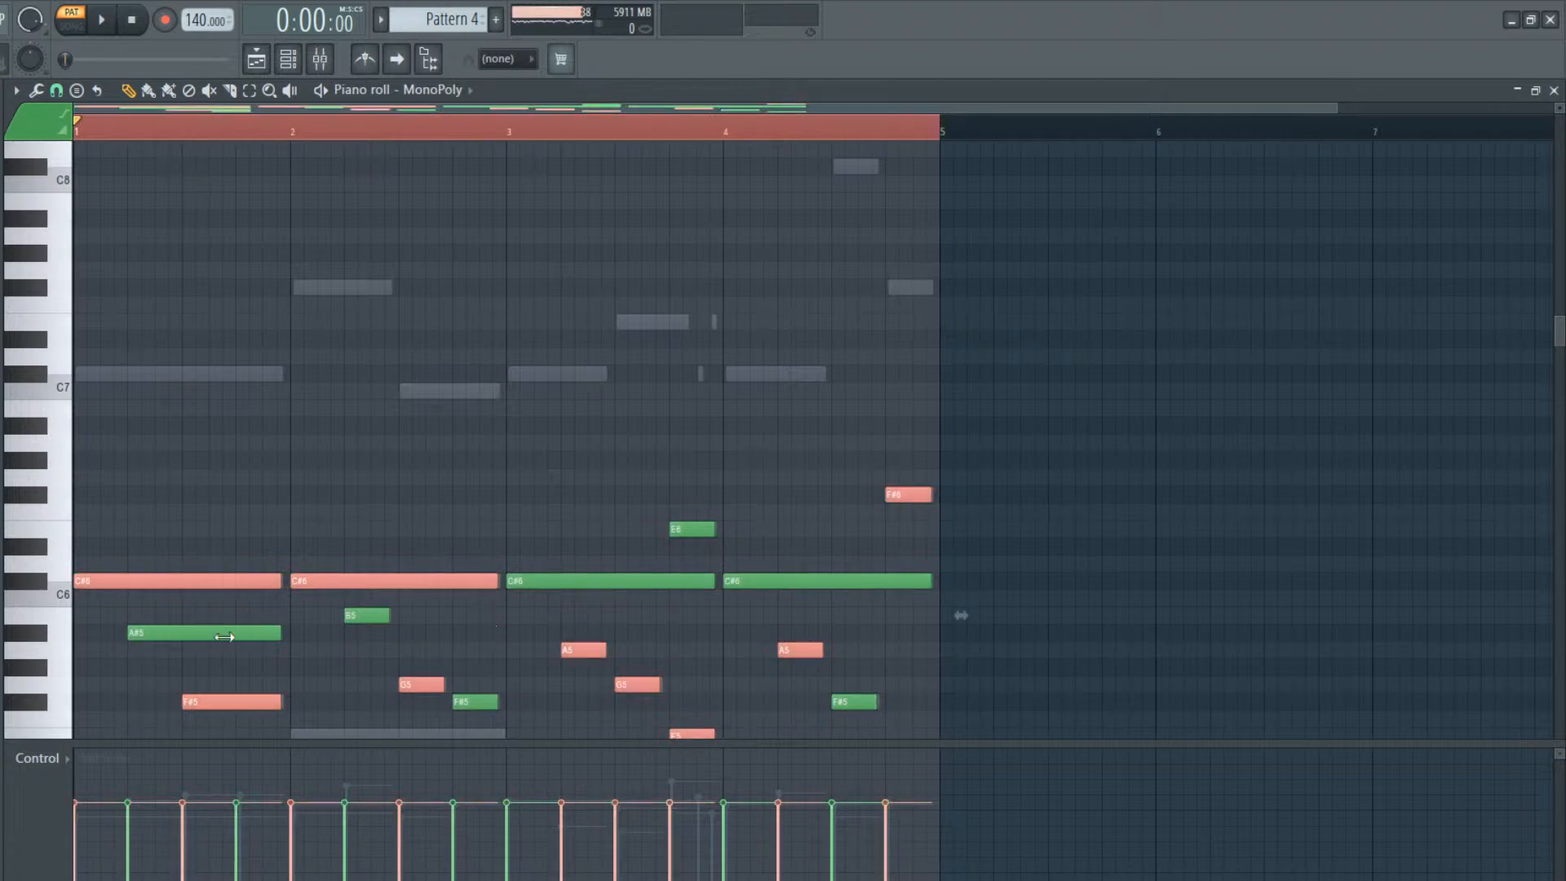
key(shift+r)
key(shift+r)
key(shift+r)
key(shift+r)
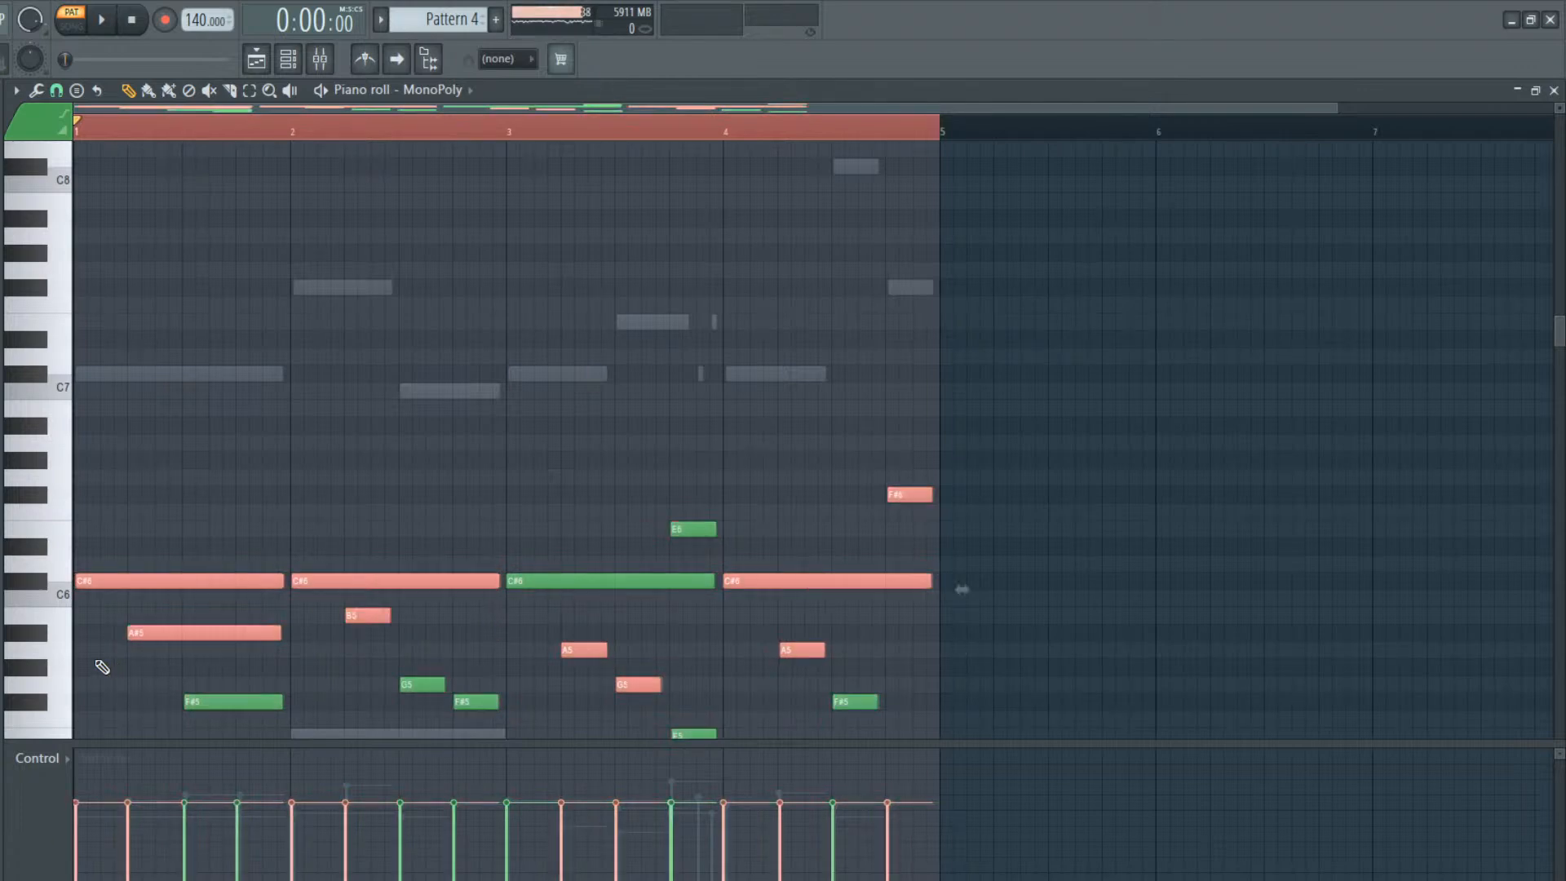
key(ctrl+d)
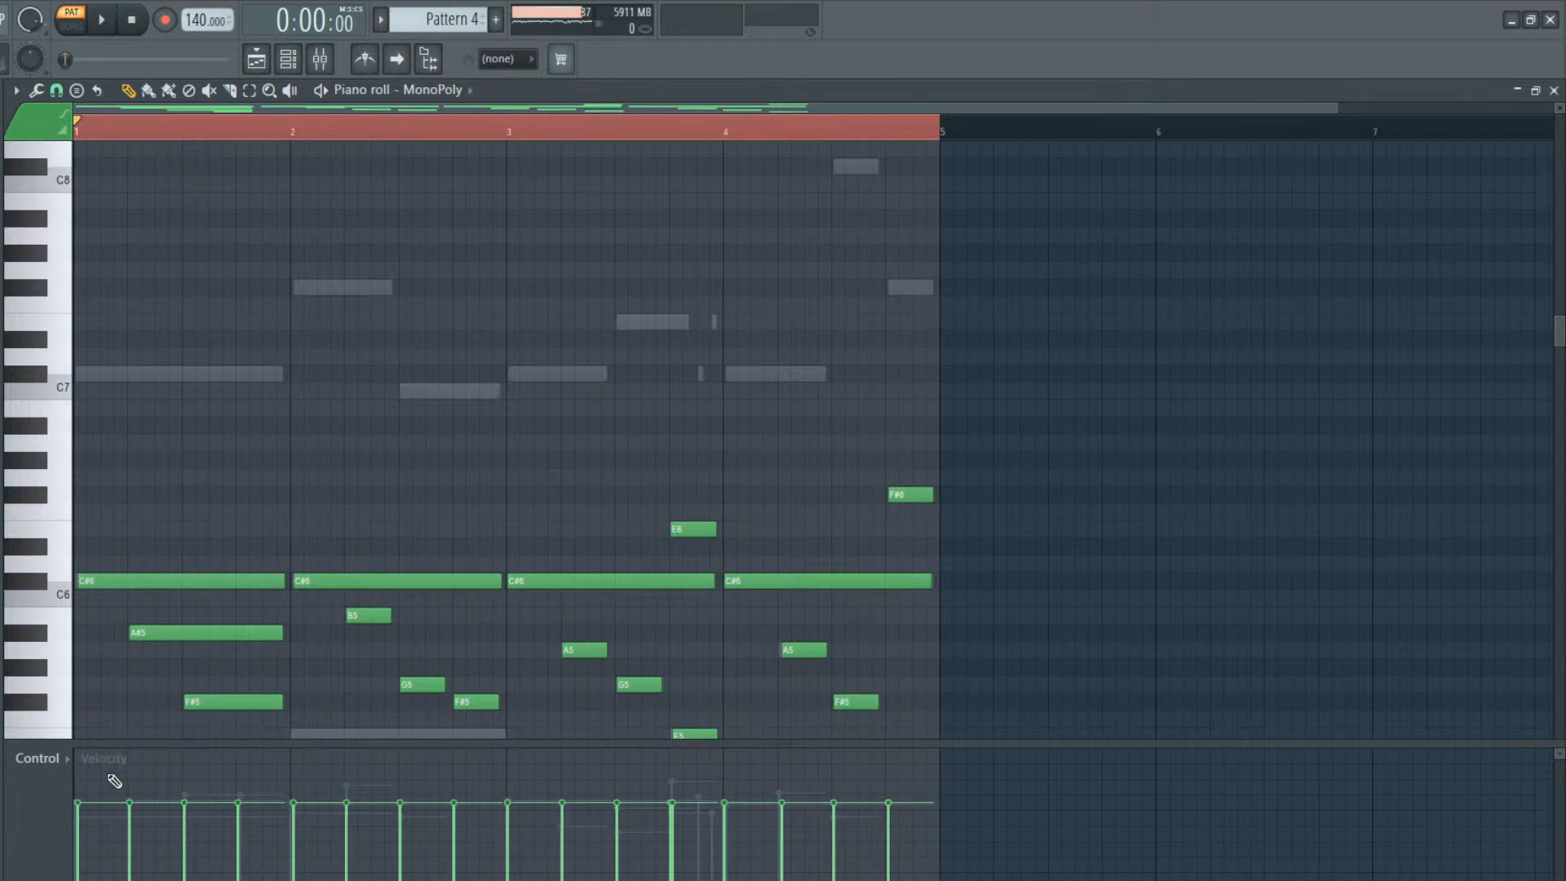
Vary the velocities of the MonoPoly notes across Pattern 4's four bars and play the pattern back
mouse_move(110, 795)
mouse_down()
mouse_move(217, 783)
mouse_move(415, 832)
mouse_move(595, 793)
mouse_up()
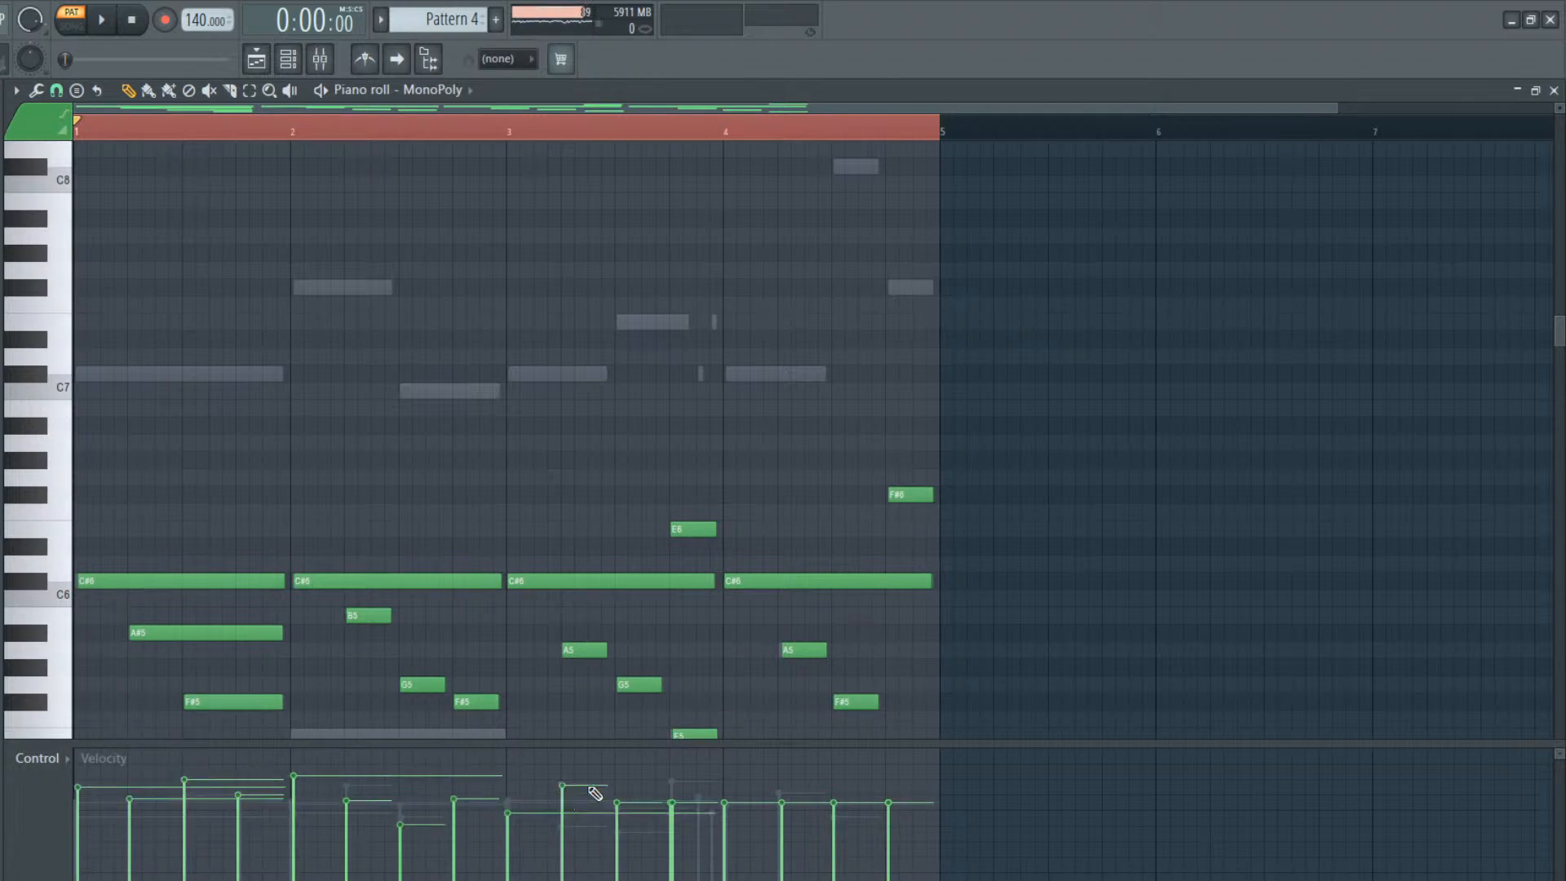
click(723, 813)
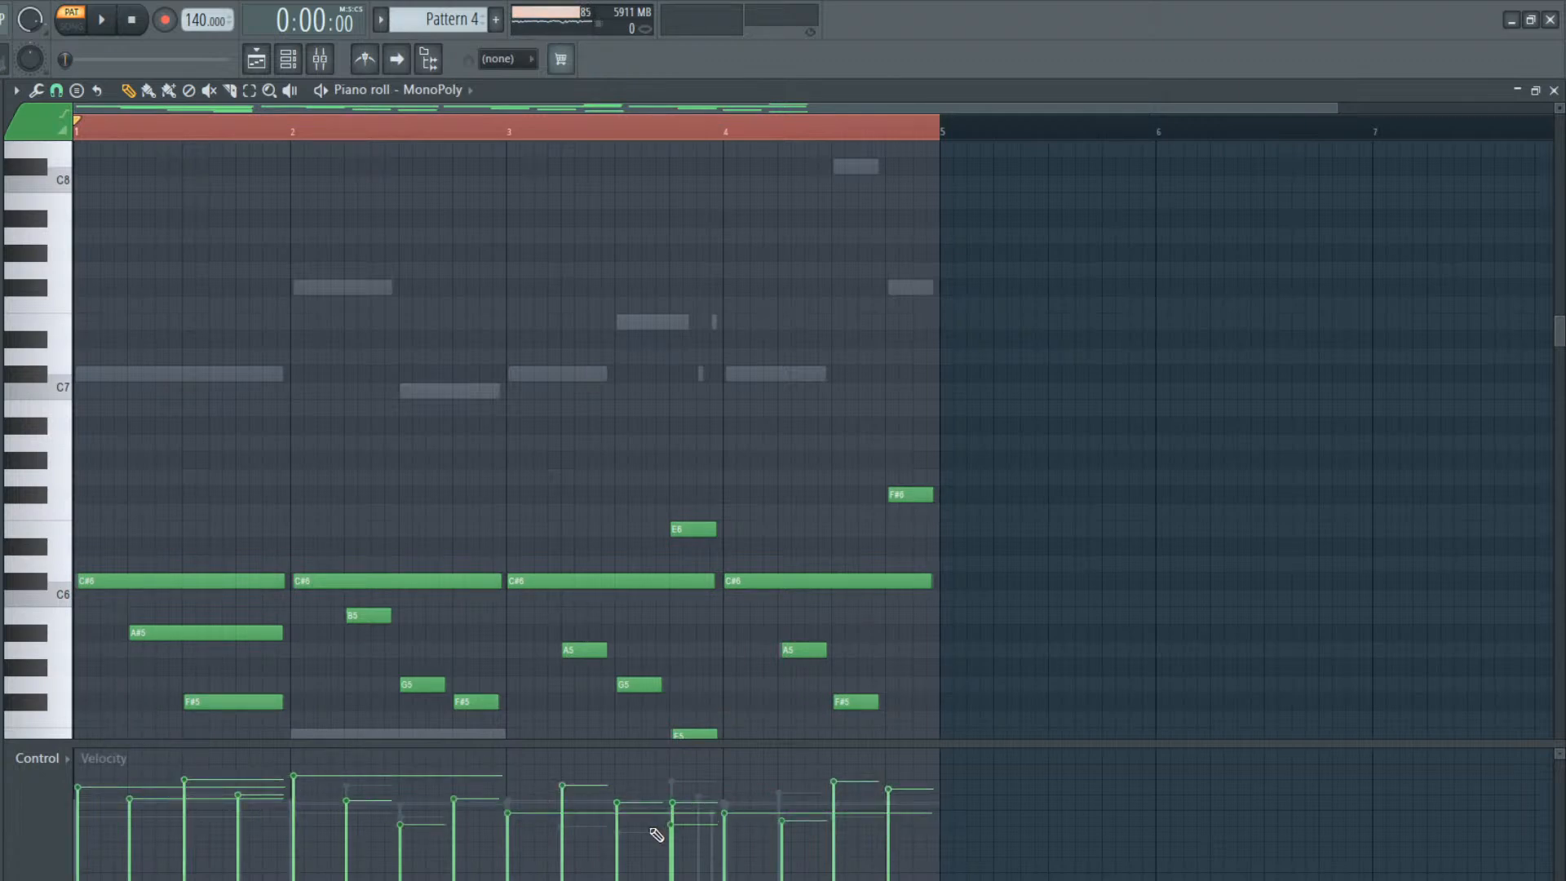
key(space)
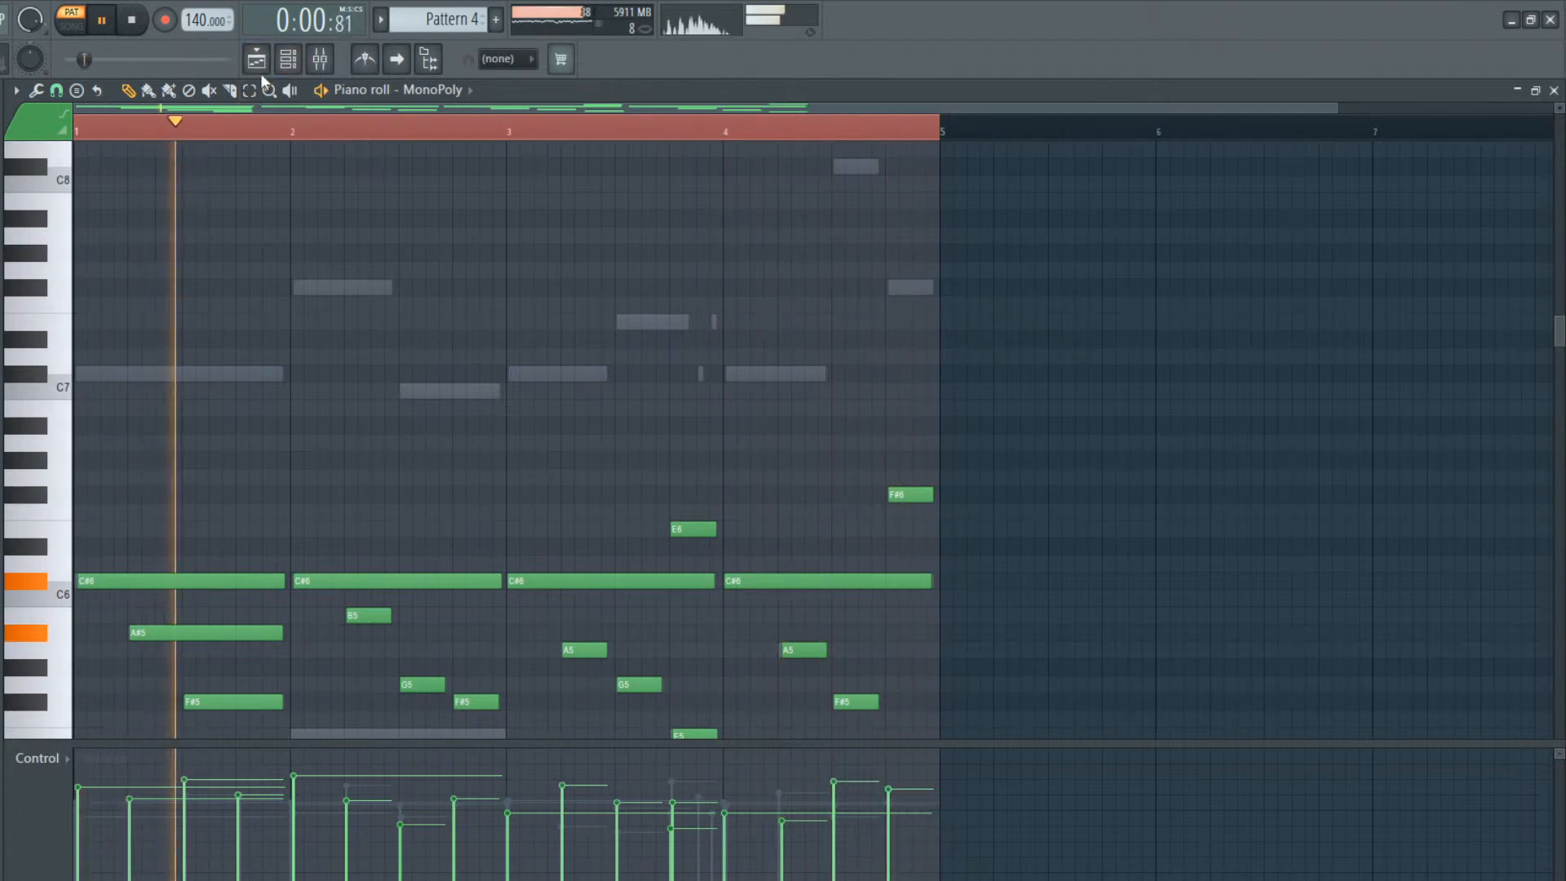
click(288, 60)
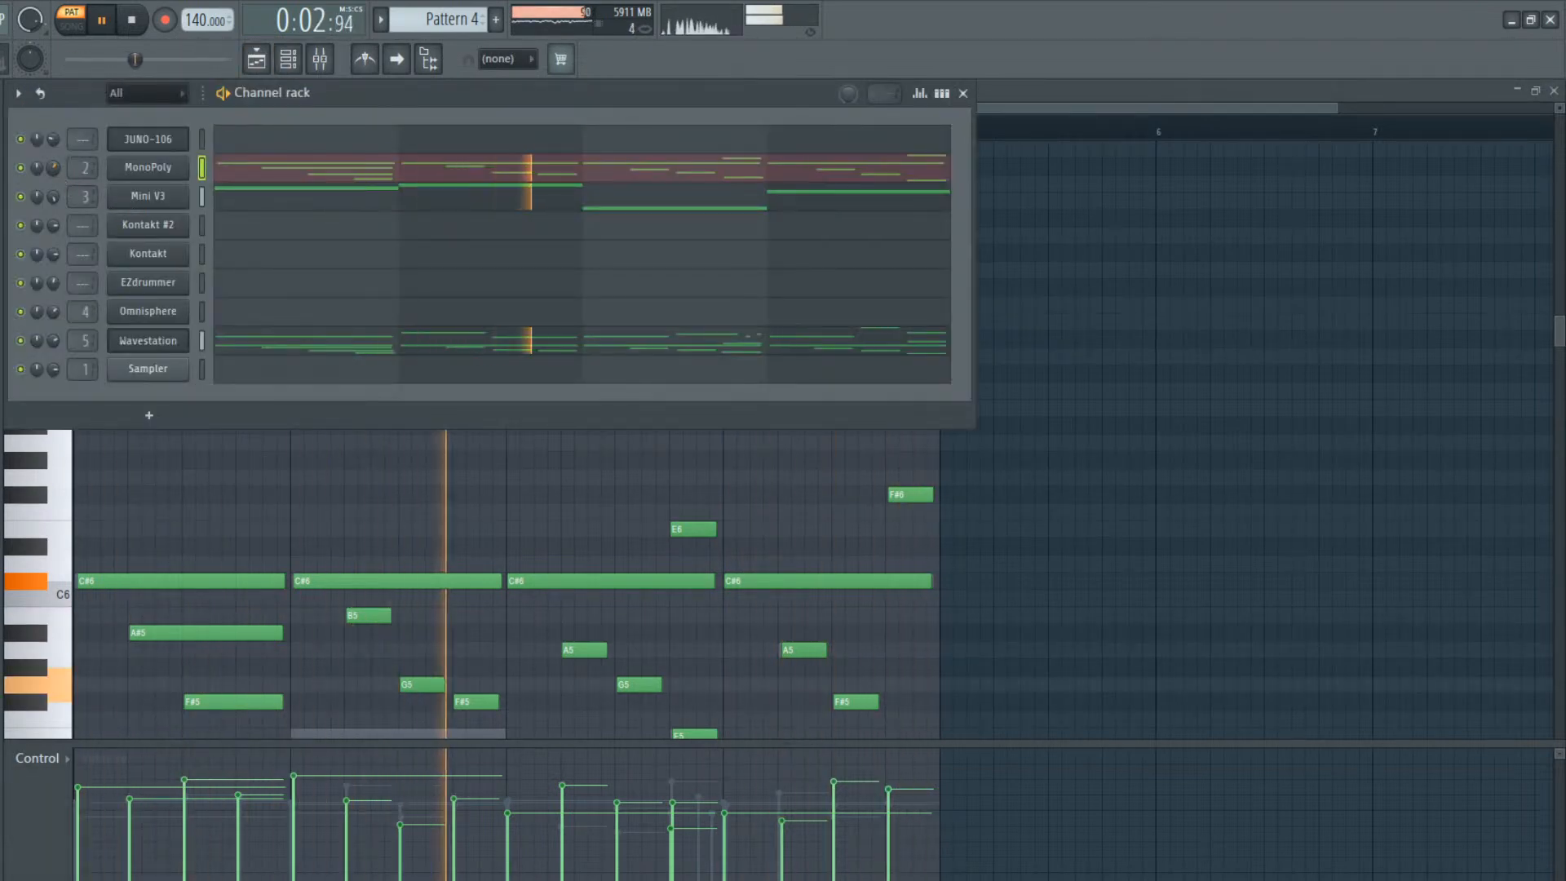
Stop playback, open Pattern 3's MonoPoly notes and shorten them all slightly so small gaps separate them
click(257, 68)
double_click(1024, 164)
key(space)
key(ctrl+a)
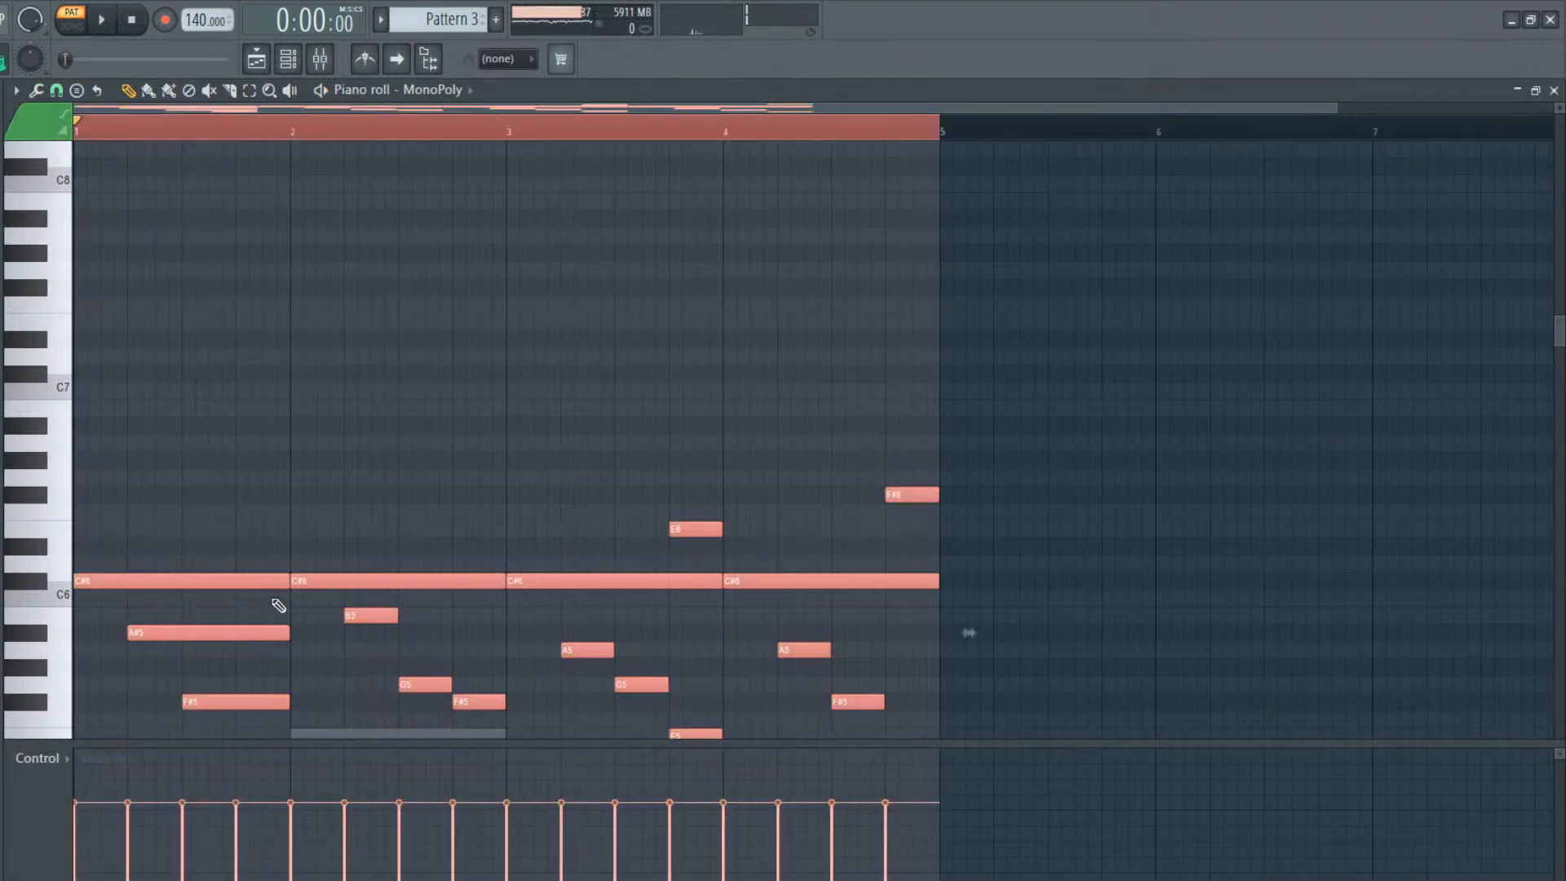
click(298, 477)
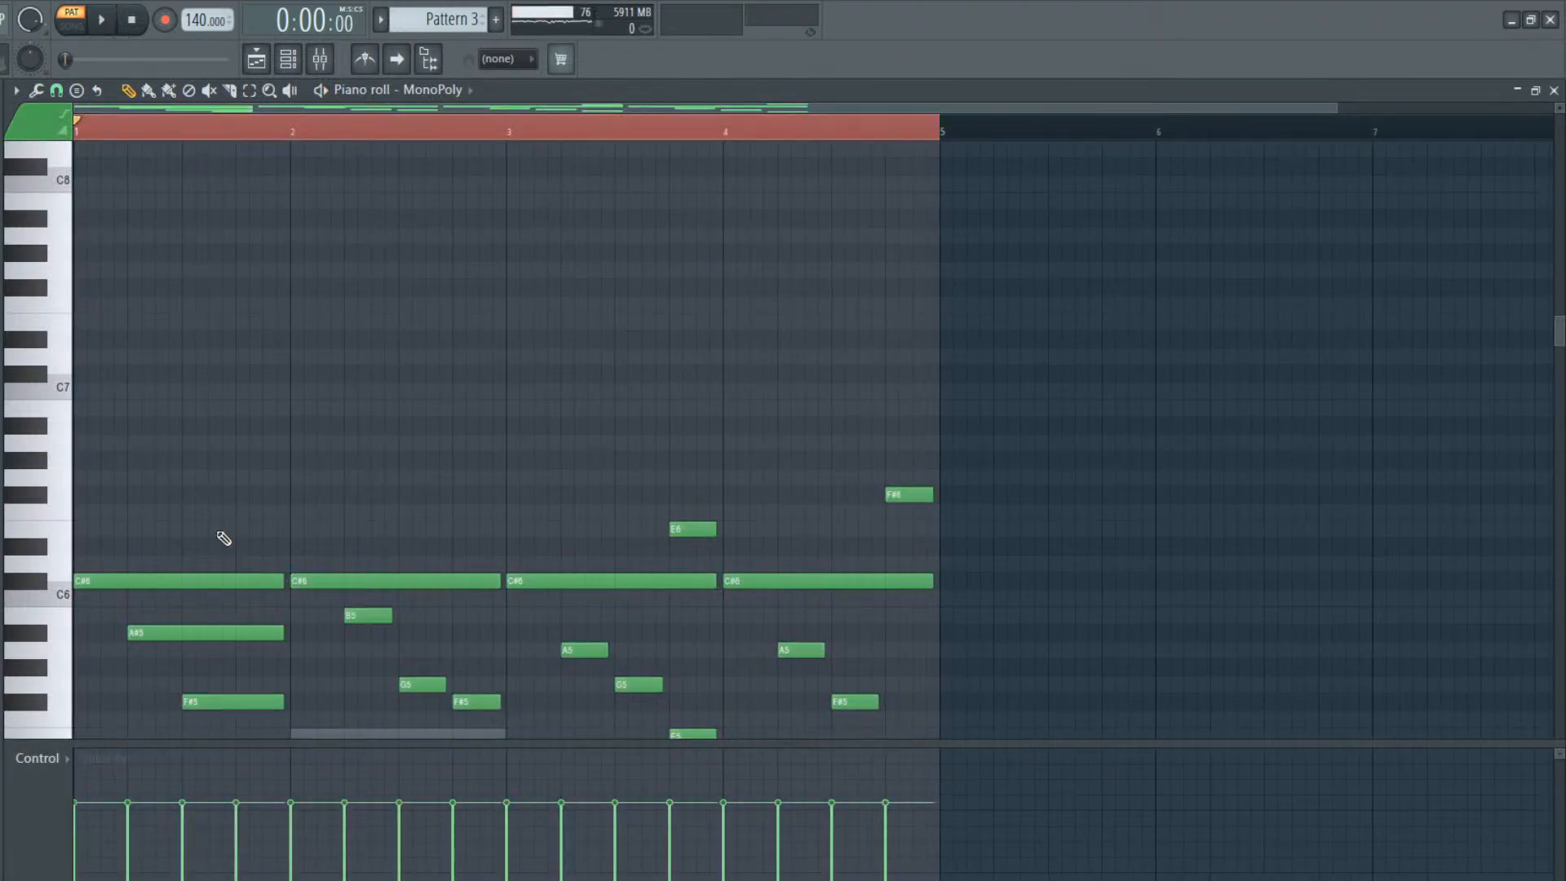
Nudge three random selections of Pattern 3's MonoPoly notes slightly later, deselect them and vary the note velocities
key(shift+r)
key(shift+Right)
key(shift+r)
key(shift+r)
key(shift+Right)
key(shift+r)
key(shift+r)
key(shift+Right)
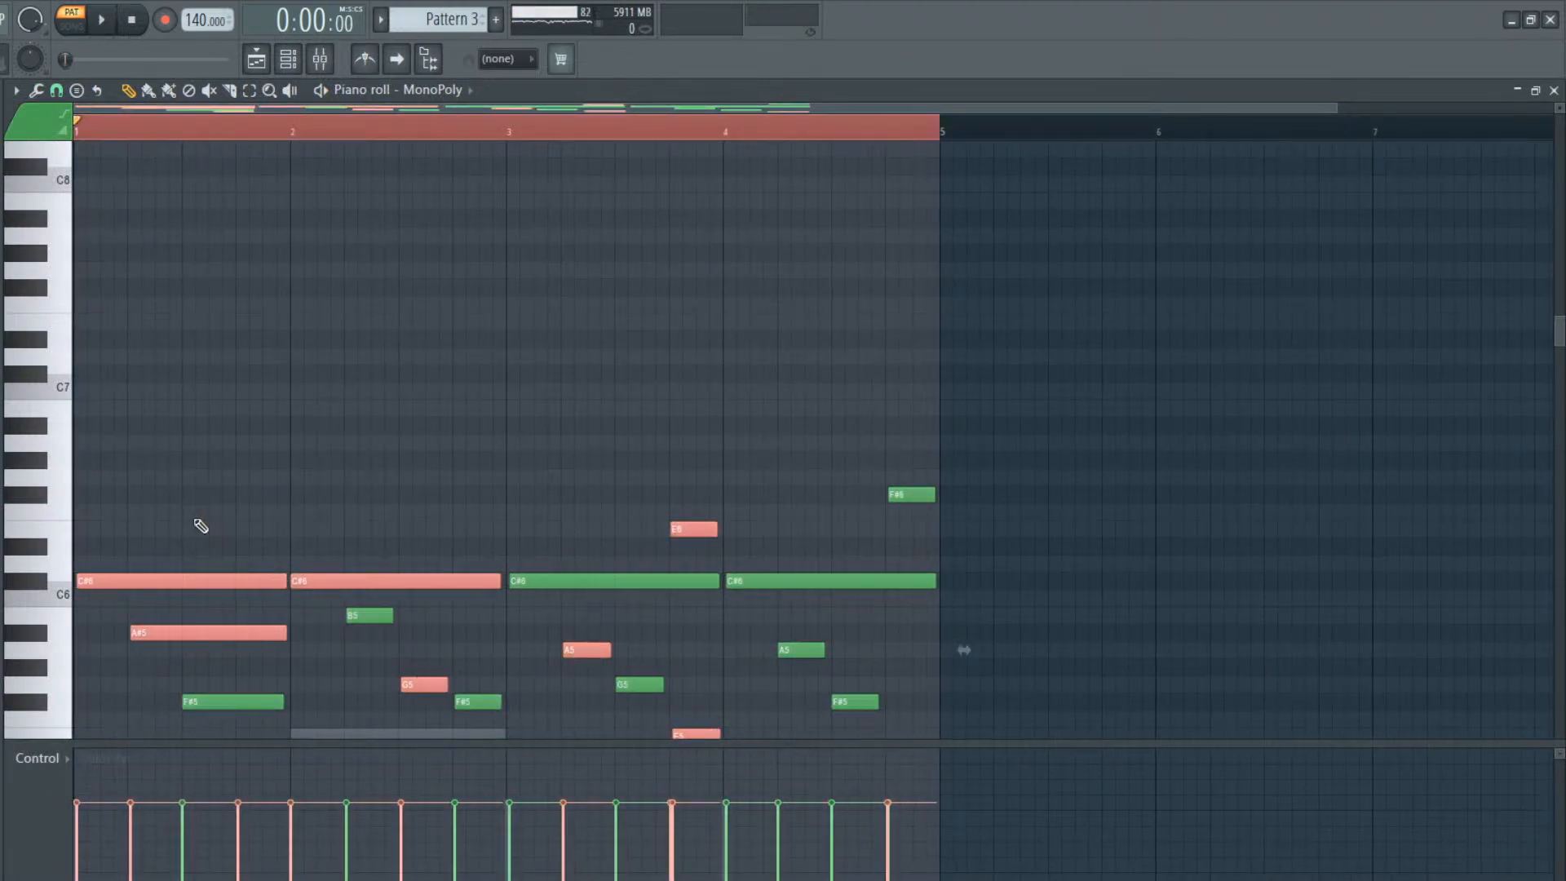
click(128, 685)
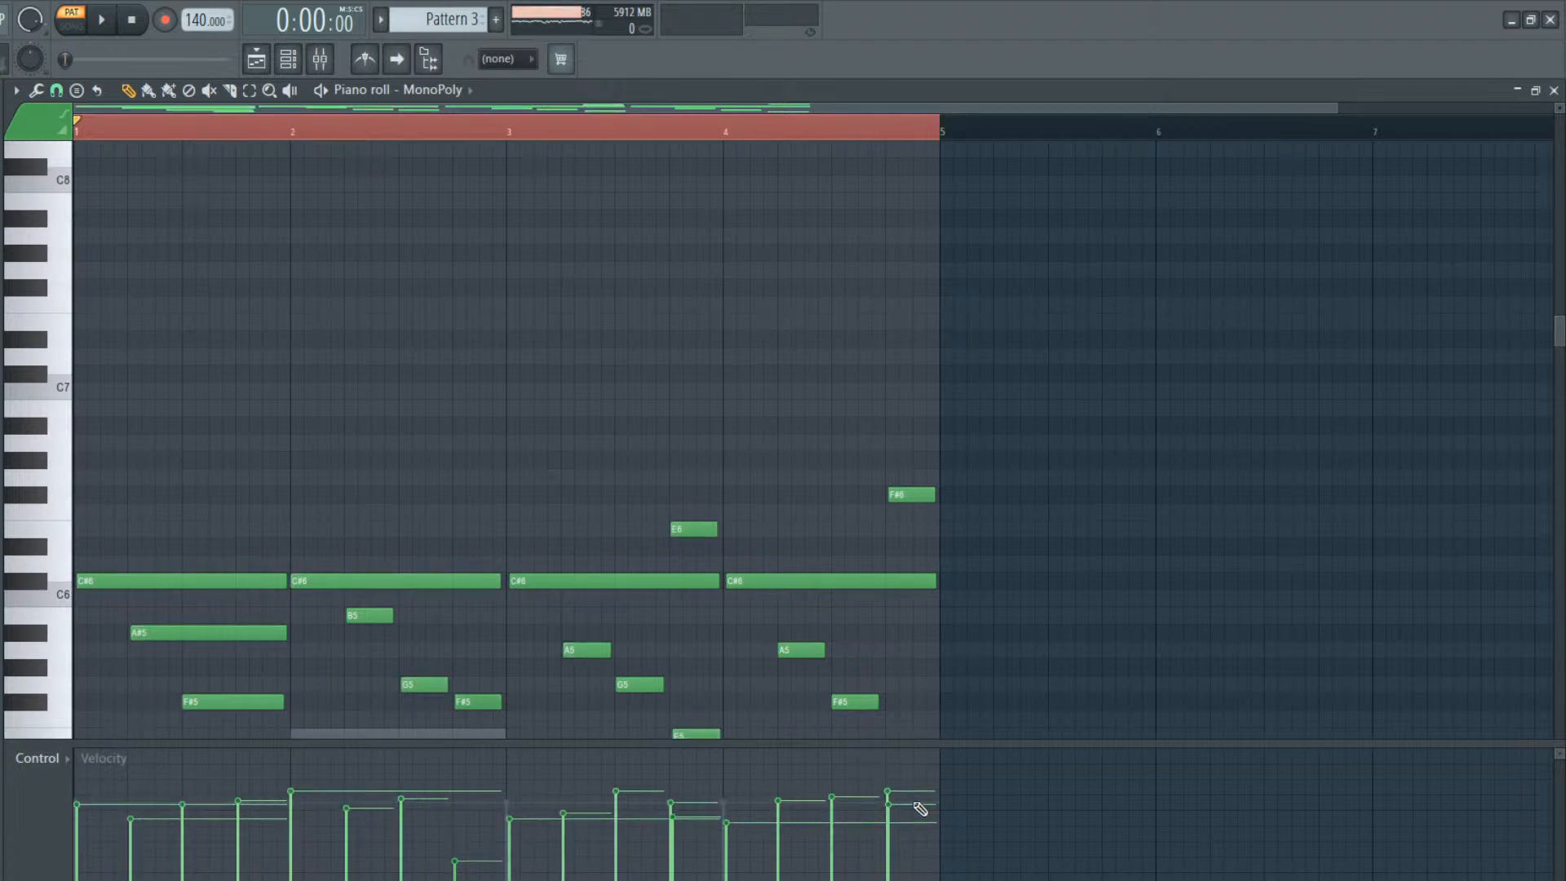
Play the whole arrangement in song mode and check the end of Pattern 6's Omnisphere melody
key(space)
click(256, 58)
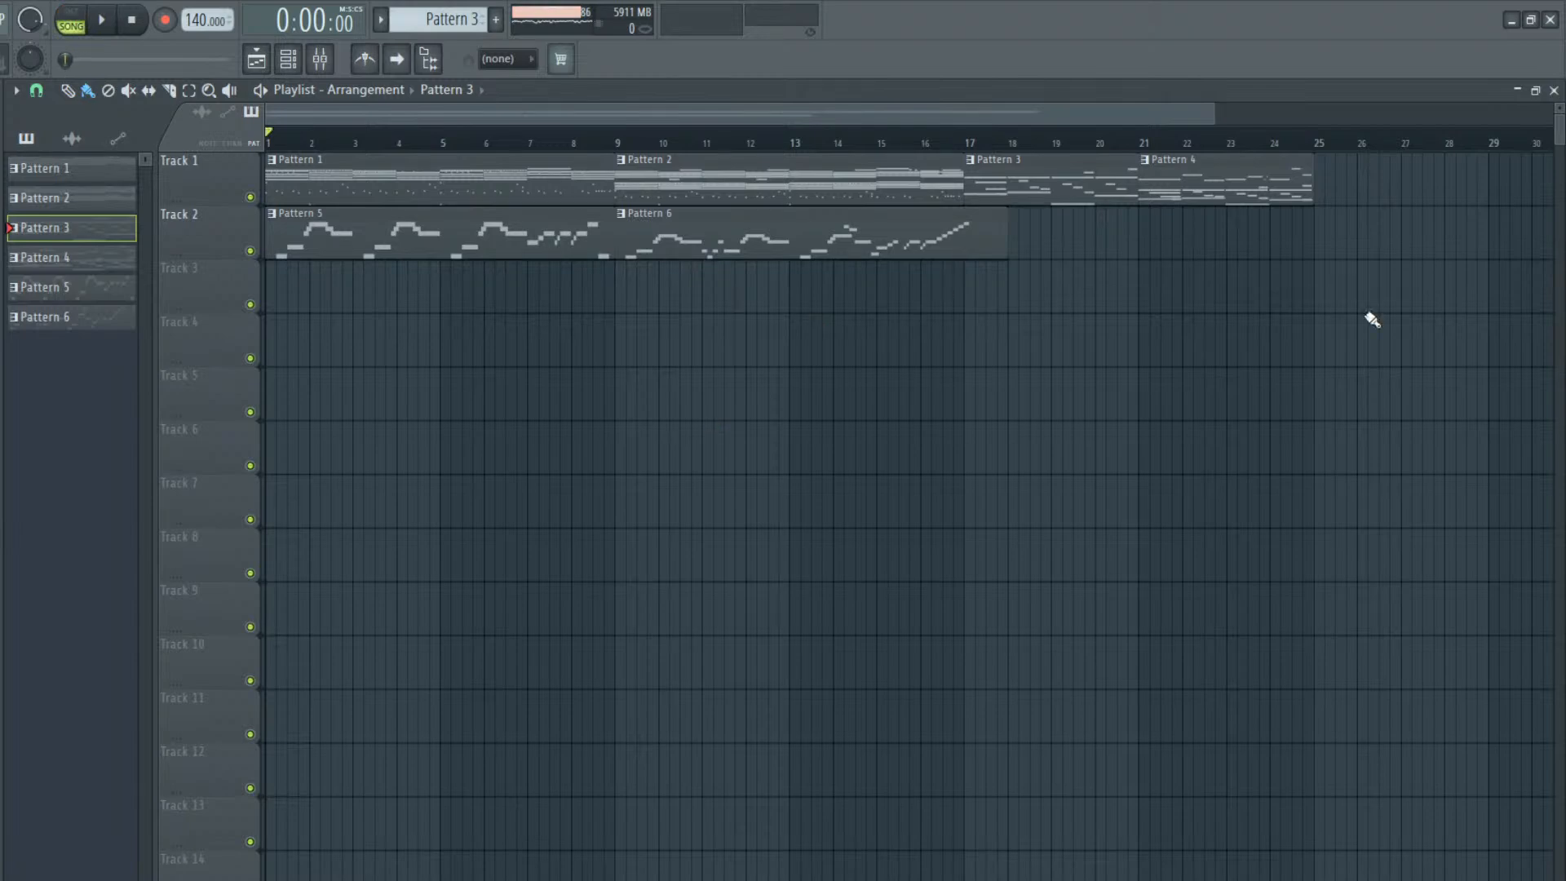
click(288, 59)
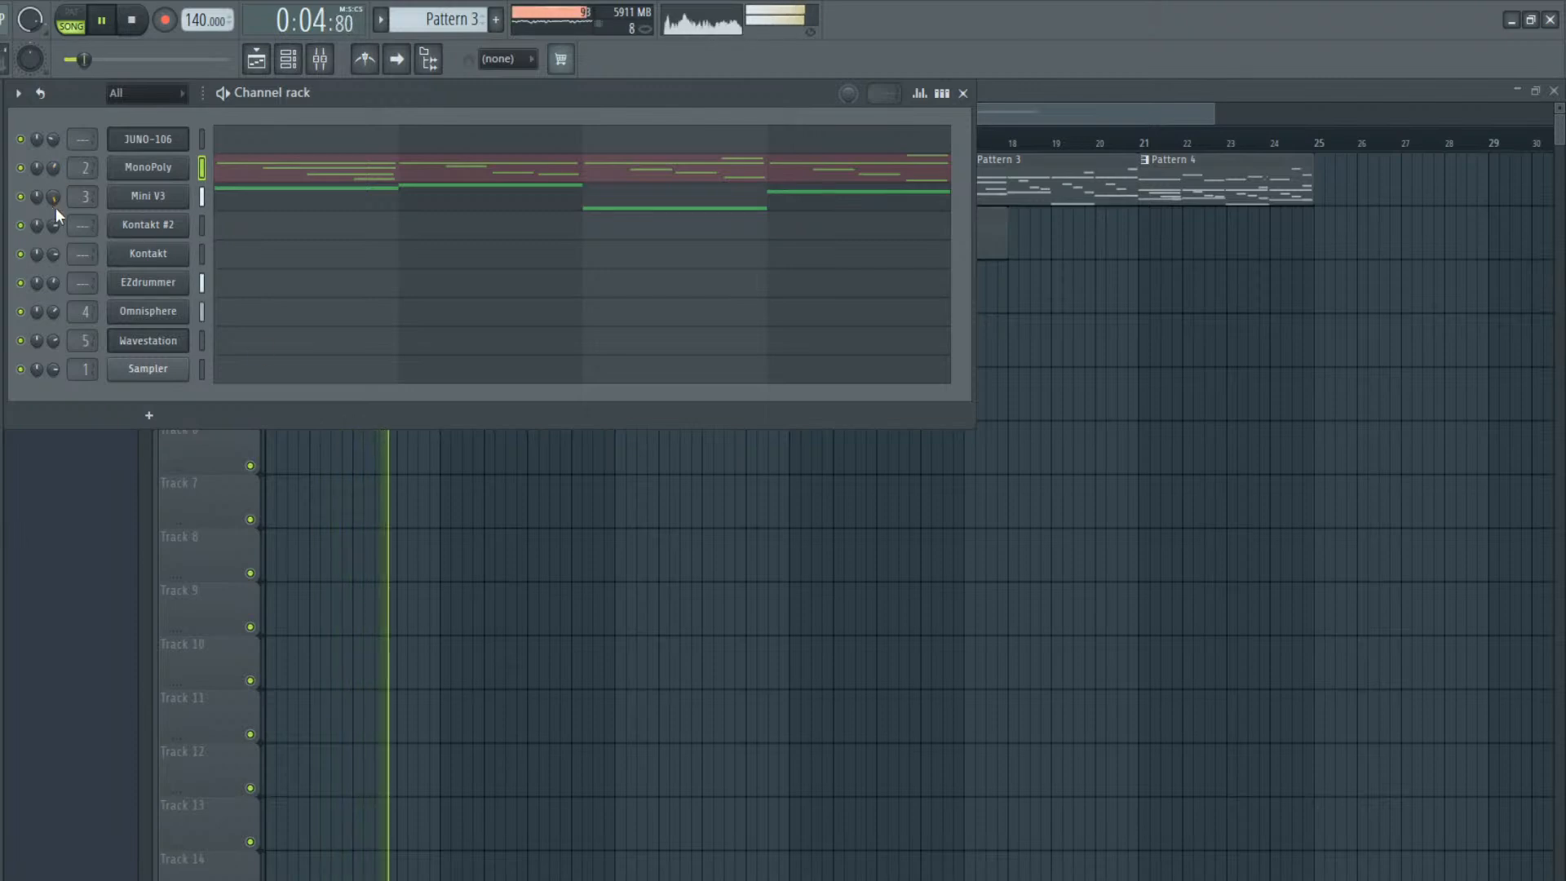
key(F6)
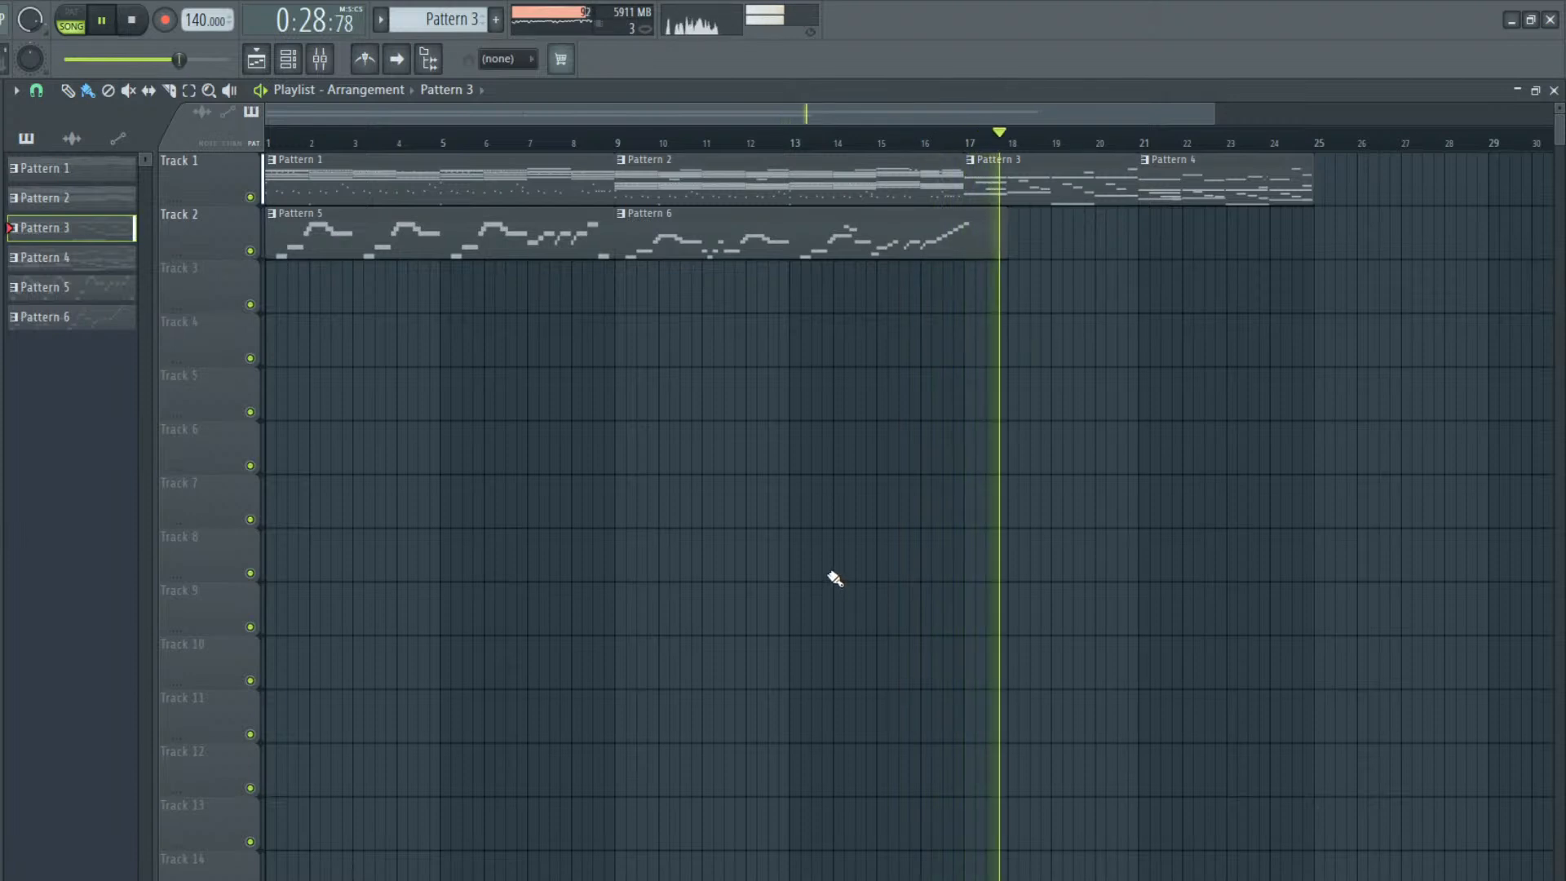
double_click(821, 247)
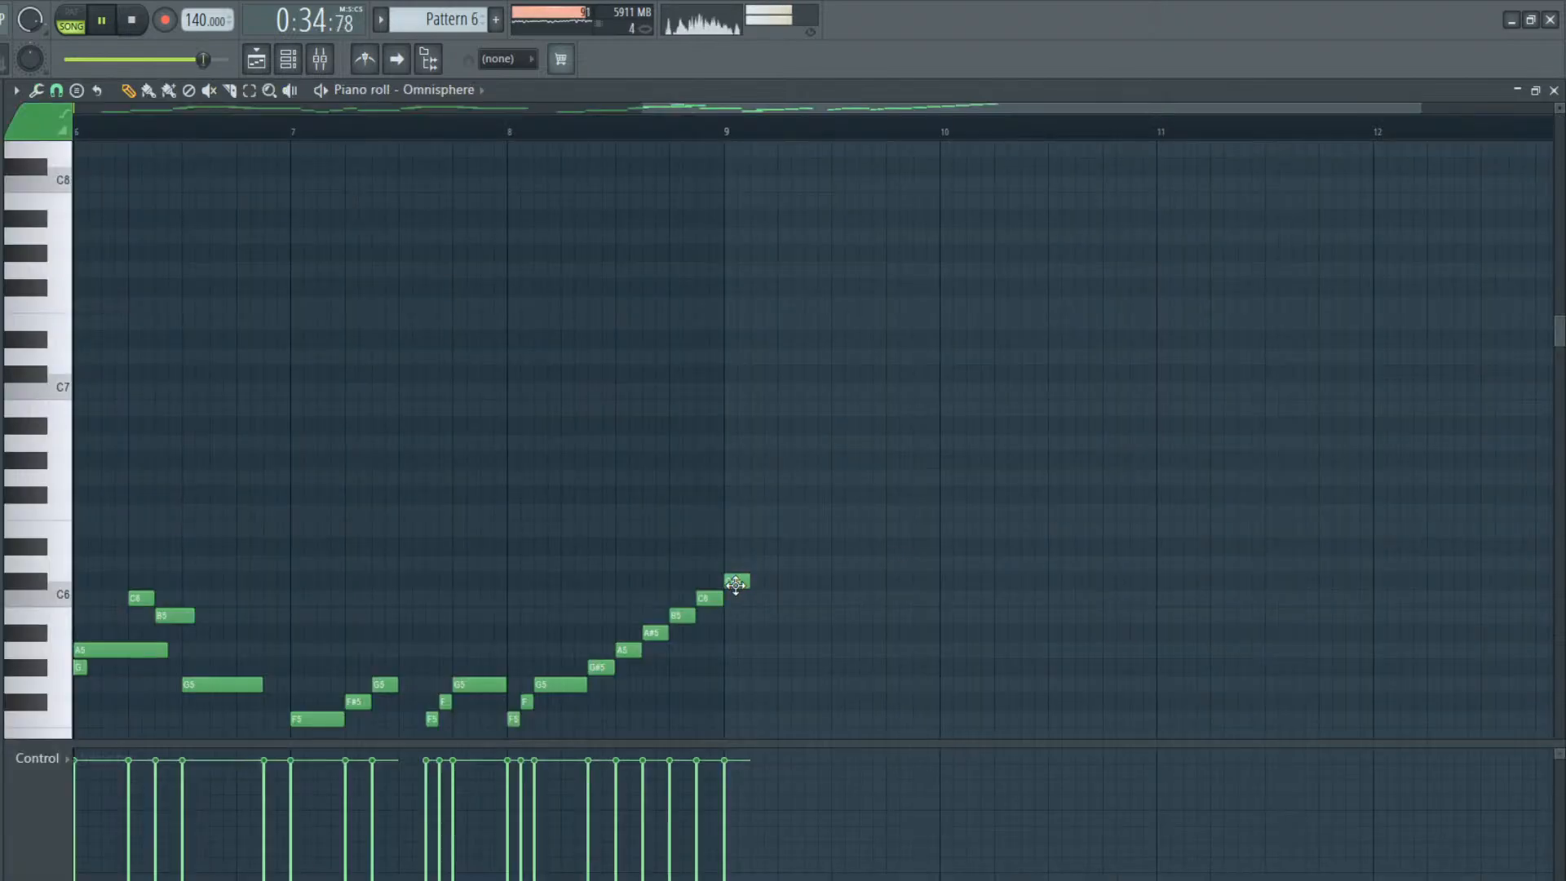
drag(683, 104, 918, 123)
key(space)
Move the Pattern 4 clip to bar 25 and repeat Pattern 3 at bar 21 and Pattern 4 at bar 29
key(F5)
drag(1187, 166, 1363, 166)
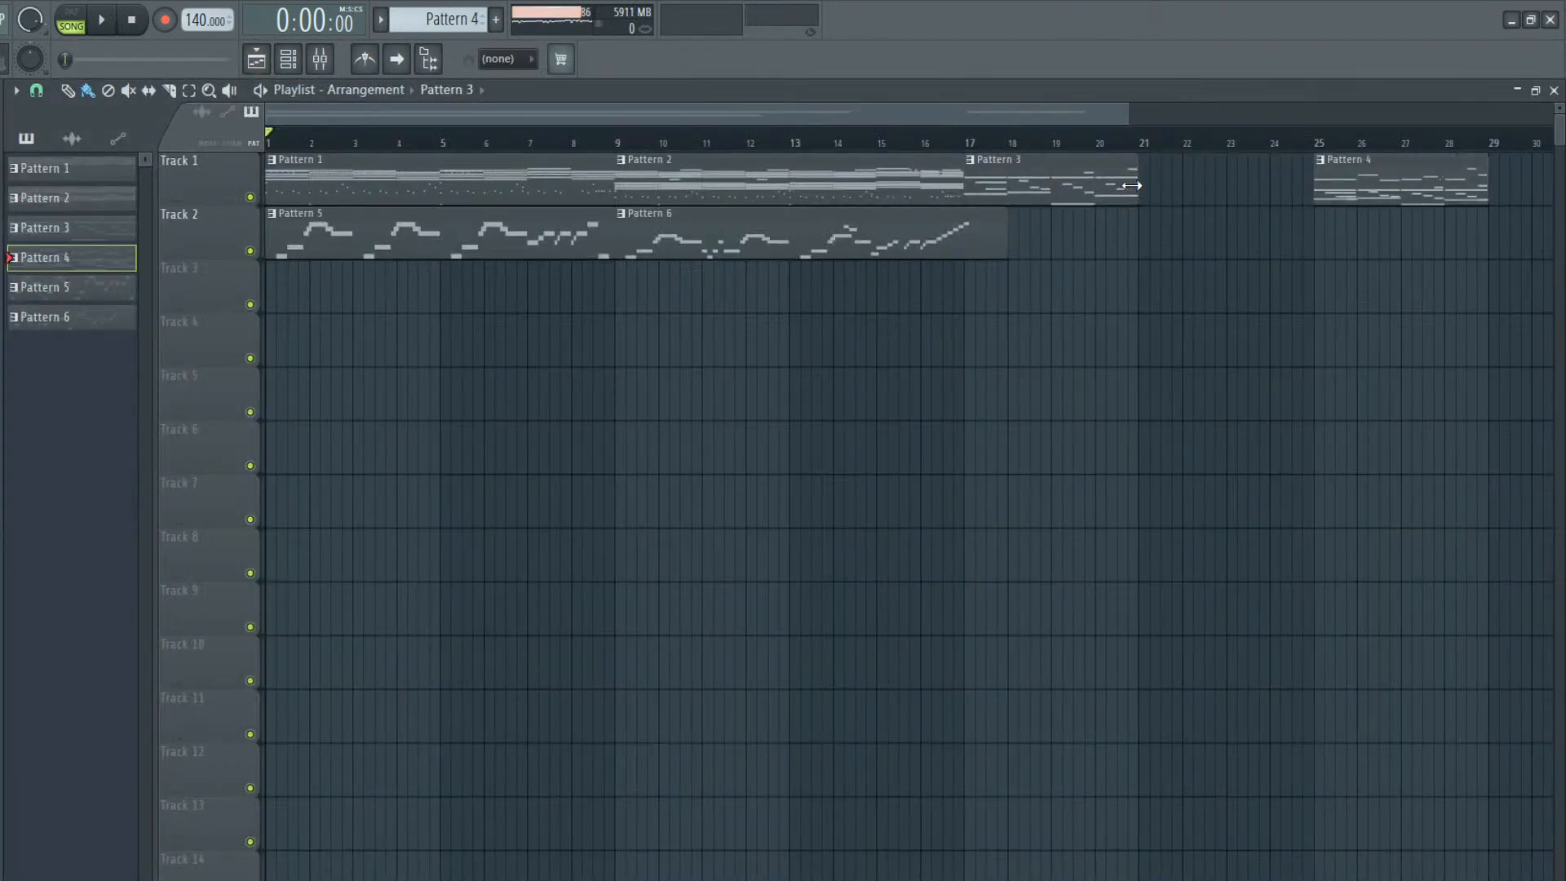
click(1479, 195)
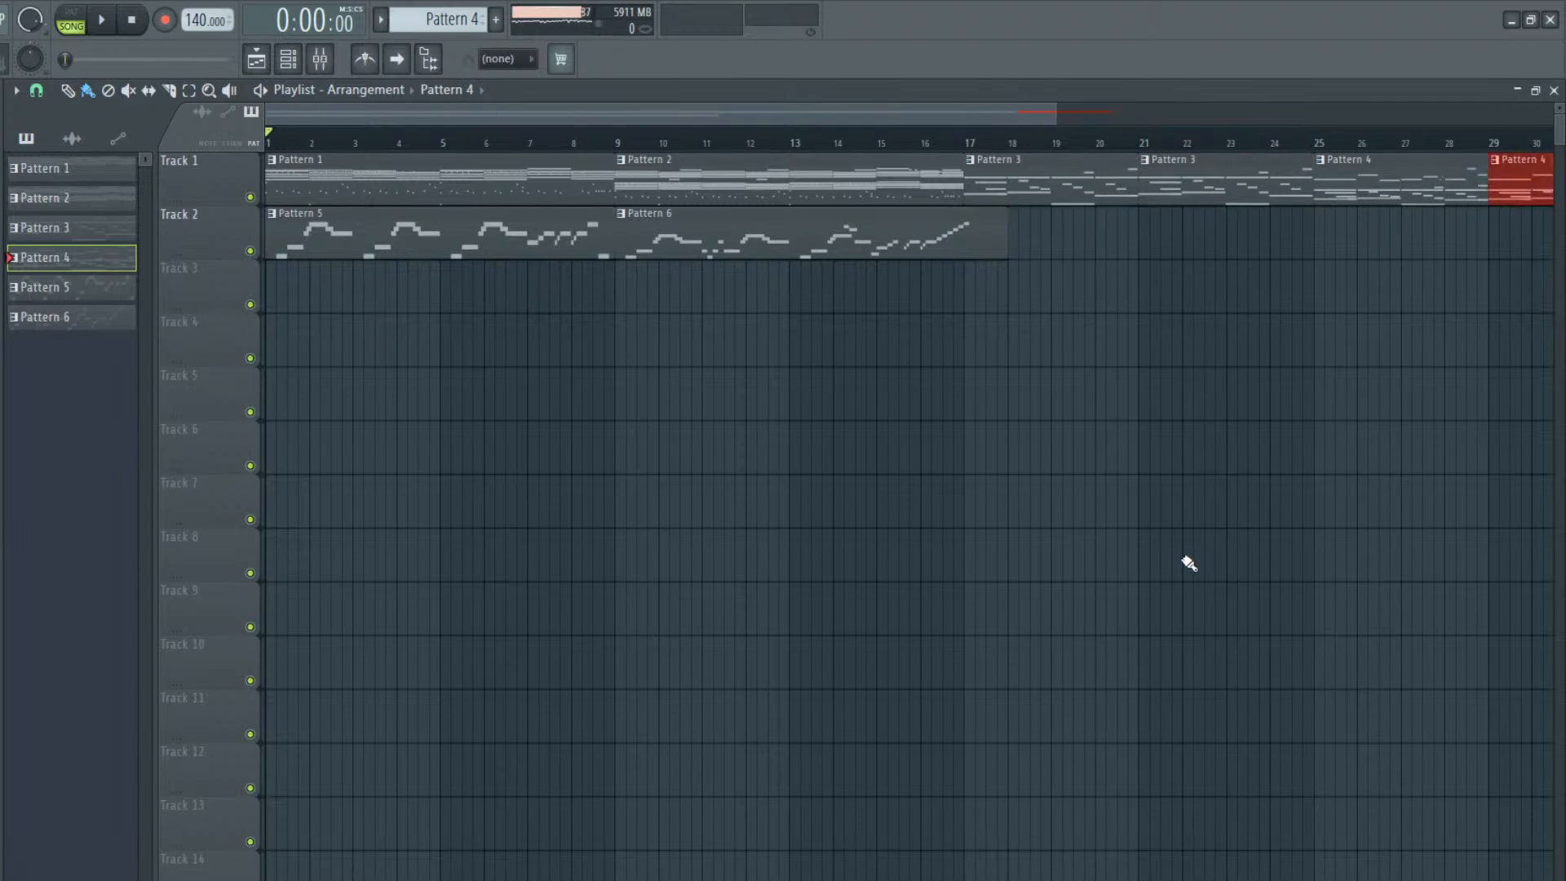
Extend the Pattern 6 clip on Track 2 to bar 33, matching the end of Track 1
click(944, 236)
drag(590, 109, 1047, 49)
drag(773, 107, 683, 108)
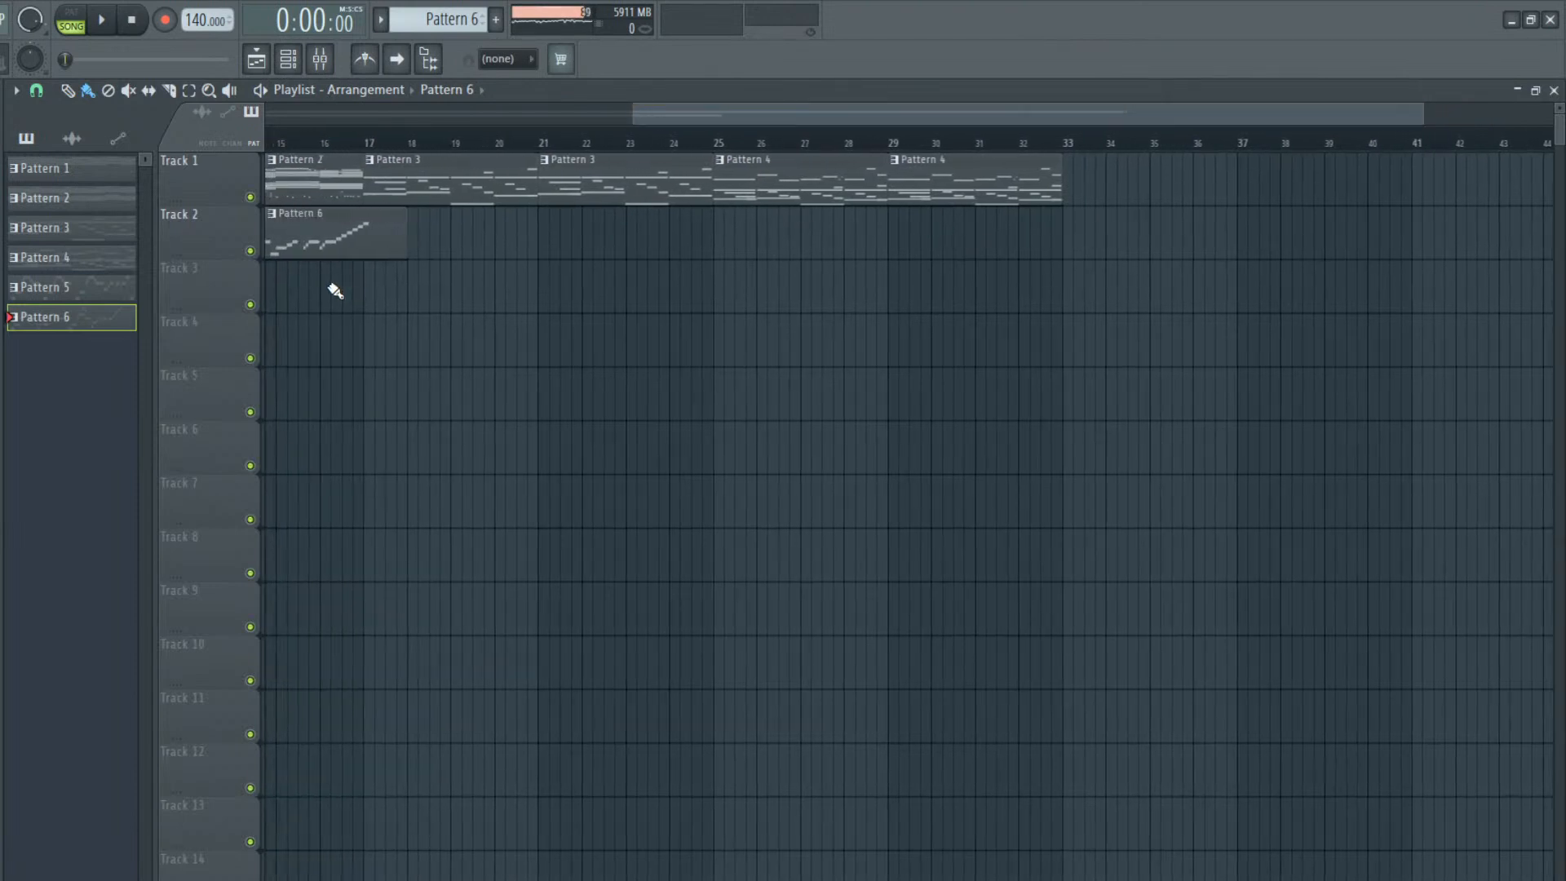
drag(466, 227, 848, 287)
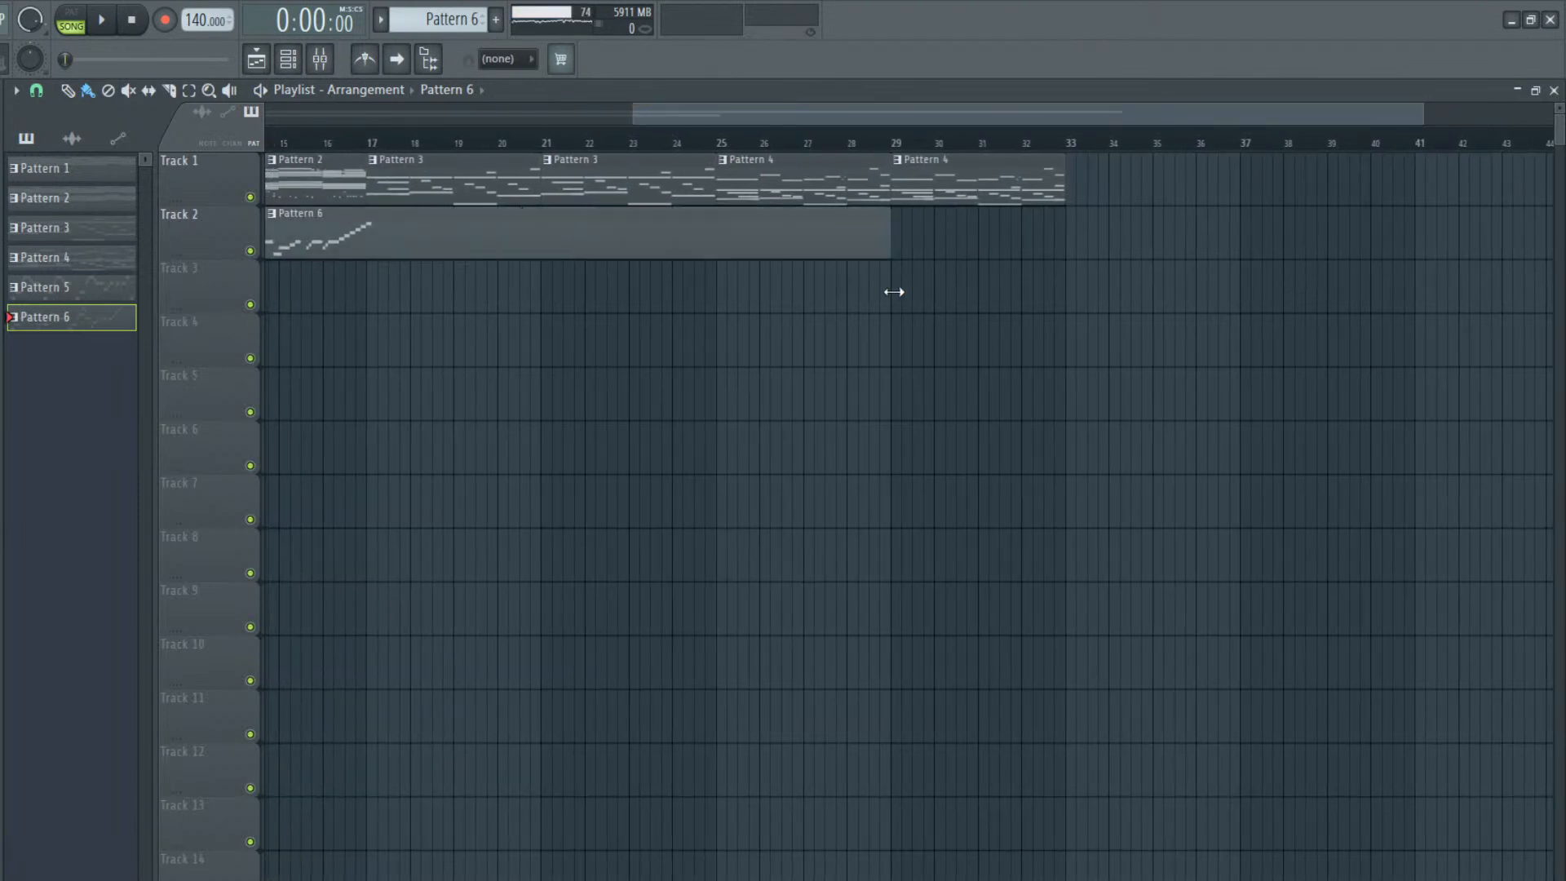
drag(1063, 259, 1066, 259)
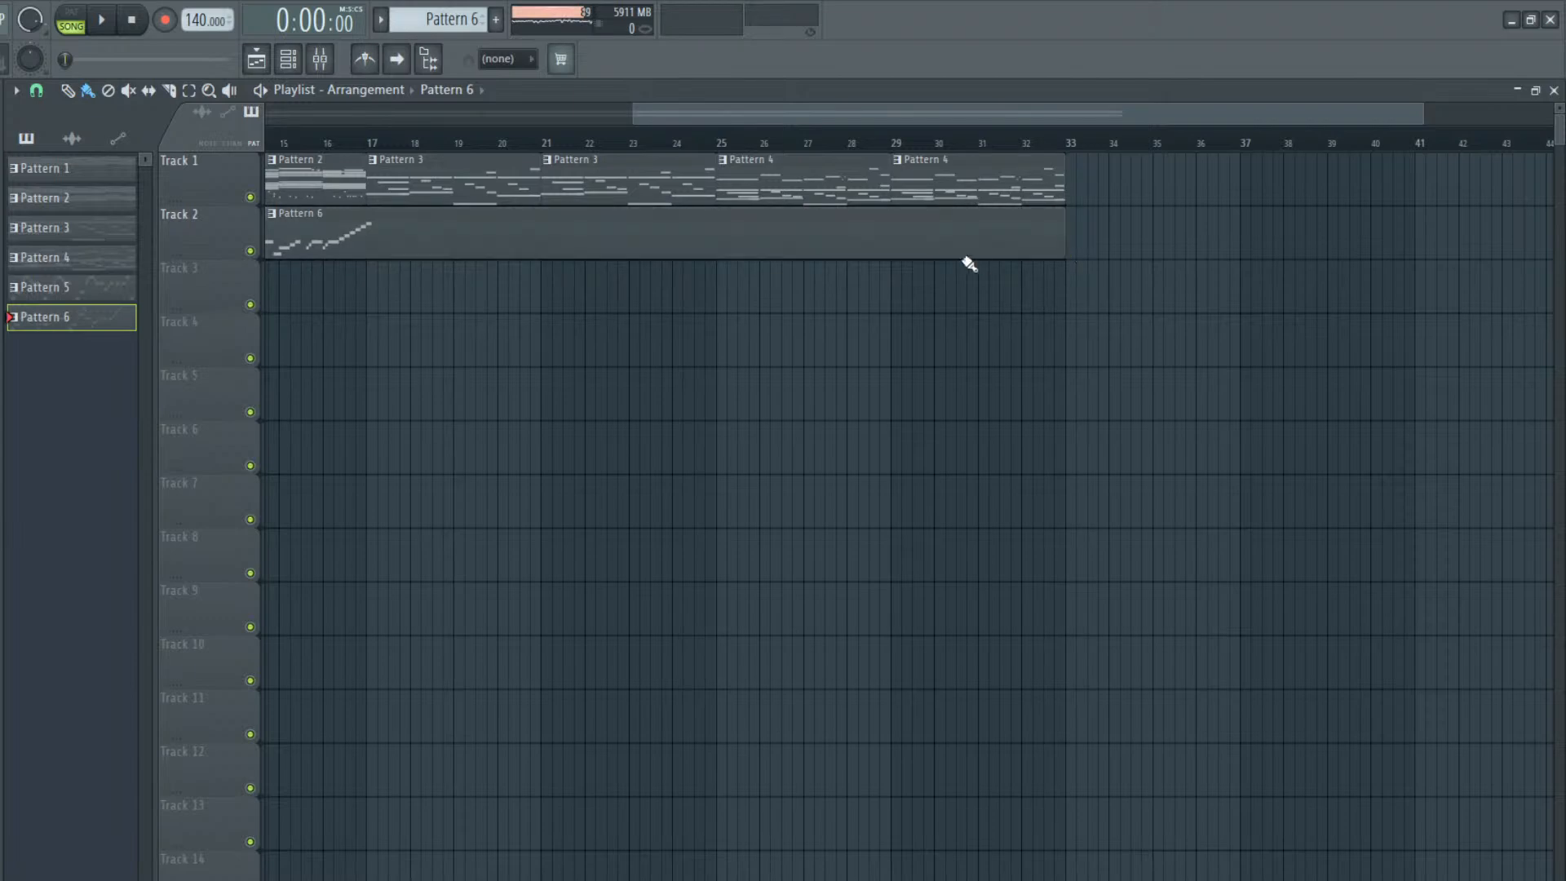
Alternate short C#6 and C#5 Omnisphere notes at the starts of bars 9 to 12 in Pattern 6, and duplicate them across the following bars
double_click(923, 249)
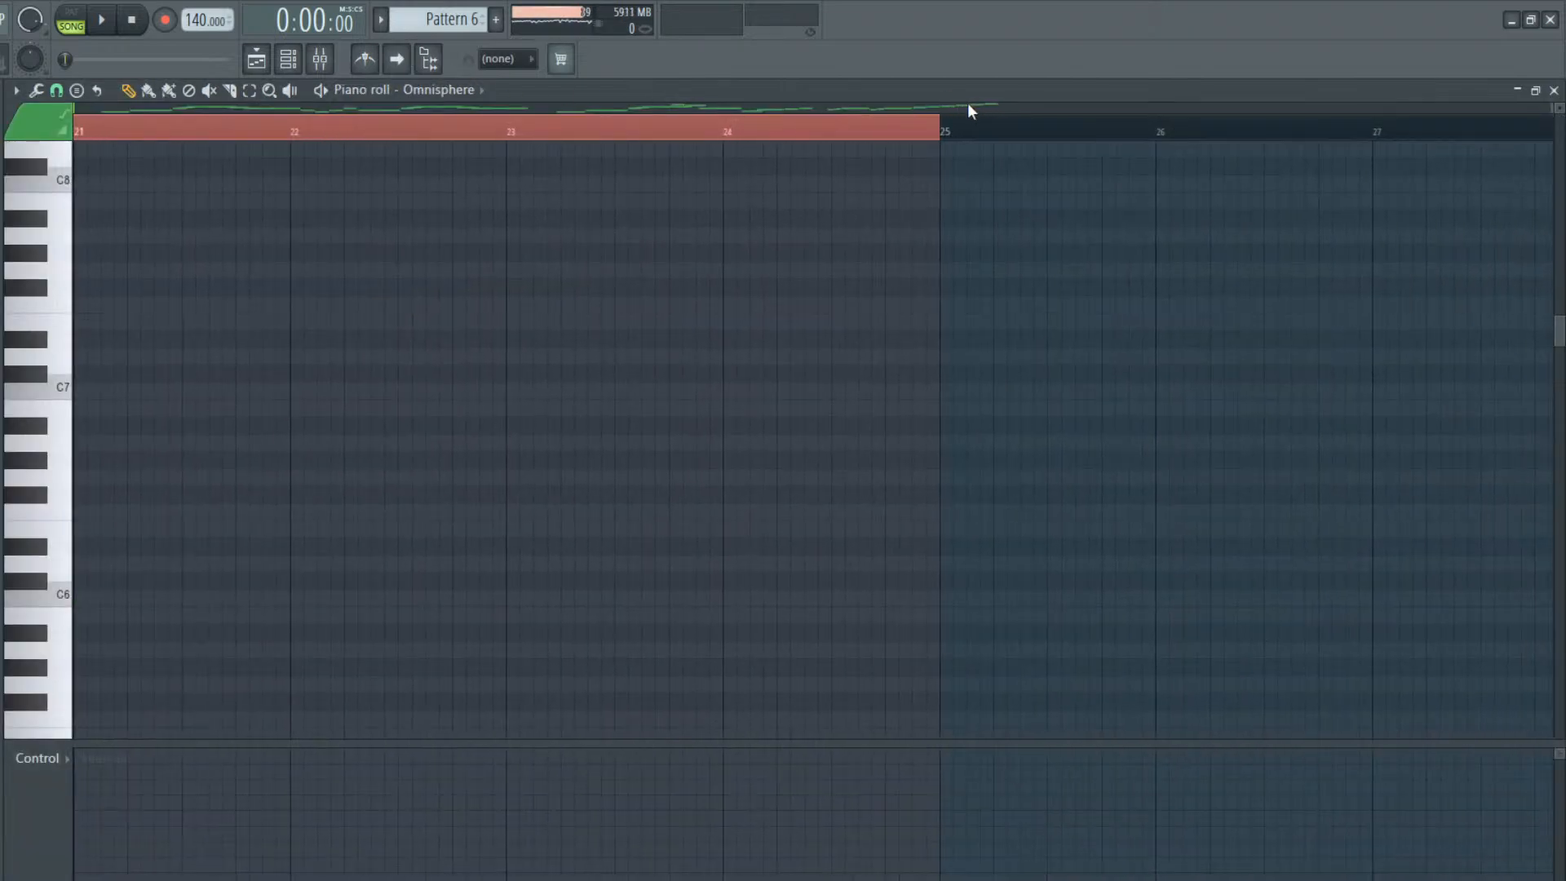
drag(1549, 107, 663, 184)
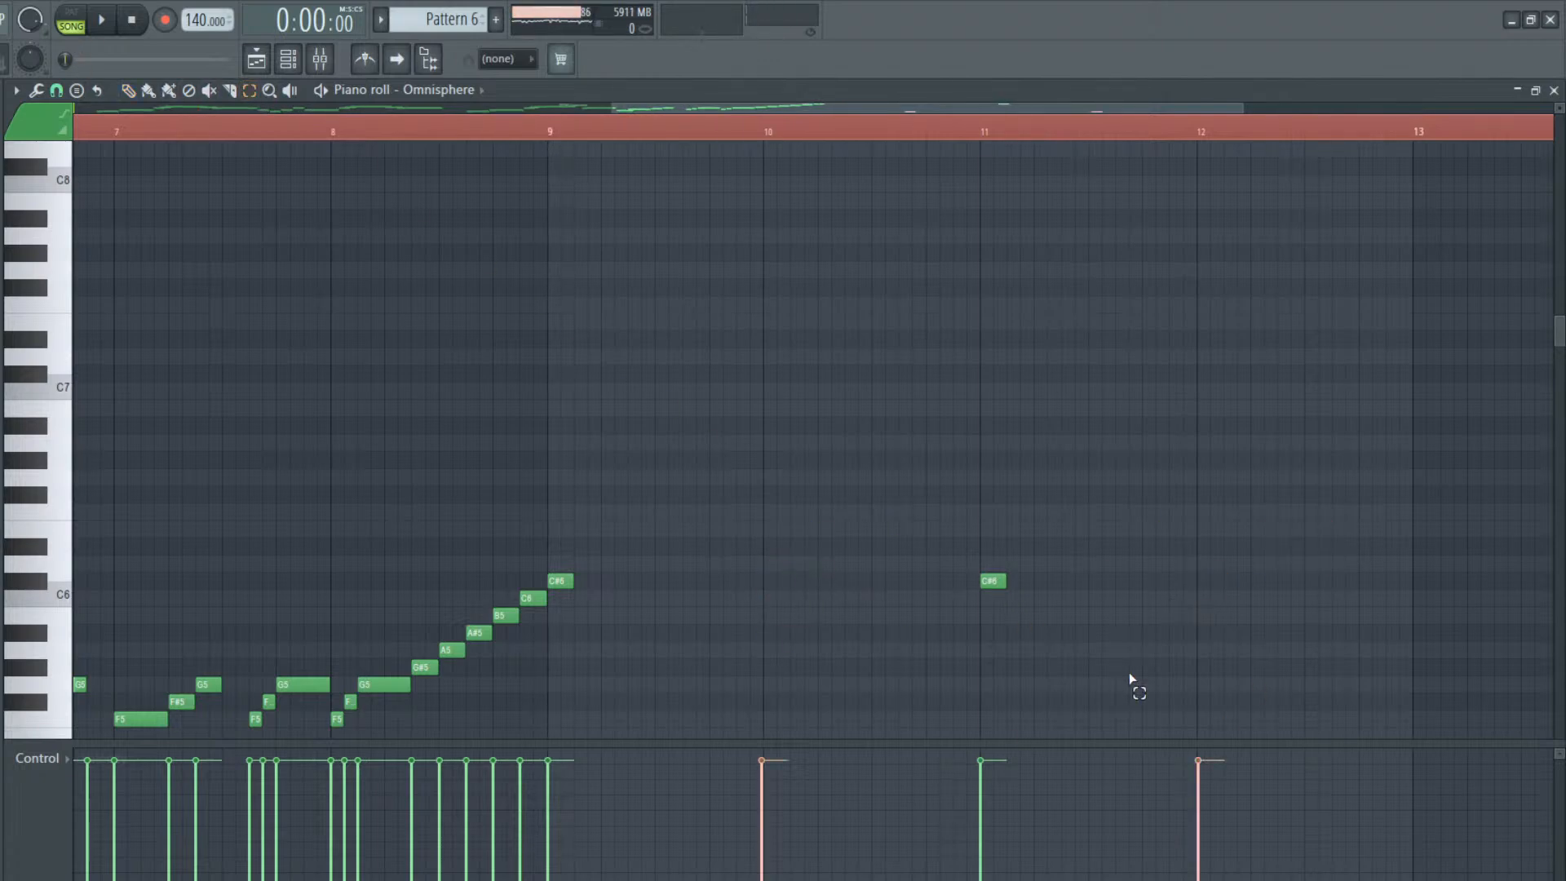
drag(555, 526, 1254, 726)
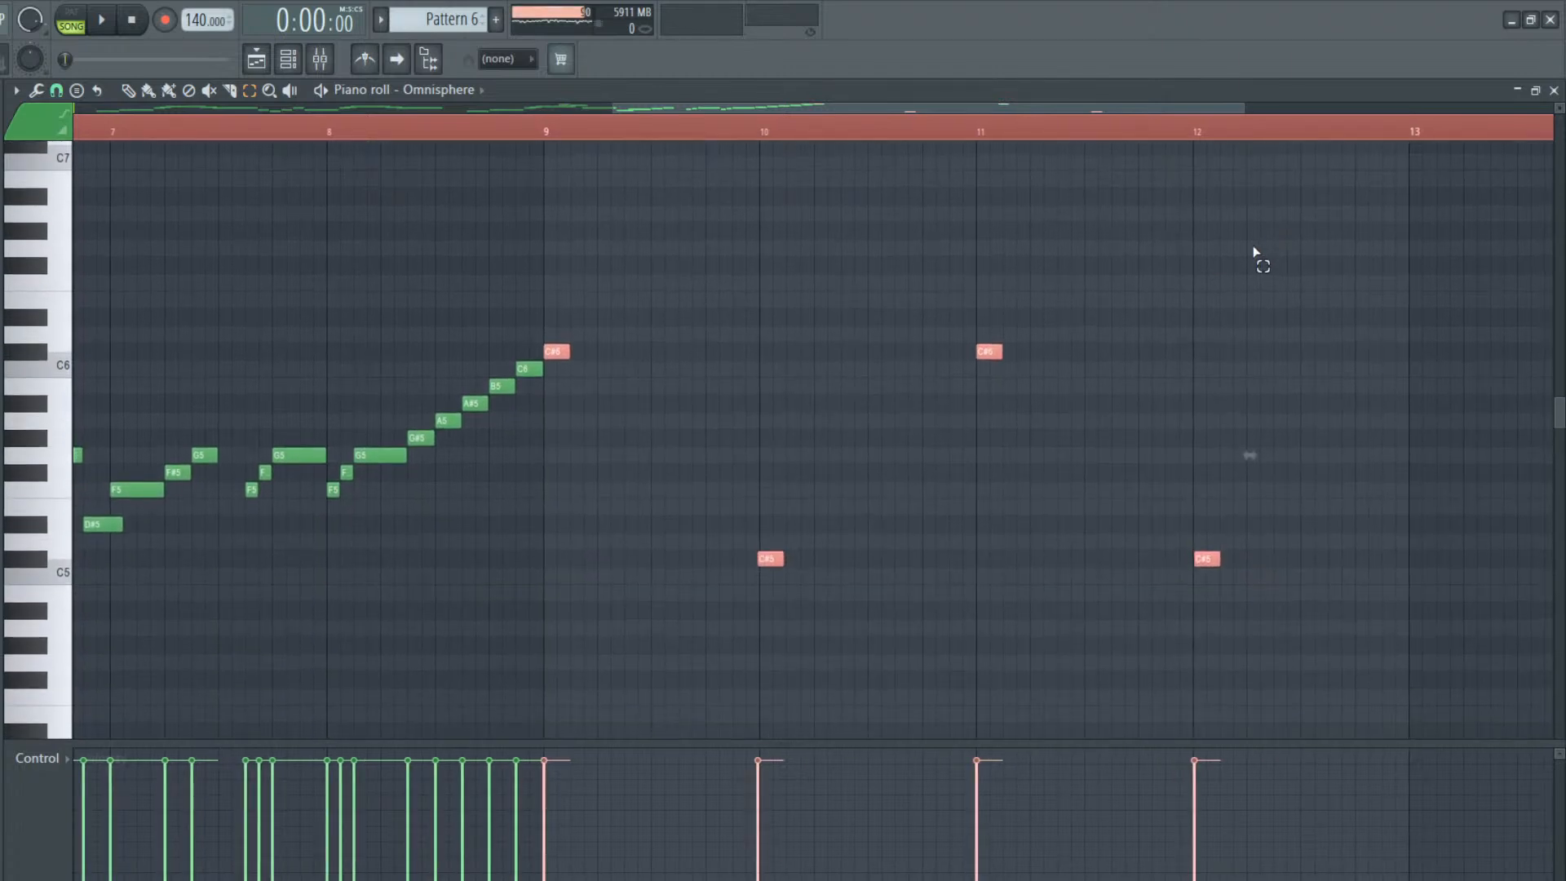
drag(692, 106, 623, 112)
key(ctrl+b)
key(ctrl+b)
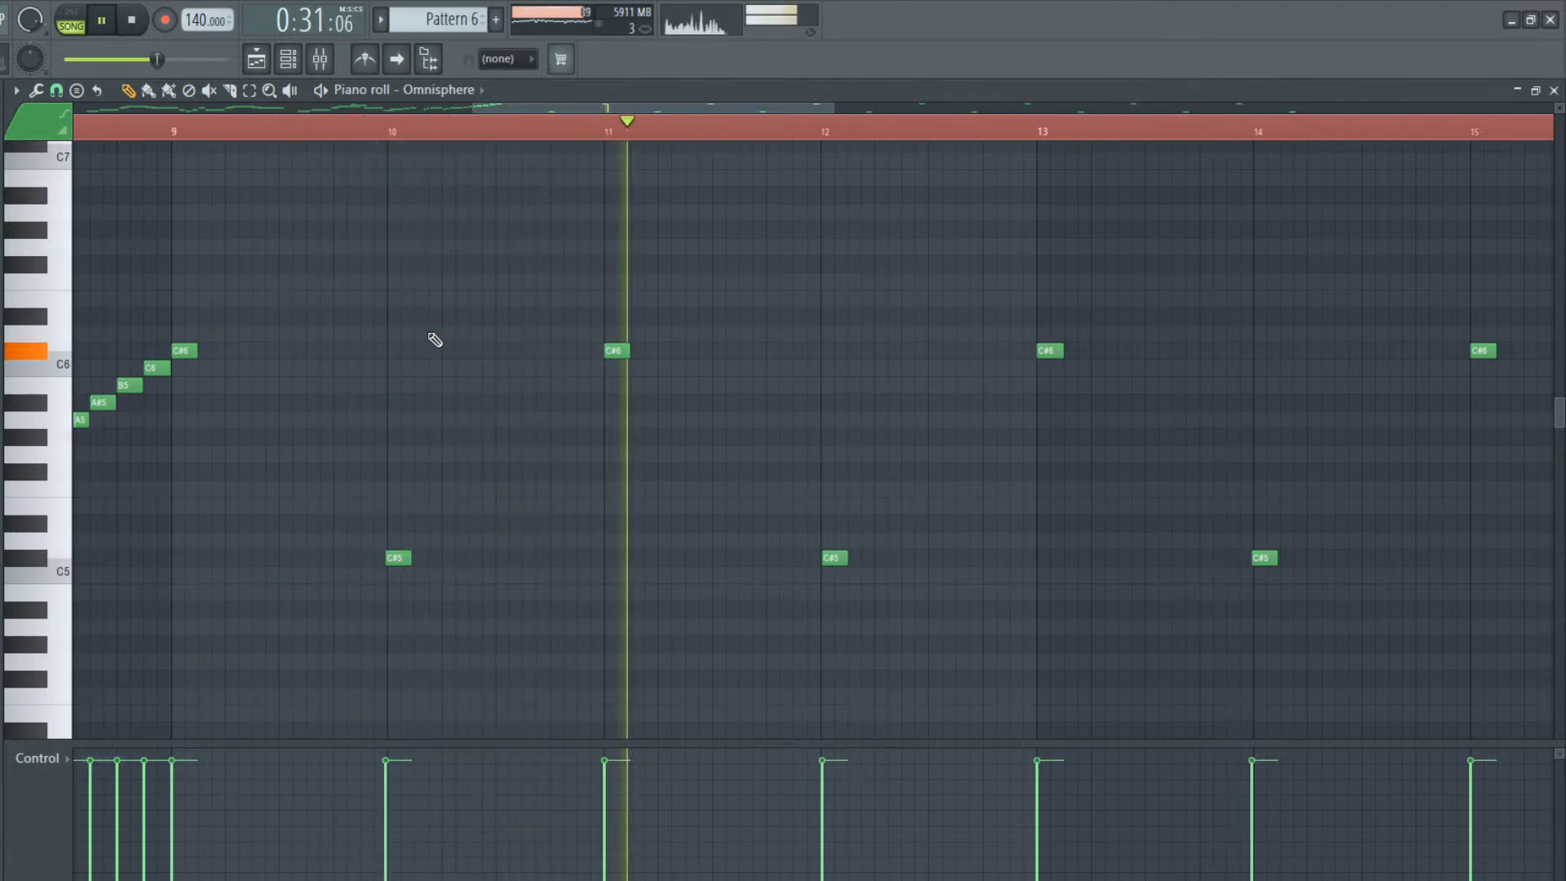
Add a short F#5 on beat 3 of bar 12 in the Omnisphere melody and listen to it
key(space)
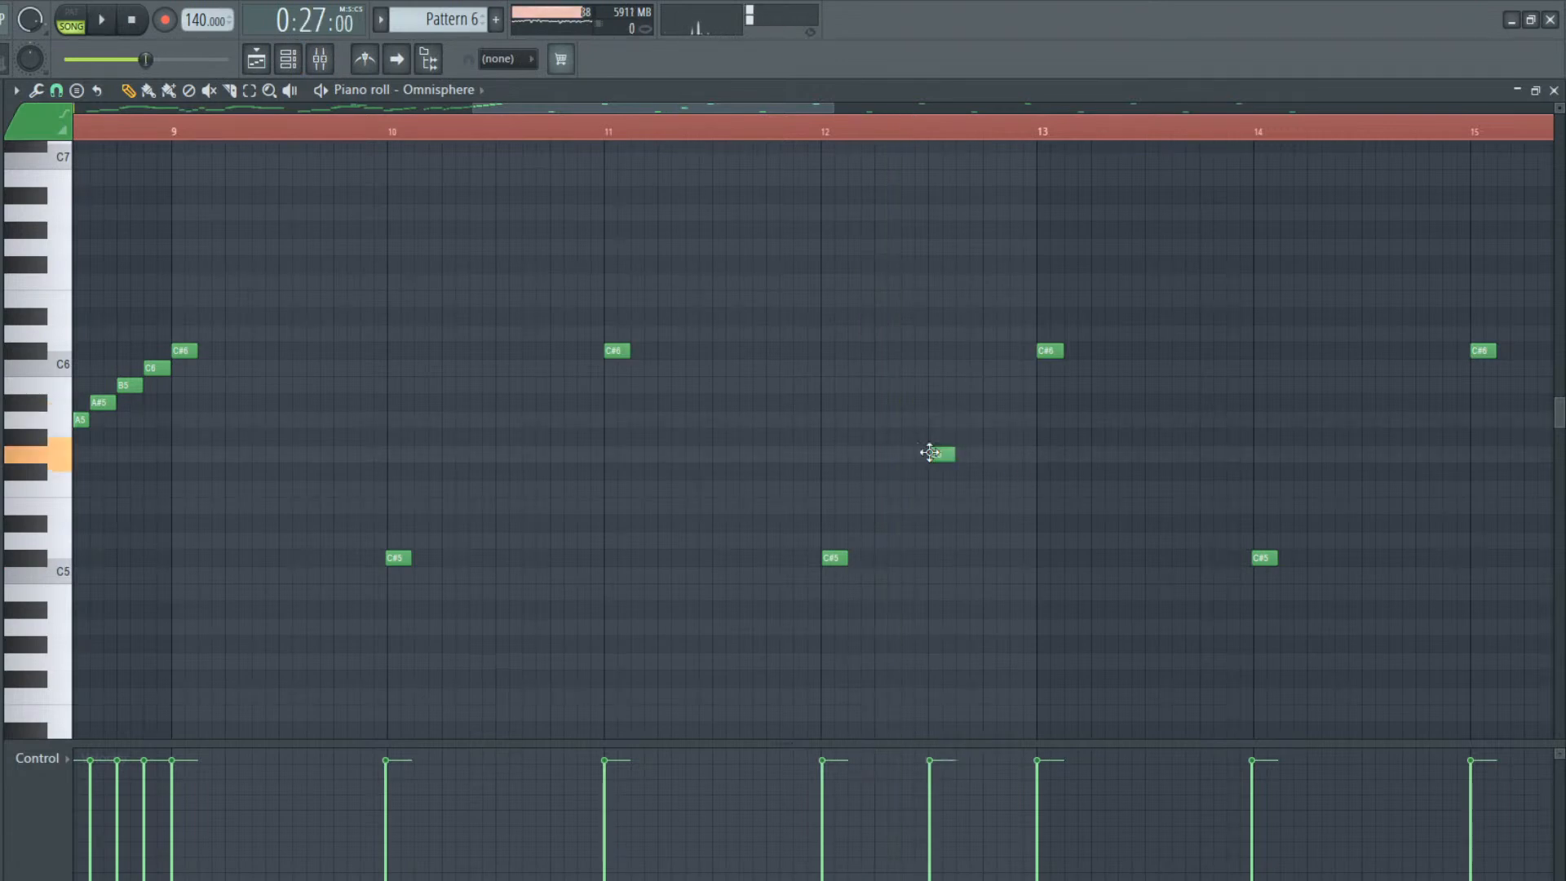
key(space)
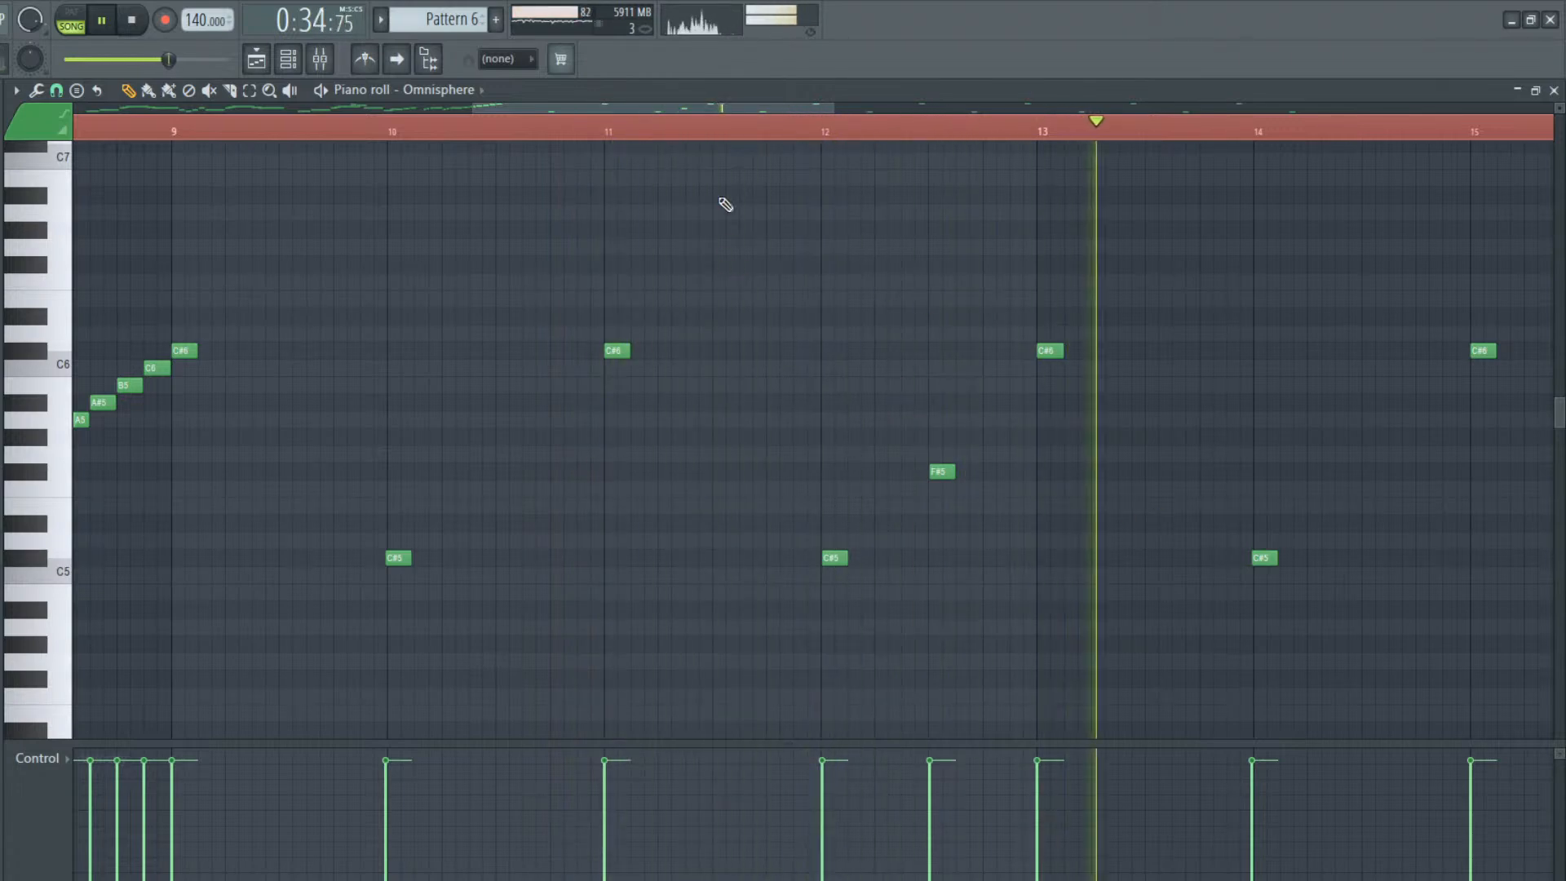
key(space)
Add a short F#6 on beat 3 of bar 13 and play the Omnisphere melody back
drag(732, 101, 786, 94)
click(925, 300)
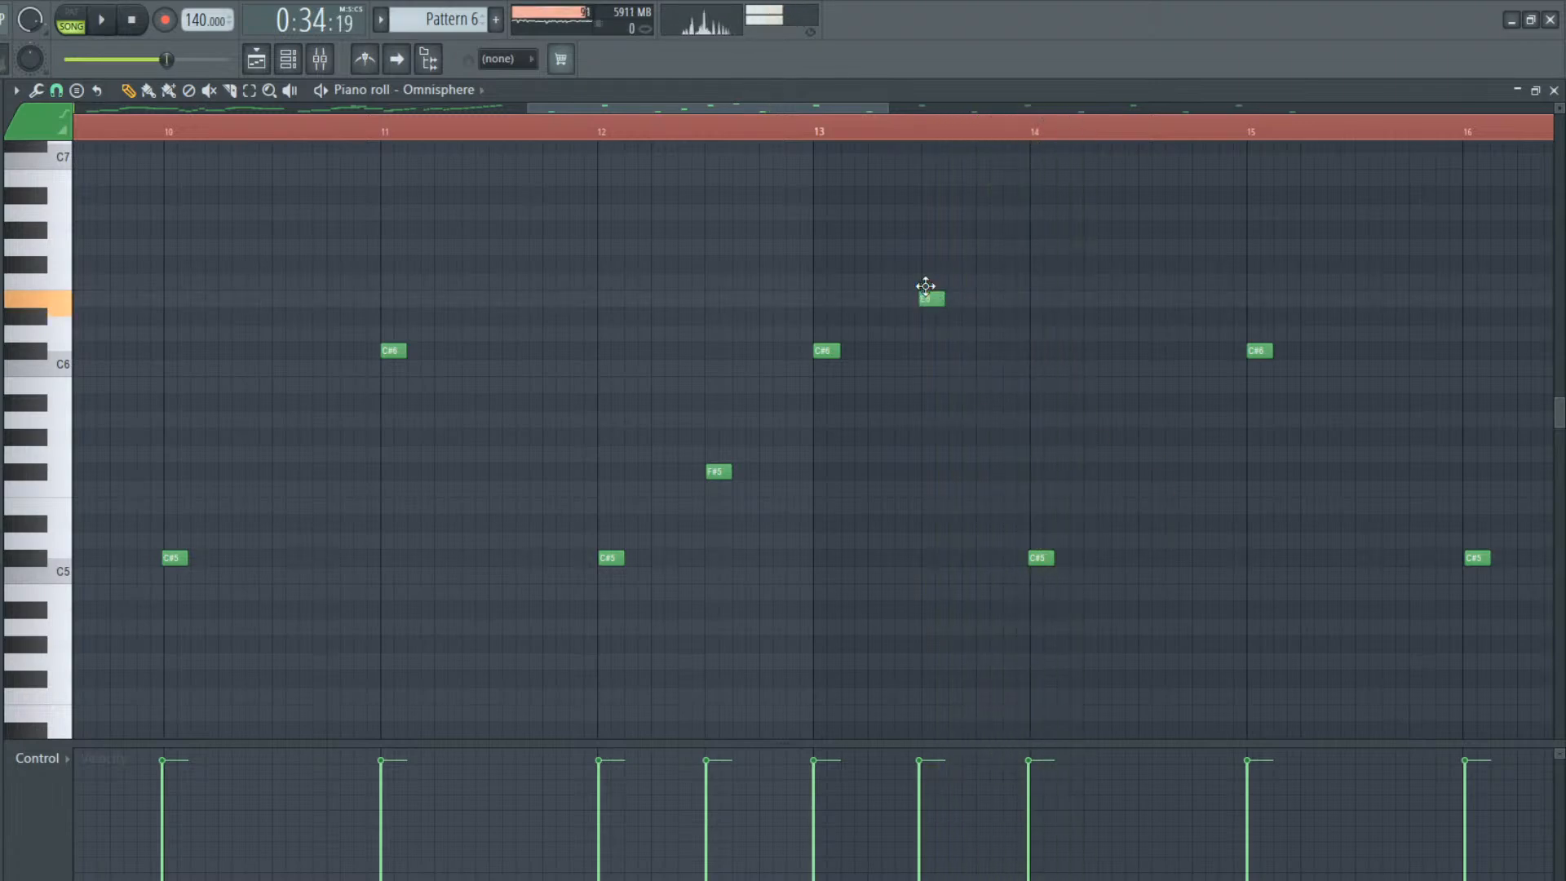
key(space)
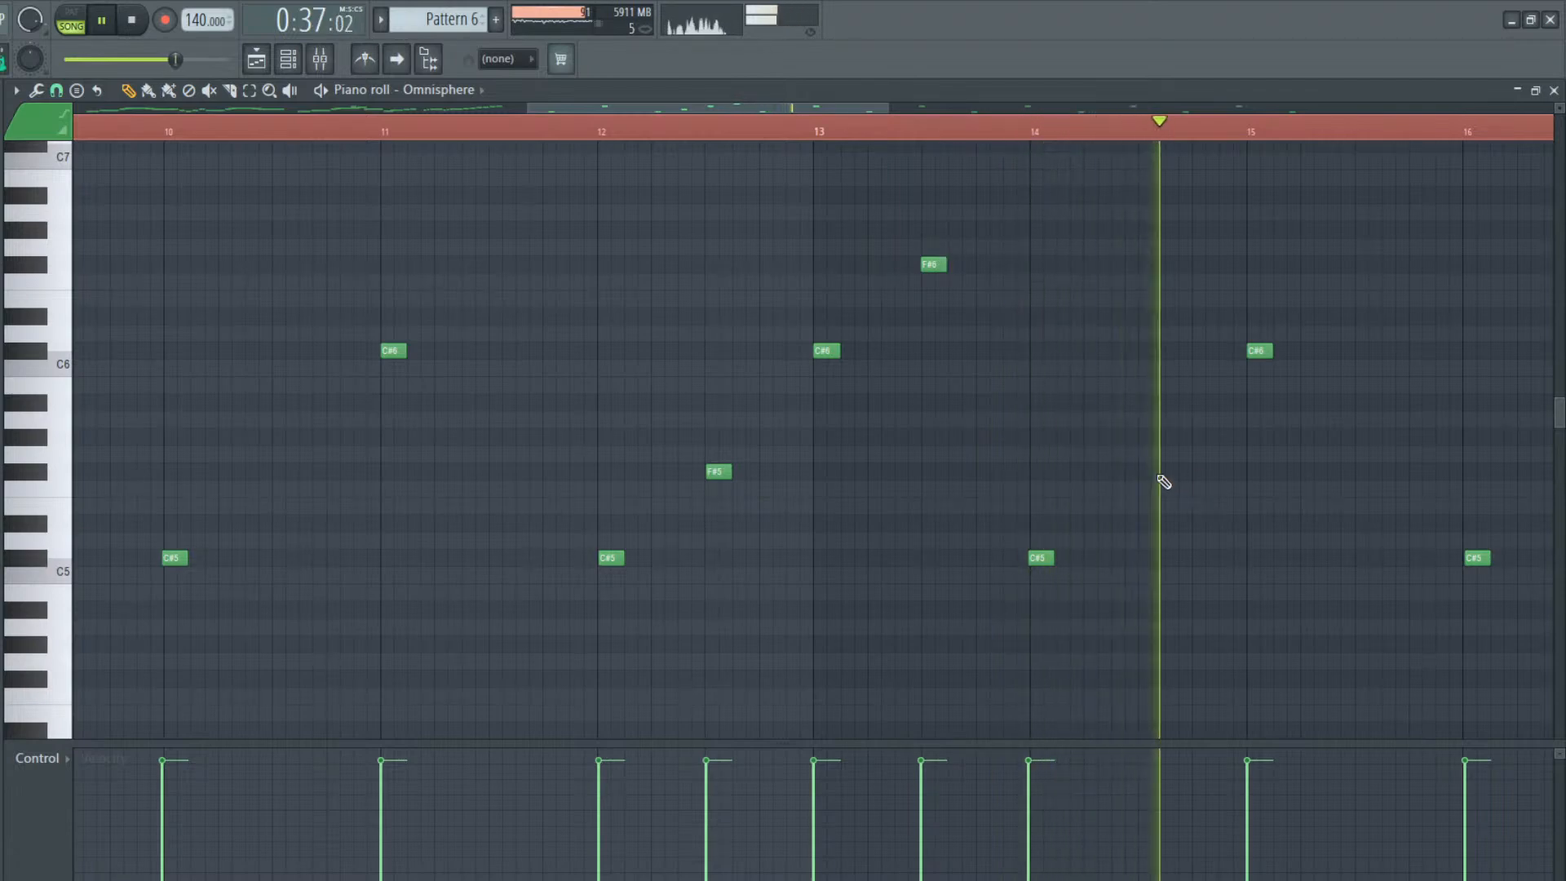
Add a short G5 on beat 3 of bar 14 and audition the change in the song
key(space)
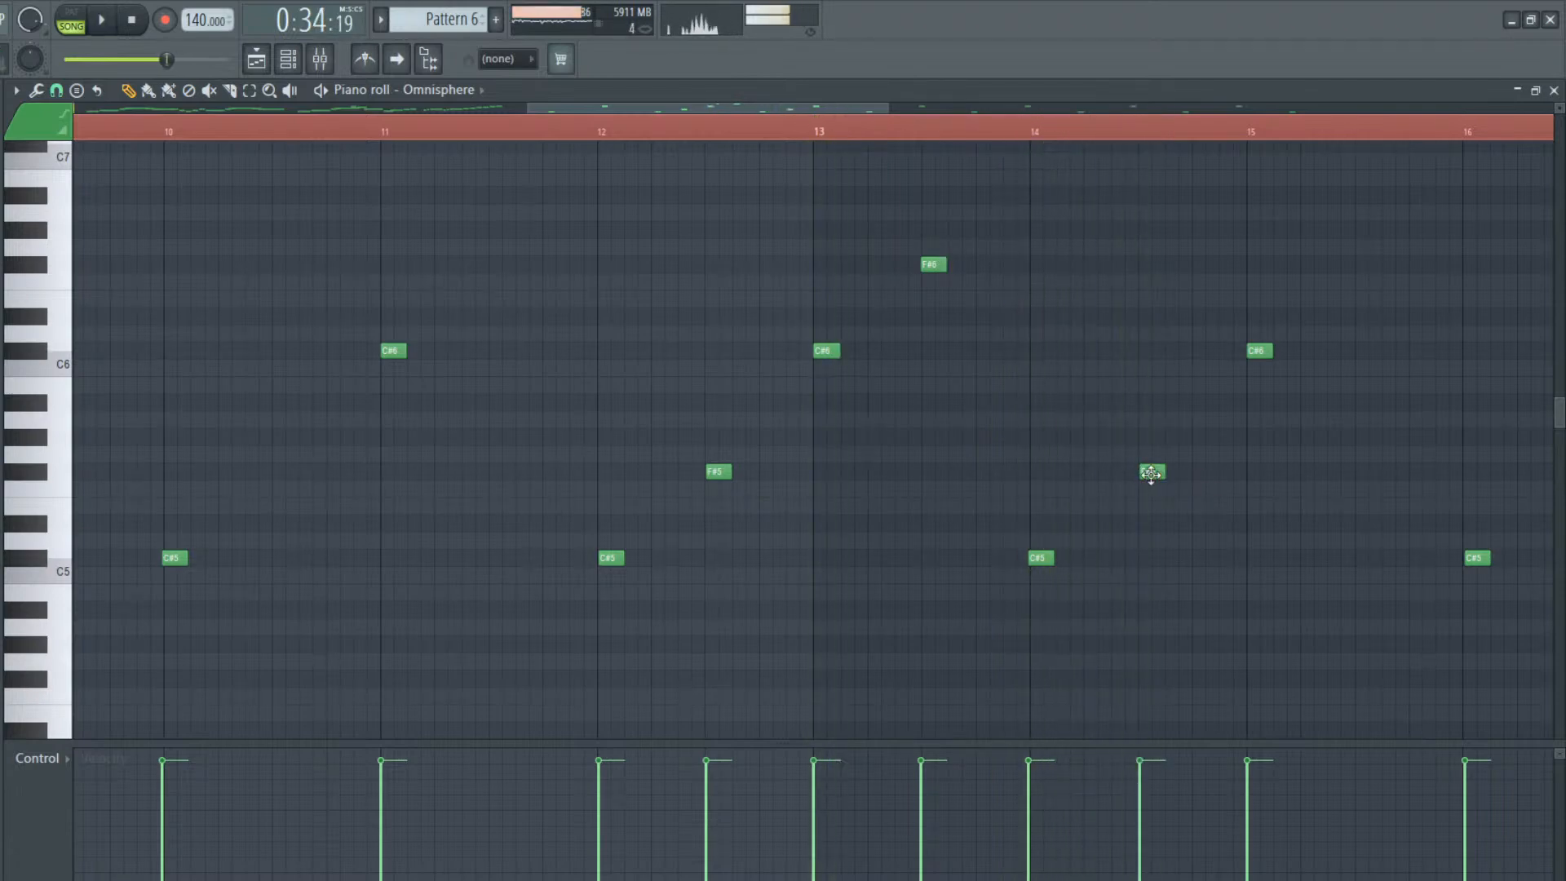
key(space)
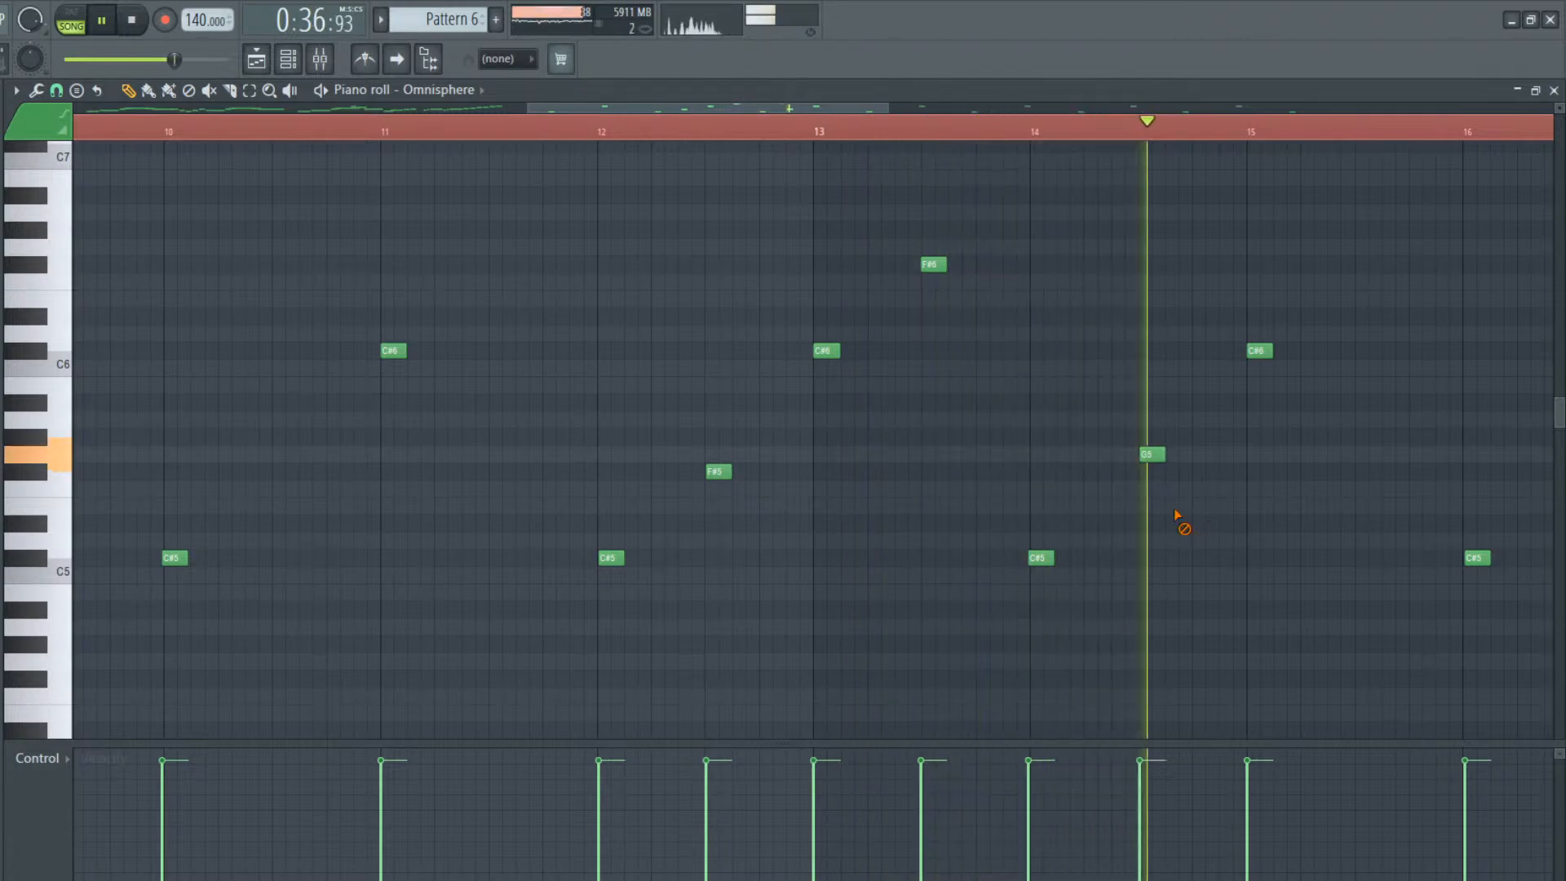
key(space)
Add a one-beat G5 on beat 4 of bar 15, replace bar 16's C#5 with a short F#5, and play the section
drag(732, 107, 782, 107)
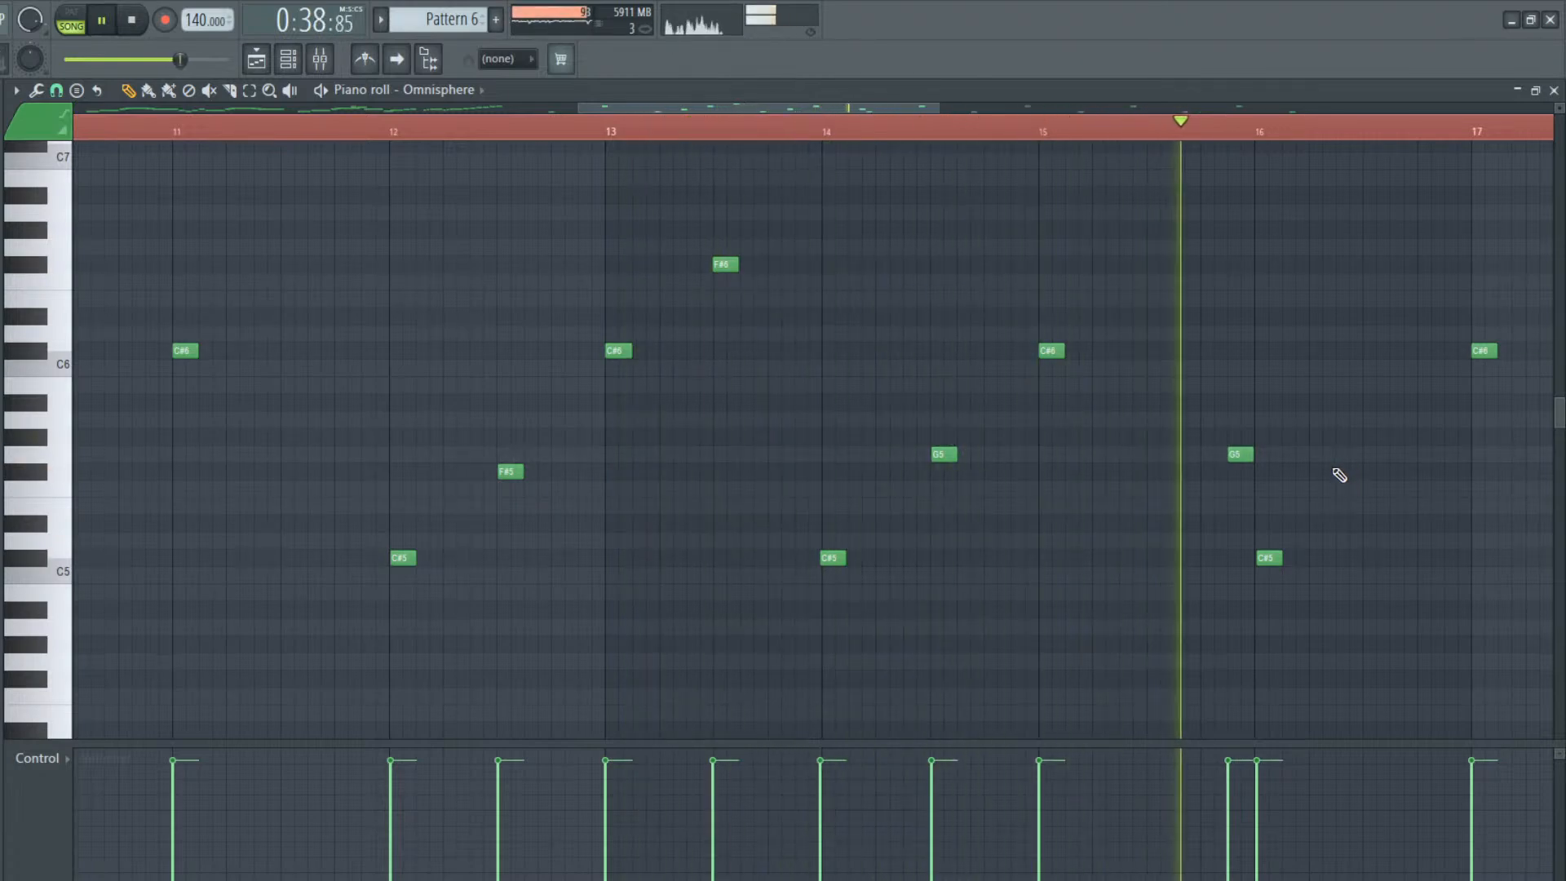
key(space)
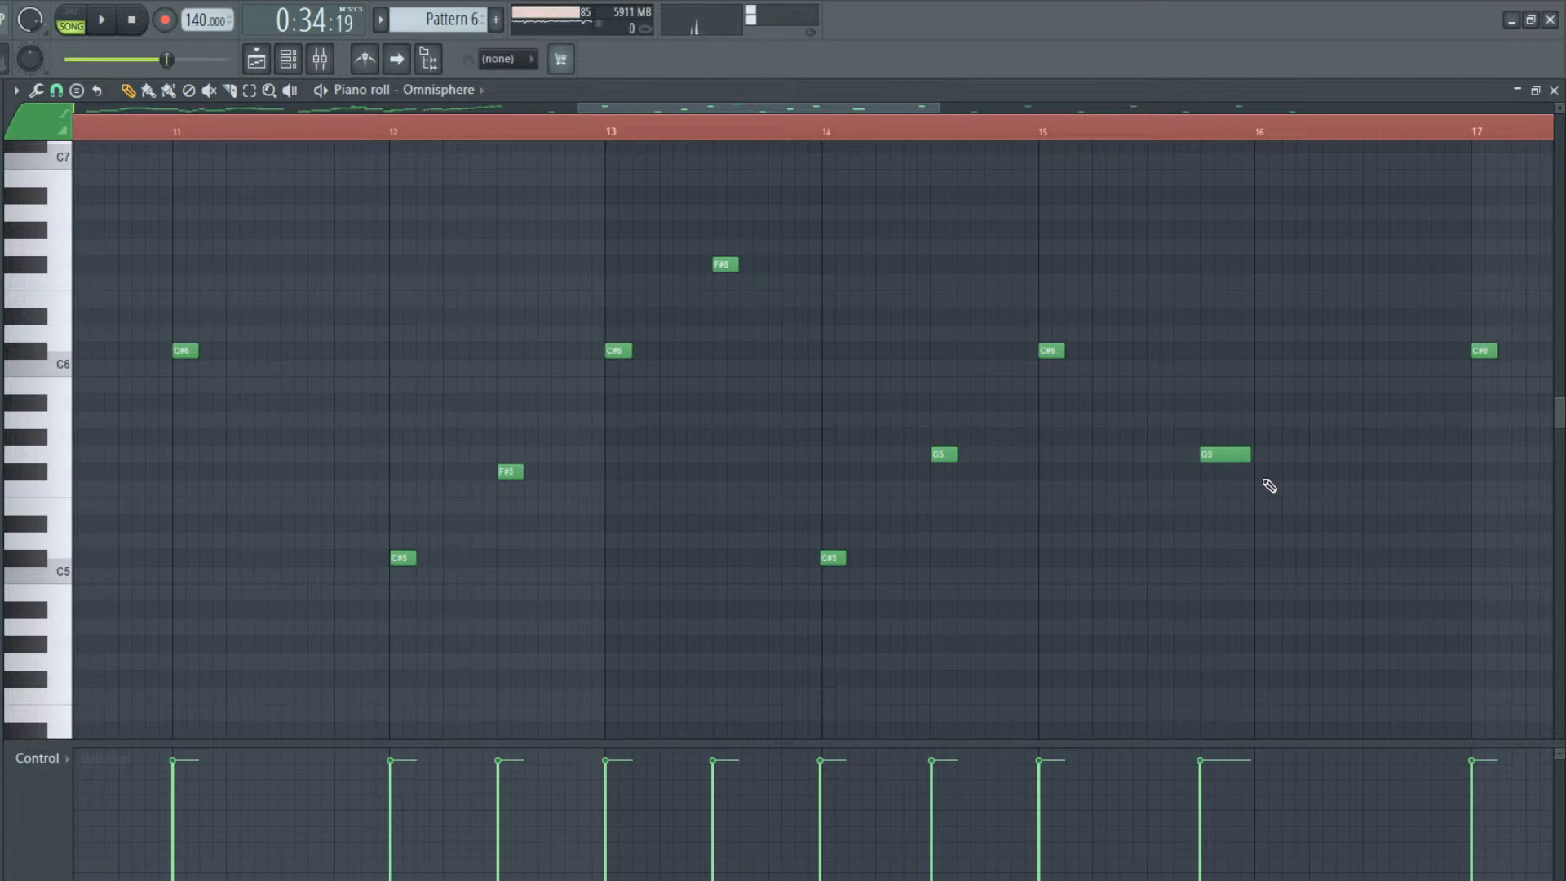
key(space)
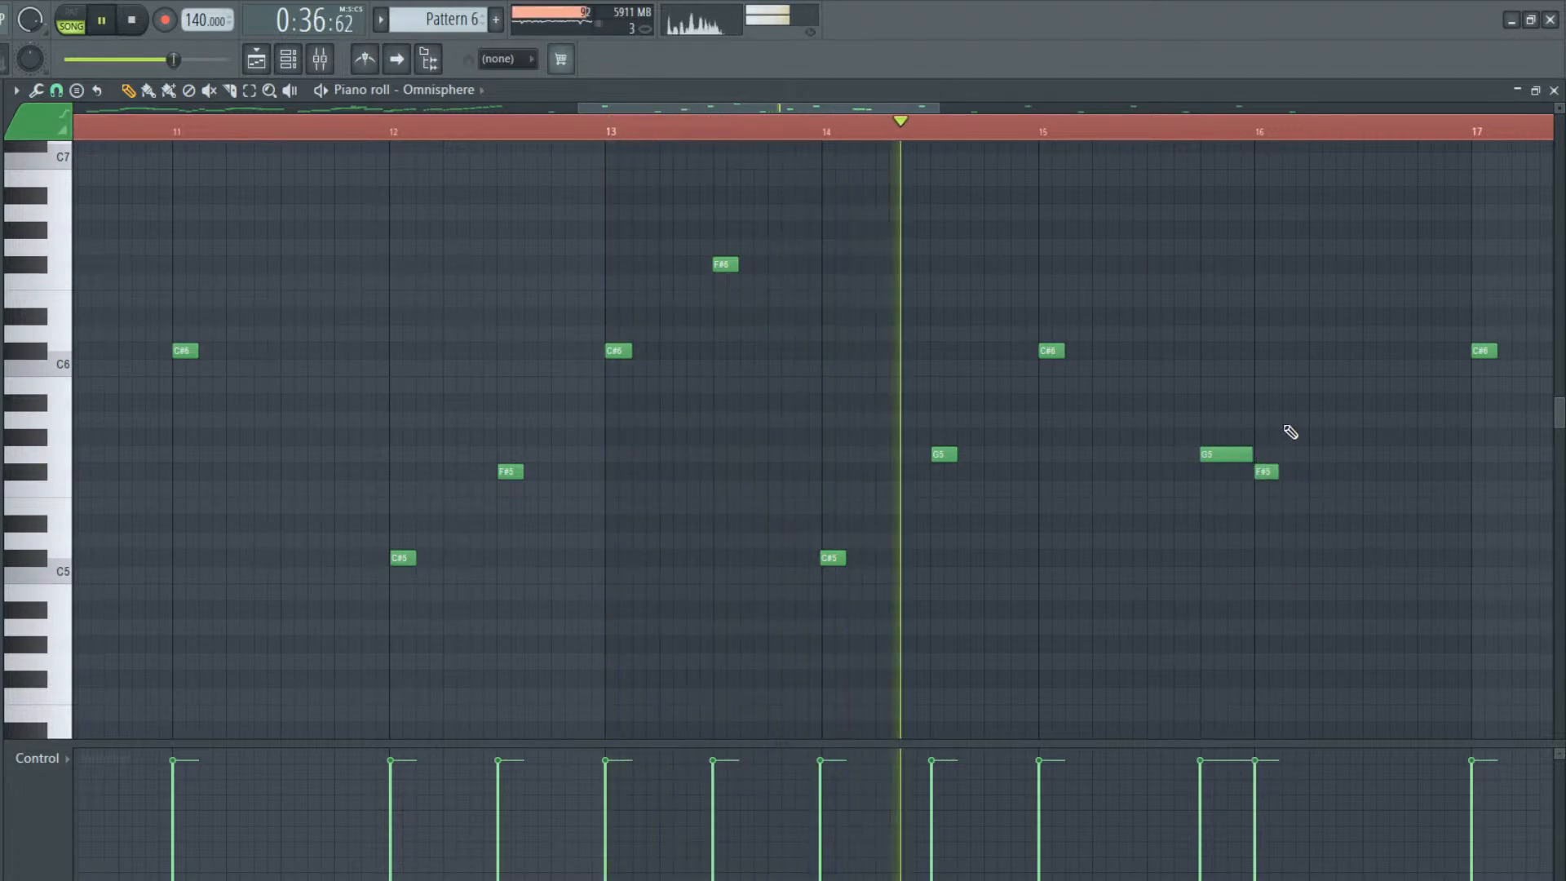
Add a one-beat E5 on beat 2 of bar 14 in the Omnisphere melody, trying other pitches first
key(space)
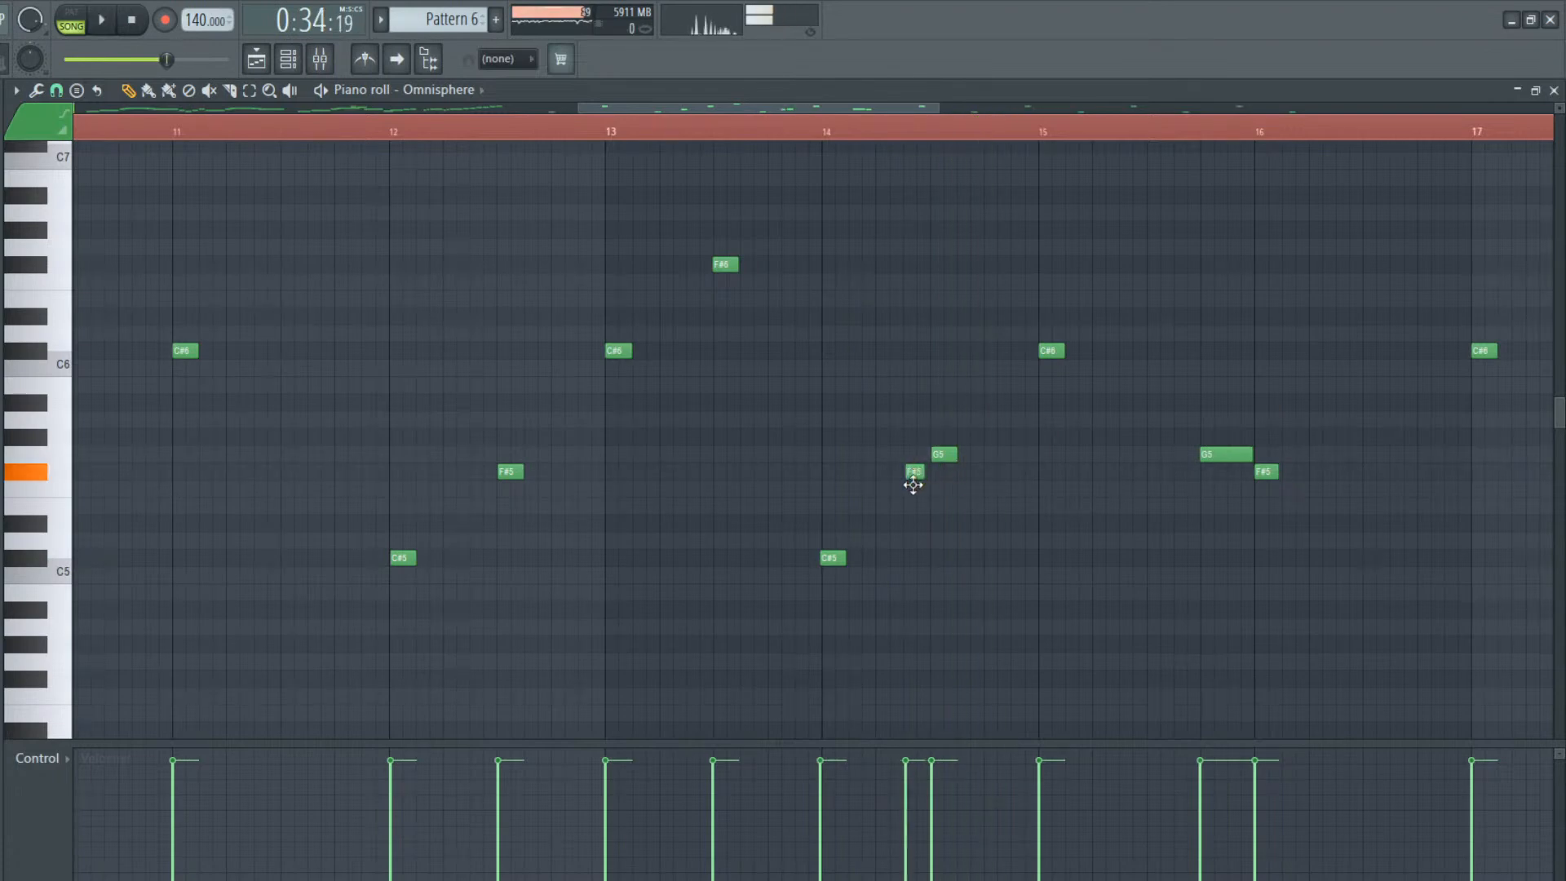
key(space)
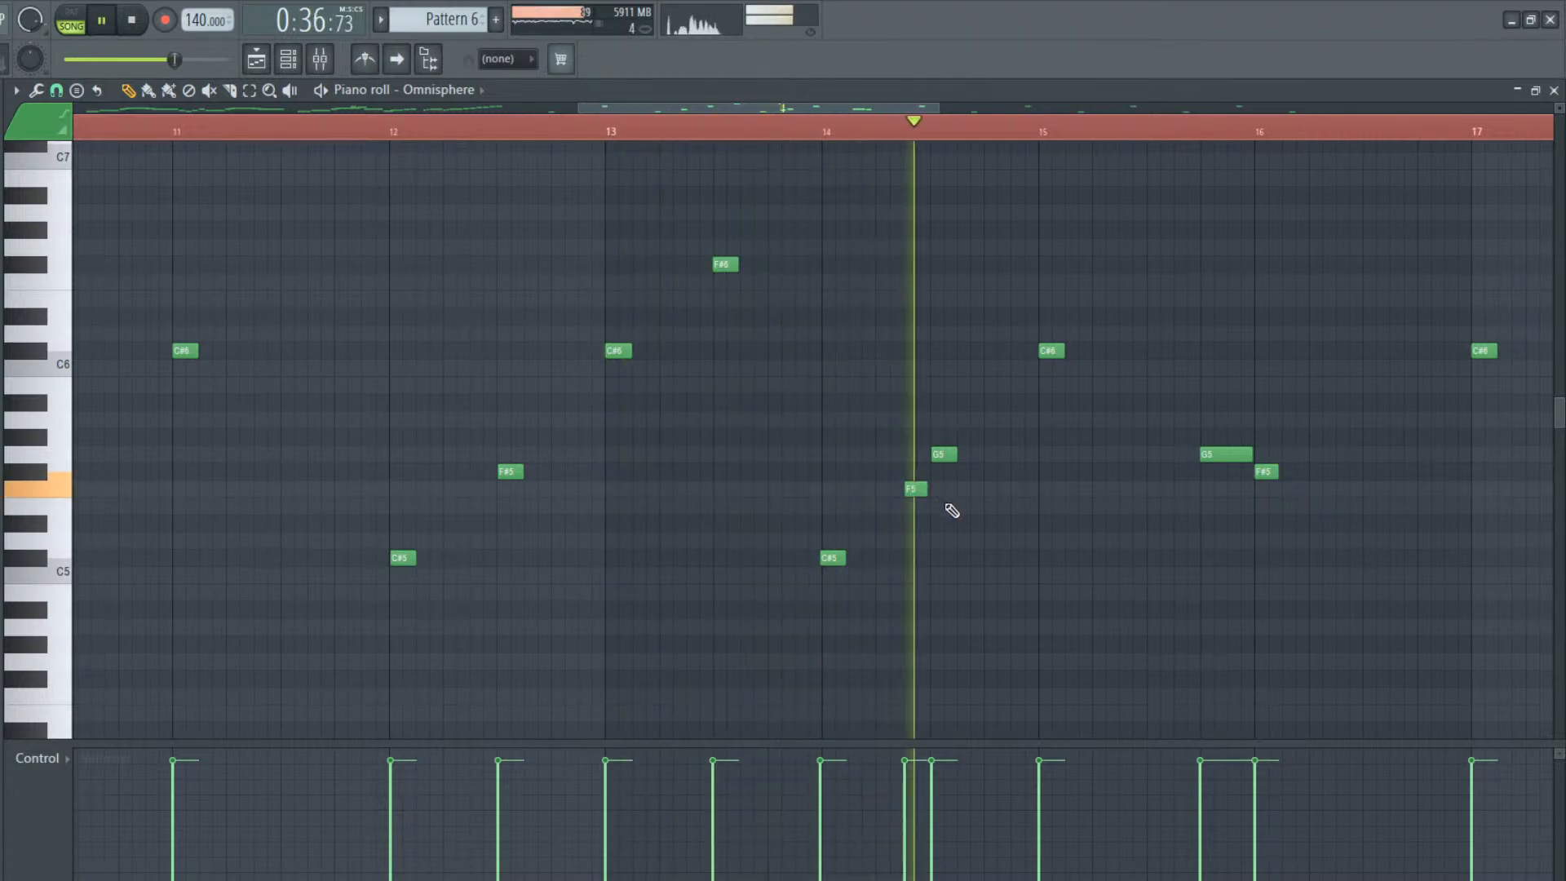
key(space)
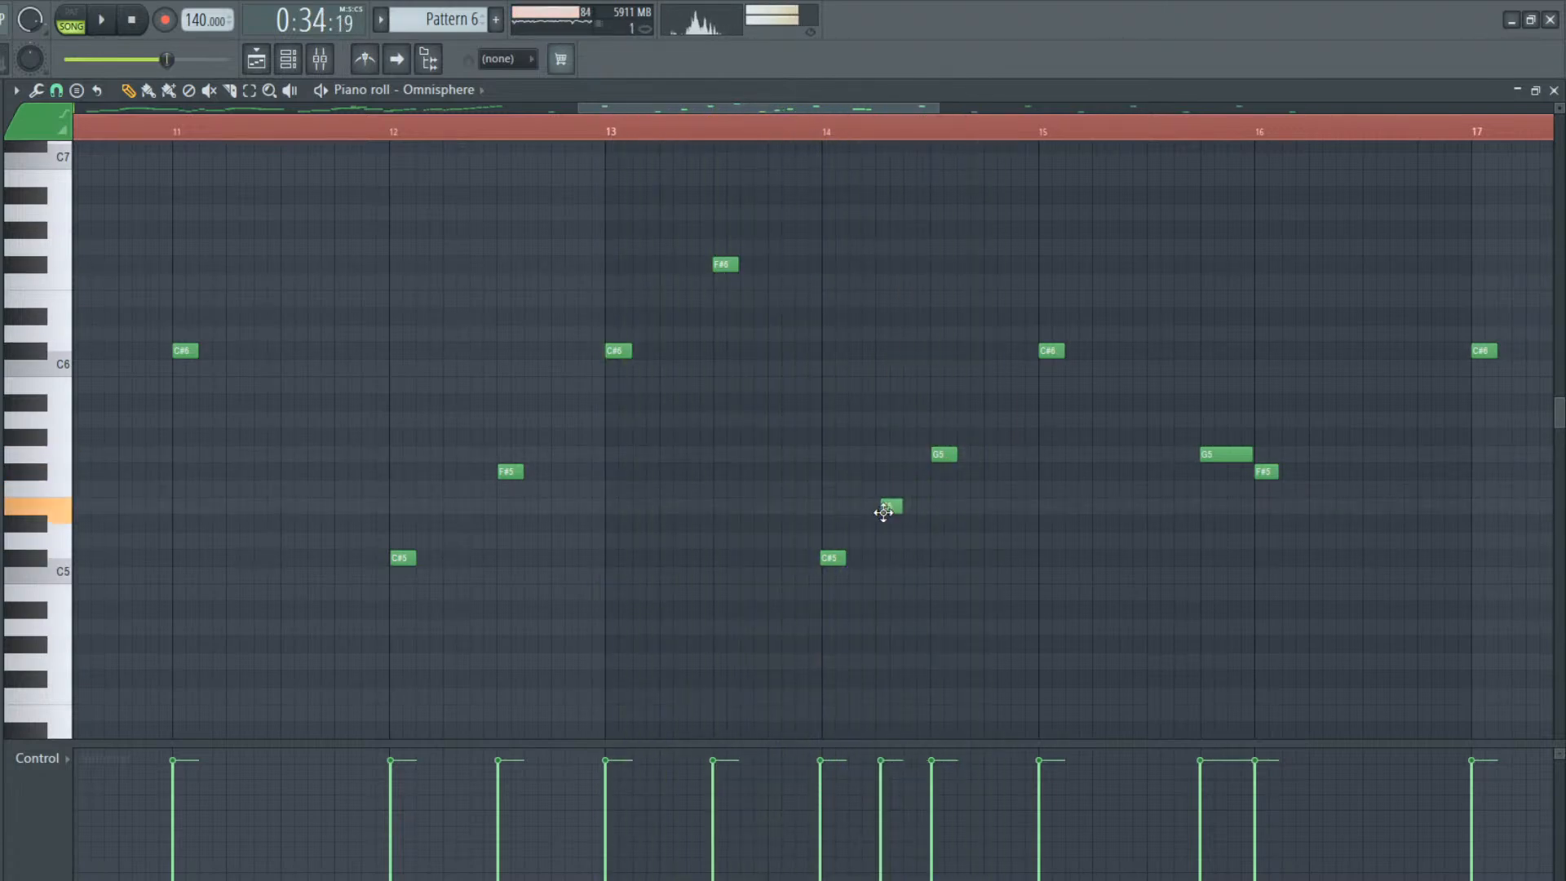
drag(898, 506, 928, 505)
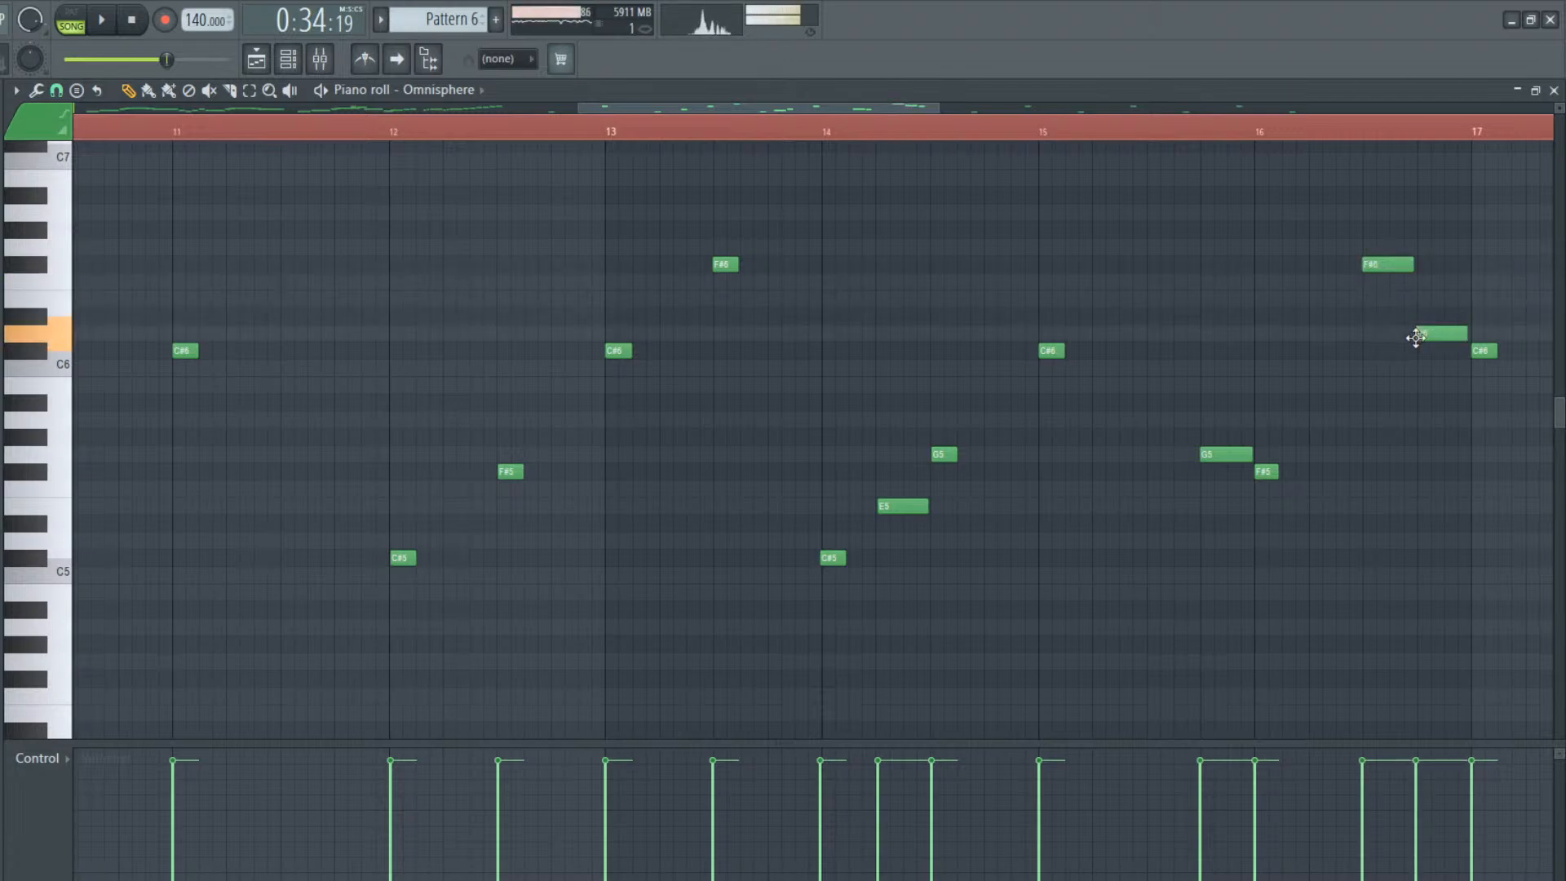
Add a one-beat F#6 on beat 3 and a one-beat C6 on beat 4 of bar 16, and play the melody
key(space)
key(space)
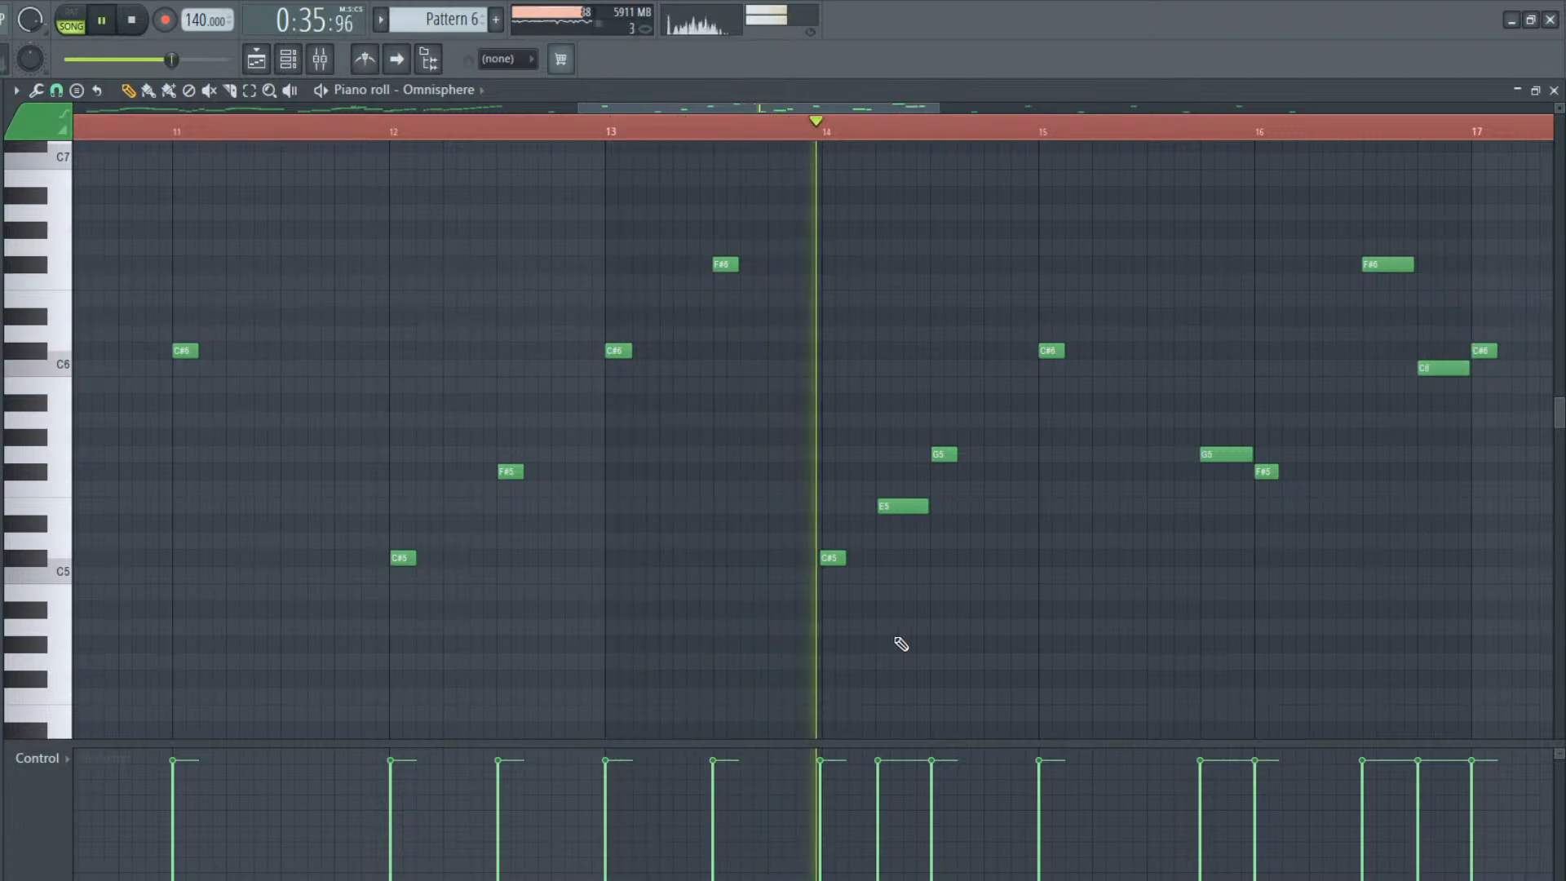
drag(843, 109, 1105, 136)
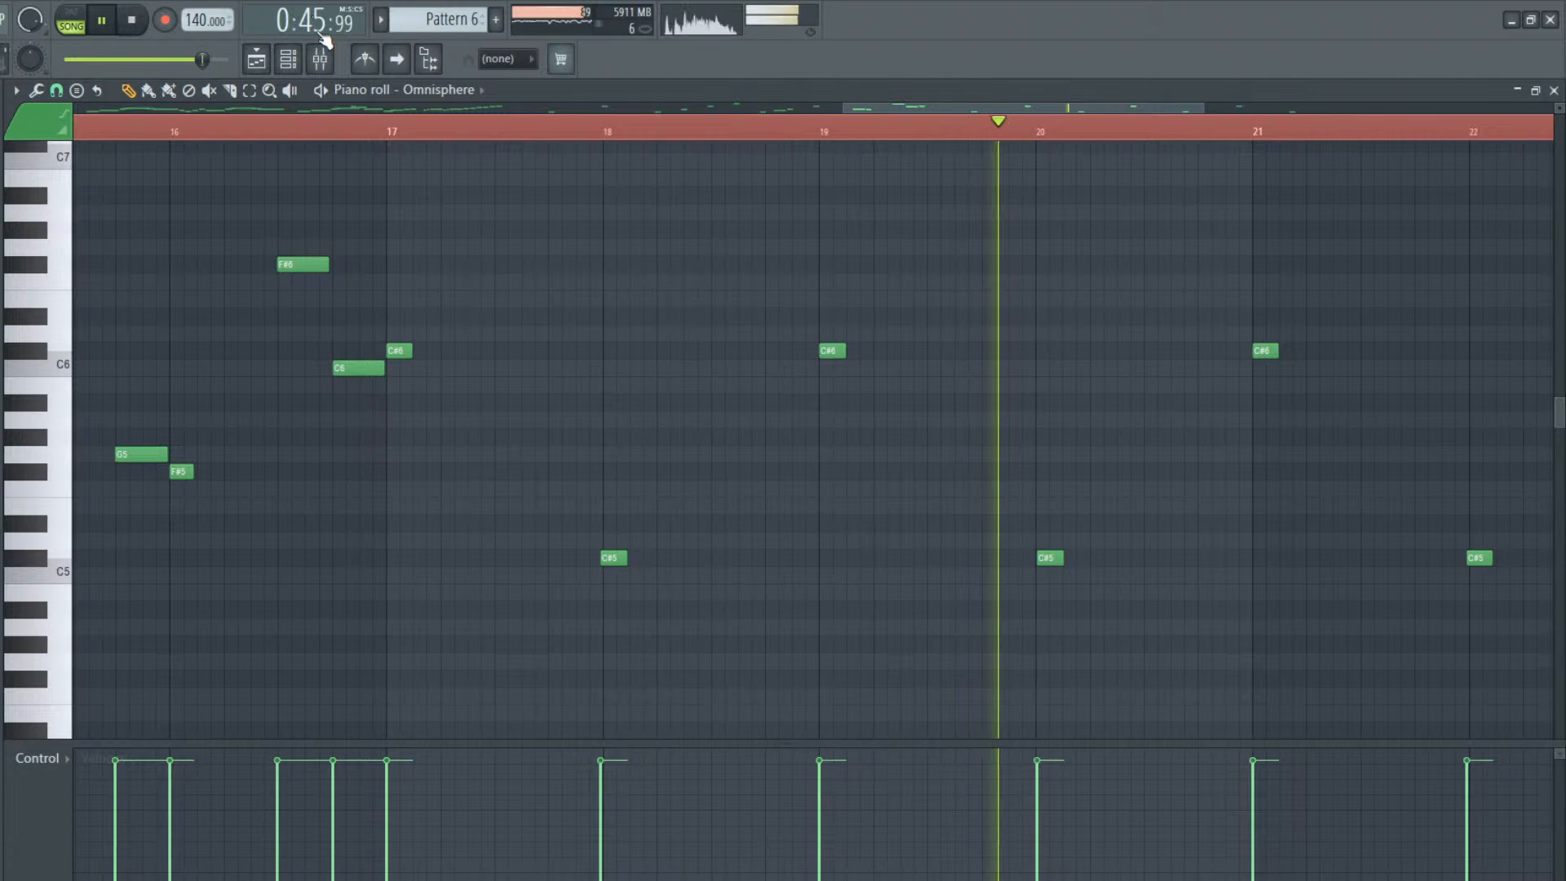
Lower the fader of mixer track 4 slightly to bring down the Omnisphere while the song plays
click(288, 58)
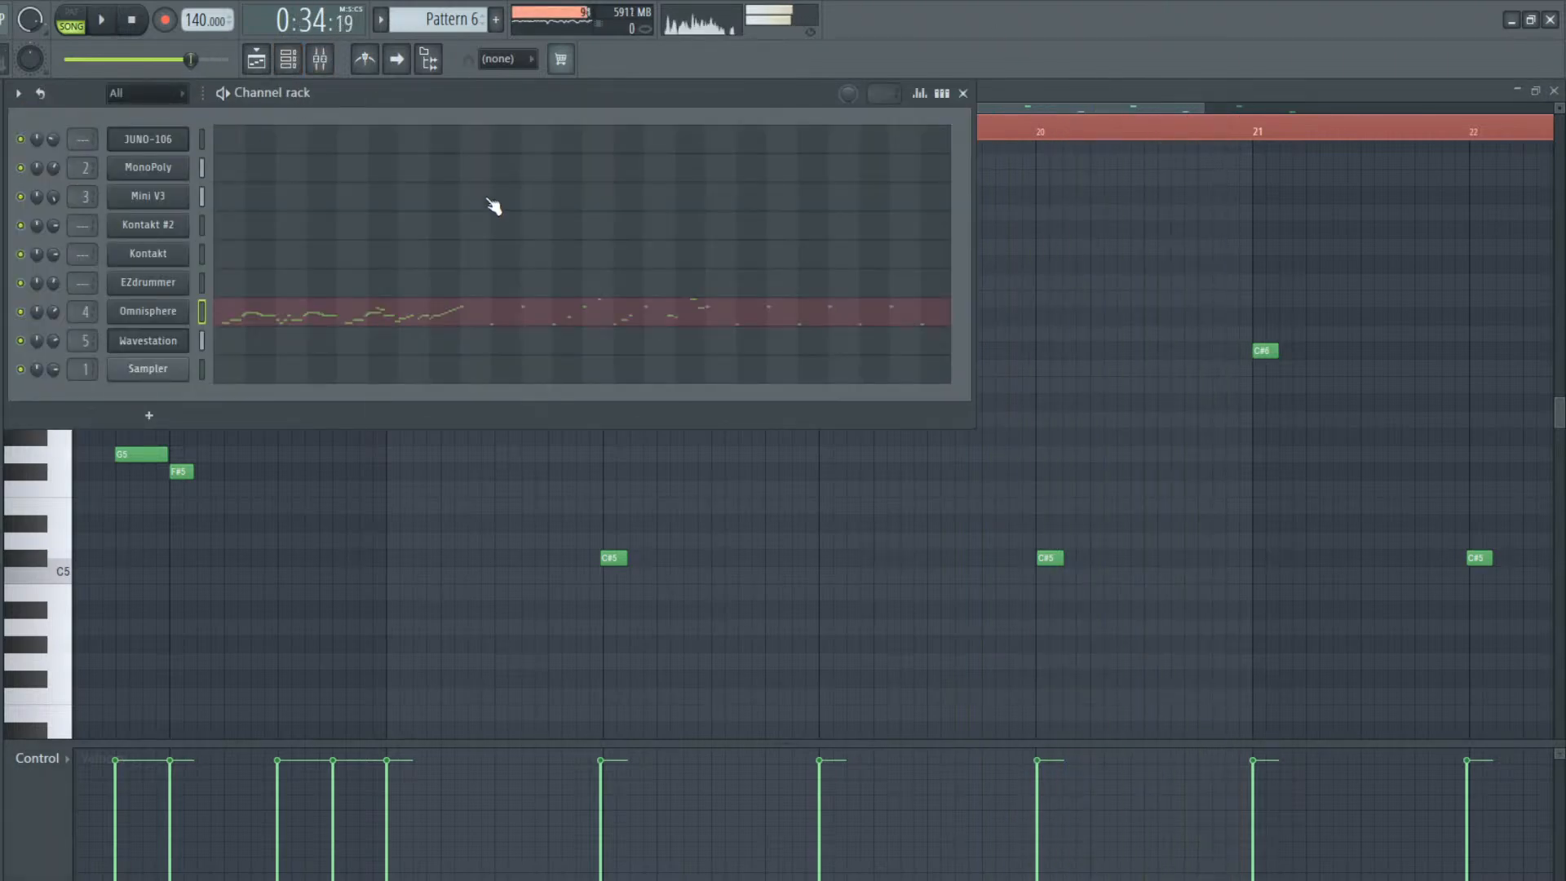
click(320, 59)
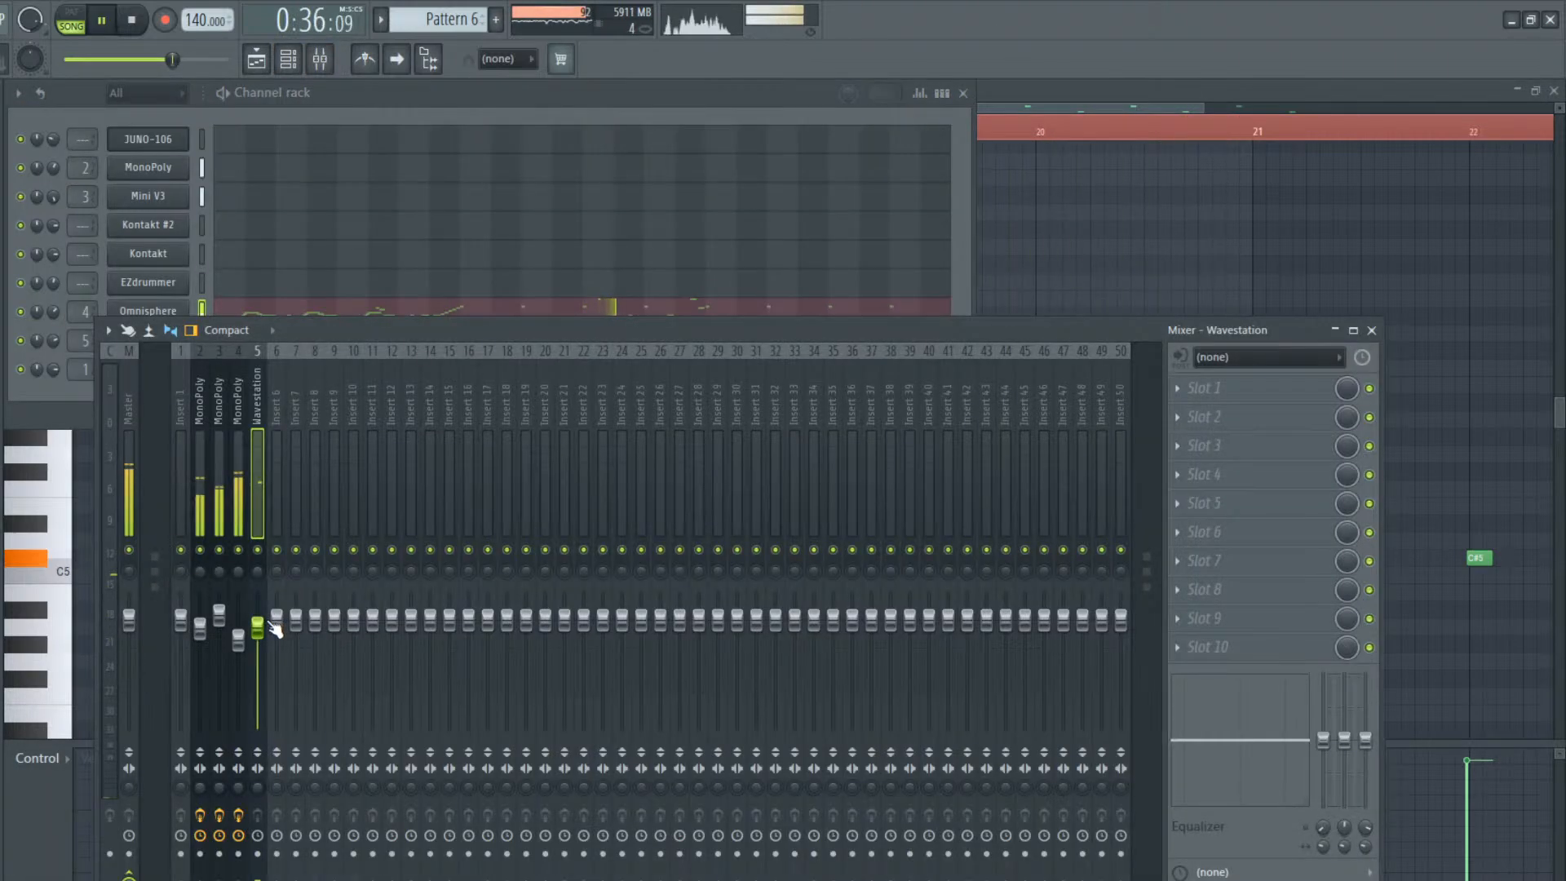
drag(238, 640, 238, 646)
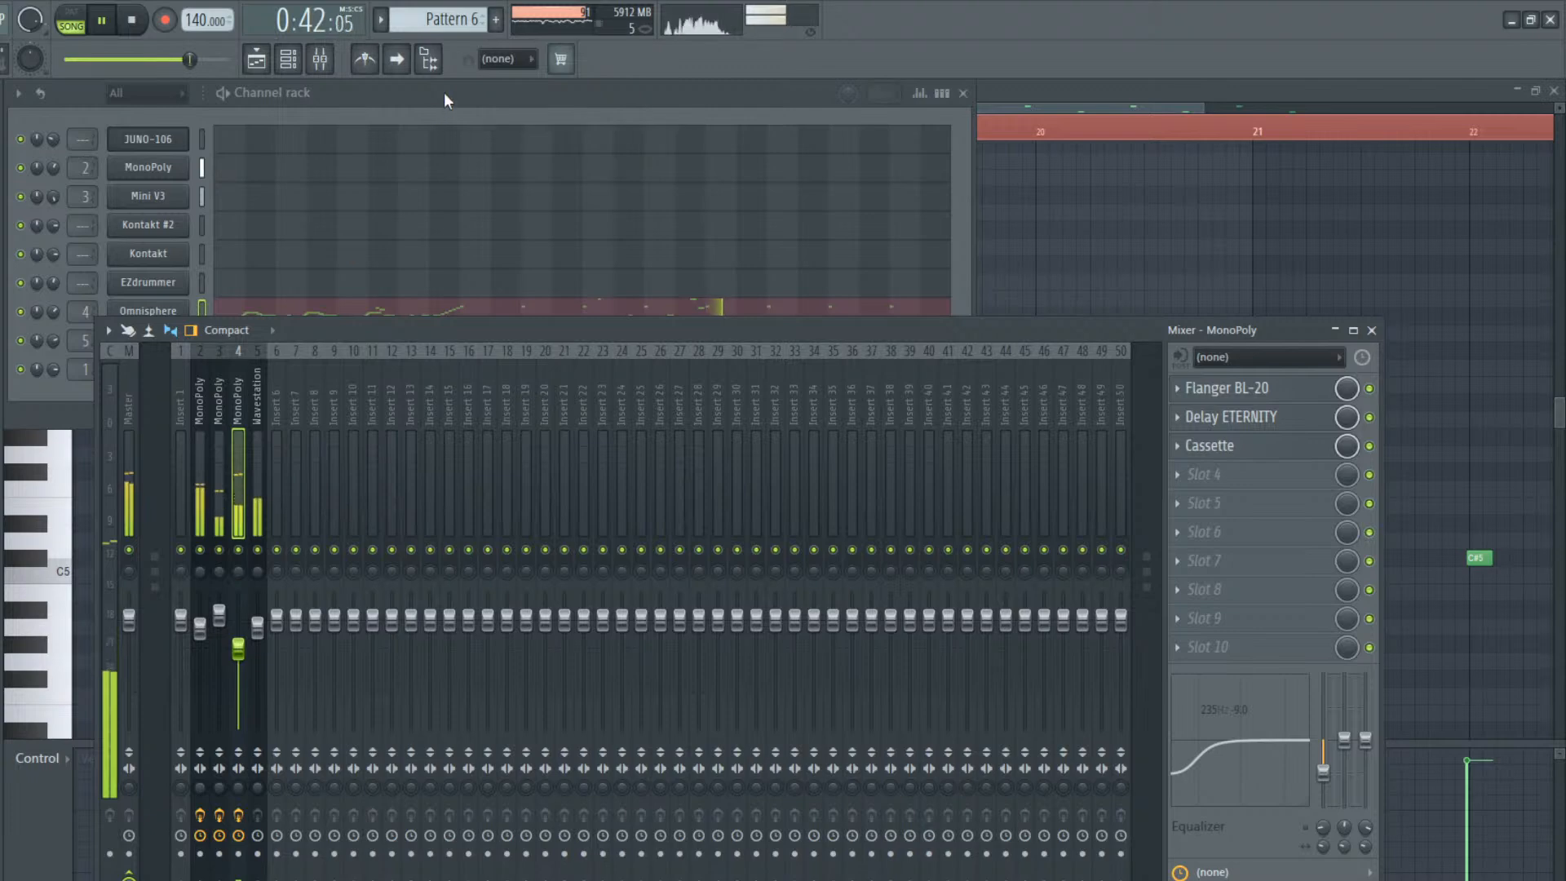
Listen to the rest of Pattern 6's Omnisphere melody from bar 17 on, and bring up the channel rack
click(443, 129)
click(1175, 98)
drag(1163, 101, 1220, 105)
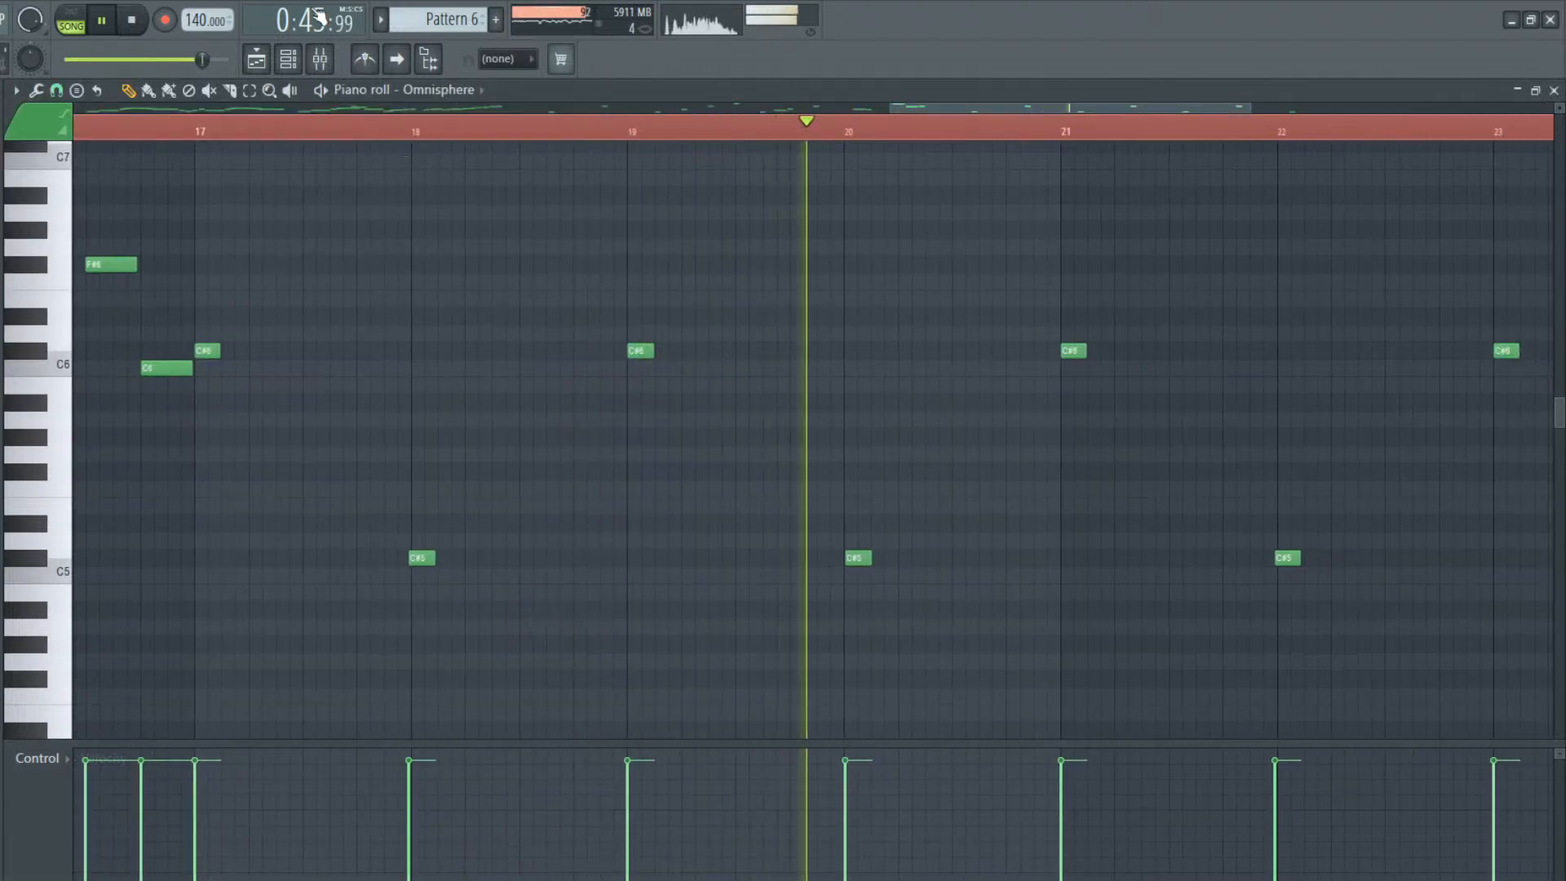
click(257, 62)
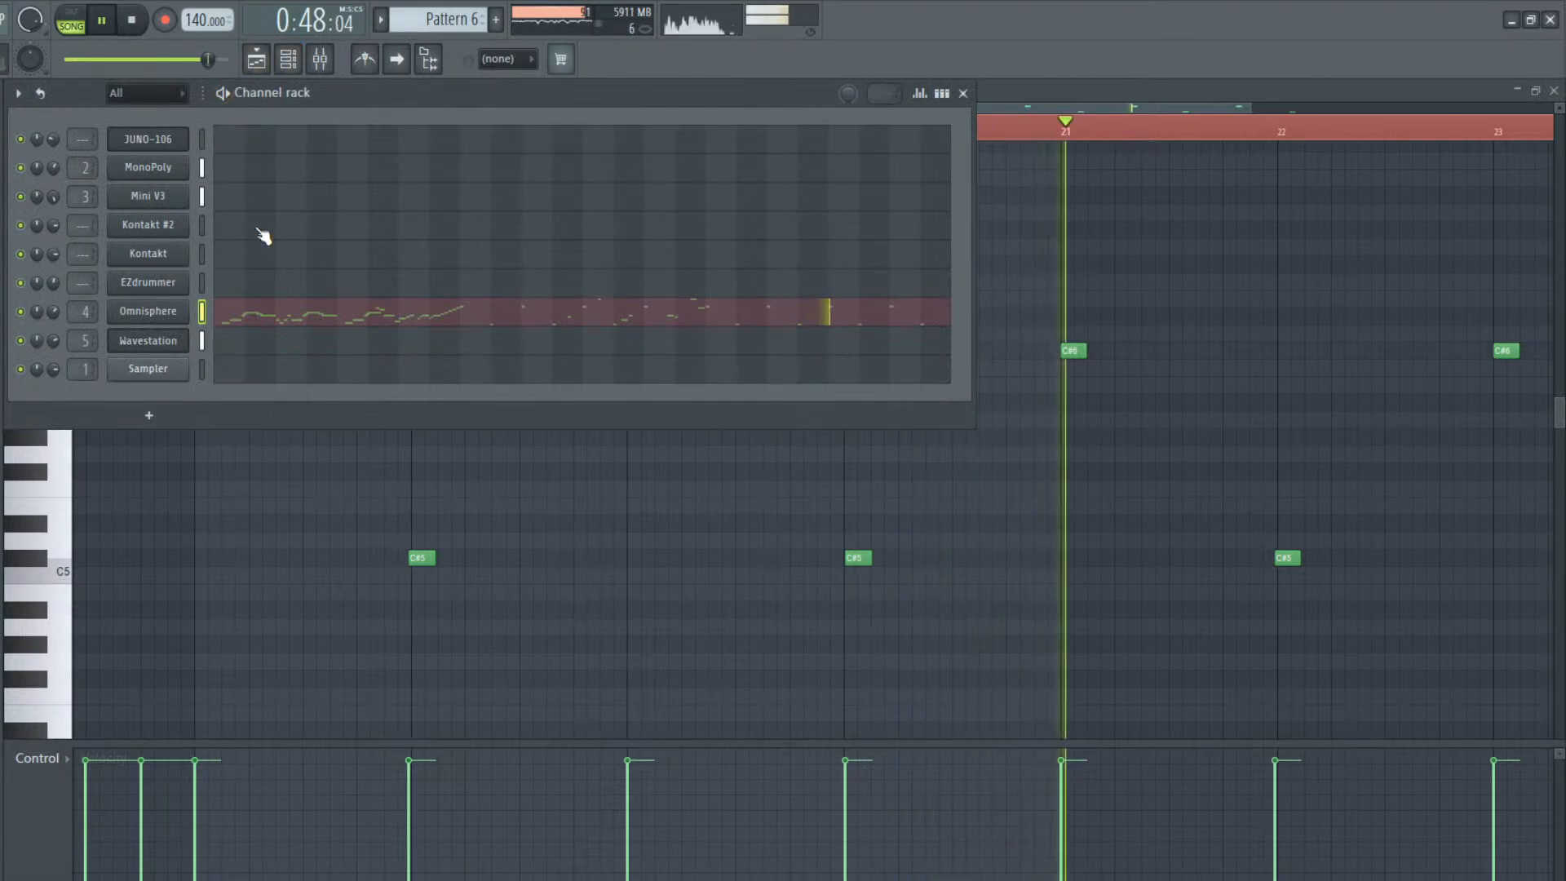
key(space)
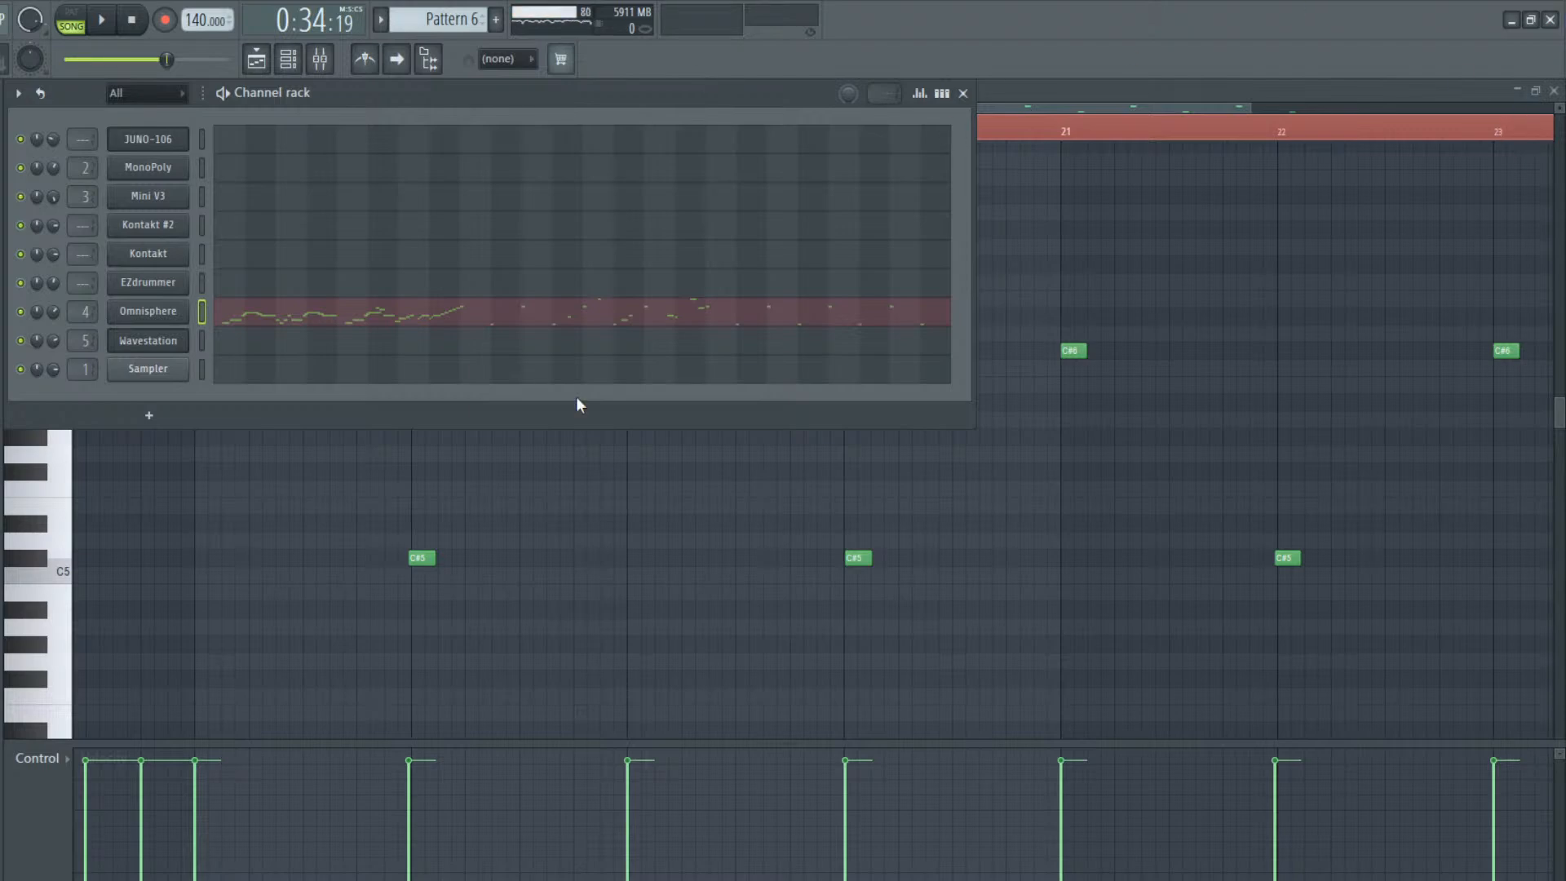
click(277, 292)
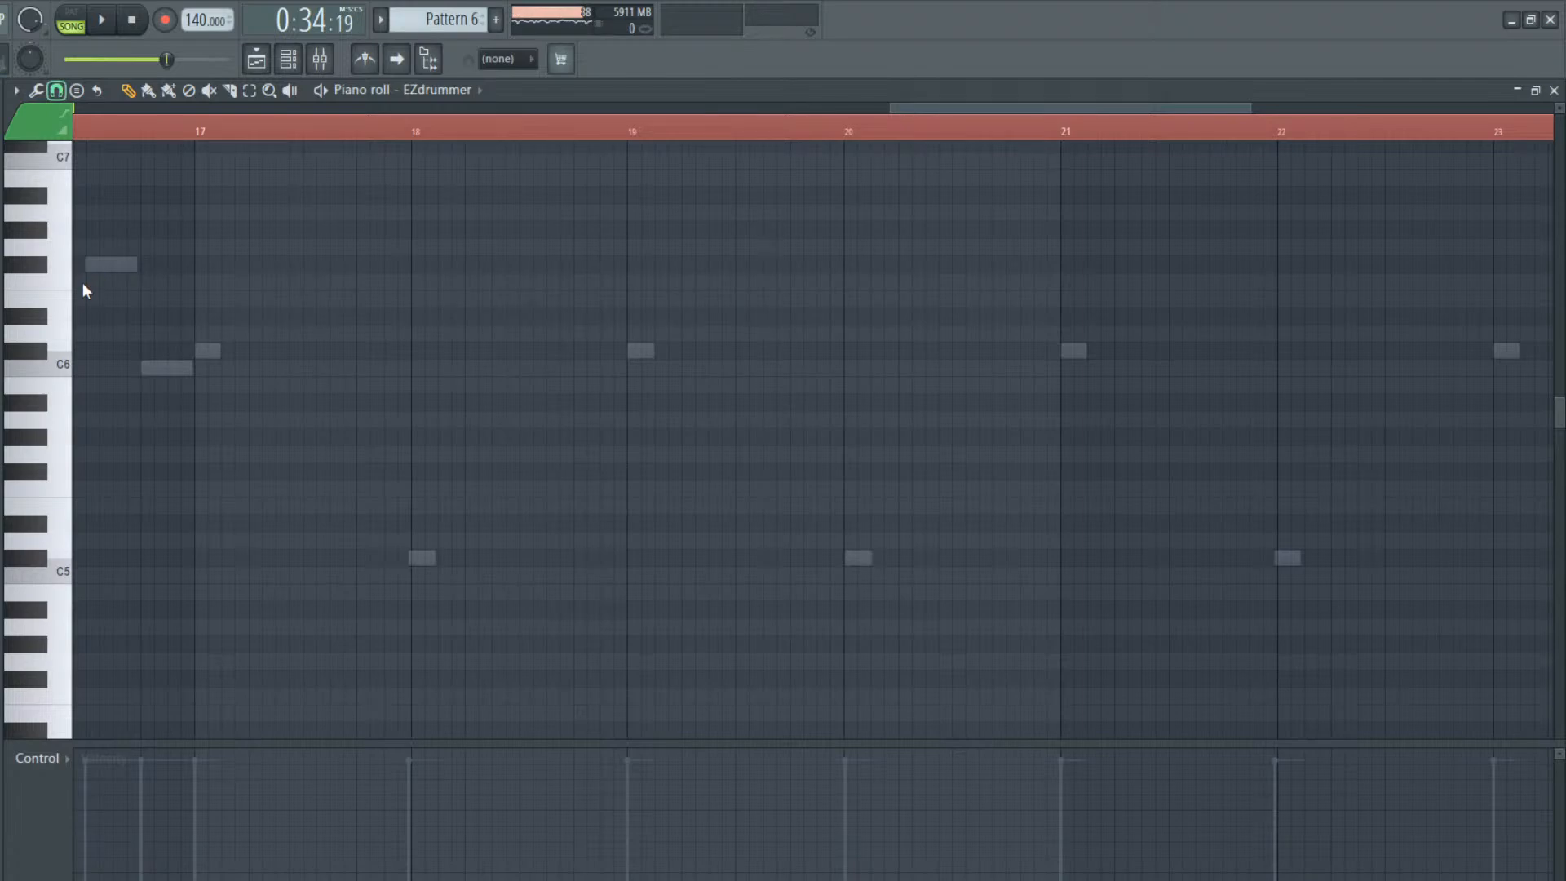
scroll(220, 650, down, 5)
scroll(198, 480, up, 4)
click(256, 65)
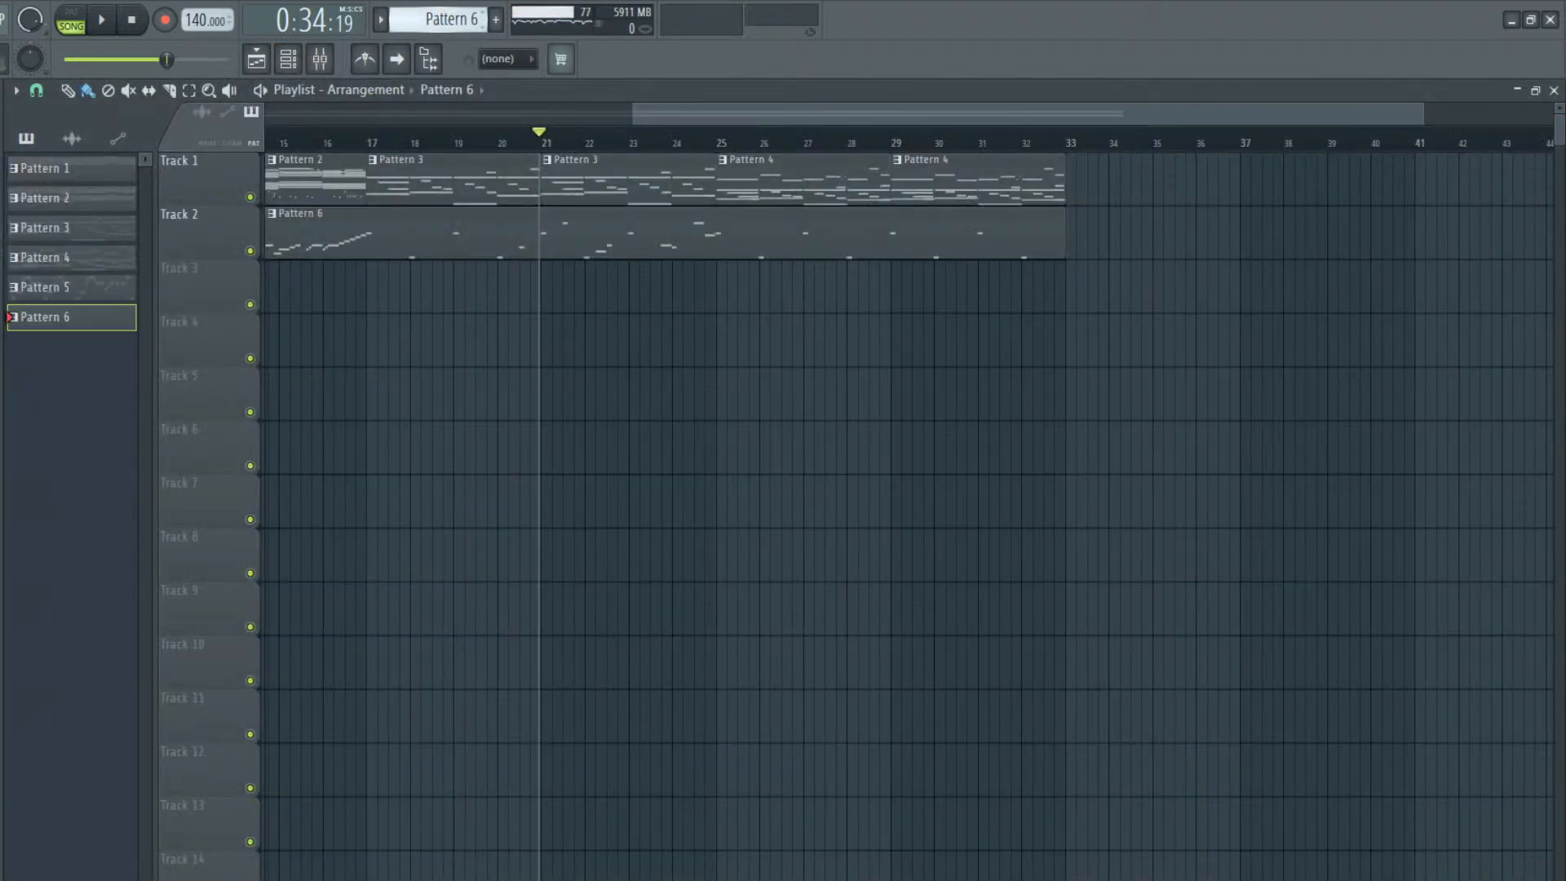
Create the empty Pattern 7 and open the EZdrummer channel's piano roll in it
key(F4)
click(382, 297)
double_click(388, 294)
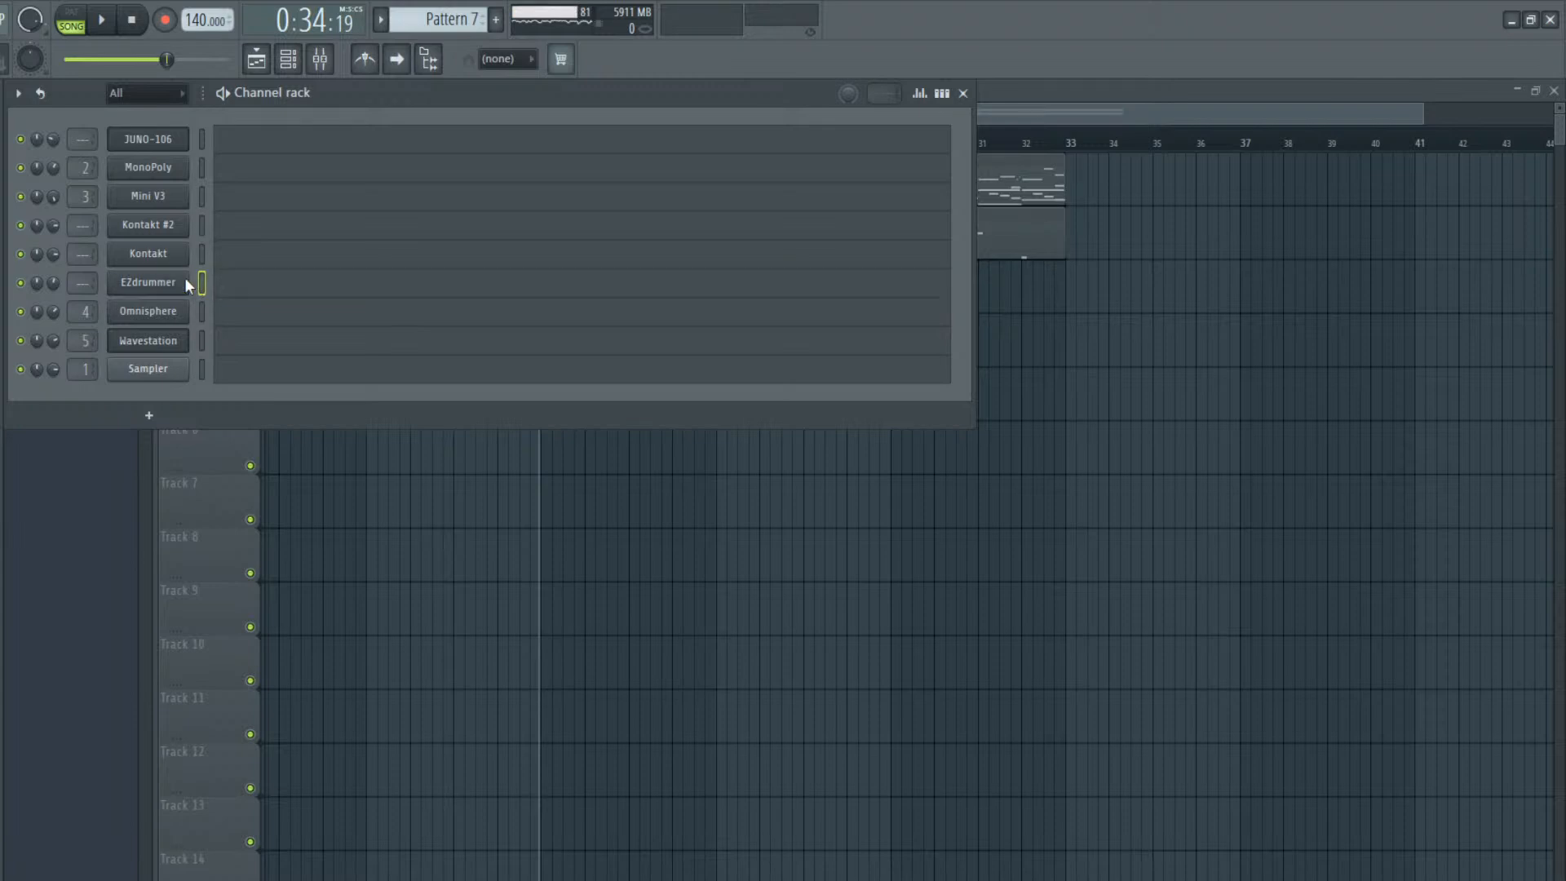
click(213, 290)
Try a one-beat C4 drum note at the start of bar 1 and remove it
scroll(140, 580, up, 2)
scroll(140, 580, down, 1)
click(101, 523)
drag(48, 533, 44, 595)
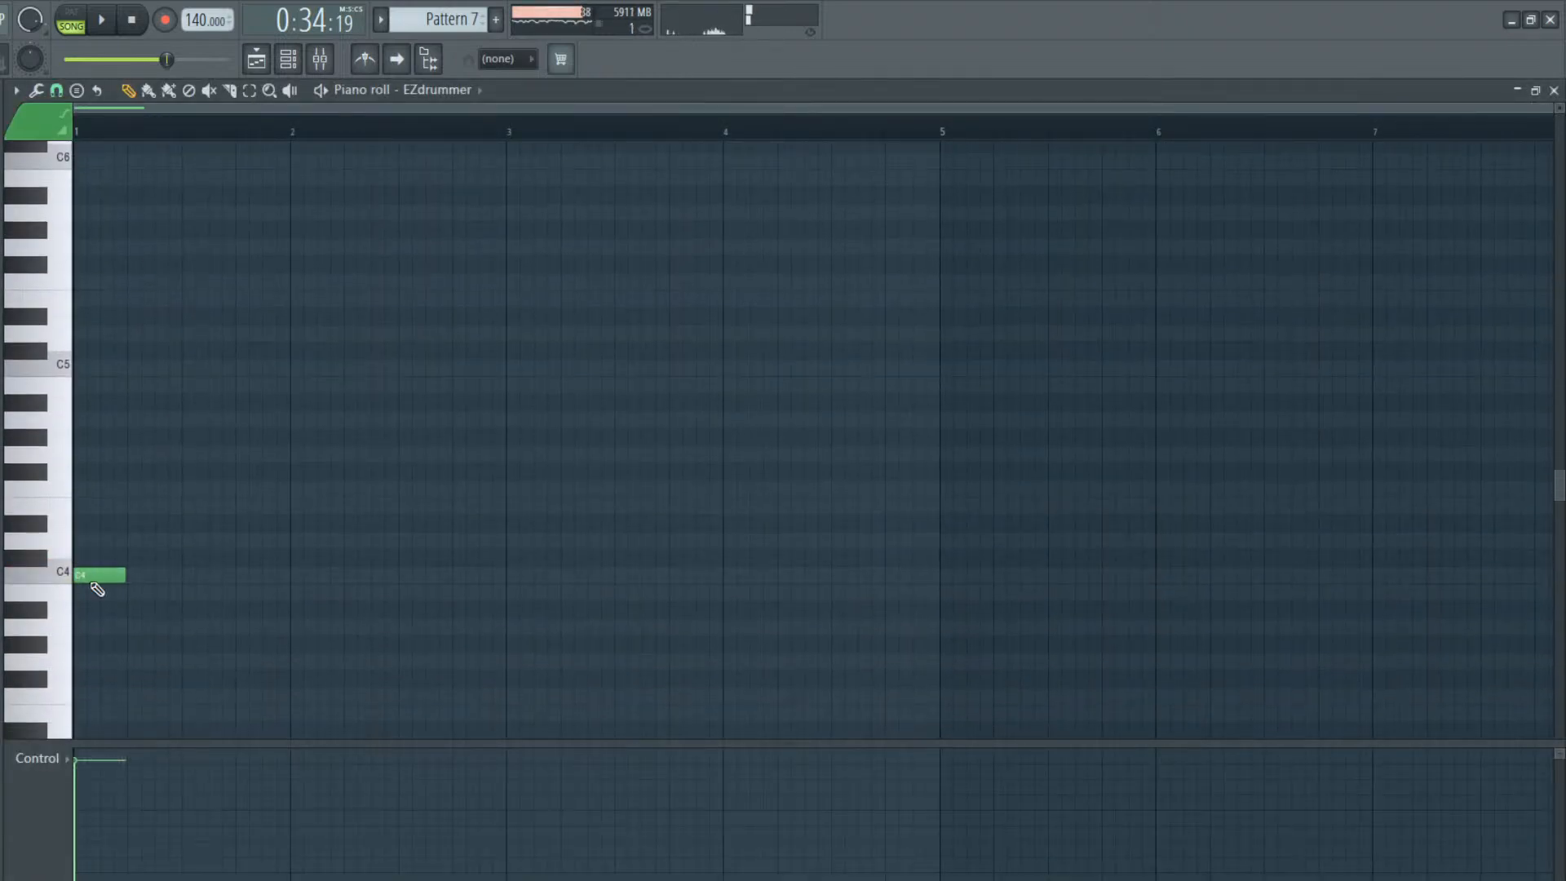
right_click(96, 579)
Add one-beat C3 drum notes on beat 1 and halfway through beat 2 of bar 1, checking them against the song
scroll(108, 579, down, 3)
scroll(105, 563, down, 4)
drag(85, 403, 48, 431)
key(space)
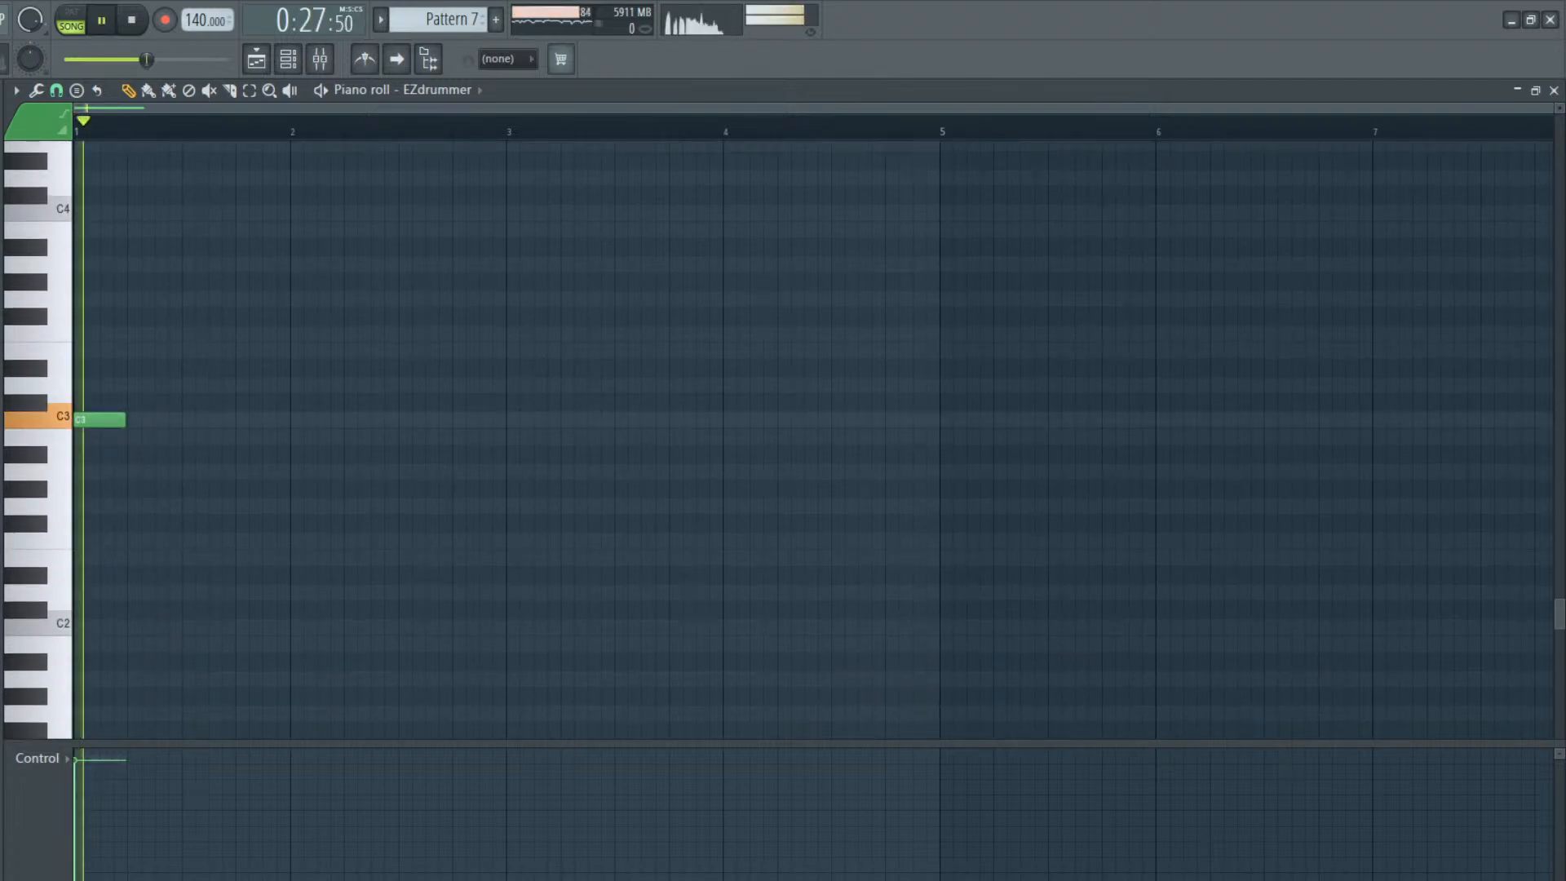
drag(168, 424, 149, 422)
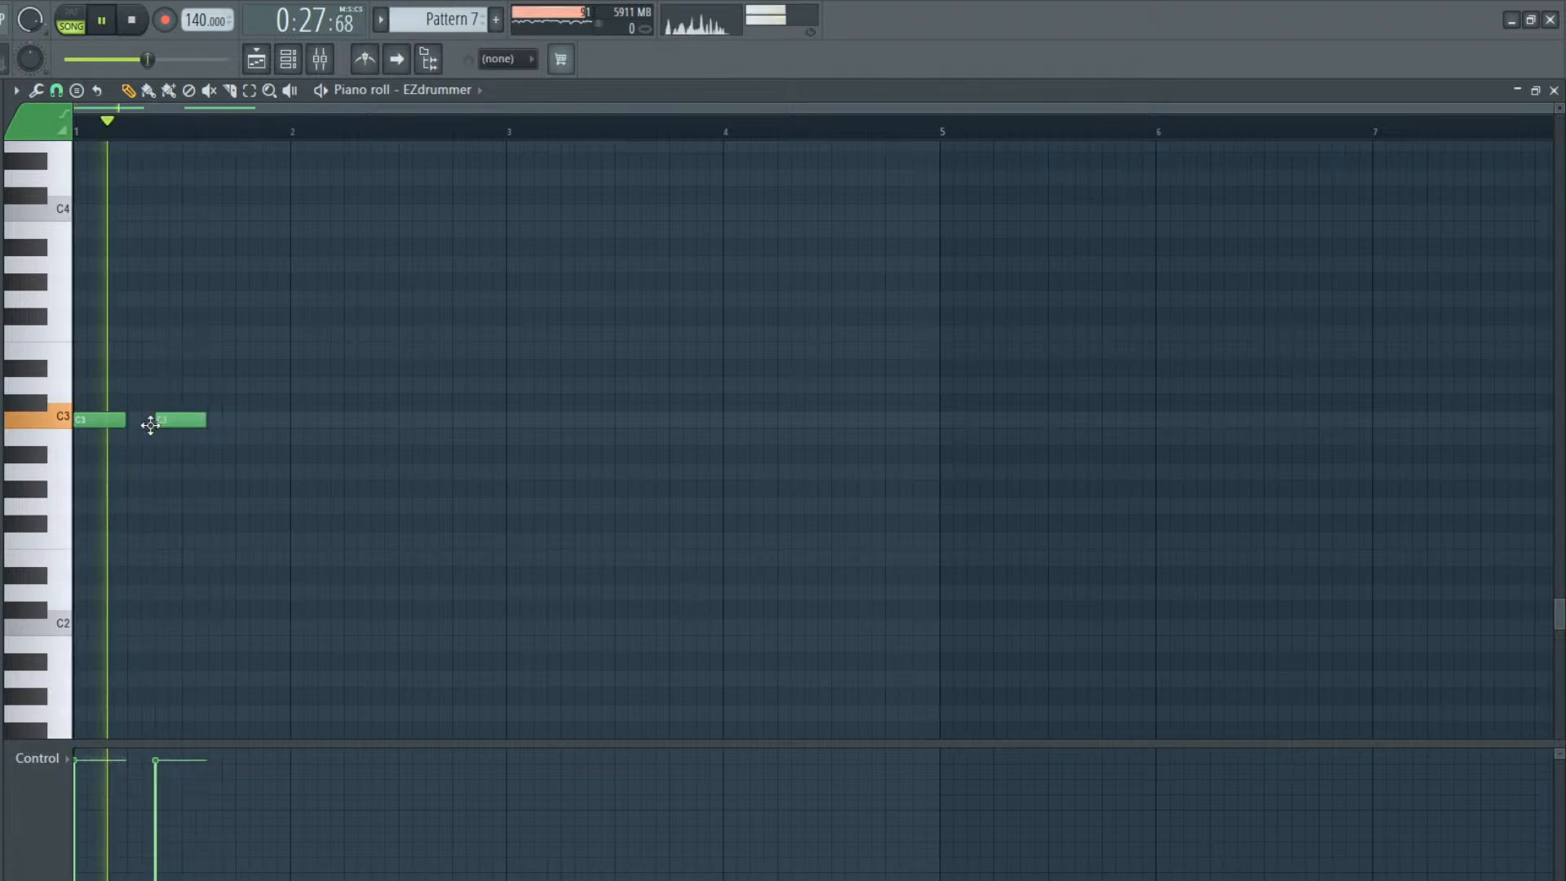
key(space)
Continue the one-beat C3 notes at one-and-a-half-beat spacing from beat 4 of bar 1 through bar 3
click(249, 424)
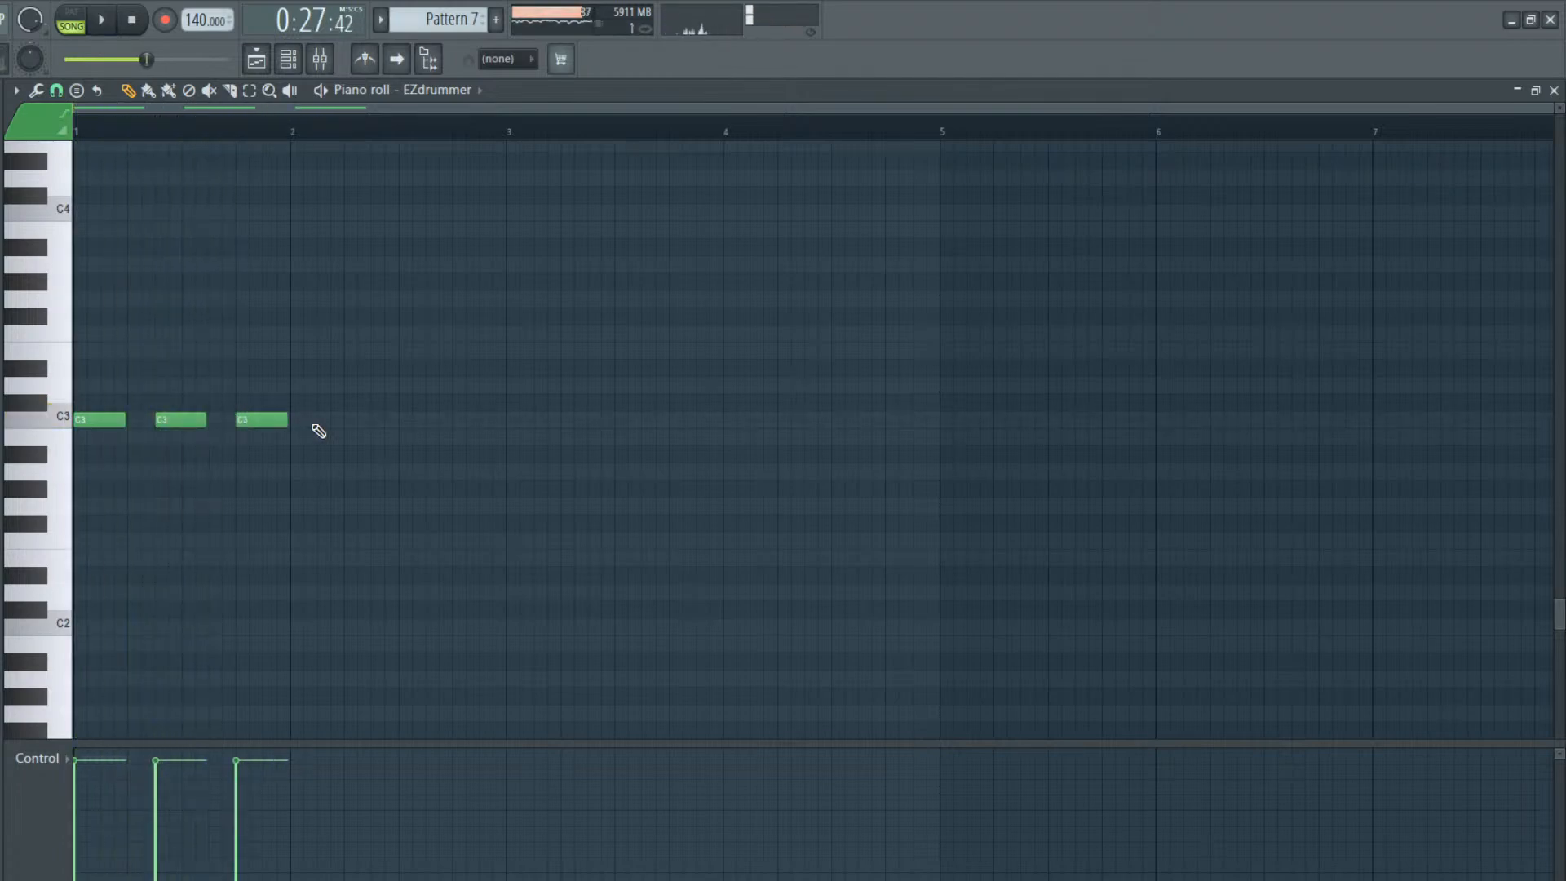
click(320, 424)
click(414, 422)
drag(439, 412, 426, 414)
click(453, 421)
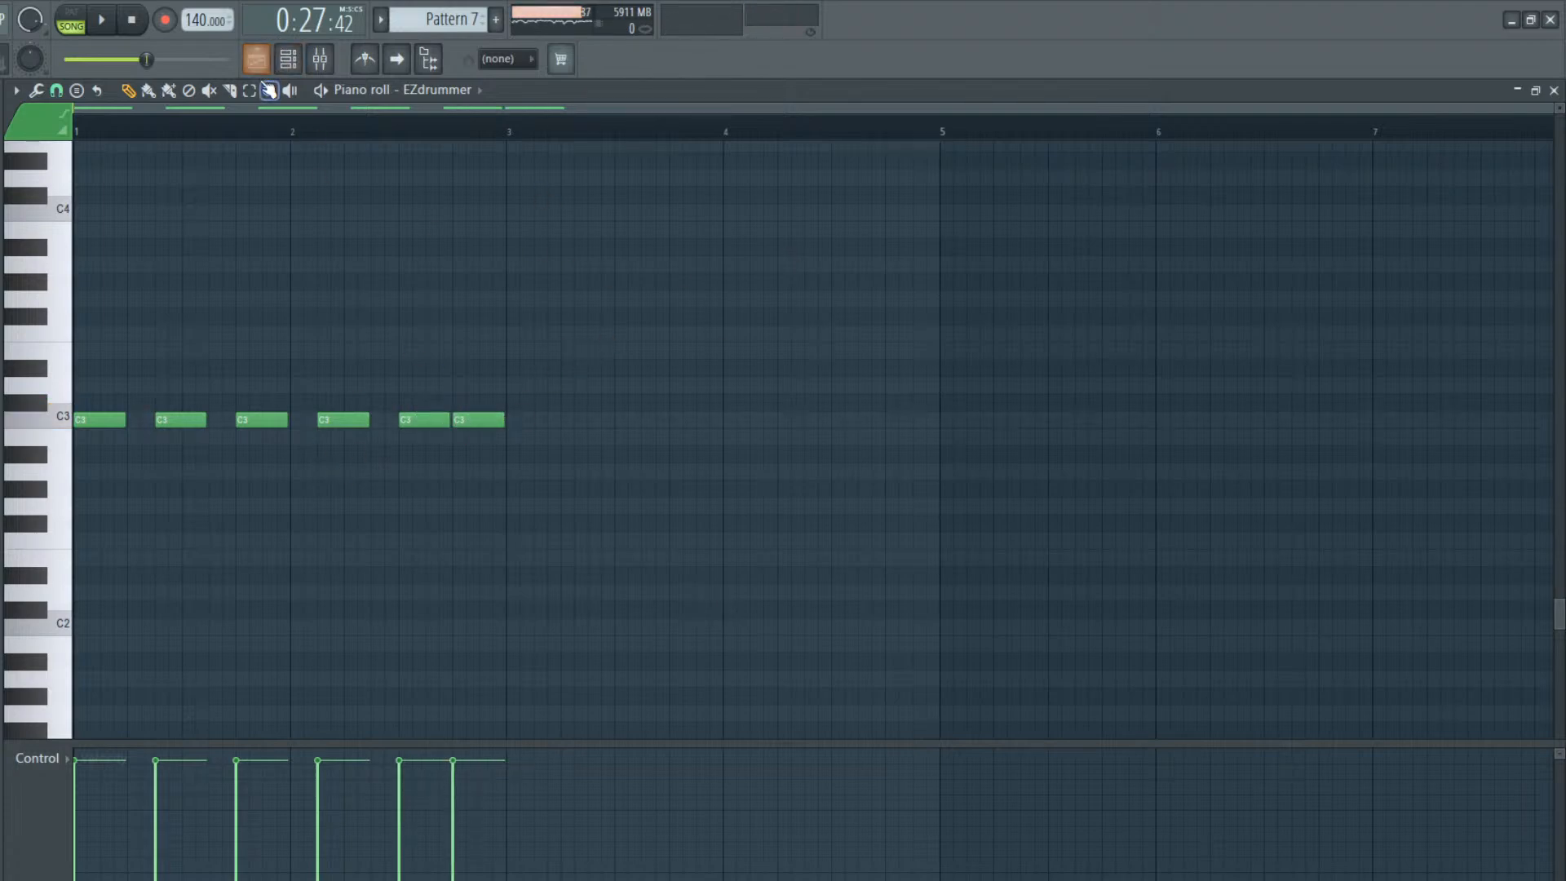
right_click(488, 421)
click(486, 421)
click(568, 422)
click(655, 420)
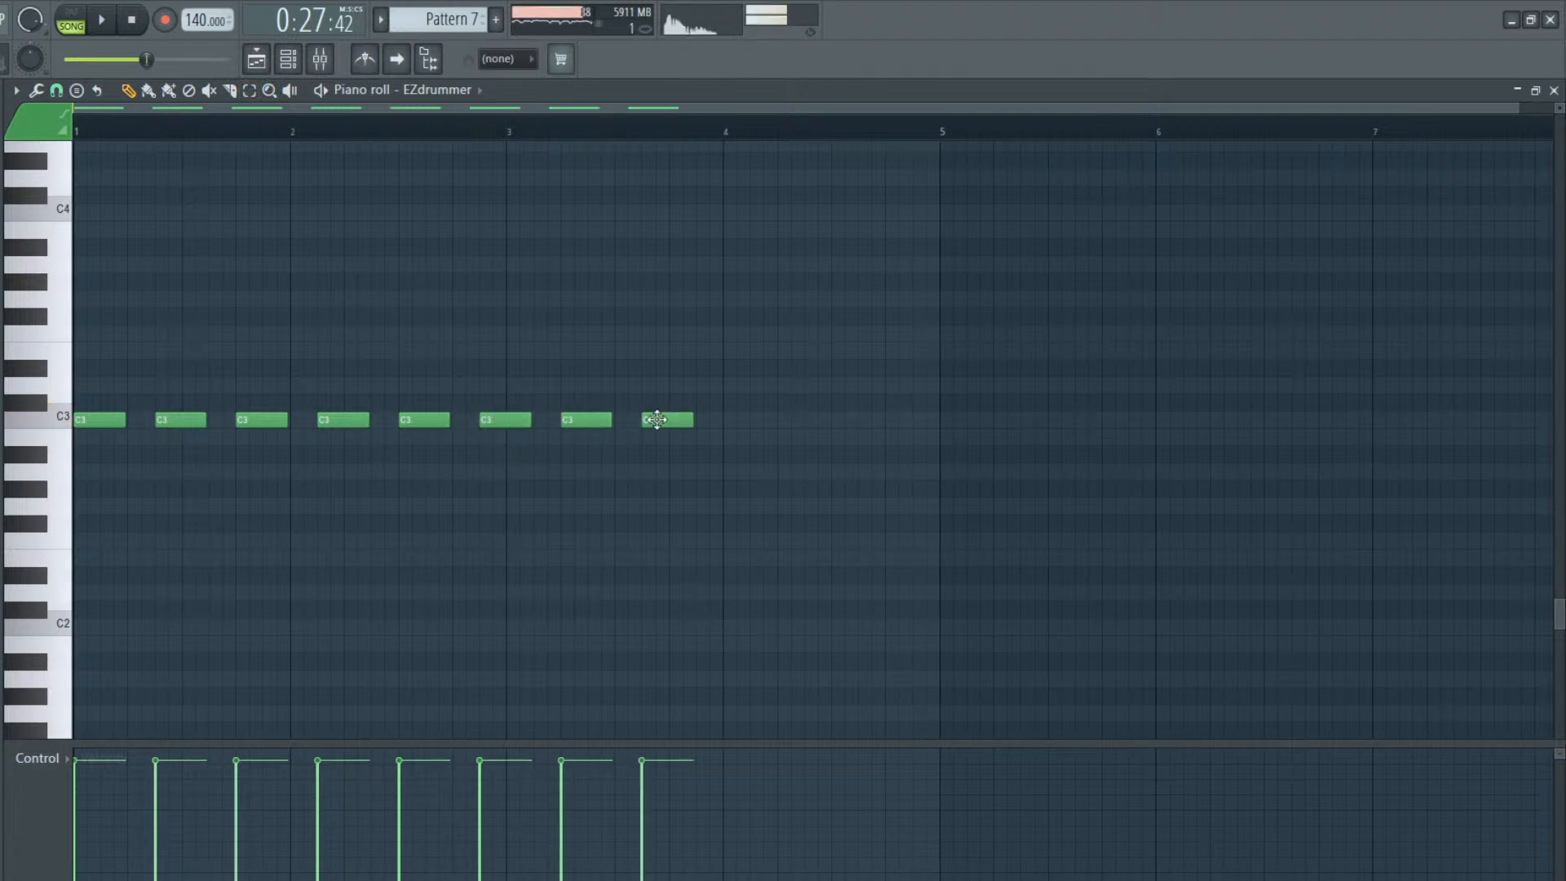
Fill bar 4 with one-beat C3 notes on all four beats and play the drum pattern with the song
click(731, 420)
click(807, 422)
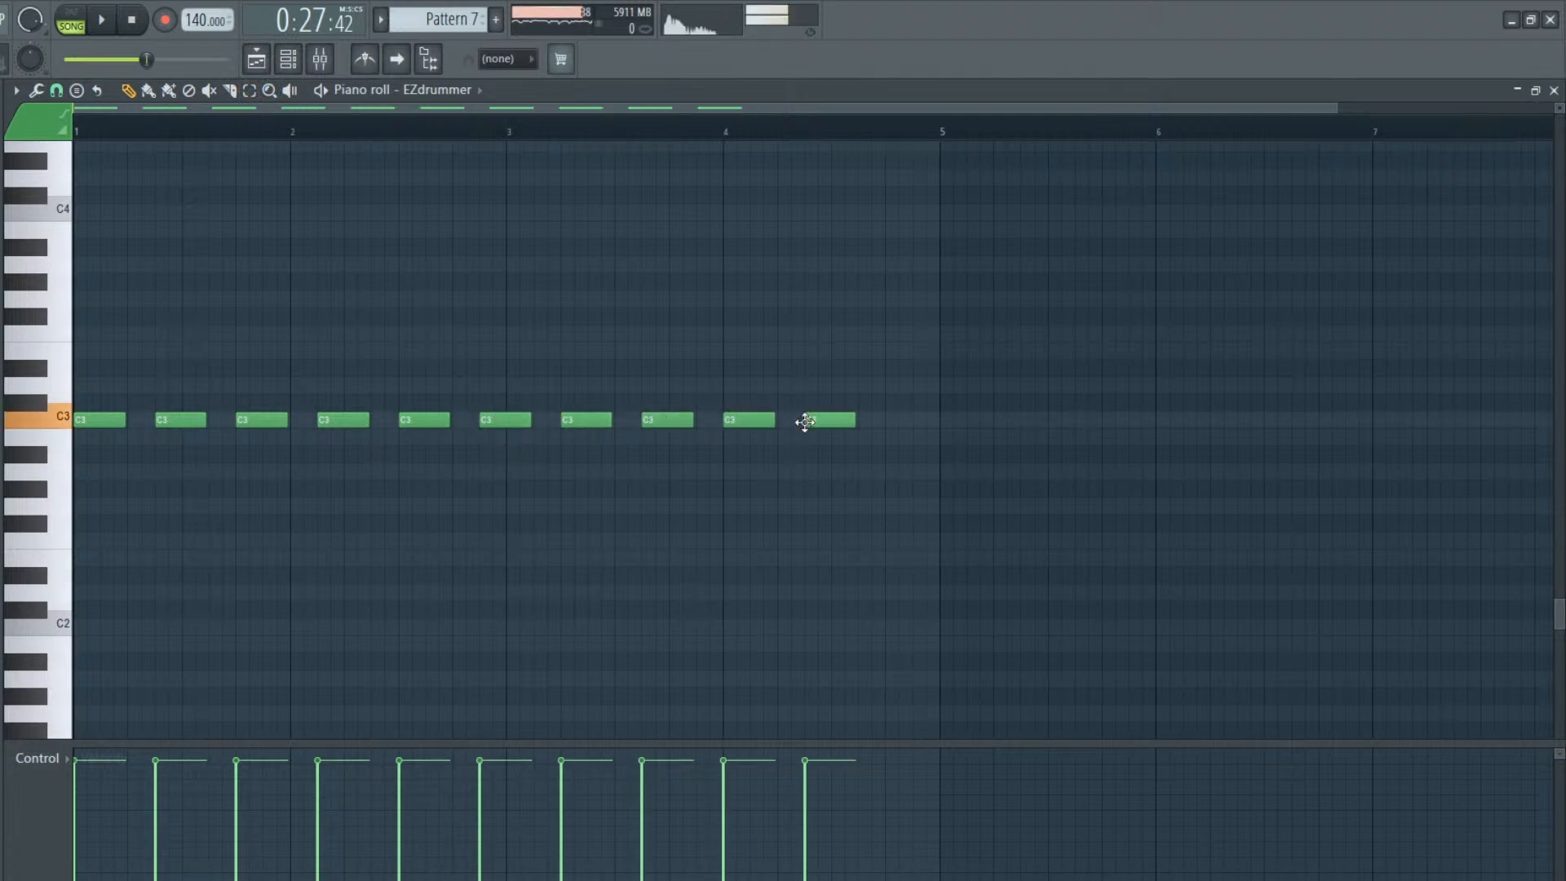
drag(833, 424, 783, 420)
drag(889, 433, 886, 406)
key(space)
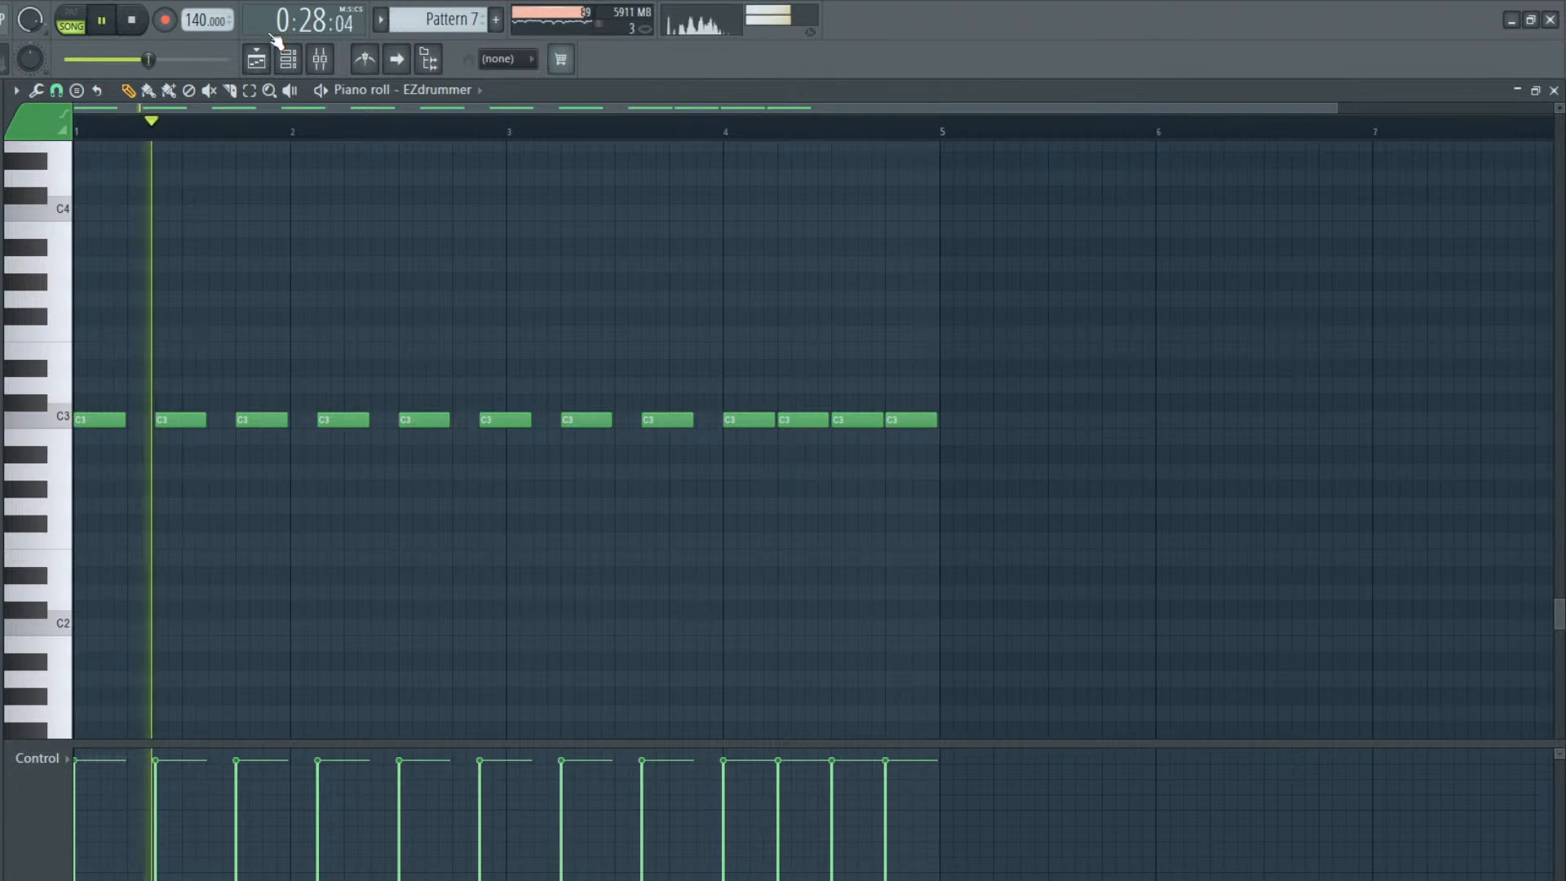
Place four Pattern 7 clips back to back on Track 3, starting at bars 17, 21, 25 and 29
key(F5)
mouse_move(603, 291)
mouse_down()
mouse_move(629, 297)
mouse_move(577, 300)
mouse_up()
mouse_move(773, 311)
mouse_down()
mouse_move(810, 297)
mouse_move(755, 304)
mouse_up()
mouse_move(921, 327)
mouse_down()
mouse_move(951, 301)
mouse_move(919, 301)
mouse_up()
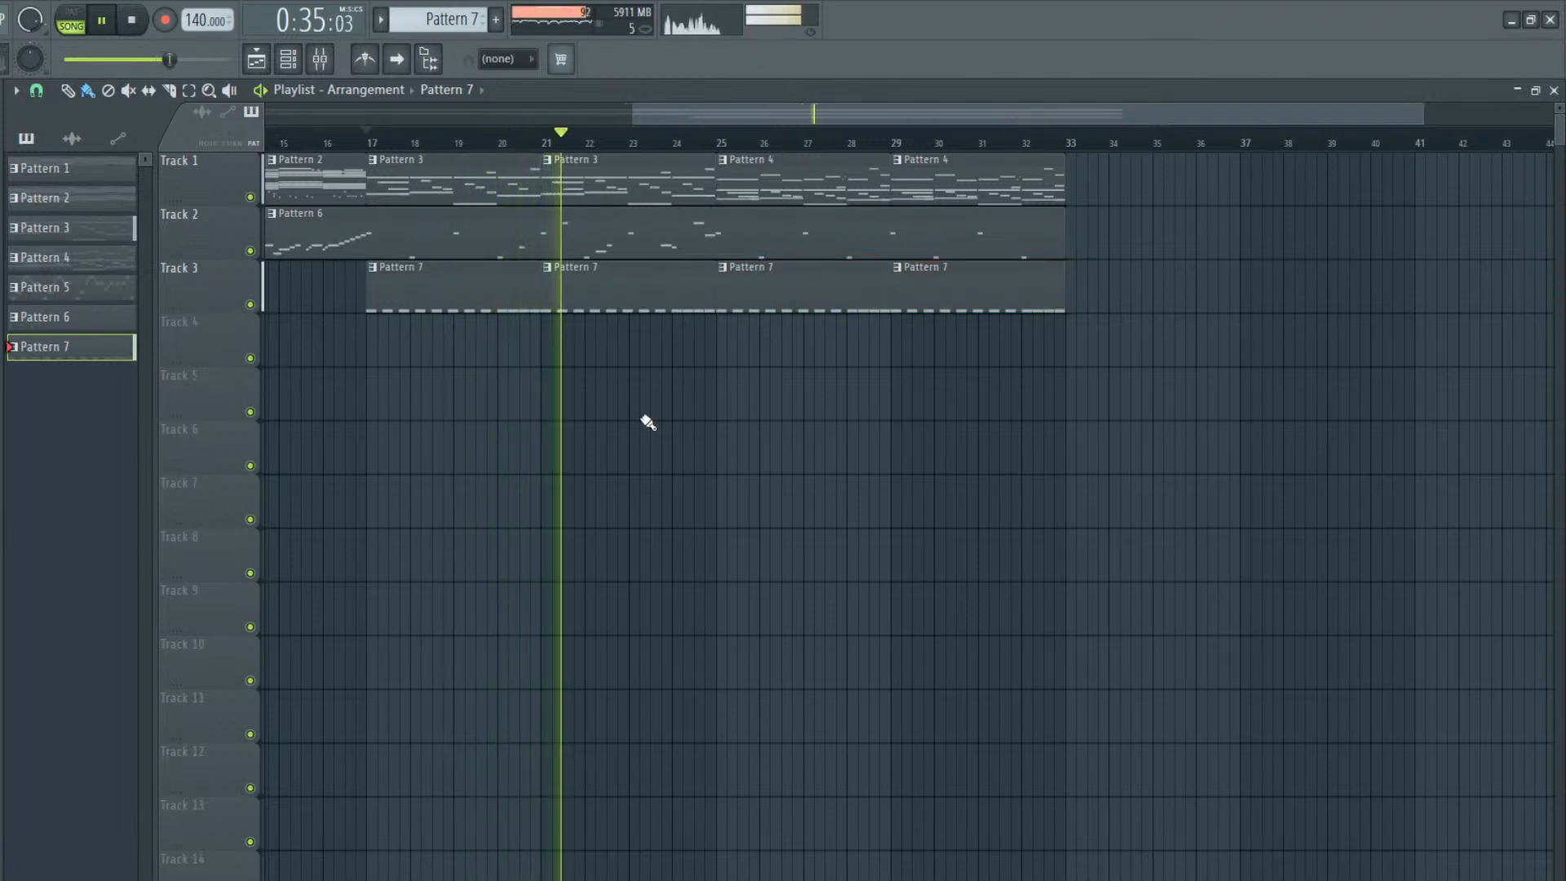
Add one-beat C#3 notes on beat 4 of all four bars in Pattern 7's EZdrummer part and play it back
double_click(453, 283)
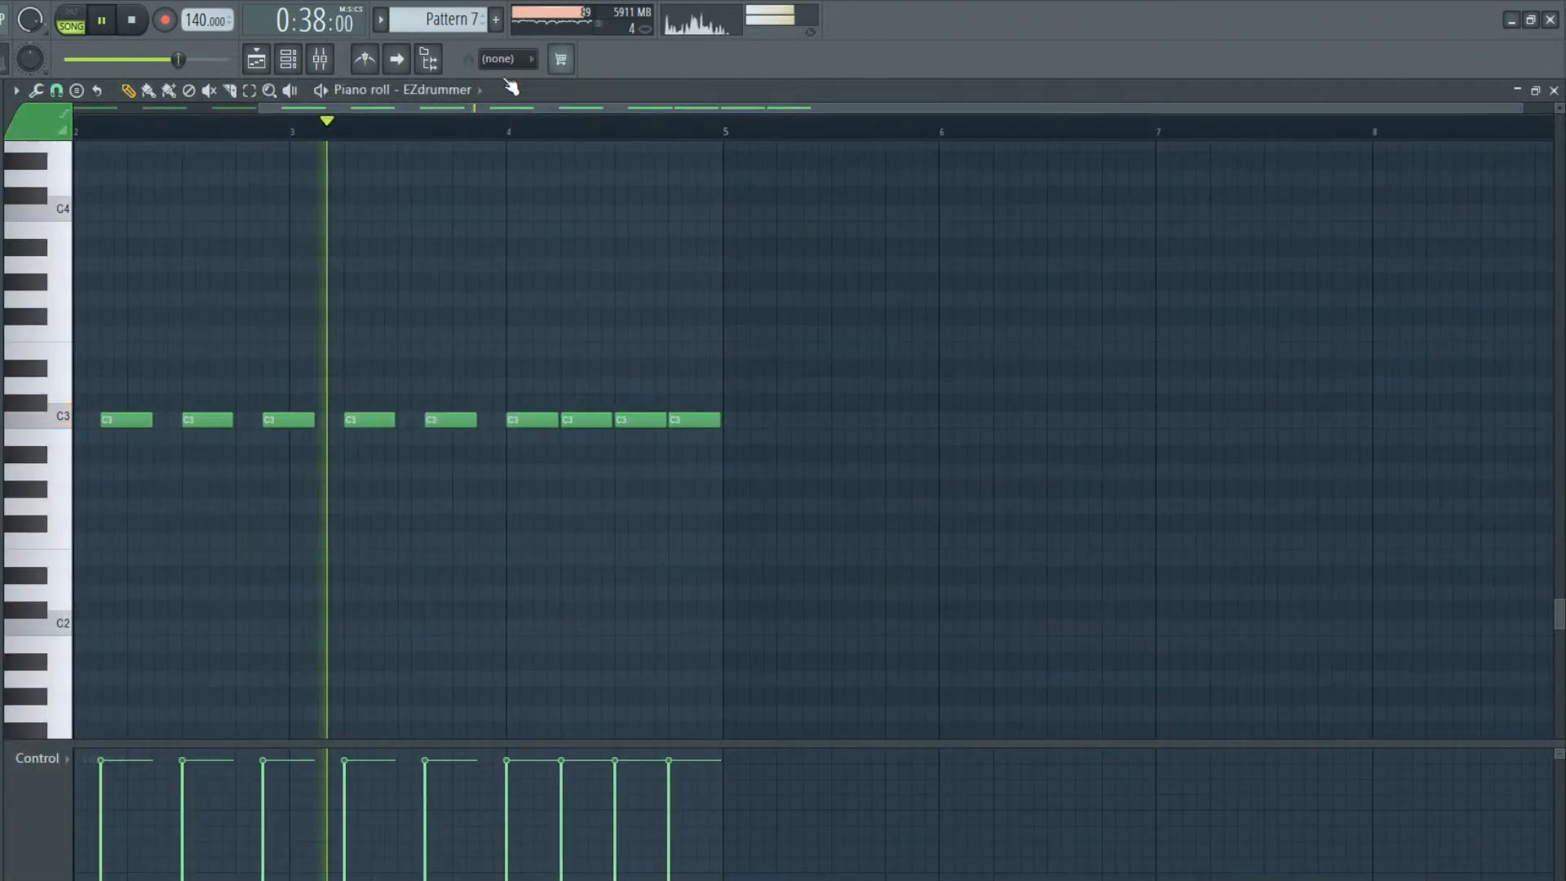
drag(461, 110, 274, 110)
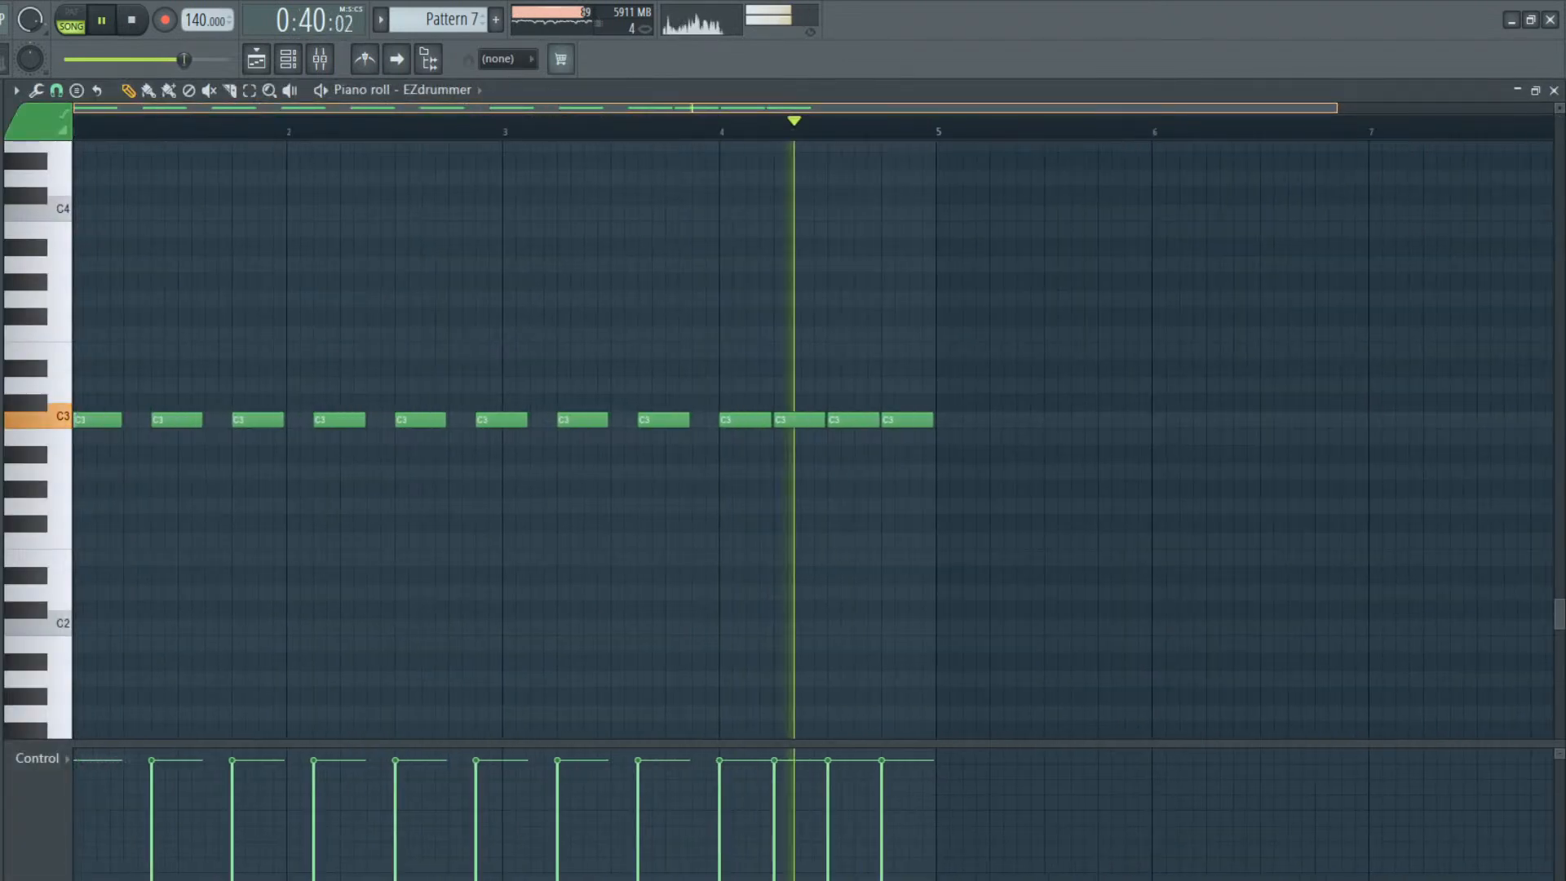
key(space)
click(129, 396)
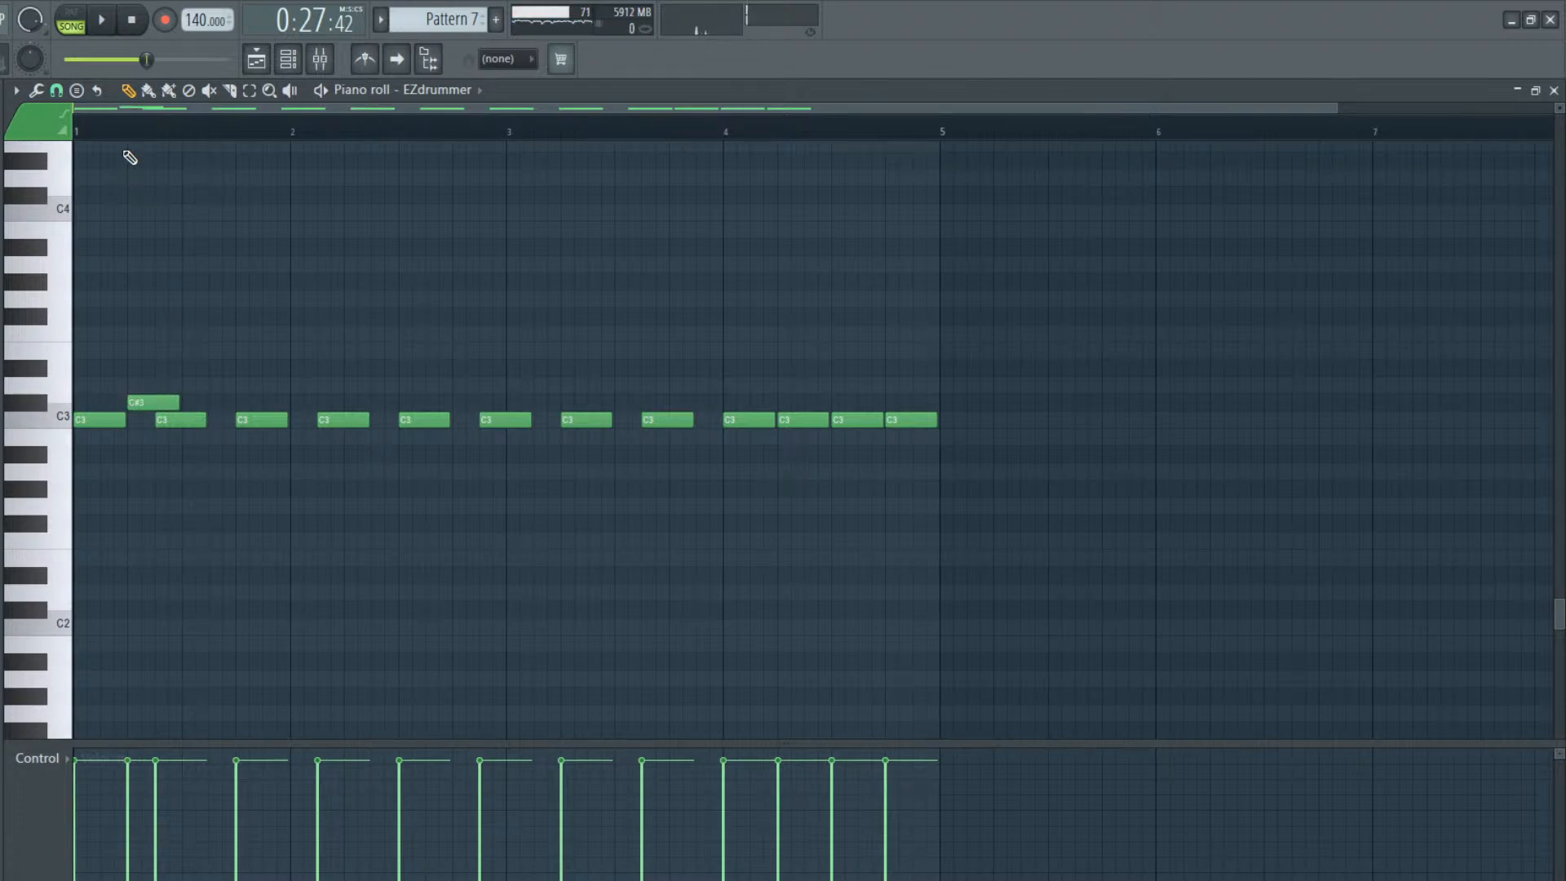
drag(146, 403, 181, 399)
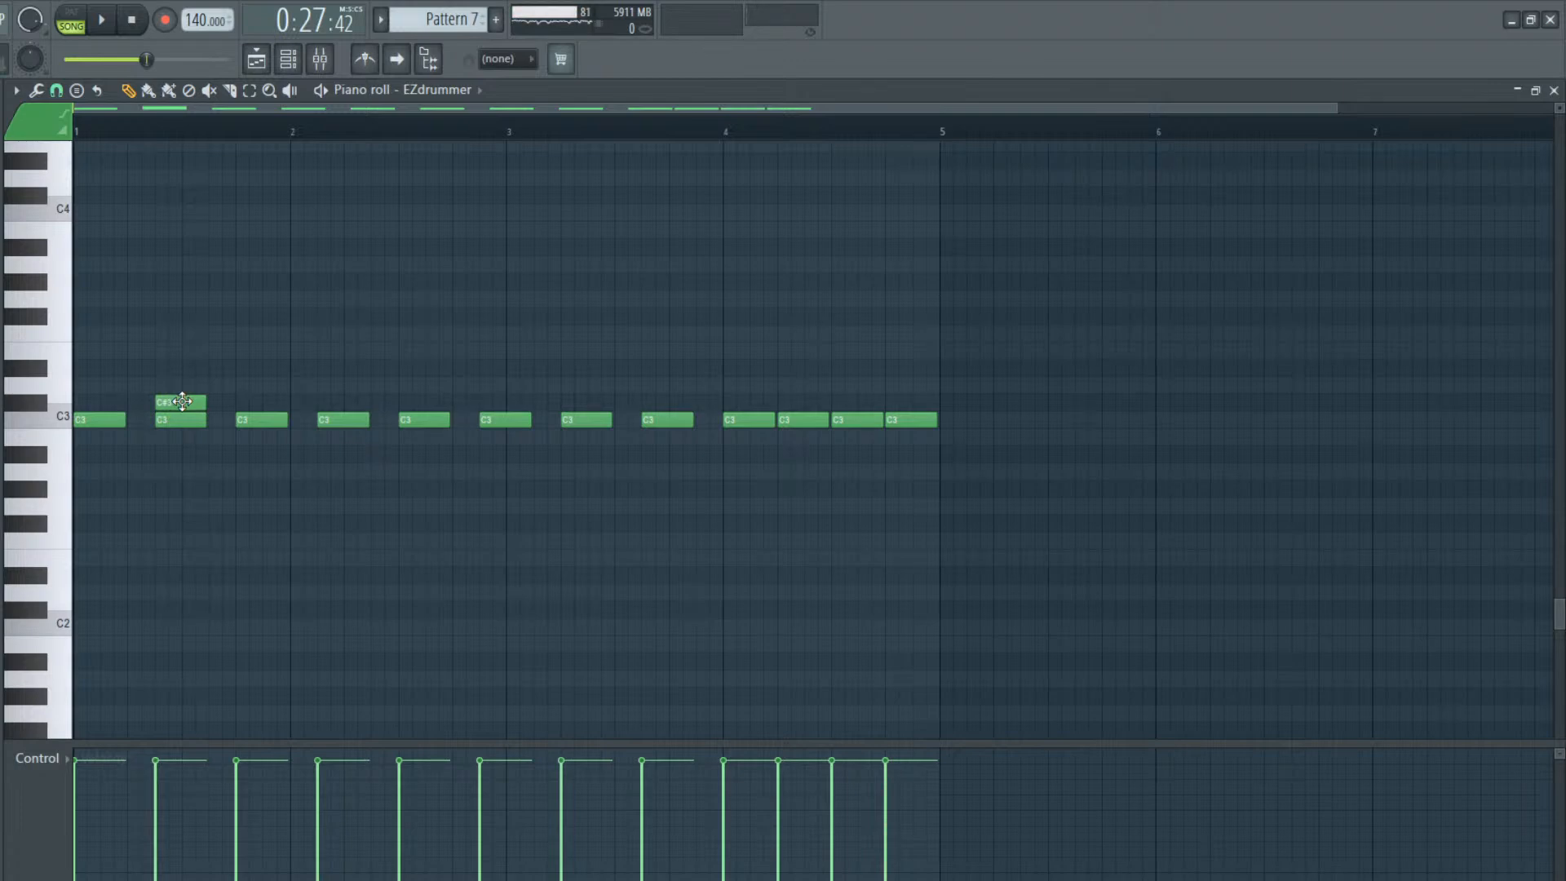
drag(182, 402, 266, 403)
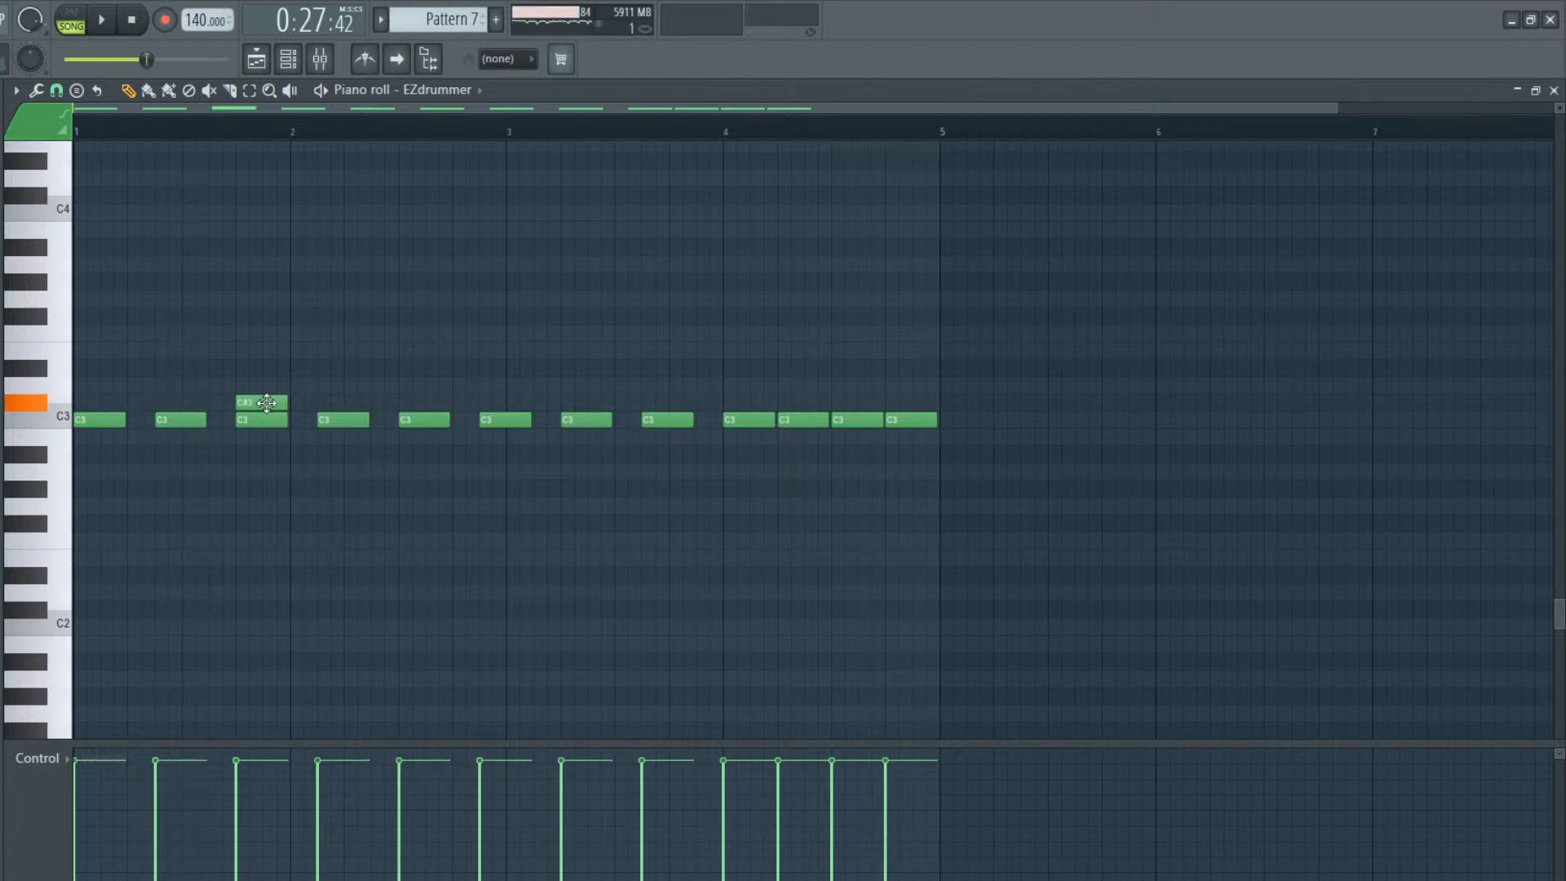
click(463, 402)
click(673, 401)
click(893, 402)
key(space)
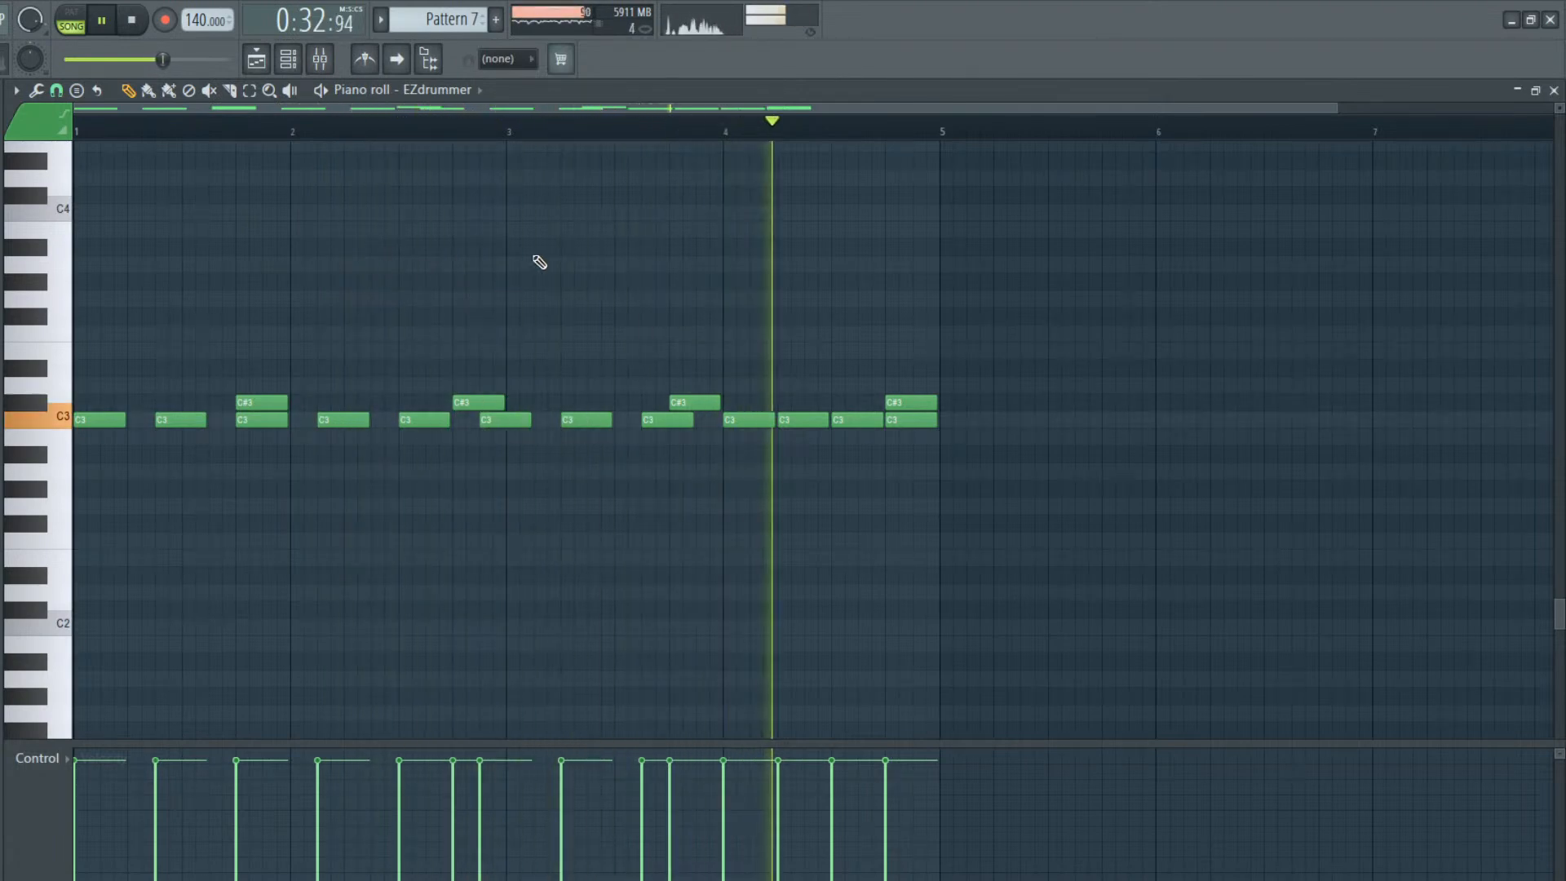
key(space)
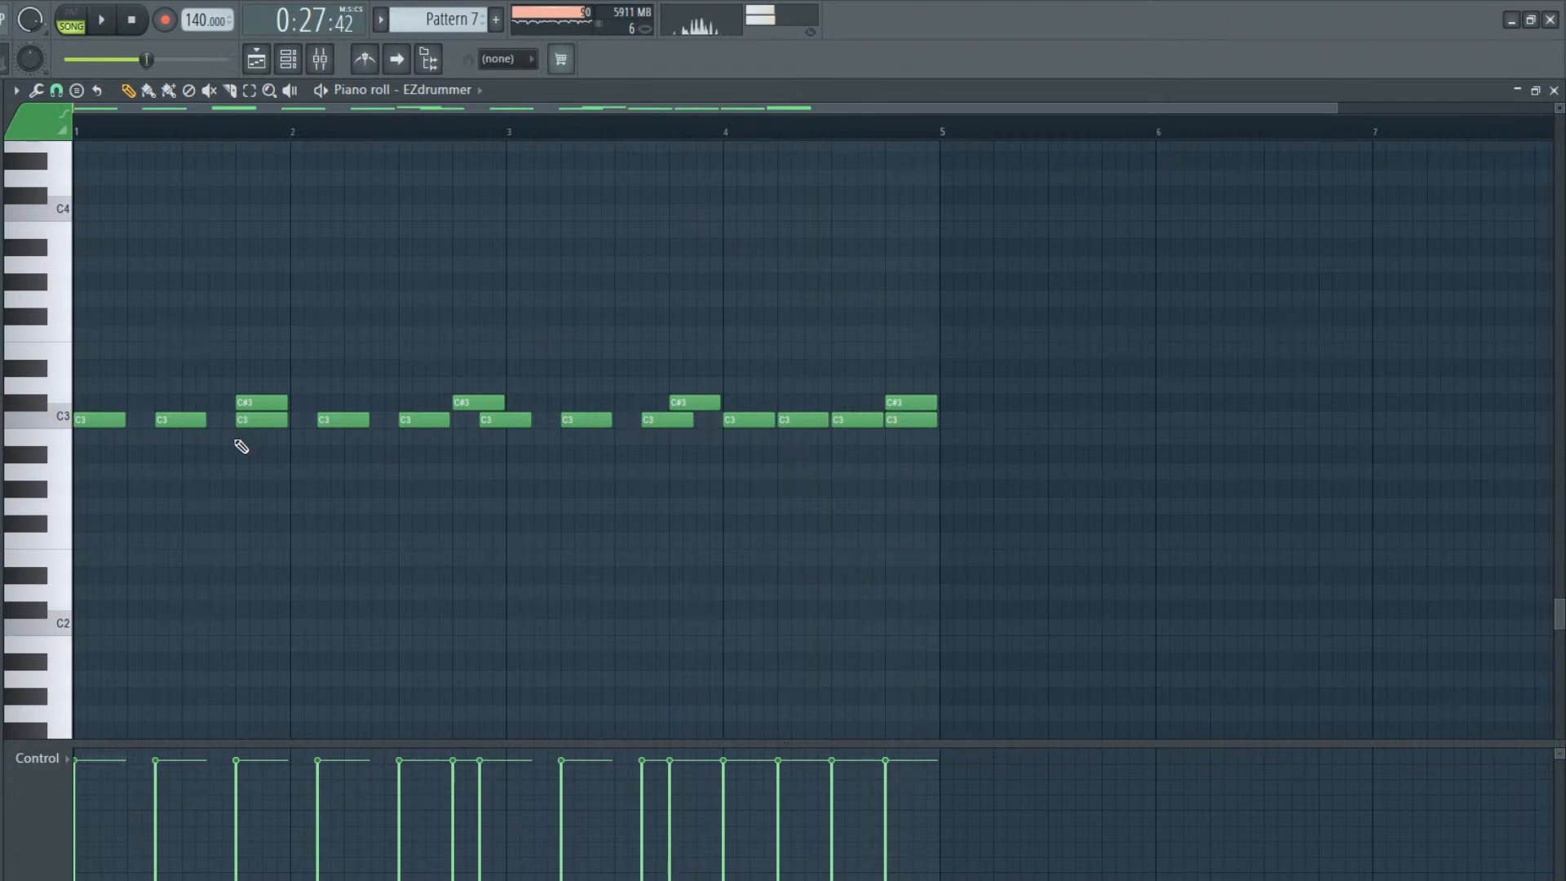
Raise the four C#3 notes on beat 4 of each bar to D3 and play the pattern
drag(259, 395, 259, 378)
drag(479, 402, 485, 382)
drag(681, 403, 684, 383)
drag(897, 397, 896, 379)
key(space)
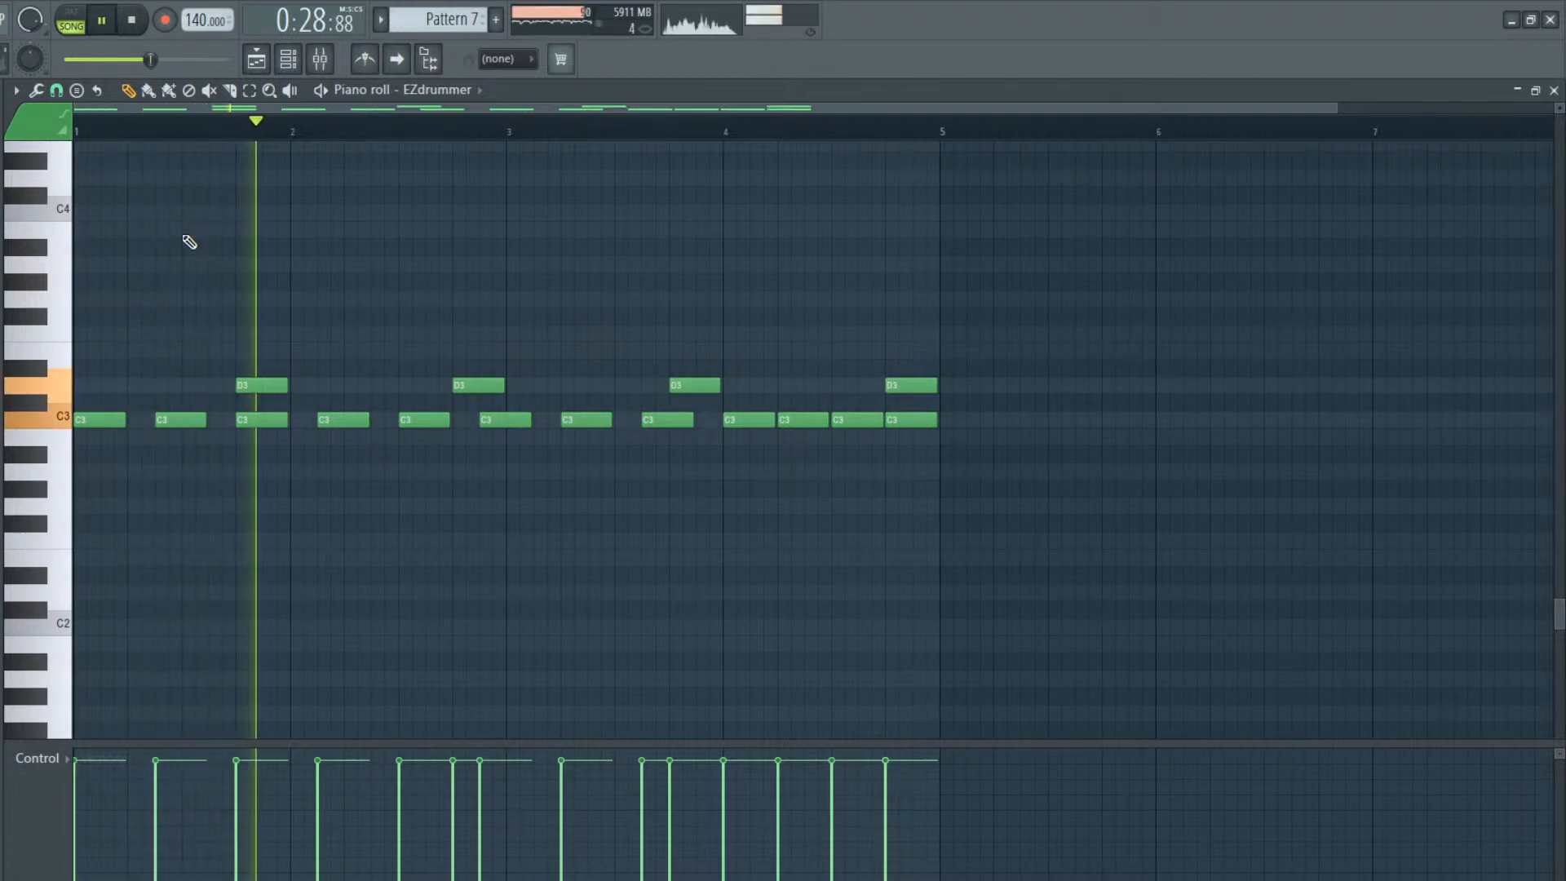
Listen to the arrangement from bar 17 with the new drum clips, and bring up the channel rack
click(256, 59)
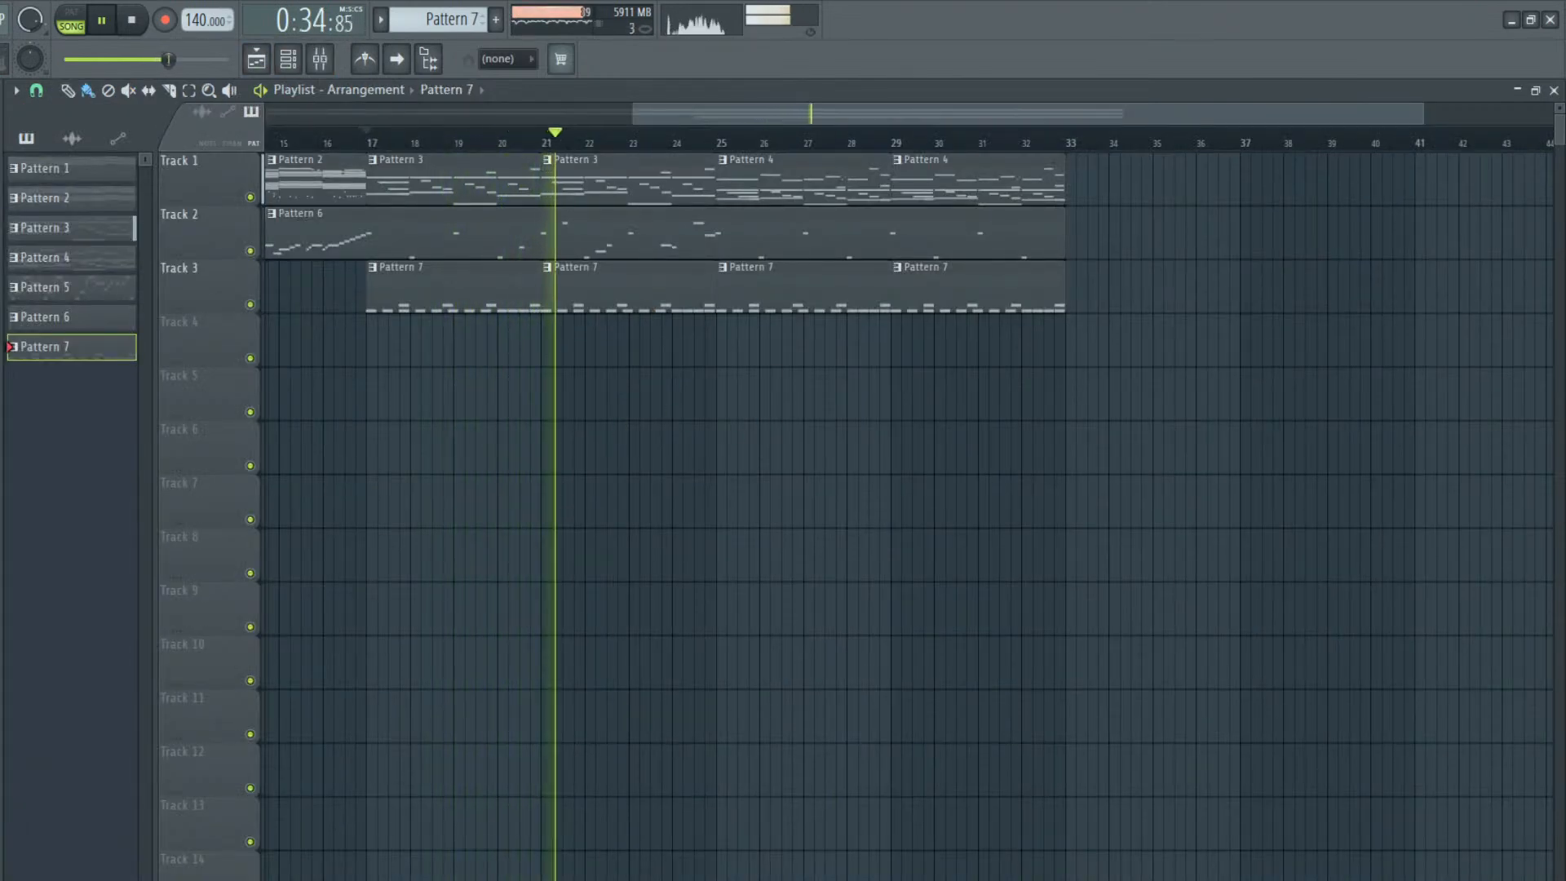
key(space)
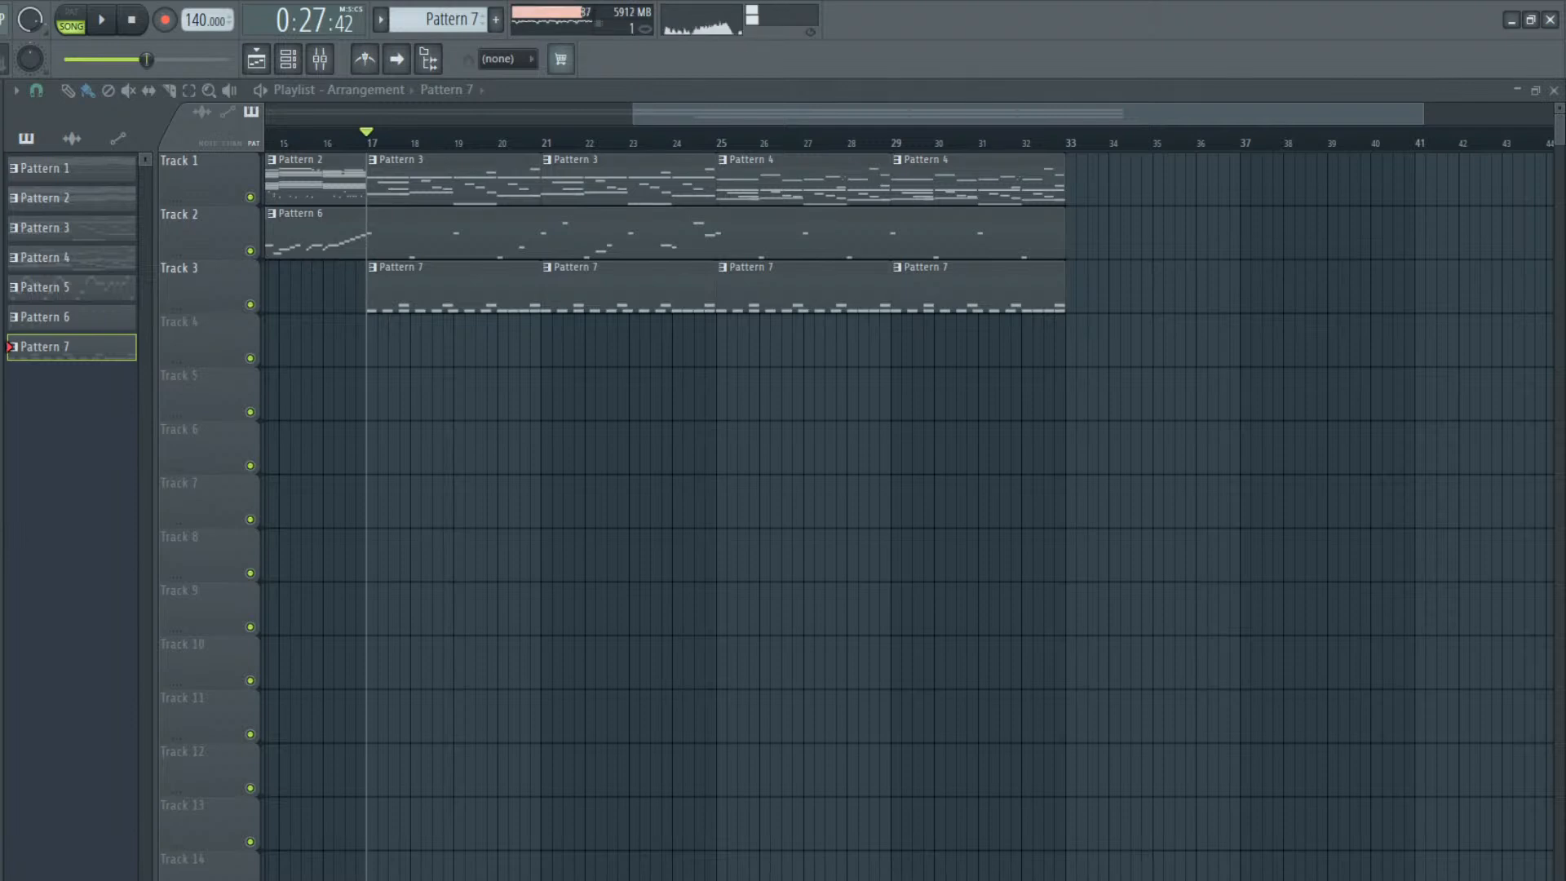
click(287, 59)
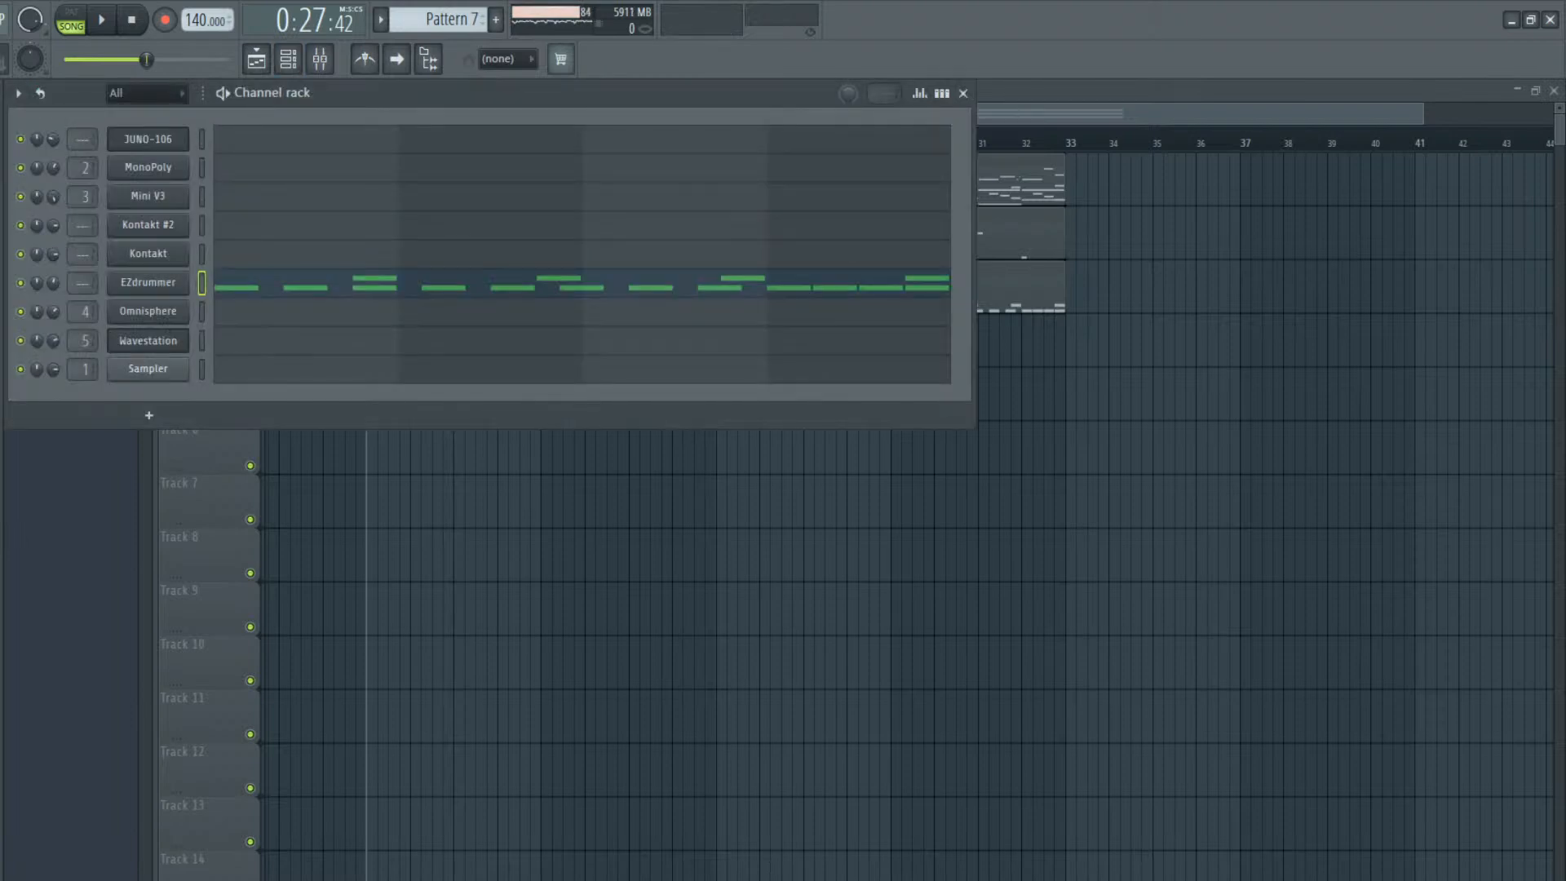
Load the 000Q sample as a new channel and add half-bar C5 notes on beat 3 of bars 1, 2 and 3 in Pattern 7
drag(198, 363, 164, 397)
click(293, 398)
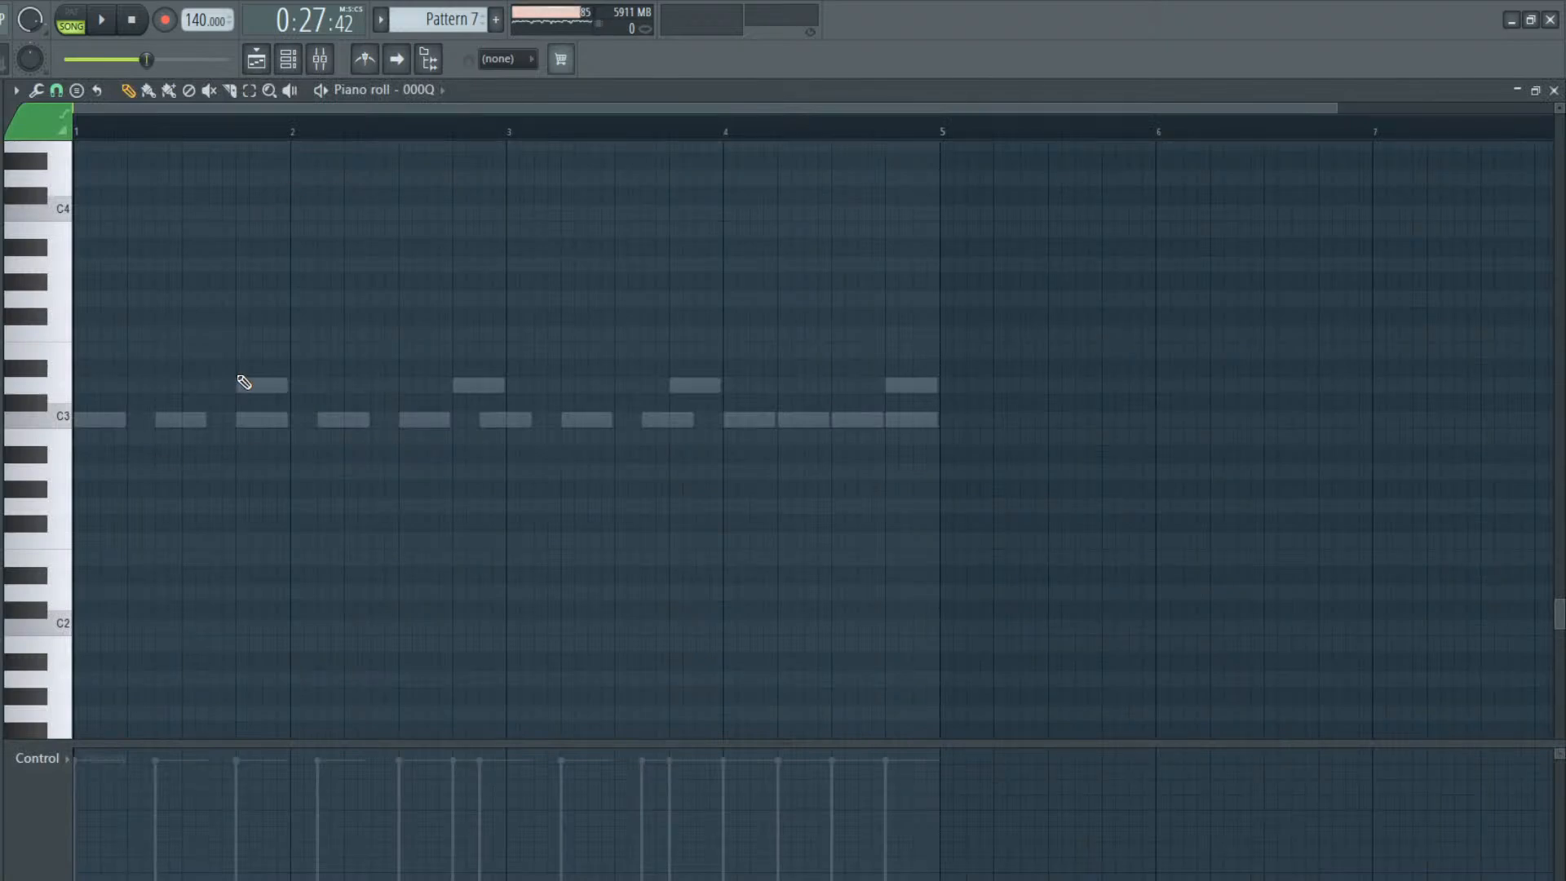
click(186, 388)
right_click(214, 381)
scroll(217, 384, up, 10)
click(186, 367)
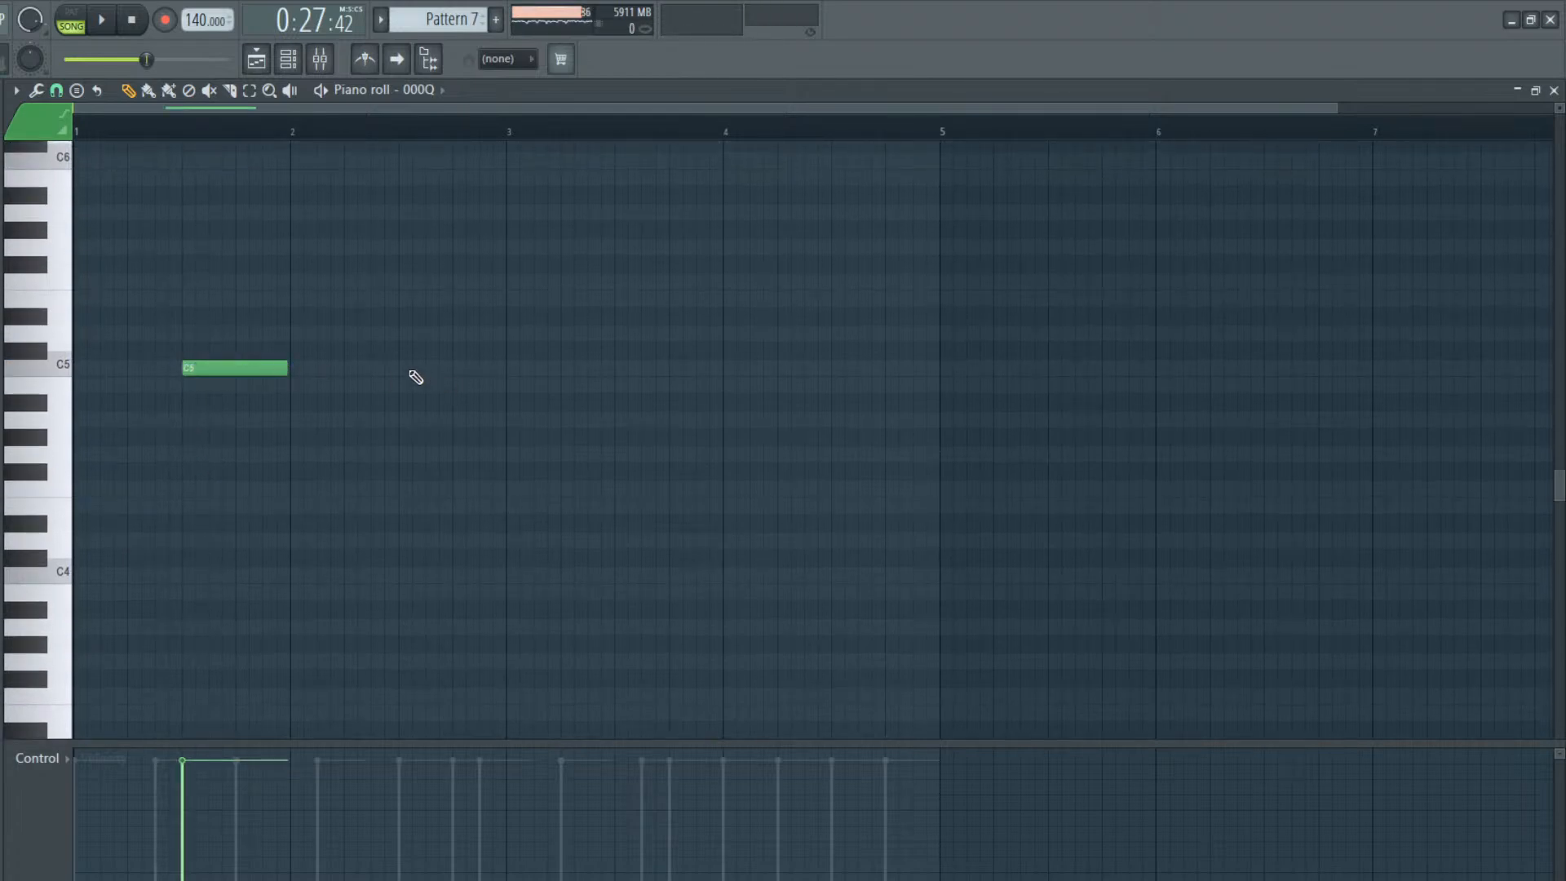
click(405, 368)
key(space)
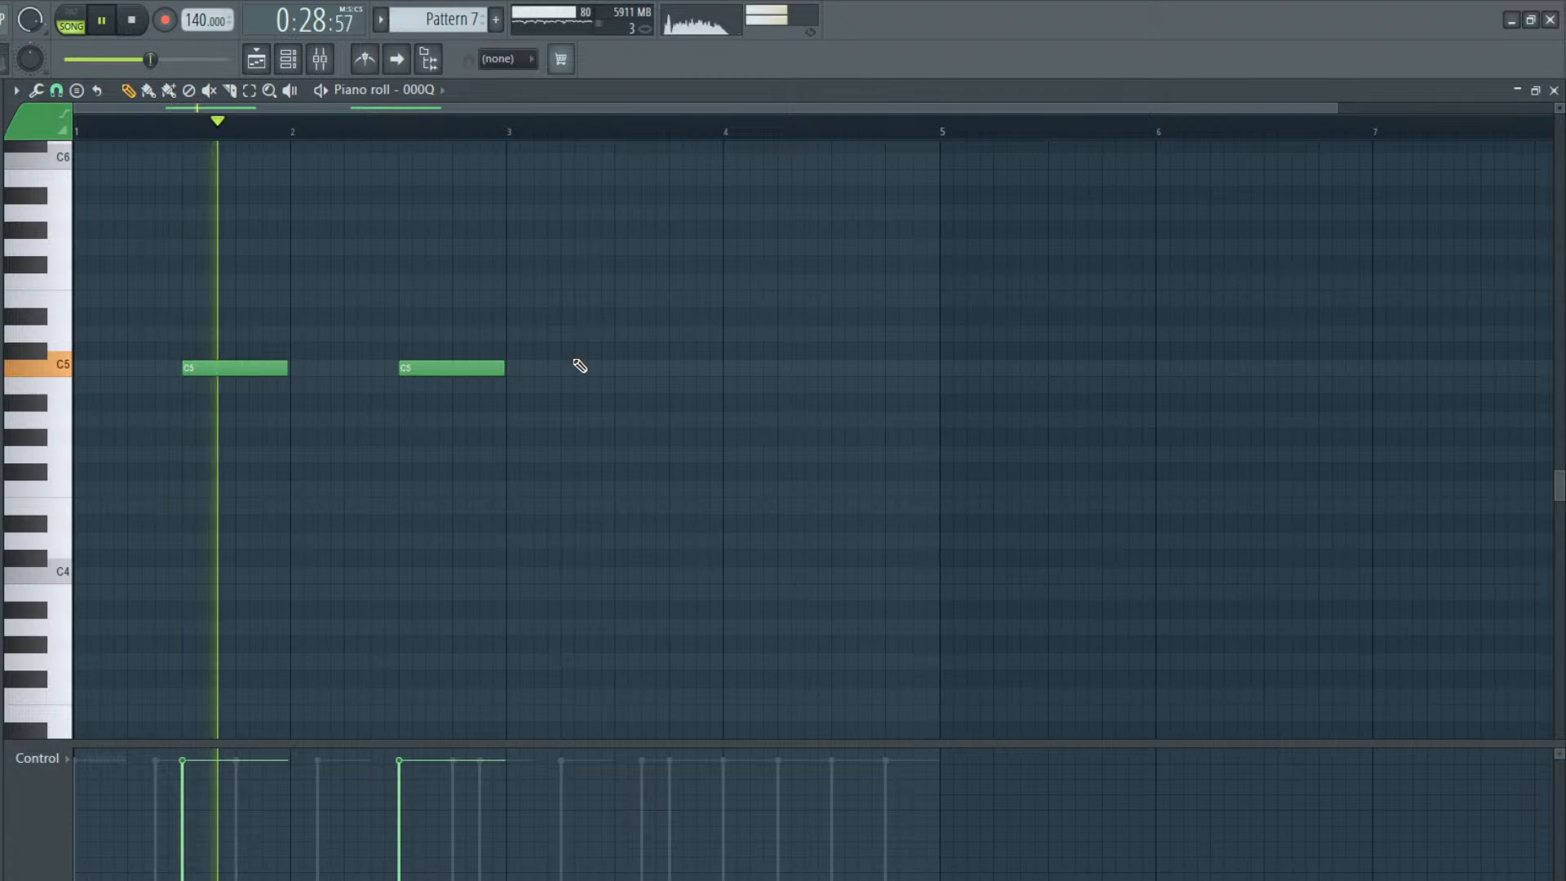
click(616, 368)
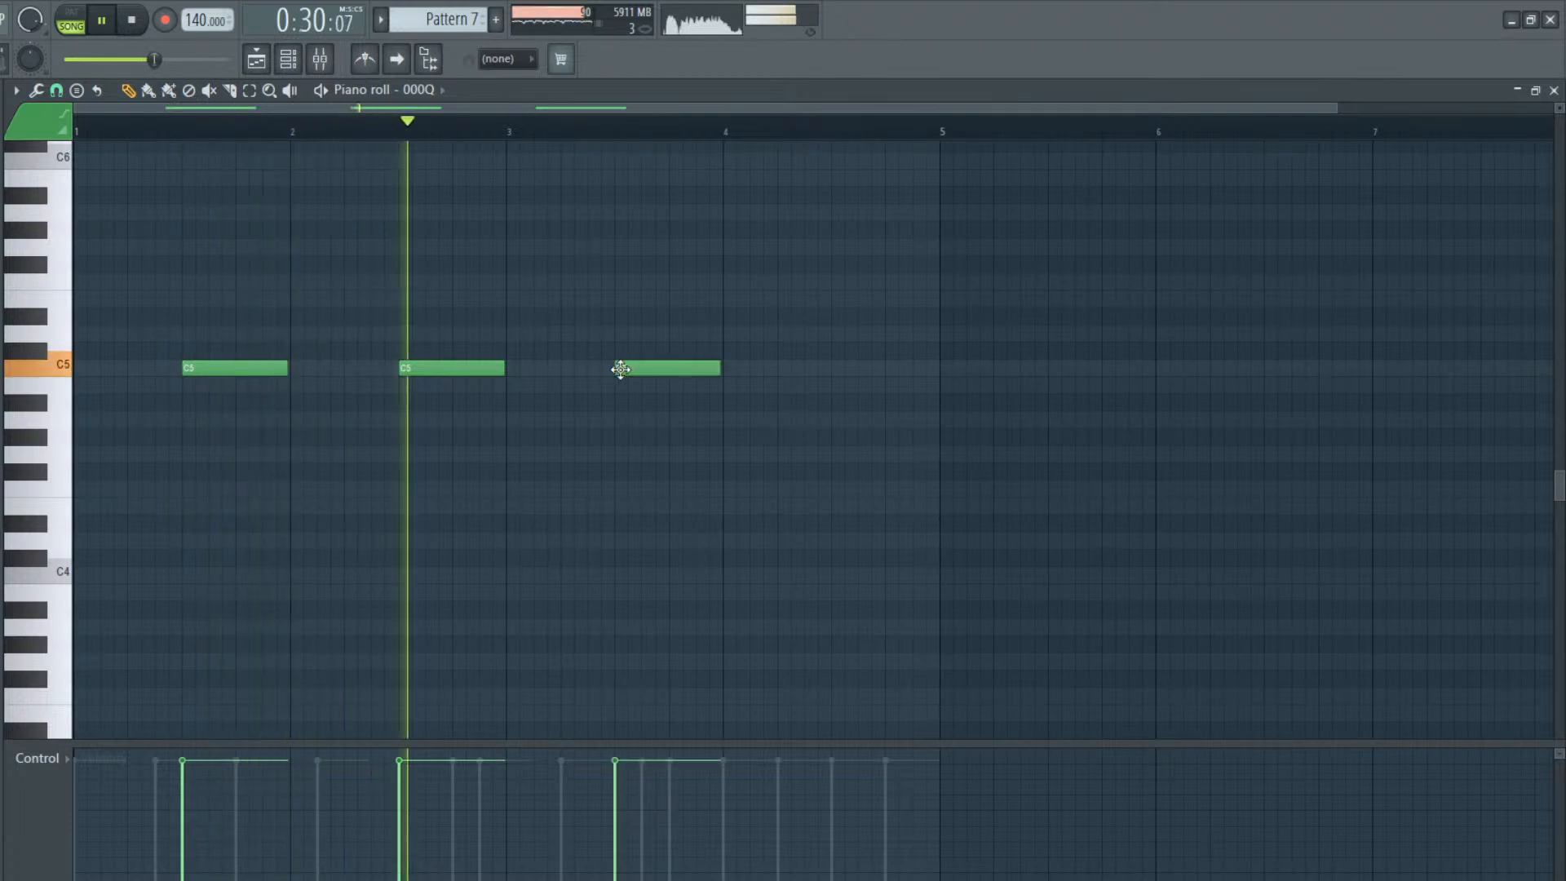
Replace the 000Q notes in bars 2 and 3 with half-bar C5 notes on beat 4 of bar 2 and beat 2 of bar 4
right_click(499, 368)
click(454, 368)
right_click(641, 370)
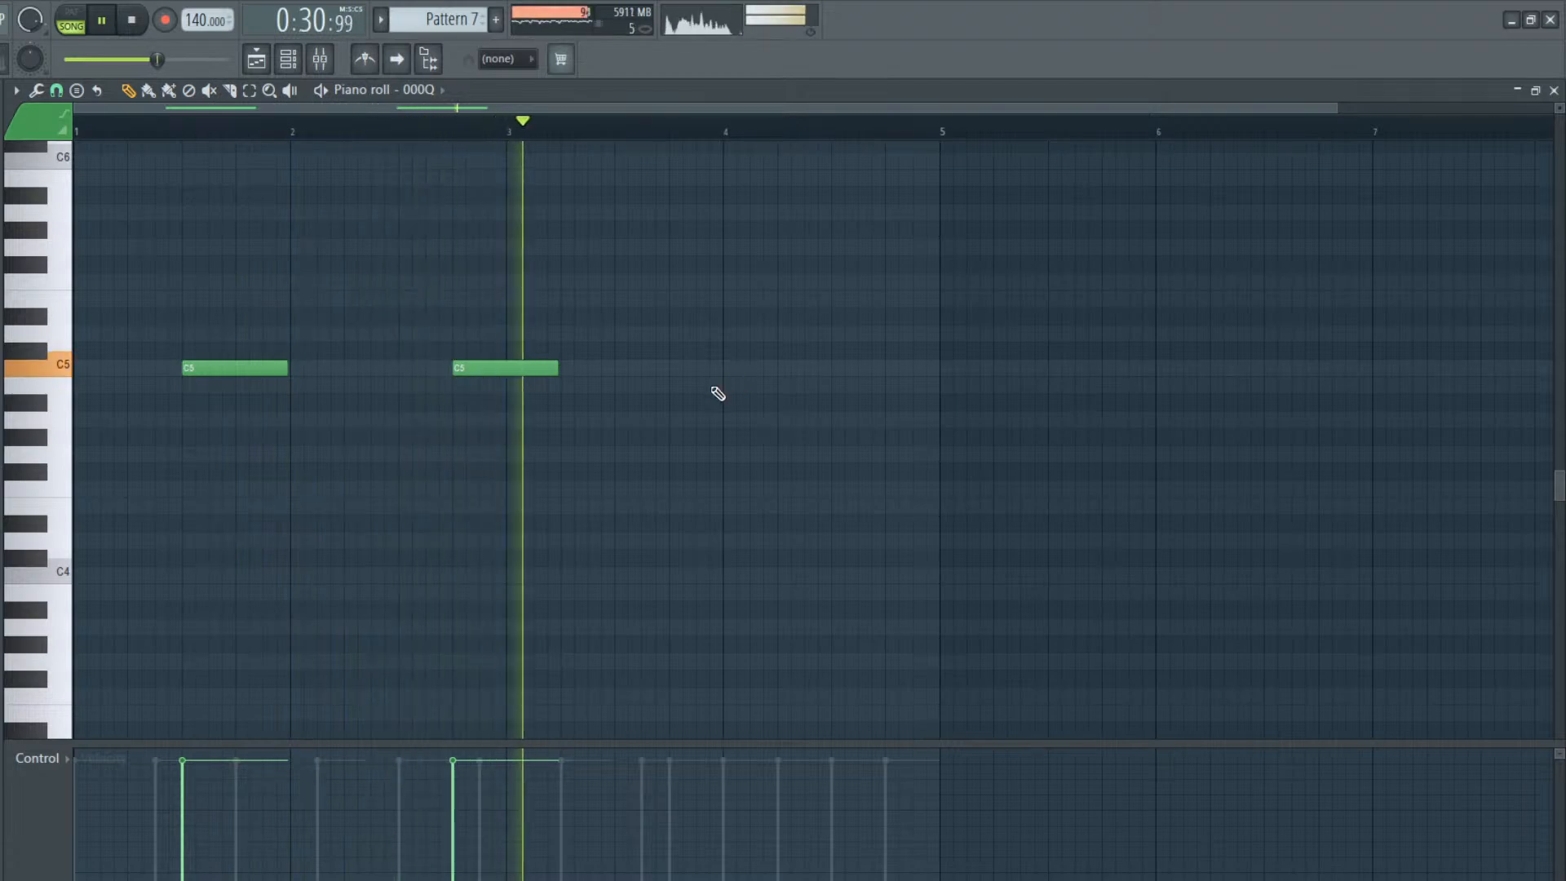
click(781, 368)
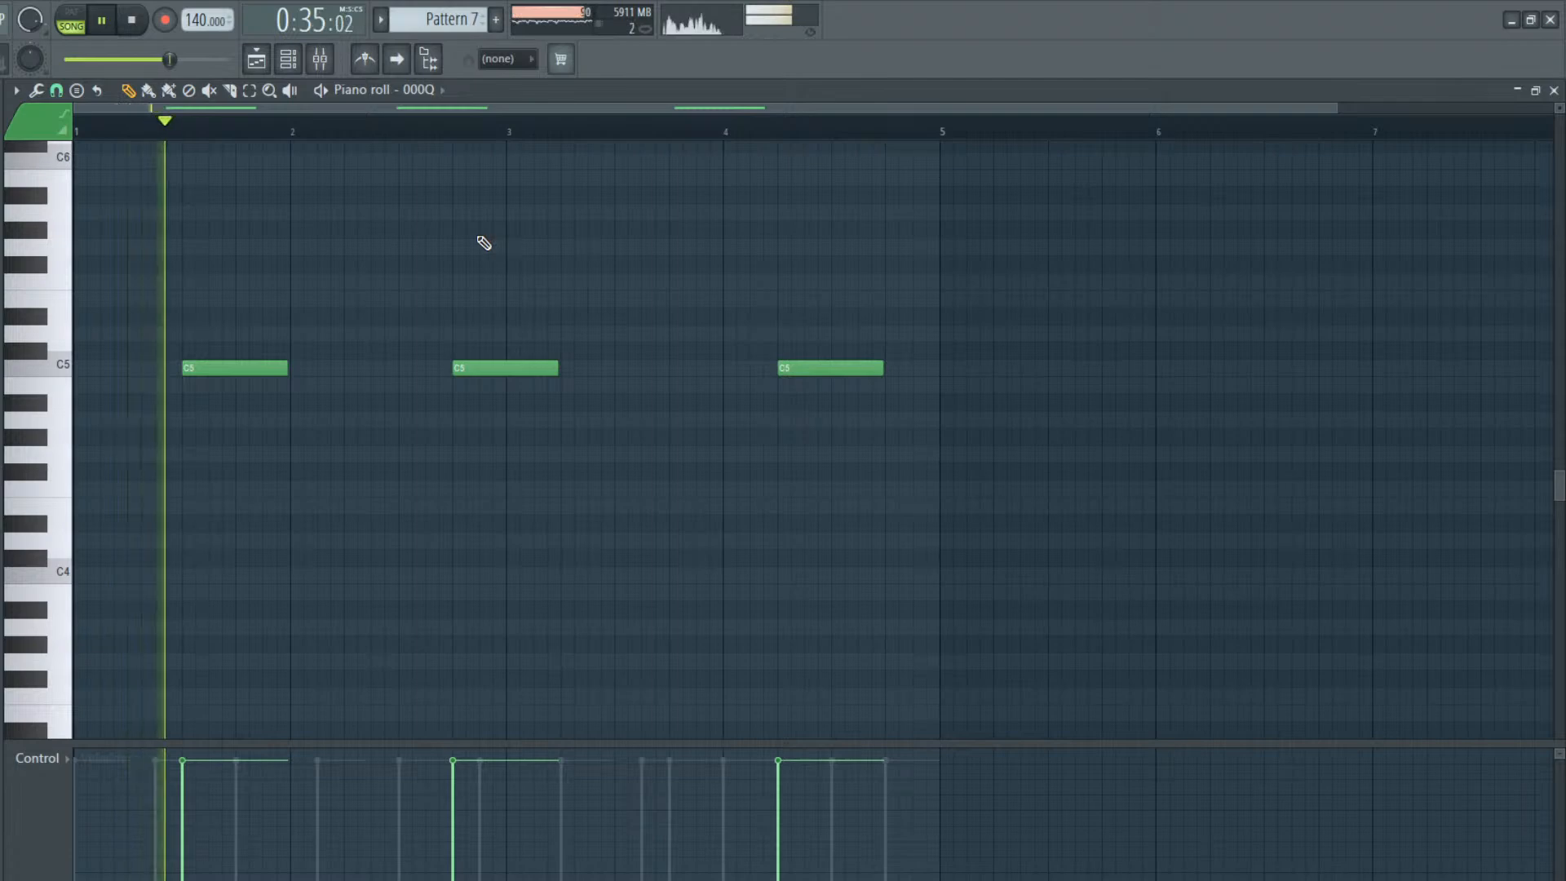
Place the 000X sample on Track 4 just before bar 17 and play the arrangement from late in bar 15
click(319, 58)
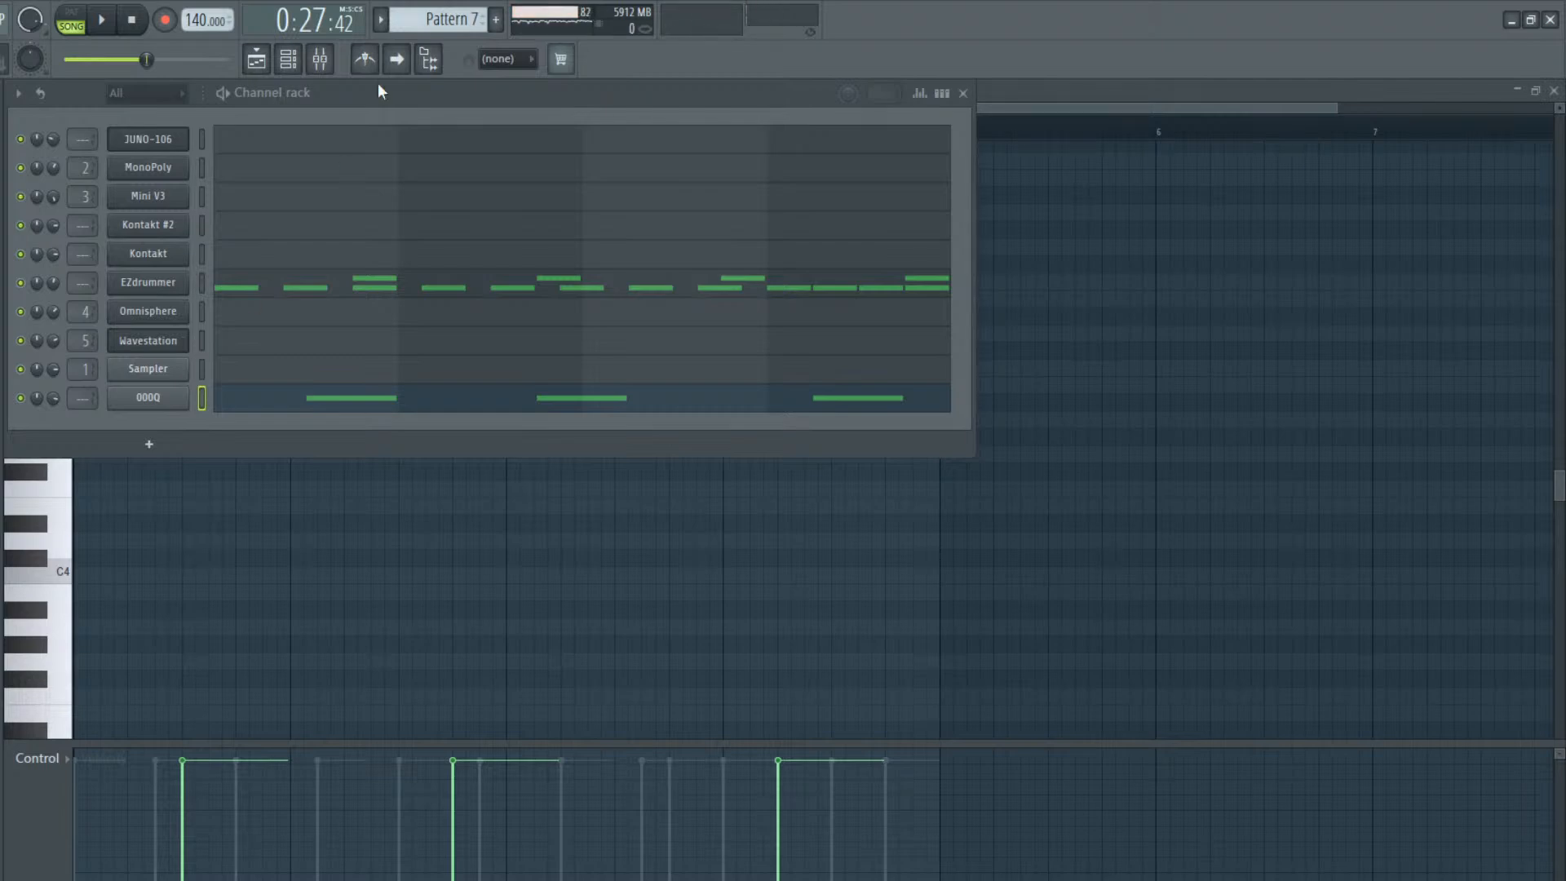
click(244, 61)
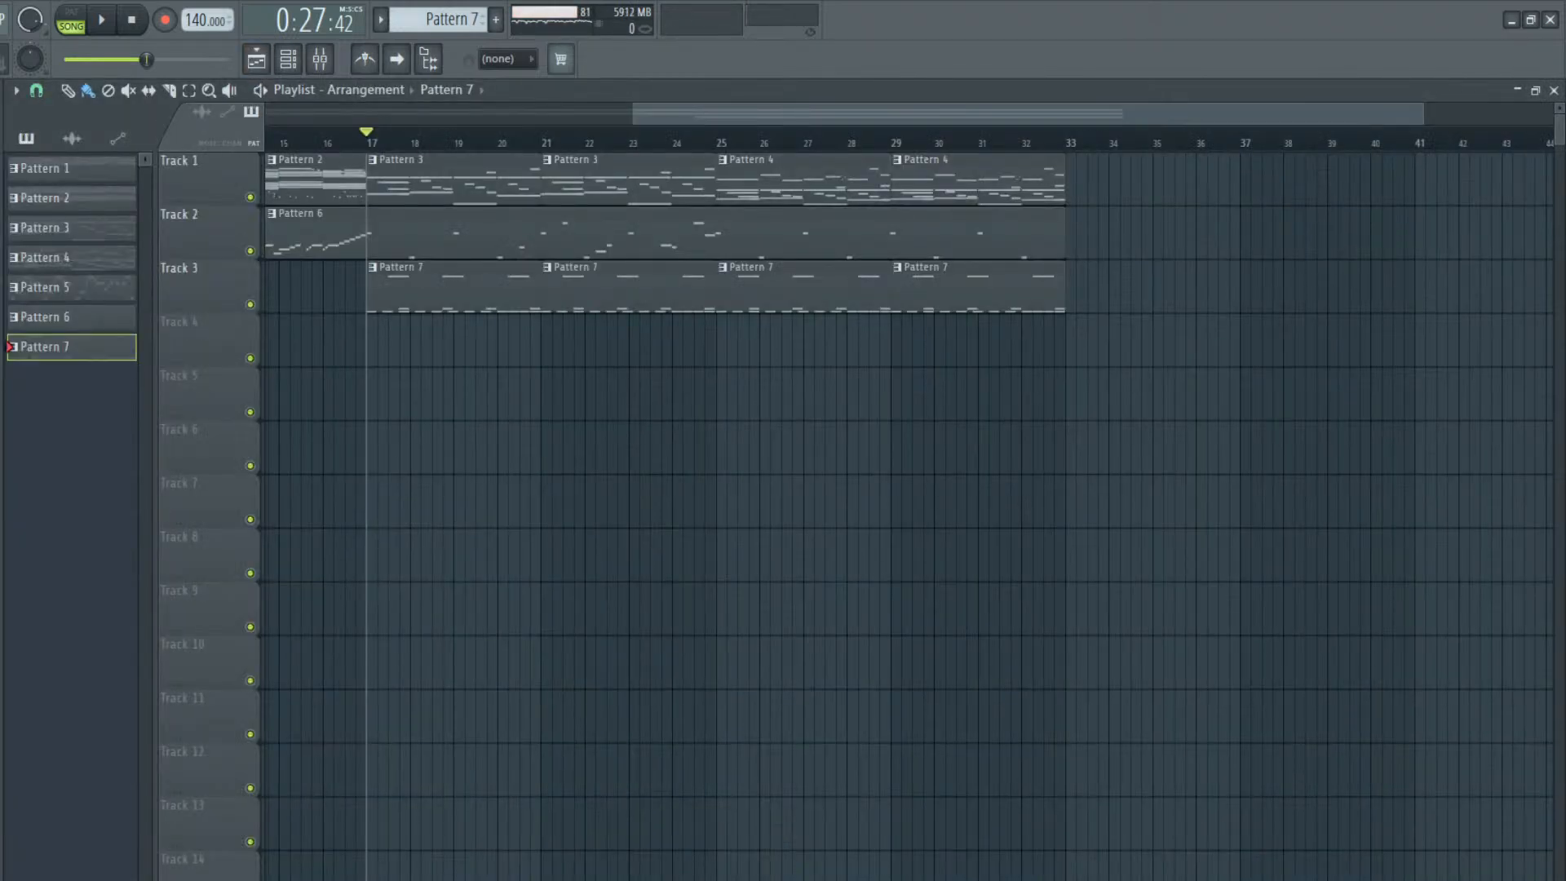
drag(371, 553, 356, 336)
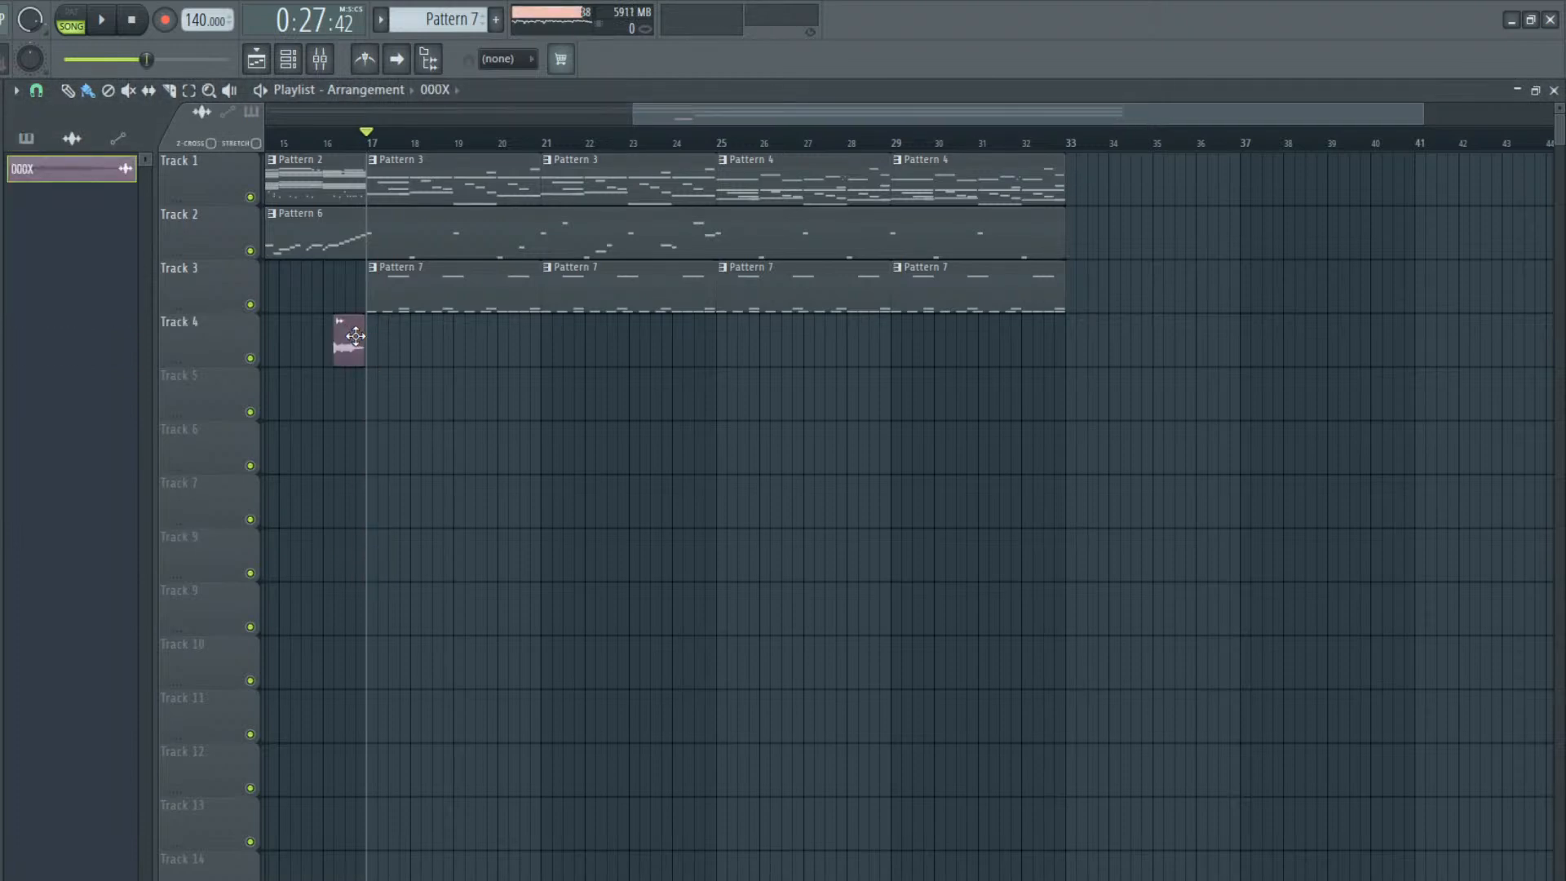
click(313, 142)
key(space)
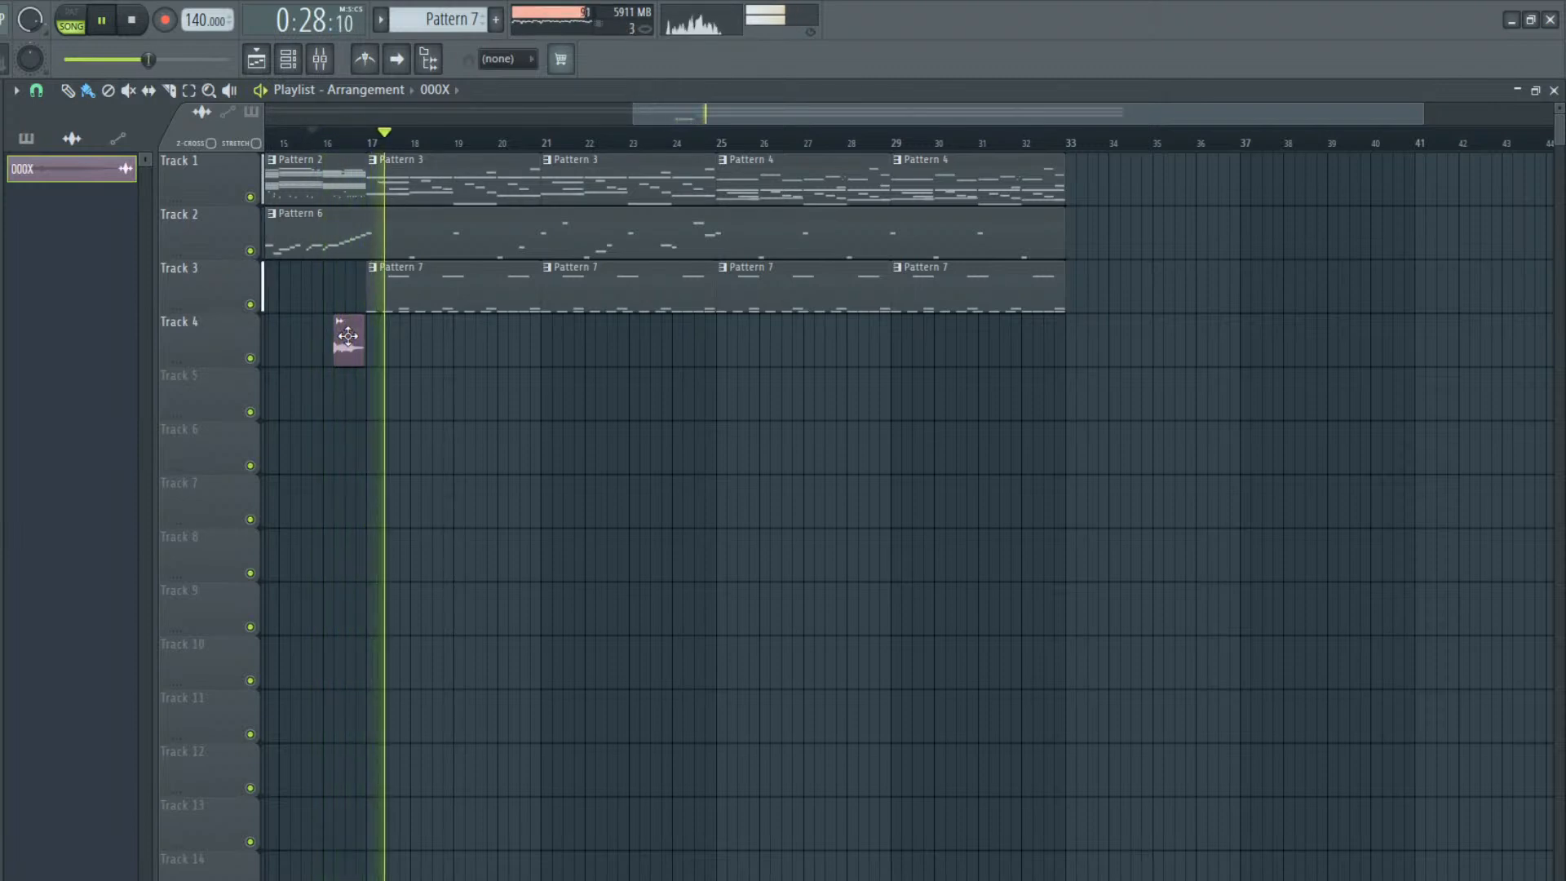
key(space)
Inspect the 000X clip's sampler settings and listen again to the lead-in to bar 17
double_click(347, 336)
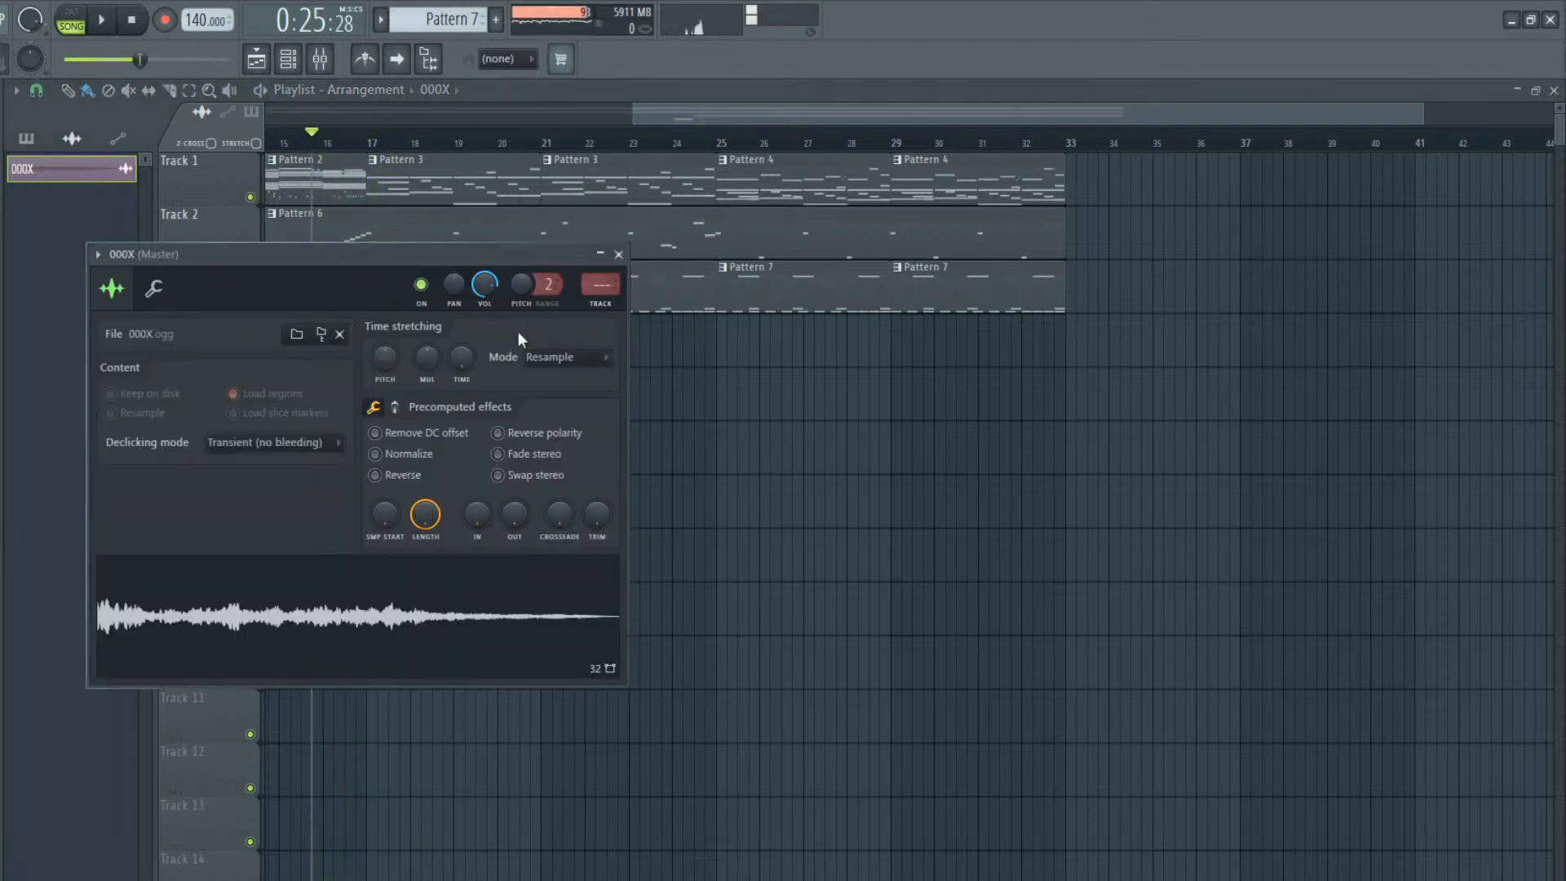
drag(428, 326, 462, 607)
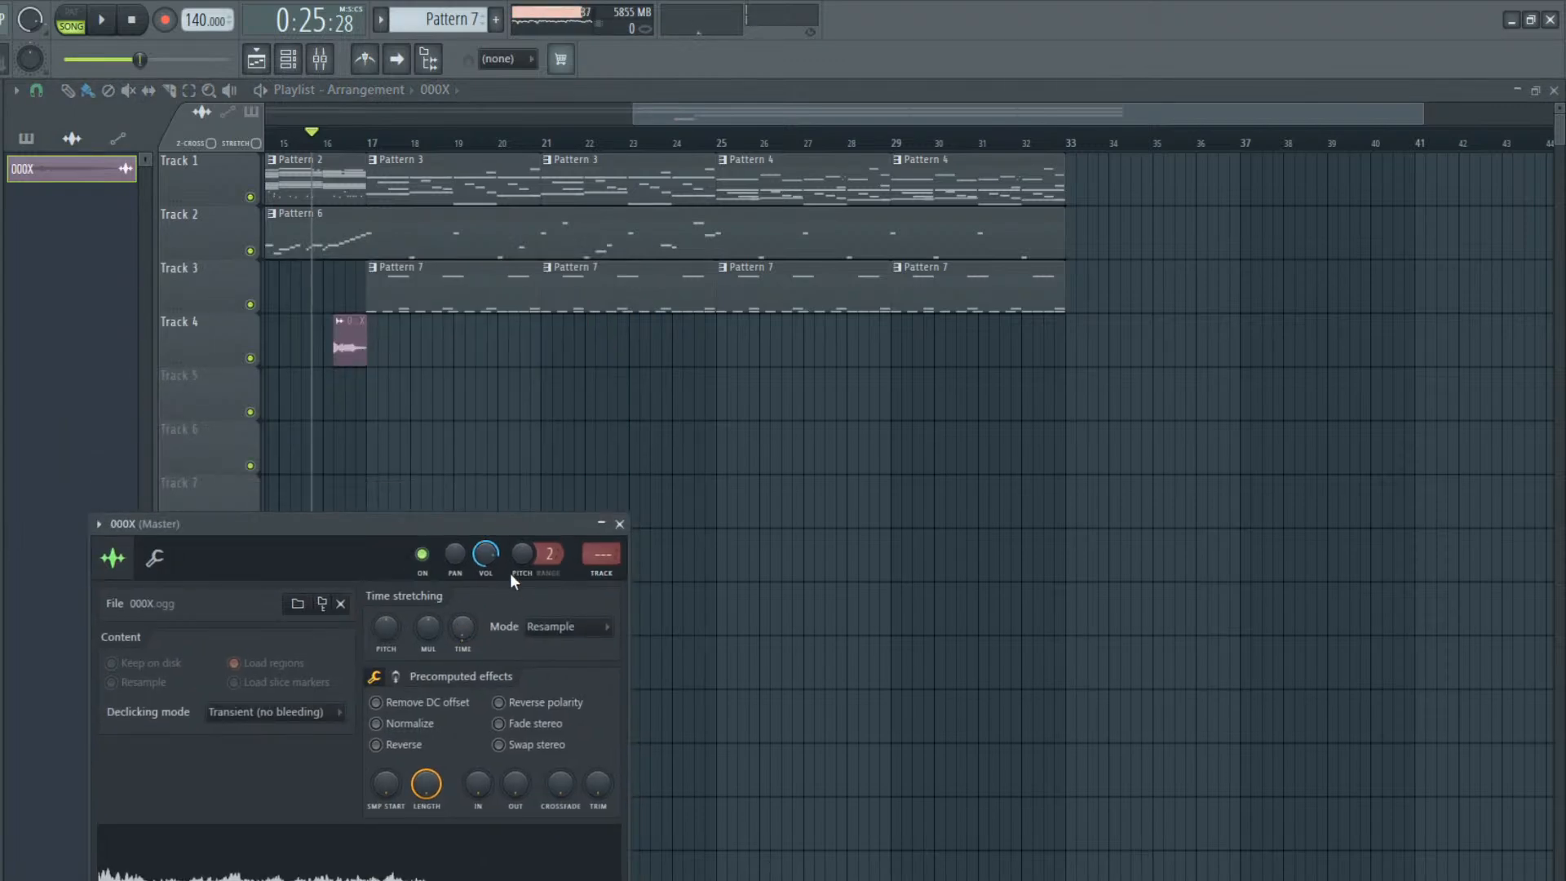
key(space)
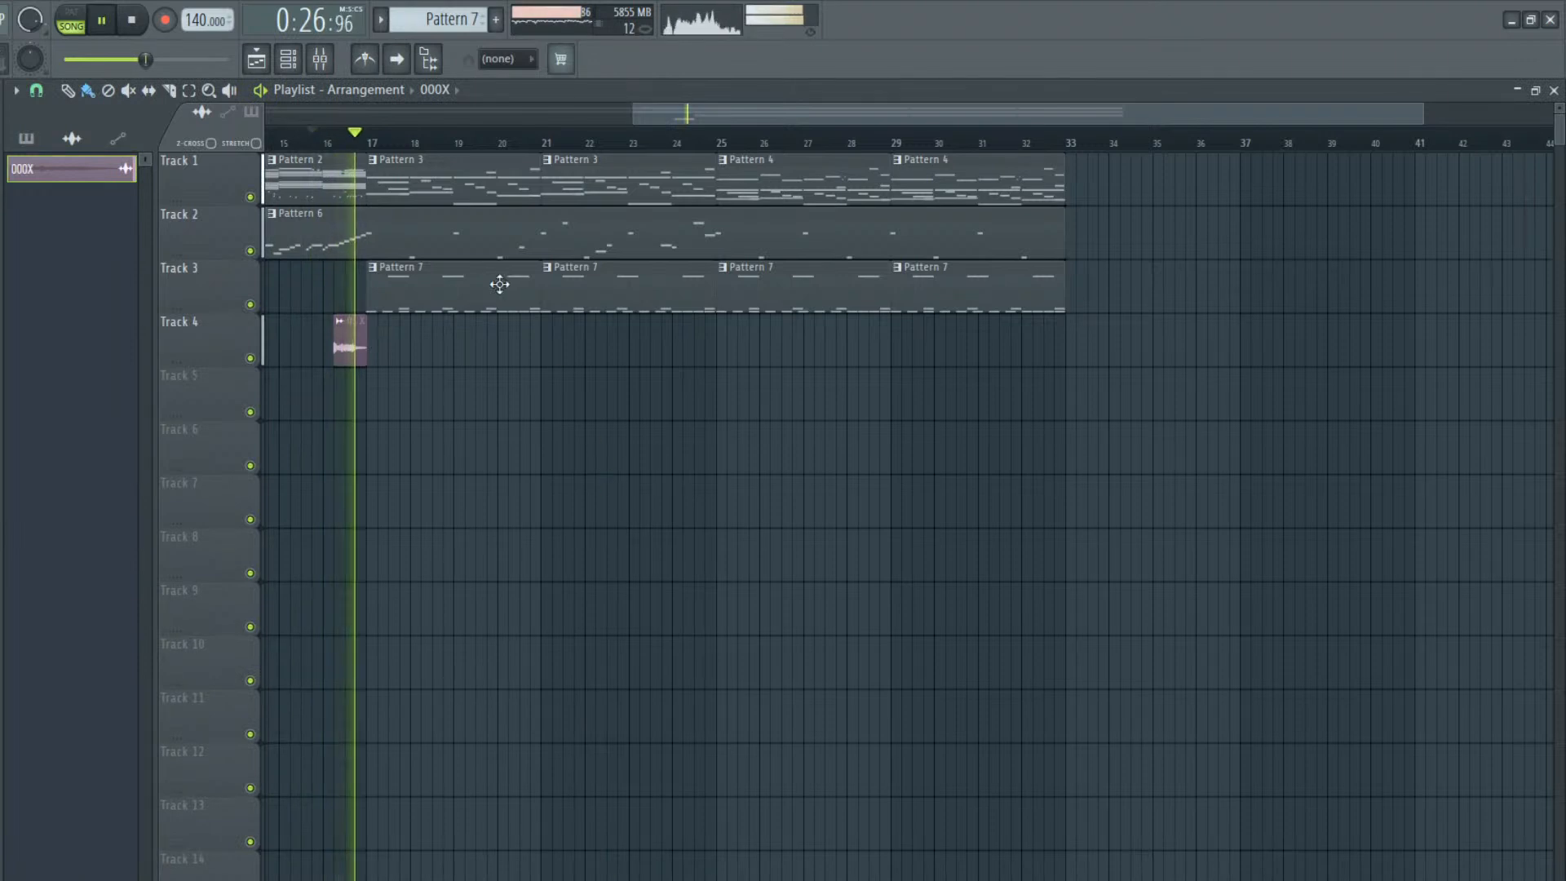
key(space)
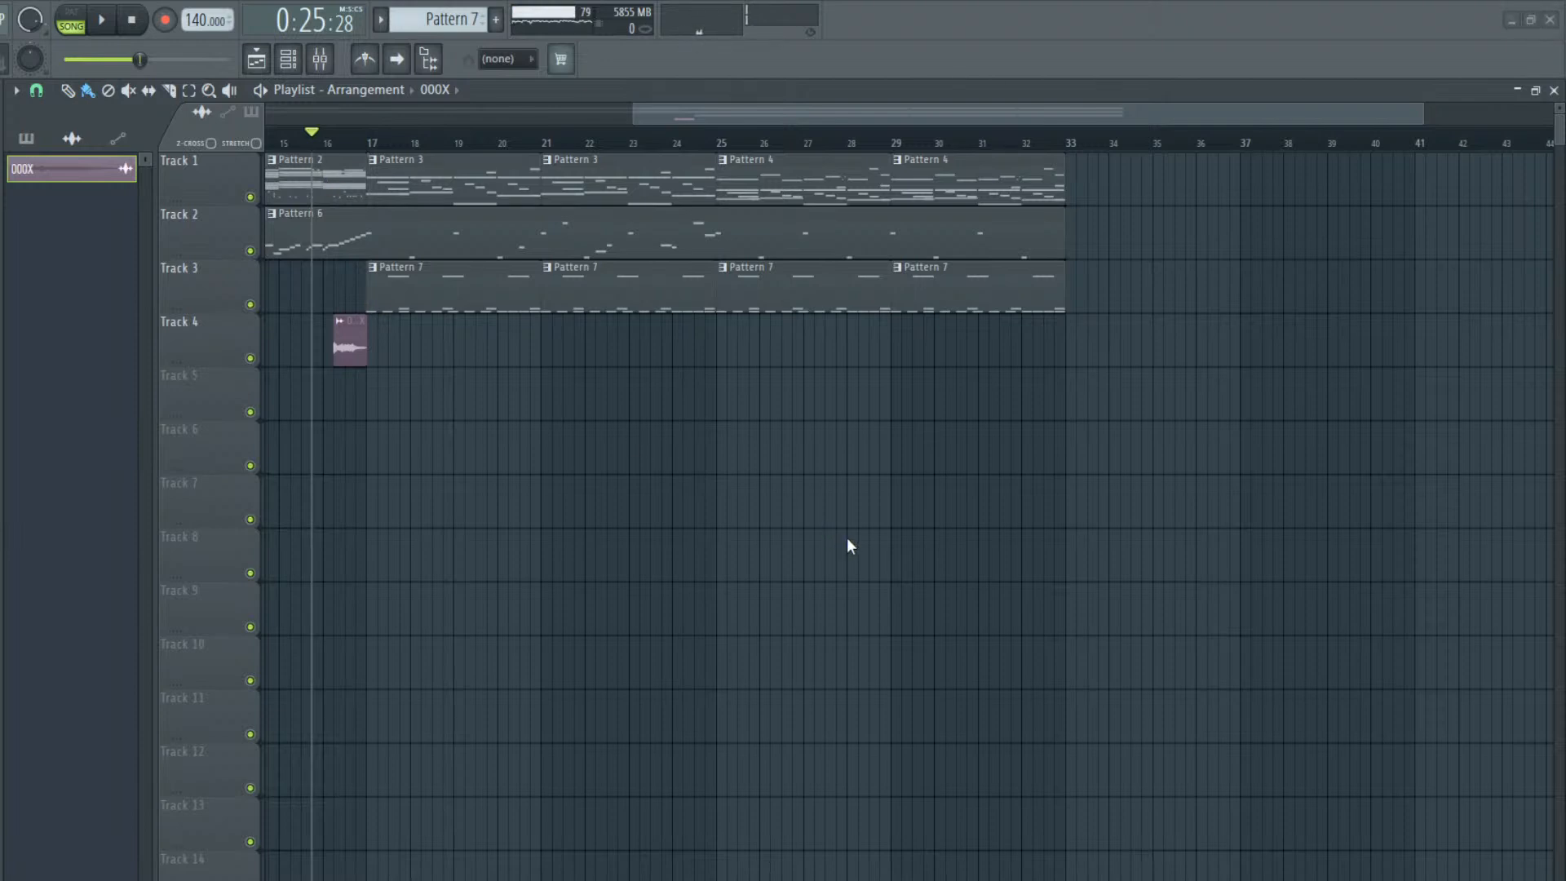
Delete the EZdrummer notes from beat 3 onward in bar 8 of Pattern 2
double_click(273, 175)
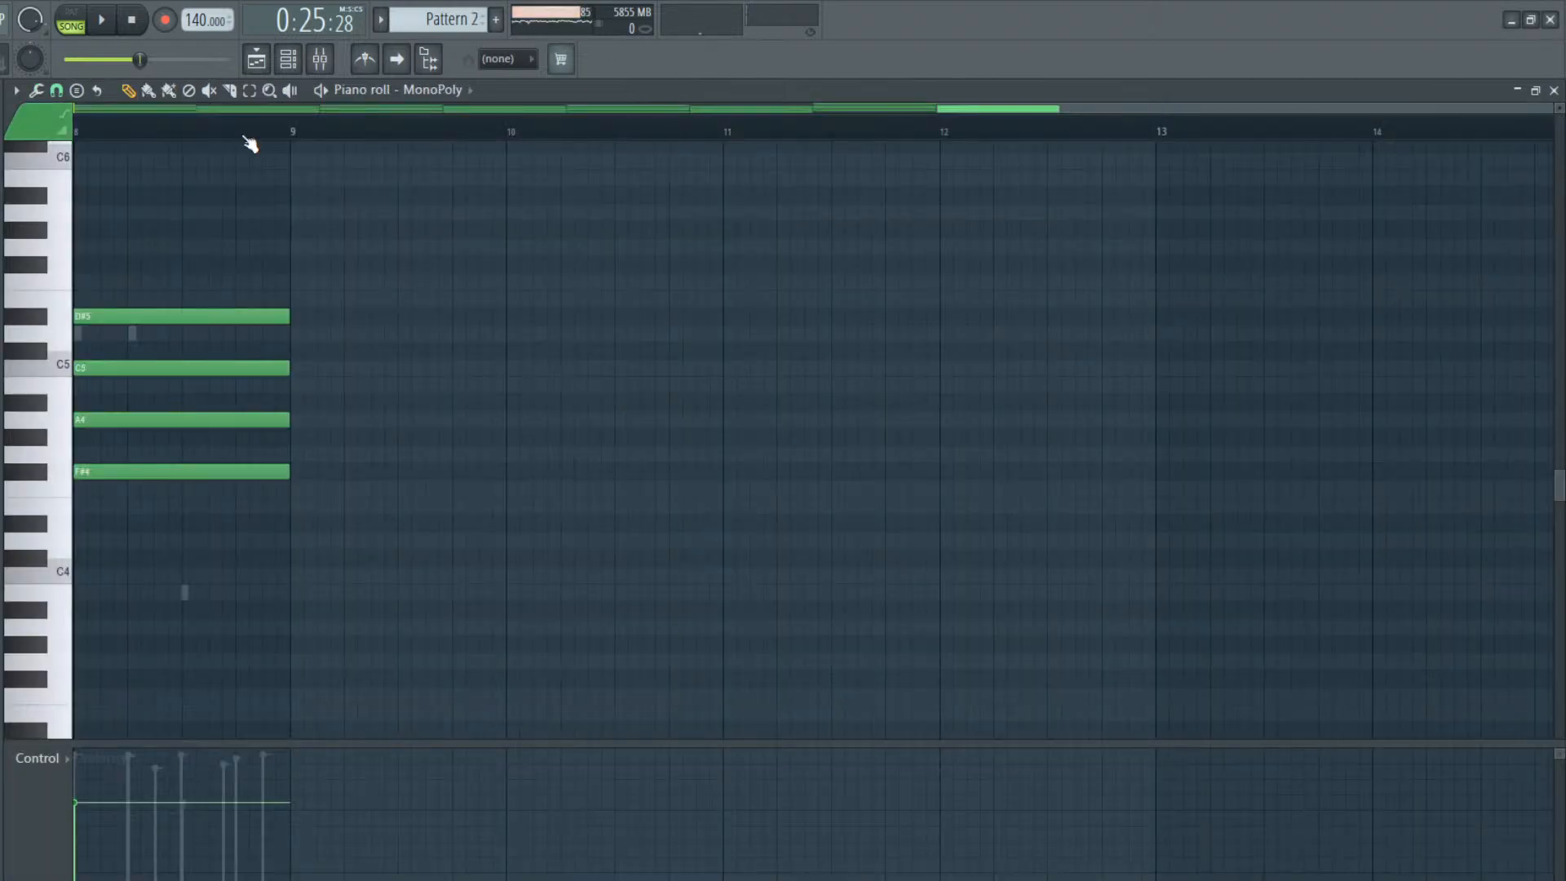
click(289, 61)
click(529, 300)
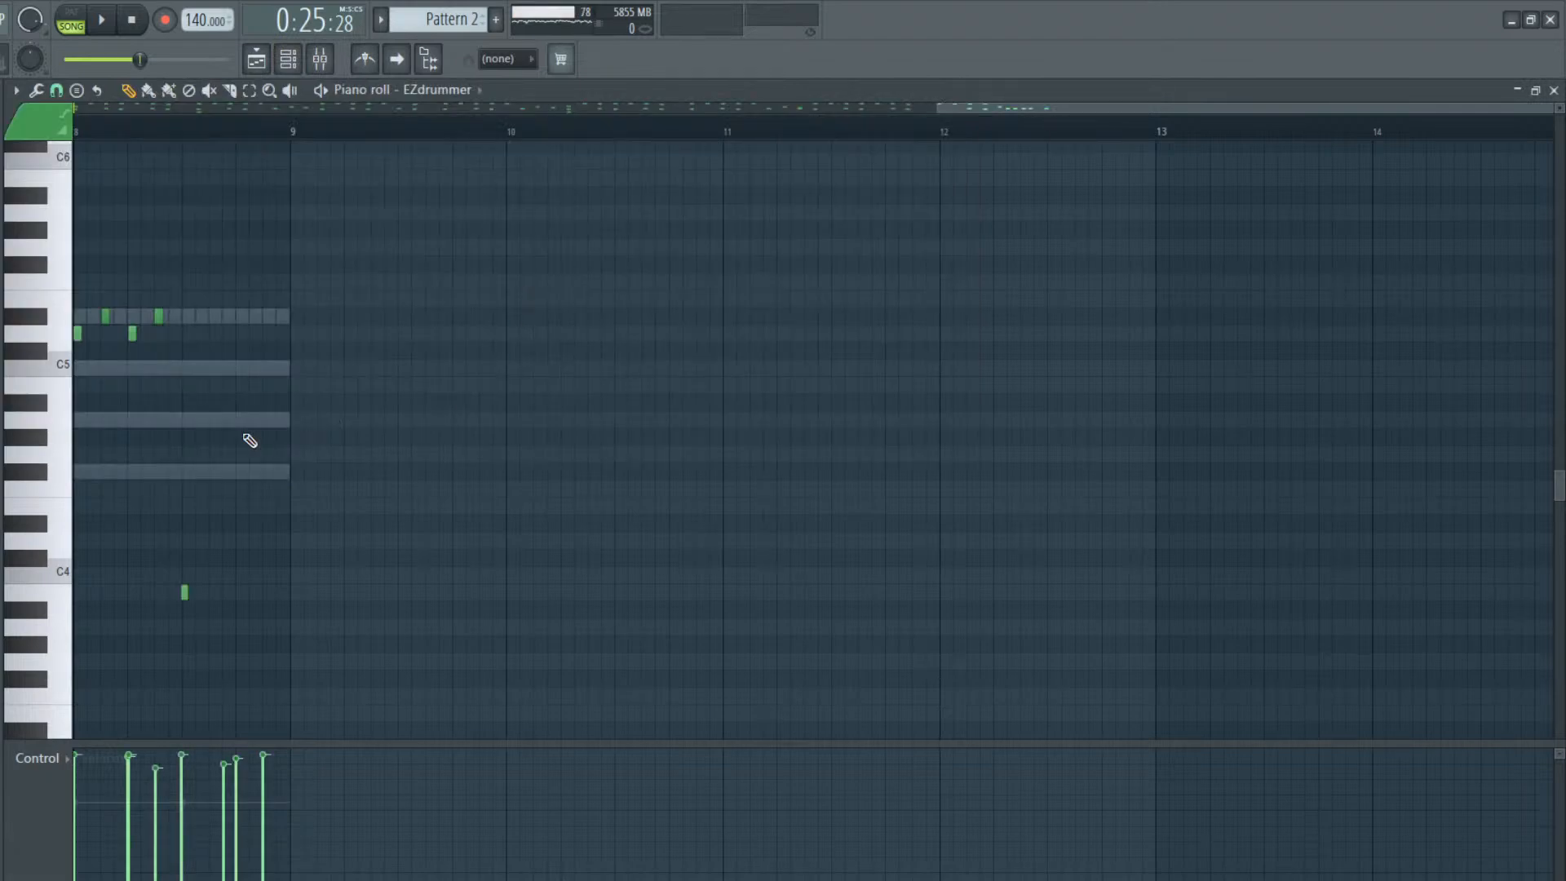
scroll(129, 513, down, 10)
scroll(298, 468, up, 4)
right_click(267, 437)
right_click(239, 437)
right_click(227, 437)
scroll(189, 453, up, 3)
right_click(185, 488)
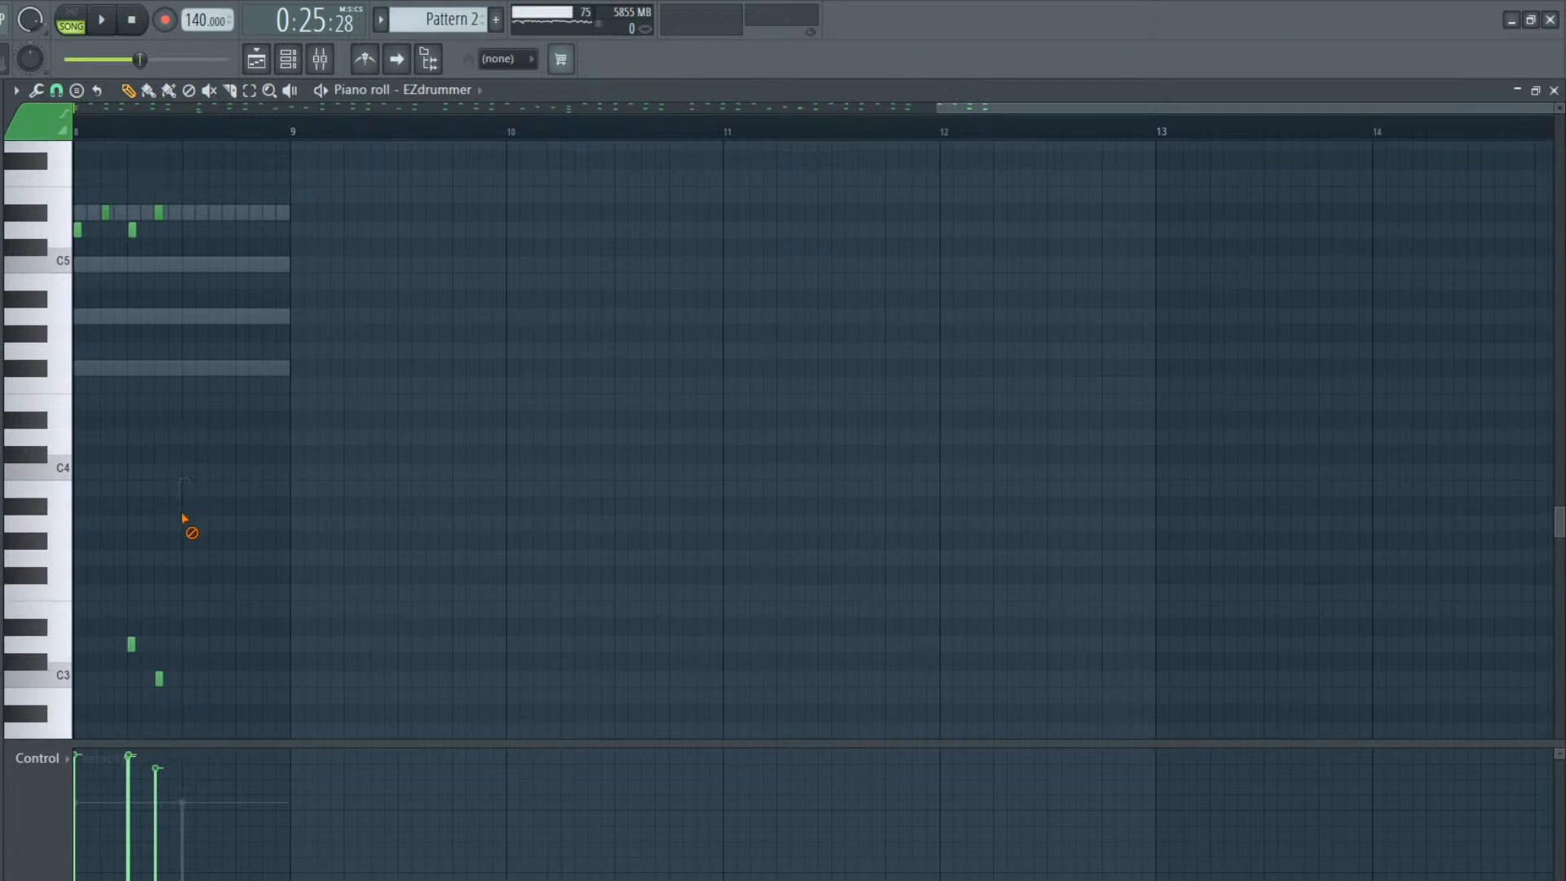
Delete bar 8's other EZdrummer notes in Pattern 2 except the D5 on beat 1, and listen to the transition in the arrangement
key(space)
right_click(161, 678)
right_click(159, 213)
right_click(133, 231)
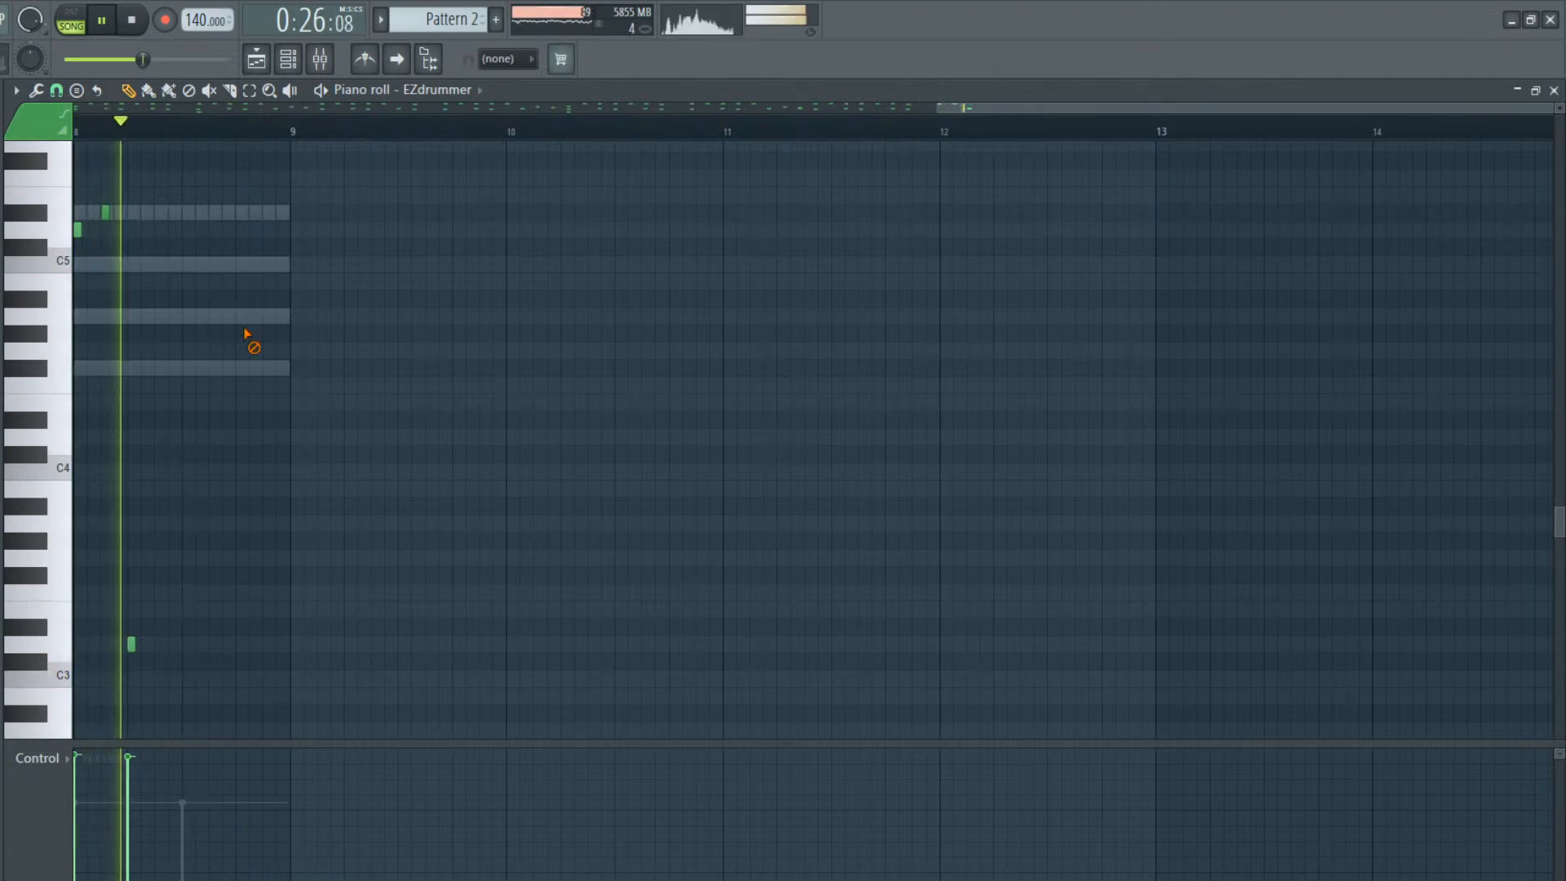
right_click(106, 212)
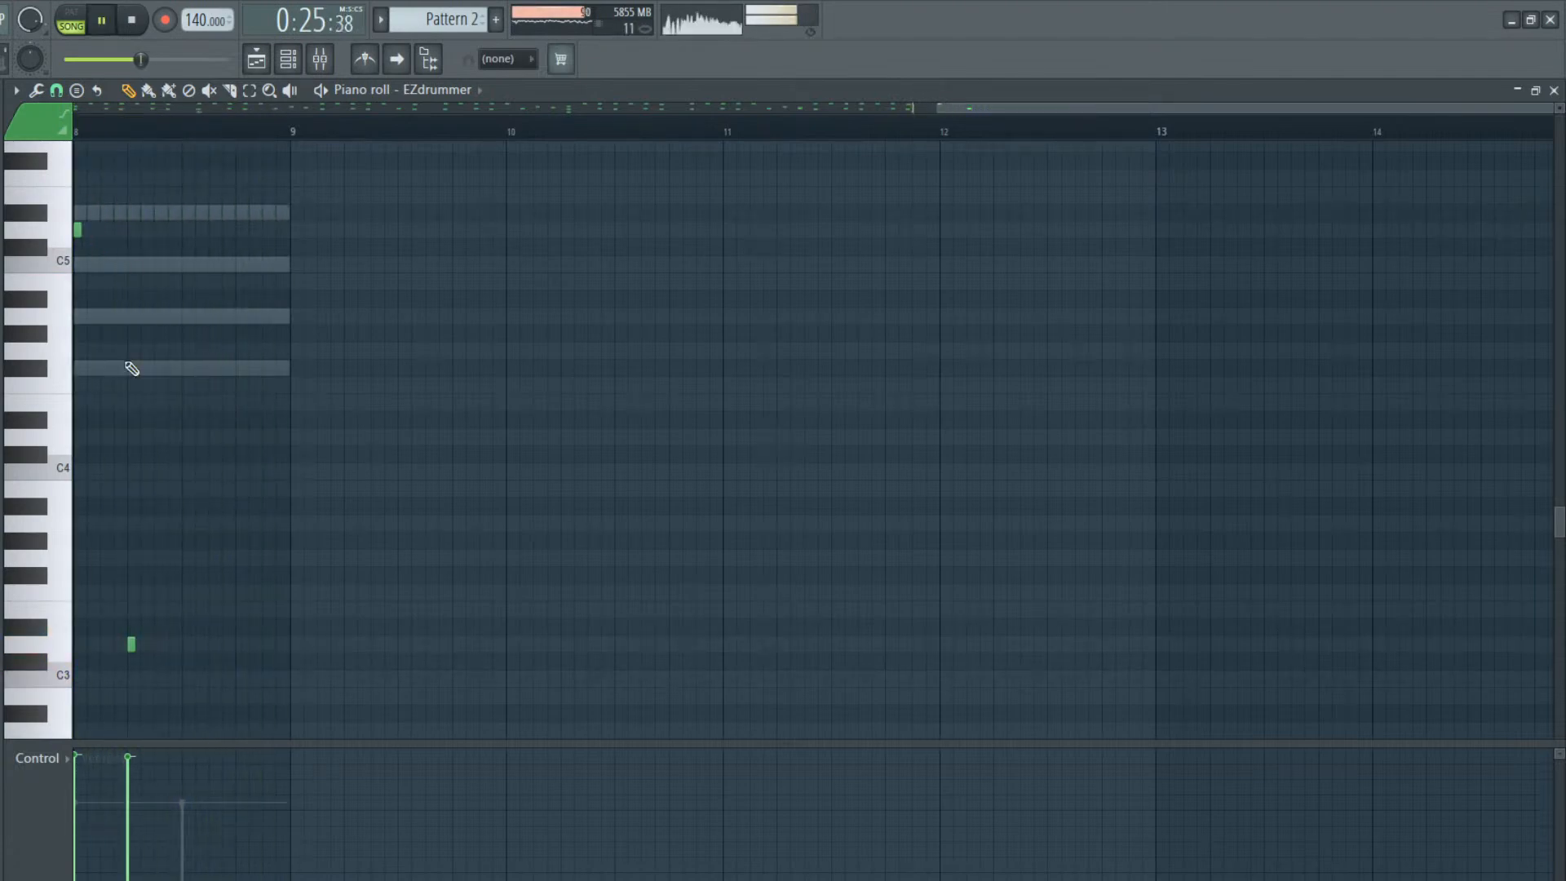
right_click(131, 644)
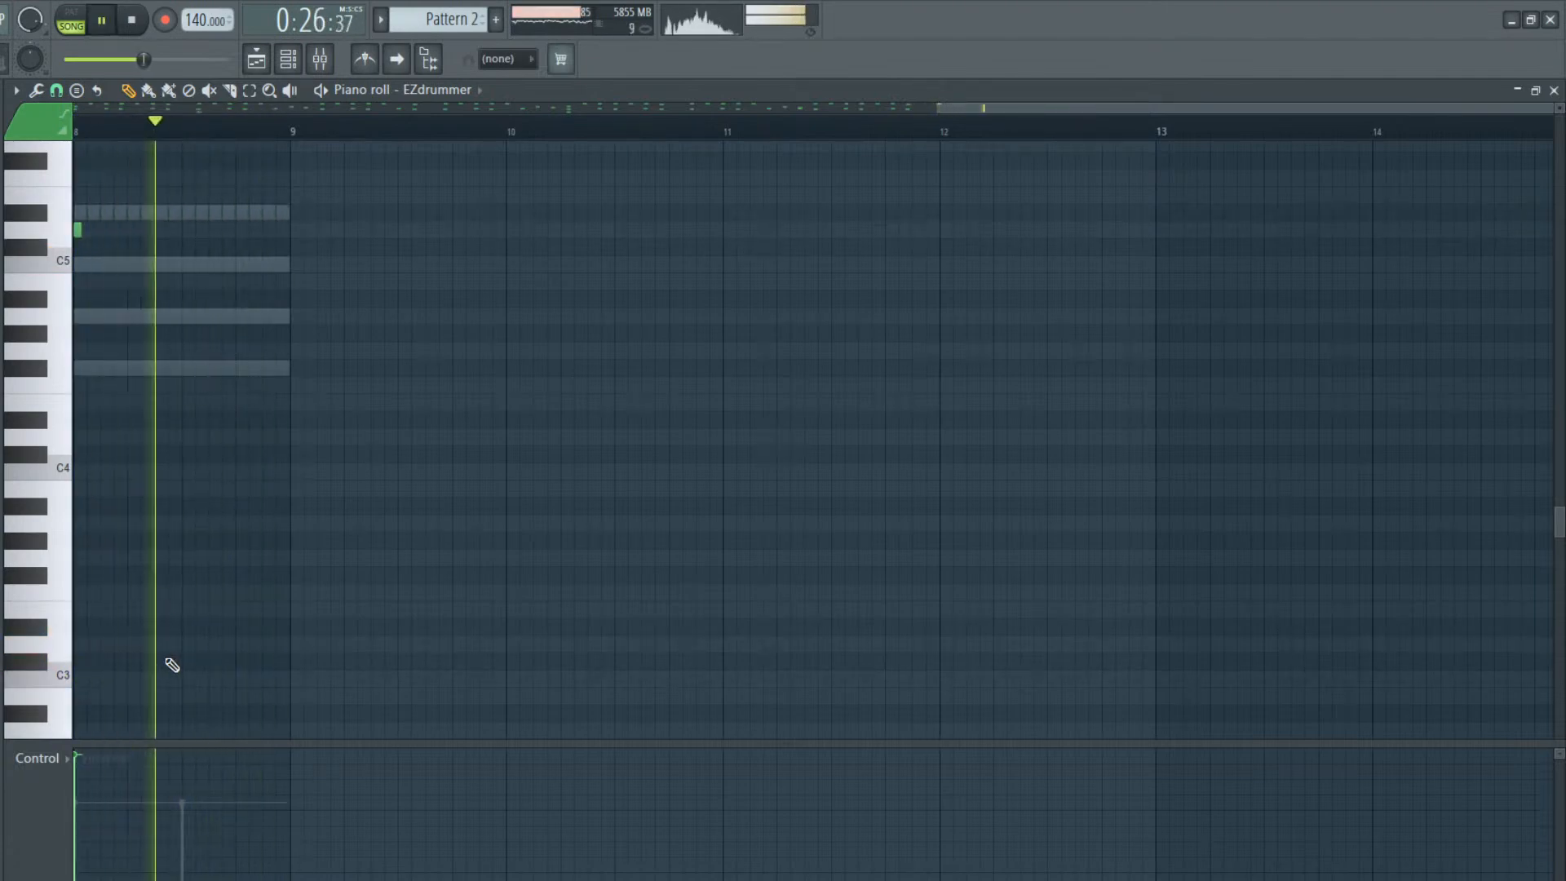
click(257, 51)
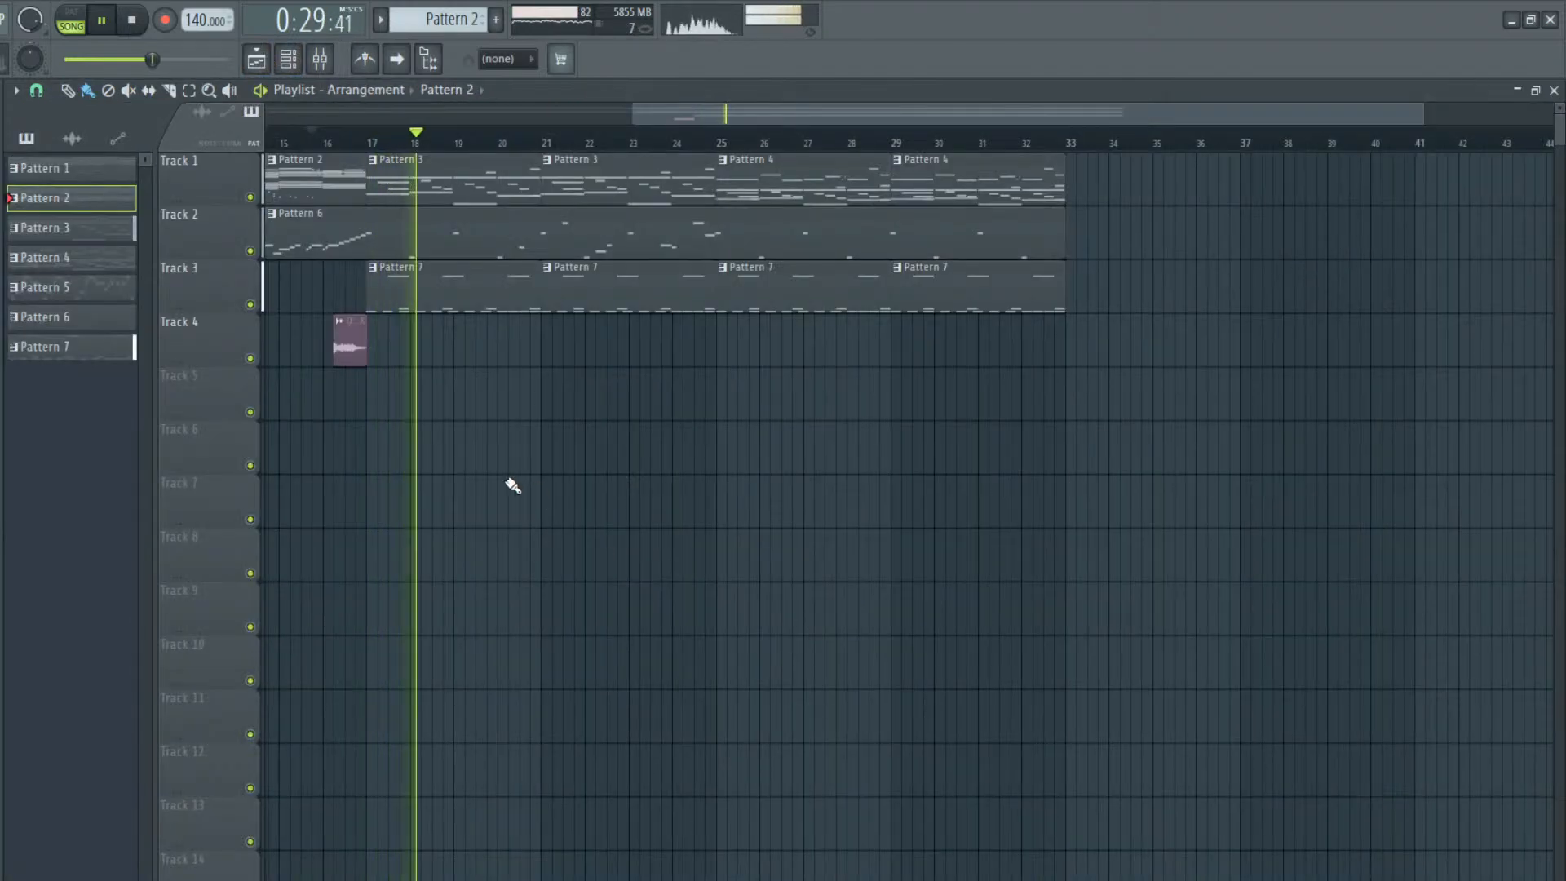
key(space)
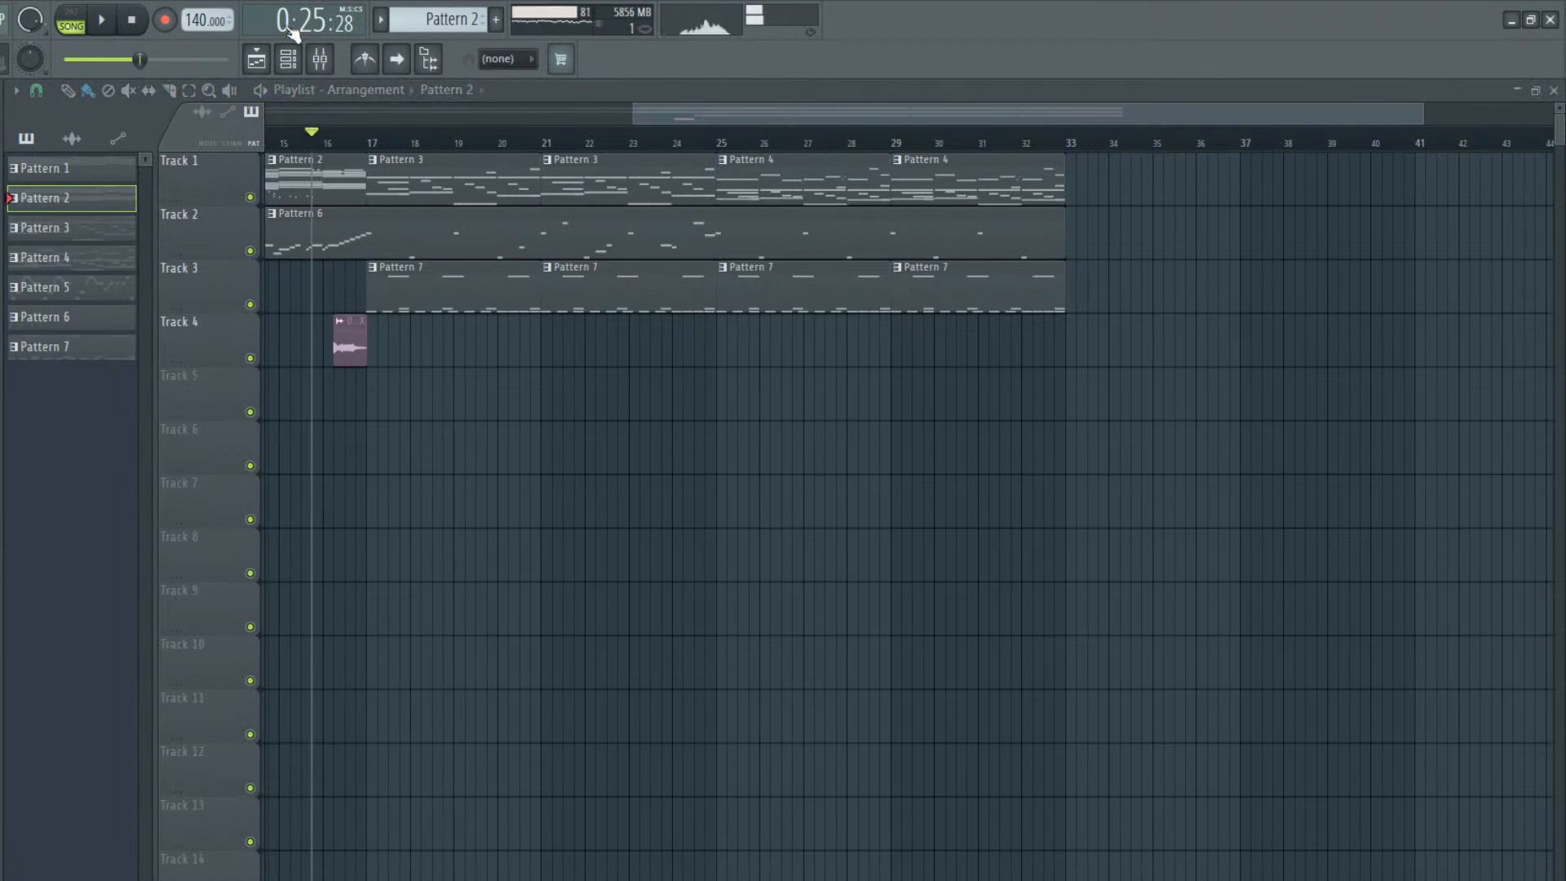
Add the 000L sample to the arrangement on Track 6, starting at bar 17
click(288, 59)
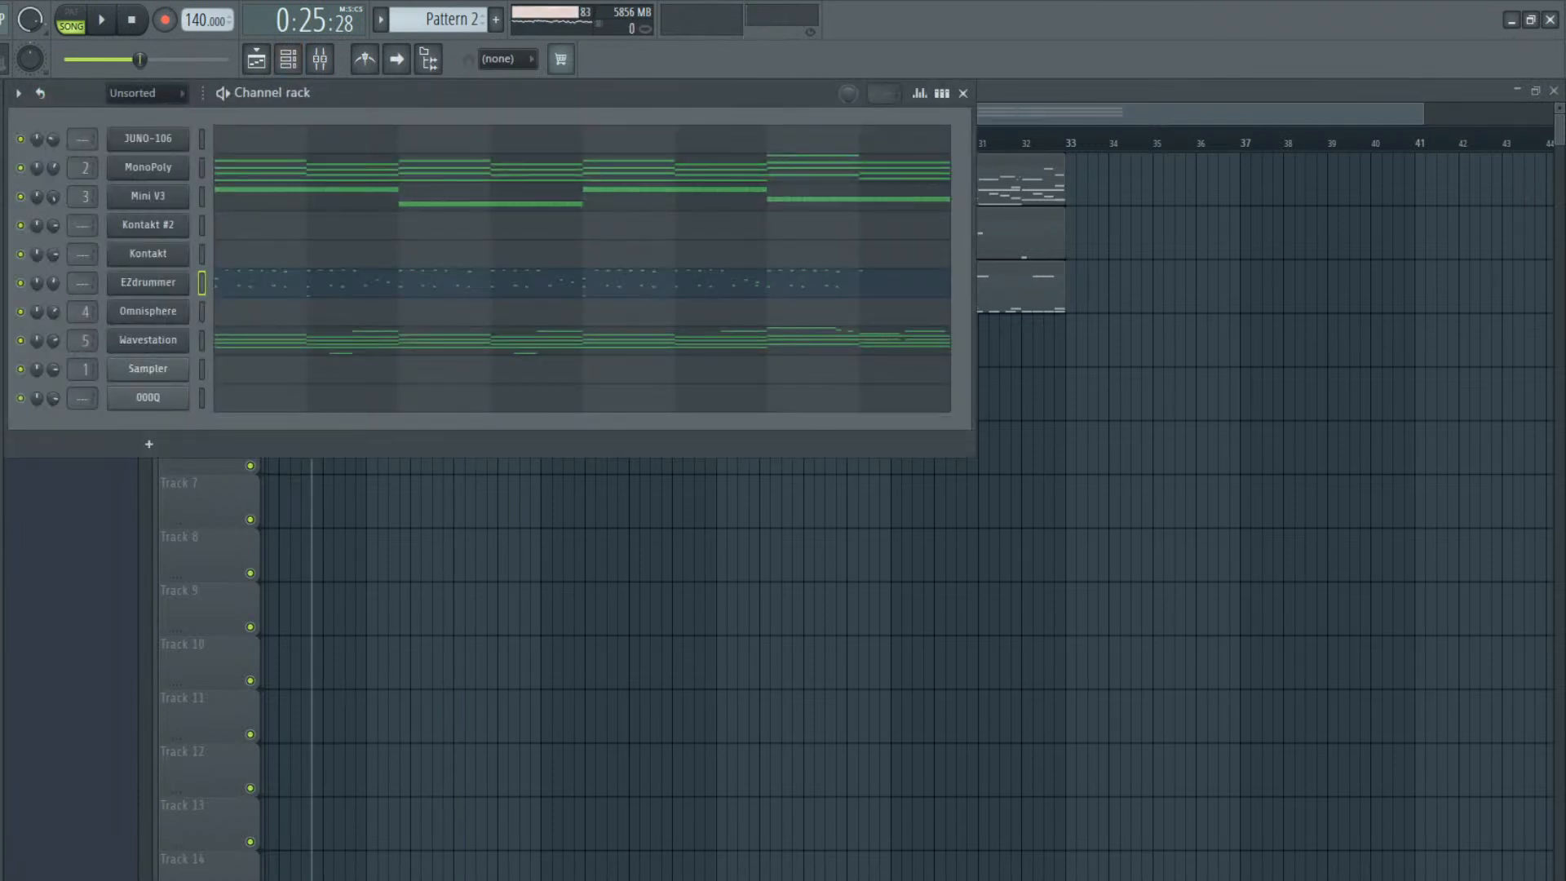
drag(310, 452, 339, 517)
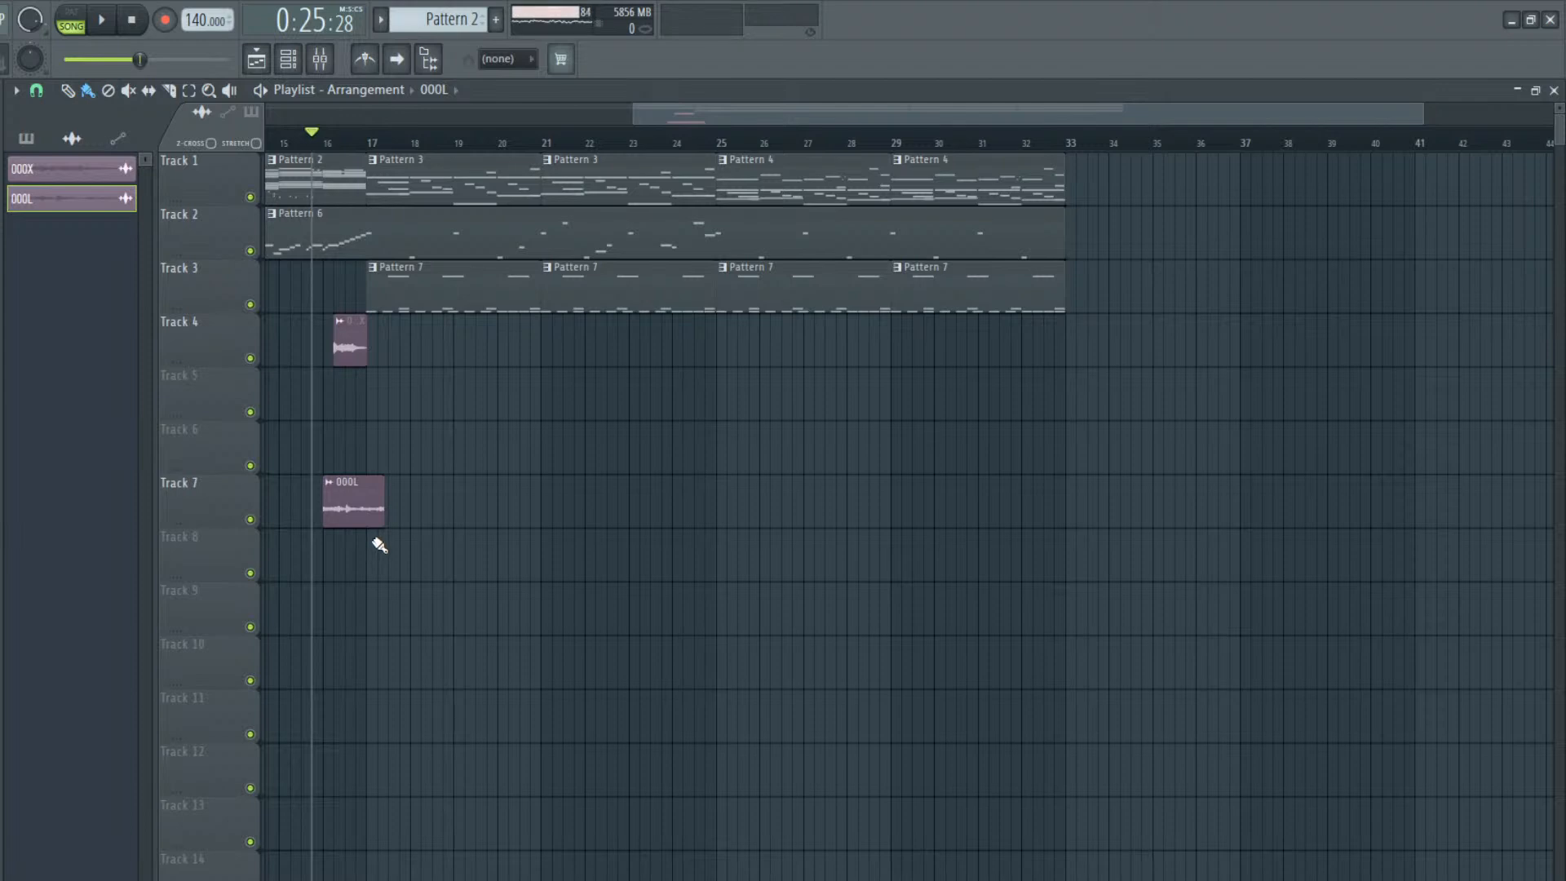
drag(353, 494, 397, 441)
Time-stretch the 000L clip to exactly one bar and set its stretching mode to Slice map
double_click(398, 446)
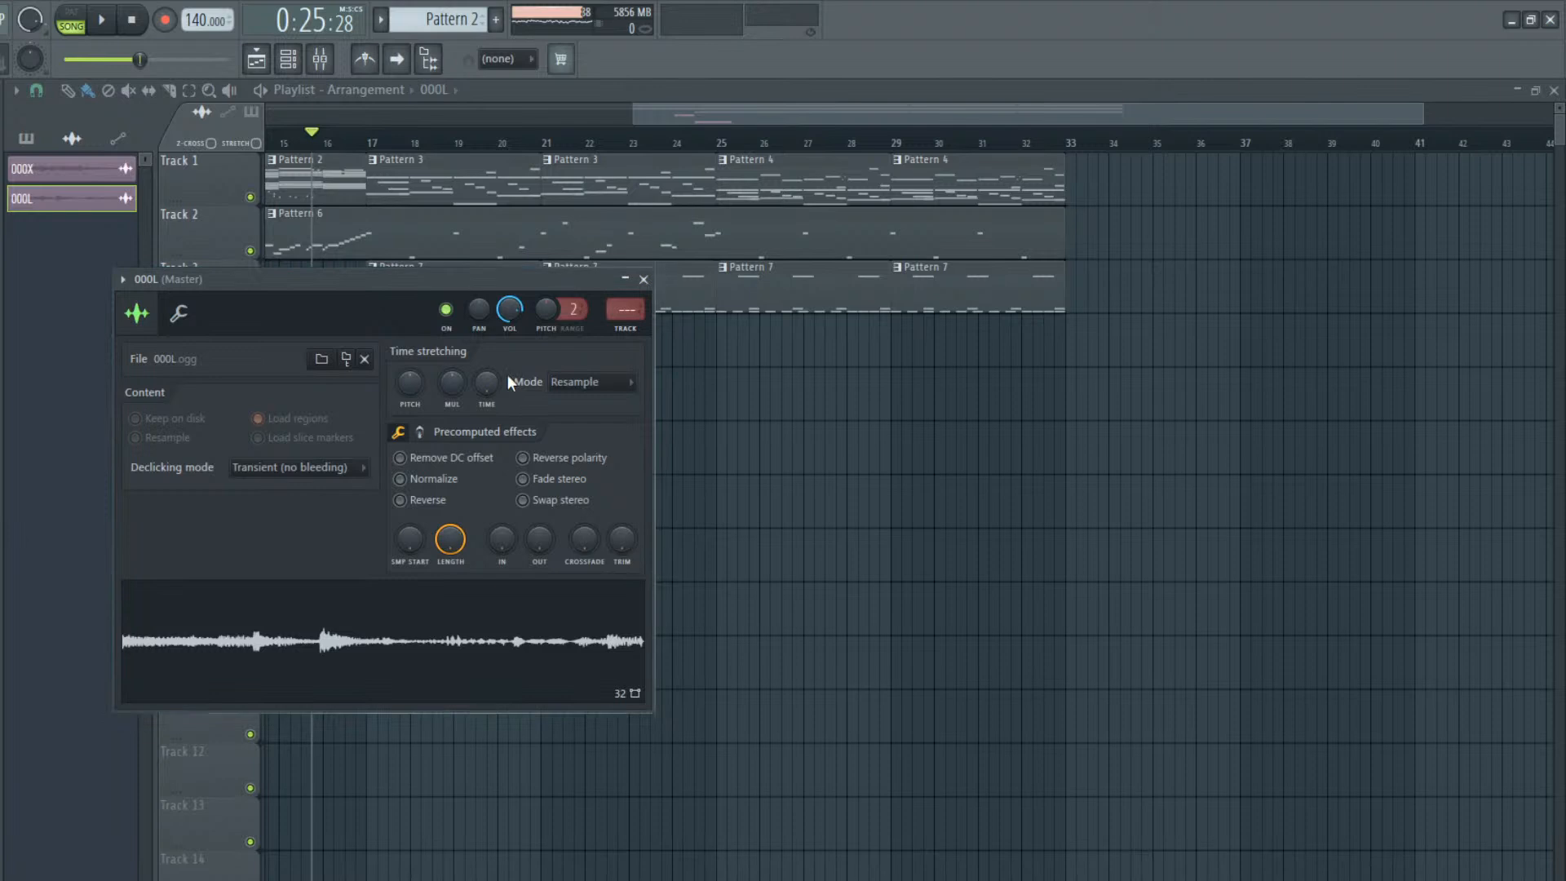
drag(529, 275, 627, 512)
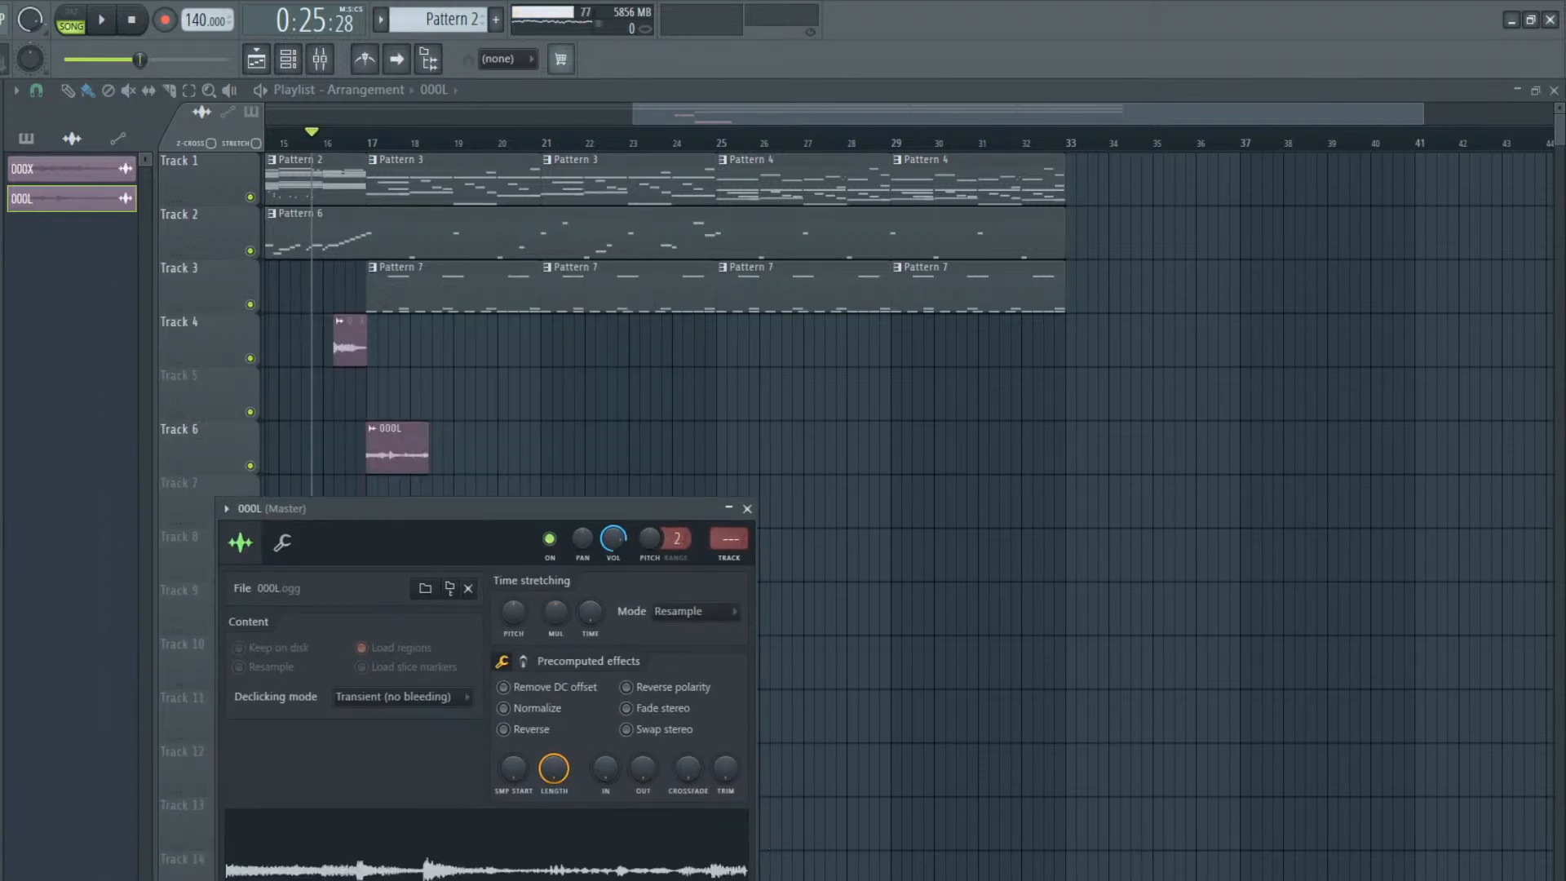
drag(594, 614, 595, 640)
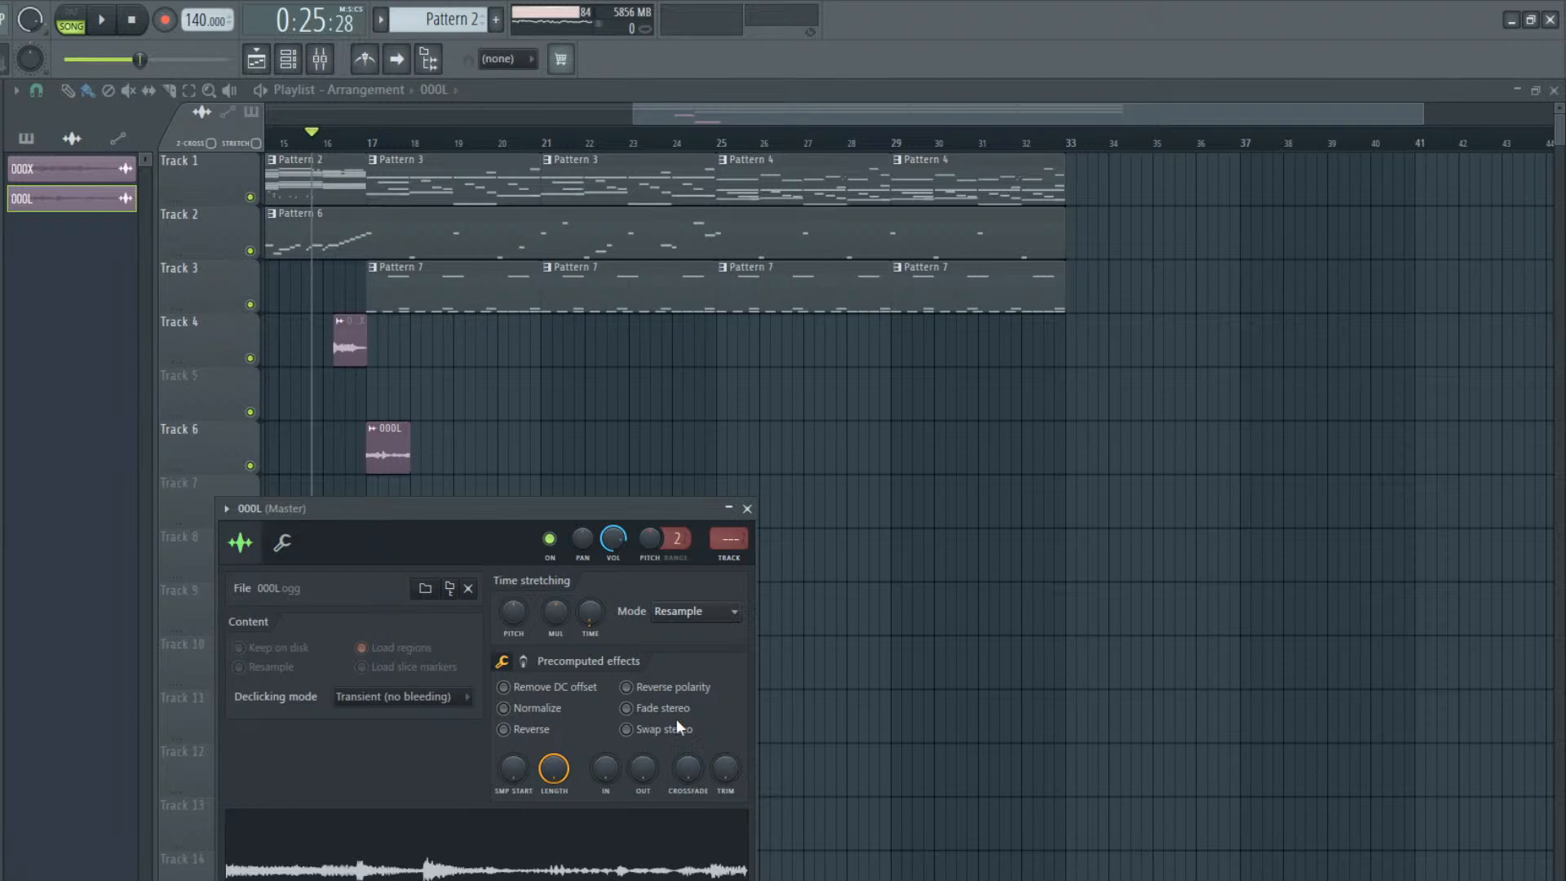
click(696, 776)
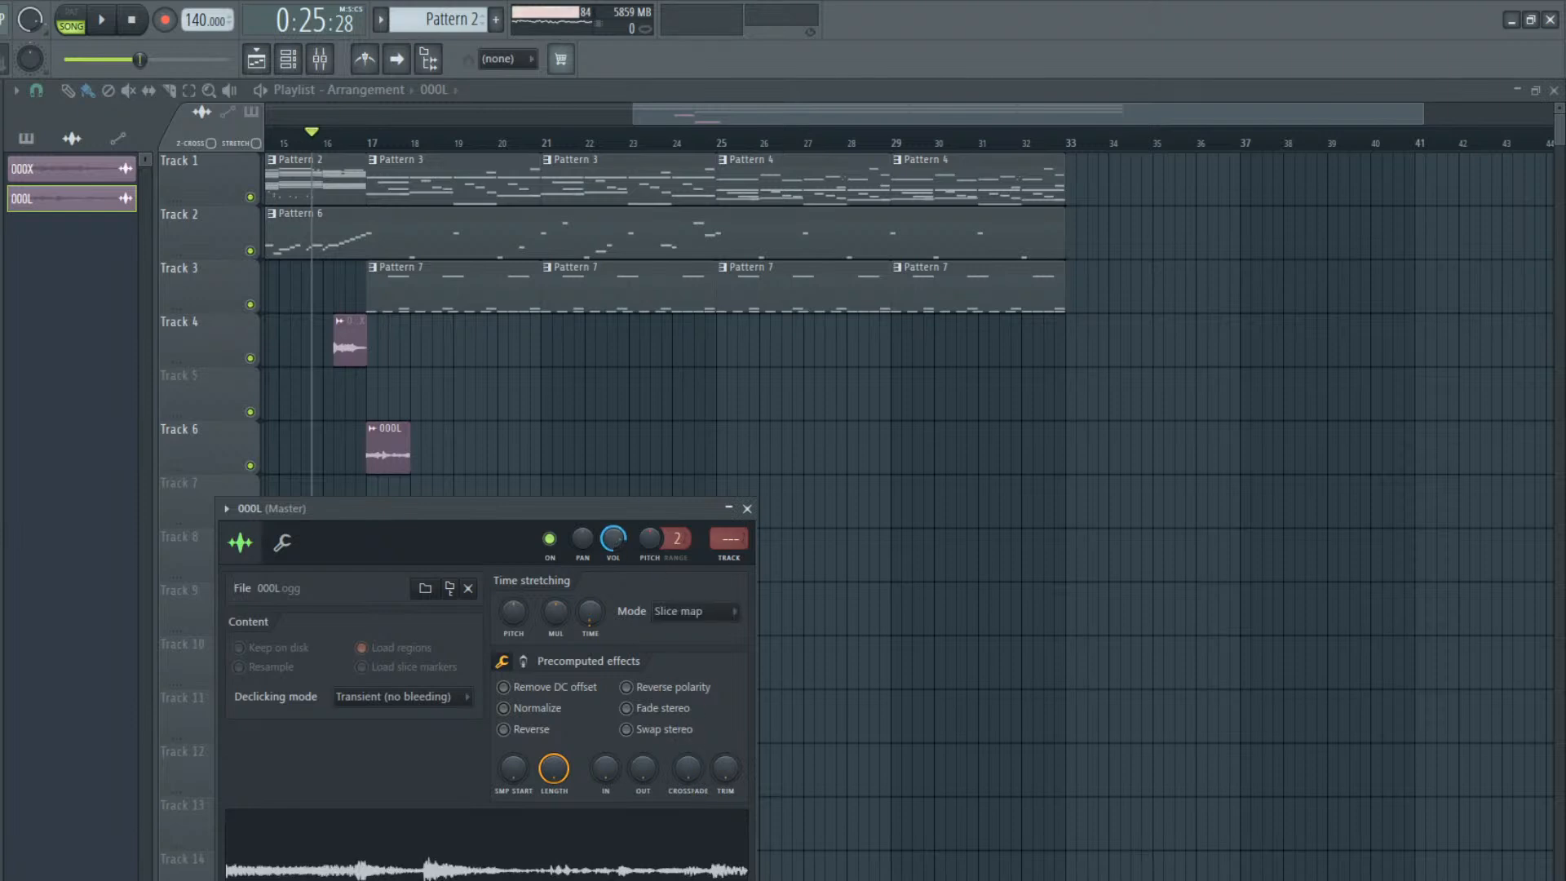
Repeat the one-bar 000L clip back to back on Track 6 through the end of bar 32
mouse_move(484, 473)
mouse_down()
mouse_move(428, 472)
mouse_move(480, 454)
mouse_up()
click(576, 445)
mouse_move(598, 449)
mouse_down()
mouse_move(524, 449)
mouse_move(951, 420)
mouse_move(1059, 437)
mouse_move(1032, 441)
mouse_up()
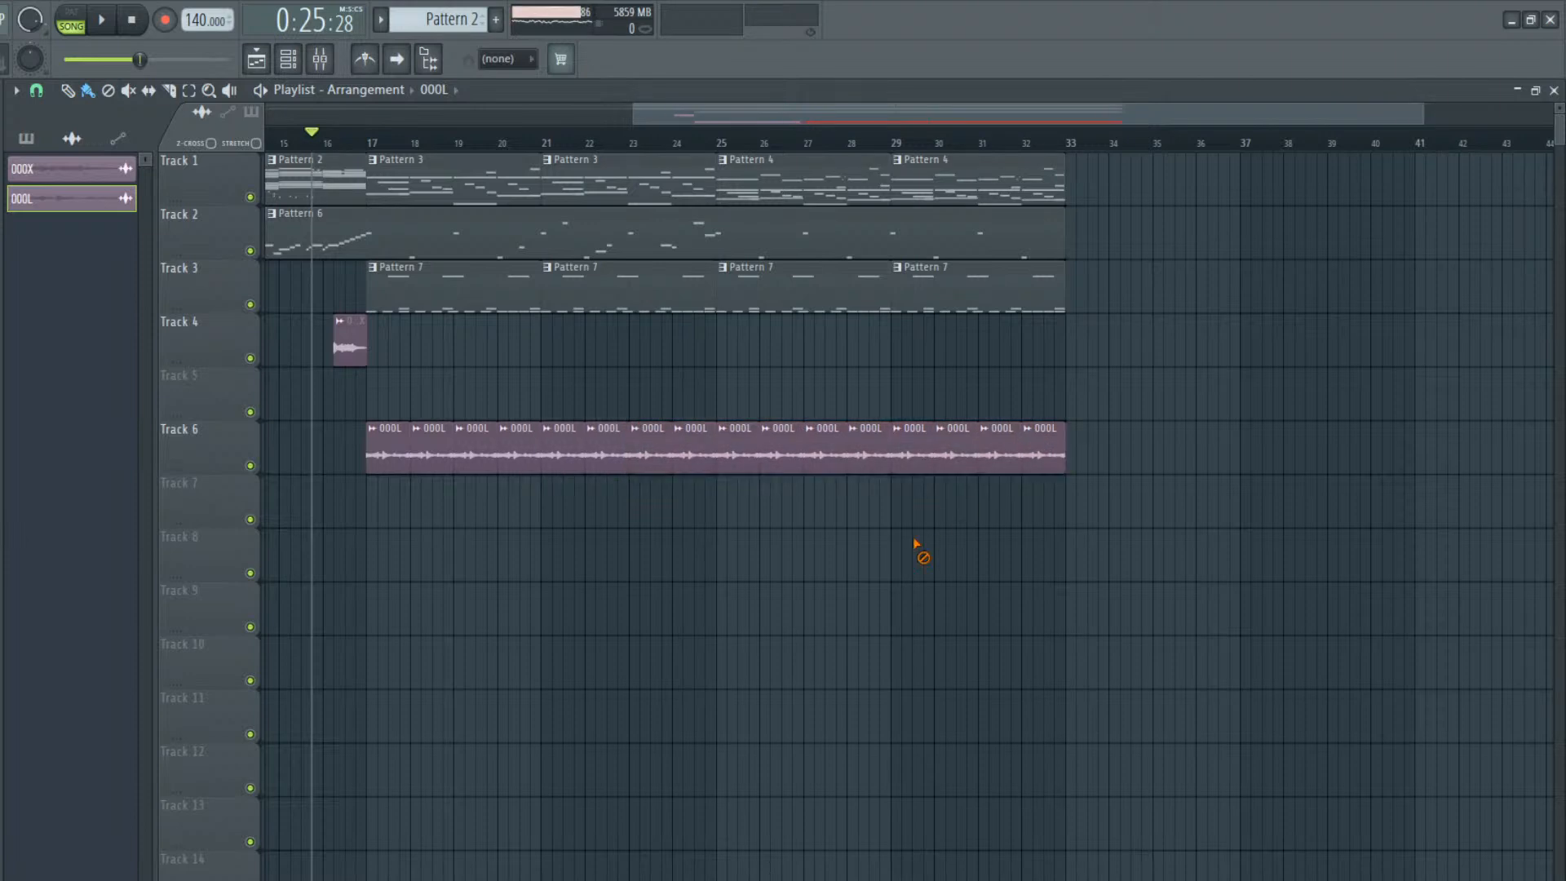
Play the arrangement with the 000L loop and change its time-stretching mode to Stretch
key(space)
double_click(440, 455)
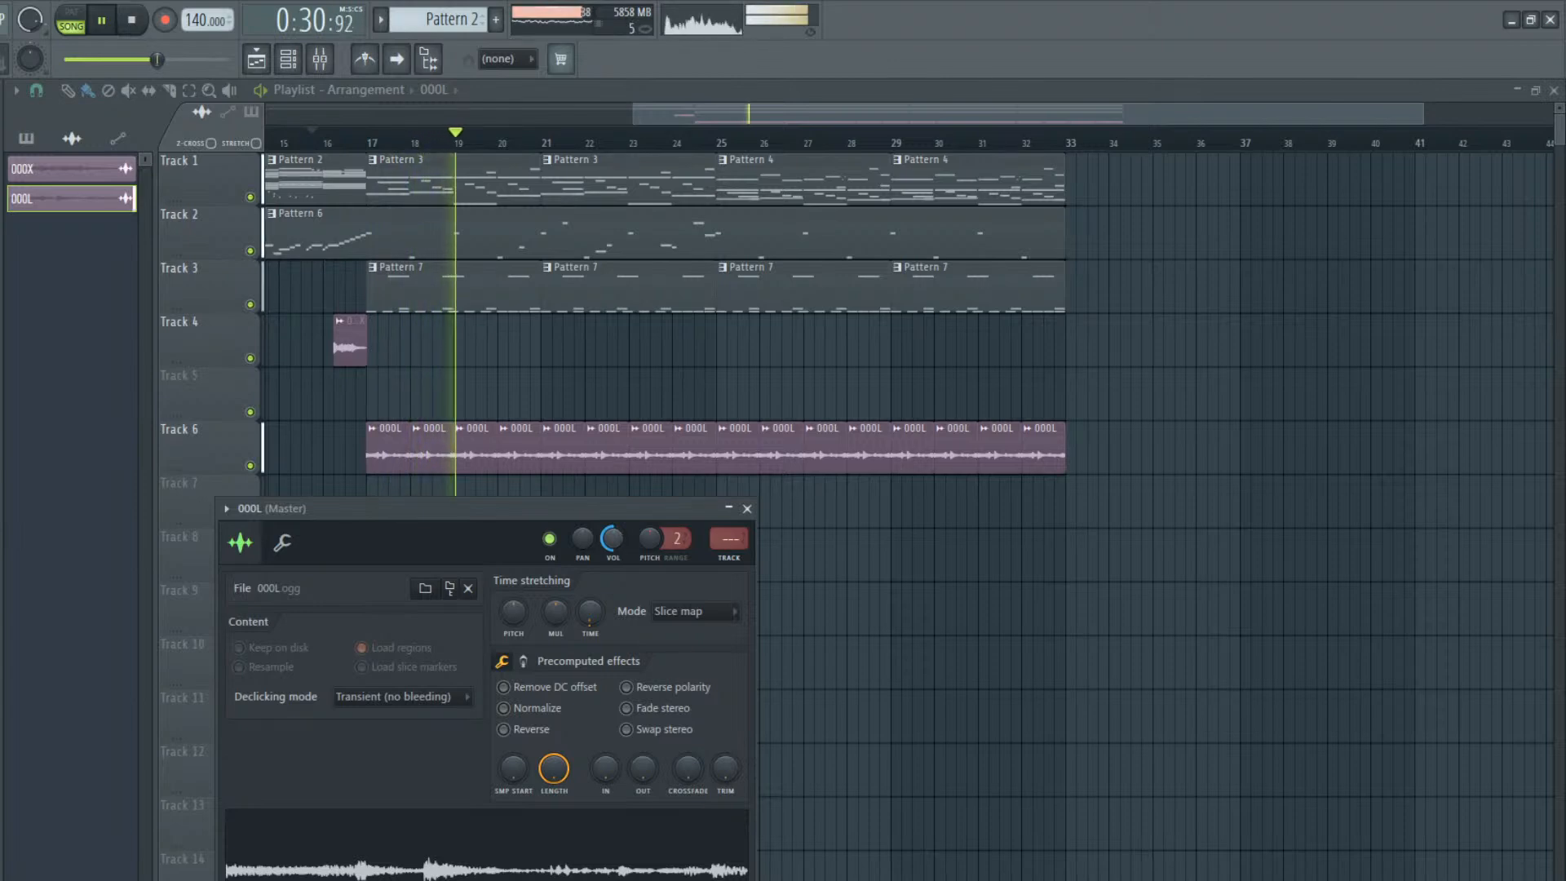
click(676, 668)
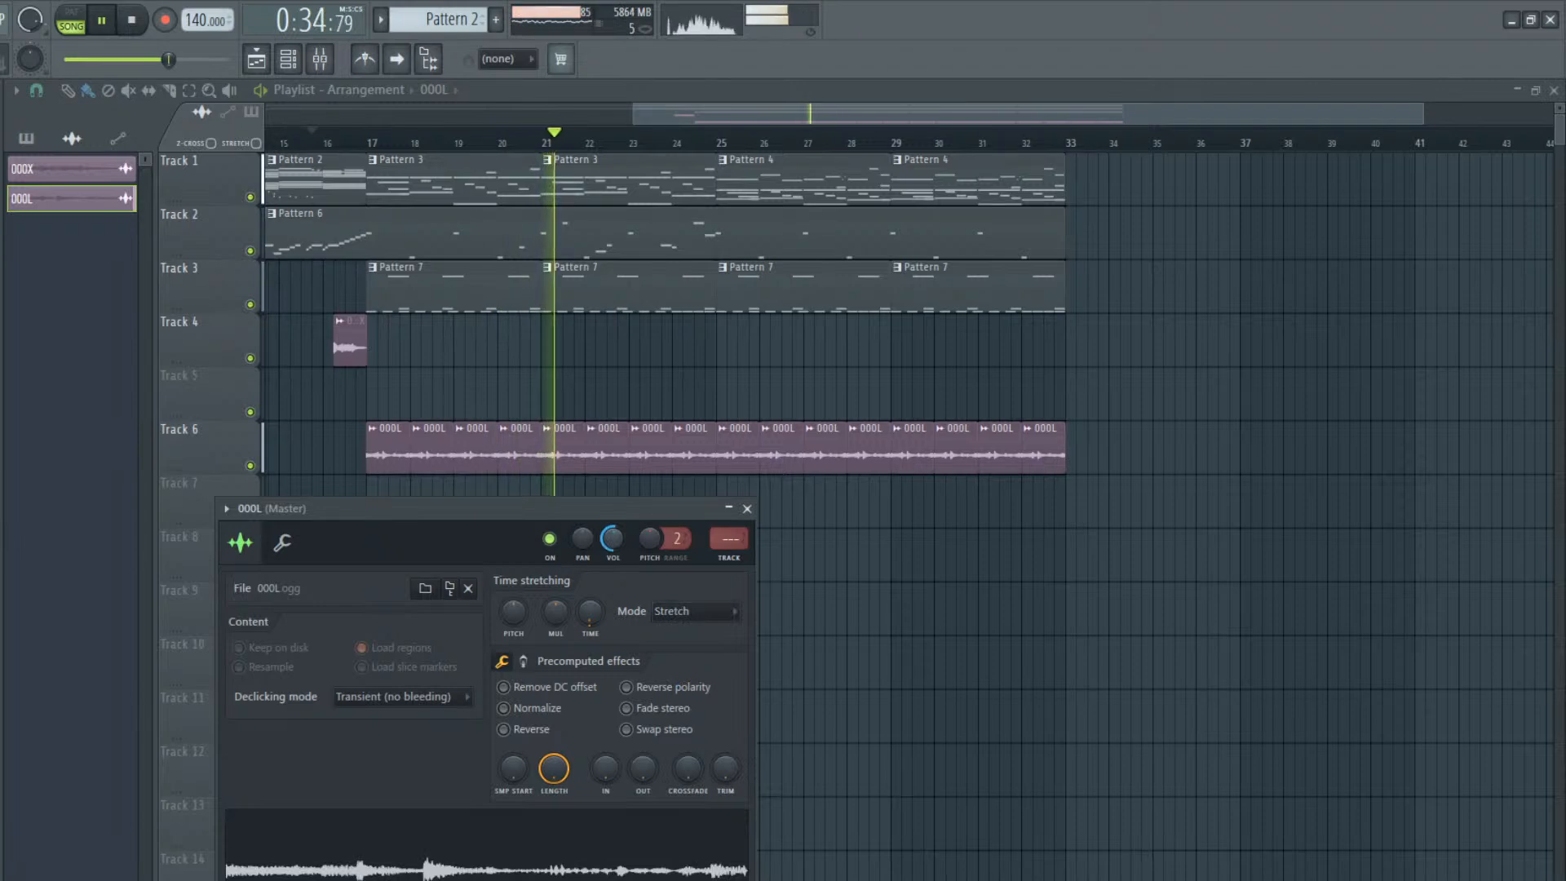
click(747, 508)
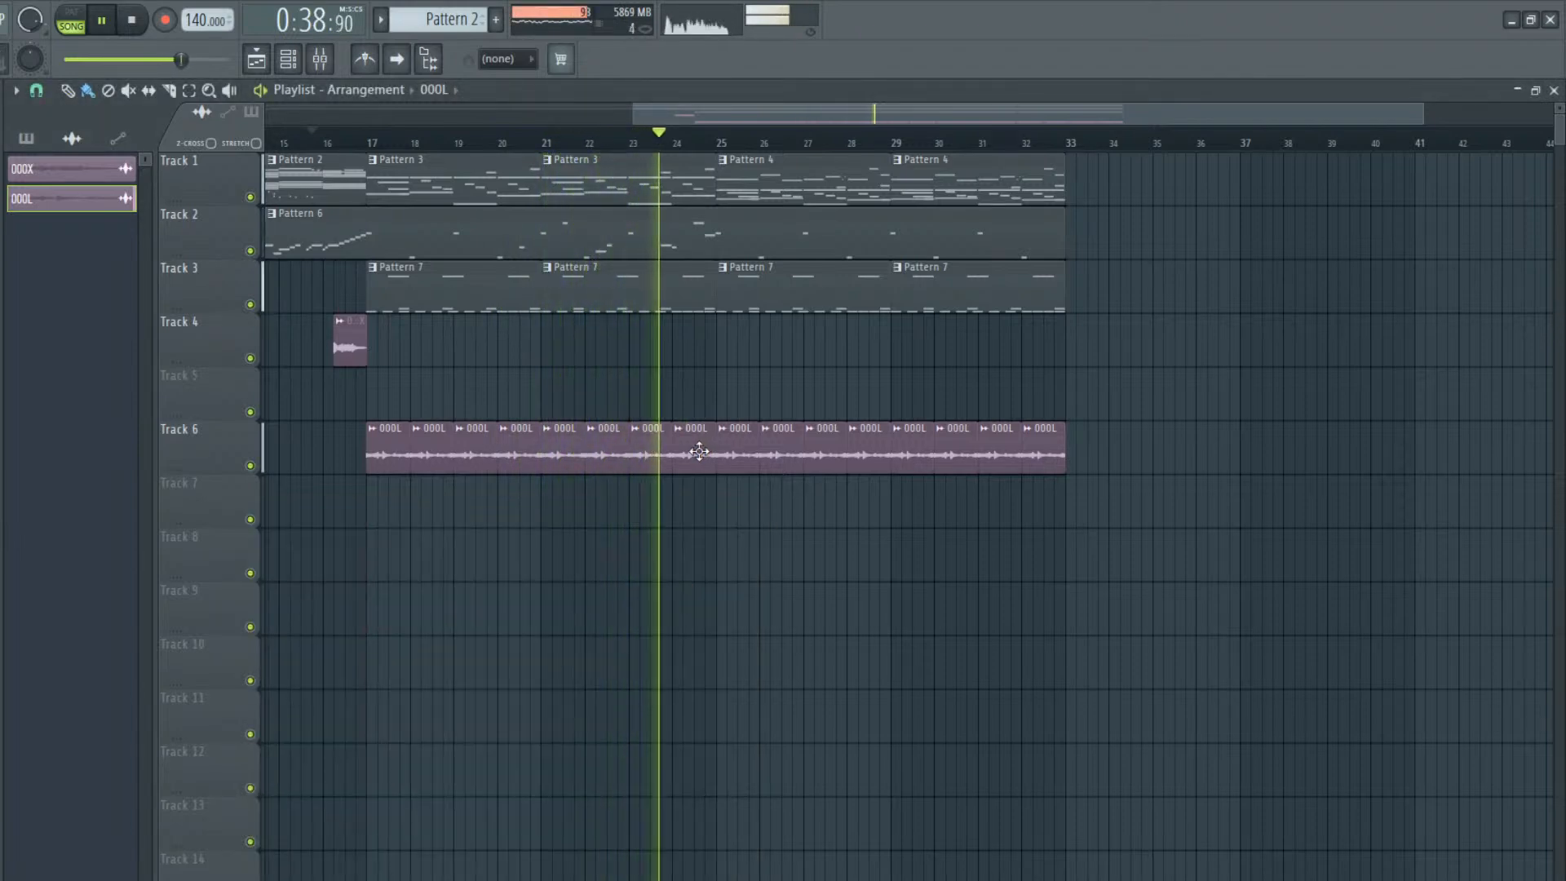
key(space)
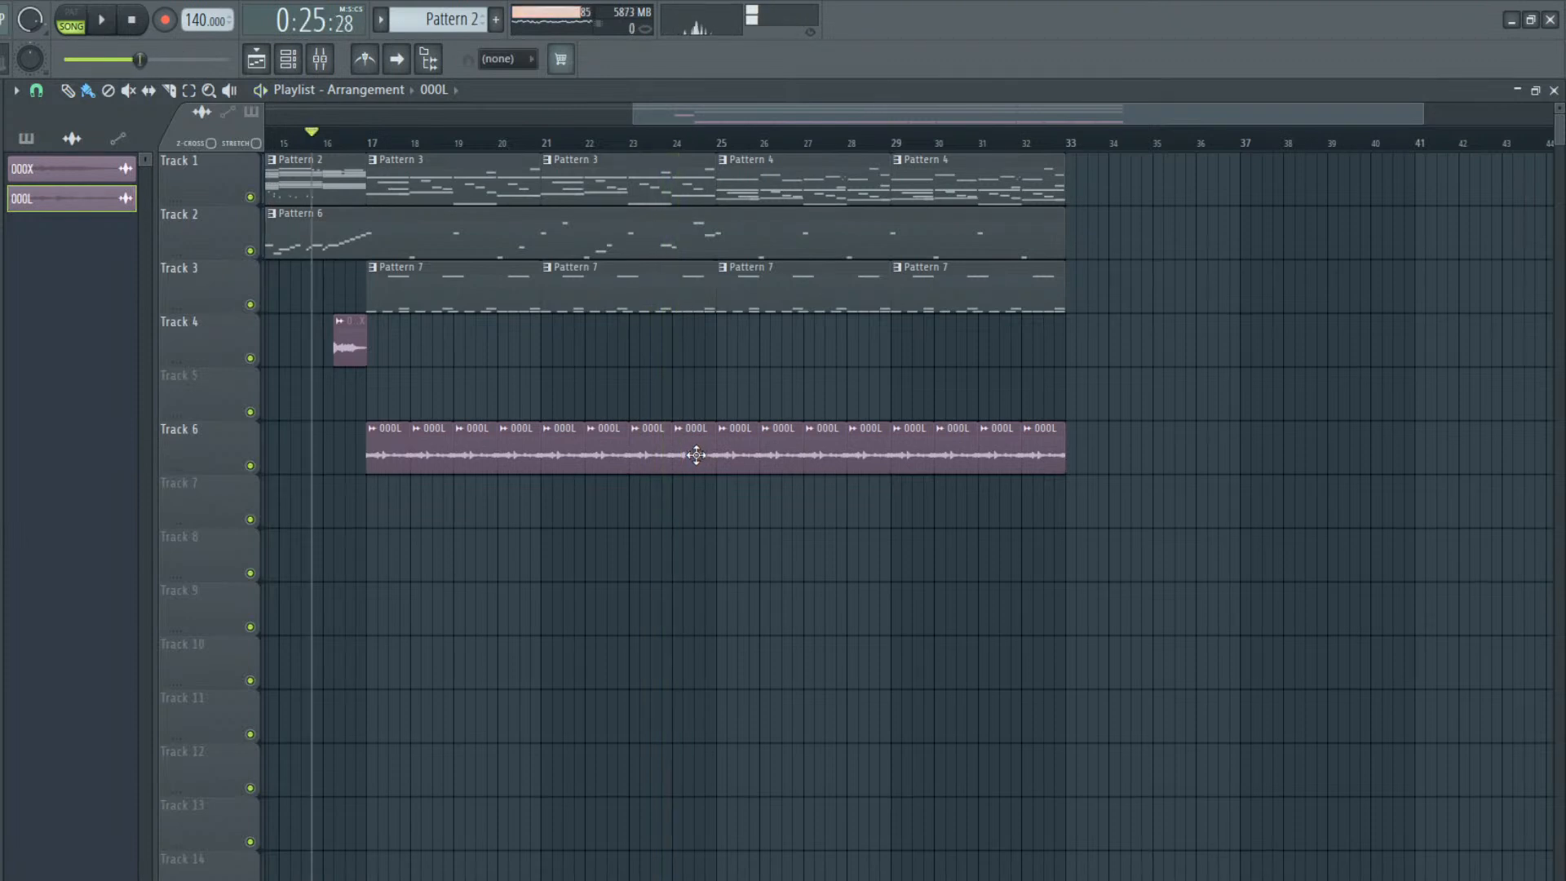
Delete the 000L clips on Track 6 from bar 17 through bar 24 and play the arrangement
mouse_move(677, 454)
mouse_down()
mouse_move(482, 490)
mouse_move(371, 450)
mouse_move(632, 437)
mouse_up()
double_click(774, 454)
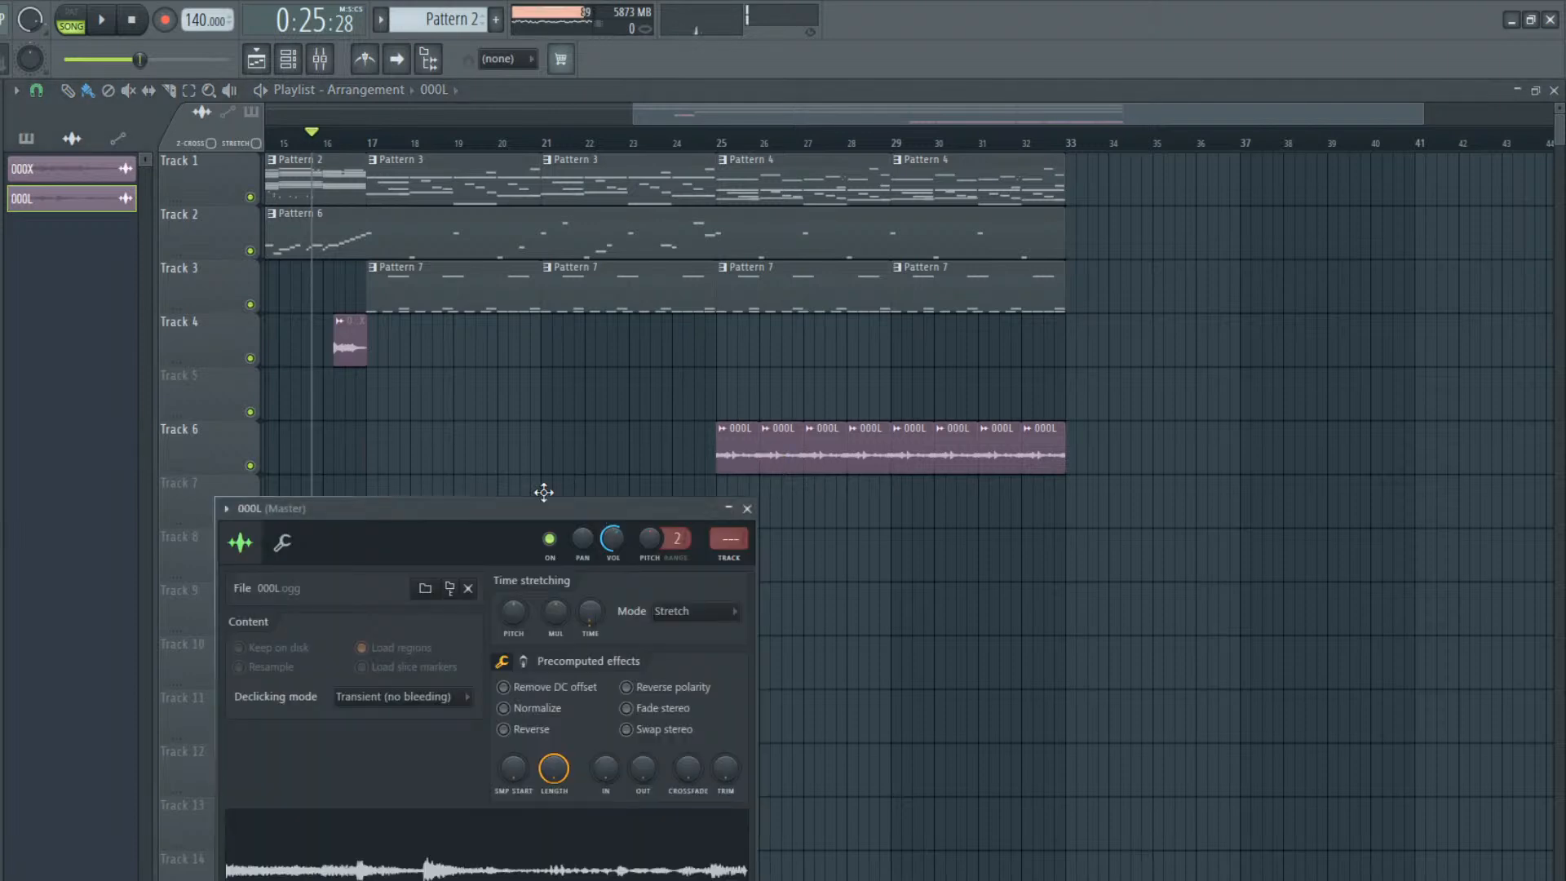
right_click(596, 449)
key(space)
key(space)
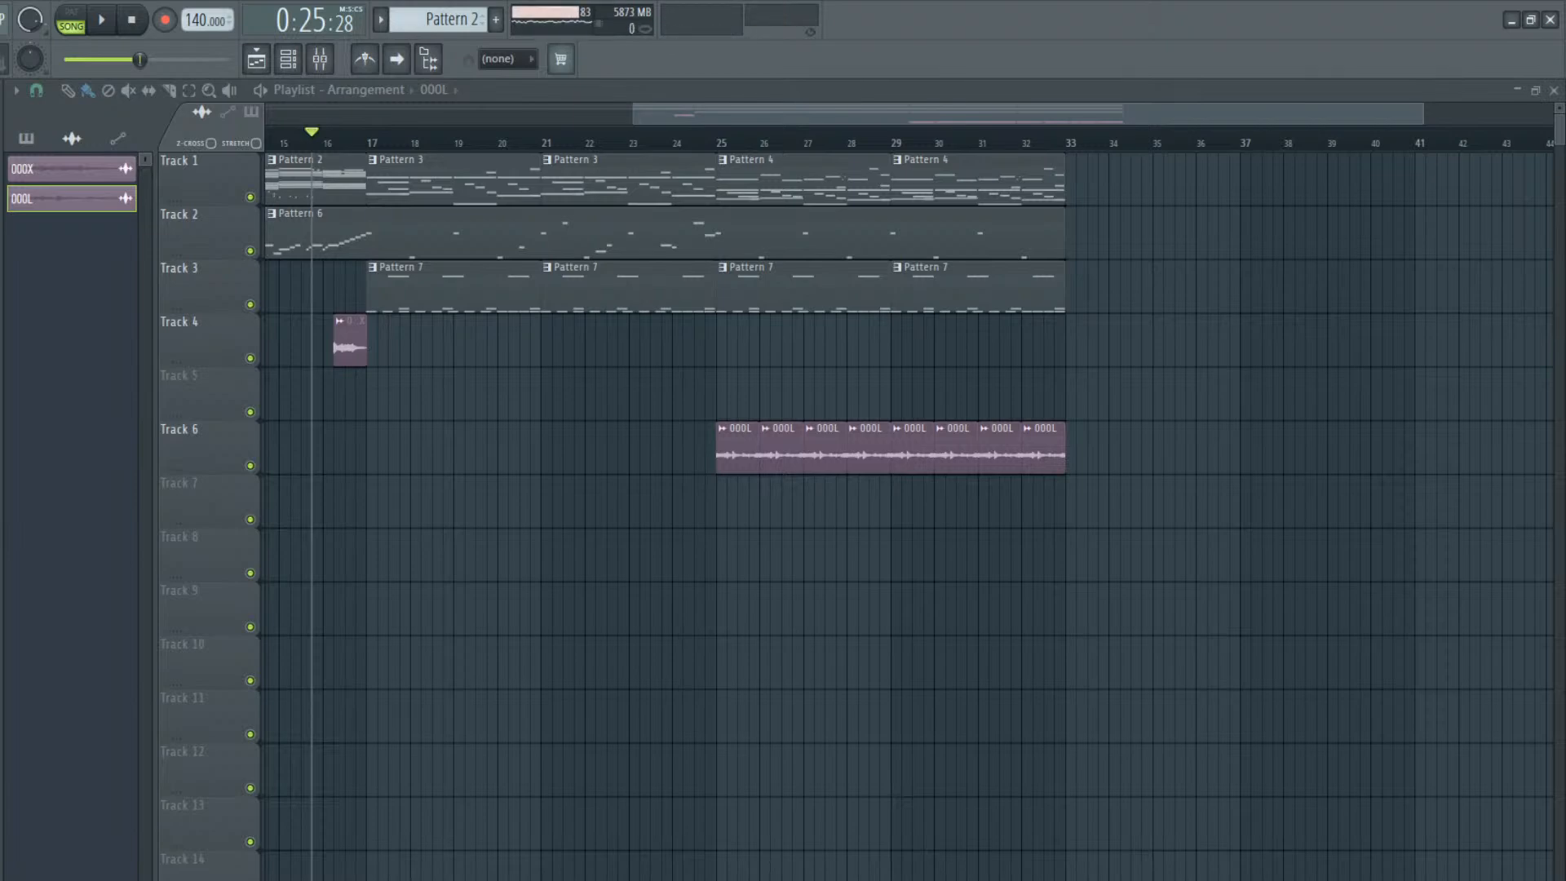
Add the 0005 sample to Track 6 at bar 17, give it a fade-out and play the arrangement
drag(413, 540, 409, 433)
double_click(409, 433)
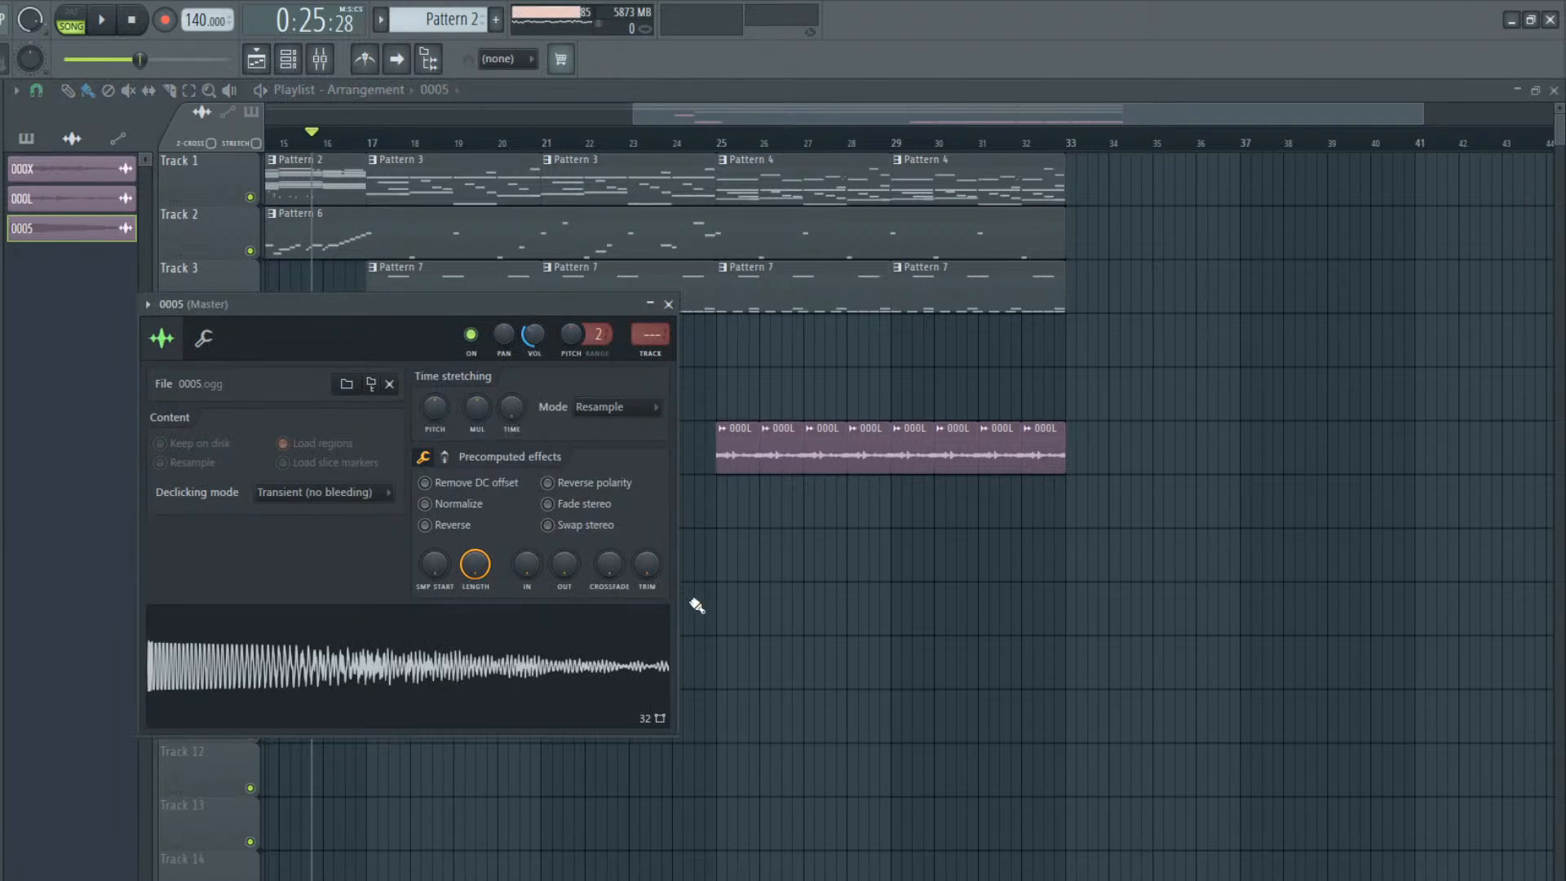
drag(644, 565, 565, 580)
key(space)
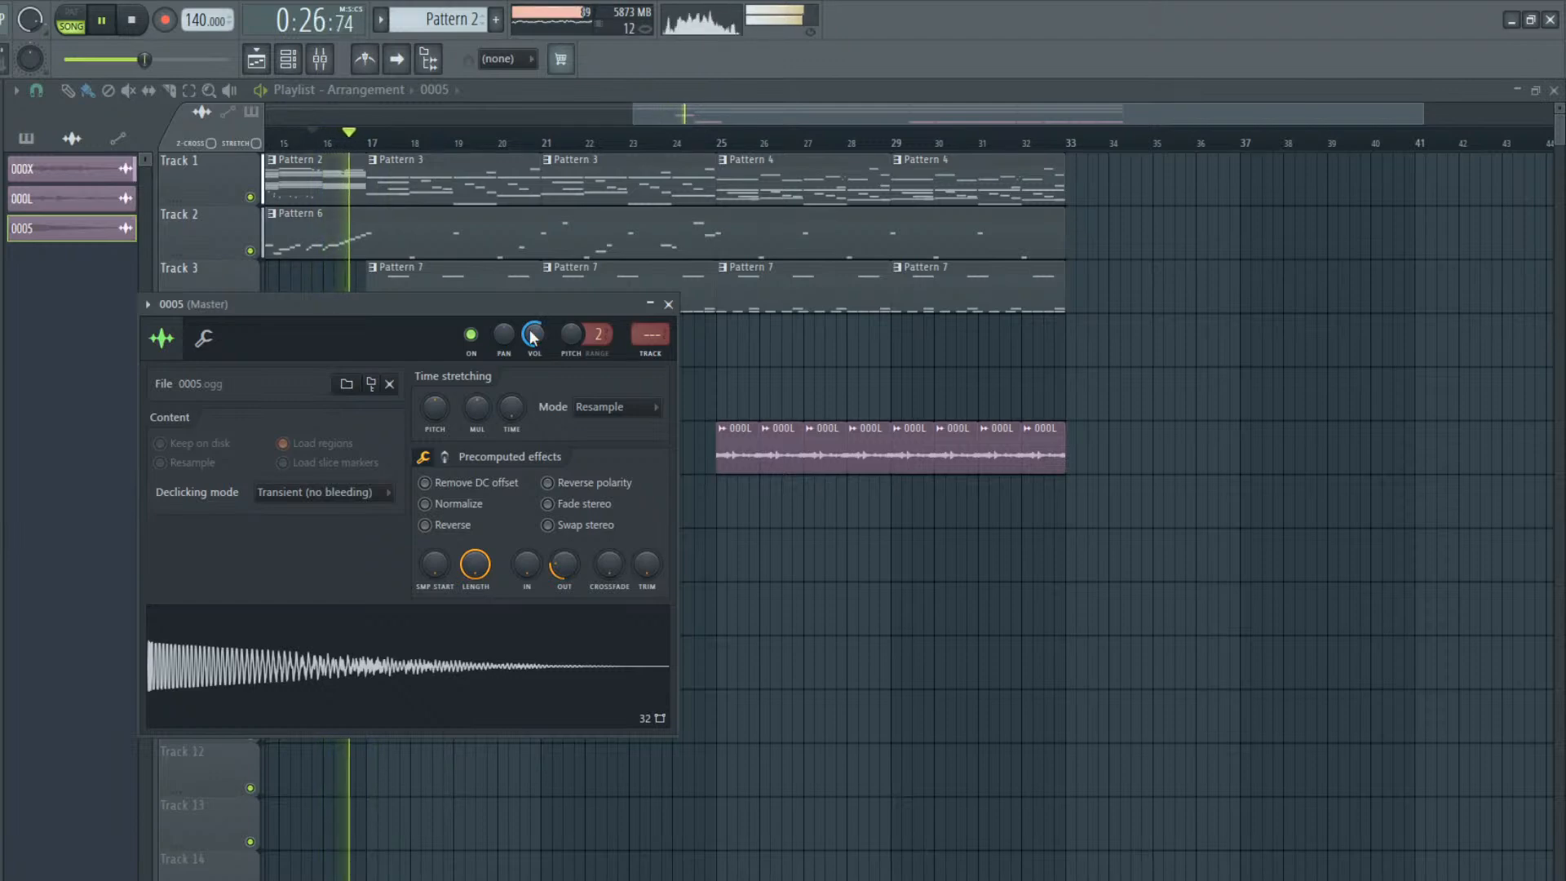
click(668, 304)
Repeat the 0005 hit at bar 21 on Track 6 and at bars 25 and 29 on Track 7
click(543, 454)
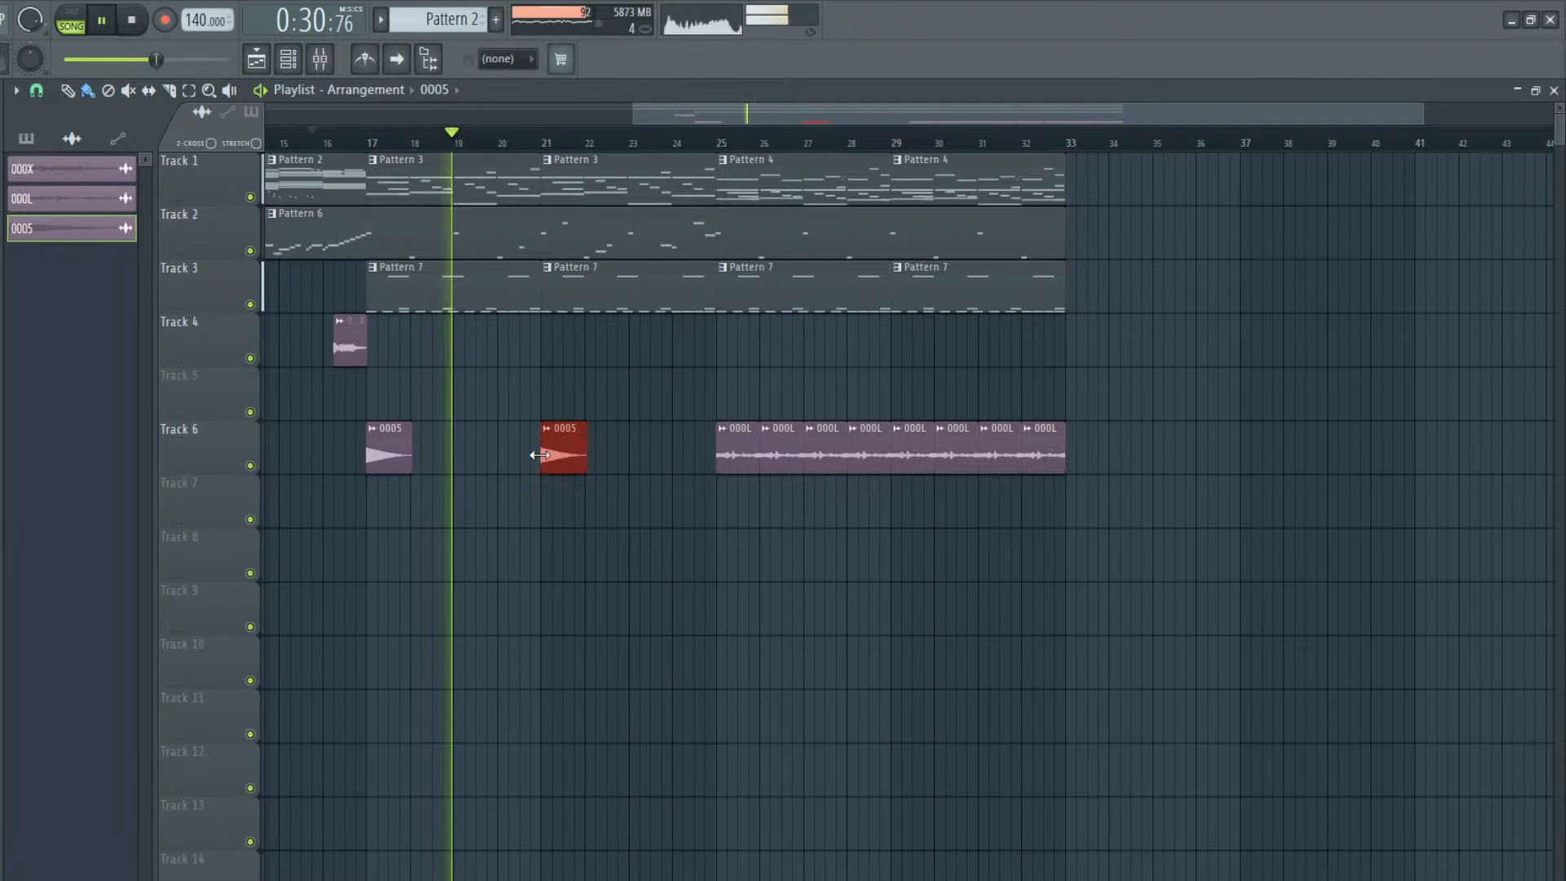
click(727, 499)
click(897, 499)
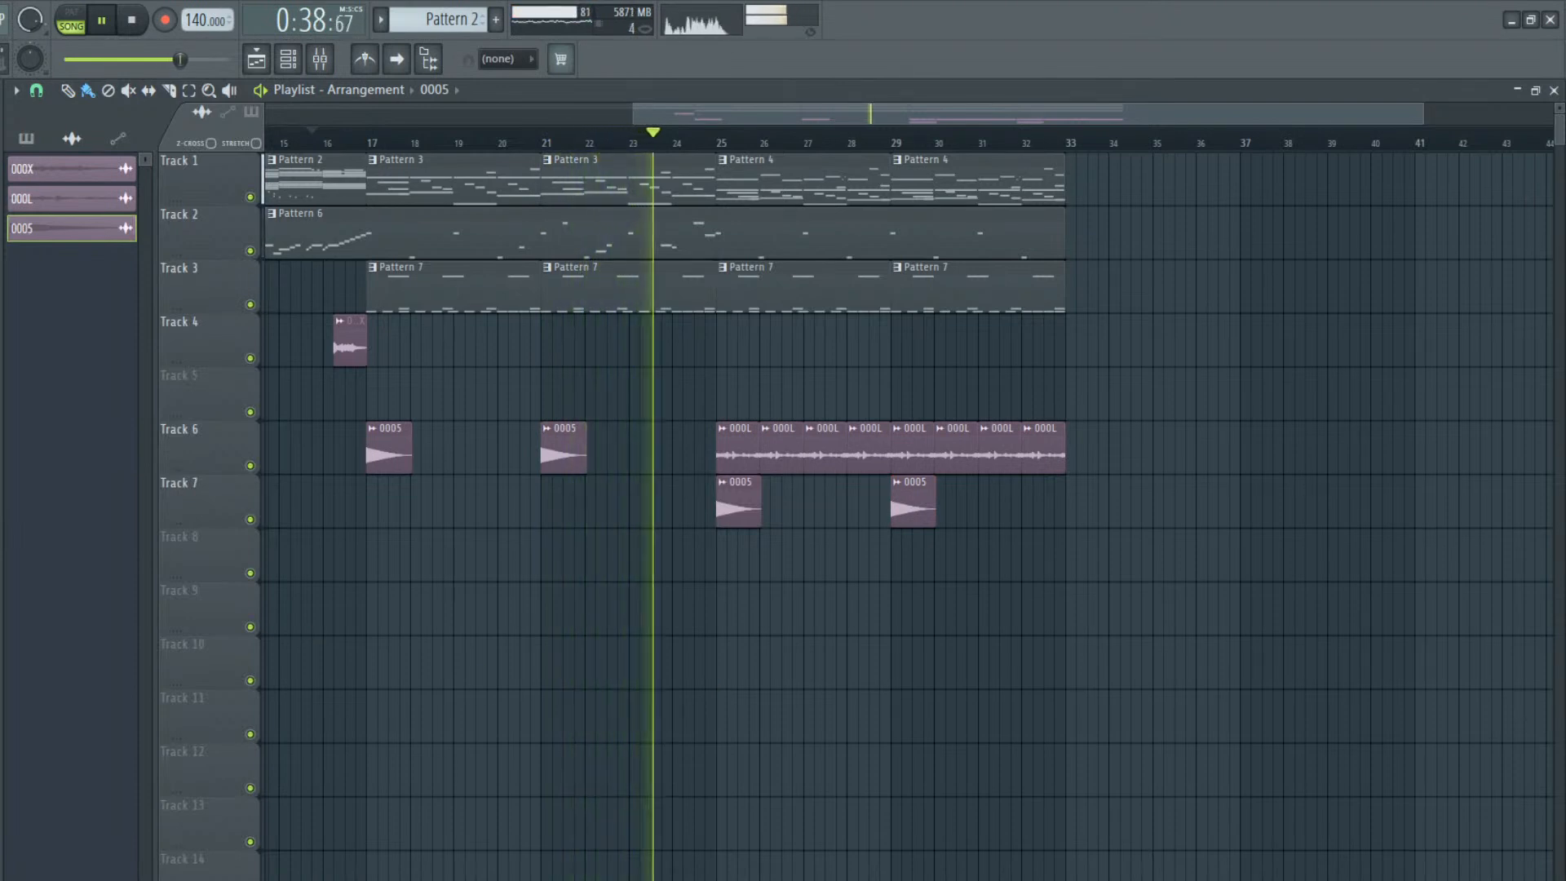
key(space)
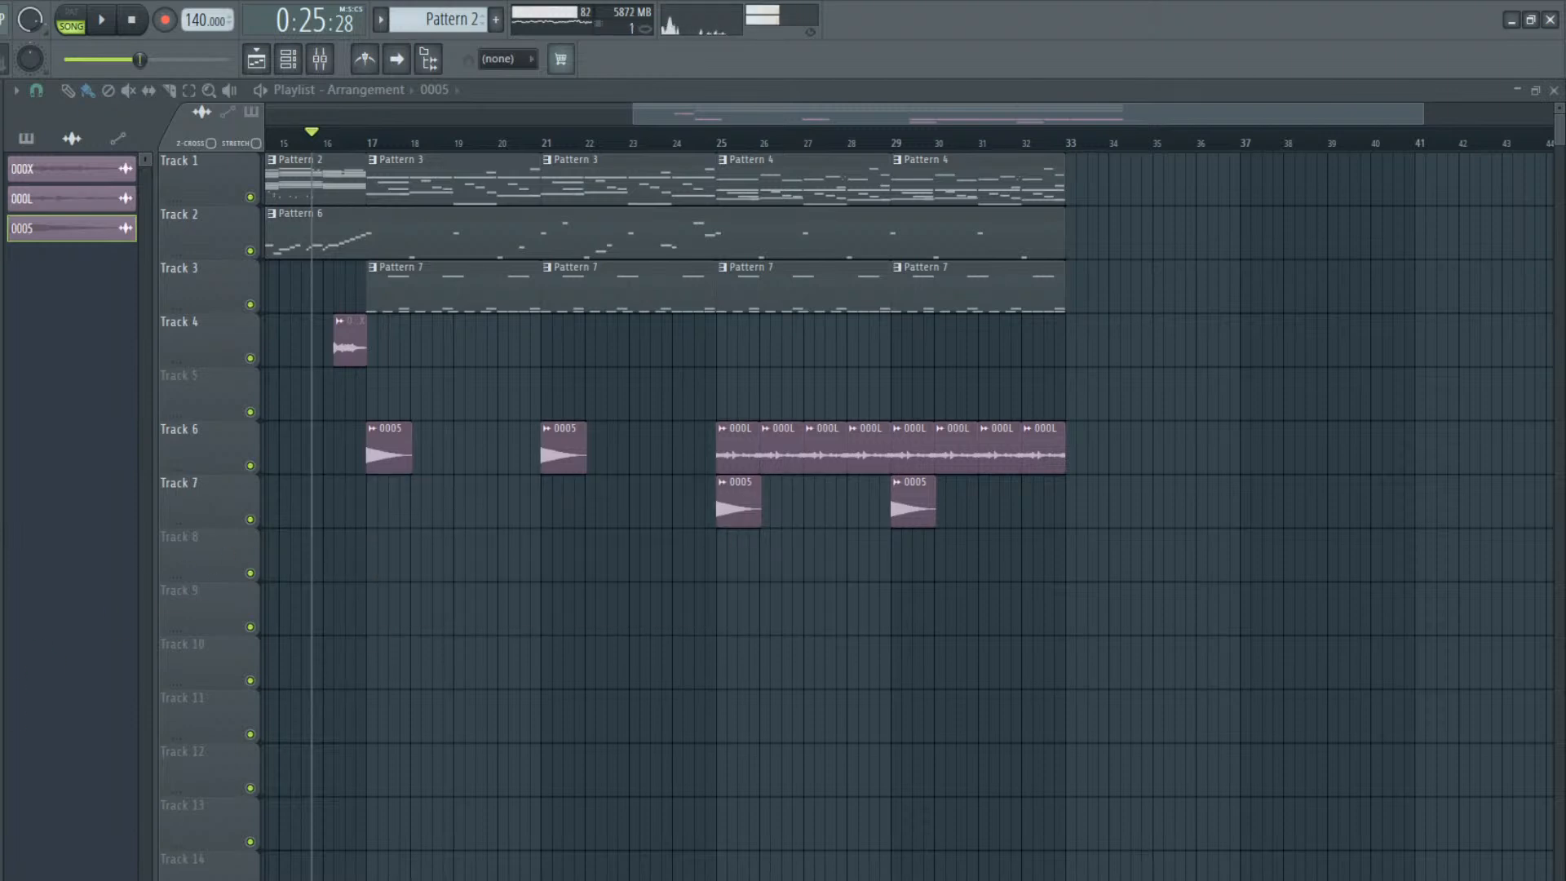
scroll(312, 702, left, 1)
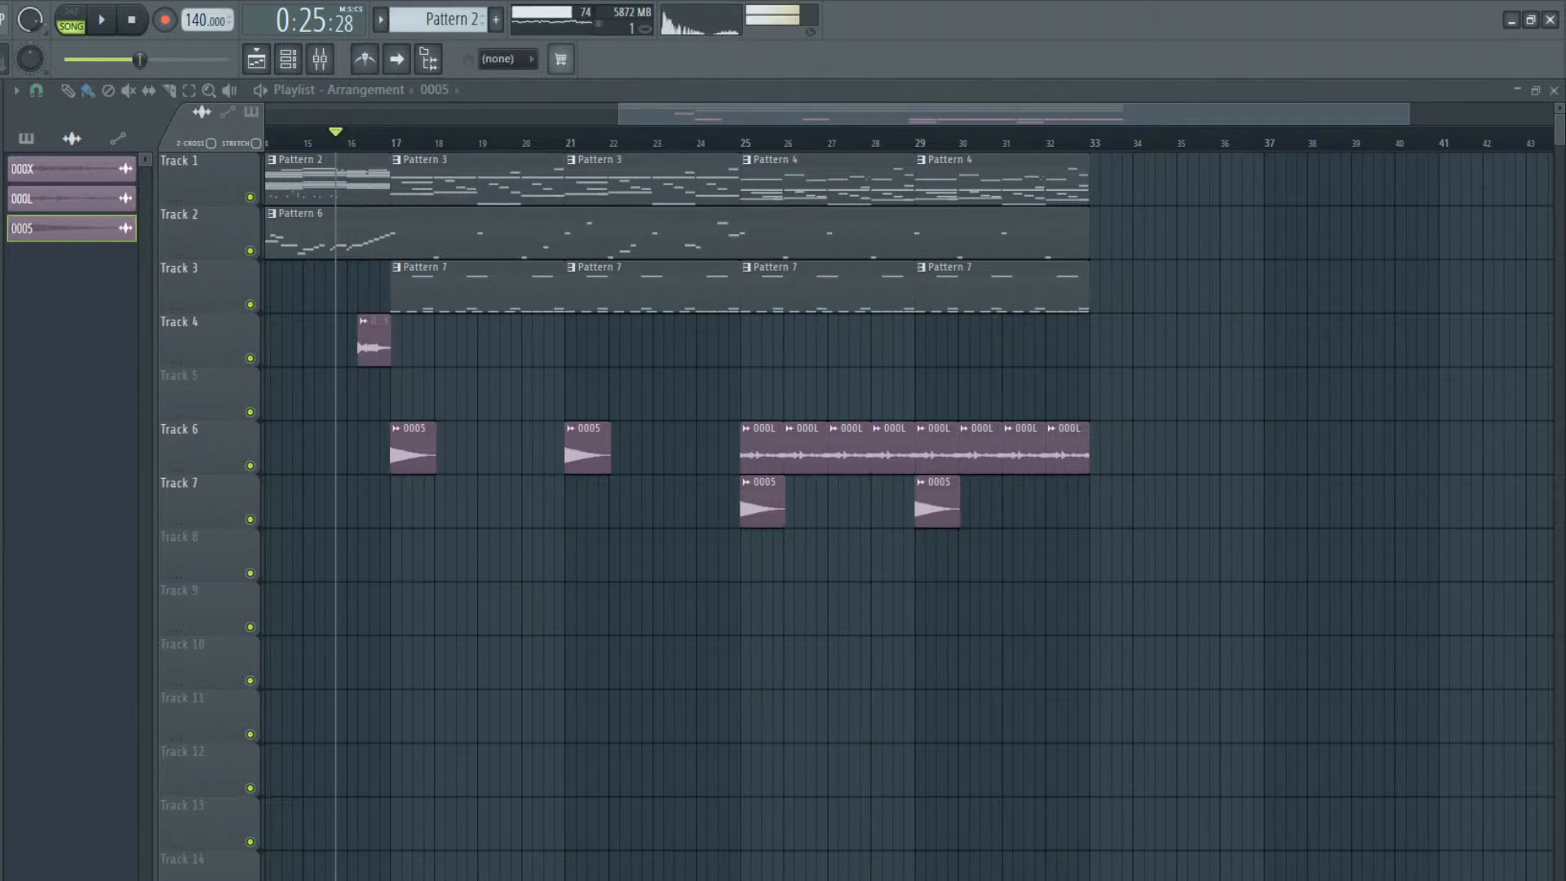
mouse_move(487, 734)
mouse_down()
mouse_move(481, 721)
mouse_move(501, 716)
mouse_up()
double_click(501, 717)
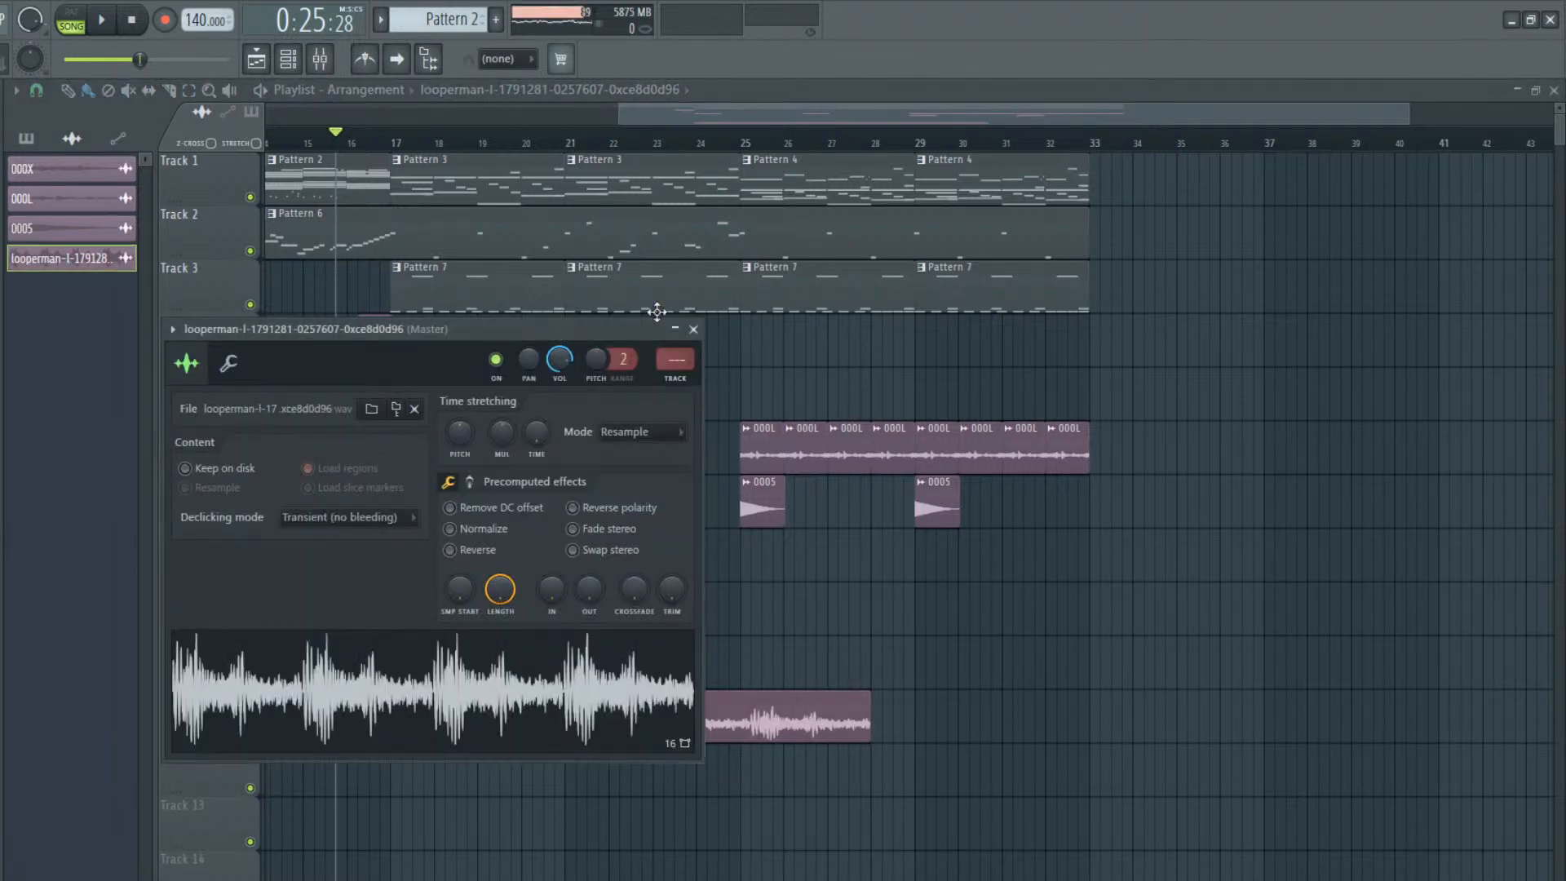
drag(621, 345, 575, 809)
drag(599, 880, 599, 847)
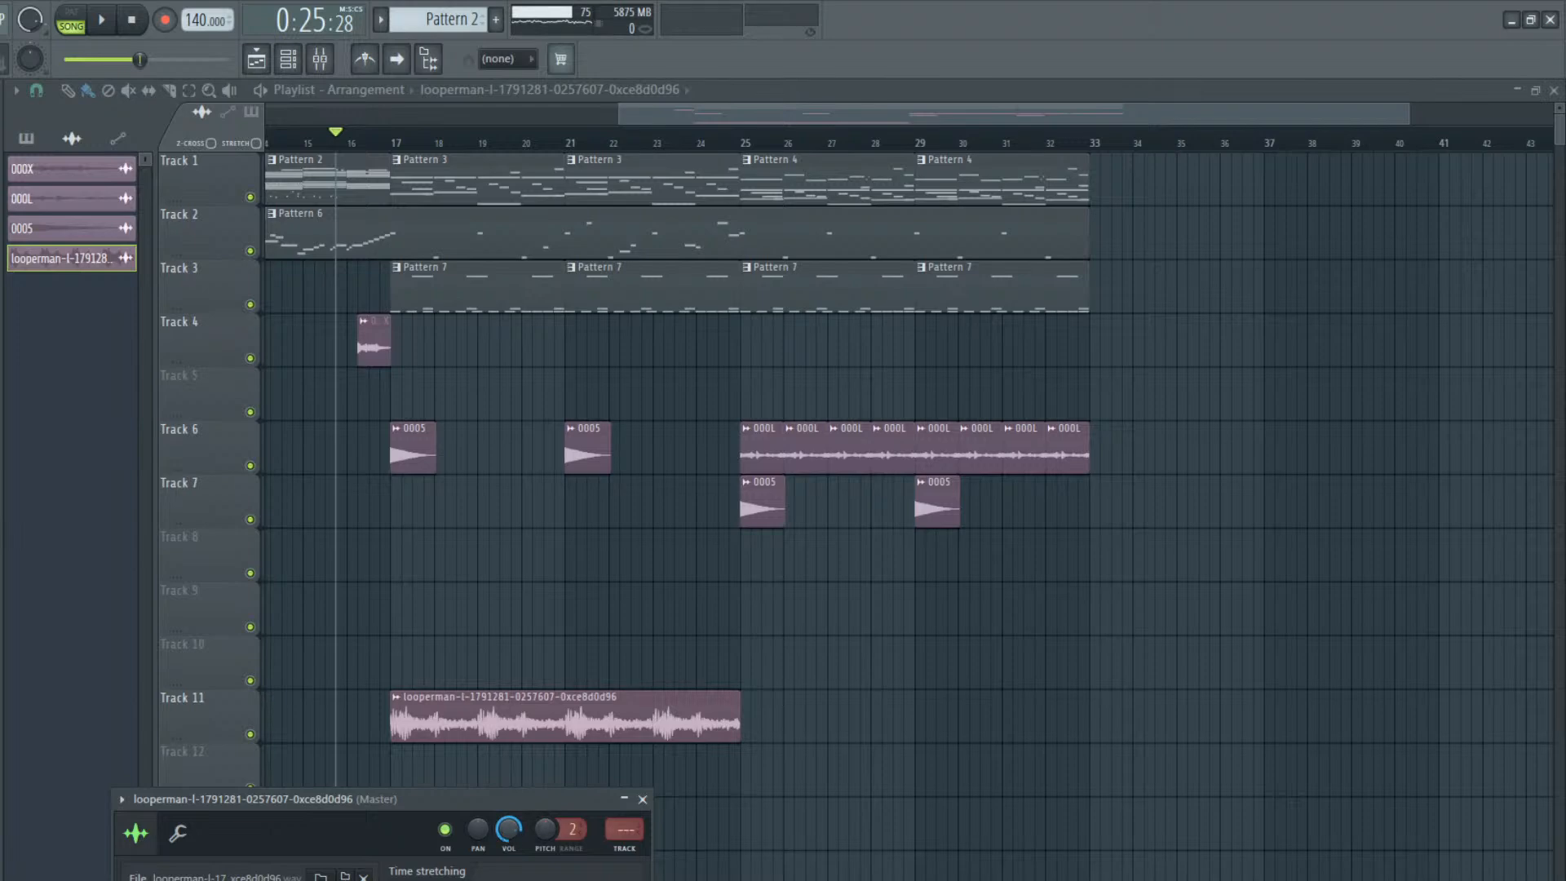
key(space)
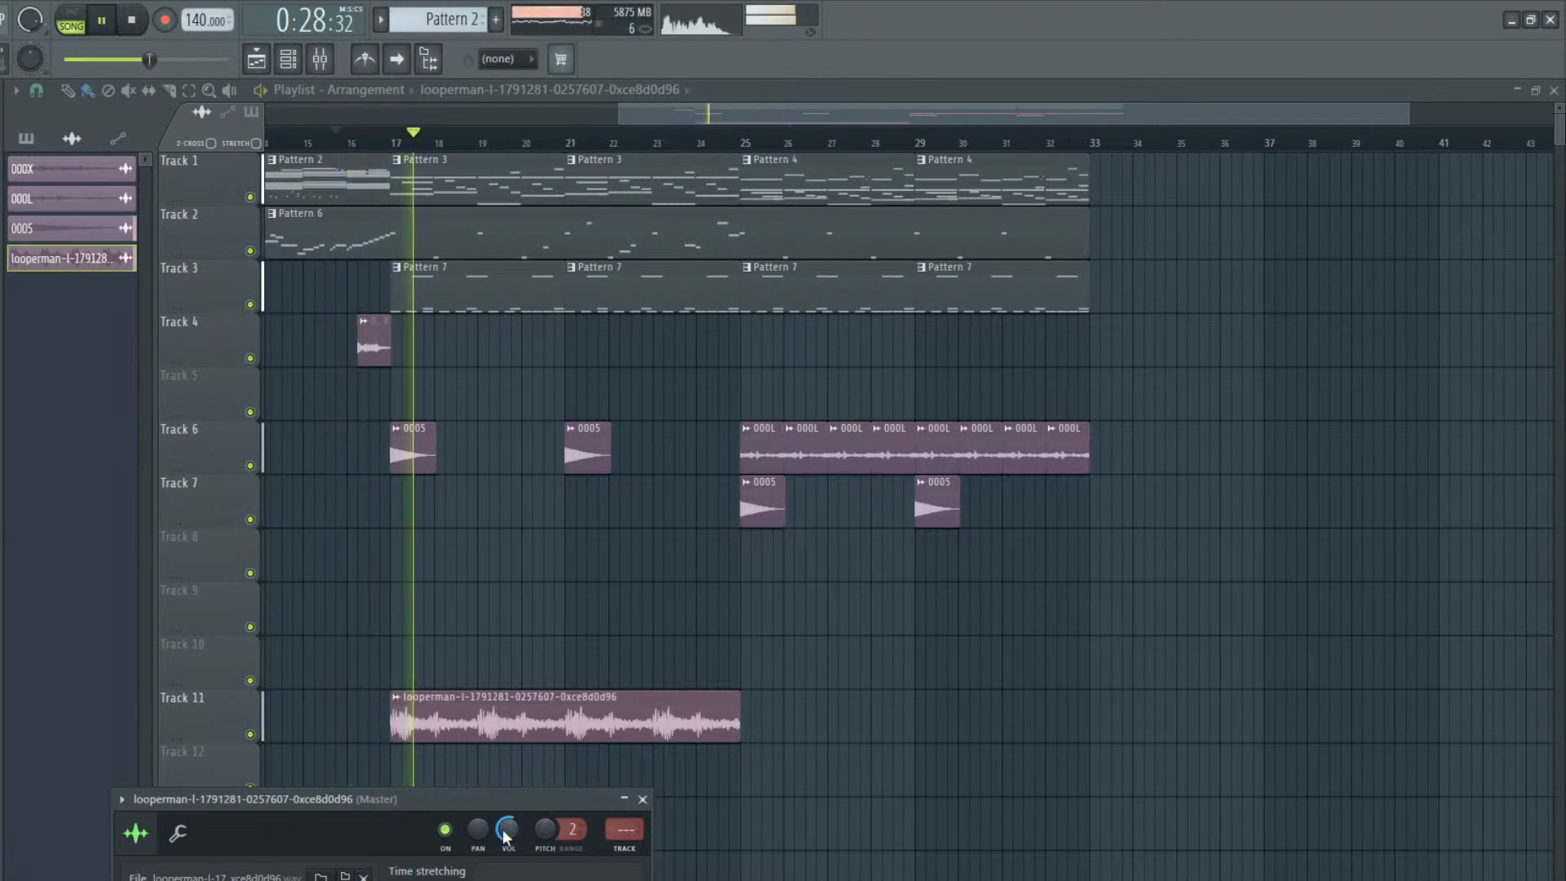
Repeat the looperman loop on Track 11 from bar 25 to the end of bar 32 and listen to the section
click(796, 717)
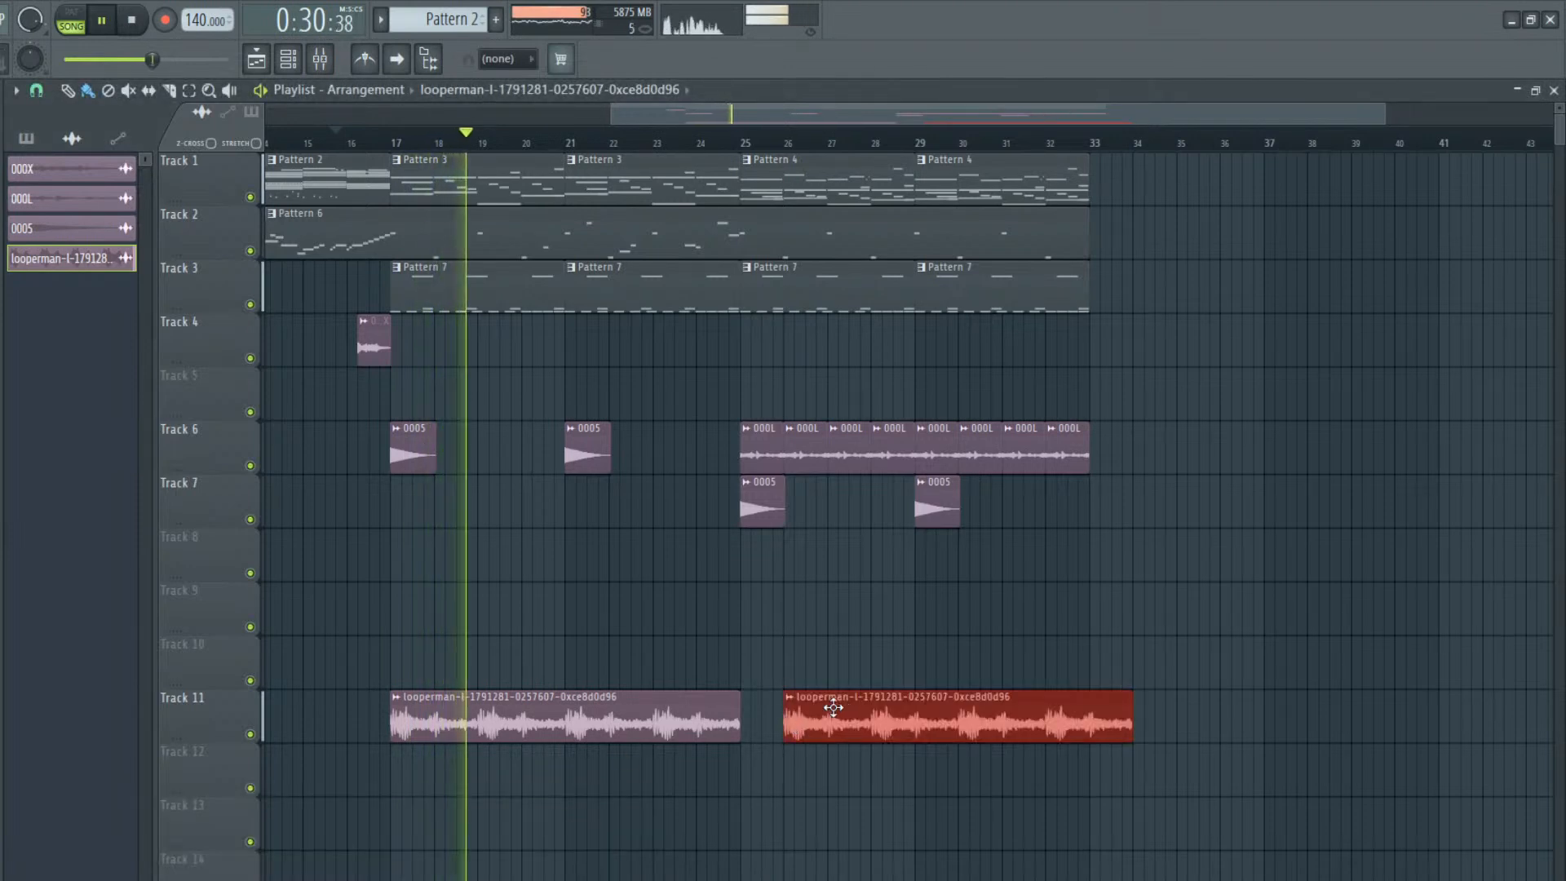
double_click(742, 729)
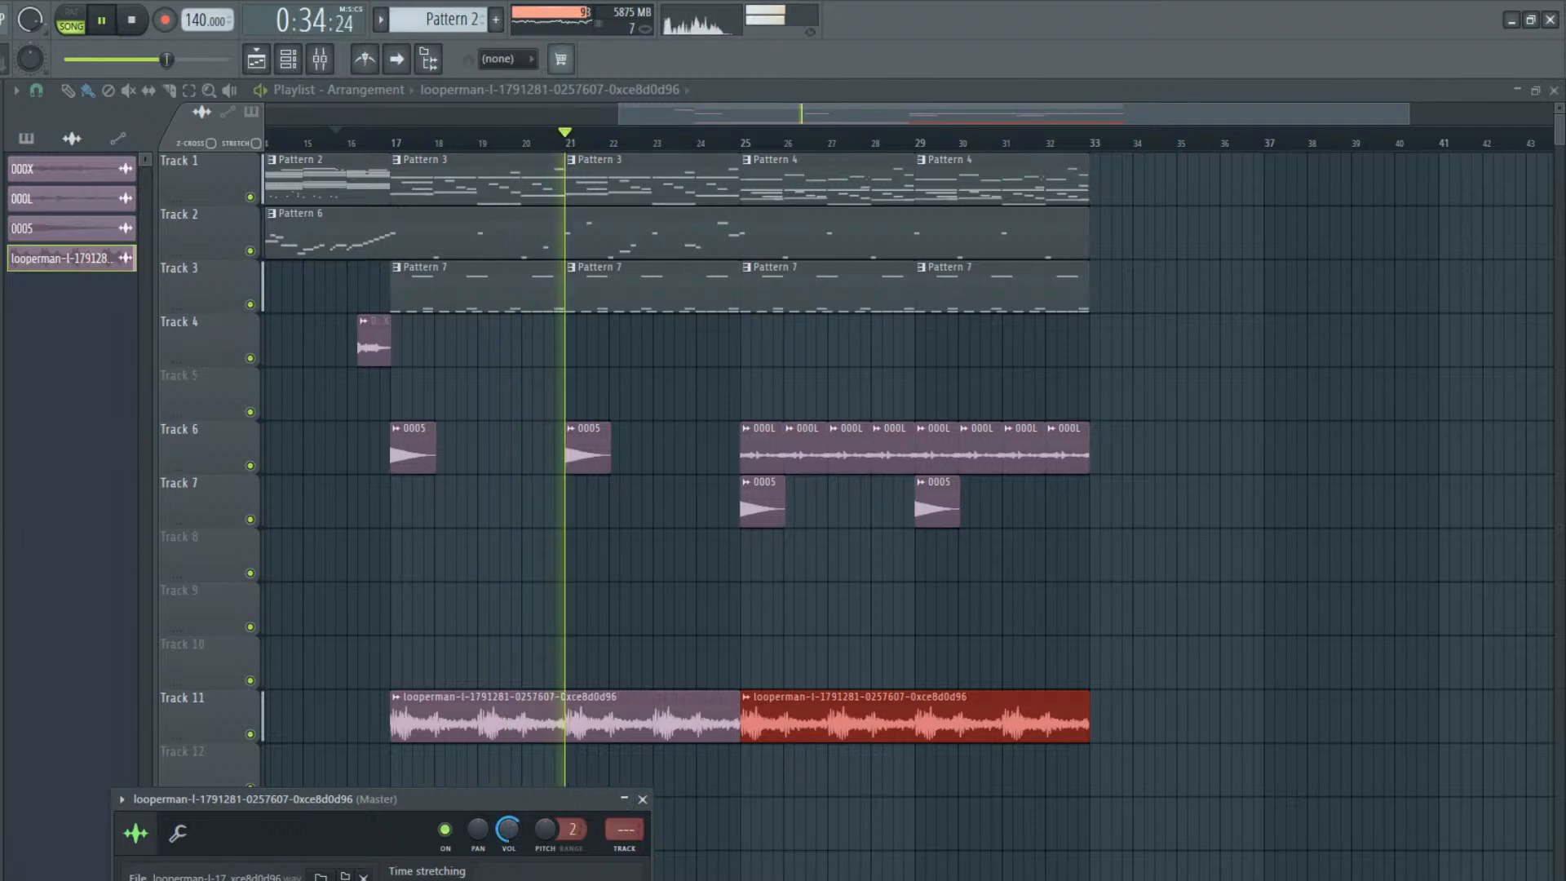
right_click(860, 817)
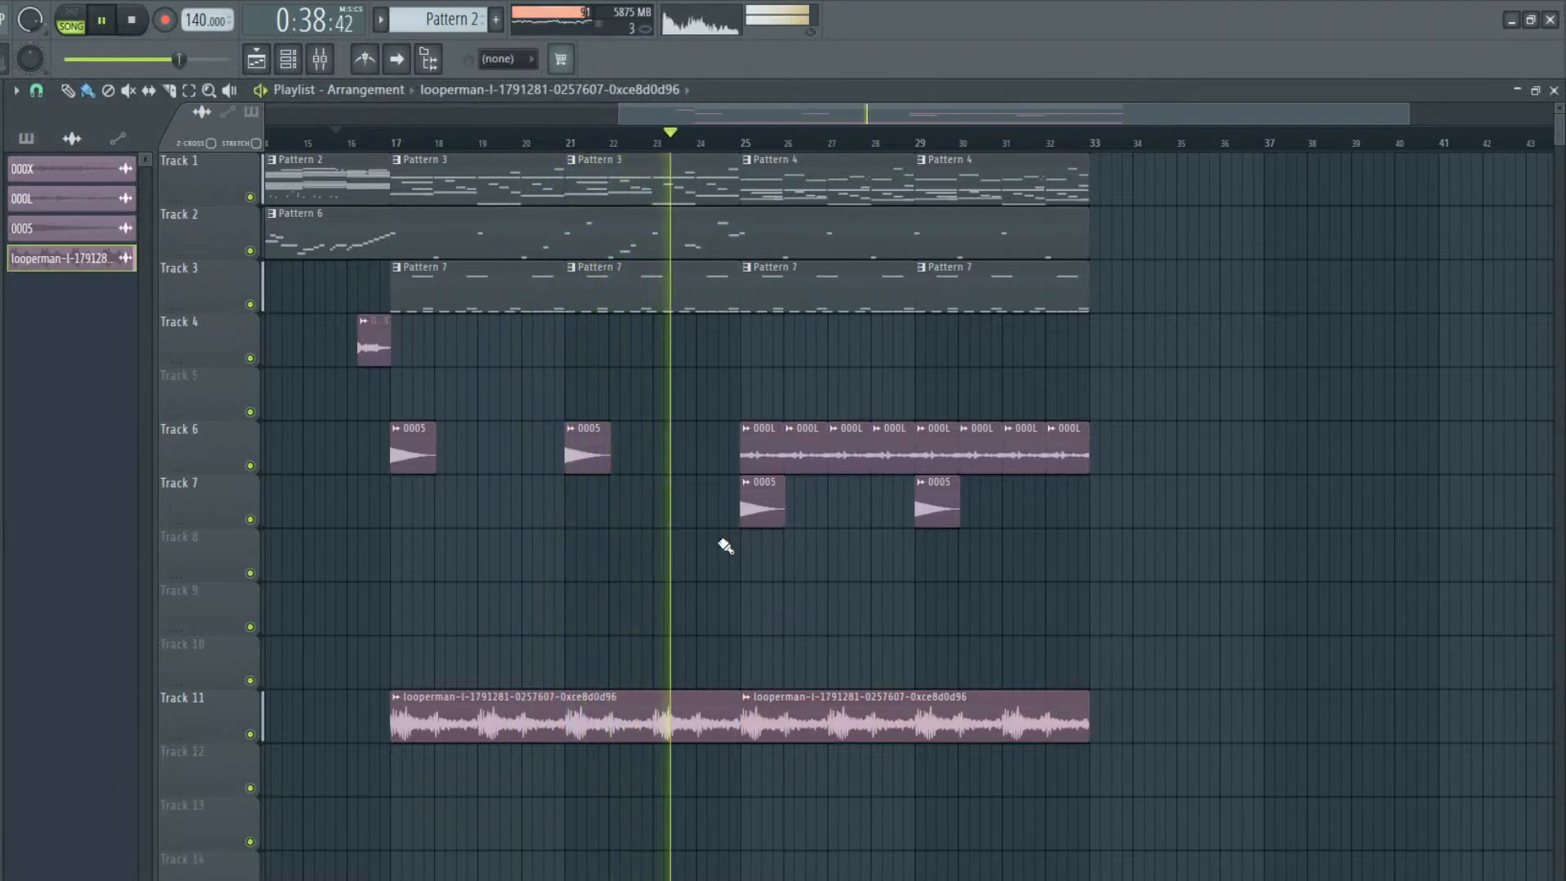
drag(632, 115, 776, 72)
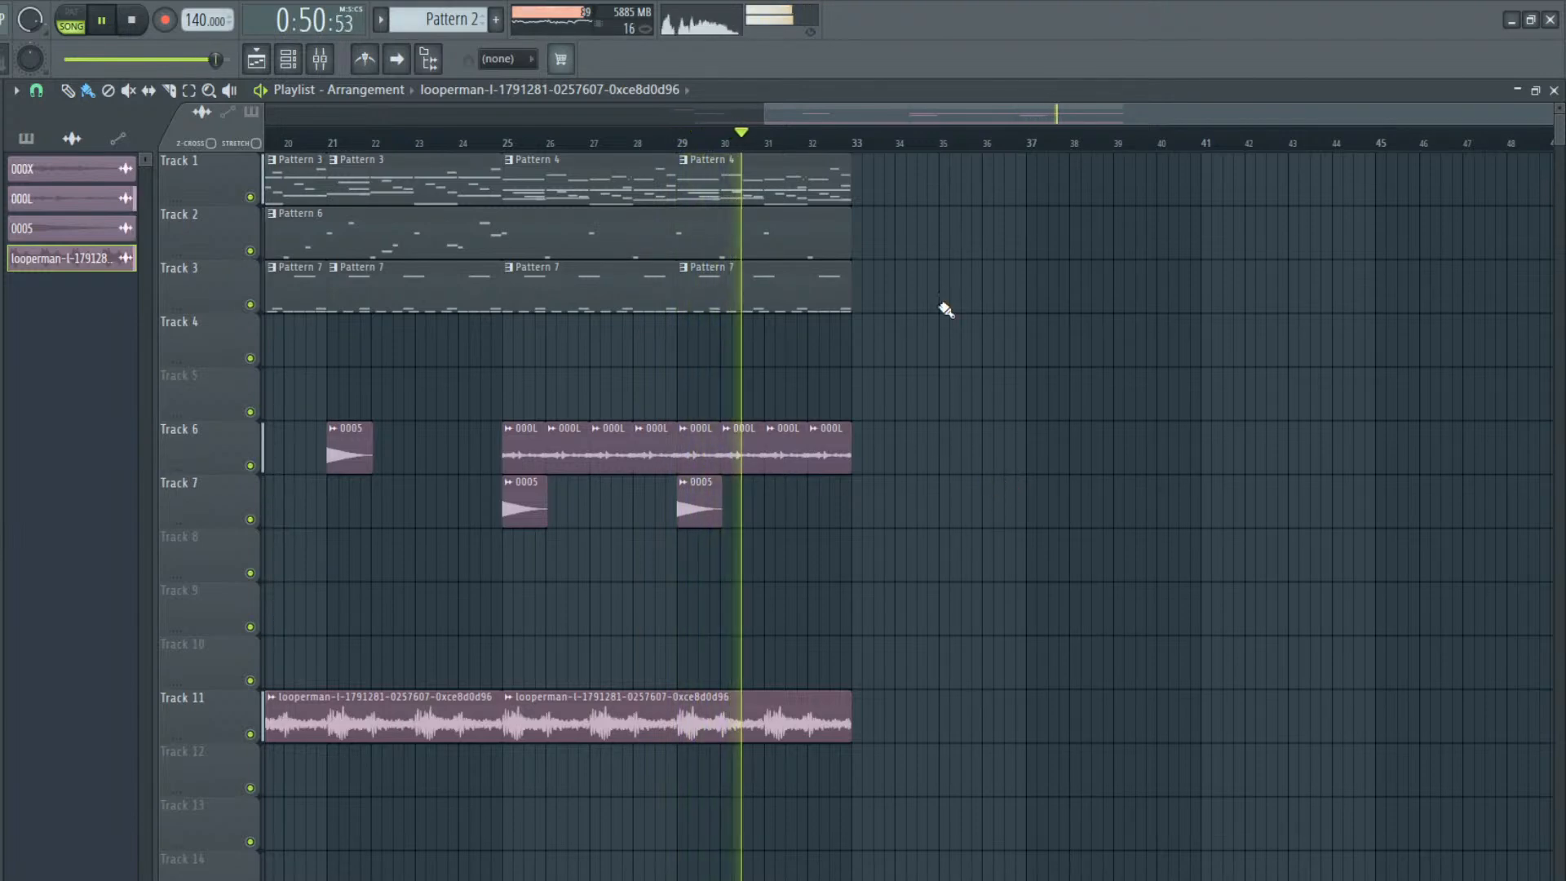
key(space)
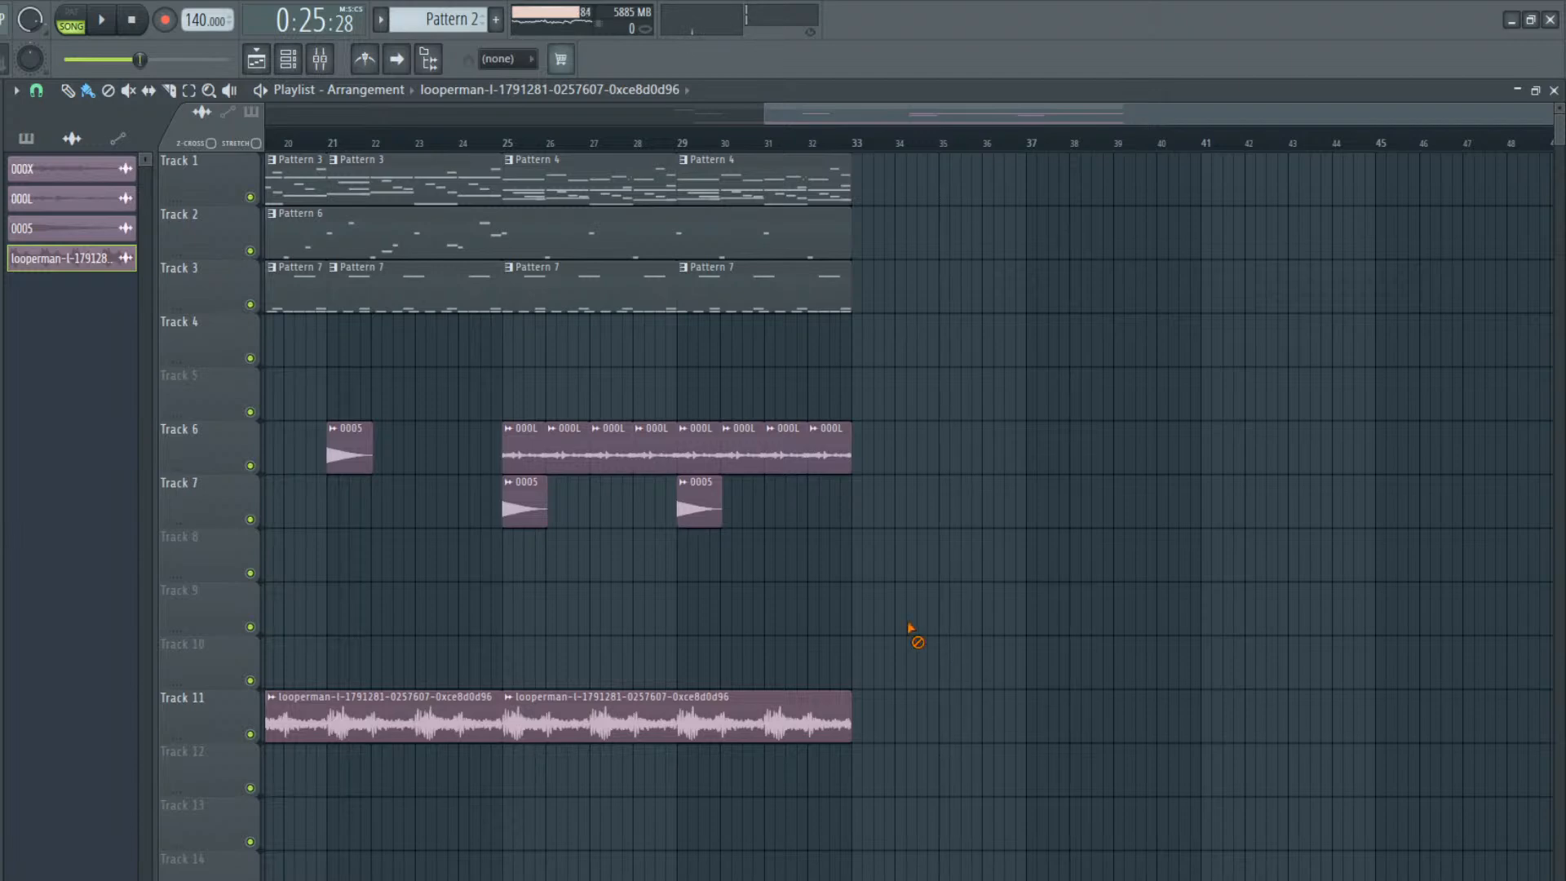
Widen the sample browser and look through its list of sample packs
drag(819, 109, 624, 249)
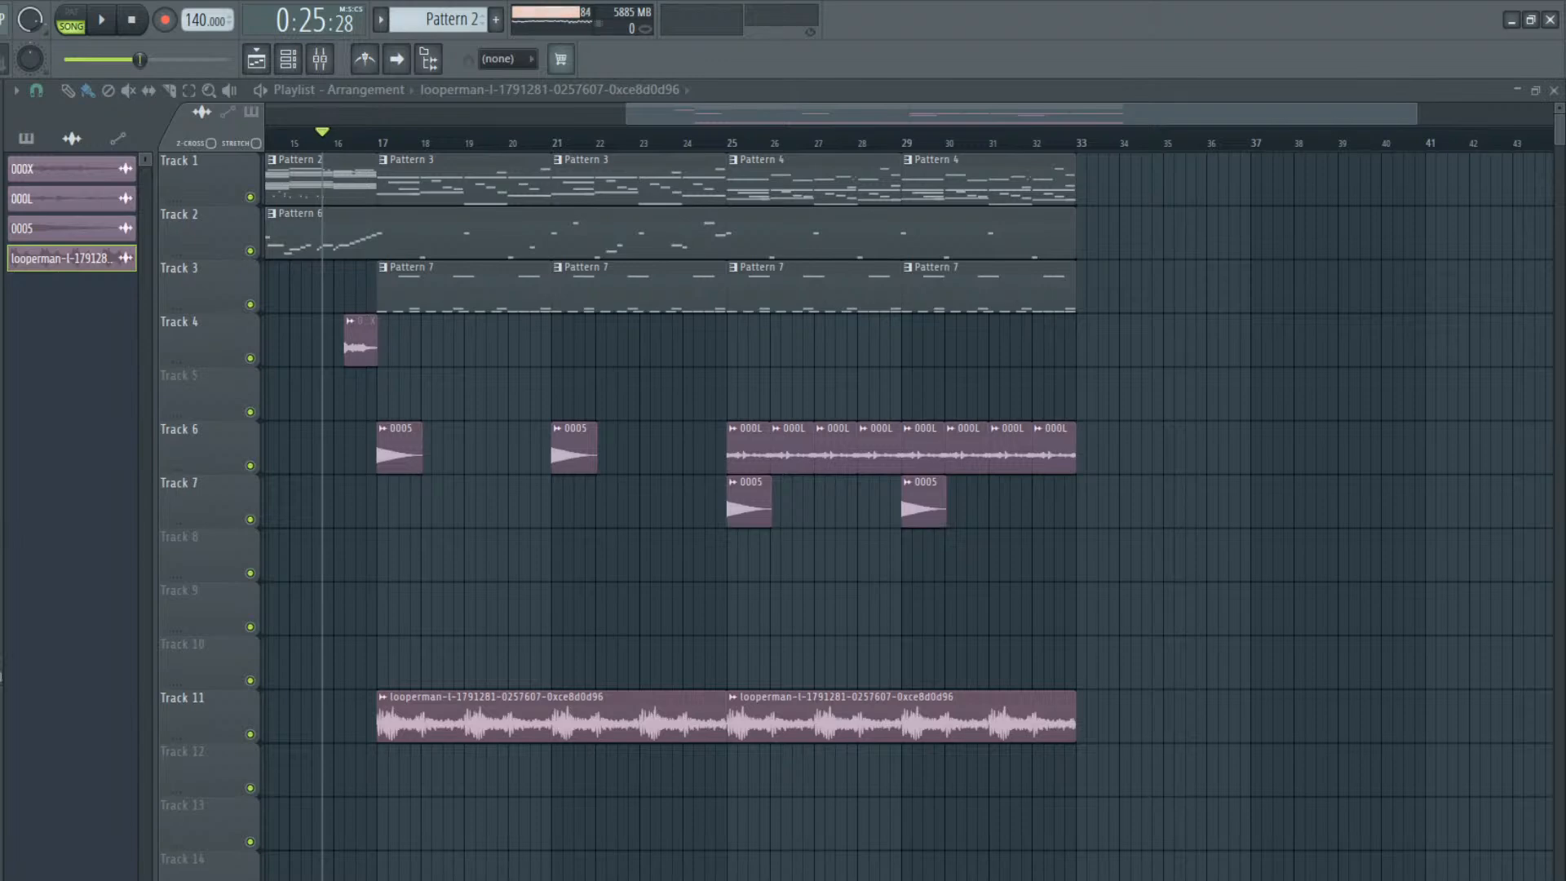
drag(1, 635, 484, 617)
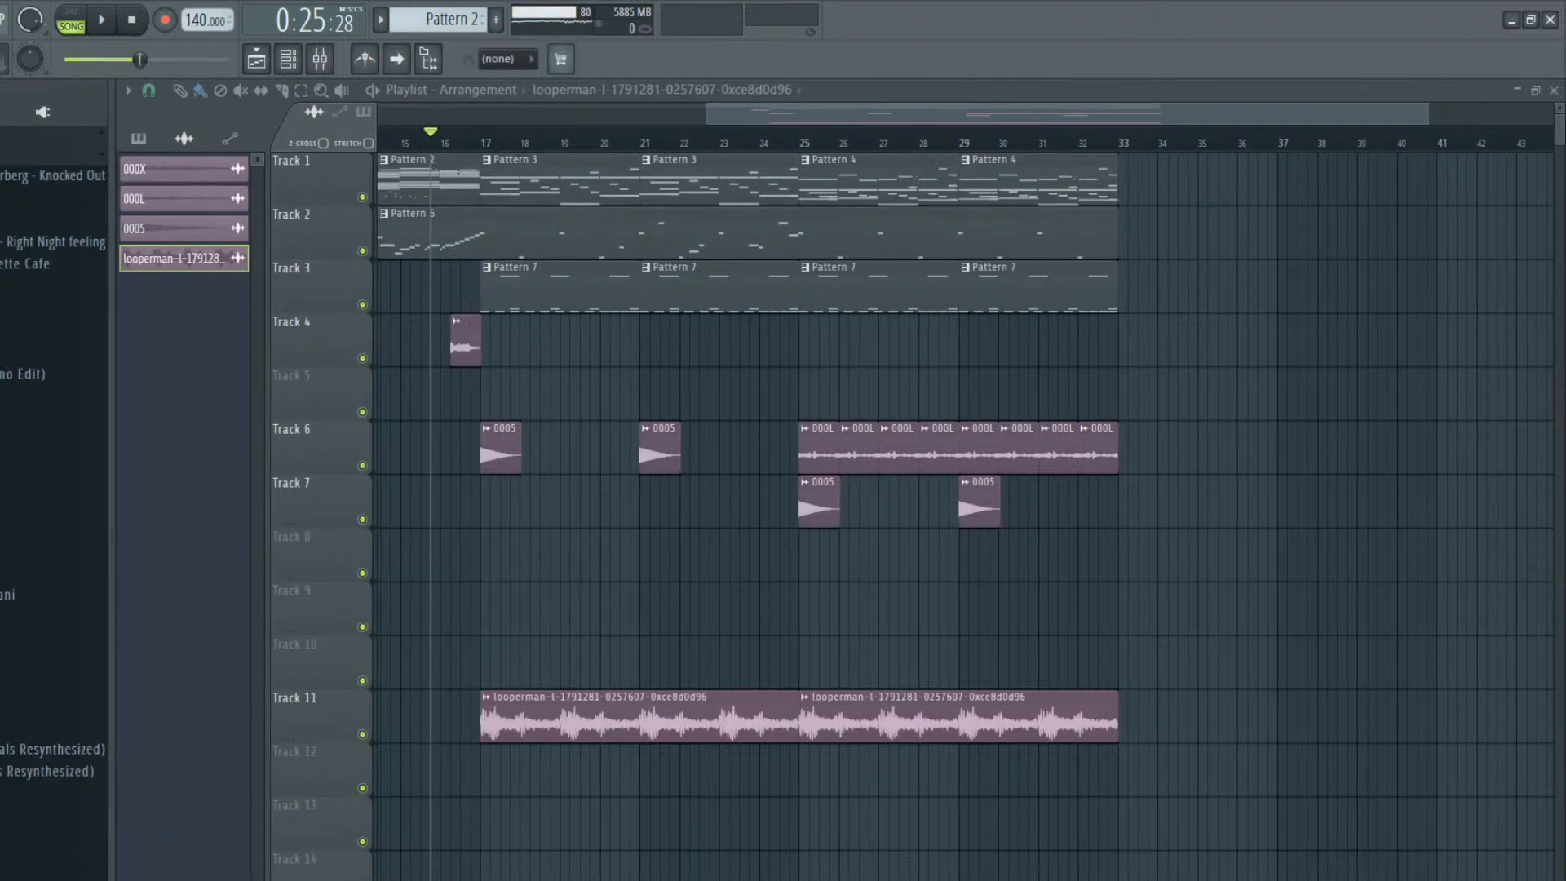
scroll(54, 490, up, 3)
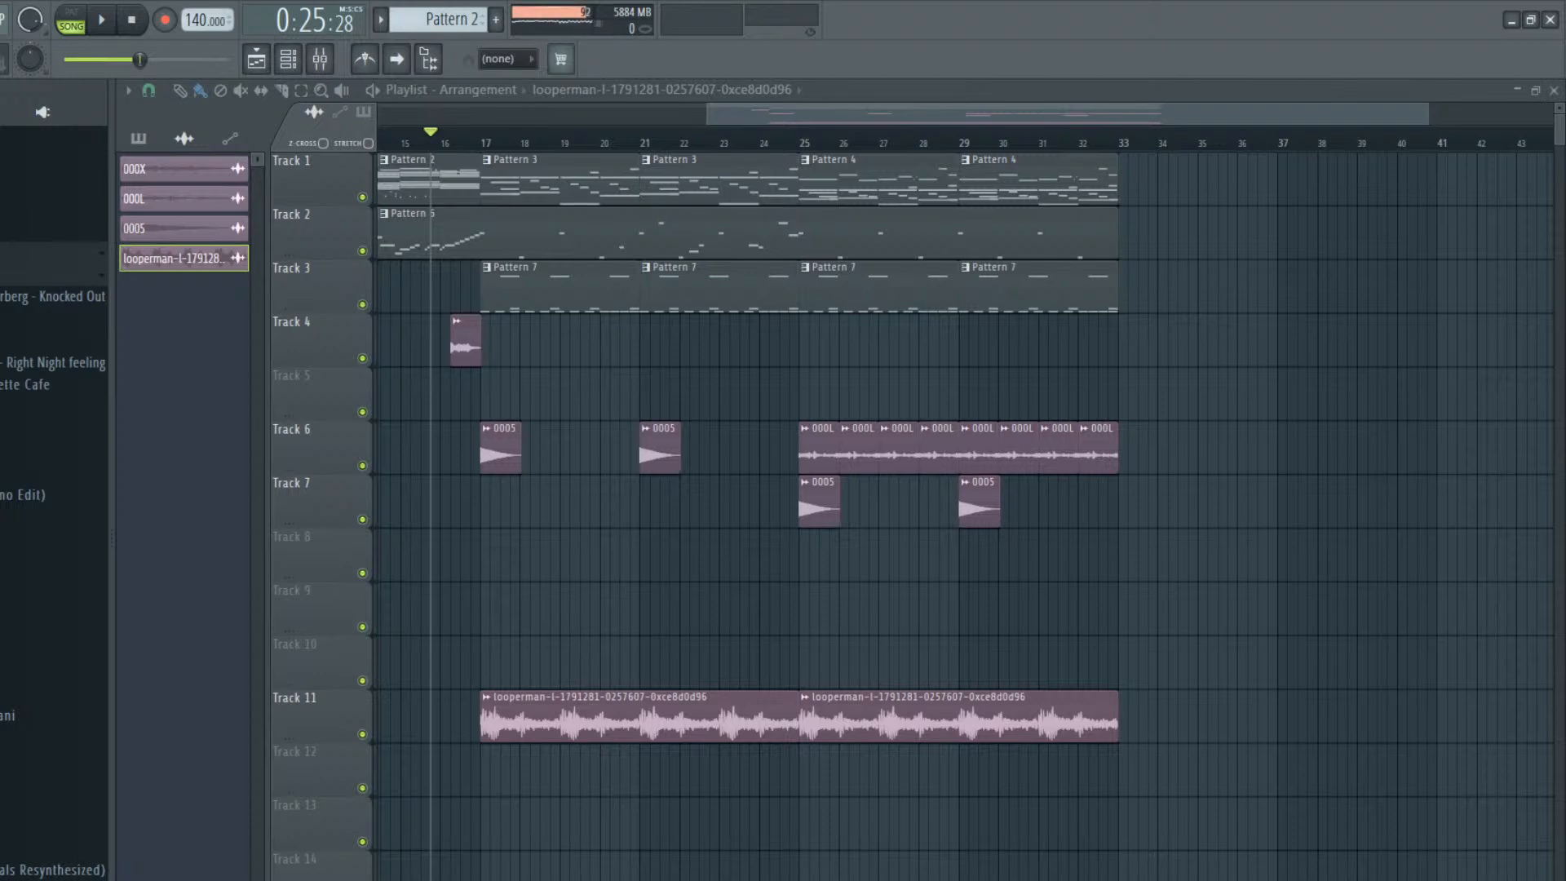
scroll(53, 497, down, 10)
click(49, 516)
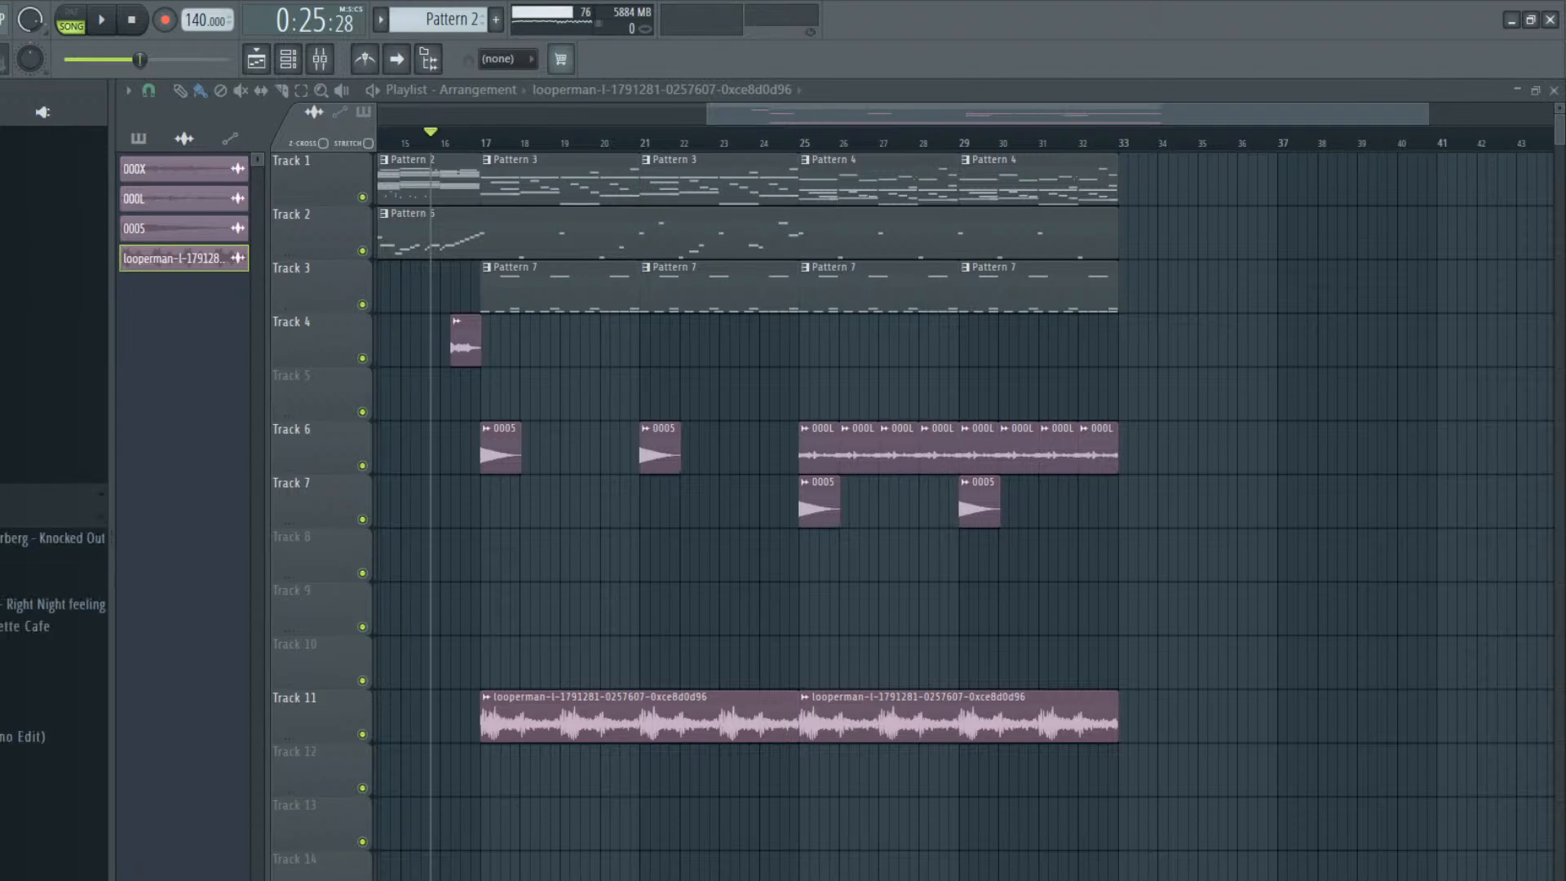
scroll(3, 605, down, 5)
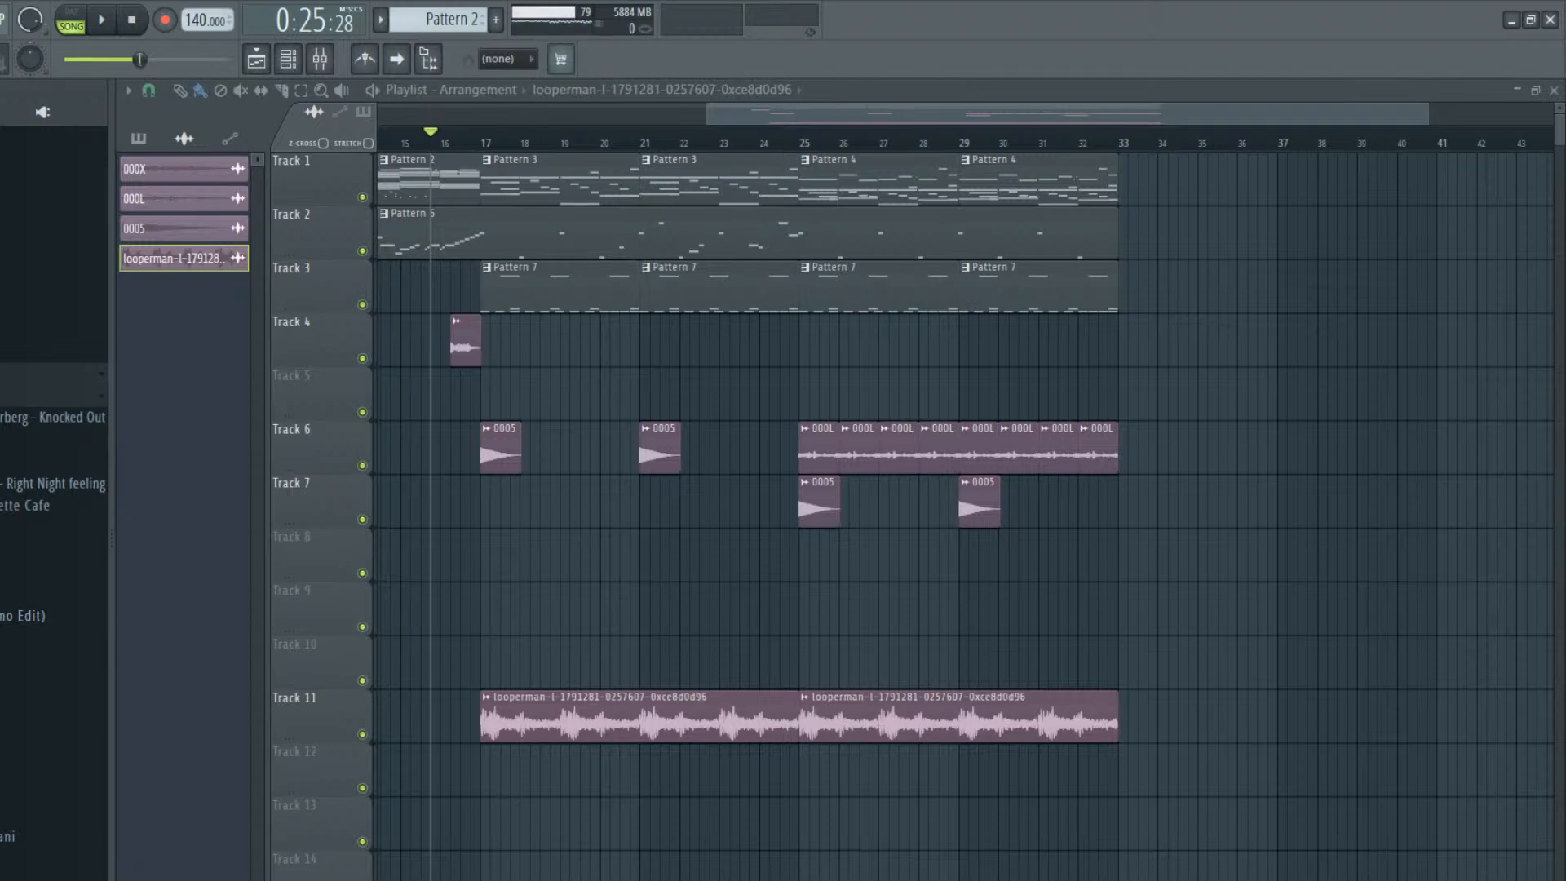
scroll(54, 571, down, 3)
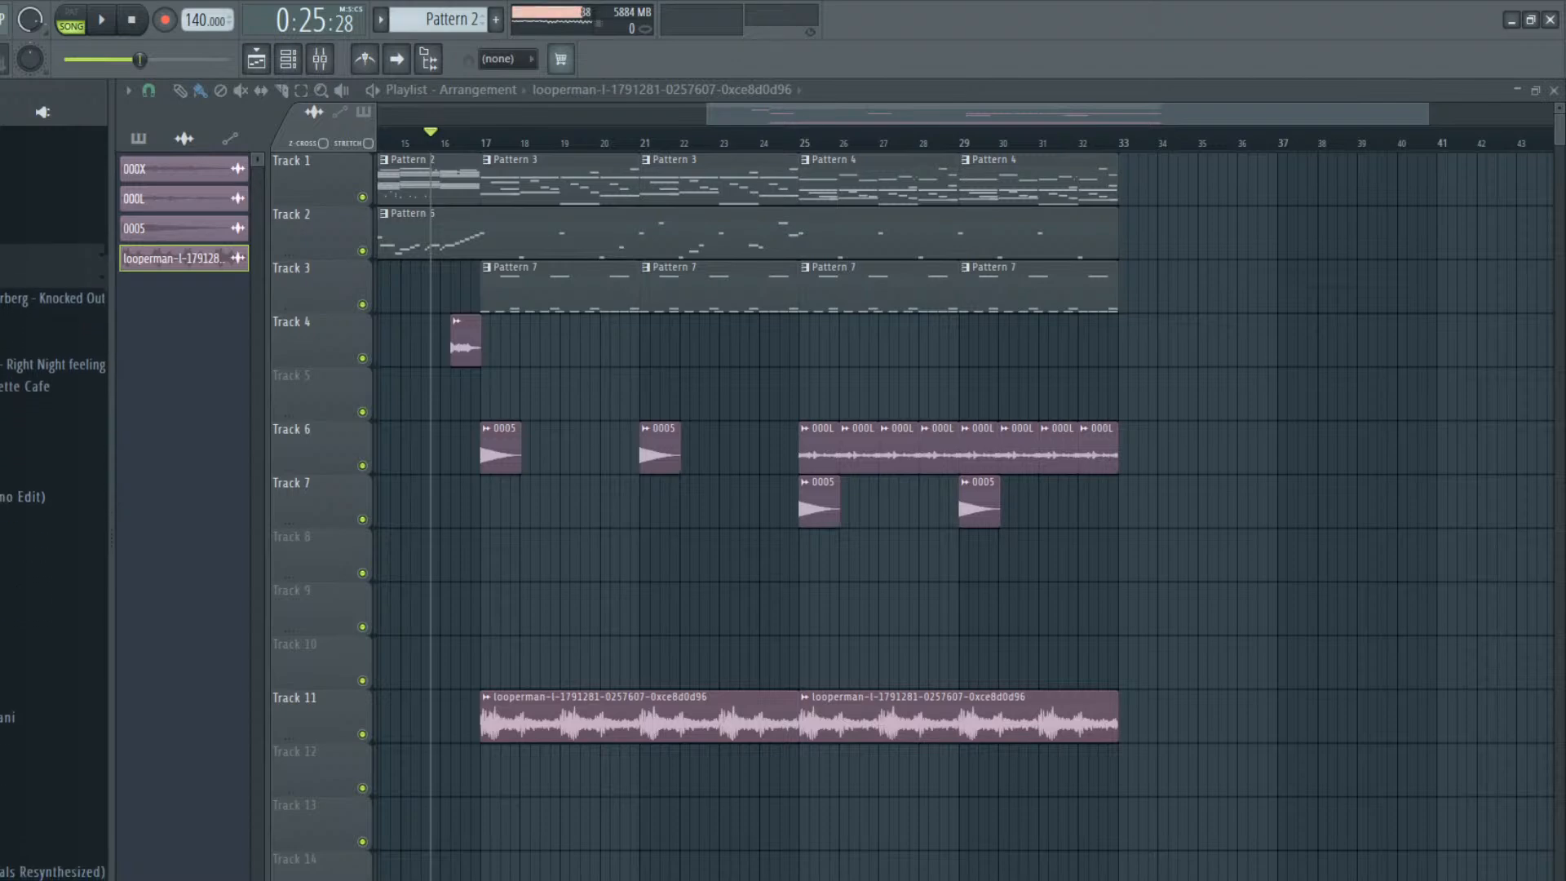
scroll(54, 490, down, 3)
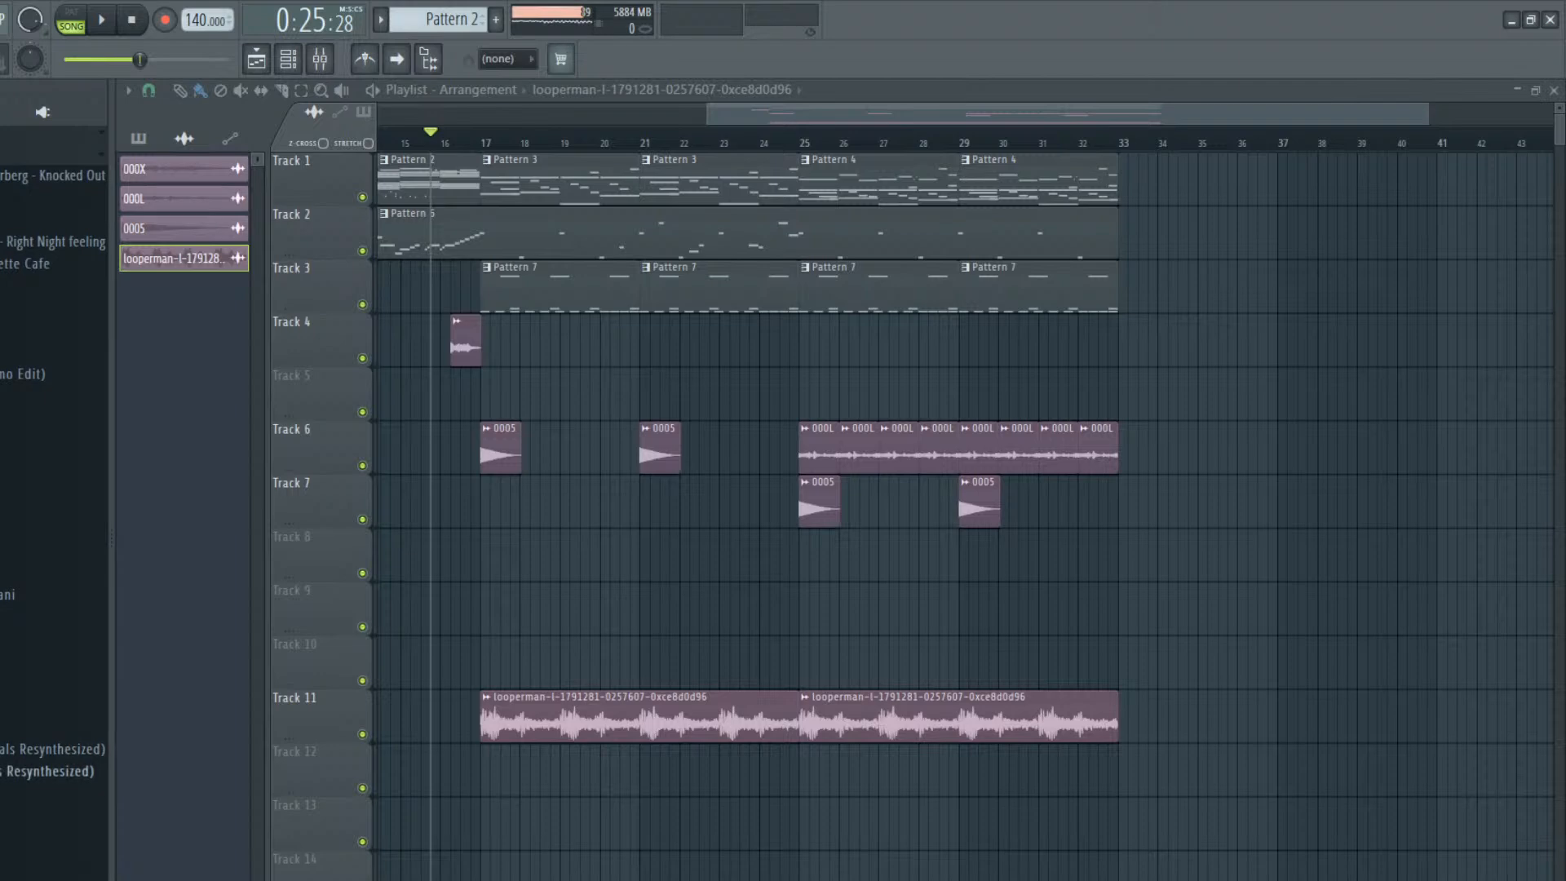
scroll(54, 489, up, 4)
scroll(54, 490, up, 5)
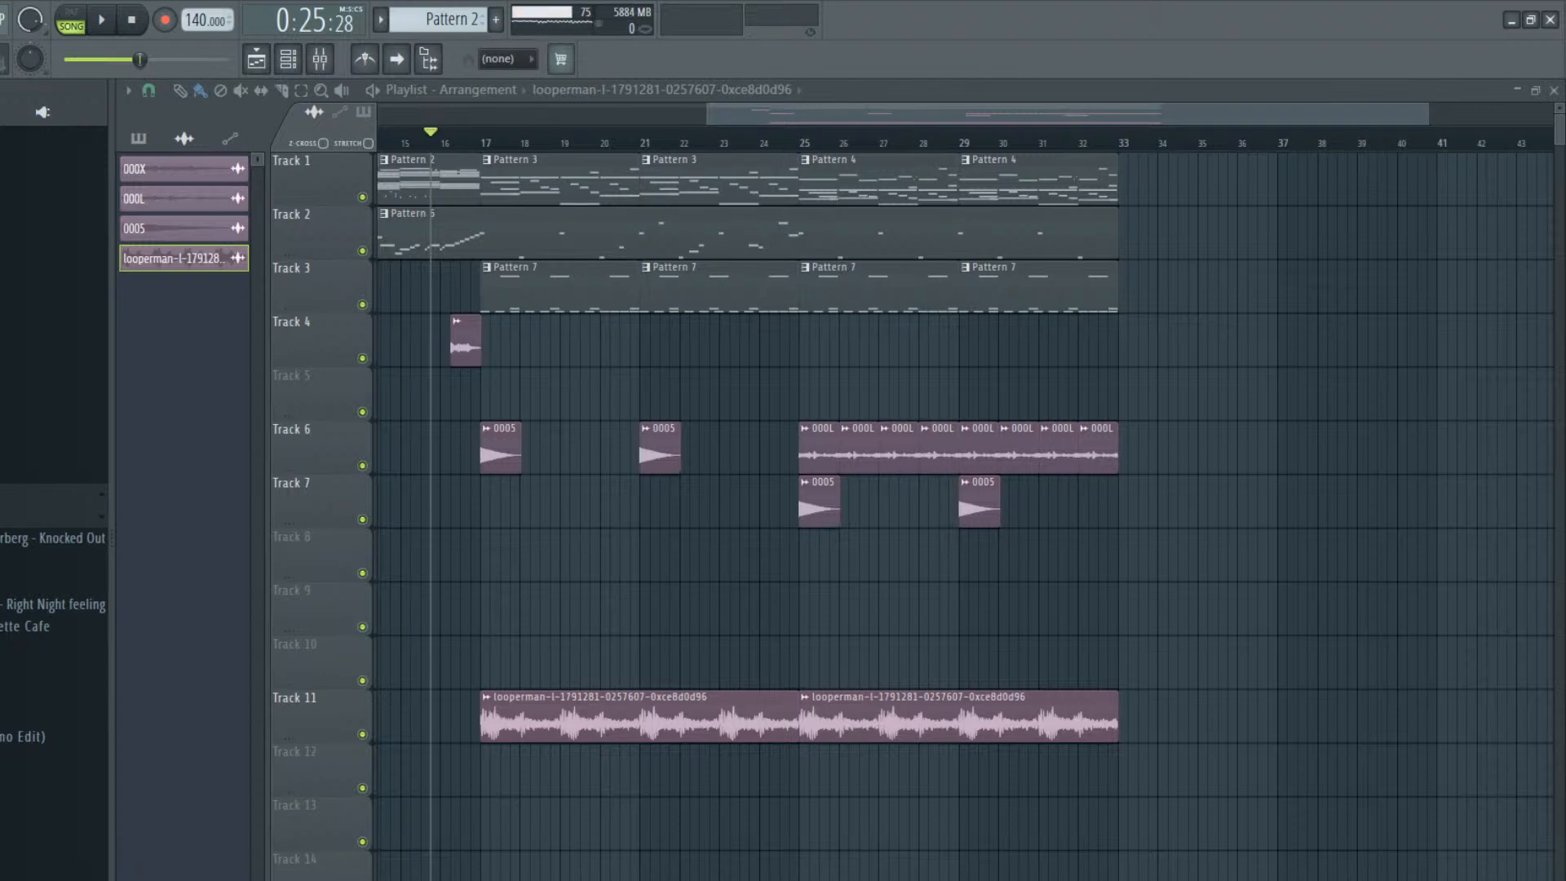
Look through the folders of the techno sample packs and audition their sounds for another loop
click(49, 516)
click(48, 494)
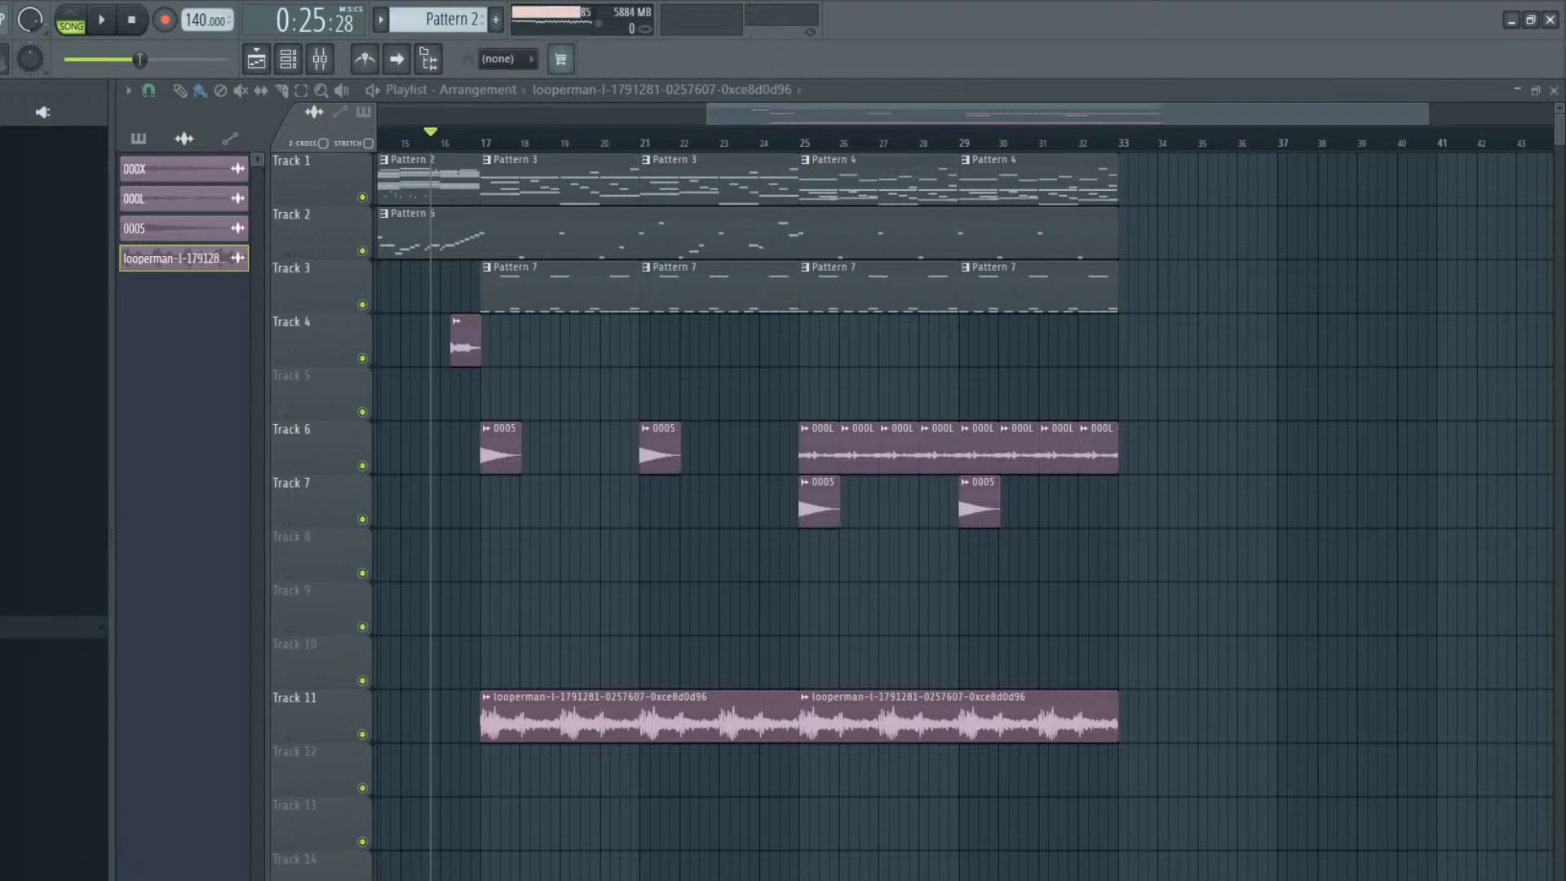
click(49, 648)
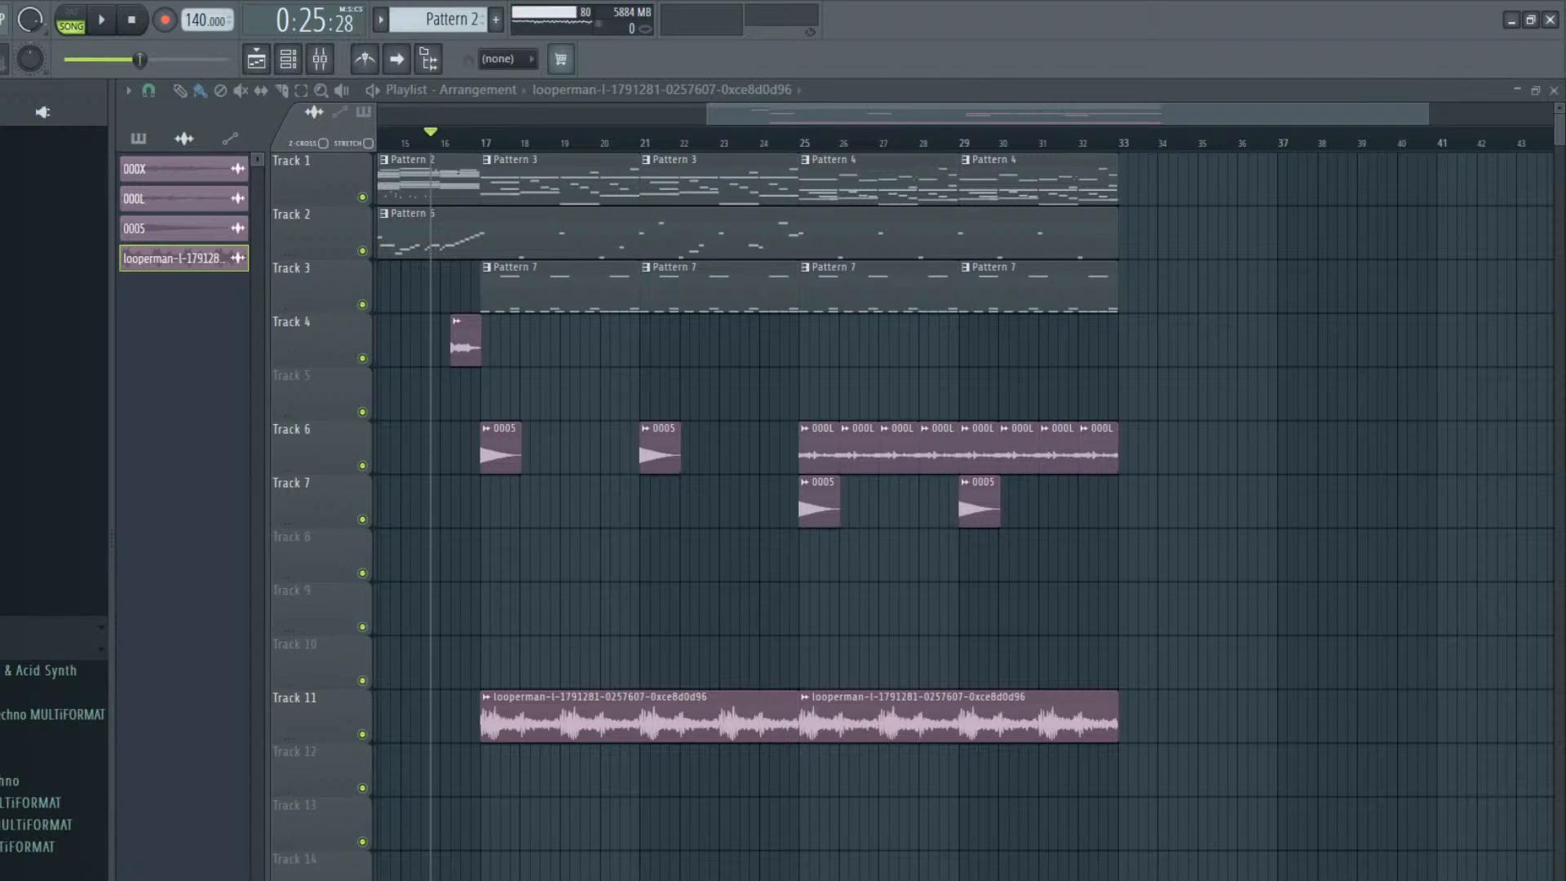
click(49, 736)
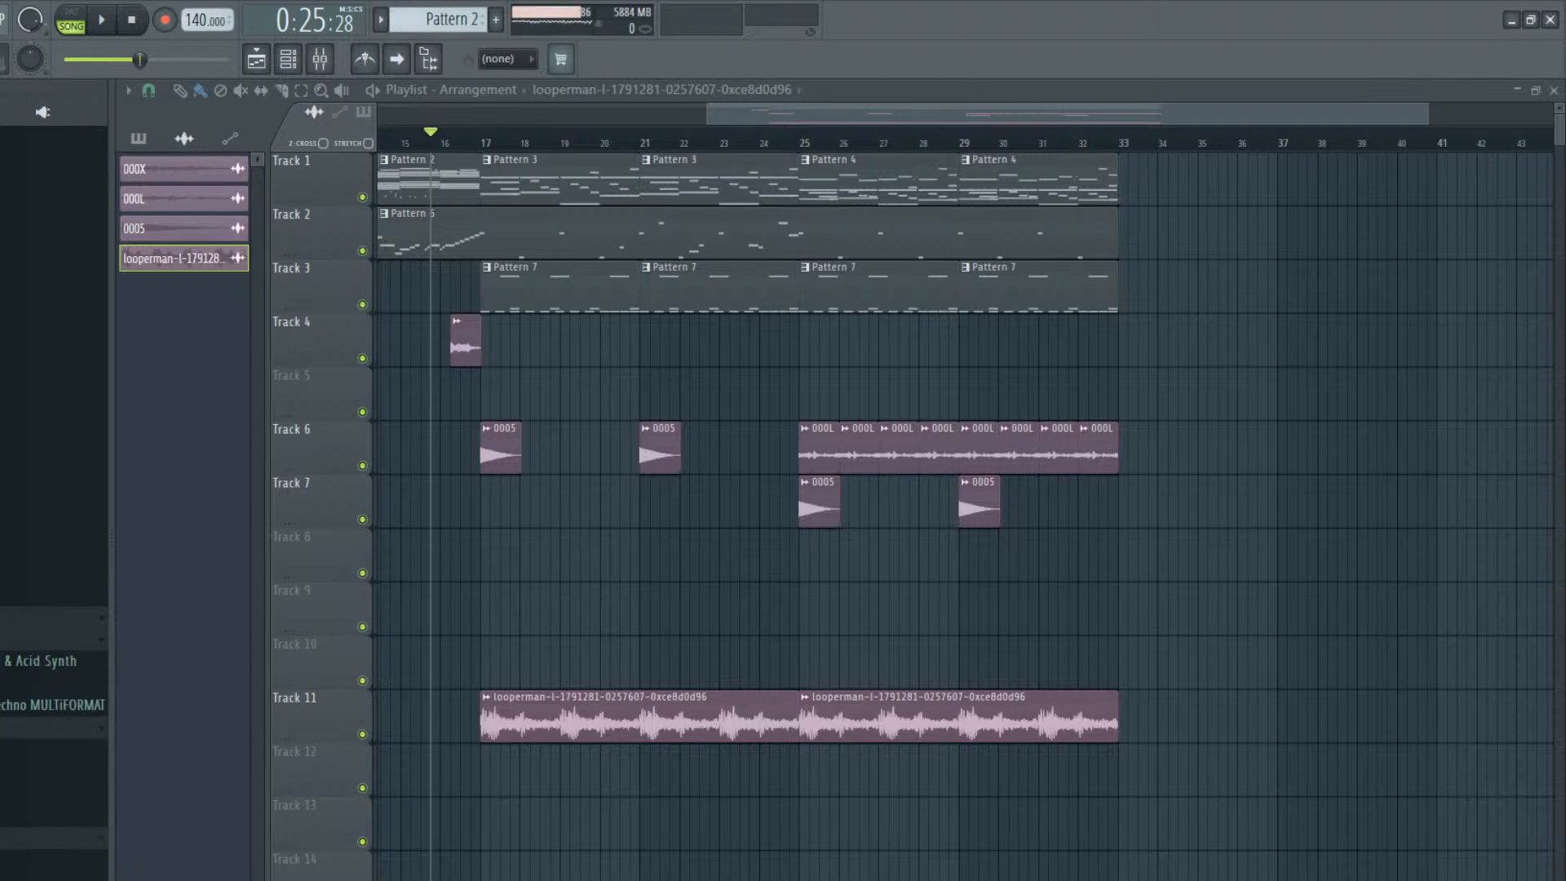
scroll(54, 506, down, 5)
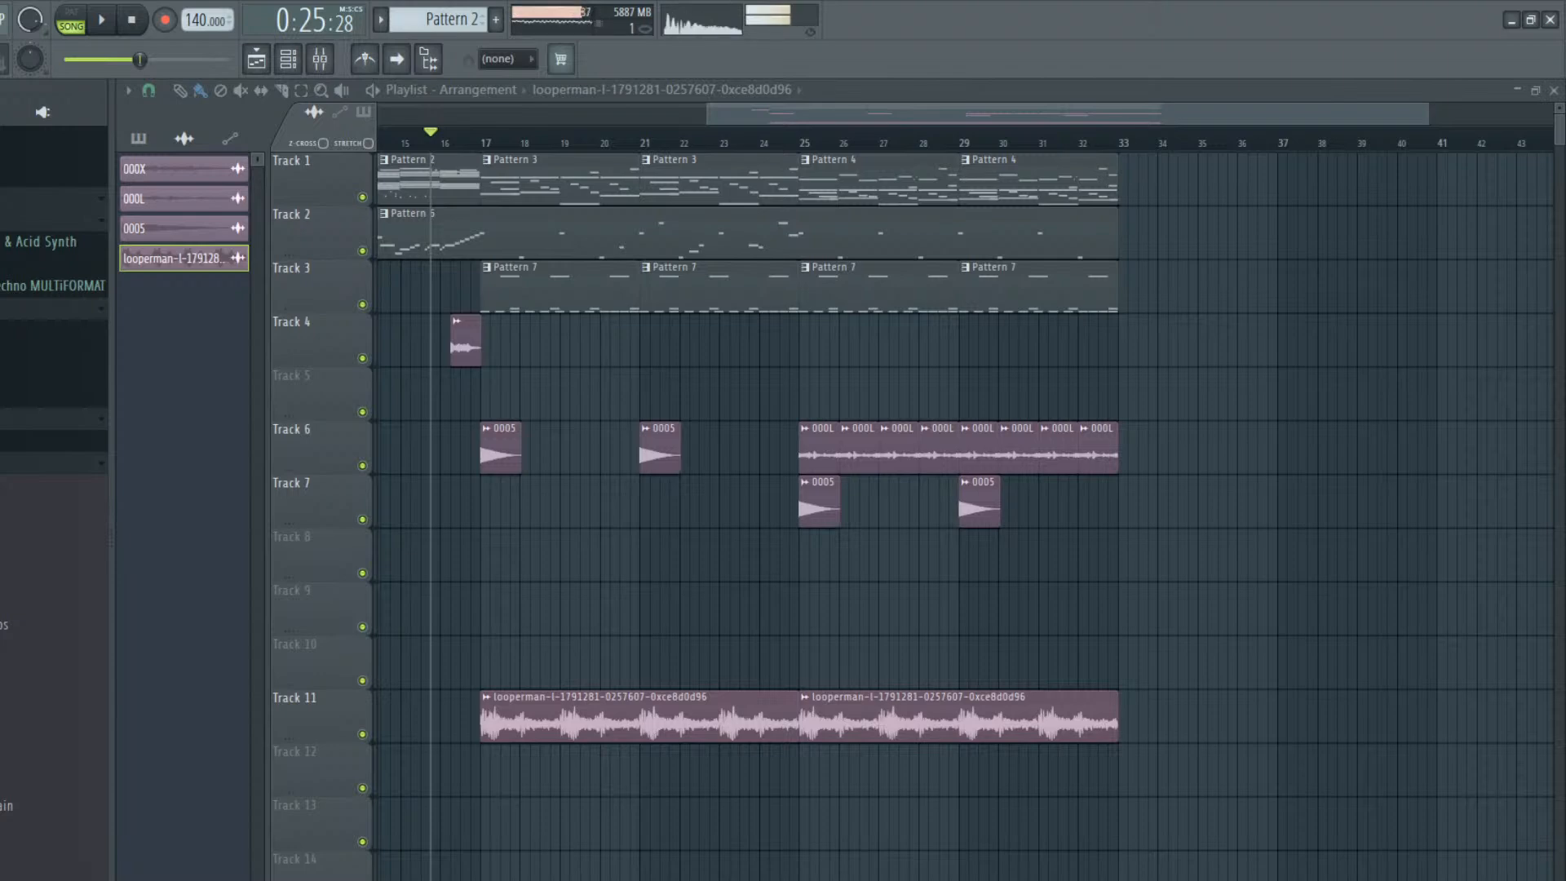
key(space)
key(space)
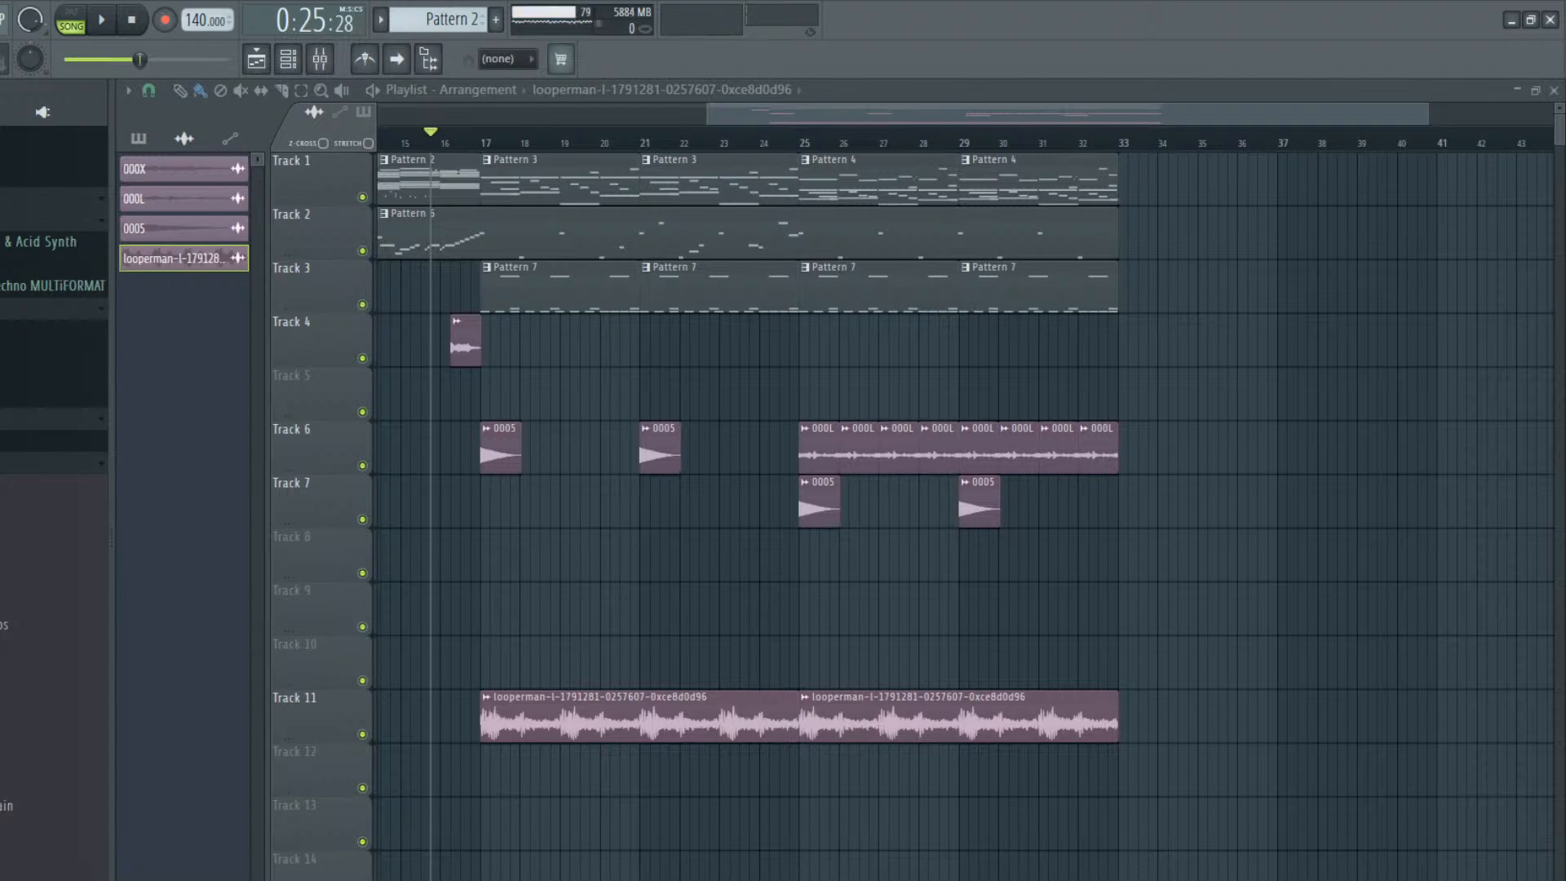
click(8, 463)
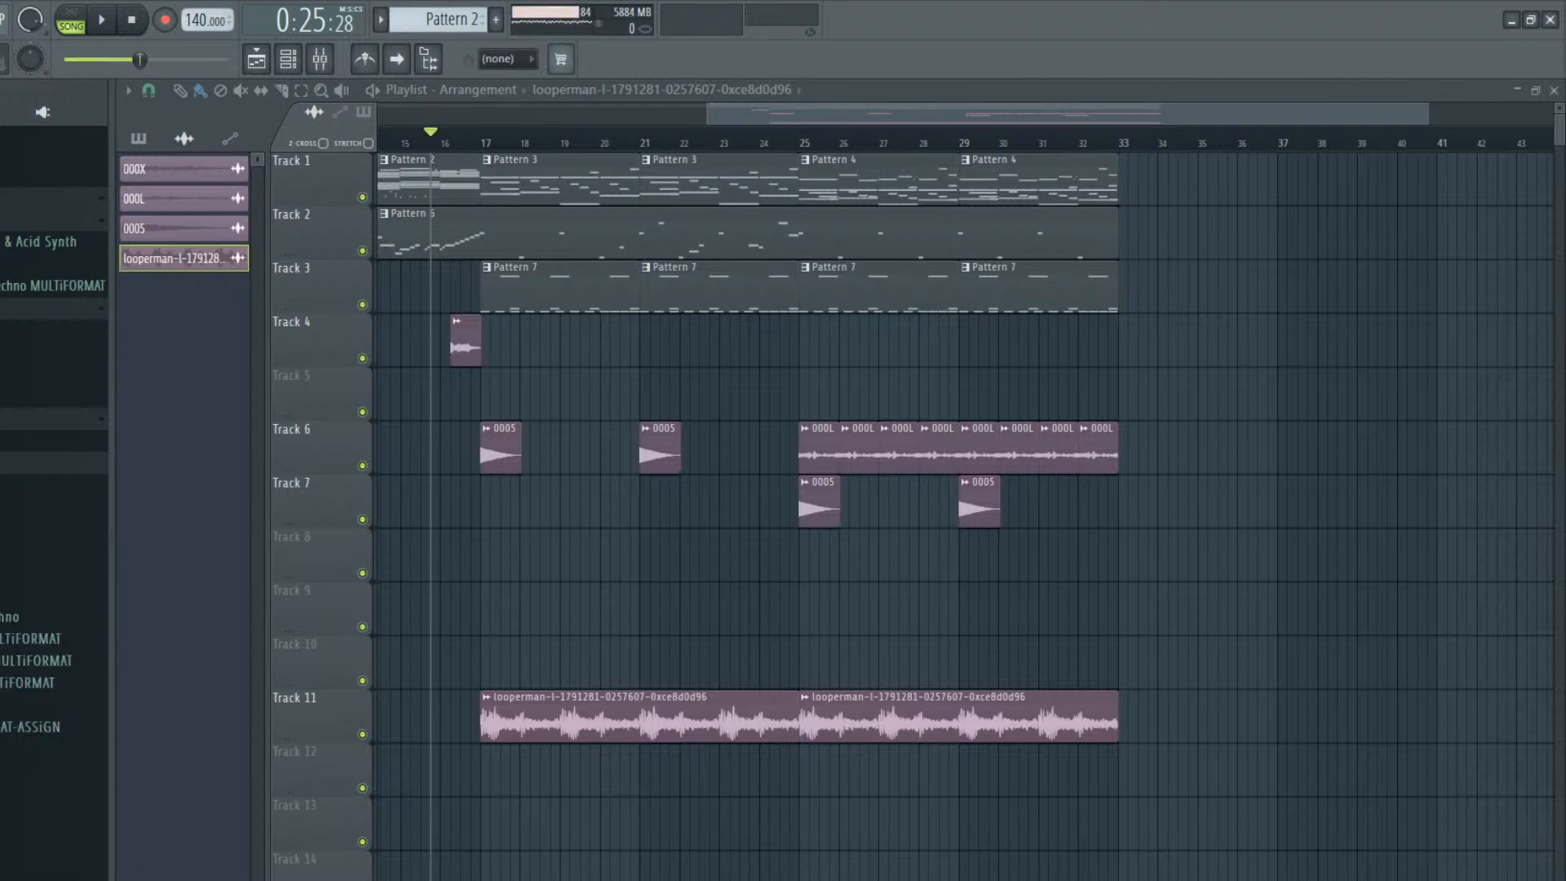
click(8, 572)
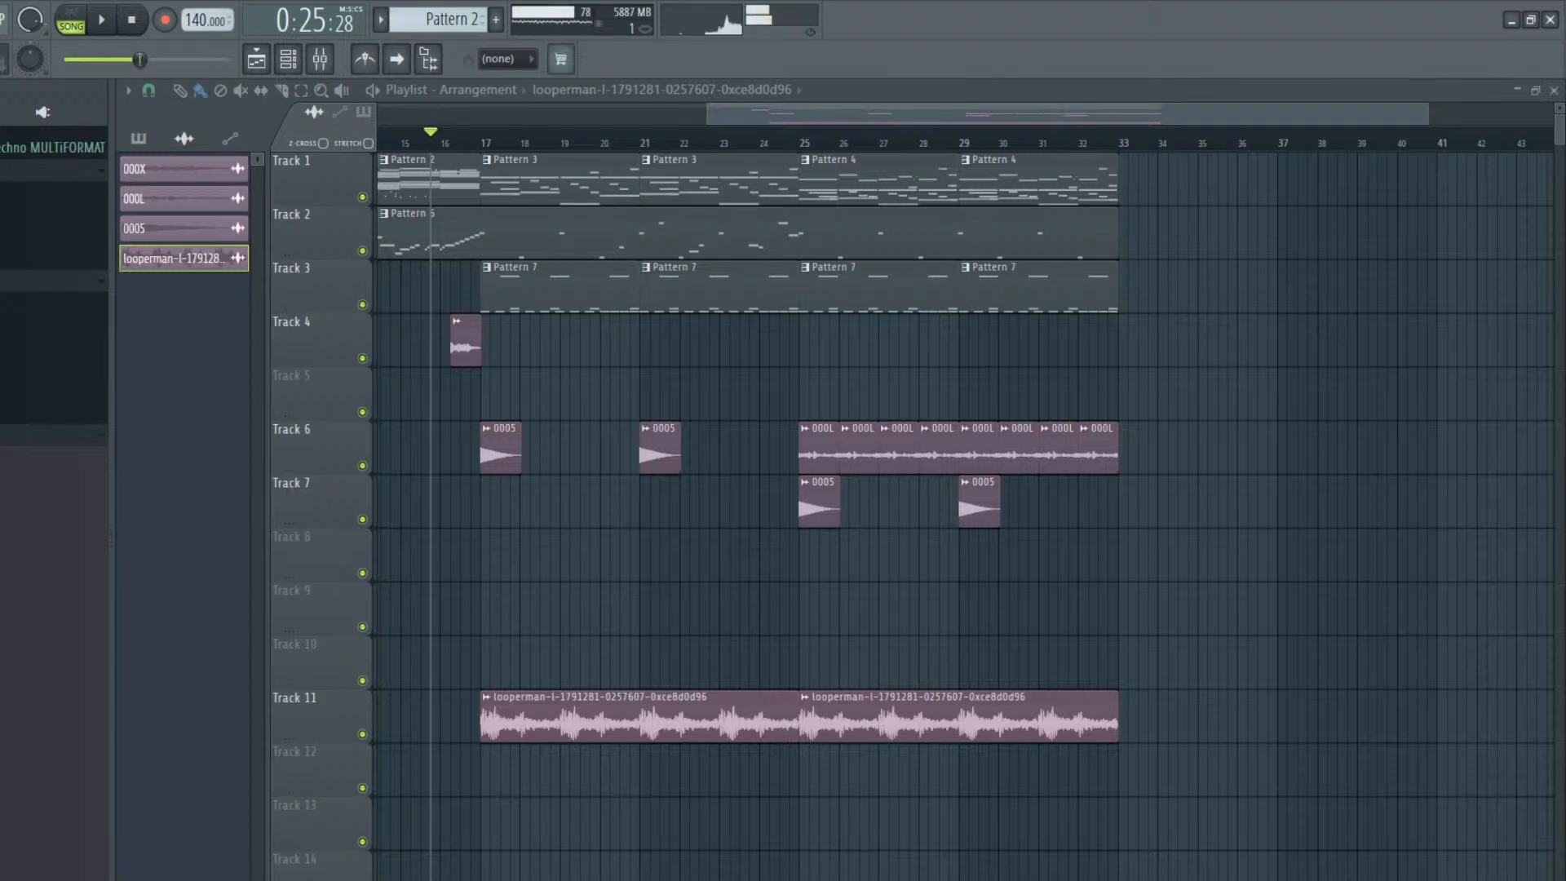
Add the TOX_126_Shot_Rims loop to Track 10 at bar 33, fit it to four bars and set its stretching mode to Stretch
drag(1399, 661, 1207, 668)
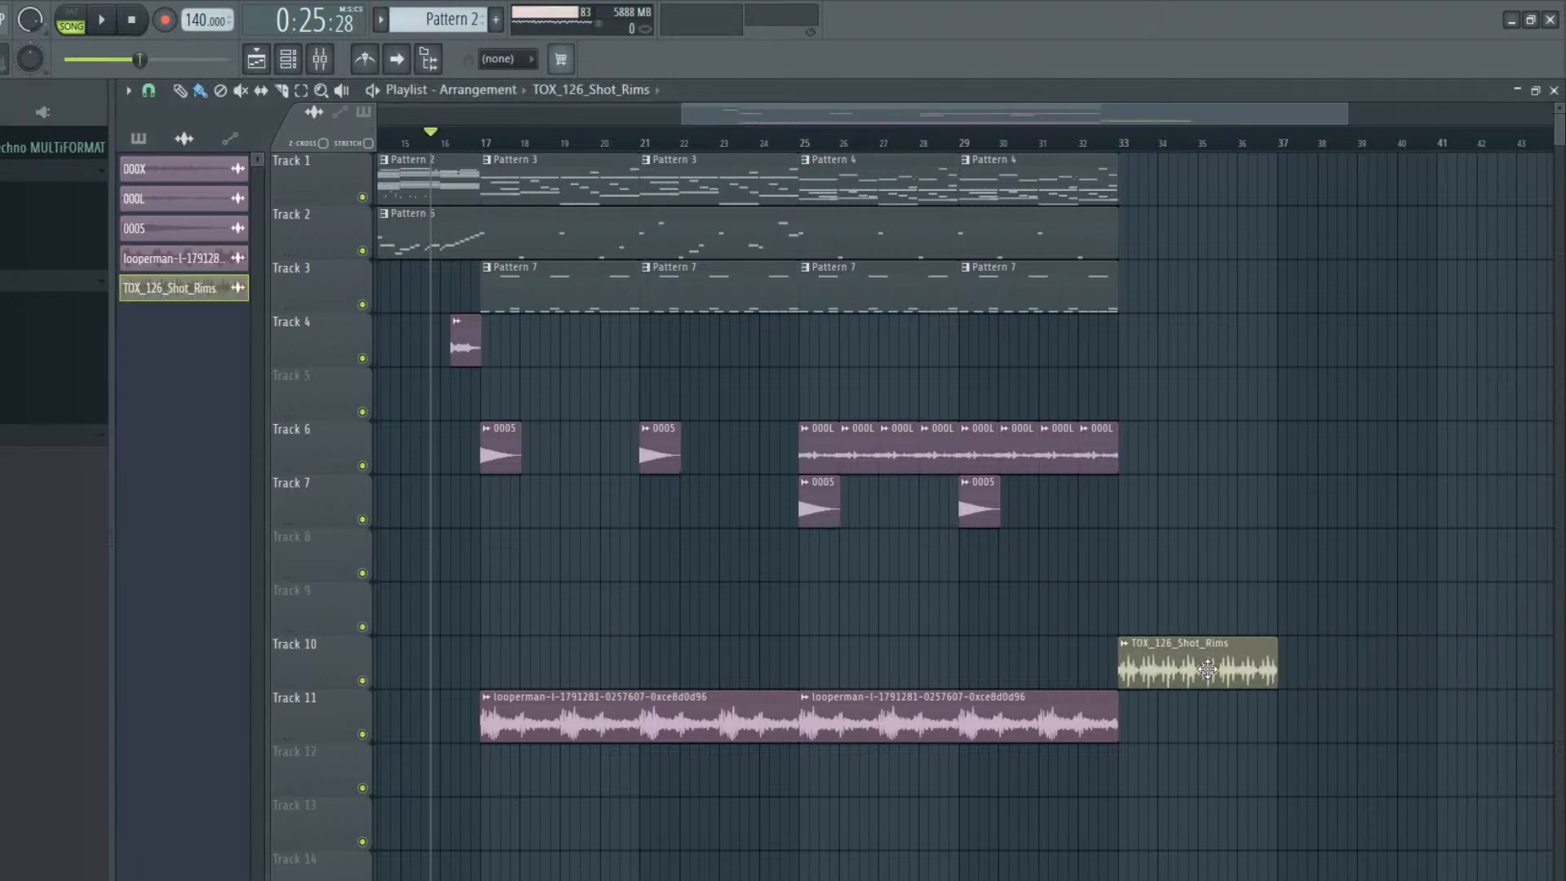
double_click(1207, 668)
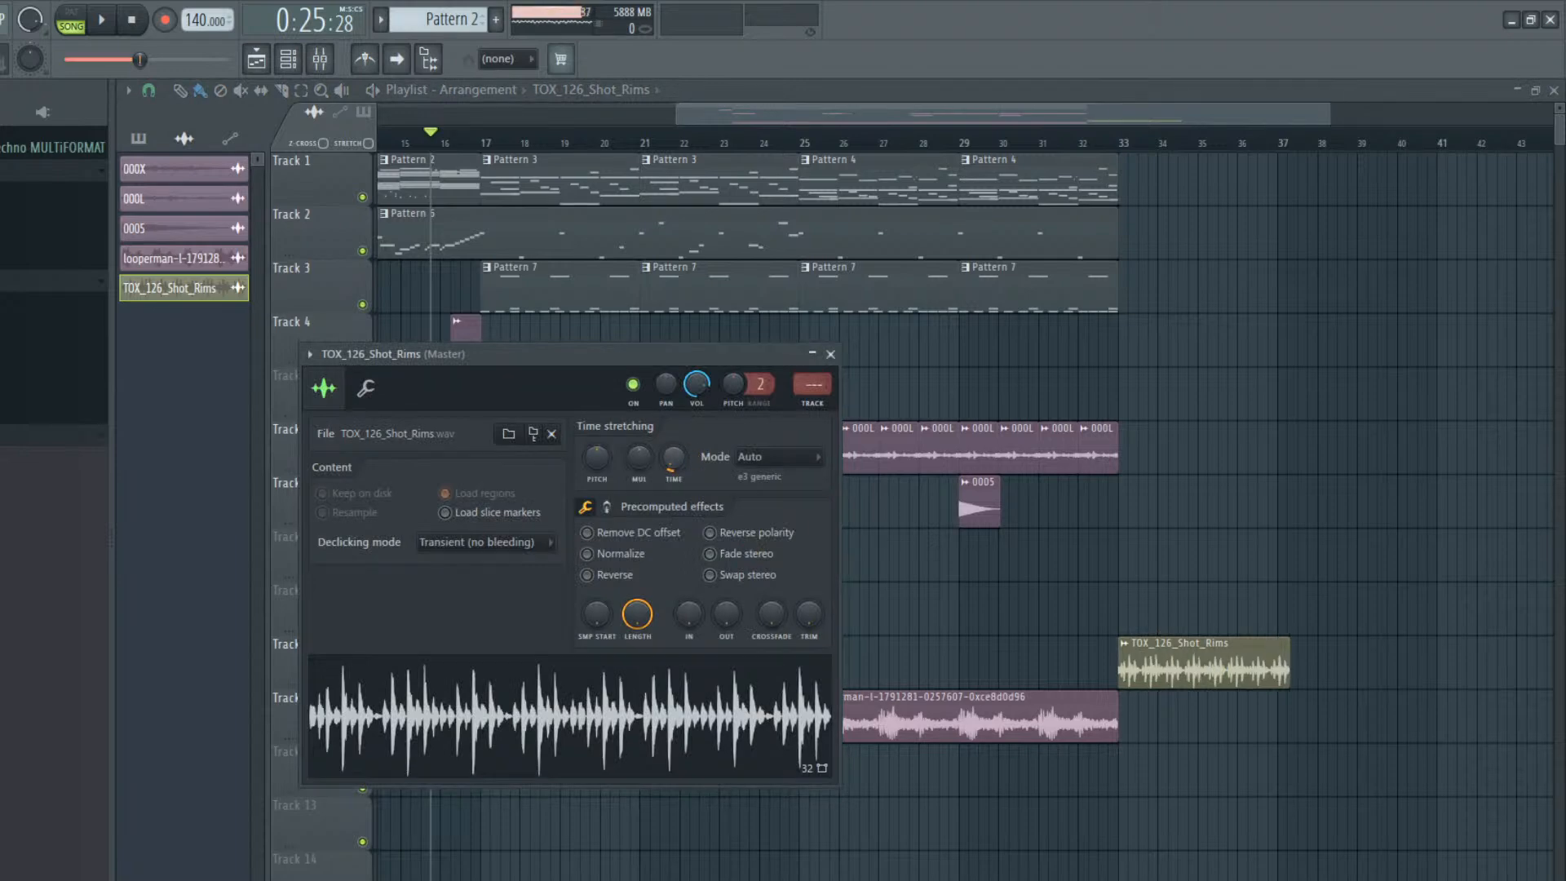
drag(674, 458, 674, 448)
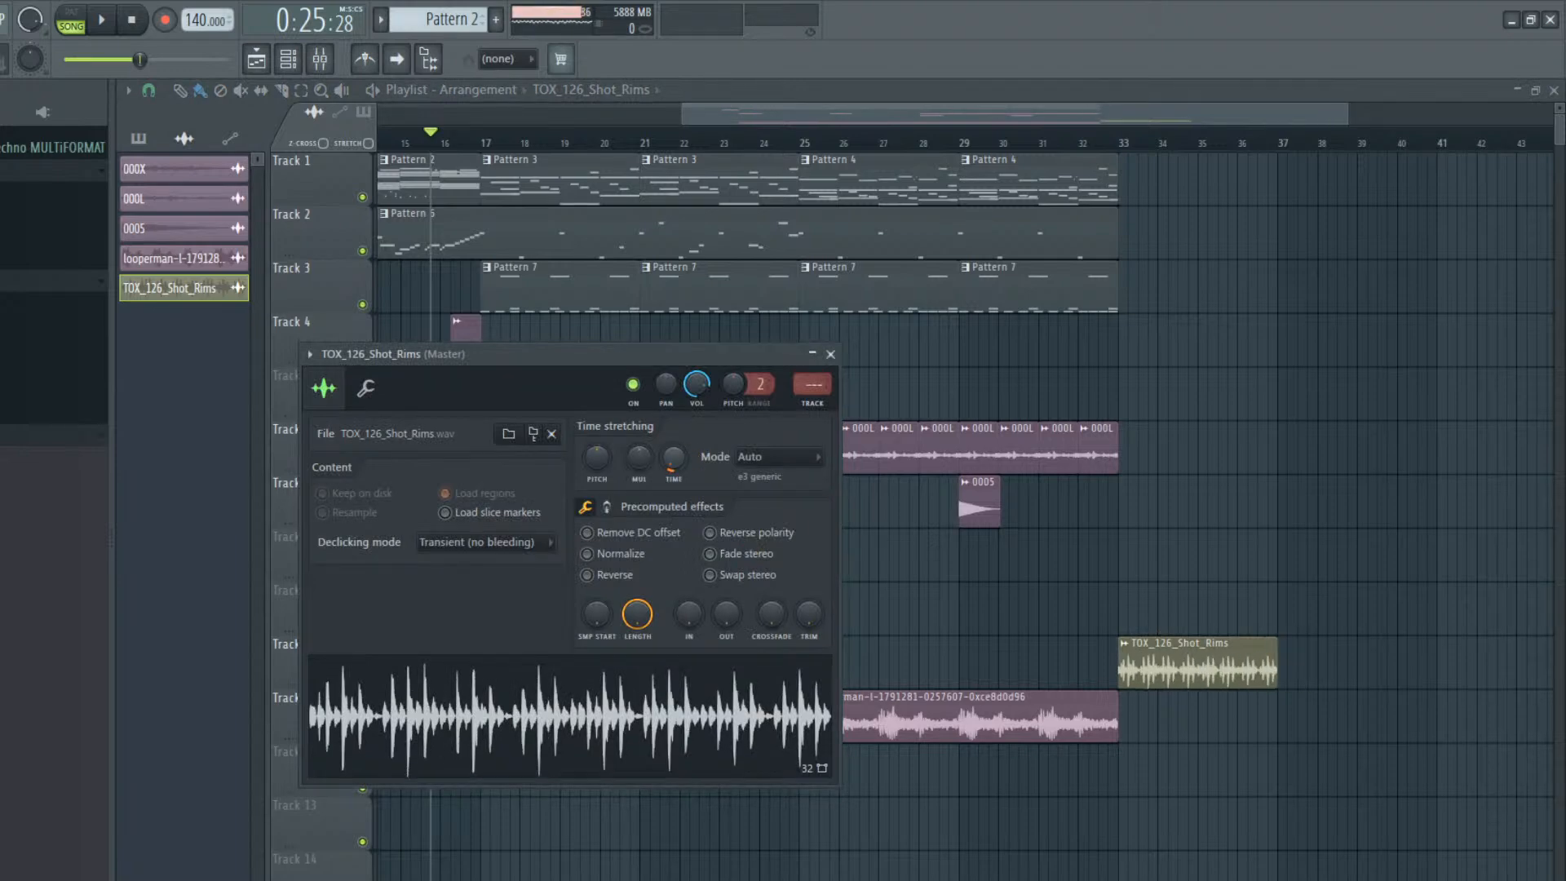
click(767, 512)
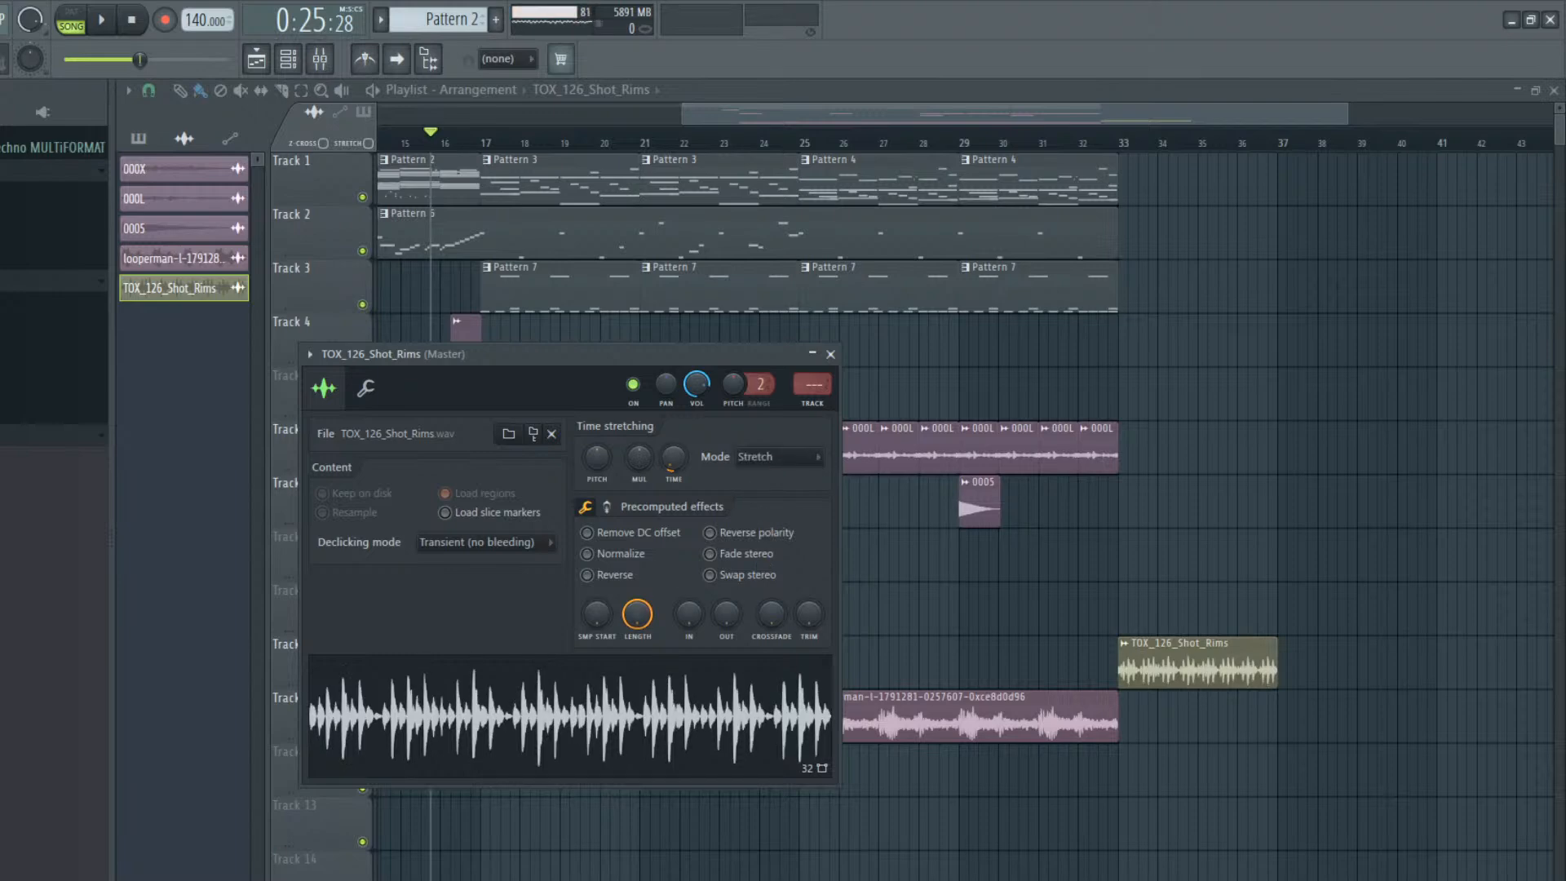
click(16, 435)
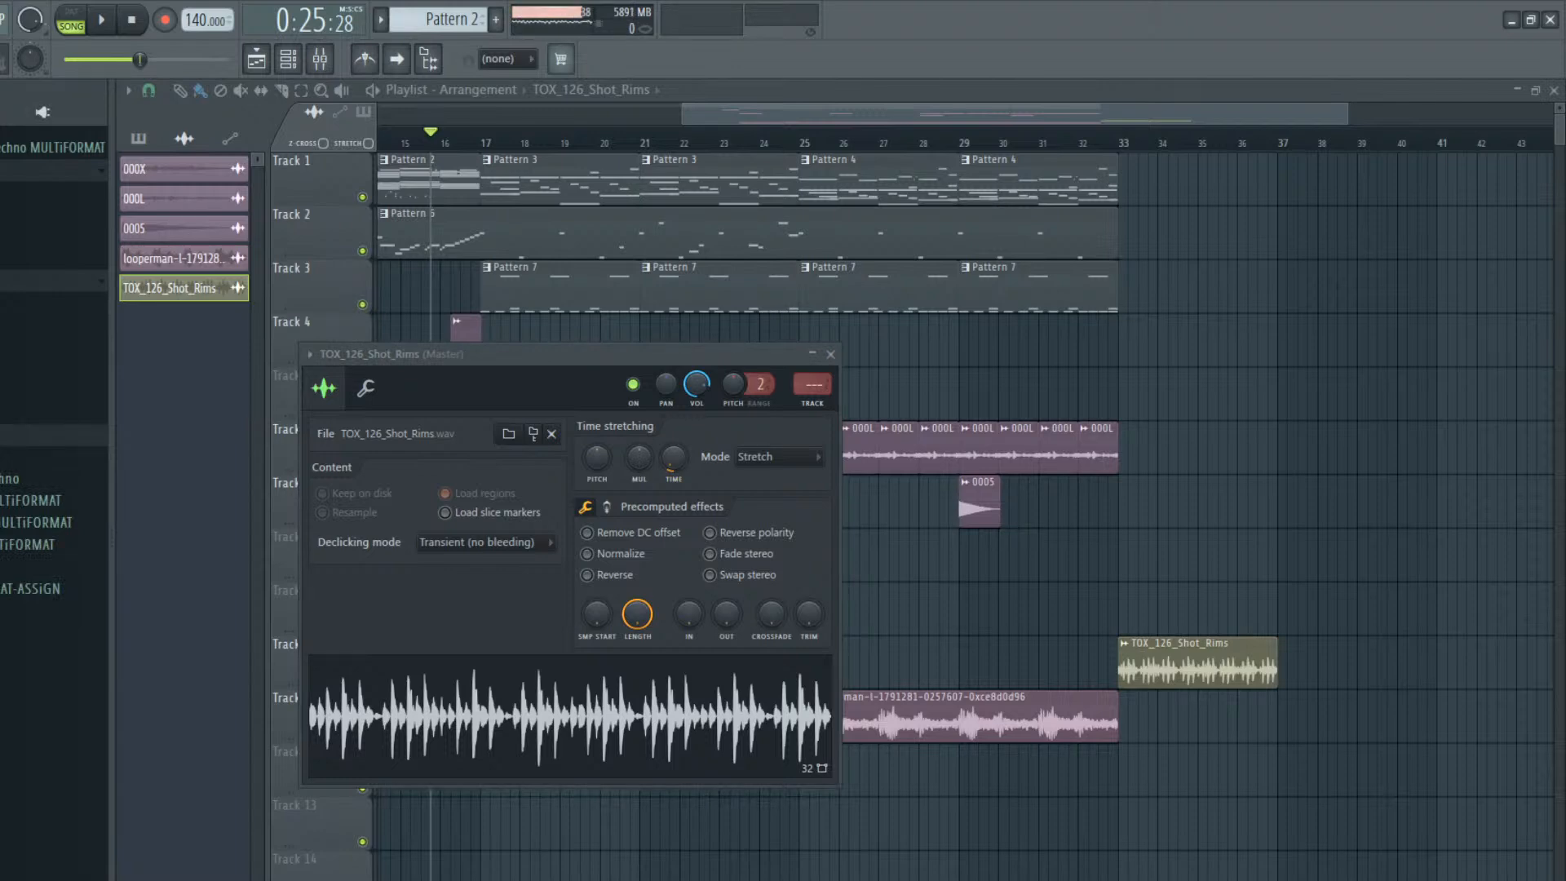
click(1159, 649)
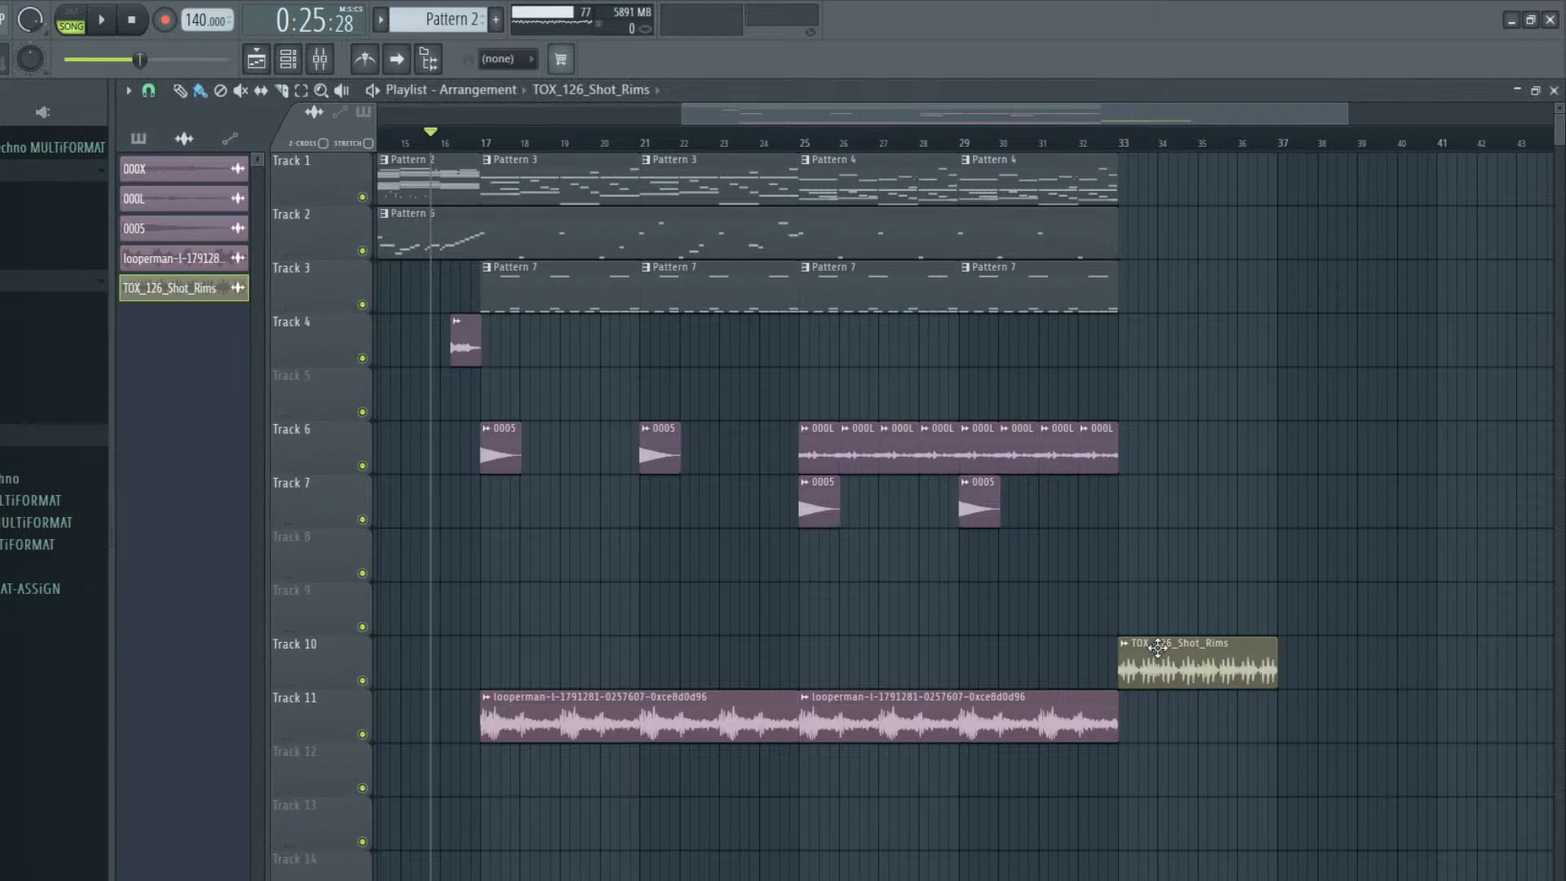
Copy the TOX_126_Shot_Rims loop to Track 11 at bar 33, make it unique, stretch it to two bars and repeat it once
click(1195, 749)
drag(1195, 748, 1158, 710)
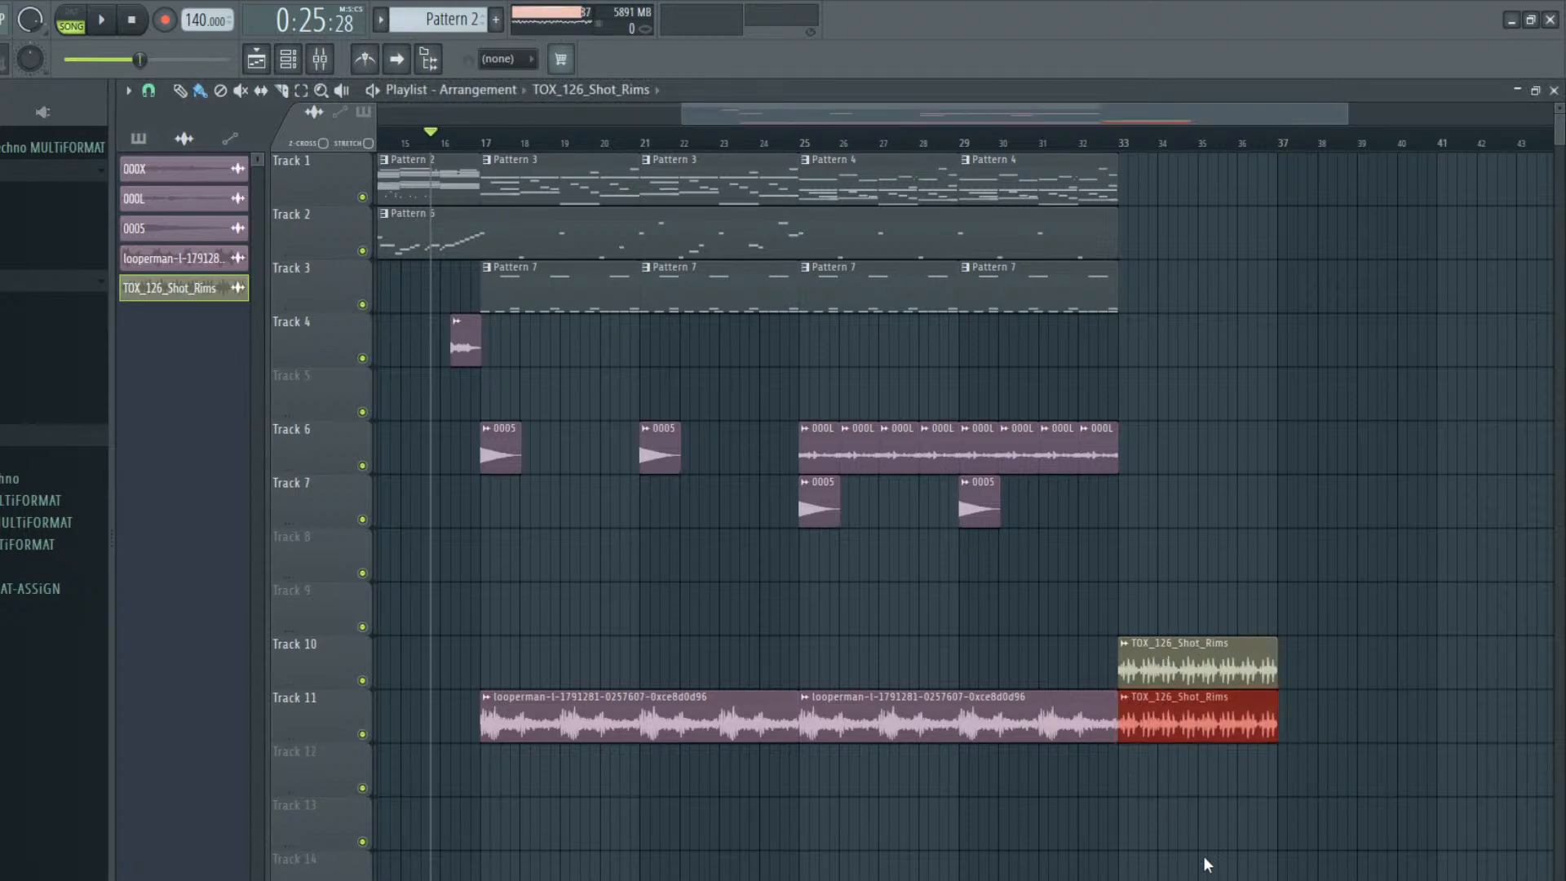
click(1200, 714)
double_click(1199, 715)
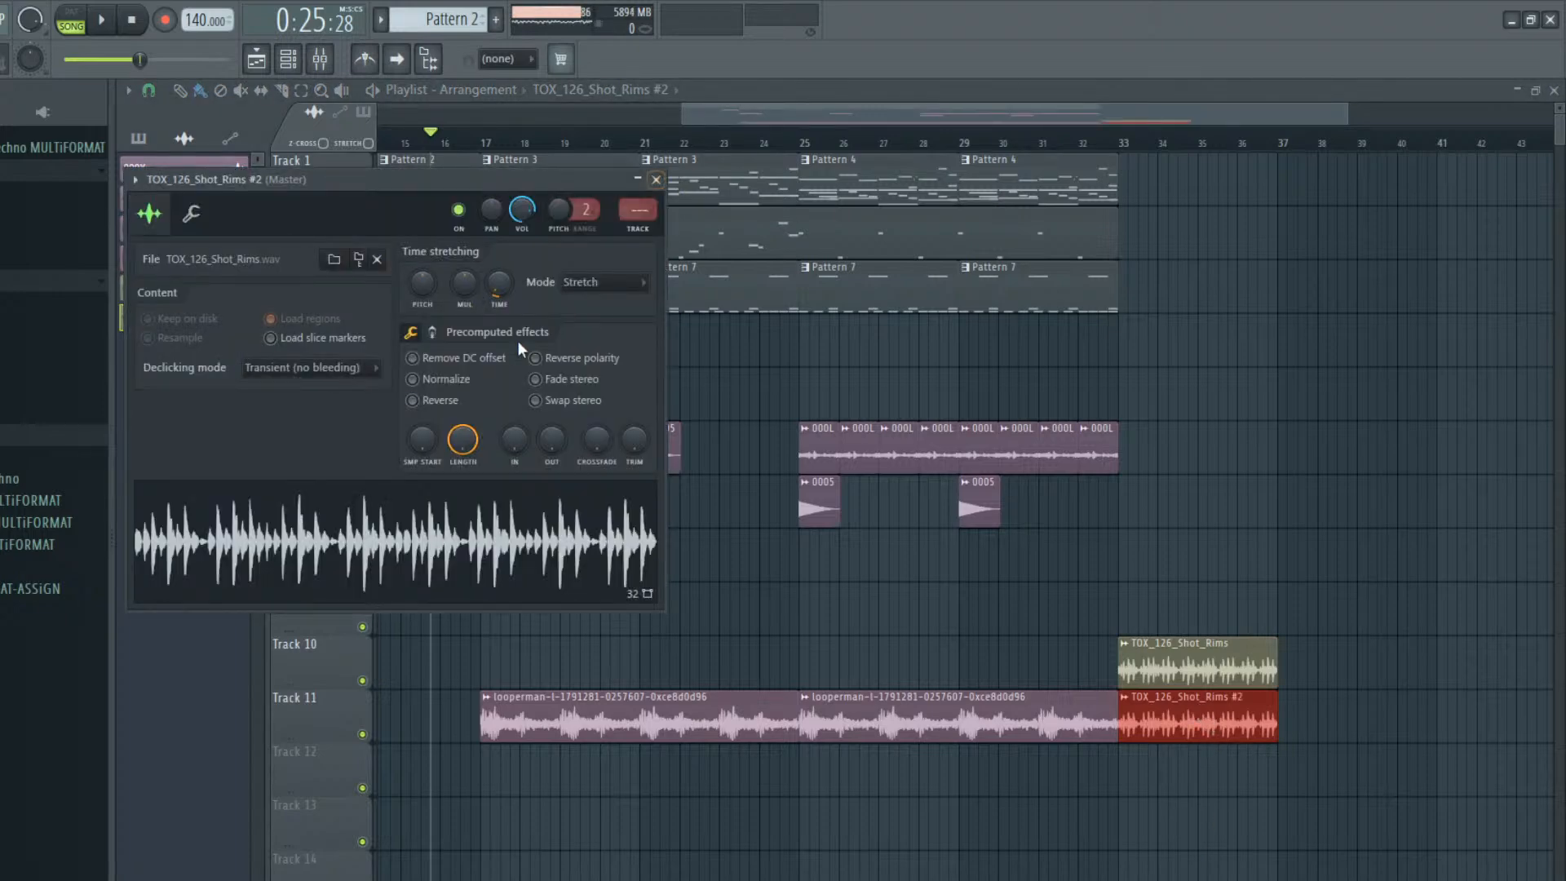
drag(506, 291, 510, 294)
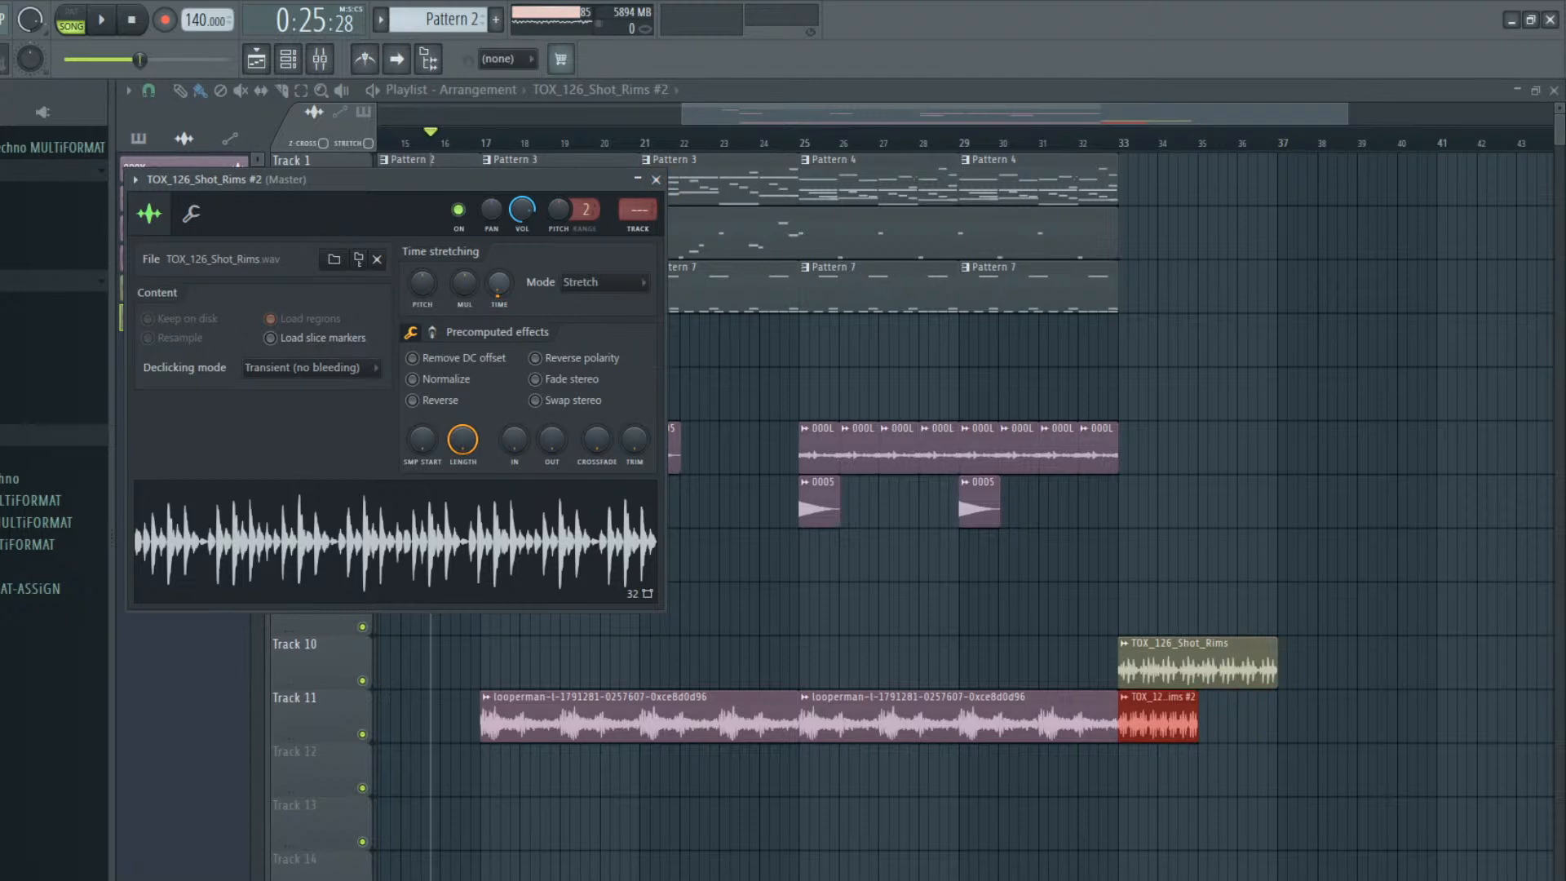
drag(1162, 717, 1243, 717)
Listen to bars 33 to 36 and set the stretching mode of Track 11's TOX_126_Shot_Rims #2 loop to Auto
drag(1134, 145, 1288, 159)
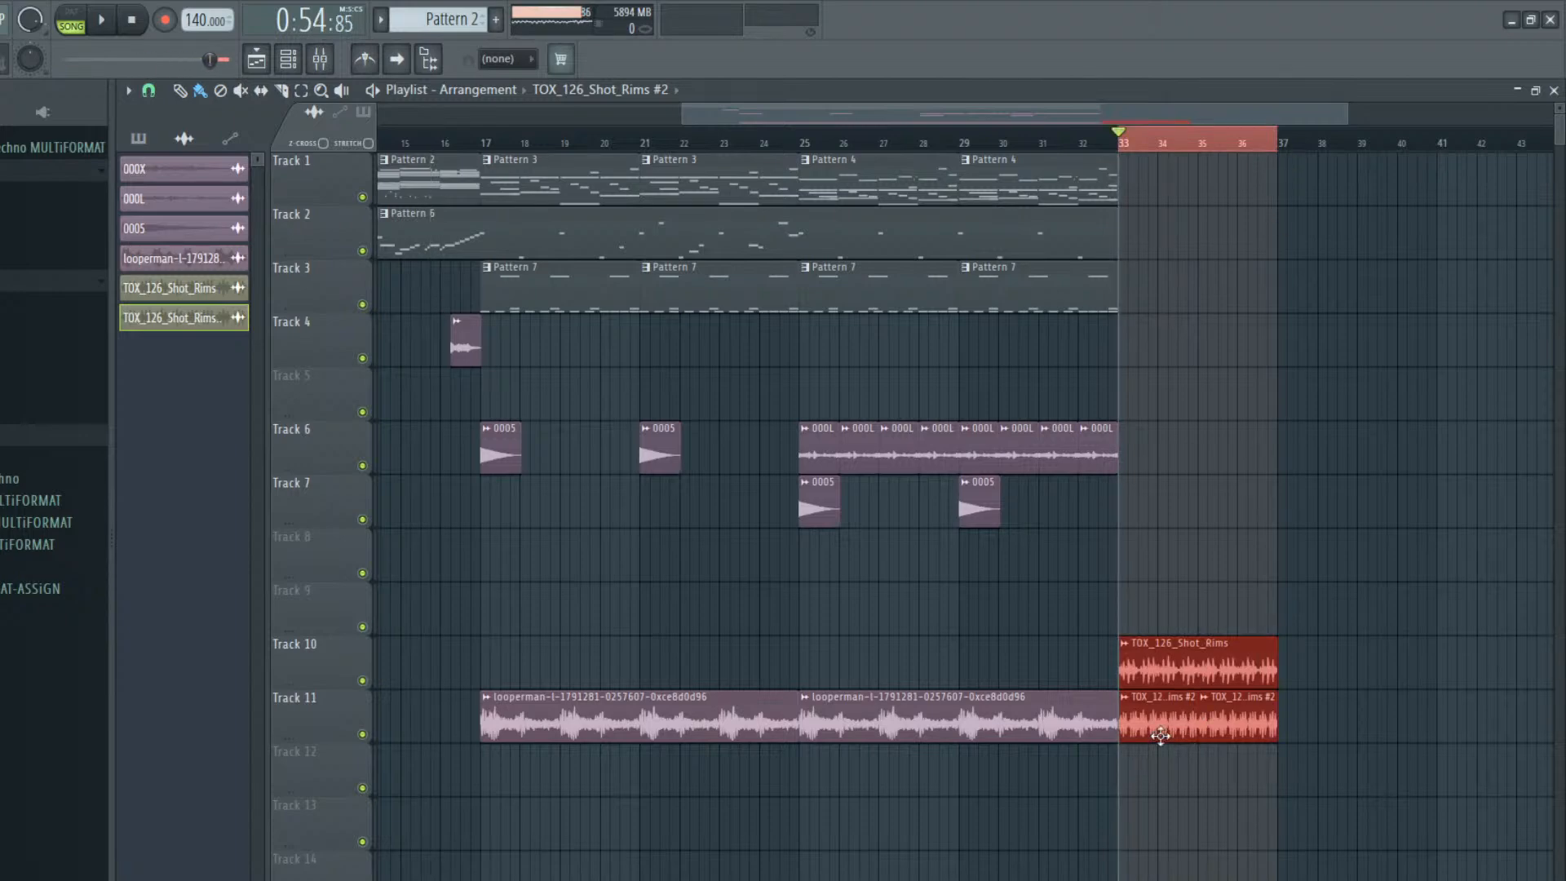
key(space)
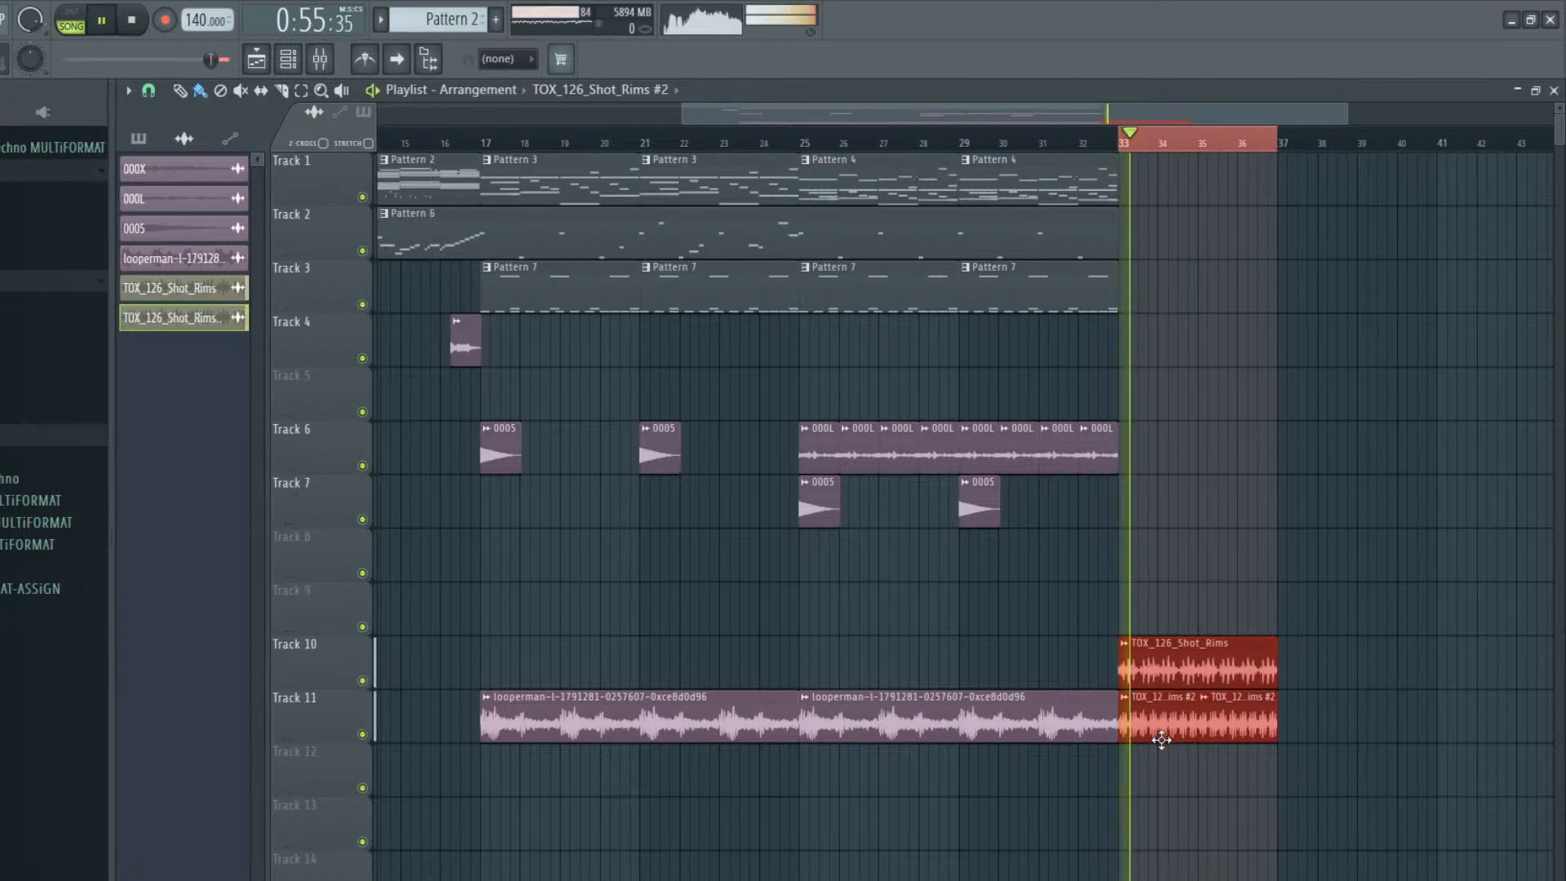
key(space)
double_click(1158, 707)
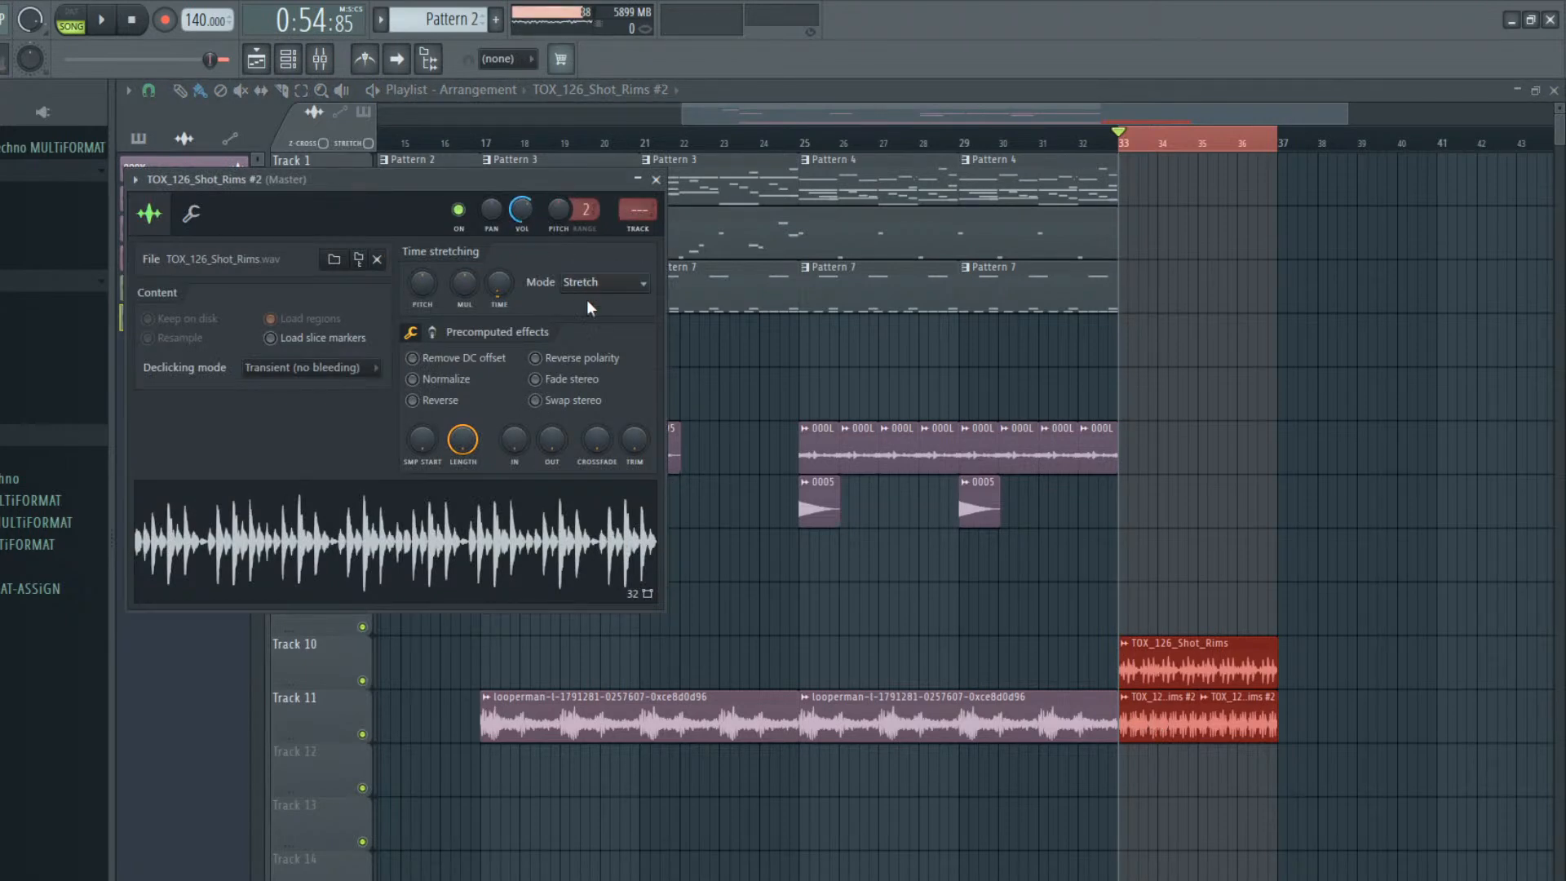
click(579, 472)
Compare the layered rim loops in bars 33 to 36 with Track 11 muted and unmuted
key(space)
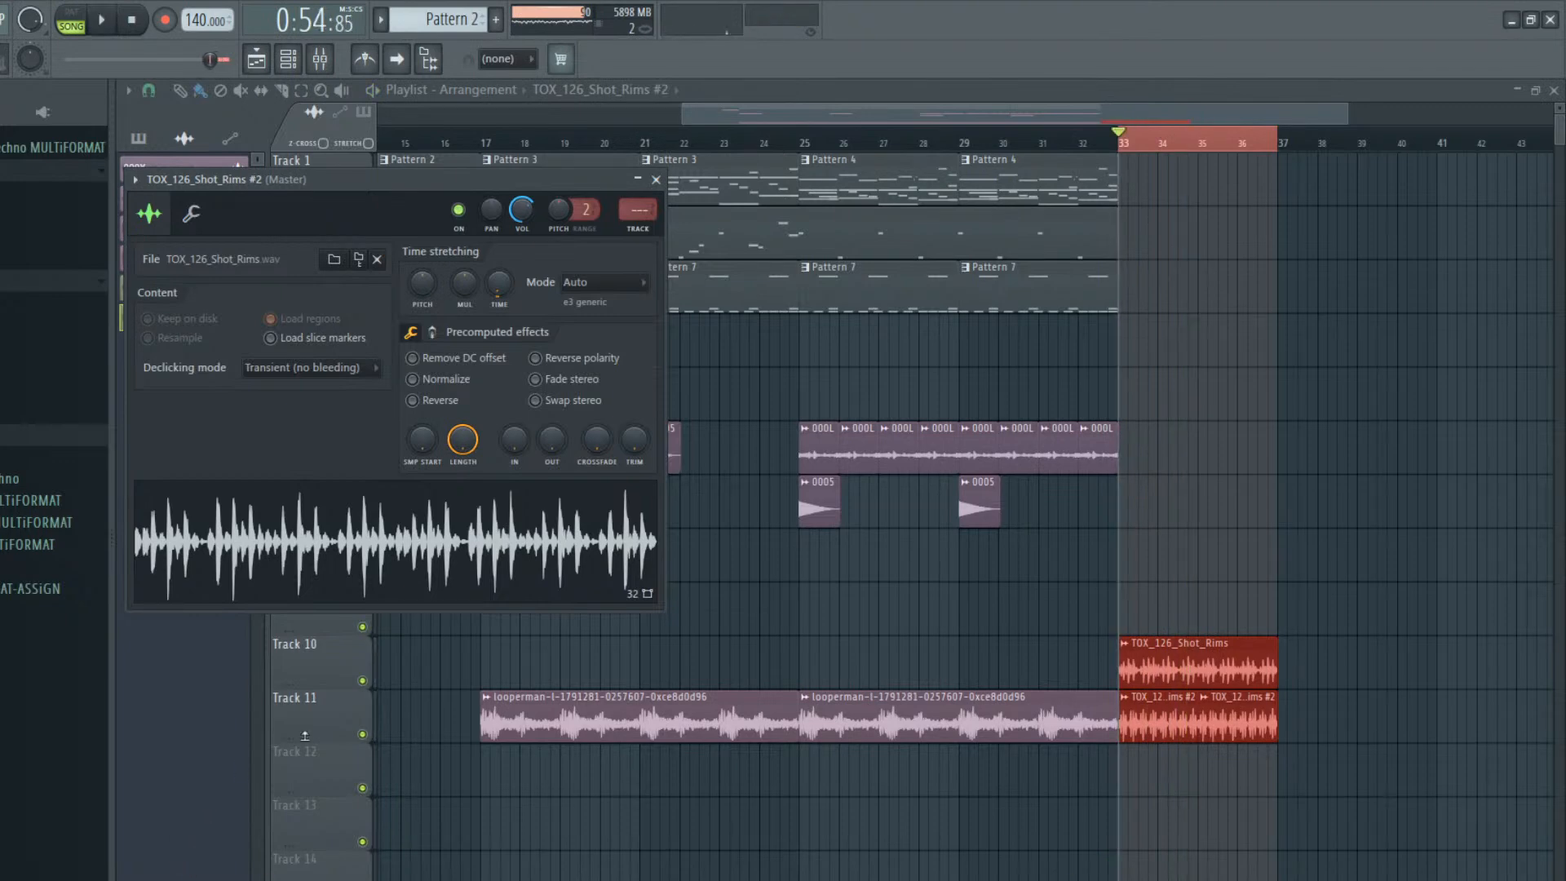
click(362, 735)
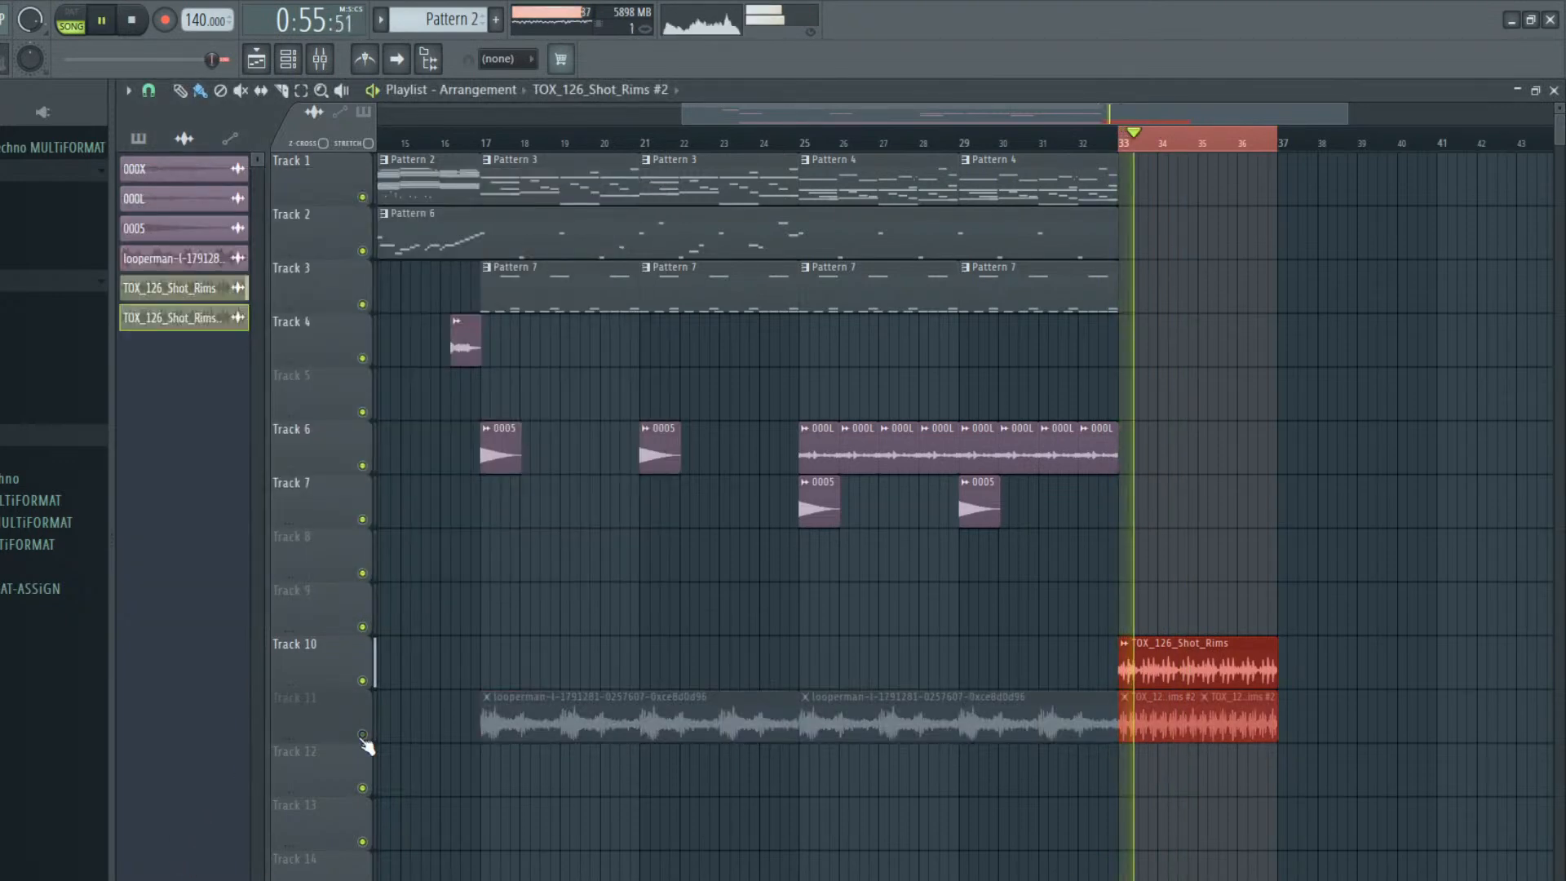
key(space)
click(363, 736)
key(space)
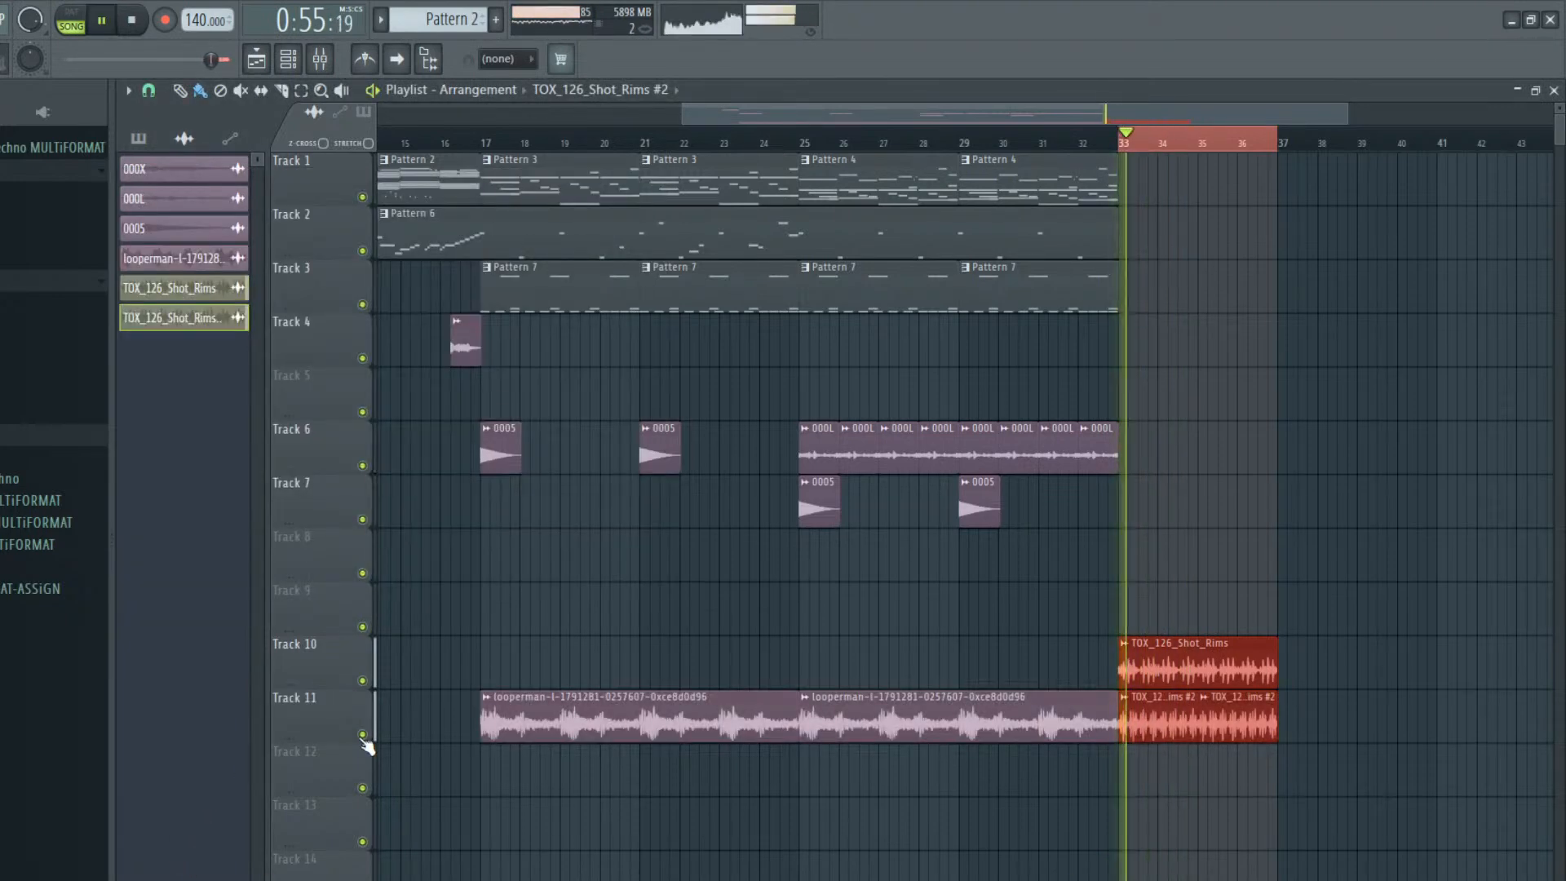
key(space)
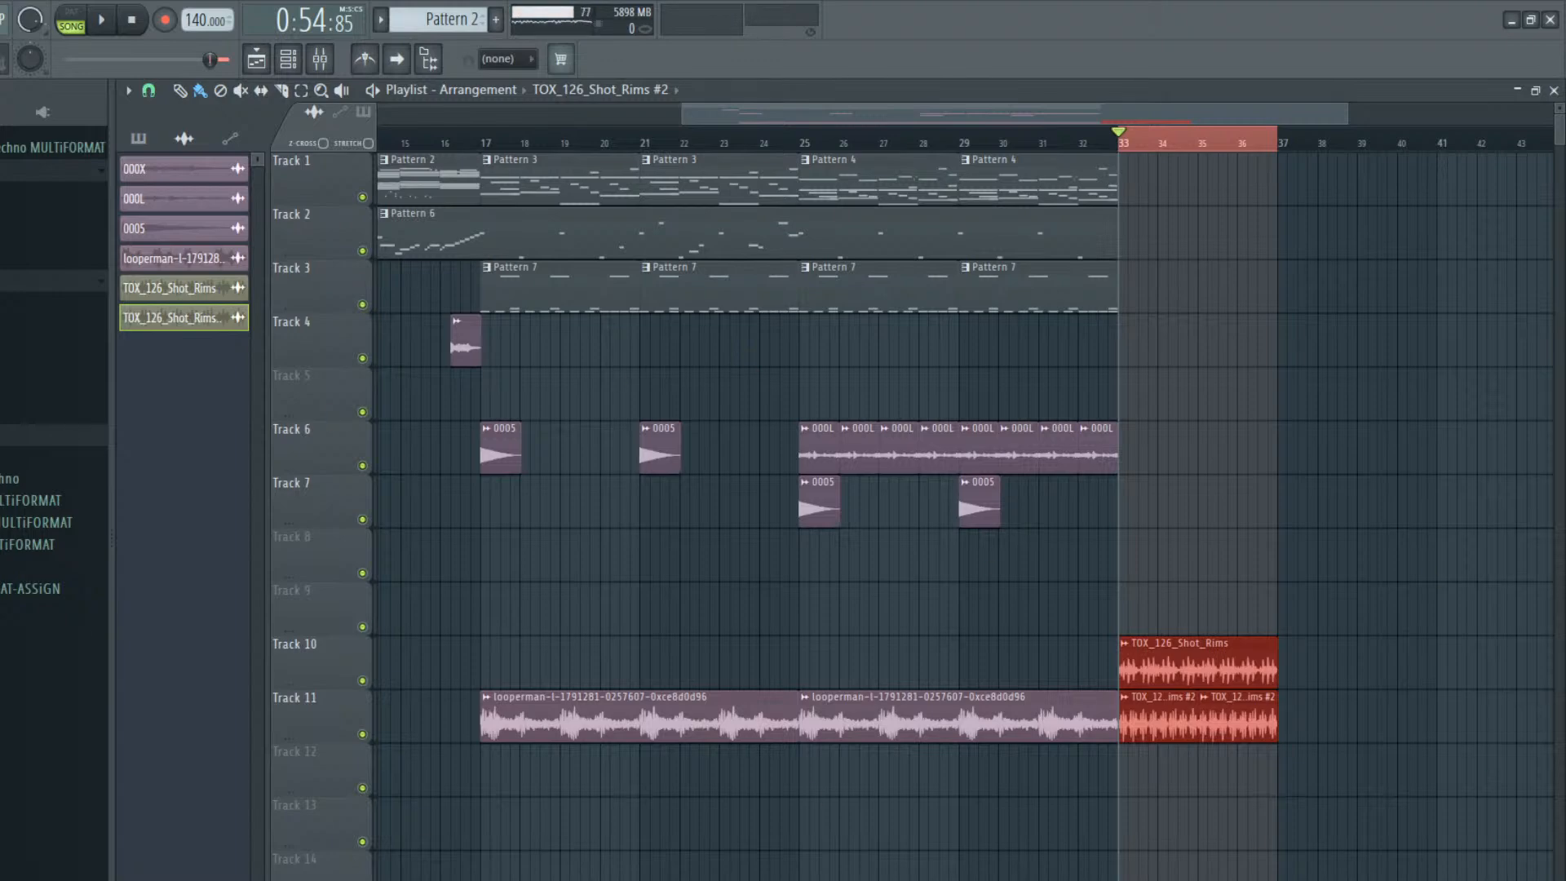
Add the TOX_126_Funk loop to Track 12 at bar 33, listen to the layers and deselect the clips
click(3, 368)
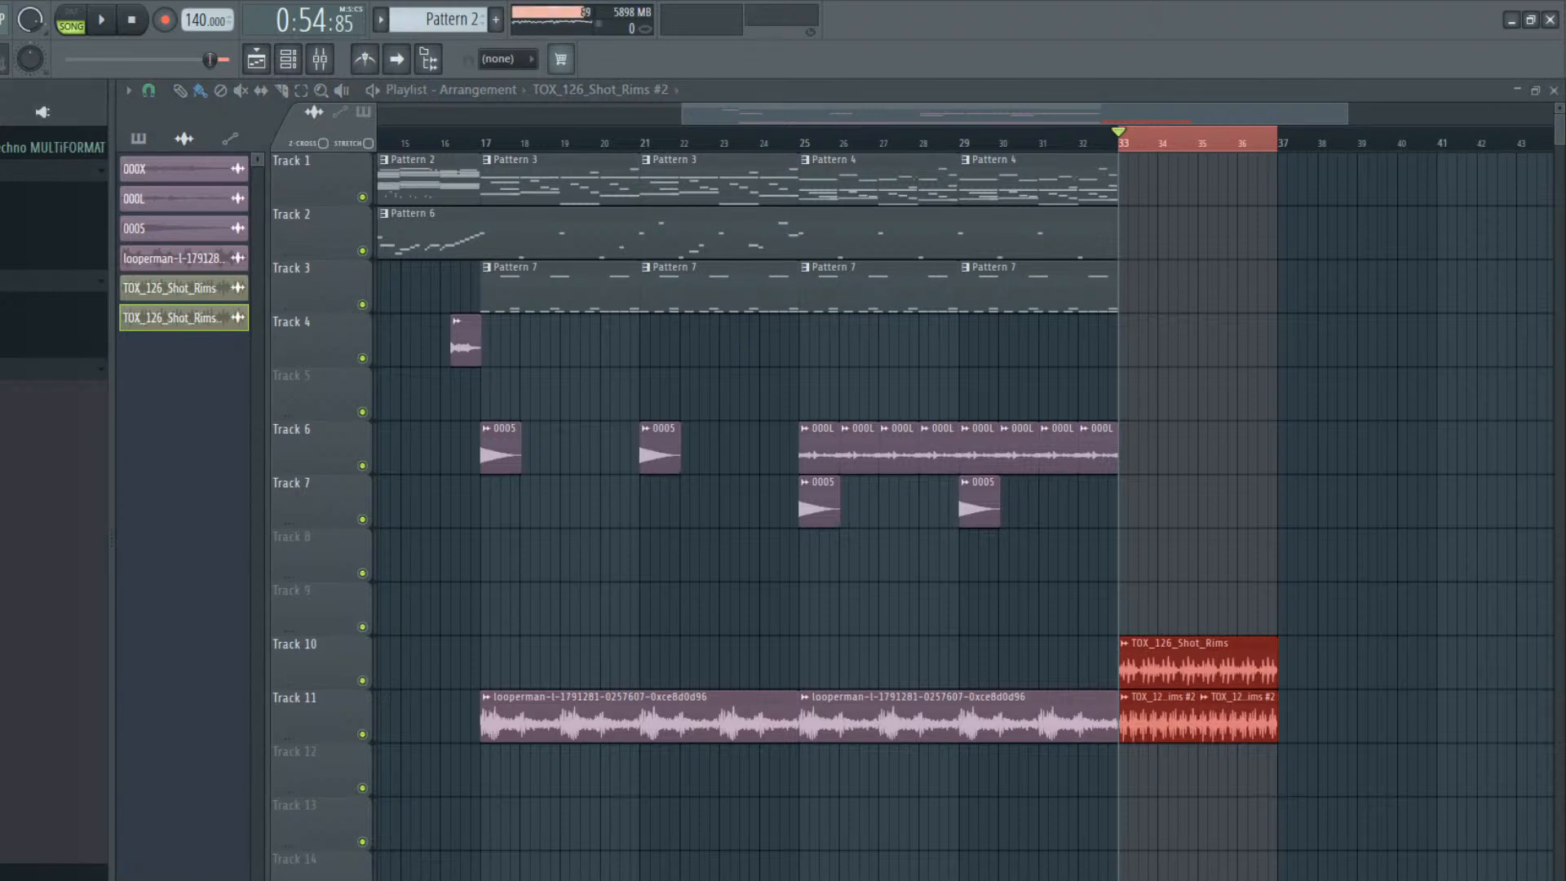
drag(2, 400, 1140, 768)
key(space)
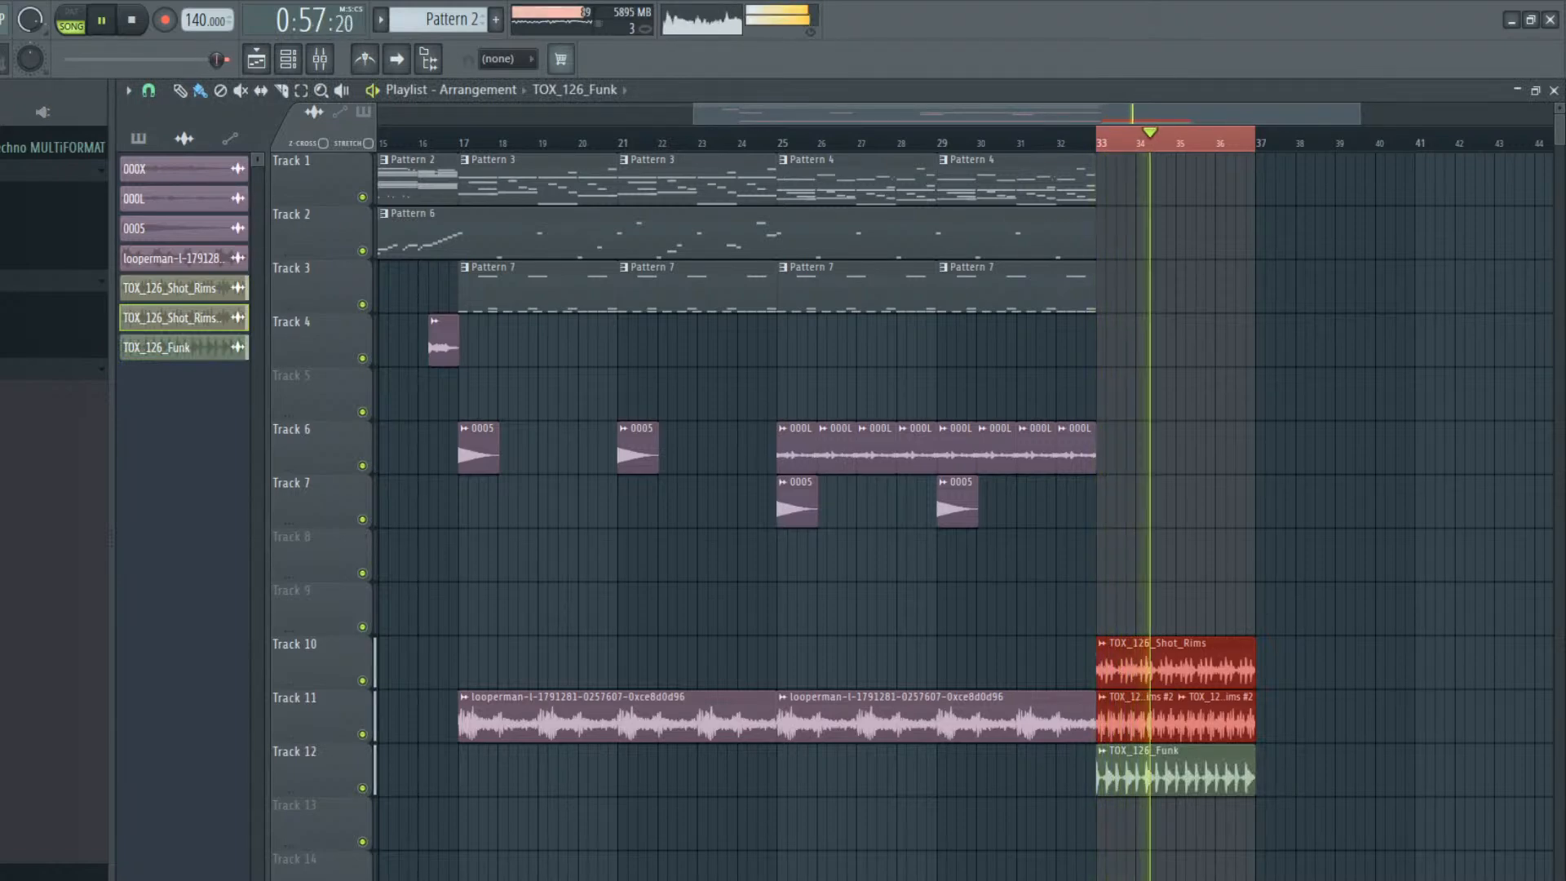
key(ctrl+d)
key(space)
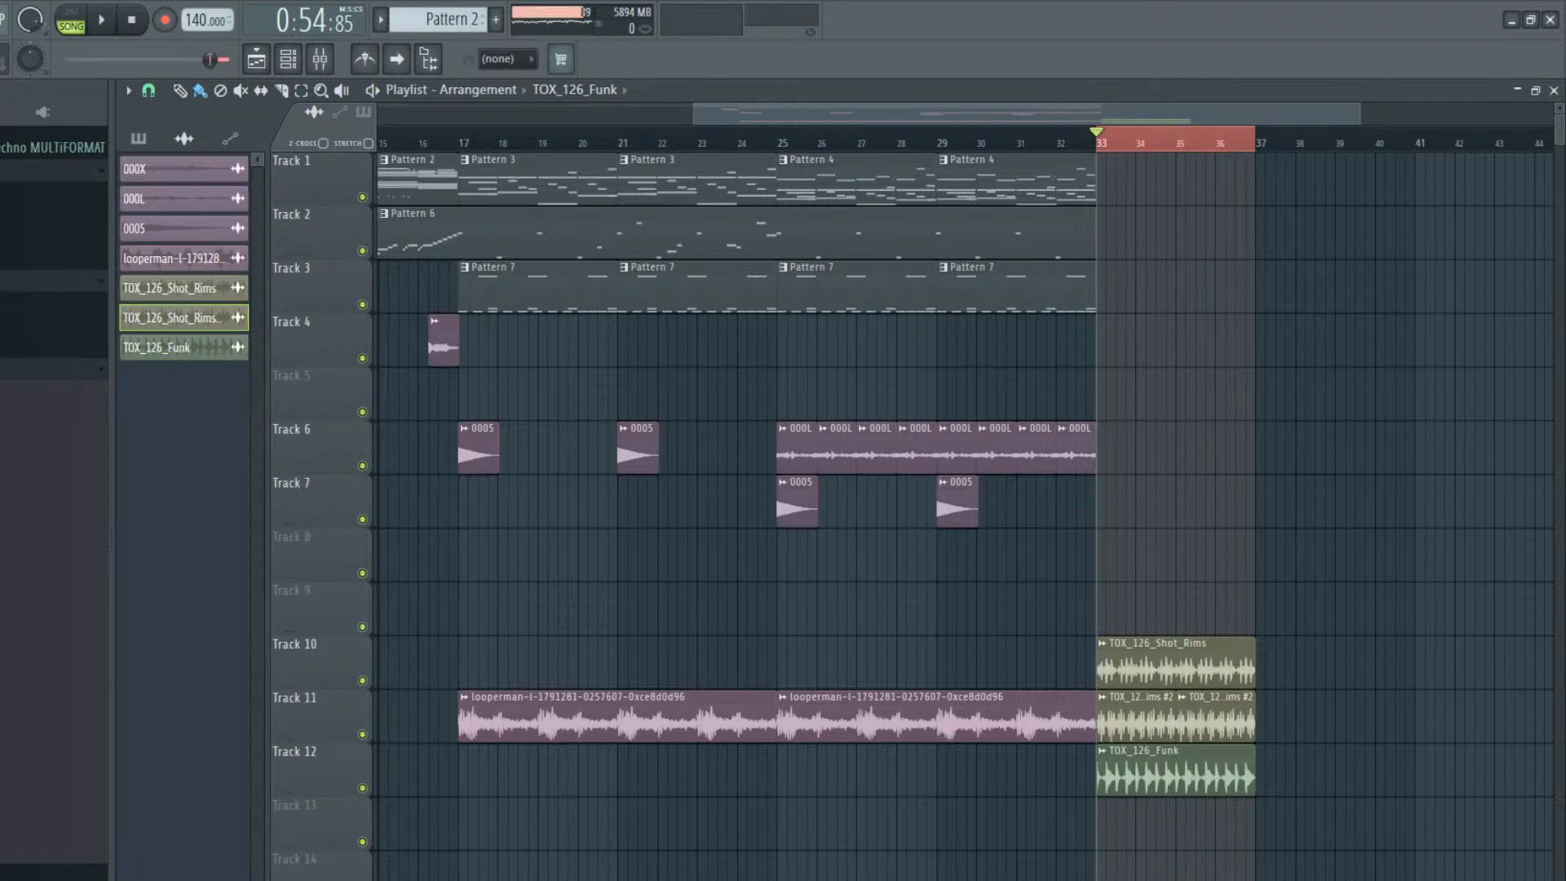
Stretch Track 10's TOX_126_Shot_Rims loop to eight bars, trim the clip to bars 33 to 36 and listen to the layered loops
double_click(1181, 653)
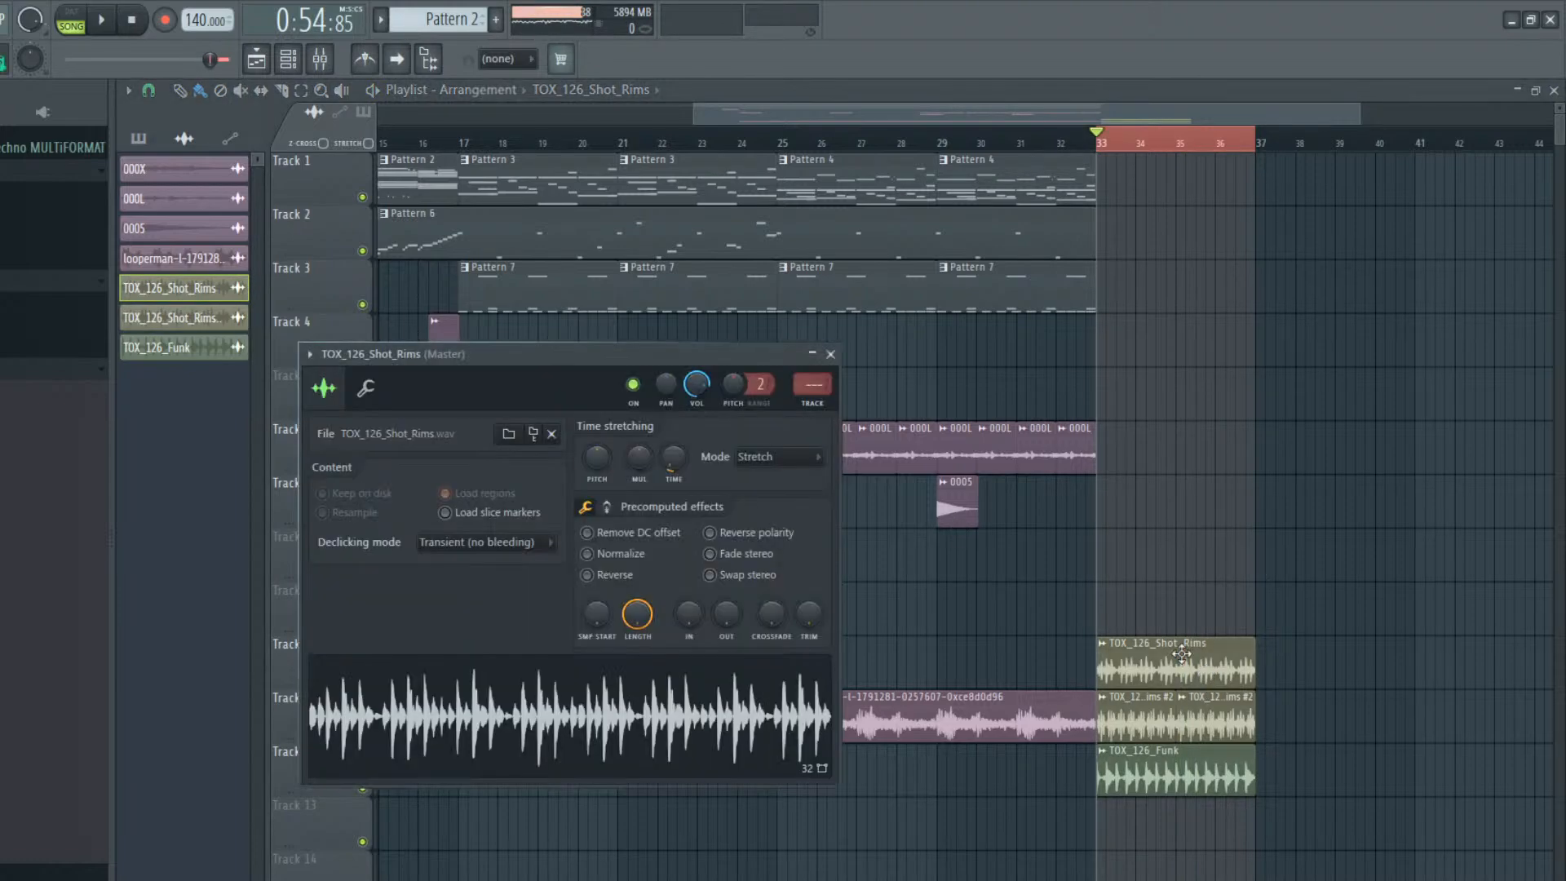
mouse_move(674, 456)
mouse_down()
mouse_move(674, 393)
mouse_move(678, 460)
mouse_up()
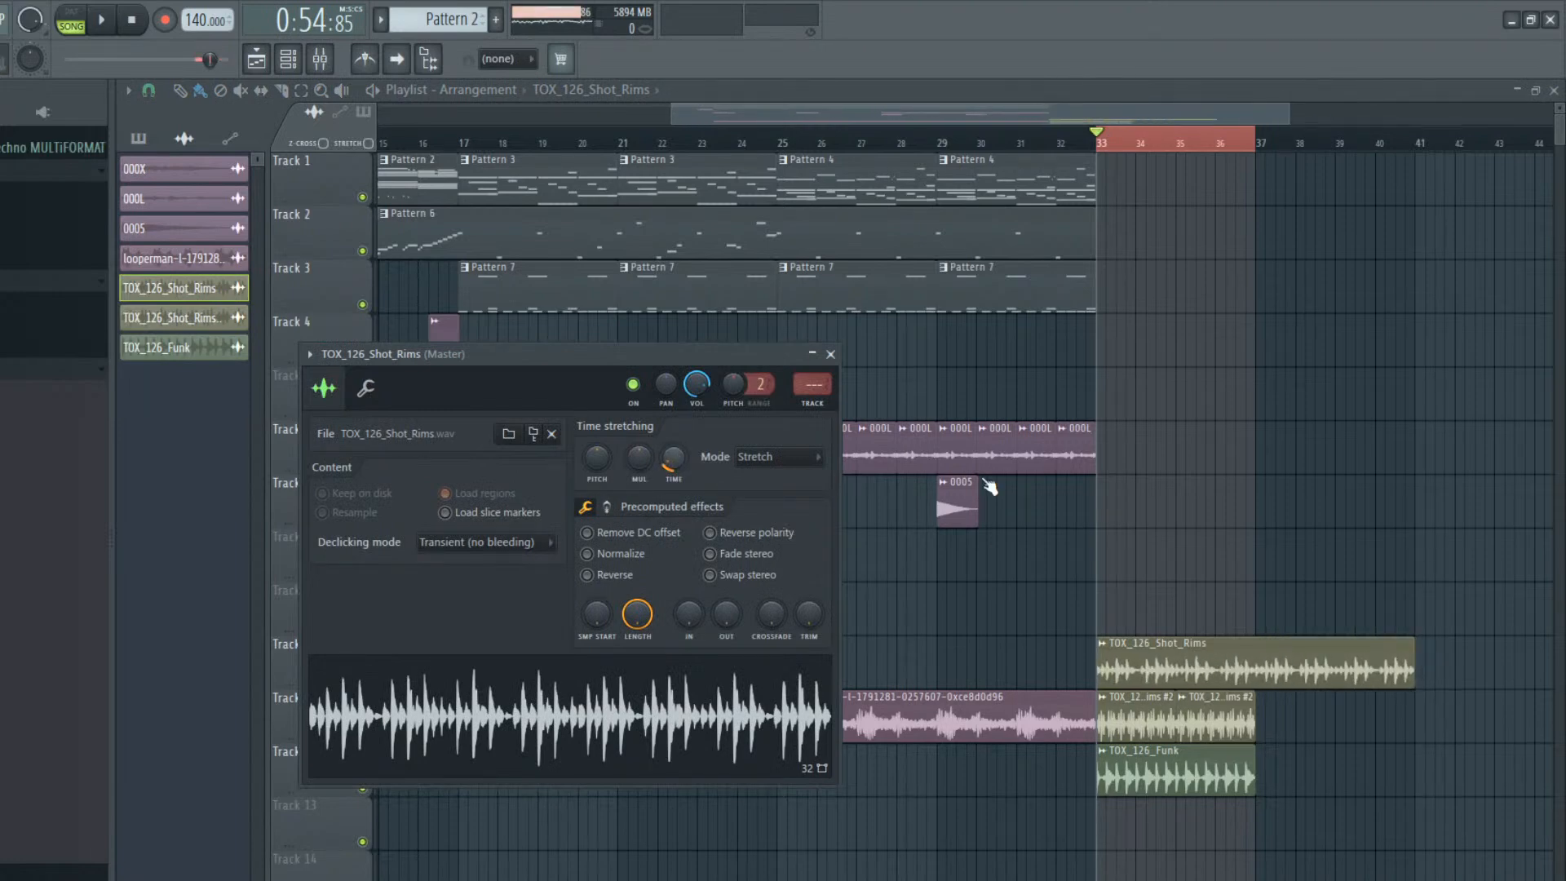
drag(1415, 652, 1247, 651)
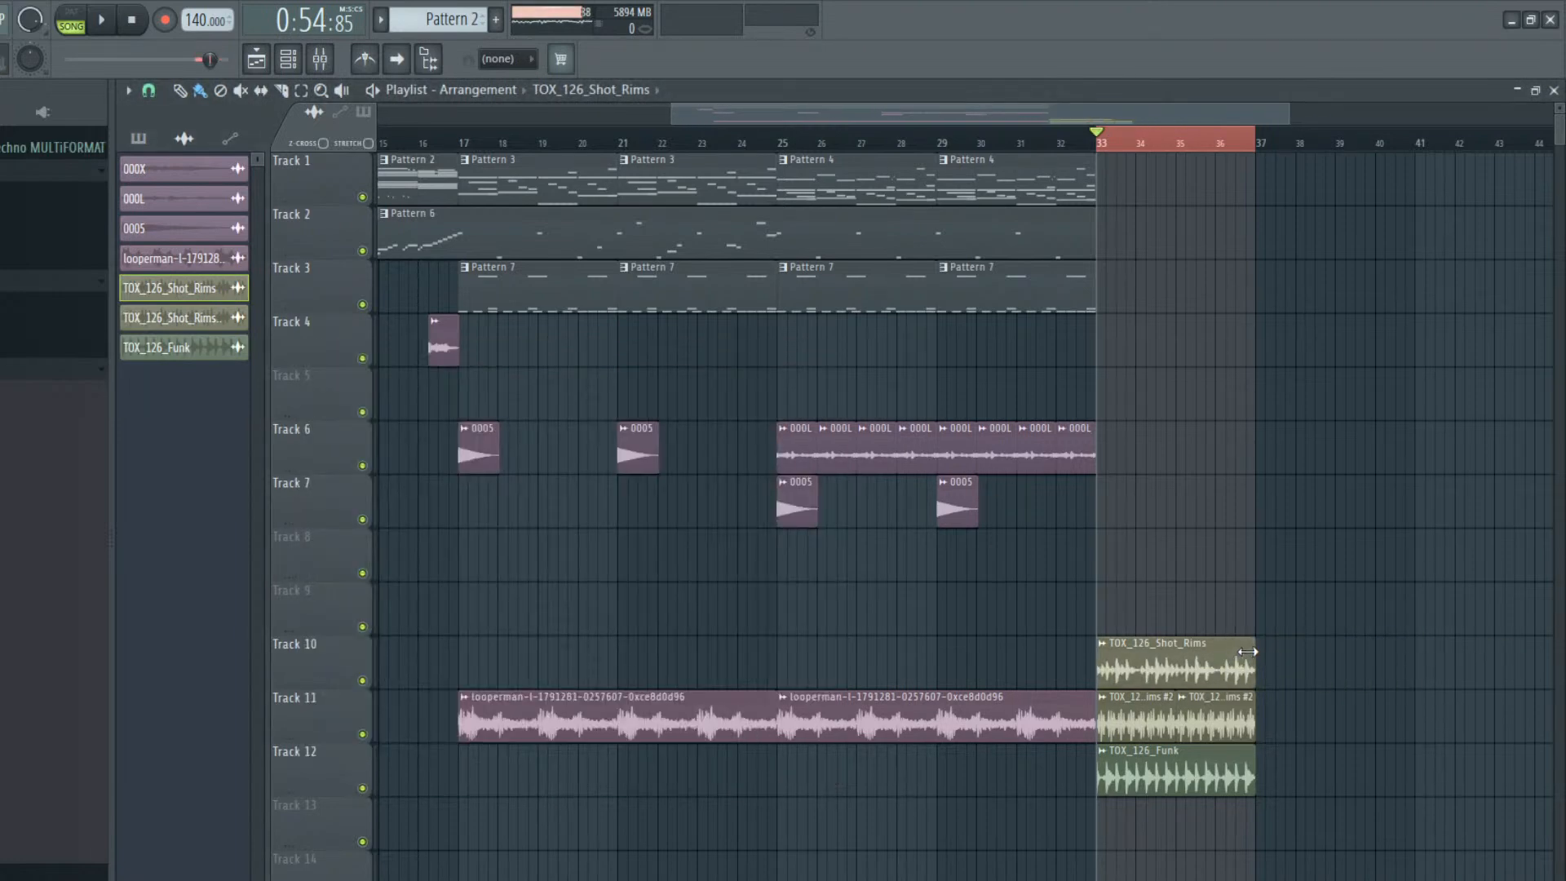
key(space)
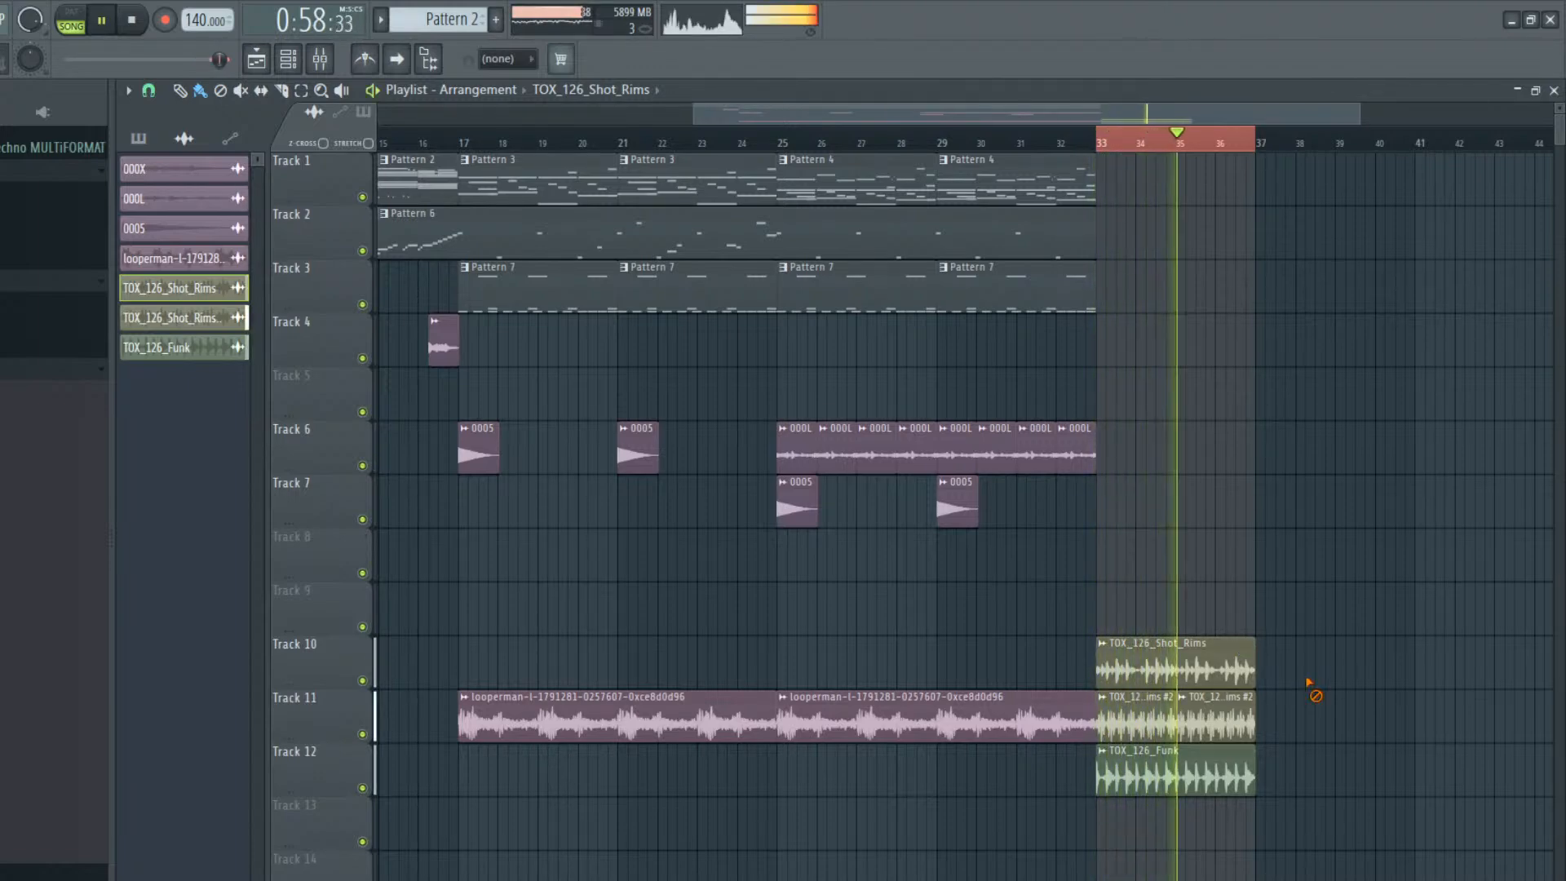
key(space)
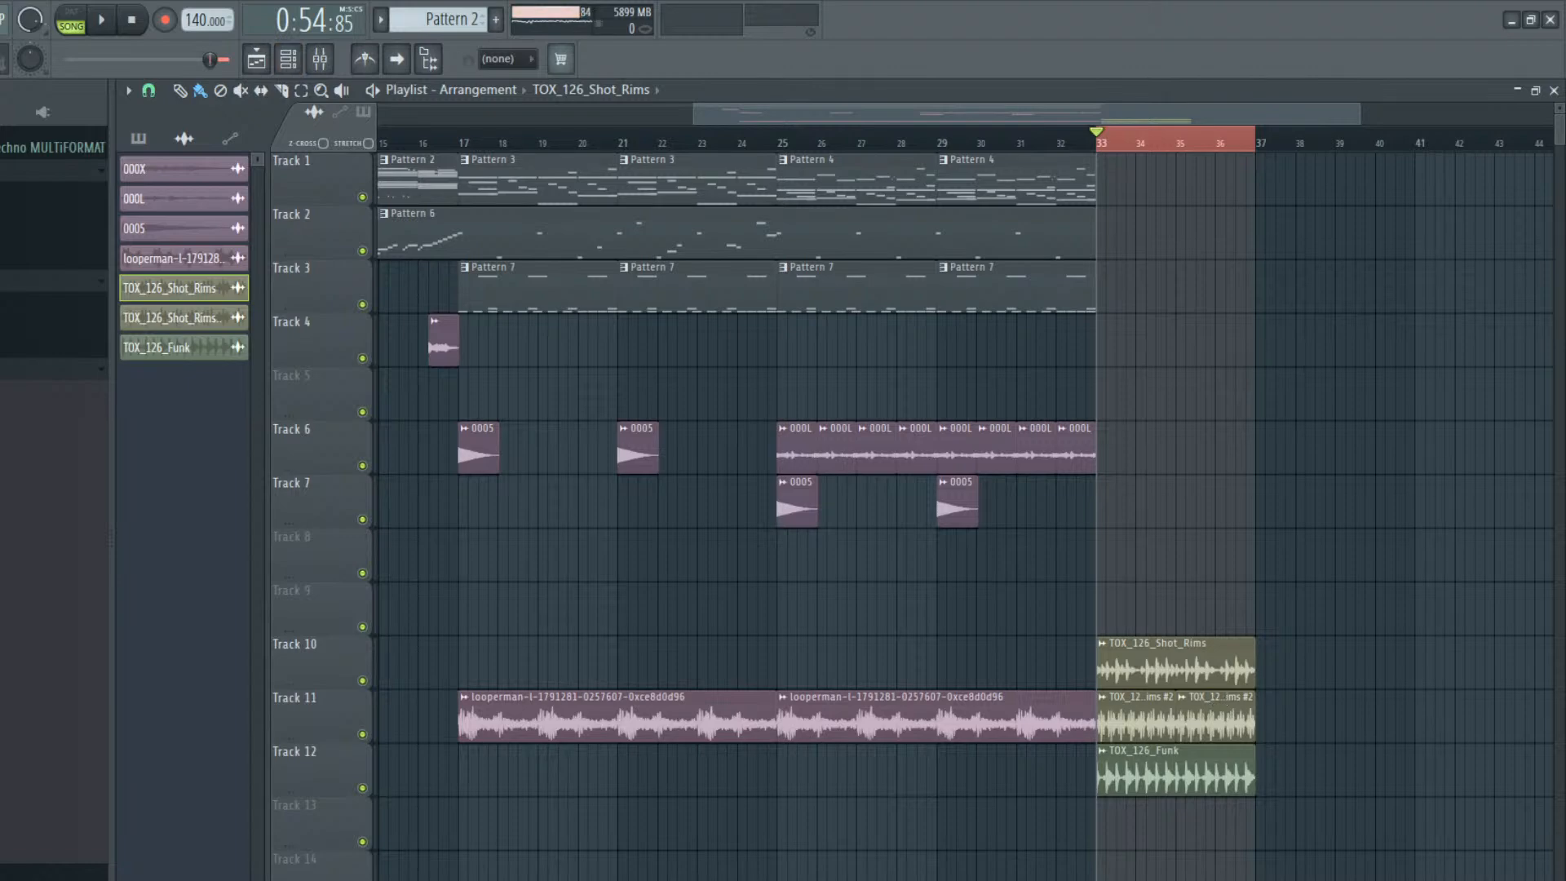
key(space)
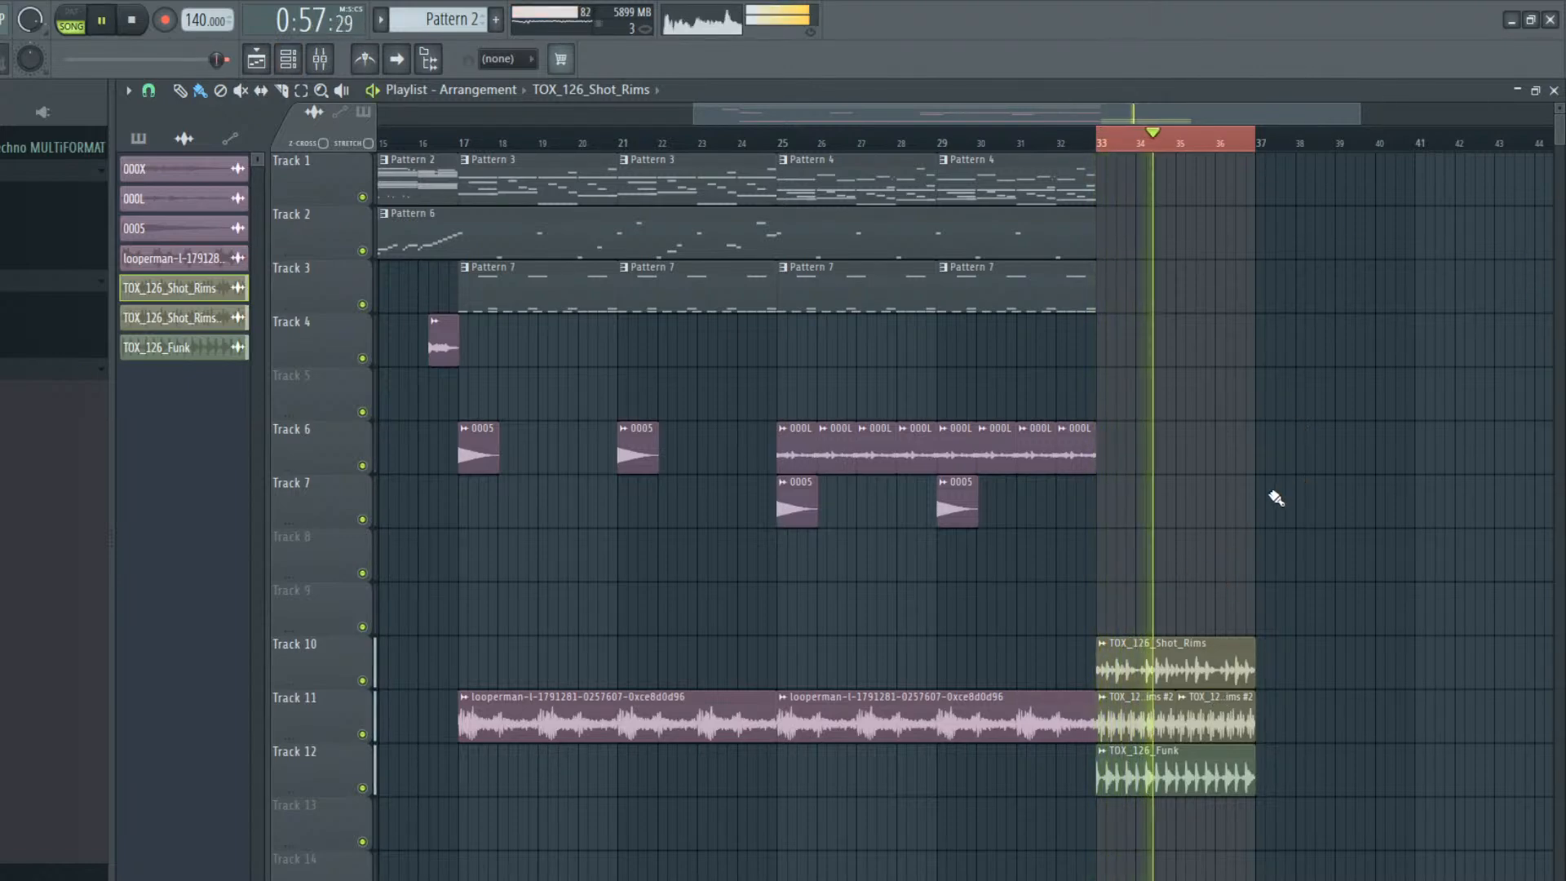
key(space)
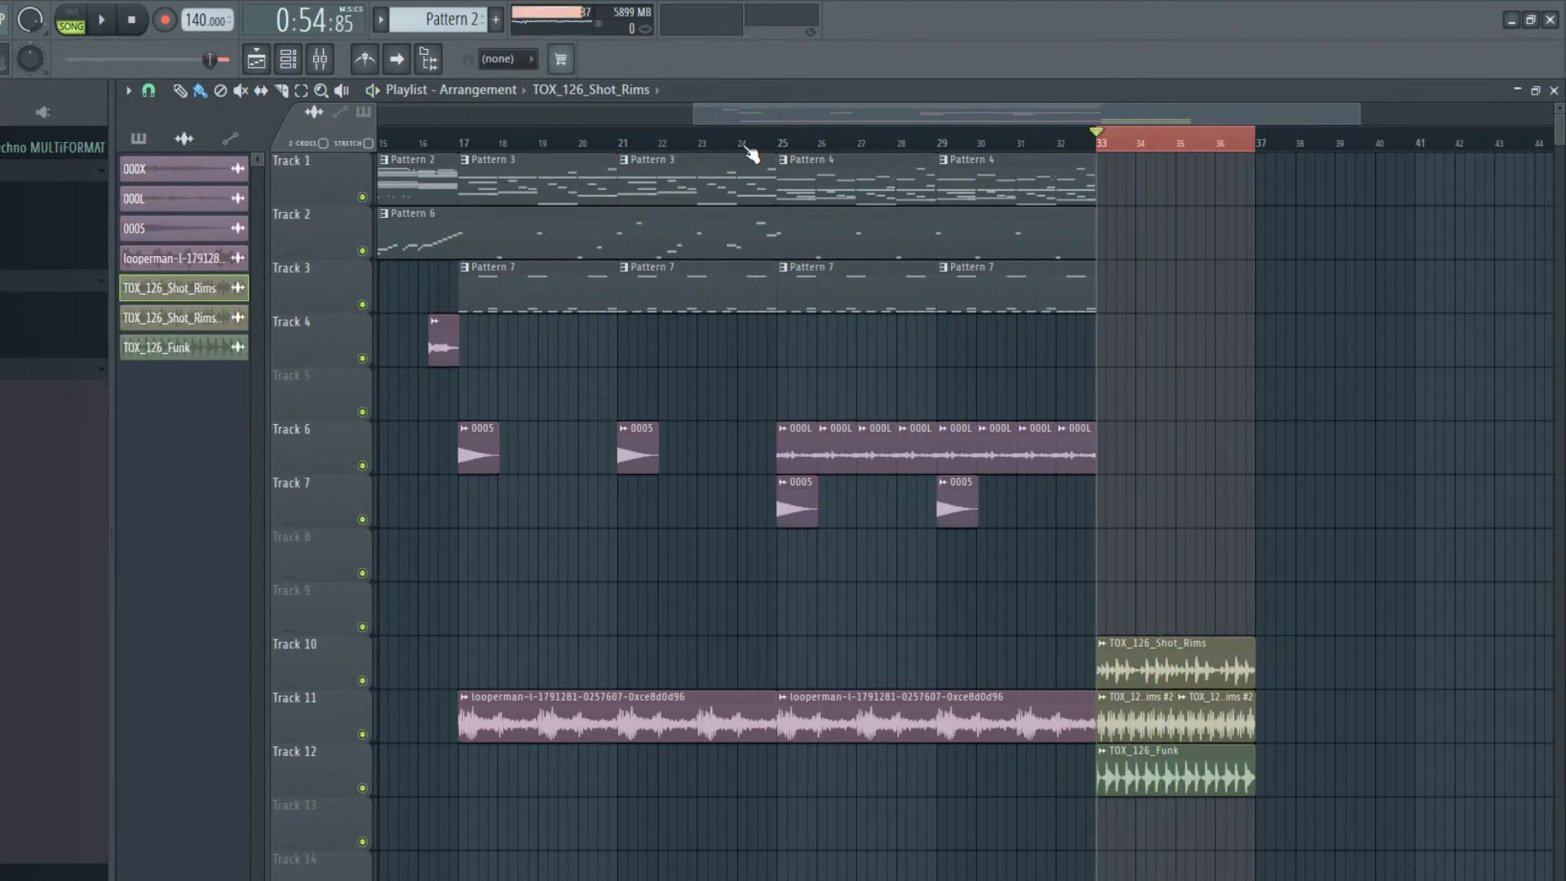
Place a copy of Pattern 4 on Track 1 at bar 33, make it unique as Pattern 5 and open its piano roll
click(772, 144)
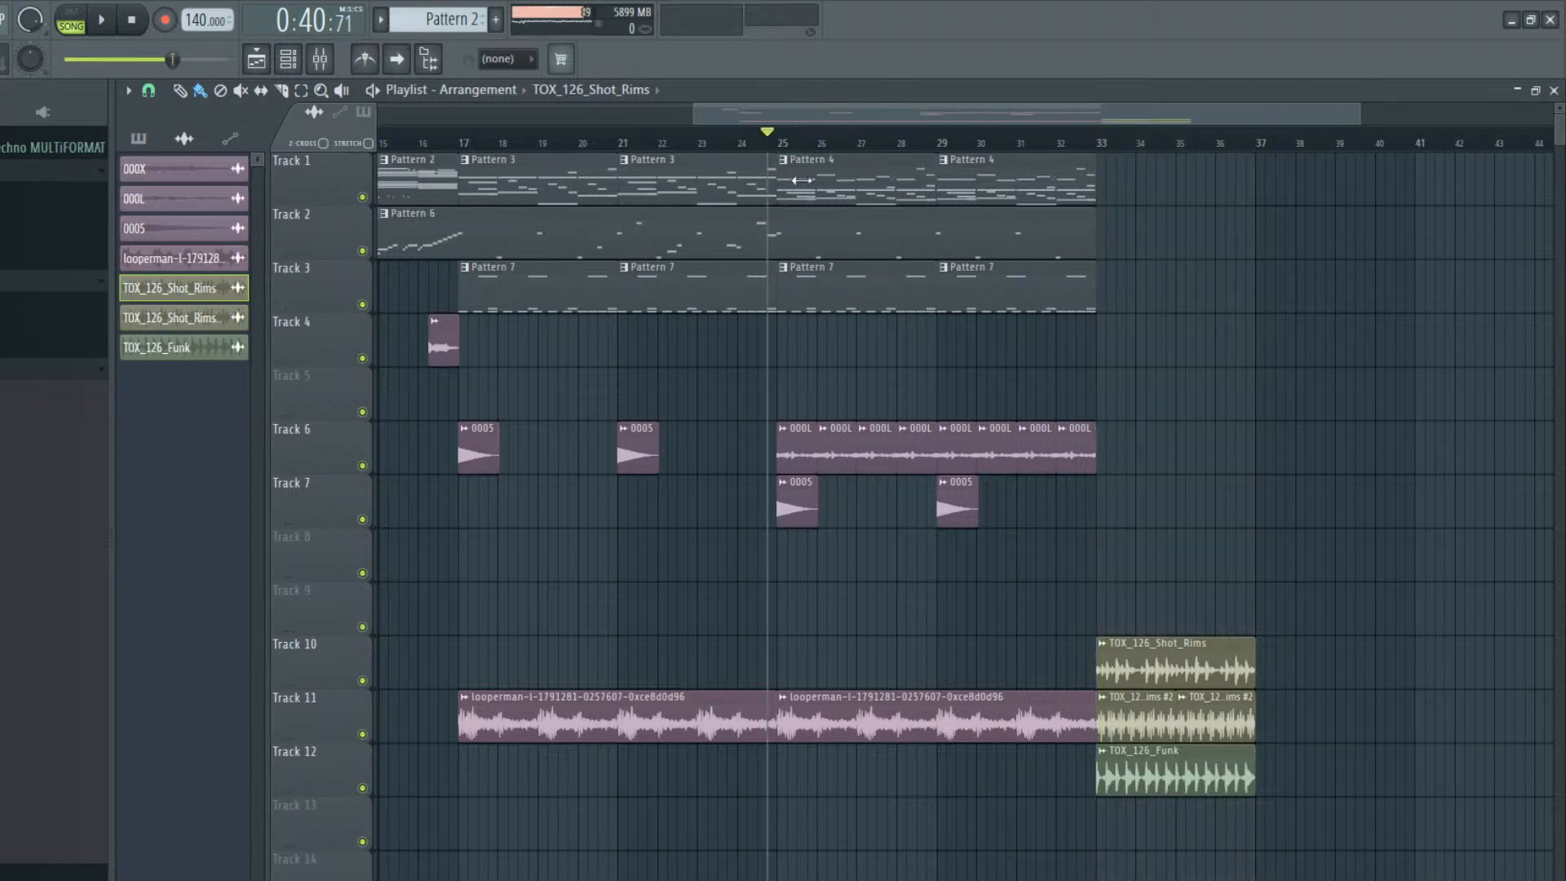
click(798, 166)
click(1172, 193)
drag(1213, 190, 1131, 192)
click(1103, 161)
click(1132, 284)
double_click(1150, 188)
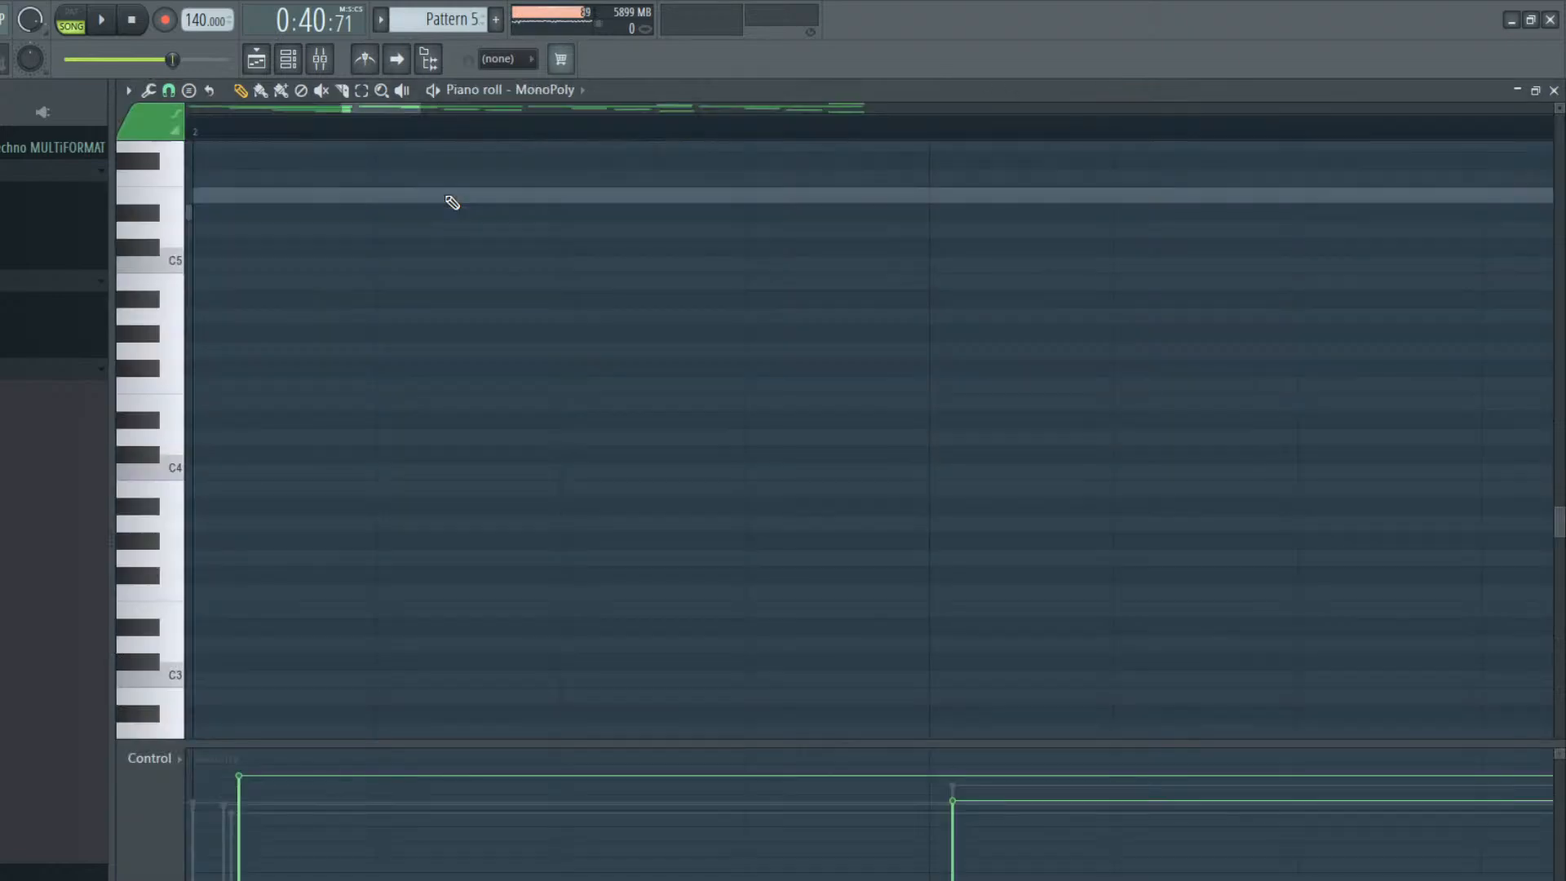
Open the Nexus instrument for Pattern 5 and audition the Pads presets 101 Darkpad and A.I.- are you mom
click(288, 58)
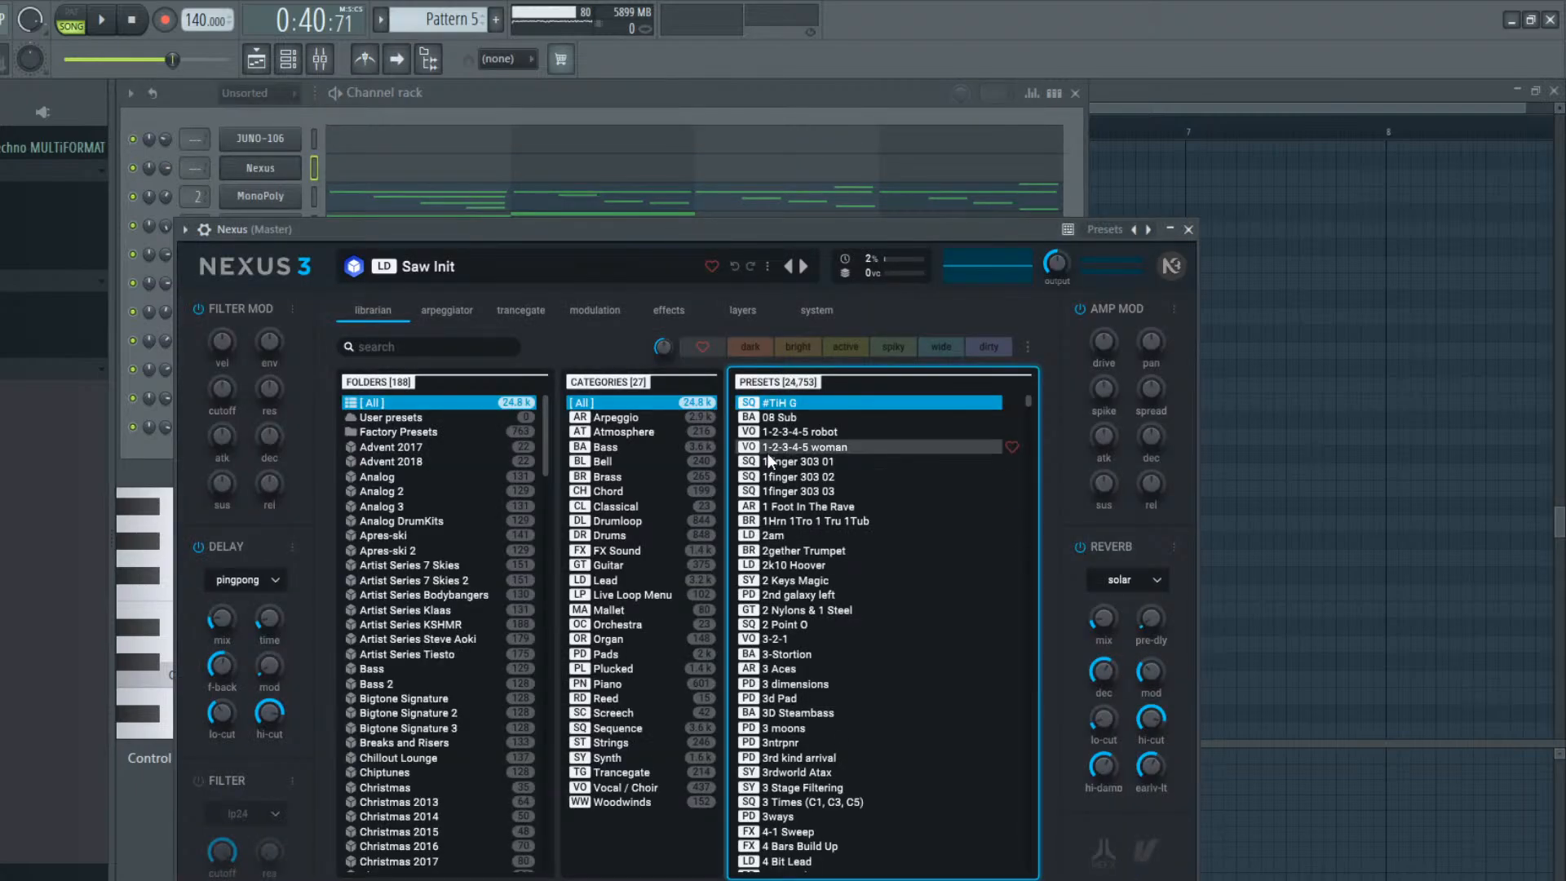
click(626, 654)
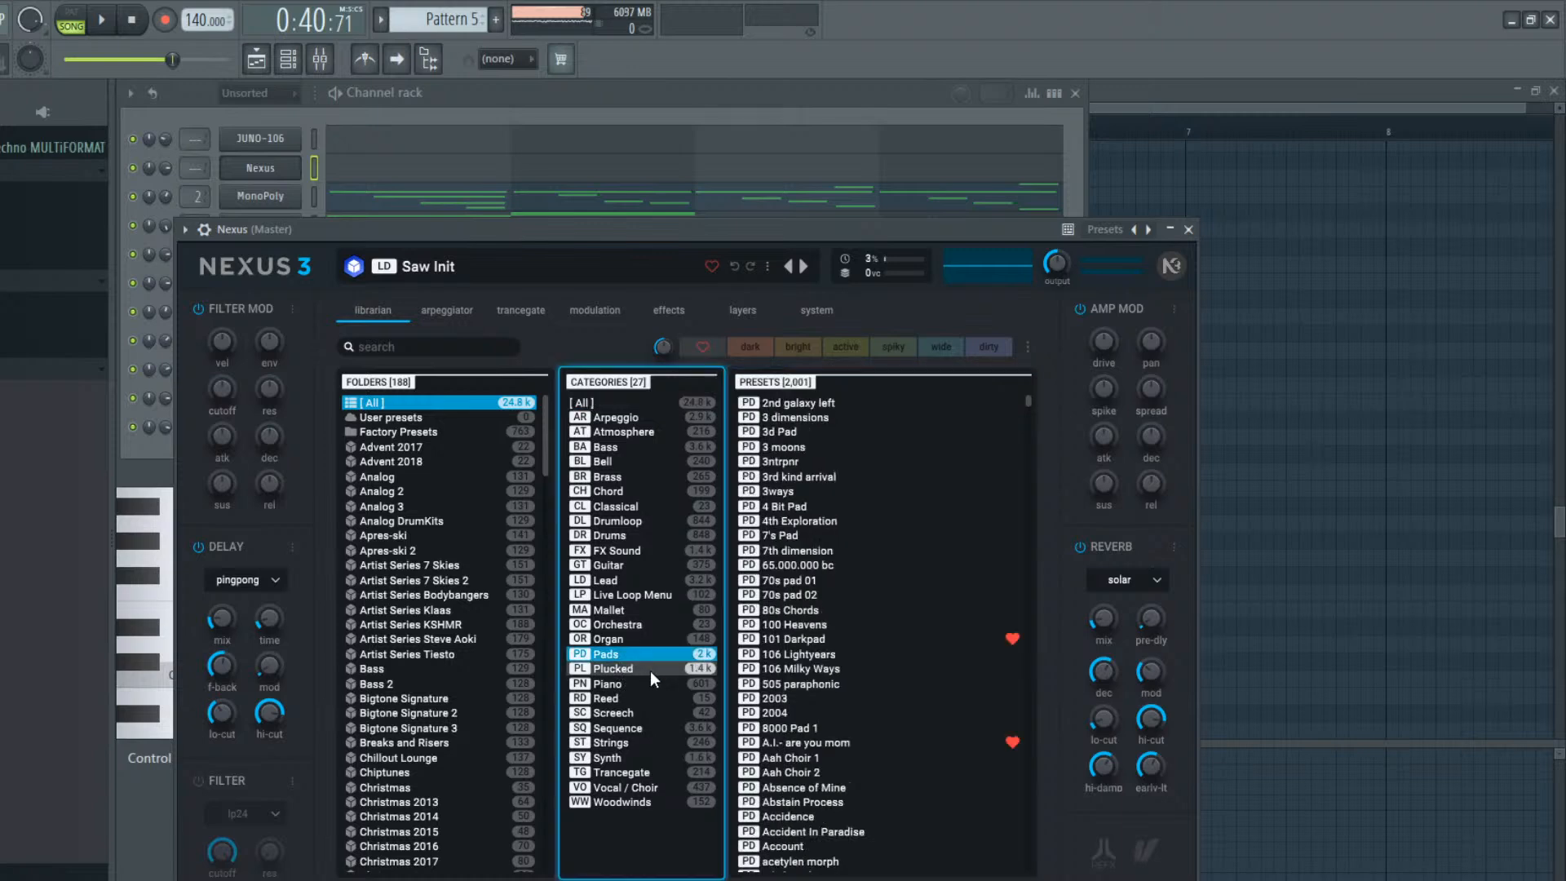
click(835, 645)
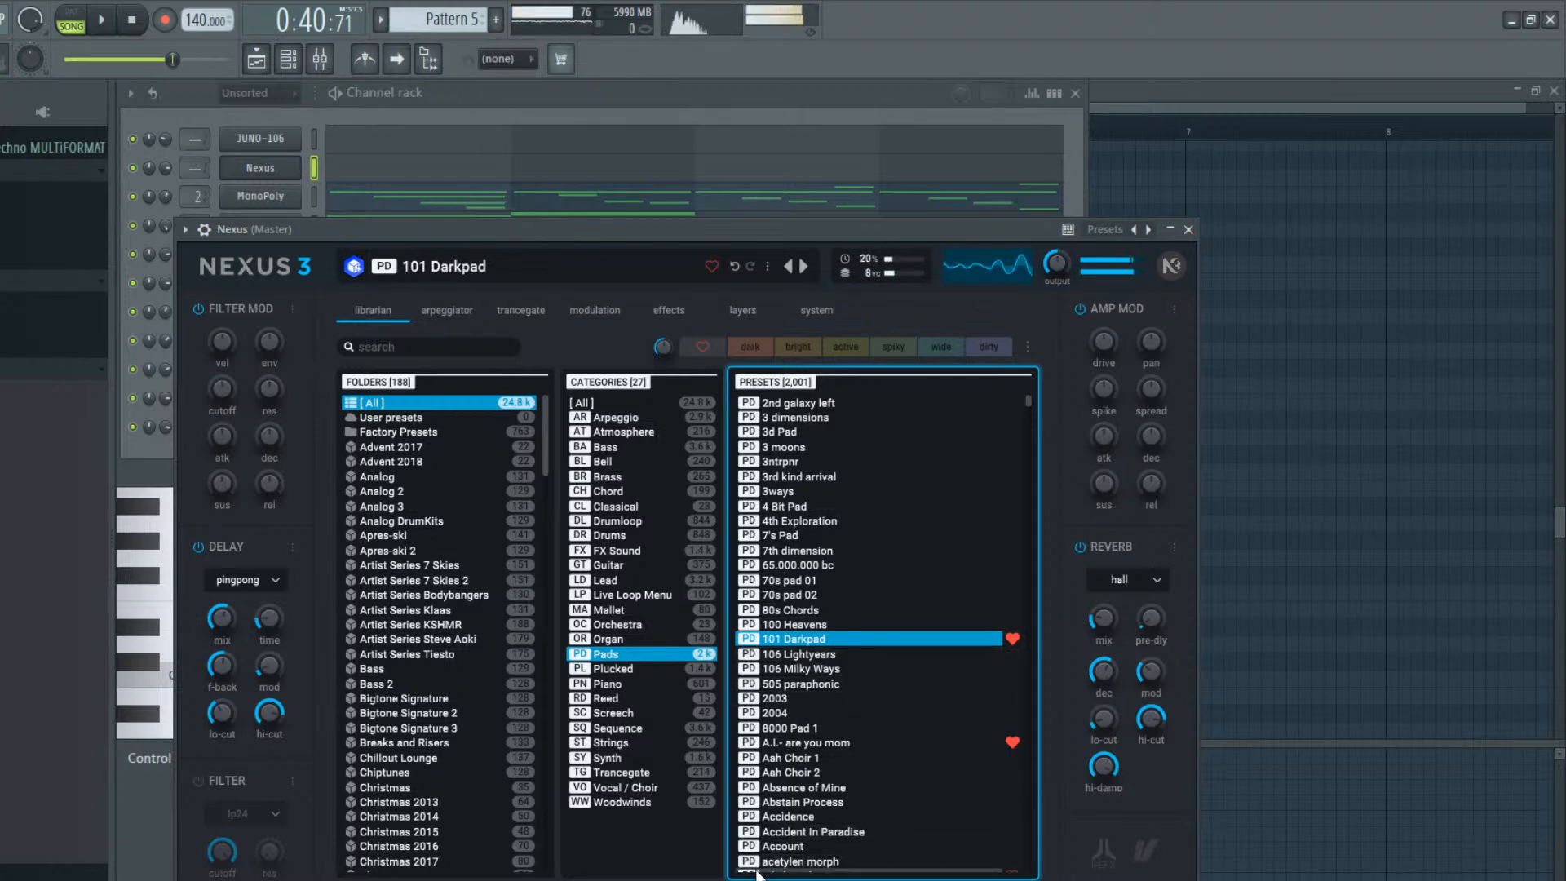
click(840, 741)
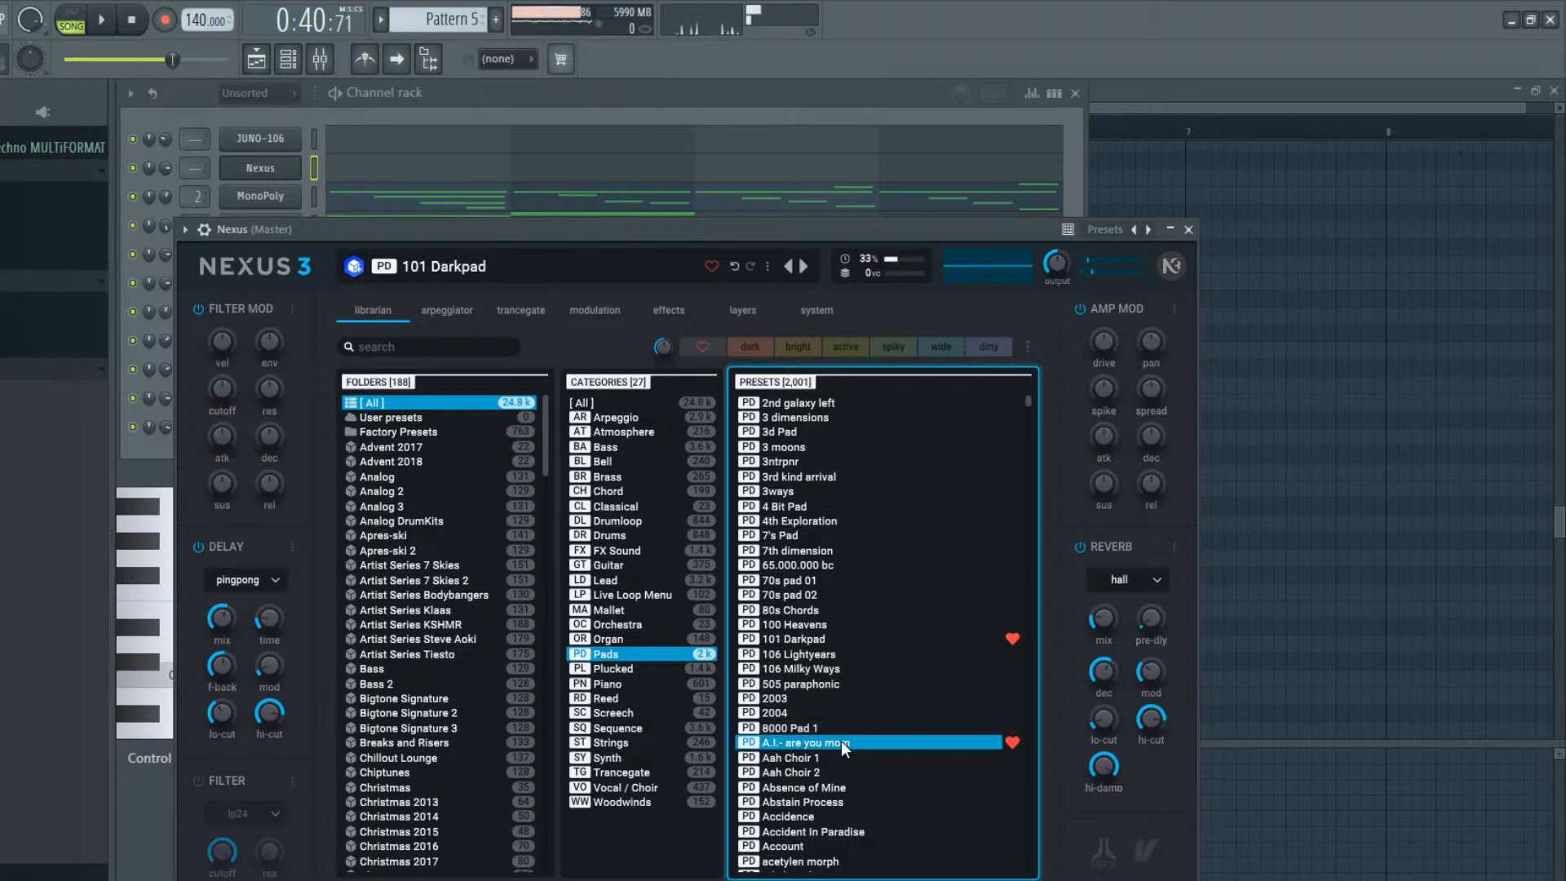
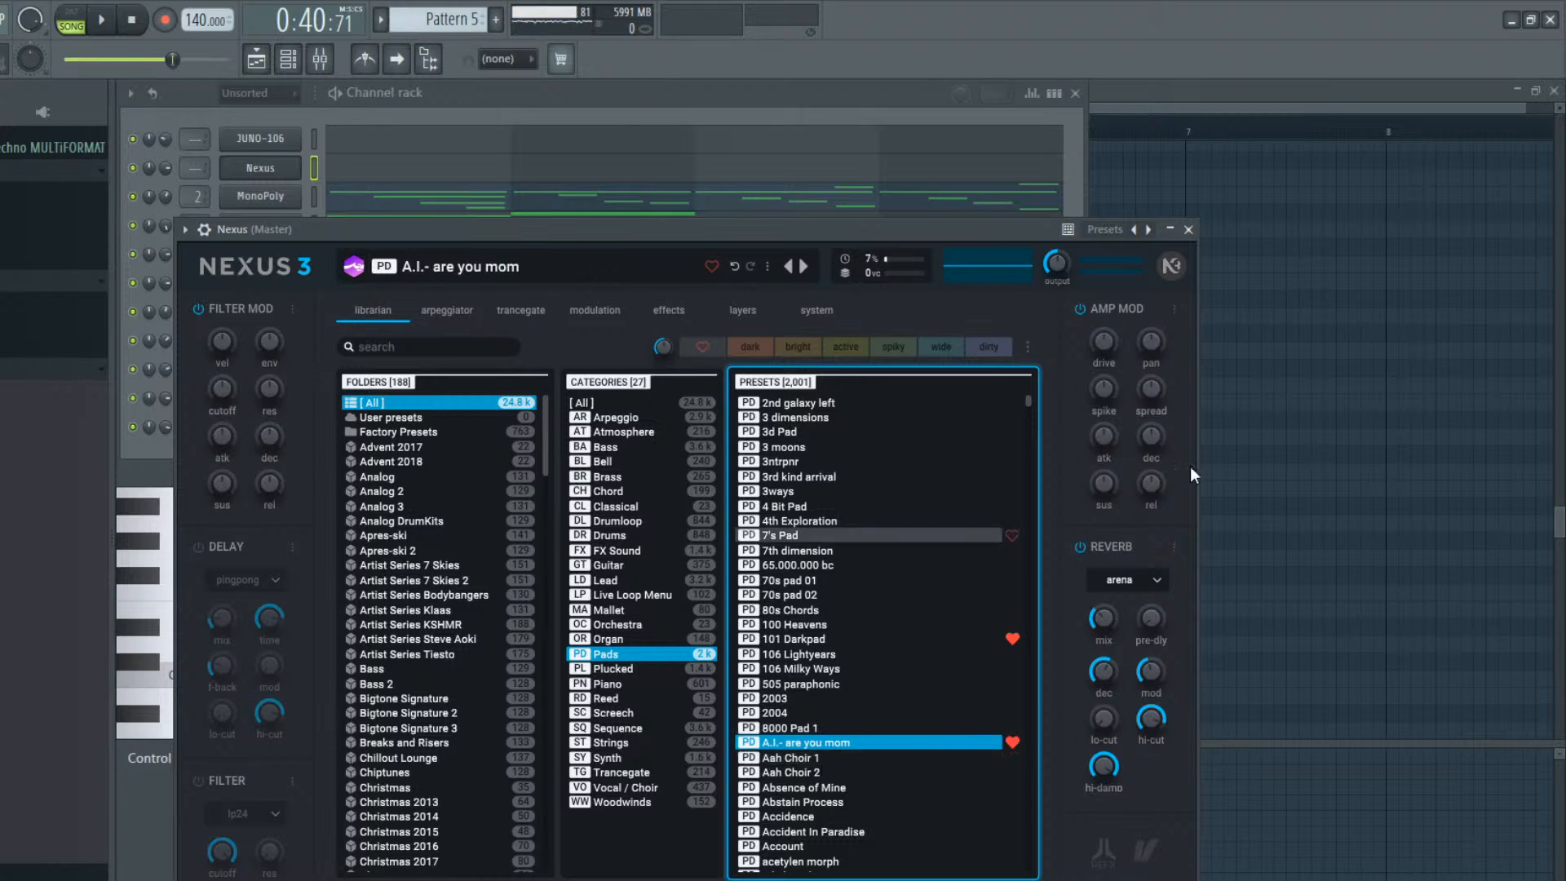
Audition the Nexus Pads presets Aah Choir 1, Absence of Mine and Accidence
click(883, 760)
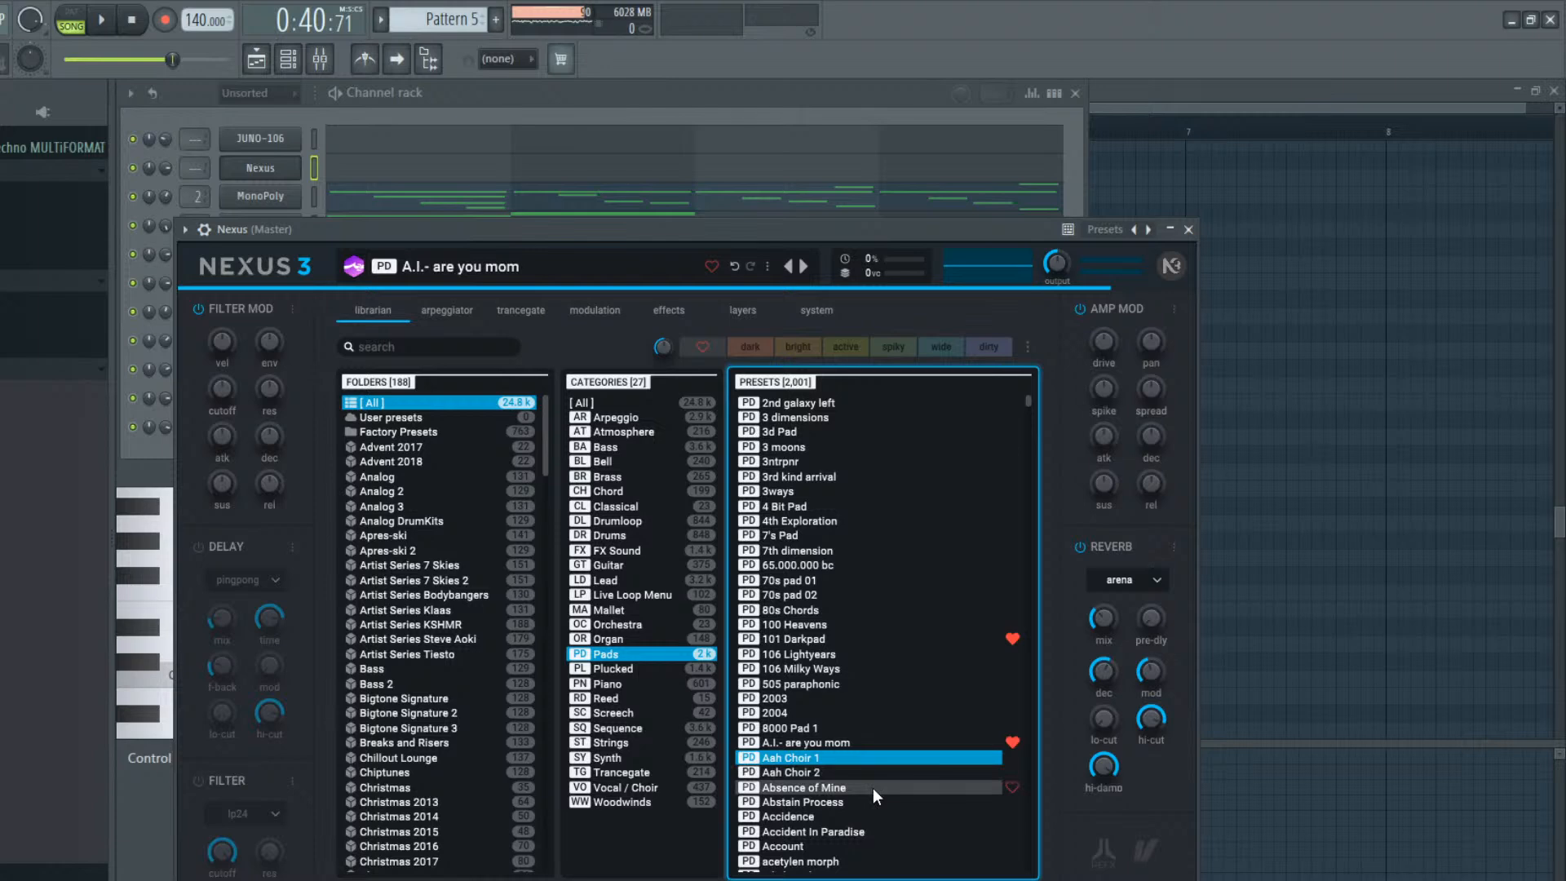
click(873, 787)
scroll(891, 773, down, 1)
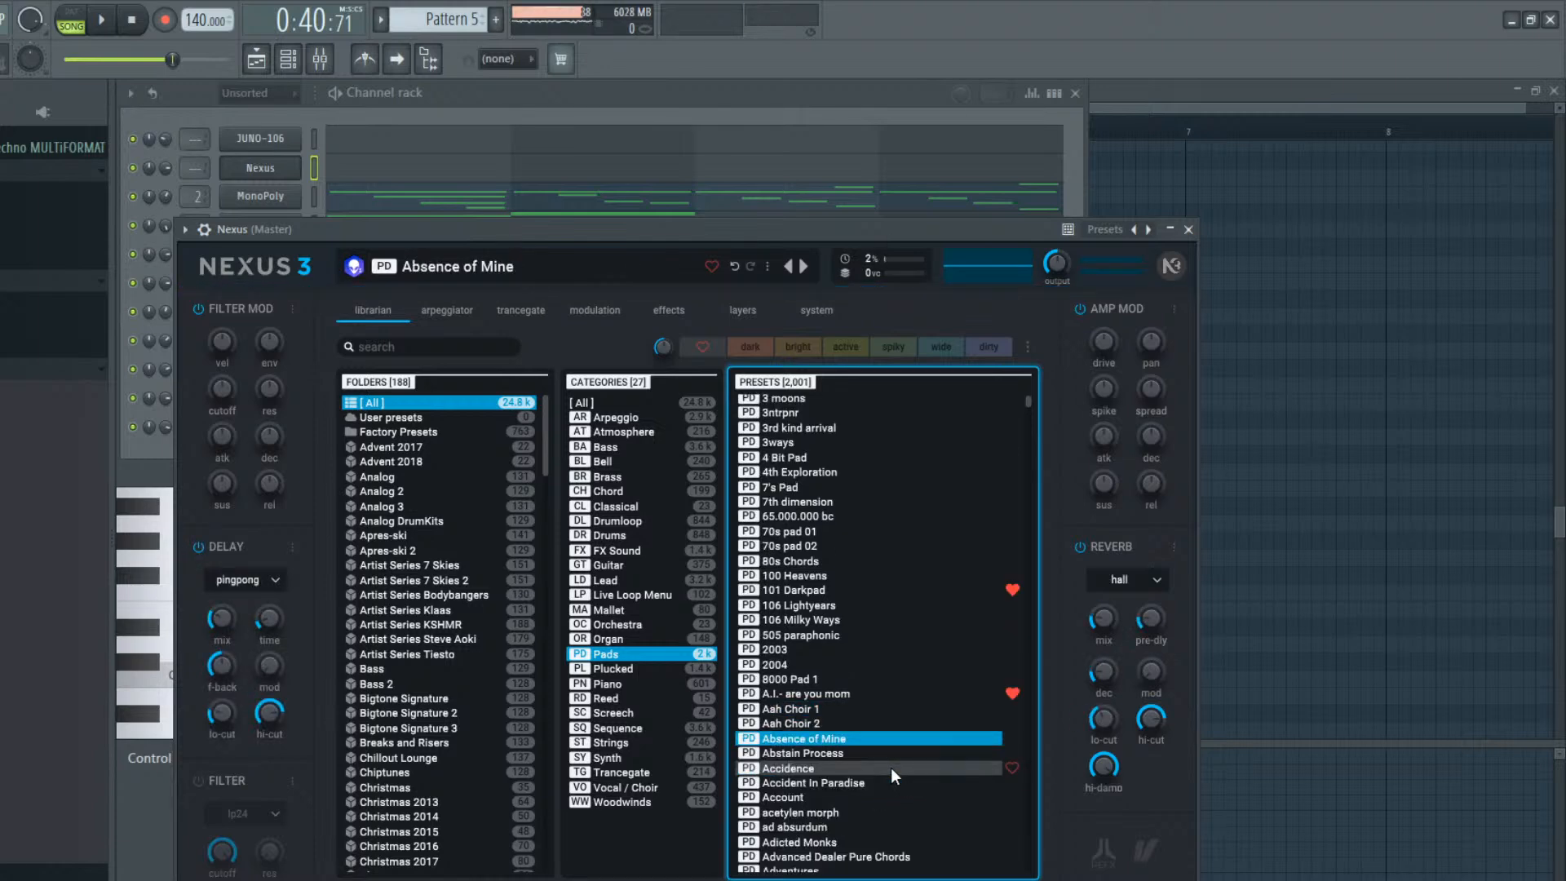
key(Down)
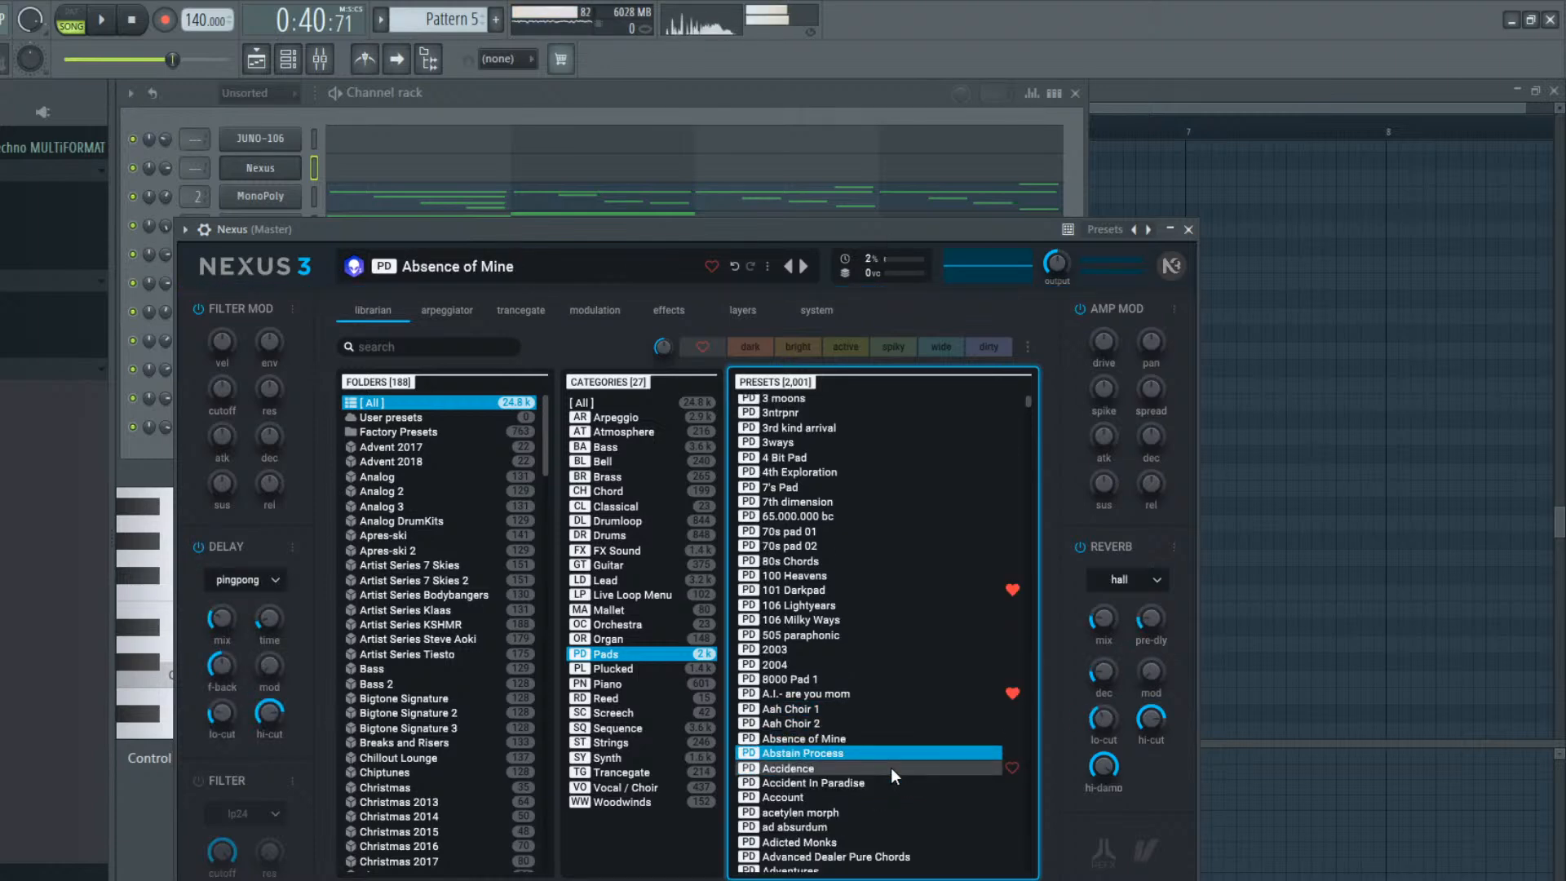
key(Down)
key(Down)
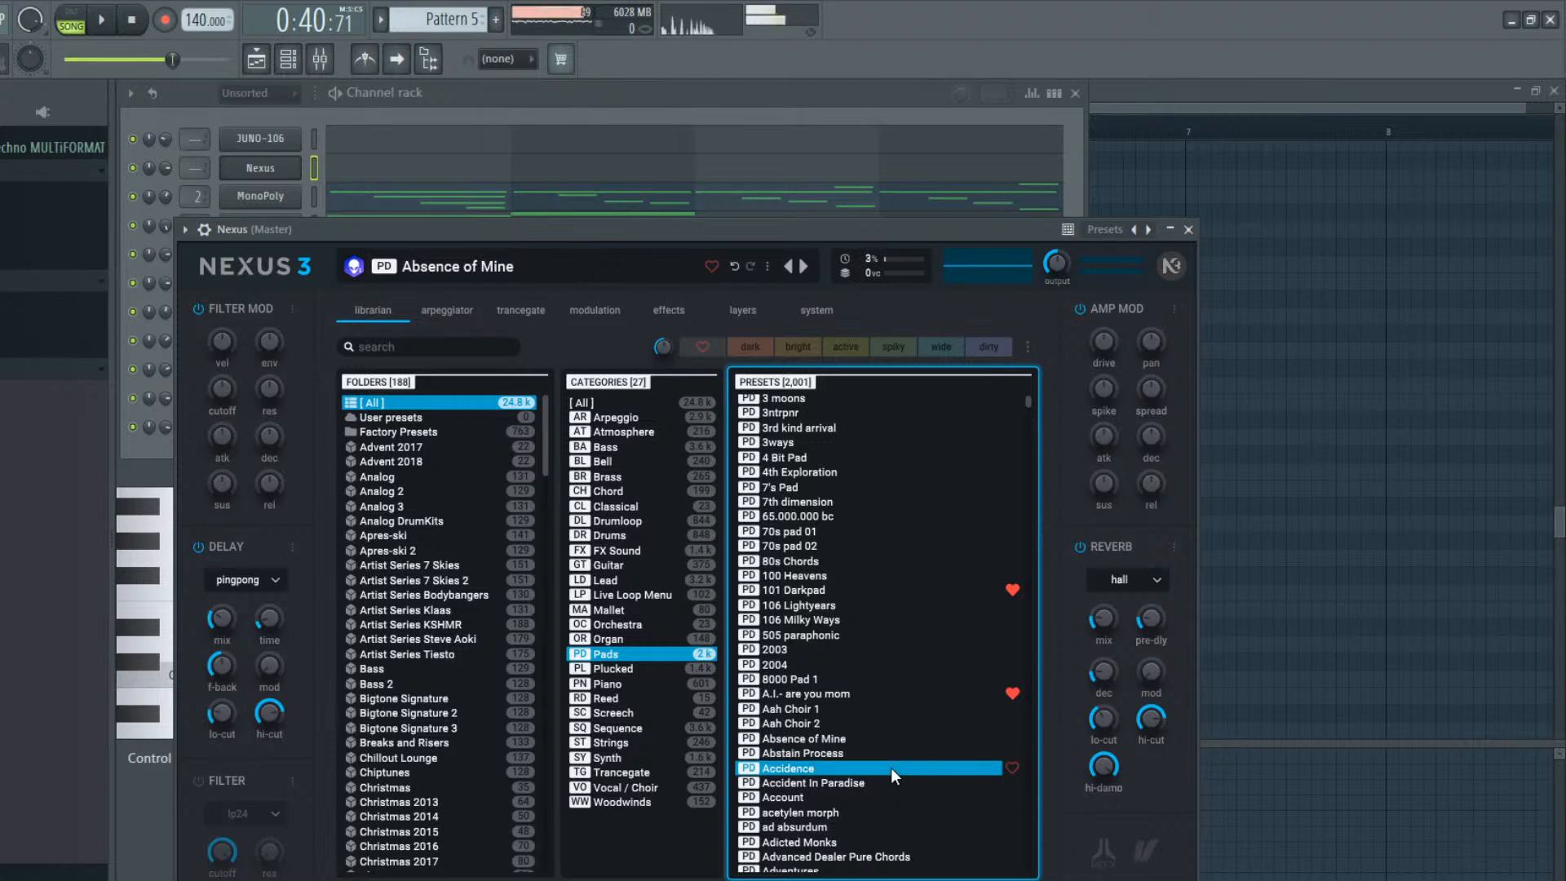
key(Up)
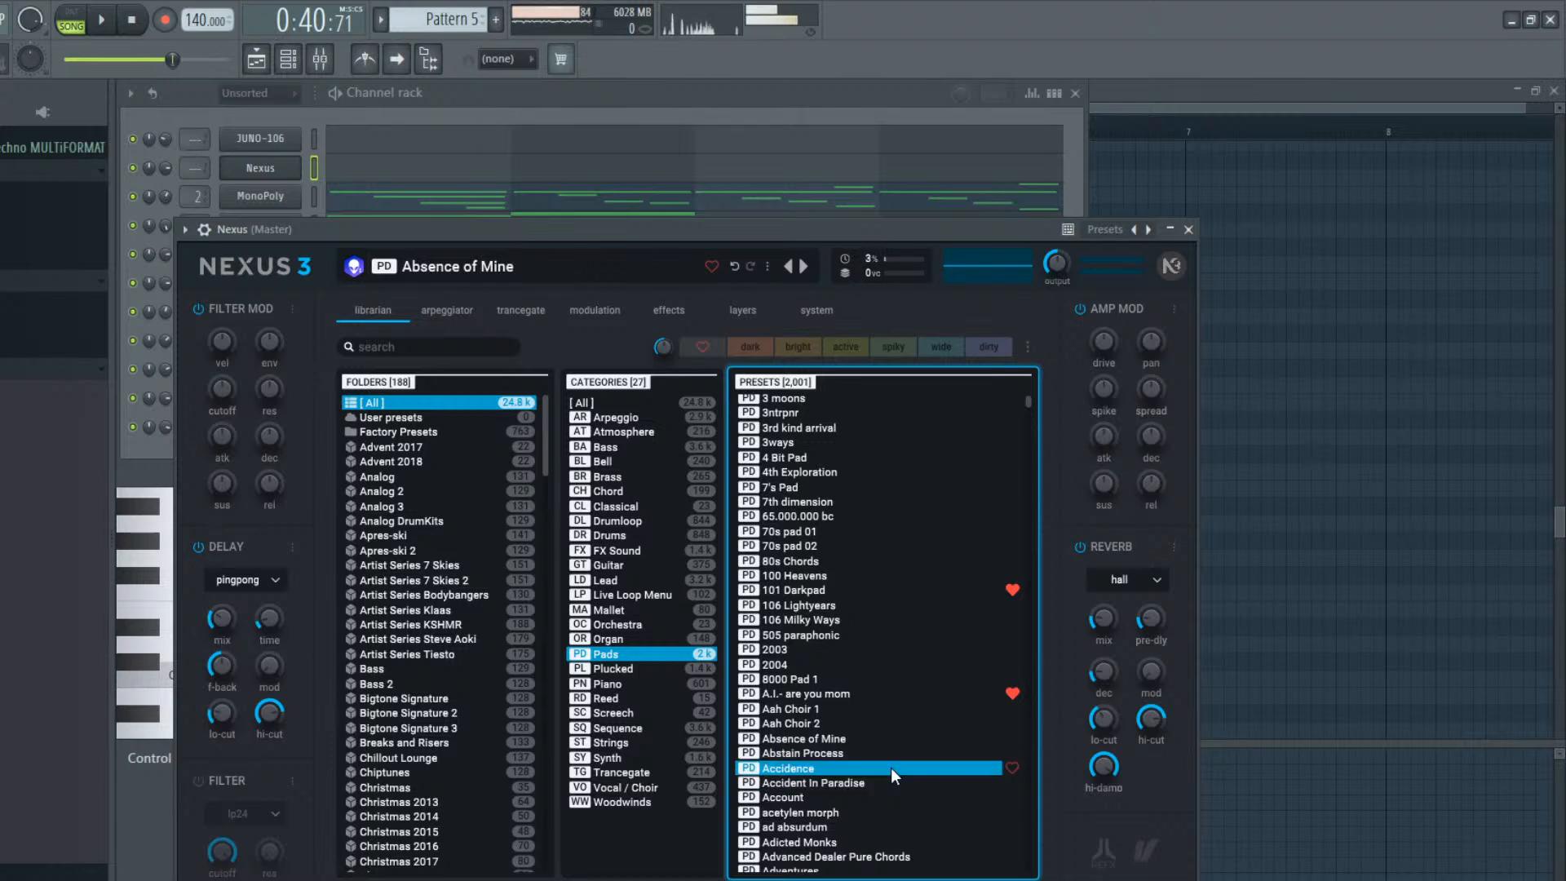
key(Down)
key(Down)
key(Up)
key(Up)
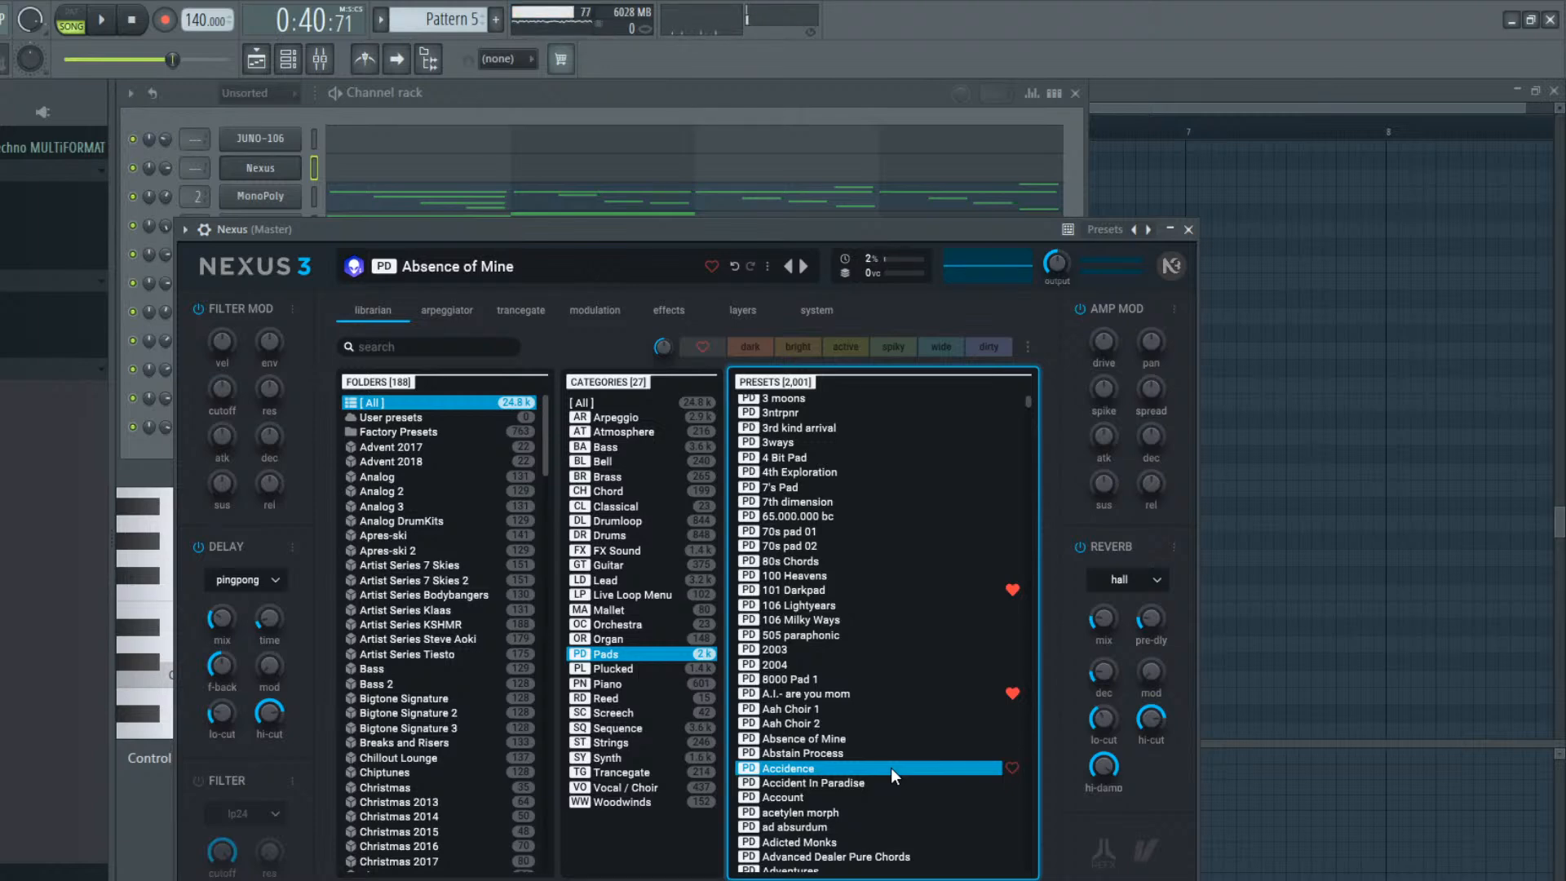
click(891, 766)
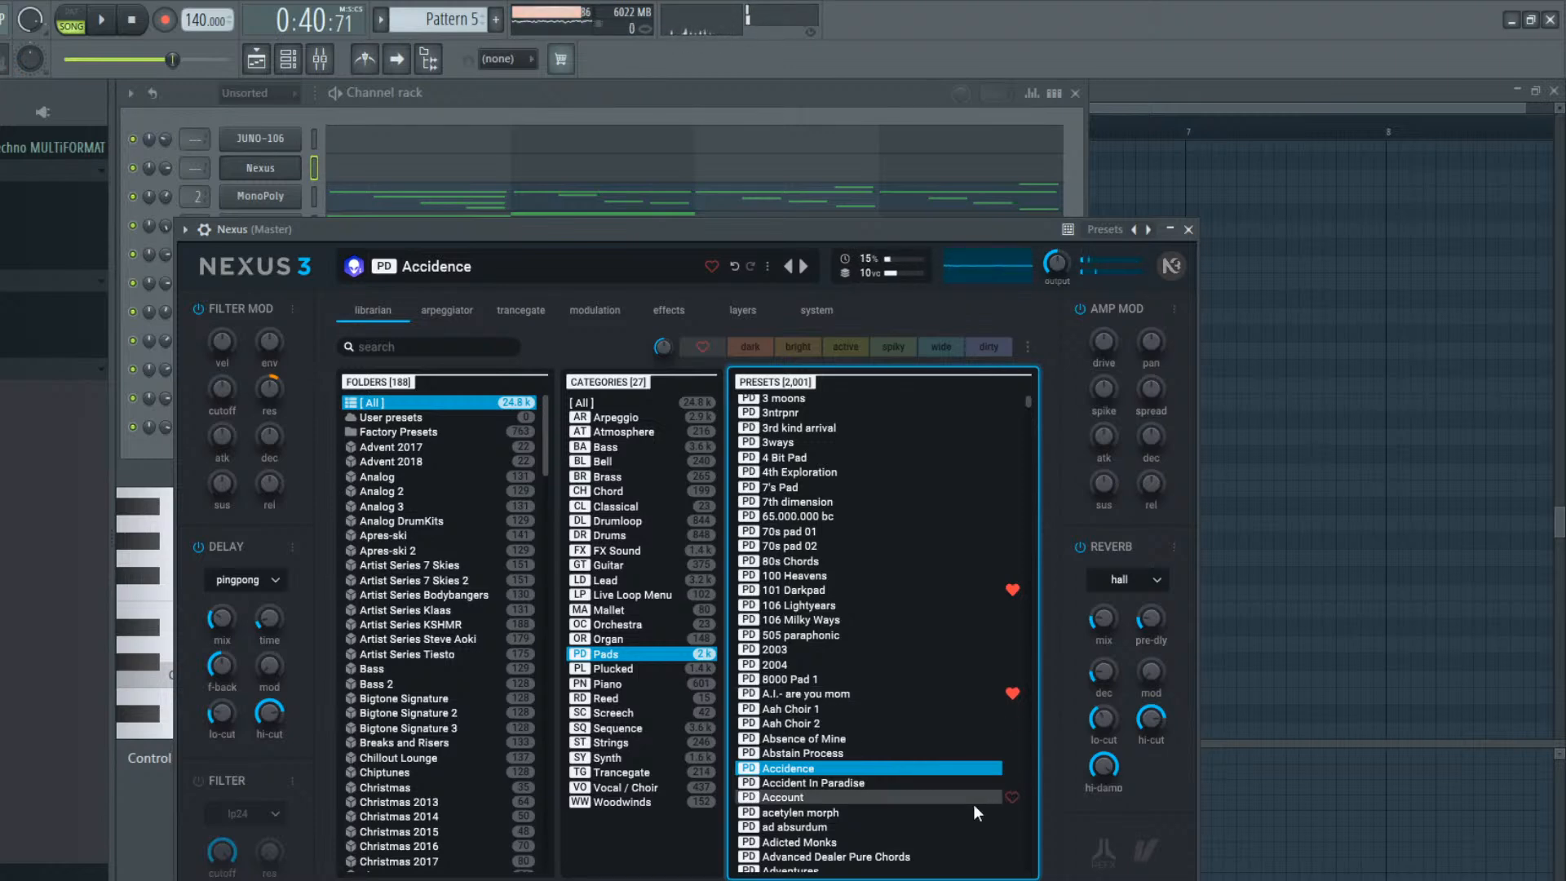
Audition the Nexus Pads presets aiakos dream, both Air Castle entries and Air Pad
scroll(883, 785, down, 3)
scroll(883, 785, down, 3)
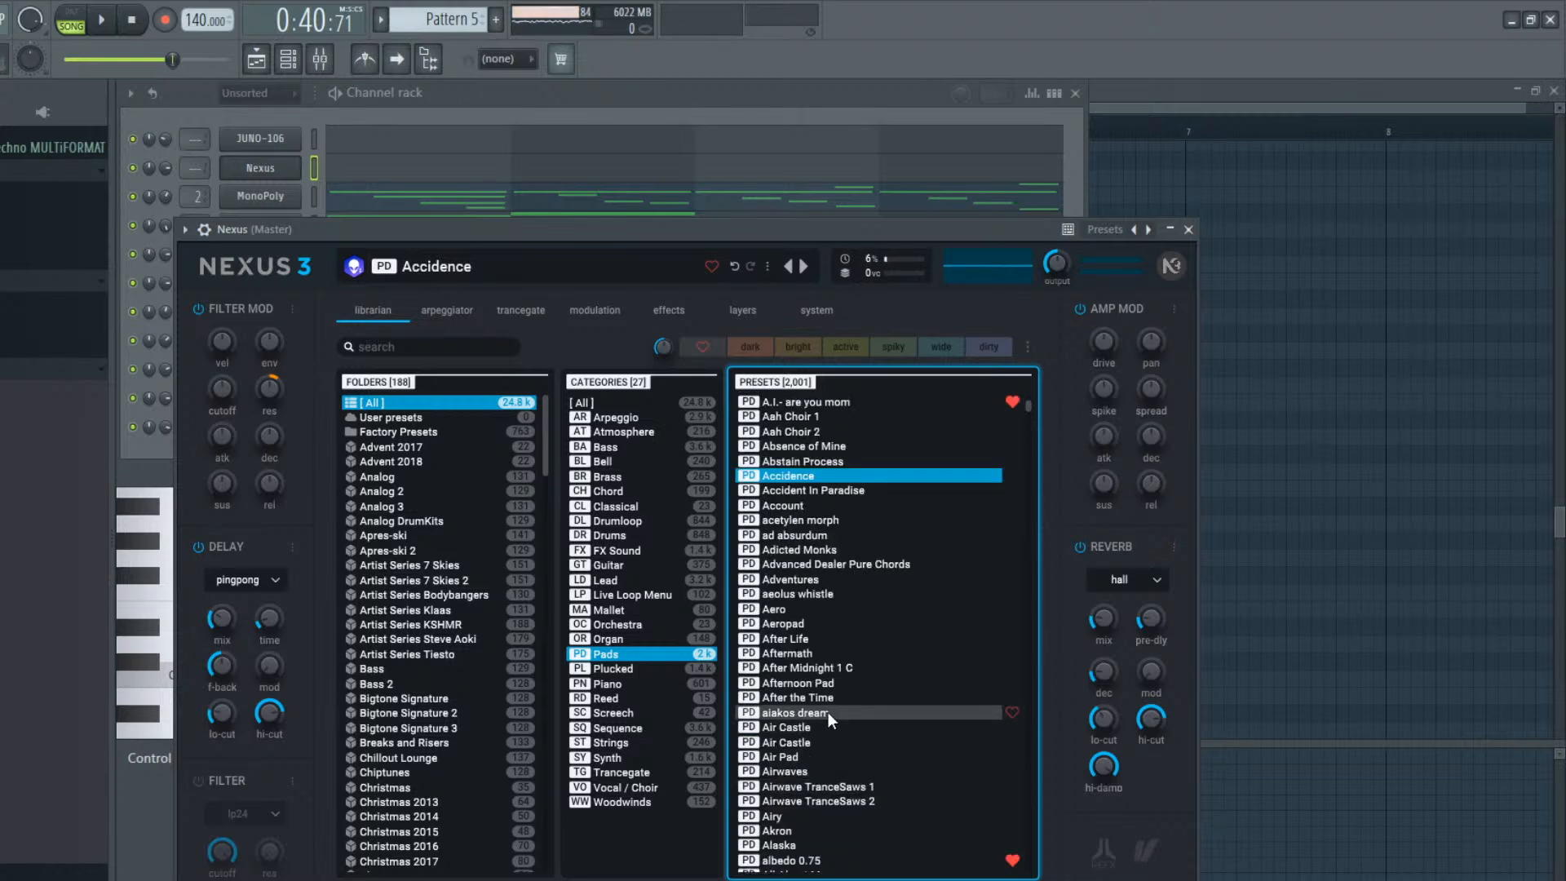
click(829, 712)
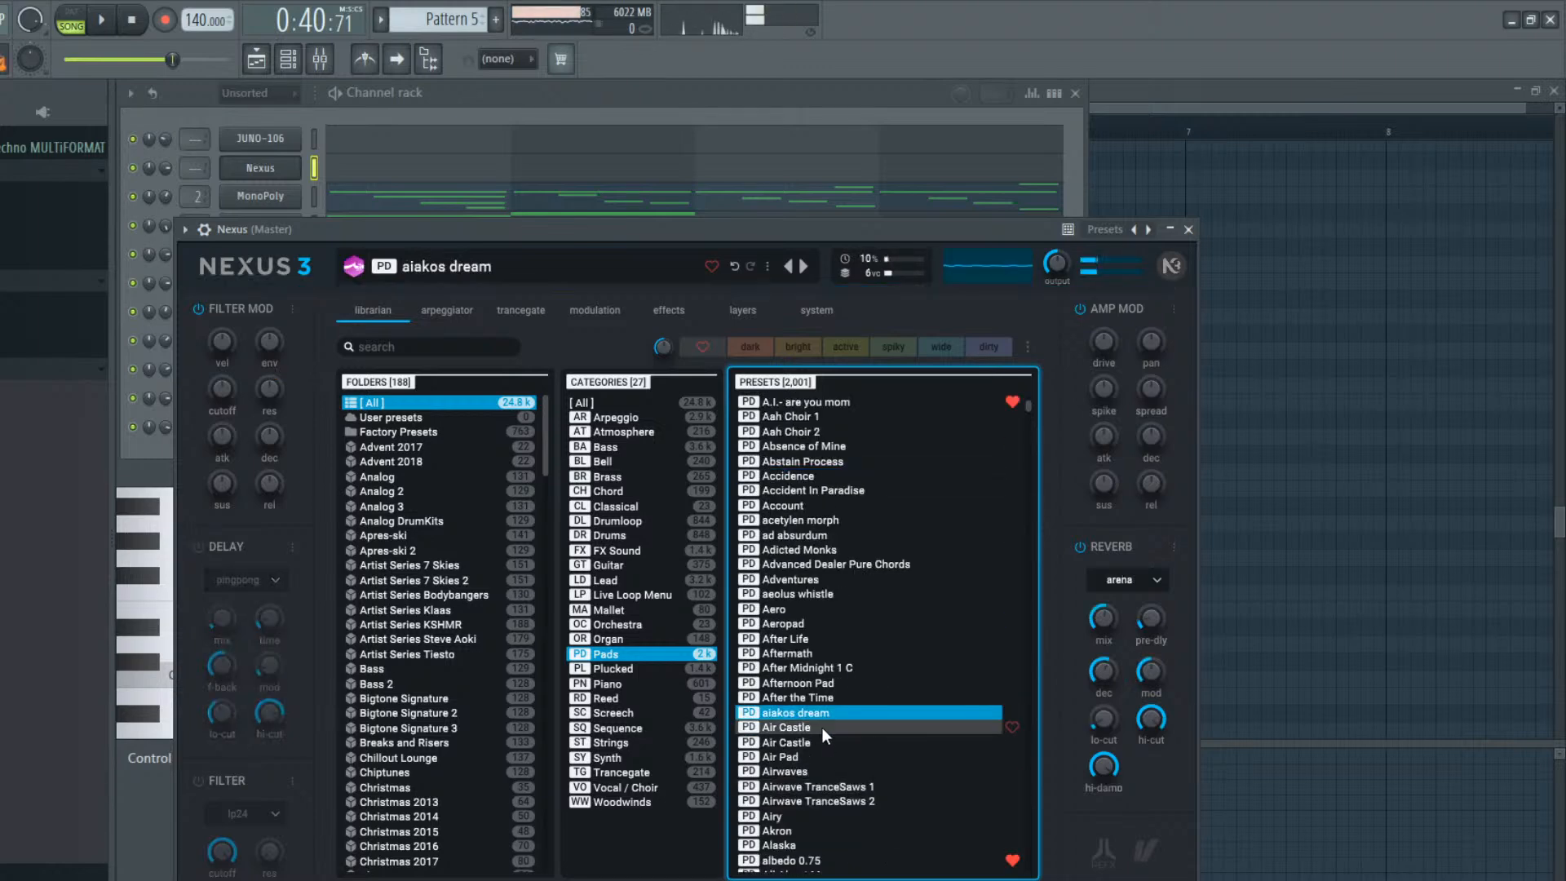
click(817, 734)
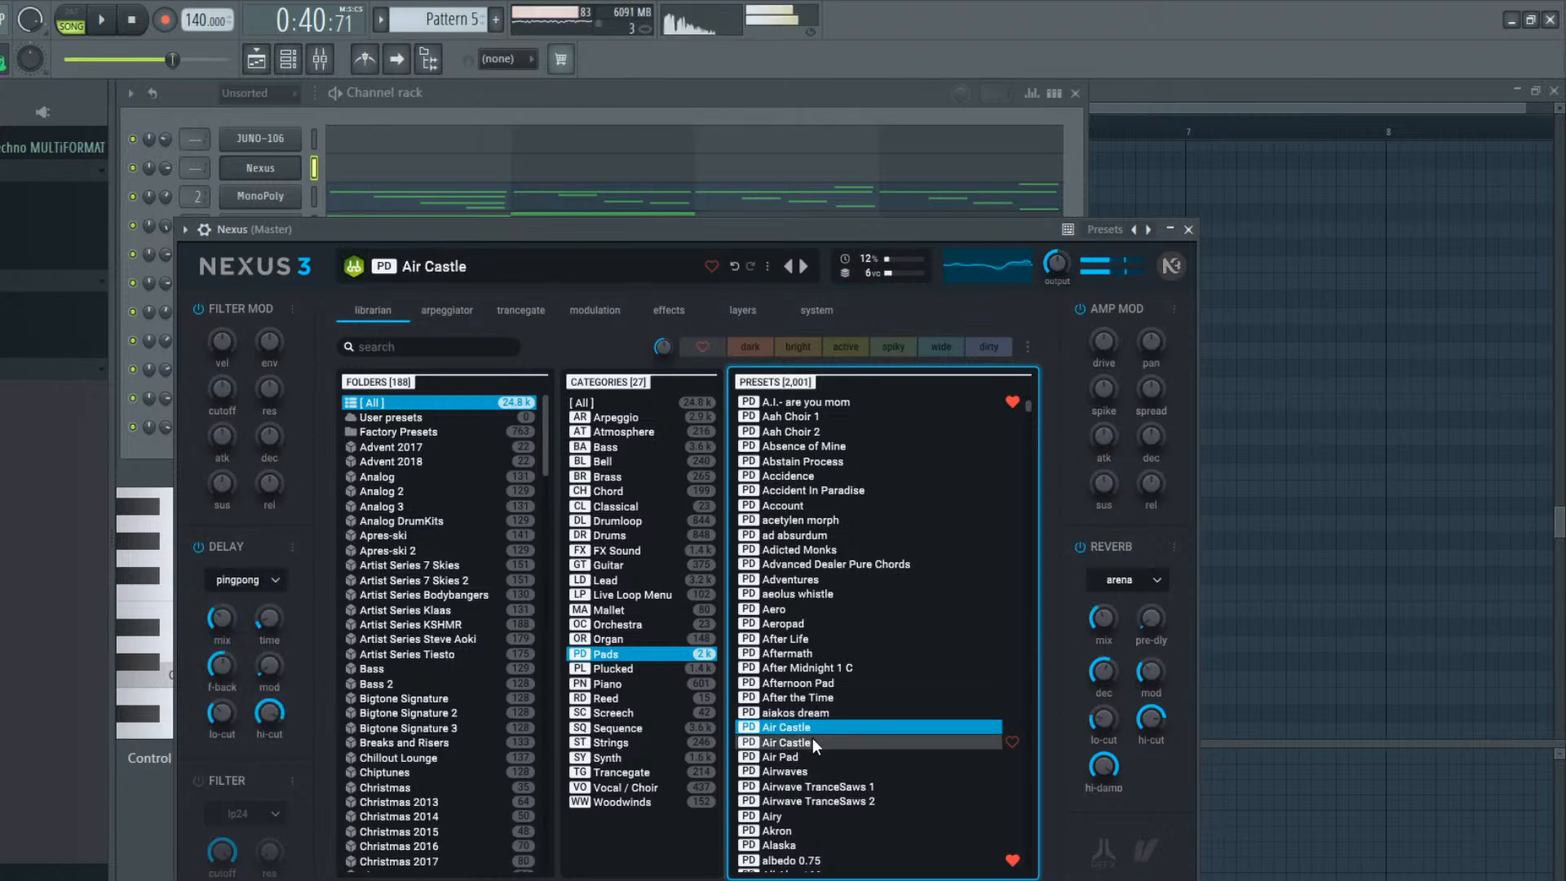
click(811, 741)
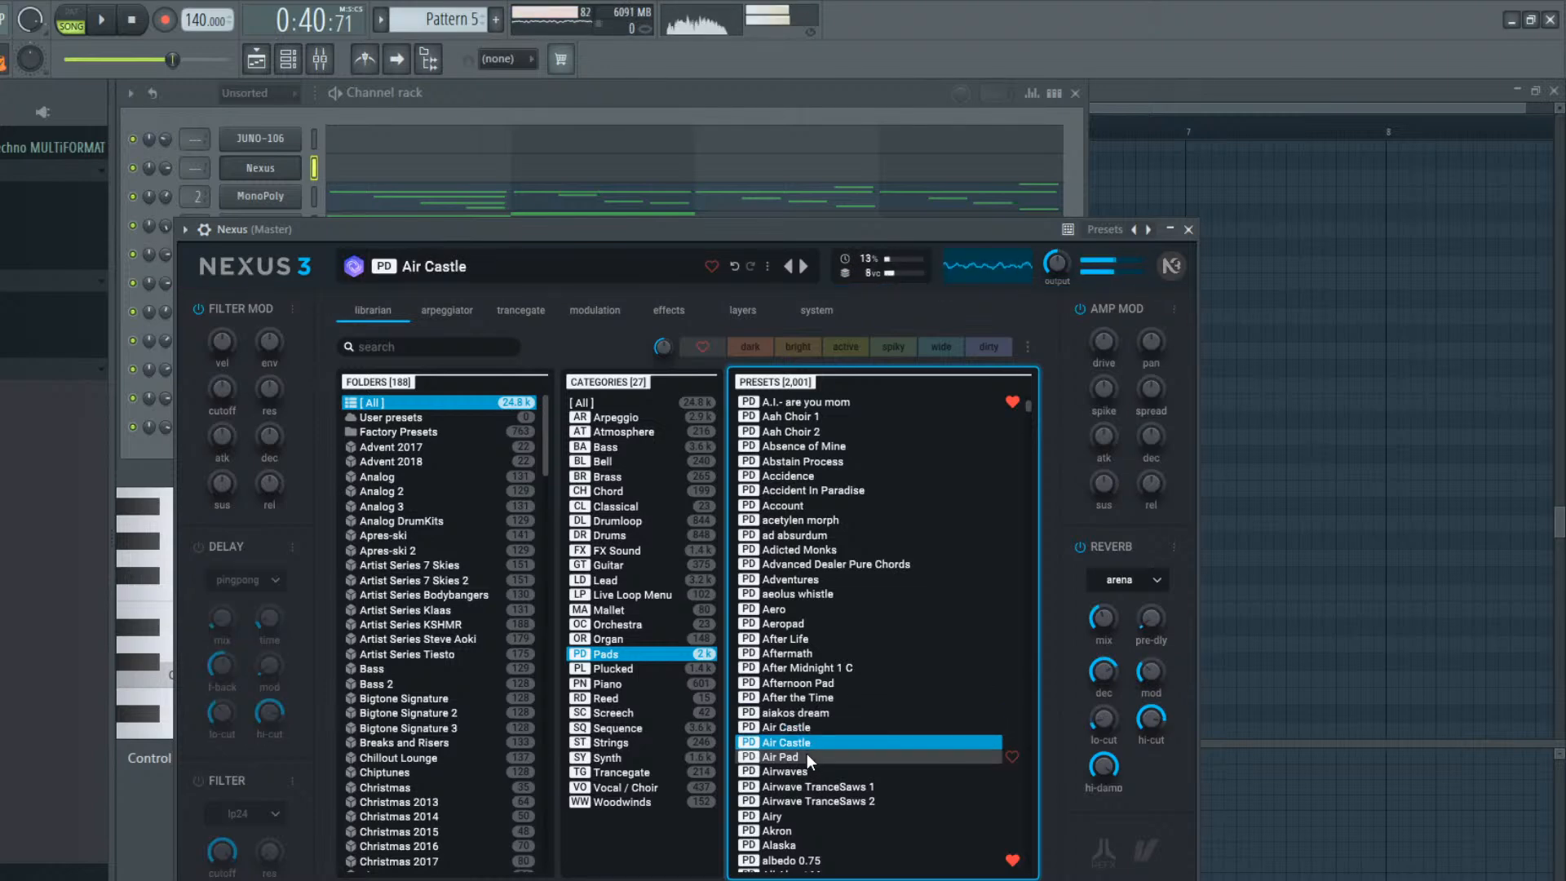
click(806, 756)
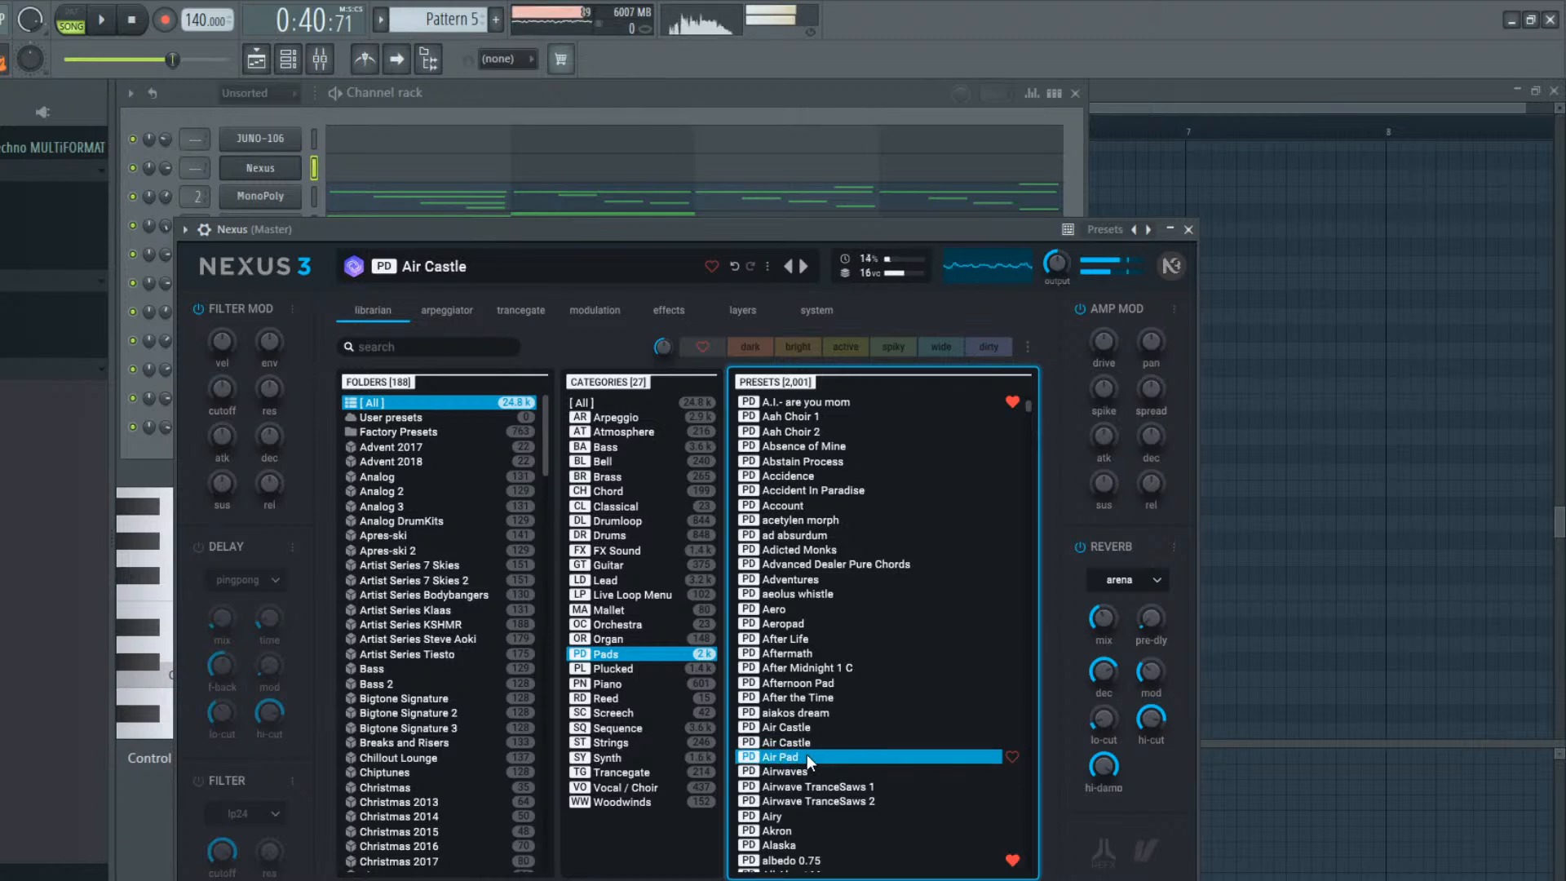
Load the Nexus Pads preset albedo 0.75 and close the instrument window
key(Down)
key(Down)
key(Down)
key(Down)
key(Down)
key(Down)
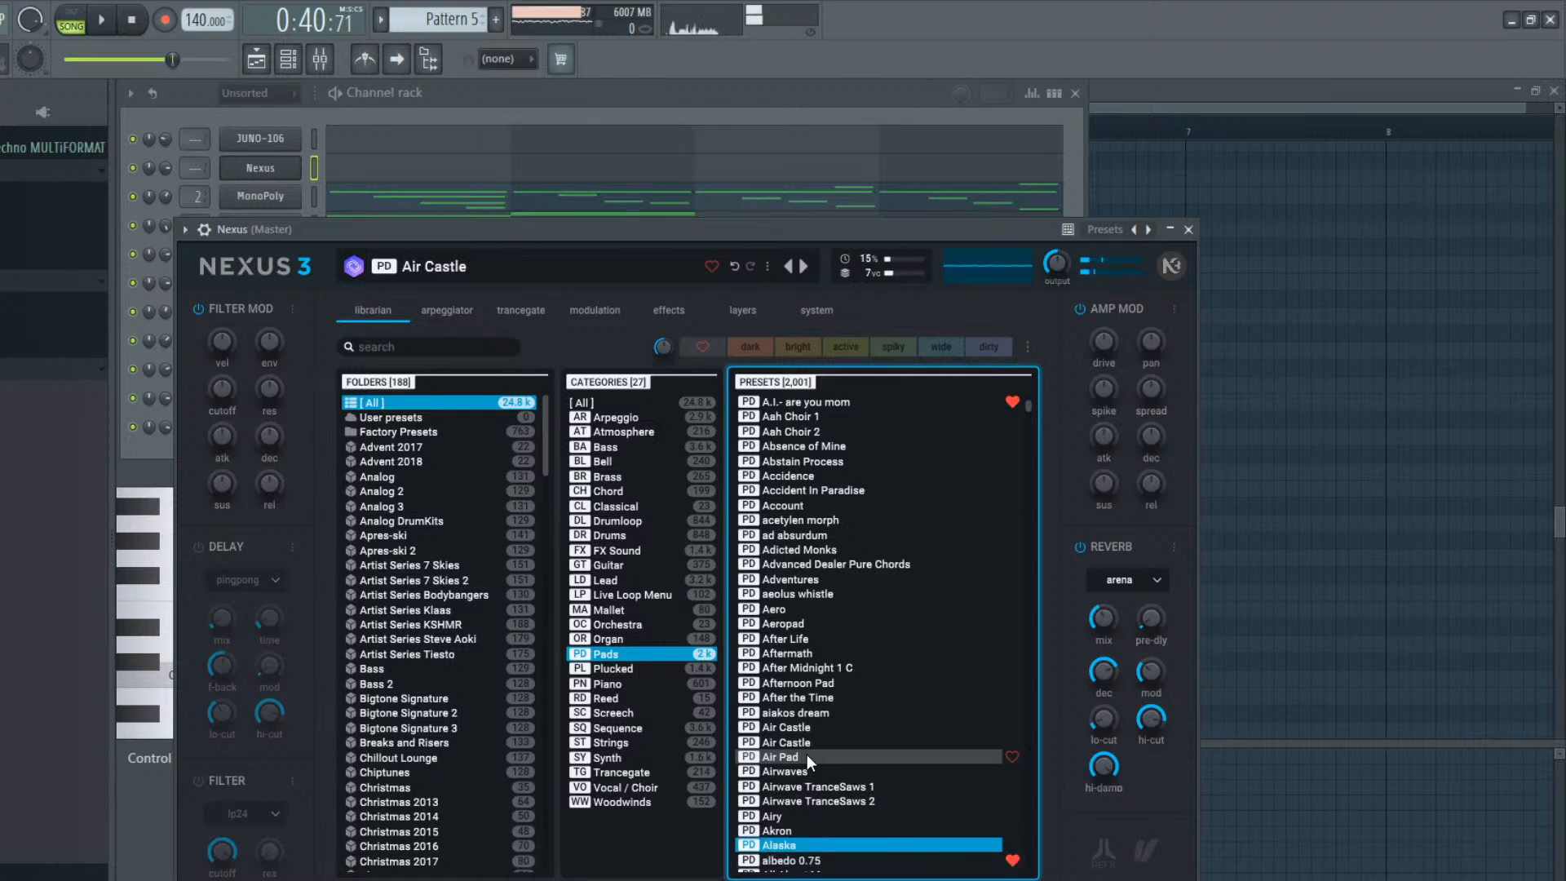
key(Up)
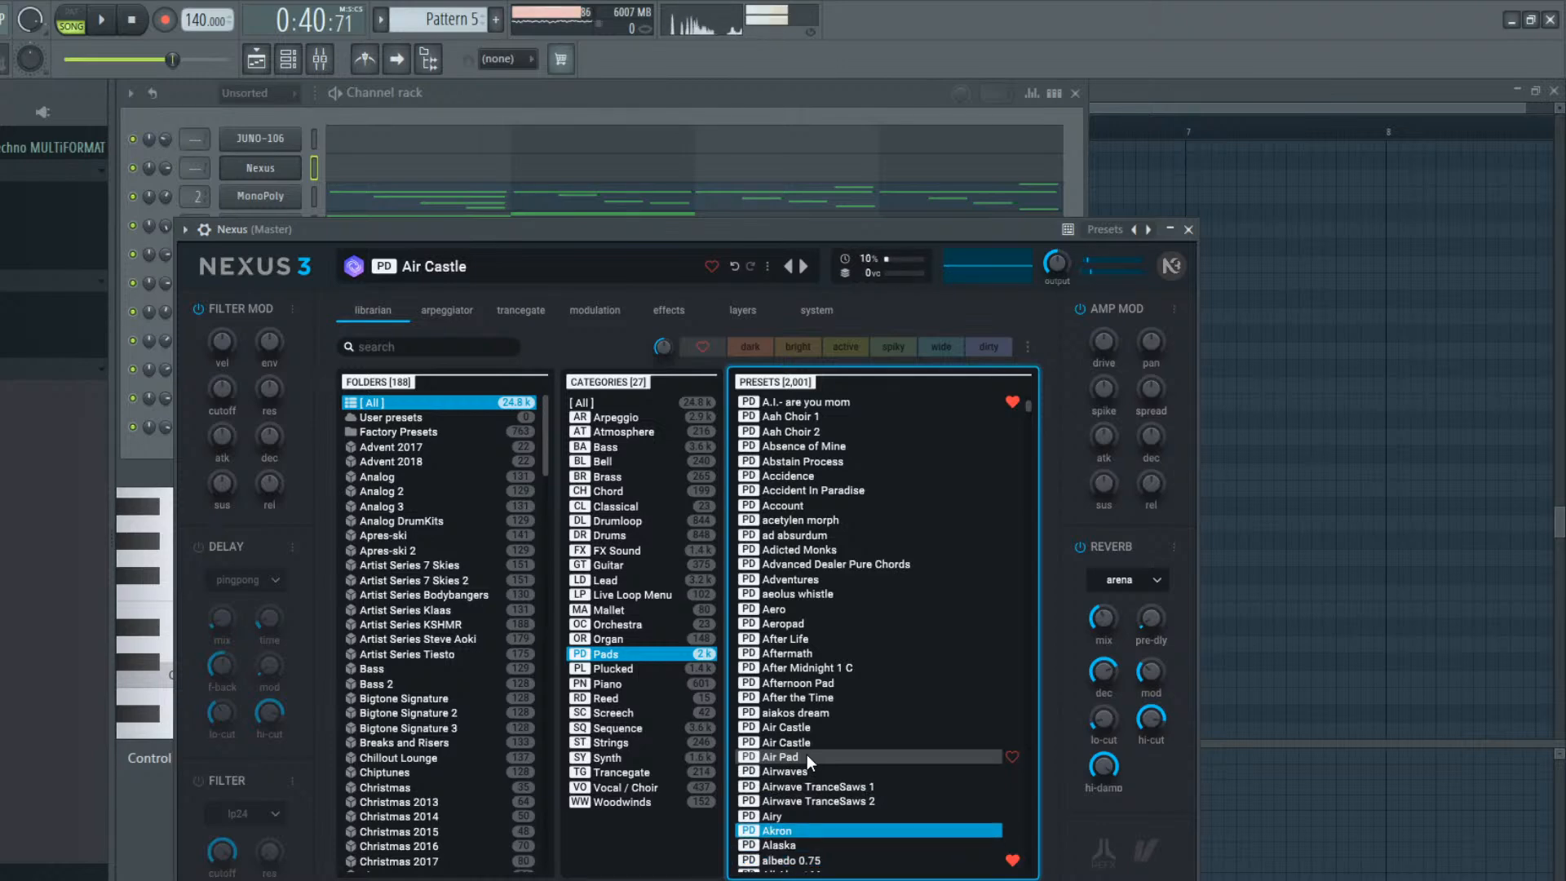
key(Down)
key(Down)
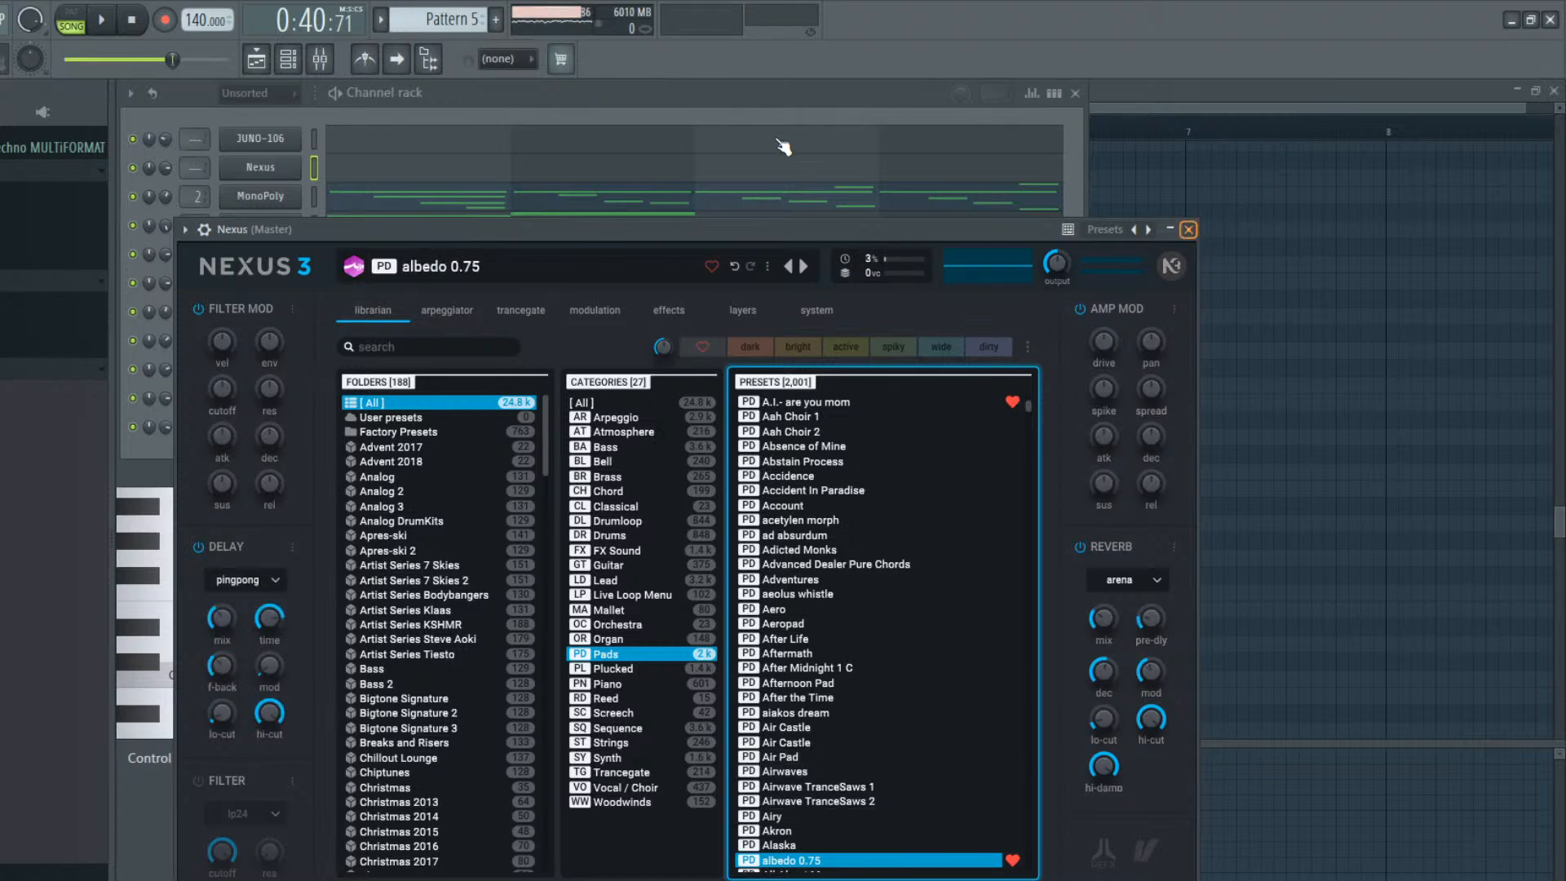
key(Escape)
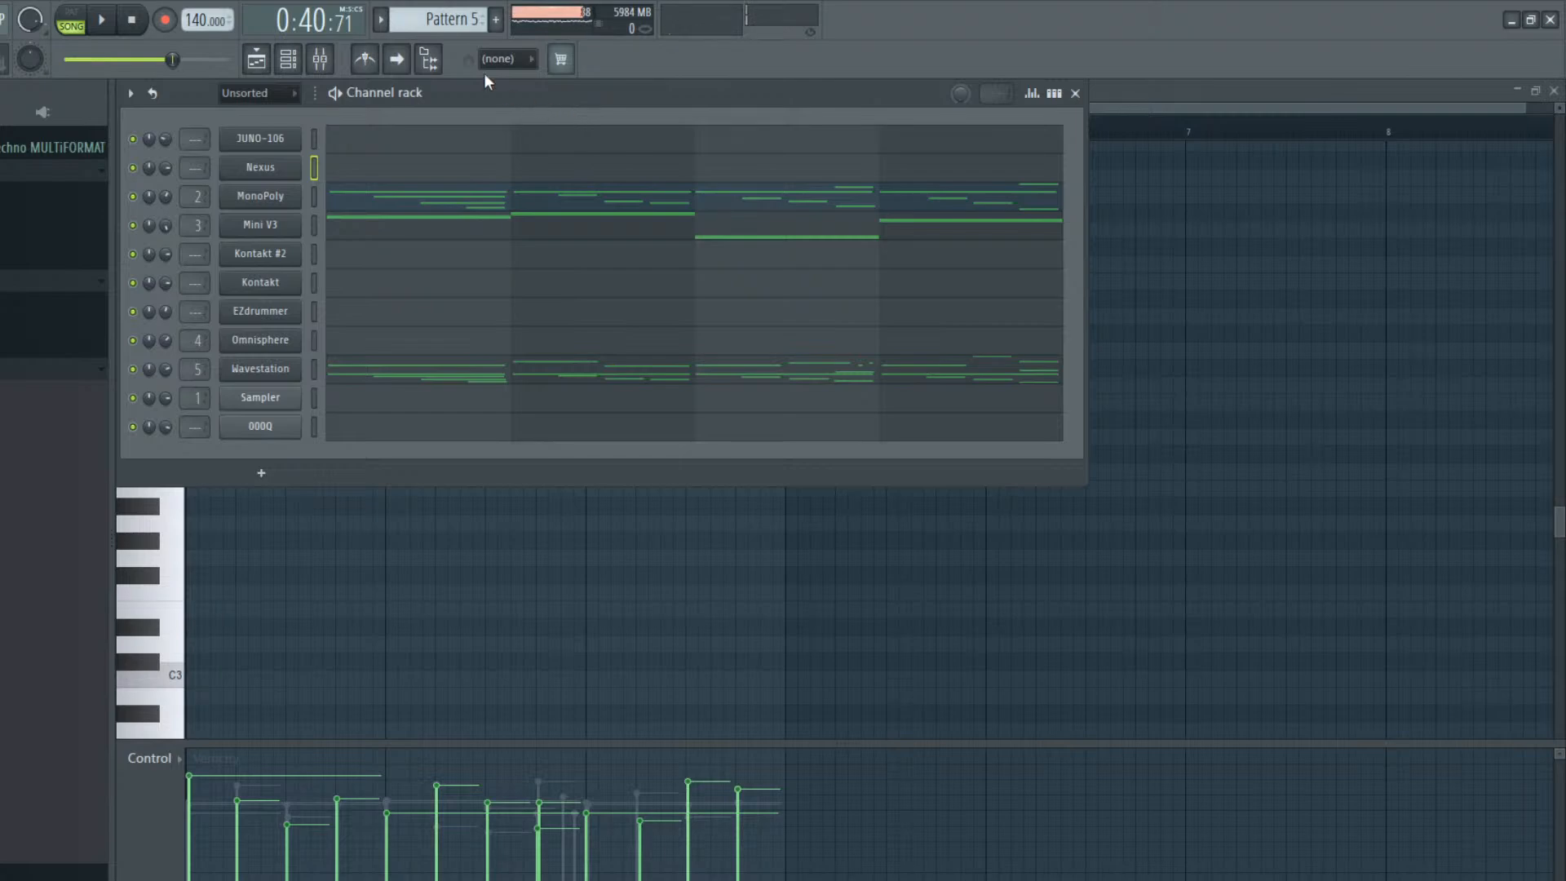
Examine Pattern 5's MonoPoly notes in the piano roll and its clip at bar 33 in the playlist
click(290, 67)
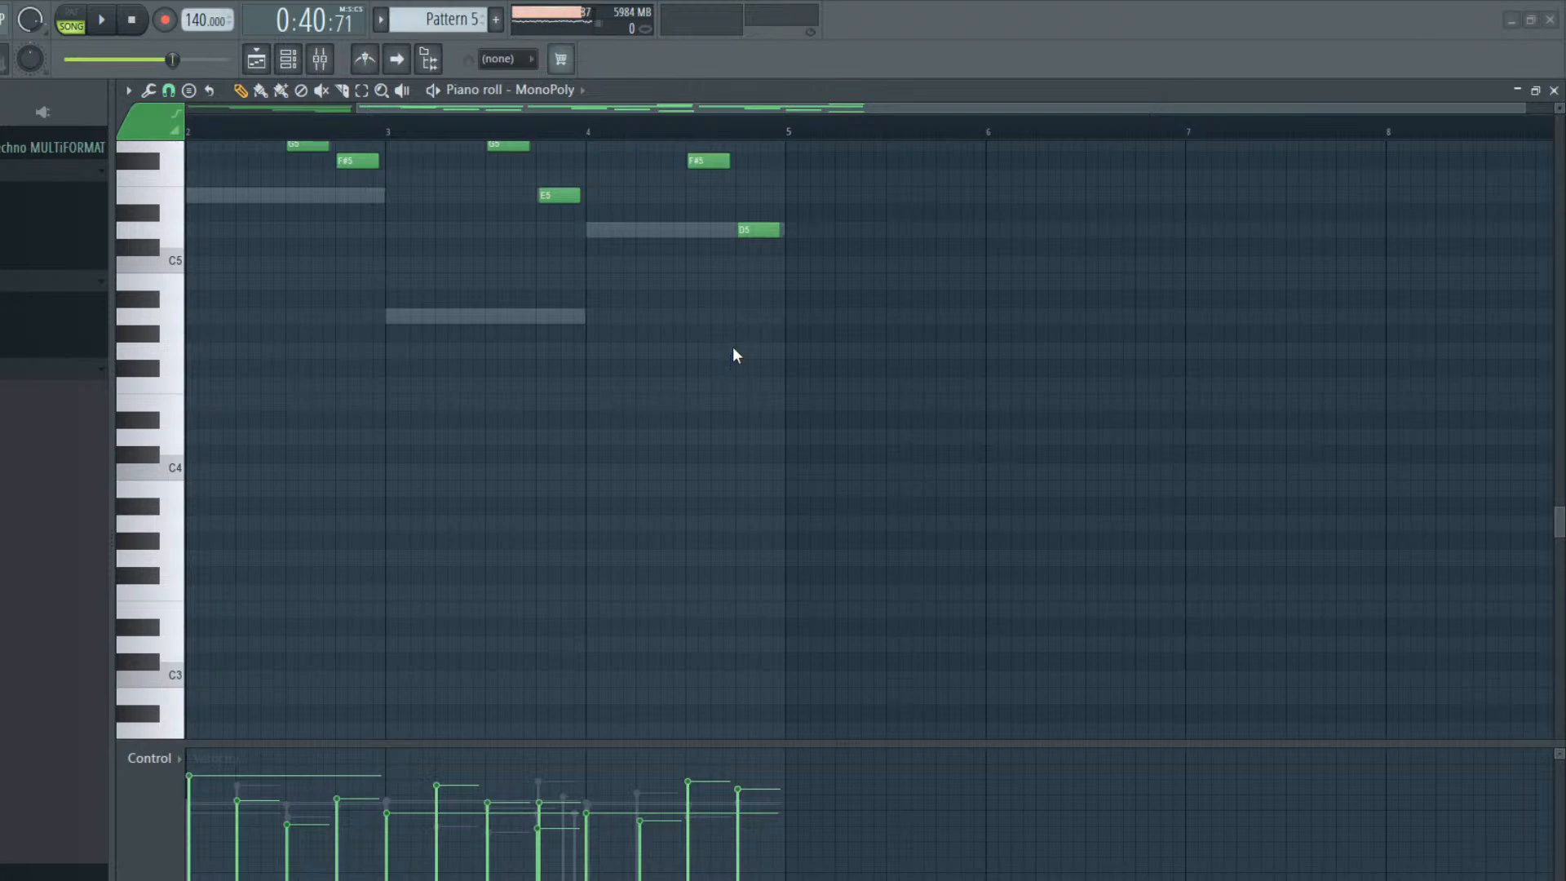
key(space)
ctrl+right_click(798, 576)
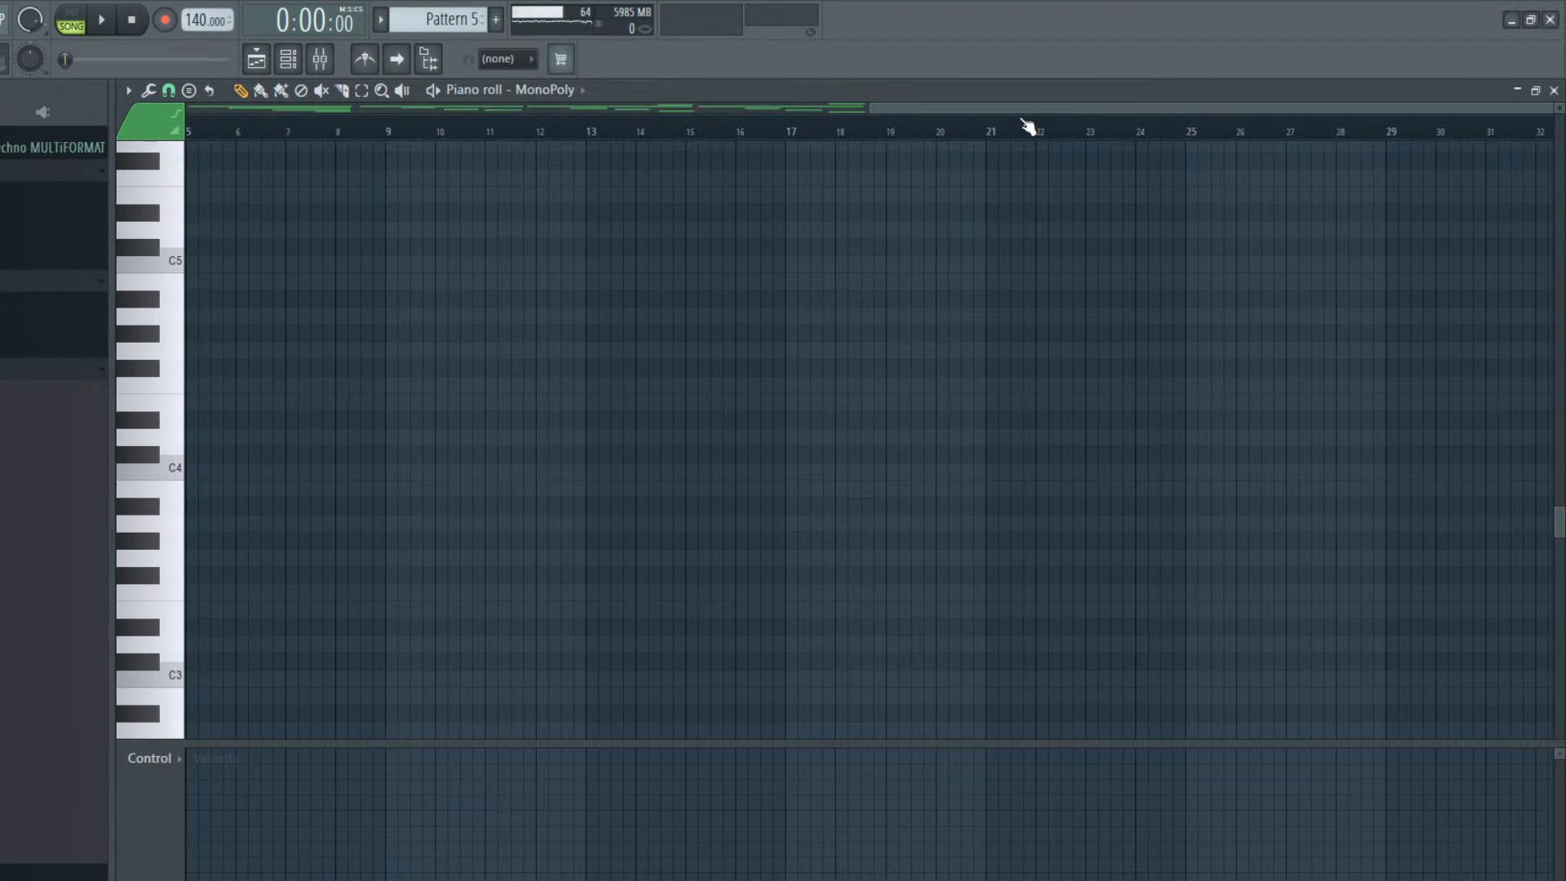
drag(1160, 110, 456, 159)
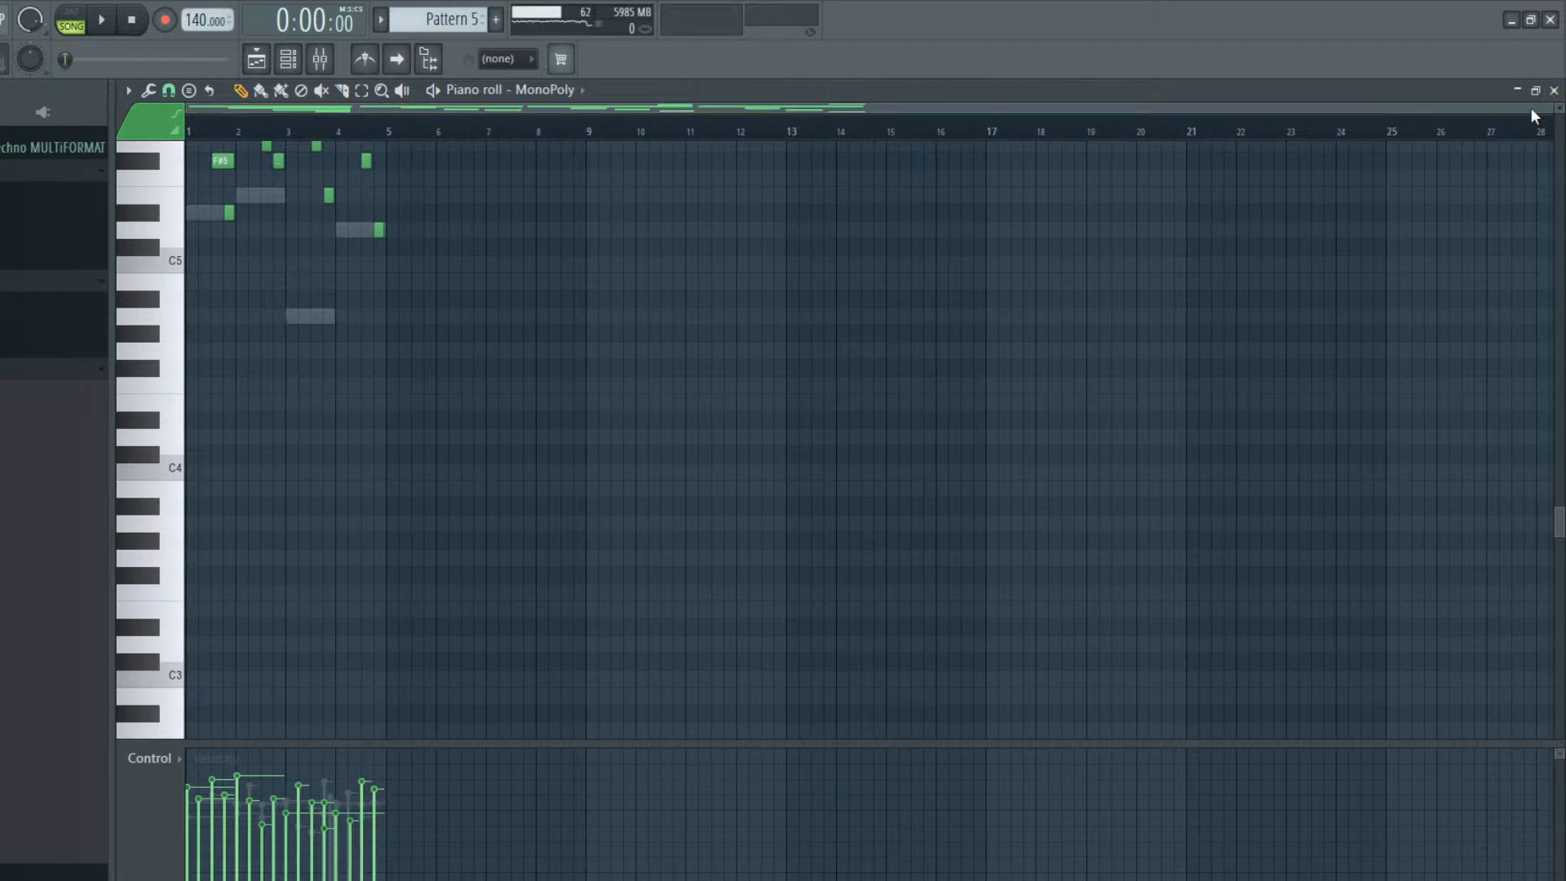
drag(1549, 103, 1276, 114)
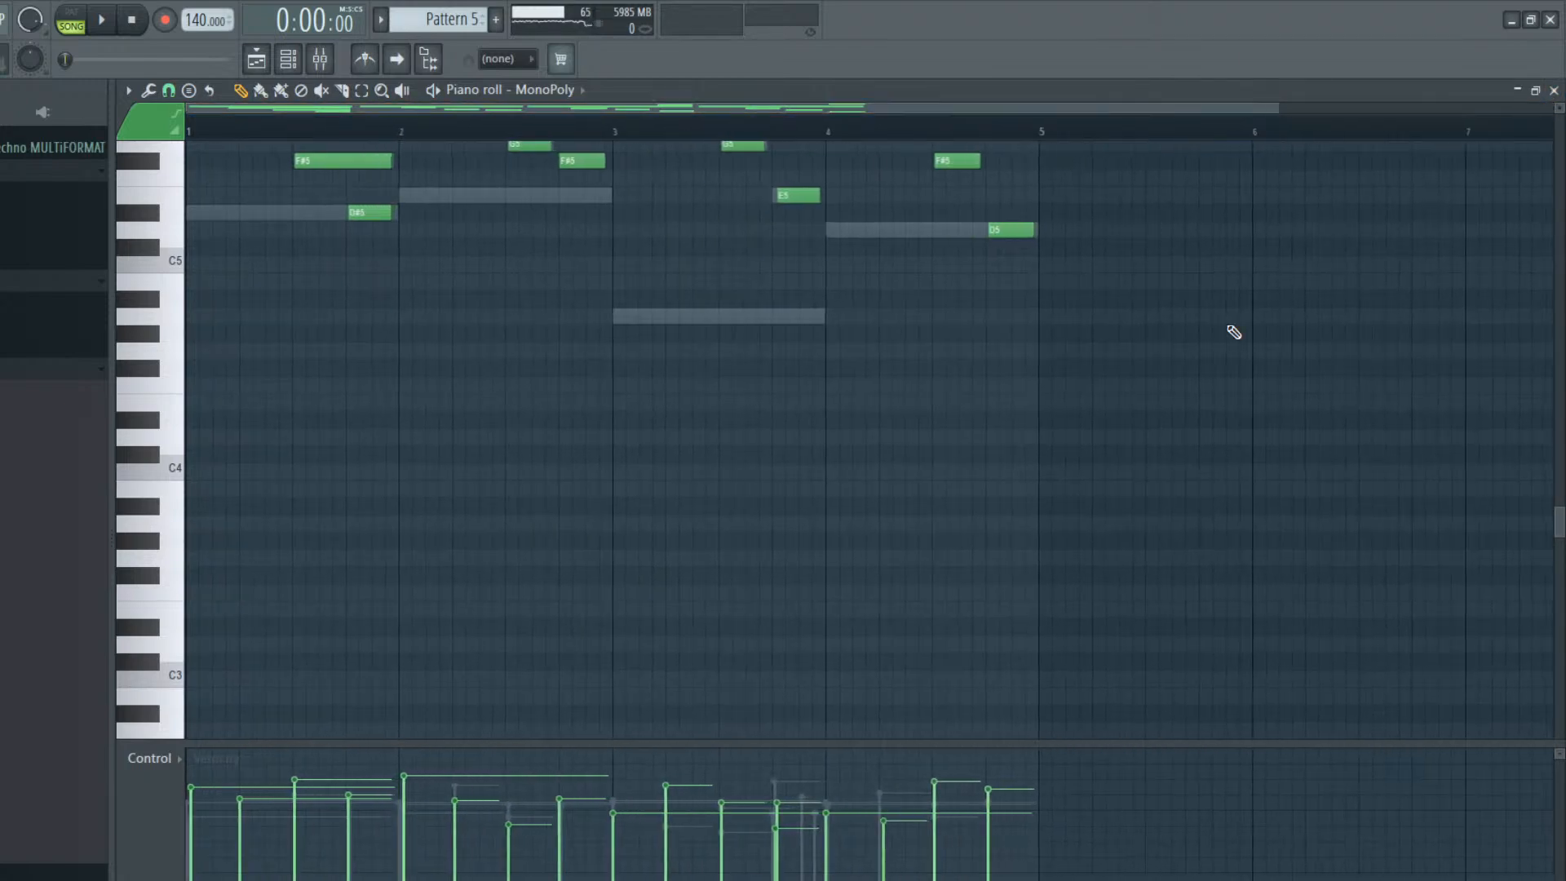
scroll(1059, 637, up, 9)
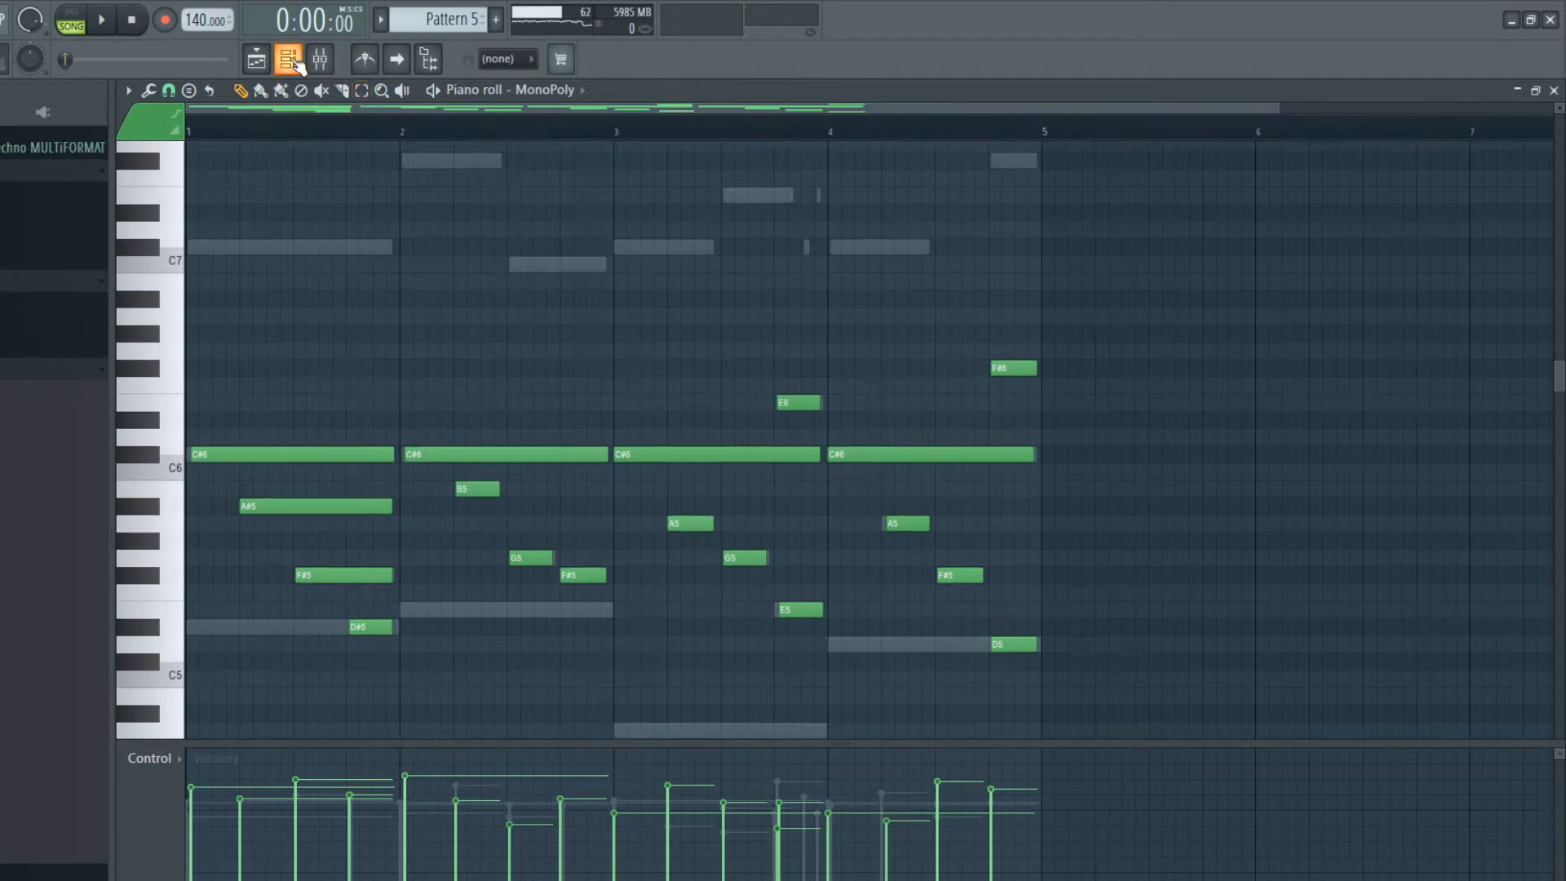
click(256, 59)
click(471, 194)
right_click(472, 201)
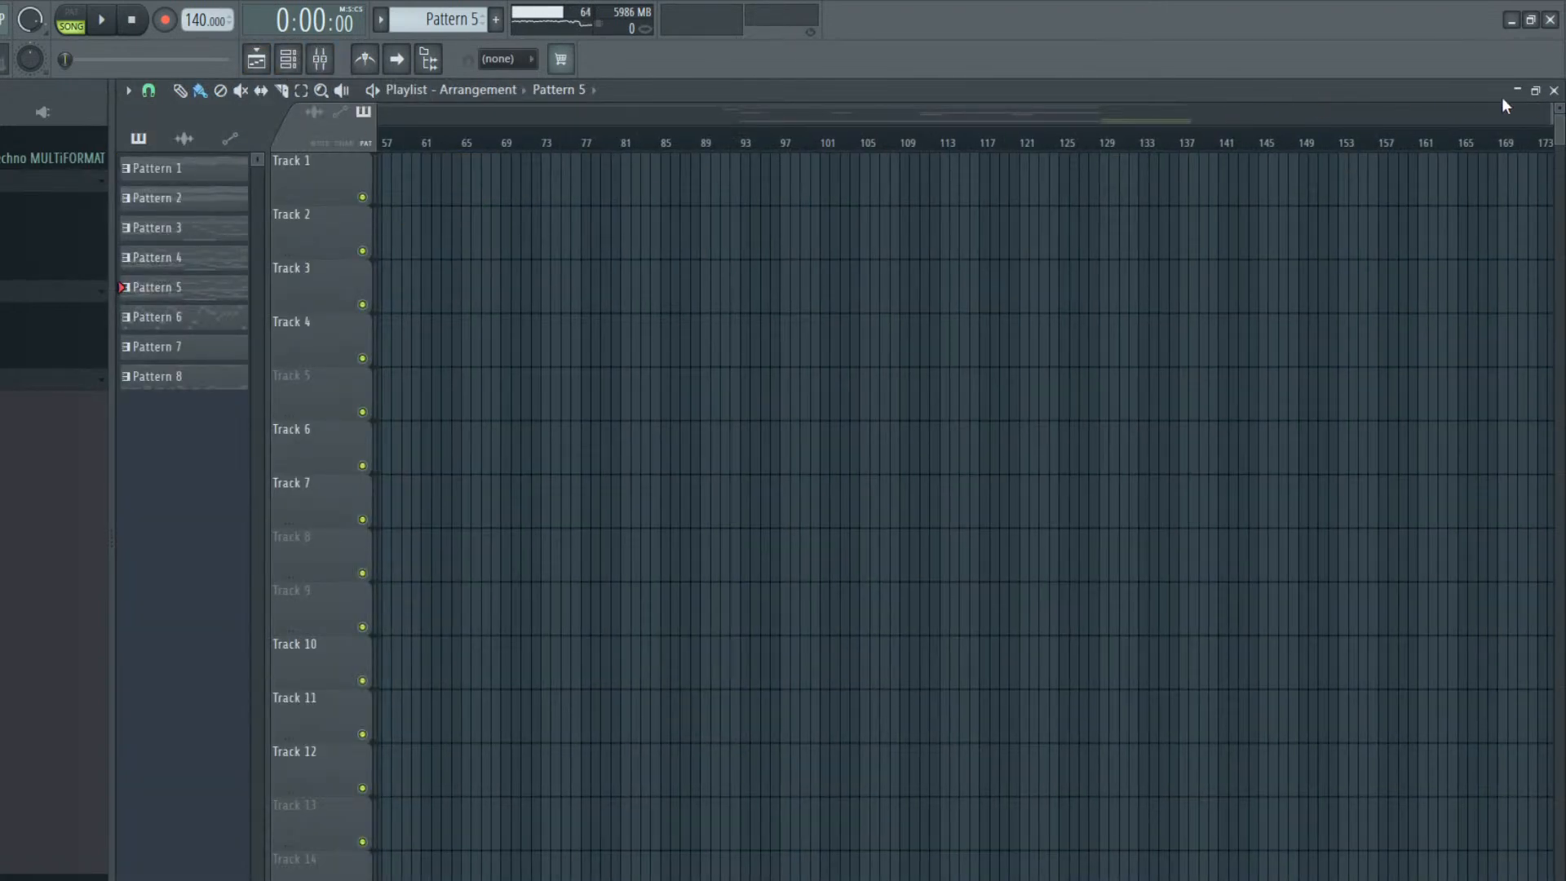
drag(1554, 116, 437, 196)
drag(1549, 114, 1551, 170)
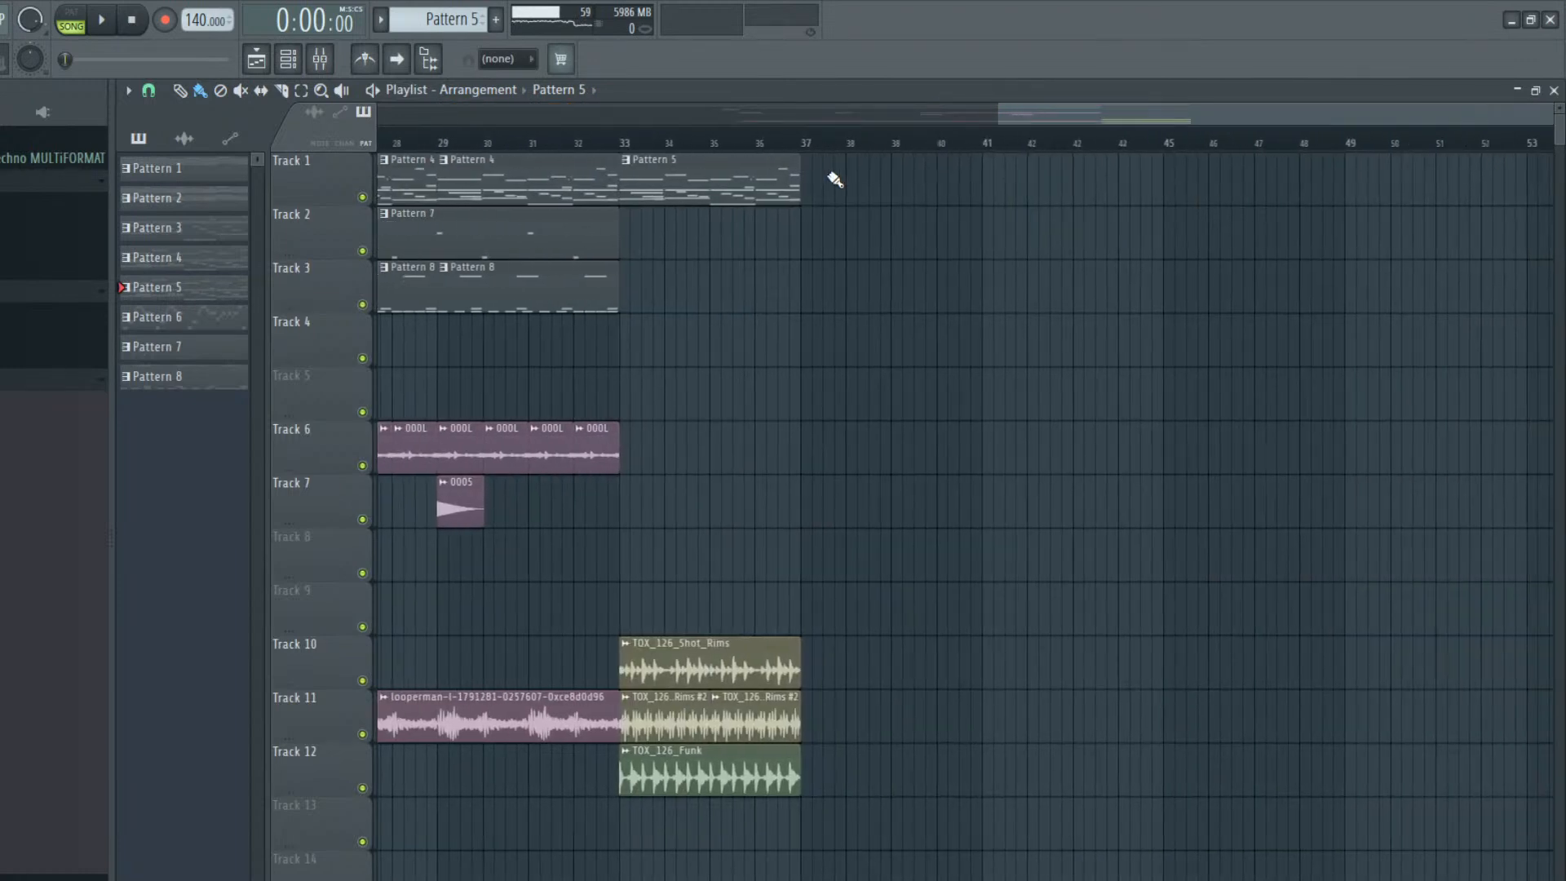
Open Pattern 5's Nexus piano roll and draw a one-bar chord of C#6, A#5, F#5 and D#5 in bar 1
double_click(646, 200)
drag(569, 108, 397, 109)
click(290, 65)
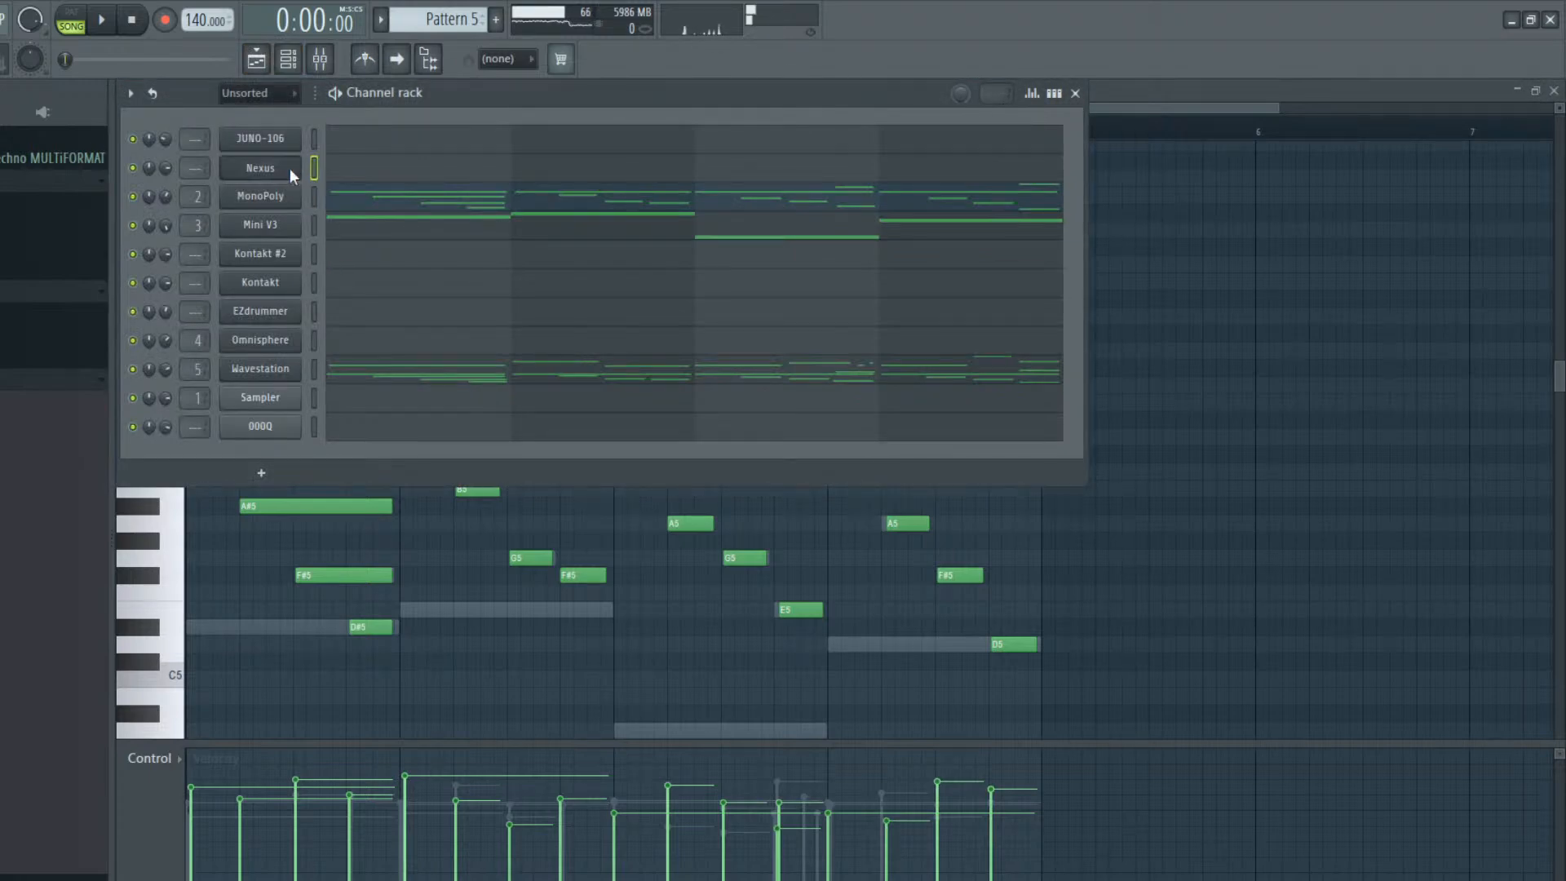
click(324, 163)
drag(193, 451, 403, 454)
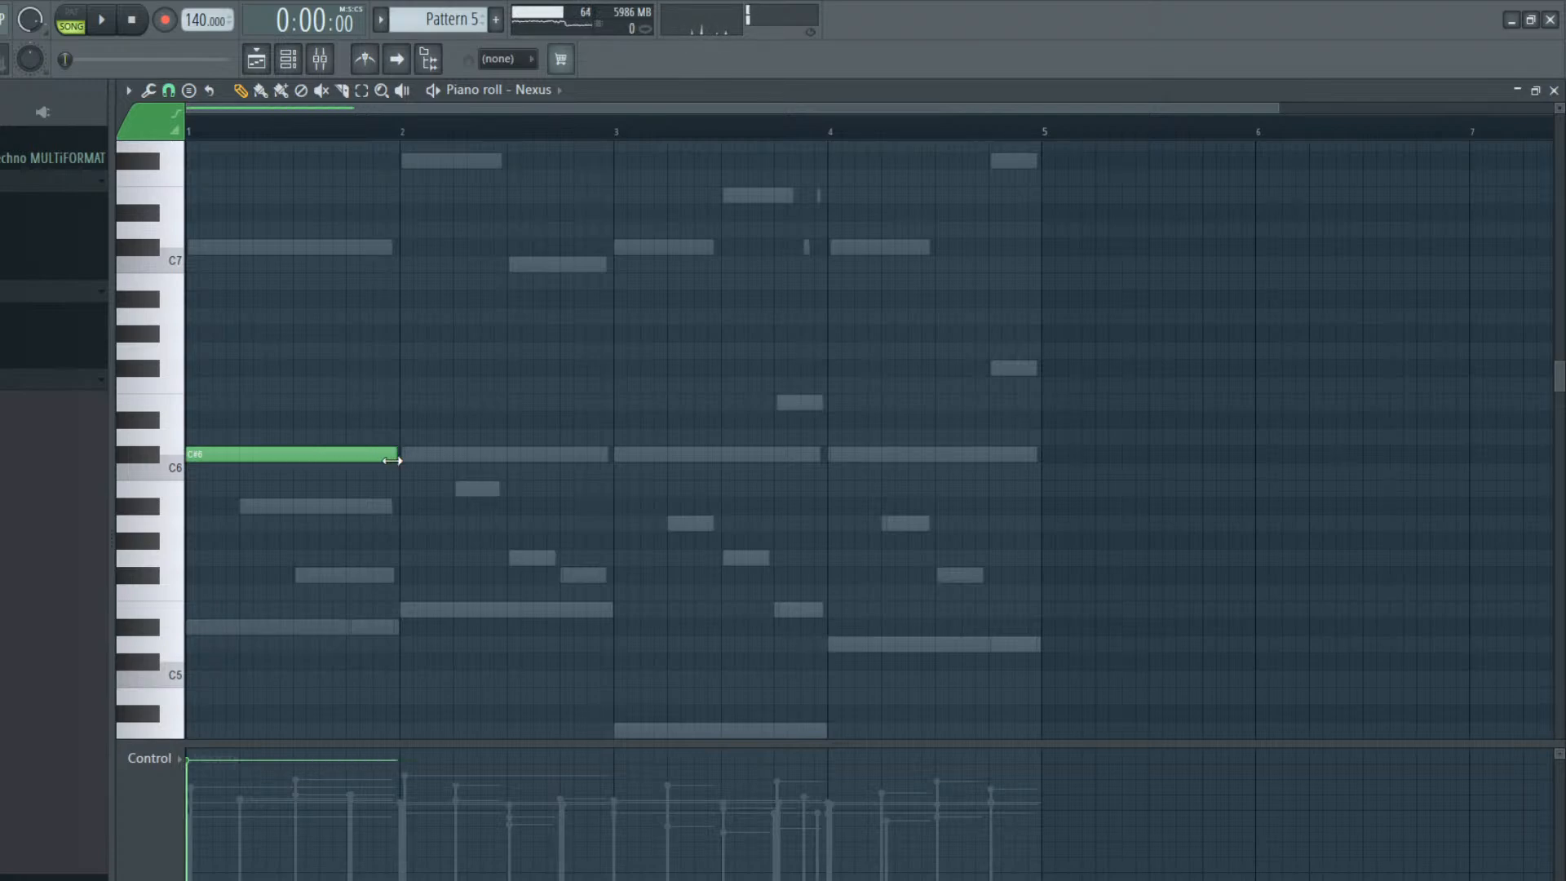
click(199, 506)
click(204, 575)
click(204, 624)
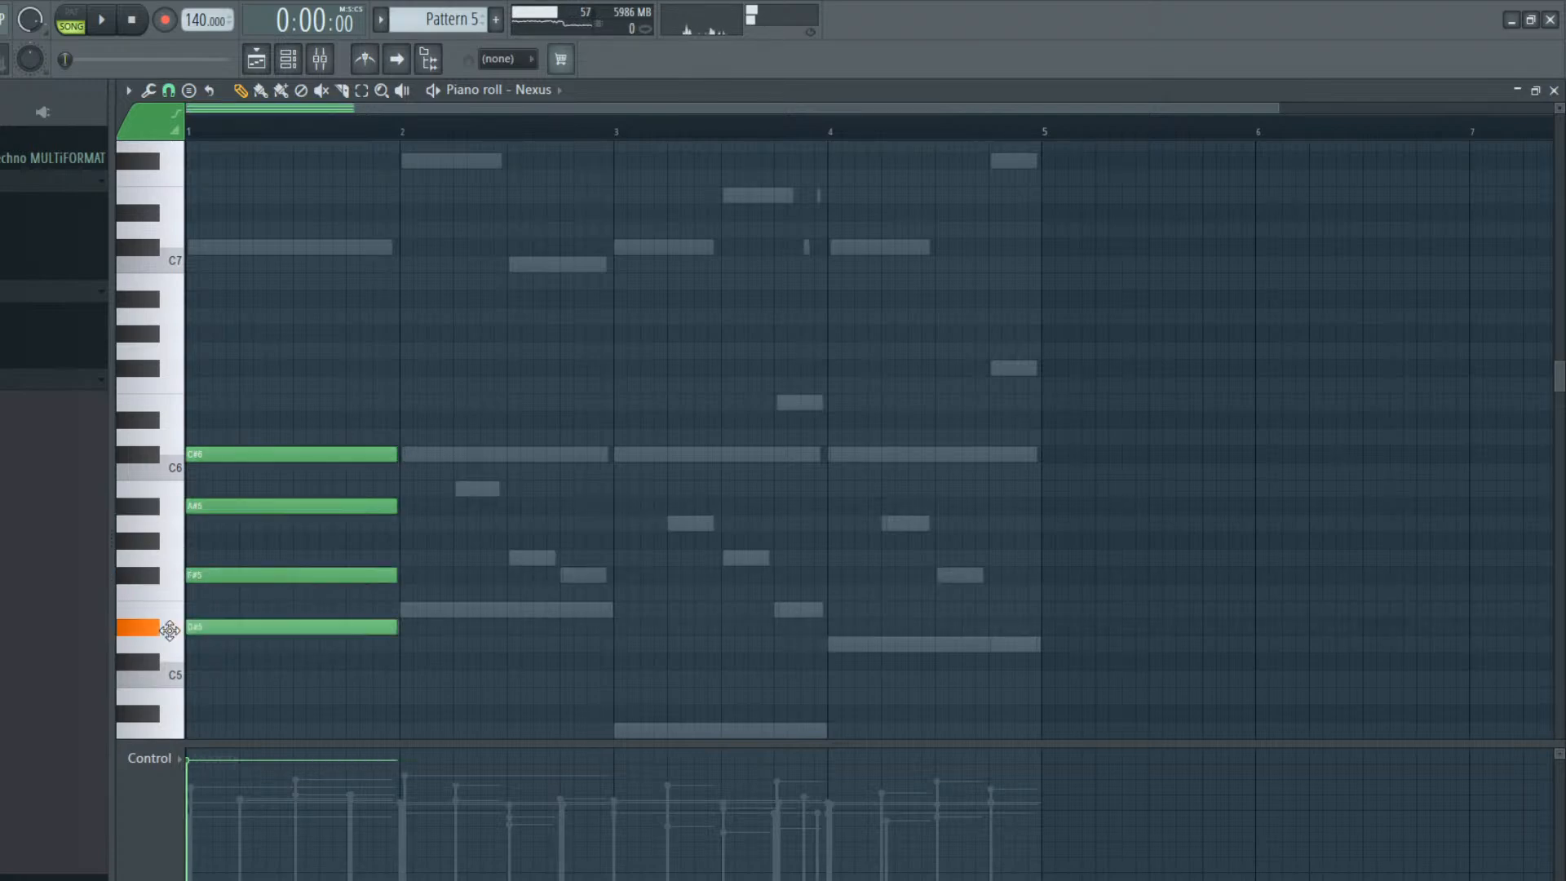
Add a one-bar Nexus chord of C#6, B5, G5 and F#5 in bar 2
click(405, 454)
click(400, 488)
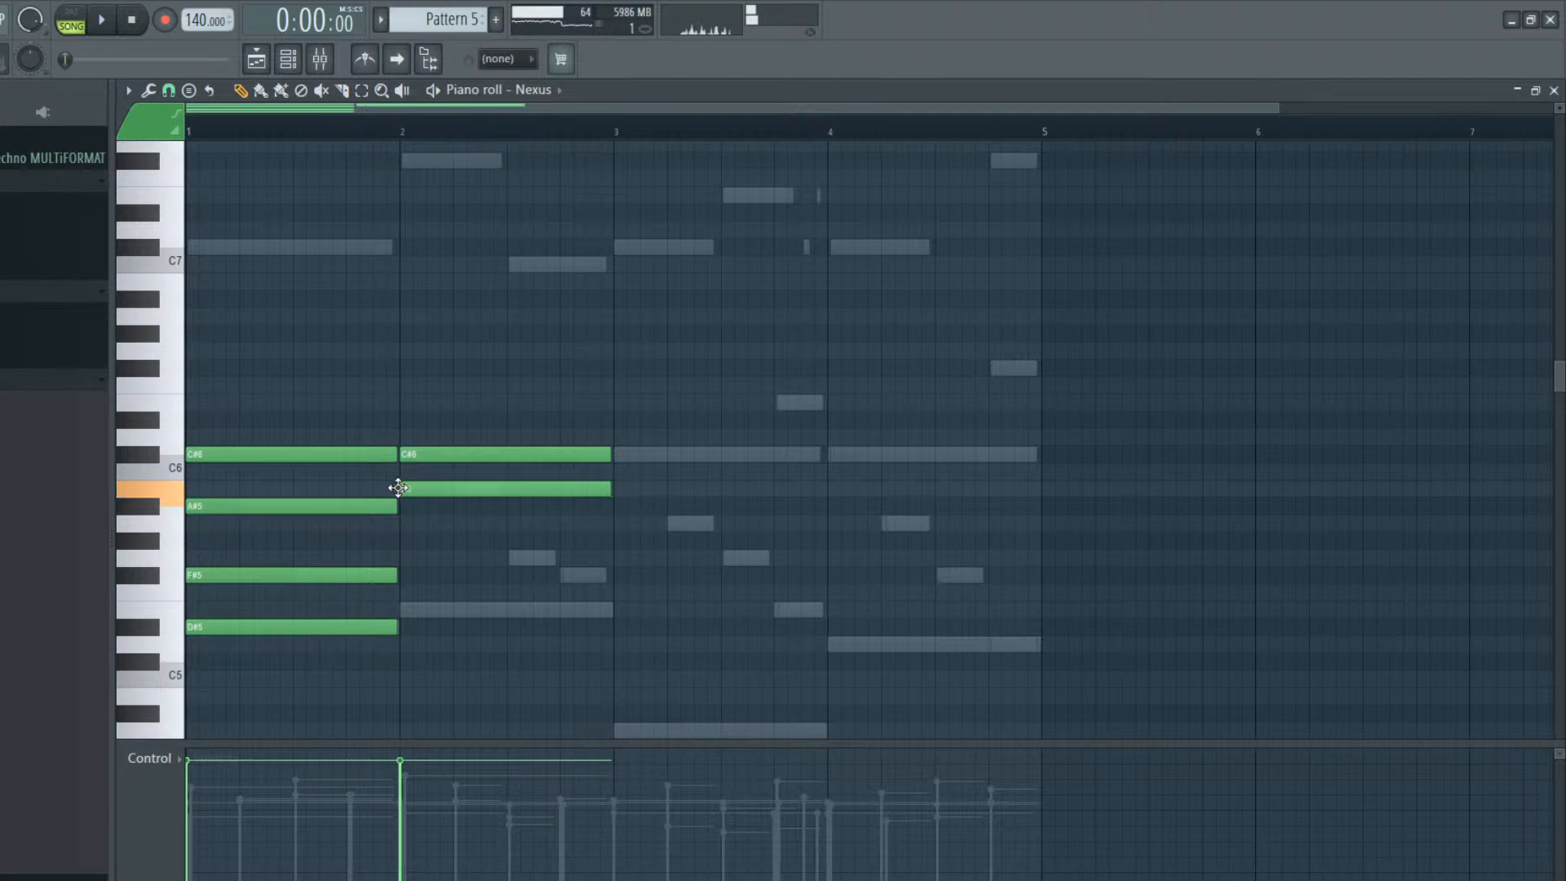
click(402, 557)
click(408, 592)
drag(398, 577, 401, 576)
Add a one-bar Nexus chord of C#6, A5, G5 and E5 in bar 3
click(620, 454)
click(608, 522)
drag(608, 516, 615, 520)
click(618, 557)
click(614, 611)
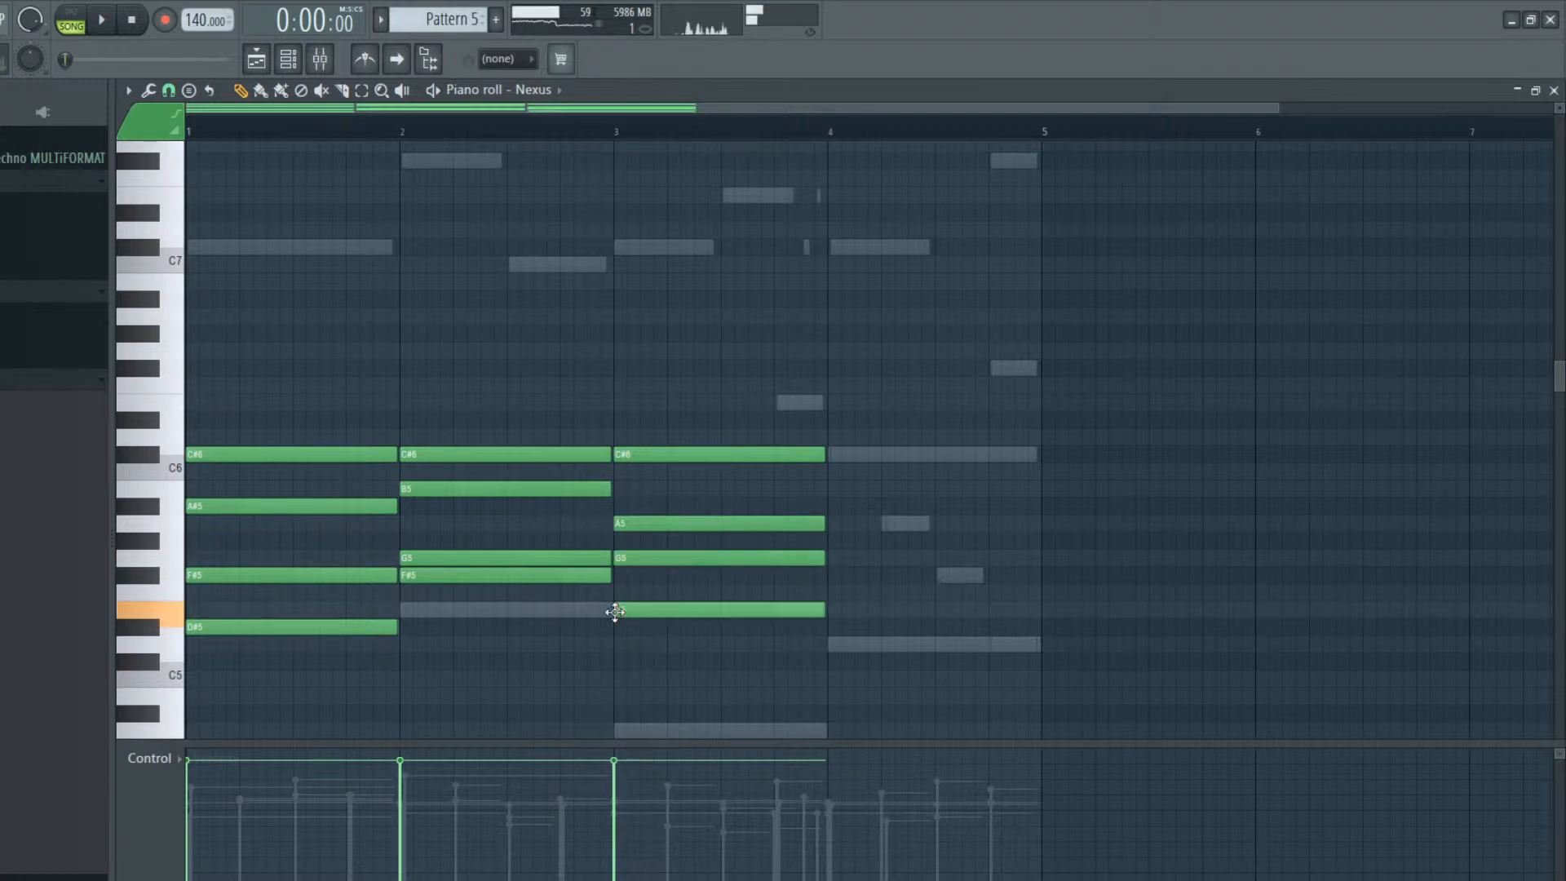
Add a one-bar Nexus chord of C#6, A5, F#5 and D5 in bar 4
click(839, 454)
drag(839, 455, 829, 455)
click(841, 524)
drag(829, 523, 829, 520)
click(830, 575)
drag(830, 575, 832, 576)
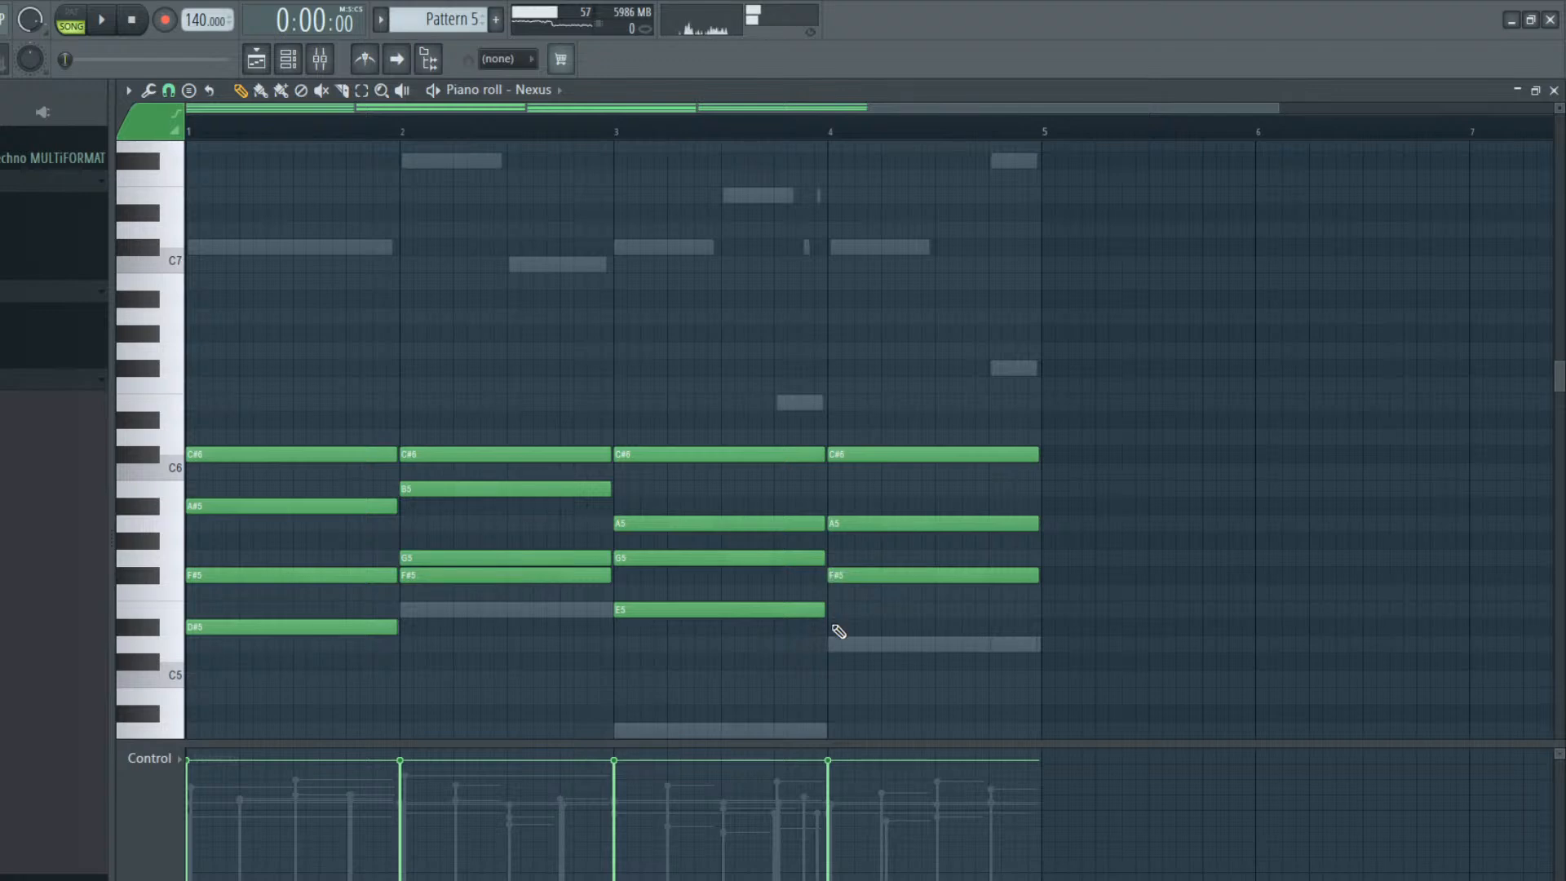
click(829, 644)
Transpose all the Nexus chords down one octave and play Pattern 5 in pattern mode
scroll(587, 740, down, 1)
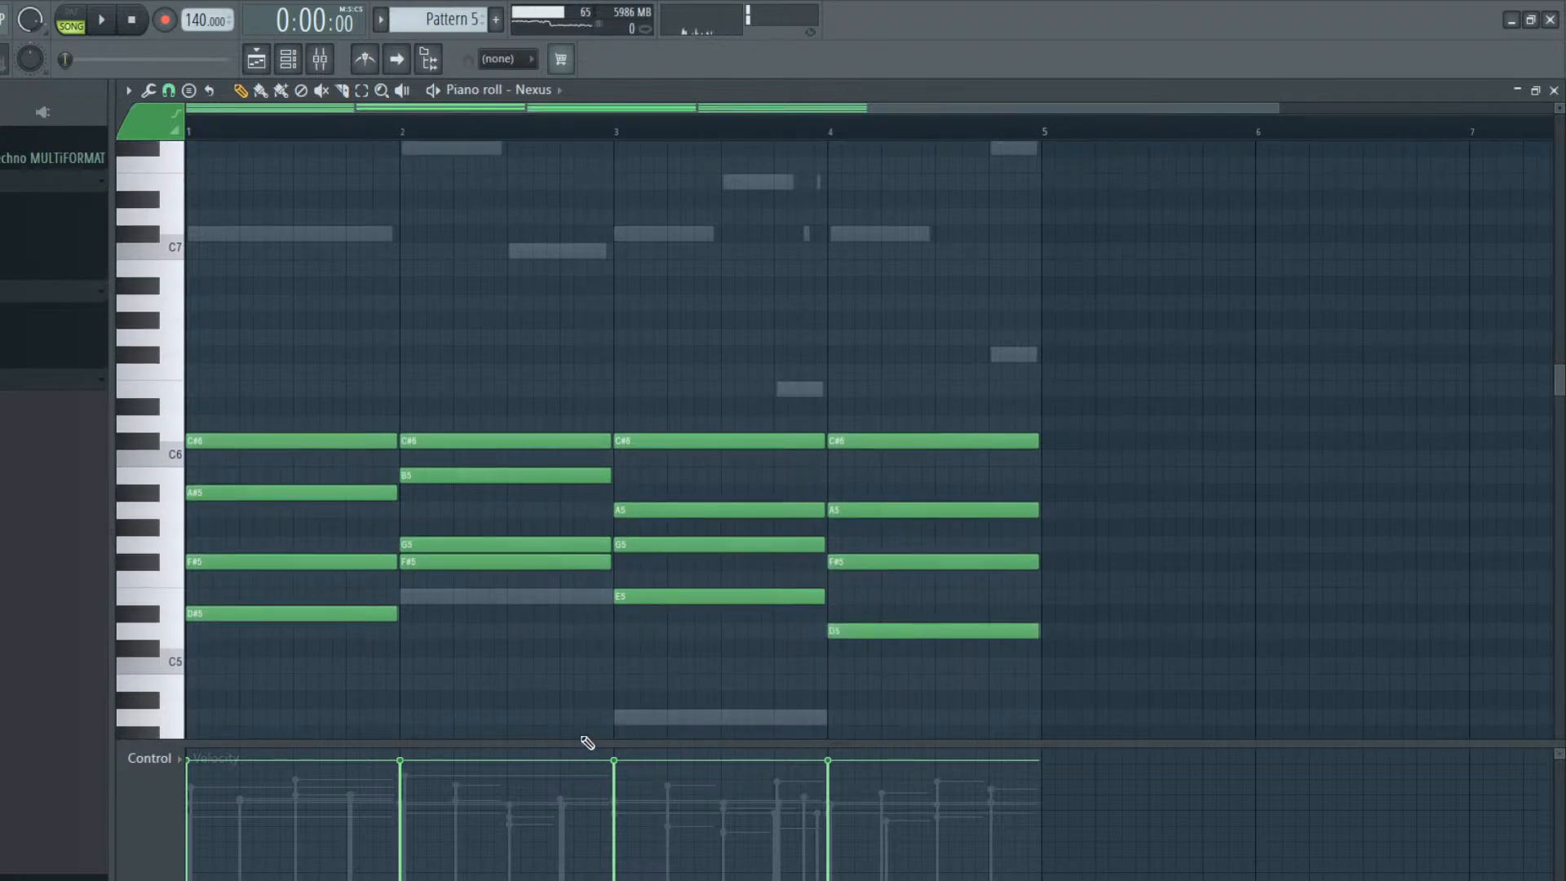
scroll(514, 628, down, 3)
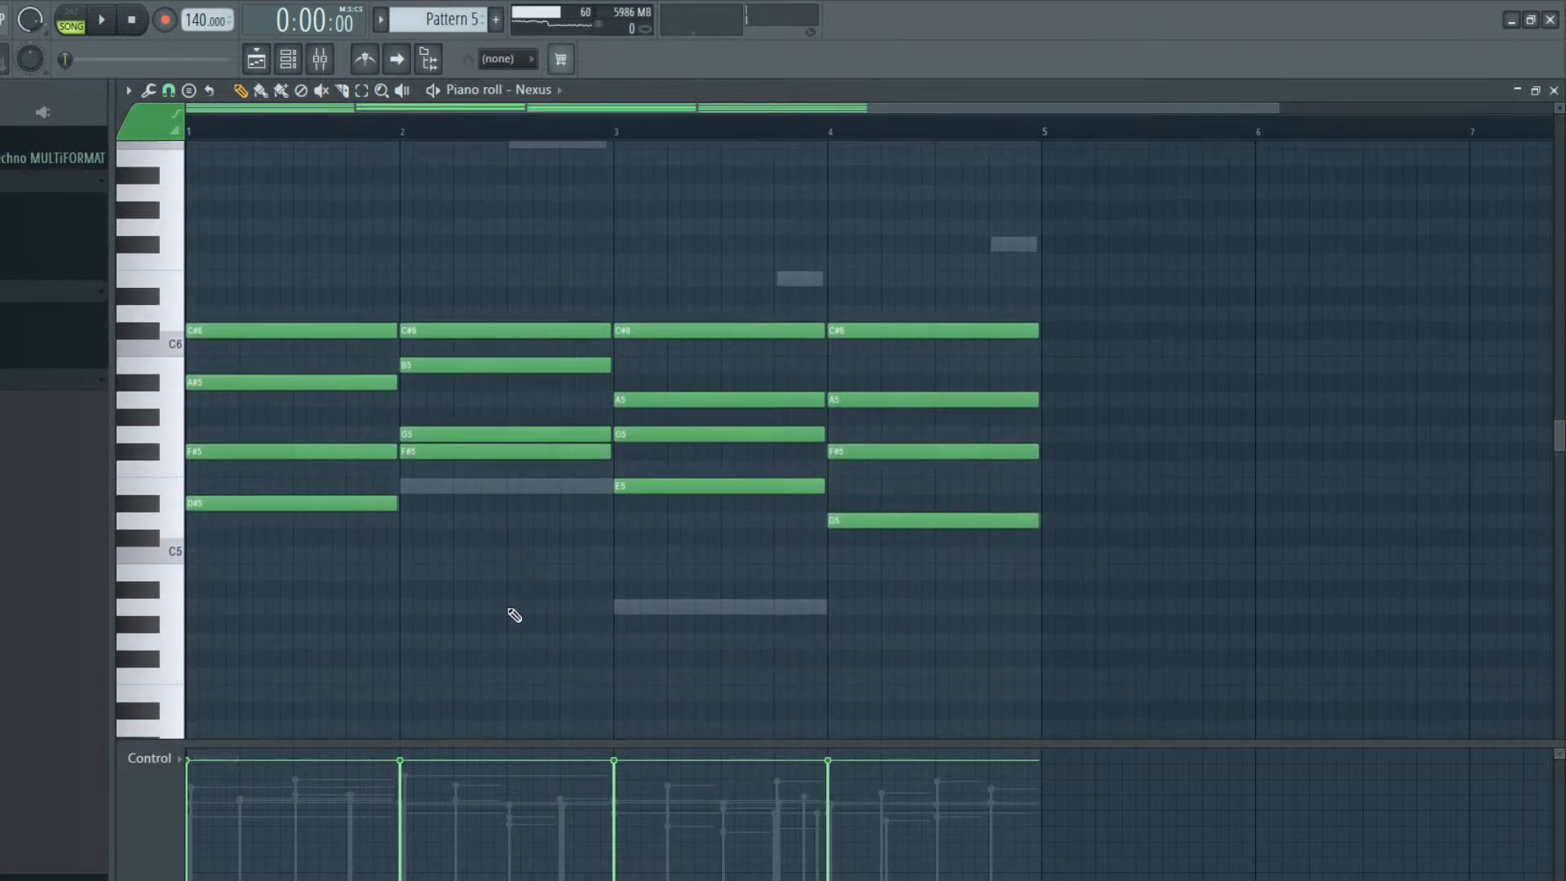
scroll(635, 423, up, 4)
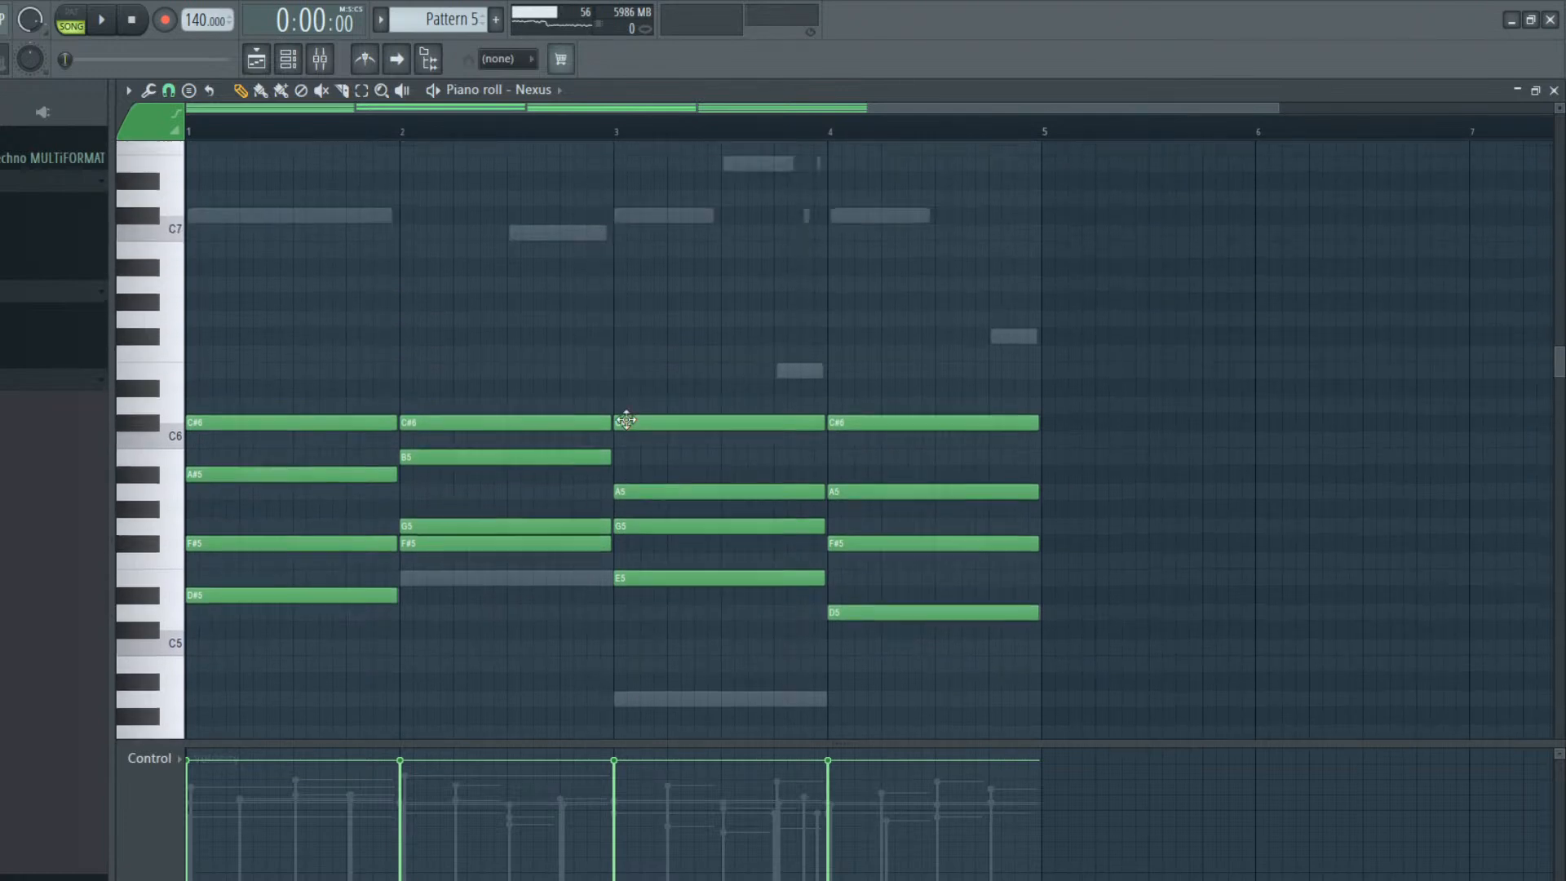
key(ctrl+Down)
key(l)
key(space)
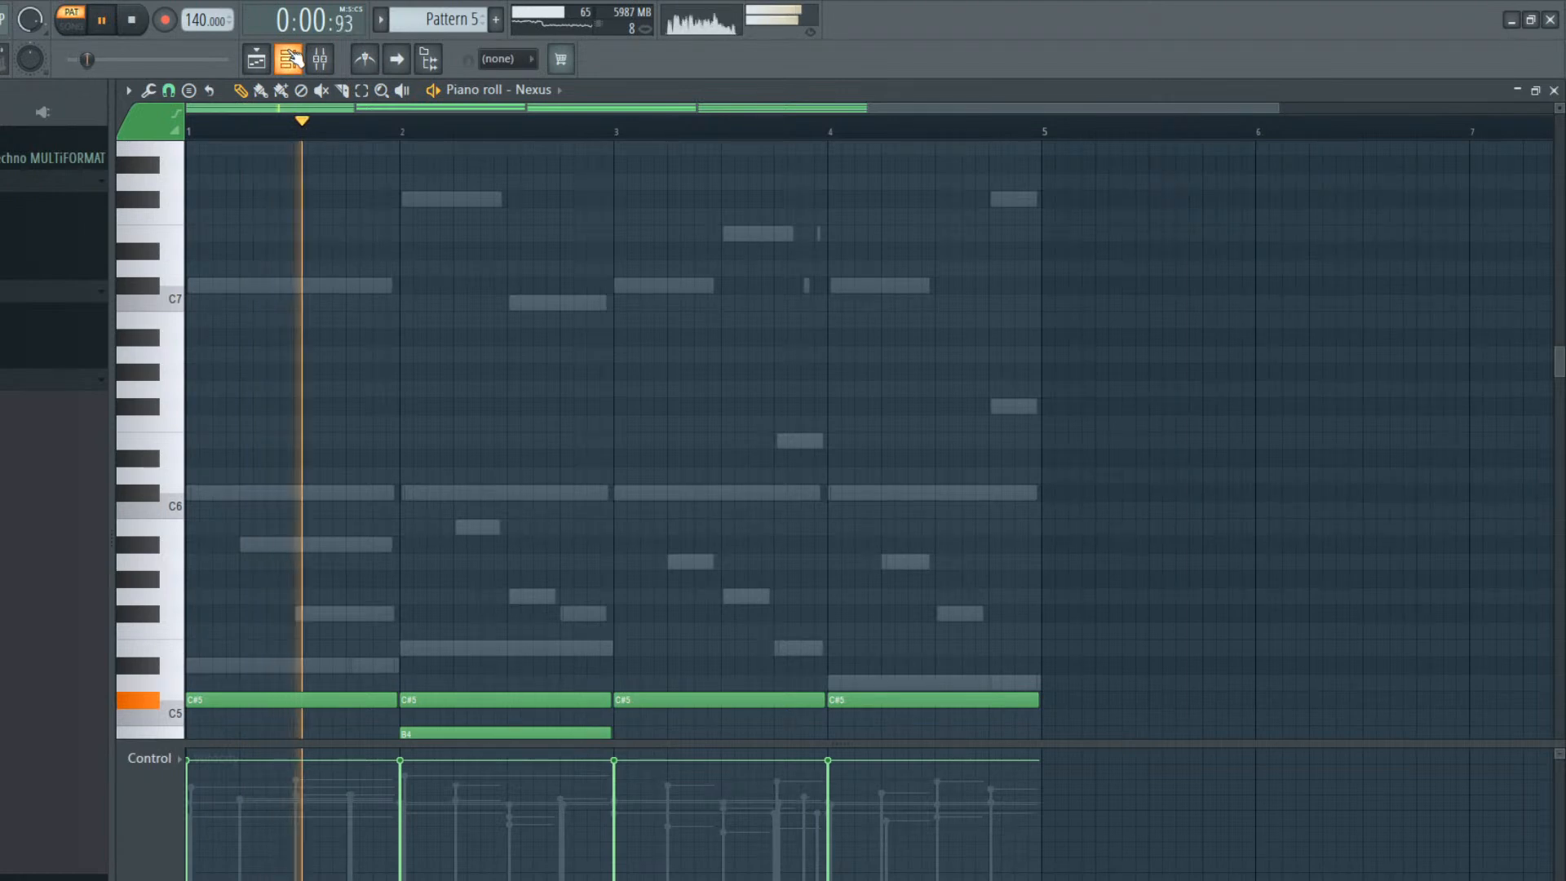
Stop playback, open Pattern 5's MonoPoly piano roll and transpose its notes up one octave
click(290, 59)
key(space)
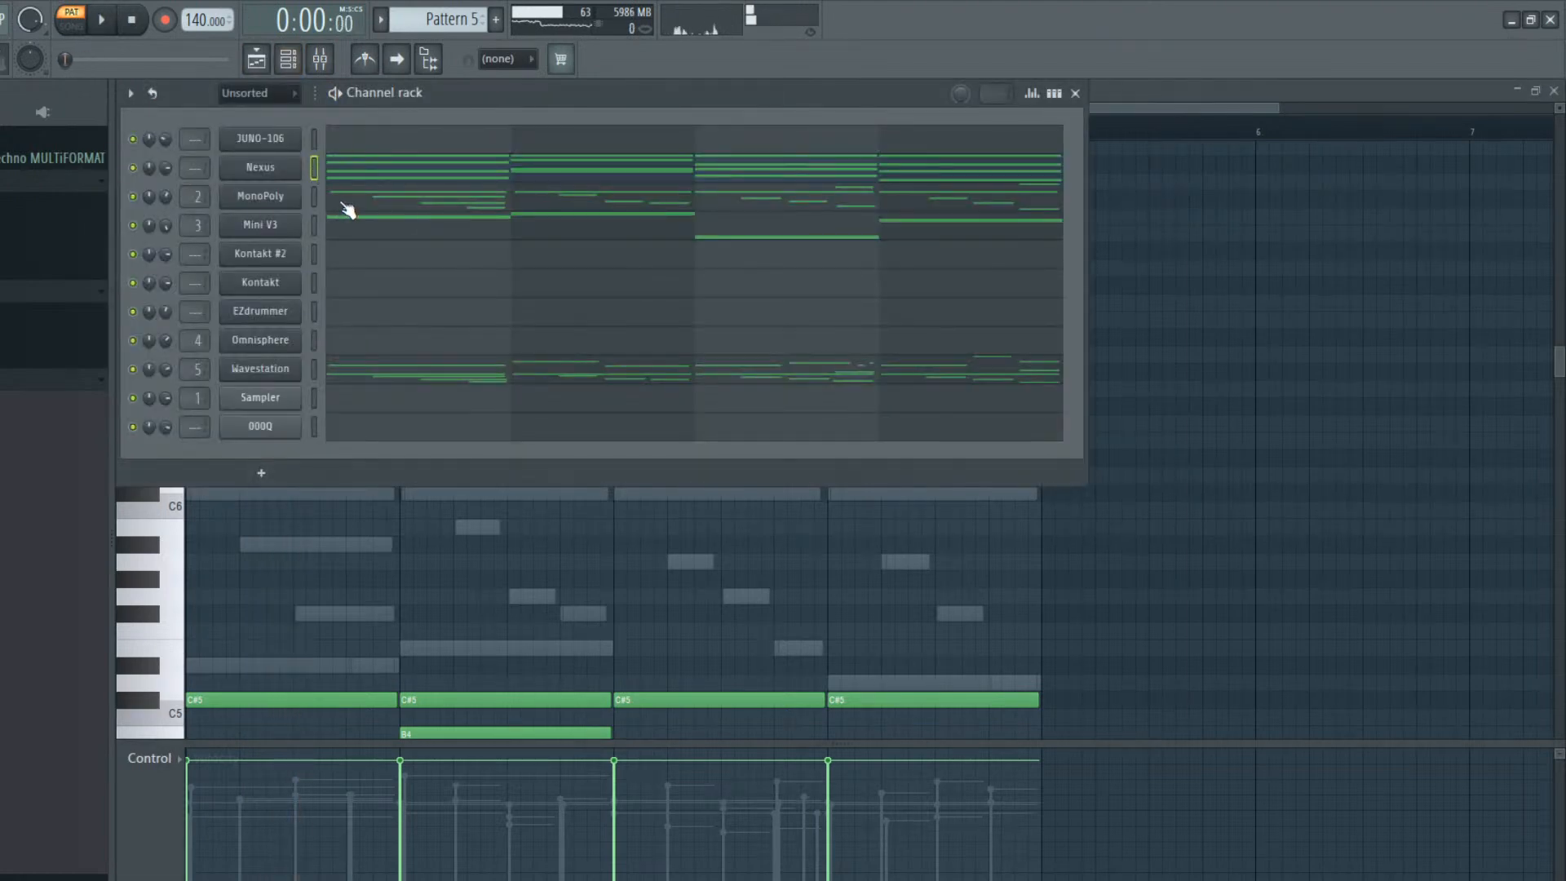
click(348, 203)
key(ctrl+Up)
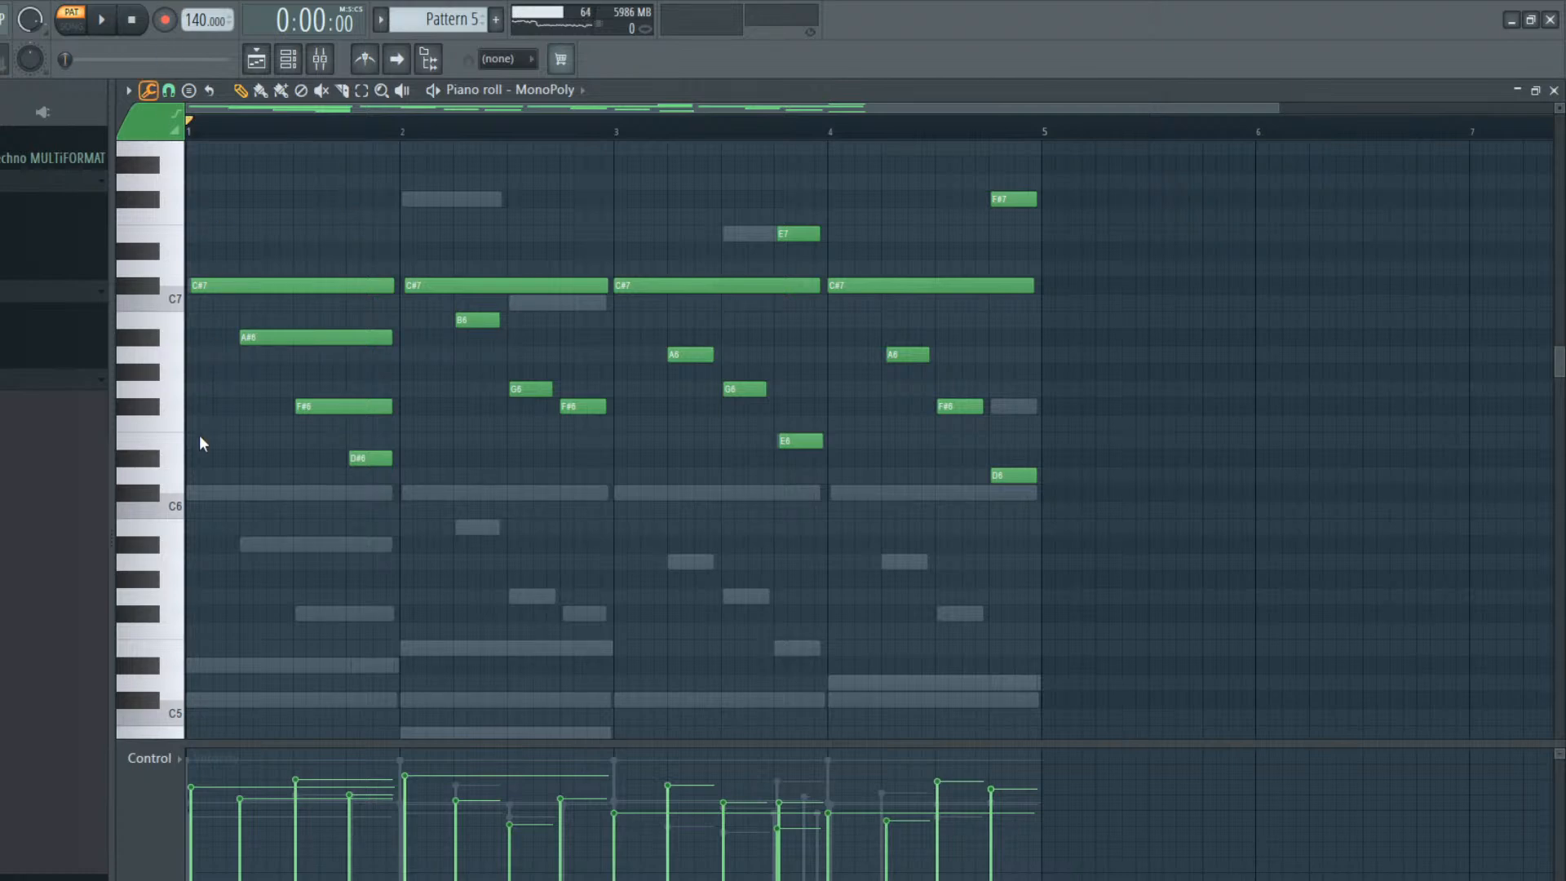
Raise the velocities of Pattern 5's MonoPoly notes slightly across all four bars
drag(190, 758, 1040, 734)
scroll(612, 811, down, 6)
scroll(611, 811, up, 2)
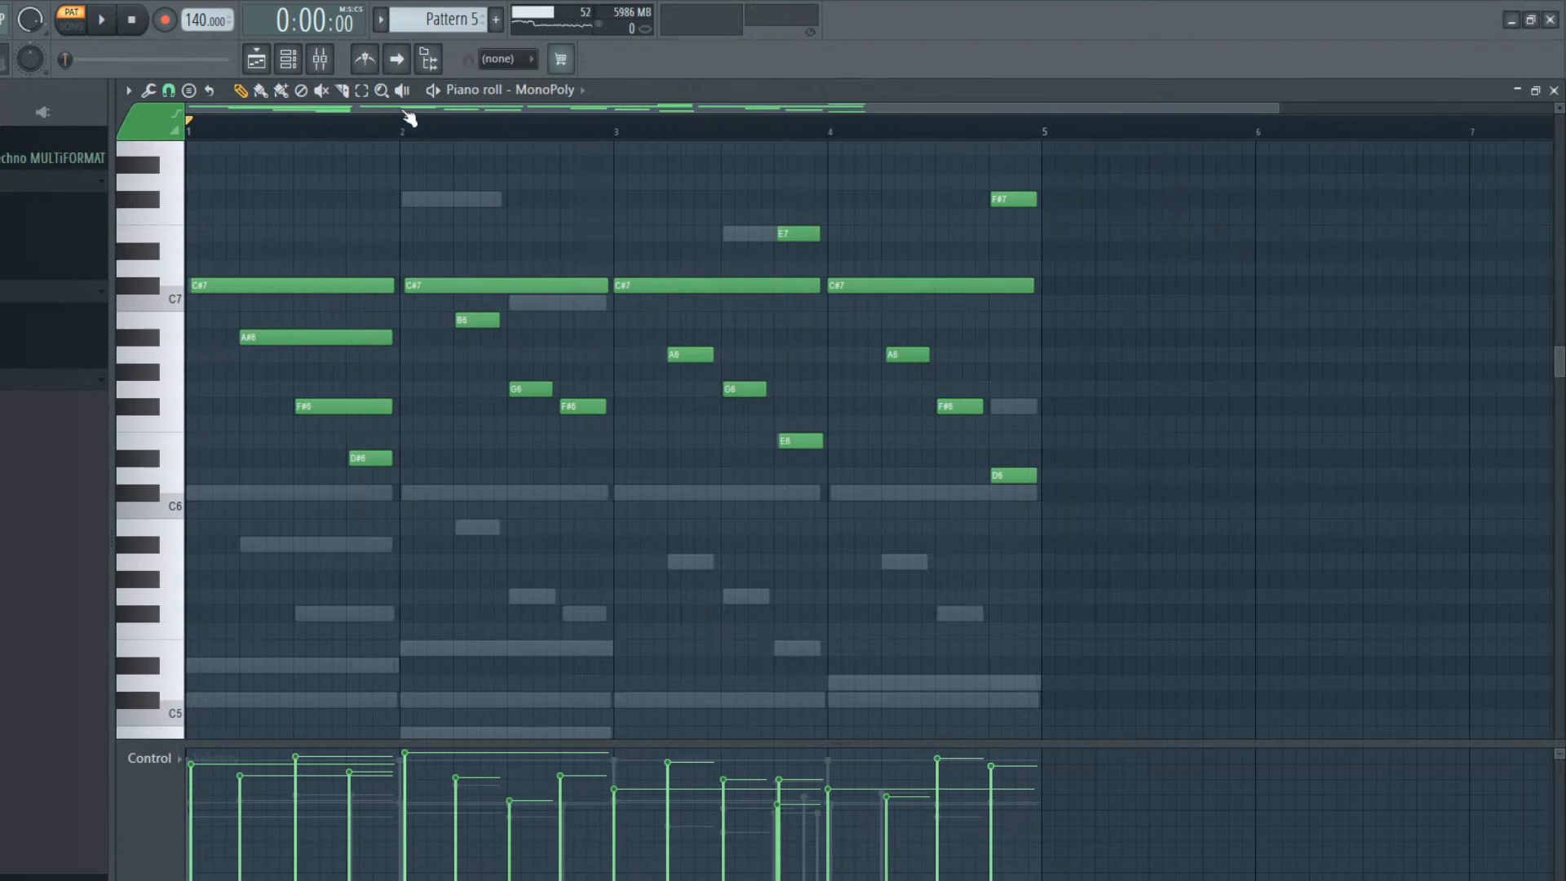
Open Pattern 5's Mini V3 piano roll and transpose the A3 bass note in bar 3 up one octave to A4
click(298, 56)
key(space)
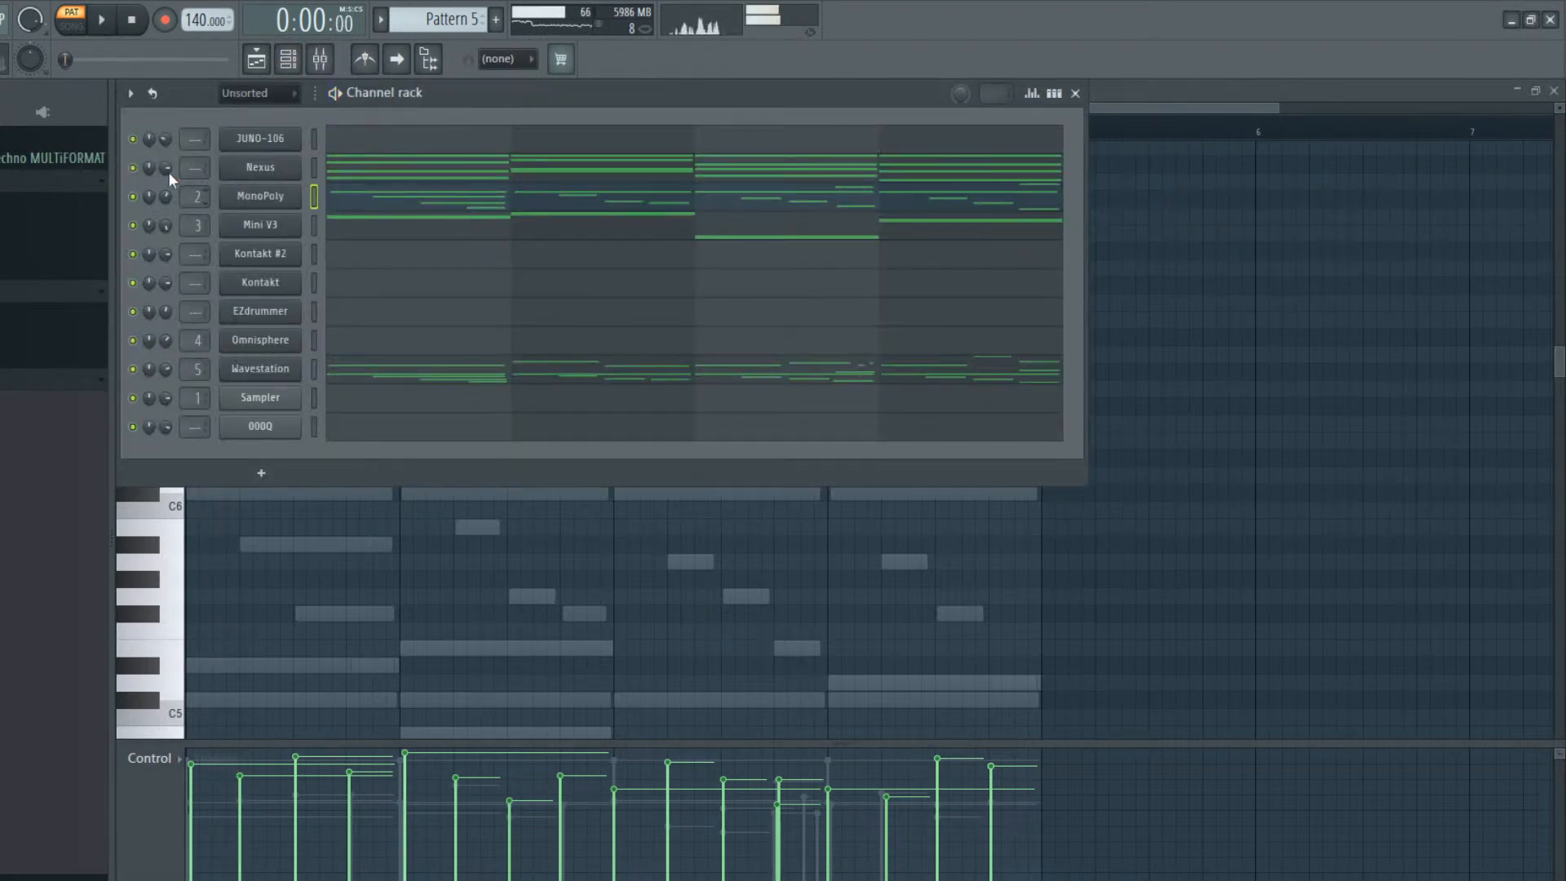
click(346, 236)
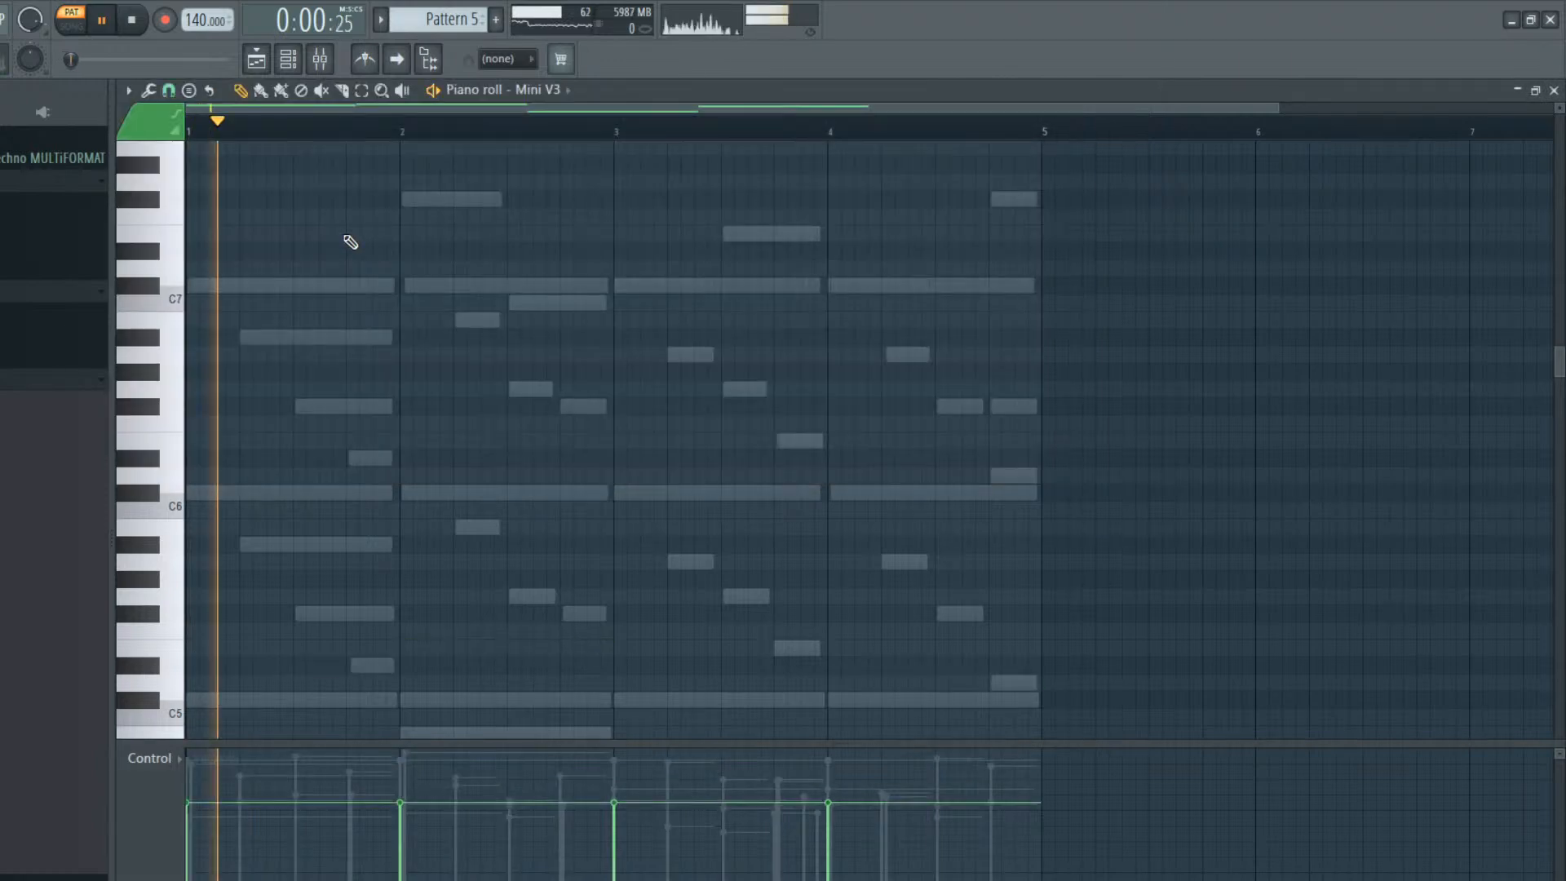
click(288, 61)
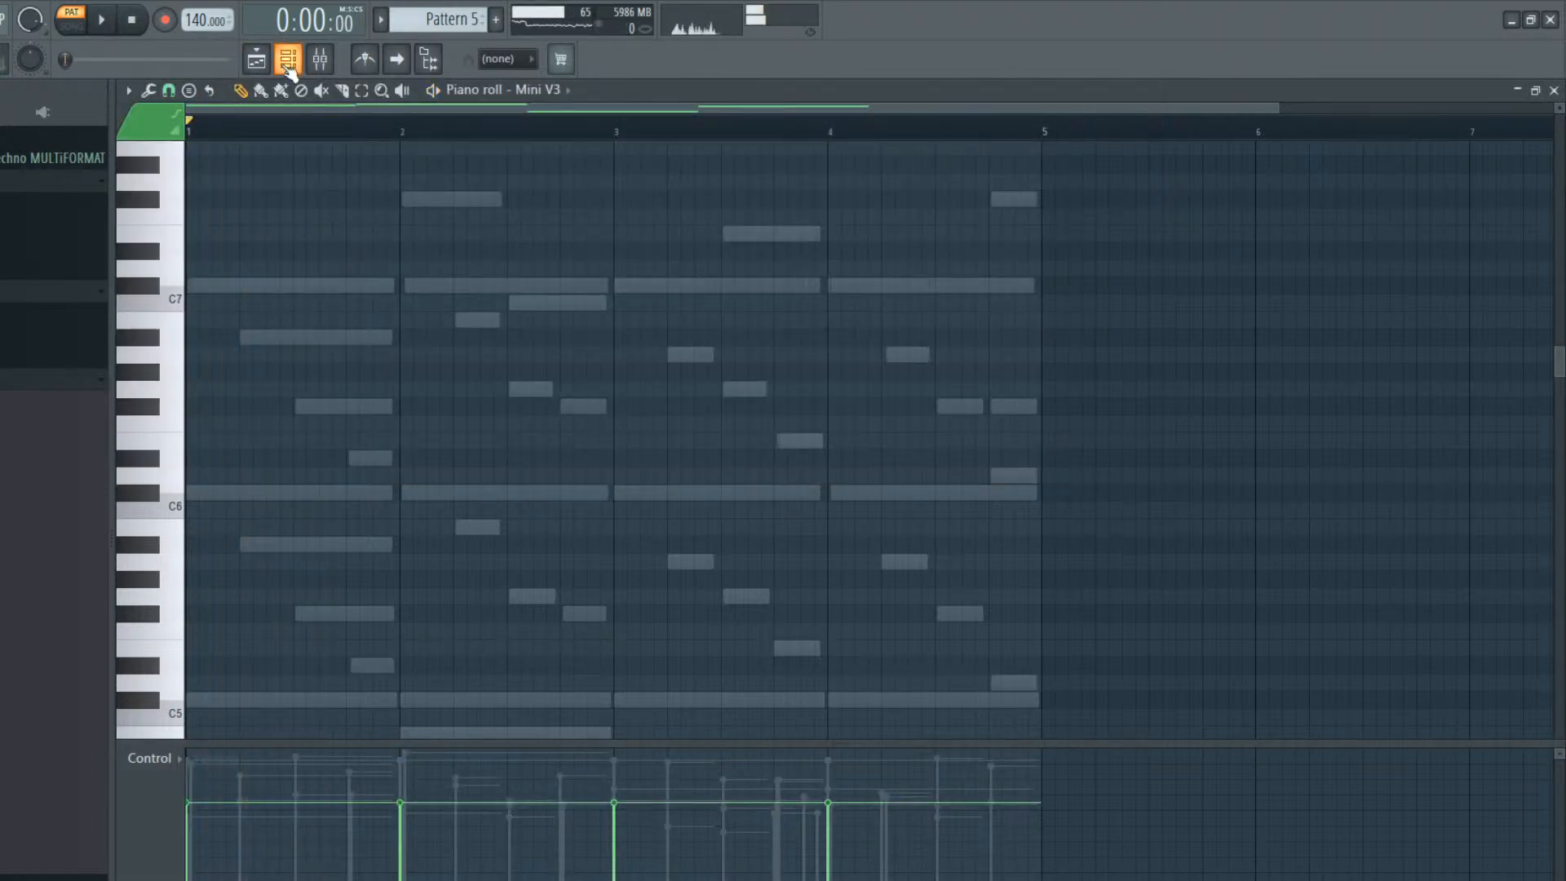
click(388, 561)
scroll(392, 564, down, 10)
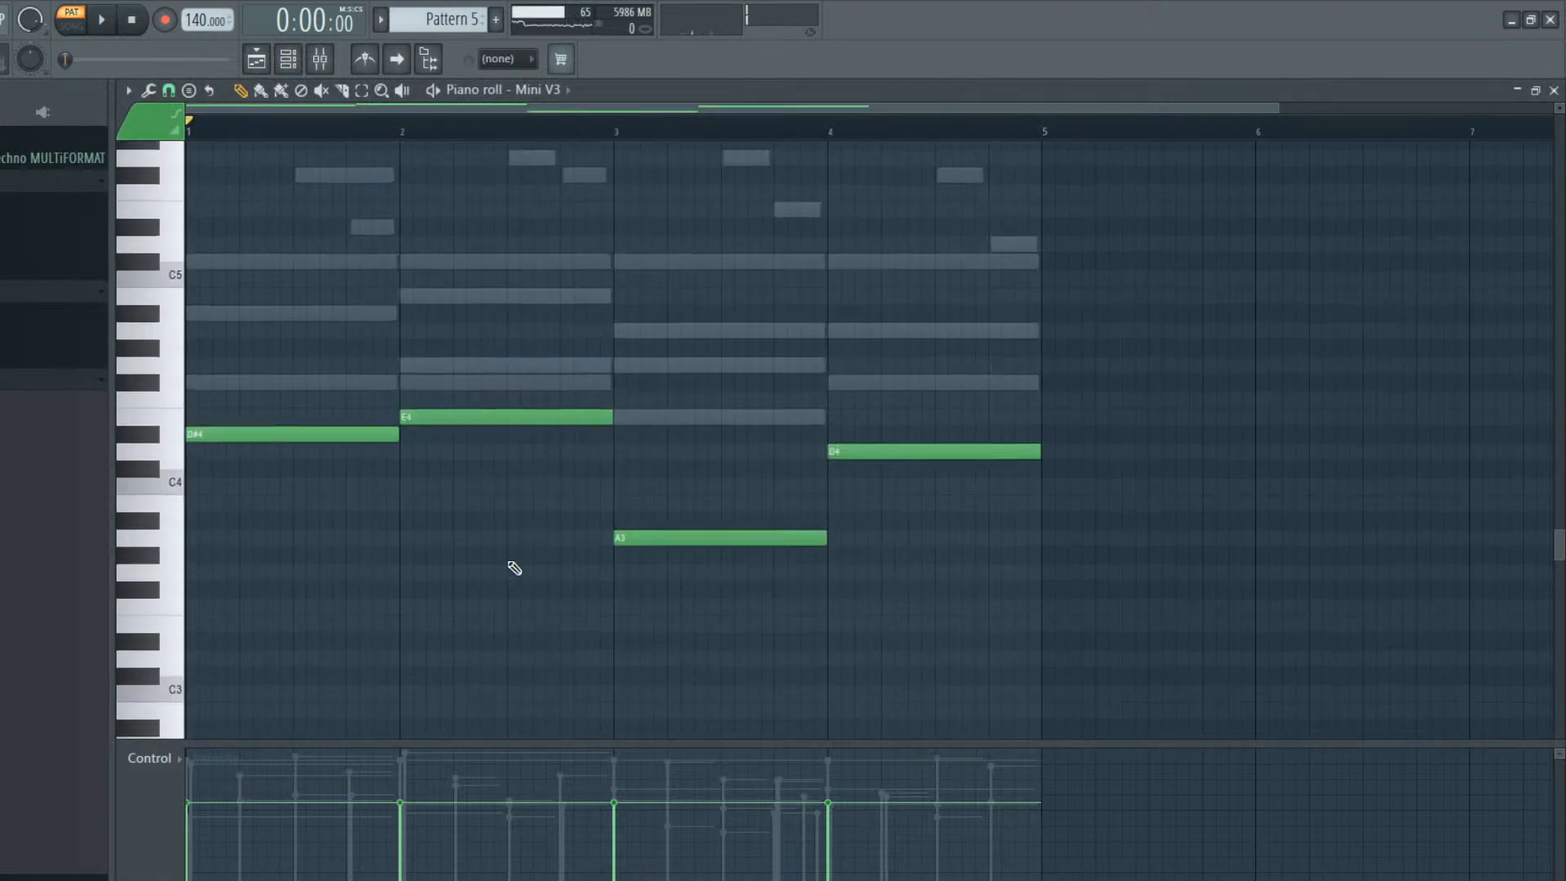
drag(575, 383, 791, 805)
key(ctrl+Up)
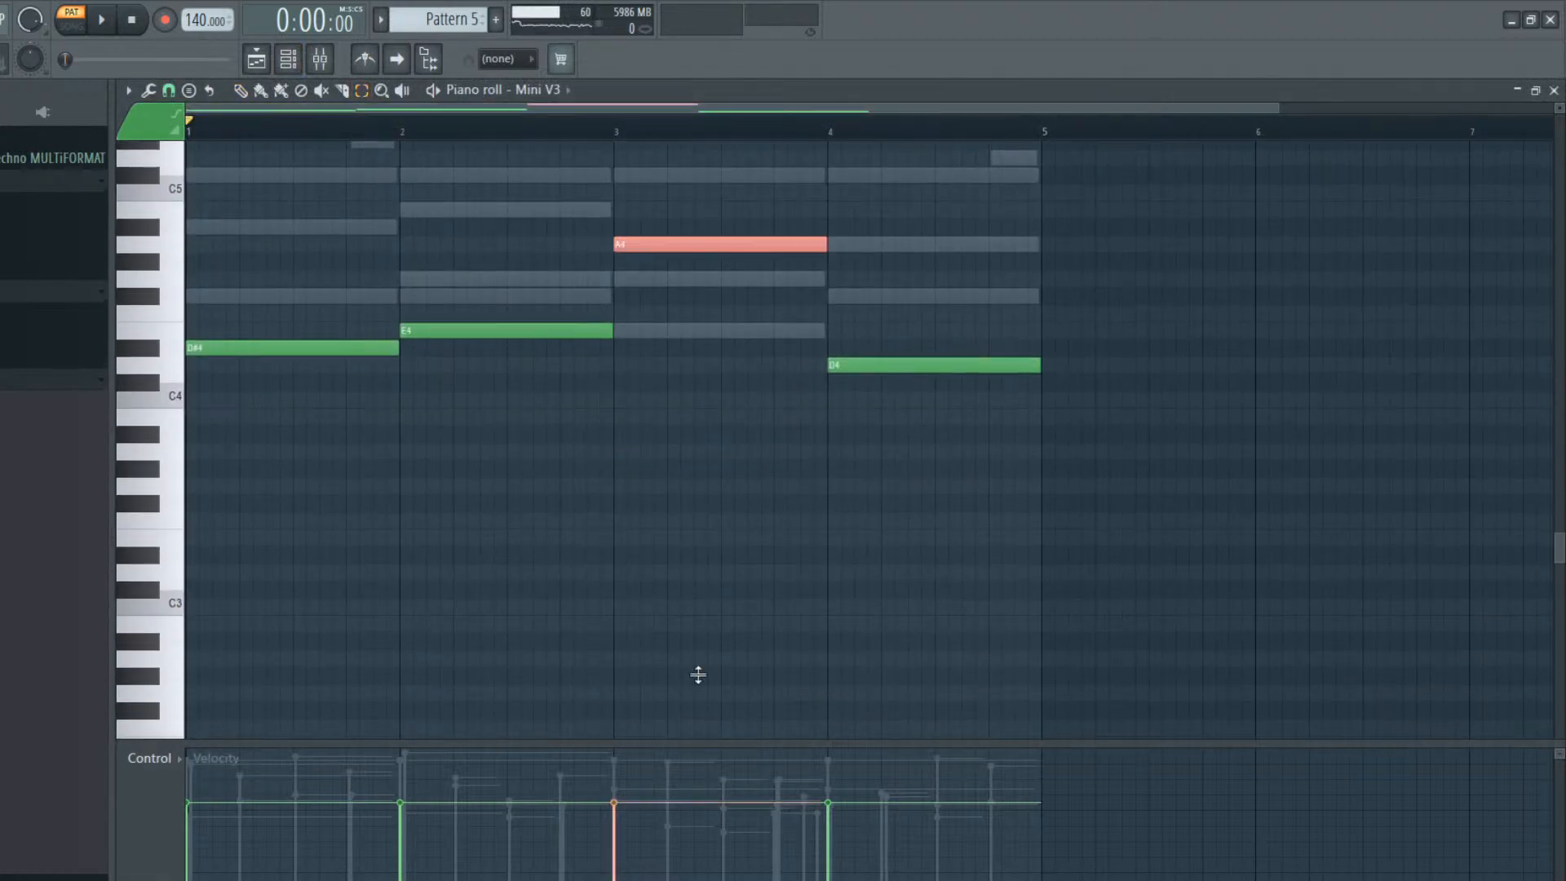
Open Pattern 5's Wavestation piano roll, transpose its notes down one octave and play the pattern
click(303, 63)
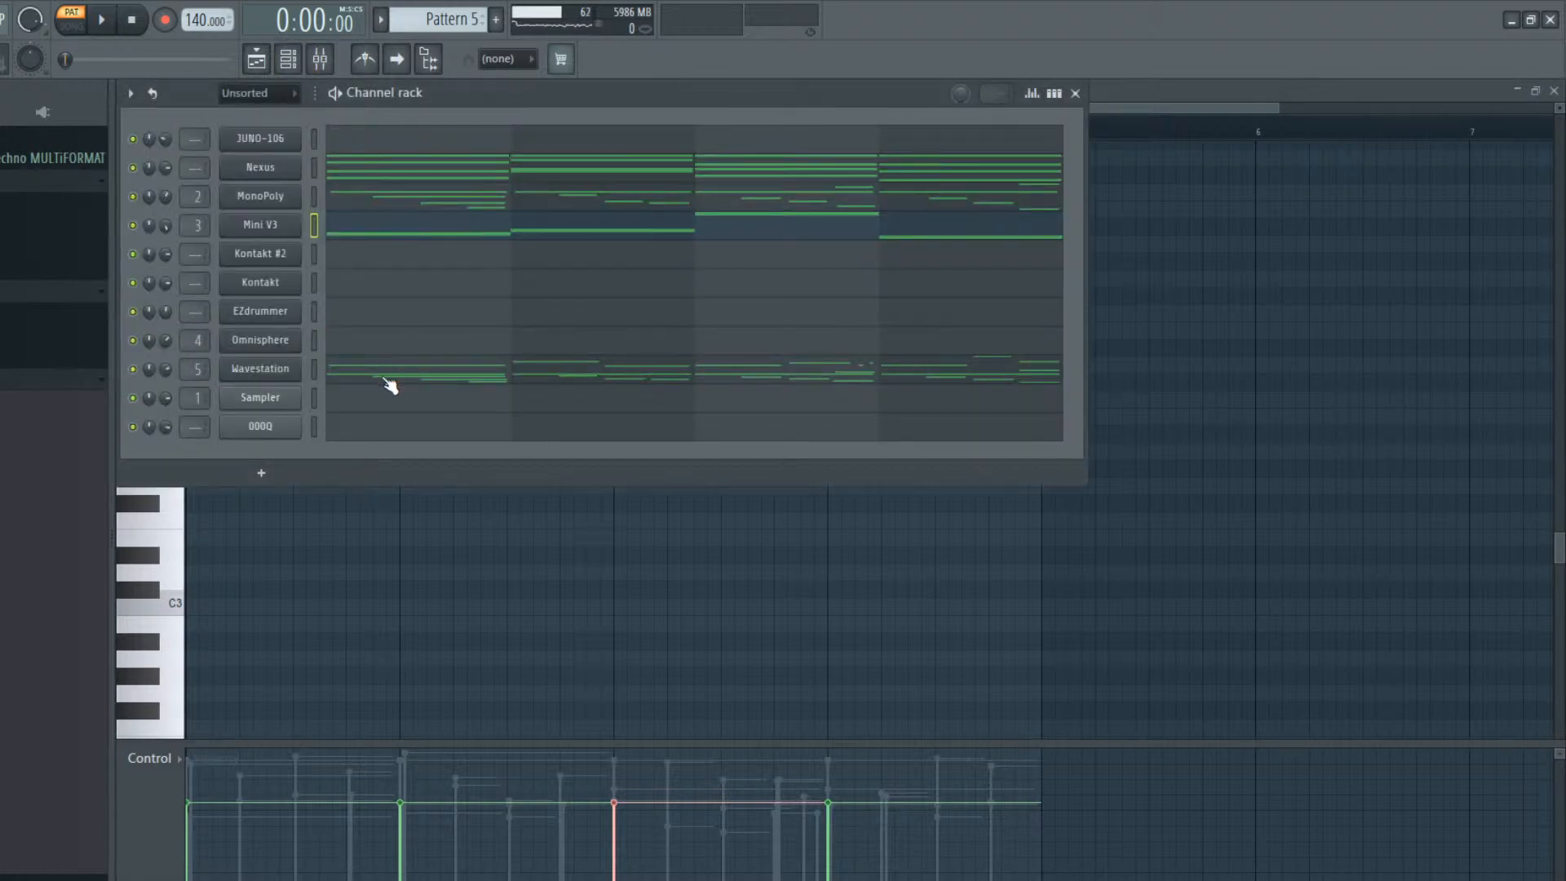
click(388, 382)
scroll(366, 481, up, 8)
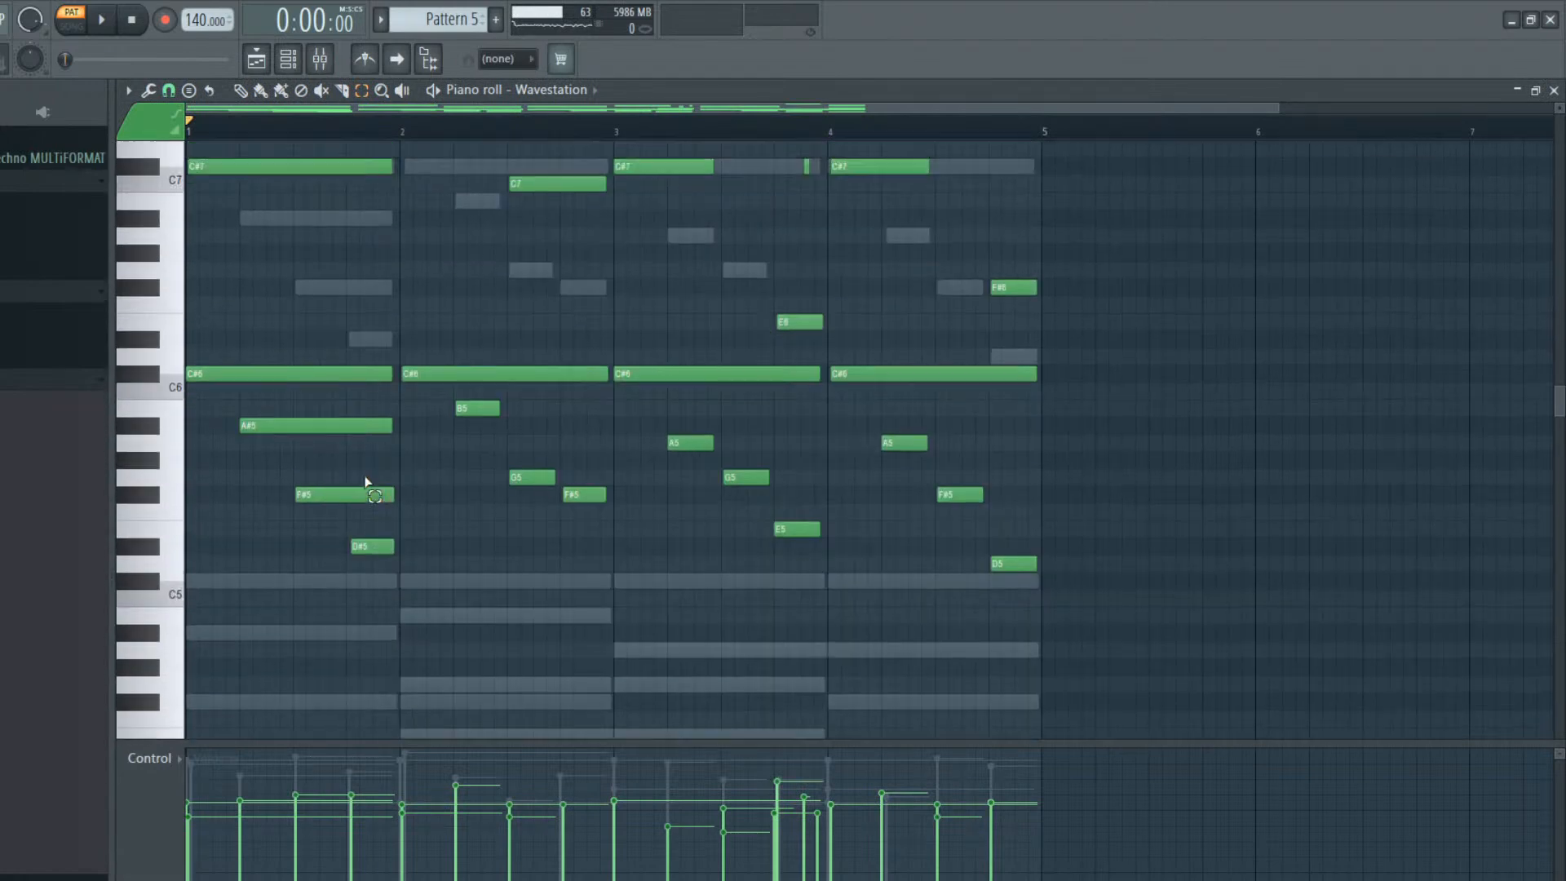
key(ctrl+Down)
key(space)
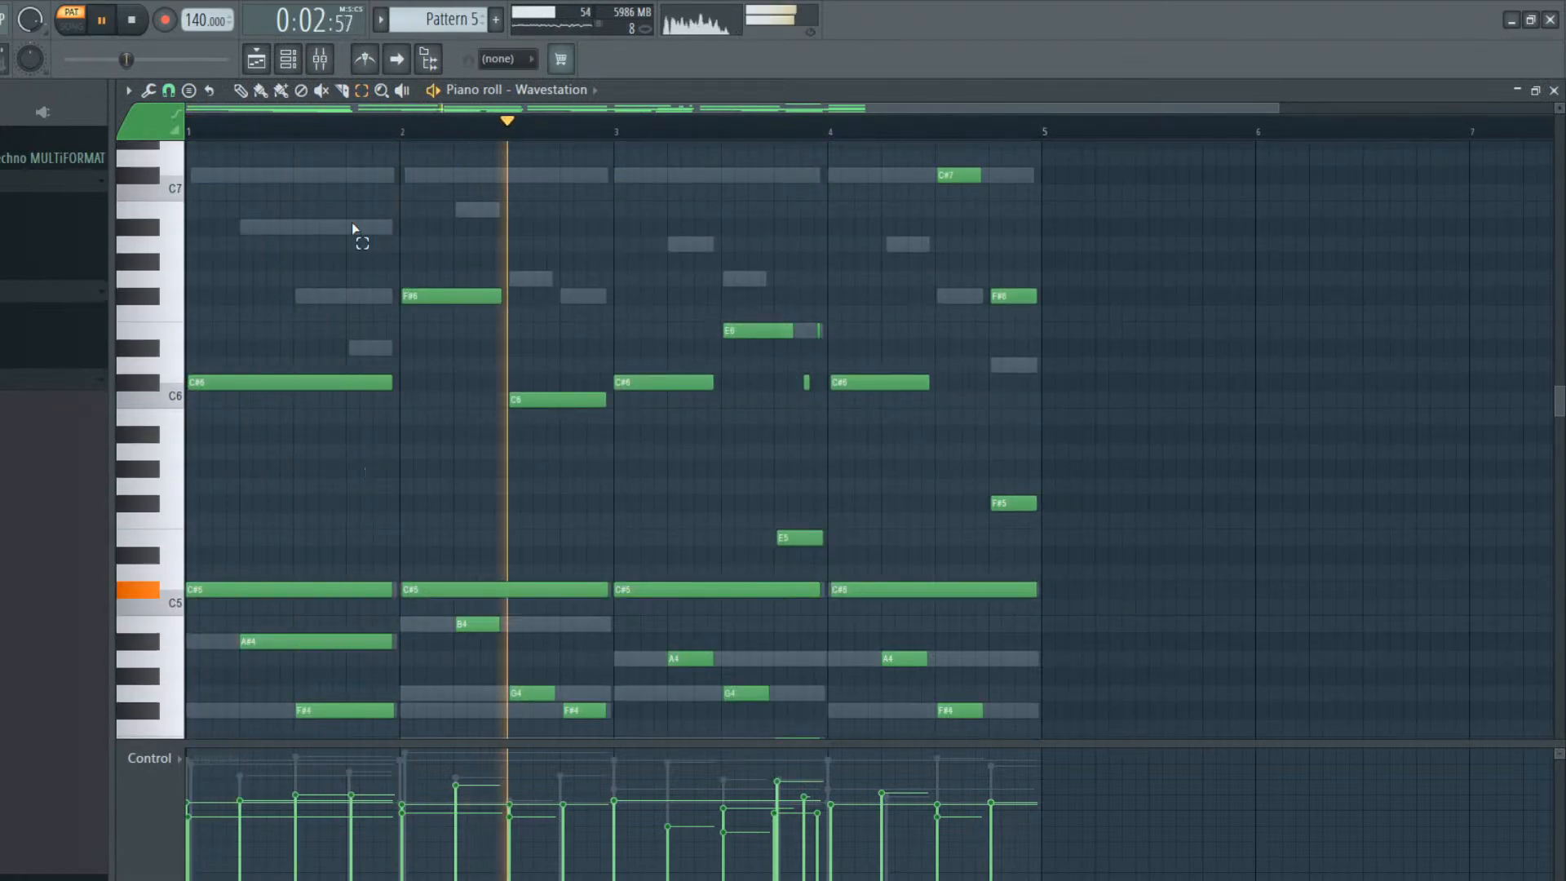
Place a second Pattern 5 clip on Track 1 at bar 37 in the playlist
click(256, 58)
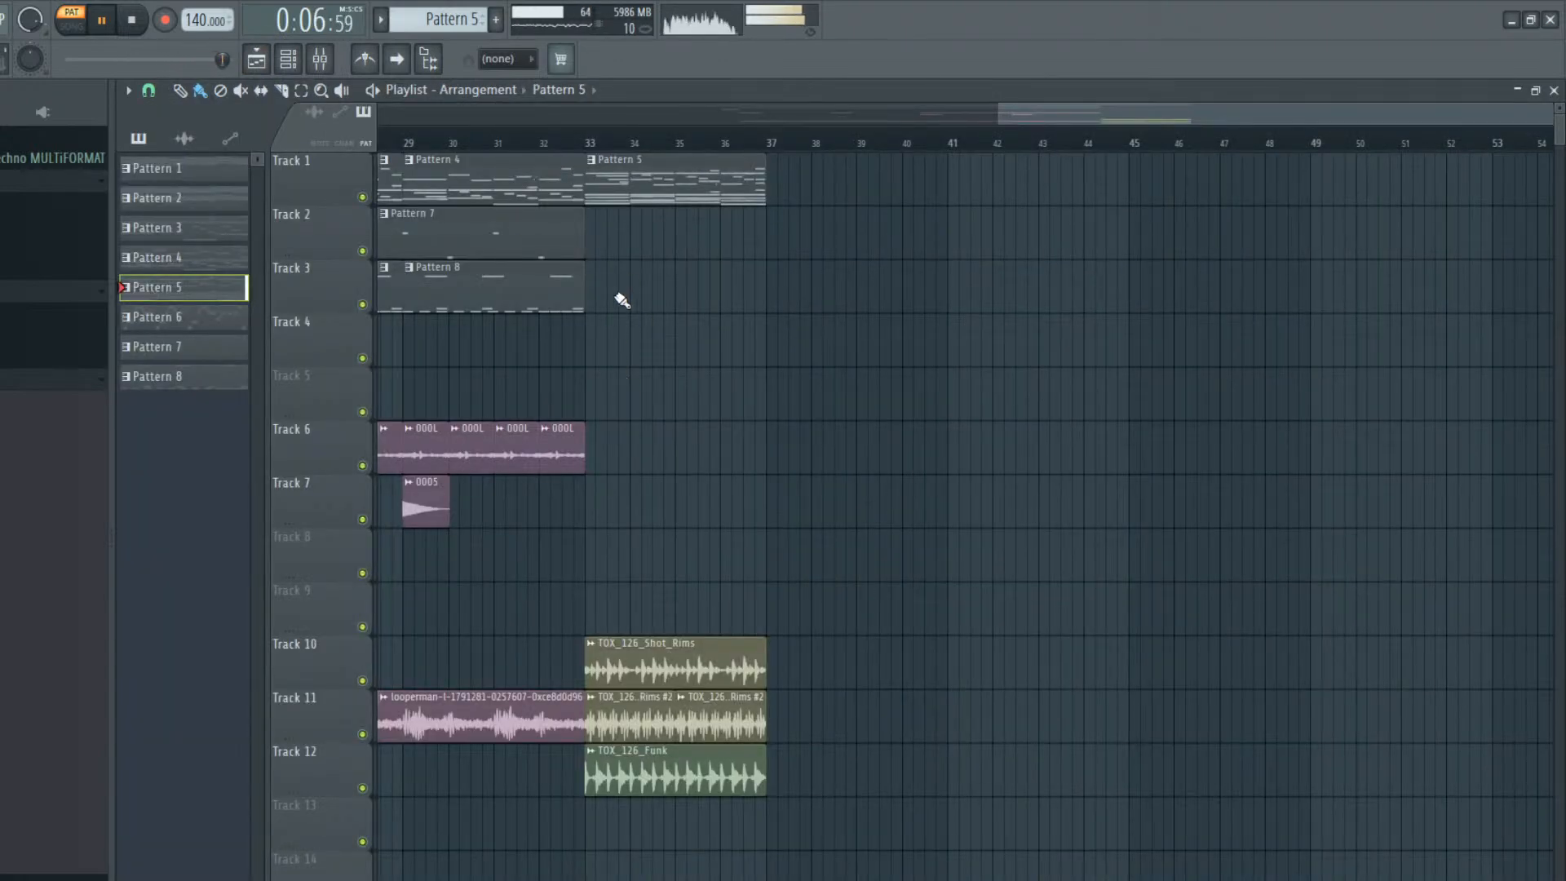
drag(851, 182, 821, 182)
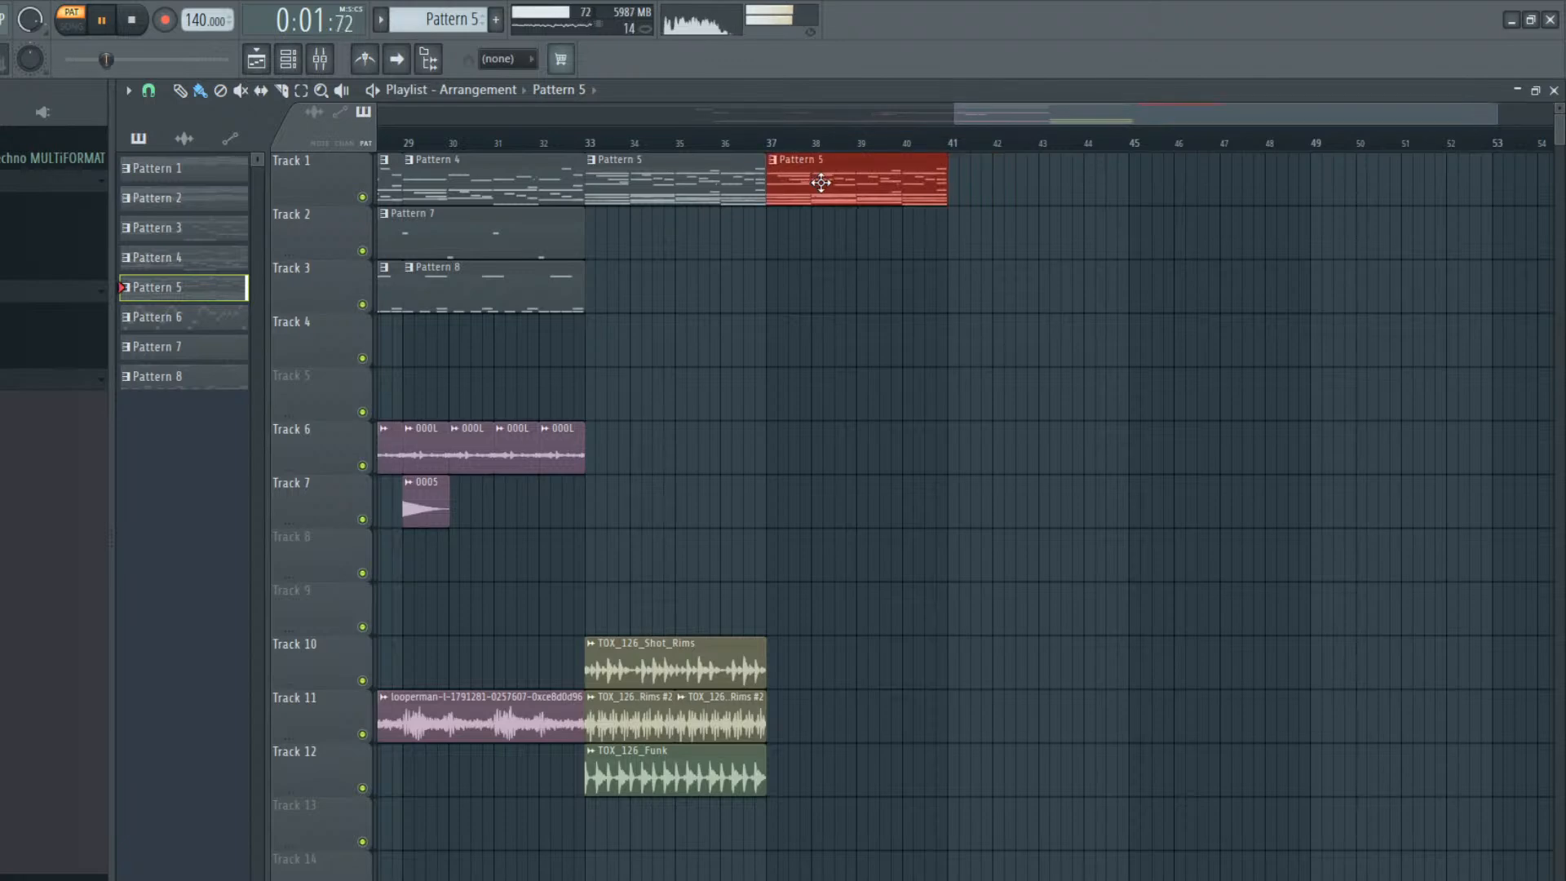
key(ctrl+d)
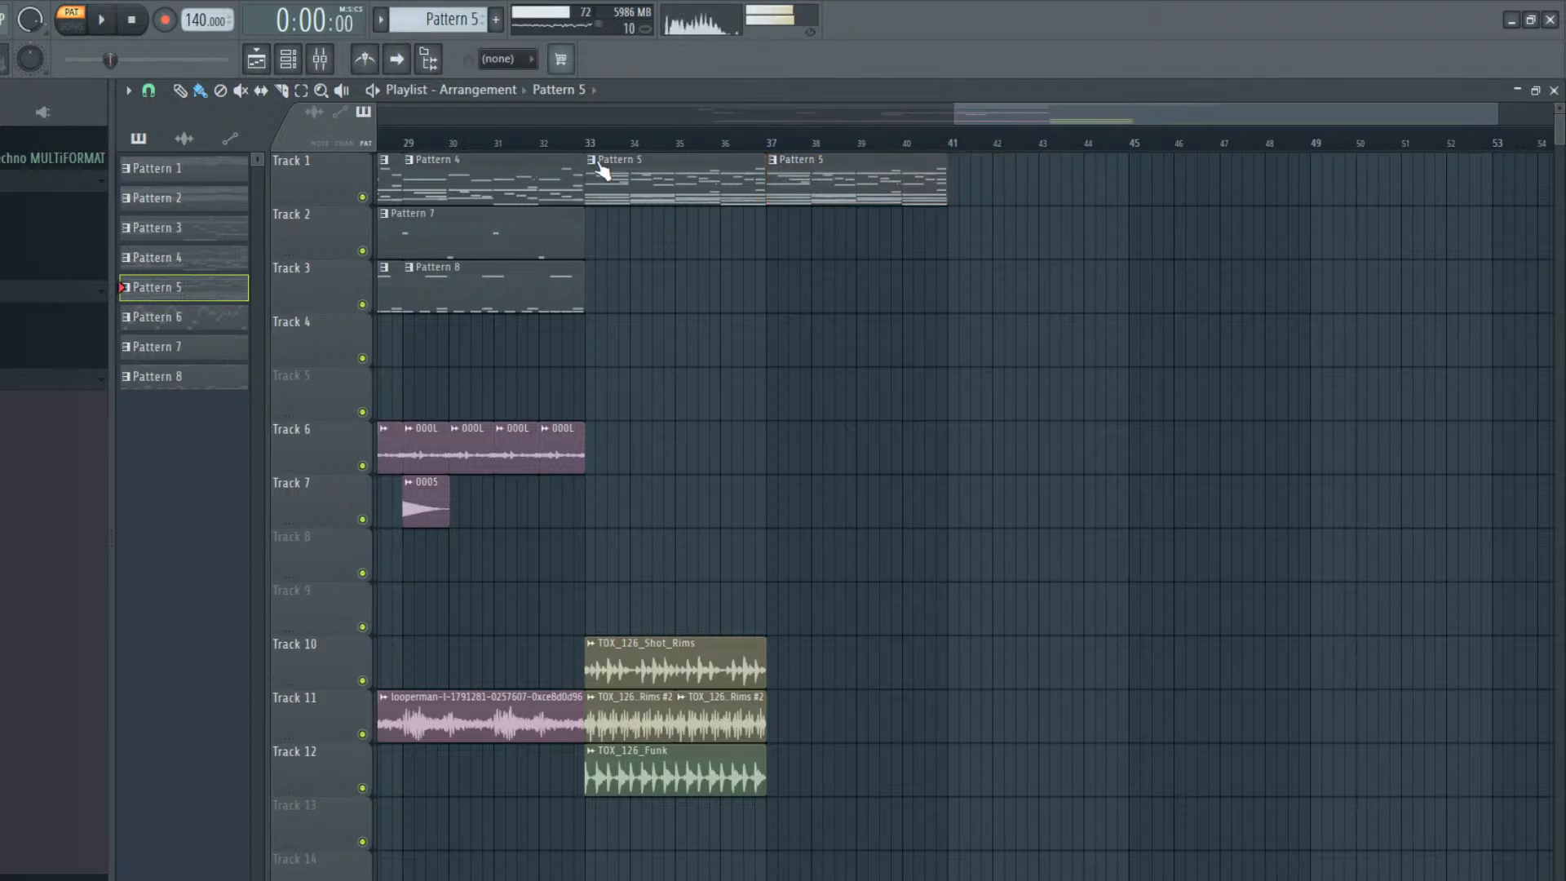
Reopen Pattern 5's Wavestation piano roll and delete every note above the C#5 line, keeping the lower notes
double_click(610, 177)
scroll(336, 594, down, 10)
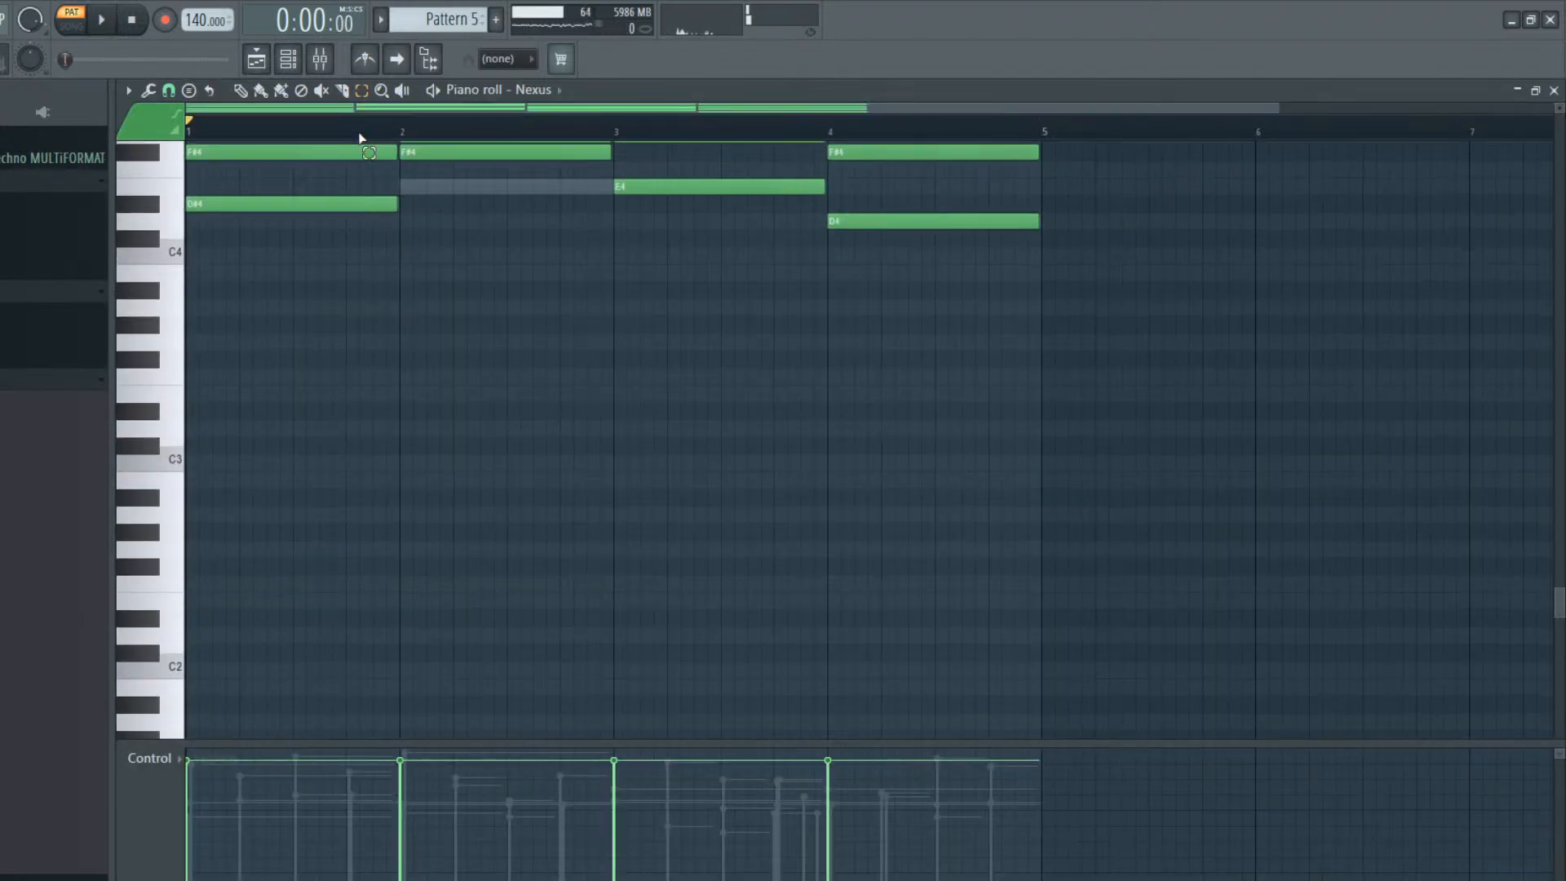
click(288, 60)
click(415, 375)
scroll(422, 401, up, 6)
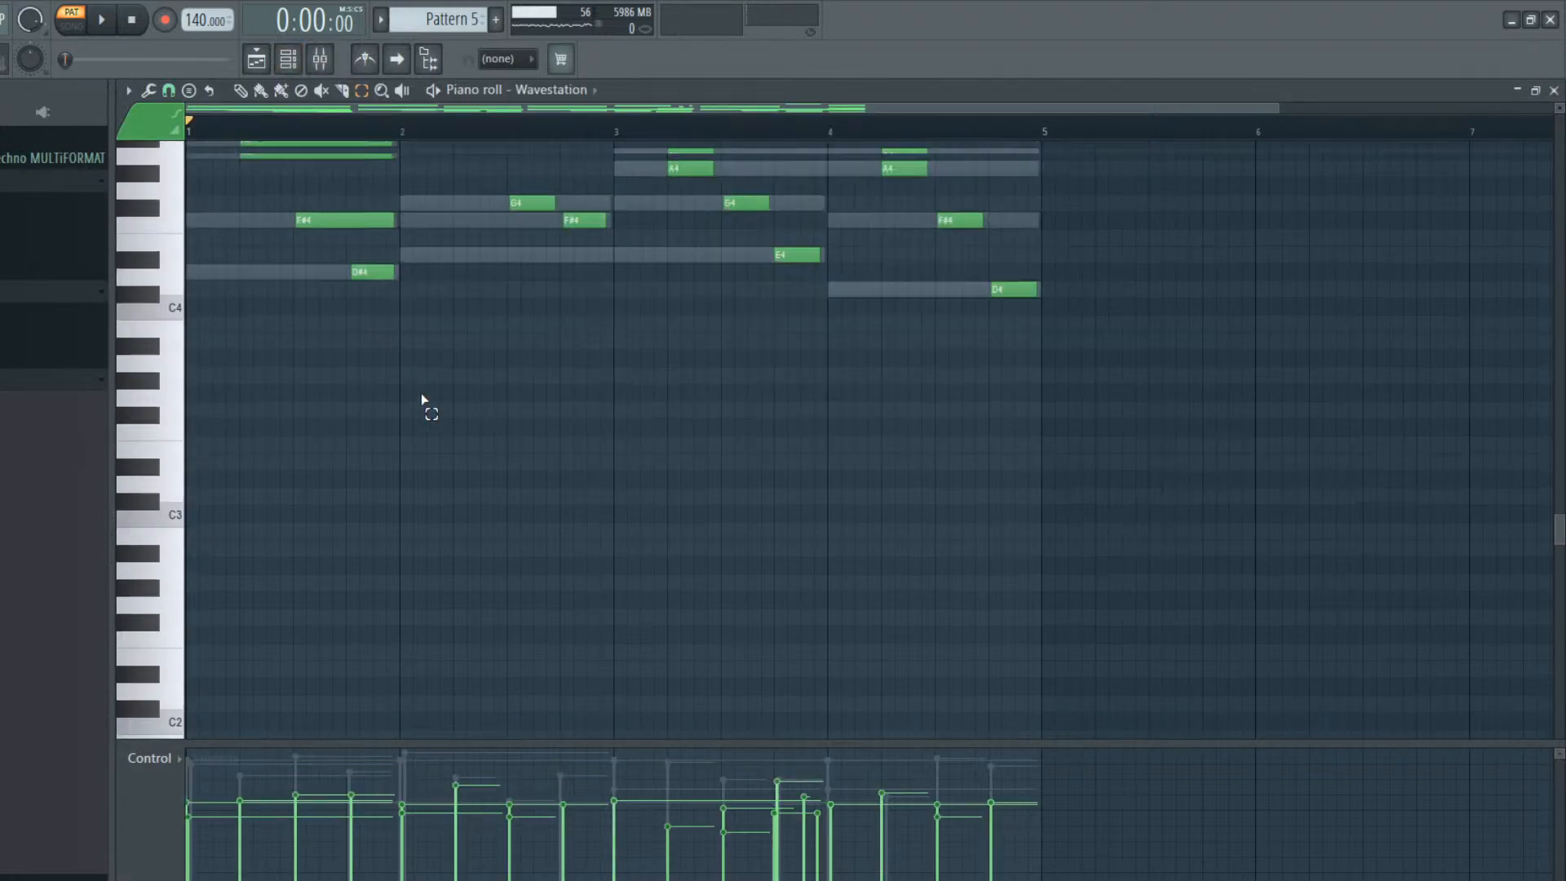
scroll(474, 441, up, 2)
drag(1061, 205, 59, 524)
key(Delete)
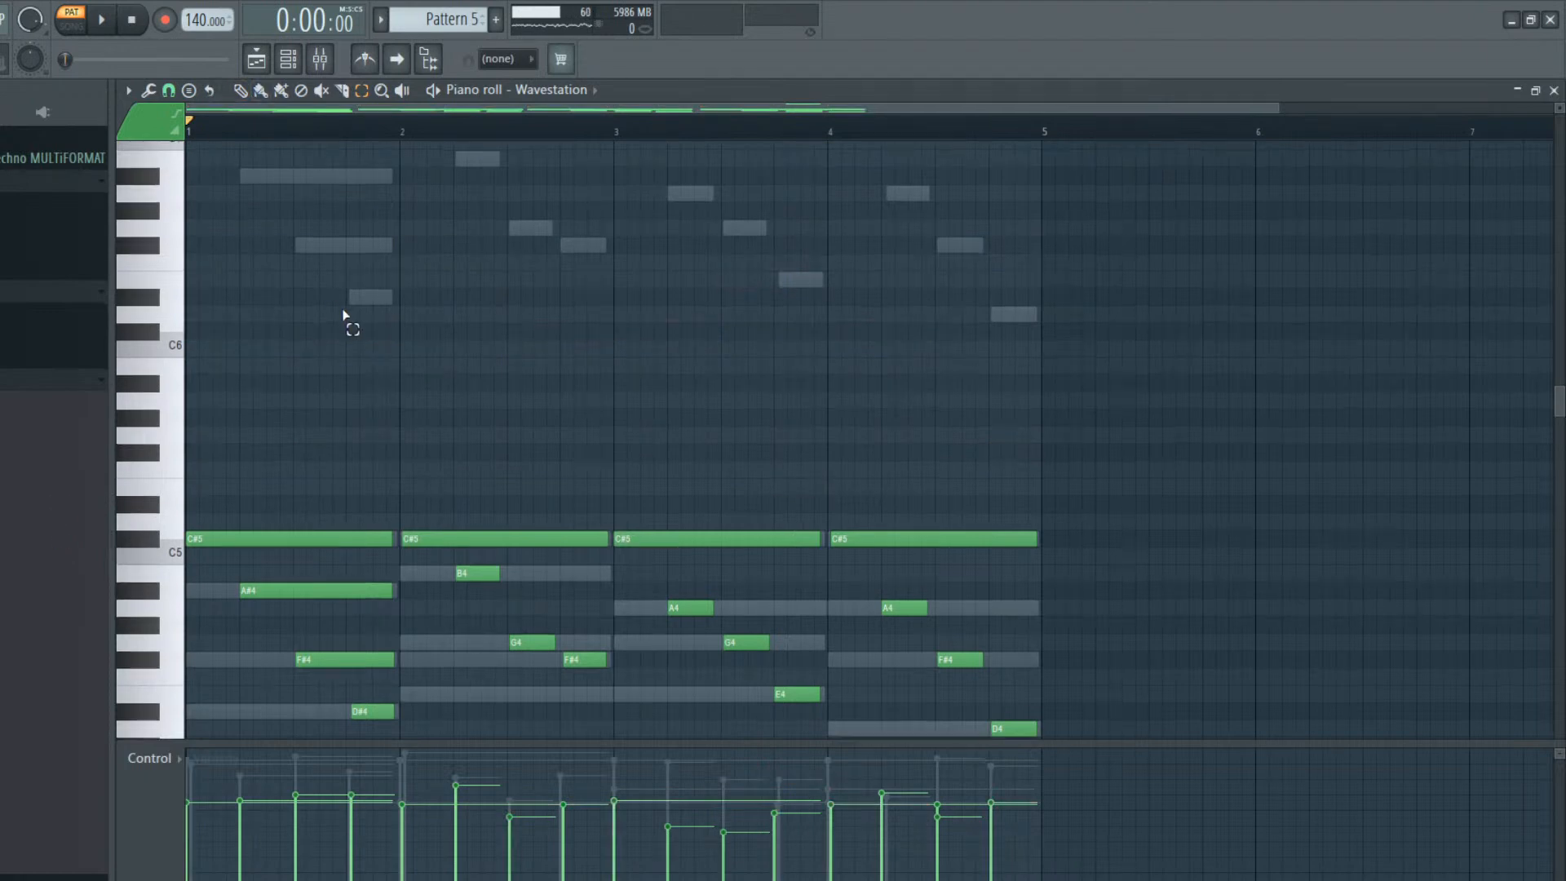
Fill bar 1 of the Wavestation part with four one-beat C#7 notes
scroll(342, 313, up, 5)
right_click(958, 385)
click(200, 384)
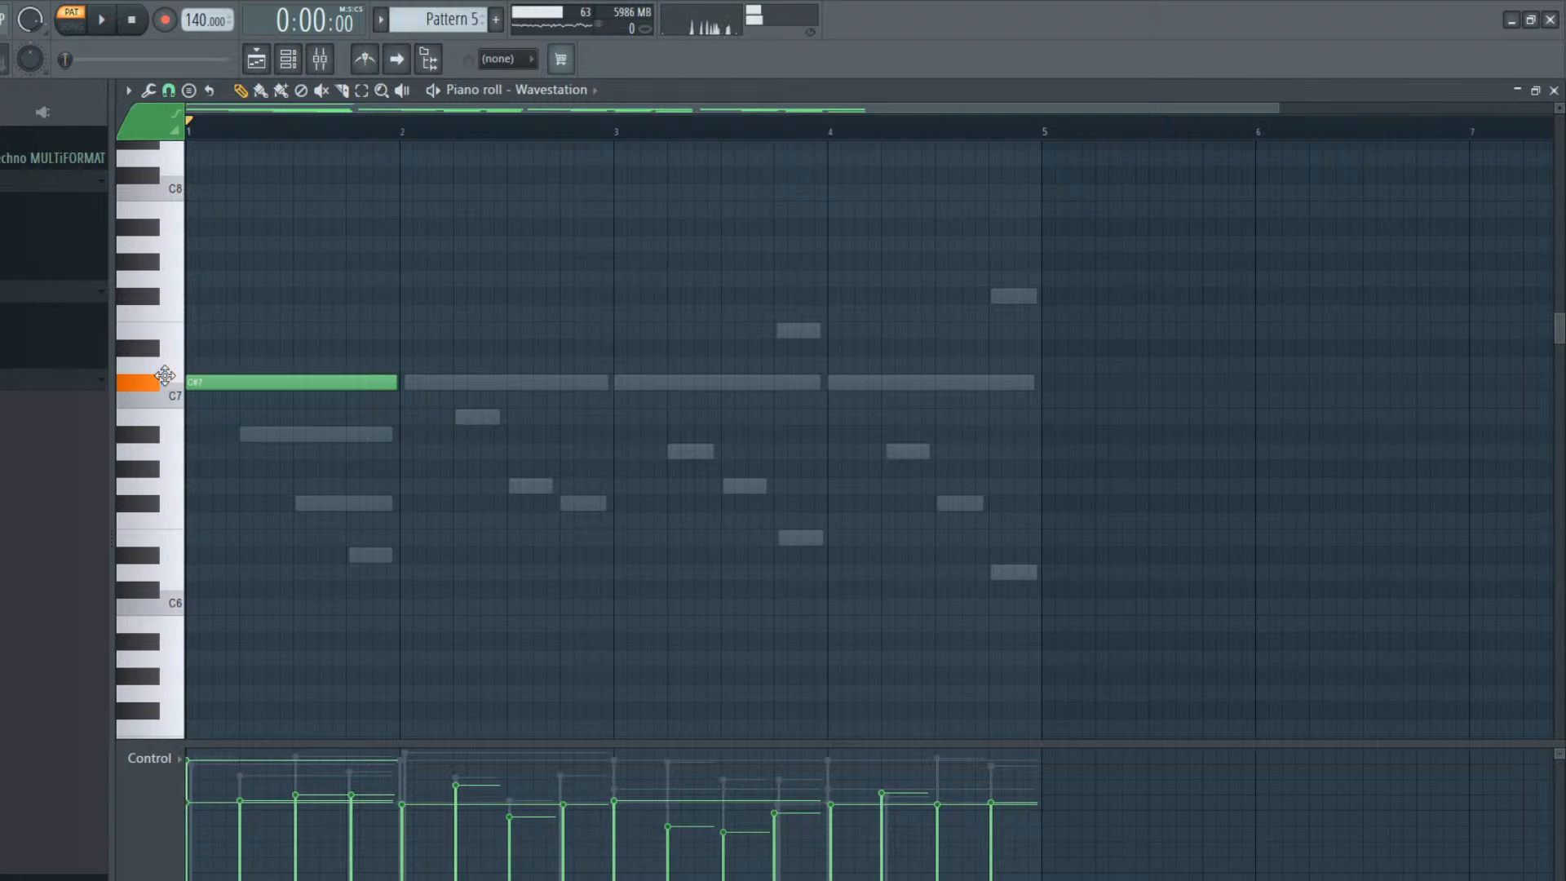
drag(376, 388, 243, 377)
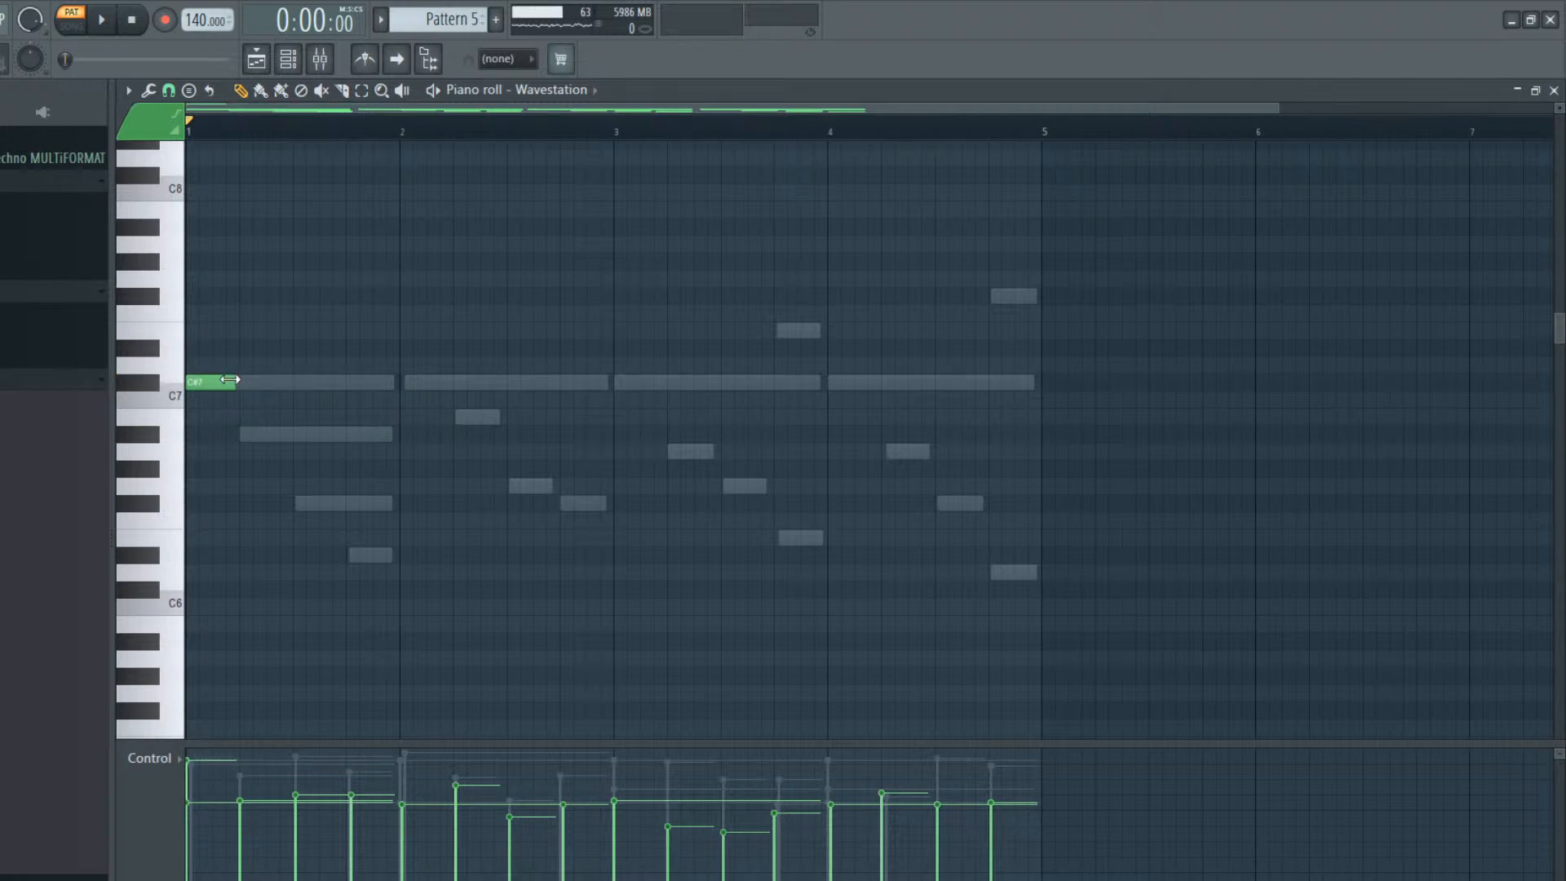
click(245, 384)
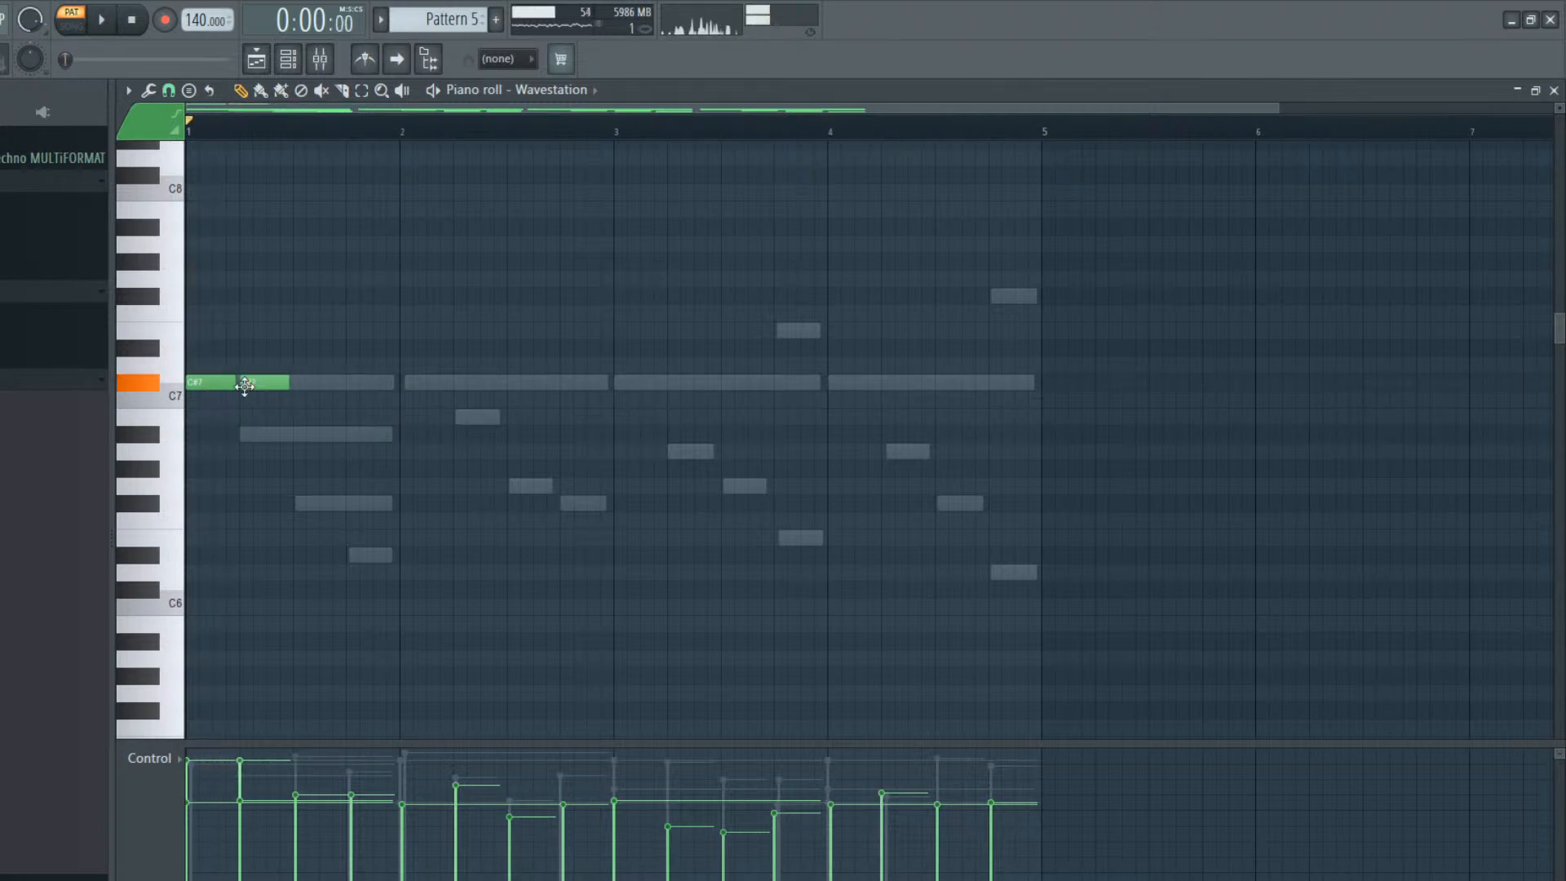
click(294, 384)
click(352, 385)
Add one-beat Wavestation notes F#6, F#6, B6 and F#6 in bar 2 and audition them
drag(401, 489, 402, 509)
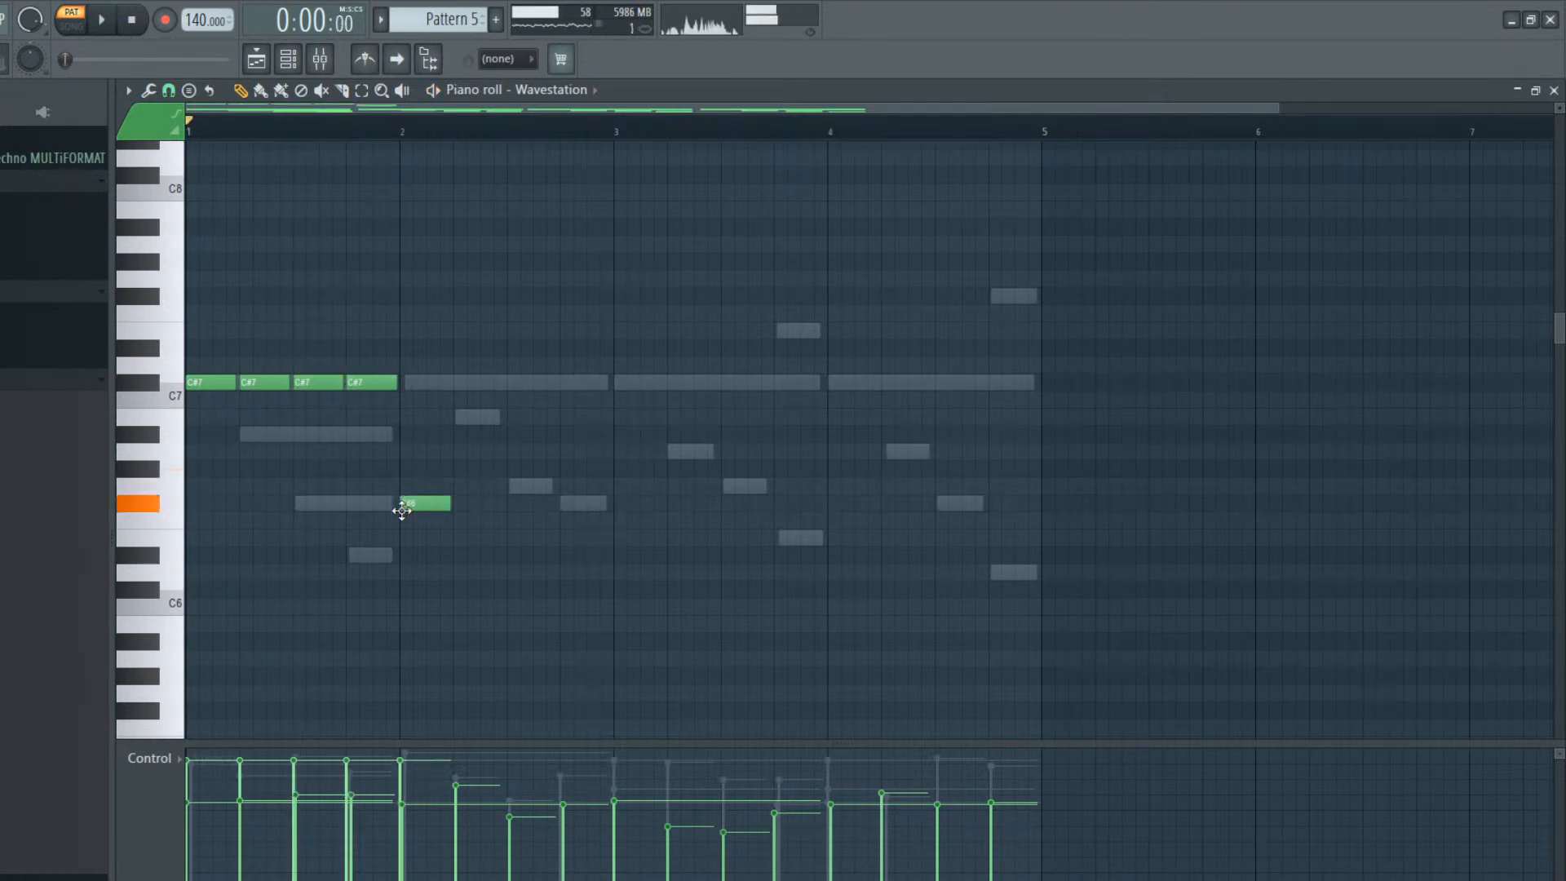
click(457, 503)
click(556, 504)
drag(556, 503, 536, 412)
click(563, 504)
key(space)
key(space)
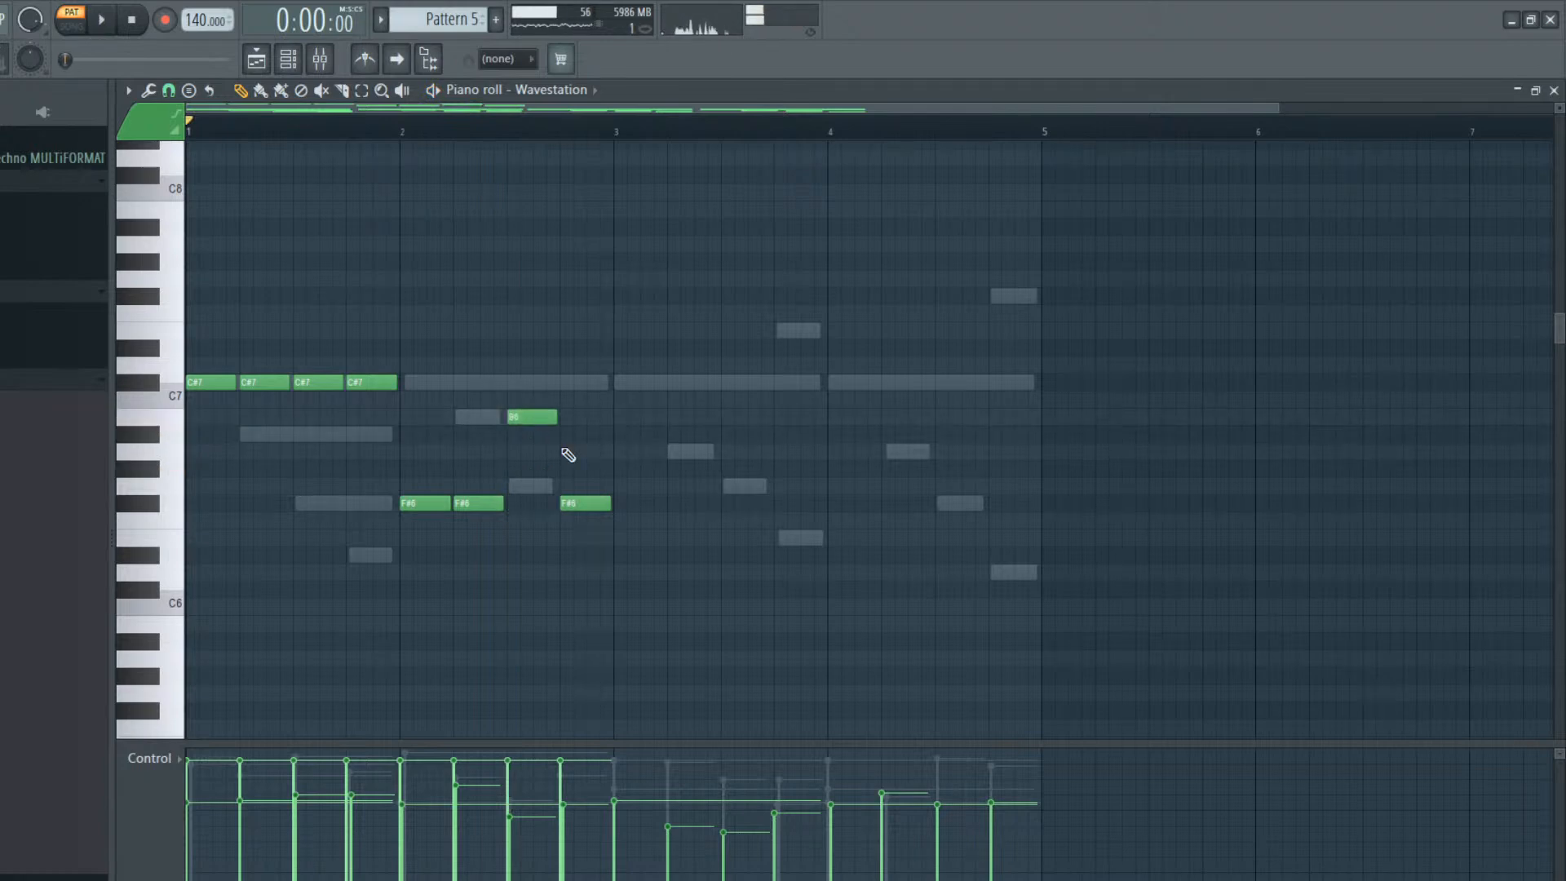
Move bar 2's last note to B6 and fill bar 3 with three one-beat A6 notes, then half-beat C#7 and E7
mouse_move(577, 504)
mouse_down()
mouse_move(573, 416)
mouse_move(614, 437)
mouse_move(618, 471)
mouse_up()
mouse_move(712, 457)
mouse_down()
mouse_move(680, 453)
mouse_move(719, 450)
mouse_move(777, 374)
mouse_move(773, 347)
mouse_move(779, 379)
mouse_move(818, 380)
mouse_move(806, 386)
mouse_up()
drag(804, 329, 803, 329)
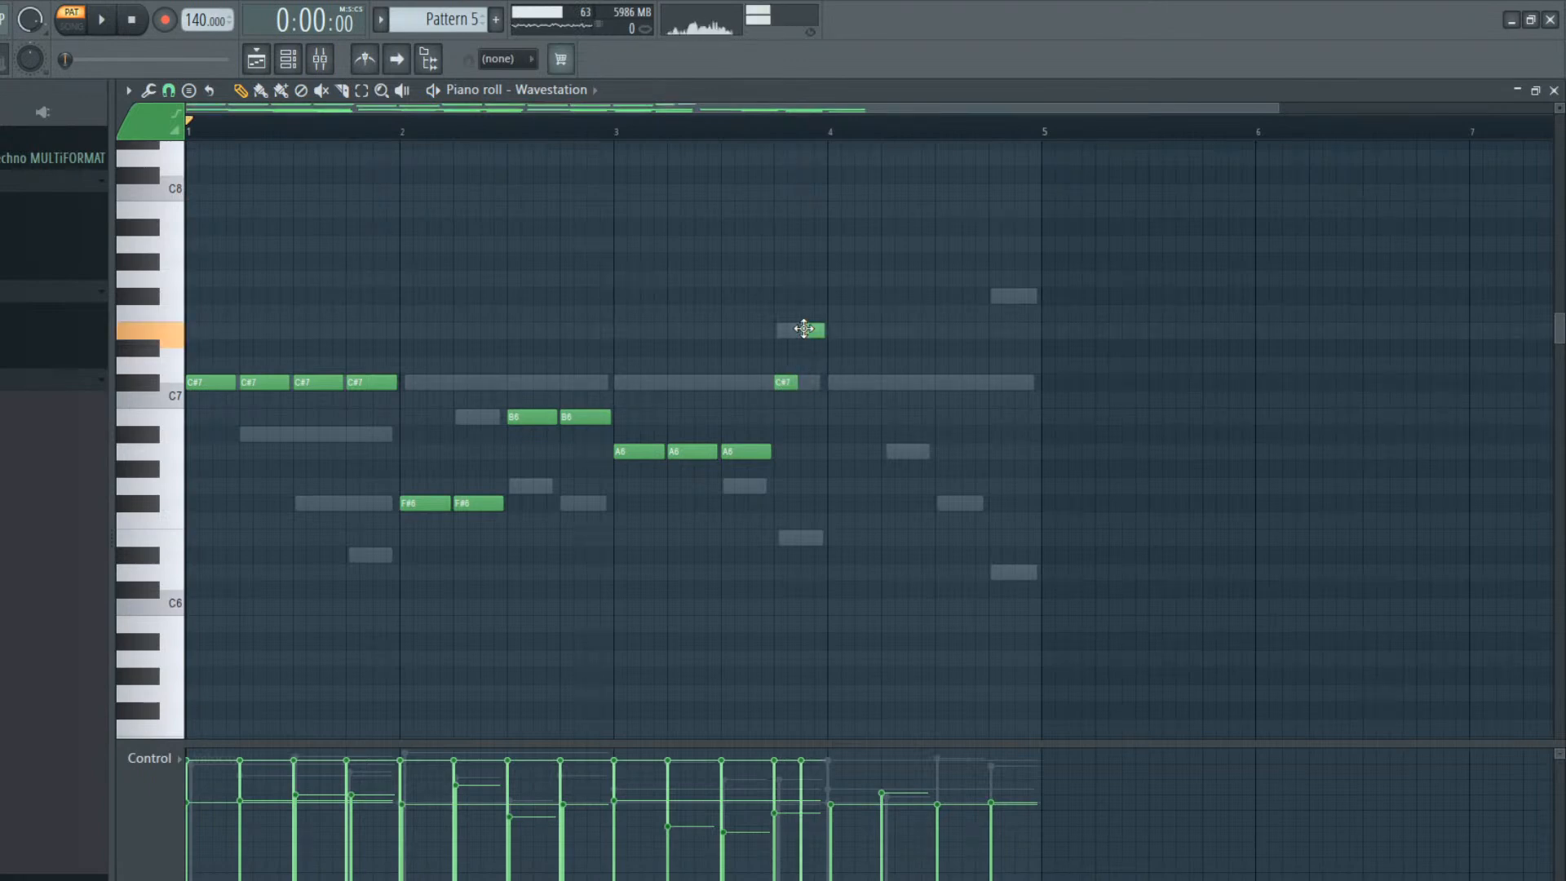
Fill bar 4 of the Wavestation melody with two one-beat C#7 notes and two one-beat F#7 notes during playback
click(832, 383)
key(space)
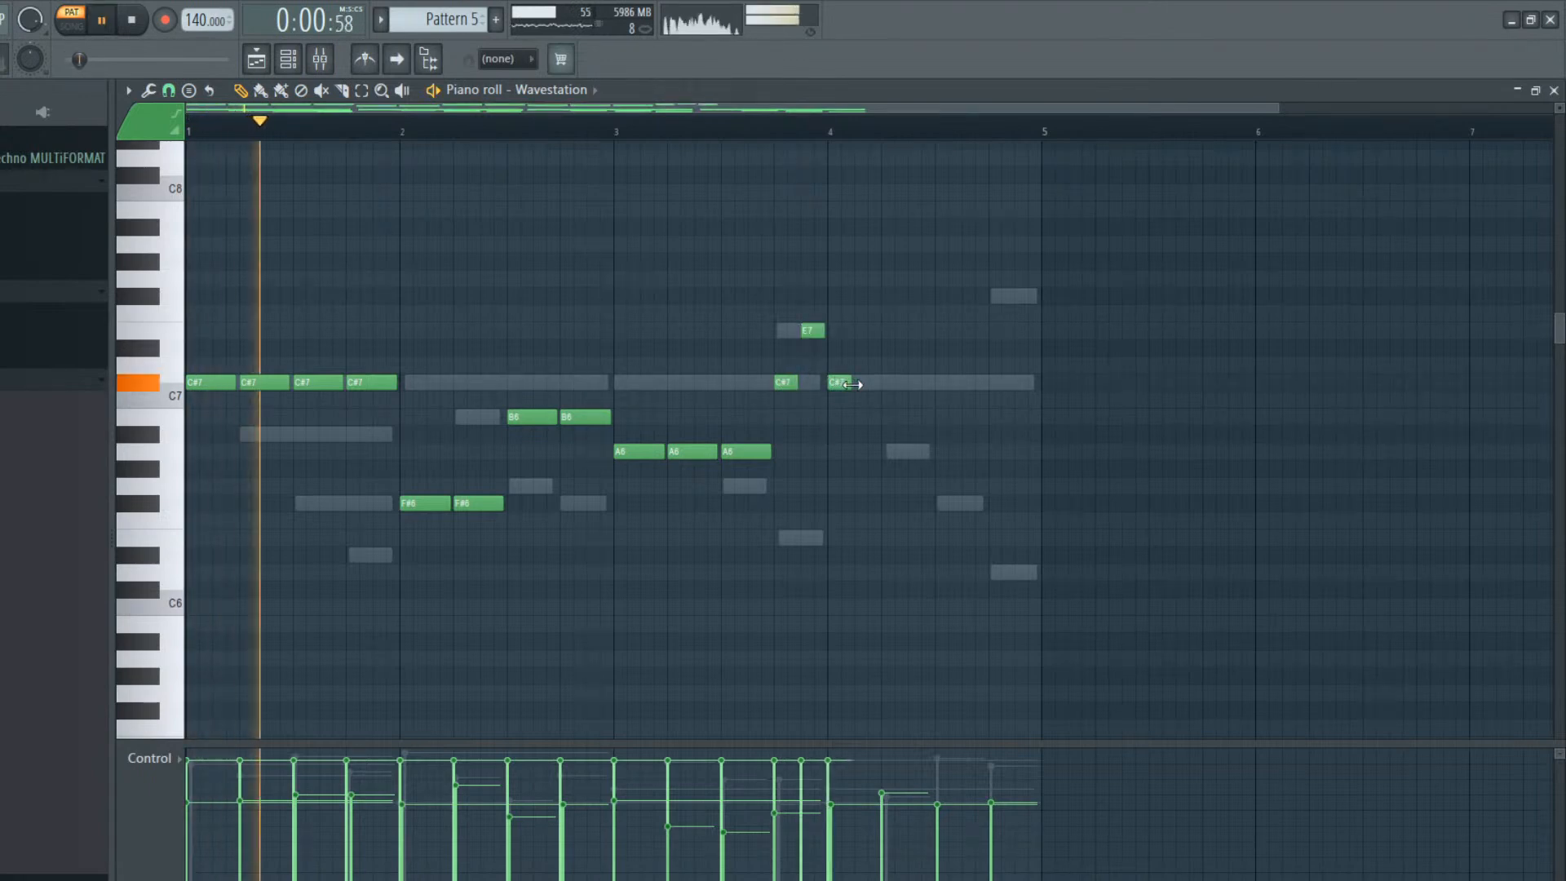
click(894, 384)
drag(893, 385, 880, 385)
click(937, 383)
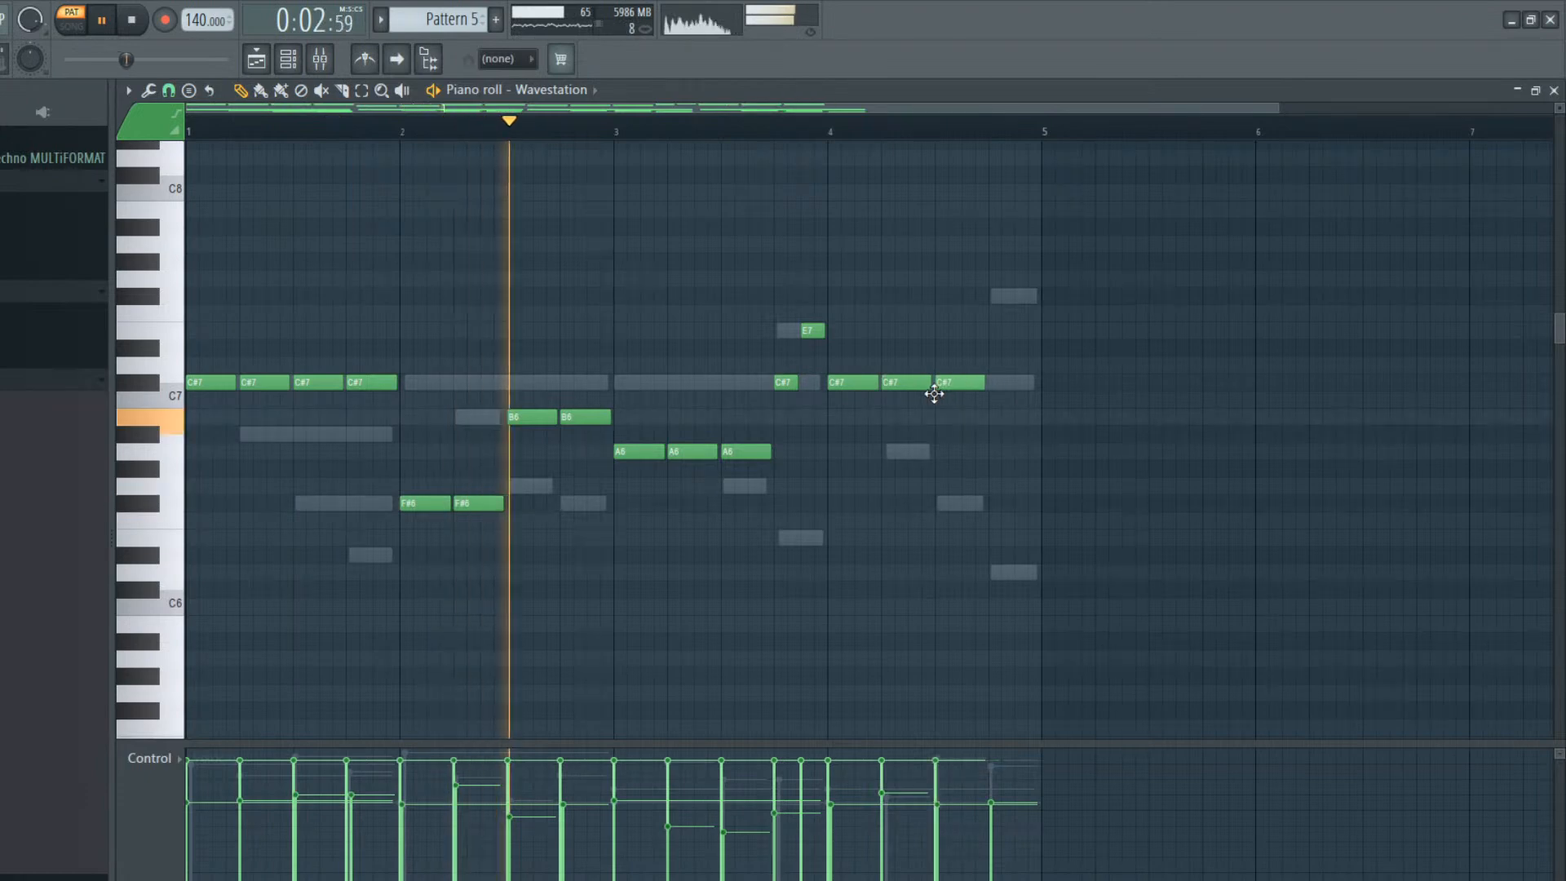
click(992, 299)
drag(961, 382, 961, 291)
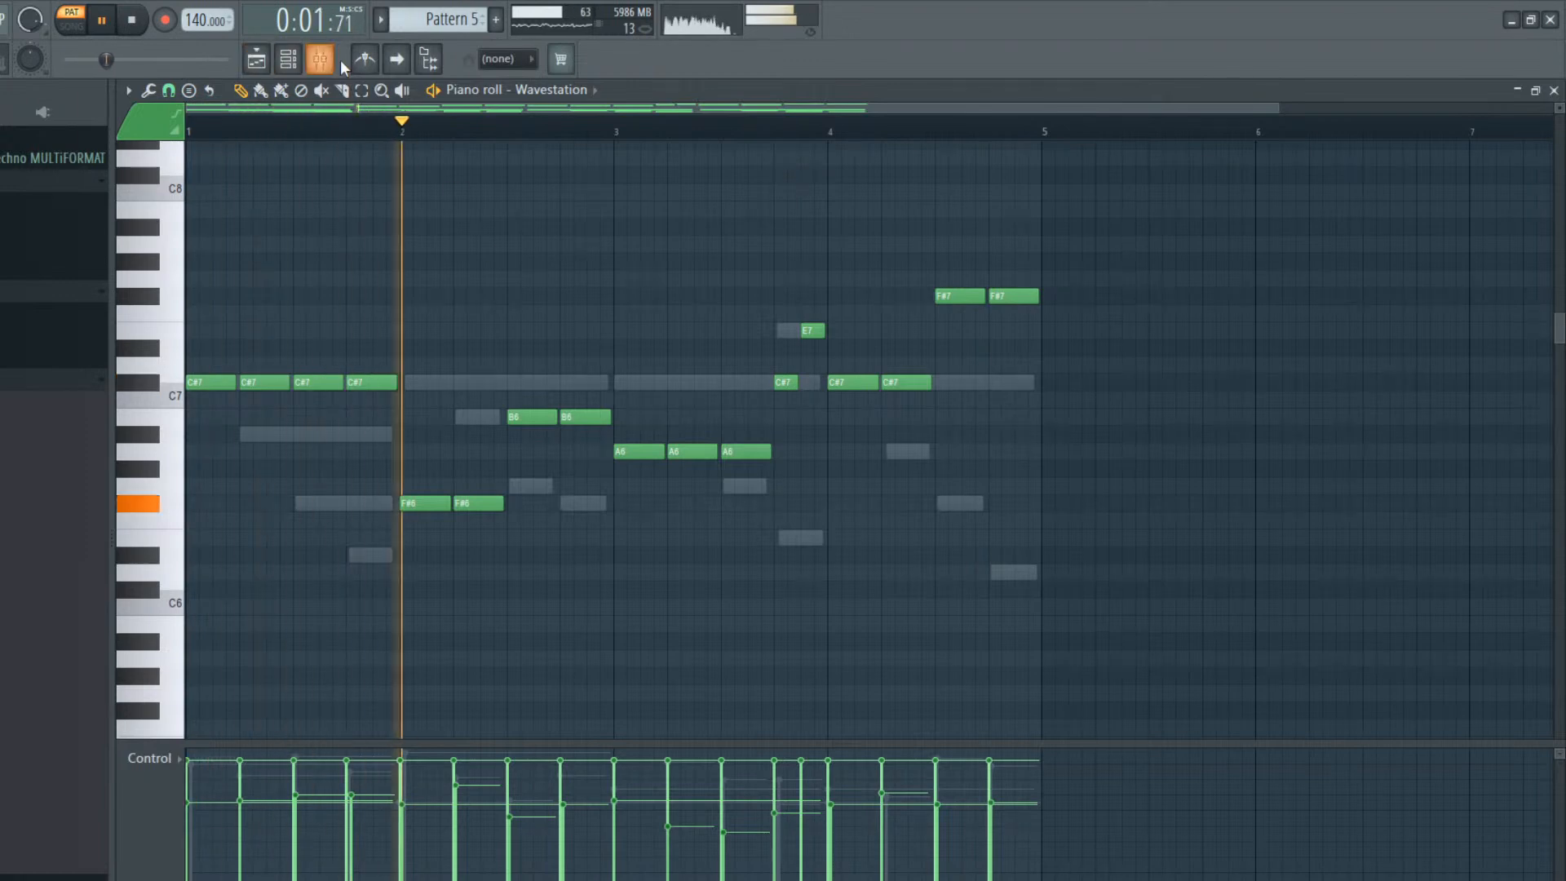
Stop playback, select the upper Wavestation melody in Pattern 5, transpose it up one octave and play it
click(256, 59)
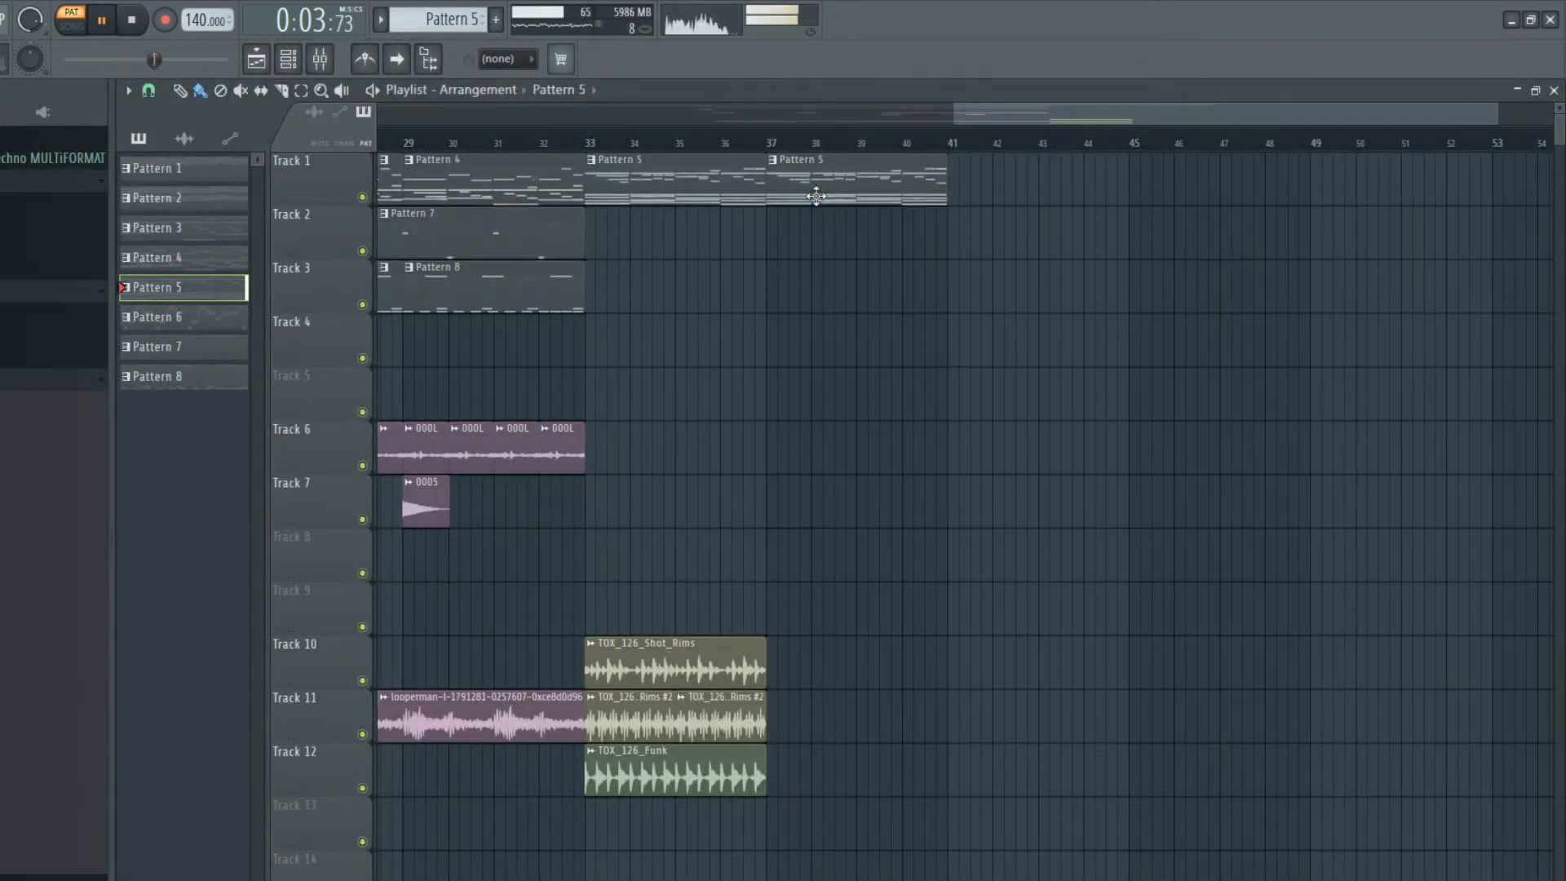
click(289, 61)
key(space)
click(287, 63)
click(407, 384)
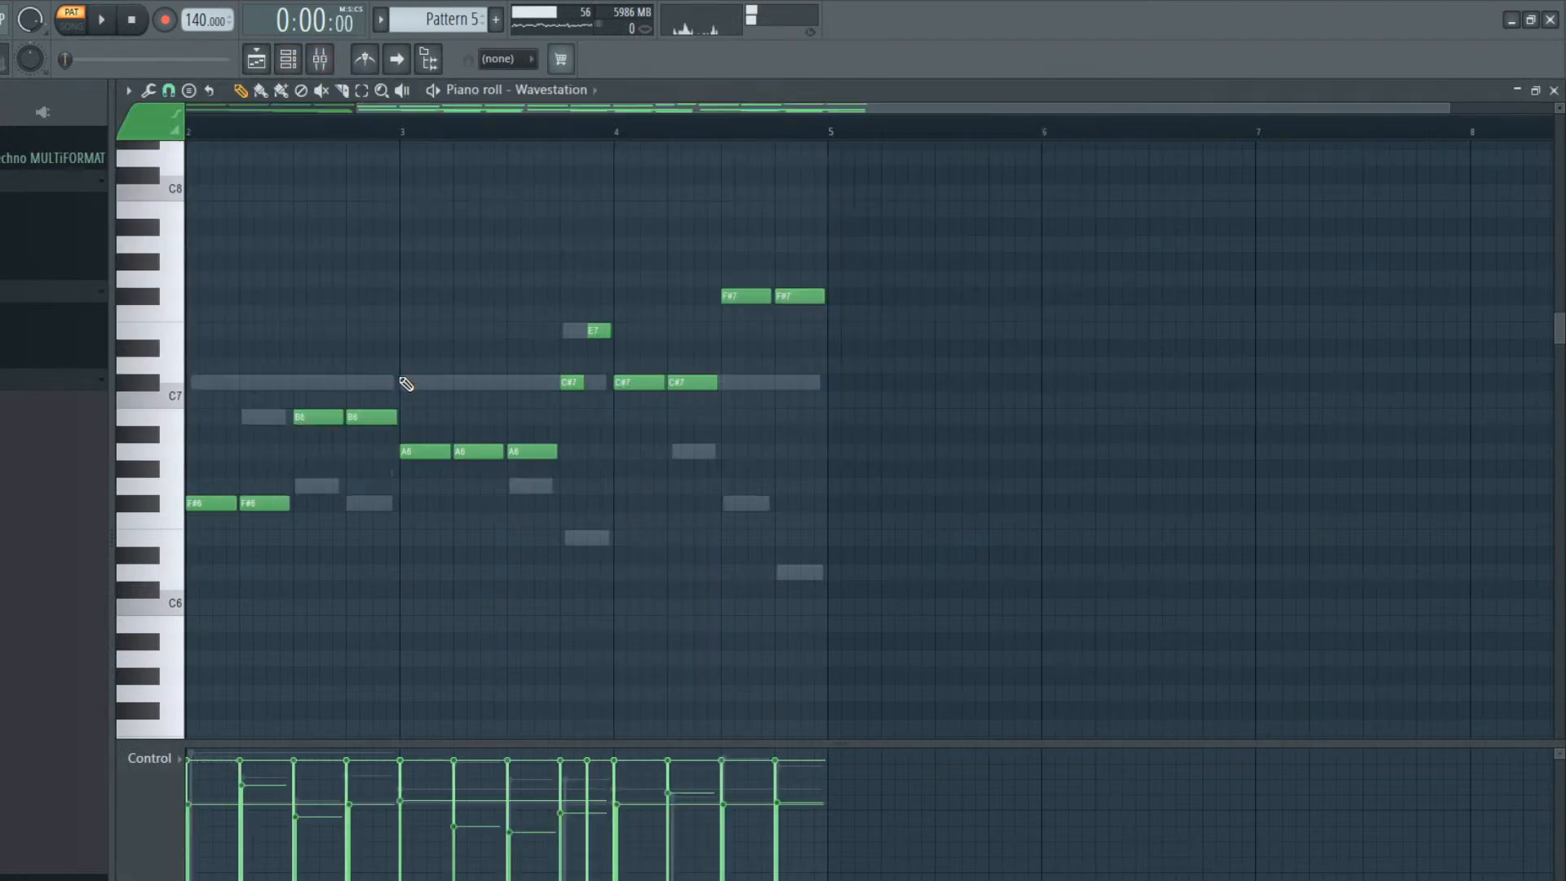
scroll(615, 419, up, 2)
drag(1073, 306, 307, 559)
drag(1069, 629, 41, 257)
key(ctrl+Up)
key(space)
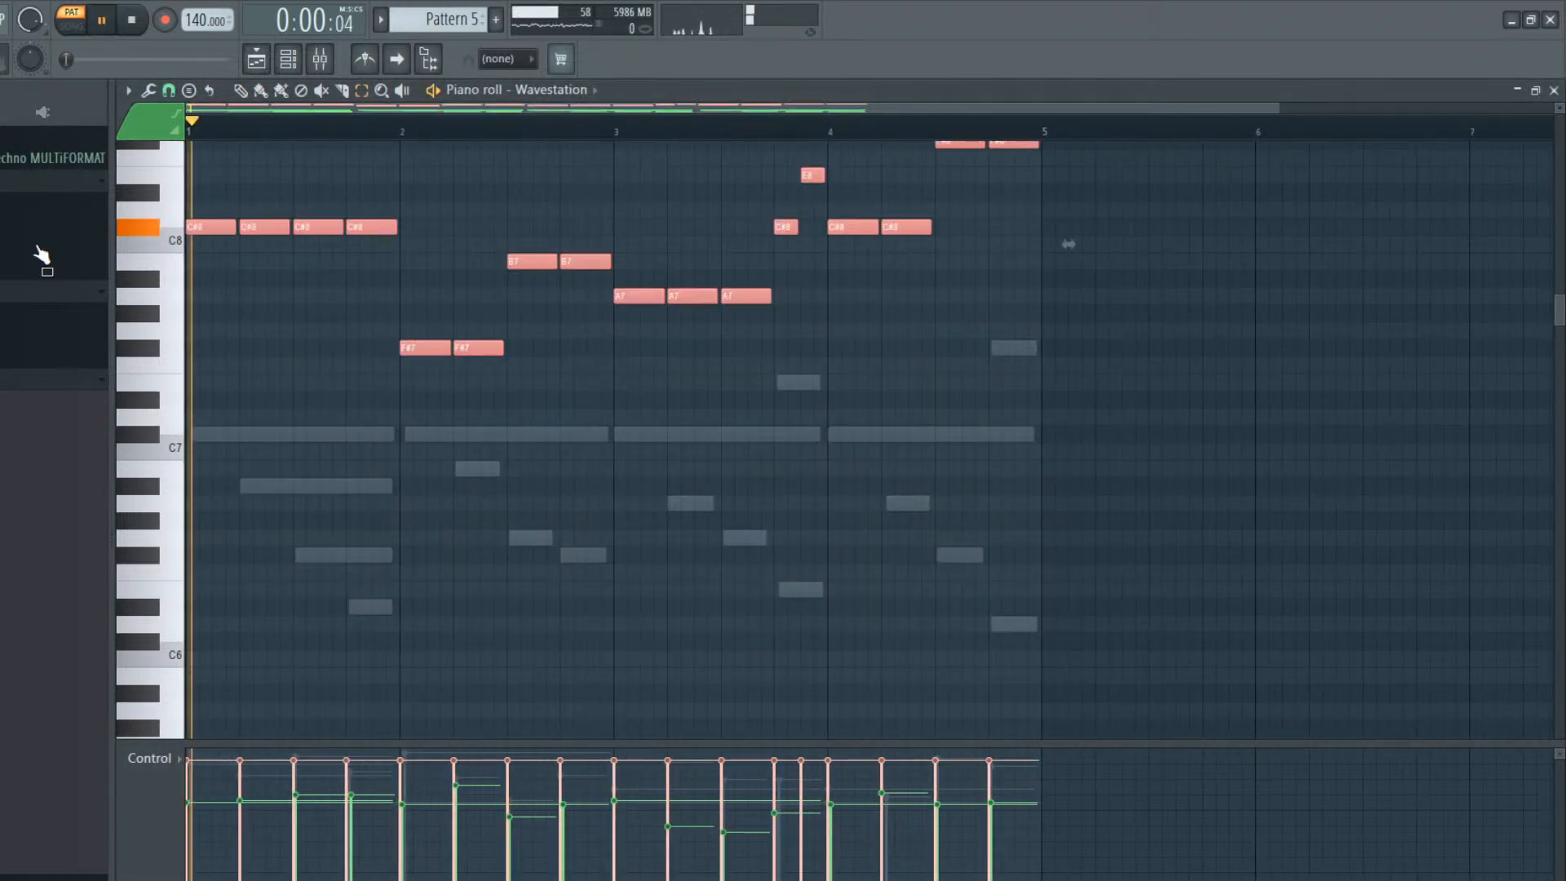
Duplicate the TOX_126 loops on Tracks 10 to 12 from bar 33 to bar 37 and stop playback
click(255, 58)
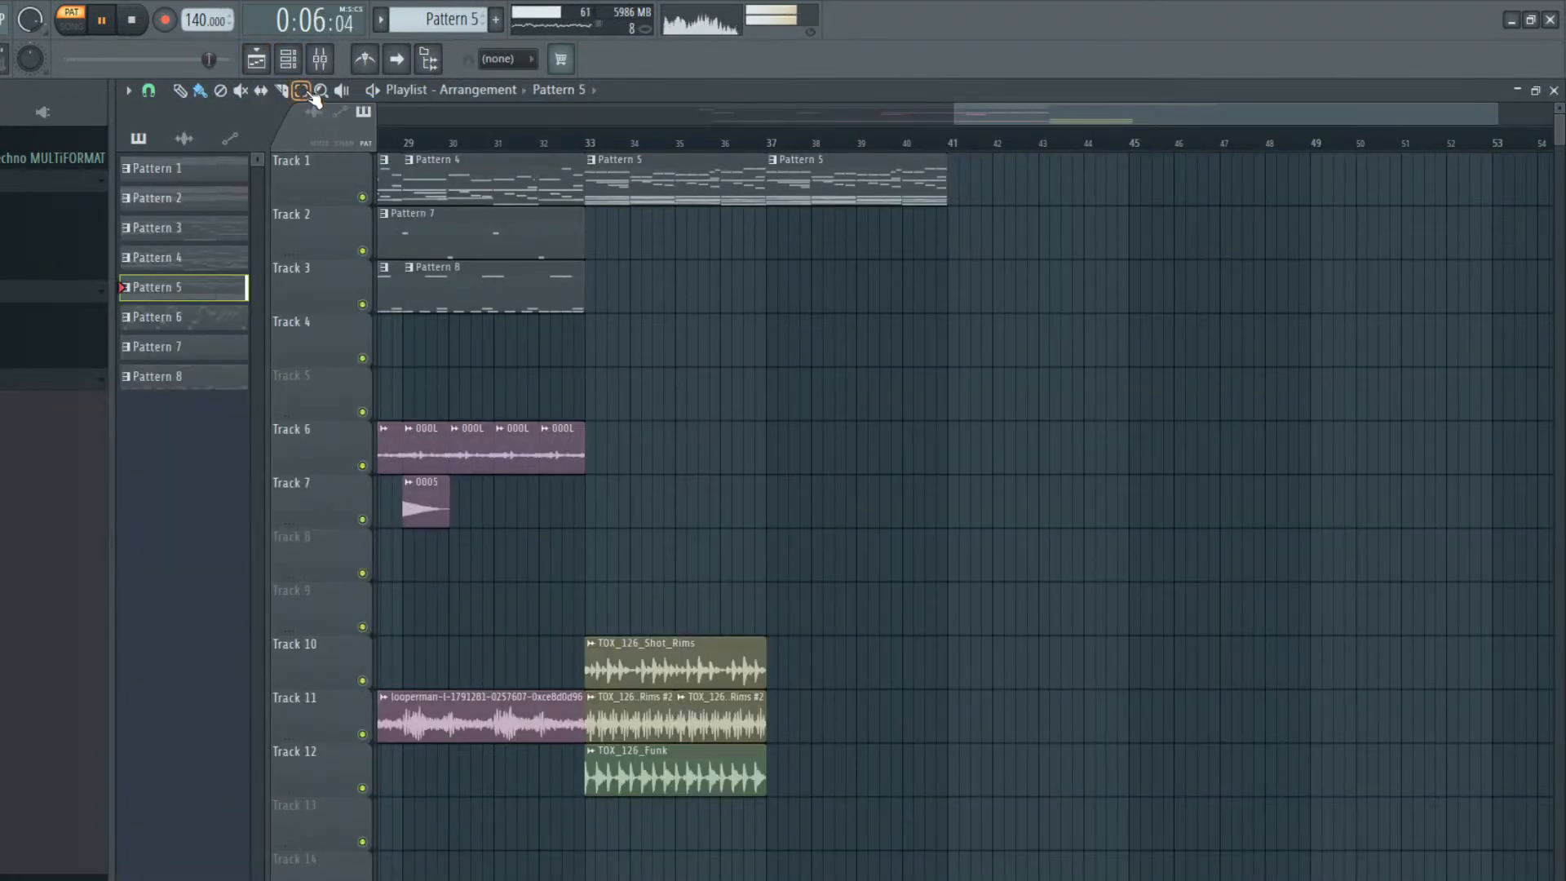
drag(816, 515, 683, 861)
drag(1005, 367, 618, 878)
mouse_move(999, 119)
mouse_down()
mouse_move(1174, 137)
mouse_move(1006, 140)
mouse_up()
key(ctrl+b)
key(space)
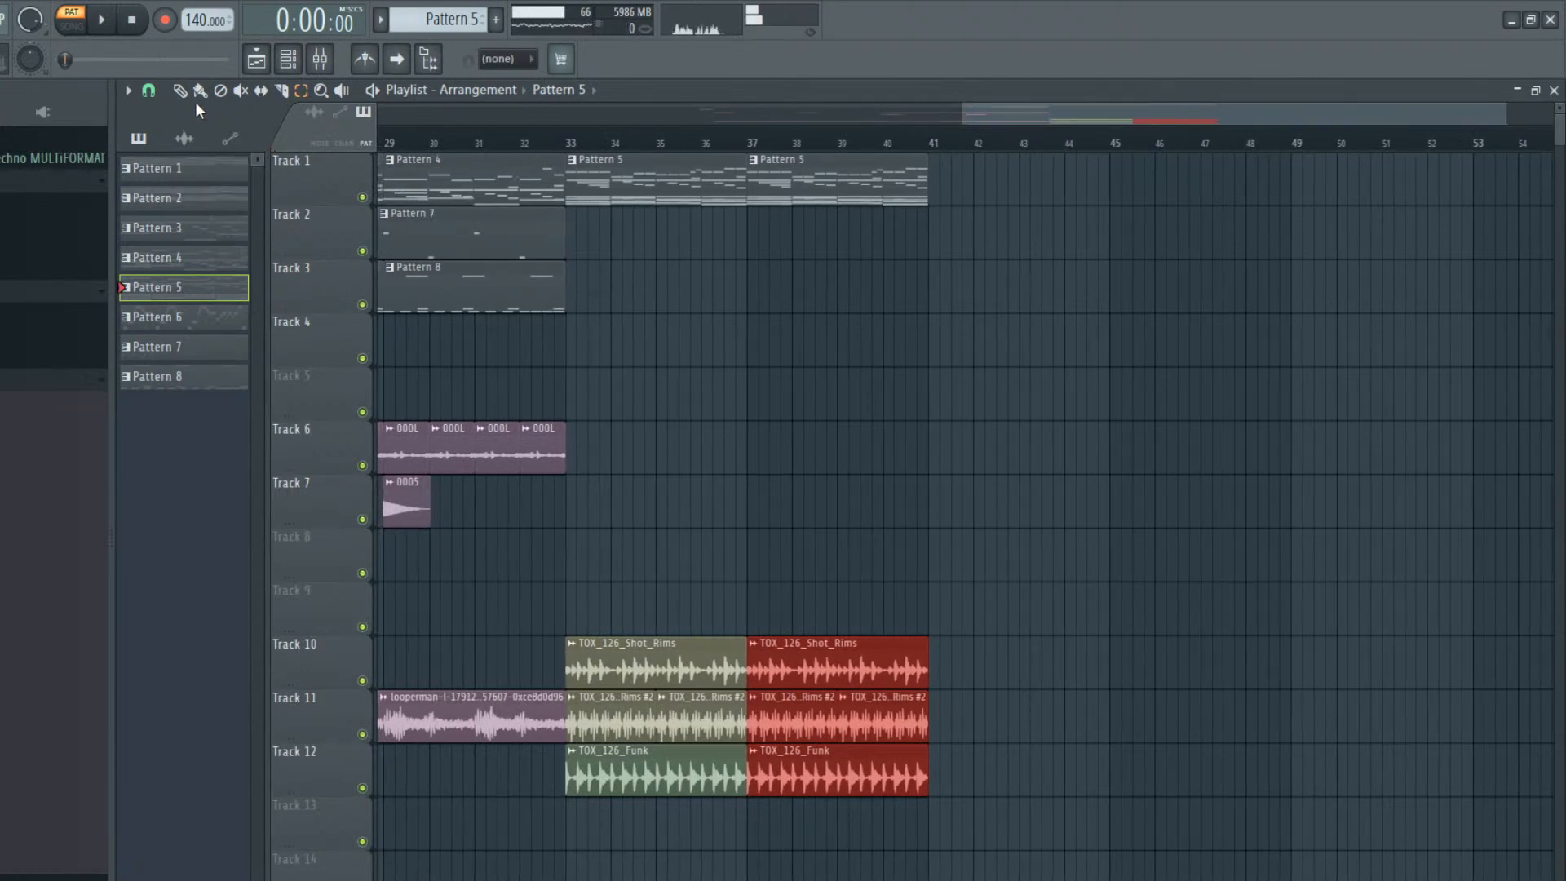
Play the arrangement in song mode from about bar 30 and stop it
click(459, 134)
key(space)
ctrl+click(750, 322)
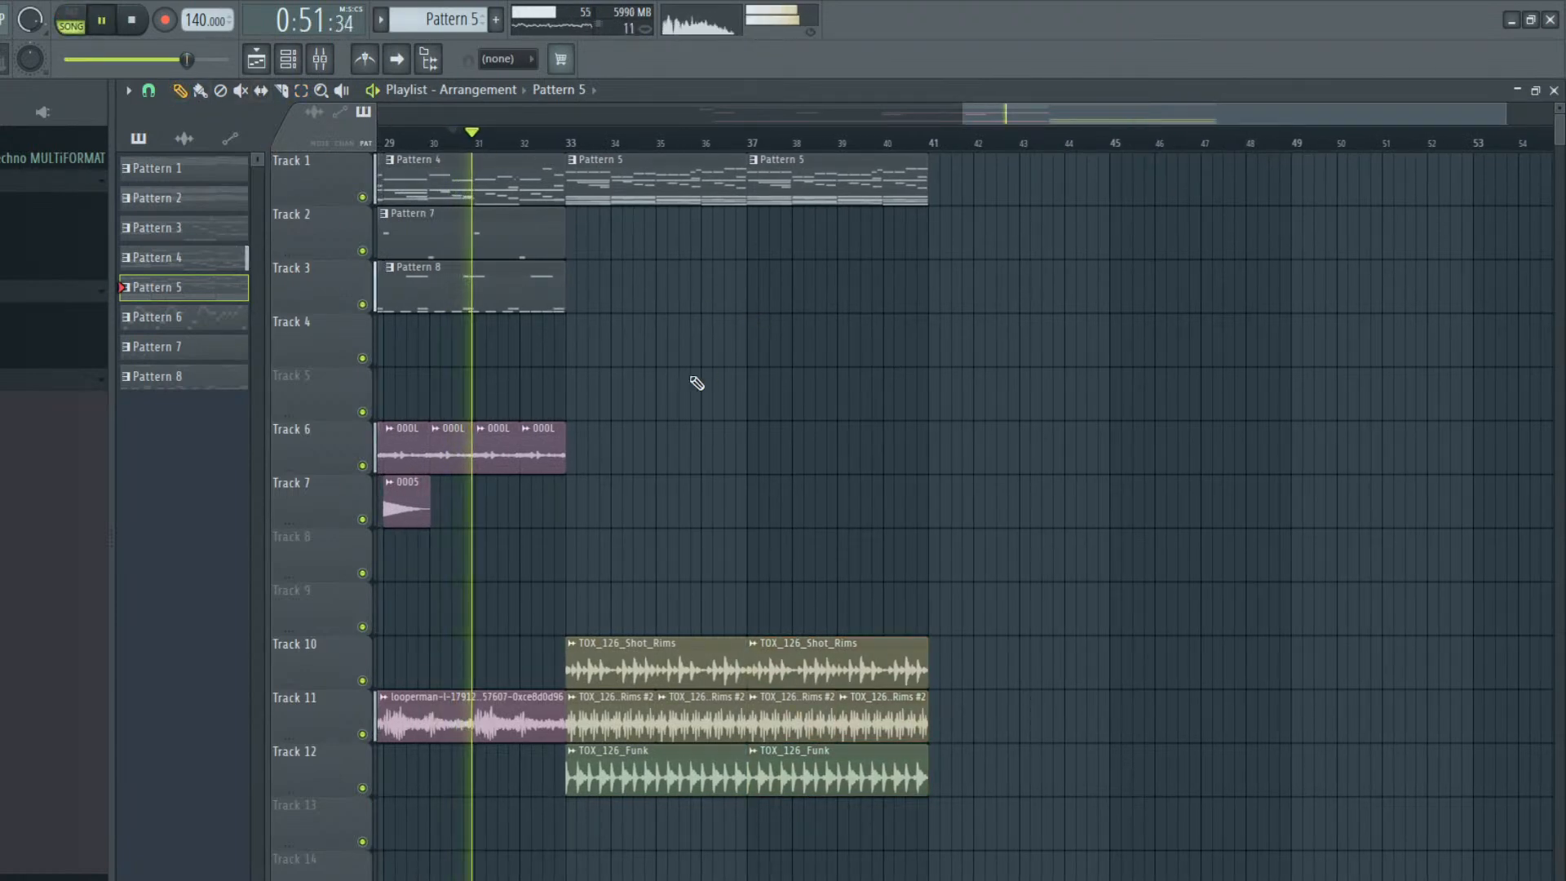
key(space)
Place a Pattern 8 clip on Track 3 at bar 33 and cut all EZdrummer notes from that pattern
drag(482, 287, 580, 267)
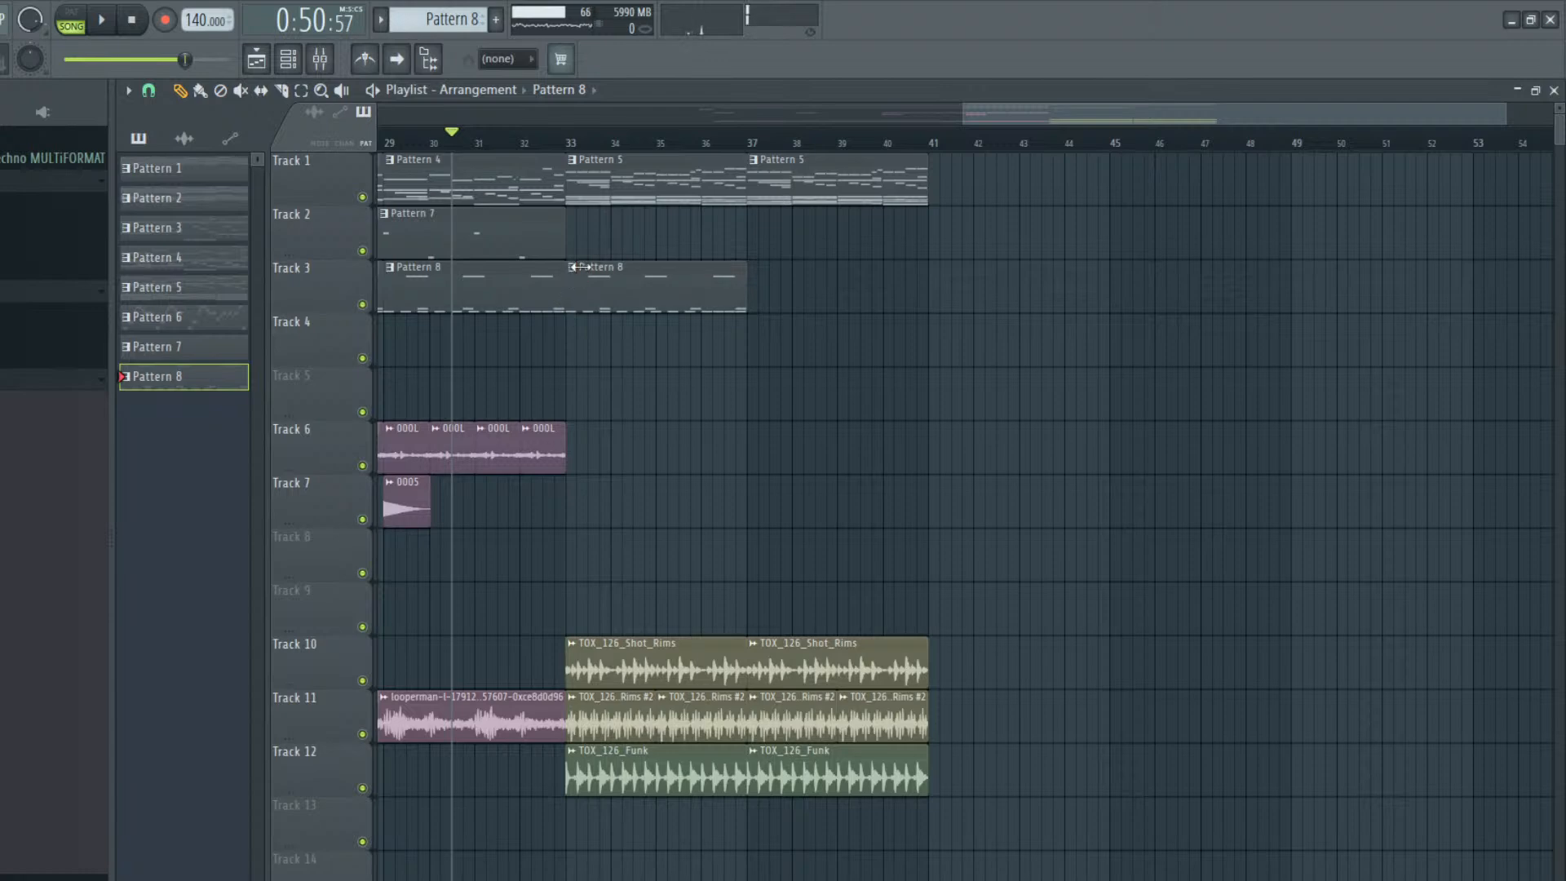
double_click(698, 293)
click(287, 58)
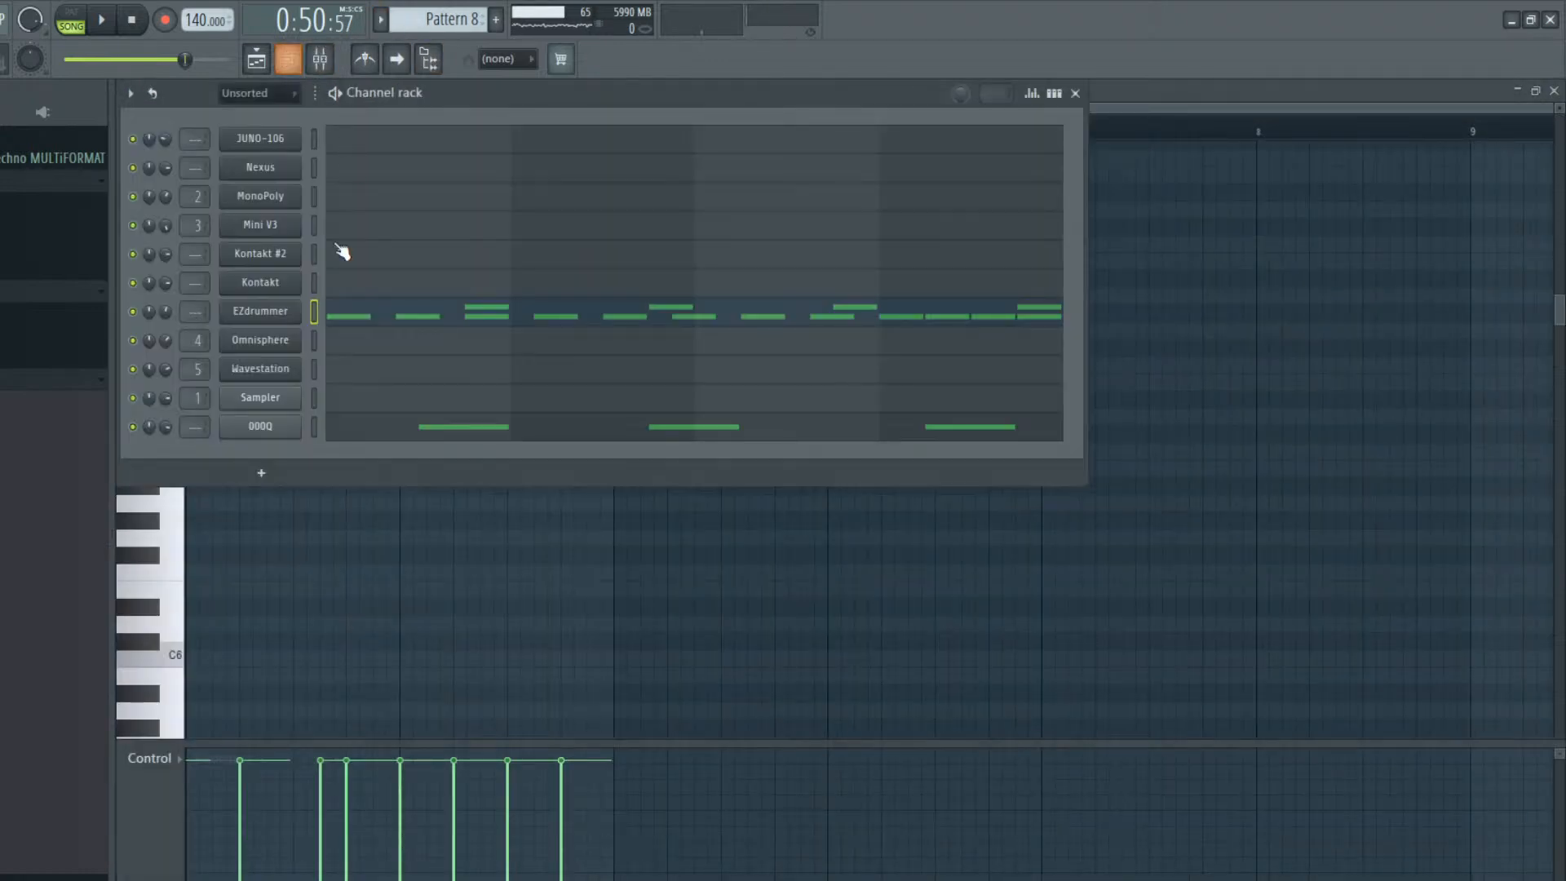
key(ctrl+x)
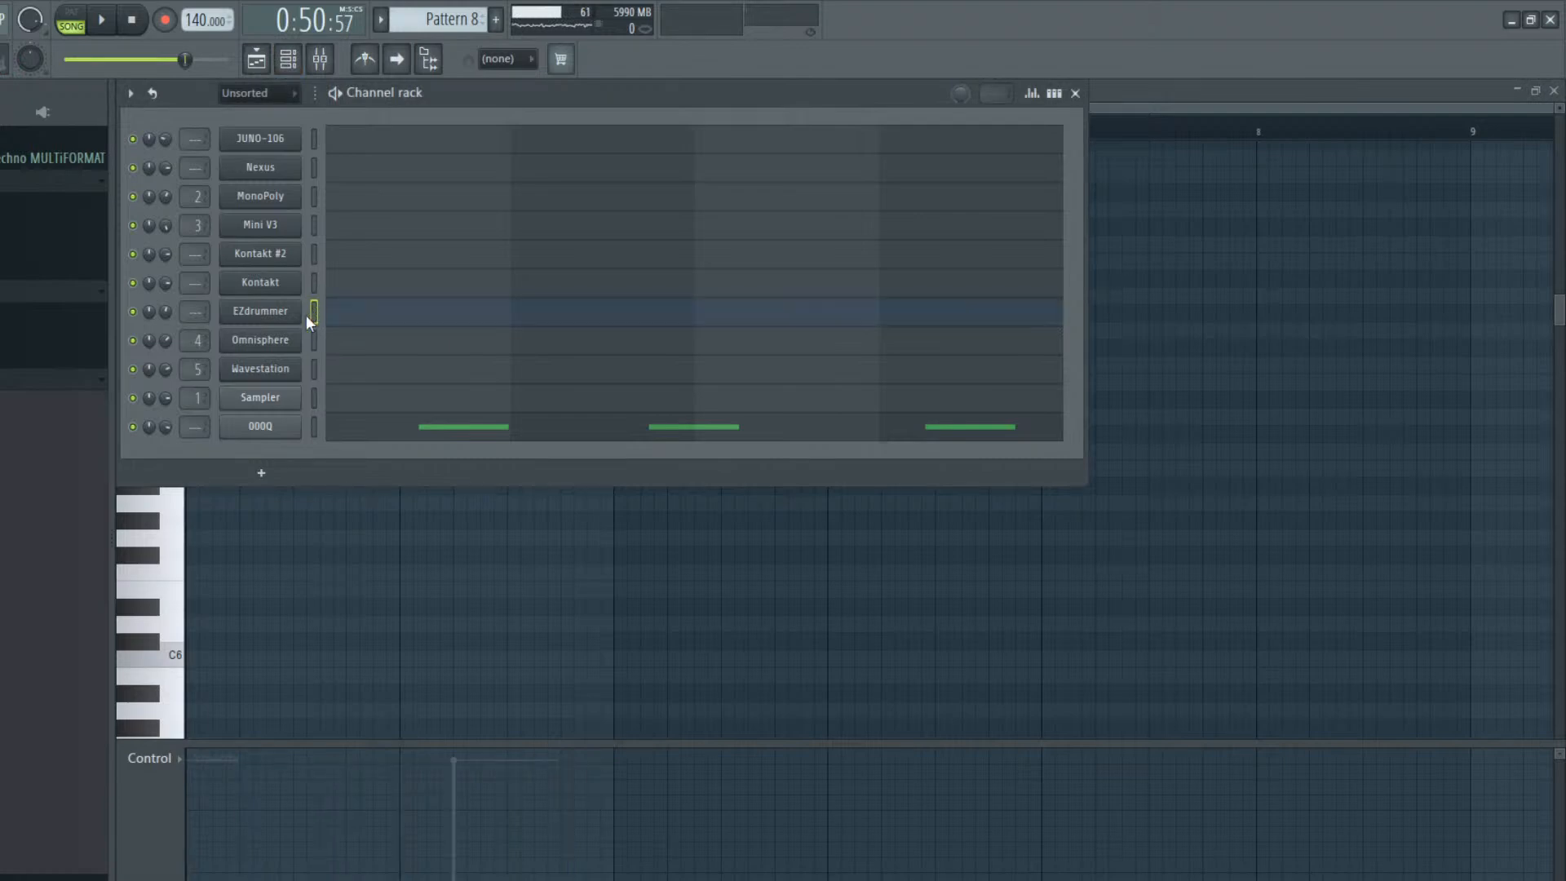
Add the Indie Folk groove Candle 120 BPM Bridge Variation 03 from the EZdrummer browser to Pattern 8
click(260, 312)
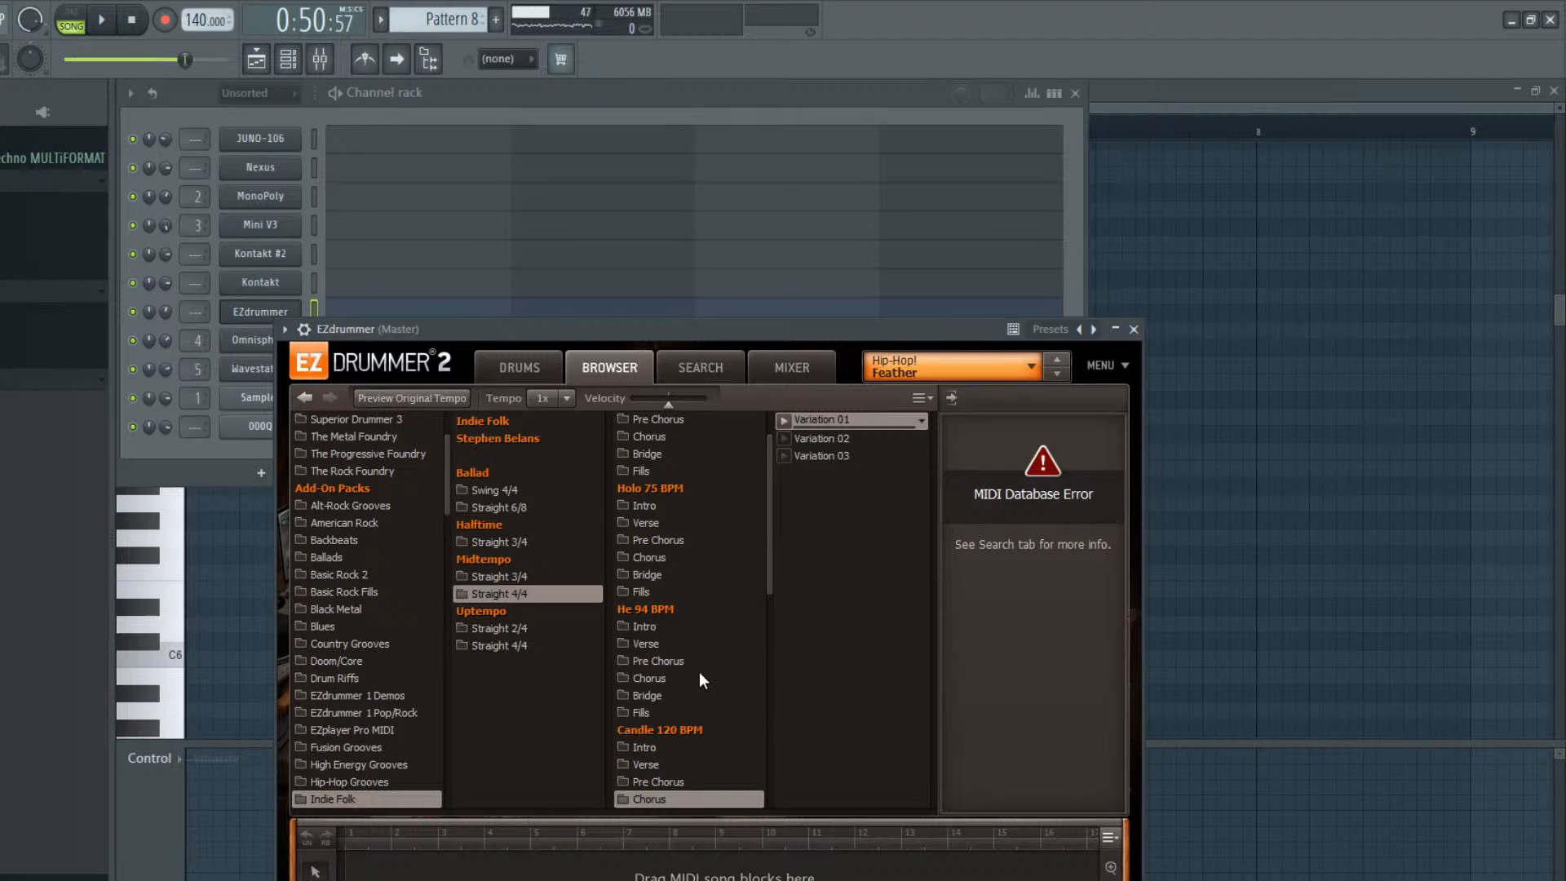
scroll(706, 690, down, 6)
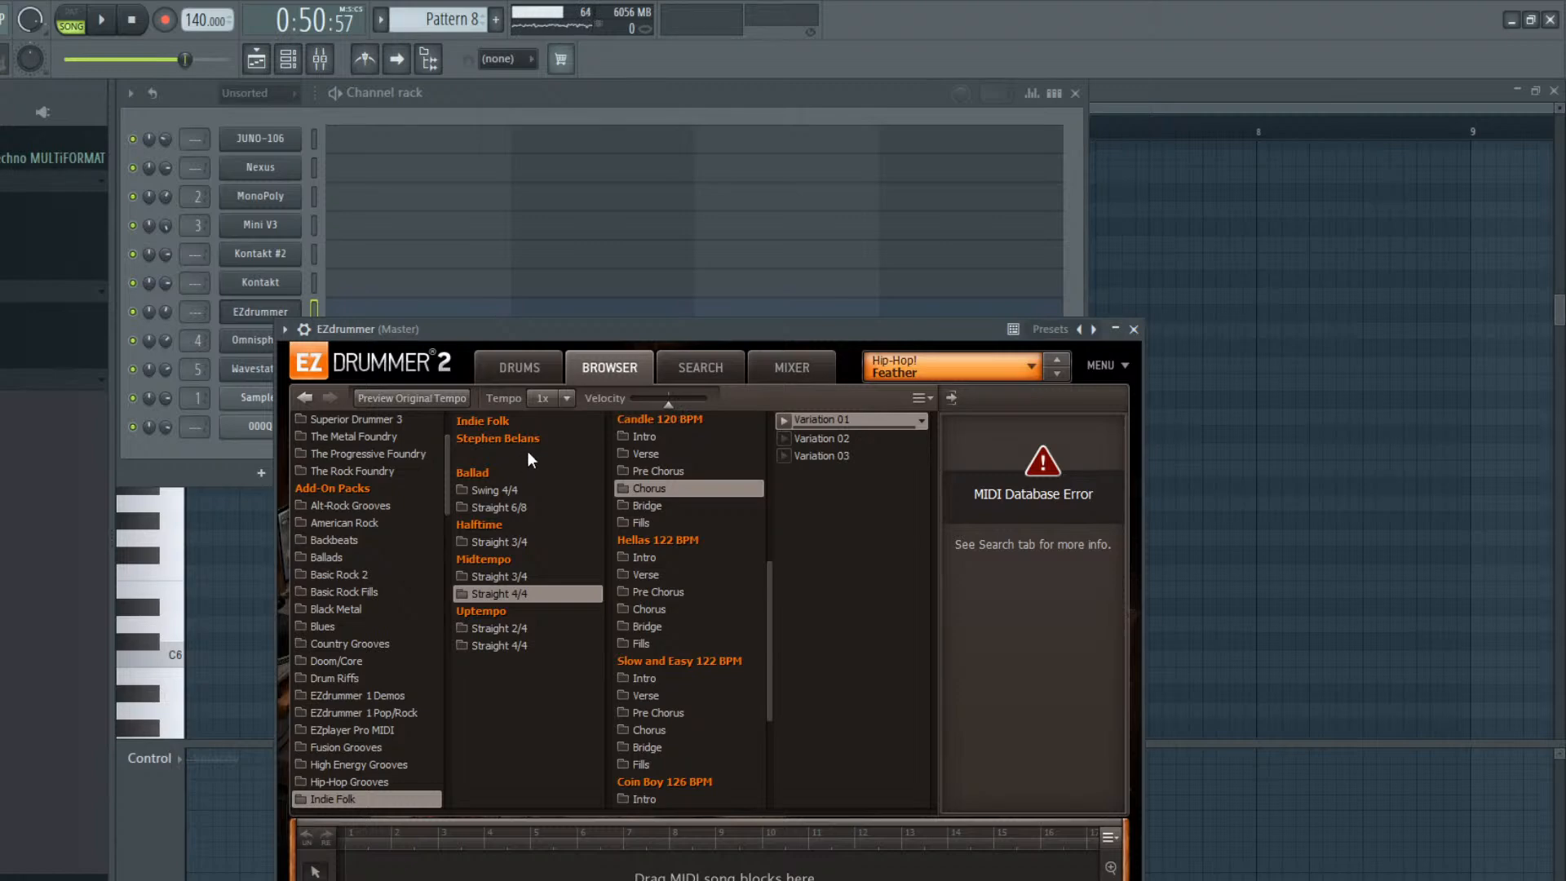
click(664, 506)
click(667, 489)
click(718, 506)
click(783, 455)
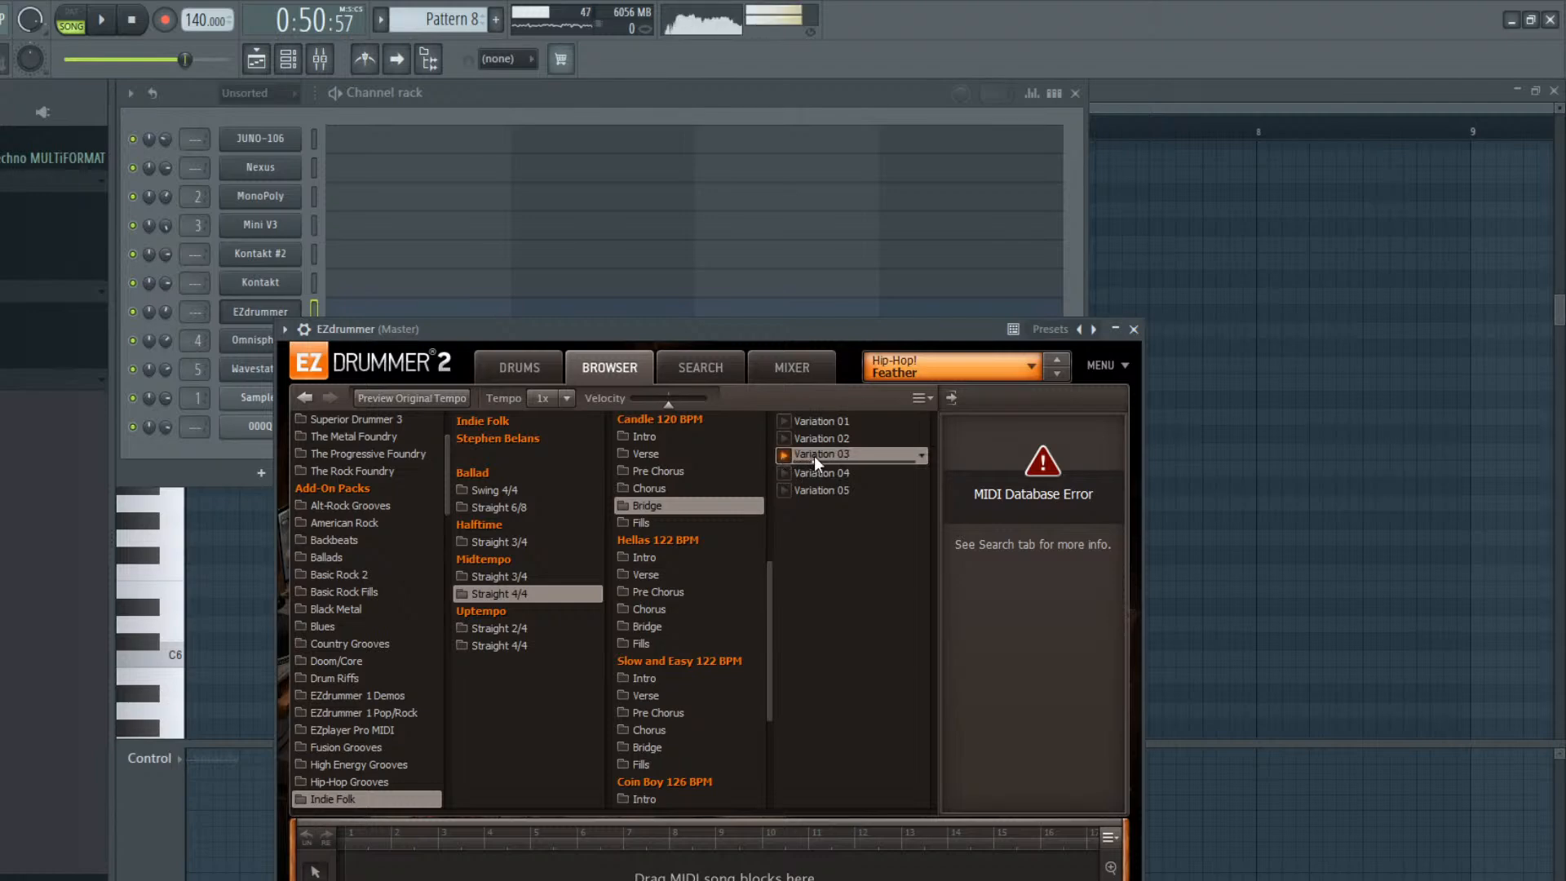
drag(277, 301, 285, 305)
click(440, 319)
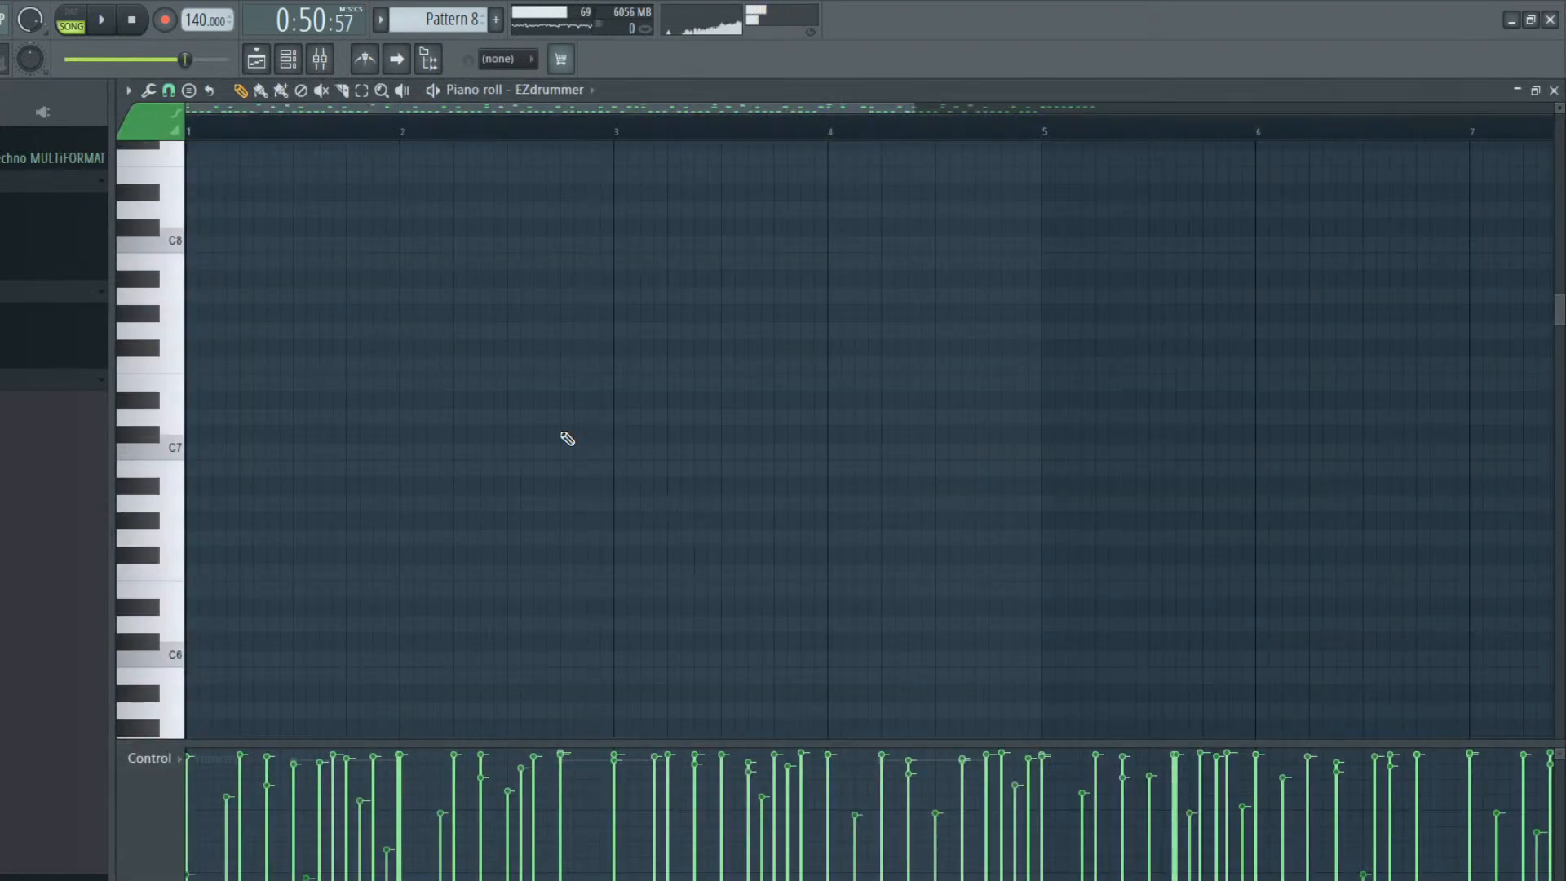
Delete all EZdrummer notes from bar 5 onward in Pattern 8, leaving the first four bars
click(307, 57)
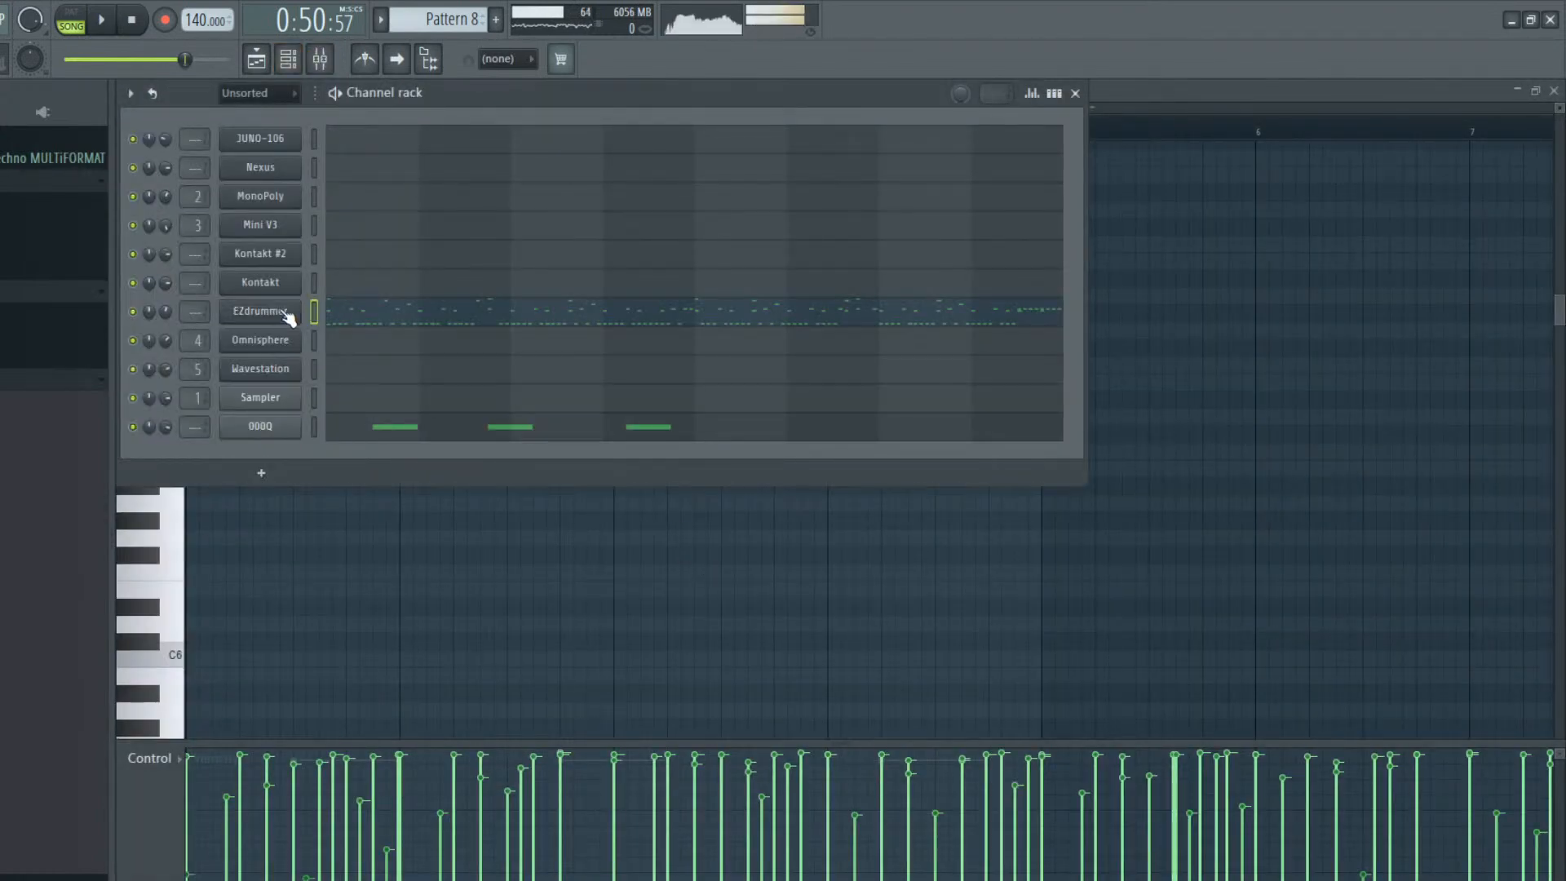
click(260, 312)
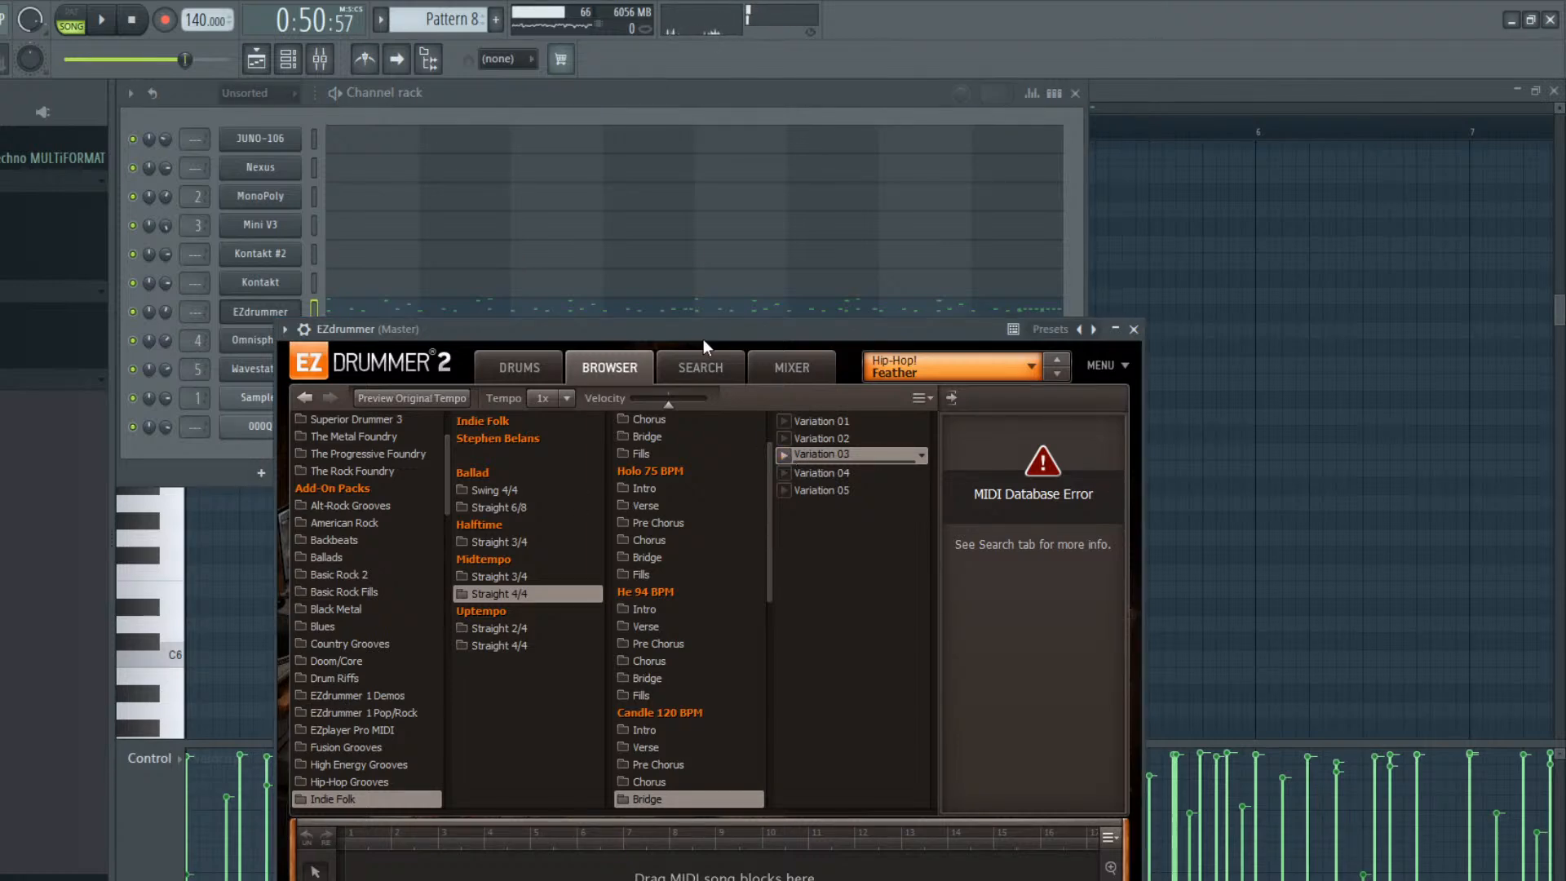
click(559, 101)
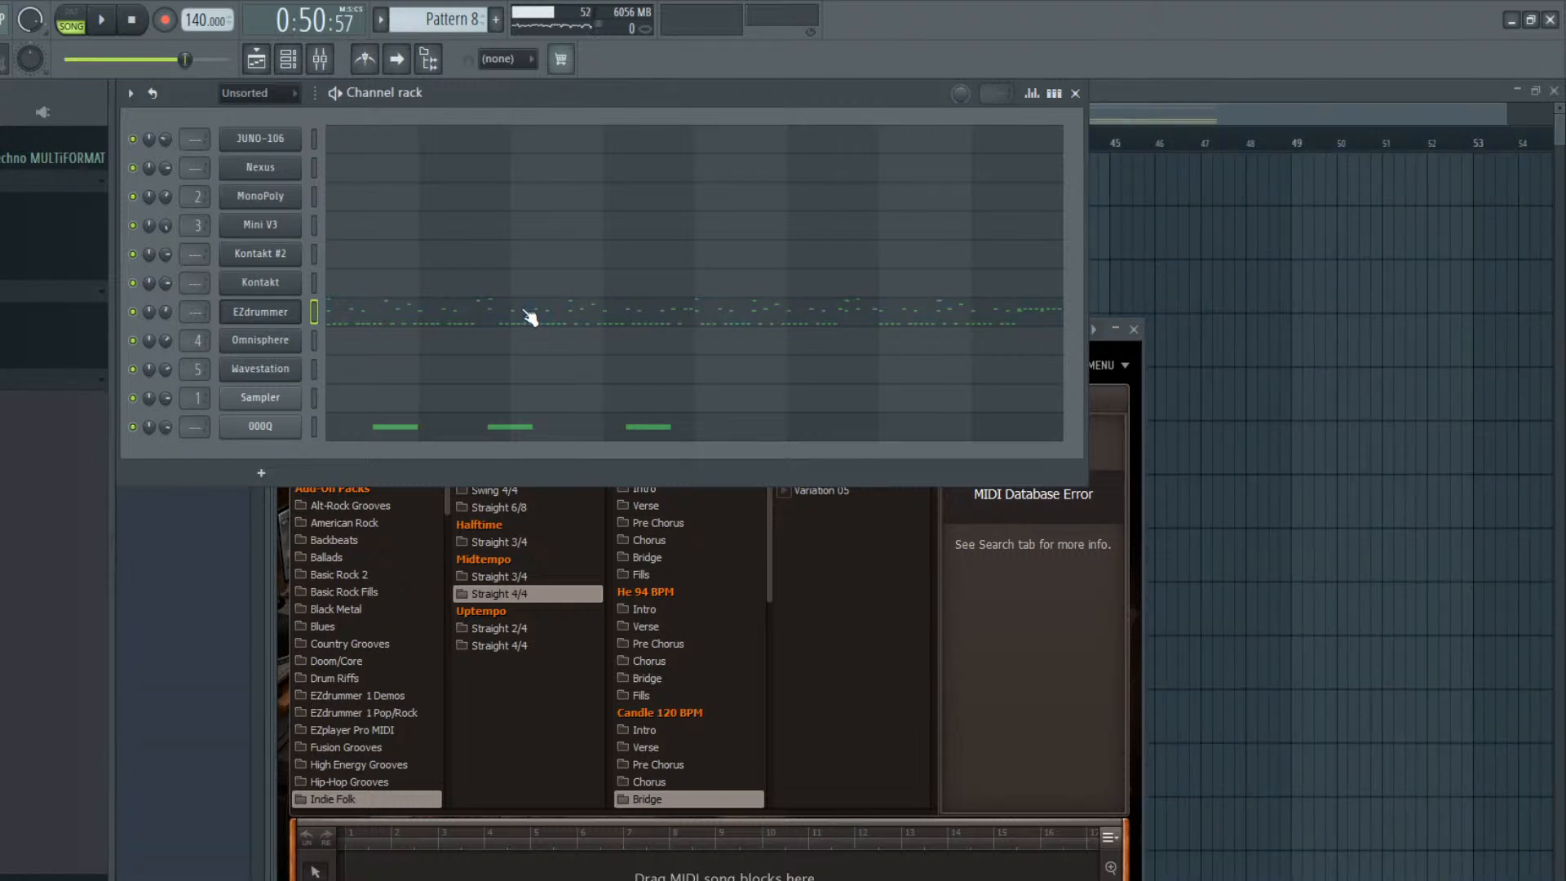
click(528, 316)
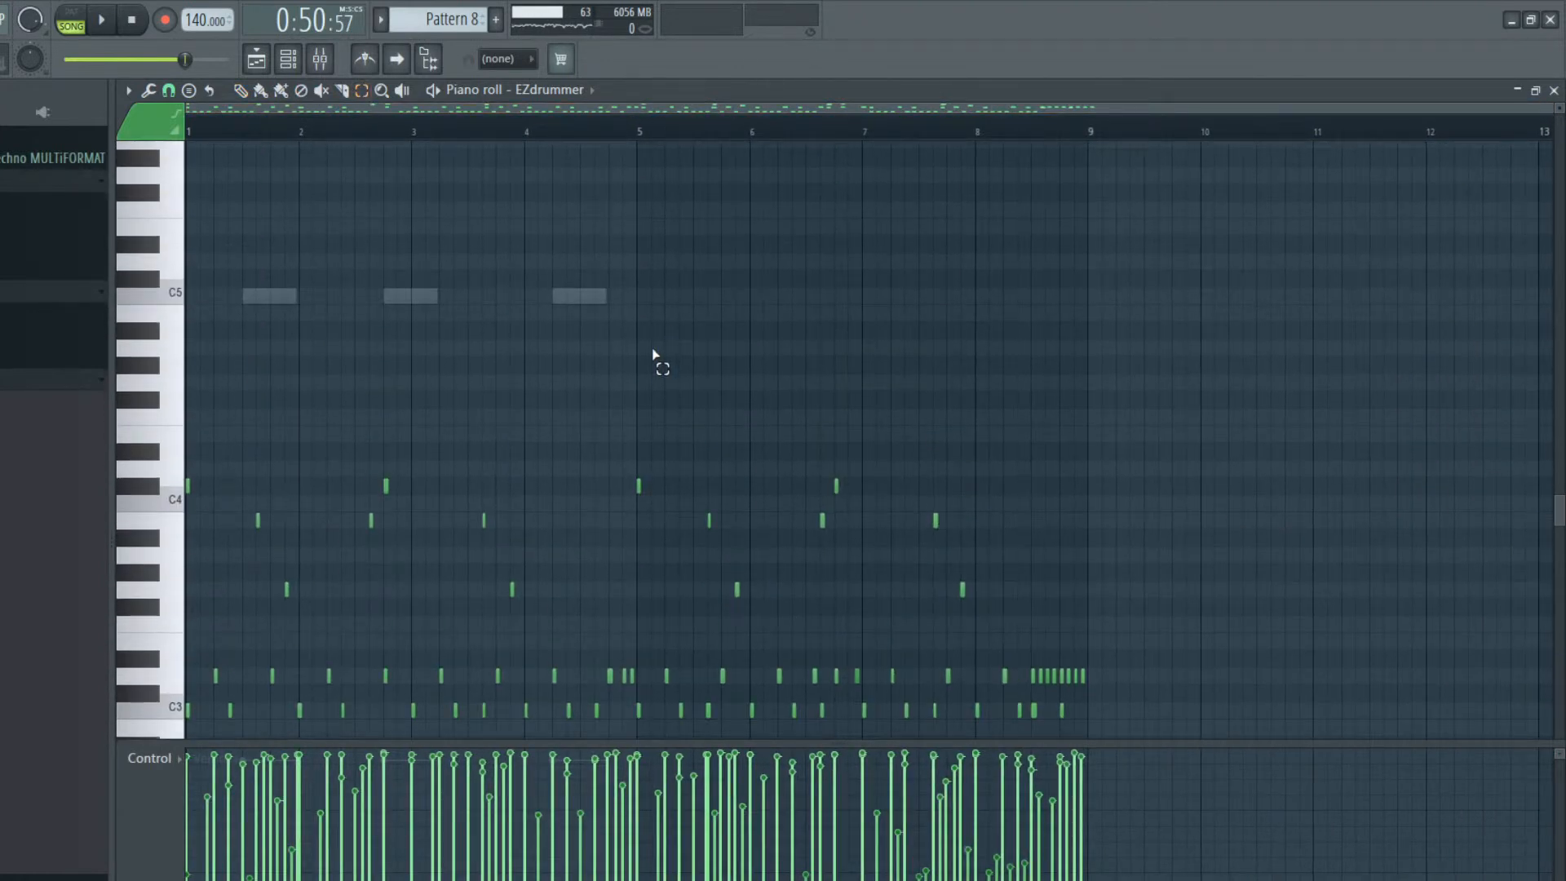
drag(639, 364, 1416, 739)
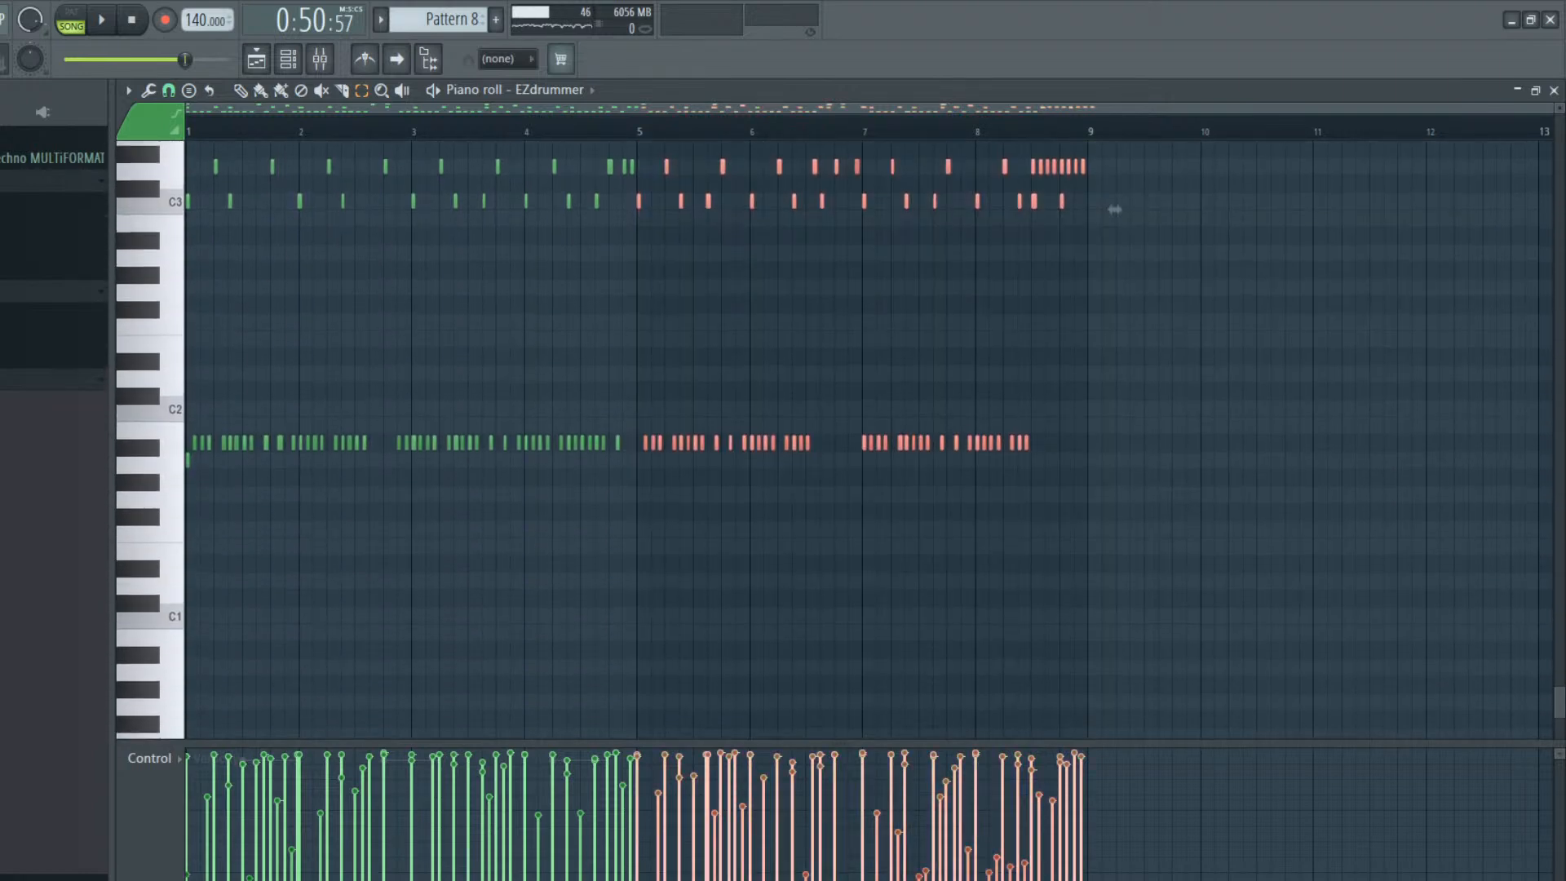
key(Delete)
scroll(996, 559, up, 3)
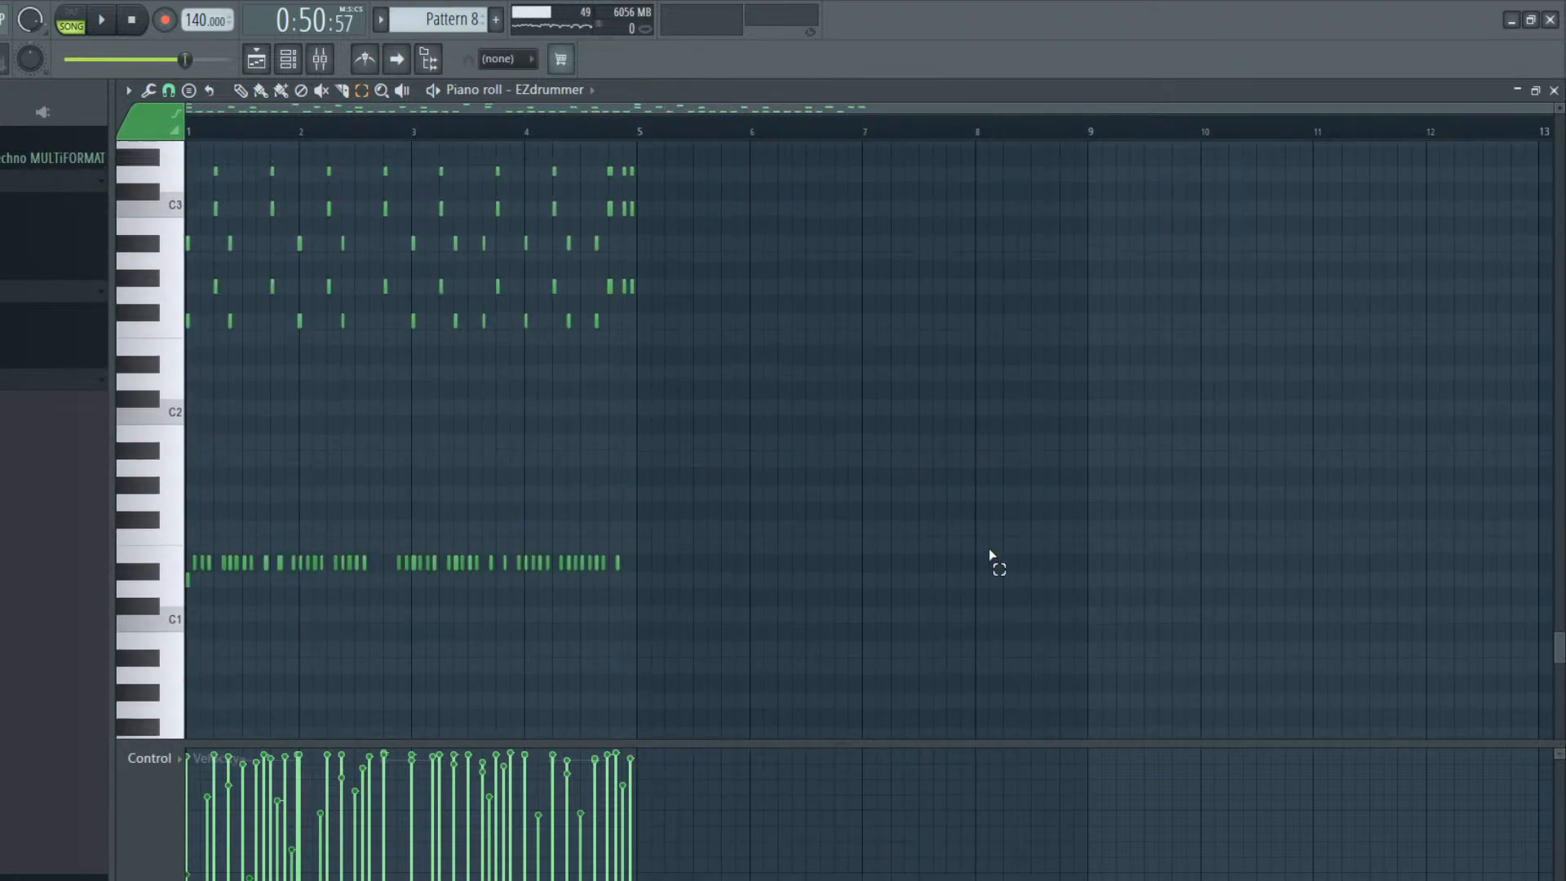
Remove the row of C3 notes from Pattern 8's EZdrummer part and audition it in pattern mode
drag(800, 454, 156, 719)
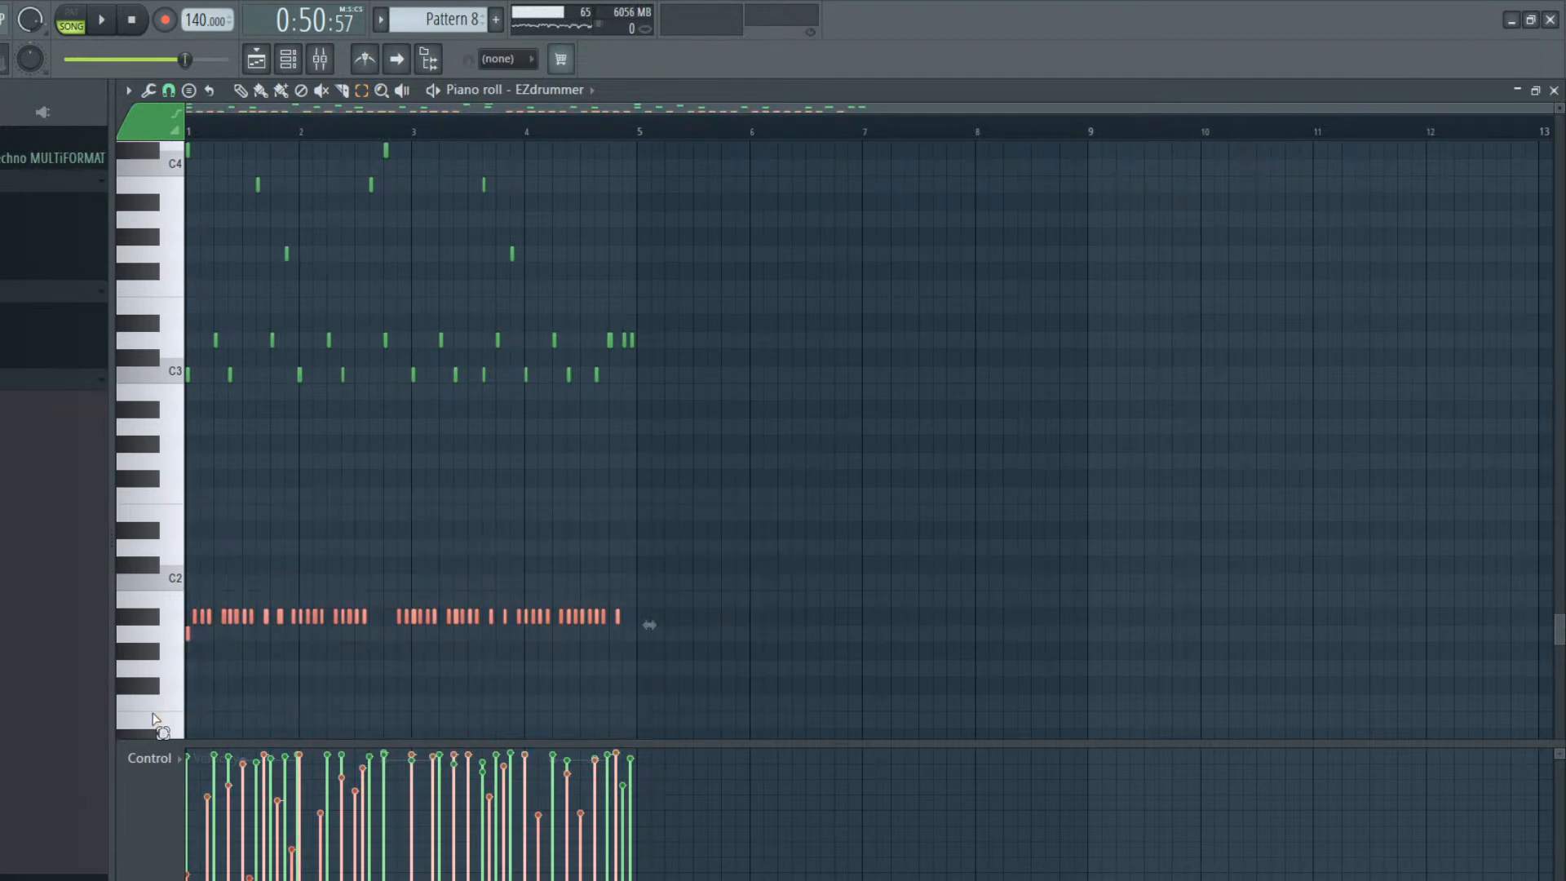
scroll(252, 322, down, 3)
scroll(262, 332, up, 4)
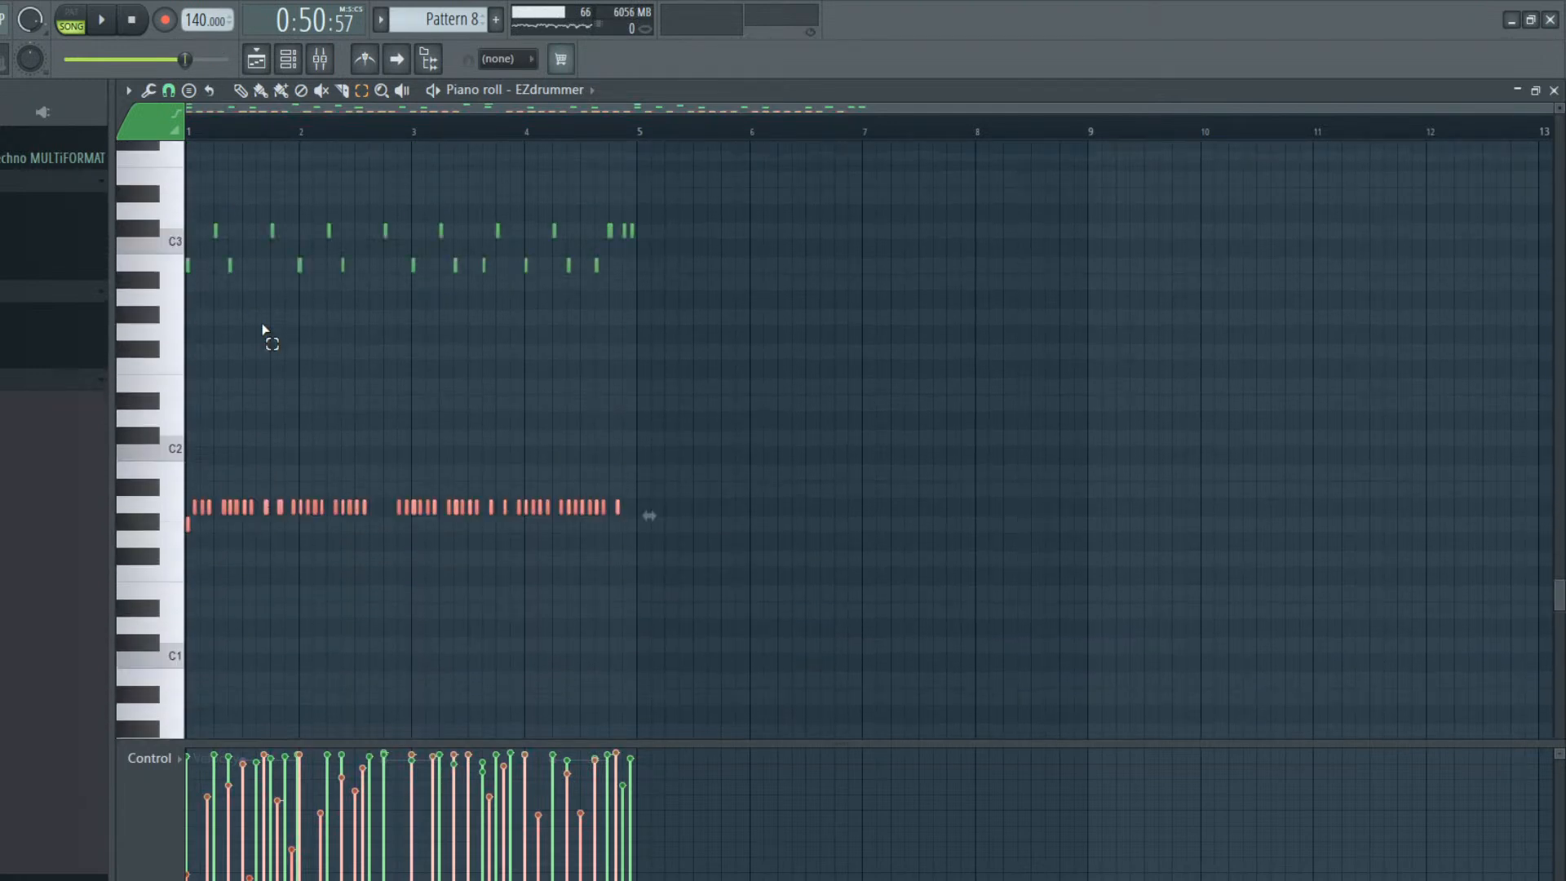
click(242, 539)
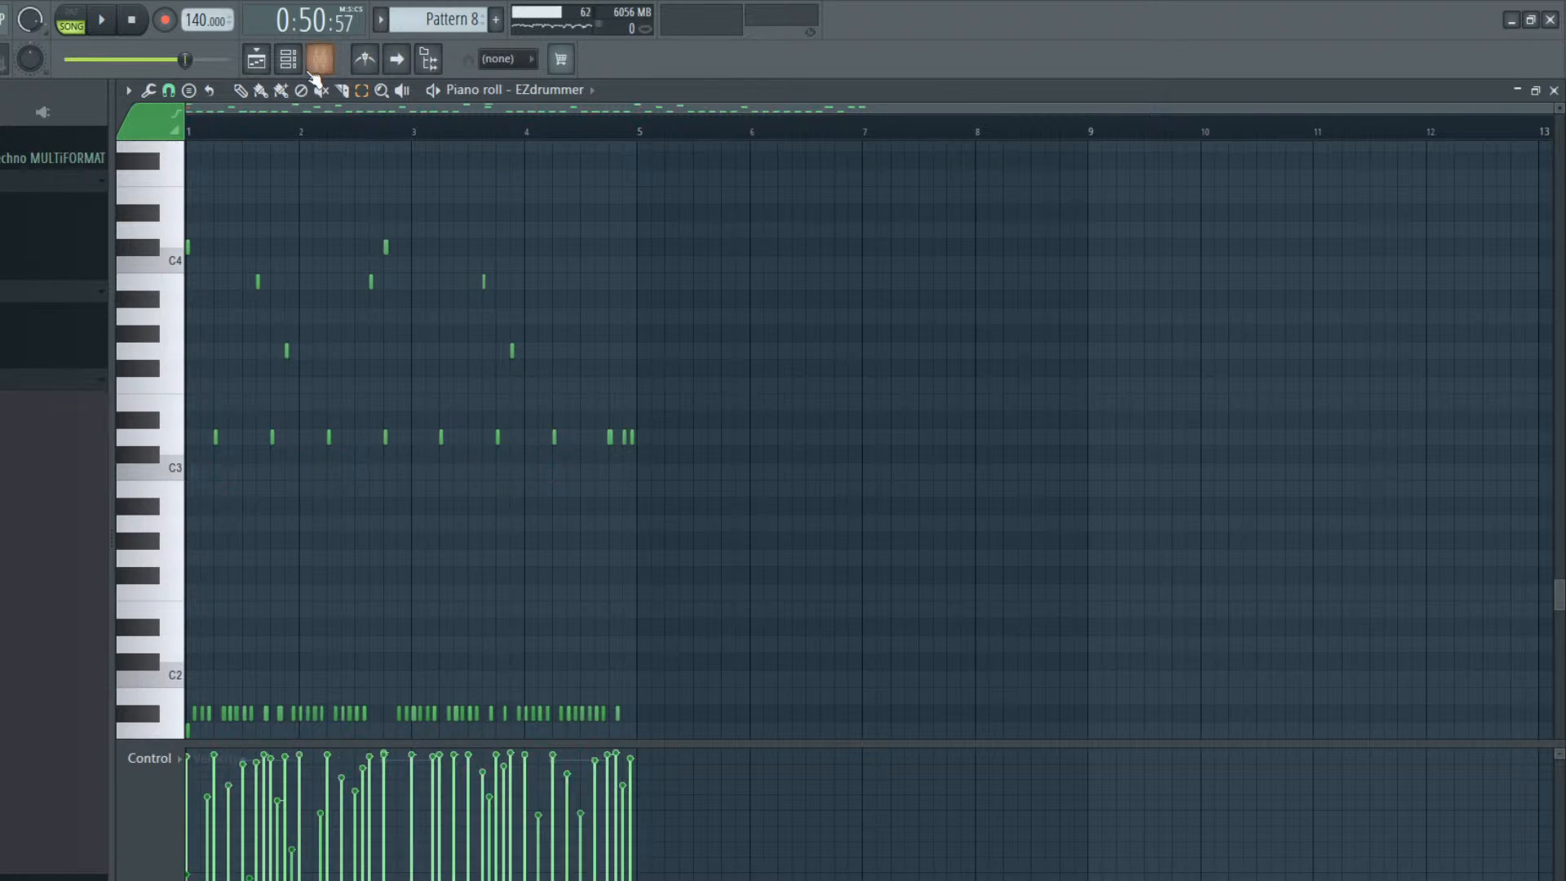
click(84, 14)
key(space)
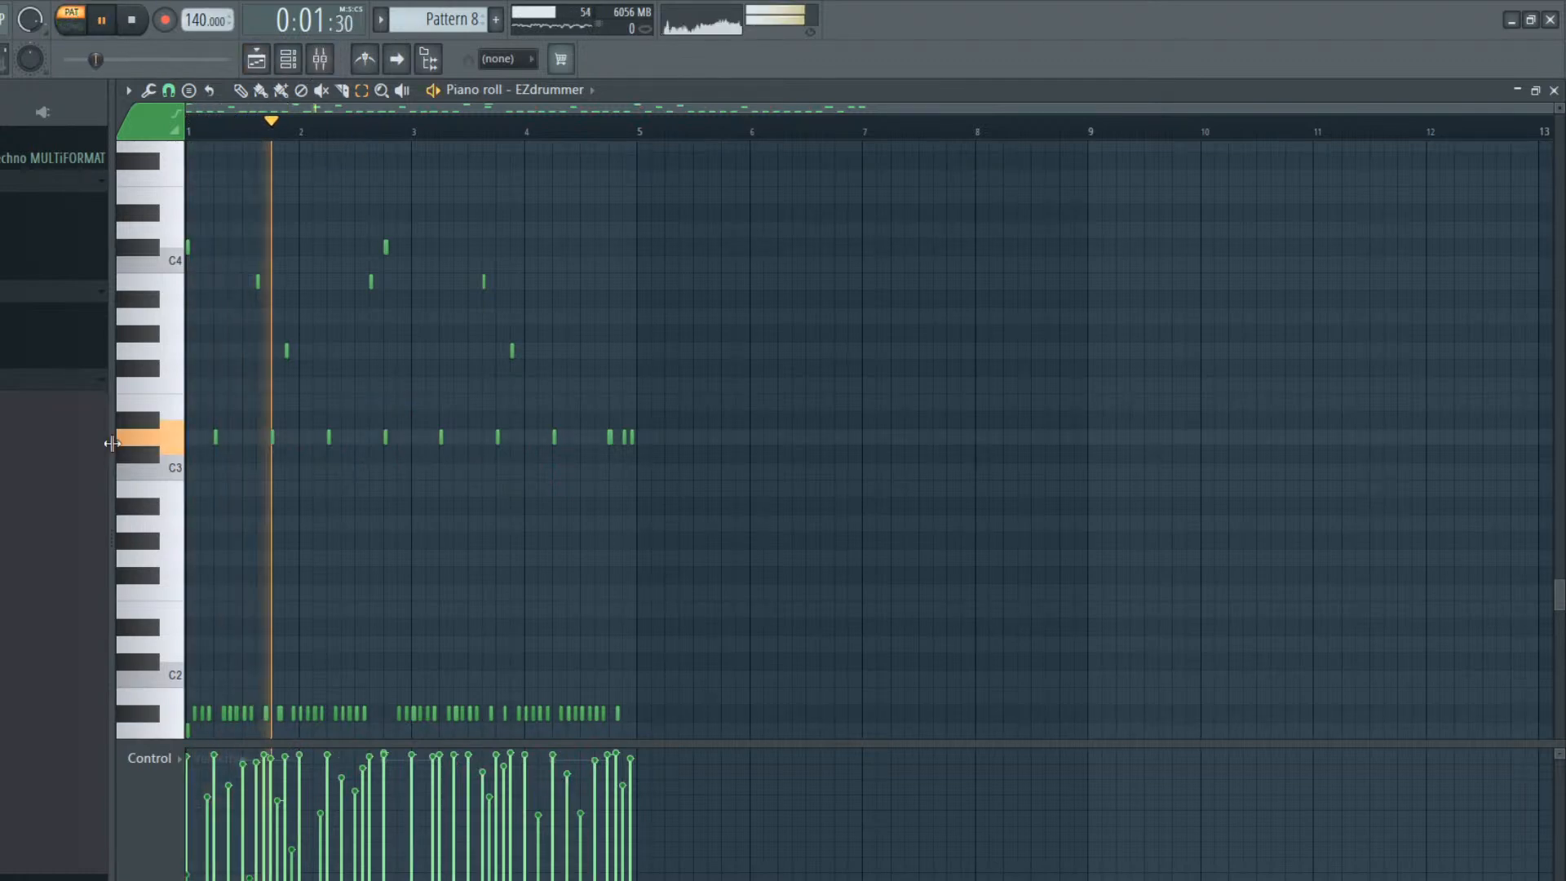
key(space)
Place a four-bar Pattern 8 clip on Track 3 at bar 37 and inspect its EZdrummer notes
click(260, 67)
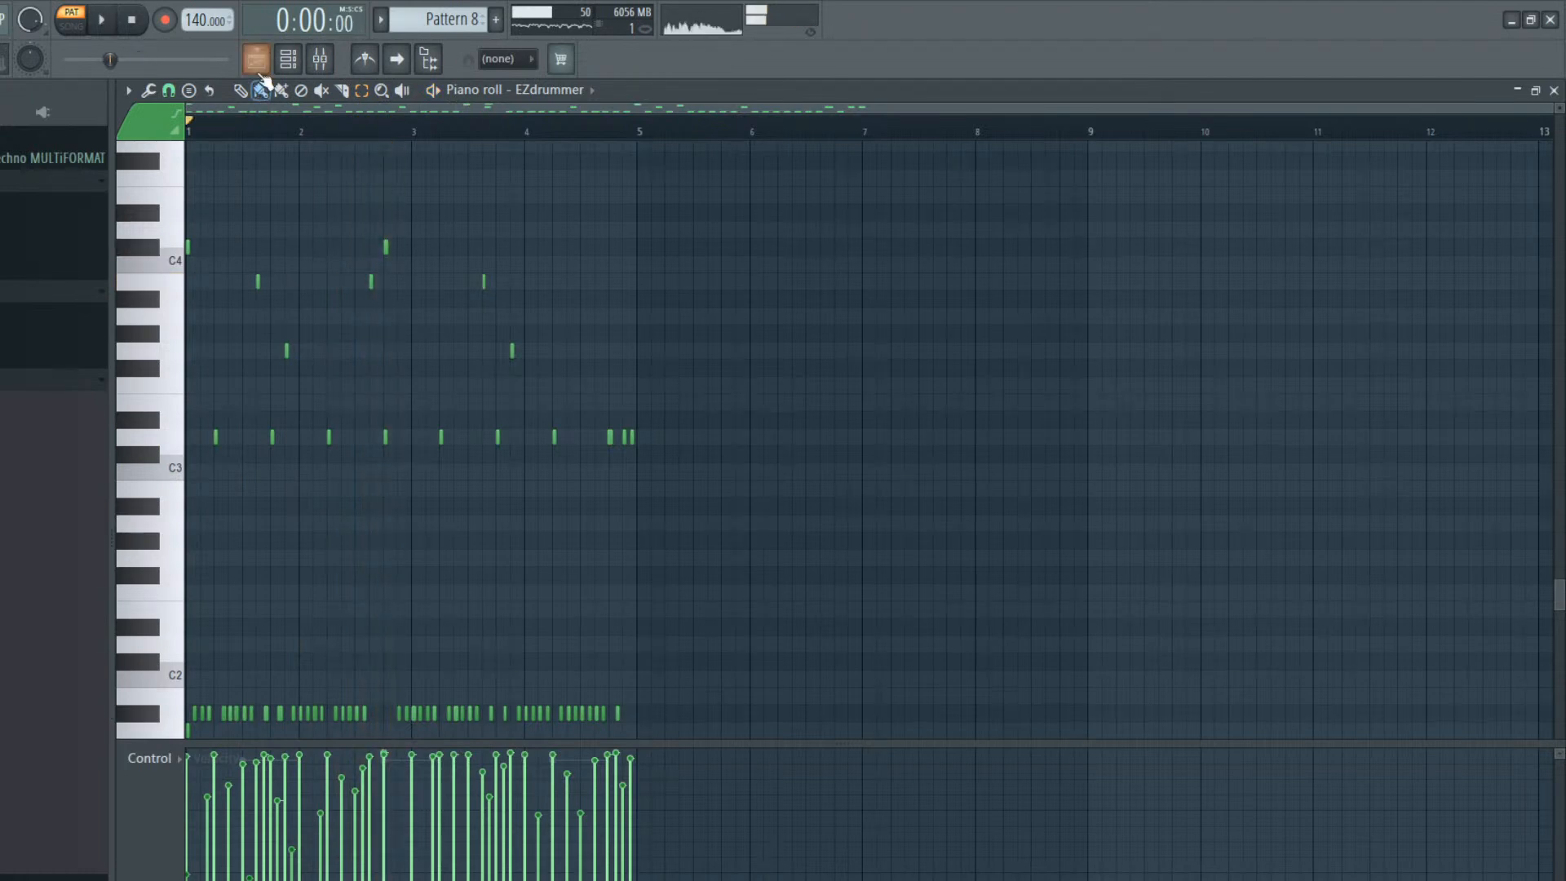
click(814, 308)
drag(870, 295, 807, 294)
double_click(808, 294)
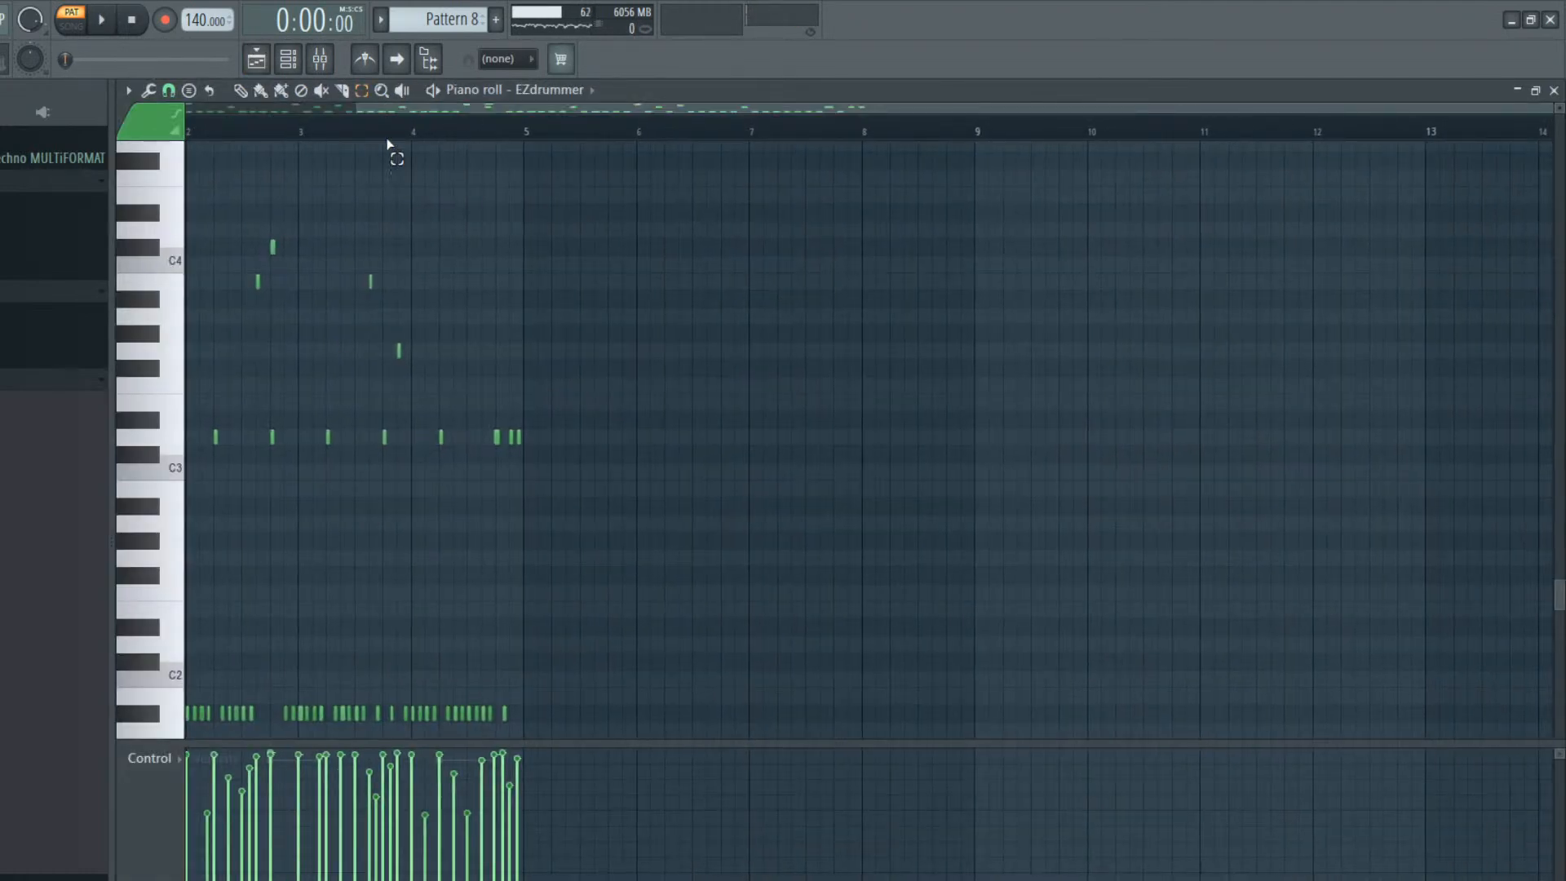
drag(612, 112, 120, 183)
scroll(252, 234, up, 4)
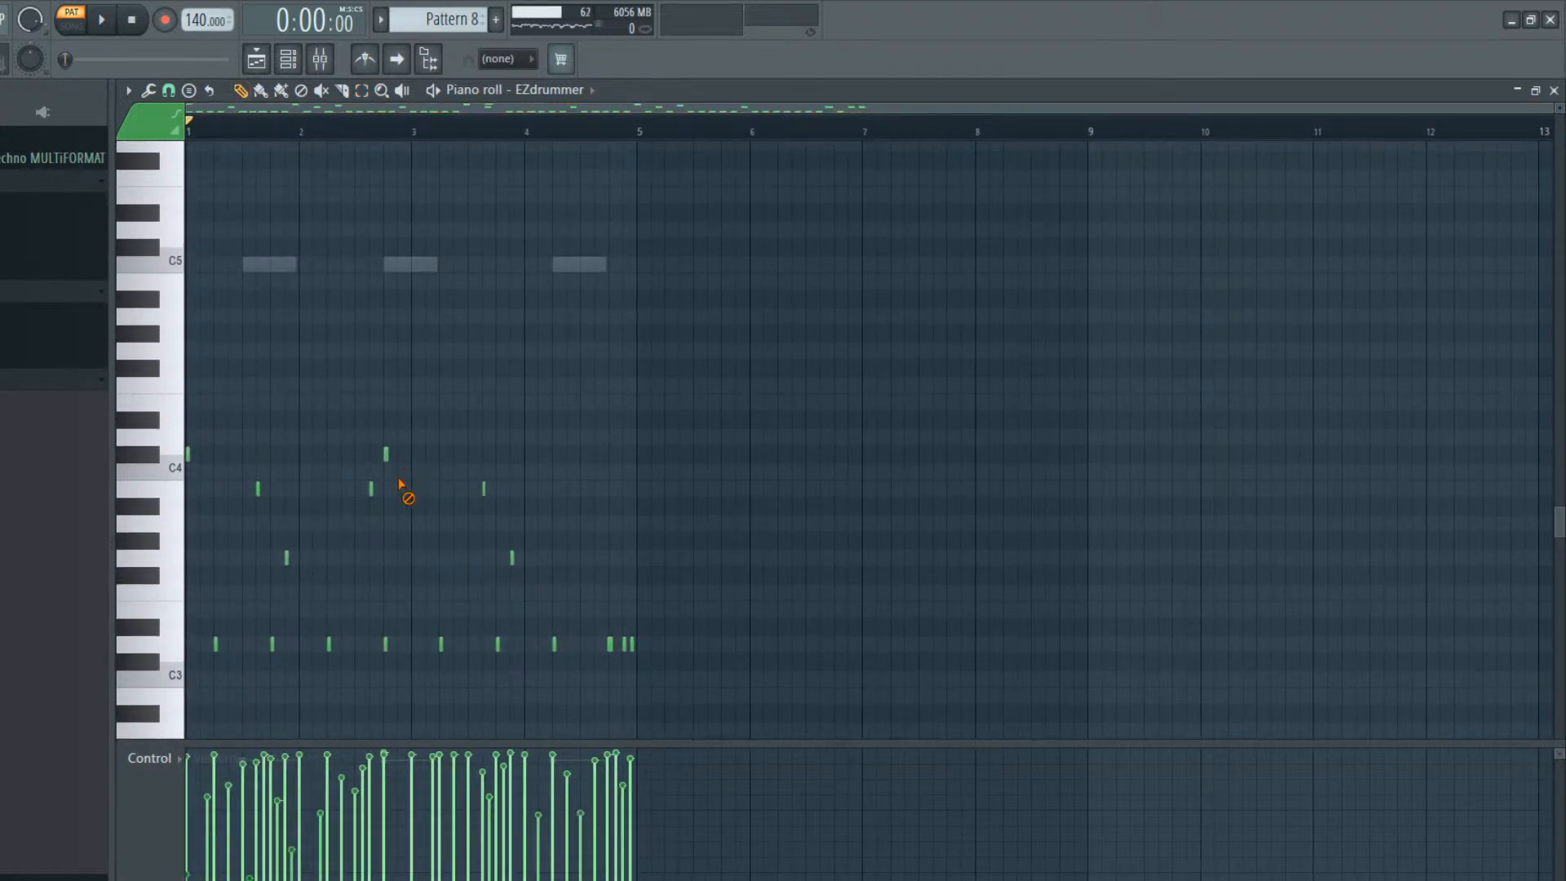
Play the arrangement in song mode from about bar 30 and stop it
click(256, 59)
key(space)
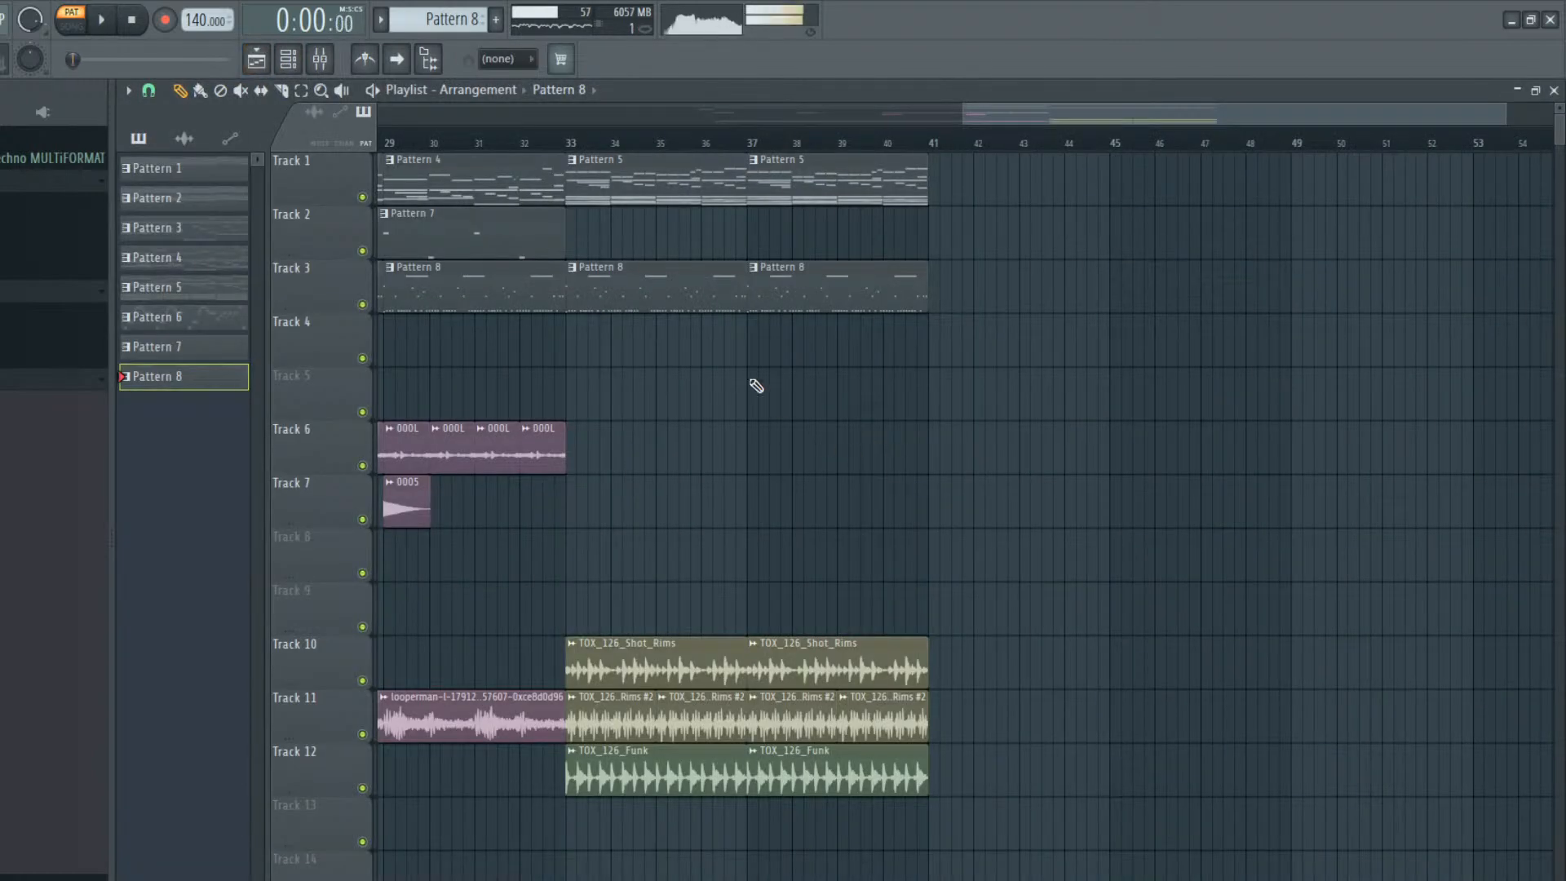
click(439, 143)
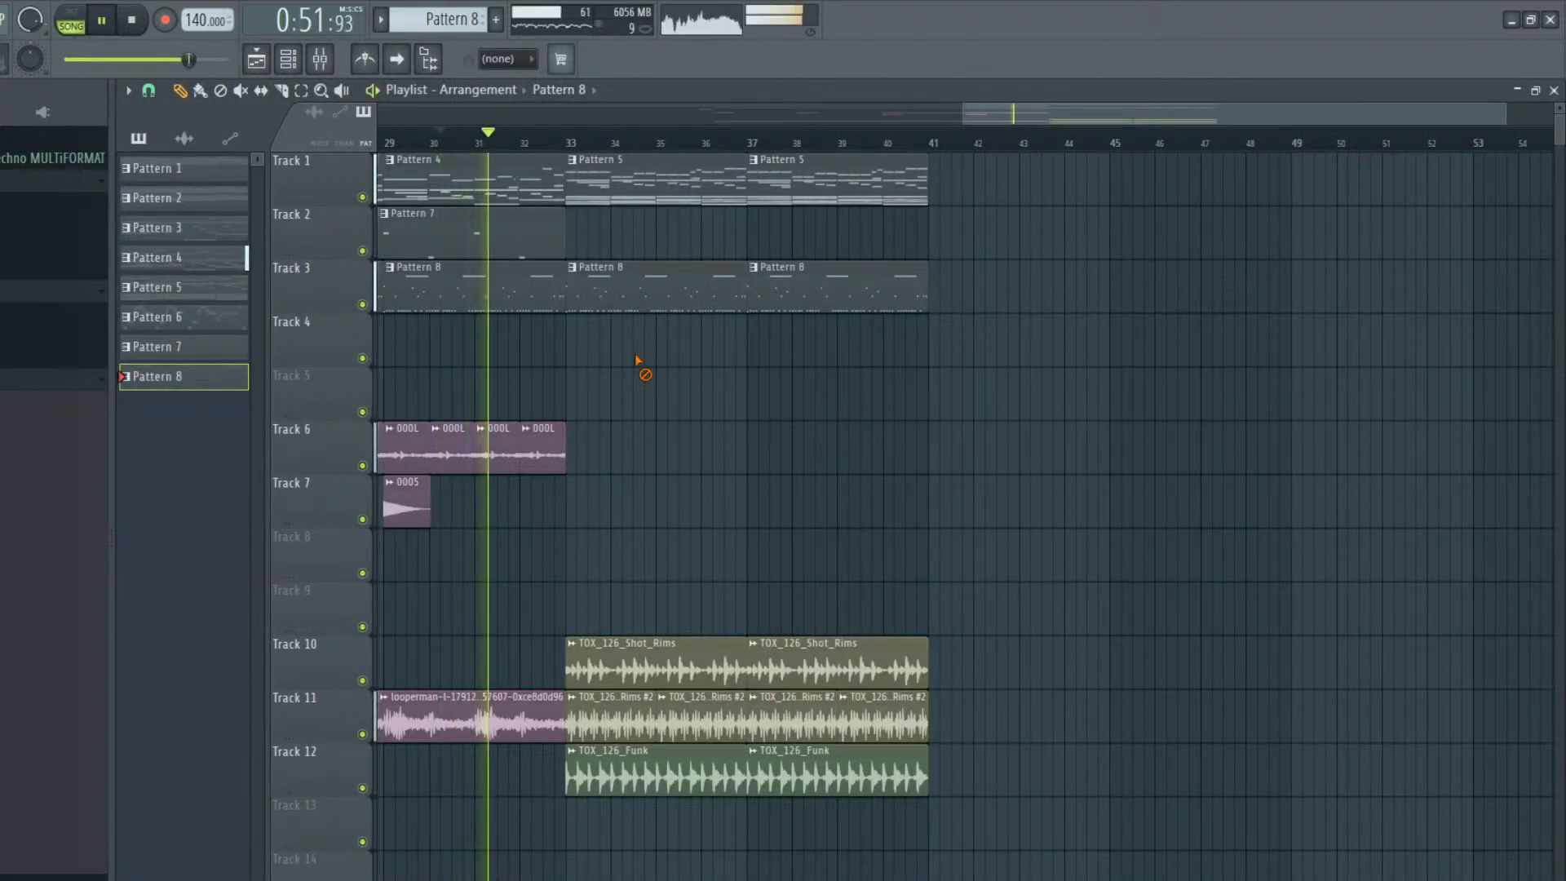
key(space)
key(space)
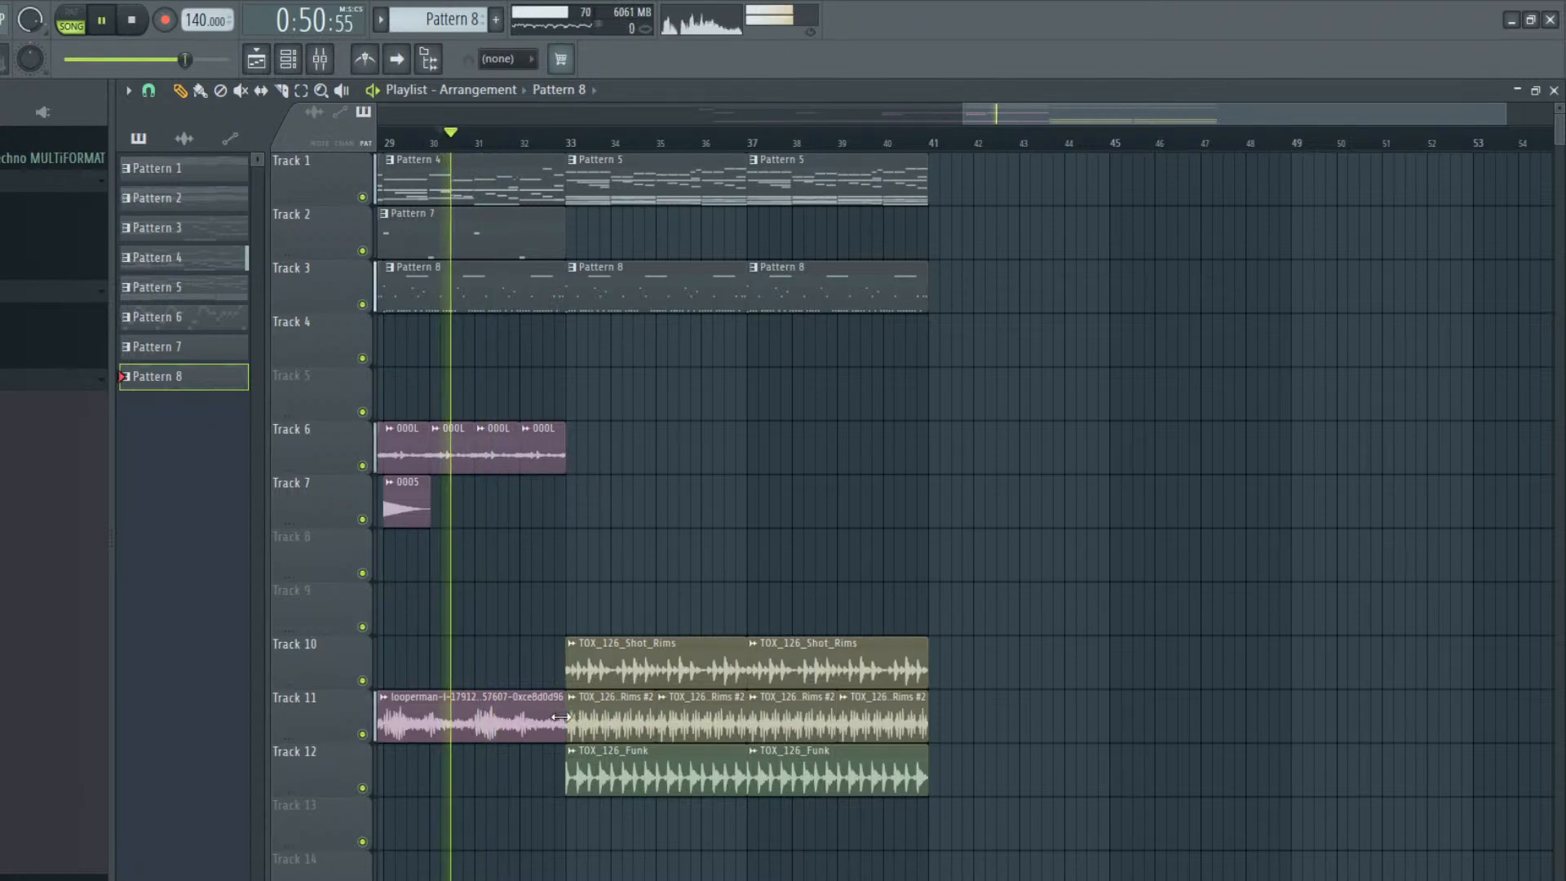
Shorten the looperman clip on Track 11 and the last 000L clip on Track 6 to end at about bar 32.5, and play the result
key(space)
drag(569, 716, 539, 721)
key(space)
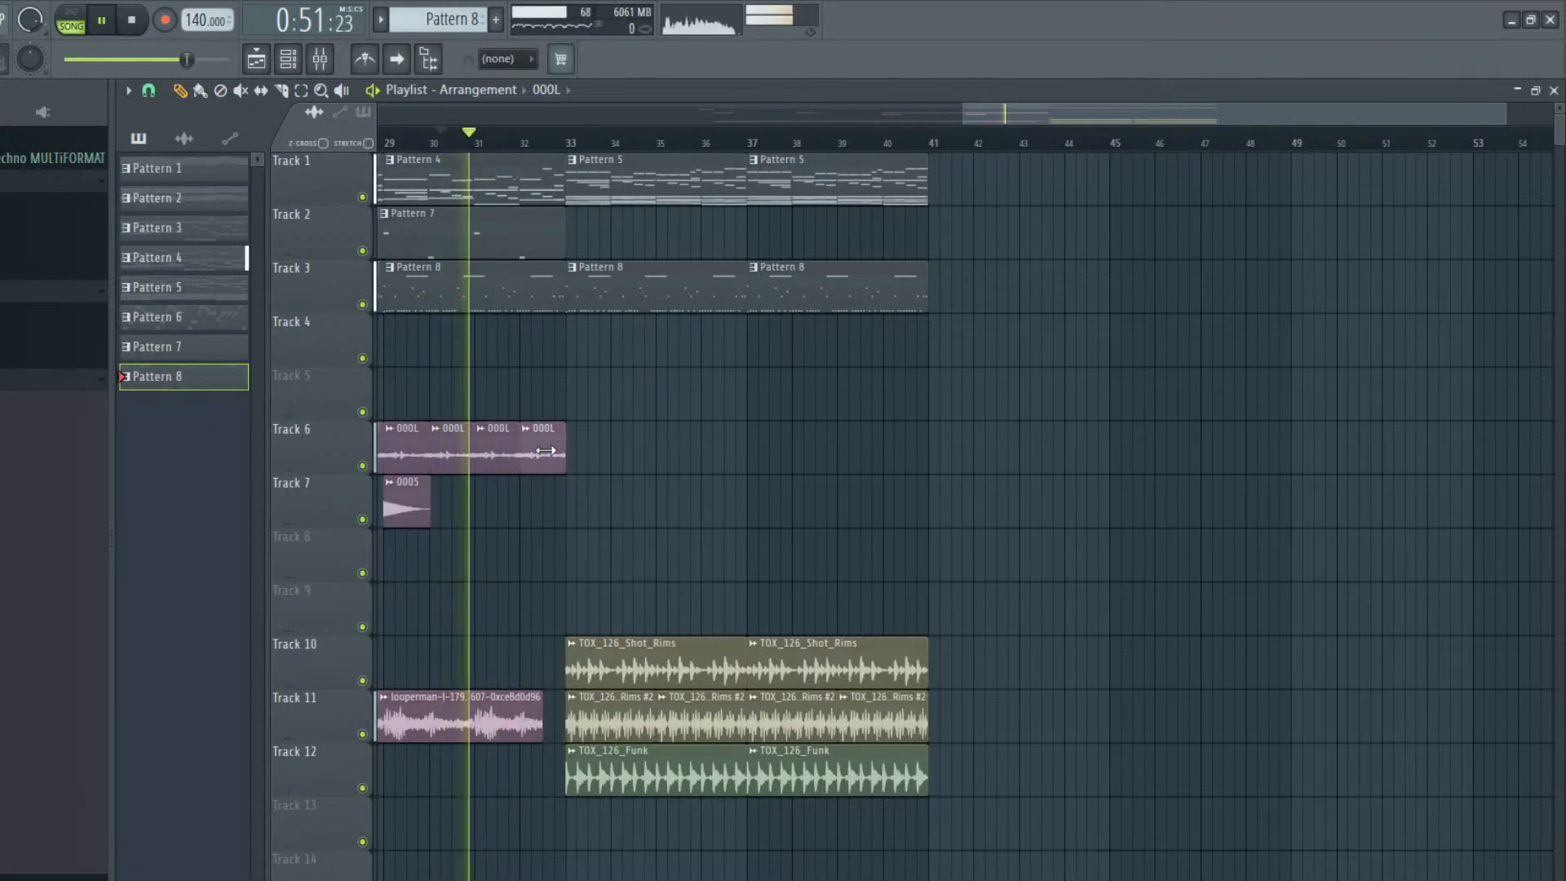
drag(571, 447, 543, 448)
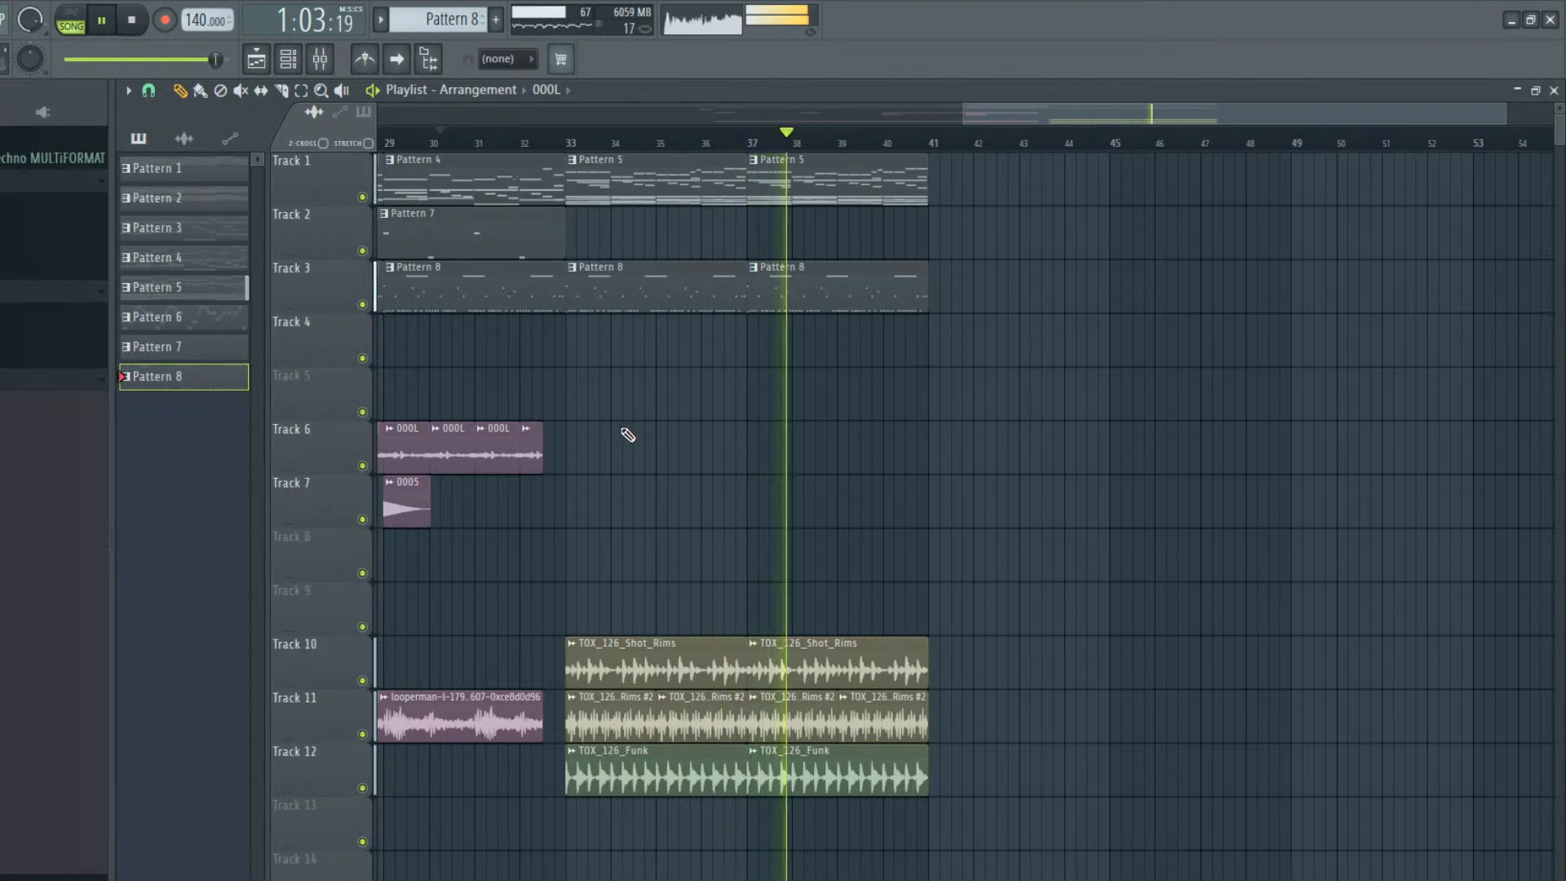
key(space)
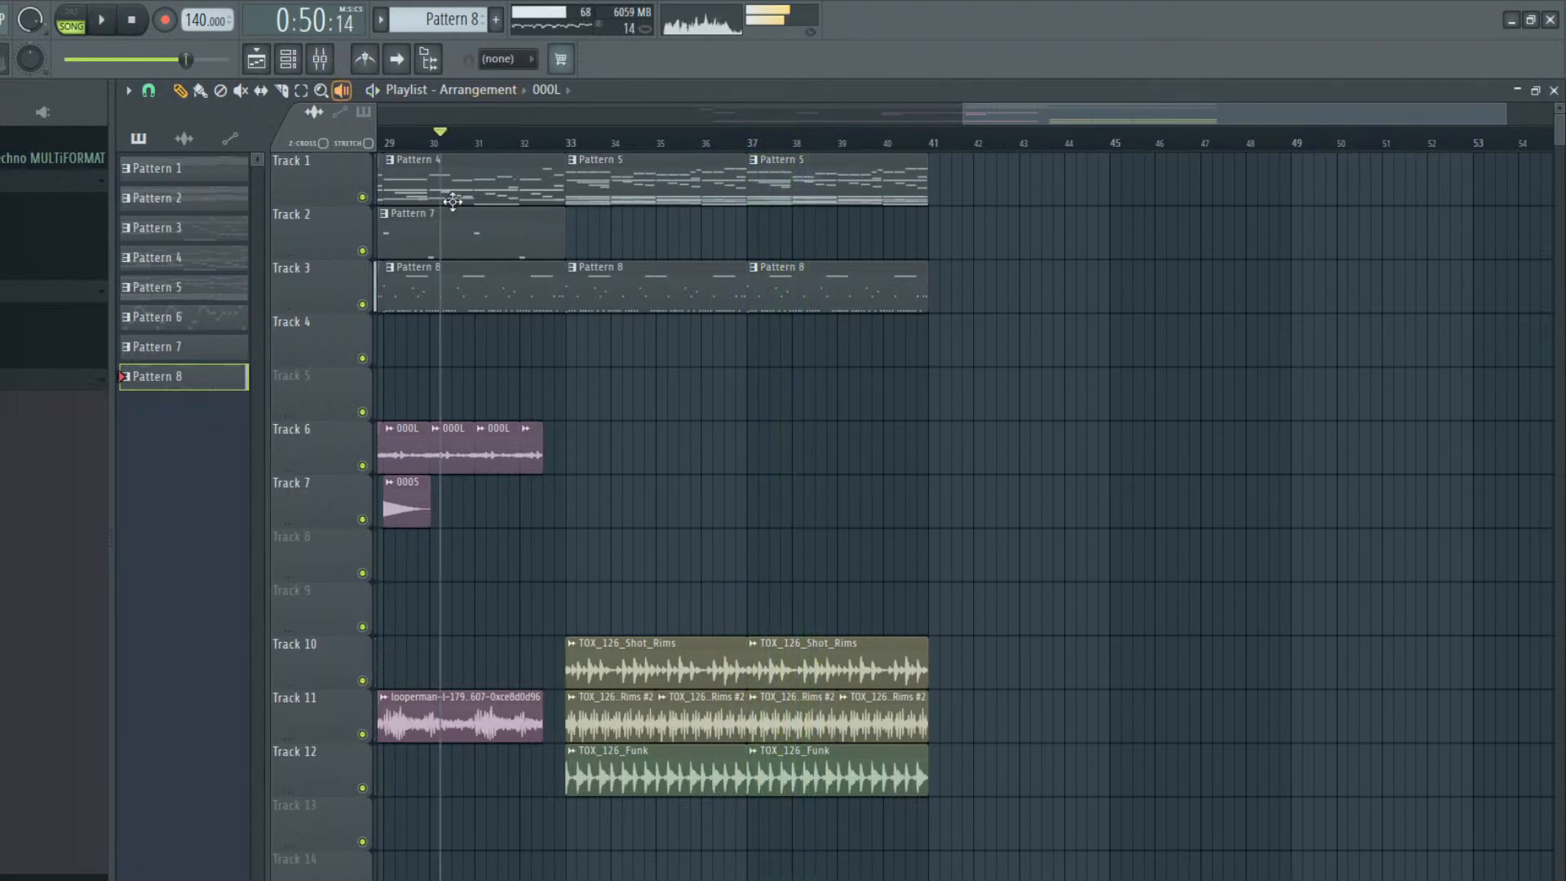
Route the TOX_126_Shot_Rims, TOX_126_Shot_Rims #2 and TOX_126_Funk loops to mixer track 6
double_click(670, 685)
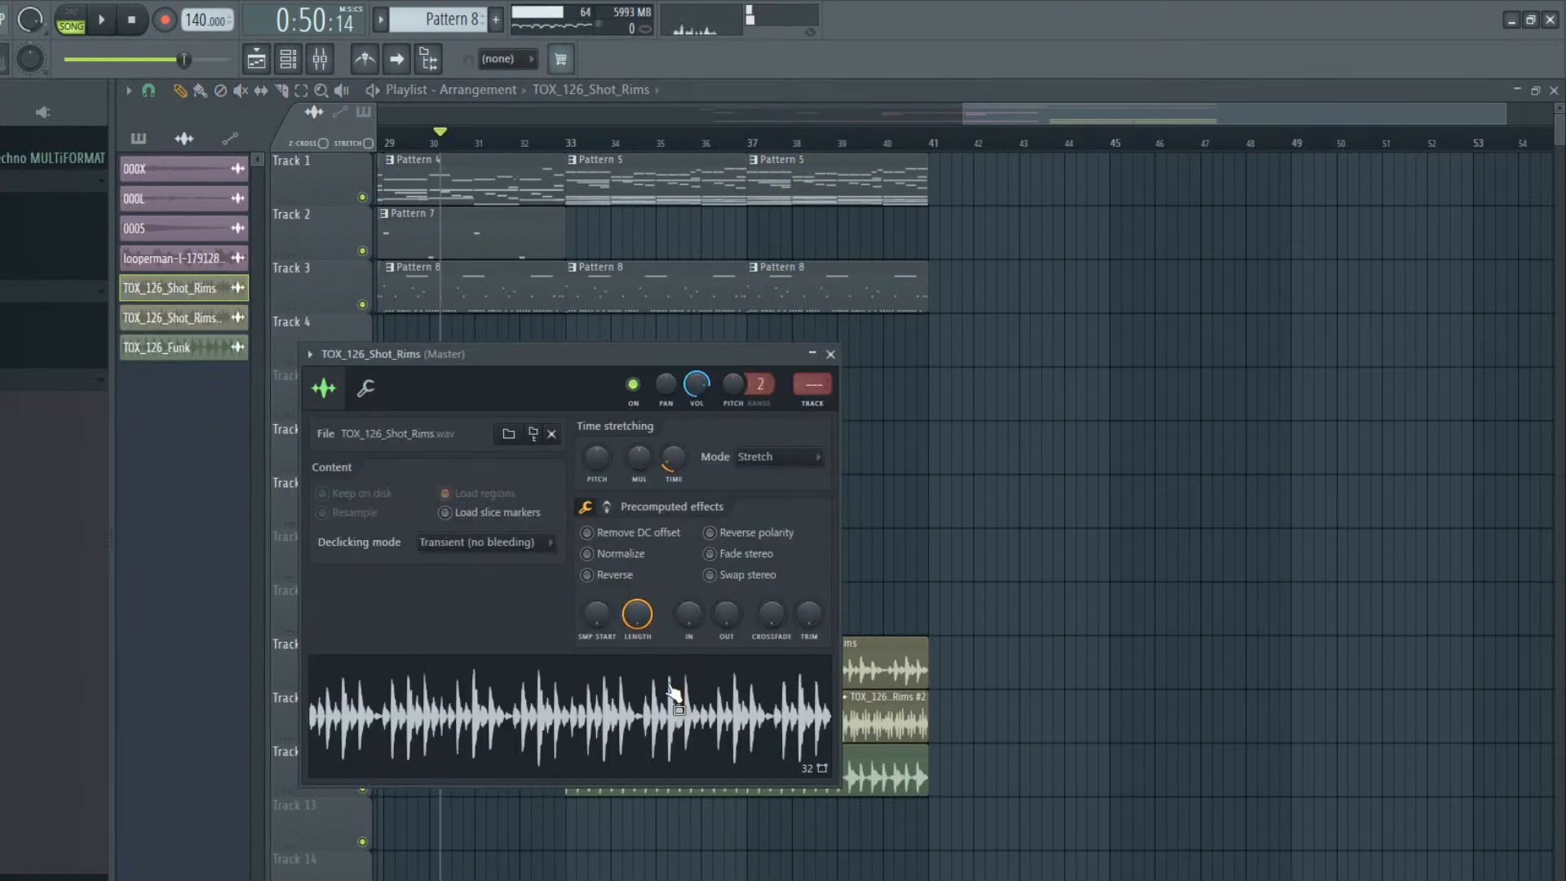
click(819, 384)
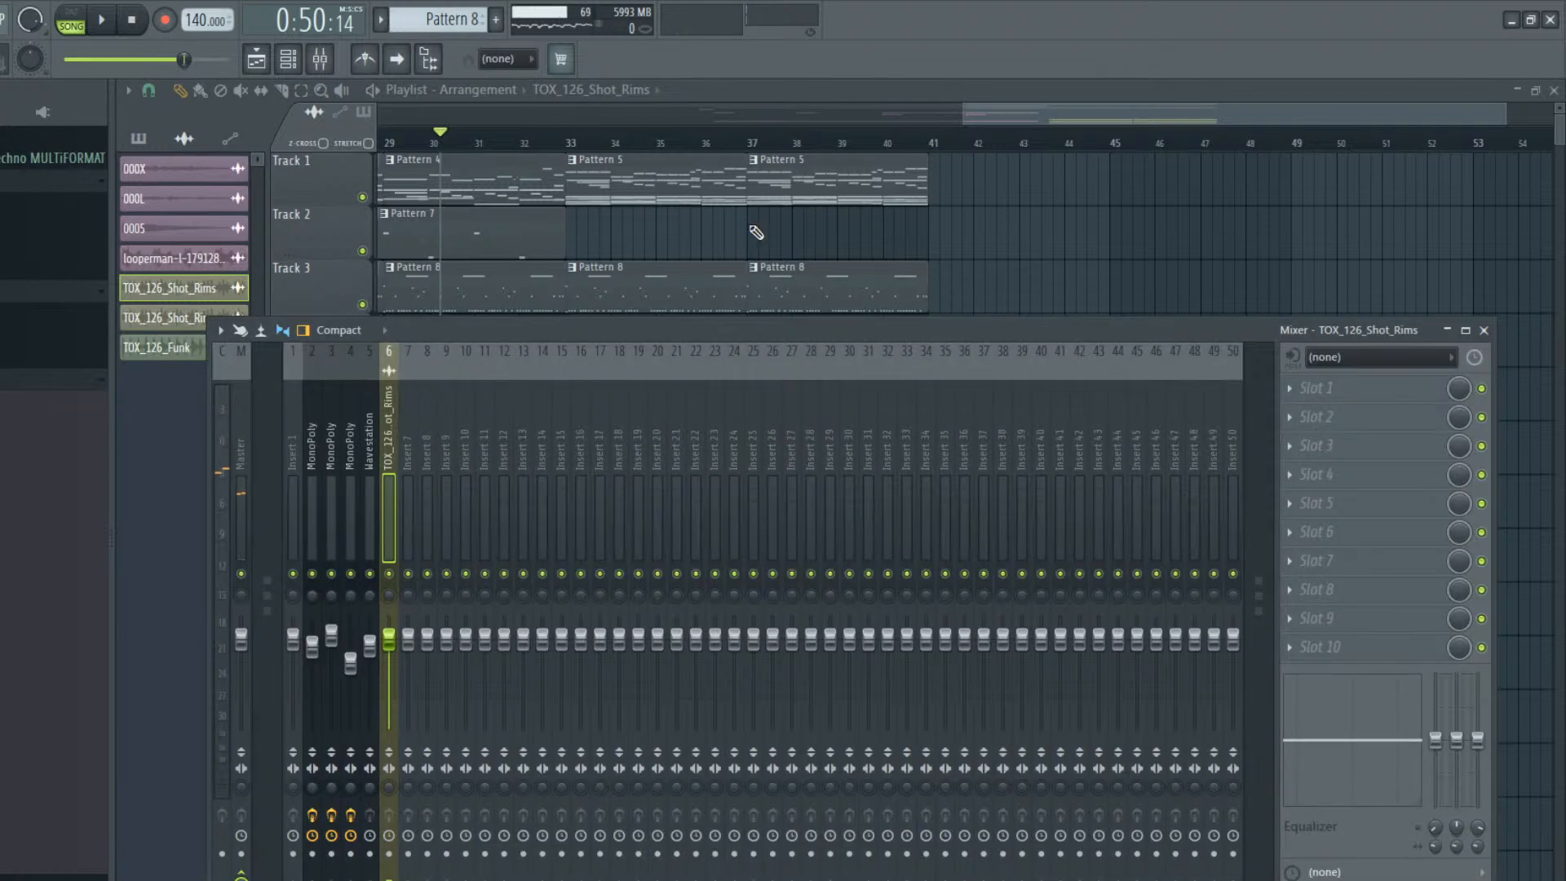
click(1166, 245)
double_click(623, 734)
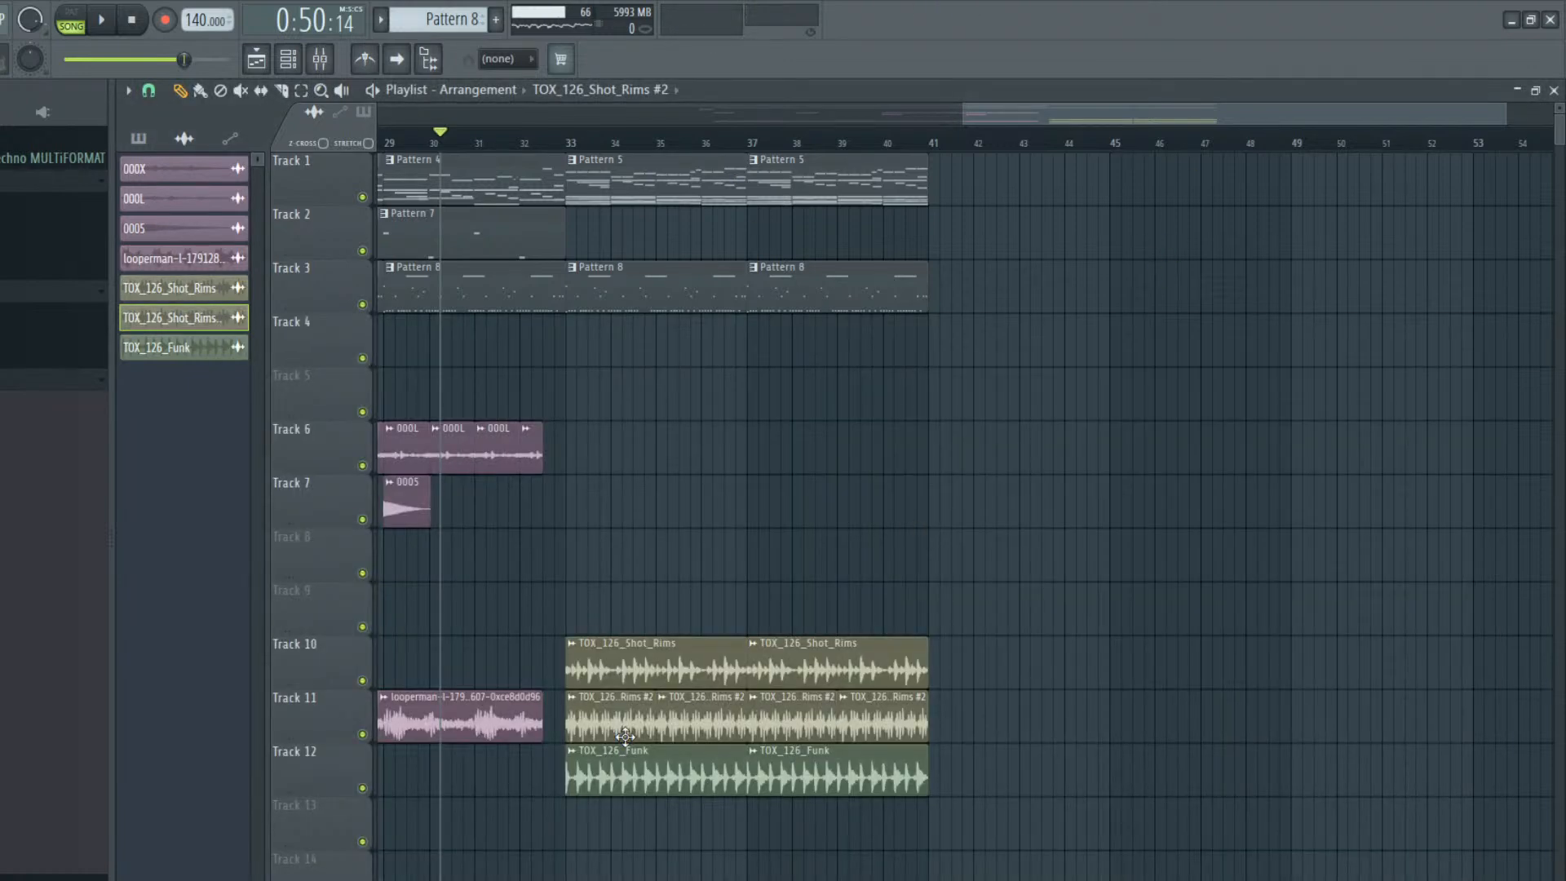
drag(638, 210, 638, 176)
click(850, 617)
double_click(705, 783)
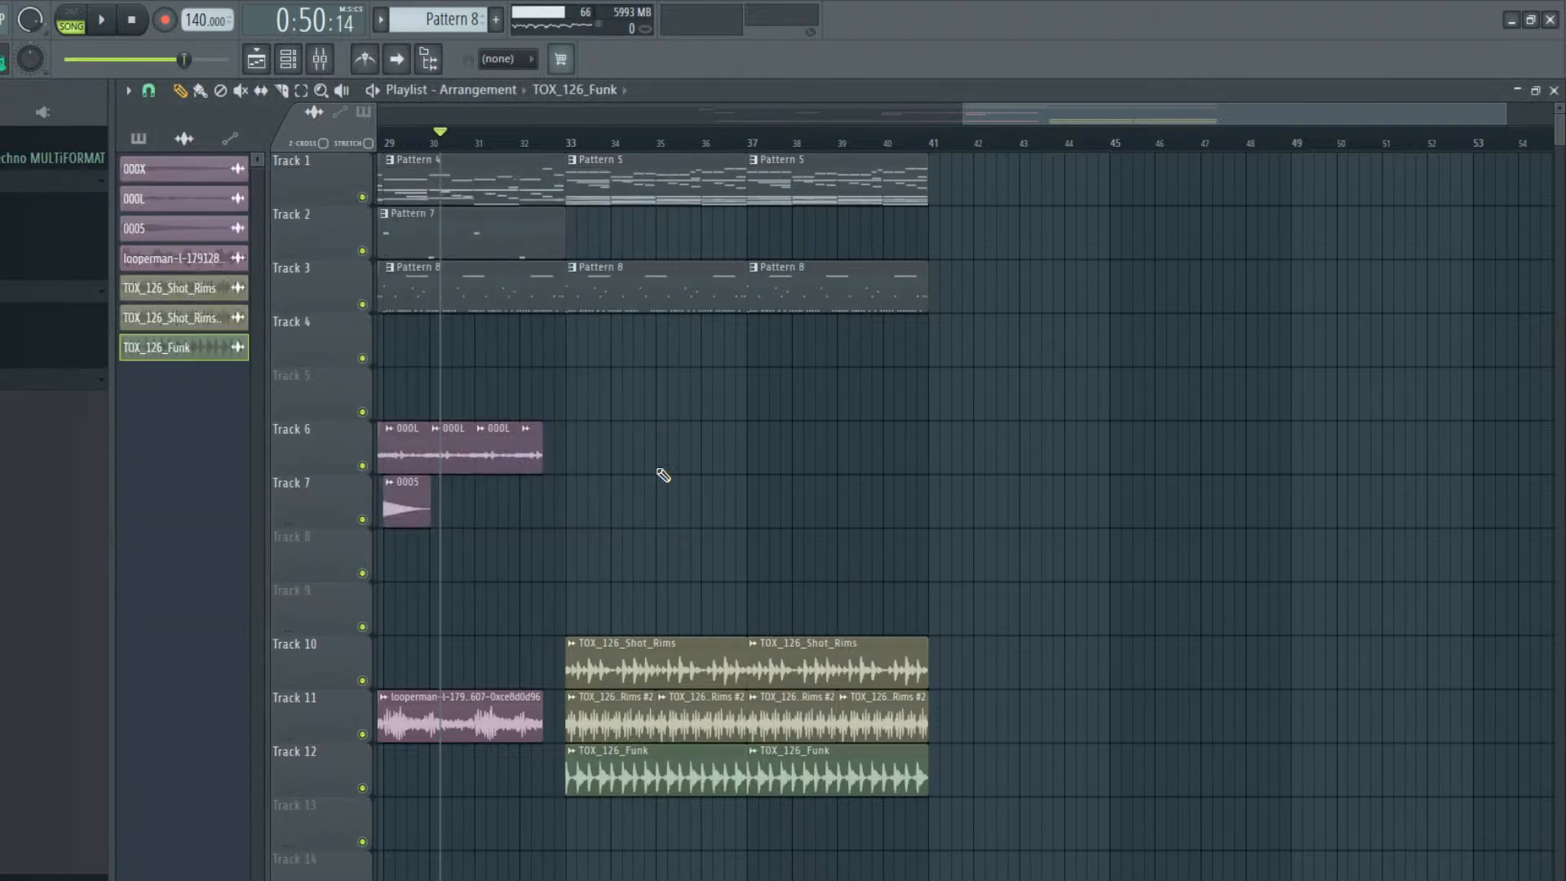
double_click(710, 772)
drag(661, 236, 661, 201)
Lower the volume fader of mixer track 6 slightly and play the arrangement from about bar 30
key(F9)
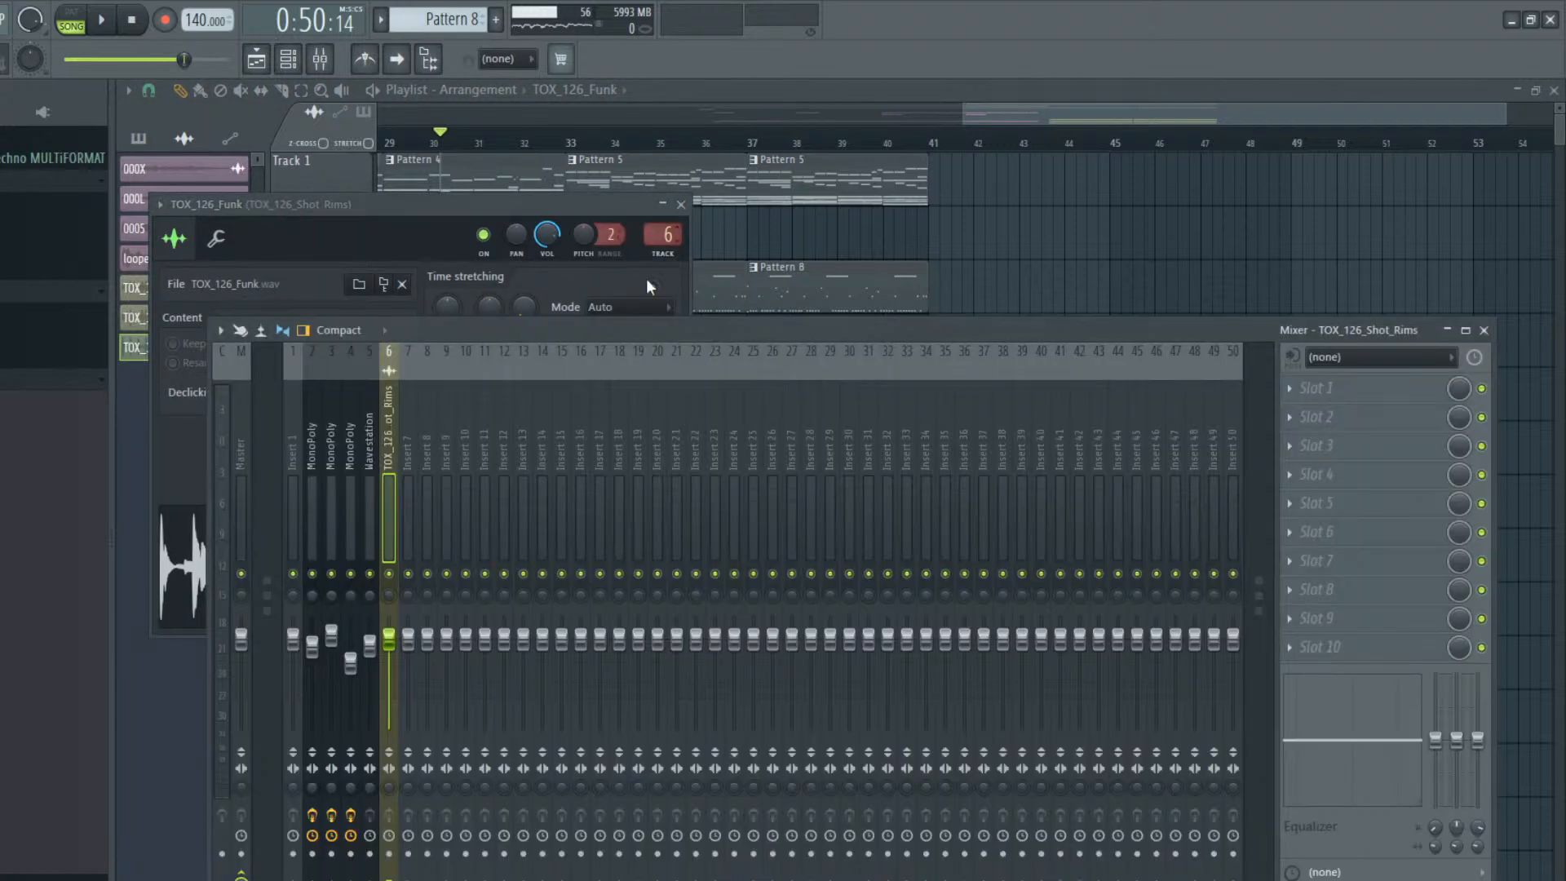
drag(390, 639, 395, 665)
key(space)
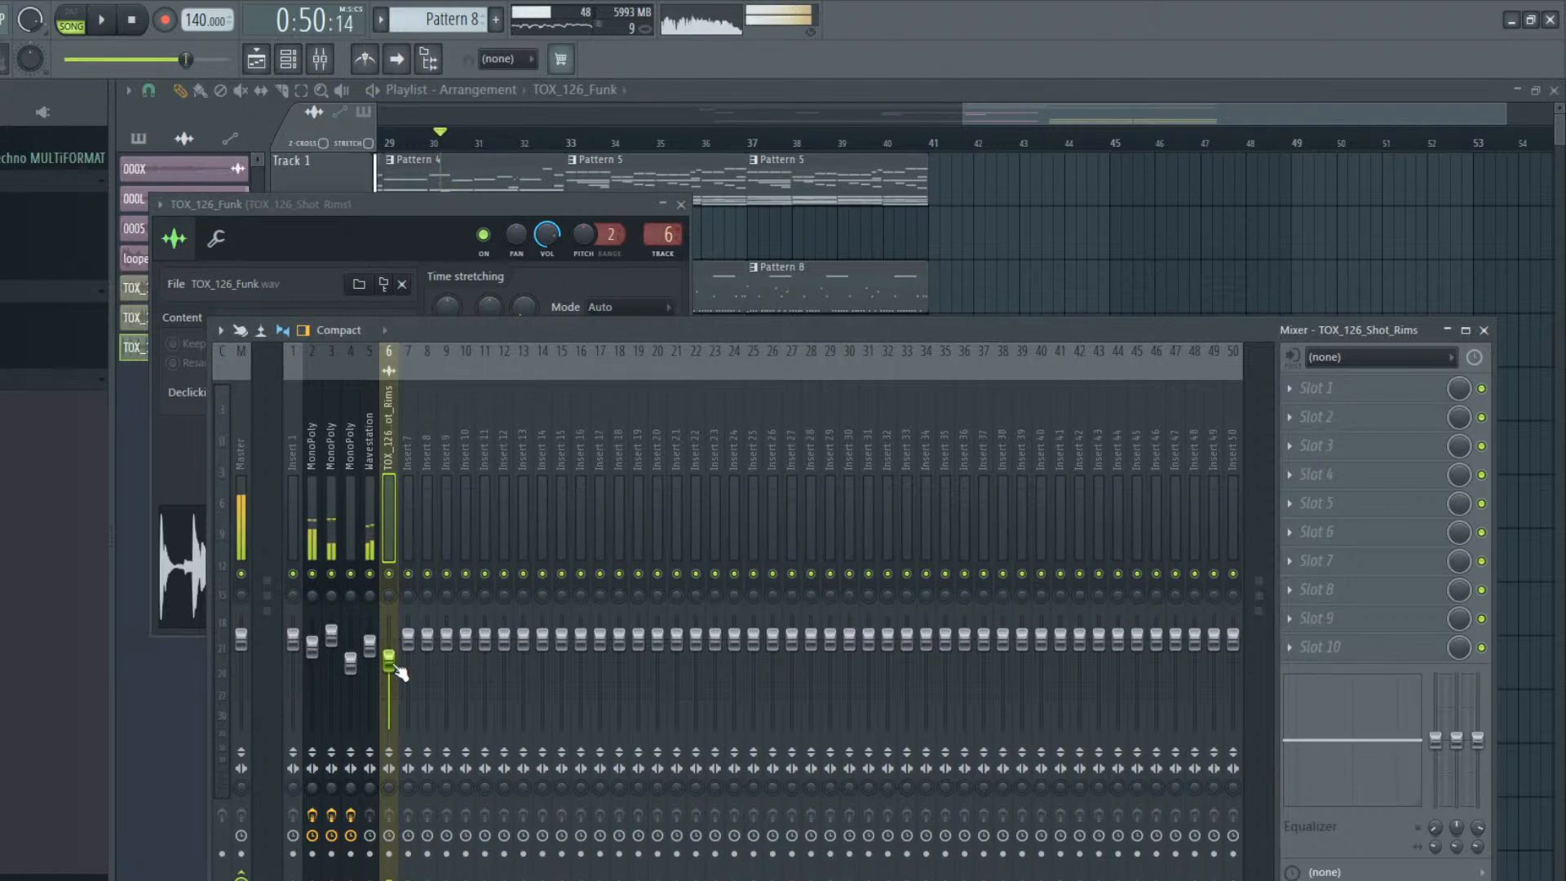
key(space)
right_click(1147, 244)
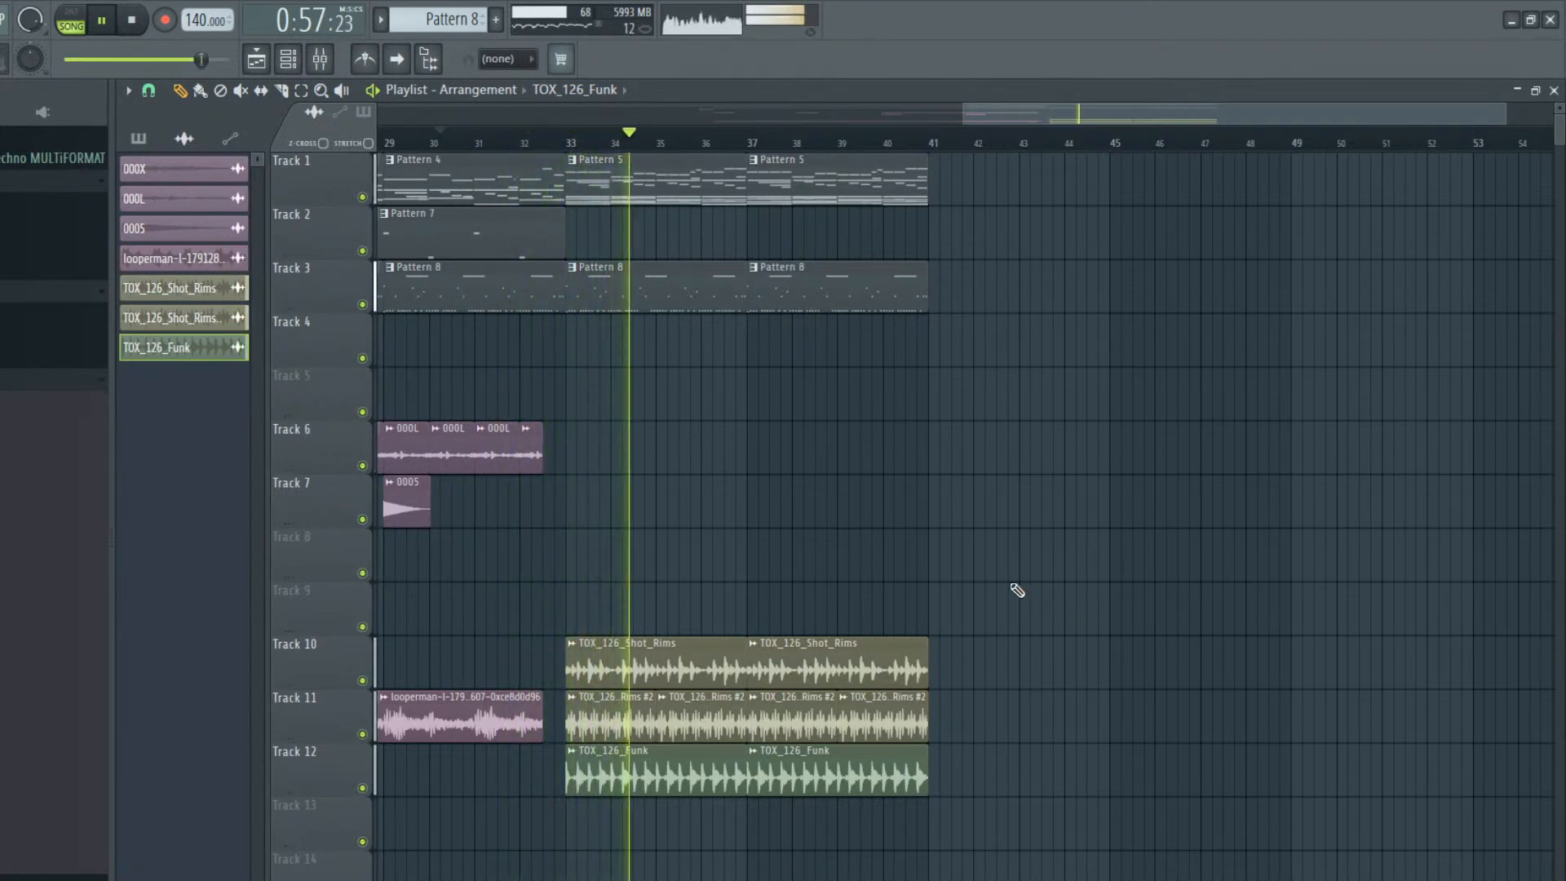
Duplicate all clips from bars 33 to 41 on Tracks 1, 3 and 10 to 12 to bar 41
click(301, 90)
drag(580, 154, 1301, 849)
drag(1030, 119, 1225, 144)
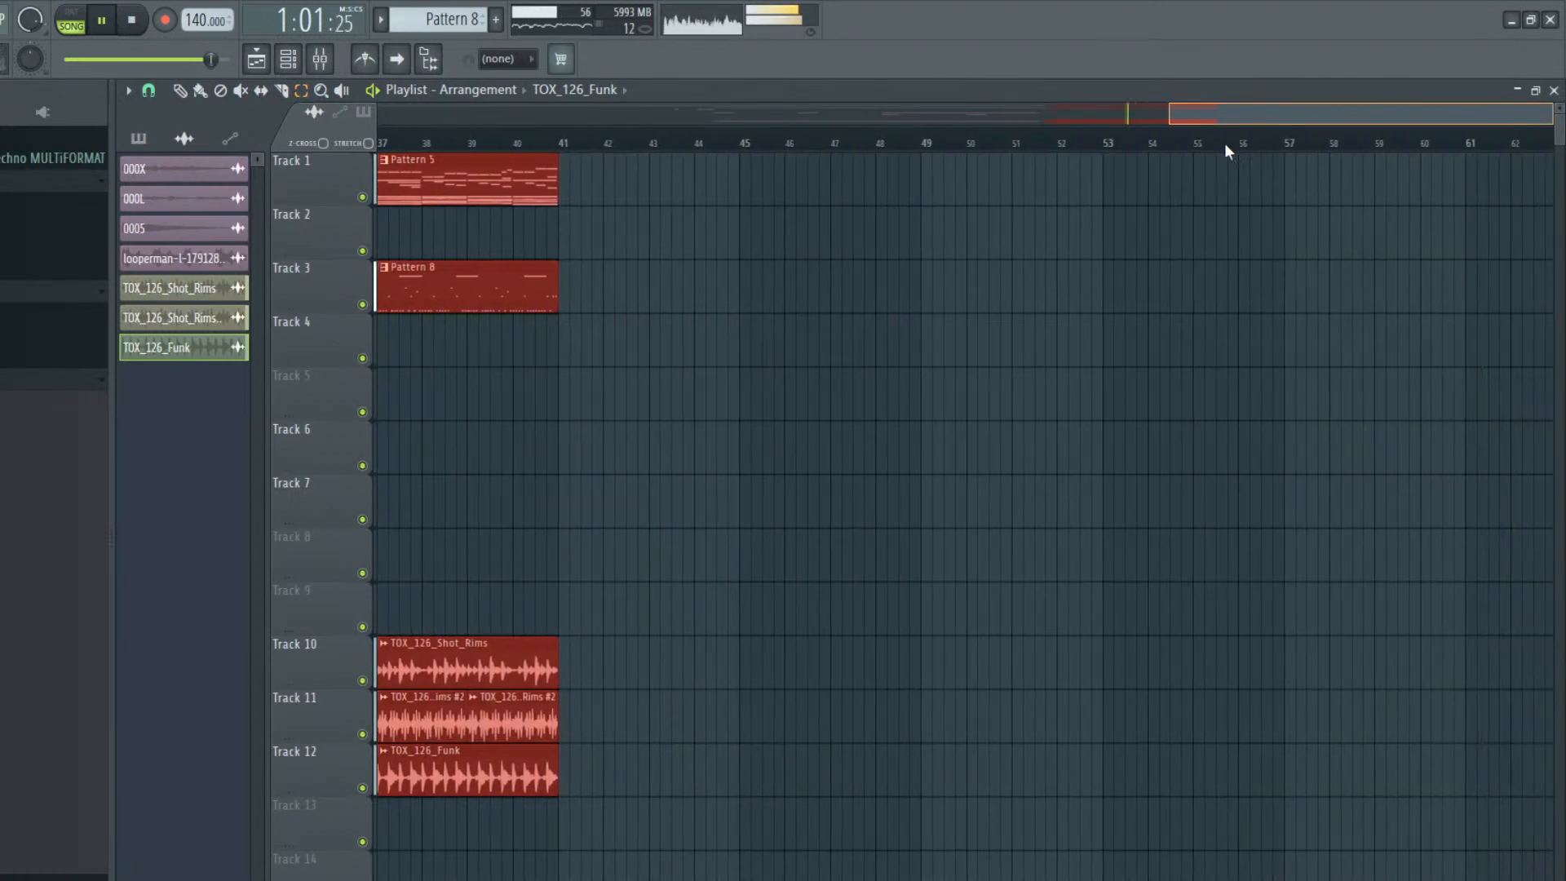
key(ctrl+b)
key(ctrl+b)
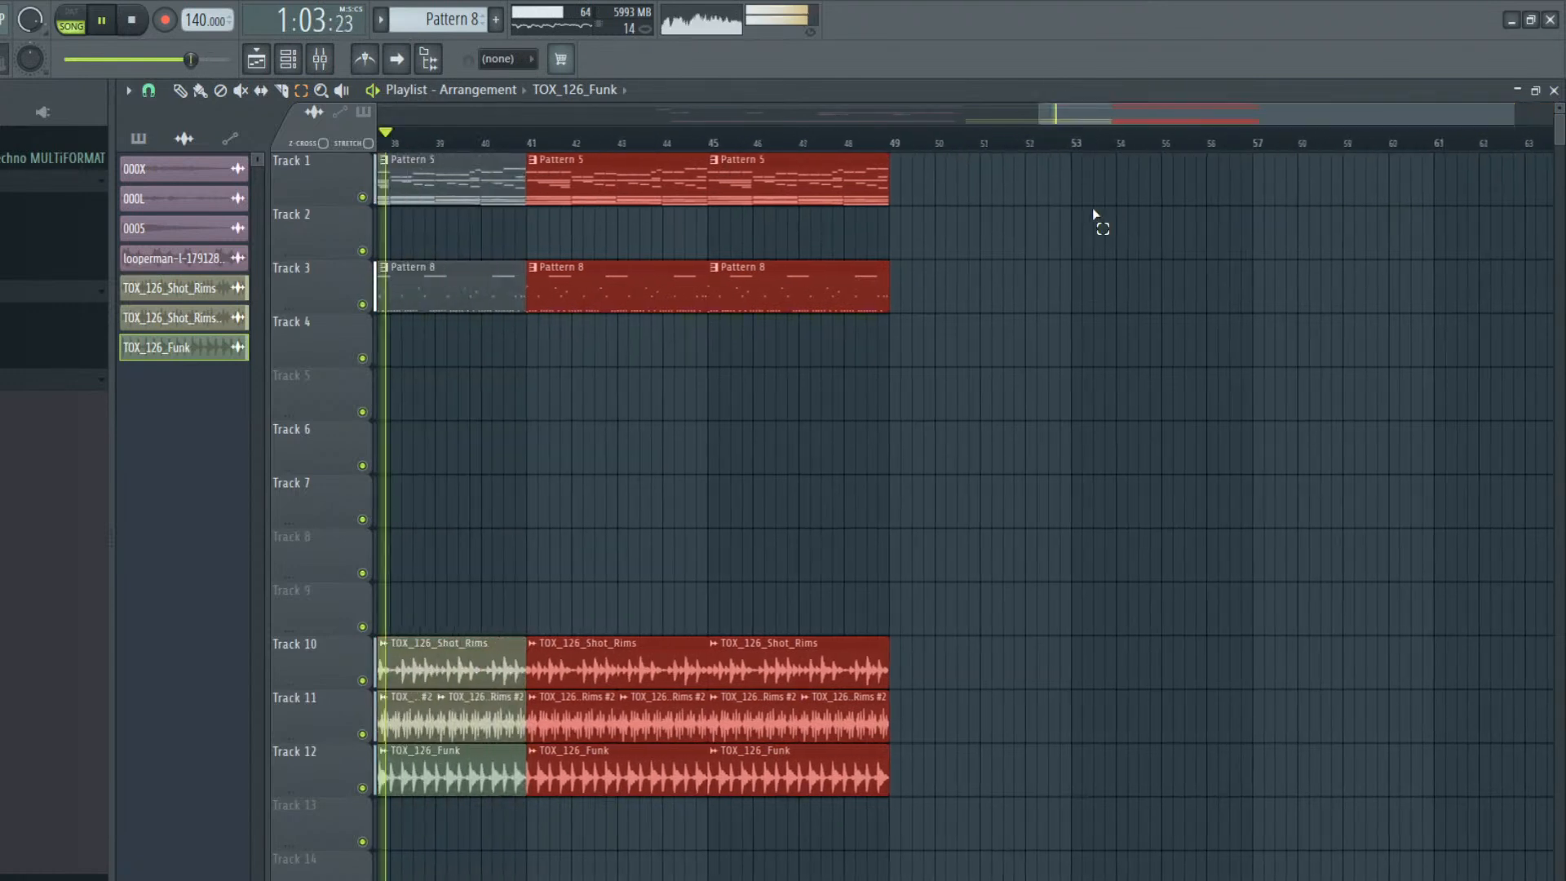
click(1094, 213)
Stop playback and make the Pattern 5 clip at bar 41 on Track 1 a unique pattern
click(179, 90)
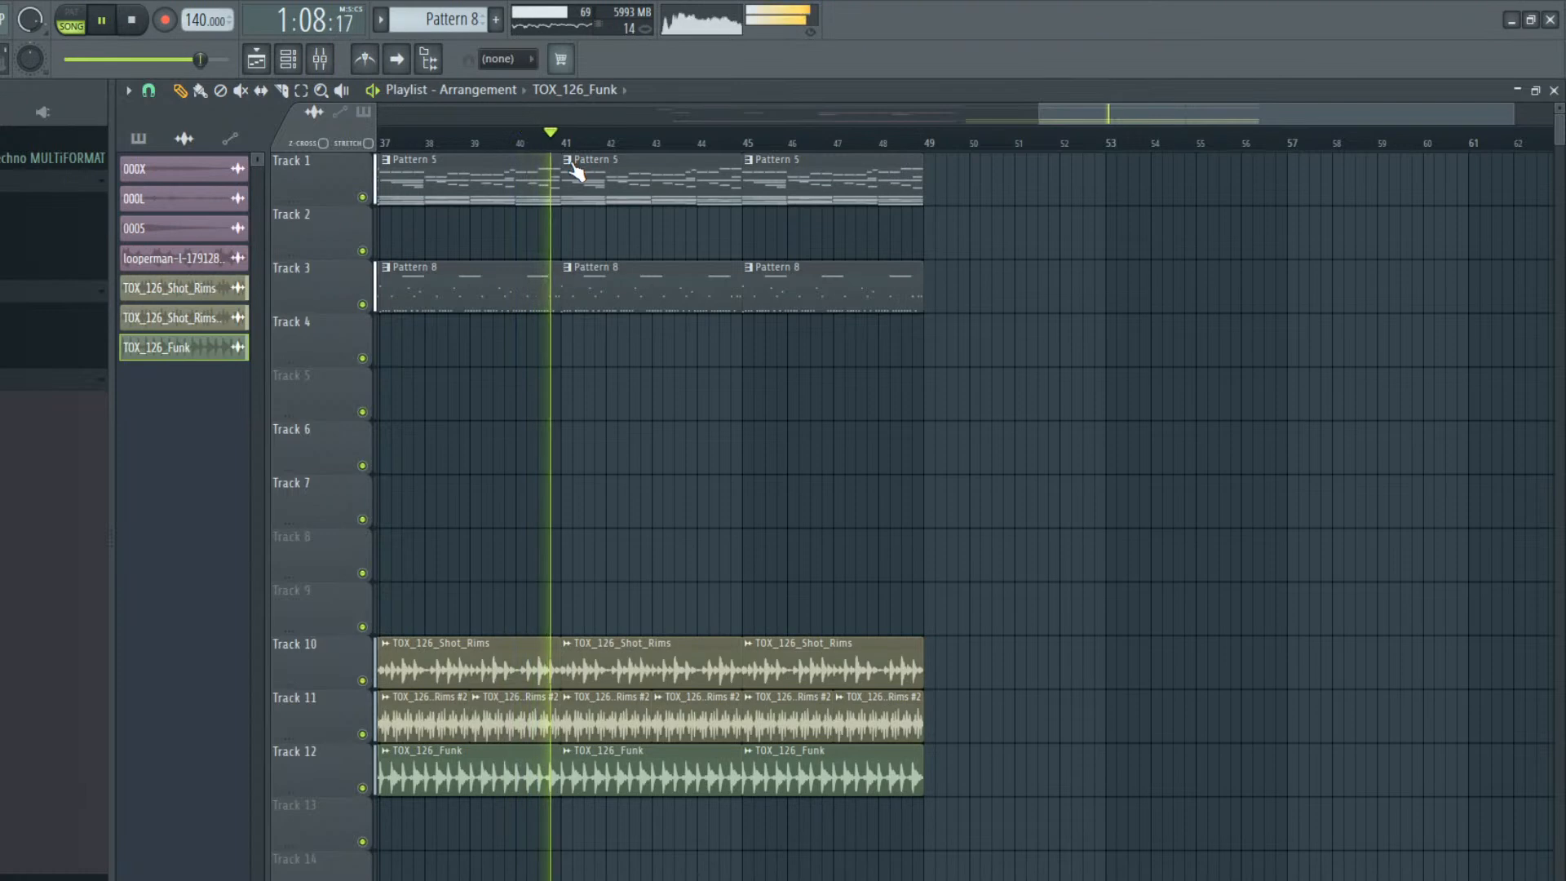
key(space)
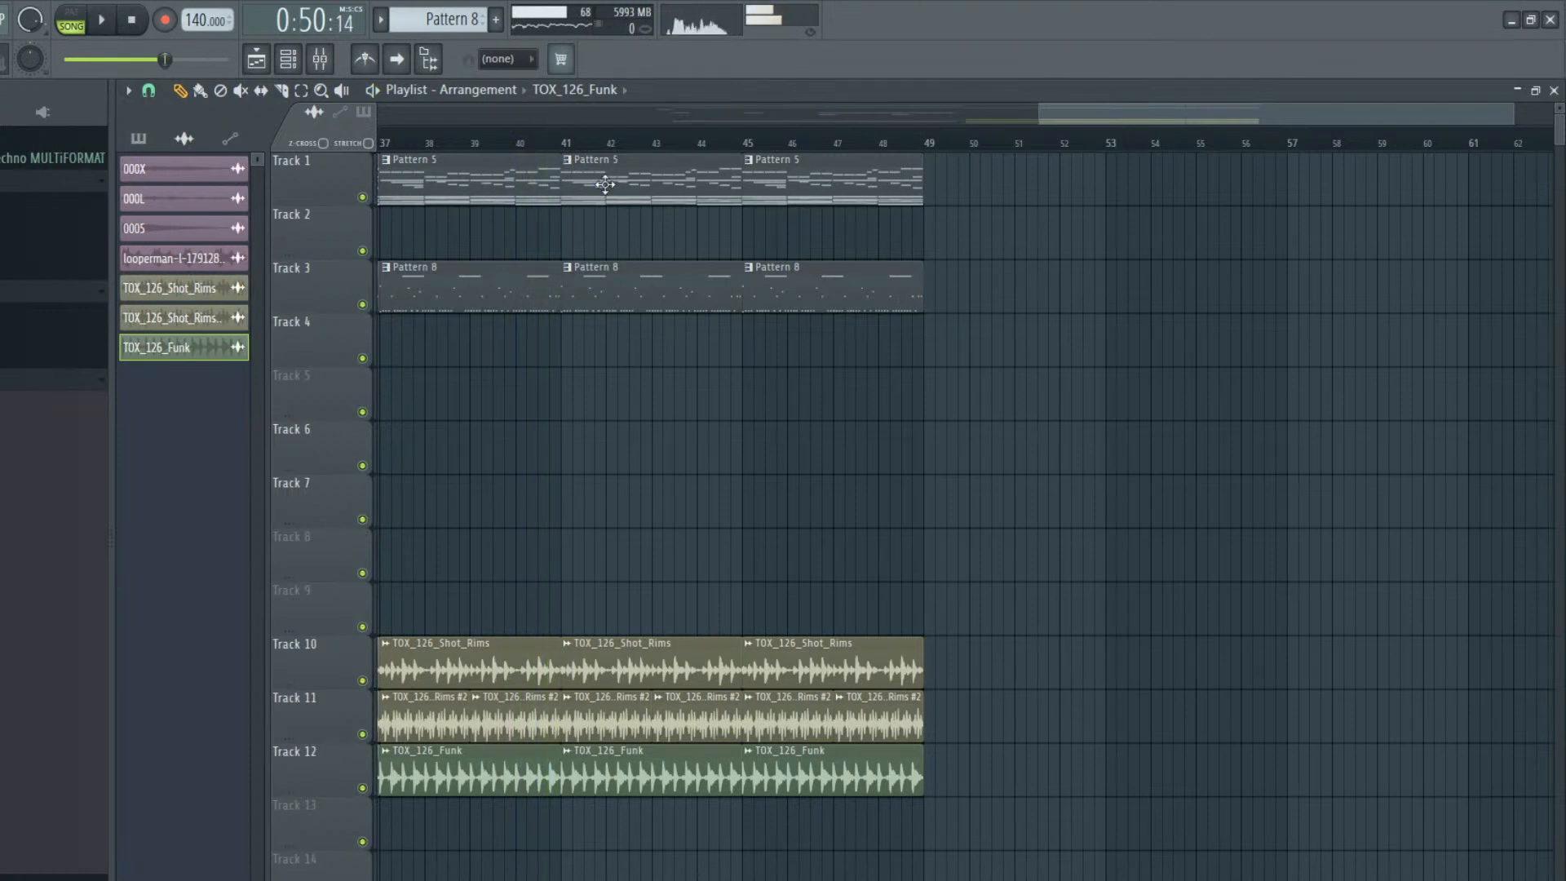
double_click(612, 160)
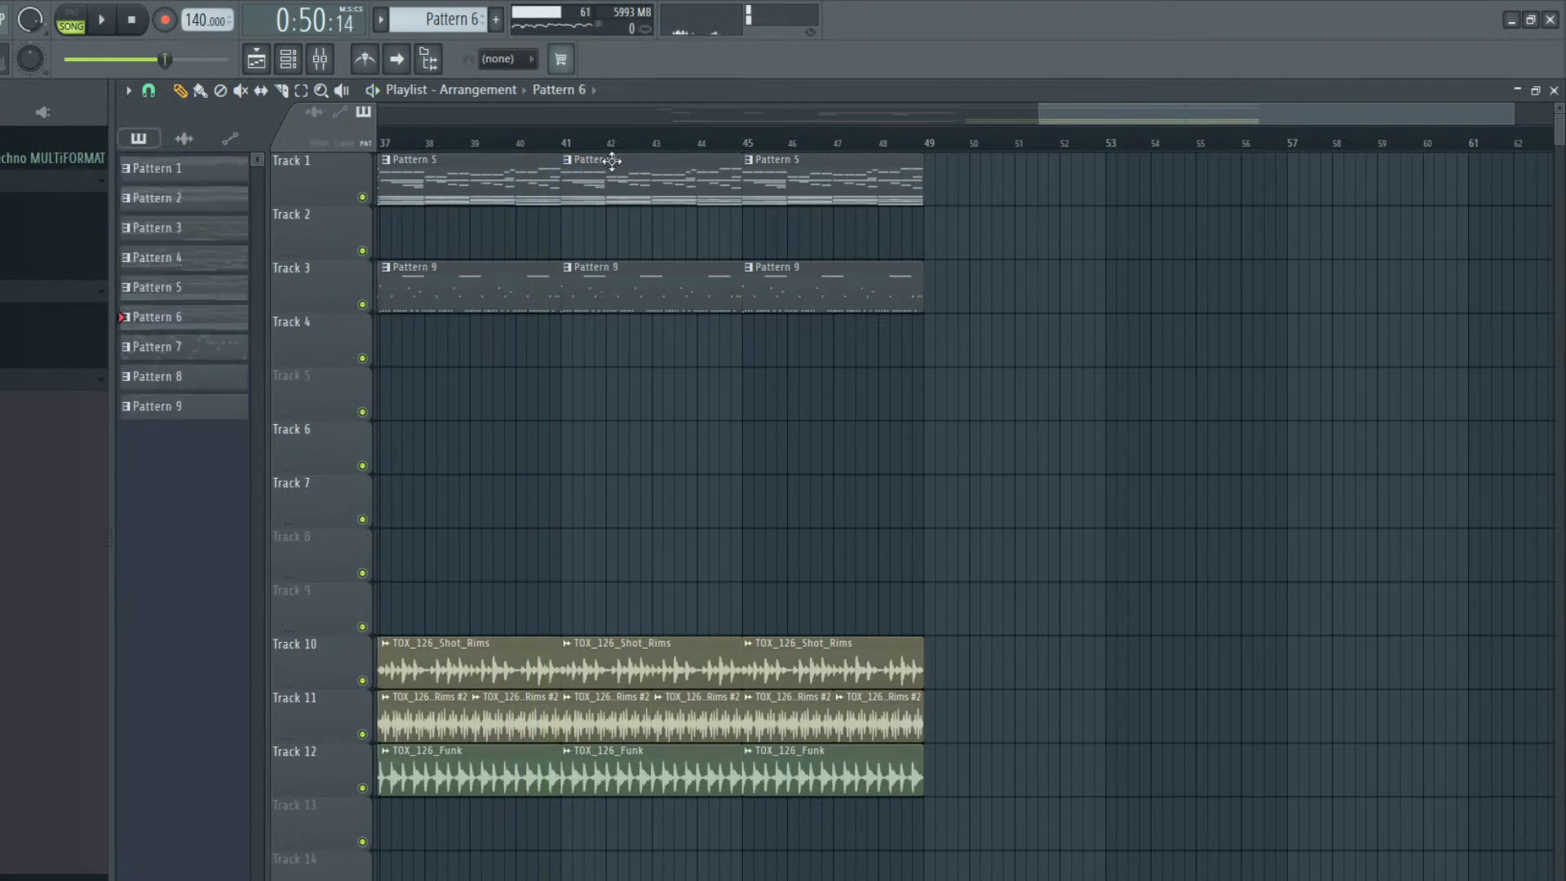
Delete the upper repeated-note melody between F#7 and F#8 from the Wavestation part of Pattern 6
click(286, 65)
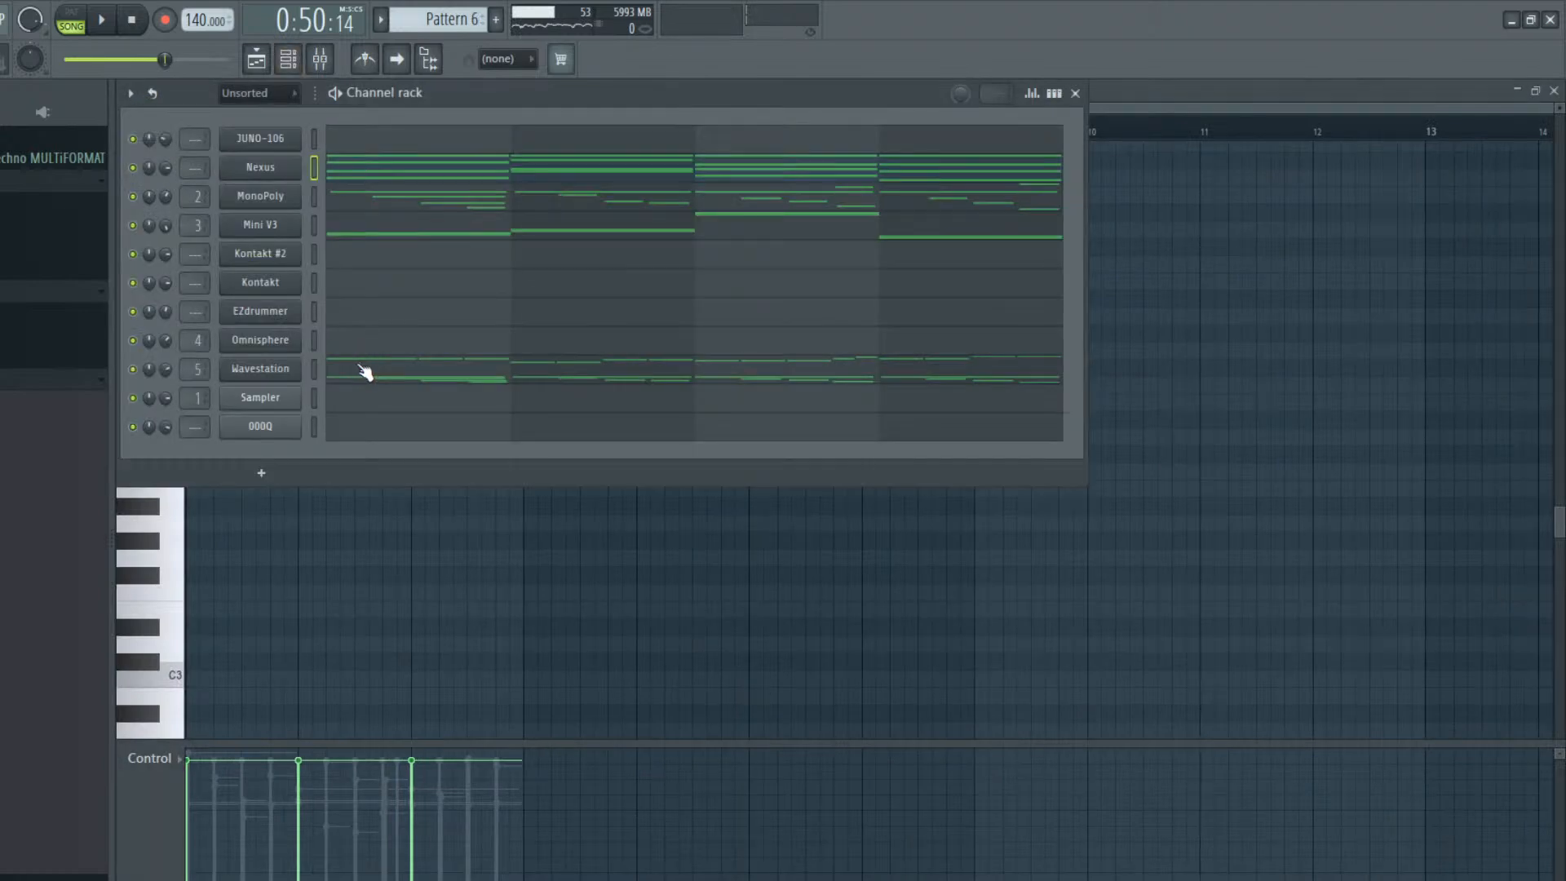
click(414, 201)
scroll(1041, 339, up, 5)
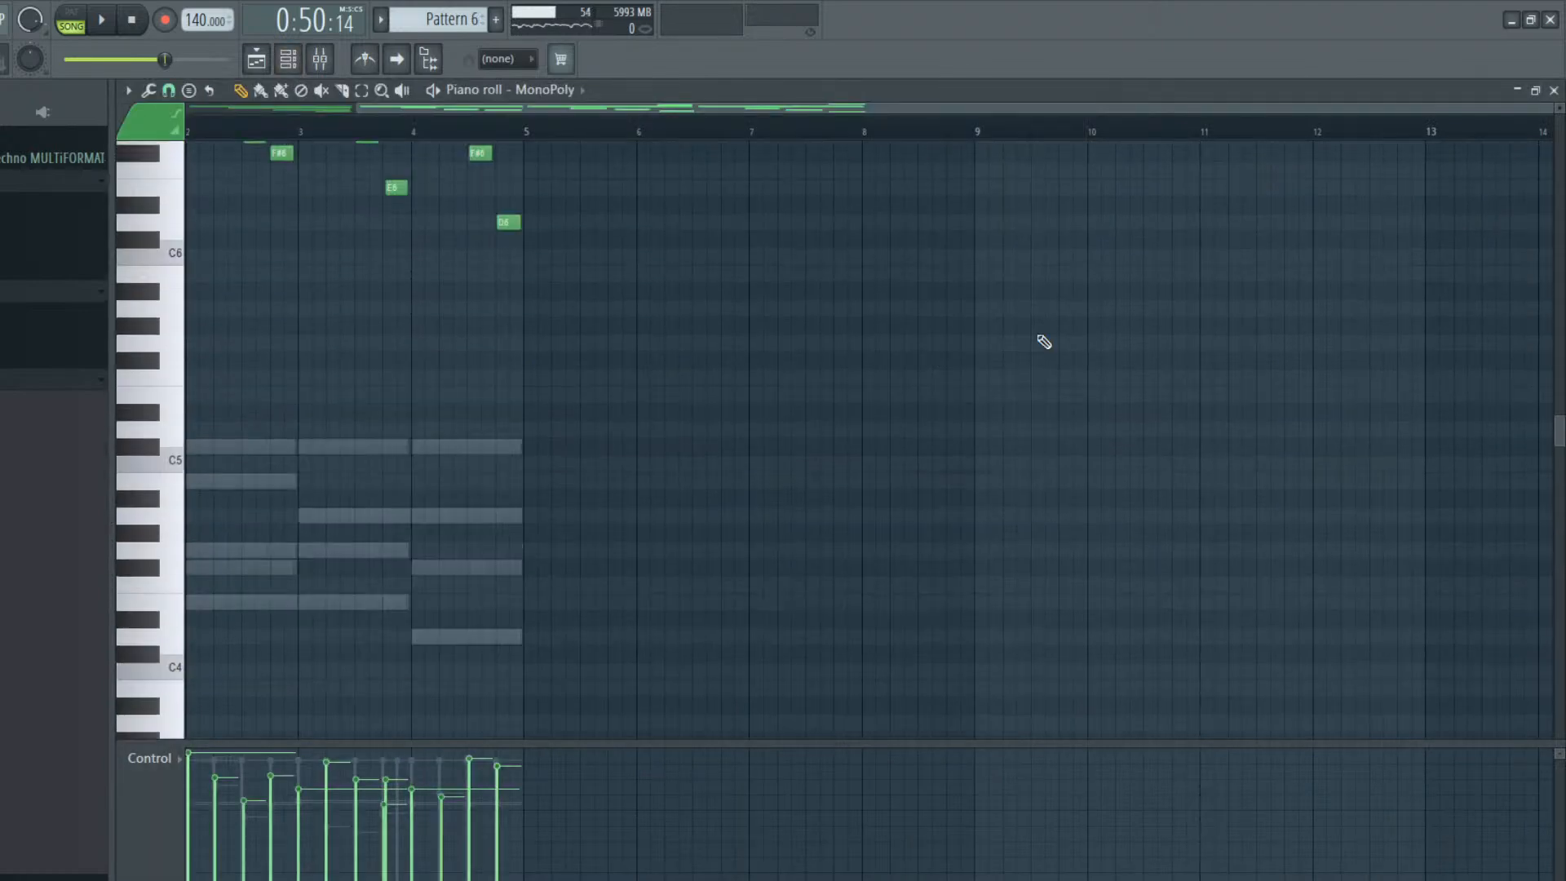
scroll(391, 245, up, 6)
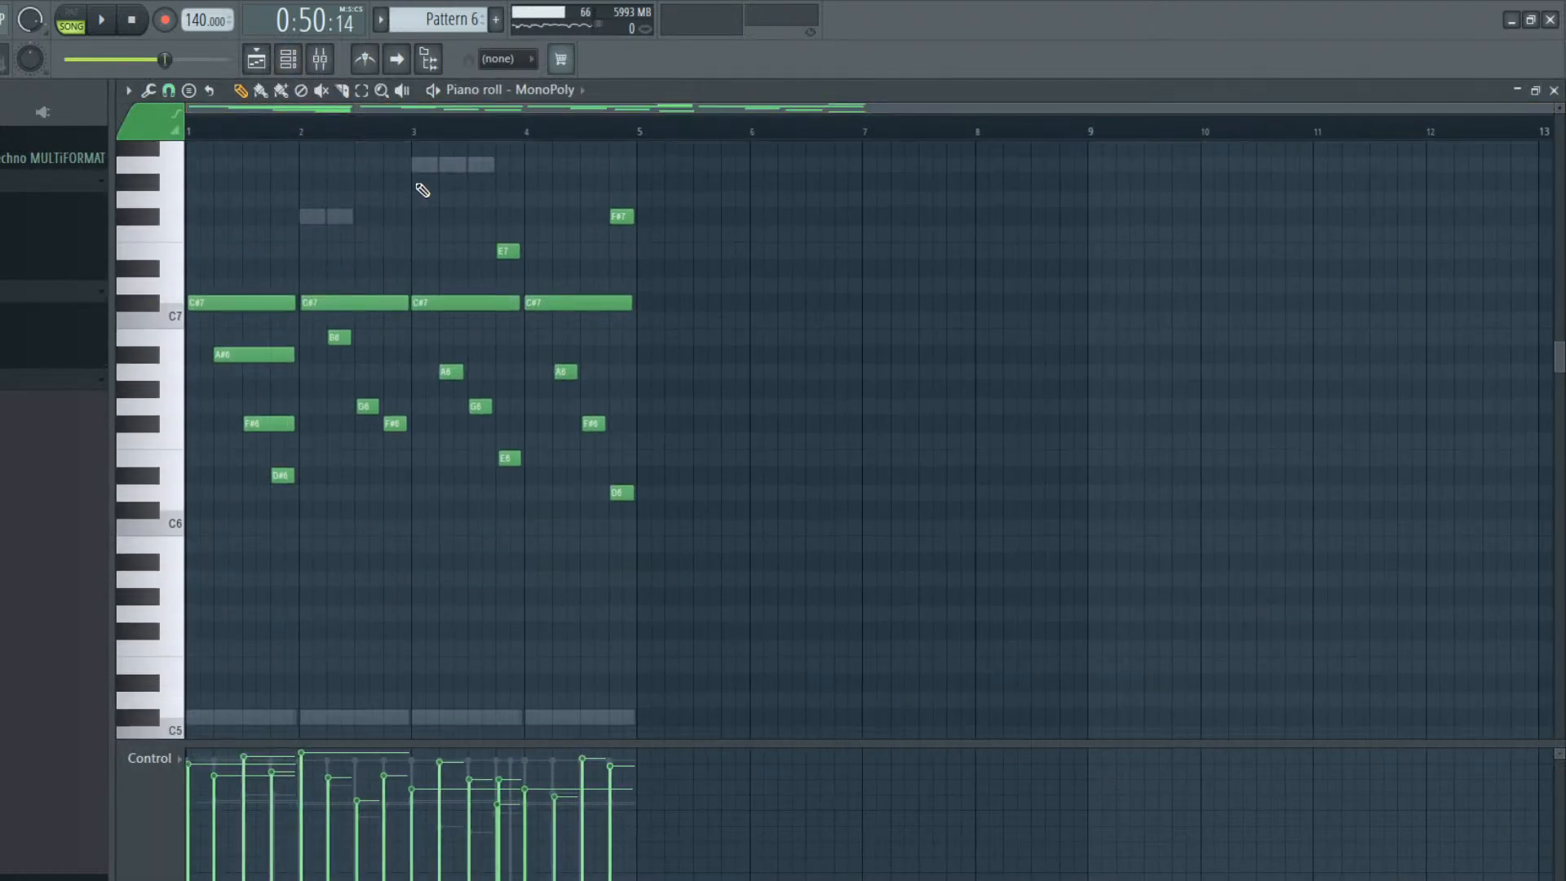
click(288, 64)
click(288, 64)
click(288, 64)
click(465, 382)
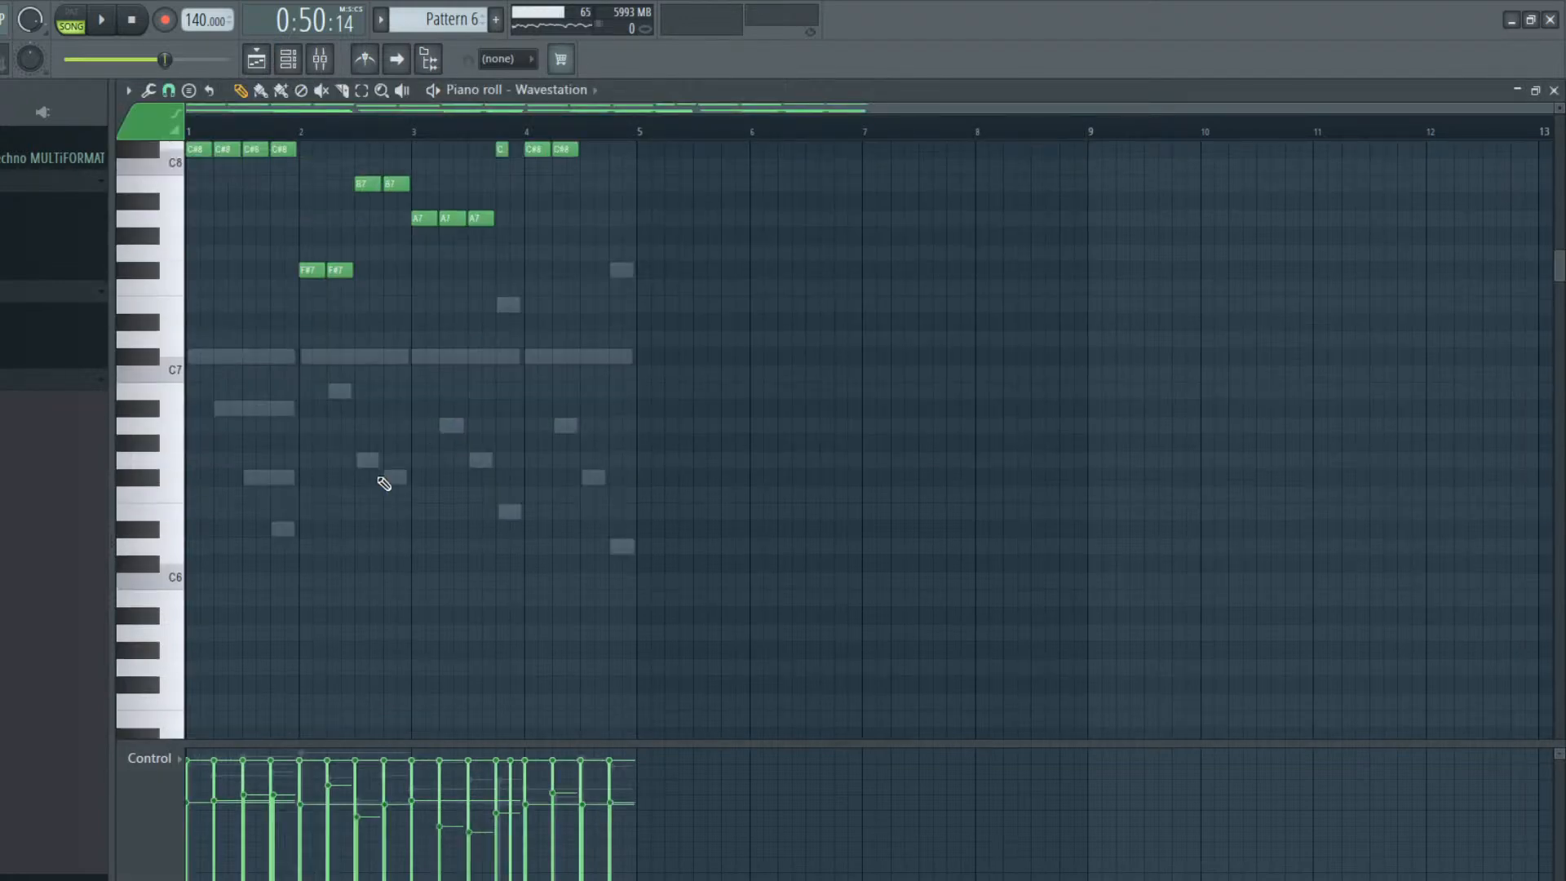
scroll(381, 482, up, 3)
drag(786, 457, 74, 224)
click(344, 490)
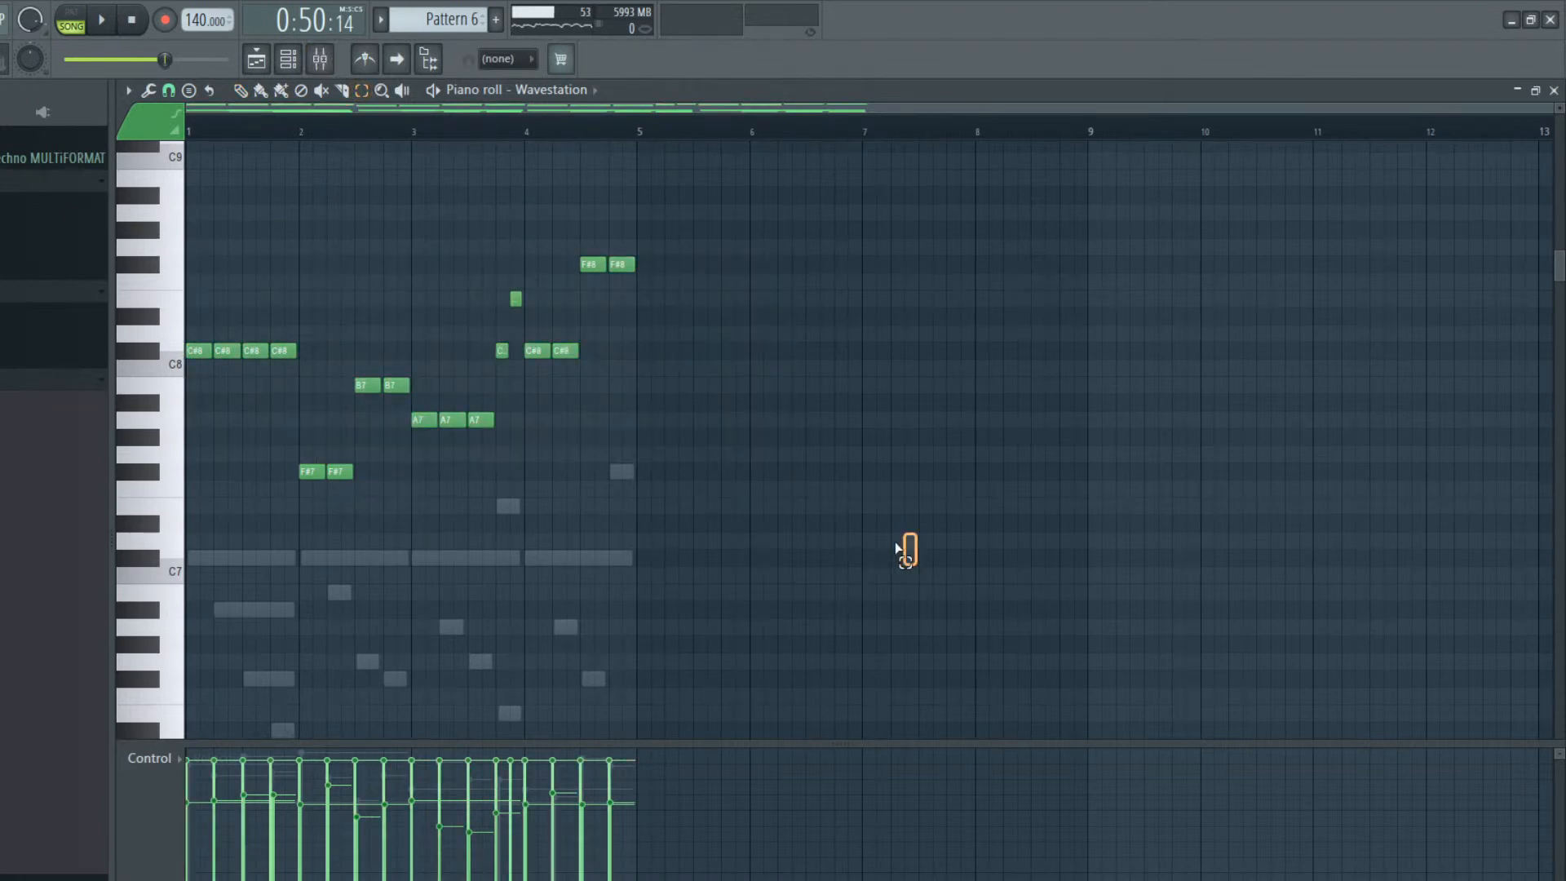
drag(902, 552, 28, 225)
key(Delete)
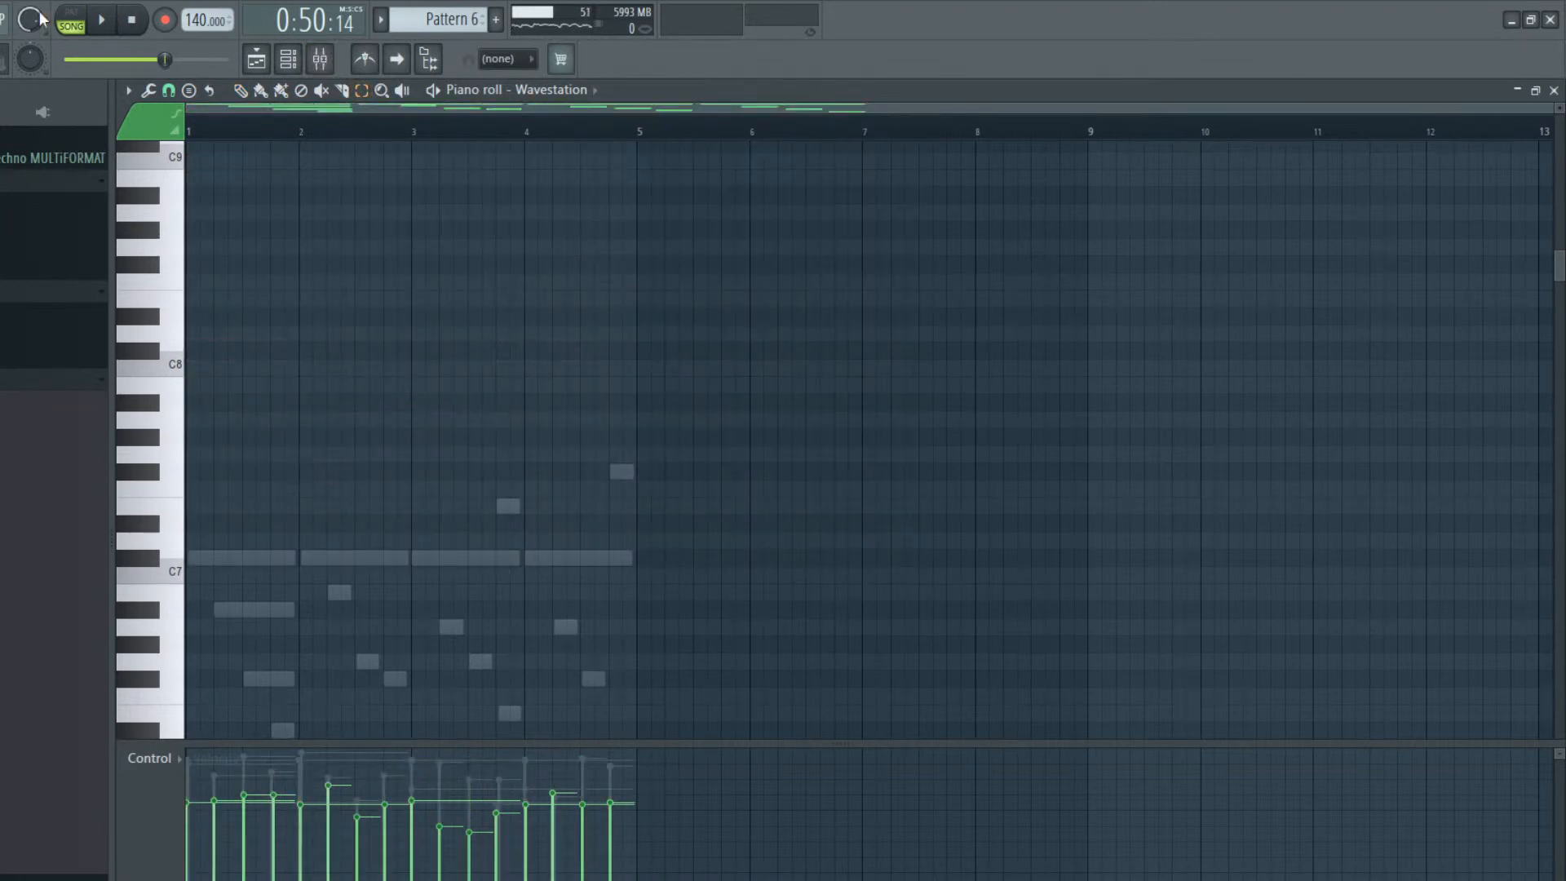
Transpose all MonoPoly notes of Pattern 6 down one octave and play the pattern by itself
click(256, 59)
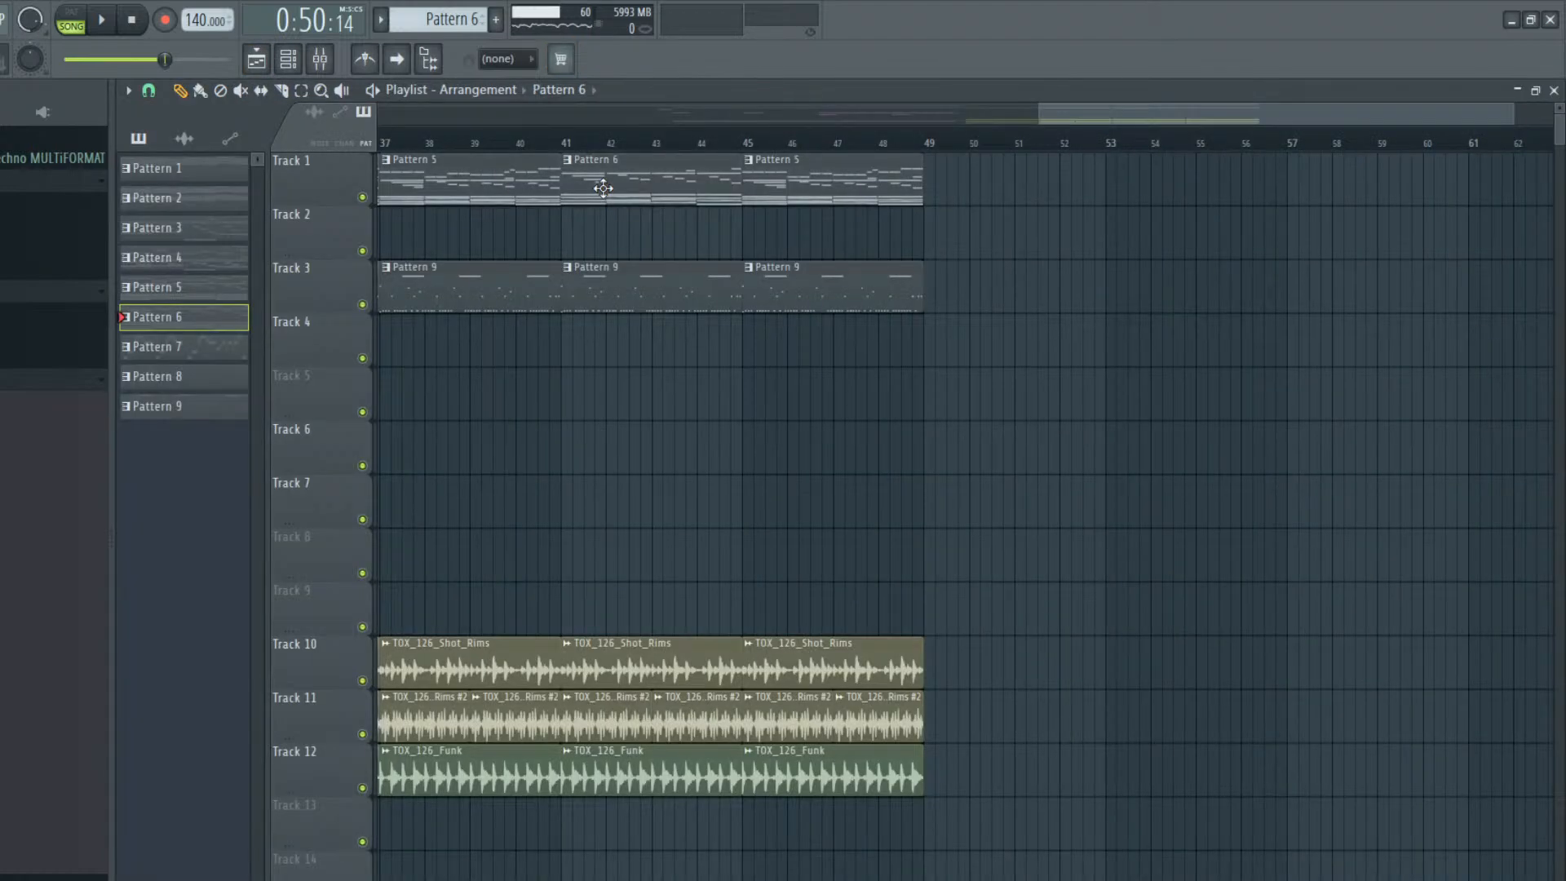
double_click(603, 188)
click(319, 58)
click(288, 59)
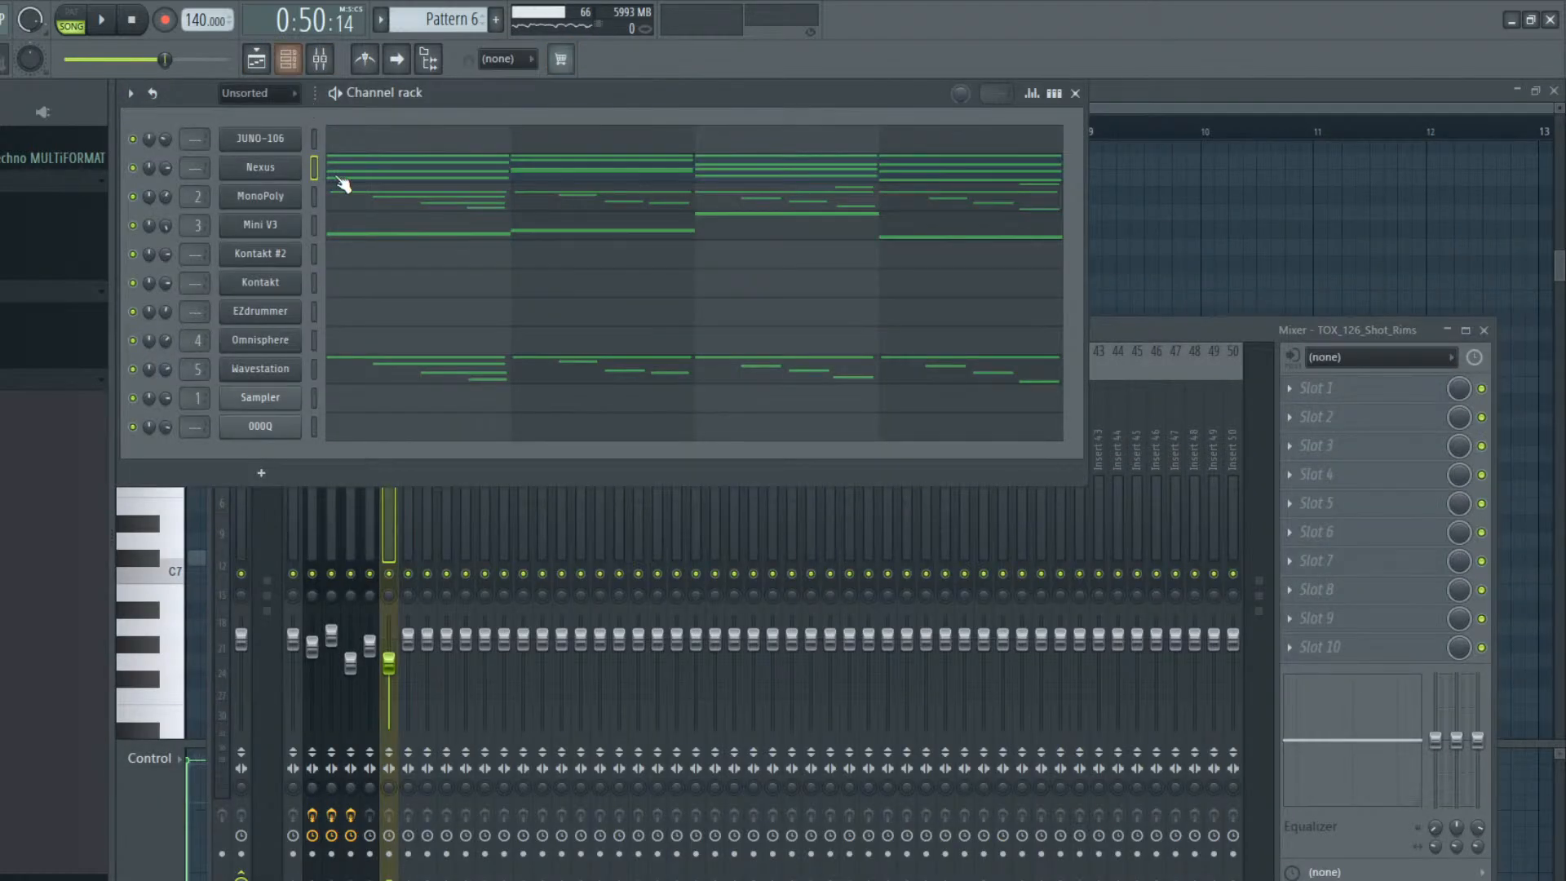
click(346, 192)
key(ctrl+Down)
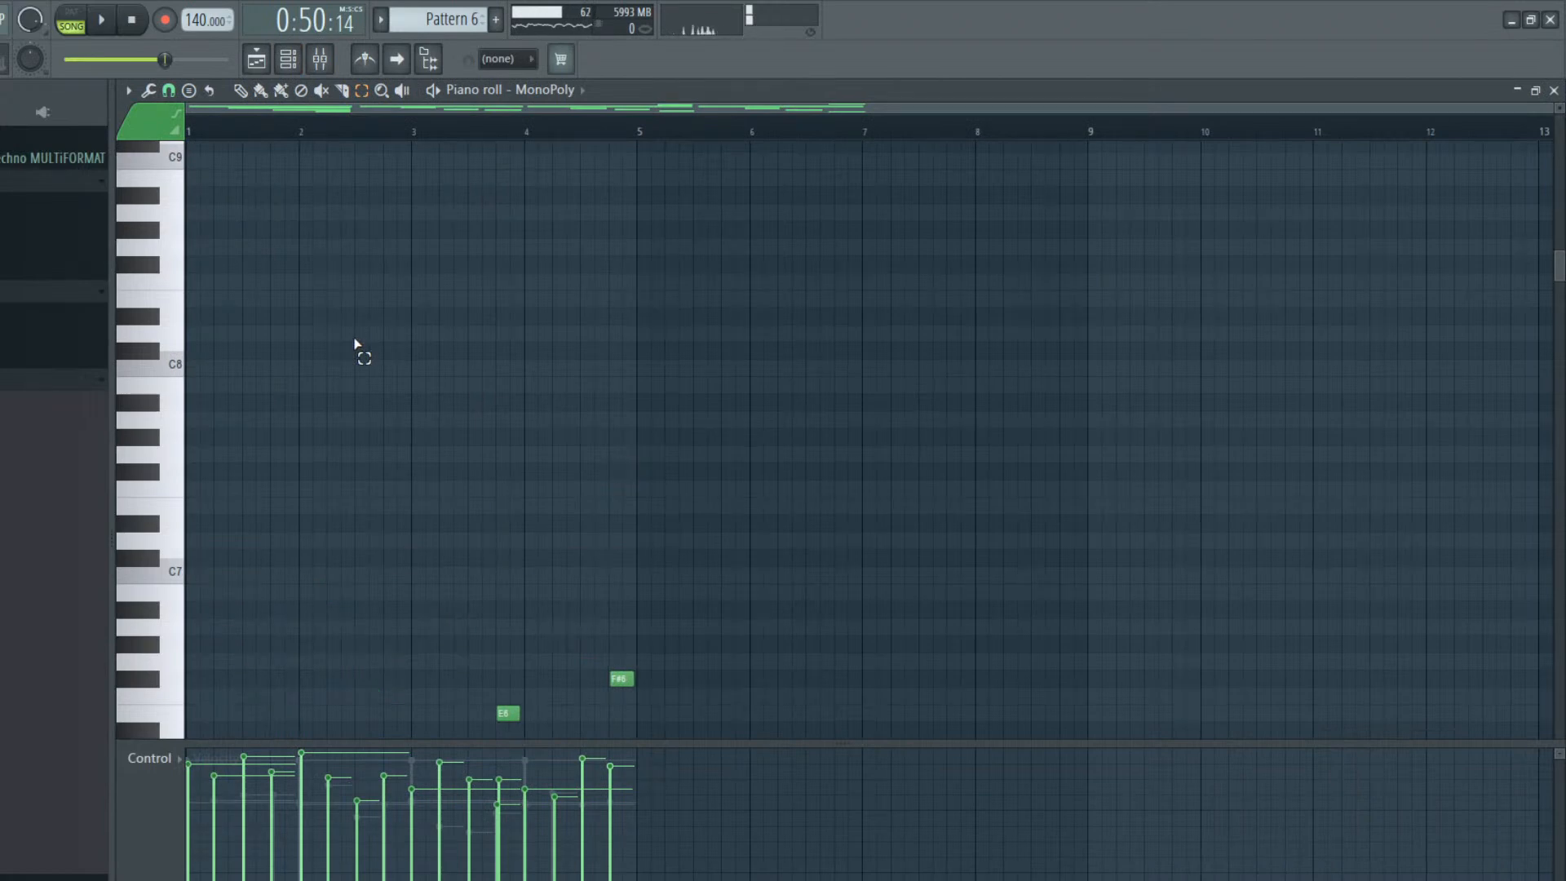
key(space)
key(space)
key(l)
key(space)
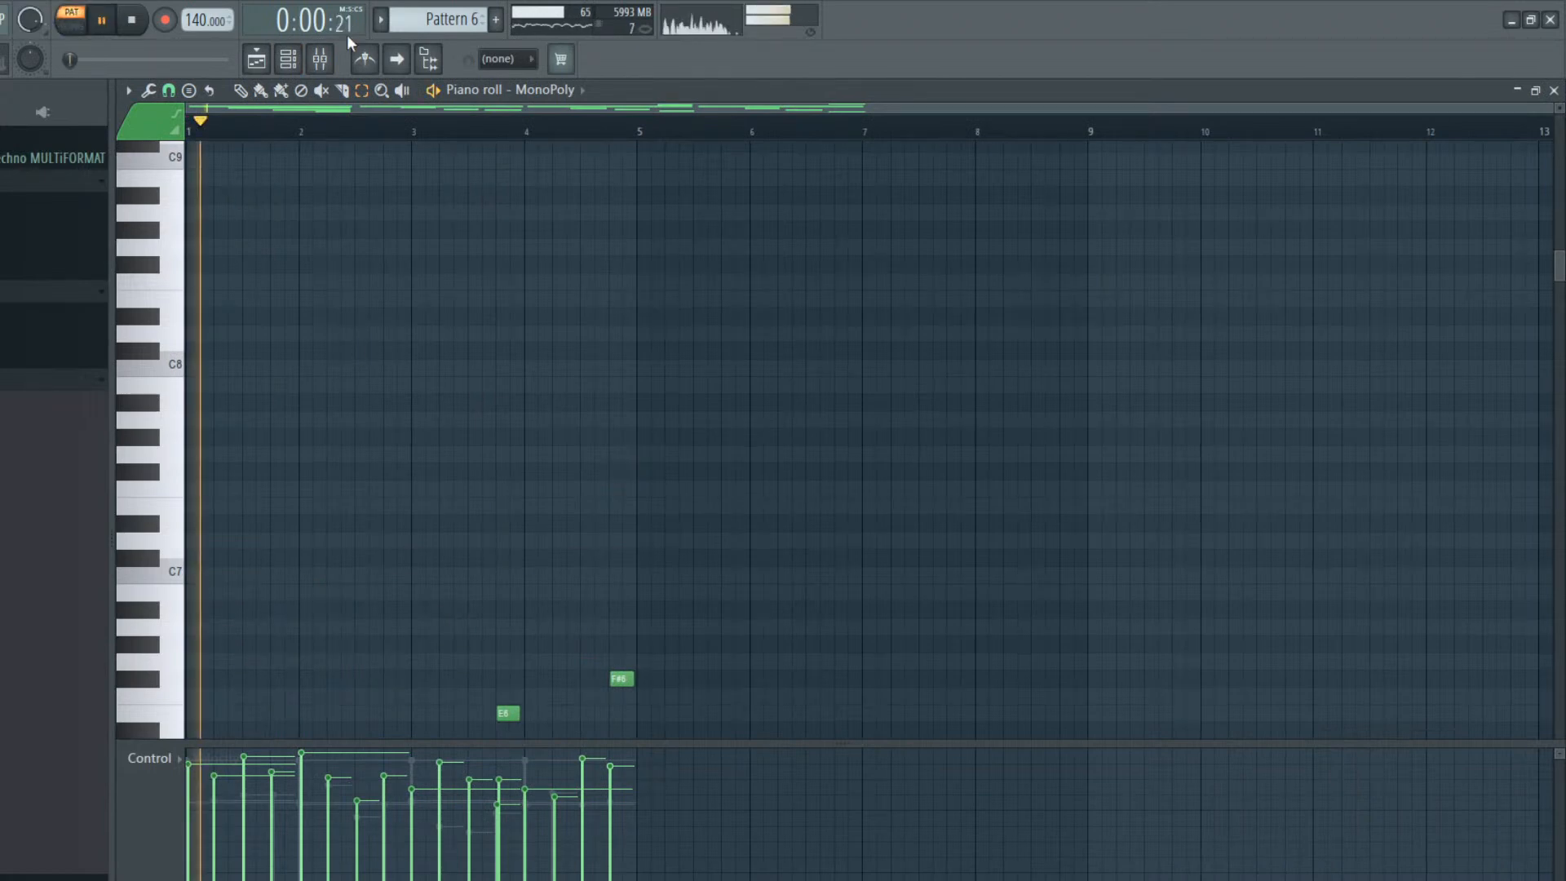
Replace the Pattern 5 clip at bar 45 on Track 1 with Pattern 6 and stop playback
key(F5)
right_click(756, 188)
click(751, 190)
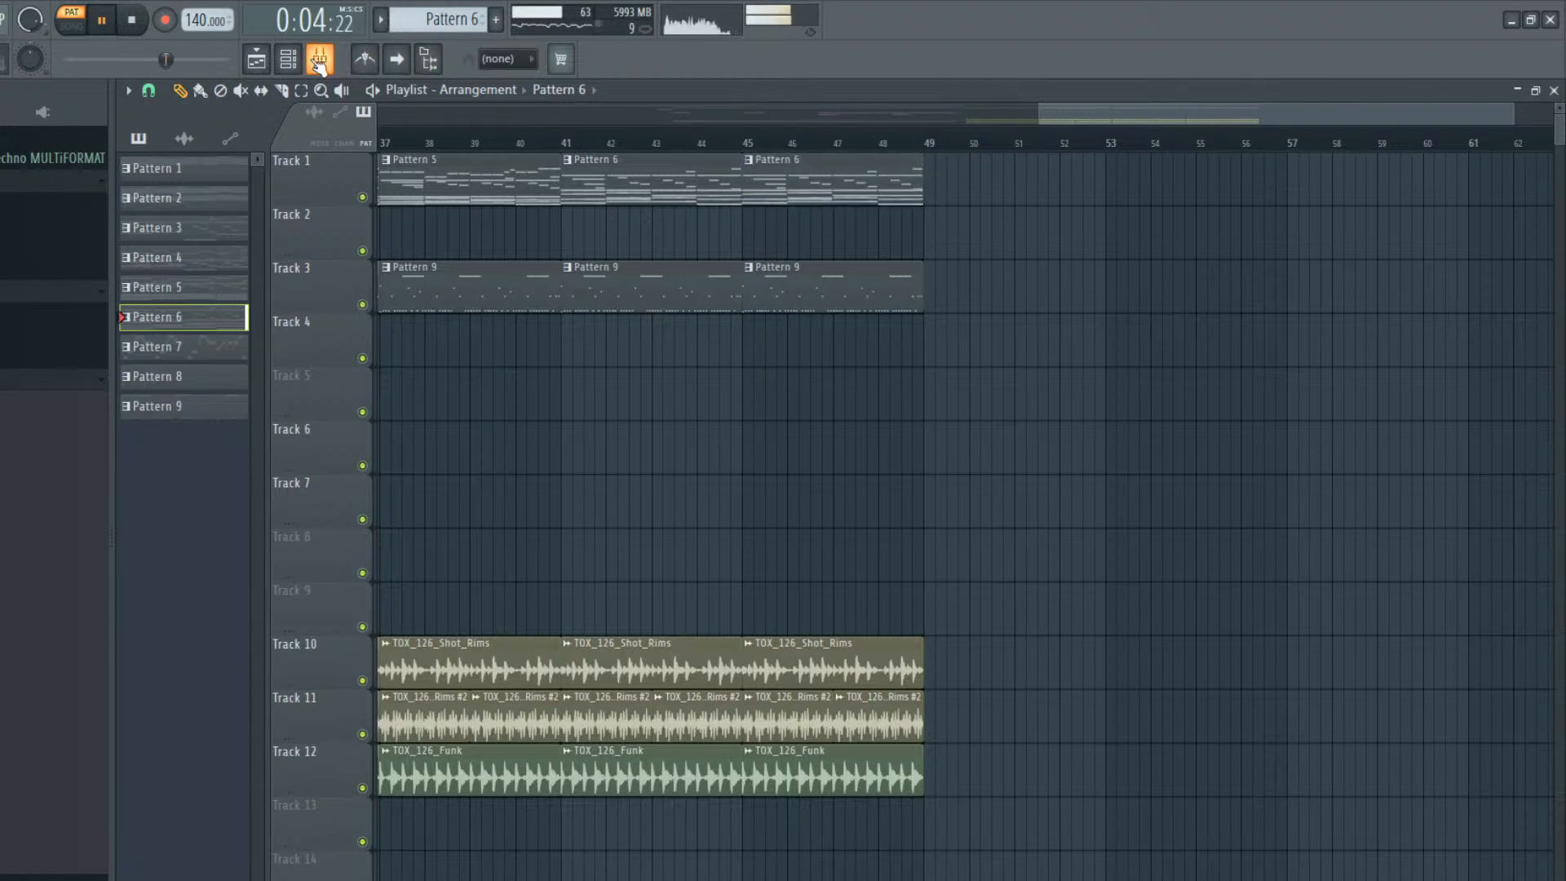
key(space)
Select the Omnisphere channel and return to the playlist
click(288, 59)
click(314, 340)
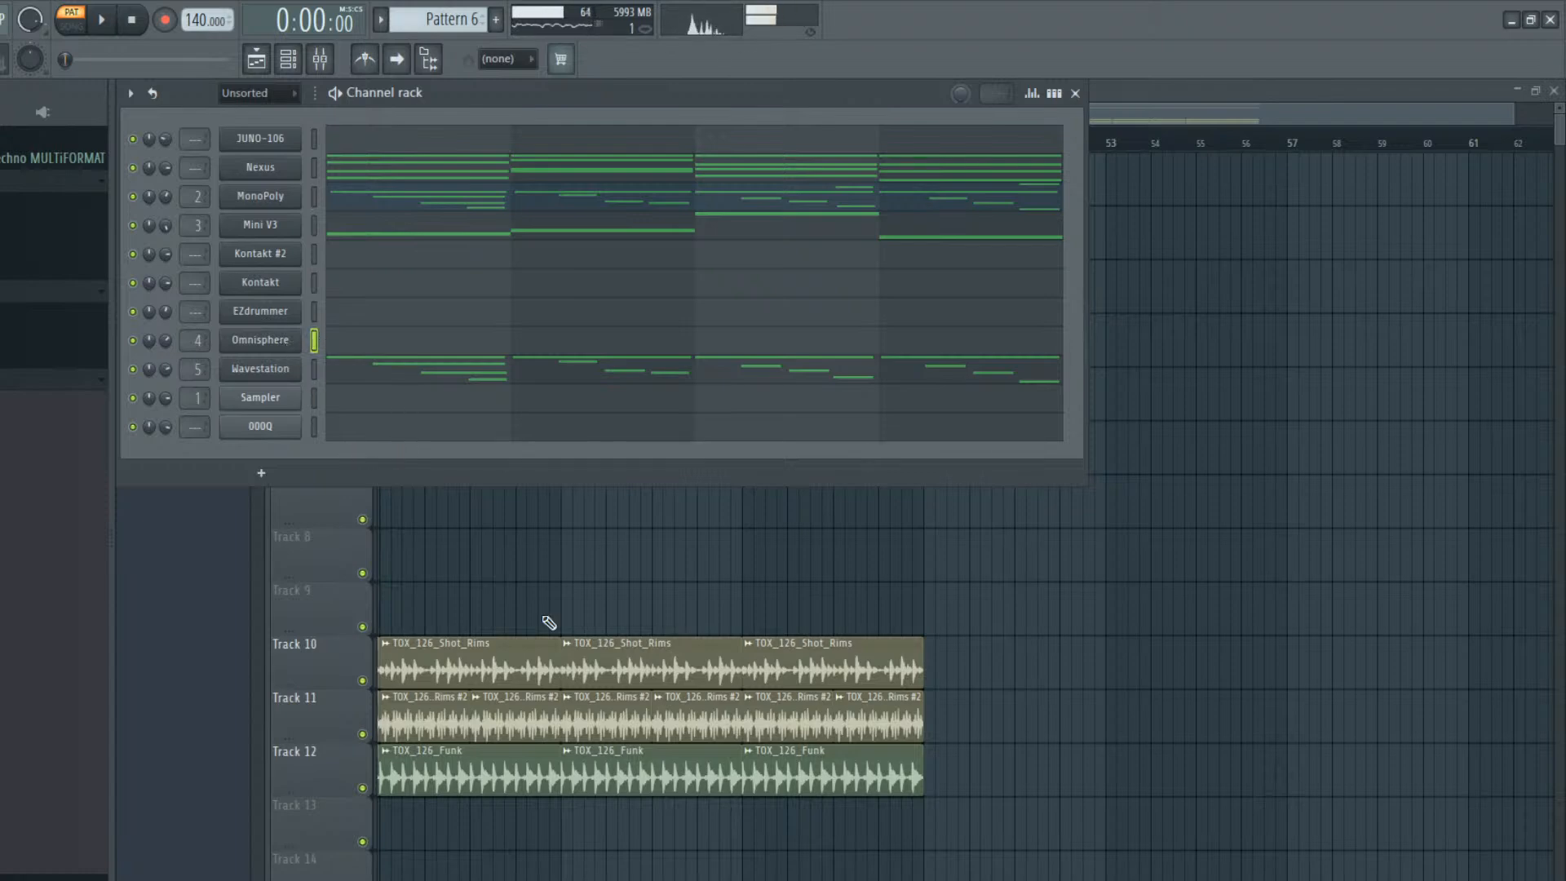
key(F6)
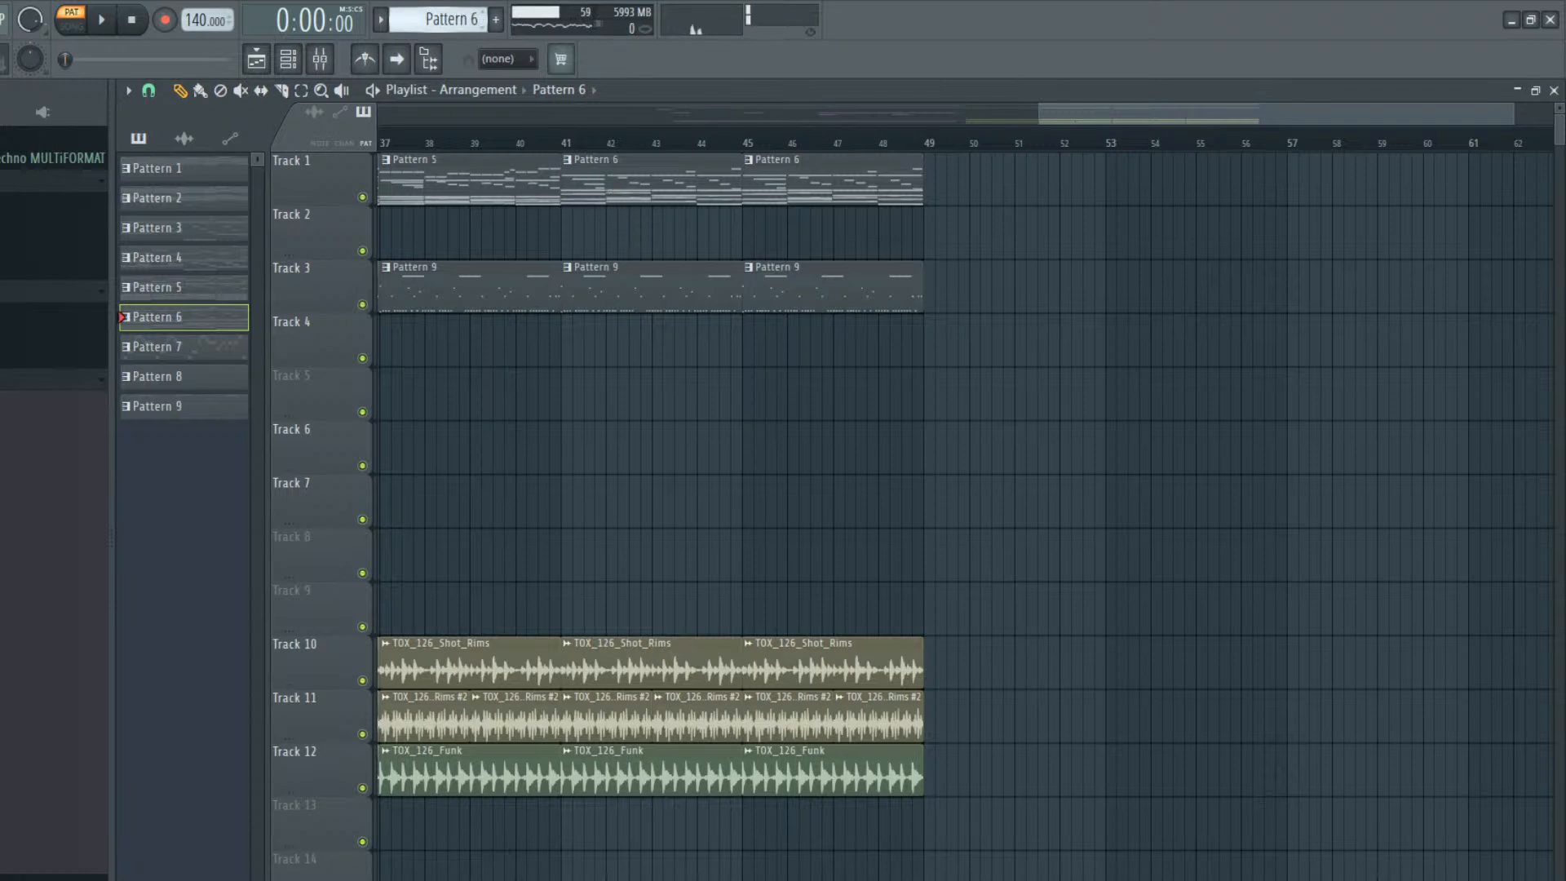
Place a Pattern 7 clip at bar 41 on Track 4 and make it a unique pattern
click(567, 345)
right_click(564, 346)
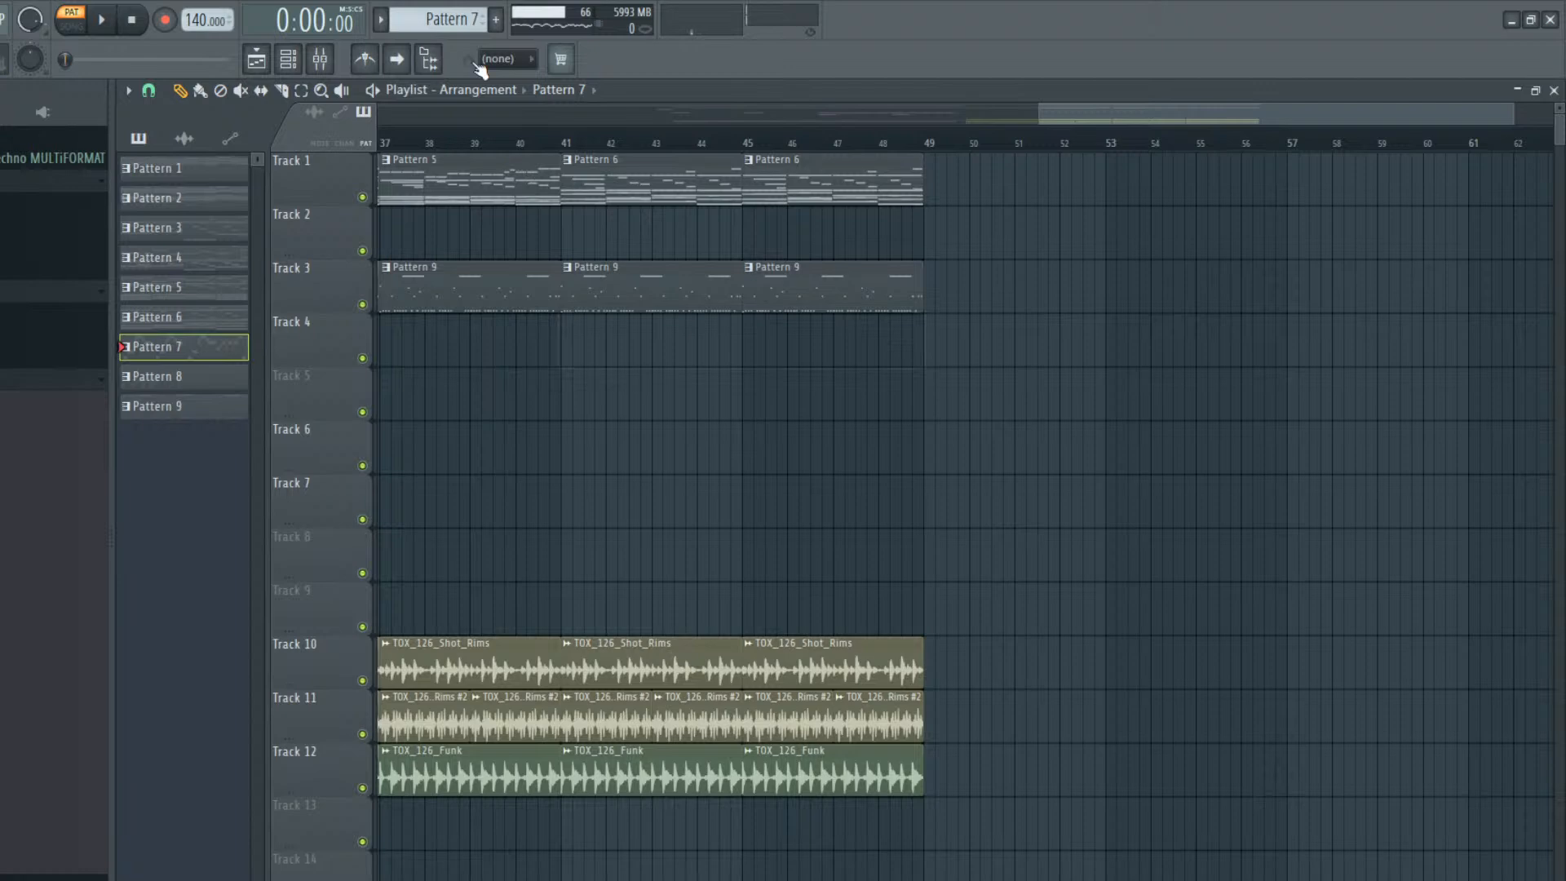
drag(549, 316, 565, 335)
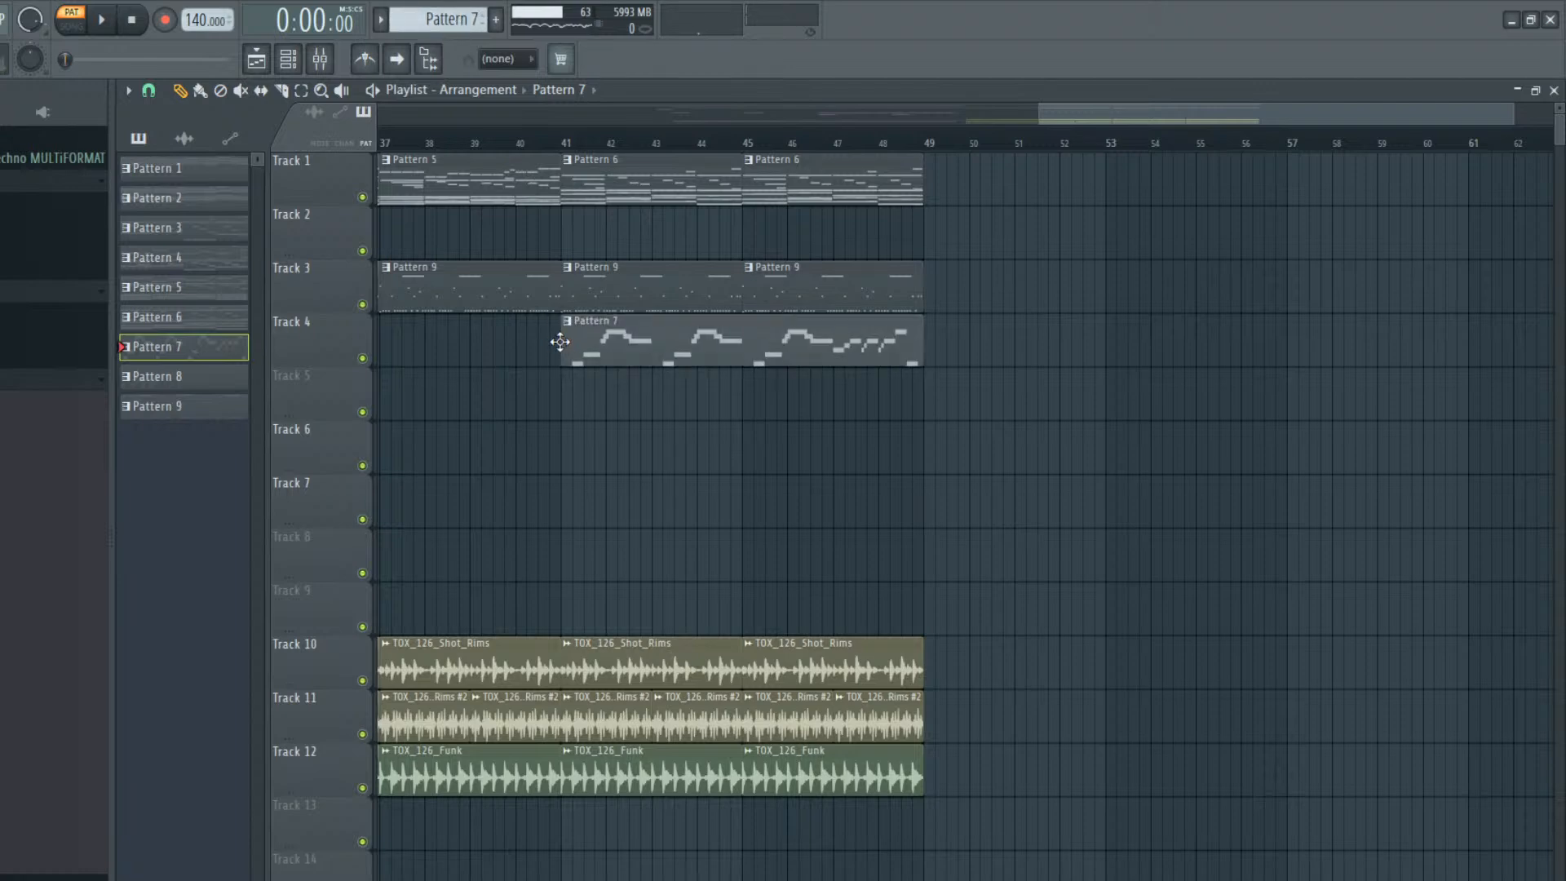
click(569, 322)
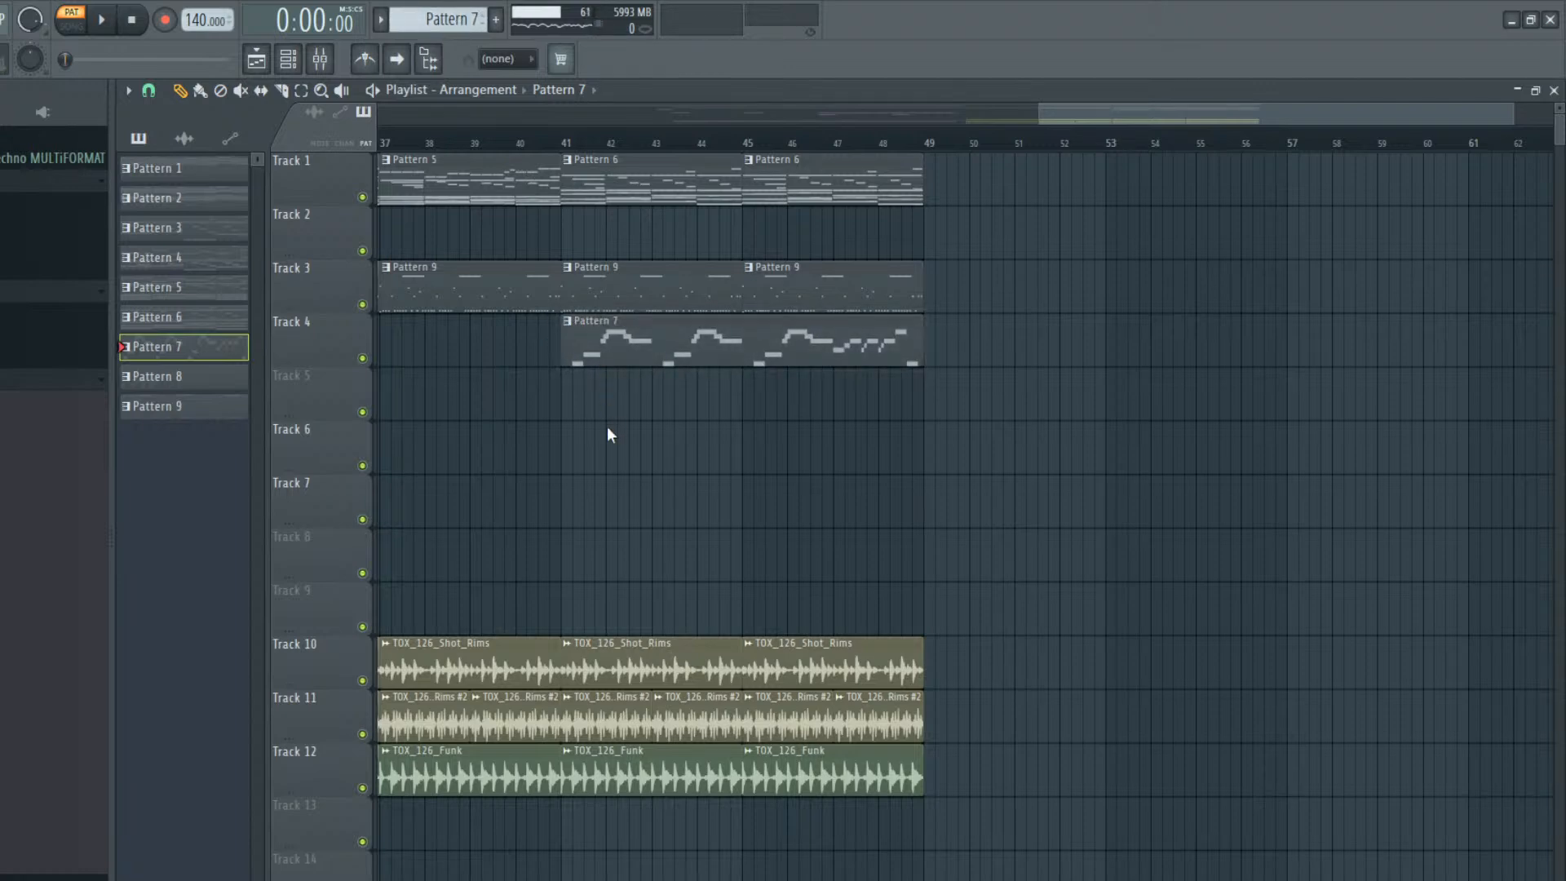
click(602, 436)
Examine and play Pattern 8's Omnisphere melody, and set the song position to bar 41
double_click(610, 357)
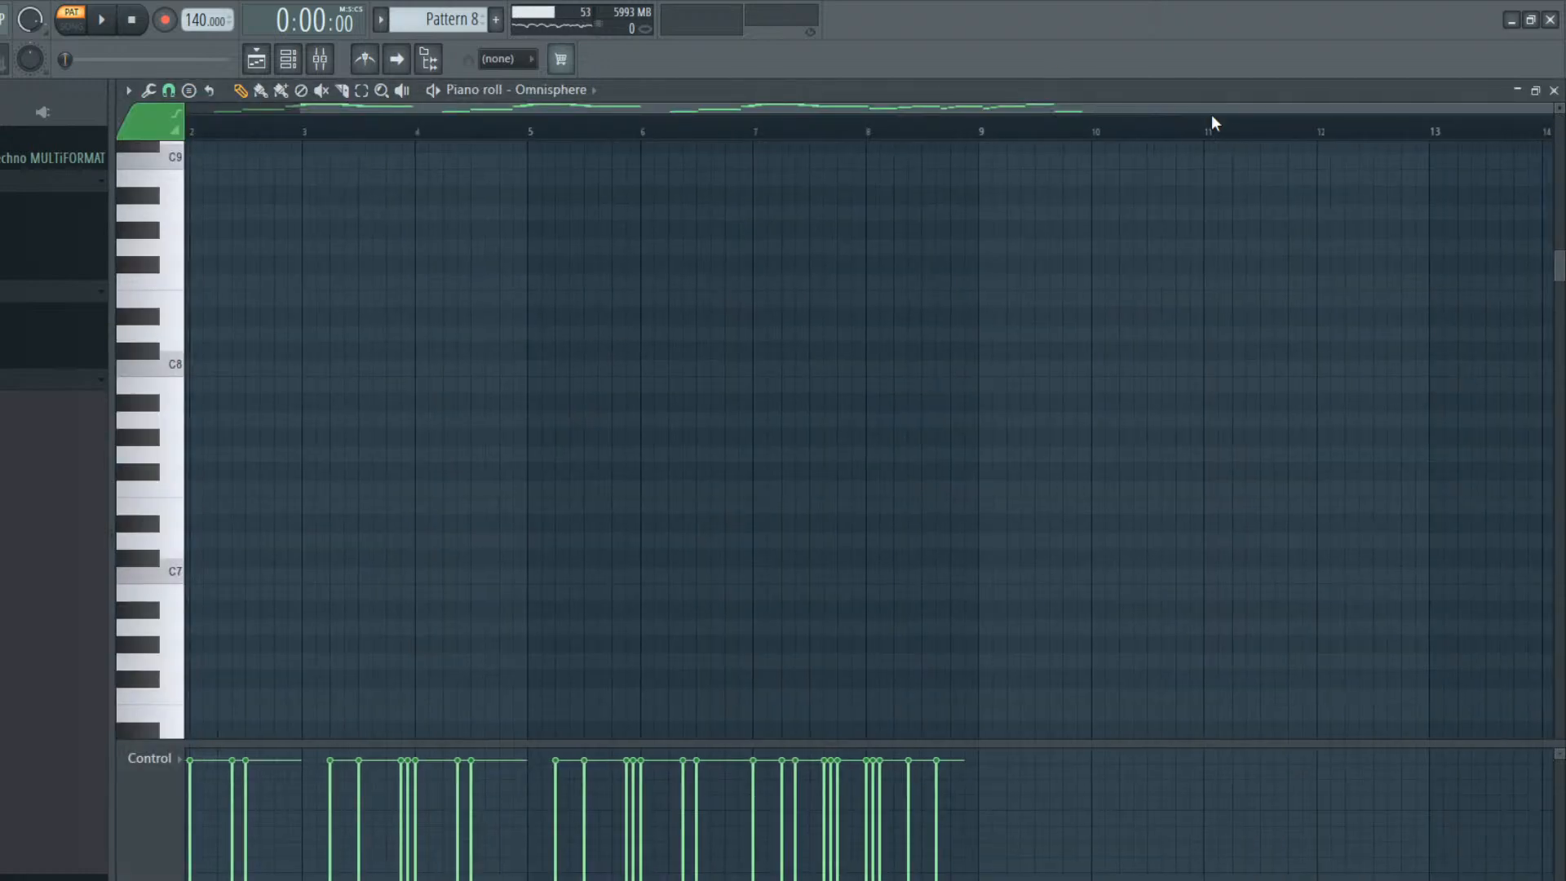
drag(894, 106, 571, 110)
scroll(455, 367, up, 4)
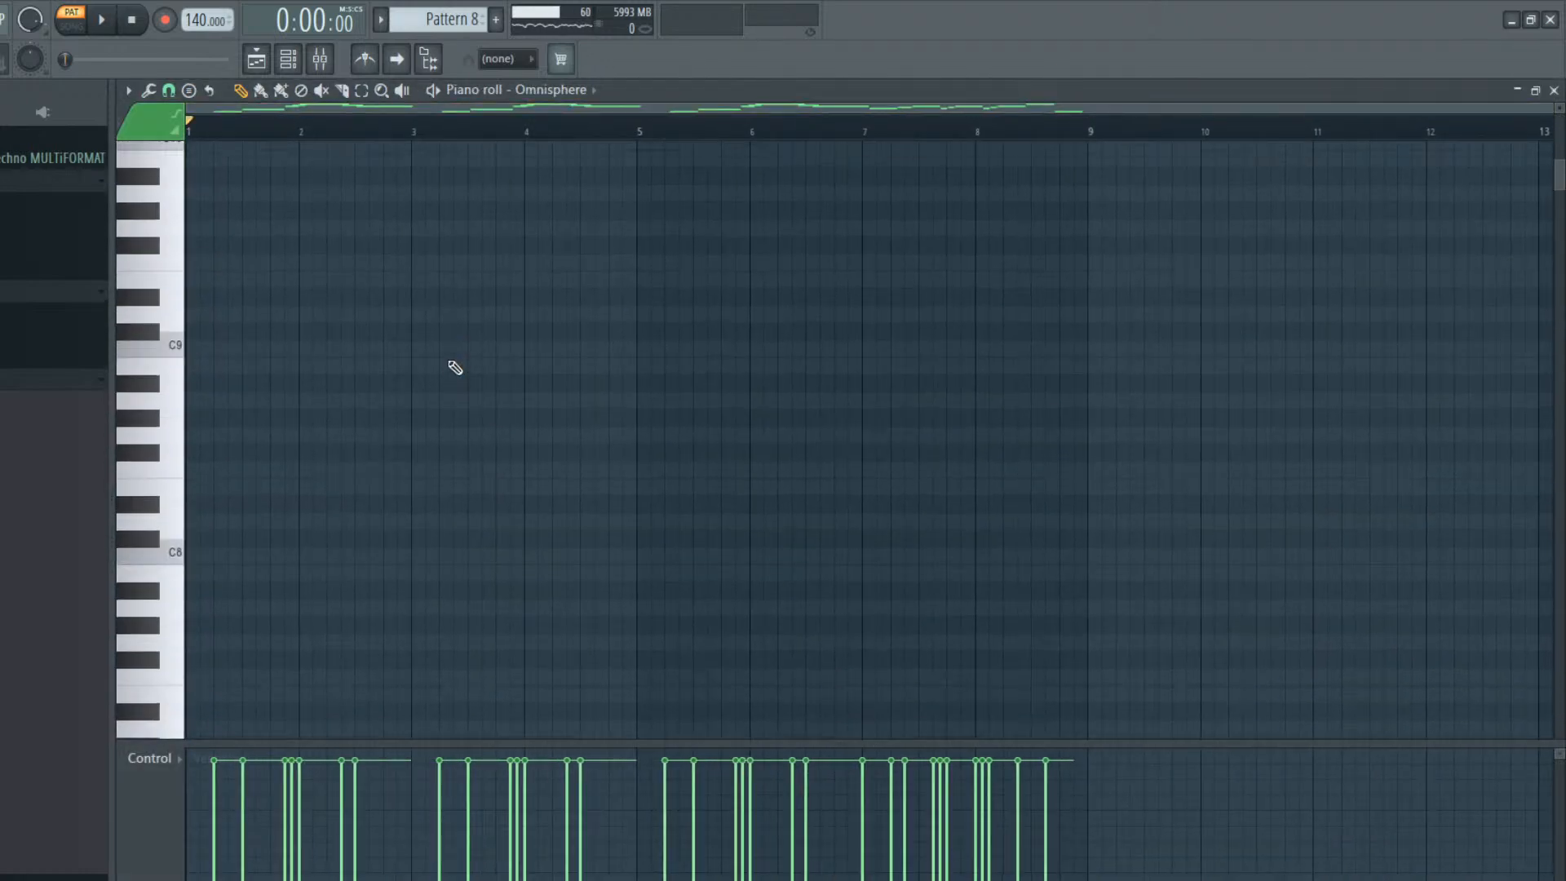
scroll(407, 387, down, 8)
scroll(407, 387, down, 8)
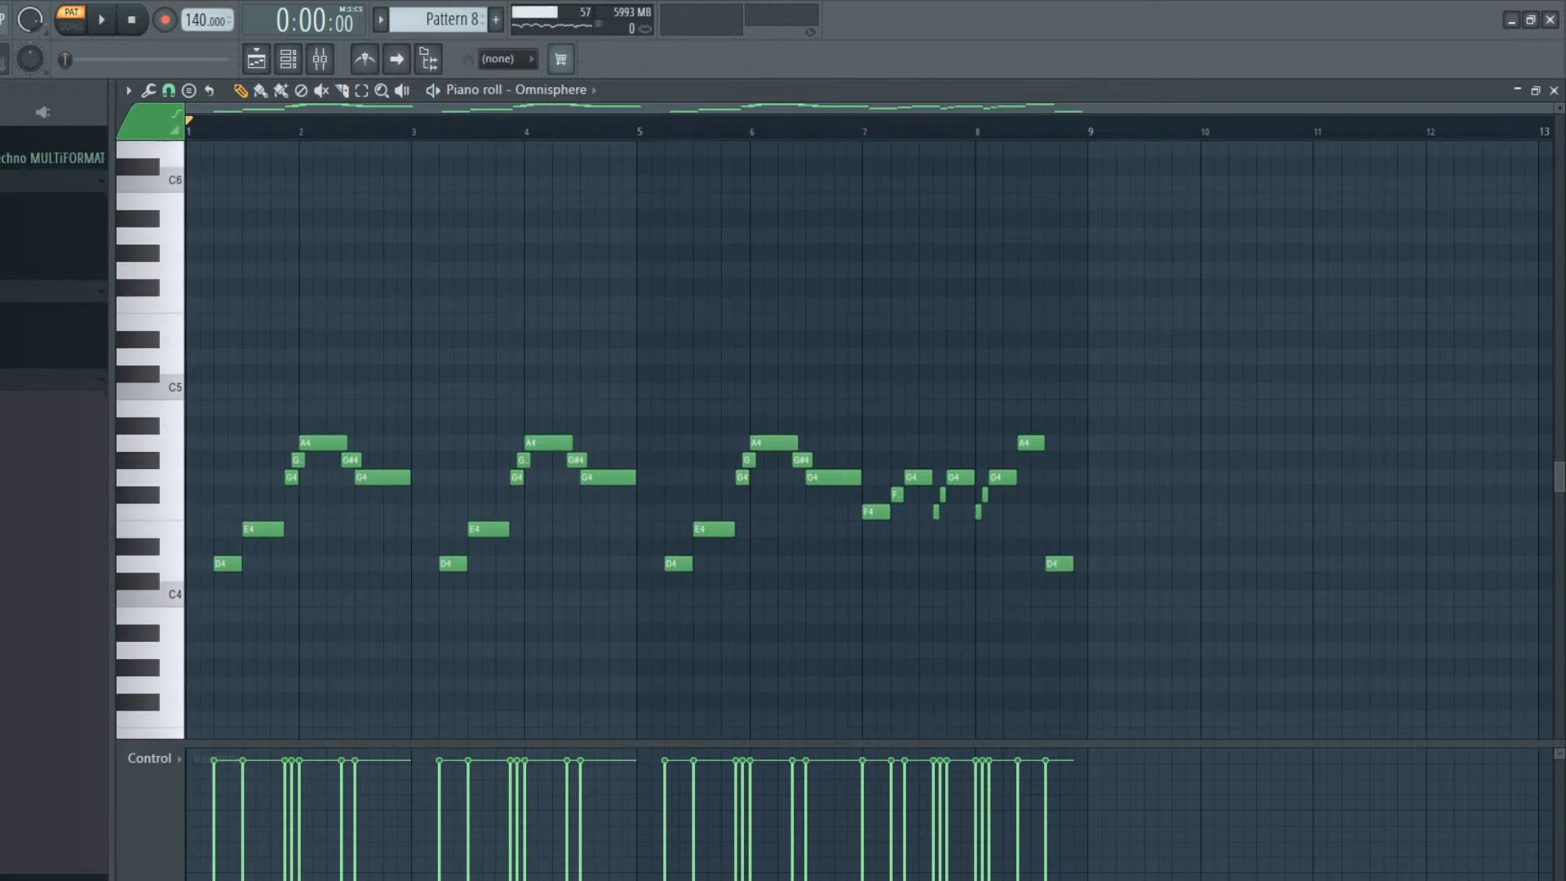
key(space)
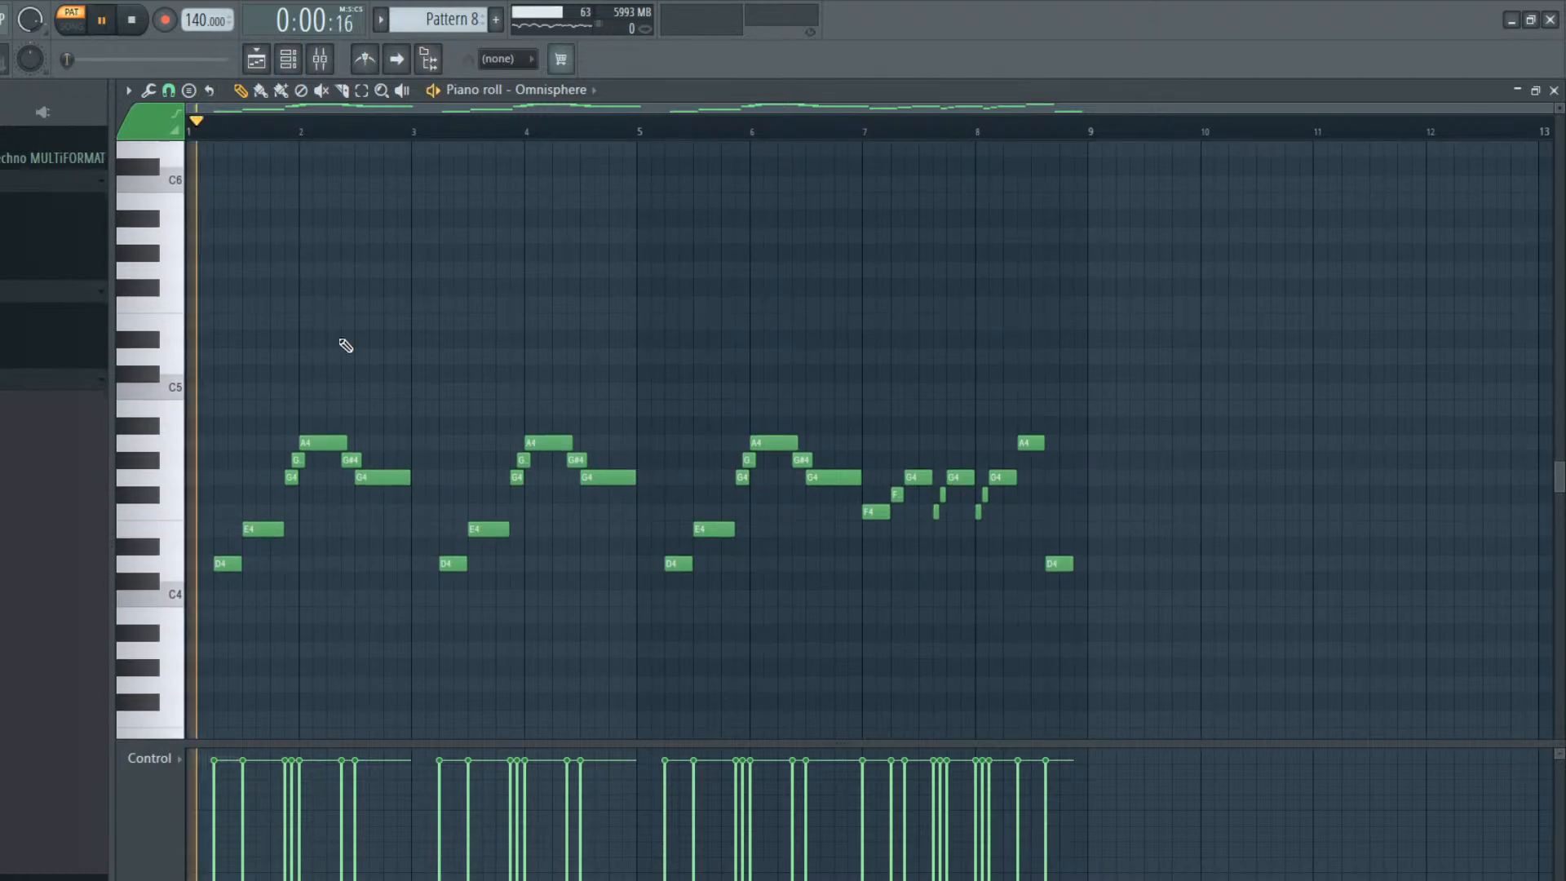
click(256, 62)
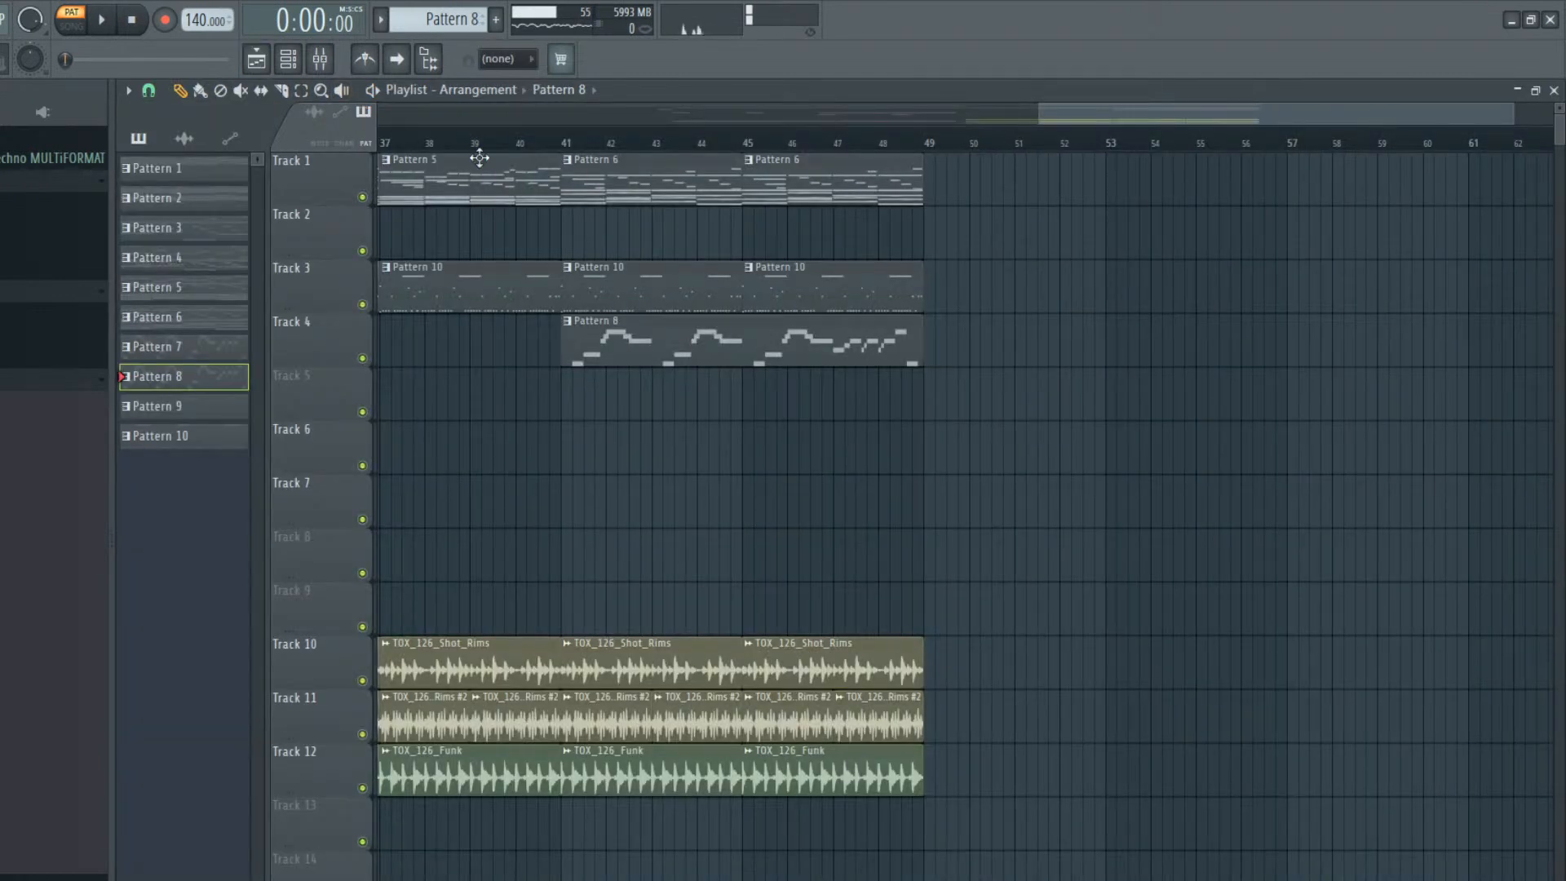
click(568, 151)
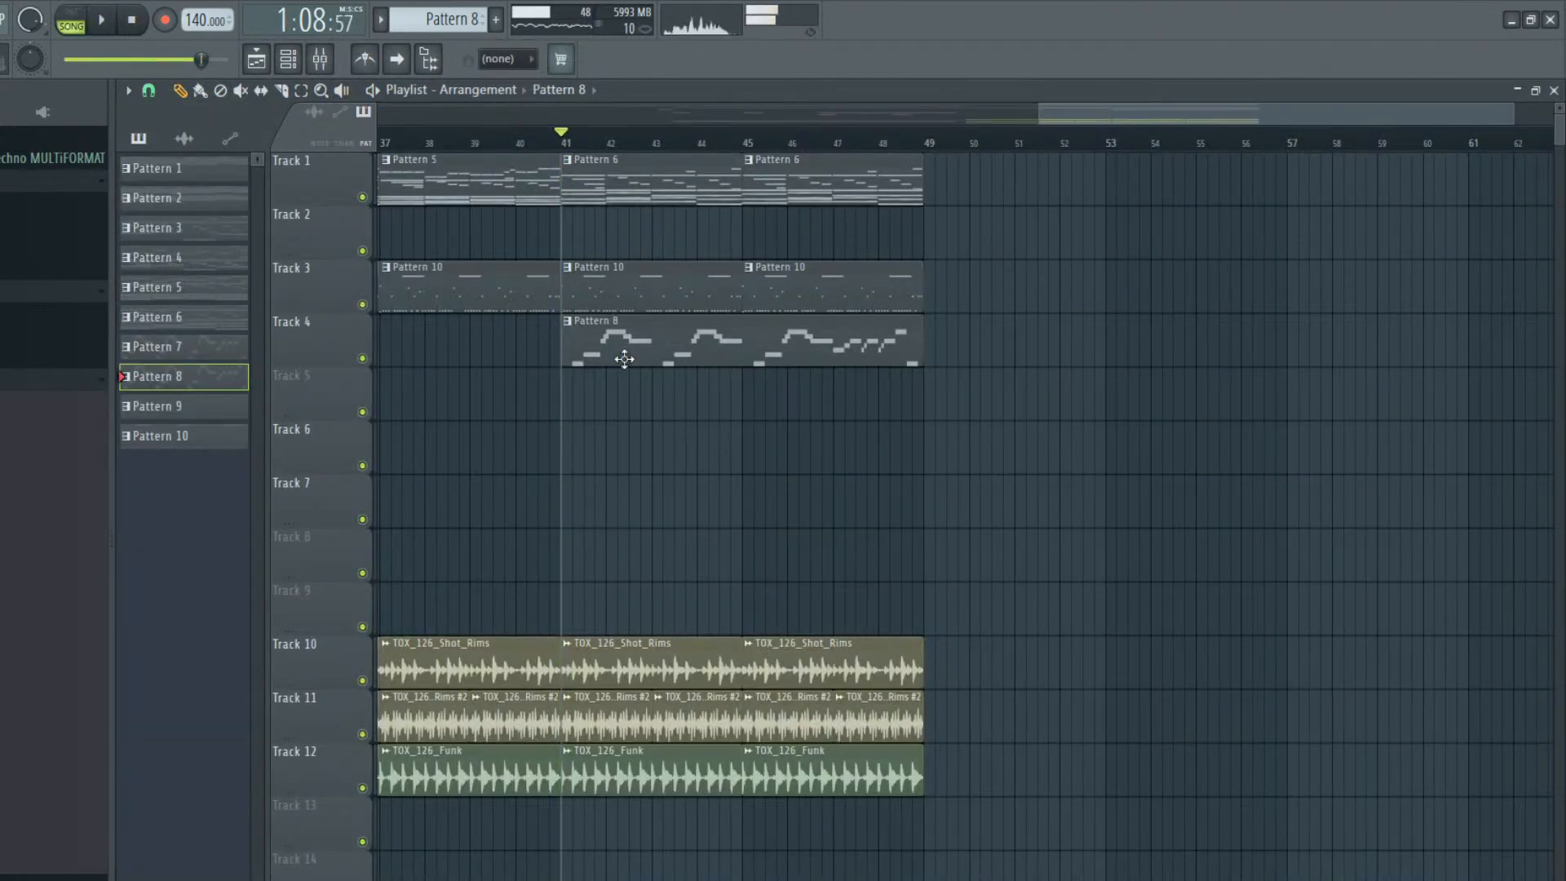
Transpose Pattern 8's Omnisphere notes up one octave and play the song from bar 41 briefly
double_click(623, 354)
key(ctrl+Up)
key(space)
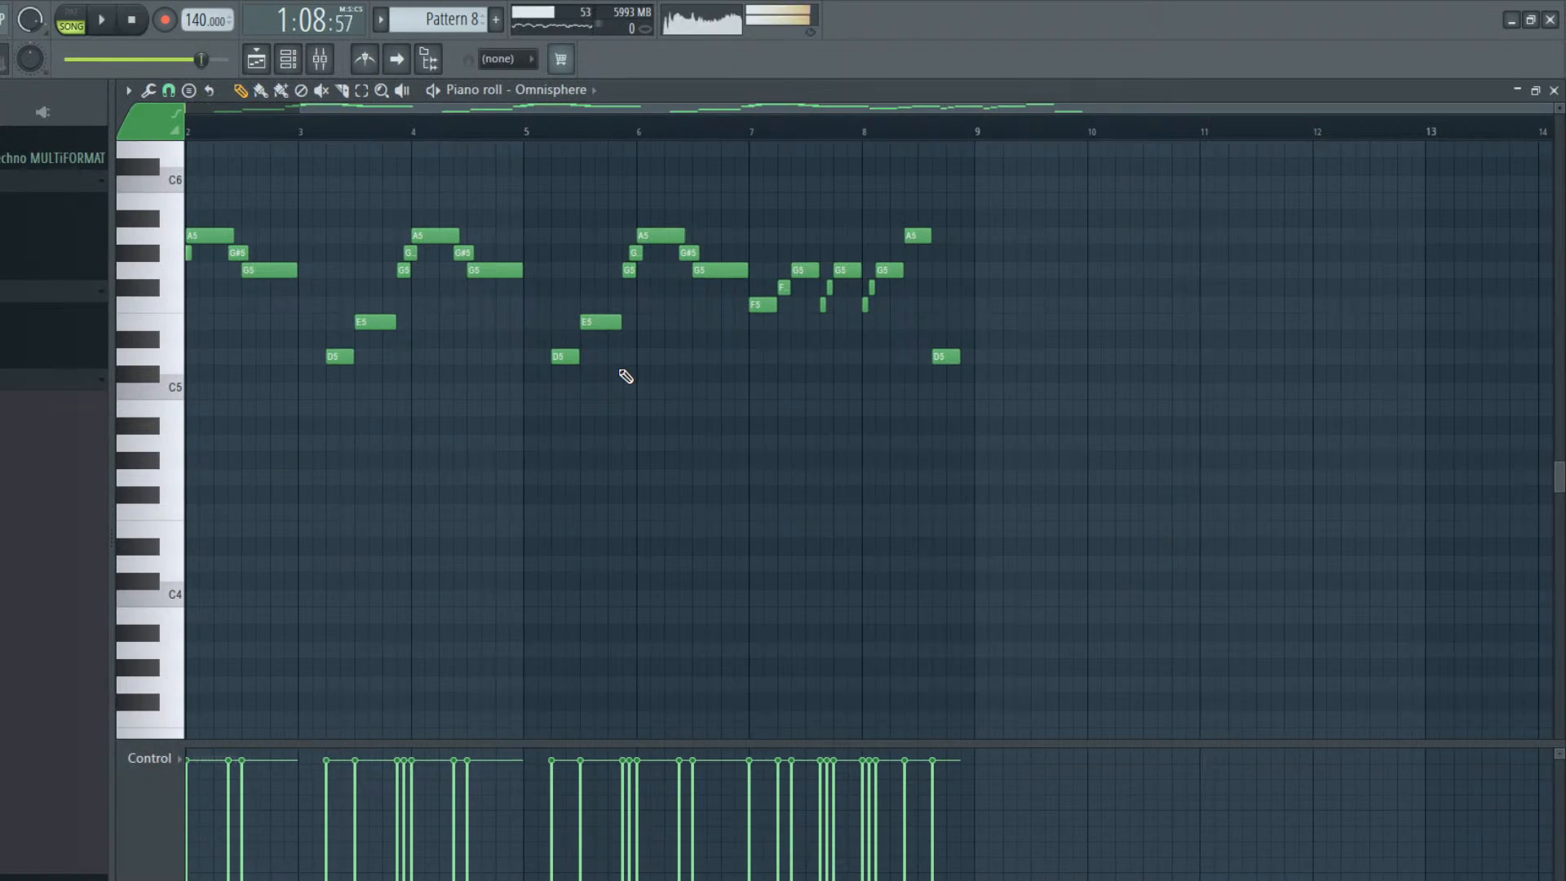
key(space)
Transpose Pattern 8's Omnisphere notes down one semitone and play the song from bar 41
key(shift+Up)
key(shift+Up)
key(shift+Down)
key(shift+Down)
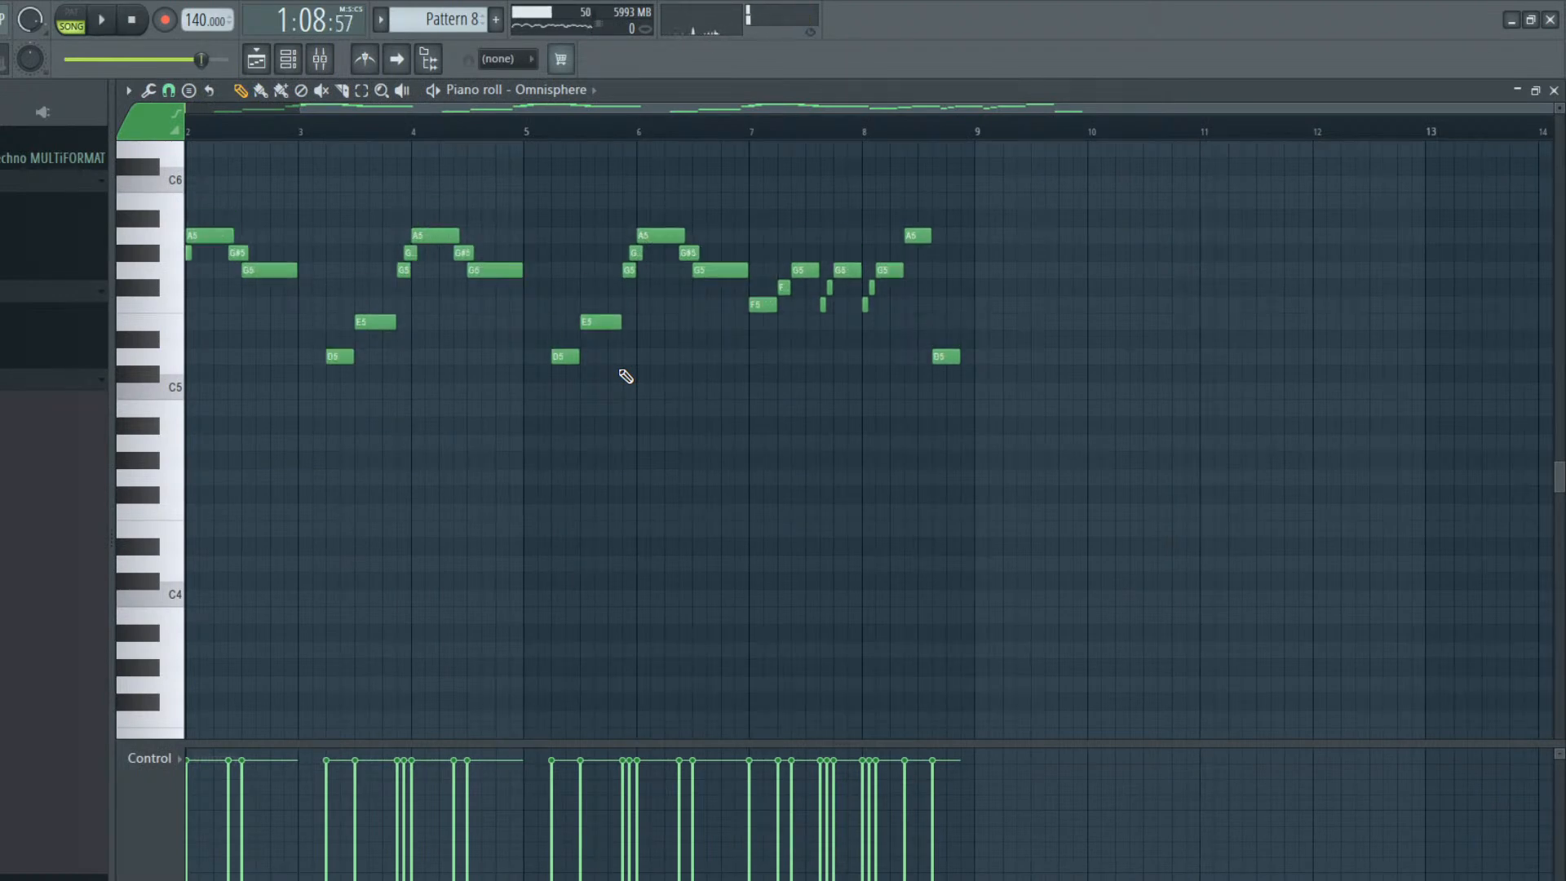
key(shift+Down)
key(space)
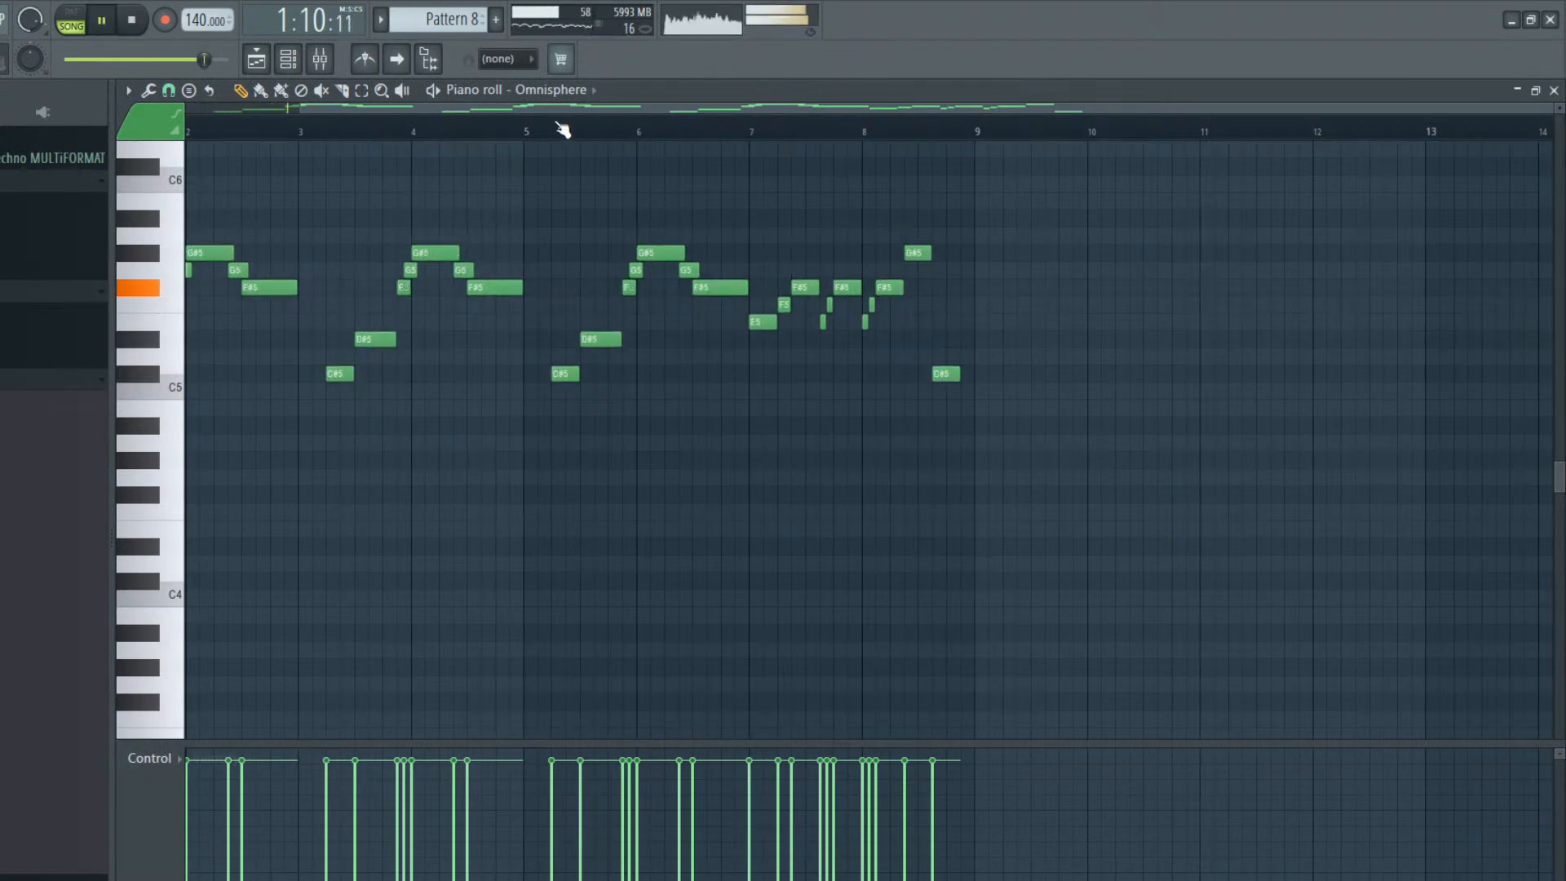
drag(545, 106, 321, 93)
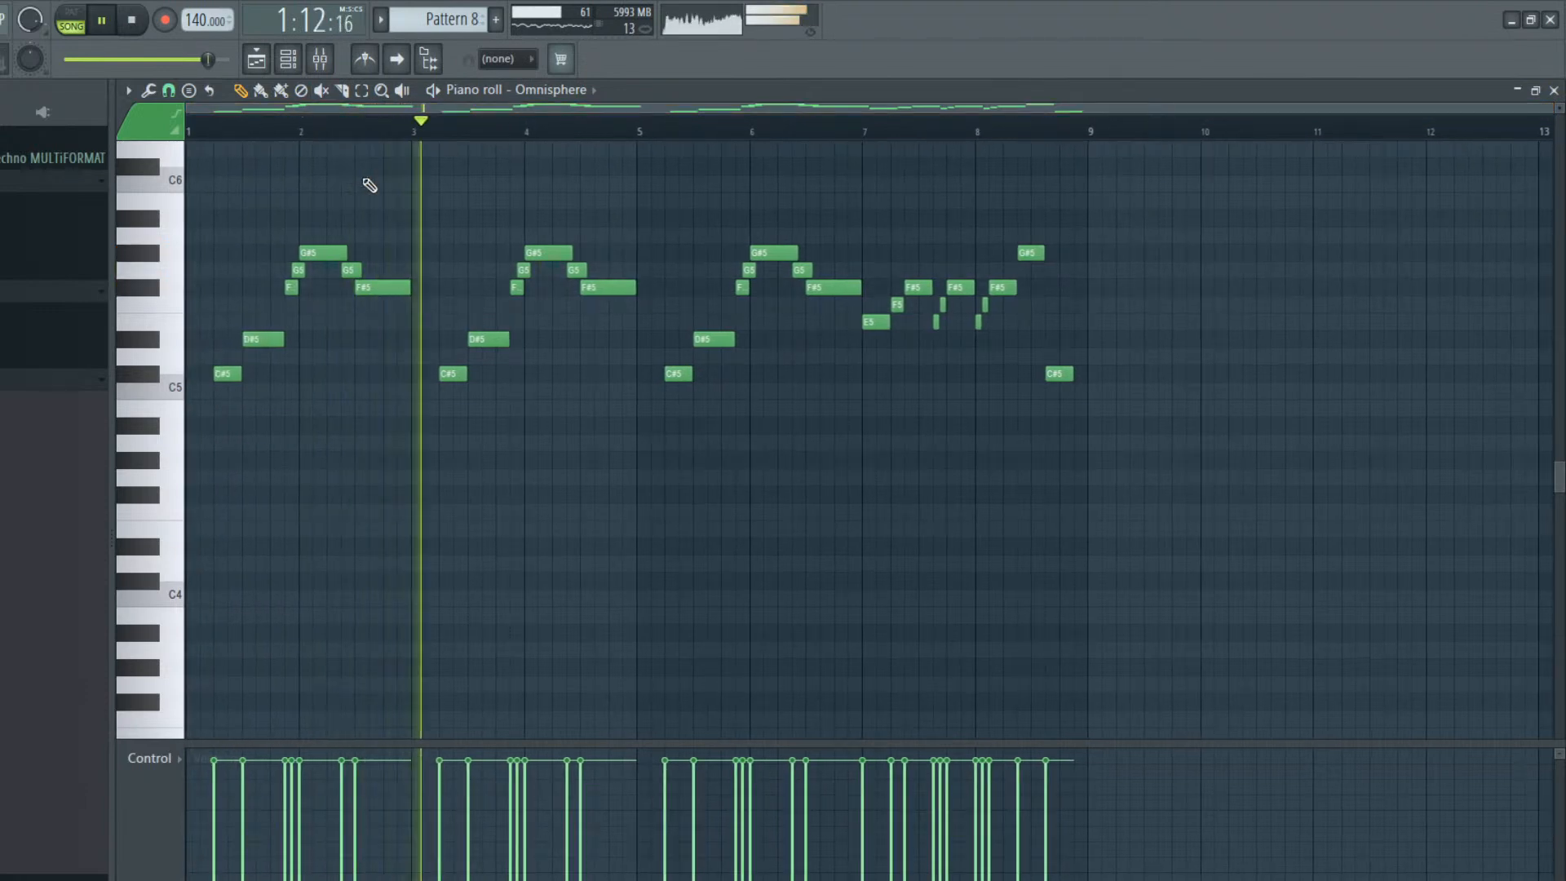
key(space)
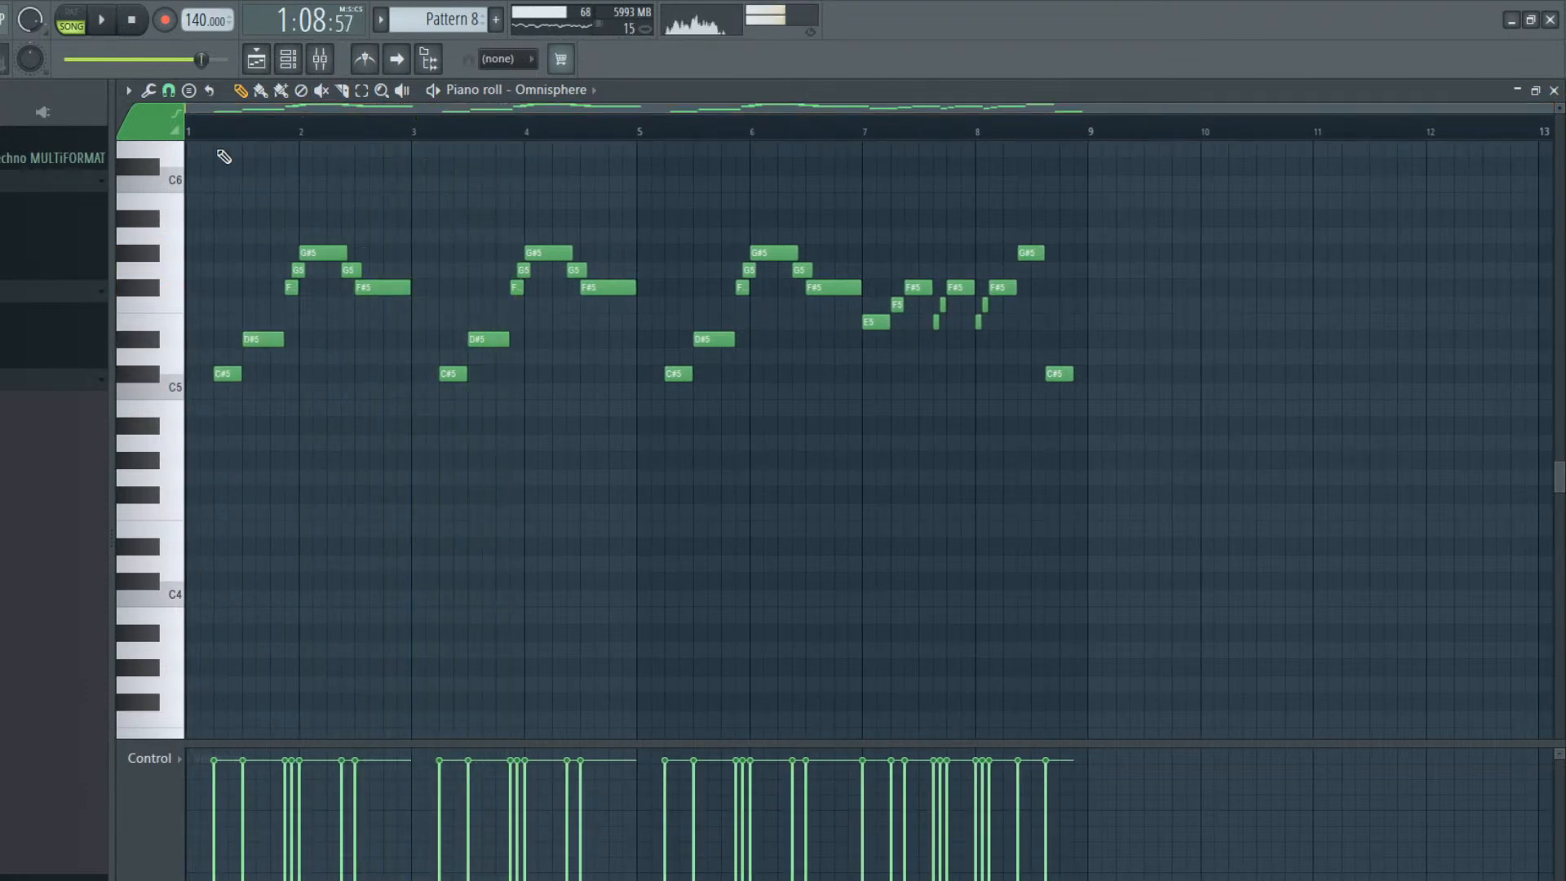
Audition alternative Omnisphere pitches for the D#5 note in bar 3 of Pattern 8
click(361, 90)
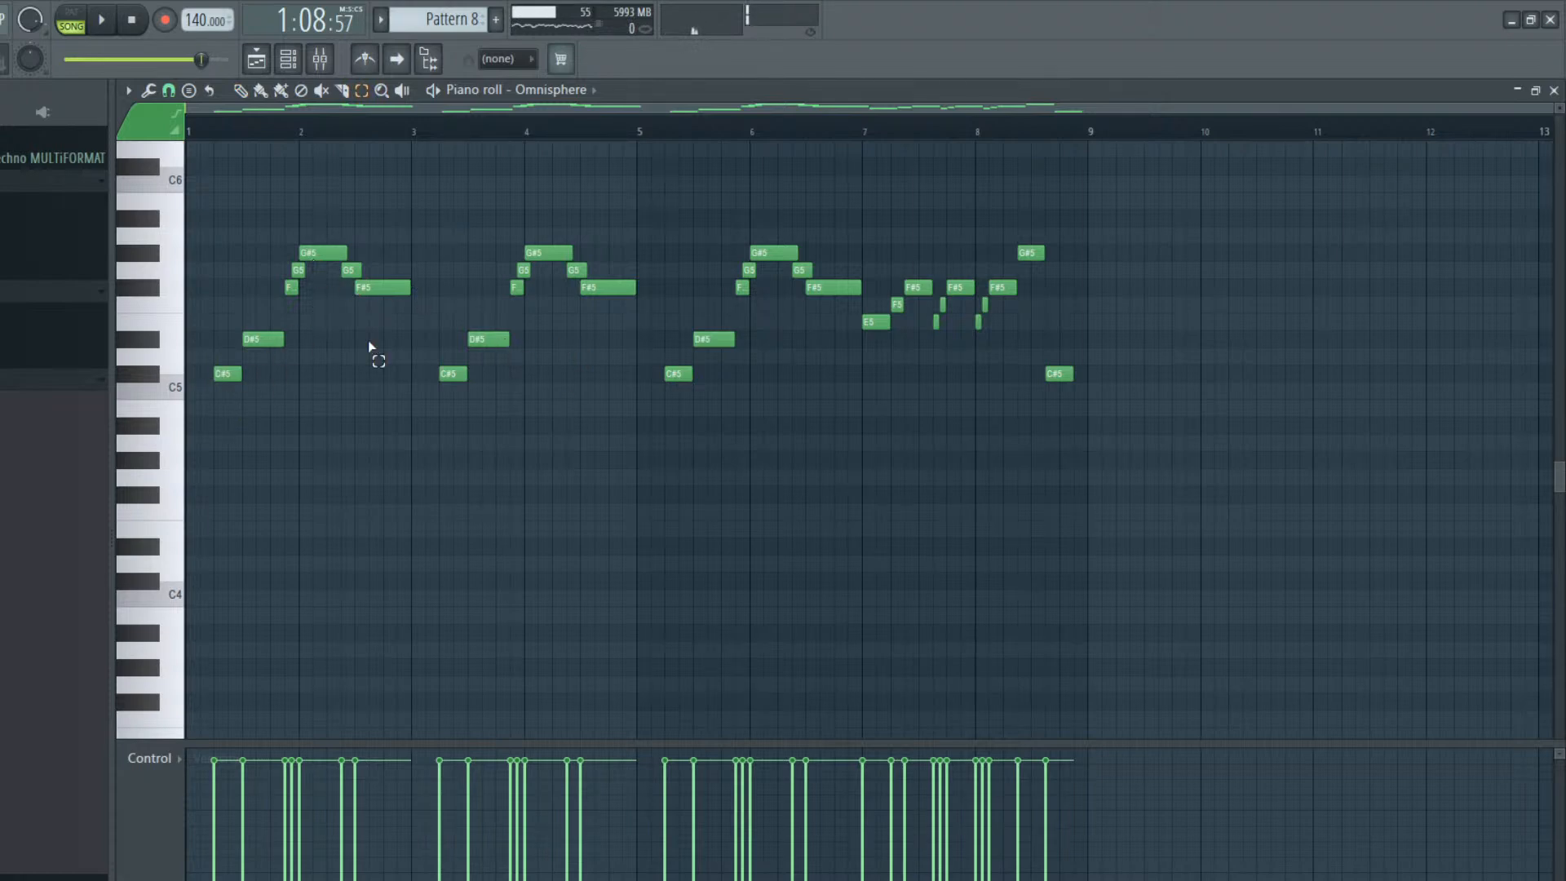
click(496, 340)
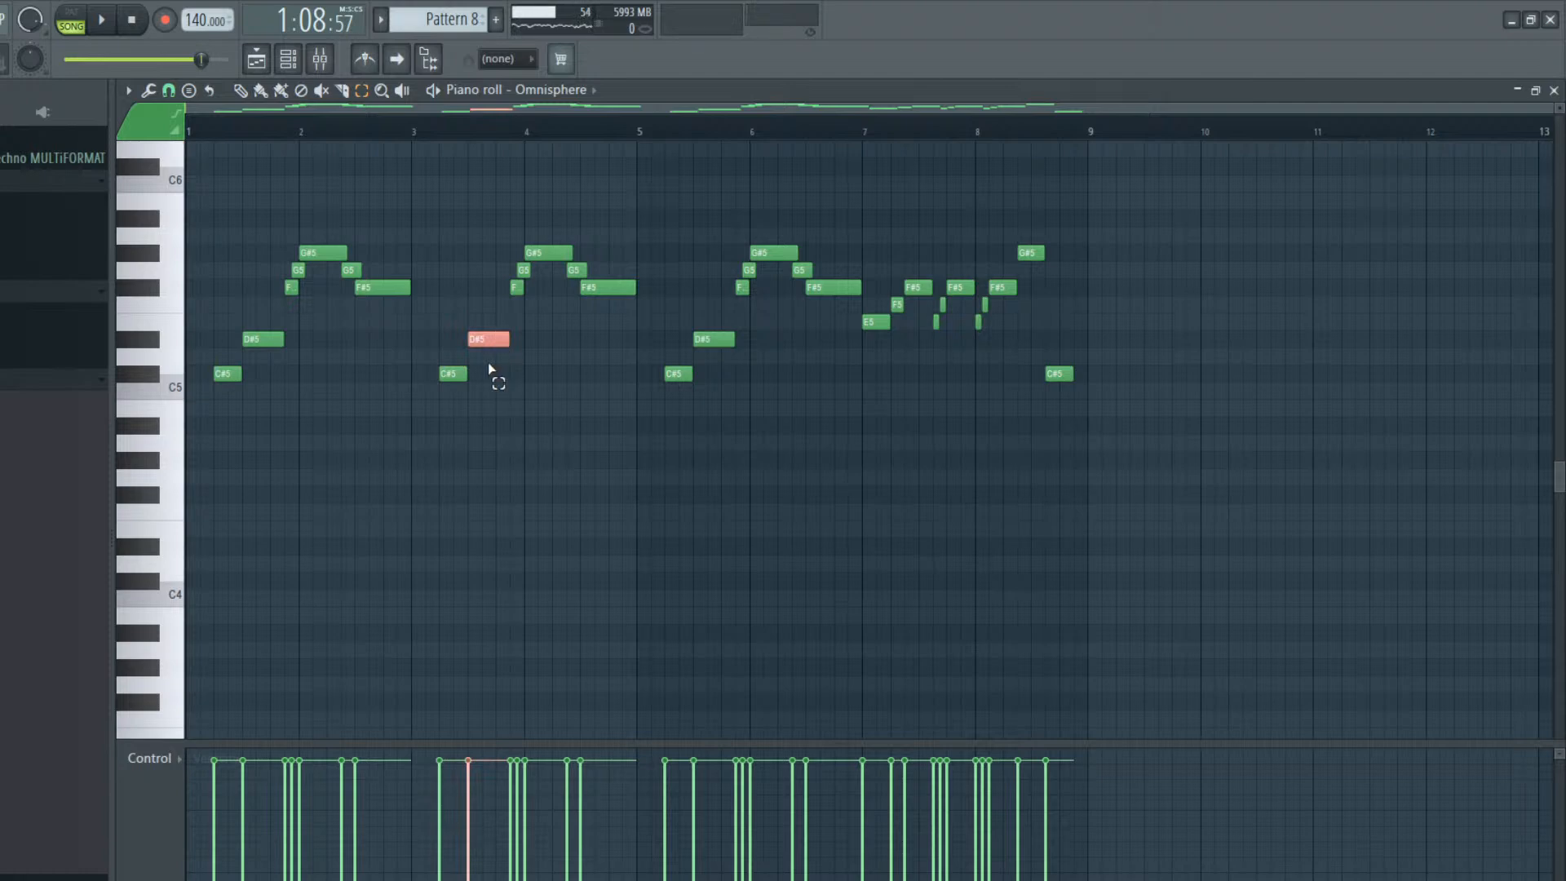
key(d)
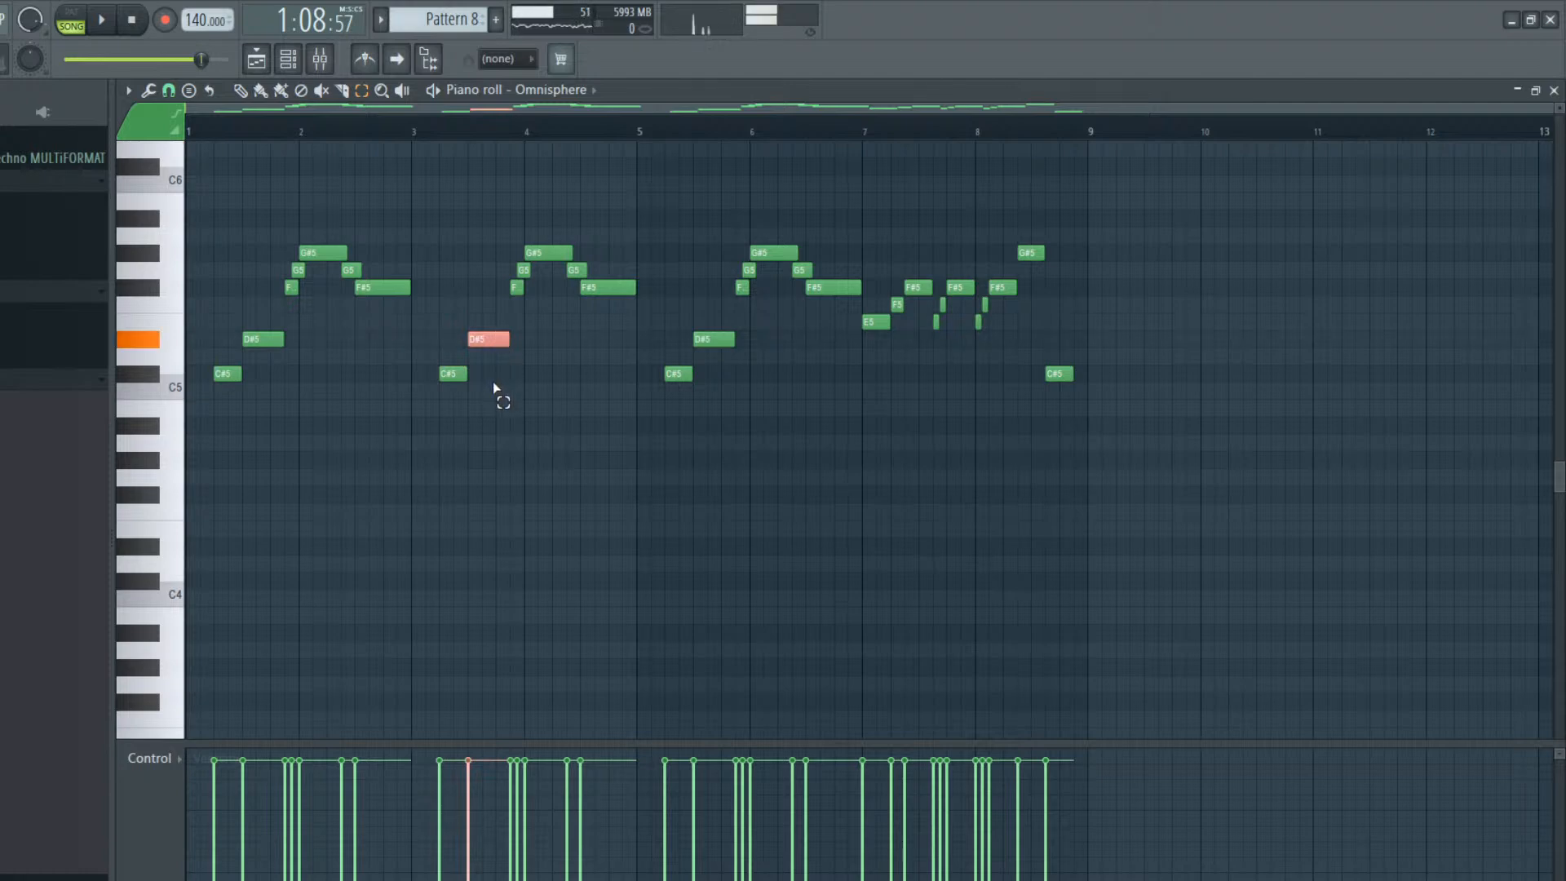
key(g)
key(b)
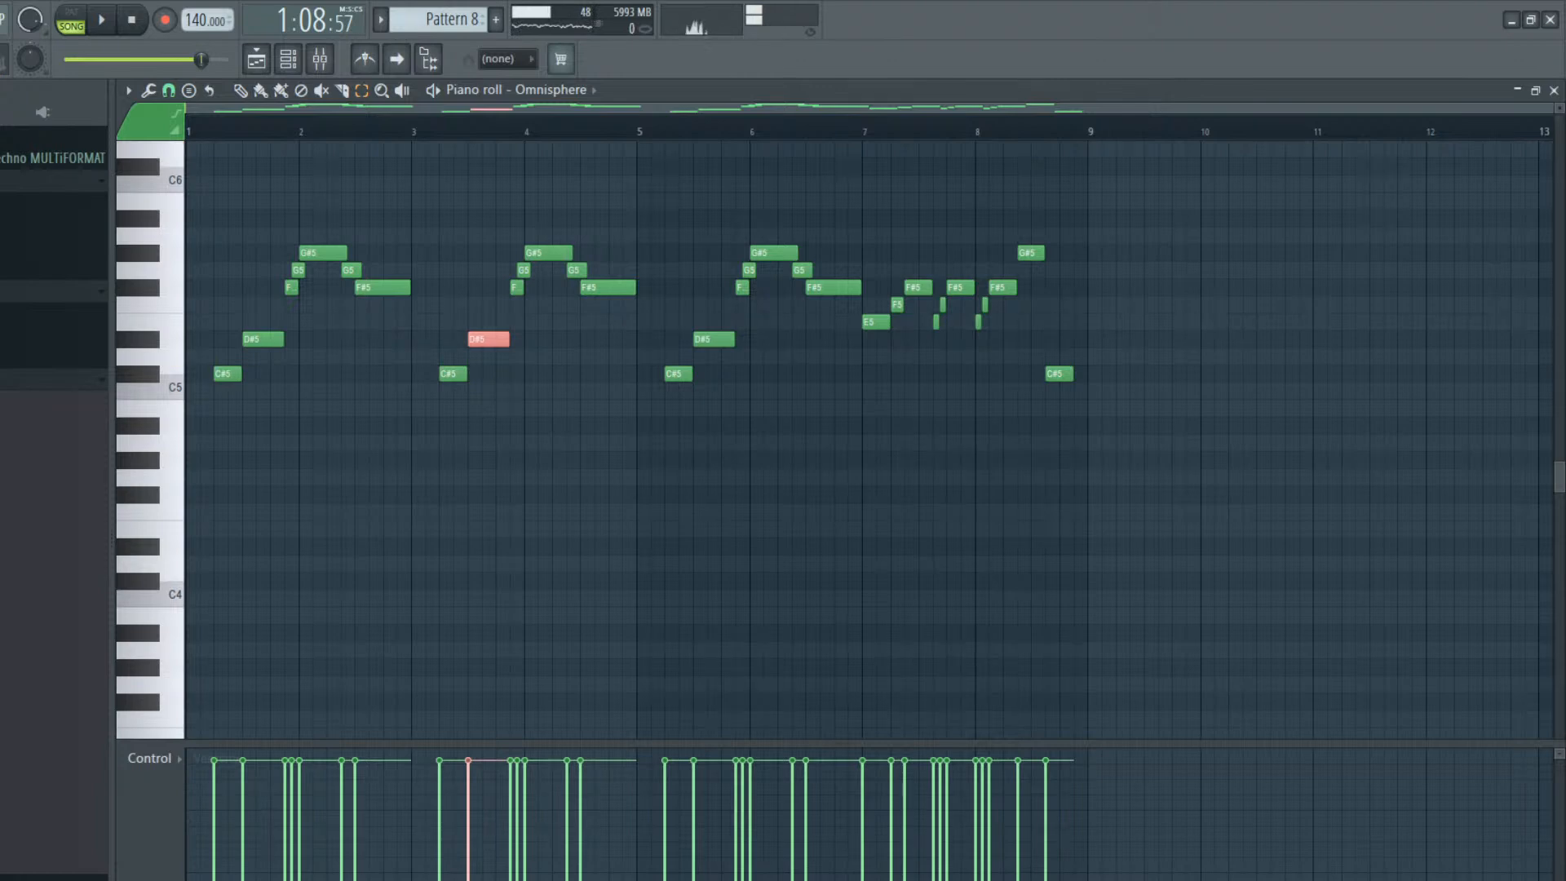
click(416, 351)
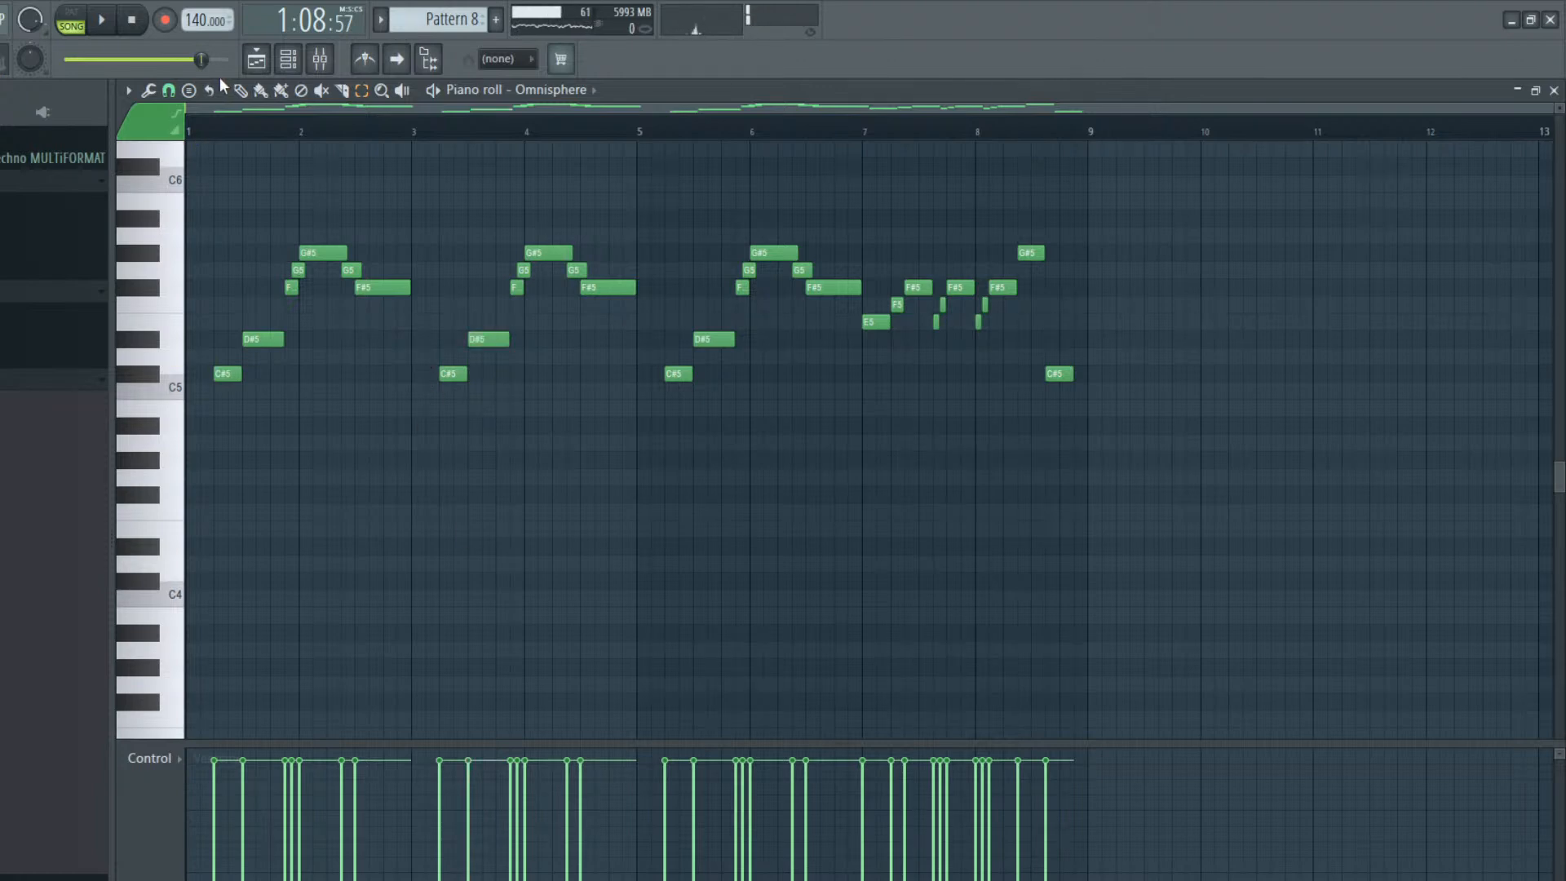
Raise the D#5 note in bar 3 to E5 and the G#5 note at bar 4 to A5
click(492, 353)
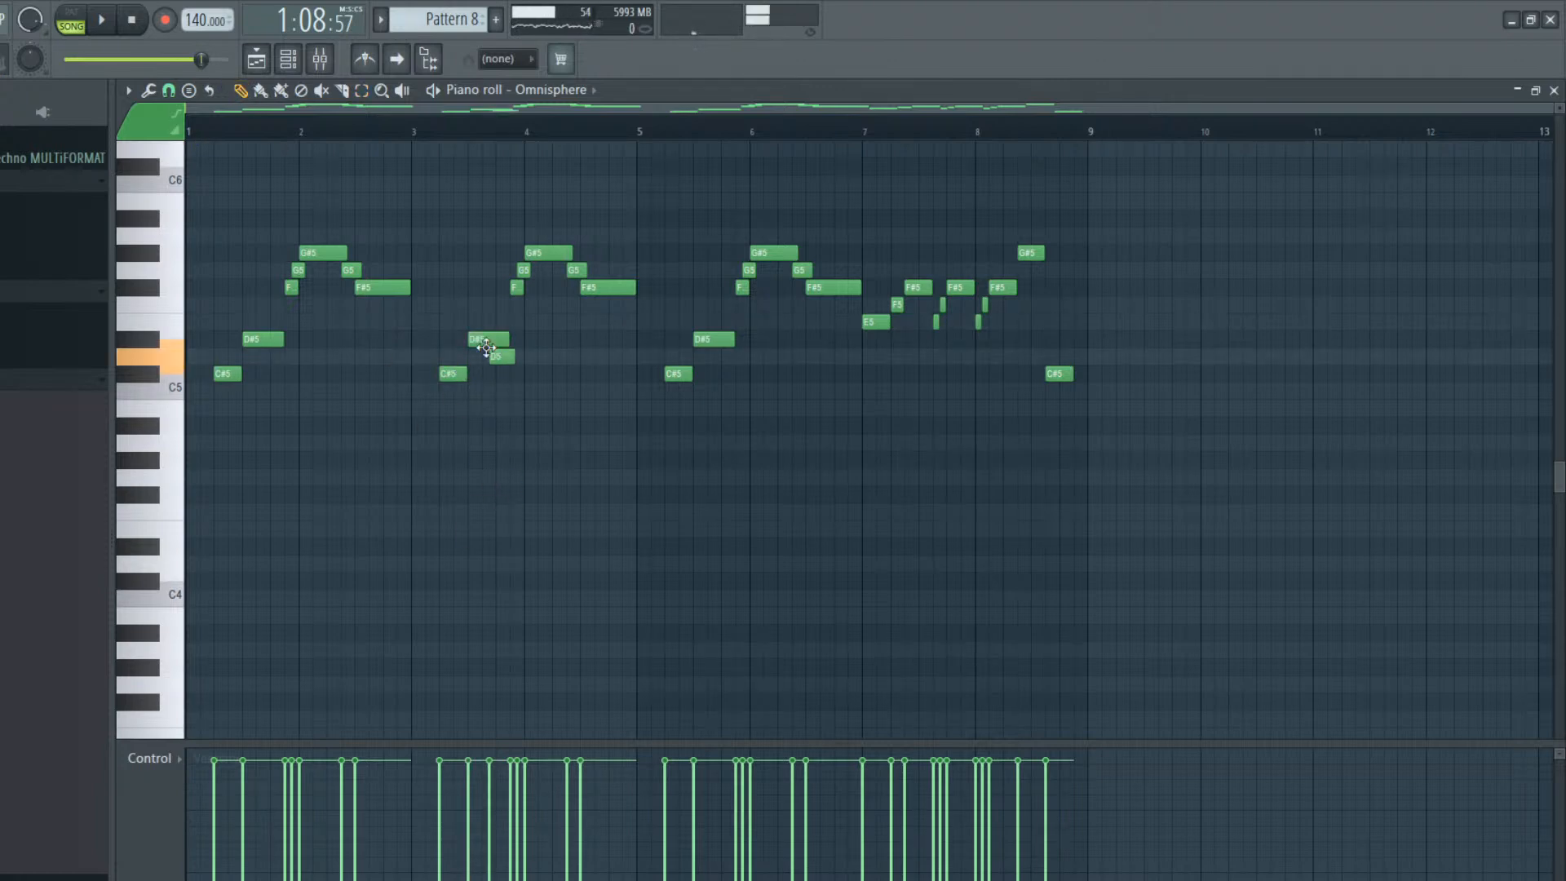
right_click(500, 357)
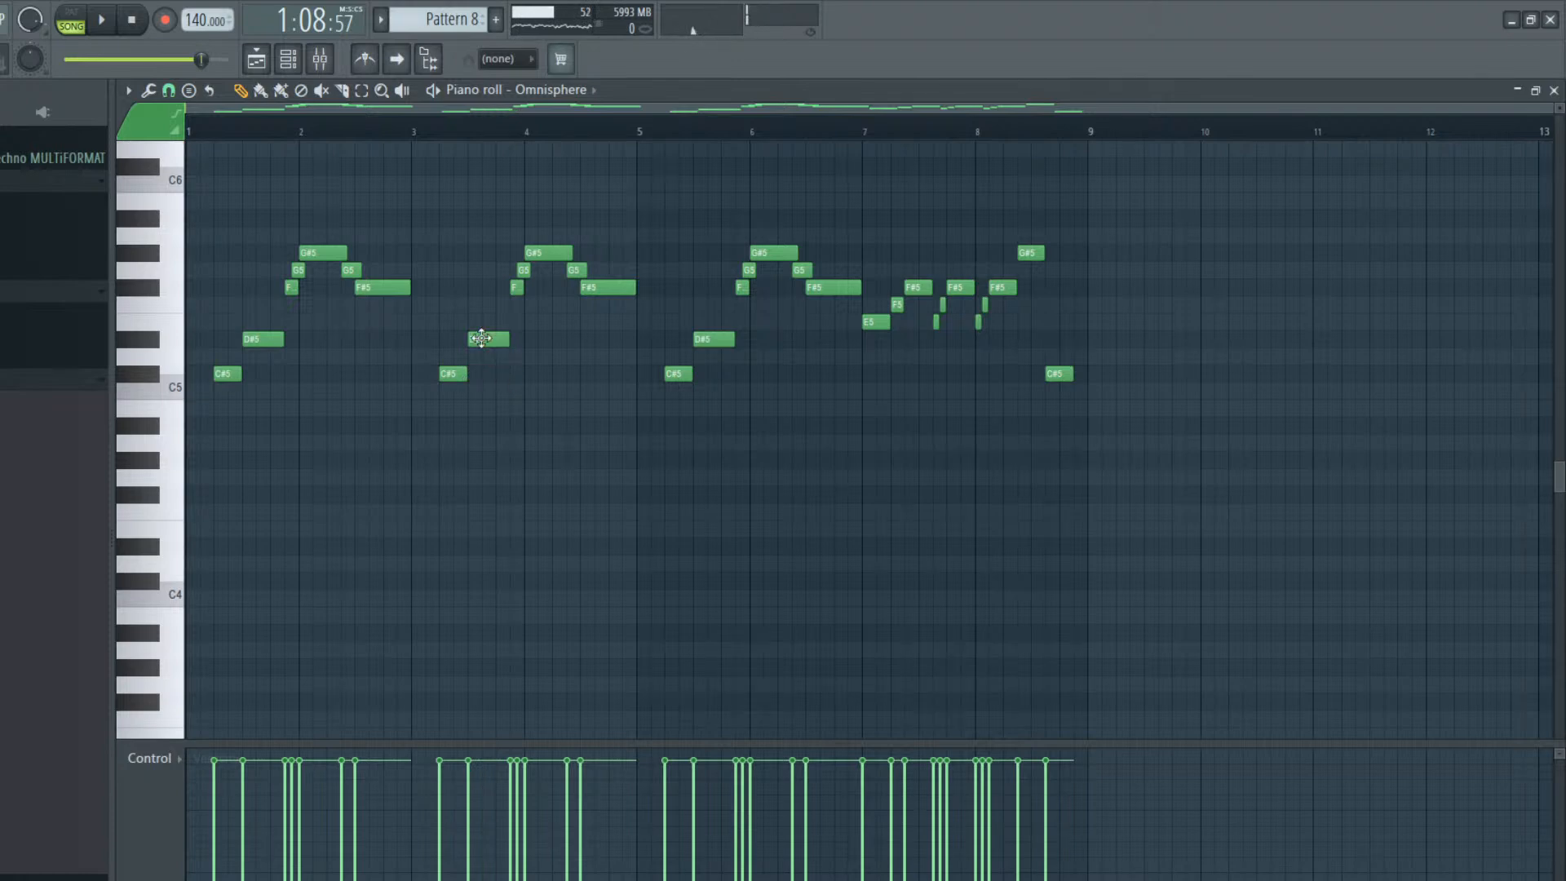
click(482, 339)
drag(481, 327, 487, 316)
click(514, 284)
click(521, 271)
drag(531, 256, 535, 234)
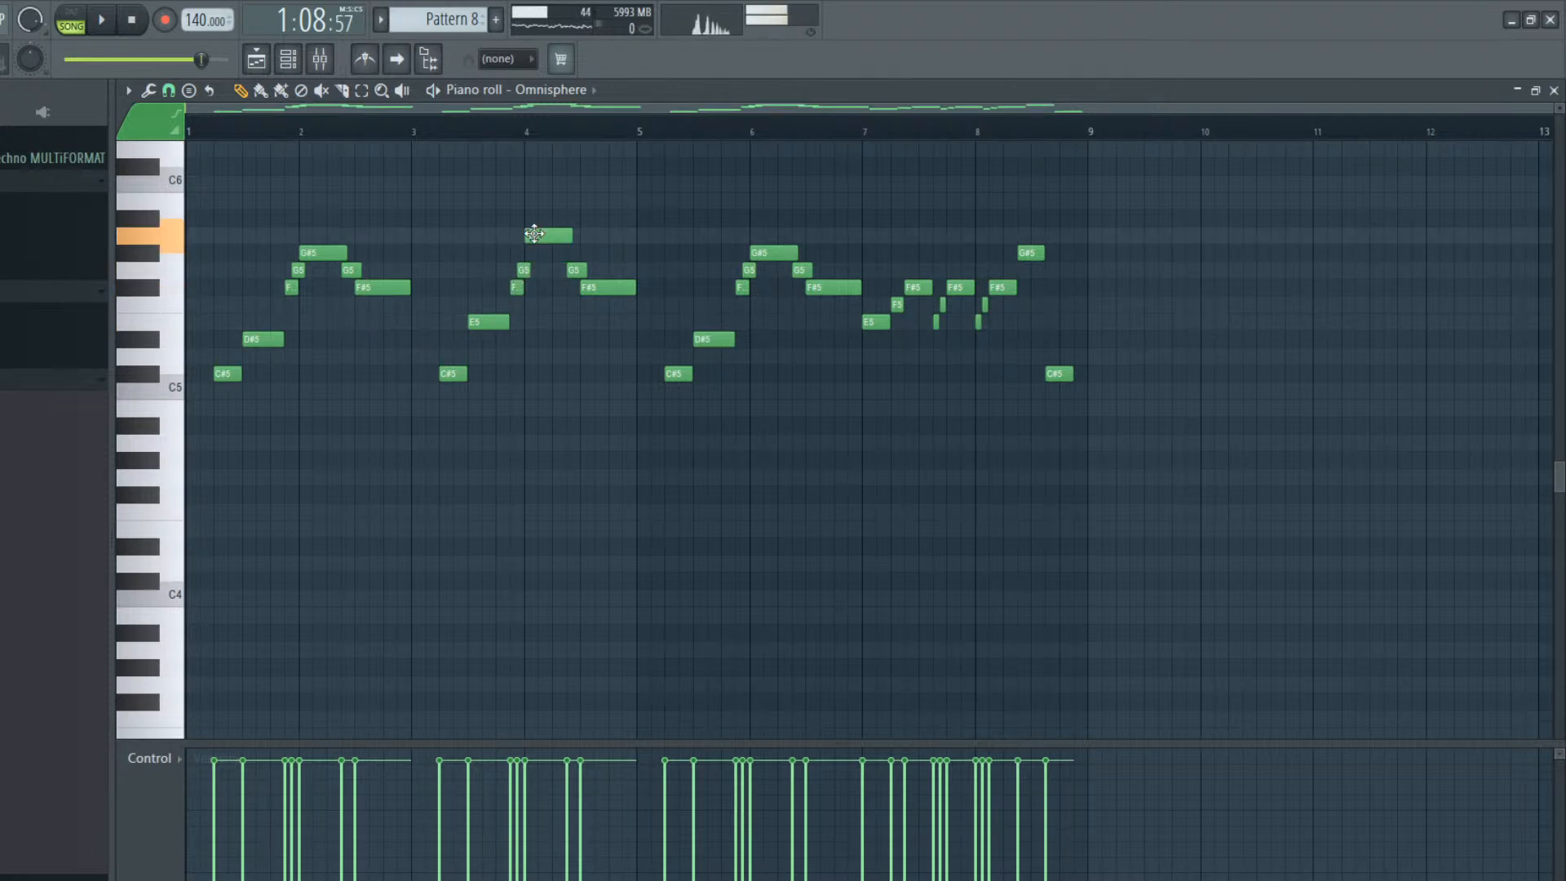
Raise the D#5 note in bar 5 to E5 and the G#5 note at bar 6 to A5
click(575, 270)
click(596, 287)
click(676, 371)
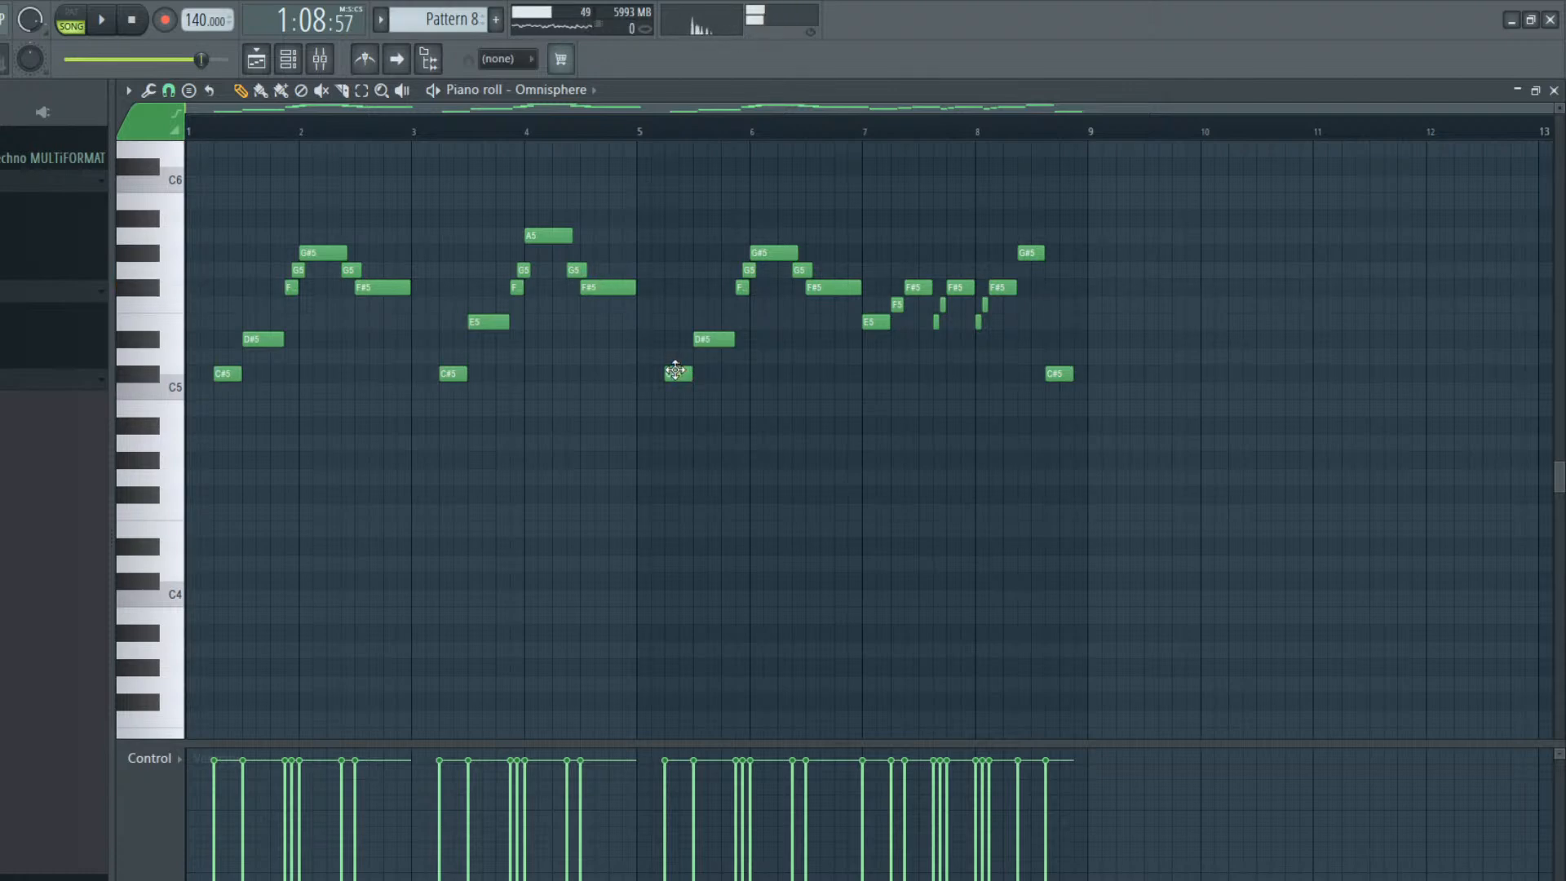
drag(700, 351, 700, 333)
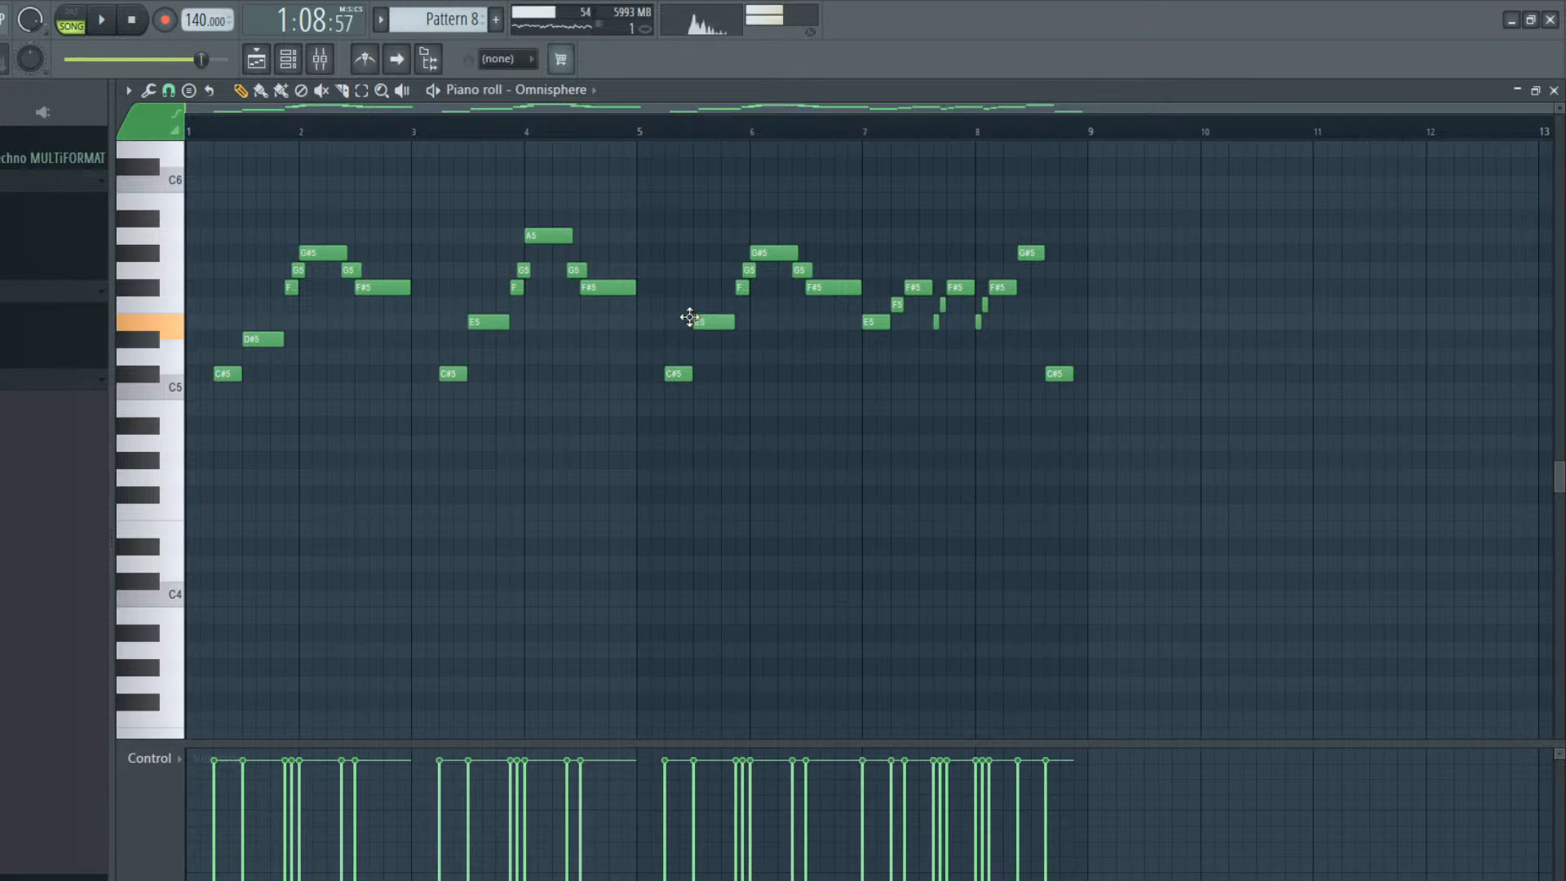
click(738, 291)
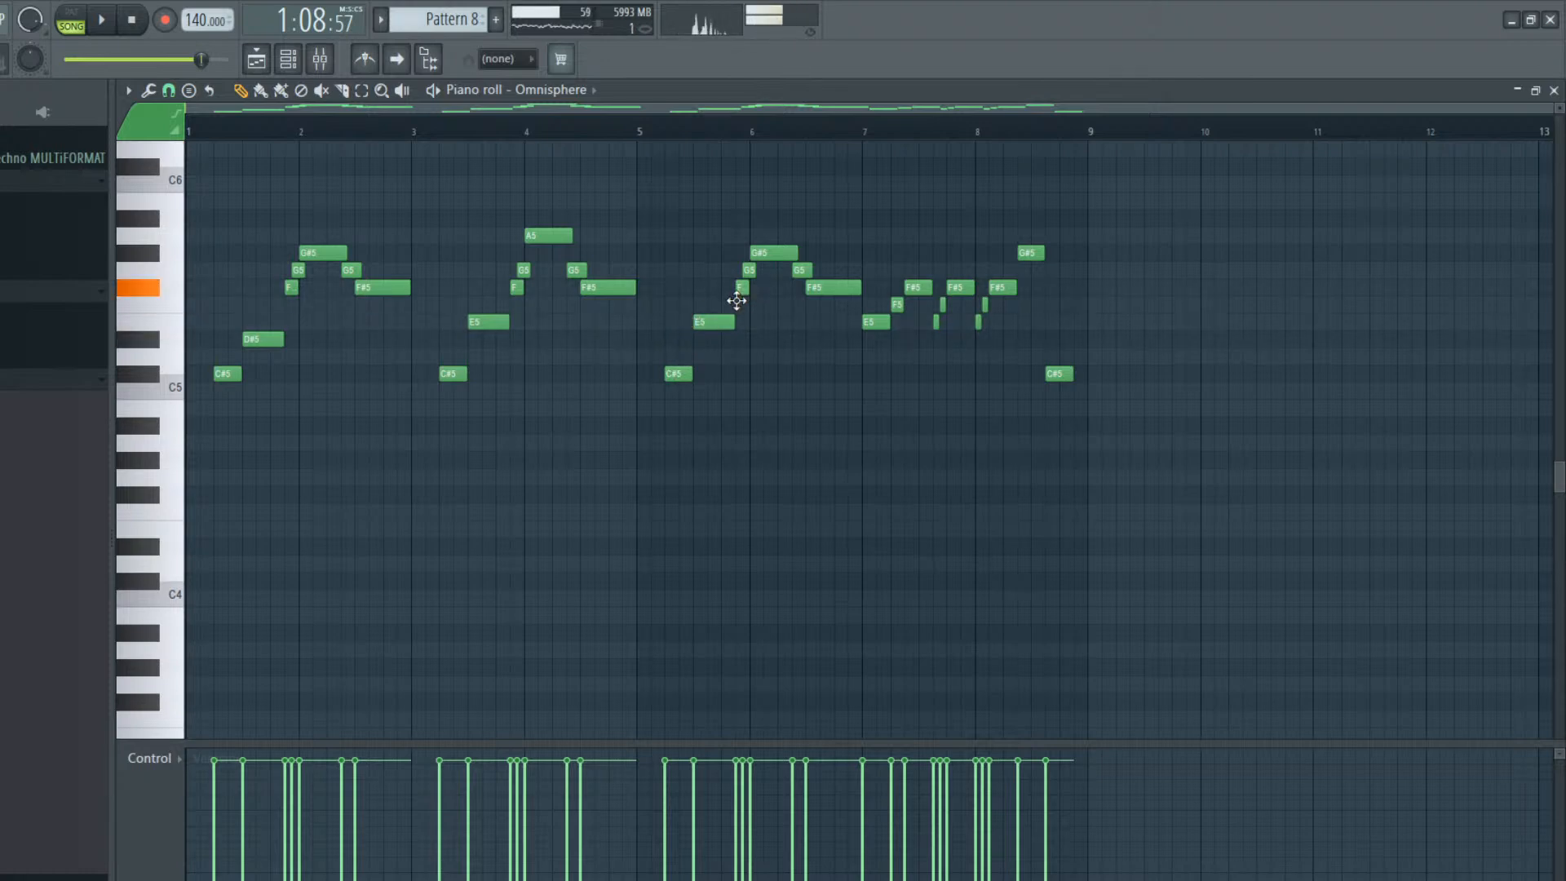
drag(758, 253, 767, 236)
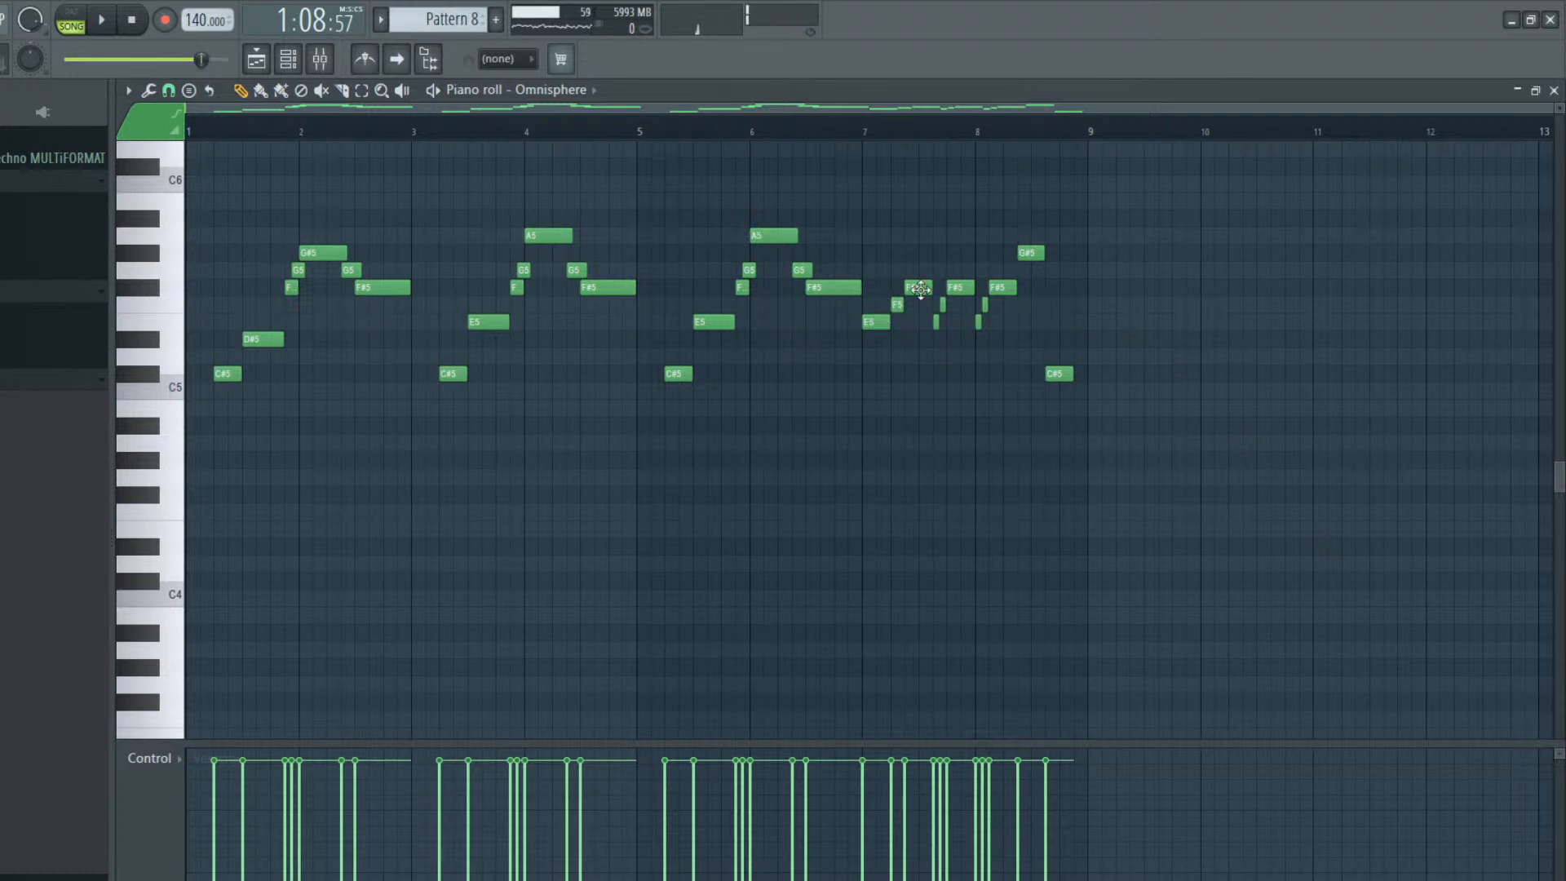
Try the first F#5 note in bar 7 at G5 and the E5 note starting bar 7 at C#5
drag(914, 290, 913, 270)
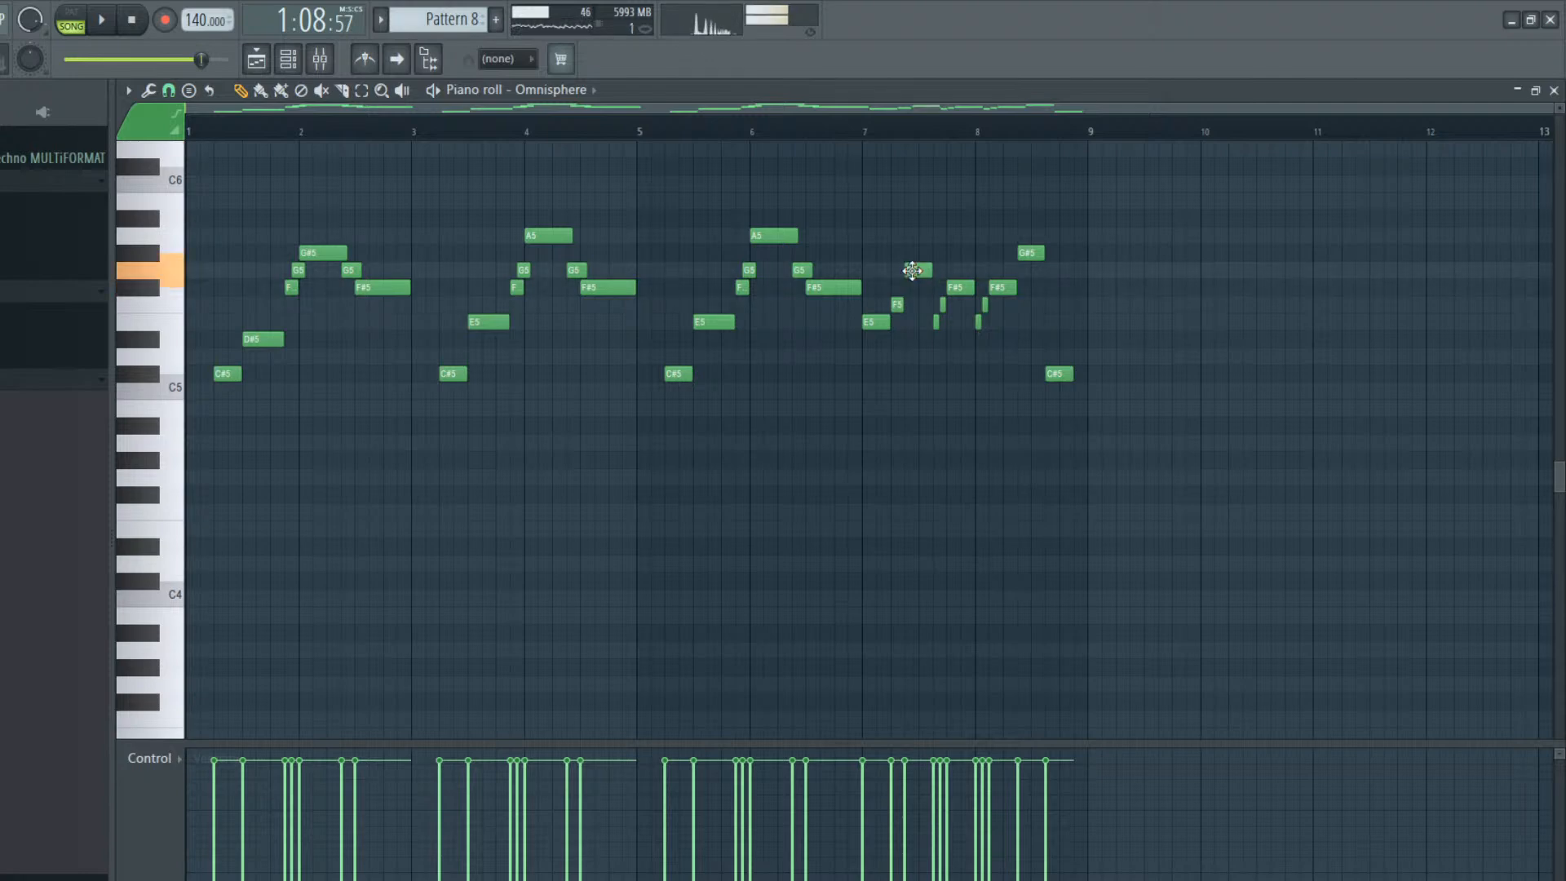
click(872, 325)
drag(875, 339, 872, 375)
click(897, 303)
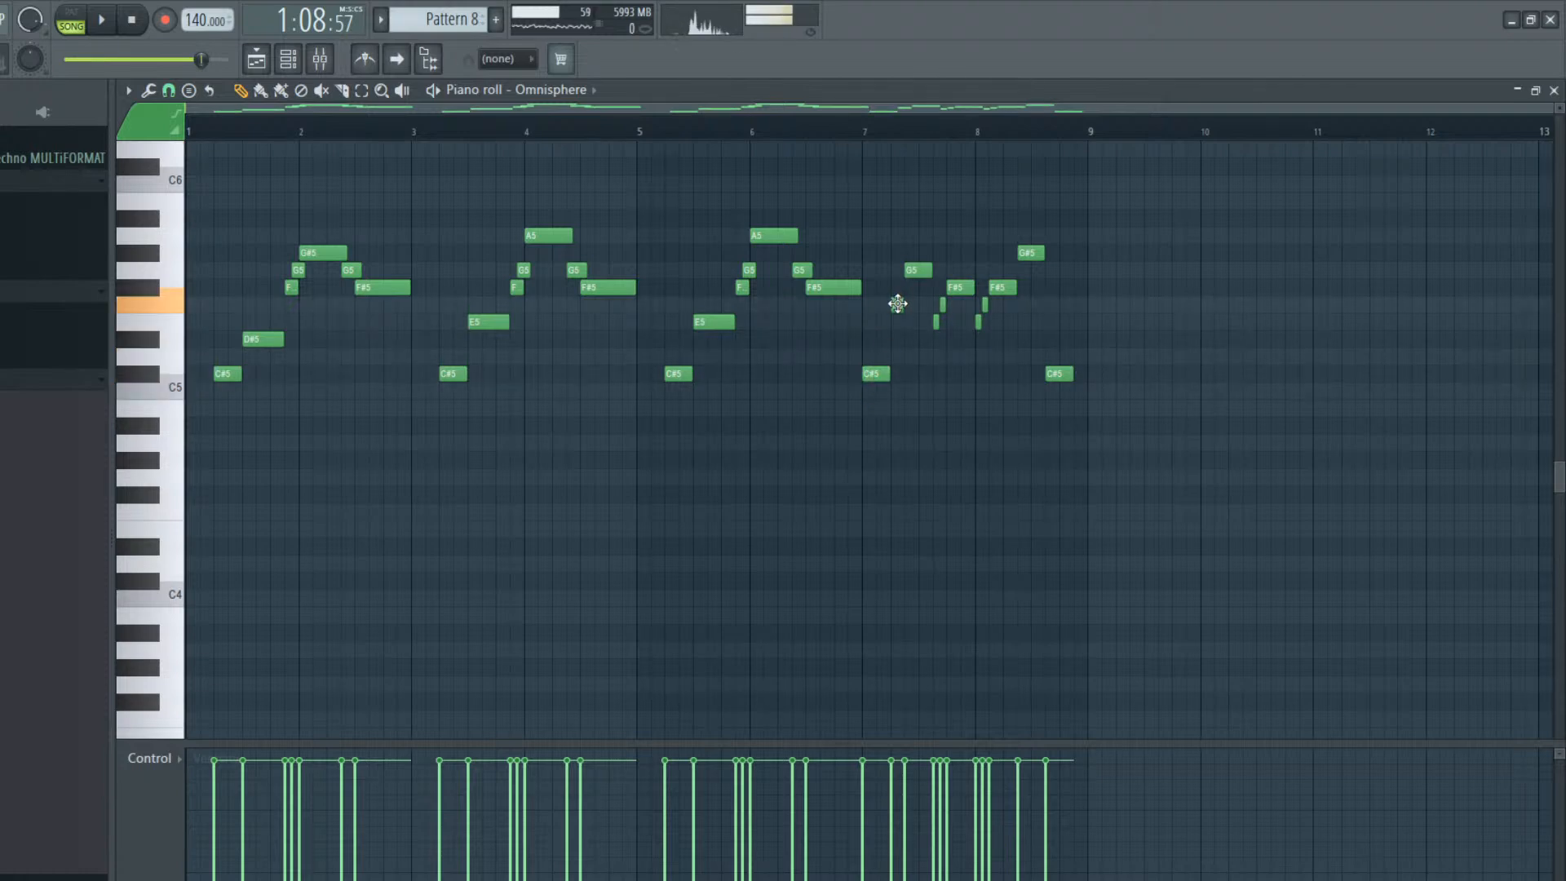
drag(897, 315, 896, 298)
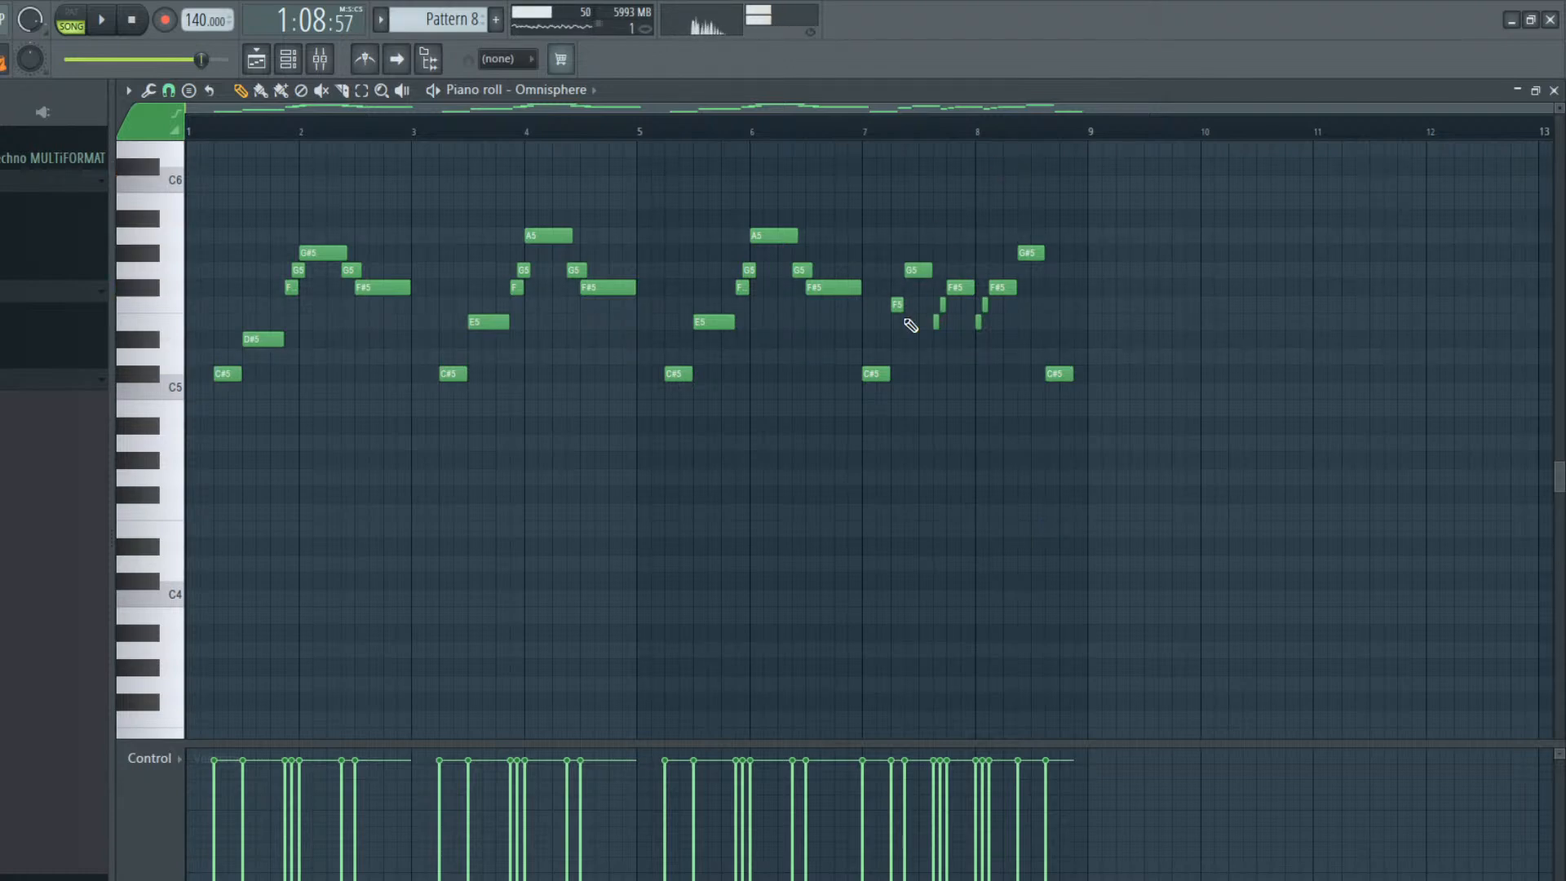
Set the first note of bar 7 and the pattern's last note to D5, and the G5 note in bar 7 to F#5
drag(868, 364, 870, 356)
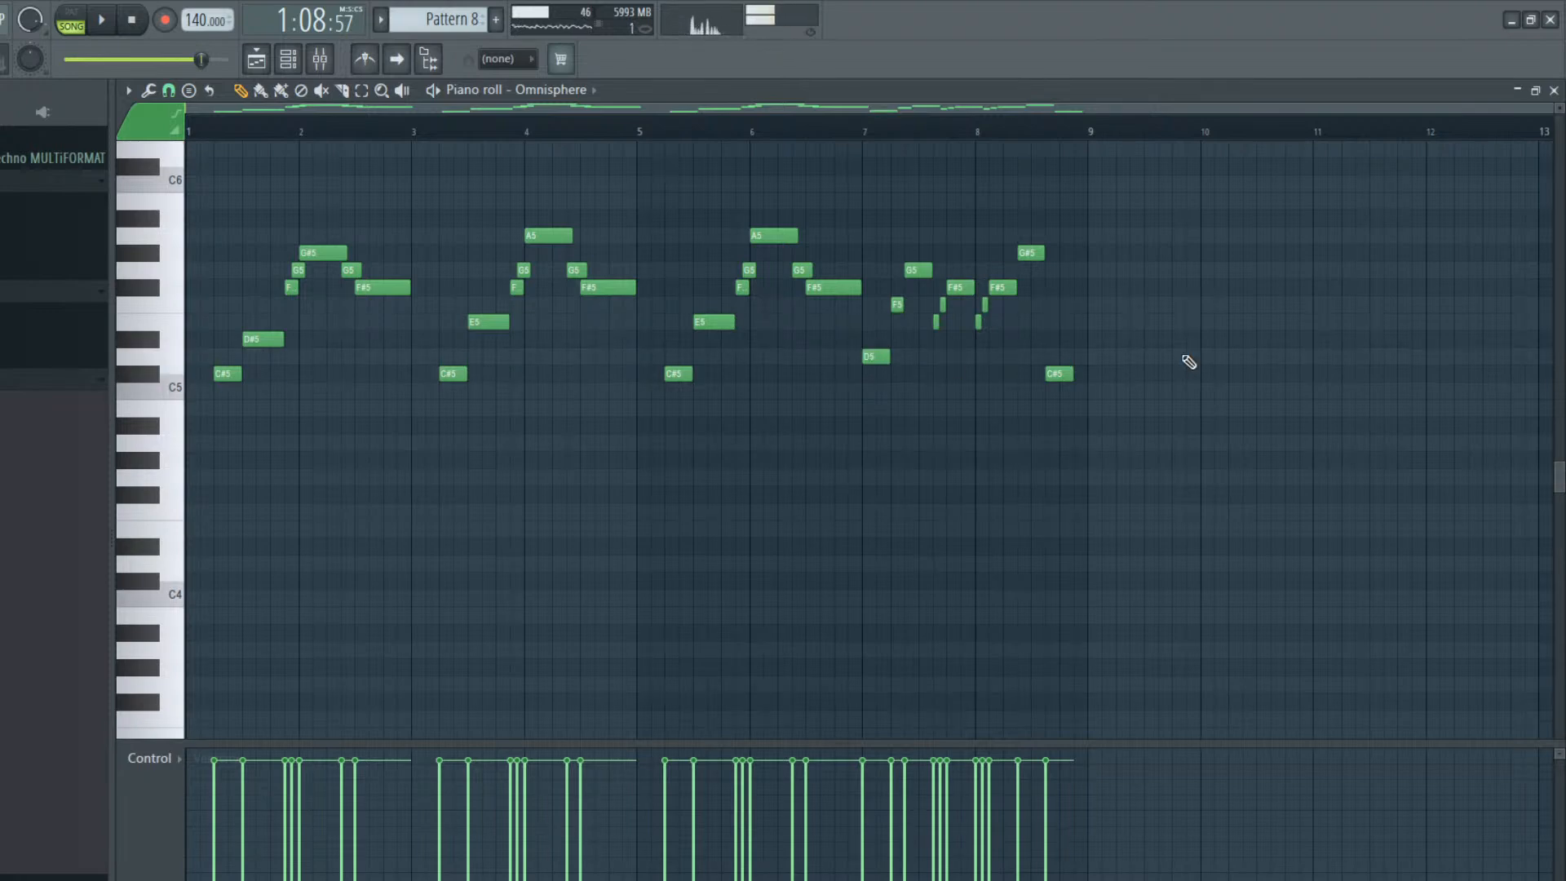
drag(1061, 371, 1057, 352)
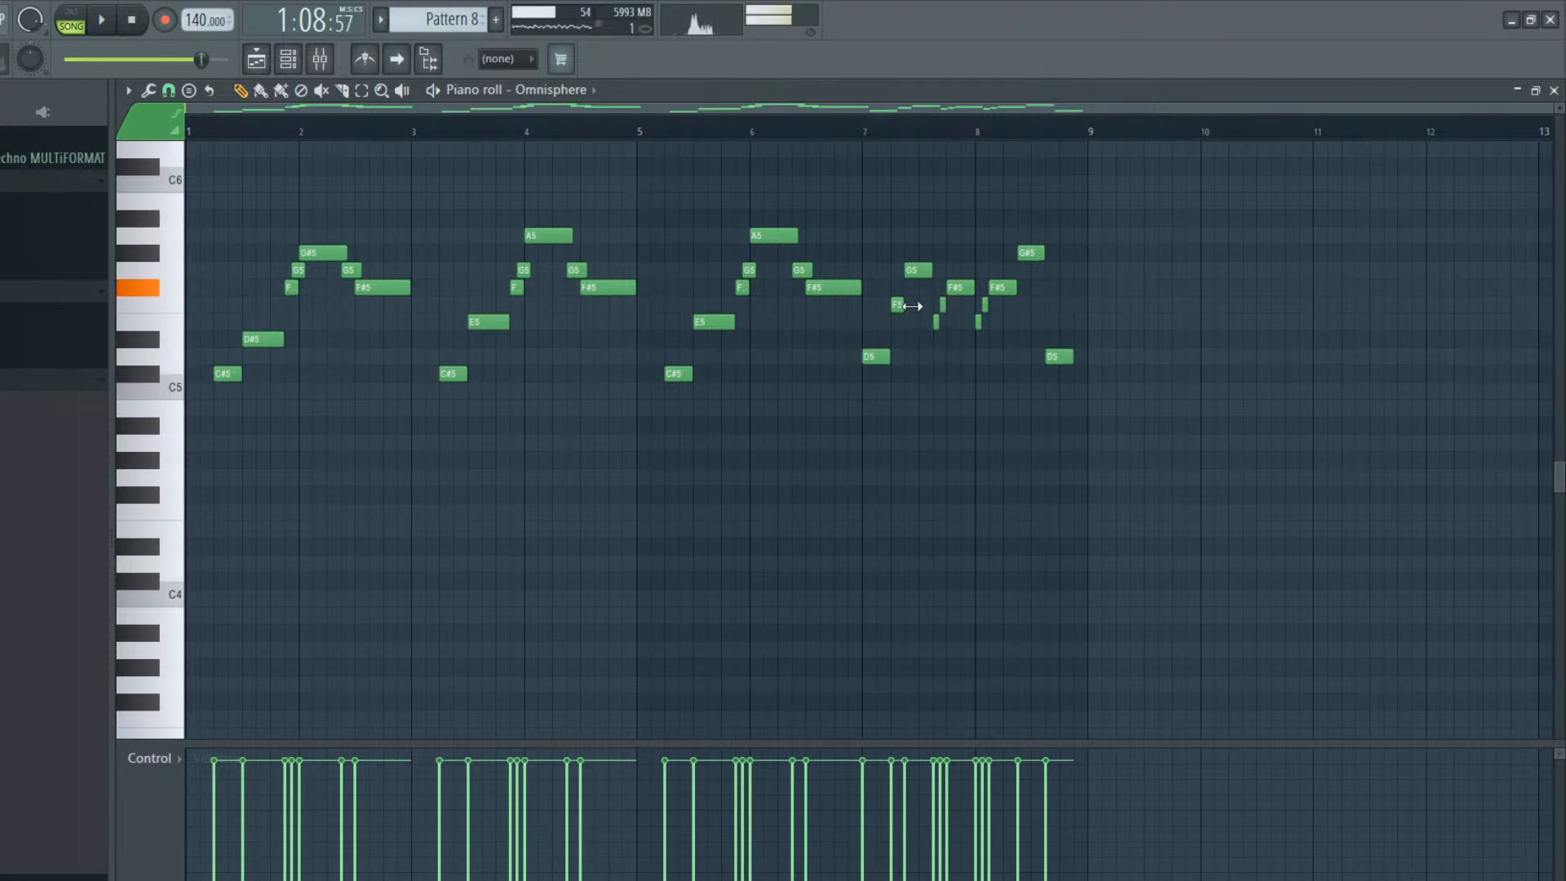
drag(910, 288, 907, 291)
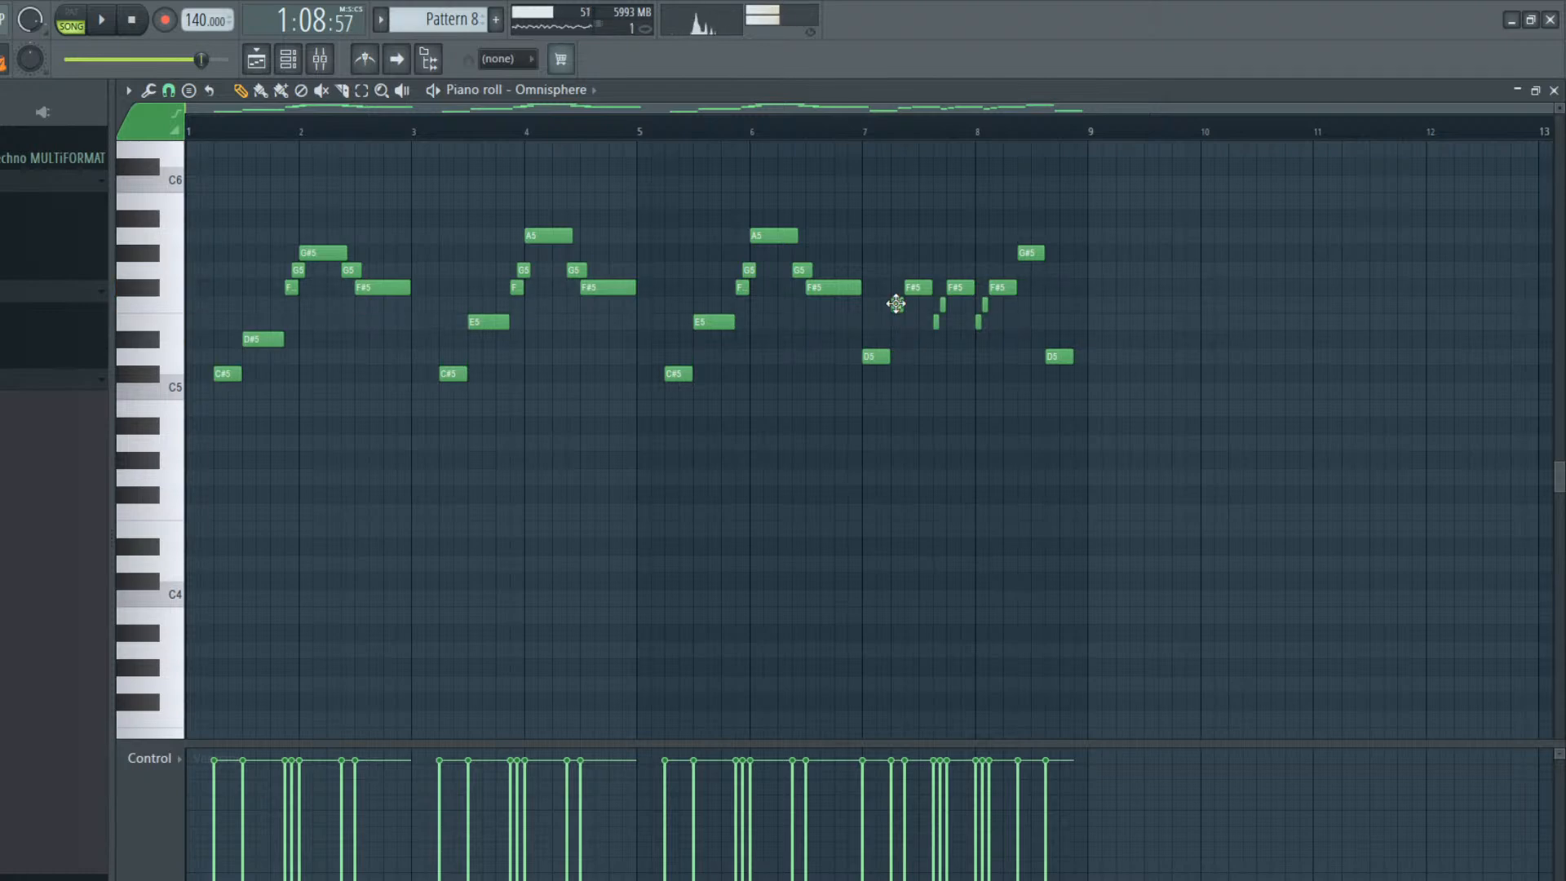
Lower the short E5 and F5 notes in bars 7 and 8 to D5 and E5, and raise the G#5 in bar 8 to A5
mouse_move(895, 309)
mouse_down()
mouse_move(937, 357)
mouse_move(940, 327)
mouse_move(976, 322)
mouse_move(977, 358)
mouse_move(986, 304)
mouse_move(987, 332)
mouse_up()
drag(1024, 257, 1024, 234)
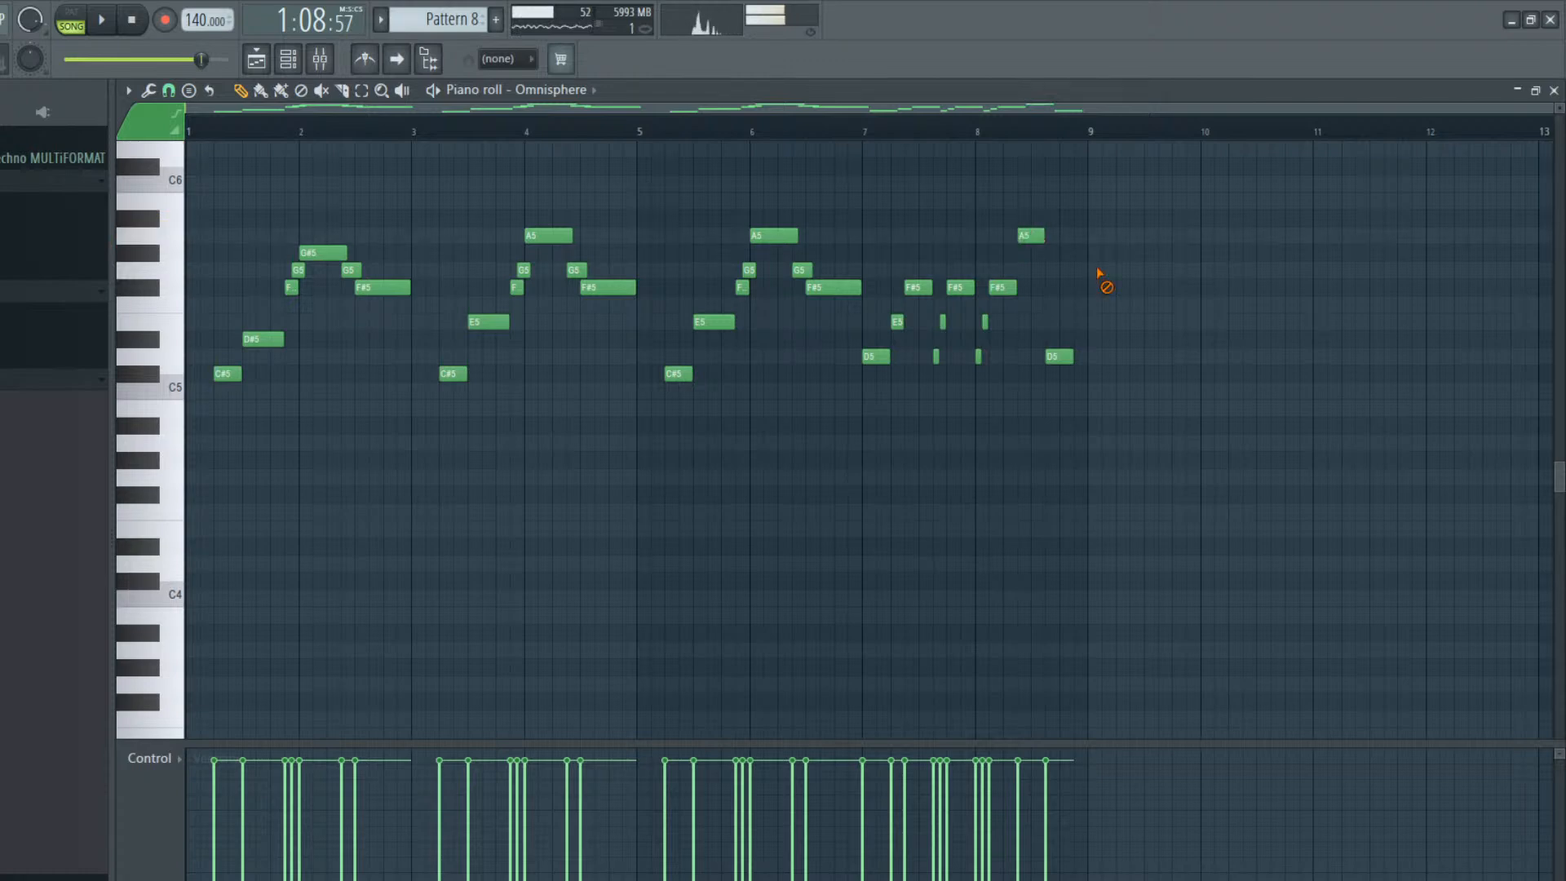
Play the song to check the retuned Omnisphere melody of Pattern 8
key(space)
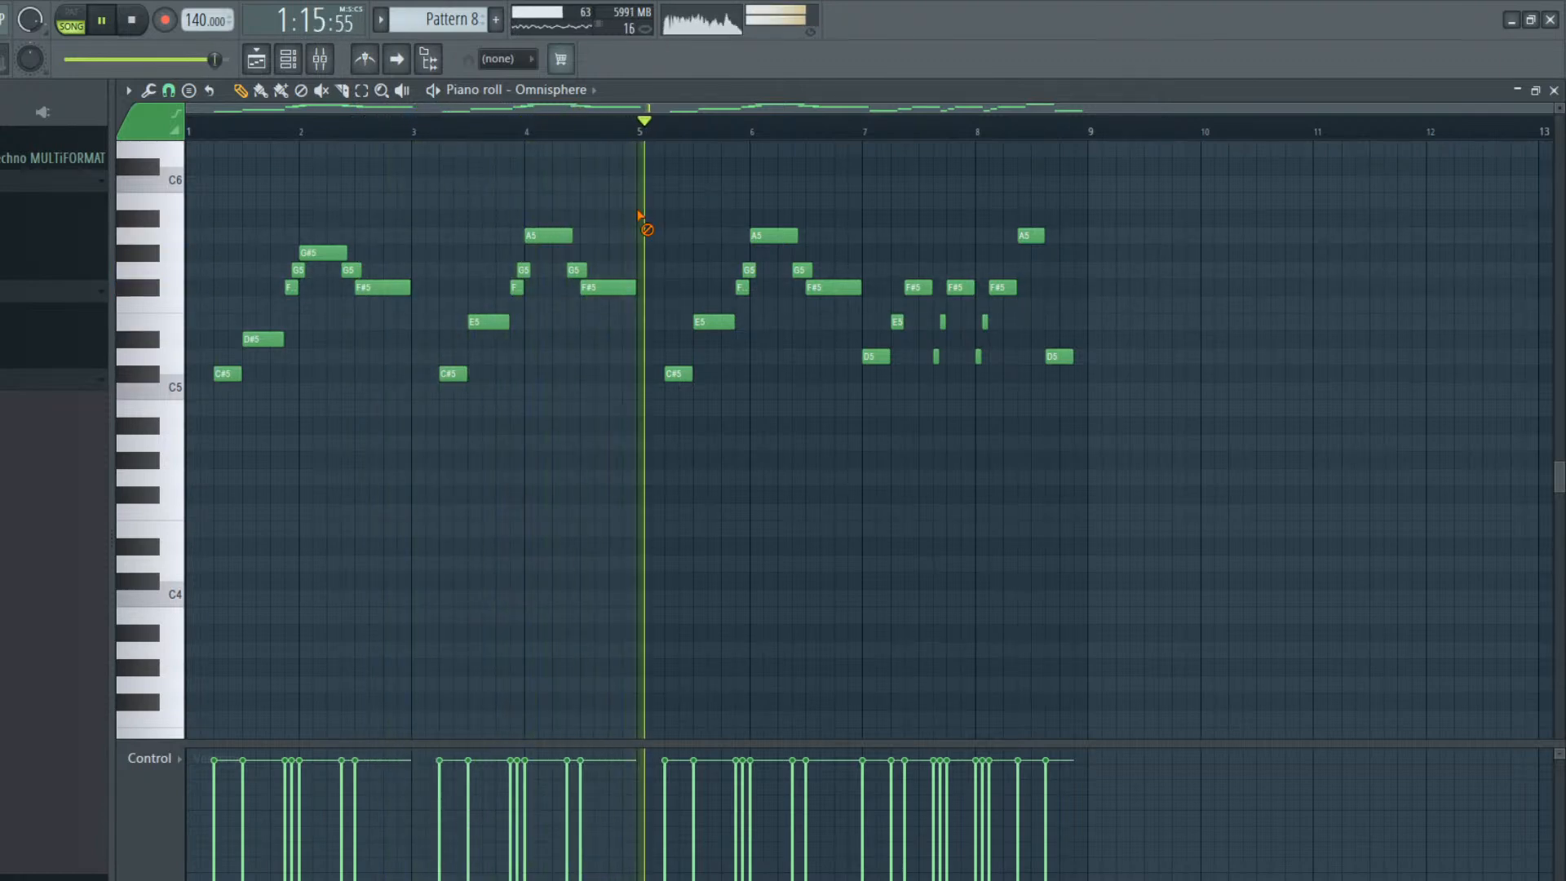
click(292, 66)
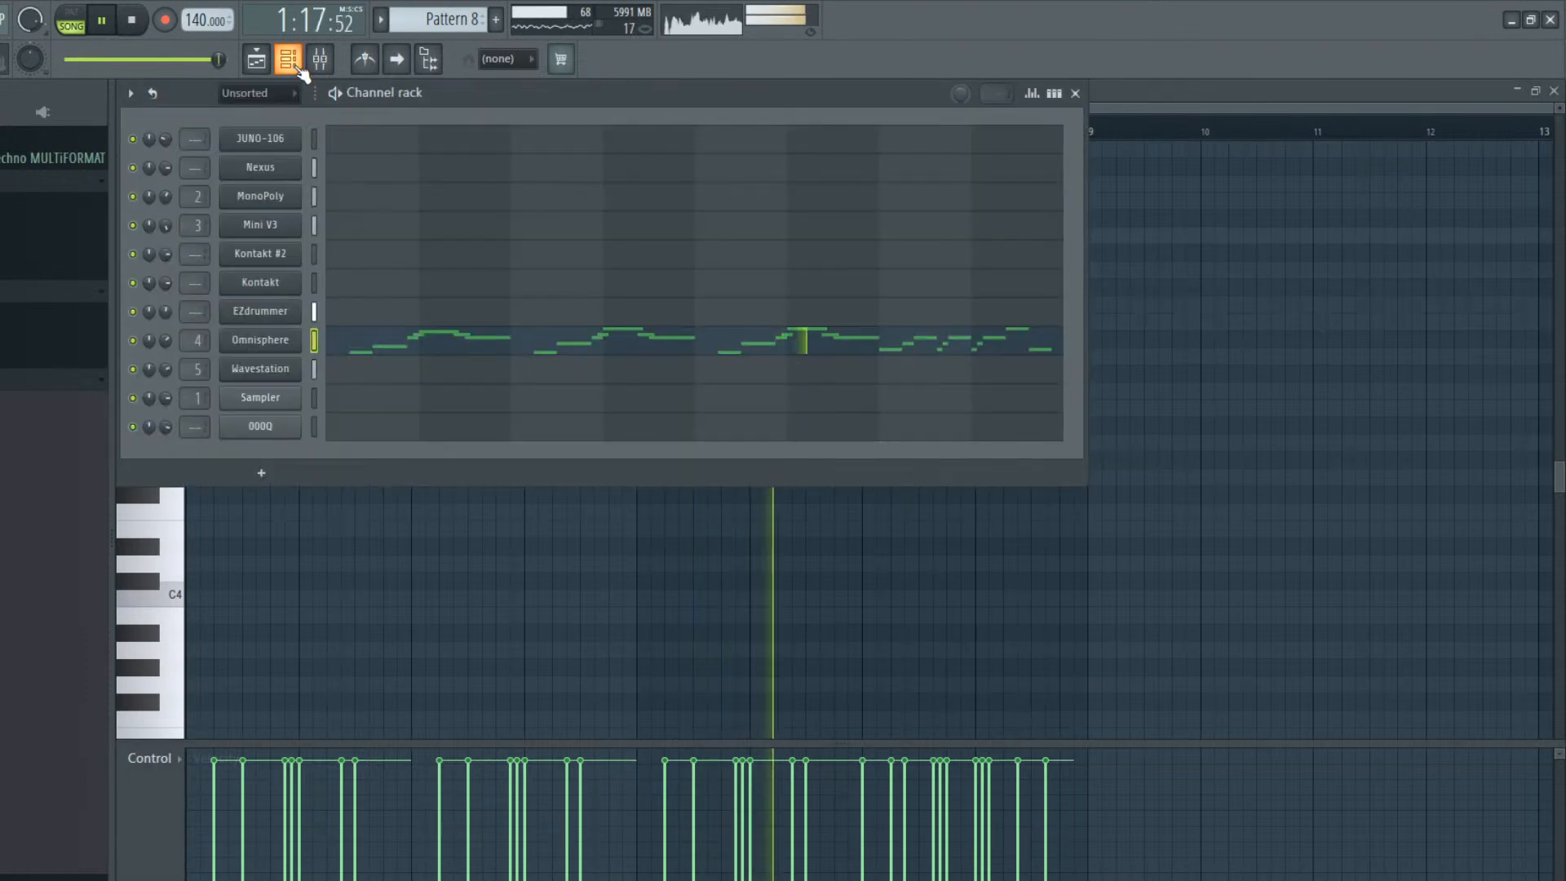
key(space)
right_click(446, 607)
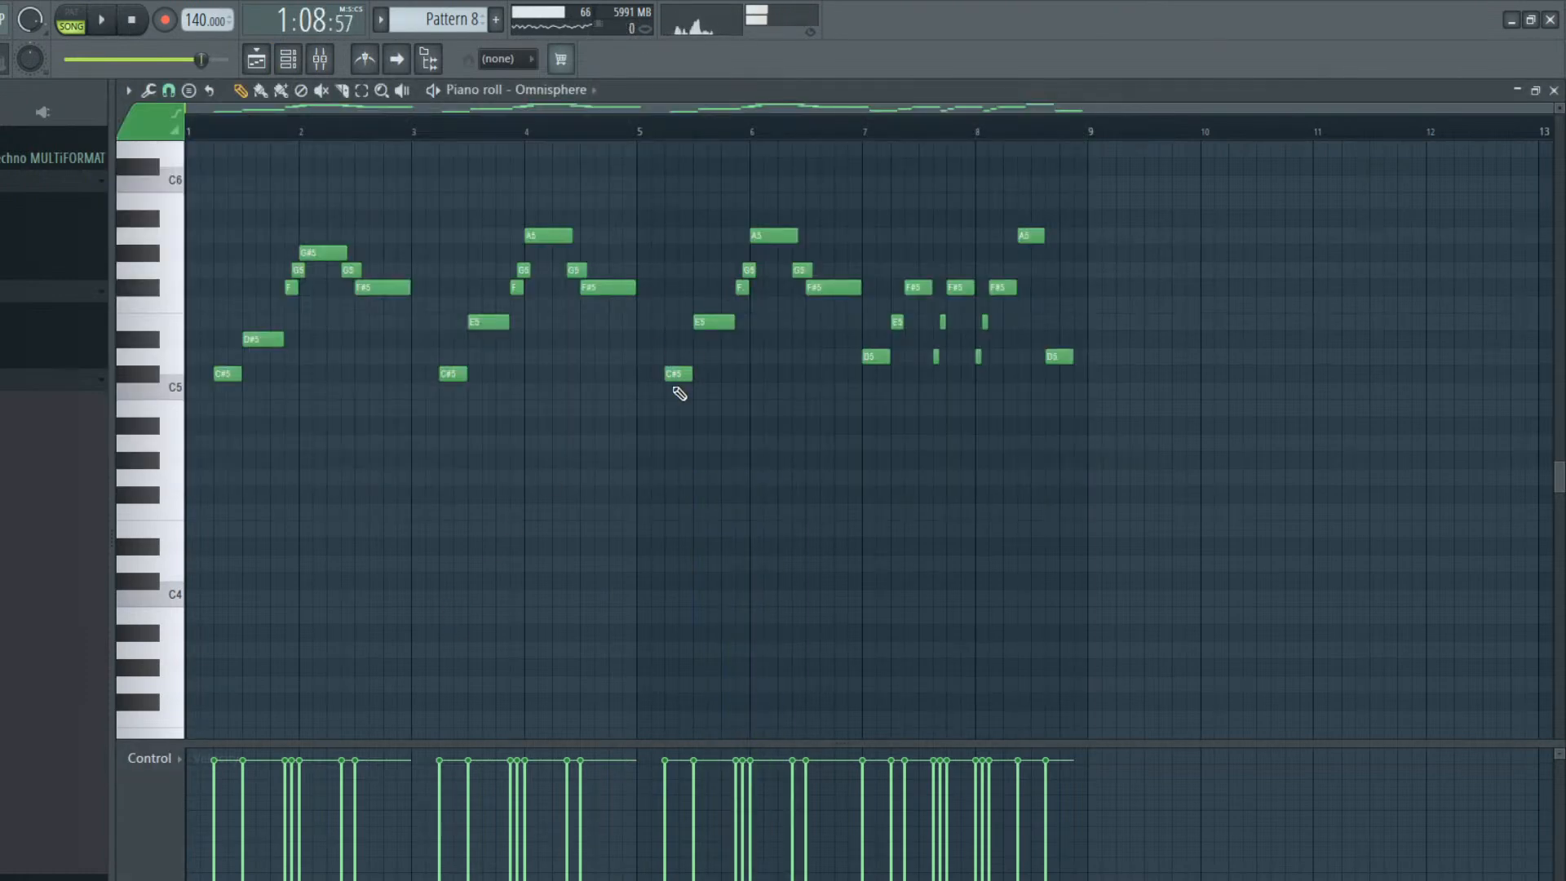
Lower the E5 note in bar 5 to D#5 and play the pattern from bar 5
click(676, 373)
drag(710, 321, 709, 343)
click(645, 133)
key(space)
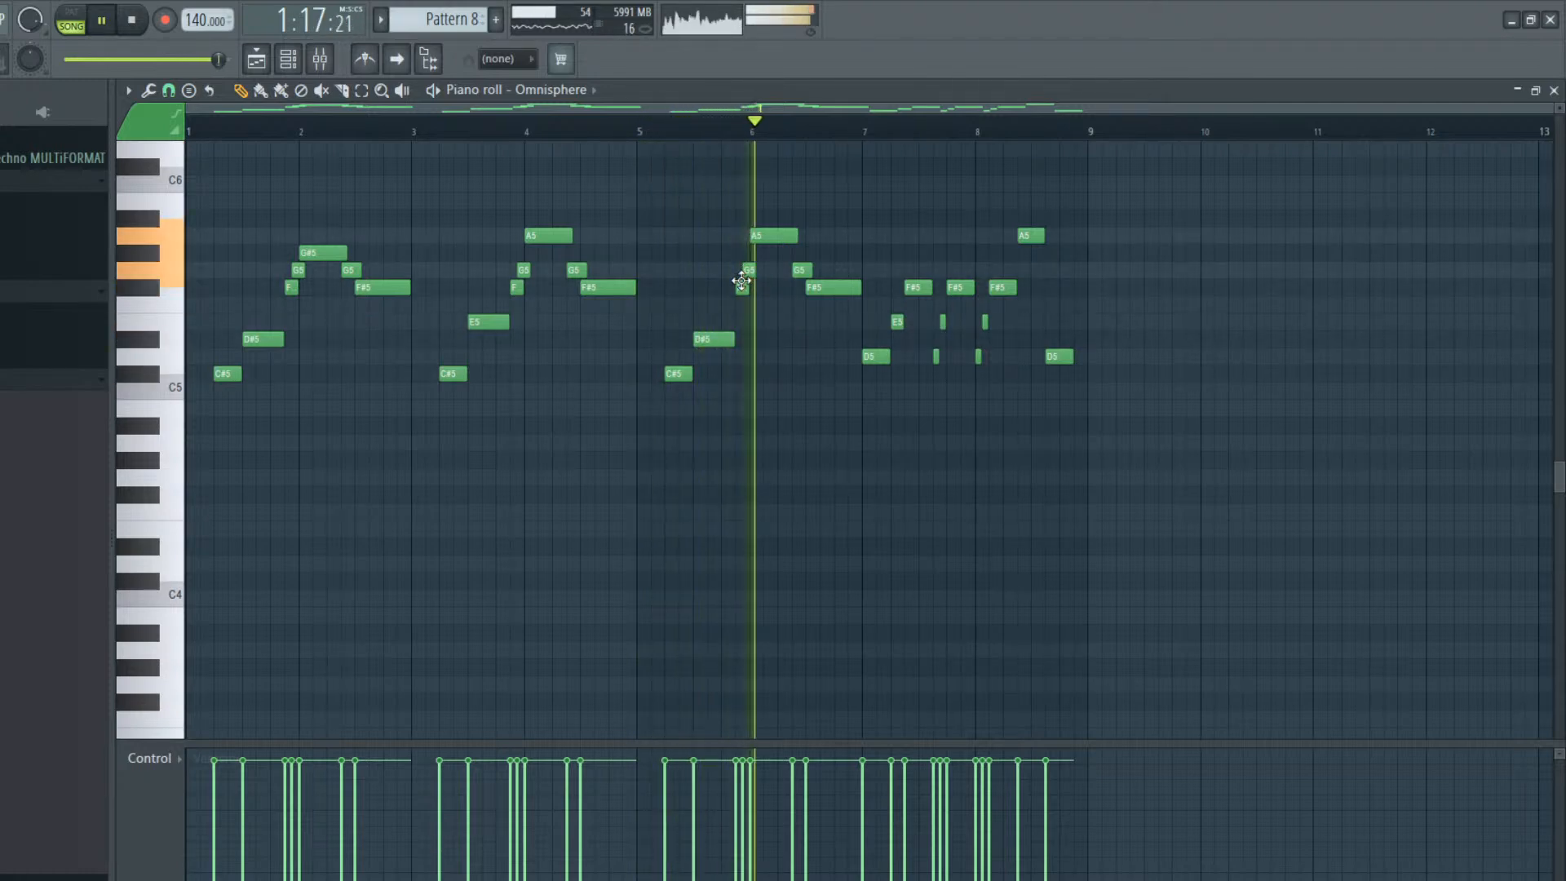
key(space)
Lower the A5 note at bar 6 to G#5 and play the second half of the pattern
click(774, 242)
drag(773, 242, 773, 259)
key(space)
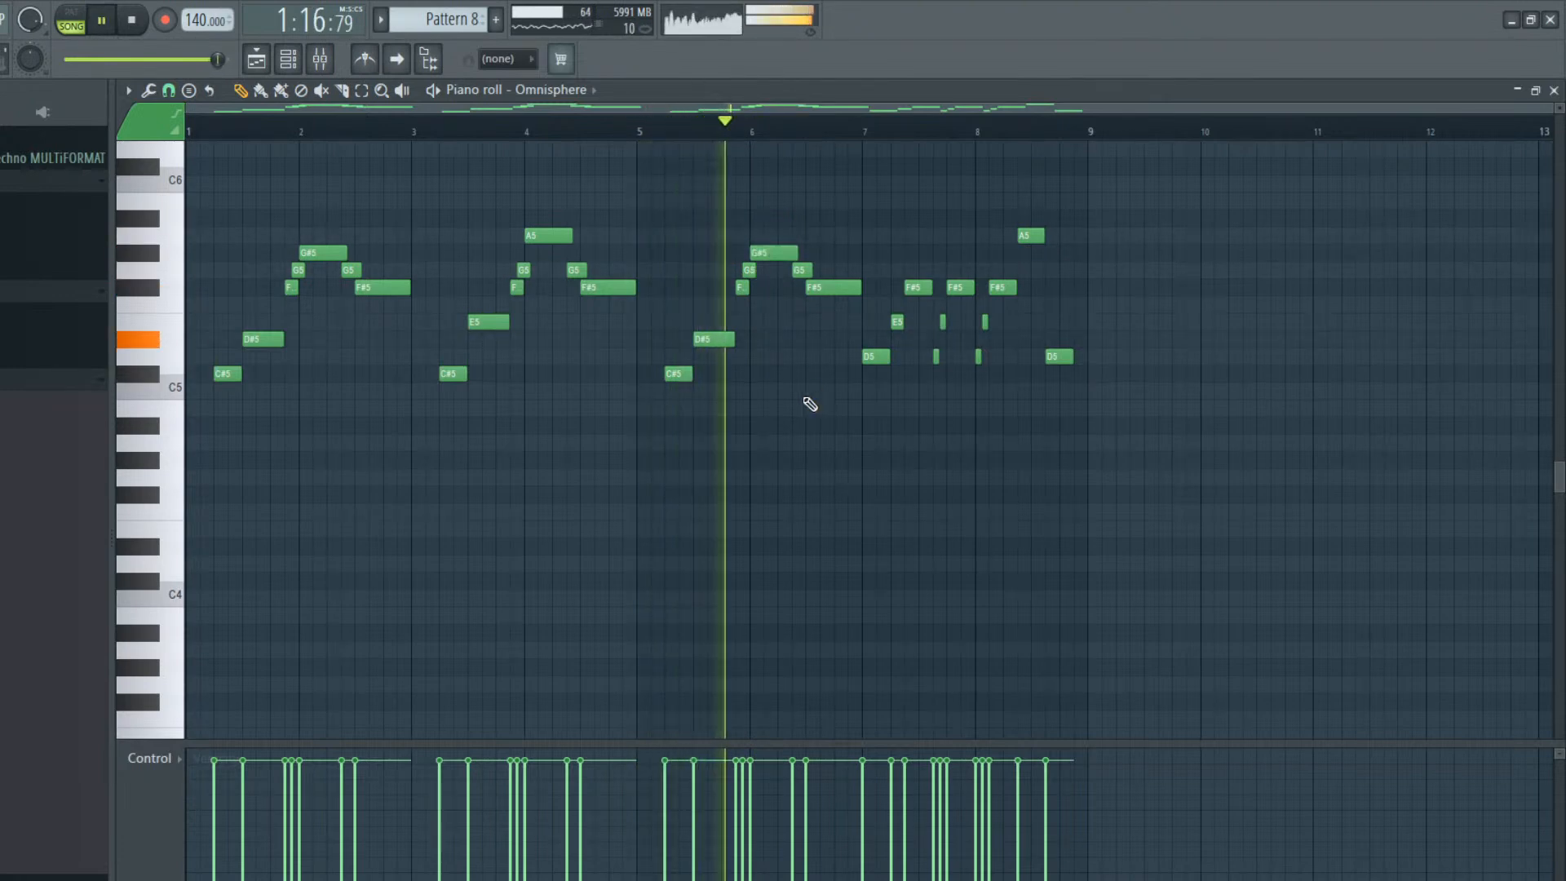
key(space)
key(space)
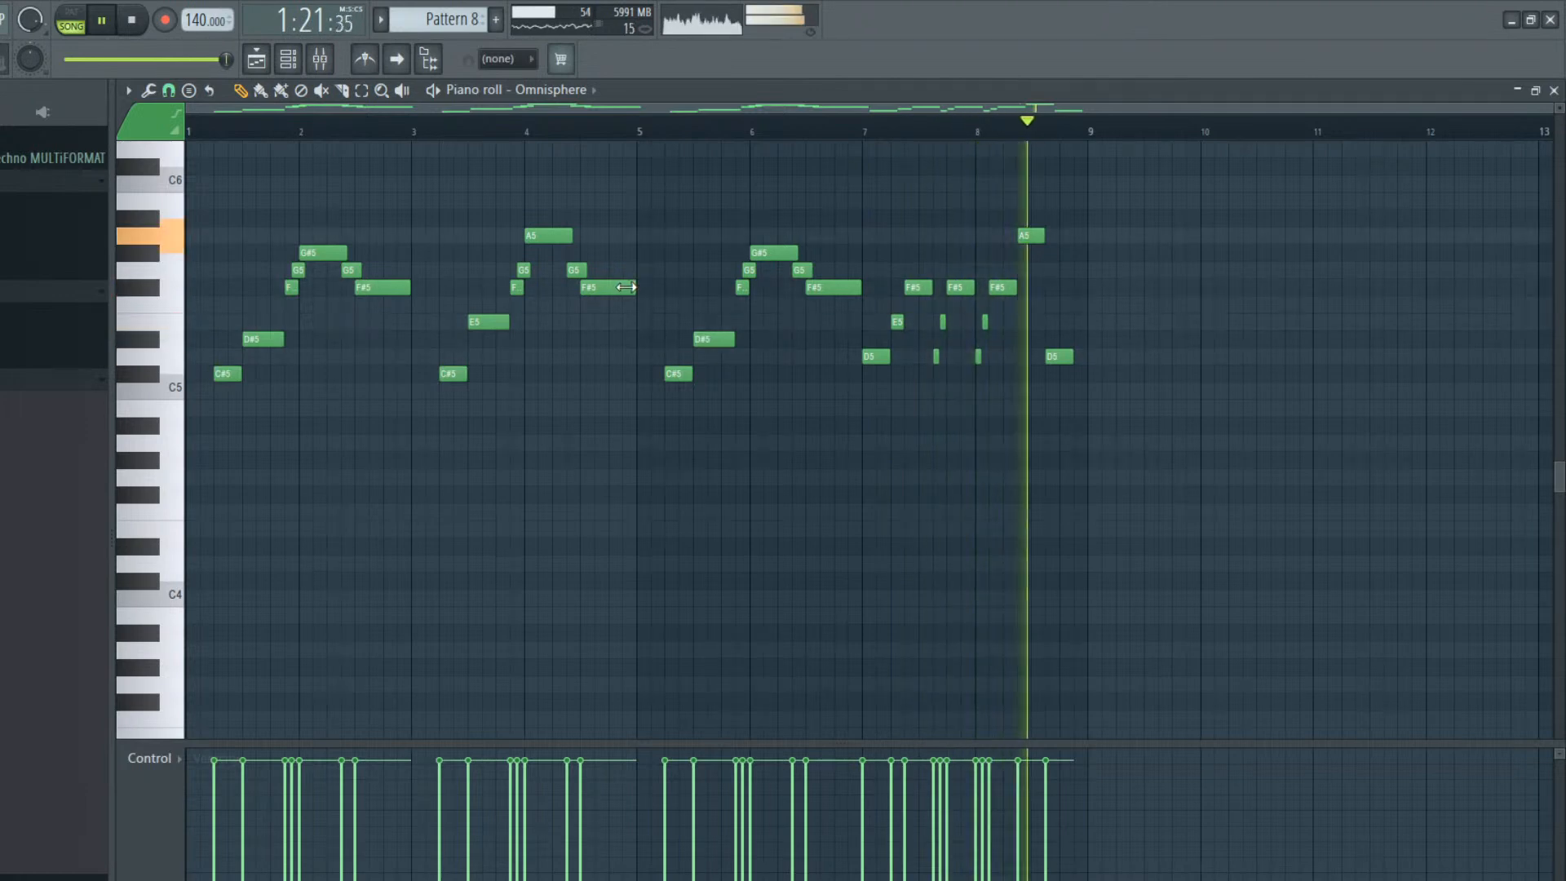
key(space)
Lower the pattern's last note to C#5 and play the ending from bar 8
mouse_move(1057, 356)
mouse_down()
mouse_move(1055, 388)
mouse_move(1055, 372)
mouse_up()
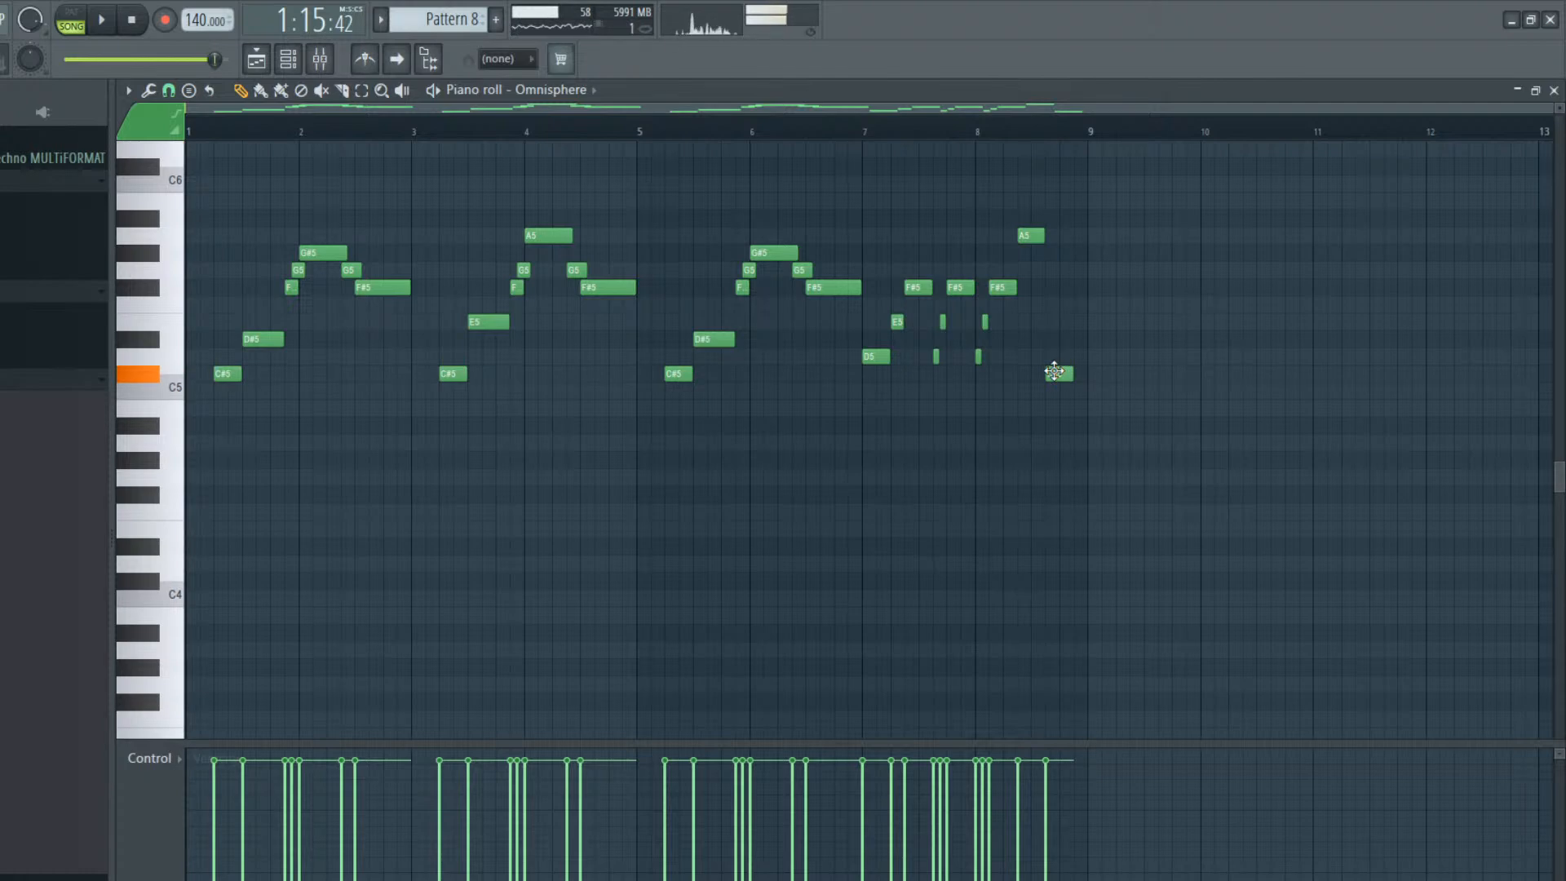
click(1018, 131)
key(space)
key(space)
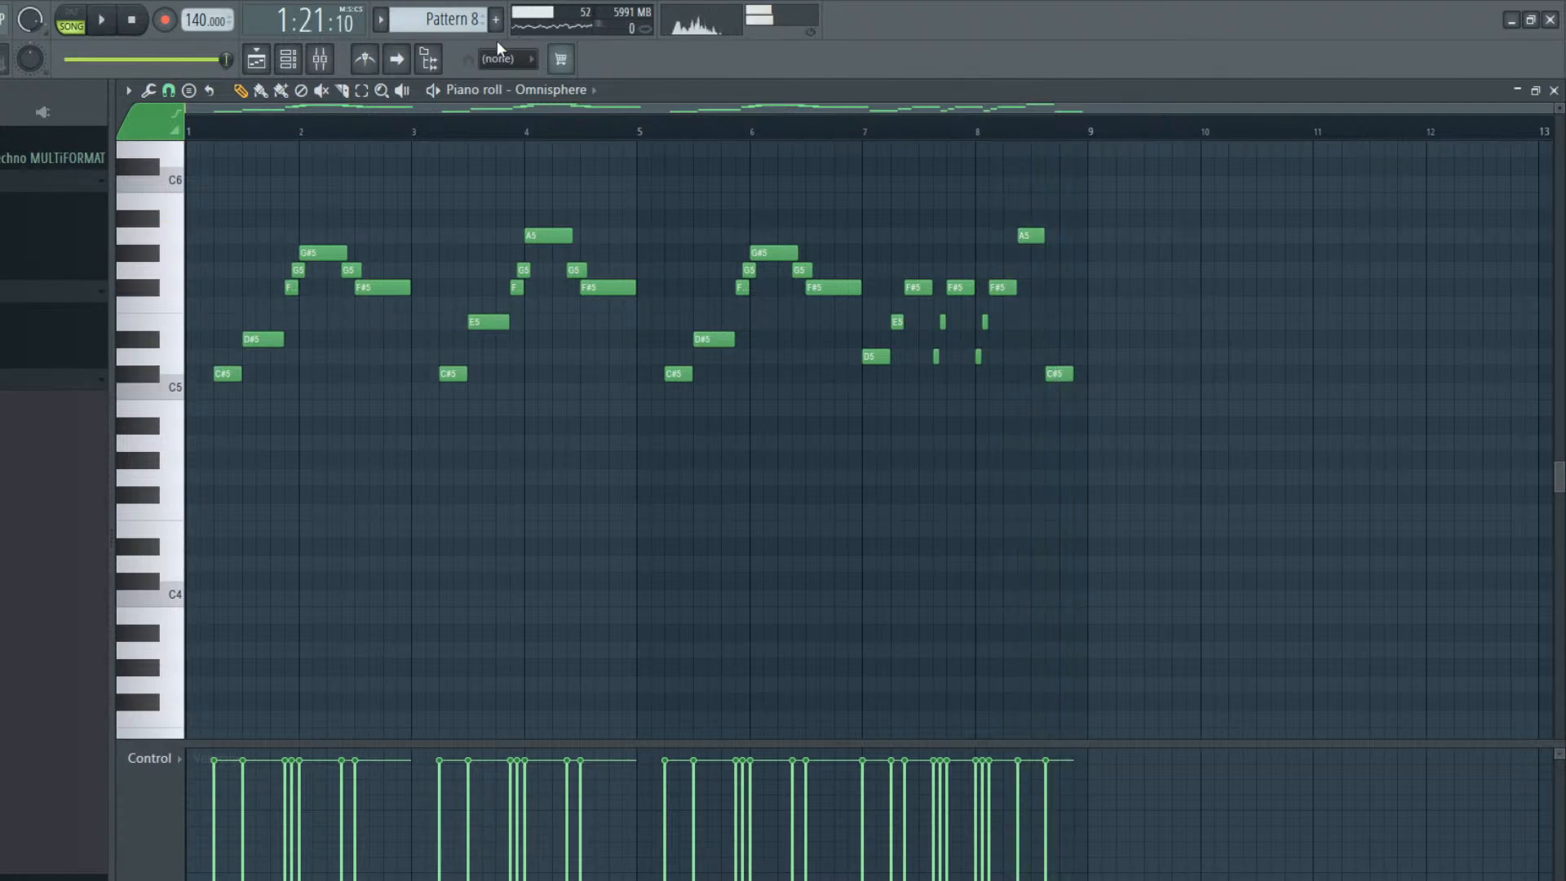
Show the playlist and mixer and check the Wavestation and TOX_126_Shot_Rims track faders
click(256, 59)
click(318, 62)
click(318, 62)
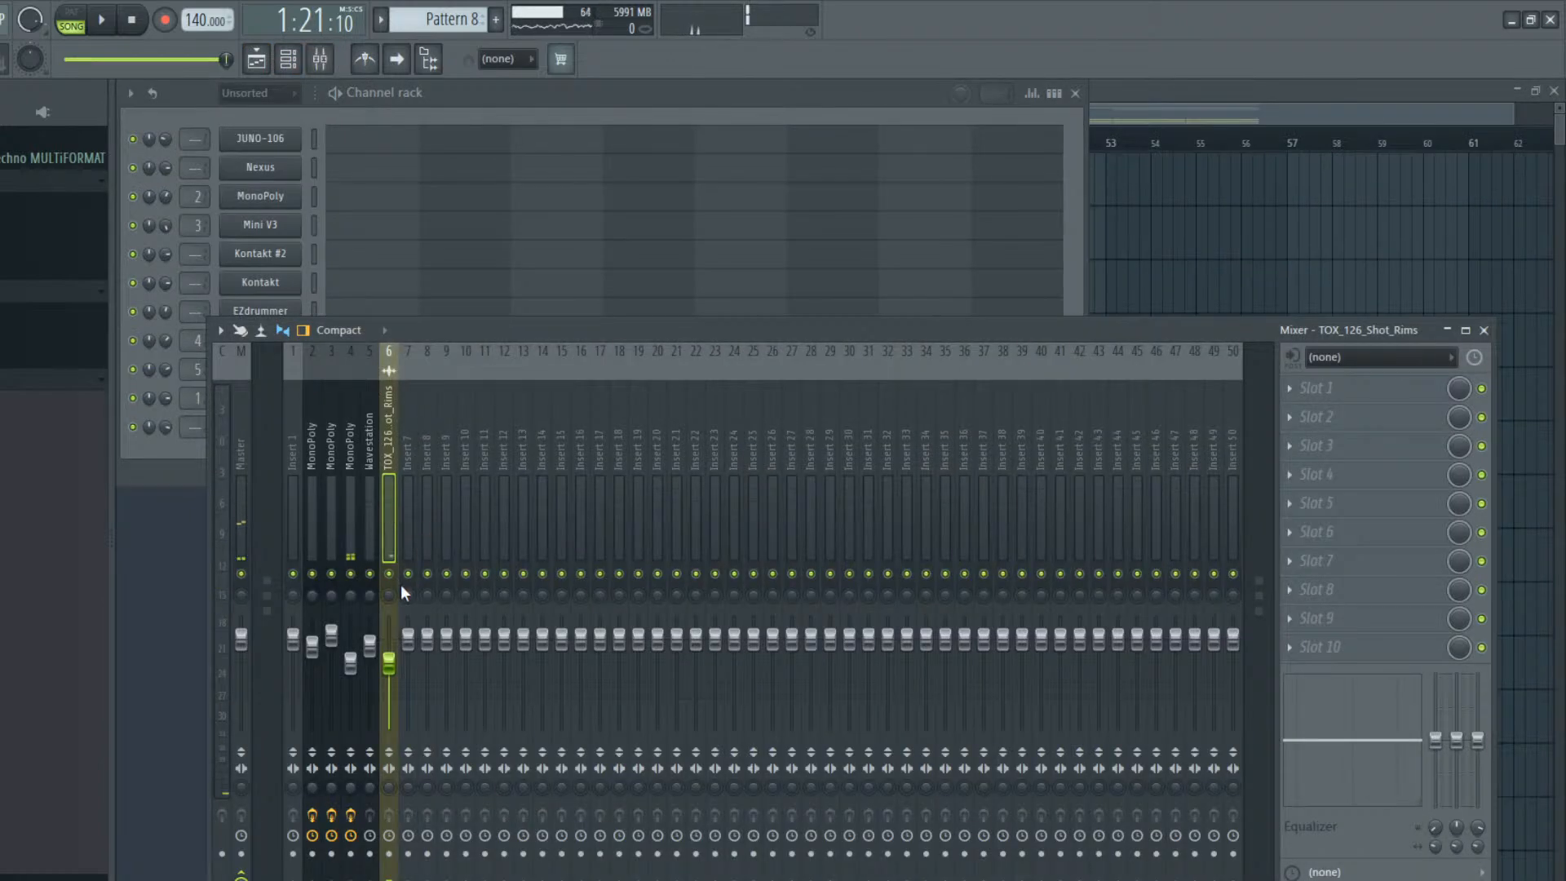
click(373, 651)
click(389, 654)
Add a second Omnisphere channel and load the LA Custom C7 Grand Piano patch from the Keyboards category
click(437, 101)
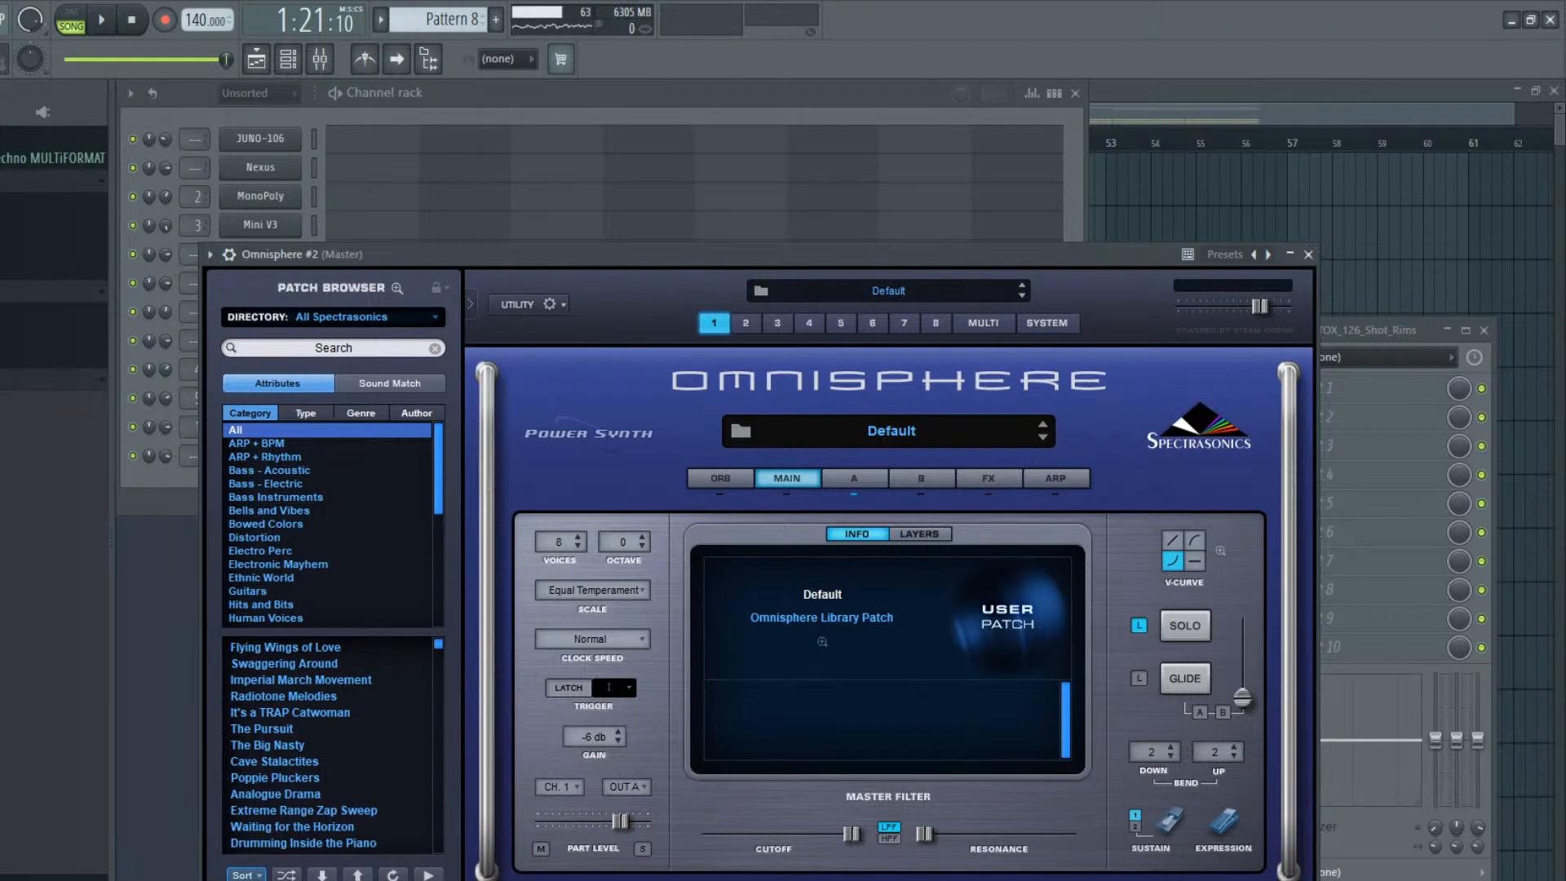
scroll(363, 510, down, 1)
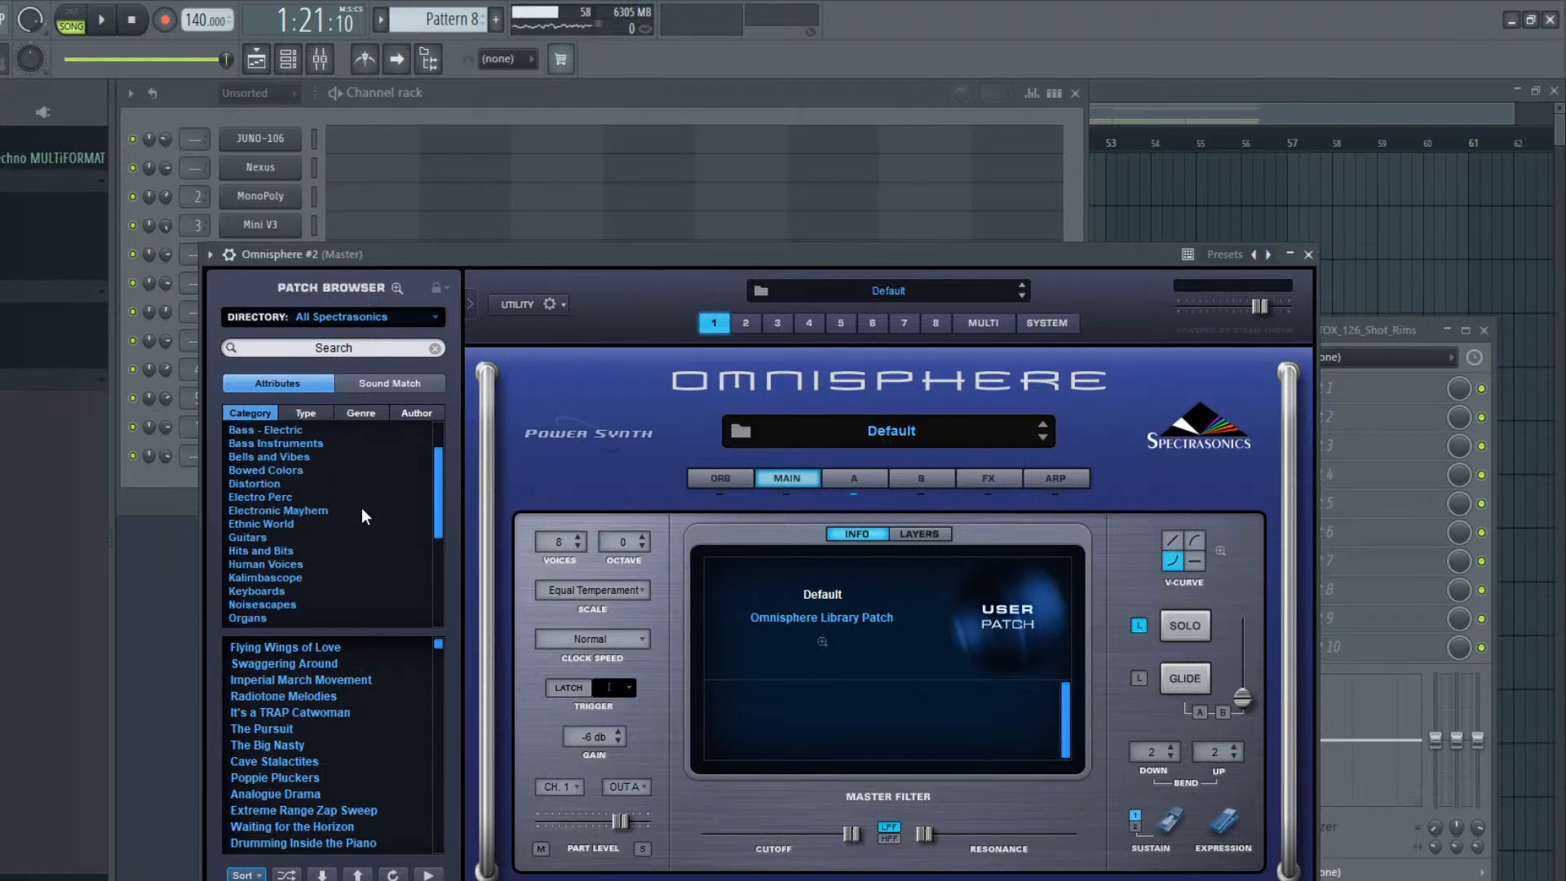
click(295, 595)
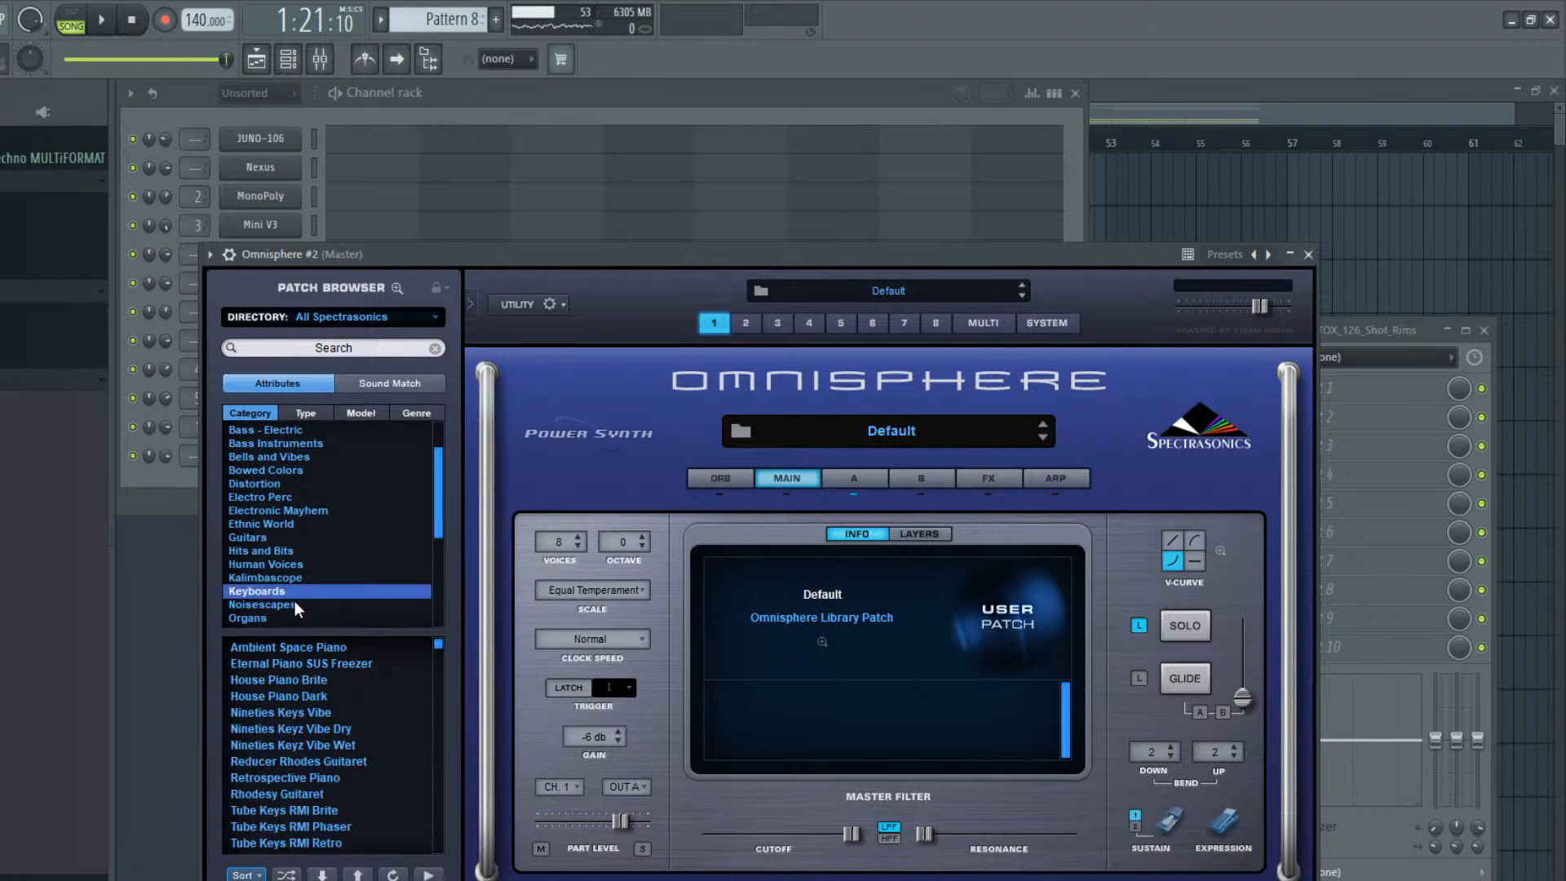
scroll(282, 739, down, 3)
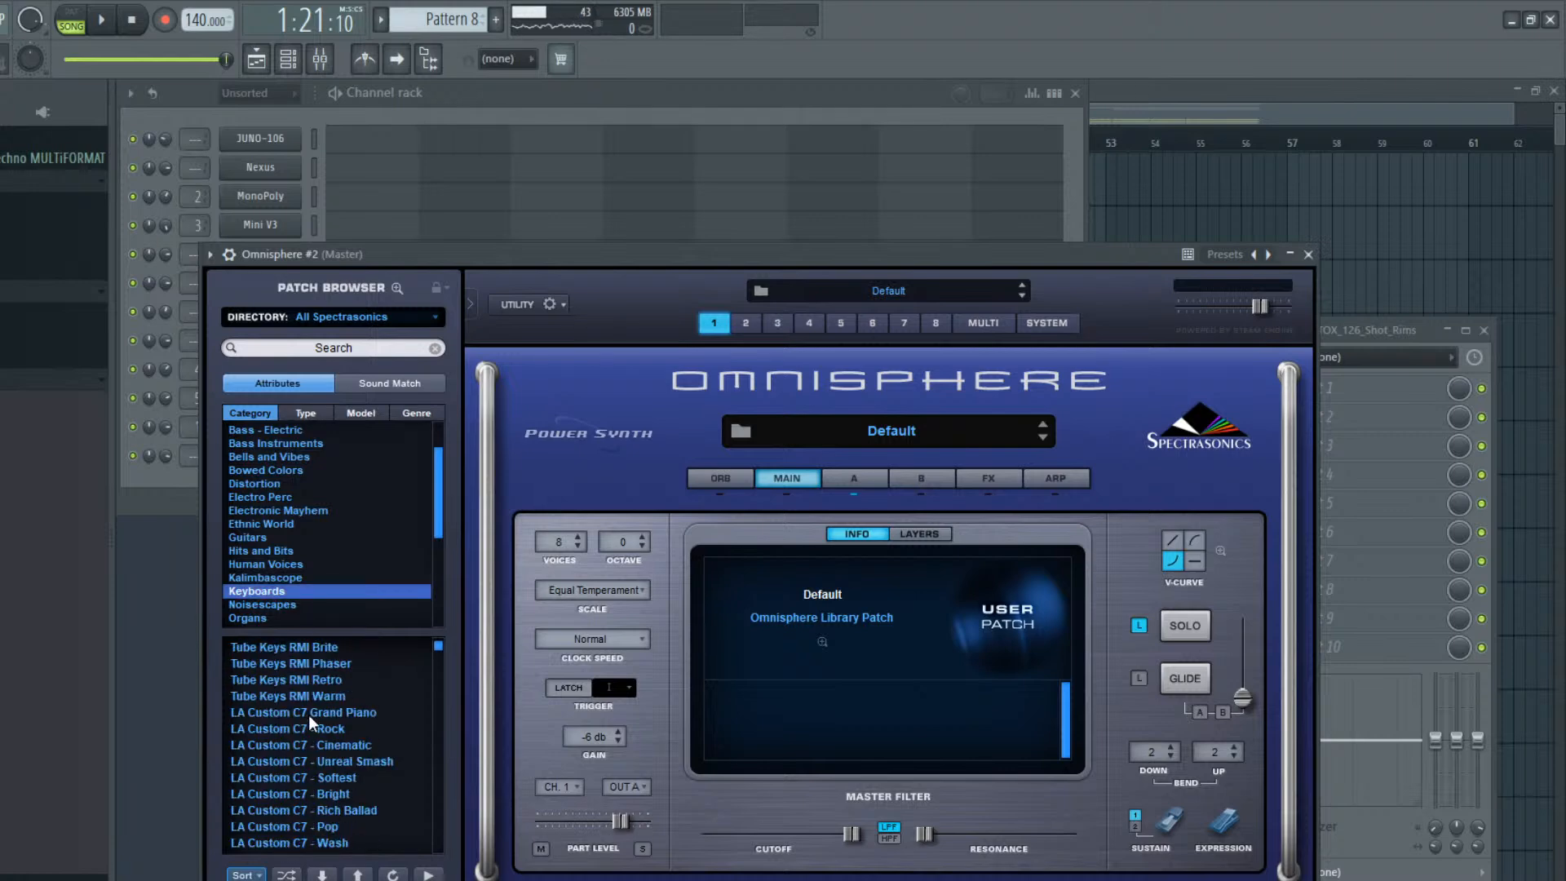
click(308, 713)
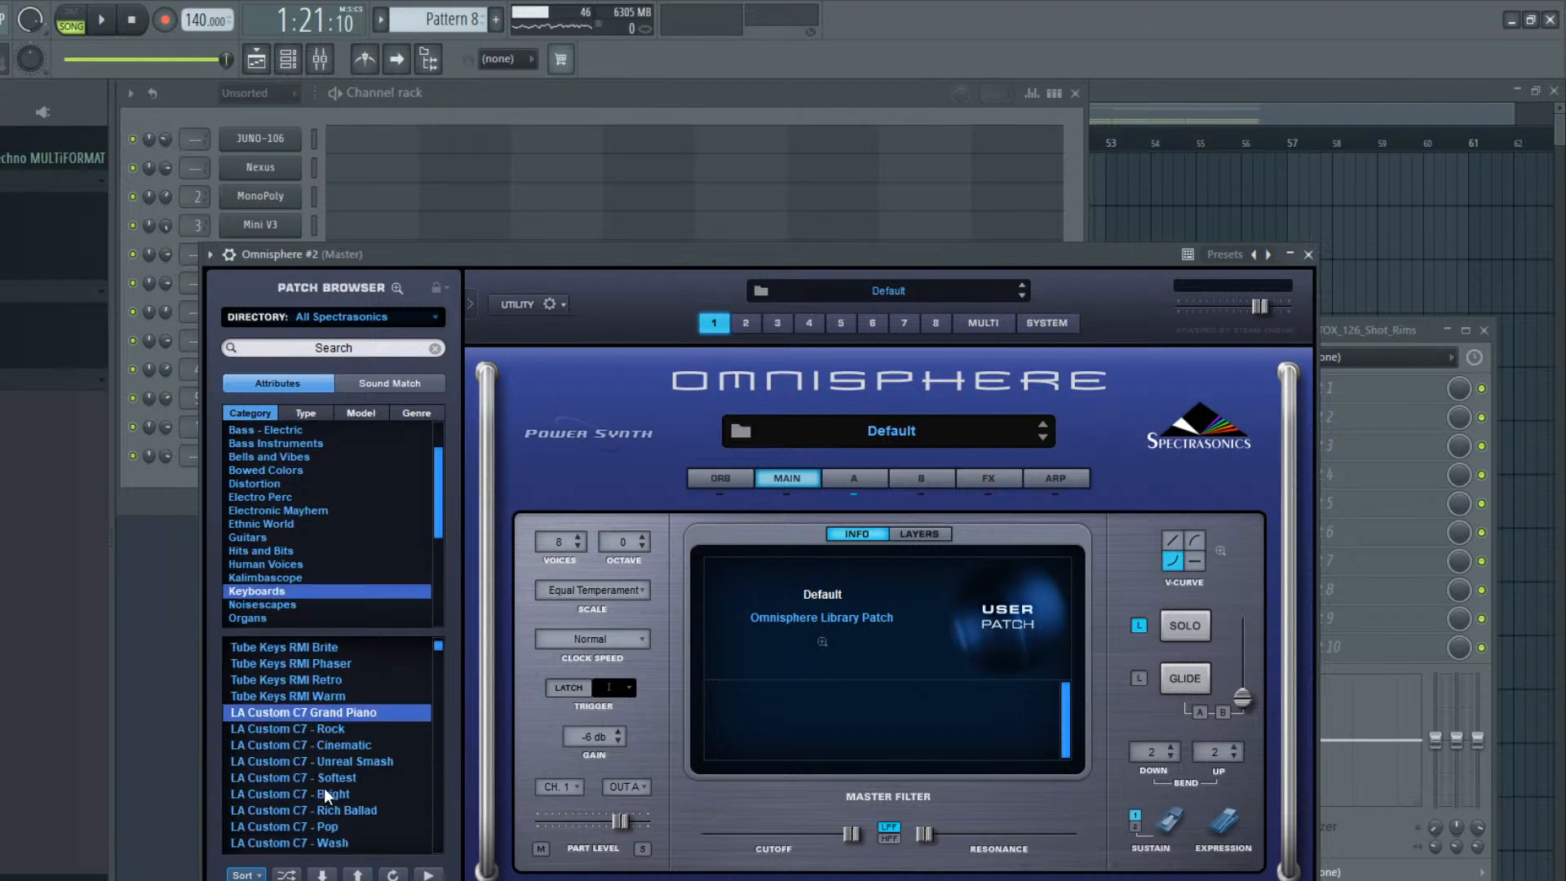
scroll(324, 785, down, 1)
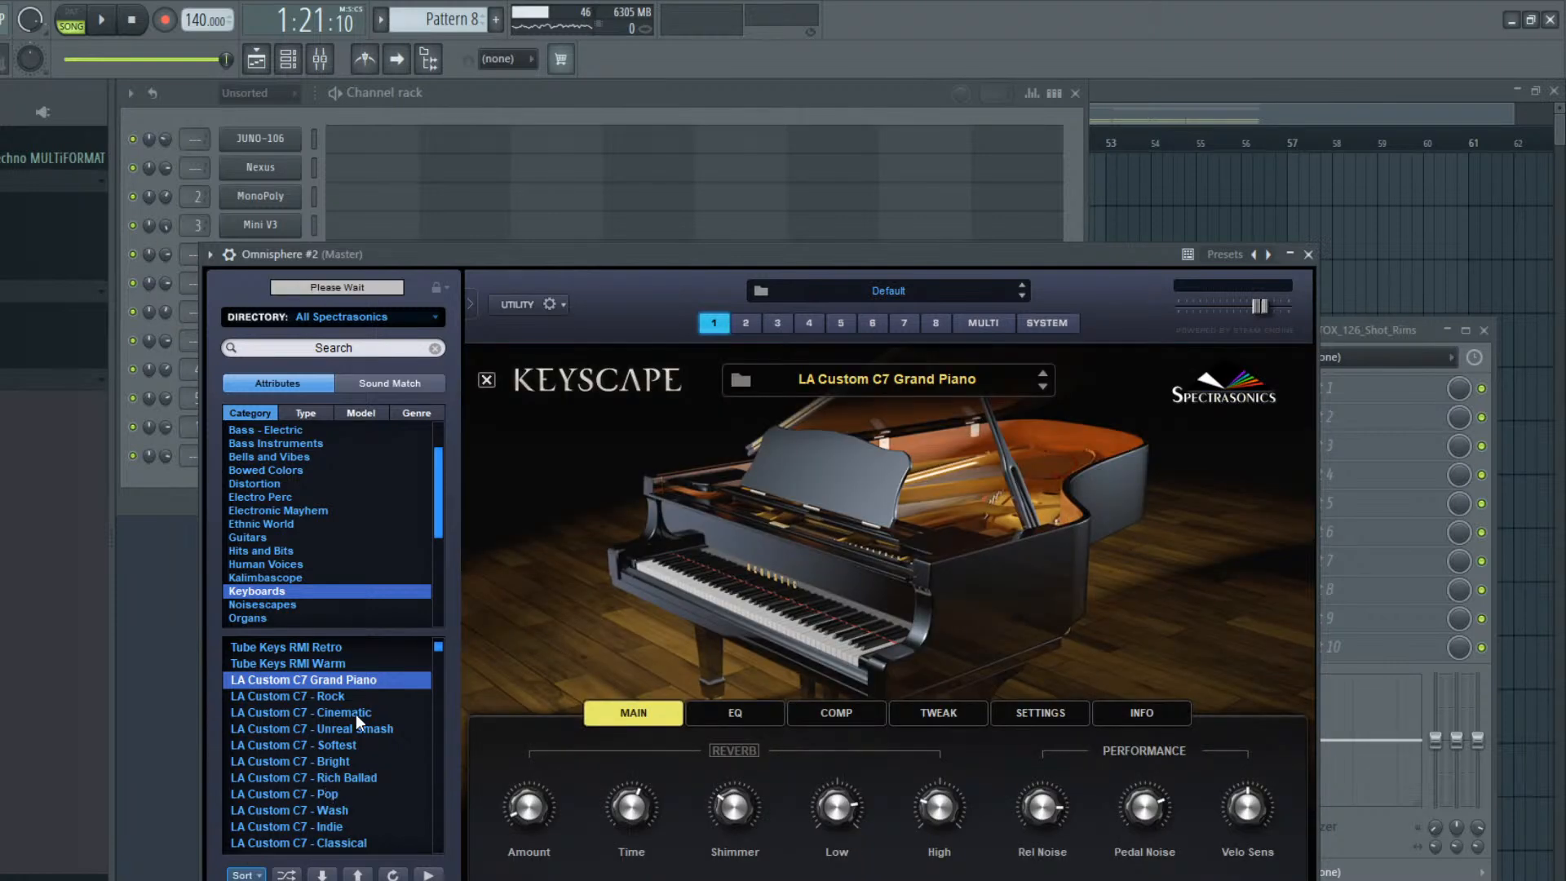
Copy Pattern 8's Omnisphere notes to the Omnisphere #2 channel and play the song briefly
click(623, 99)
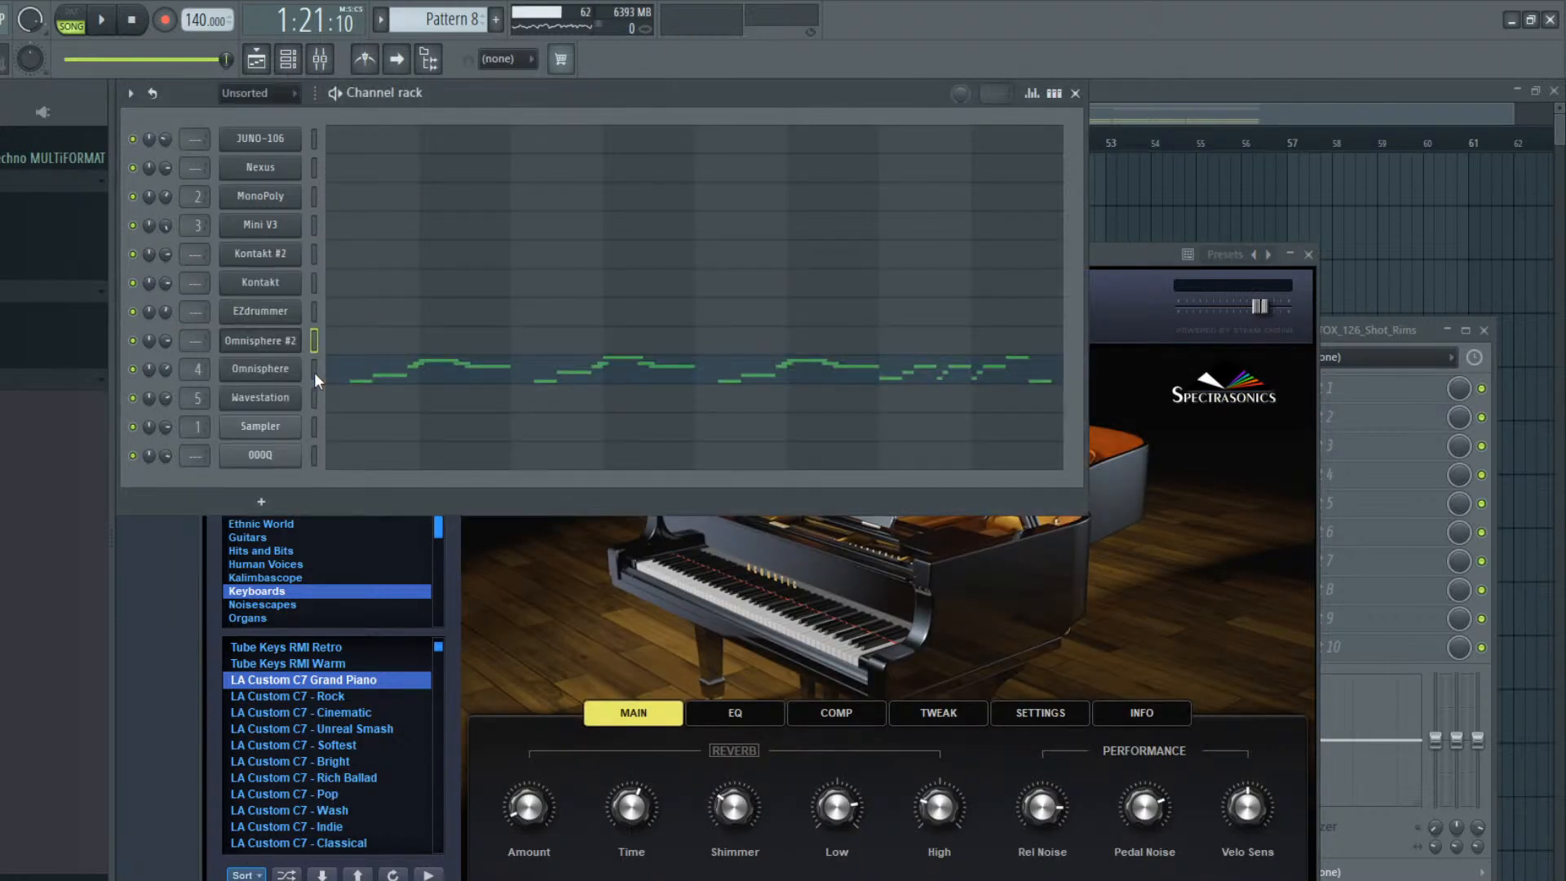
click(318, 346)
key(ctrl+v)
key(space)
key(space)
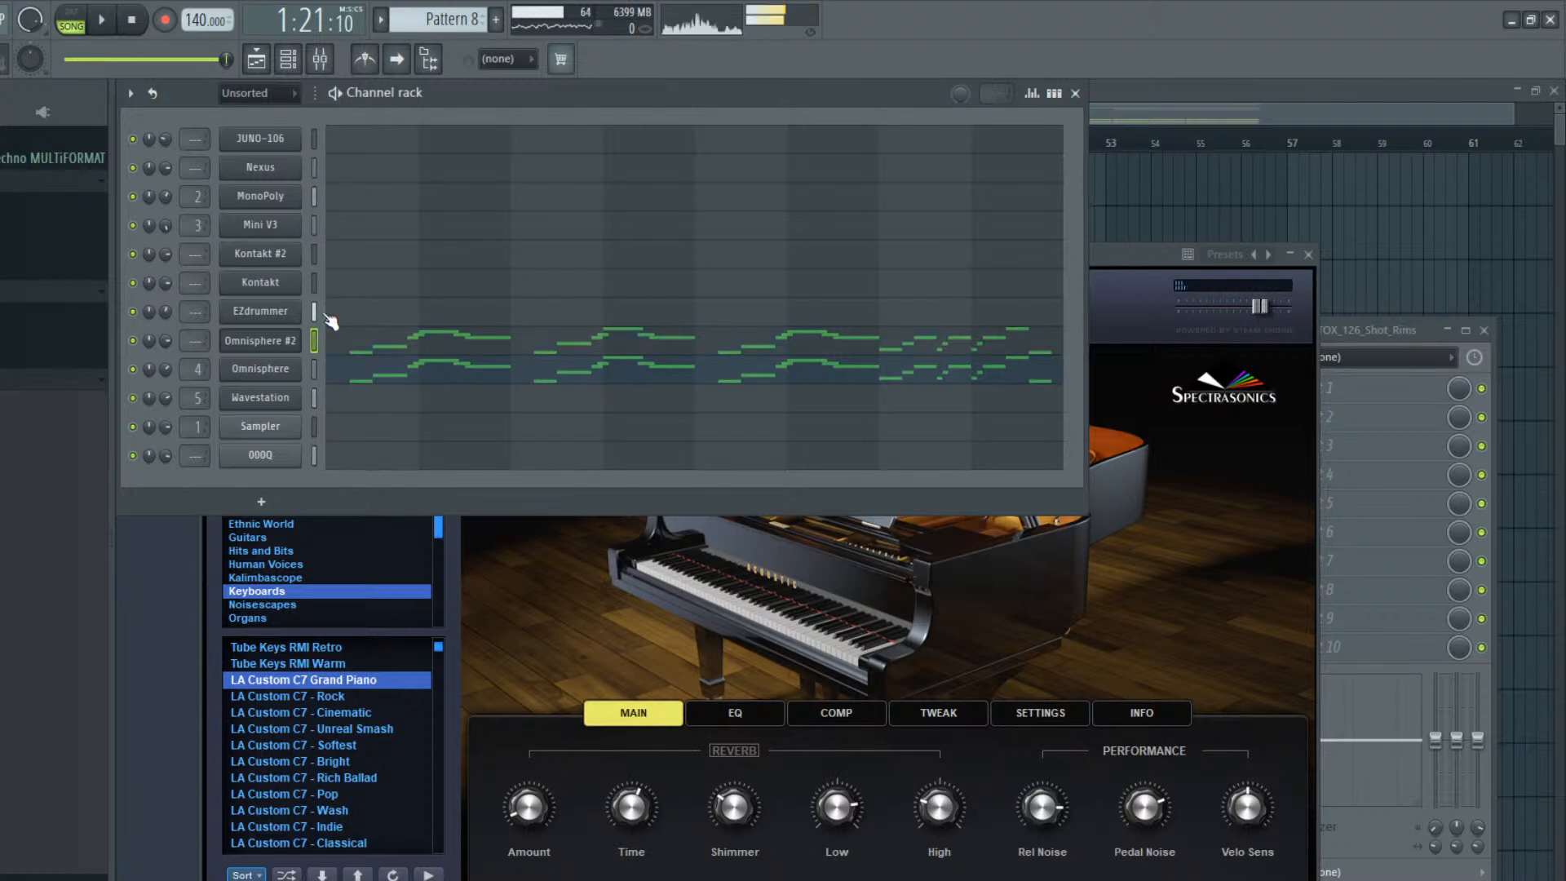
Play the song with the Omnisphere #2 part of Pattern 8 and transpose its notes up one octave
click(351, 347)
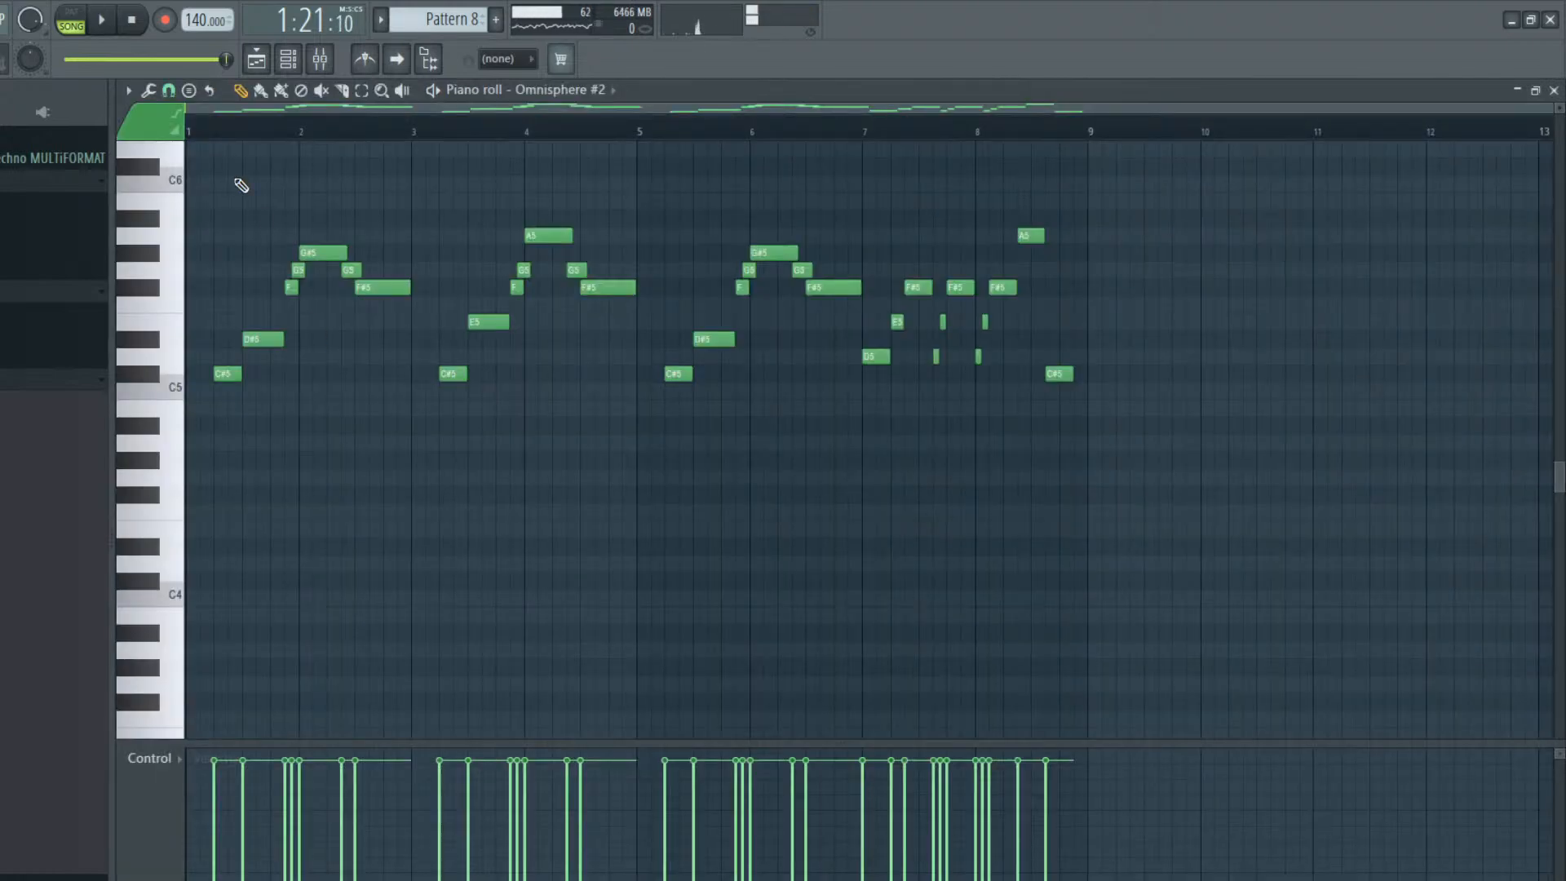
key(space)
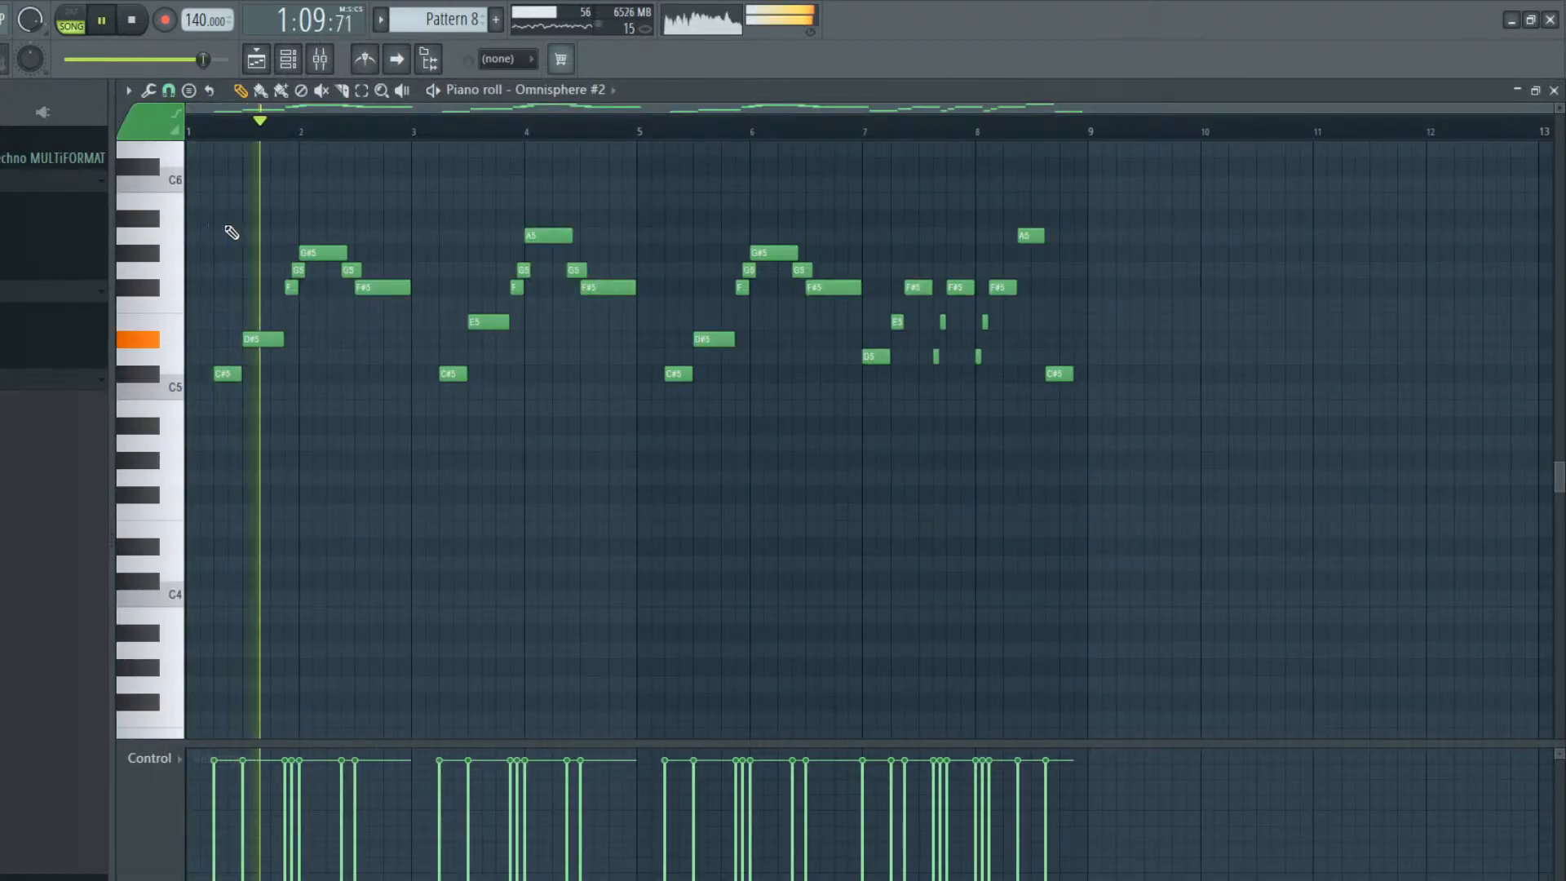
click(284, 58)
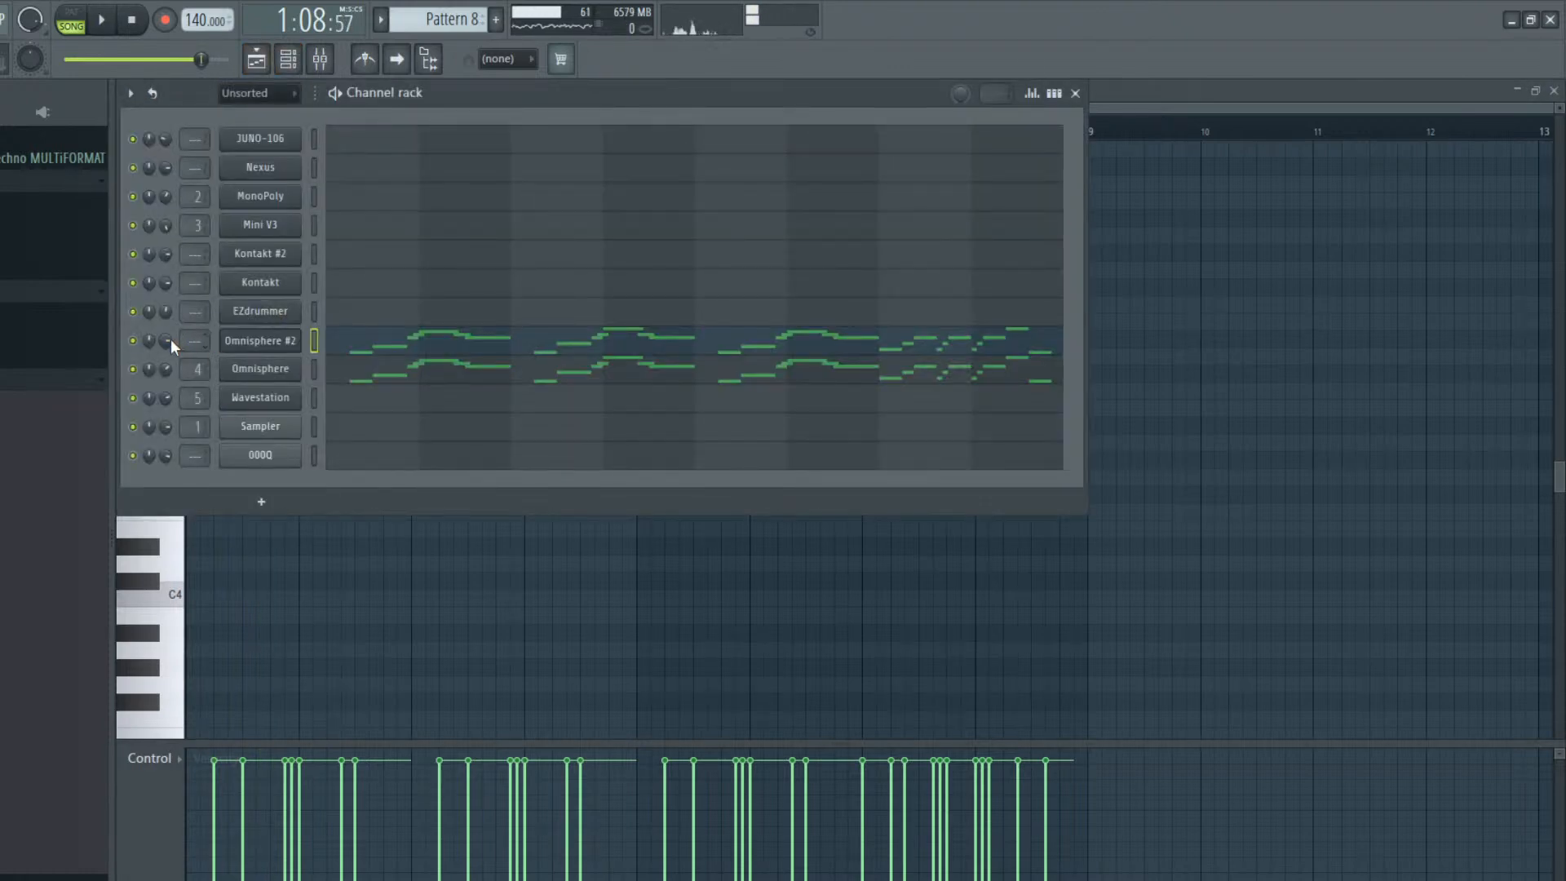
click(399, 353)
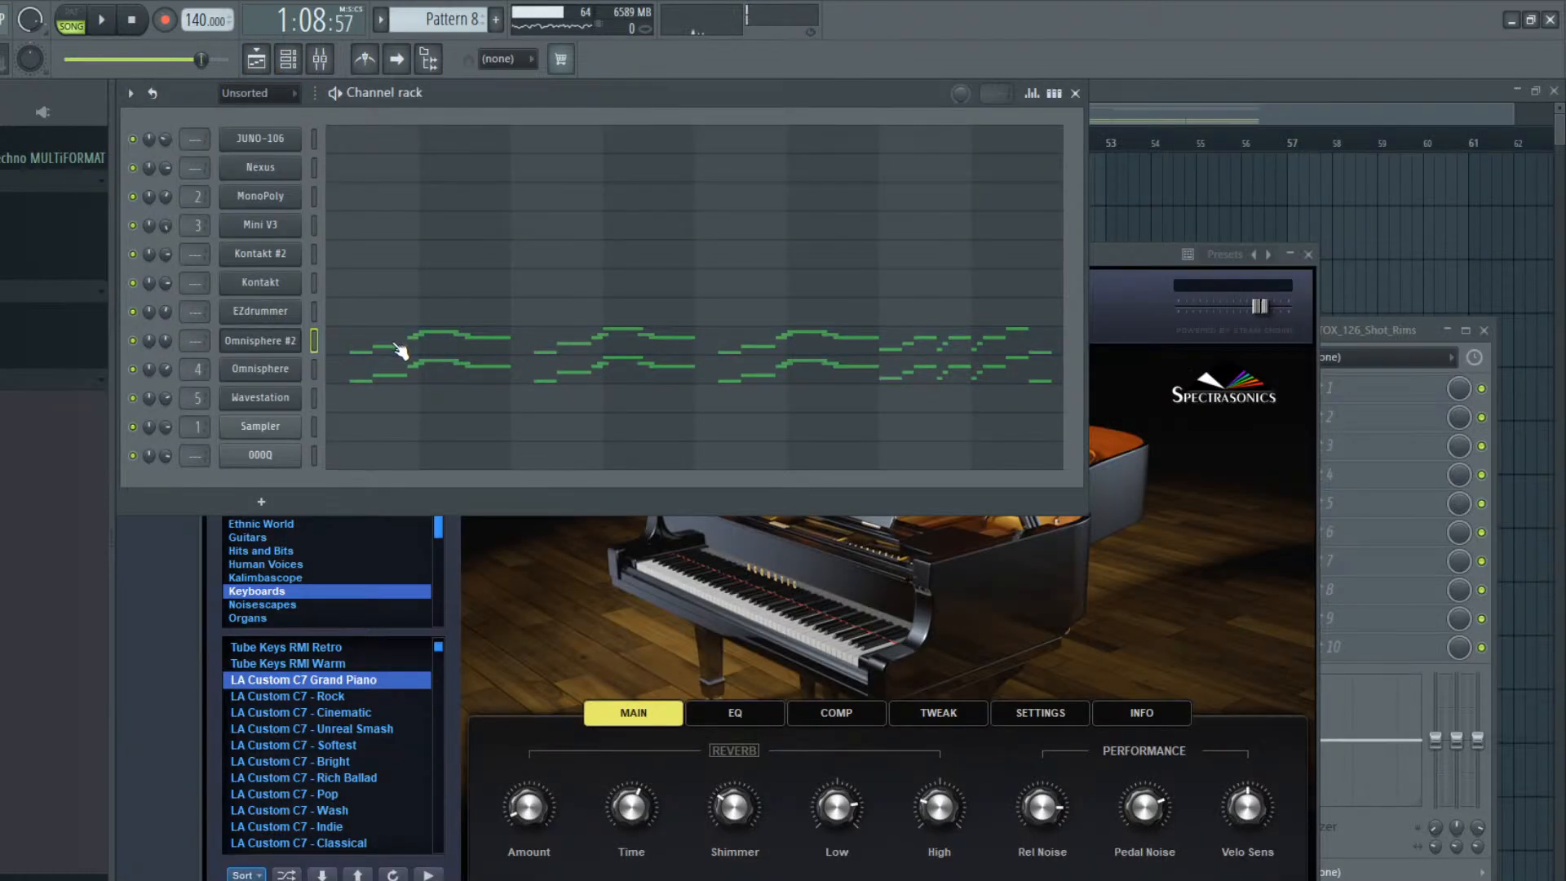
key(ctrl+Up)
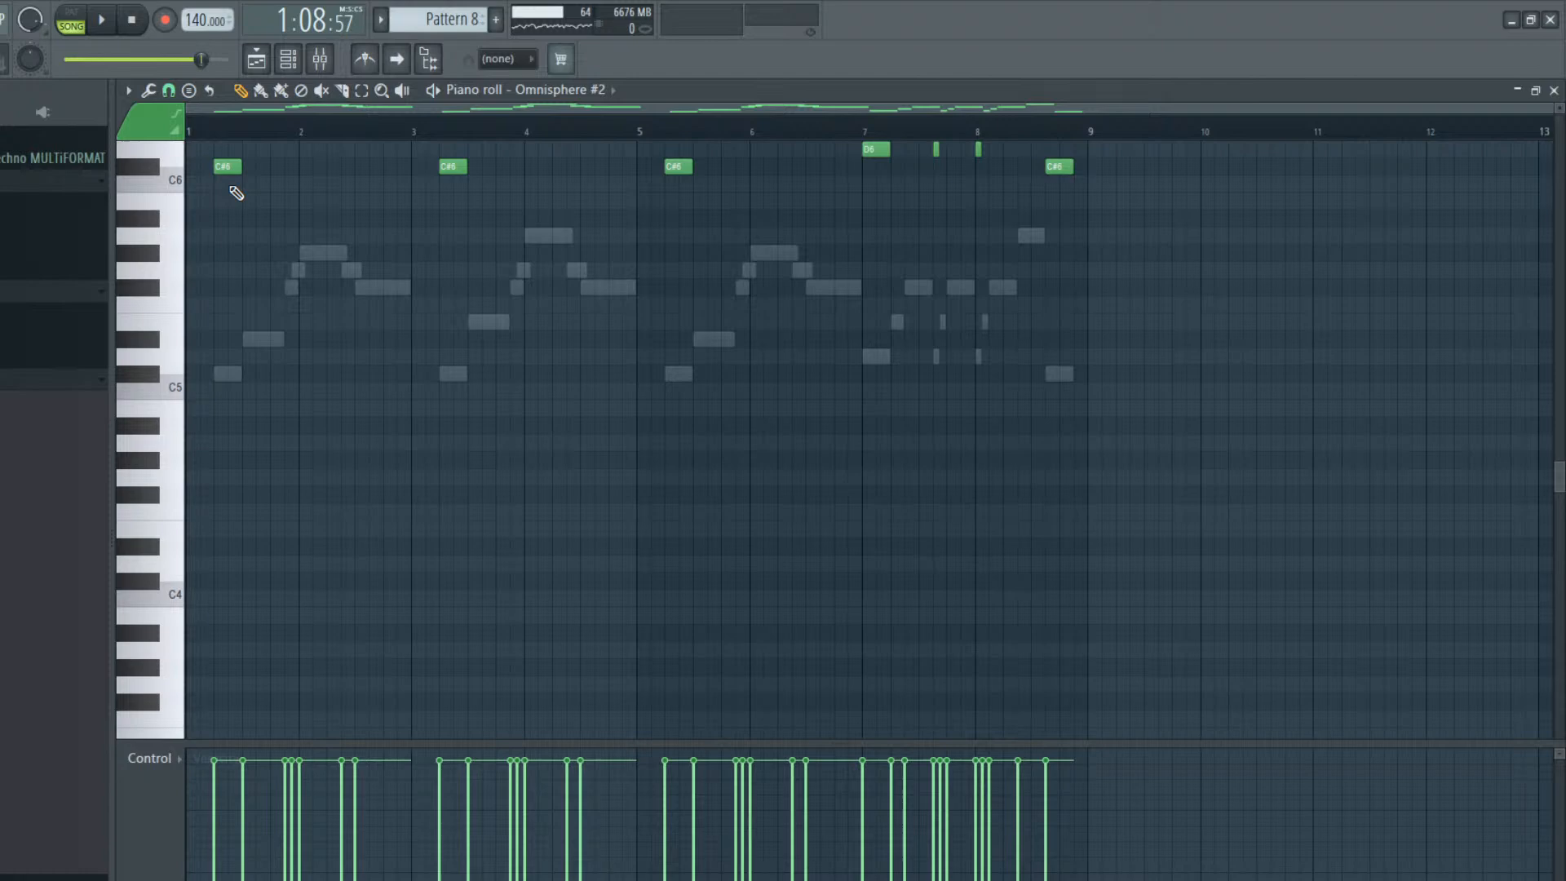
Randomly select groups of the Omnisphere #2 notes, nudge them slightly off the grid to humanize the timing, and deselect everything
key(shift+r)
scroll(237, 193, up, 5)
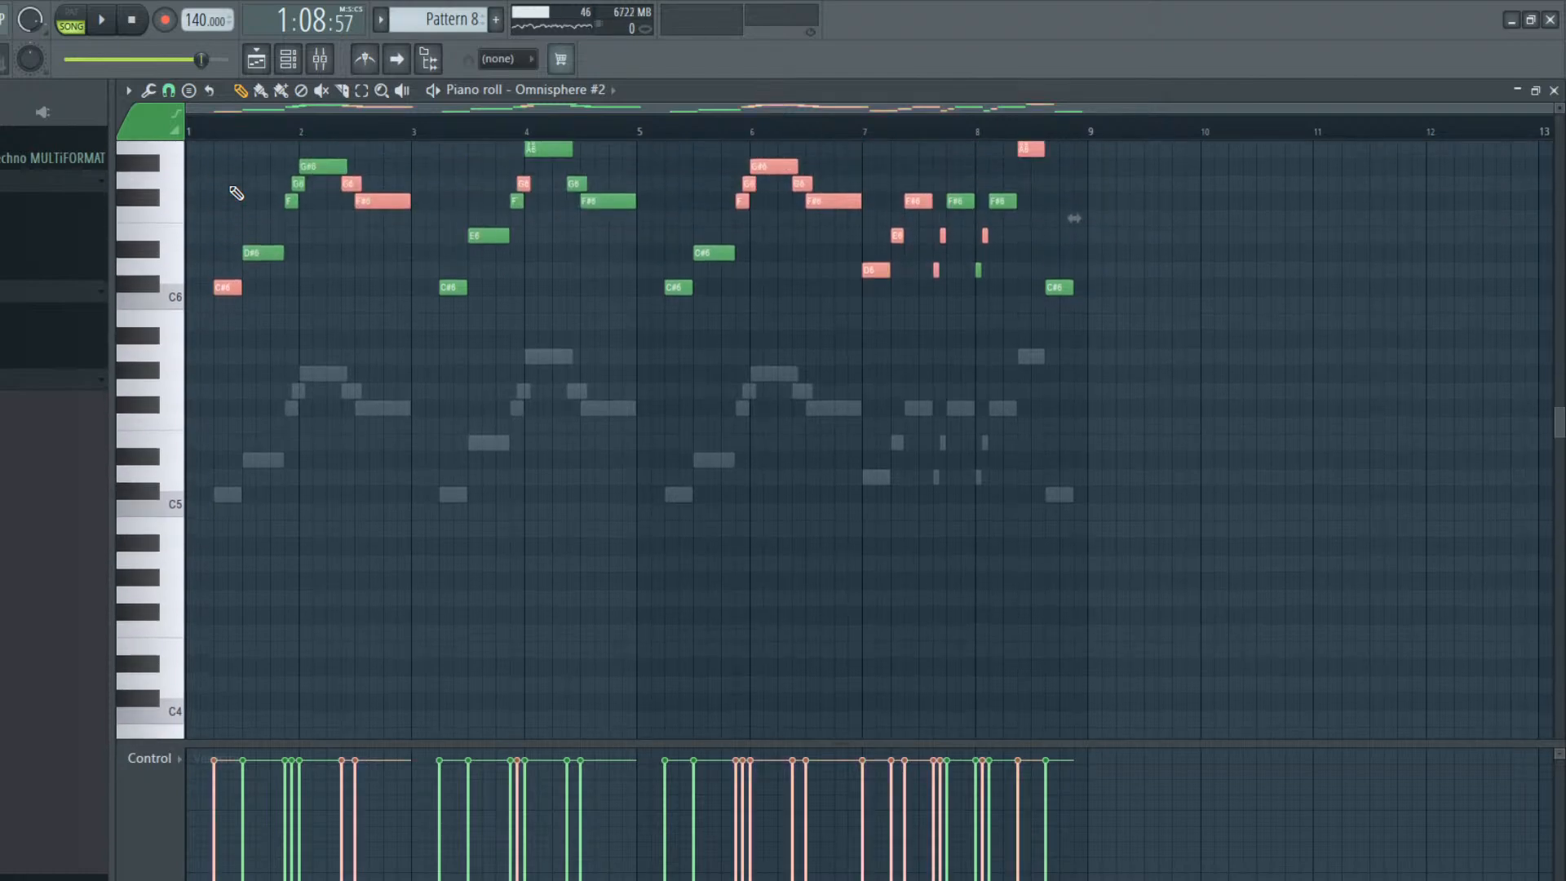
key(shift+r)
scroll(237, 194, up, 2)
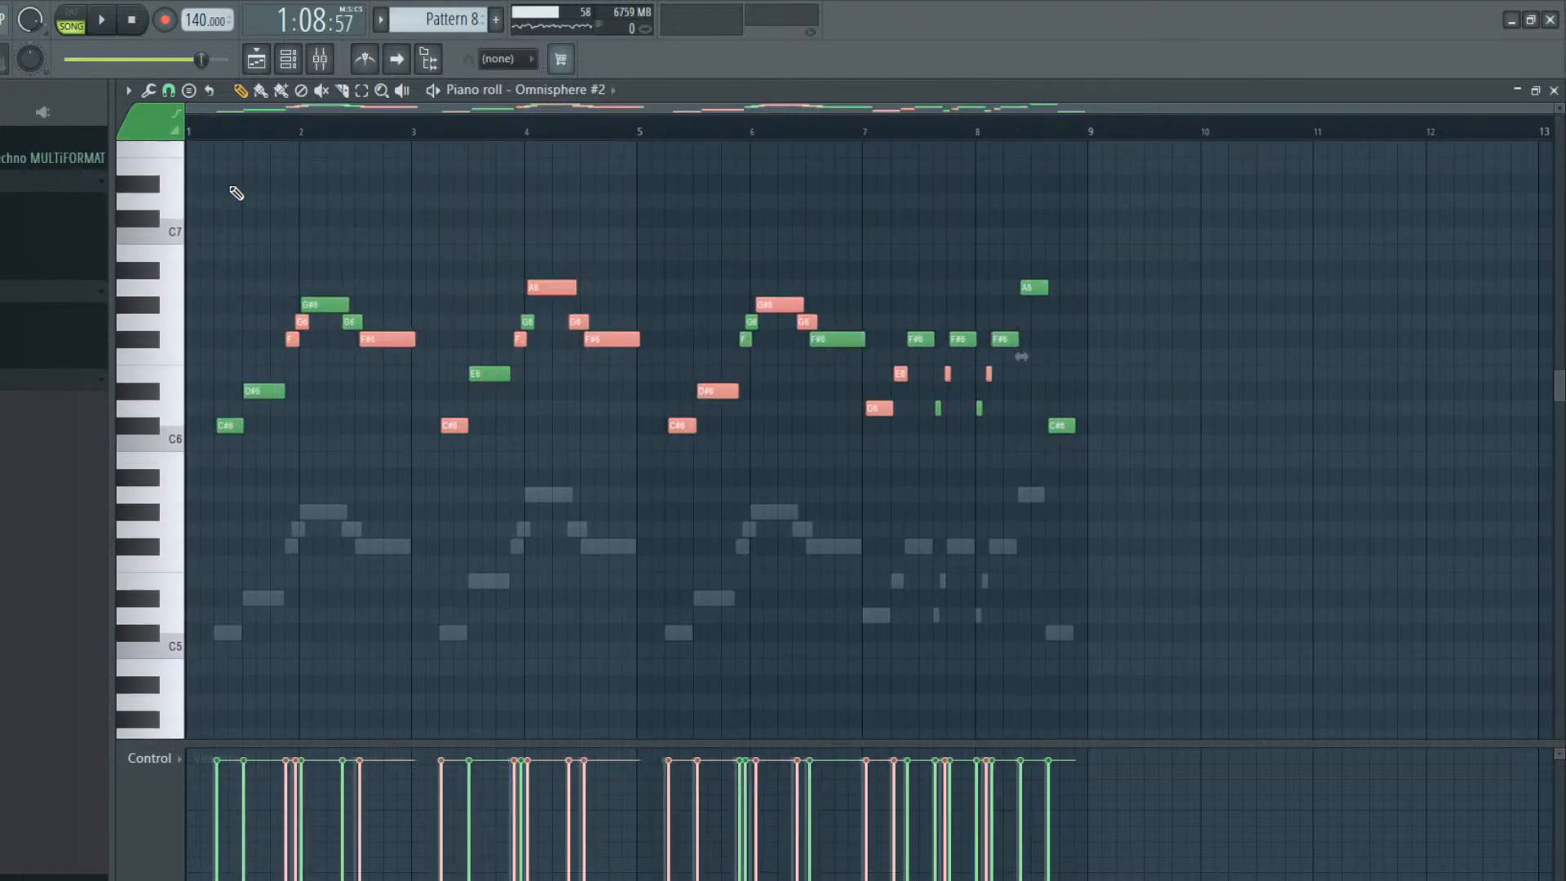
key(shift+Left)
key(ctrl+d)
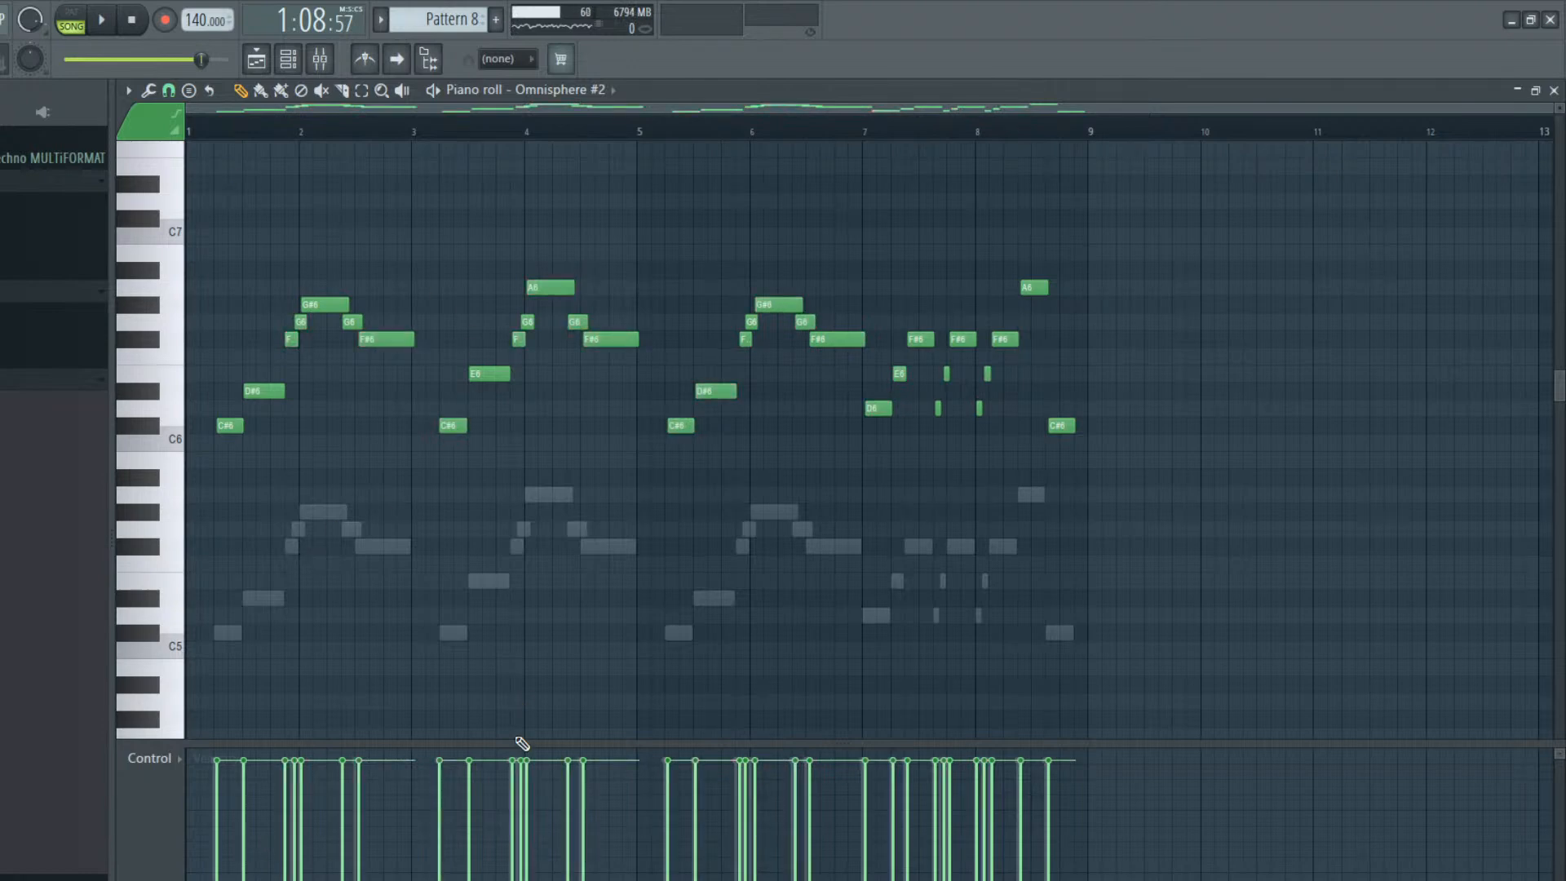
Draw uneven velocities across the Omnisphere #2 notes and lower the highest peaks
mouse_move(236, 774)
mouse_down()
mouse_move(268, 787)
mouse_move(378, 761)
mouse_move(566, 818)
mouse_move(729, 777)
mouse_move(881, 796)
mouse_move(1056, 762)
mouse_up()
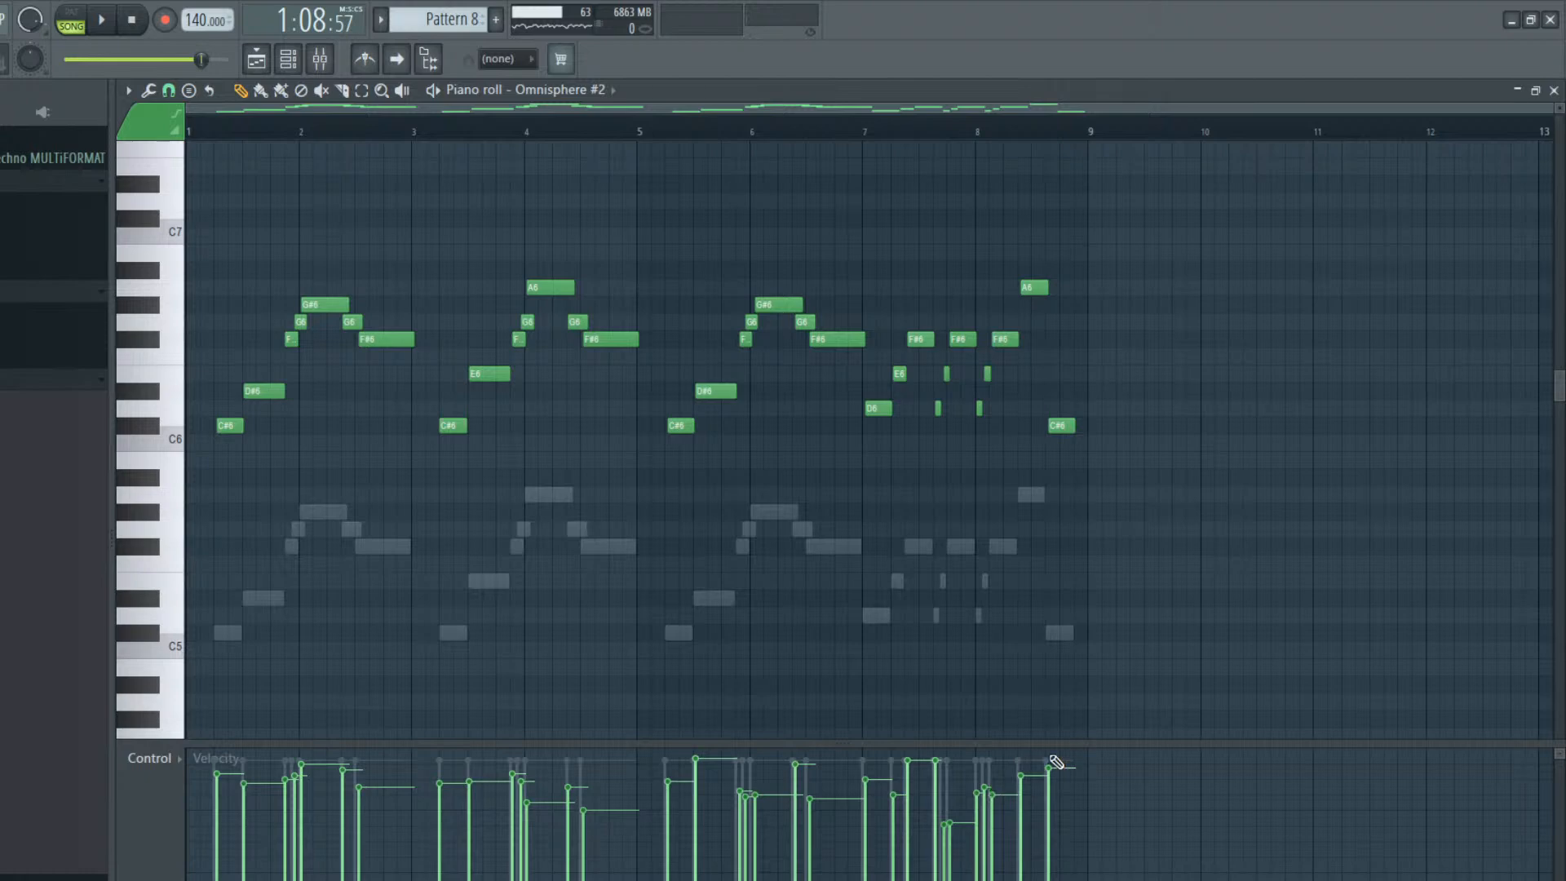
drag(942, 795, 903, 777)
click(698, 769)
Play the song from bar 41 and raise the Omnisphere #2 channel volume slightly
key(space)
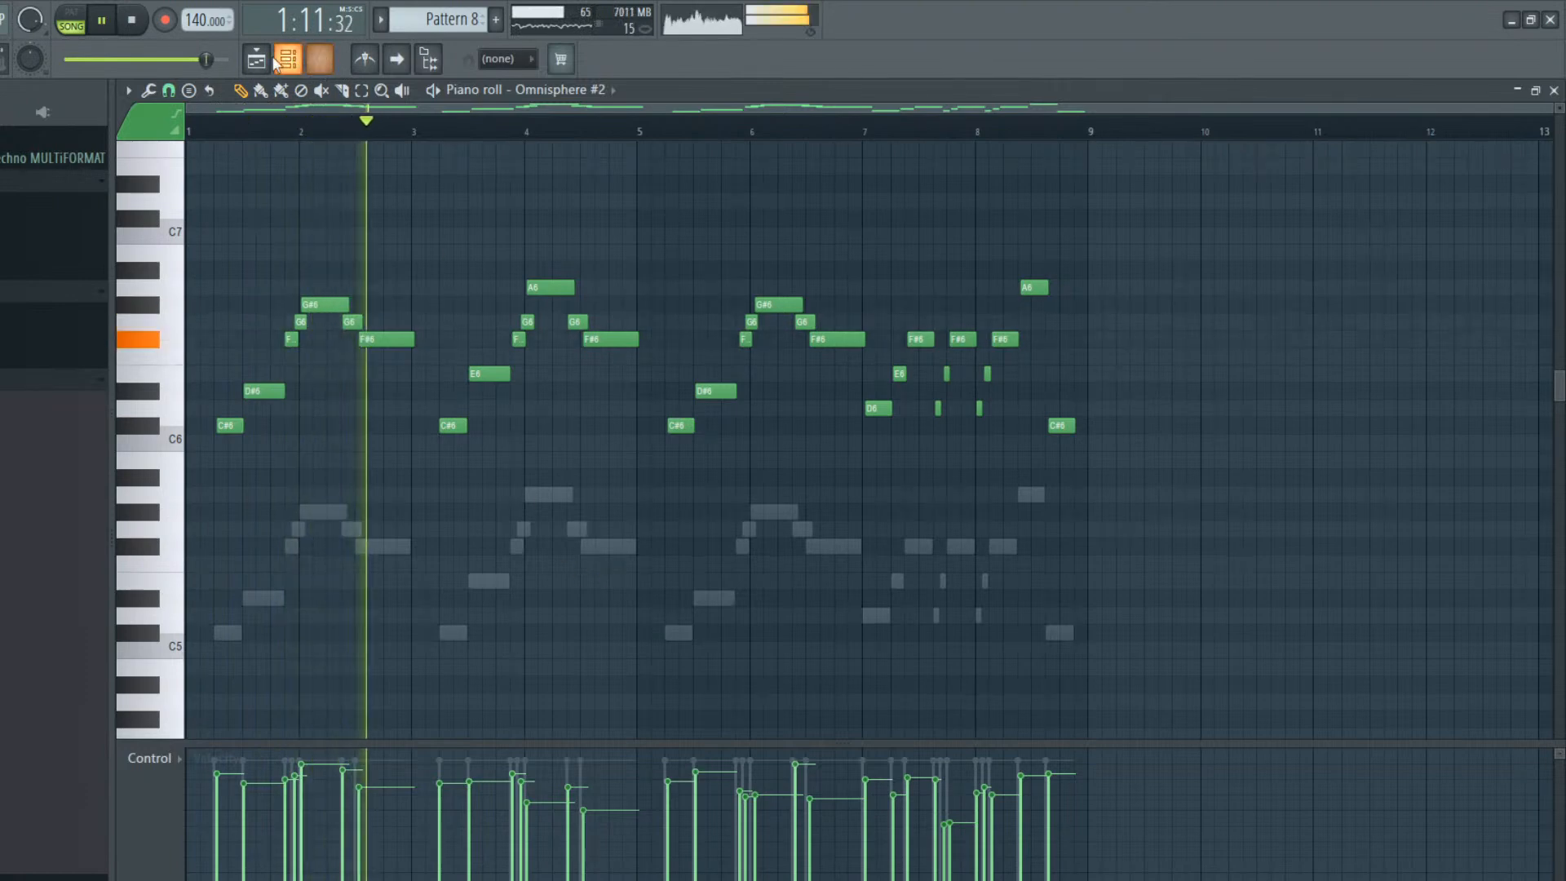
key(F5)
key(F6)
drag(167, 339, 166, 325)
key(F6)
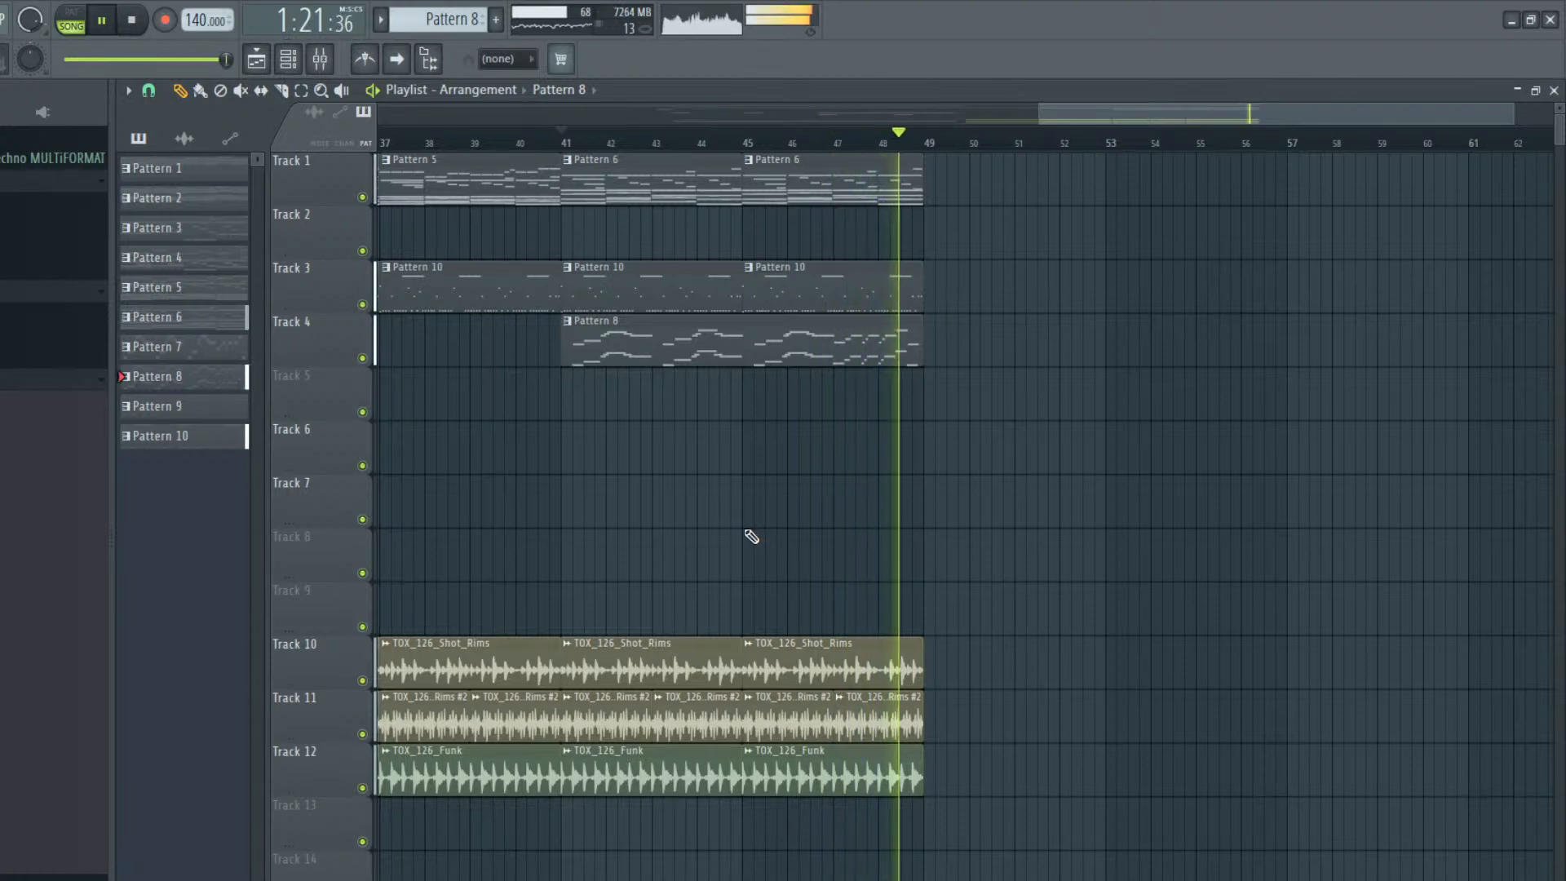
key(space)
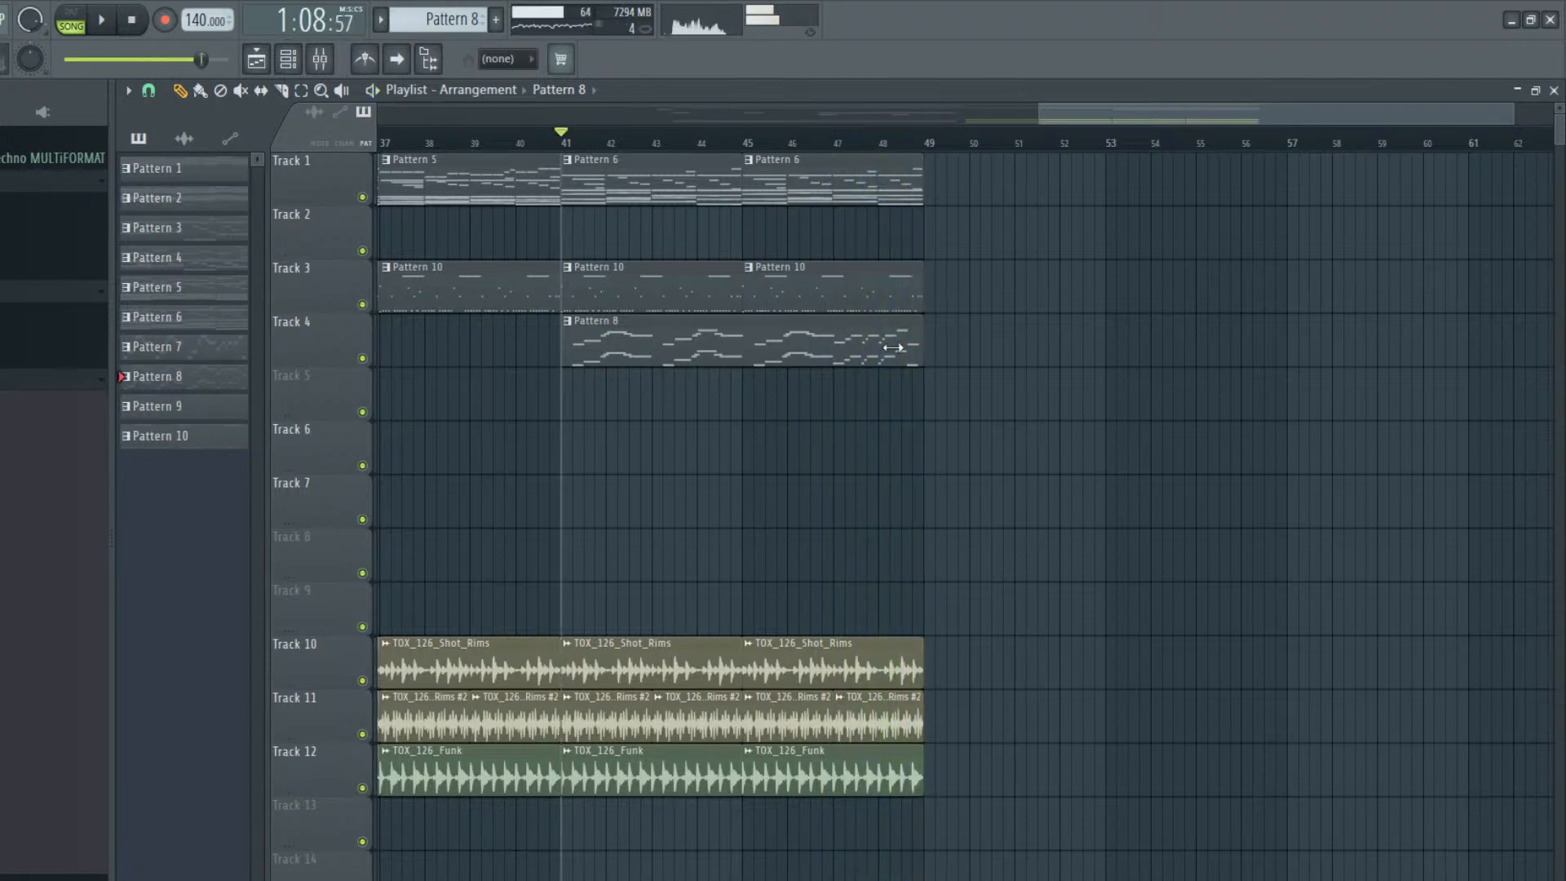
Shorten the final A6 in Pattern 8's Omnisphere #2 part, and move the closing C#6 earlier and lengthen it
double_click(898, 339)
drag(270, 427, 253, 427)
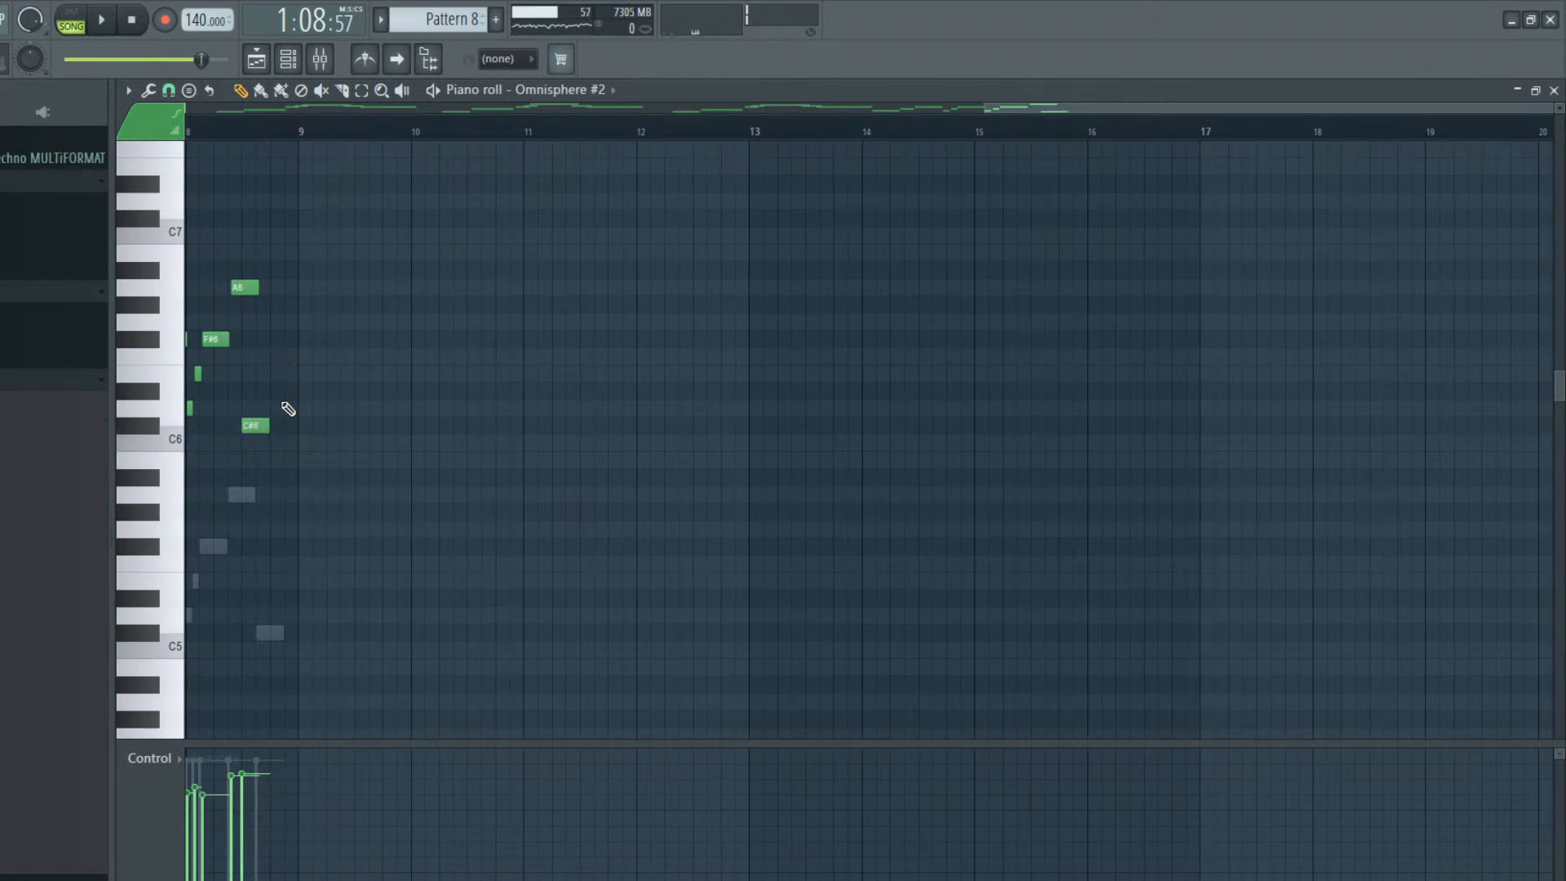
click(238, 281)
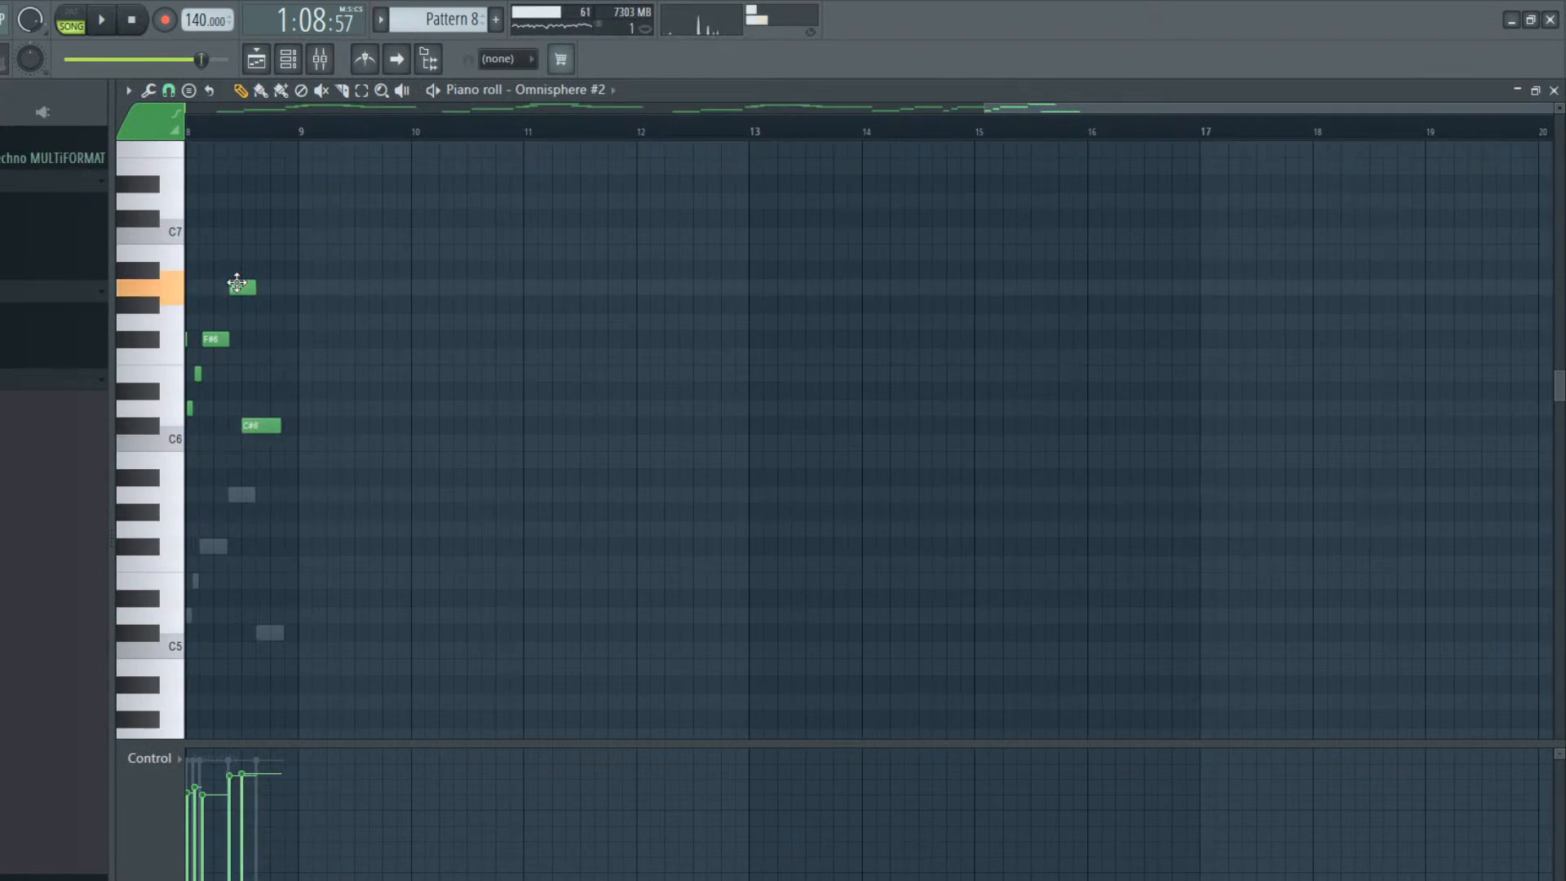
Shorten the final A5 and move the closing C#5 earlier in Pattern 8's Omnisphere part, and play the song briefly
click(288, 59)
click(914, 346)
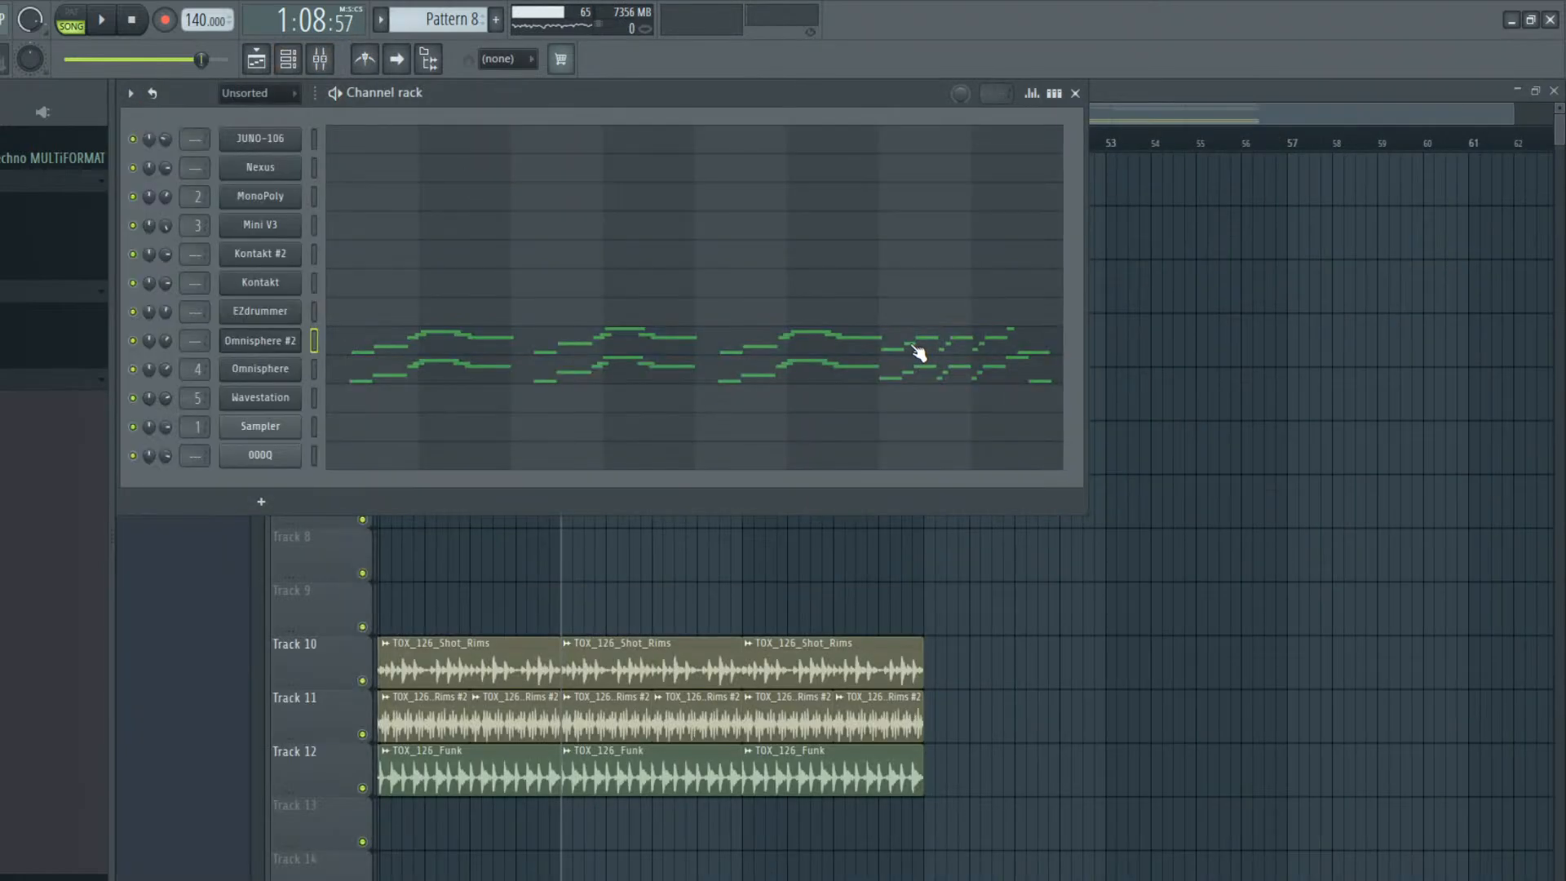
click(715, 329)
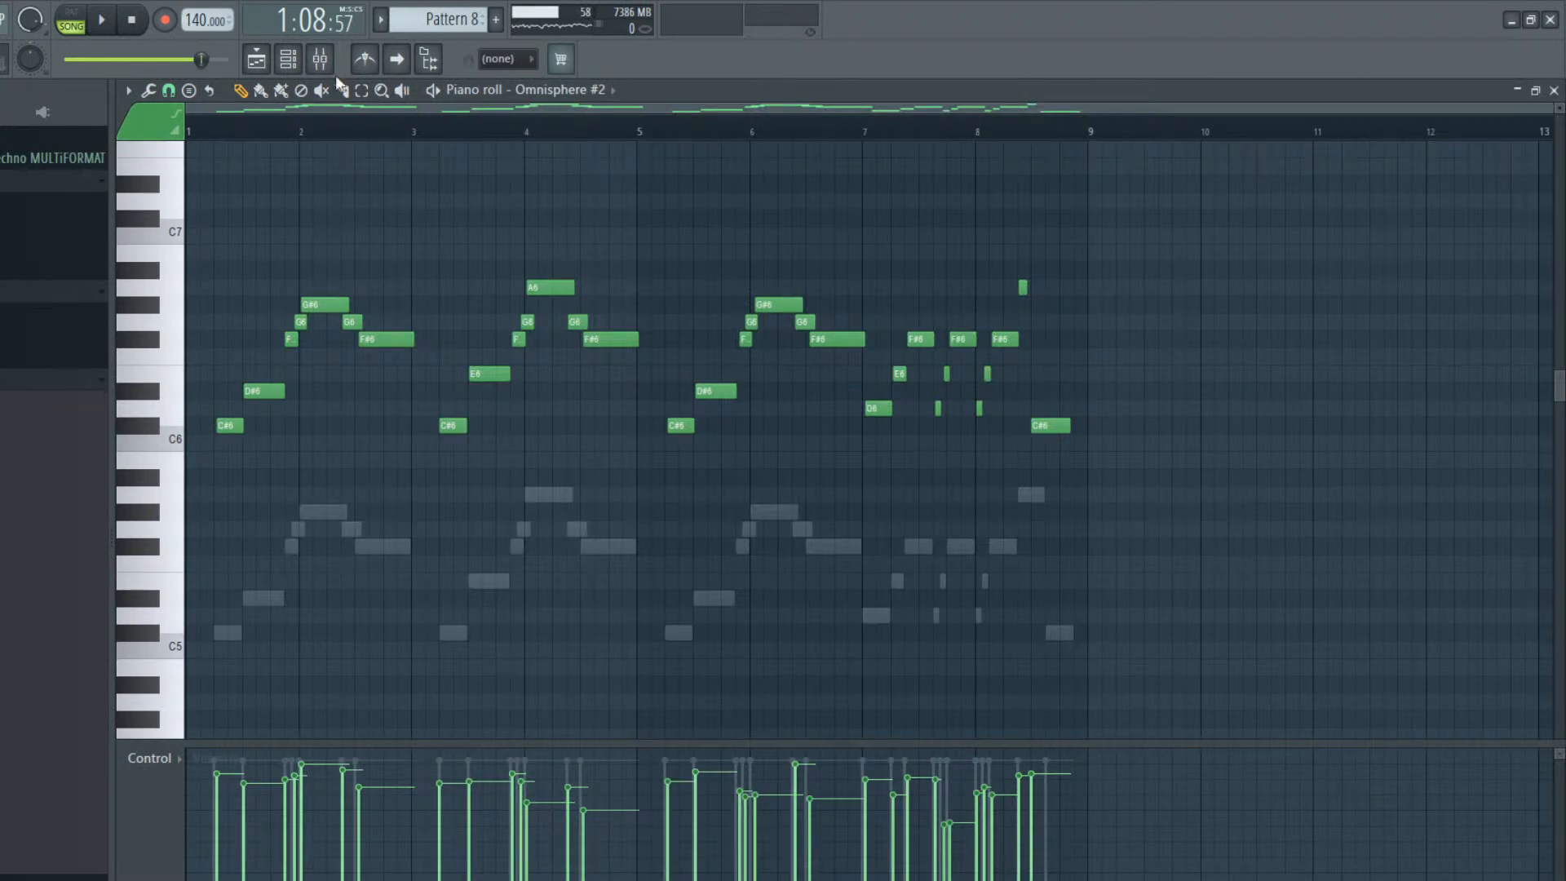
click(288, 59)
click(882, 383)
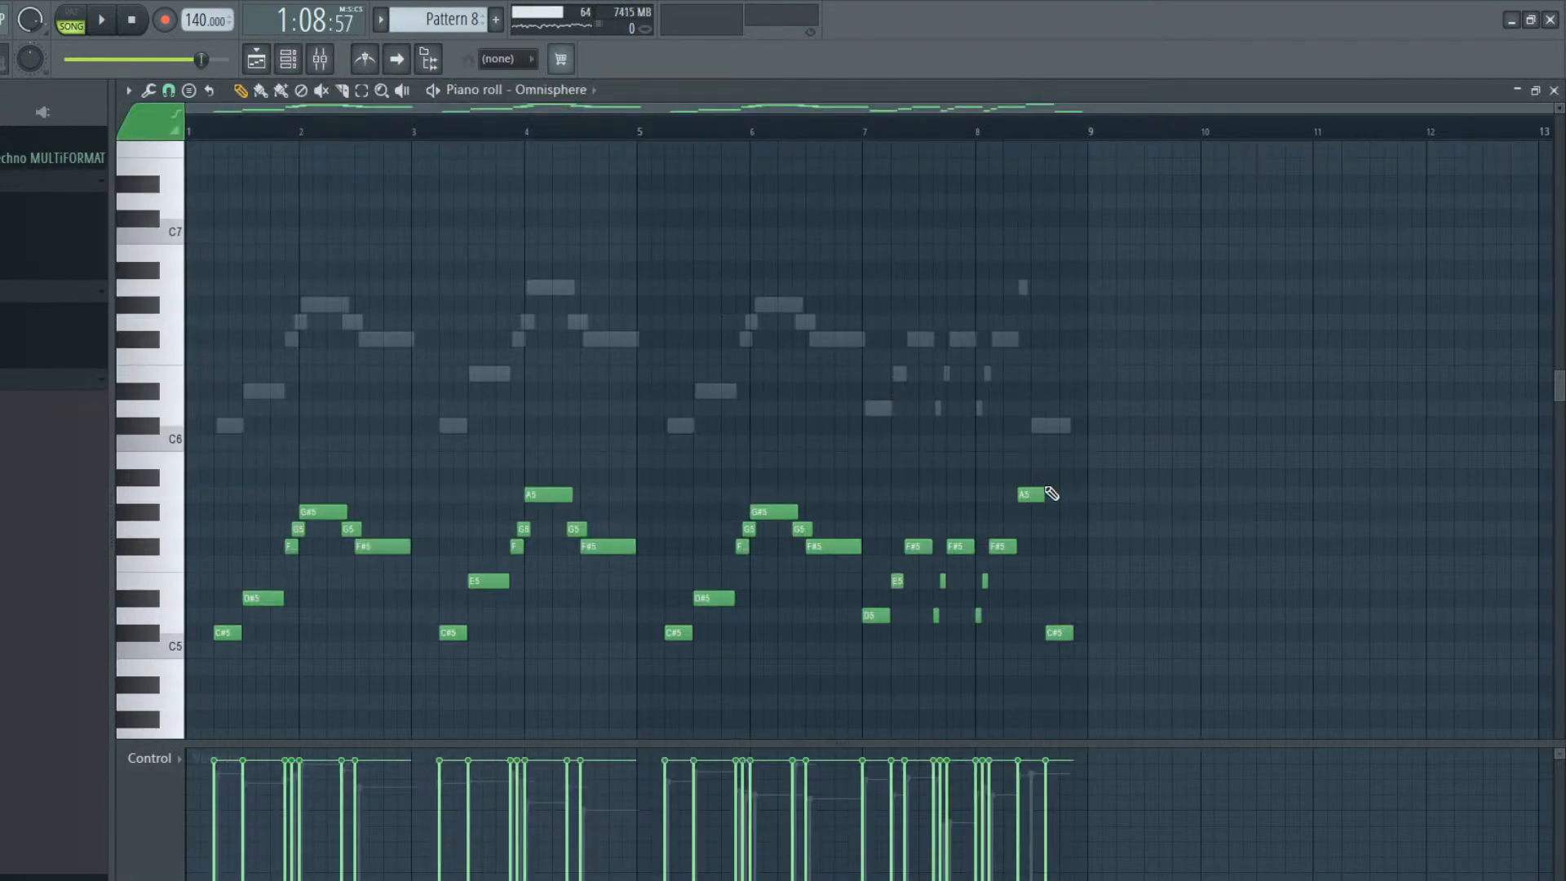
drag(1029, 498, 1025, 502)
drag(1061, 629, 1047, 630)
key(space)
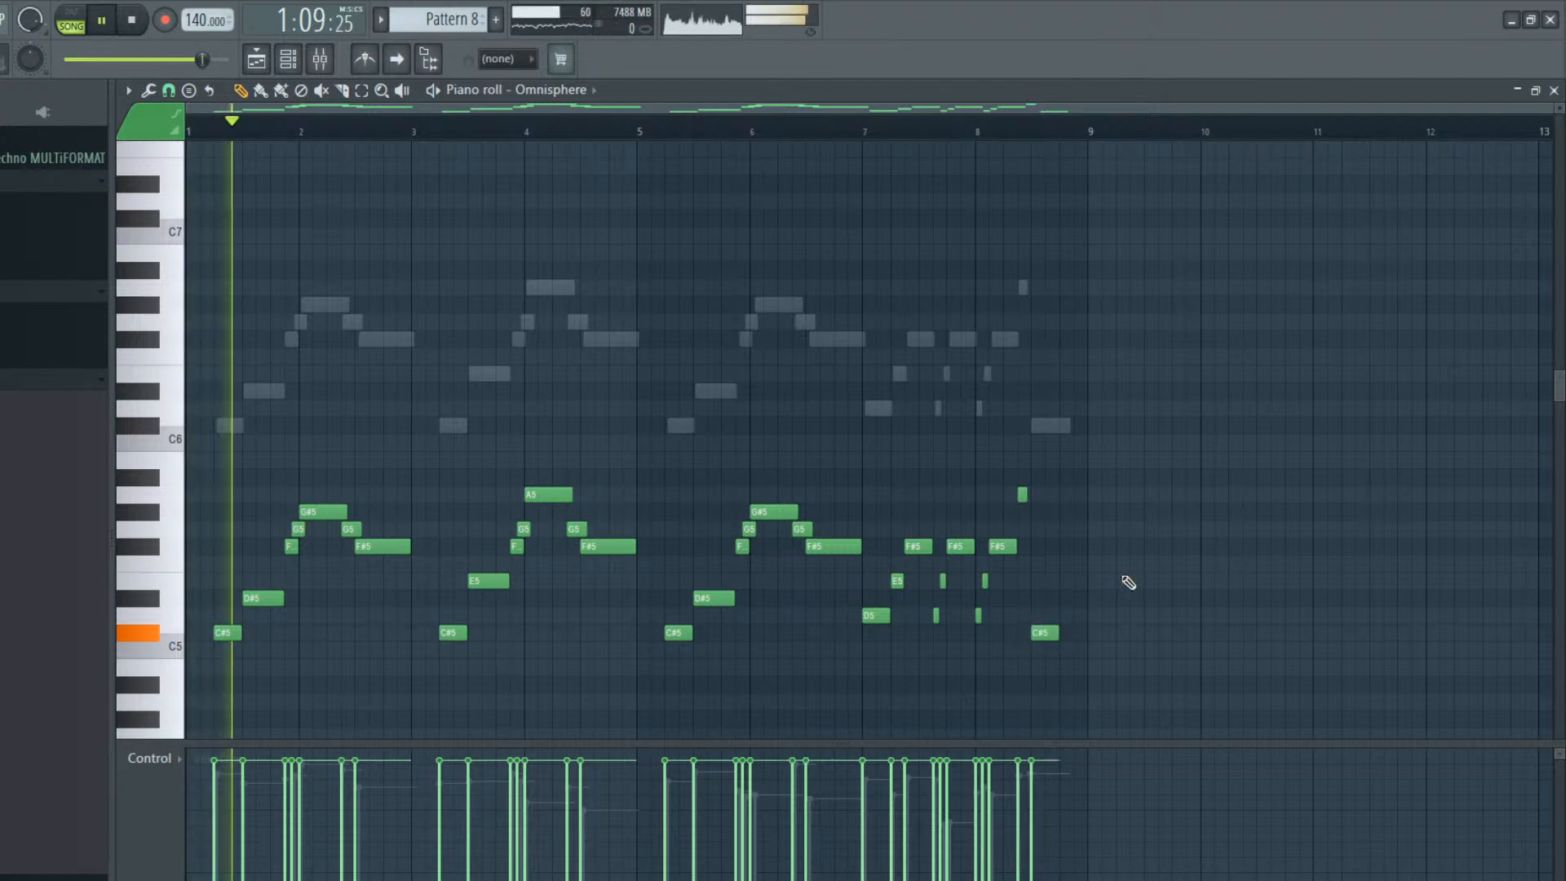
click(257, 58)
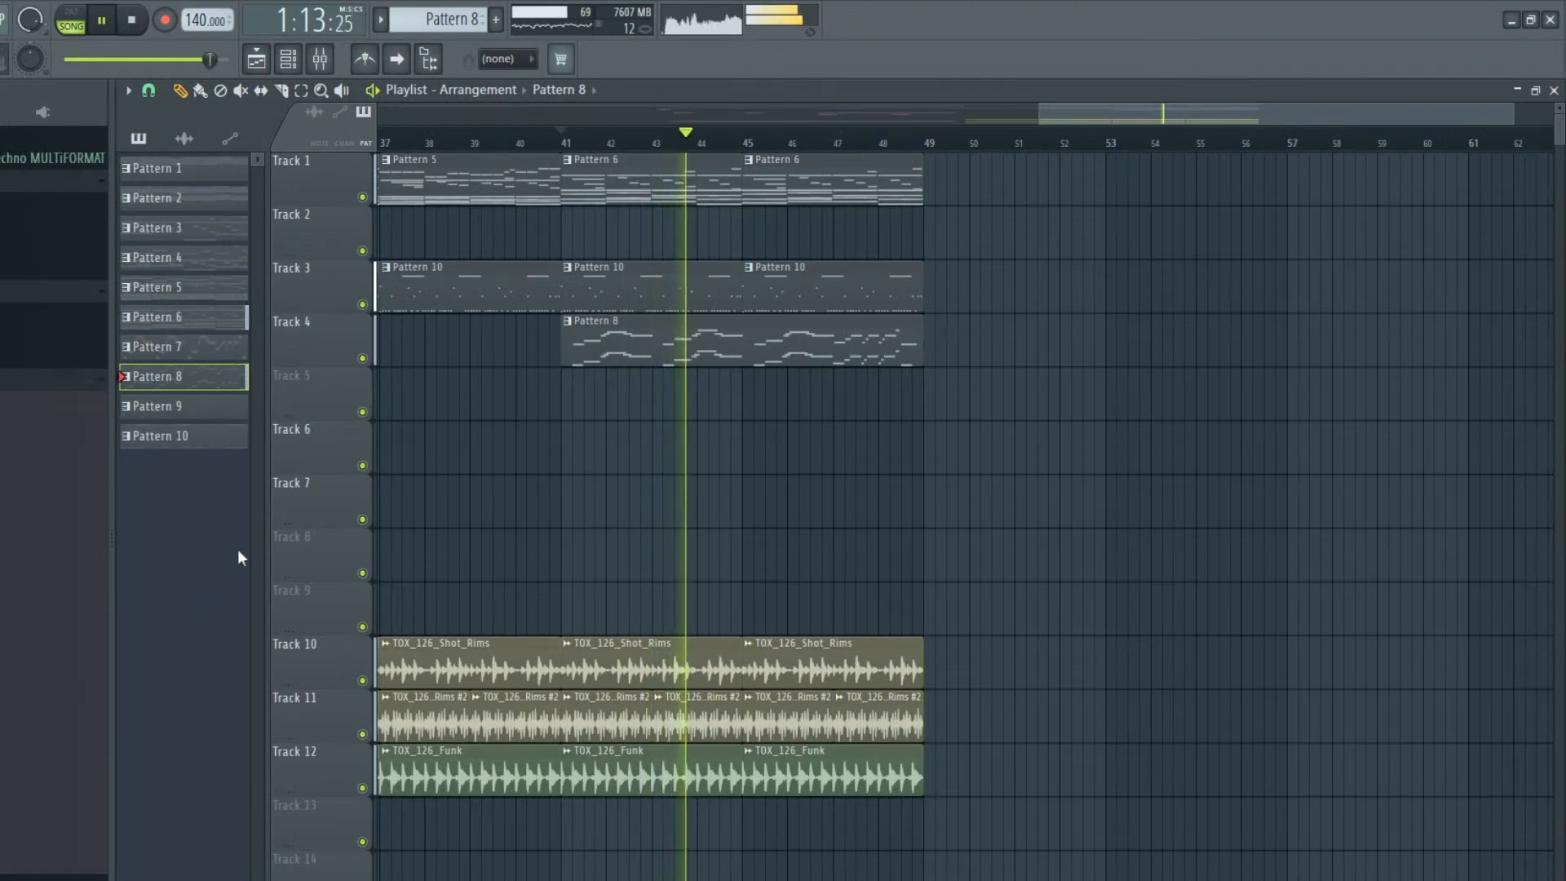
key(space)
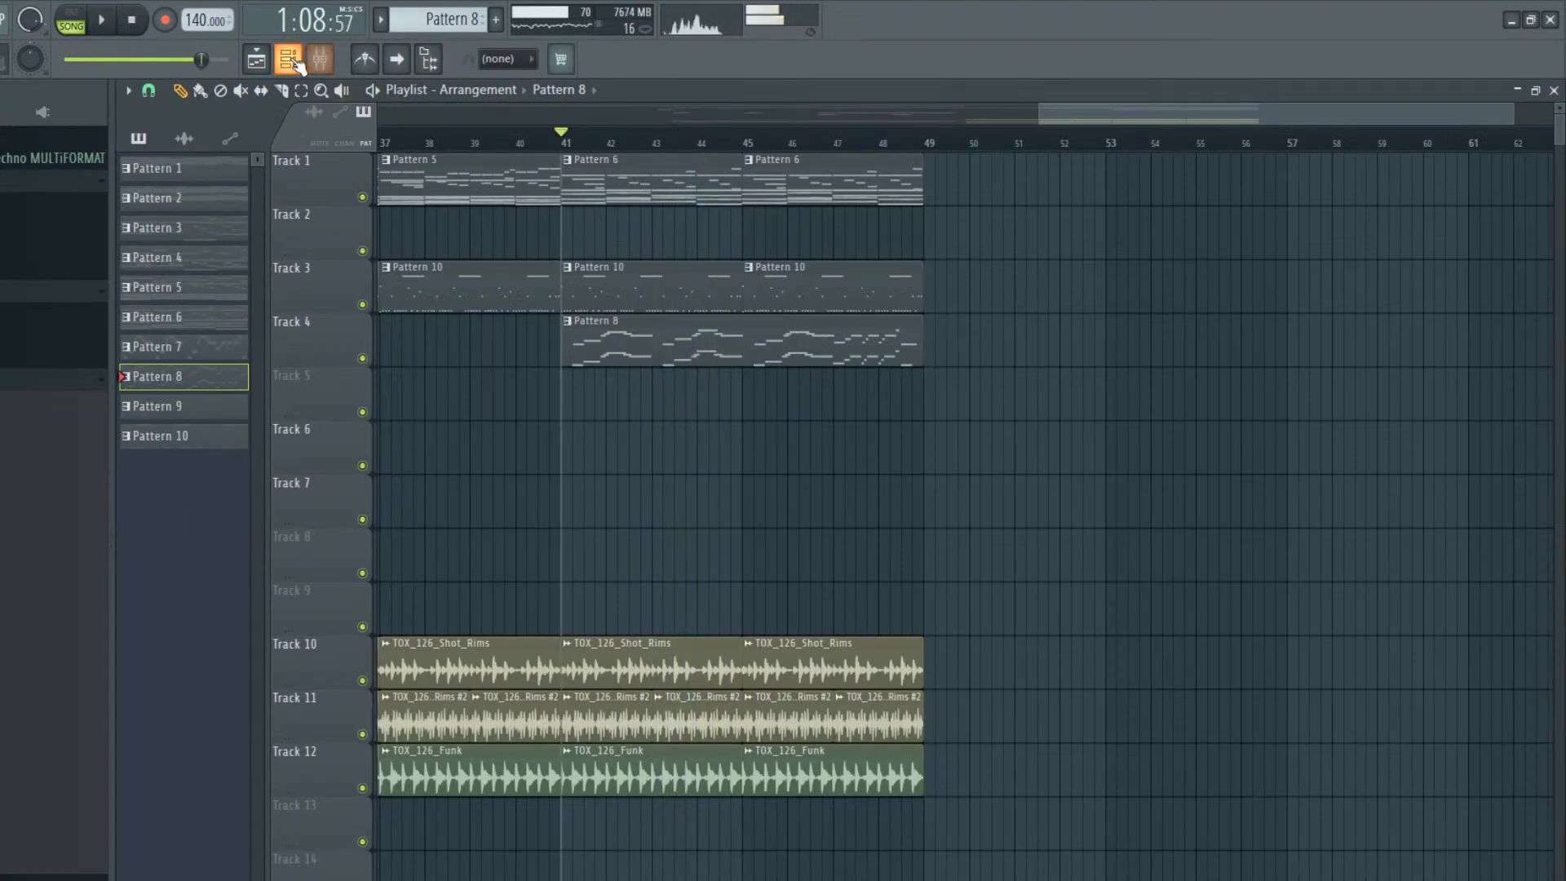
Add a Kontakt channel and load the Timpani (Sync) preset with its Hits & Rolls and Effects Rolls instruments
click(292, 60)
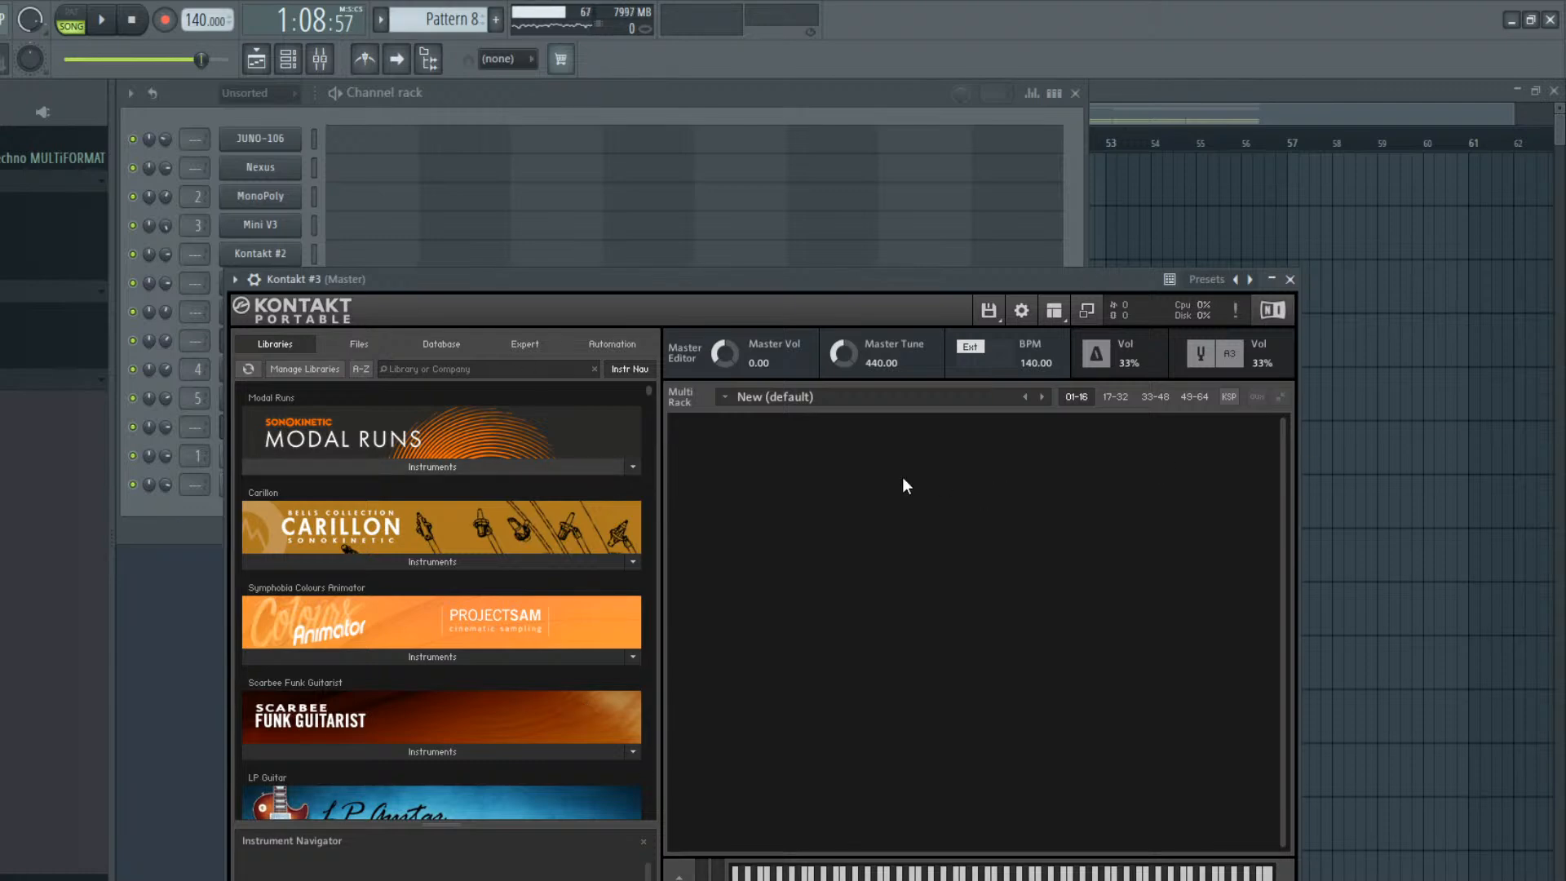
drag(302, 276, 197, 228)
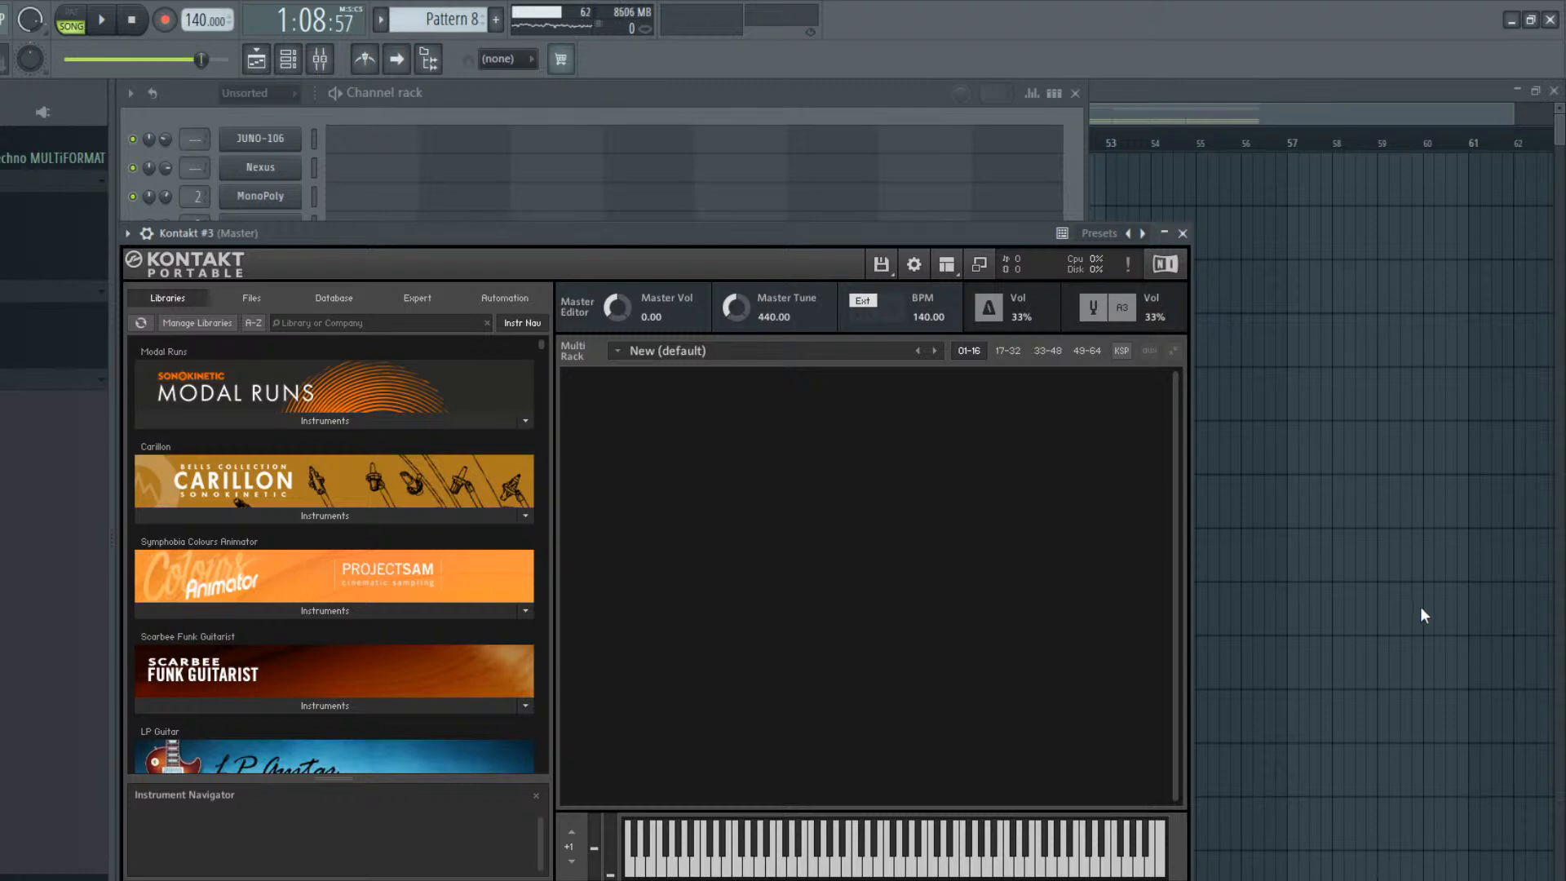
key(Return)
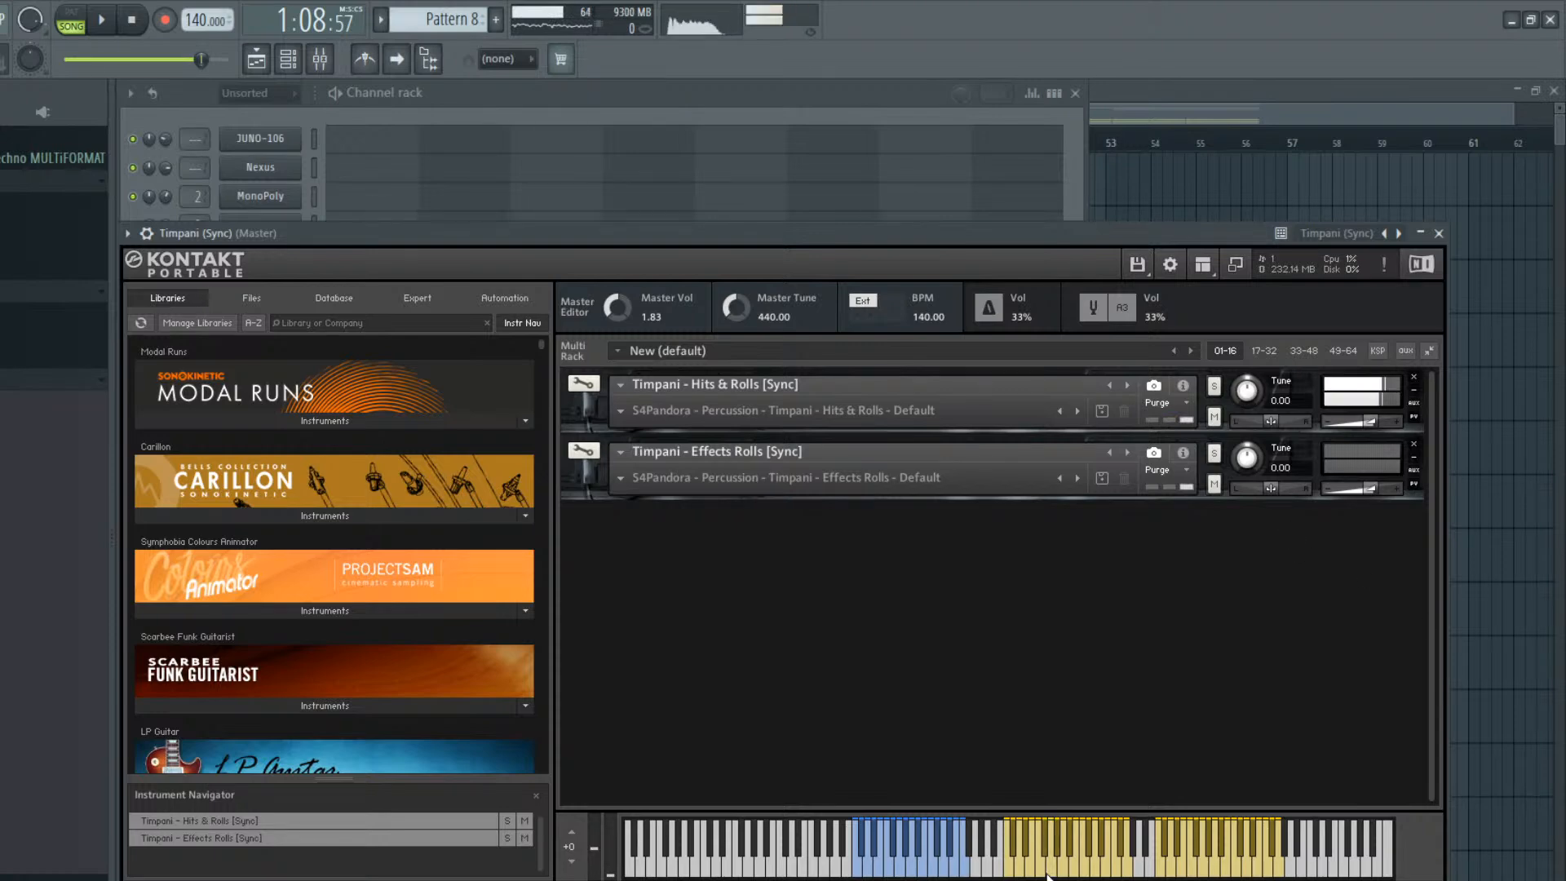
Create Pattern 11 and fill eight bars of its Timpani (Sync) part with C#5 notes, one per beat
click(559, 140)
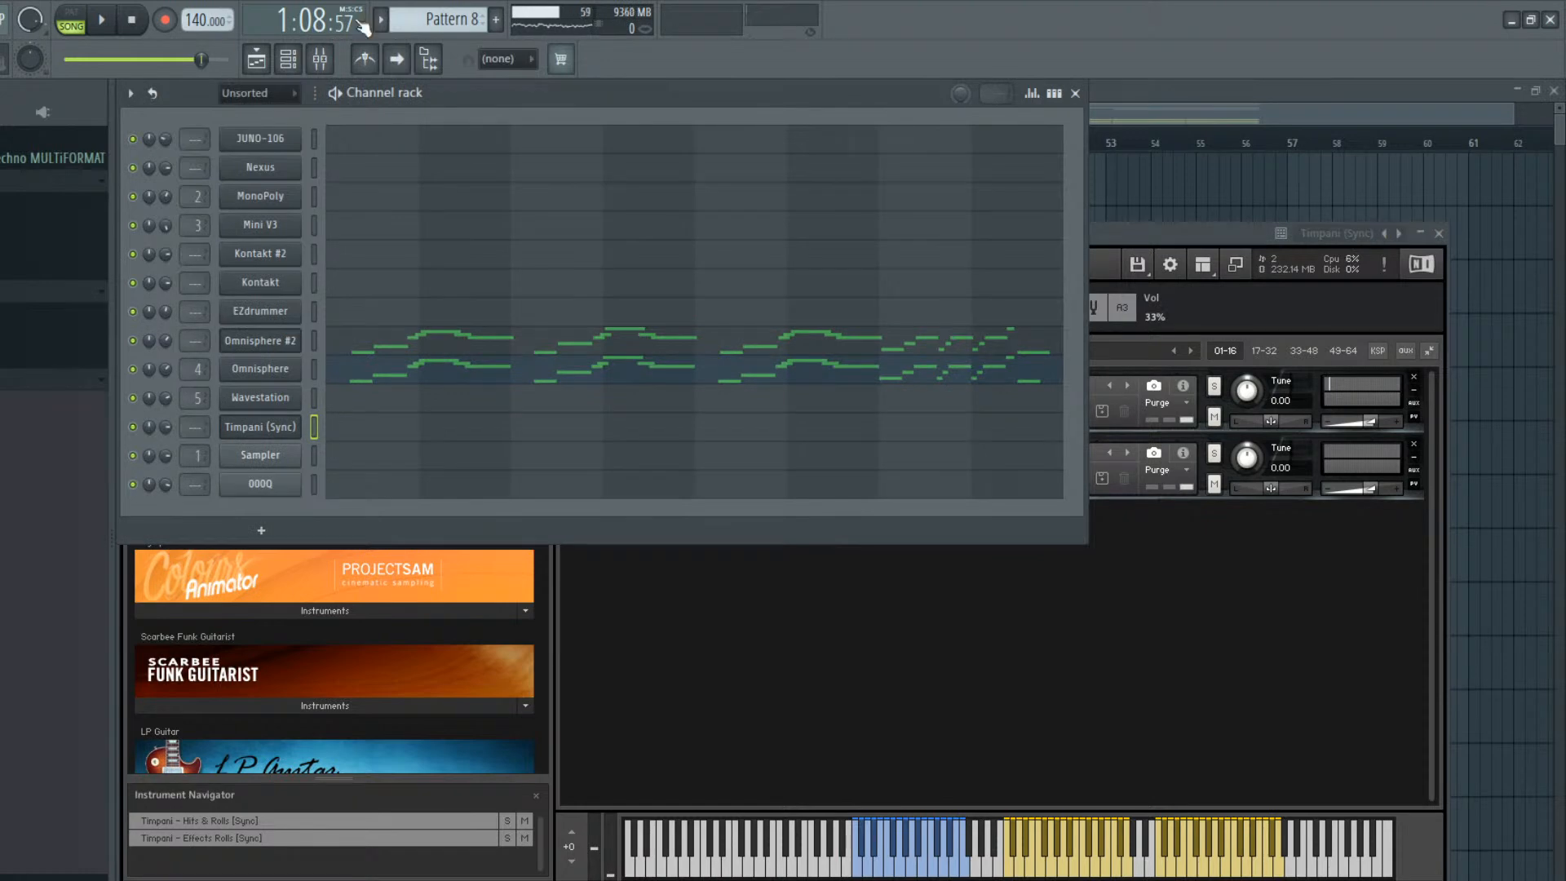
drag(412, 20, 412, 10)
key(F5)
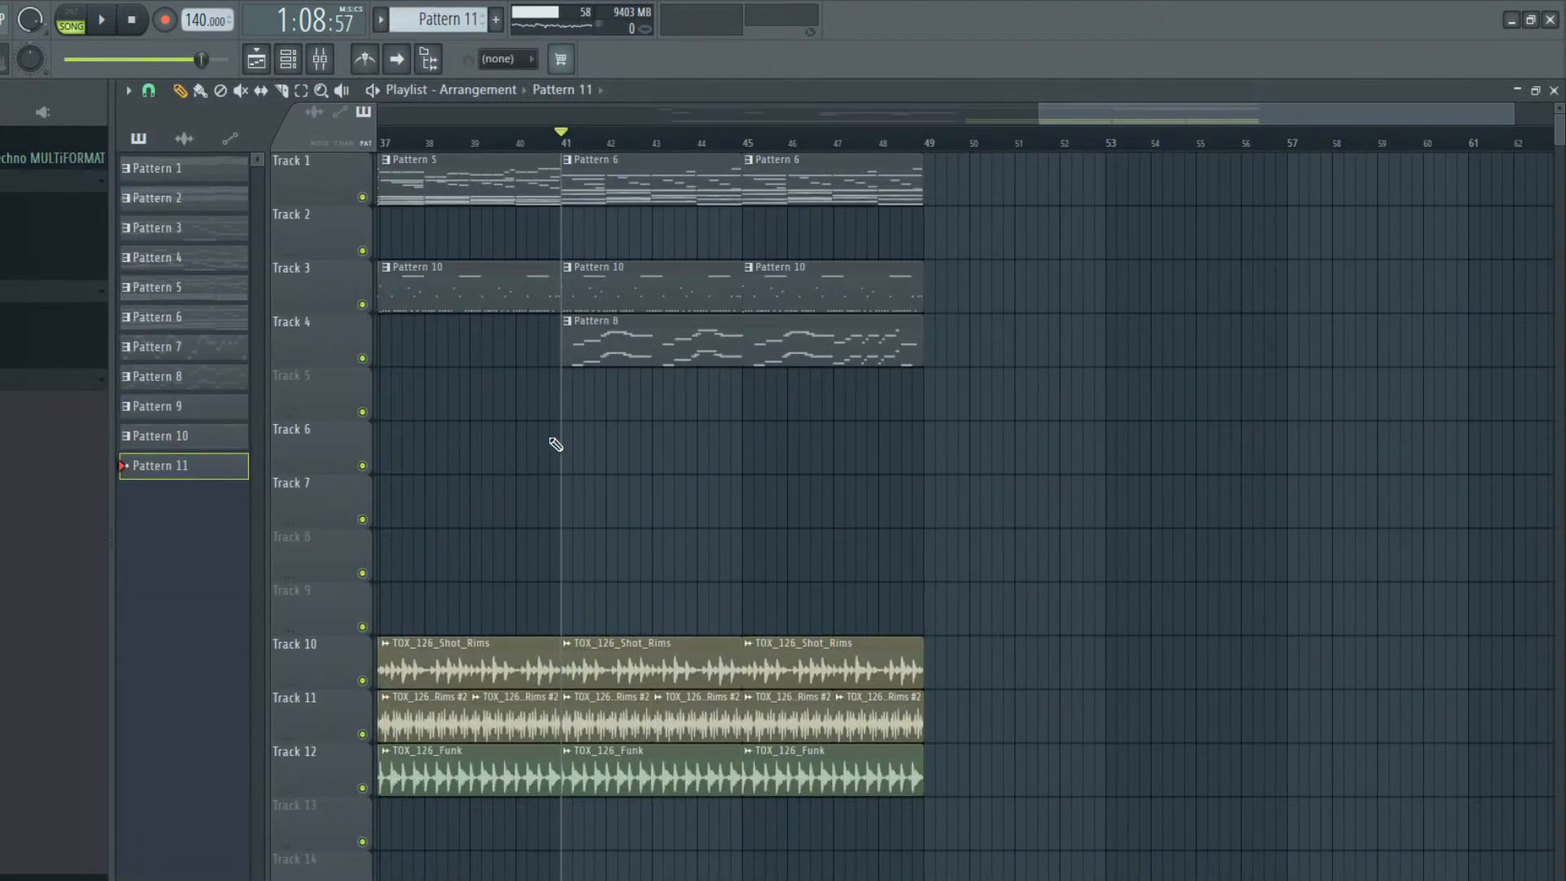
key(F6)
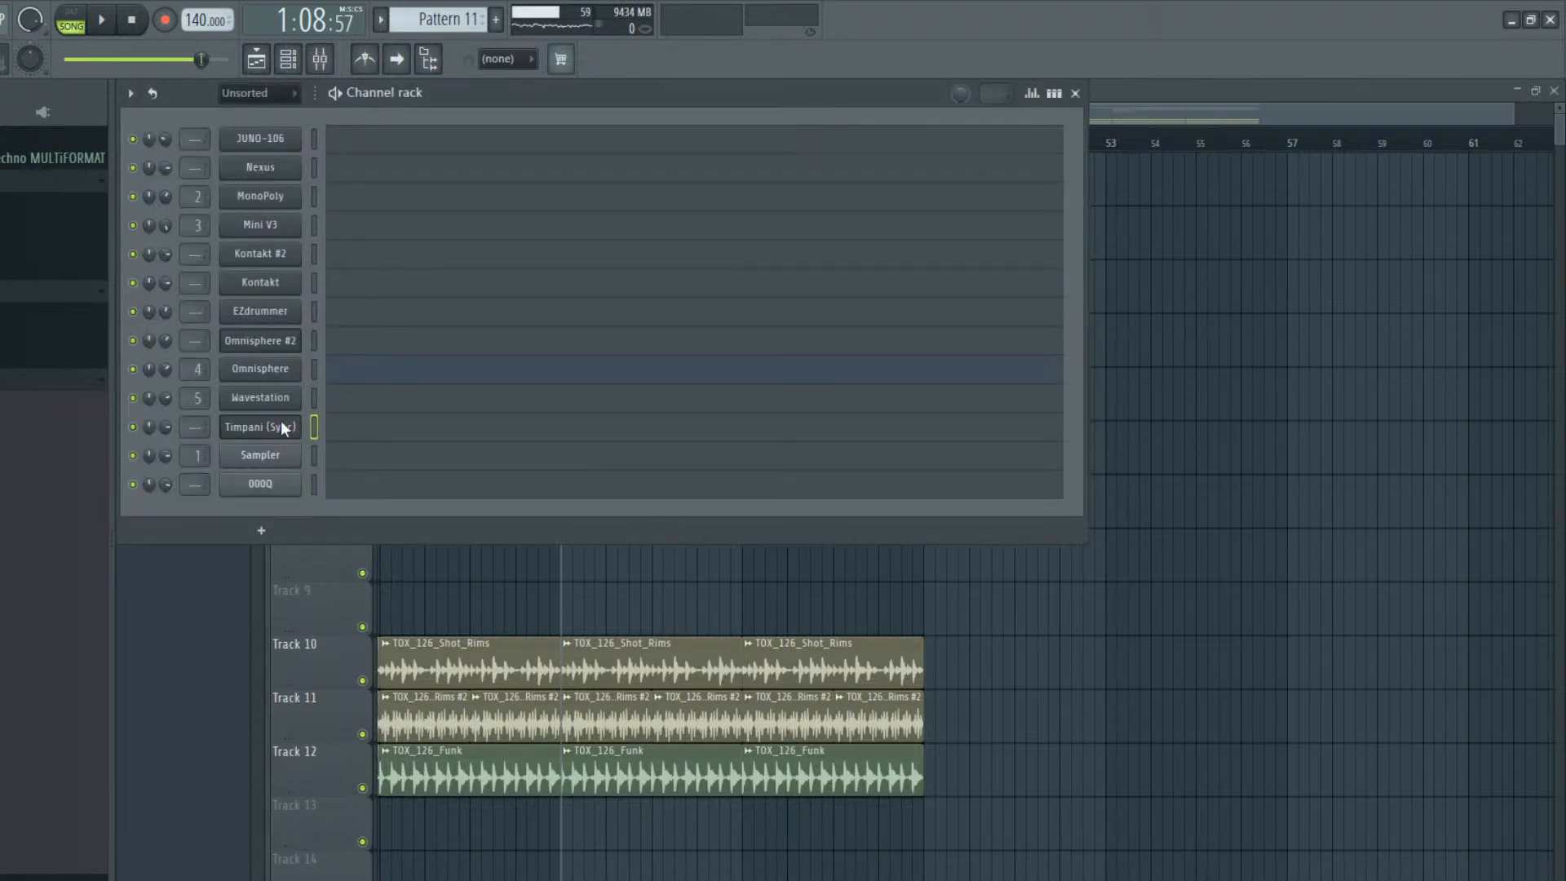
click(333, 424)
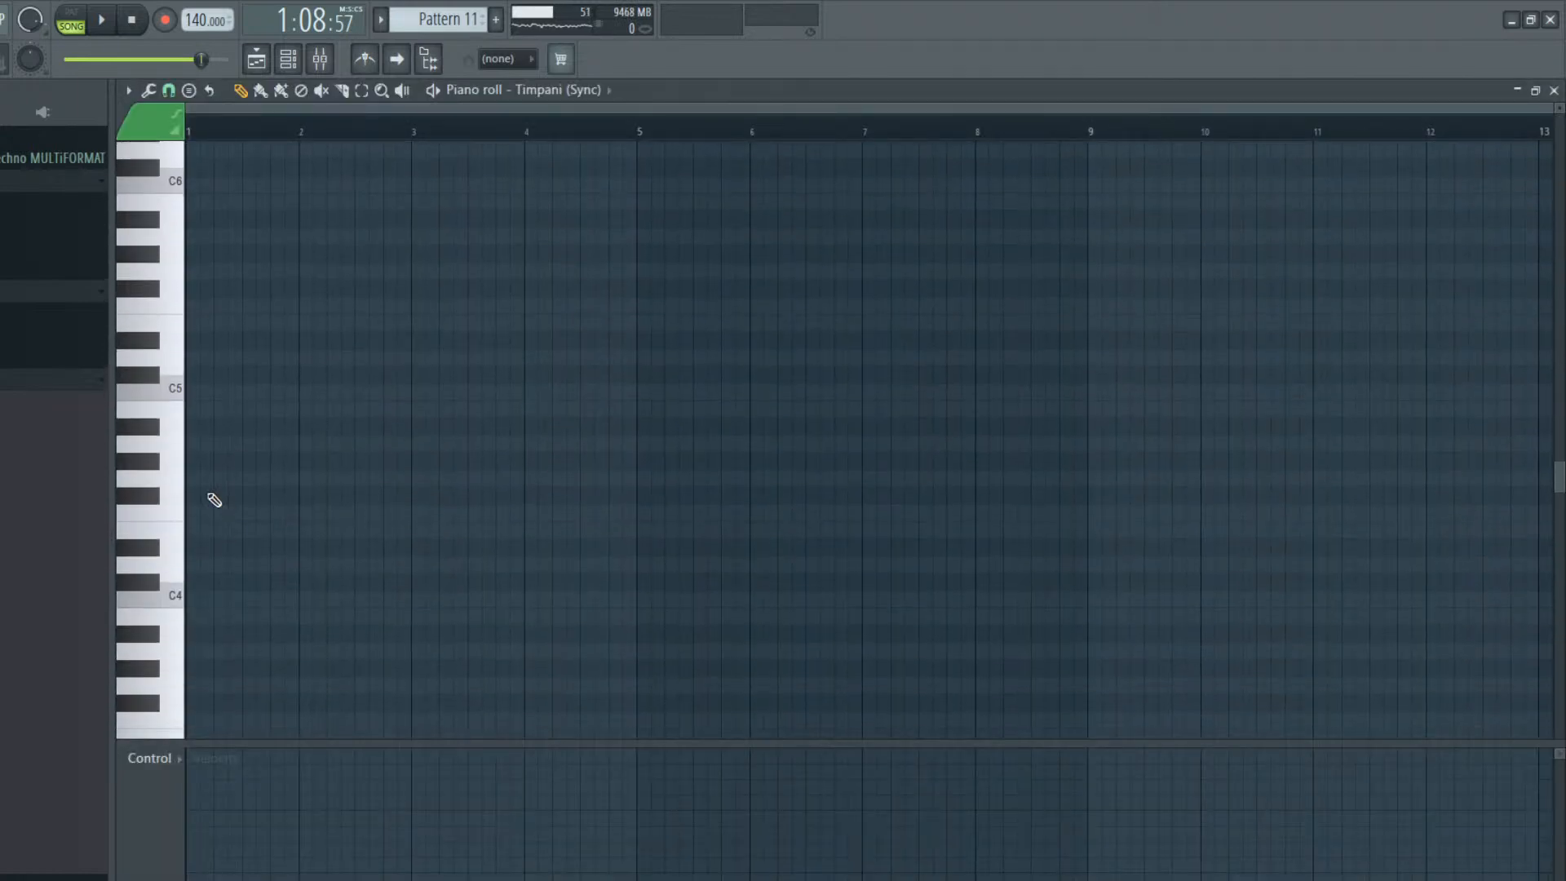
drag(198, 358, 1088, 374)
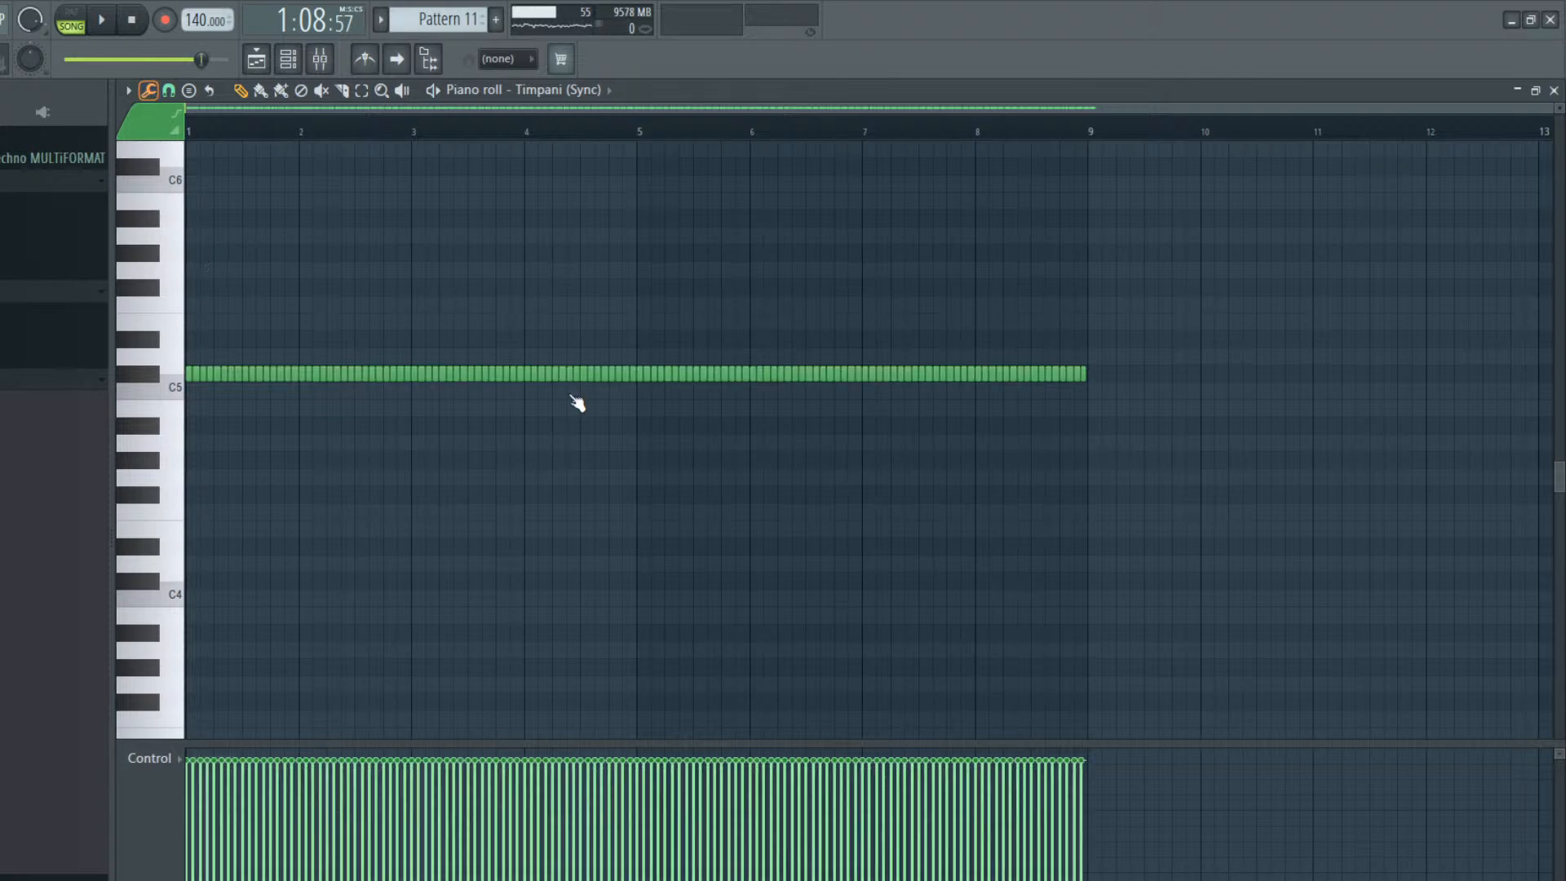
click(960, 506)
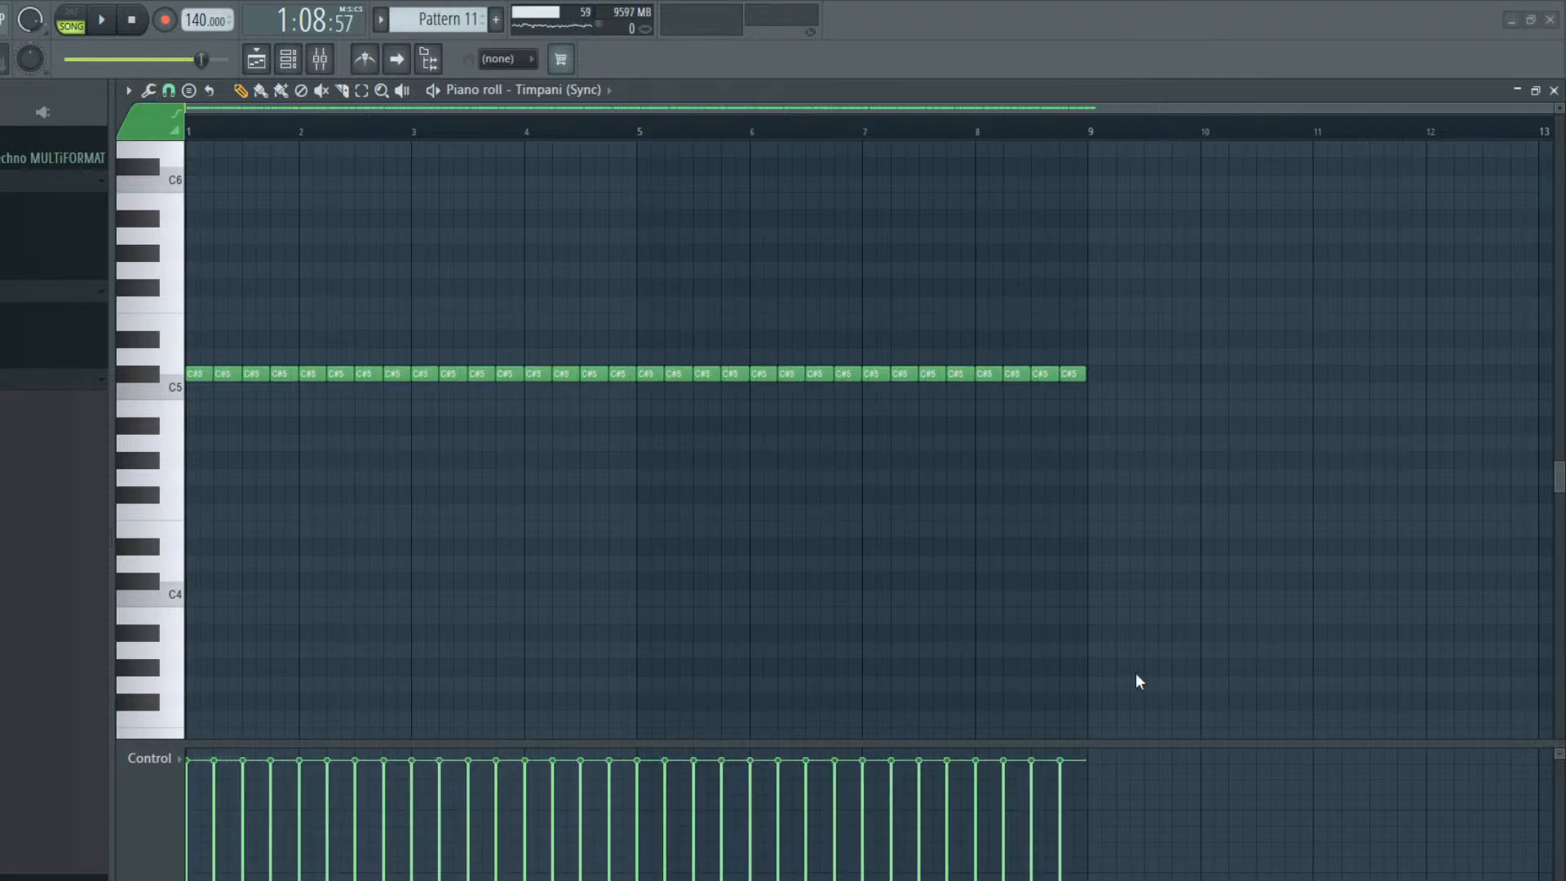
Switch to pattern mode and delete every second C#5 note from the Timpani (Sync) part
click(71, 24)
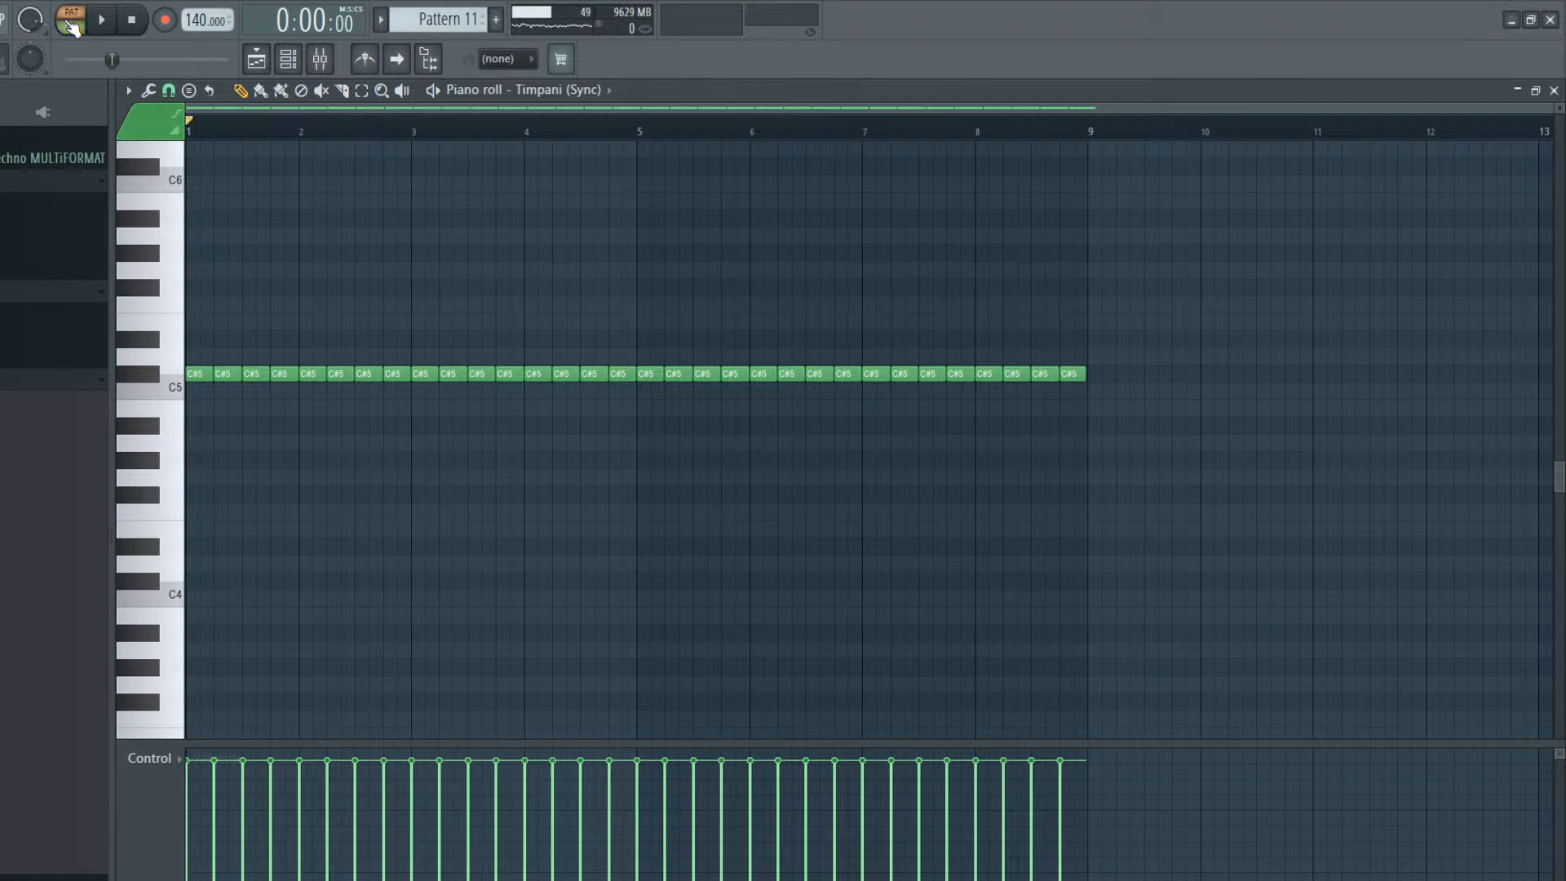
right_click(235, 374)
right_click(279, 376)
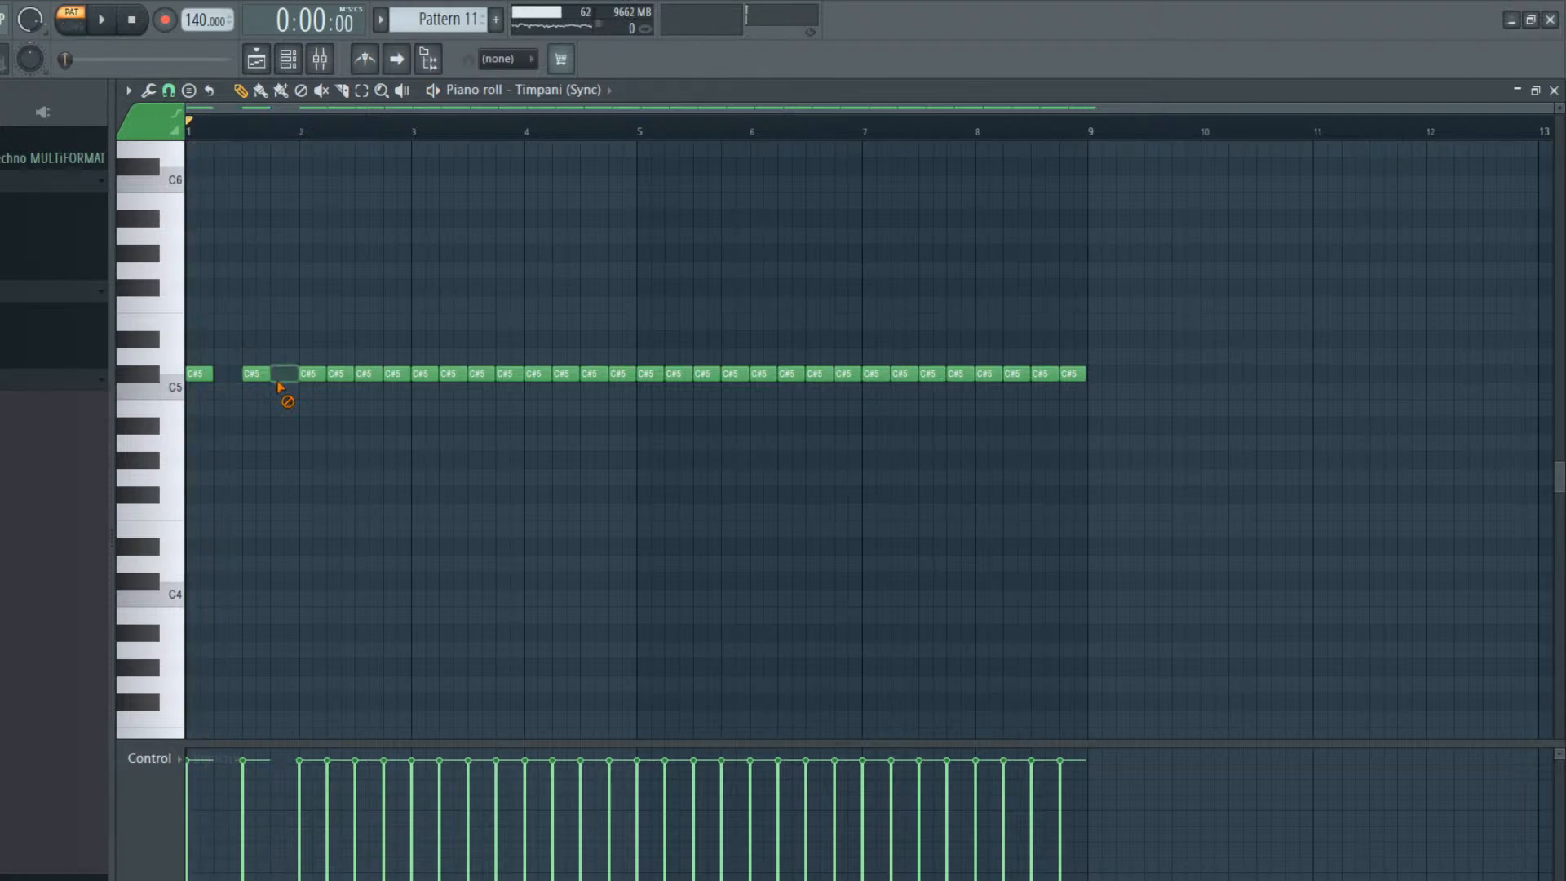
right_click(342, 374)
right_click(398, 374)
right_click(453, 374)
right_click(509, 374)
right_click(564, 373)
right_click(620, 373)
right_click(676, 373)
right_click(730, 374)
right_click(787, 373)
right_click(842, 373)
right_click(902, 374)
right_click(957, 374)
right_click(1014, 374)
right_click(1073, 373)
Play Pattern 11, lengthen the timpani notes so they join up, and extend the last one to bar 9
key(space)
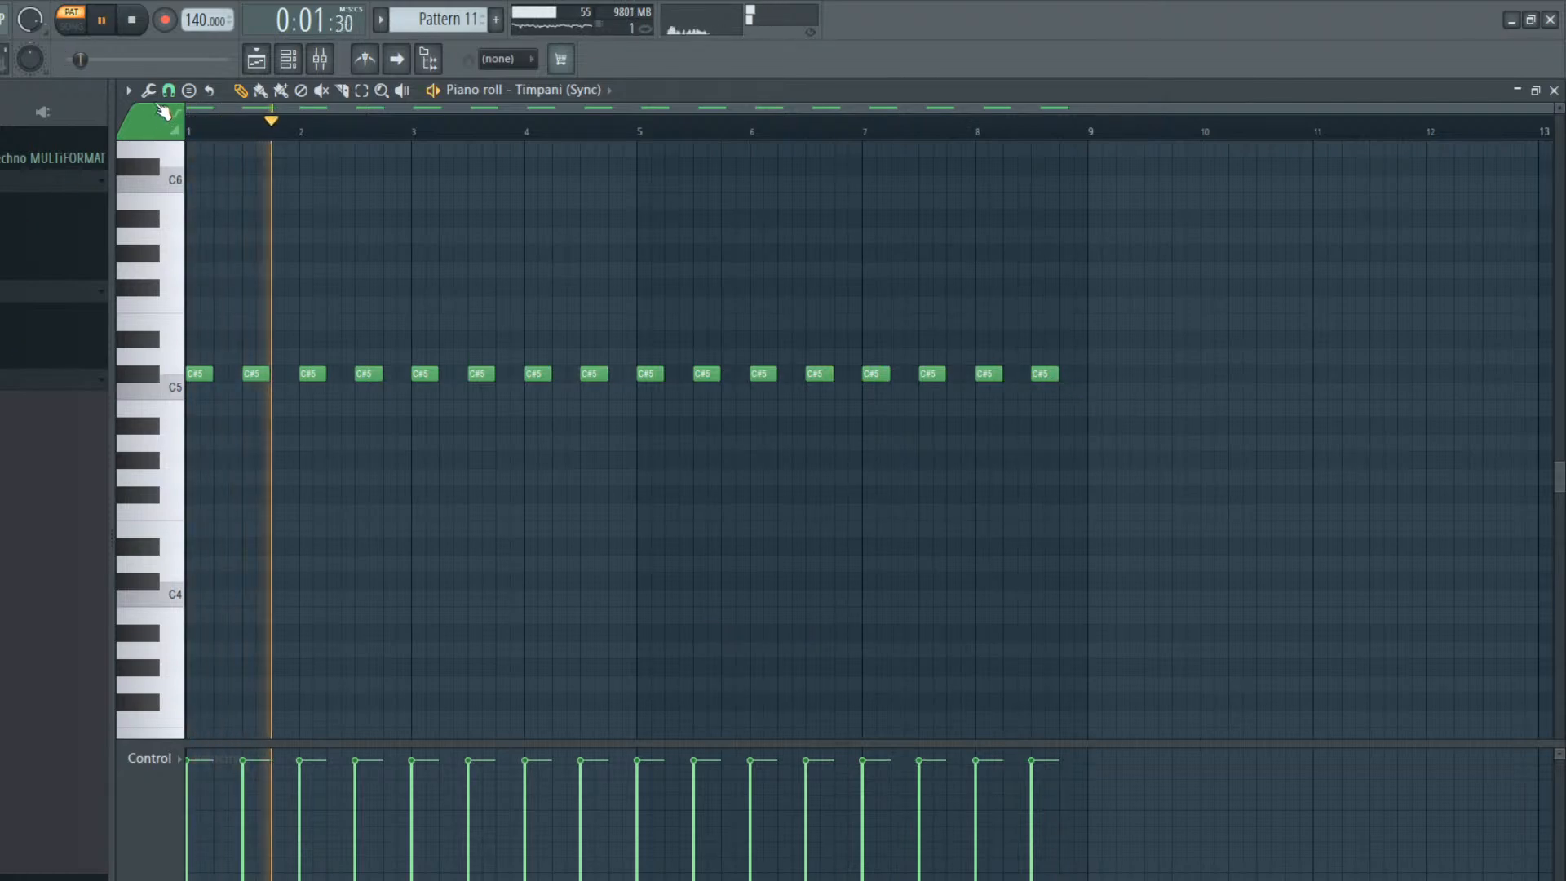
key(ctrl+l)
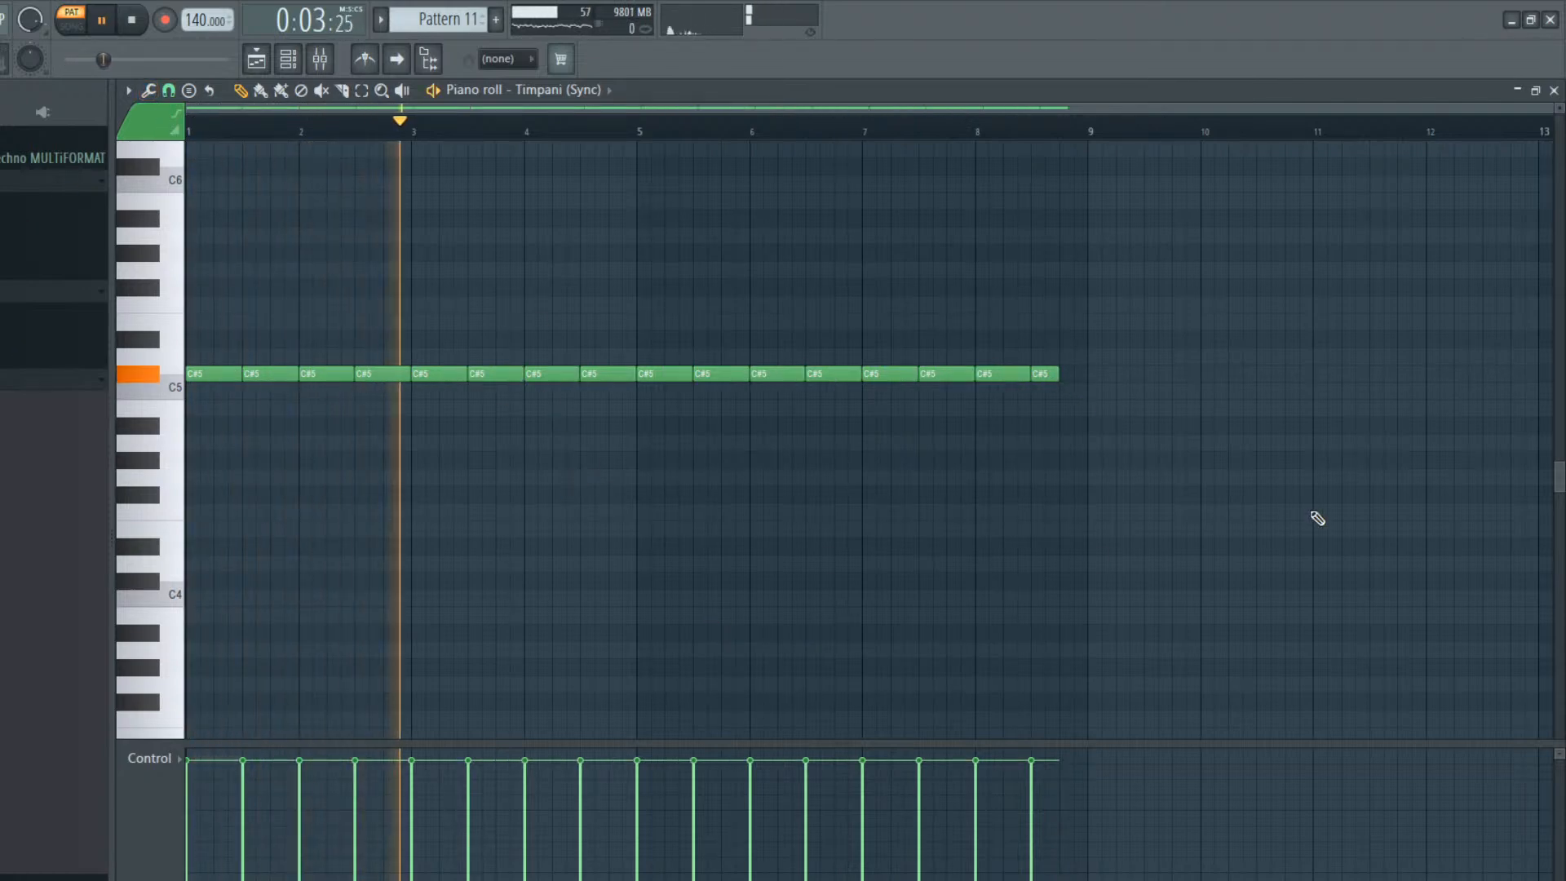
drag(1058, 373, 1084, 374)
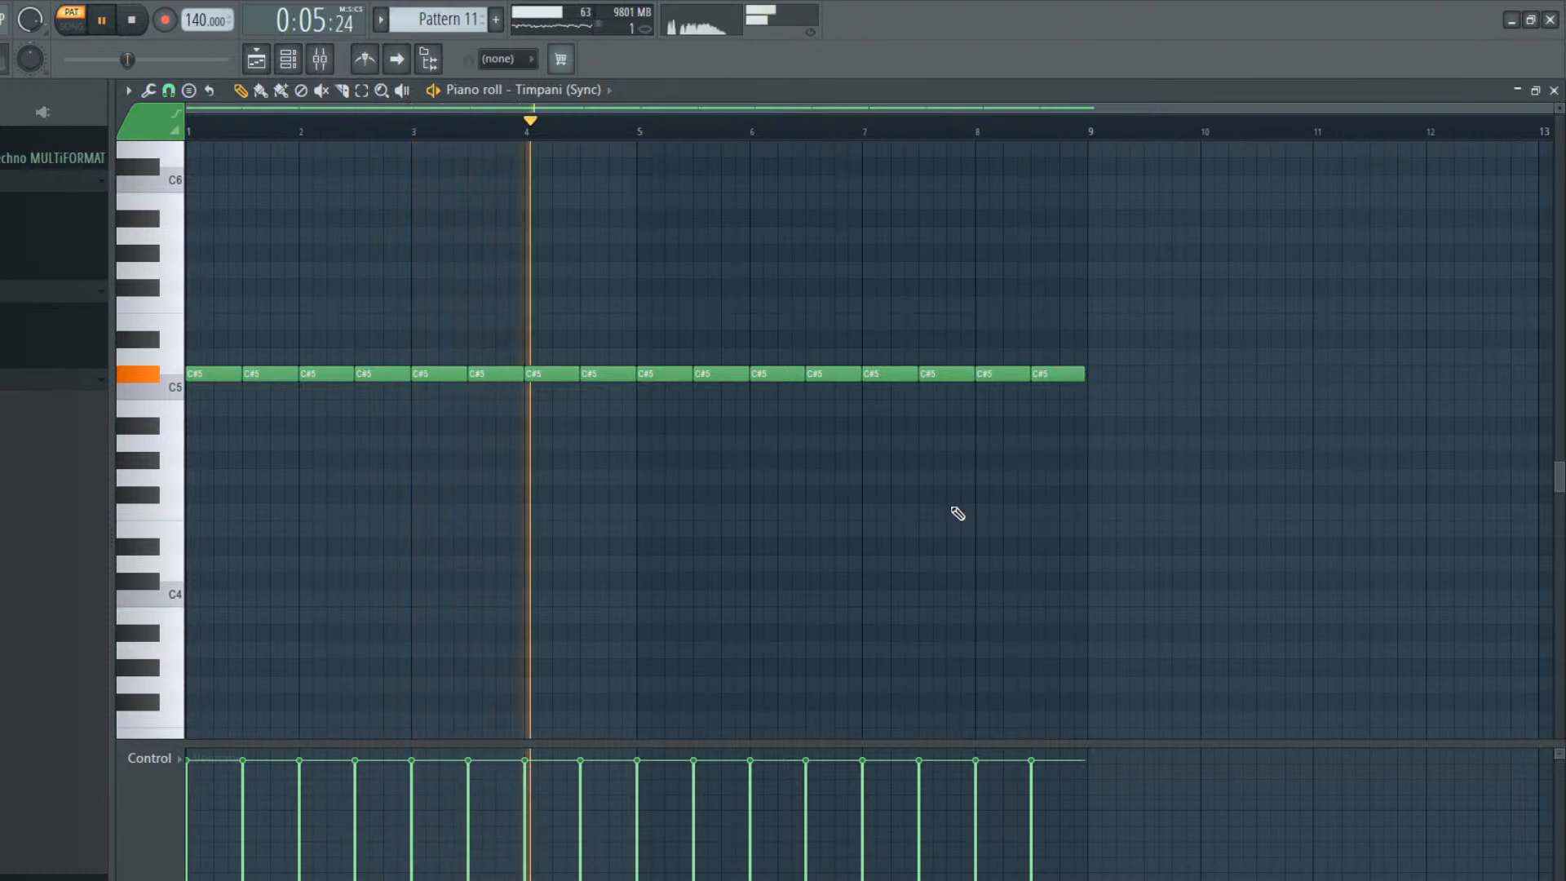
key(space)
Raise the Timpani (Sync) Kontakt master volume to about 7.24 while playing Pattern 11
click(288, 58)
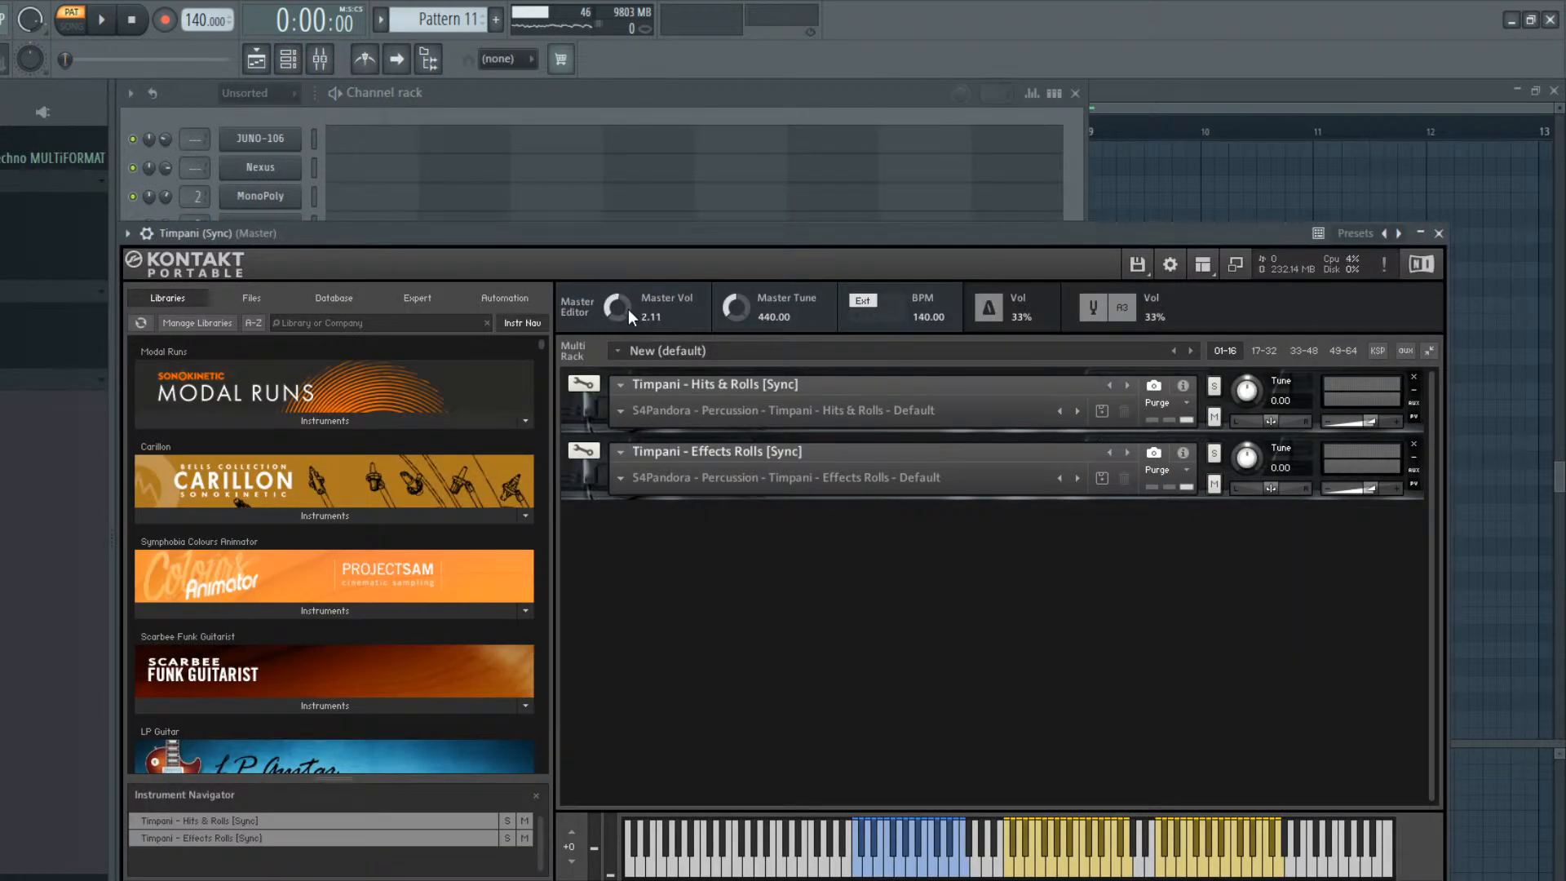
key(space)
drag(628, 306, 631, 292)
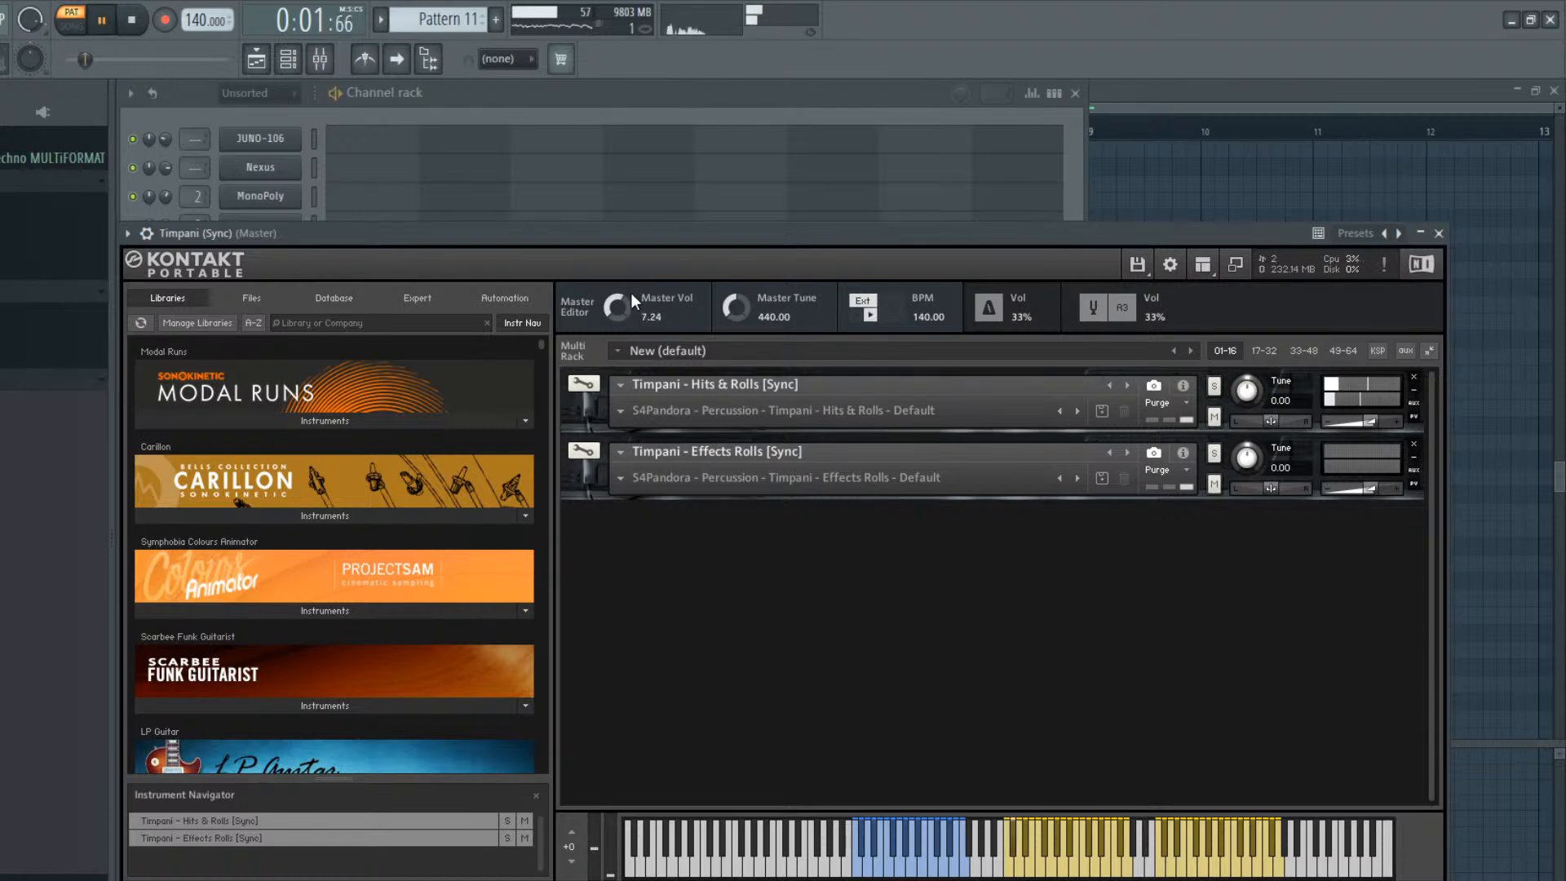
click(288, 59)
key(space)
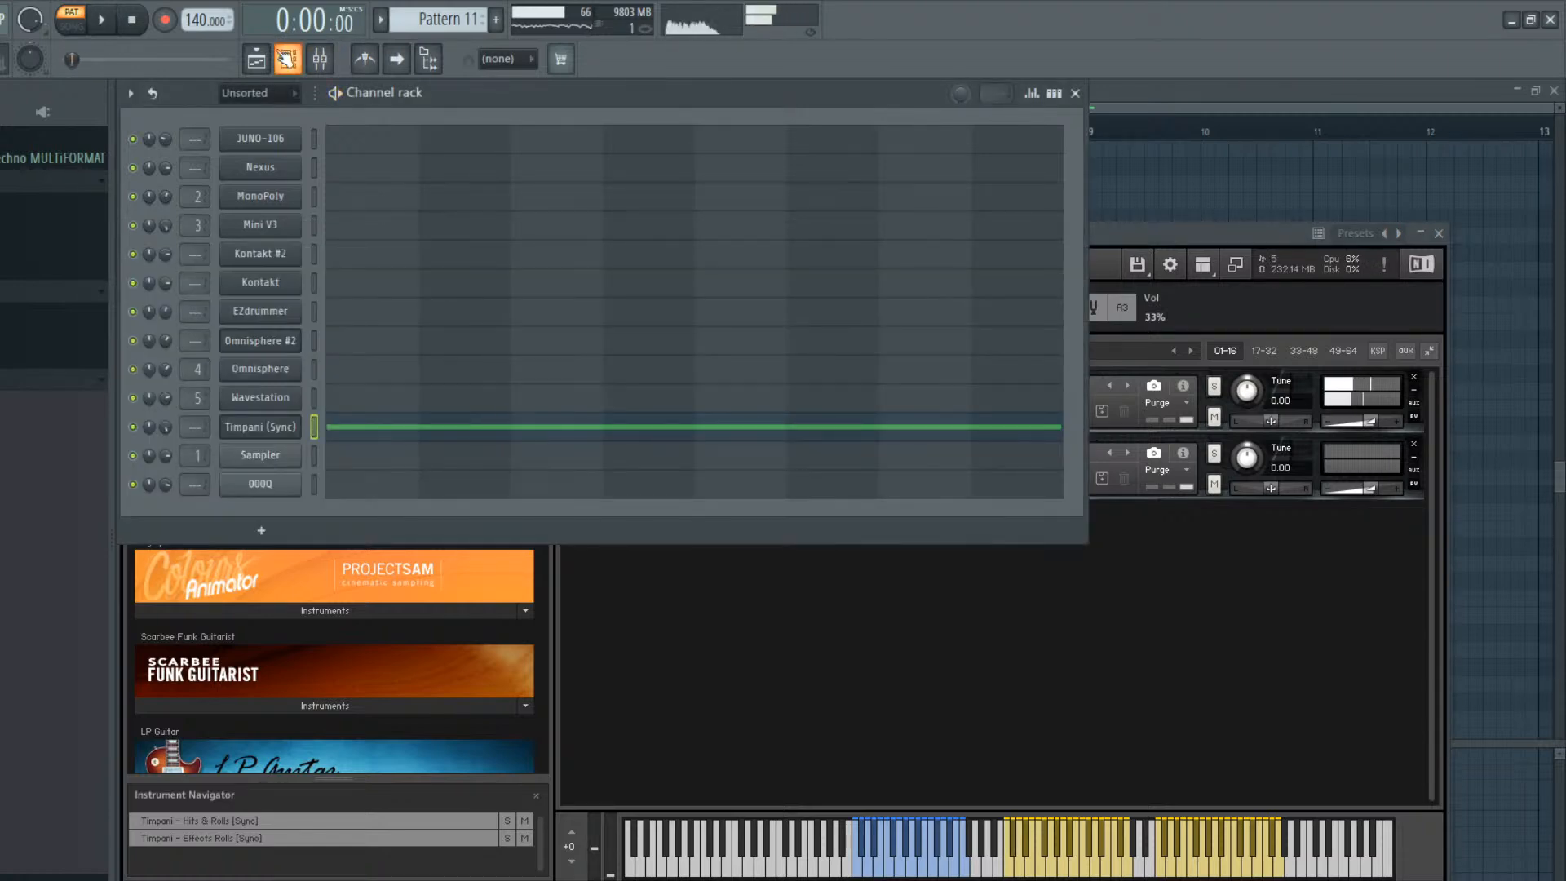
Place Pattern 11 on Track 5 from bar 41 to bar 49 and move the song position to just before bar 33
click(256, 58)
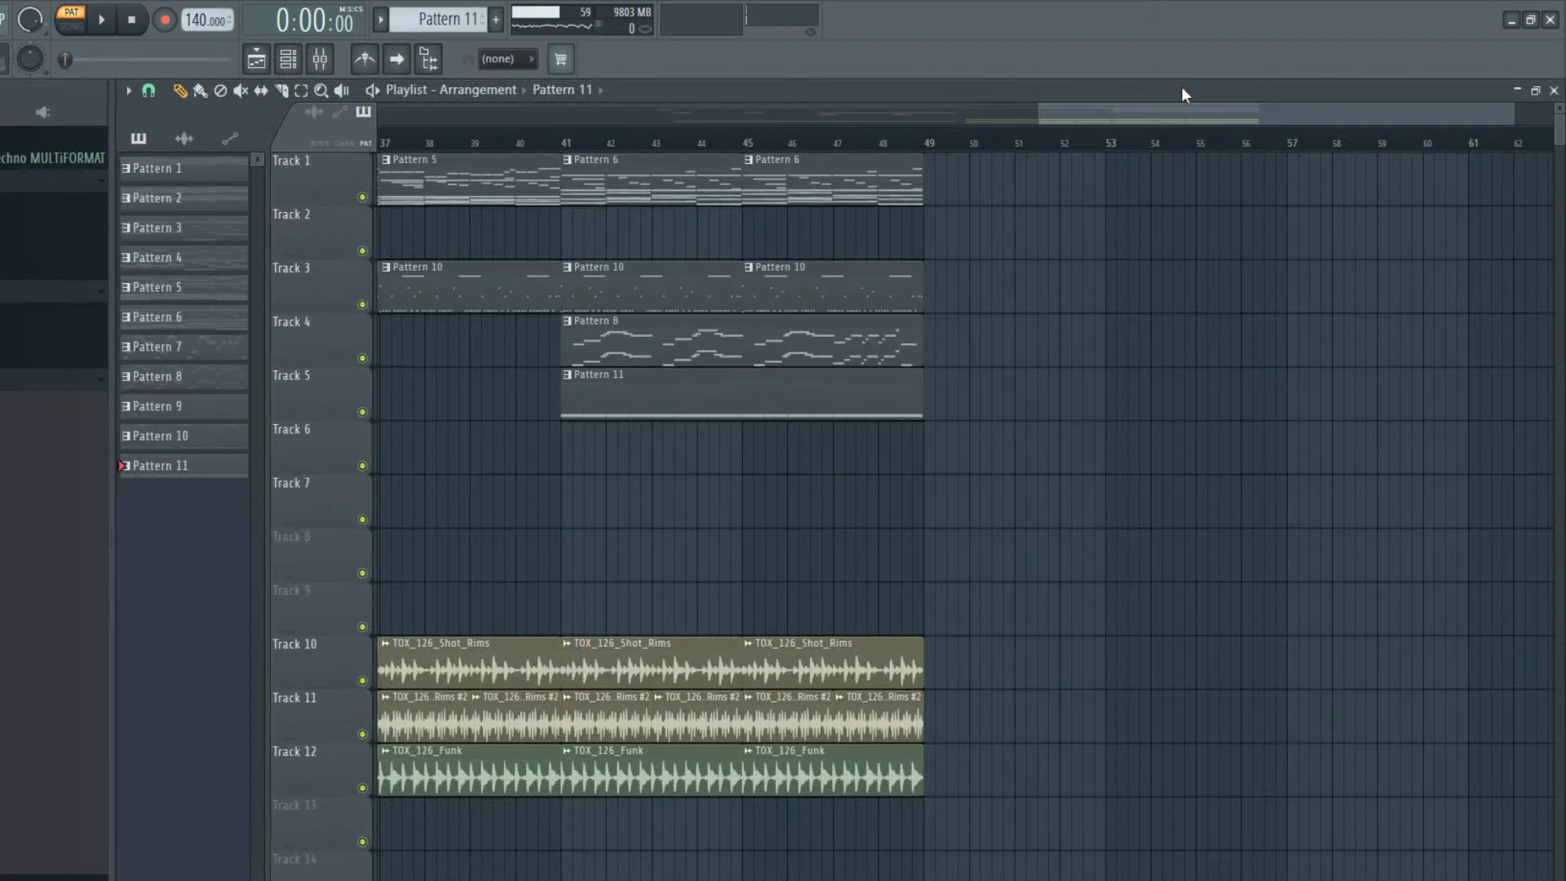
drag(1153, 109, 1059, 108)
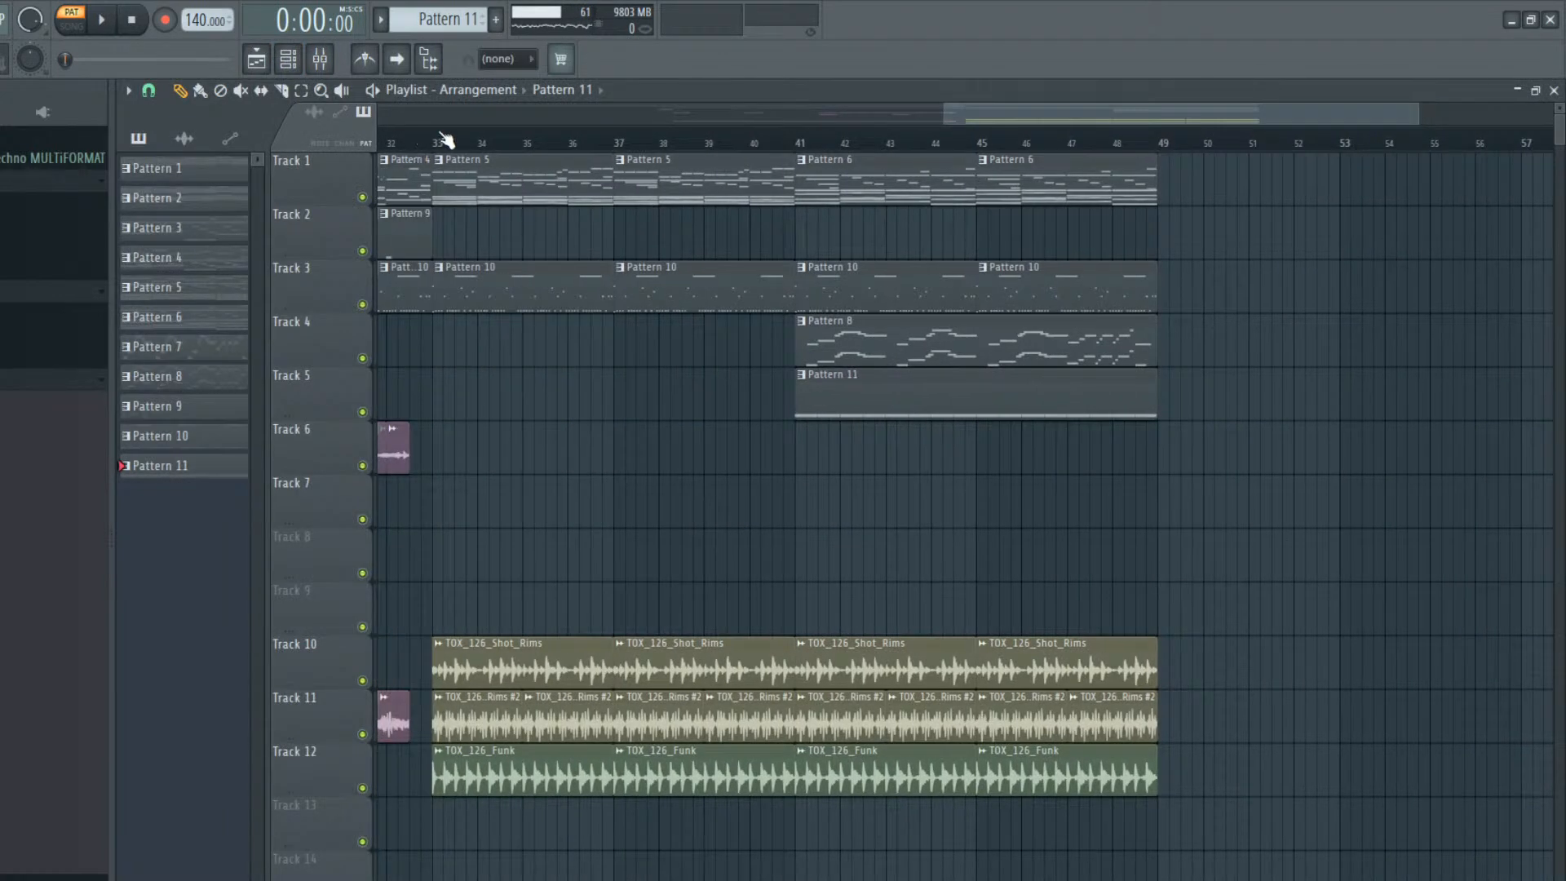
drag(442, 140, 430, 142)
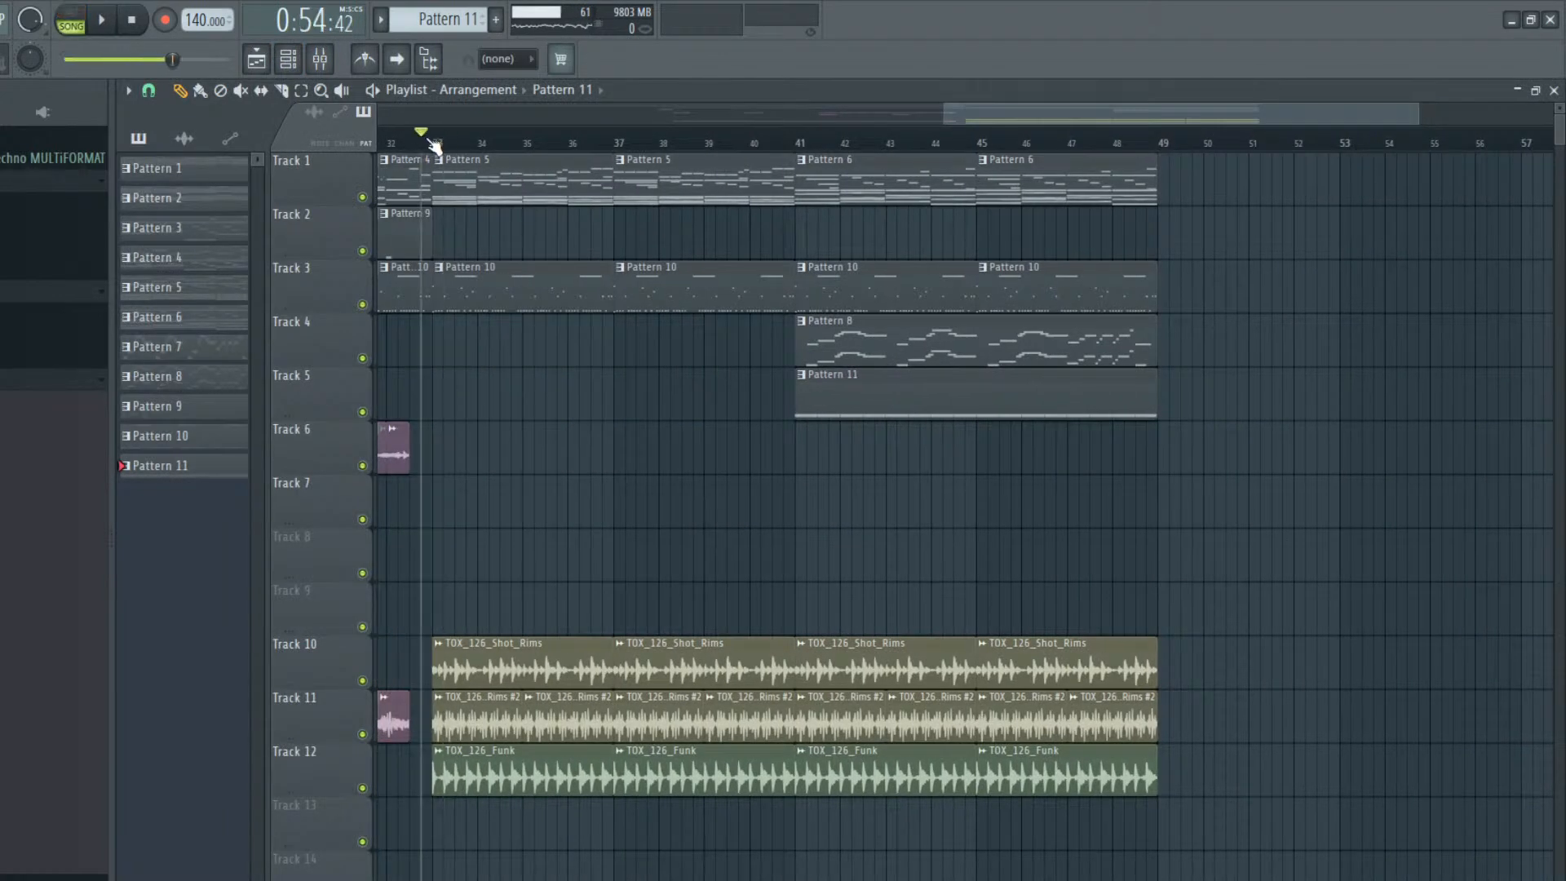
Place Pattern 11 on Track 5 from bar 33 to bar 41 and briefly play the arrangement
click(442, 405)
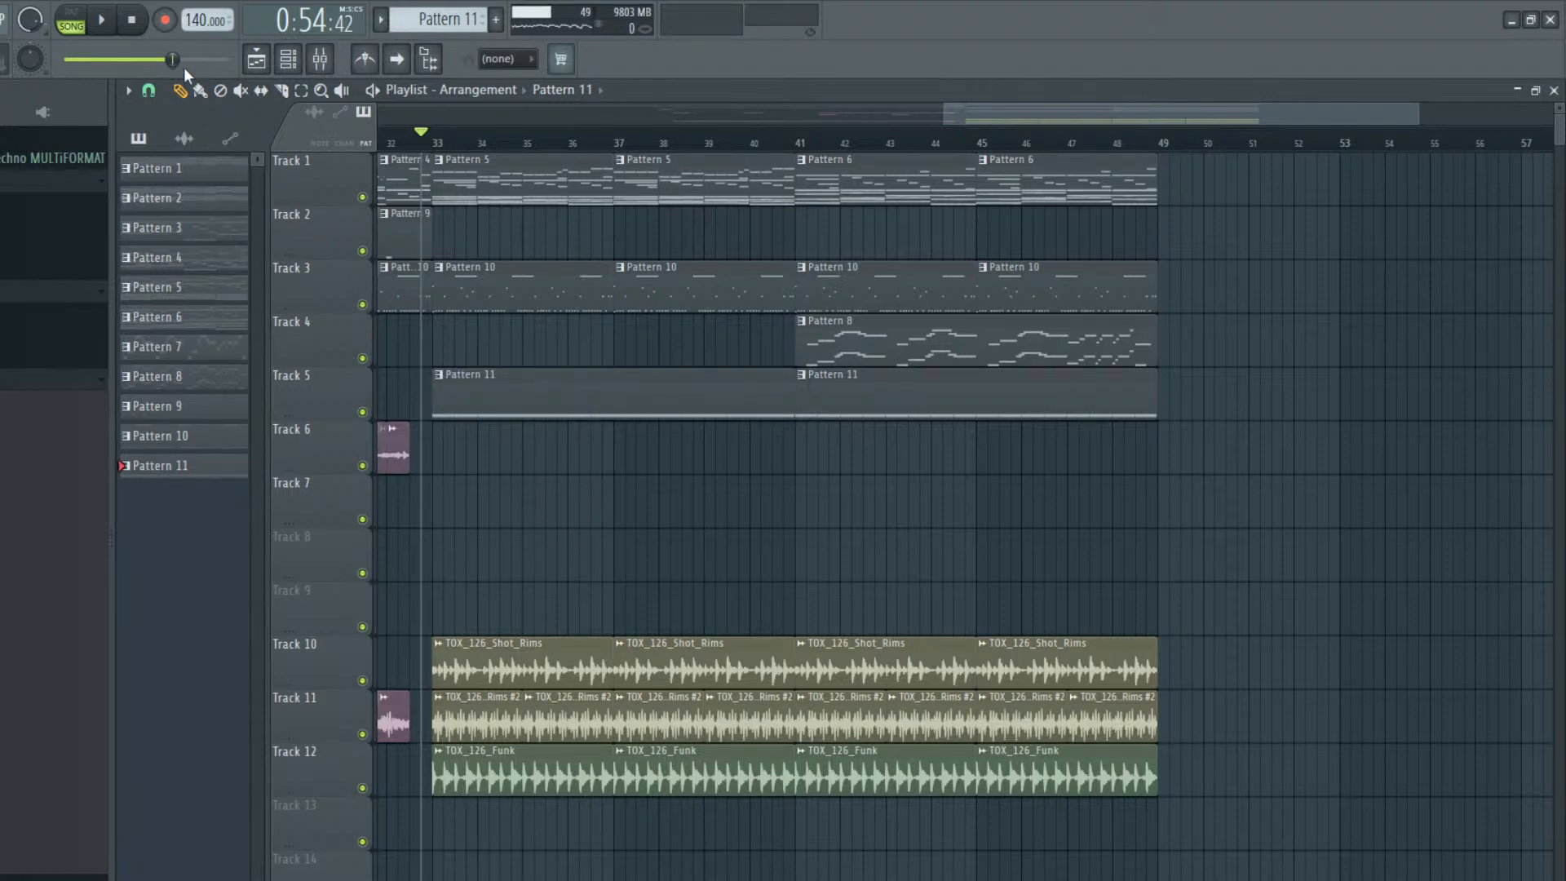
key(space)
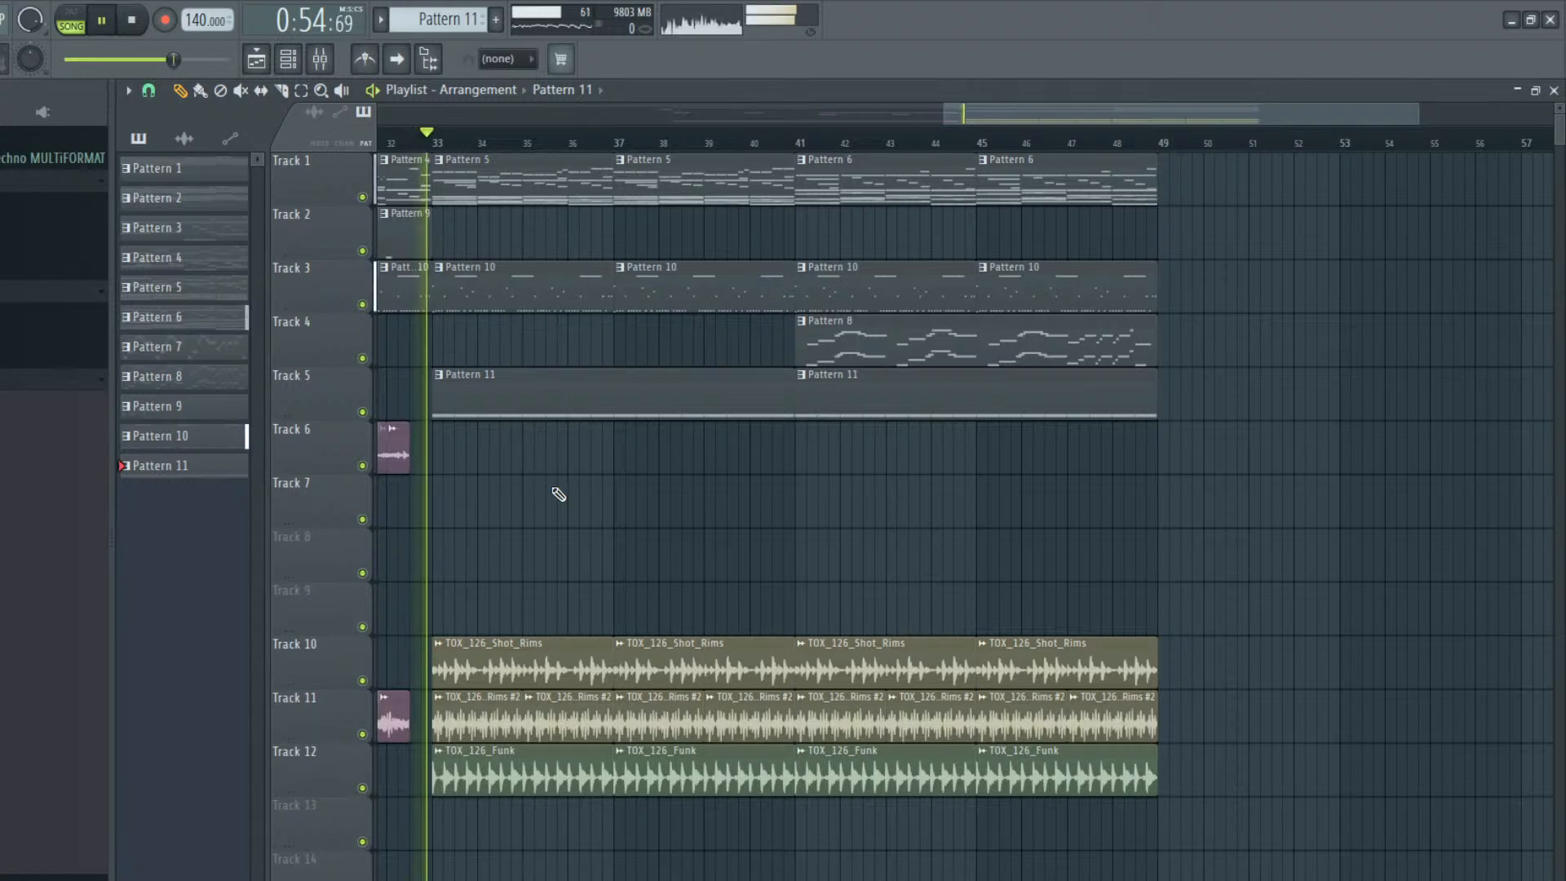
key(space)
Raise the Timpani (Sync) Kontakt master volume to about 18.70 while playing the song
click(296, 57)
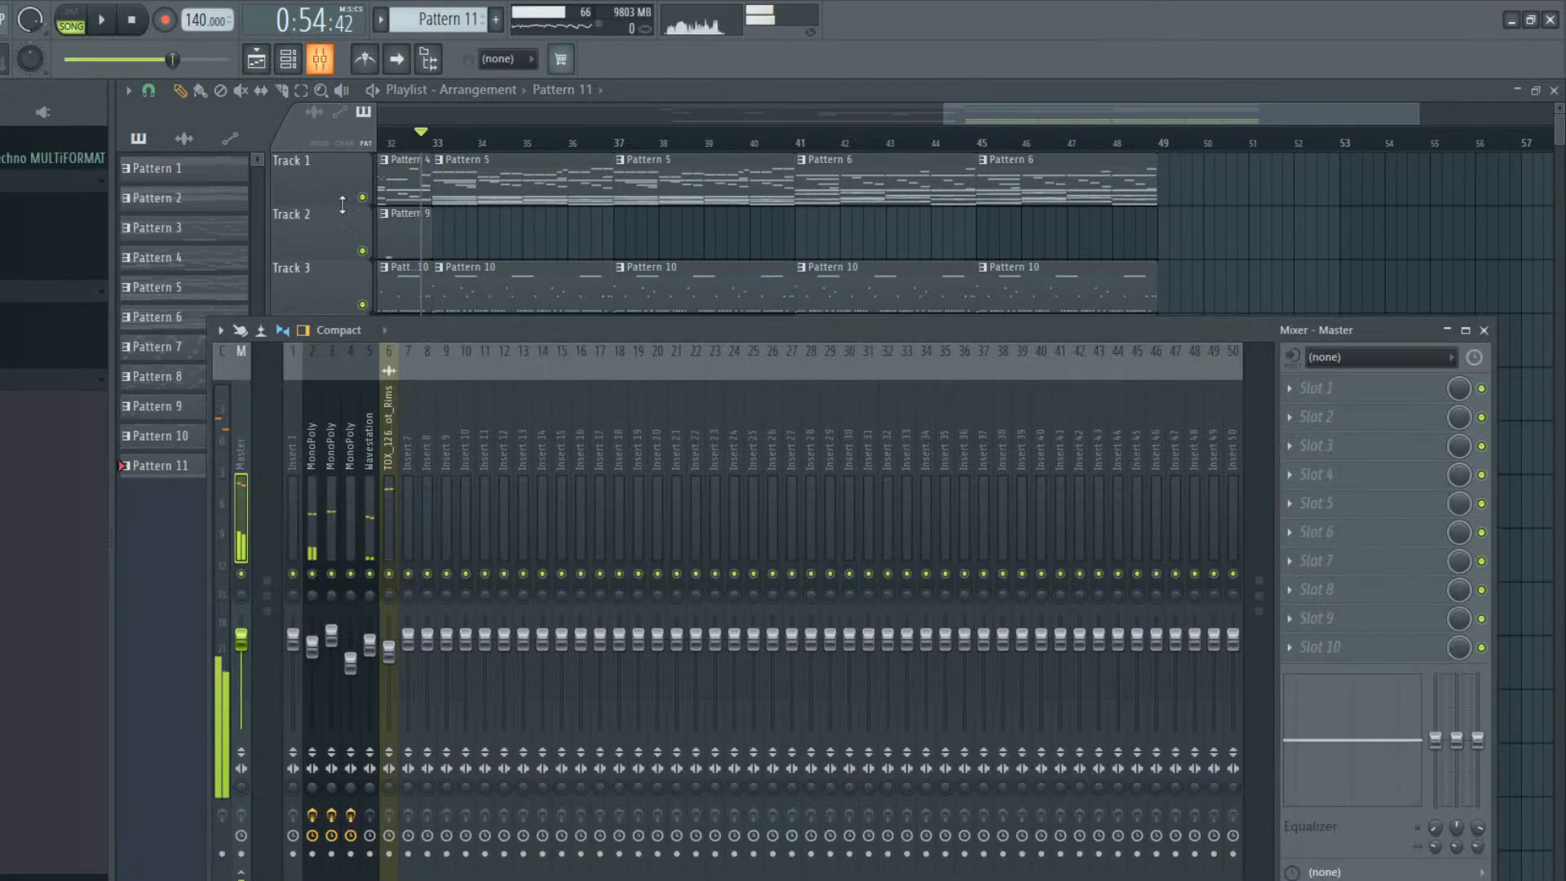
click(293, 58)
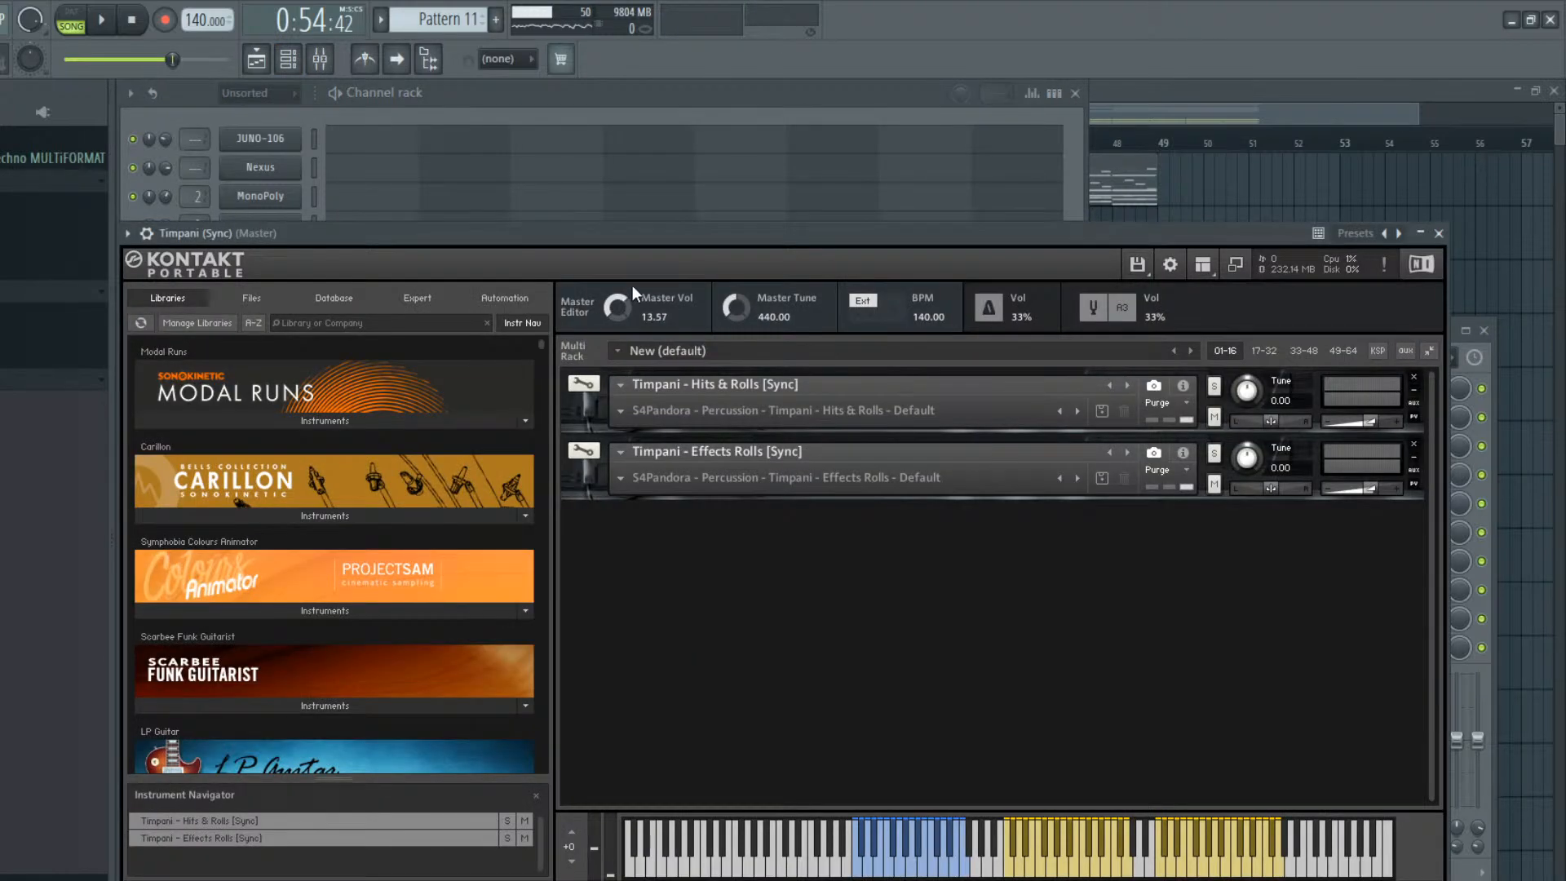
key(space)
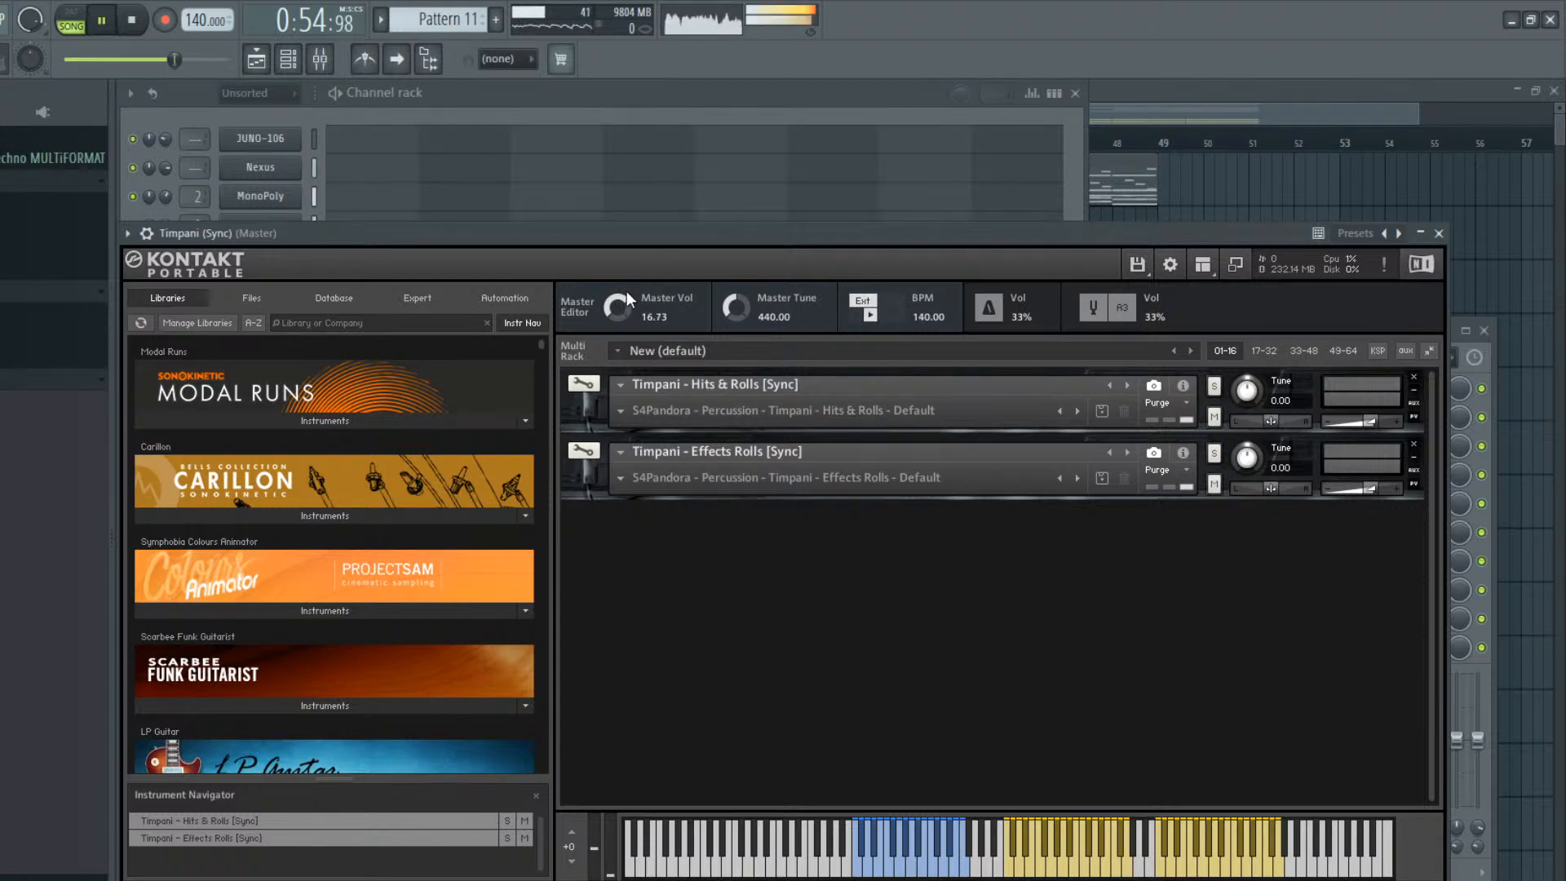
drag(619, 297, 623, 307)
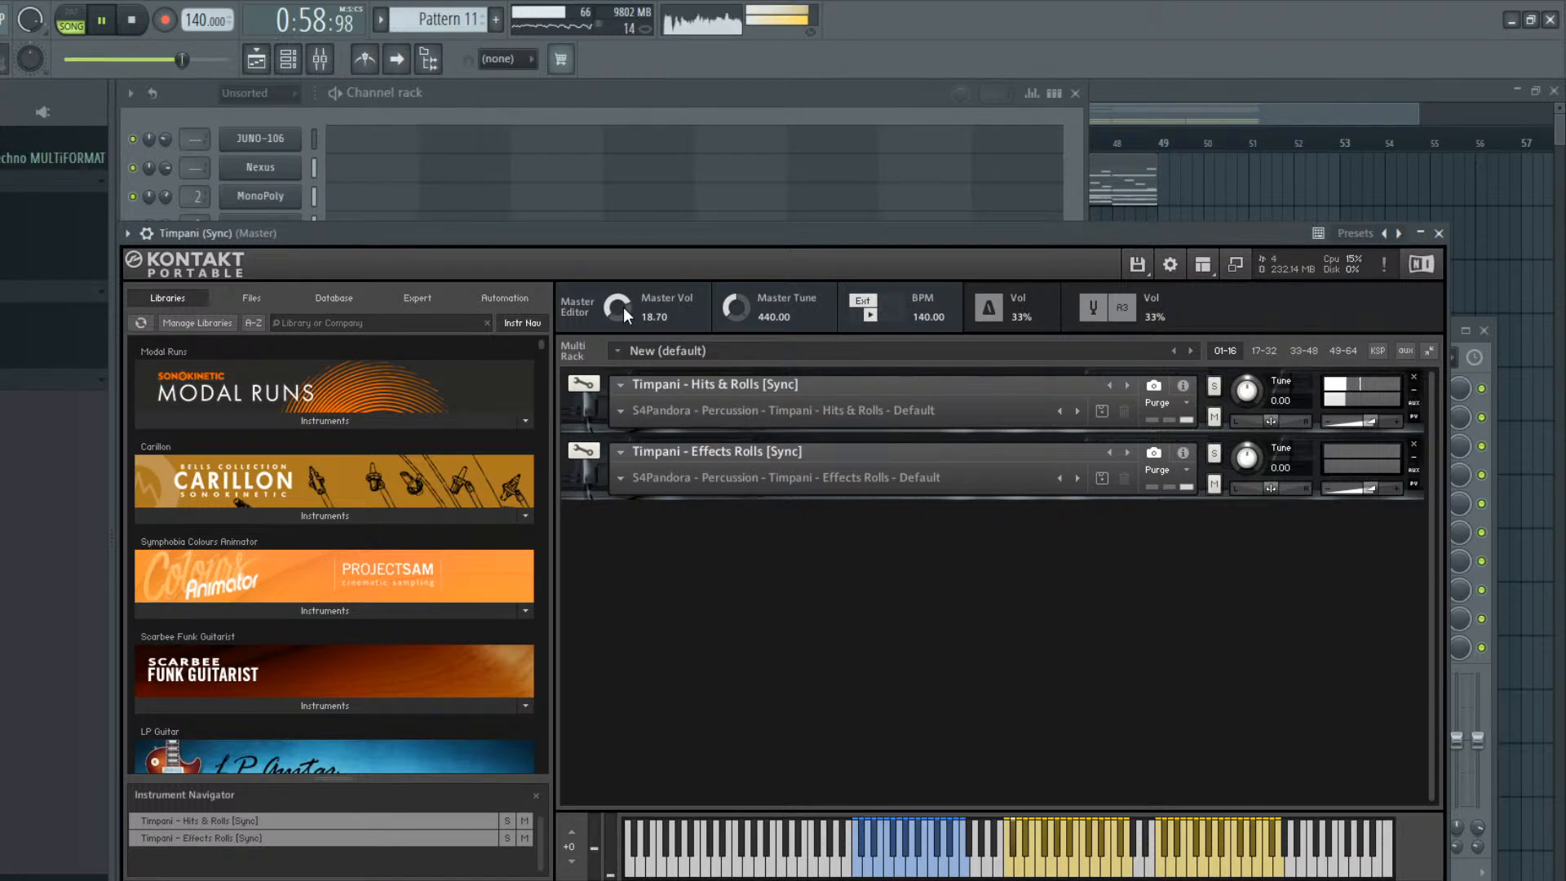
click(1109, 106)
key(space)
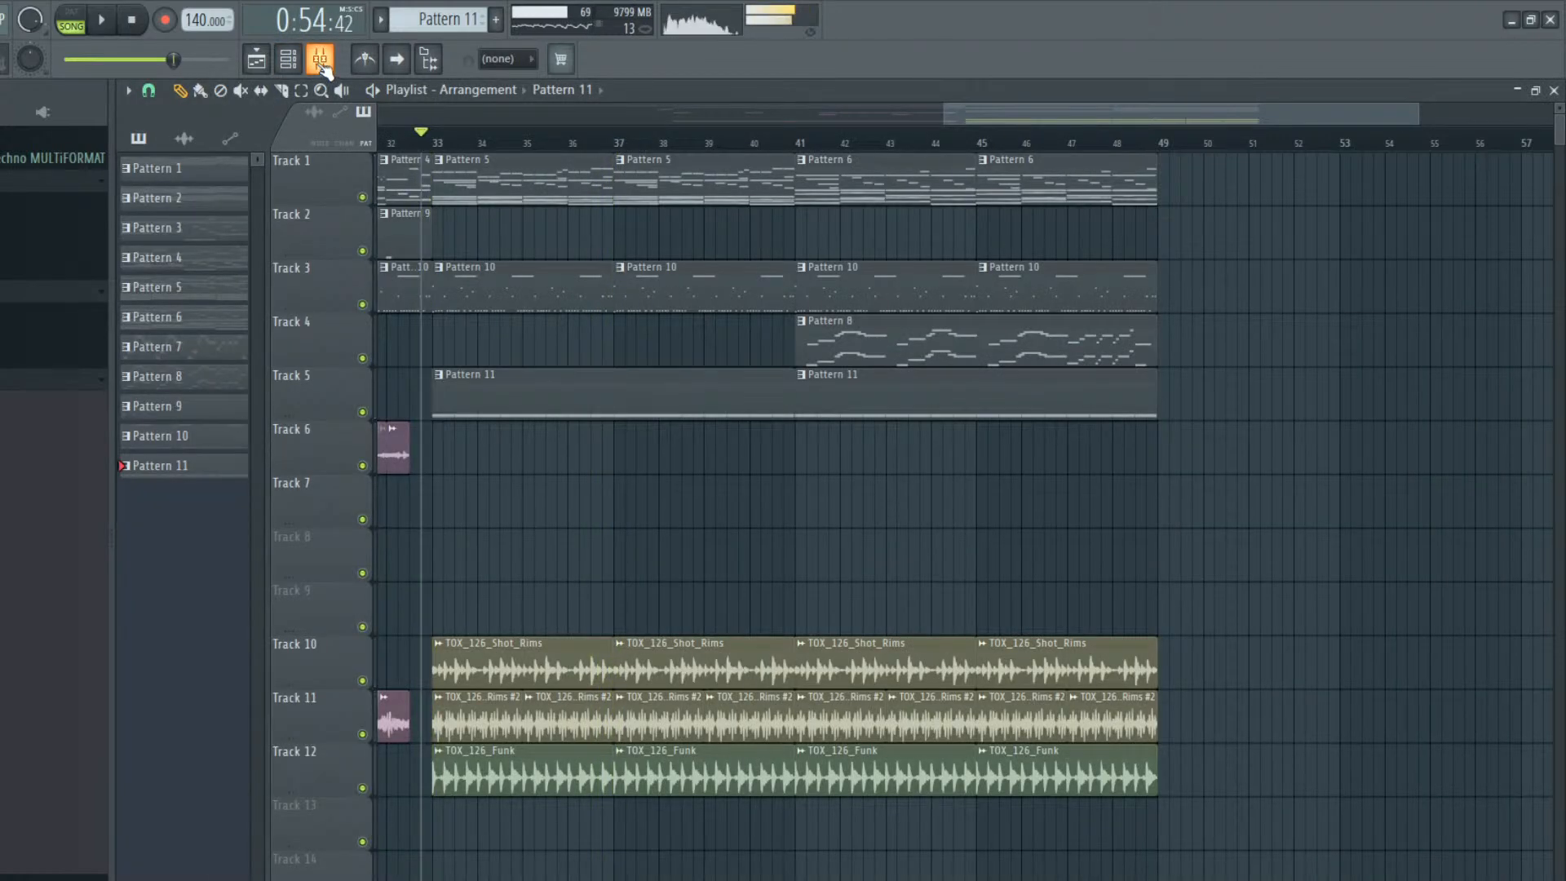
Load StudioRack Stereo in the Master's first effect slot, with L3-LL Multi in its rack
click(320, 59)
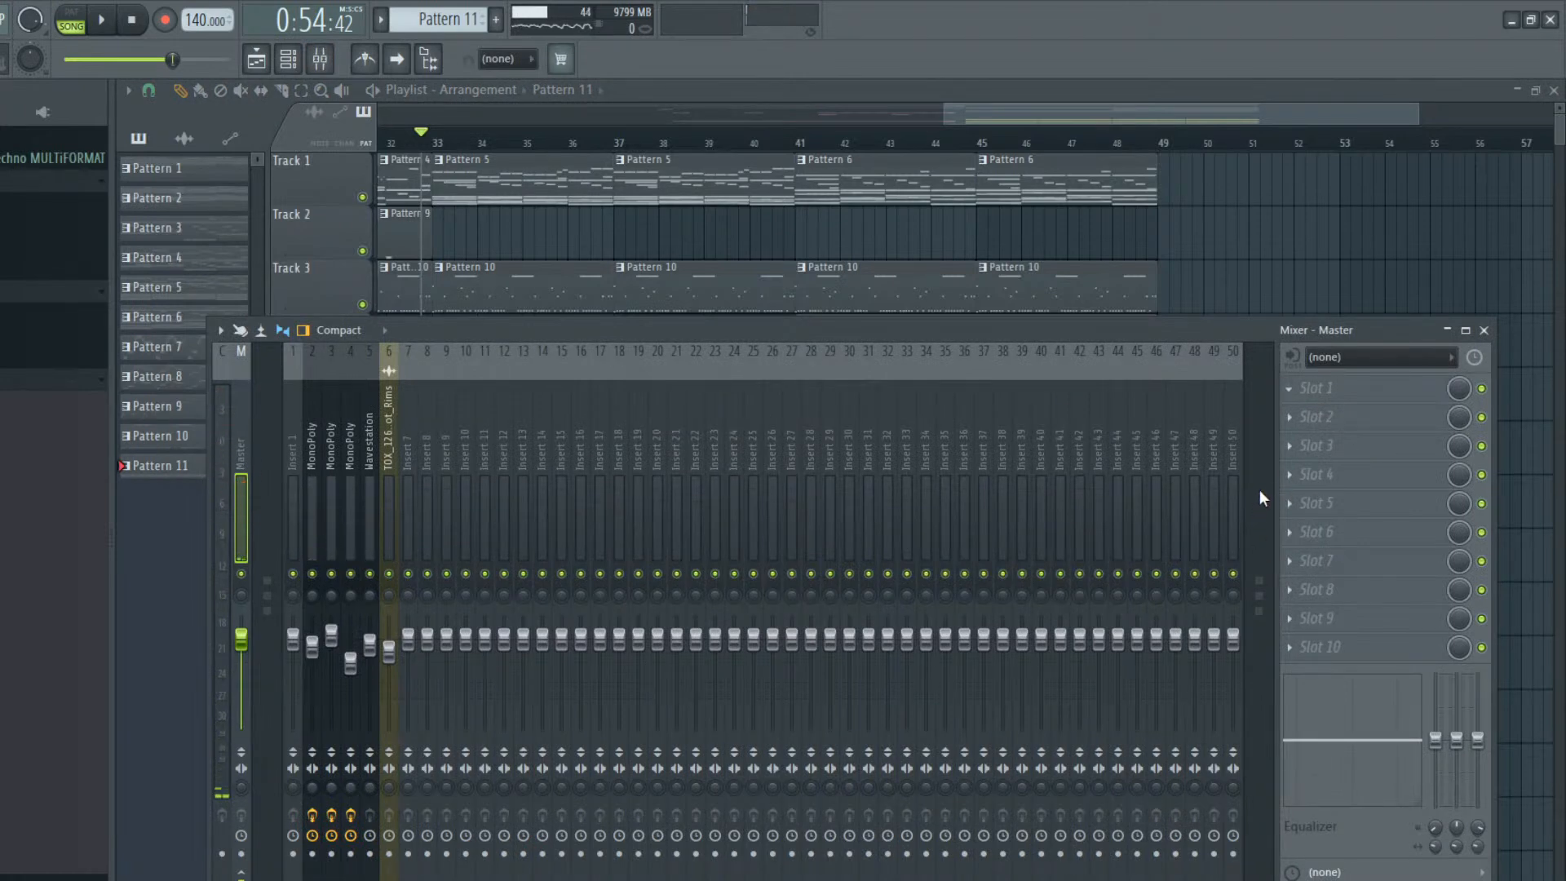
click(1111, 786)
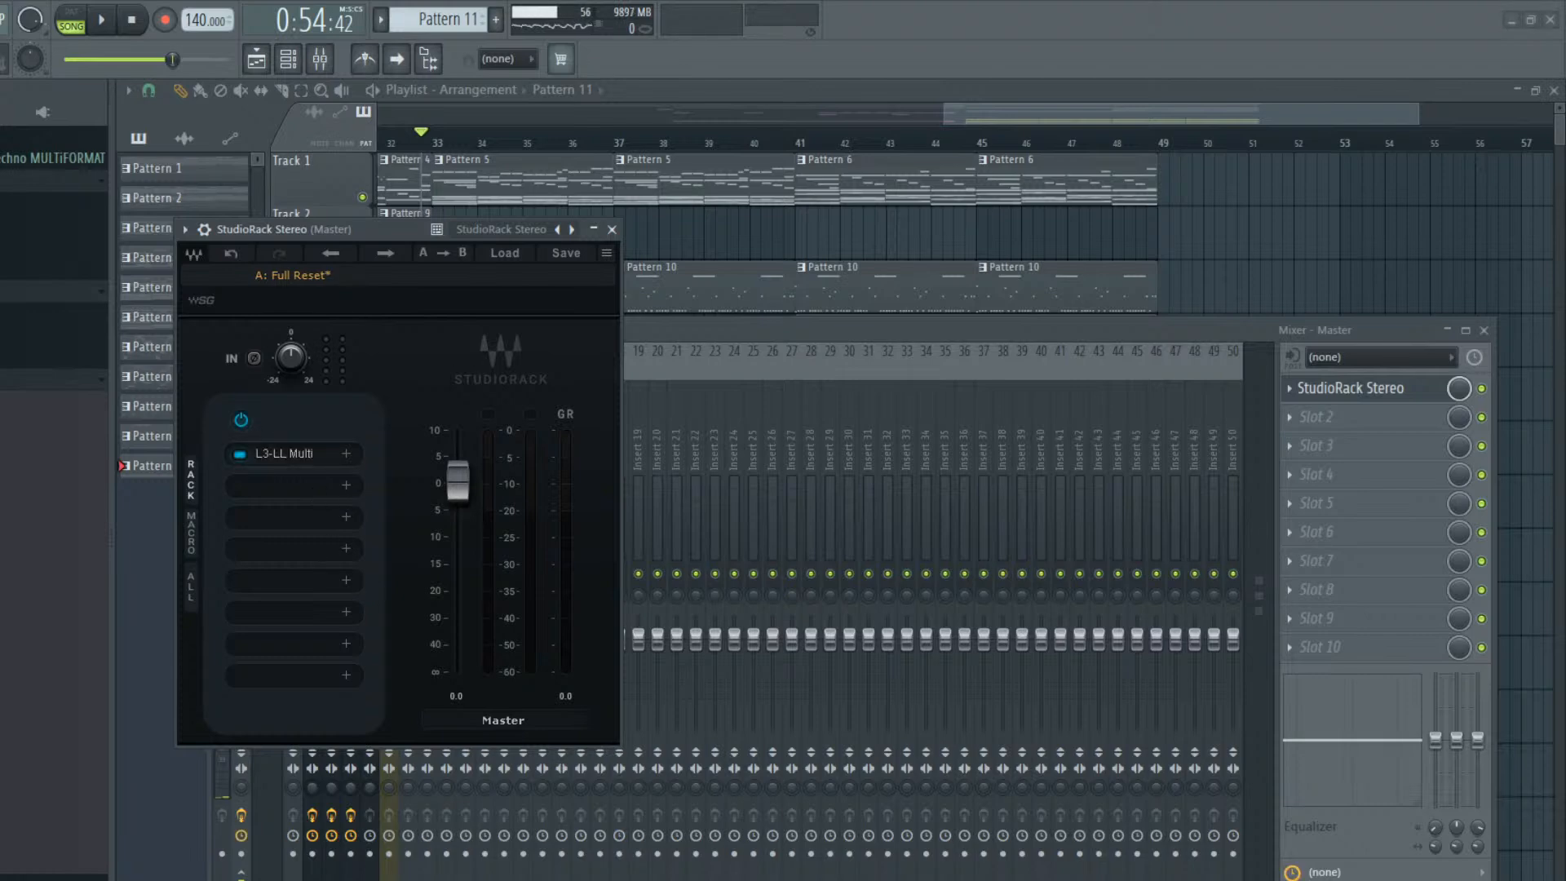
click(612, 229)
key(F9)
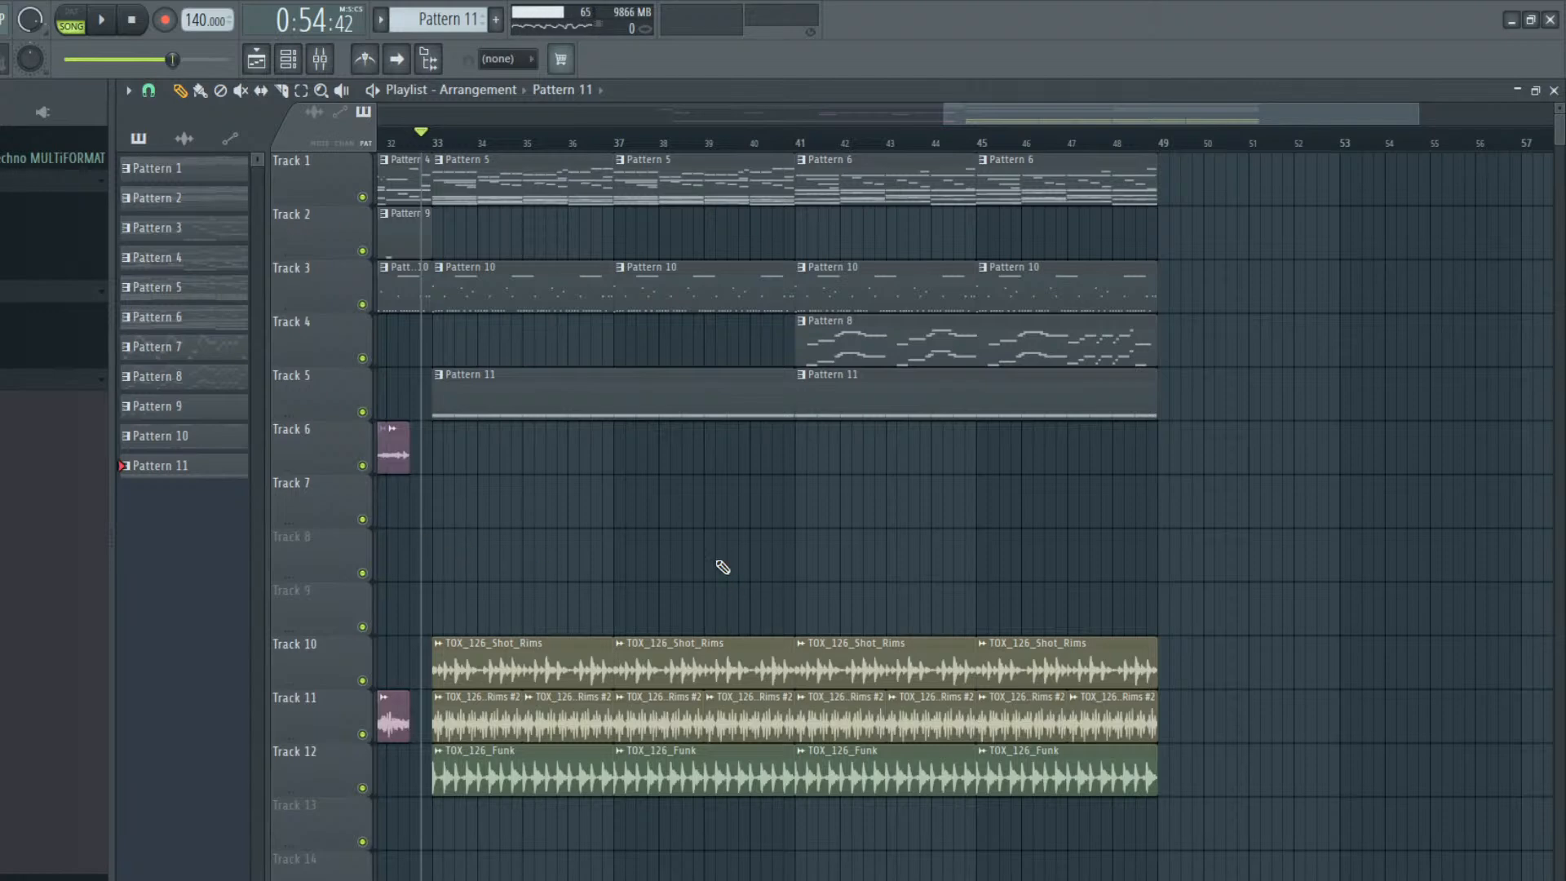
Play the section from just before bar 33 and check the levels in the mixer
key(space)
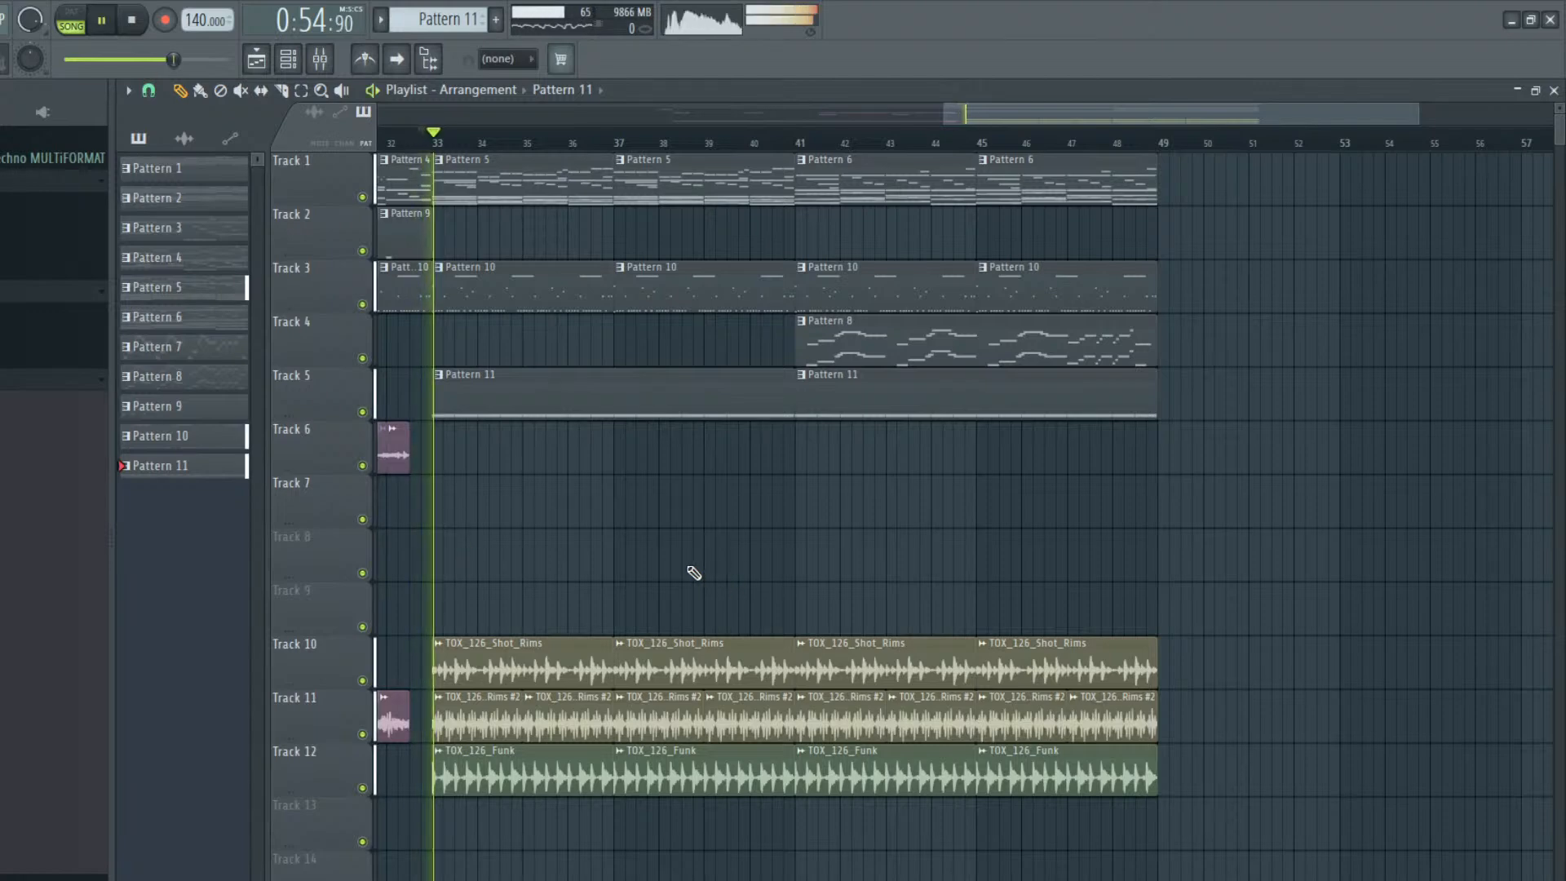
click(320, 60)
key(F9)
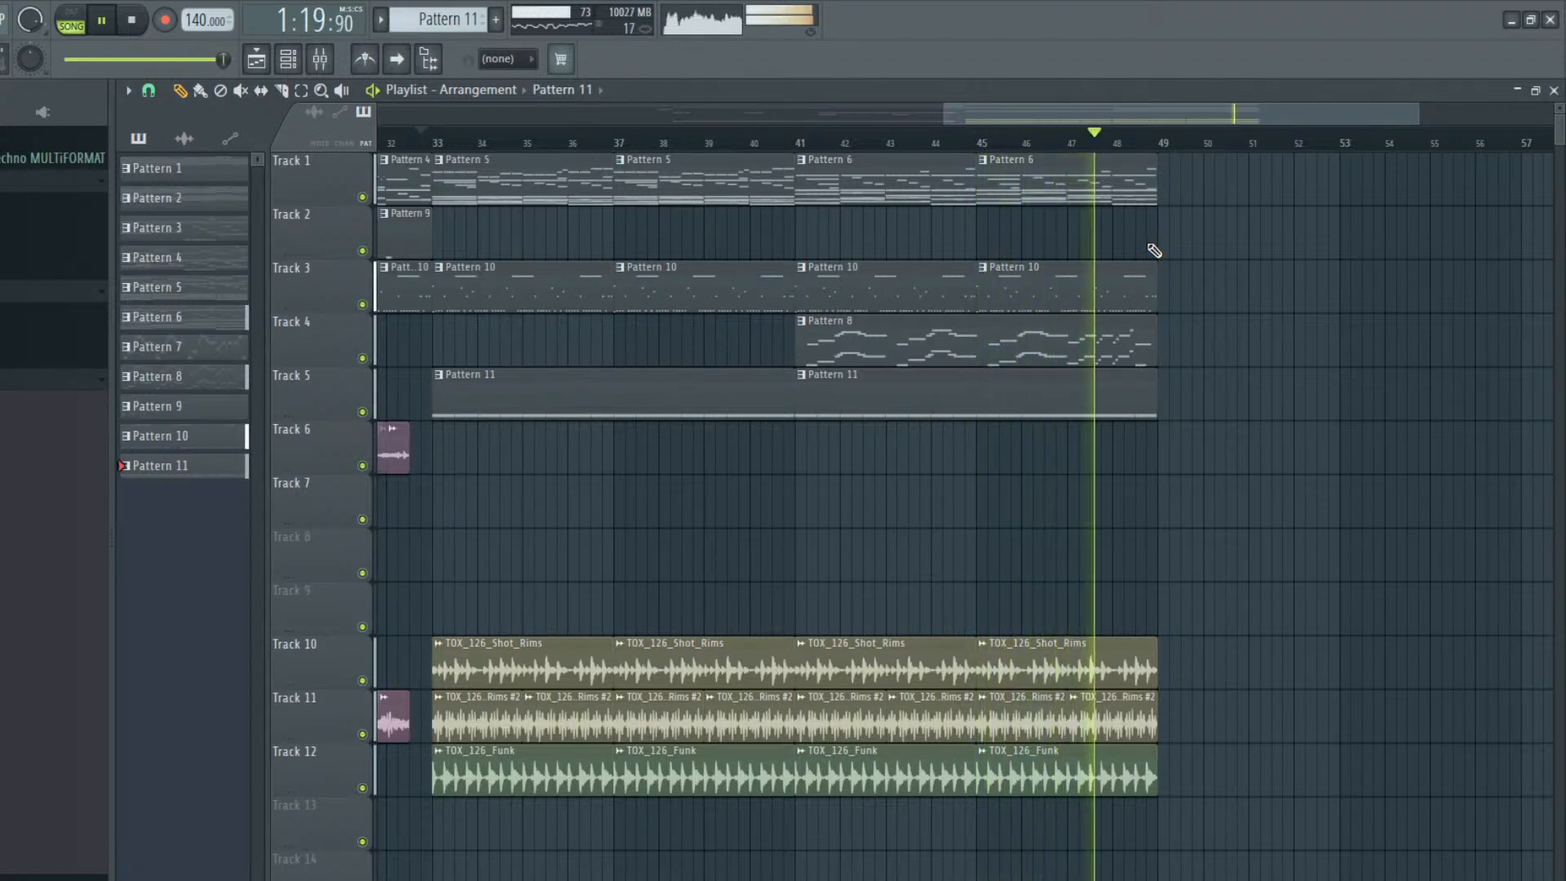
key(space)
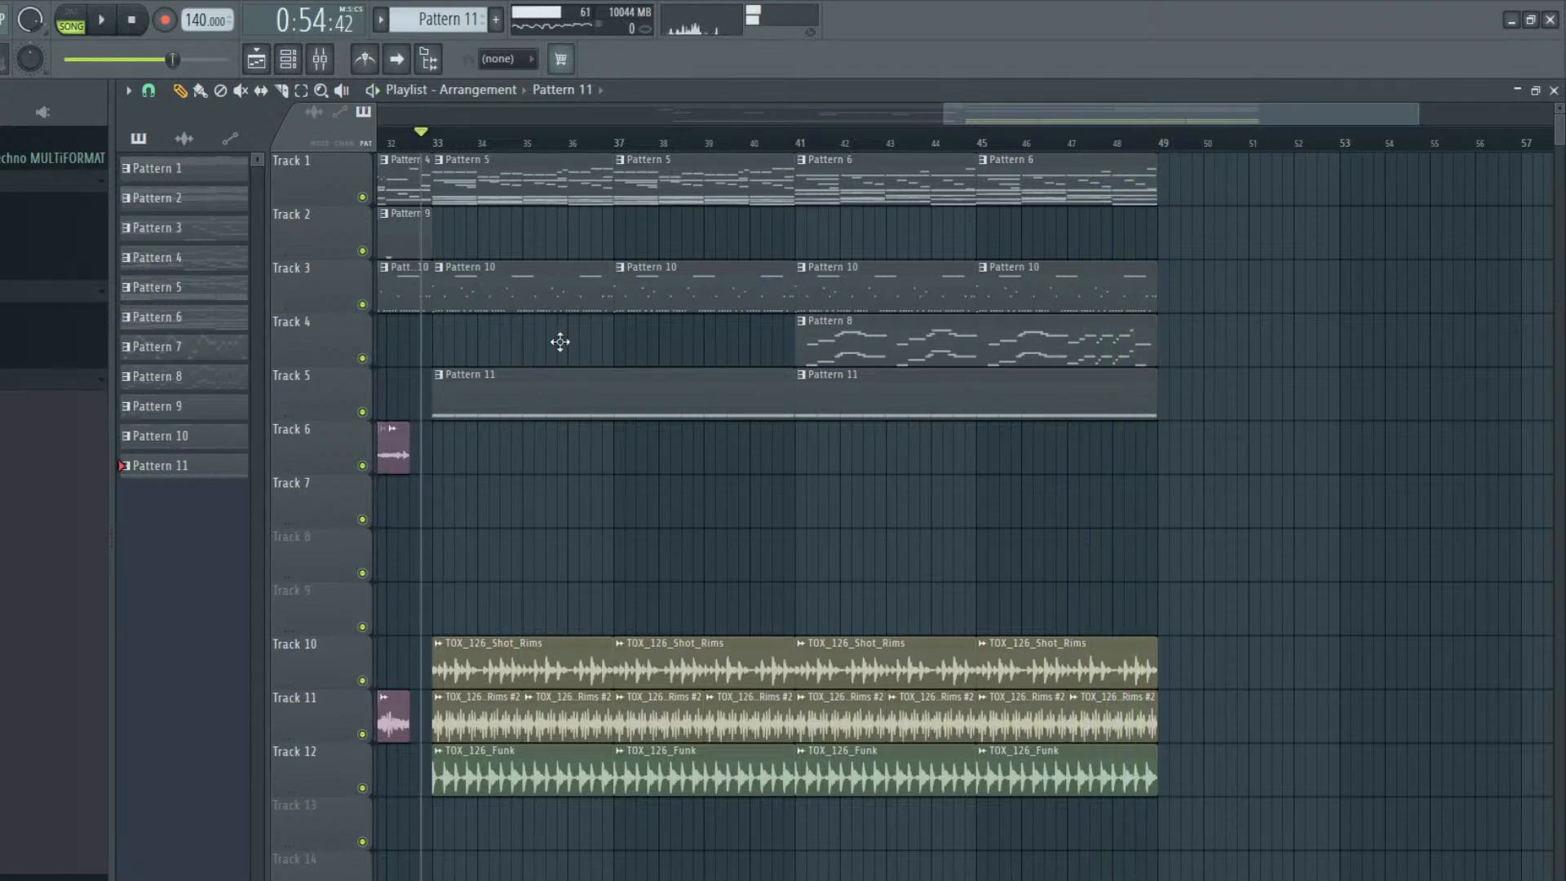
Duplicate all clips from bars 41 to 49 so the copies fill bars 49 to 57
drag(1082, 118, 1243, 129)
click(301, 89)
drag(441, 154, 1238, 848)
drag(1140, 126, 1010, 173)
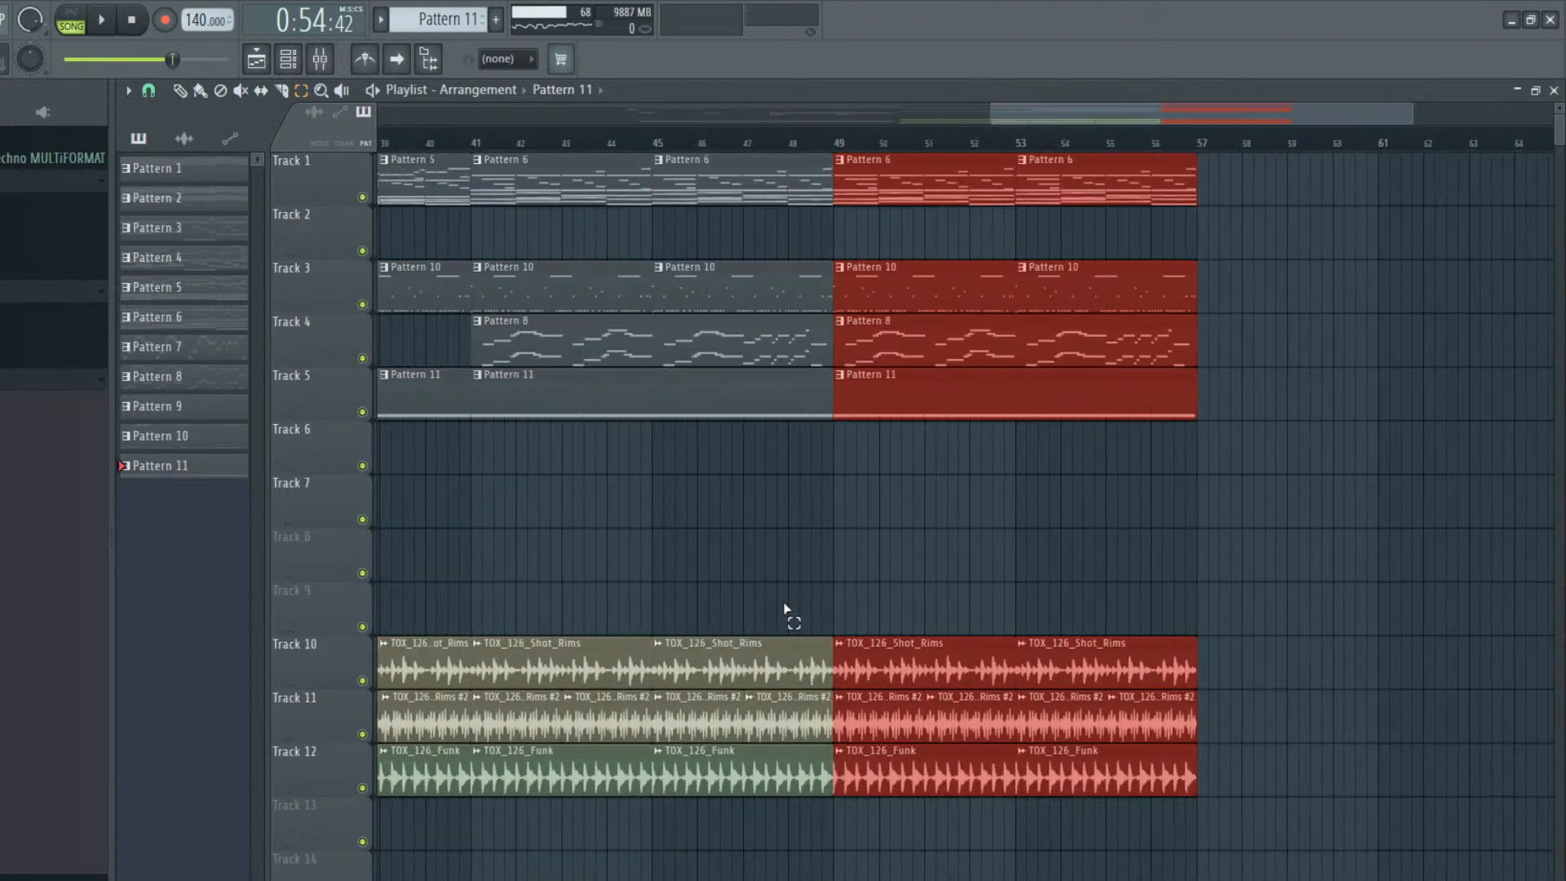
click(660, 513)
click(180, 90)
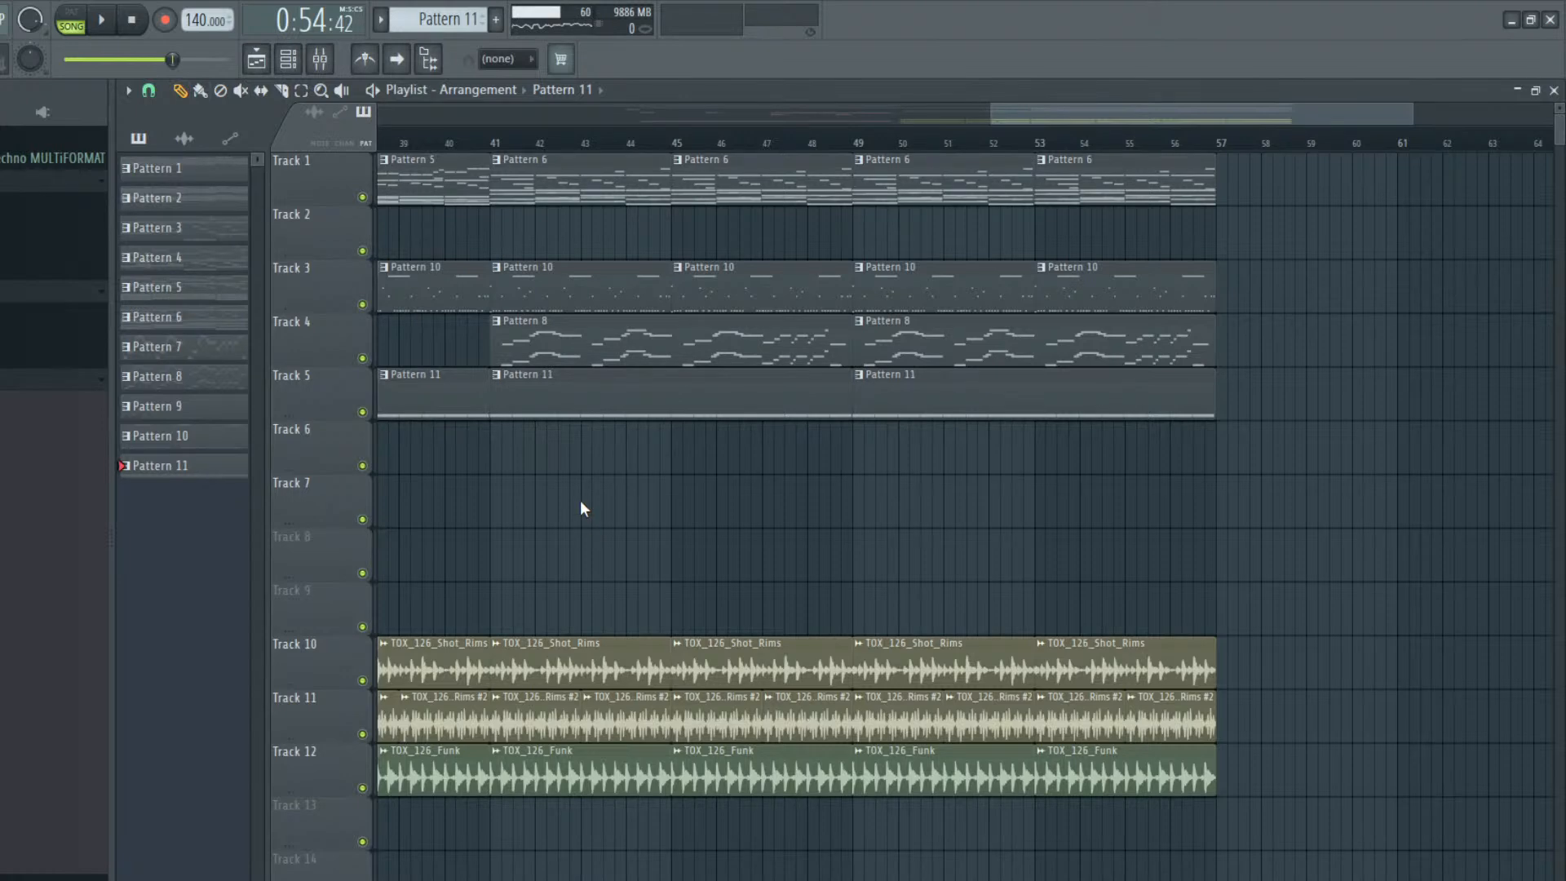
Make the Track 5 timpani clip at bar 41 a unique pattern and replace the Pattern 11 clip at bar 49 with it
double_click(570, 416)
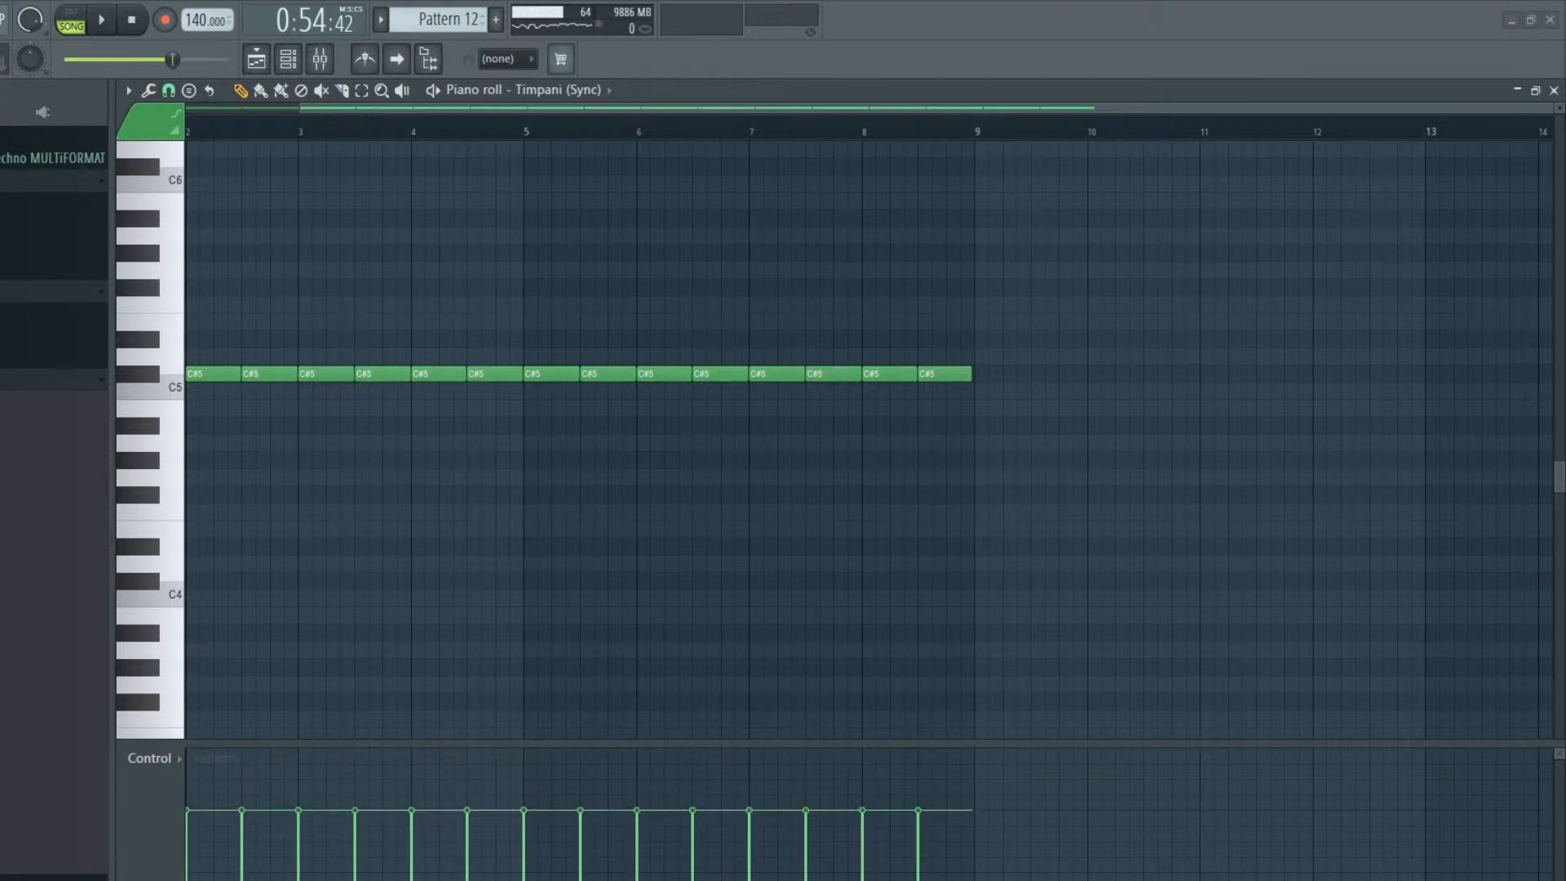
click(265, 69)
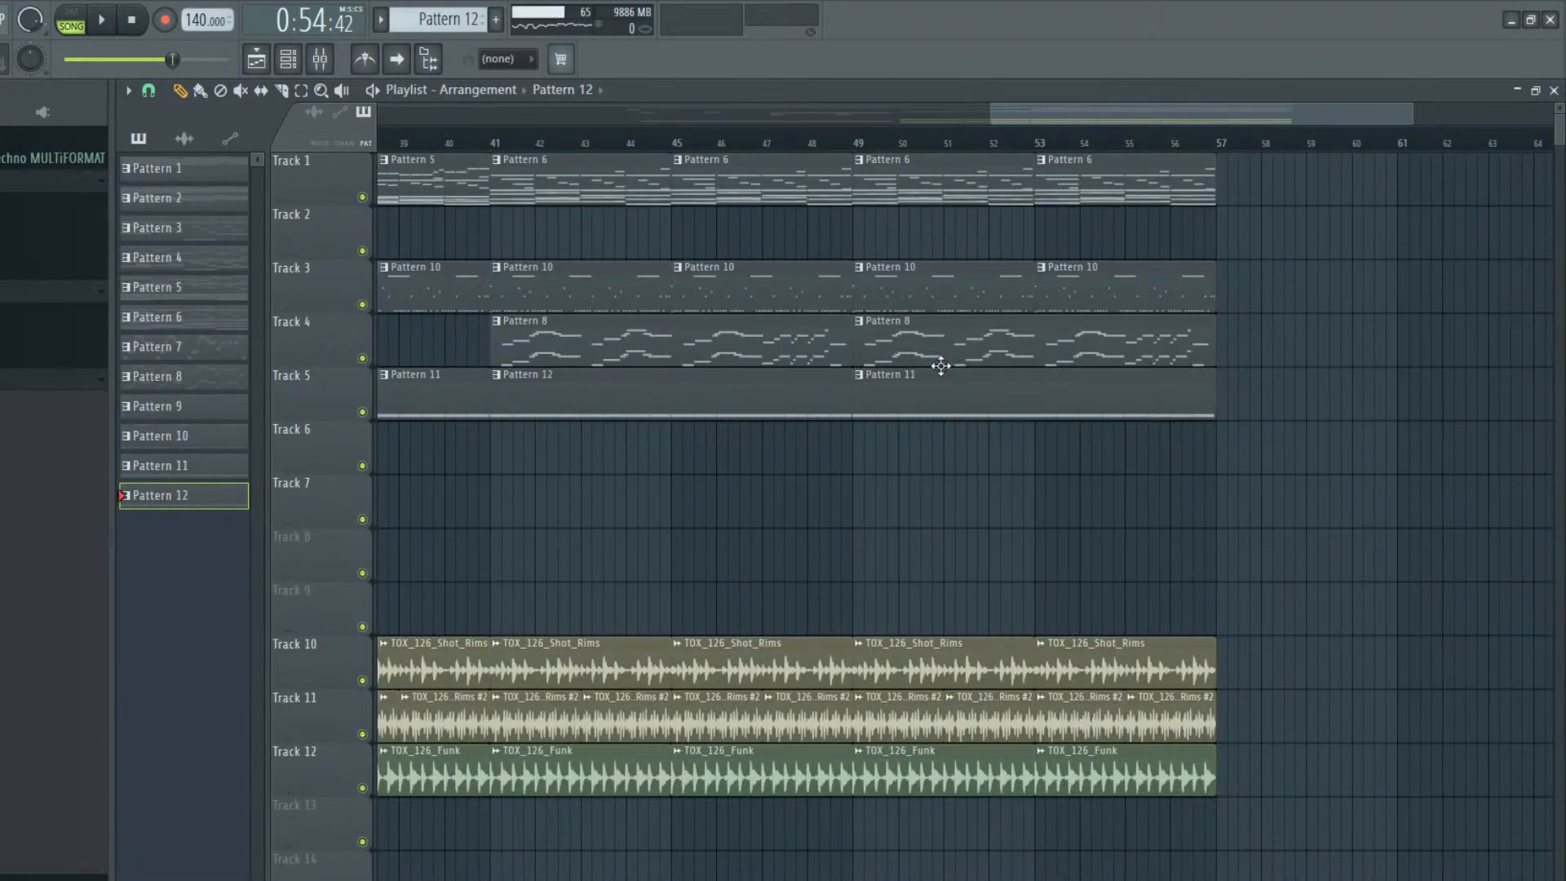
click(886, 417)
Play the arrangement from bar 41 and check the track levels in the mixer
click(486, 139)
key(space)
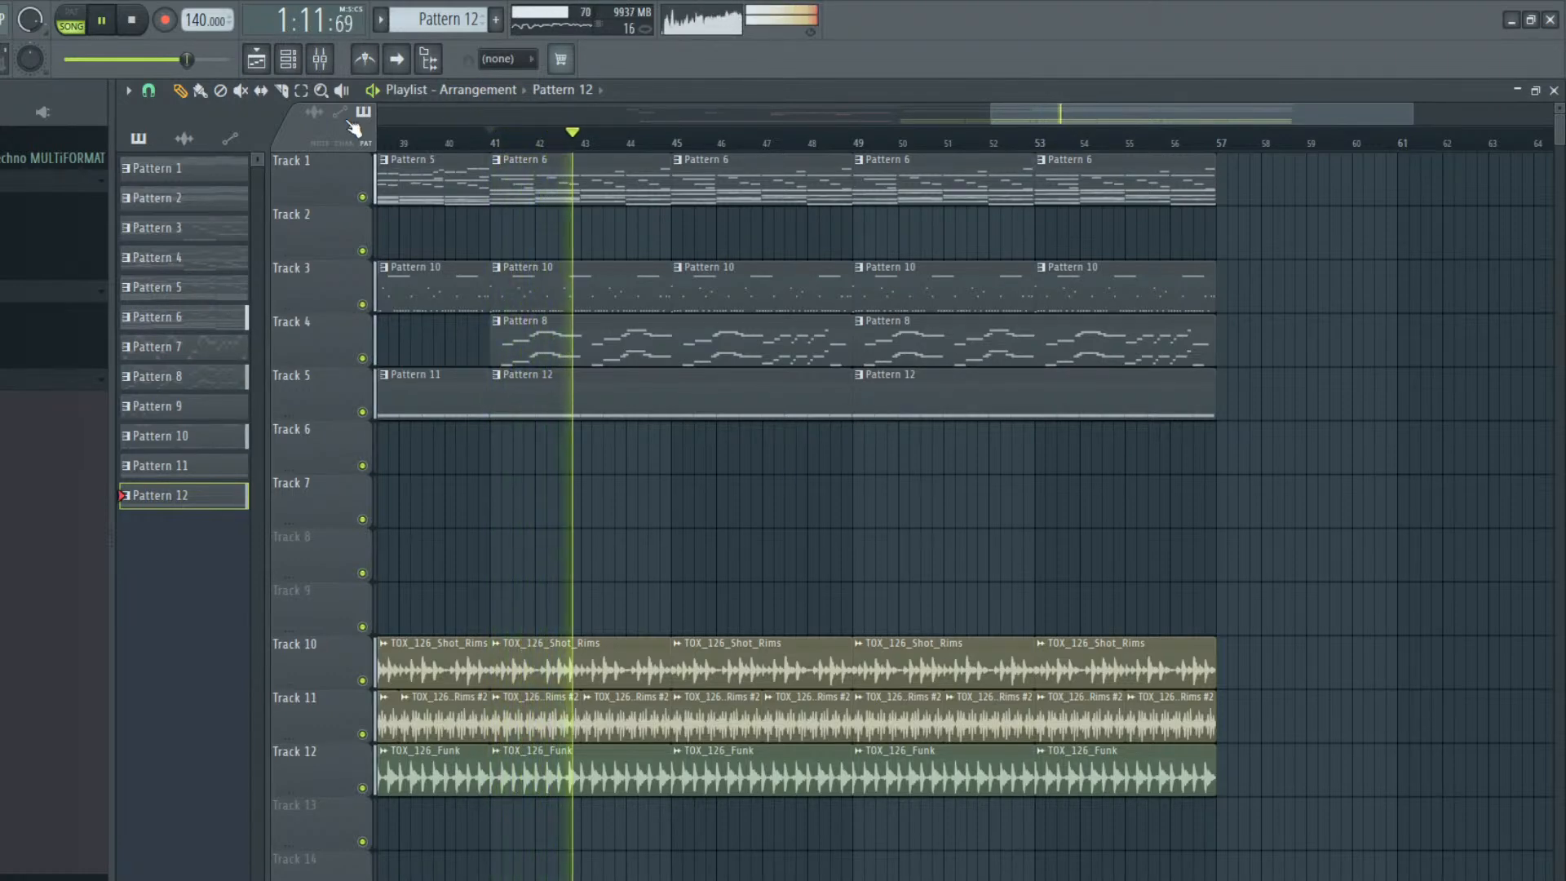
click(321, 66)
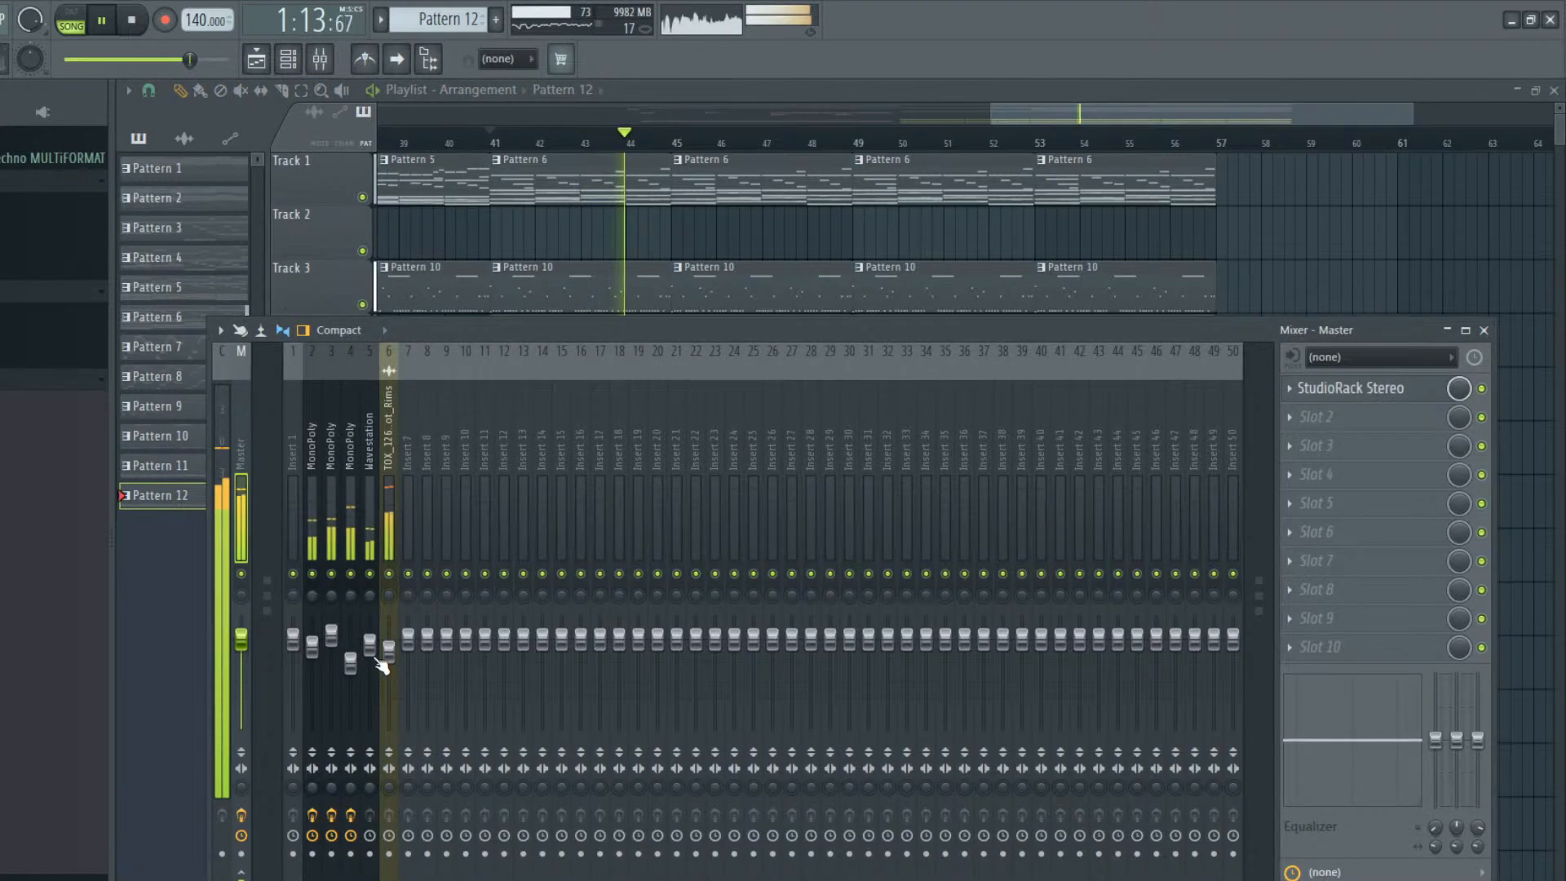
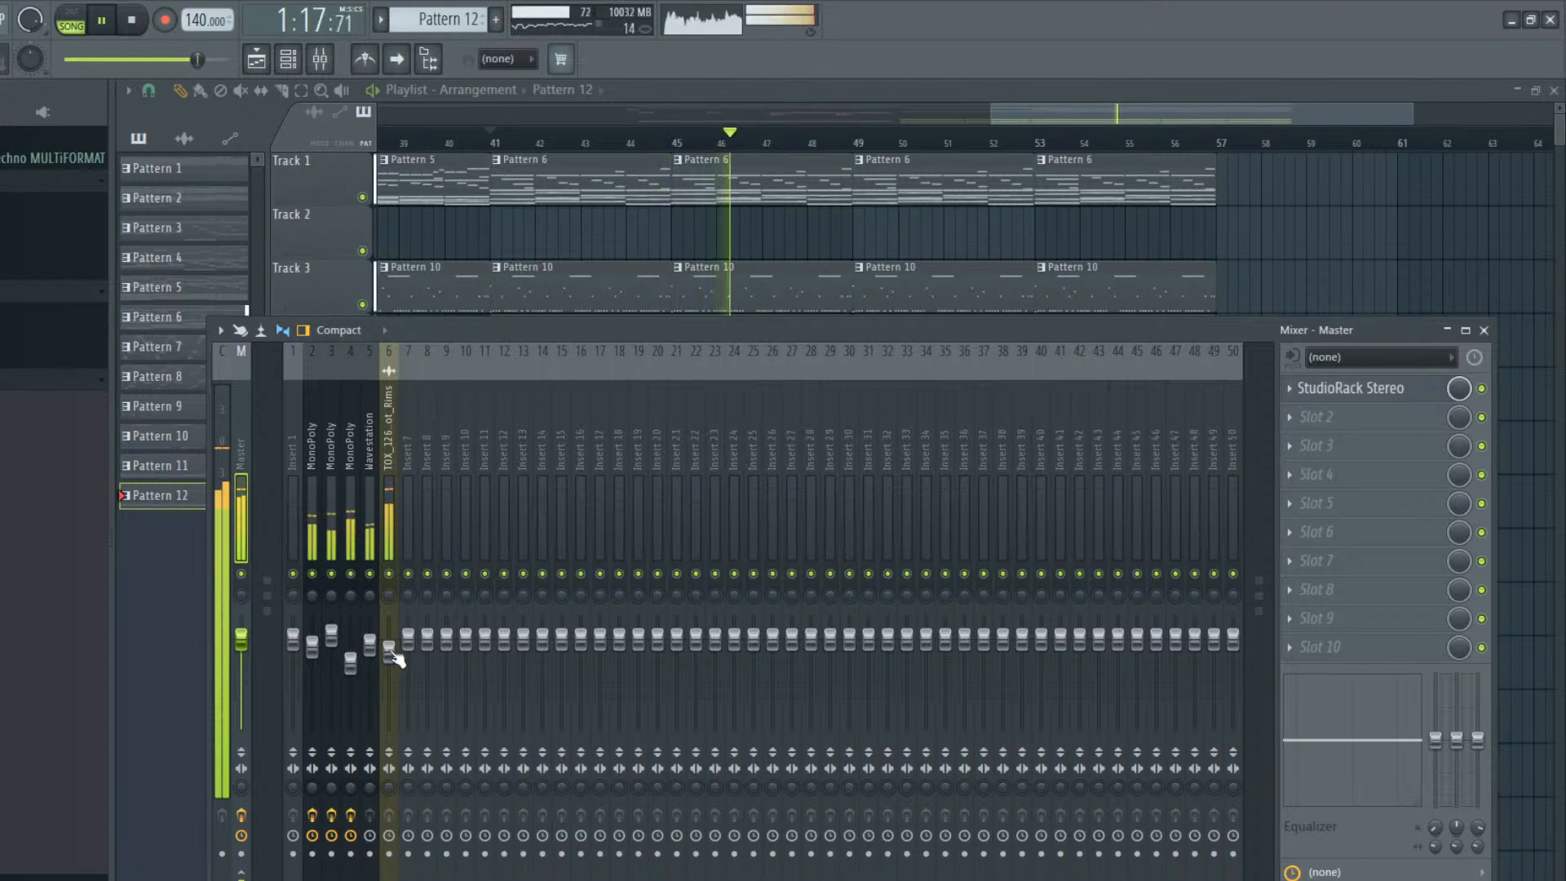
Check the Wavestation track's level in the mixer, close the mixer and stop playback
click(369, 632)
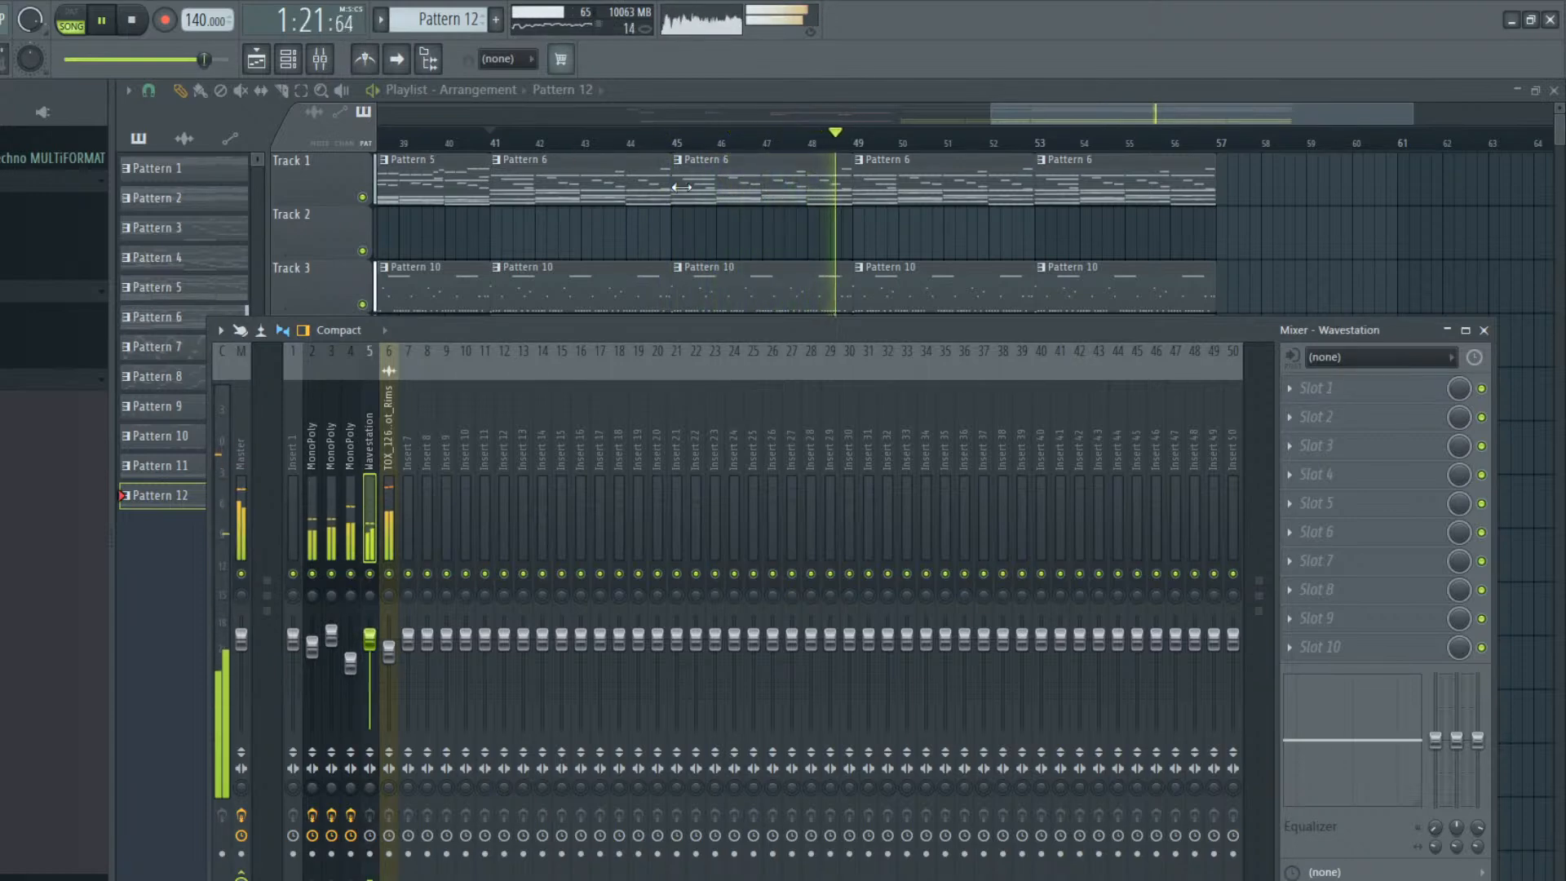
key(F9)
key(space)
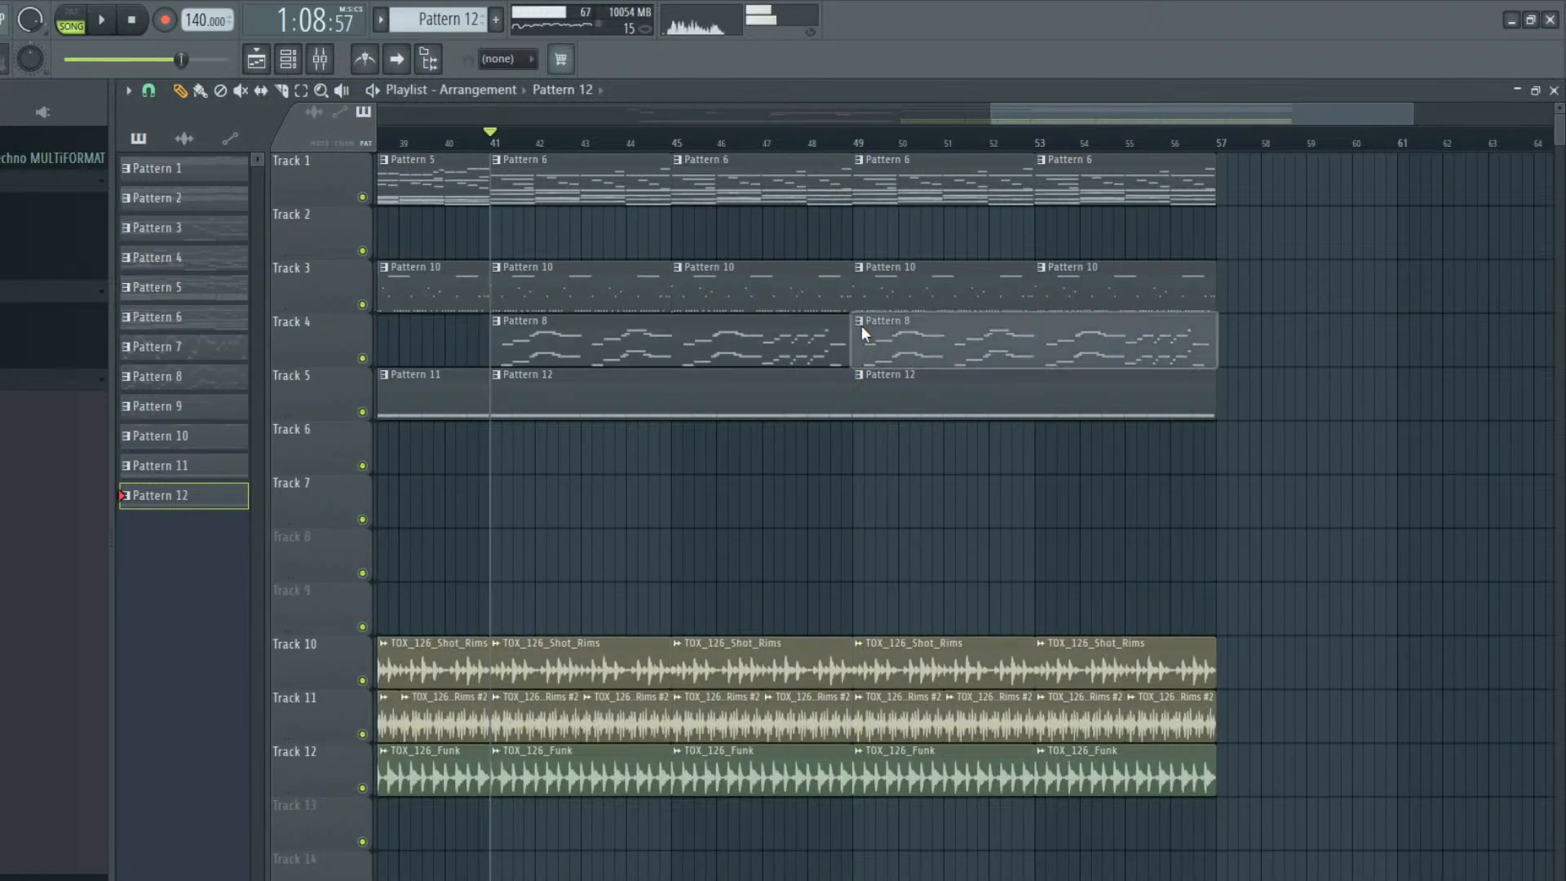
Make the Track 4 clip at bar 49 a unique pattern and transpose its Omnisphere and Omnisphere #2 notes up one octave
double_click(911, 357)
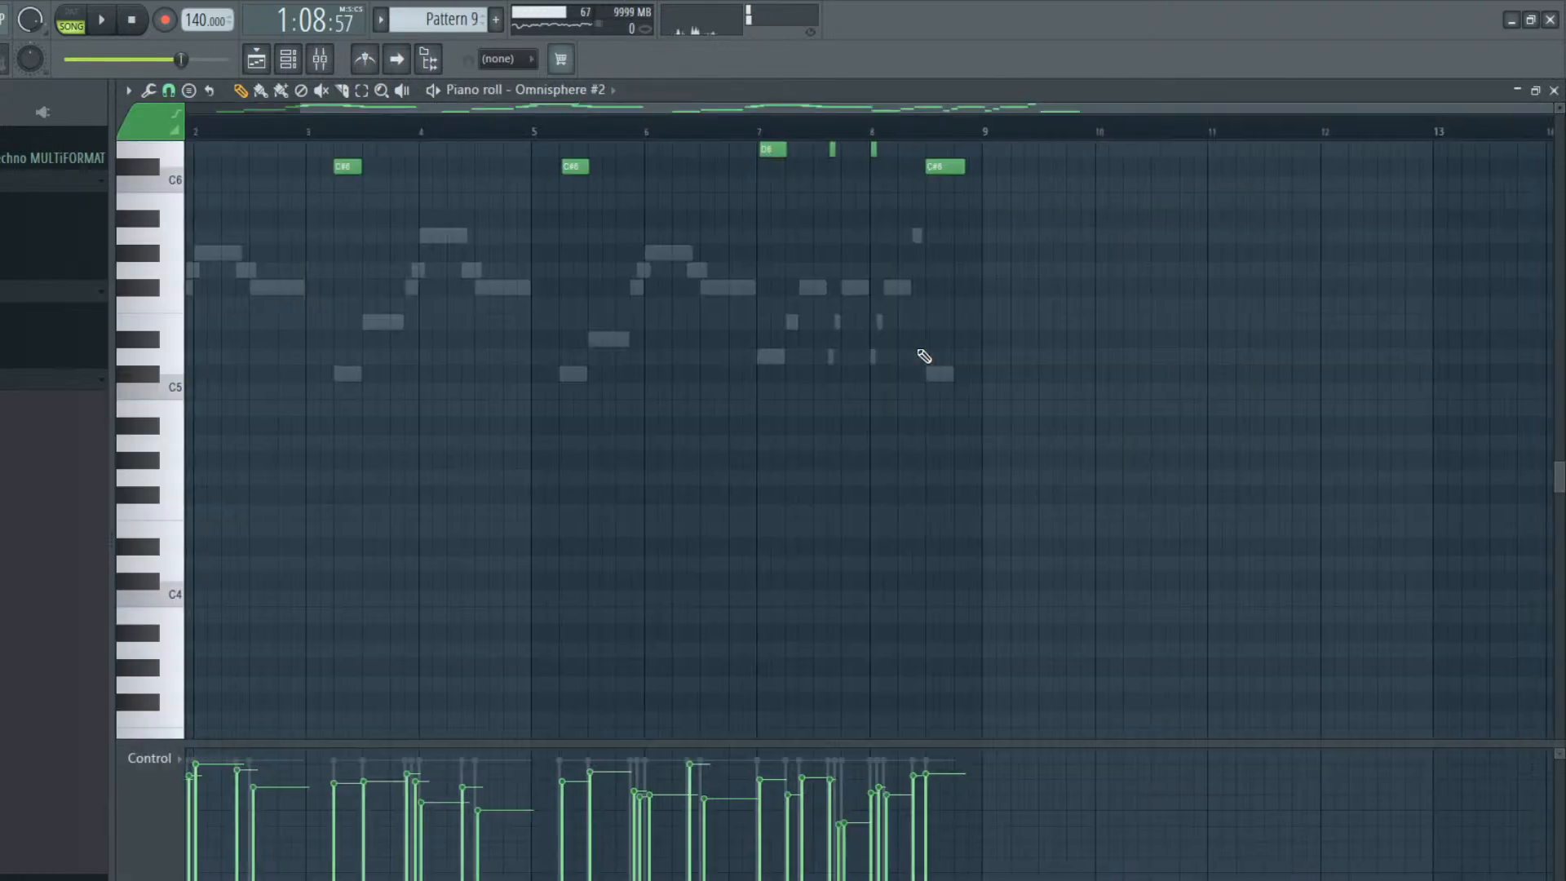
scroll(619, 405, up, 7)
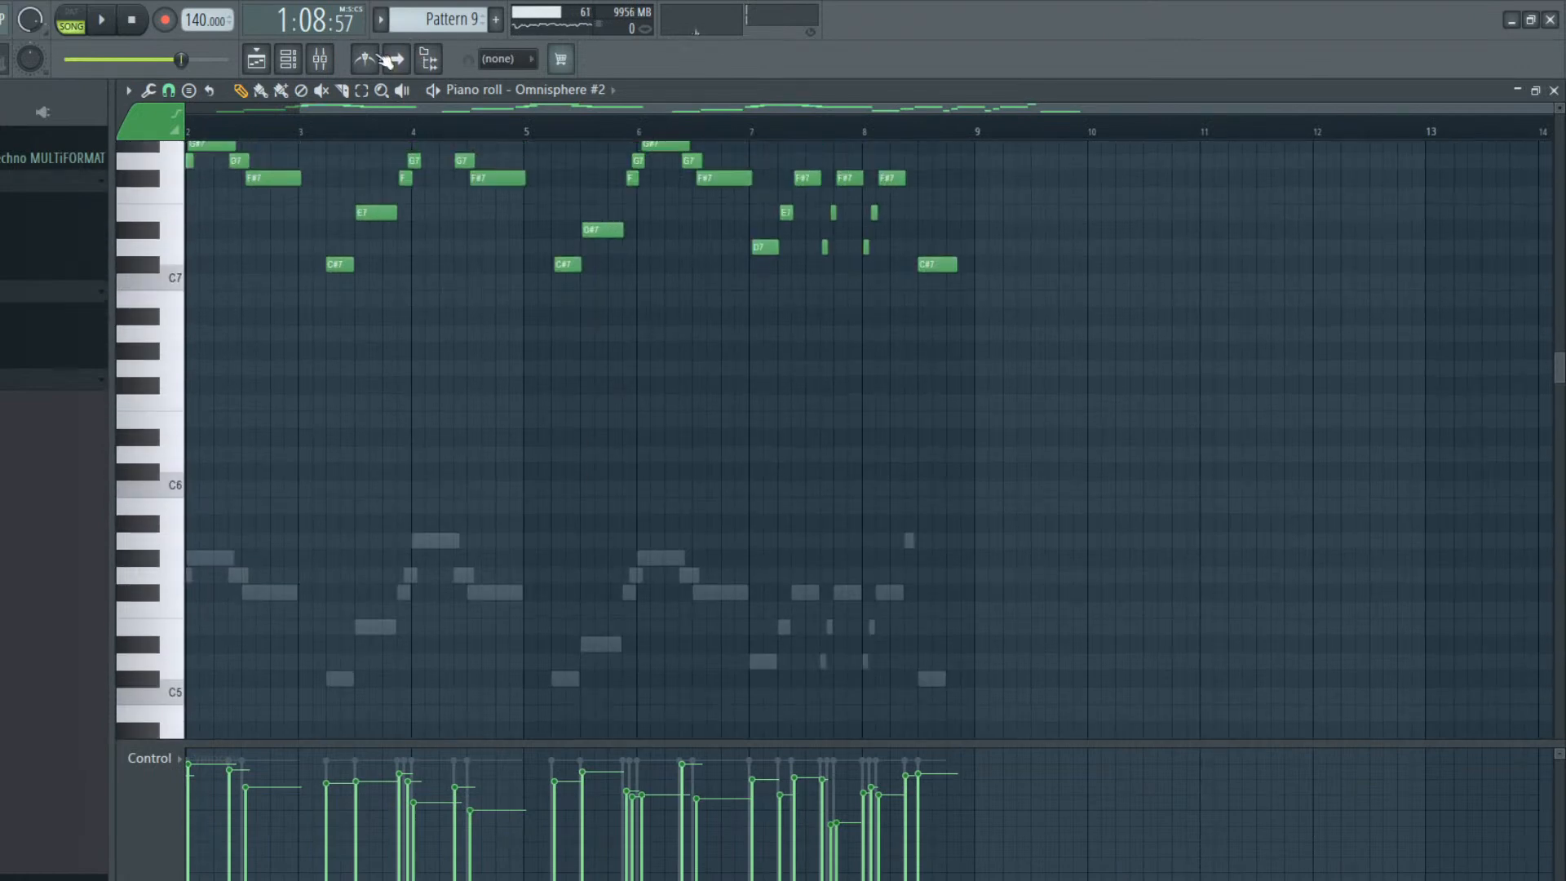
click(319, 53)
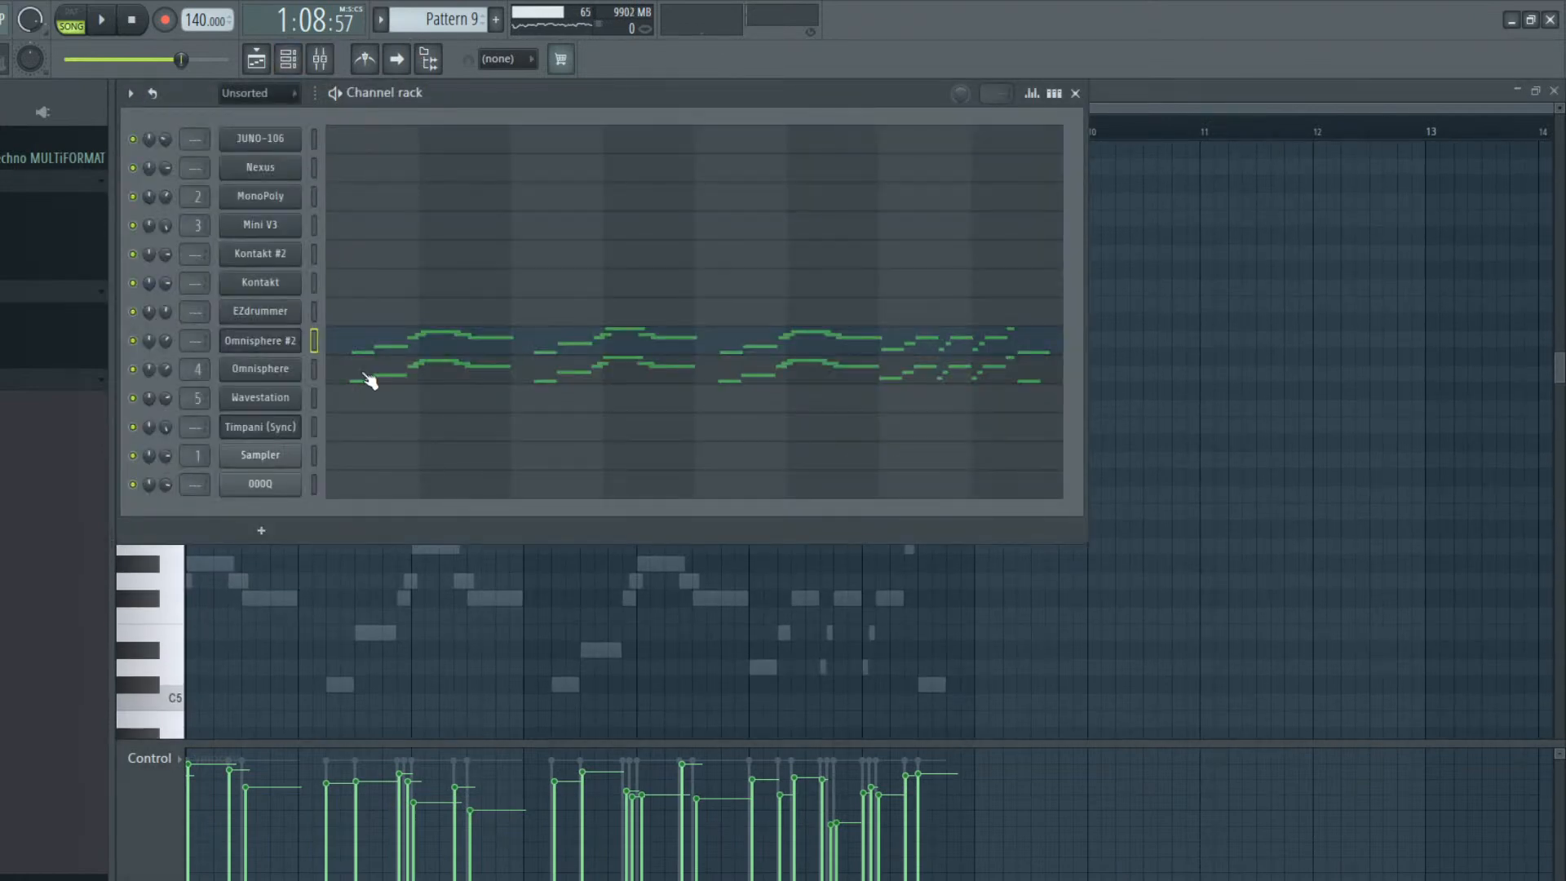
click(369, 380)
key(ctrl+Up)
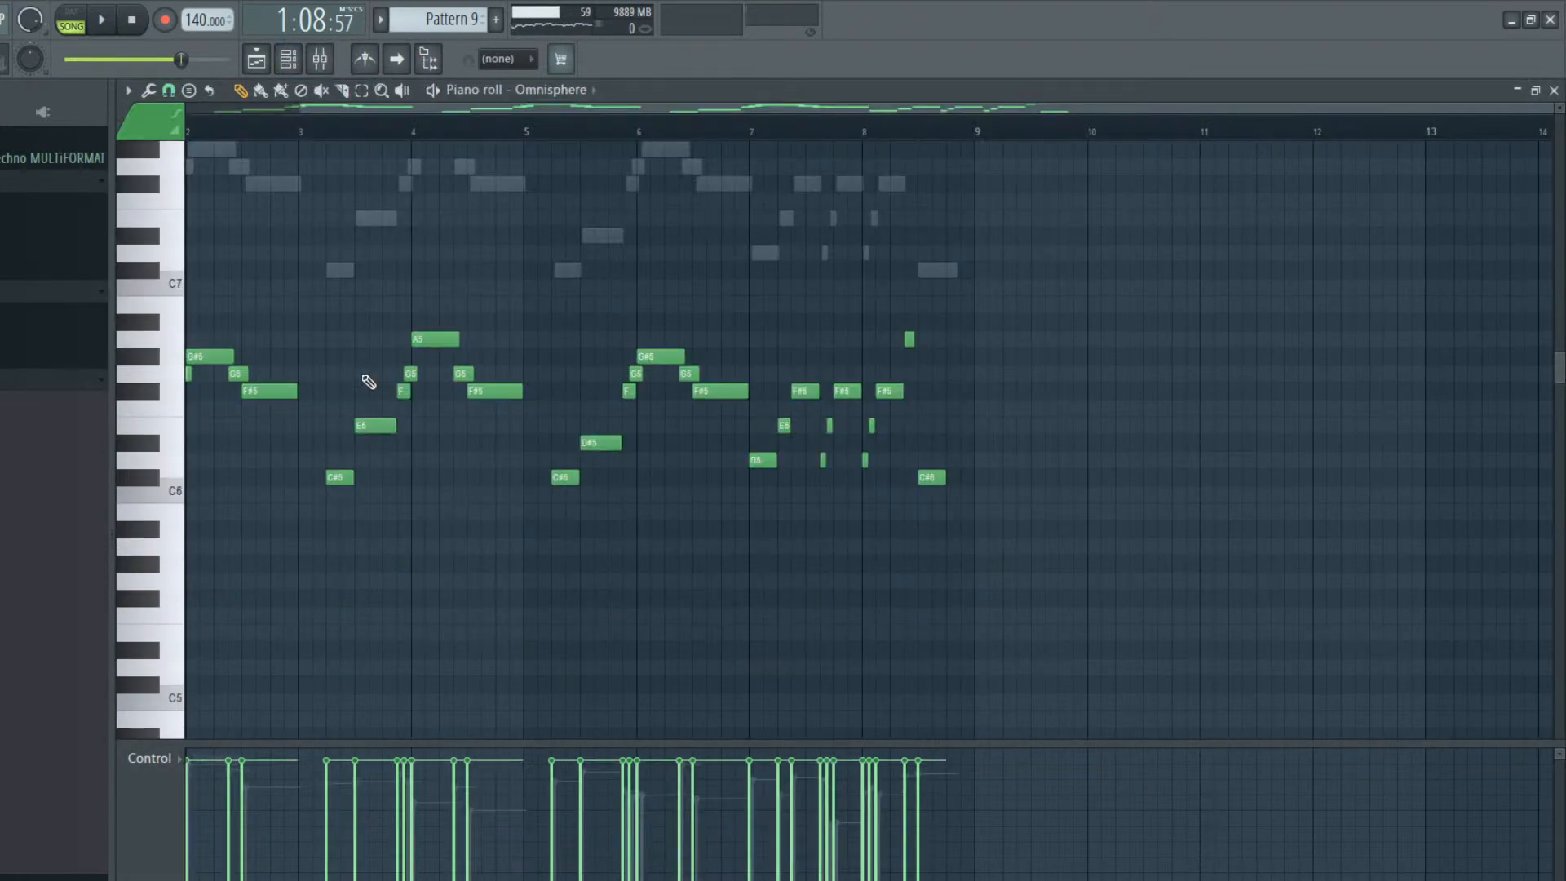
click(256, 61)
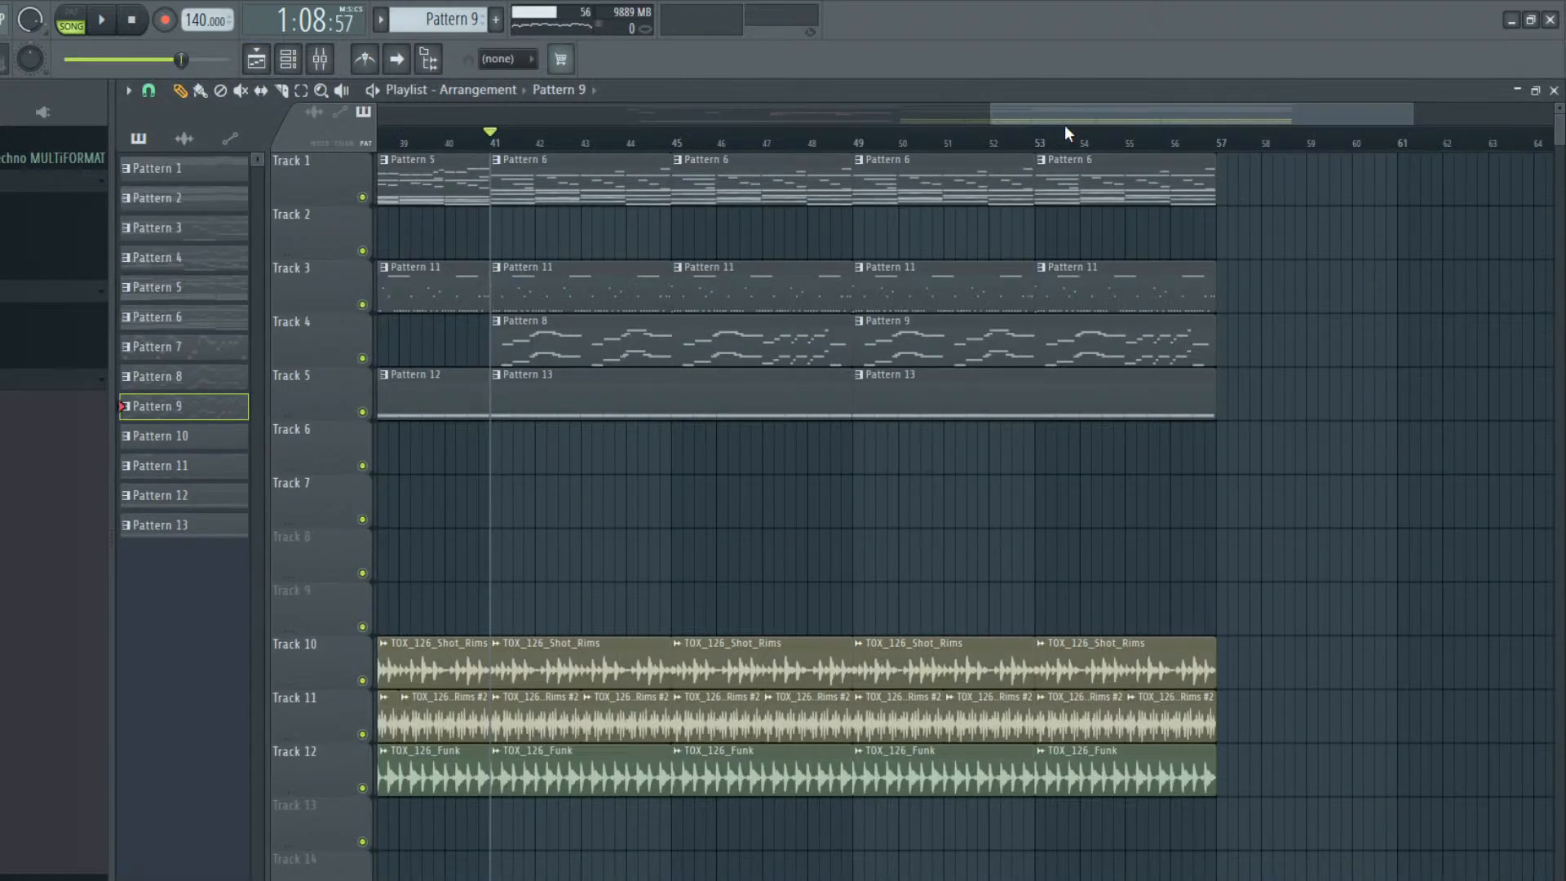
Play the arrangement from bar 41 and from bar 49 to hear the raised Omnisphere melody
drag(1065, 112, 1059, 114)
key(space)
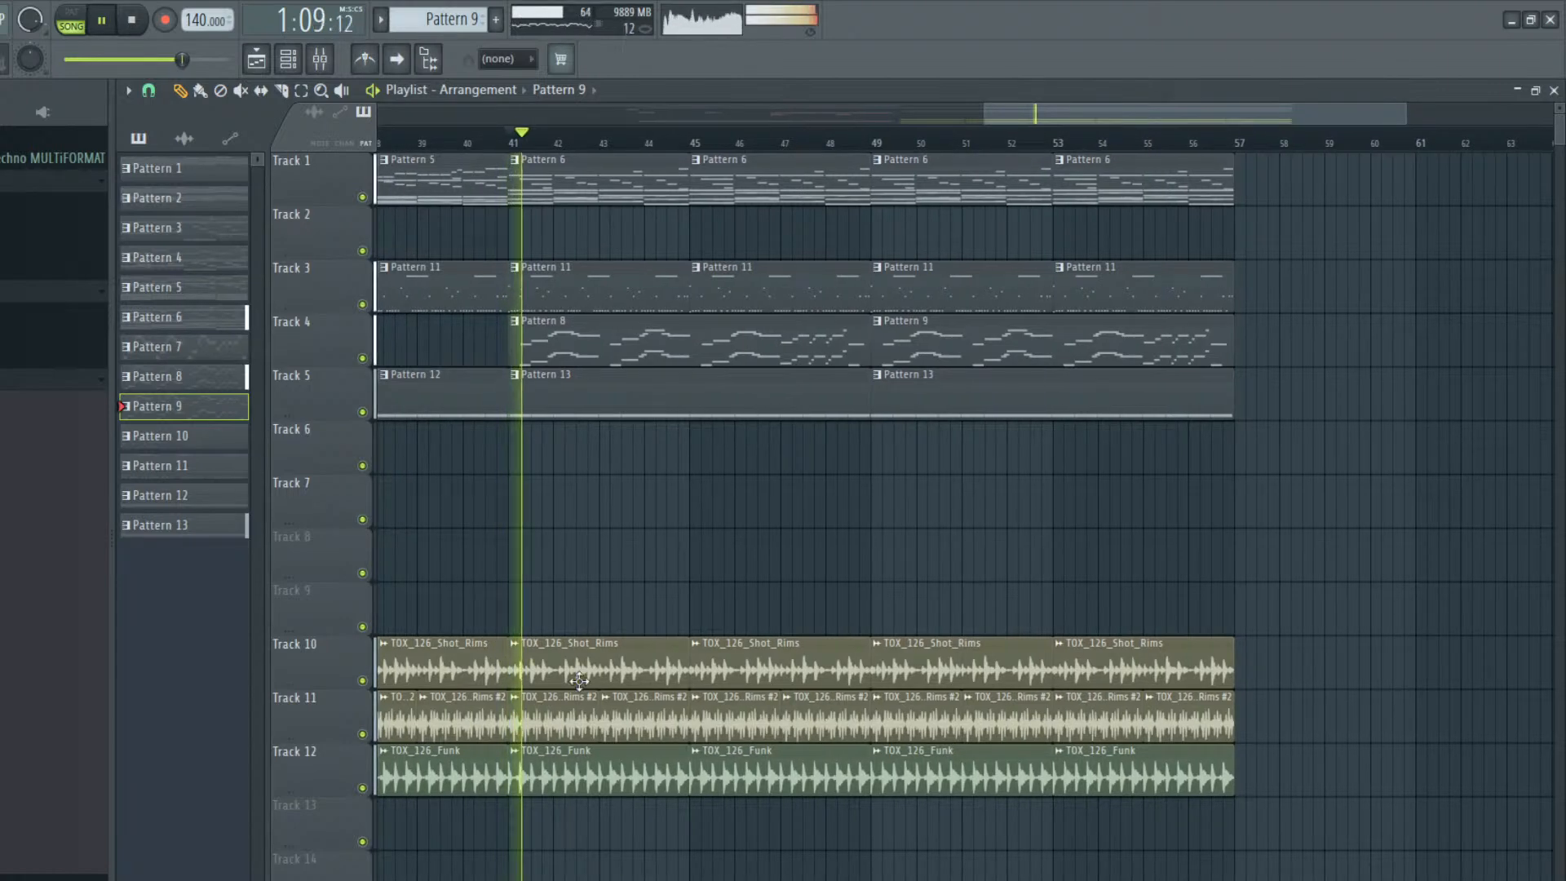
click(875, 143)
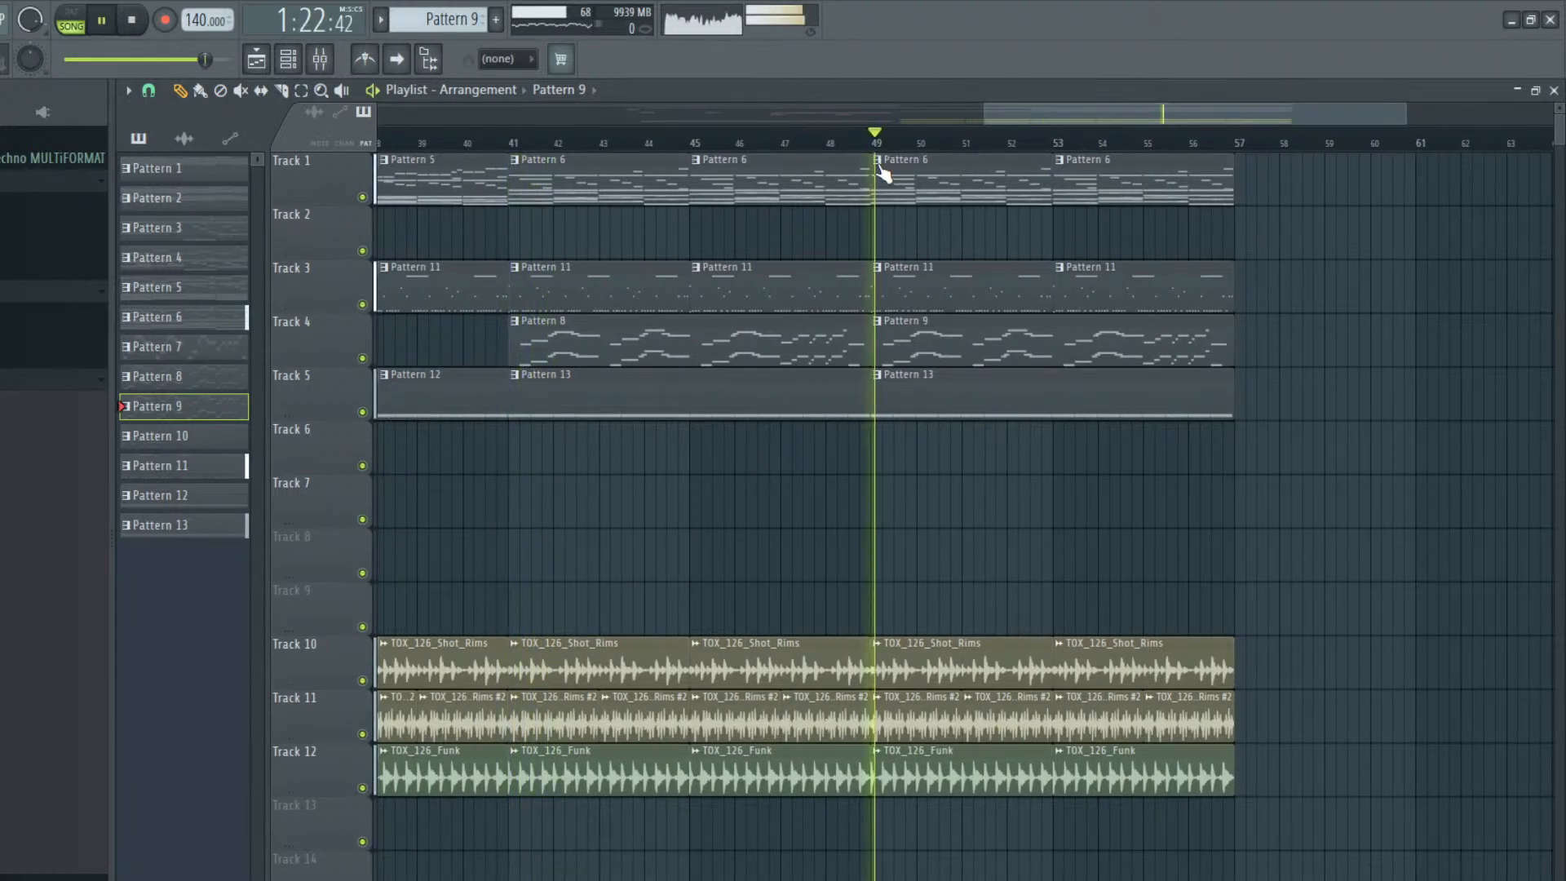
key(space)
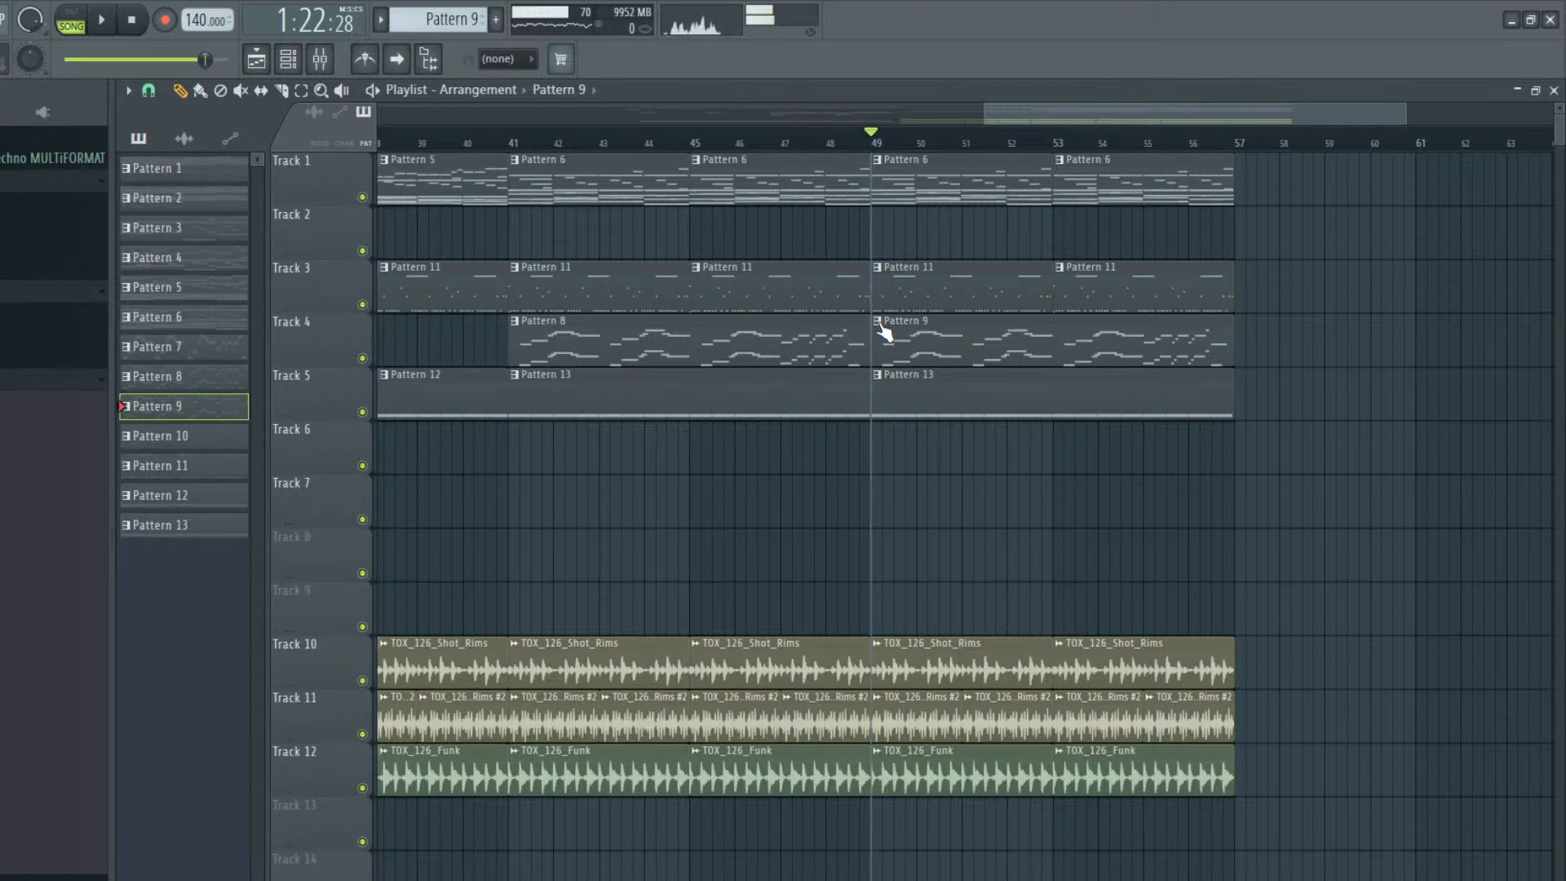
Mute the Omnisphere #2 channel and open the Omnisphere part of Pattern 9 in the piano roll
double_click(990, 337)
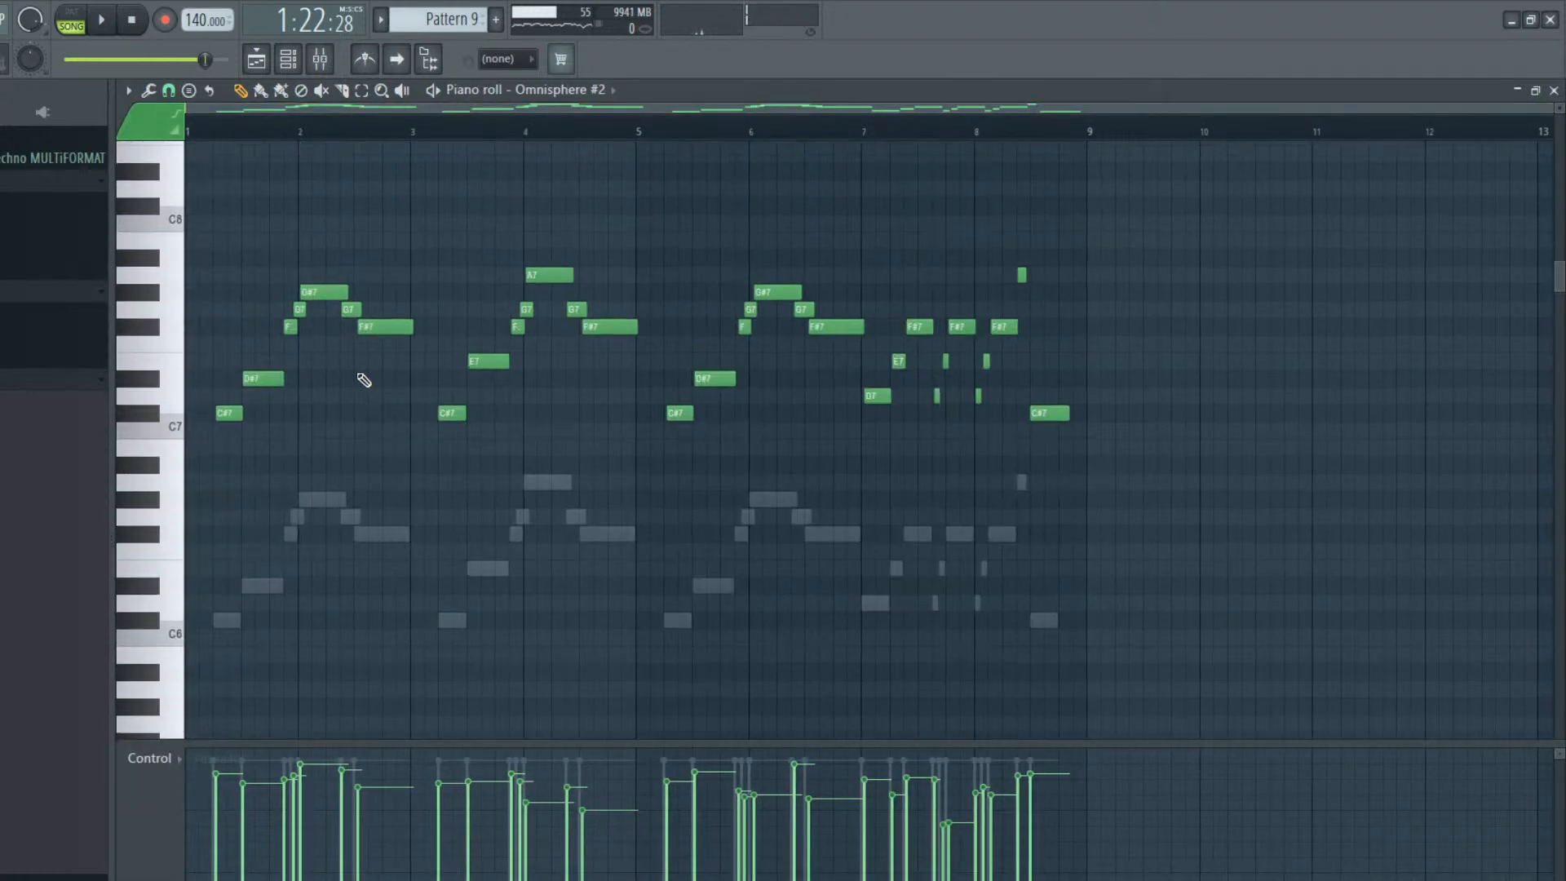
key(F6)
key(space)
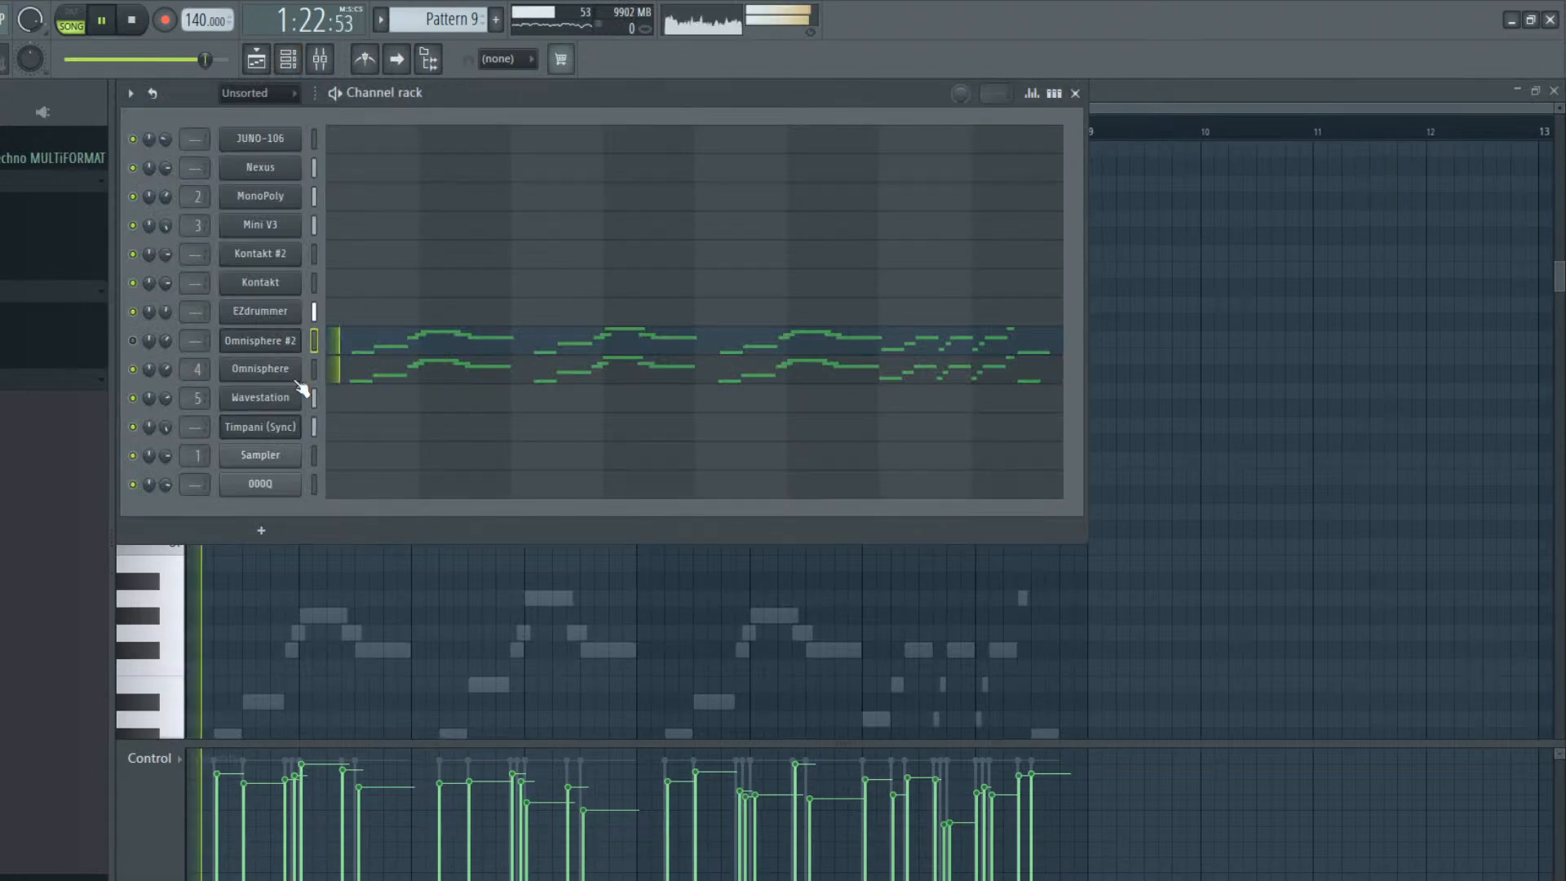
click(404, 363)
click(404, 359)
right_click(431, 355)
scroll(427, 432, down, 5)
key(space)
Add an E6 note late in bar 2, delete bar 3's E6, F#6 and G6 notes and lengthen its C#6
click(384, 426)
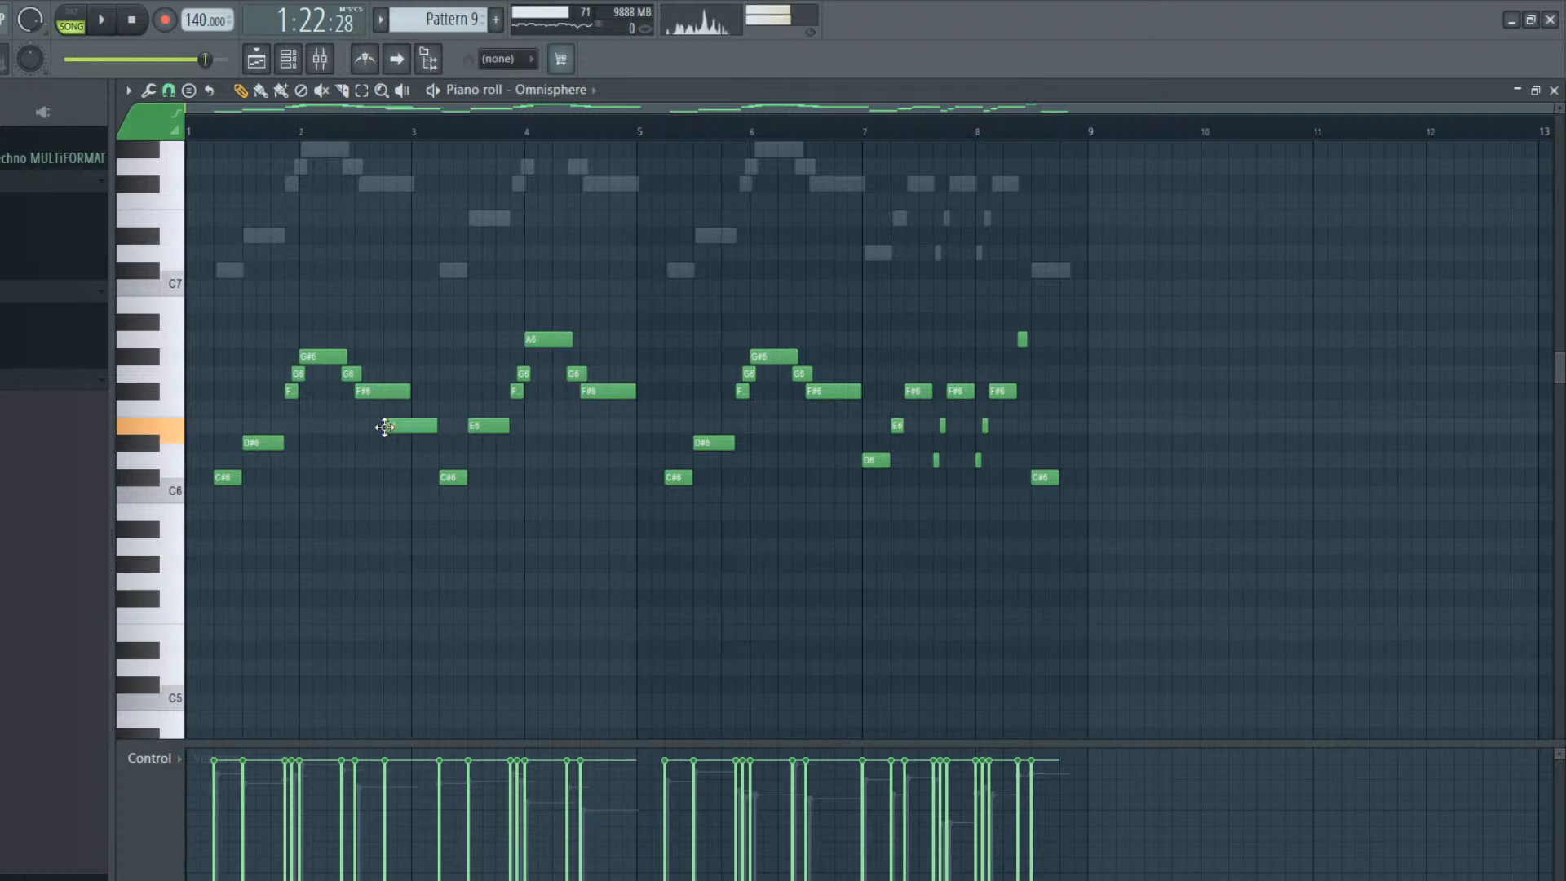
click(440, 482)
key(space)
right_click(506, 425)
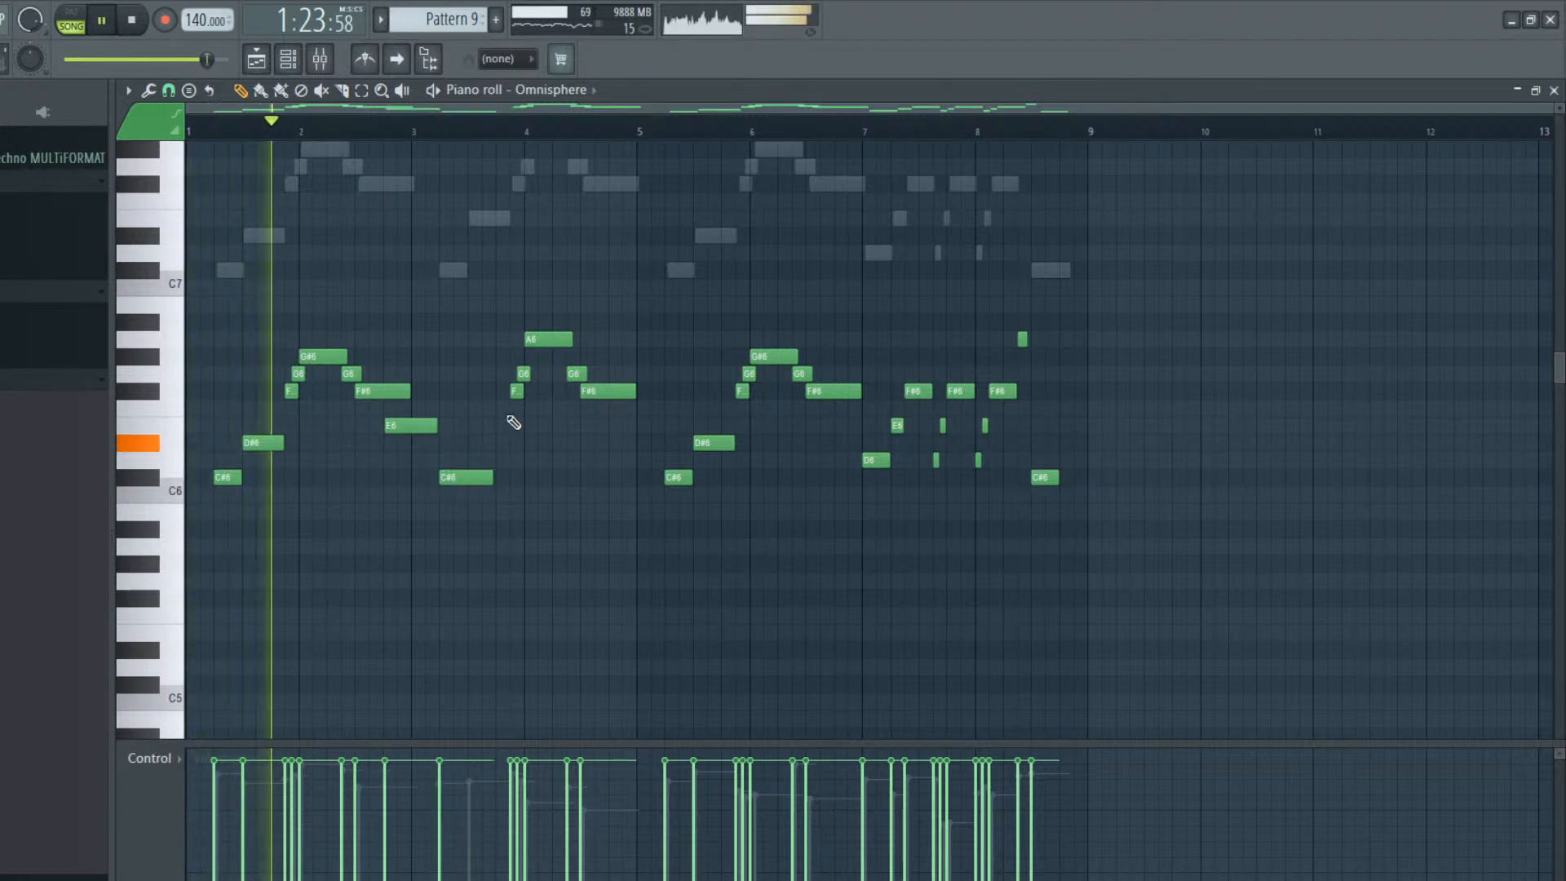
right_click(516, 392)
right_click(524, 375)
drag(491, 477, 517, 475)
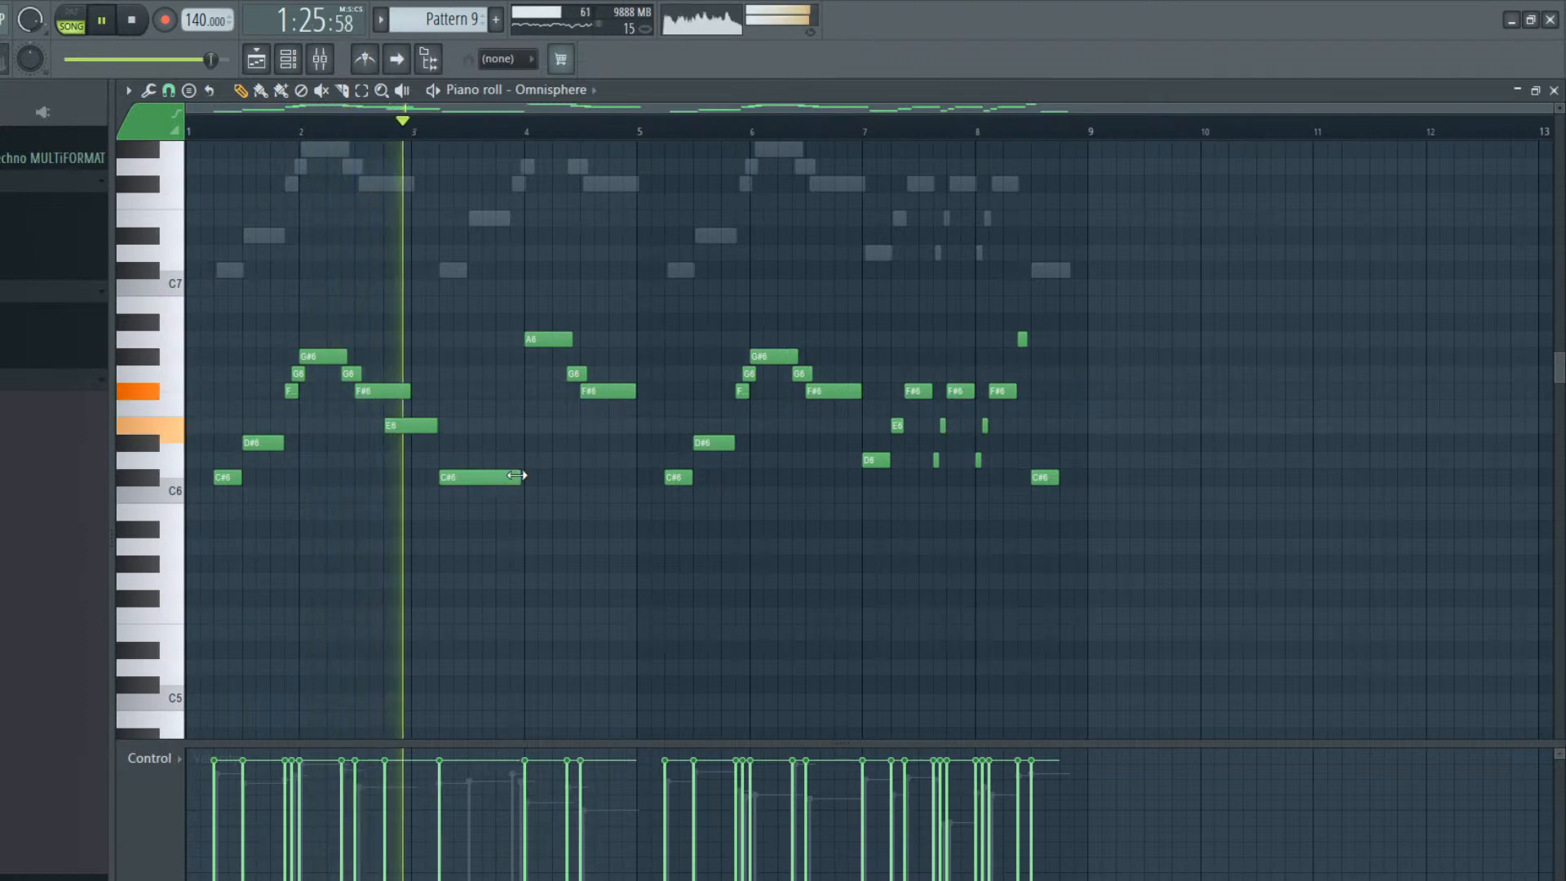
Move the C#6 note to the start of bar 3 and shorten it to about half a bar, checking by playback
key(space)
drag(490, 481, 463, 481)
key(space)
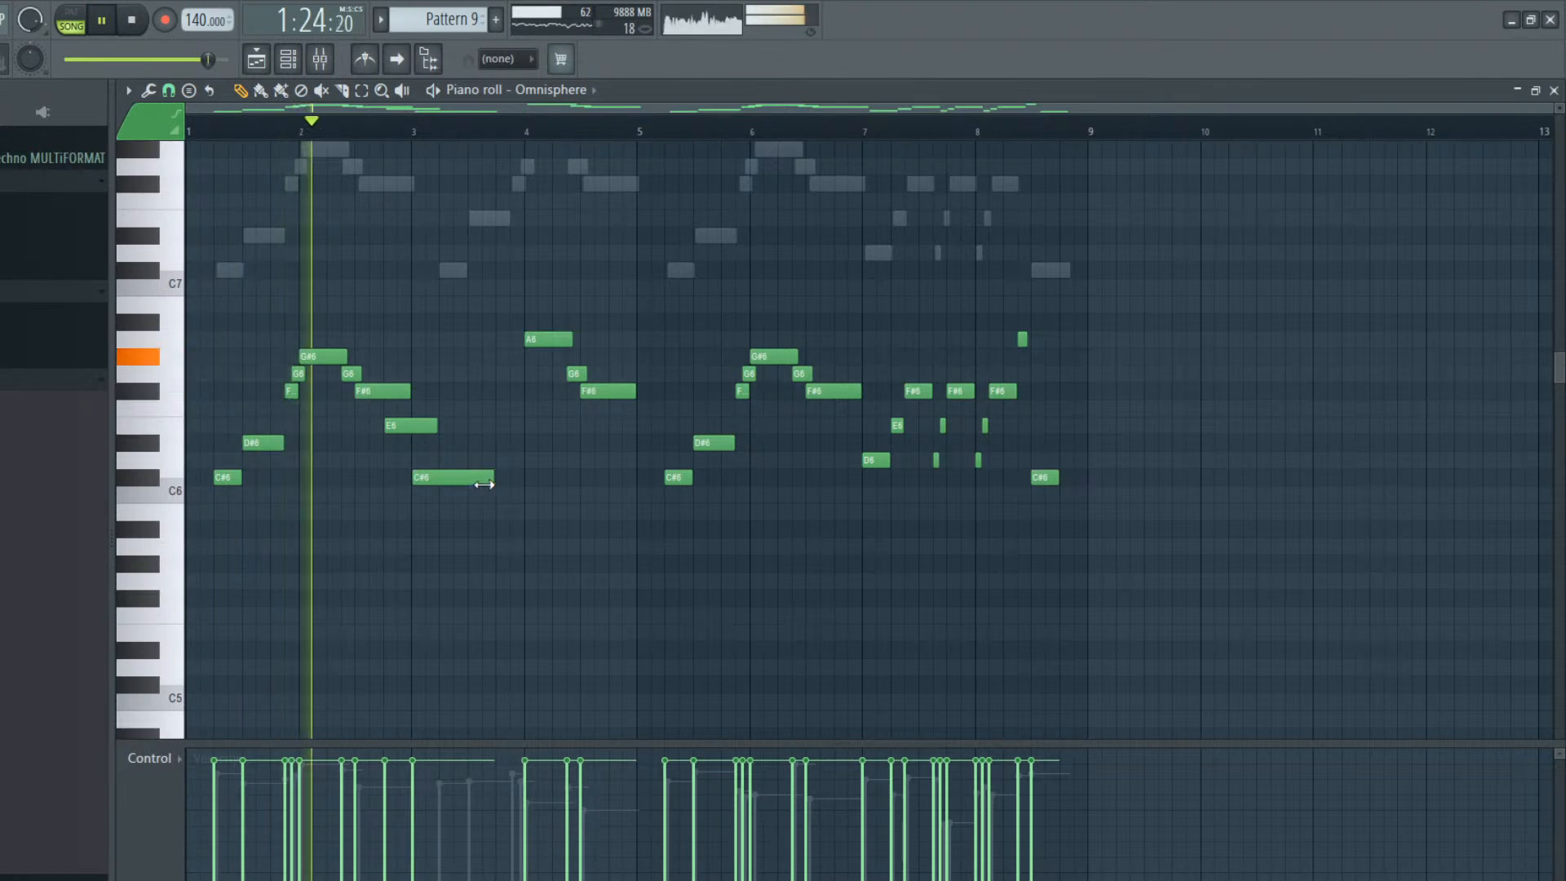
drag(484, 485, 467, 483)
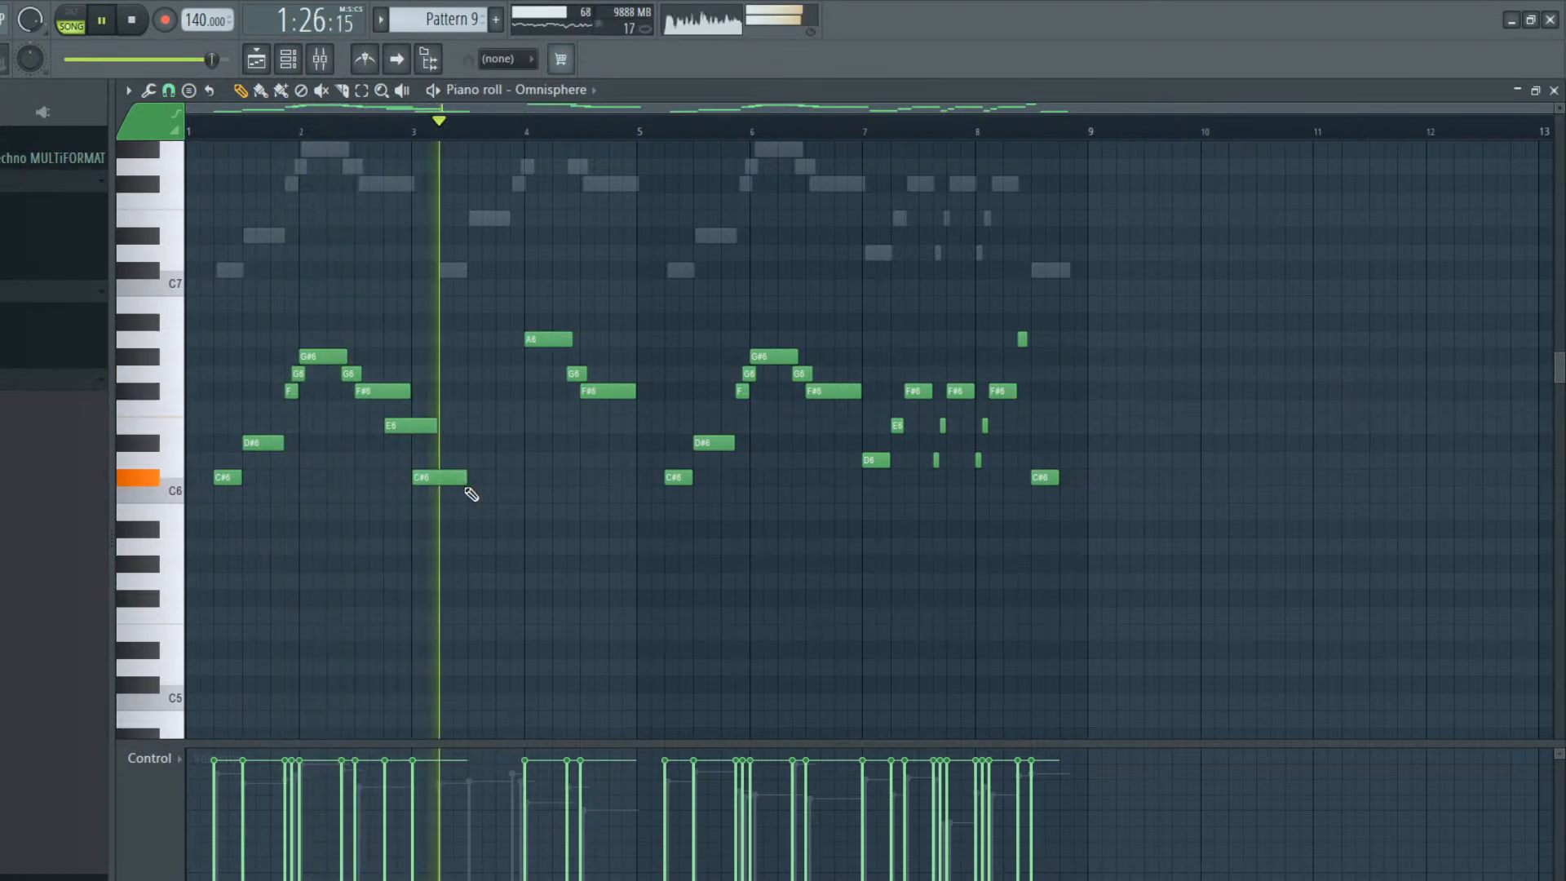
key(space)
Add quarter-bar notes to the Omnisphere melody: A5 at the end of bar 3, followed by C#6 and E6 in bar 4
click(494, 530)
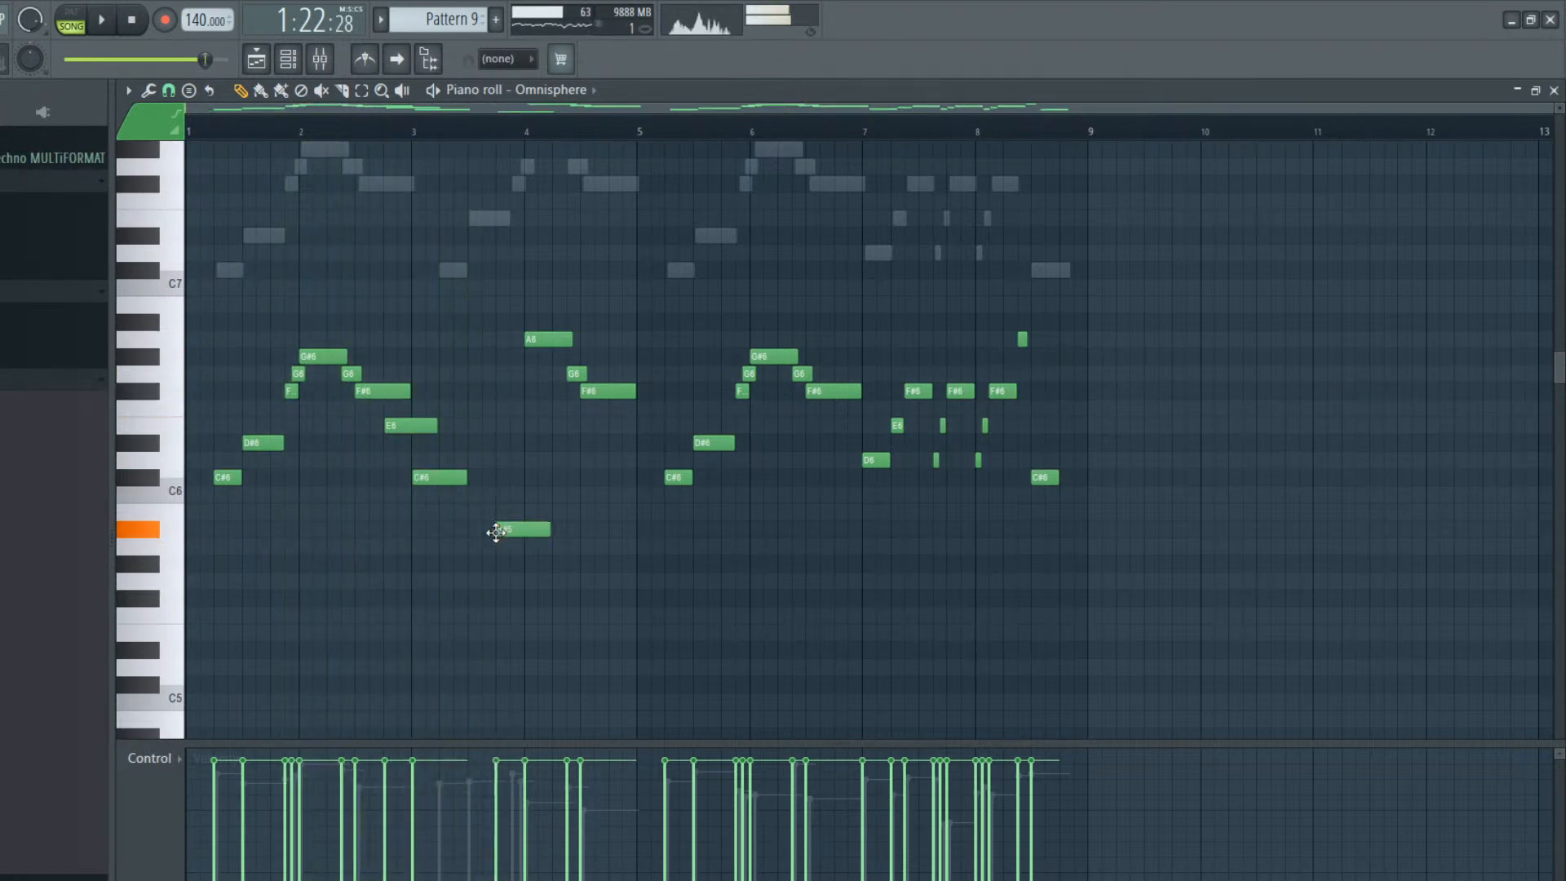
drag(495, 532, 495, 559)
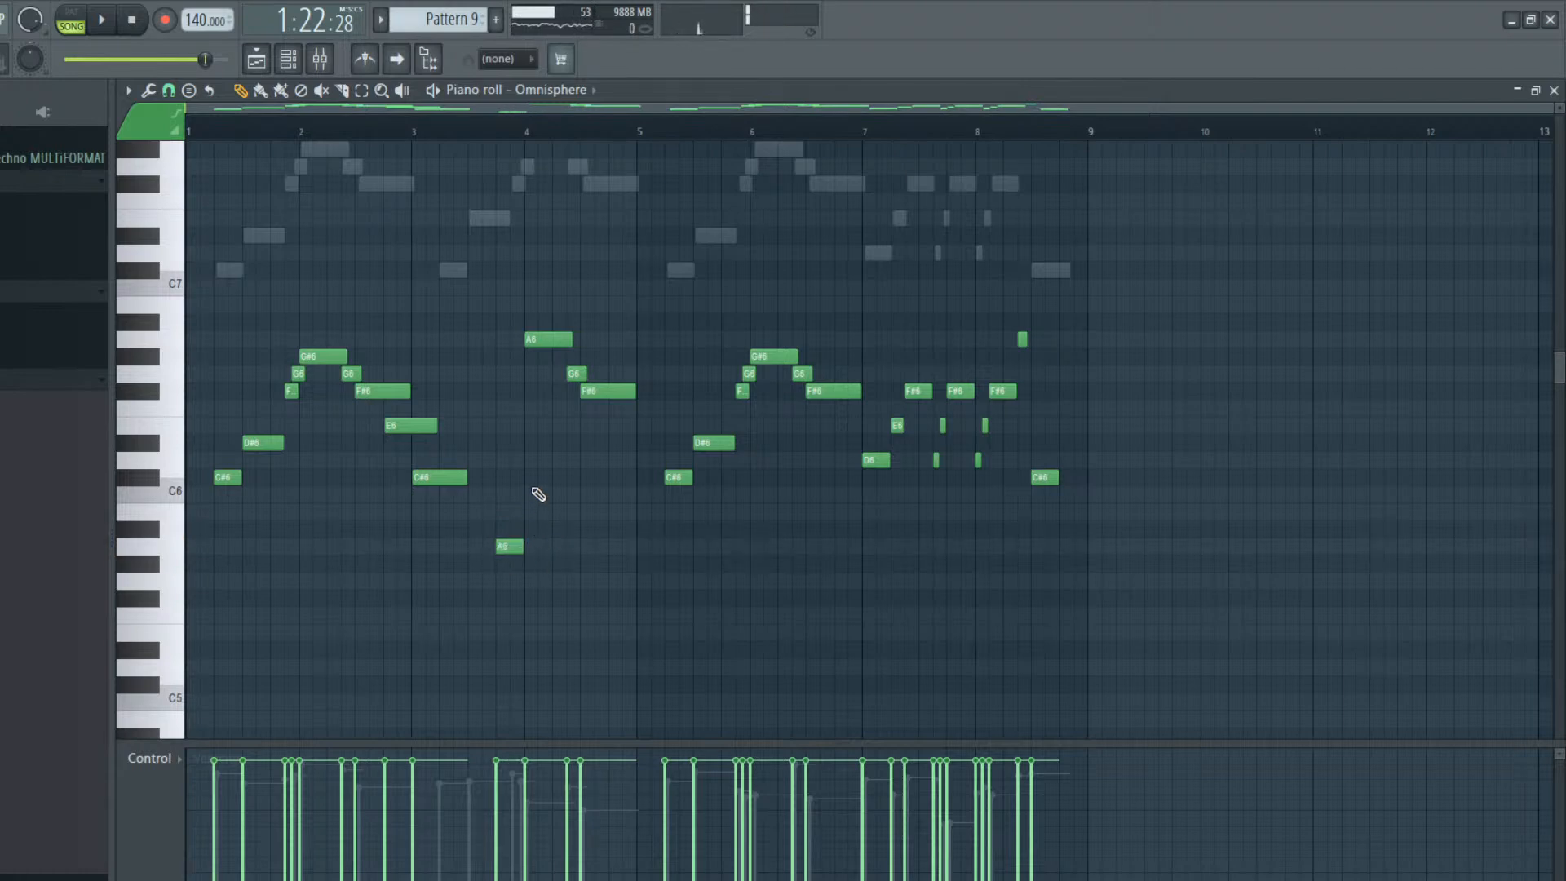
click(526, 457)
drag(525, 473, 550, 429)
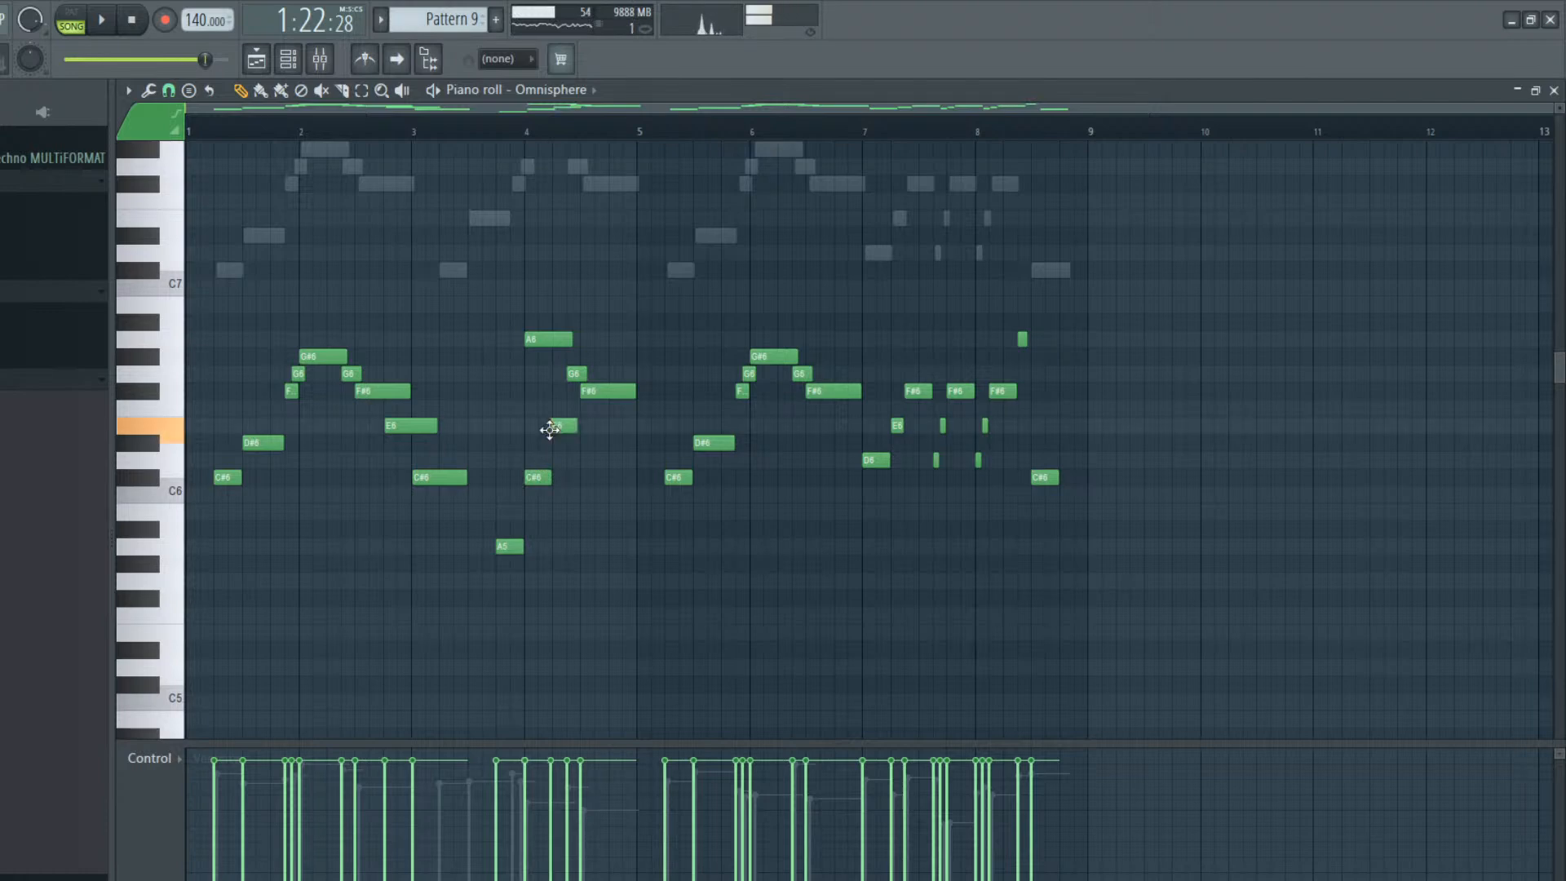
Delete the old A6, G6 and F#6 notes in bar 4, add a C#6 held to the bar's end, and play it back
right_click(575, 374)
right_click(604, 390)
click(589, 462)
drag(580, 475, 583, 497)
key(space)
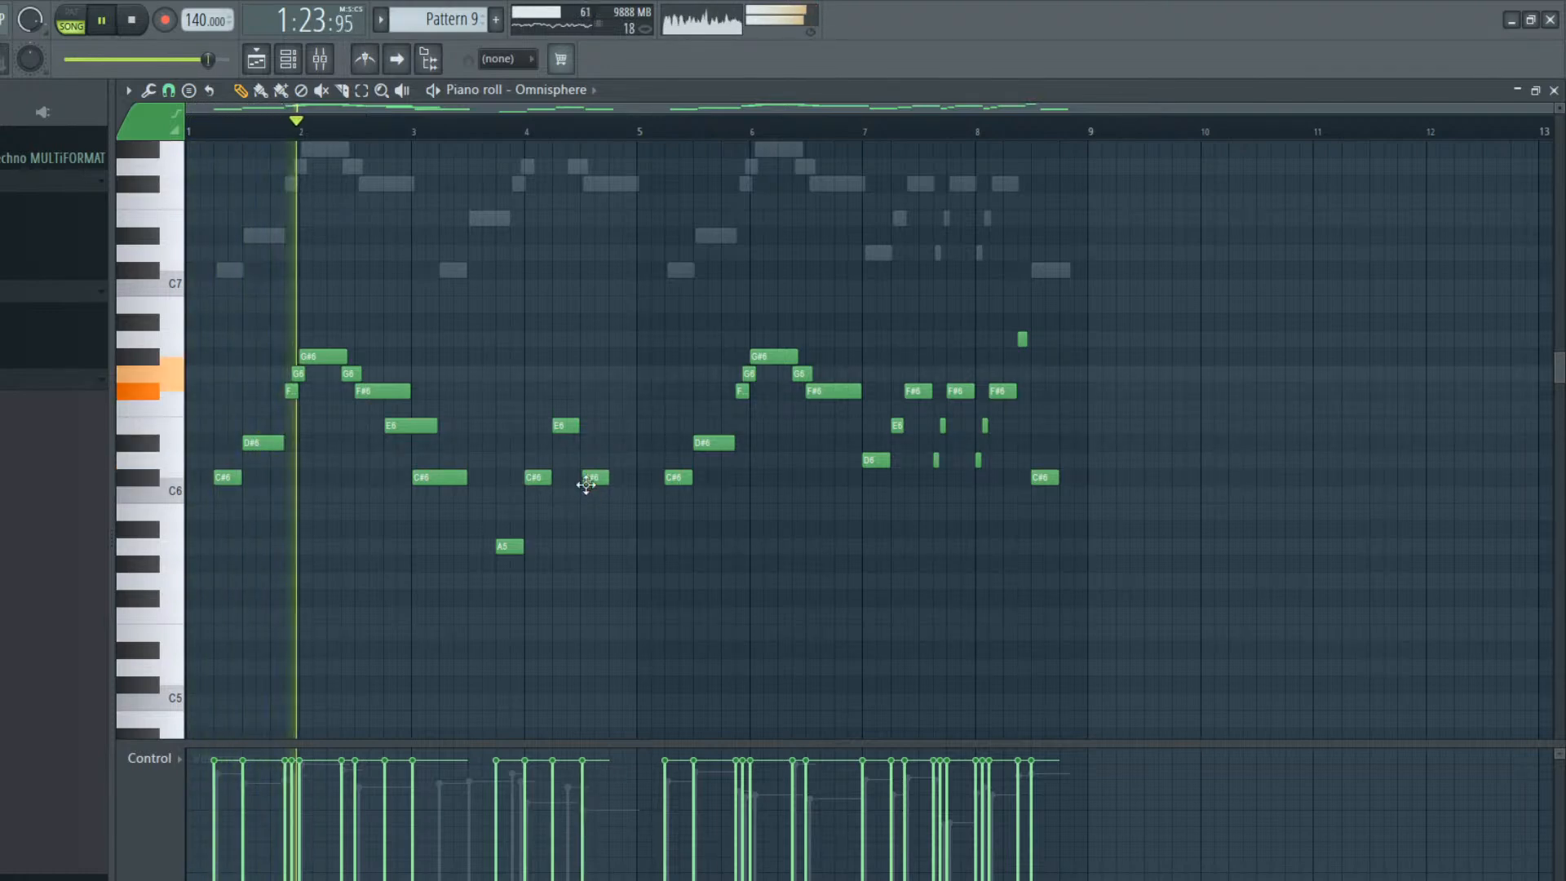
drag(609, 478, 631, 482)
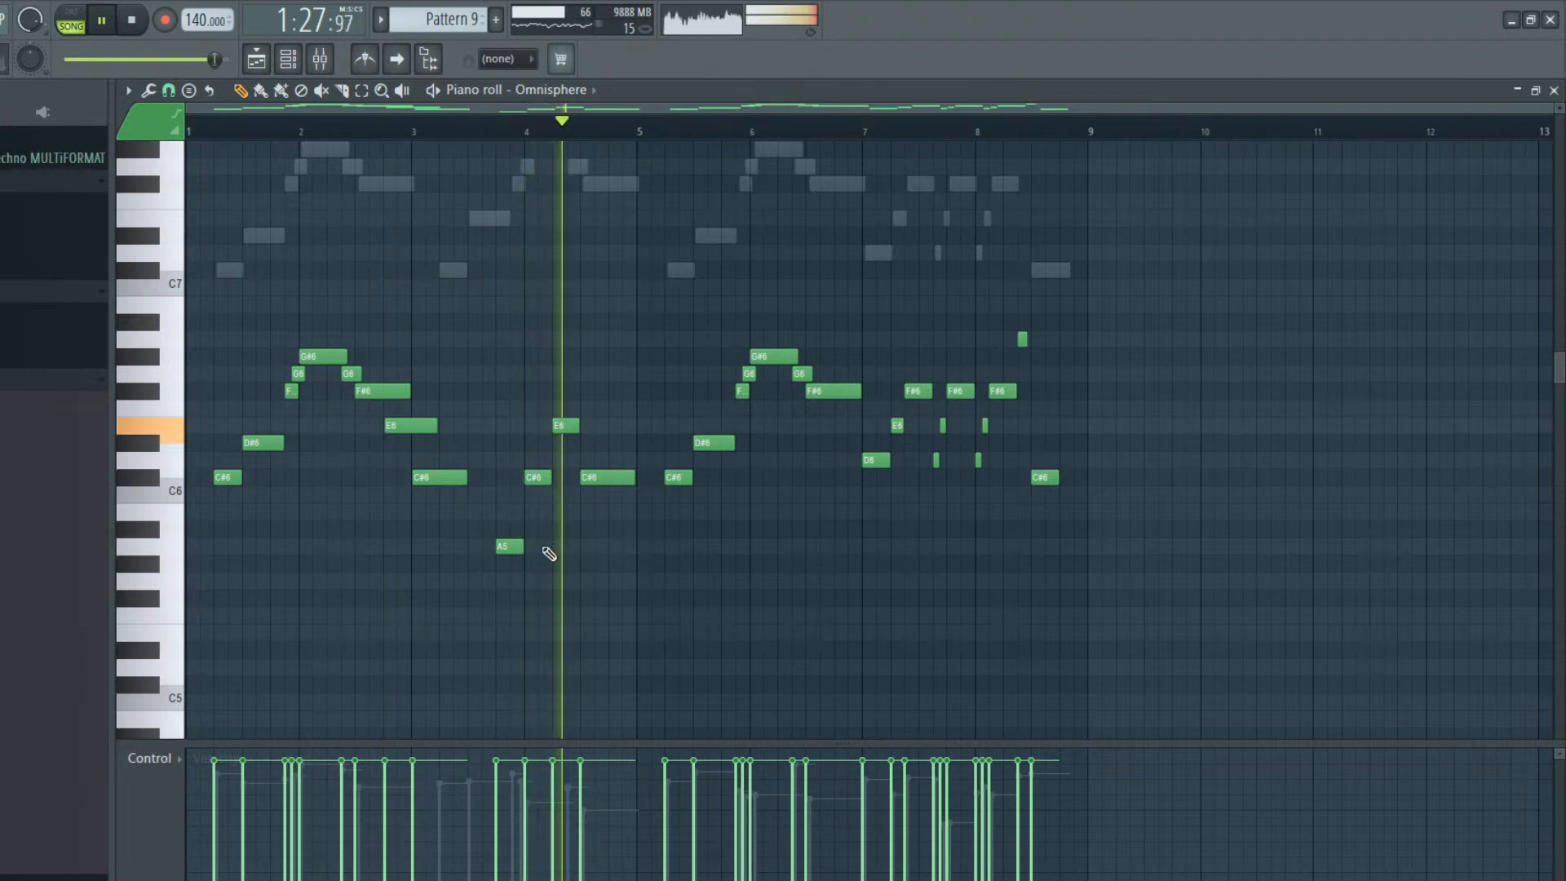
key(space)
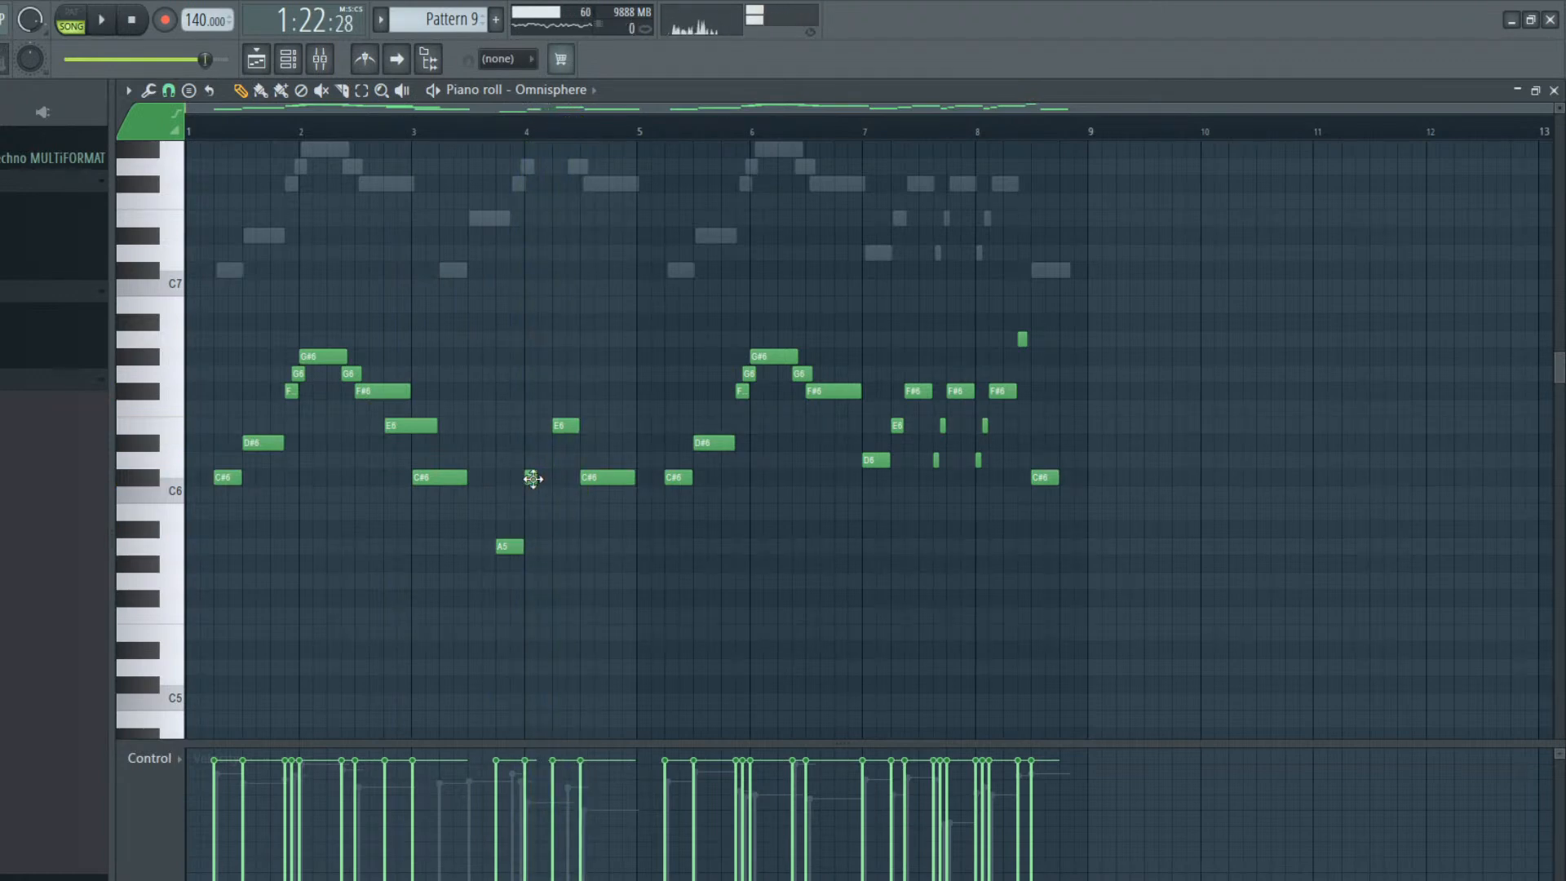
Rework bar 4 into short C#6 and E6 notes followed by a C#6 held to the end of the bar, and play it
click(538, 424)
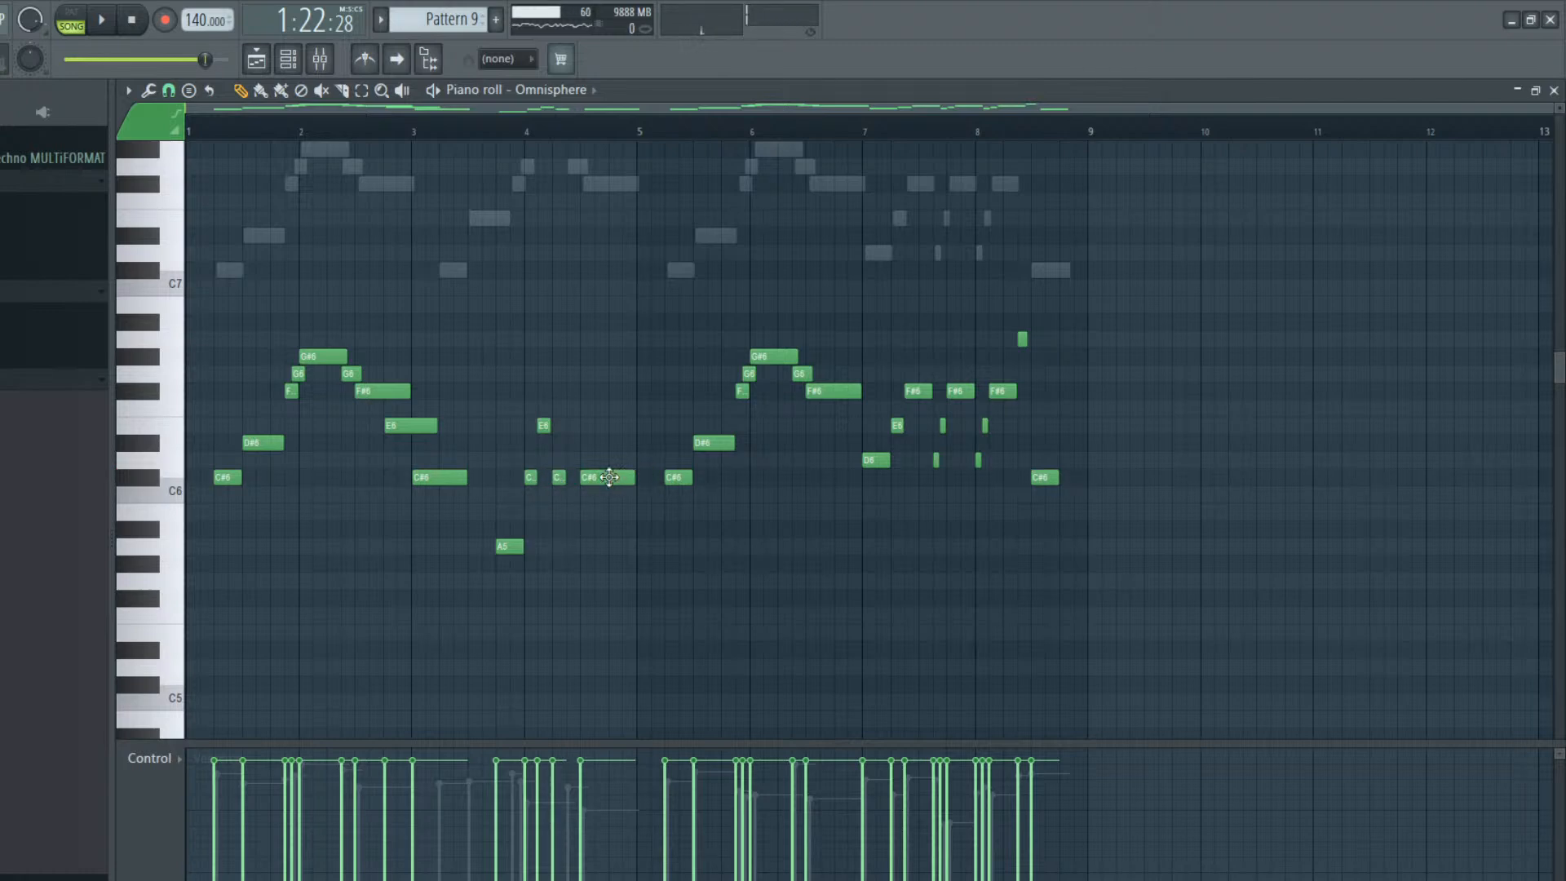
drag(593, 477, 566, 477)
key(space)
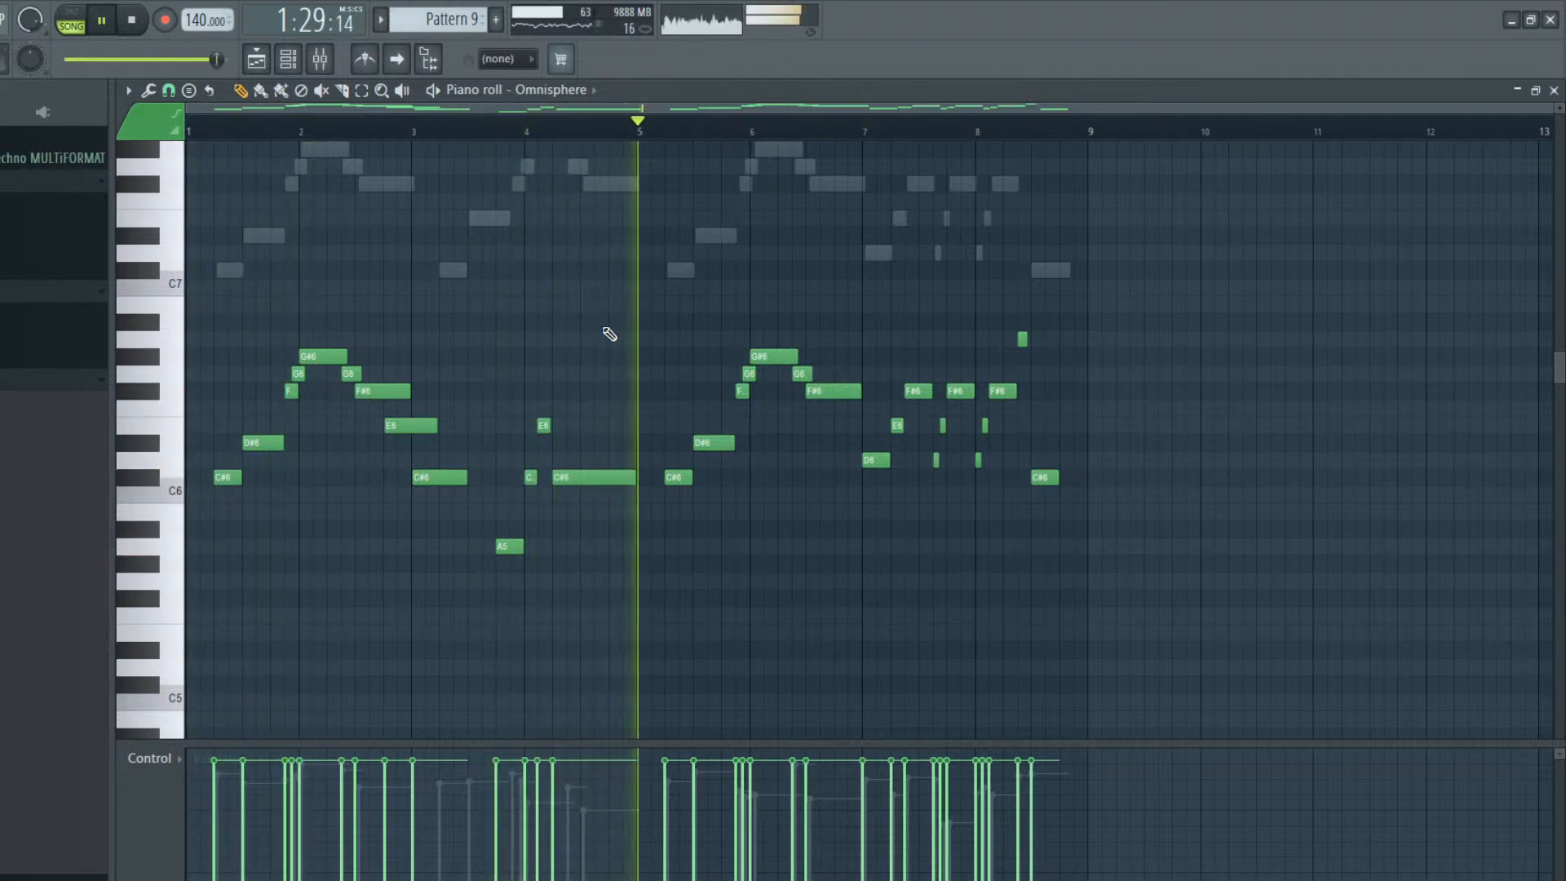
key(space)
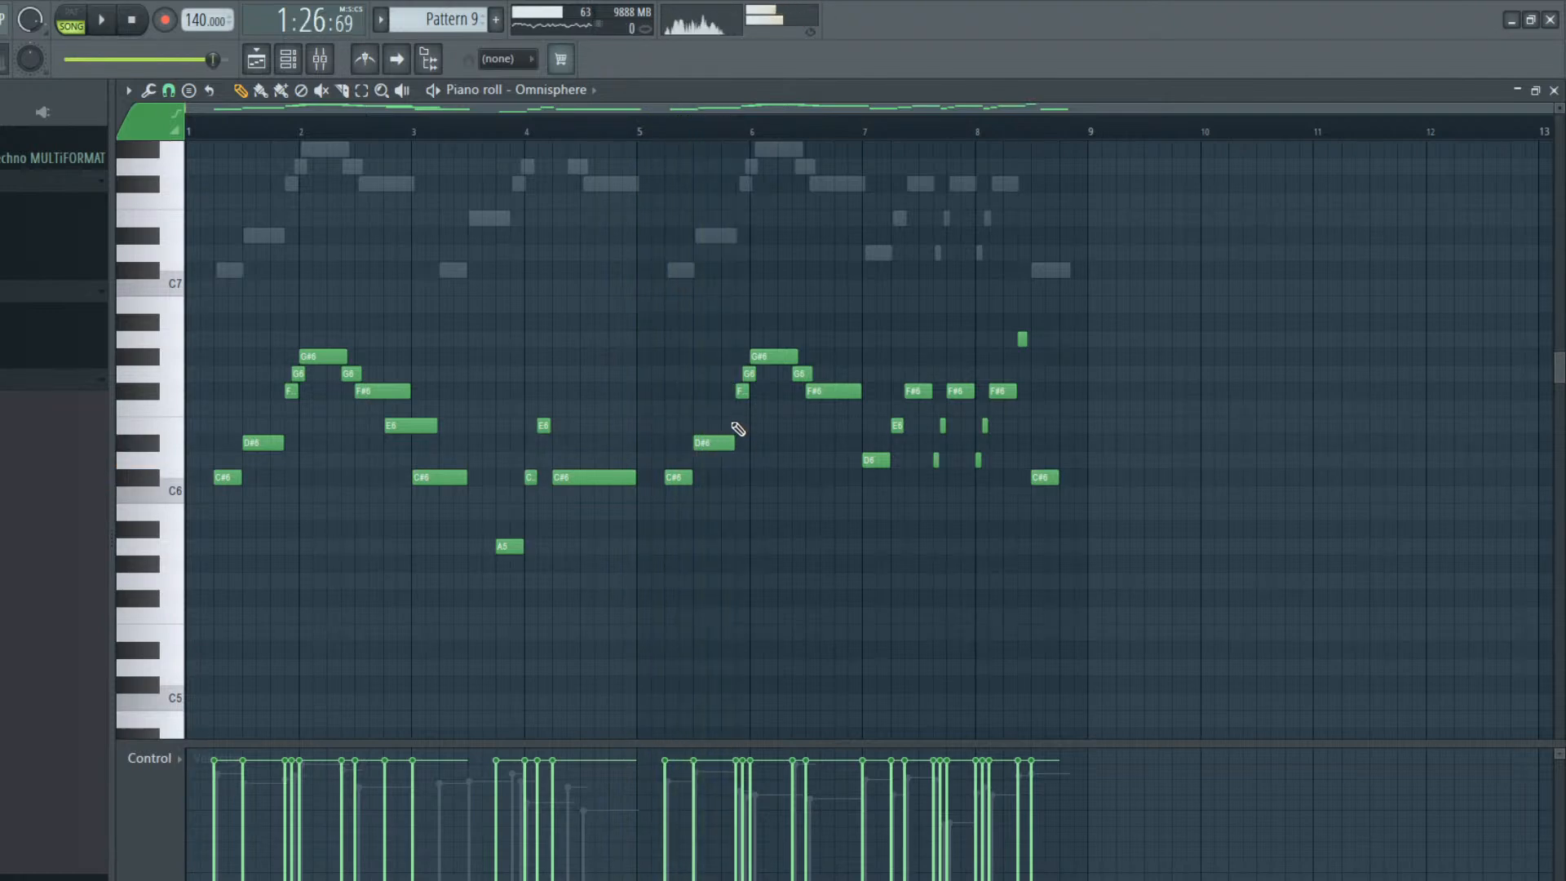
Add short E6 and F6 passing notes between the D#6 and F#6 in bar 5 and play the phrase
click(726, 424)
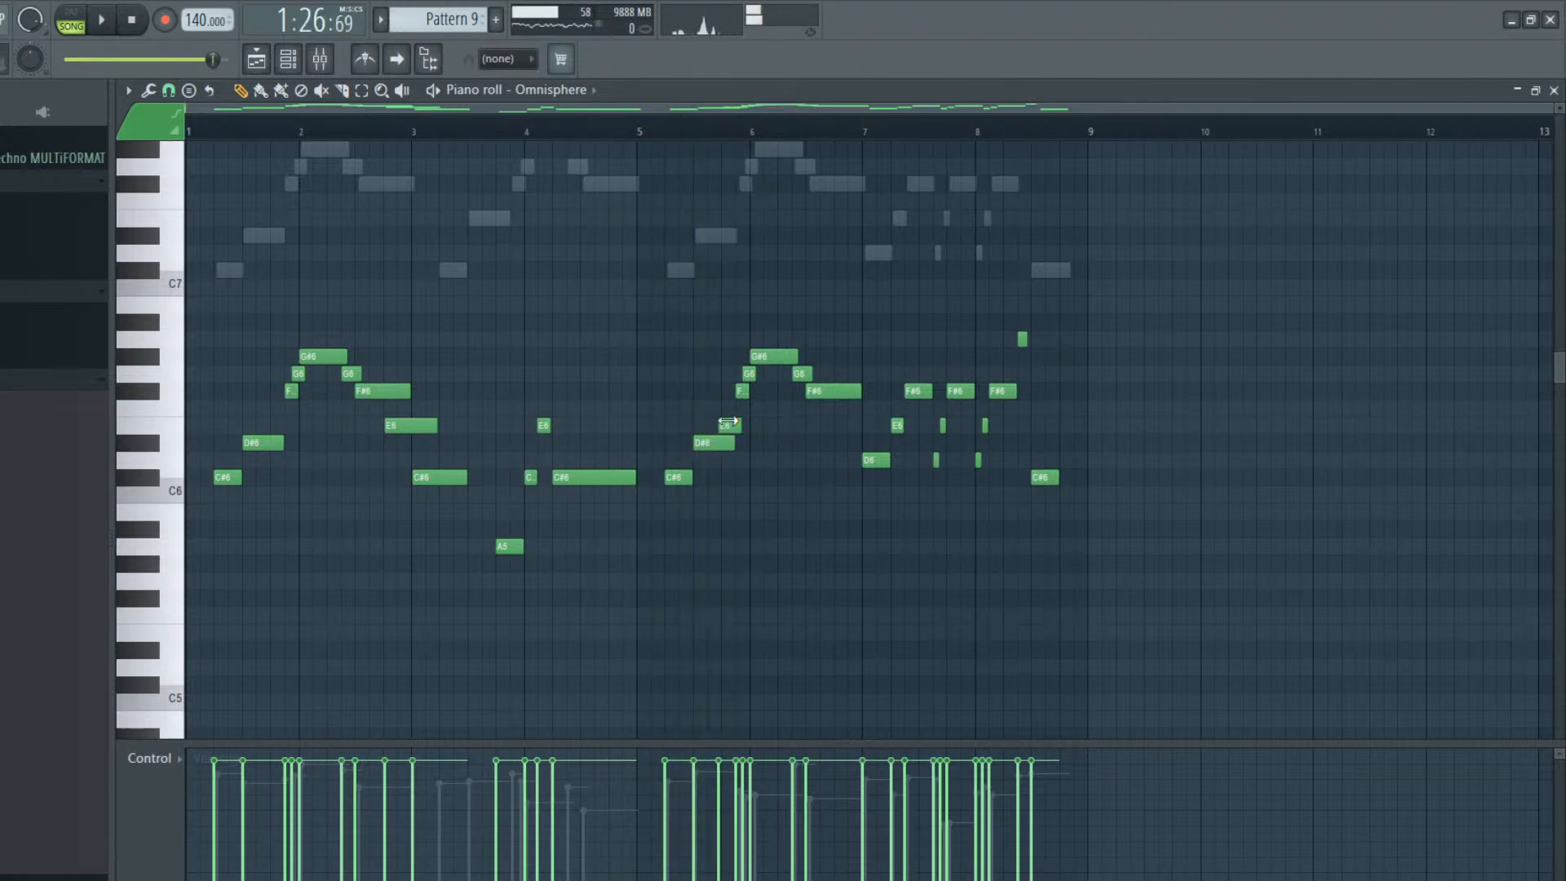
click(734, 407)
key(space)
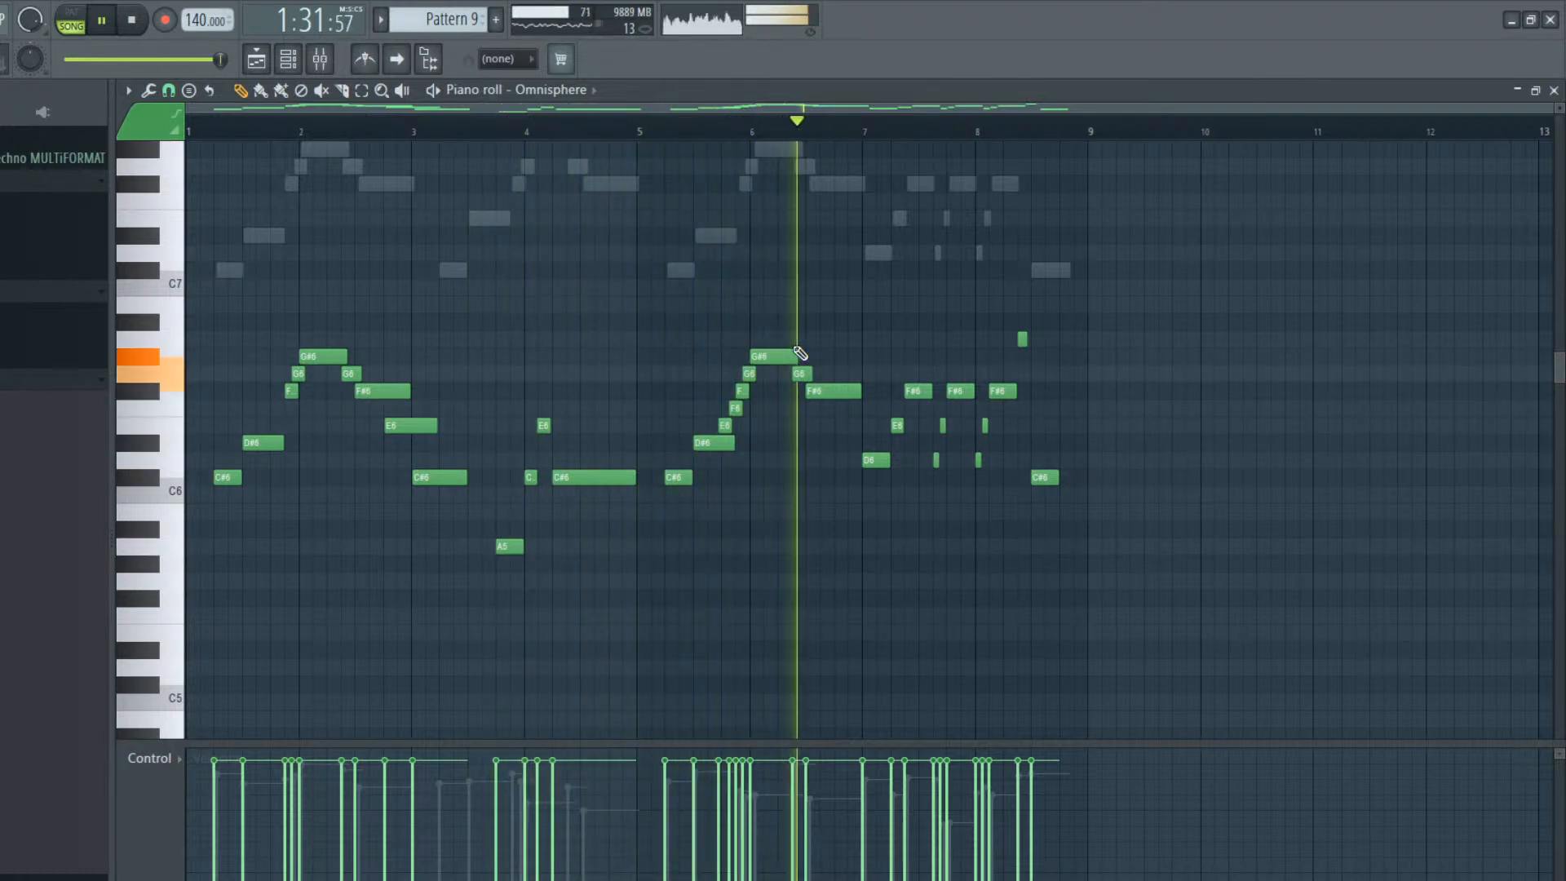
key(space)
key(space)
key(space)
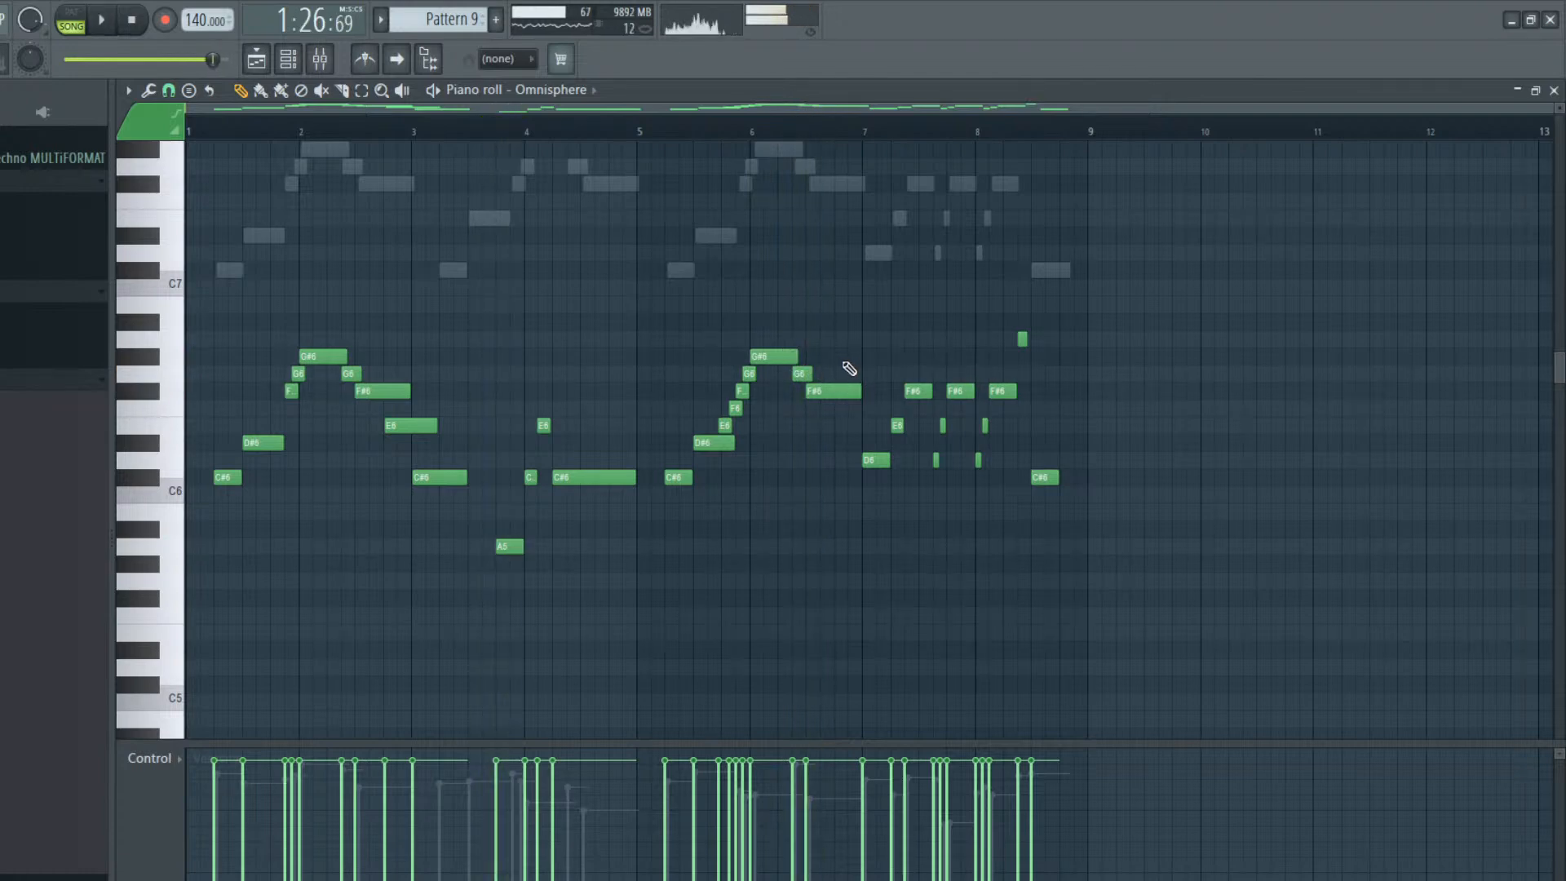
Delete all Omnisphere notes from bar 7 onward, including the G#6 at the bar line, and play the remaining melody
right_click(876, 460)
right_click(897, 425)
right_click(918, 390)
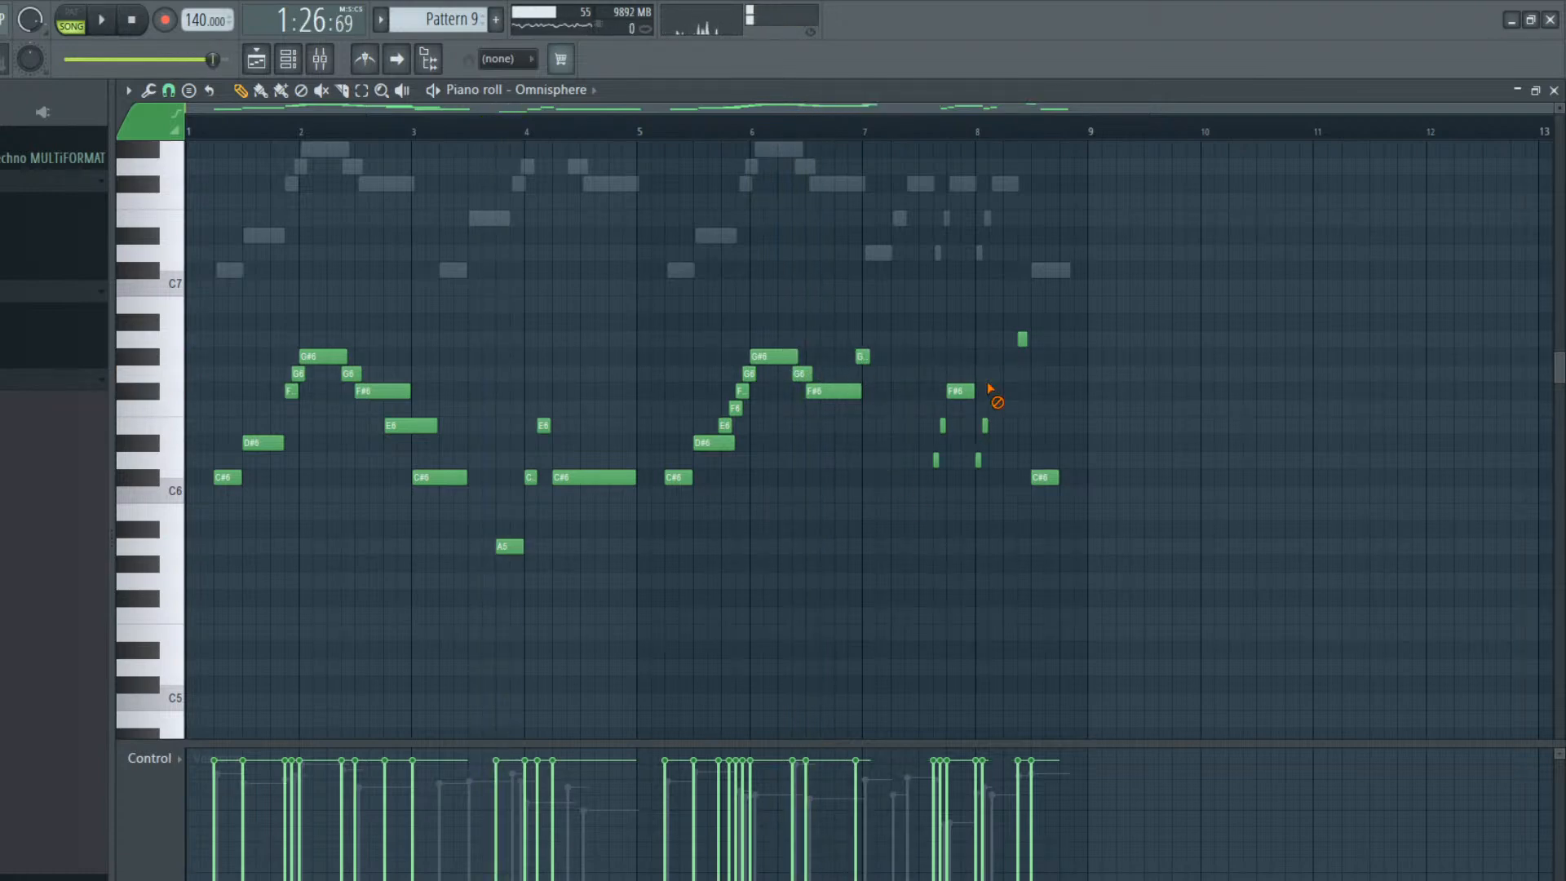
right_click(959, 391)
right_click(943, 425)
right_click(935, 460)
right_click(1022, 339)
key(space)
right_click(861, 355)
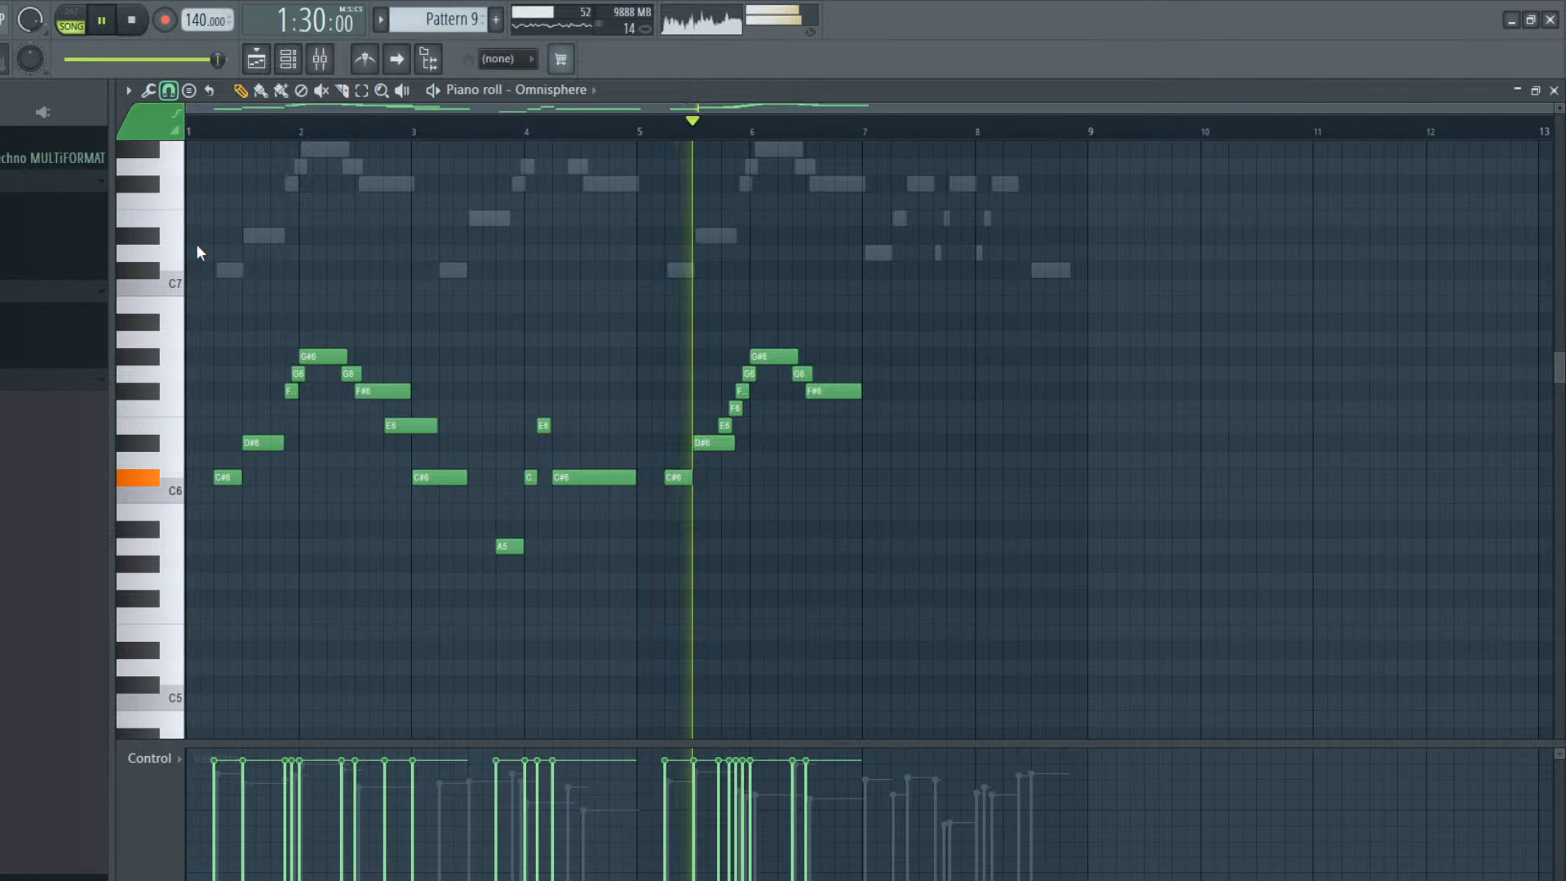
key(space)
Add a run around bar 7 with a short G6, a quarter-bar G#6, a short G6 and a longer F#6
click(855, 373)
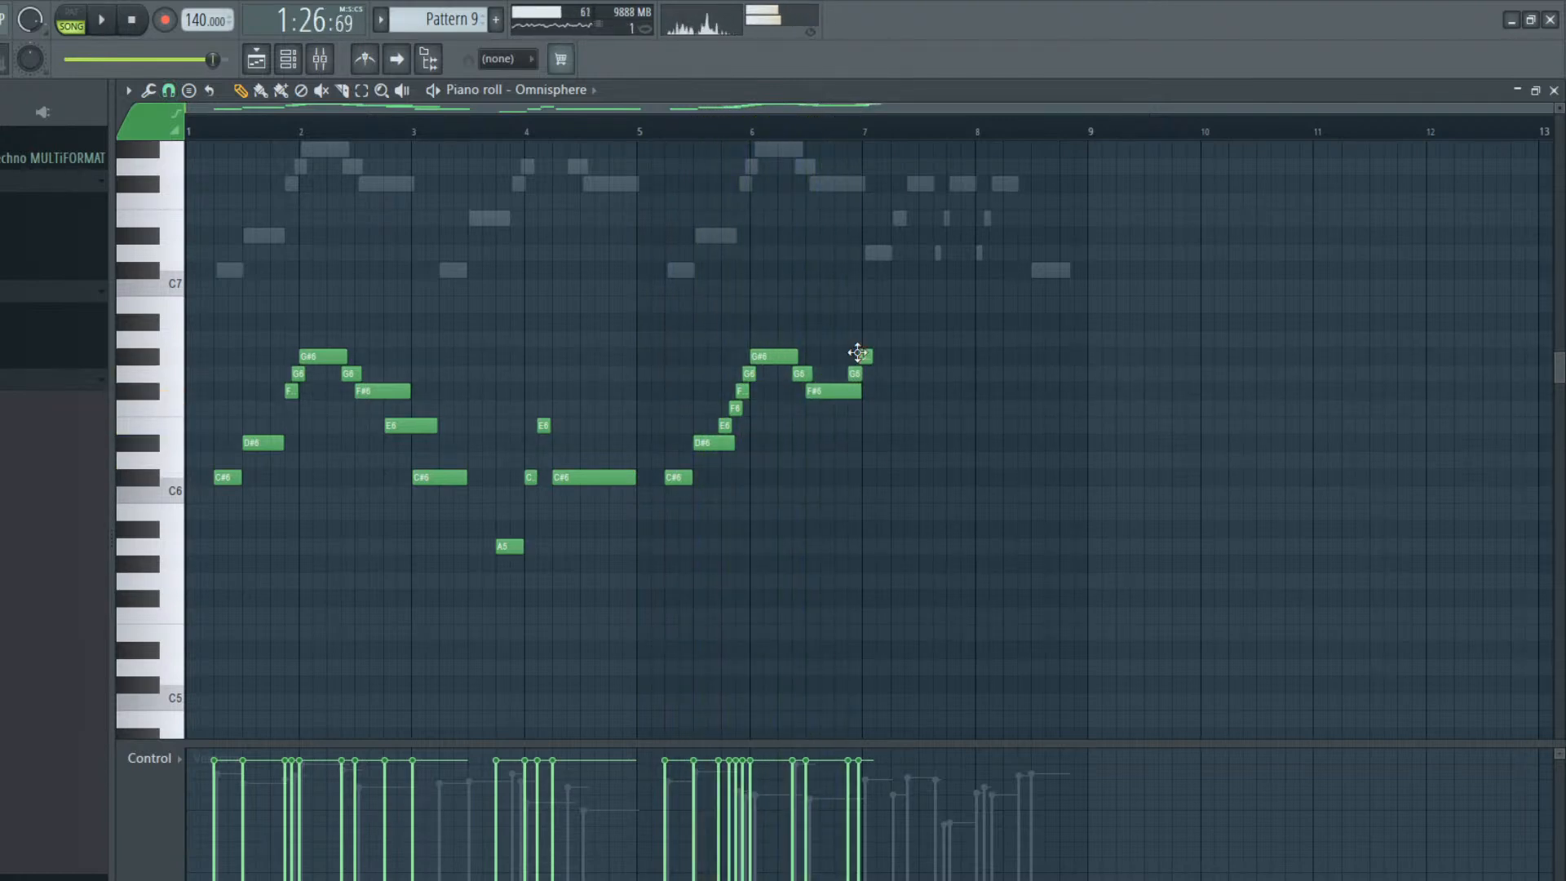
key(space)
drag(879, 355, 889, 356)
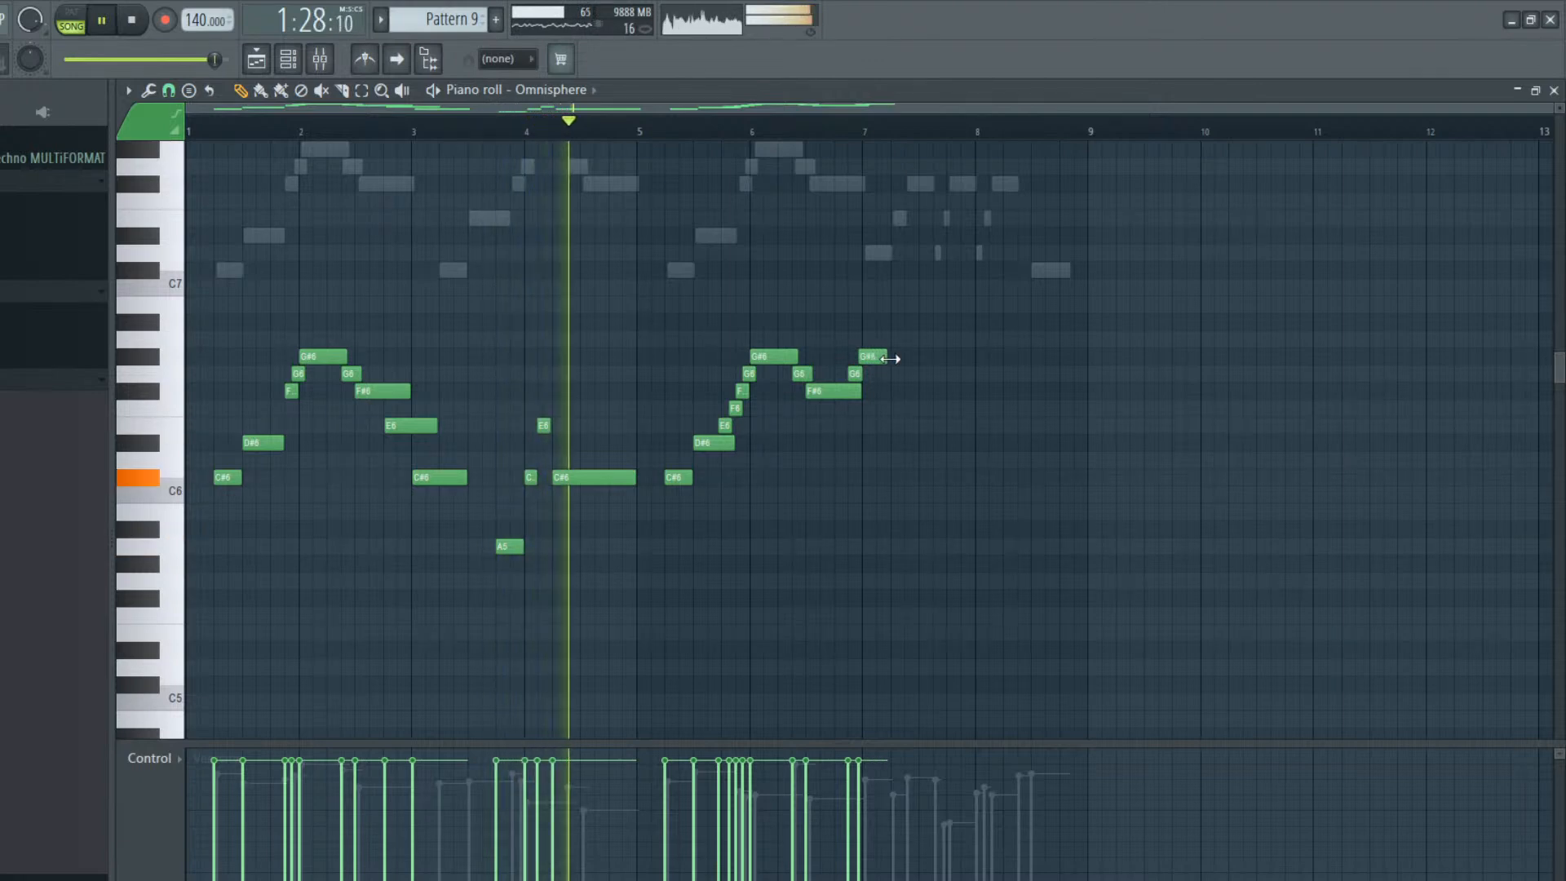
click(888, 373)
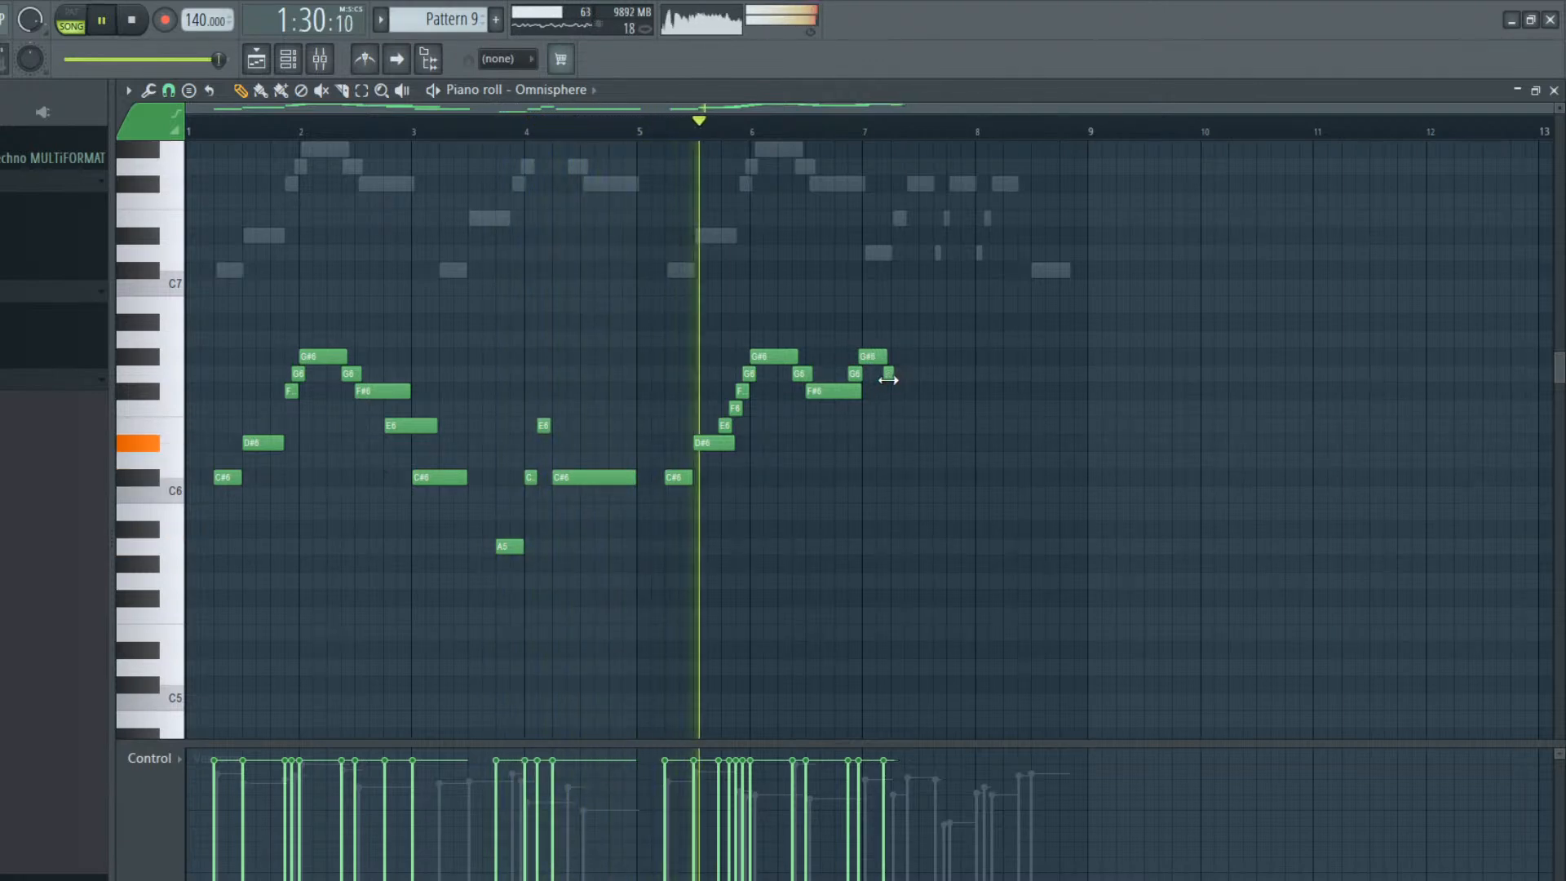
click(895, 392)
drag(904, 392, 924, 390)
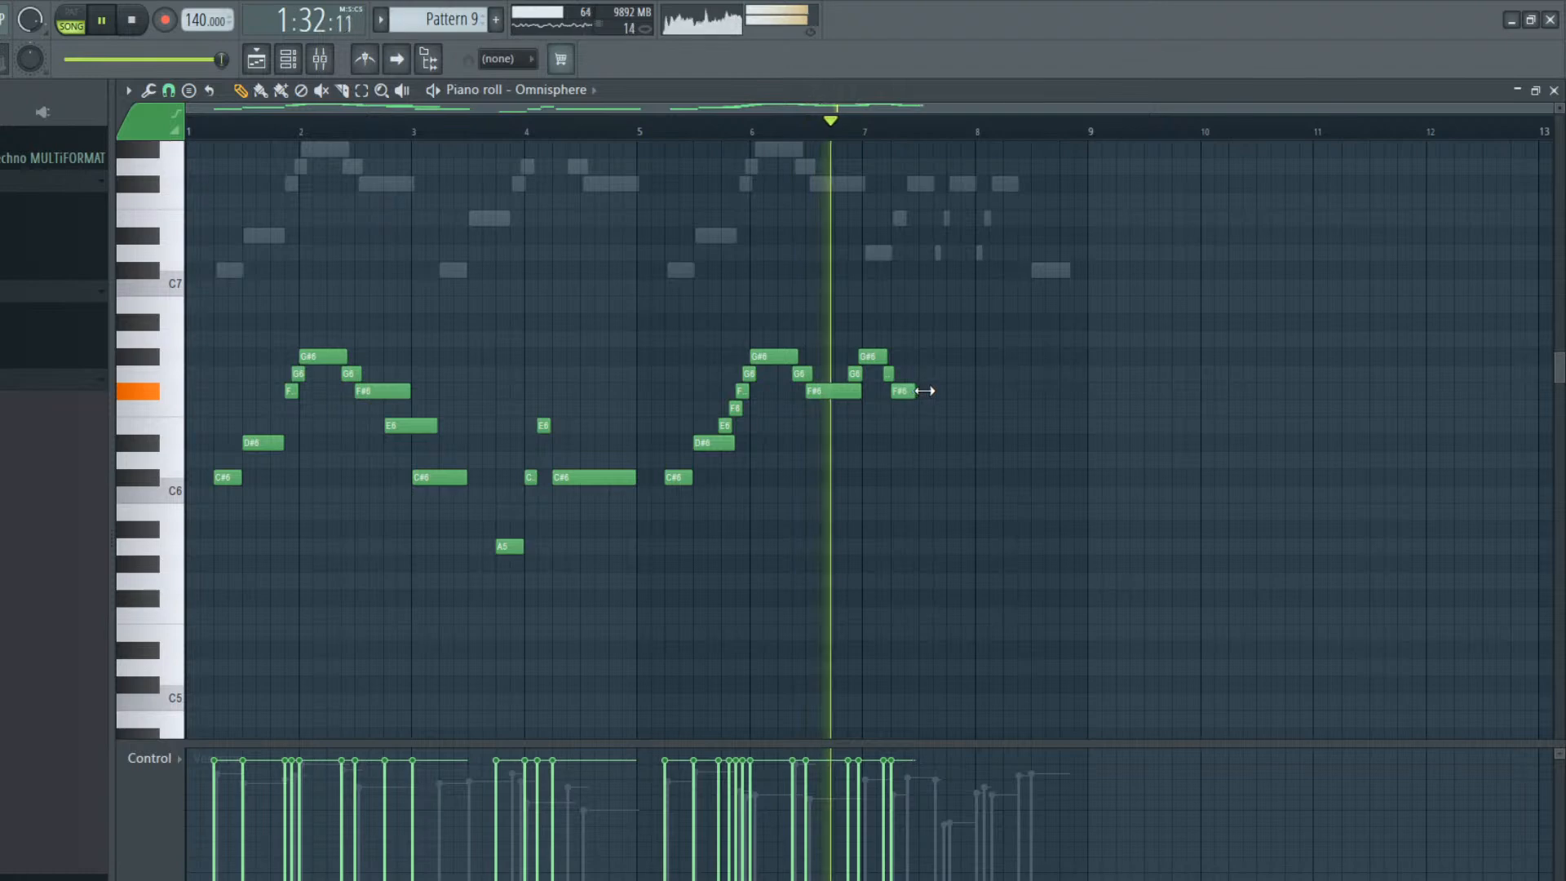
Continue the bar 7 run with short G6 and G#6 notes, a longer B6 and a short G#6, and play it
key(space)
click(920, 373)
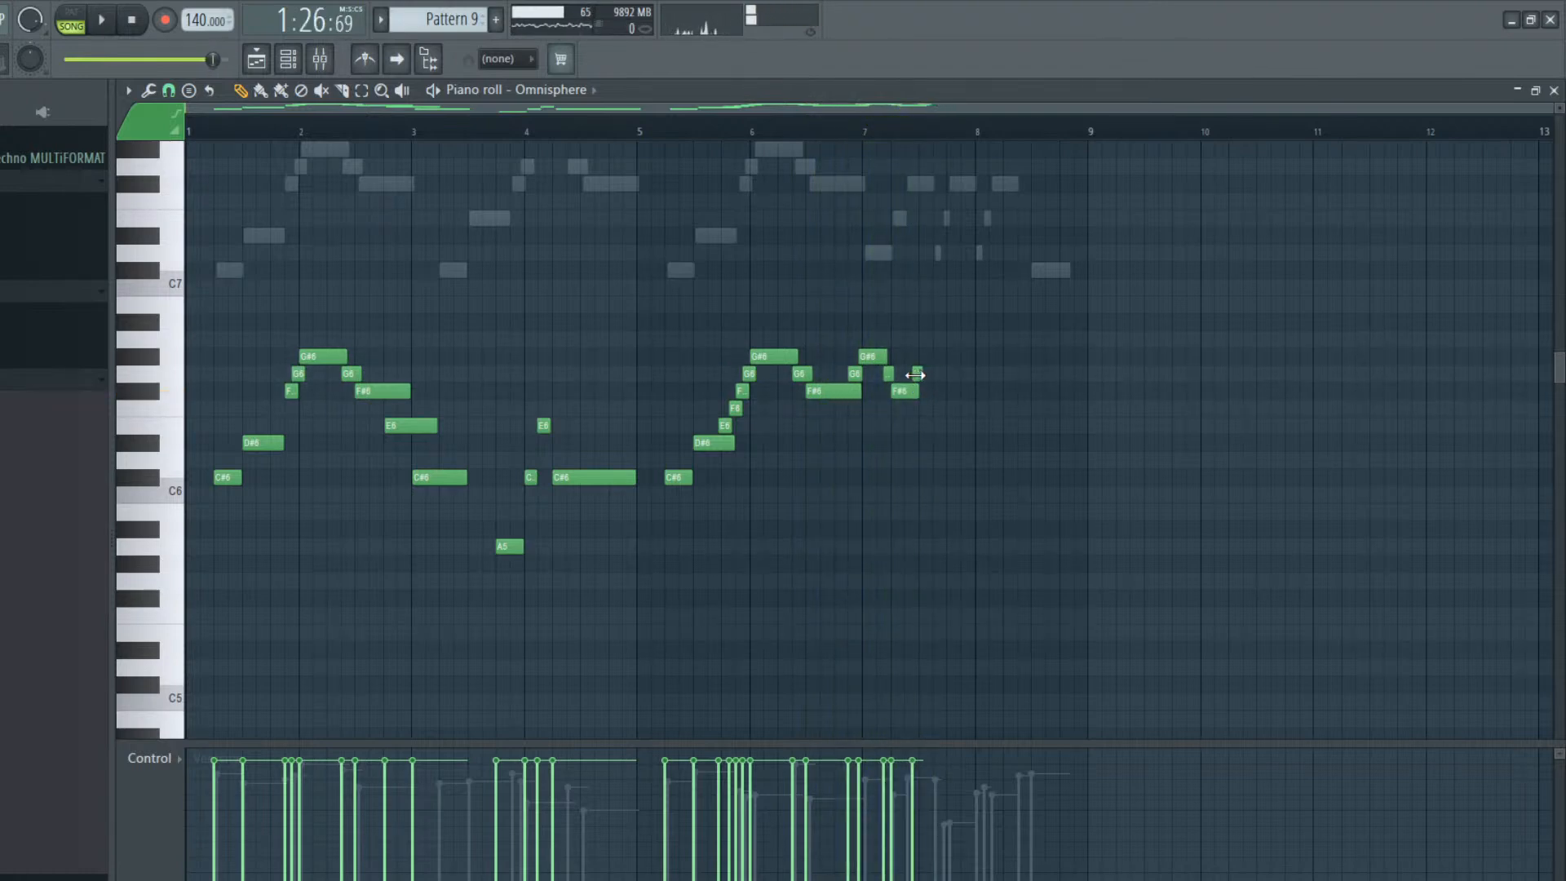
click(931, 321)
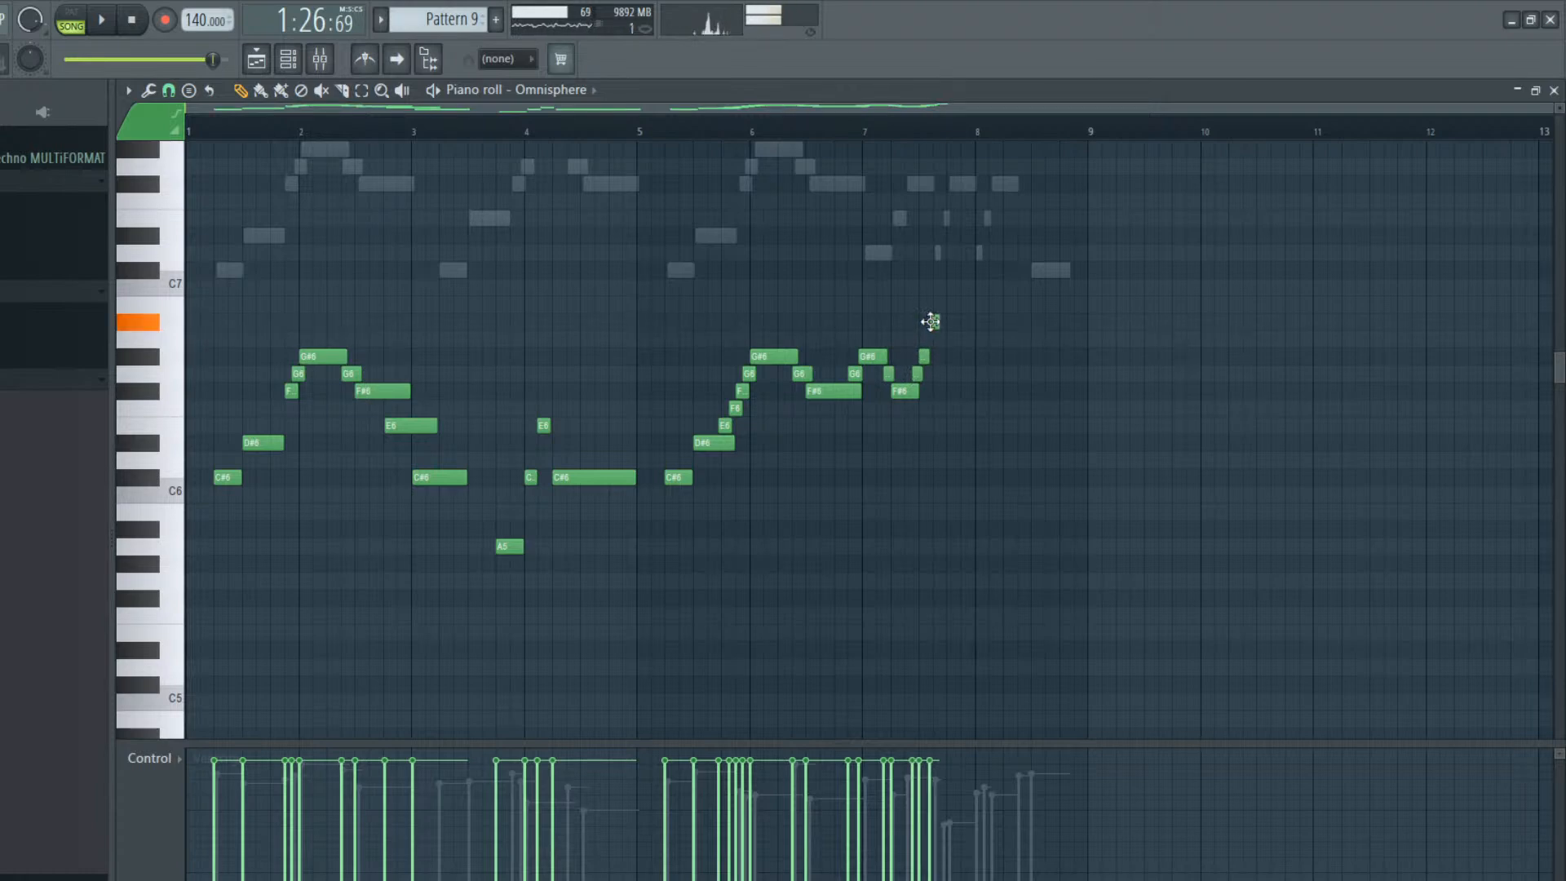
drag(930, 306, 966, 305)
key(space)
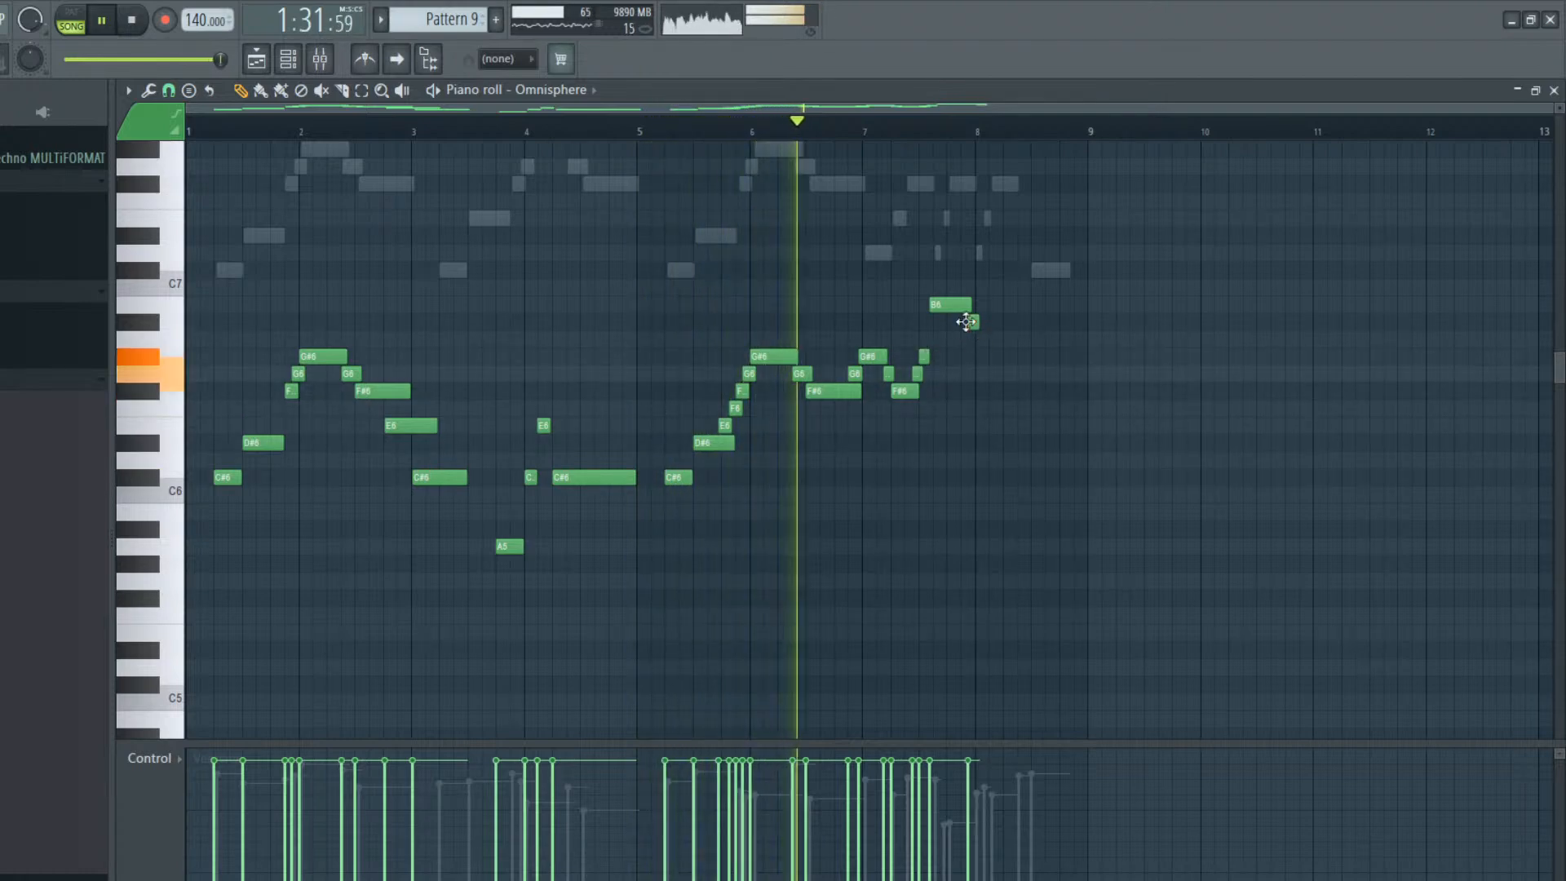
click(973, 357)
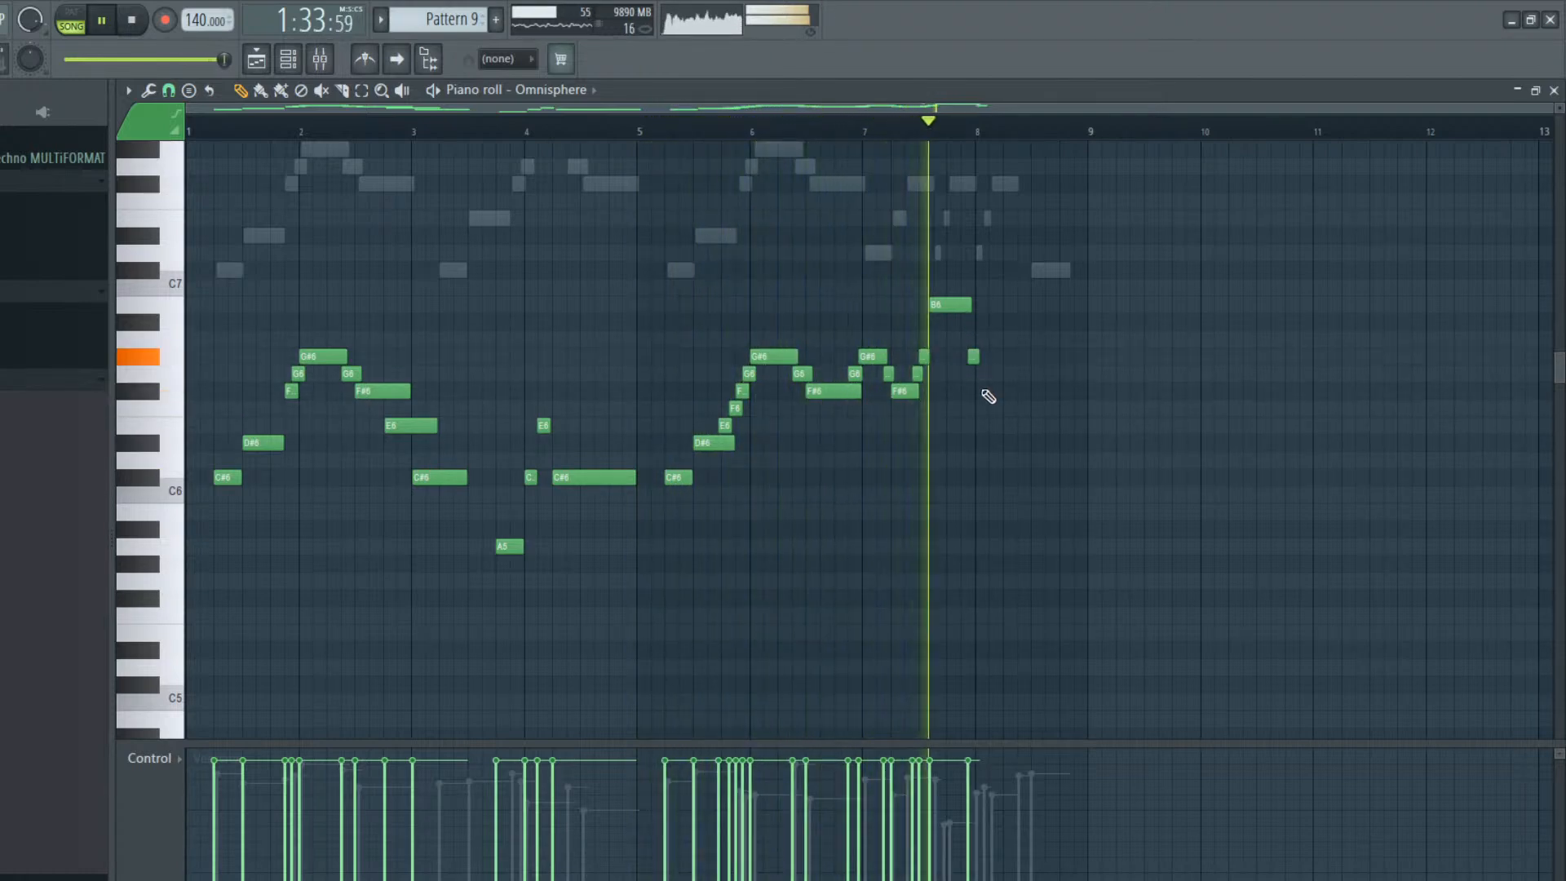
key(space)
Lower the B6 in bar 7 to A6 starting slightly earlier, delete the short G#6 after it, and play from bar 7
drag(954, 305, 951, 341)
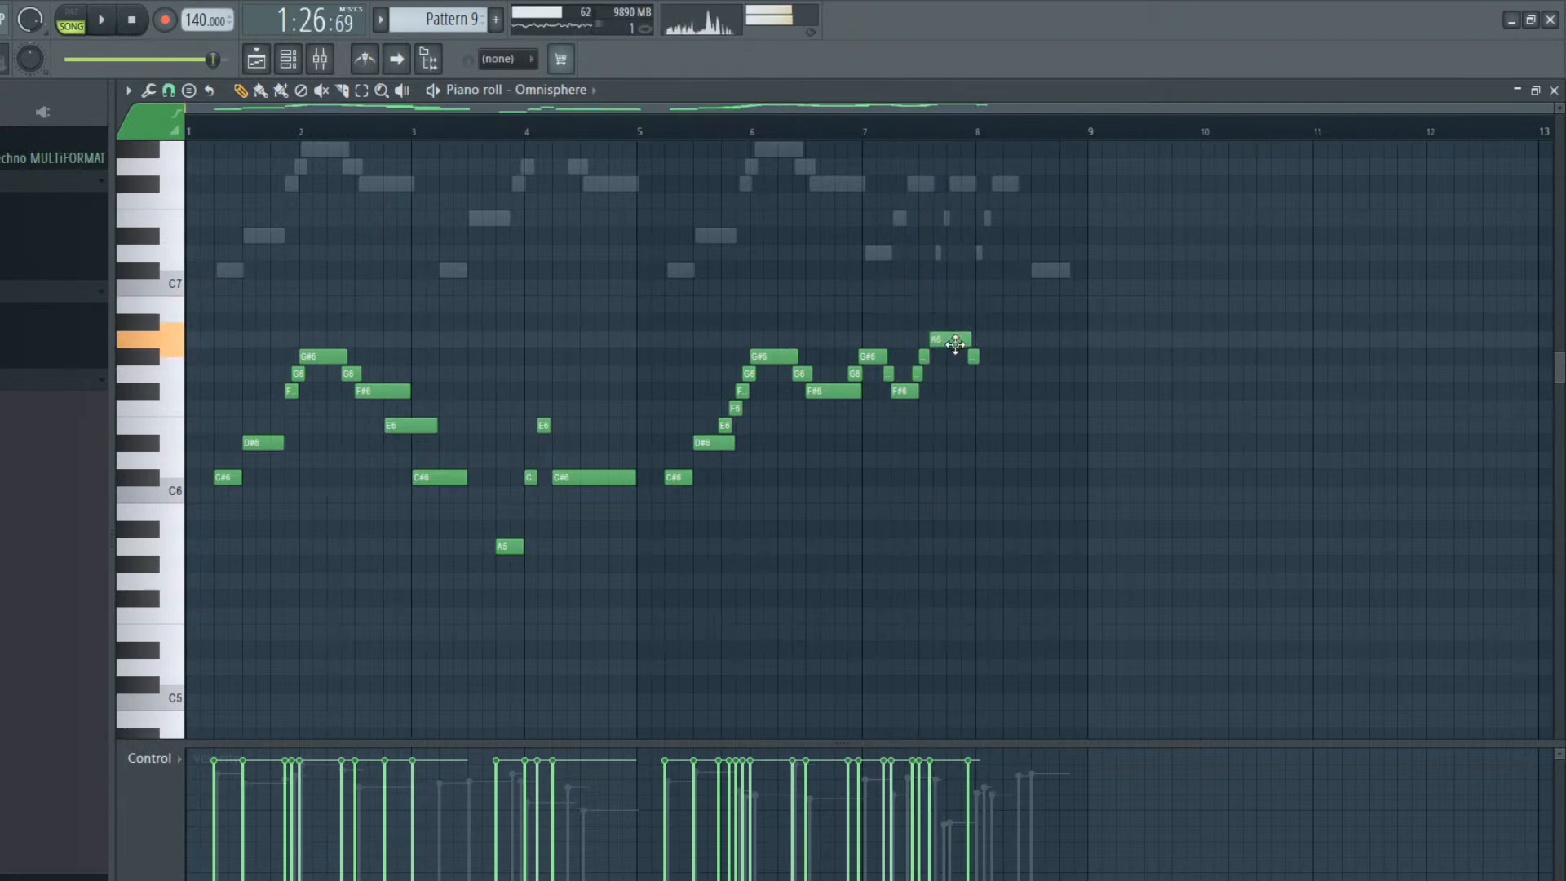
click(866, 132)
key(space)
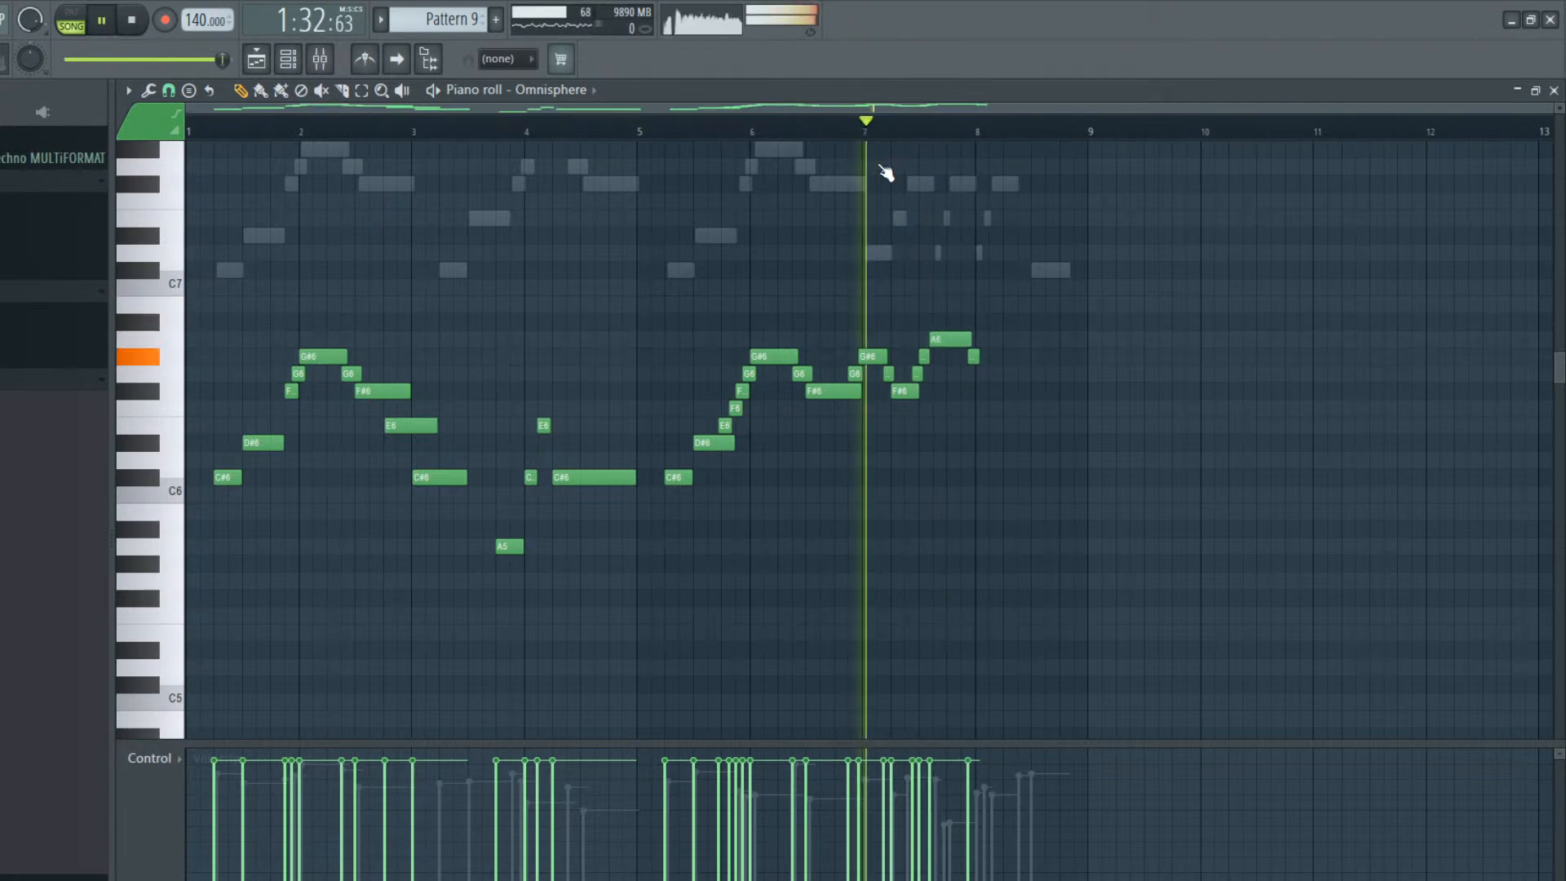
key(space)
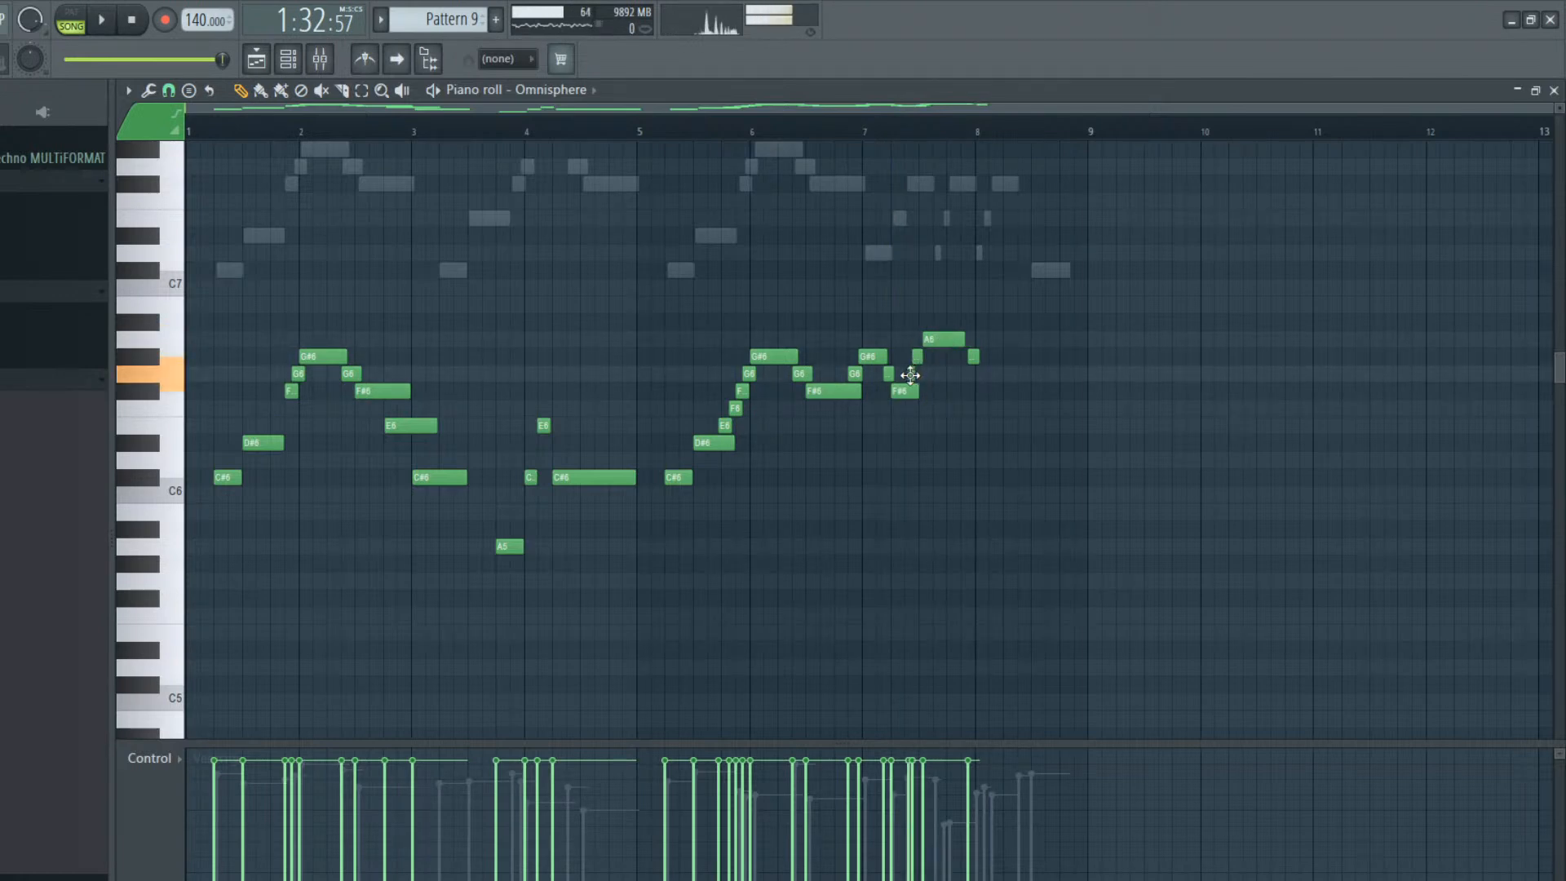
key(space)
right_click(976, 357)
key(space)
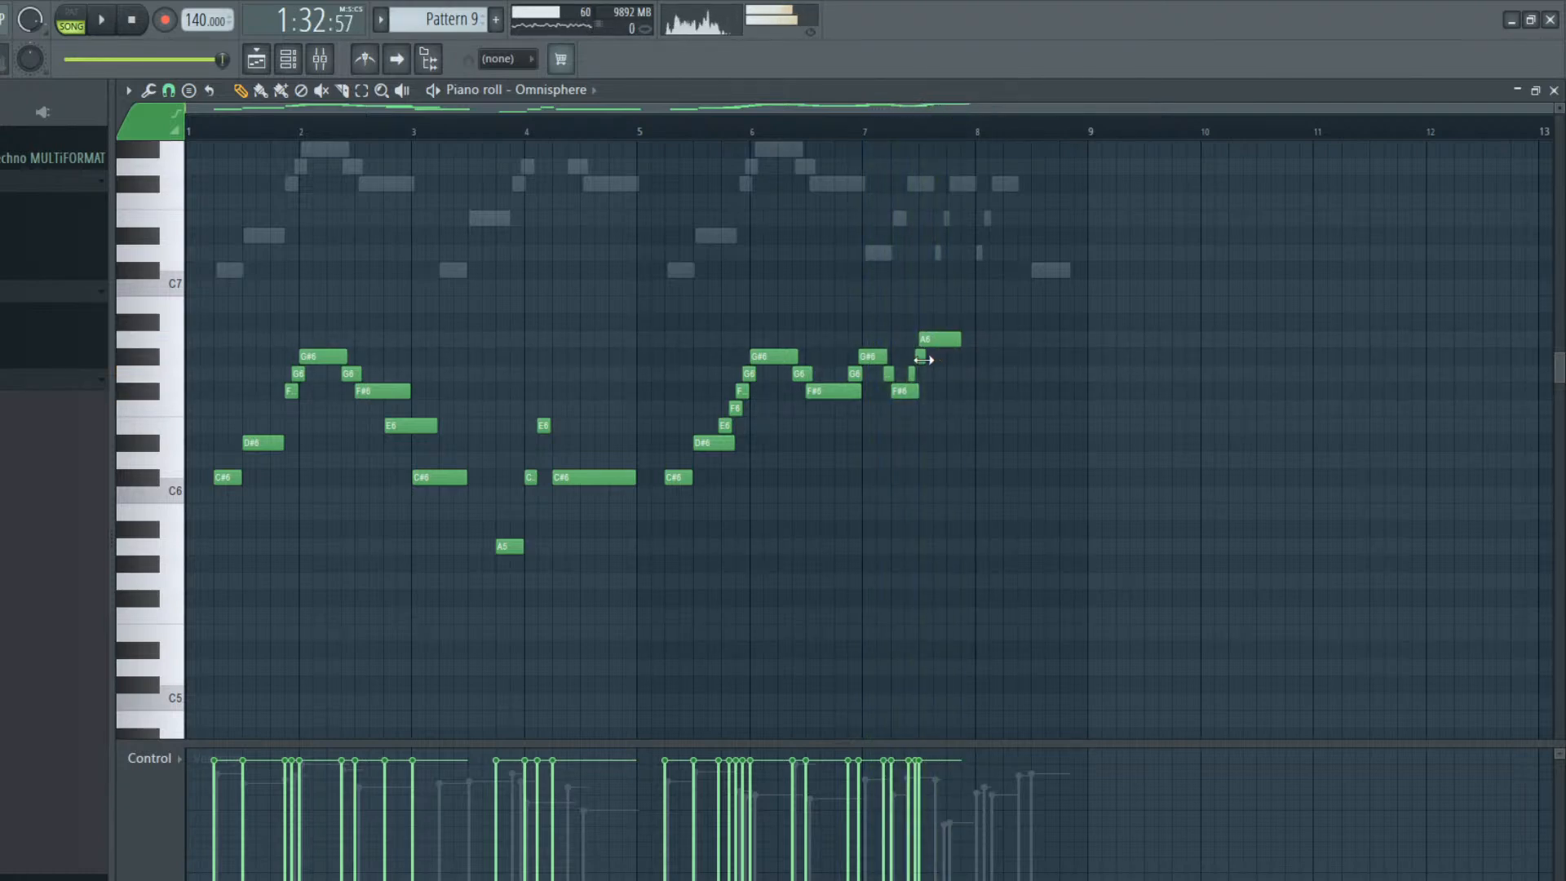
Lower the long A6 in bar 7 to G#6, replacing the short G#6 before it, and play from bar 7
drag(929, 340, 933, 359)
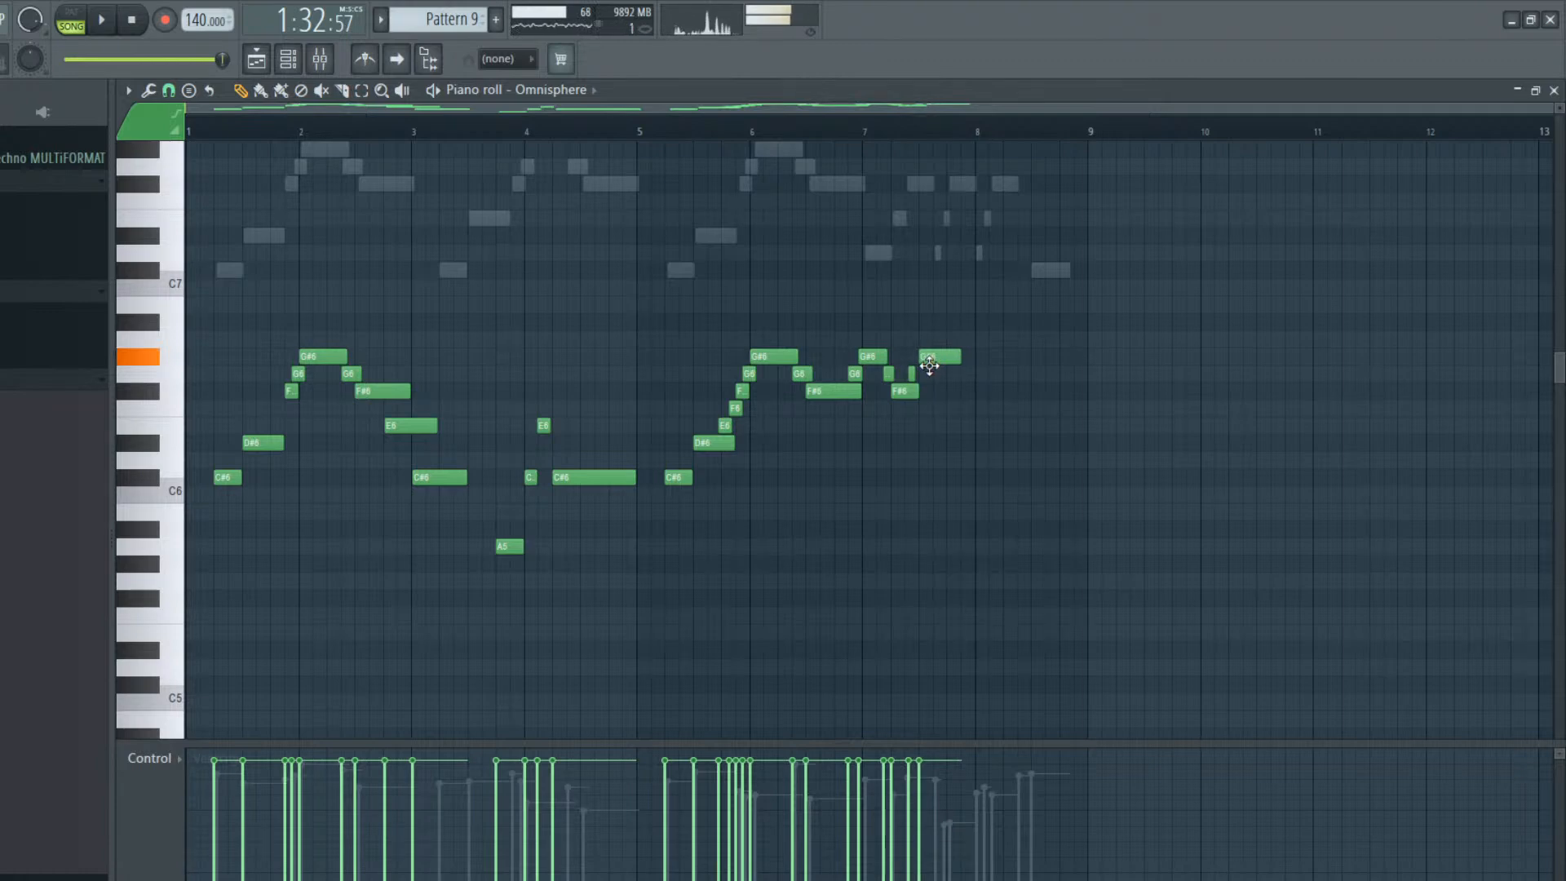
key(space)
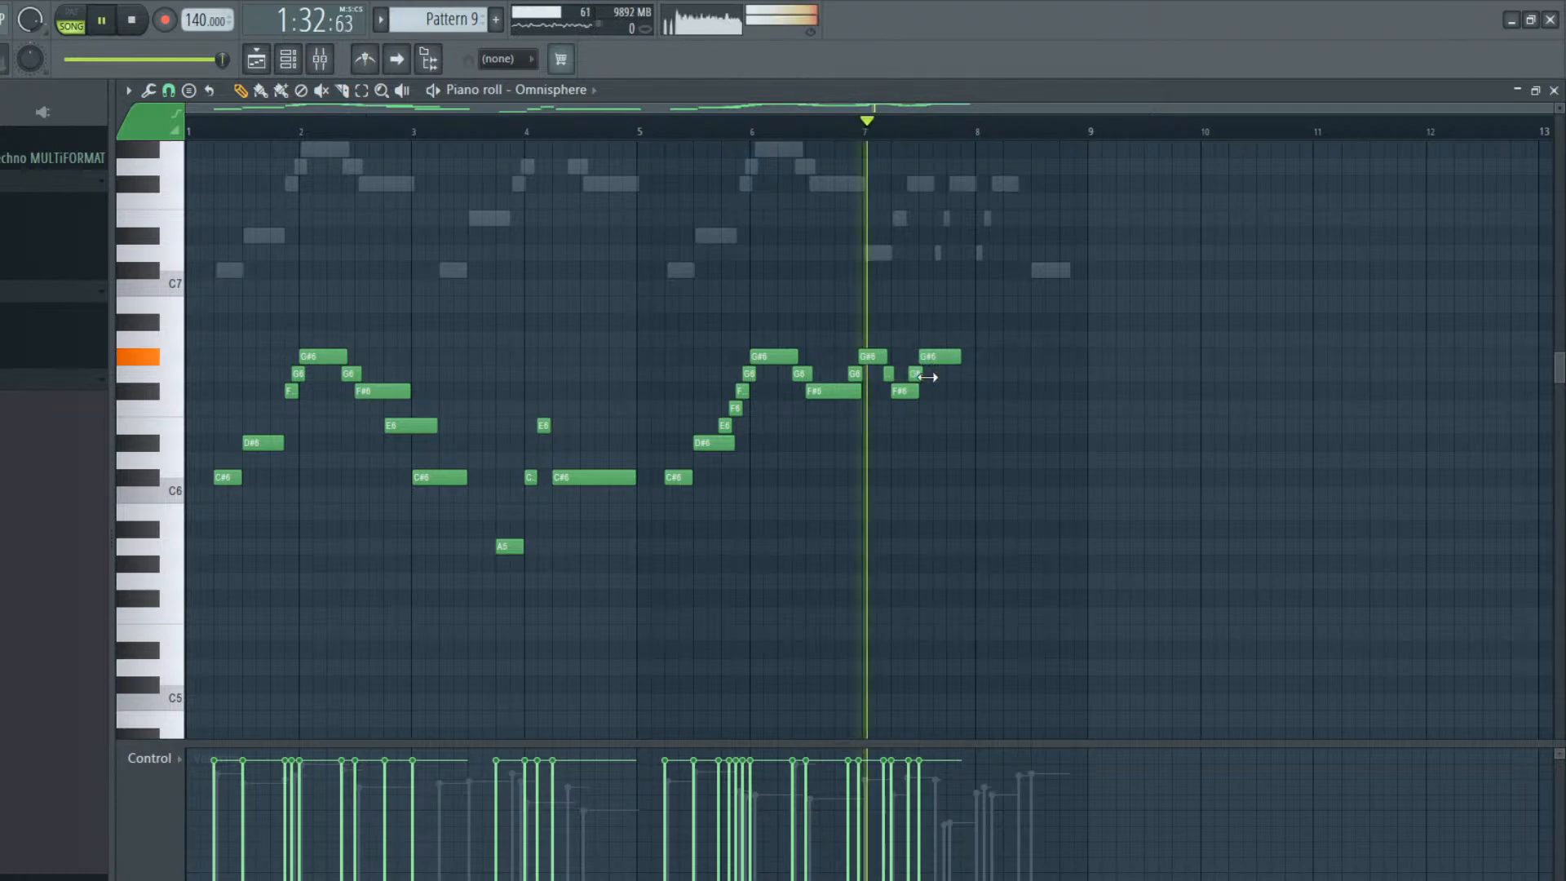
key(space)
Try short G6 and F#6 notes after the last G#6 in bar 7 and play them
click(955, 376)
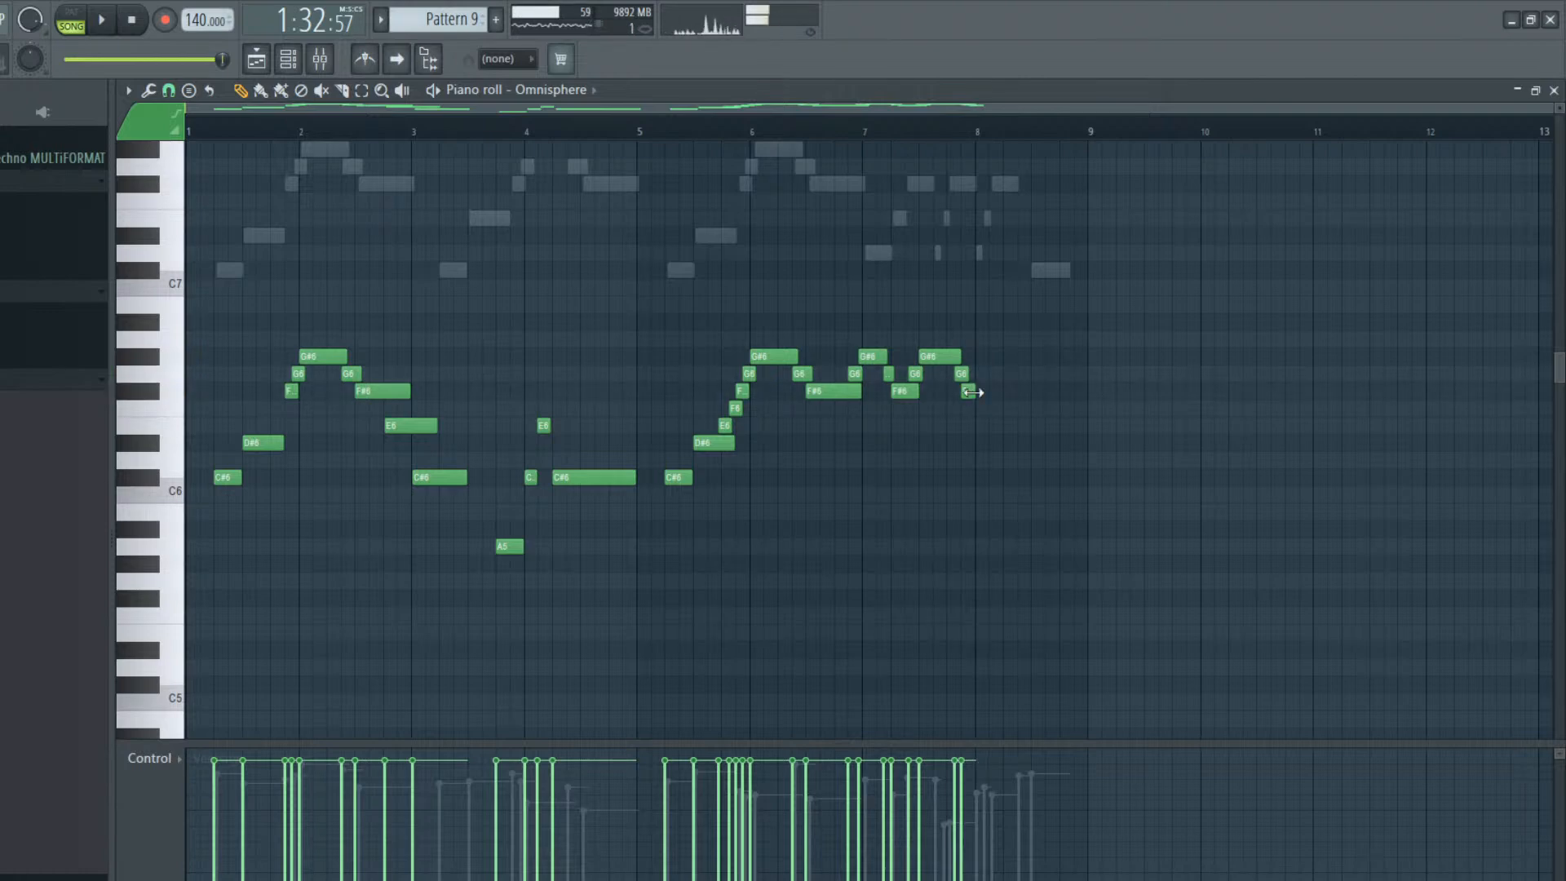
key(space)
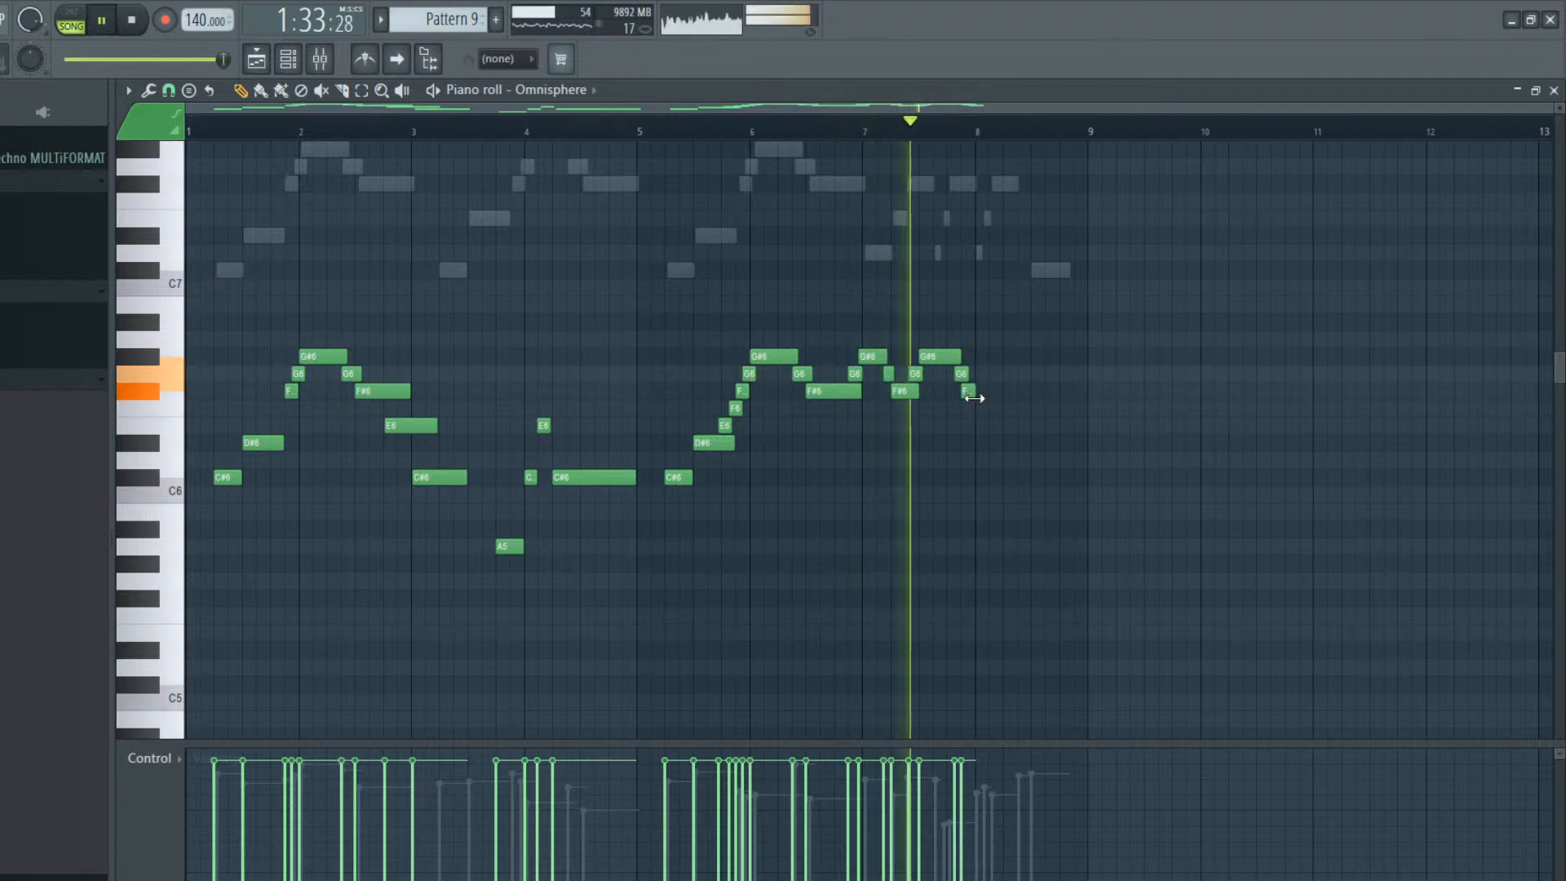
key(space)
right_click(968, 392)
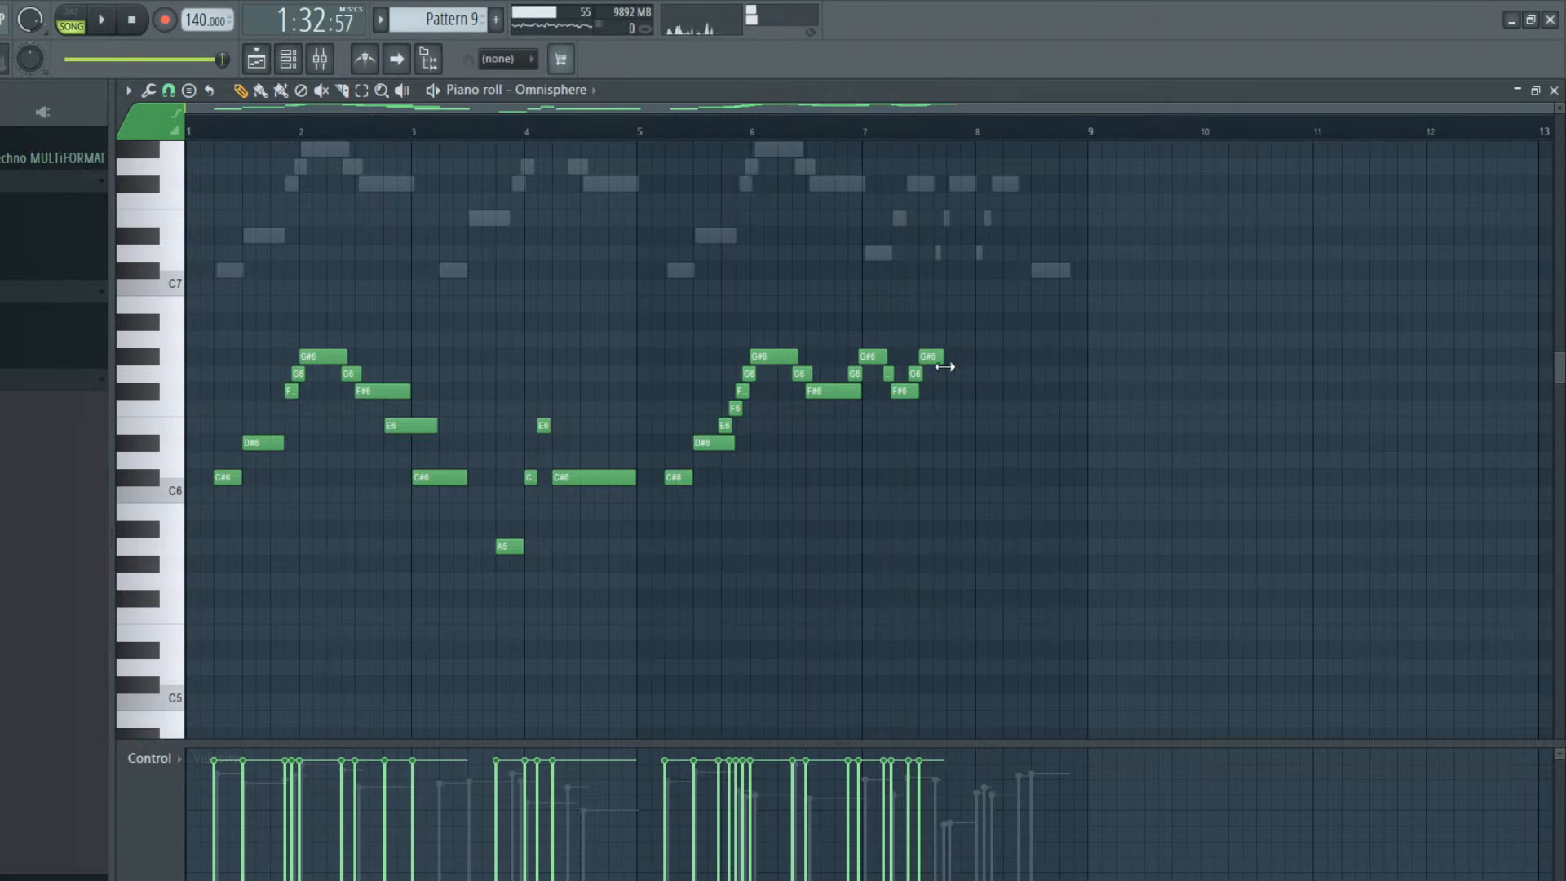
Follow a shortened G#6 in bar 7 with a short G6, quarter-bar F#6 and E6 notes and a C#6 held to bar 9
click(947, 374)
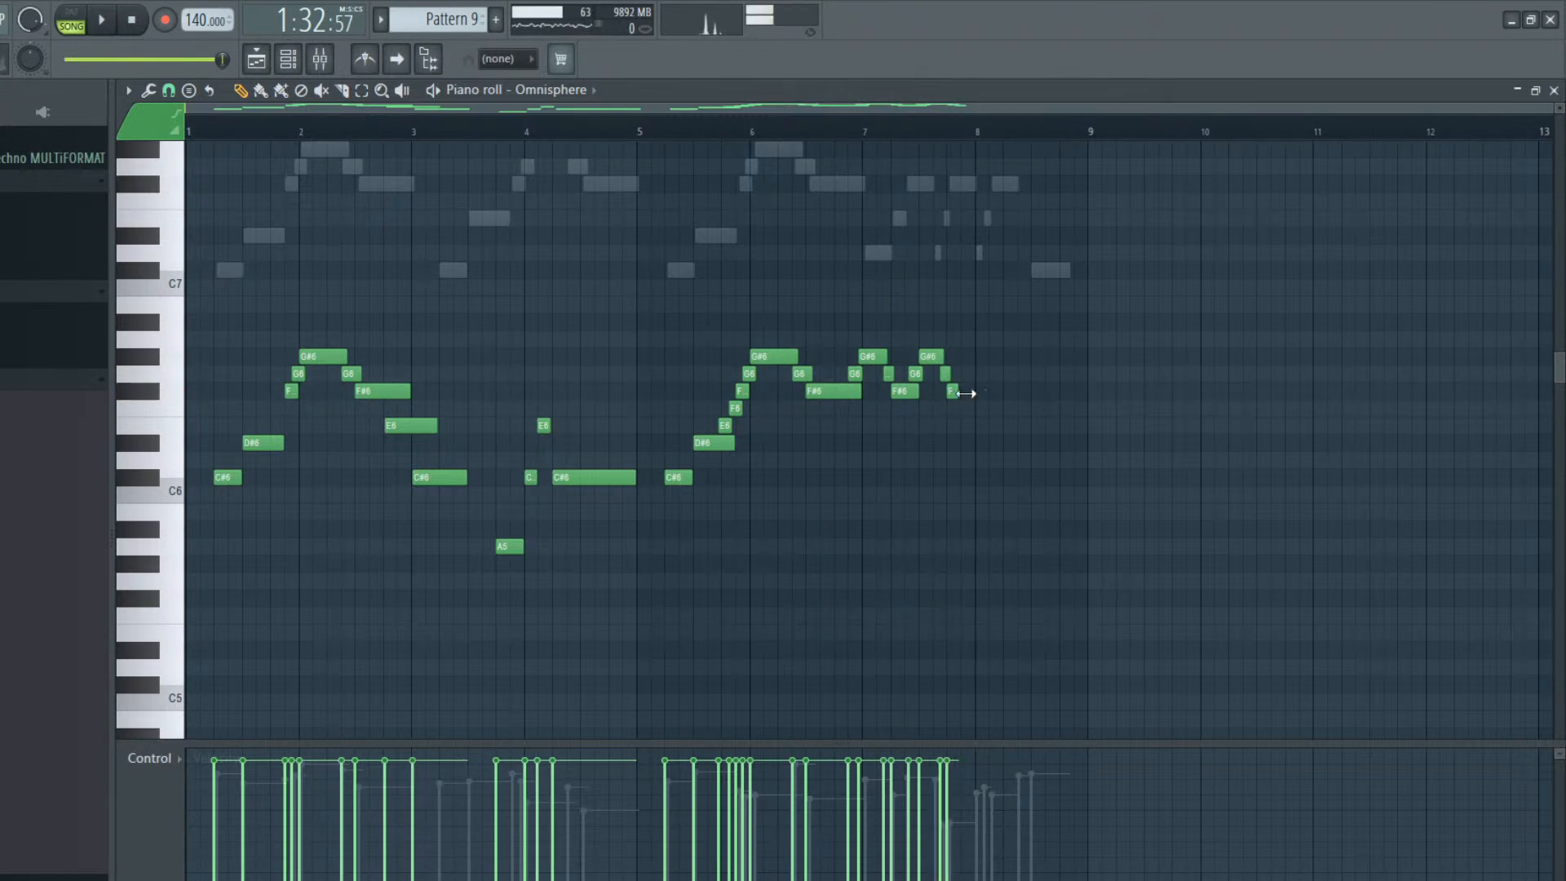
click(972, 422)
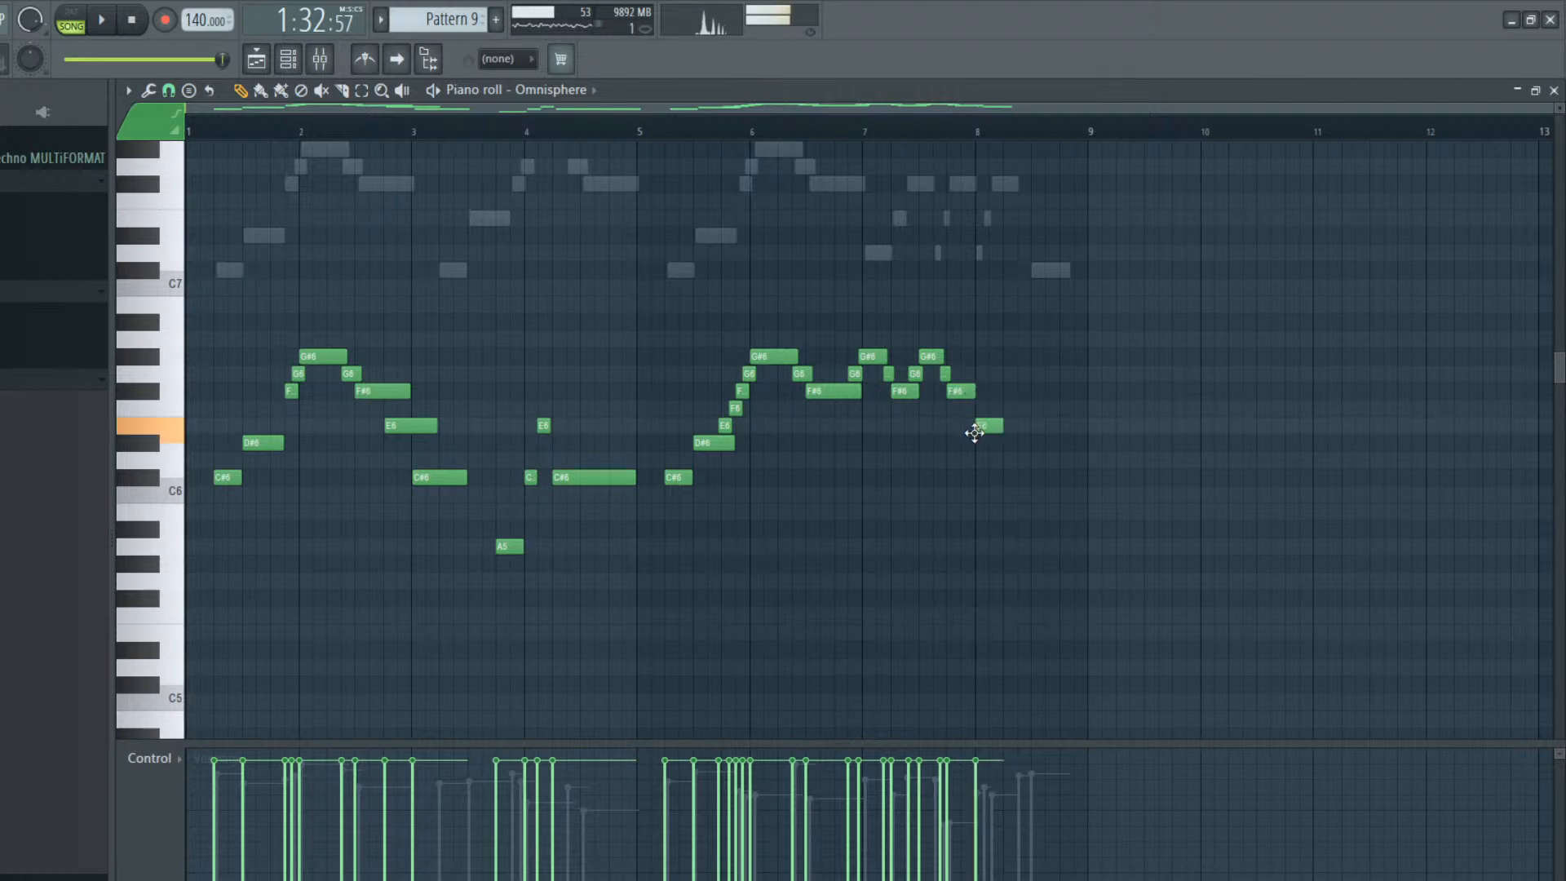
click(1008, 475)
key(space)
drag(1032, 477, 1084, 486)
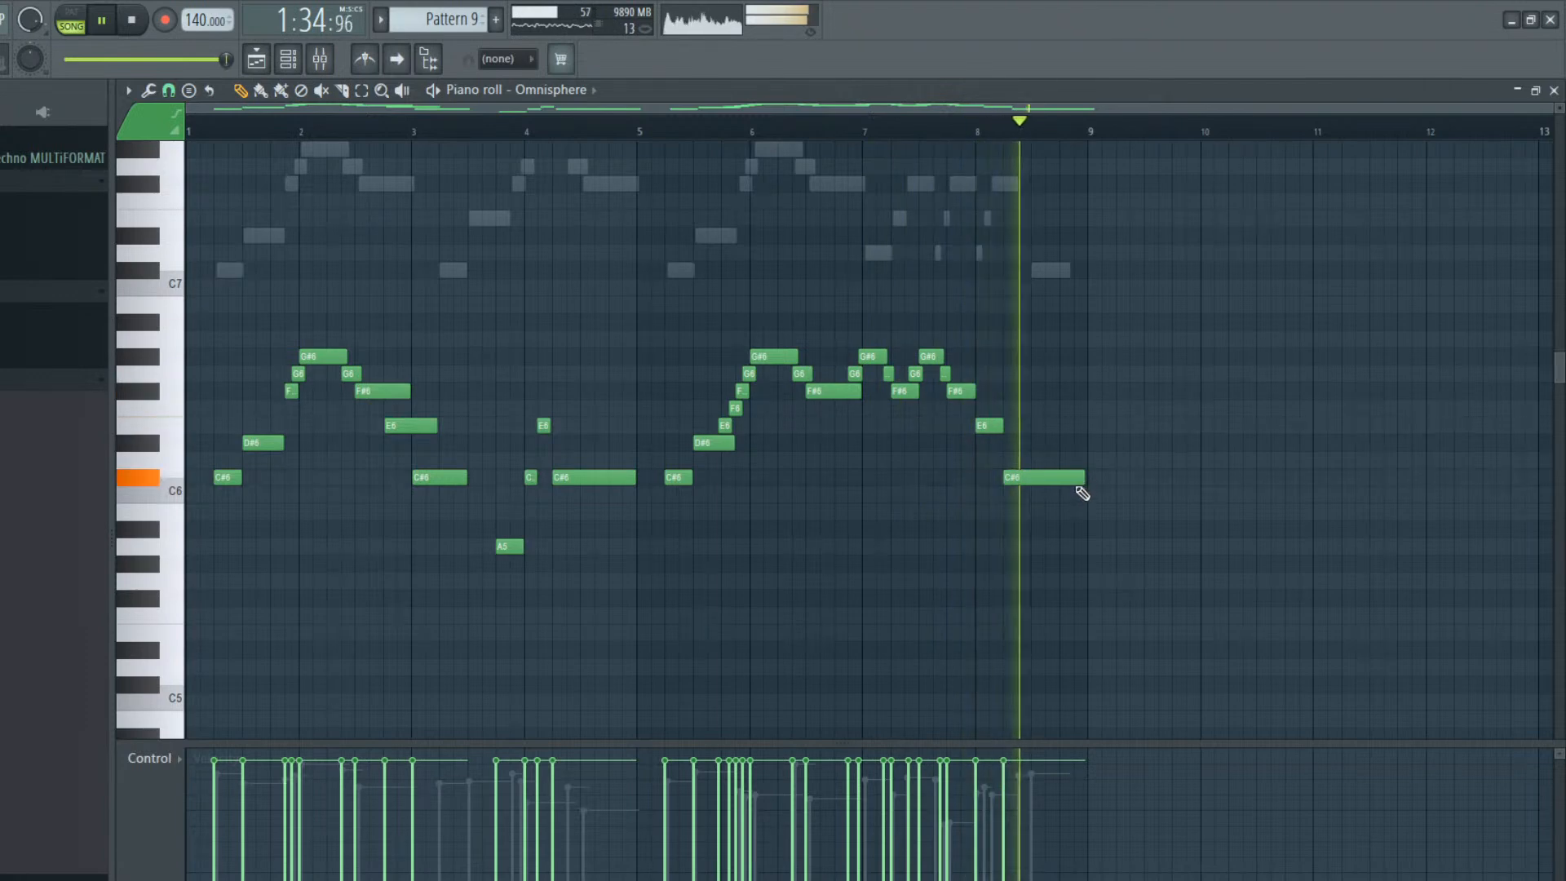
key(space)
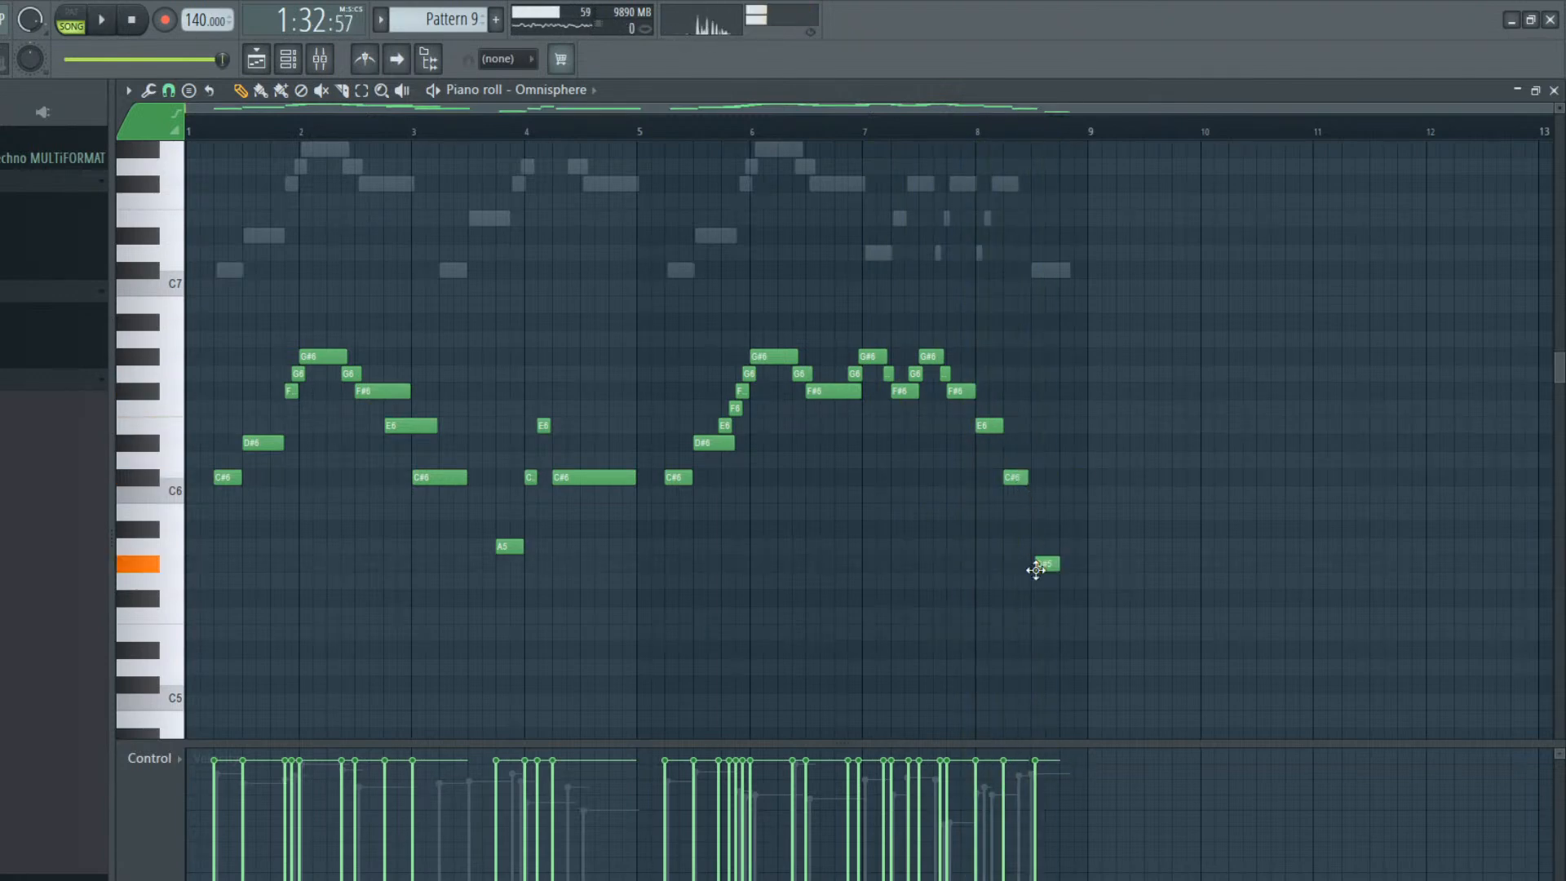
Shorten the C#6 in bar 8 and follow it with short F#5, G#5, B5, E6 and D6 notes and a C#6 held through bar 9
drag(1031, 576, 1032, 607)
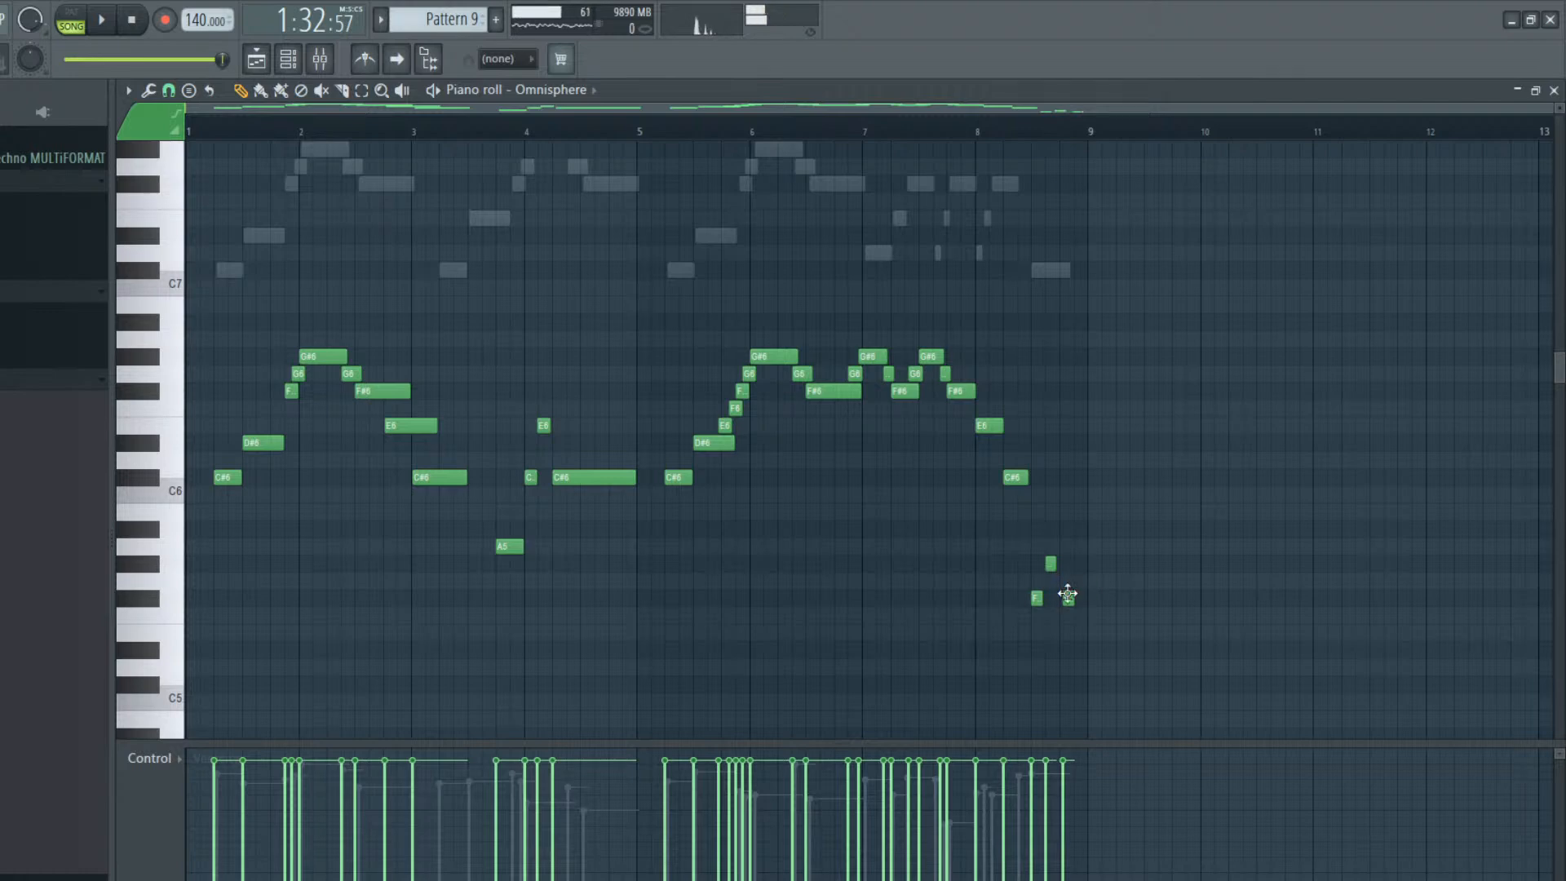
key(space)
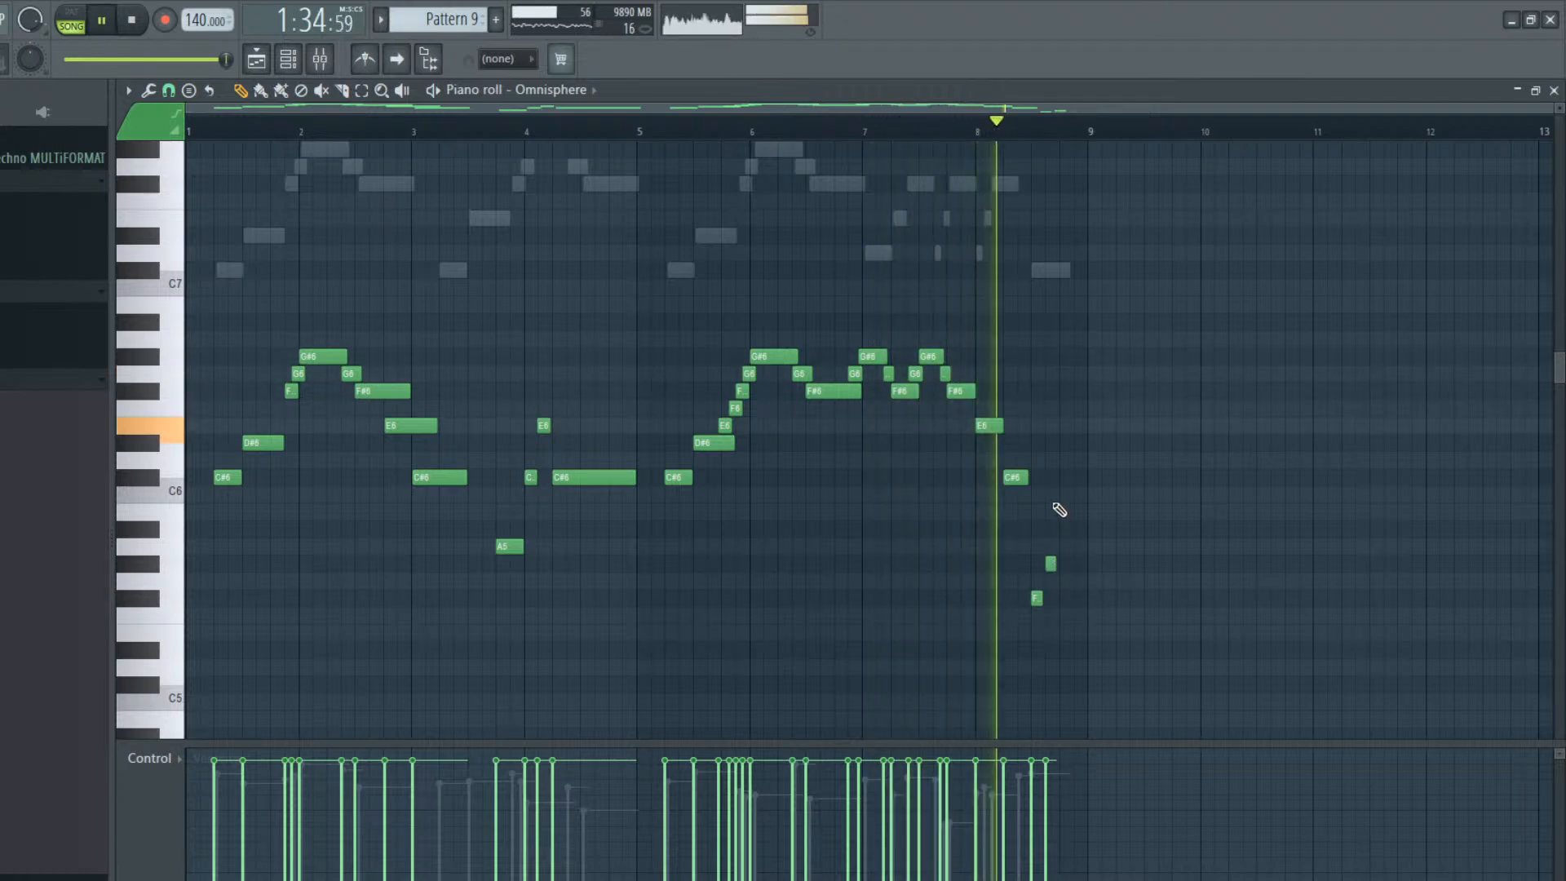
key(space)
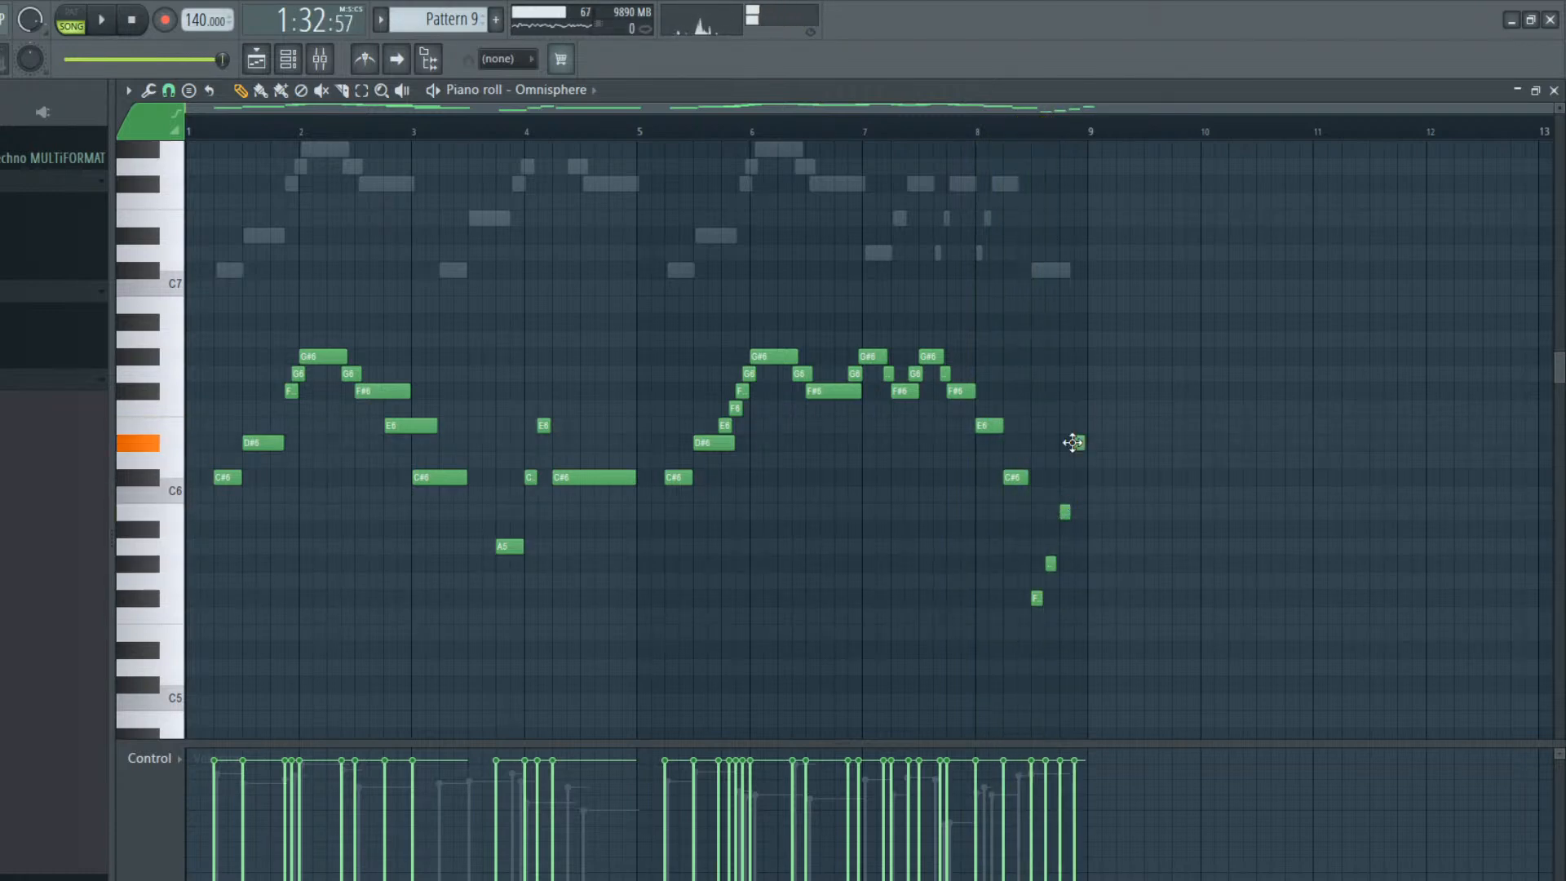
drag(1072, 442, 1072, 418)
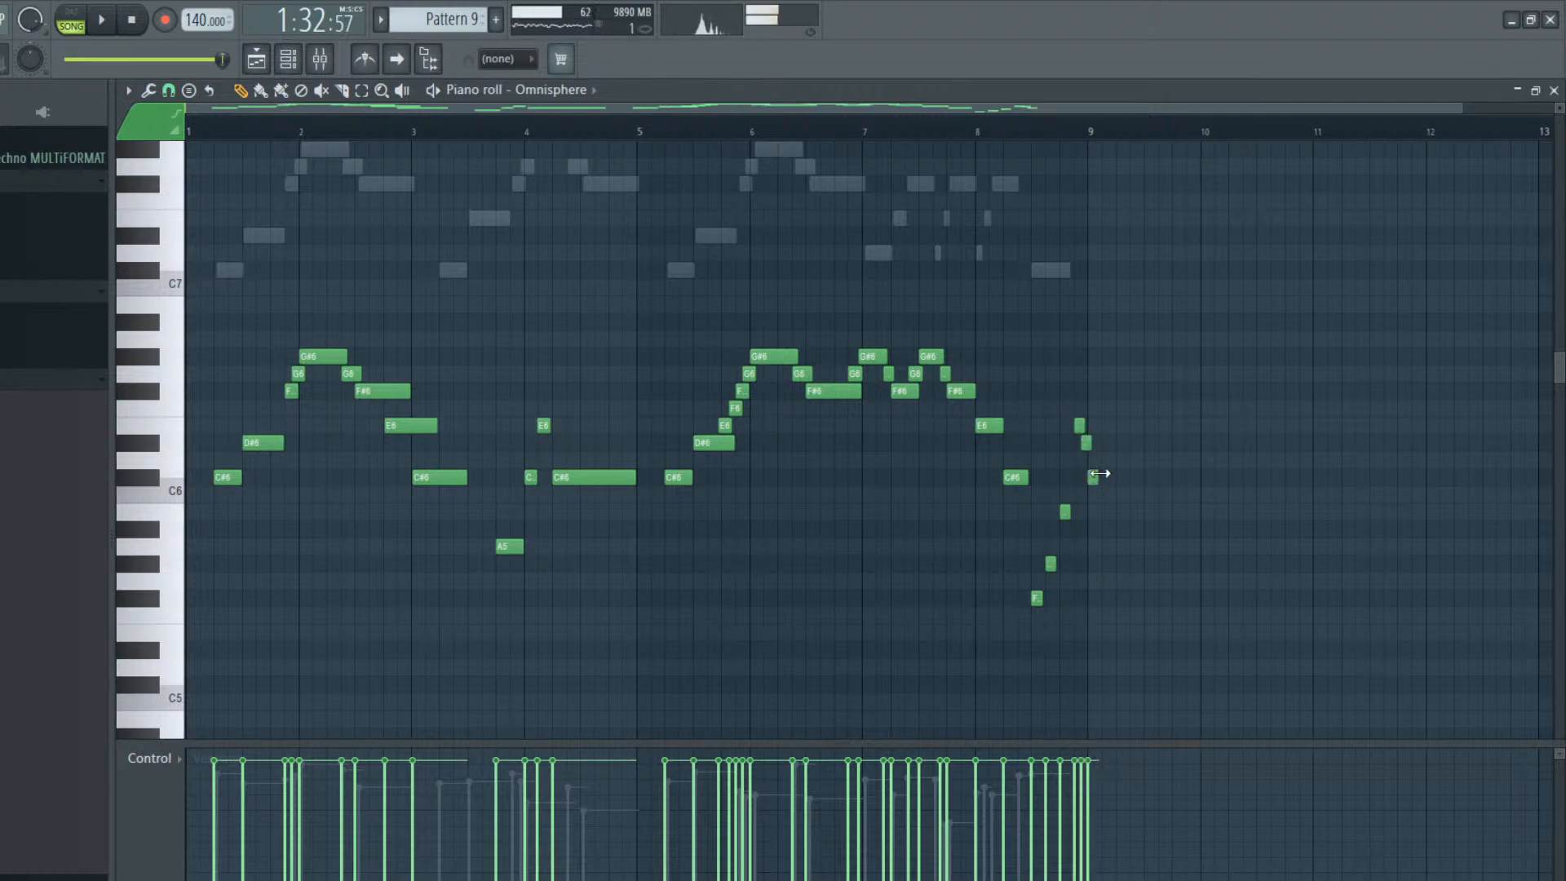
drag(1087, 442, 1196, 479)
key(space)
key(space)
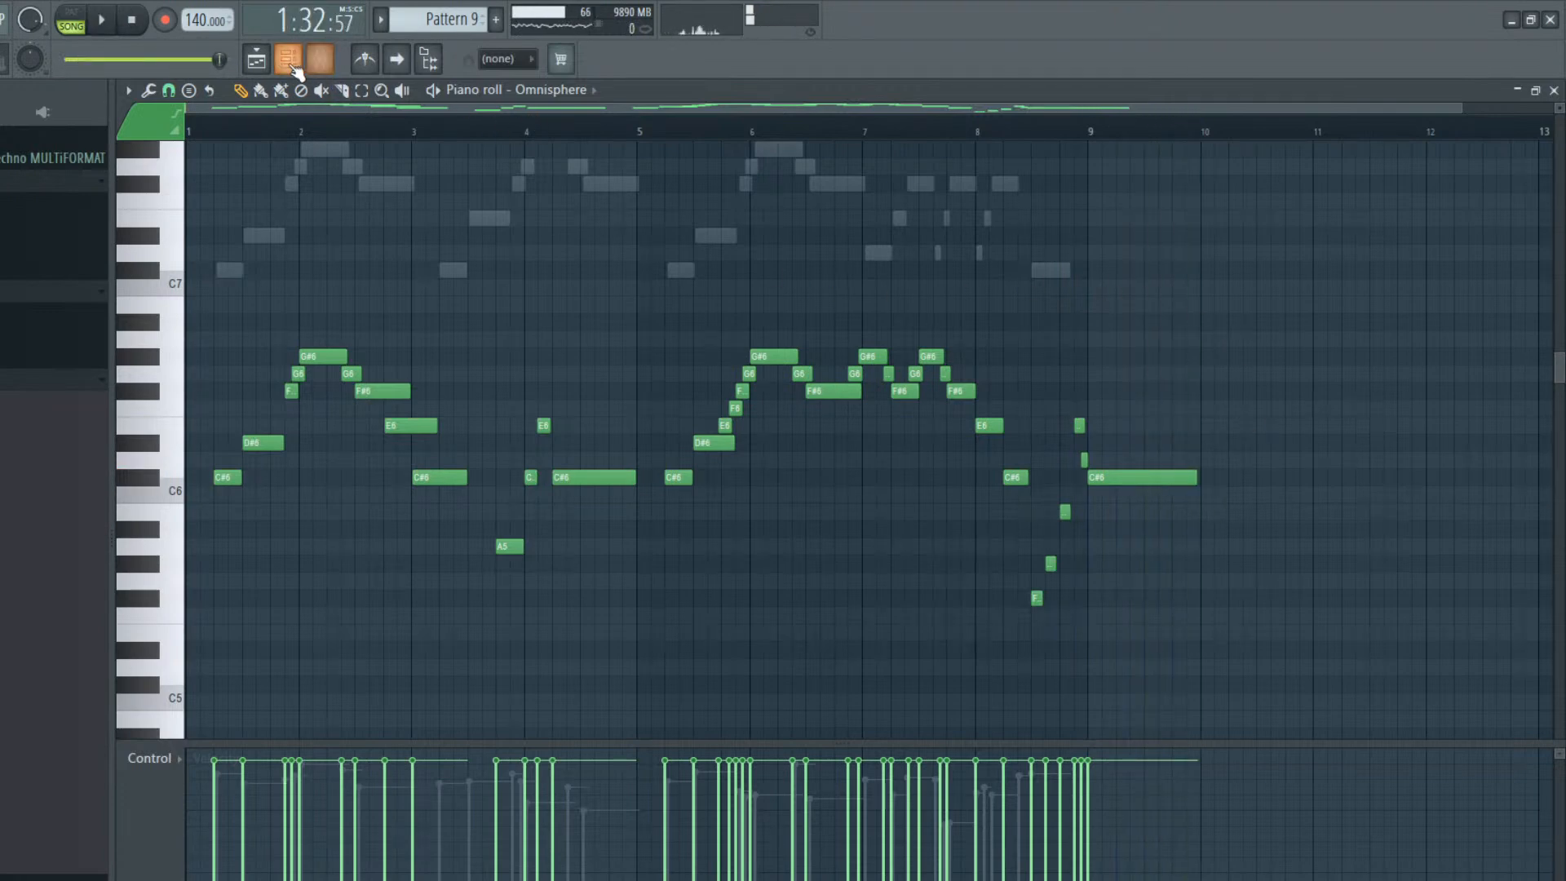
Replace the Omnisphere #2 notes in Pattern 9 with a copy of the Omnisphere melody
click(256, 59)
click(288, 59)
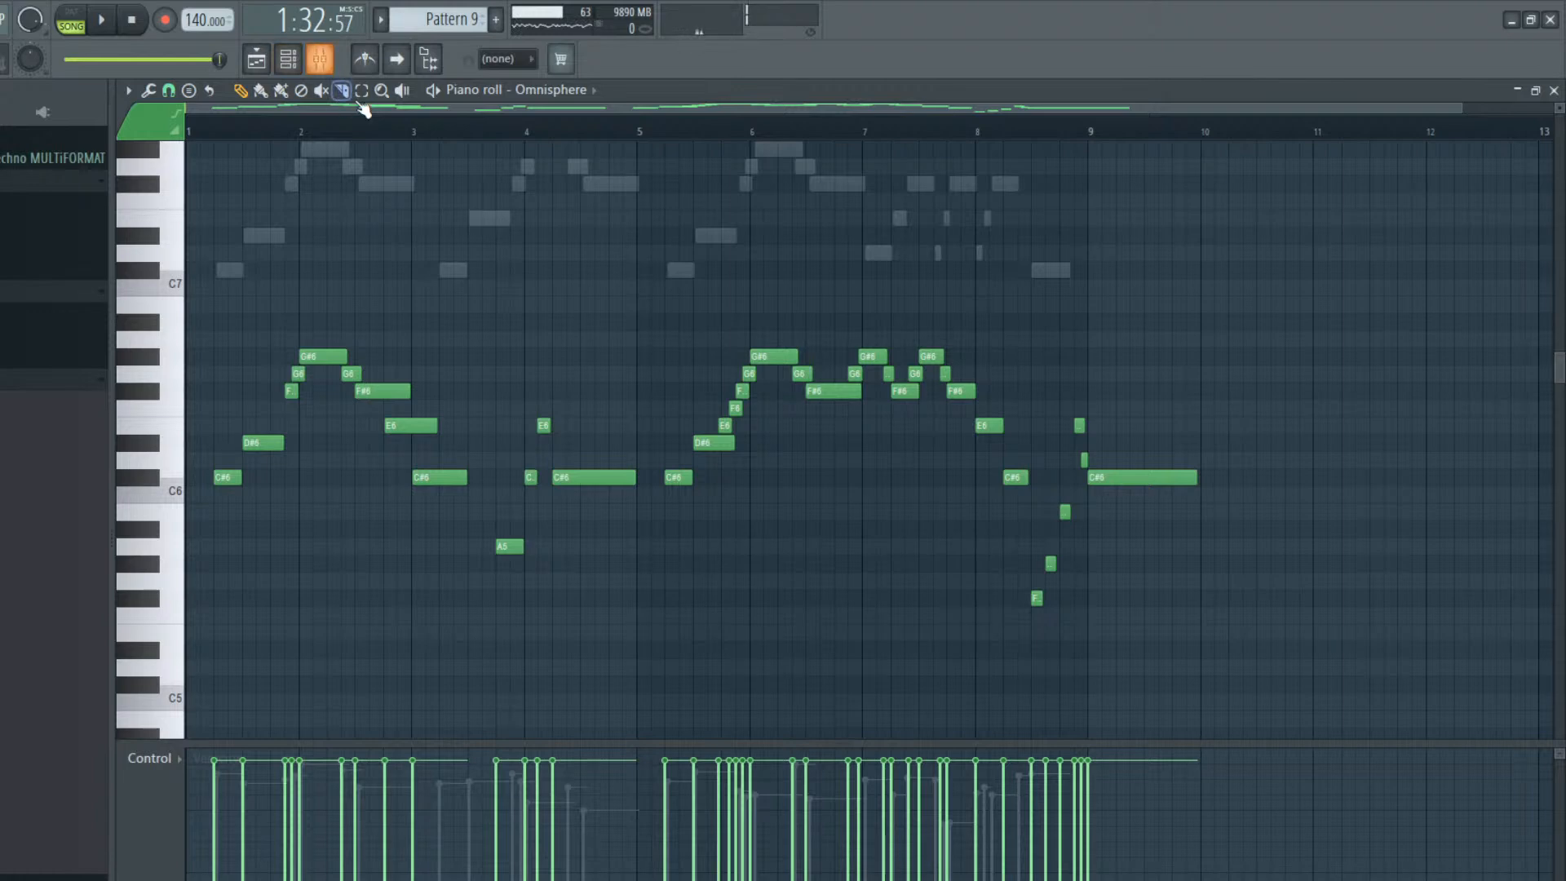
click(295, 63)
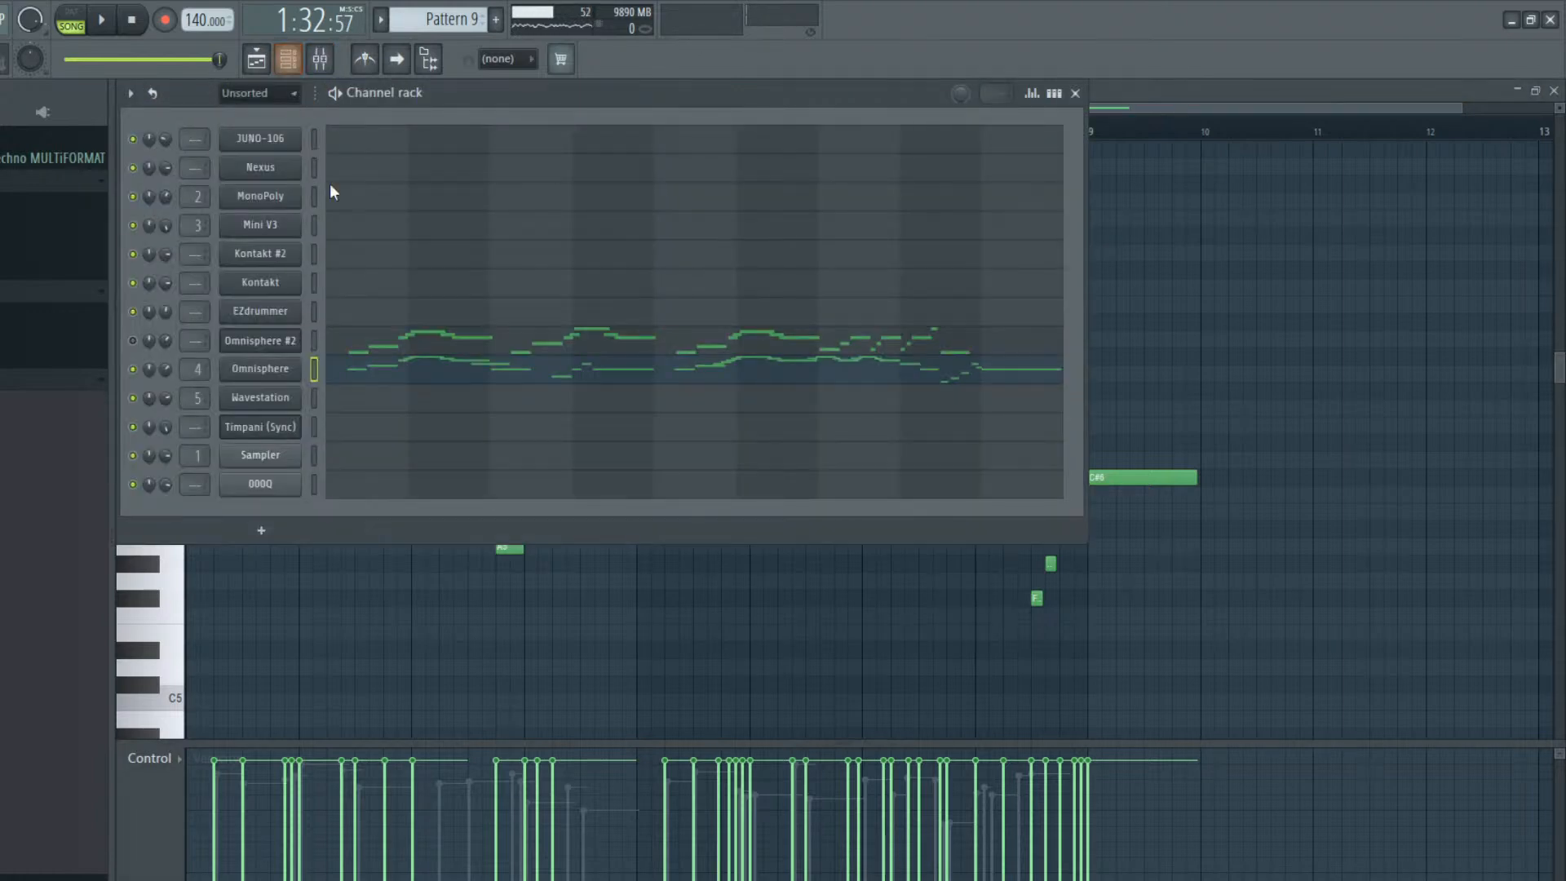
click(315, 341)
click(438, 343)
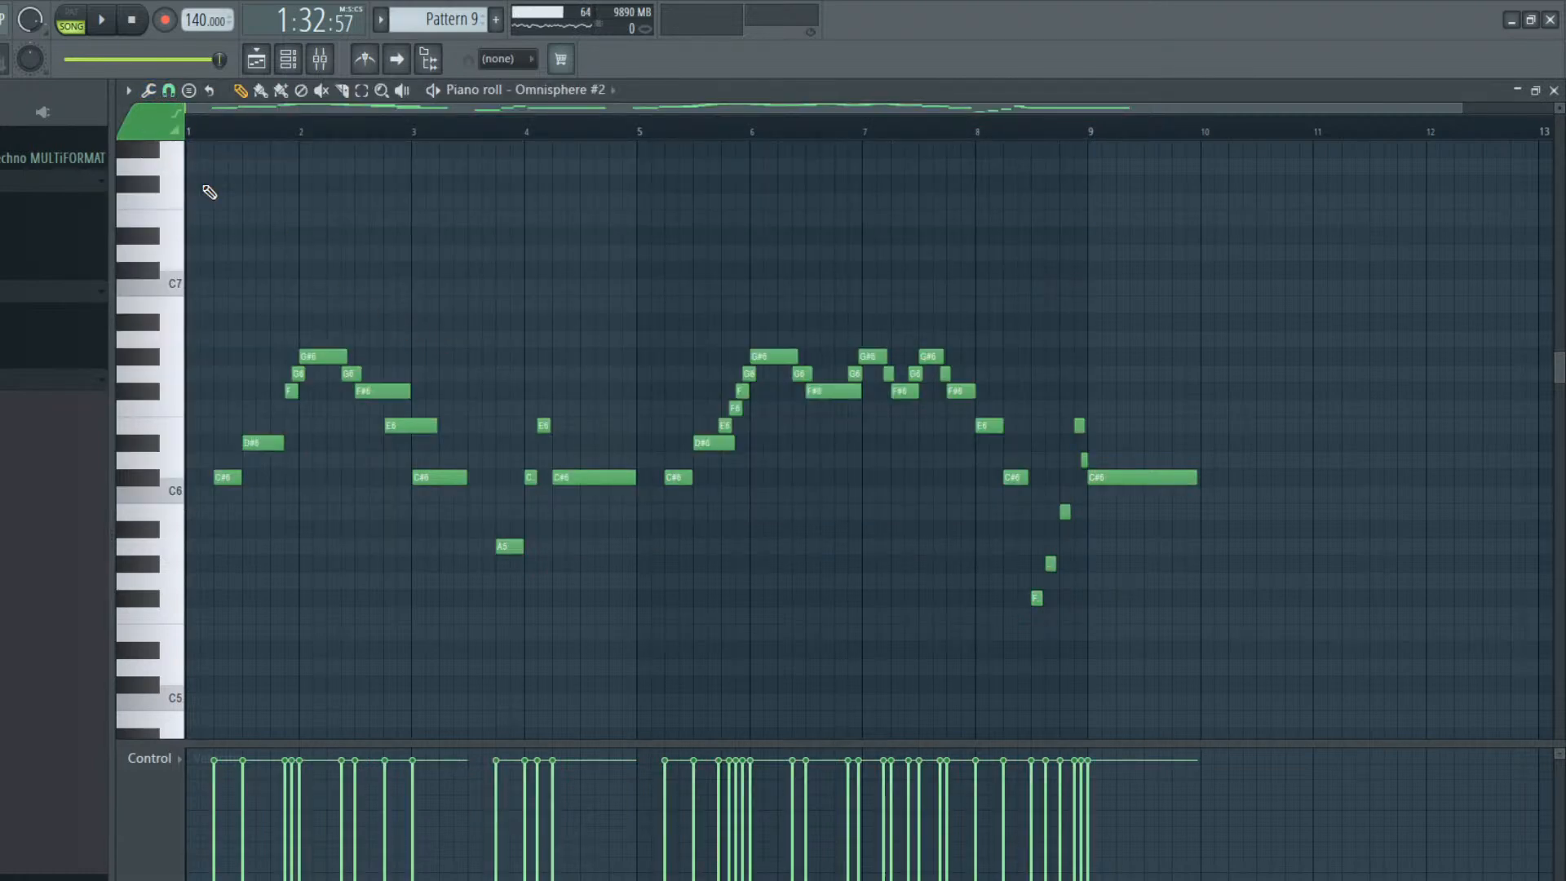
Nudge random selections of the Omnisphere #2 notes slightly later, pull the last selection back a little, and deselect the notes
key(shift+r)
key(shift+Right)
key(shift+r)
key(shift+Right)
key(shift+r)
key(shift+Right)
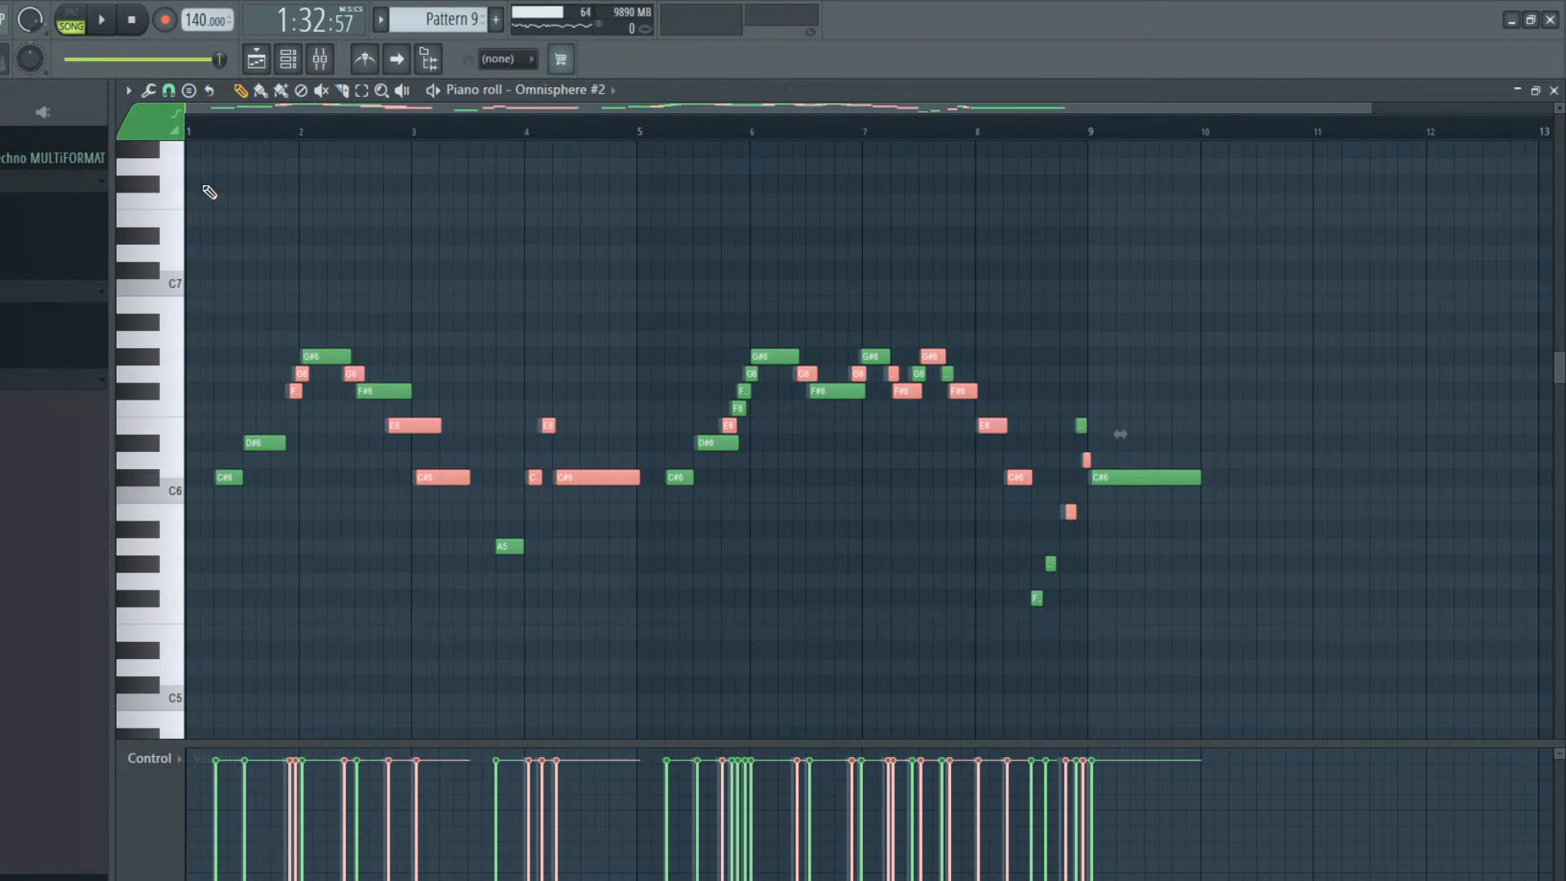
key(shift+Left)
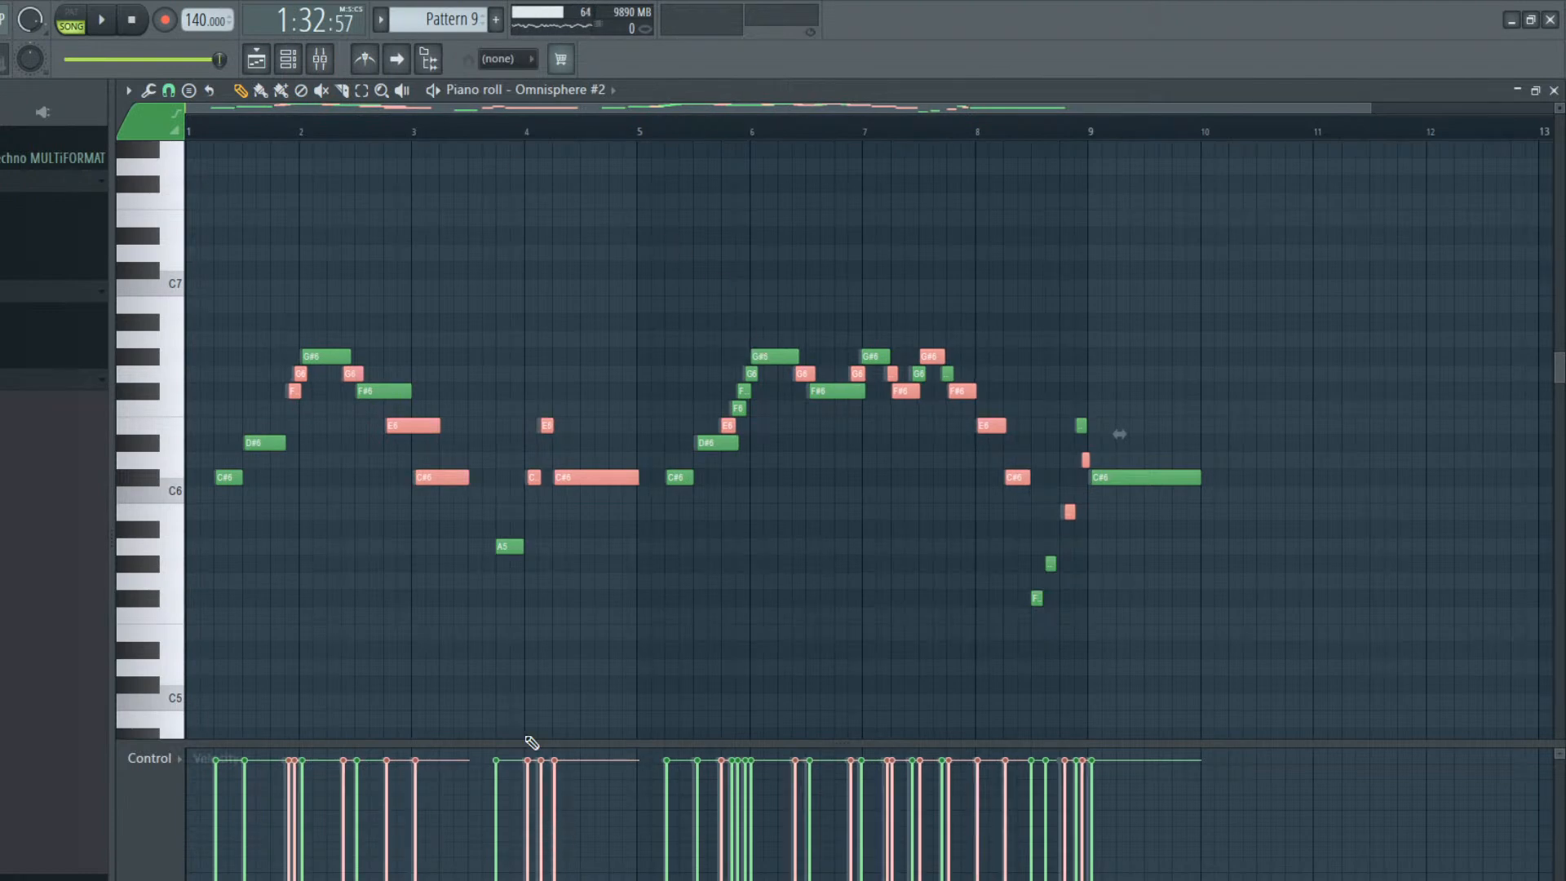
key(ctrl+d)
Draw uneven, slightly lower velocities across all the Omnisphere #2 notes and play them
mouse_move(217, 784)
mouse_down()
mouse_move(343, 775)
mouse_move(322, 795)
mouse_move(576, 765)
mouse_move(698, 803)
mouse_move(906, 771)
mouse_move(1203, 776)
mouse_up()
drag(539, 768, 585, 778)
drag(872, 791, 991, 787)
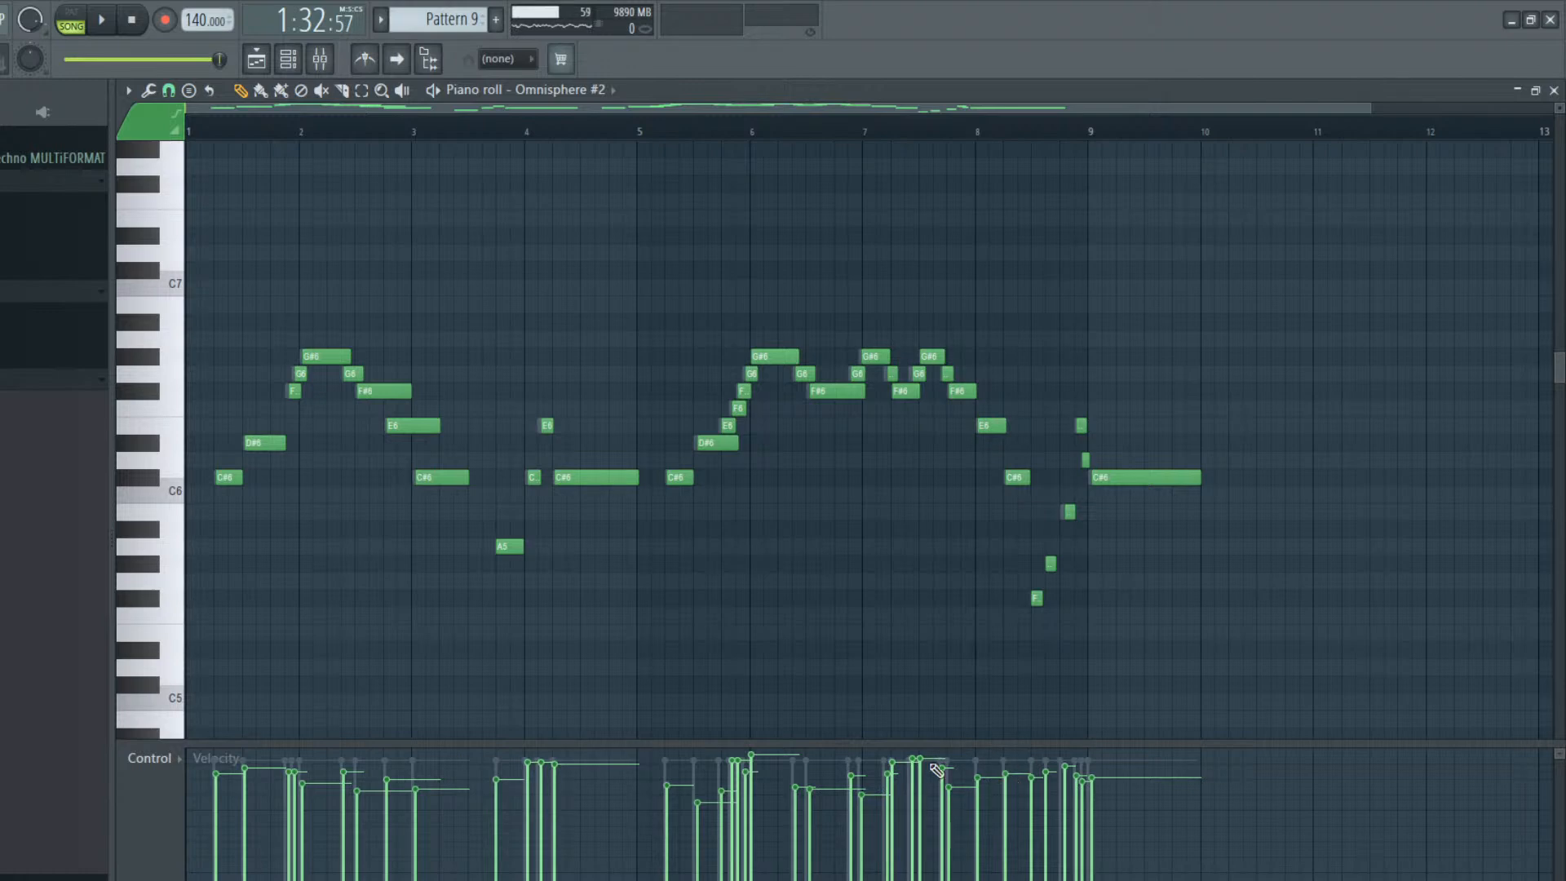
key(space)
key(space)
Enable the Omnisphere #2 channel and play both melody layers from the start of the pattern
click(296, 67)
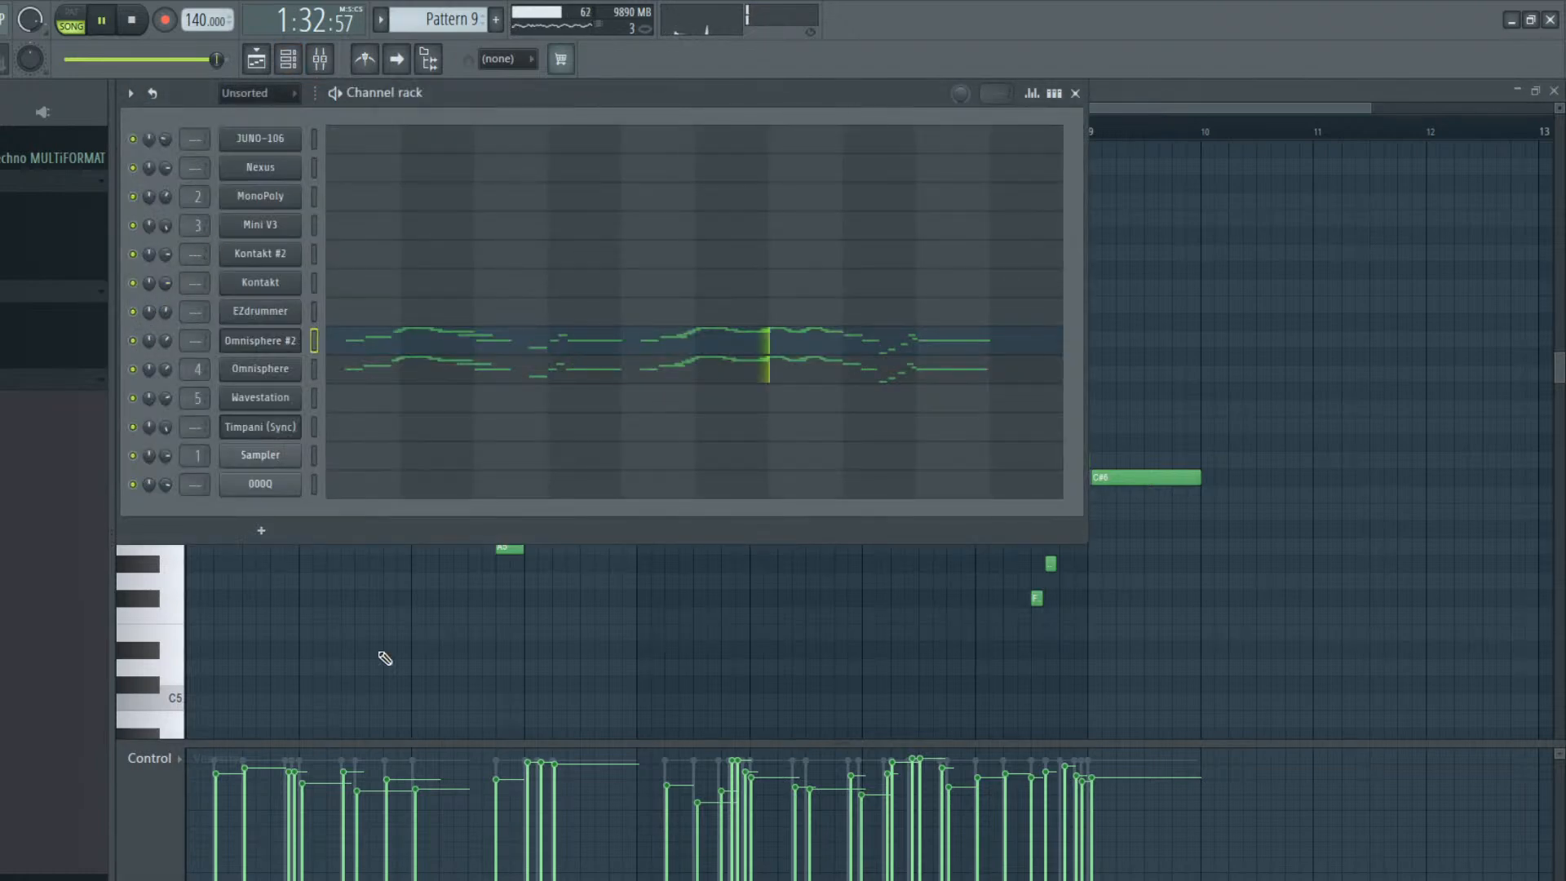
key(space)
right_click(372, 651)
key(space)
click(191, 132)
key(space)
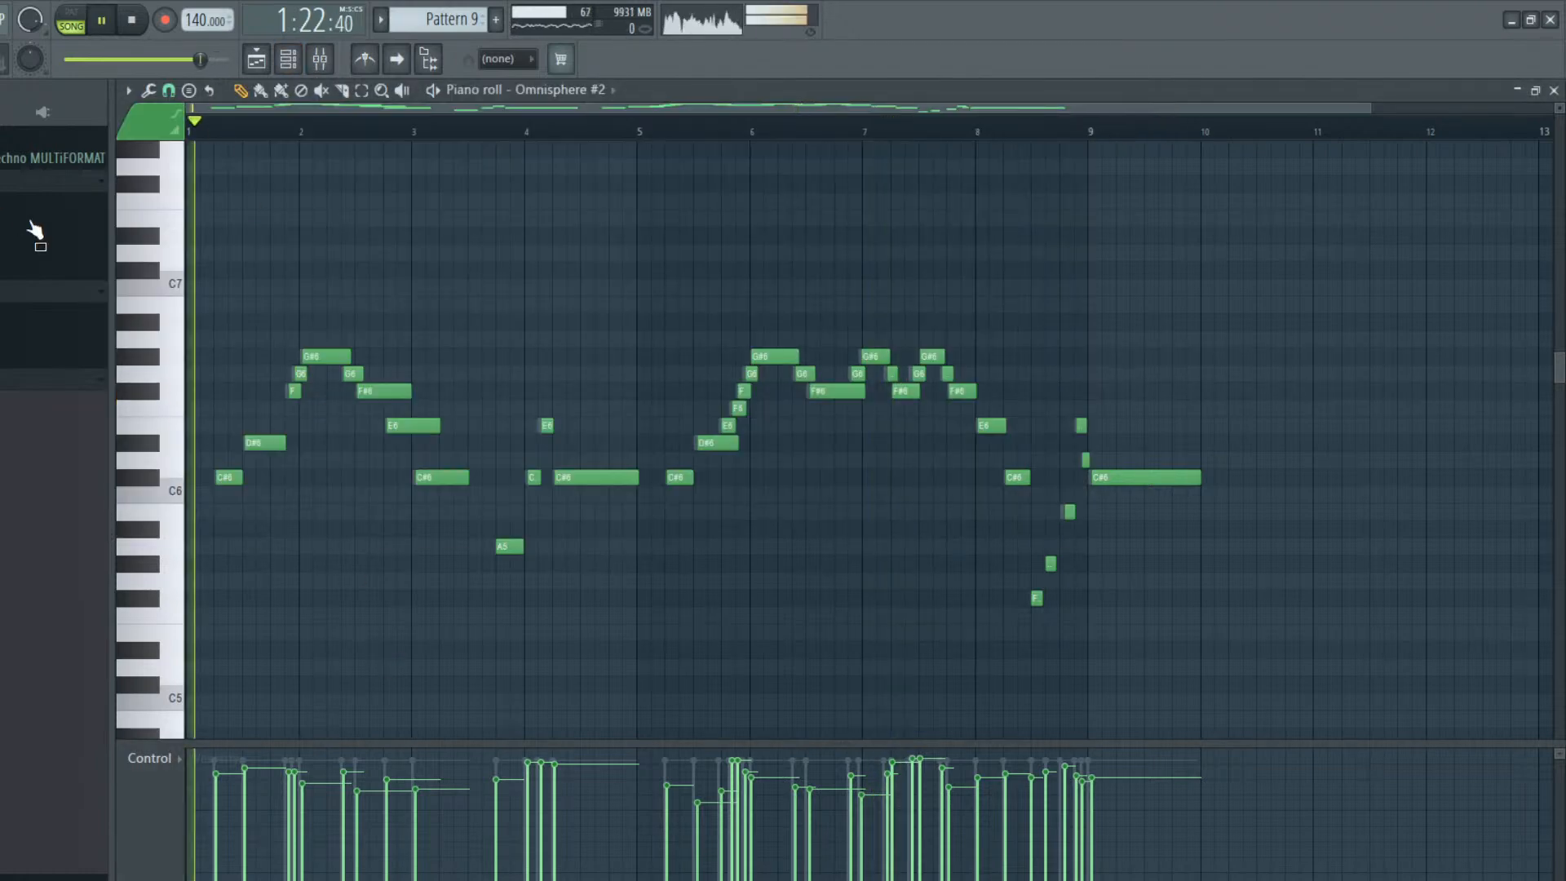
Transpose the whole Omnisphere #2 melody up one octave and play it
key(space)
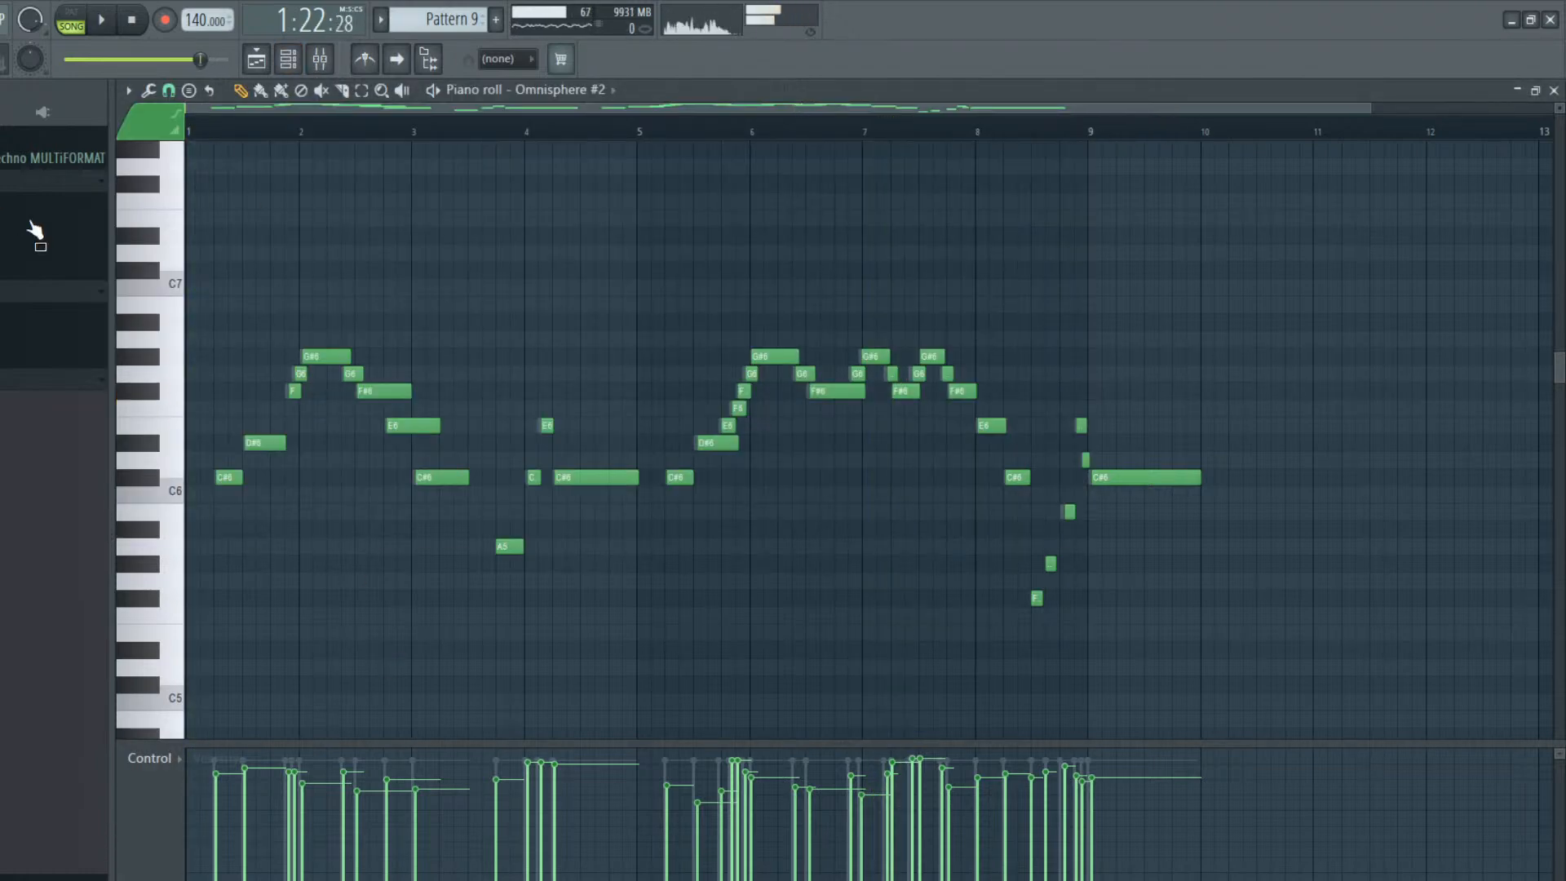
key(ctrl+Up)
key(space)
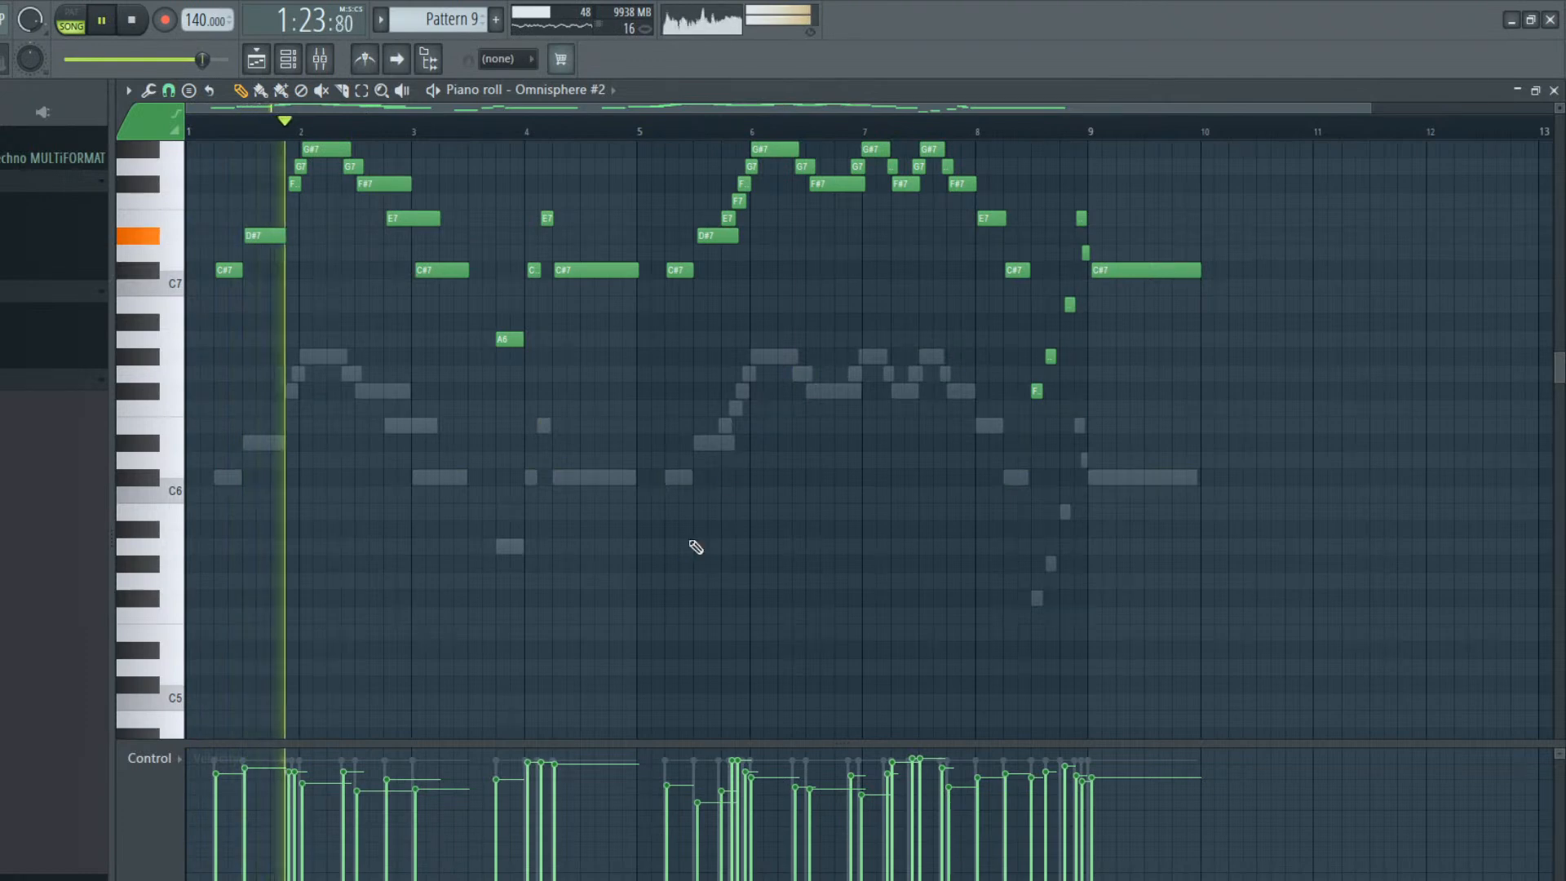
key(space)
Place a unique copy of the TOX_126_Funk clip at bar 41 on Track 13 in the playlist and time-stretch it to span bars 41 to 49
click(256, 59)
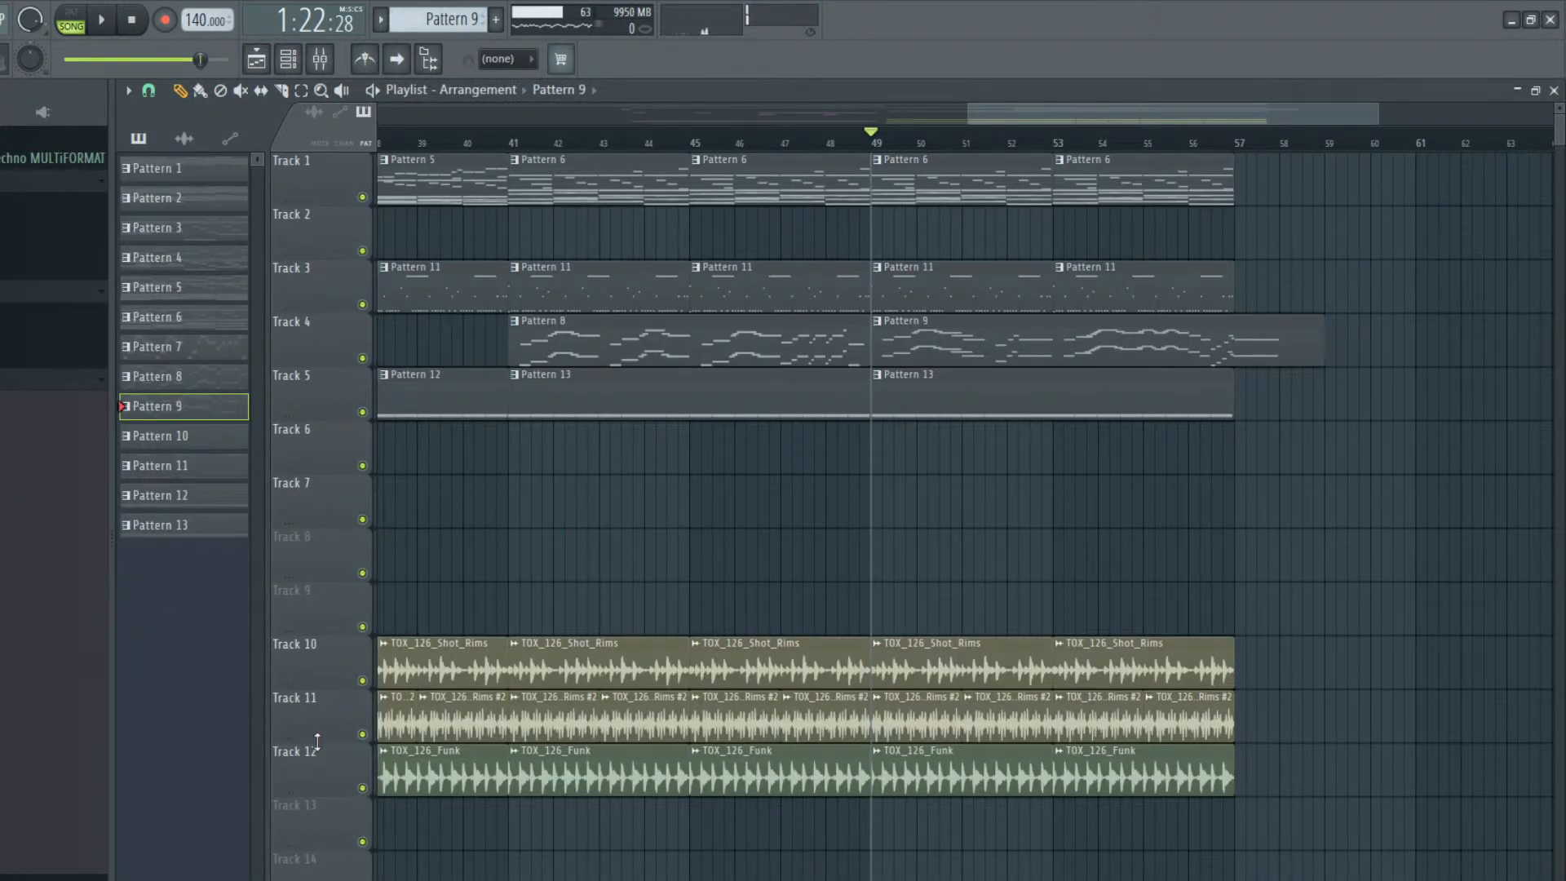
click(583, 770)
click(516, 826)
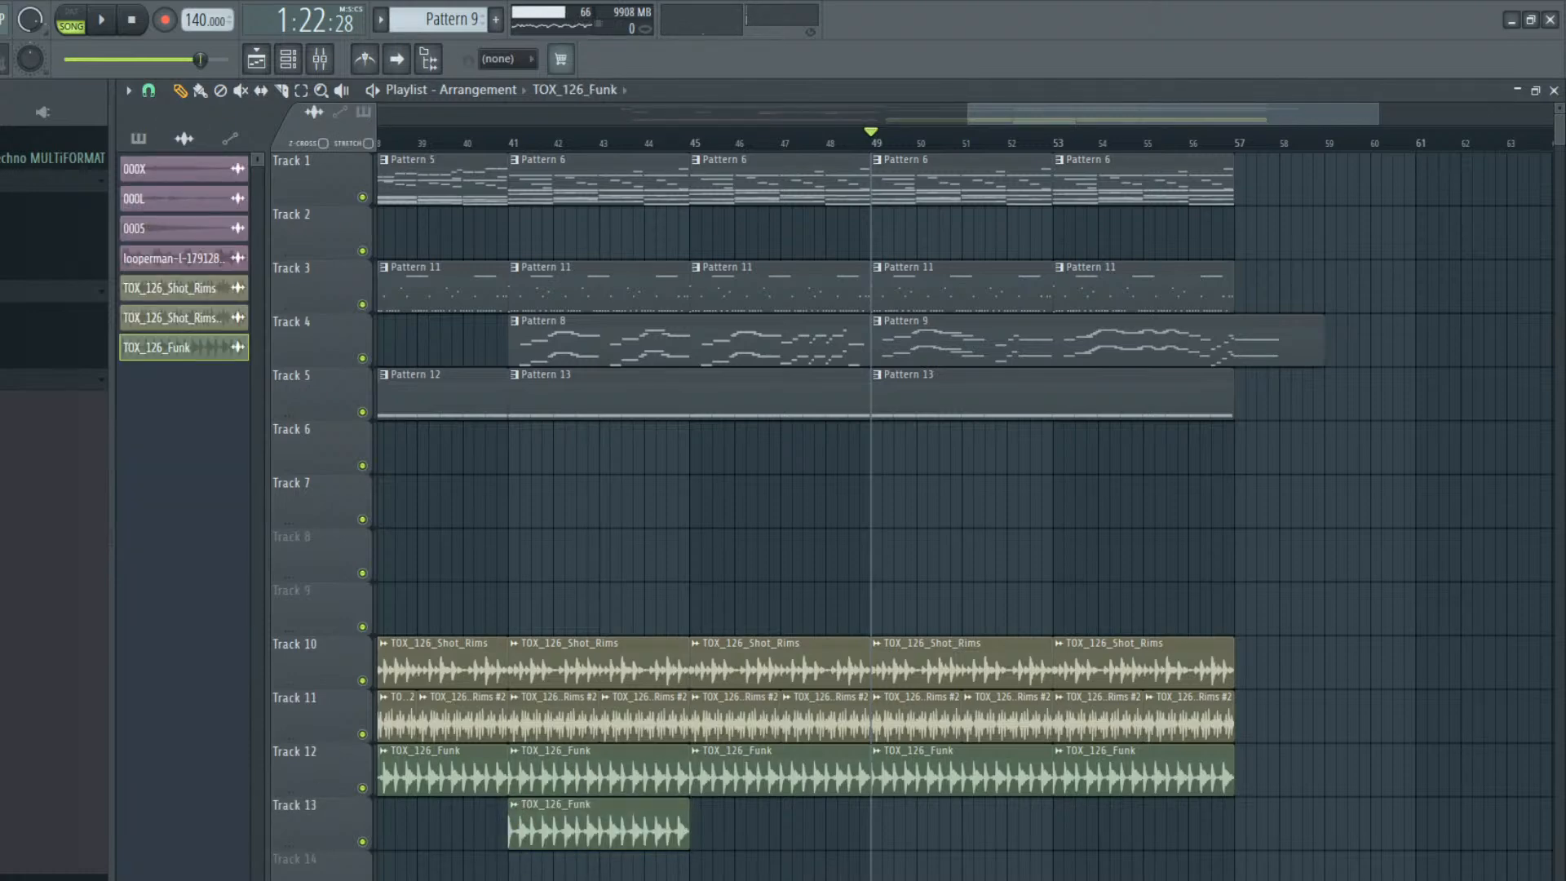
click(622, 827)
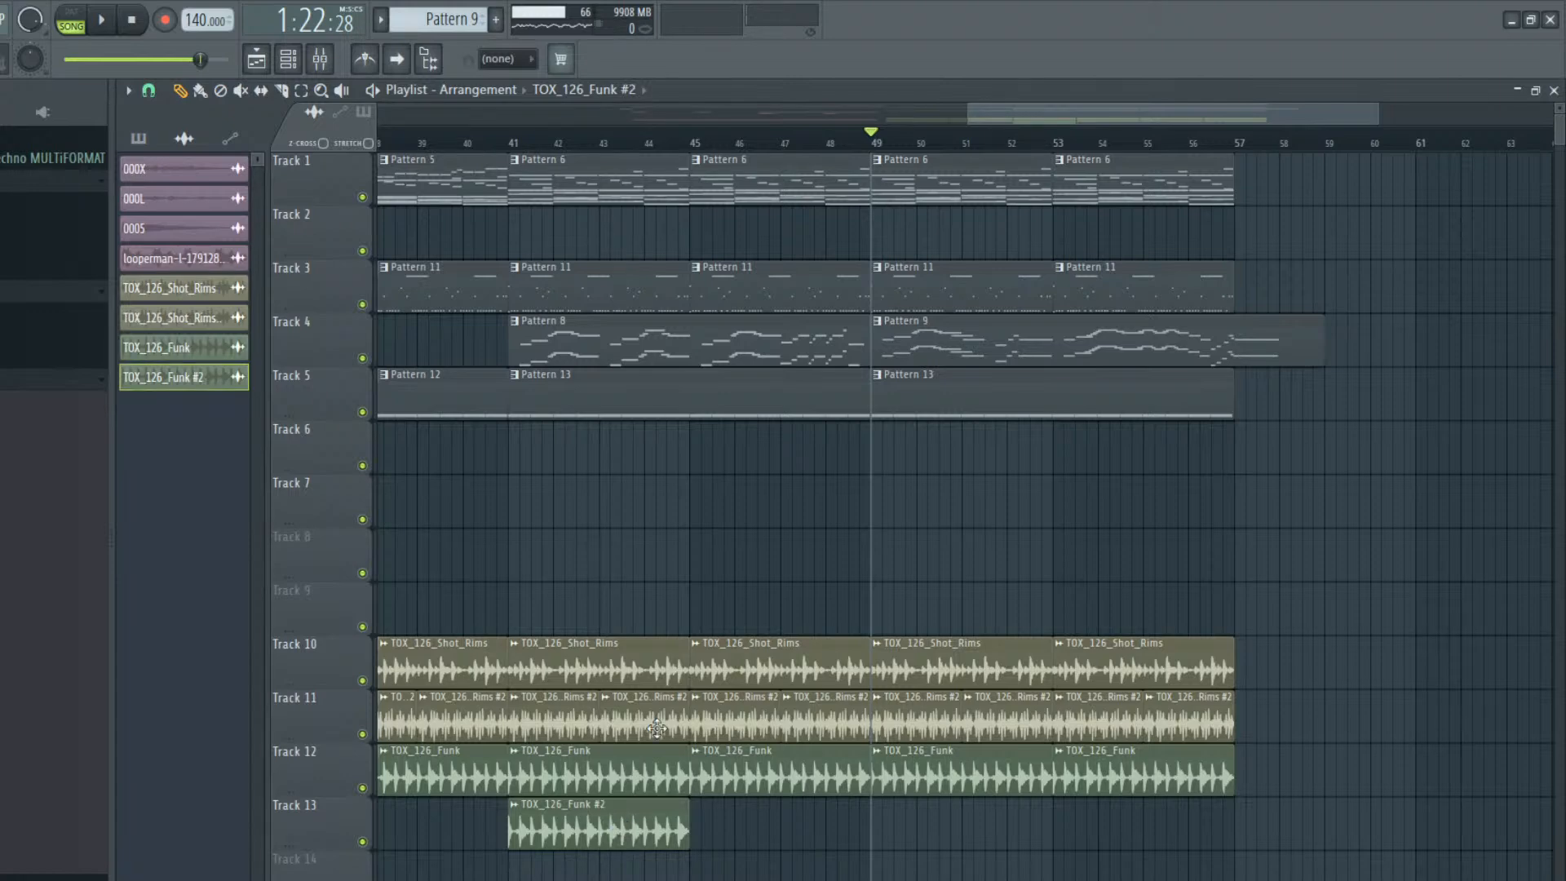
double_click(633, 814)
drag(627, 400, 732, 390)
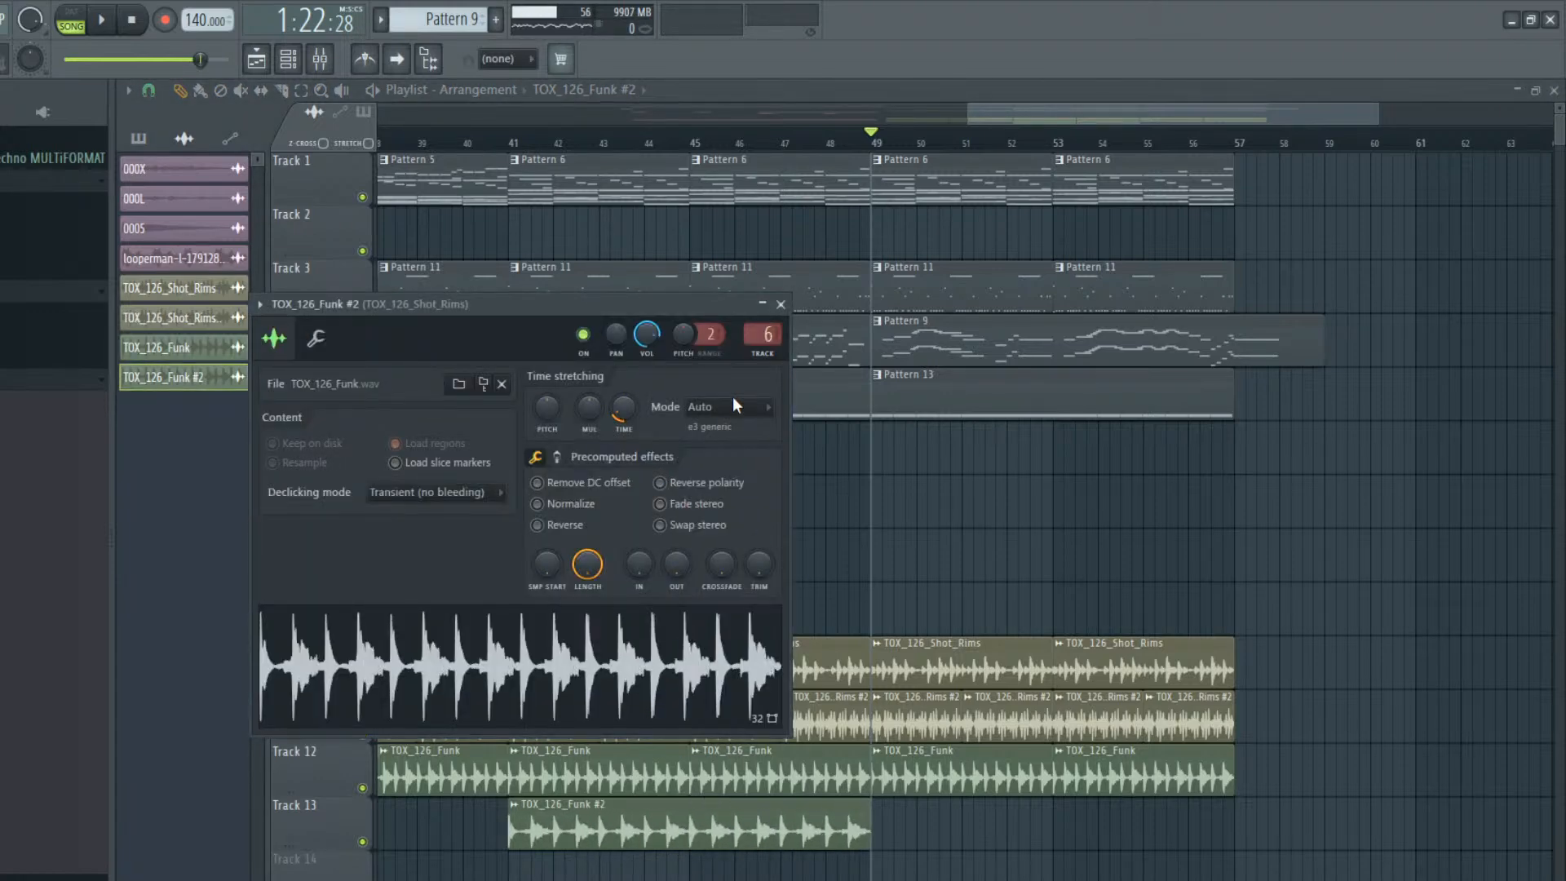
Add another TOX_126_Funk #2 clip at bar 49 on Track 13 and set its time-stretching mode to Stretch during playback
right_click(938, 534)
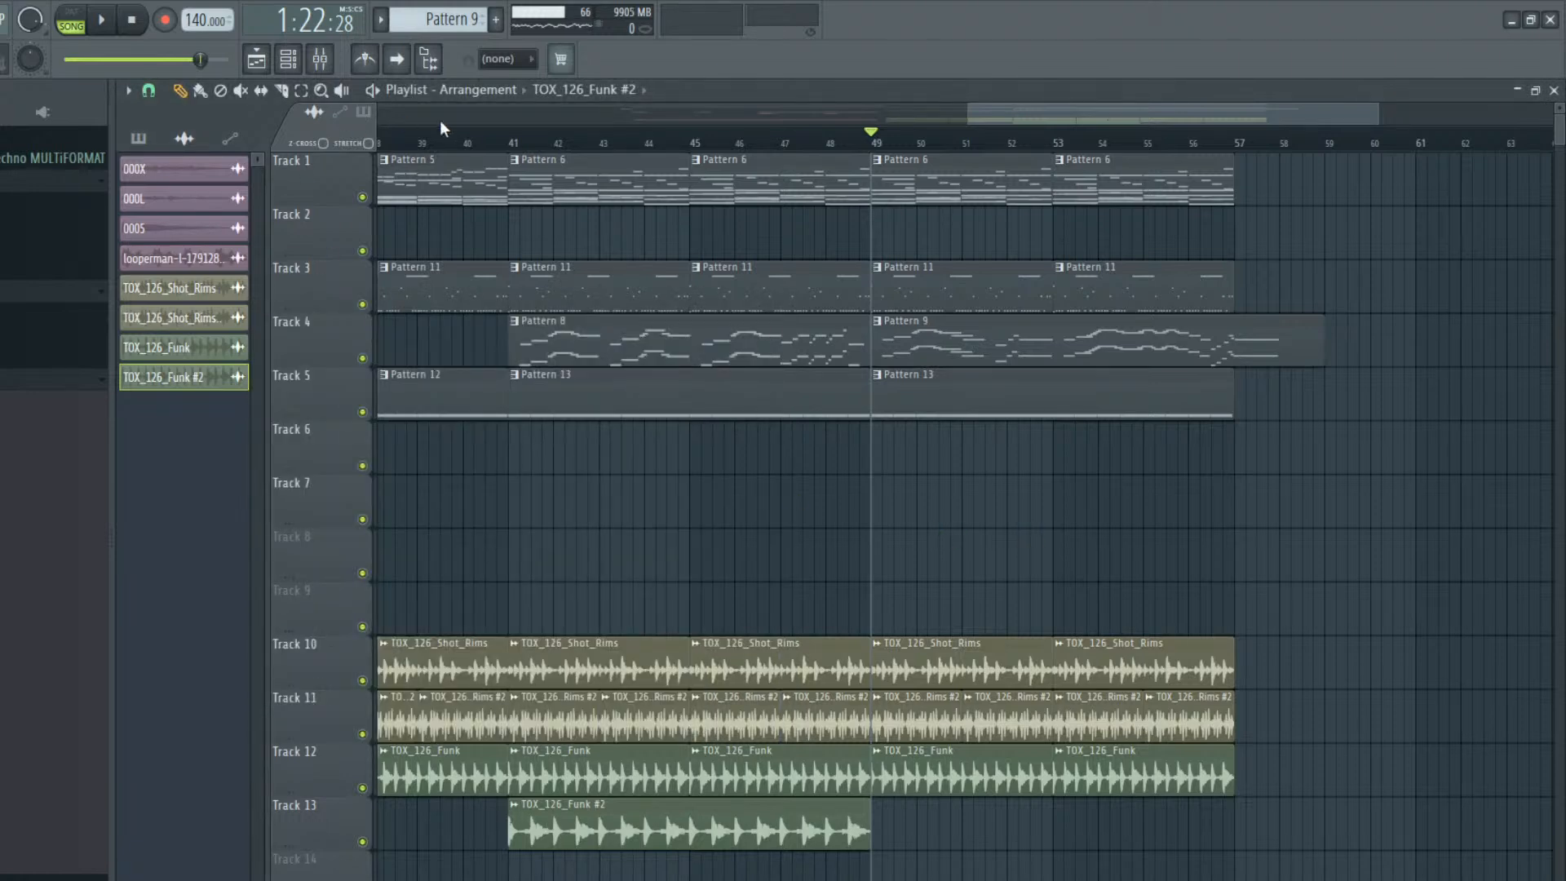
key(space)
drag(905, 849, 881, 848)
double_click(881, 848)
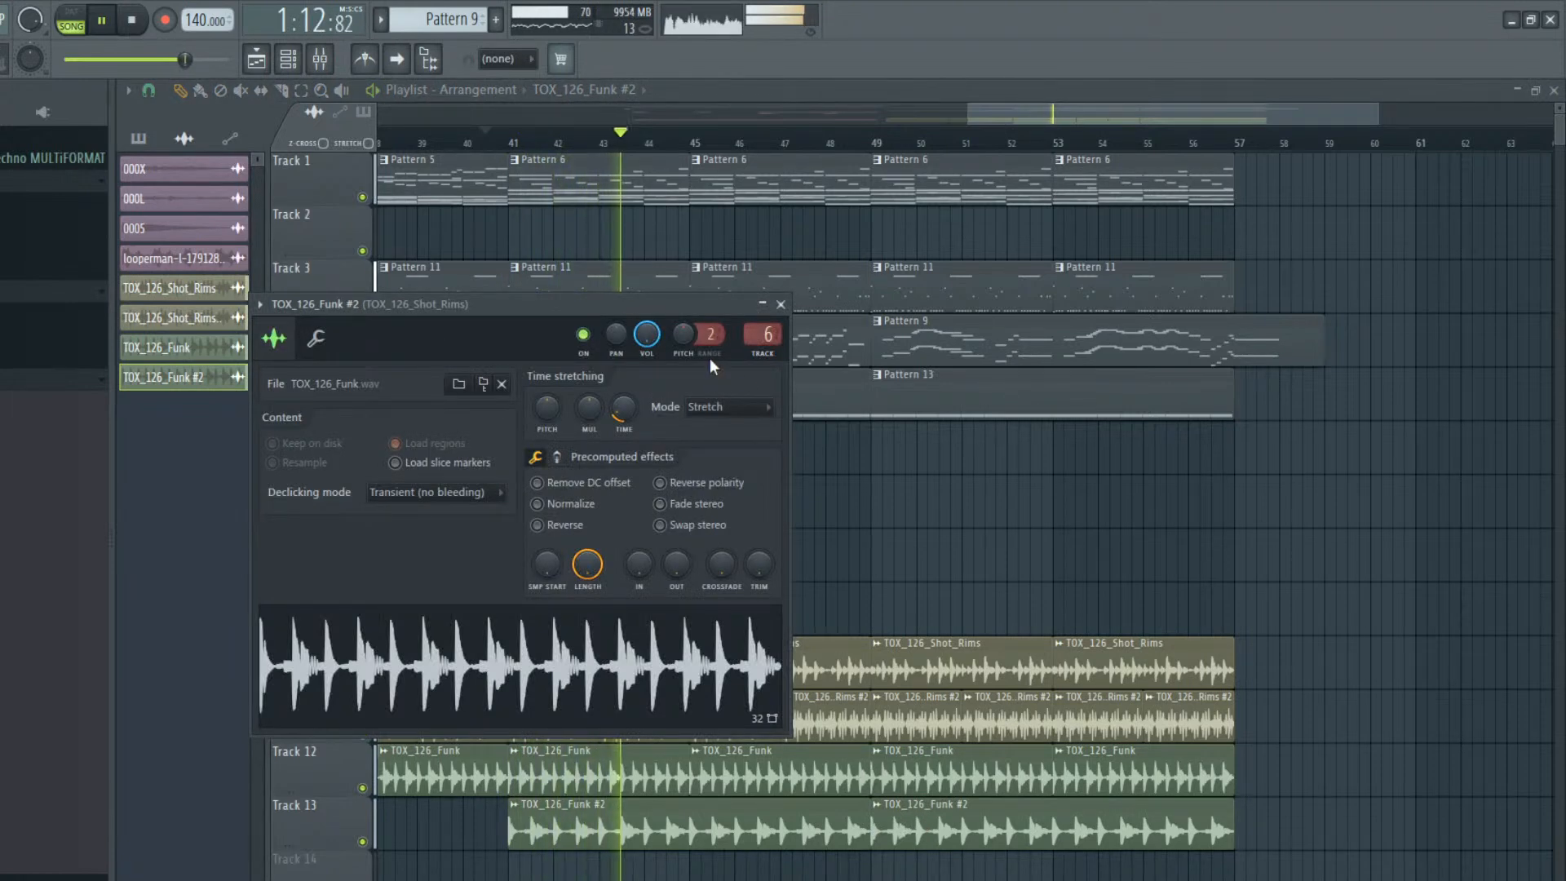
right_click(896, 502)
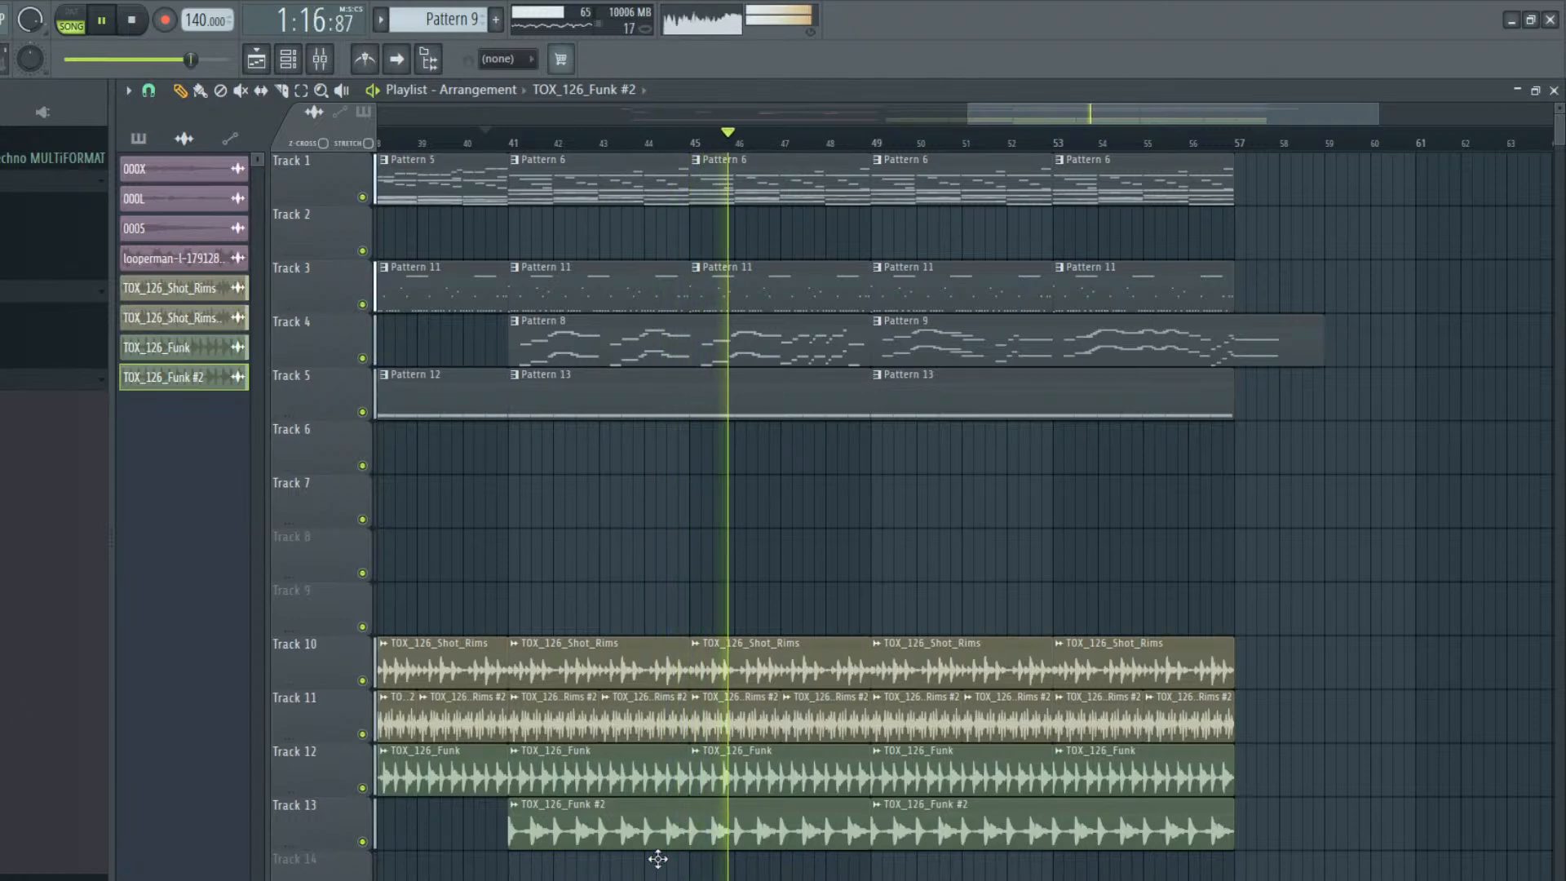
key(space)
Lower the time-stretching pitch of TOX_126_Funk #2 and play the arrangement
double_click(665, 819)
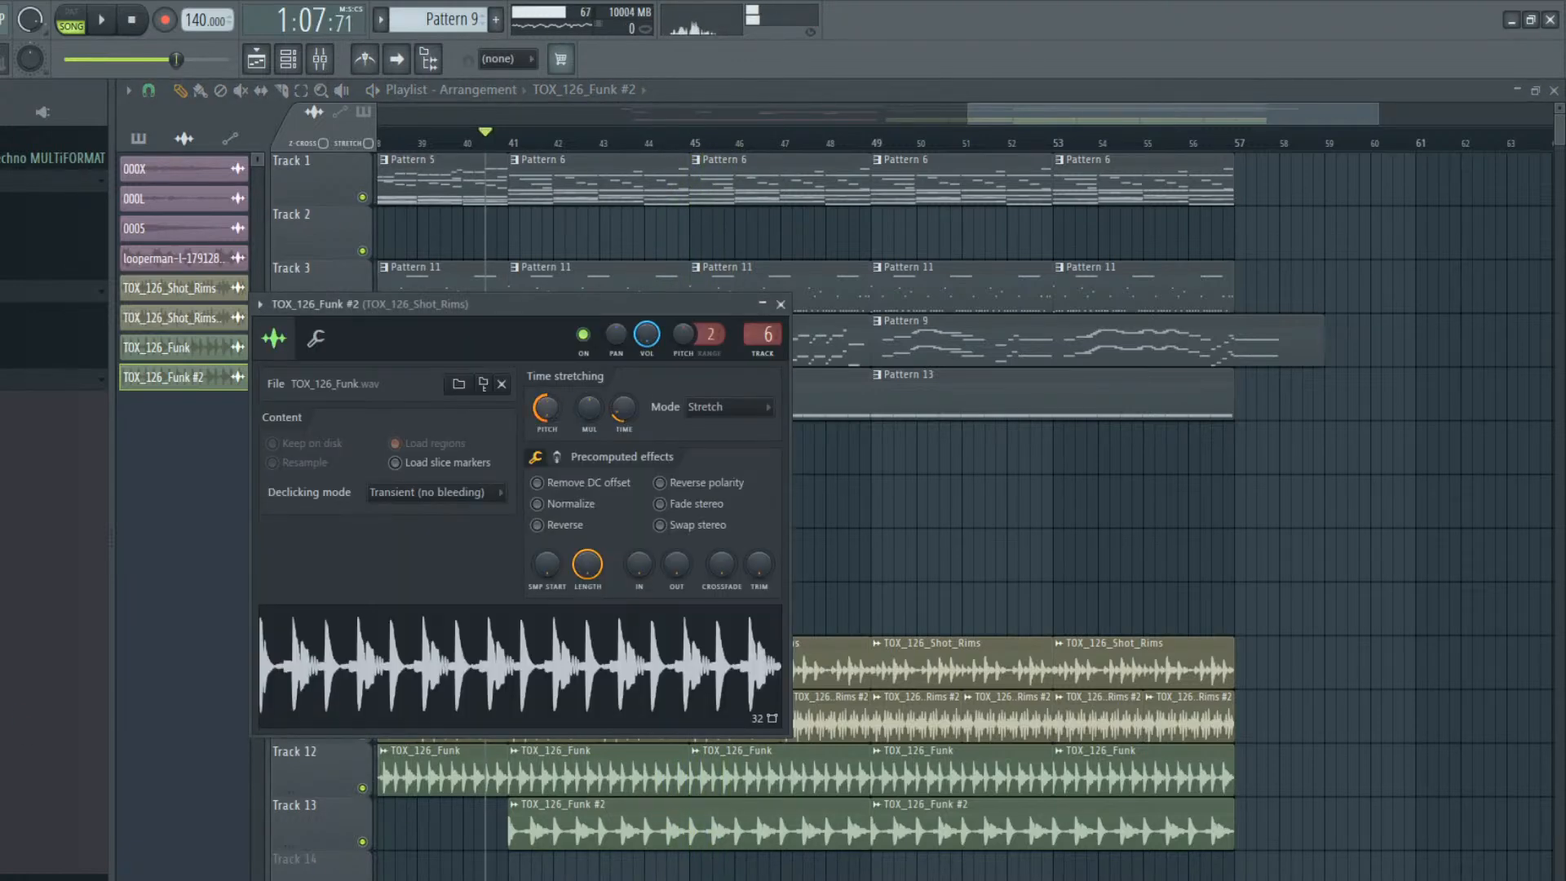
key(space)
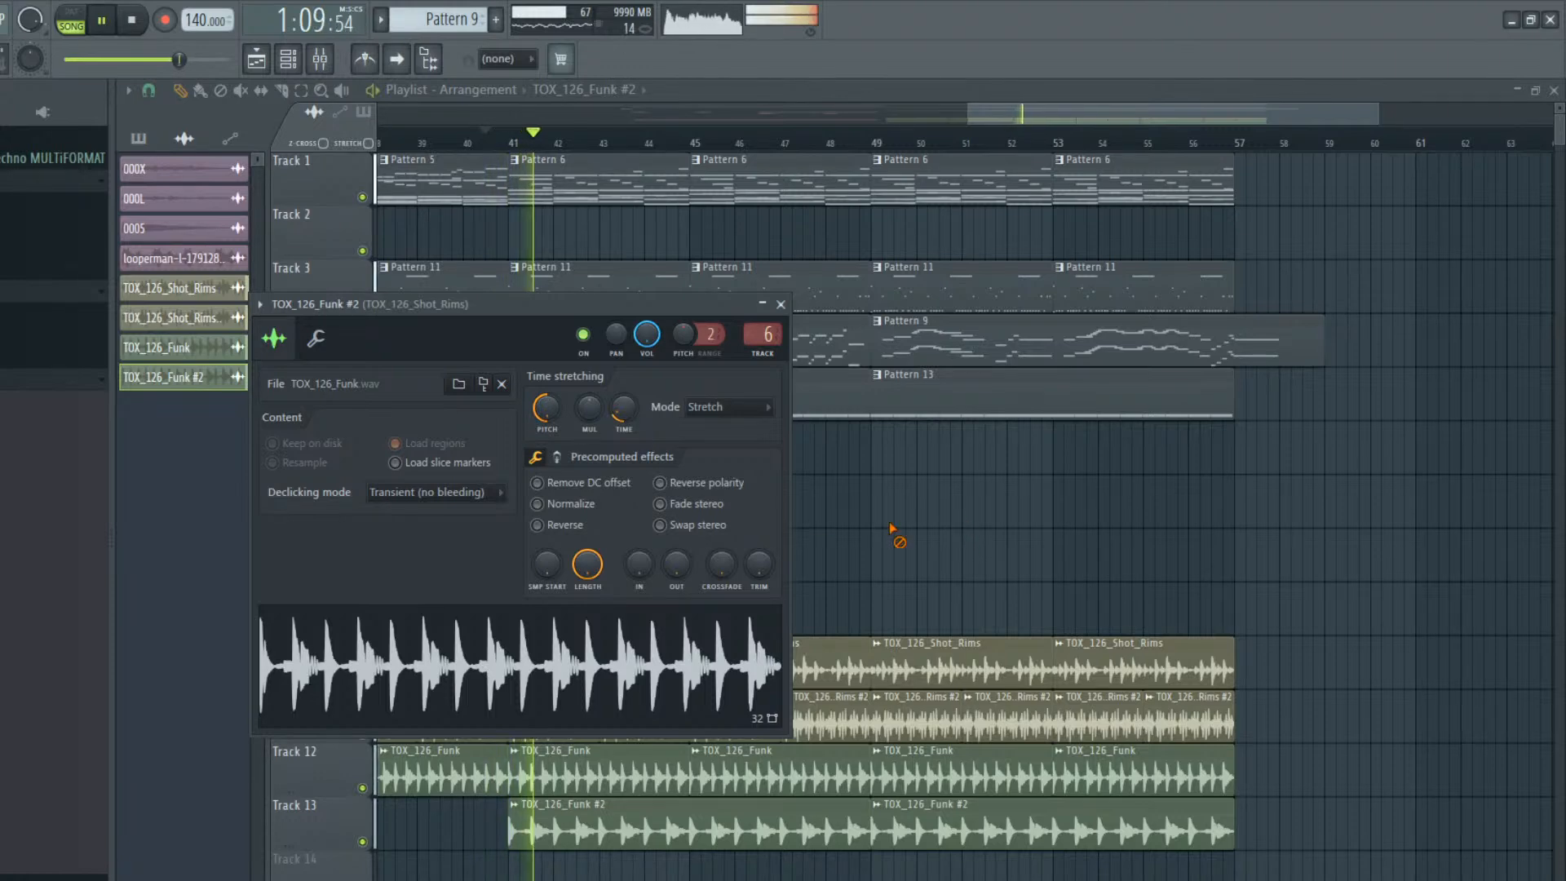
key(Escape)
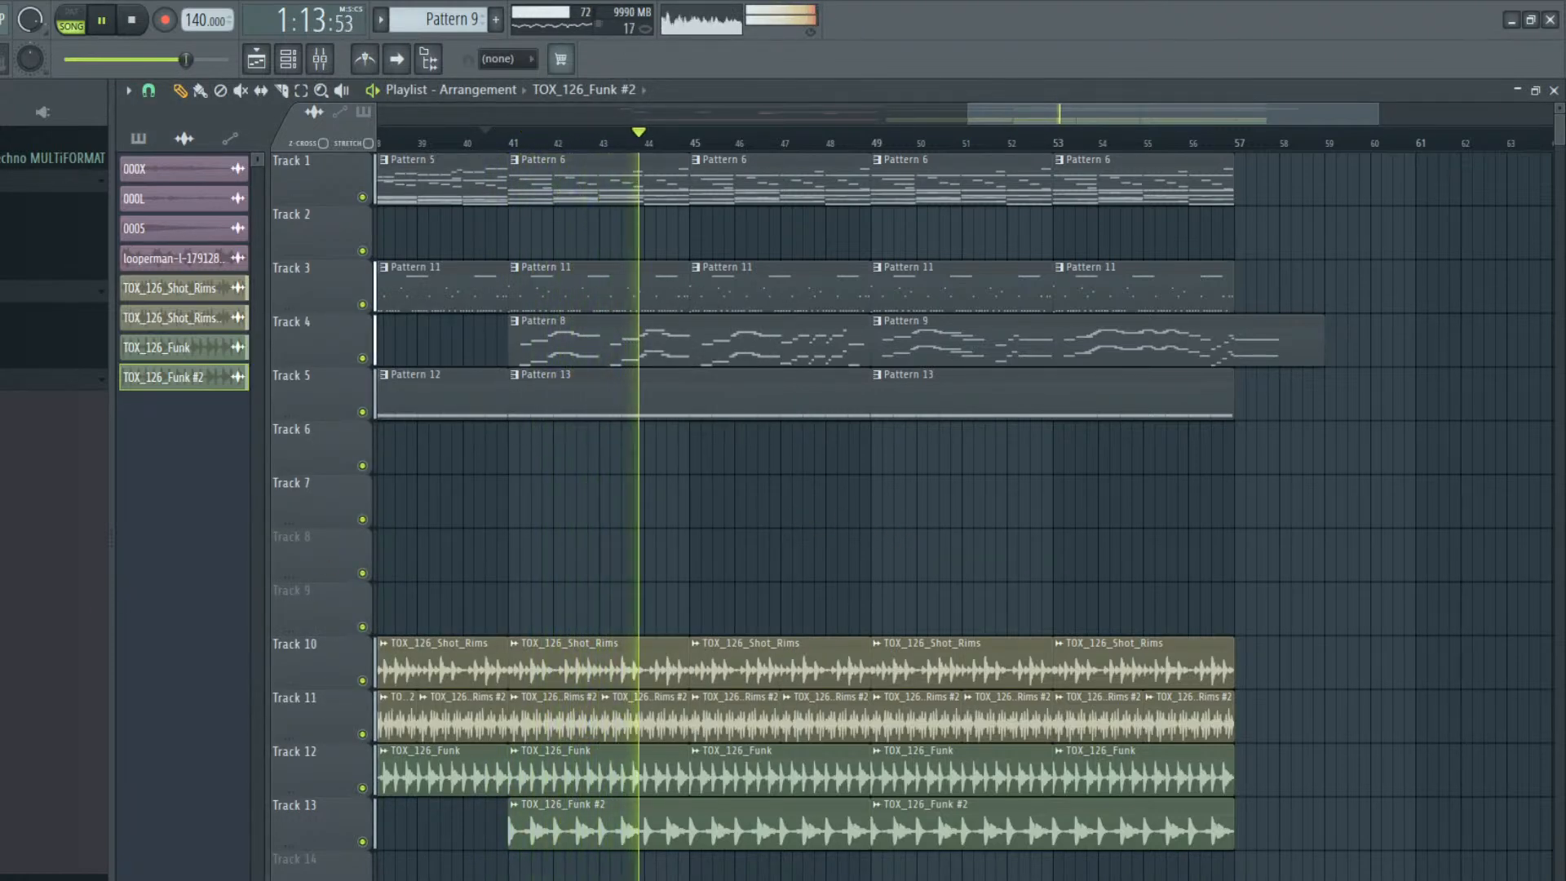
key(space)
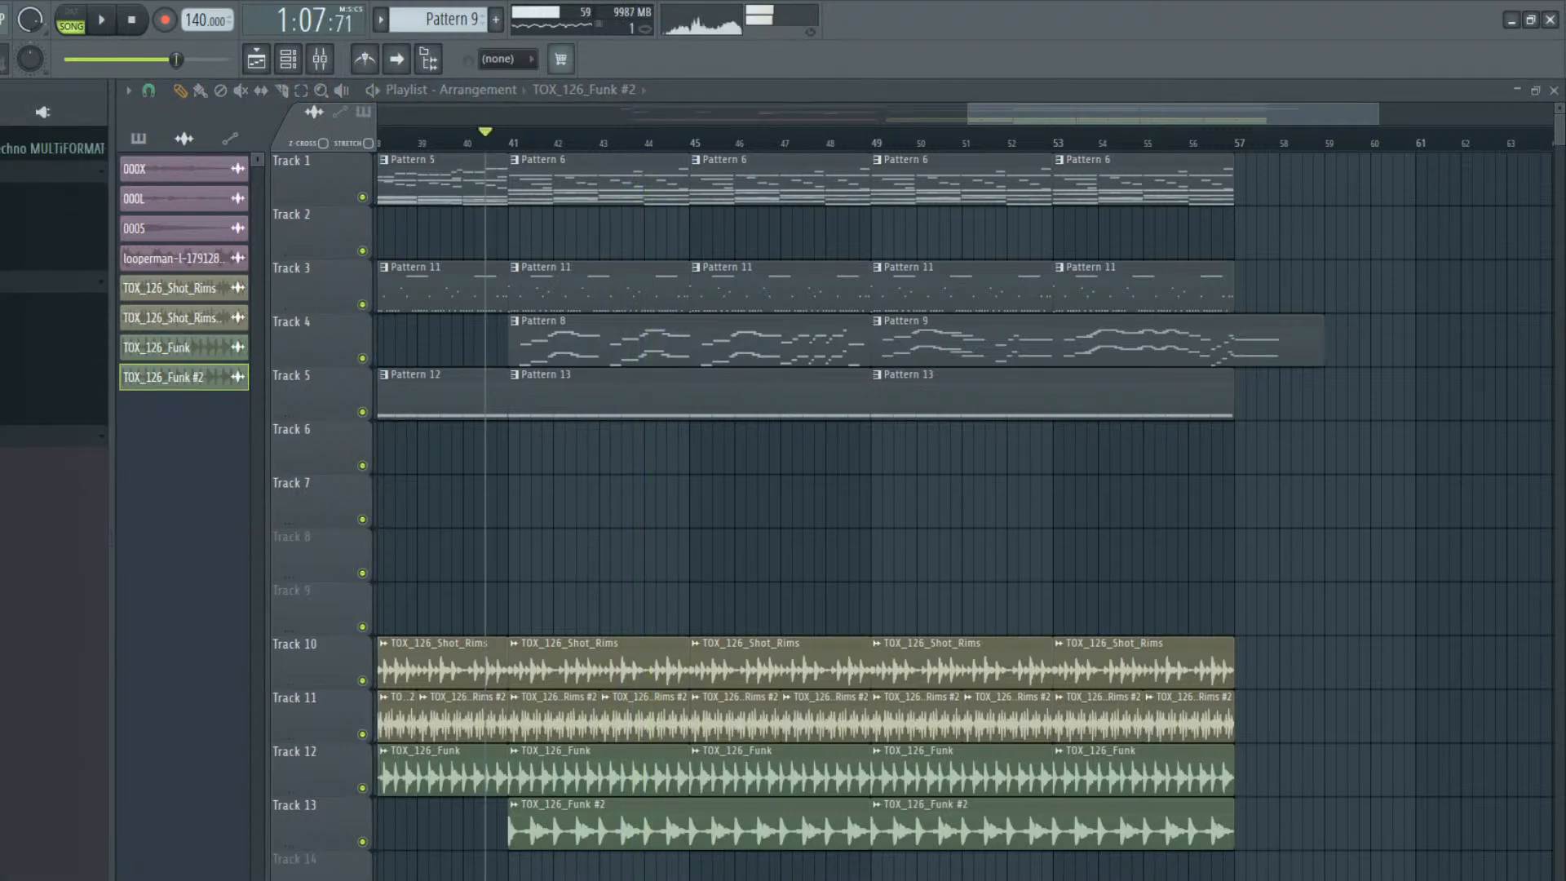
Place the TOX_129_Spiked_Hats loop at bar 41 on Track 9 and lower its channel volume during playback
scroll(53, 489, down, 5)
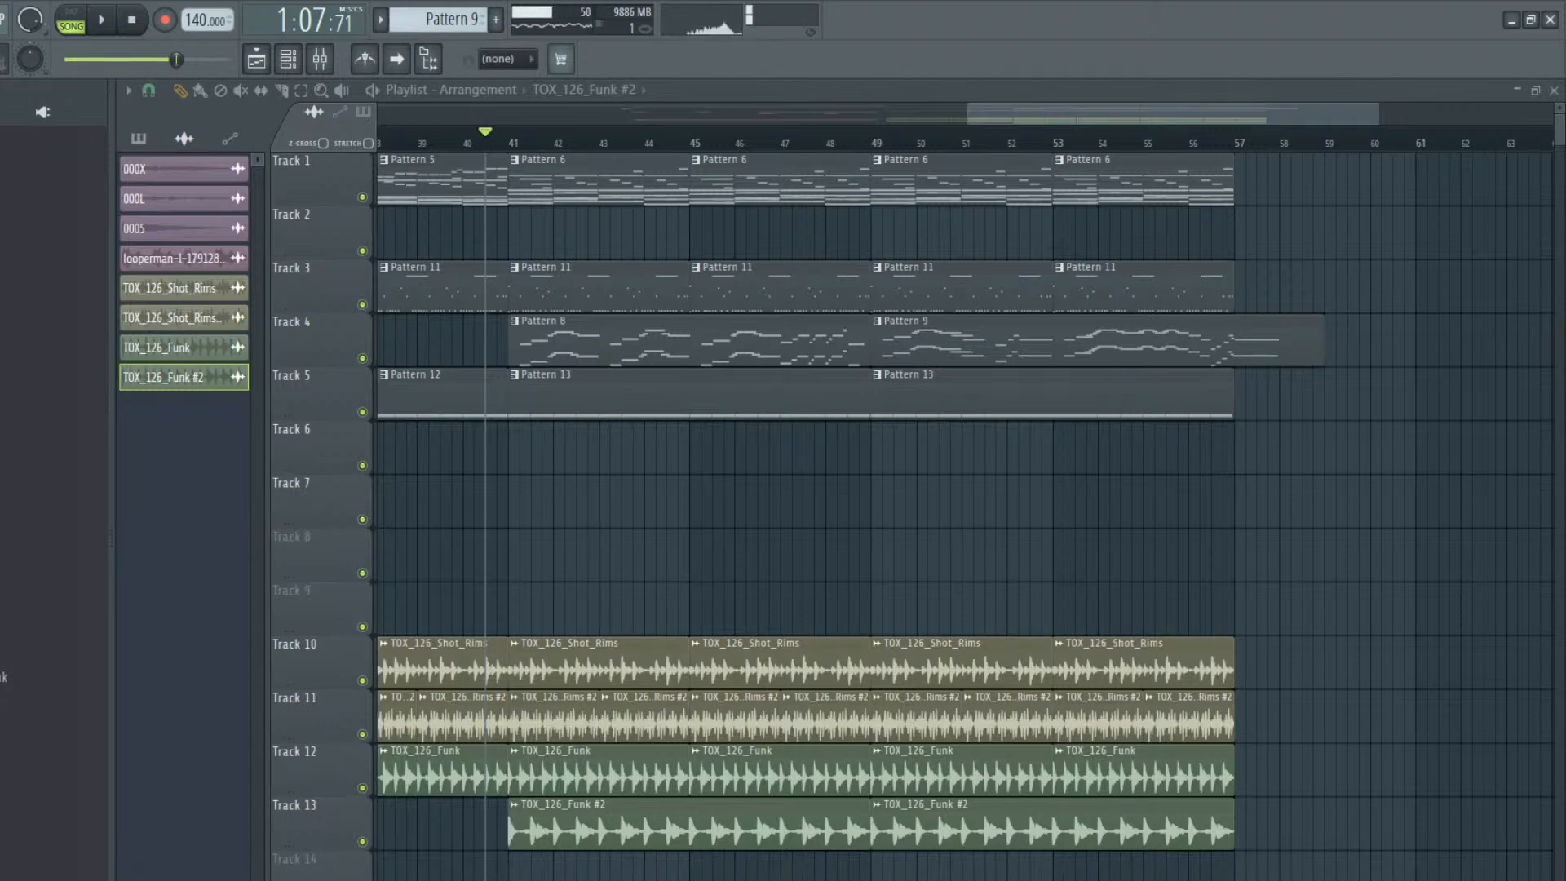
drag(102, 690, 514, 601)
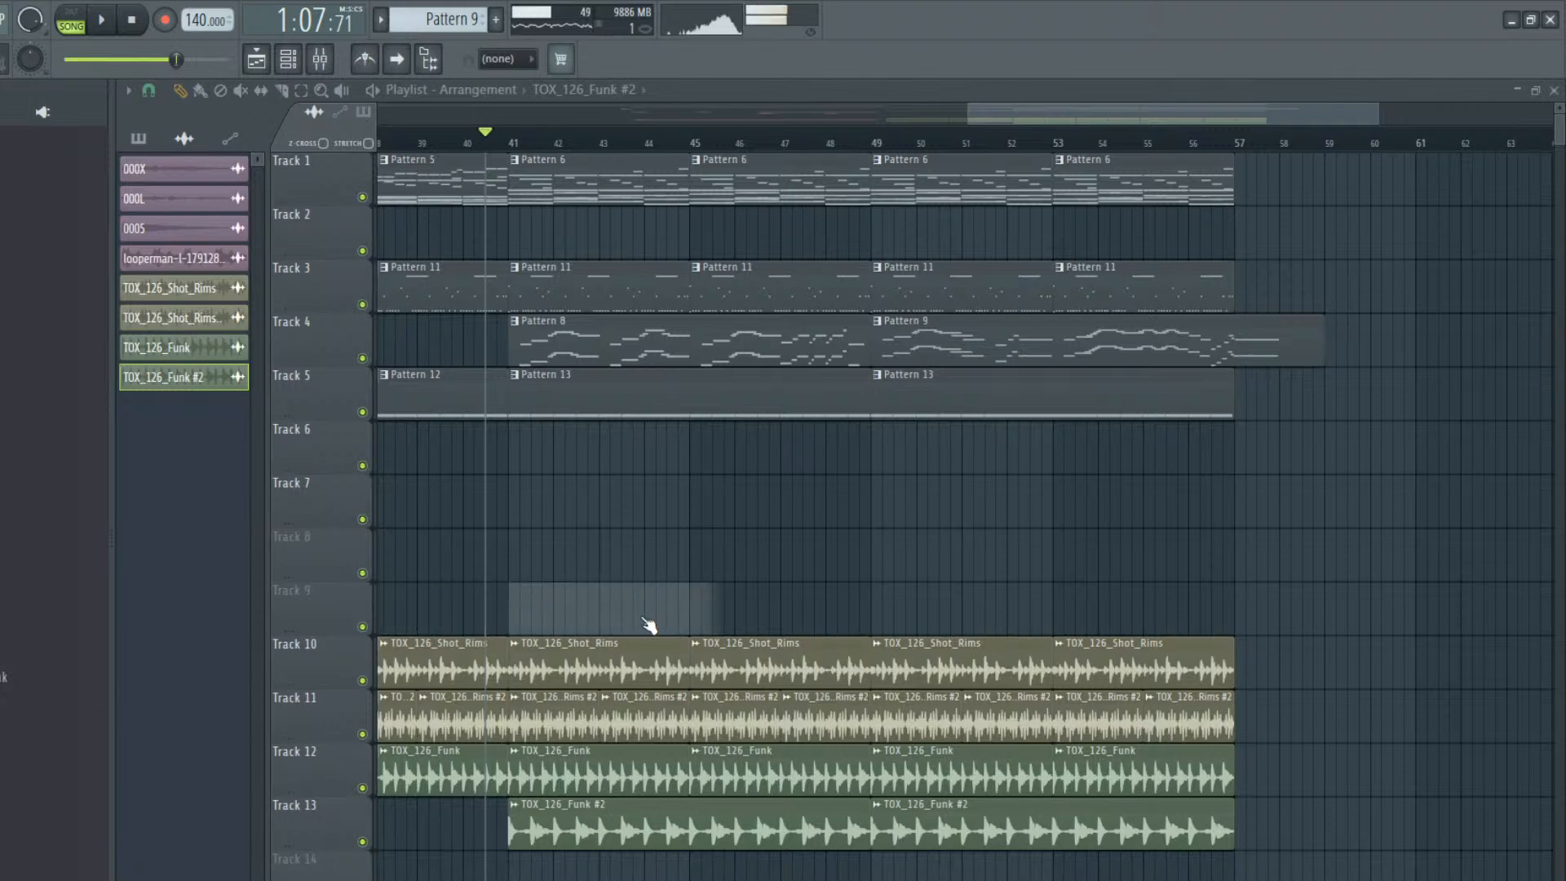
double_click(642, 611)
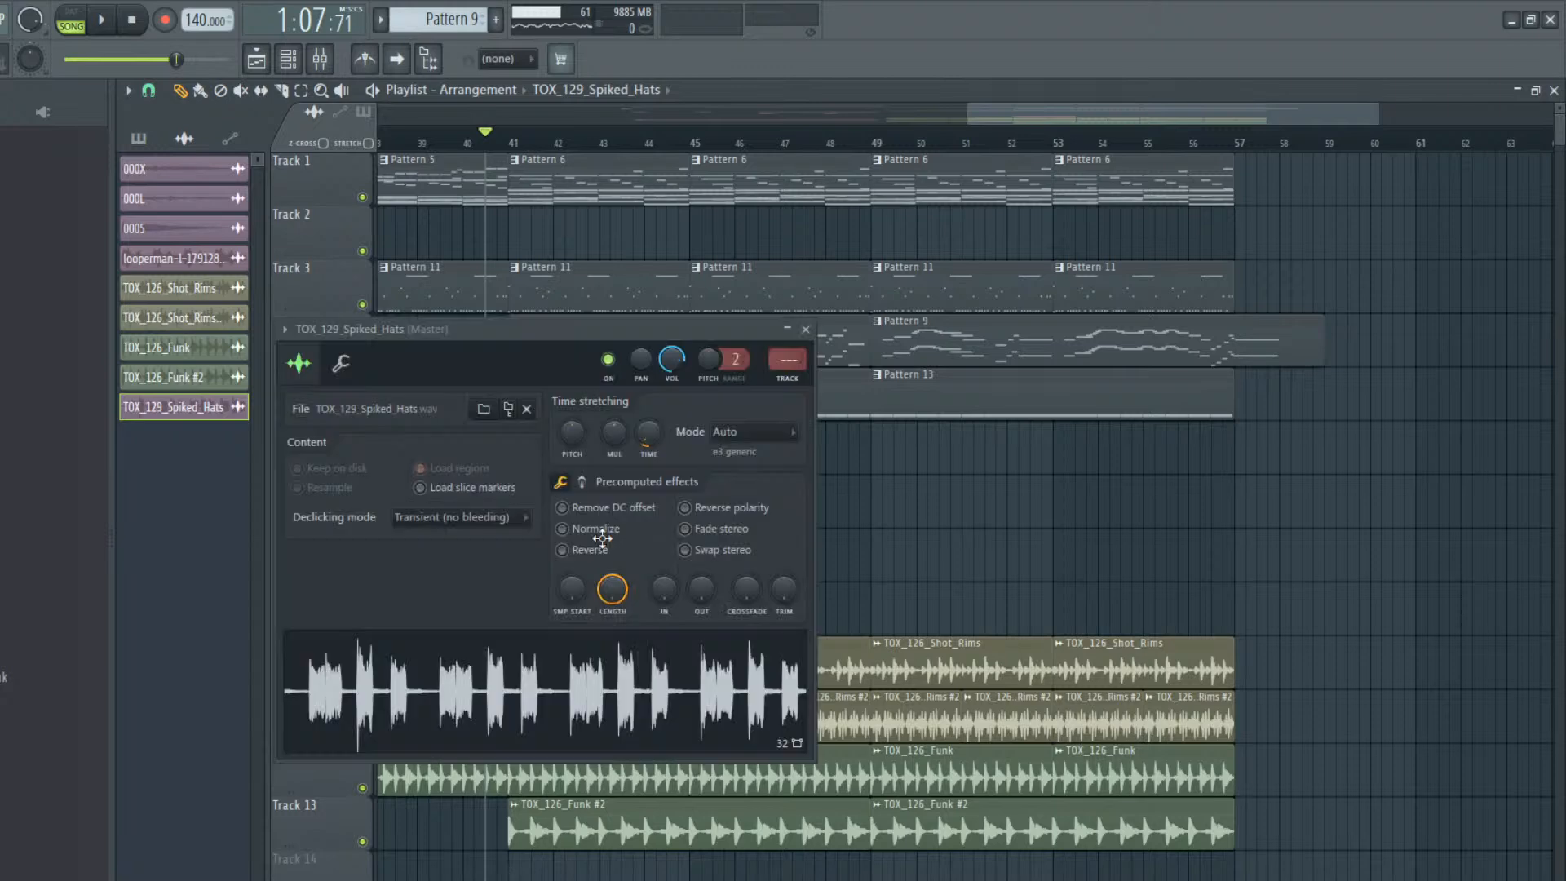
key(space)
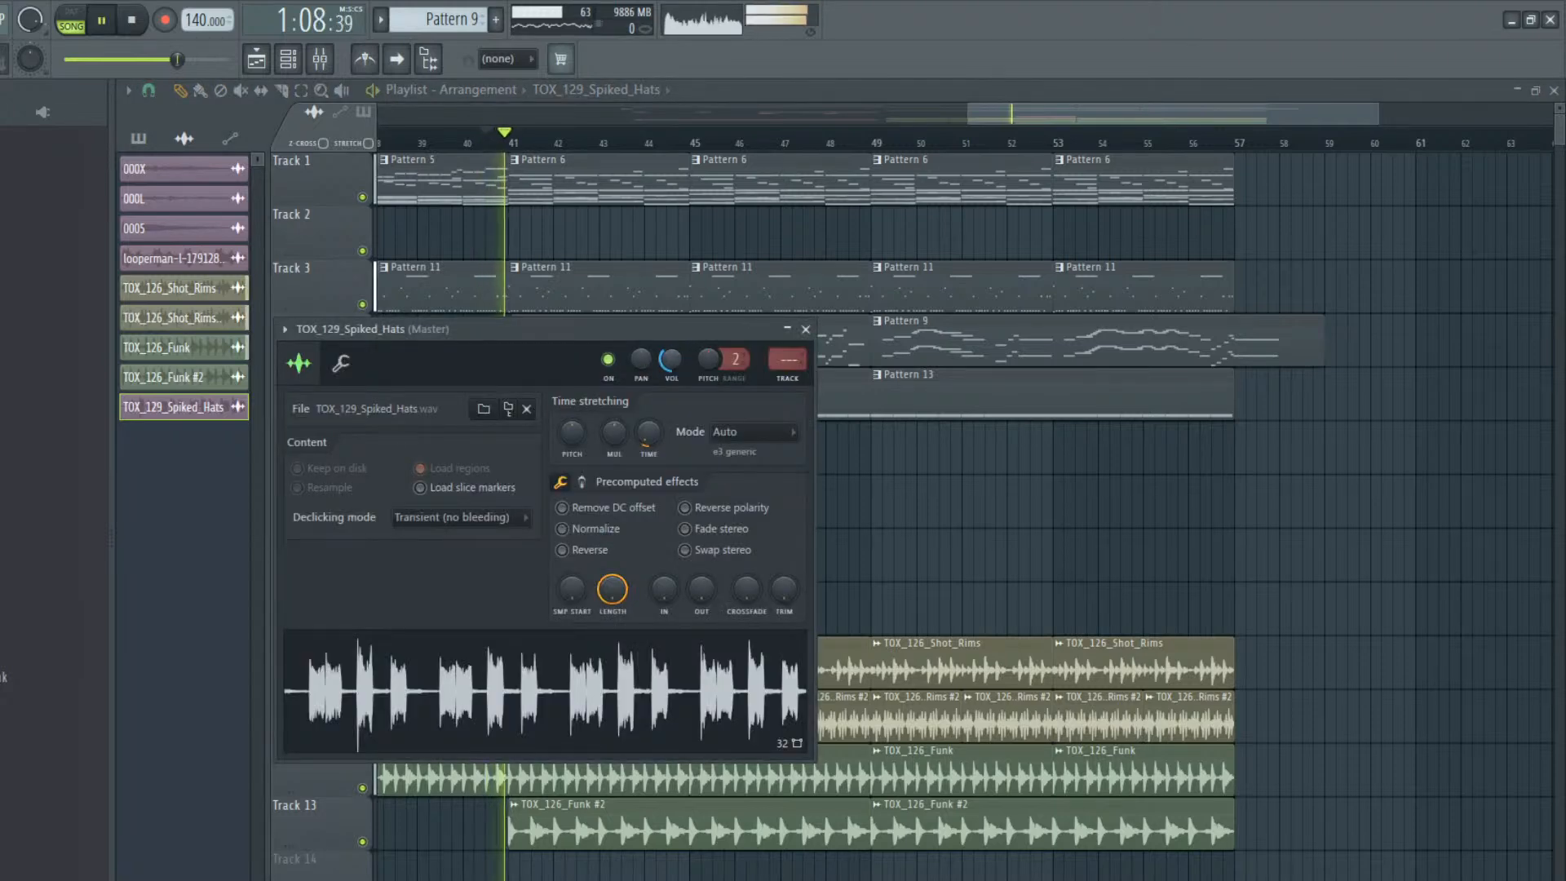
Repeat the TOX_129_Spiked_Hats clip on Track 9 and time-stretch the pair to span bars 41 to 49
right_click(986, 615)
key(space)
drag(829, 614, 721, 614)
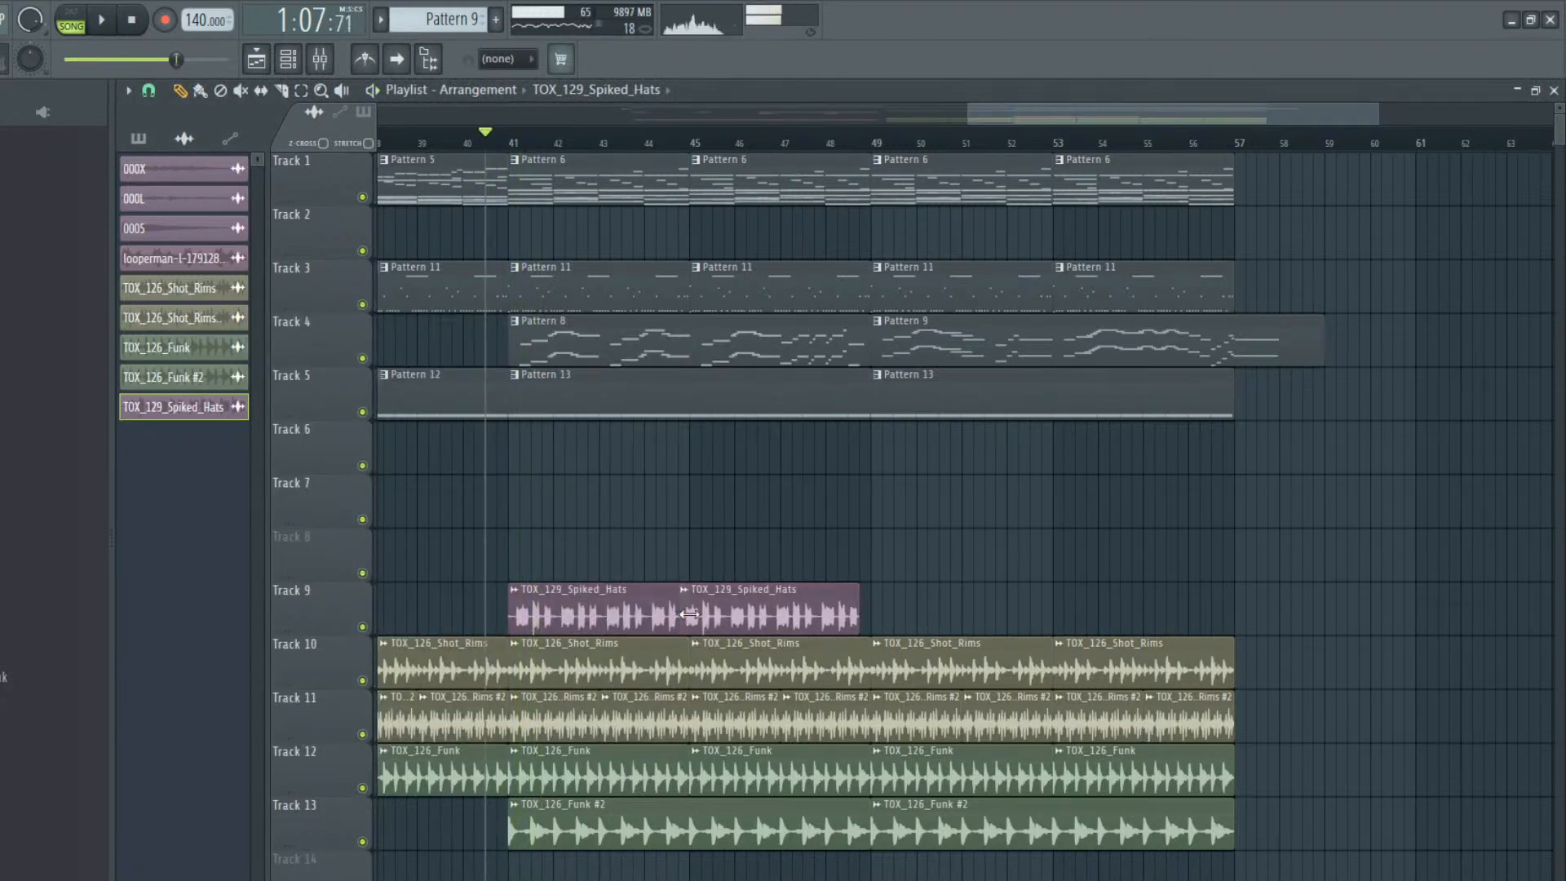
double_click(720, 613)
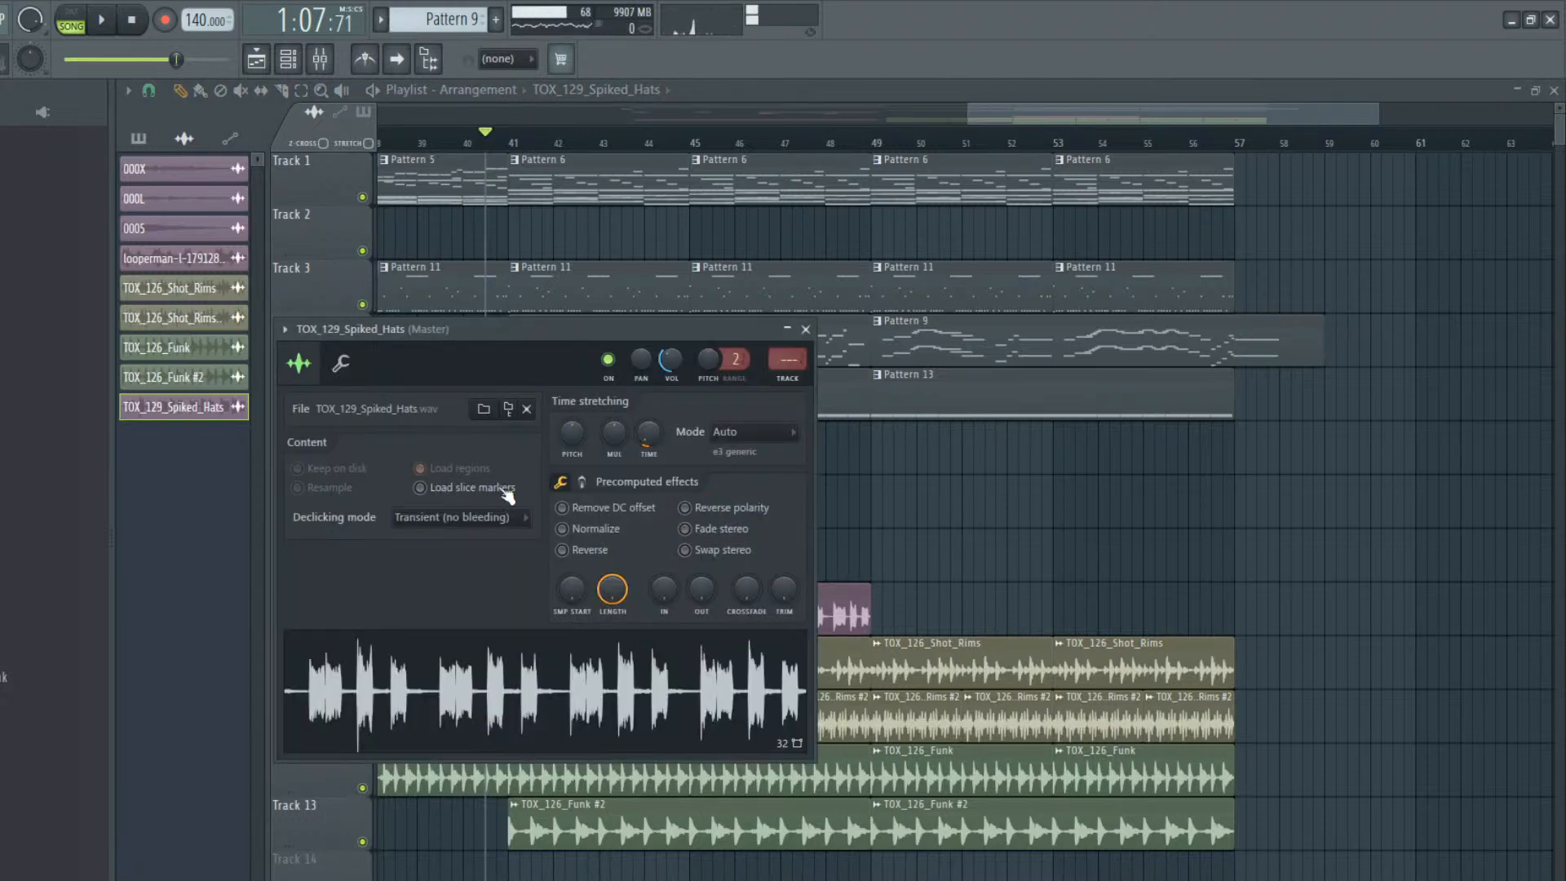
right_click(955, 527)
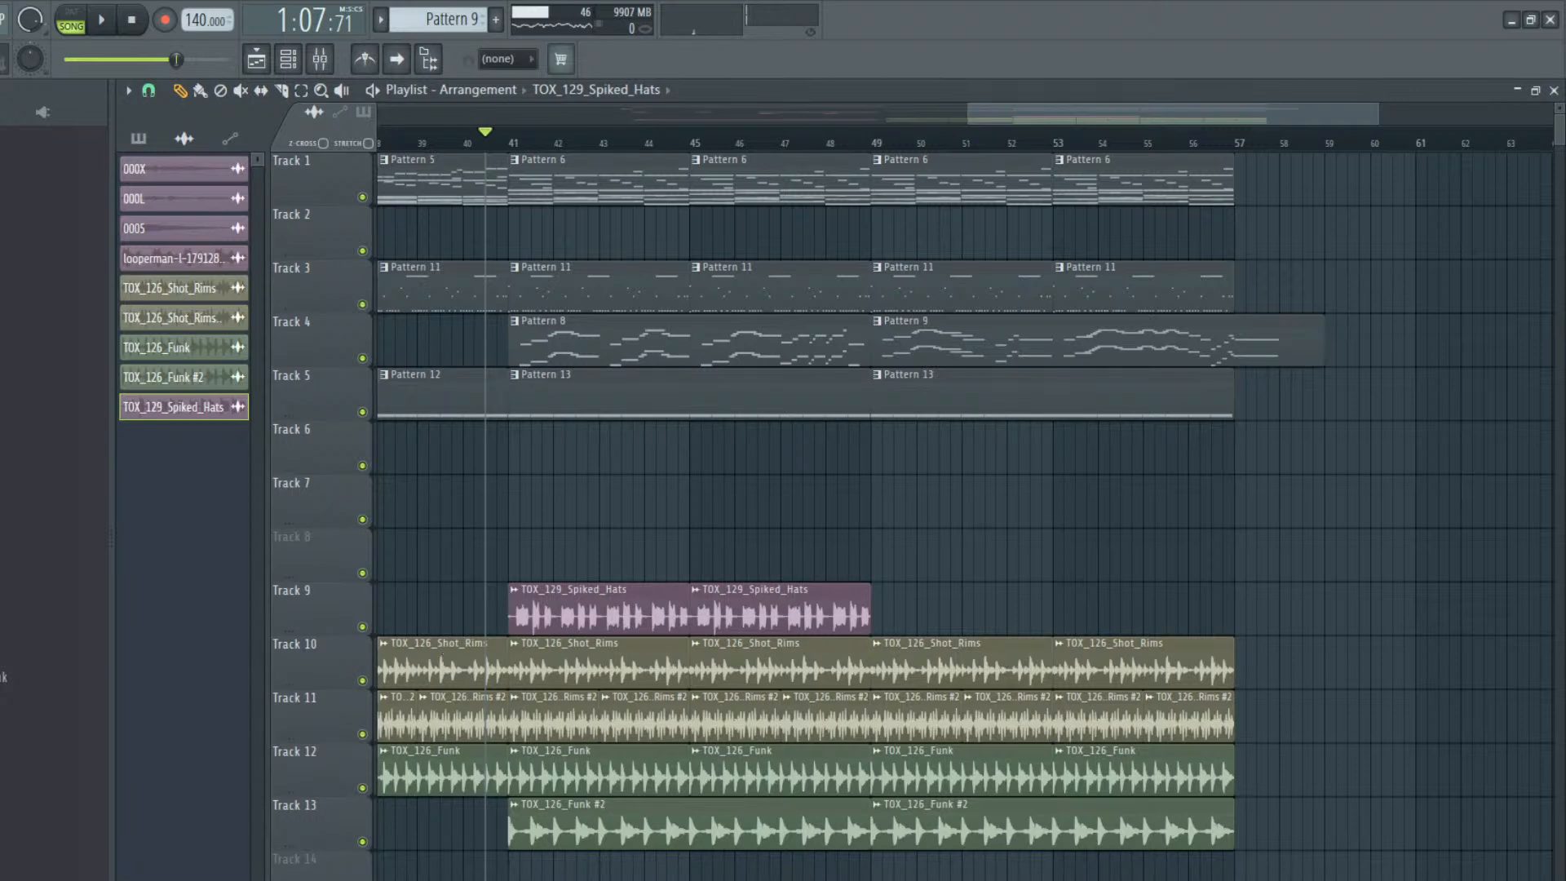
scroll(54, 501, down, 10)
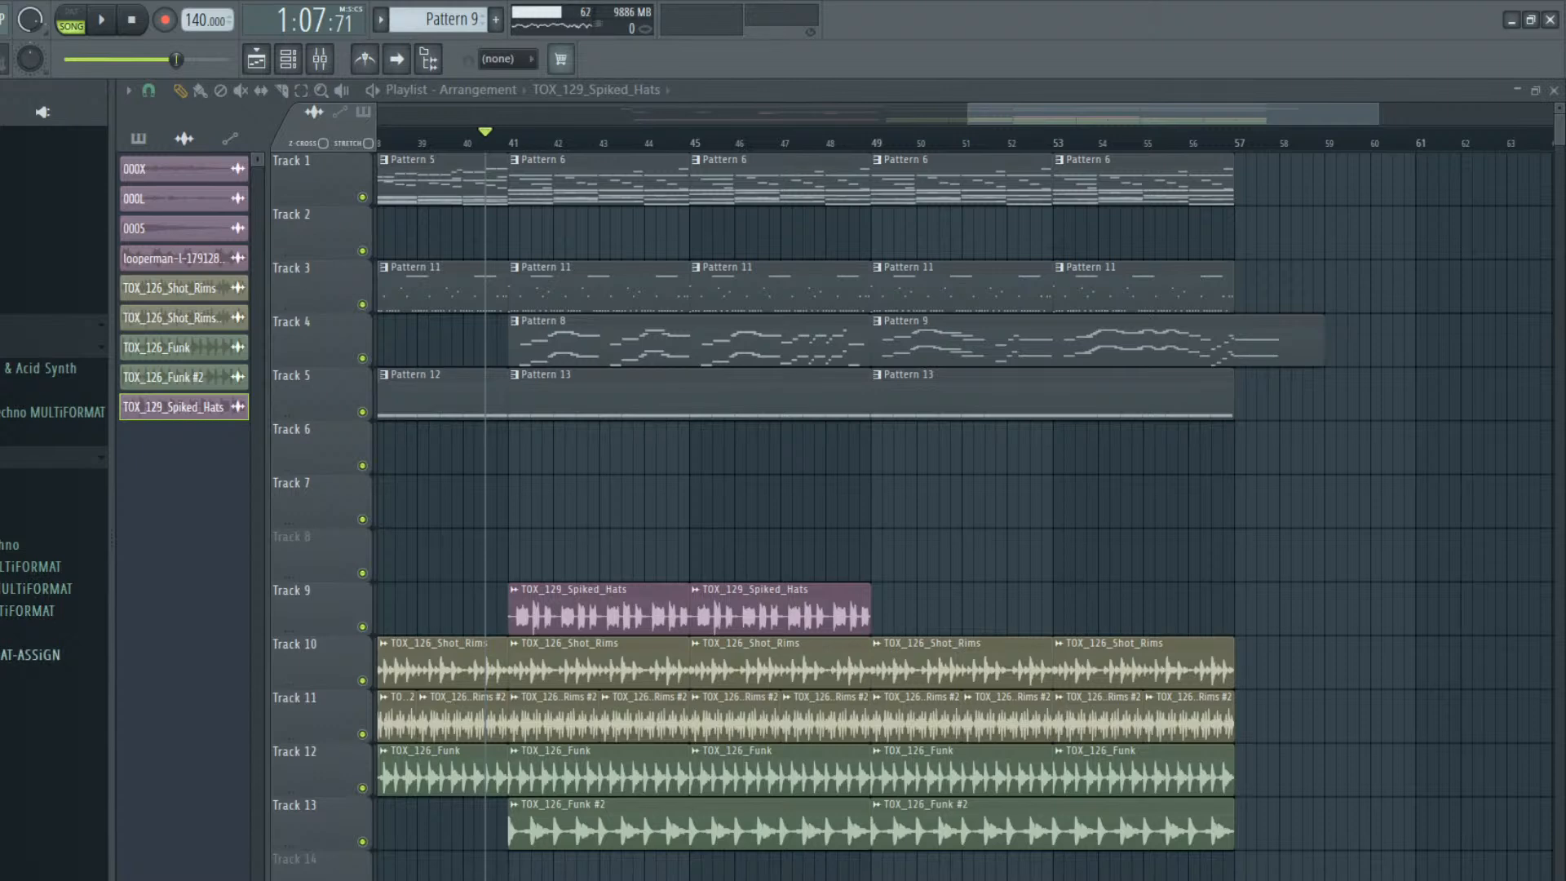
click(40, 458)
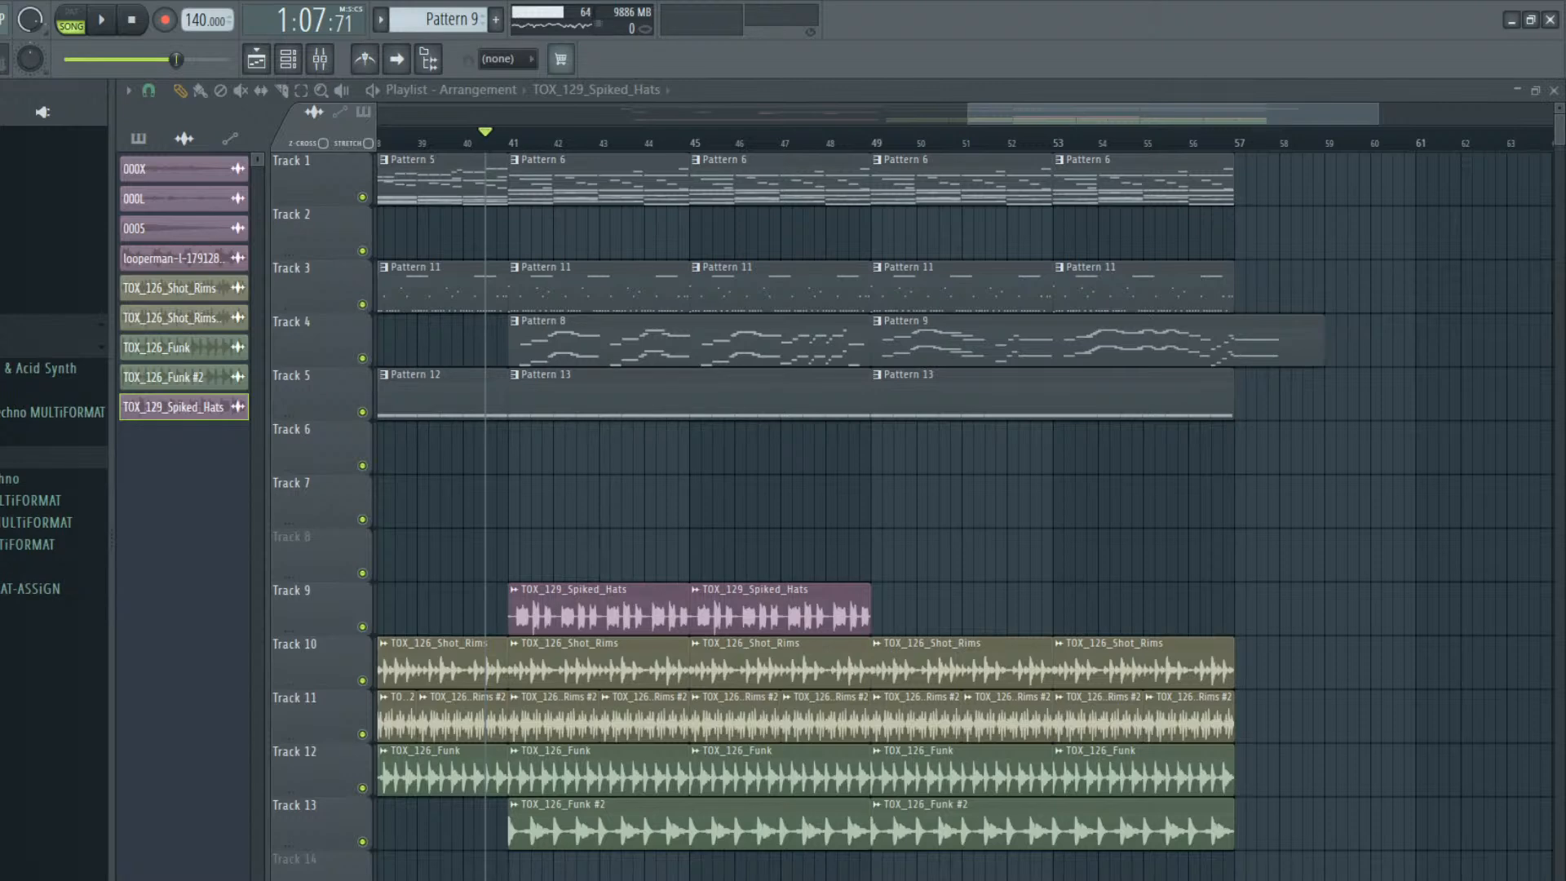
scroll(53, 506, down, 10)
click(2, 755)
scroll(1, 865, down, 11)
drag(7, 799, 47, 866)
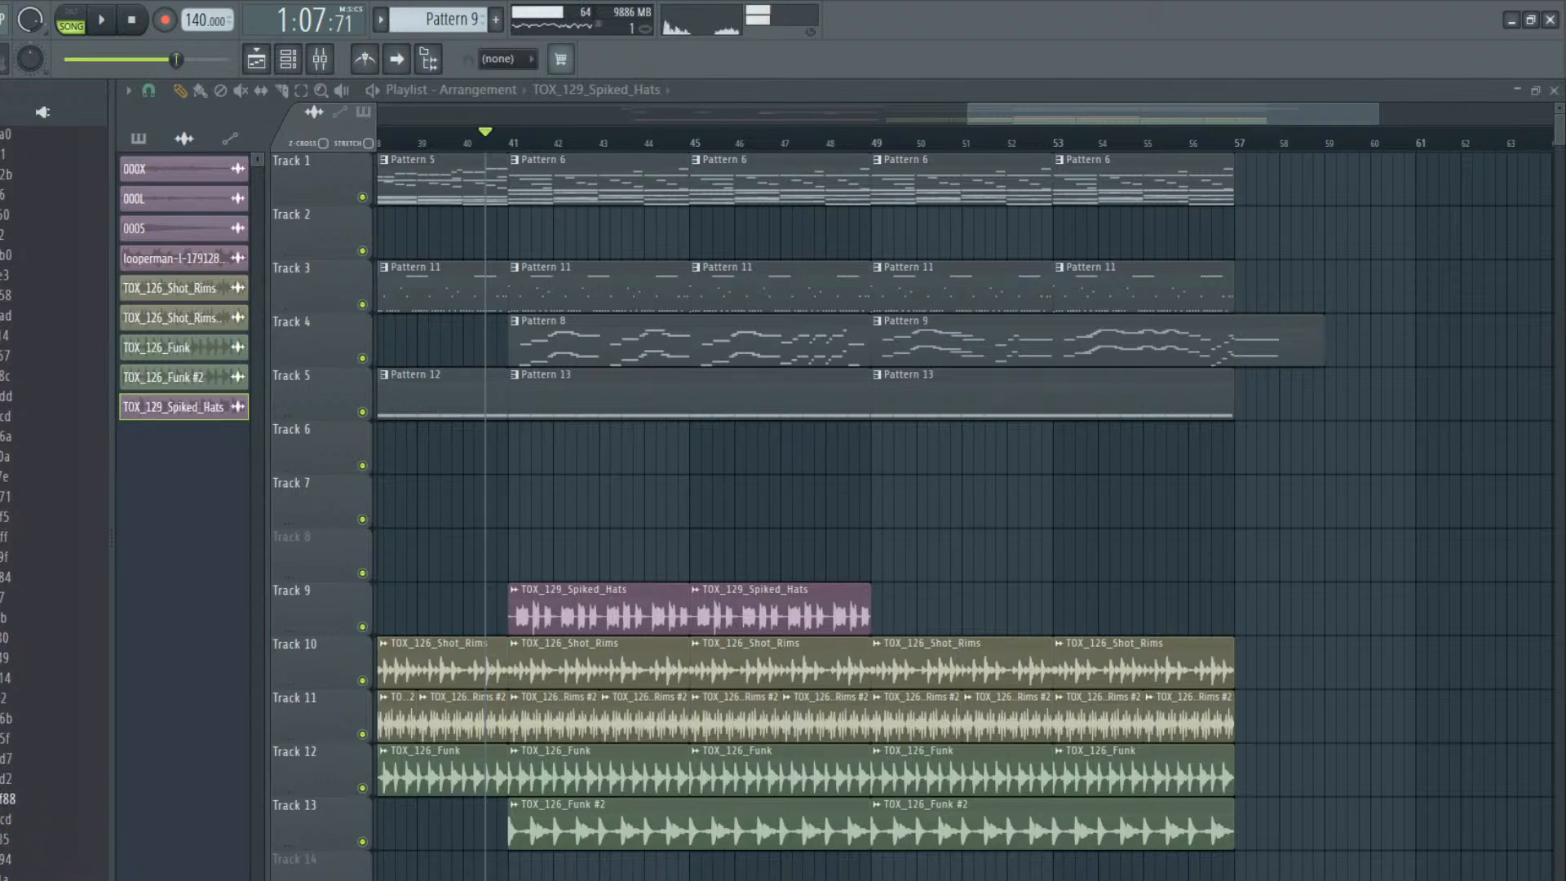
mouse_move(129, 775)
mouse_down()
mouse_move(531, 657)
mouse_move(546, 622)
mouse_up()
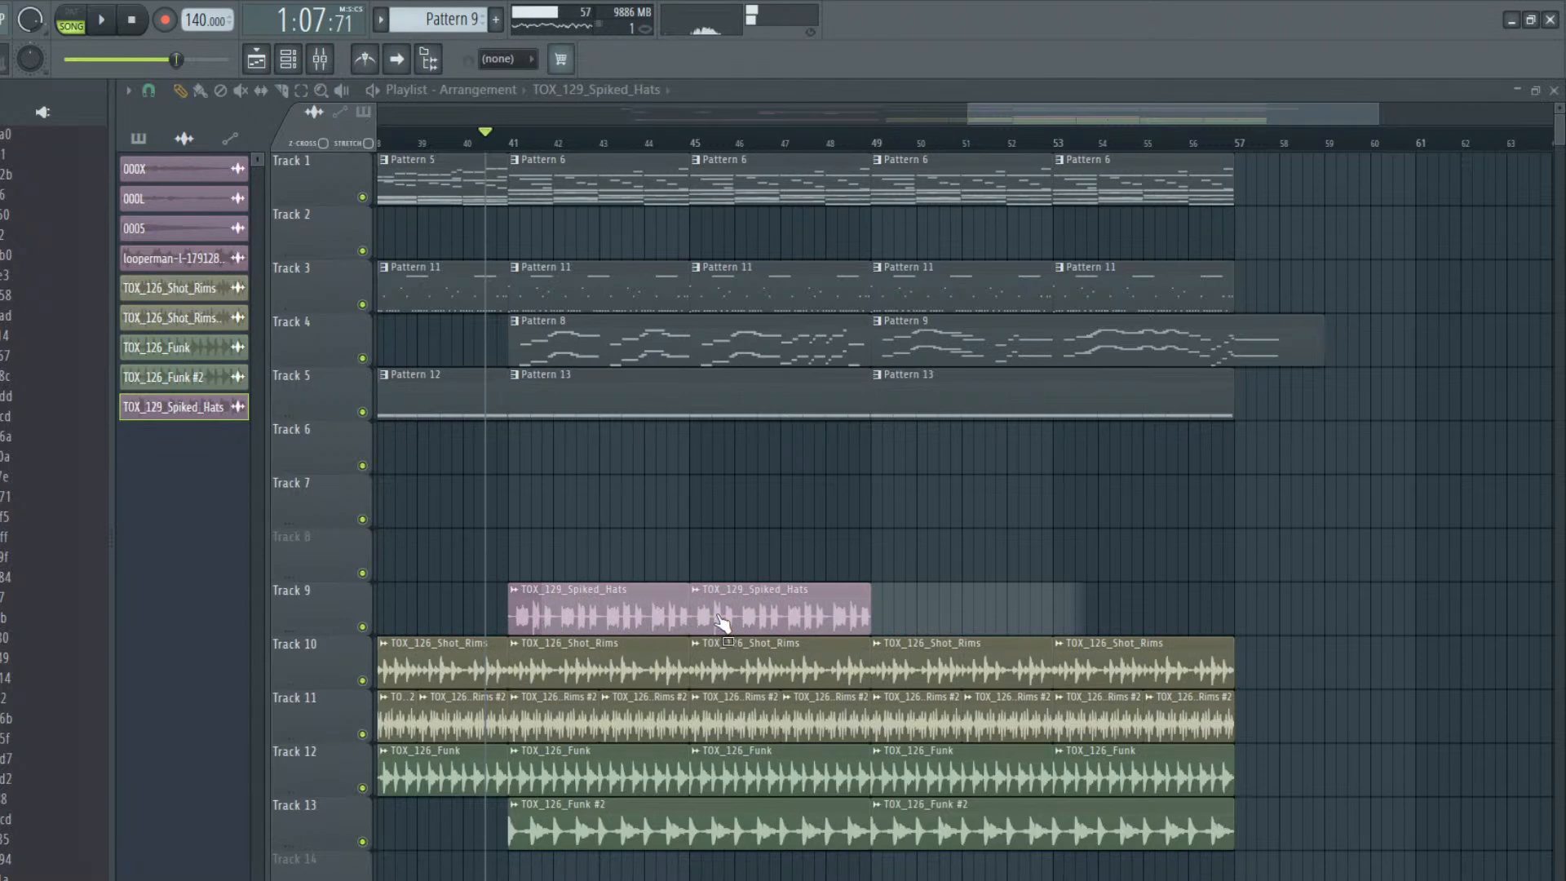
drag(722, 621, 723, 620)
double_click(742, 607)
right_click(881, 618)
Time-stretch the looperman clip on Track 9 to span bars 41 to 49 and place a second one at bar 49
double_click(810, 622)
drag(716, 340, 679, 717)
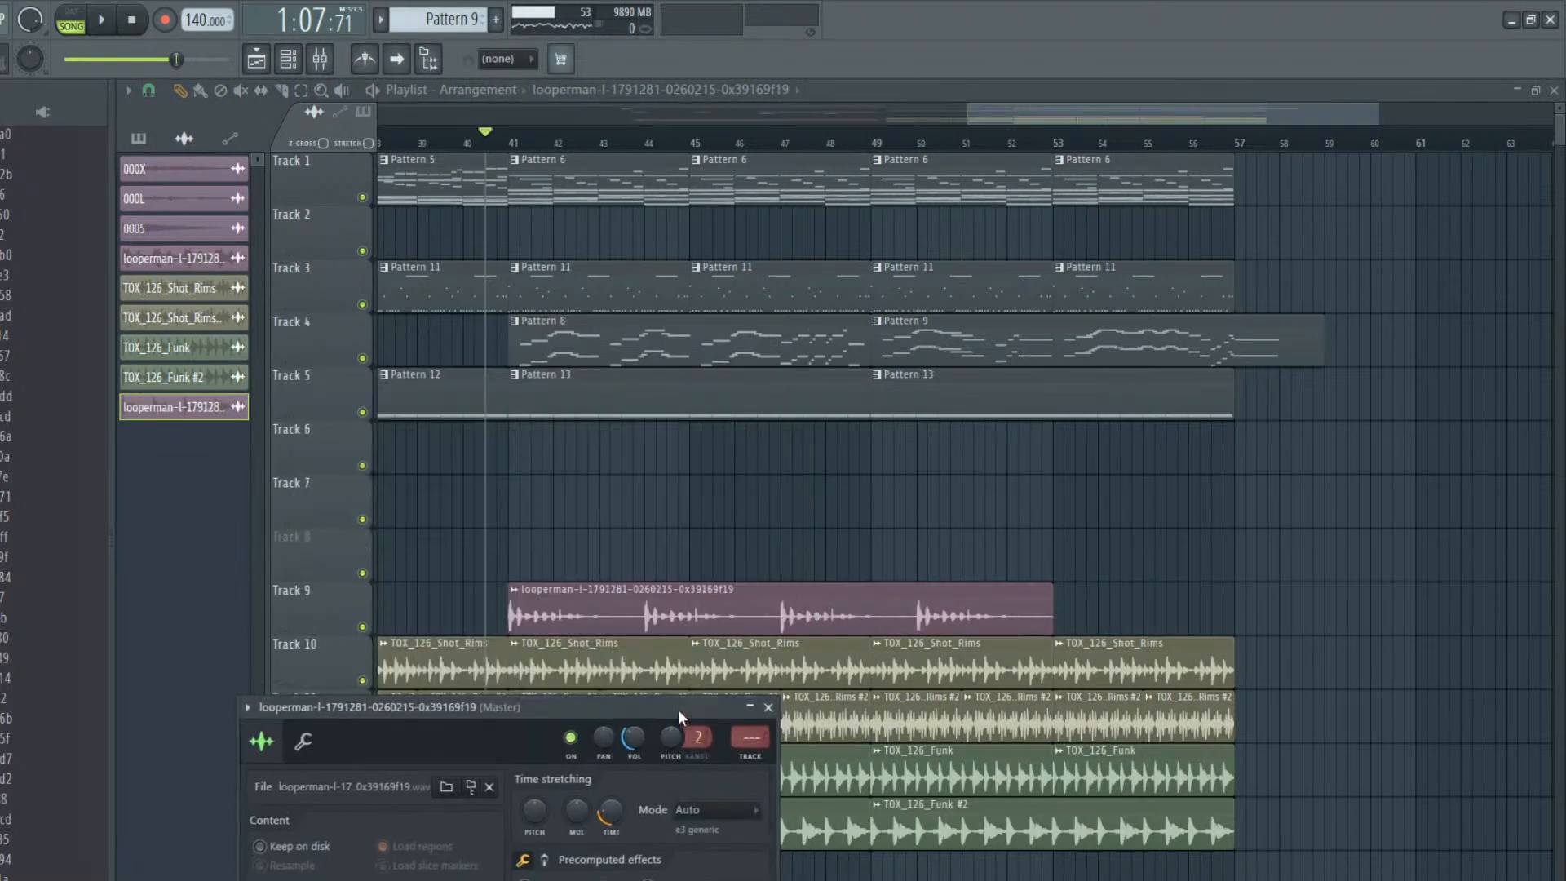
drag(612, 825, 611, 845)
click(901, 608)
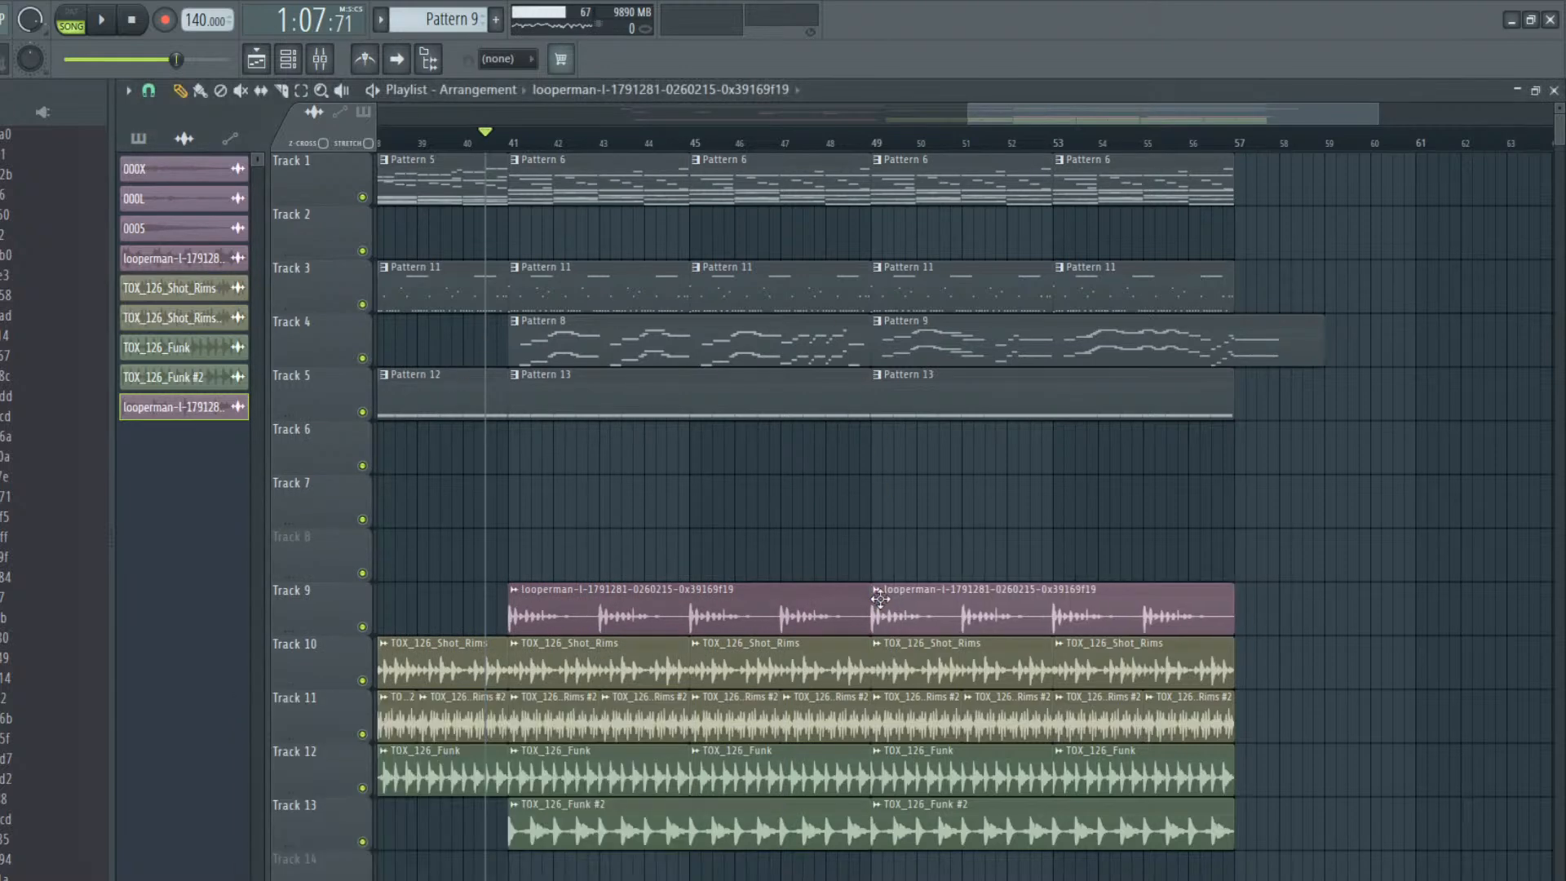
Route the looperman channel to mixer track 7 and cut its low EQ band at 224 Hz to -18.0
double_click(926, 605)
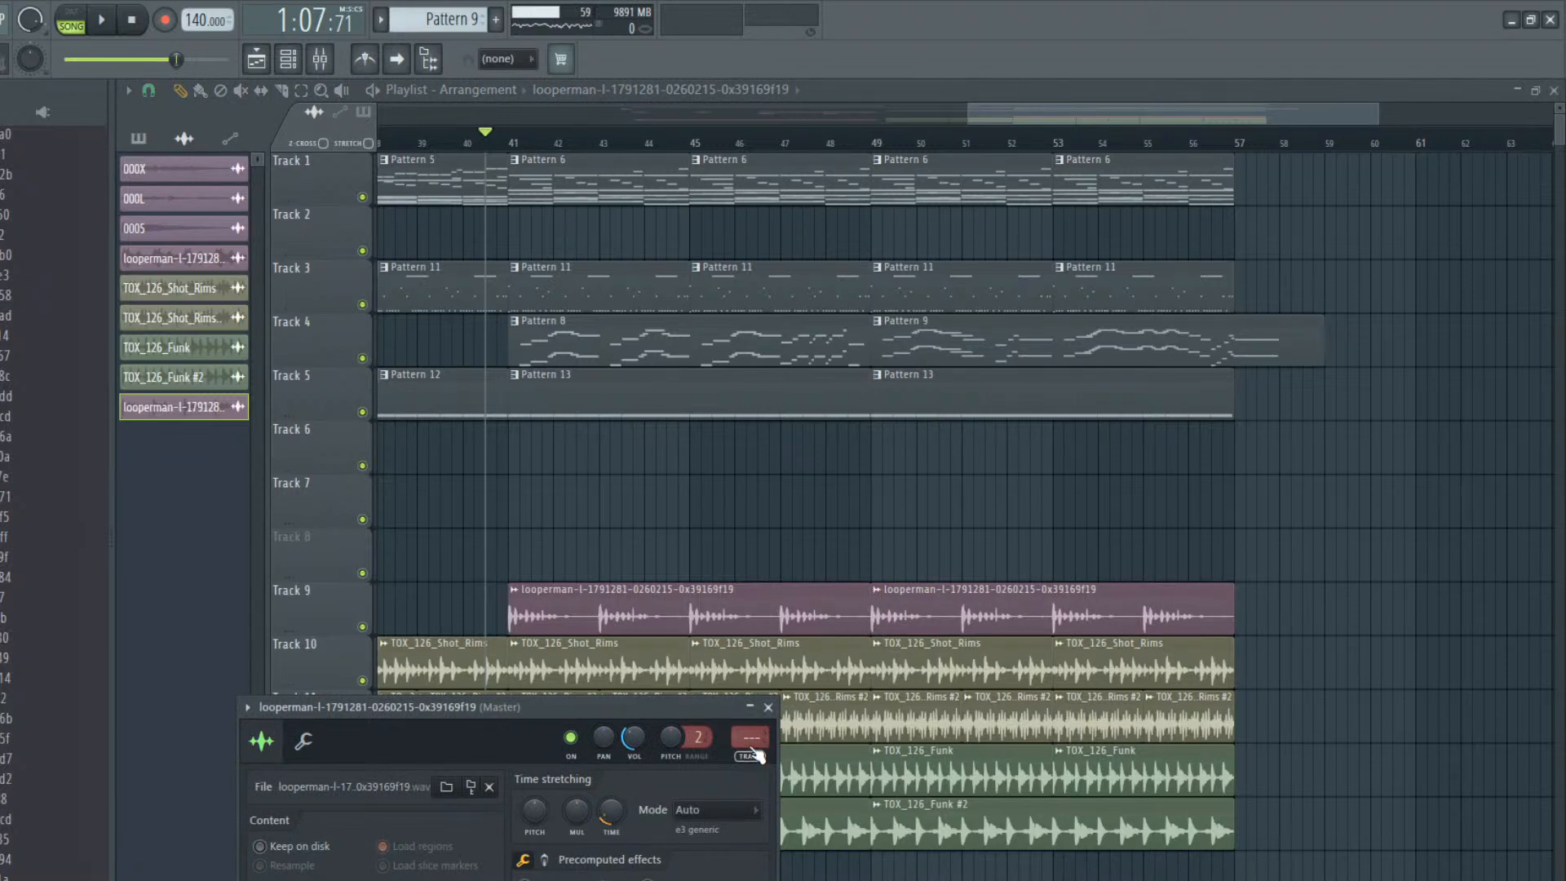
key(ctrl+l)
drag(1435, 740, 1436, 803)
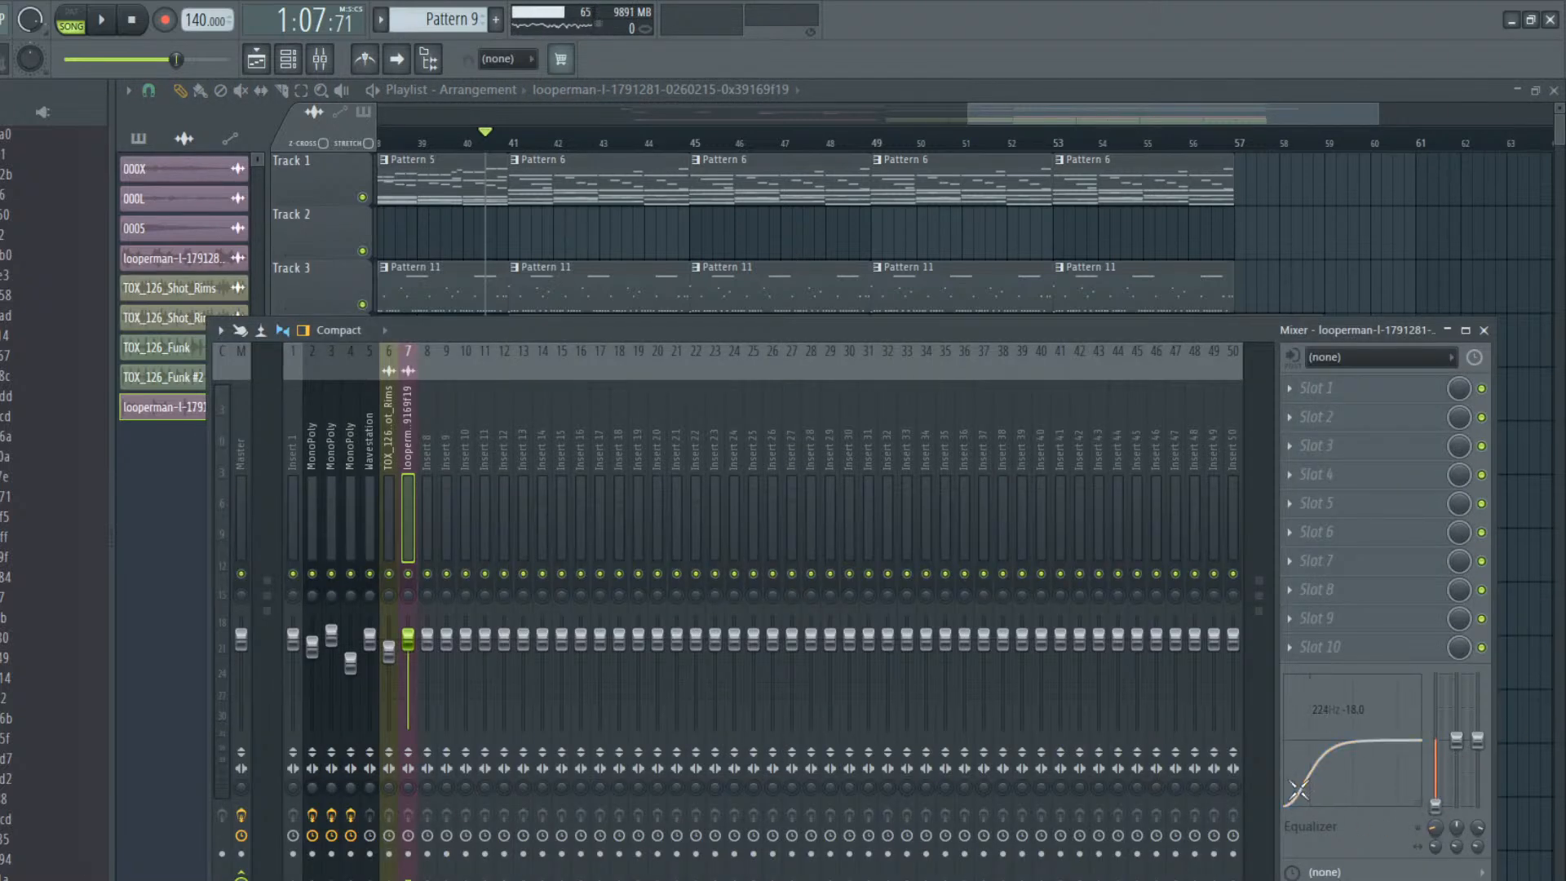
Raise the volume fader of mixer track 7 while the arrangement plays
key(space)
drag(412, 650, 411, 633)
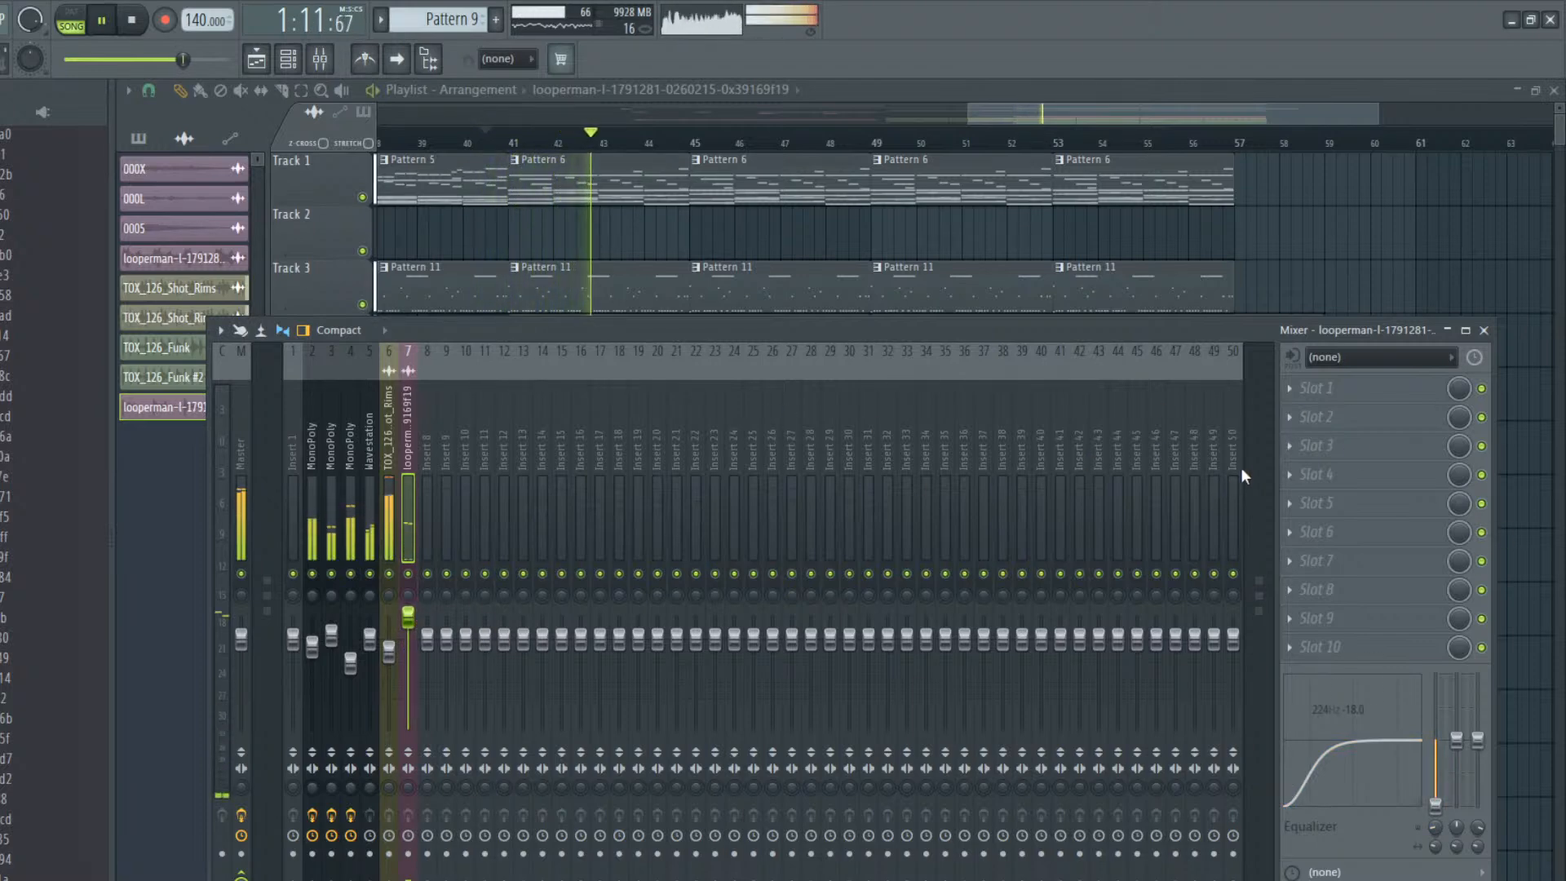
key(space)
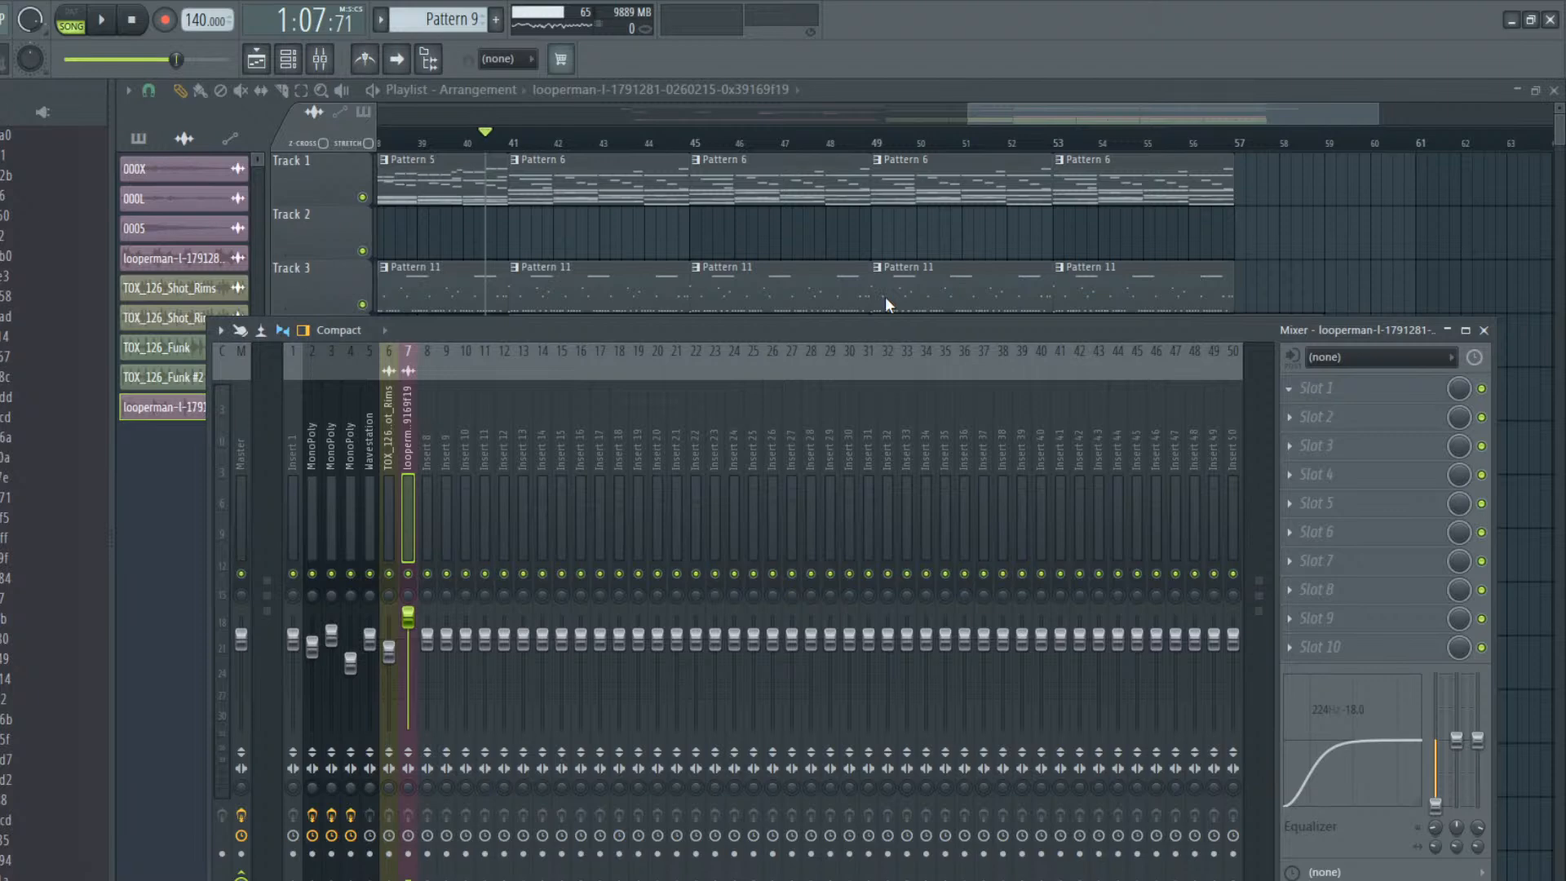
Add Fruity parametric EQ 2 to slot 1 of mixer track 7 and raise its main level to maximum during playback
key(space)
drag(640, 342, 639, 238)
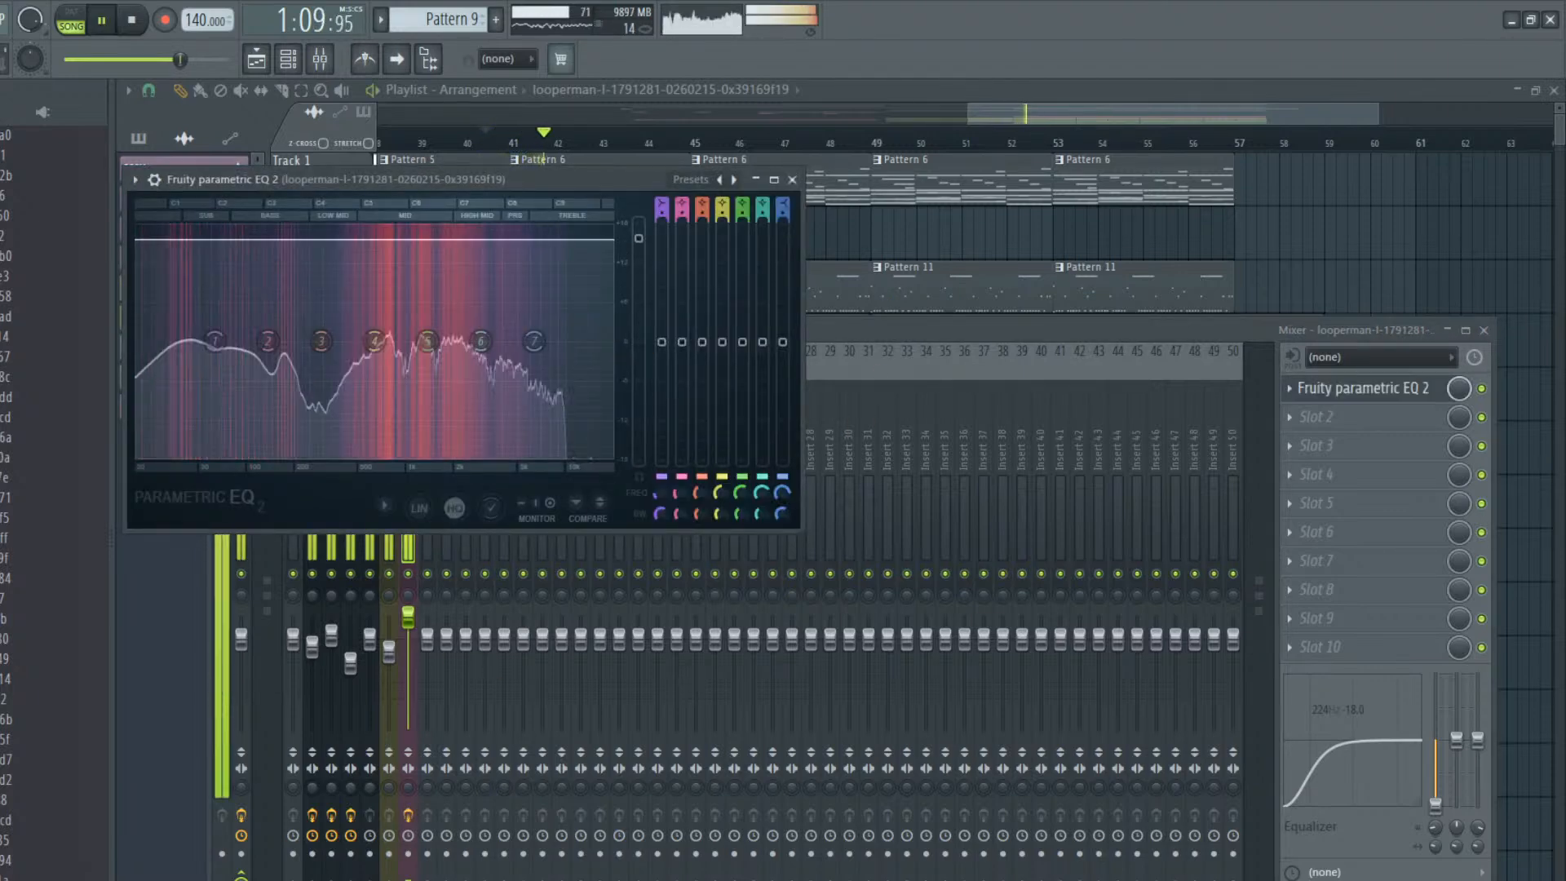
drag(639, 238, 639, 223)
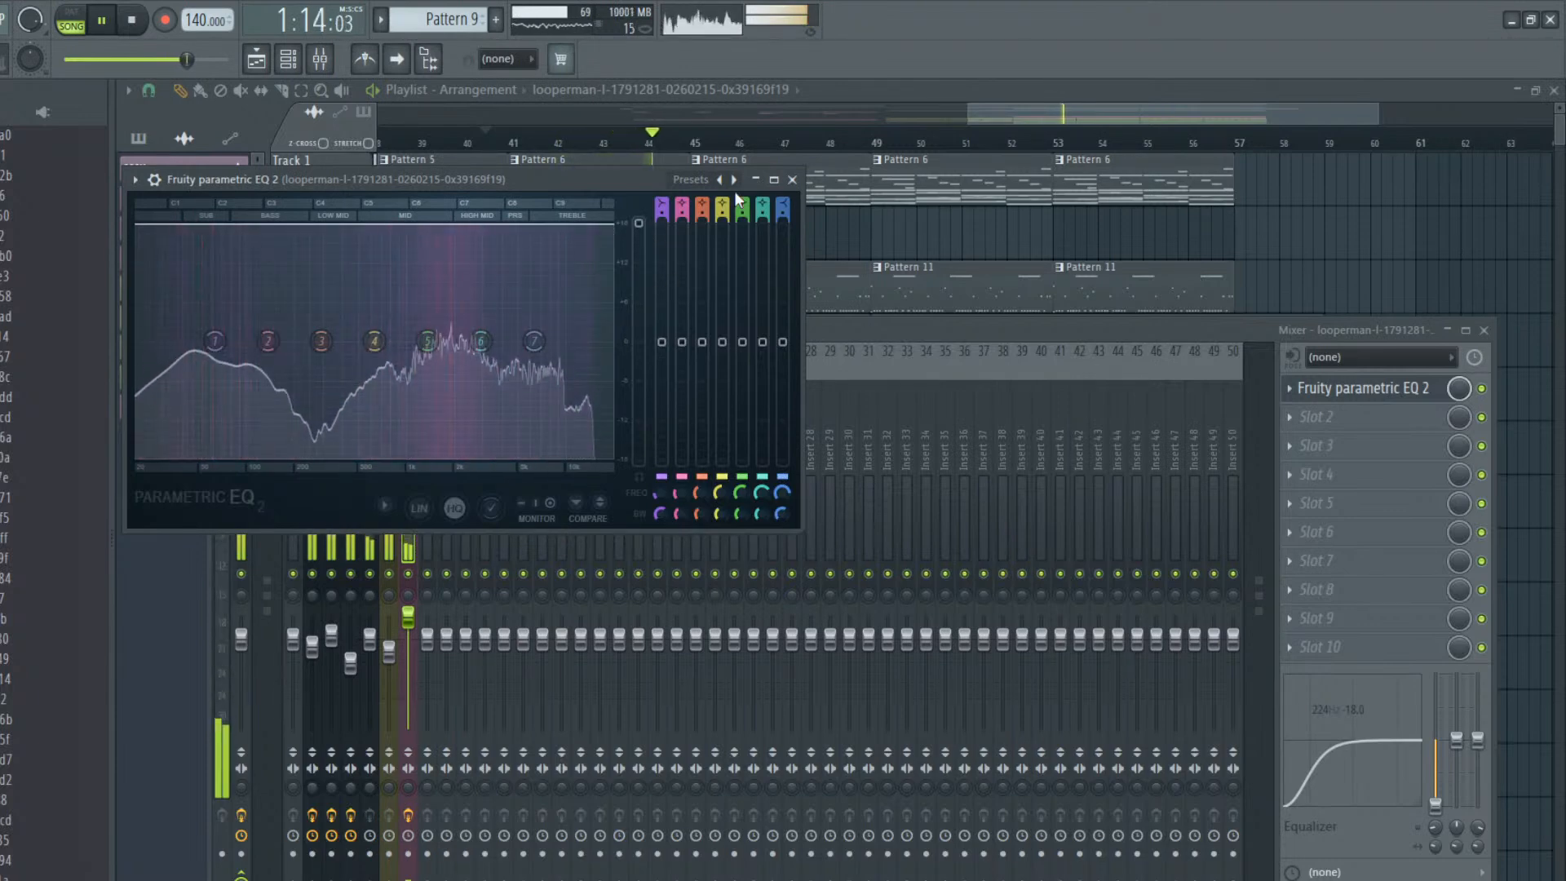
click(792, 180)
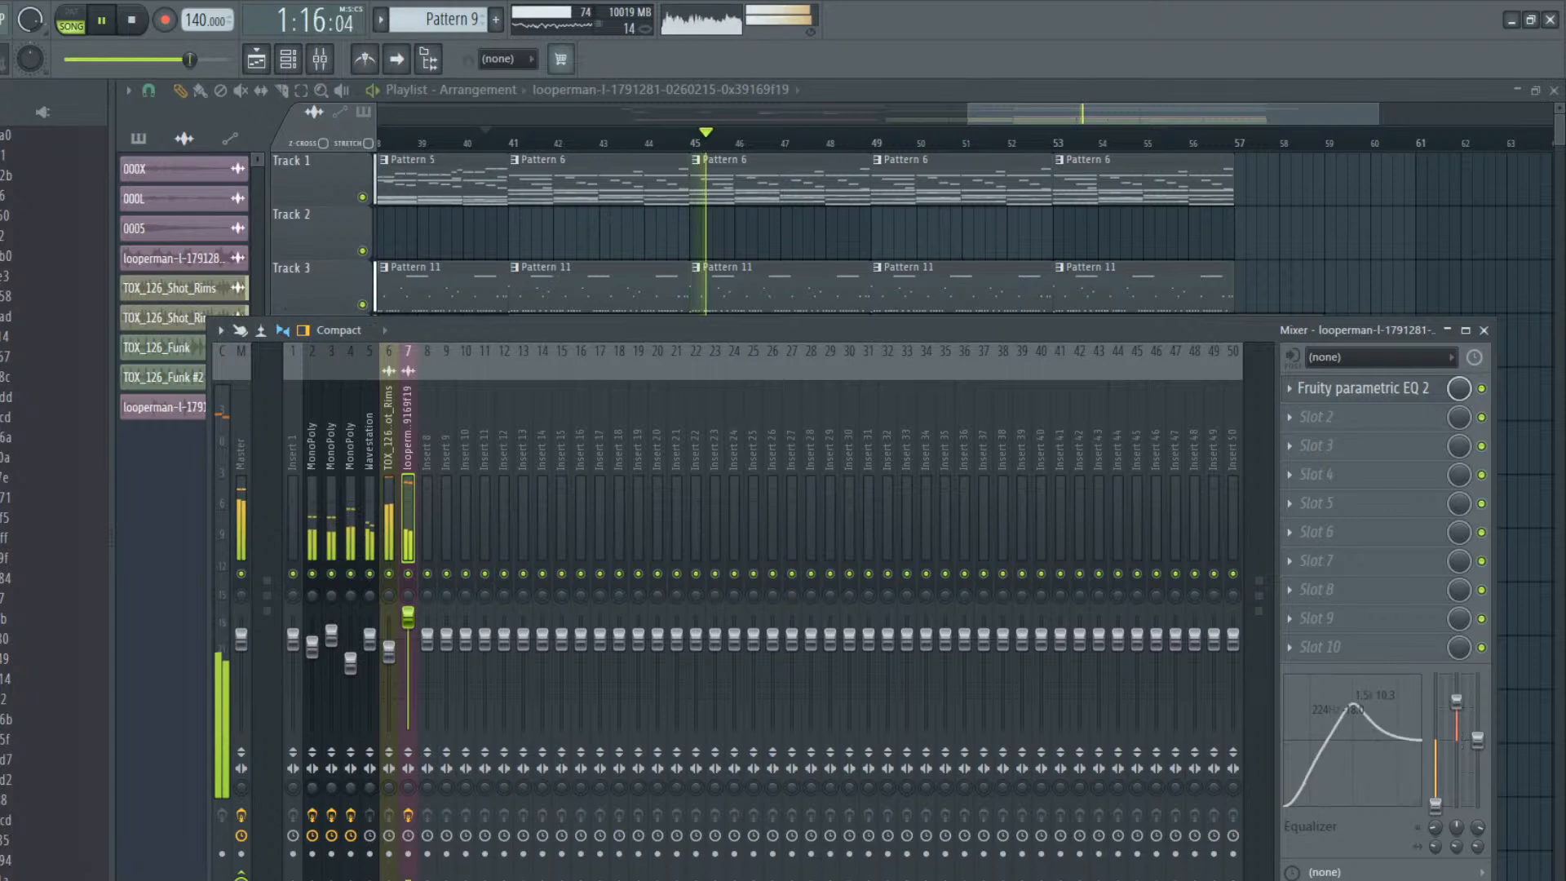
Set the middle EQ band of mixer track 7 to 3.0, close the mixer and play the arrangement
drag(1456, 703, 1459, 725)
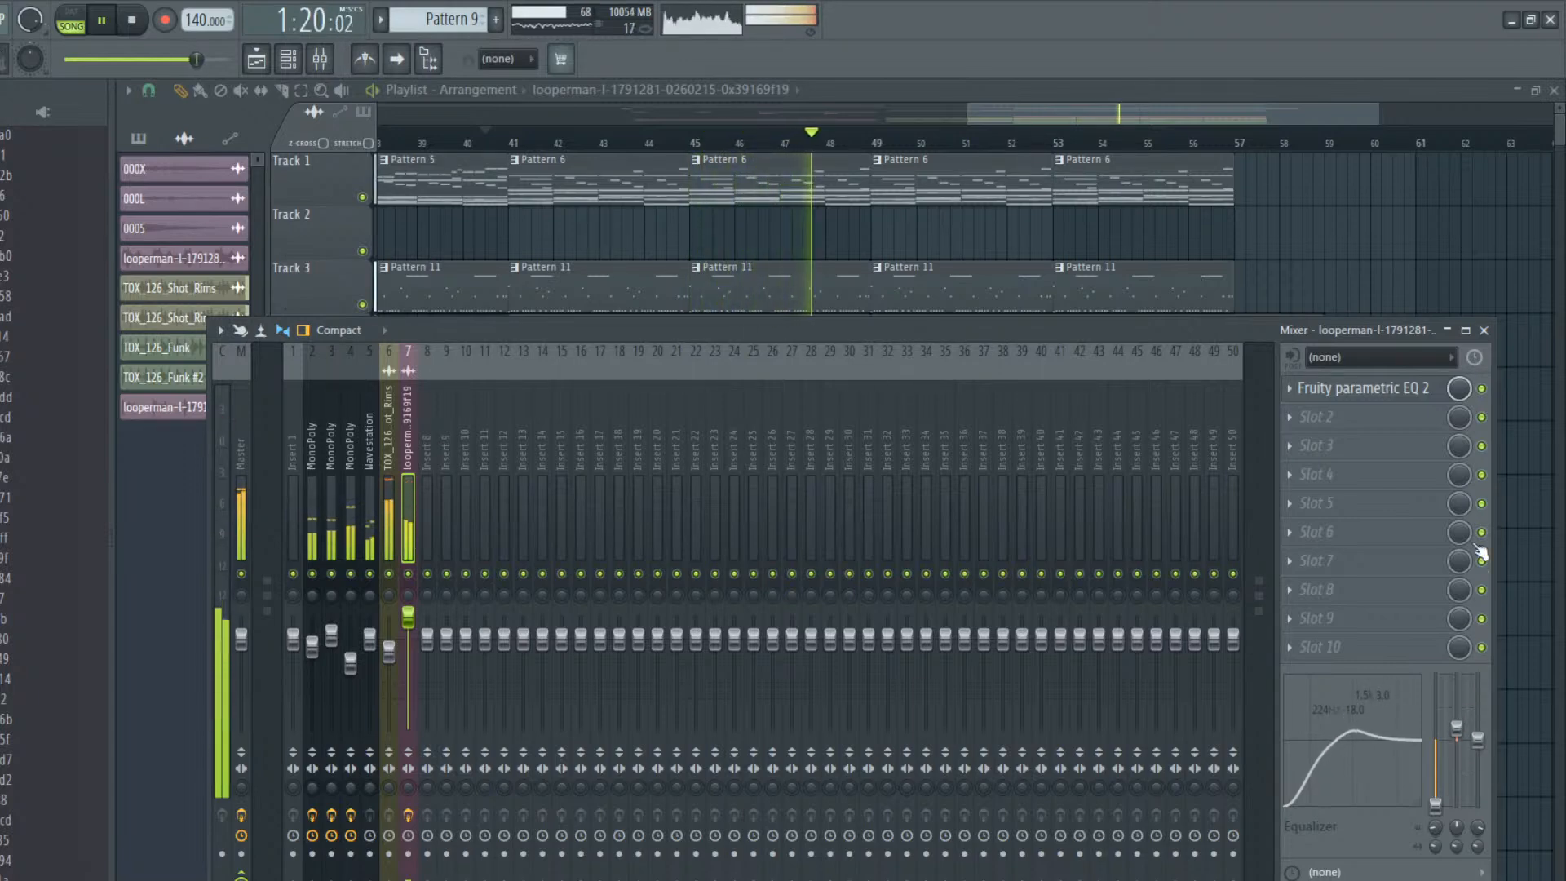
click(1484, 330)
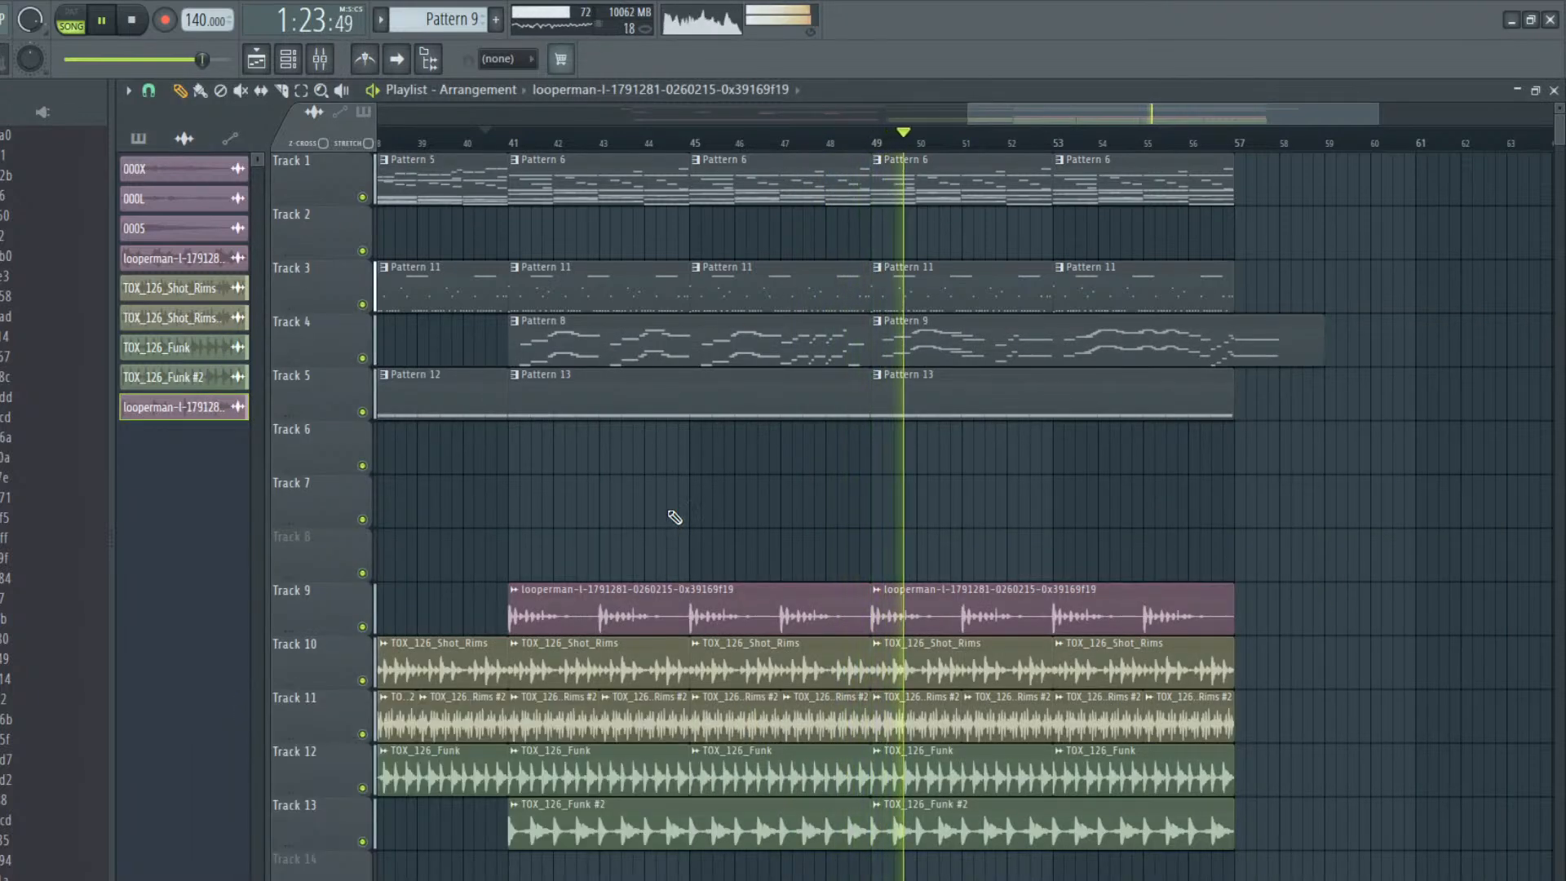
key(space)
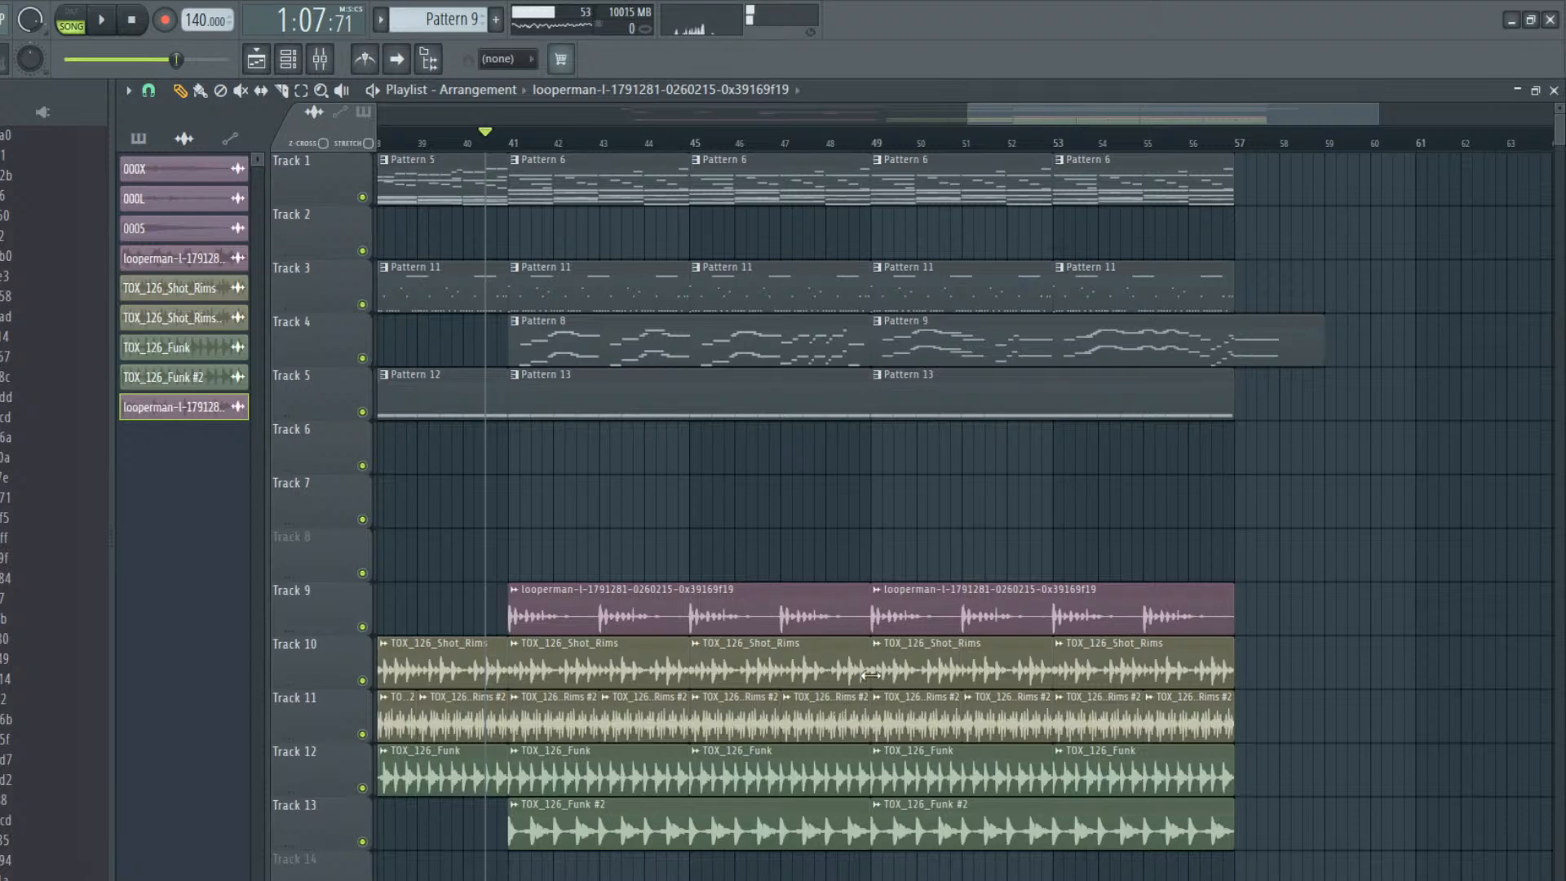
key(space)
key(space)
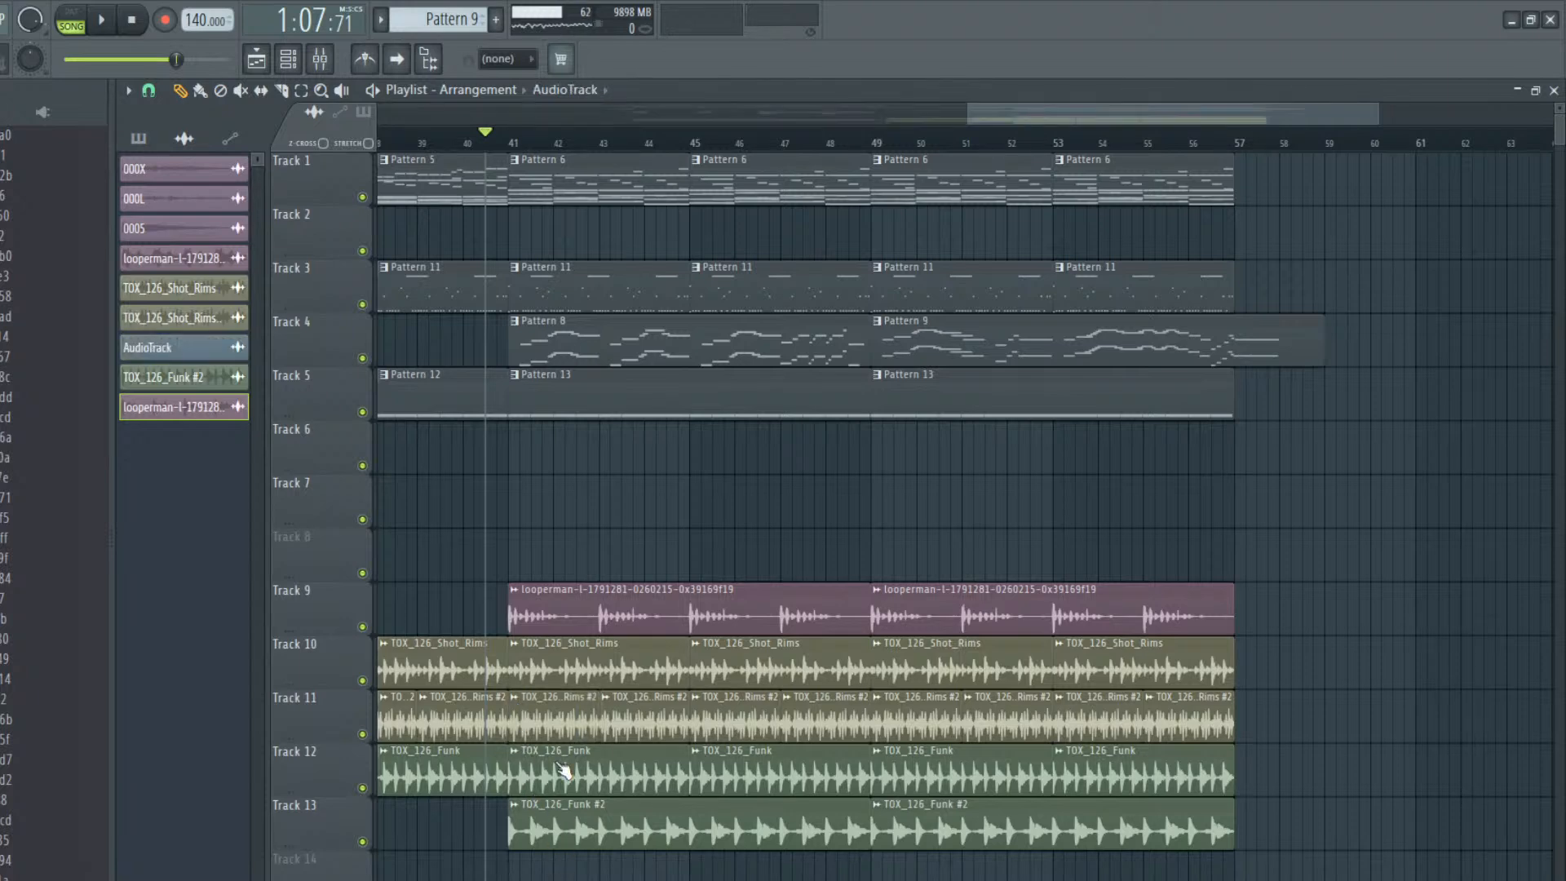
Make the Shot_Rims clip at bar 41 on Track 11 unique and time-stretch it to one bar
double_click(551, 707)
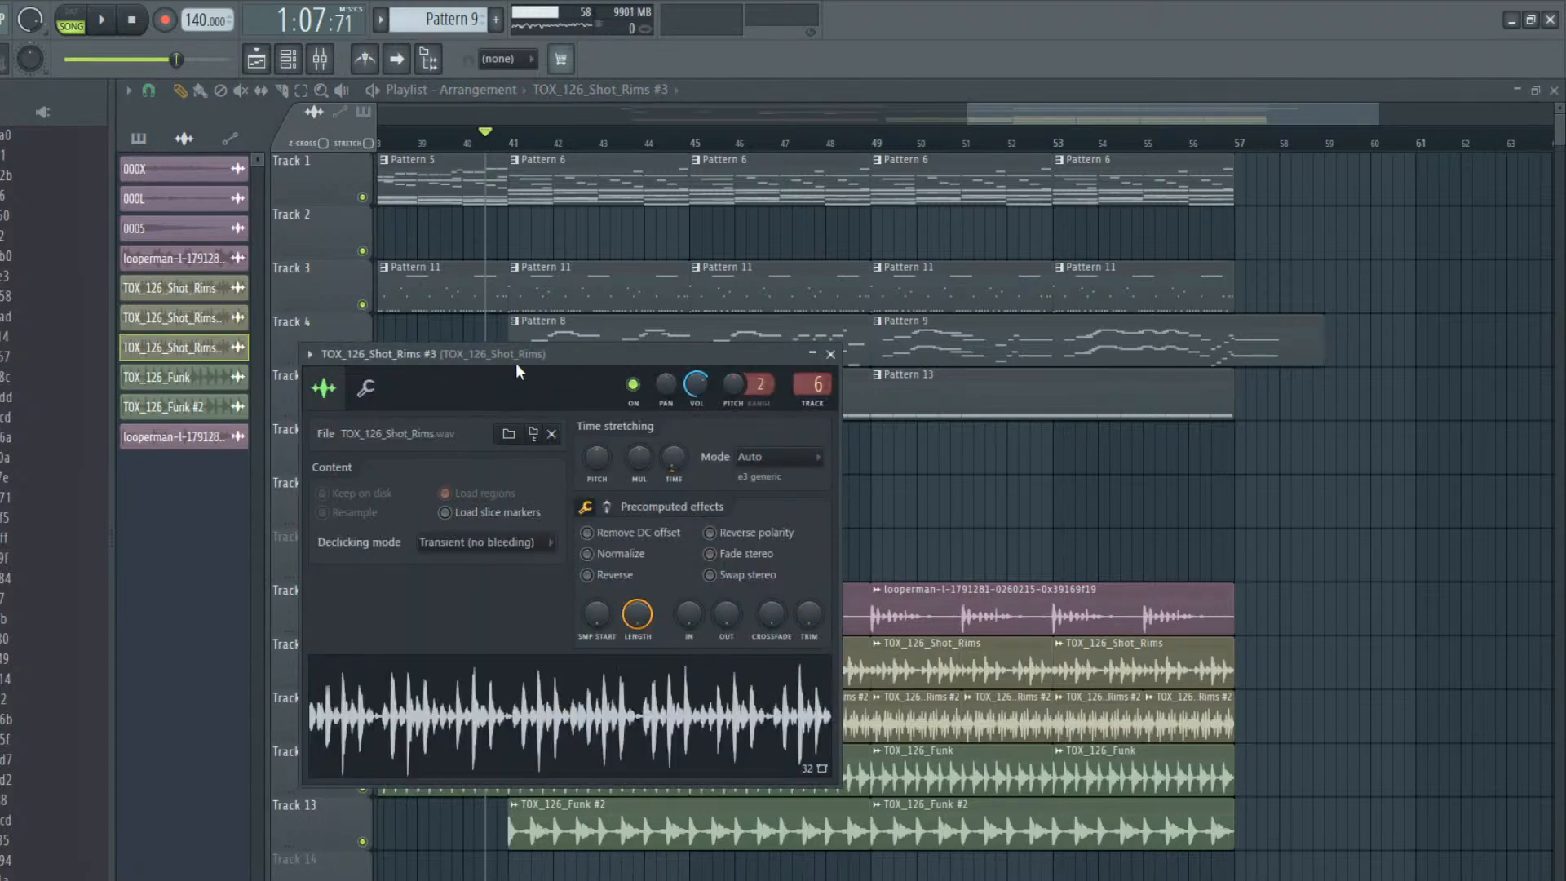
drag(517, 364, 487, 106)
drag(642, 198, 642, 217)
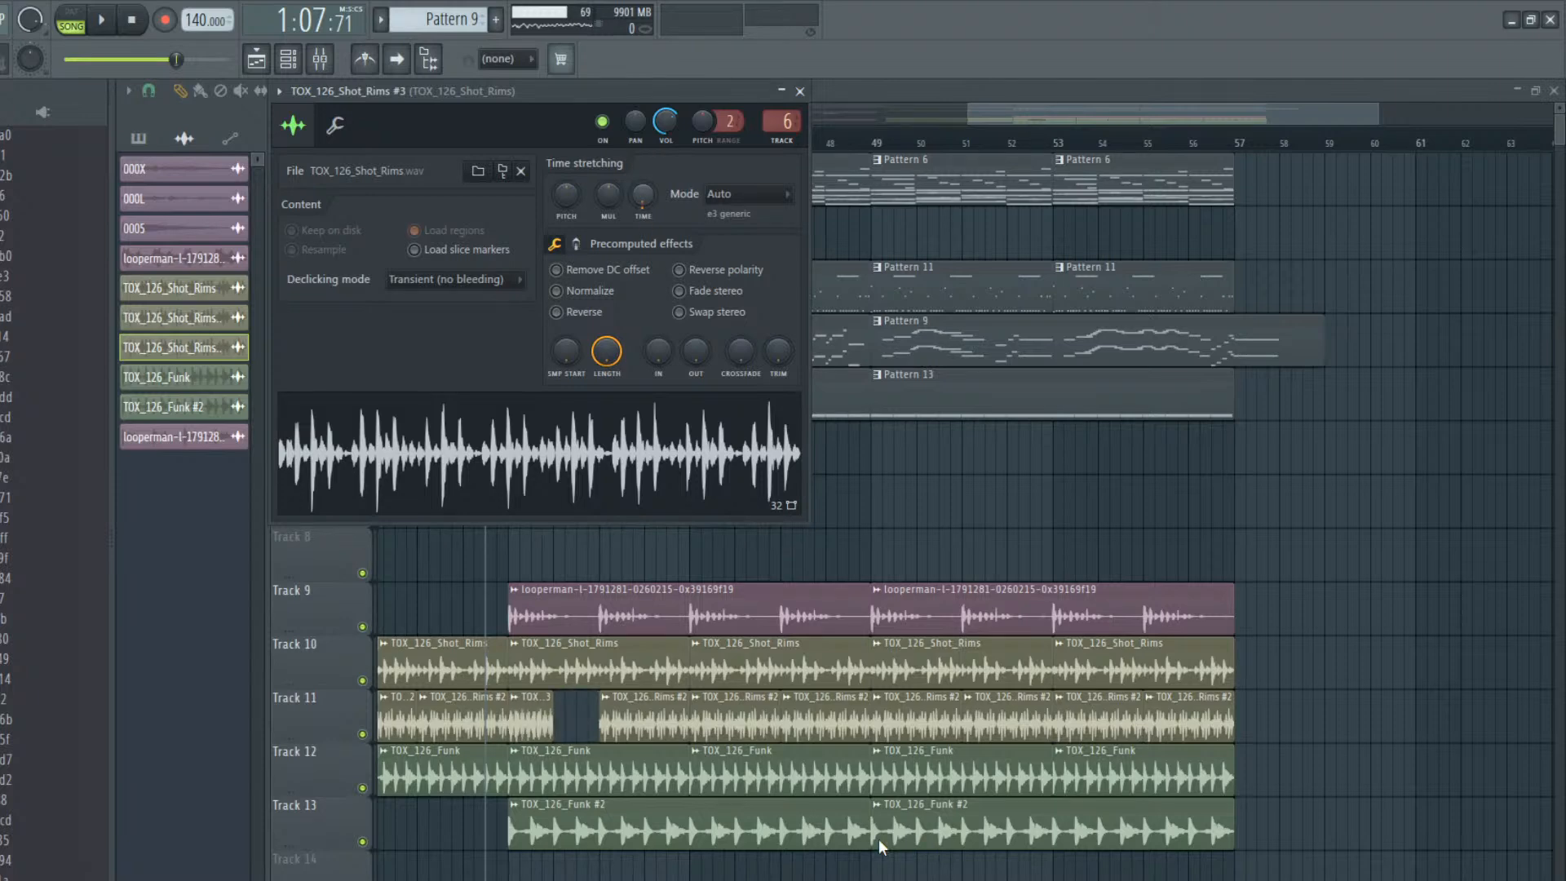
Replace the remaining Shot_Rims #2 clips on Track 11 with repeats of the one-bar Shot_Rims #3 clip from bar 42 to 57
right_click(624, 724)
right_click(733, 726)
right_click(830, 728)
right_click(917, 728)
right_click(1008, 727)
right_click(1117, 728)
right_click(1178, 729)
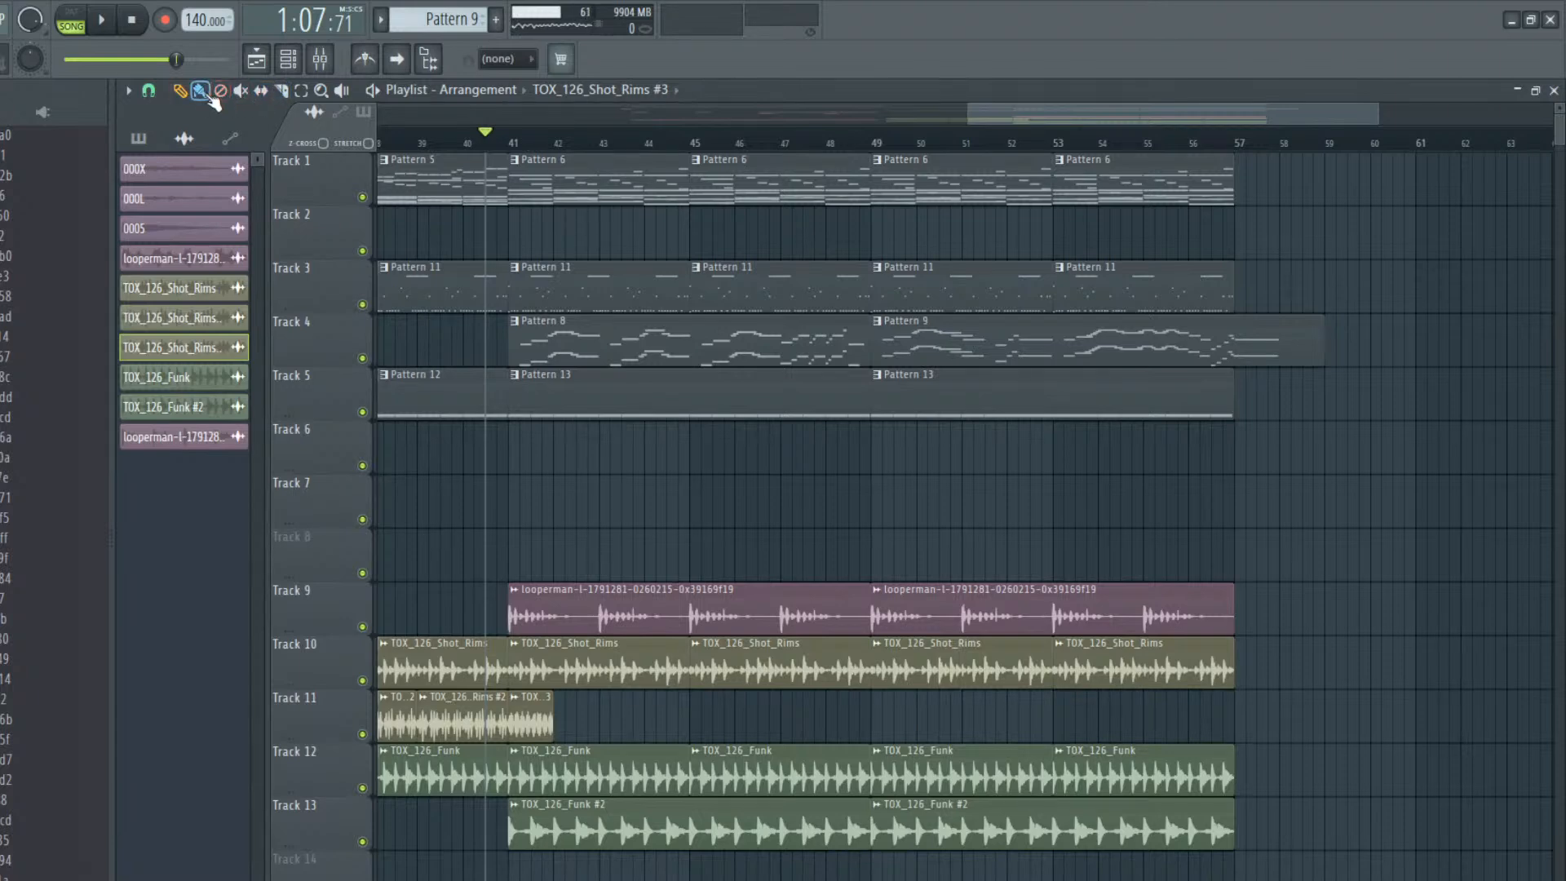
drag(1192, 718, 421, 729)
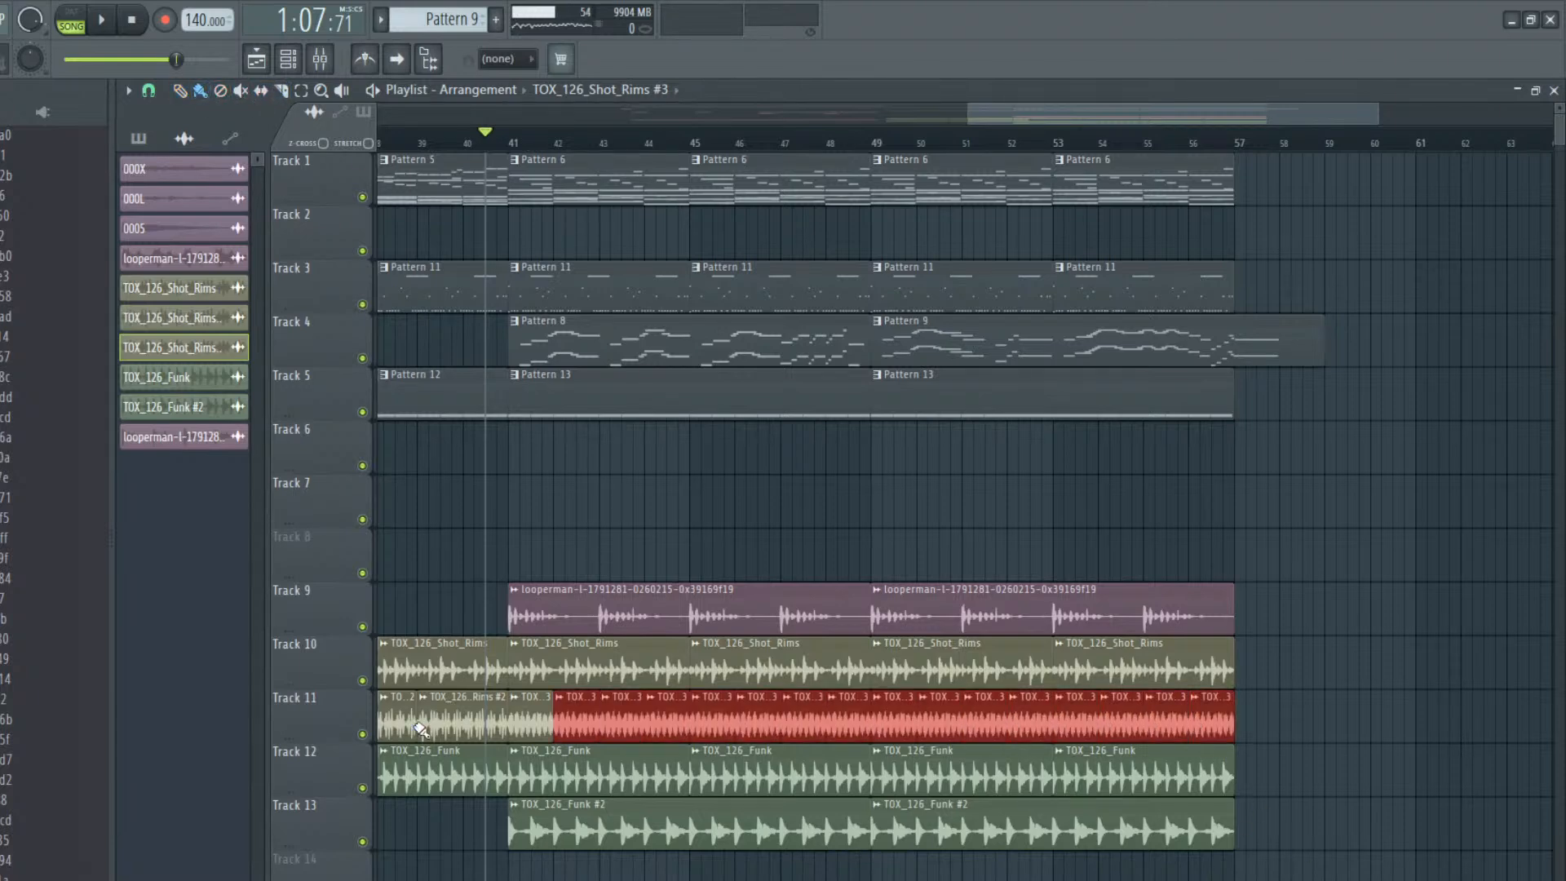
Play the section, open the channel settings of the Shot_Rims #3 clip and route it to mixer track 8
key(space)
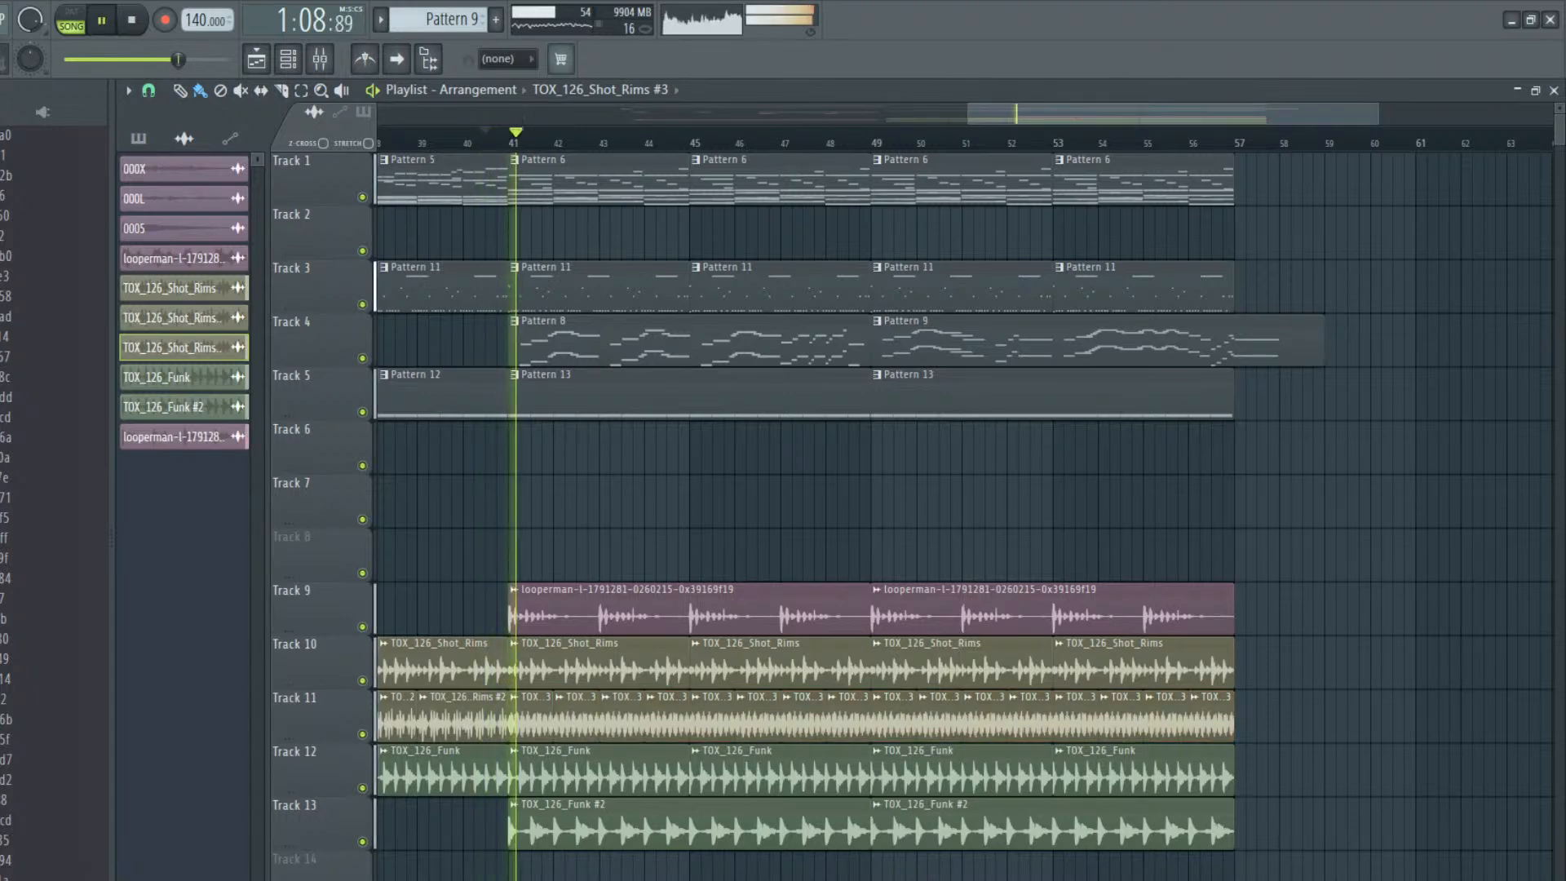
double_click(604, 728)
key(space)
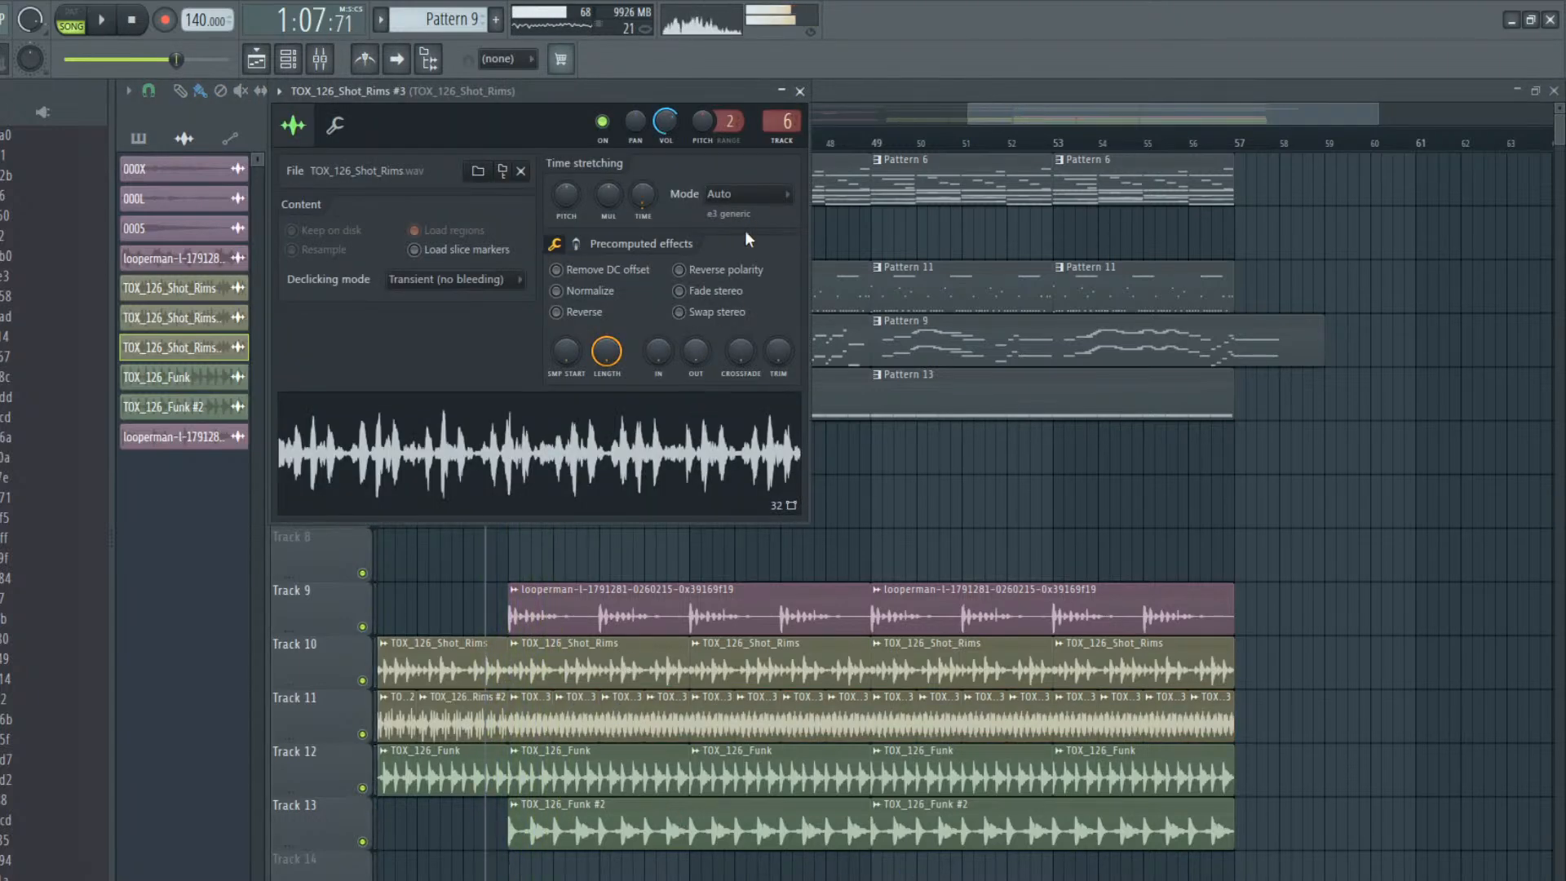
key(F9)
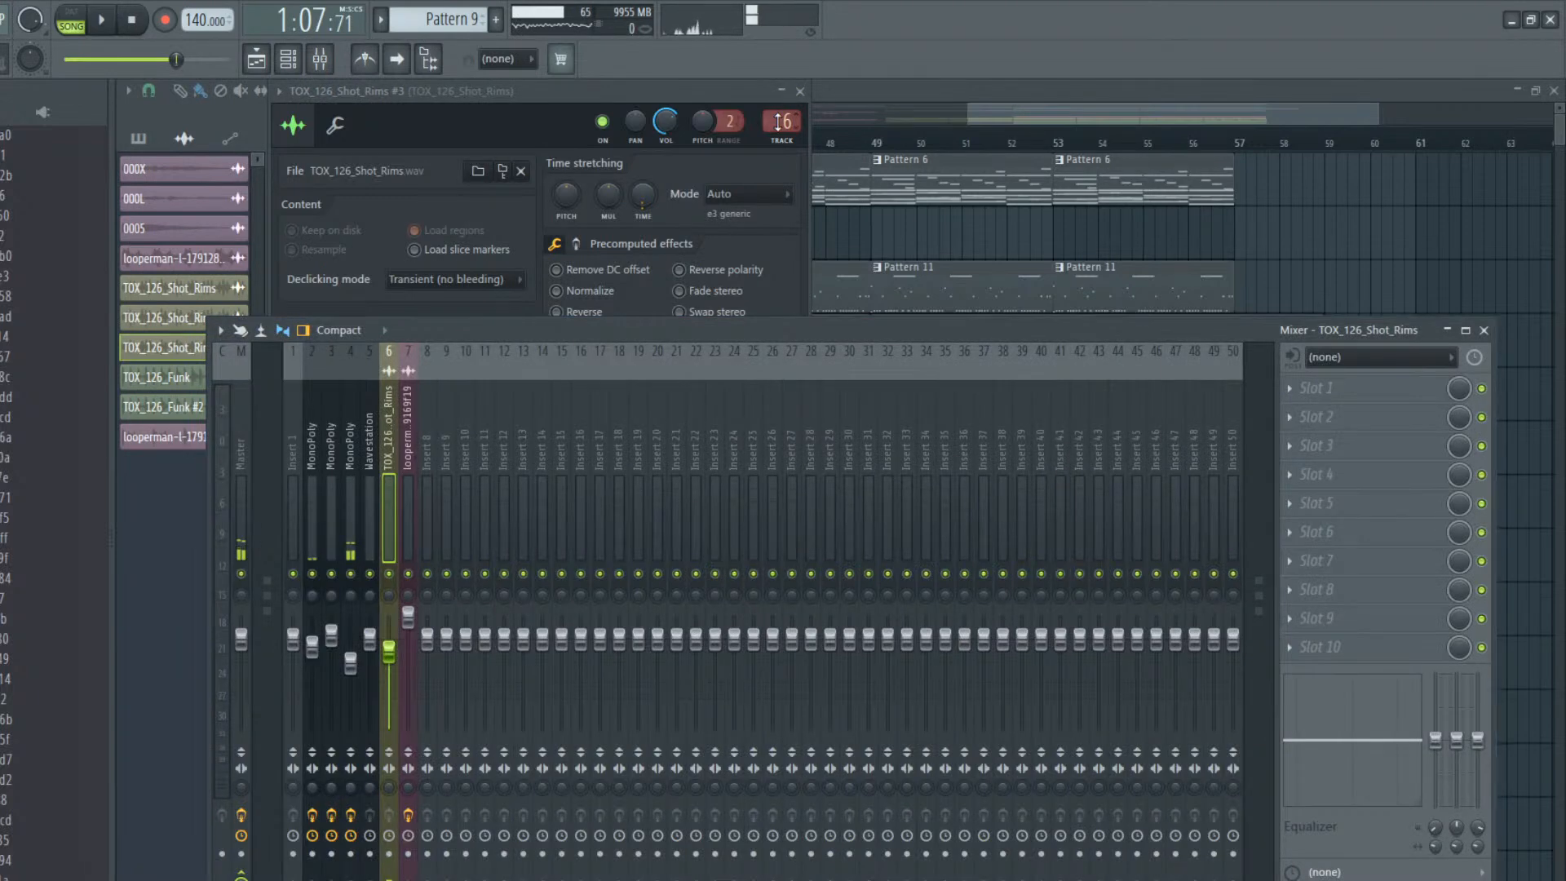
drag(781, 122, 781, 105)
Set mixer track 8's low EQ band to -18.0 and its middle band to 2.6, tuning the low band's frequency during playback
drag(1446, 749, 1446, 814)
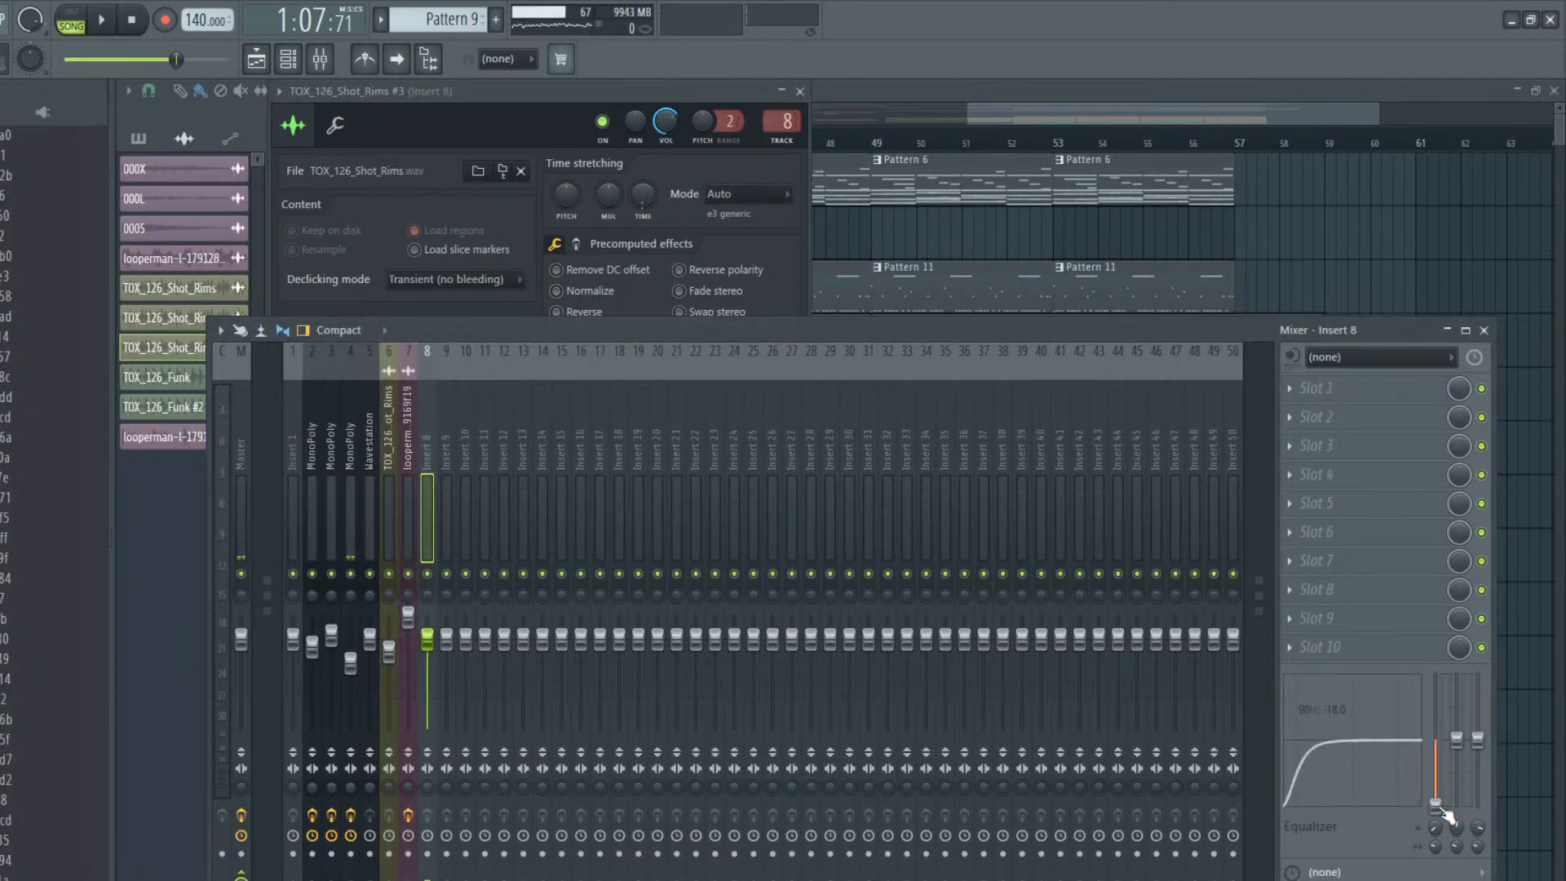
drag(1457, 740, 1457, 731)
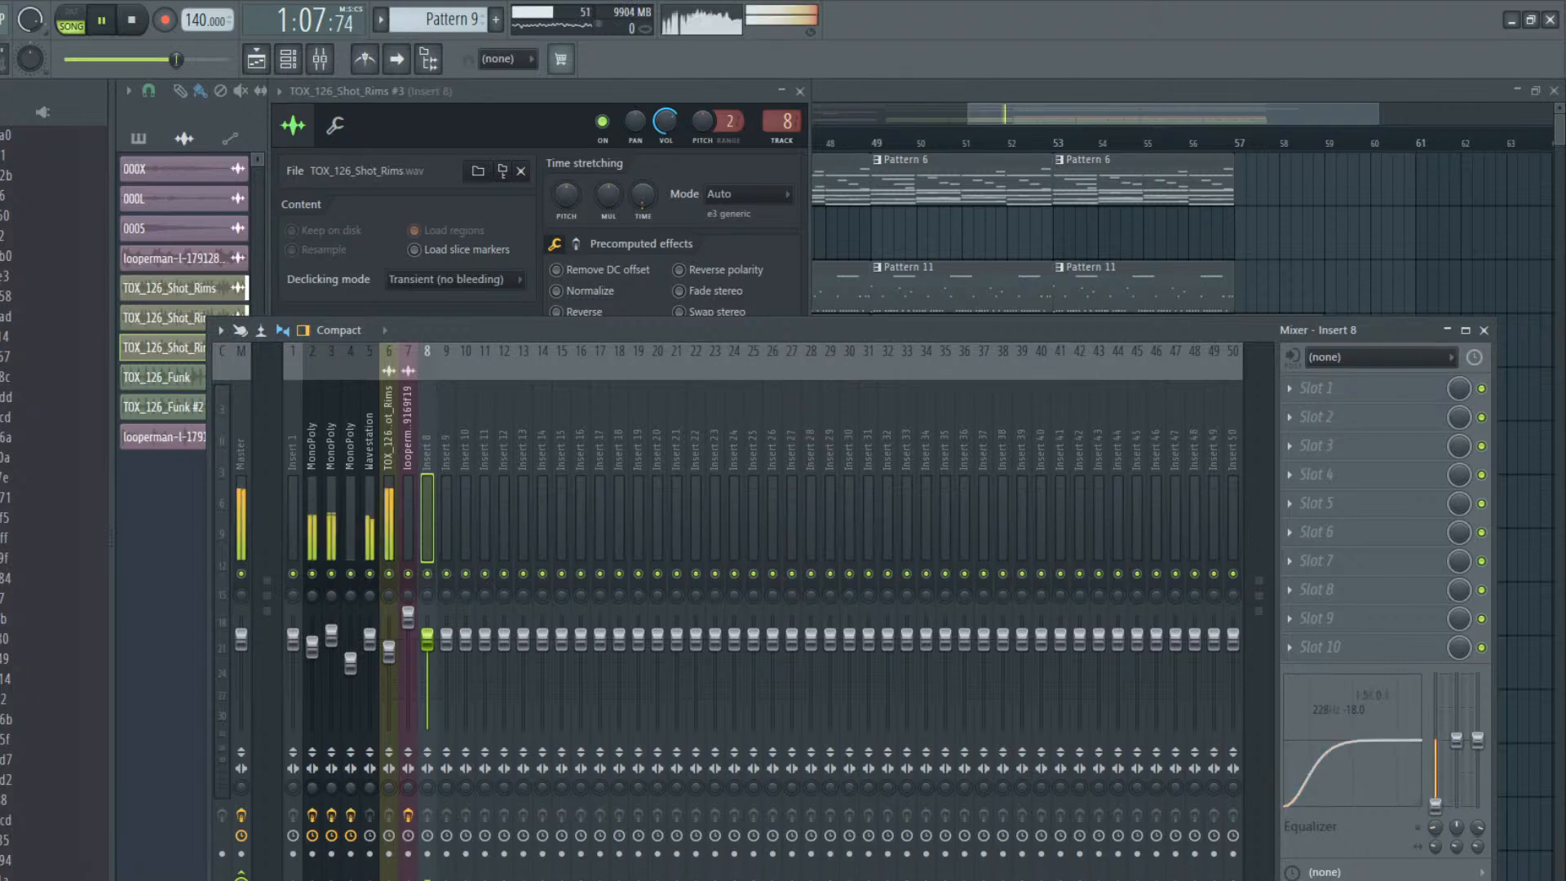
key(space)
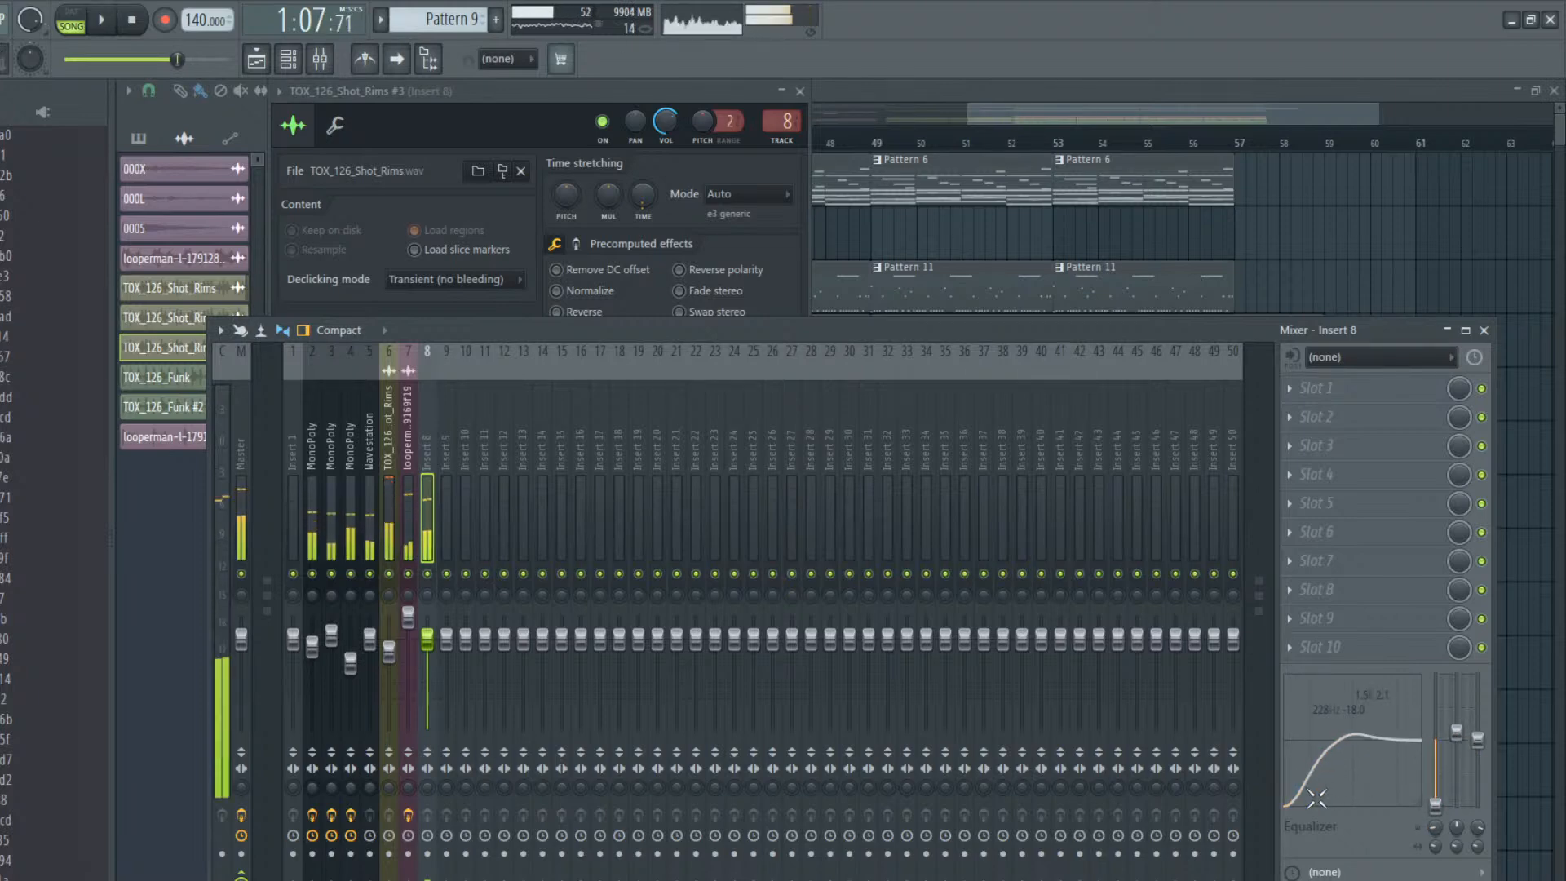
key(space)
drag(1318, 799, 1345, 798)
key(space)
key(space)
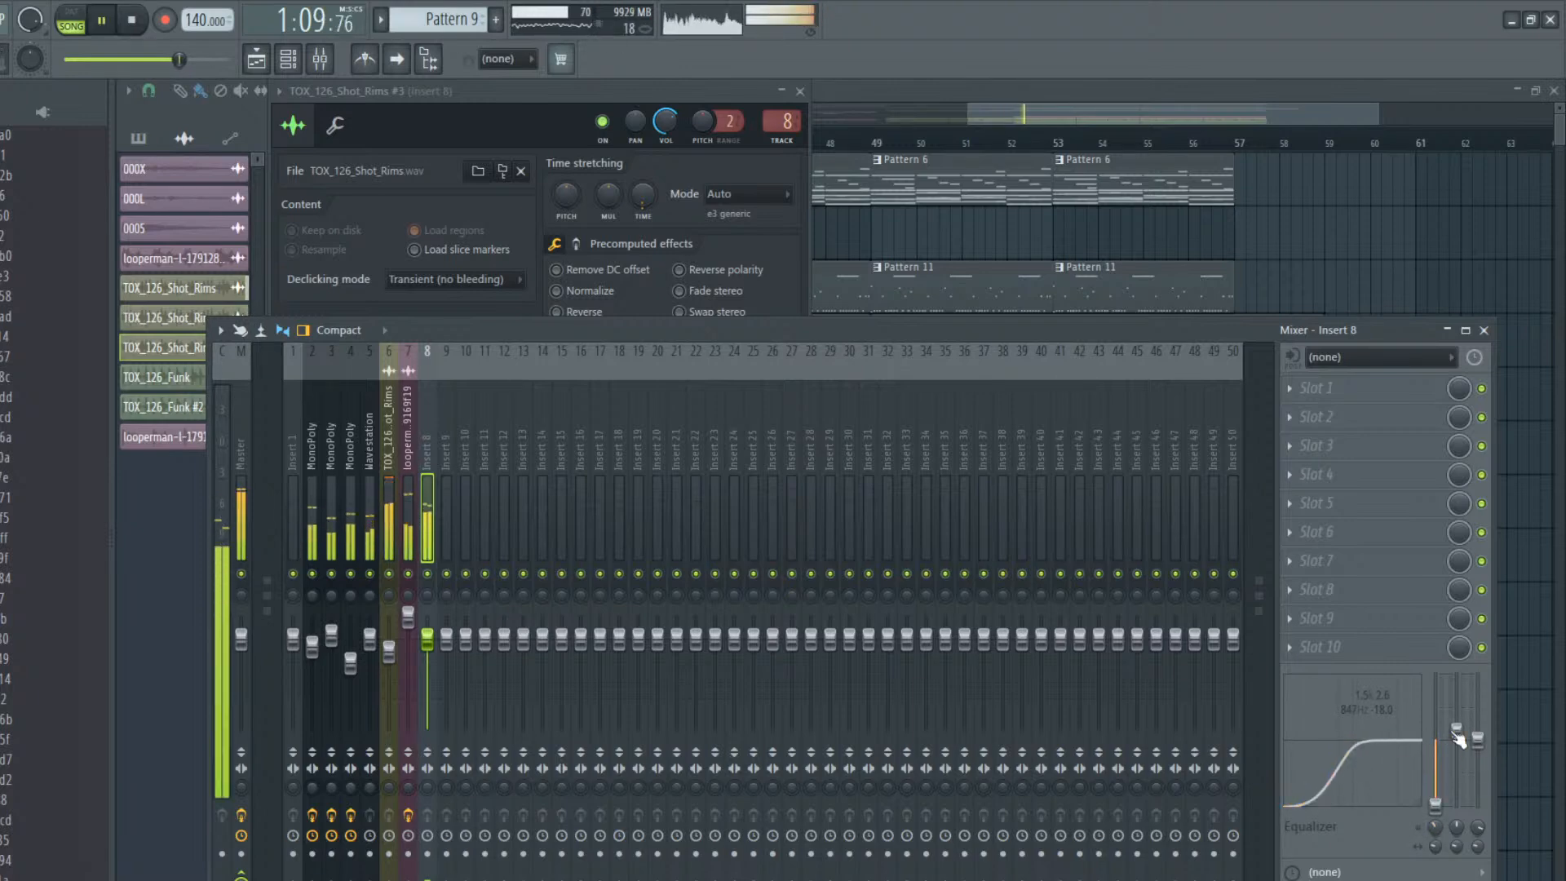
key(space)
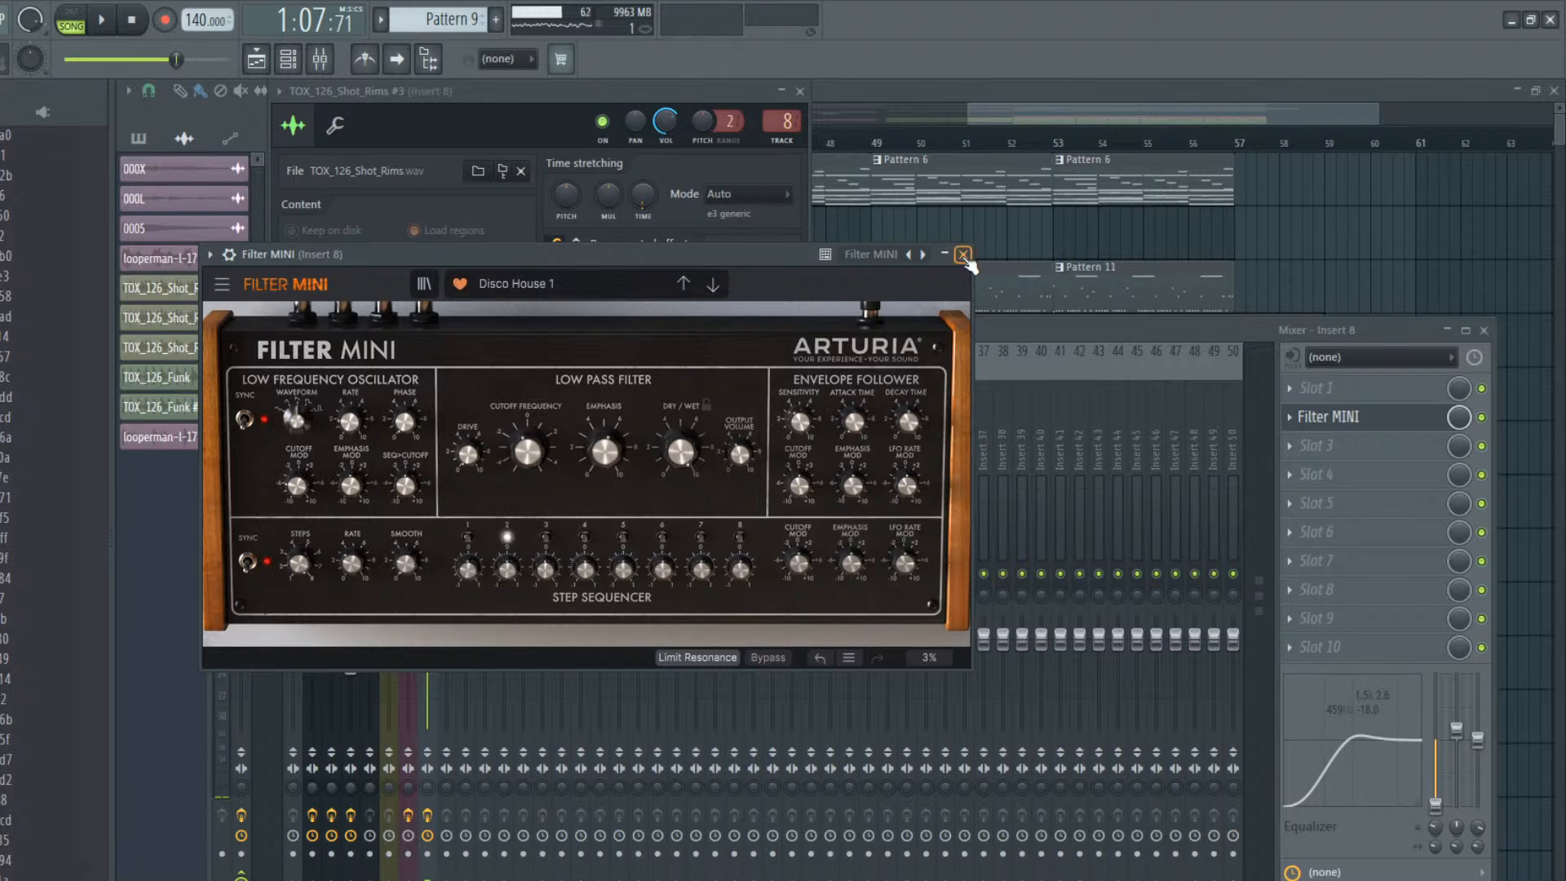
Close the Filter MINI effect, raise mixer track 8's level slightly during playback and return to the playlist
click(963, 255)
key(space)
drag(431, 643, 428, 625)
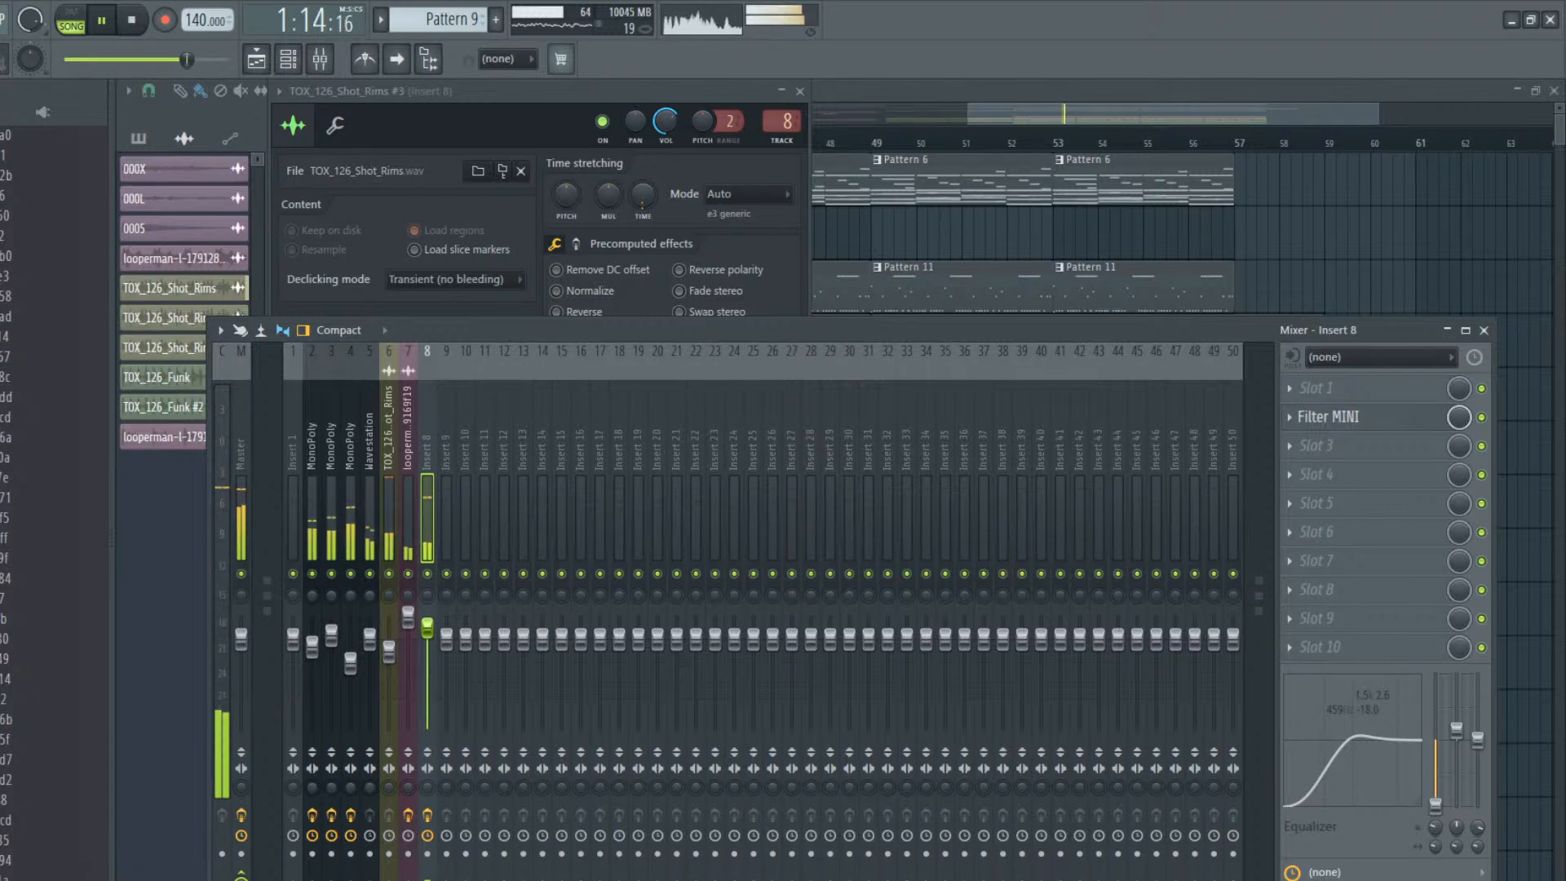
click(900, 228)
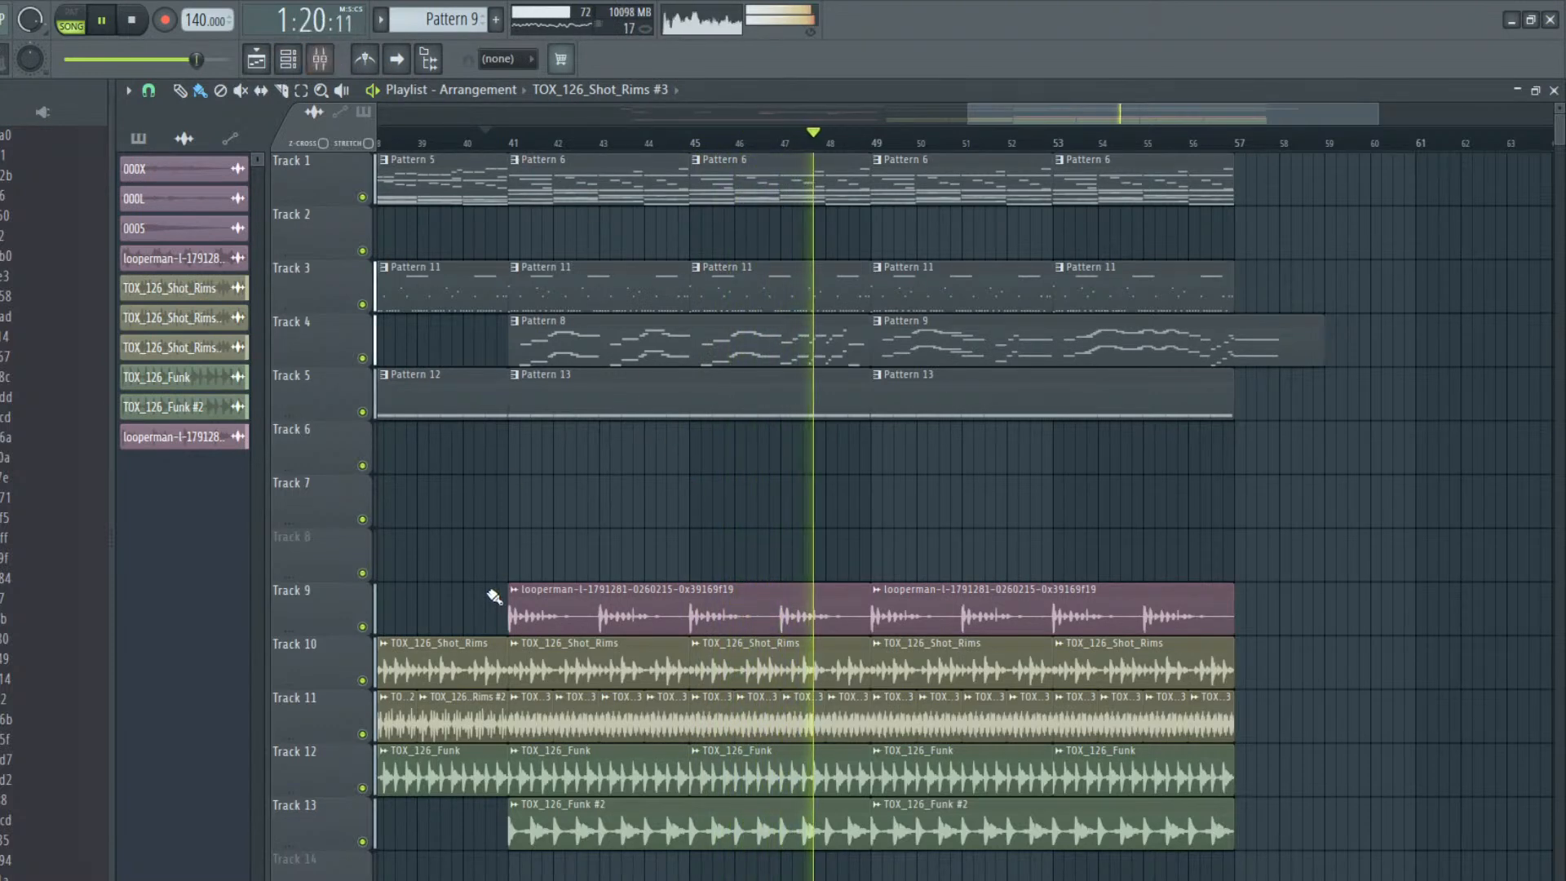
Delete the Shot_Rims #3 clips from bar 49 to 57 on Track 11 and place a two-bar Shot_Rims #2 clip at bar 49
click(479, 703)
key(space)
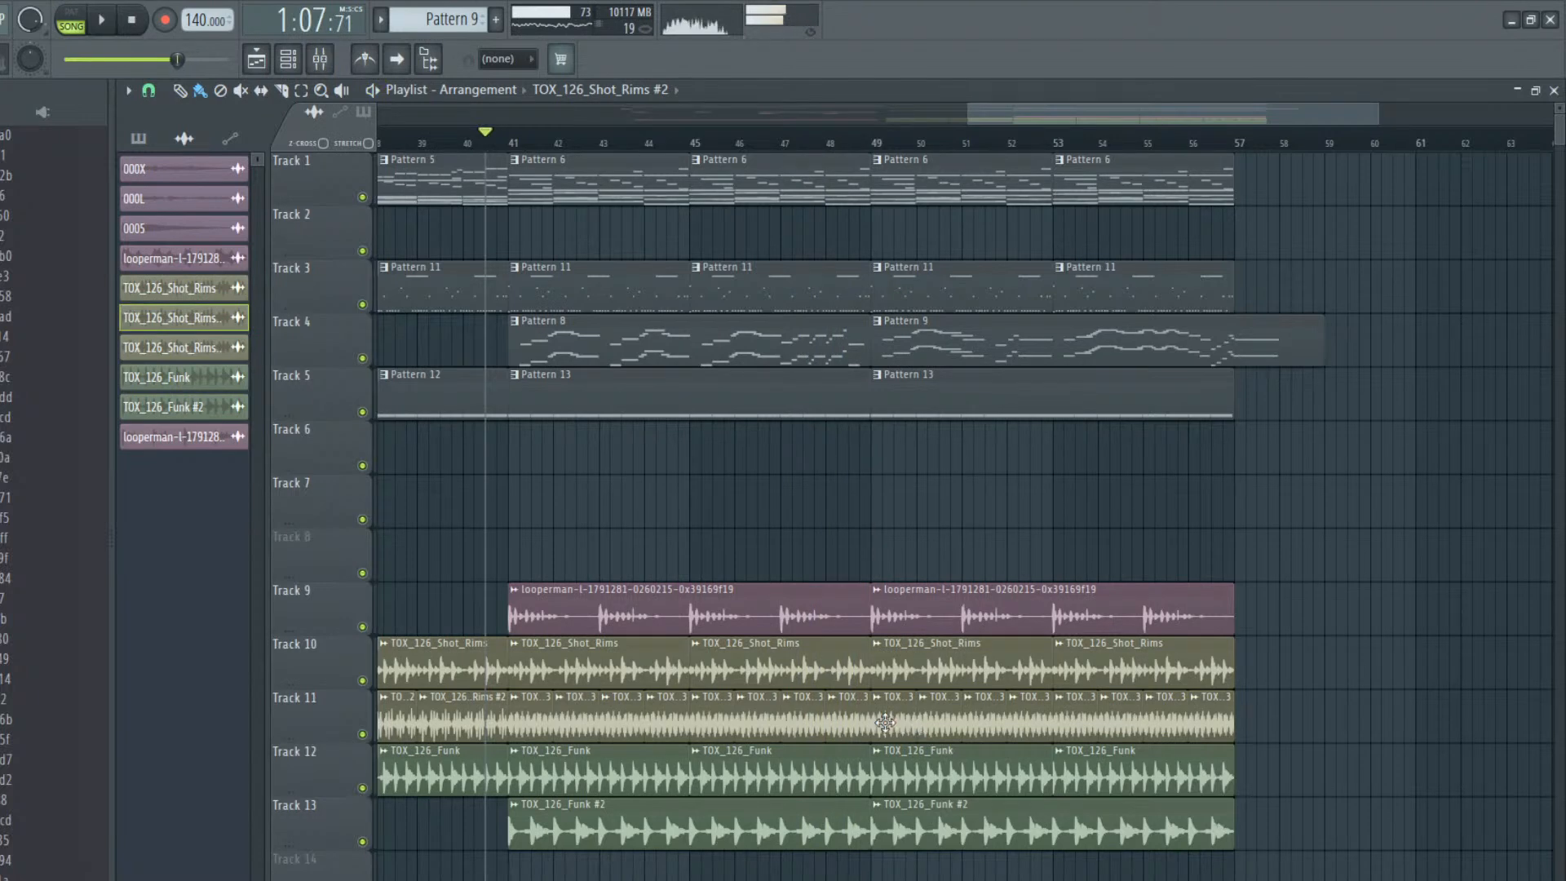
drag(895, 722, 1205, 738)
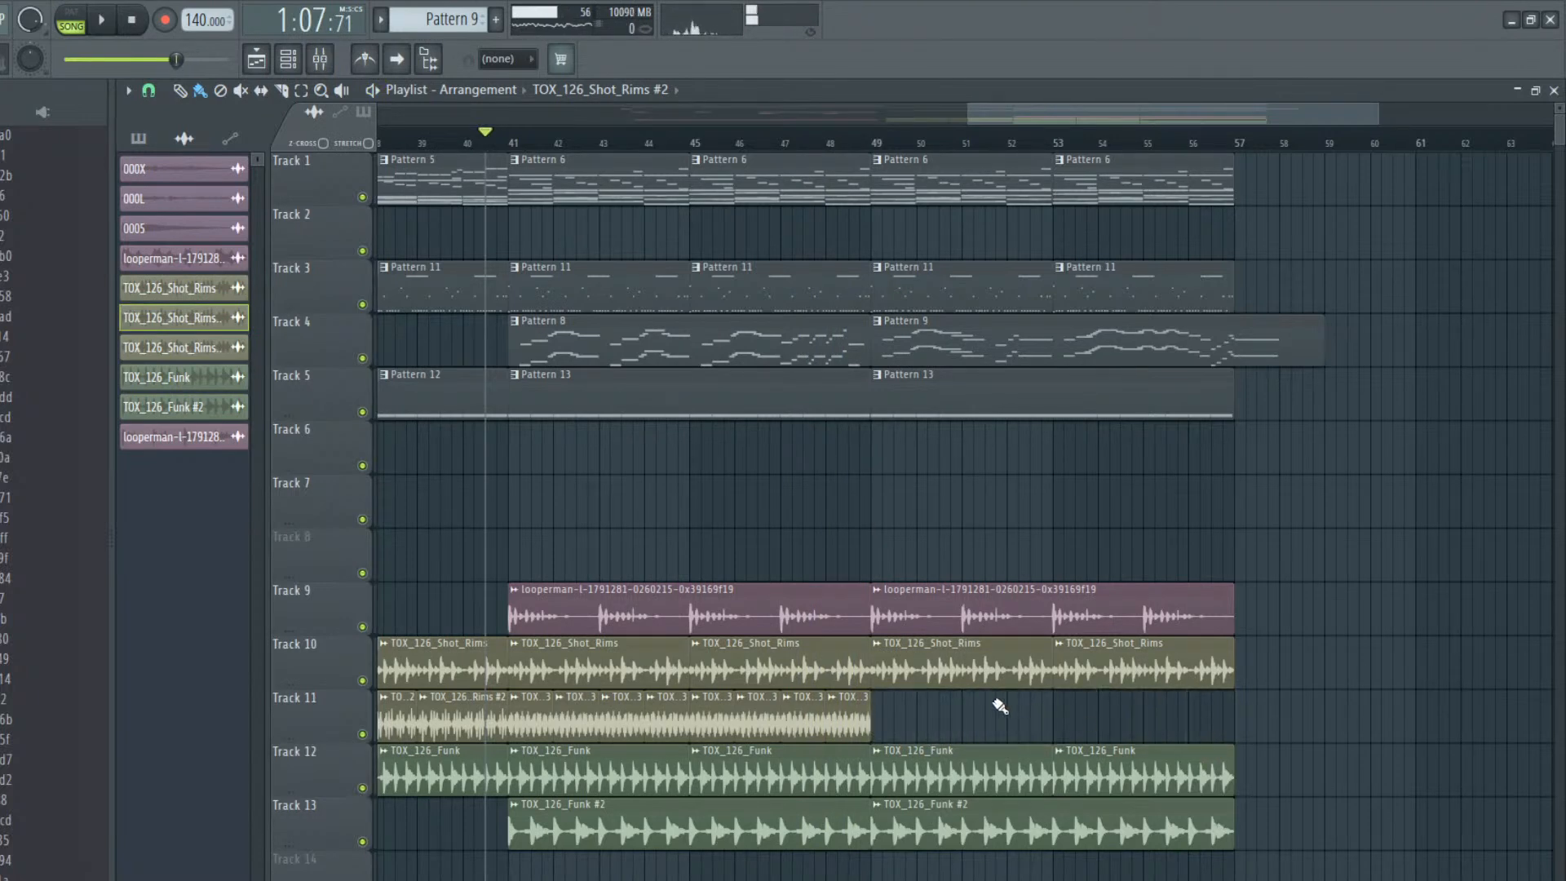
click(954, 706)
drag(1006, 716, 931, 707)
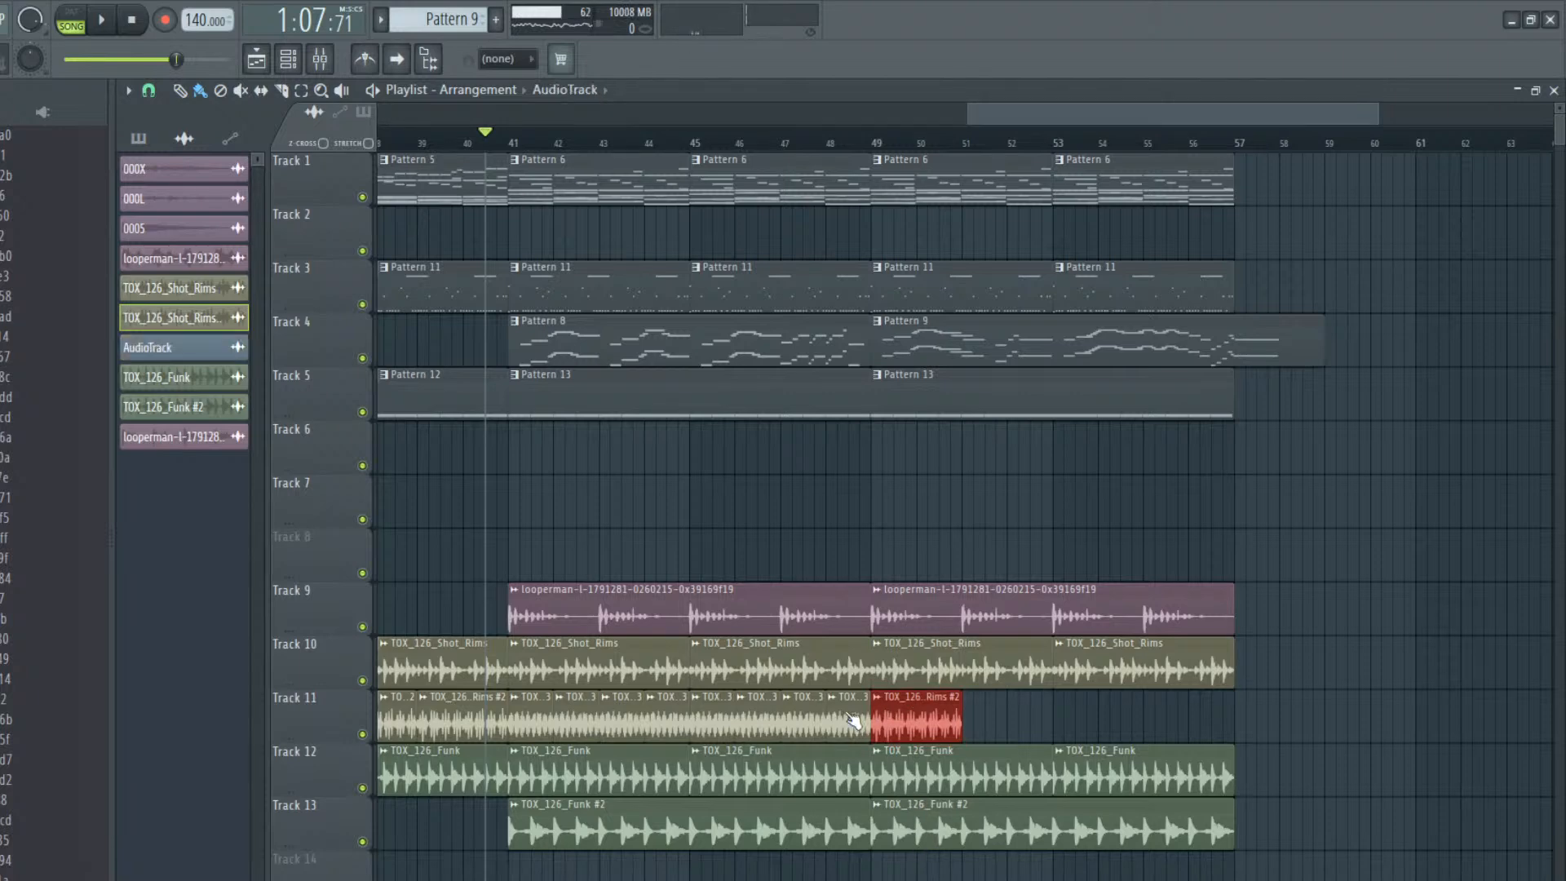
Make the new Shot_Rims clip at bar 49 unique, route its channel to mixer track 8 and start playback
double_click(841, 713)
double_click(891, 716)
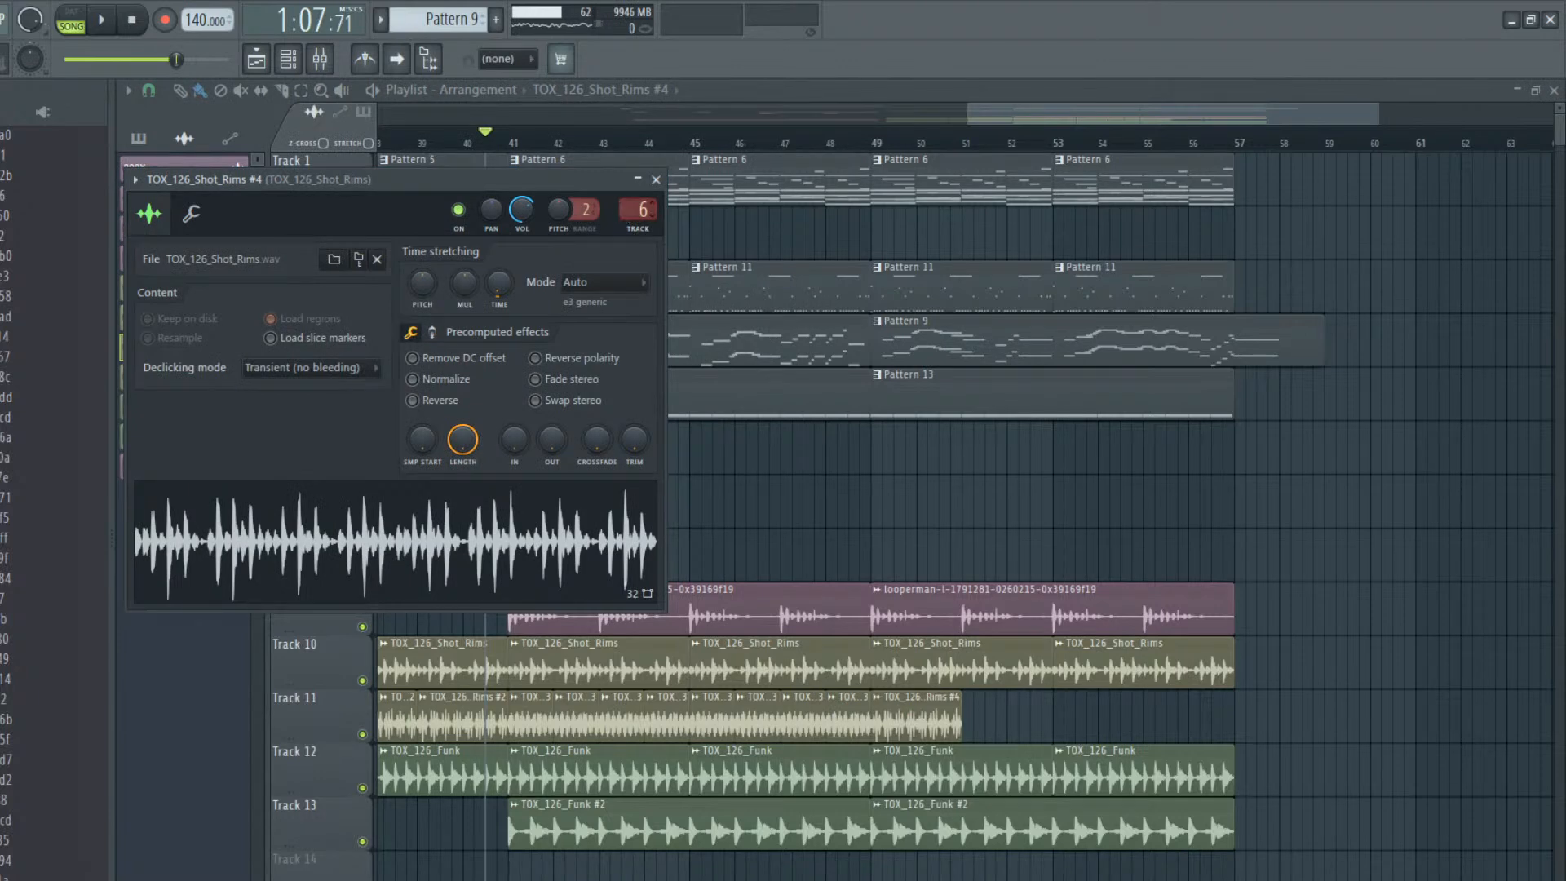
key(space)
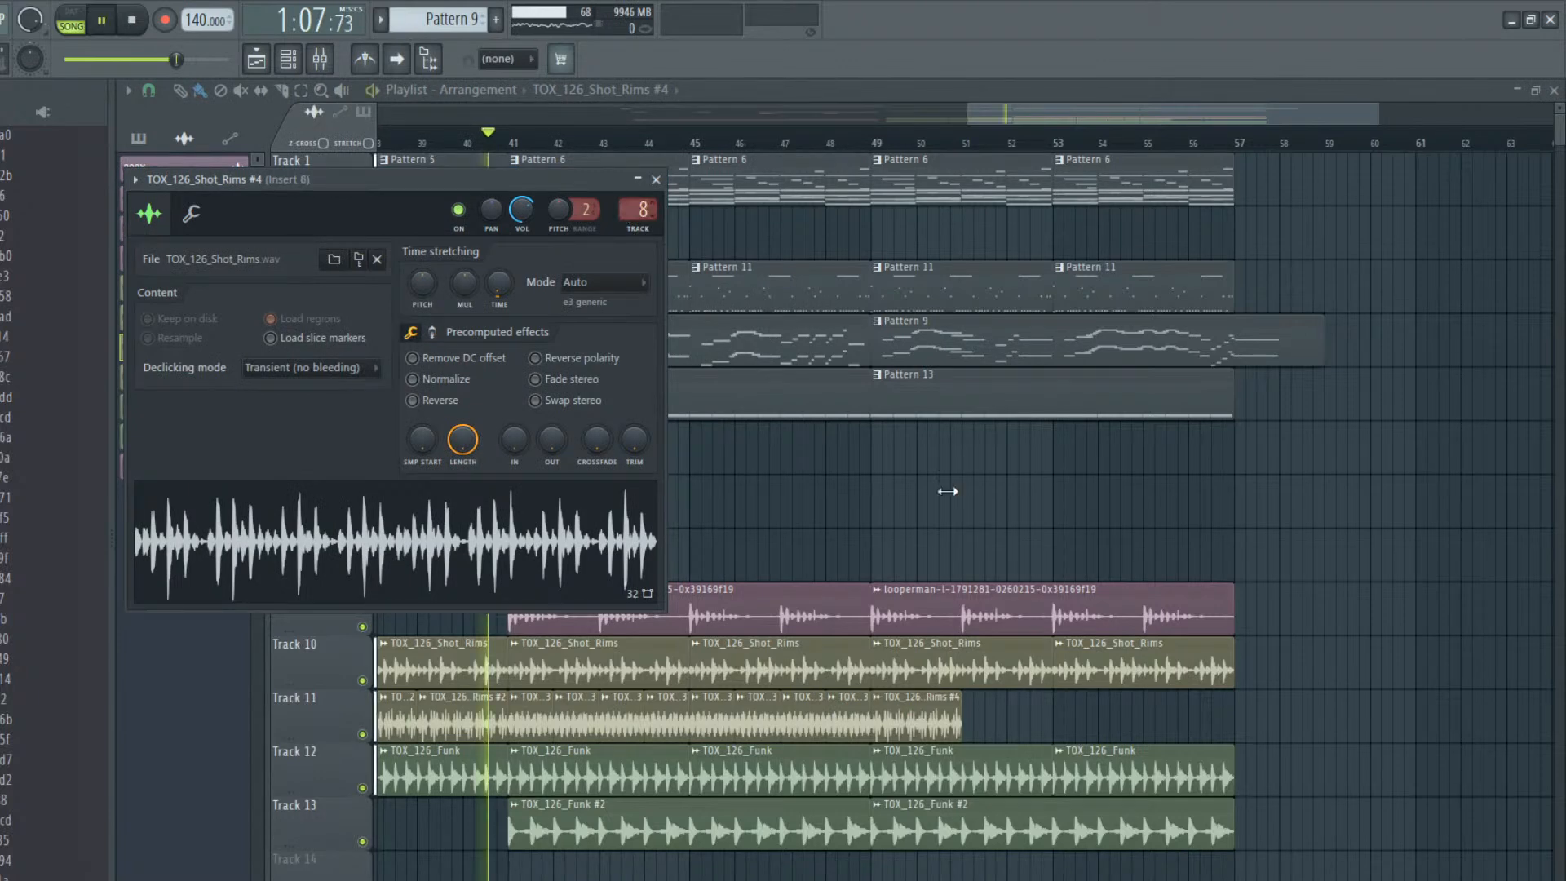
Fill Track 11 from bar 51 to 57 with repeats of the unique two-bar Shot_Rims clip and clear the selection
mouse_move(1005, 703)
mouse_down()
mouse_move(1178, 736)
mouse_move(1153, 723)
mouse_move(1085, 732)
mouse_up()
key(ctrl+z)
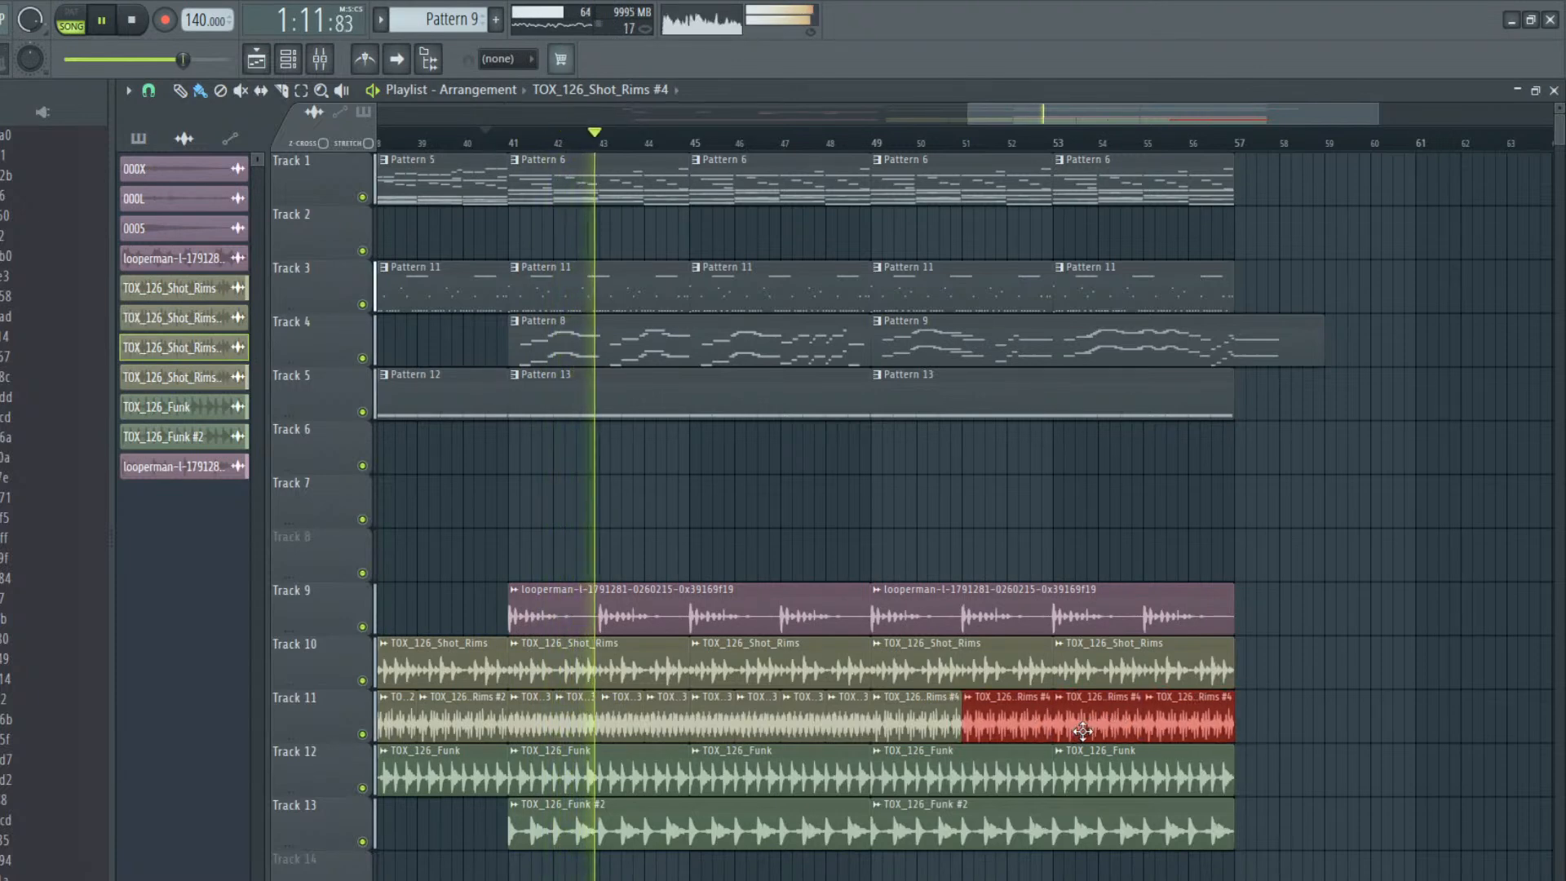
ctrl+click(1295, 687)
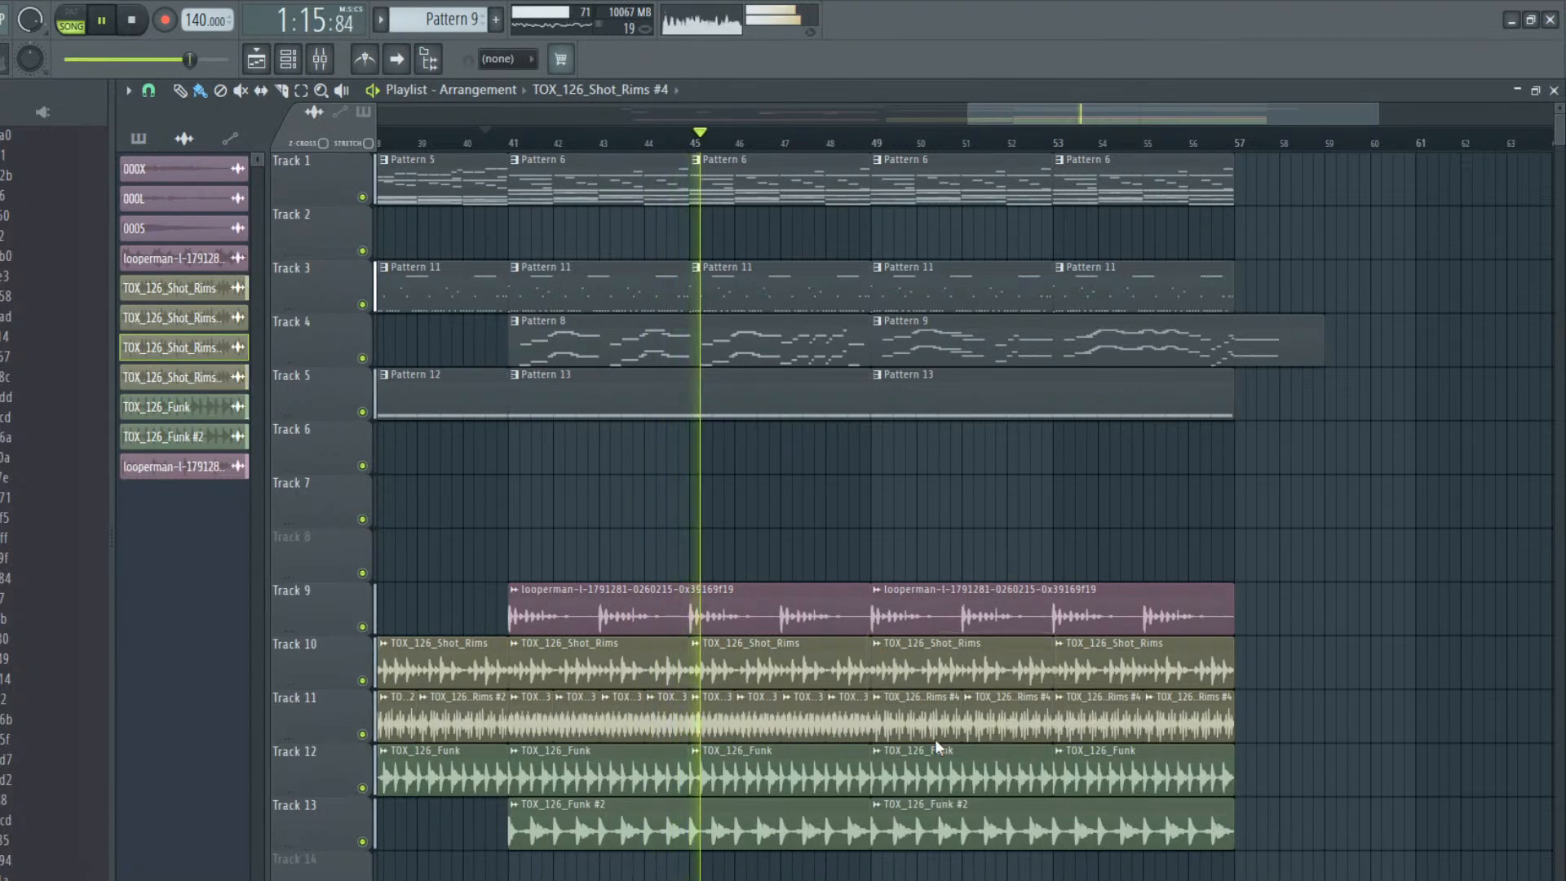
Replace the Shot_Rims clips from bar 49 to 57 on Track 10 with repeated Shot_Rims #2 clips
click(481, 706)
right_click(991, 659)
drag(1023, 665, 877, 664)
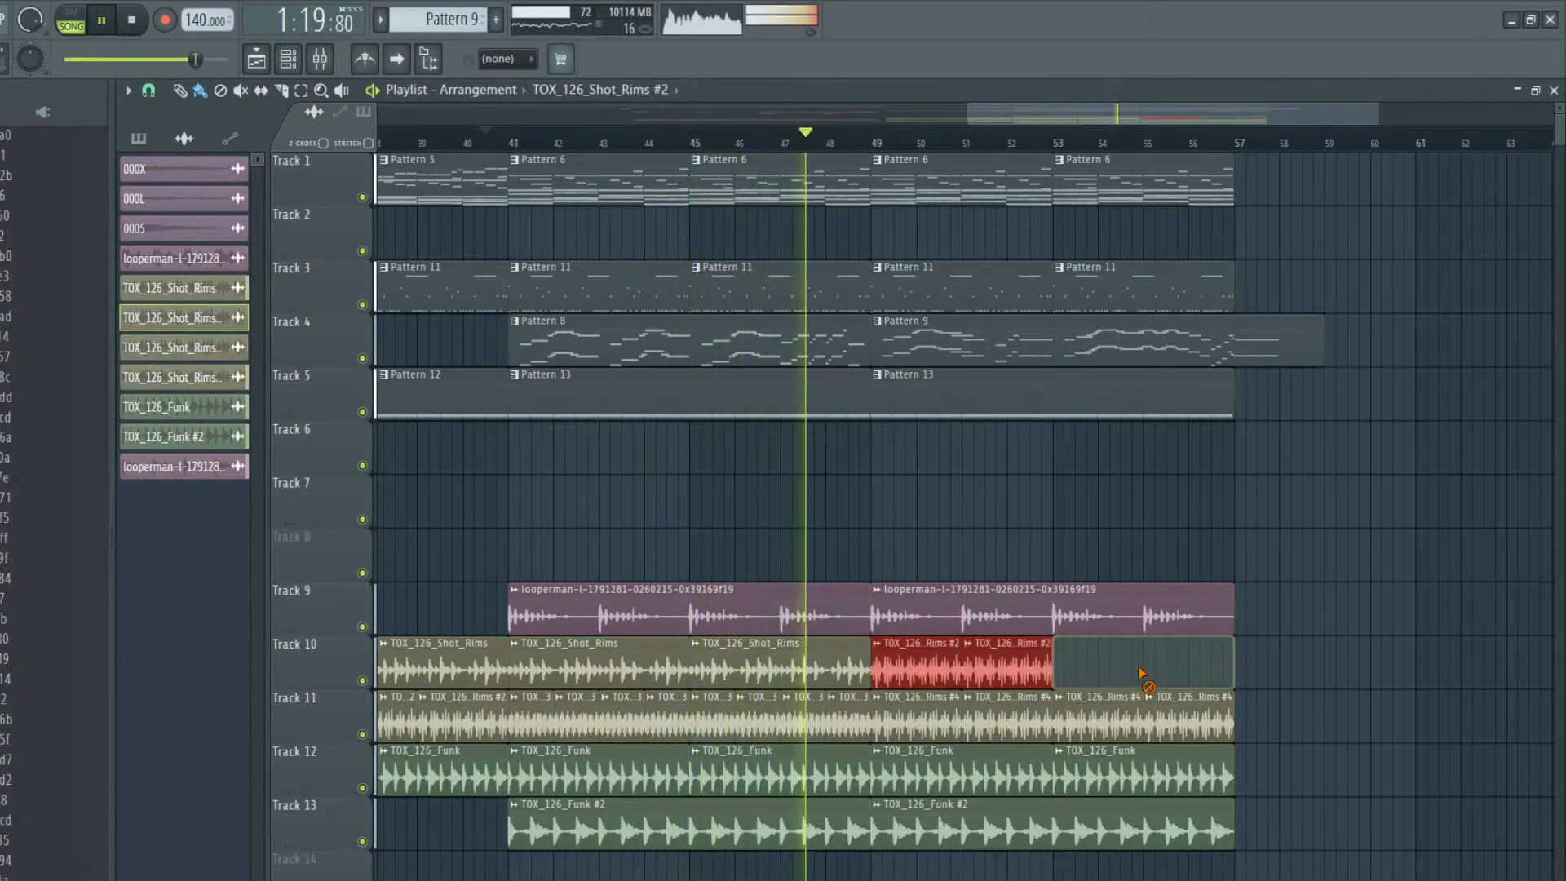
key(ctrl+b)
key(ctrl+d)
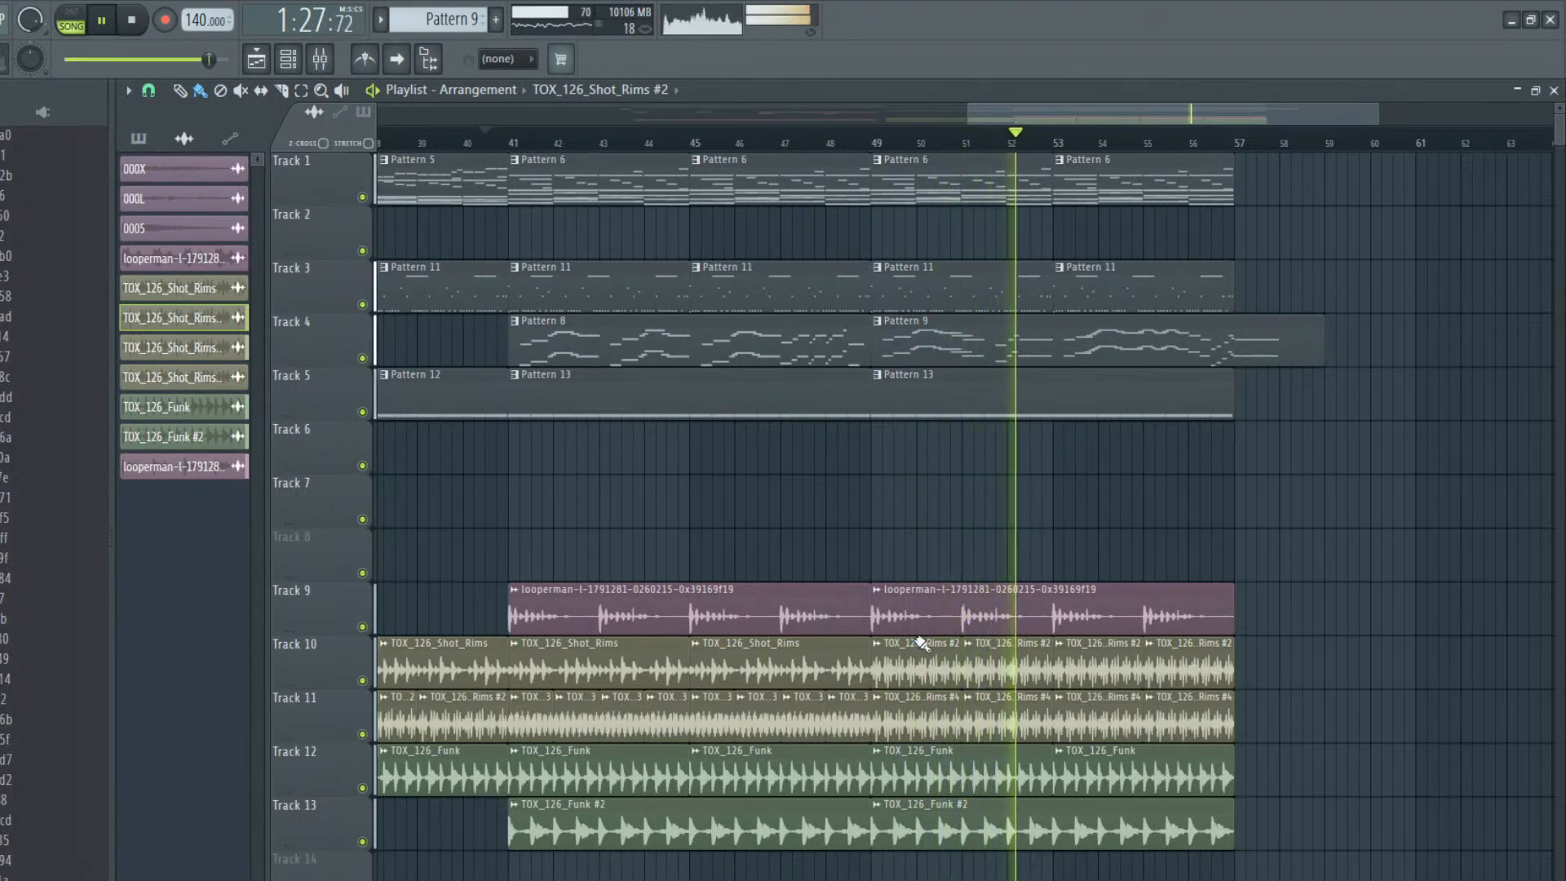
Set the time-stretching mode of Shot_Rims #2 to Slice stretch and play the section from bar 49
key(space)
double_click(904, 644)
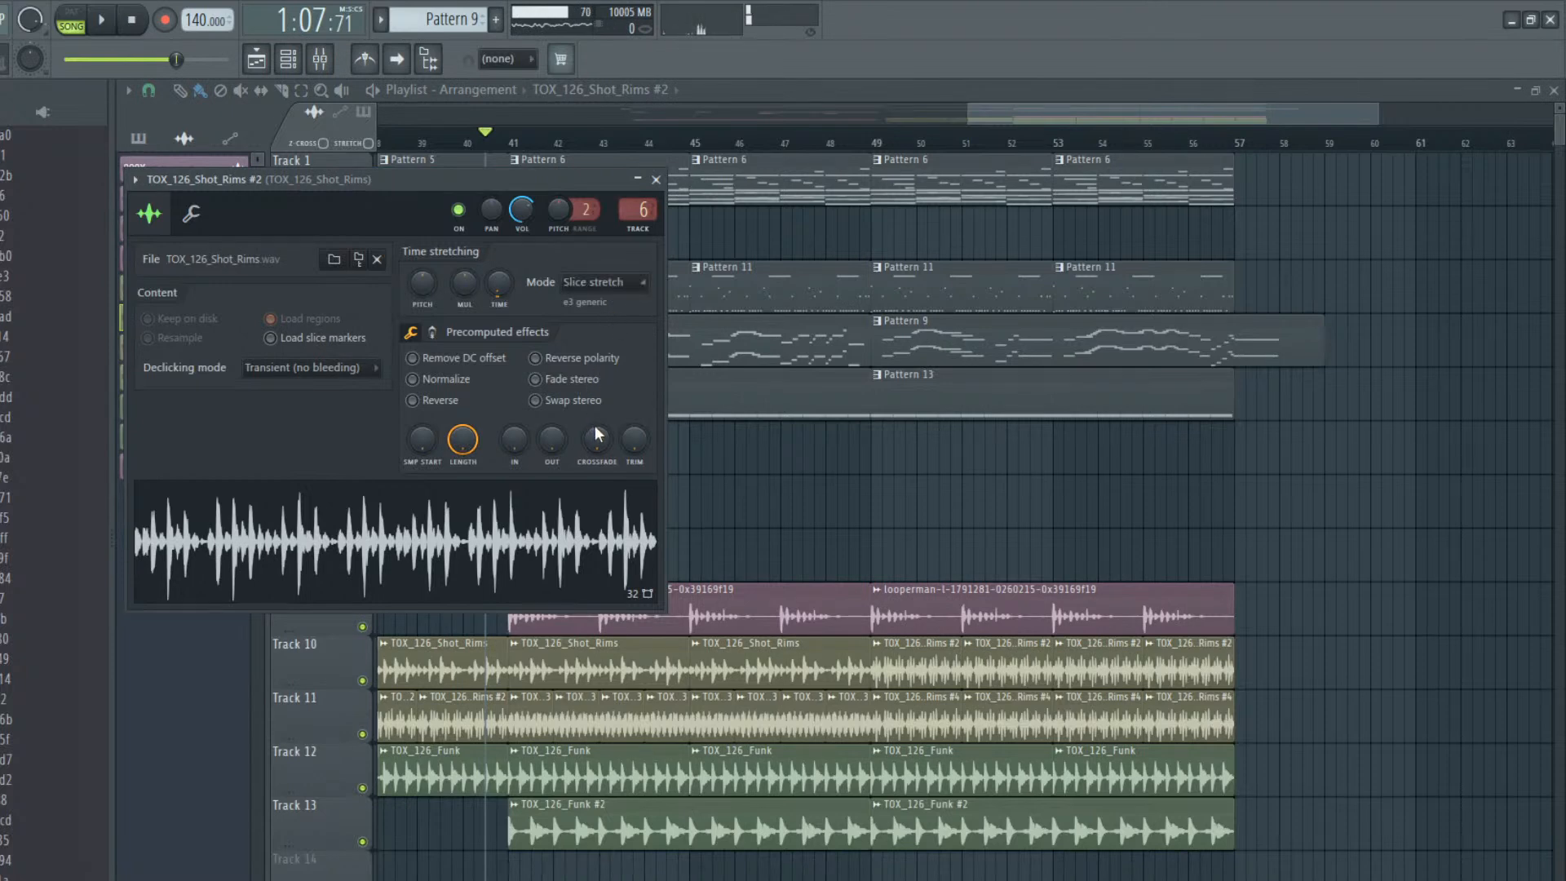
key(Escape)
click(875, 146)
key(space)
key(space)
double_click(920, 673)
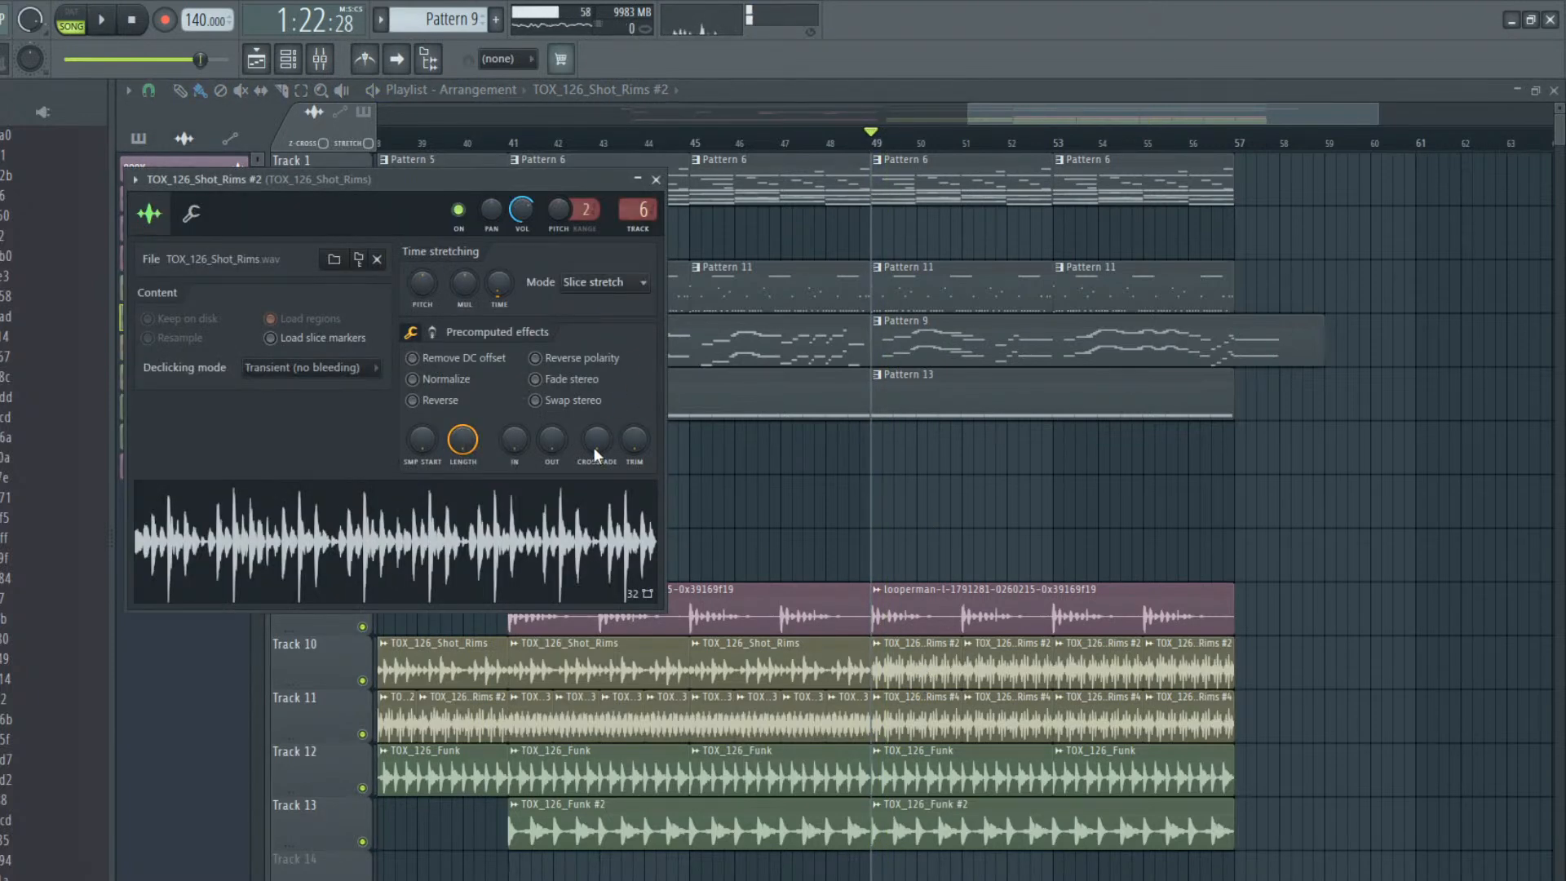
key(space)
key(Escape)
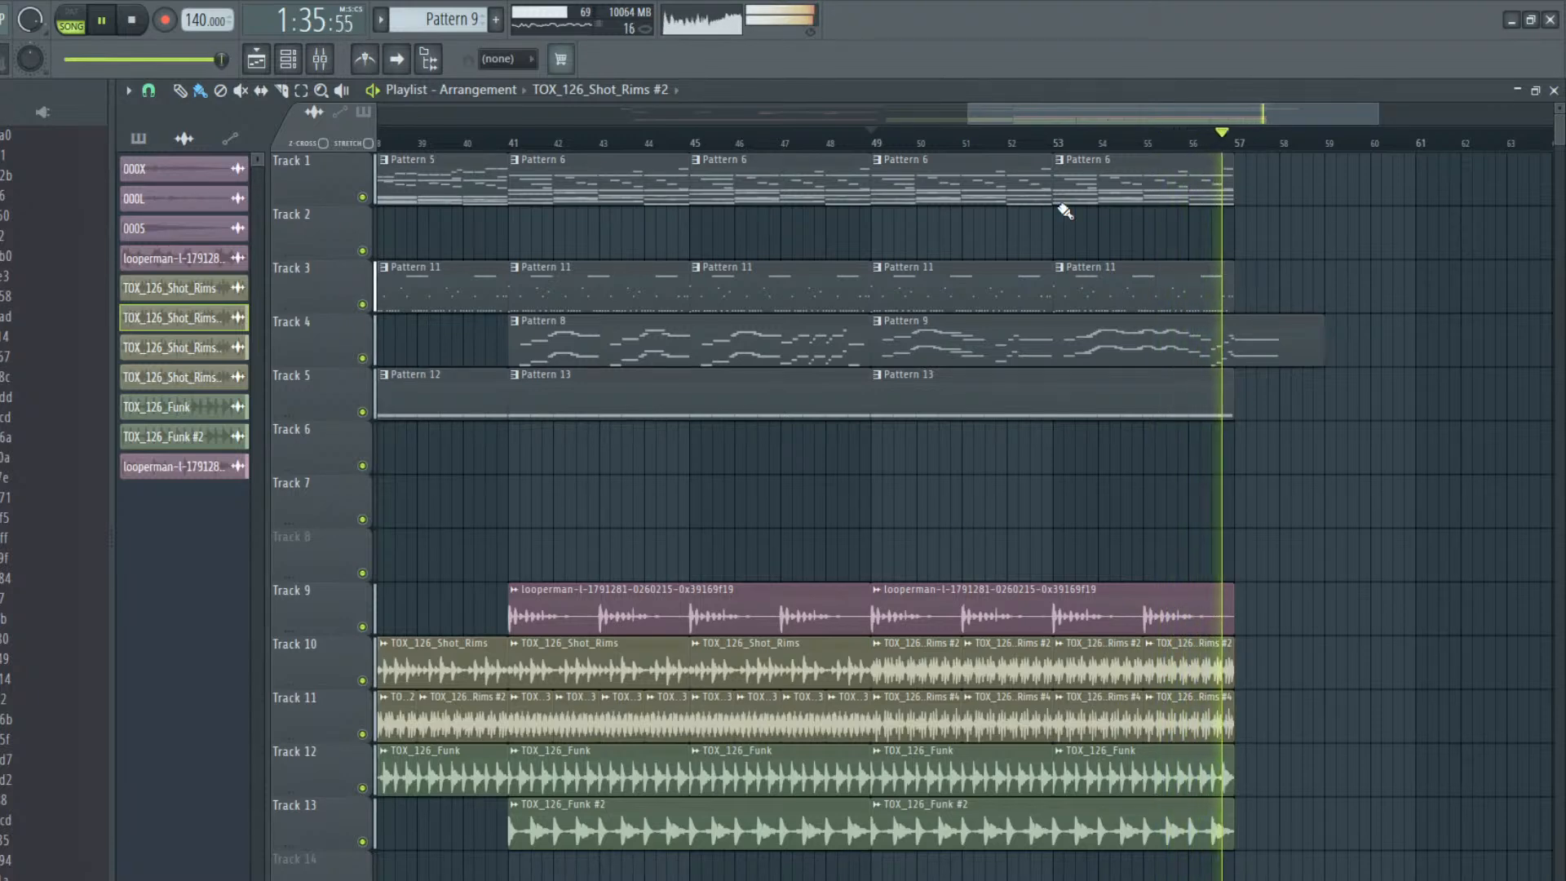
key(space)
Open Pattern 9 in the piano roll and nudge the short notes just before bar 9 into line with the ghost notes
click(1249, 357)
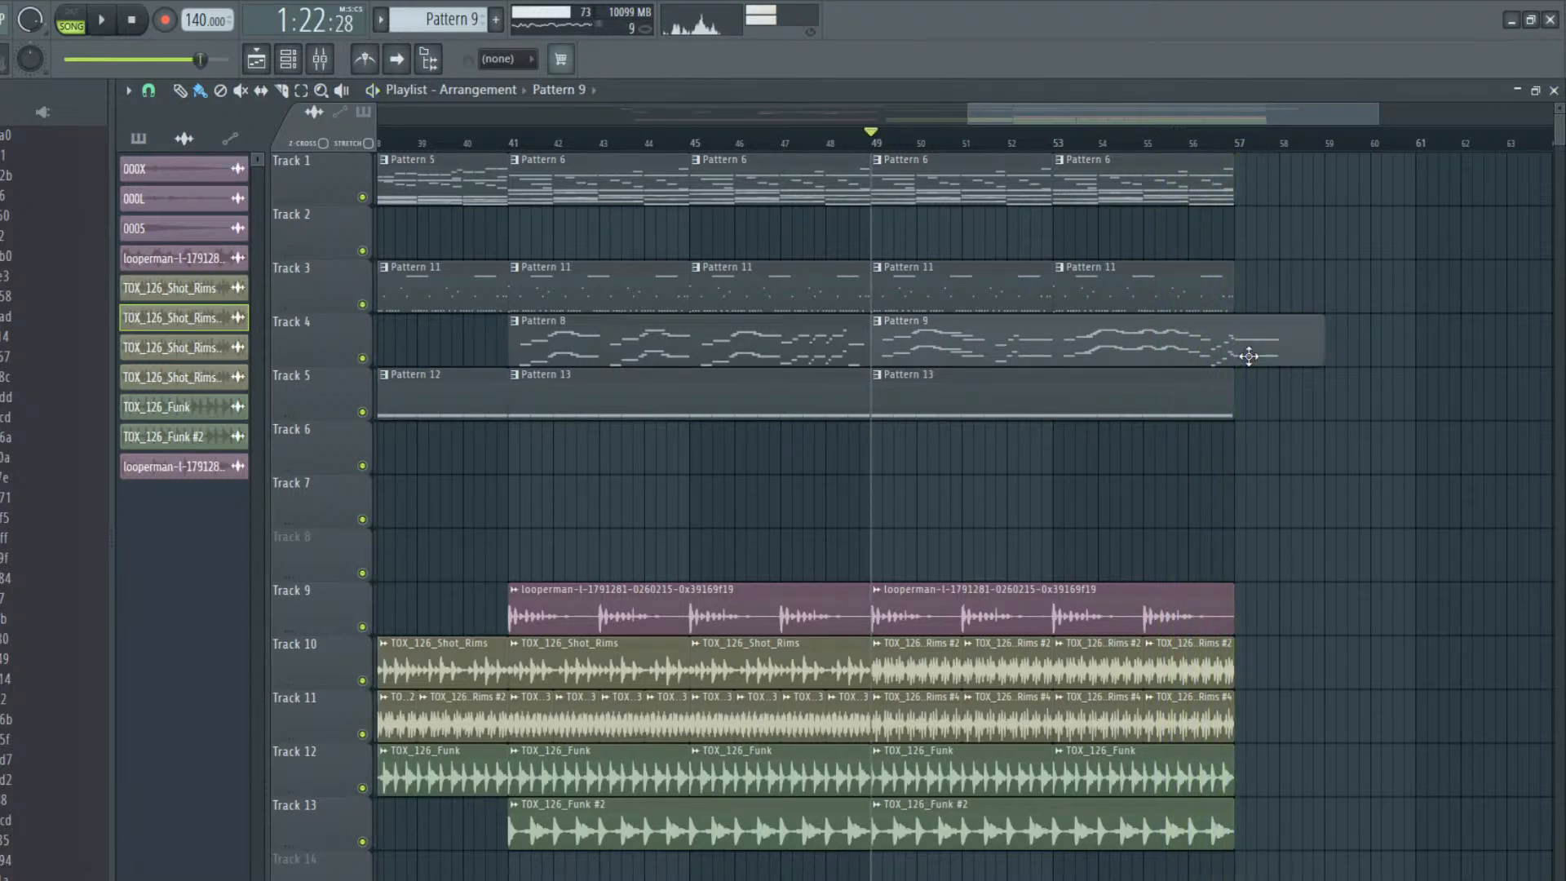
double_click(1248, 356)
drag(1298, 101, 894, 147)
click(643, 304)
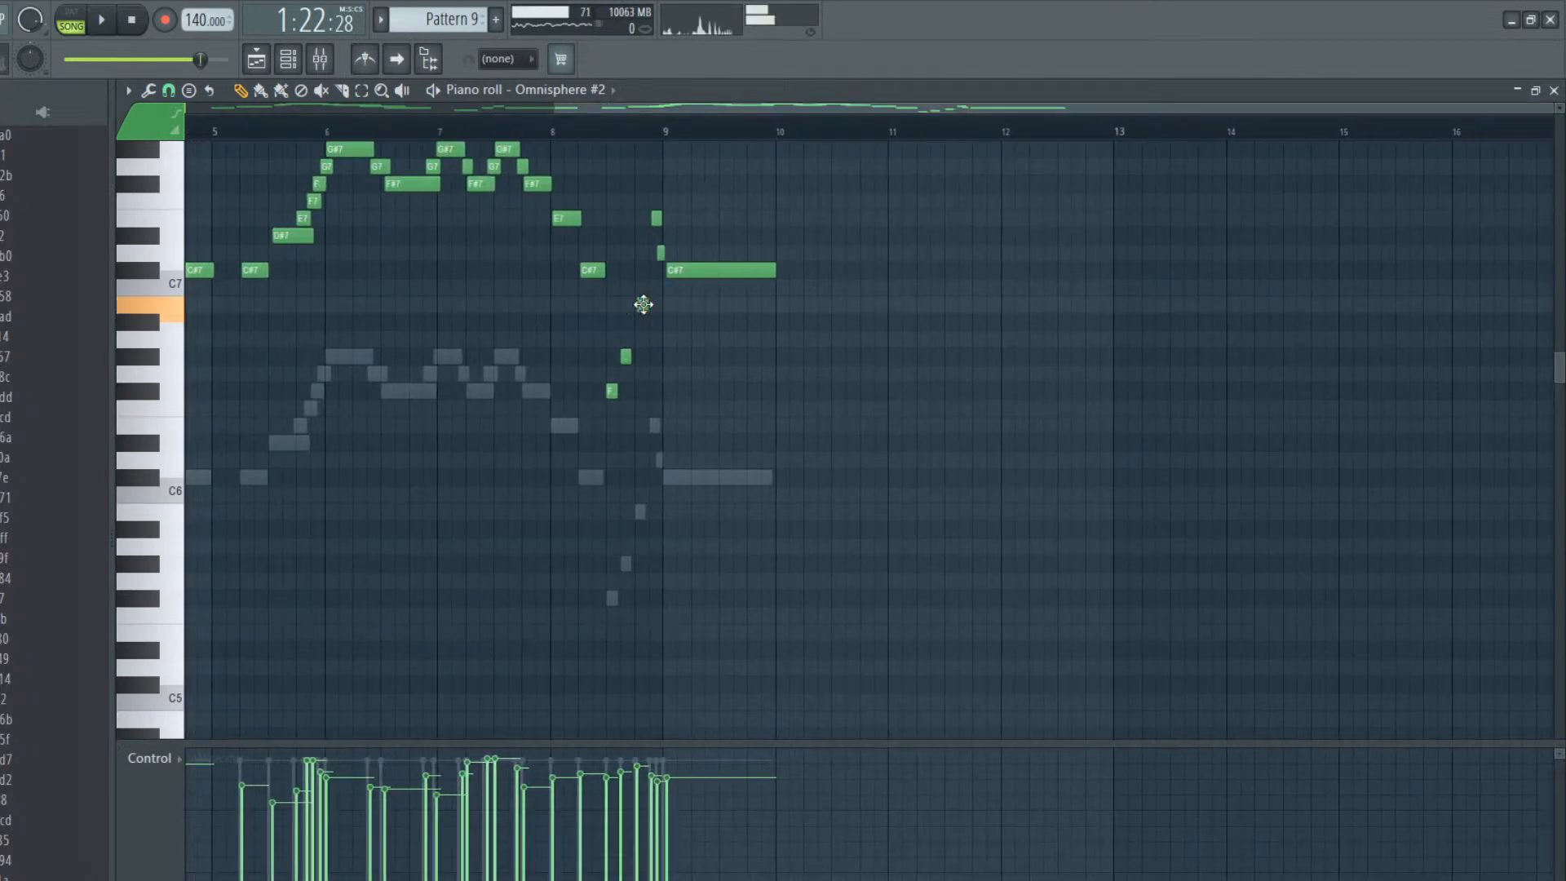
click(656, 219)
click(604, 128)
Play the run into bar 9, try deleting the long C#7 note and undo the deletion
key(space)
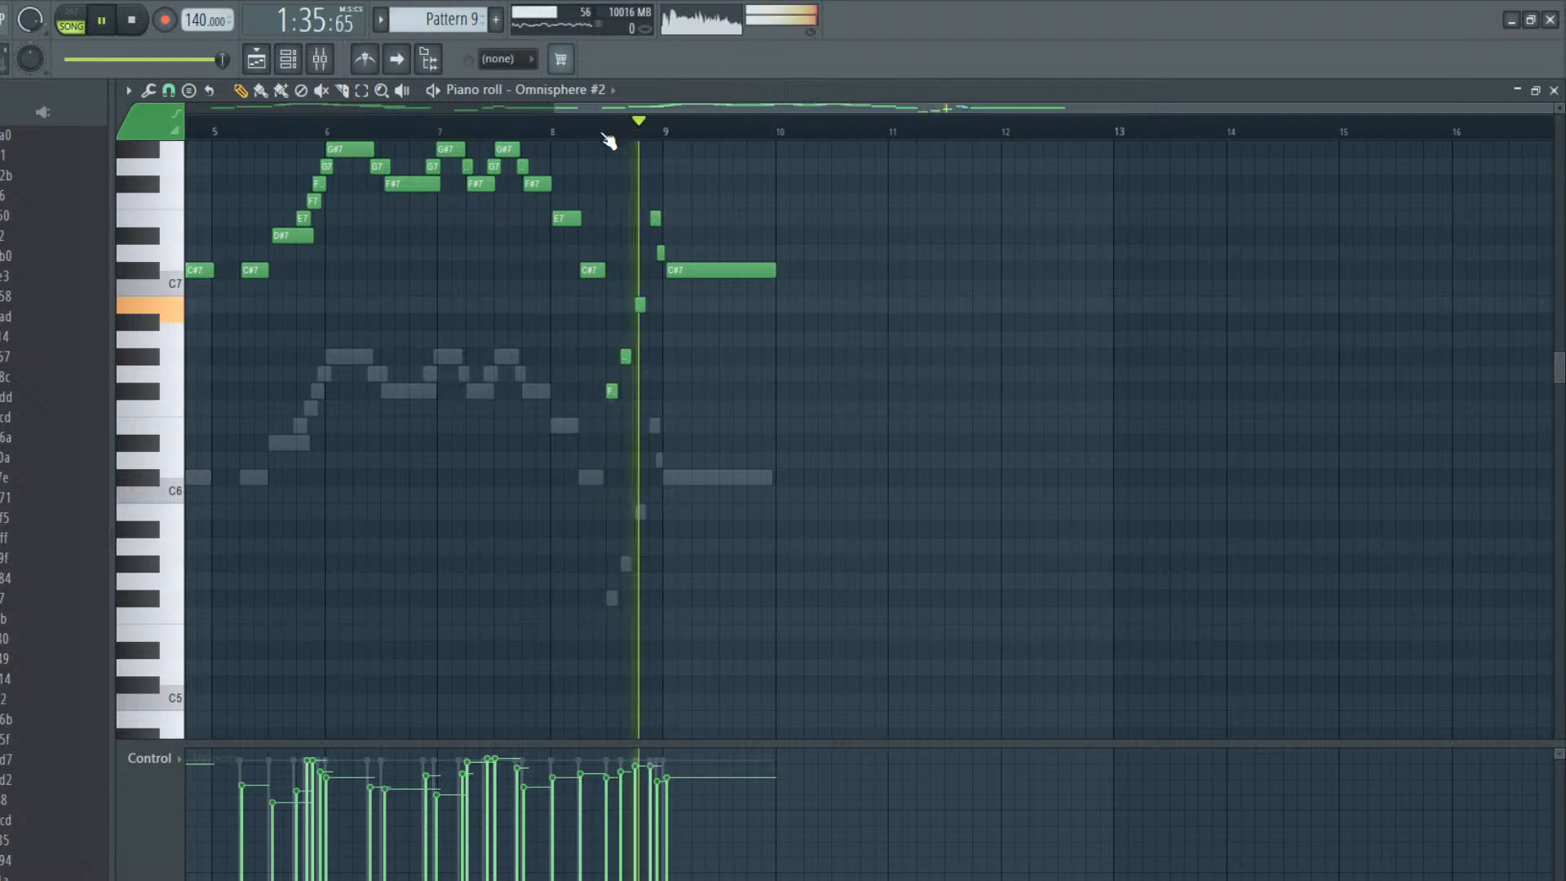
key(space)
key(space)
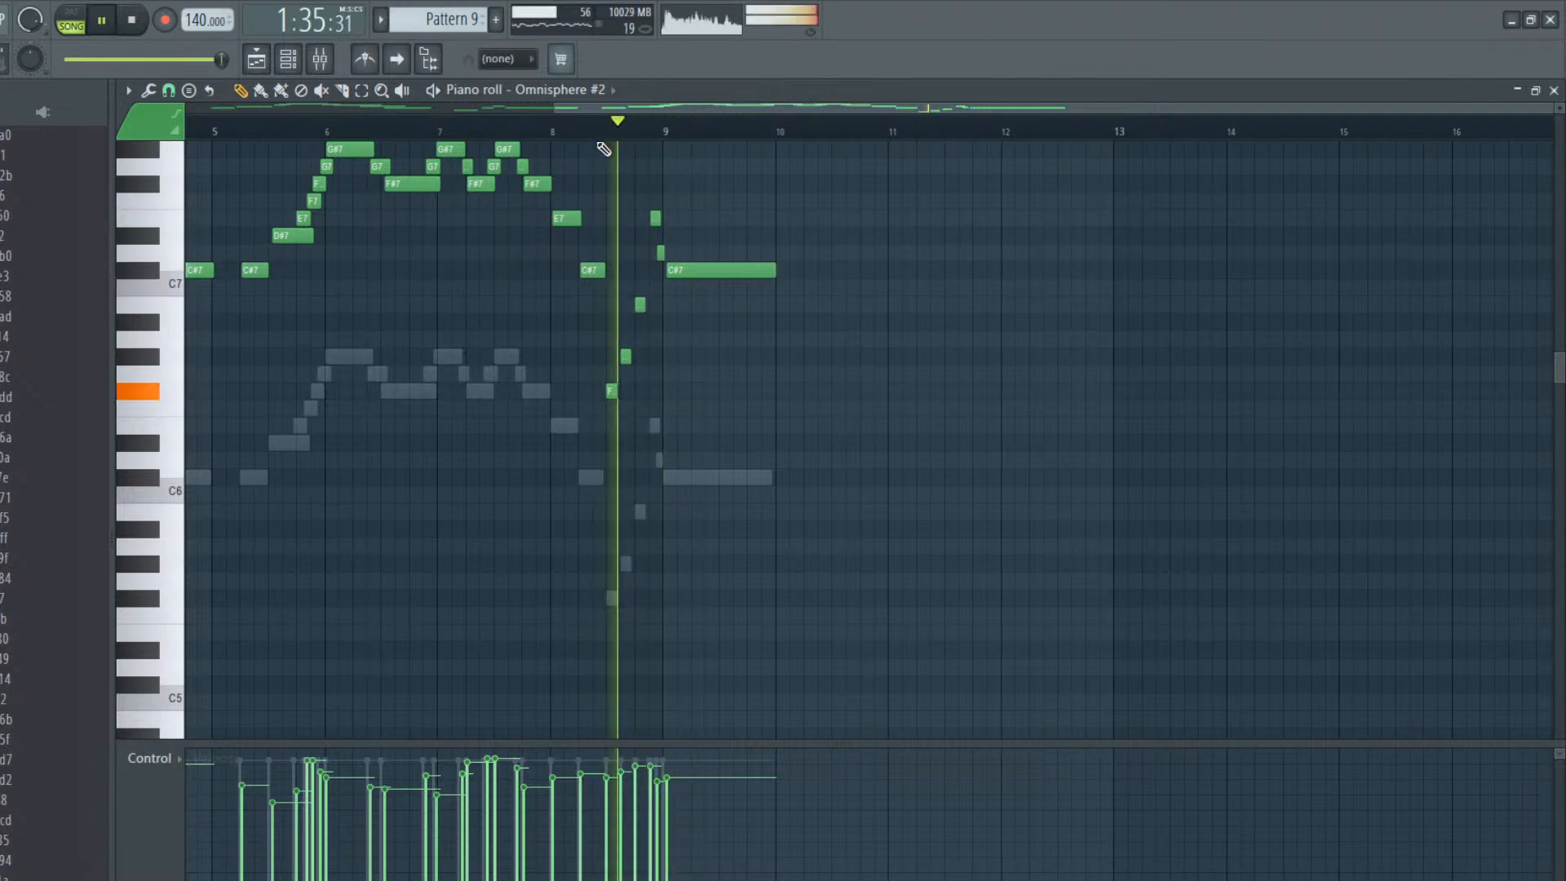
right_click(685, 272)
key(space)
key(ctrl+z)
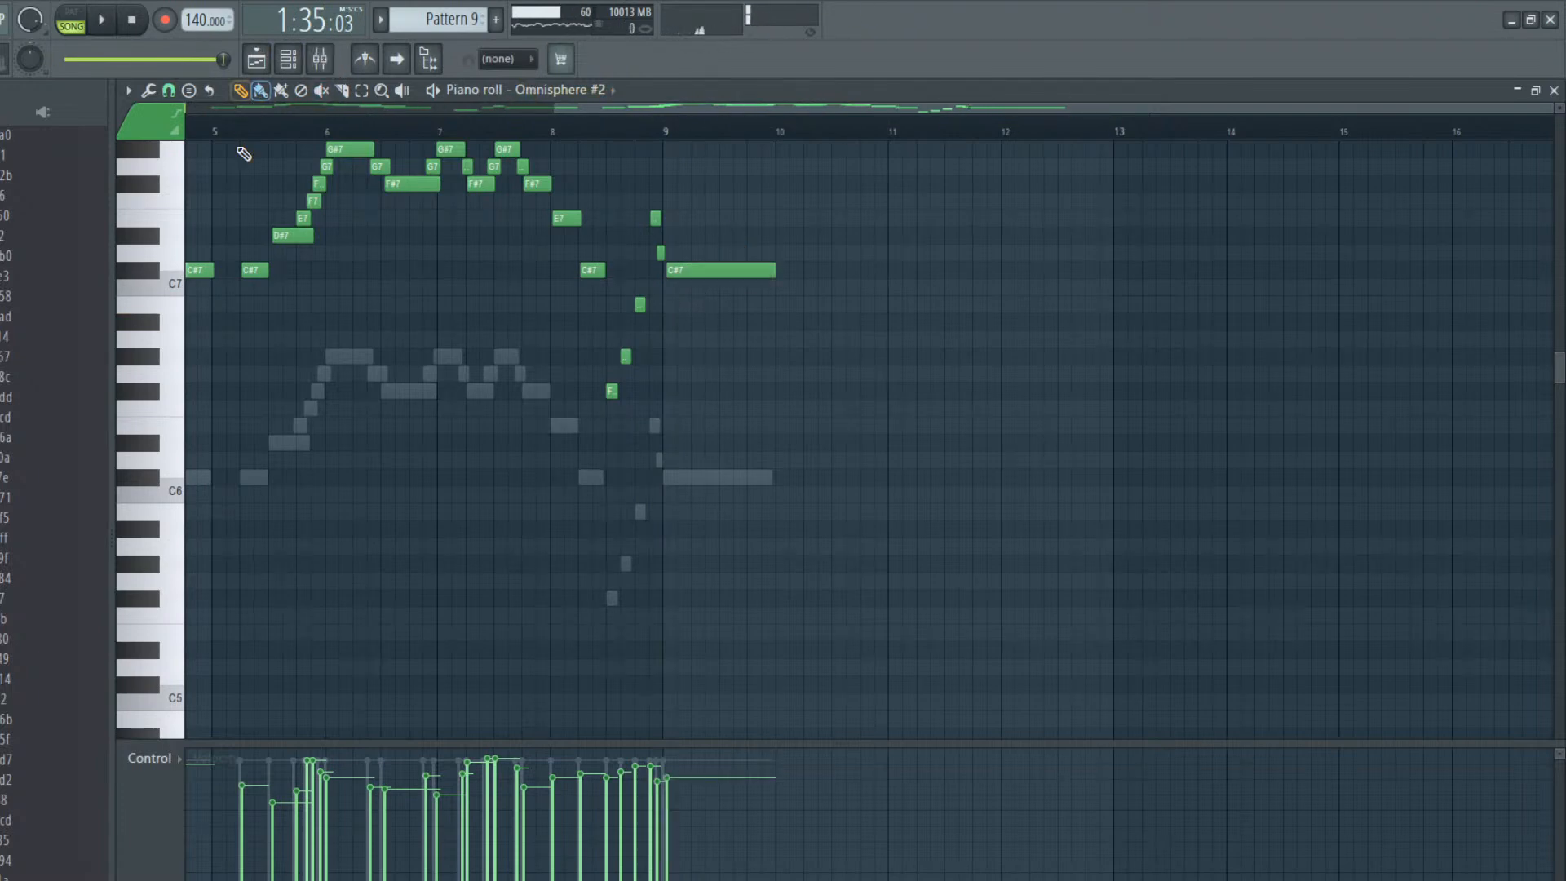
Nudge the D#7 note in bar 5 and the long F#7 note in bar 6 slightly earlier to match the ghost notes
click(275, 237)
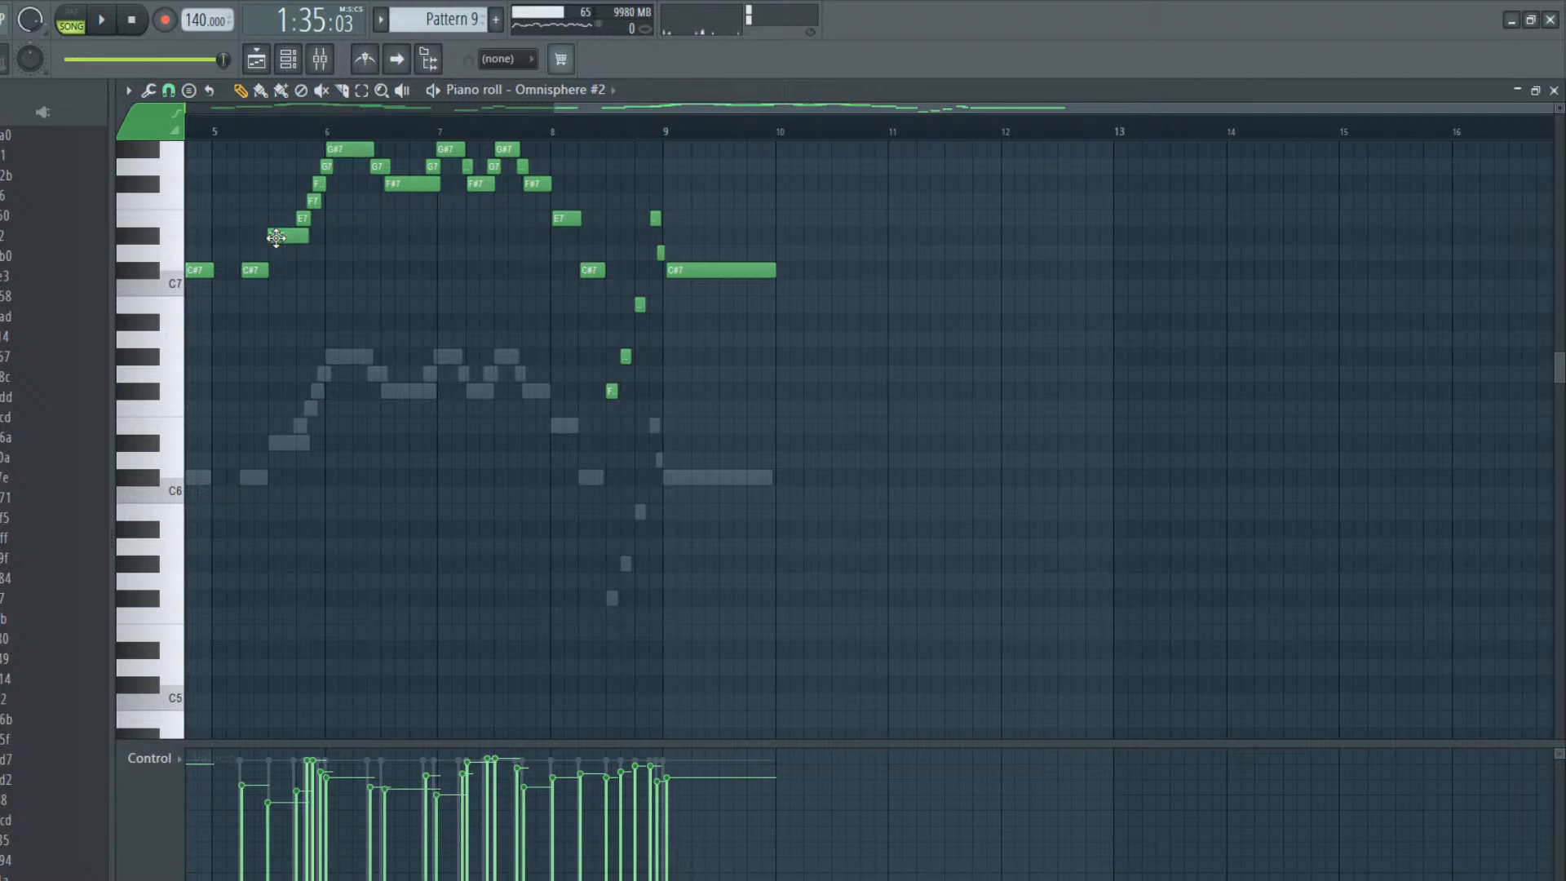
key(space)
key(space)
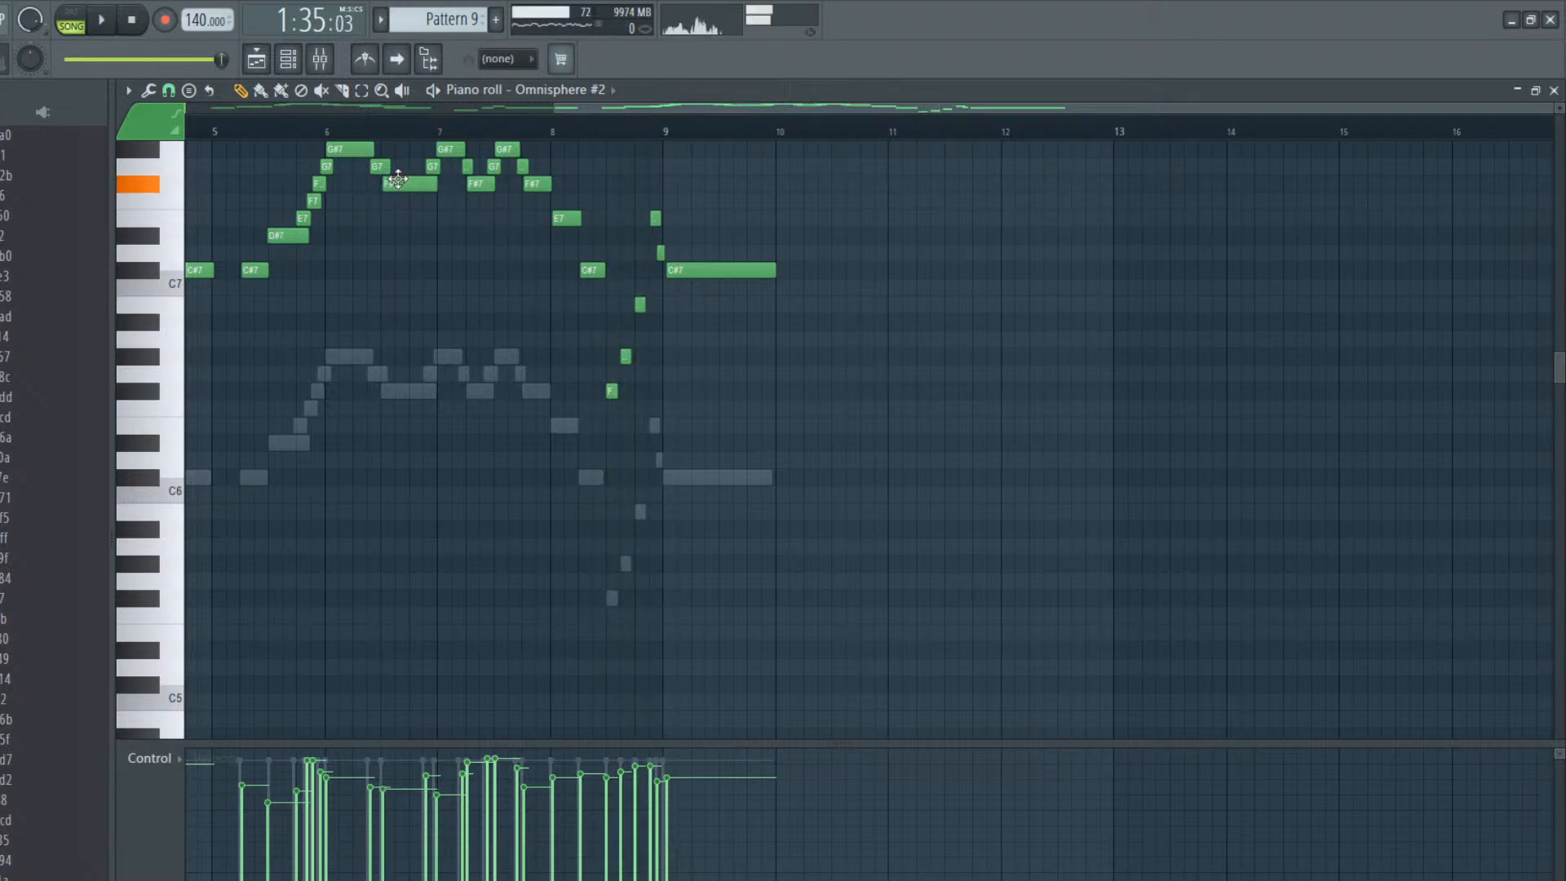
key(space)
drag(1080, 100, 509, 135)
key(space)
click(439, 276)
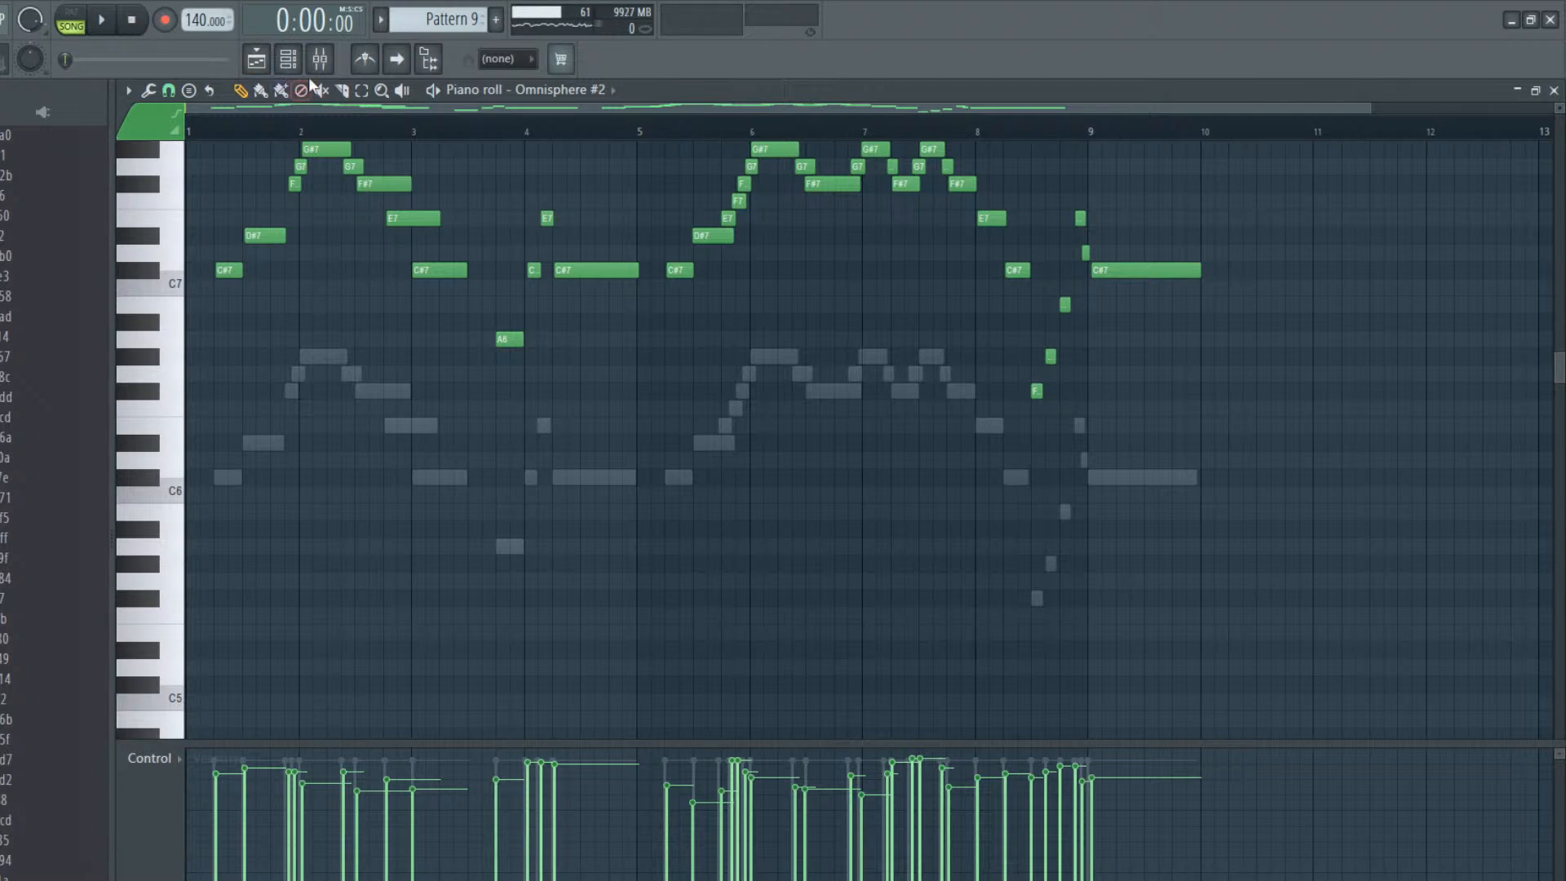
Check the StudioRack Stereo effect on the master track while the song plays from the start, then close it and the mixer
click(319, 59)
click(242, 440)
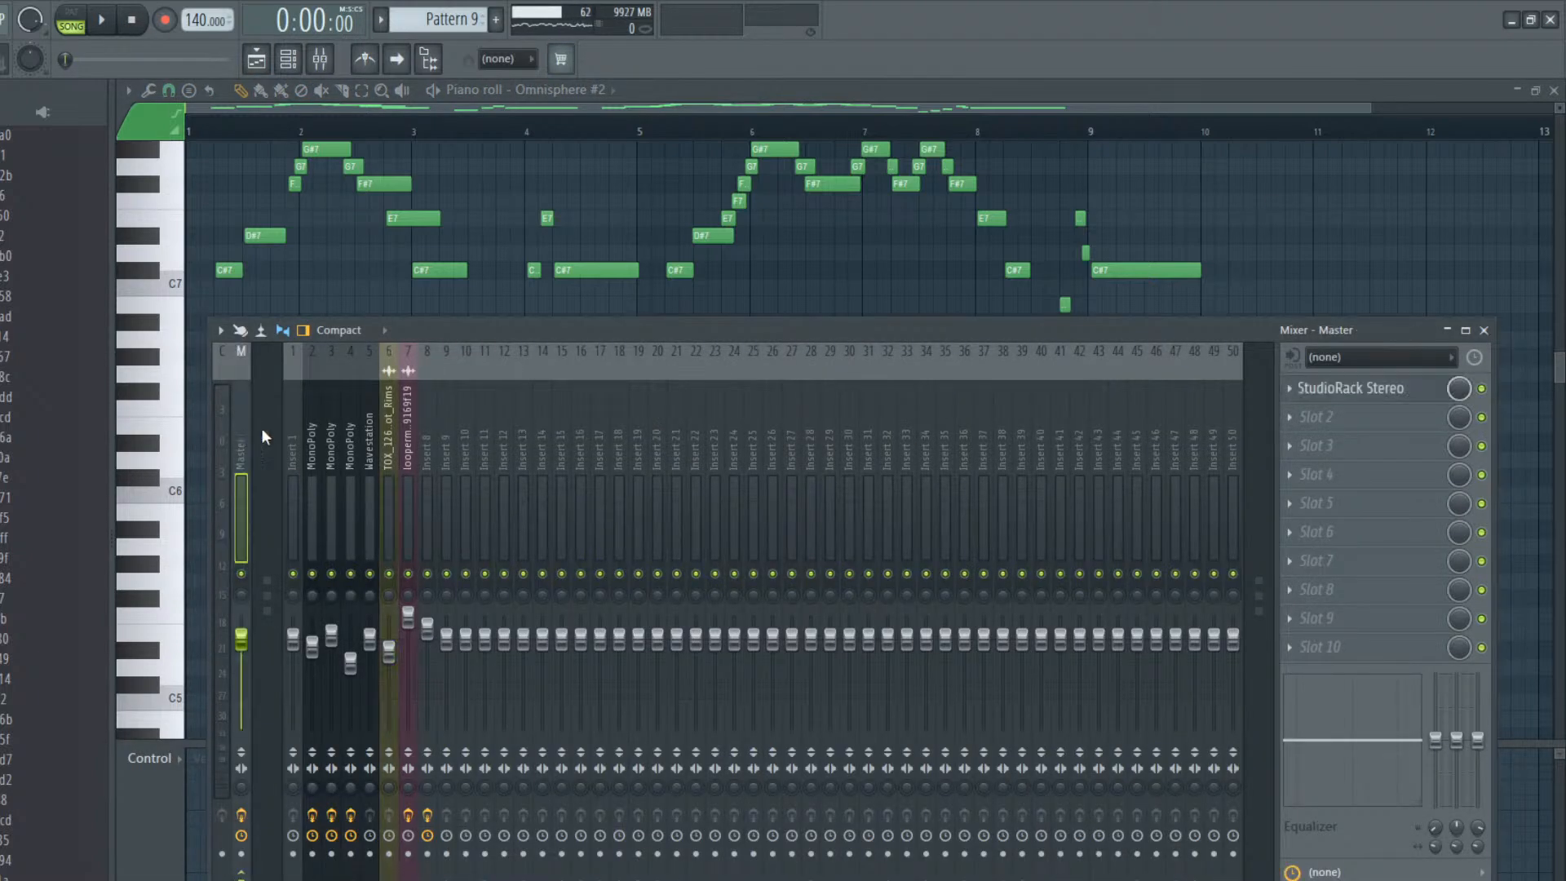
click(1394, 389)
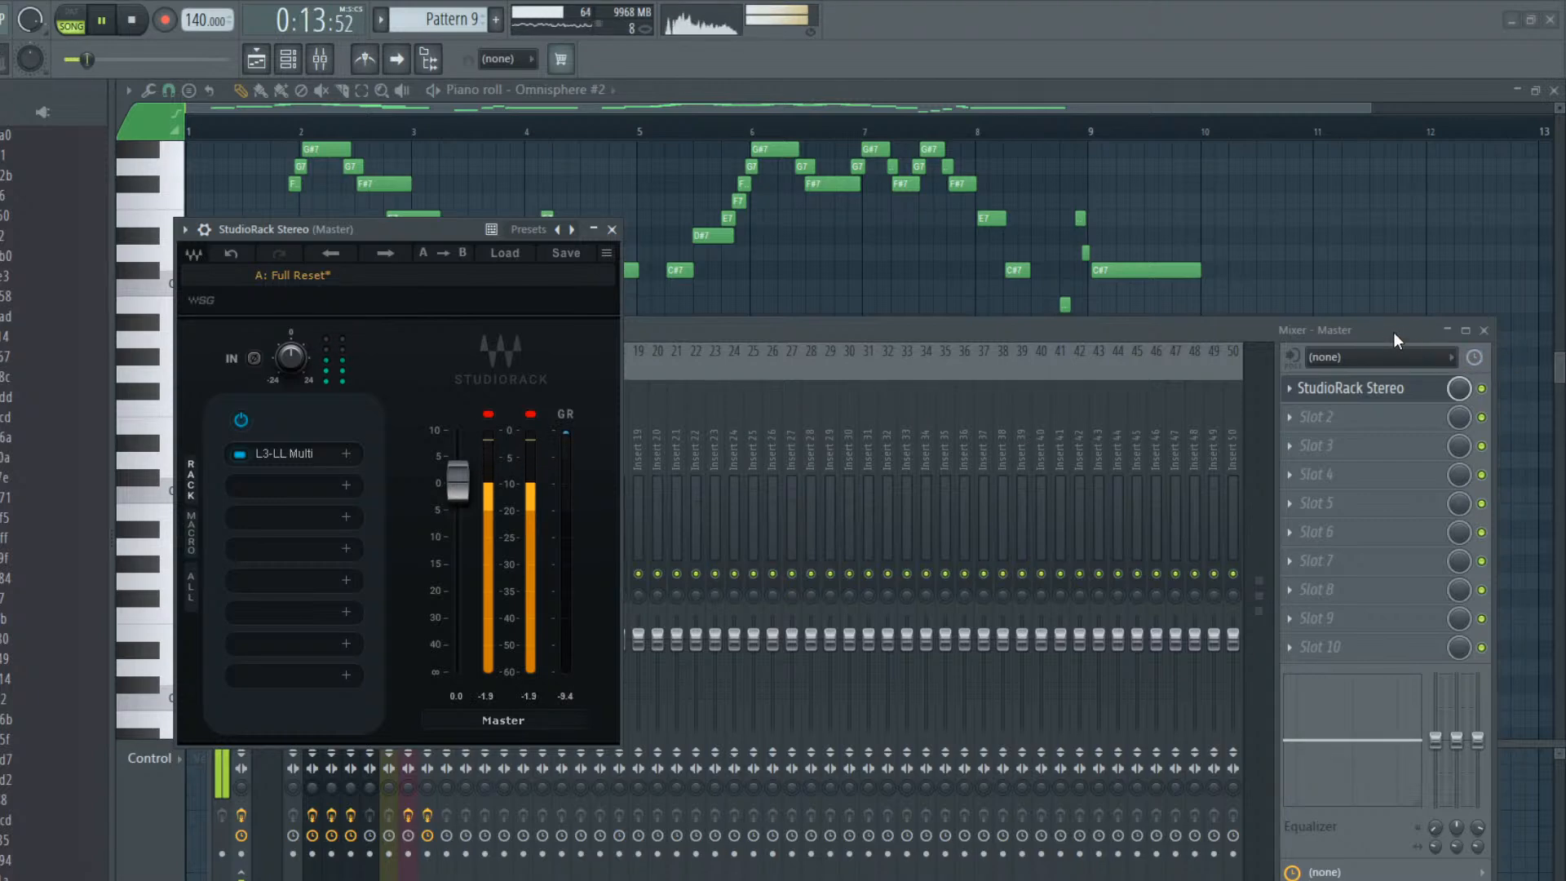
click(611, 230)
key(F9)
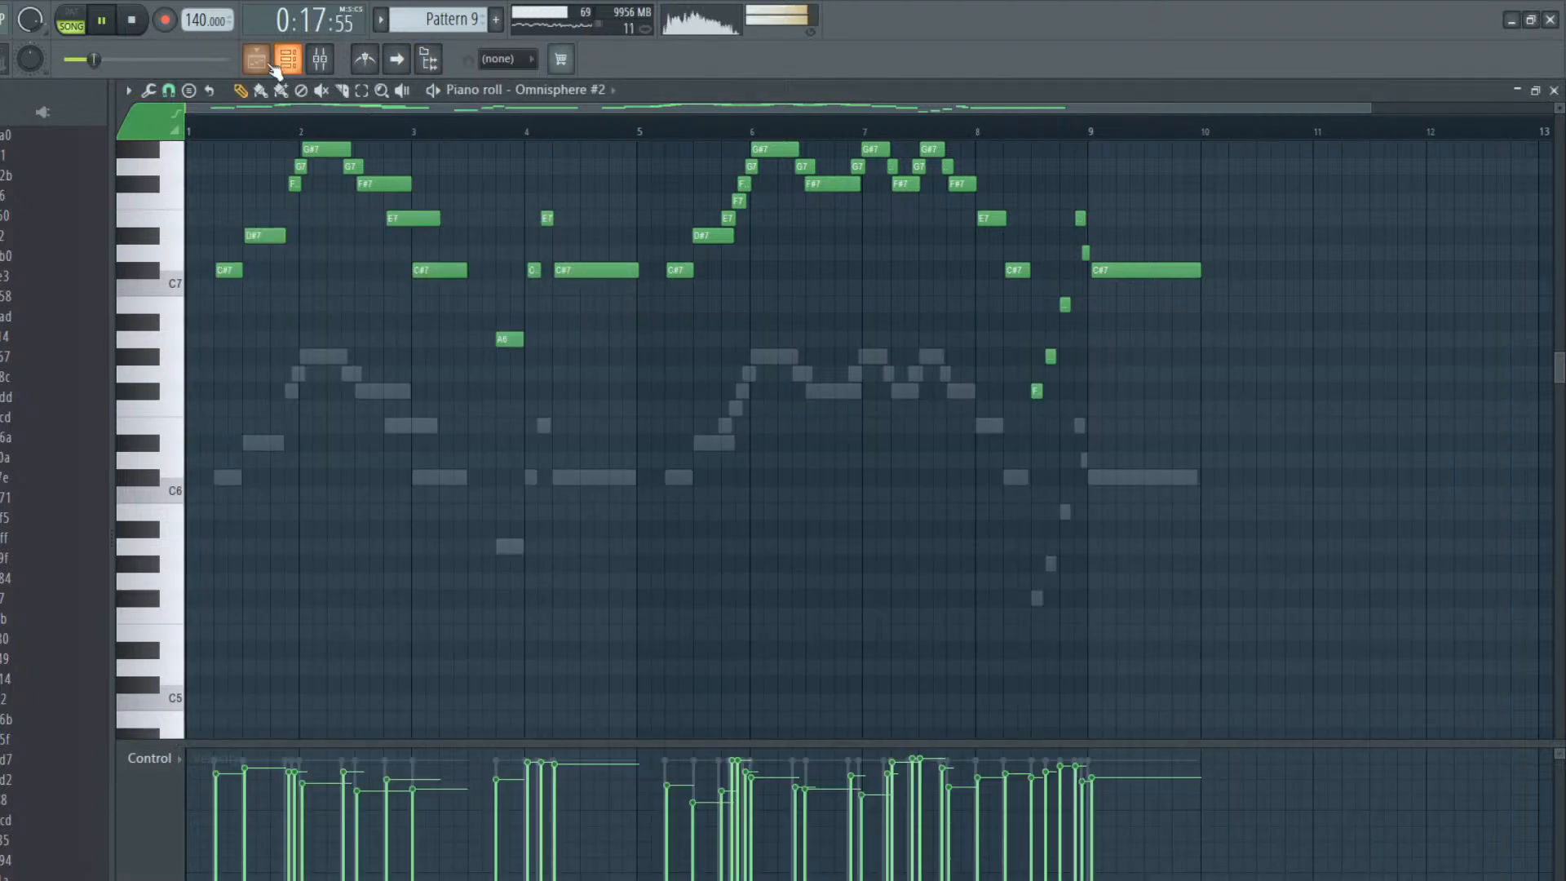
Return to the playlist and show the whole arrangement from bar 1 to past bar 57 during playback
click(256, 59)
drag(1072, 130, 412, 137)
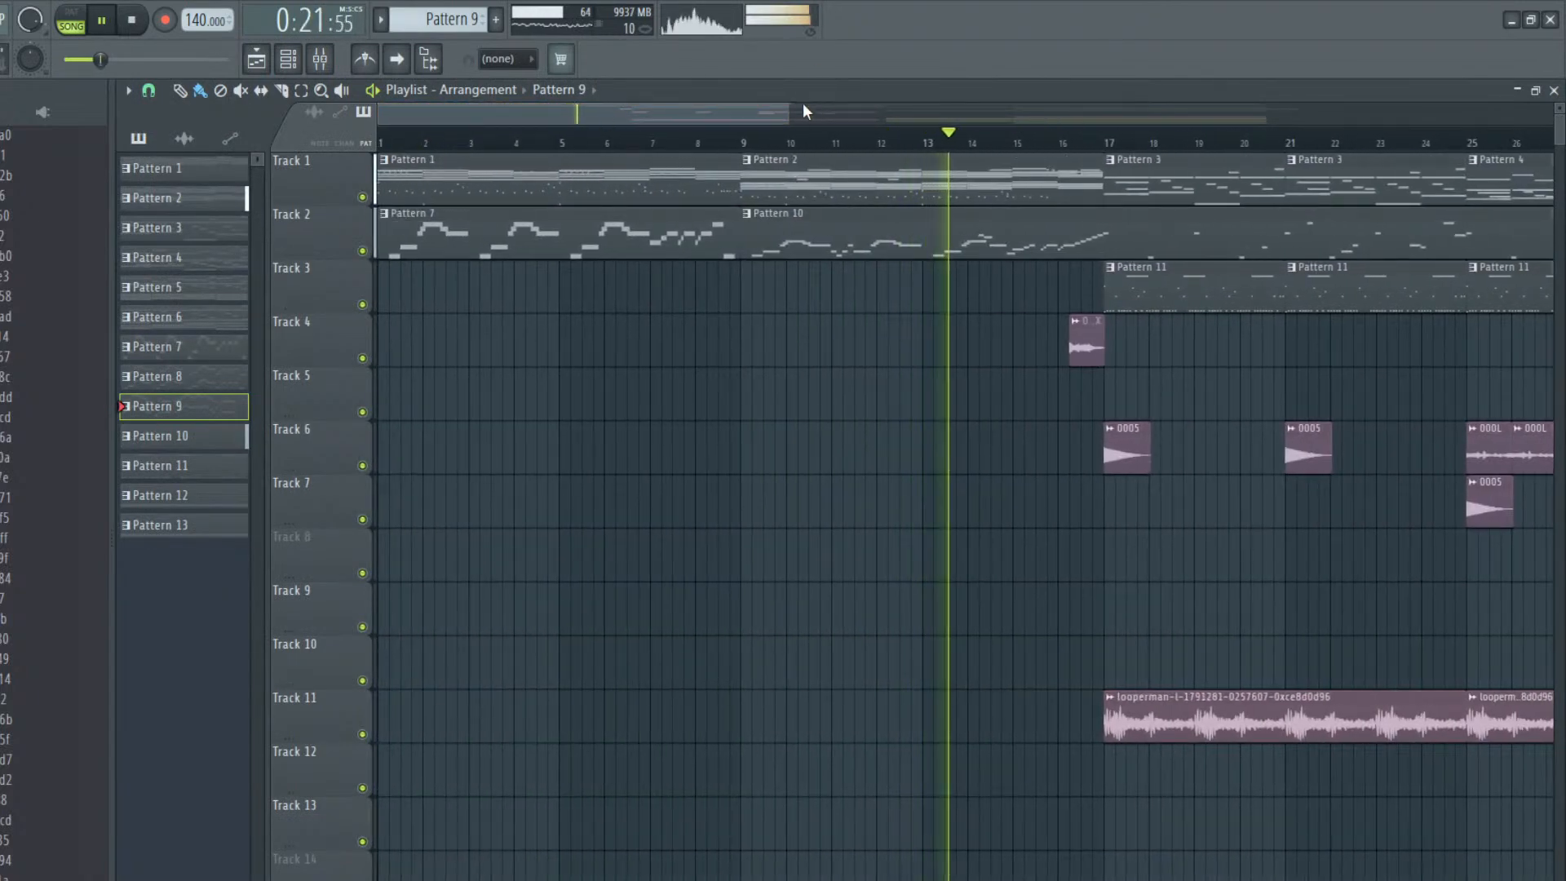
drag(788, 112, 1375, 73)
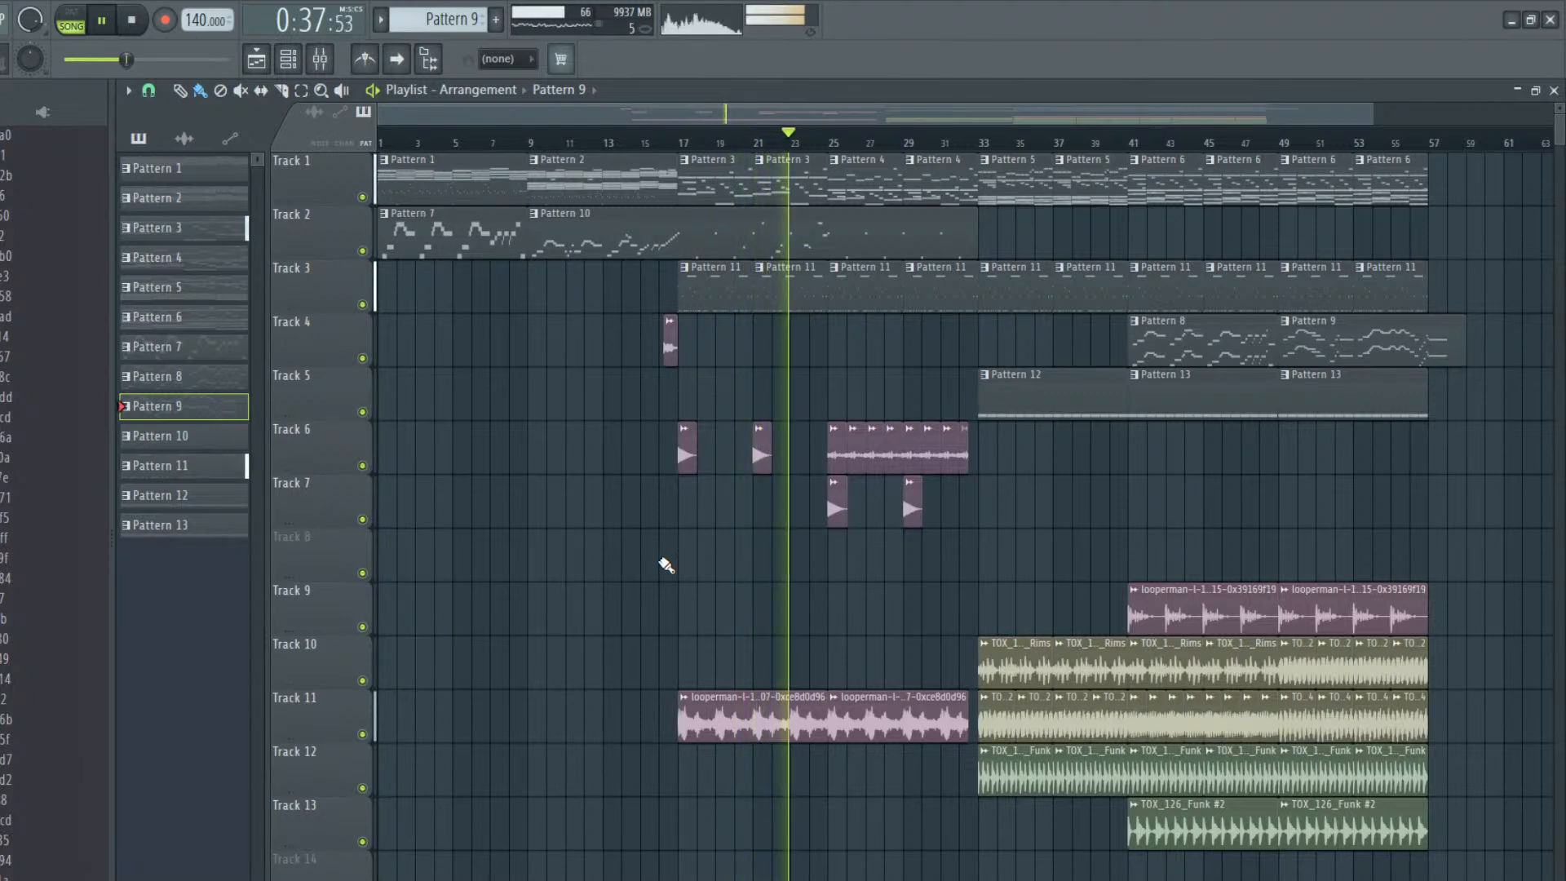
Route the looperman loop at bar 17 on Track 11 to mixer insert 9 and cut its lows by 18 dB around 76 Hz
double_click(714, 716)
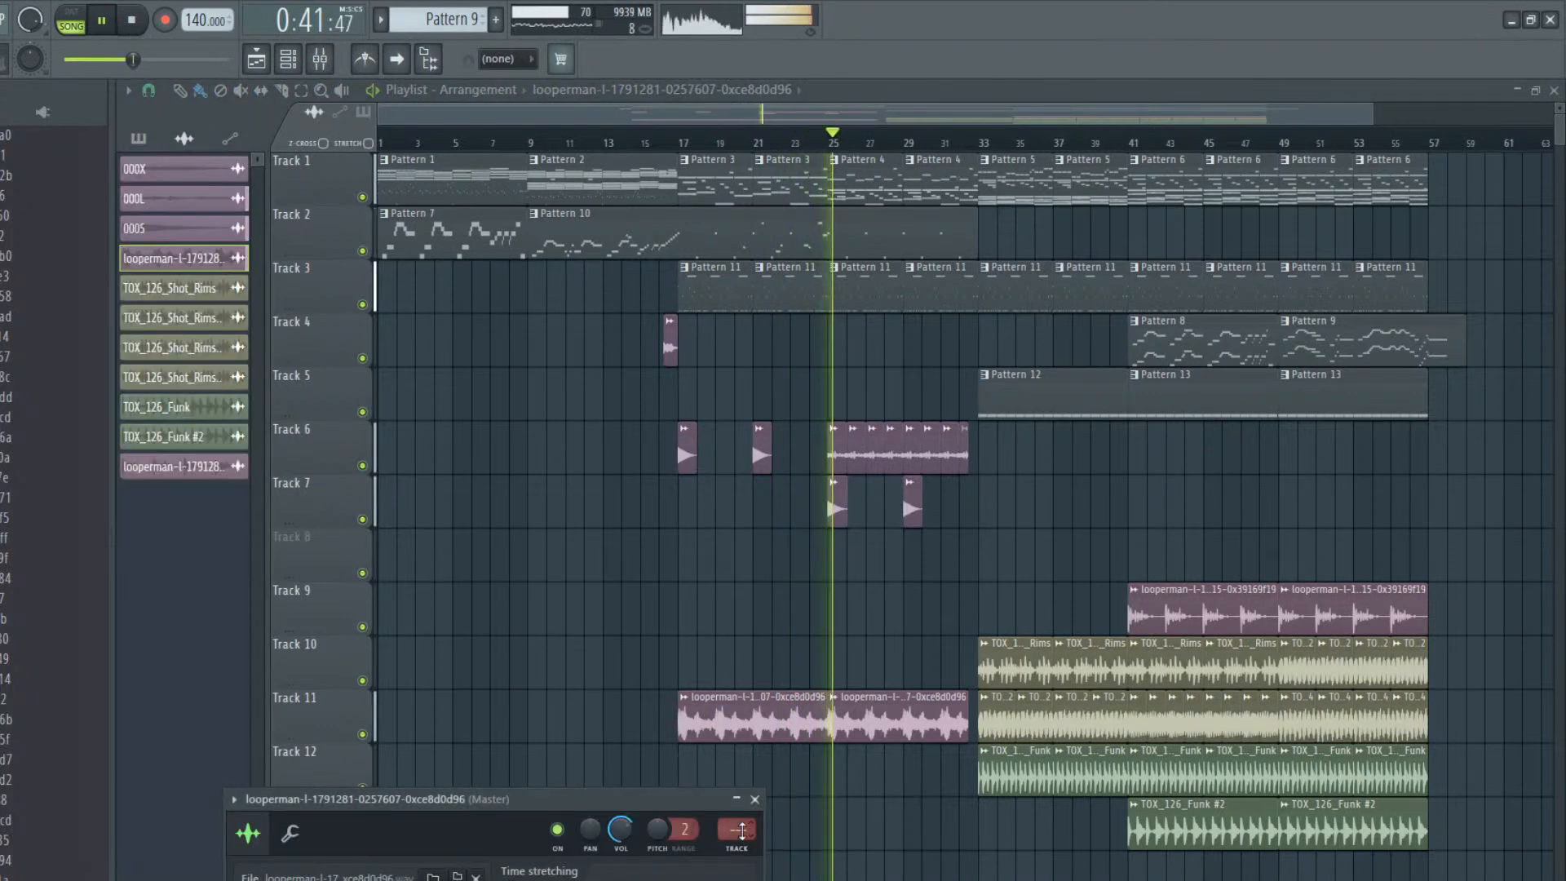
click(742, 830)
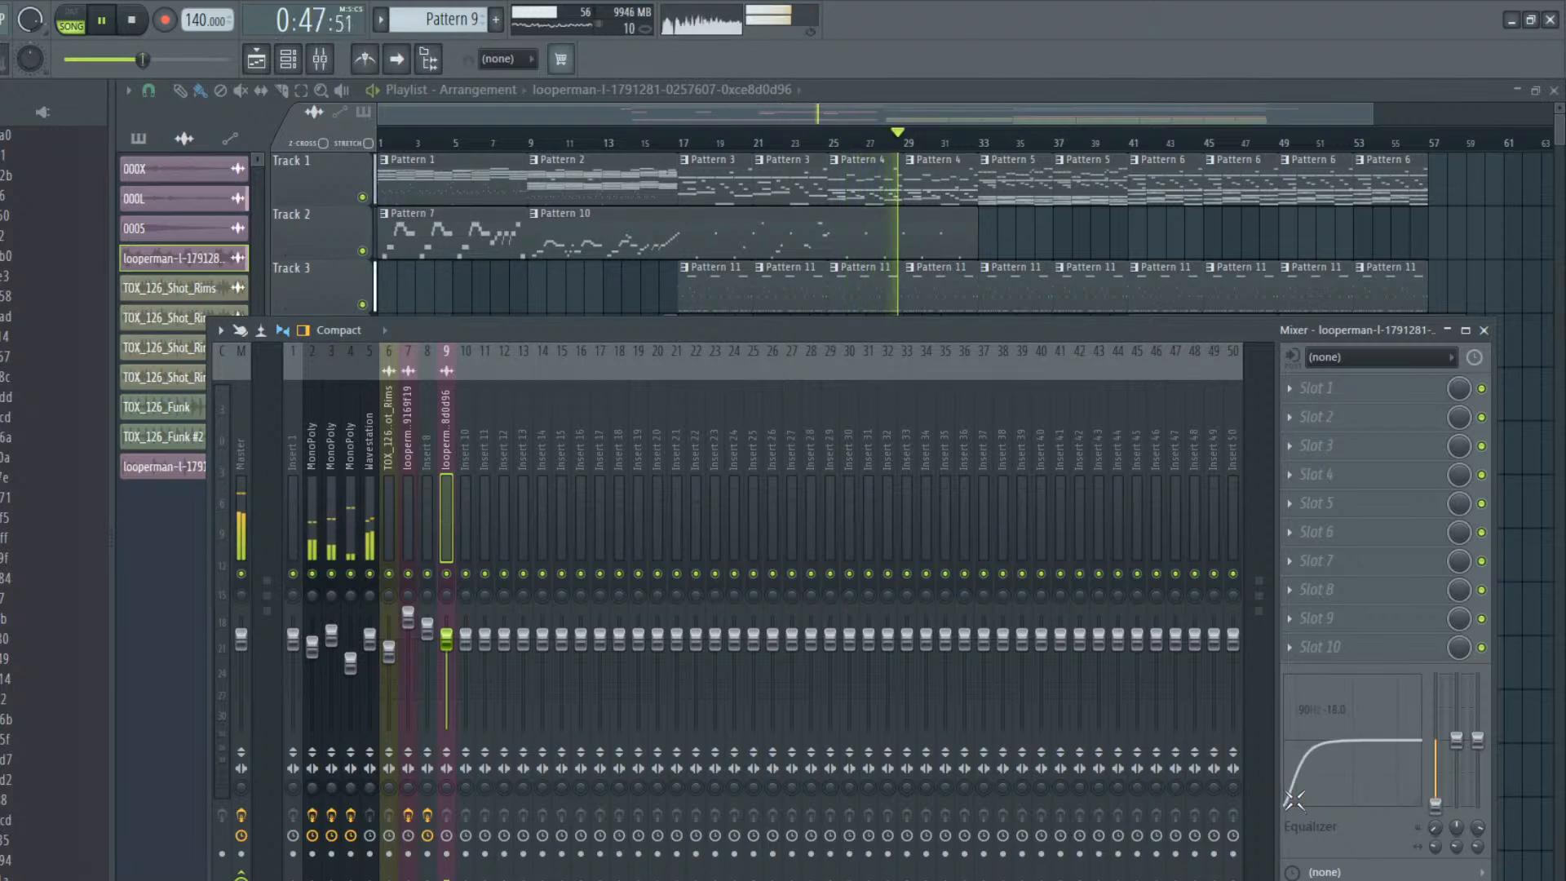
click(1484, 330)
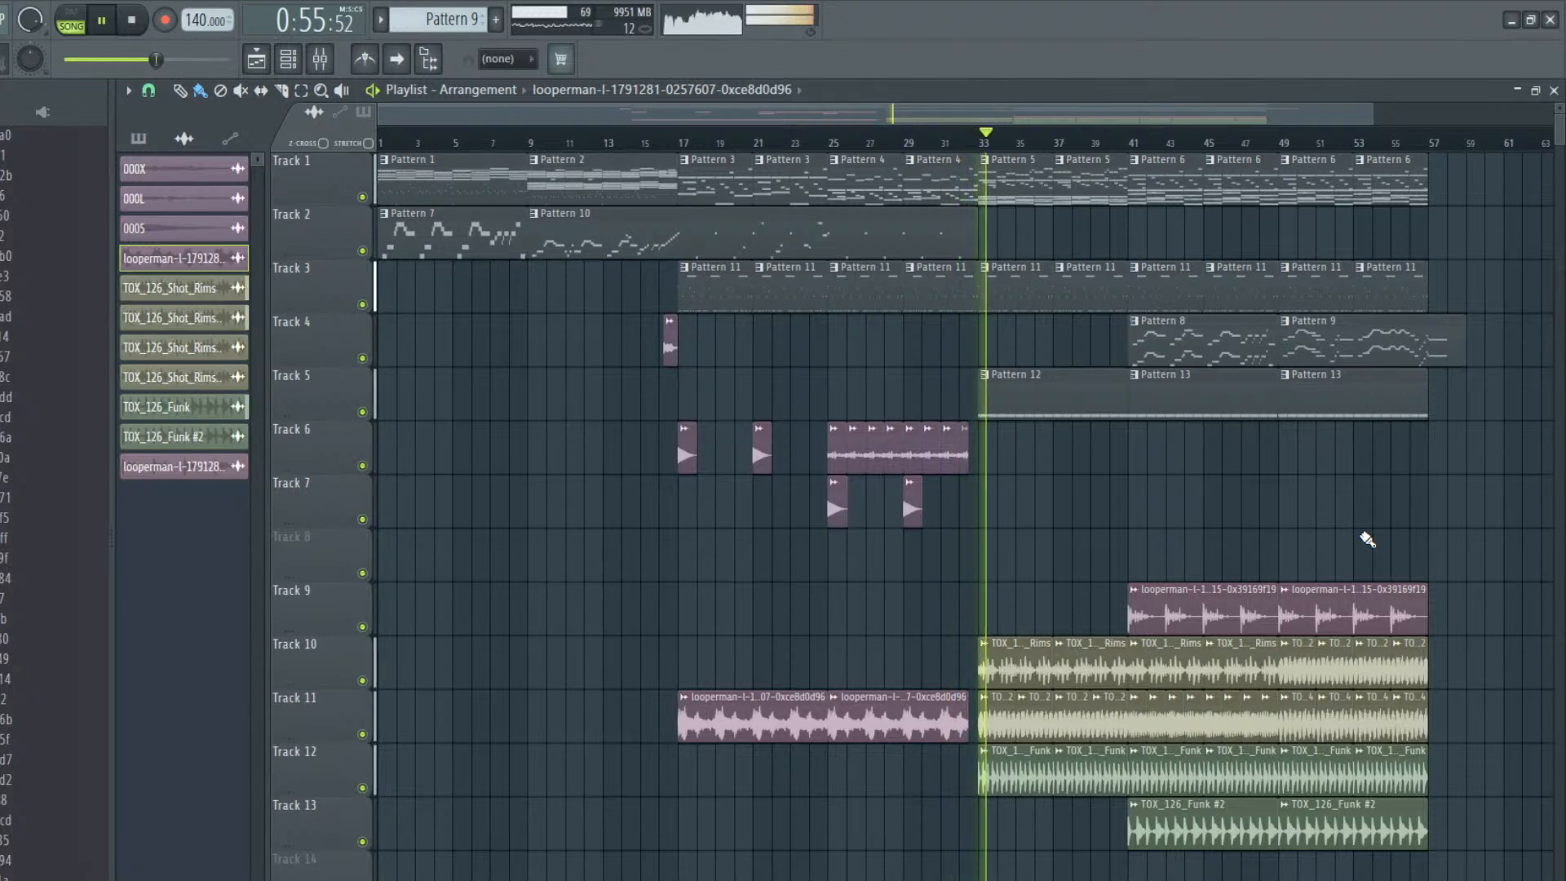
key(space)
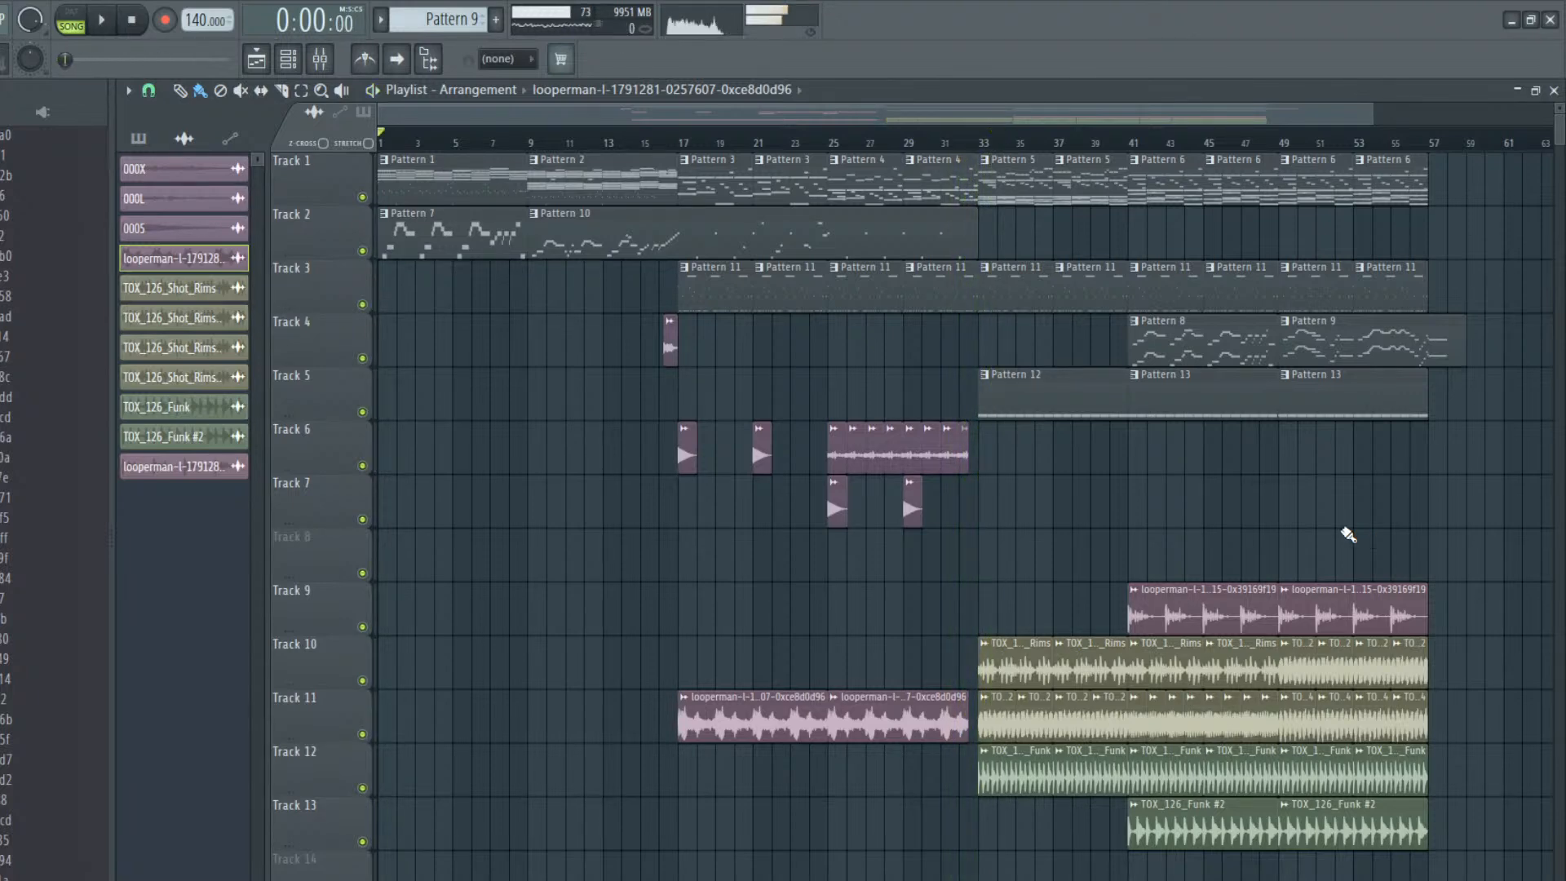
Add Fruity parametric EQ 2 to the TOX_126_Shot_Rims mixer track and pull band 6 fully down in the treble range
double_click(989, 734)
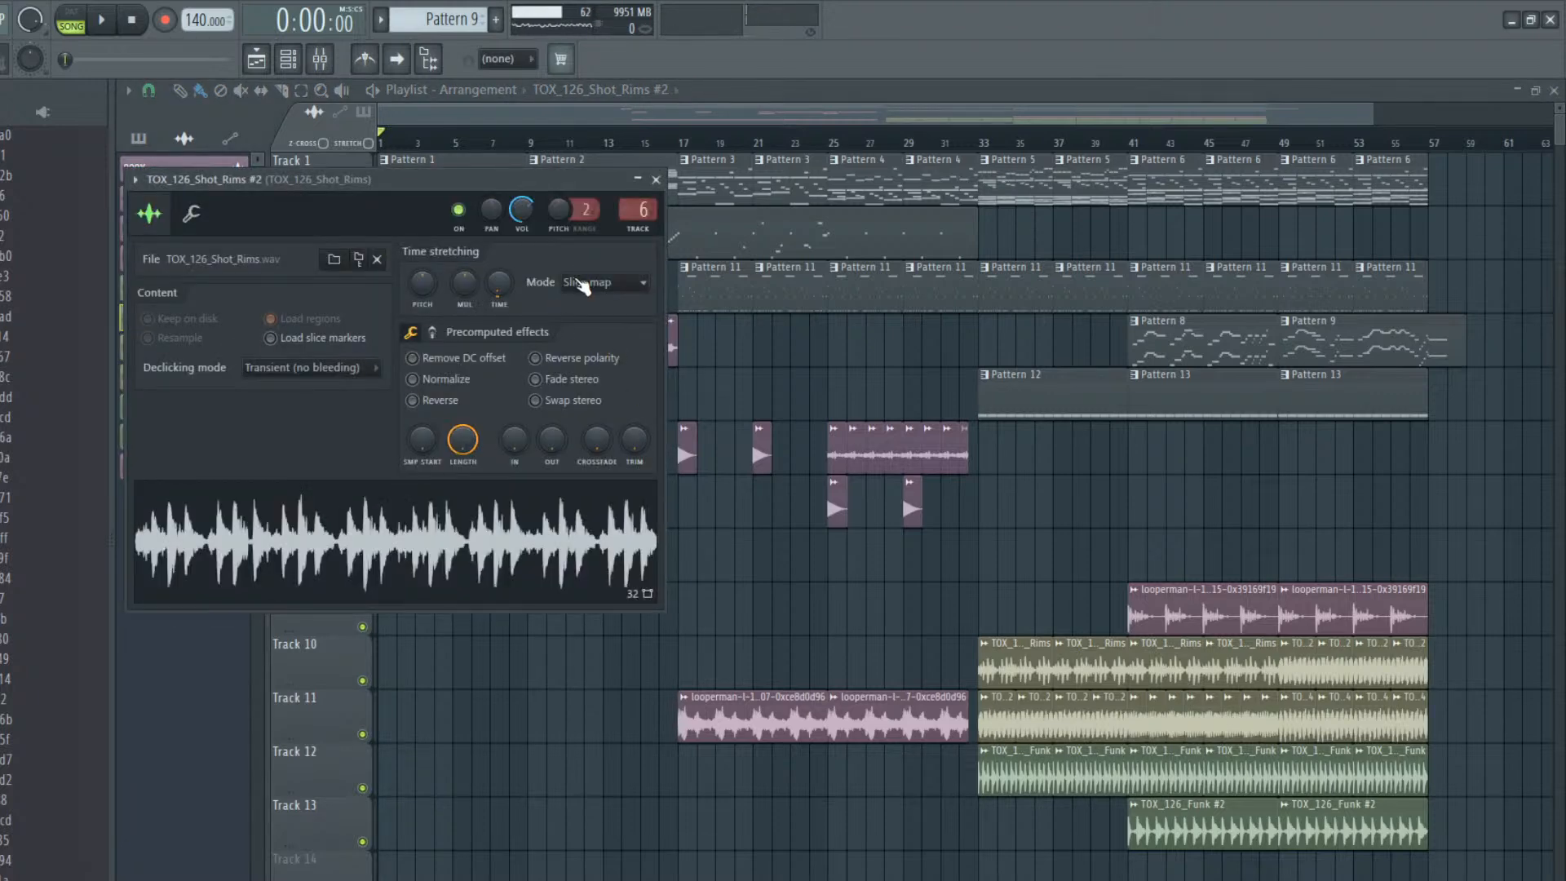
click(633, 214)
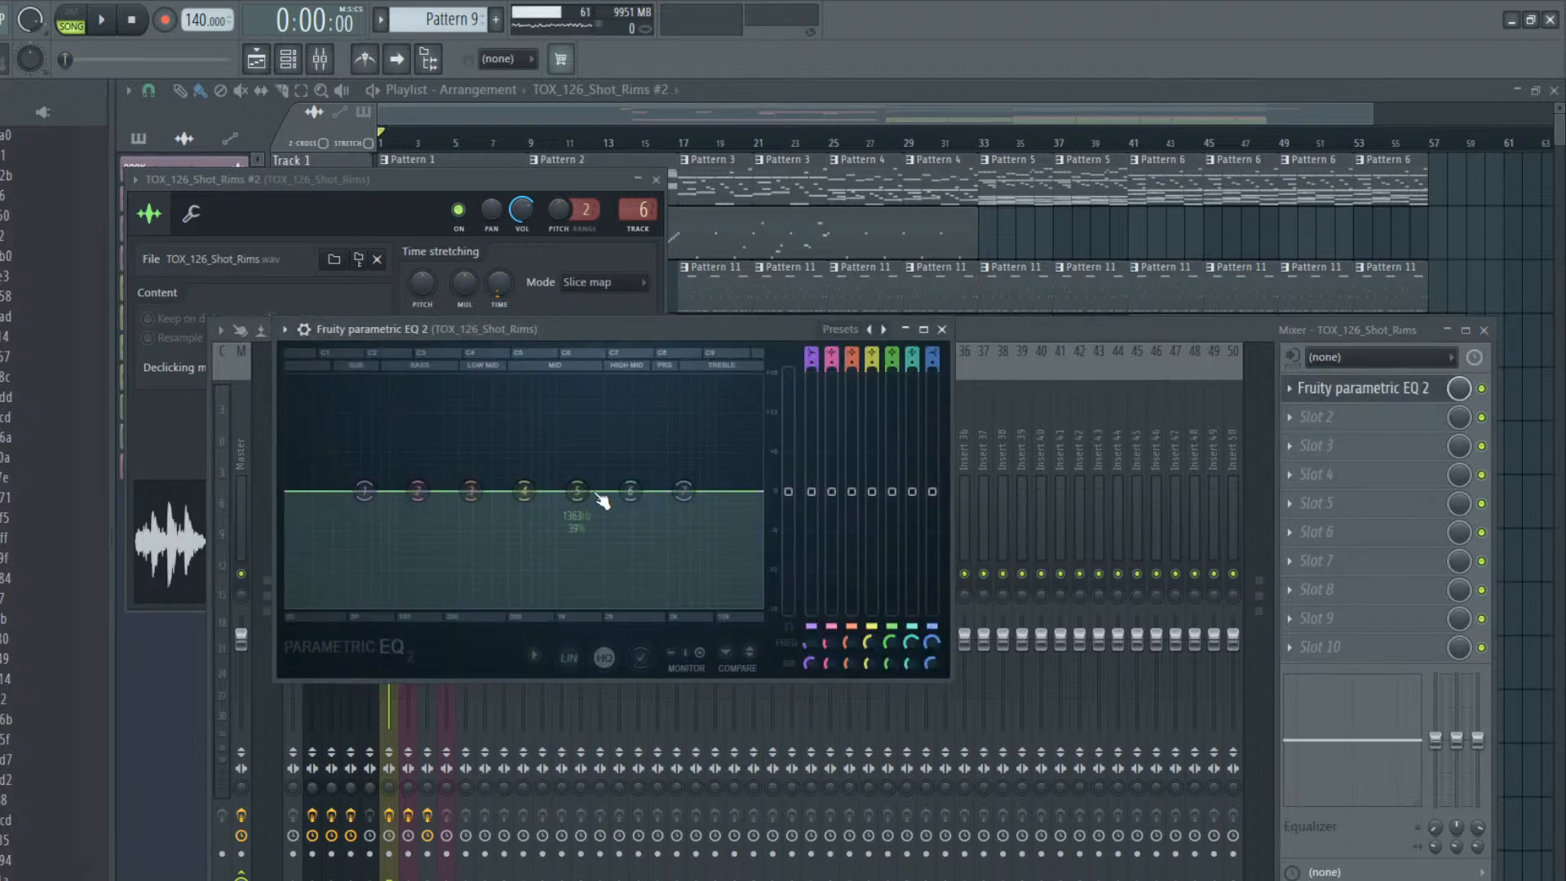
drag(632, 491, 691, 604)
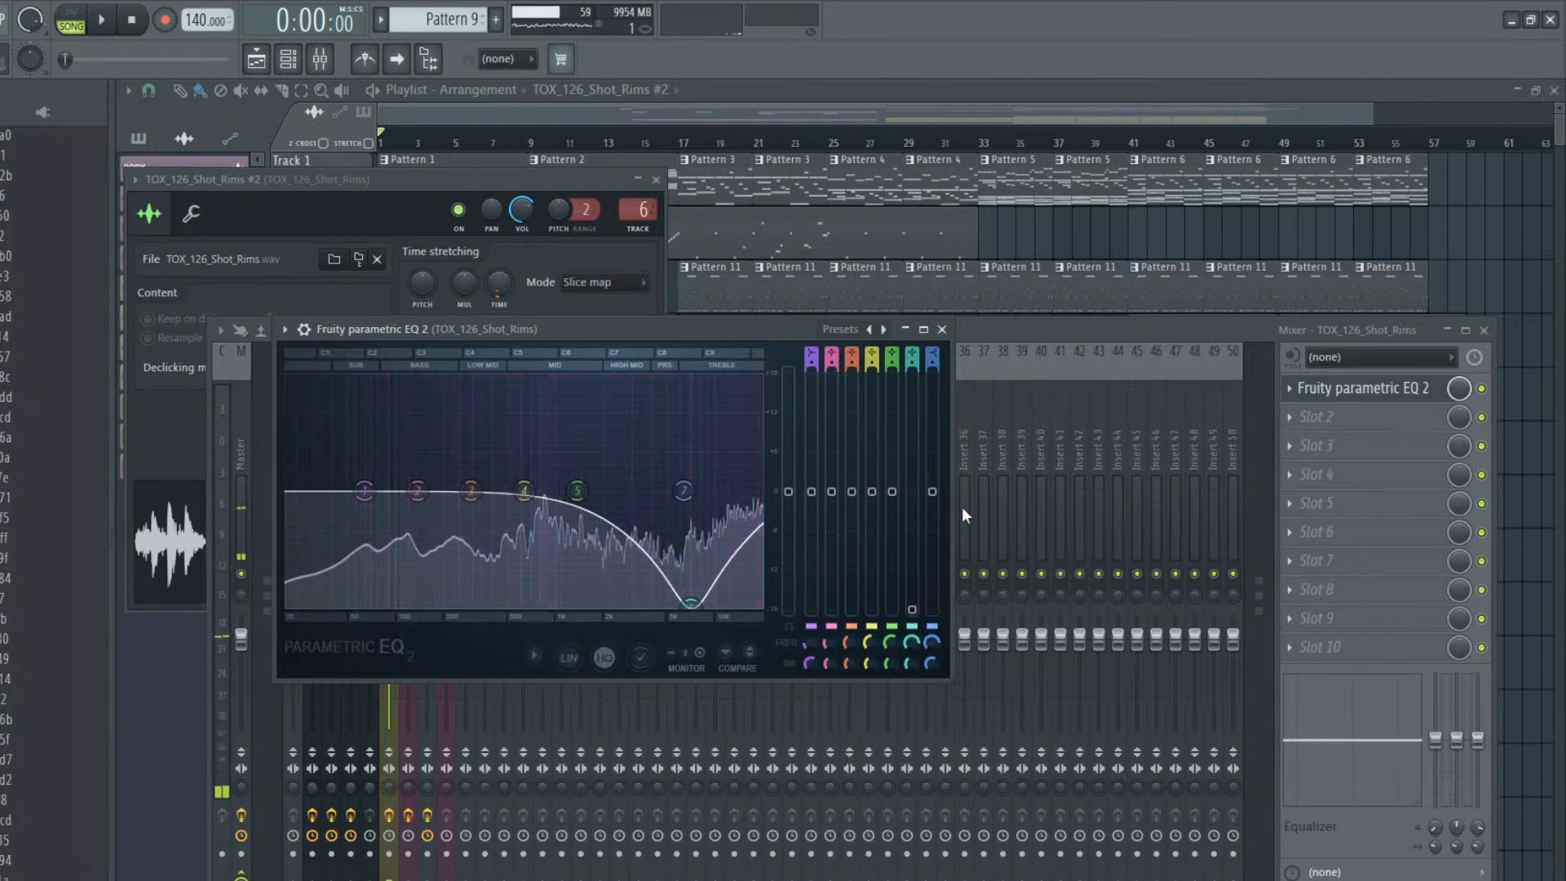
Narrow the treble cut on band 6 of the rims EQ while auditioning it, widen it slightly, and close the EQ and mixer
drag(916, 658, 912, 654)
key(space)
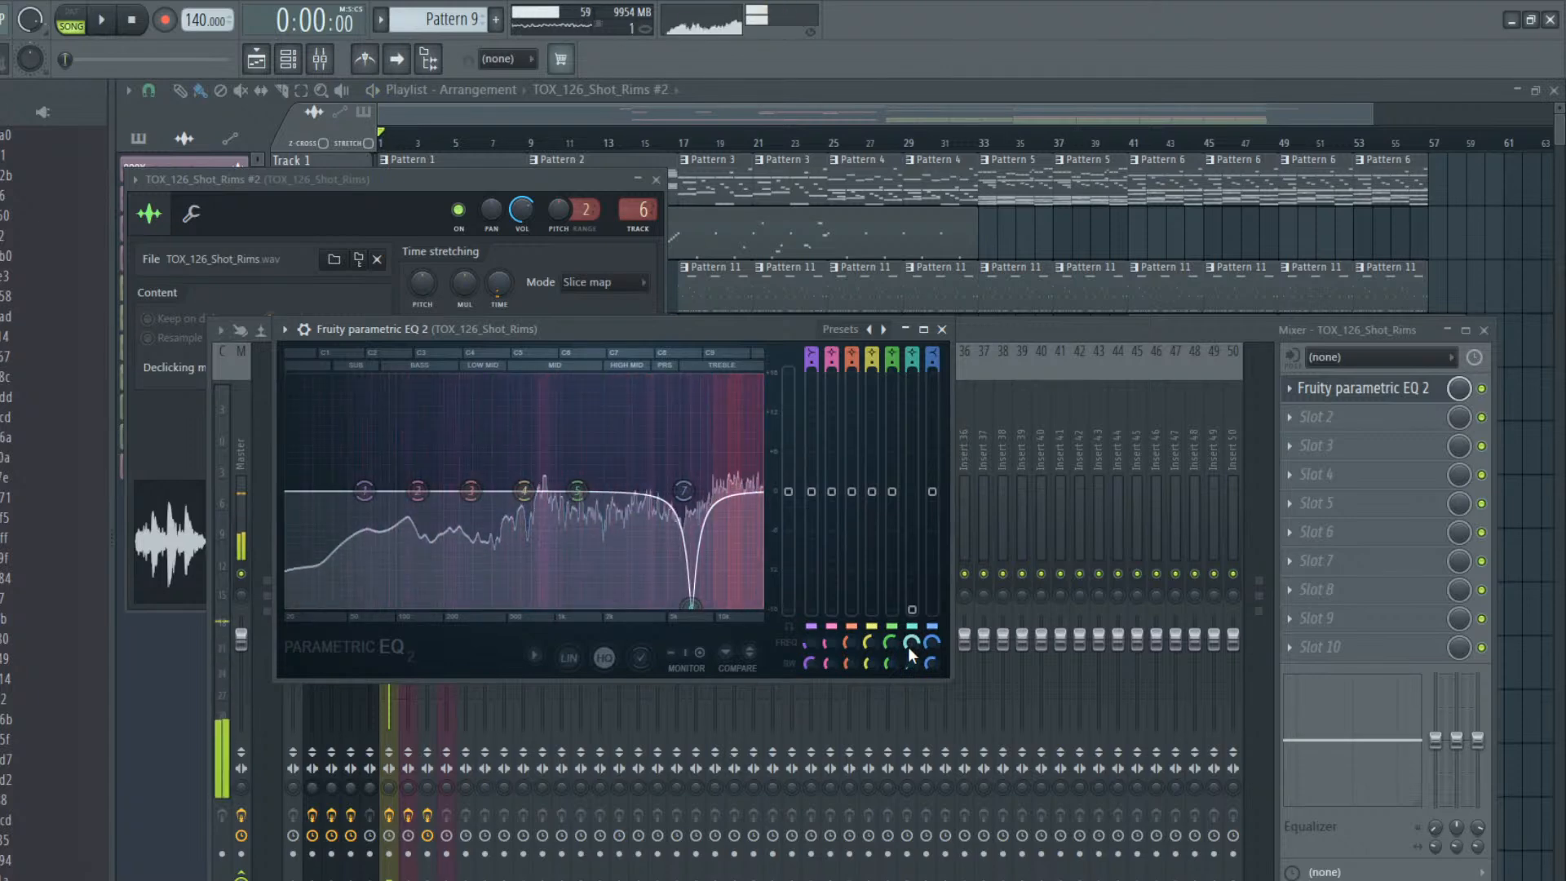
drag(910, 656, 911, 651)
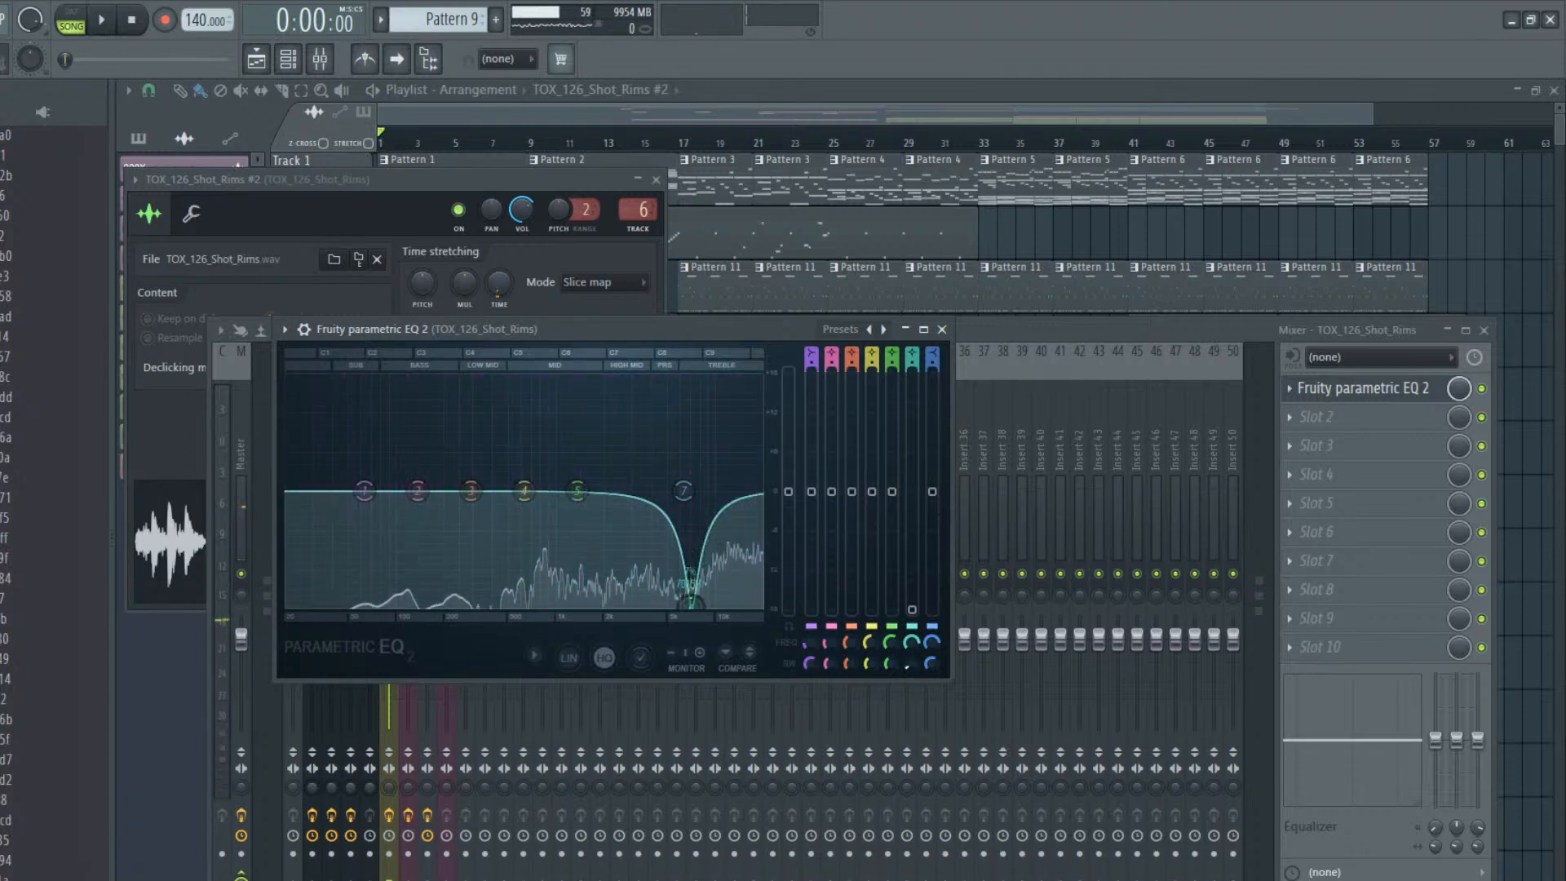
click(942, 329)
key(F12)
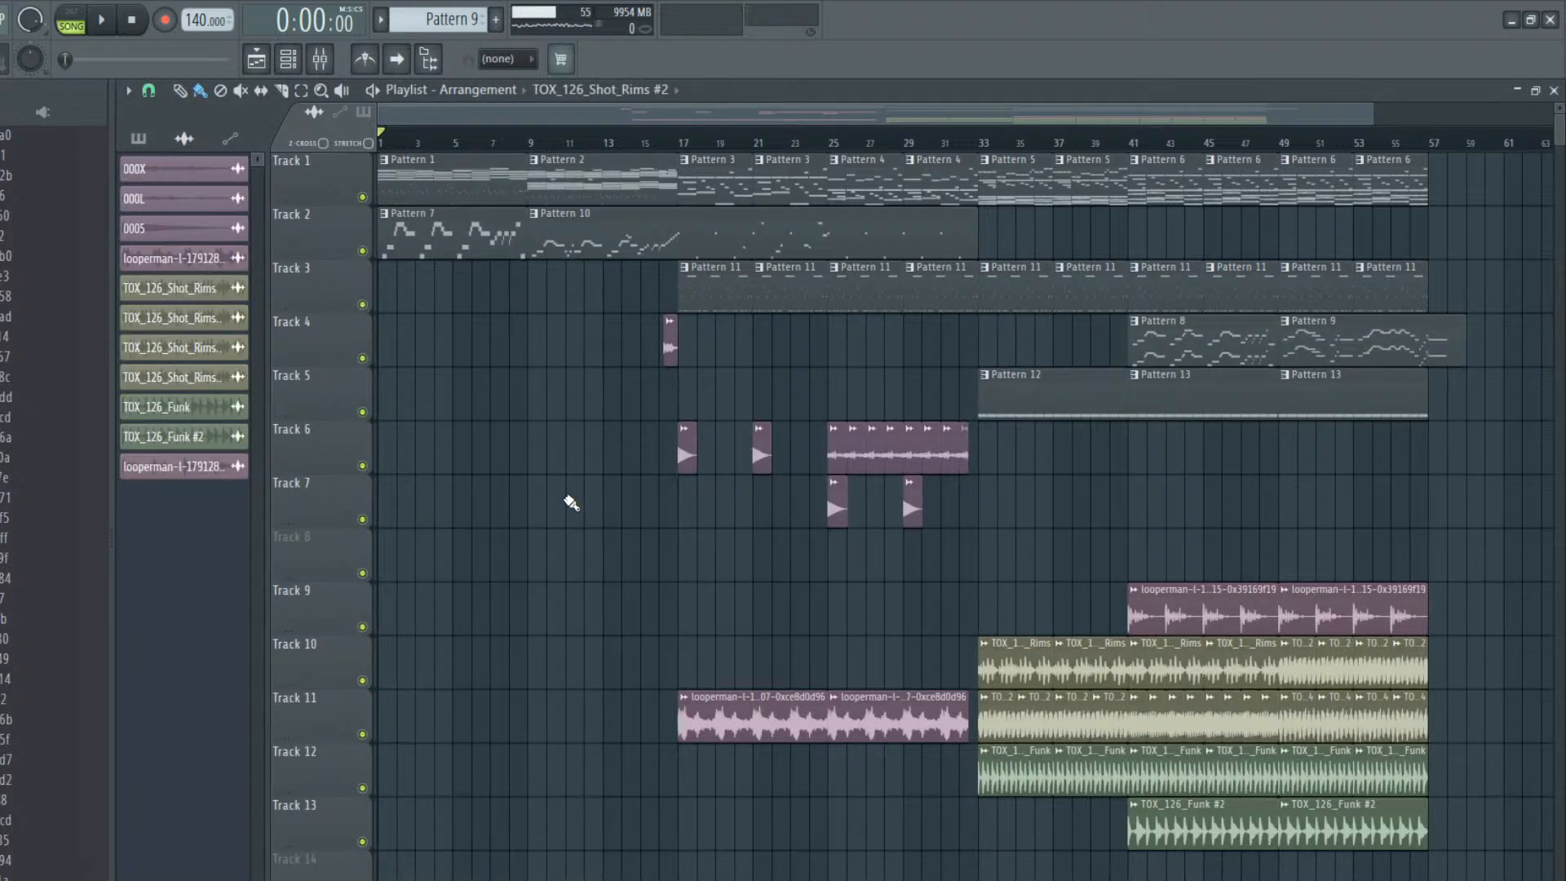
Play the song from the start briefly, open Pattern 1, and route its EZdrummer channel to mixer insert 10
key(space)
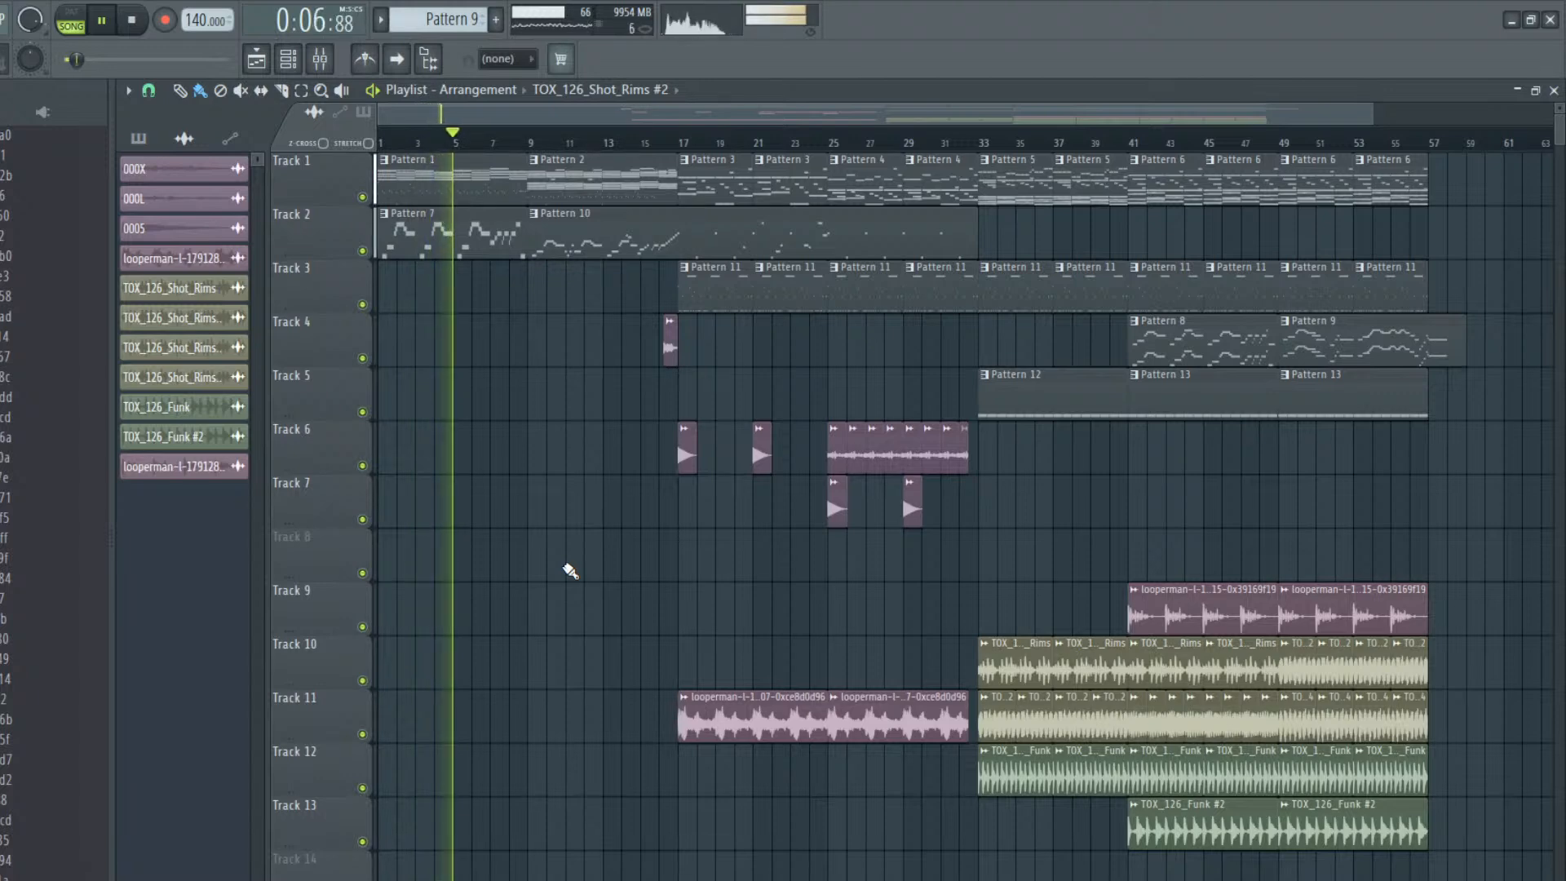
key(space)
double_click(449, 169)
click(288, 58)
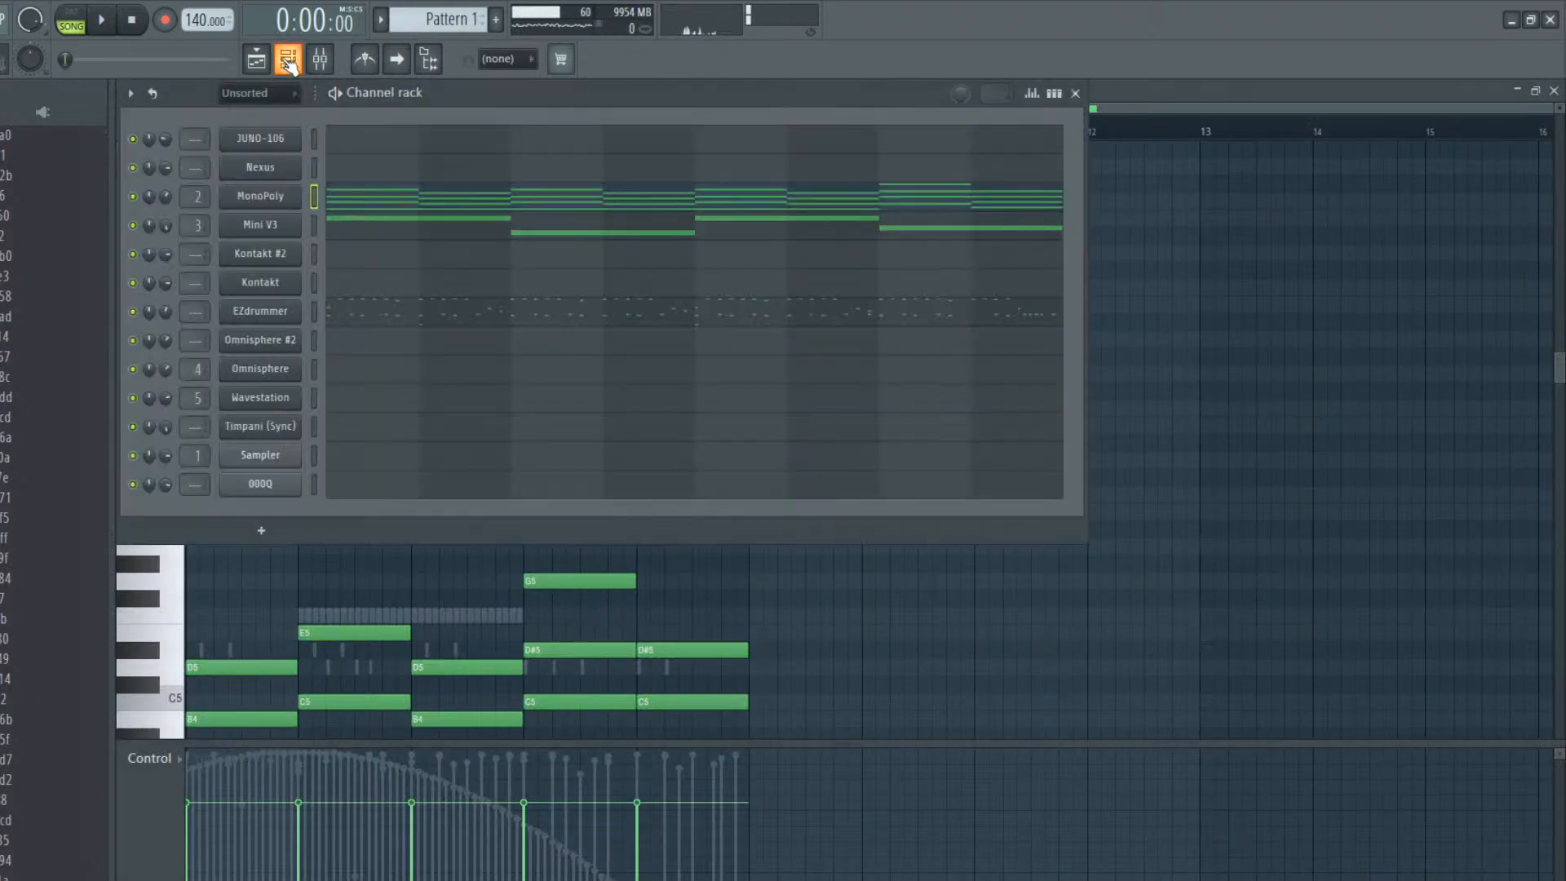
key(ctrl+l)
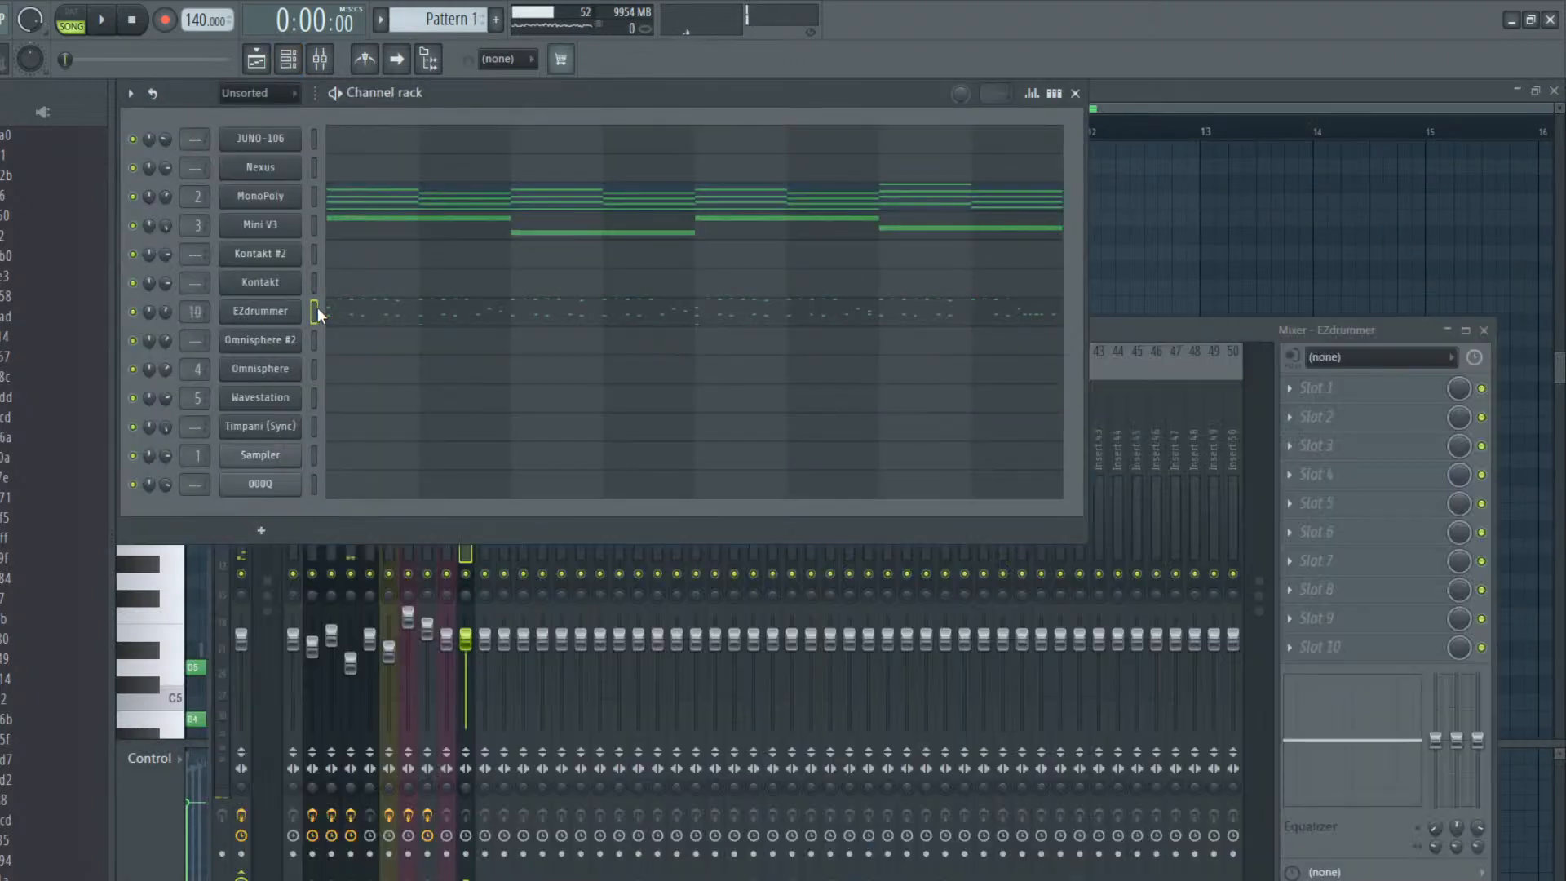
Load Rev SPRING-636 on the EZdrummer mixer track and audition its presets from Gibbs Large through to Gibbs Small
click(1297, 396)
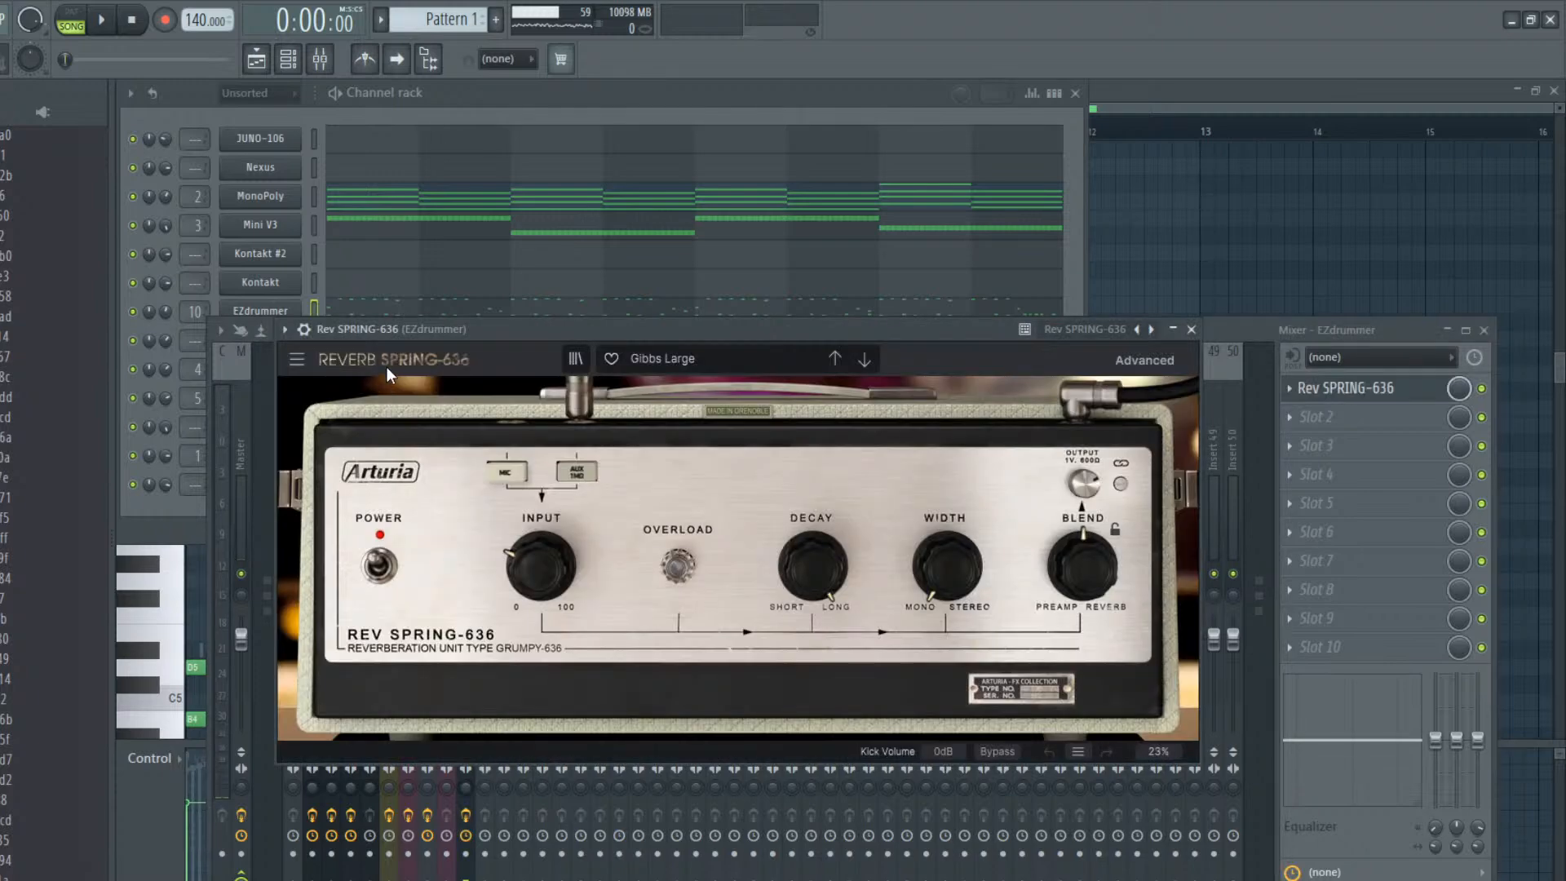
key(space)
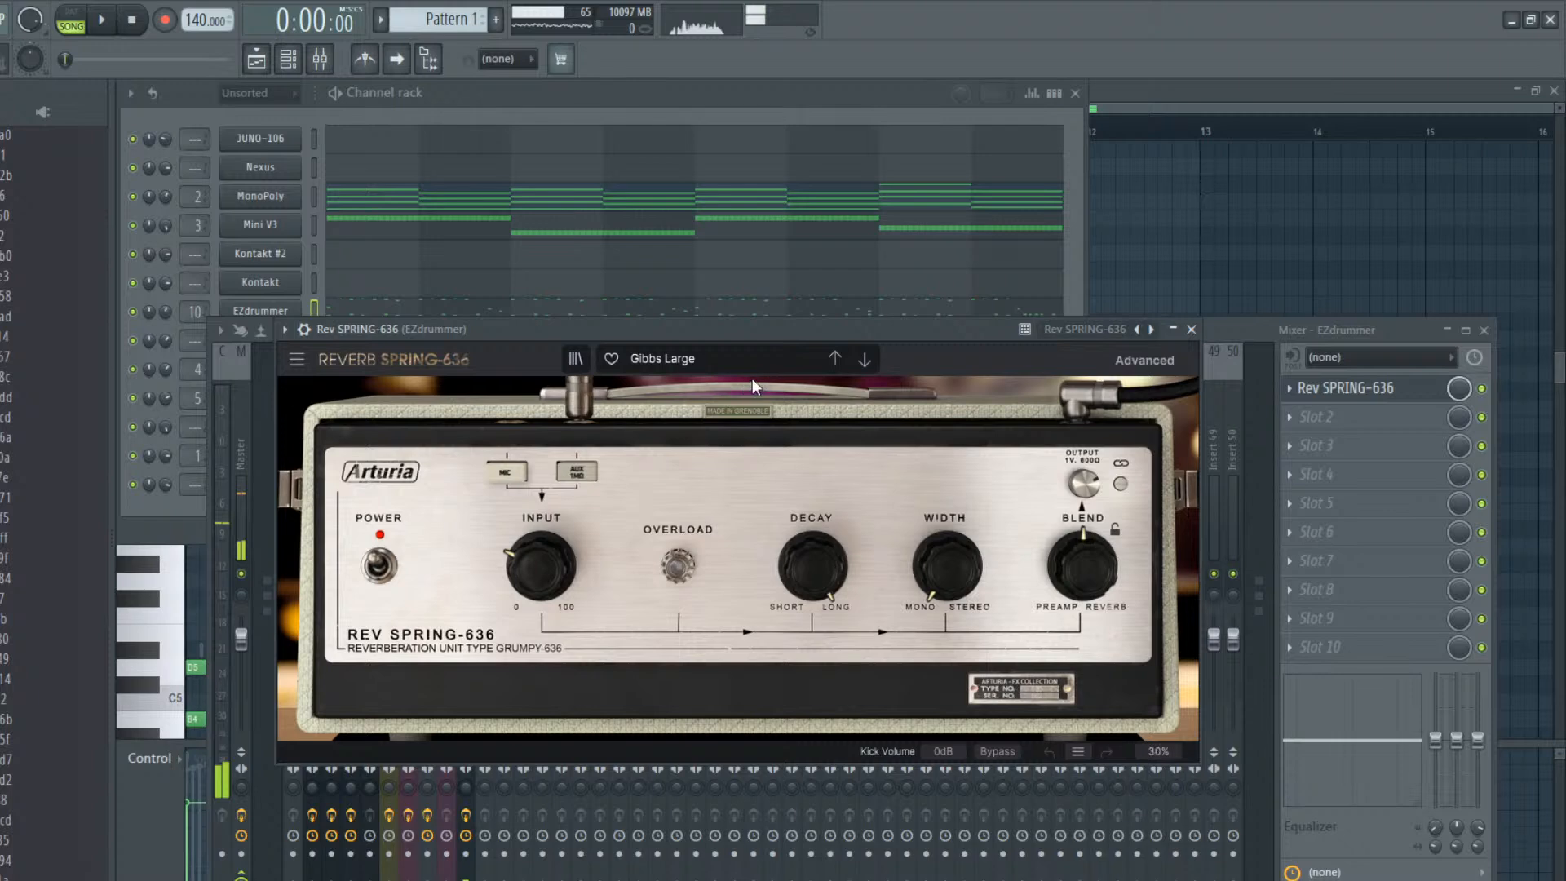
click(863, 360)
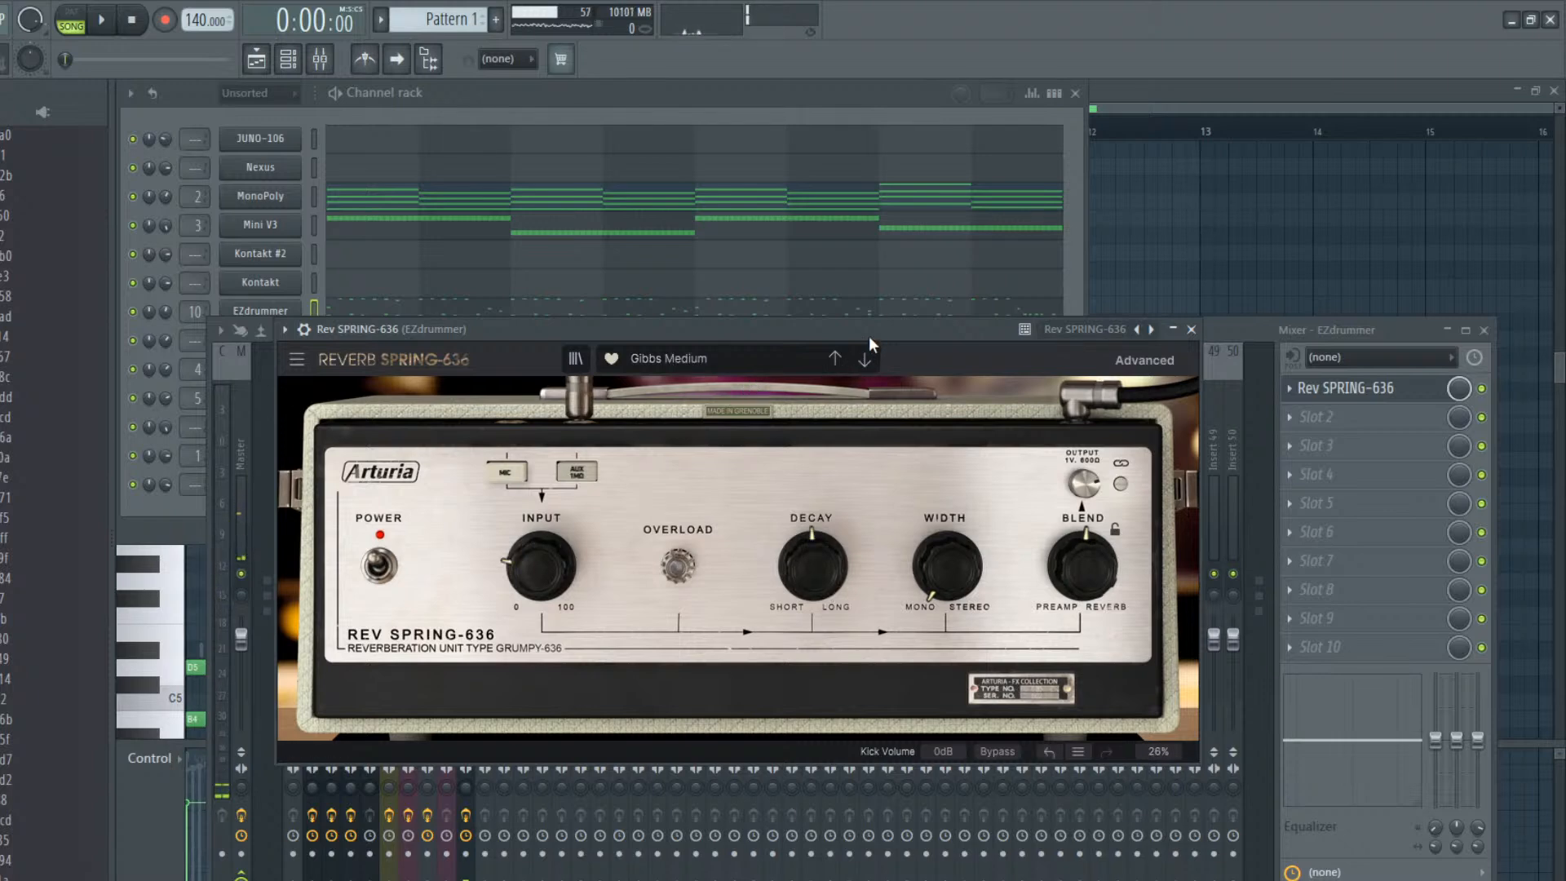
key(space)
click(866, 364)
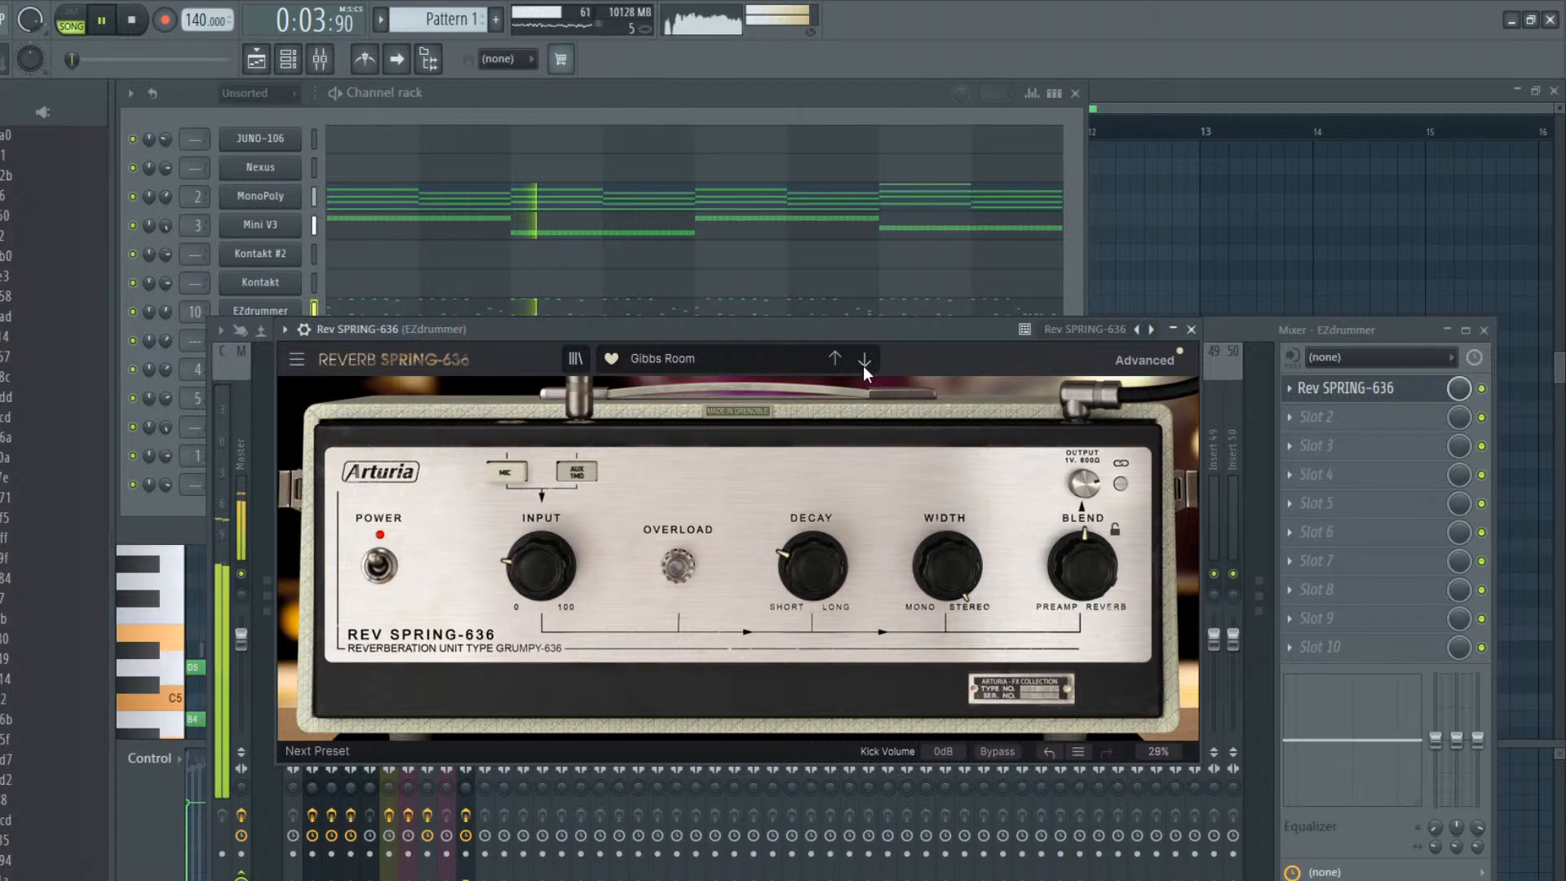
click(862, 363)
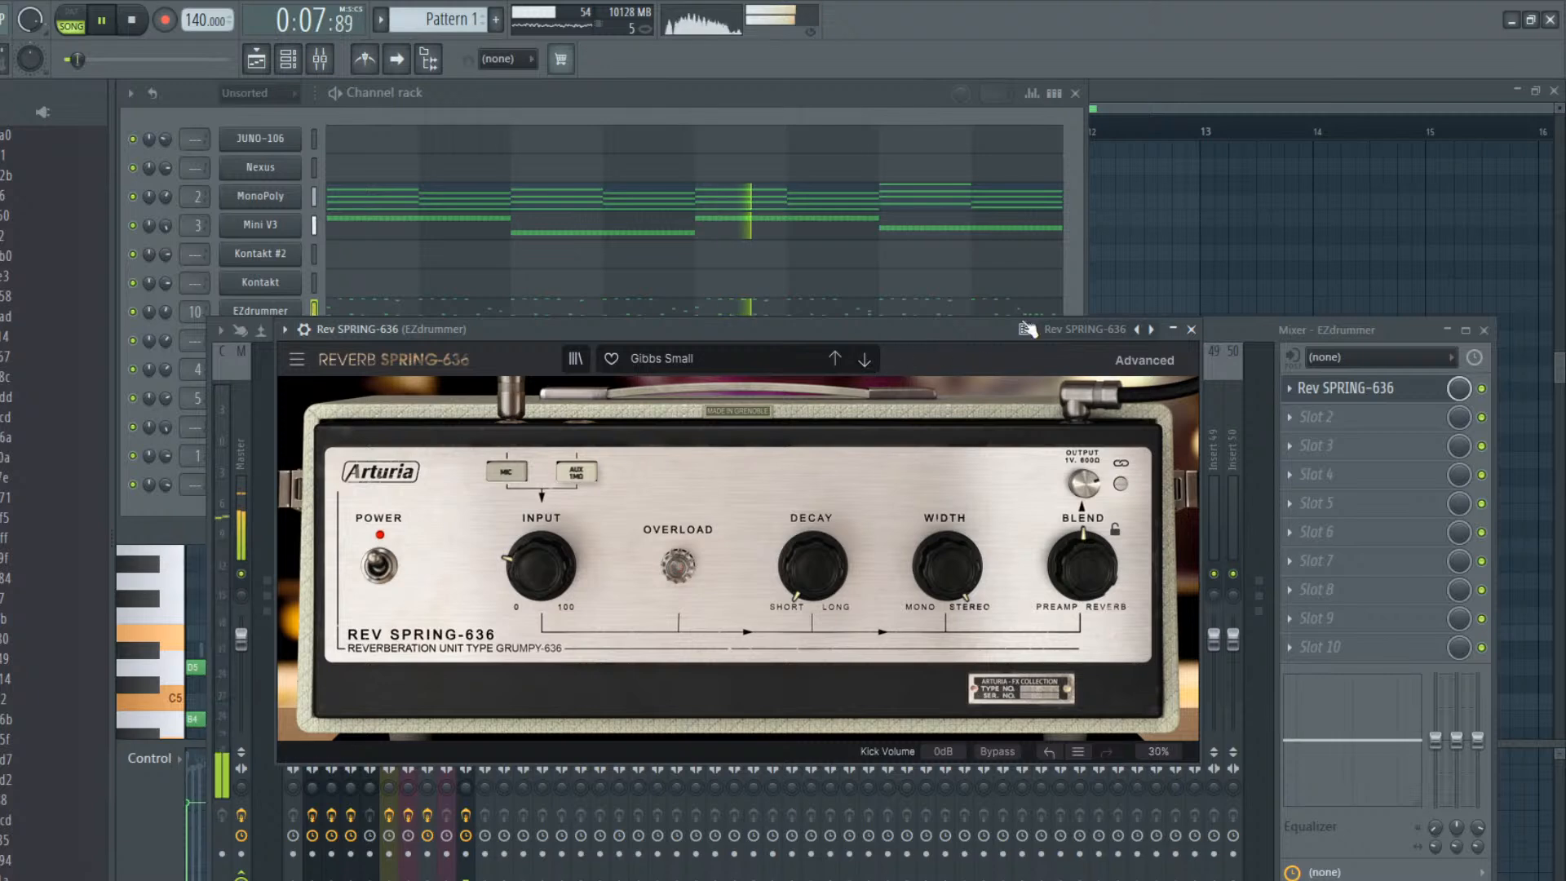
click(1181, 329)
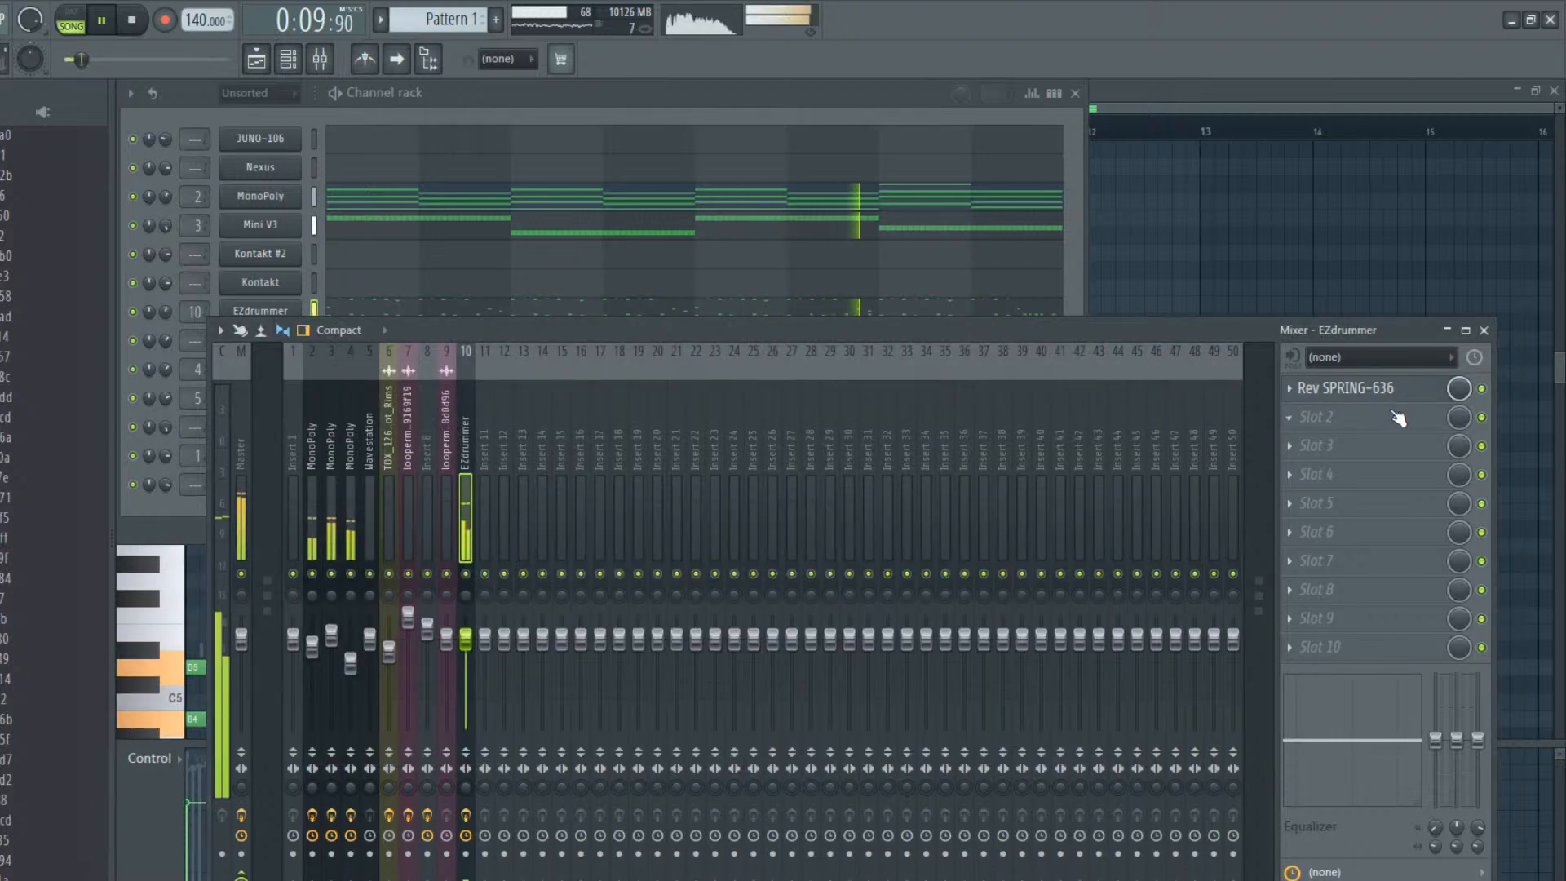
Turn the spring reverb's Blend down towards Preamp and raise the EZdrummer mixer track's volume slightly during playback
click(1377, 389)
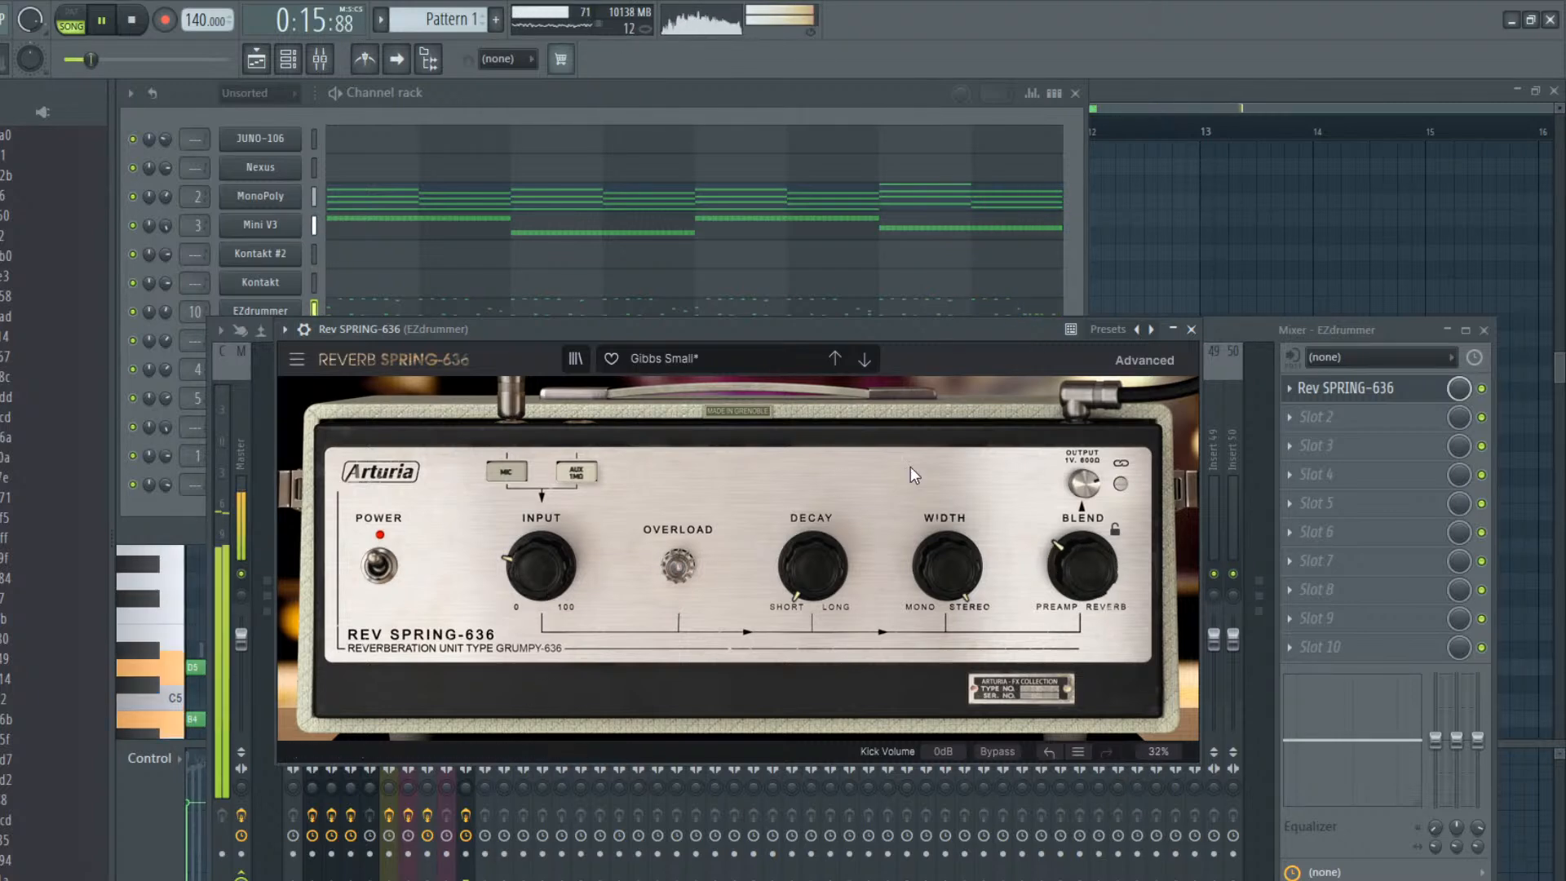
click(1191, 329)
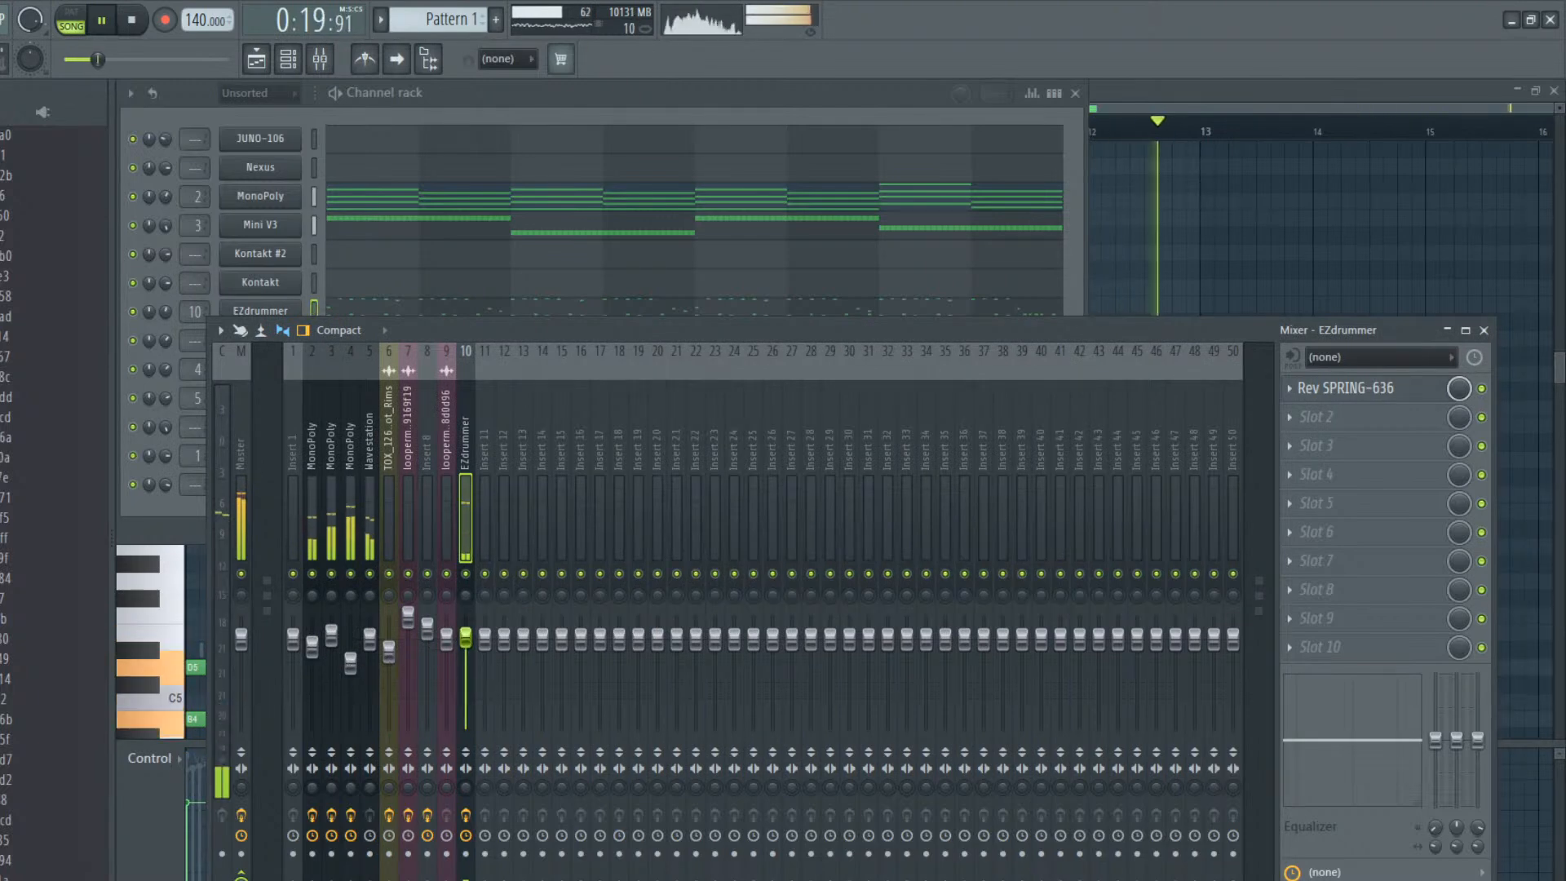
click(522, 226)
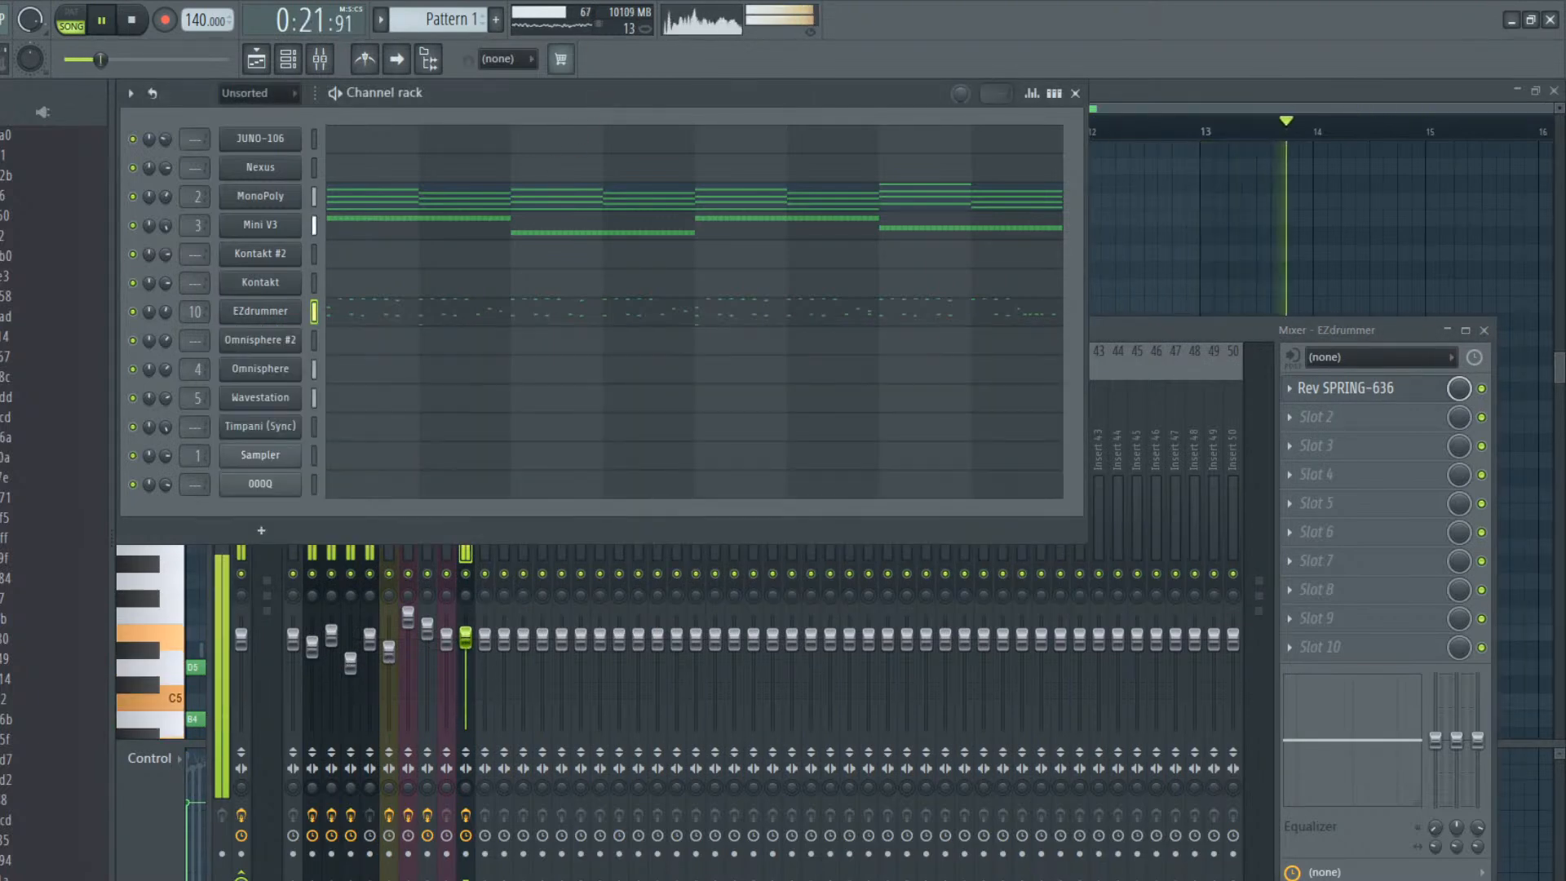
click(477, 640)
click(303, 198)
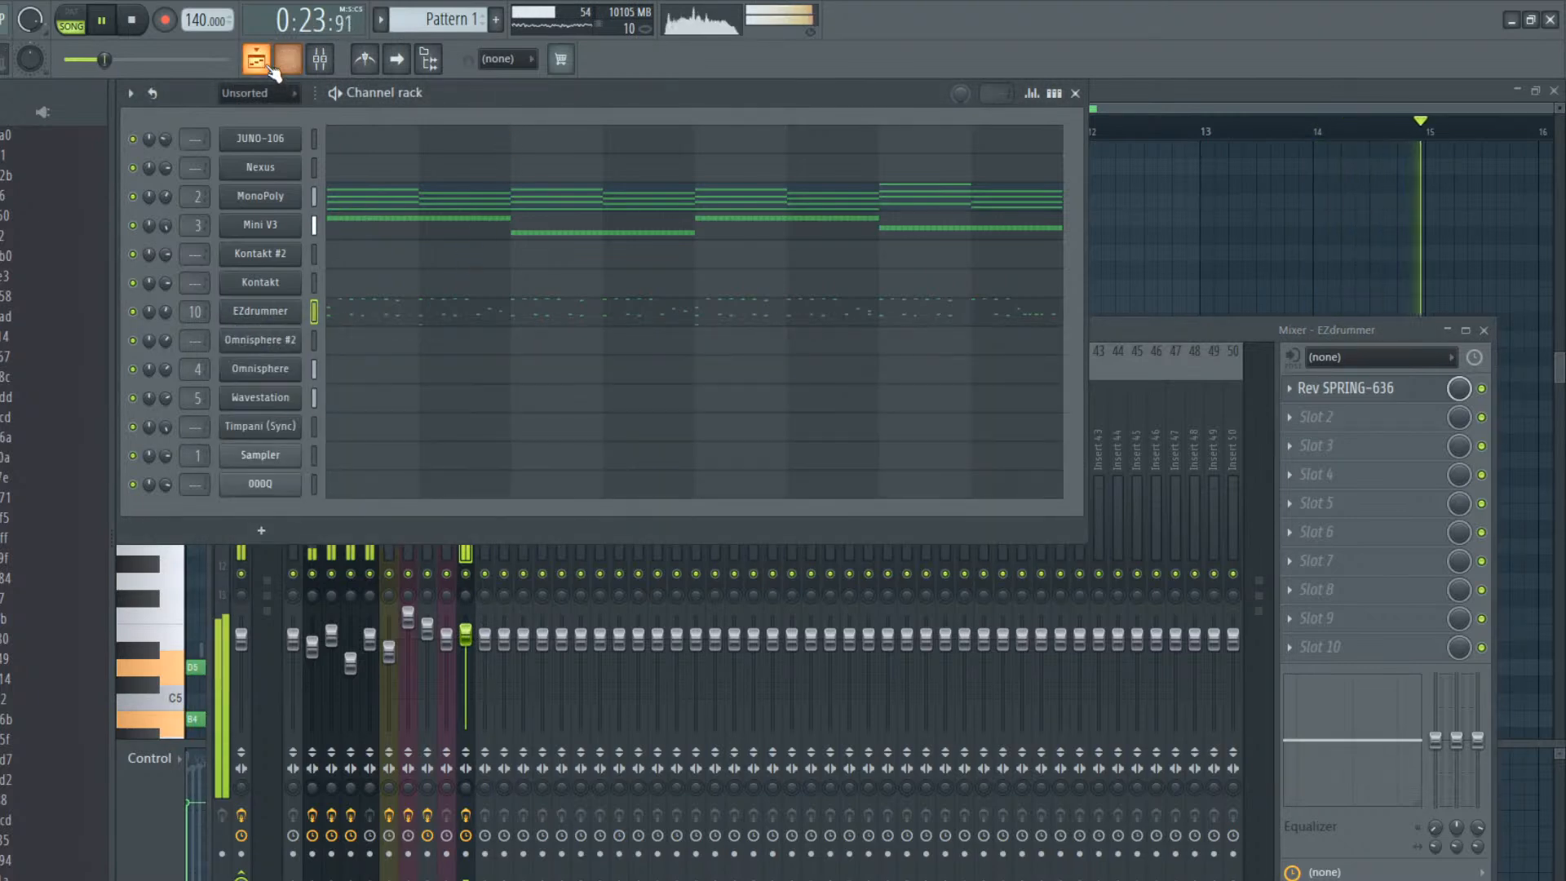
From the playlist, open the TOX_126_Shot_Rims #3 loop on Track 11 and lower its mixer insert 8 volume slightly
click(256, 59)
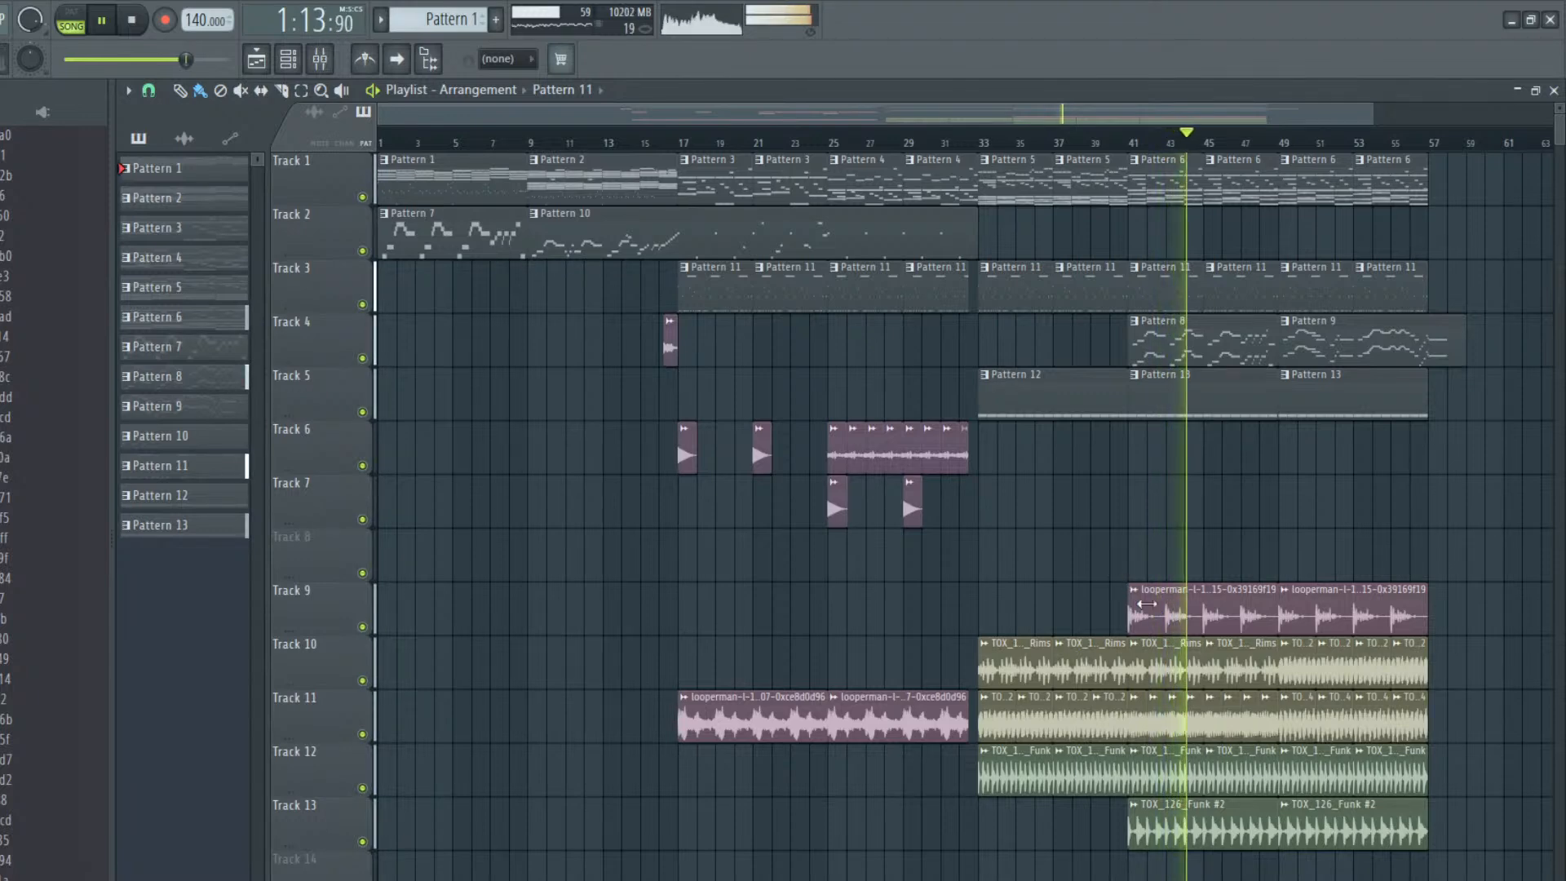
click(1158, 712)
double_click(1158, 711)
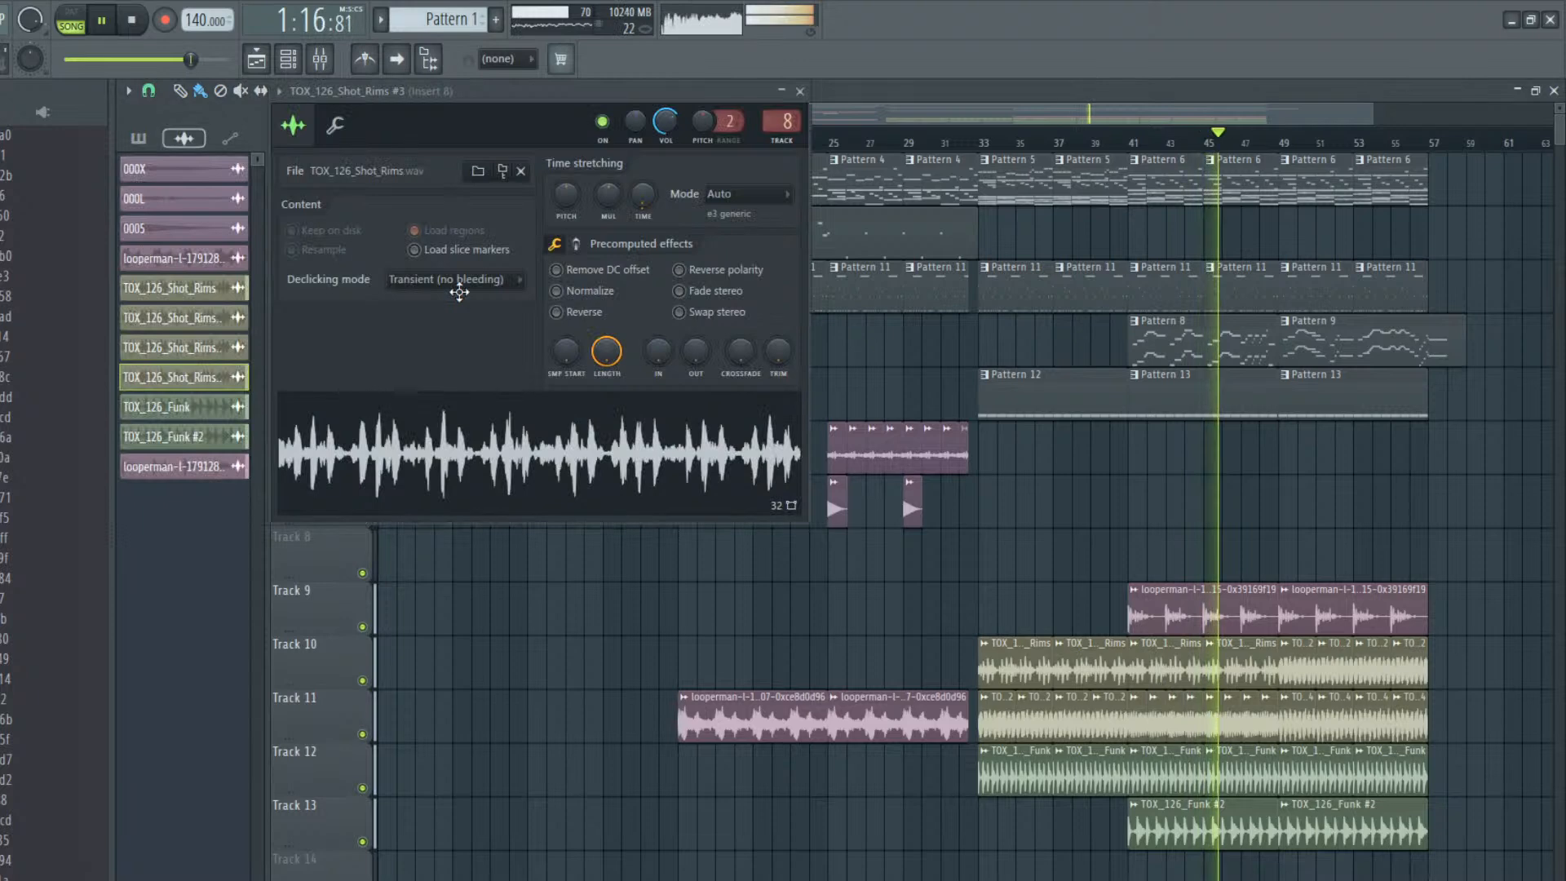
click(320, 59)
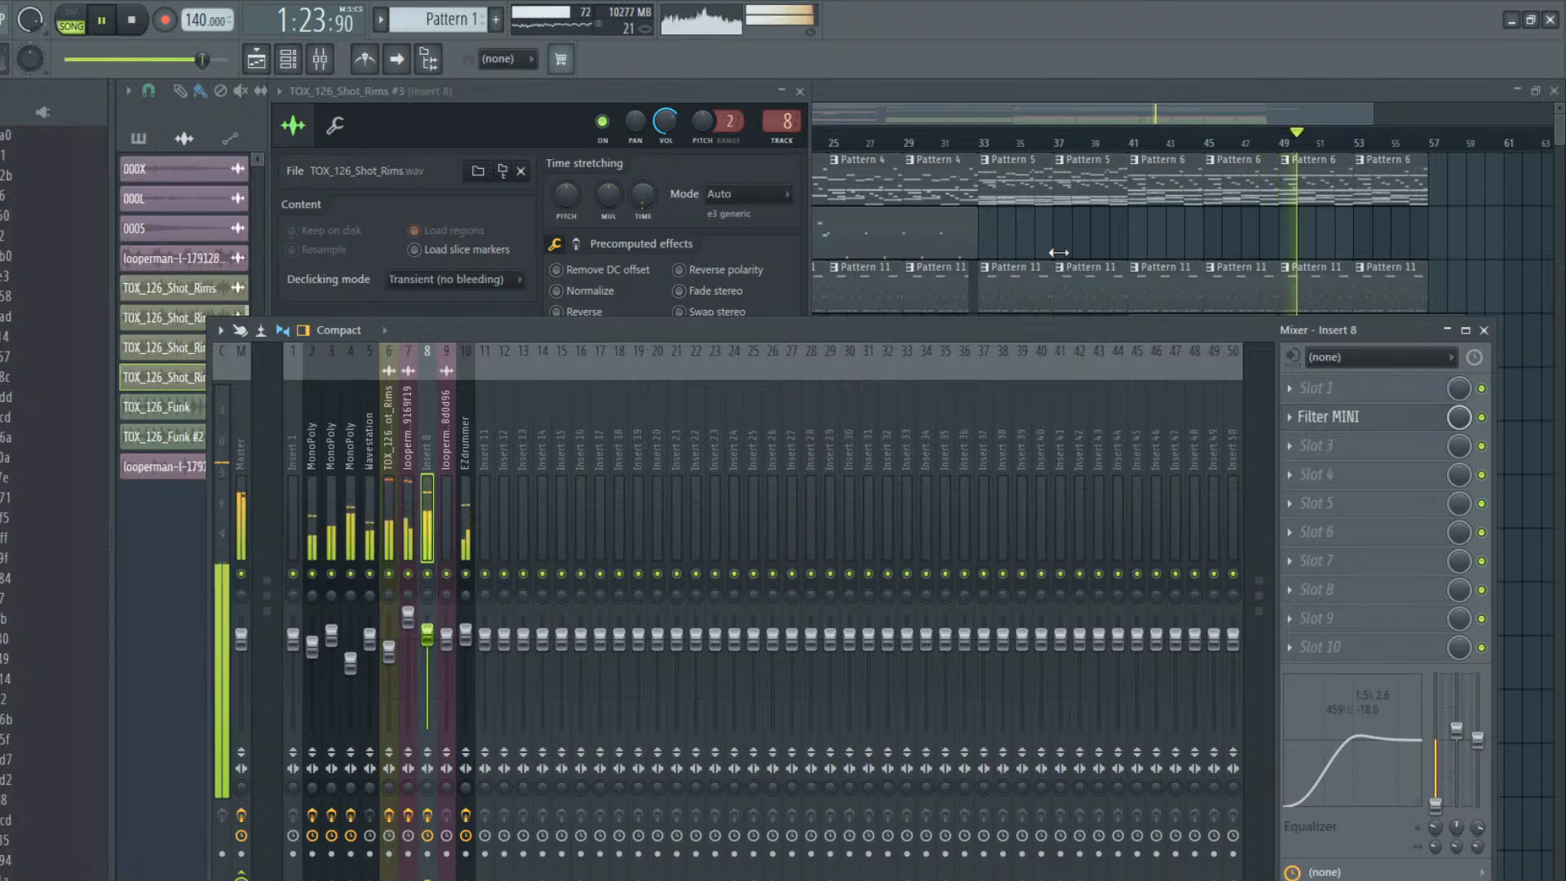
Filter the channel rack by Audio, switch the filter to All so every channel is listed, and return to the playlist
click(256, 59)
key(F9)
key(F6)
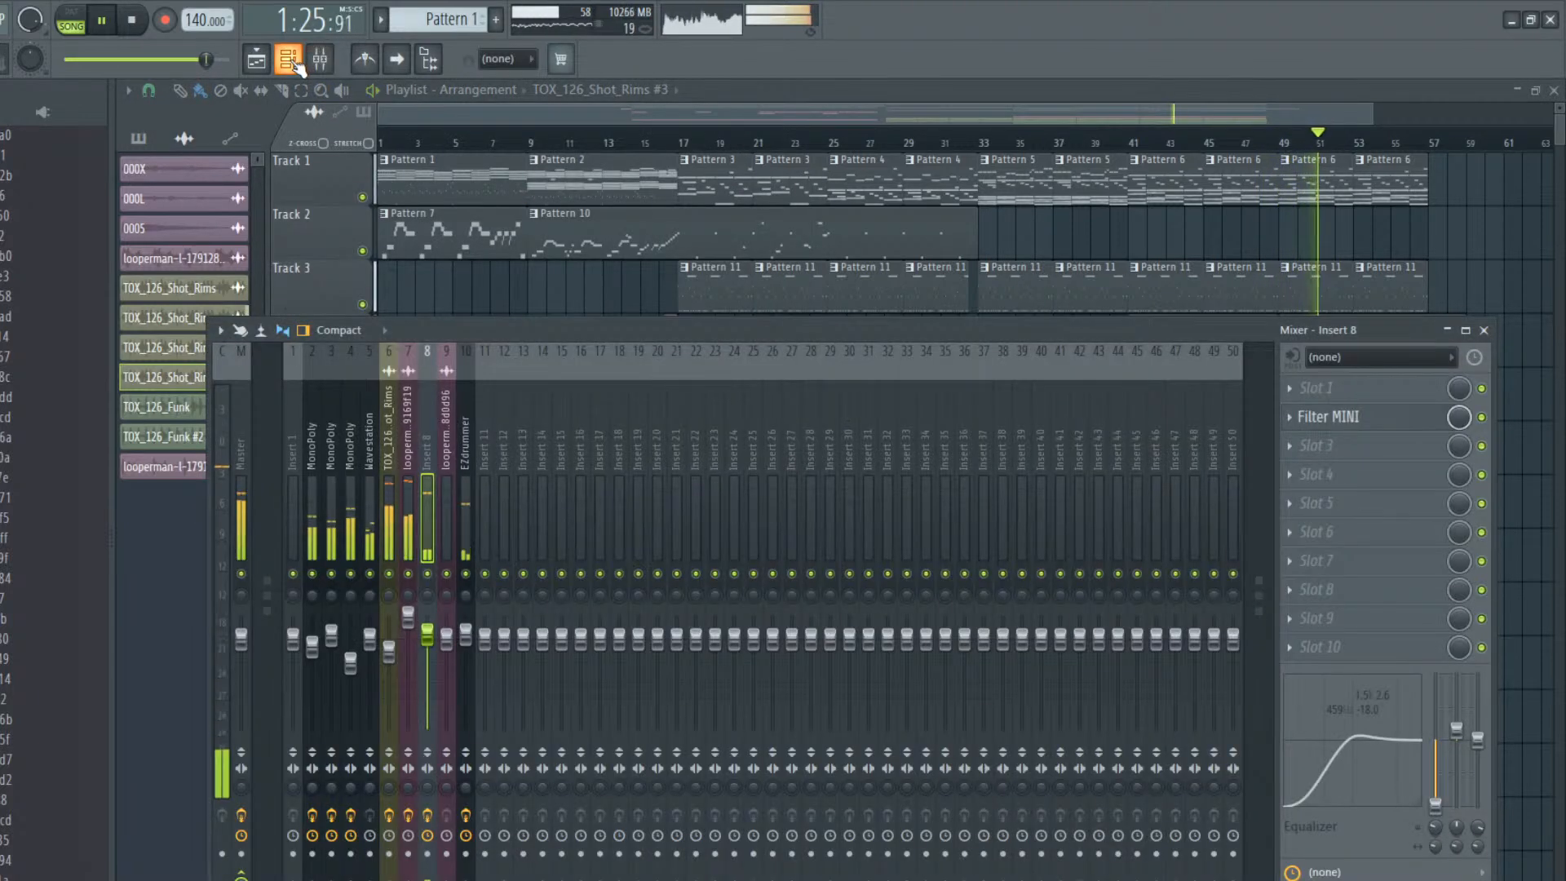
click(268, 95)
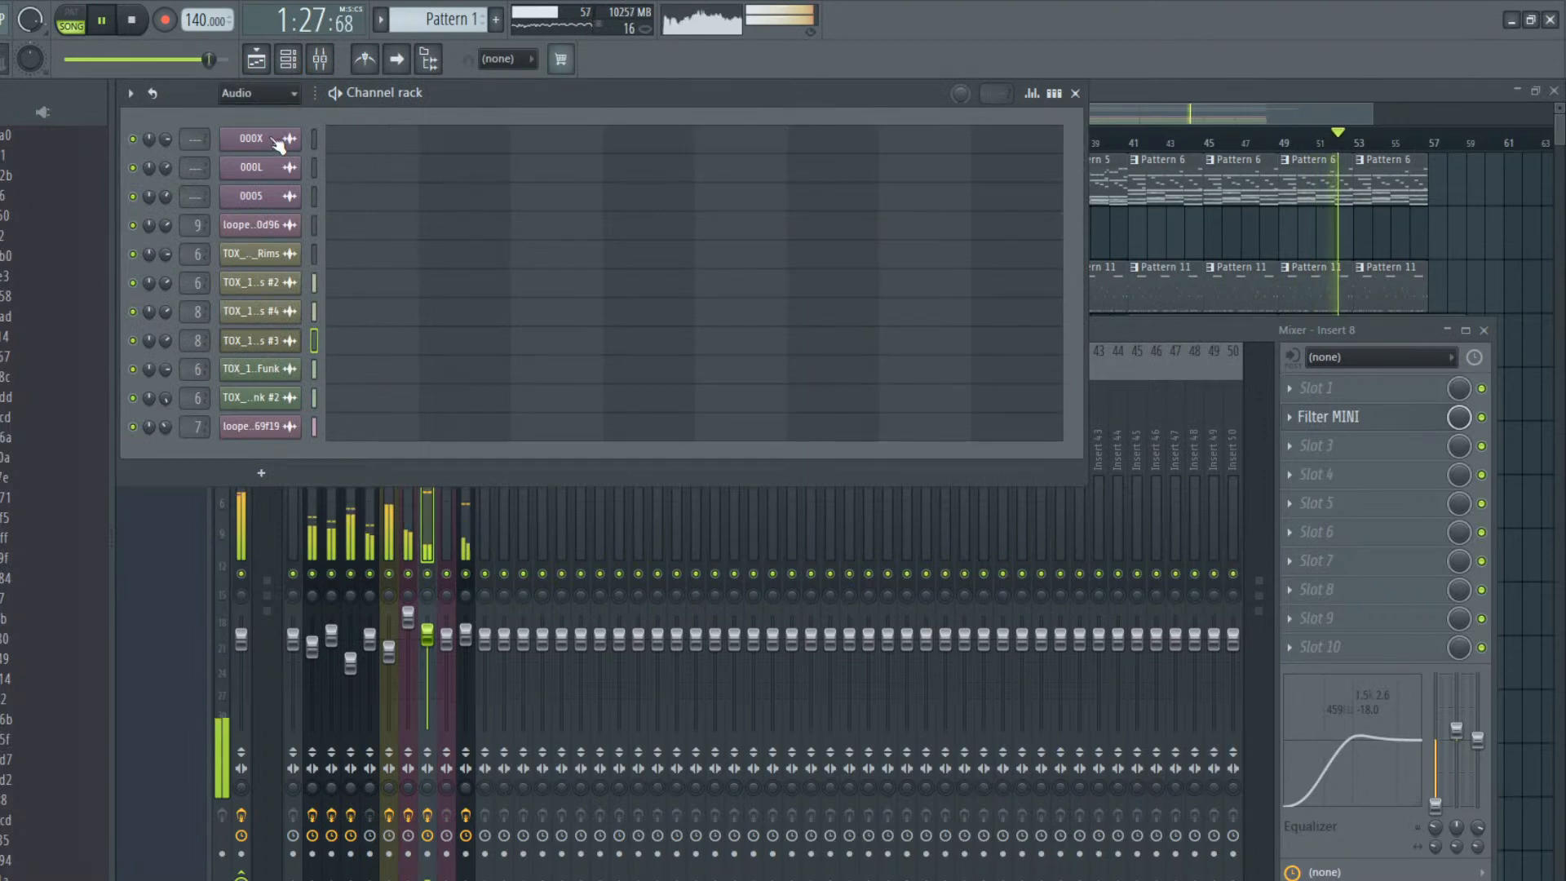
click(274, 125)
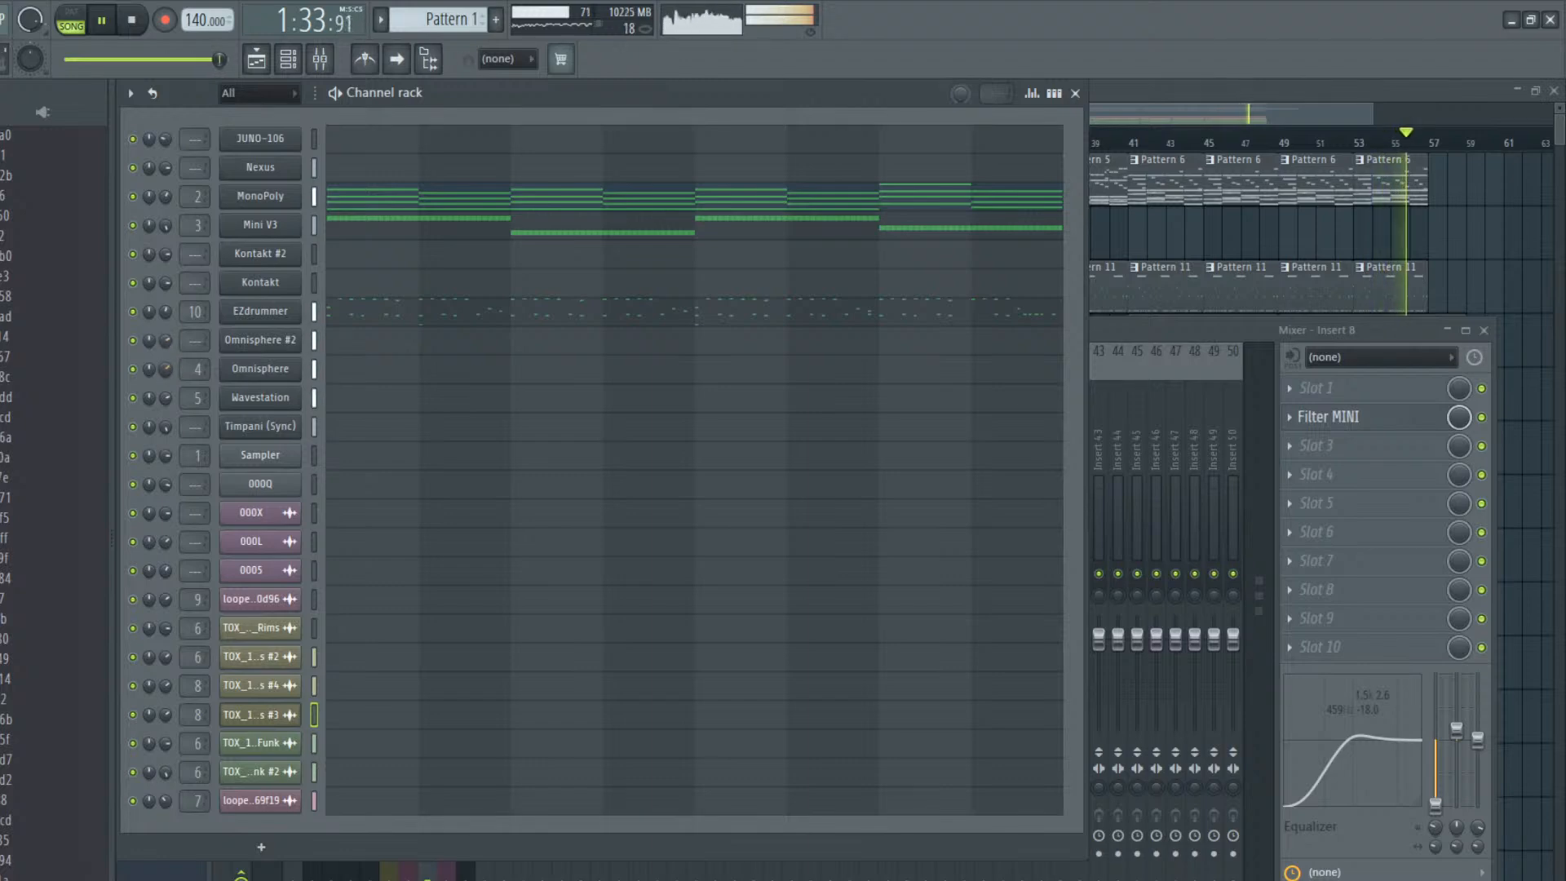
key(F5)
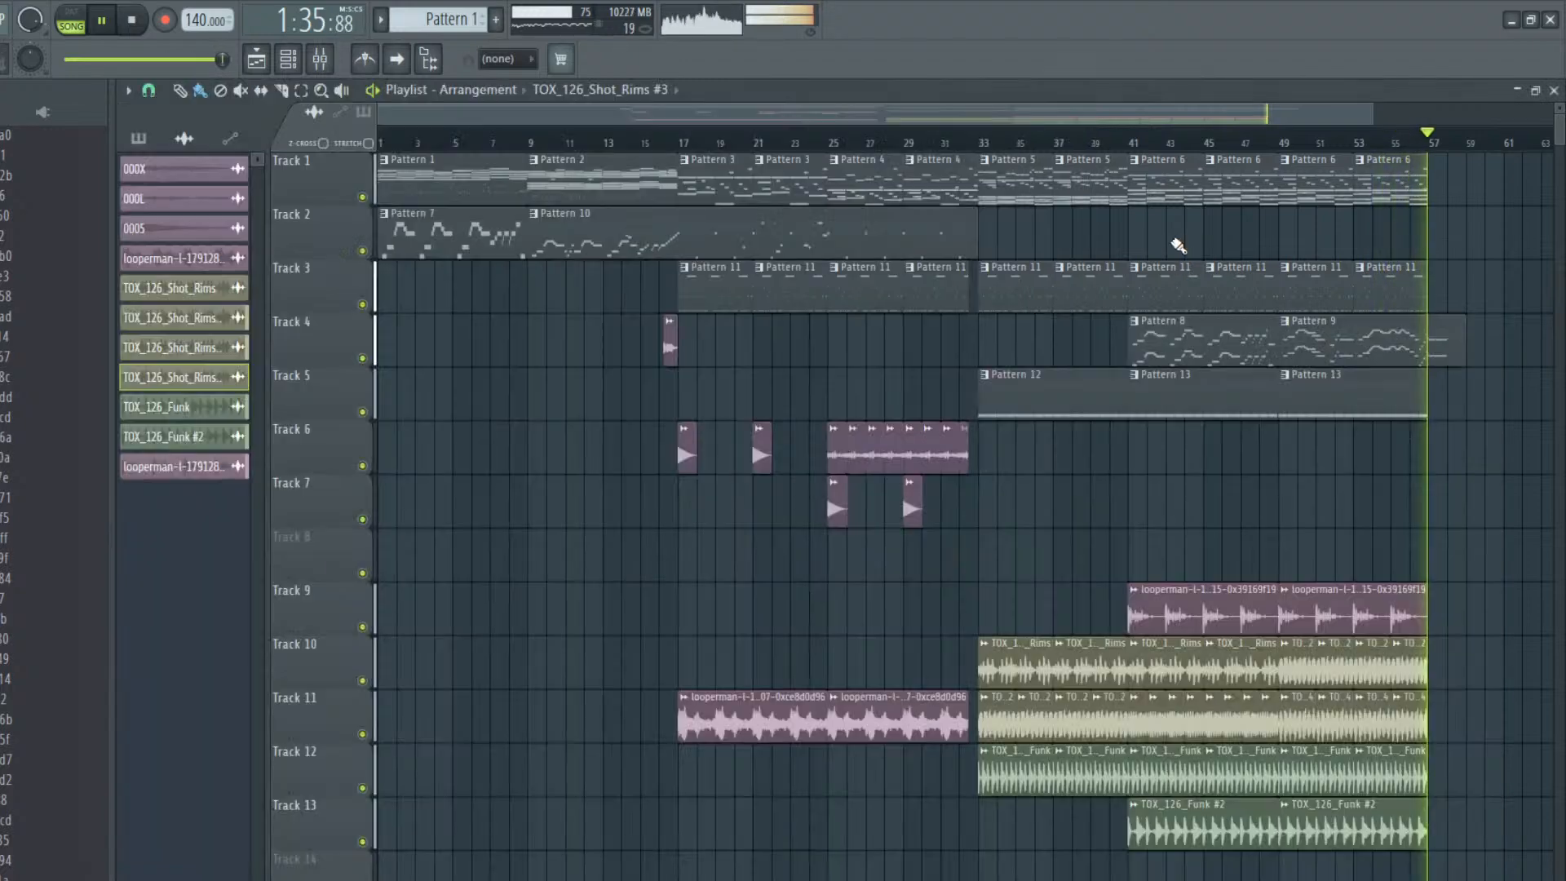
Stop playback and view the empty playlist area after the arrangement's end at bar 57
key(space)
drag(698, 111, 1142, 161)
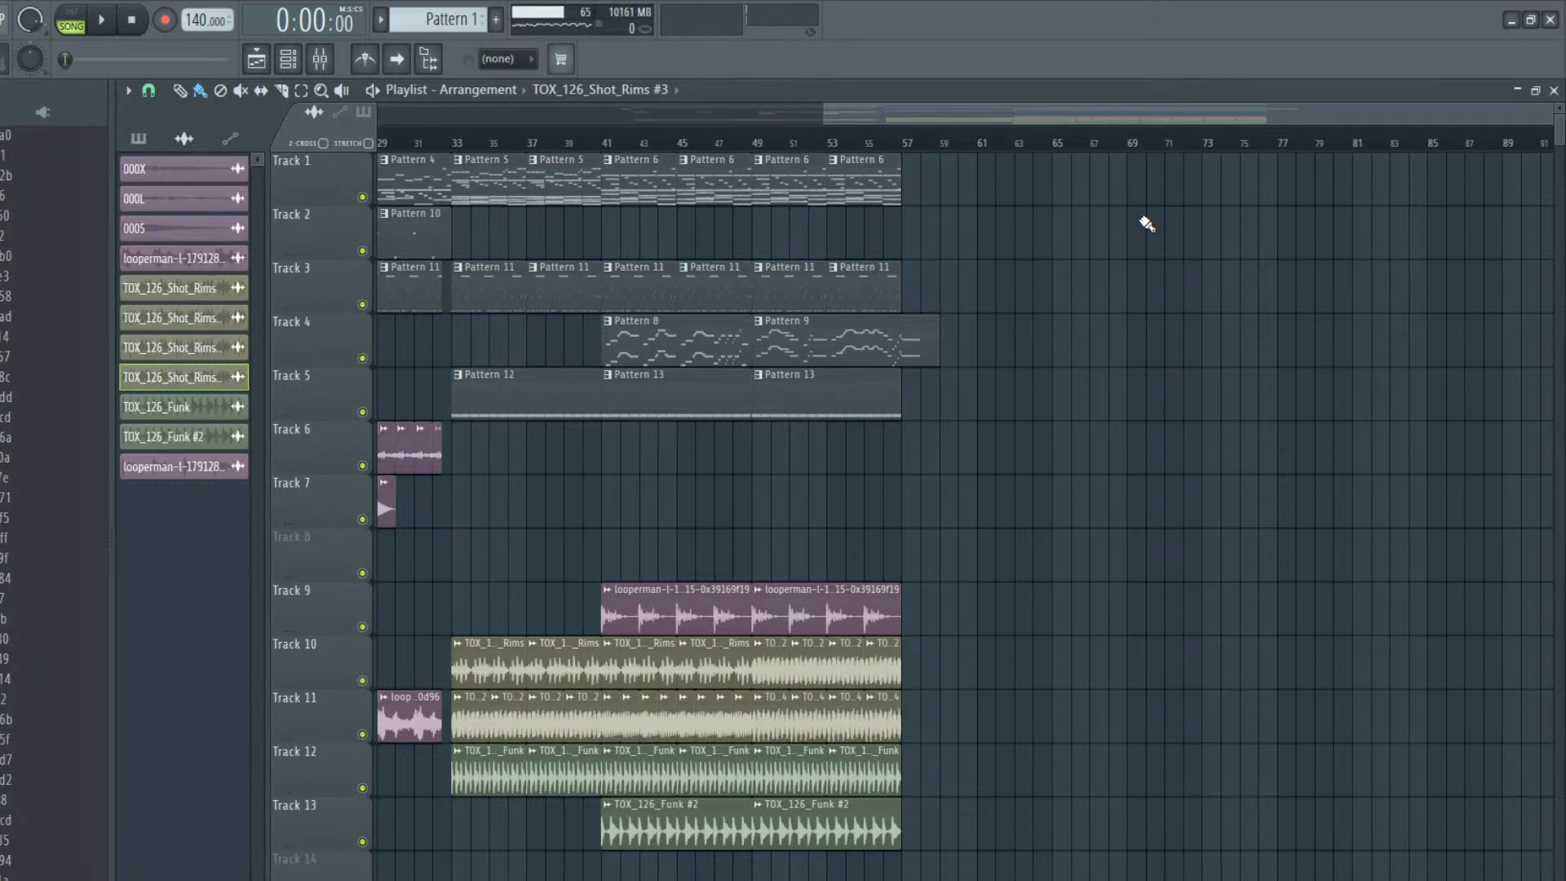
drag(874, 100, 1221, 113)
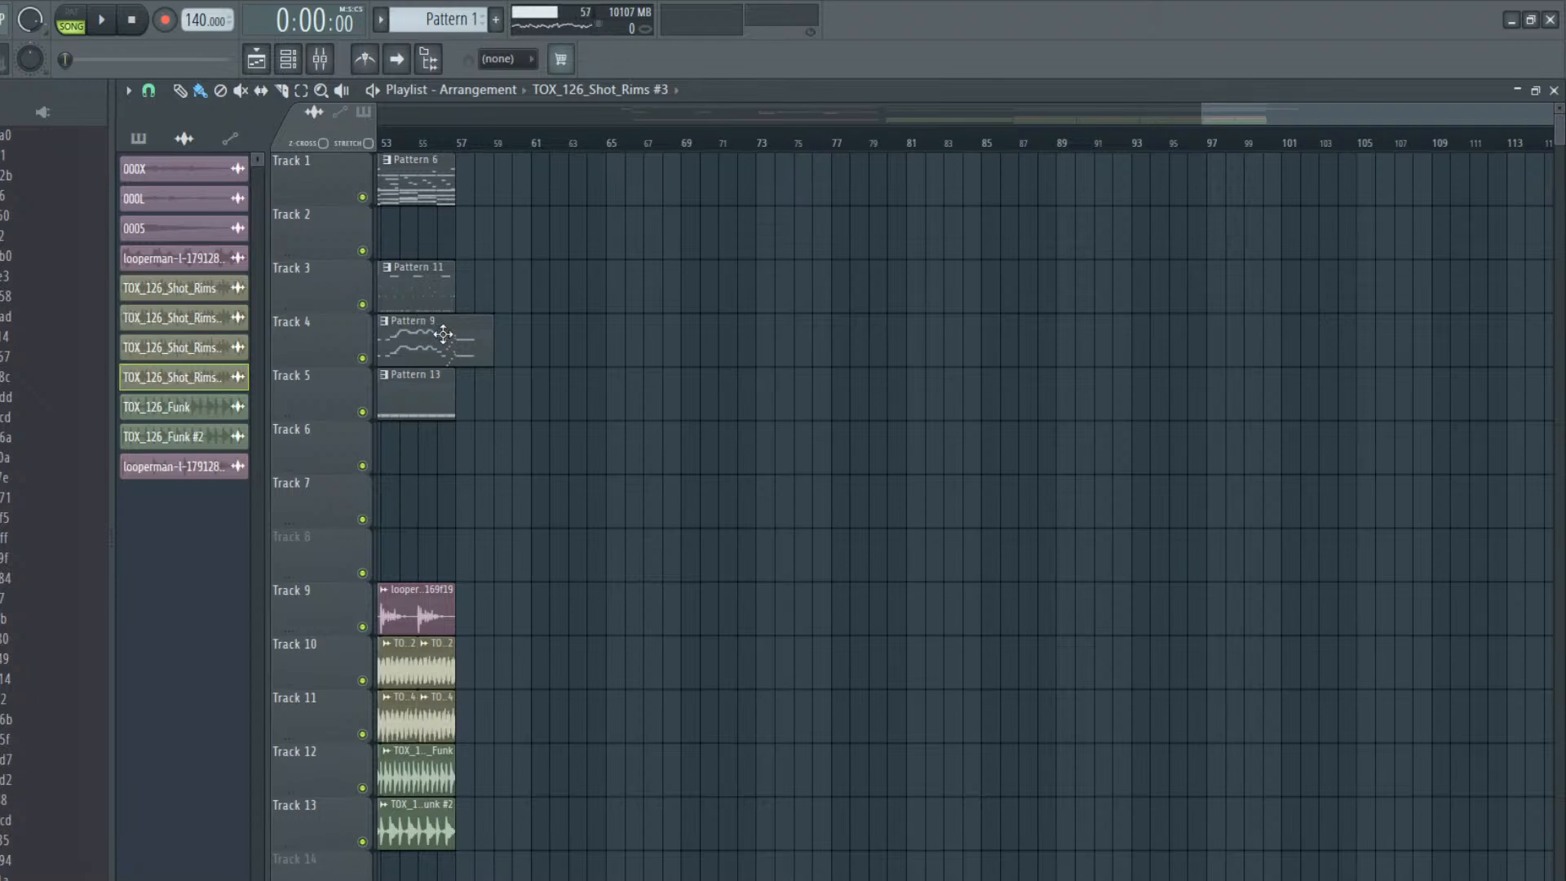
Duplicate the Track 1 Pattern 6 clip to bar 57 and make the copy a unique pattern
drag(416, 181, 508, 181)
double_click(507, 180)
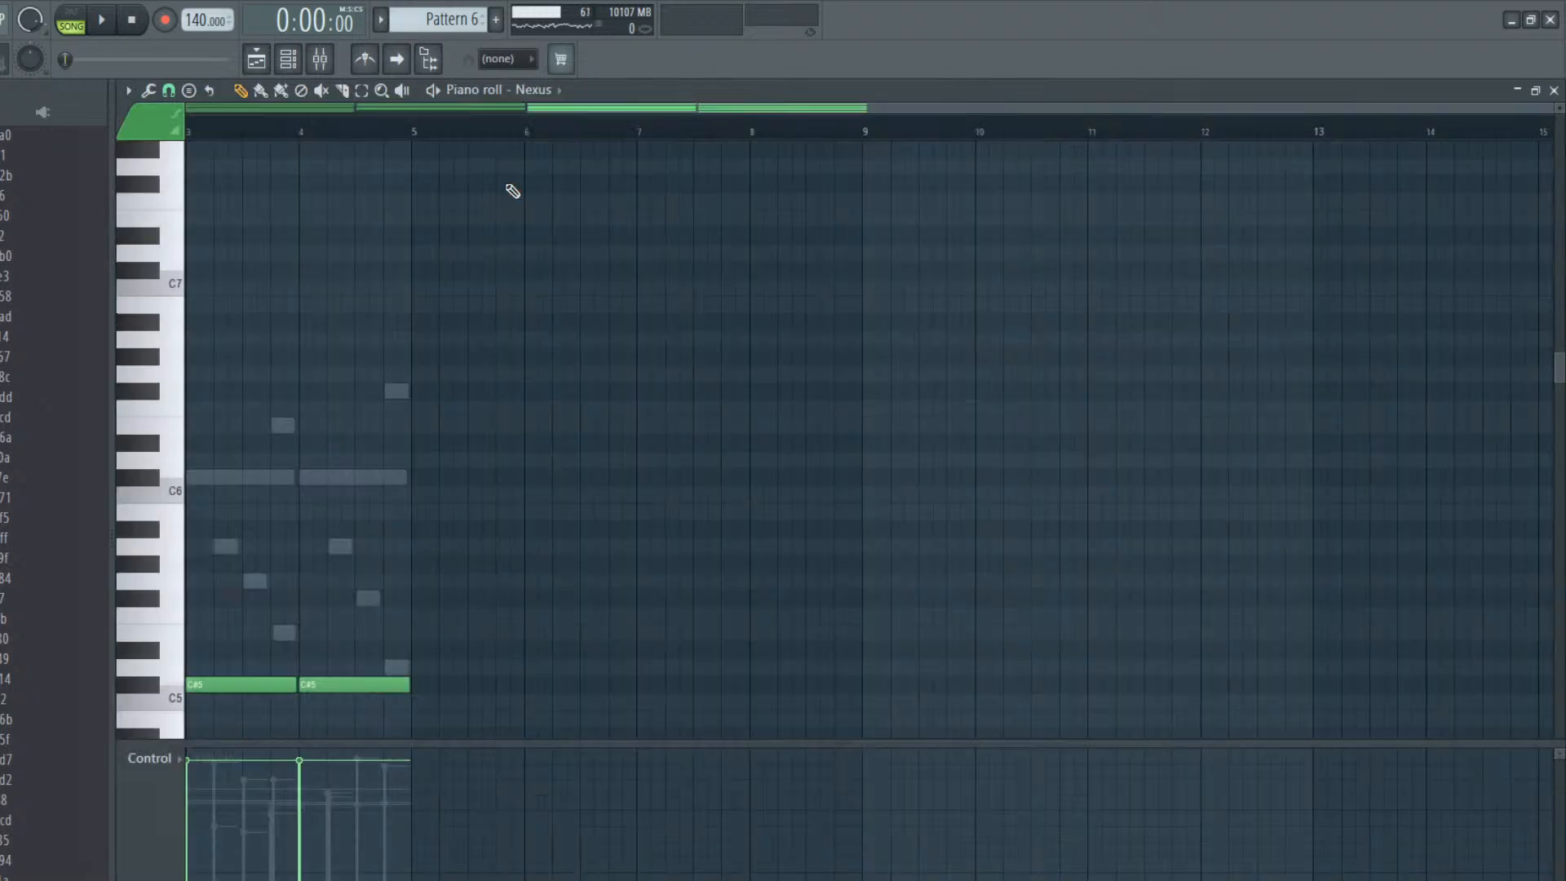
click(256, 58)
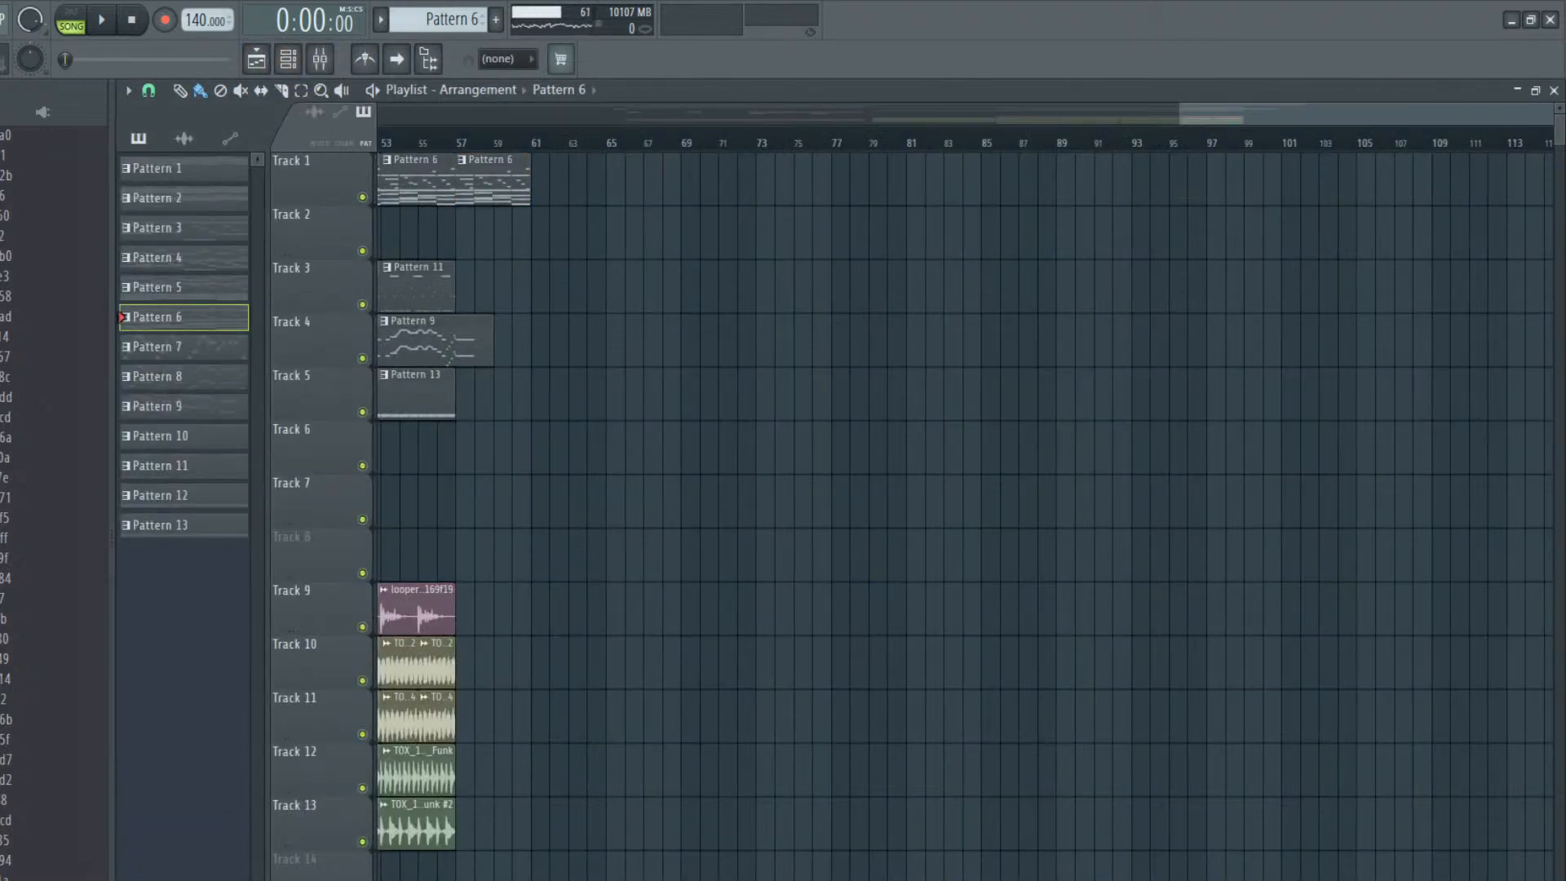
drag(1551, 116, 1466, 144)
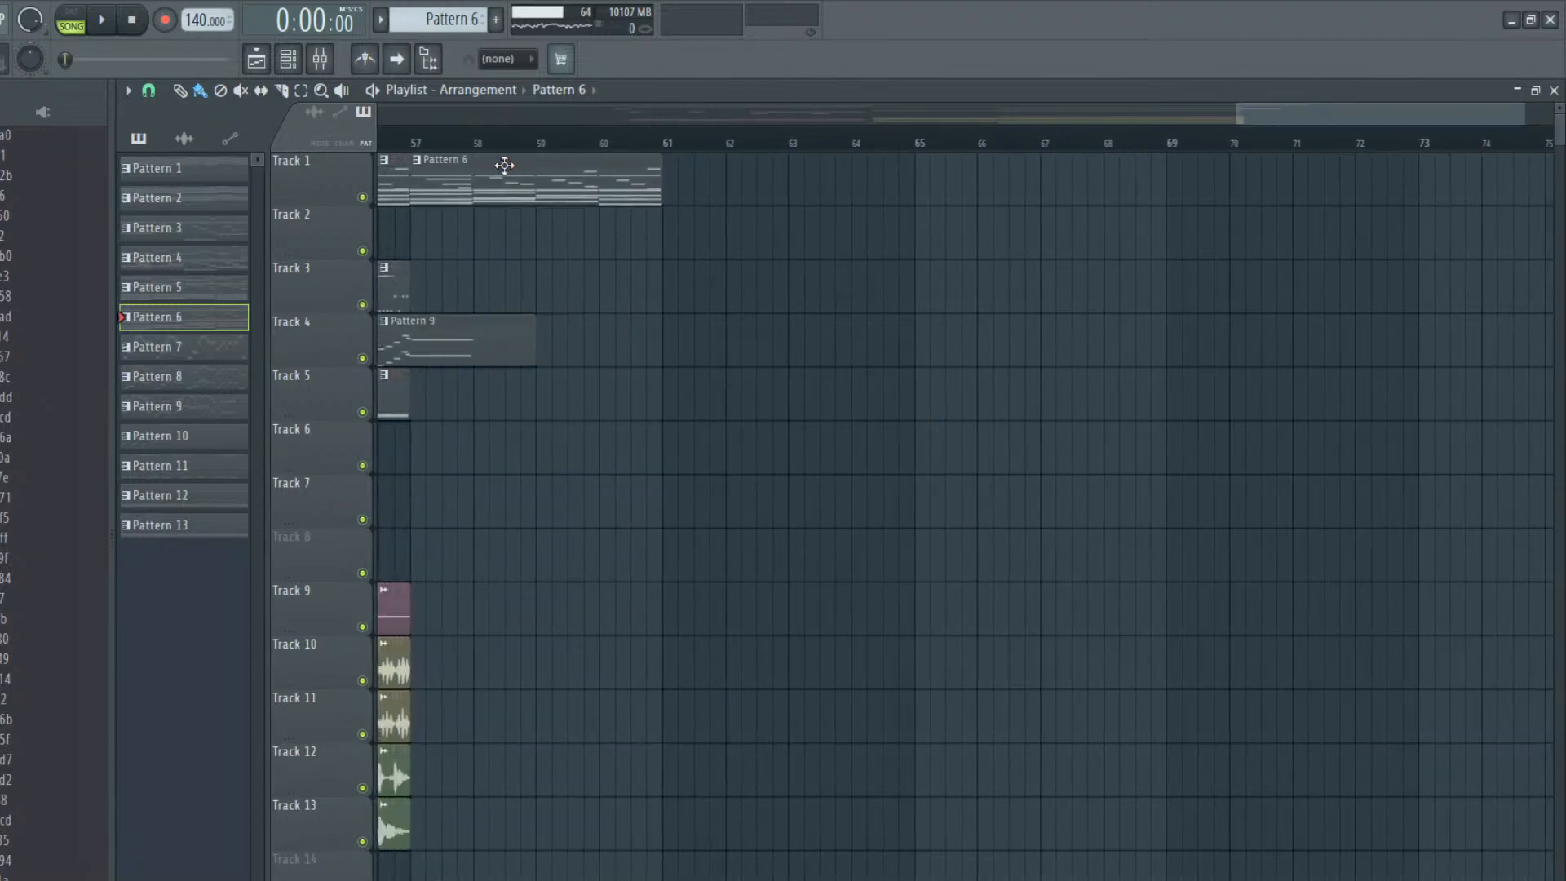
click(420, 164)
click(483, 291)
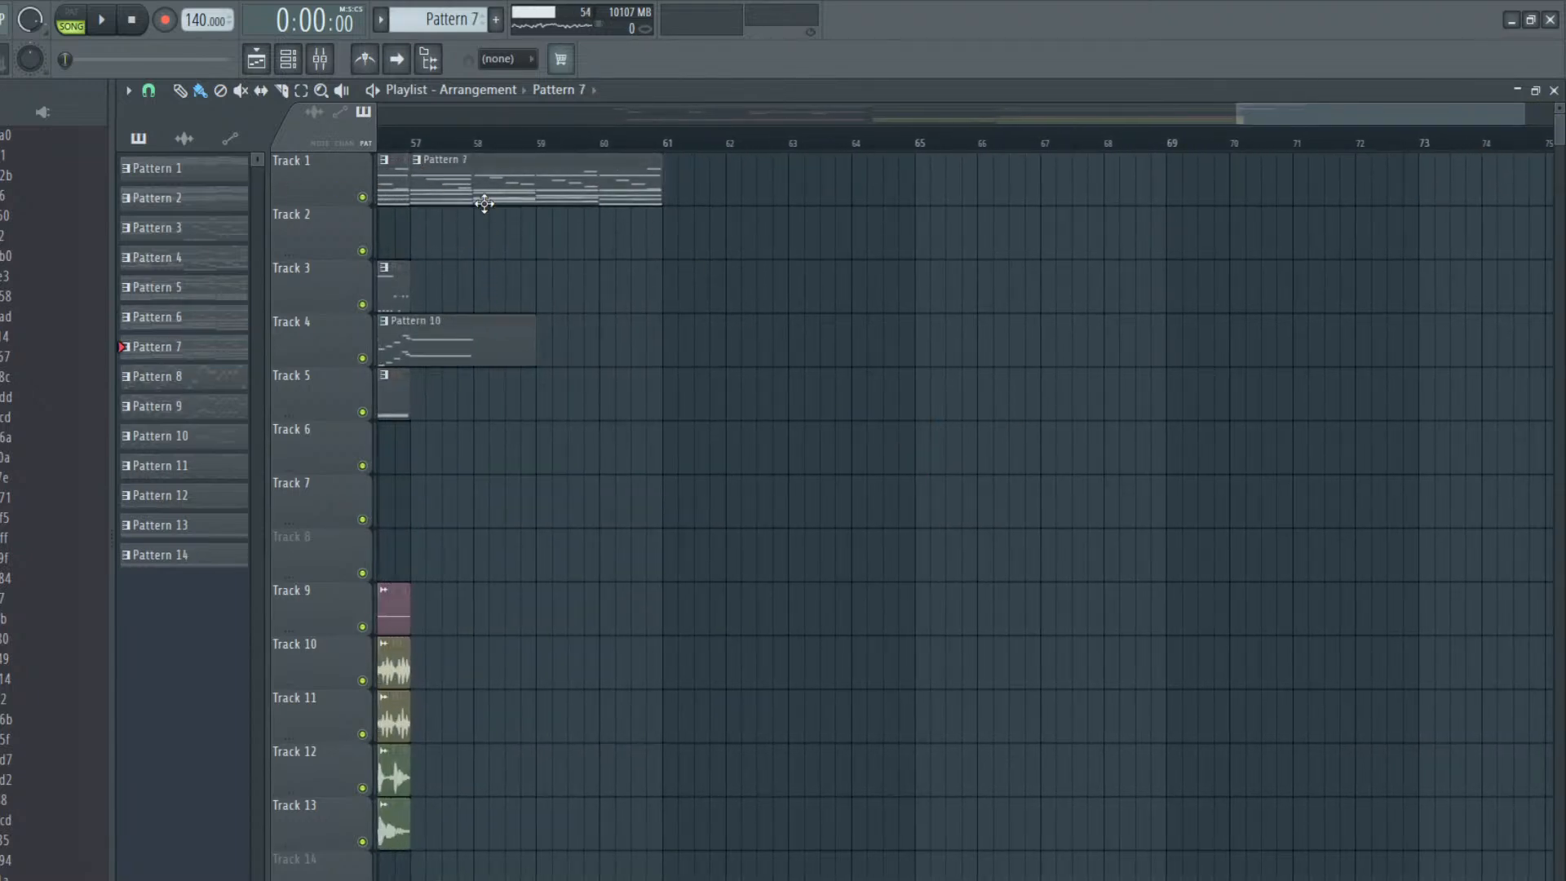
Open the duplicated Track 1 clip's Nexus notes in the piano roll and examine the four bars of chords
double_click(488, 197)
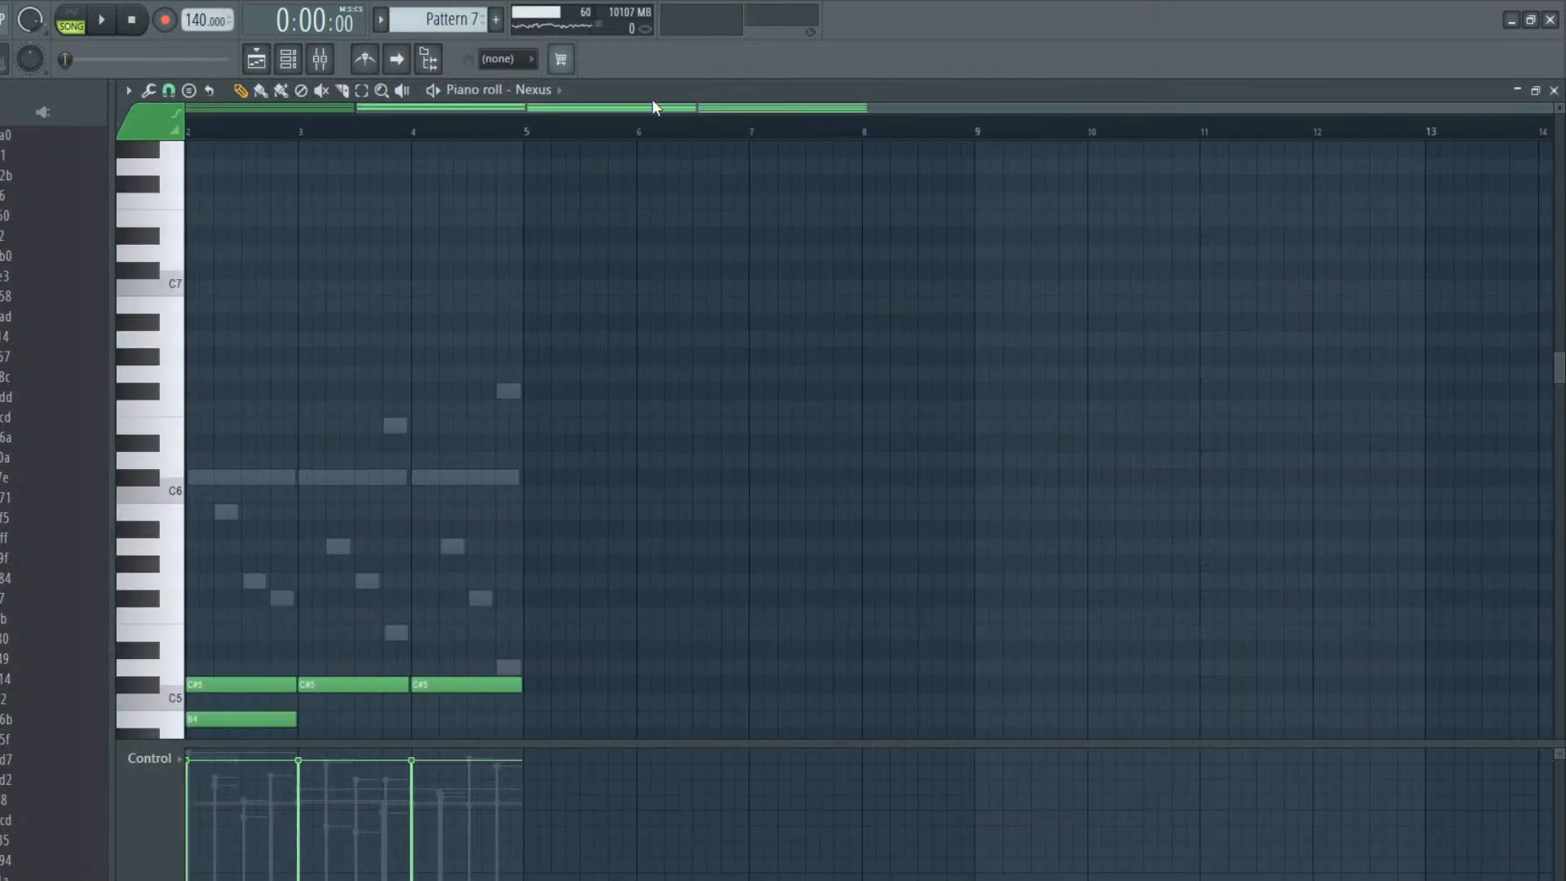
drag(635, 106, 408, 108)
scroll(408, 326, down, 5)
scroll(489, 506, down, 2)
scroll(413, 301, up, 5)
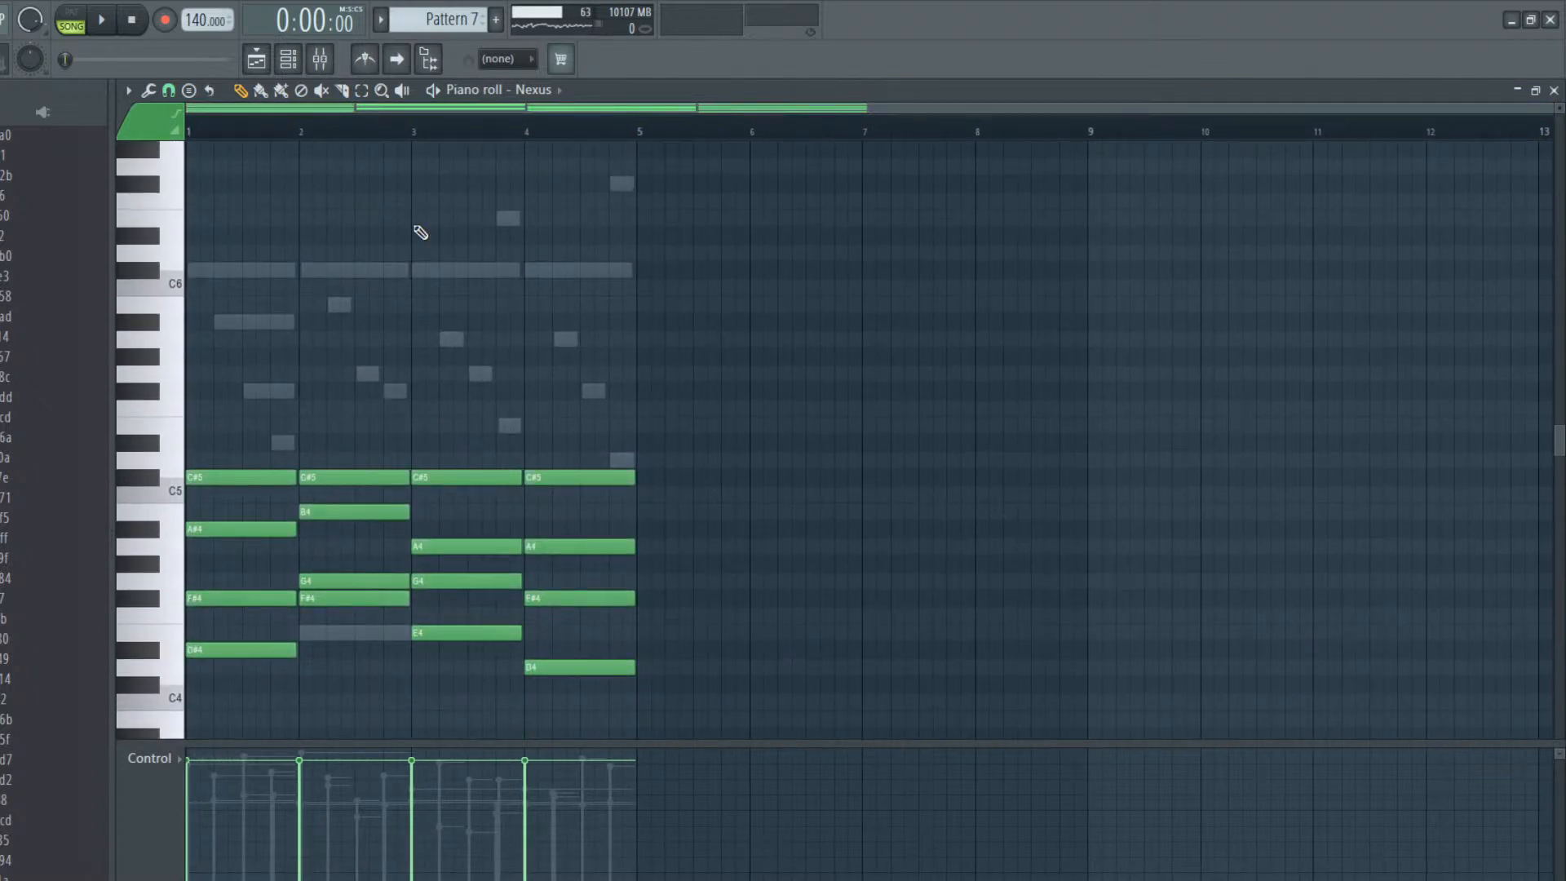
Try to cut the MonoPoly and Nexus notes in Pattern 7 and paste them back
click(258, 68)
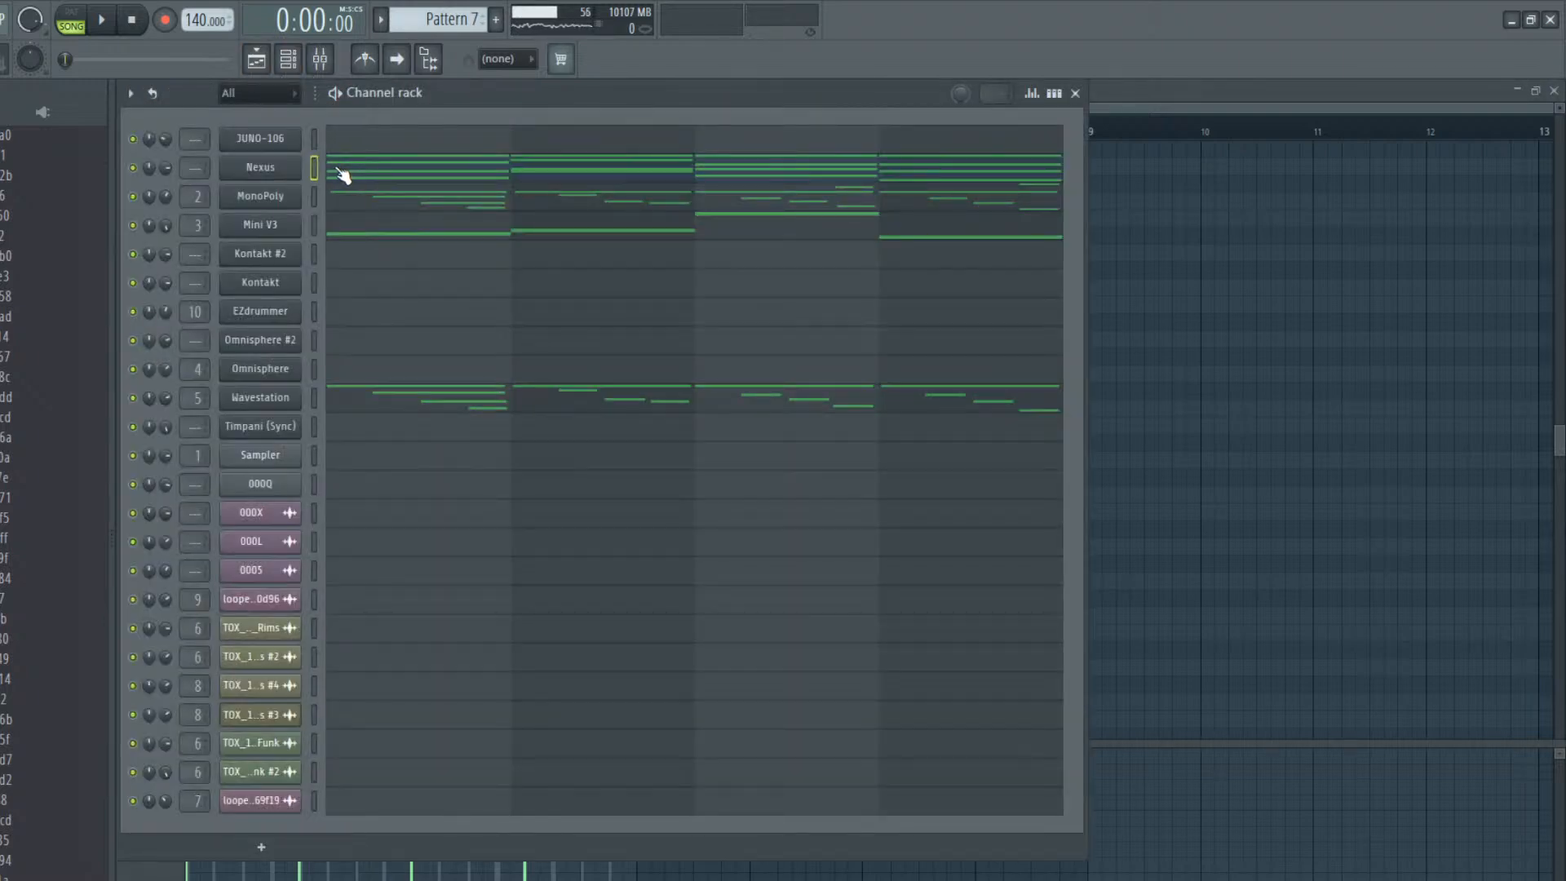
click(313, 194)
key(ctrl+x)
click(311, 170)
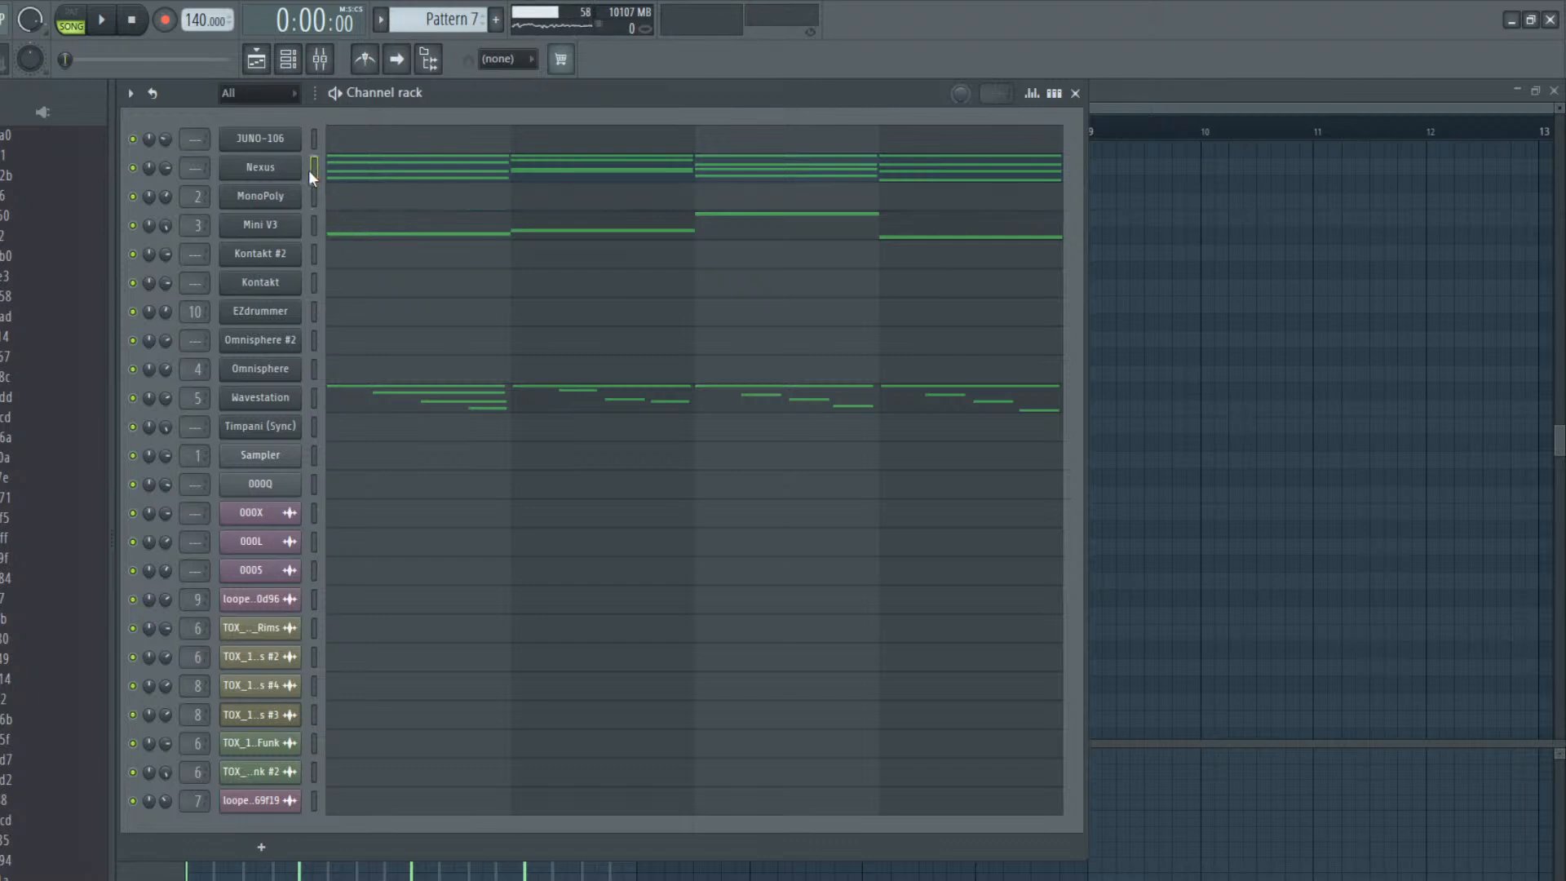
key(ctrl+x)
key(ctrl+v)
click(256, 62)
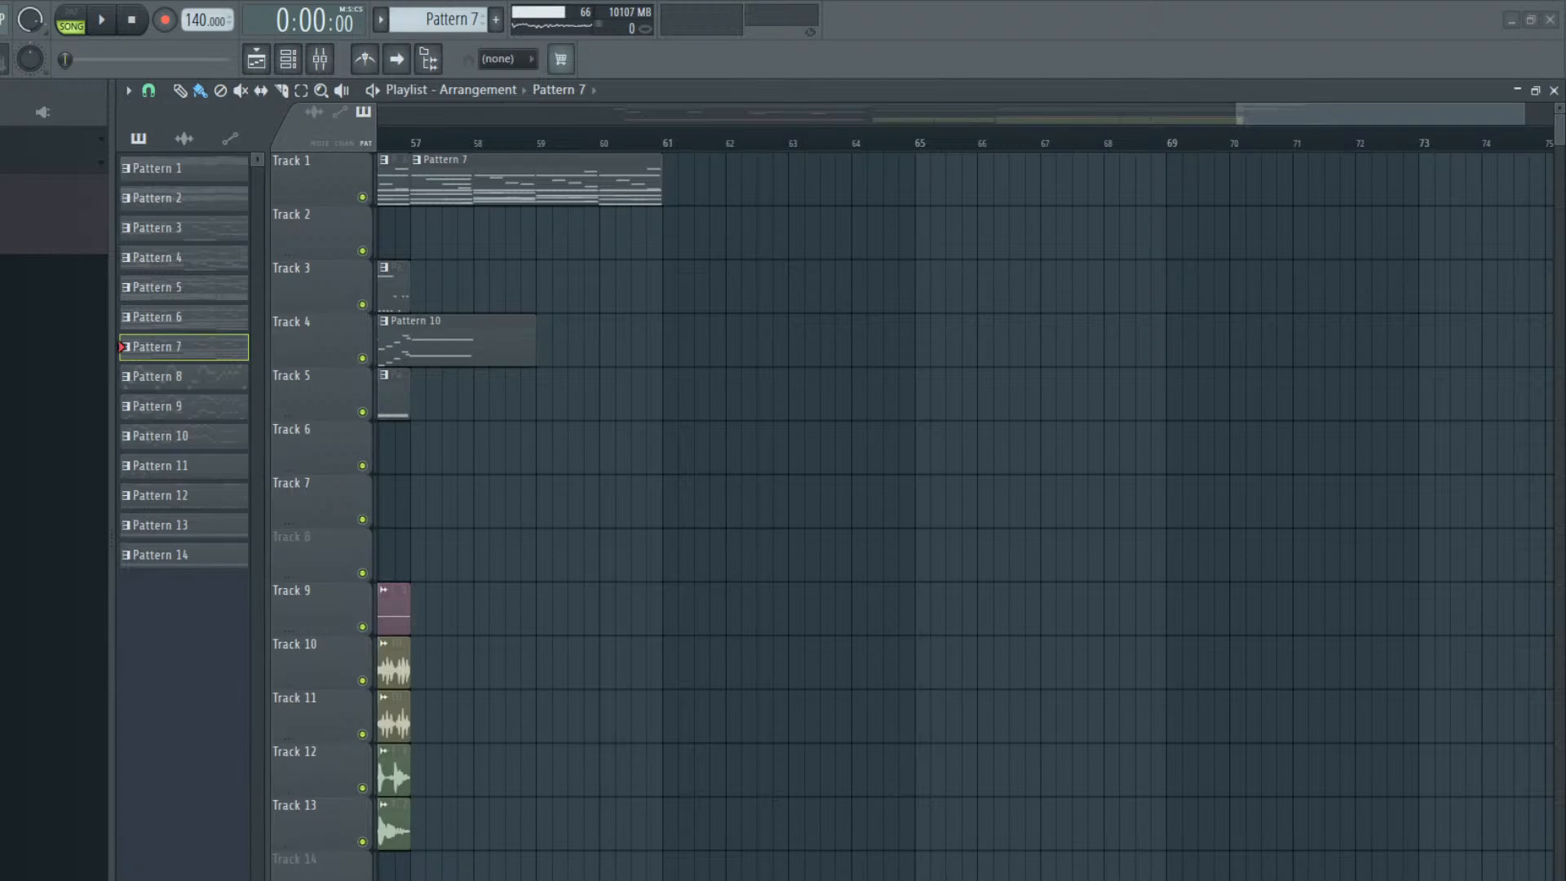
Clear the MonoPoly, Mini V3 and Wavestation notes from Pattern 7, keeping only the Nexus chords
double_click(543, 187)
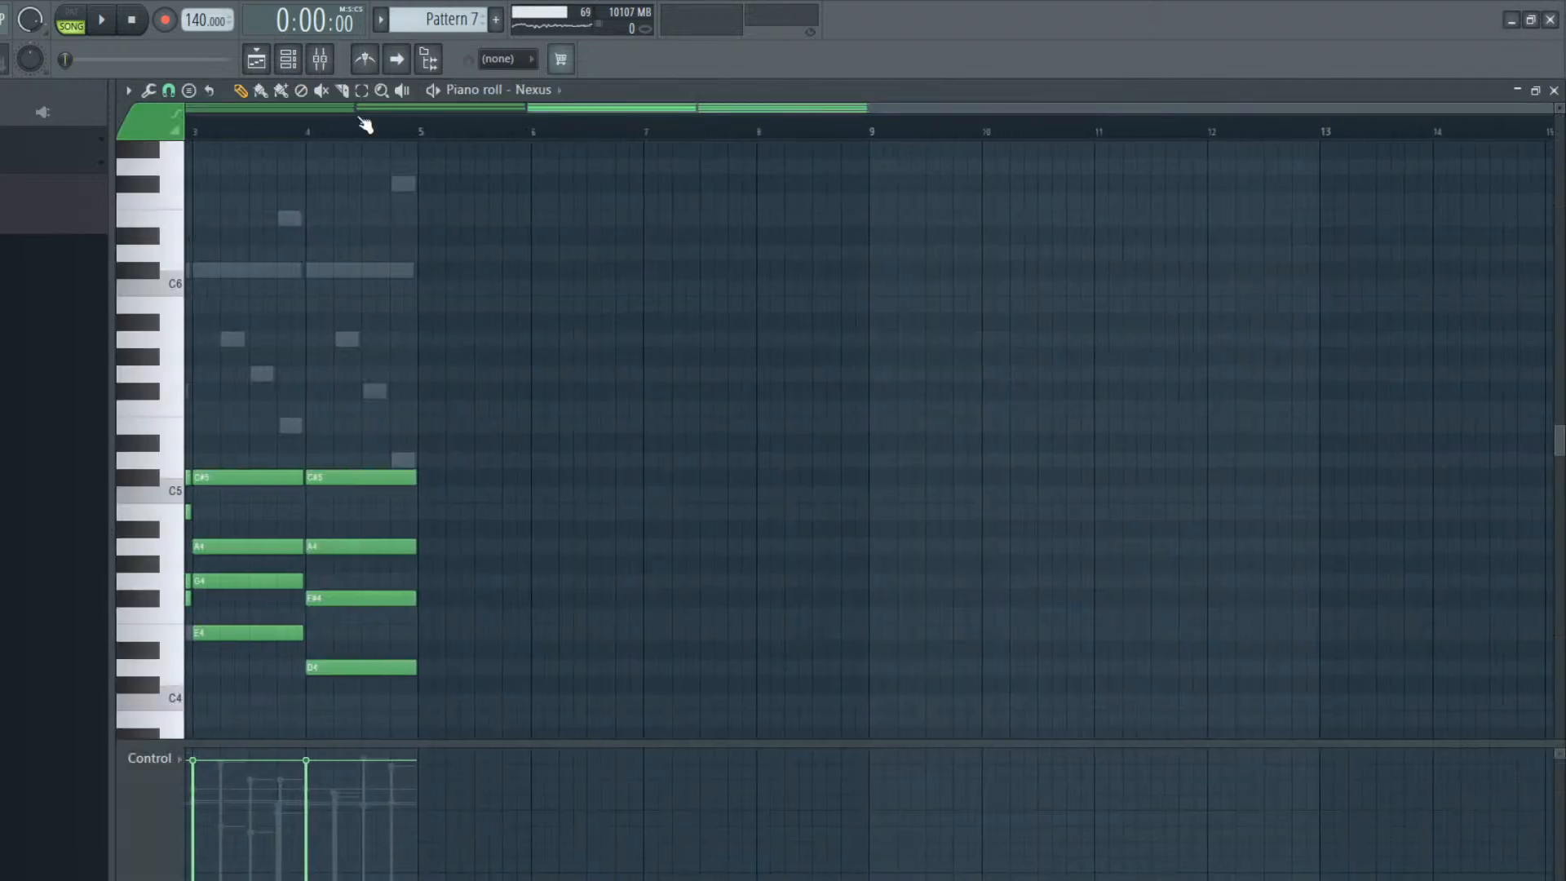
click(288, 58)
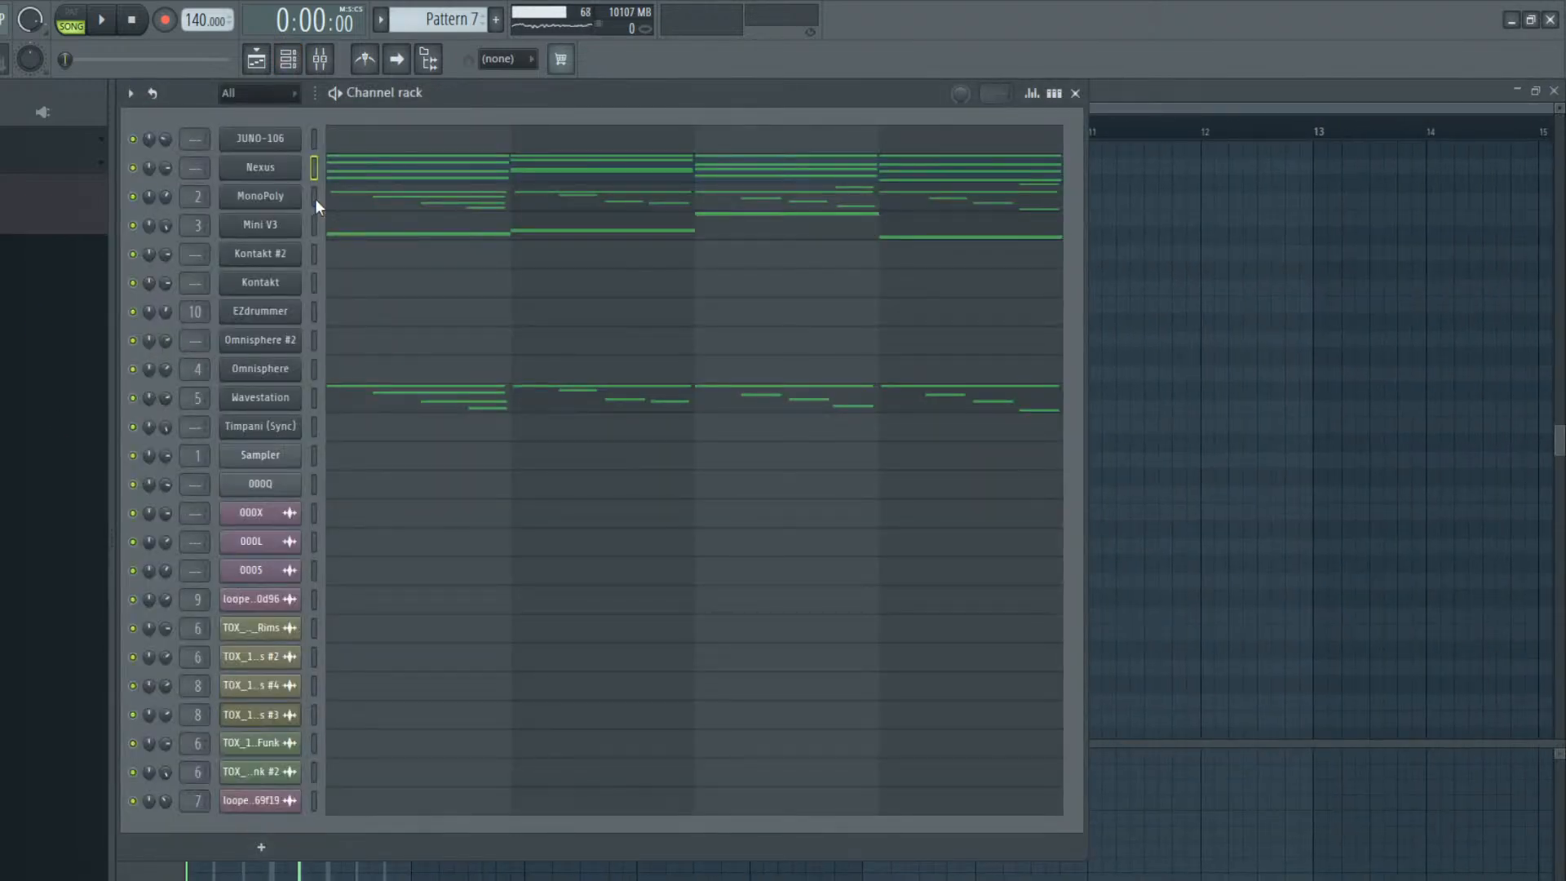
click(315, 198)
key(ctrl+x)
click(313, 228)
key(ctrl+x)
click(314, 399)
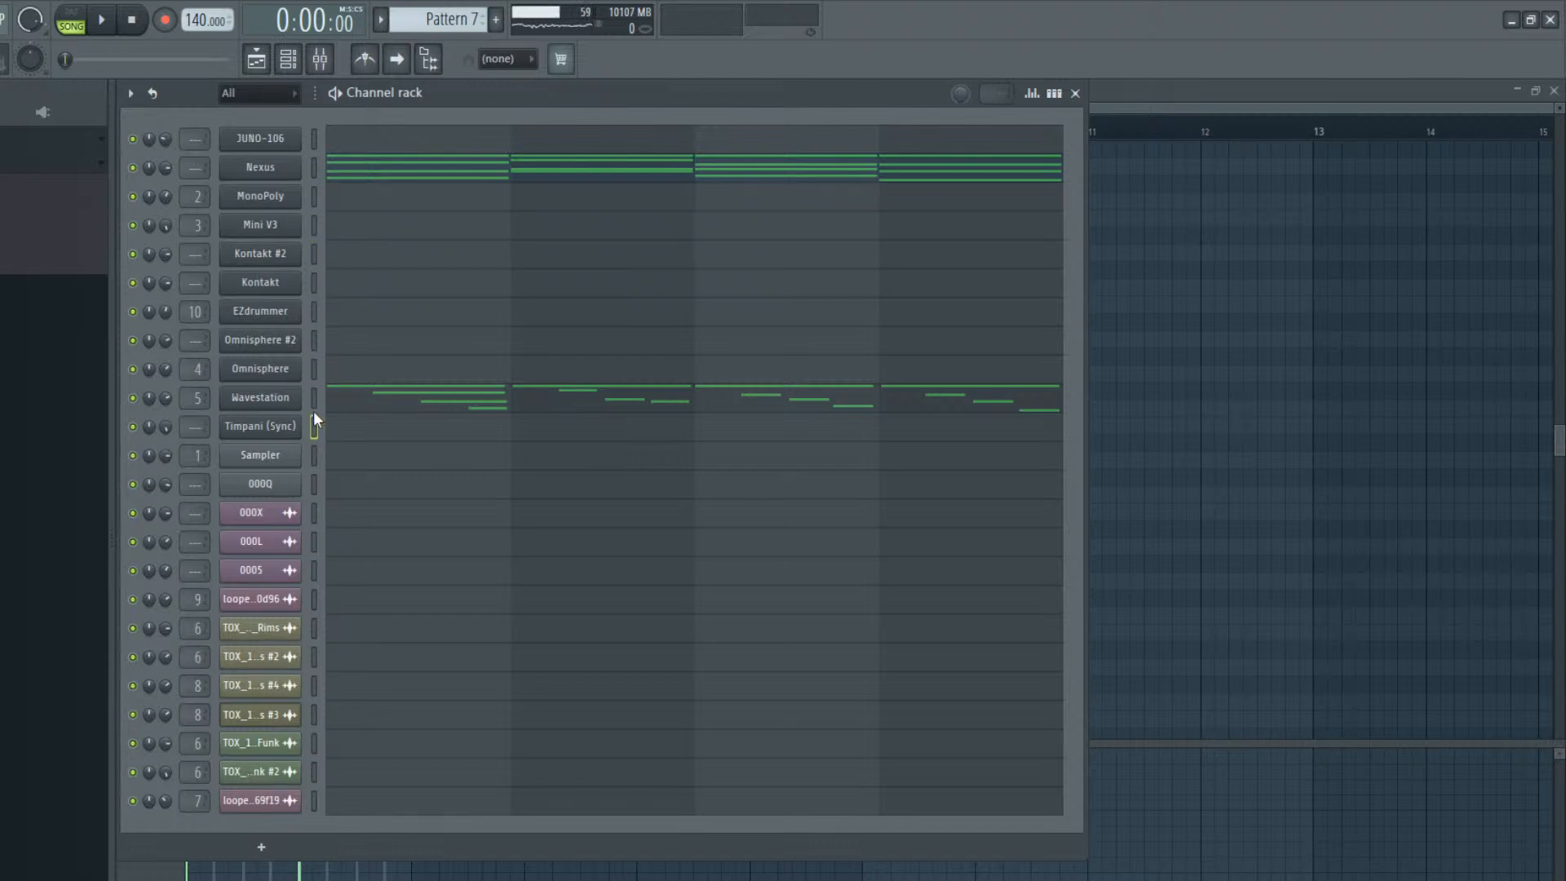
key(ctrl+x)
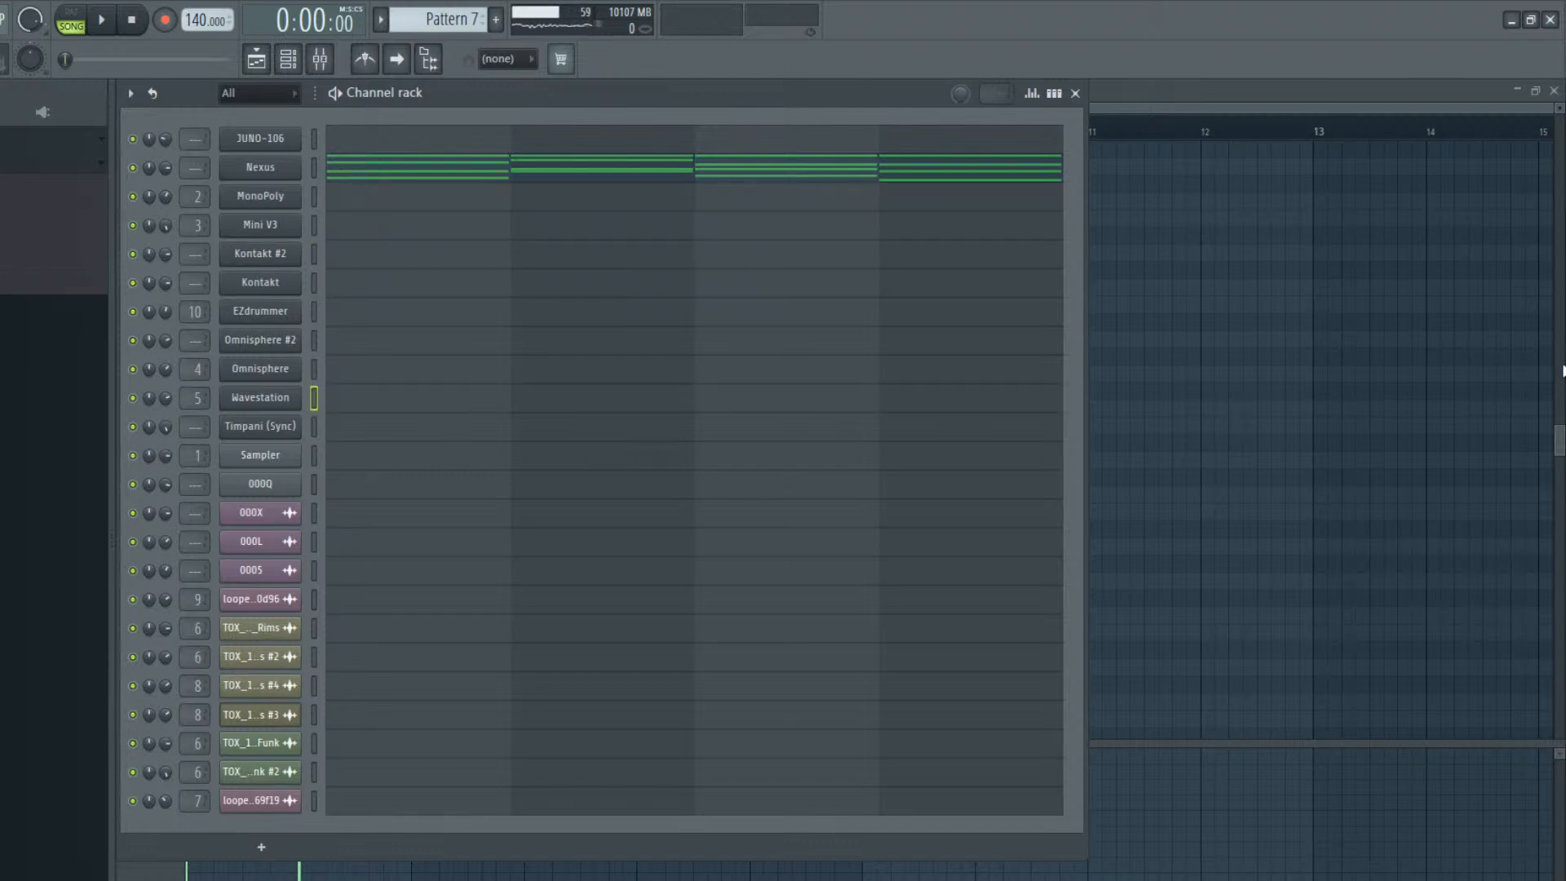
click(363, 160)
click(256, 60)
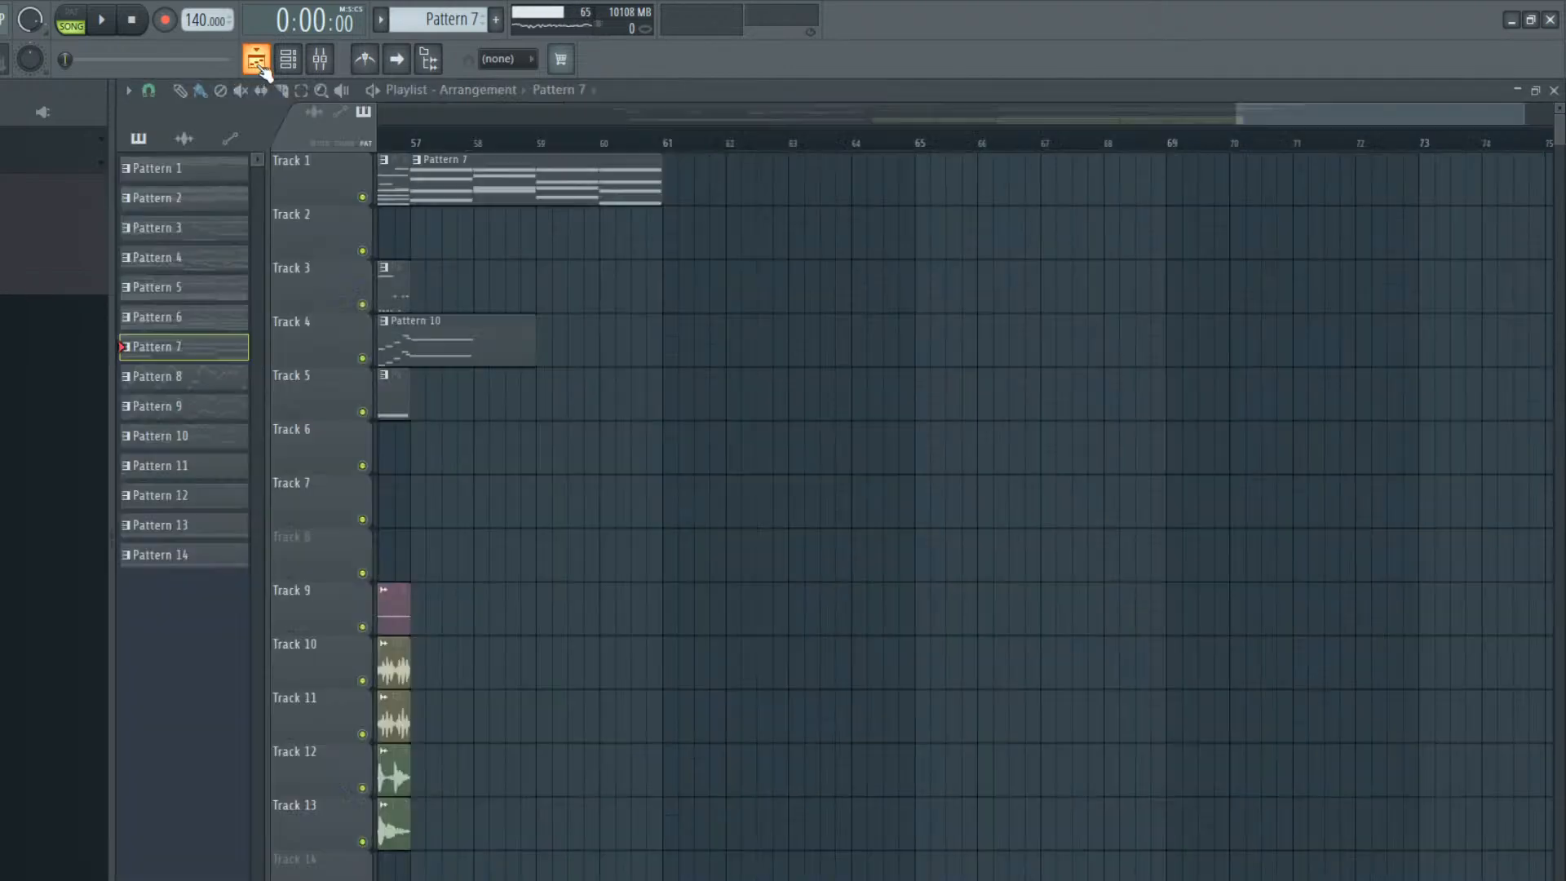
Open Pattern 10 from Track 4 and examine the ending of its Omnisphere #2 melody
click(458, 362)
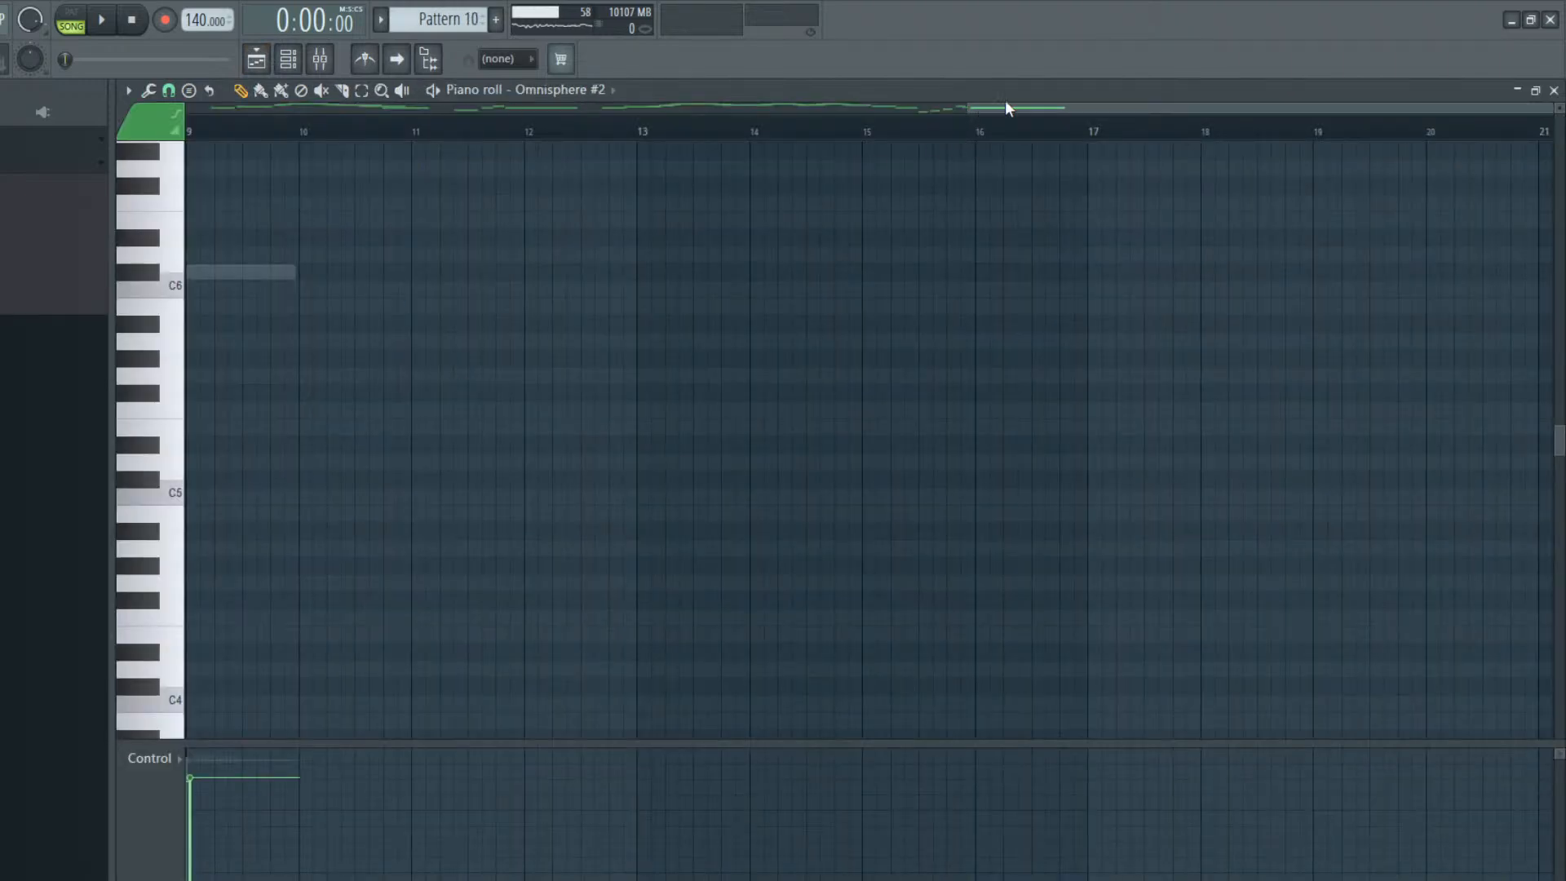
drag(1006, 105, 657, 151)
scroll(760, 271, up, 5)
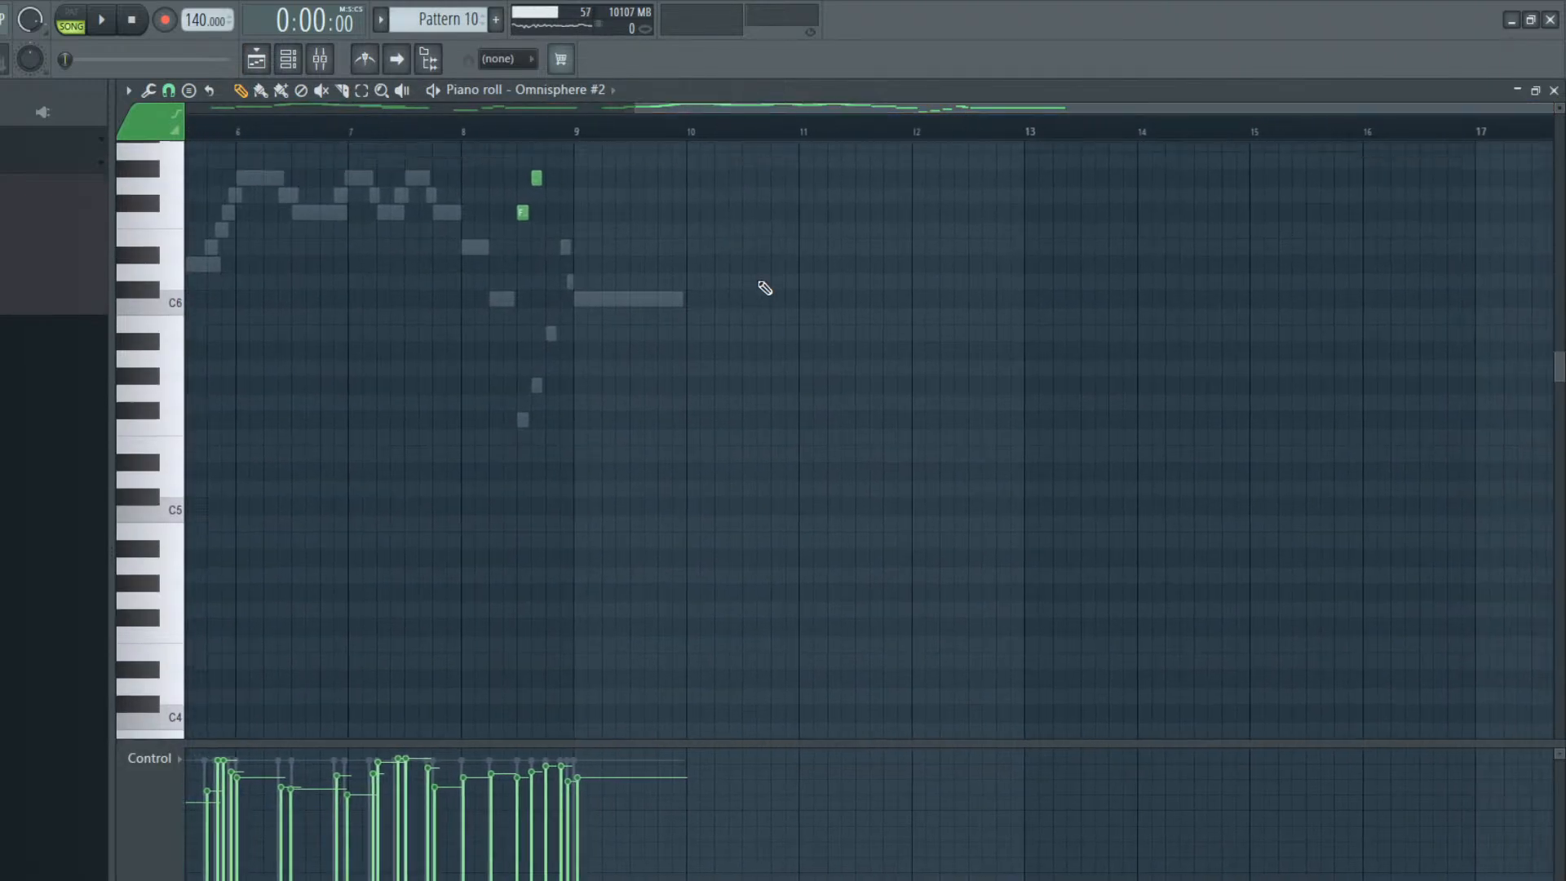
drag(688, 110, 1011, 186)
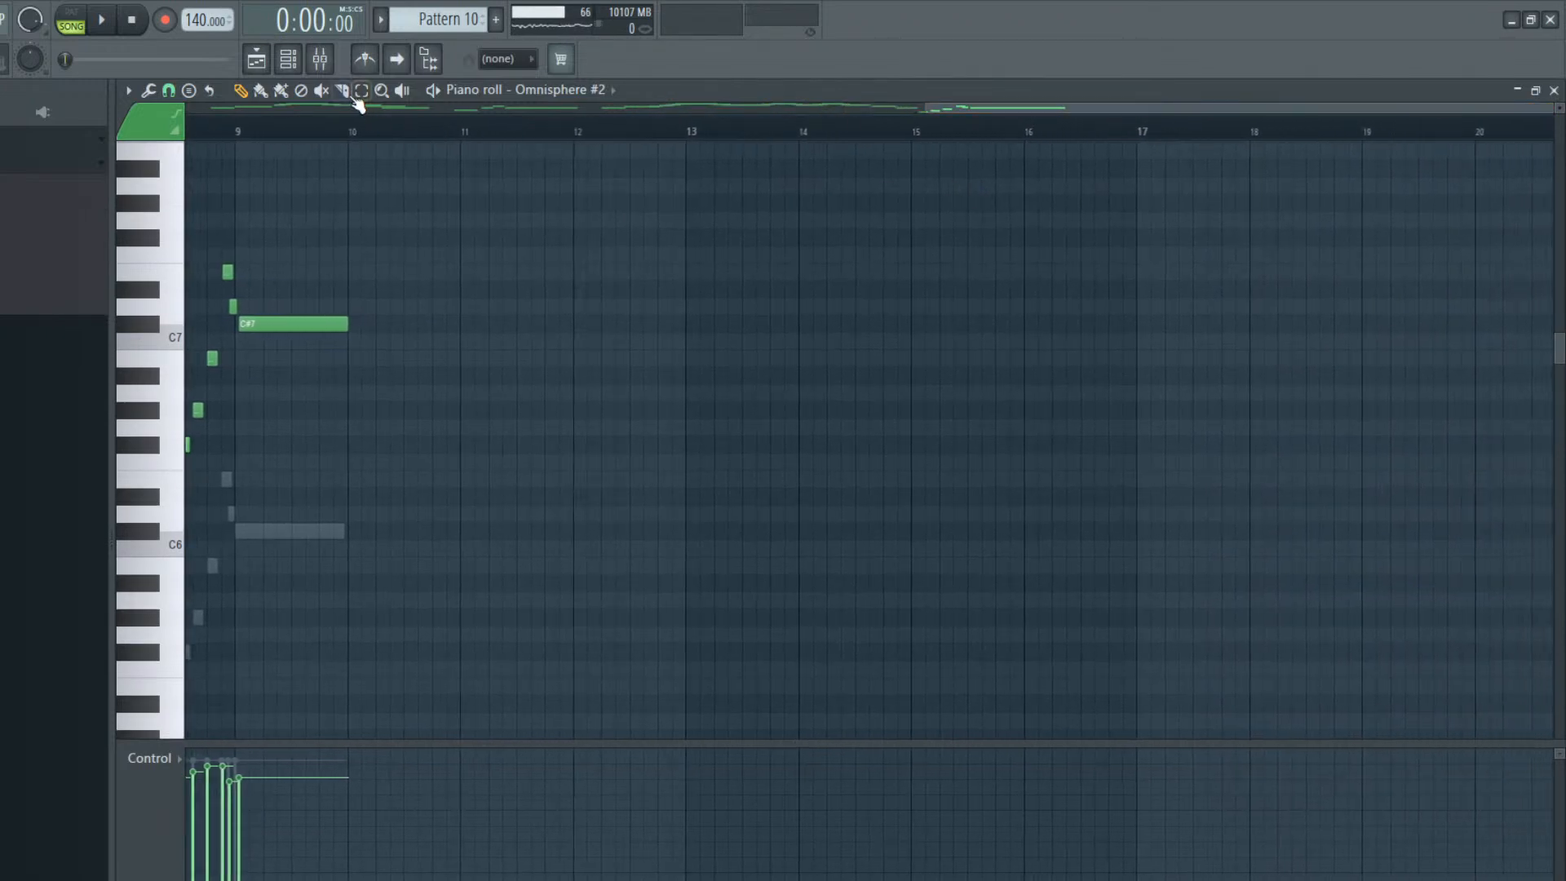
click(286, 65)
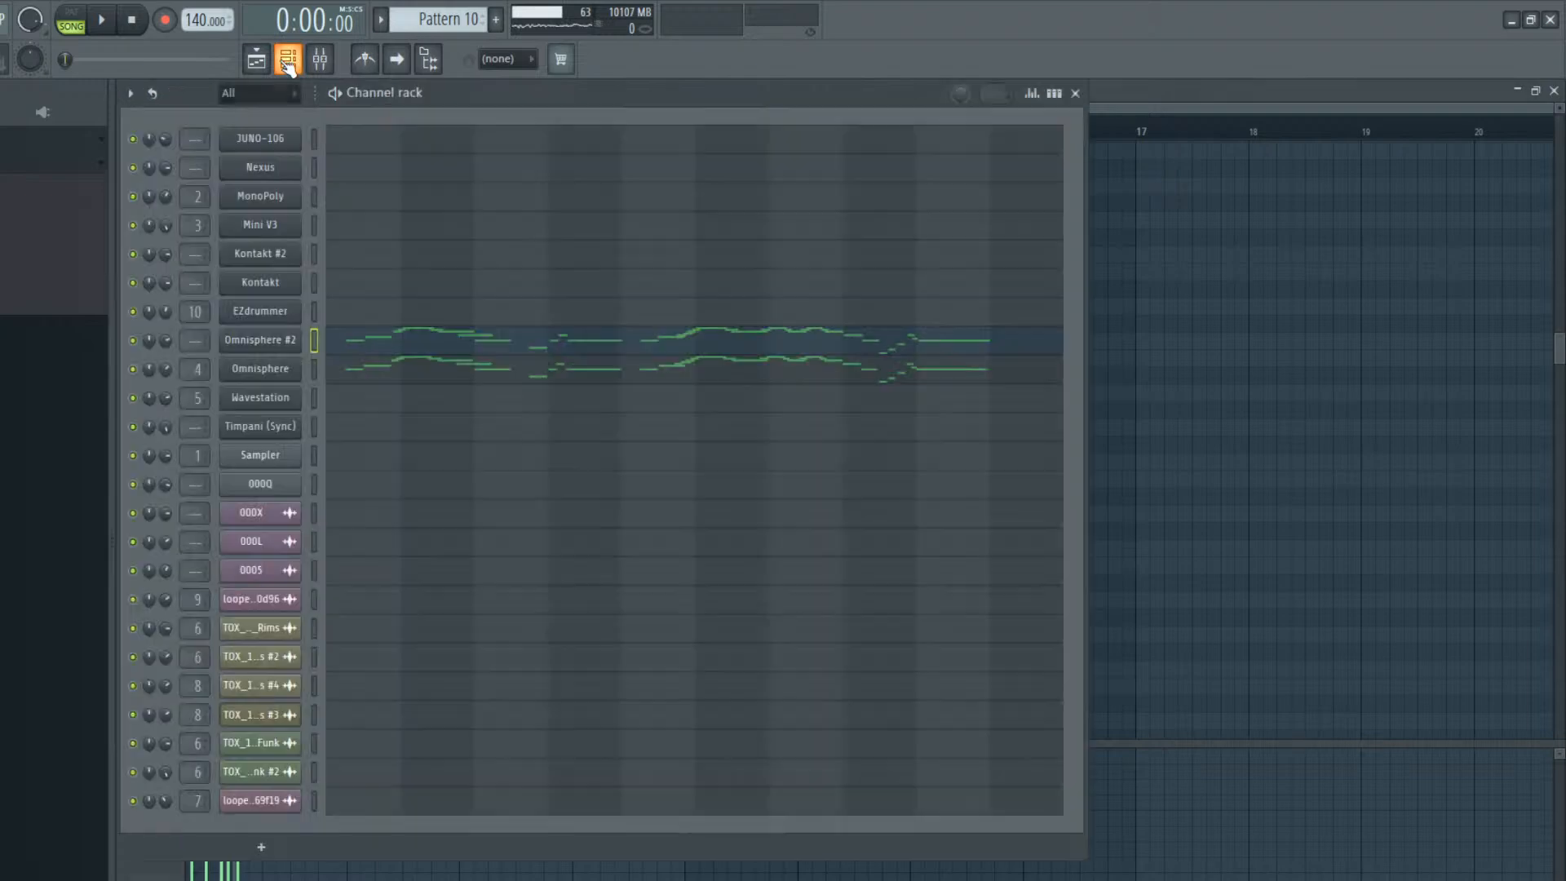
click(282, 60)
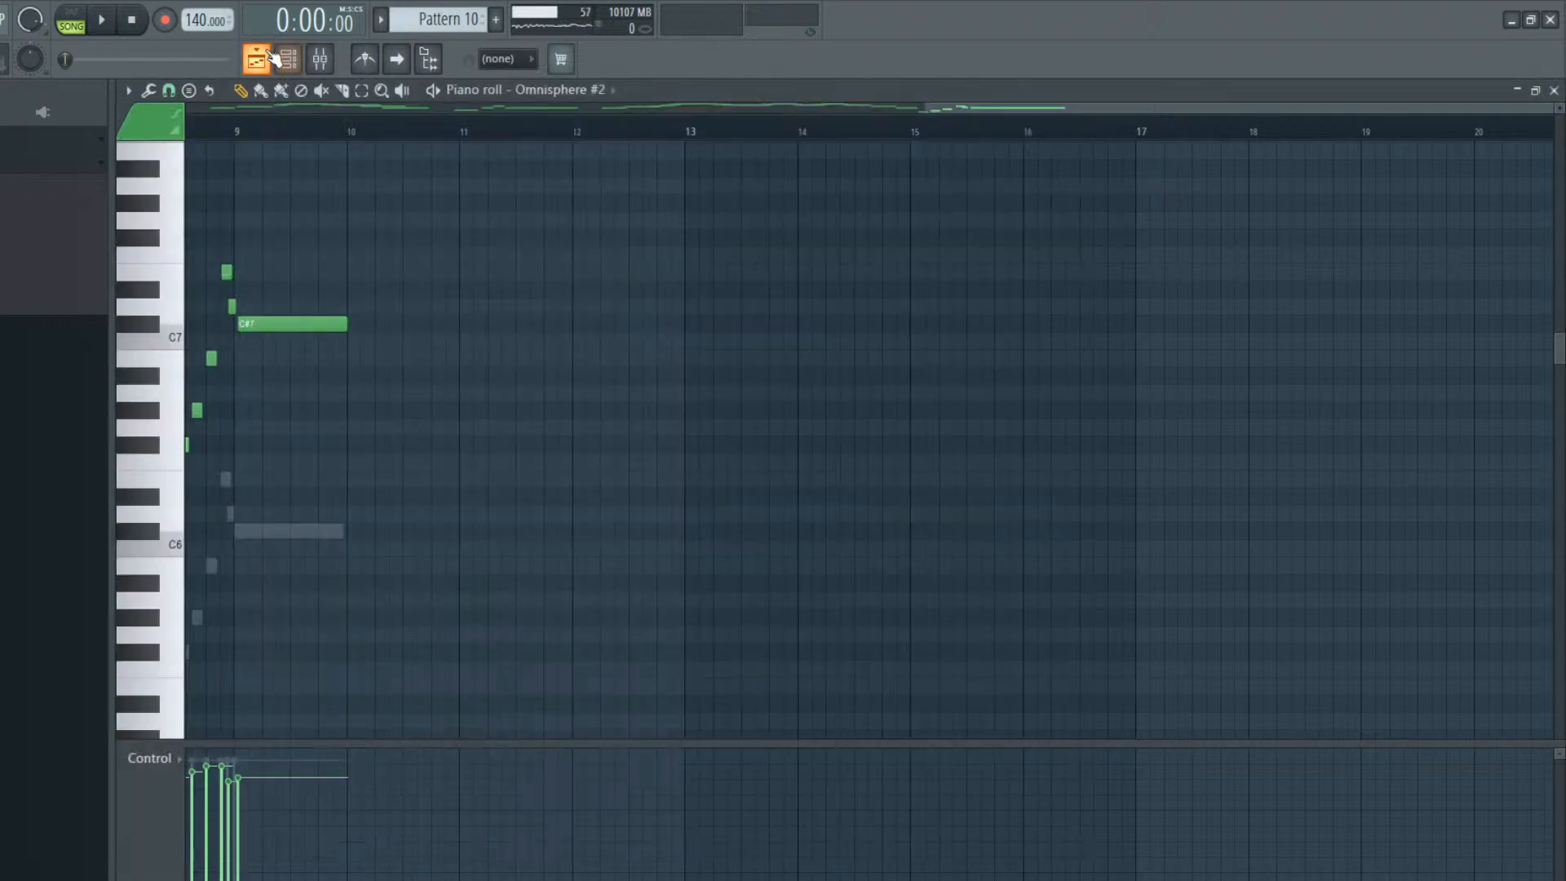
Delete the Nexus chords in bars 2 to 4 of Pattern 7, keeping only the first-bar chord
click(264, 60)
double_click(524, 170)
drag(569, 109, 395, 110)
scroll(300, 400, down, 6)
scroll(298, 401, down, 1)
right_click(367, 379)
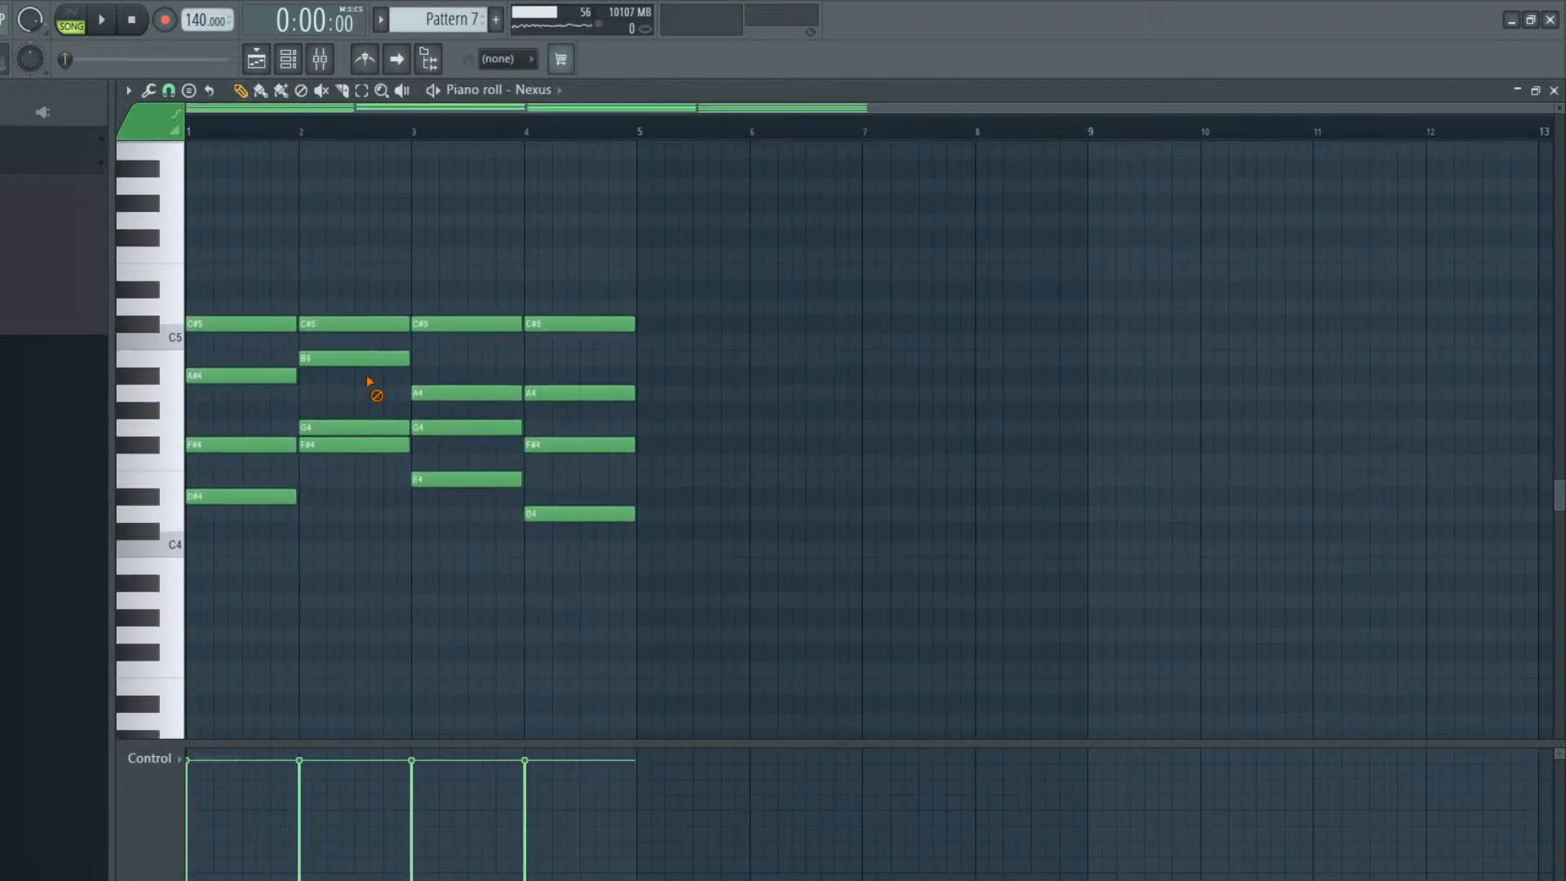
right_click(506, 479)
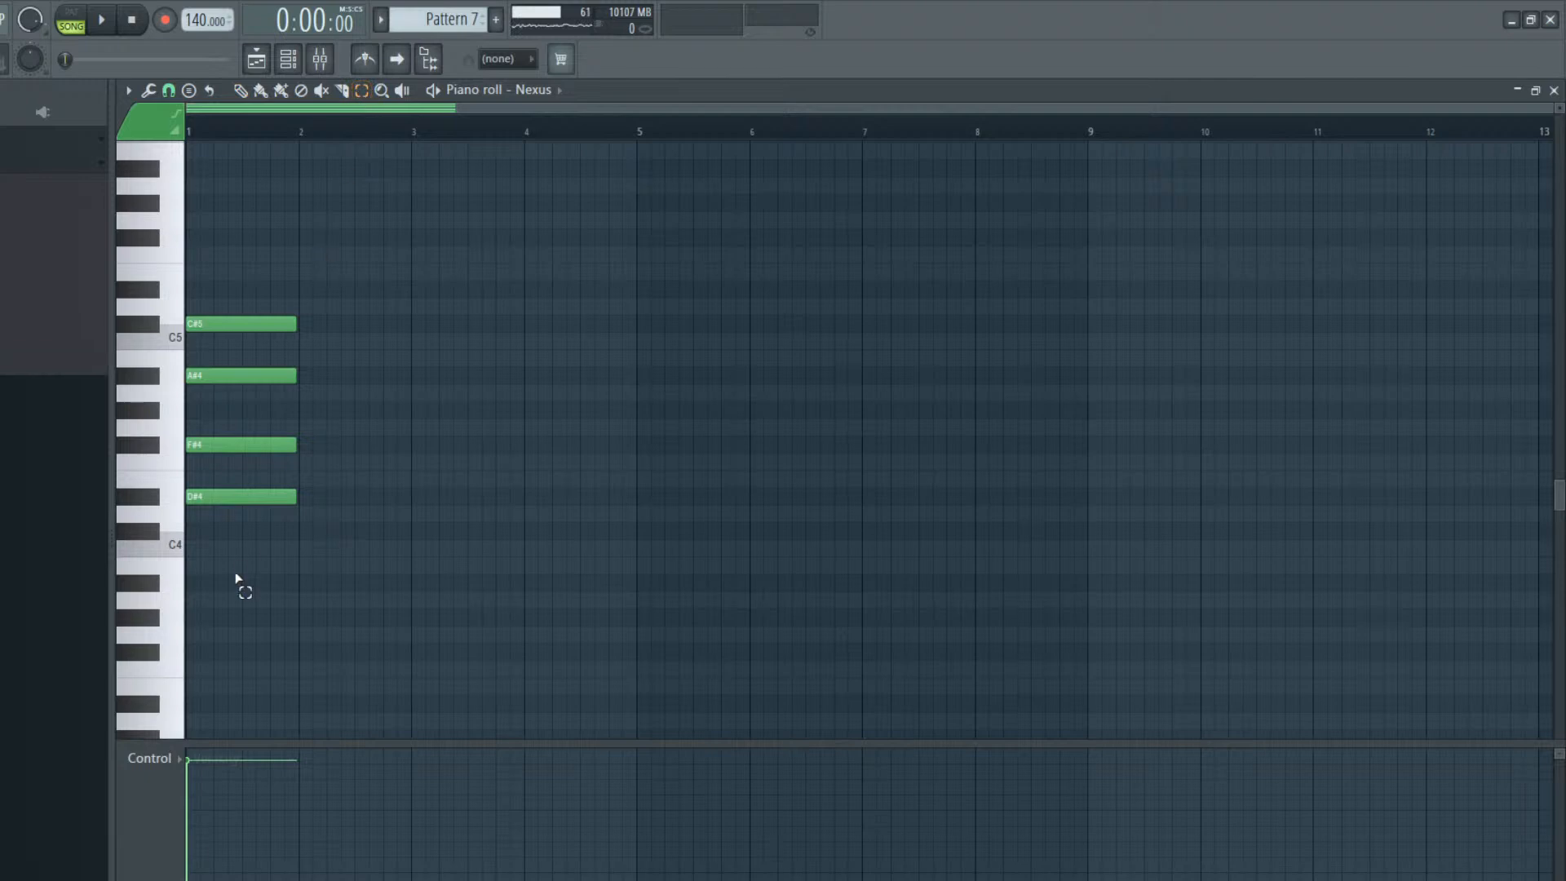
Lengthen all four notes of the remaining Nexus chord to two bars
drag(238, 586, 208, 203)
click(241, 89)
drag(296, 322, 406, 320)
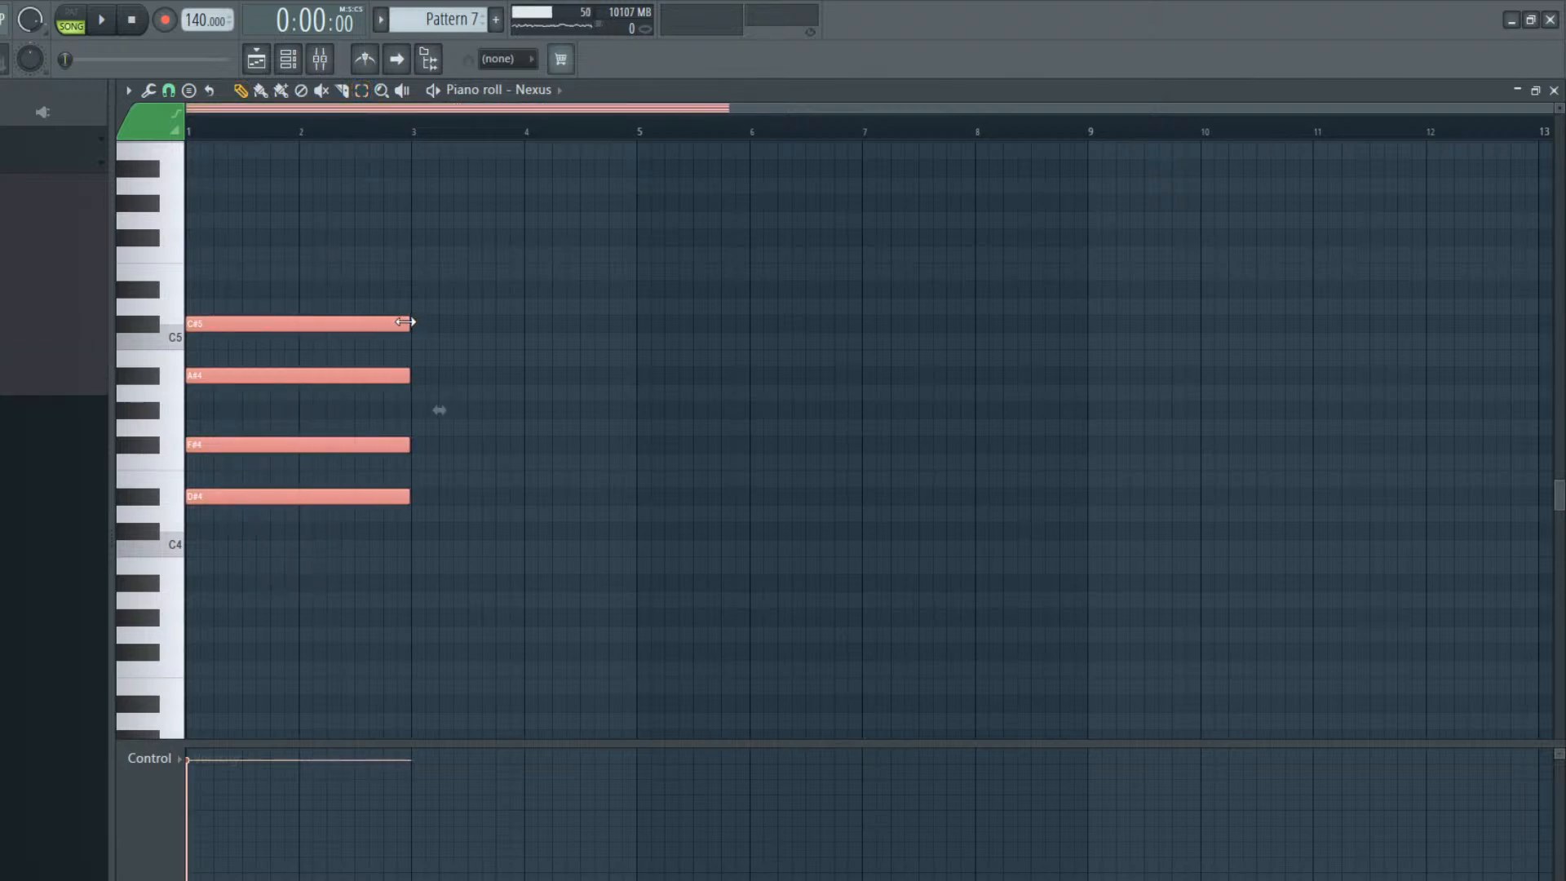
ctrl+click(456, 354)
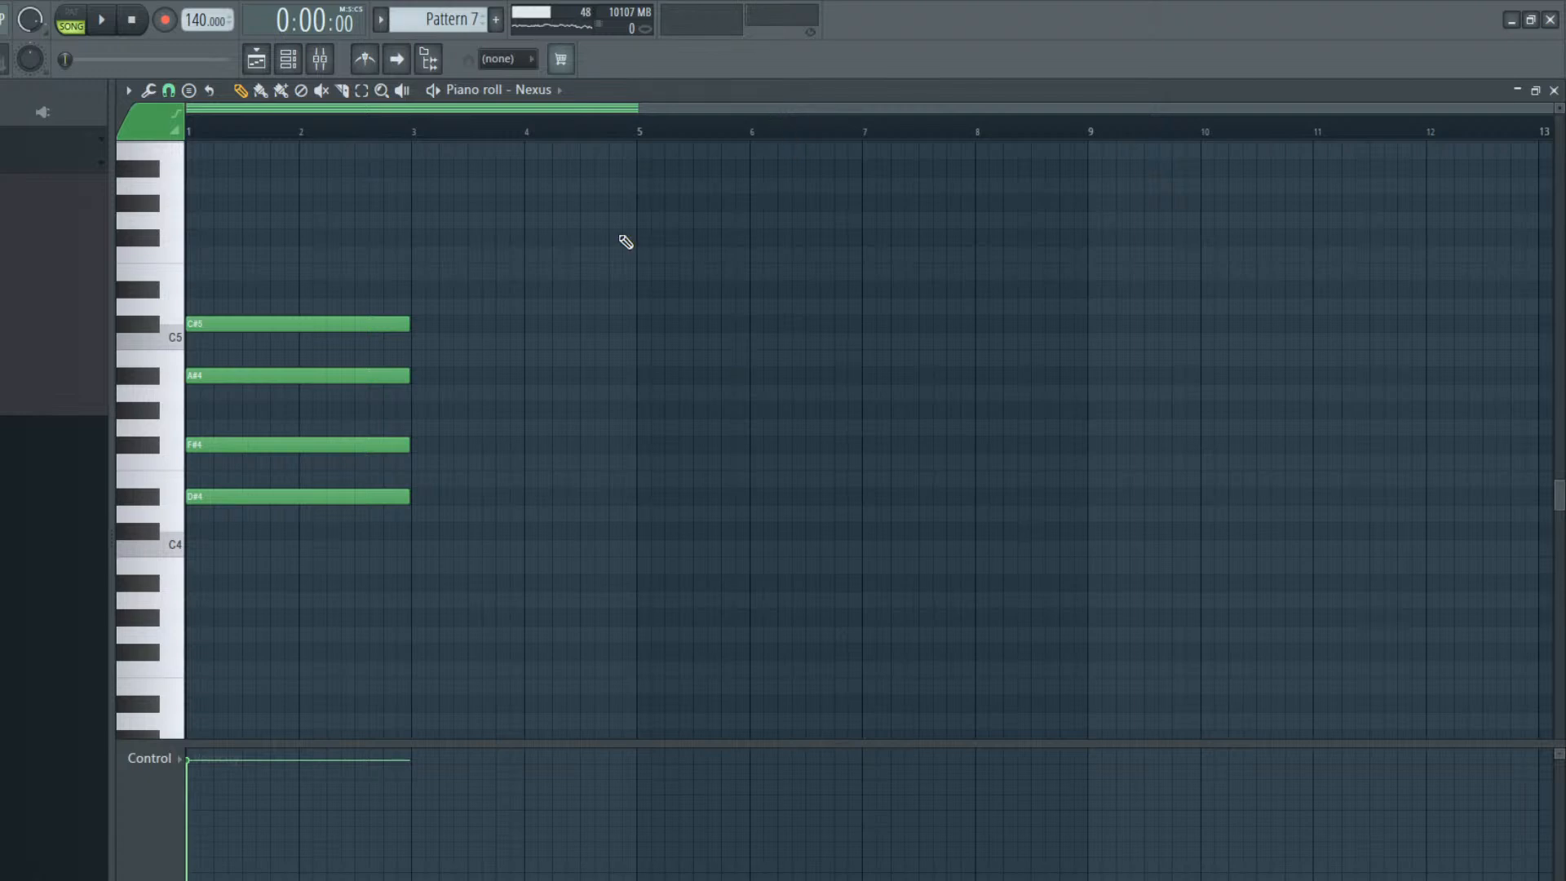
Switch playback to pattern mode and listen to the held Nexus chord
click(80, 23)
scroll(210, 703, down, 4)
key(space)
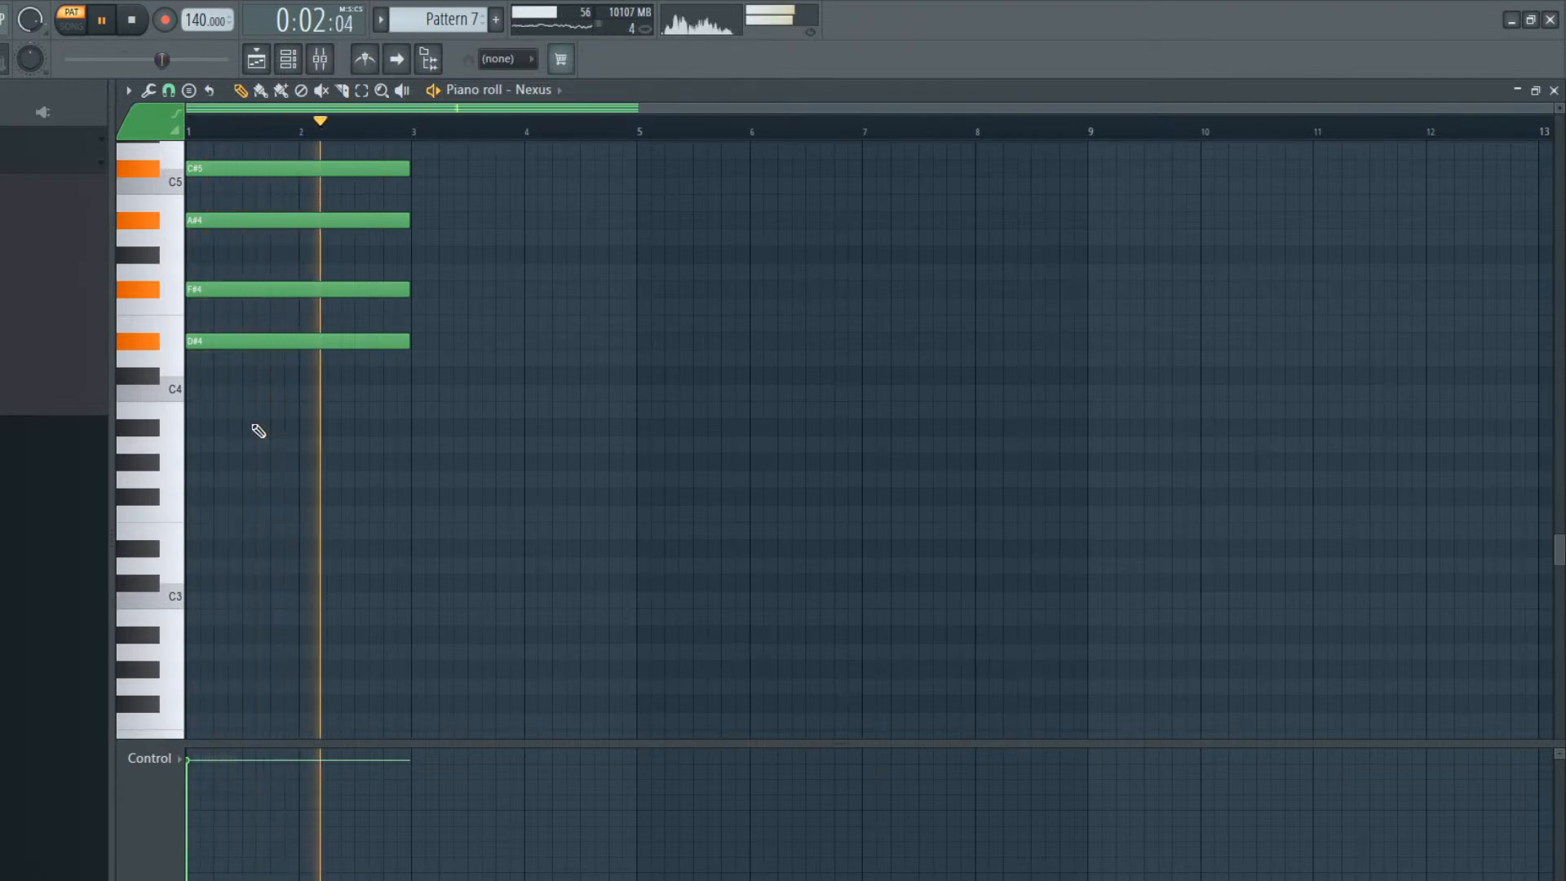
key(space)
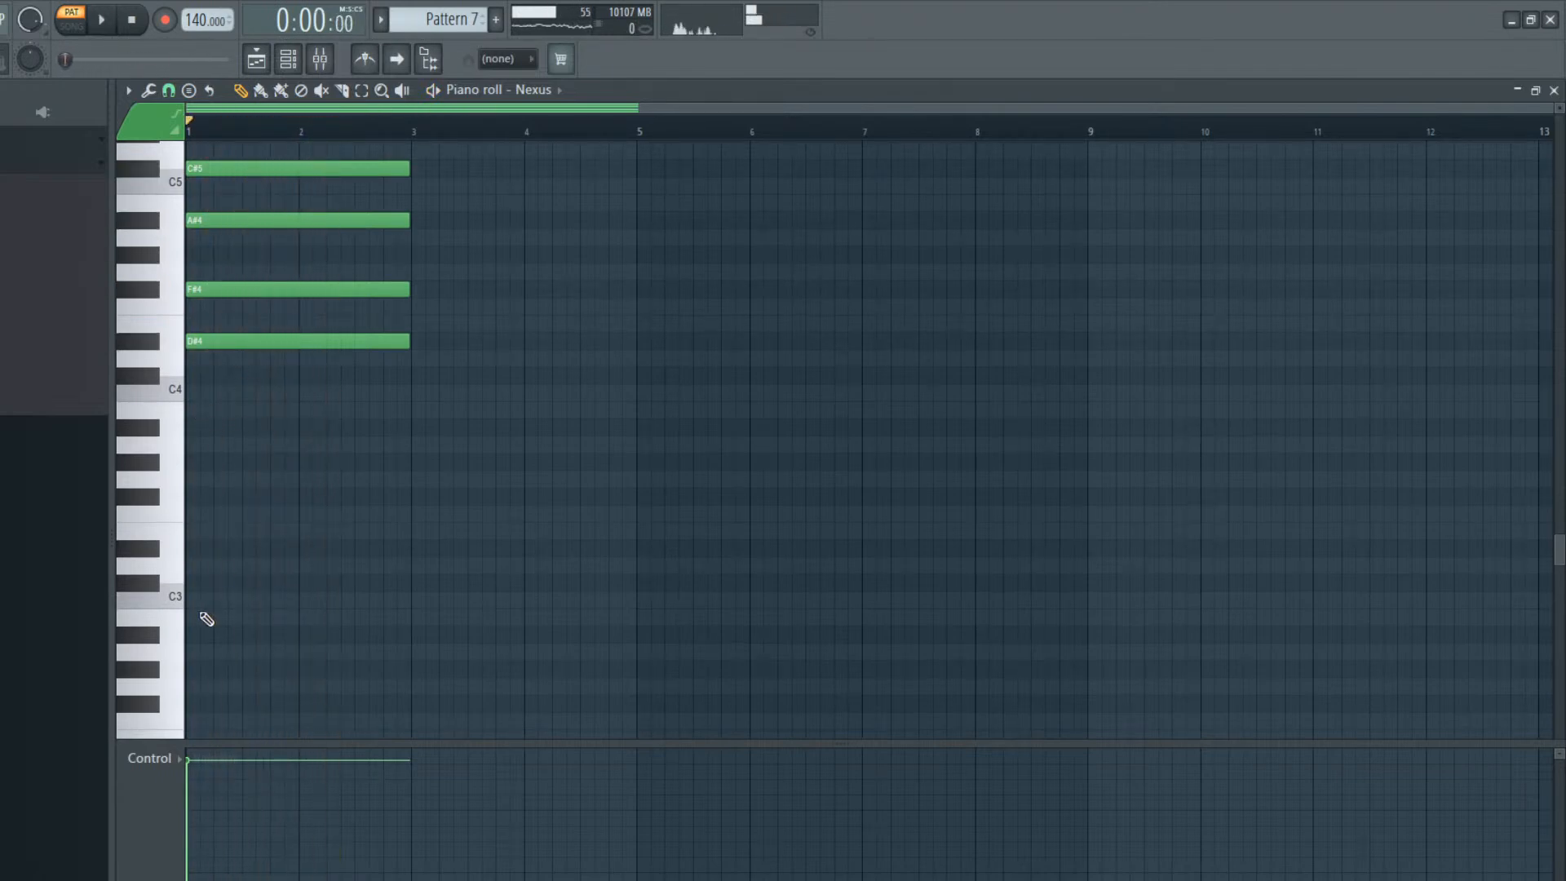
Try a two-bar F3 bass note beneath the Nexus chord and remove it
click(203, 617)
drag(186, 603, 181, 498)
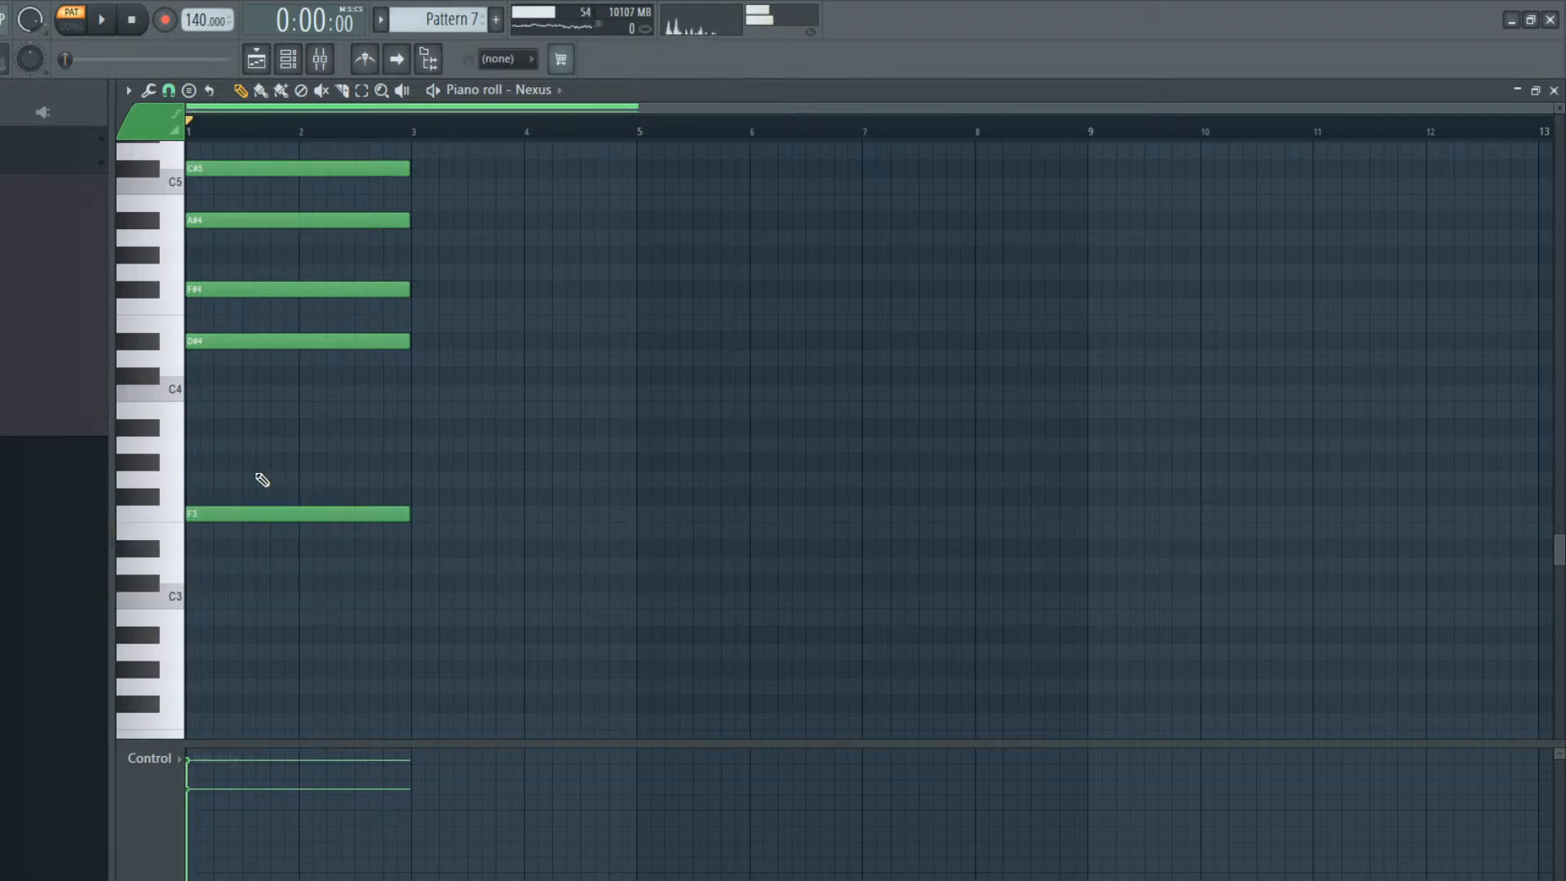
right_click(258, 514)
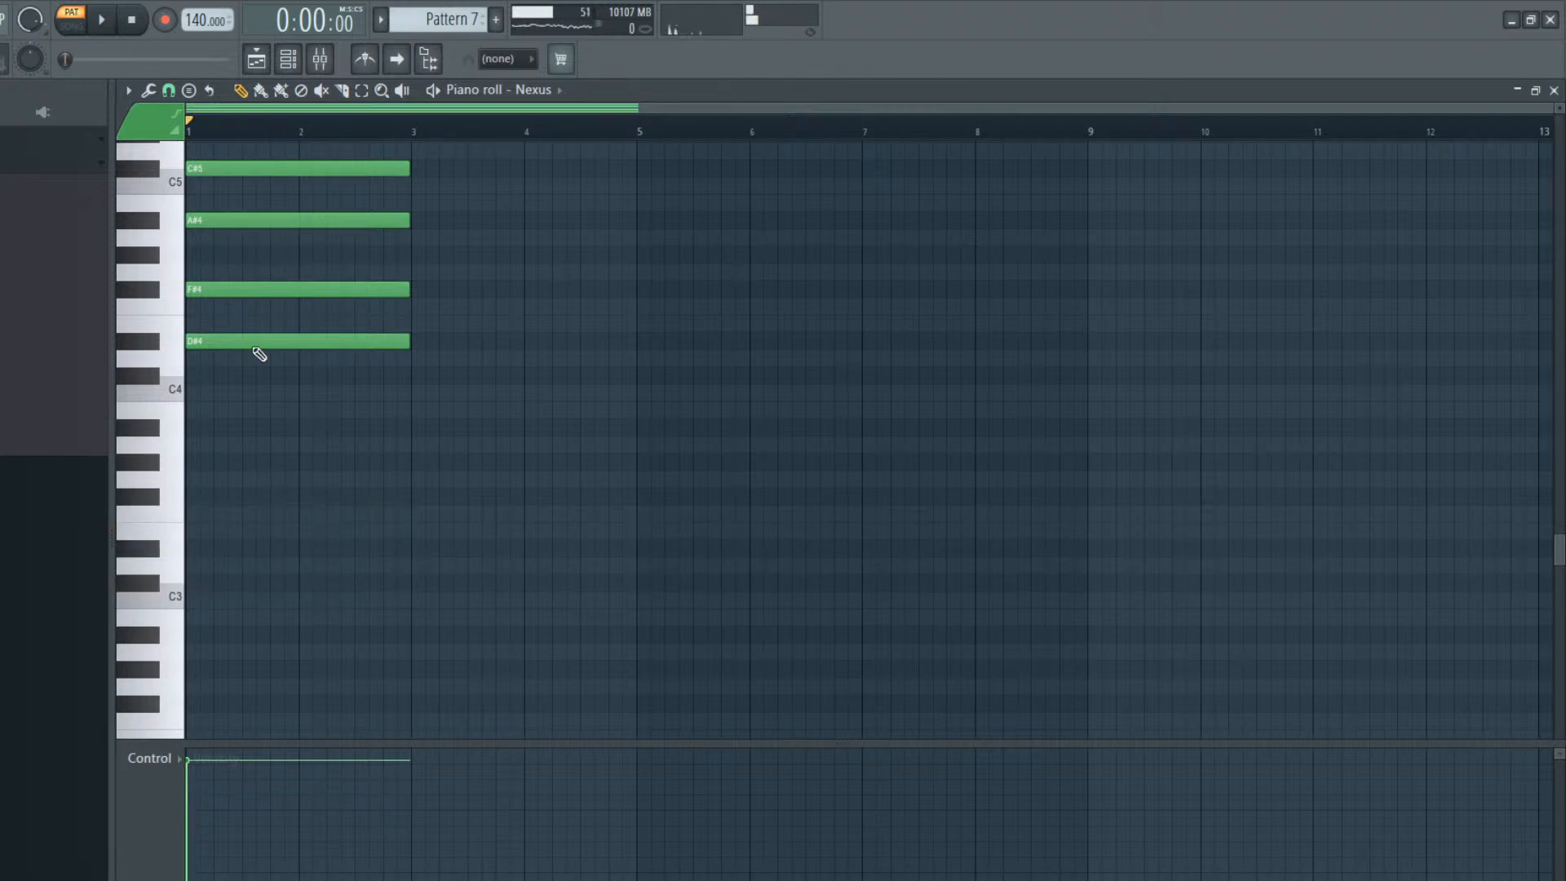
Paste the two-bar Nexus chord into the Omnisphere #2 channel of Pattern 7 and play it back
click(288, 59)
click(312, 341)
key(ctrl+v)
click(335, 338)
key(space)
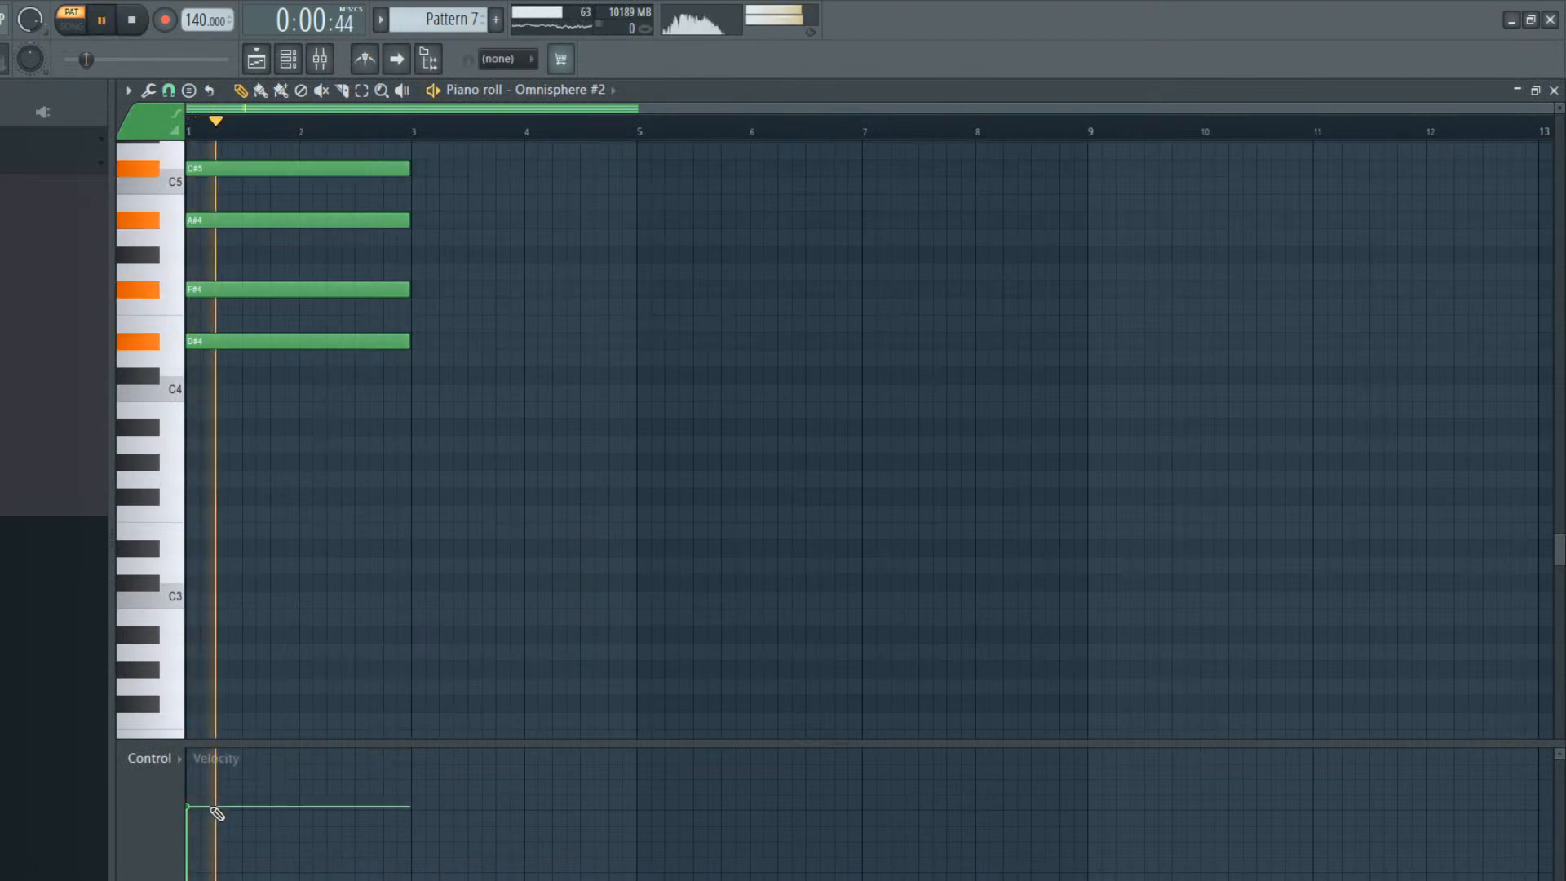
key(space)
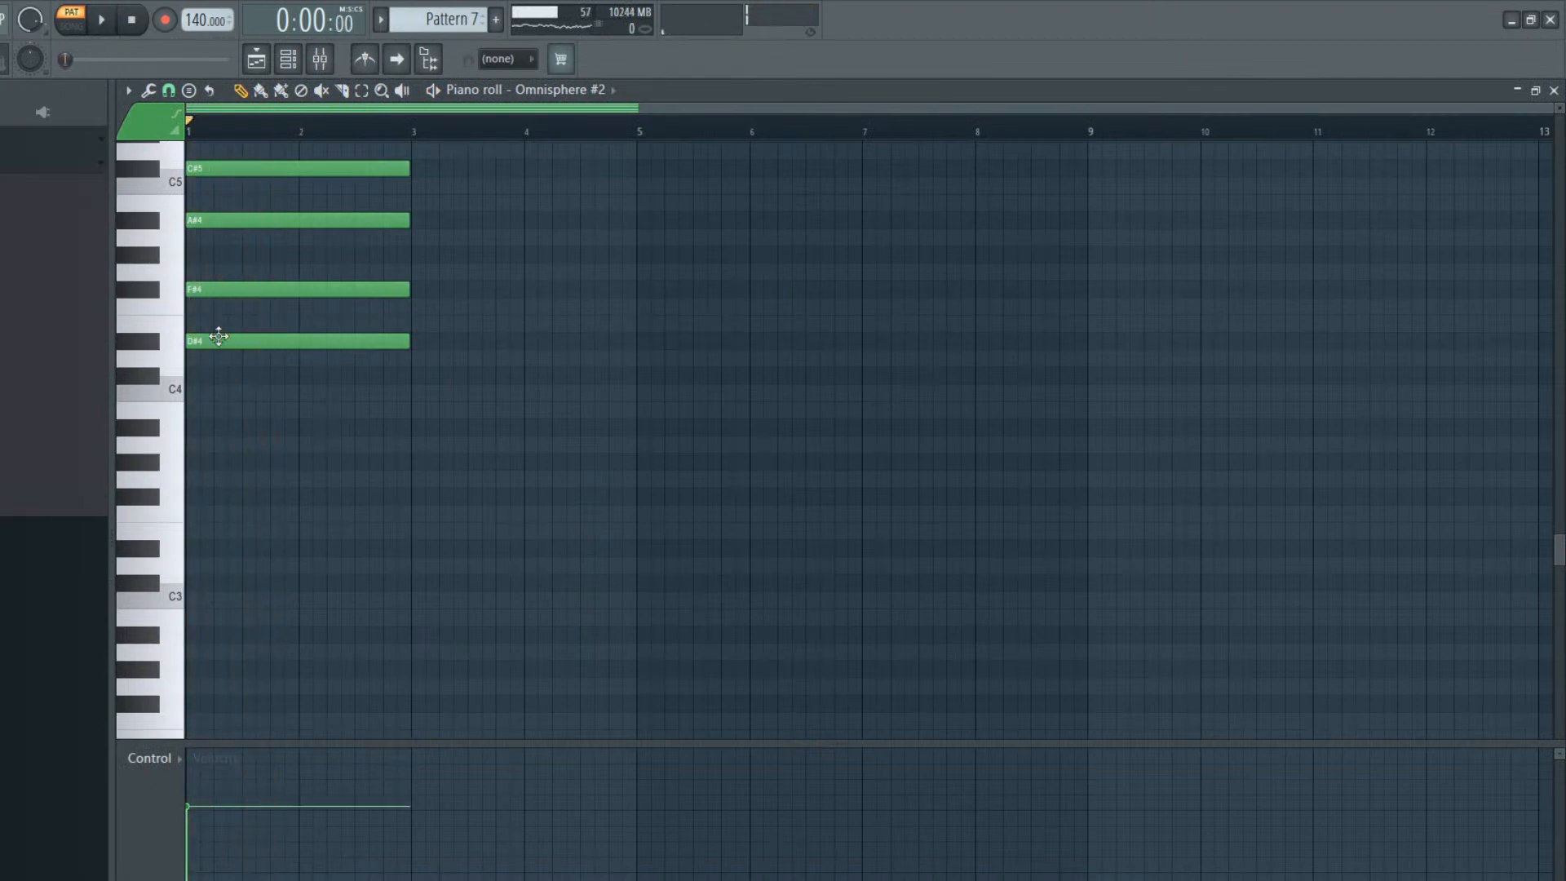
Try single bass notes under the Omnisphere #2 chord, including C#3 and C3, auditioning and deleting each one
click(187, 571)
key(space)
key(space)
right_click(195, 570)
click(192, 580)
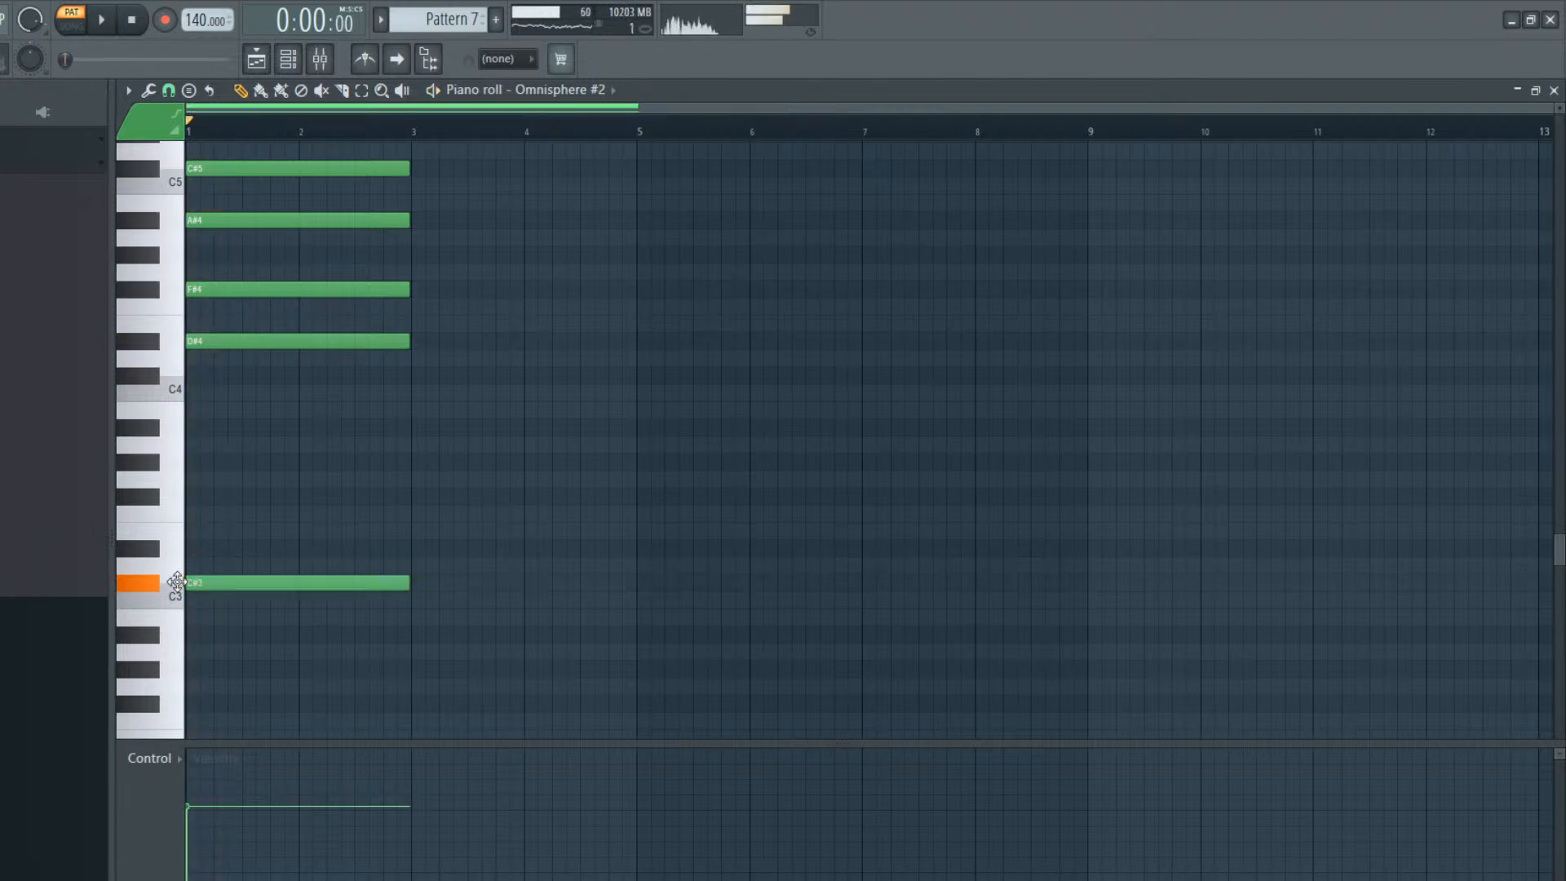
key(space)
right_click(196, 581)
key(space)
click(191, 599)
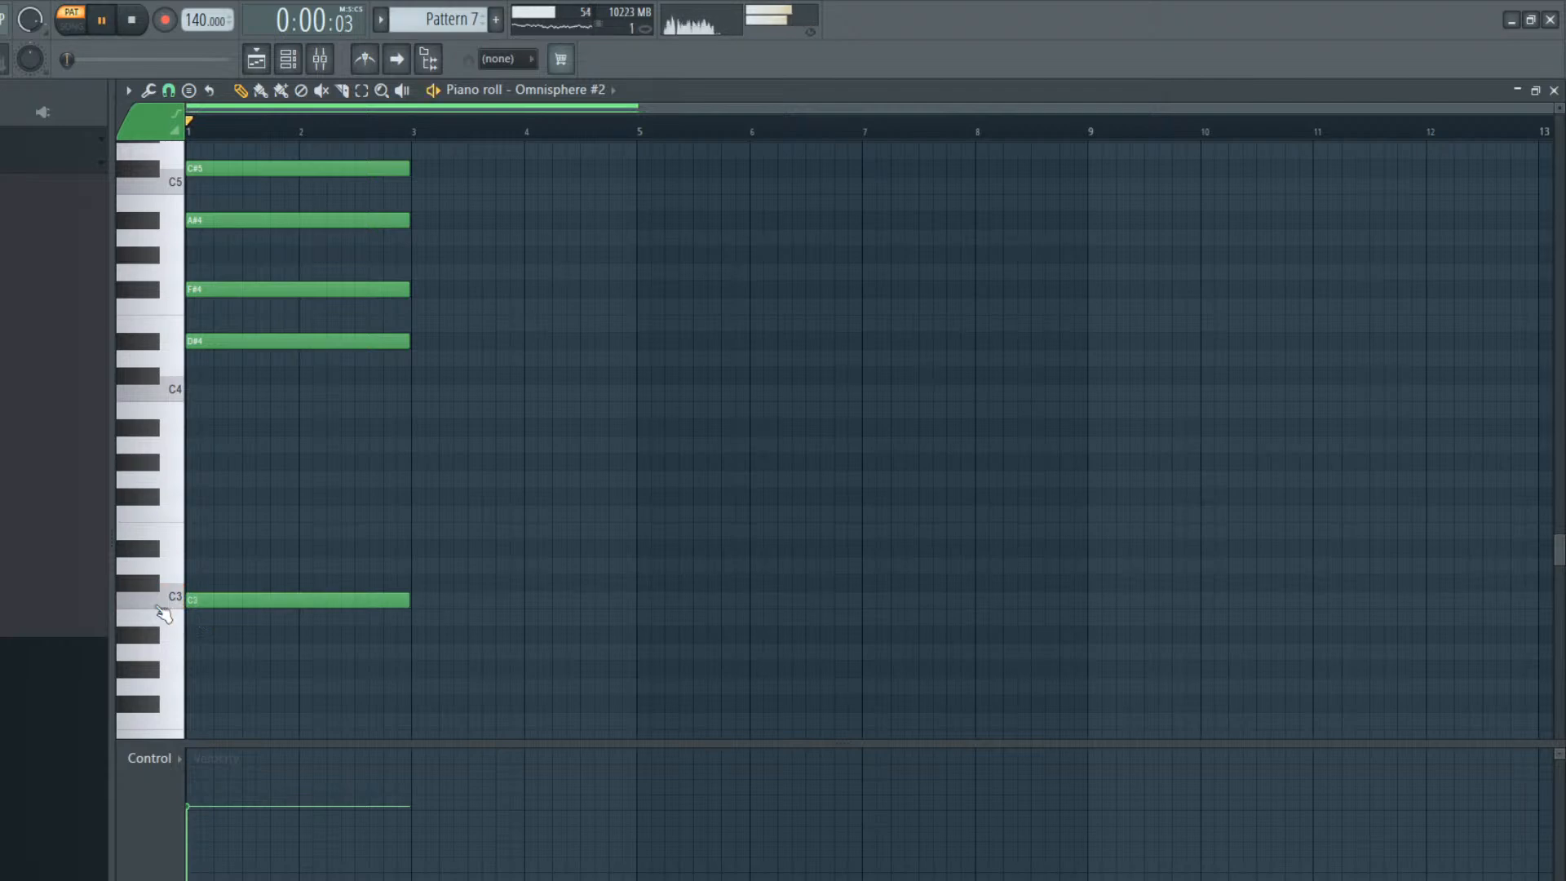
key(space)
Try lower bass notes under the Omnisphere #2 chord, auditioning A#2 and stepping down to G2
key(space)
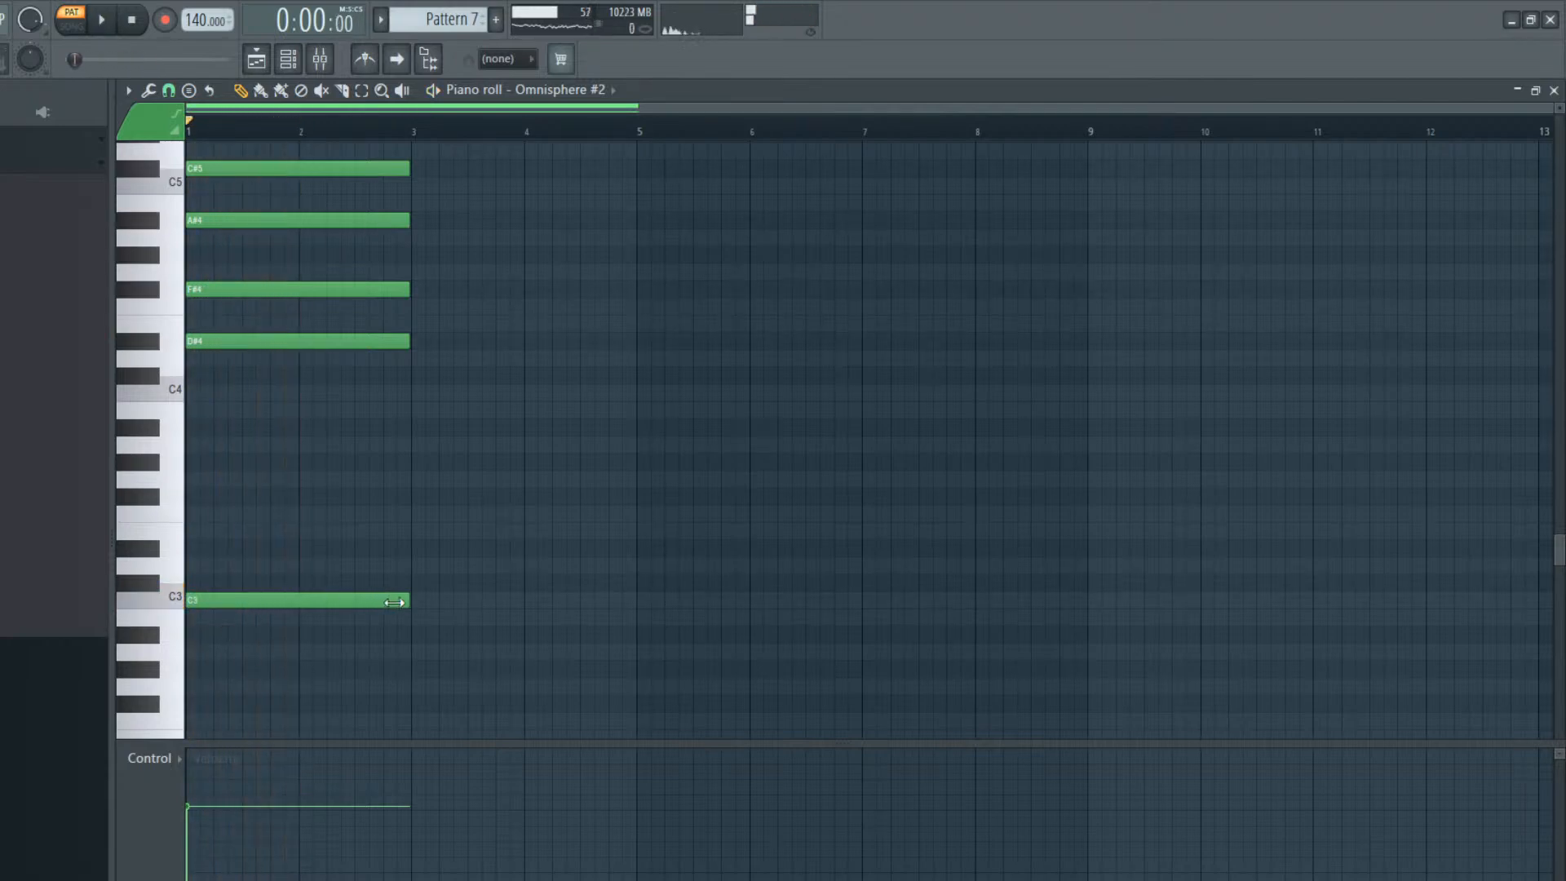
right_click(331, 600)
drag(237, 634, 181, 635)
key(space)
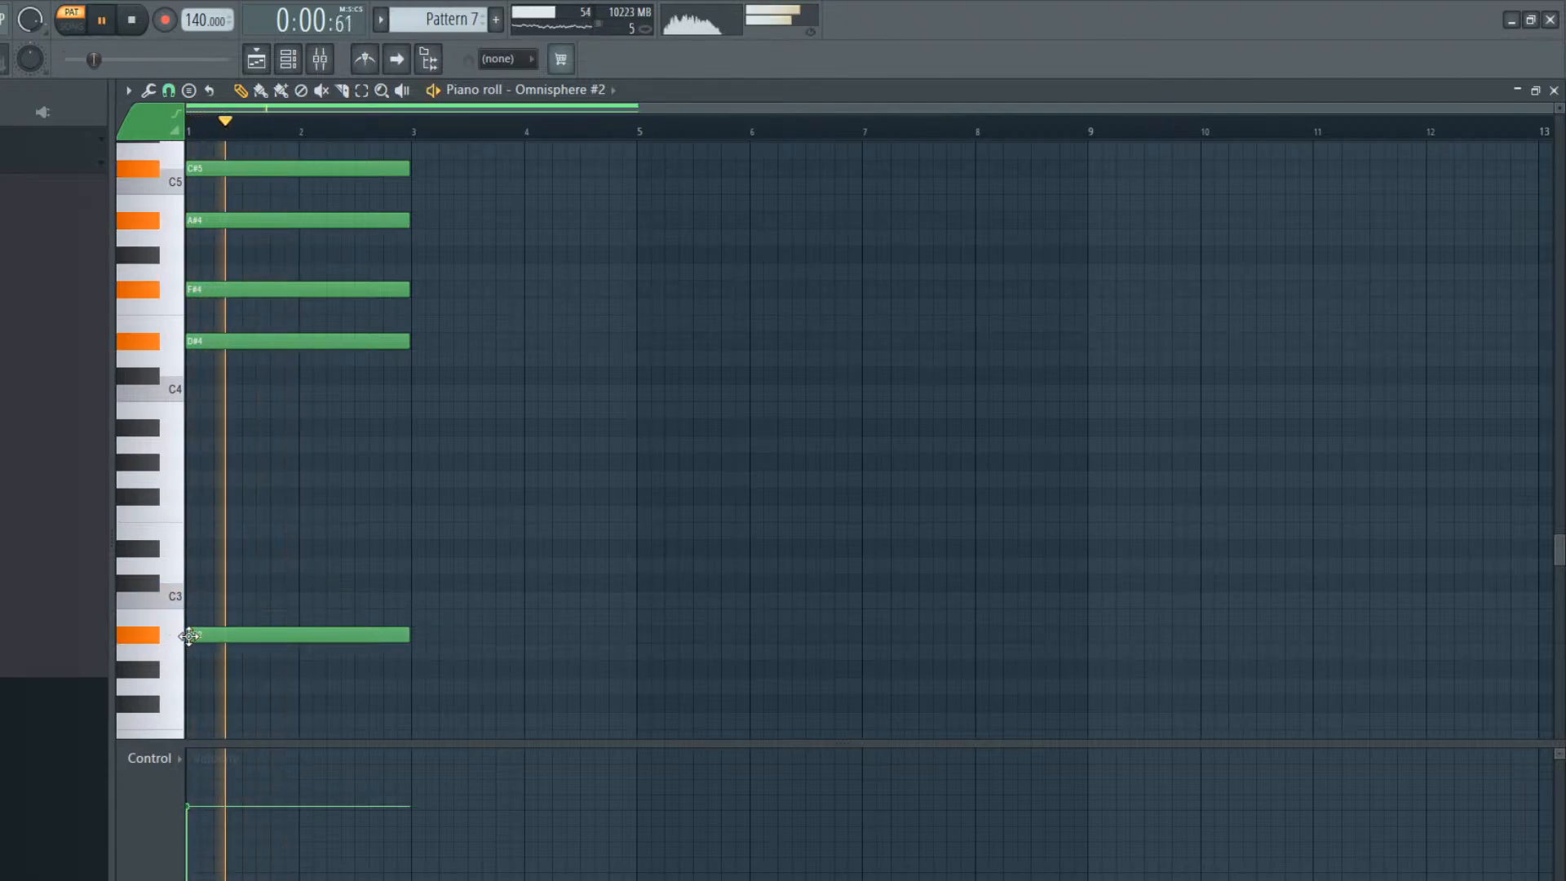
key(space)
right_click(192, 635)
click(198, 667)
mouse_move(191, 657)
mouse_down()
mouse_move(184, 645)
mouse_move(176, 697)
mouse_move(179, 681)
mouse_up()
key(space)
right_click(193, 674)
key(space)
Set the two-bar bass note under the Omnisphere #2 chord to F2 and play the pattern
key(space)
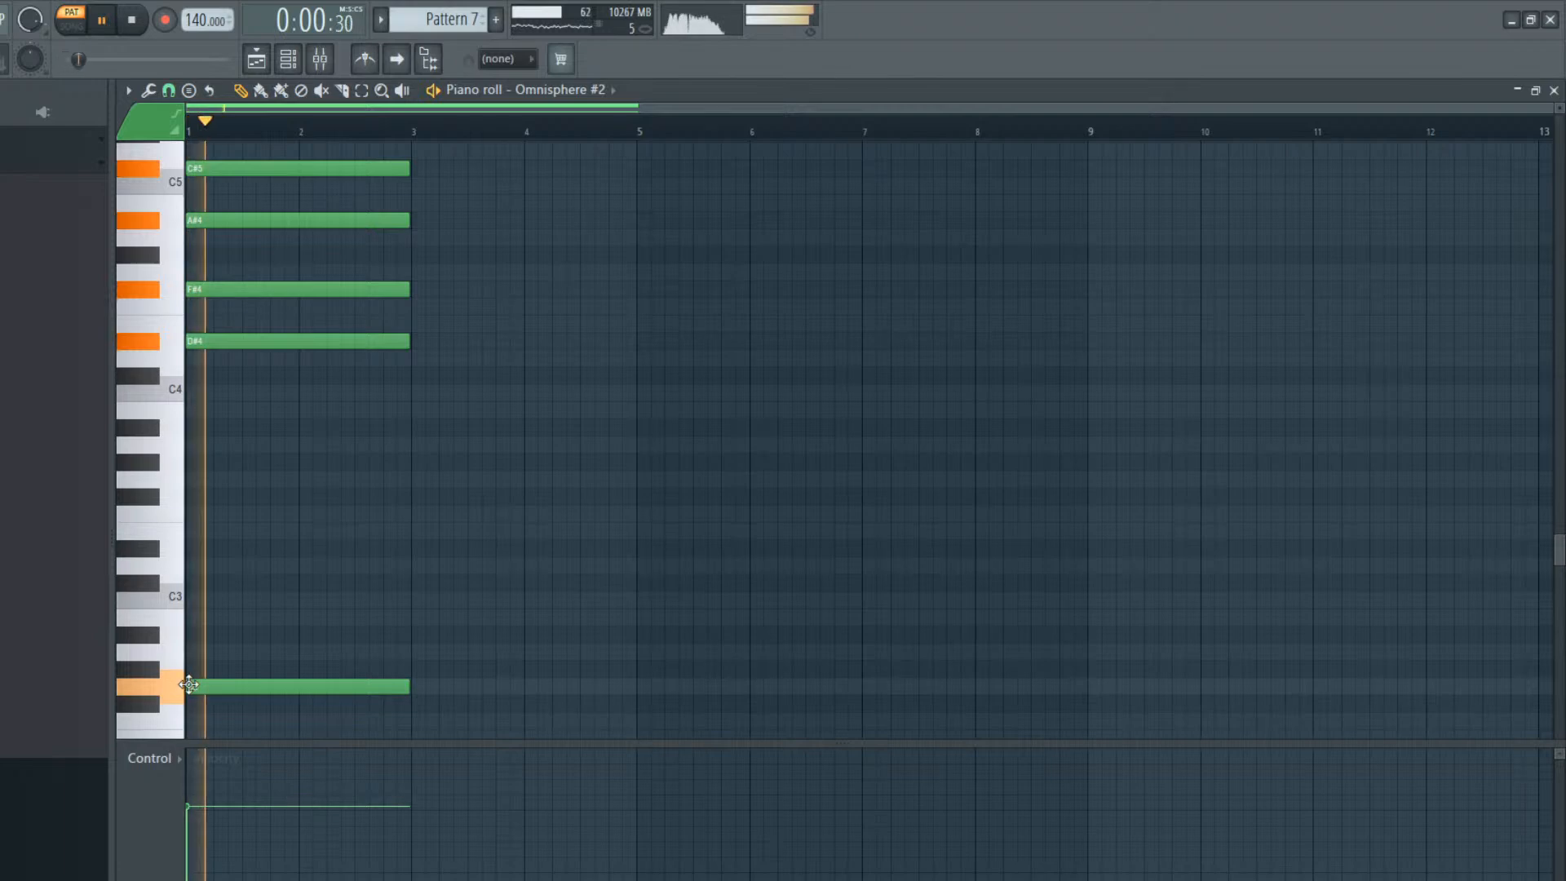
key(space)
drag(200, 692, 191, 718)
Delete the F2 bass note under the chord, then audition D2 and the semitone above it as alternatives
key(space)
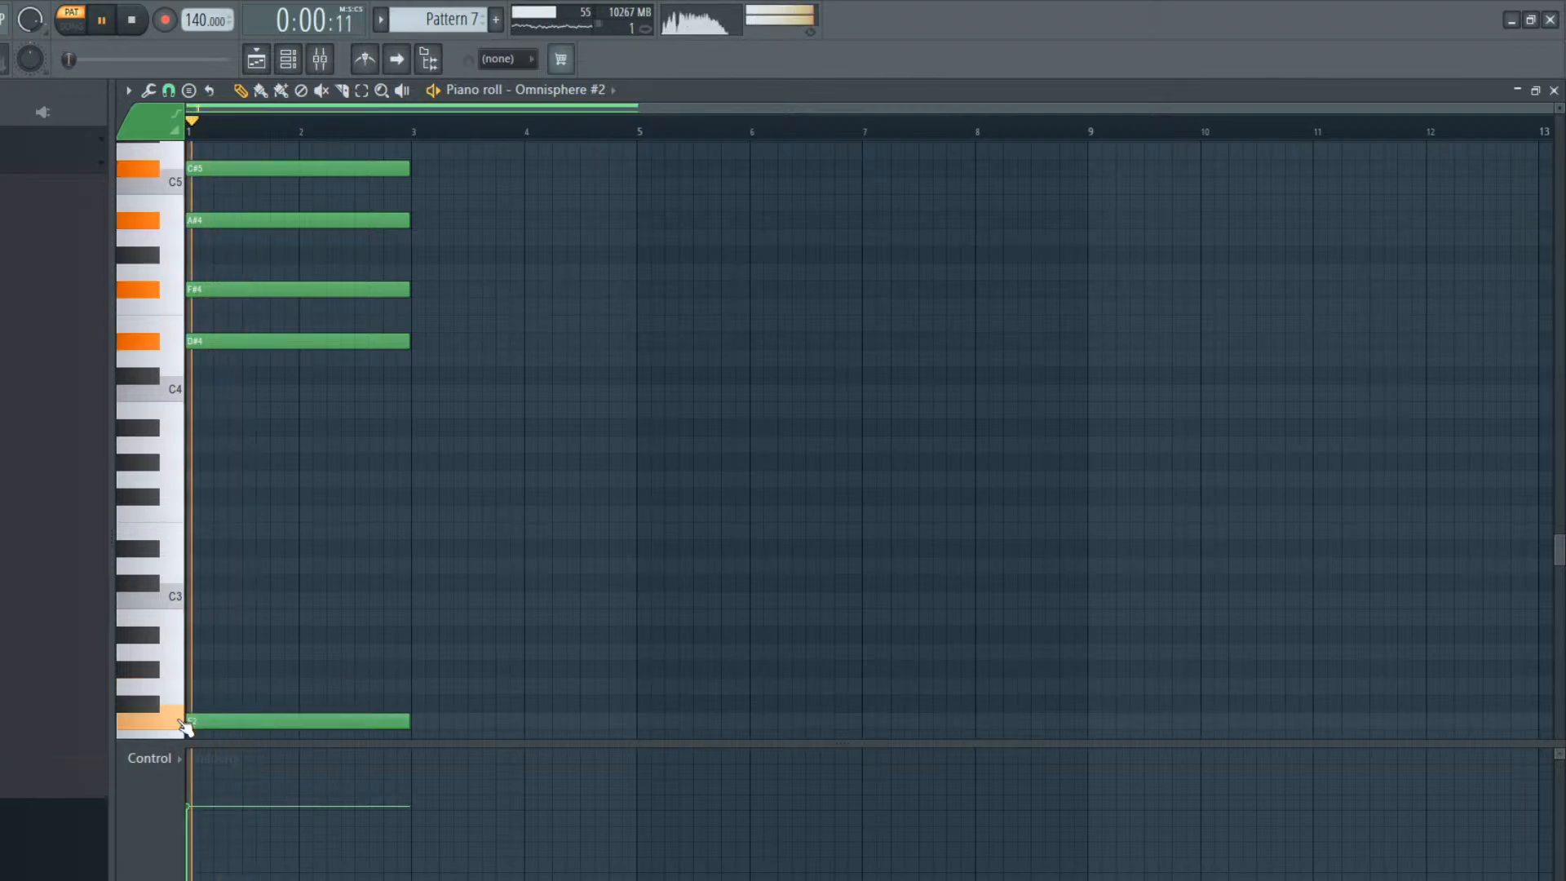
key(space)
right_click(195, 720)
scroll(211, 674, down, 3)
scroll(210, 665, down, 1)
drag(205, 547, 180, 508)
key(space)
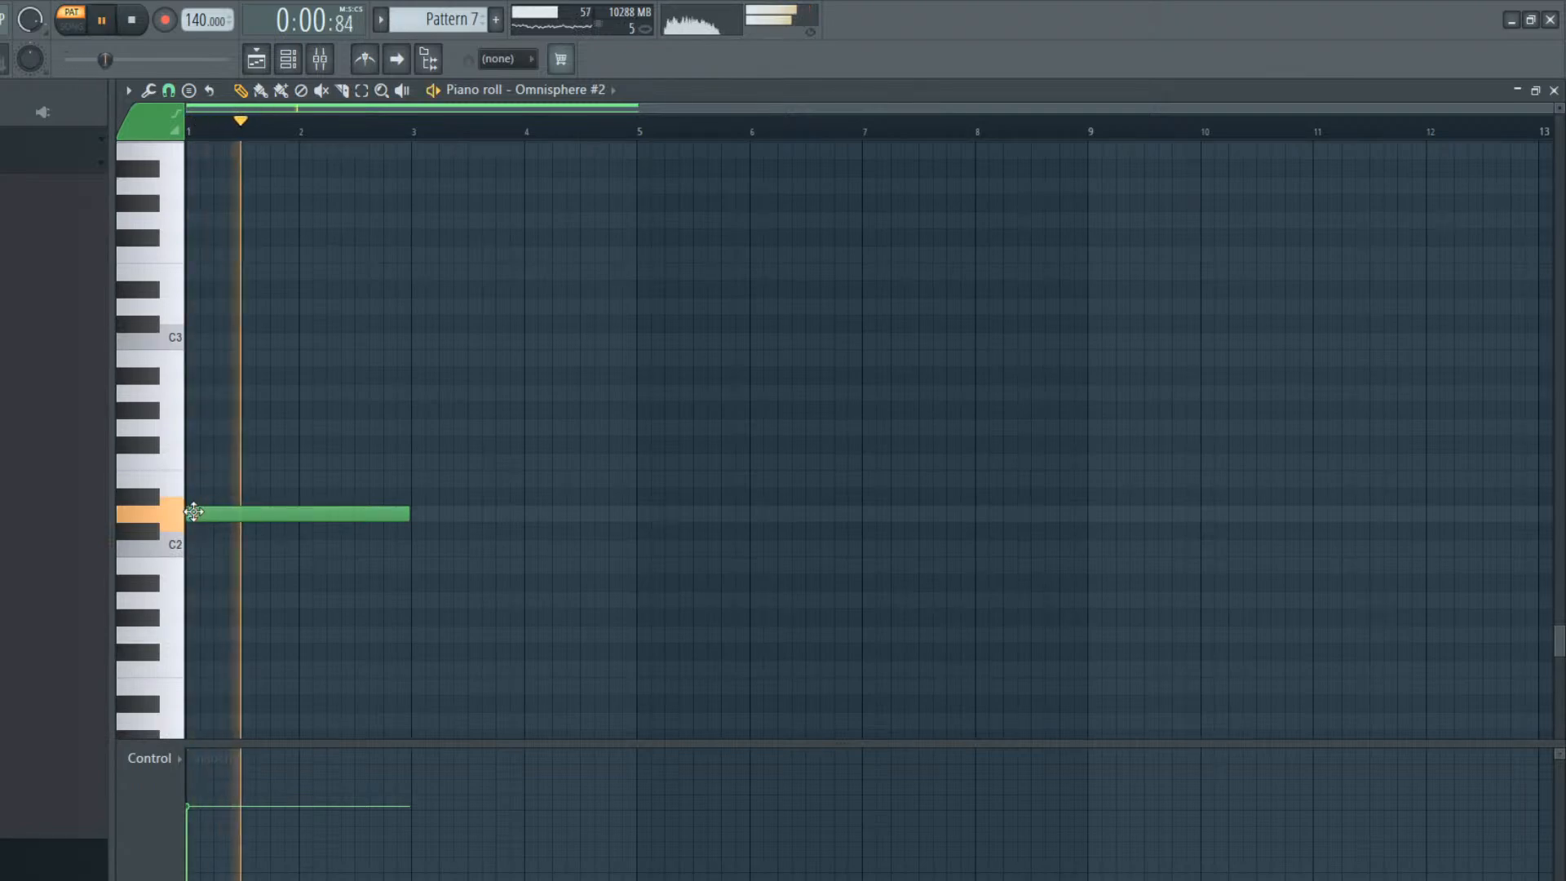
key(space)
right_click(194, 513)
click(198, 495)
key(space)
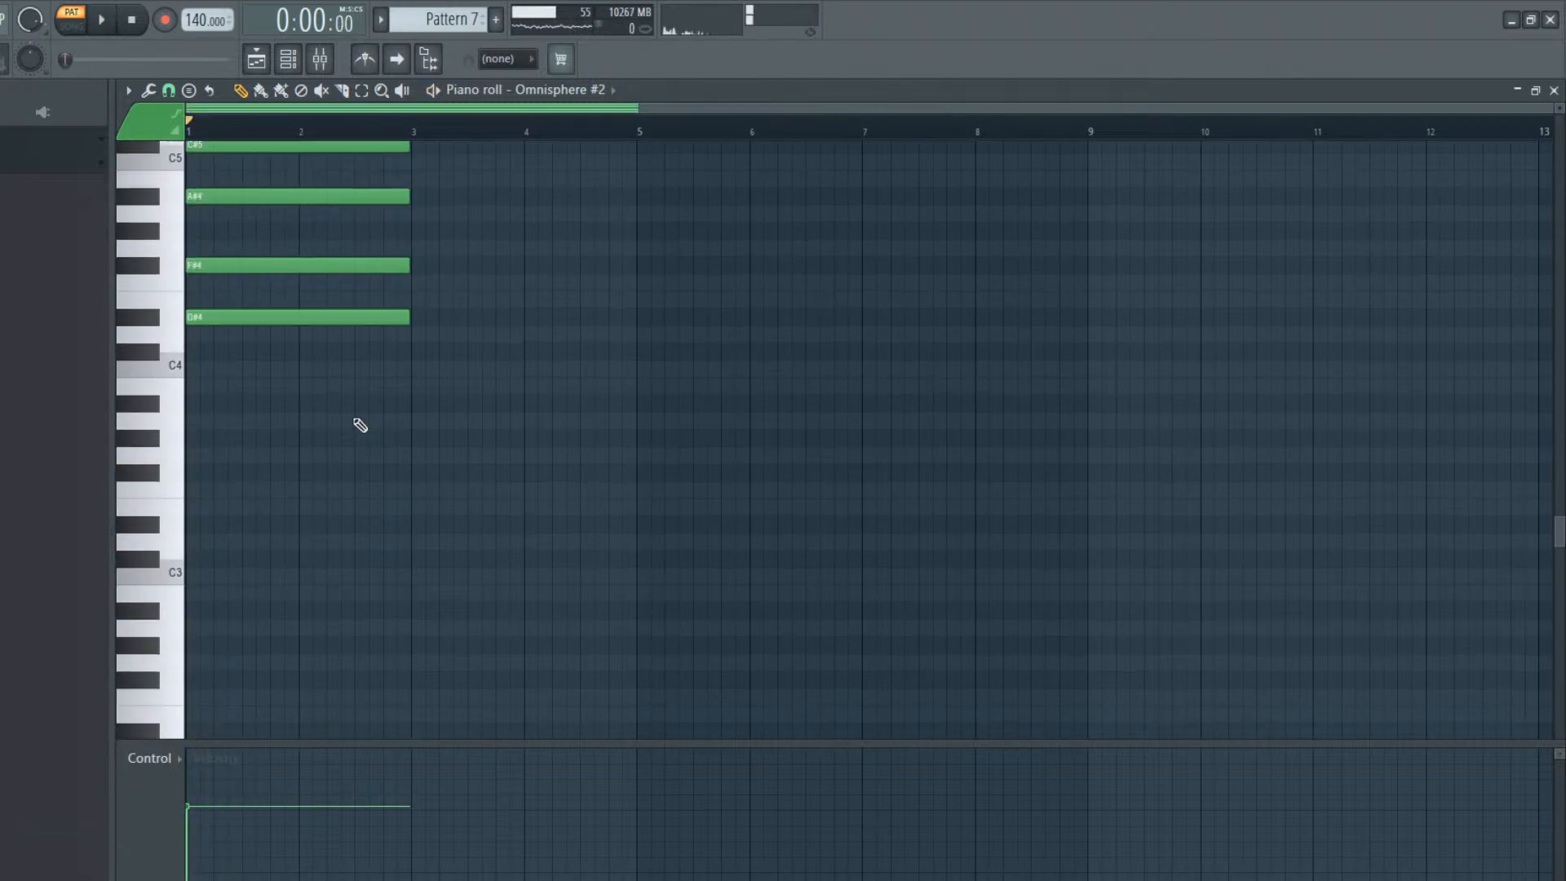
Try F#3 and a neighbouring bass note under the chord, deleting each one
scroll(356, 426, up, 1)
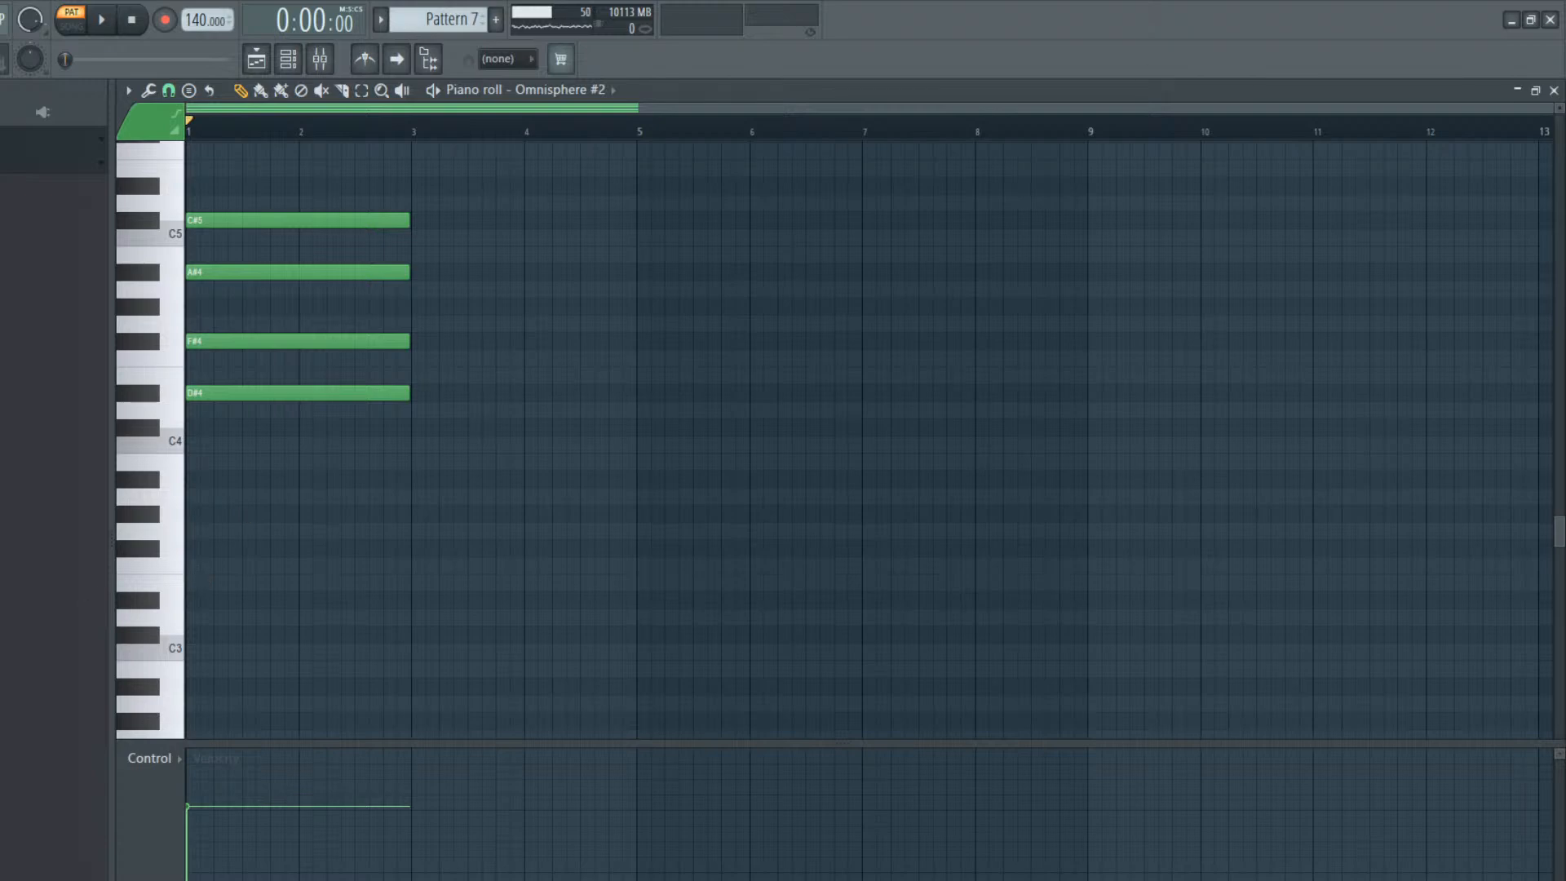
drag(257, 555, 102, 557)
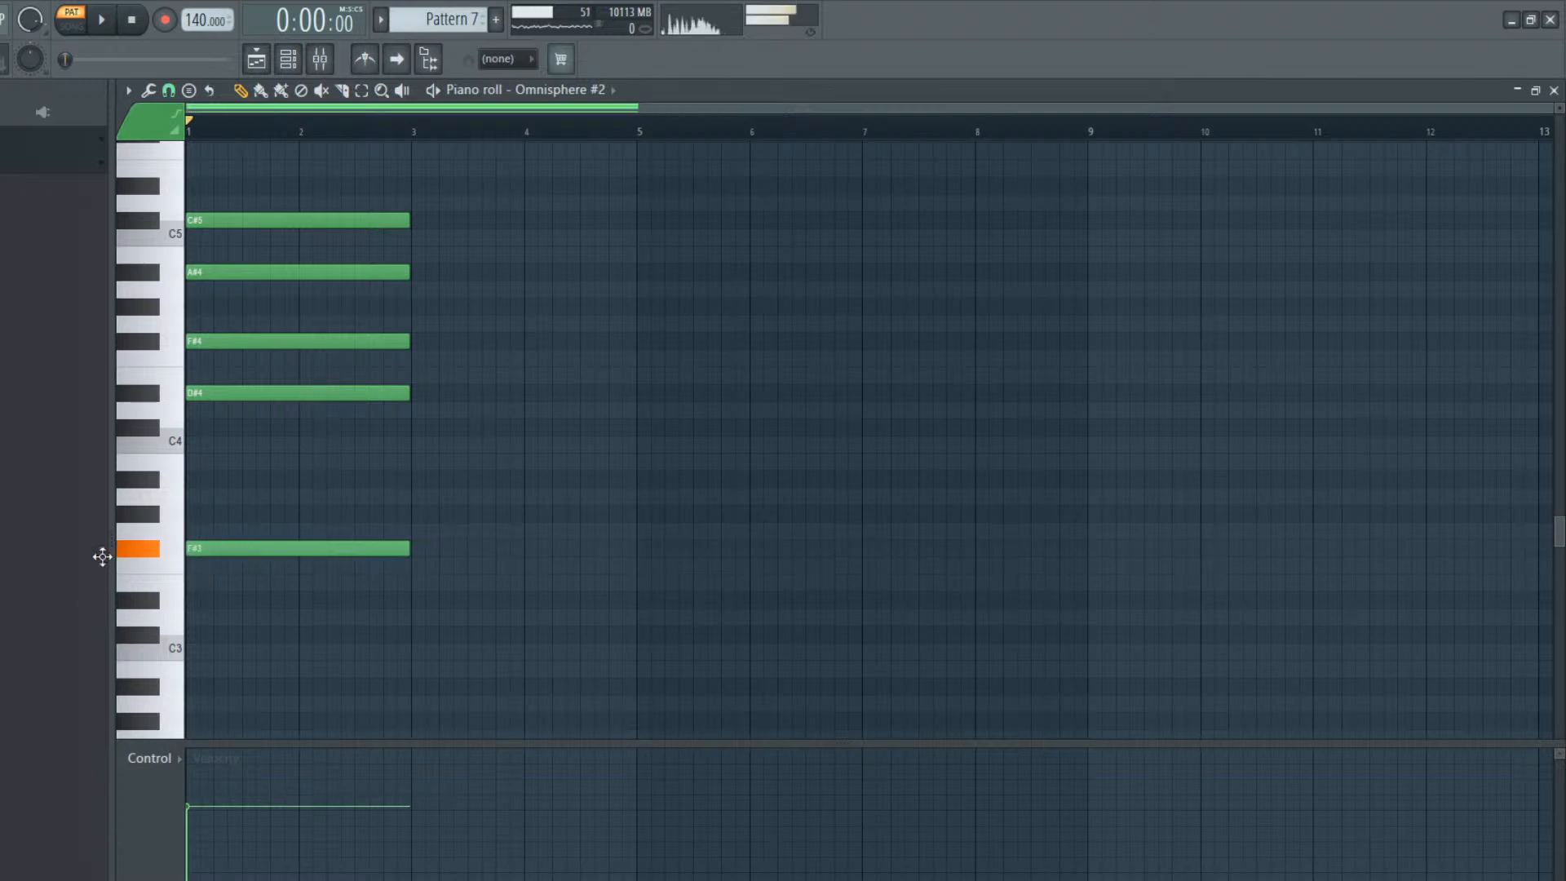
right_click(206, 550)
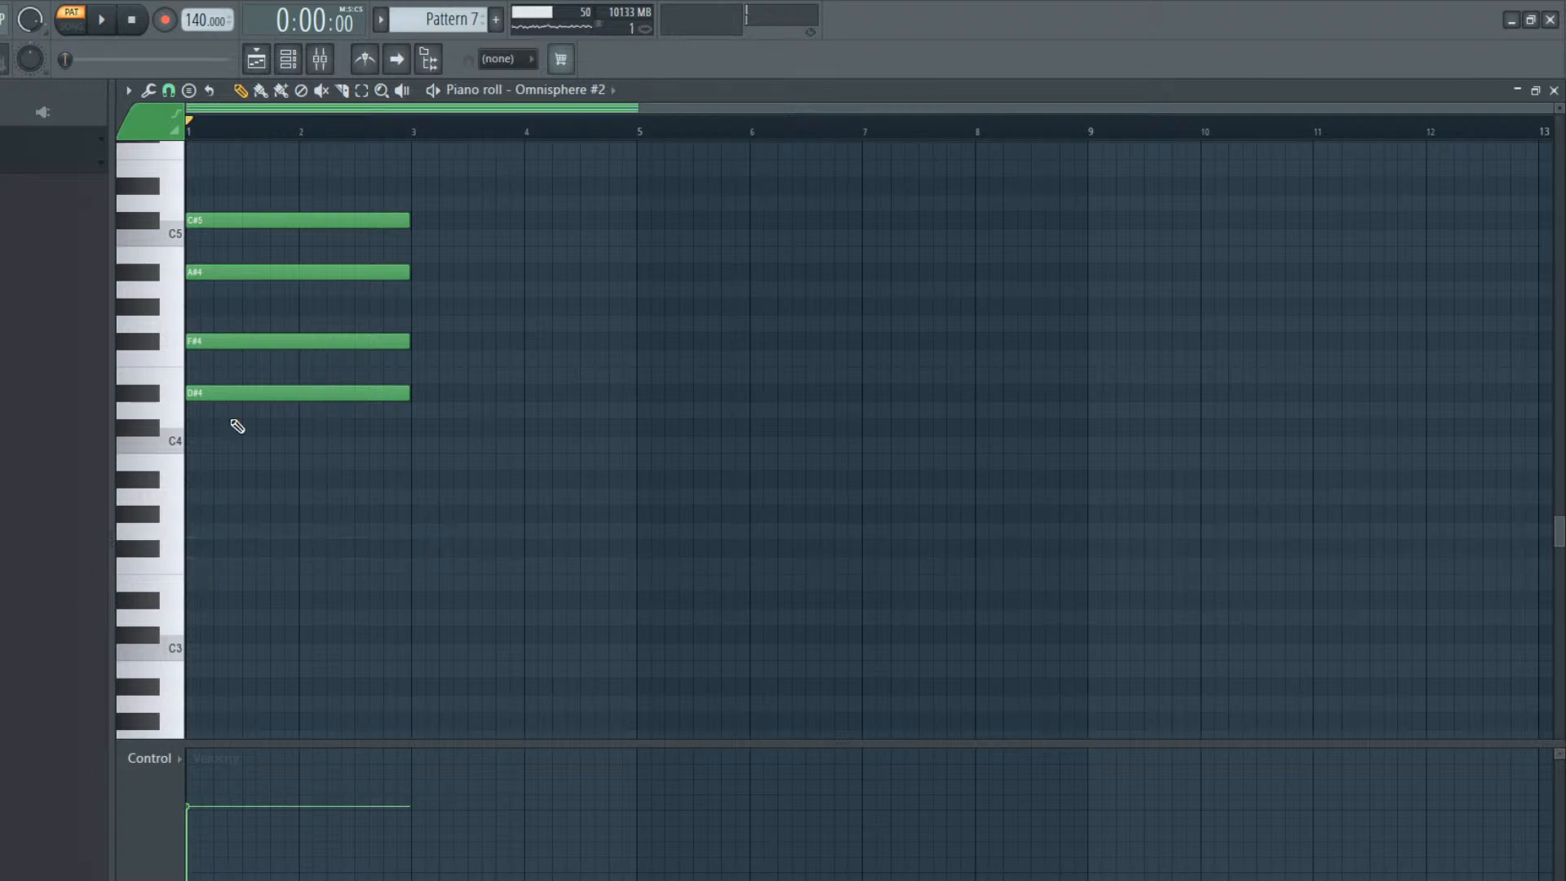
click(217, 534)
right_click(217, 535)
key(space)
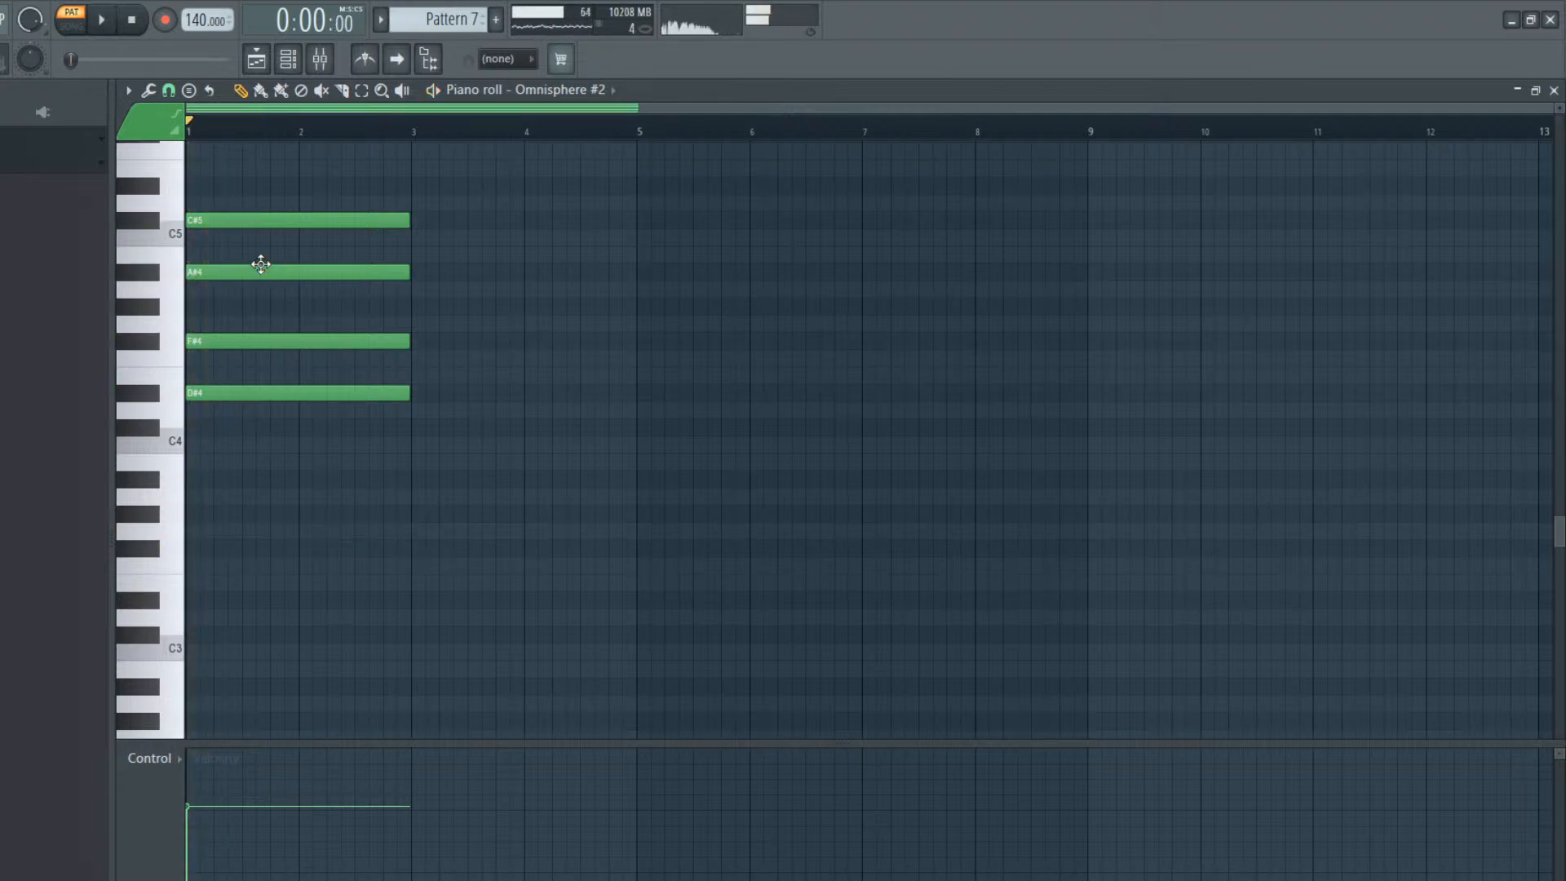
Raise the chord's F#4 note to G#4, trying B4 in place of A#4 before returning that note to A#4
drag(256, 249, 258, 254)
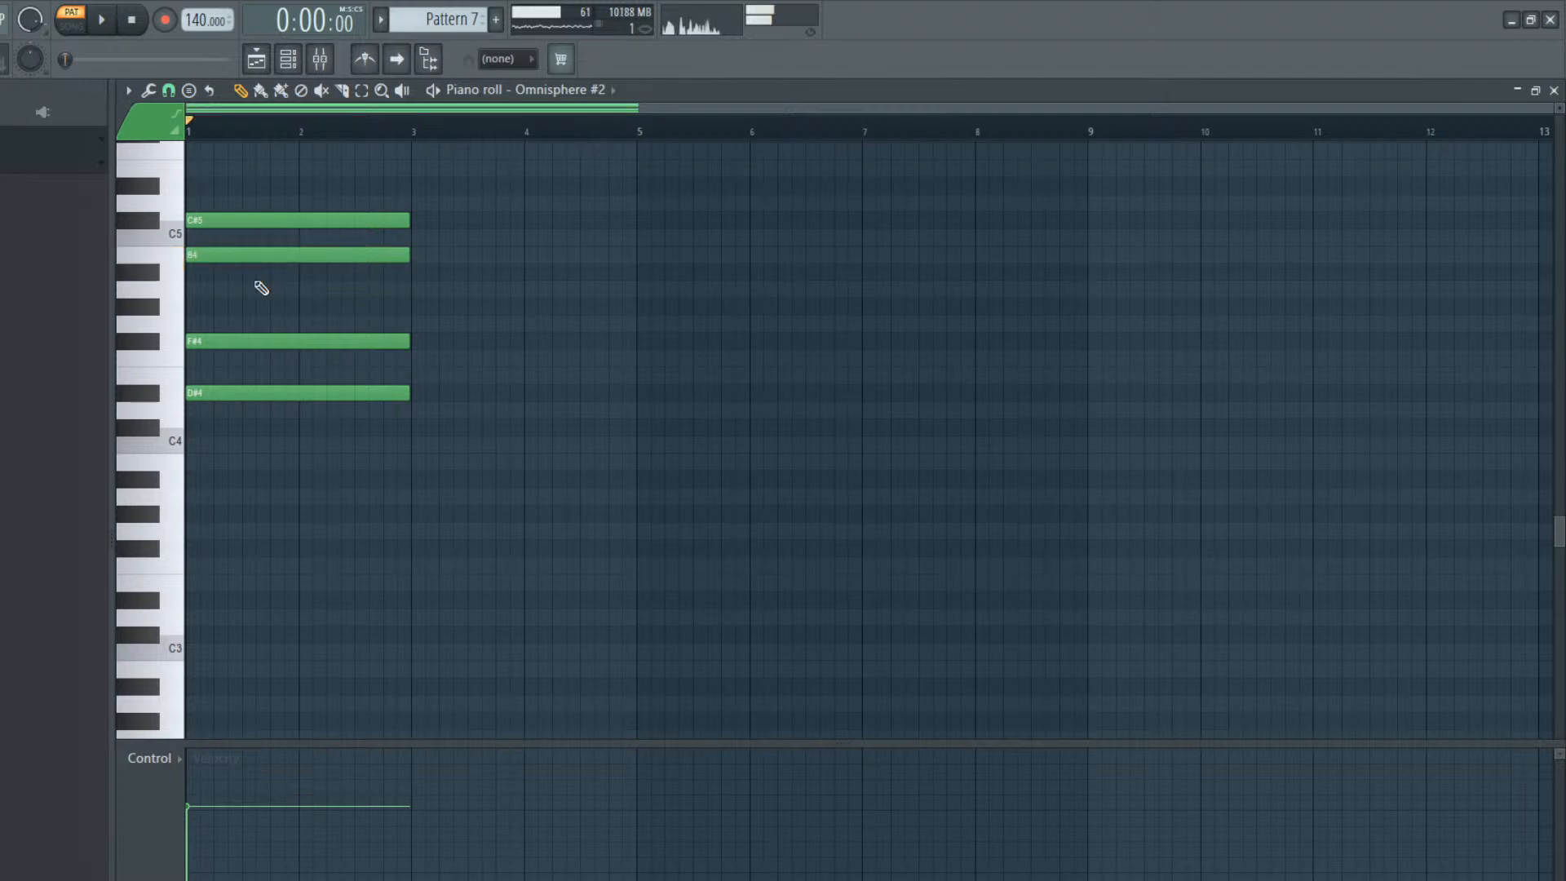
drag(225, 342, 225, 297)
key(space)
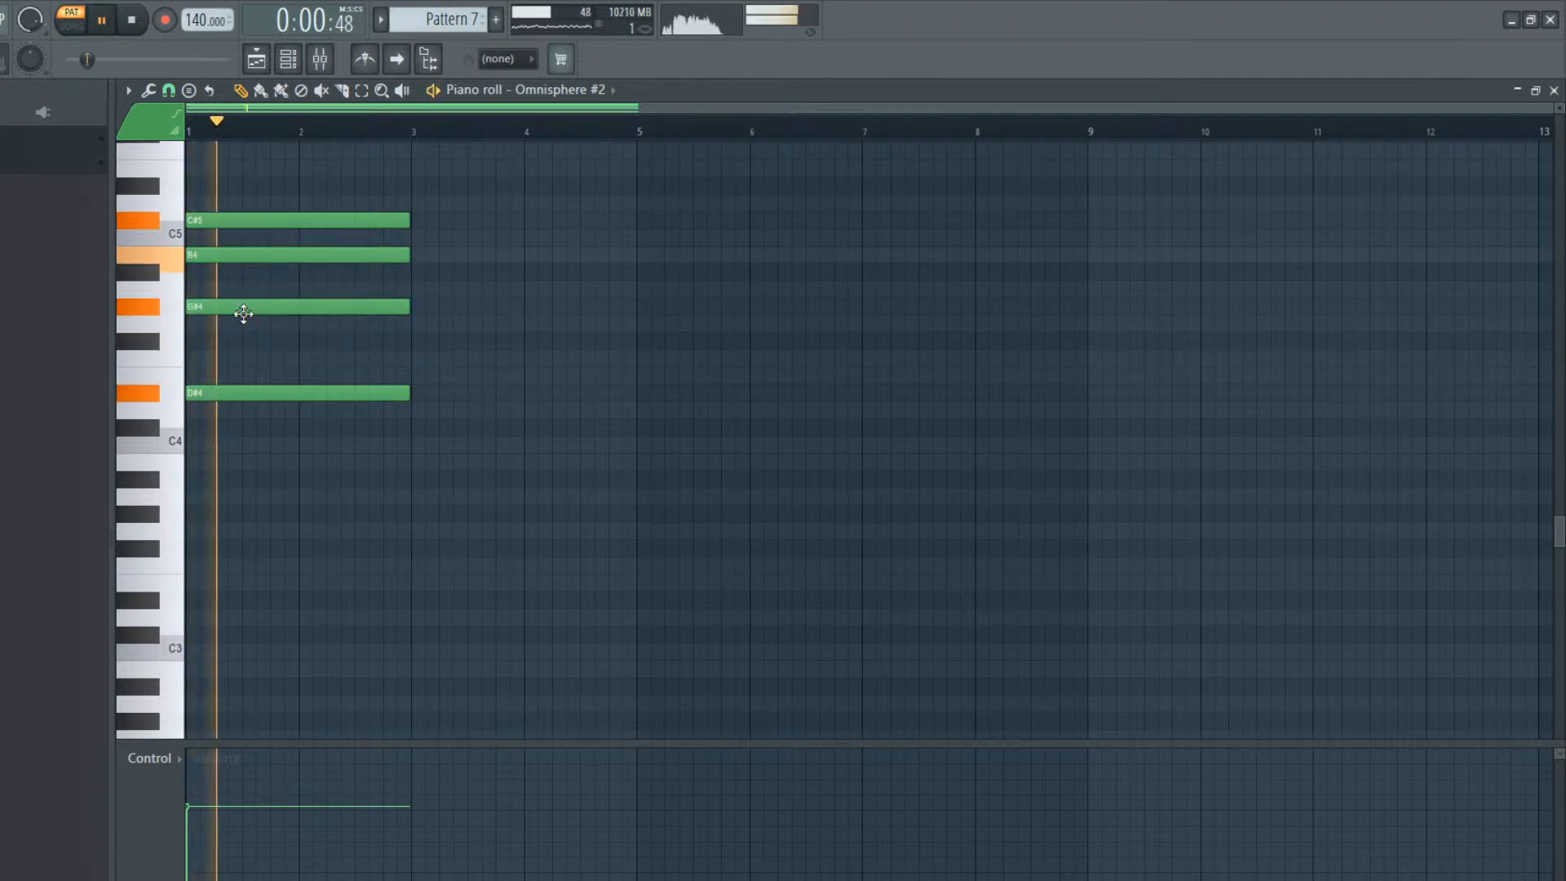
key(space)
drag(339, 254, 339, 277)
key(space)
key(space)
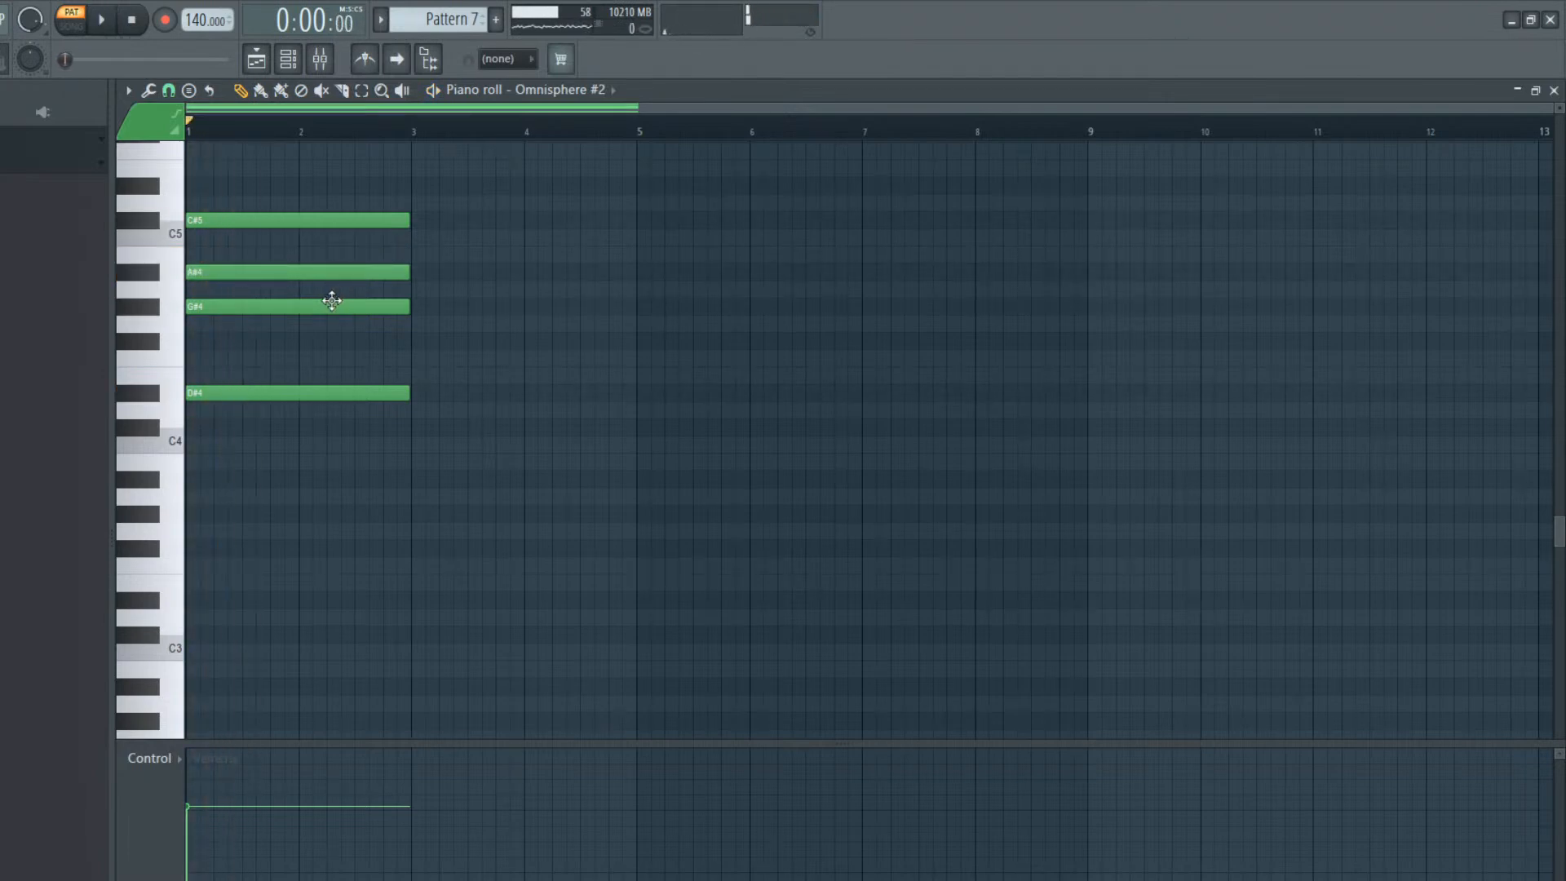
Raise the chord's lowest note to E4 and play the pattern
key(space)
key(space)
drag(284, 385, 282, 375)
key(space)
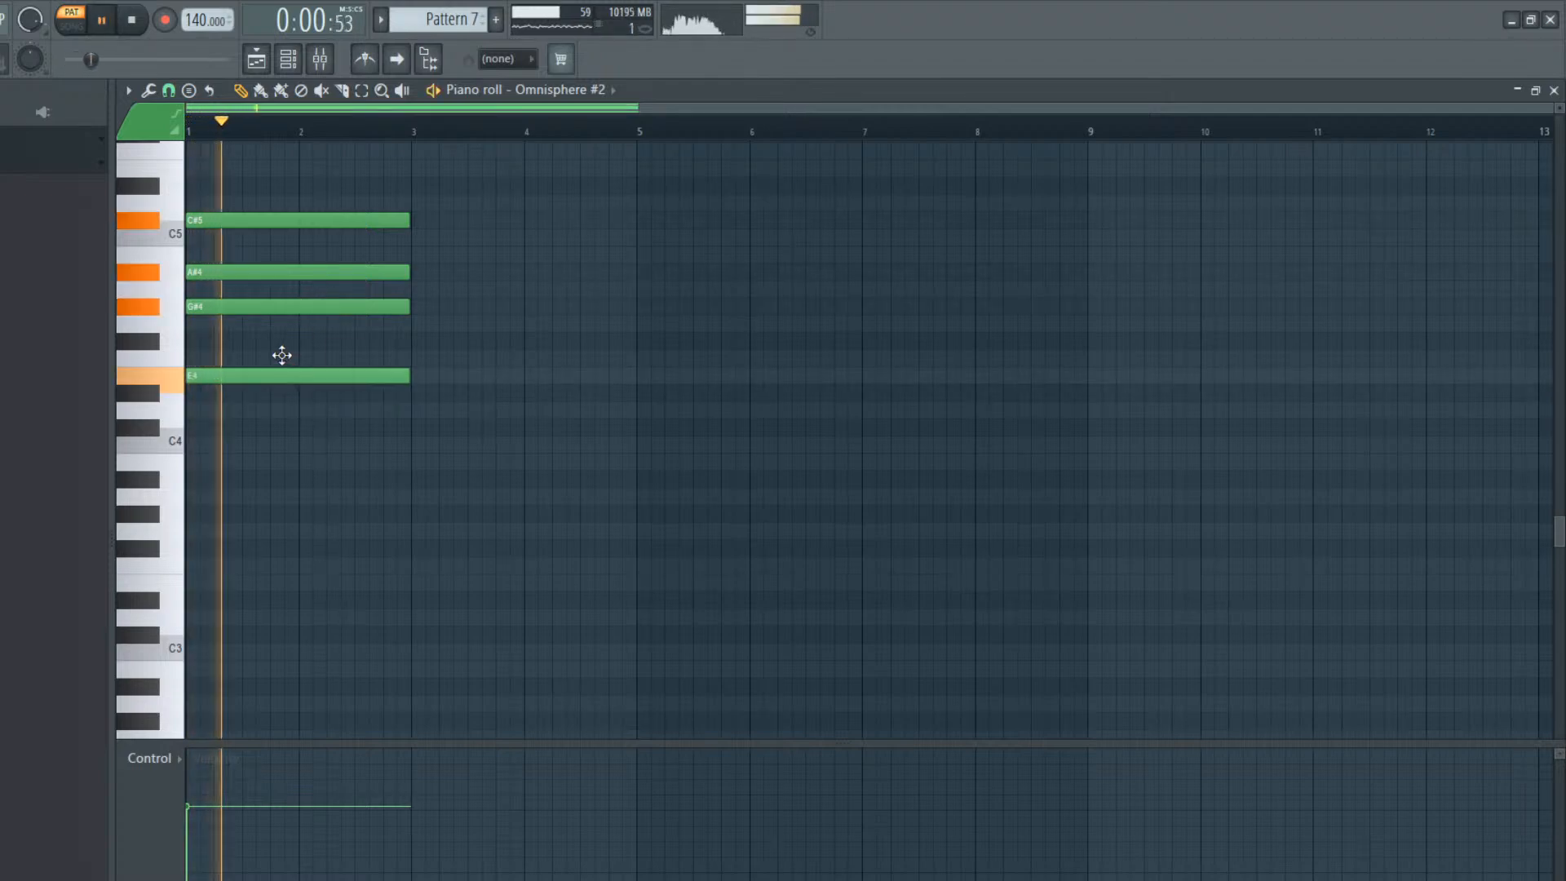
key(space)
Add a second two-bar chord from bar 3 with the notes C#5, A4, F#4 and E4, and play the pattern
click(418, 221)
click(412, 287)
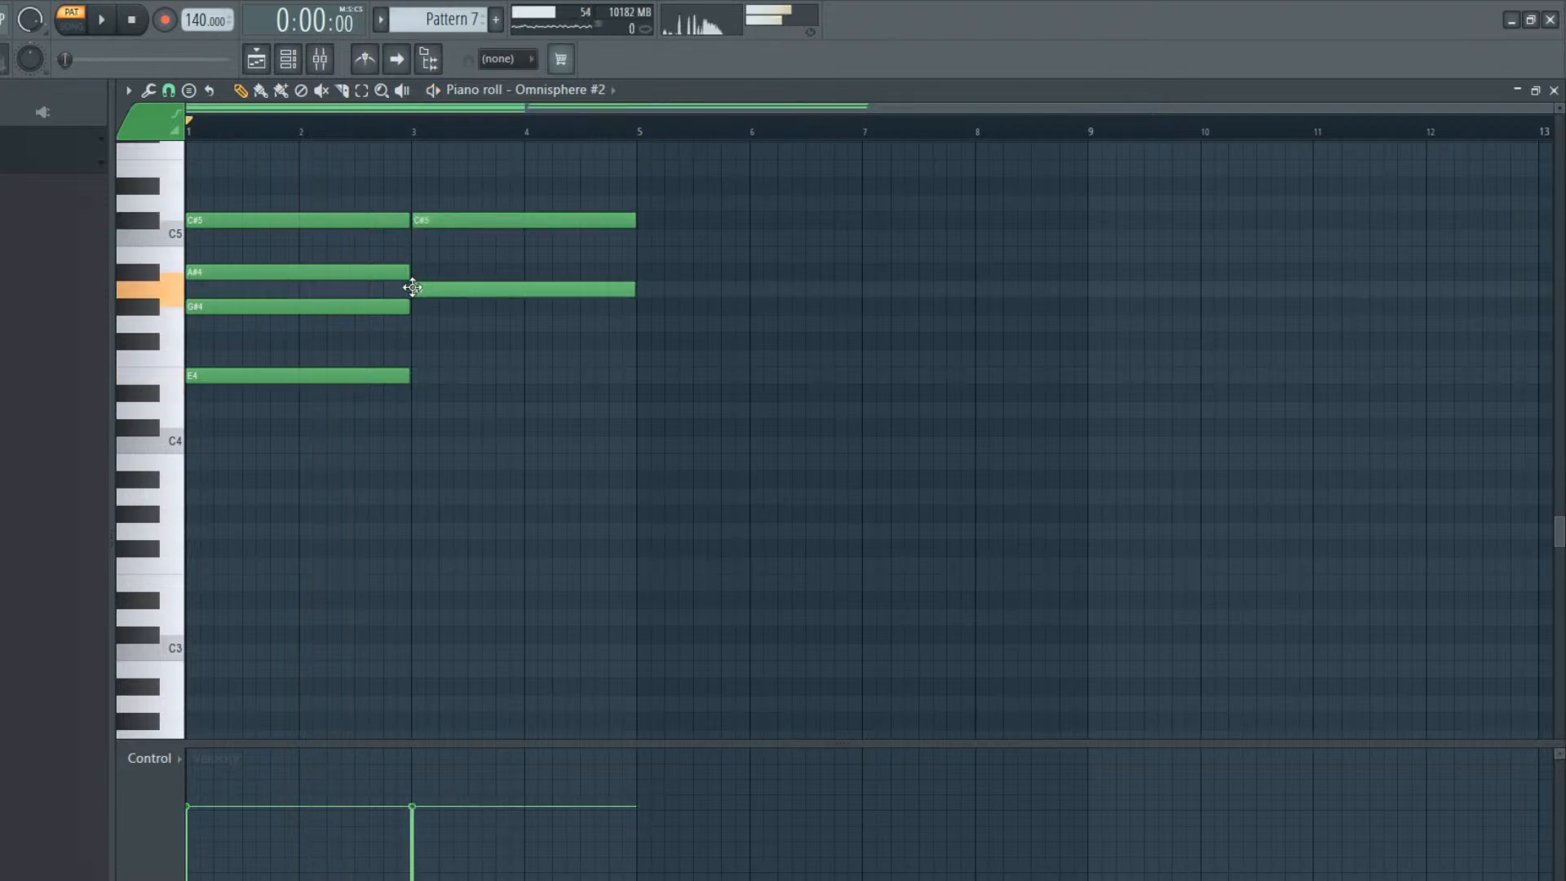
click(413, 344)
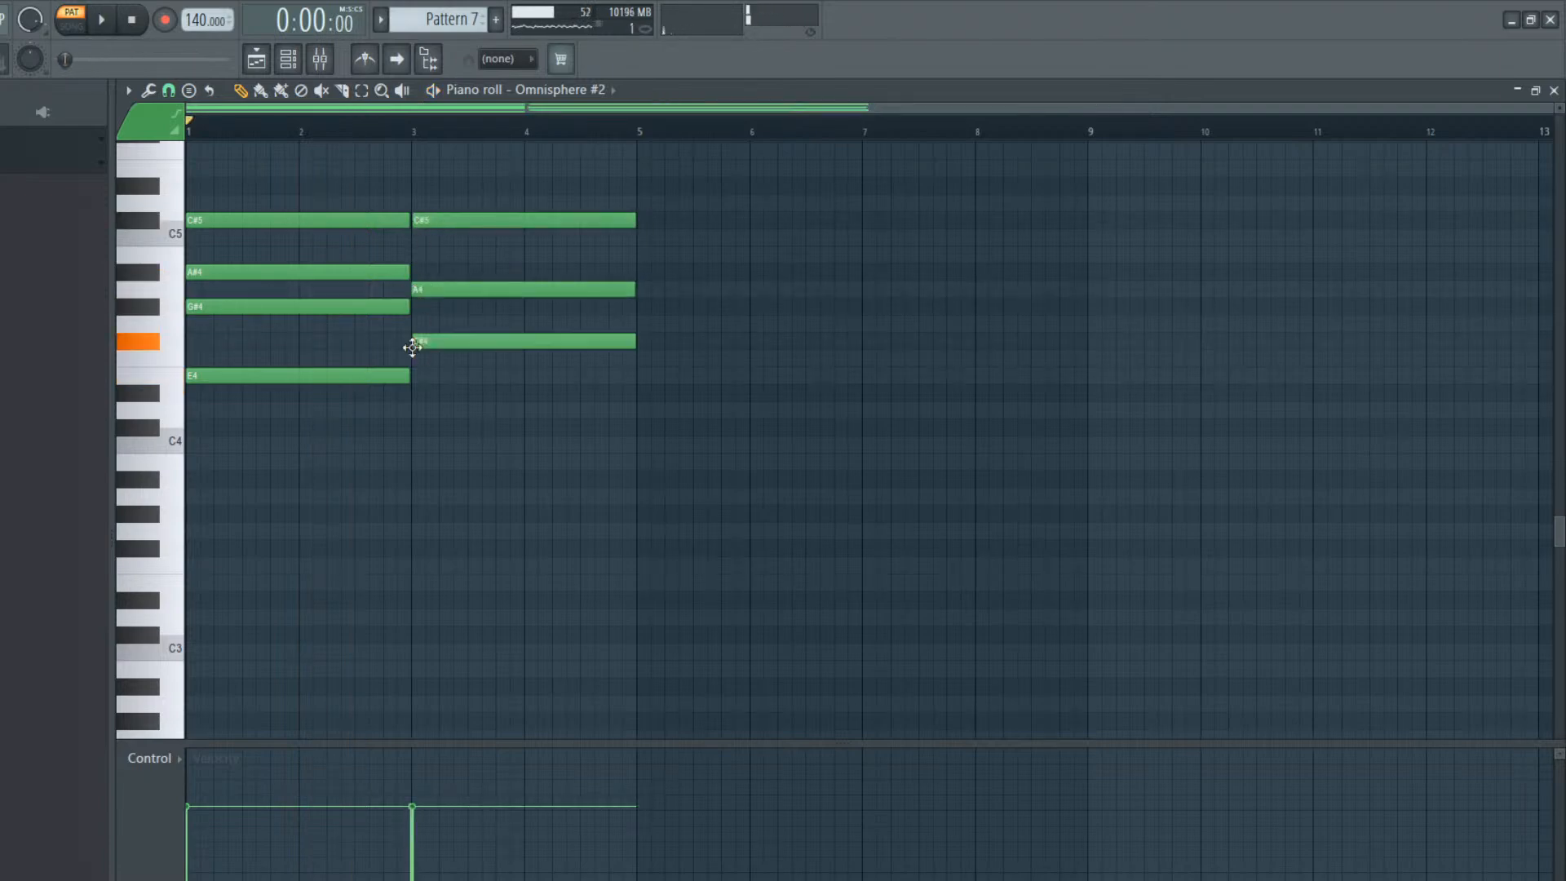
click(413, 409)
drag(412, 408, 414, 368)
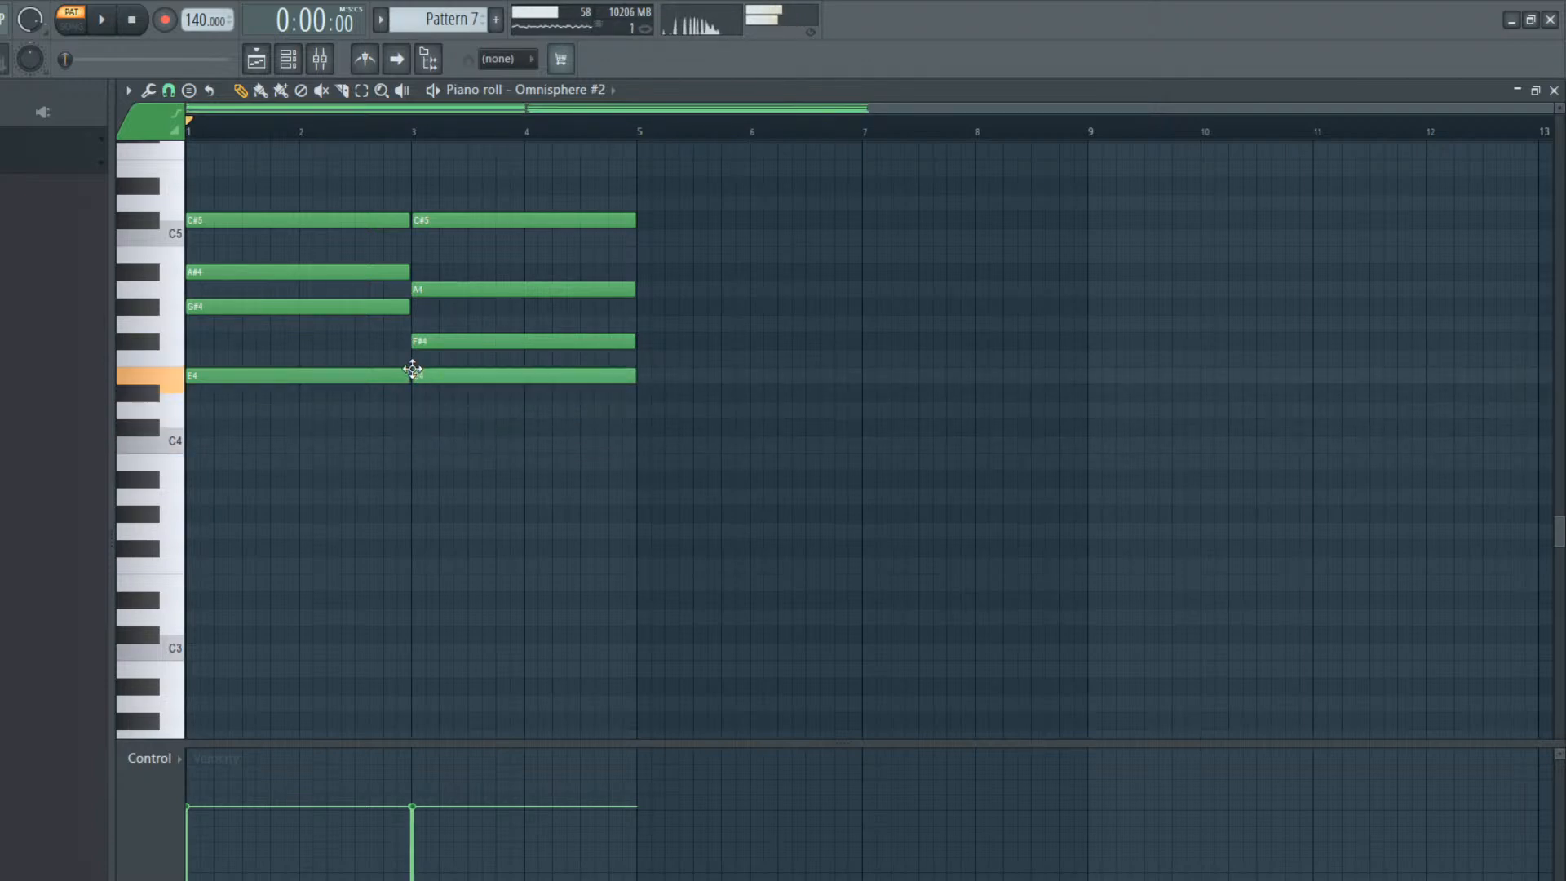
key(space)
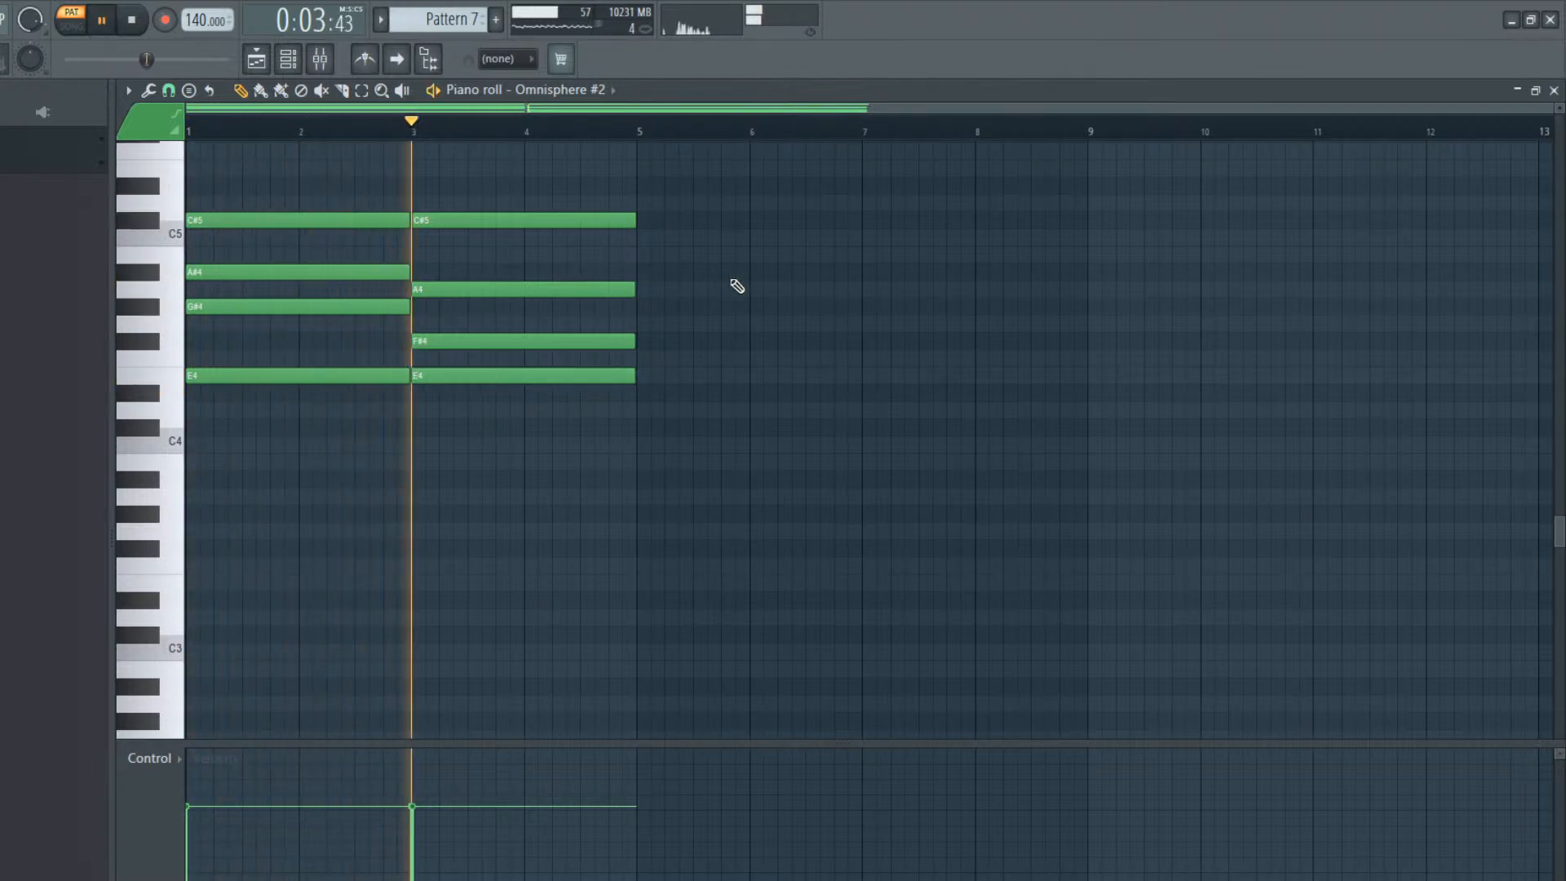
key(space)
Add a third two-bar chord from bar 5 with the notes C5, A4, F4 and D4, and play the progression
click(641, 237)
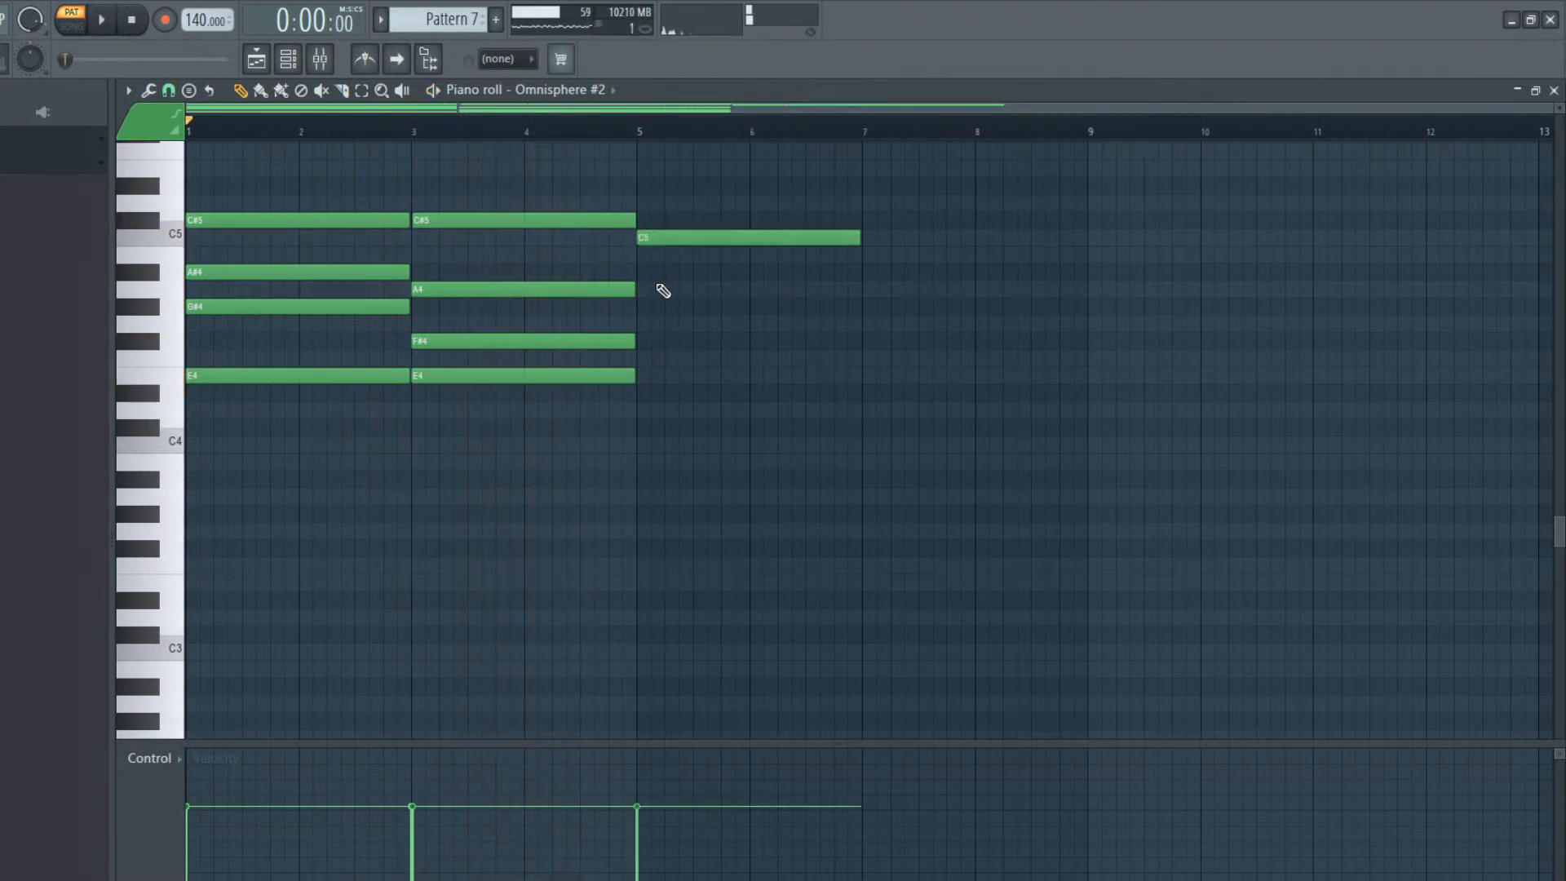
click(653, 289)
mouse_move(650, 353)
mouse_down()
mouse_move(647, 332)
mouse_move(641, 362)
mouse_up()
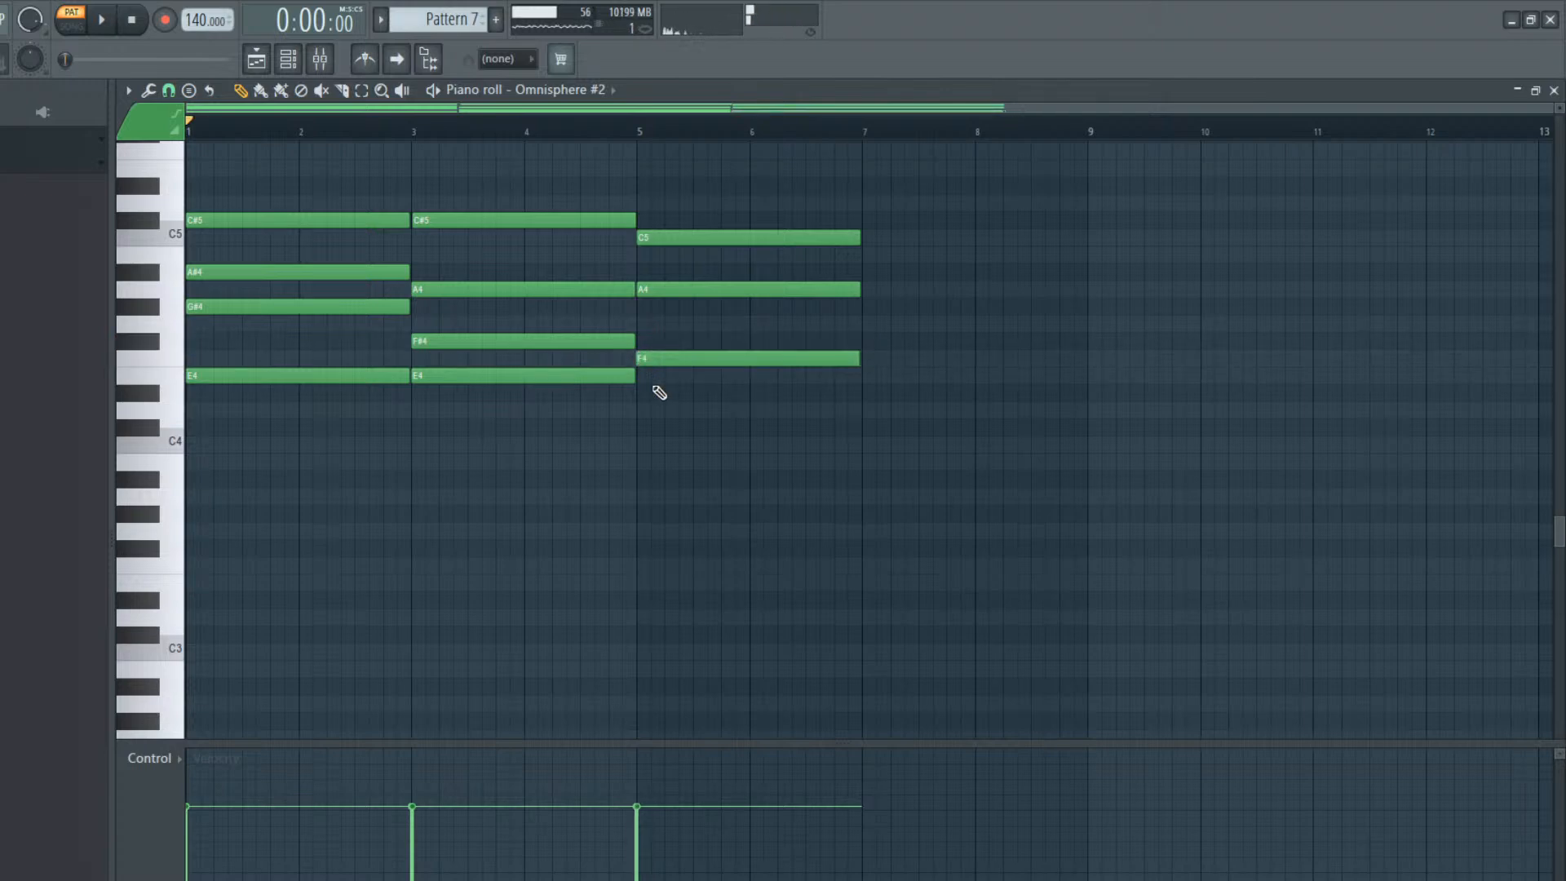
click(638, 428)
drag(636, 425, 634, 407)
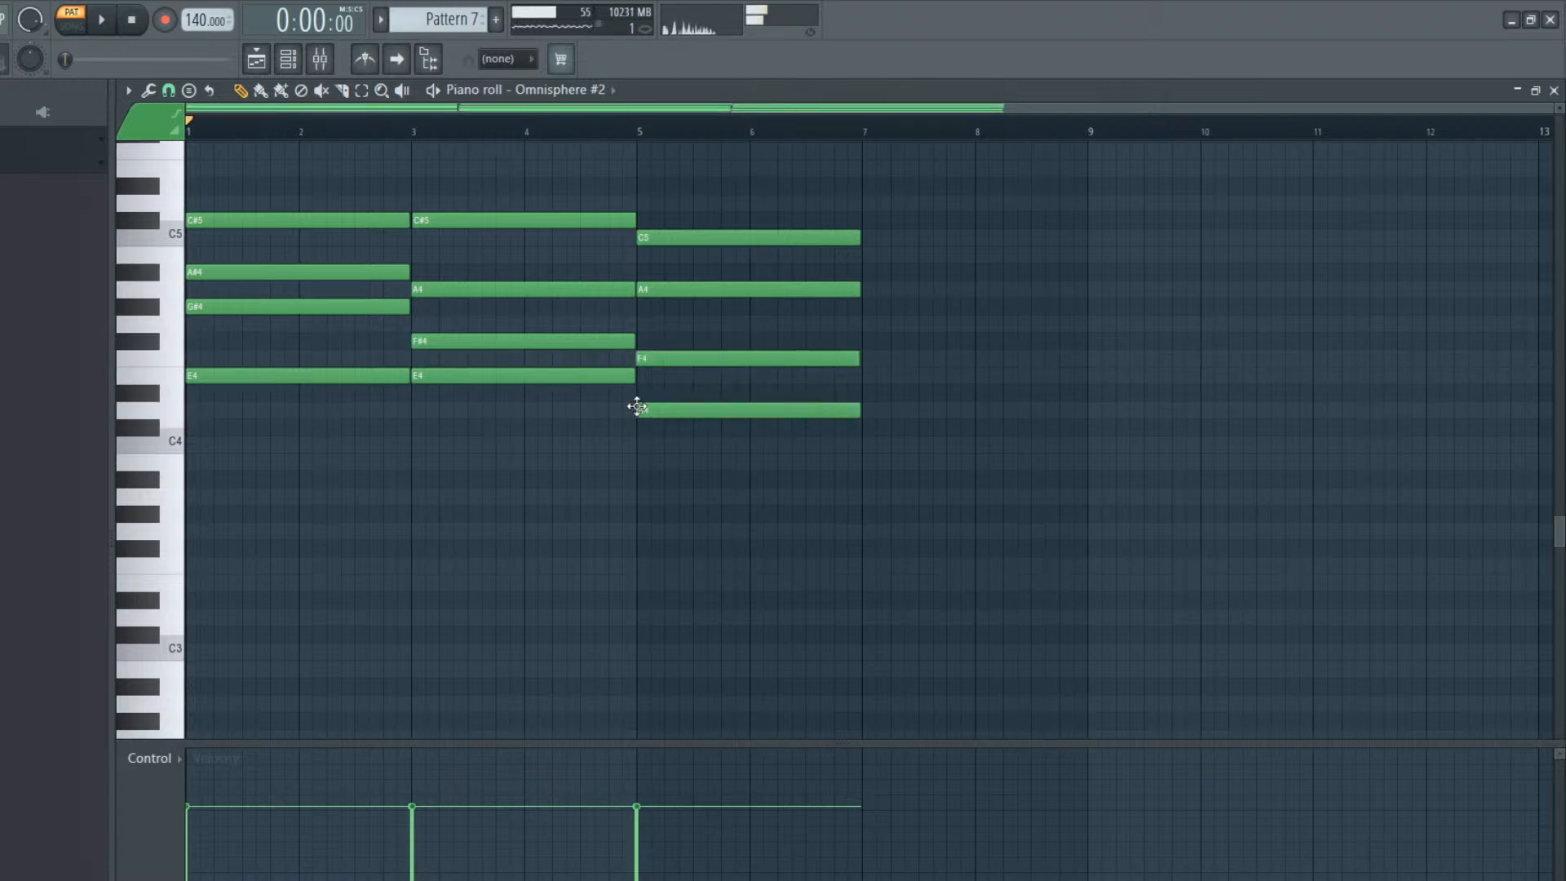
key(space)
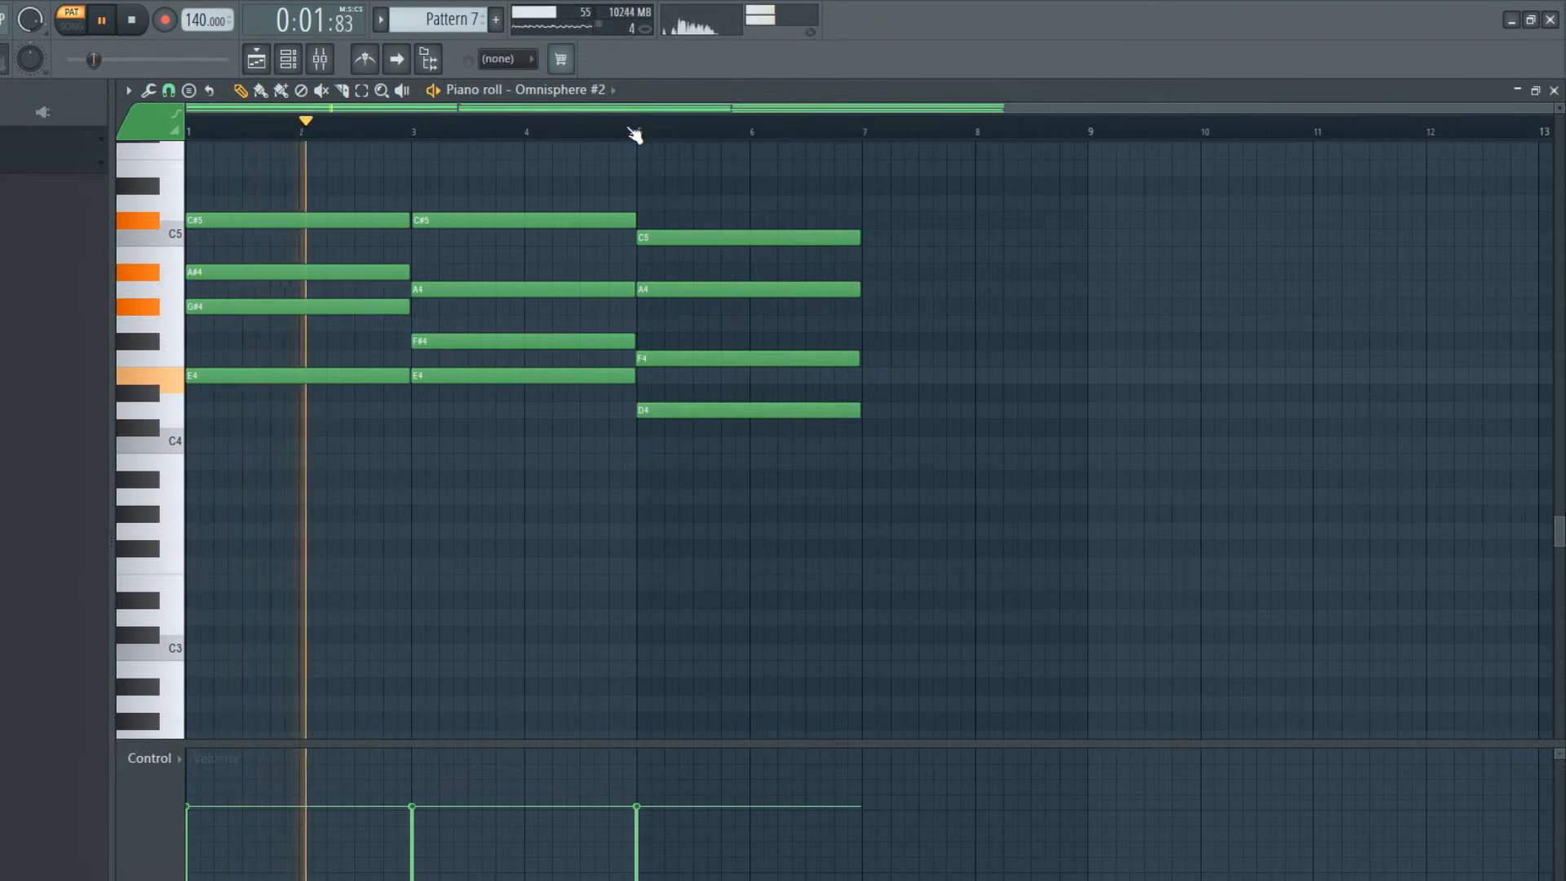
drag(479, 108, 752, 112)
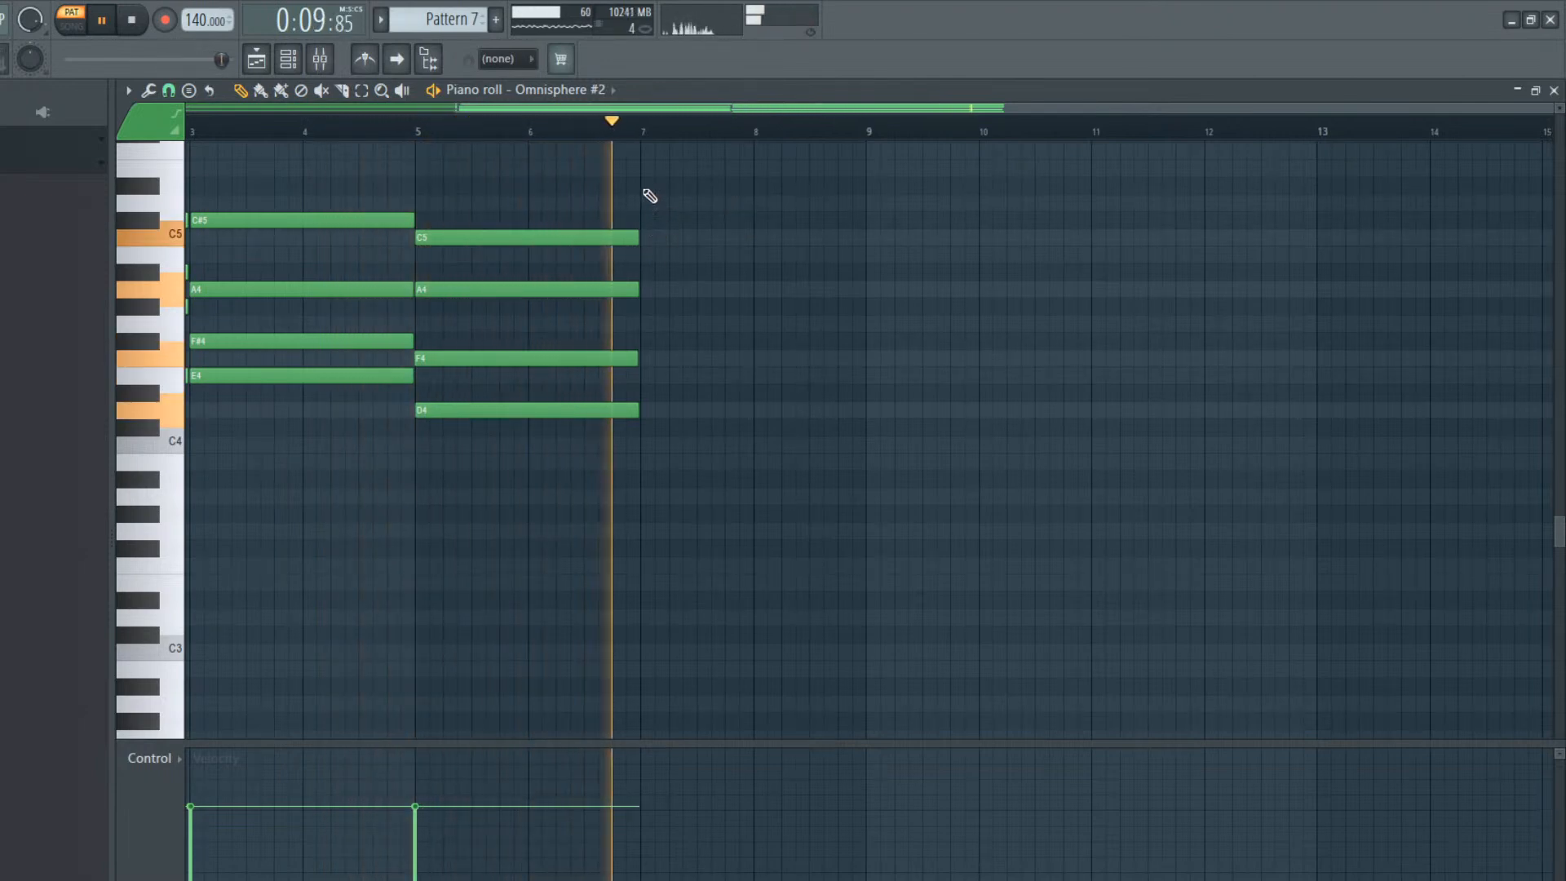
key(space)
Add a fourth two-bar chord from bar 7 with the notes C5, A4, G4 and E4, and play from bar 5
click(659, 244)
mouse_move(647, 289)
mouse_down()
mouse_move(641, 315)
mouse_move(661, 292)
mouse_up()
click(645, 337)
mouse_move(652, 393)
mouse_down()
mouse_move(650, 417)
mouse_move(644, 373)
mouse_up()
key(space)
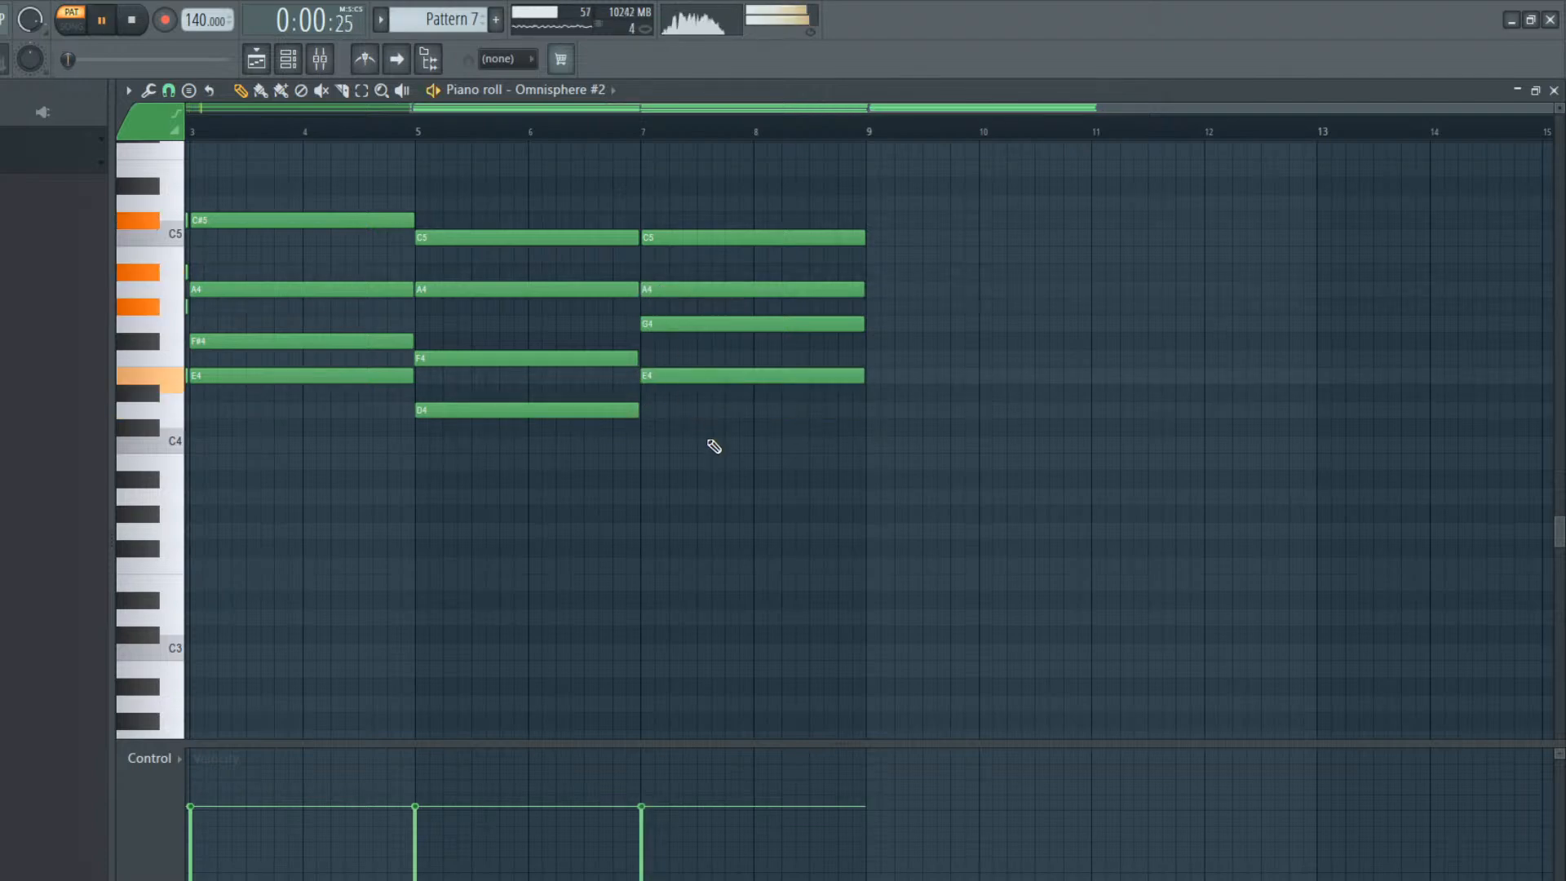
click(419, 133)
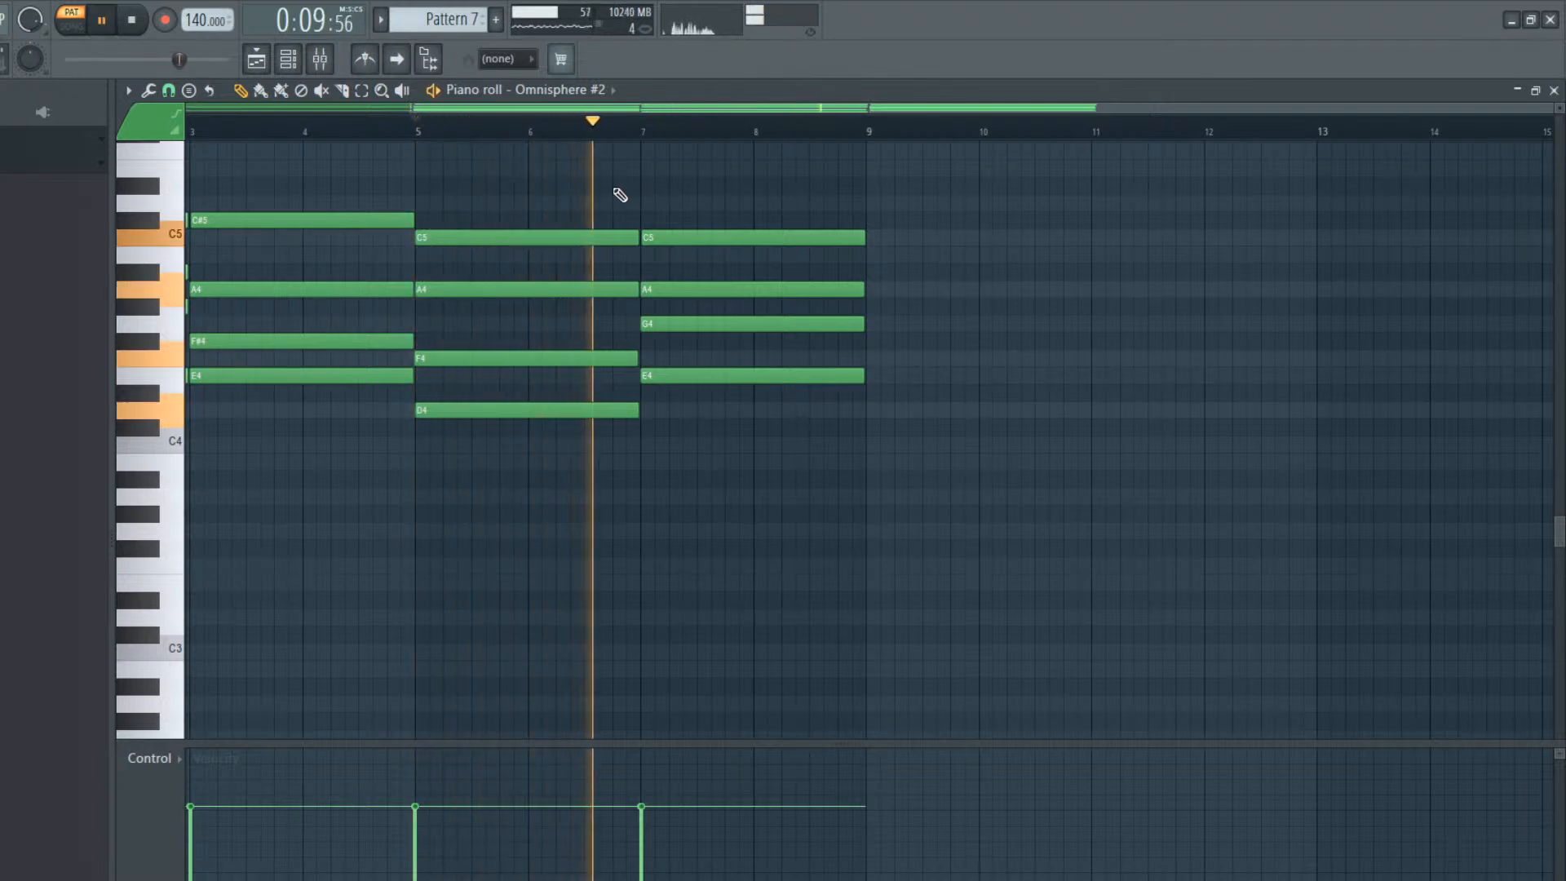
key(space)
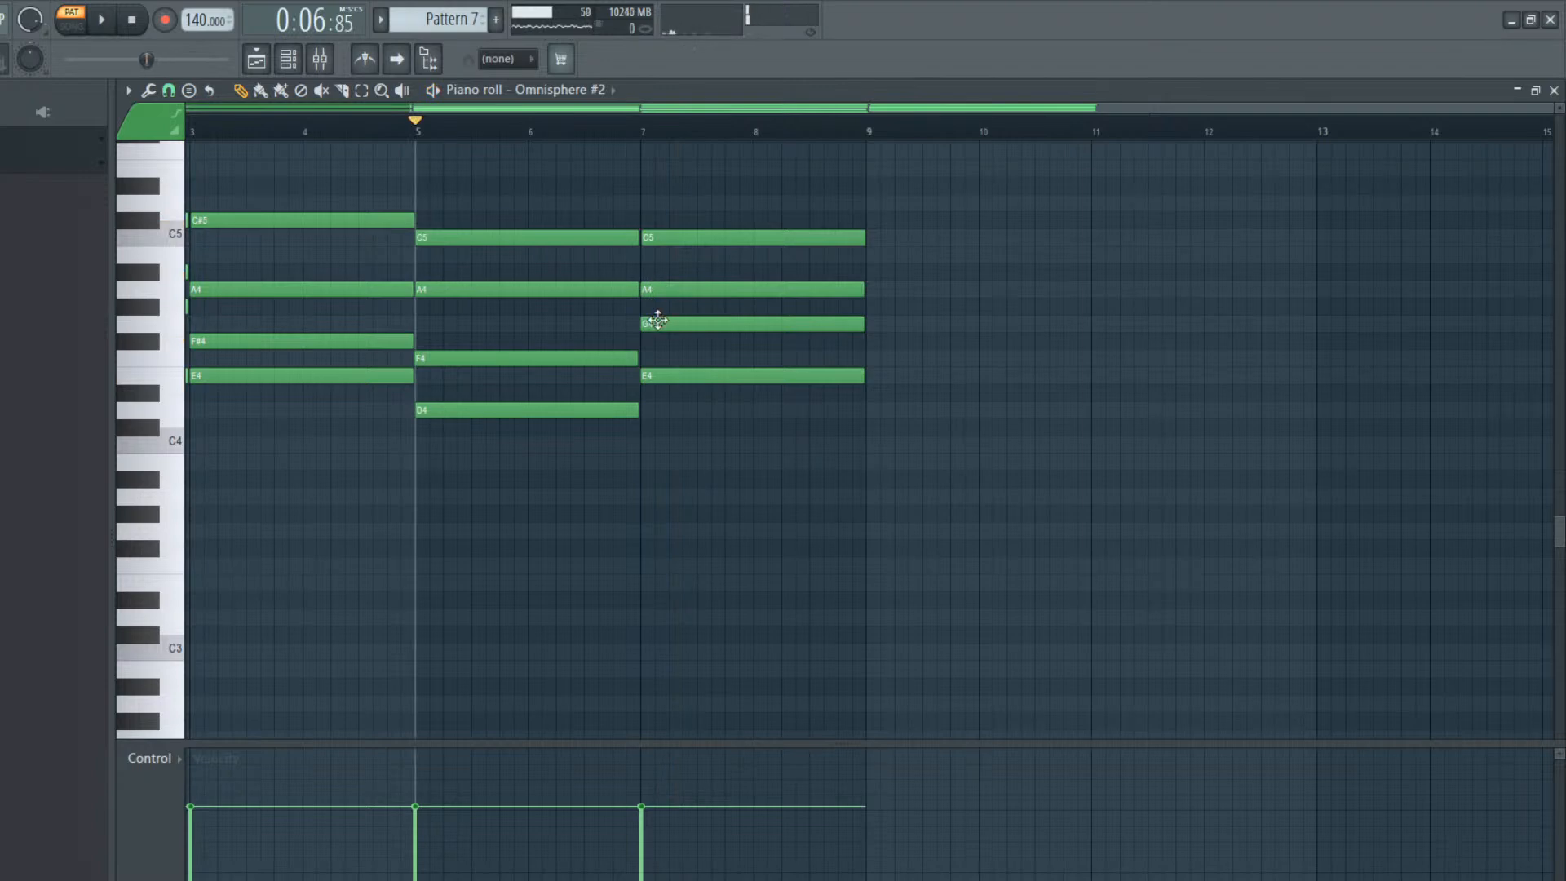
Change the bar 7 chord's G4 note to F#4 after trying G#4, auditioning from bar 7
click(658, 323)
drag(656, 306, 659, 294)
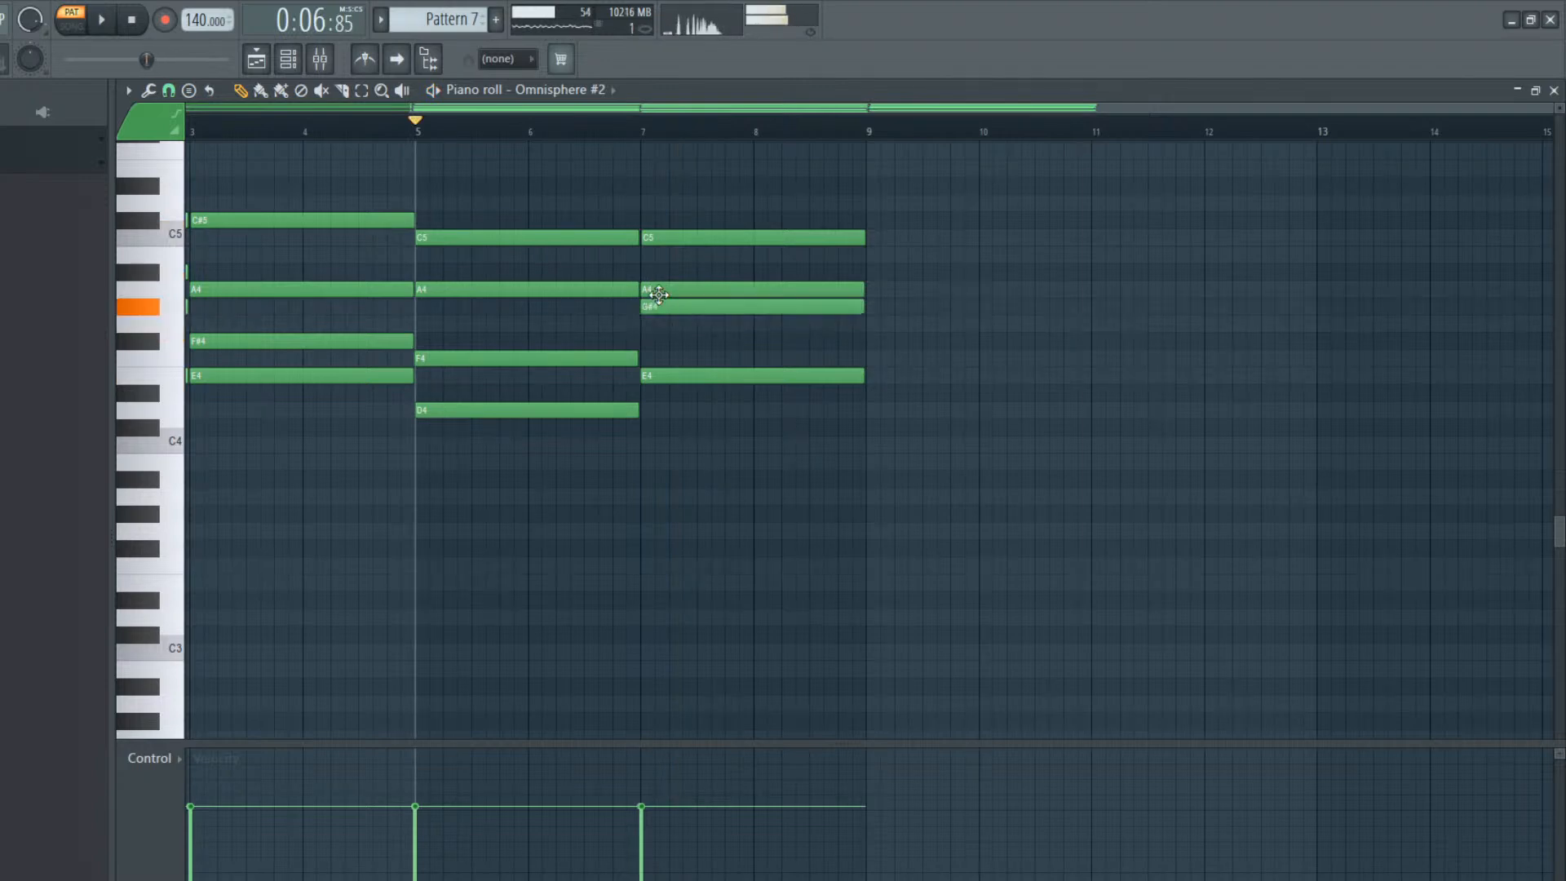
key(space)
click(644, 134)
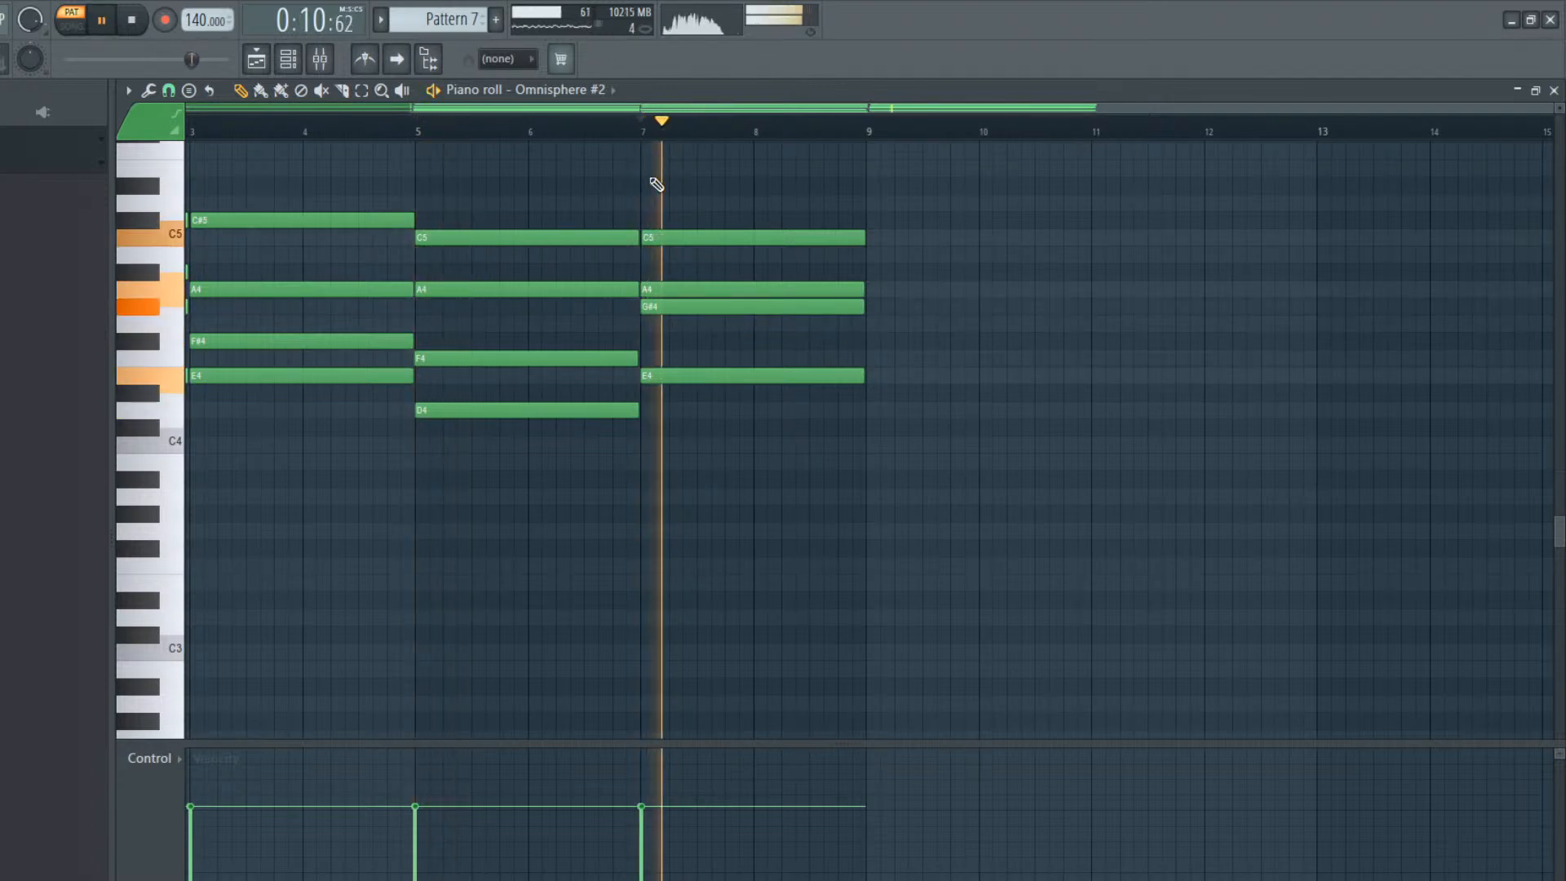
key(space)
drag(667, 310, 665, 351)
key(space)
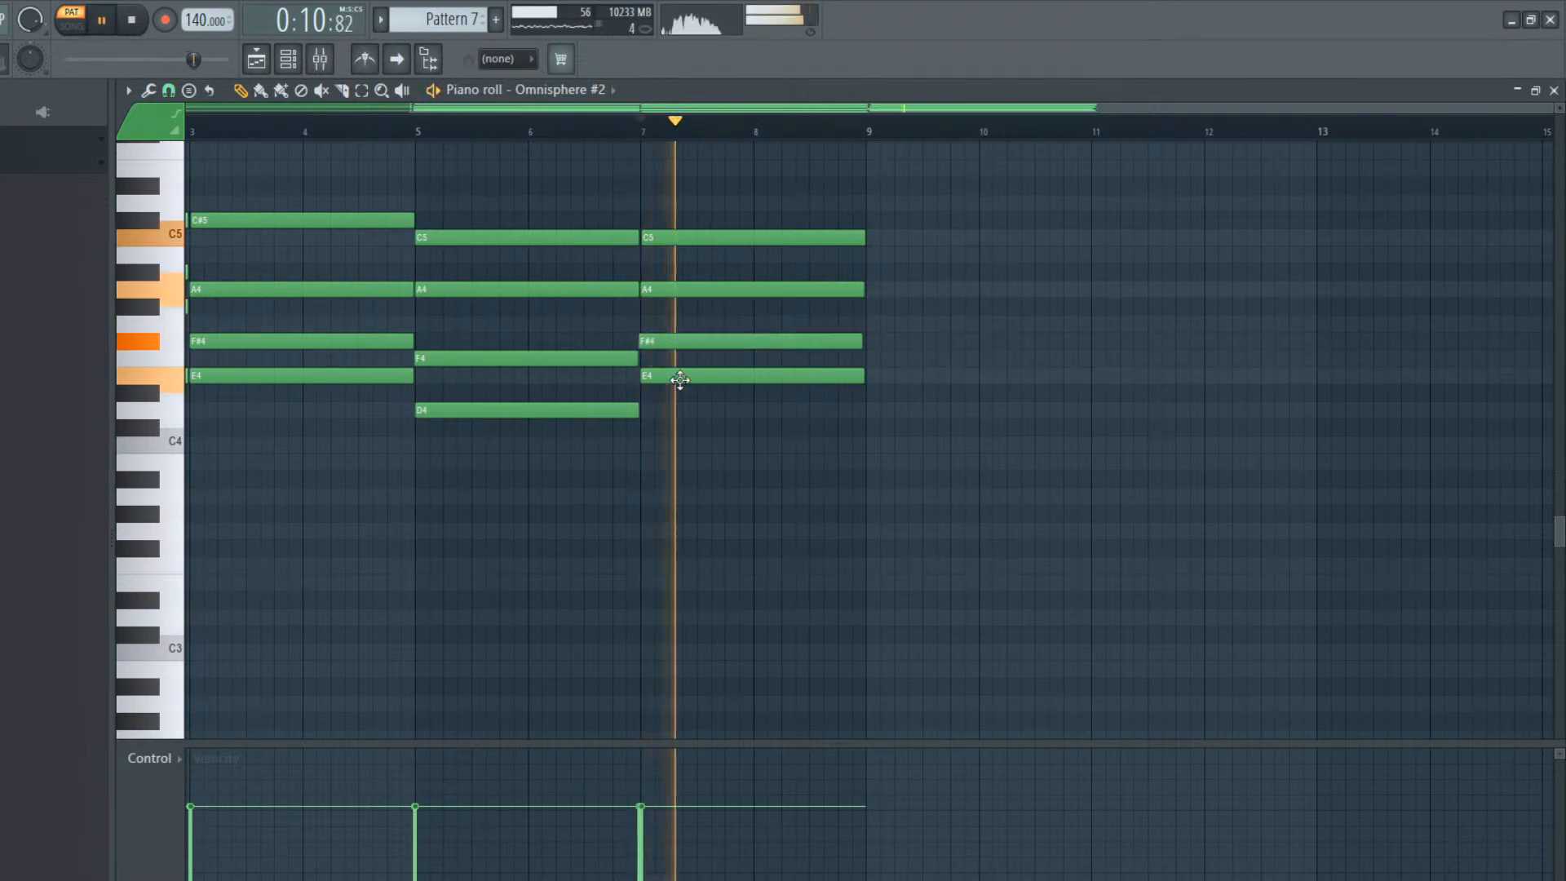
Lower the bar 7 chord's E4 to D#4 and its A4 to G#4, playing the chord after each change
key(space)
drag(696, 373, 692, 407)
key(space)
key(space)
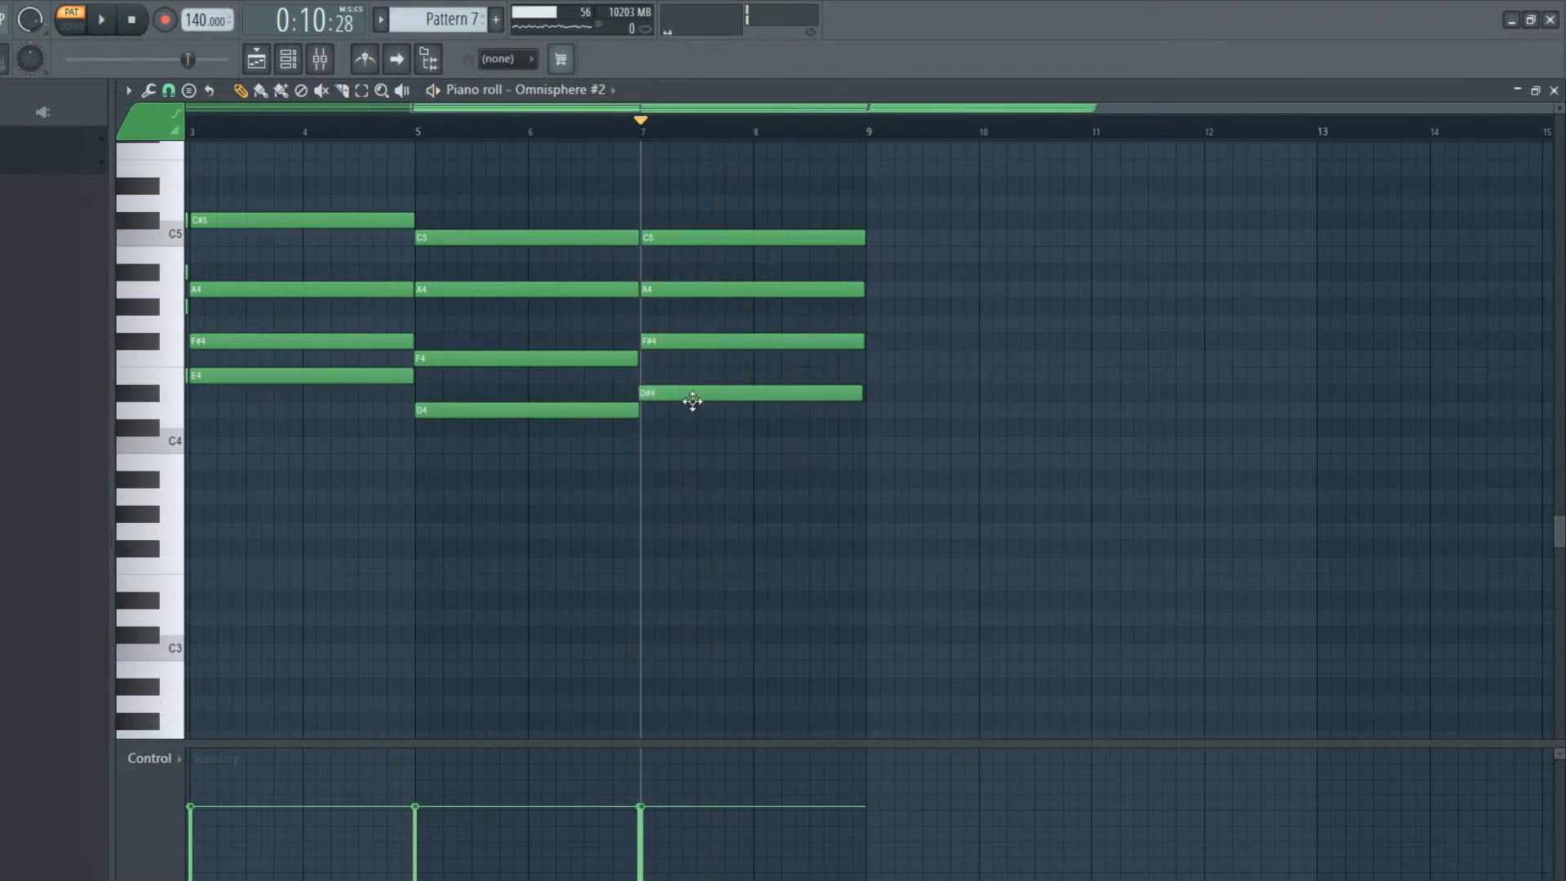
drag(689, 296, 696, 343)
key(space)
key(space)
key(space)
key(space)
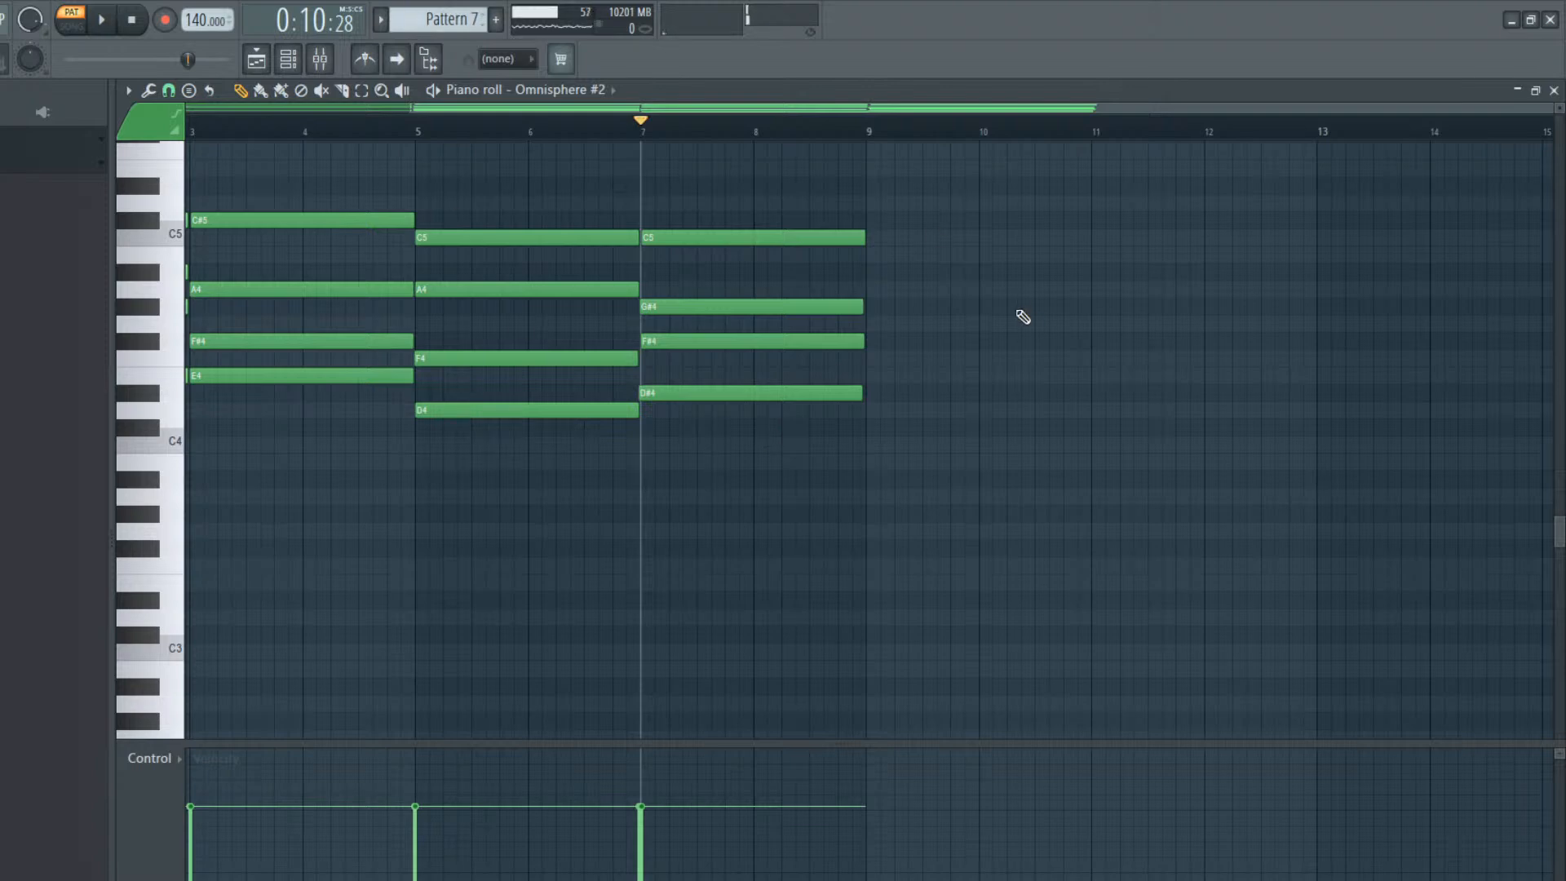
Try an F#3 bass note under the first chord, play it and delete it
scroll(203, 185, left, 3)
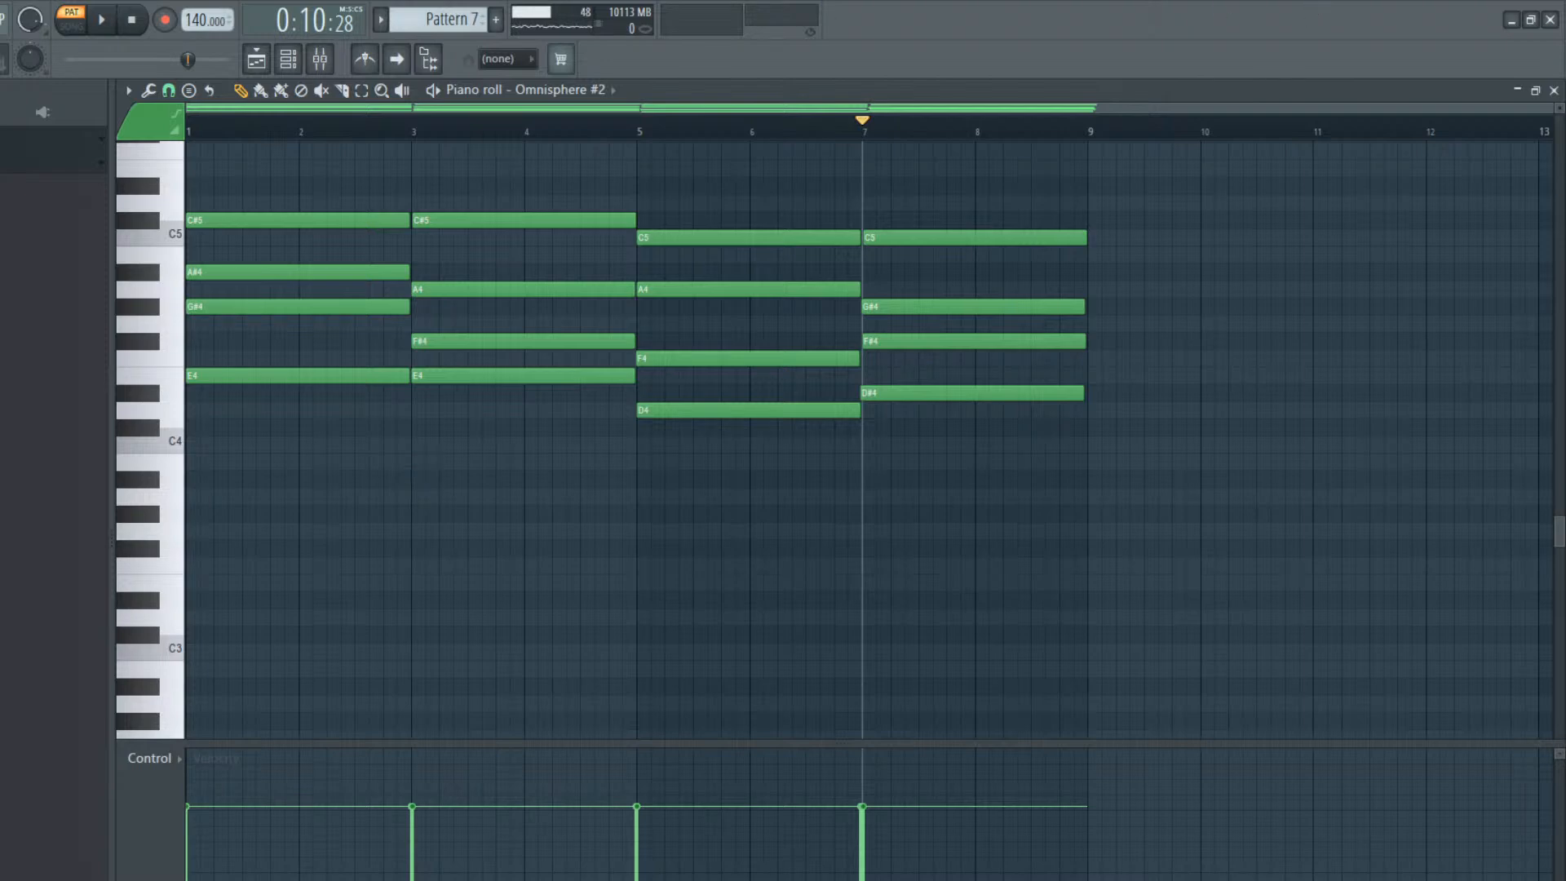
drag(232, 552, 185, 544)
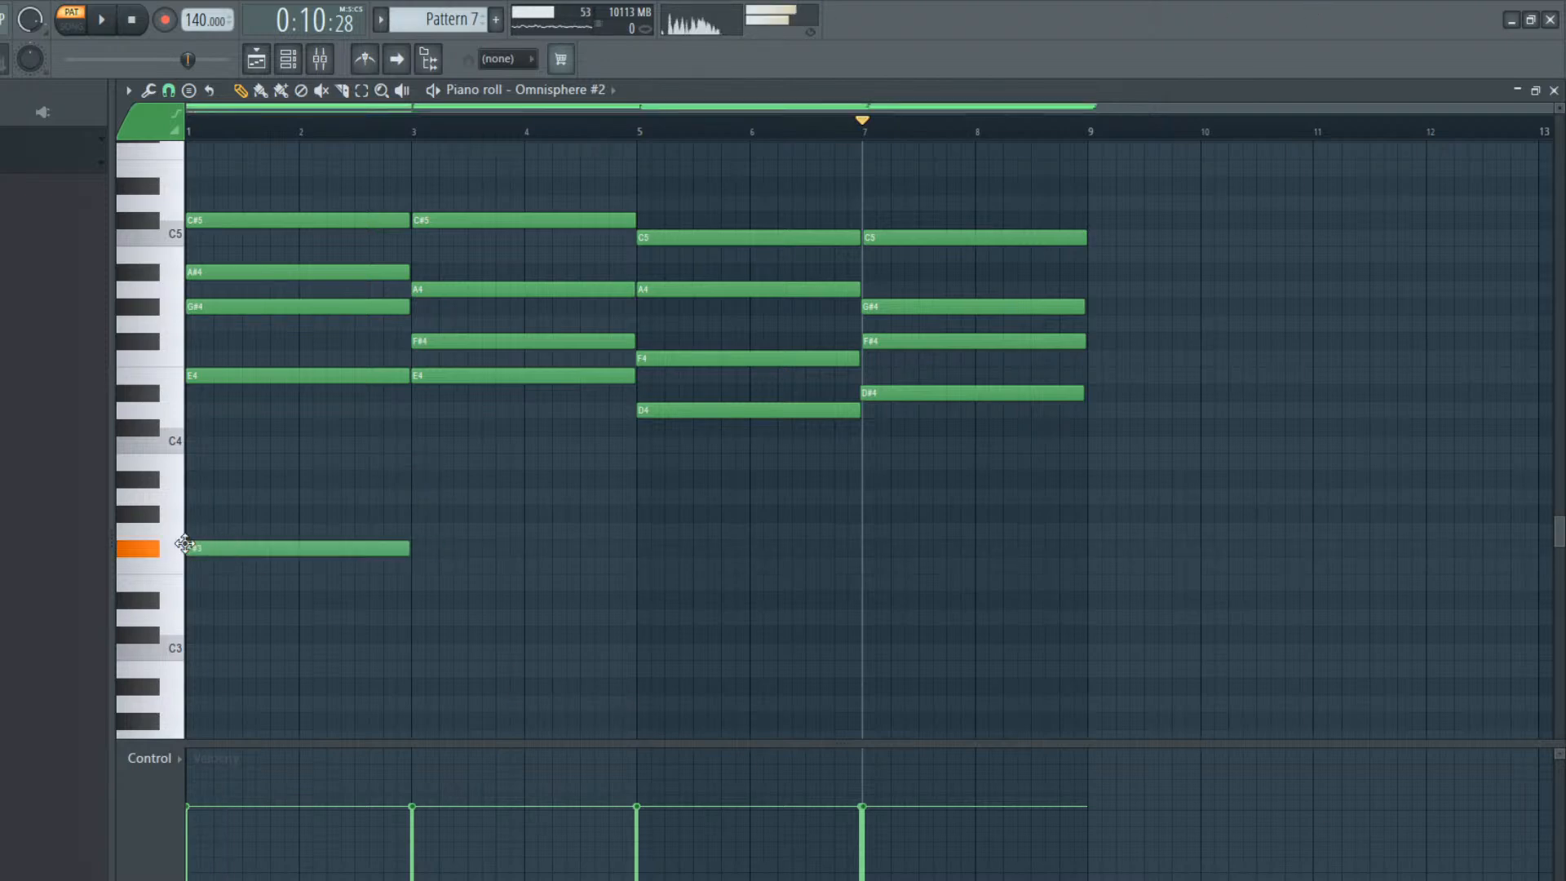
key(space)
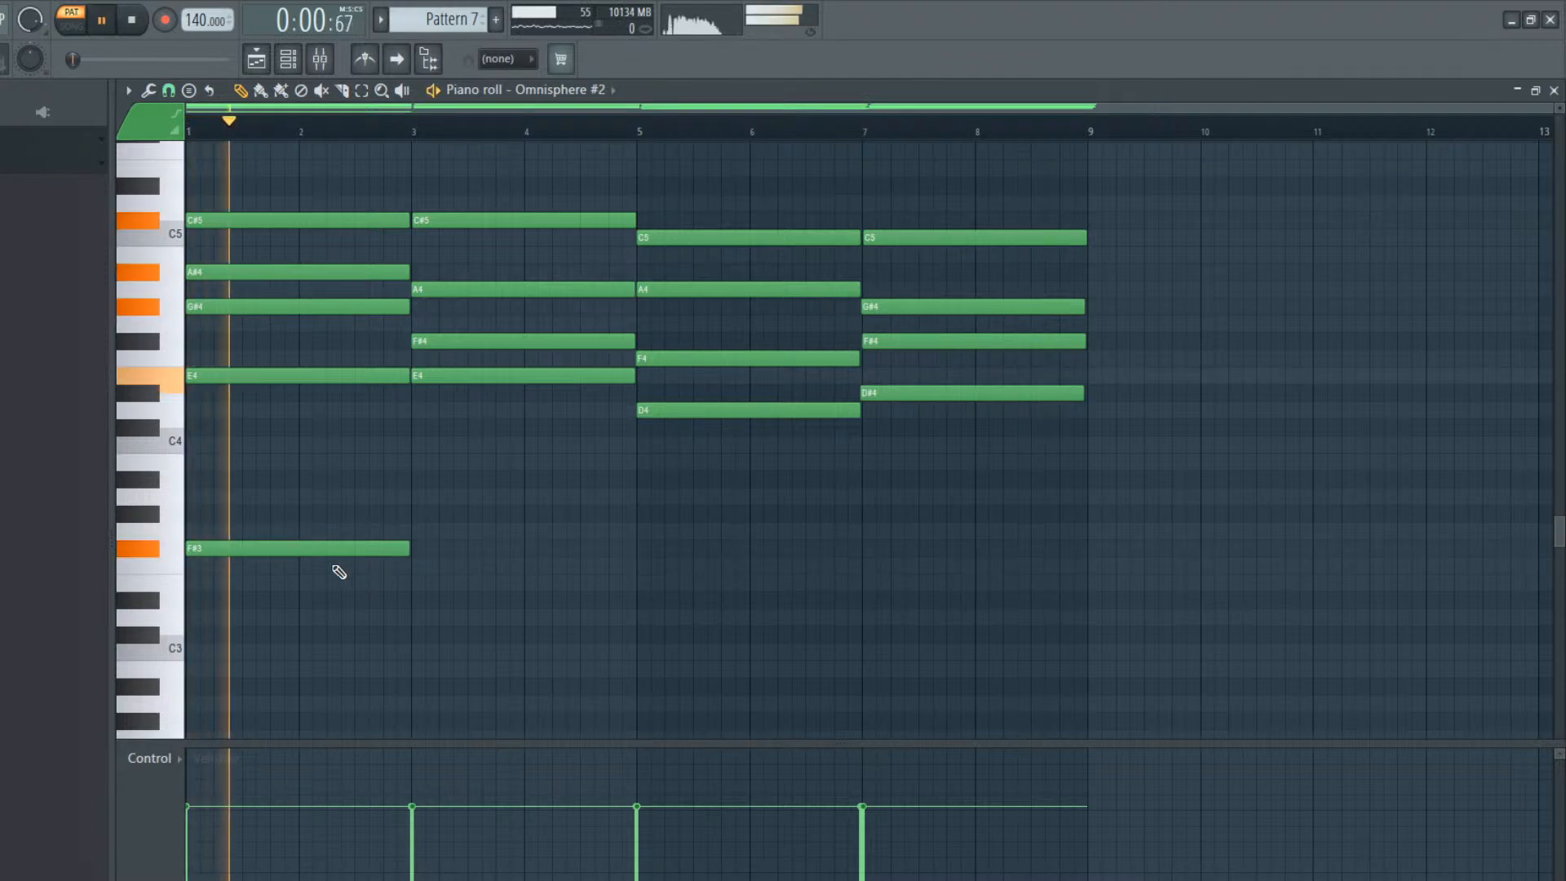
key(space)
right_click(381, 548)
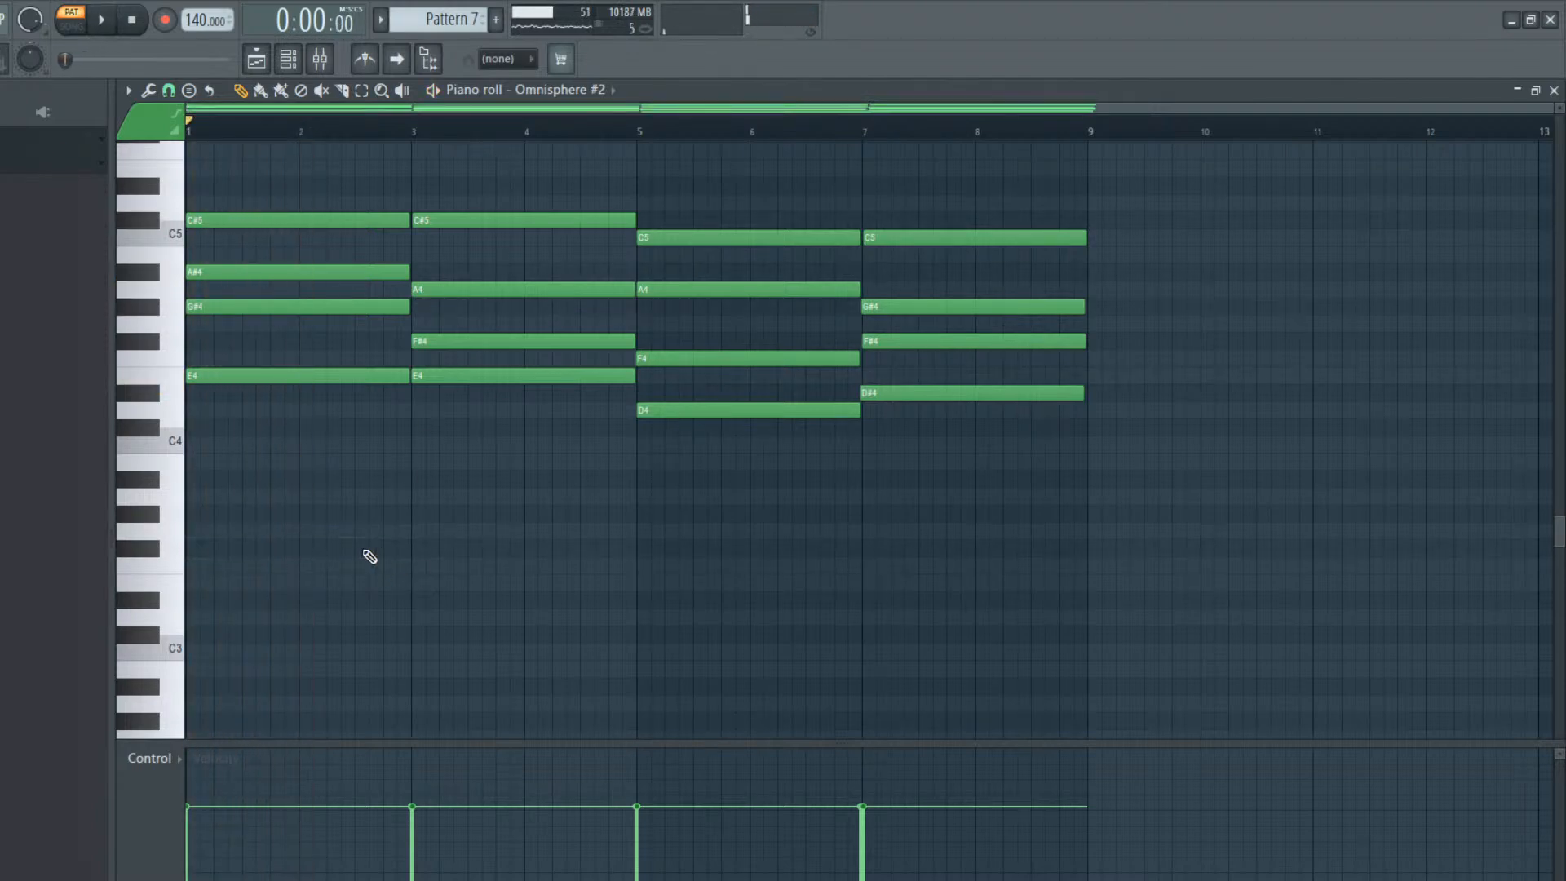
Add a two-bar bass note under the first chord, trying F3 and settling on G#3 with repeated playback
drag(216, 612, 163, 566)
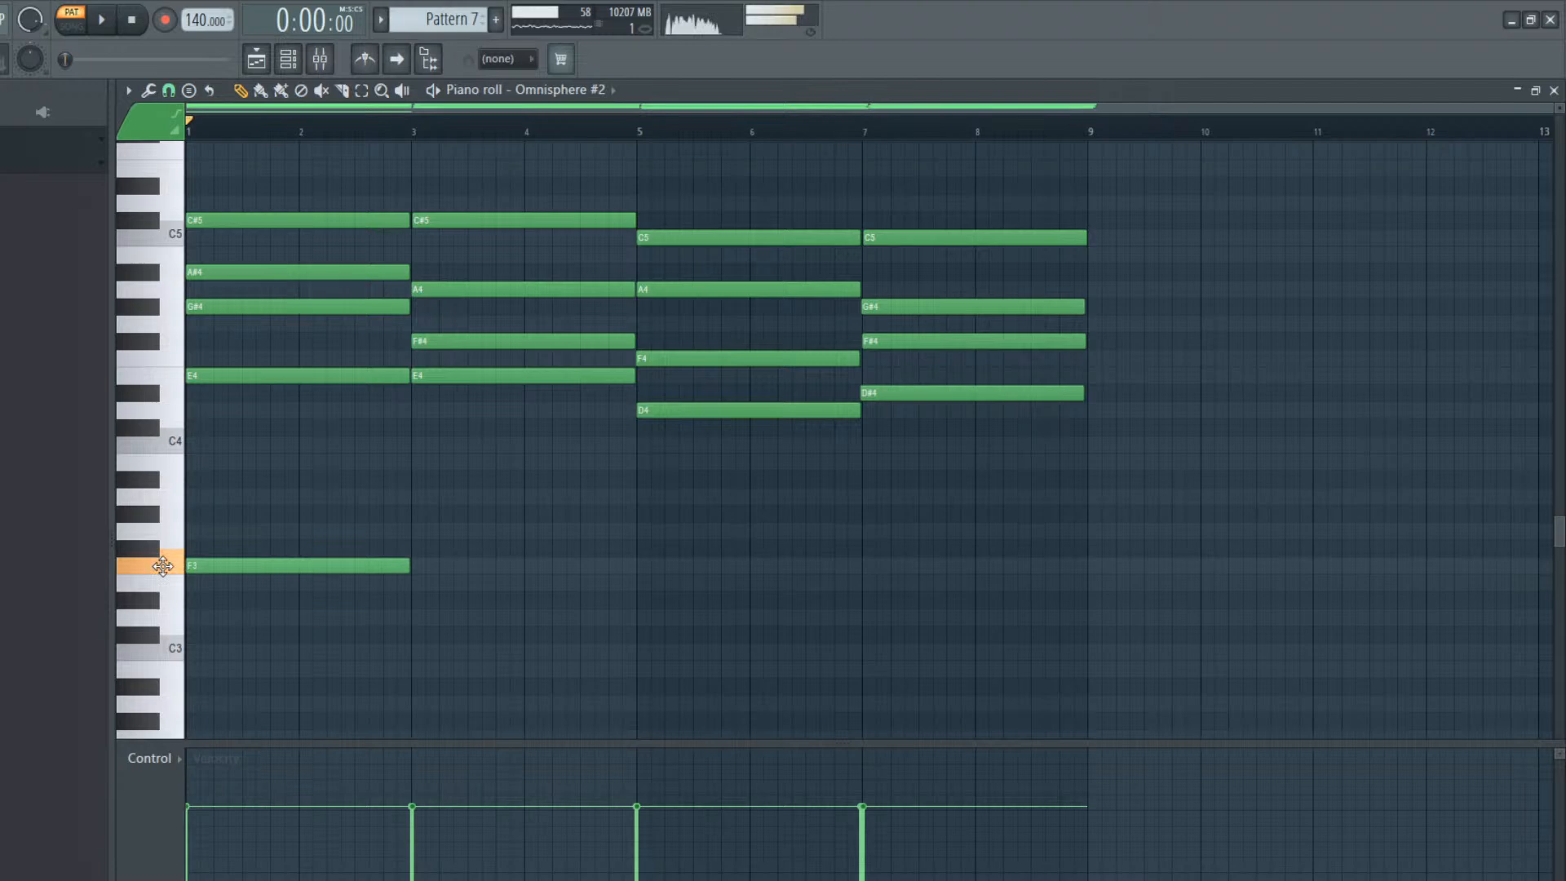
key(space)
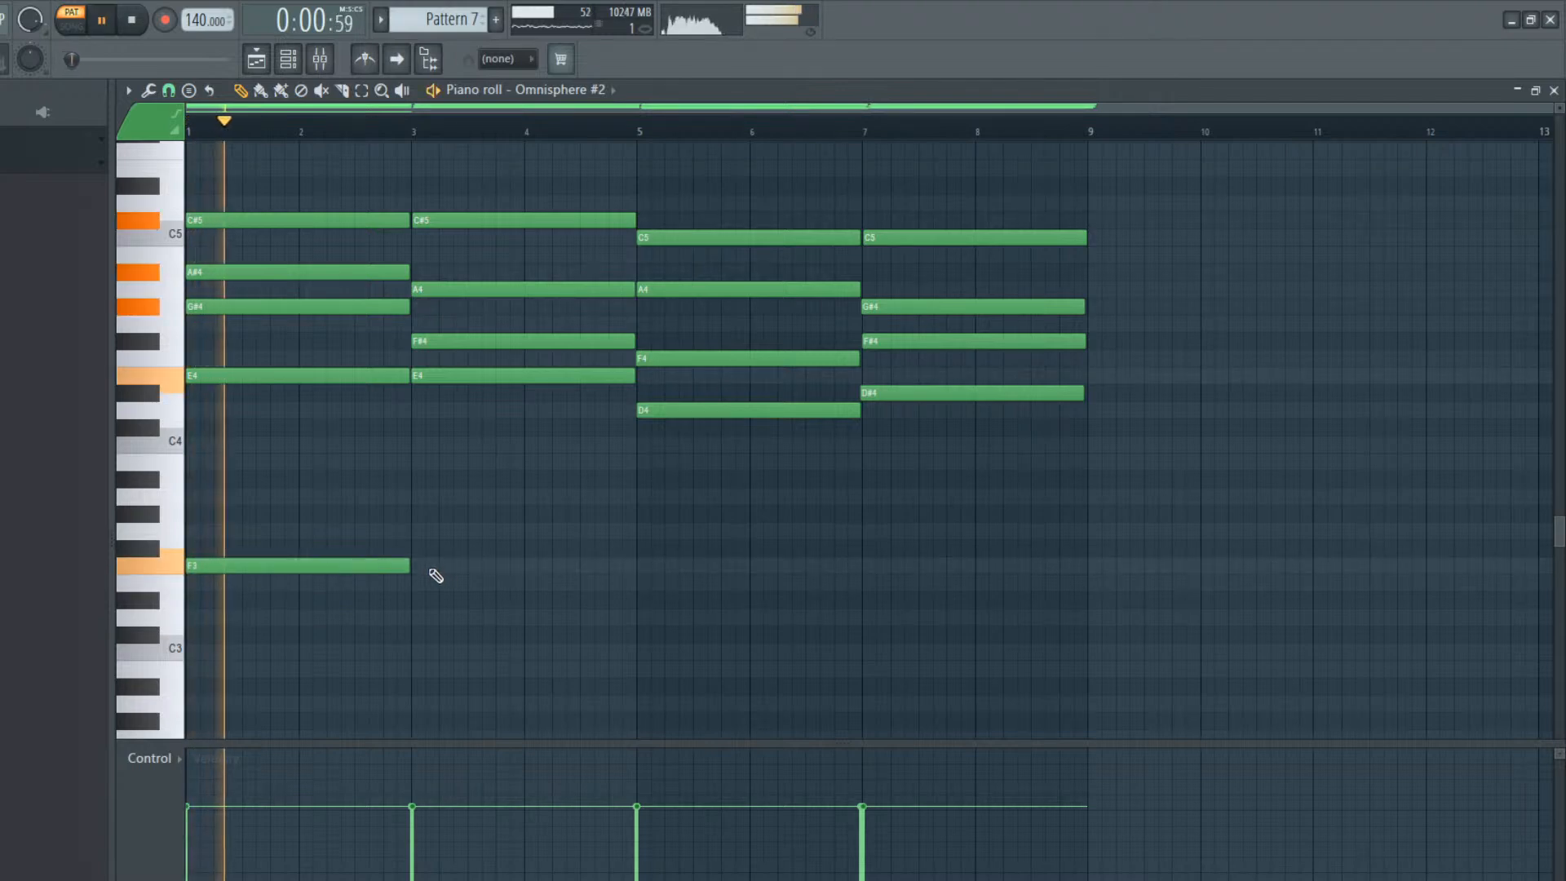
key(space)
drag(367, 563, 184, 512)
key(space)
key(space)
key(space)
key(space)
key(space)
key(space)
key(space)
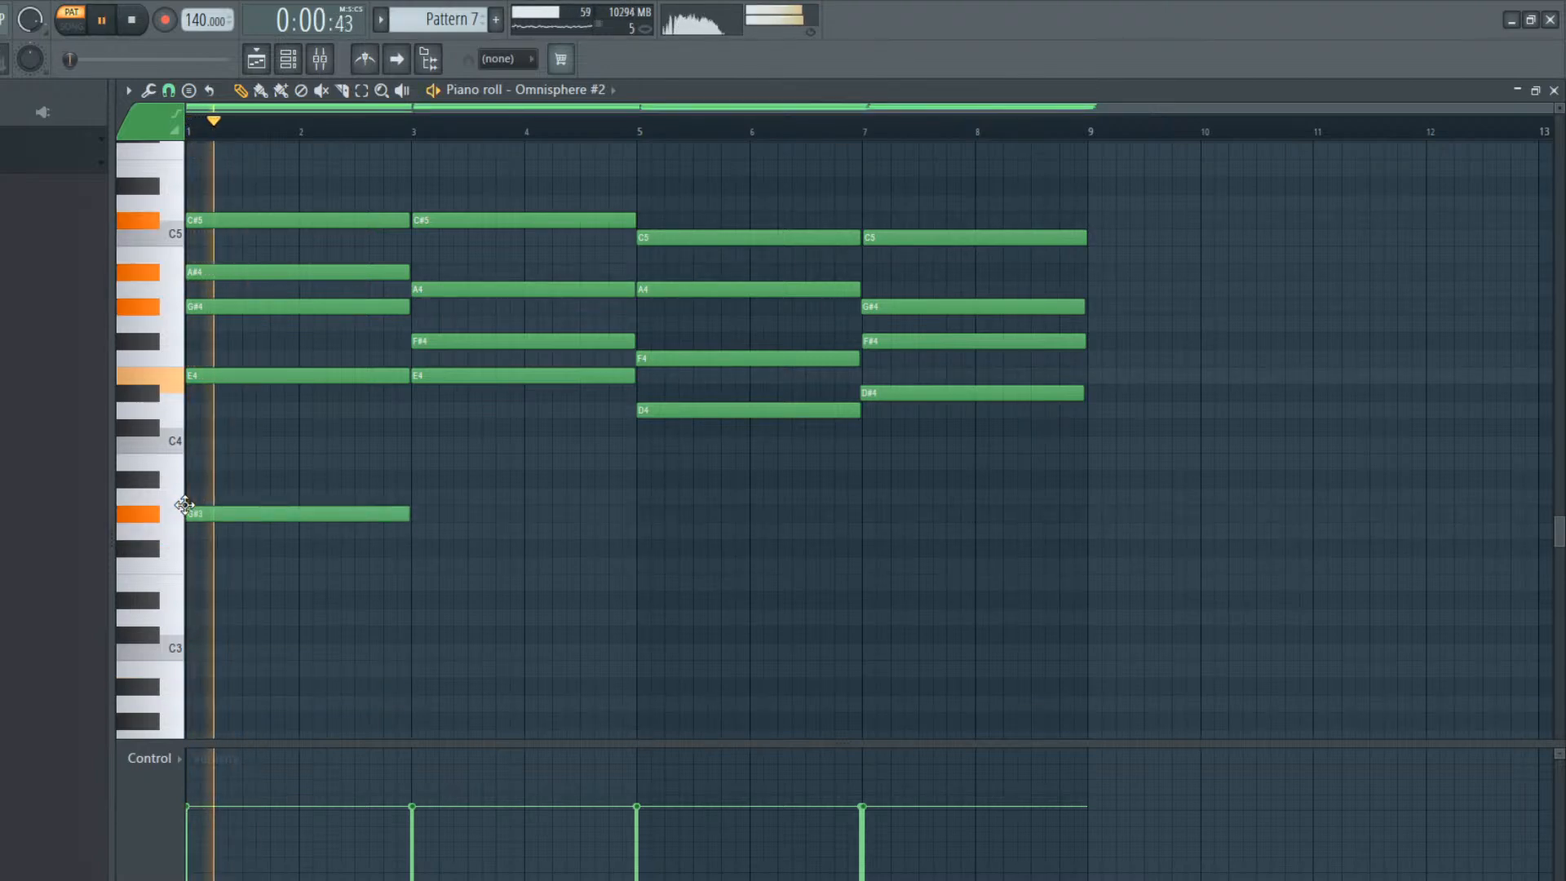
Add a two-bar A3 bass note under the bar 3 chord and play the pattern
click(414, 481)
key(space)
drag(430, 483, 429, 504)
key(space)
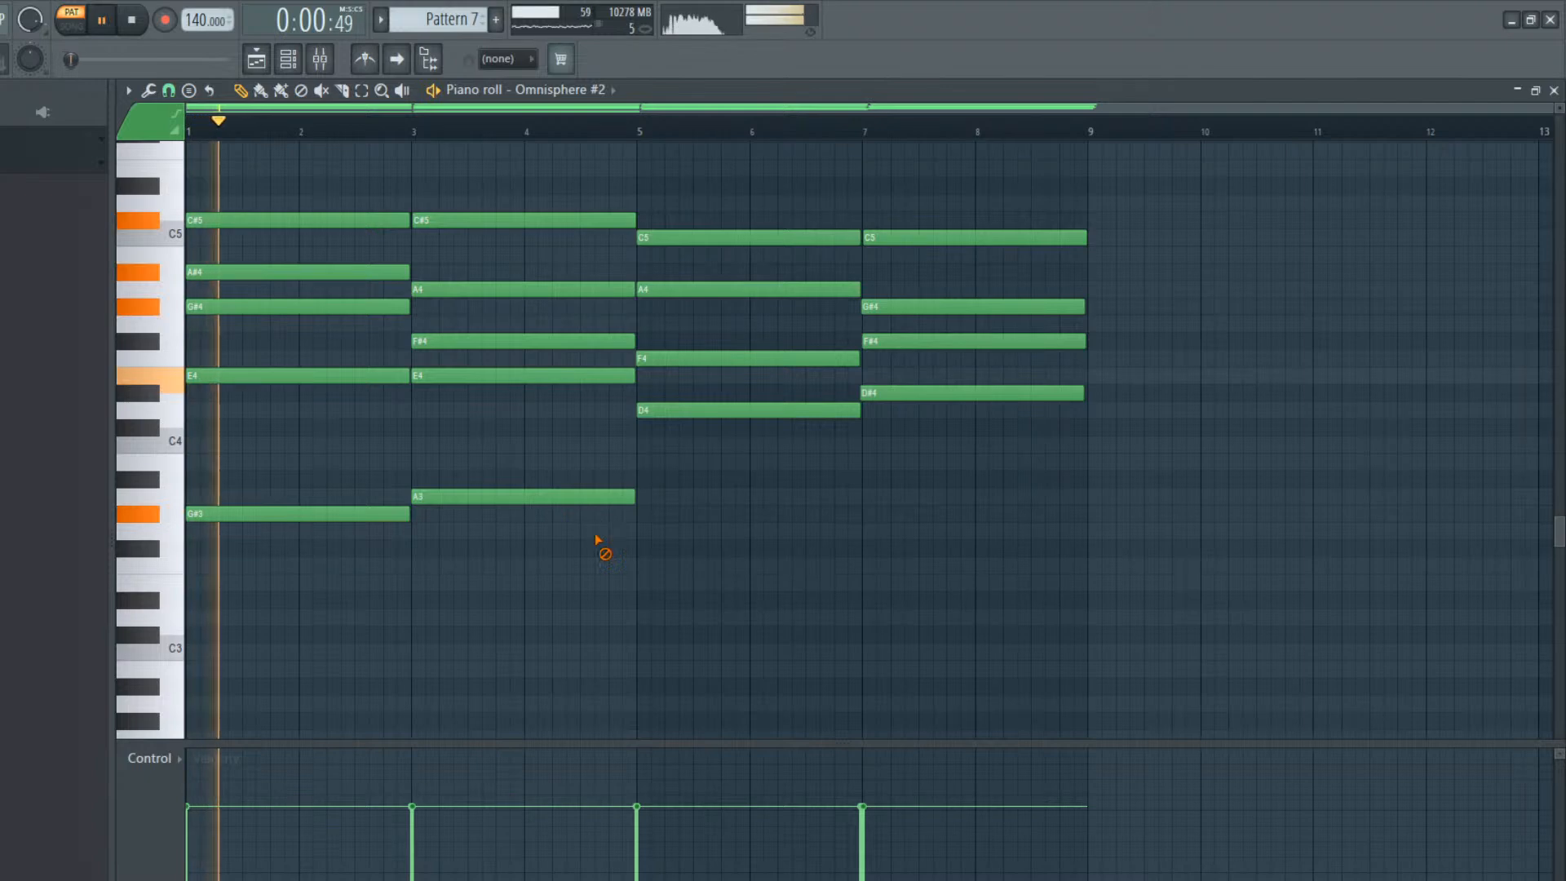
Play the bar 3 chord with its A3 bass note
key(space)
click(415, 138)
key(space)
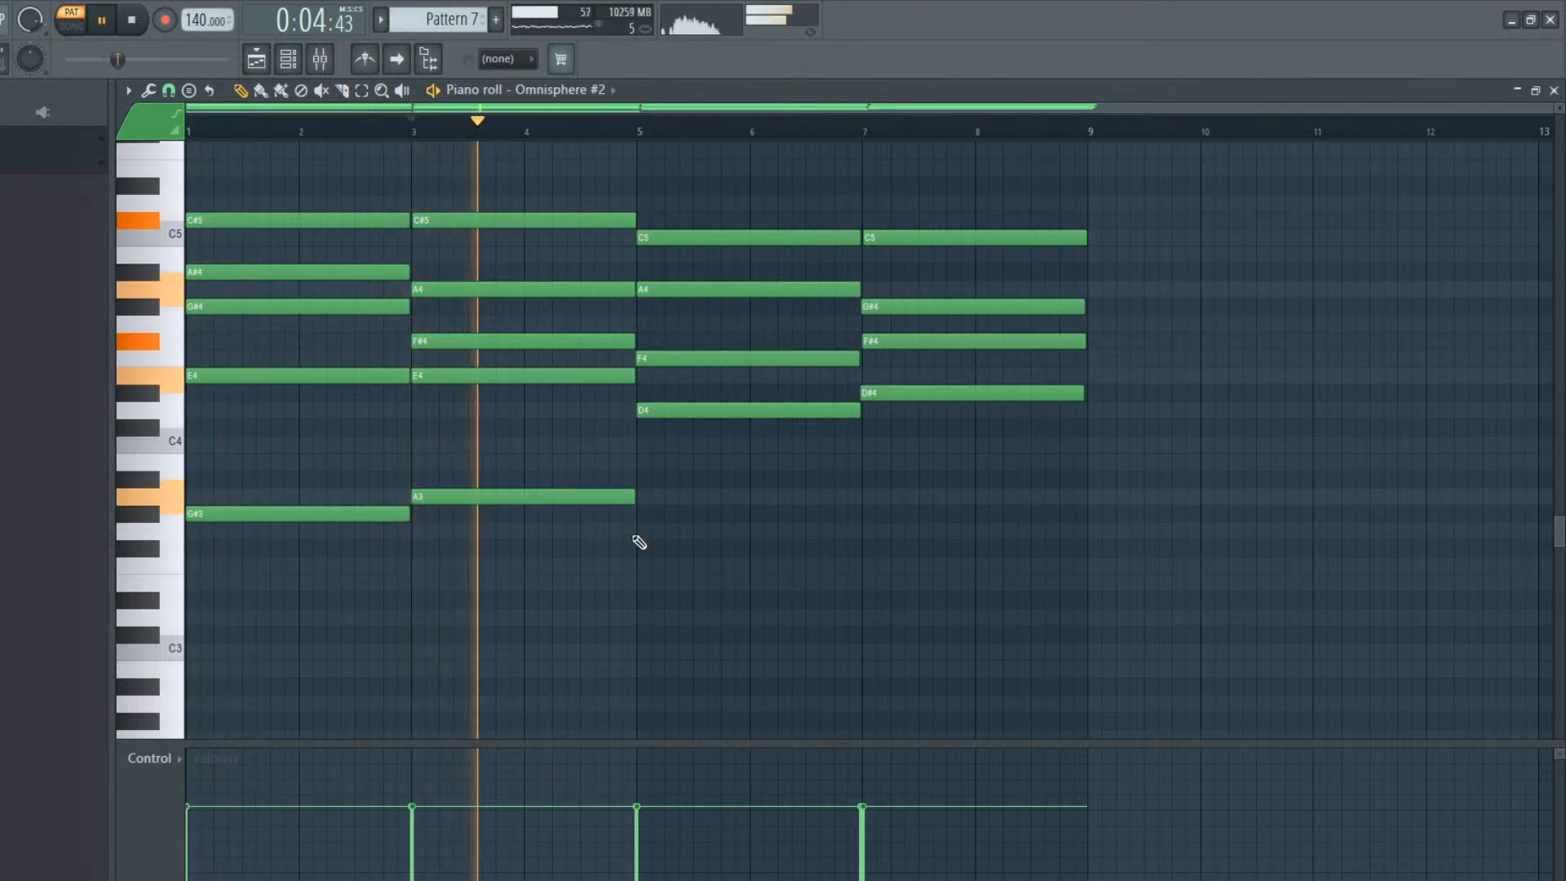
key(space)
Add two-bar bass notes, F3 under the bar 5 chord and D#3 under the bar 7 chord, and play them
click(639, 136)
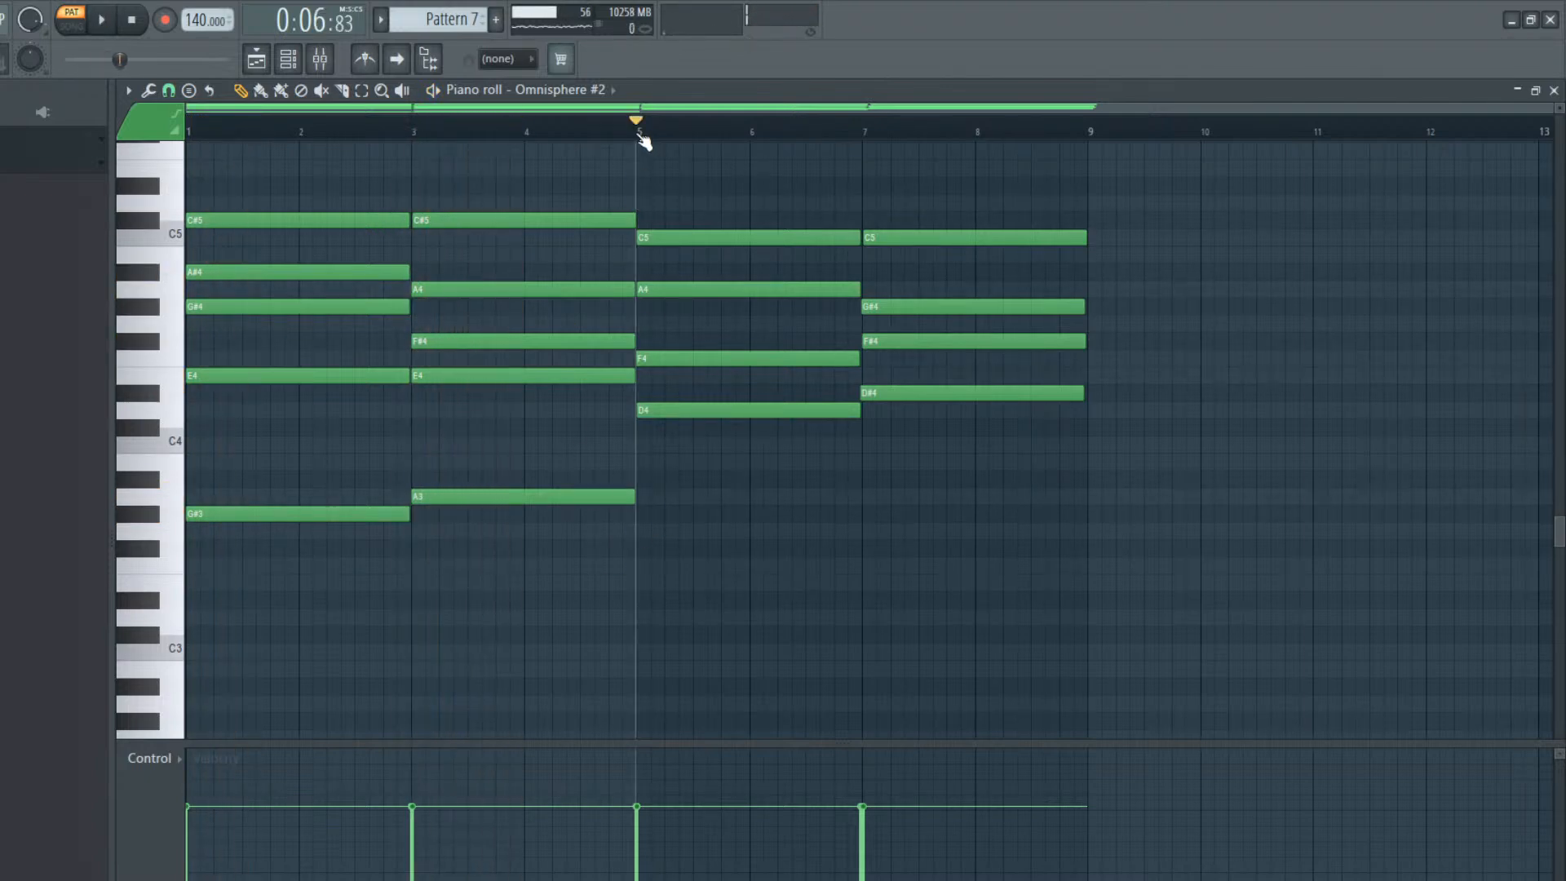
click(638, 551)
drag(637, 554, 638, 580)
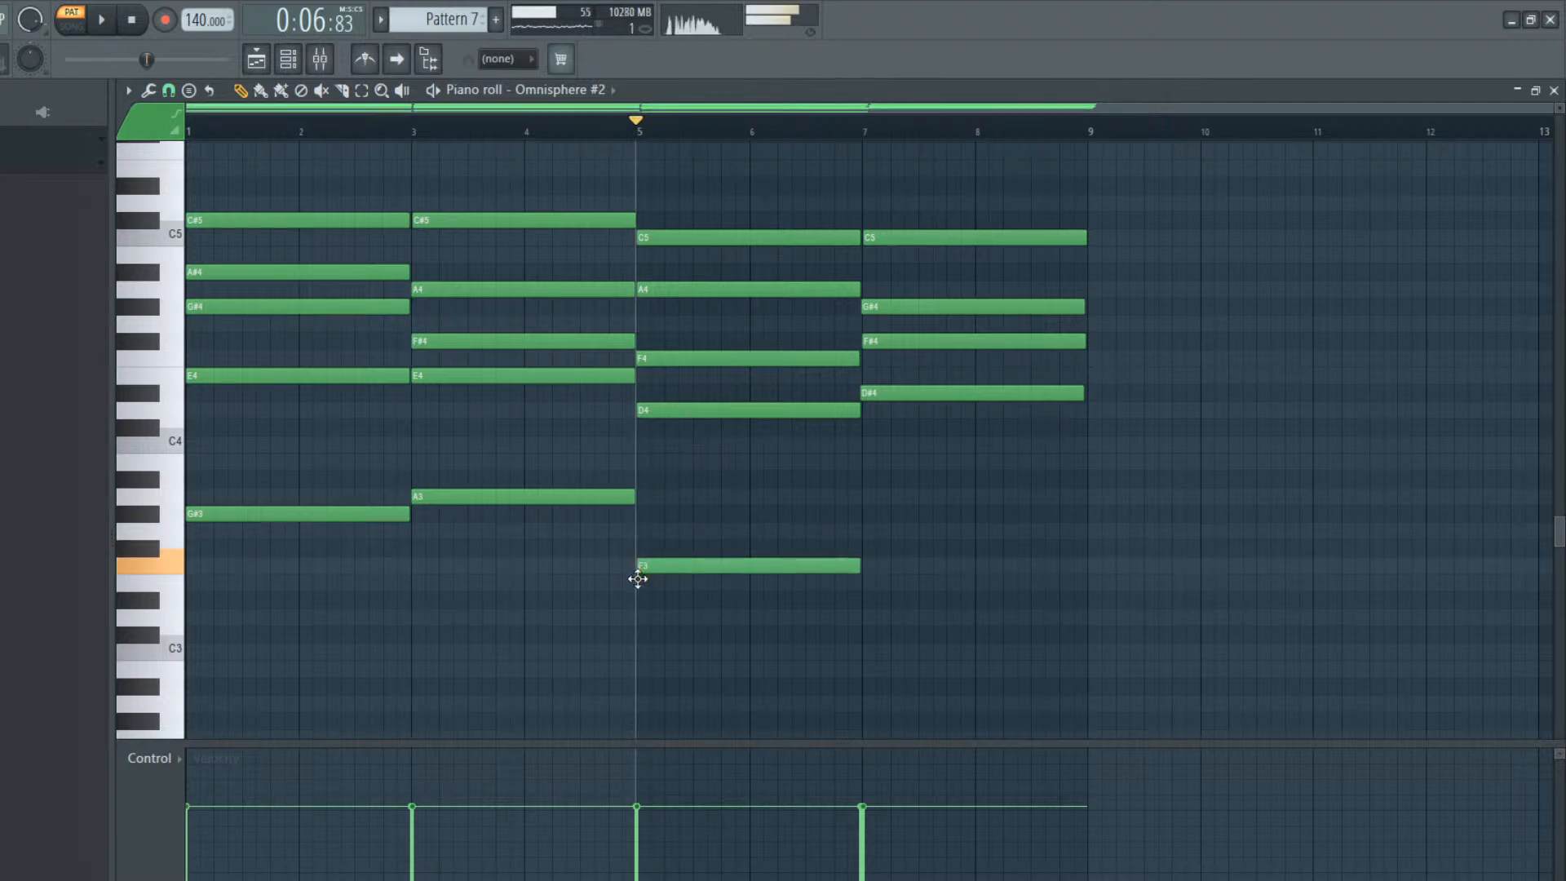
key(space)
key(space)
key(space)
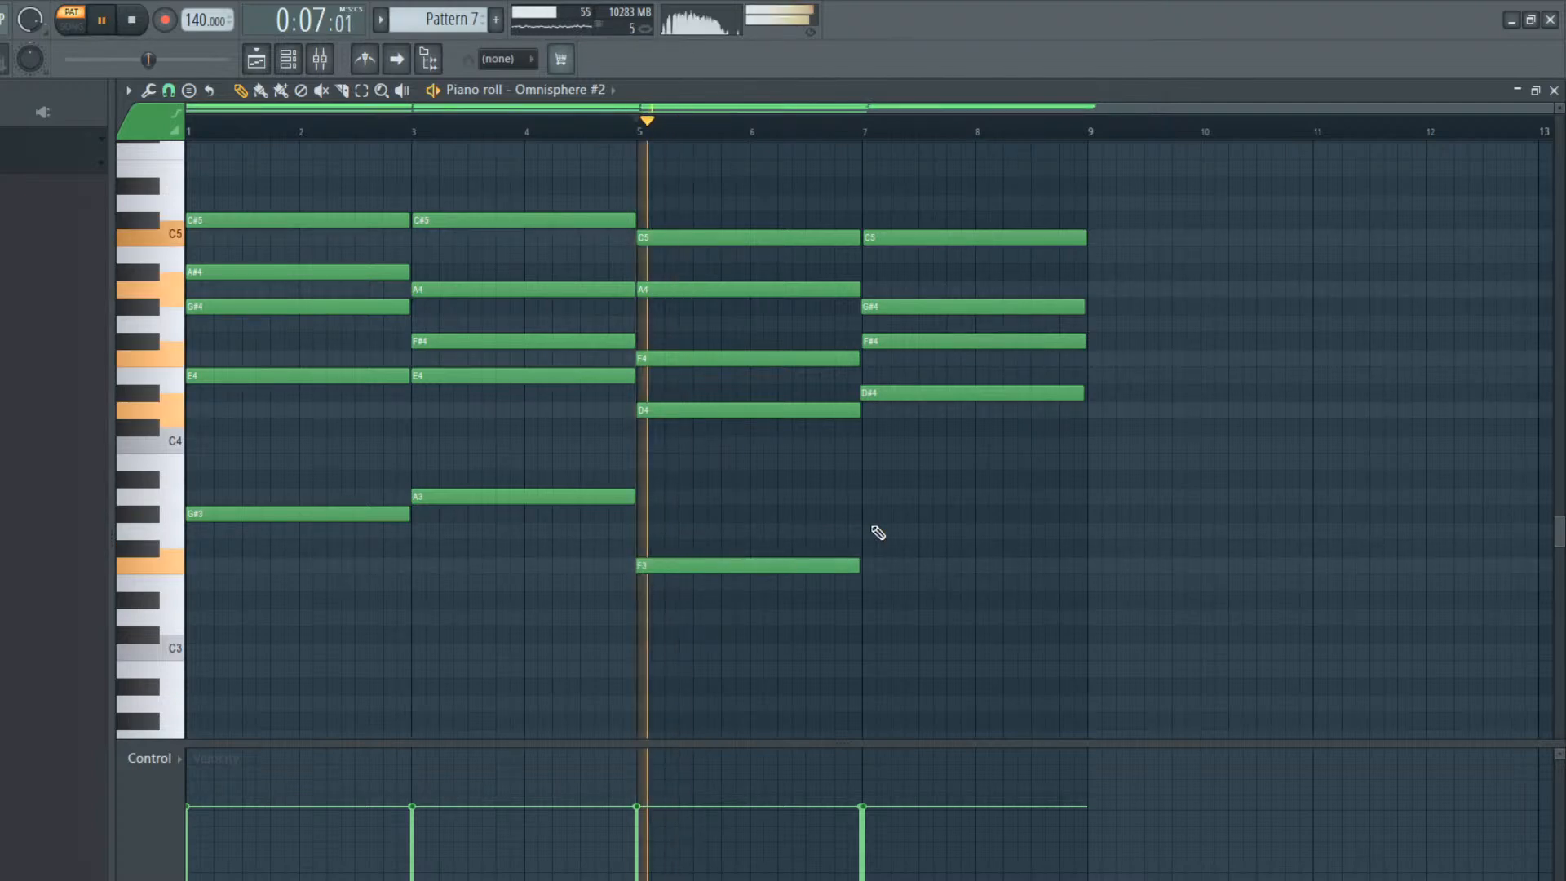
click(867, 604)
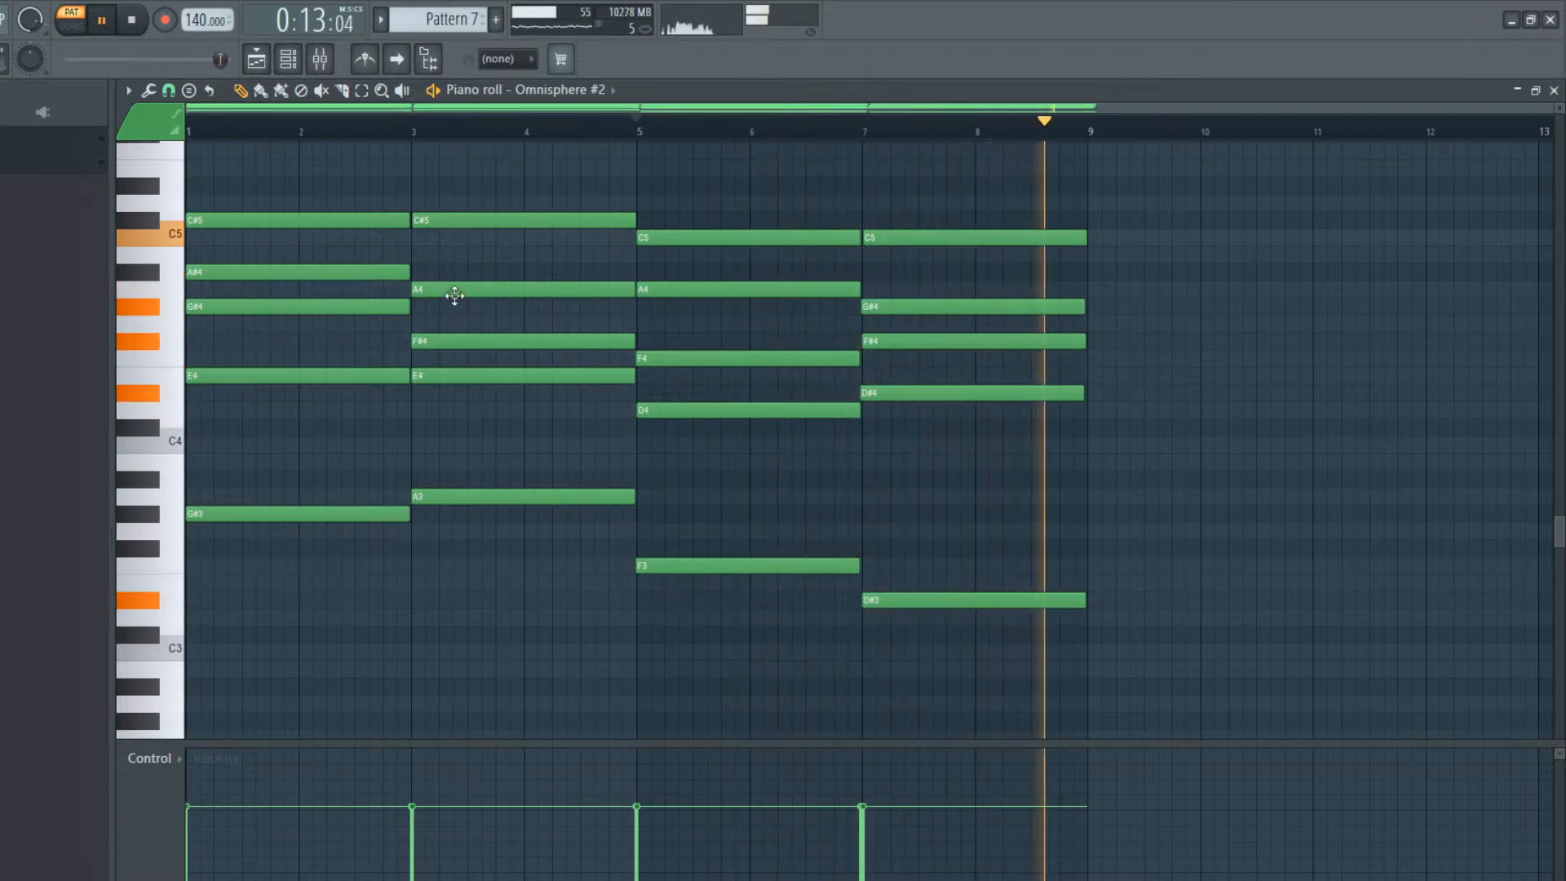
key(space)
Lower the first chord's bass note to F#3 and play from late in bar 8 into the pattern's start
drag(321, 513, 312, 555)
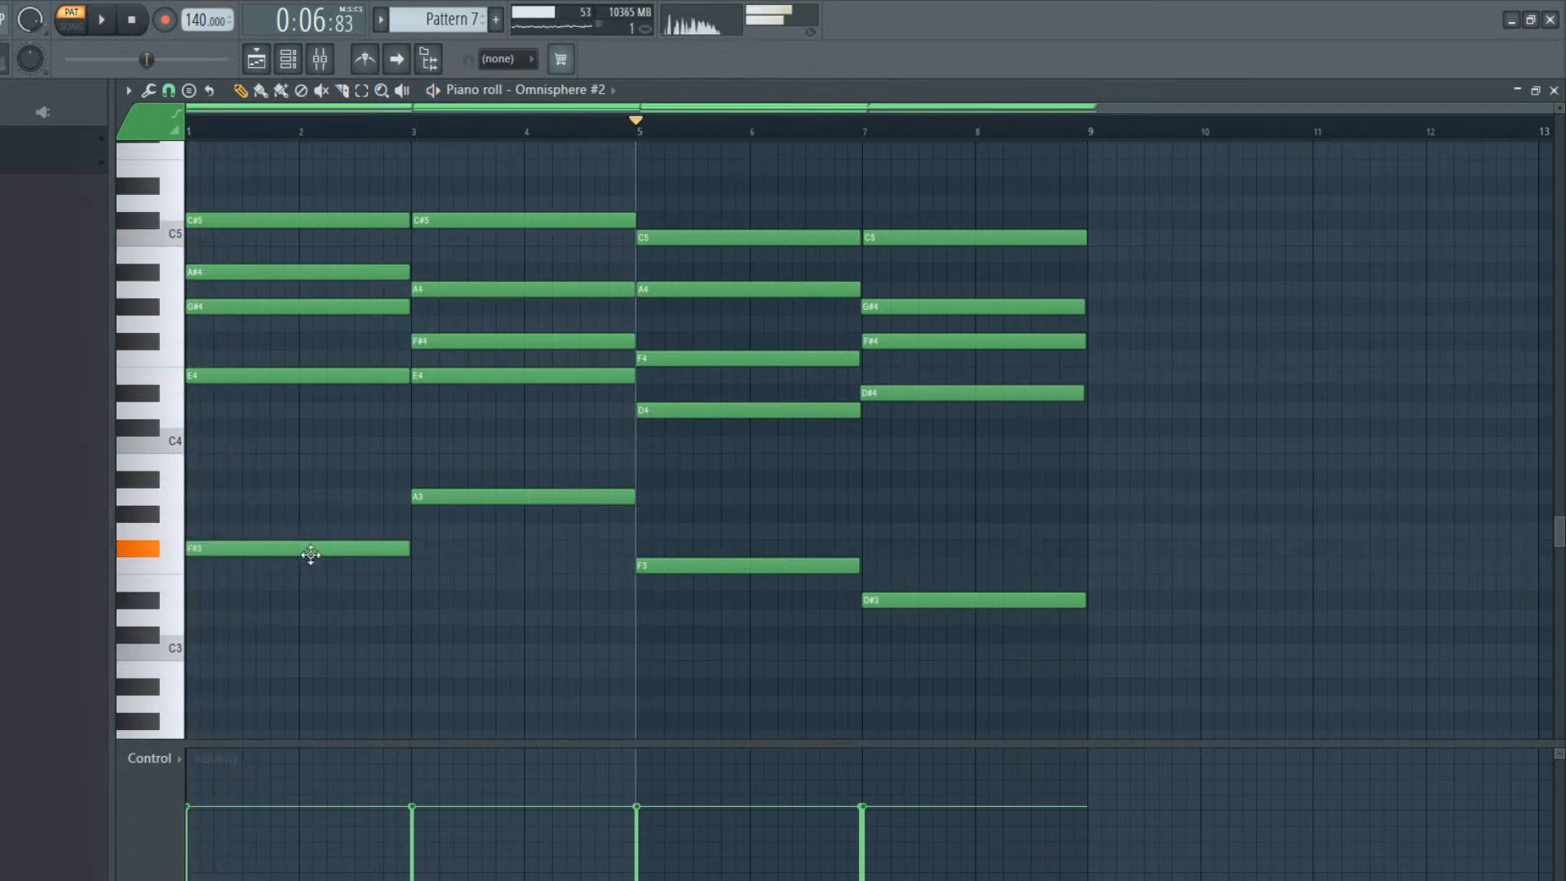
key(space)
click(985, 128)
key(space)
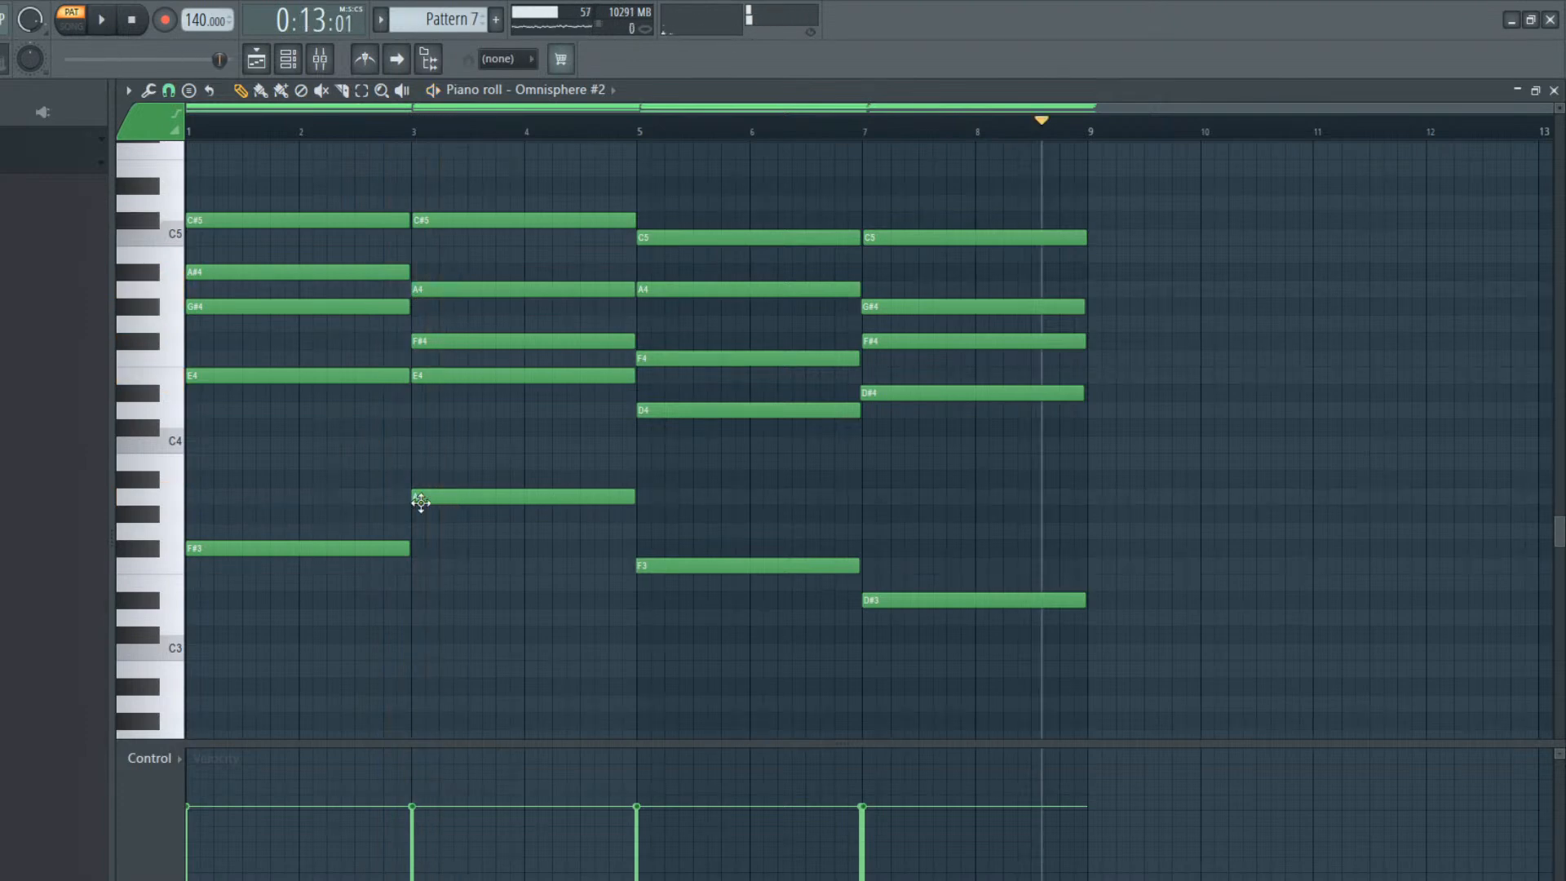
Lower the bar 3 chord's bass note to G#3 and play it repeatedly from bar 3
drag(421, 502, 420, 534)
key(space)
key(space)
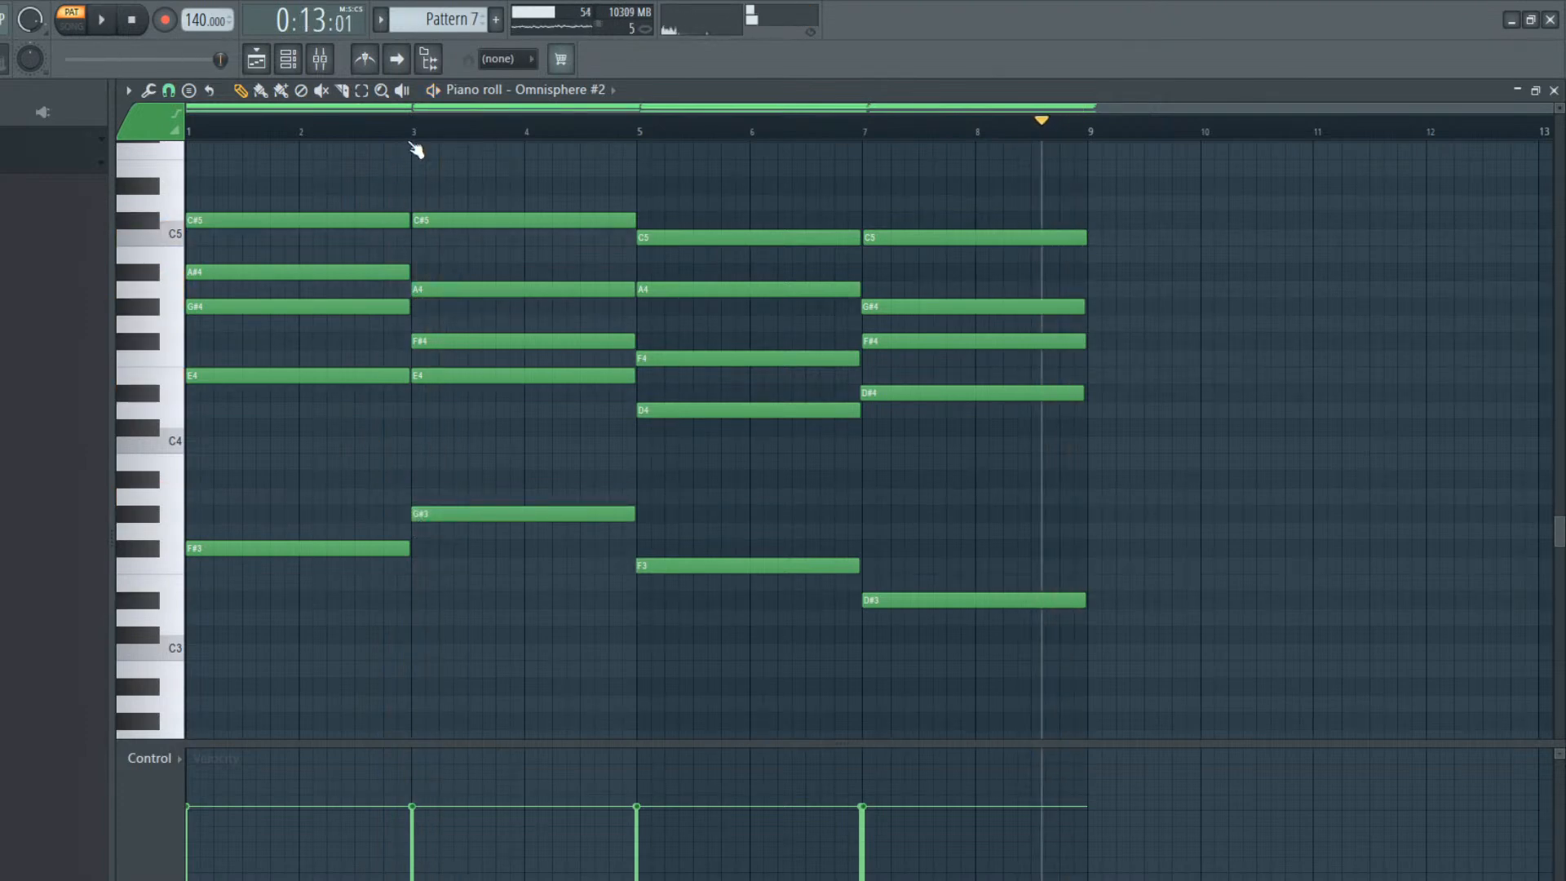
click(410, 135)
key(space)
key(space)
mouse_move(467, 507)
mouse_down()
mouse_move(470, 550)
mouse_move(466, 512)
mouse_up()
key(space)
key(space)
key(space)
key(space)
key(space)
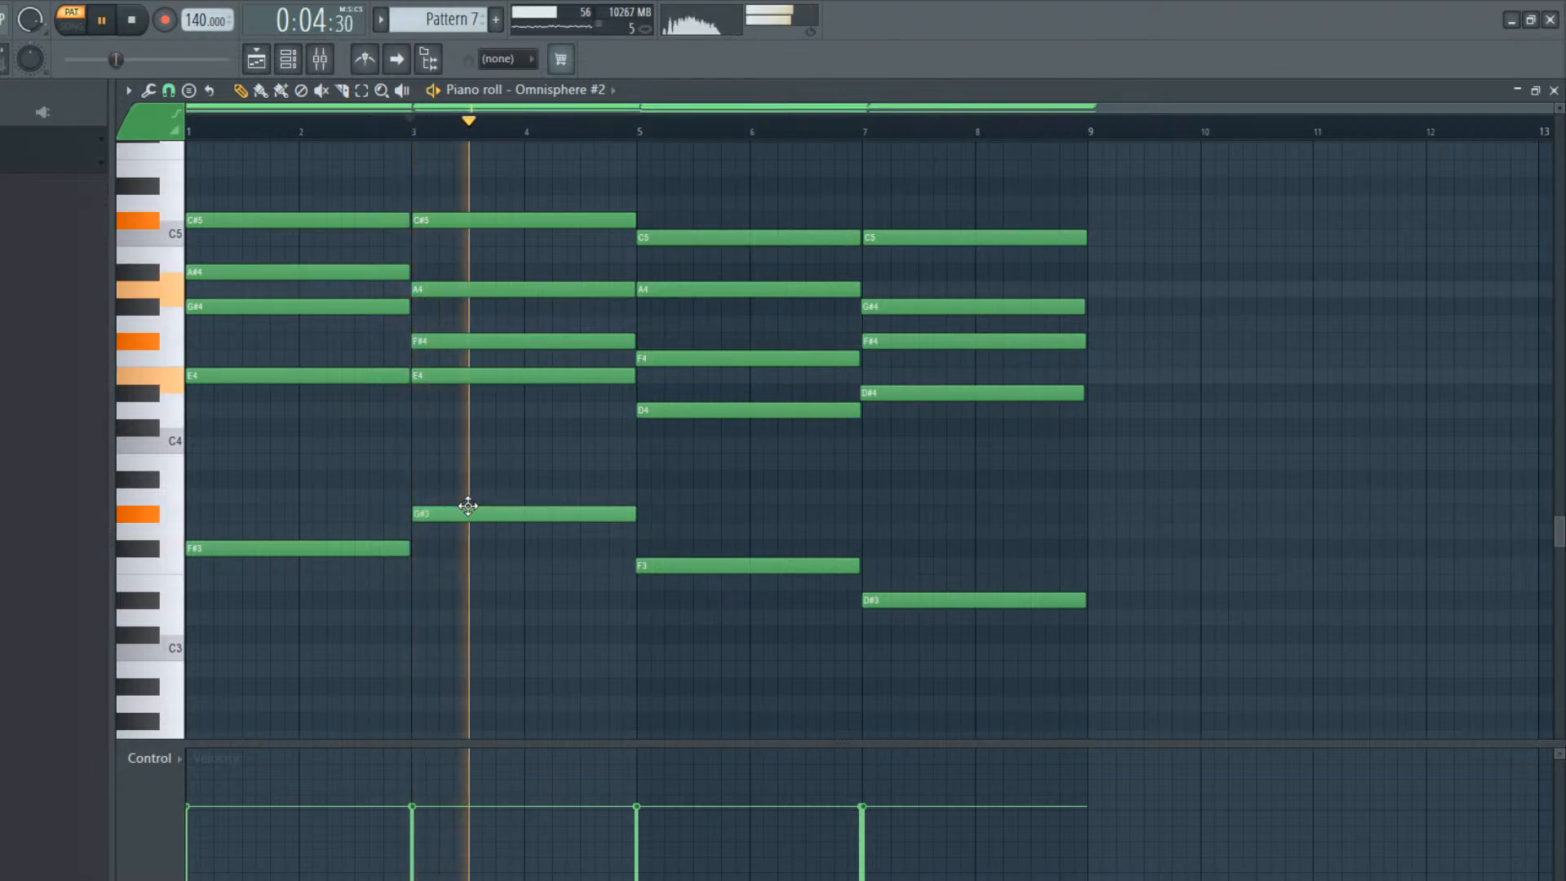
key(space)
Lower the bar 3 chord's A4 to G#4 and try F4 in place of its F#4, playing the chord
click(452, 379)
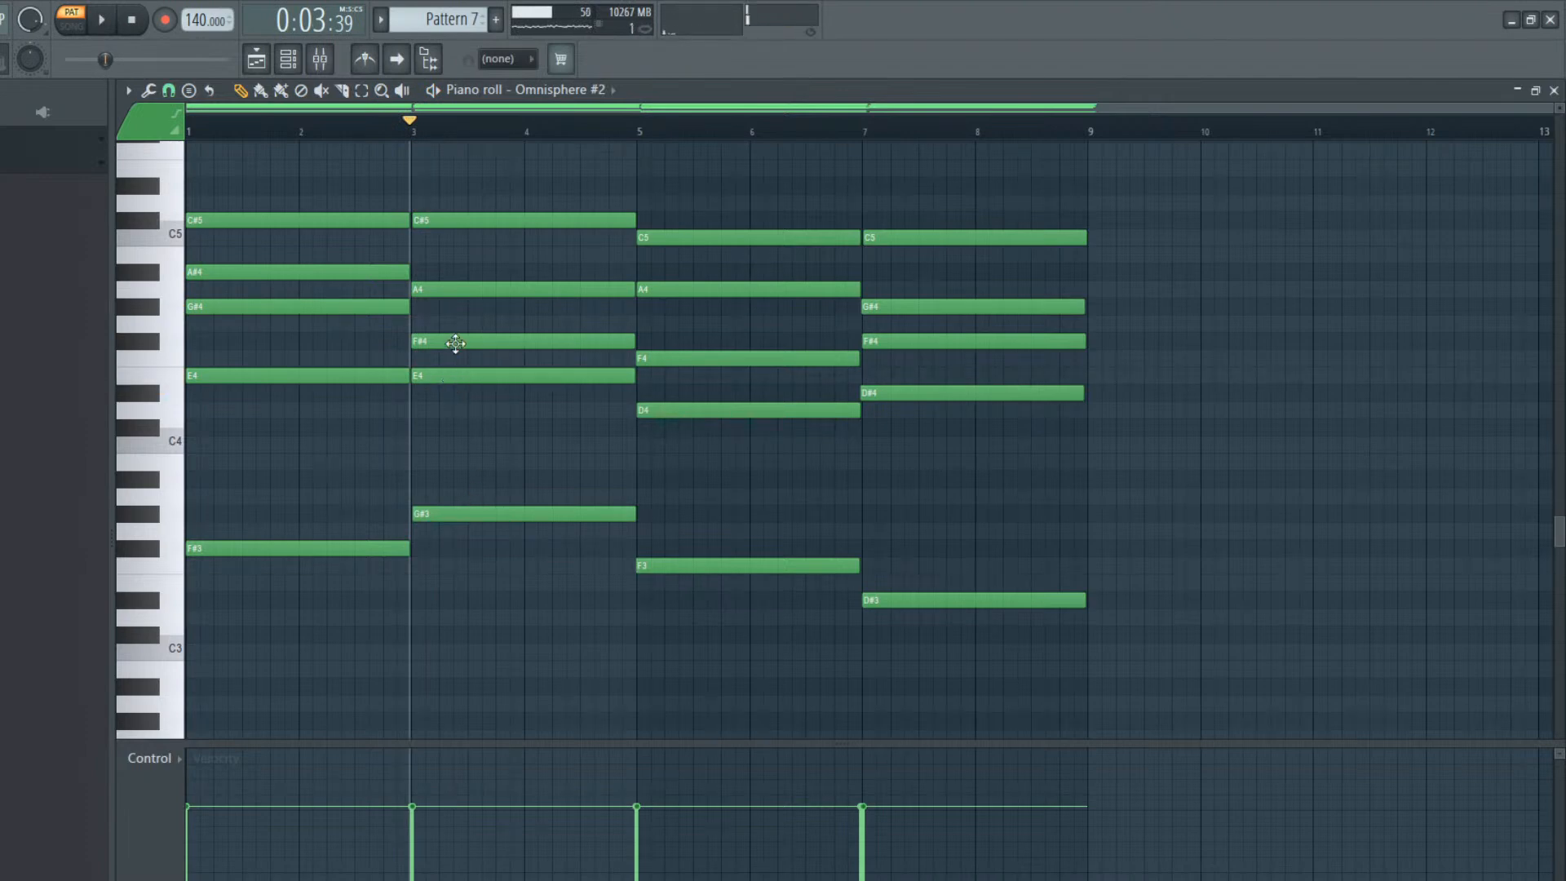
click(457, 291)
drag(456, 291, 459, 361)
key(space)
key(space)
key(space)
Replace the bar 3 chord's F4 with a lower two-bar note, trying D4 and settling on C#4 with playback
key(space)
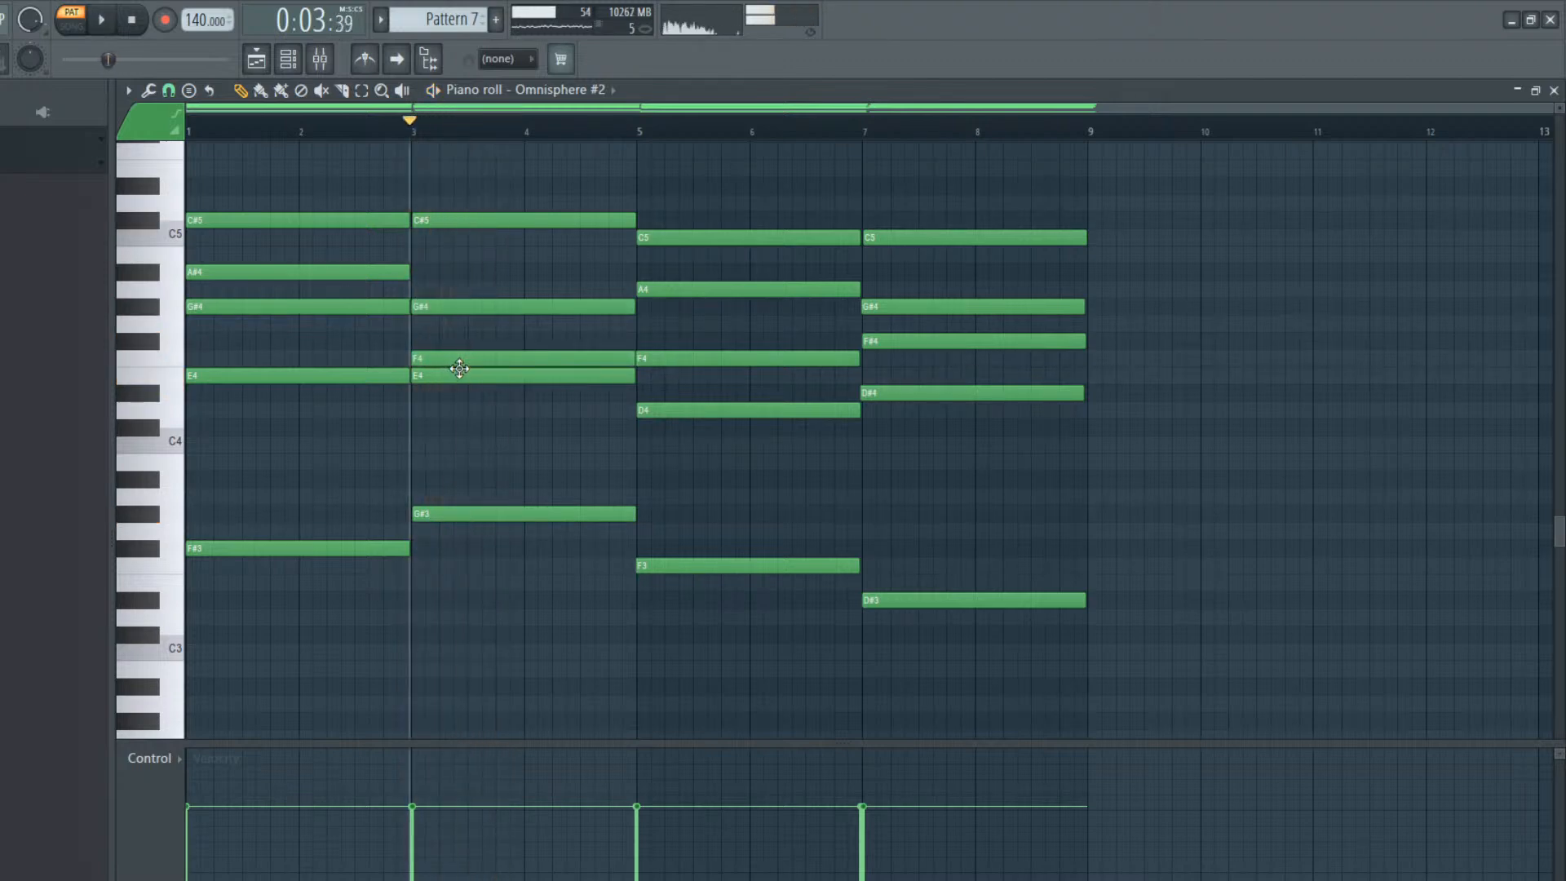
right_click(459, 367)
click(413, 411)
key(space)
key(space)
drag(413, 411, 413, 430)
key(space)
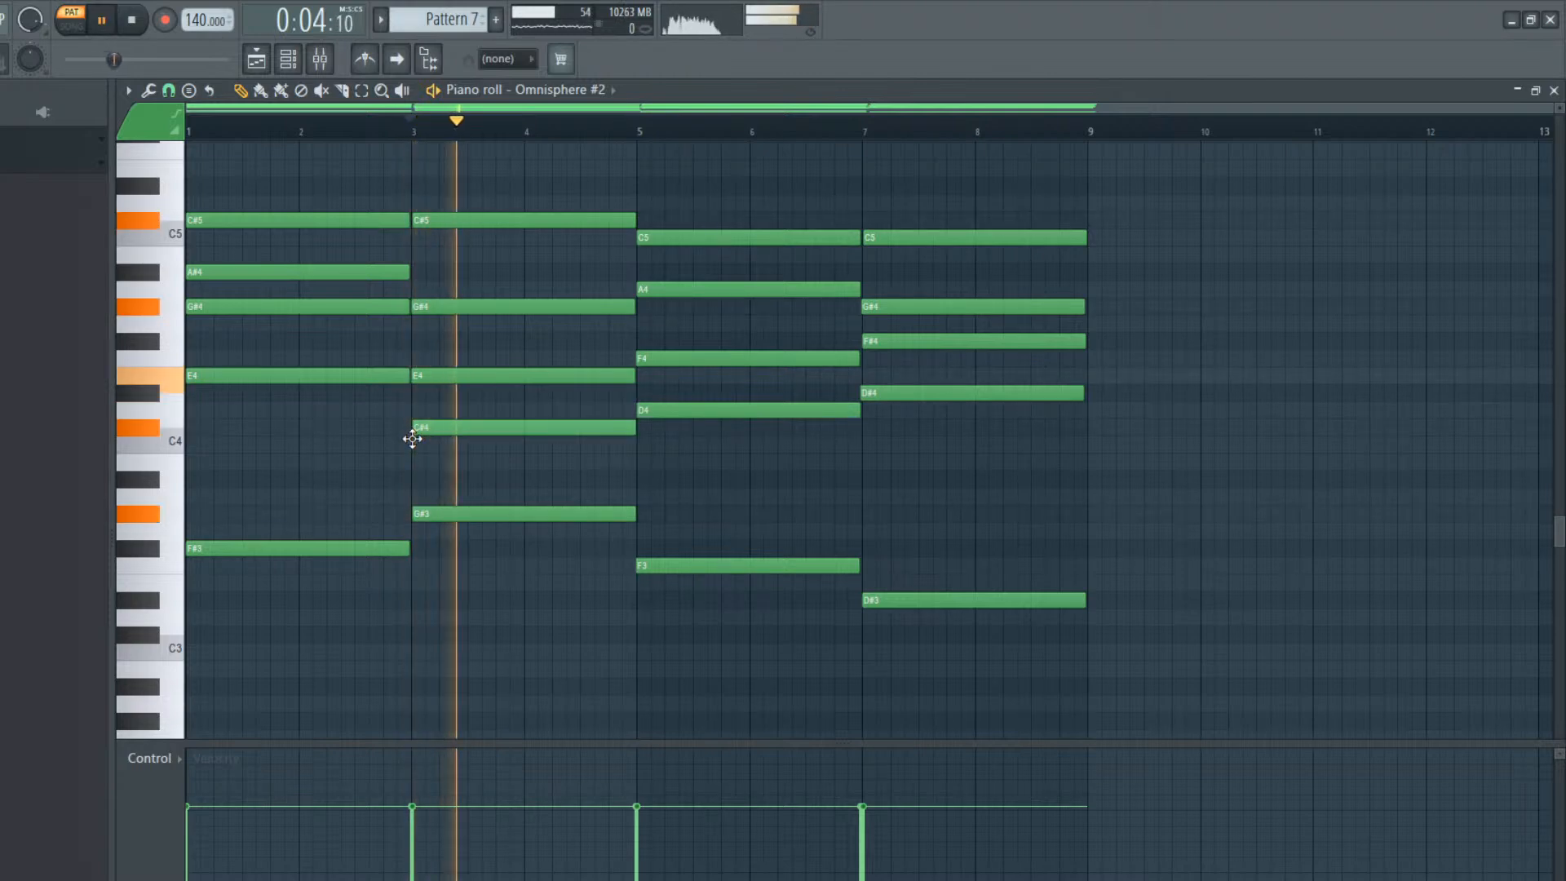
key(space)
Lower the bar 3 chord's top note to B4 and play the pattern from the start
drag(447, 226, 445, 270)
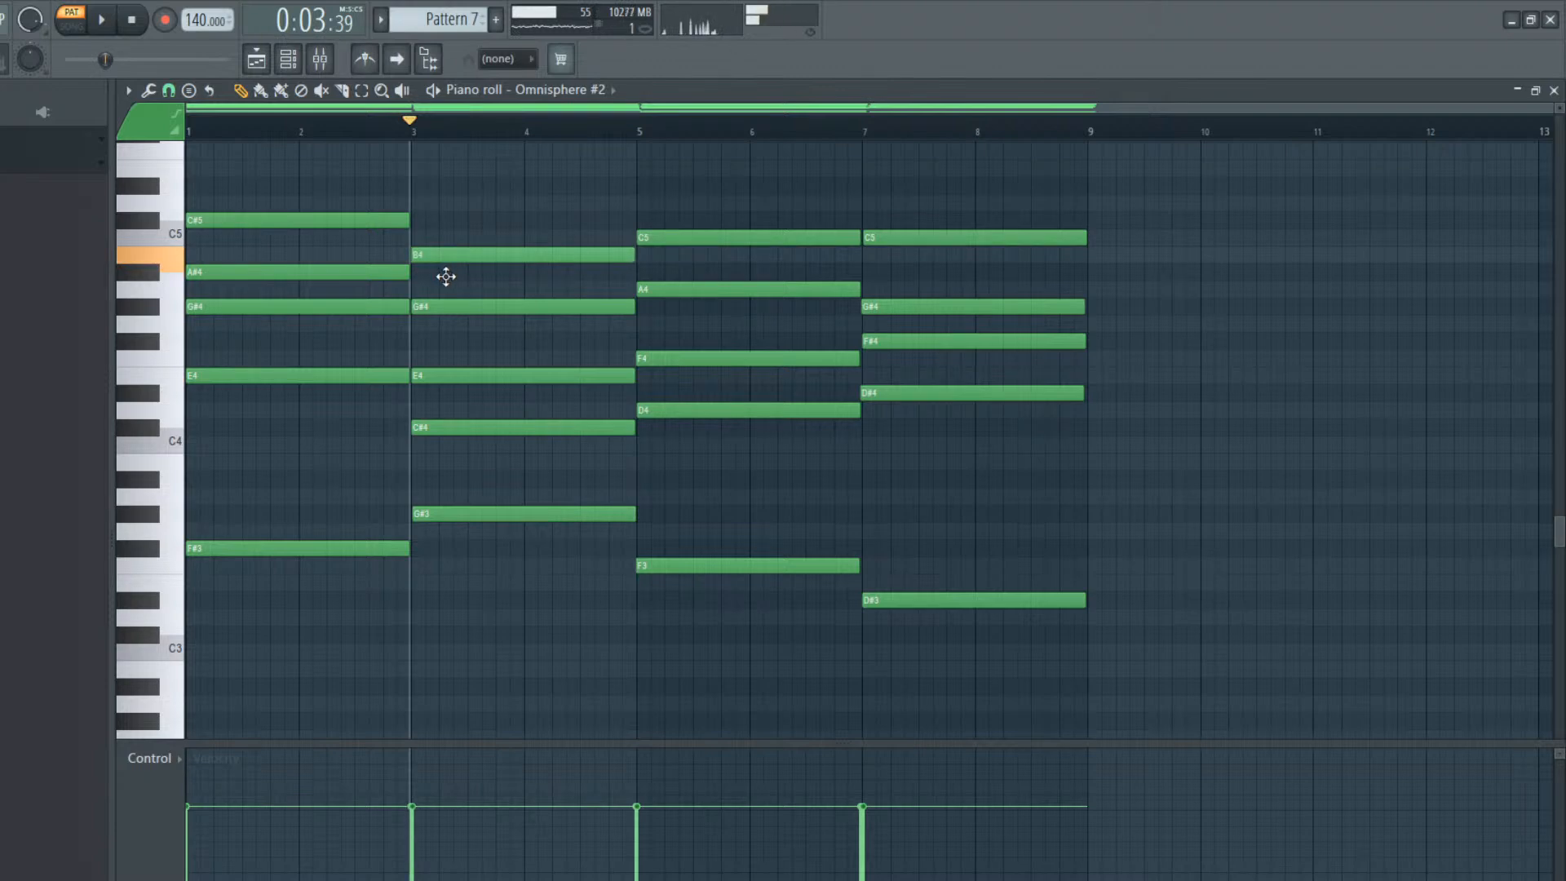
key(space)
key(space)
click(189, 128)
key(space)
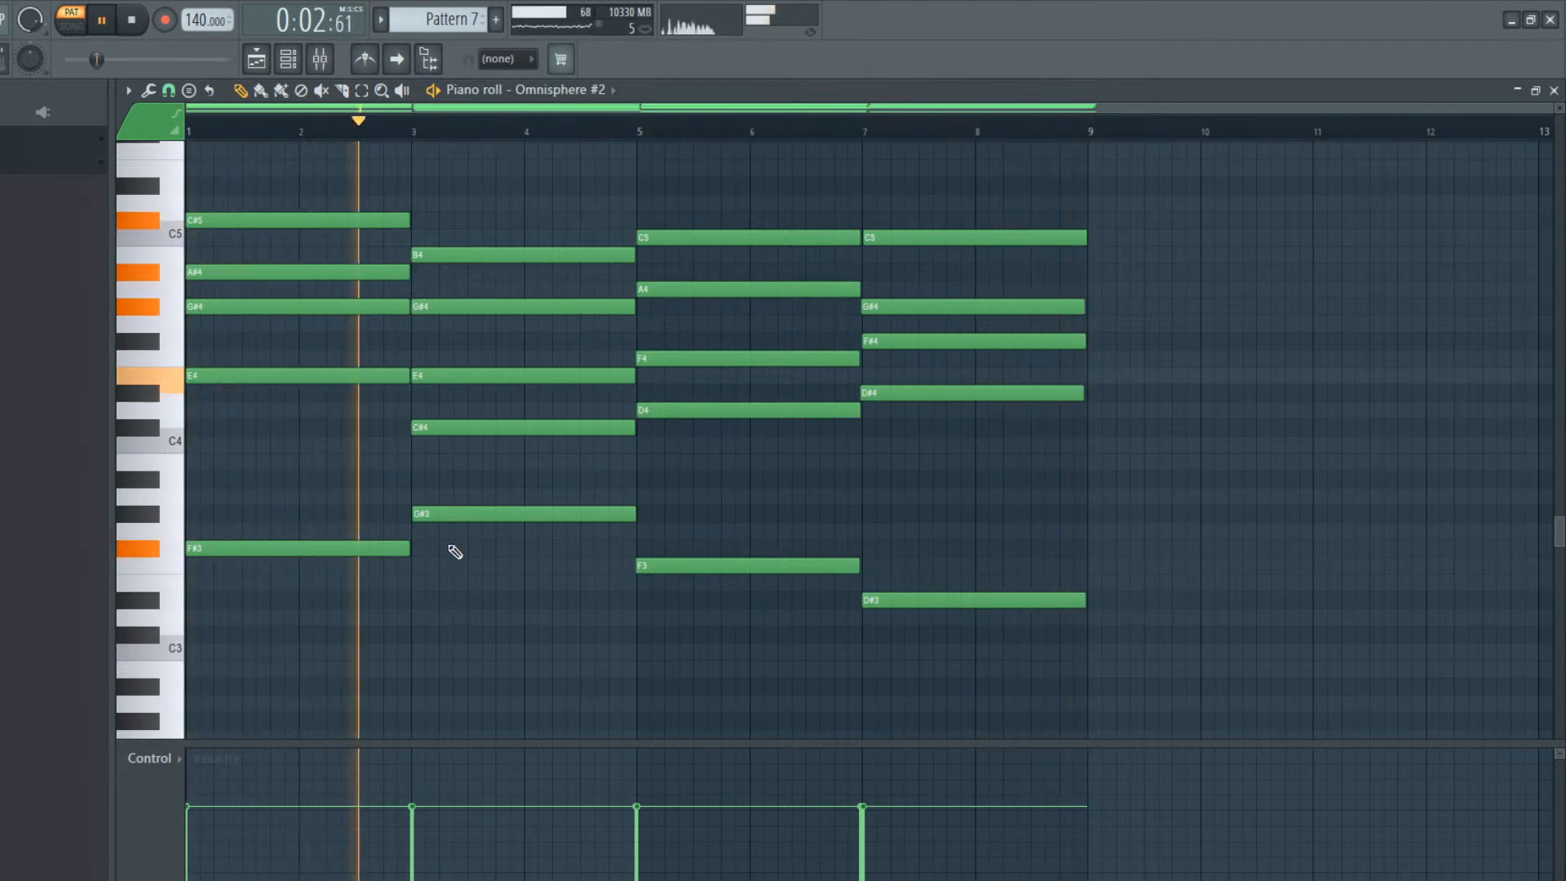
Shorten all notes together slightly, leaving a small gap before each chord change
key(ctrl+a)
key(space)
drag(409, 548, 405, 548)
ctrl+click(462, 601)
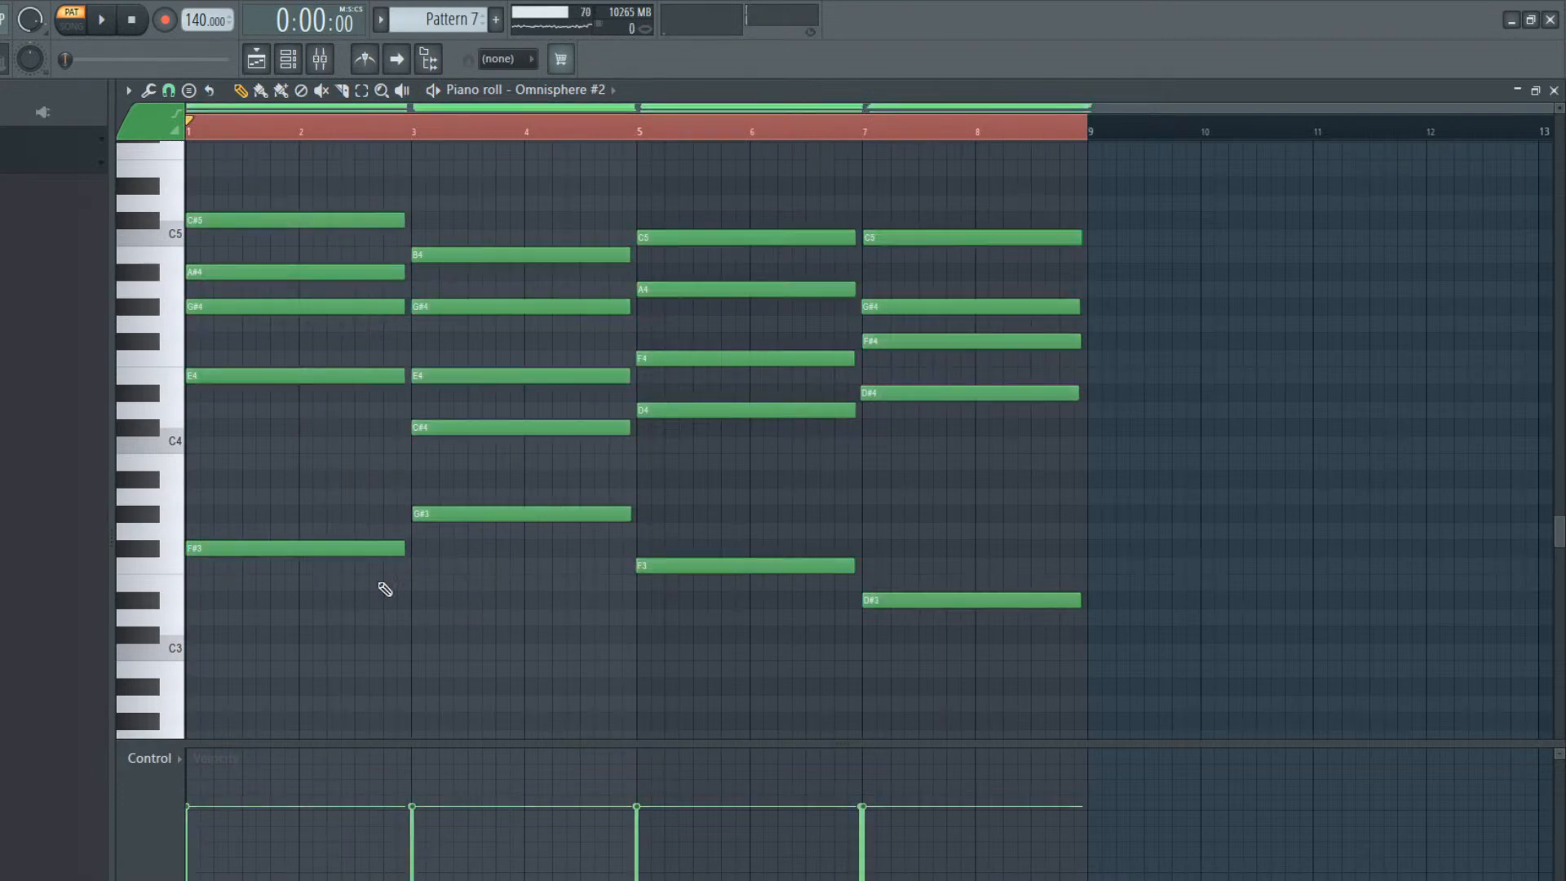
Select all of the Omnisphere #2 chord and bass notes in Pattern 7
click(361, 89)
drag(1098, 474, 300, 728)
drag(1213, 690, 76, 33)
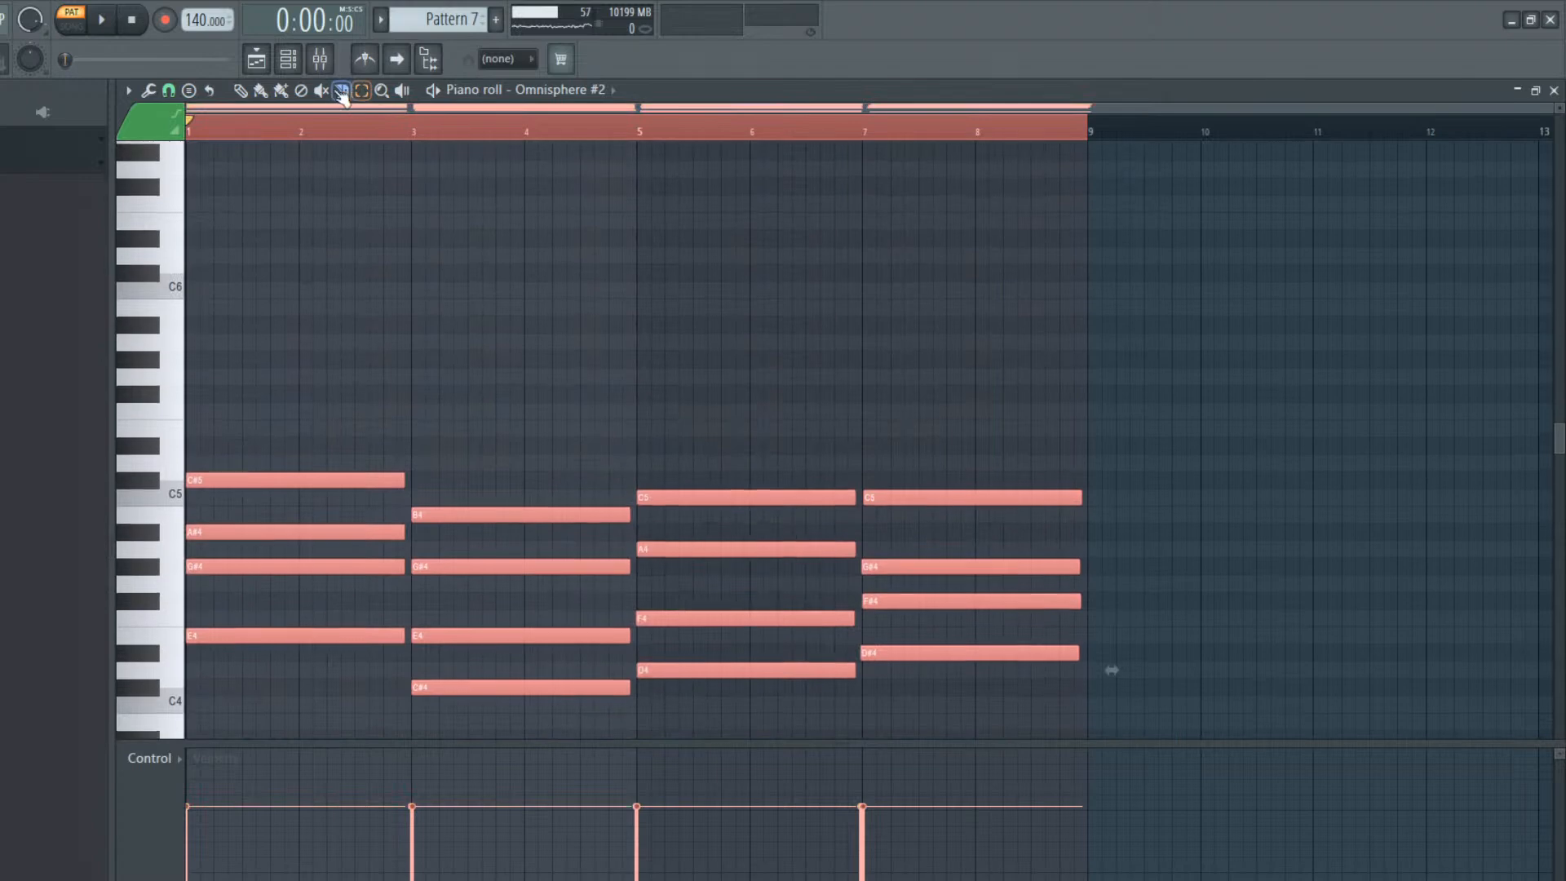
Add a second Nexus instance as a new channel and load the pad preset 101 Darkpad
click(303, 65)
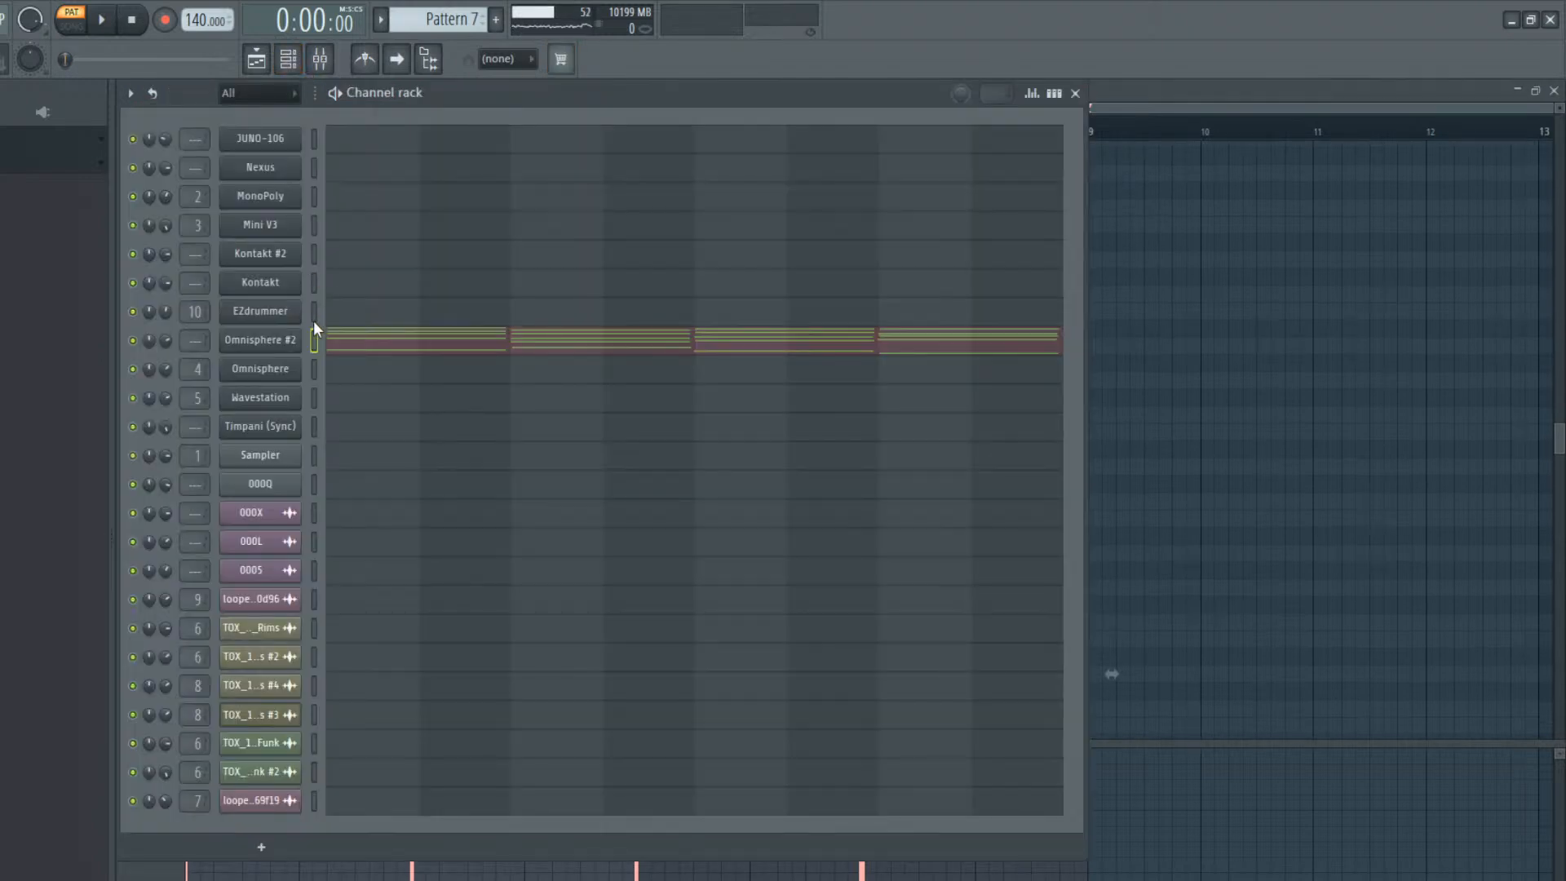
click(315, 171)
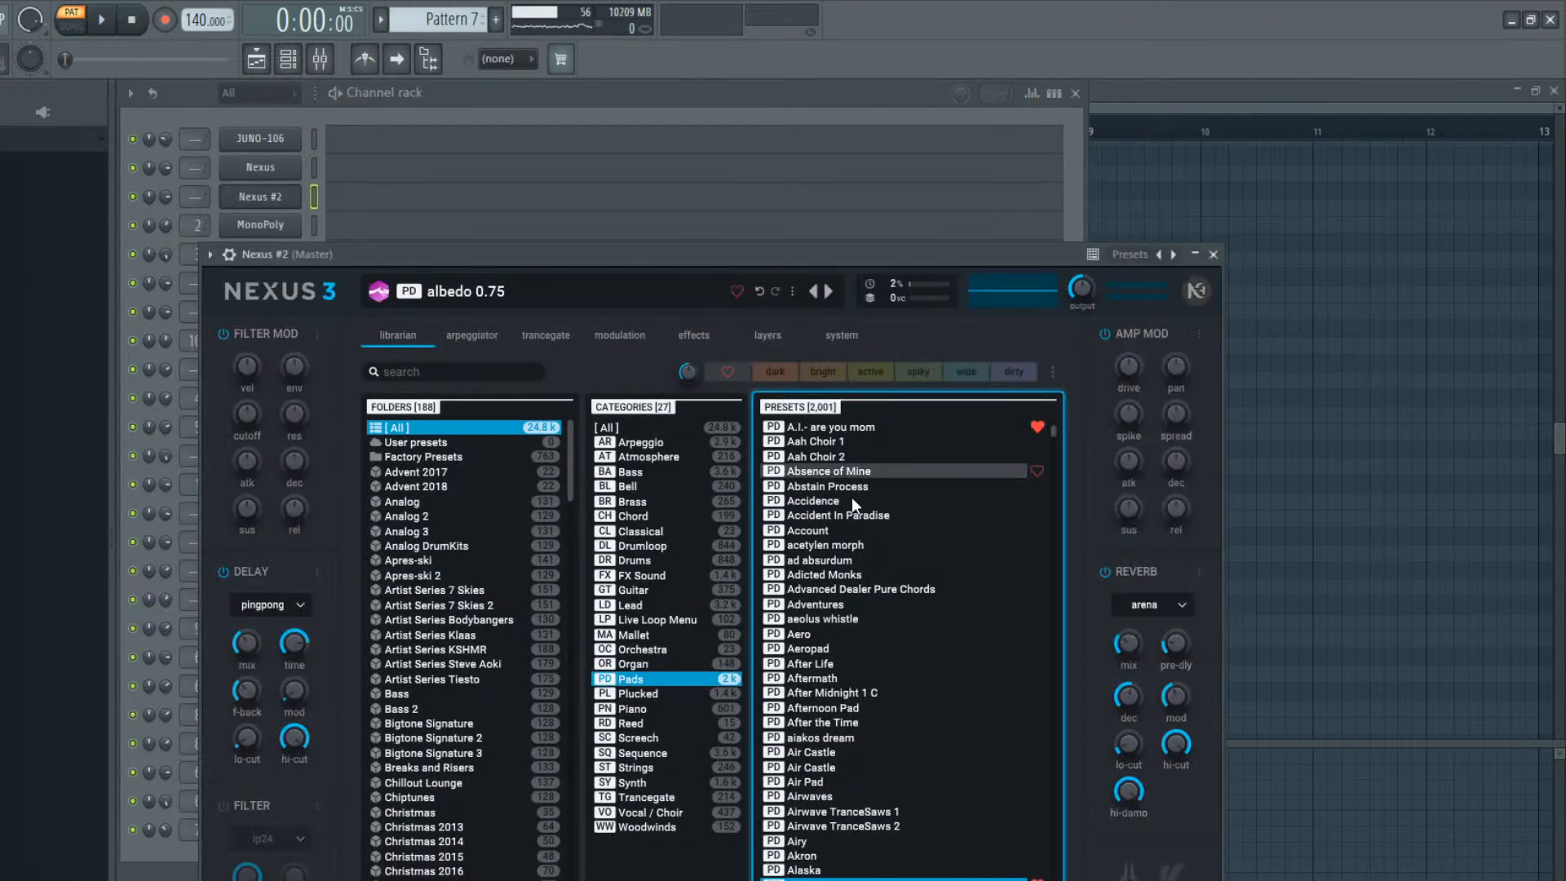
scroll(857, 621, up, 2)
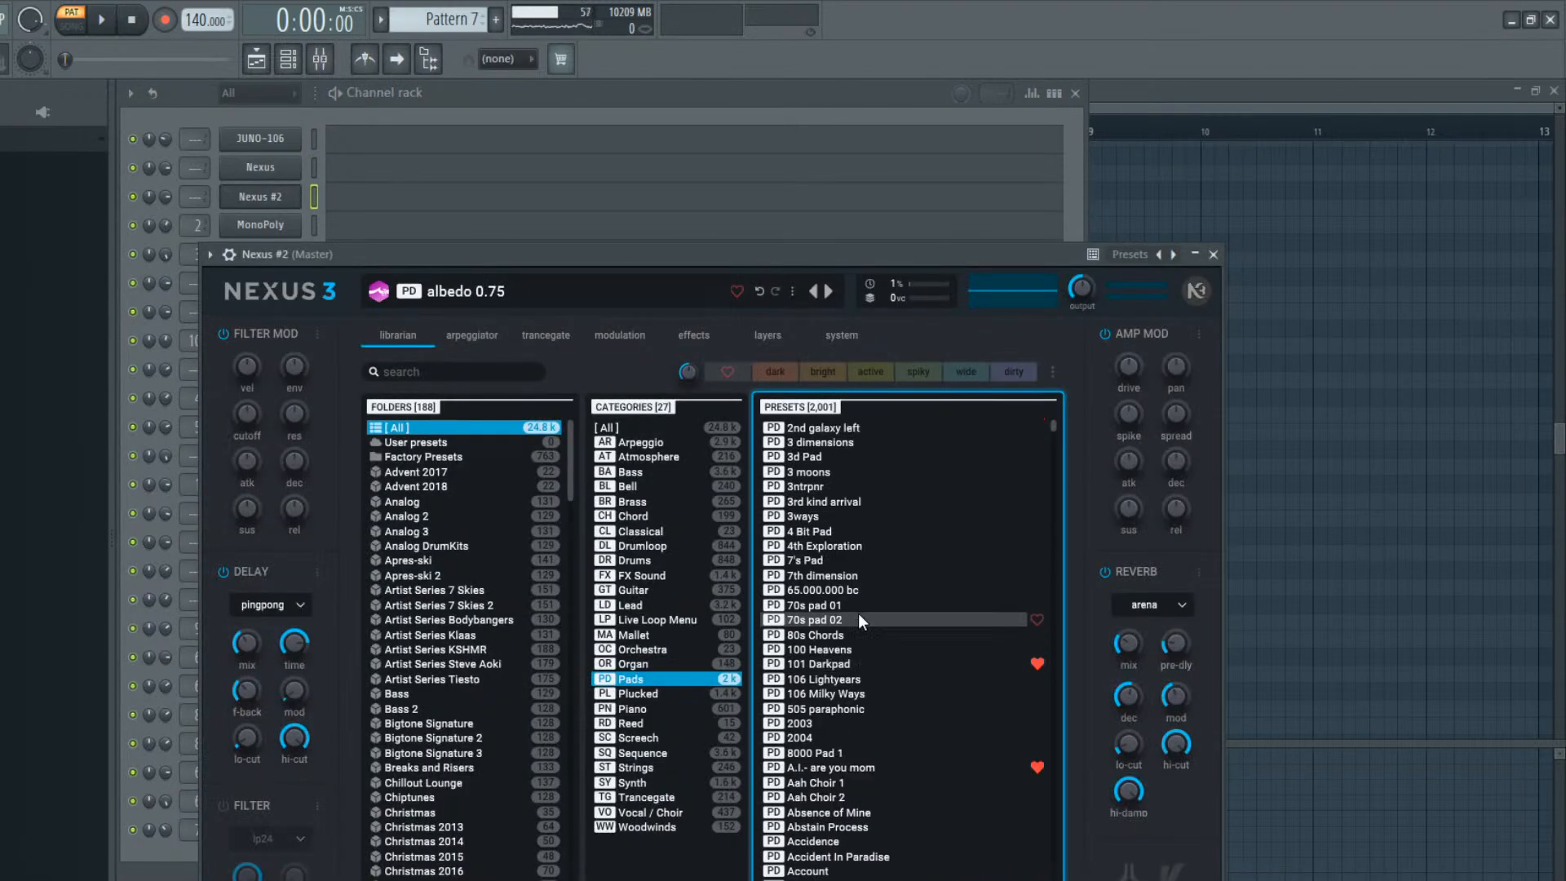
click(844, 663)
Move the Omnisphere #2 notes into the Nexus #2 piano roll, raise them one octave and play the pattern
click(536, 97)
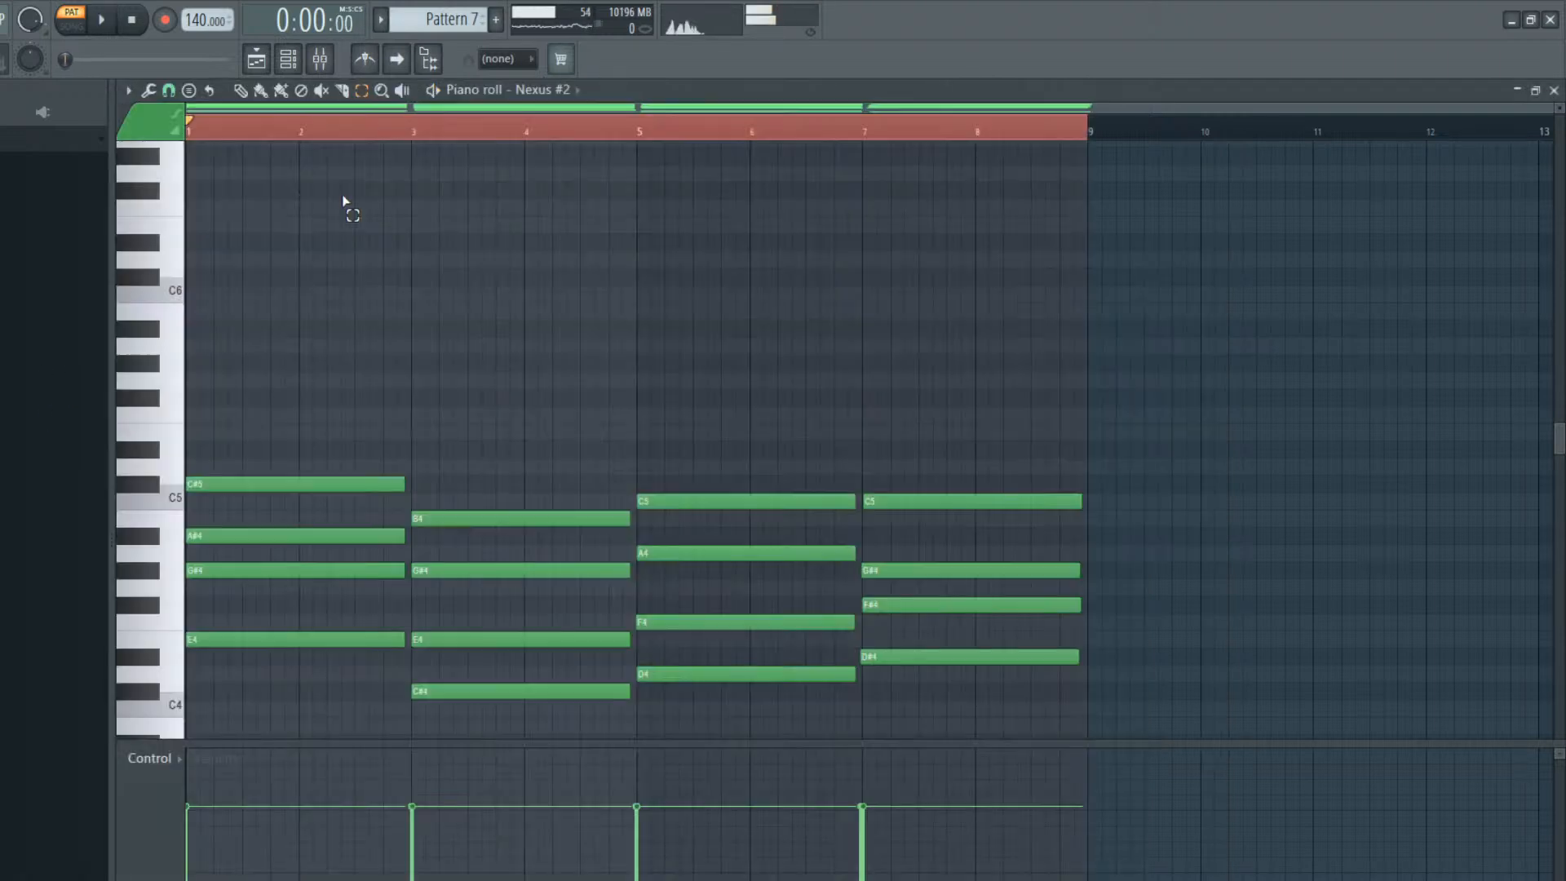
click(343, 200)
key(ctrl+Up)
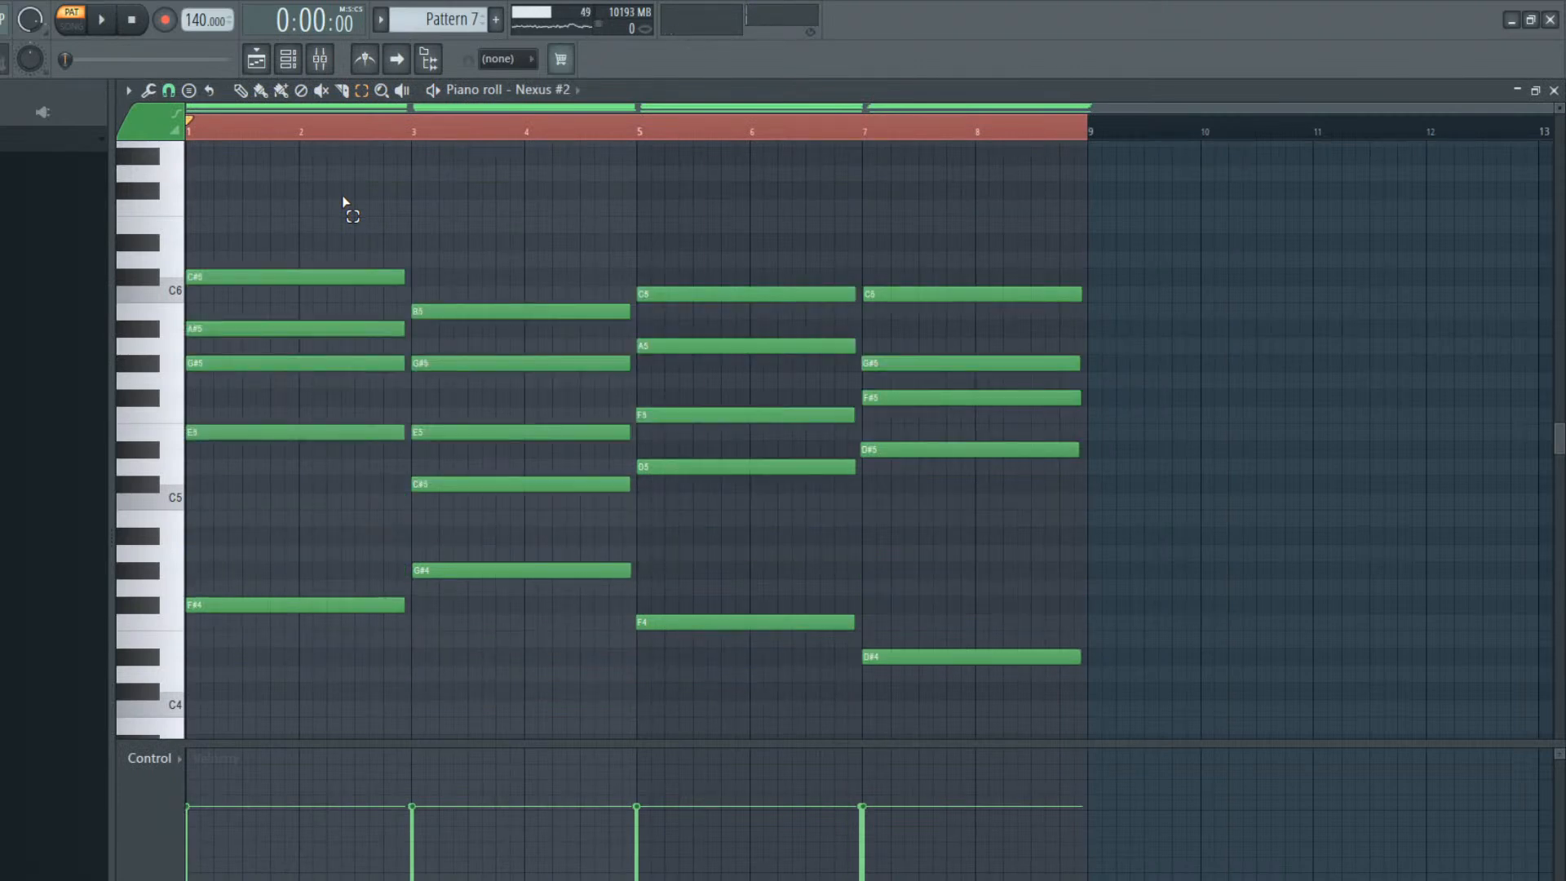
key(space)
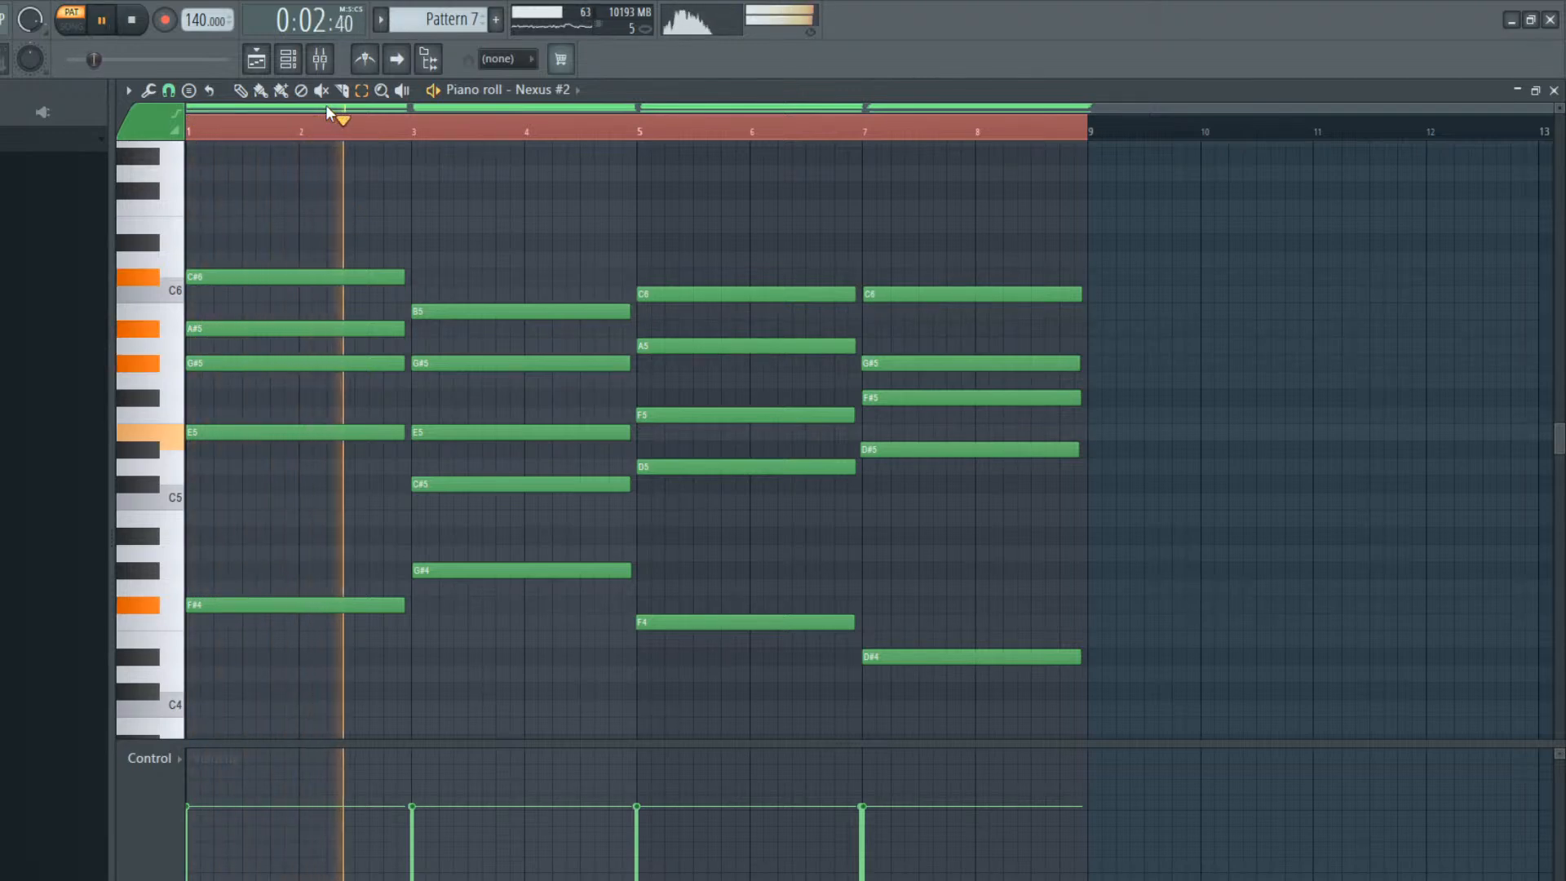
click(287, 58)
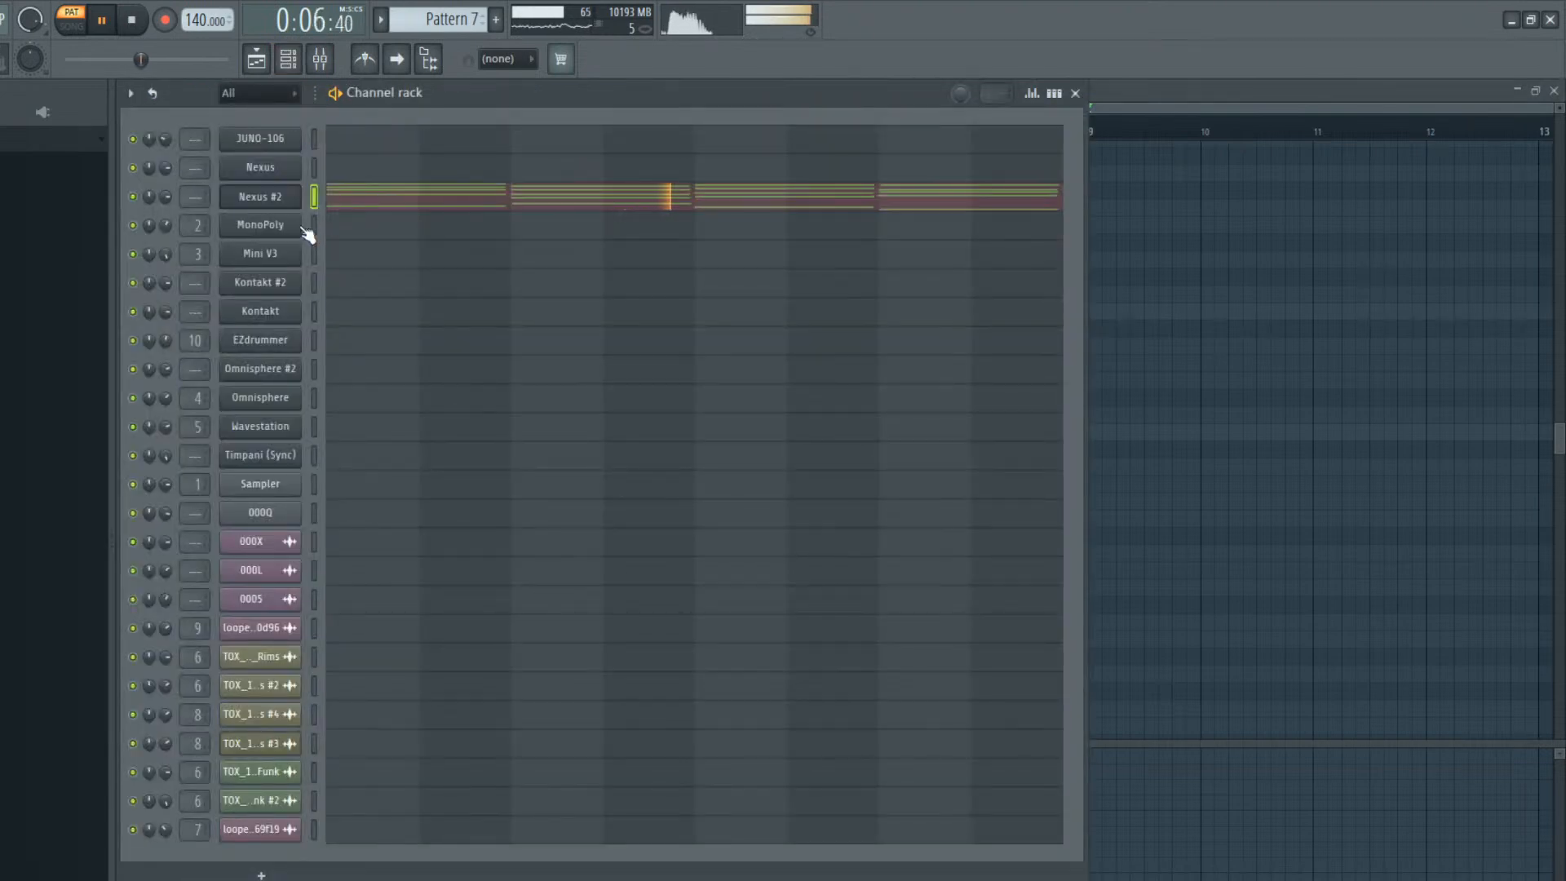
key(space)
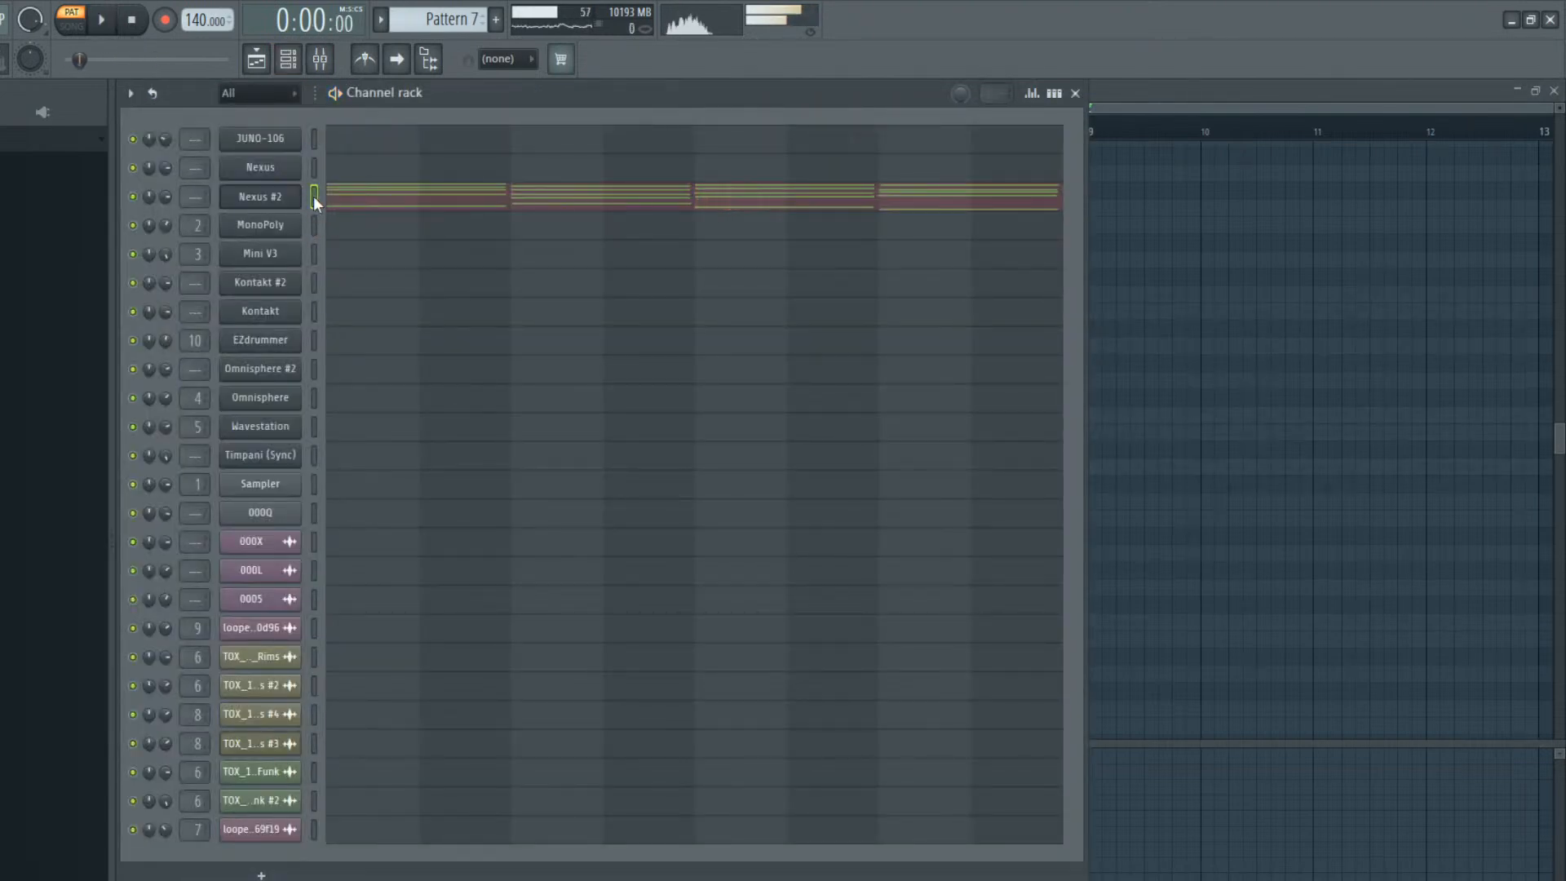
Route Nexus #2 to mixer track 11 and insert Chorus JUN-6 in its first effect slot
key(ctrl+l)
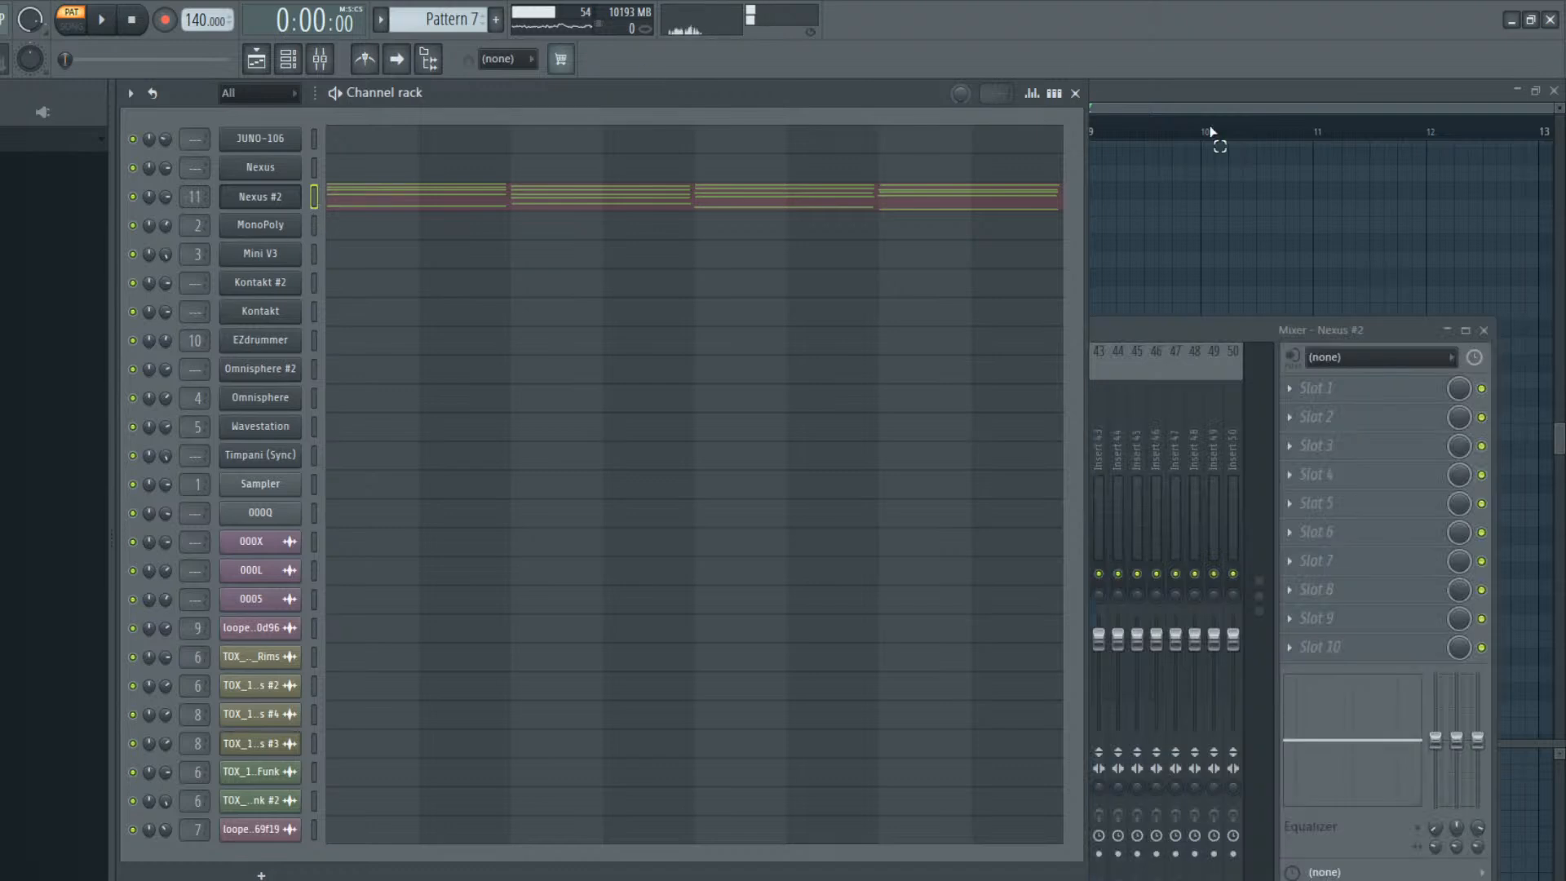
click(1212, 365)
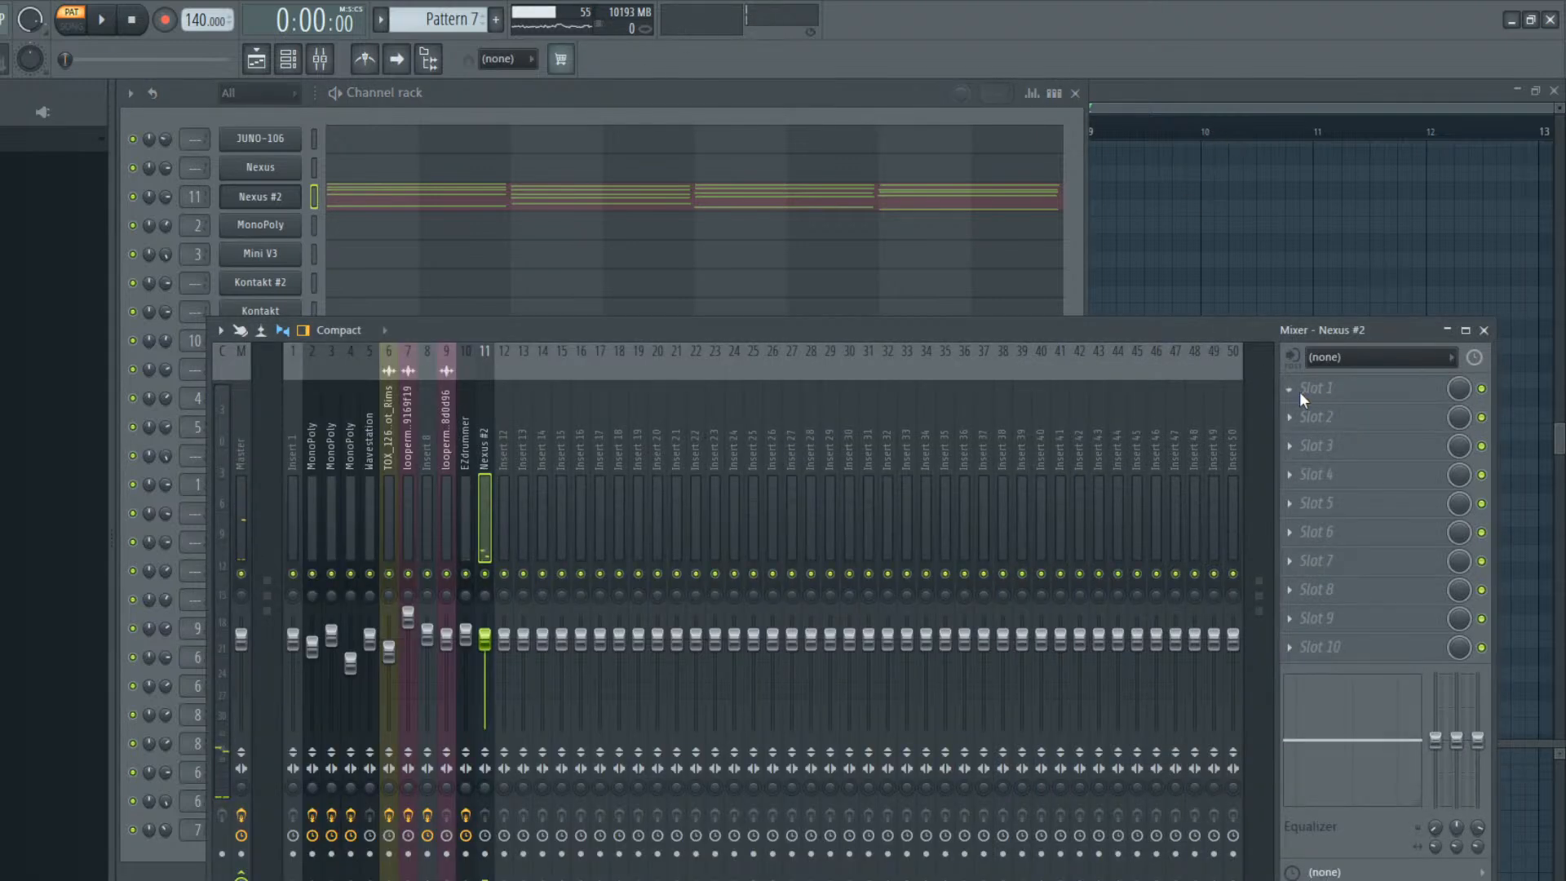
click(1119, 474)
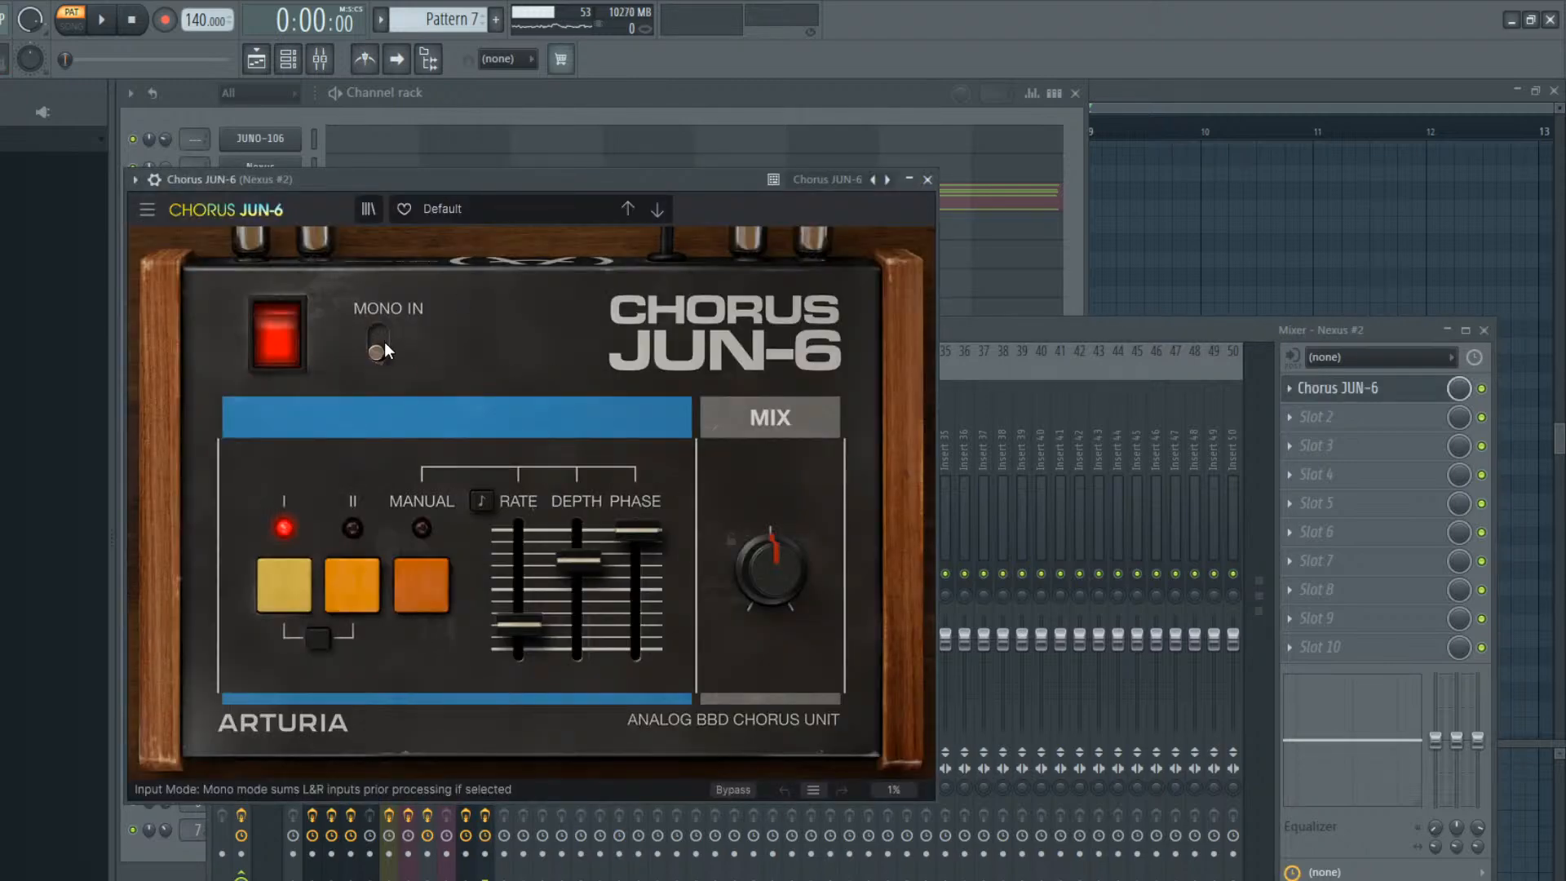
Browse the Chorus JUN-6 presets, load Subtle 01 and play the Nexus #2 chords with it
click(654, 211)
click(650, 210)
click(649, 210)
click(652, 209)
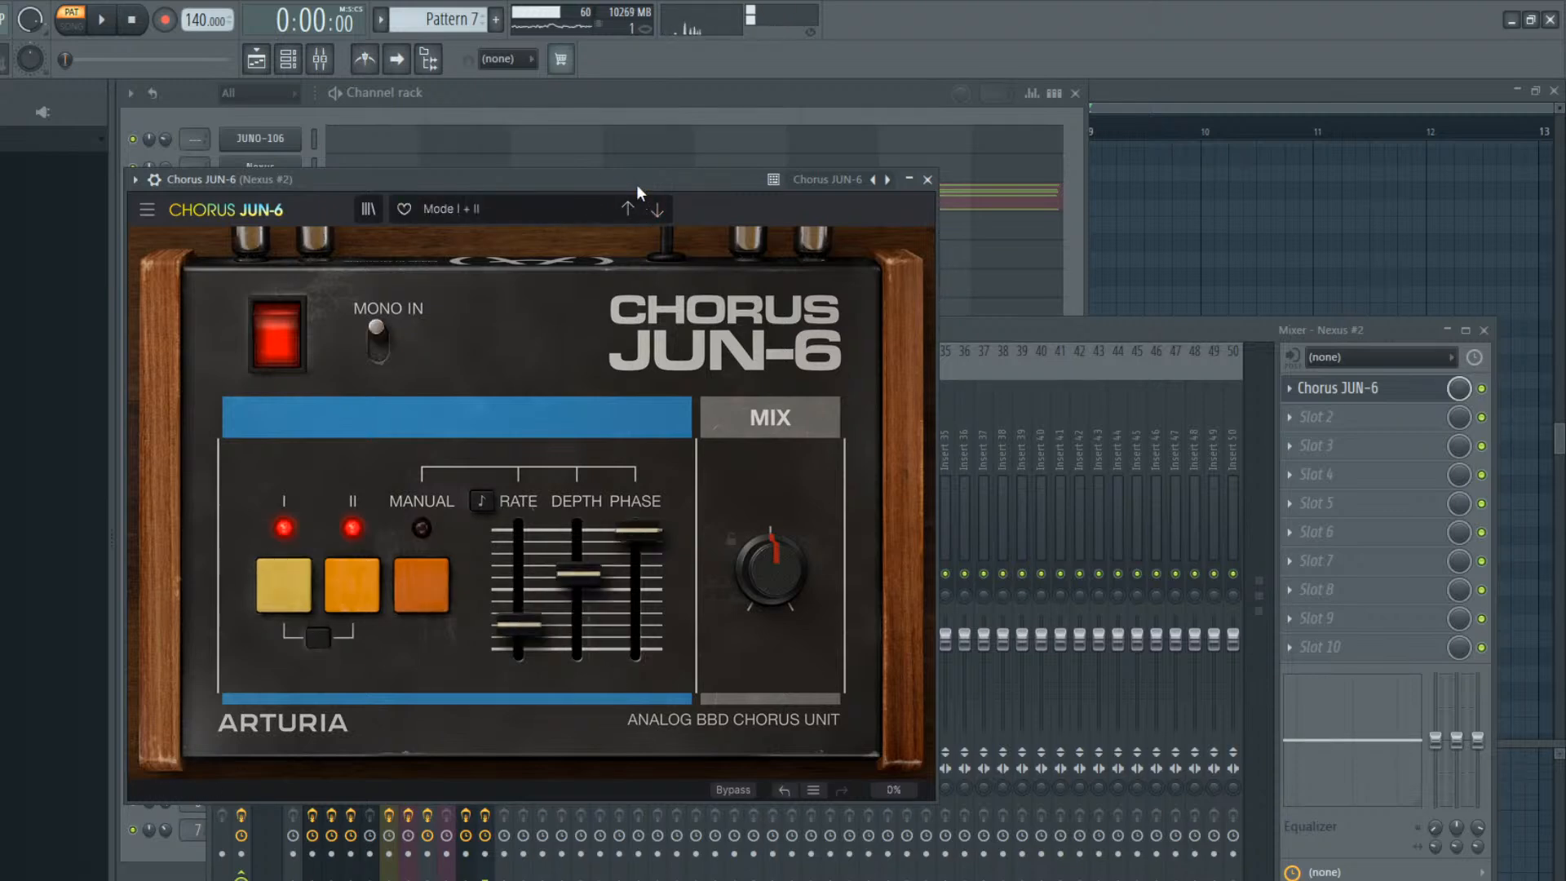
click(658, 210)
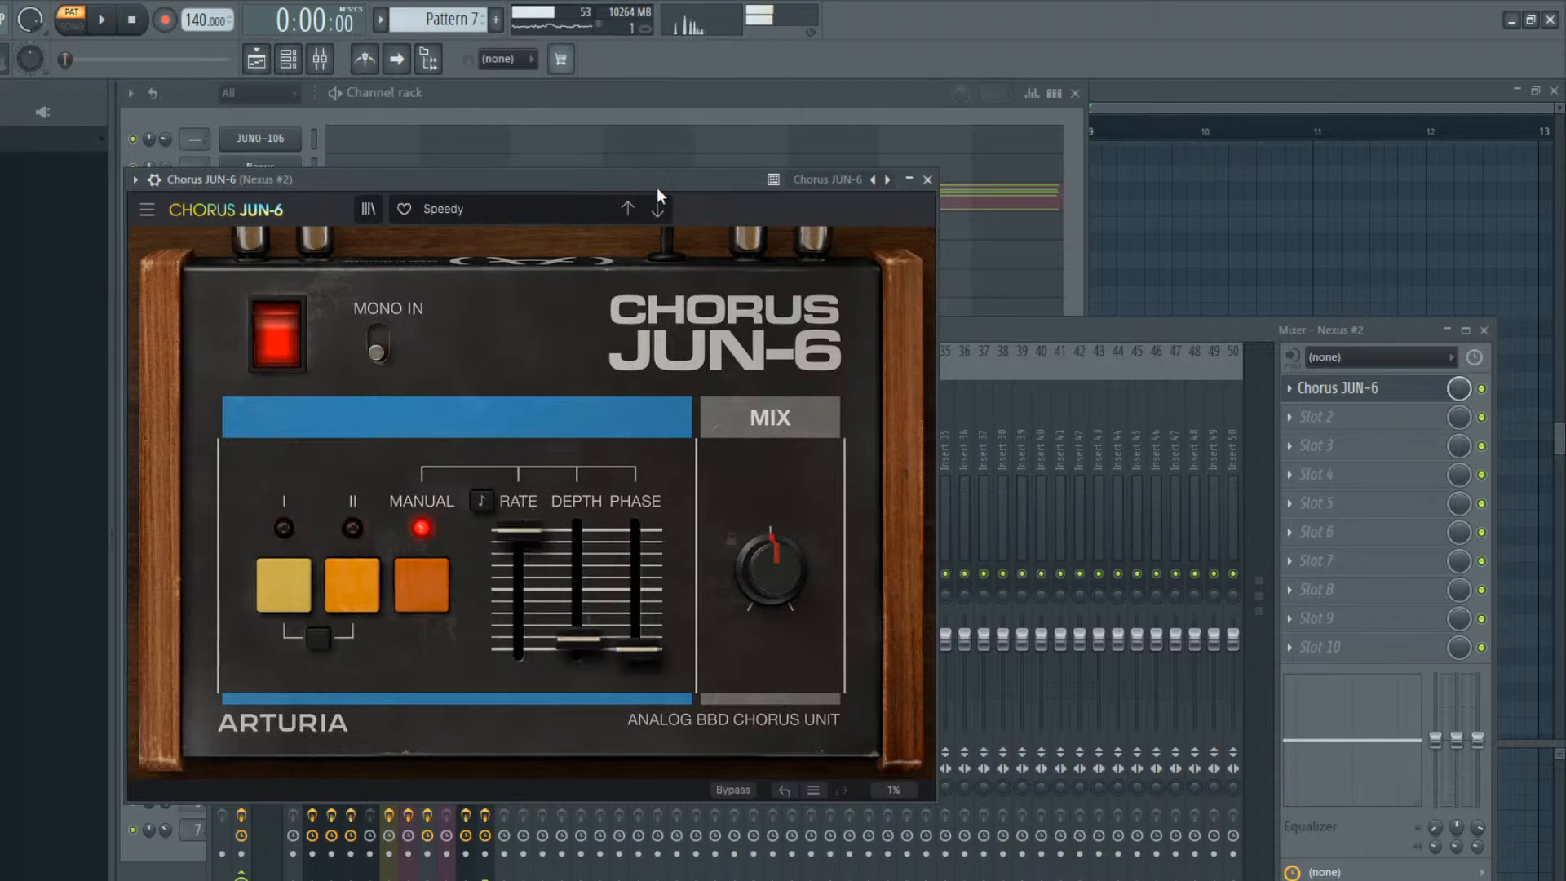
click(658, 211)
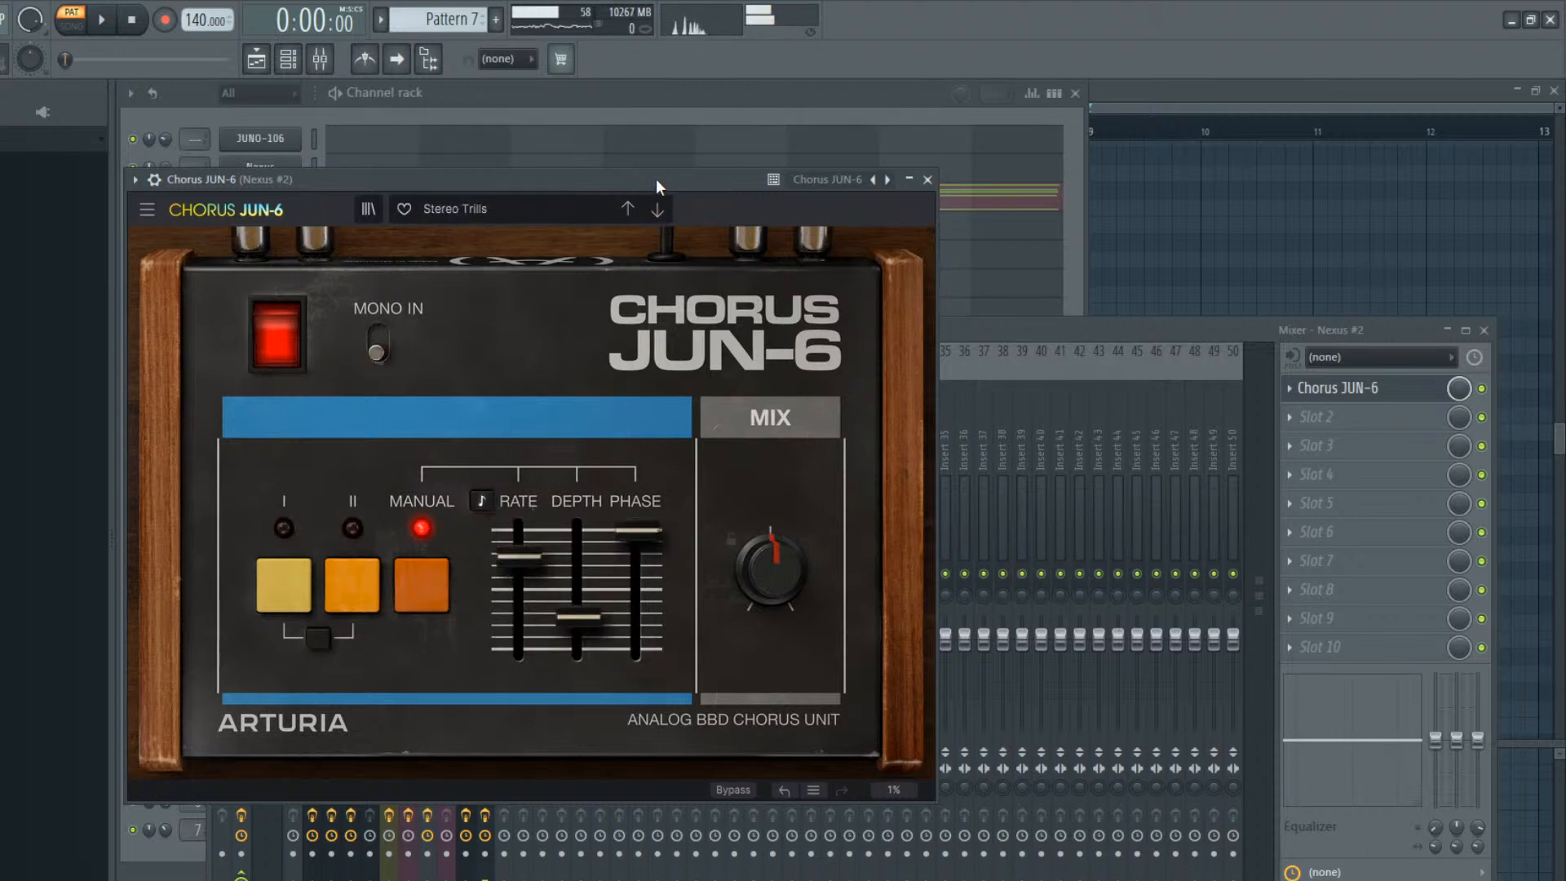
click(656, 211)
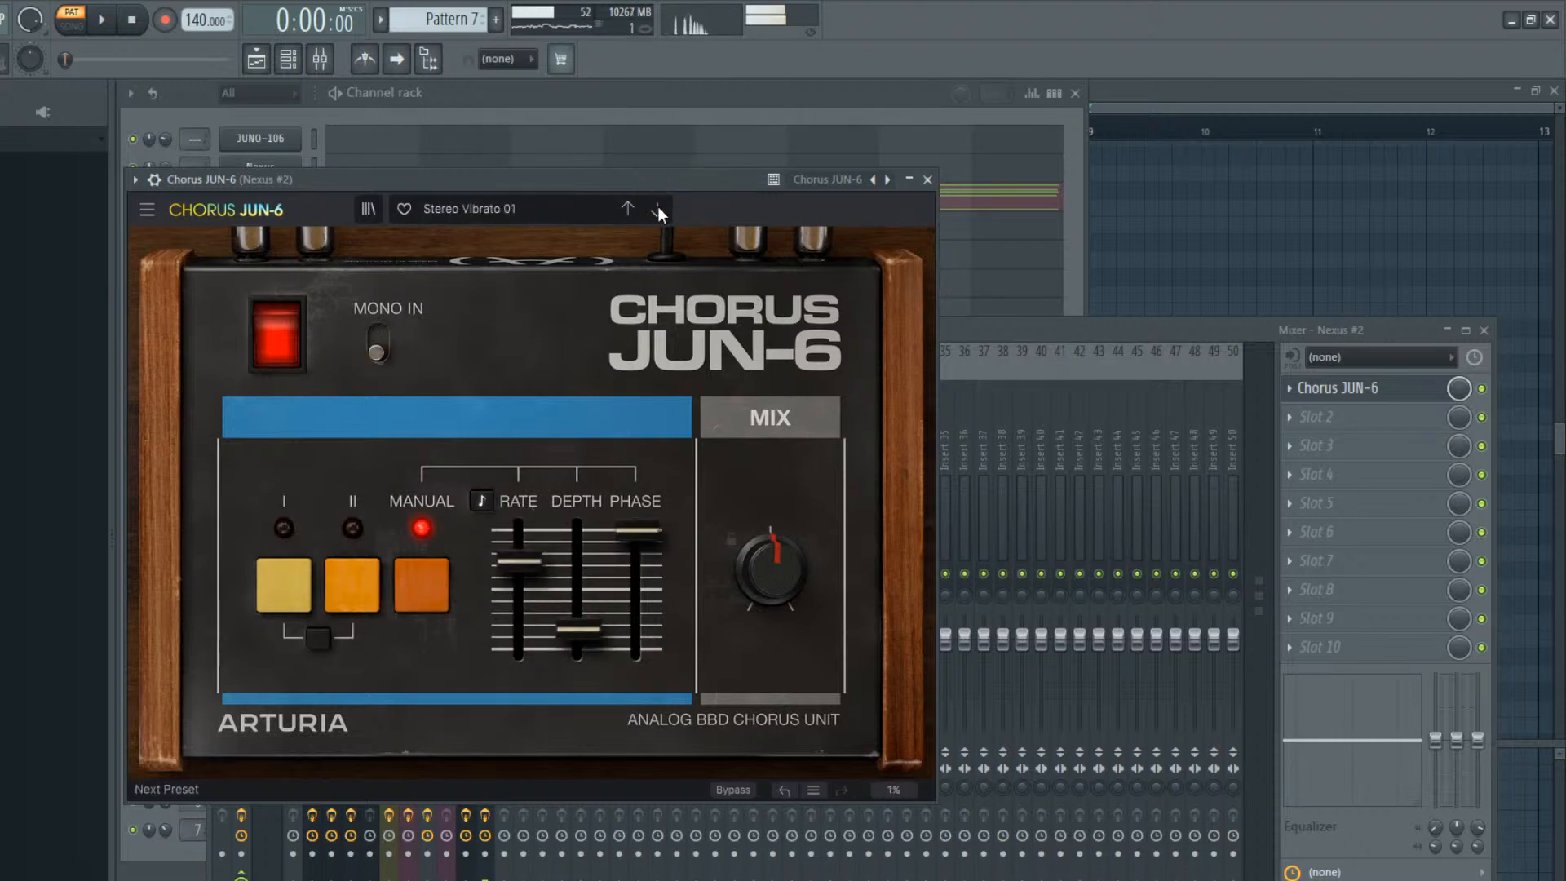
click(657, 209)
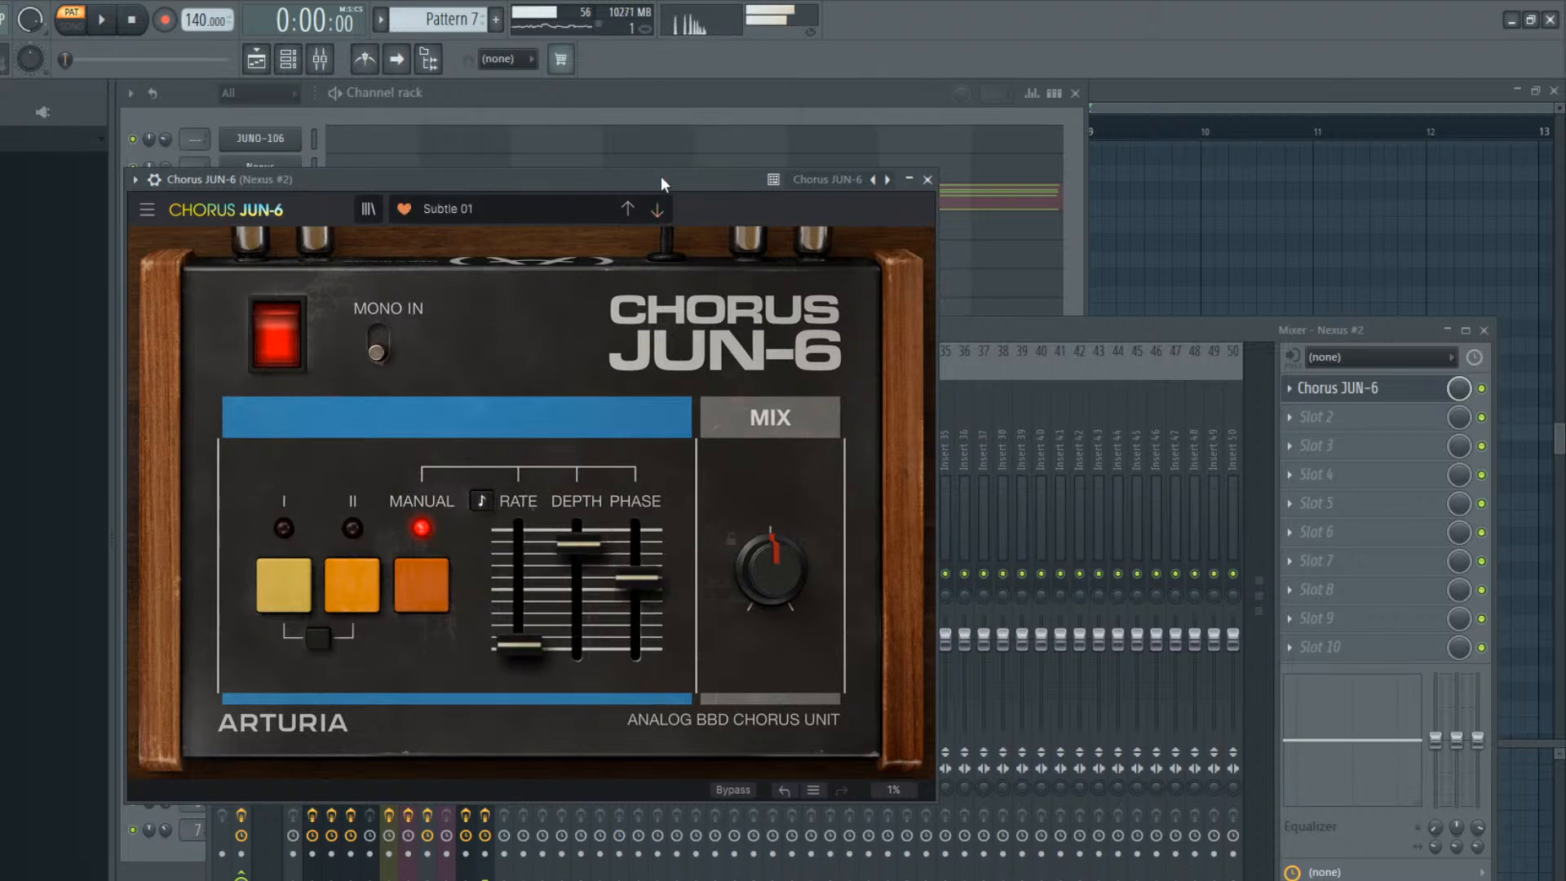
click(910, 181)
key(space)
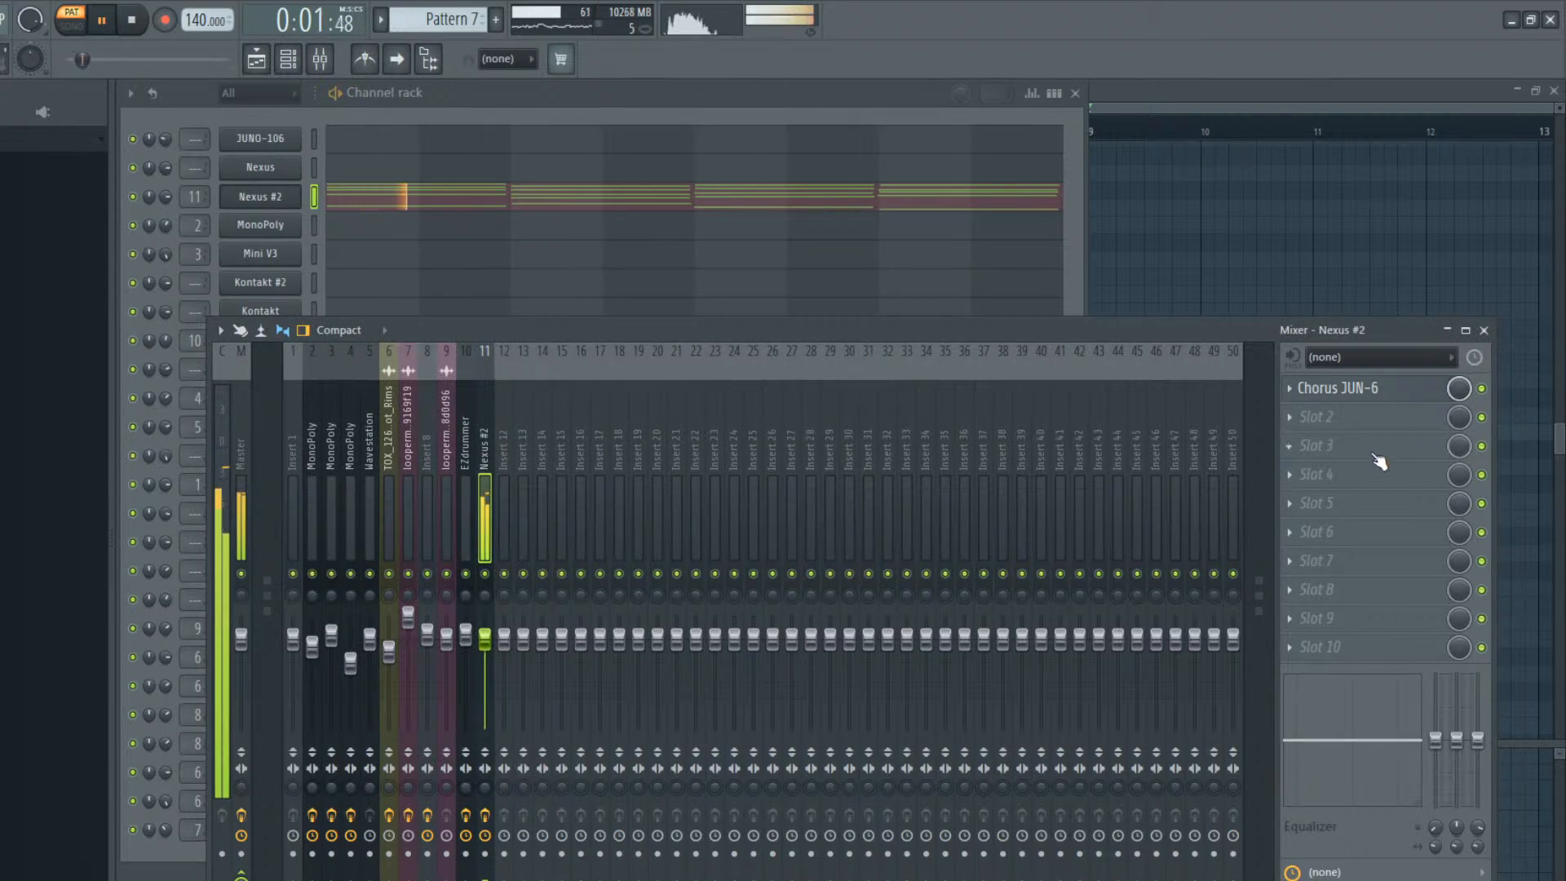
key(space)
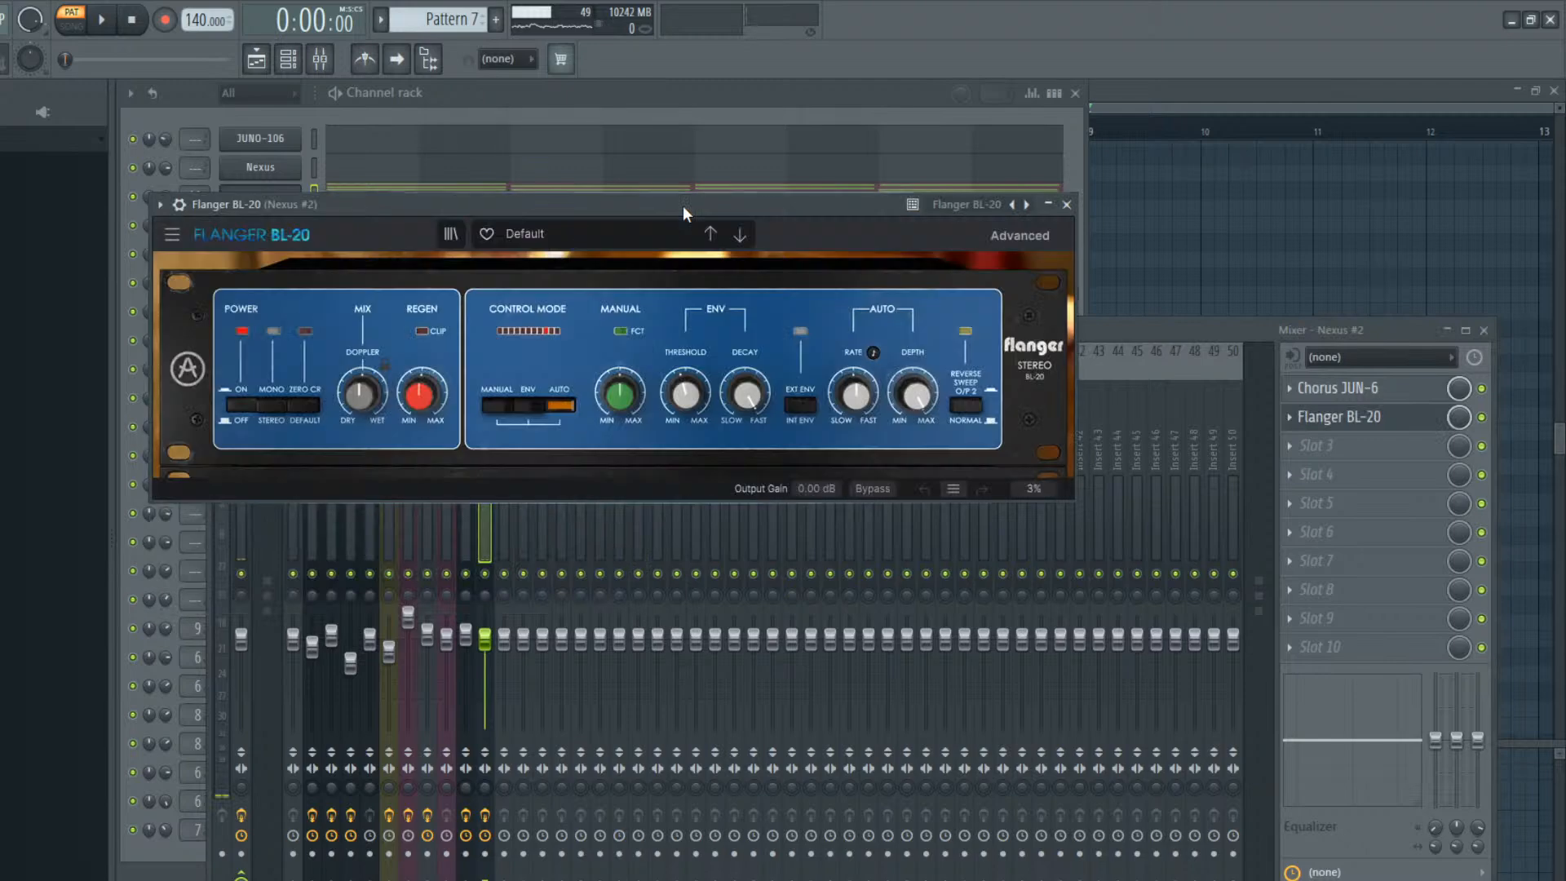
Play the Nexus #2 chords through the Flanger BL-20, close the effect and return to the channel rack
key(space)
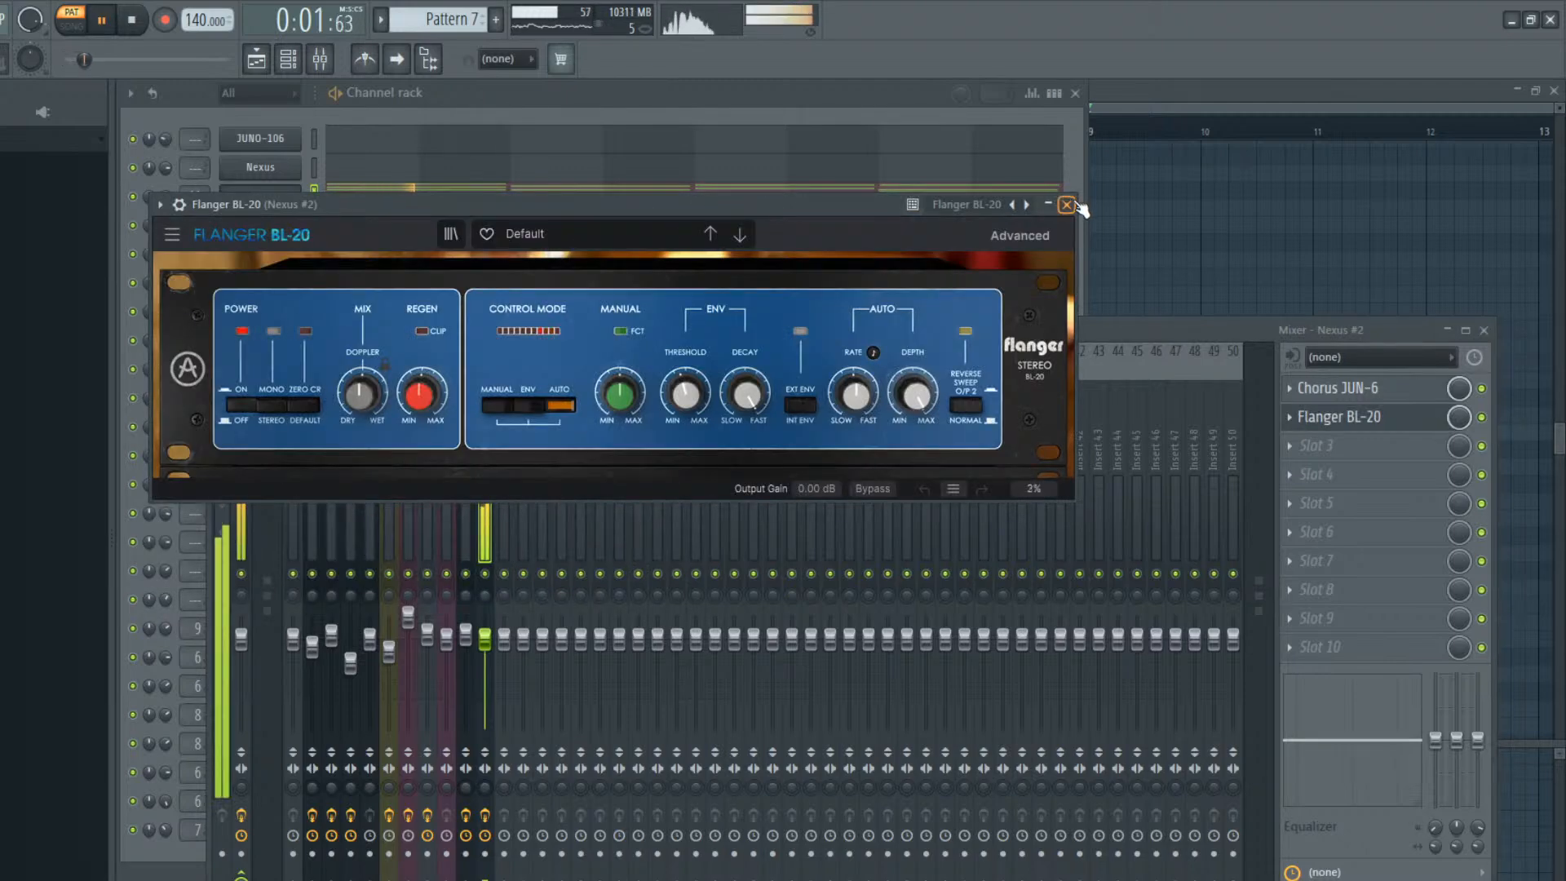
click(1066, 204)
click(190, 197)
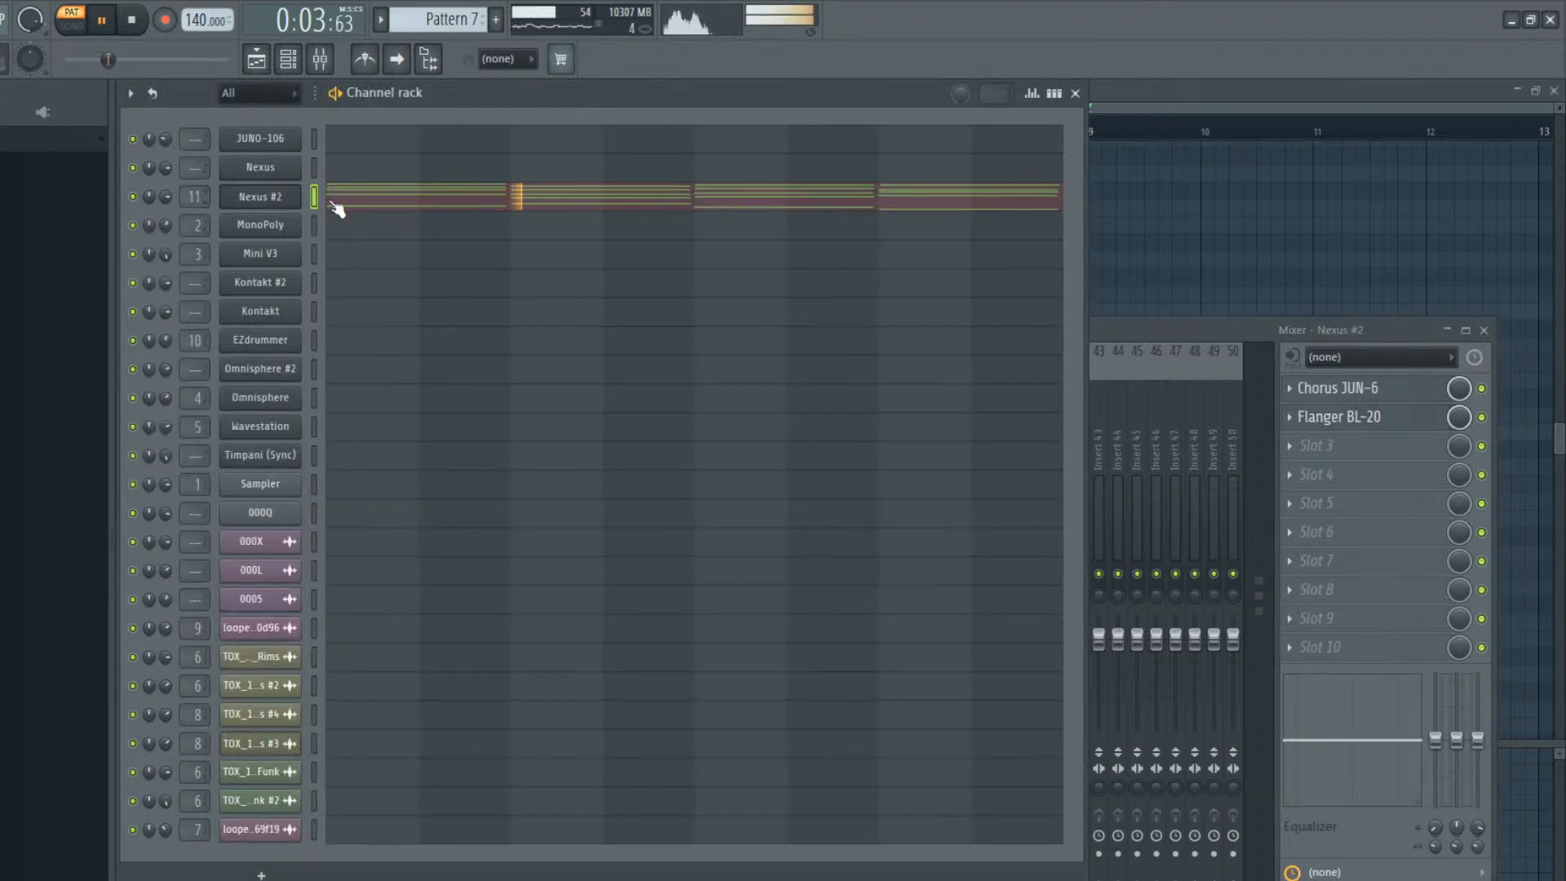
Copy the lowest note of each chord from the Nexus #2 piano roll and add a 3x Osc channel for the bass
click(381, 197)
click(386, 204)
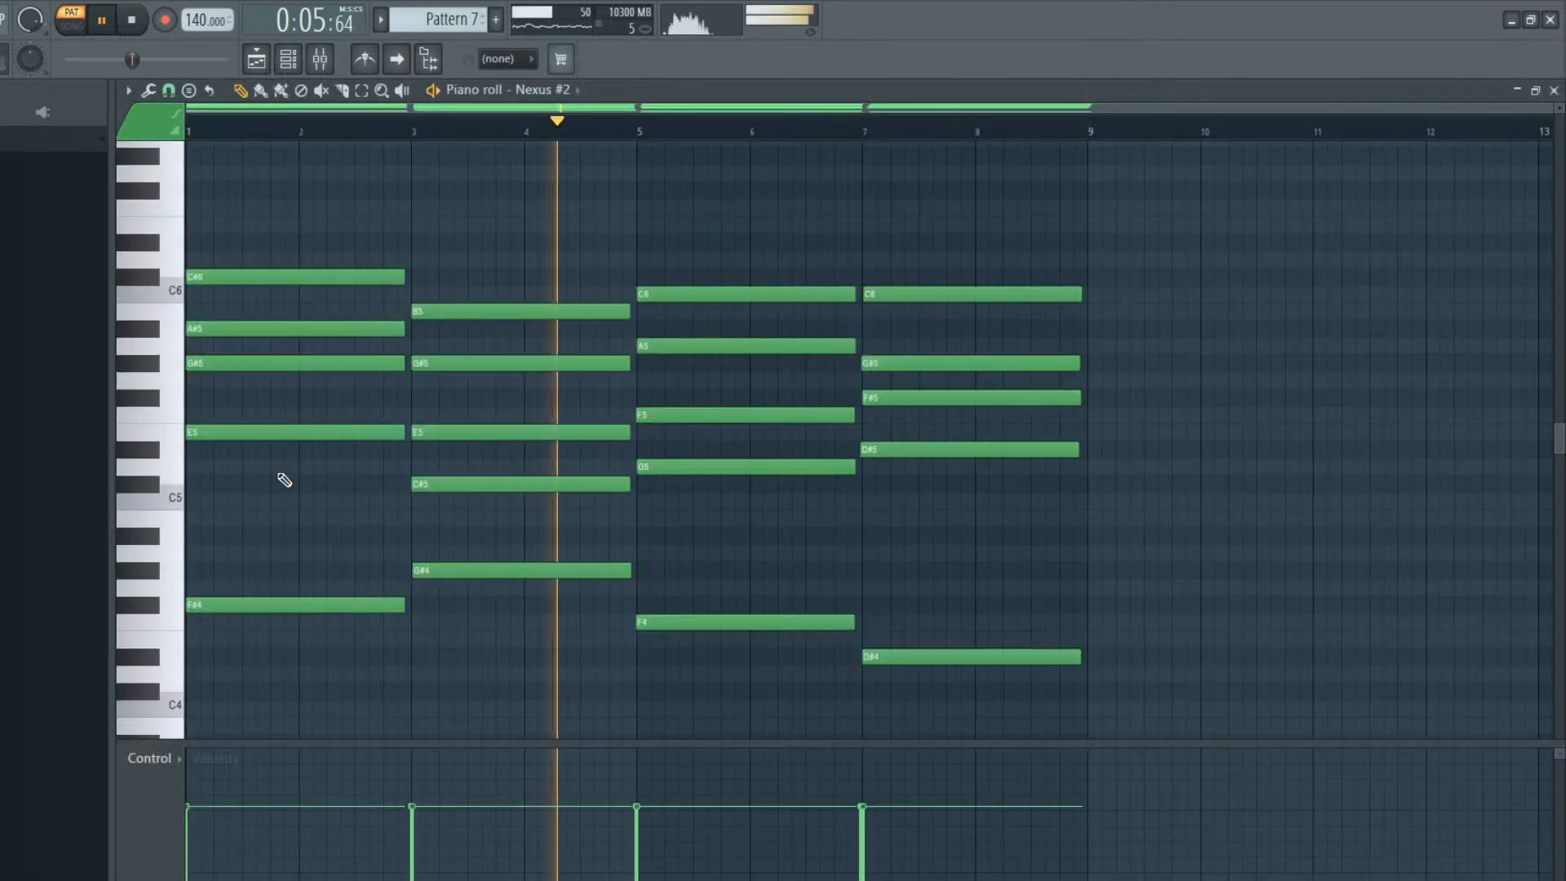
drag(989, 562, 307, 739)
click(324, 62)
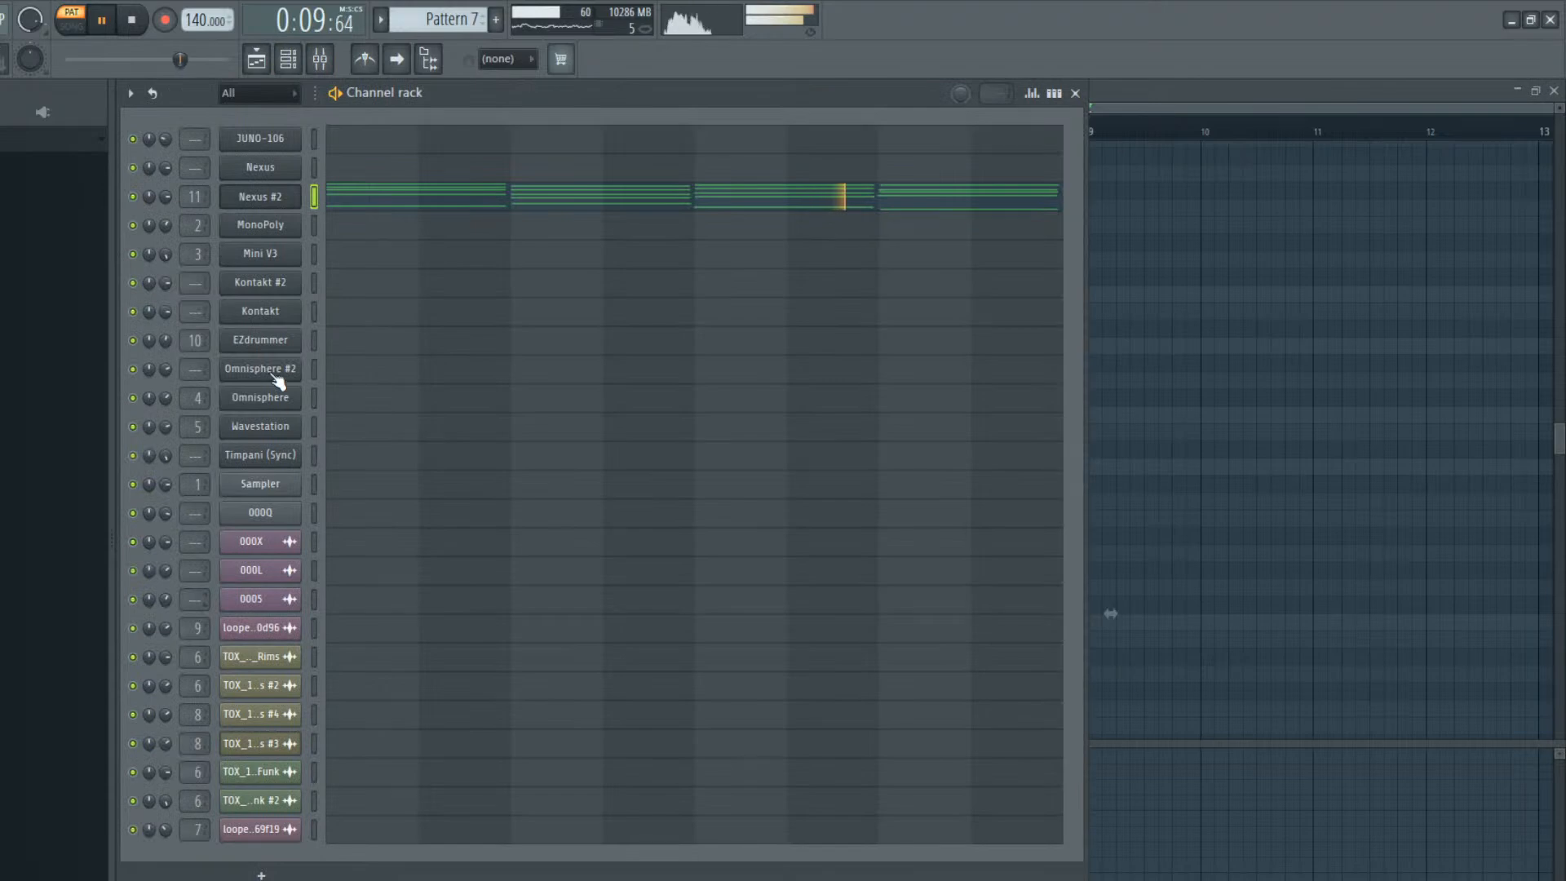
key(space)
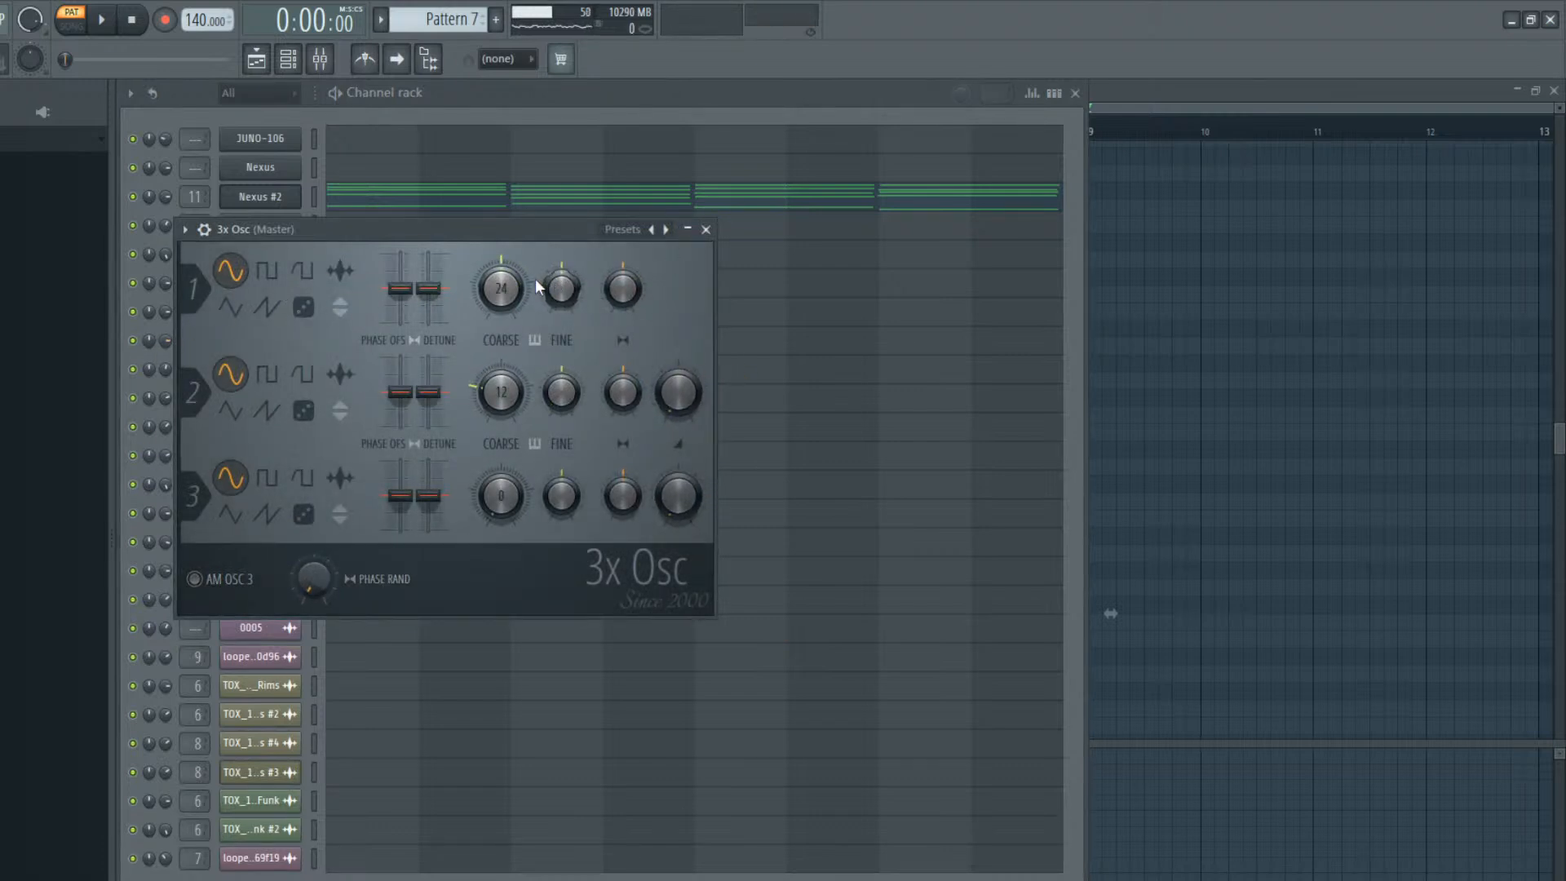
click(706, 229)
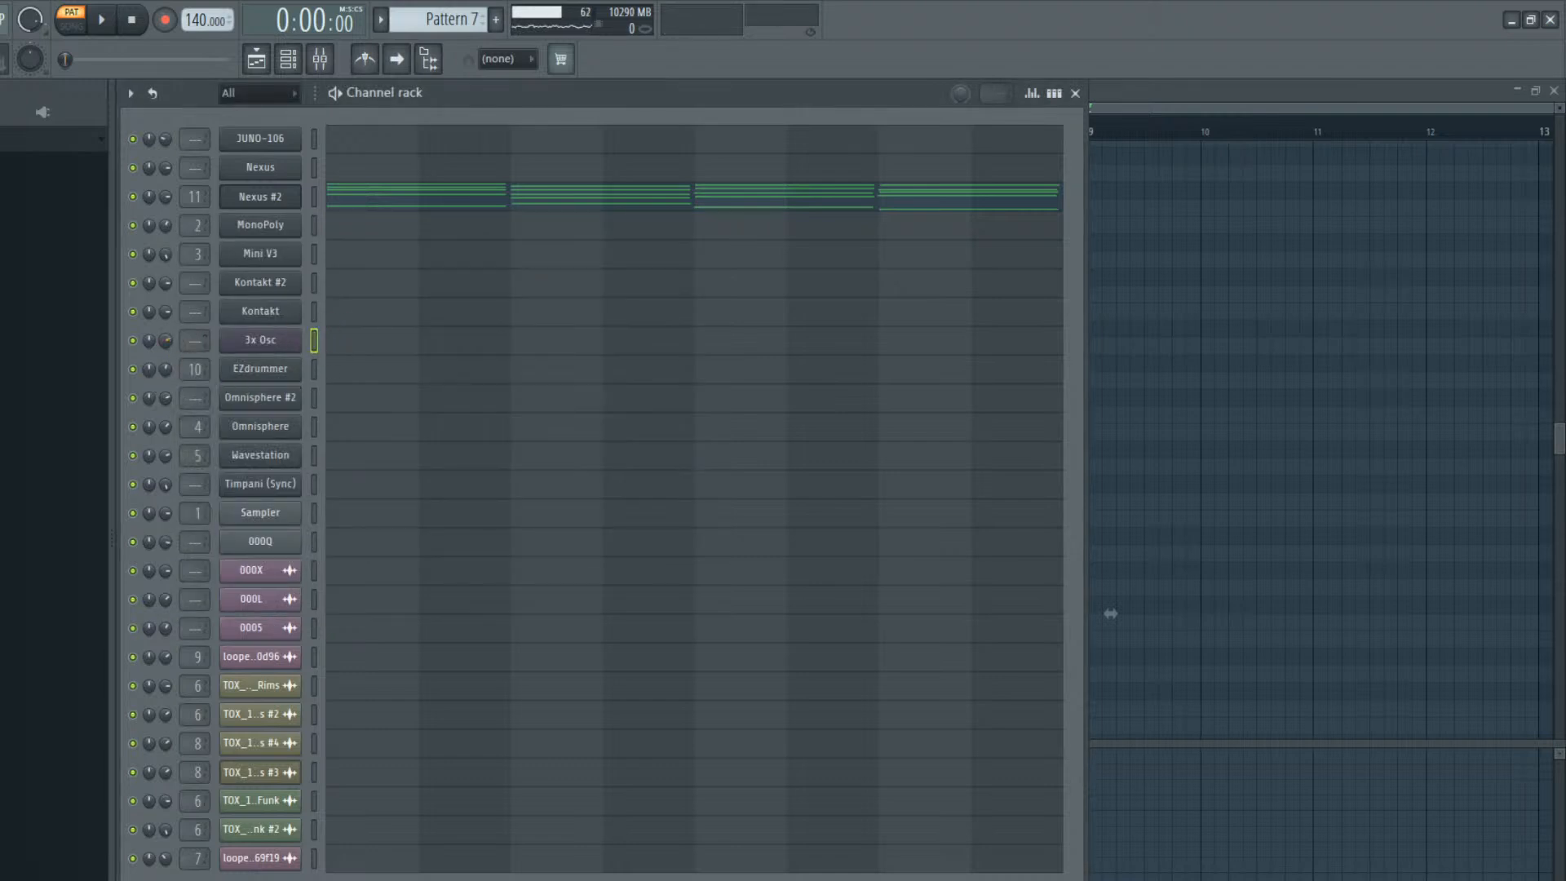
Paste the four bass notes into the 3x Osc piano roll and lower them by two octaves
click(337, 346)
key(ctrl+v)
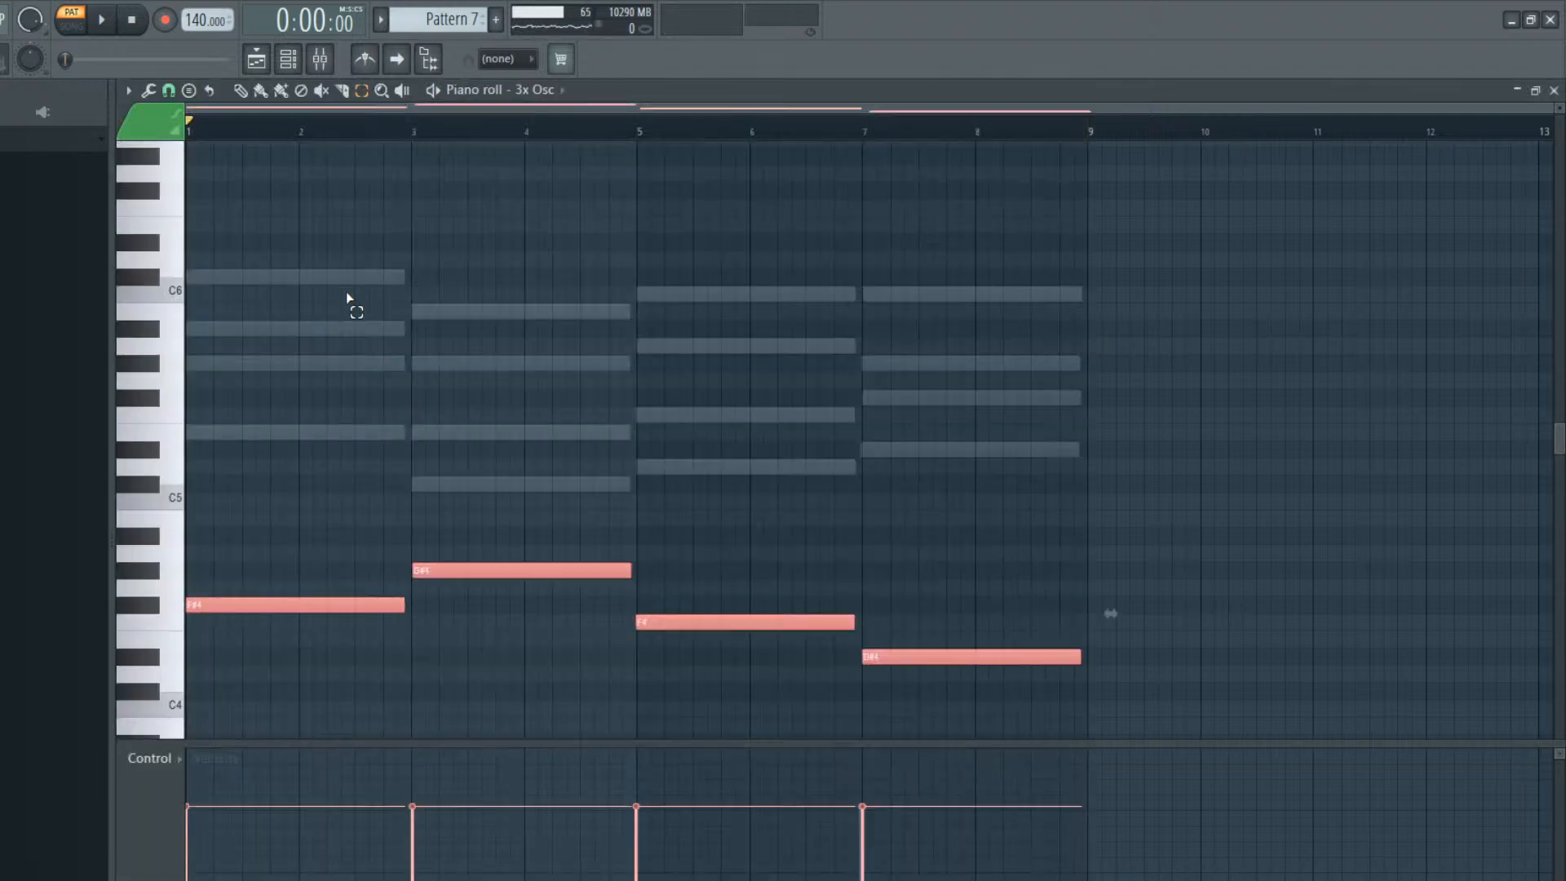
key(ctrl+Down)
key(ctrl+Down)
scroll(342, 290, down, 1)
Play Pattern 7 to hear the 3x Osc bass together with the Nexus #2 chords
key(space)
key(space)
key(space)
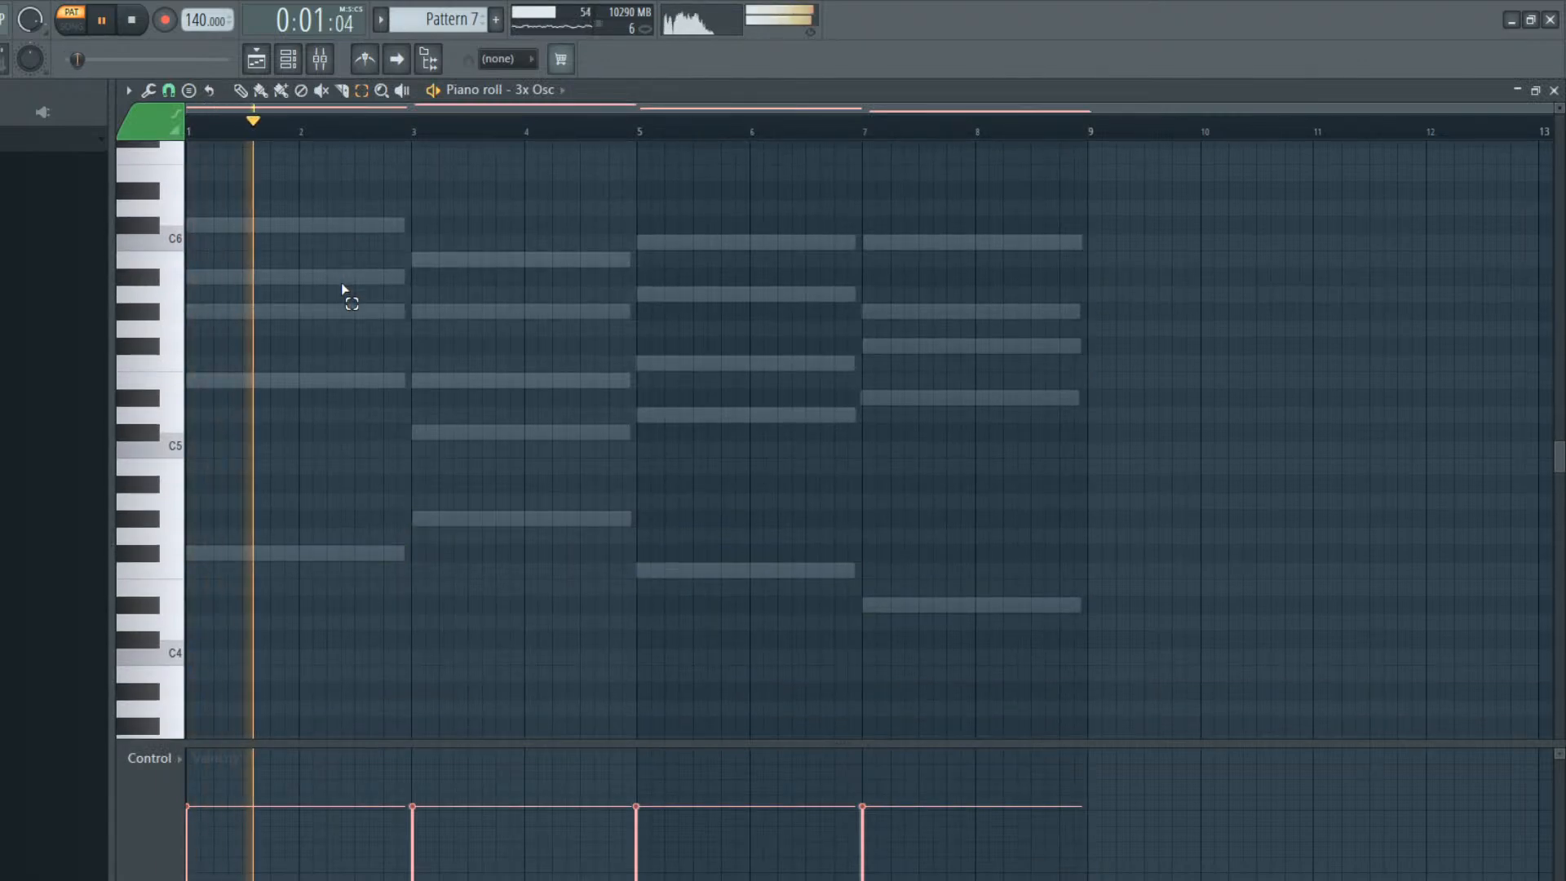
key(space)
click(294, 63)
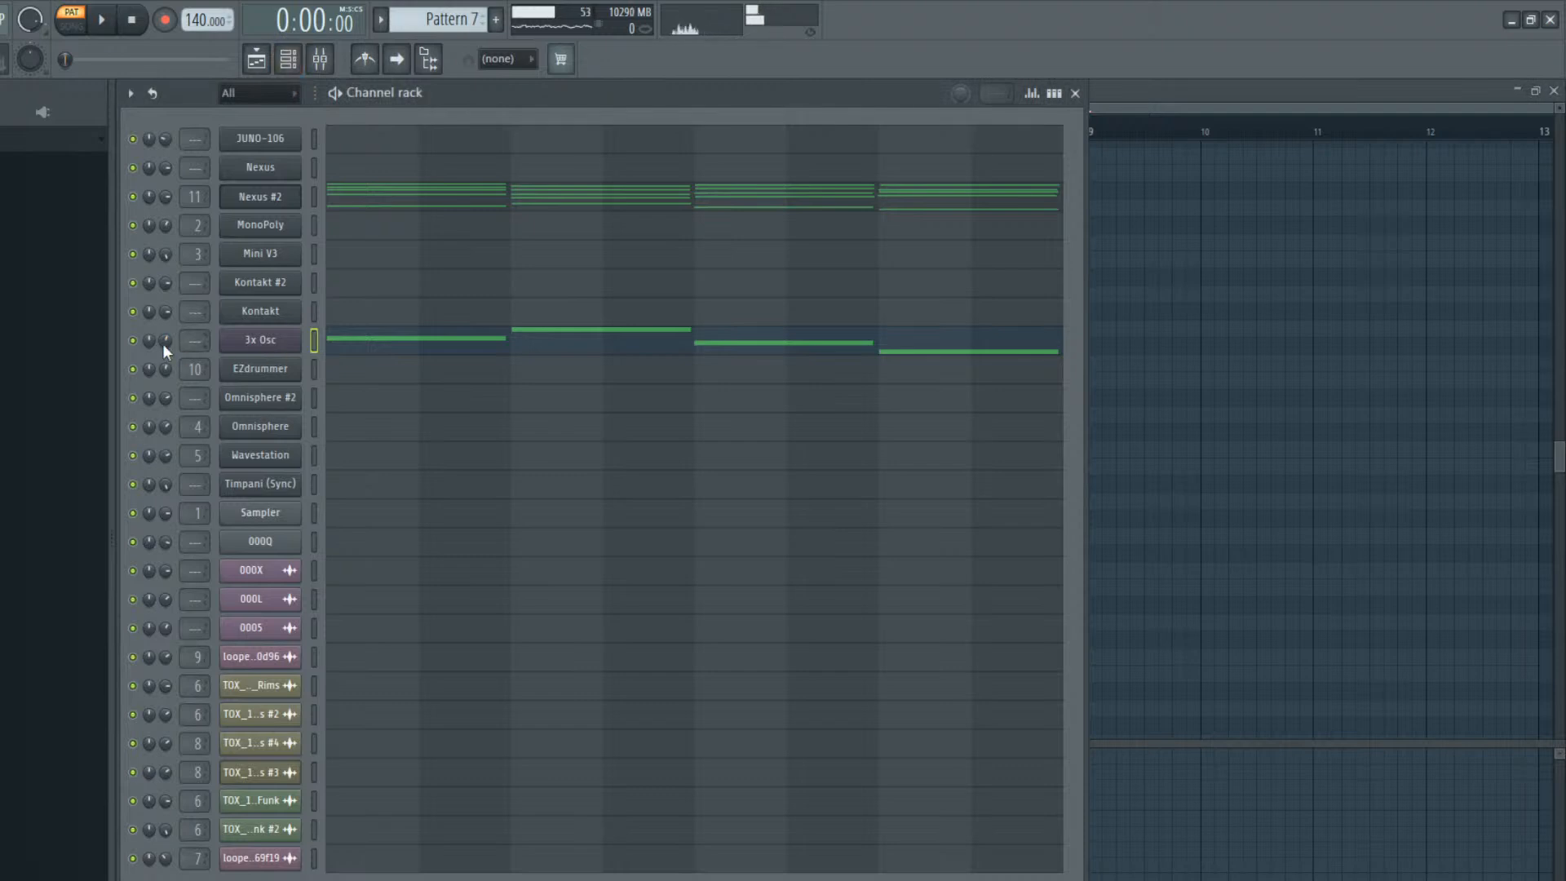
key(space)
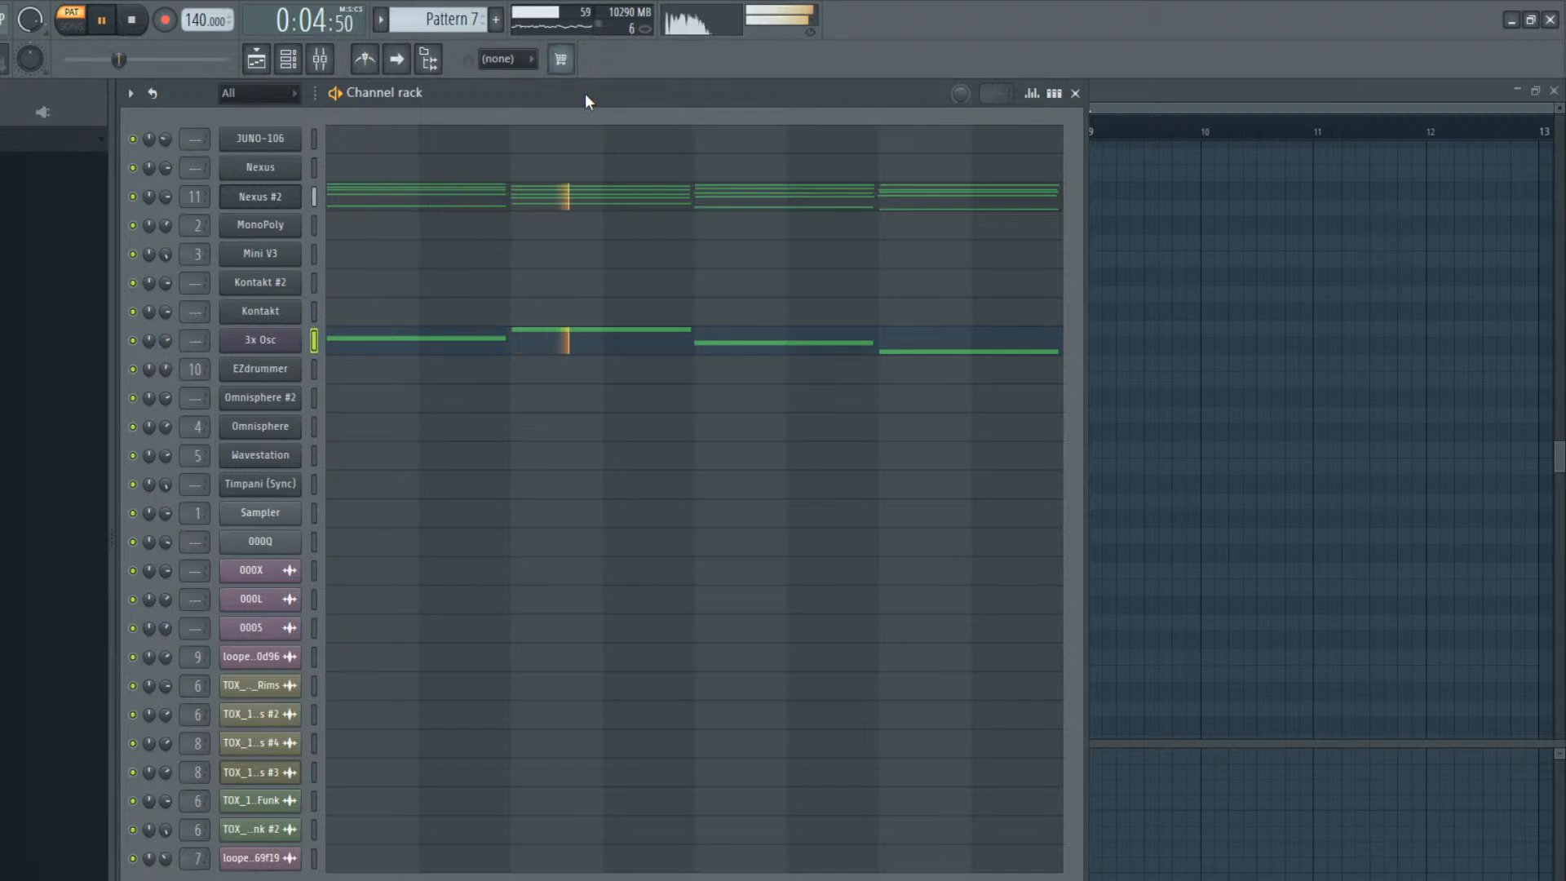
key(space)
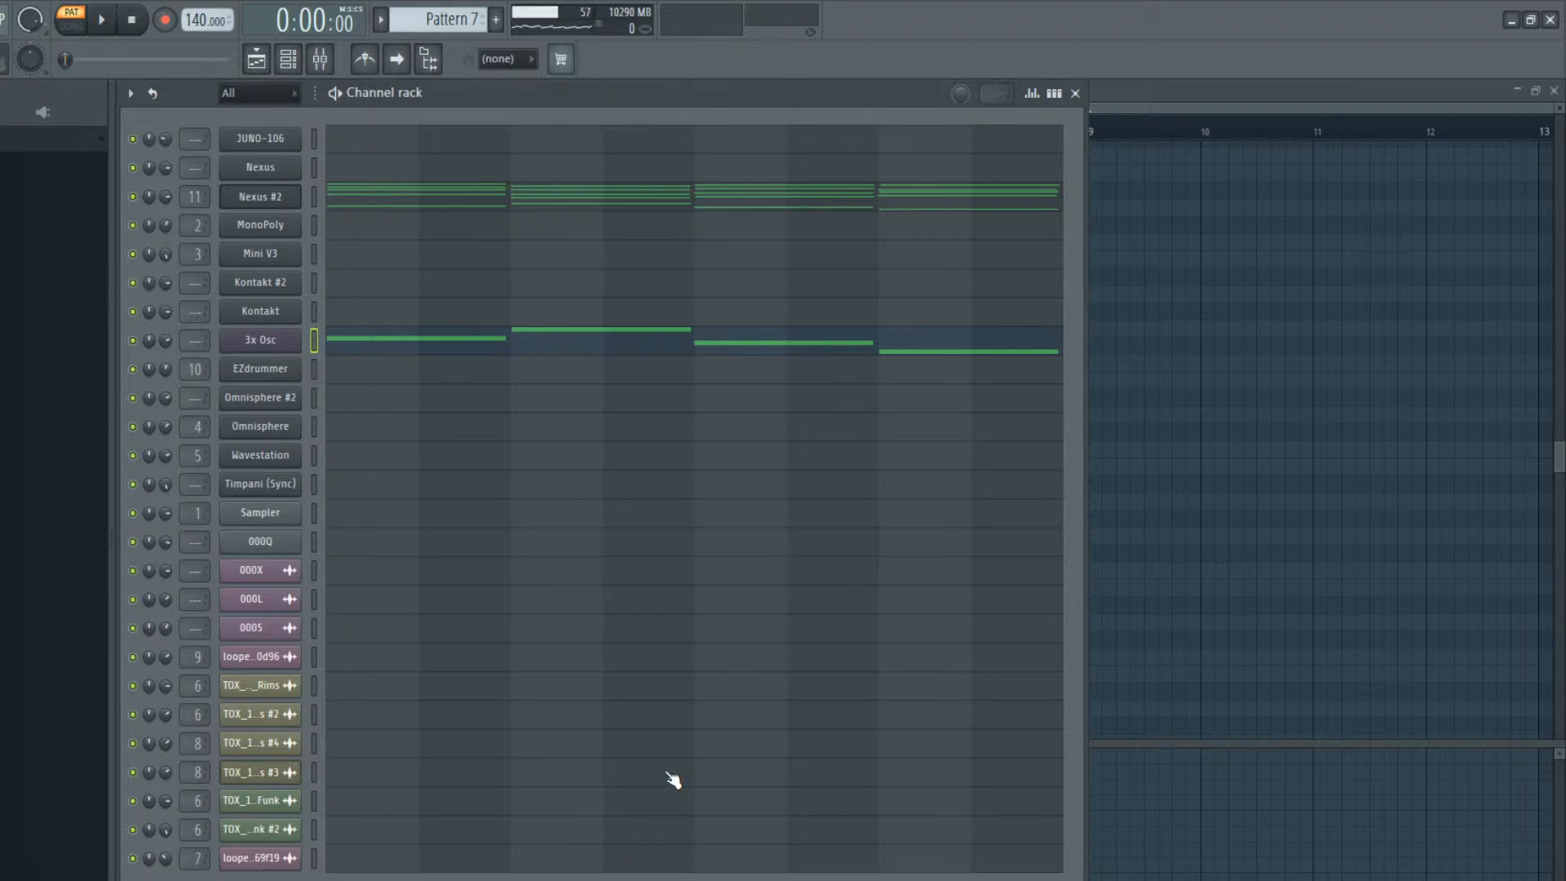
Play Pattern 7 and add a Buchla Easel V instance as a new channel
click(640, 658)
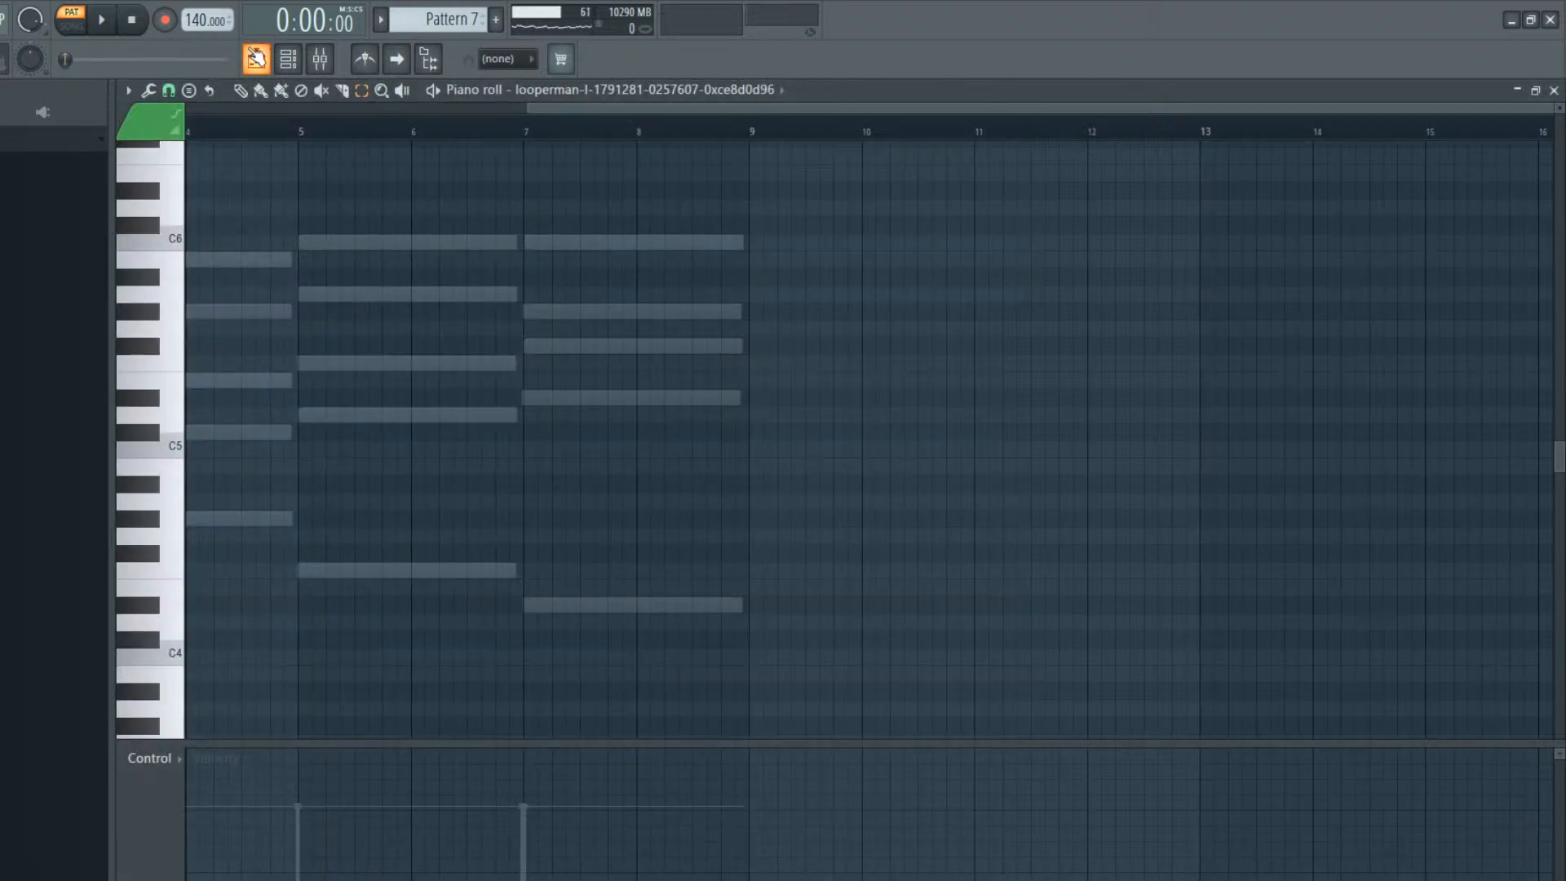
click(256, 58)
key(space)
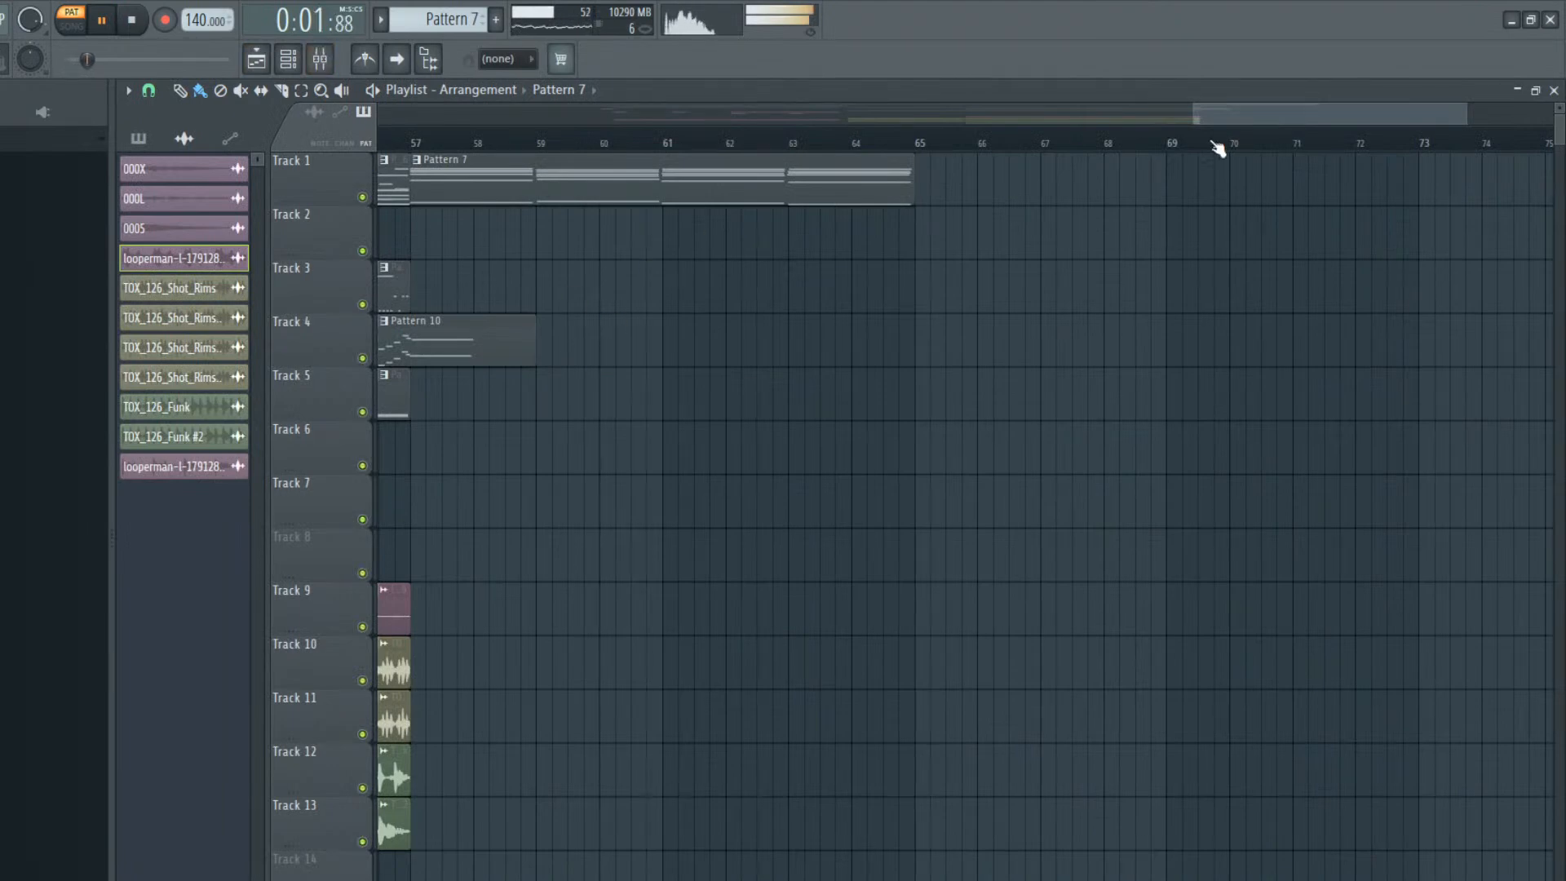
click(288, 59)
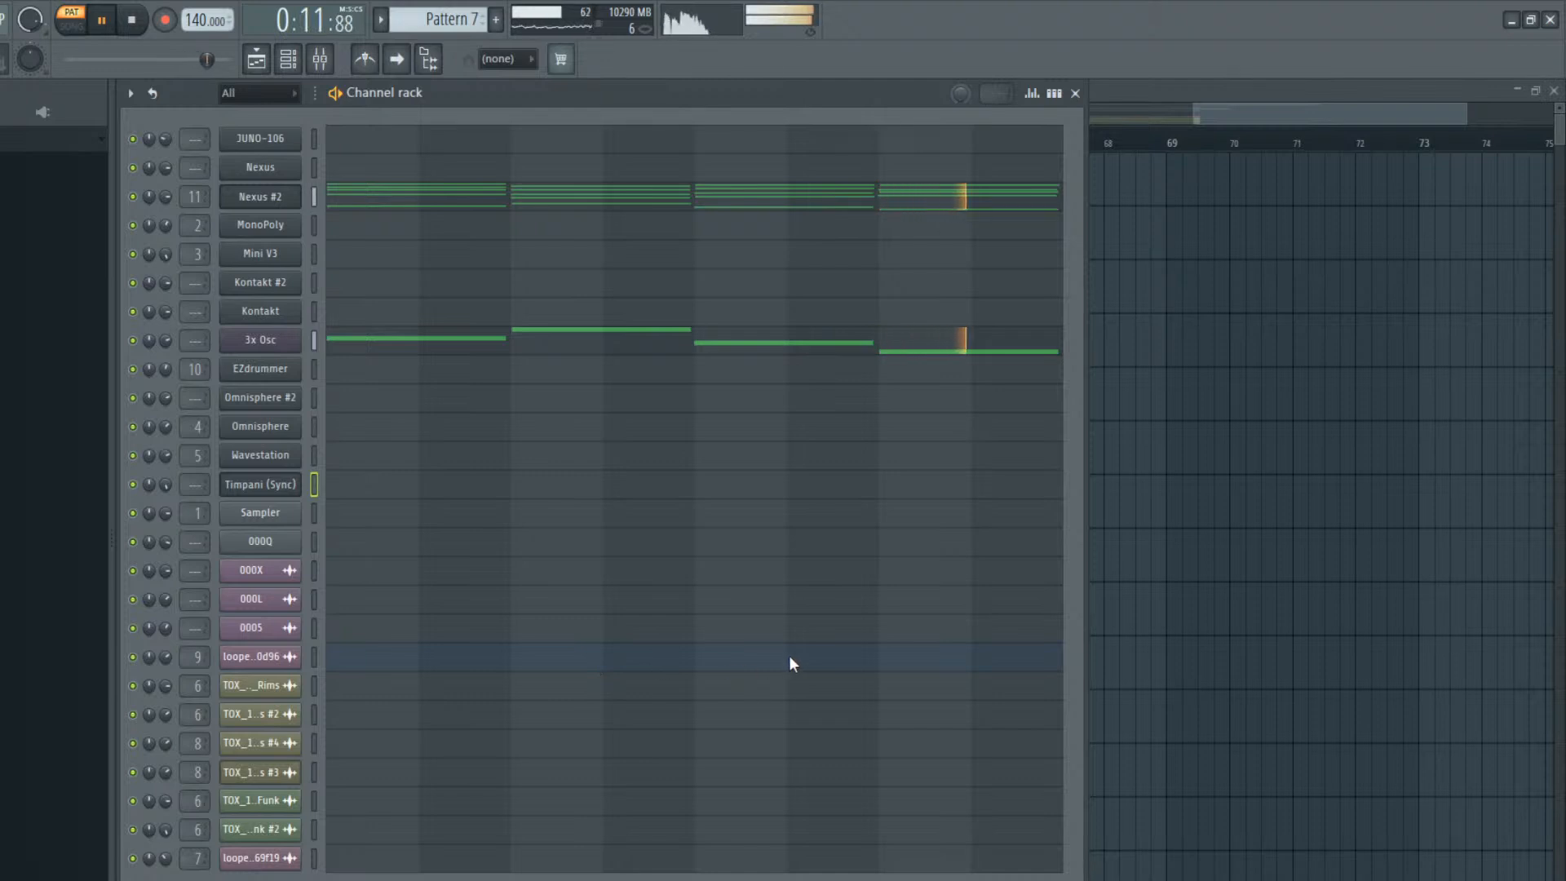
click(785, 611)
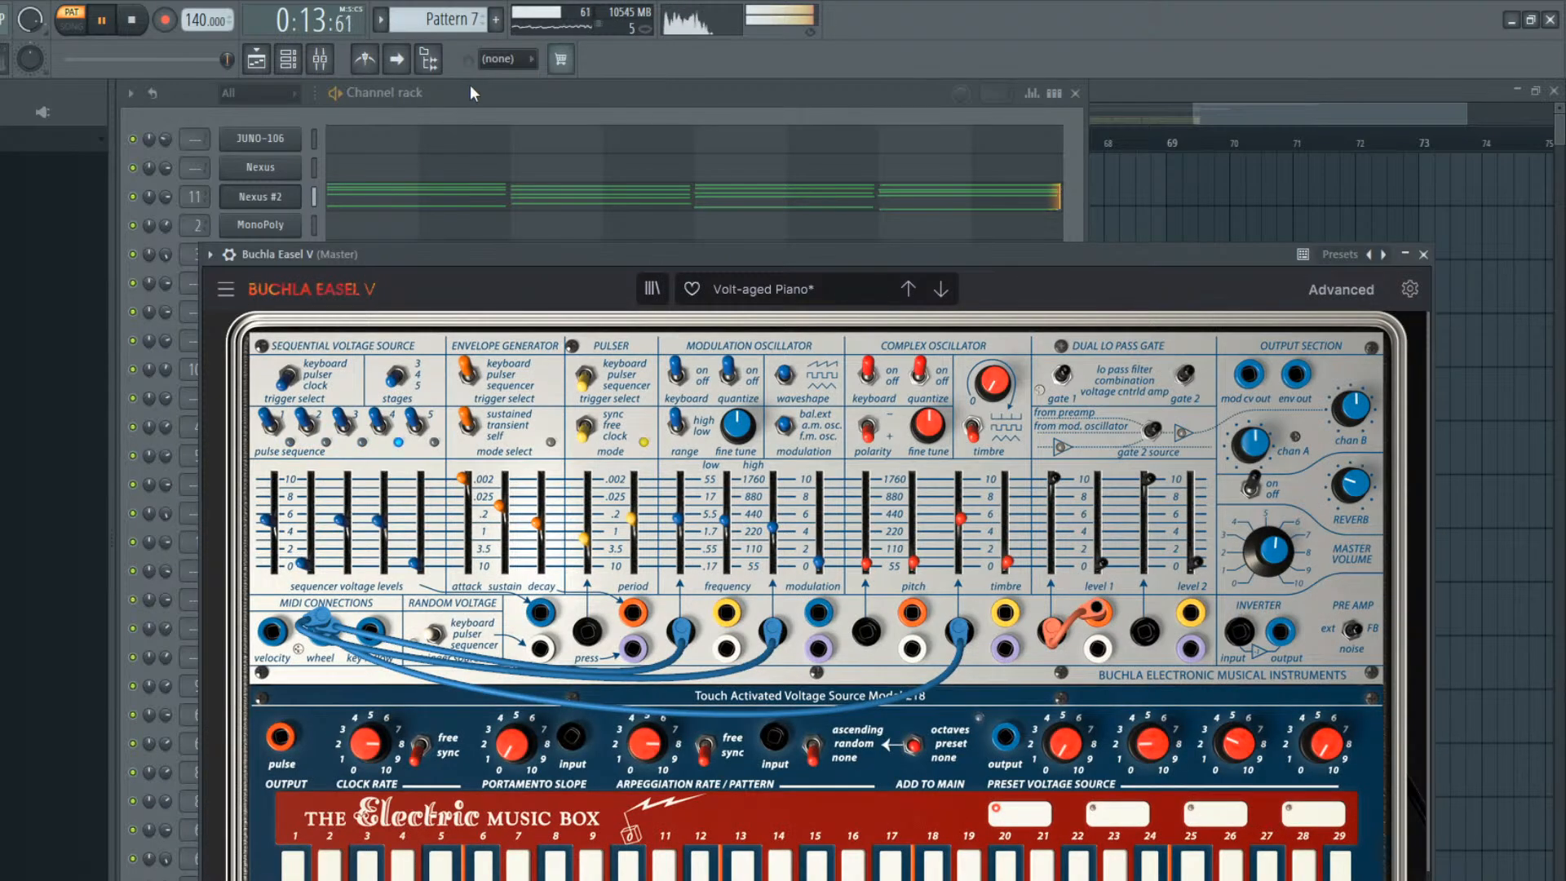
click(470, 86)
key(space)
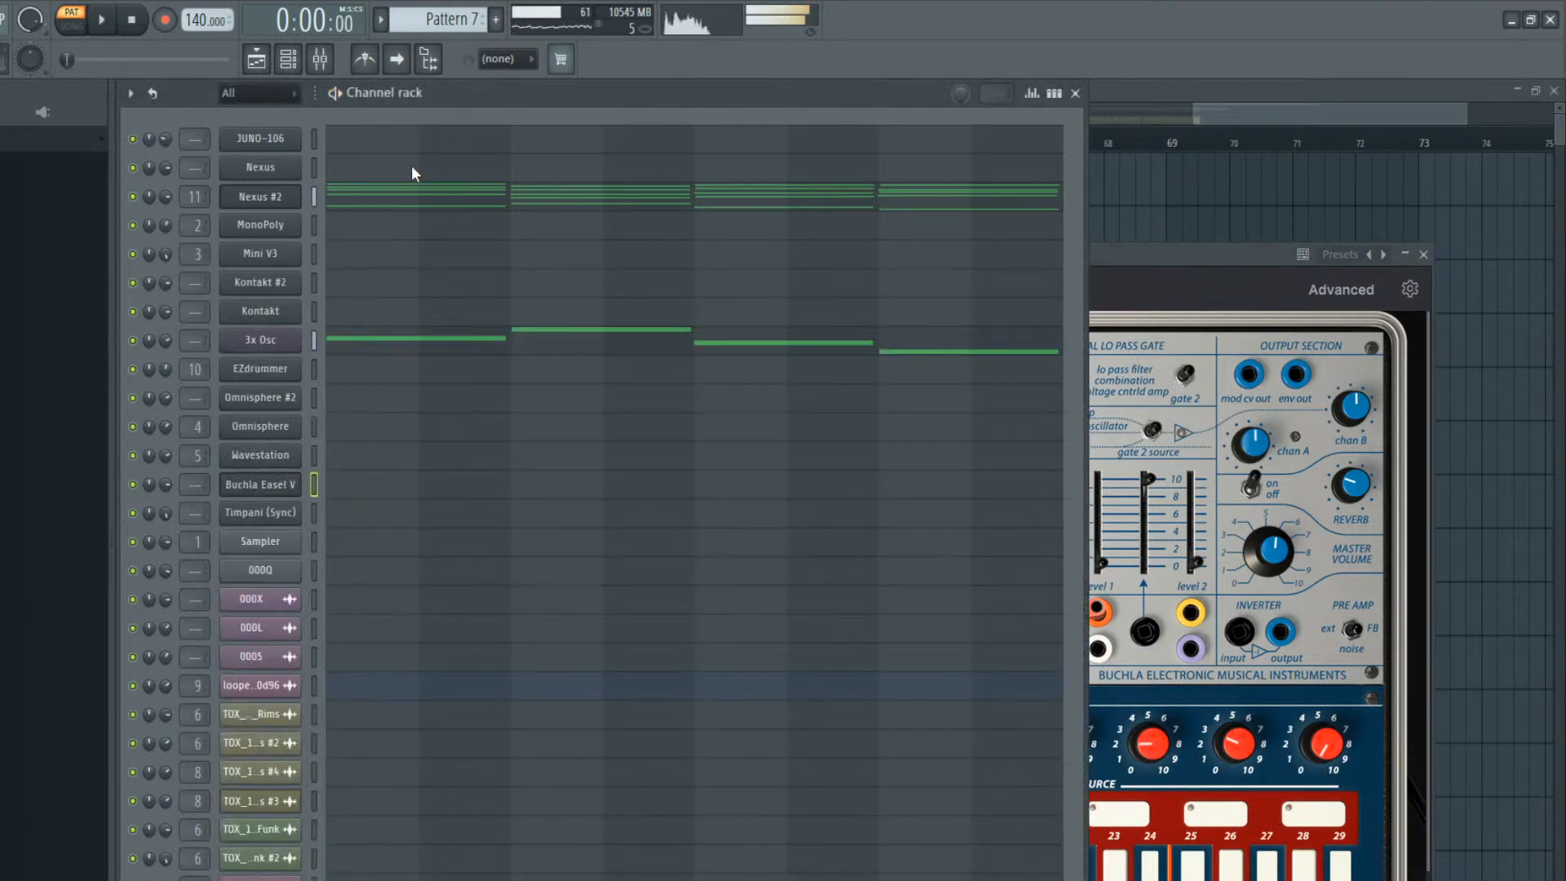
Copy the upper four notes of each Nexus #2 chord, without the bass notes, into the Buchla Easel V piano roll
click(356, 194)
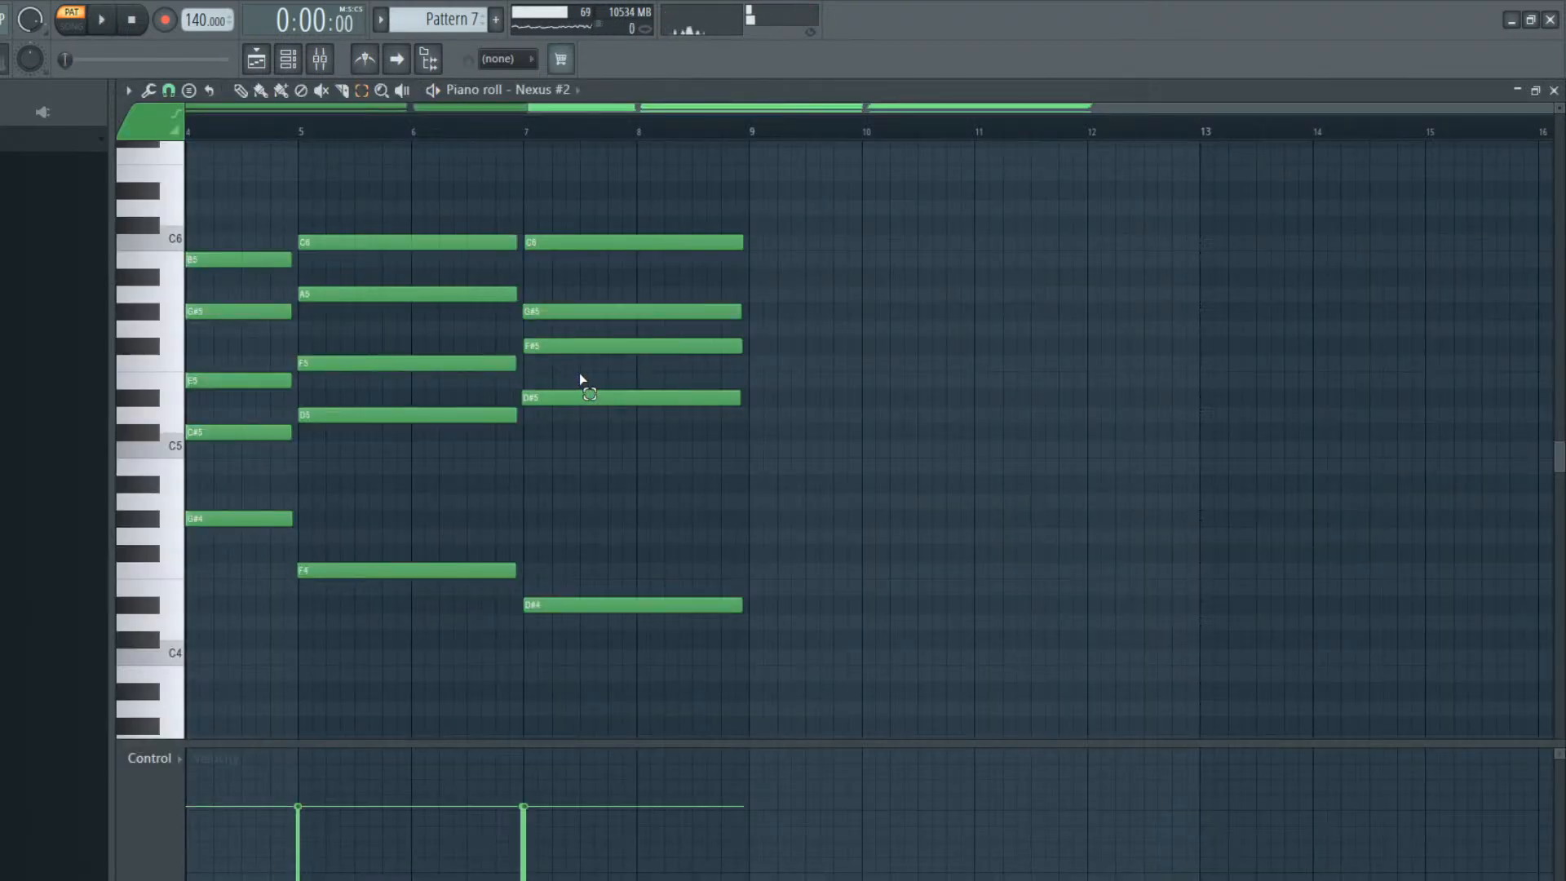
scroll(656, 441, up, 3)
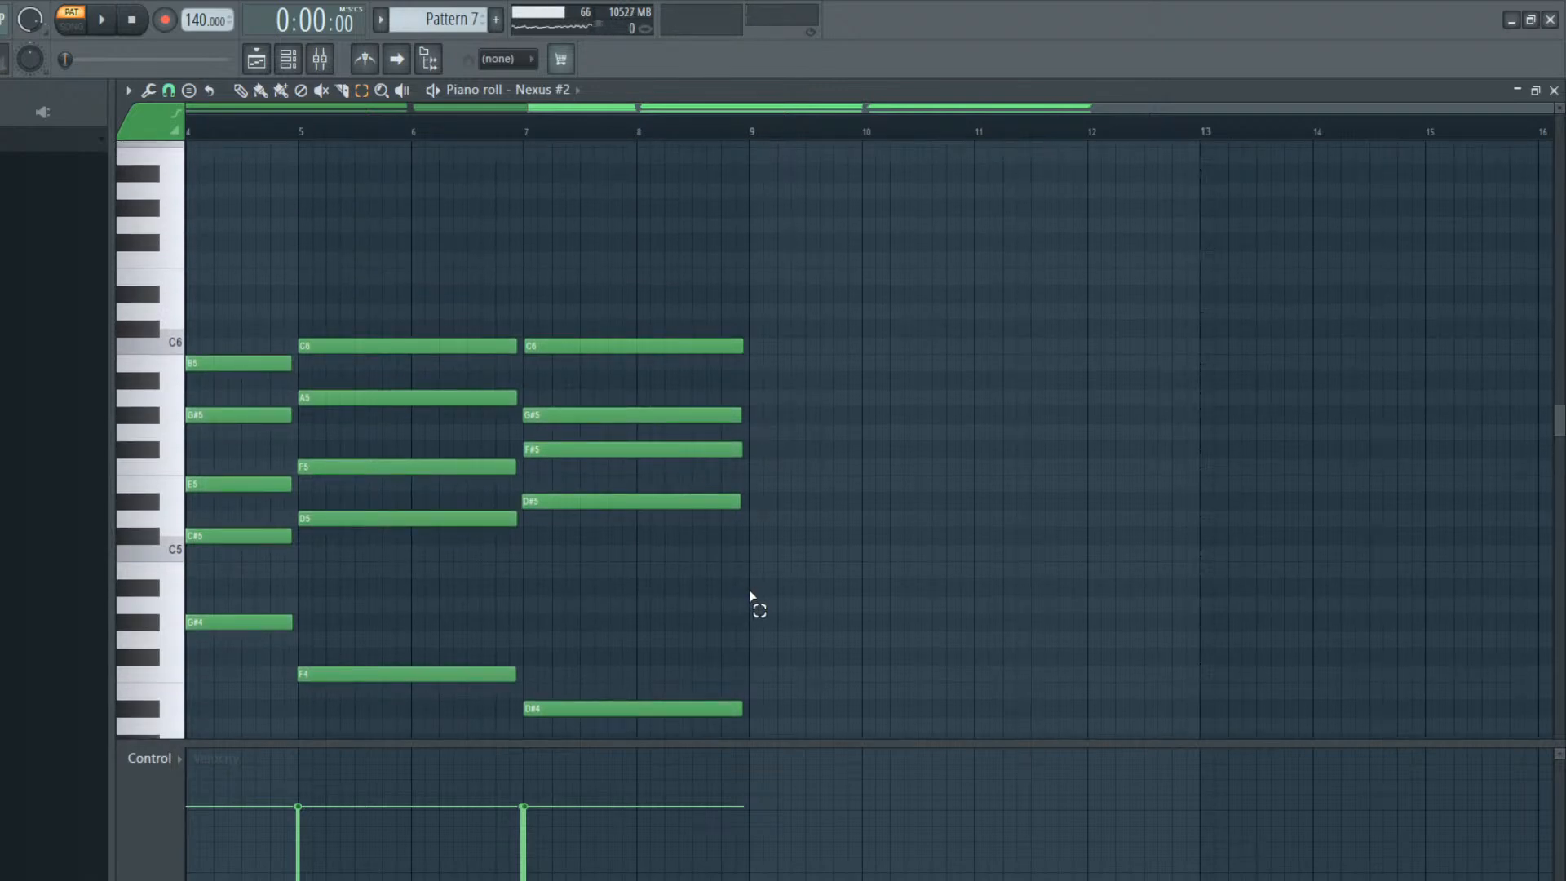
drag(730, 592, 228, 302)
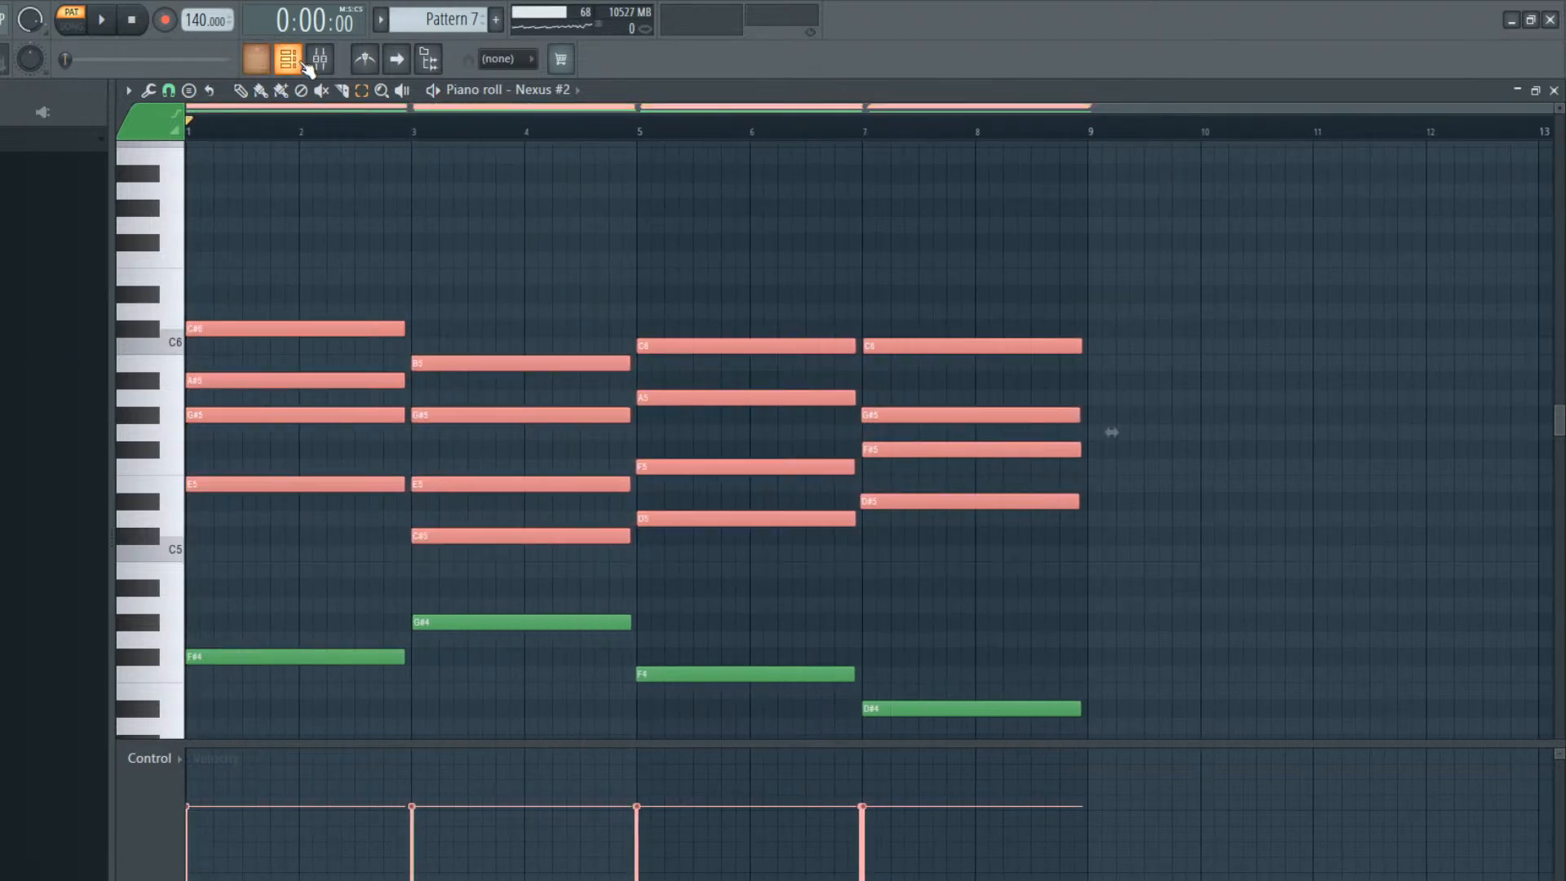
click(302, 62)
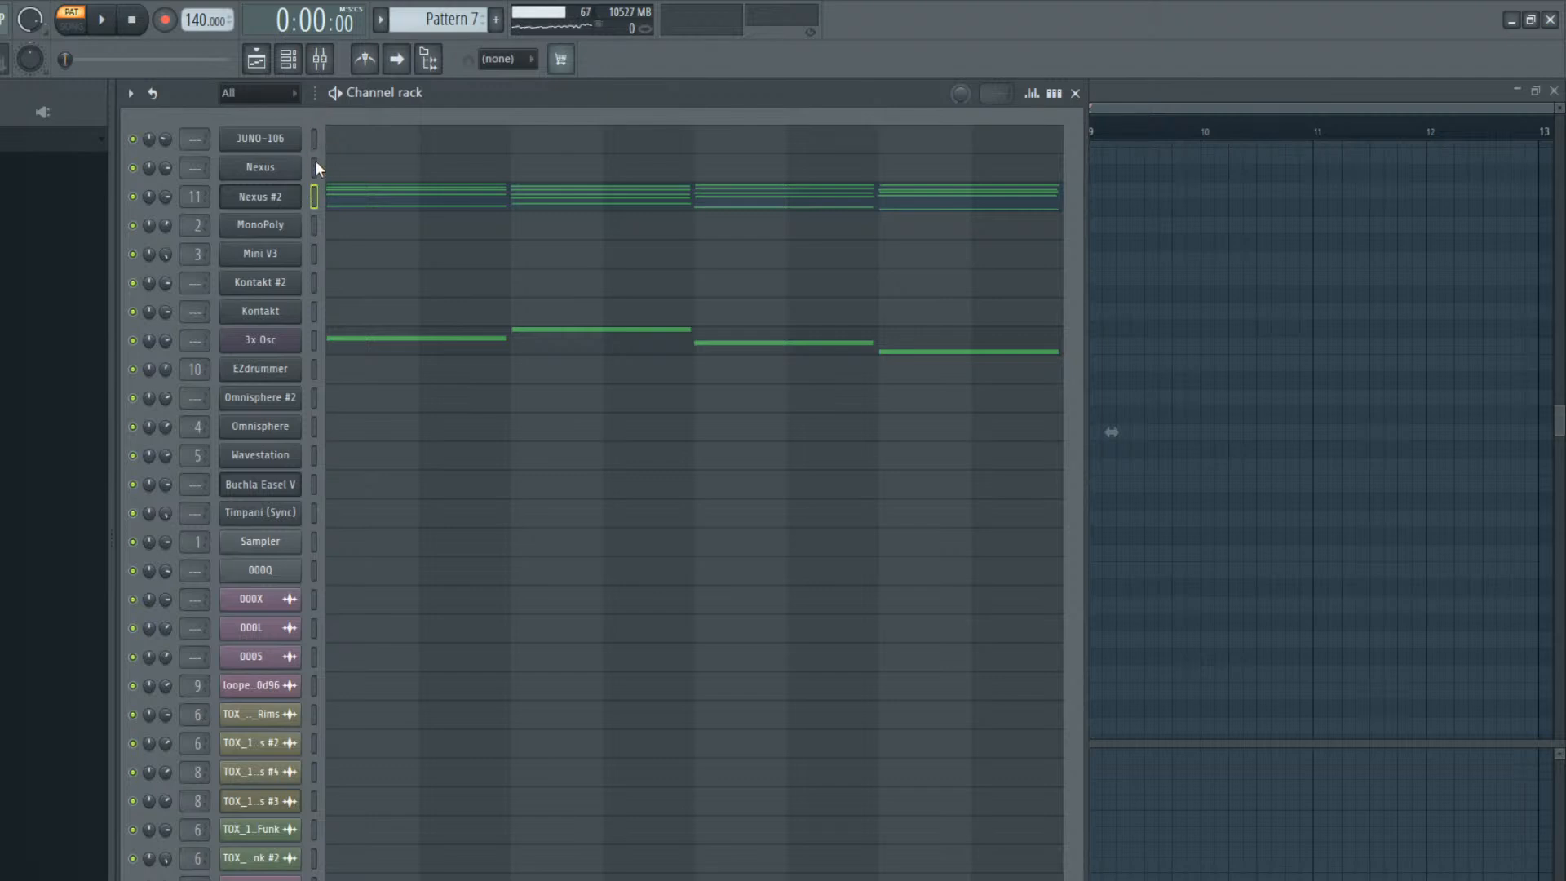
click(315, 481)
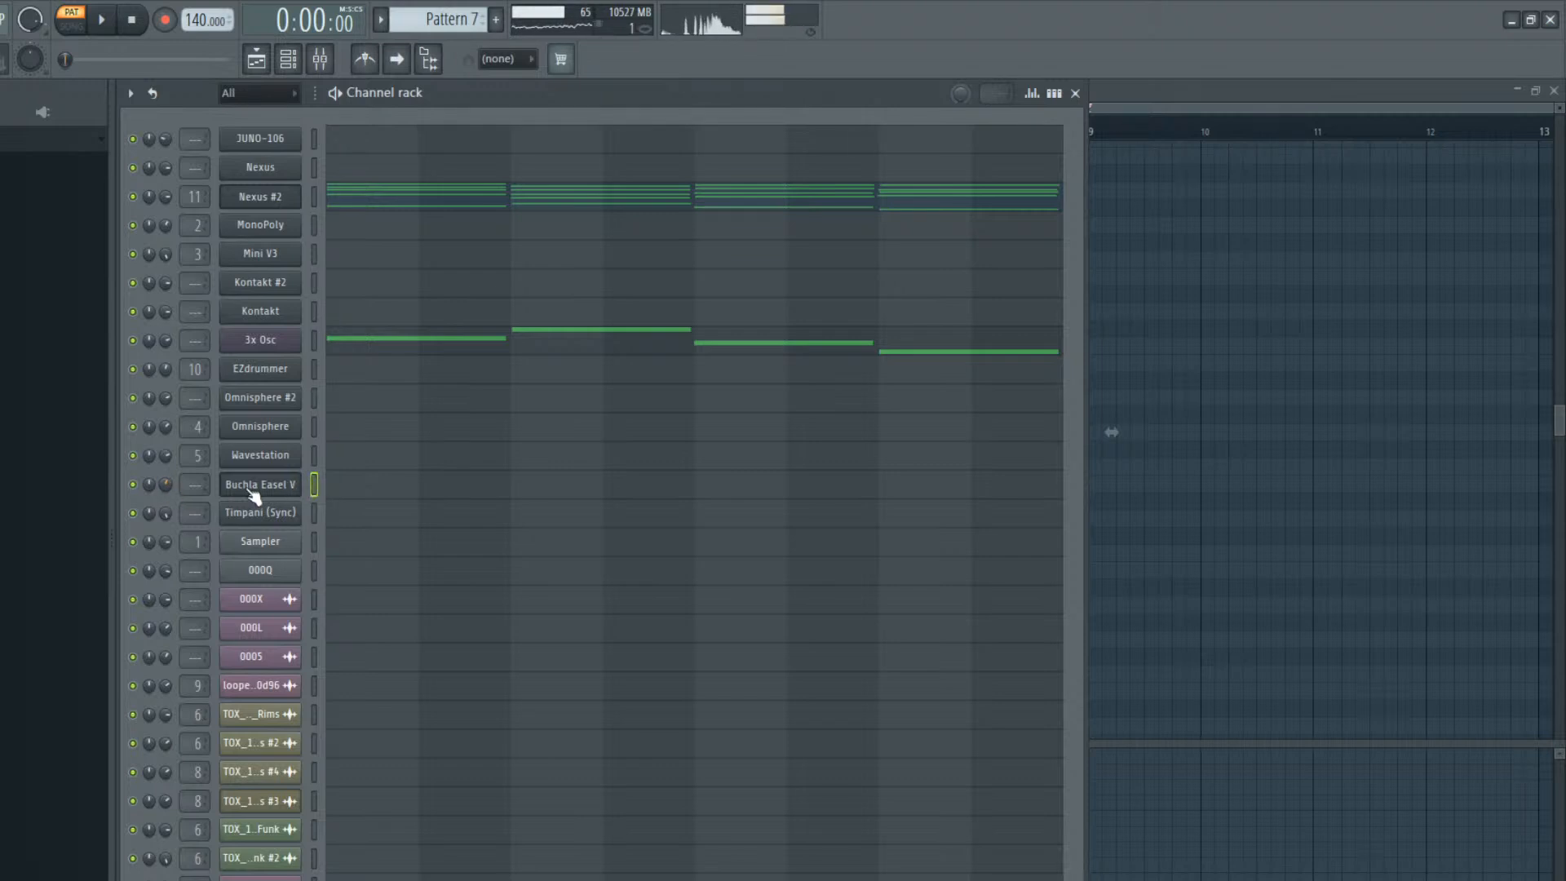
key(F7)
key(ctrl+v)
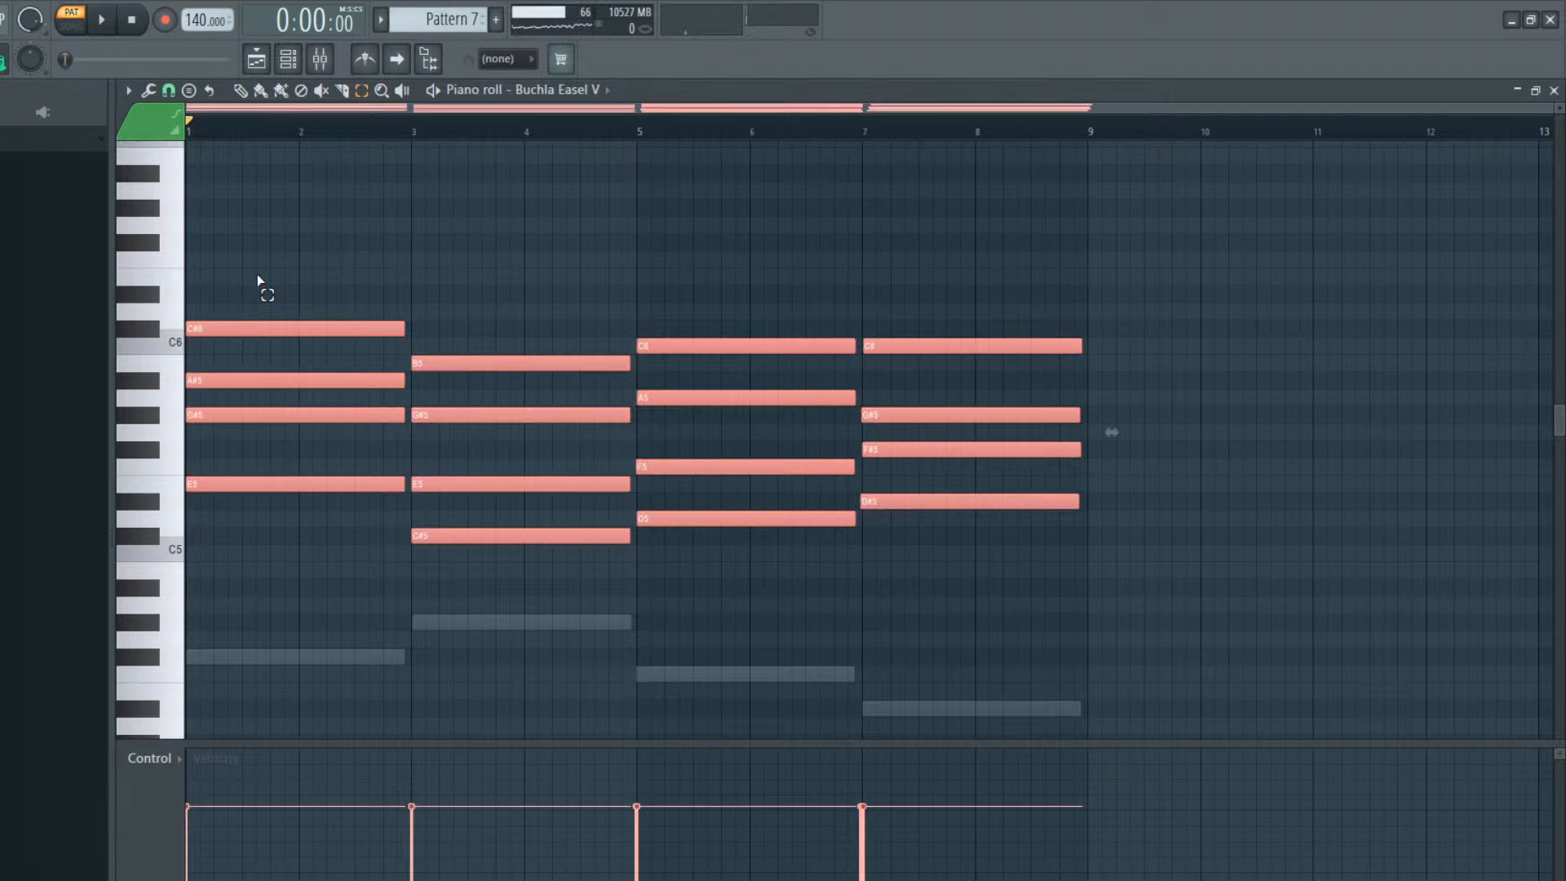
Quantize the Buchla Easel V chord notes and make them legato so each chord reaches the next one
key(ctrl+d)
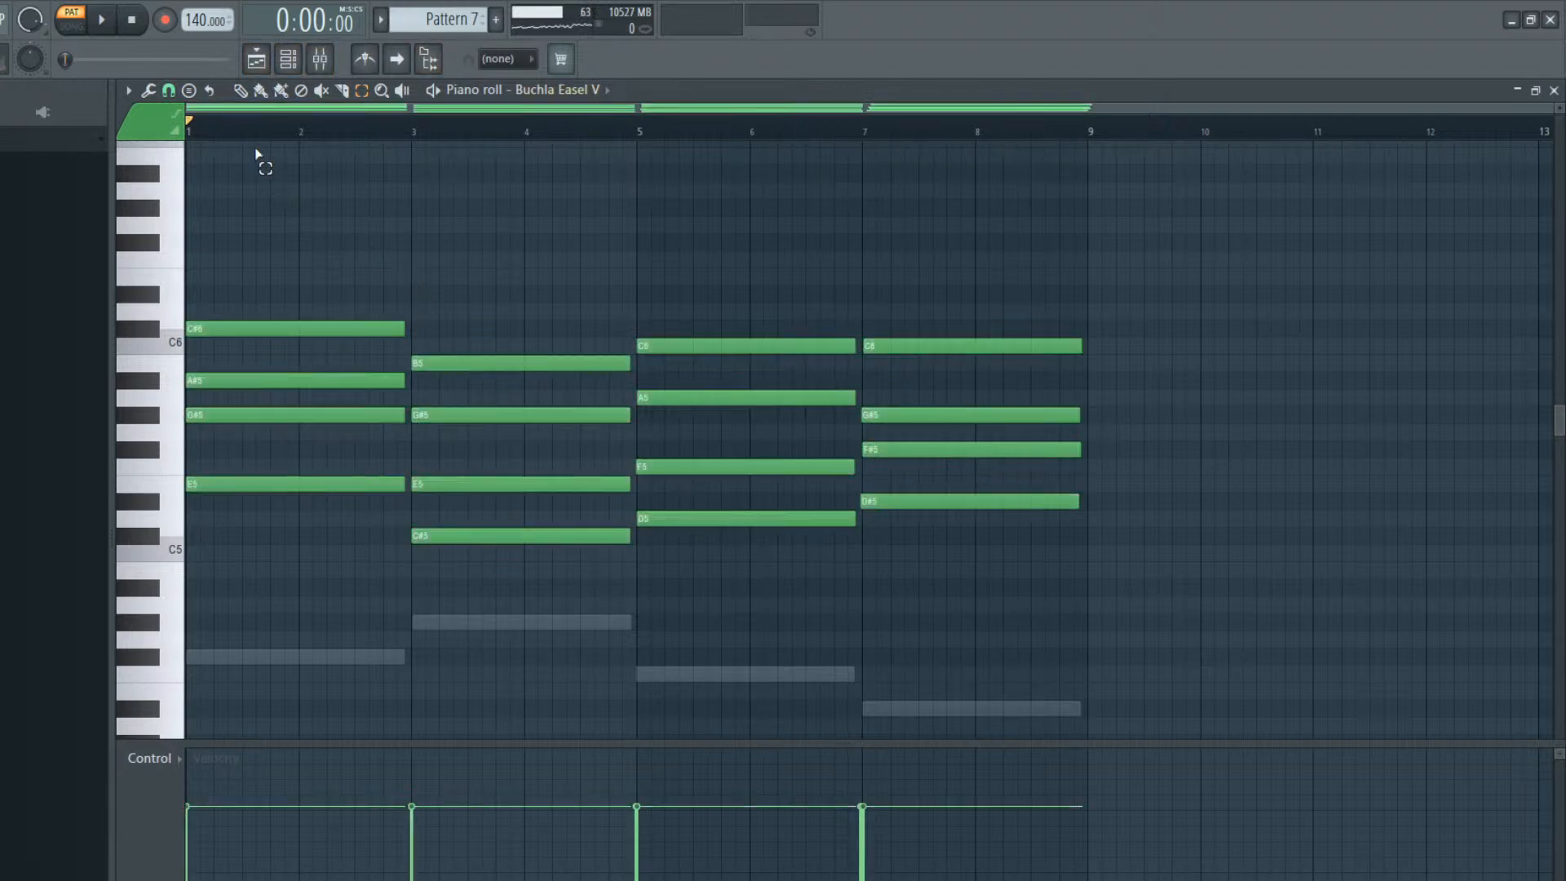
key(alt+q)
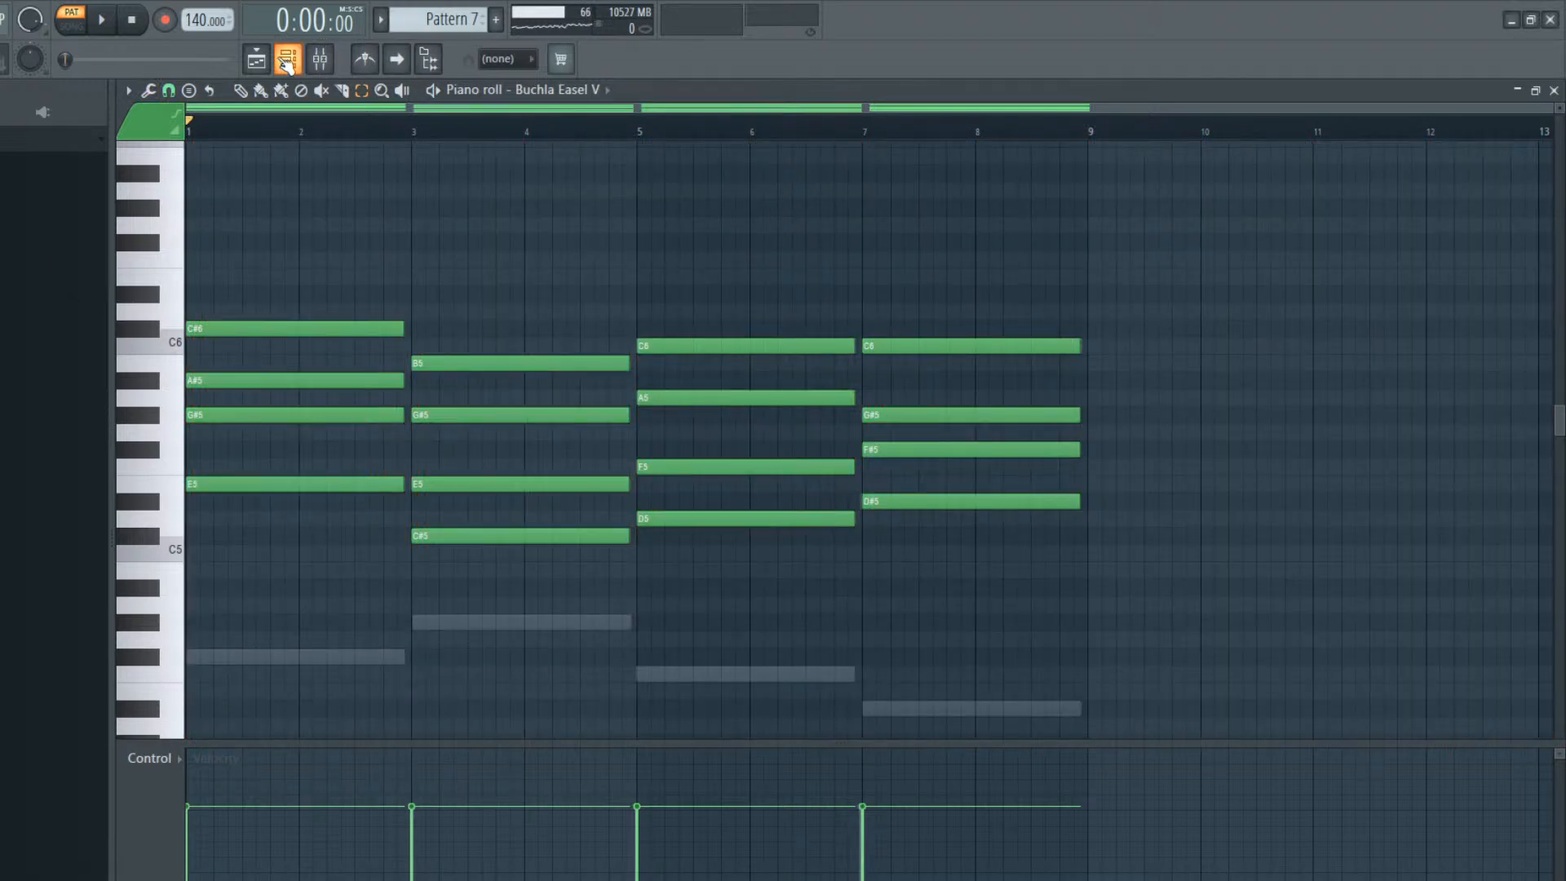
key(ctrl+l)
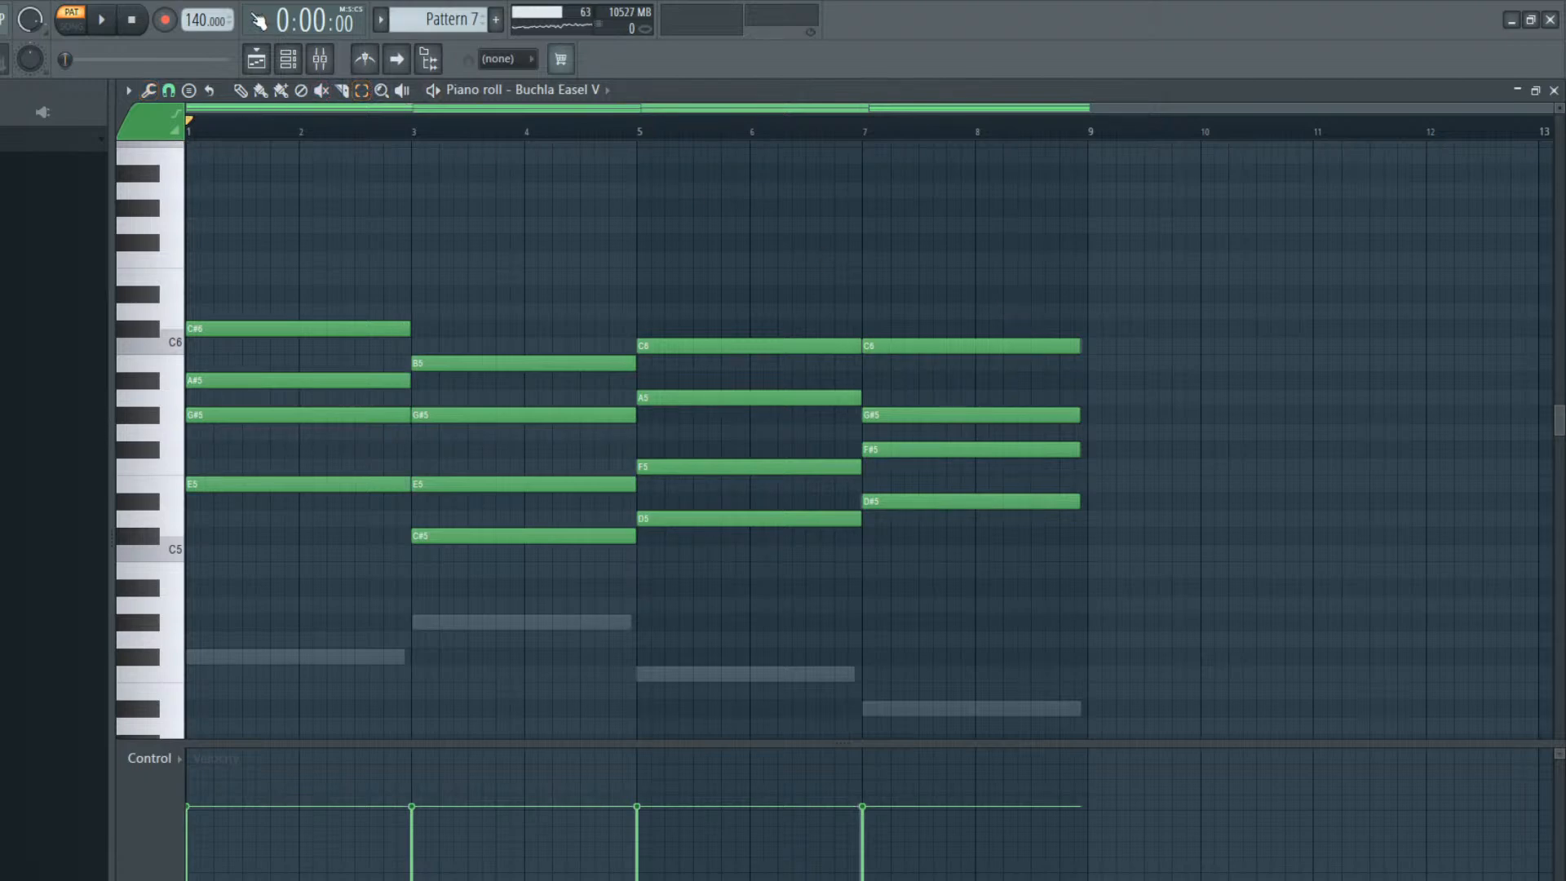
click(315, 61)
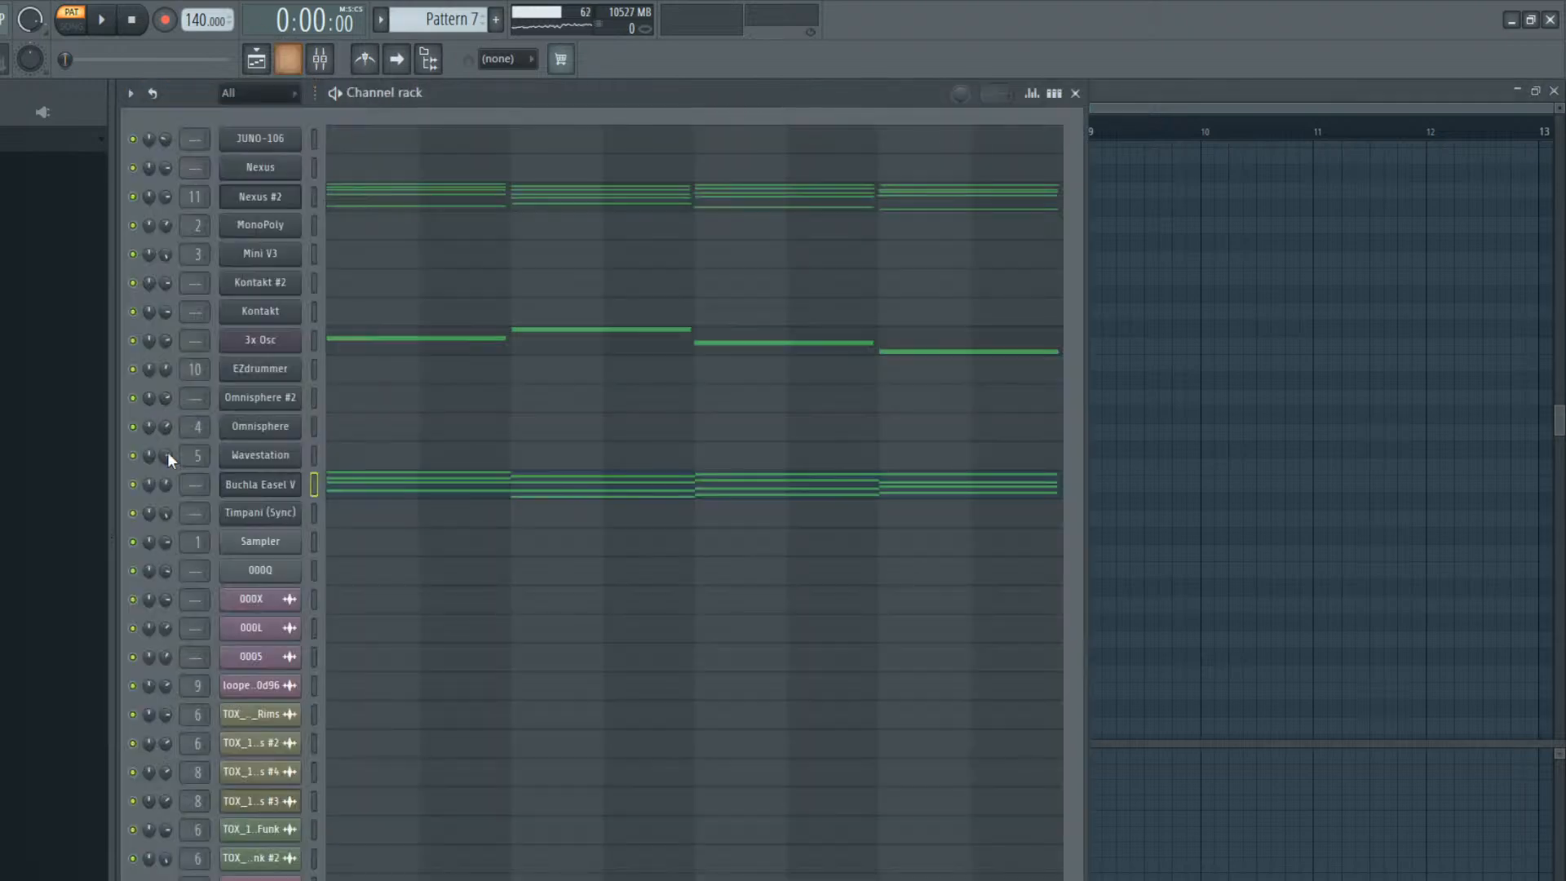
Audition Buchla Easel V presets, including Dunking Do Not, Do It For Elli and Digillusion
click(278, 486)
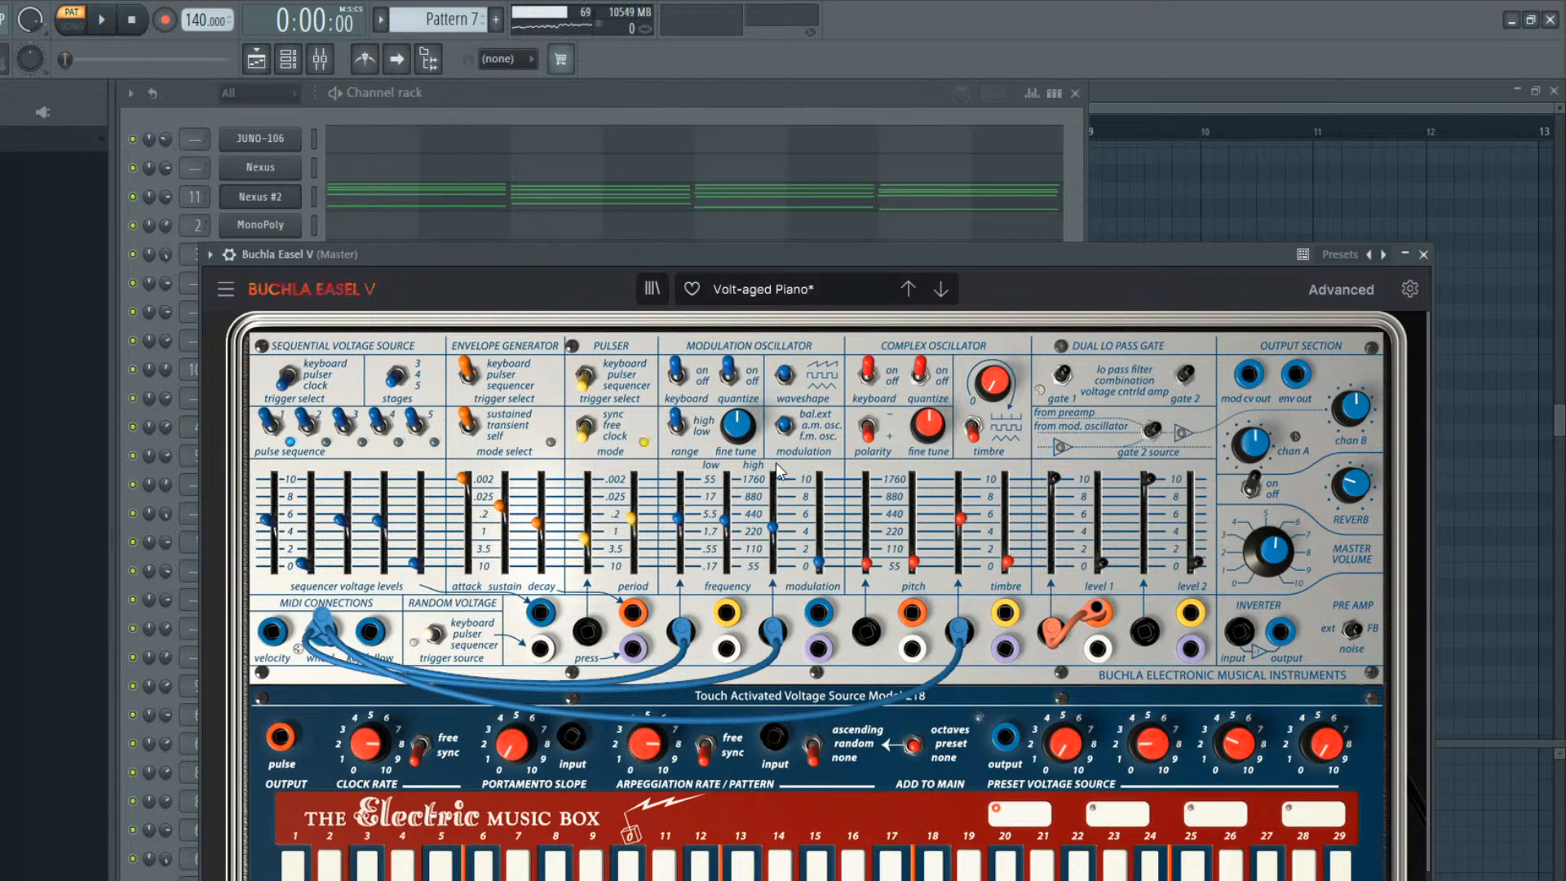
click(940, 289)
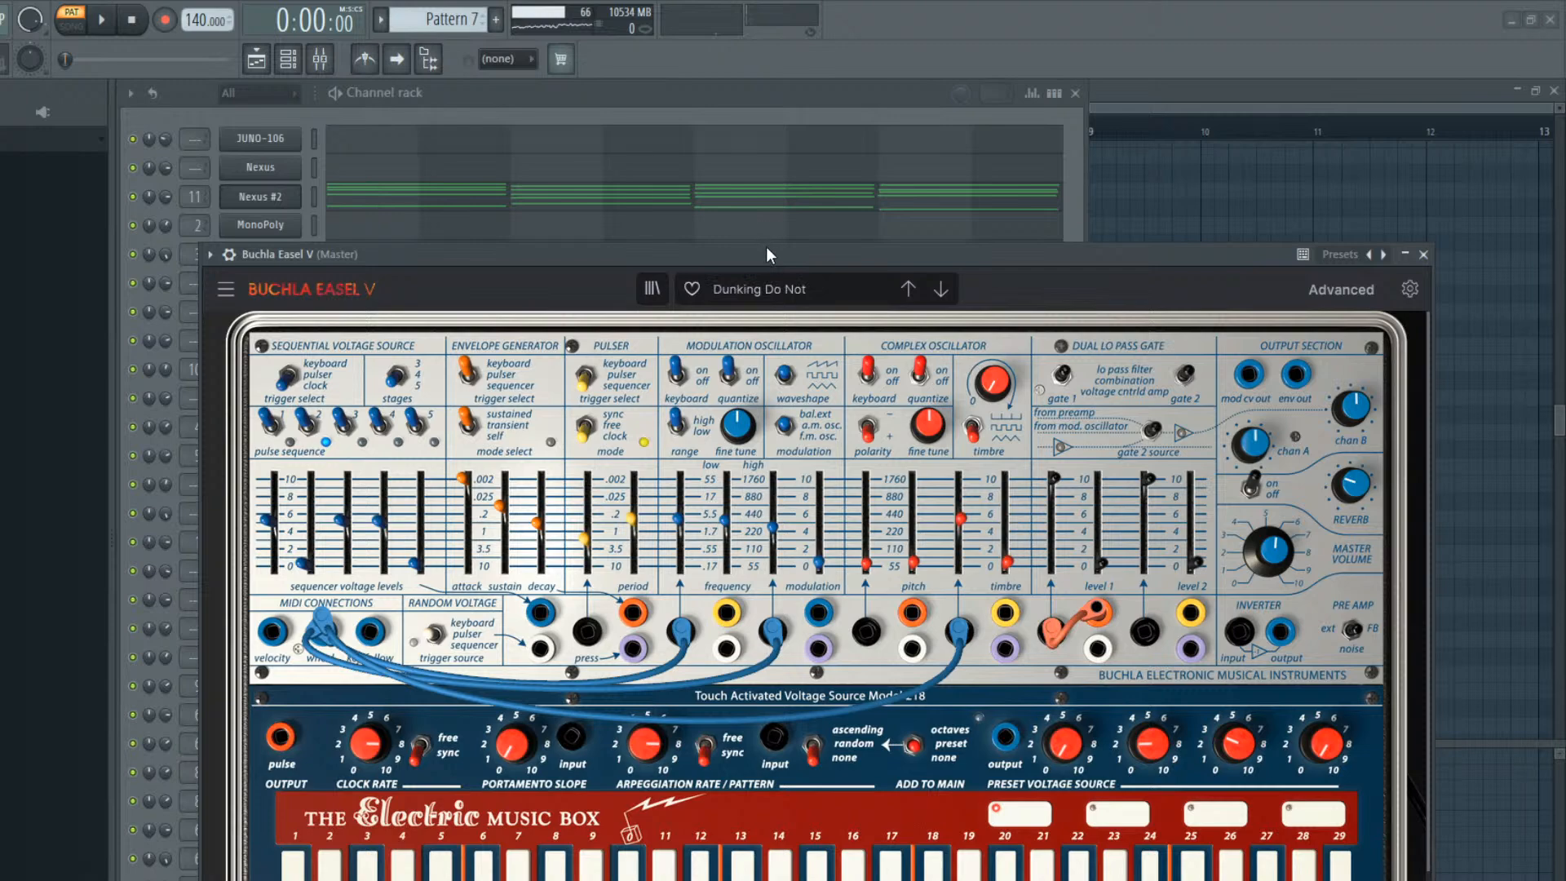
click(907, 287)
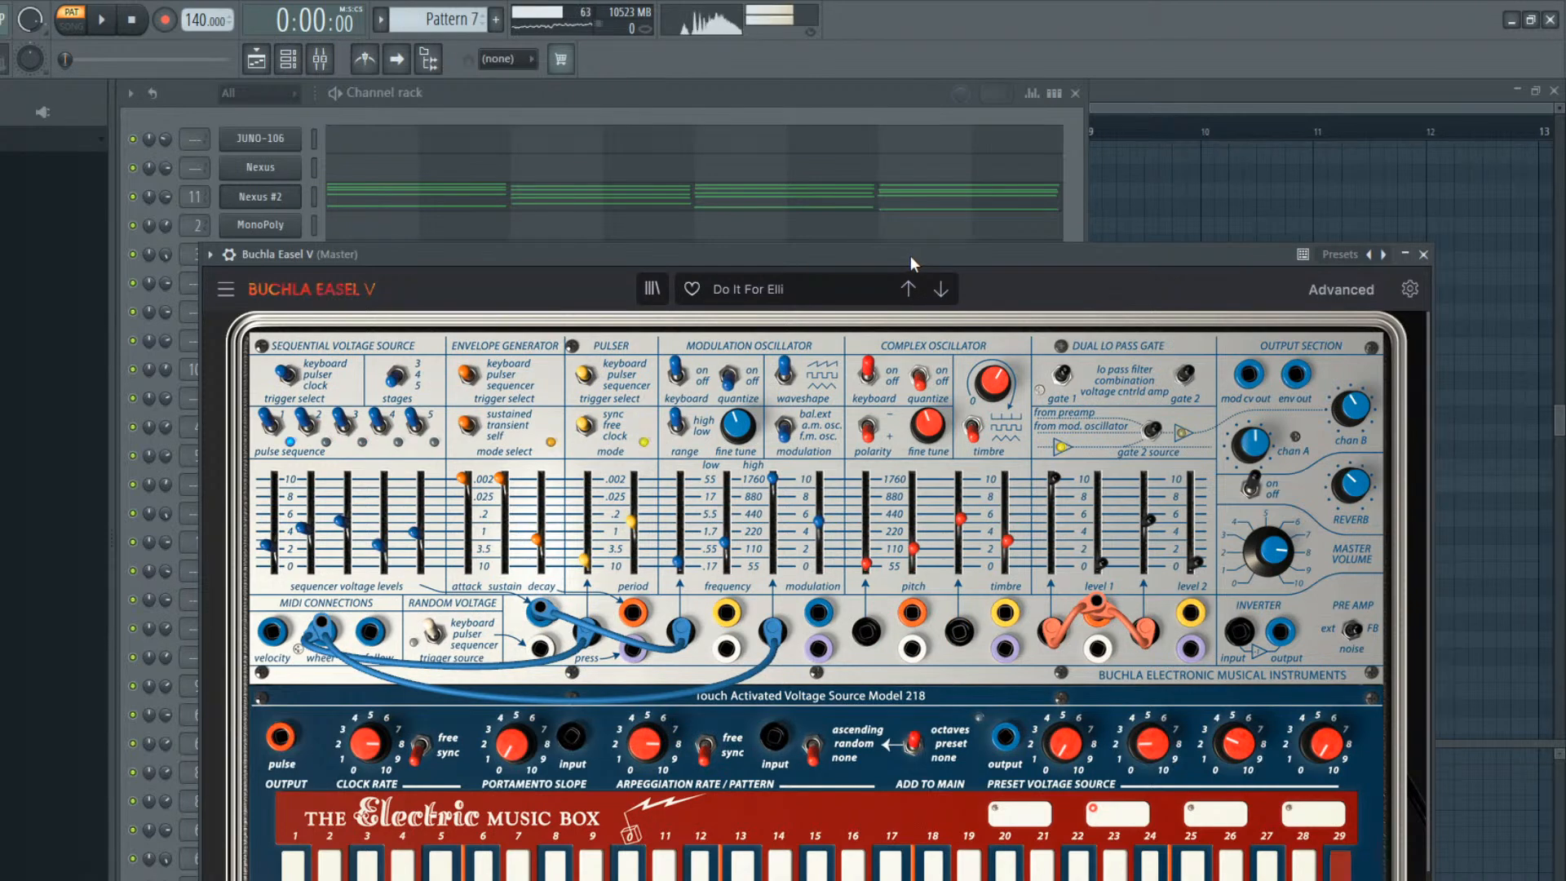
click(611, 101)
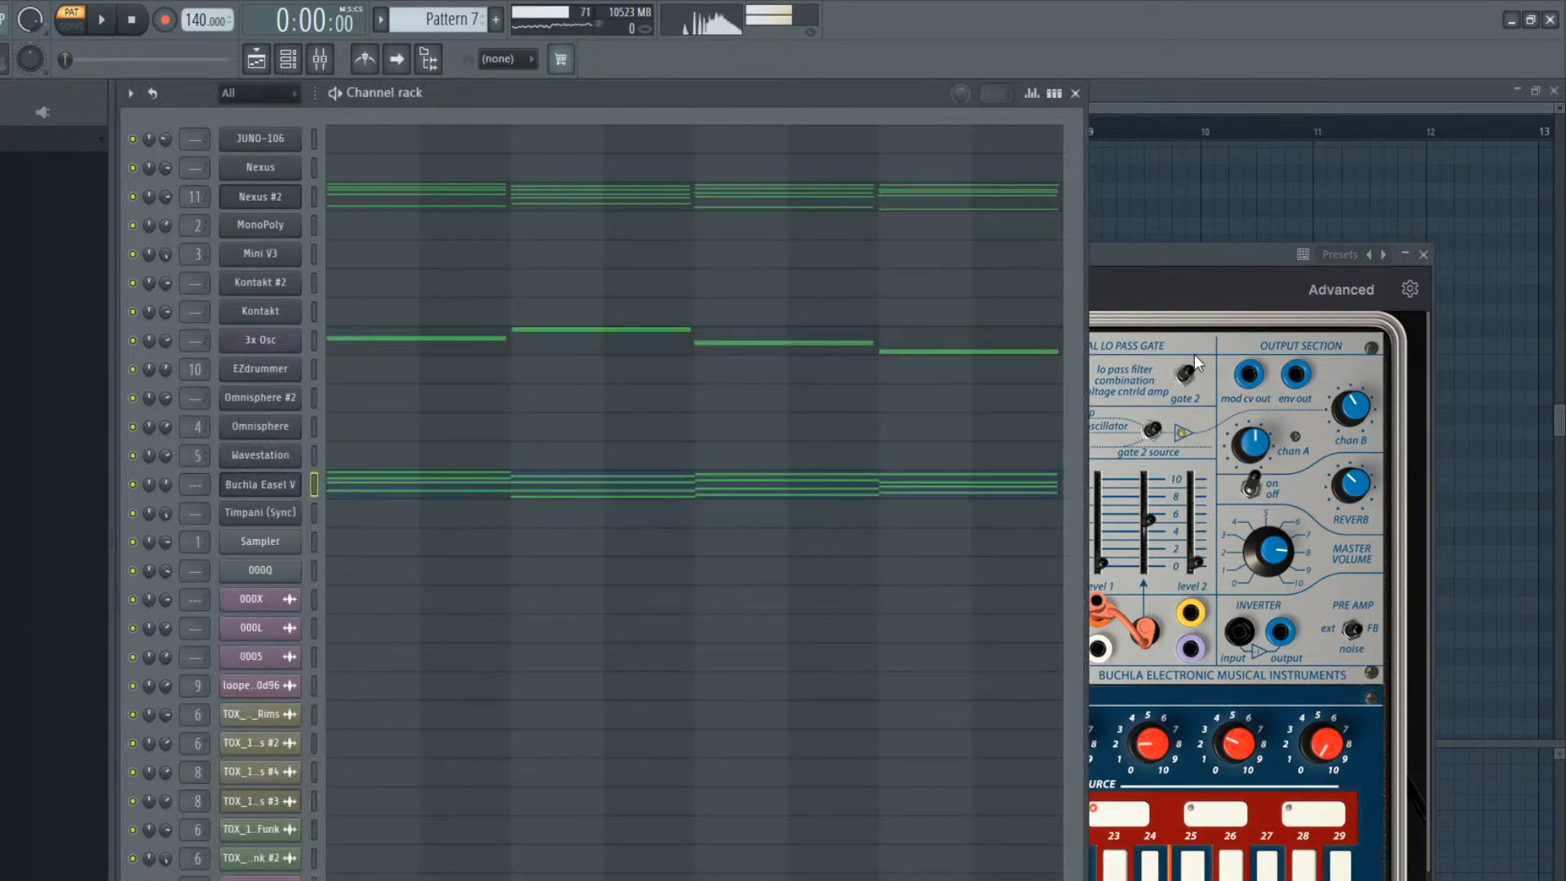
click(1240, 375)
click(907, 288)
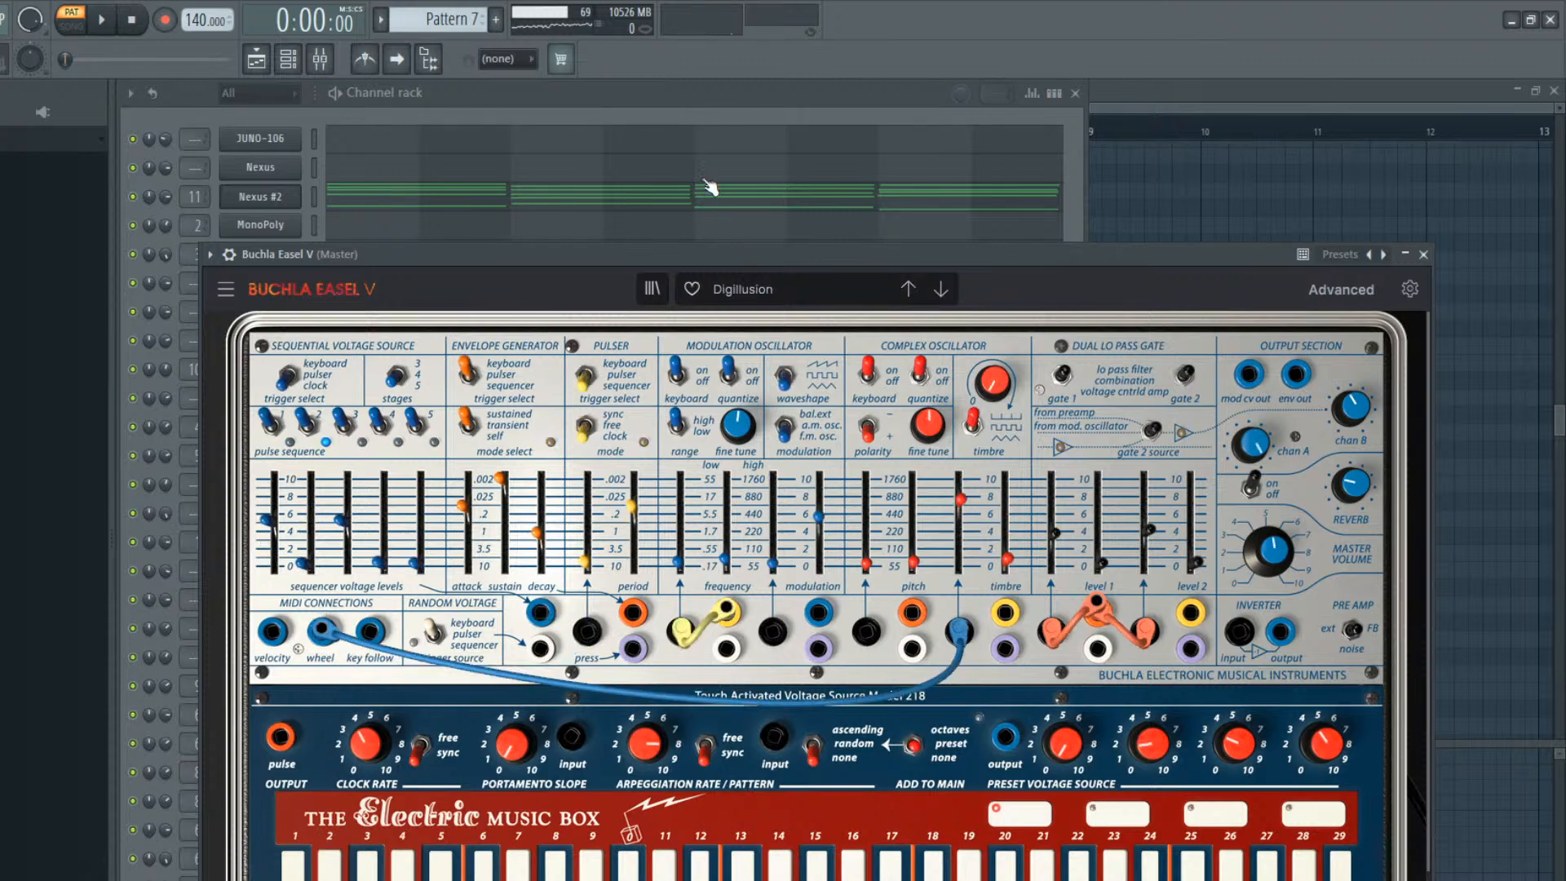
click(703, 110)
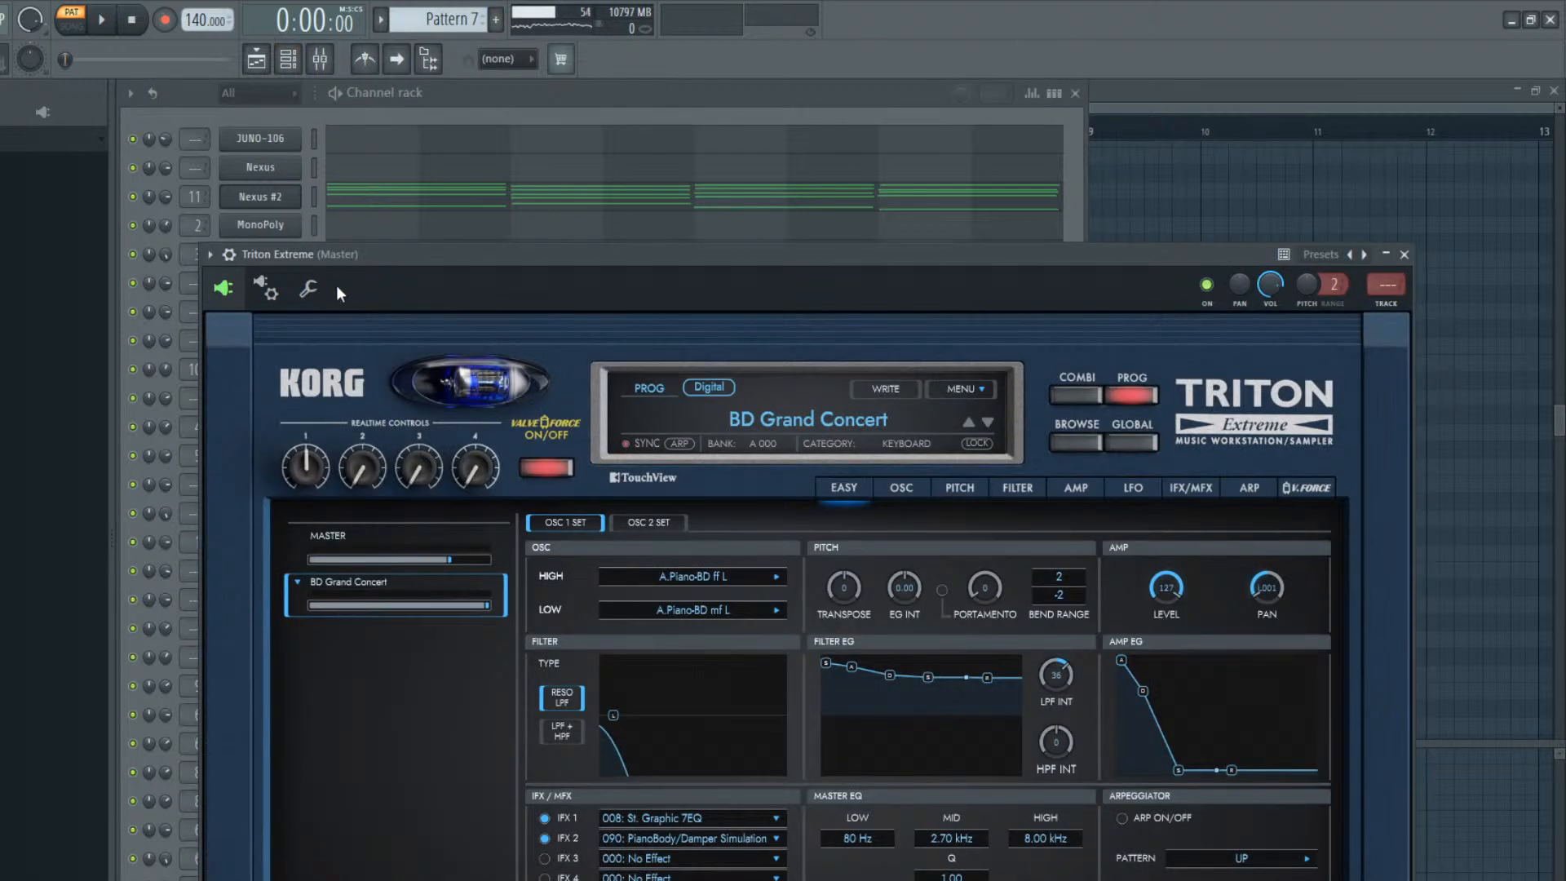
Browse the Hit/Arpg category in Triton Extreme and load the program ProgressvTrance2
drag(339, 256, 259, 120)
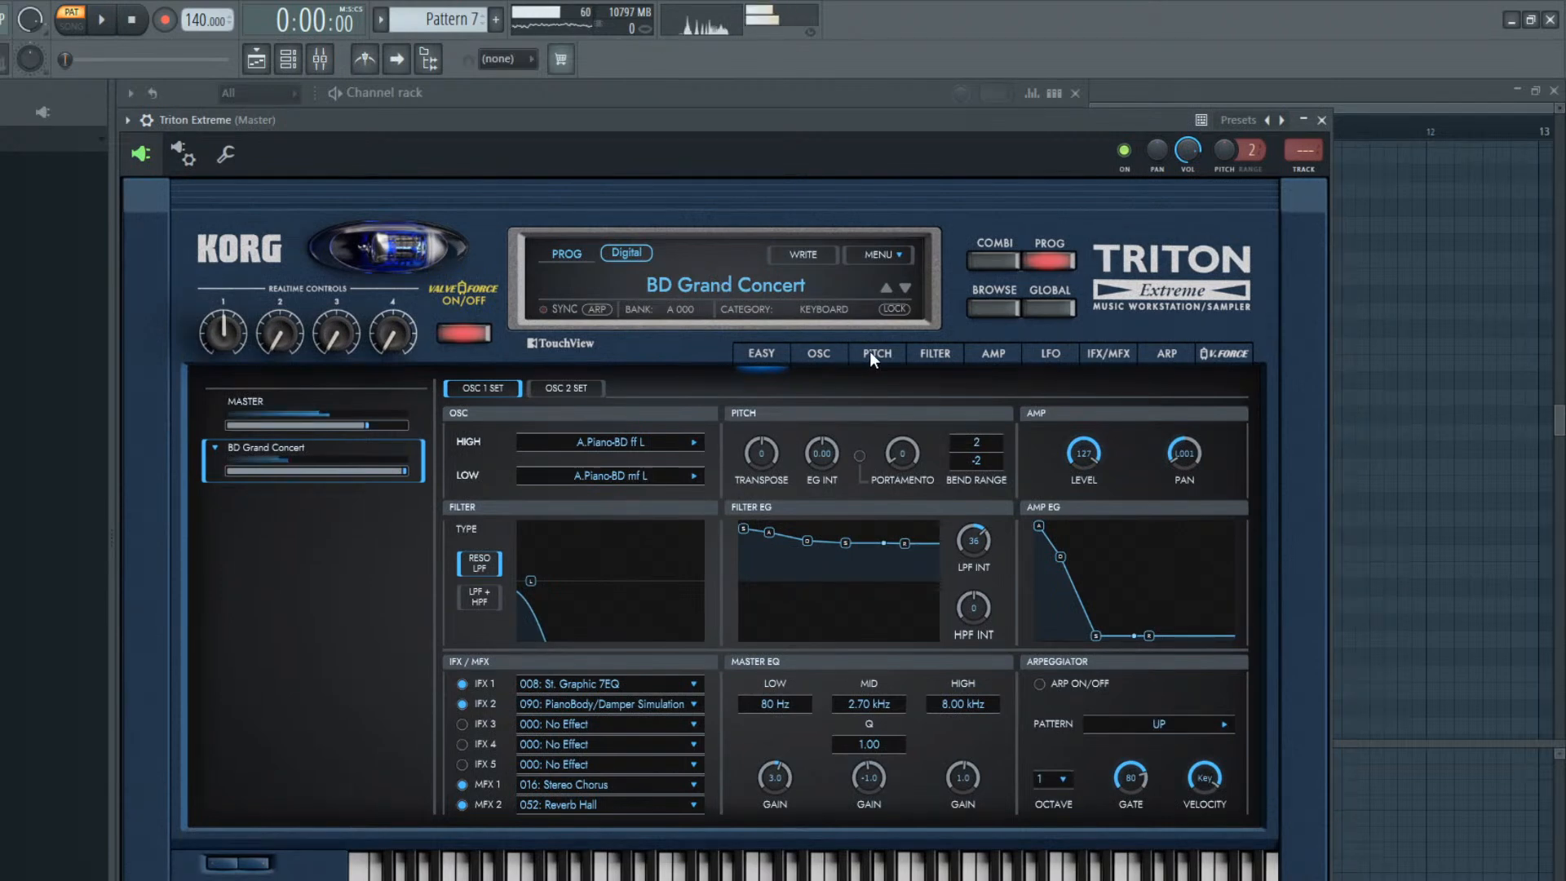
click(988, 307)
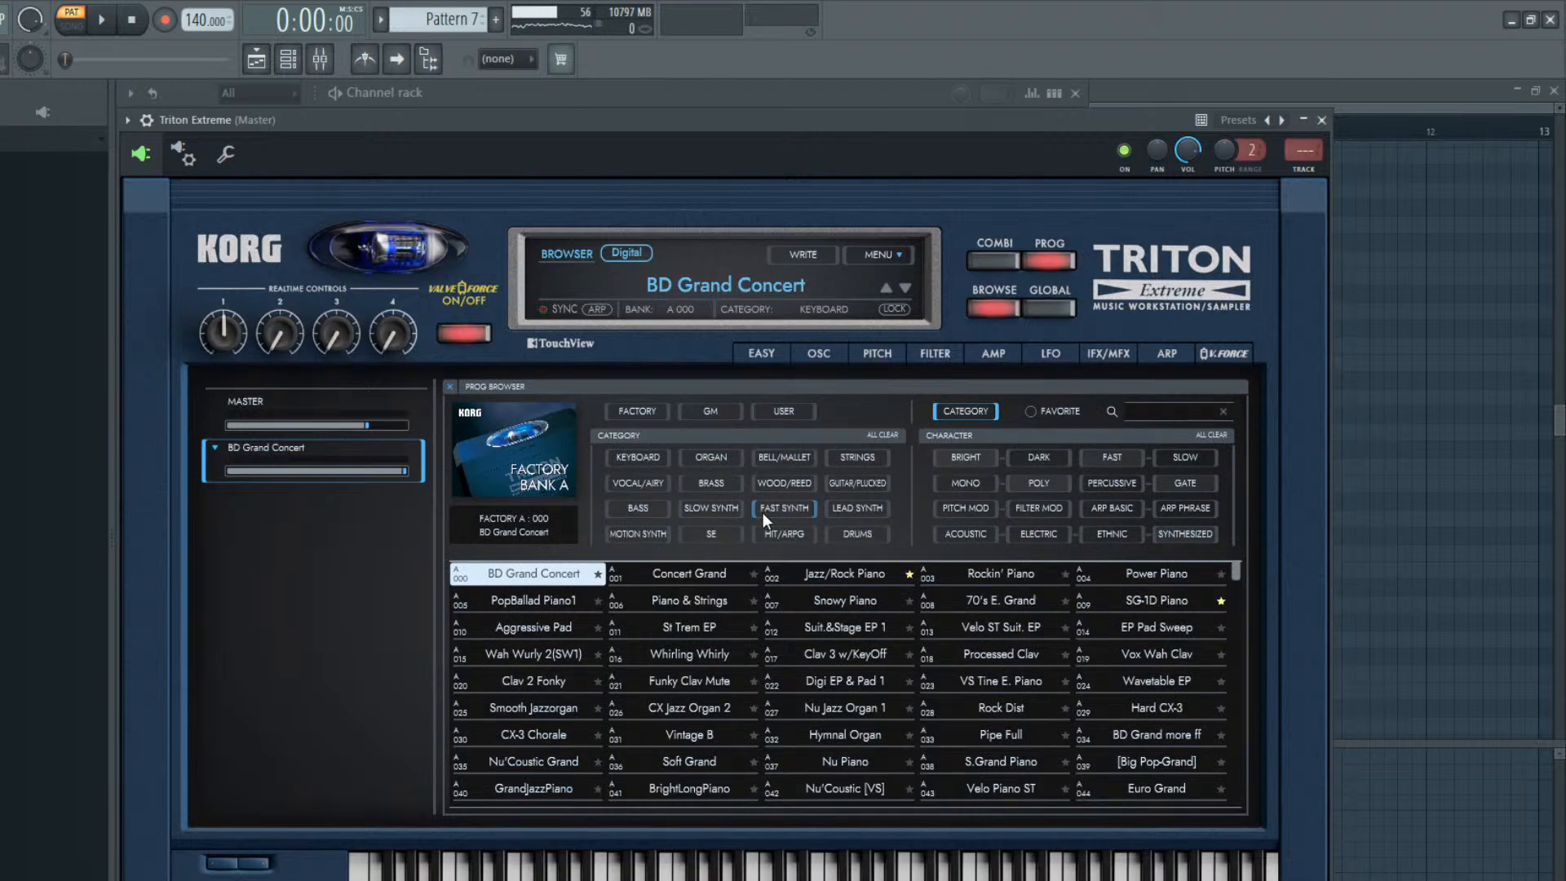
click(790, 533)
double_click(686, 573)
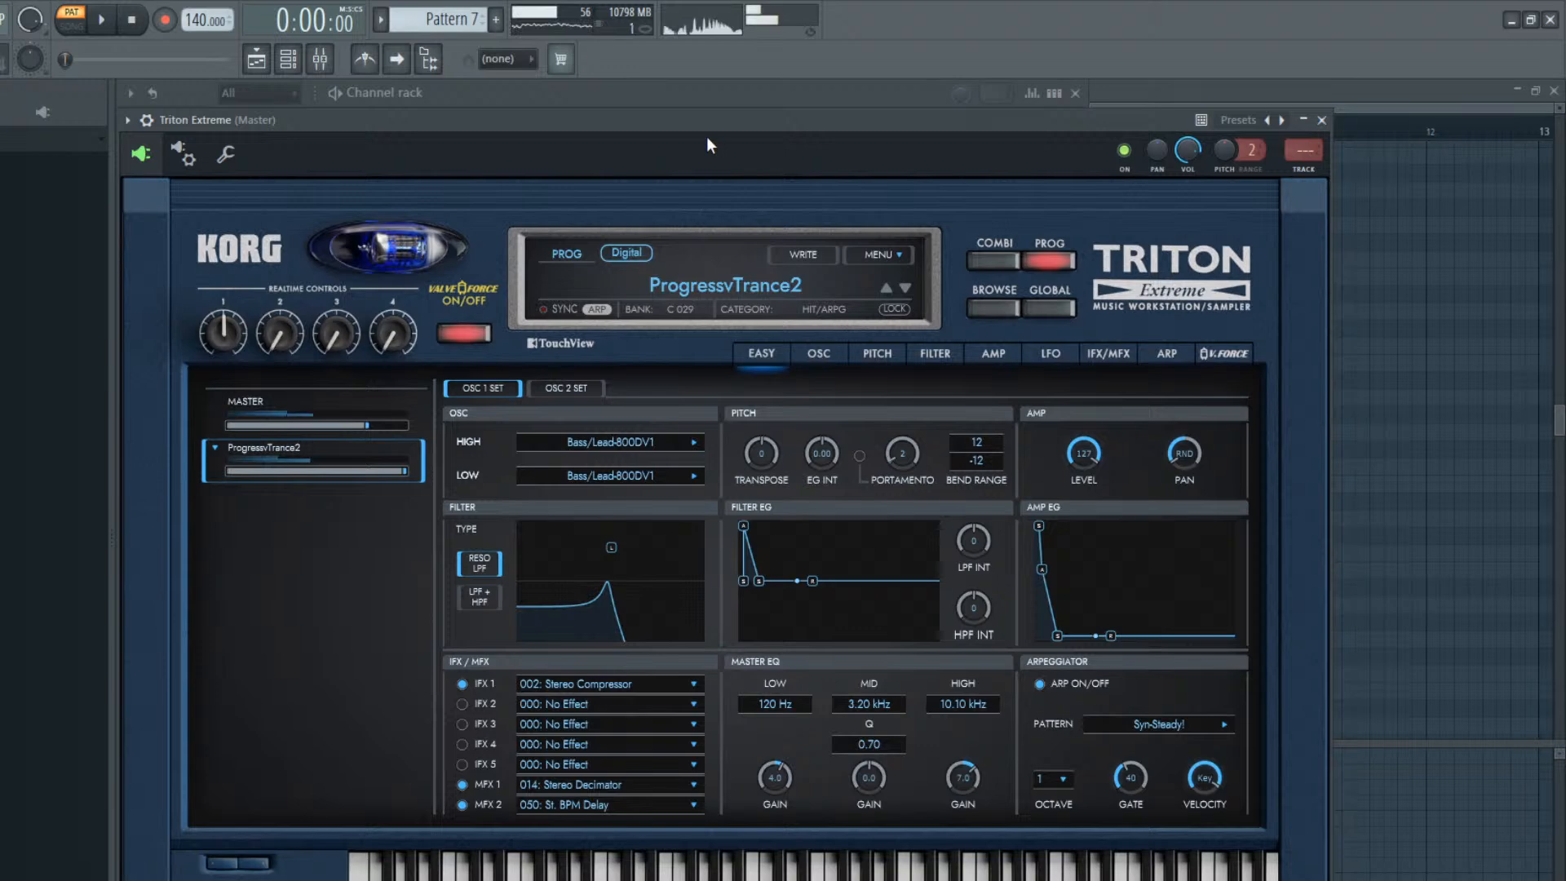
Play Pattern 7 and route the Triton Extreme channel to mixer track 12
click(391, 93)
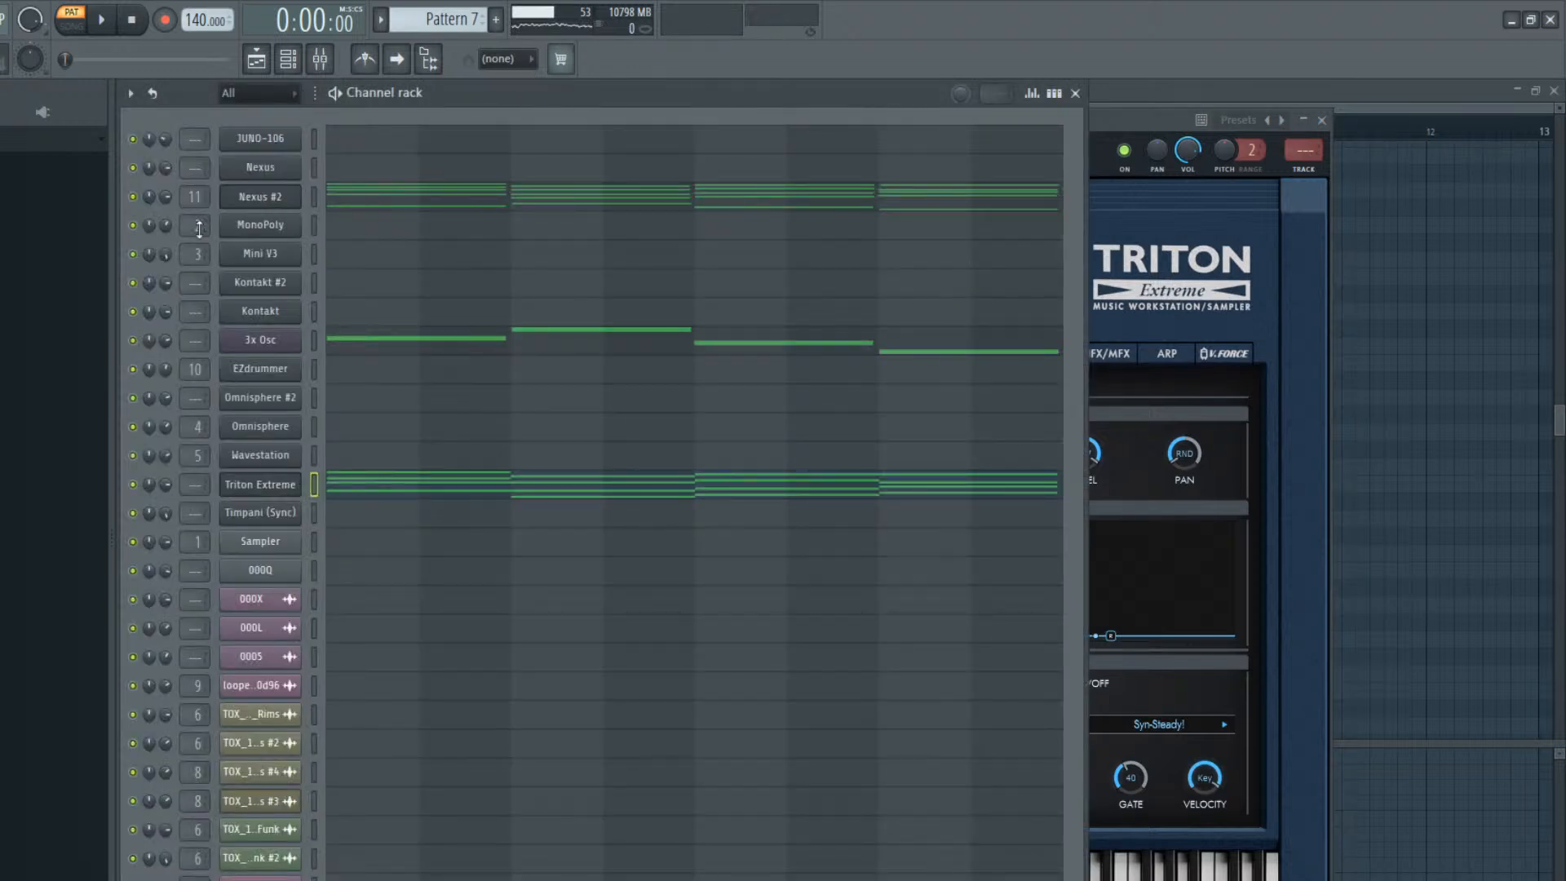
key(space)
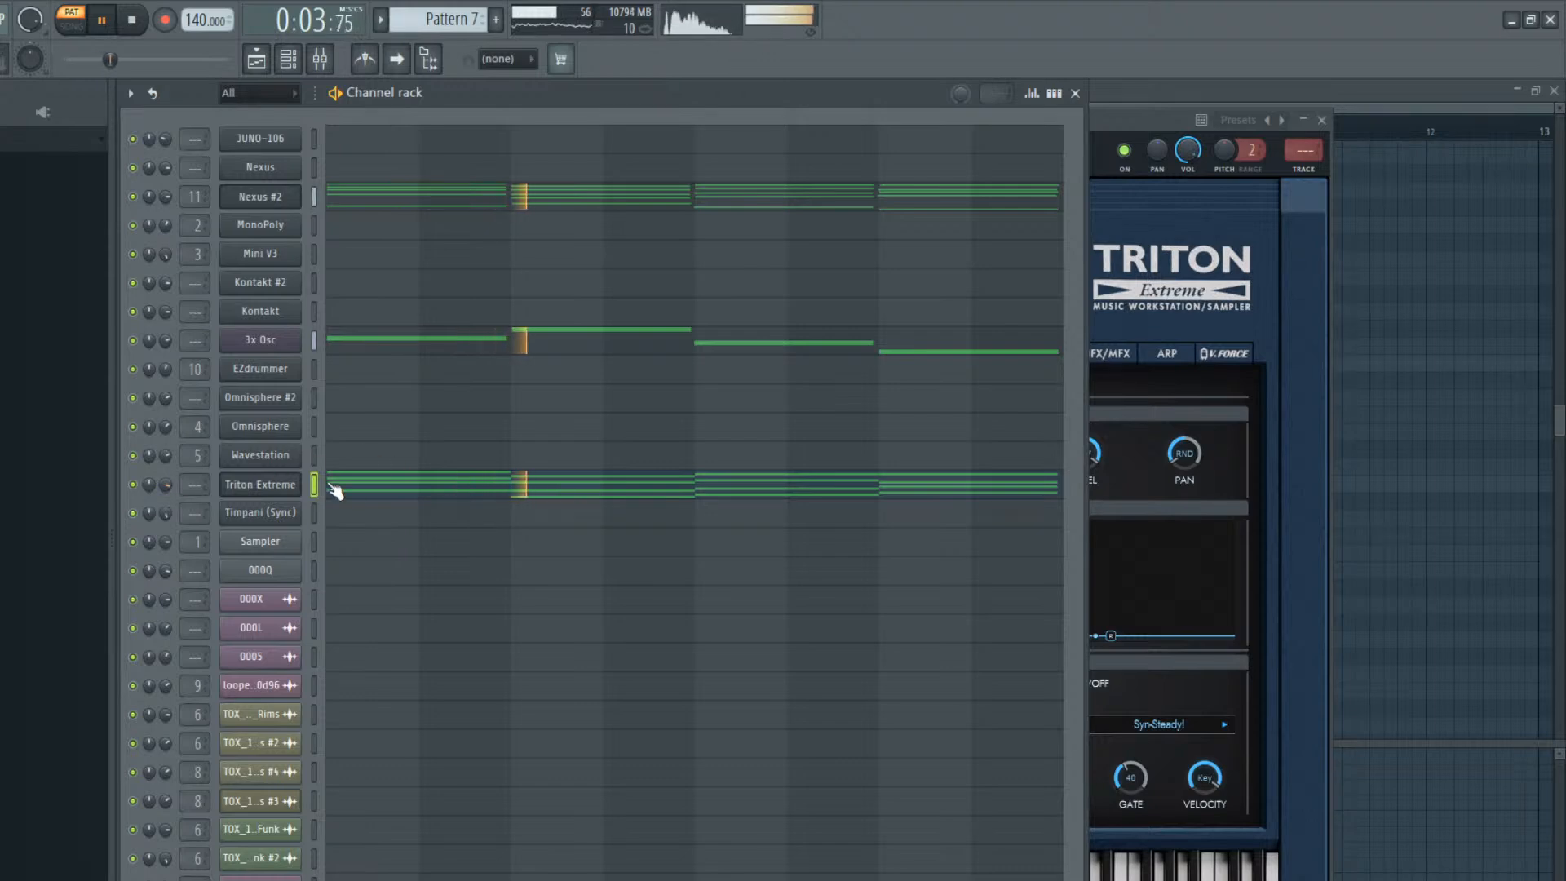
key(ctrl+l)
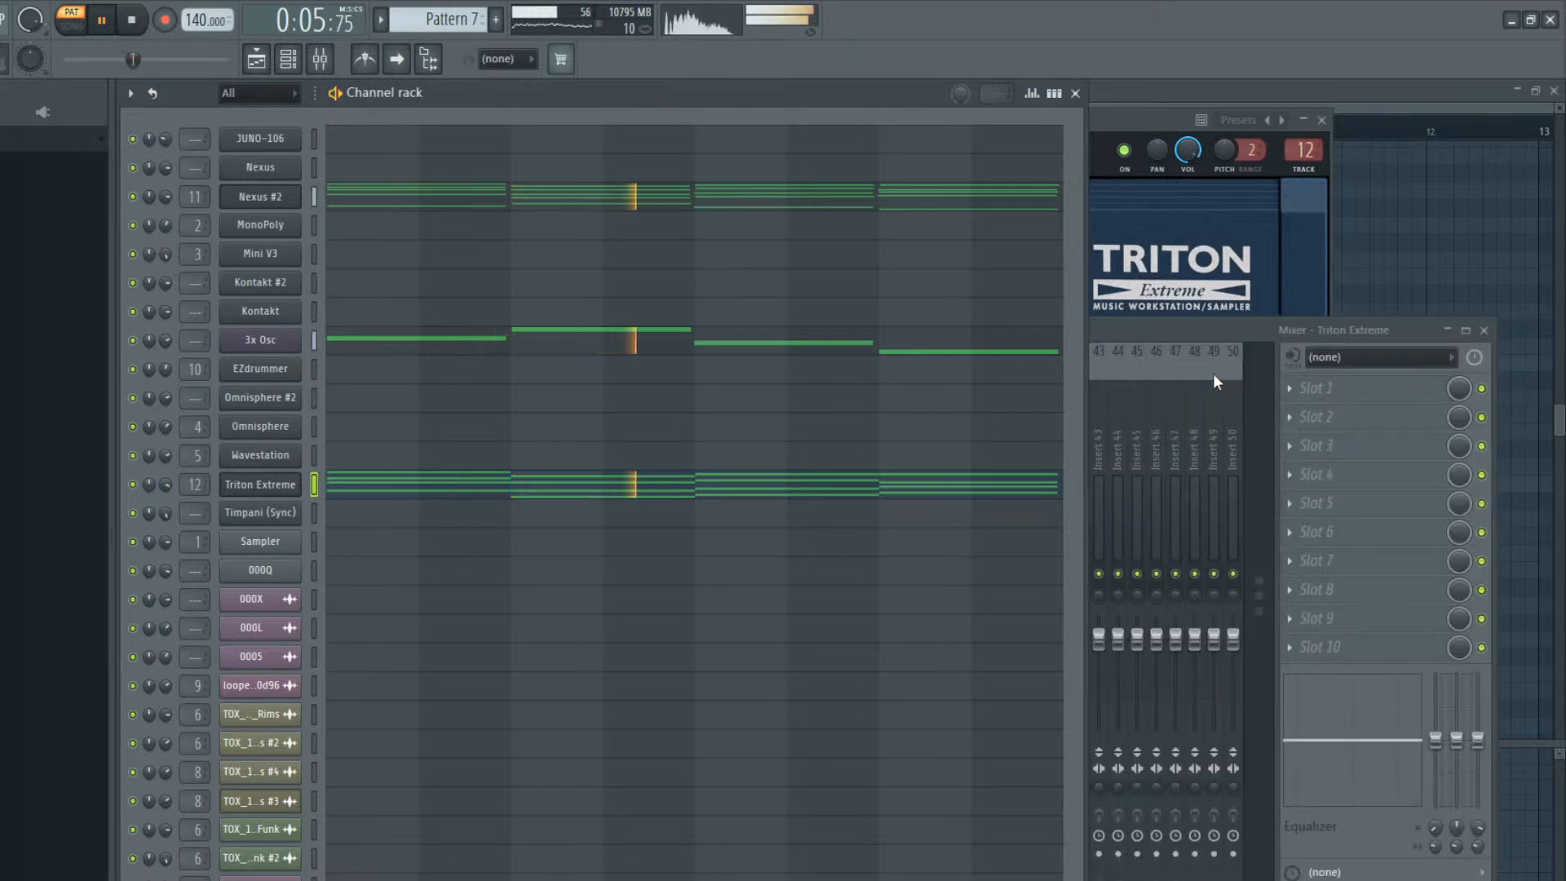
Add Comp DIODE-609 to the Triton Extreme mixer track's first effect slot with the Focused Mids preset
click(1298, 388)
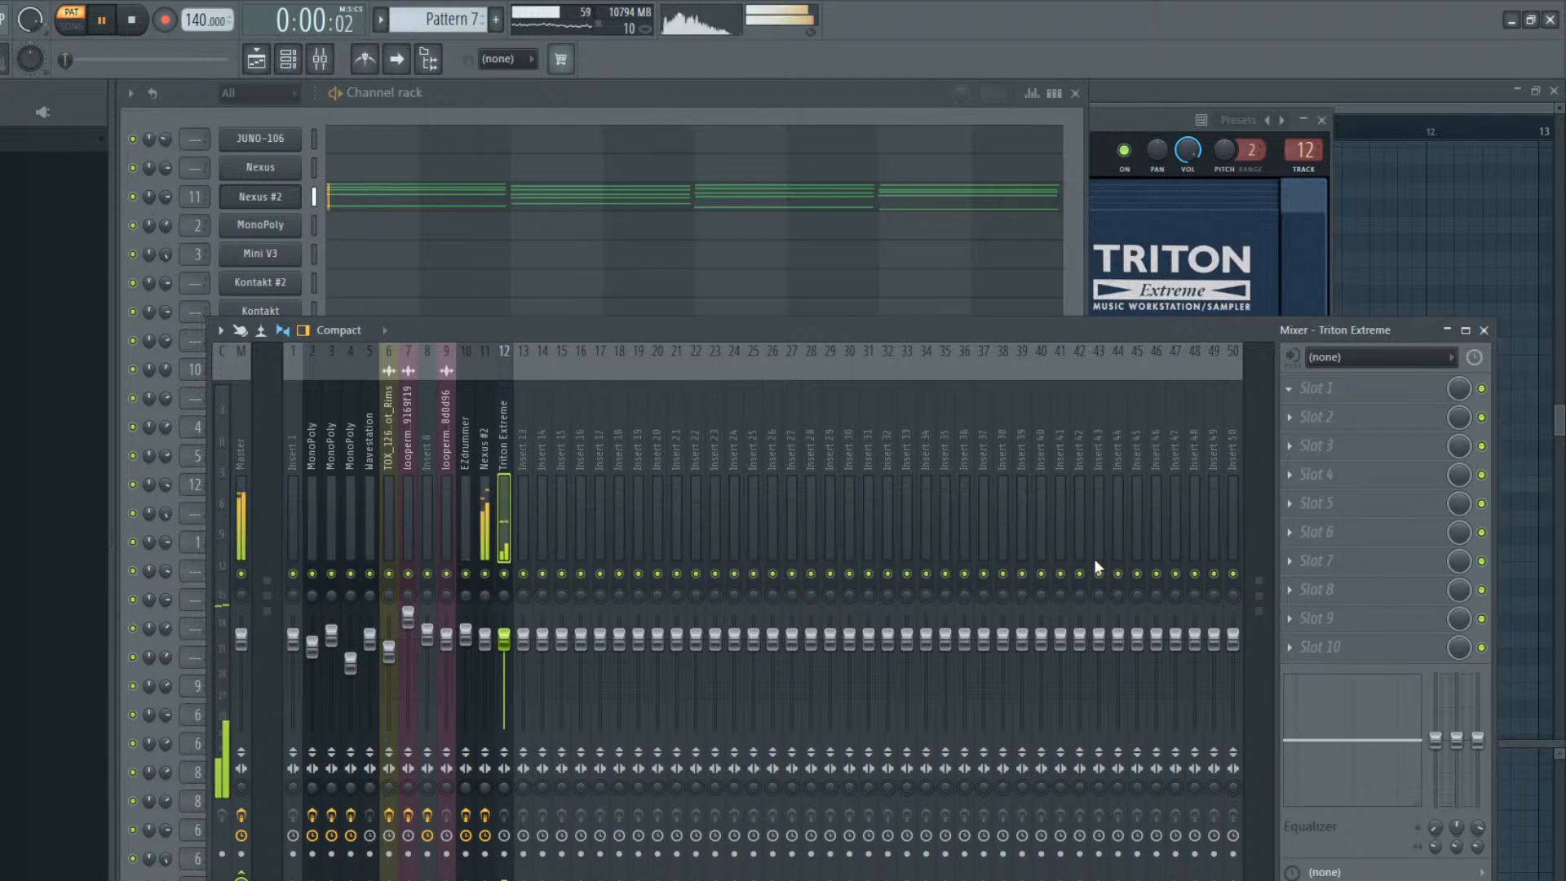
click(1075, 499)
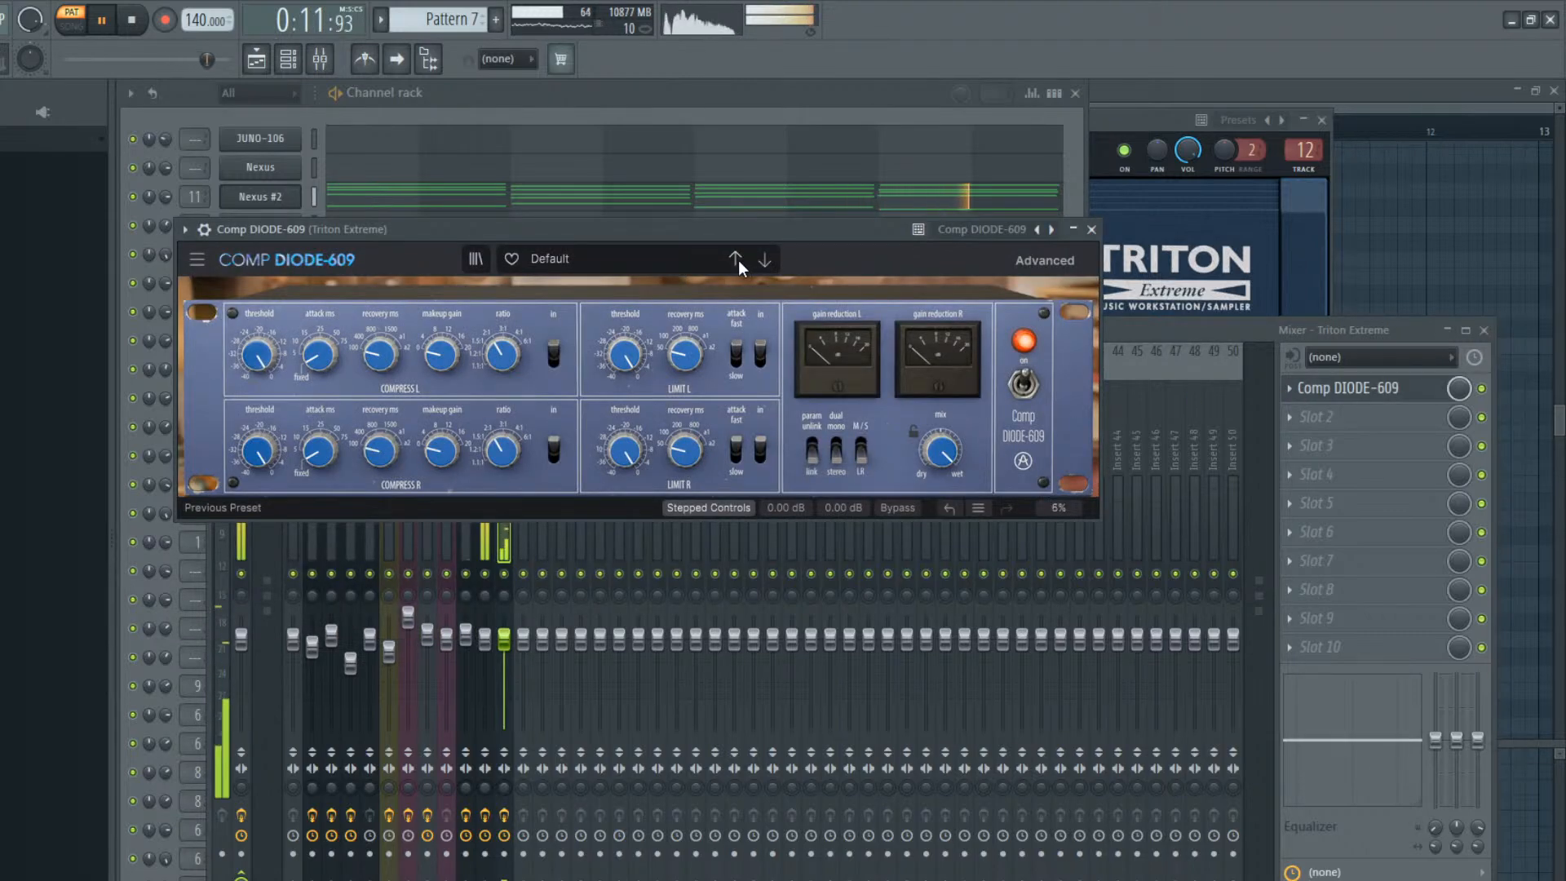
click(764, 261)
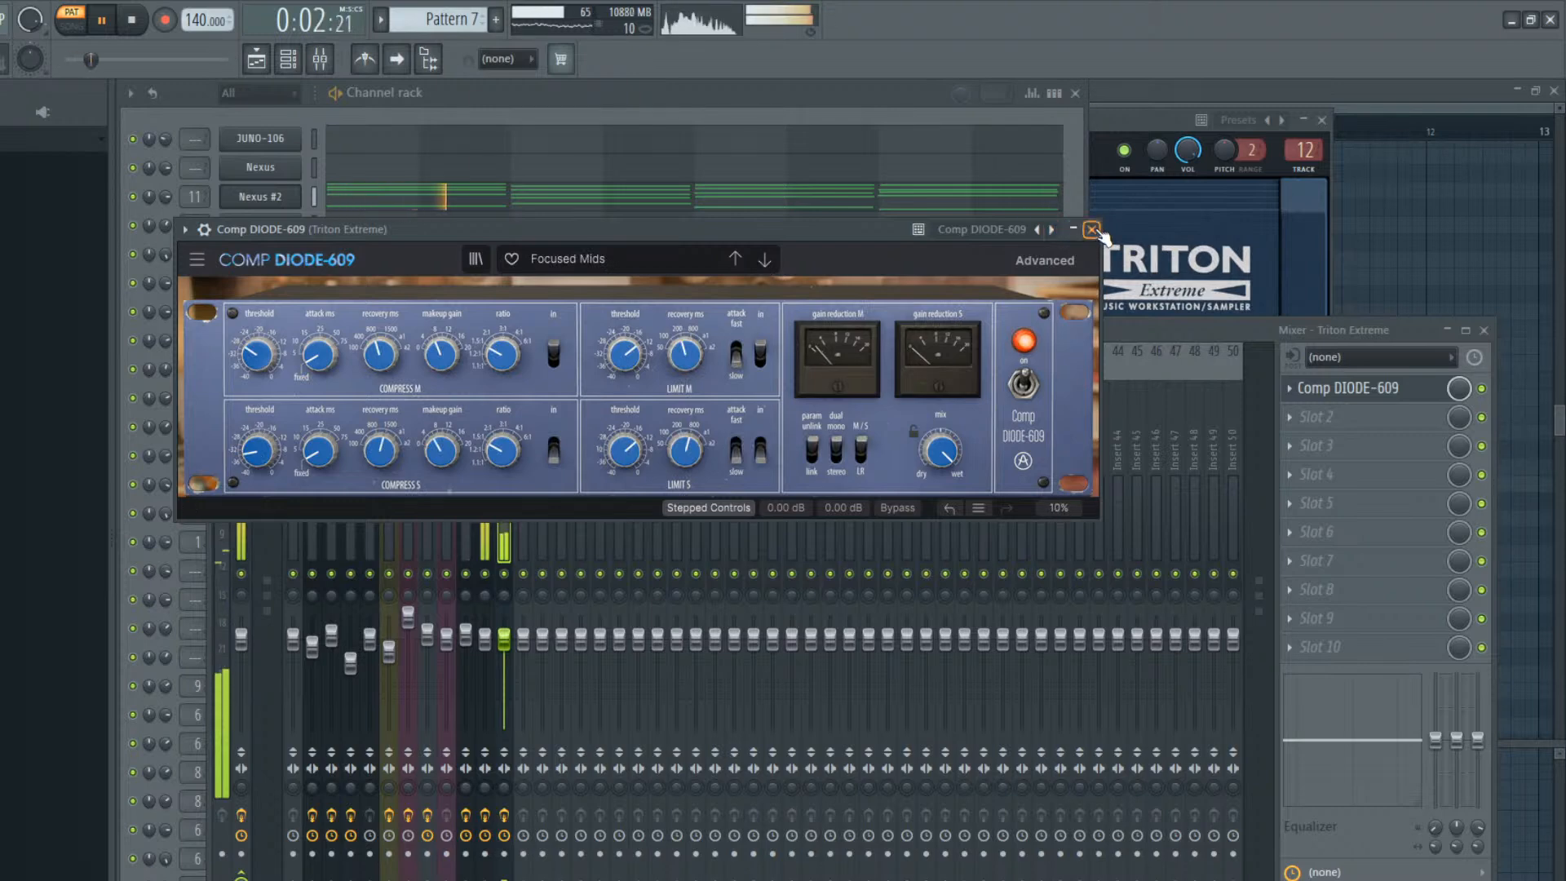
click(1091, 229)
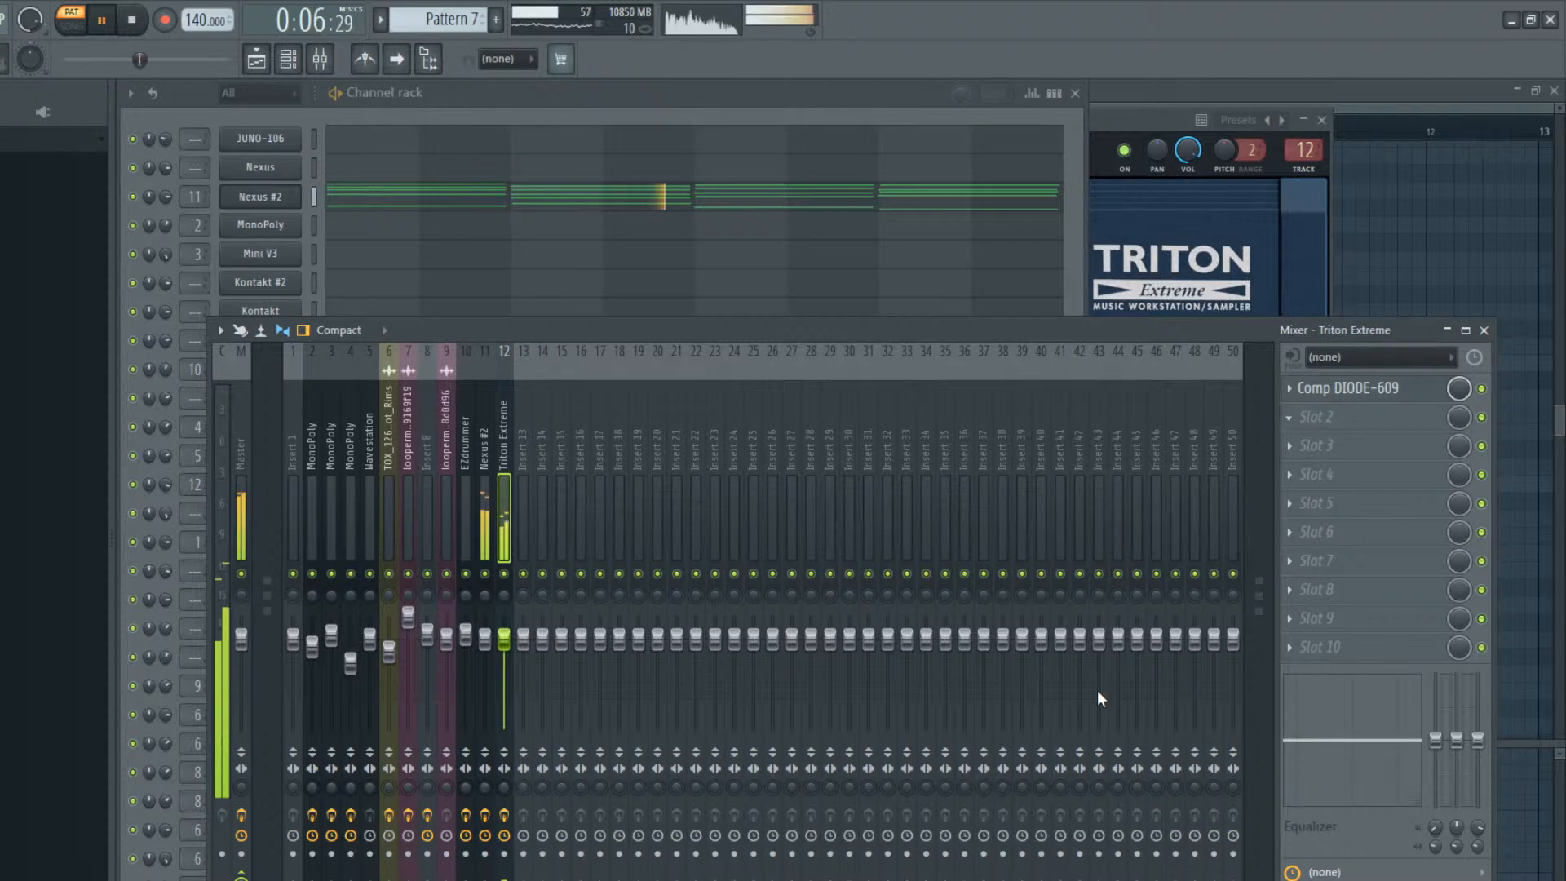
Add Phaser BI-TRON to the Triton Extreme track's second slot and audition presets up to Funky Auto-Wah, keeping that one
click(1025, 602)
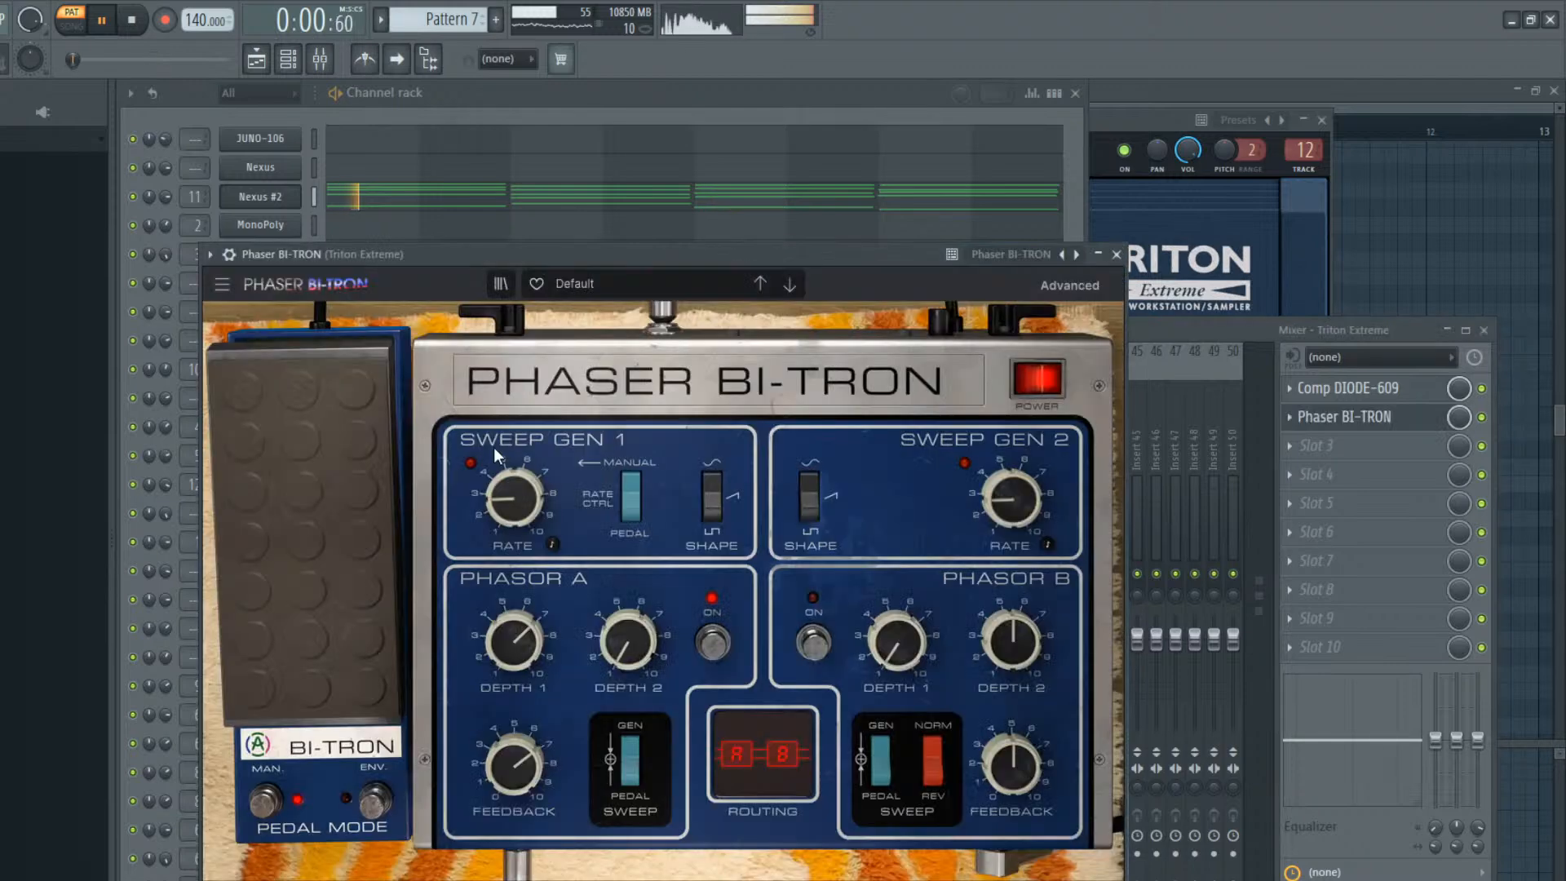
click(790, 286)
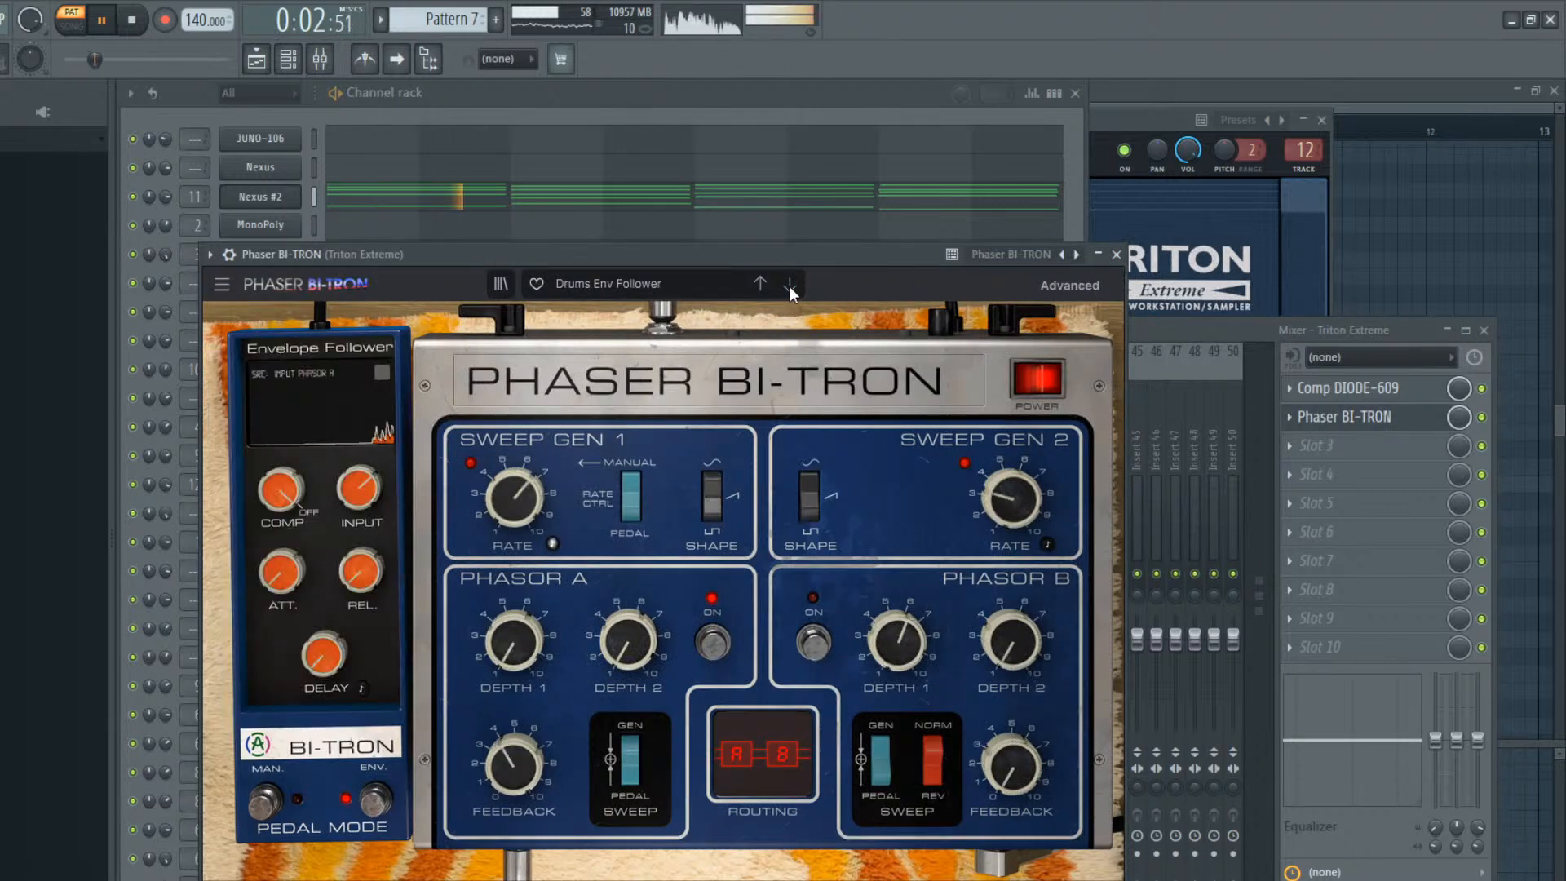
click(790, 287)
click(788, 286)
click(787, 286)
click(788, 286)
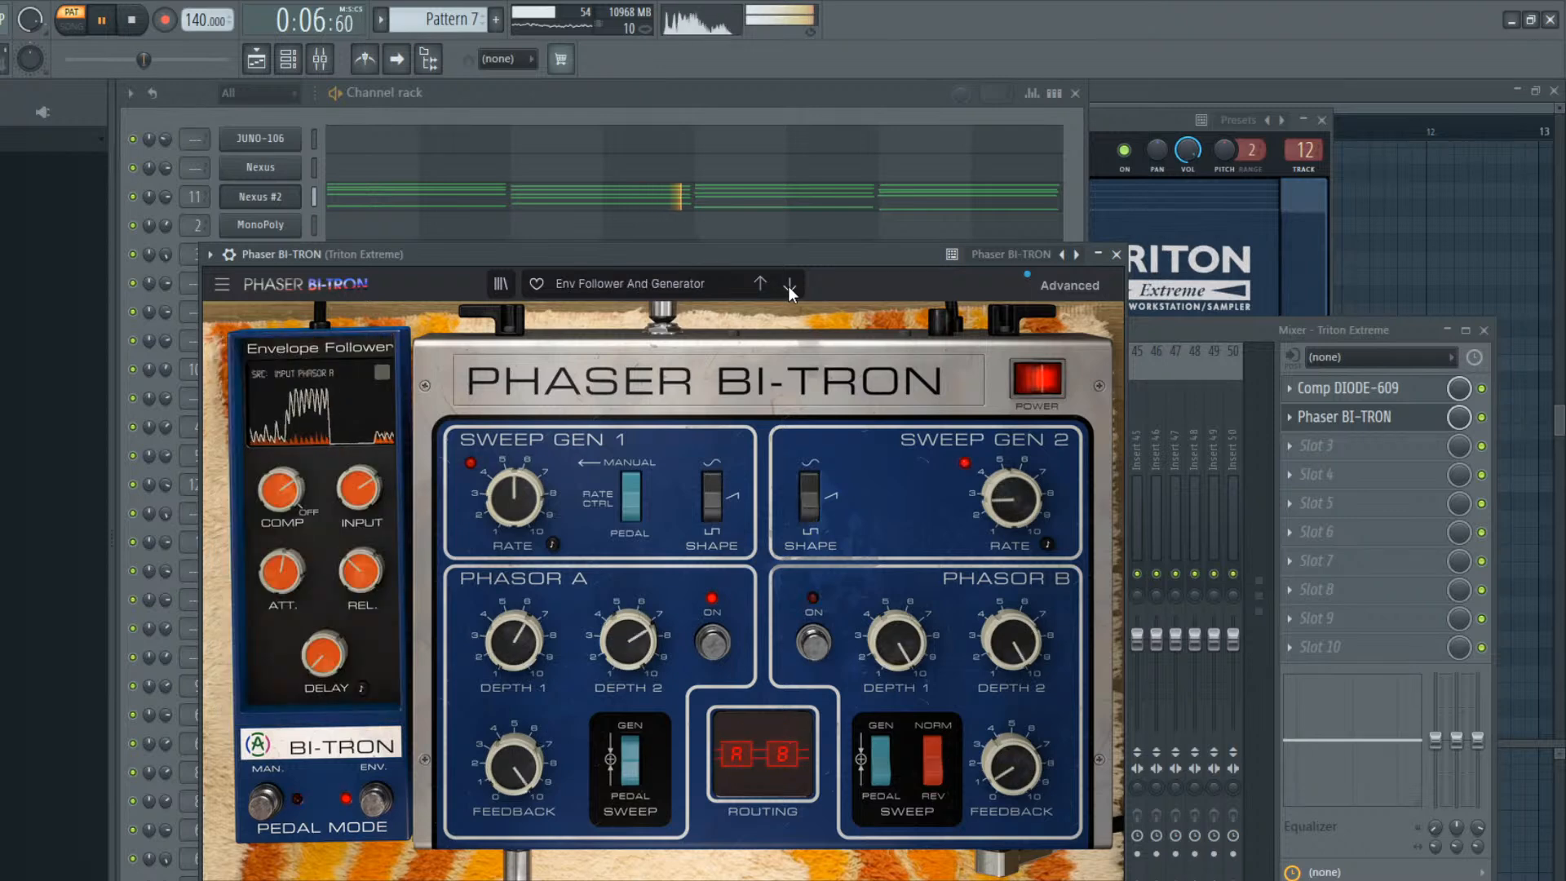
click(788, 286)
click(788, 285)
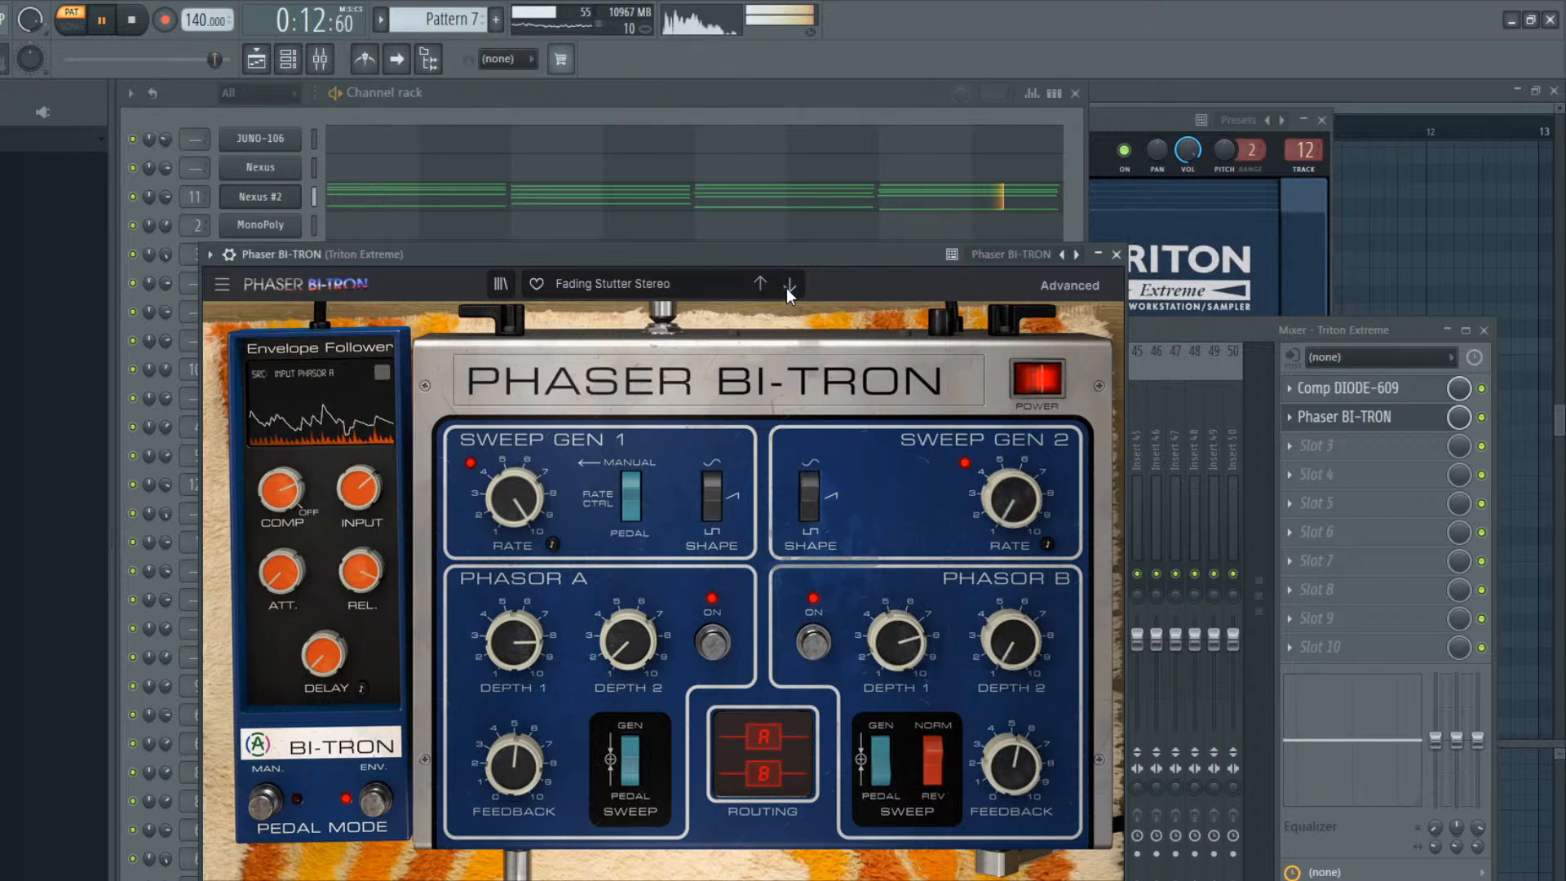
click(788, 286)
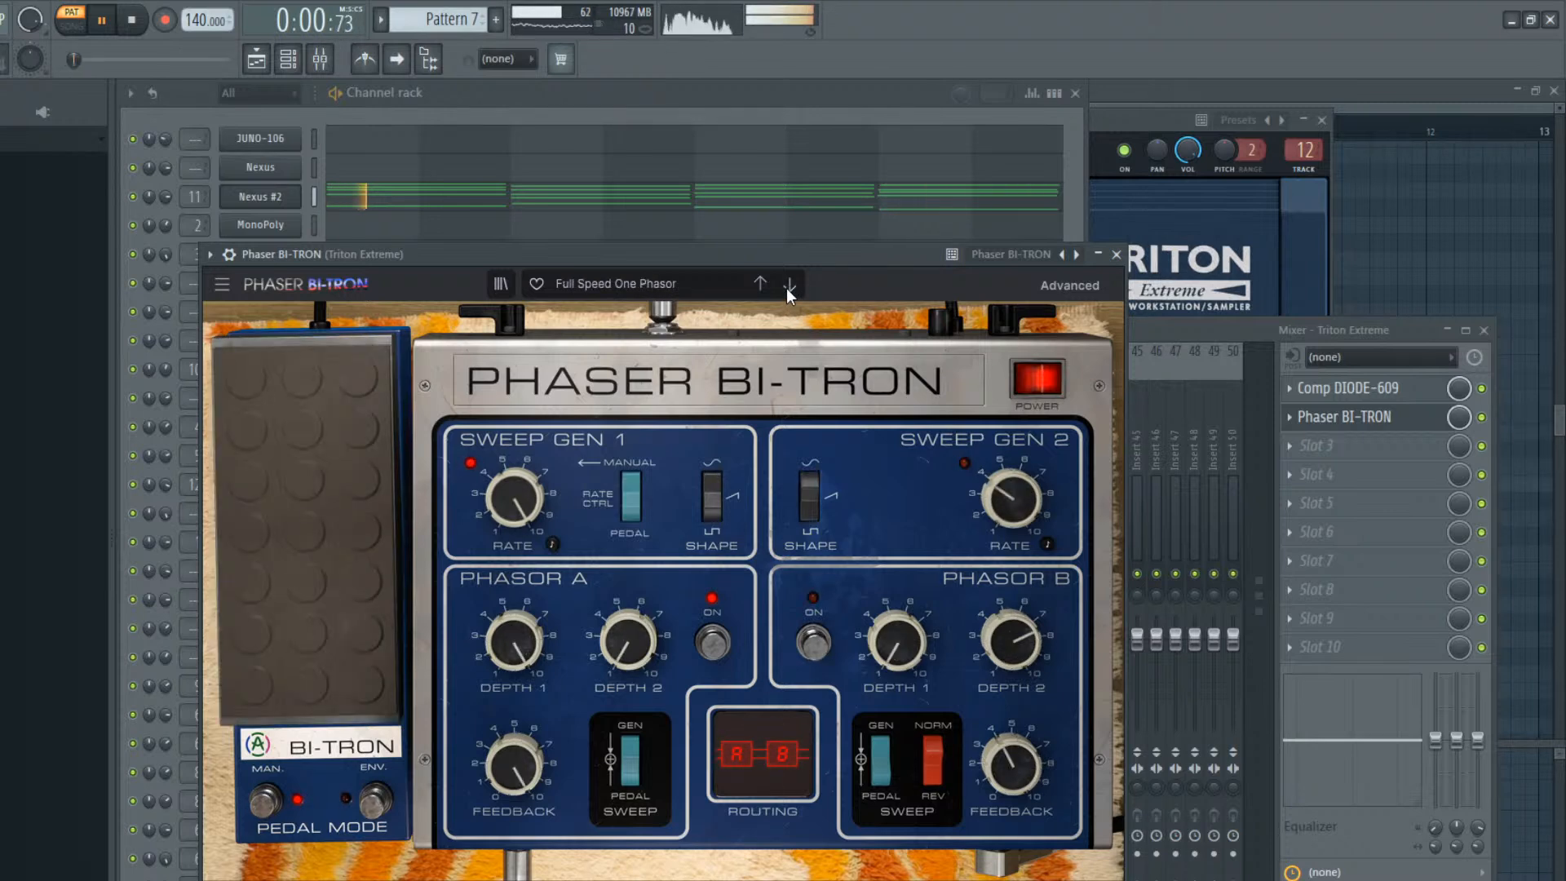
click(788, 286)
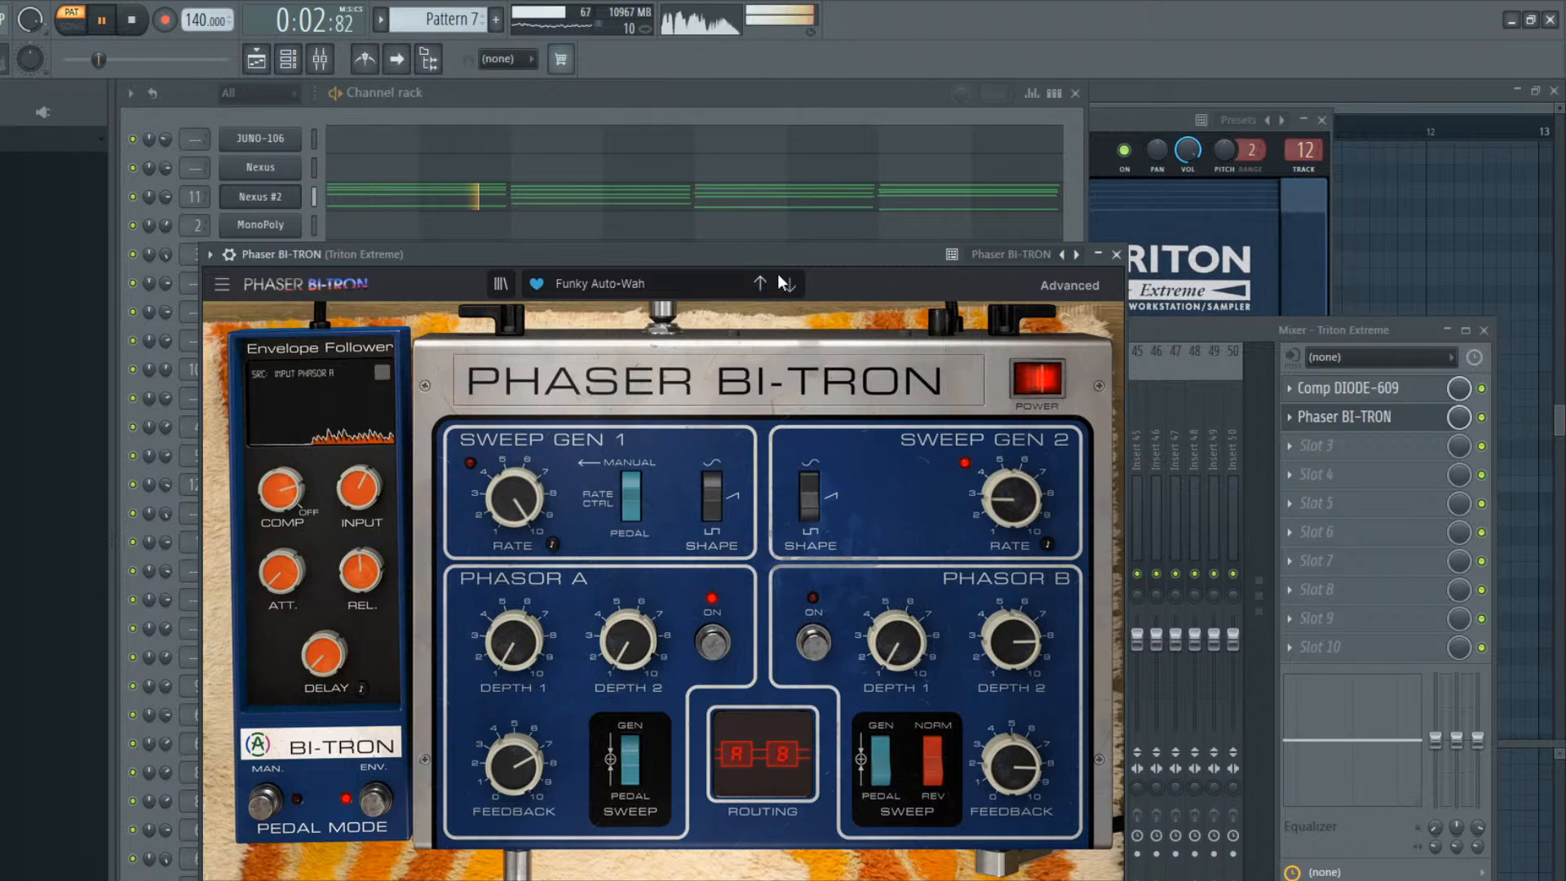
click(1116, 255)
Raise the Triton Extreme track's volume slightly and add Rev SPRING-636 with the Gibbs Large preset and a reduced blend
drag(504, 638, 503, 627)
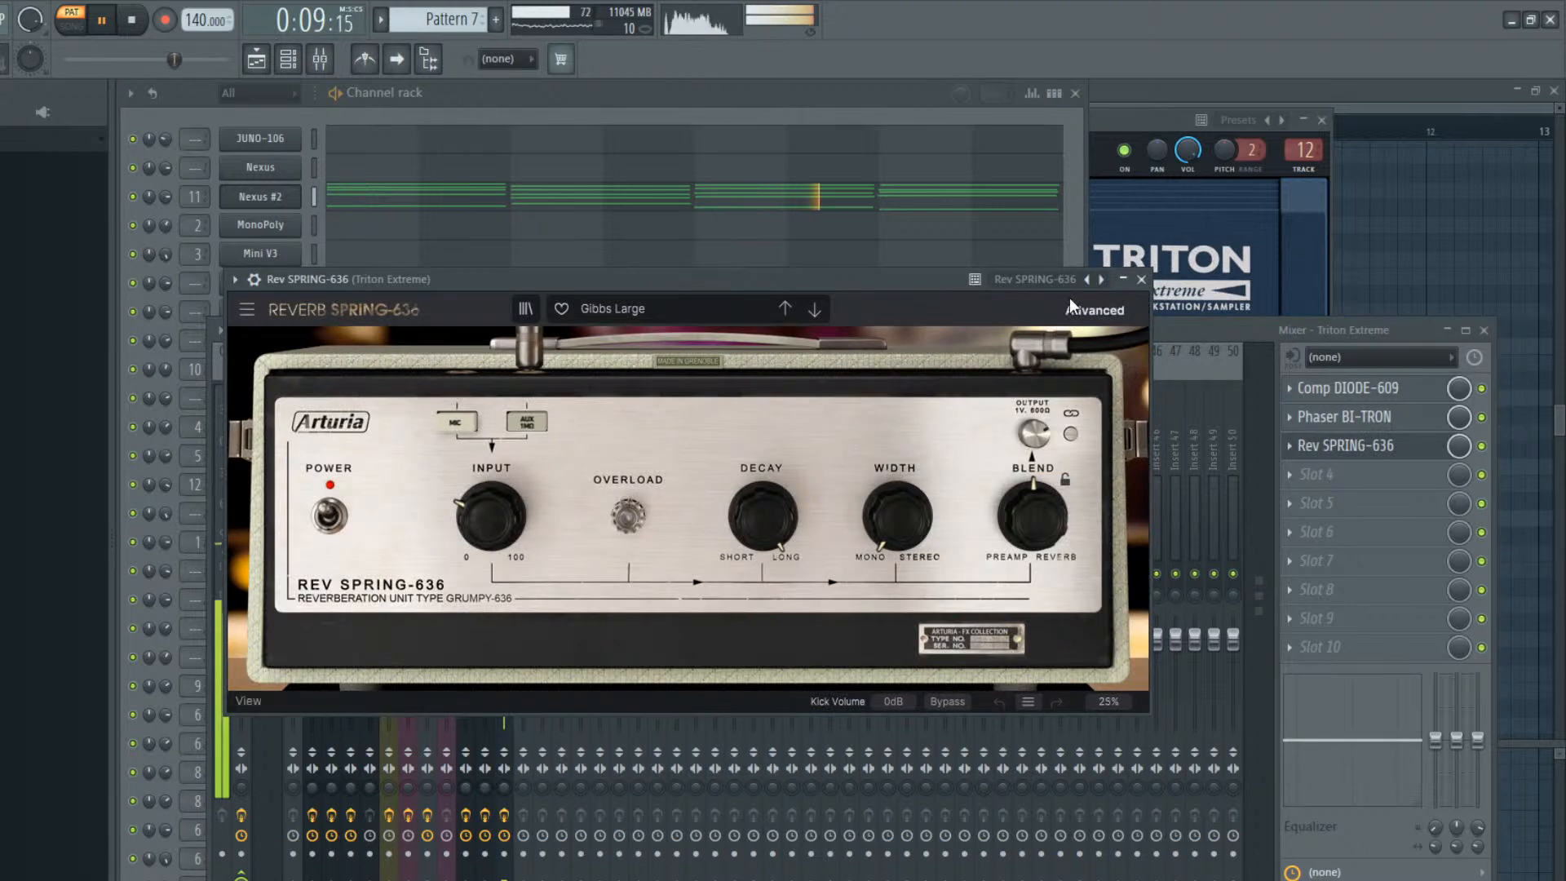
drag(996, 515, 997, 543)
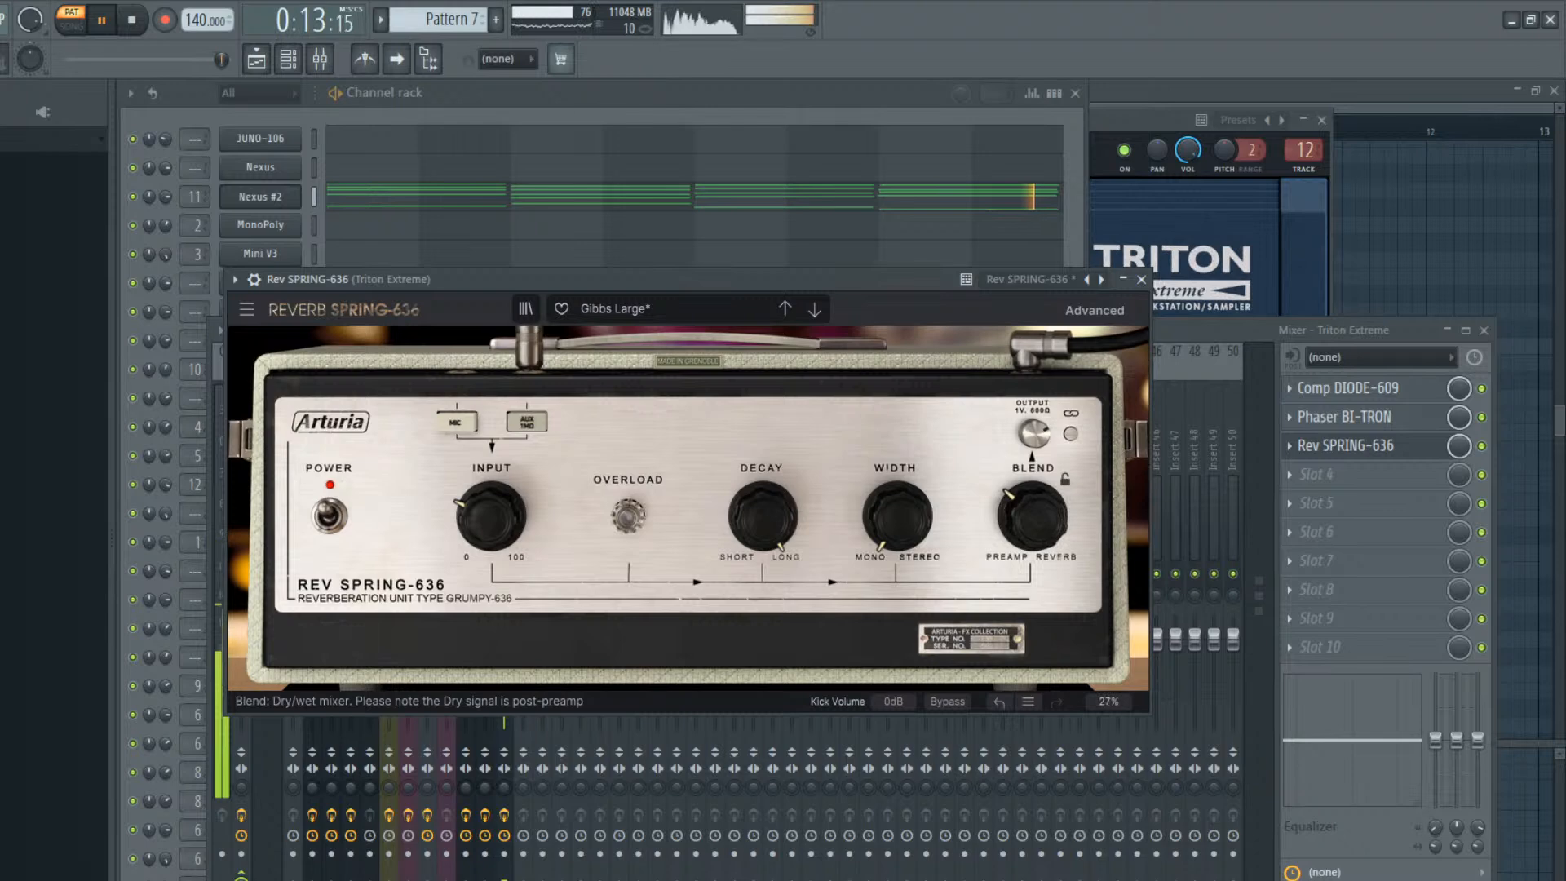
click(1141, 279)
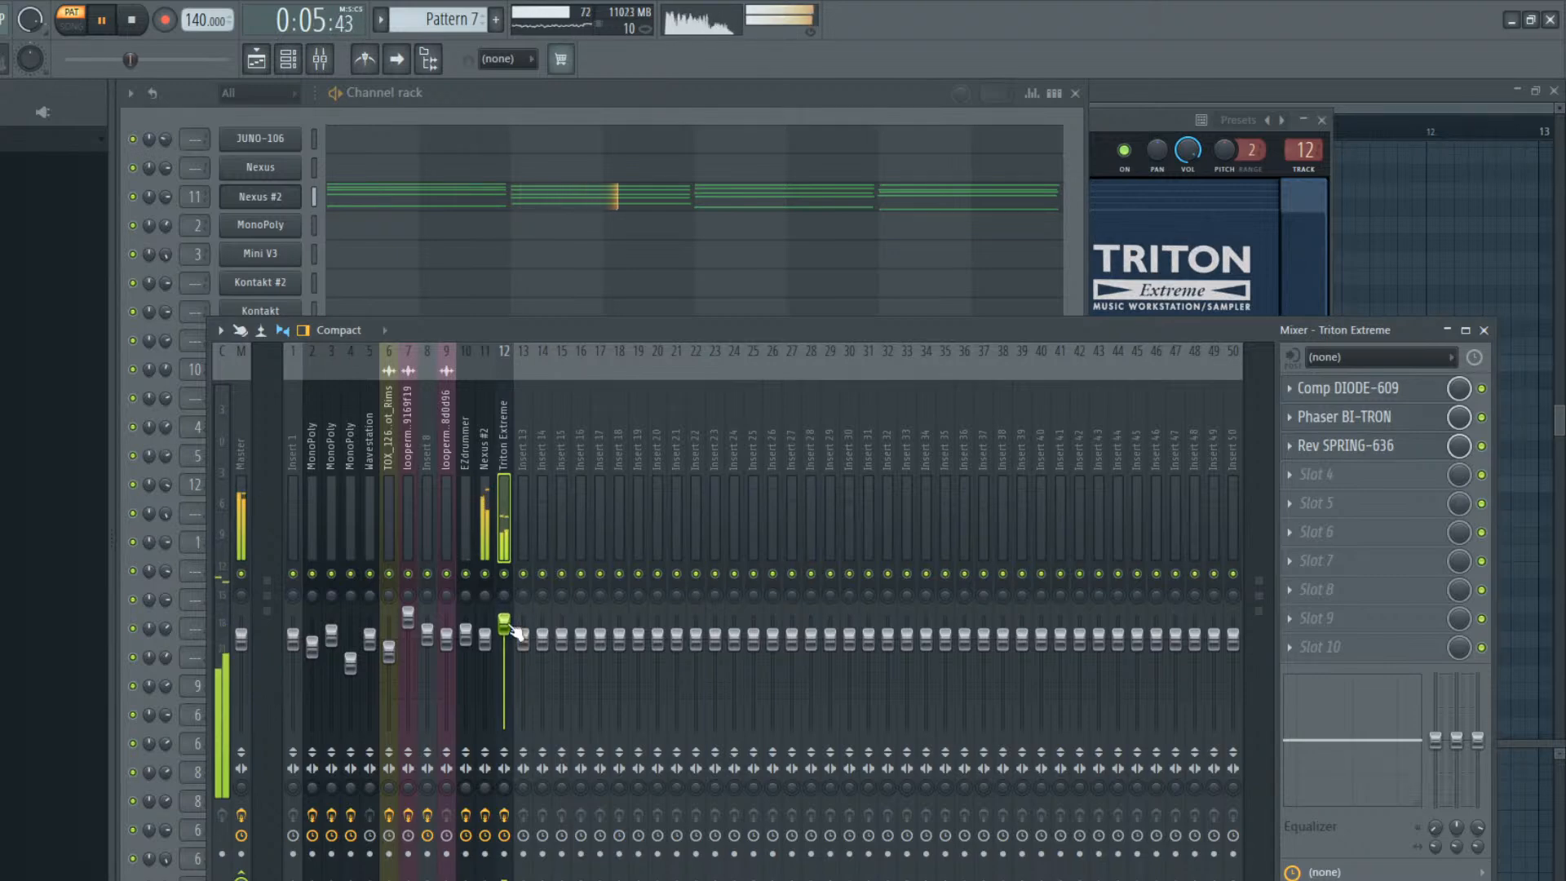
Add Cassette to the Nexus #2 mixer track's third slot, using the home type with less spread and adjusted stability
click(487, 477)
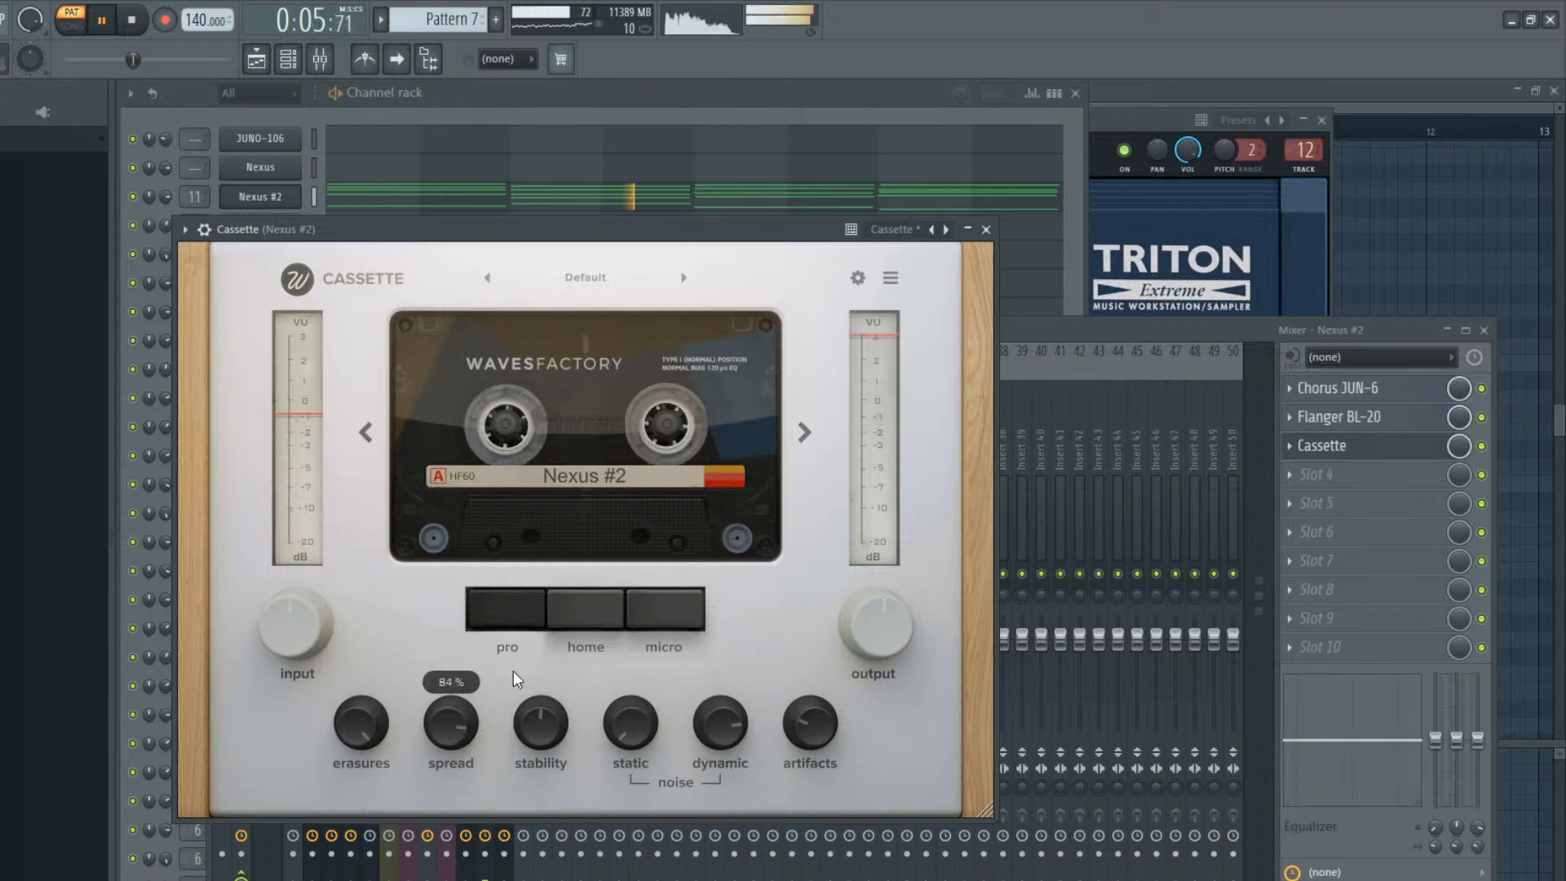
click(579, 615)
drag(459, 727, 449, 760)
drag(541, 720, 589, 552)
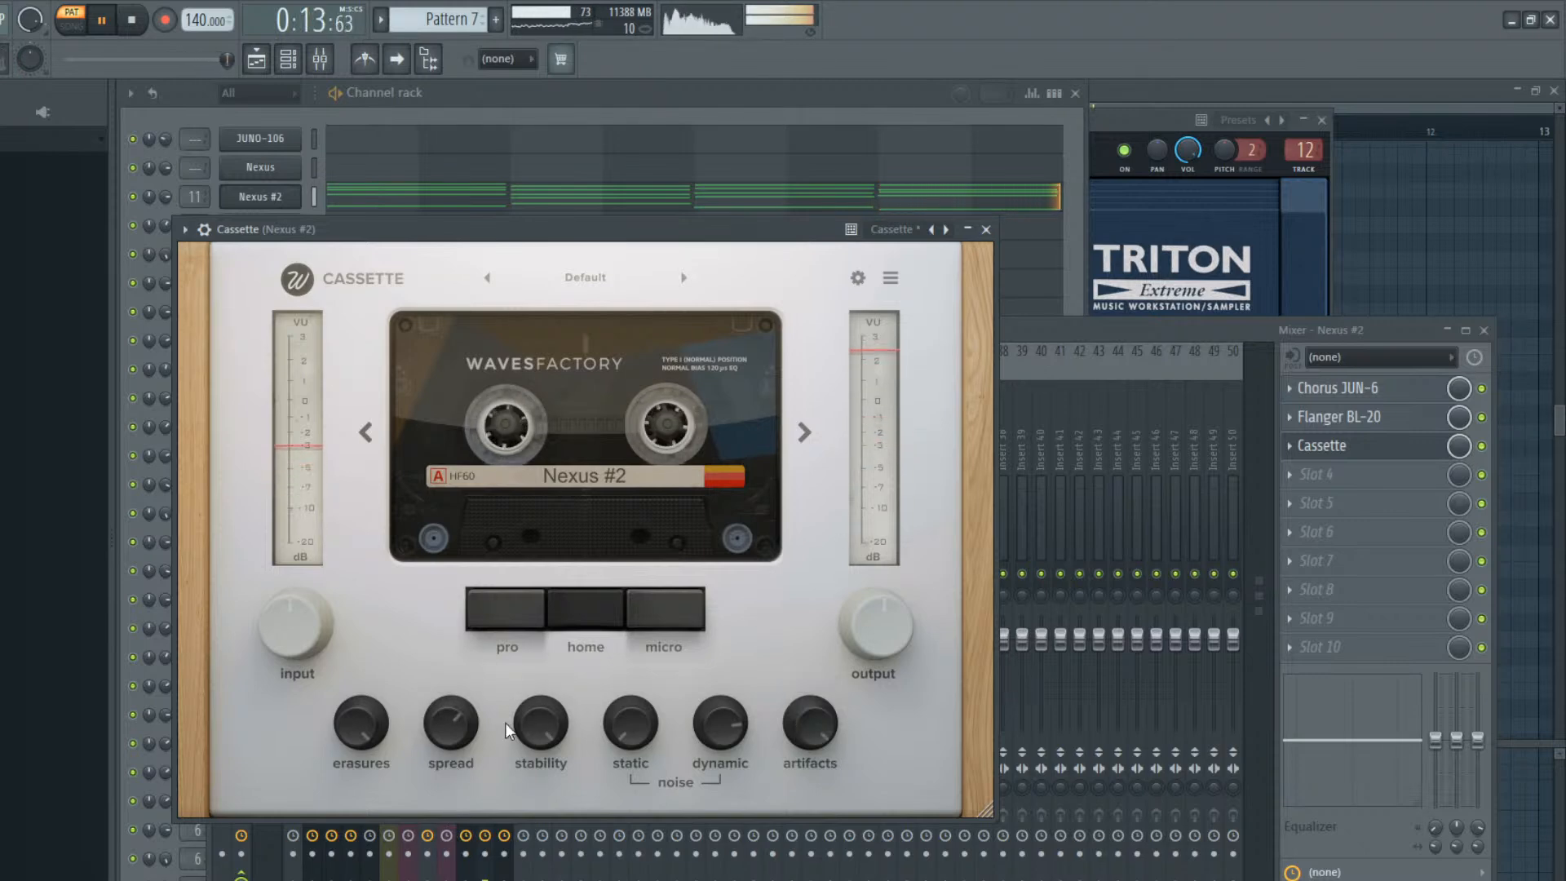
click(986, 229)
Play the arrangement around bar 57, then place a second Pattern 7 clip on Track 1 at bar 65
click(807, 107)
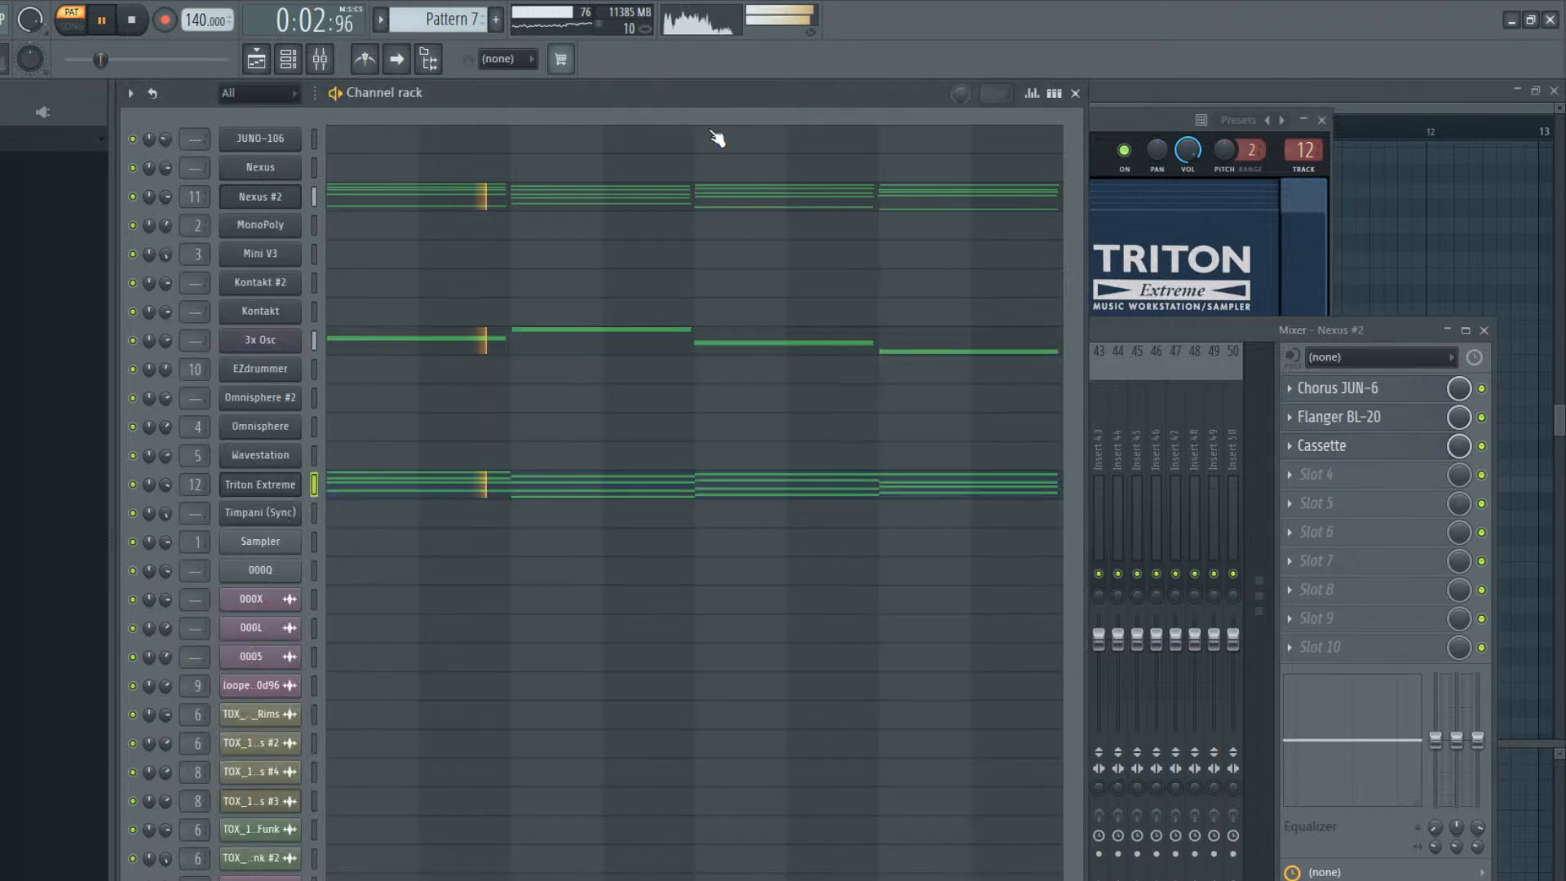
click(259, 61)
click(384, 141)
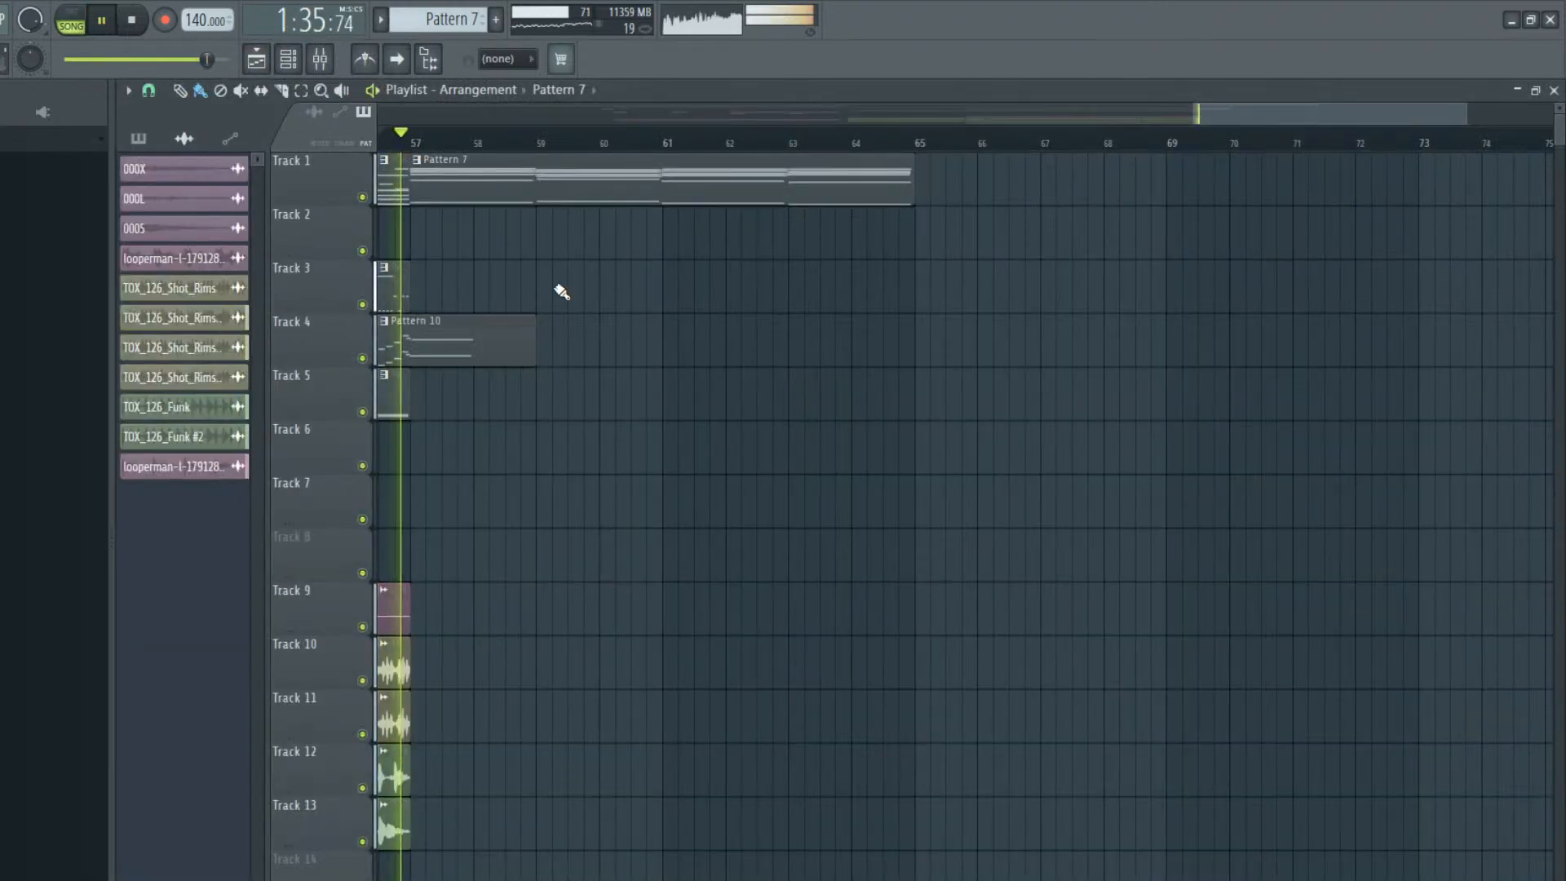
key(space)
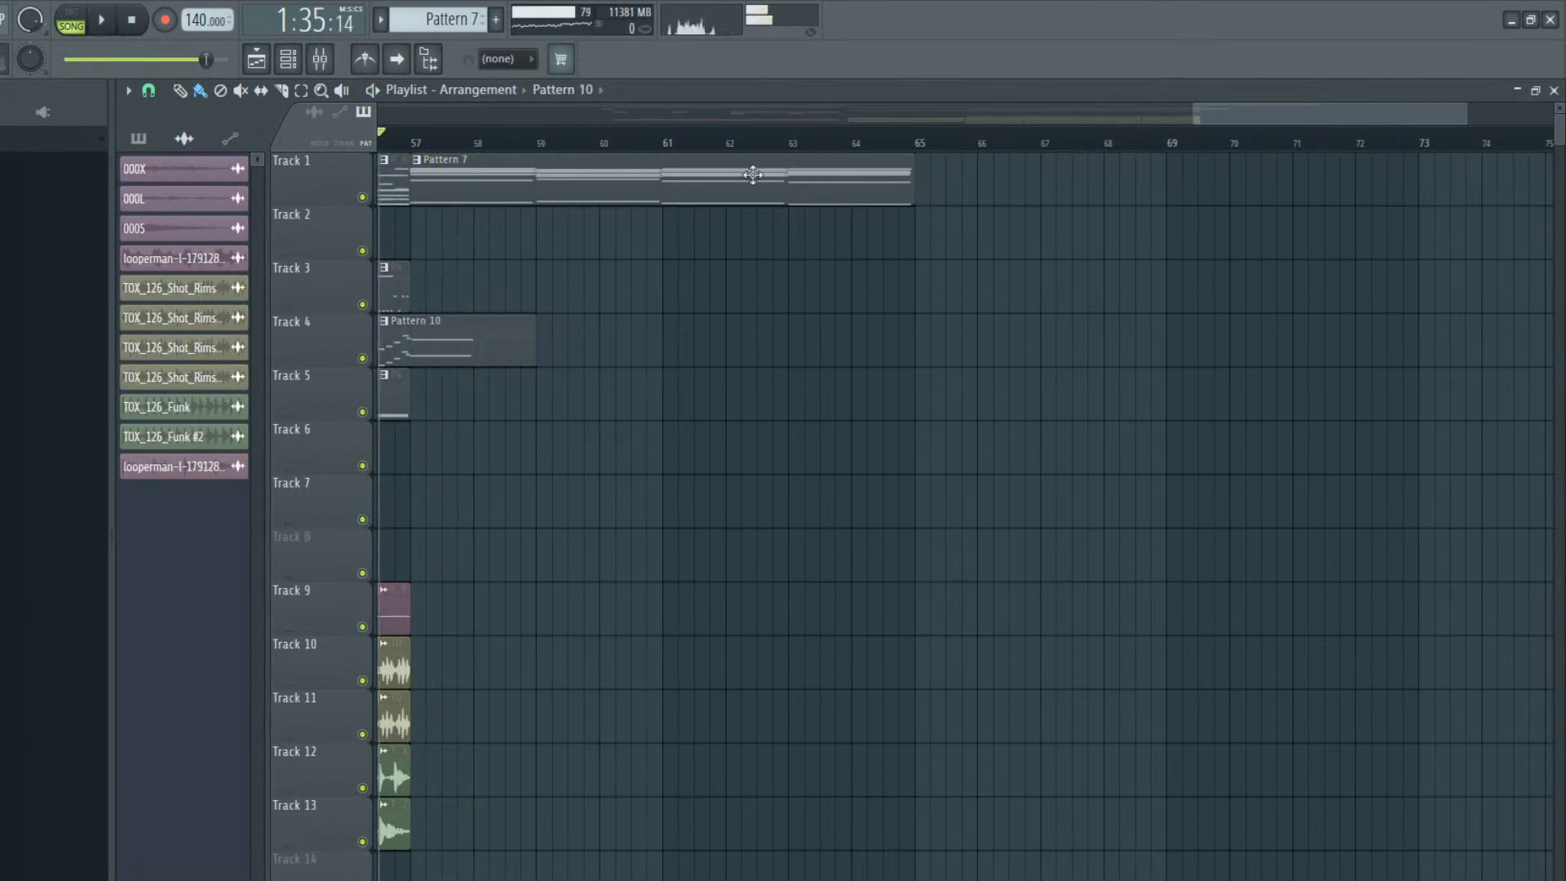
click(783, 164)
click(961, 198)
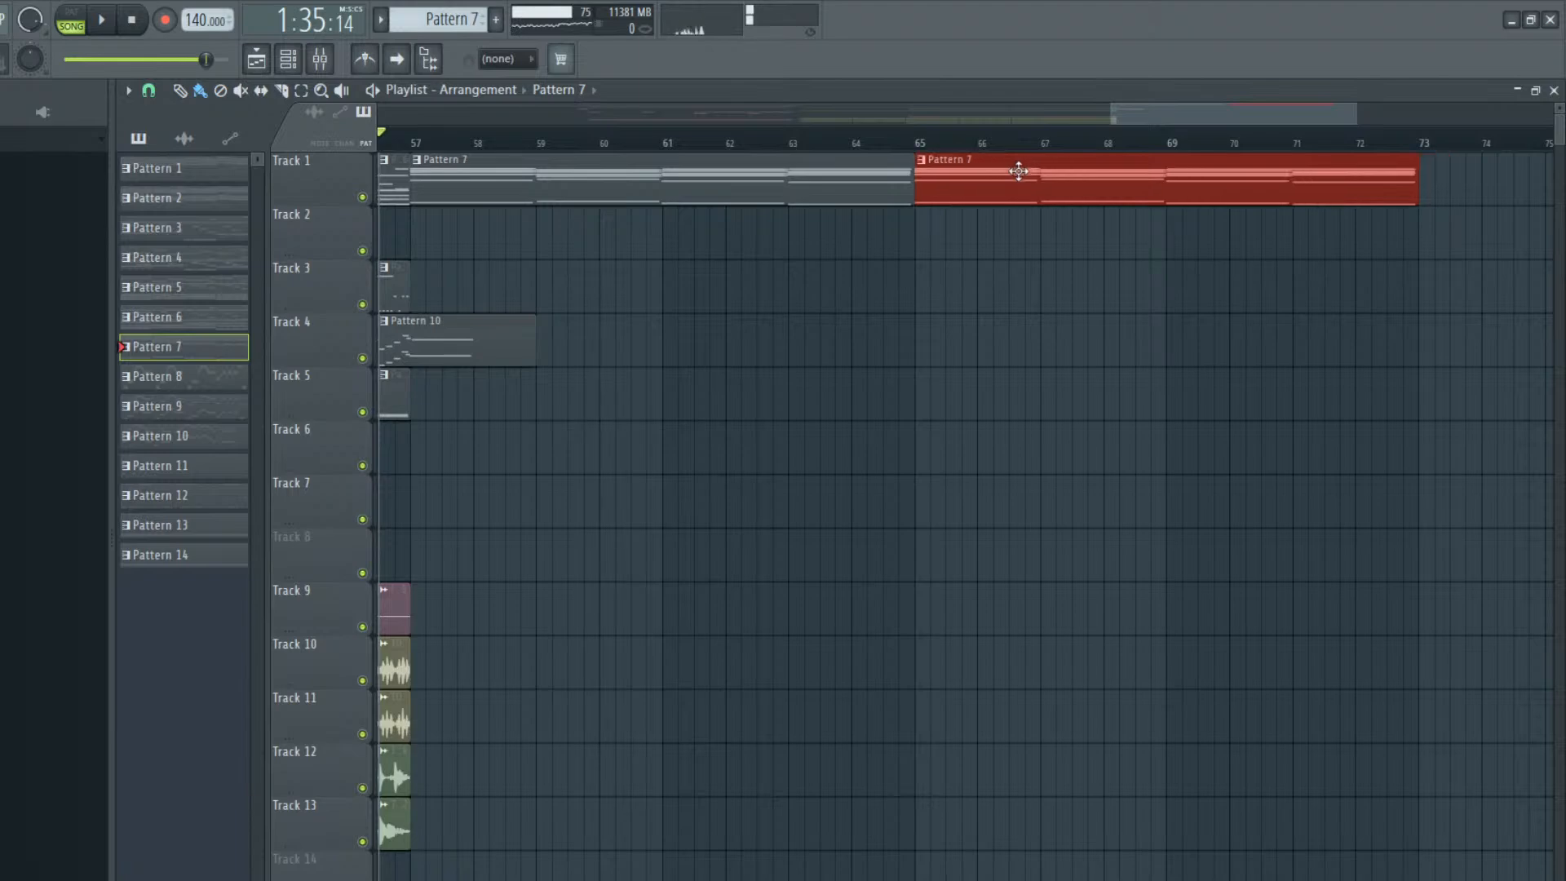
Open Pattern 10's Omnisphere #2 melody in the piano roll and listen to its ending around bar 9
double_click(441, 343)
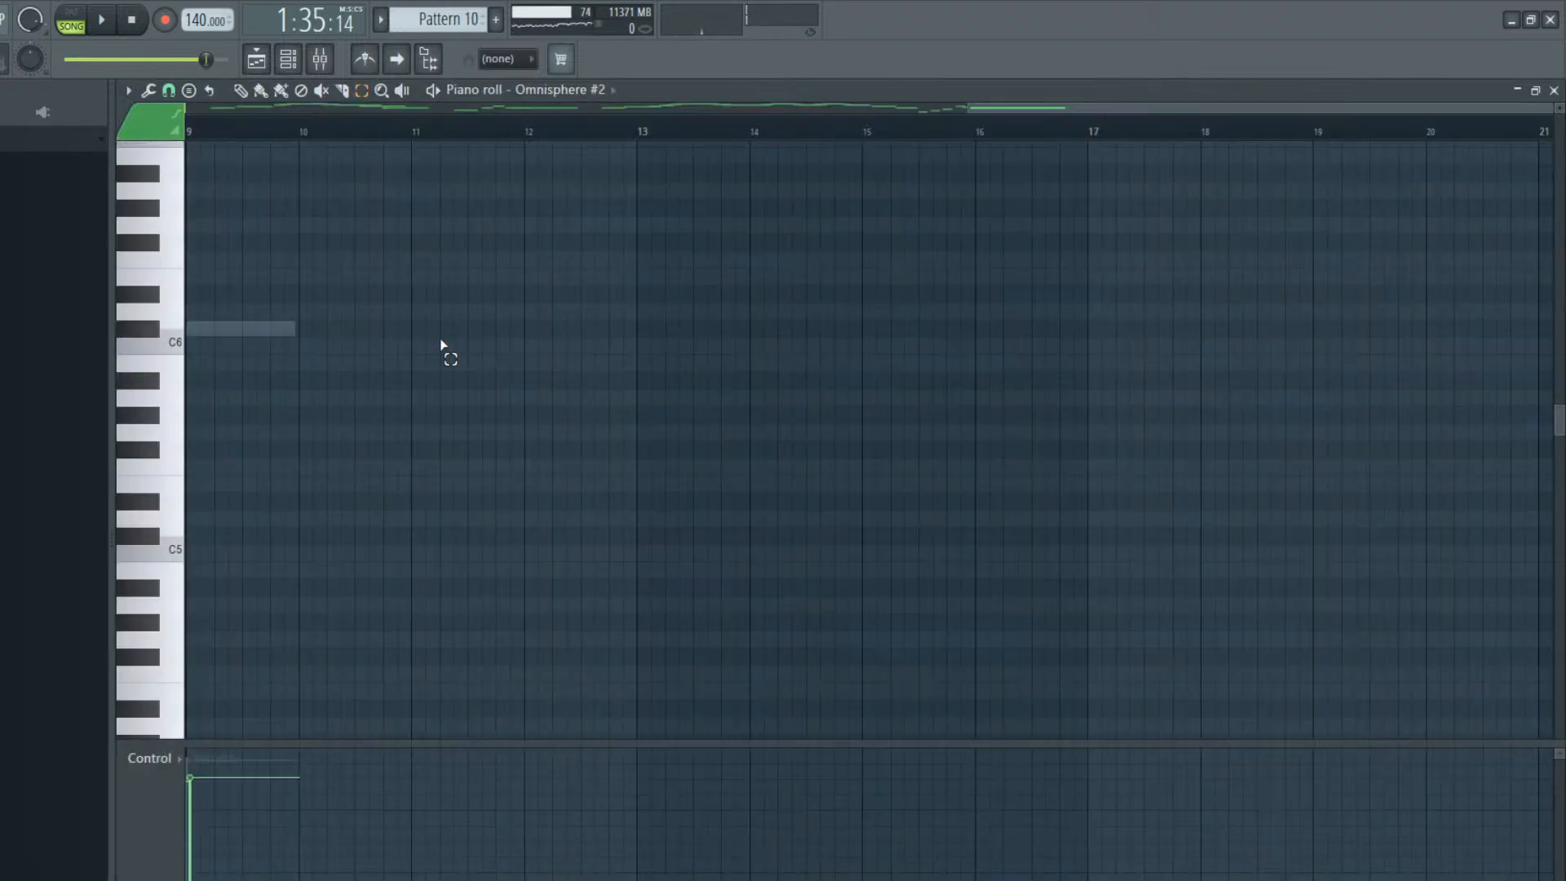
click(287, 58)
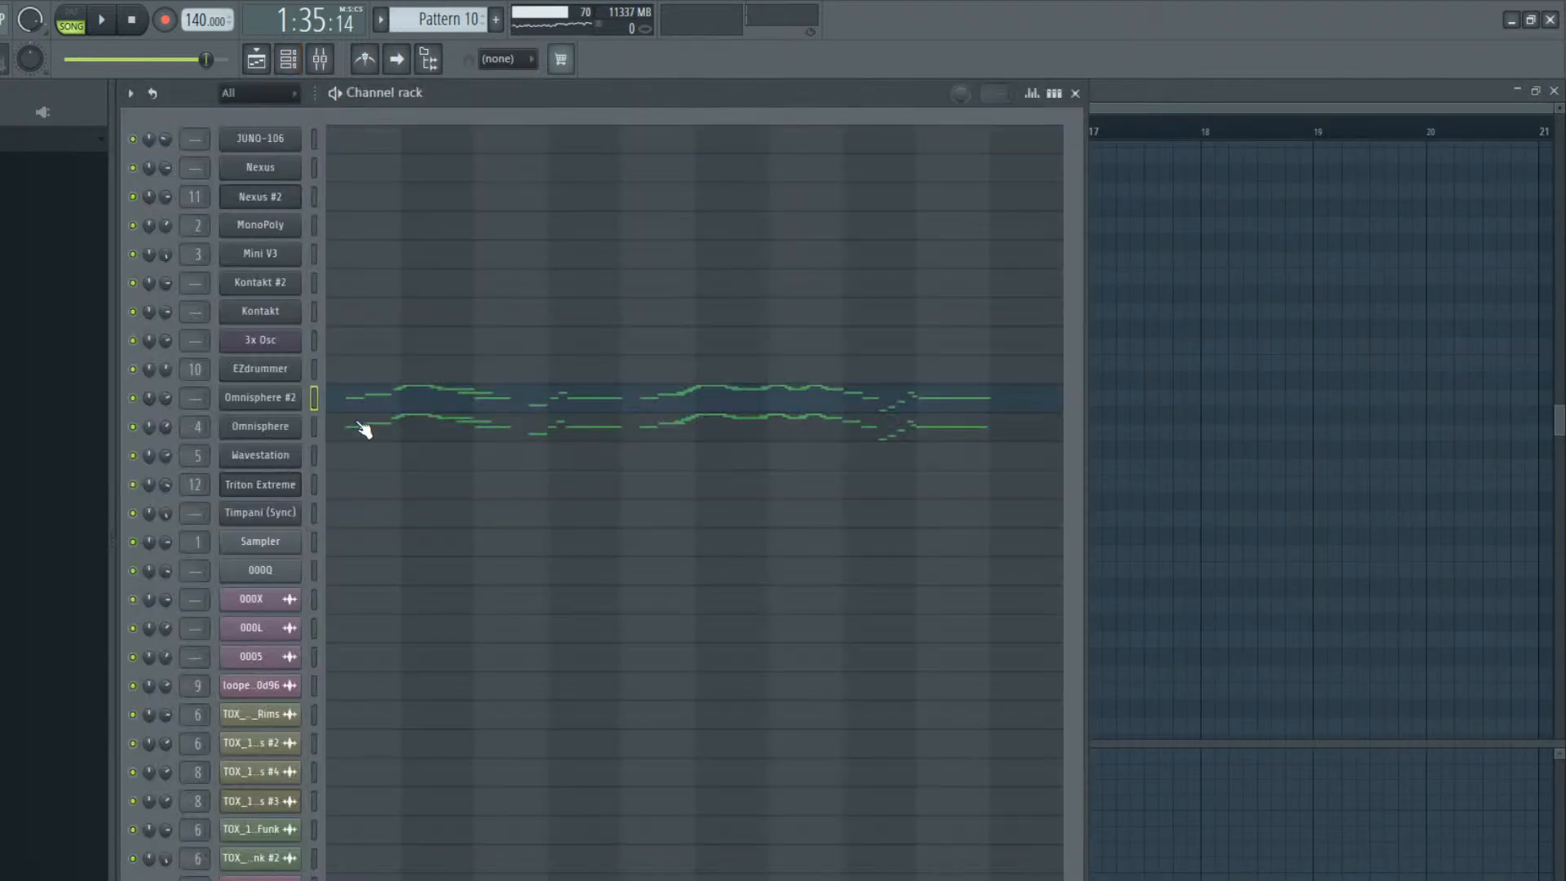
click(420, 430)
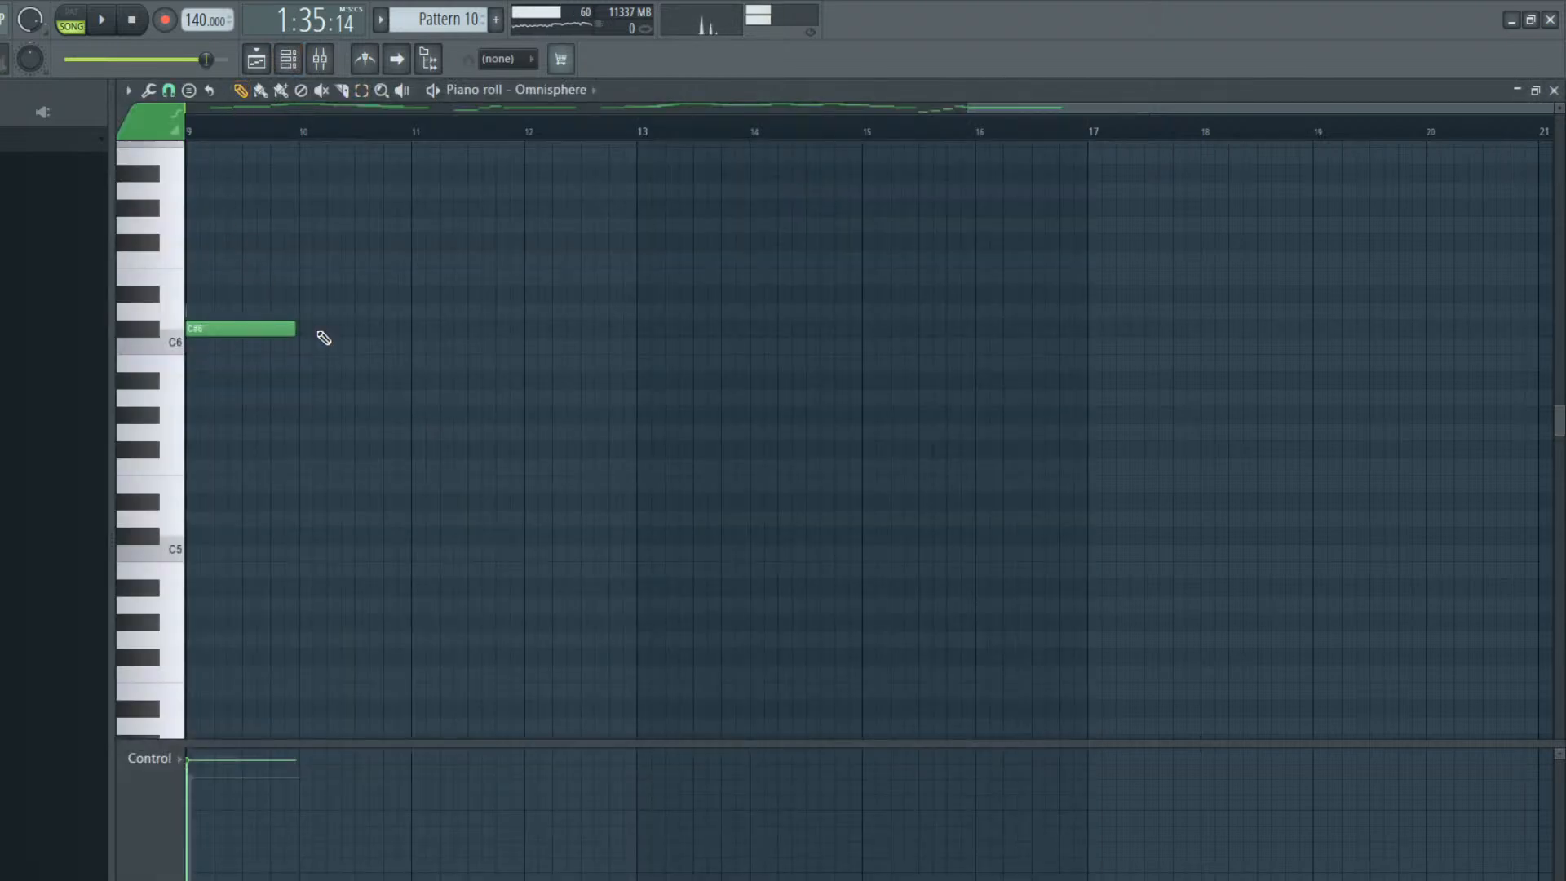
click(287, 59)
click(350, 396)
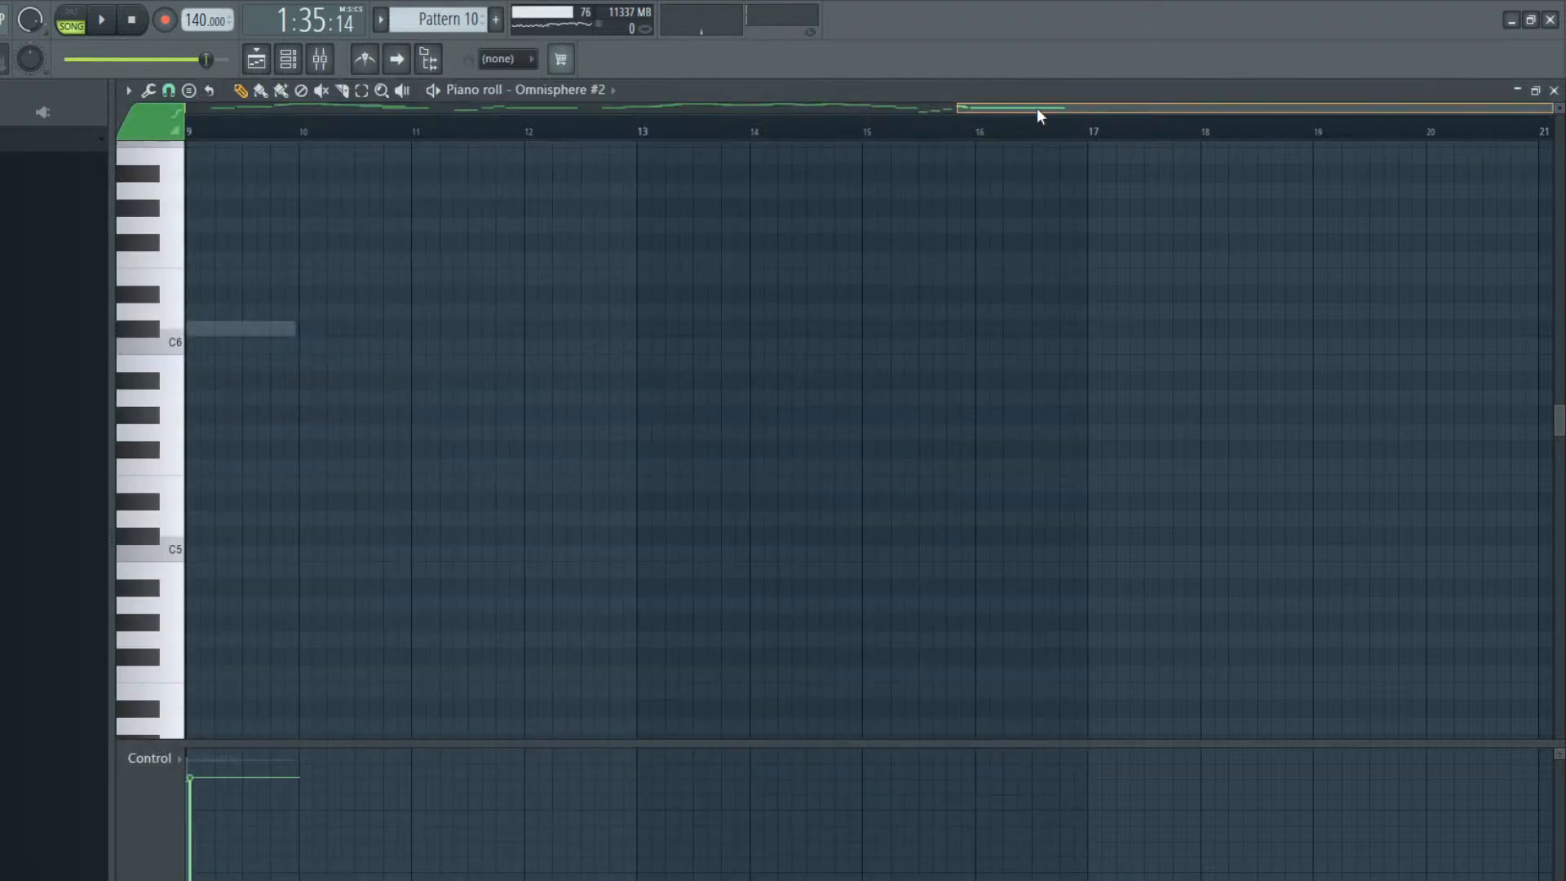
drag(1036, 108, 847, 117)
key(space)
scroll(653, 489, up, 3)
scroll(492, 479, up, 3)
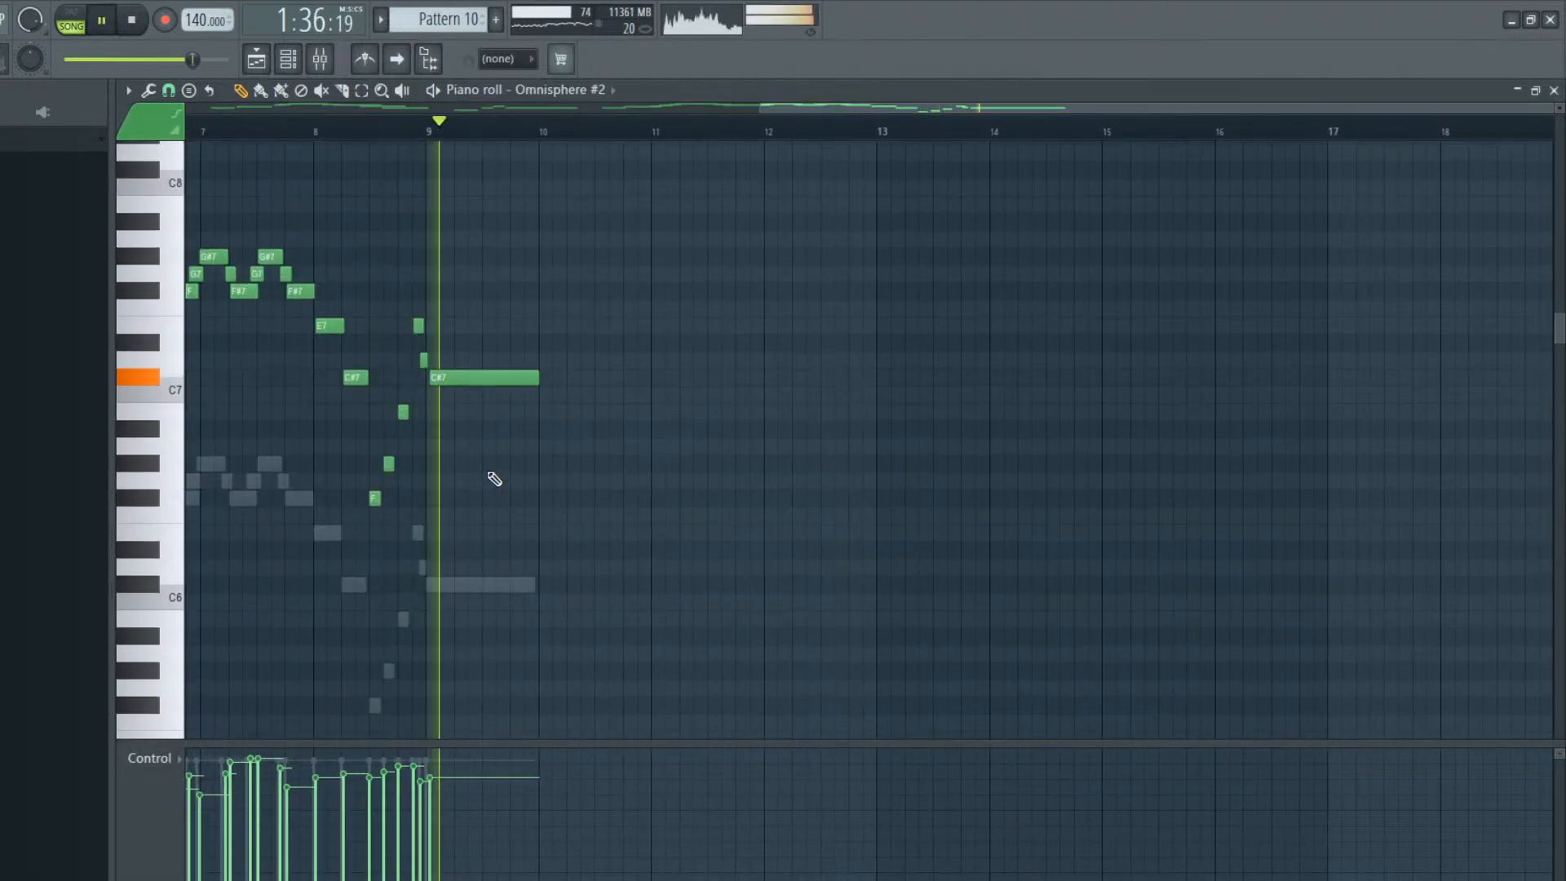
key(space)
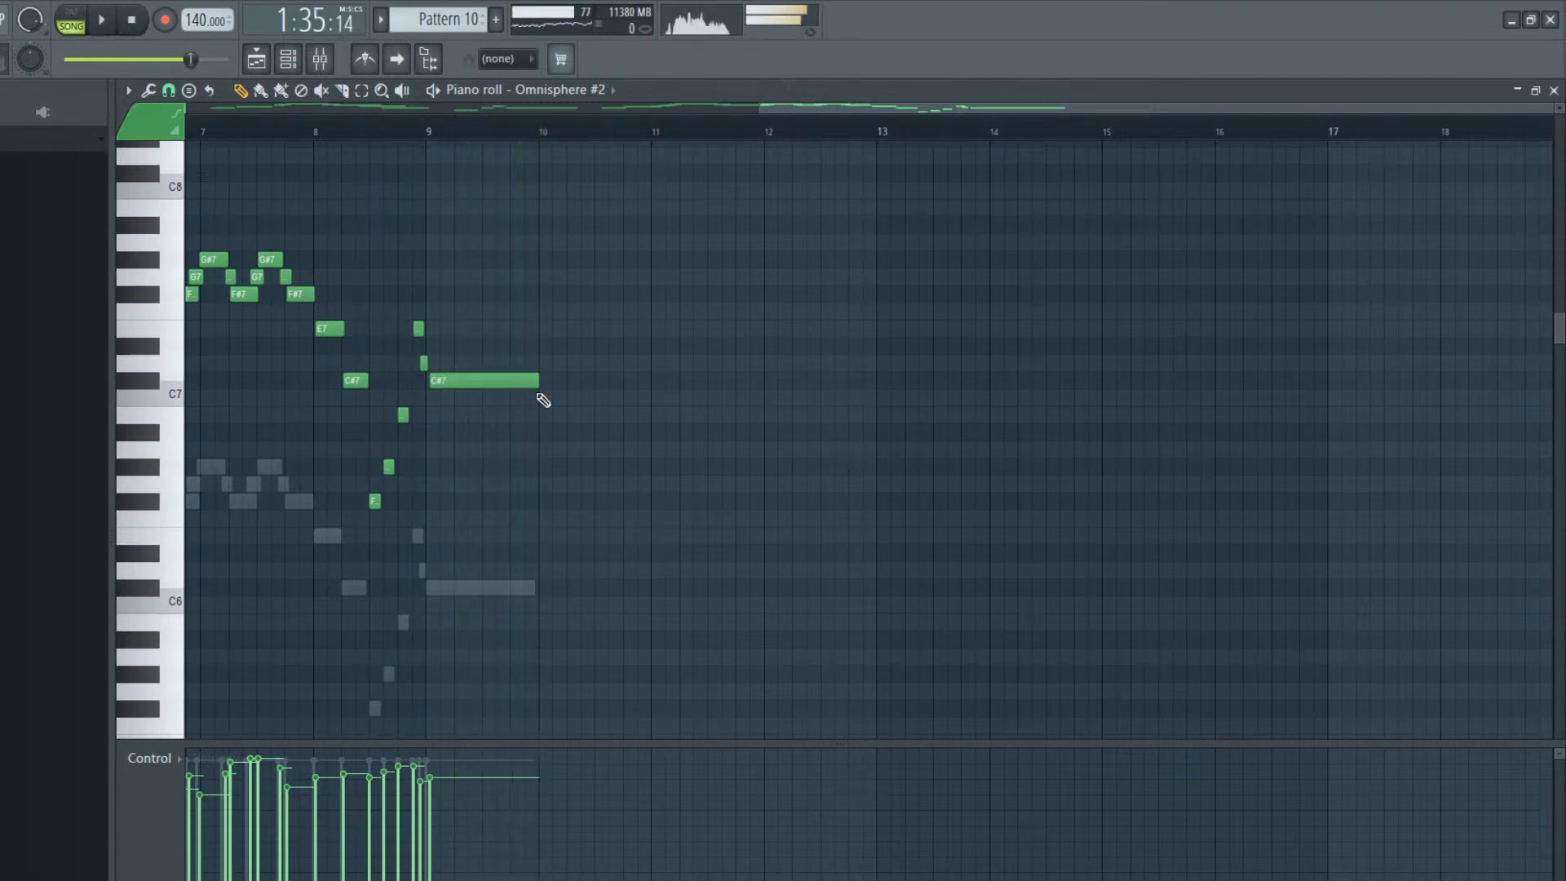
Try a half-bar B6 note at bar 10 after the held C#7 in Omnisphere #2, and remove it after listening
click(540, 399)
drag(539, 422, 538, 423)
key(space)
drag(644, 414, 584, 420)
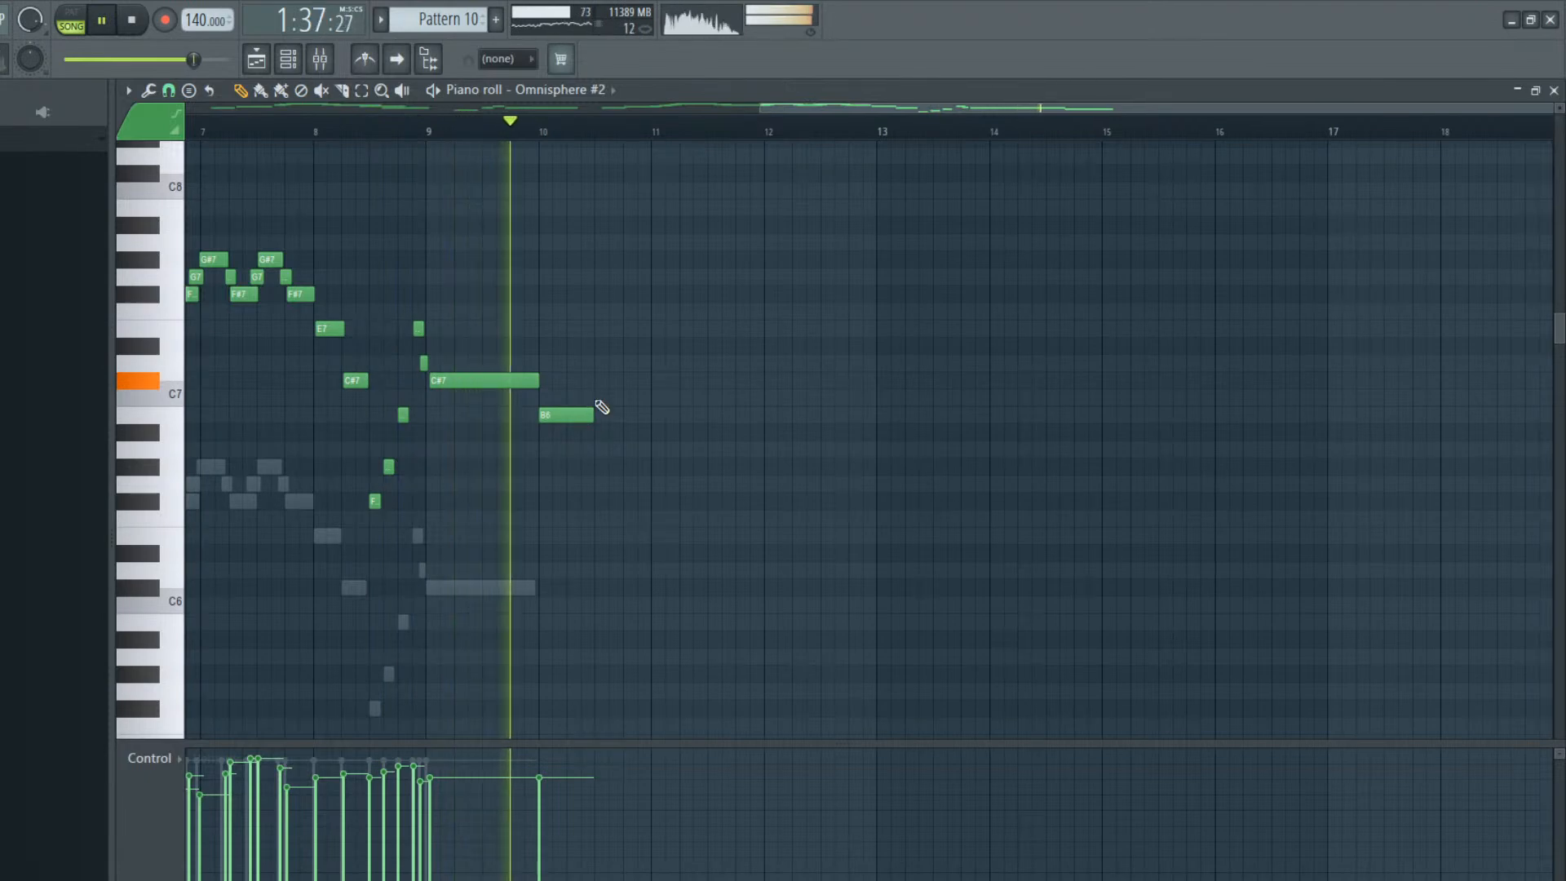
key(space)
drag(566, 412, 564, 433)
right_click(567, 432)
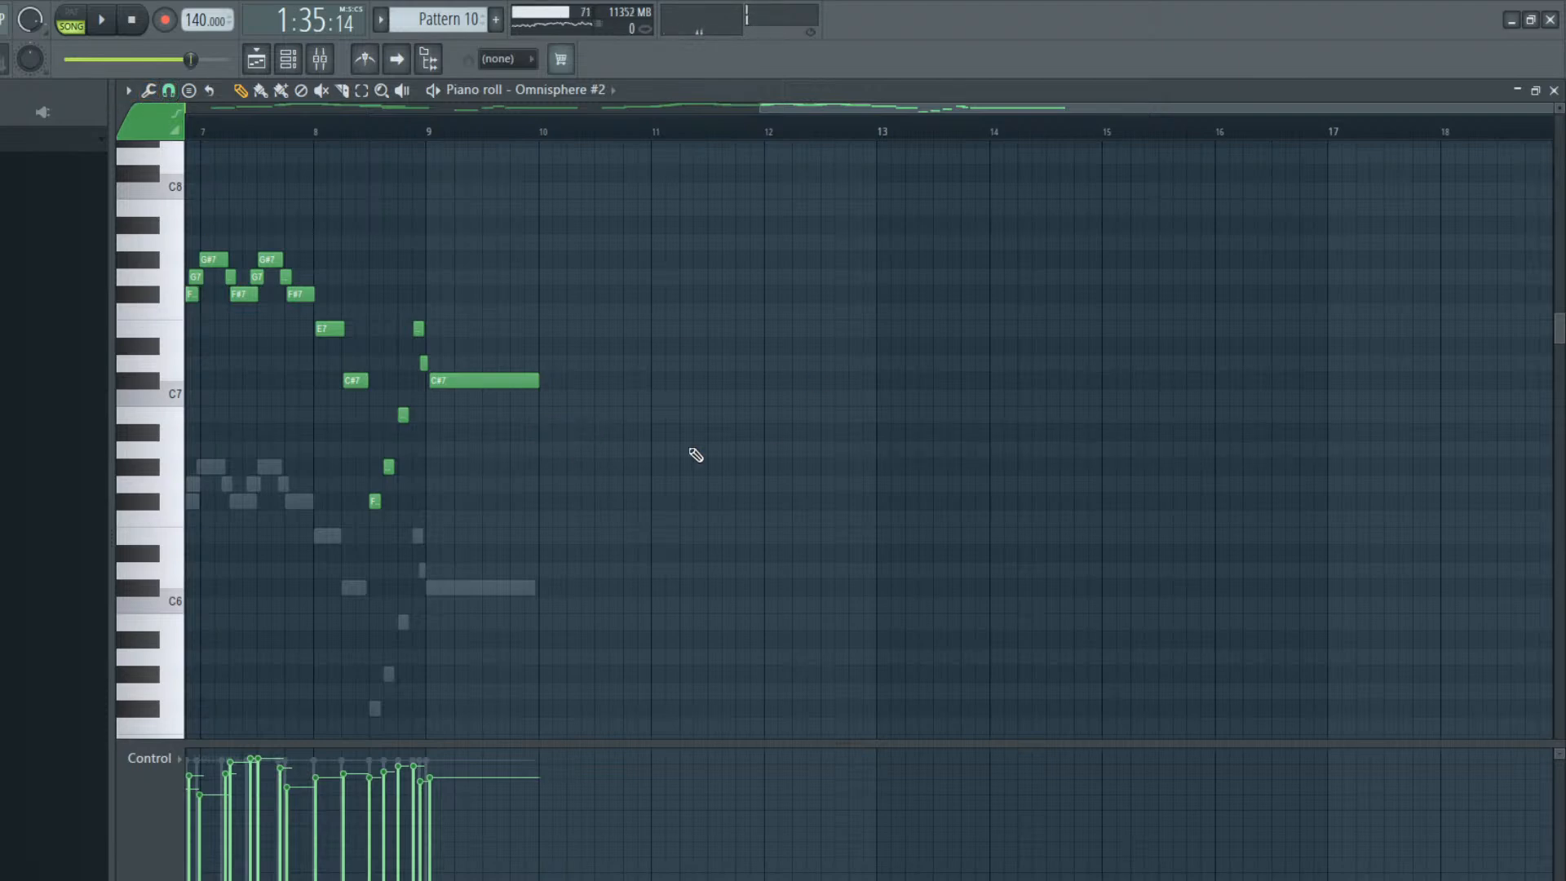
Continue the Omnisphere #2 melody with a half-bar A#6 at bar 10 followed directly by a half-bar B6
drag(534, 414, 542, 430)
key(space)
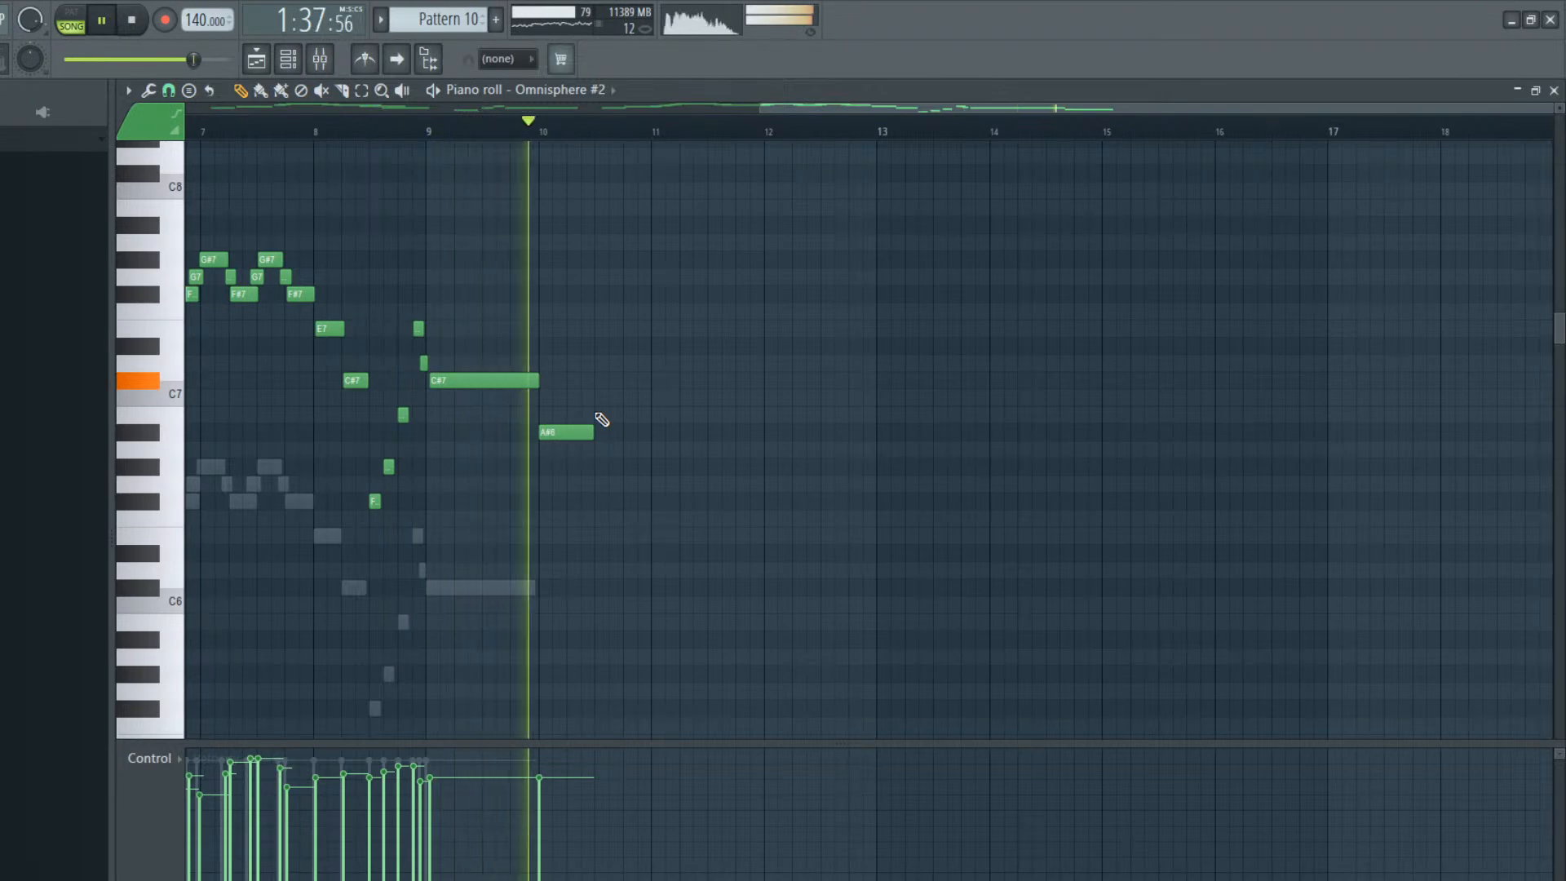
key(space)
click(590, 413)
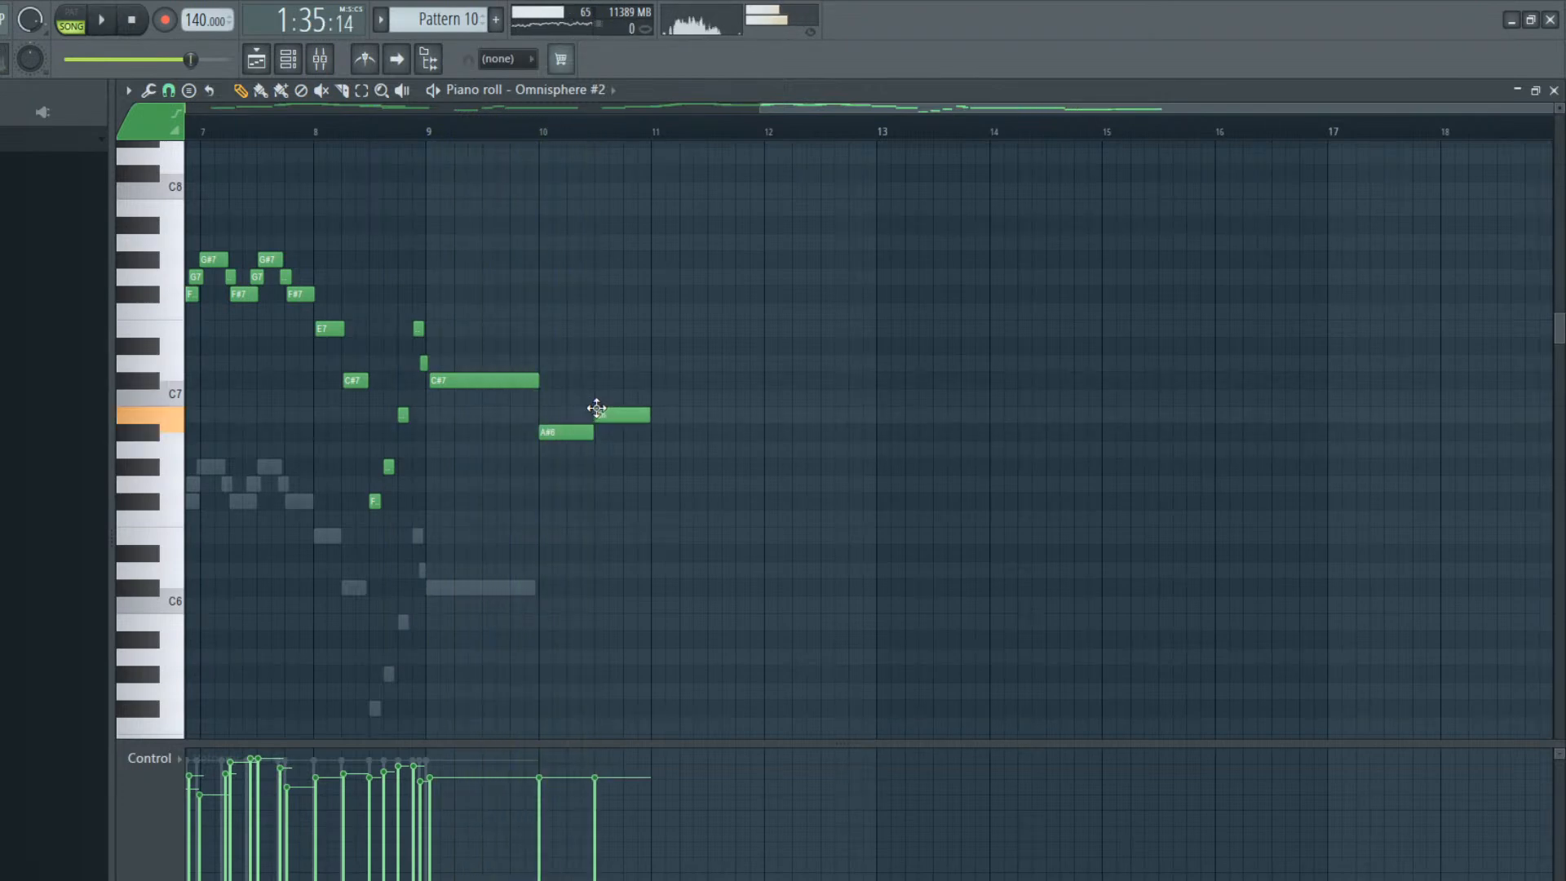
key(space)
Extend the Omnisphere #2 melody with half-bar notes A#6 at bar 11 and G#6 at bar 12, checking them in playback
click(656, 432)
key(space)
key(space)
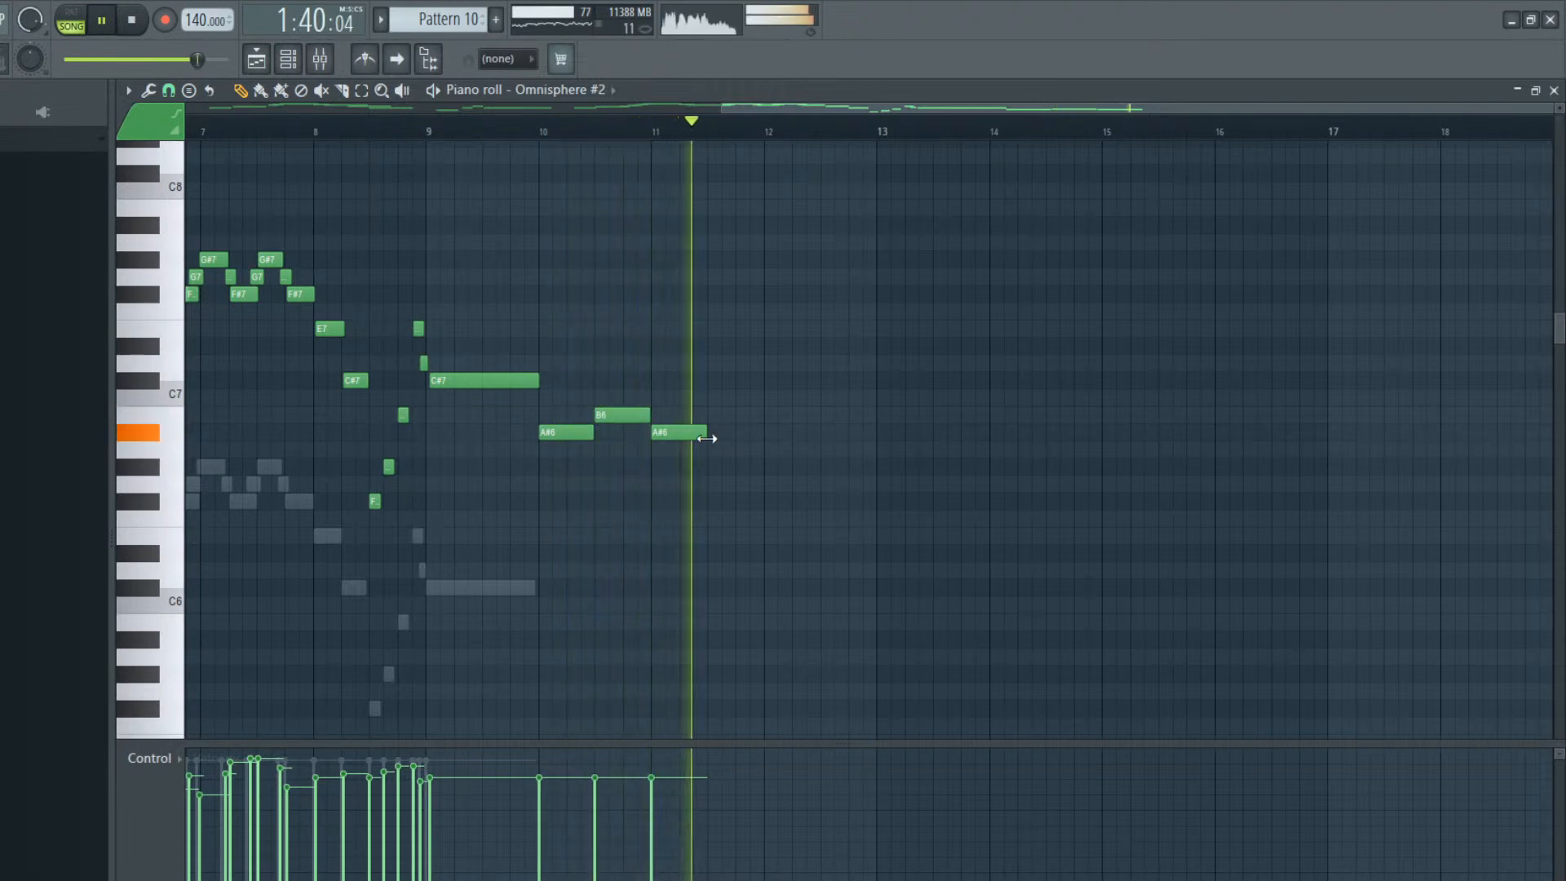
key(space)
click(764, 467)
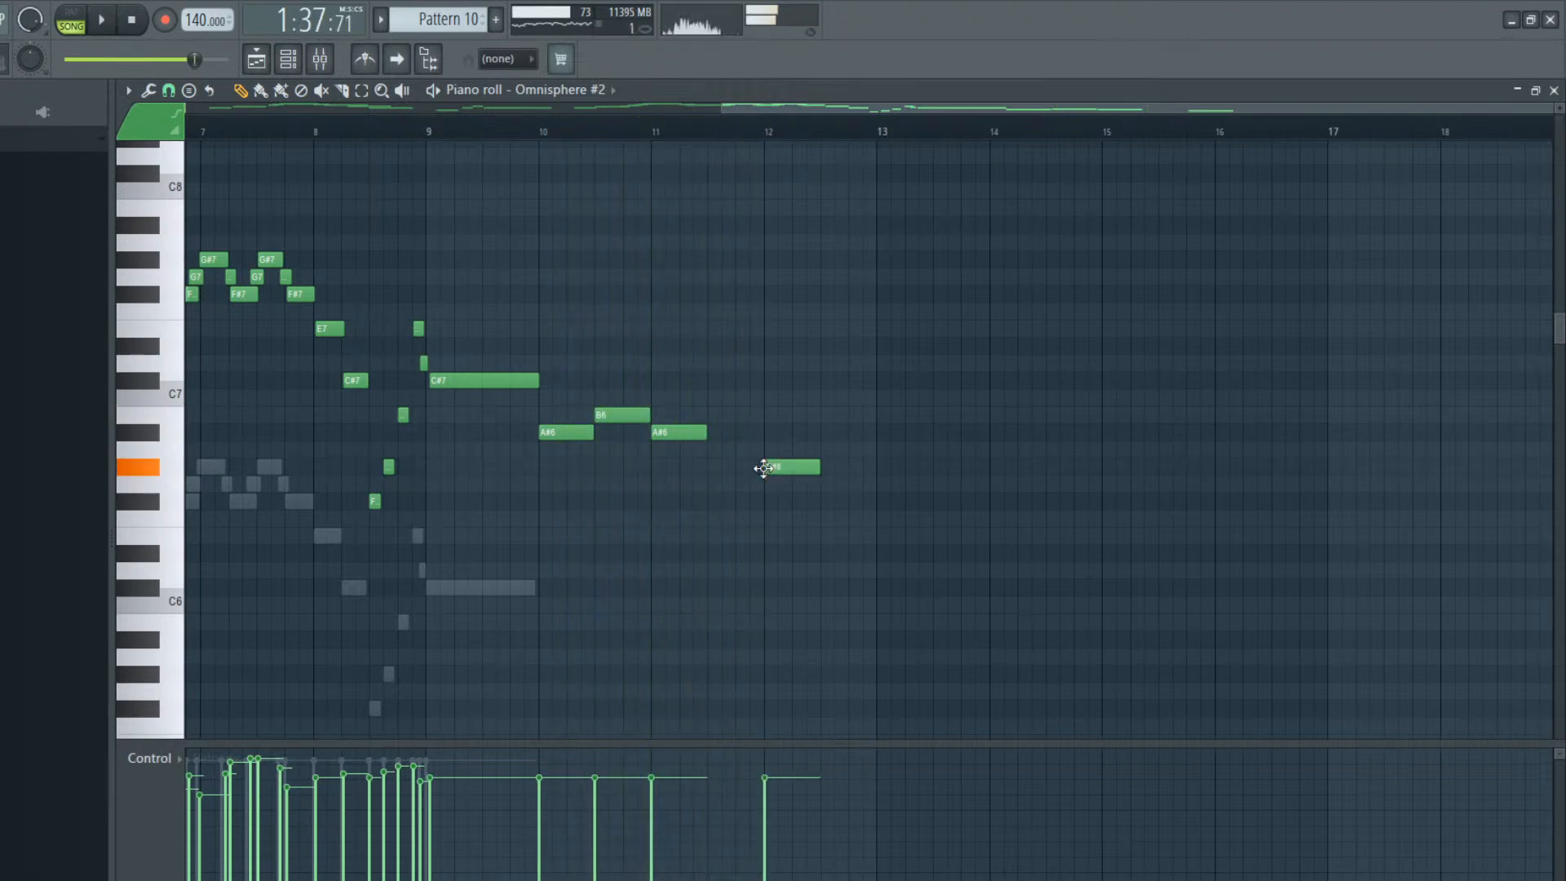
key(space)
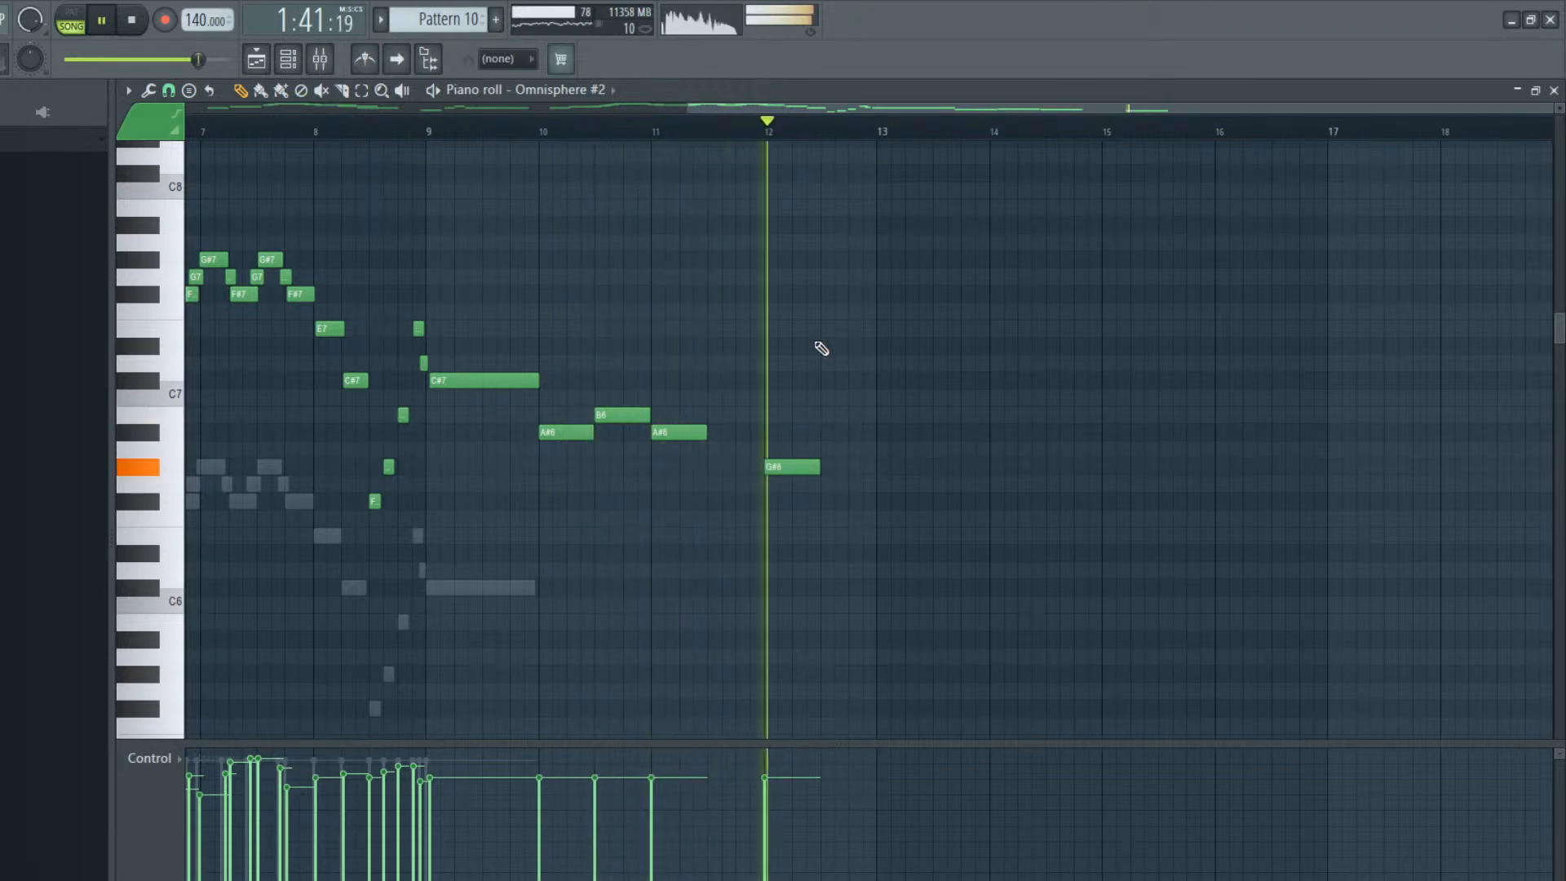
Re-place the Pattern 10 clip on Track 4 of the playlist so it starts at bar 49, and play it with Pattern 7
key(space)
key(F5)
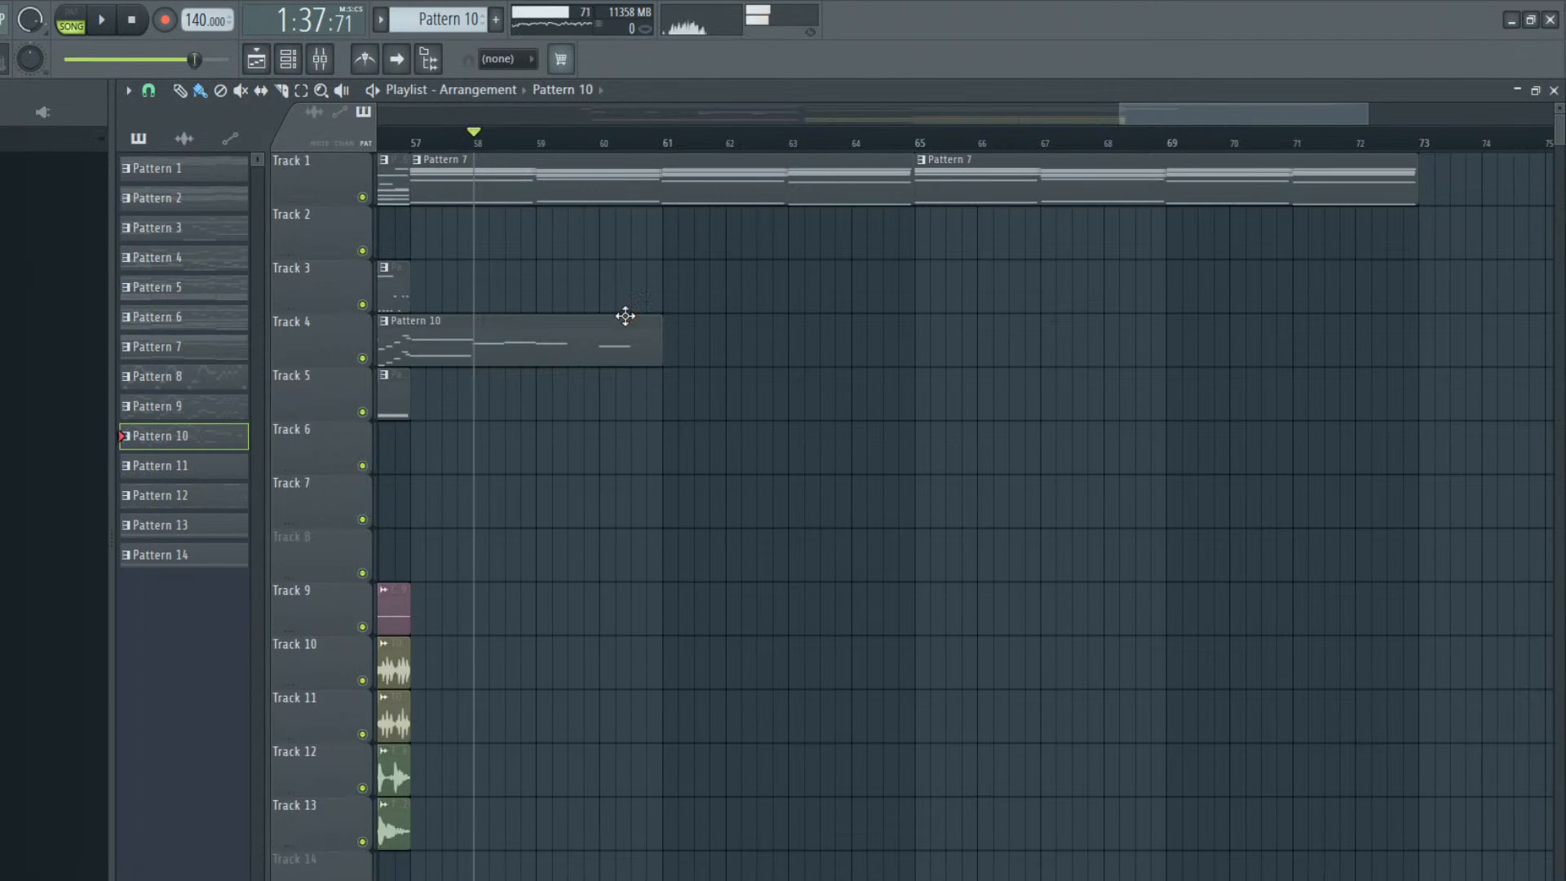
click(562, 203)
click(563, 195)
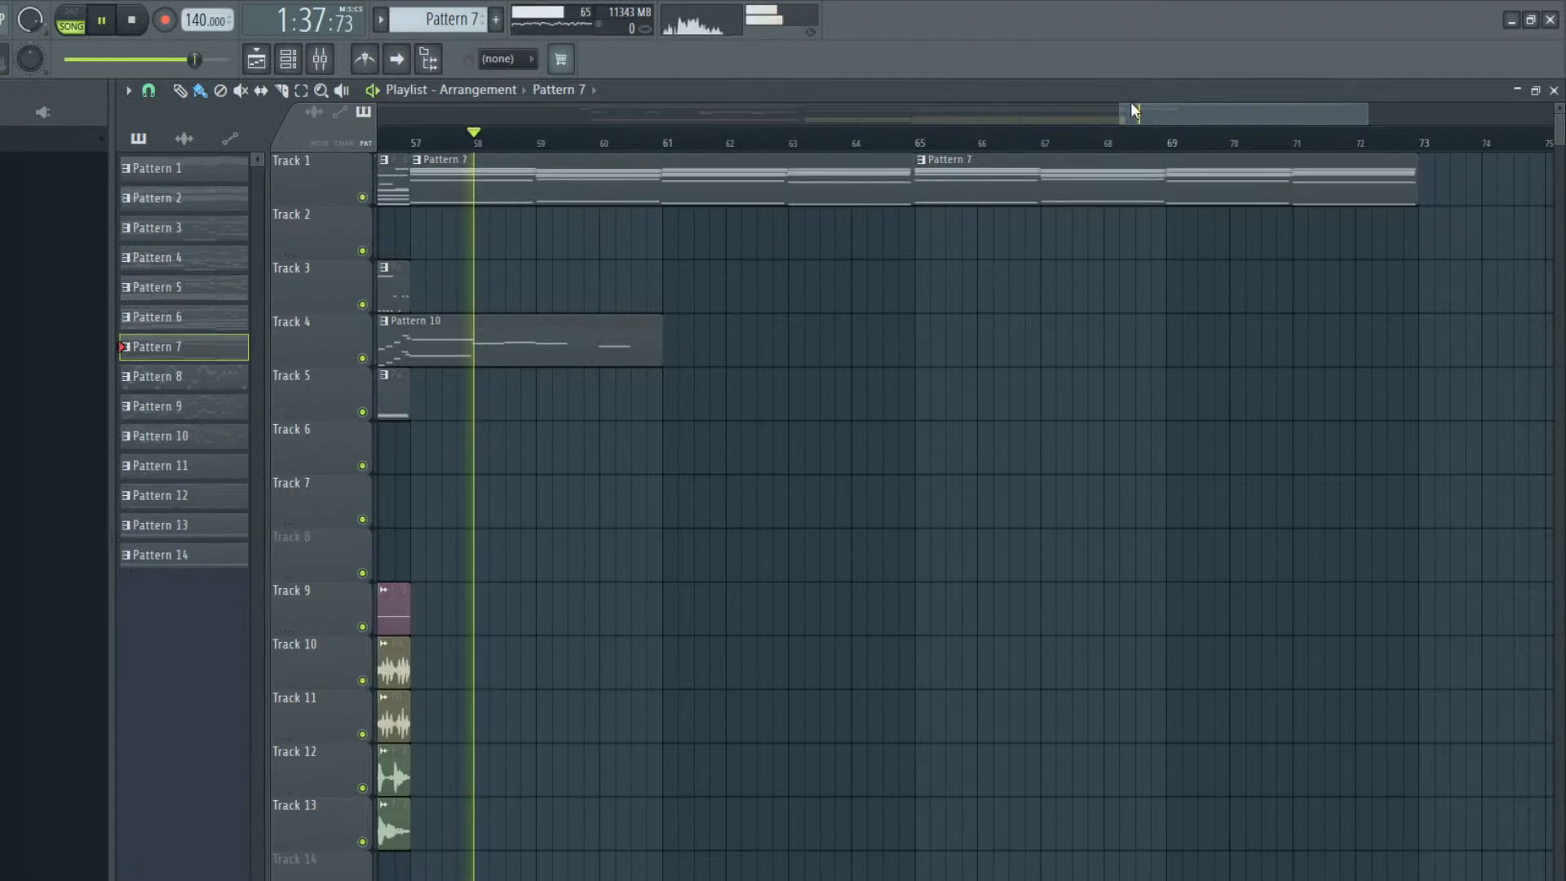
drag(1196, 109, 981, 161)
click(1003, 333)
right_click(1008, 335)
click(1005, 335)
drag(994, 347, 929, 347)
key(space)
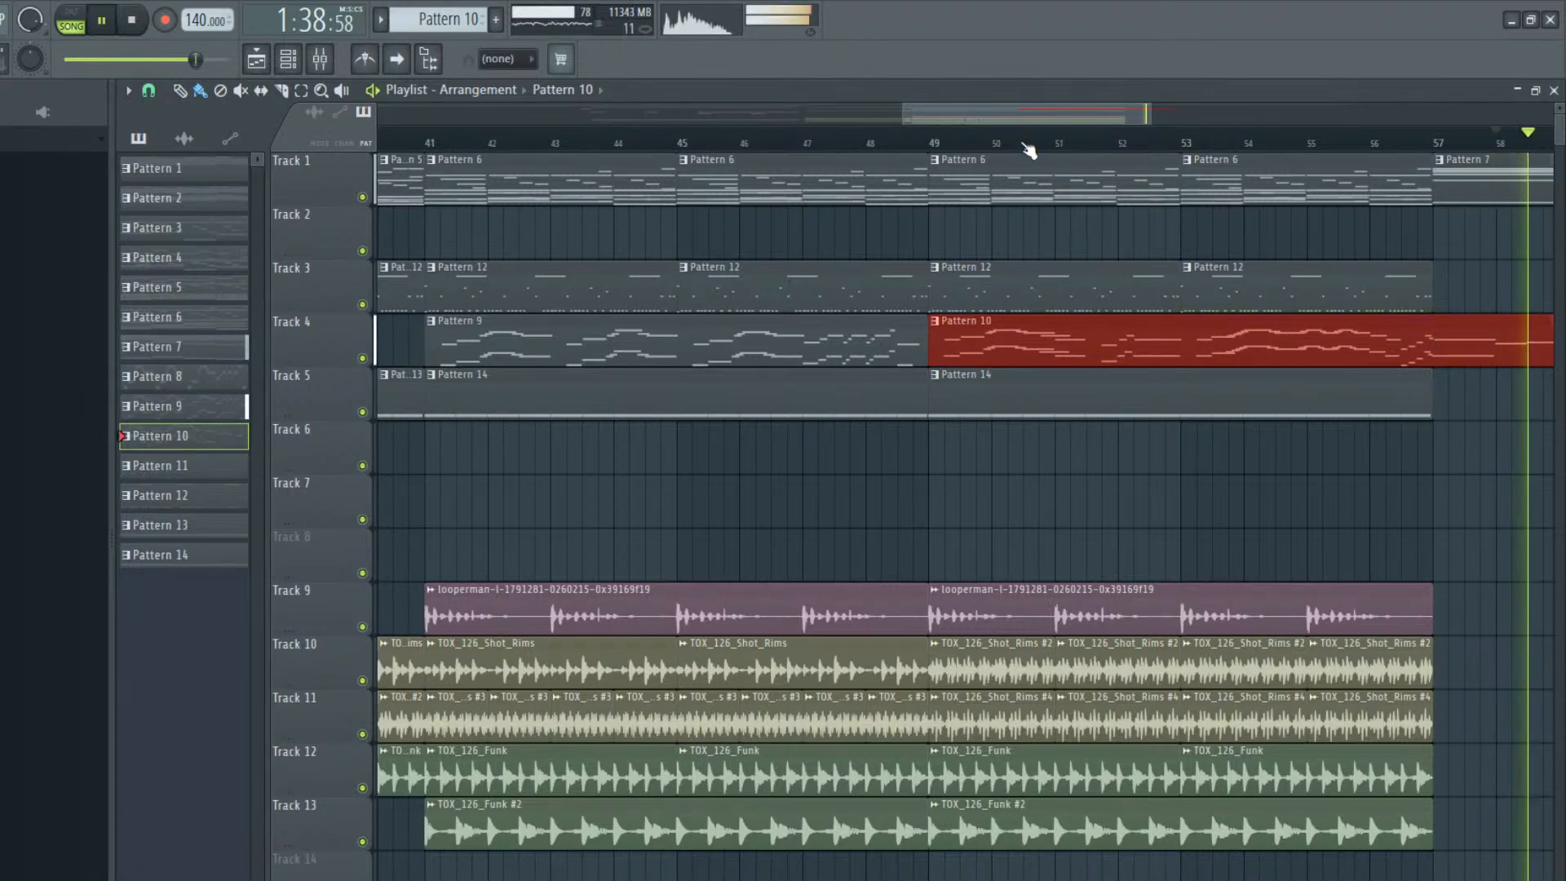
drag(1030, 106, 1287, 115)
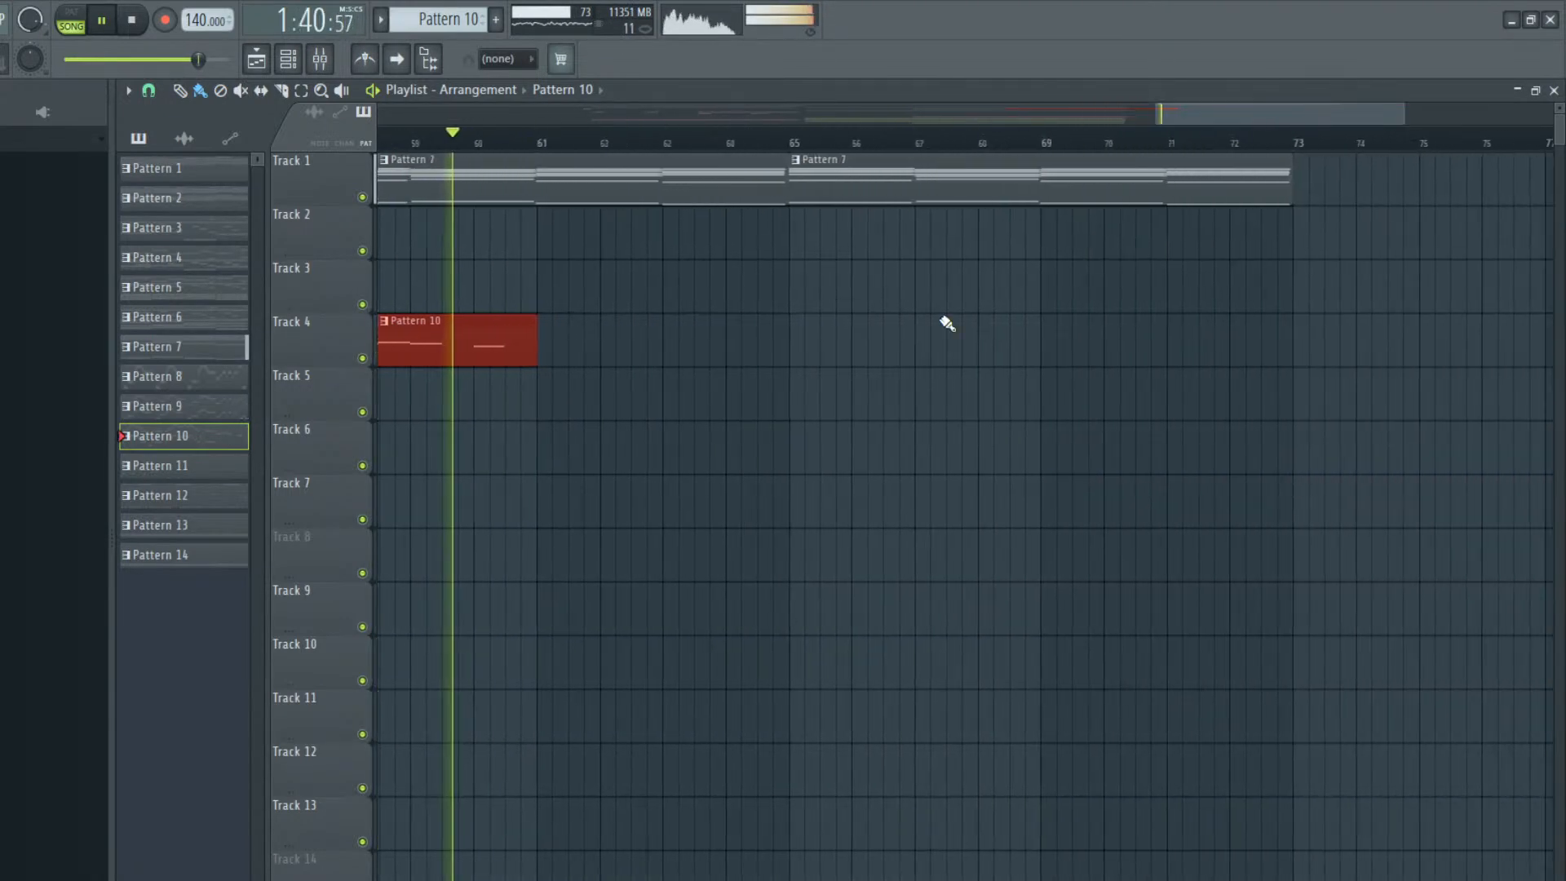
key(space)
Open Pattern 10's Omnisphere #2 melody in the piano roll and listen to its notes from bar 10 to bar 12
drag(1171, 119, 1019, 142)
double_click(734, 353)
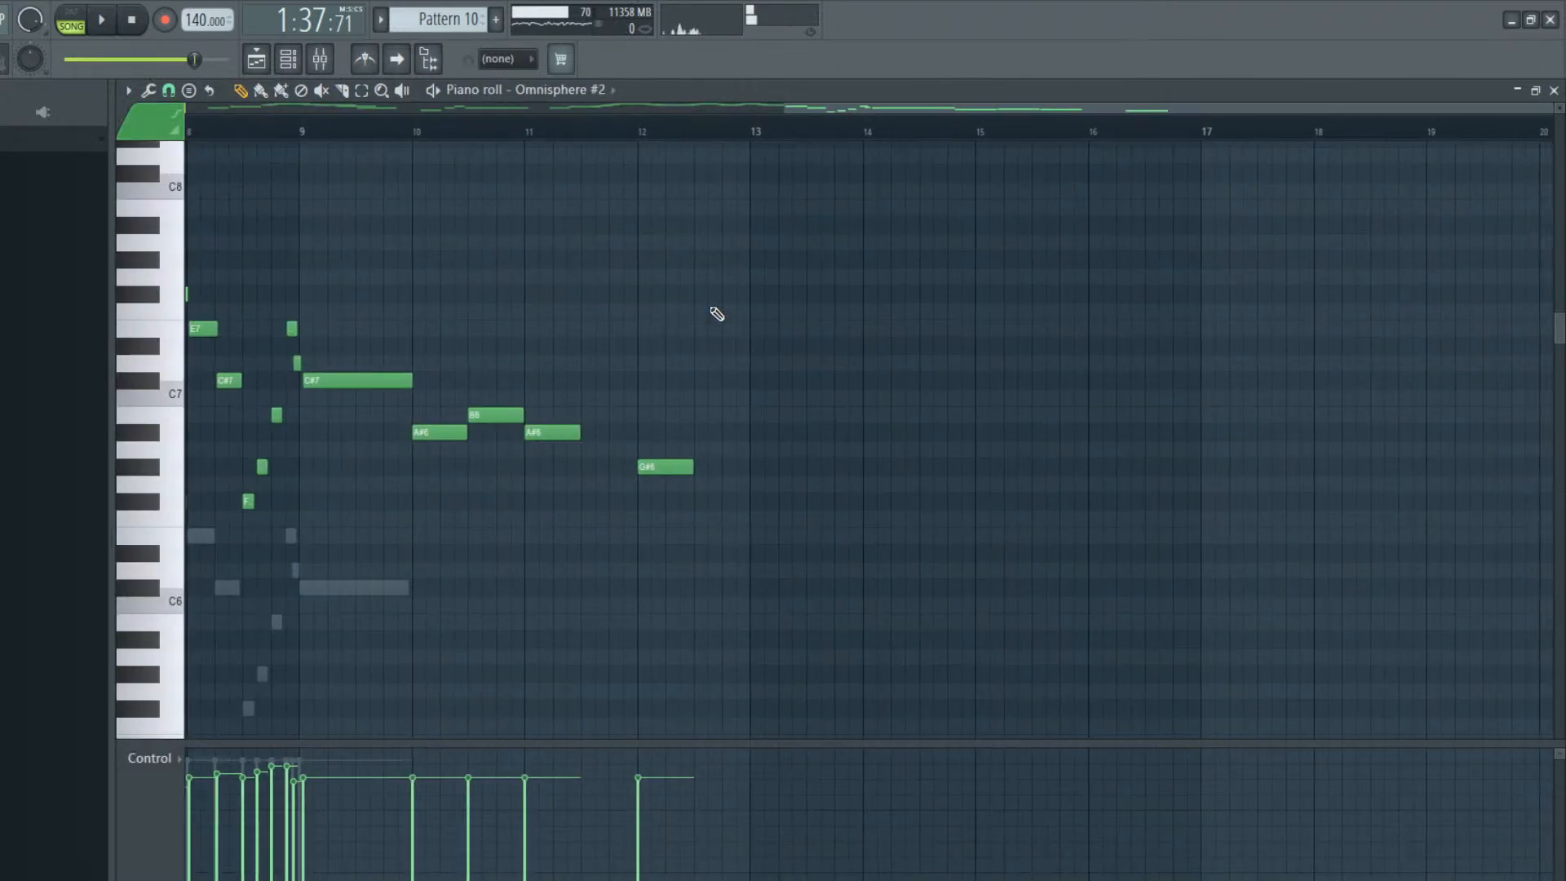
click(495, 419)
key(space)
key(space)
key(space)
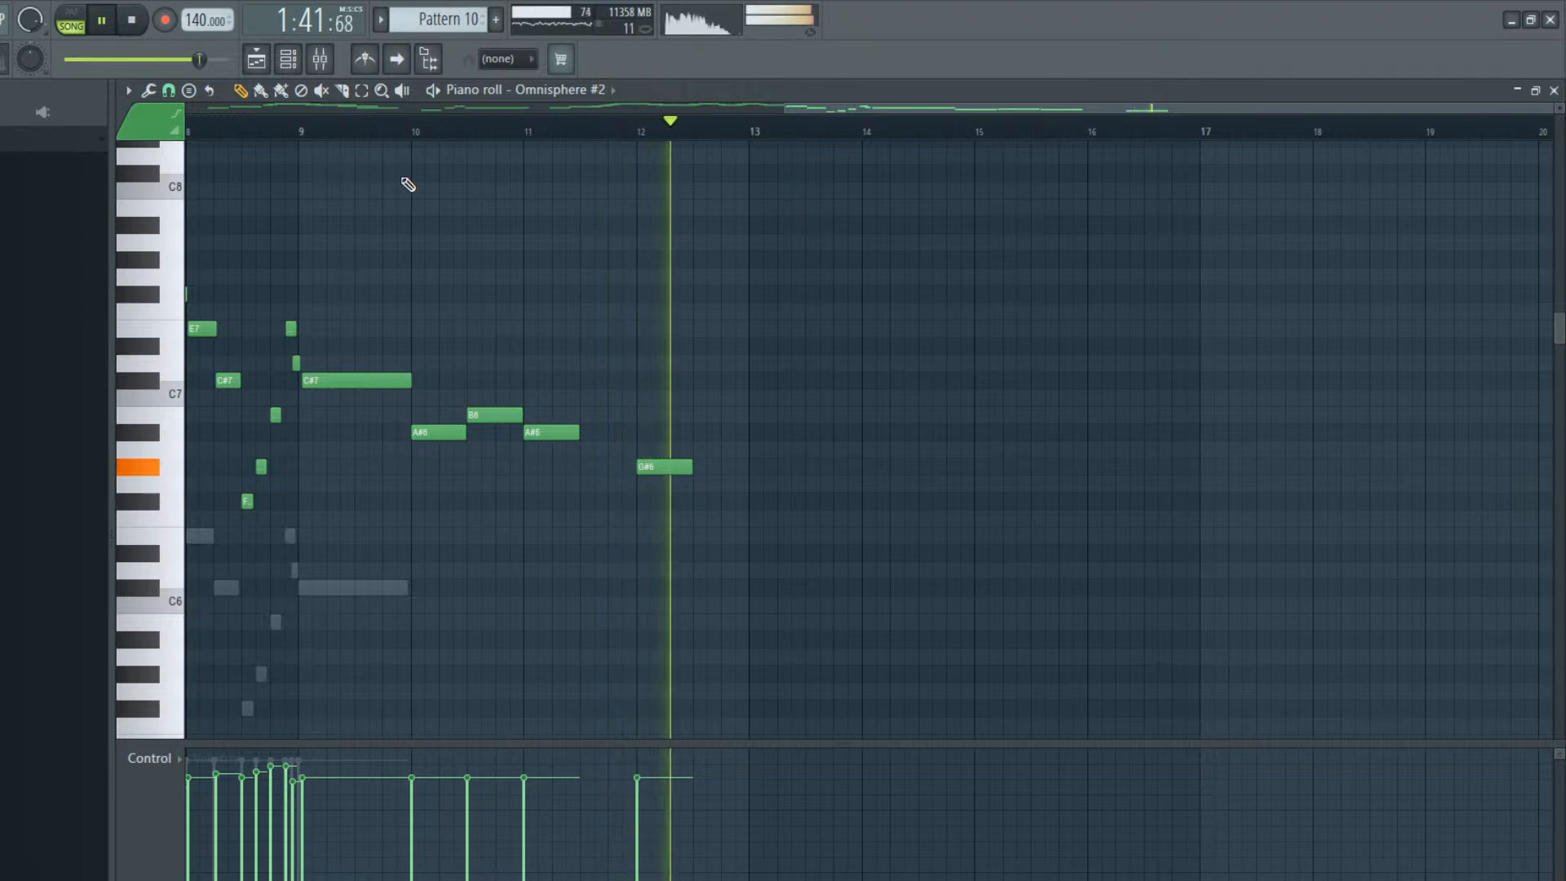
key(space)
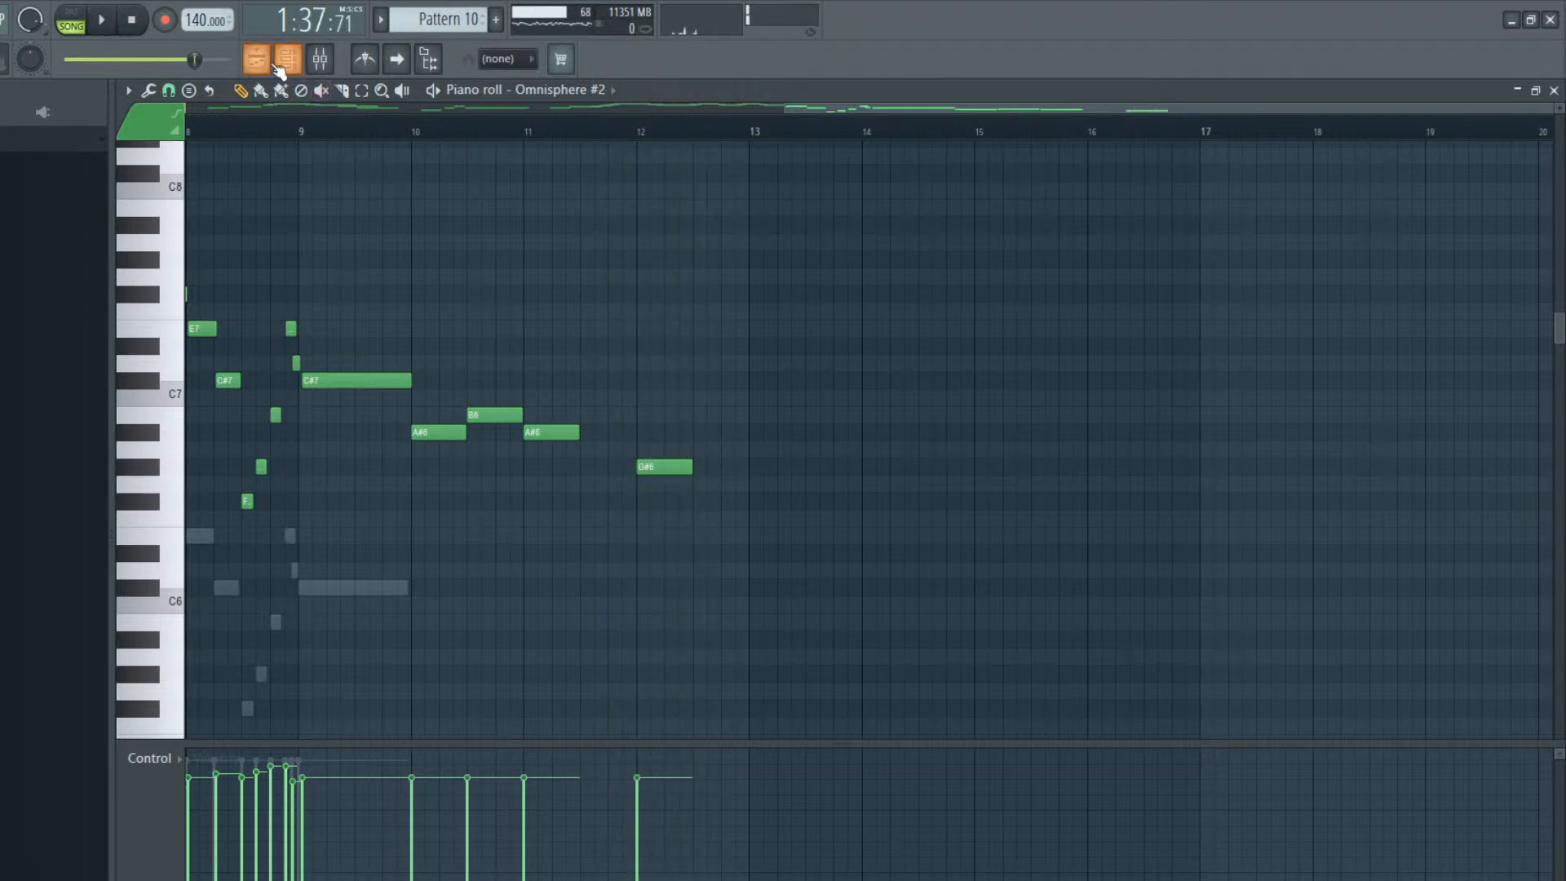
key(space)
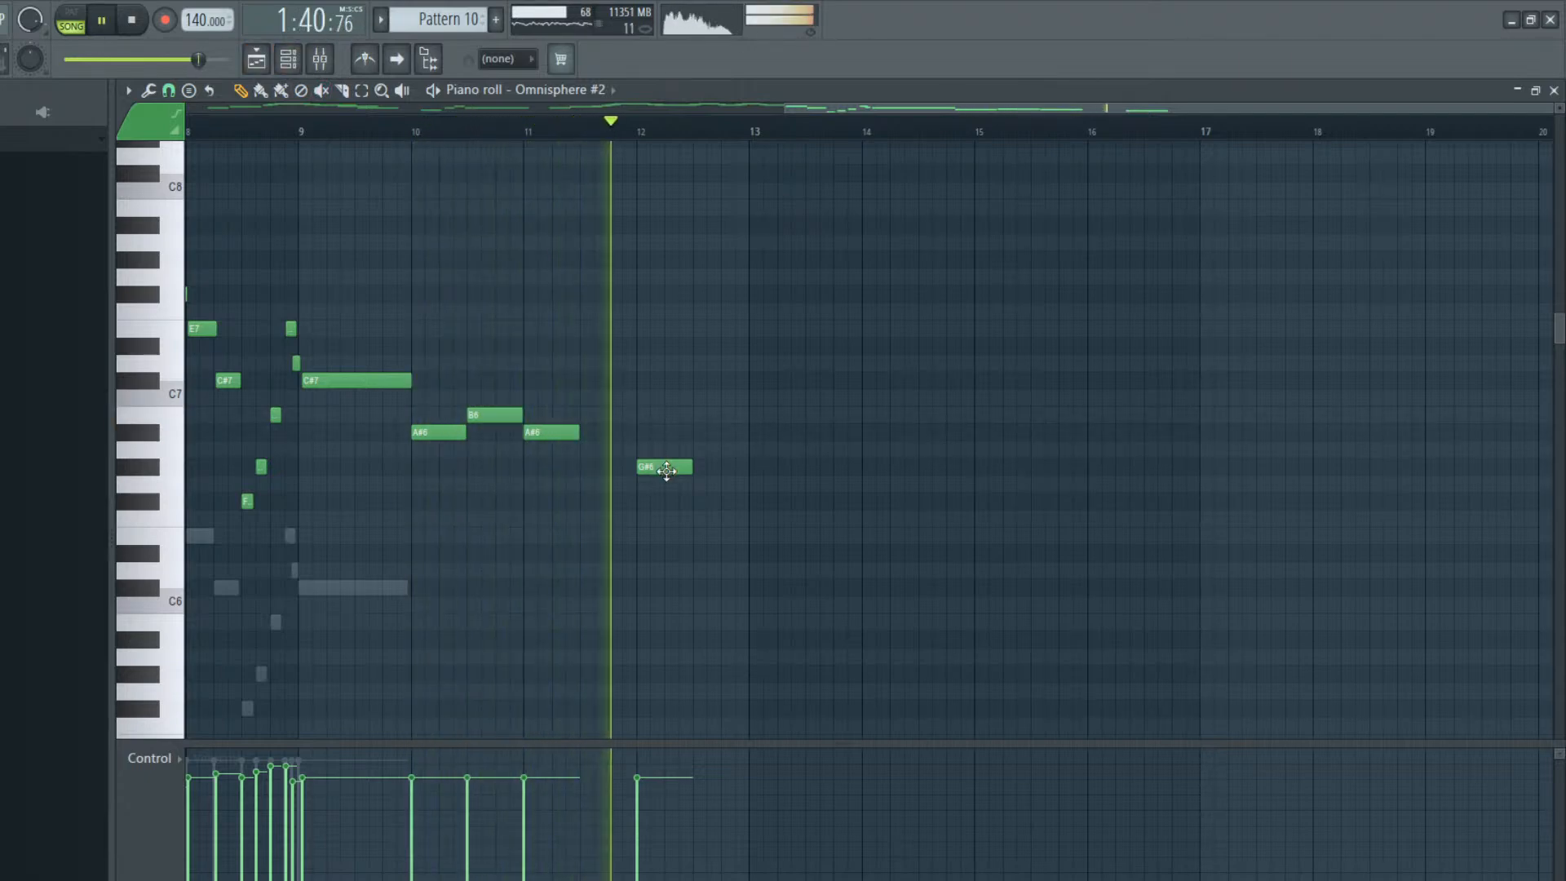
key(space)
Add a half-bar C7 note at bar 13 of the Omnisphere #2 melody, checking the pitch in playback
drag(749, 398, 753, 365)
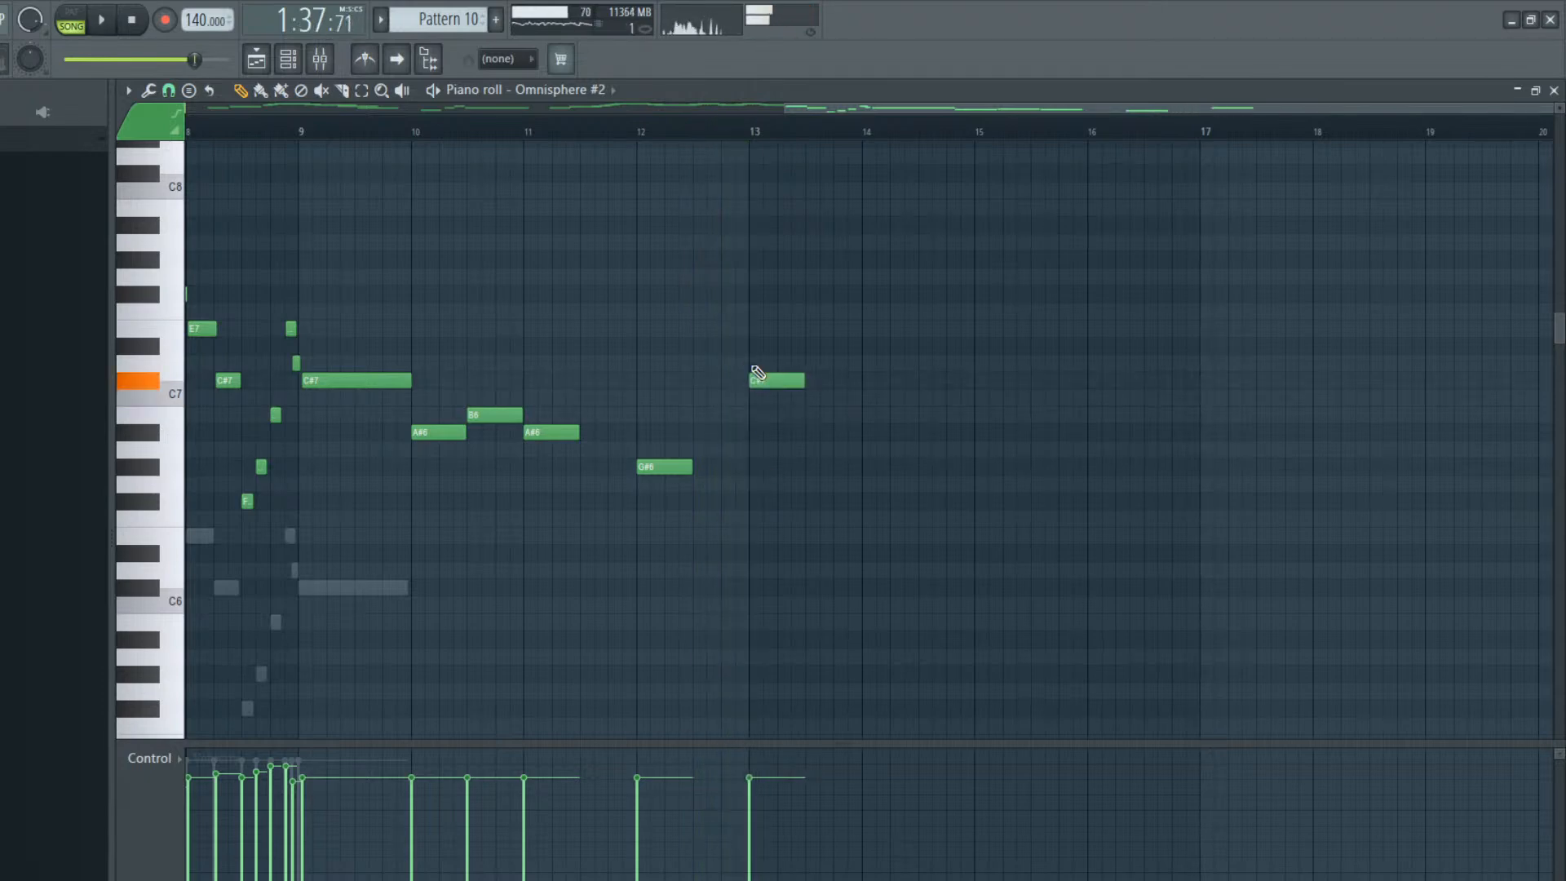
click(754, 138)
key(space)
key(space)
mouse_move(767, 381)
mouse_down()
mouse_move(765, 429)
mouse_move(772, 394)
mouse_up()
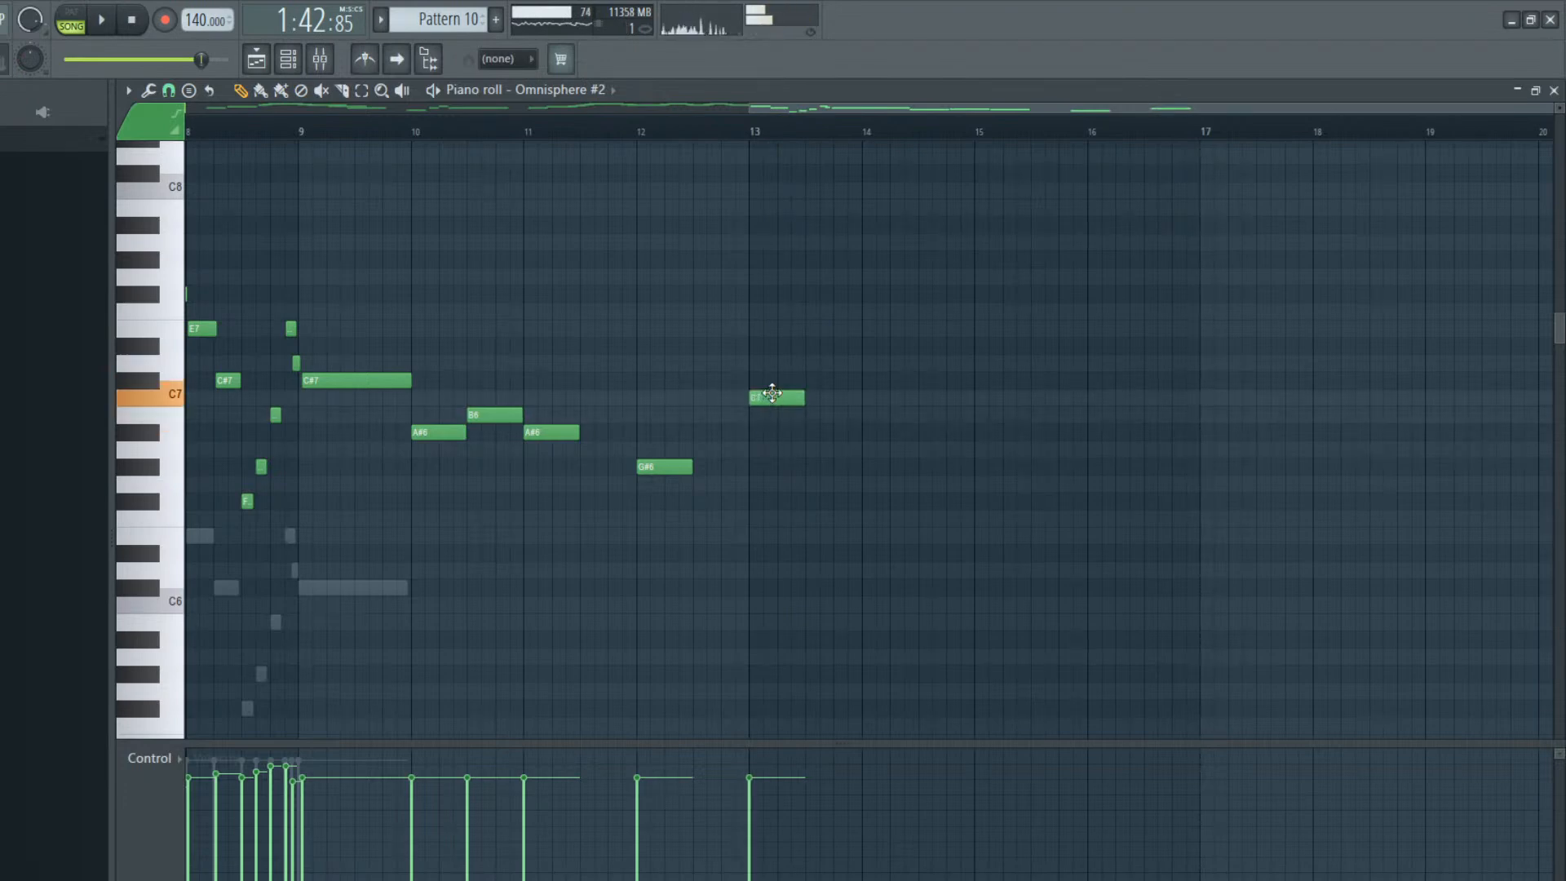
key(space)
Add a half-bar E7 after the C7 in bar 13, starting slightly past the middle of the bar, and listen
key(space)
click(804, 261)
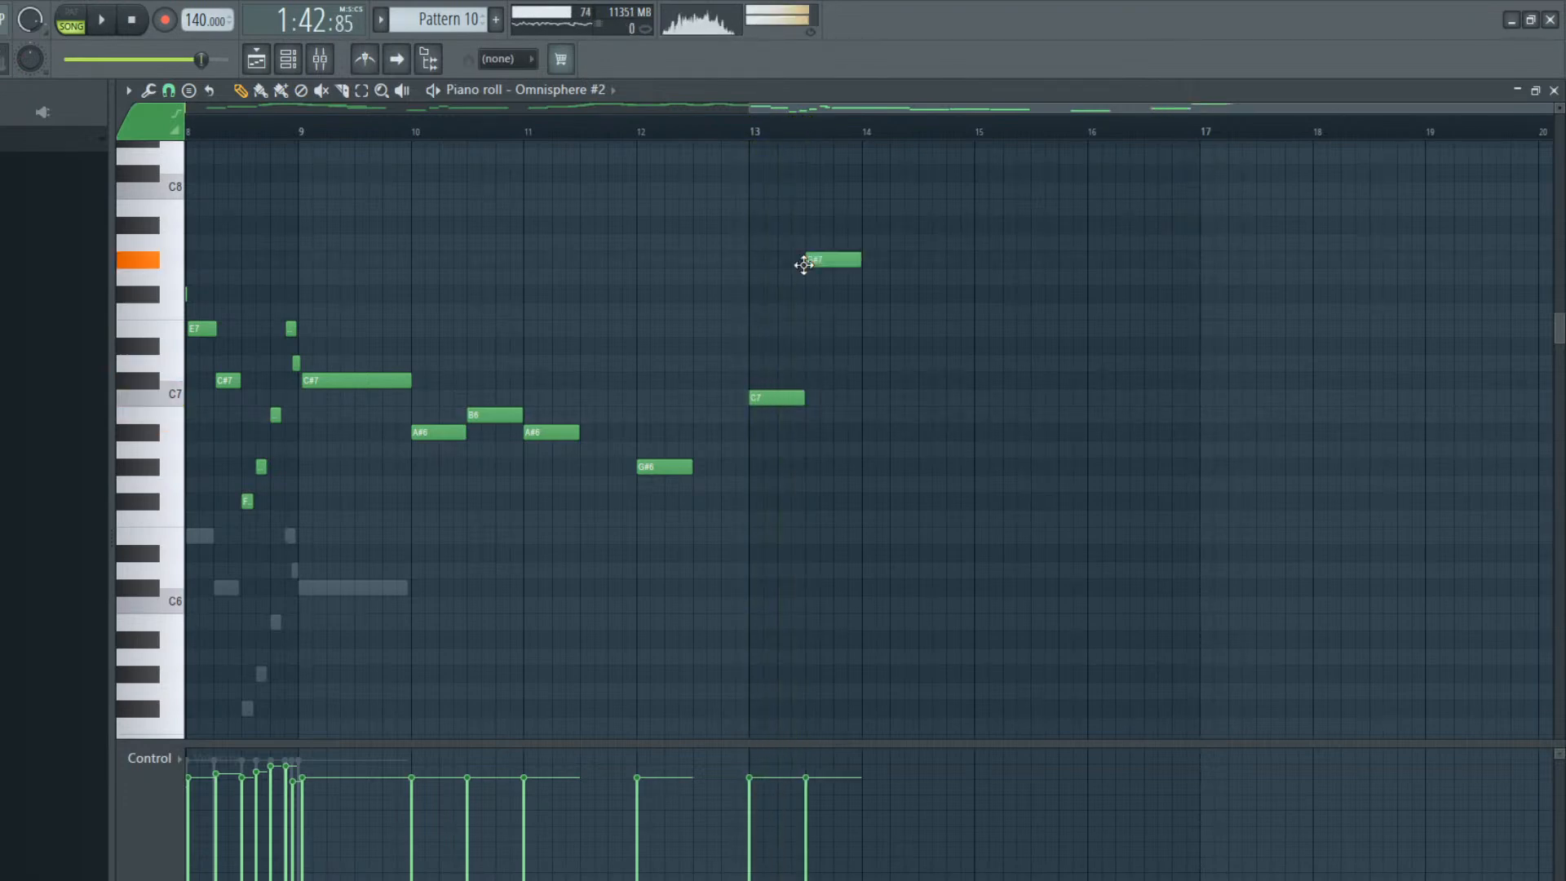
drag(803, 265, 803, 344)
key(space)
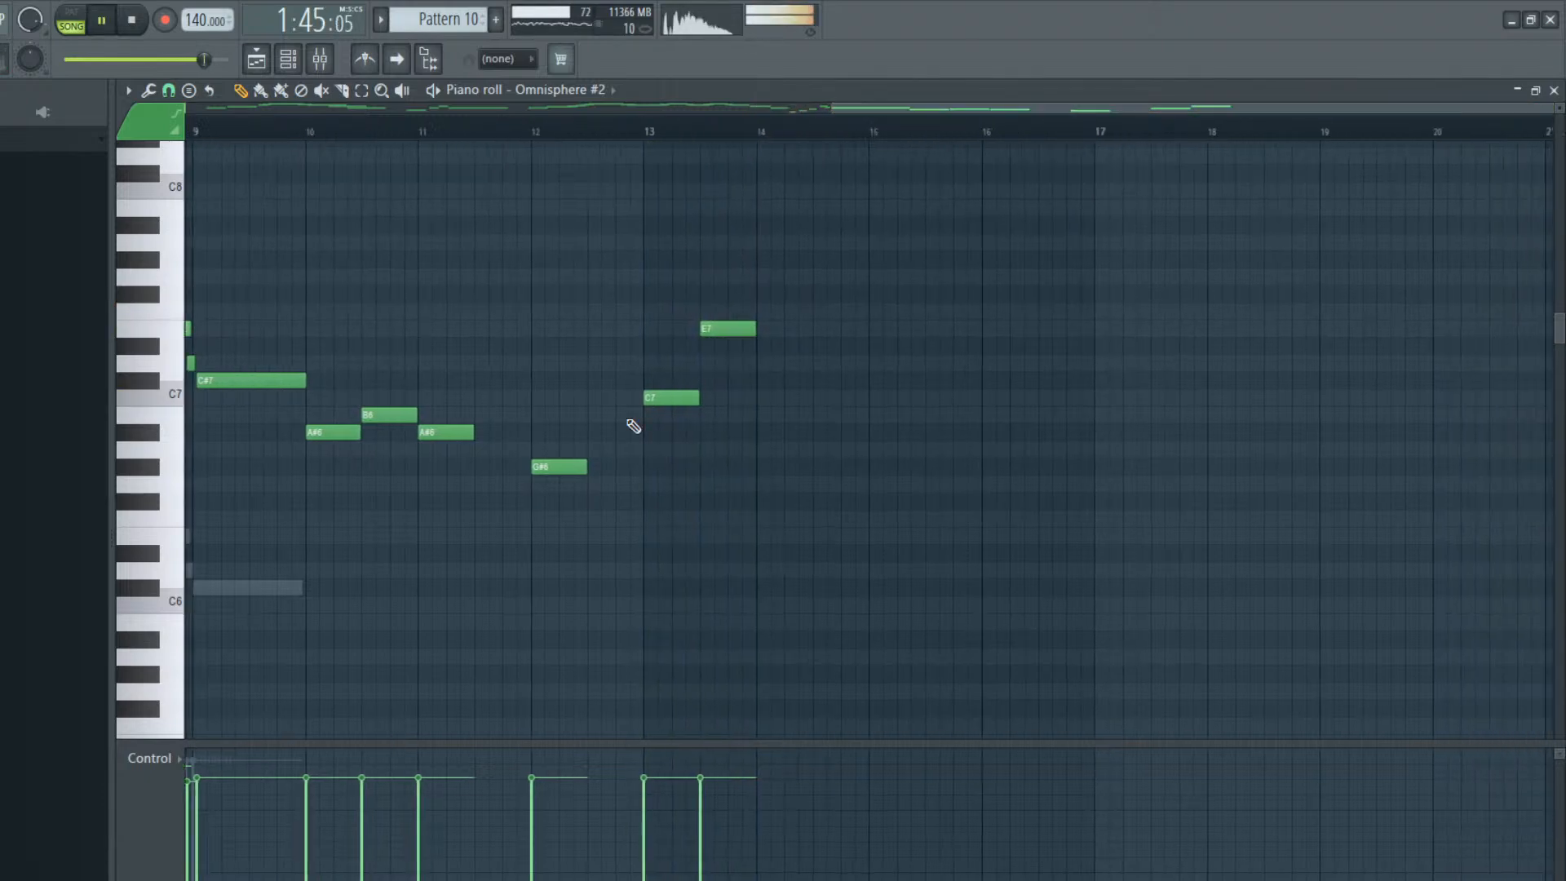
drag(708, 329, 723, 330)
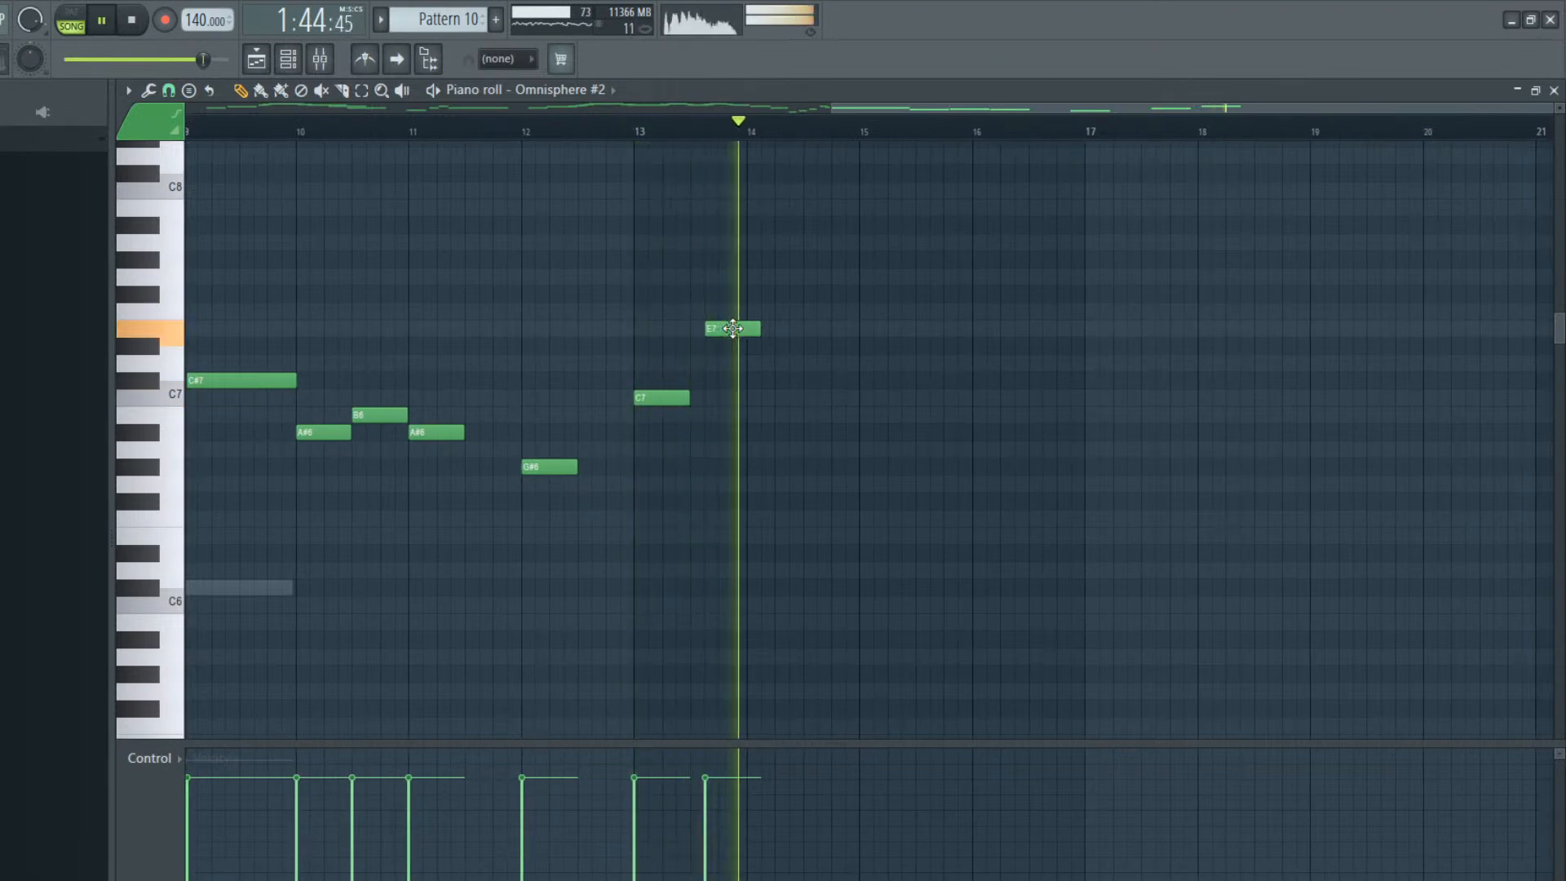
key(space)
Add a half-bar D7 from the middle of bar 14 and a quarter-bar C7 on that bar's last quarter
click(860, 381)
drag(861, 381, 797, 360)
key(space)
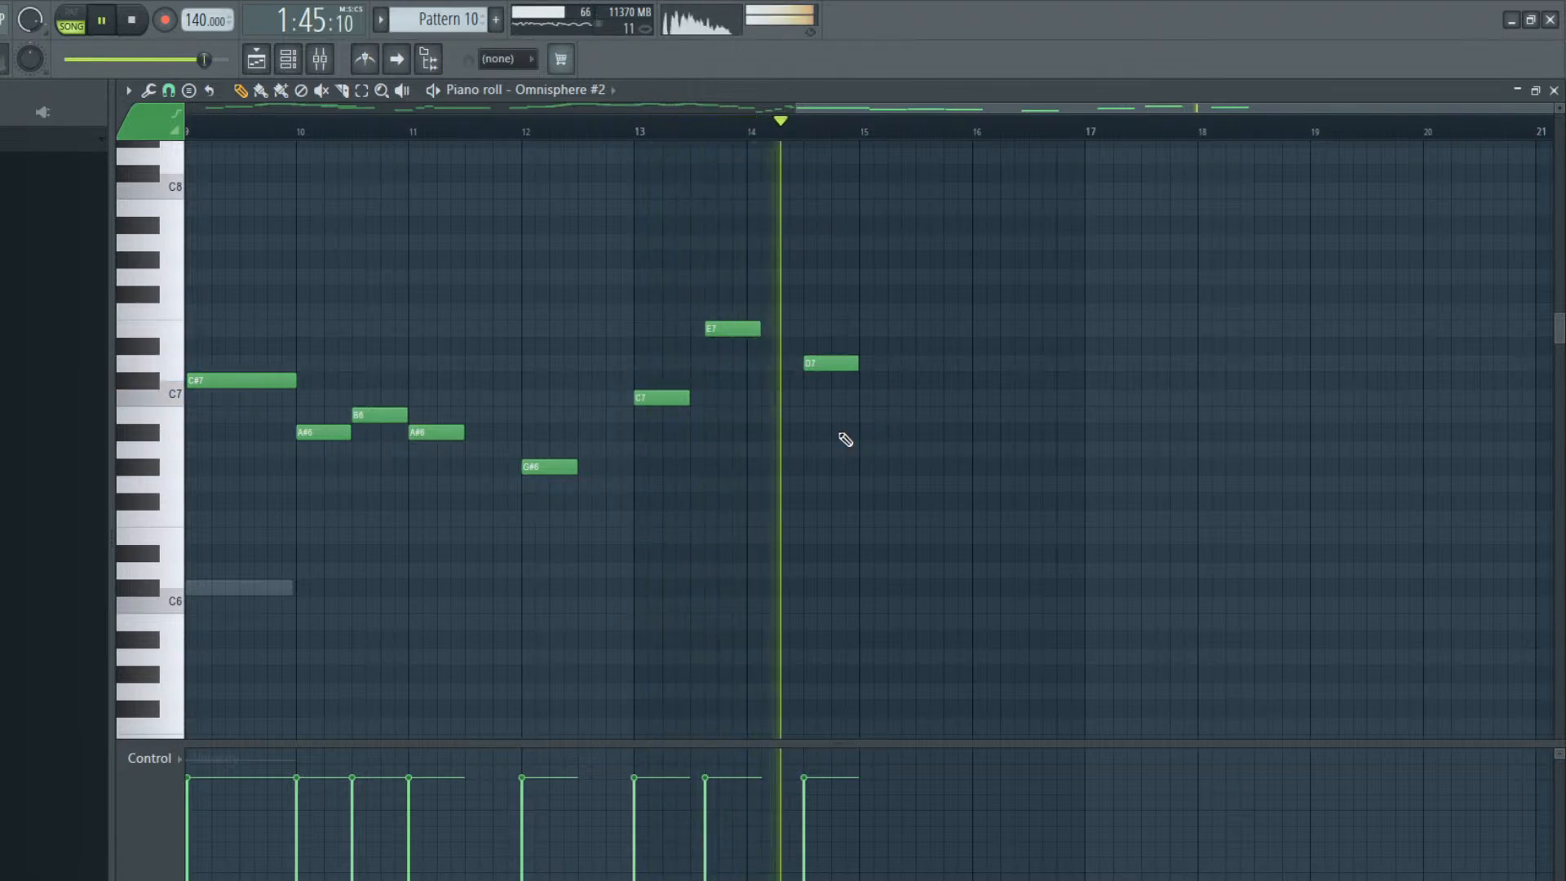
key(space)
click(832, 398)
mouse_move(829, 401)
mouse_down()
mouse_move(832, 382)
mouse_move(828, 425)
mouse_up()
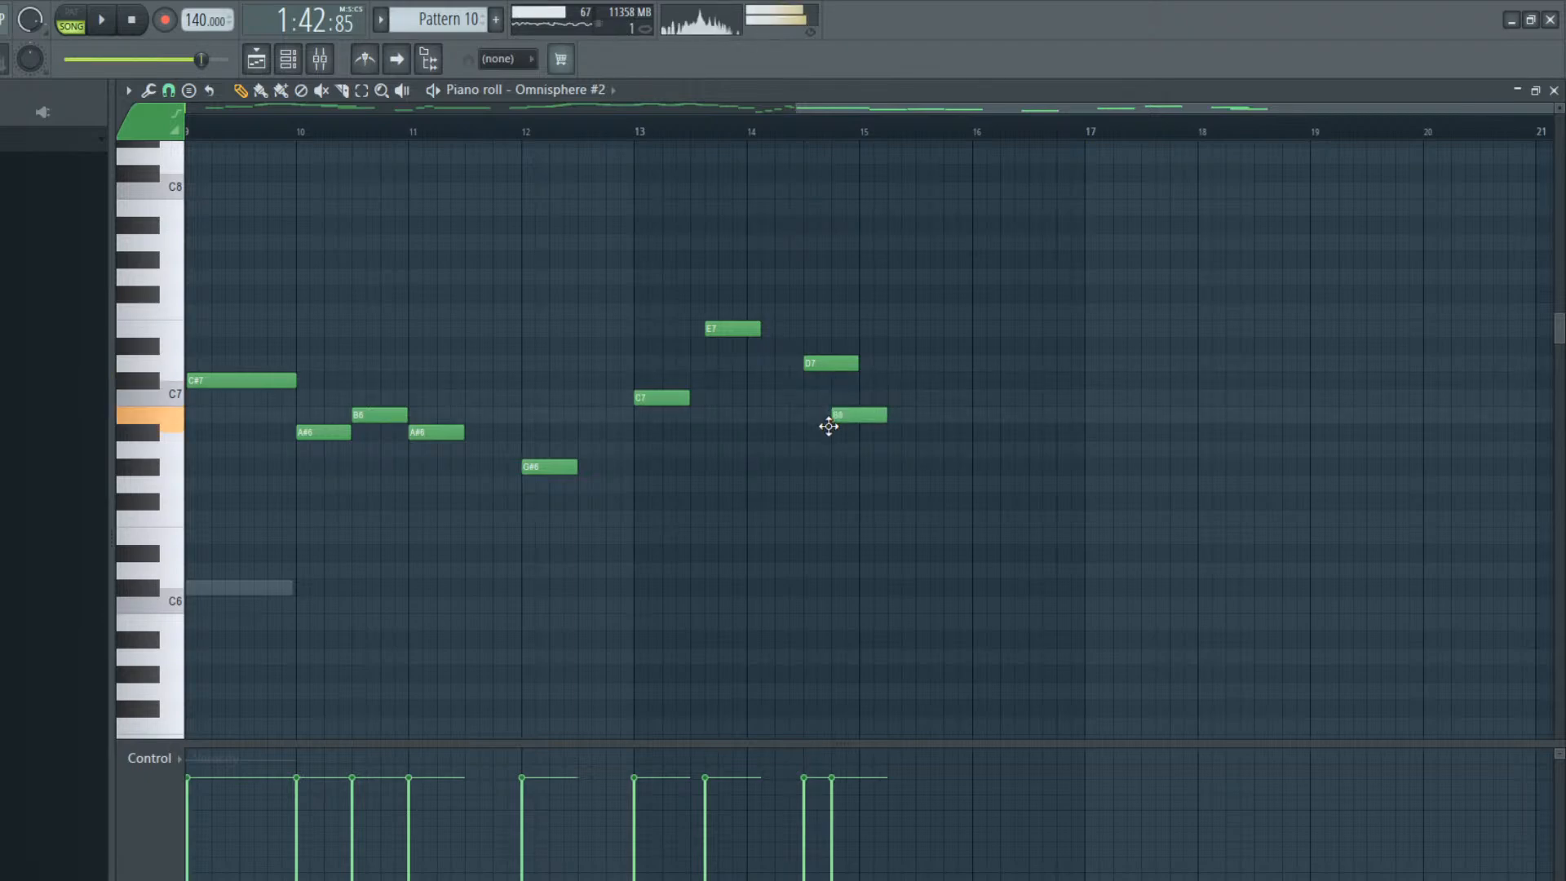
key(space)
drag(862, 418, 858, 418)
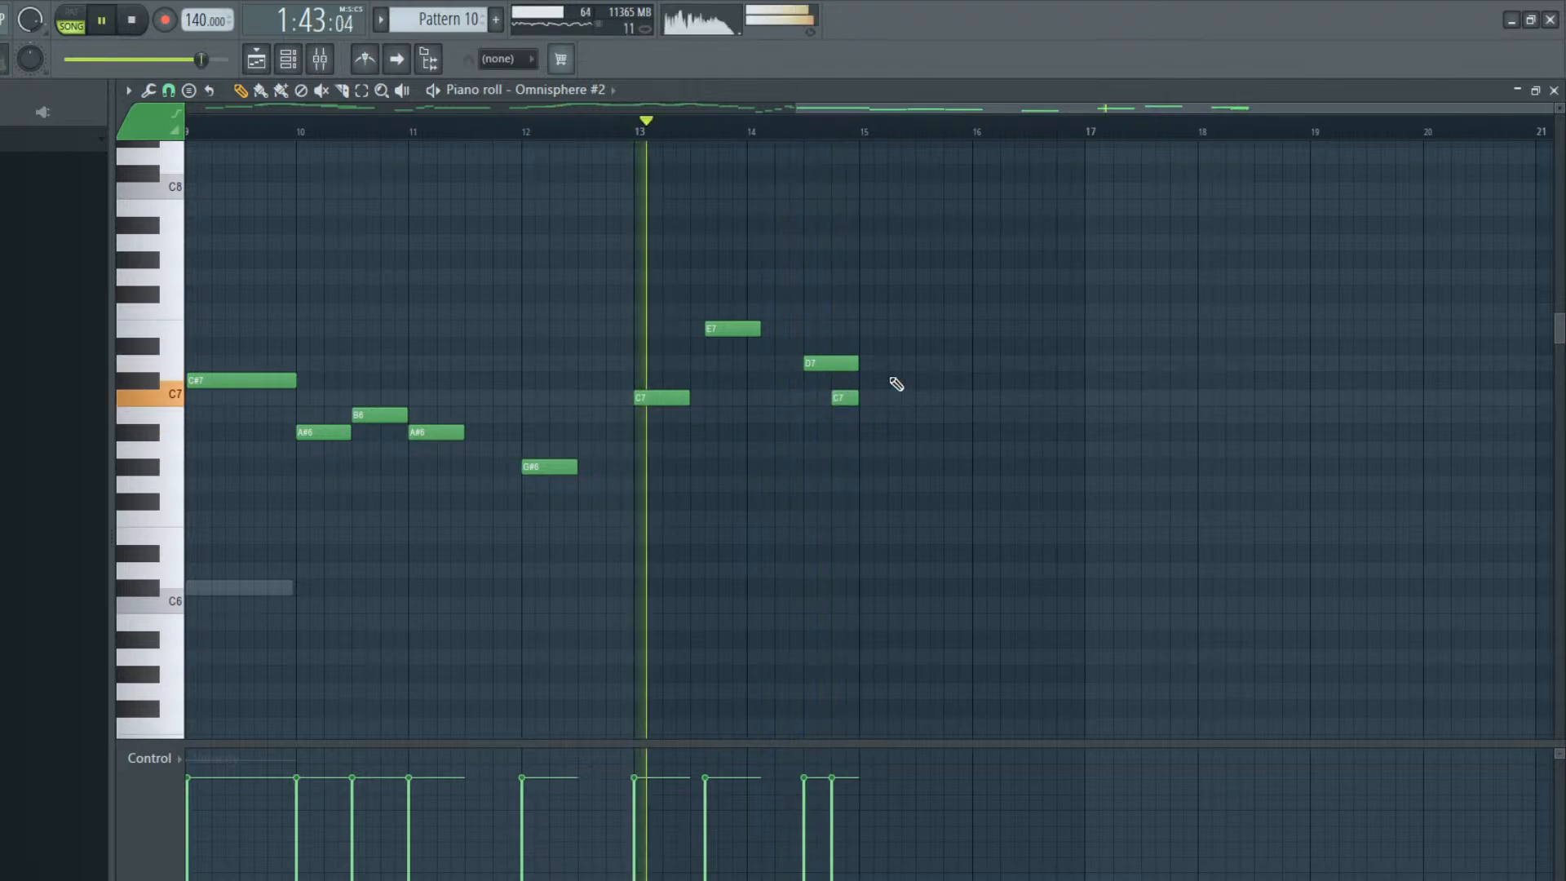
Continue the melody with half-bar notes B6 and C7 in bar 15 and a one-bar F#7 at bar 16
click(804, 124)
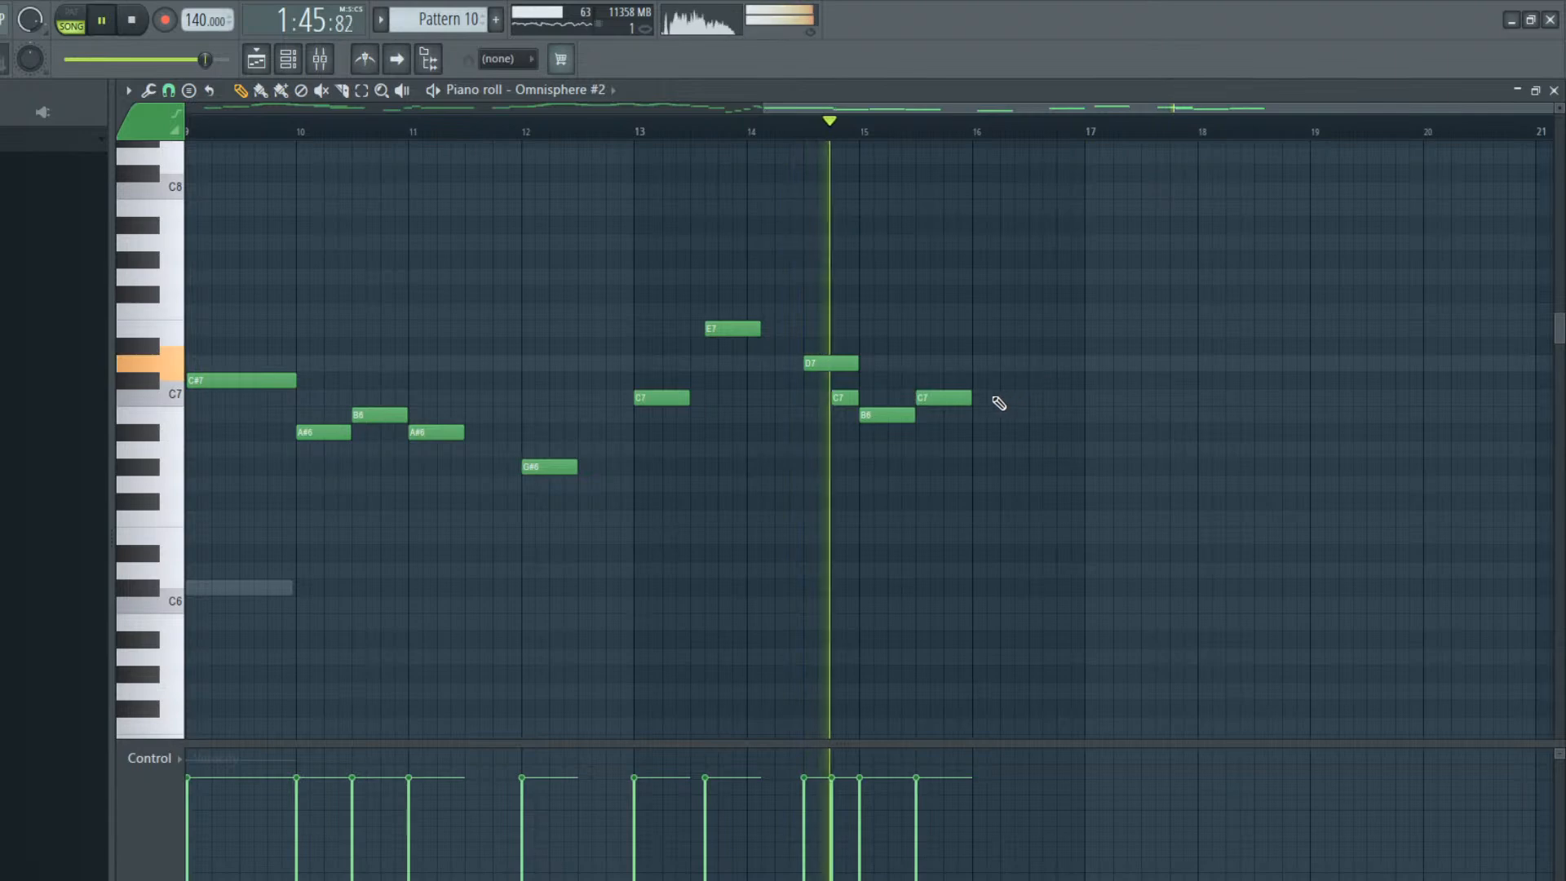
mouse_move(982, 398)
mouse_down()
mouse_move(1021, 391)
mouse_move(979, 398)
mouse_up()
key(space)
drag(967, 327, 1083, 287)
key(space)
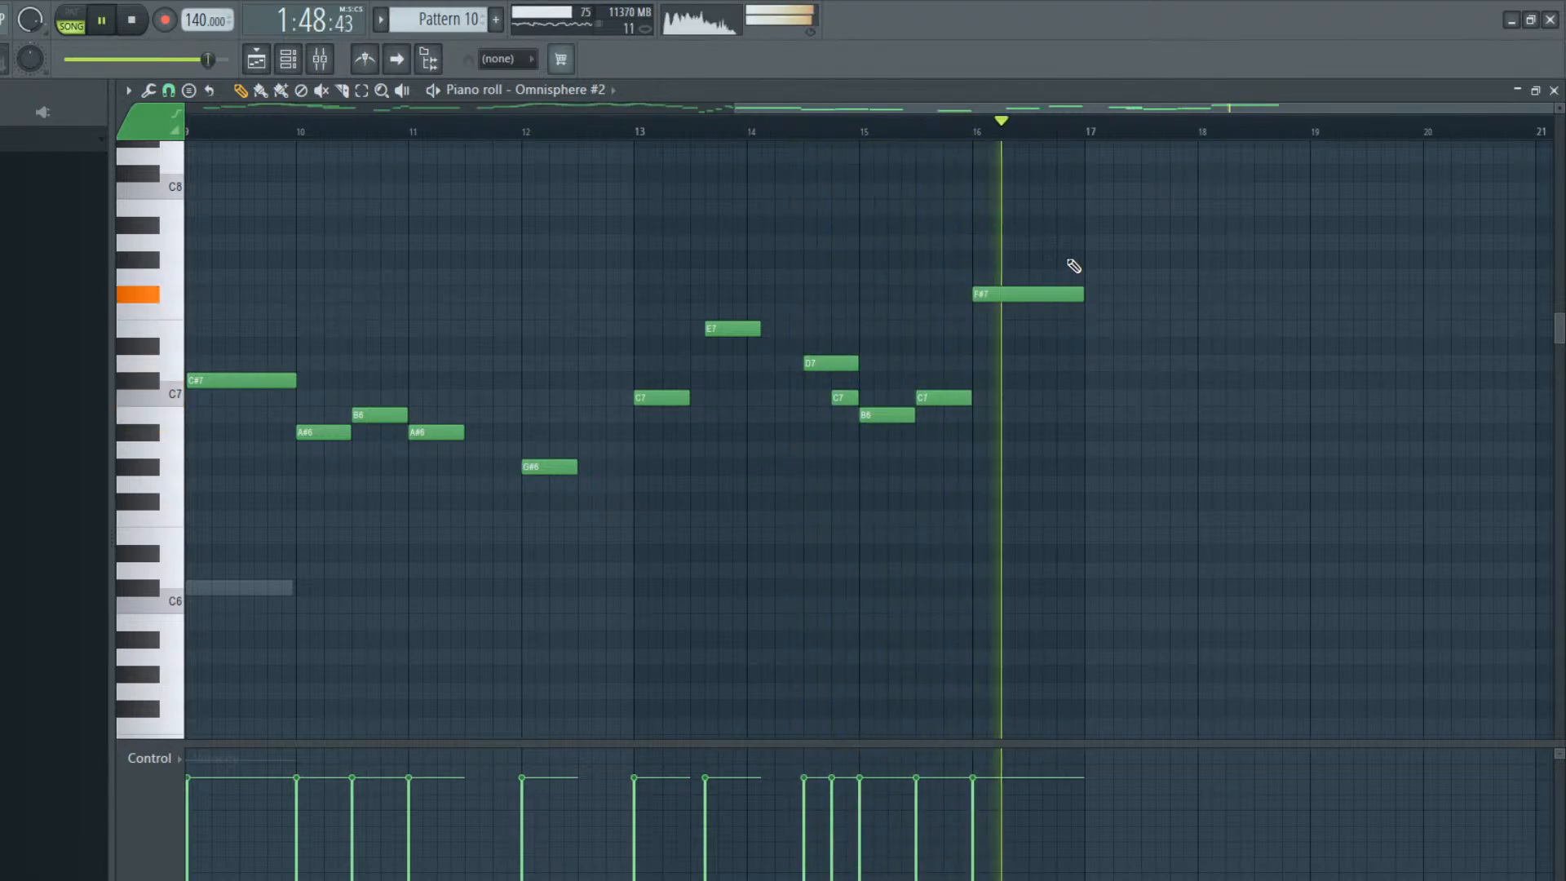
Play the new melody from bar 9, then apply quick legato to all Omnisphere #2 notes from bar 9 through bar 16
drag(863, 107, 709, 111)
key(space)
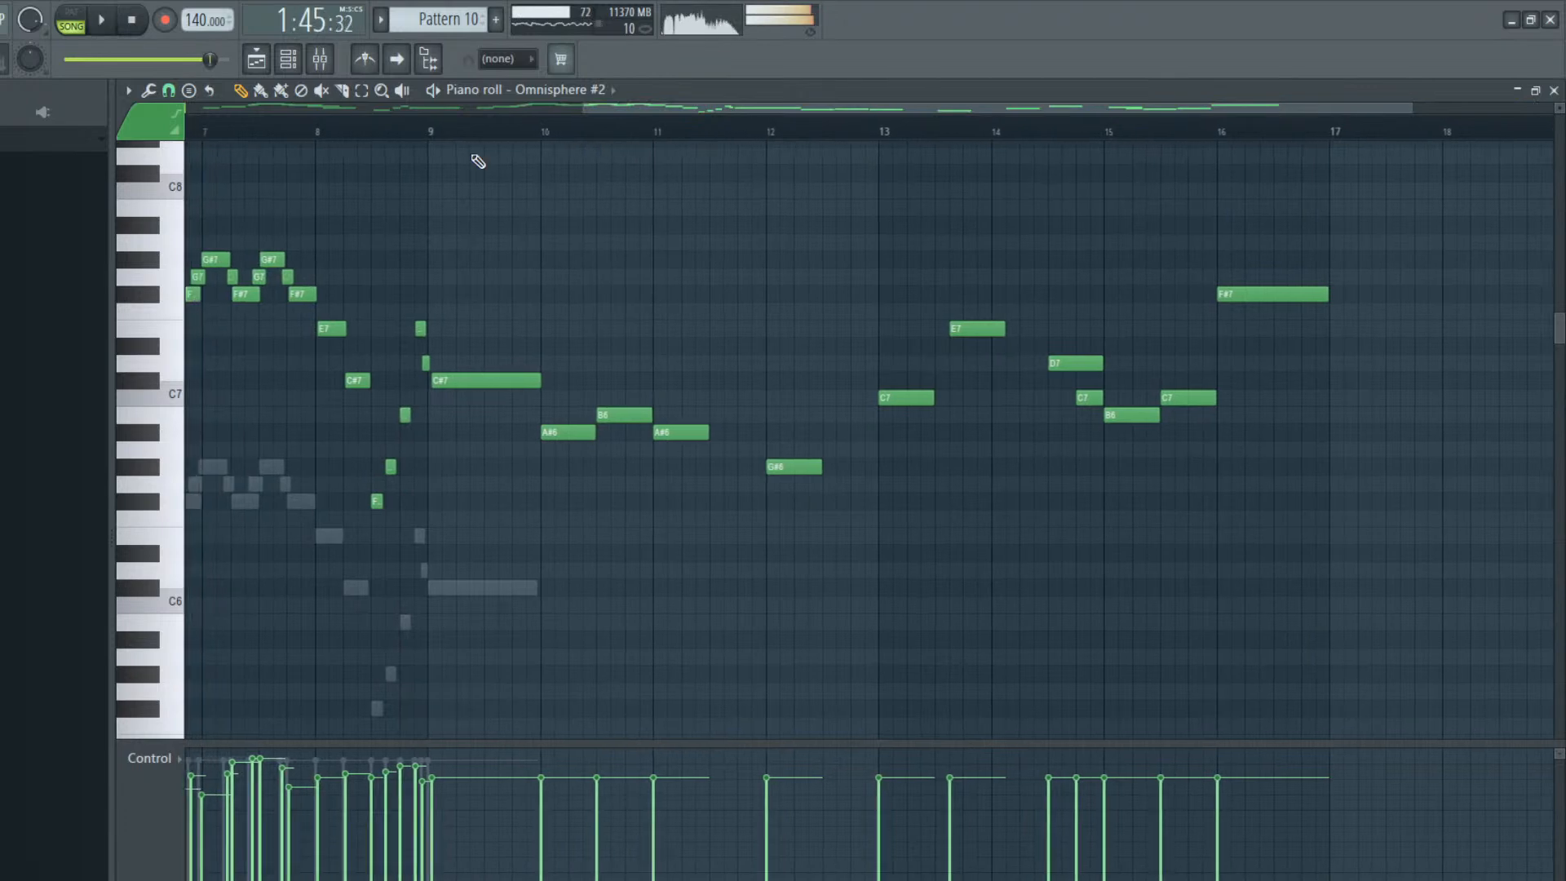
click(438, 132)
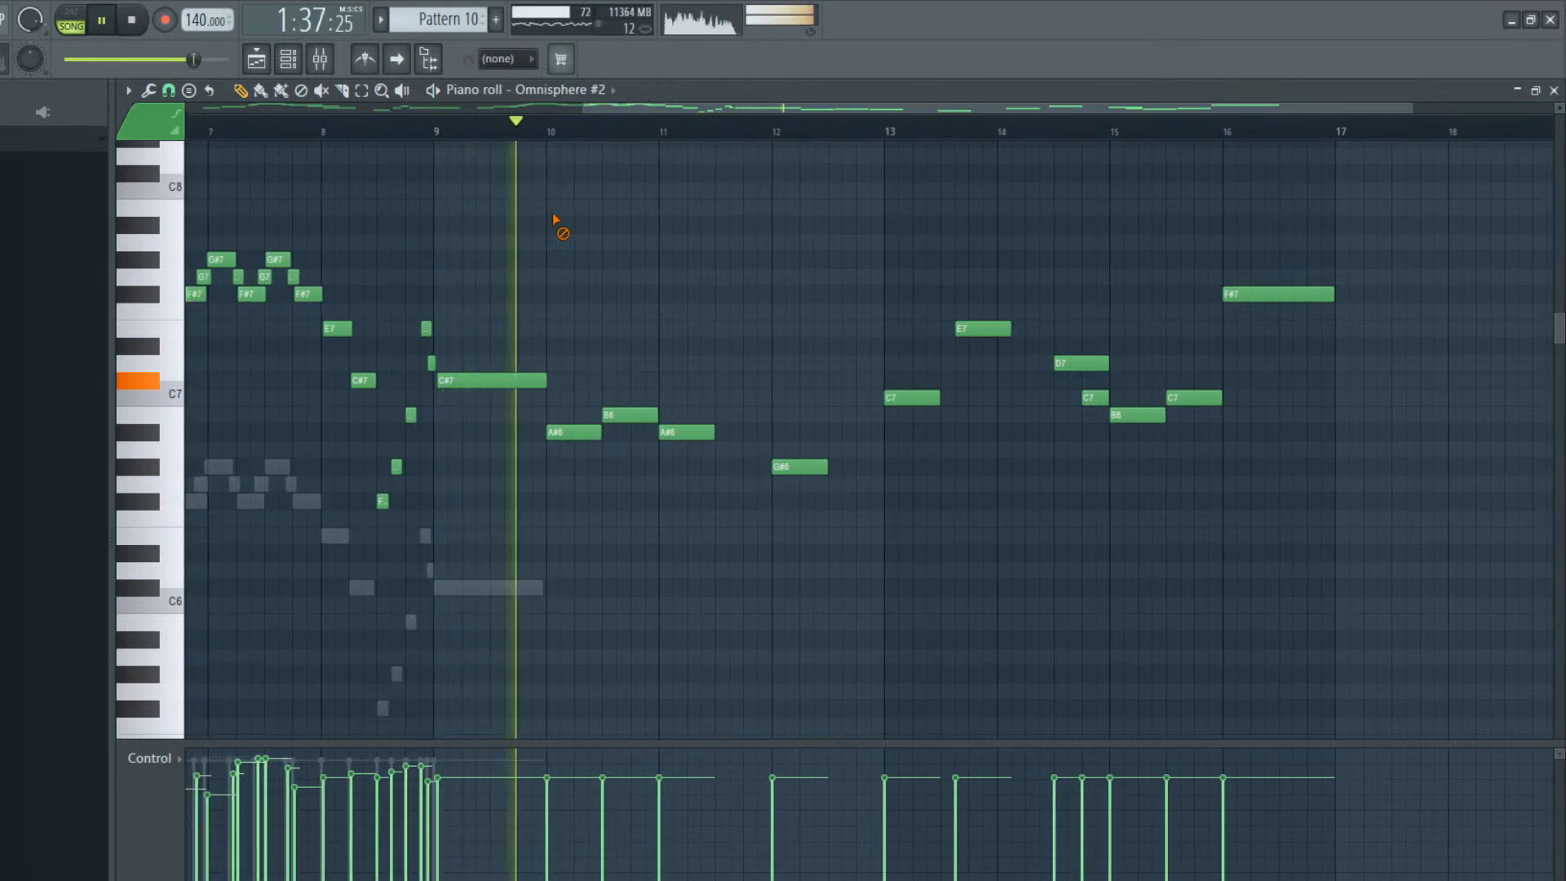
drag(1305, 201, 538, 588)
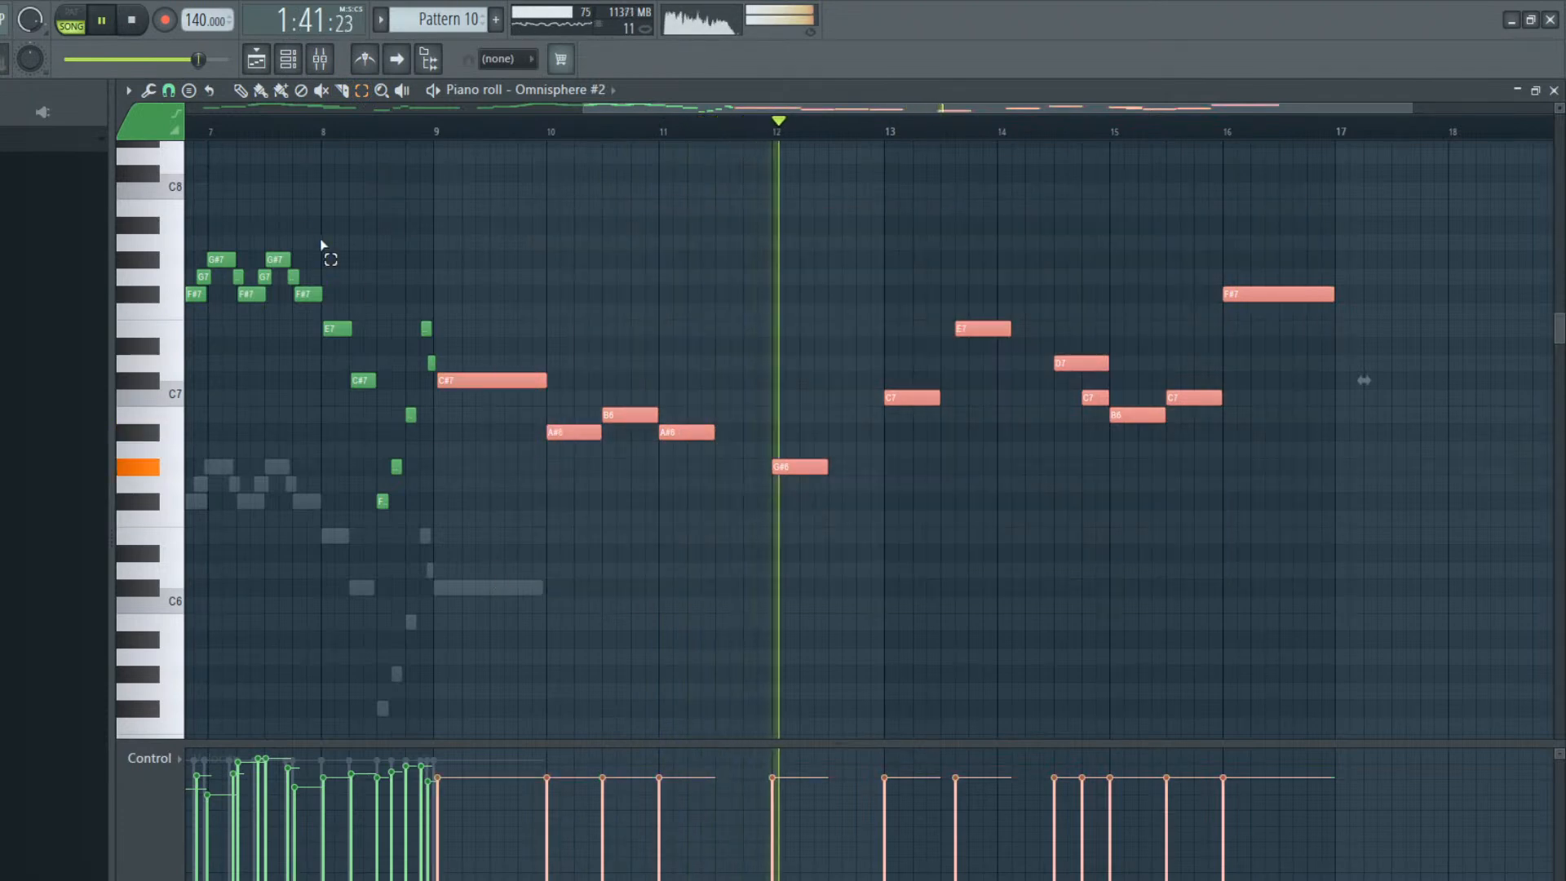
key(ctrl+l)
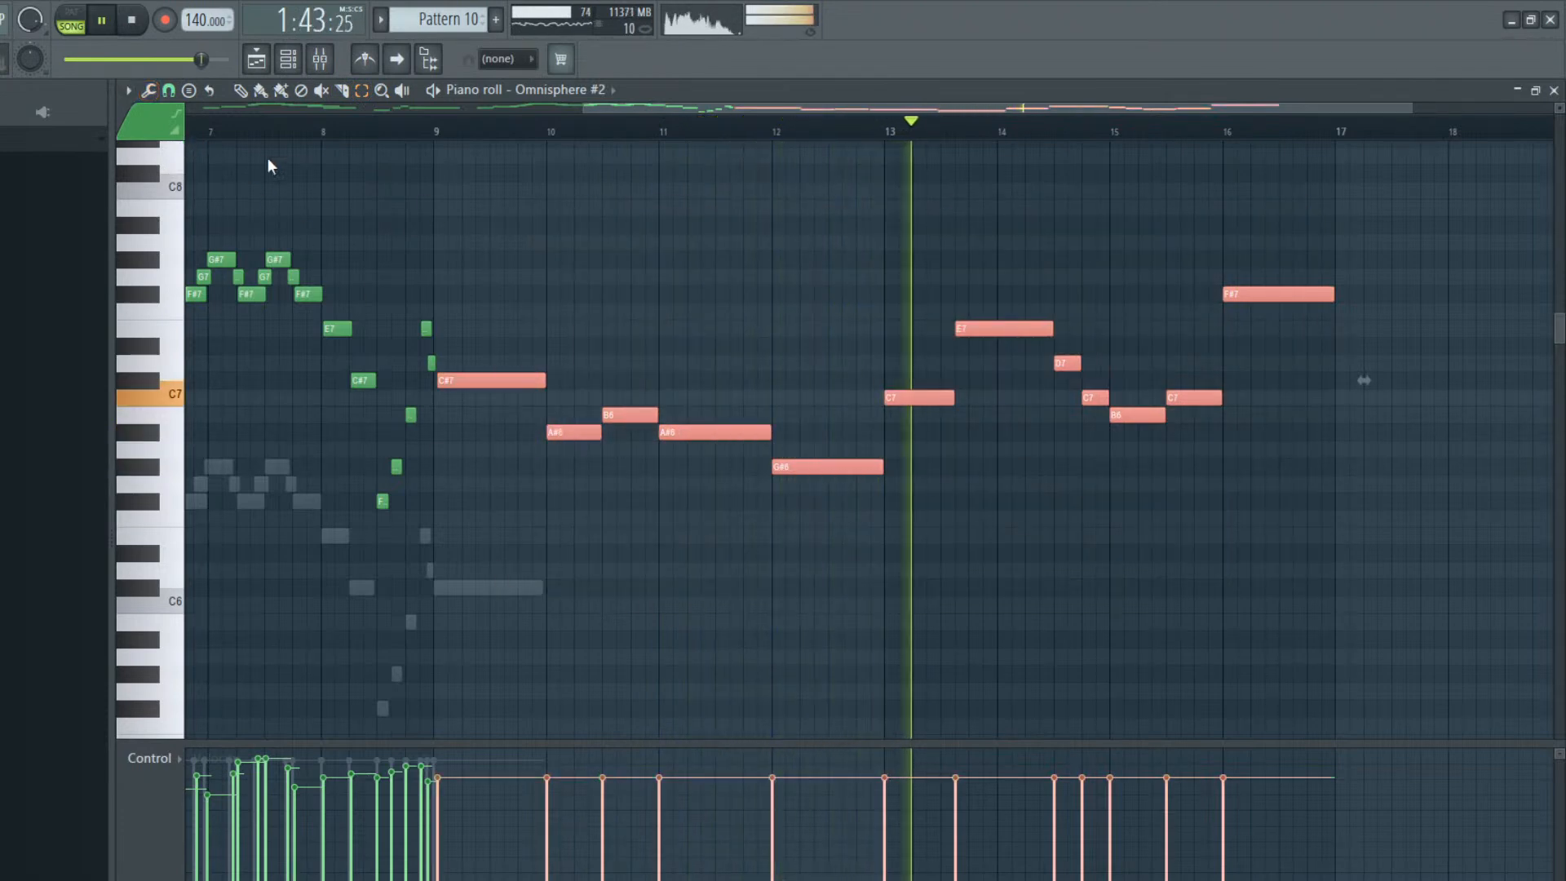
Copy the Omnisphere #2 notes of bars 9 to 16 into the Omnisphere channel, replacing its held C#6 at bar 9
drag(993, 101, 1107, 110)
drag(1148, 200, 318, 510)
key(space)
click(288, 59)
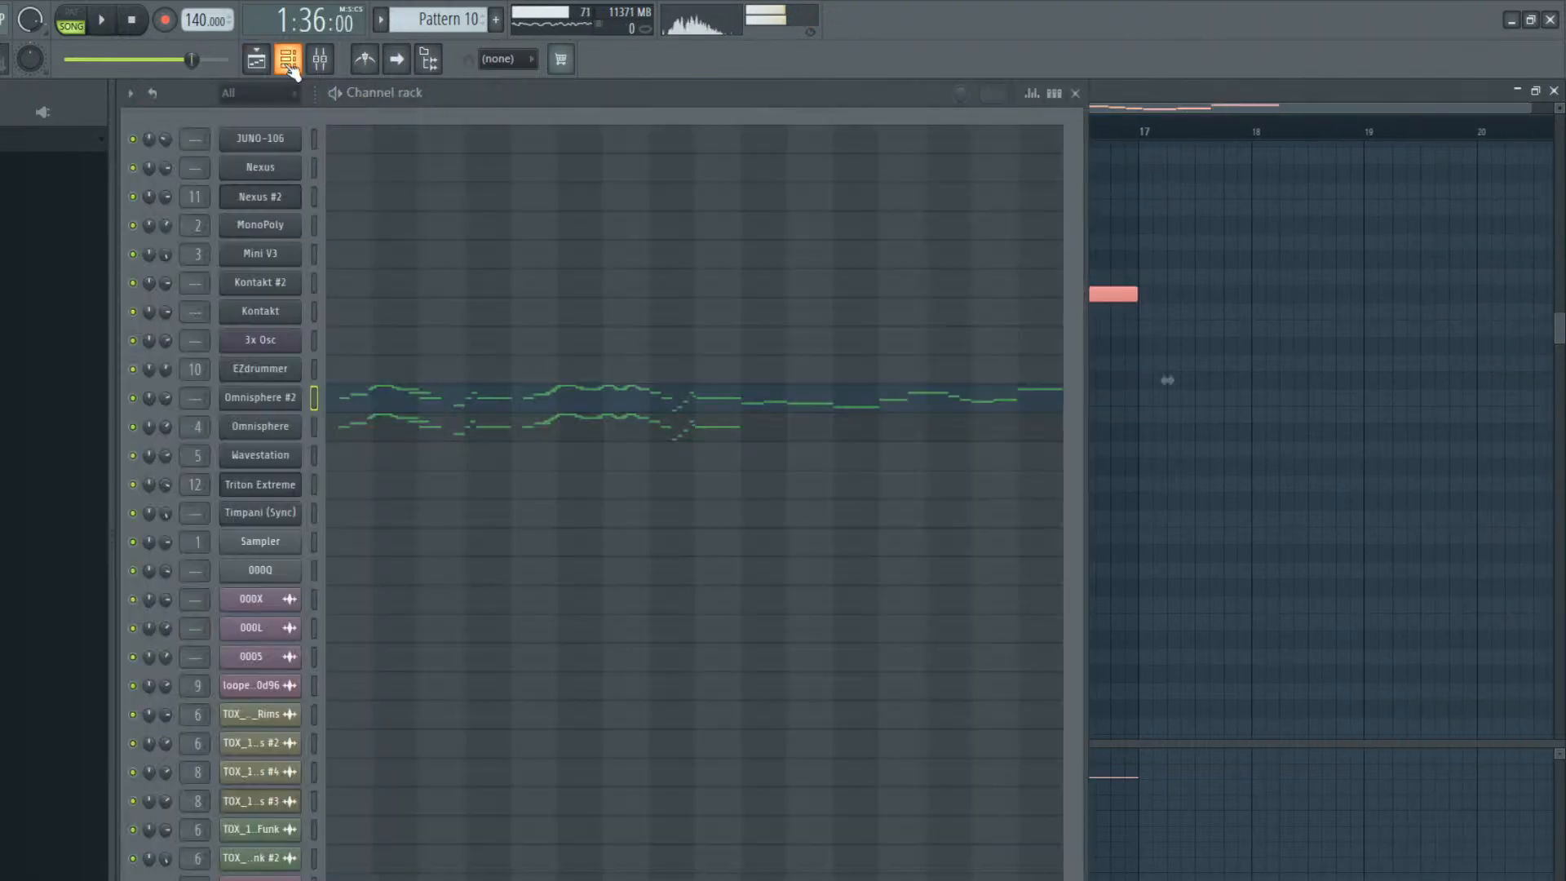
click(480, 433)
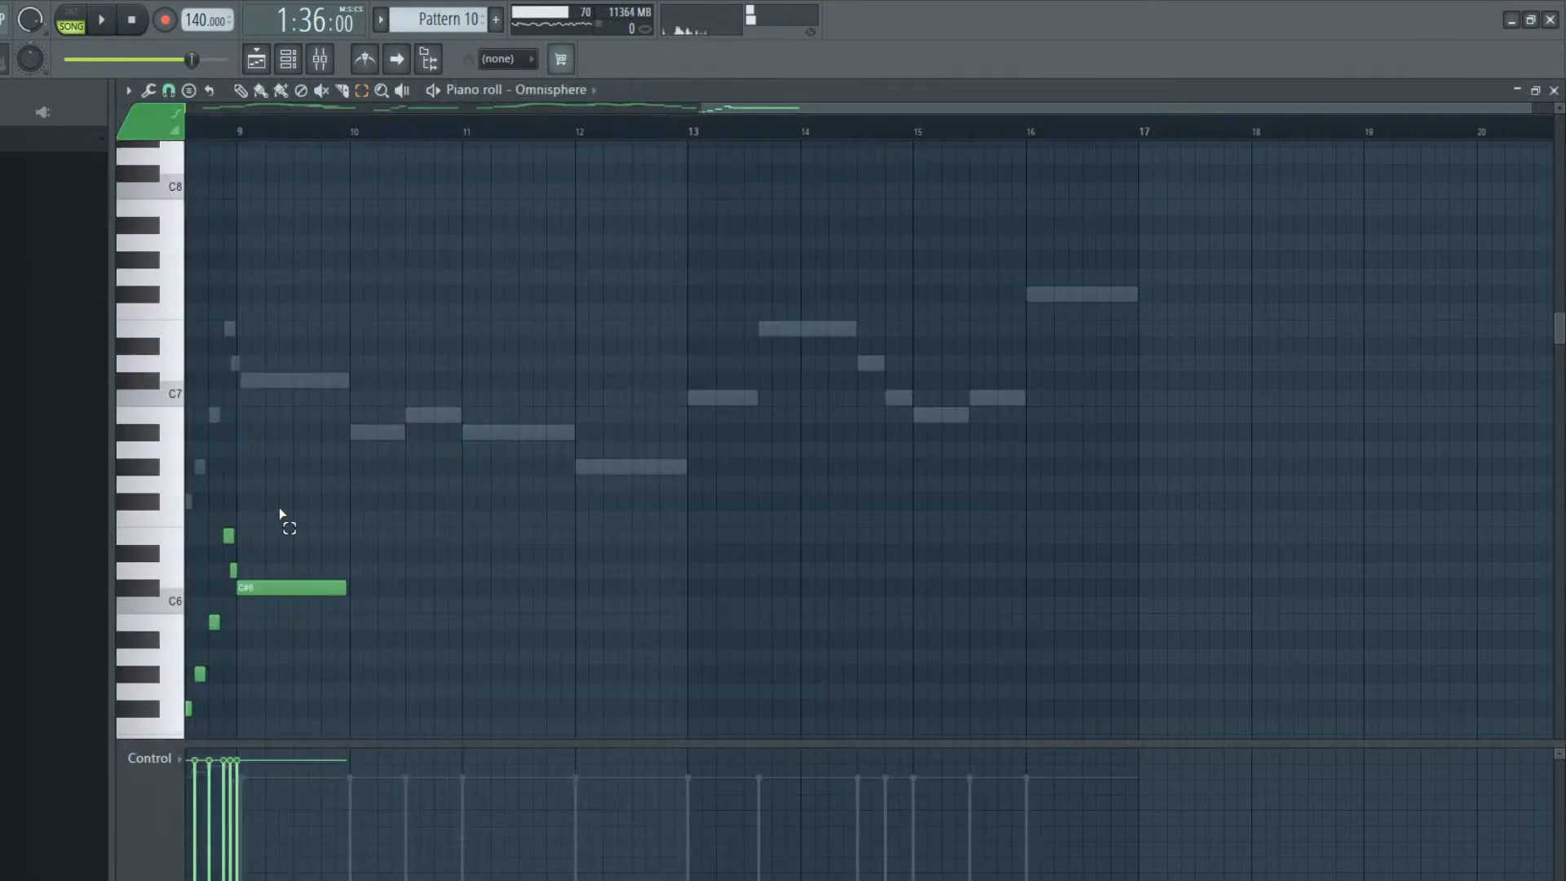
drag(279, 513, 432, 658)
key(ctrl+v)
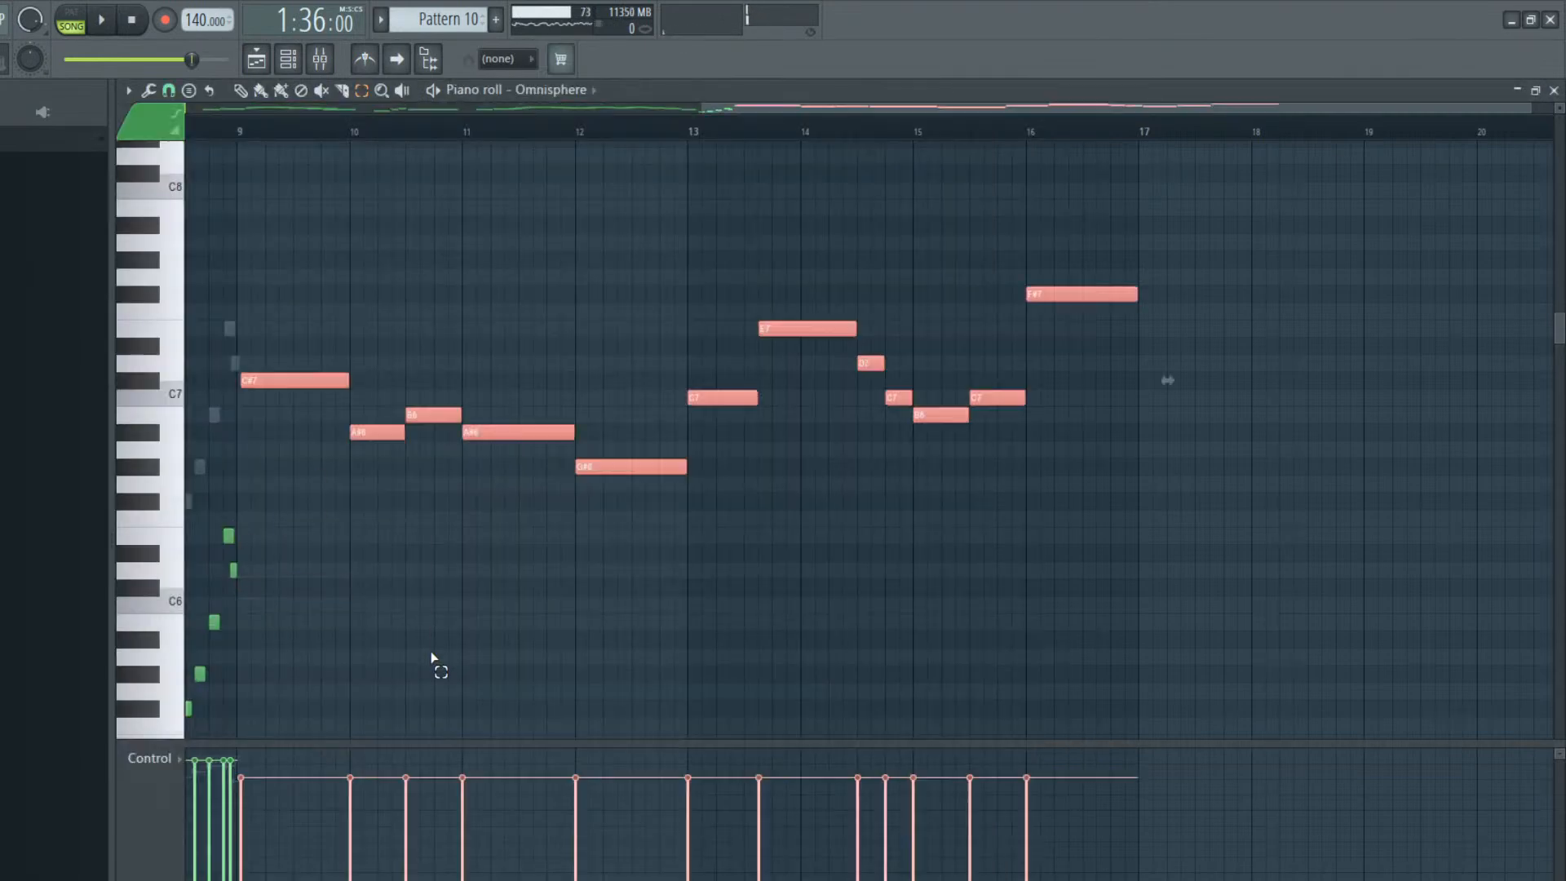
key(ctrl+z)
key(space)
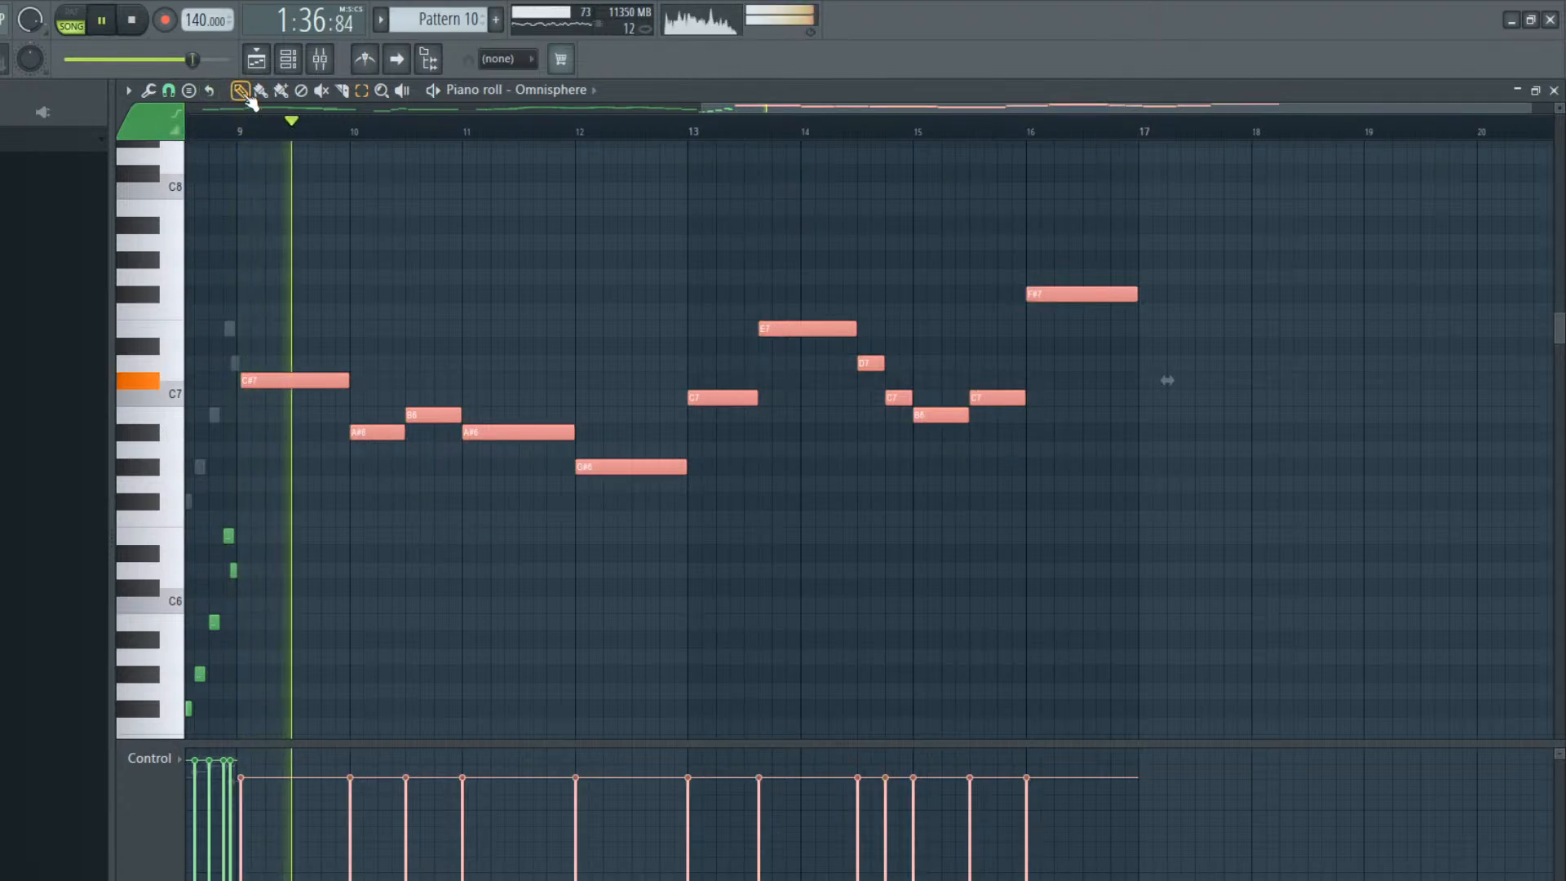
Transpose the pasted Omnisphere notes down one octave and listen to both layers together
key(ctrl+Down)
key(space)
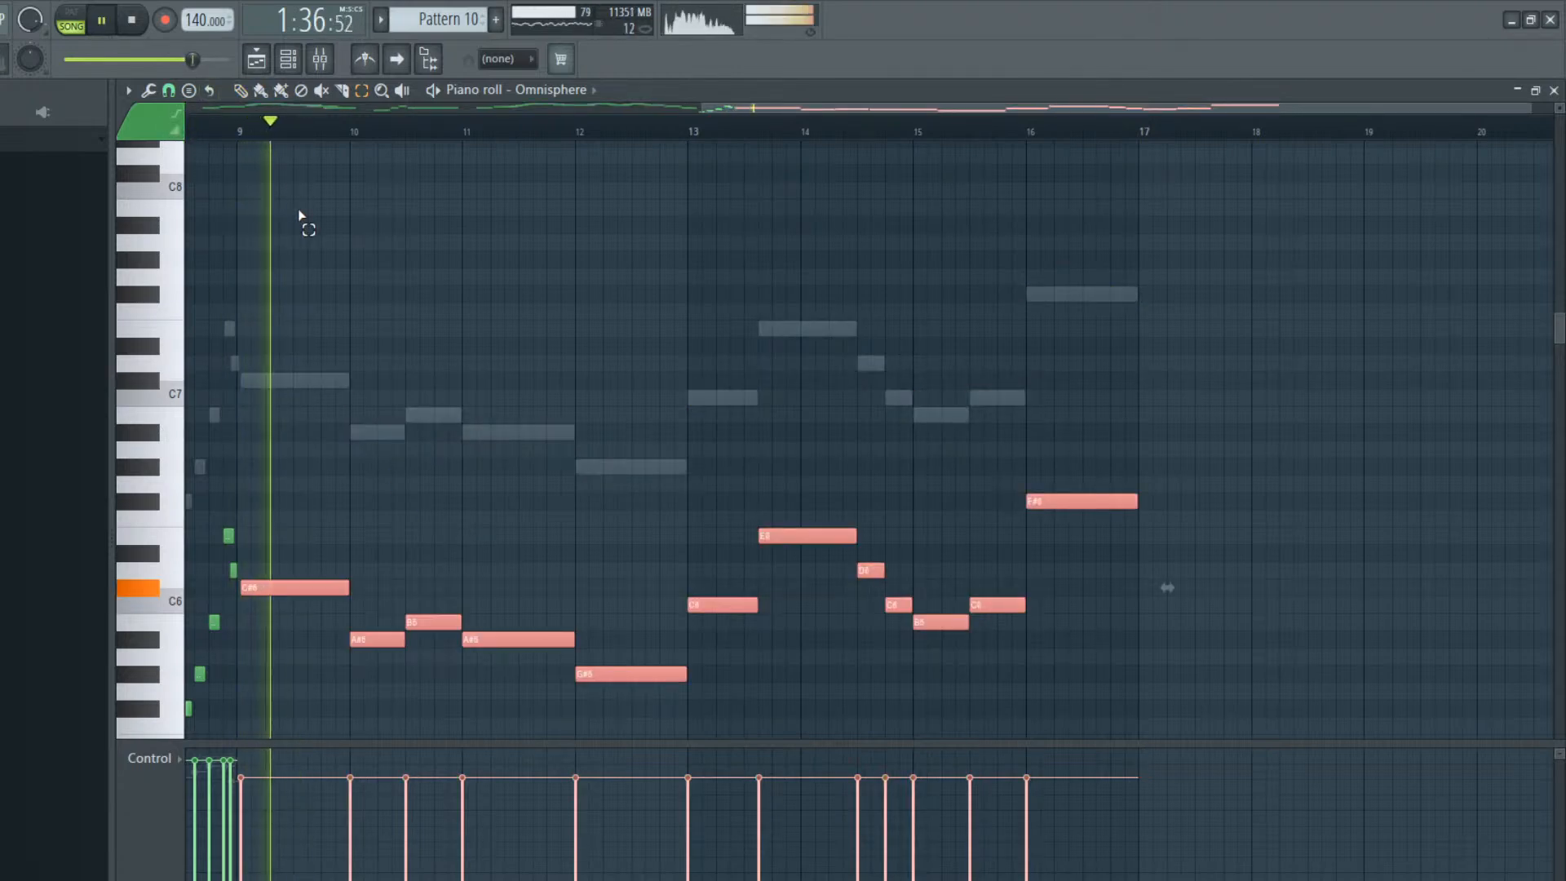
click(527, 353)
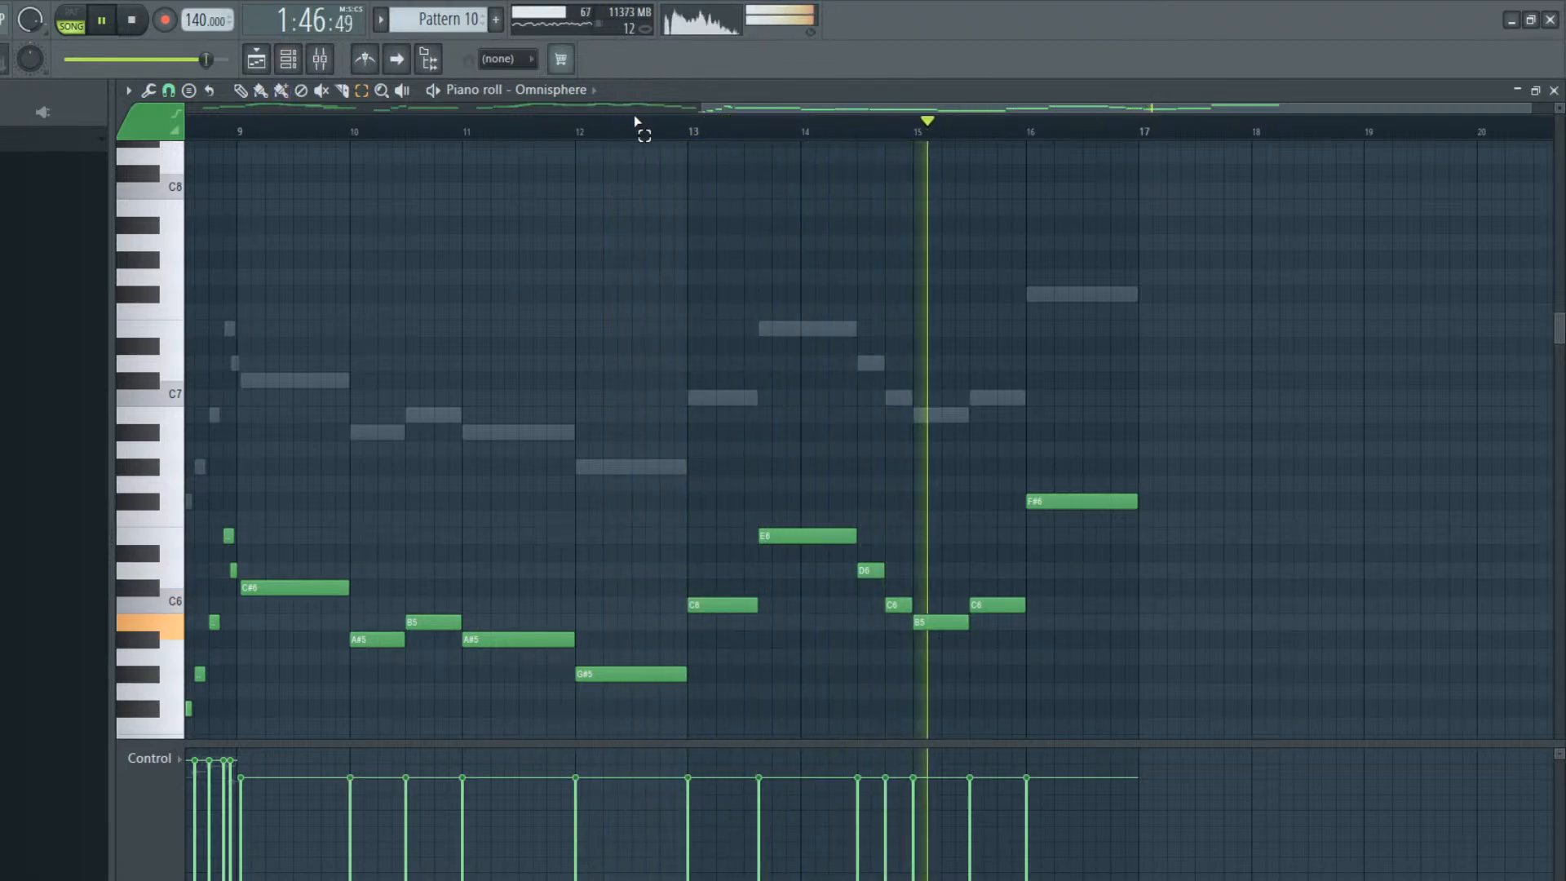
Return to the Omnisphere #2 melody and add a one-bar G#7 just after the start of bar 17, checking it in playback
drag(744, 108, 1111, 112)
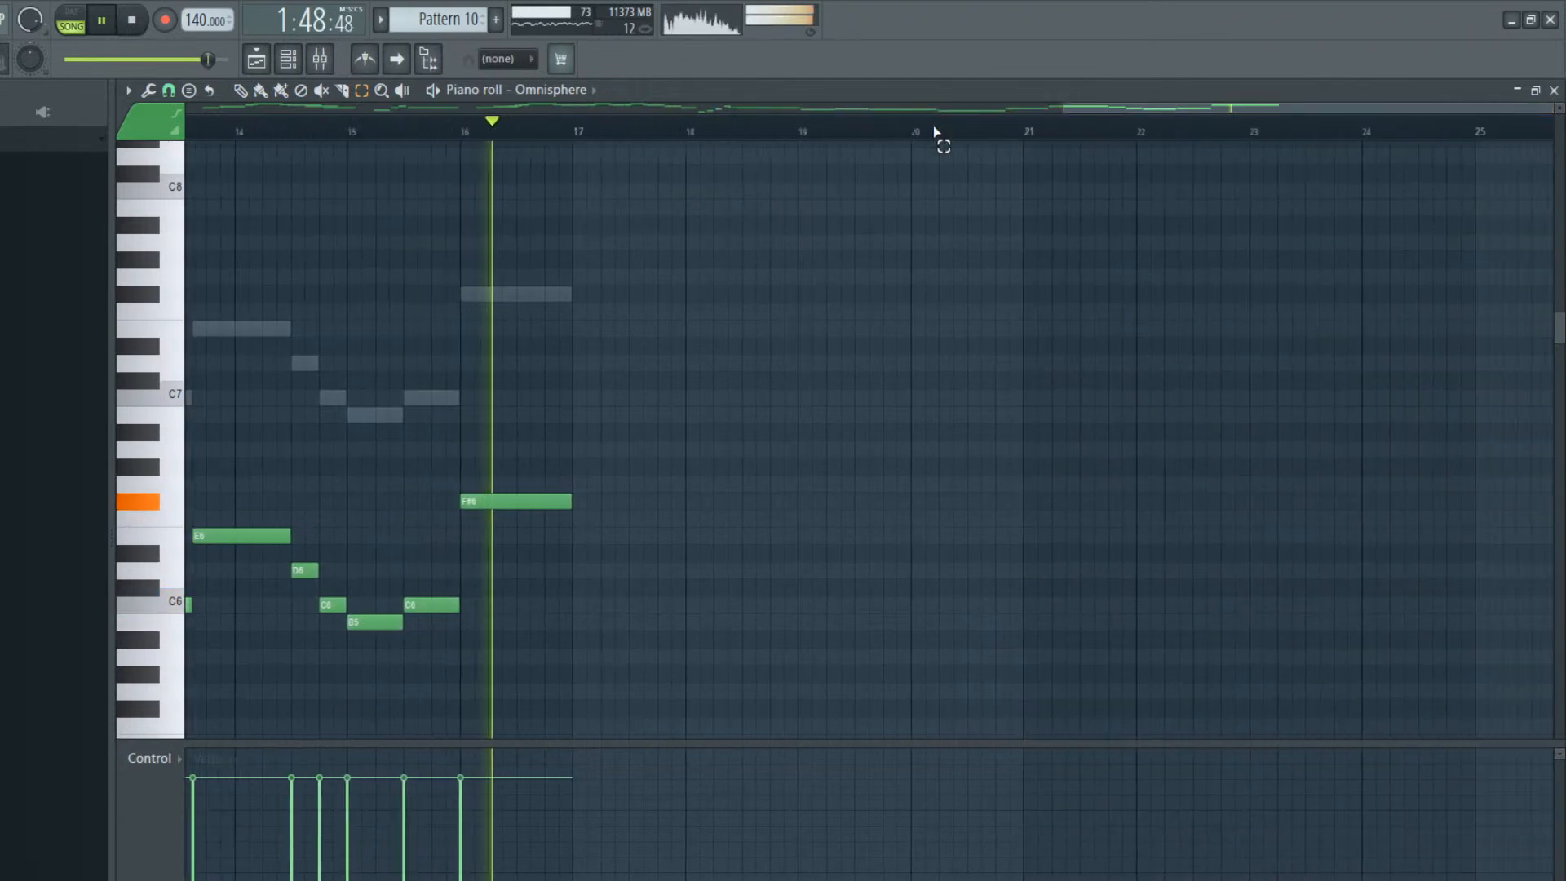
click(288, 59)
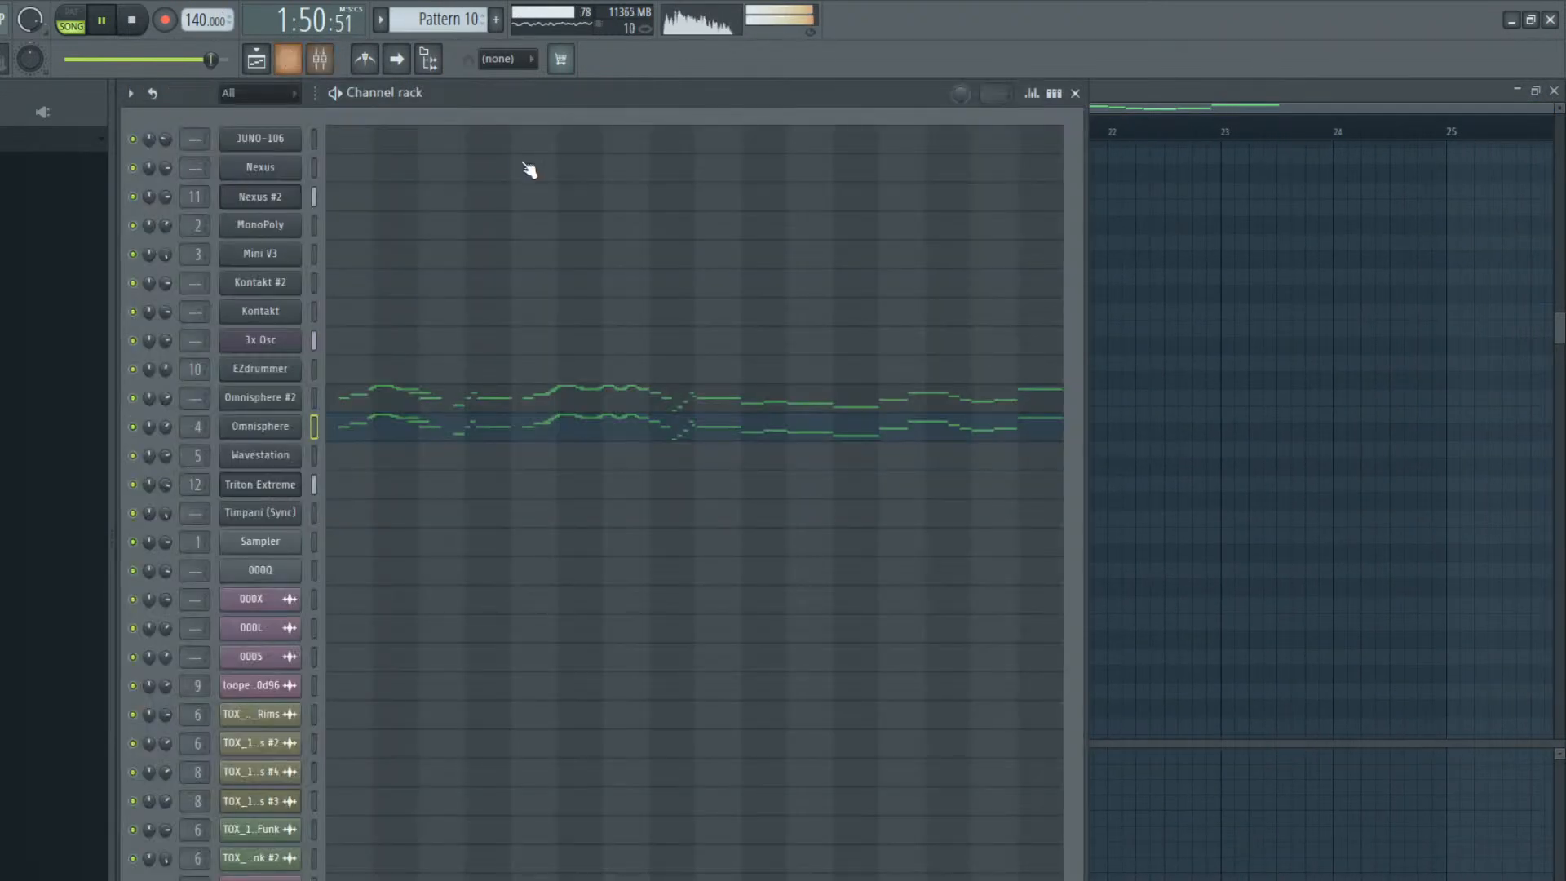
click(902, 405)
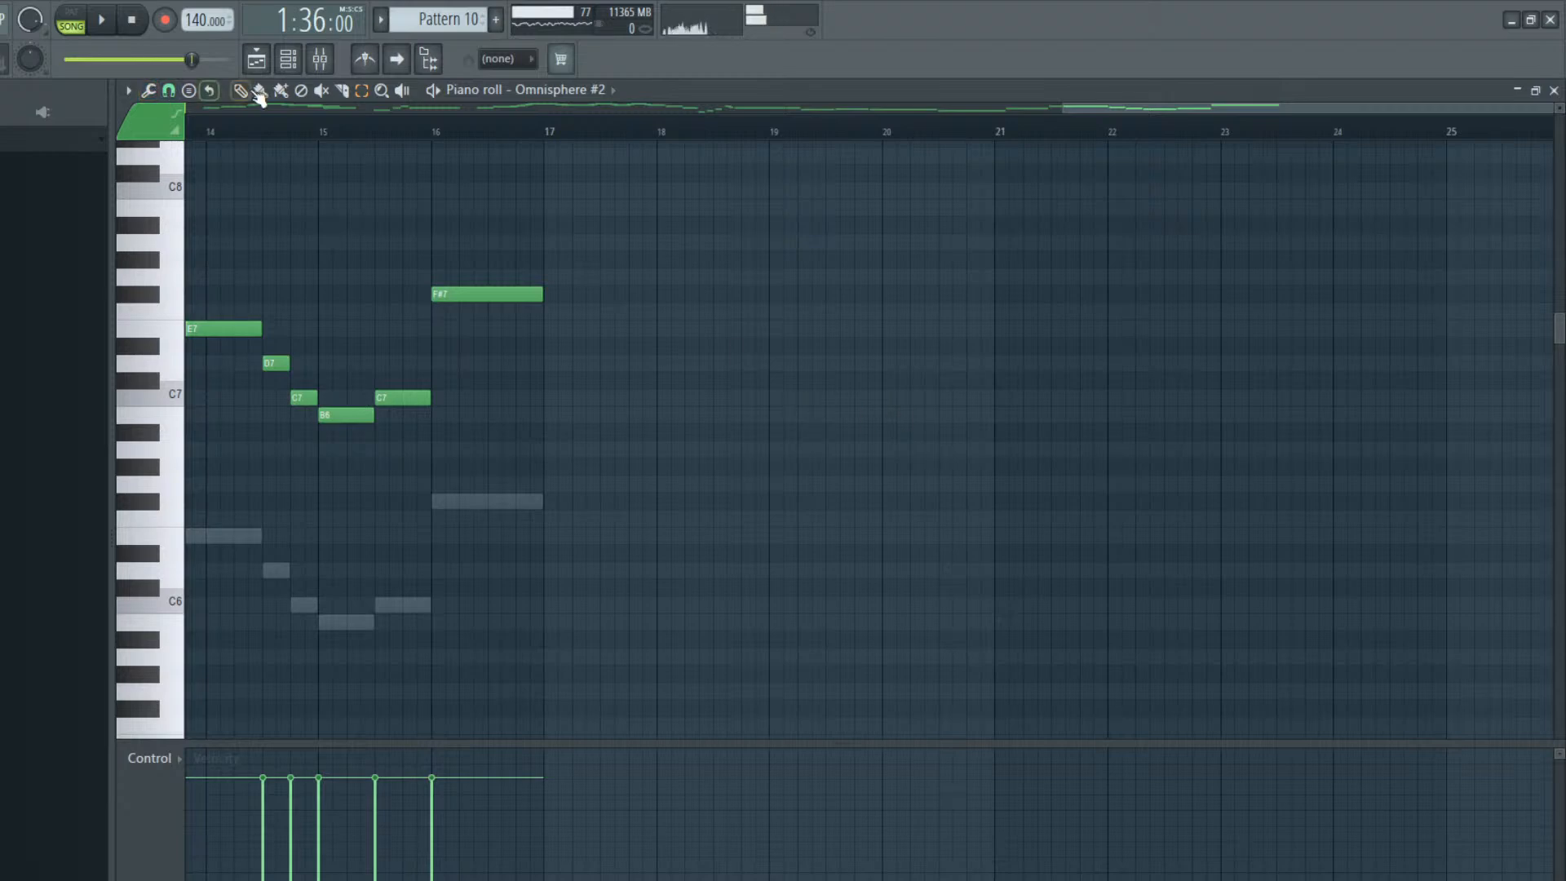
click(548, 260)
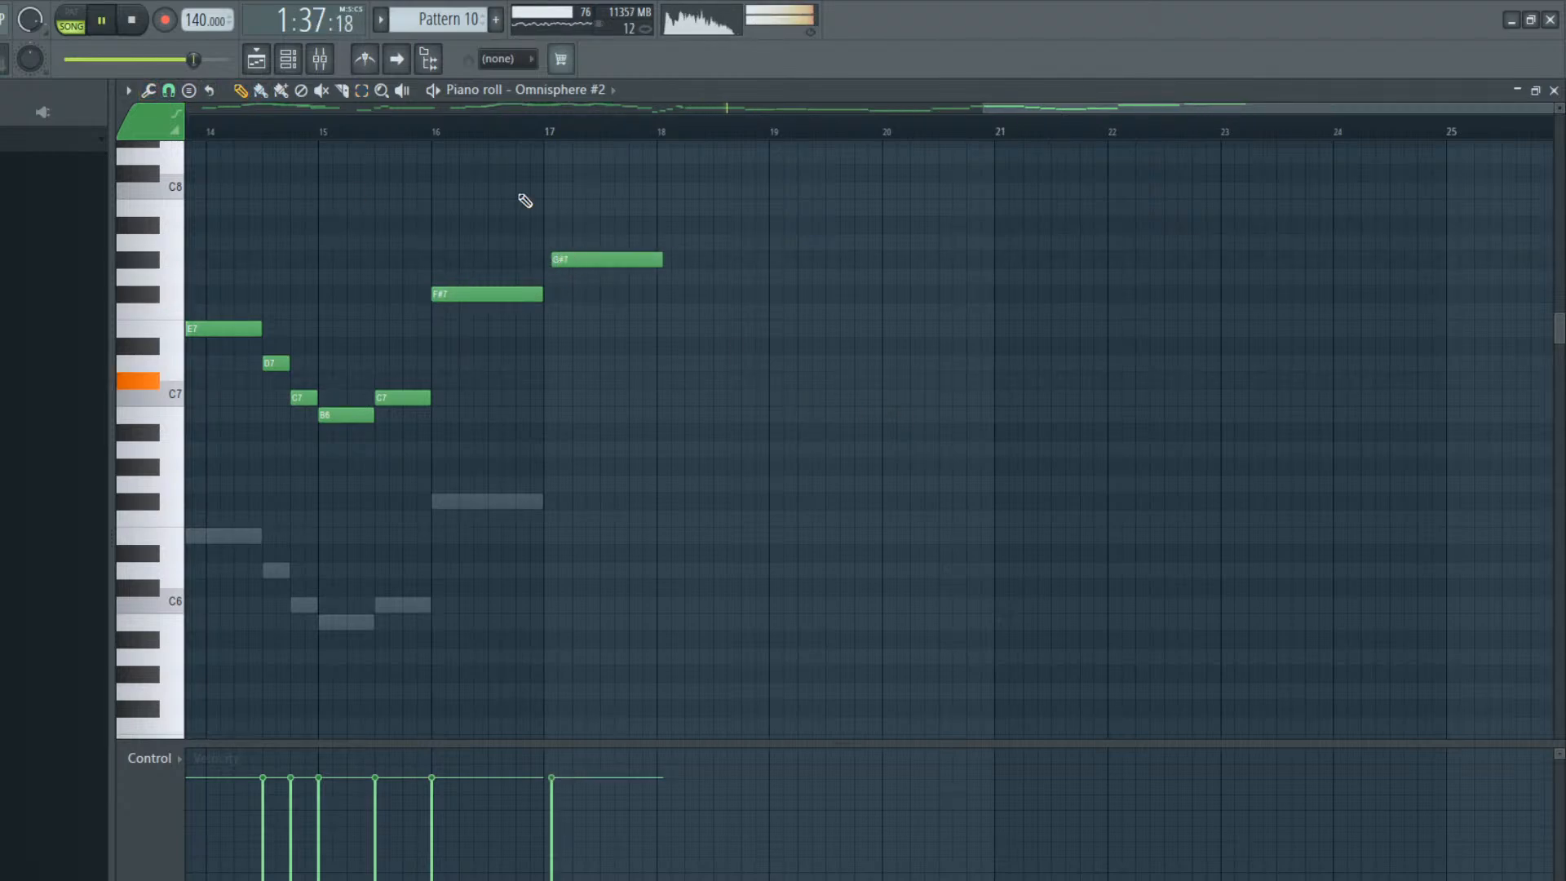
click(439, 137)
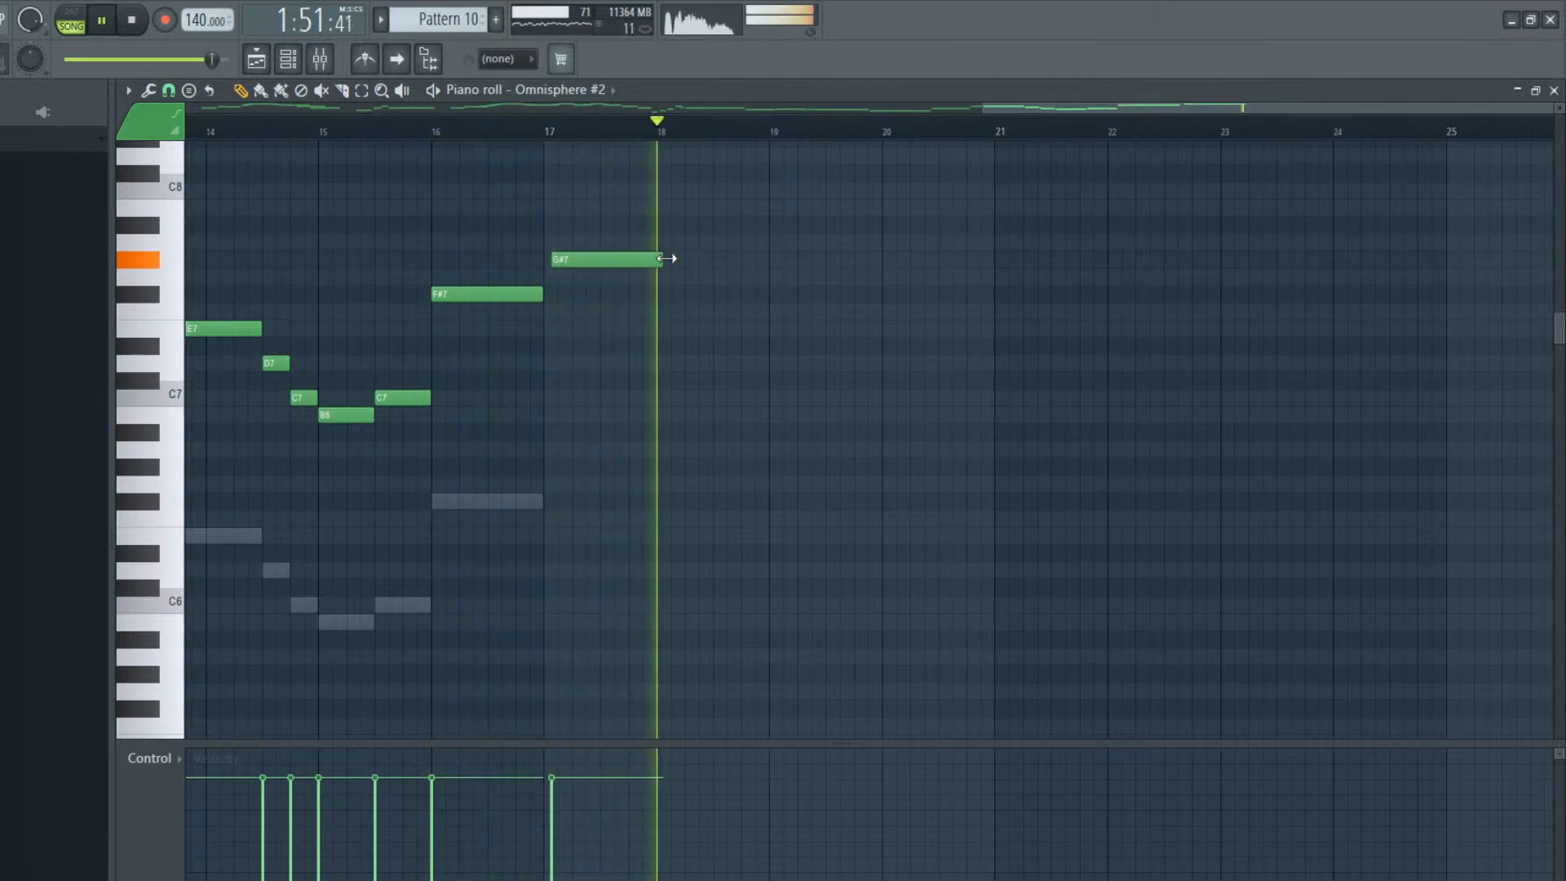
Add a one-bar F#7 at bar 18 of the Omnisphere #2 melody and listen to it
click(659, 294)
key(space)
key(space)
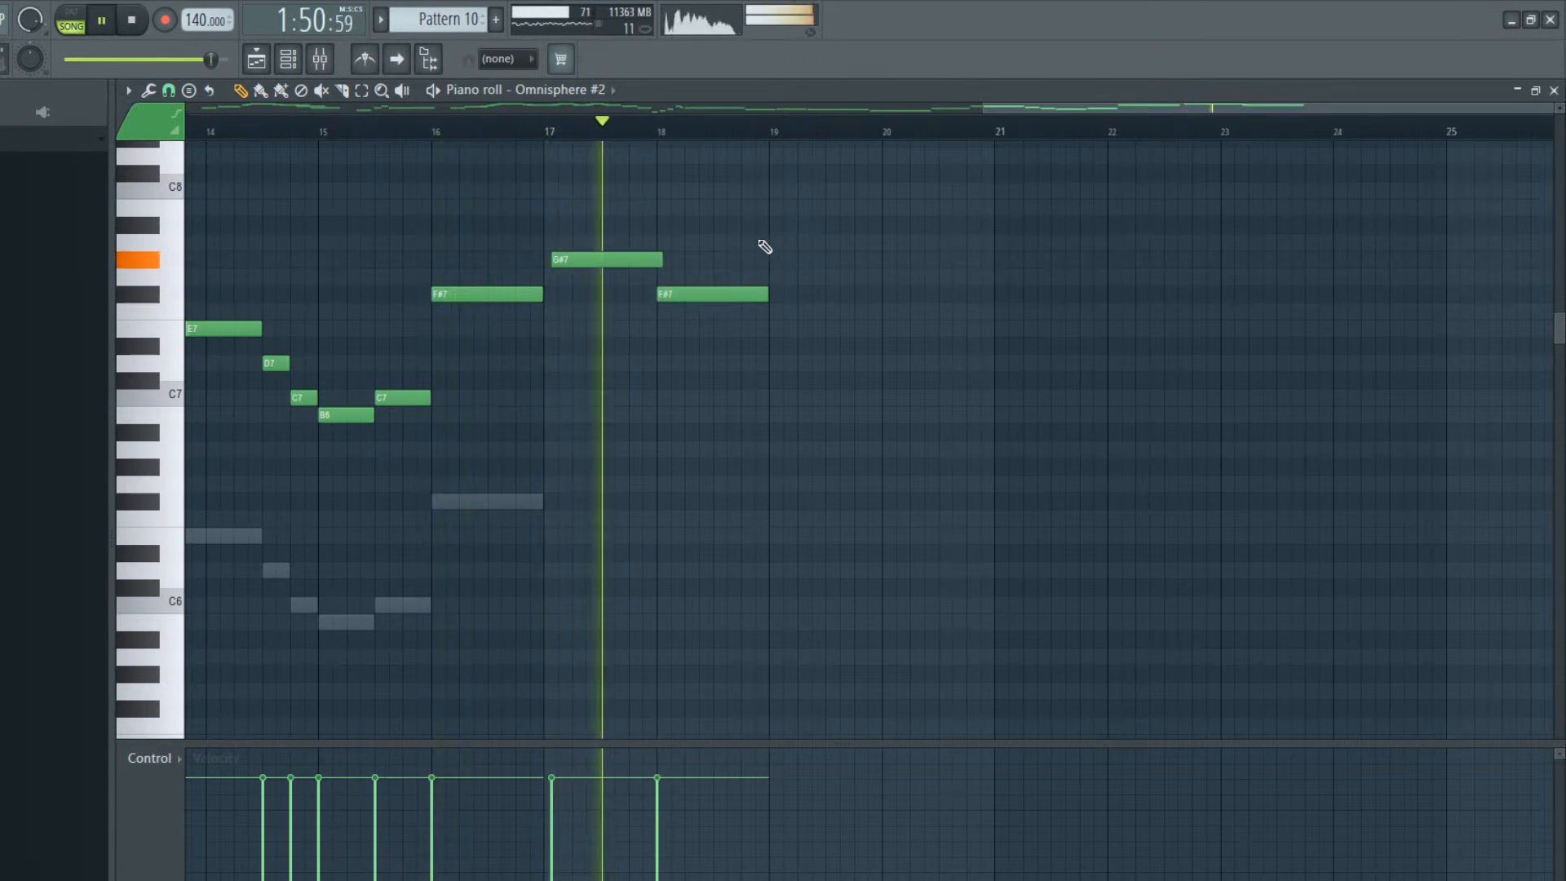
key(space)
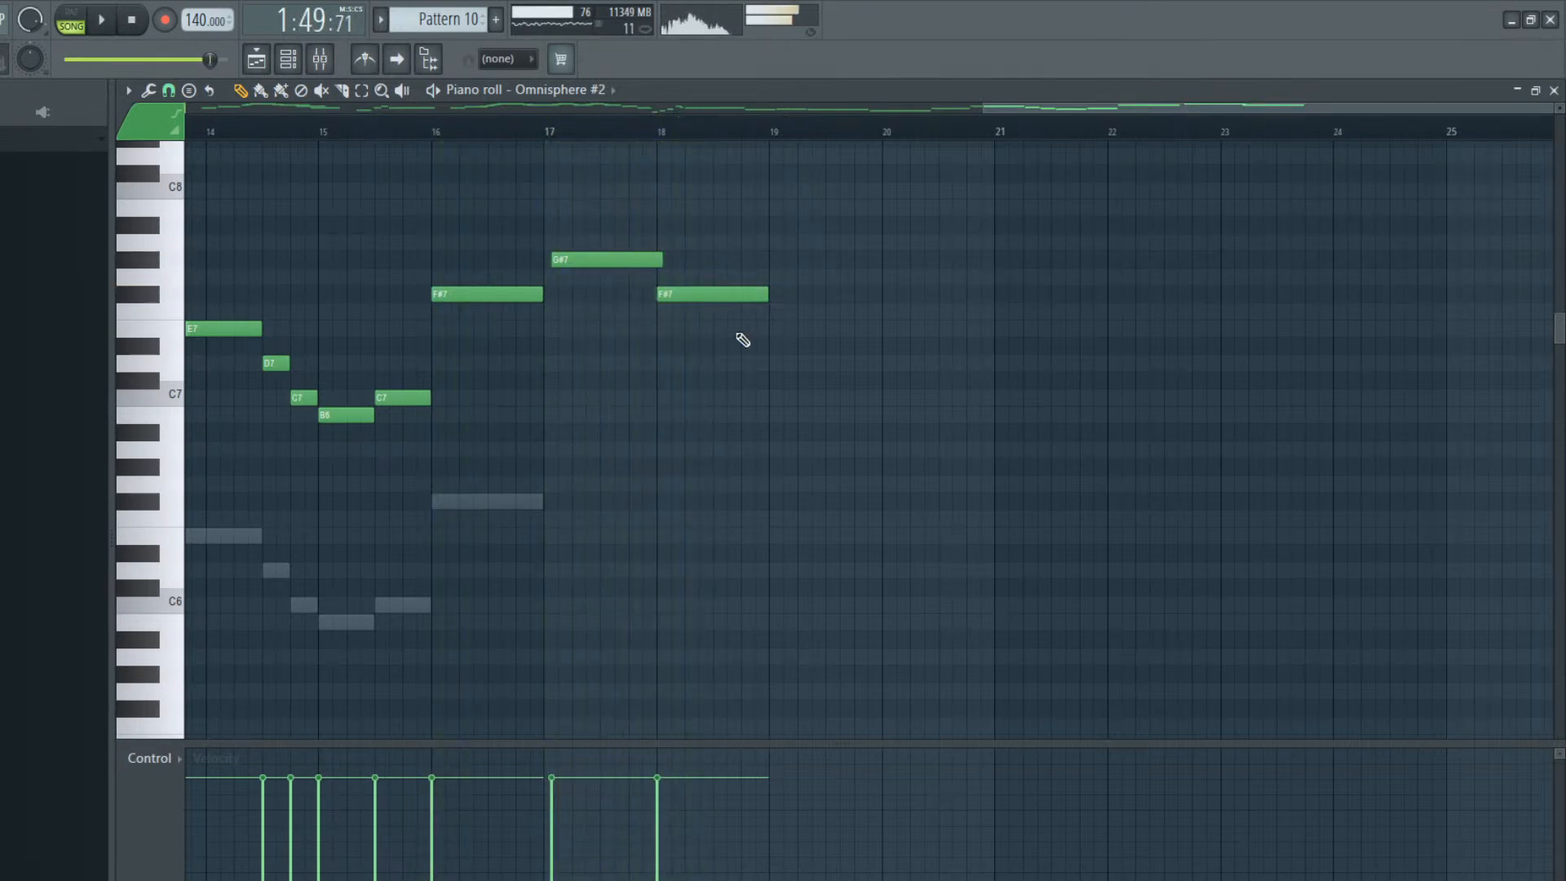
Shorten the bar 18 F#7 to about half a bar and follow it with a rapid D#7–E7 trill of very short notes
drag(715, 332, 715, 317)
key(space)
drag(822, 328, 720, 295)
key(space)
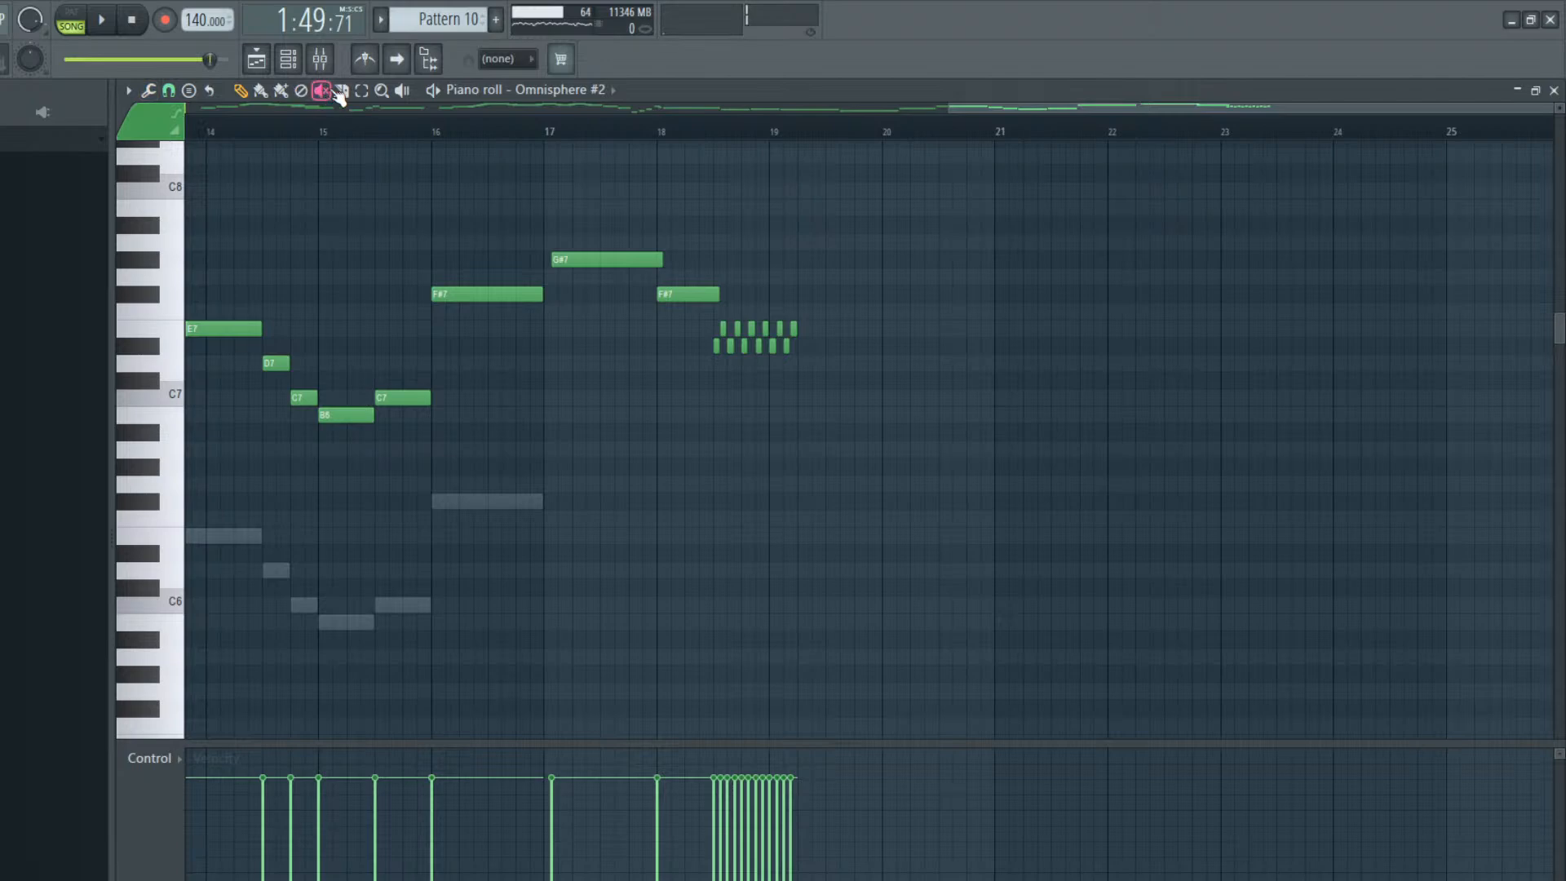
Compress the trill's later notes in successive groups so that it speeds up and ends at bar 19
drag(818, 347, 743, 380)
key(space)
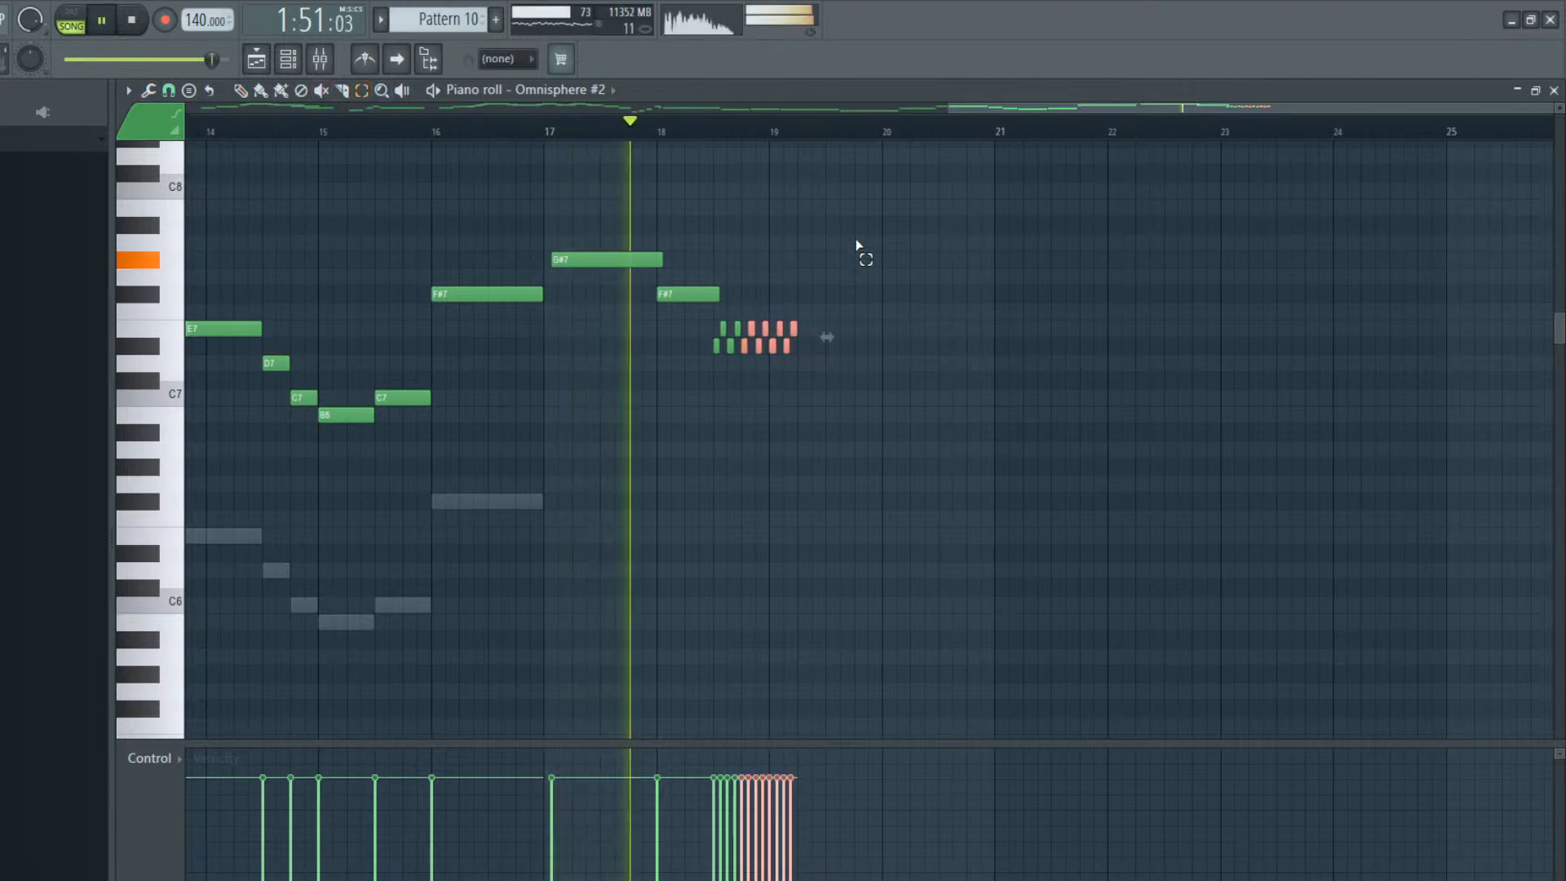
key(space)
drag(854, 271, 732, 385)
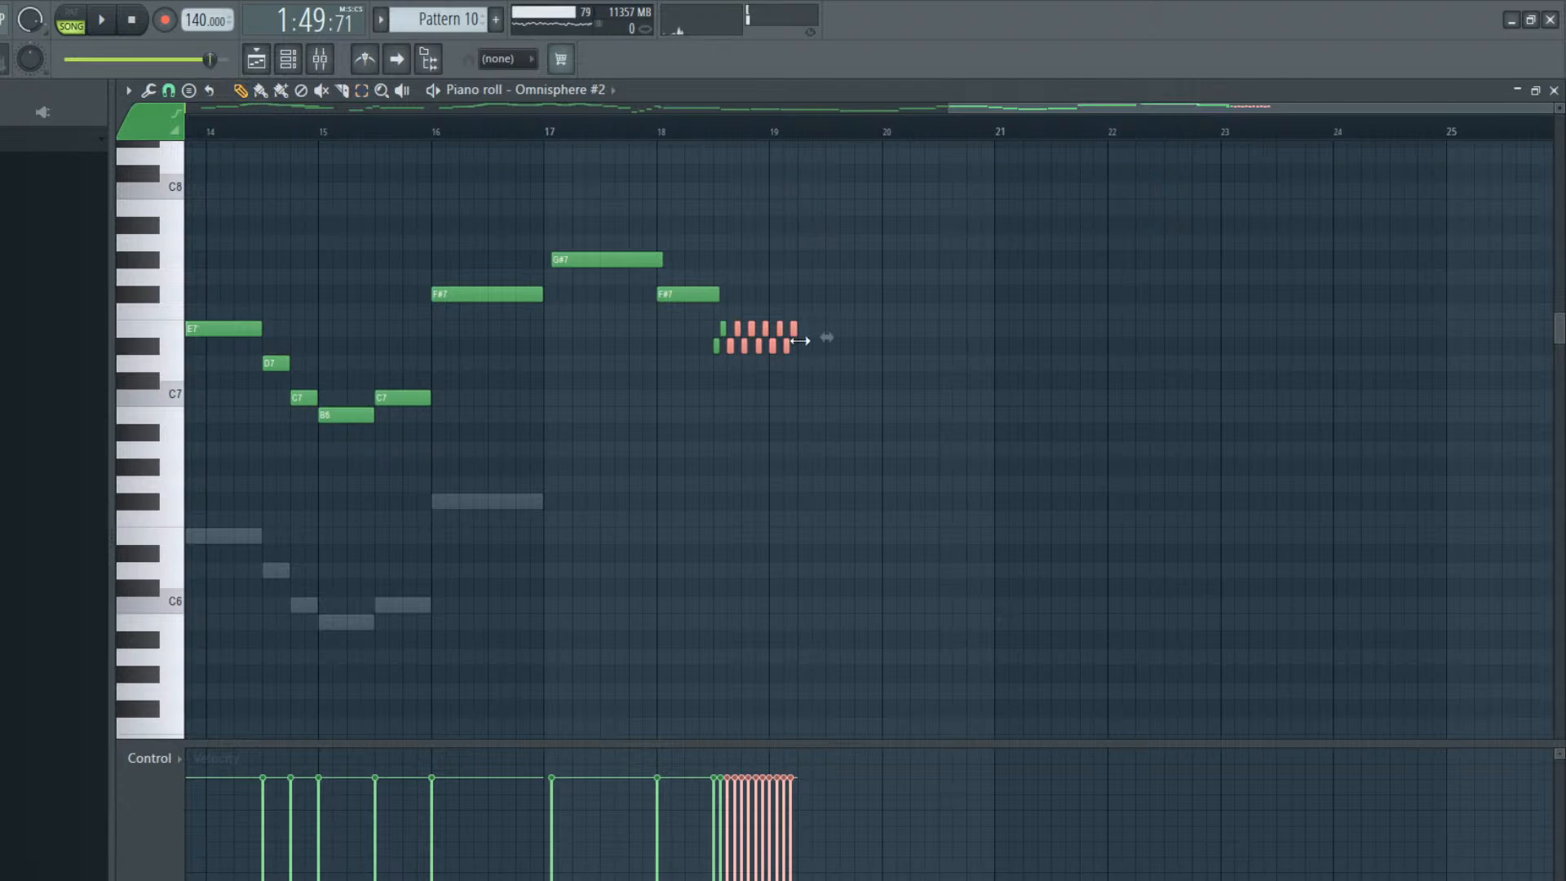
drag(824, 347, 811, 336)
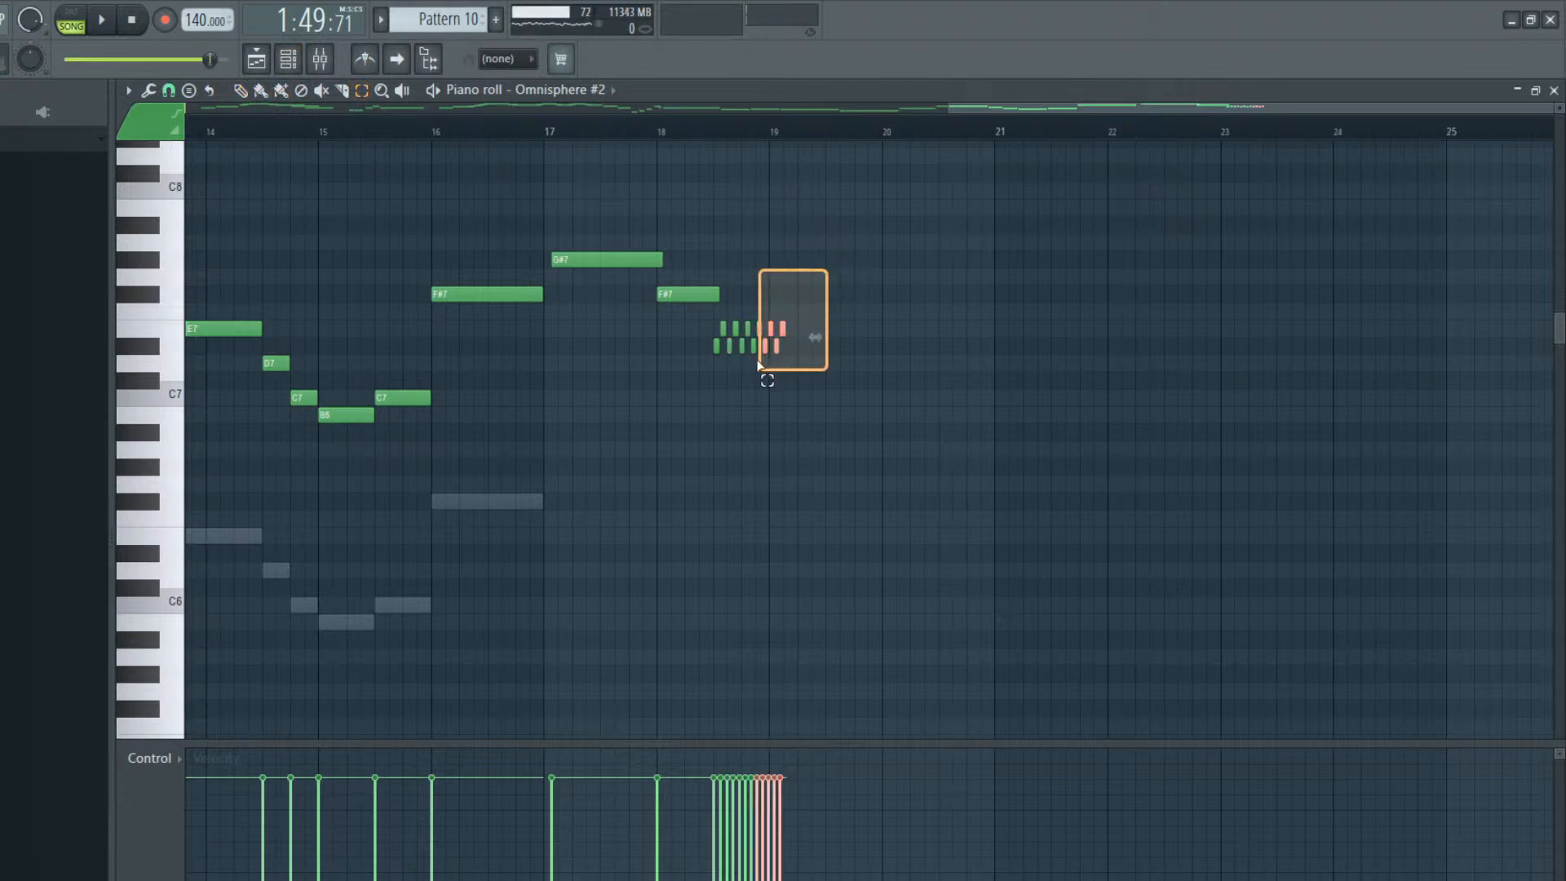
drag(744, 364, 744, 365)
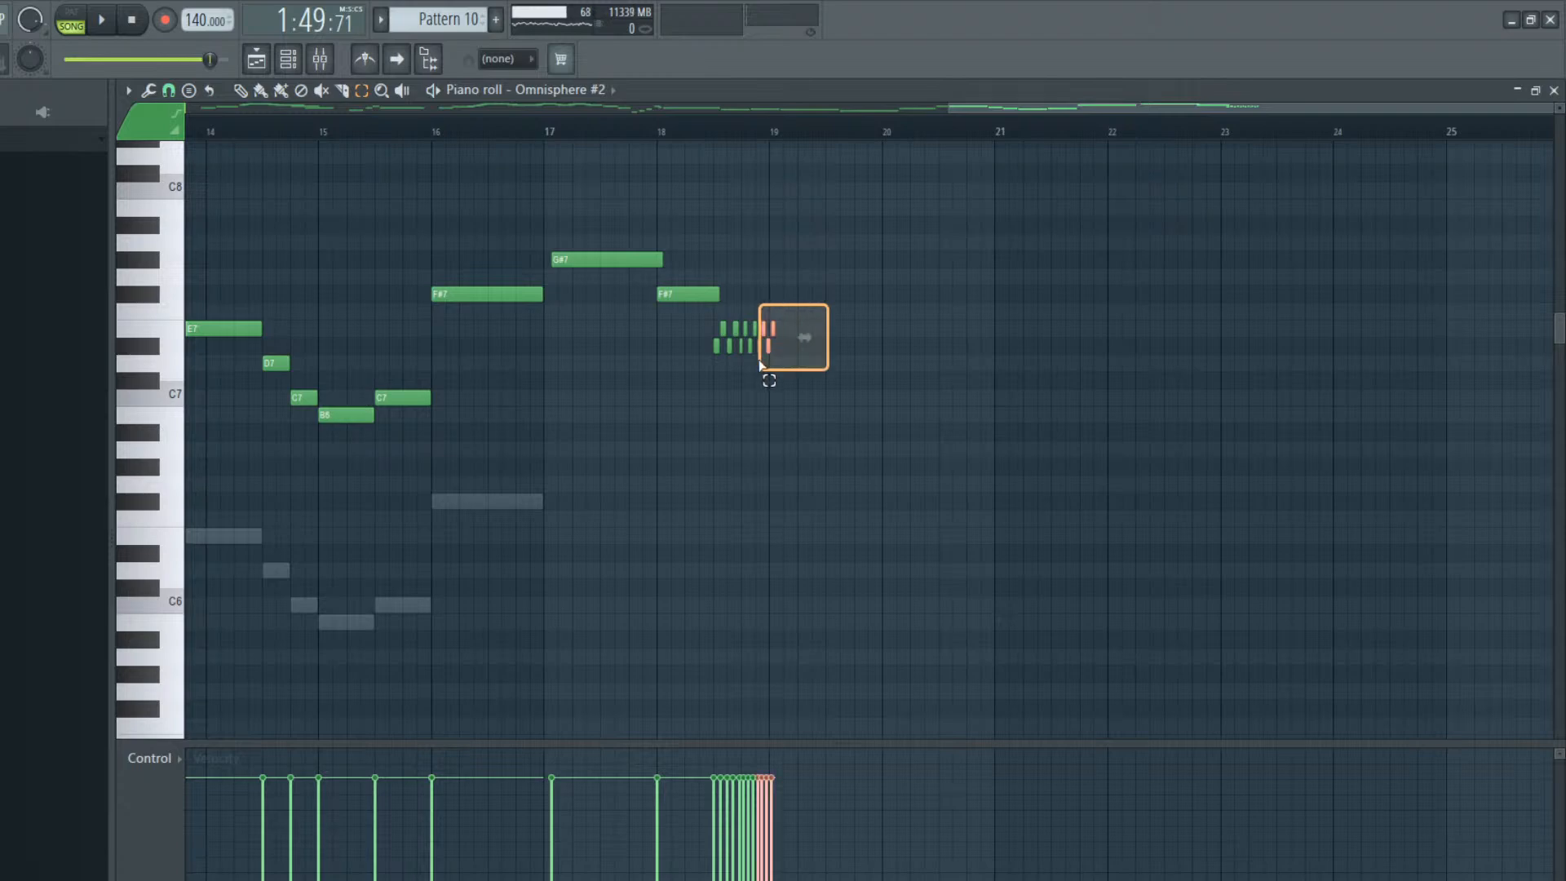
click(240, 91)
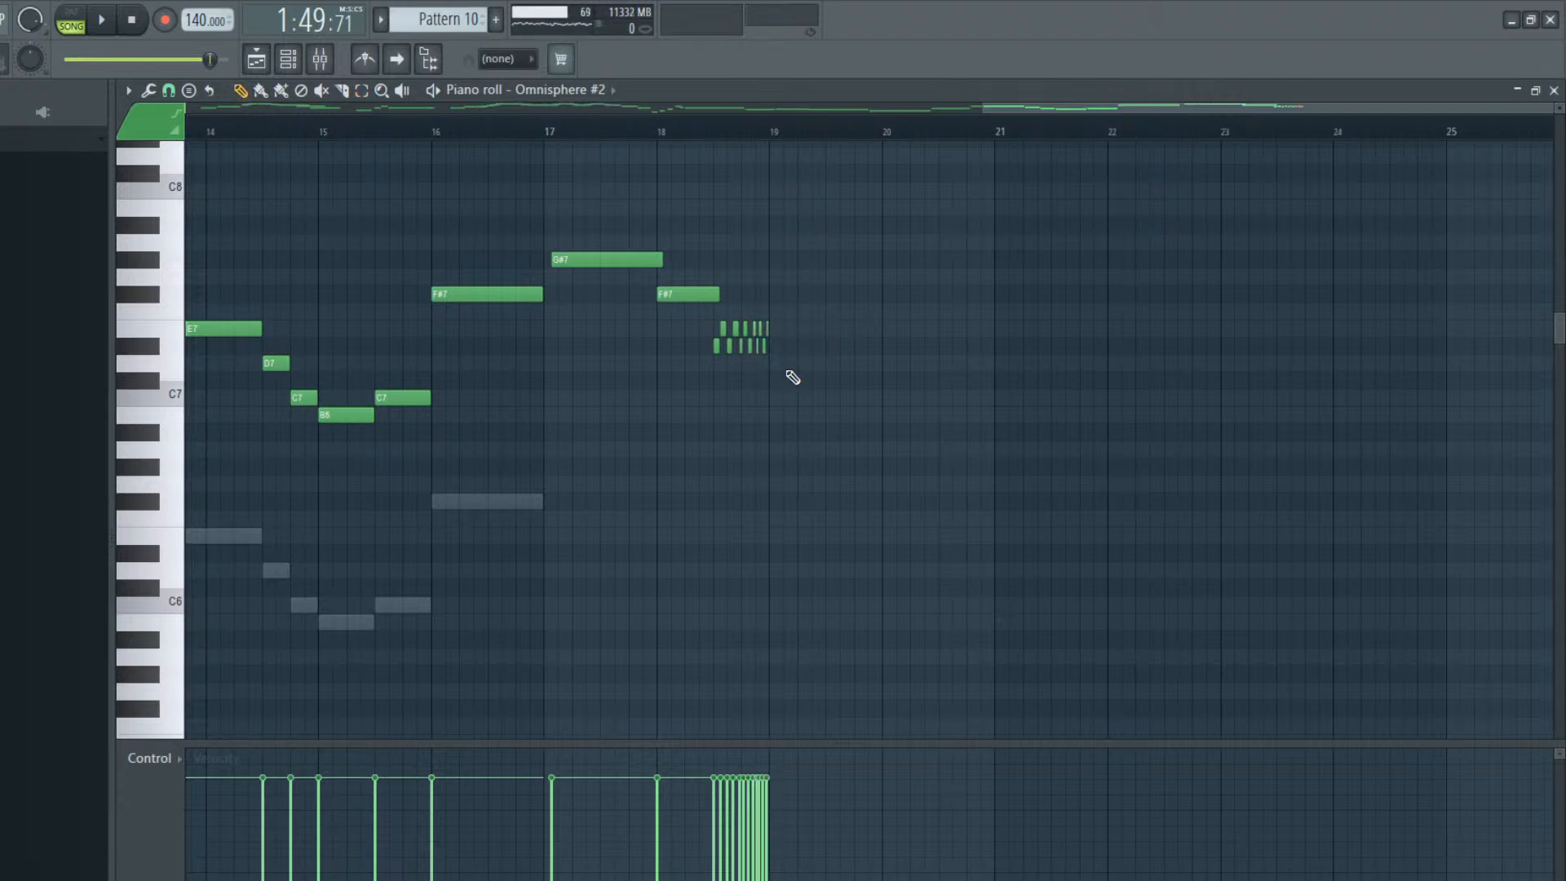
Add a one-bar D#7 at bar 19, vary the trill notes' velocities with a rise into it, and check the phrase in playback
key(space)
drag(779, 351, 887, 351)
mouse_move(713, 817)
mouse_down()
mouse_move(768, 803)
mouse_move(778, 779)
mouse_up()
click(713, 794)
key(space)
key(space)
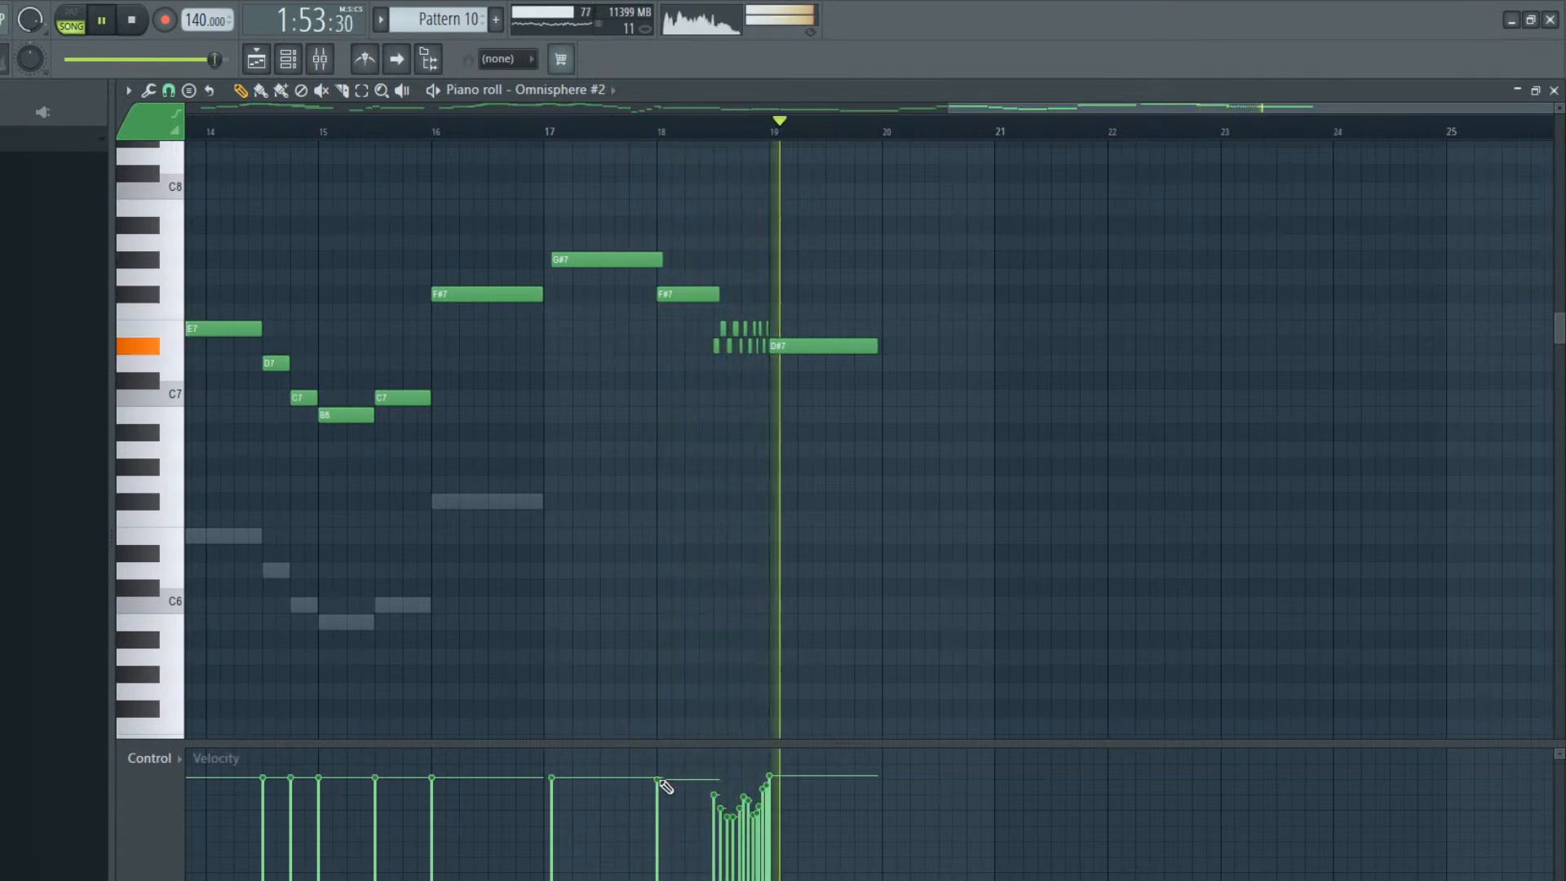
key(space)
key(space)
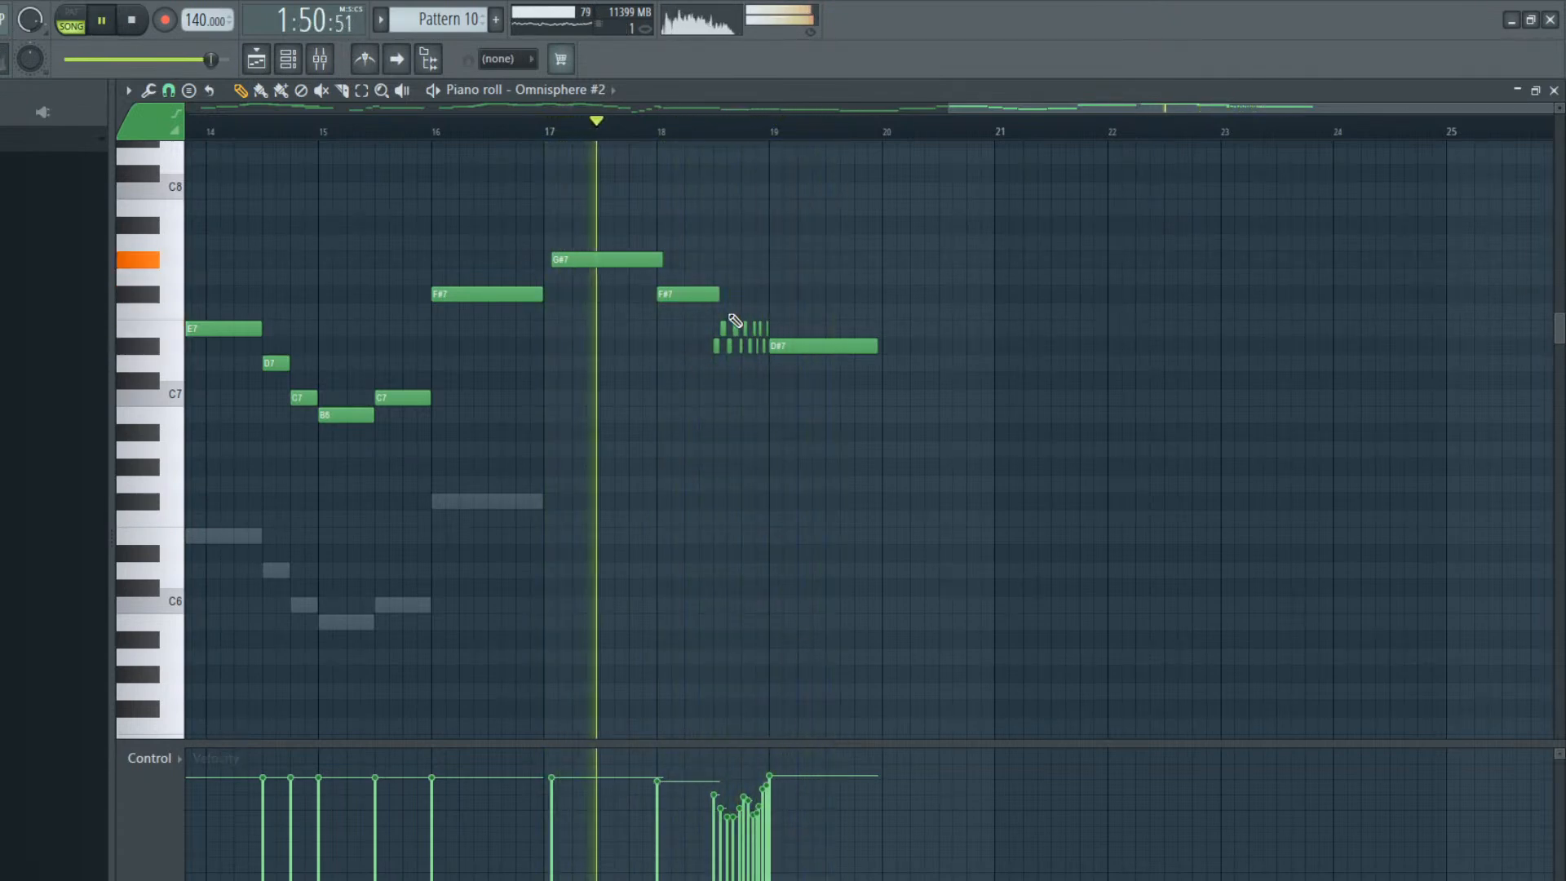
Trim the end of the bar 18 F#7 slightly and add an A#7 above the trill, extending to bar 19
drag(718, 294, 705, 294)
key(space)
click(687, 223)
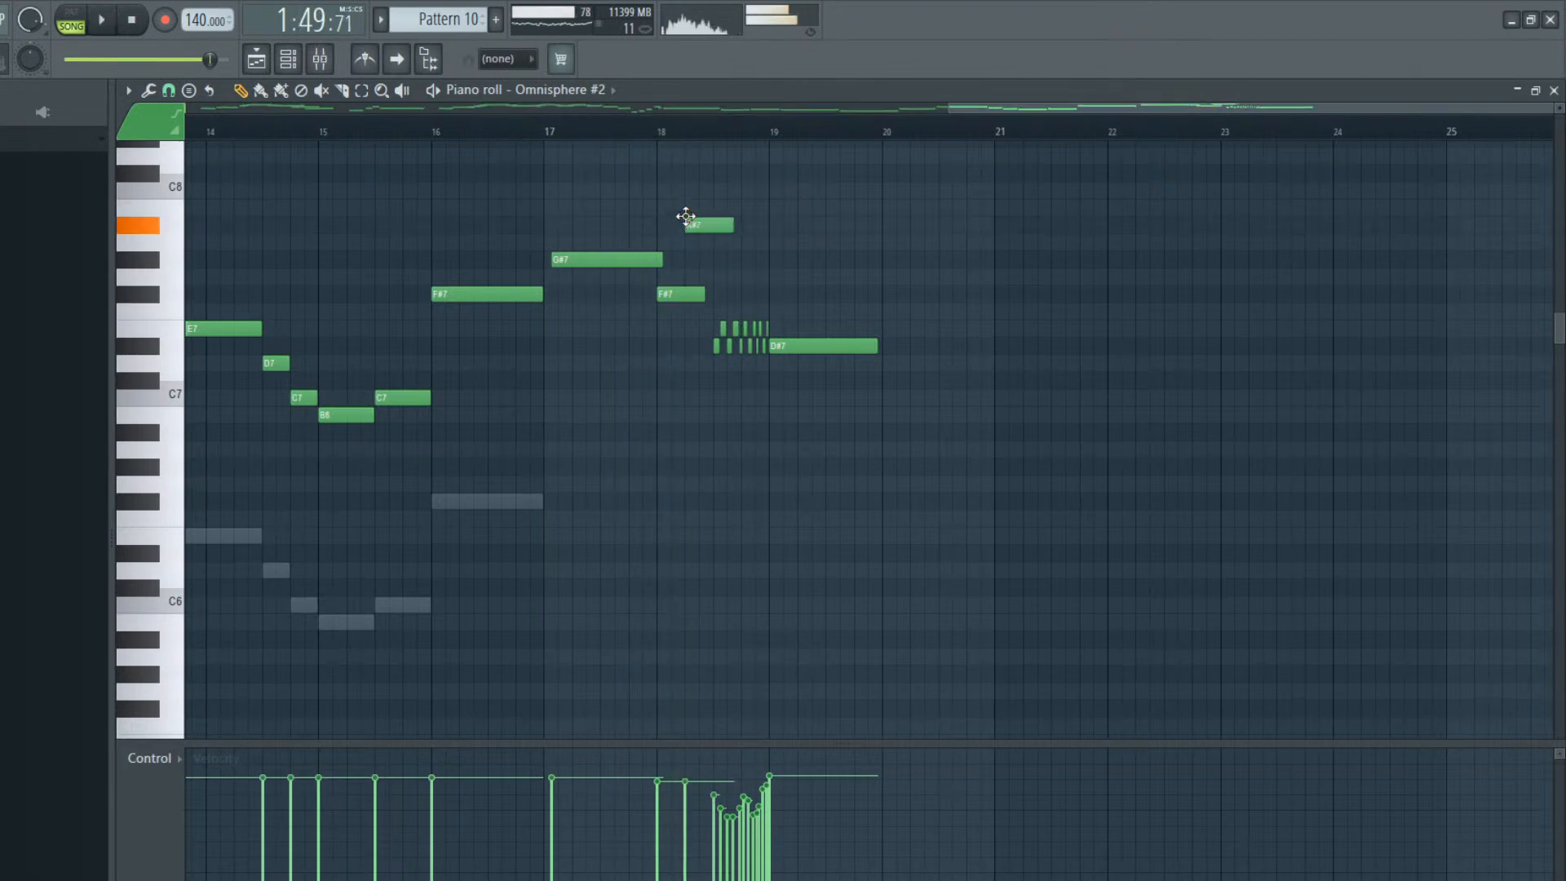
key(space)
mouse_move(738, 229)
mouse_down()
mouse_move(769, 232)
mouse_move(742, 220)
mouse_up()
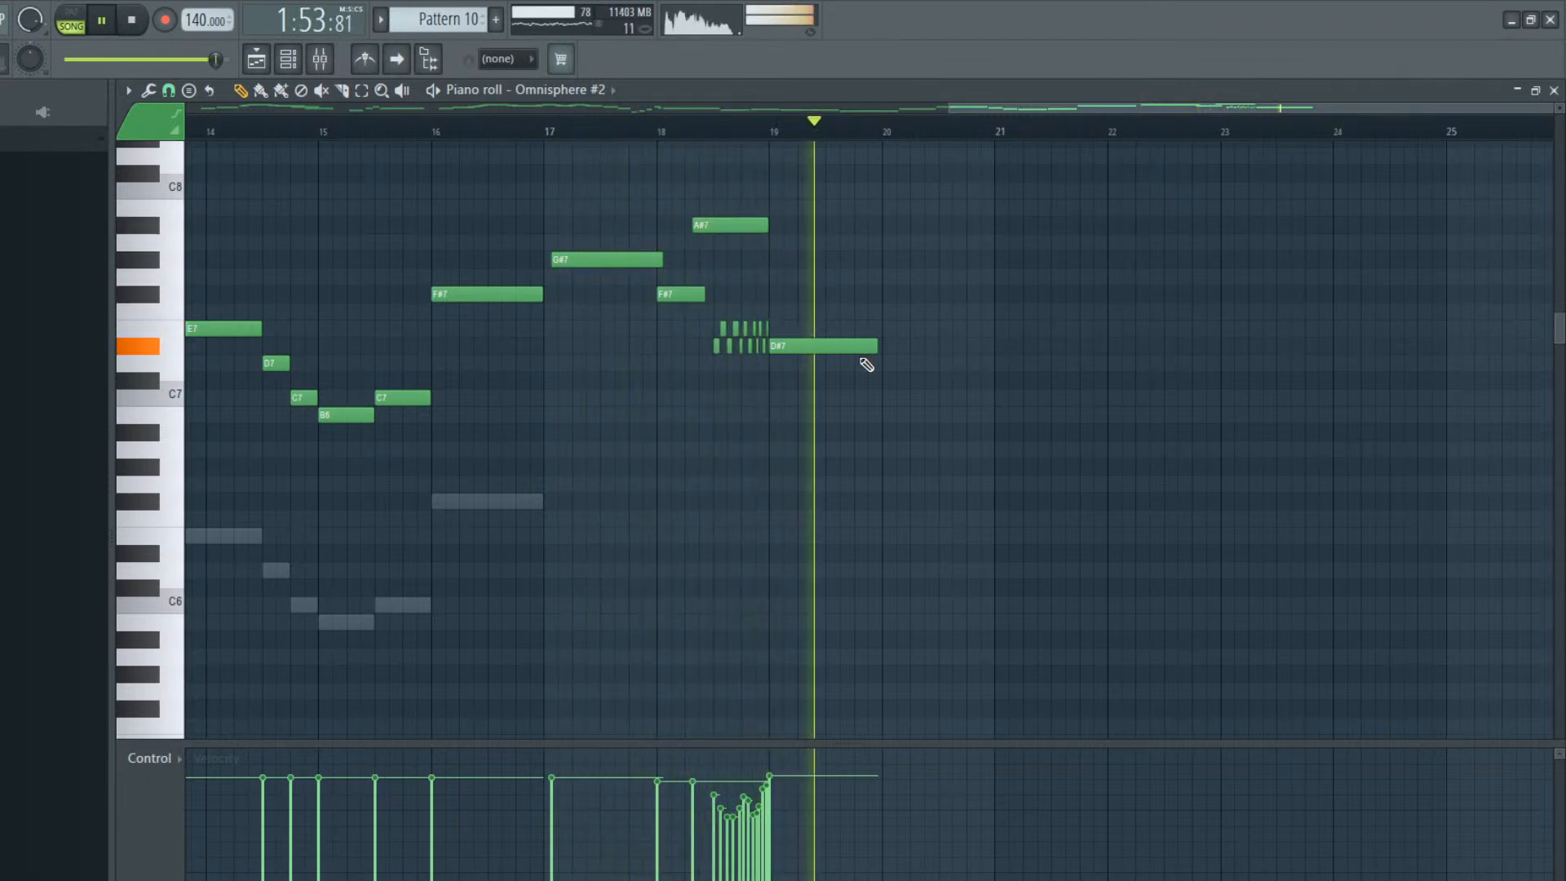
key(space)
Add a long B6 from the middle of bar 19 and a short G#6 from the middle of bar 20, listening to each
click(828, 395)
drag(829, 406, 979, 404)
key(space)
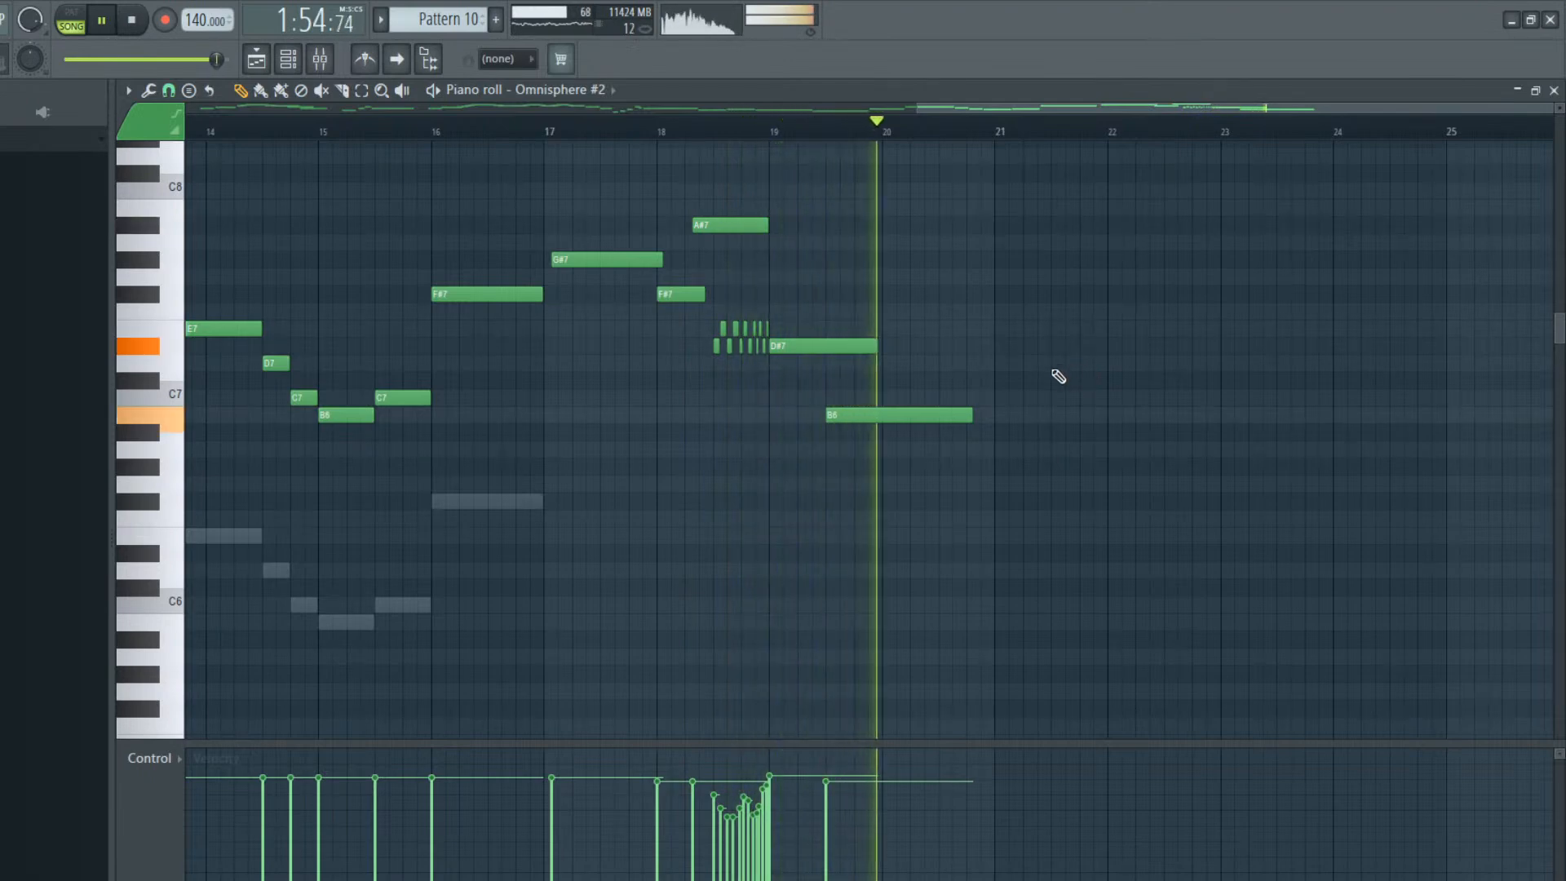
key(space)
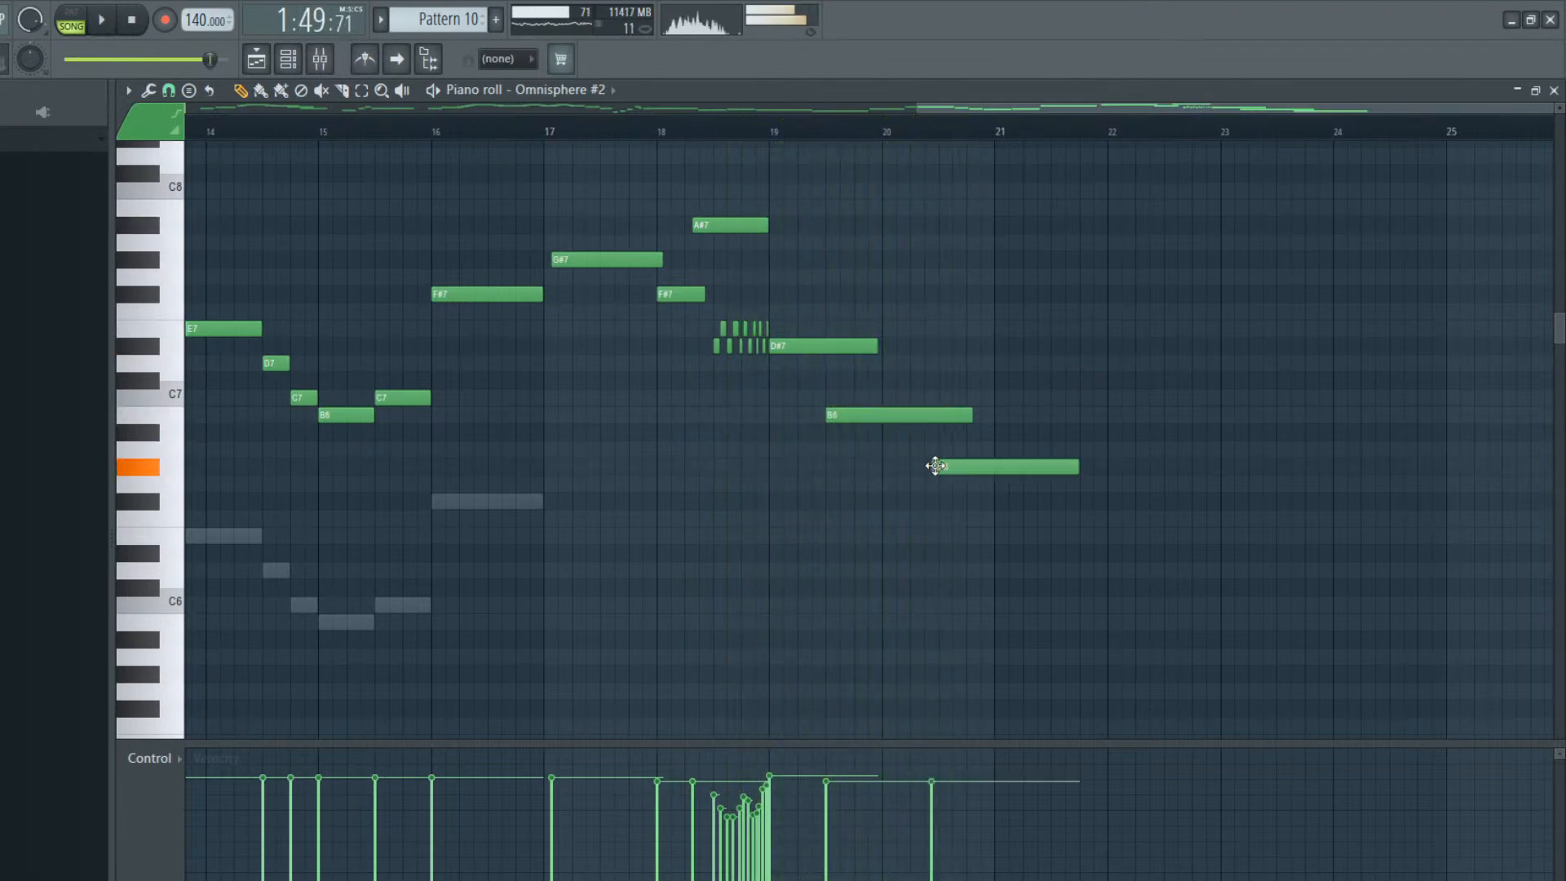
key(space)
drag(1087, 466, 988, 470)
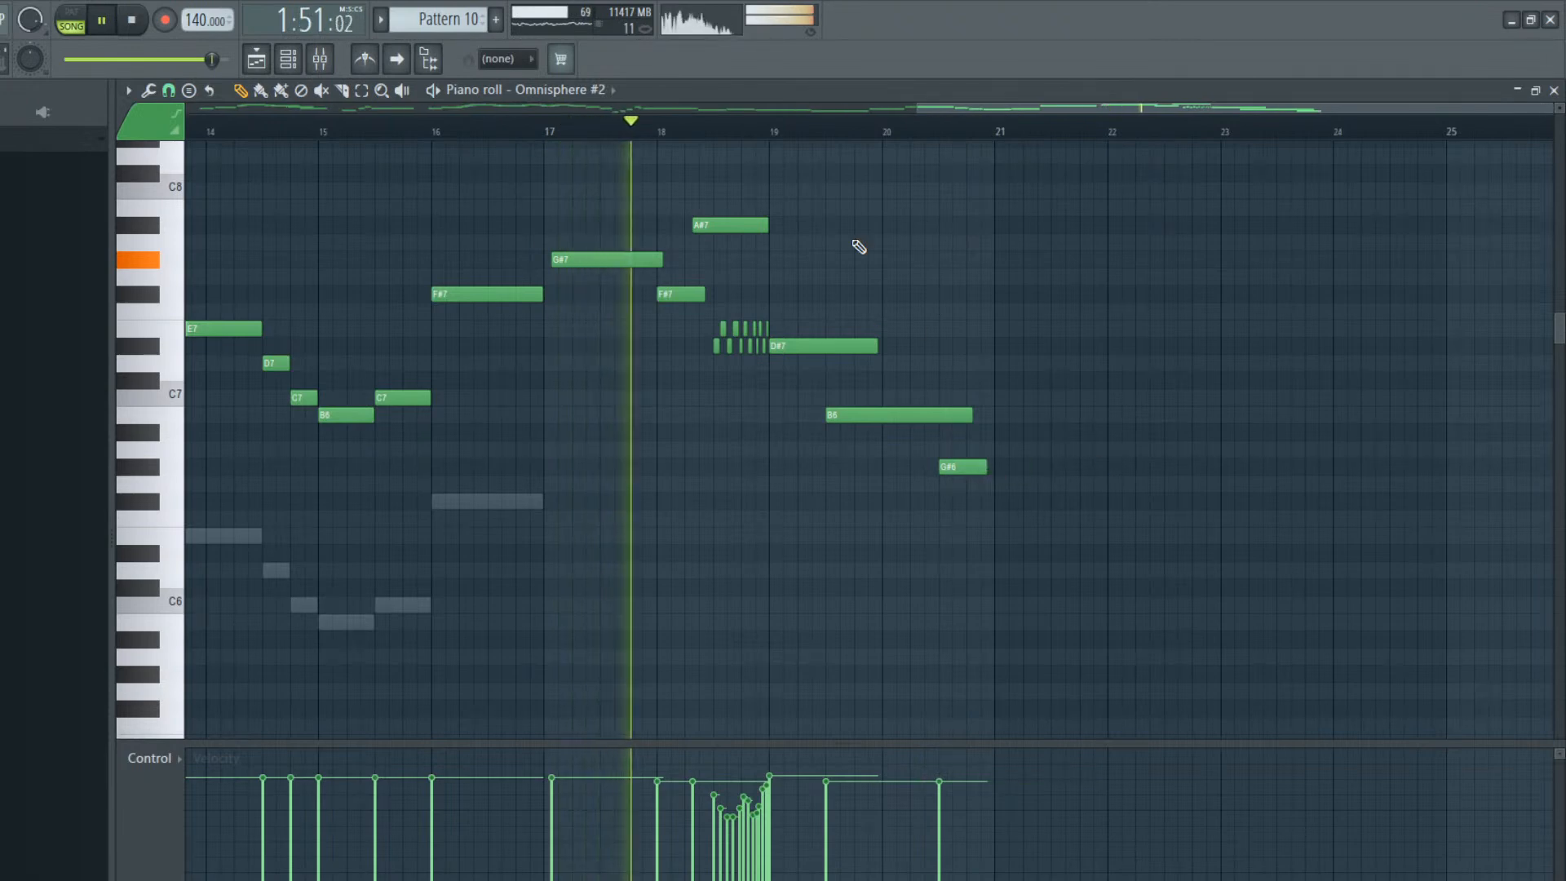
key(space)
Remove the trial B6 at bar 21, place a short C8 halfway through that bar, and audition from bar 20
click(924, 126)
key(space)
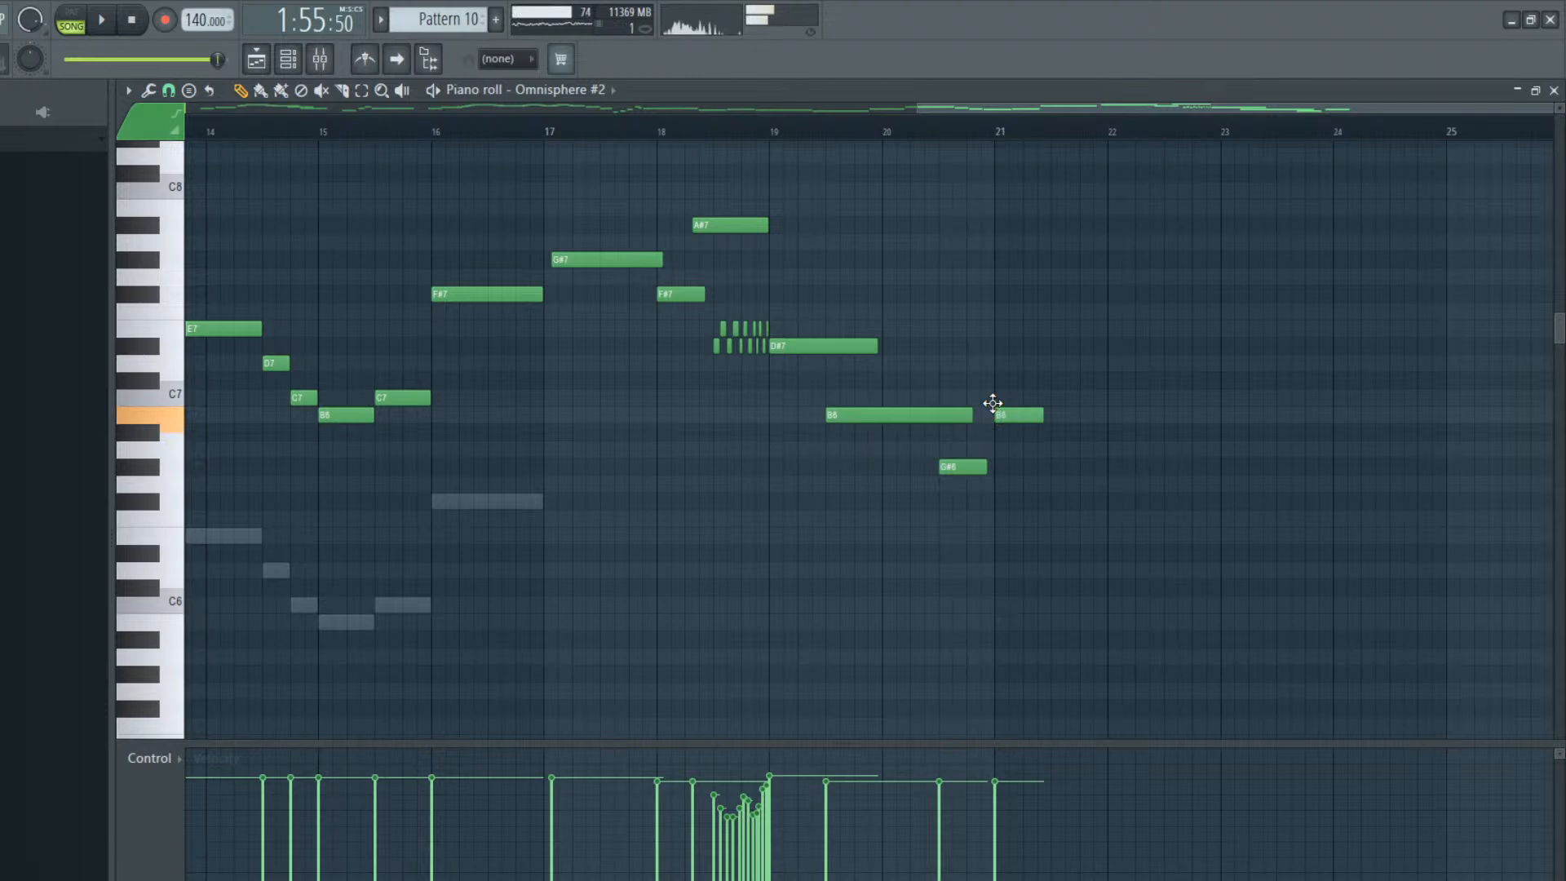
right_click(1037, 398)
key(space)
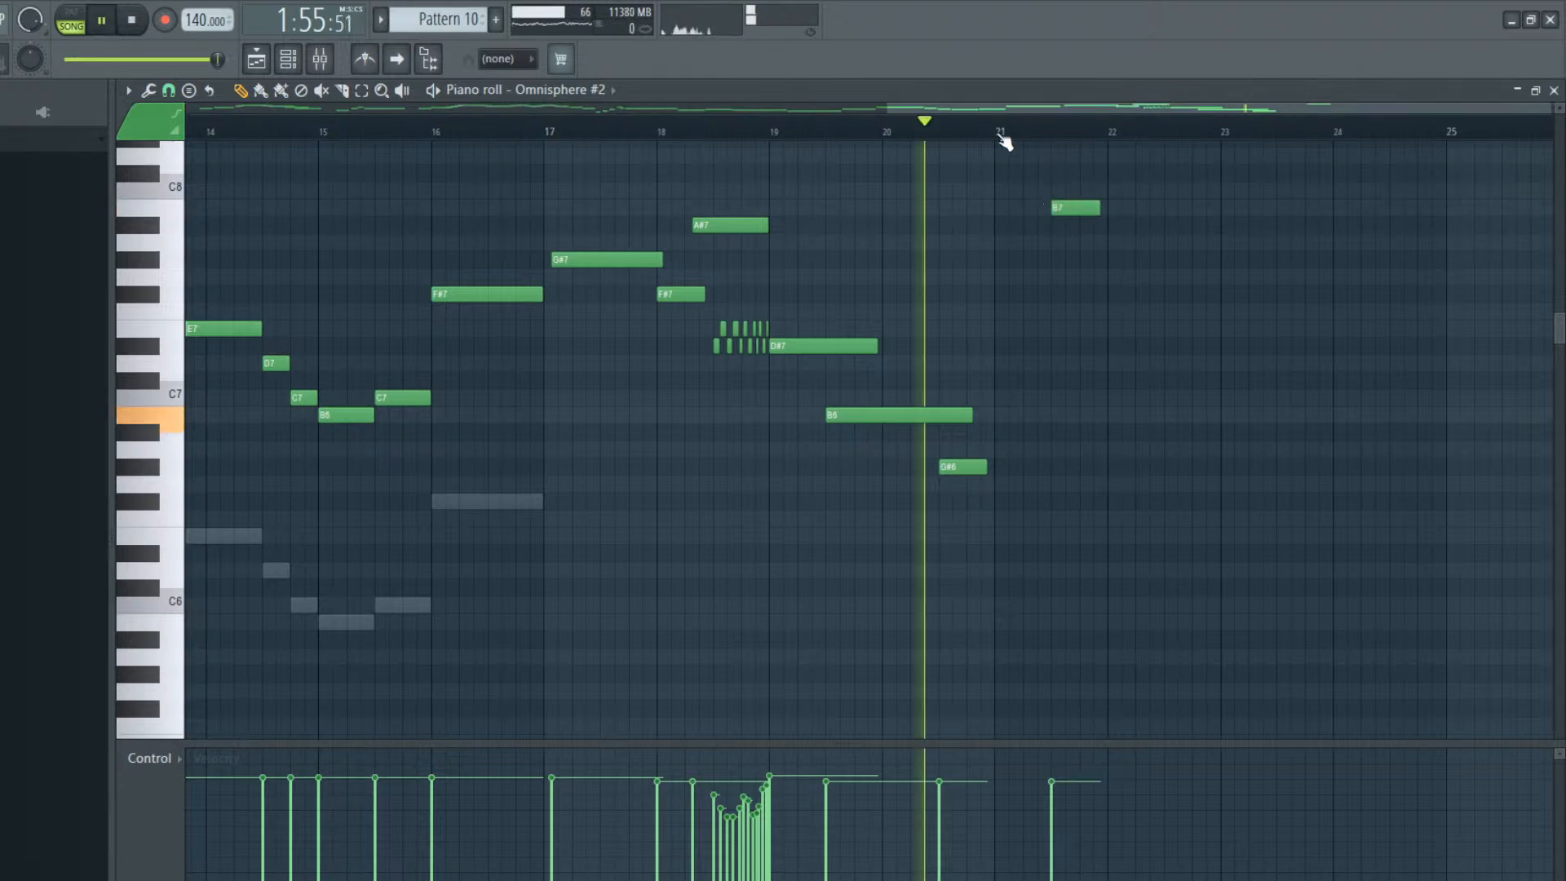
key(space)
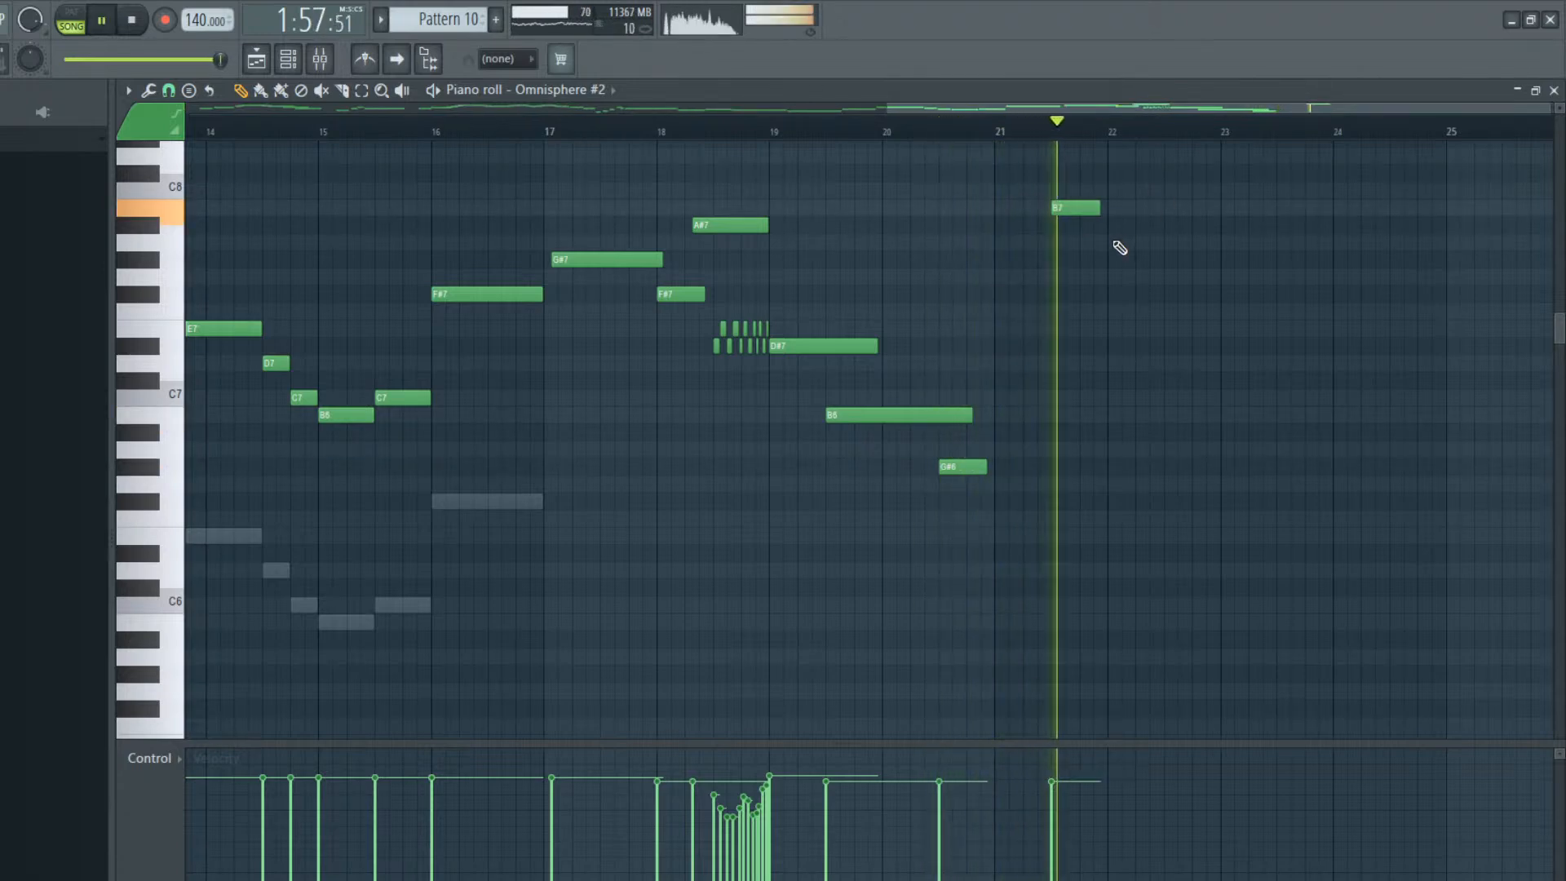
key(space)
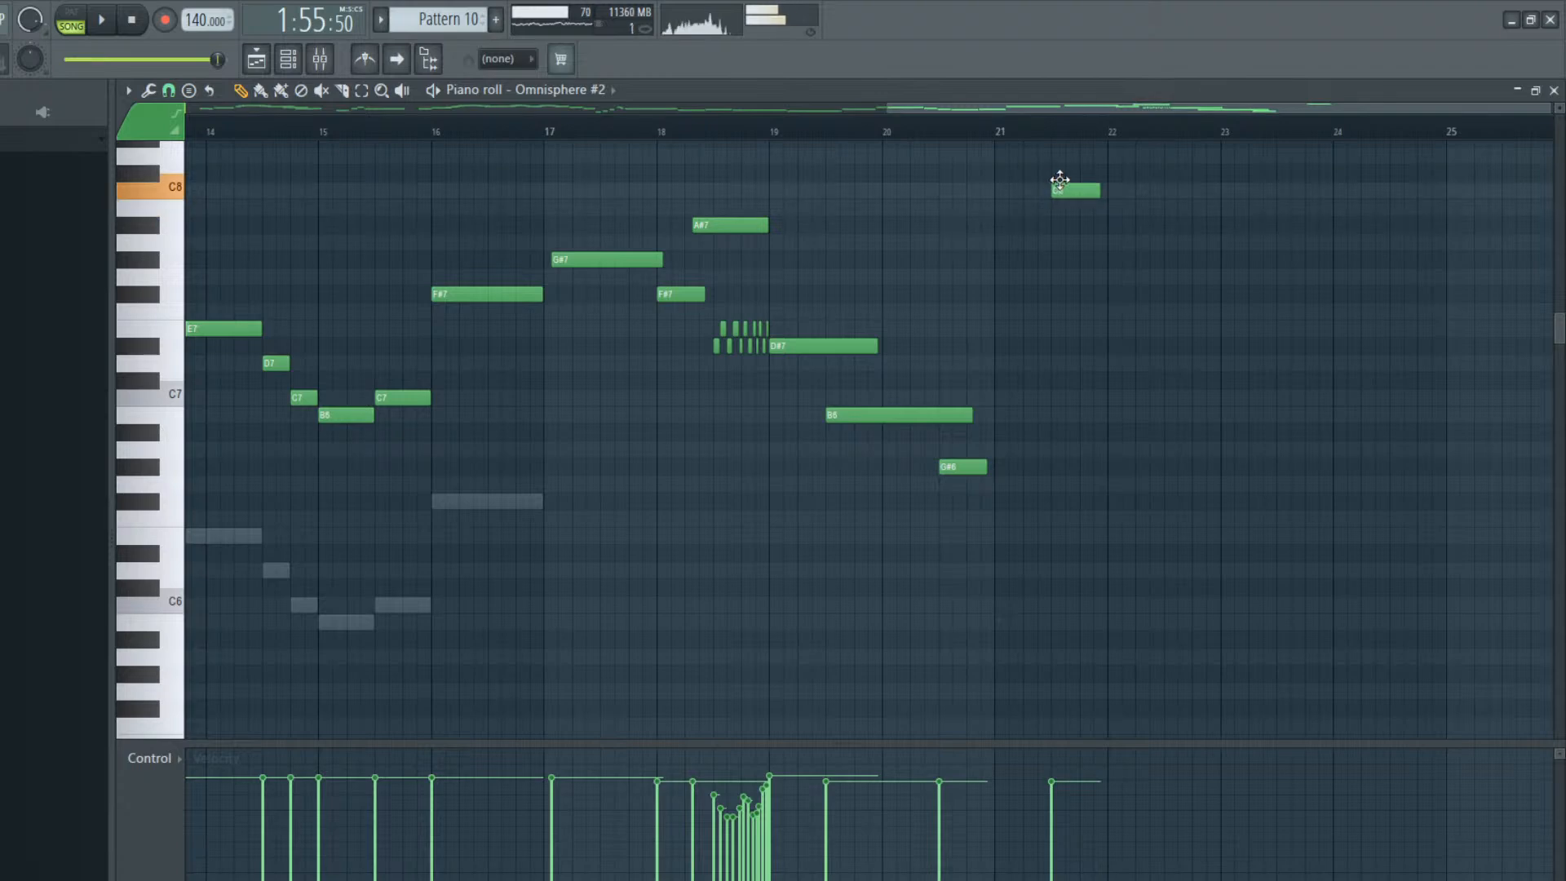
Build descending two-note chords C8/G7, G7/E7, E7/C7 and C7/G#6 at half-bar intervals through bar 23, tapering their velocities slightly
drag(1112, 254, 1100, 279)
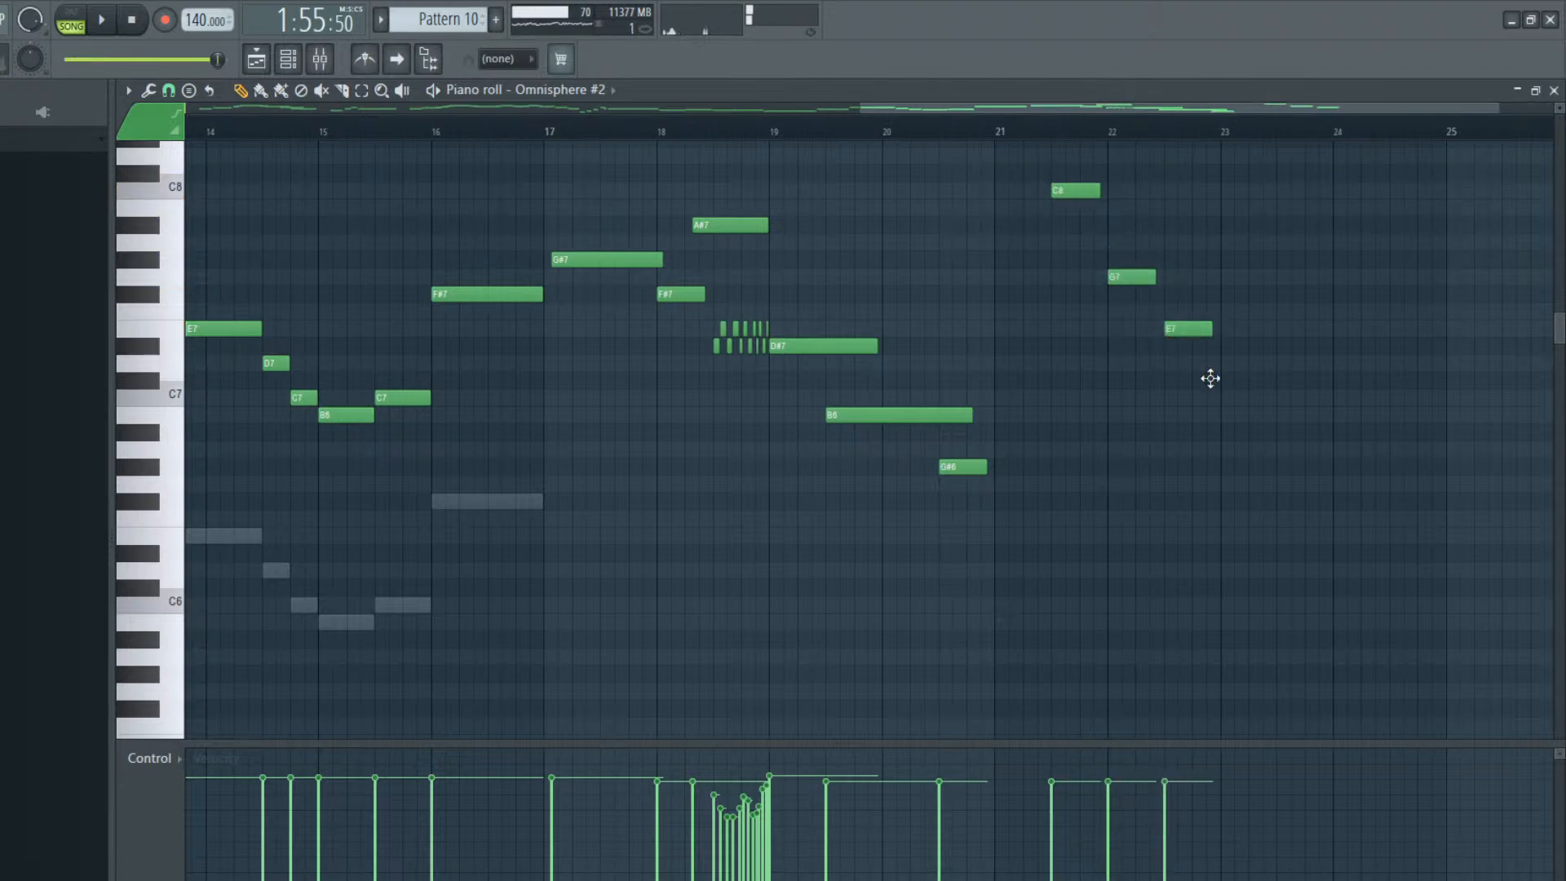
click(1221, 405)
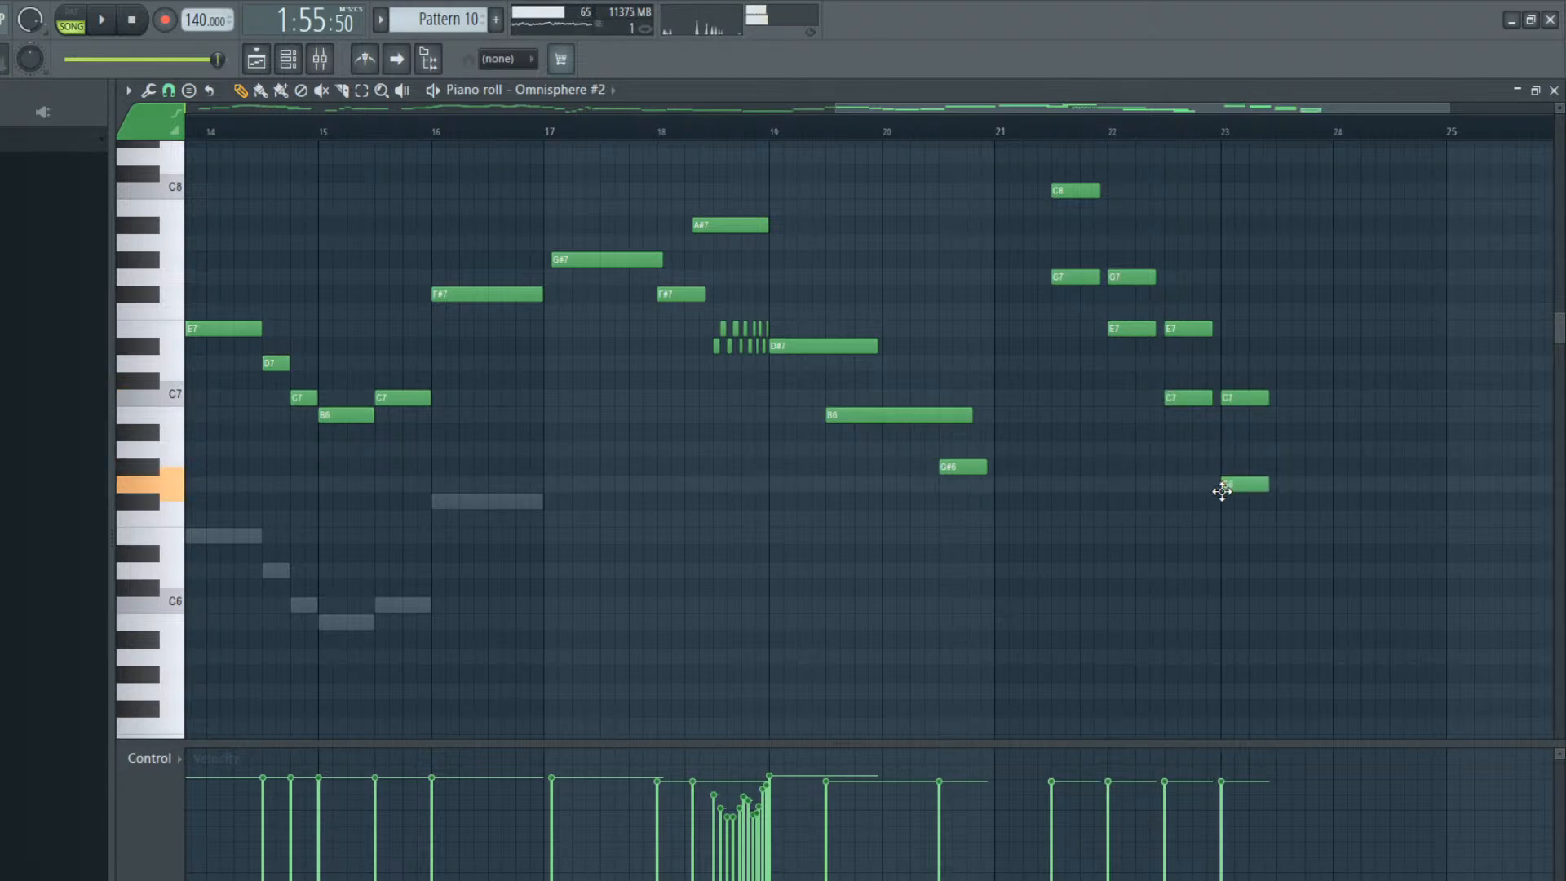
key(space)
mouse_move(1049, 807)
mouse_down()
mouse_move(1108, 786)
mouse_move(1218, 790)
mouse_up()
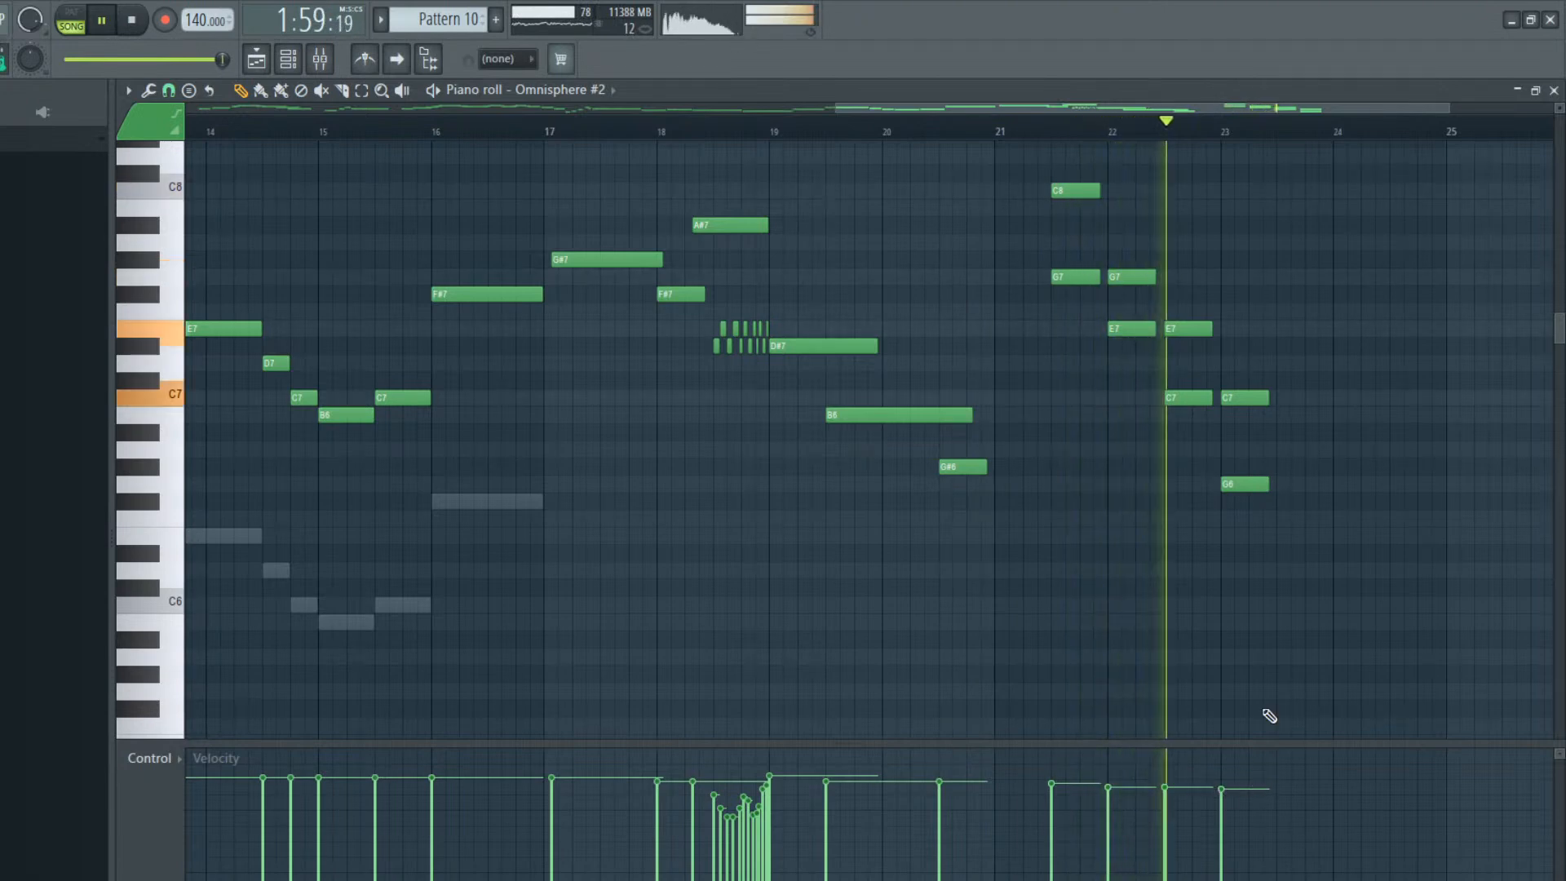
key(space)
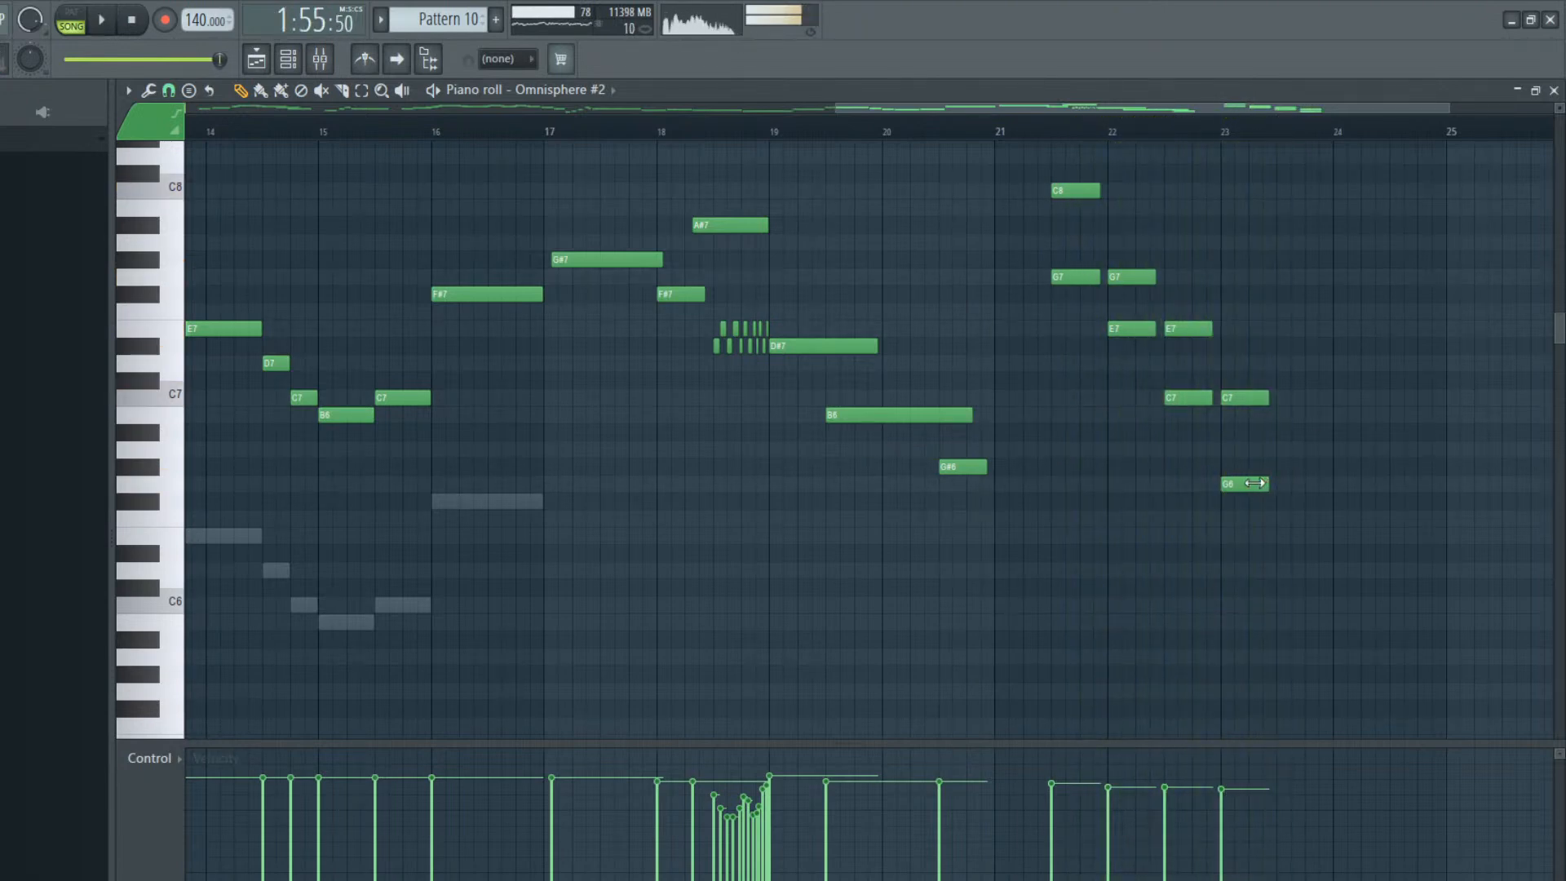
Audition the chord at bar 23 and add a one-bar D7 at bar 24 to close the phrase
click(1221, 137)
key(space)
key(space)
key(space)
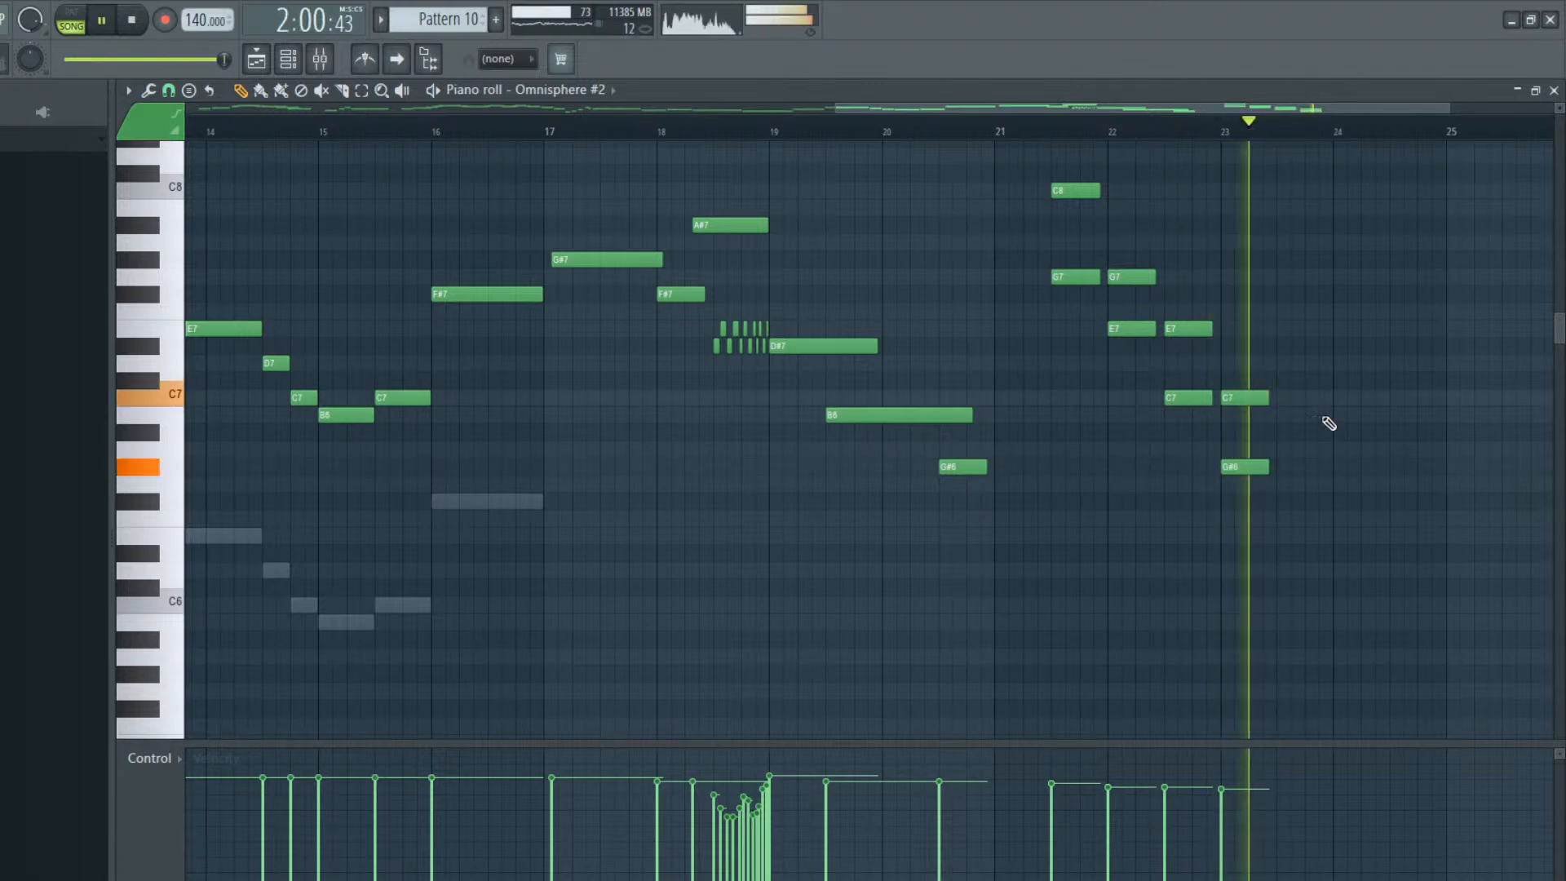
key(space)
click(1334, 379)
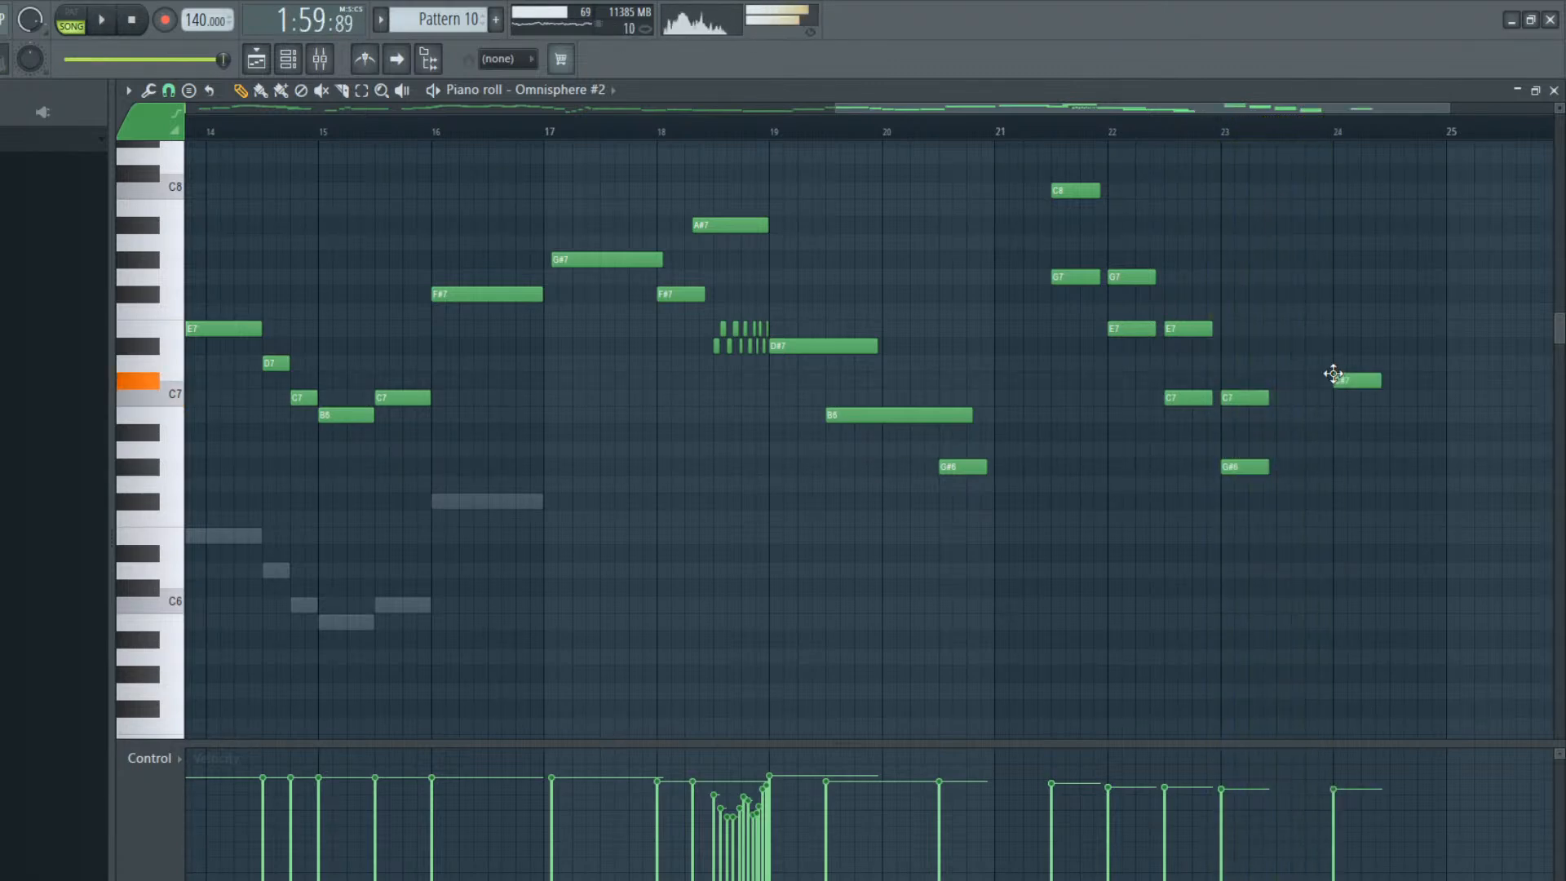
drag(1335, 364, 1449, 357)
key(space)
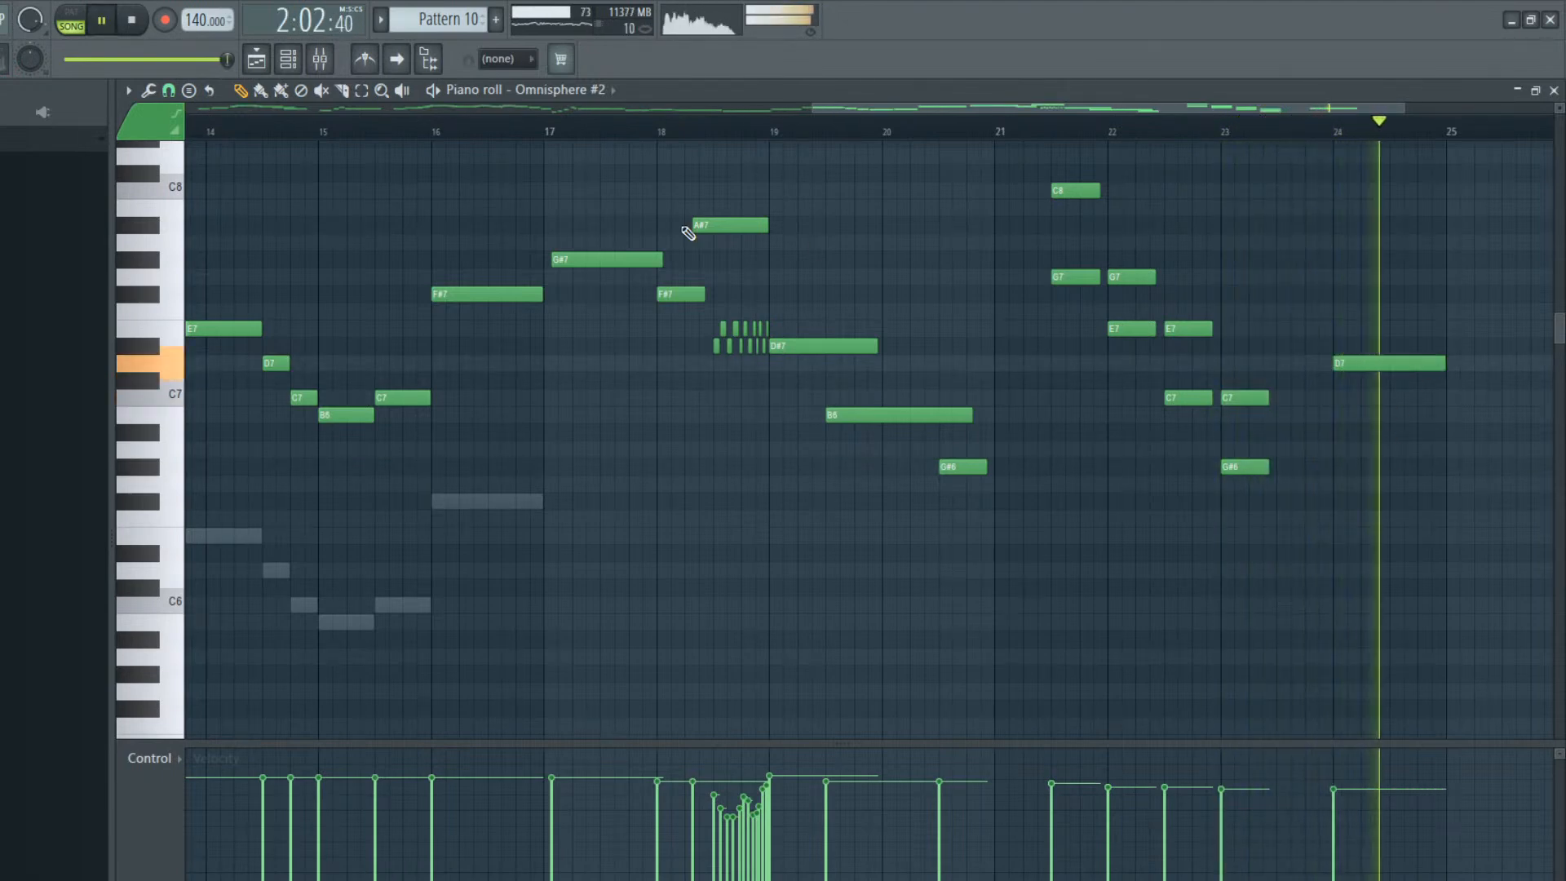
key(space)
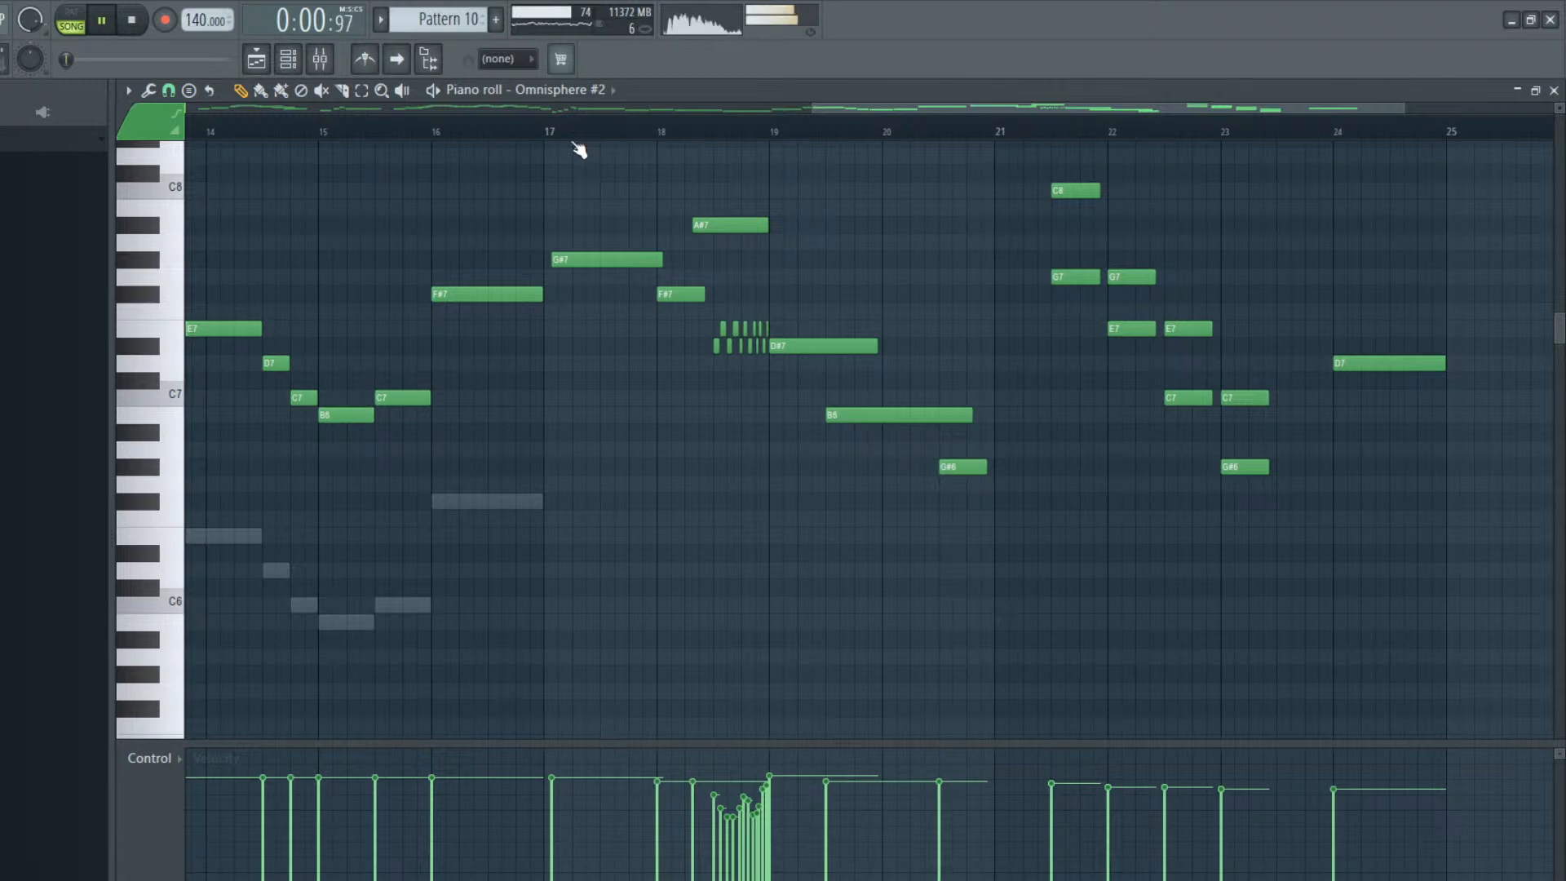
Route the Omnisphere #2 channel to its own mixer track, insert 13
scroll(301, 155, up, 1)
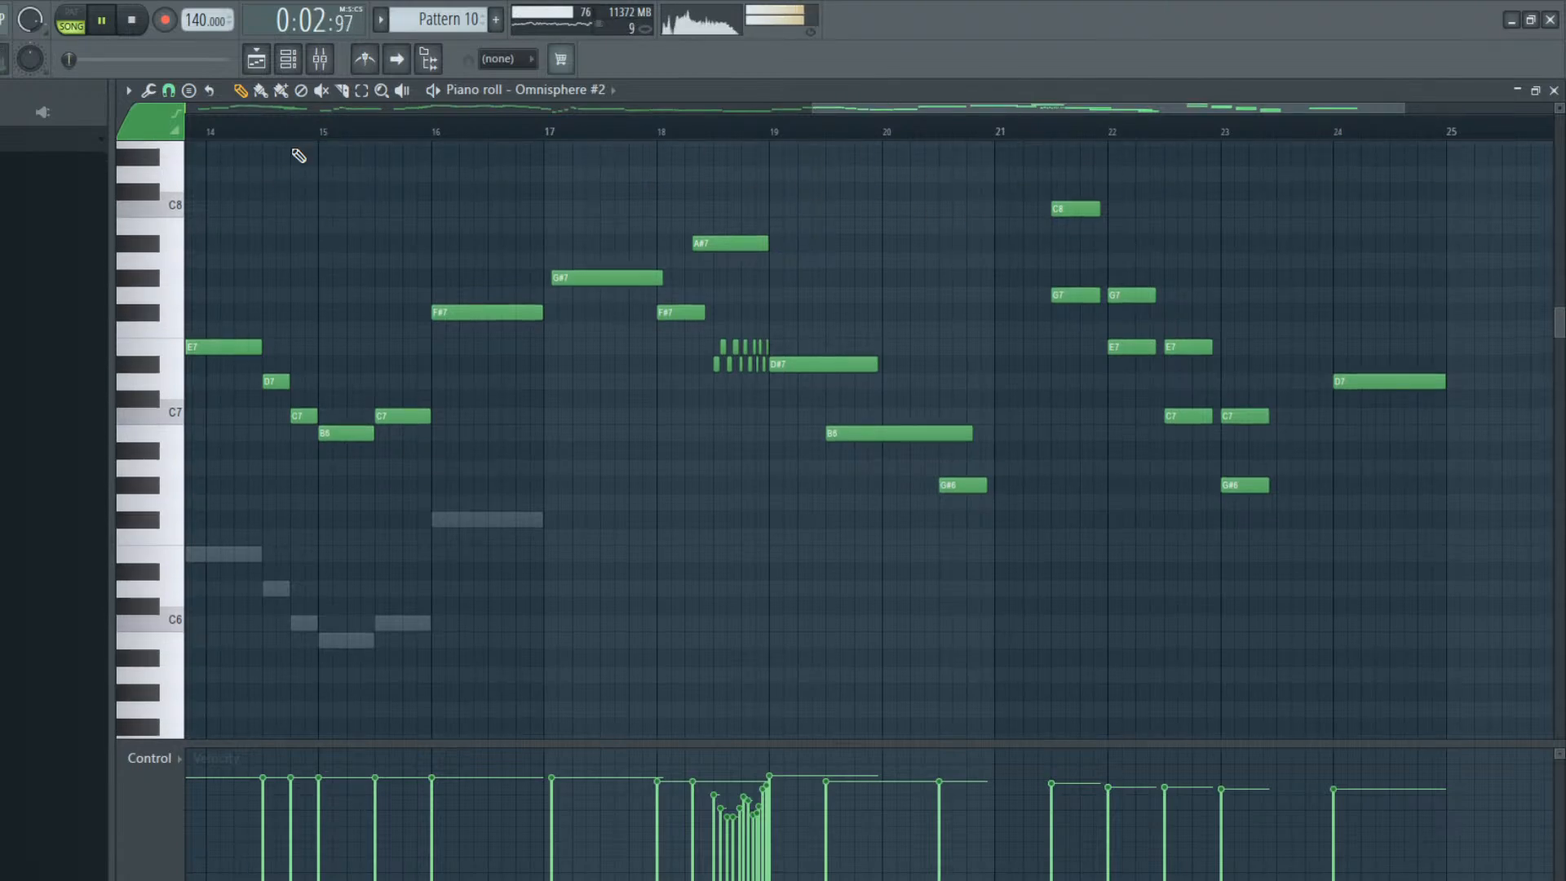
click(288, 59)
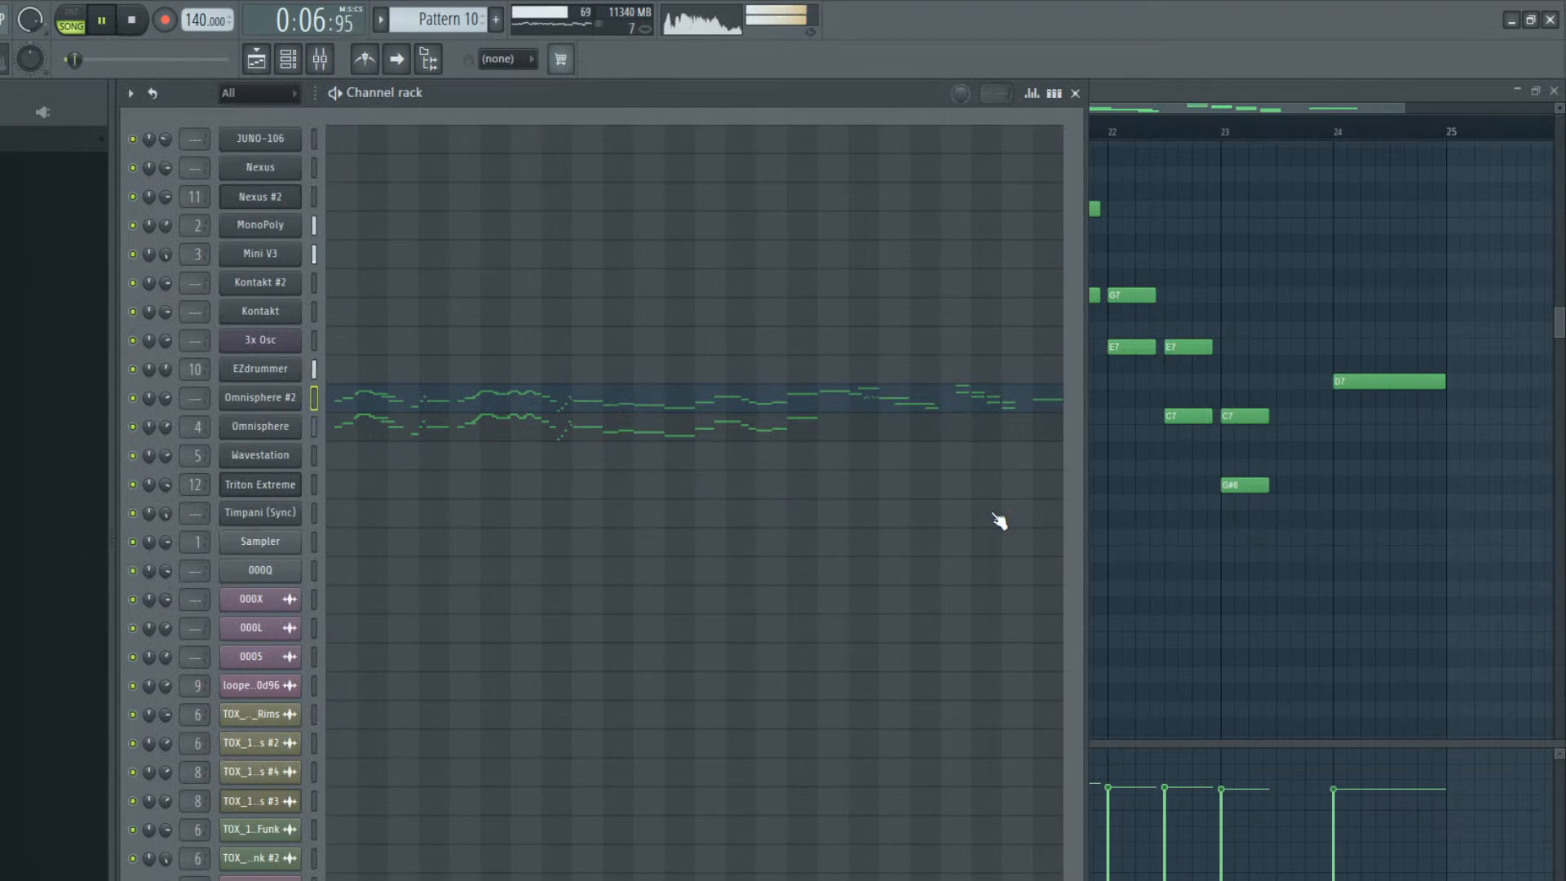
click(1396, 493)
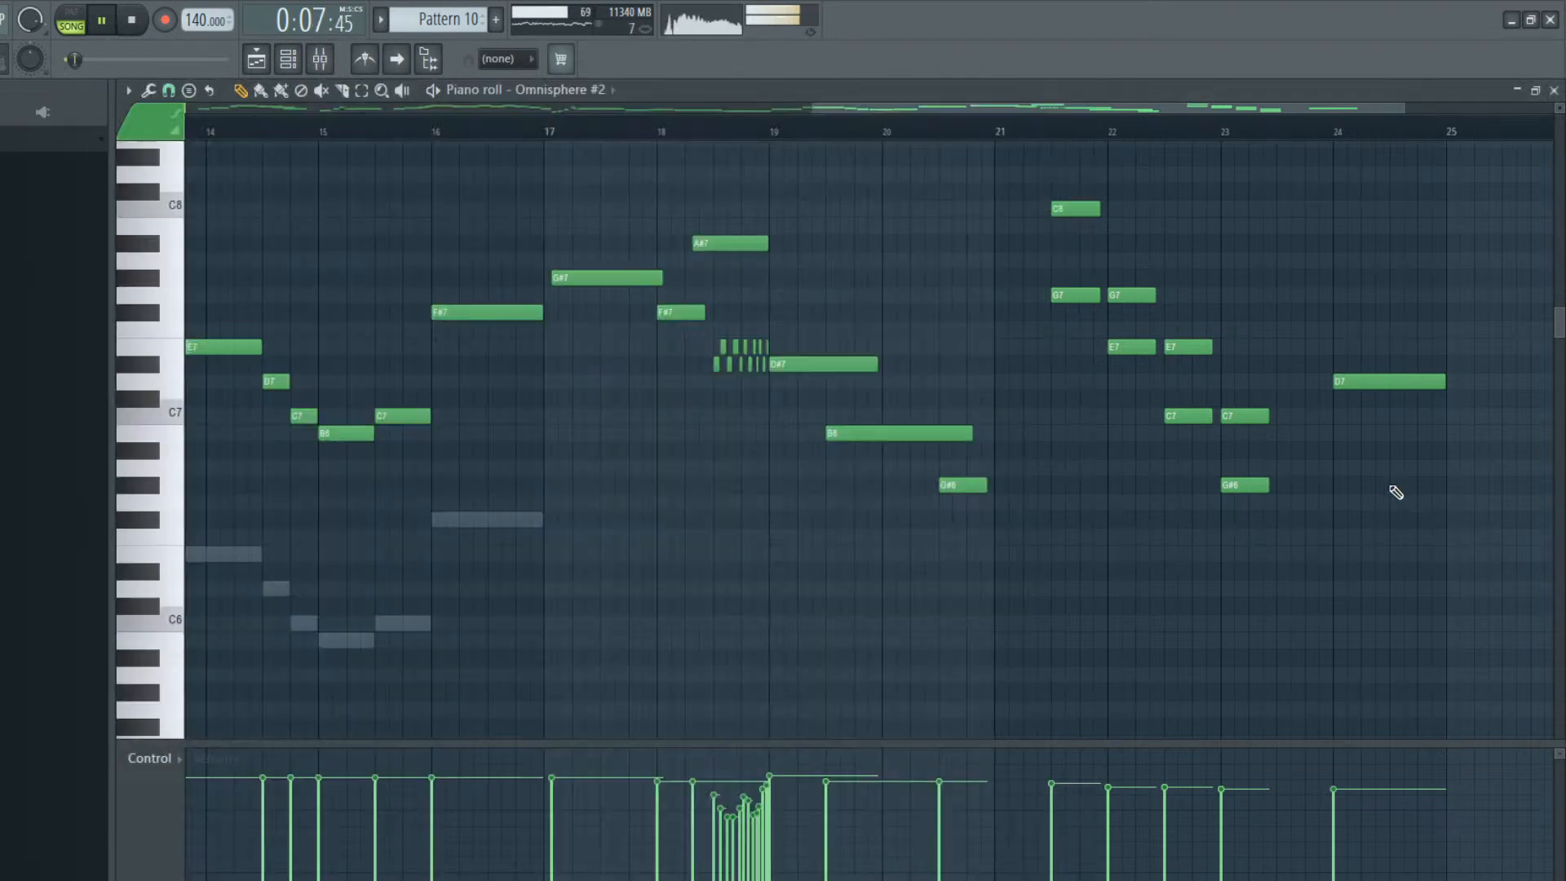
click(288, 59)
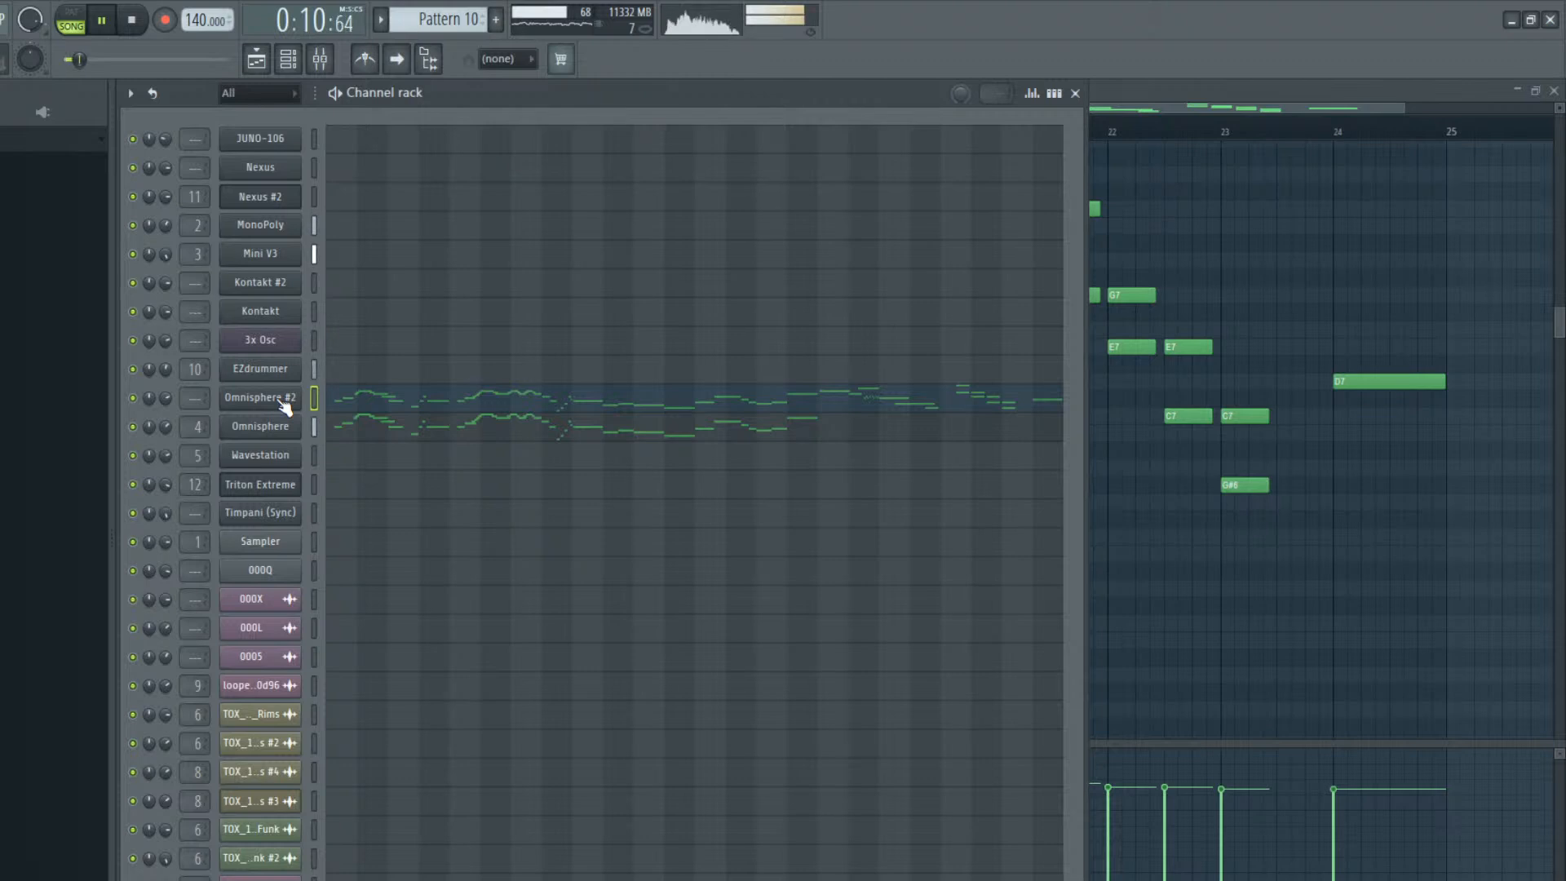
key(ctrl+l)
Load the Rev SPRING-636 reverb in slot 2 of the Omnisphere #2 mixer track with the Accu Type 8 Large preset
click(1252, 433)
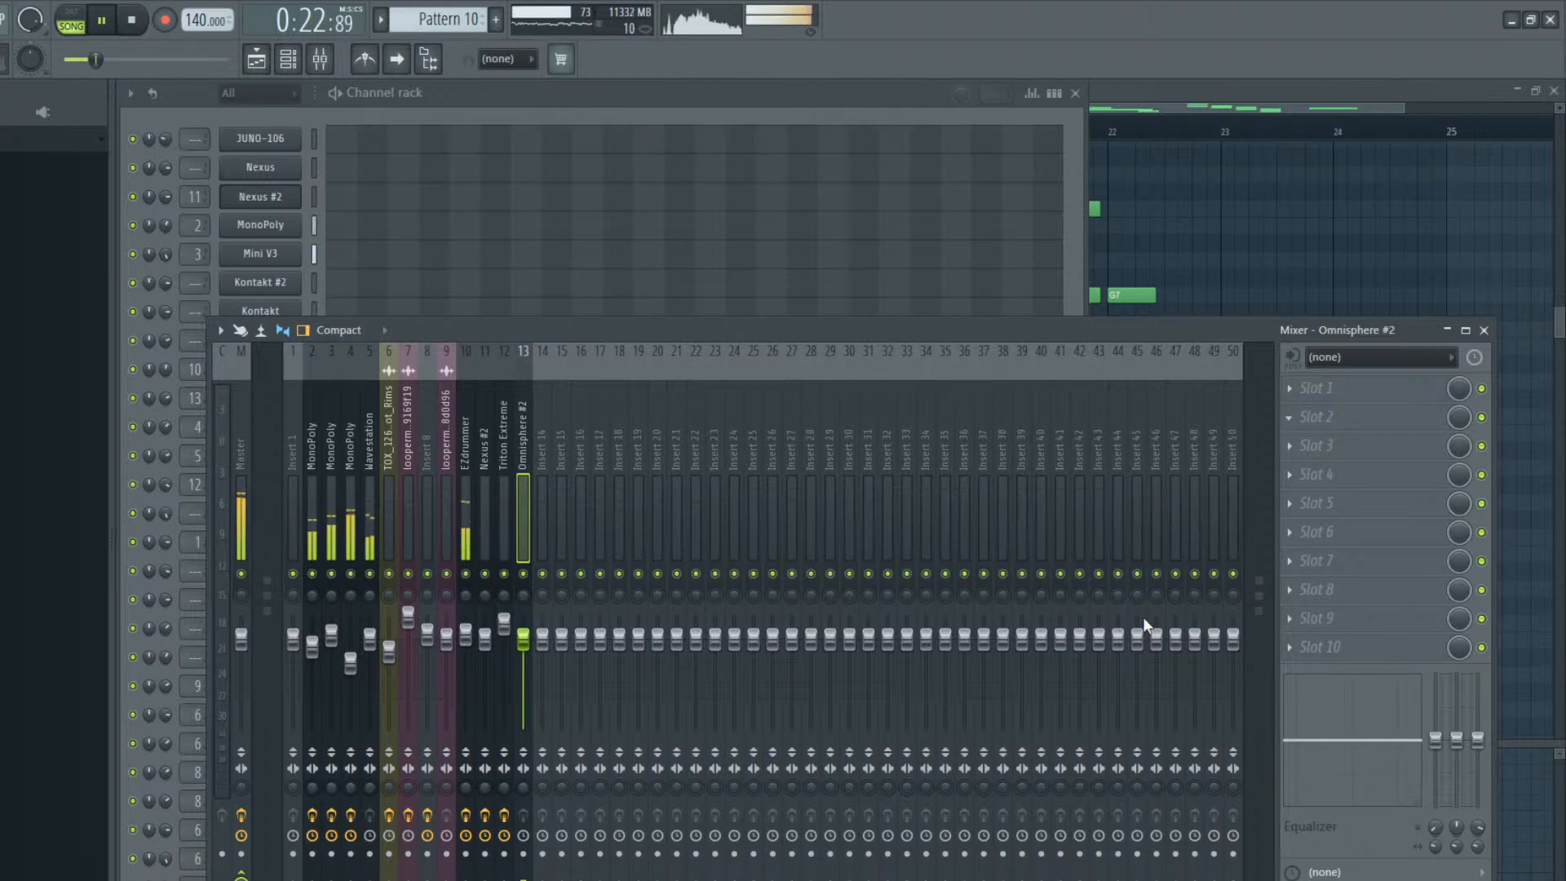
click(1107, 754)
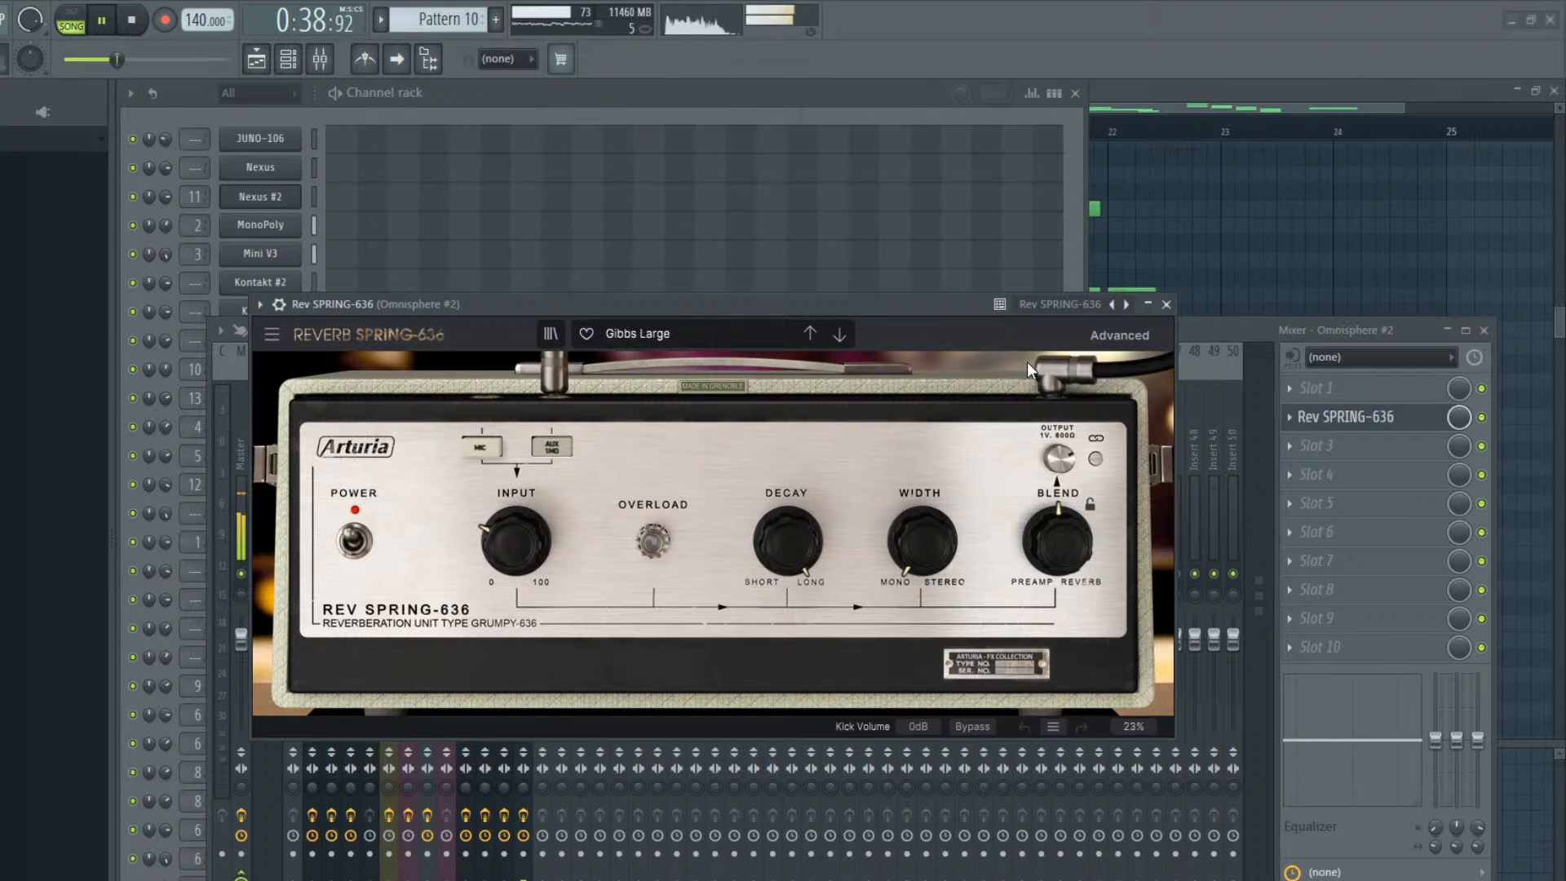
click(946, 420)
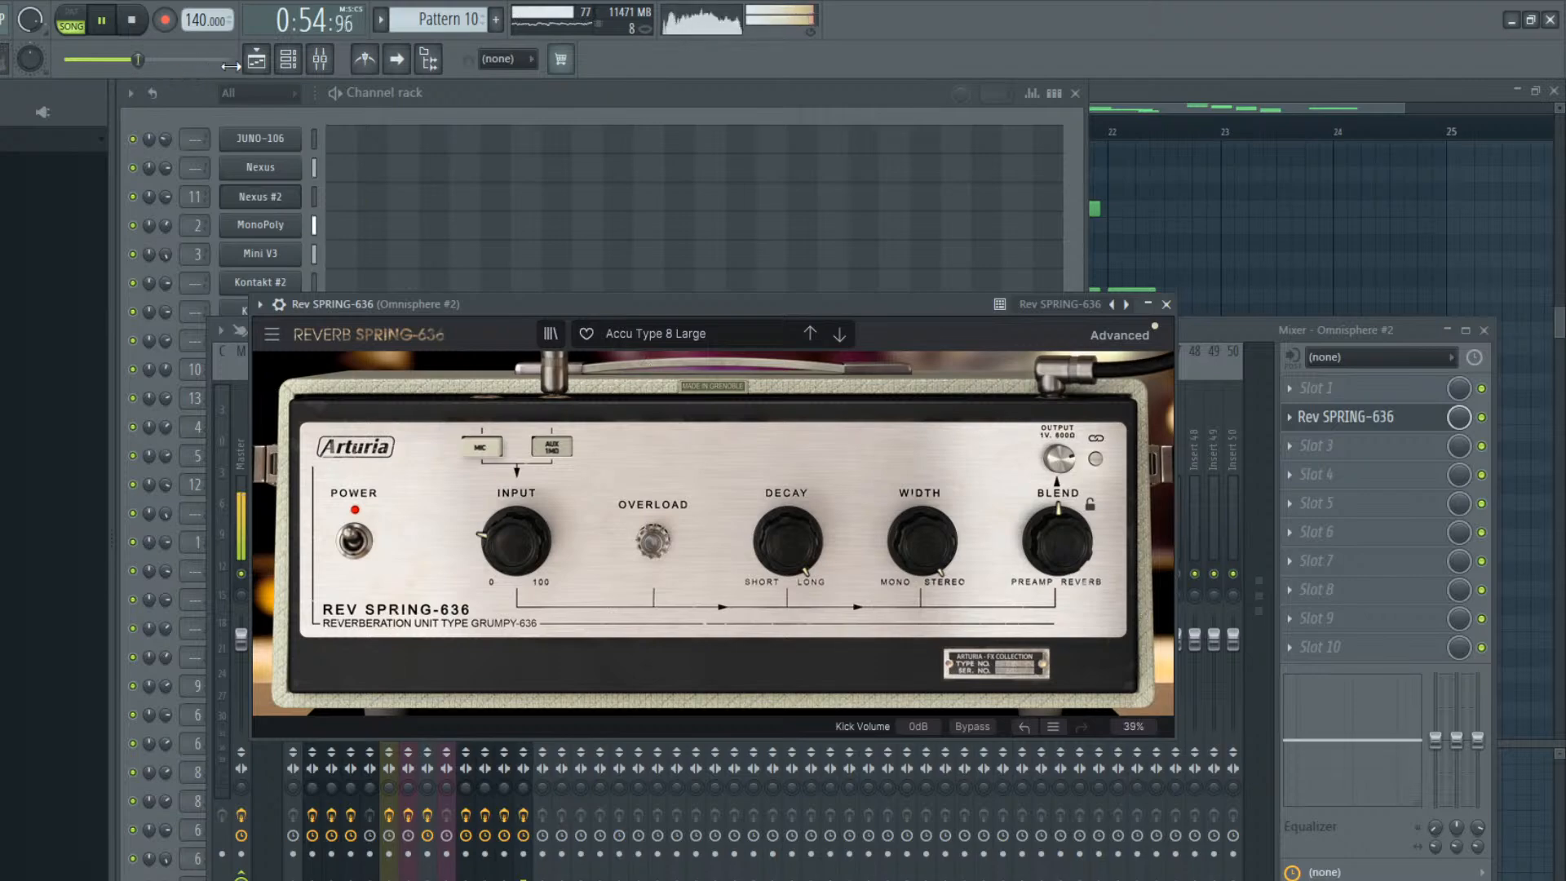
Follow the arrangement's playback in the playlist with auto-scrolling enabled, and return to the Omnisphere #2 mixer track
click(256, 60)
ctrl+click(713, 509)
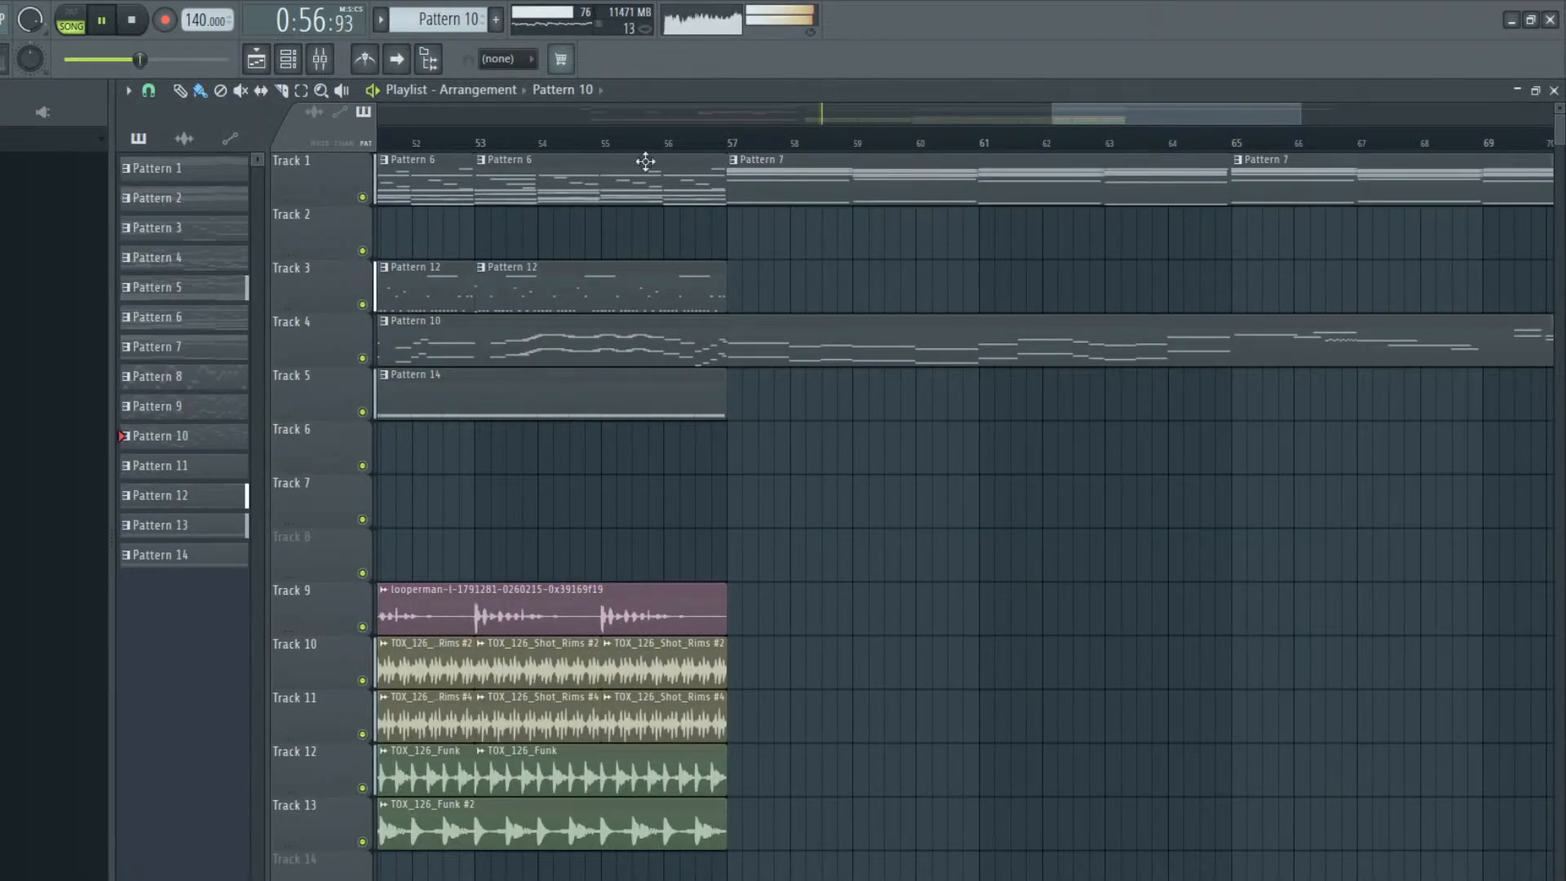
click(396, 59)
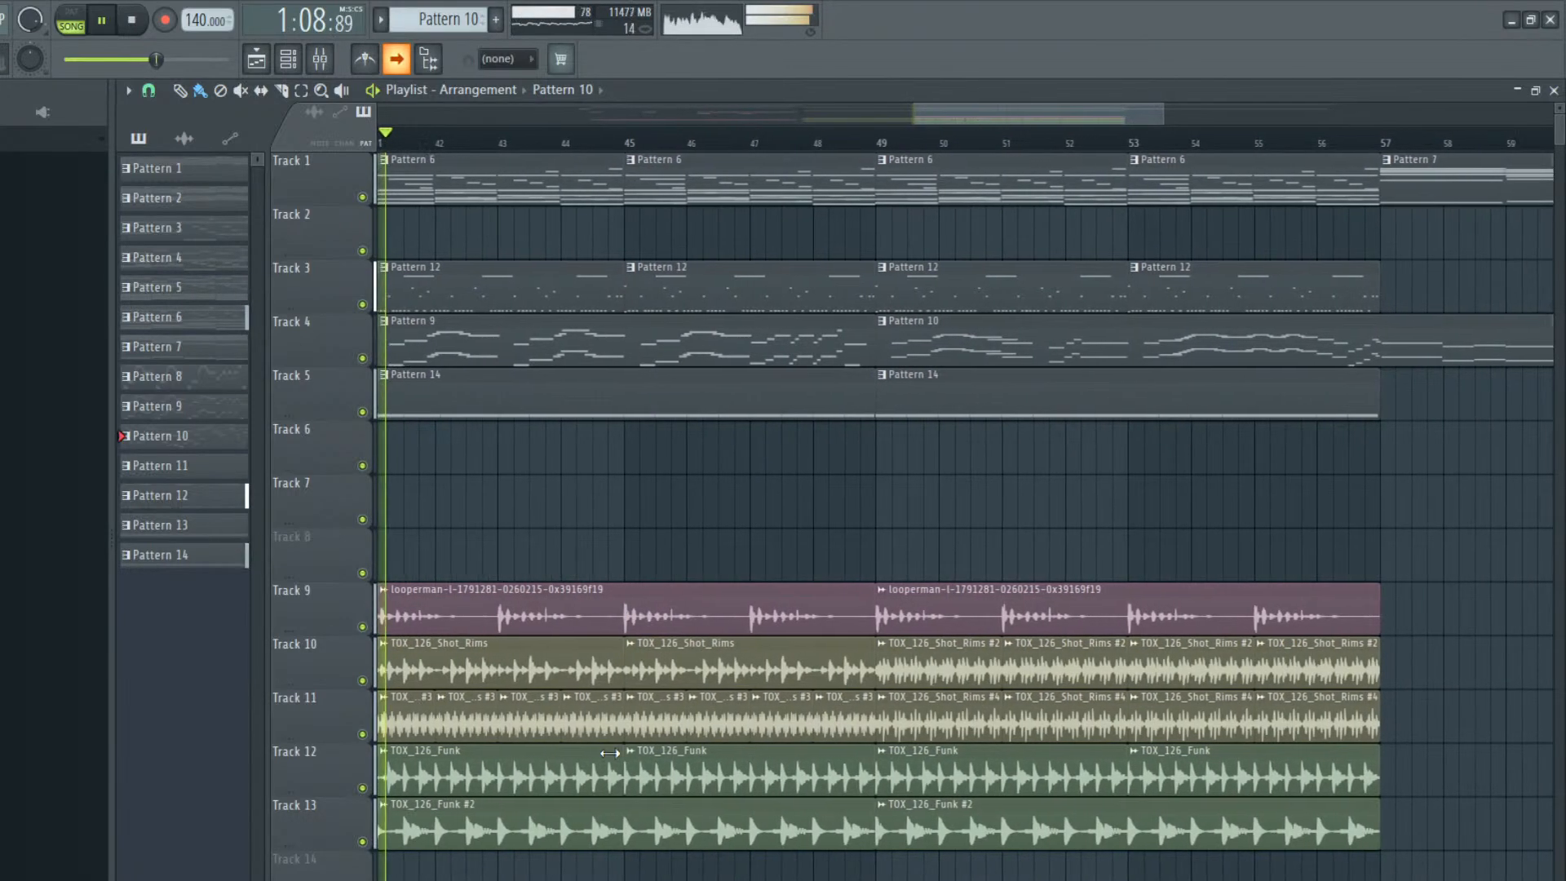
click(319, 59)
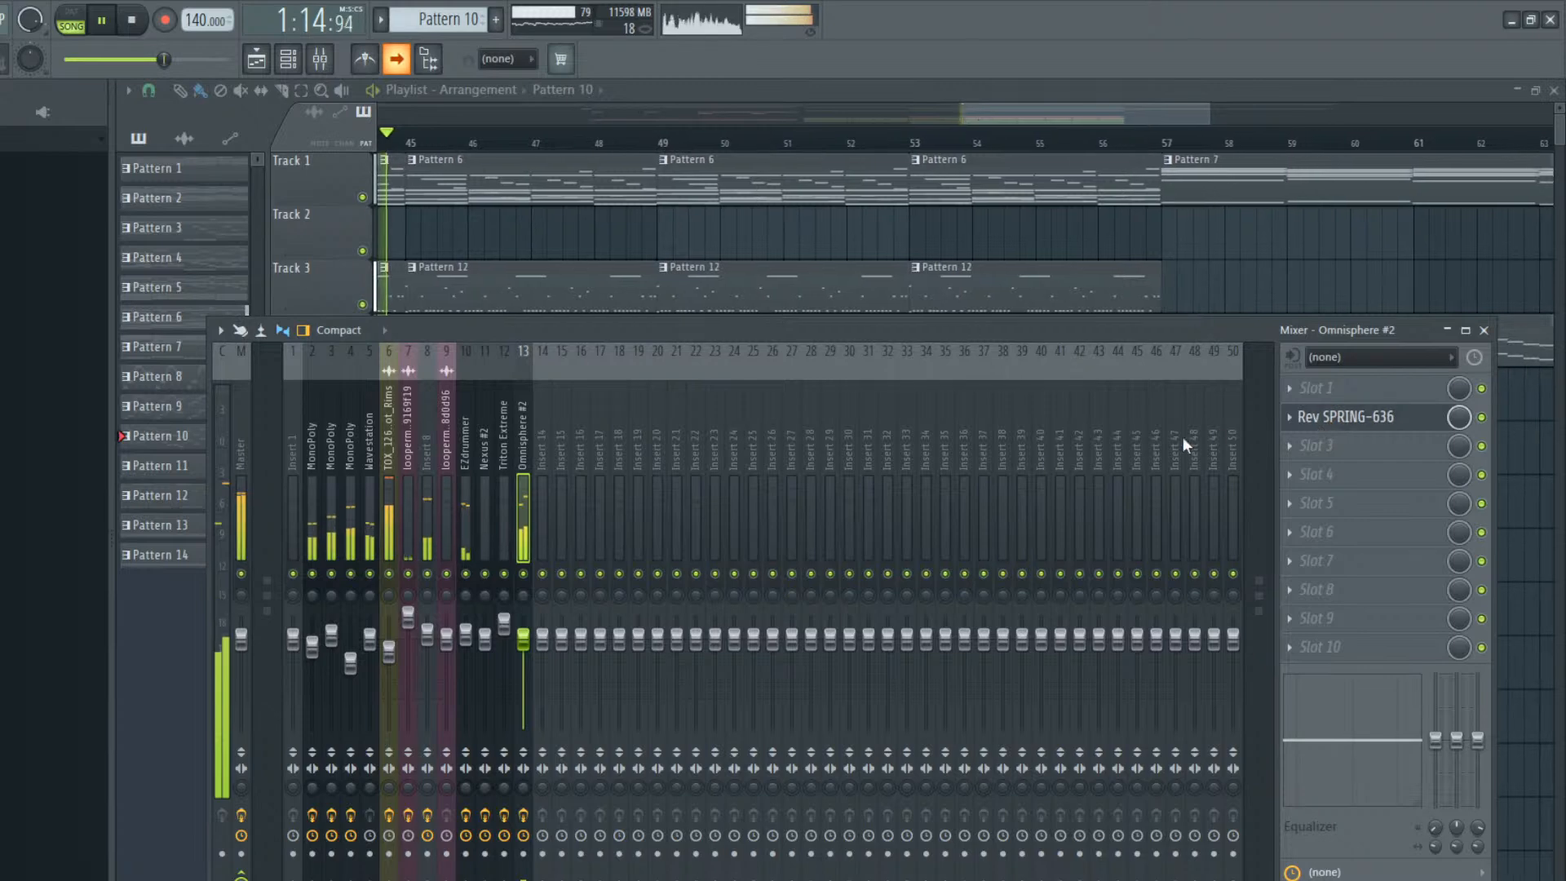
Switch the Rev SPRING-636 reverb on Omnisphere #2 to the Accu Type 9 Large preset and reduce its Blend slightly toward Preamp
click(1329, 427)
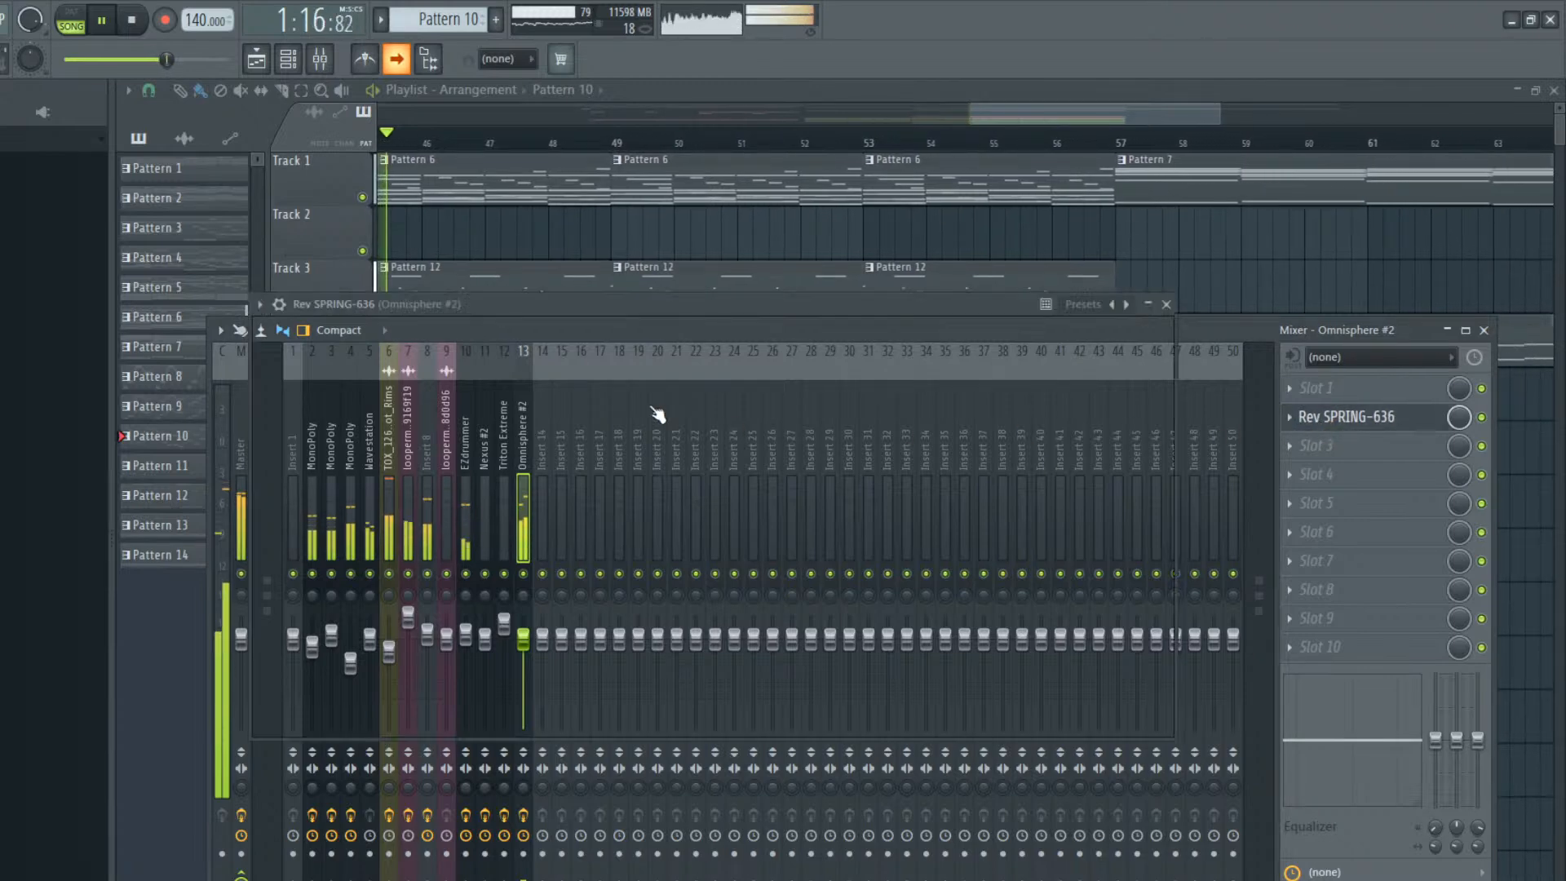
click(836, 336)
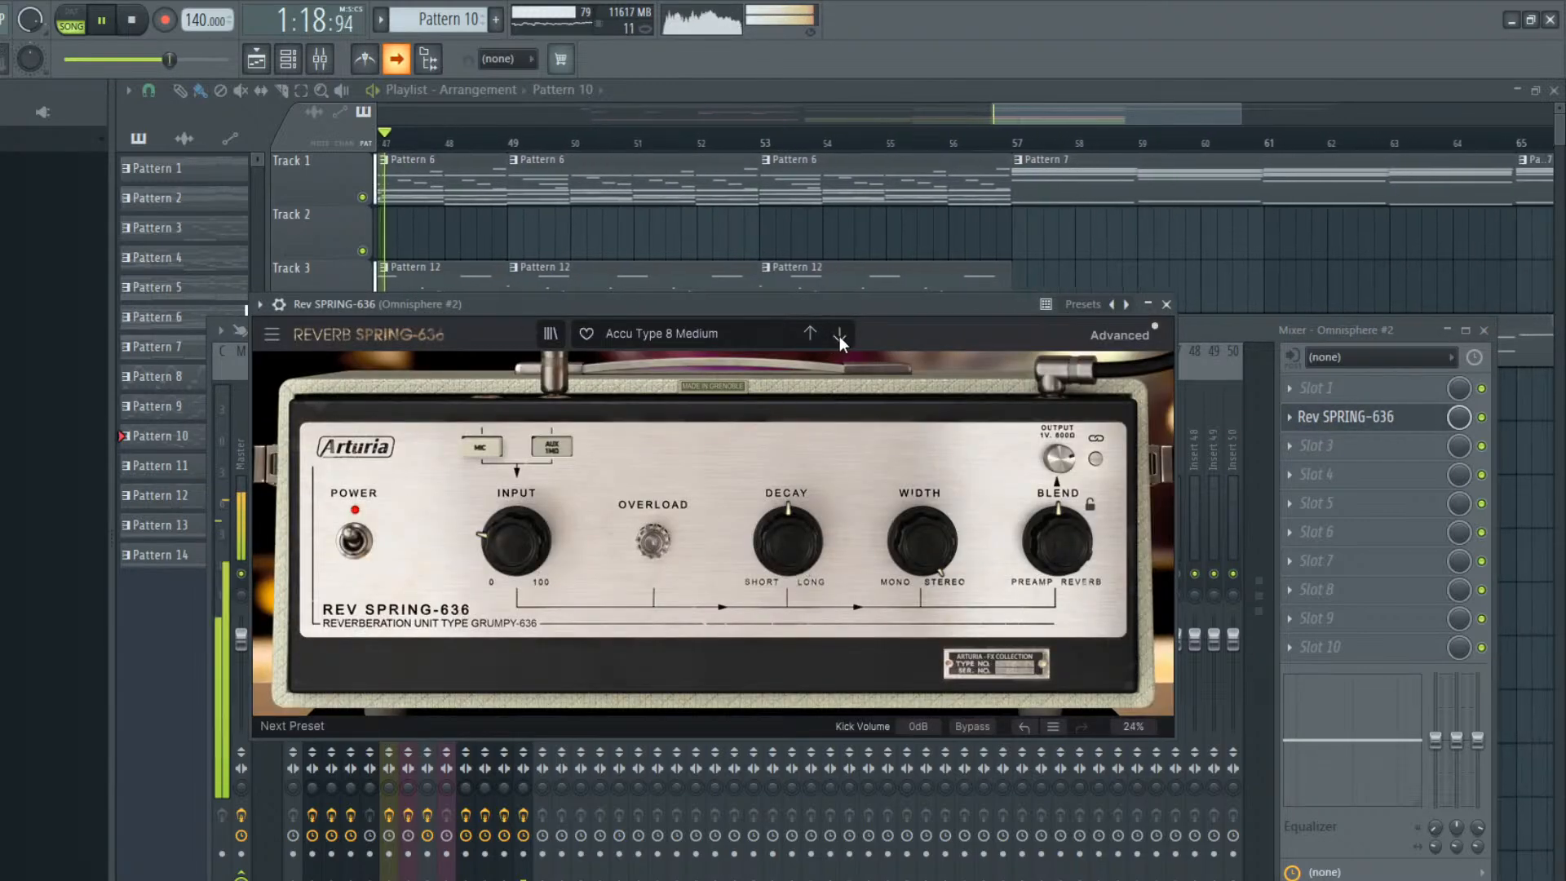
click(839, 336)
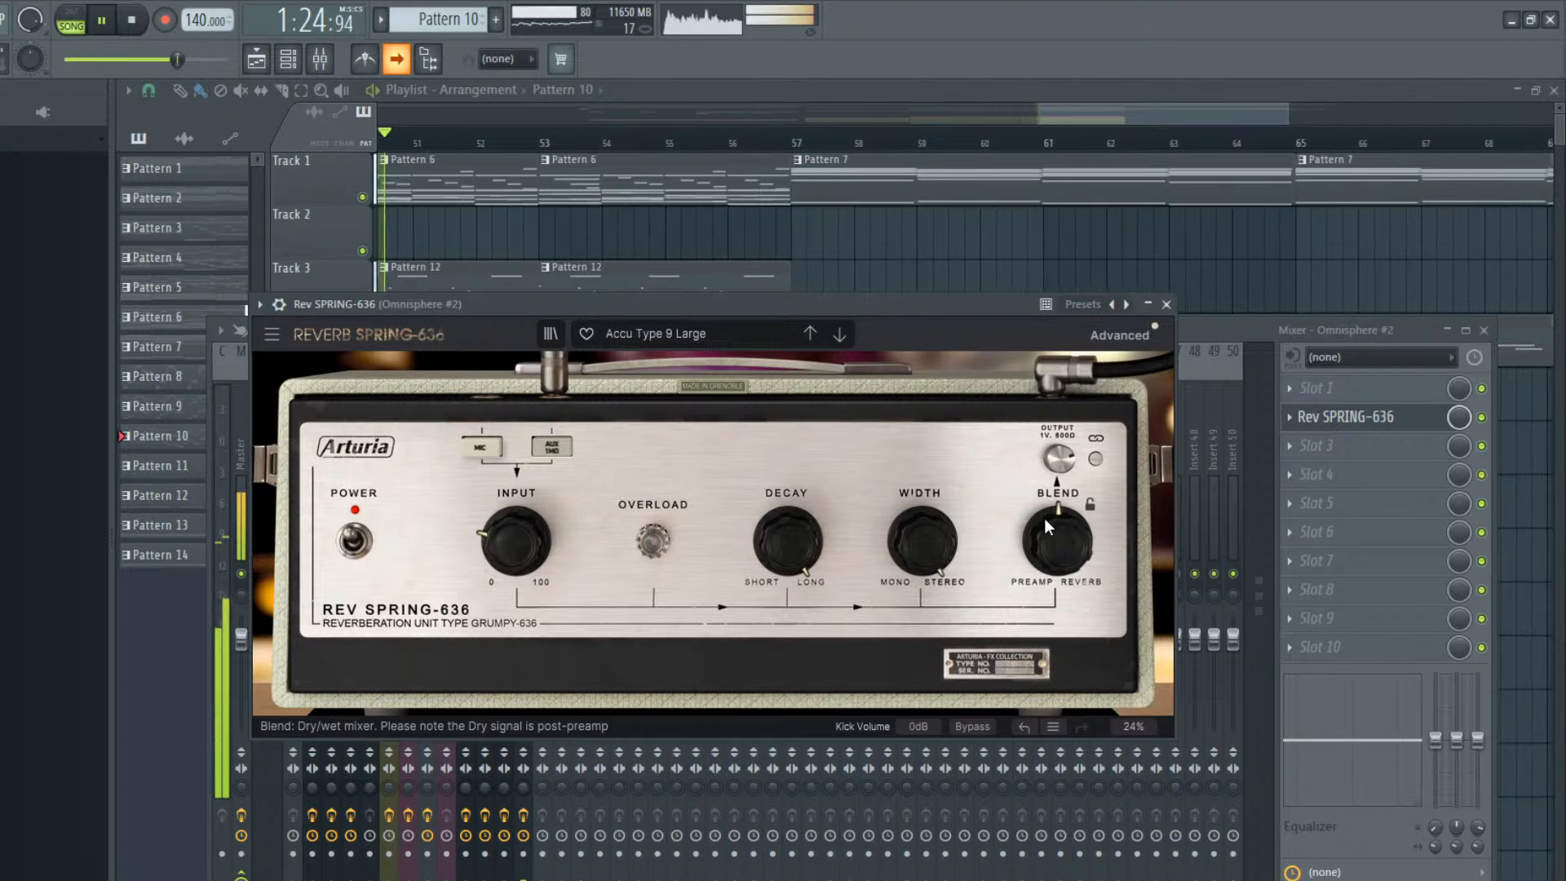
drag(1048, 526, 1048, 563)
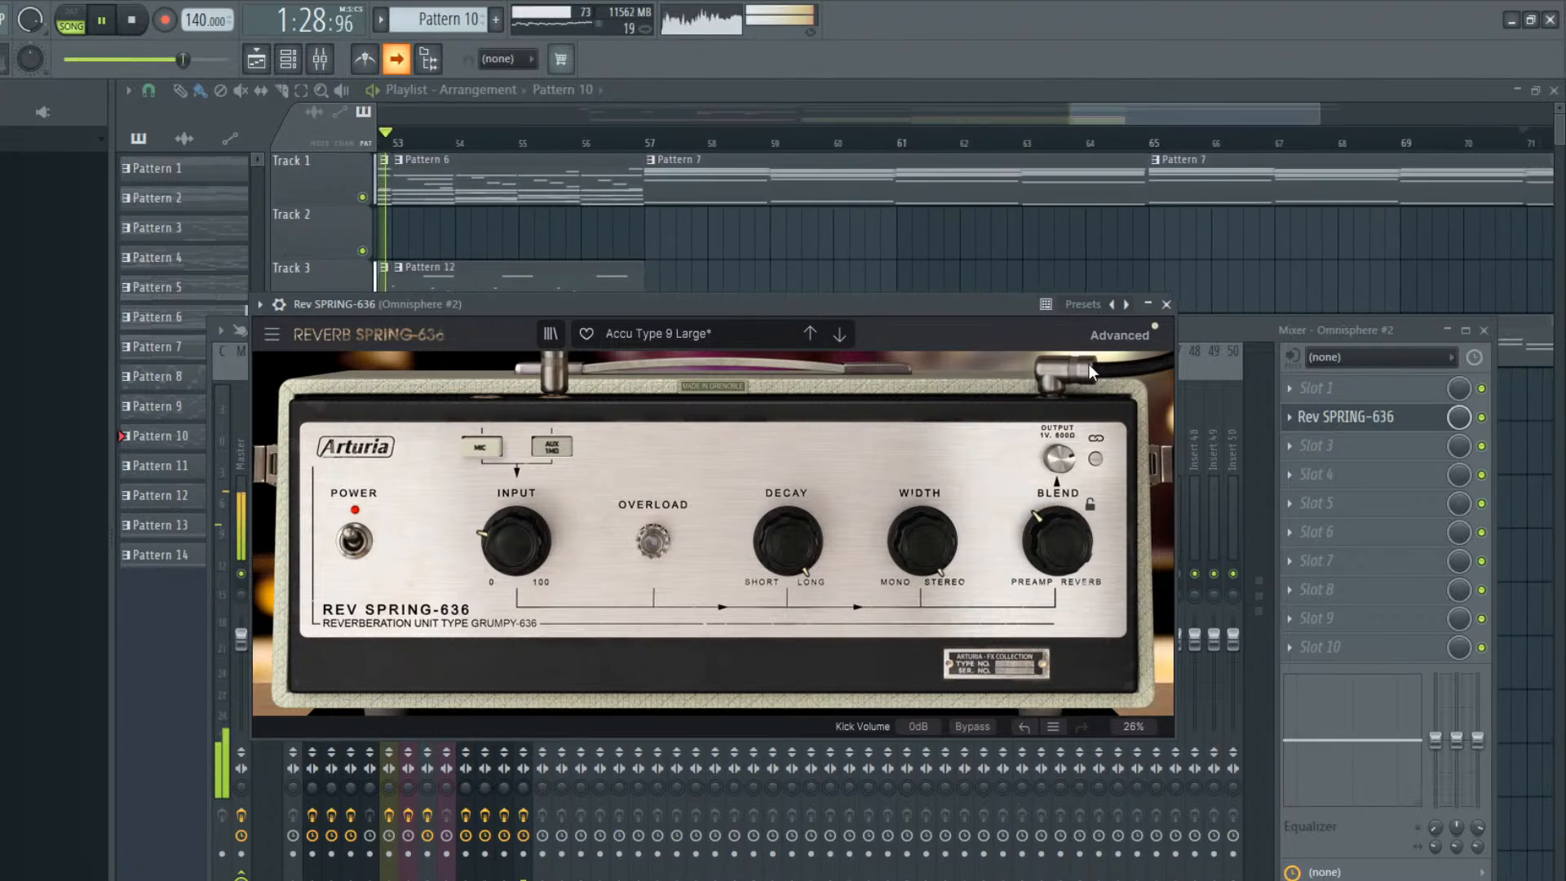
click(1166, 305)
key(F9)
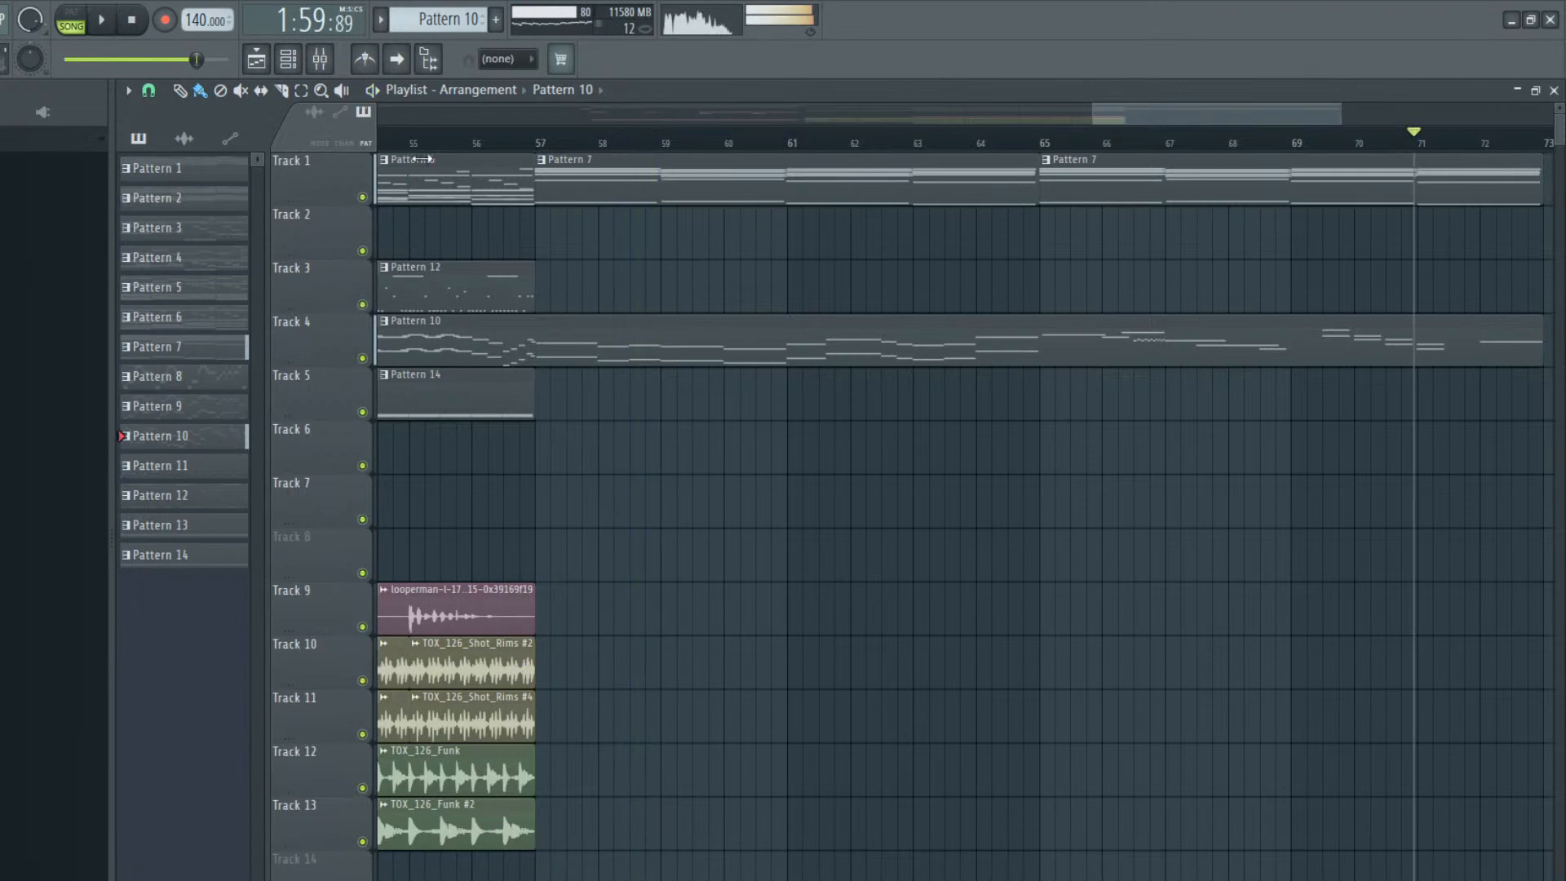
Trim the clip ends before bar 57: TOX_126_Shot_Rims #2 to bar 56, Shot_Rims #4 to mid-bar 56, and TOX_126_Funk to just past bar 56
click(409, 135)
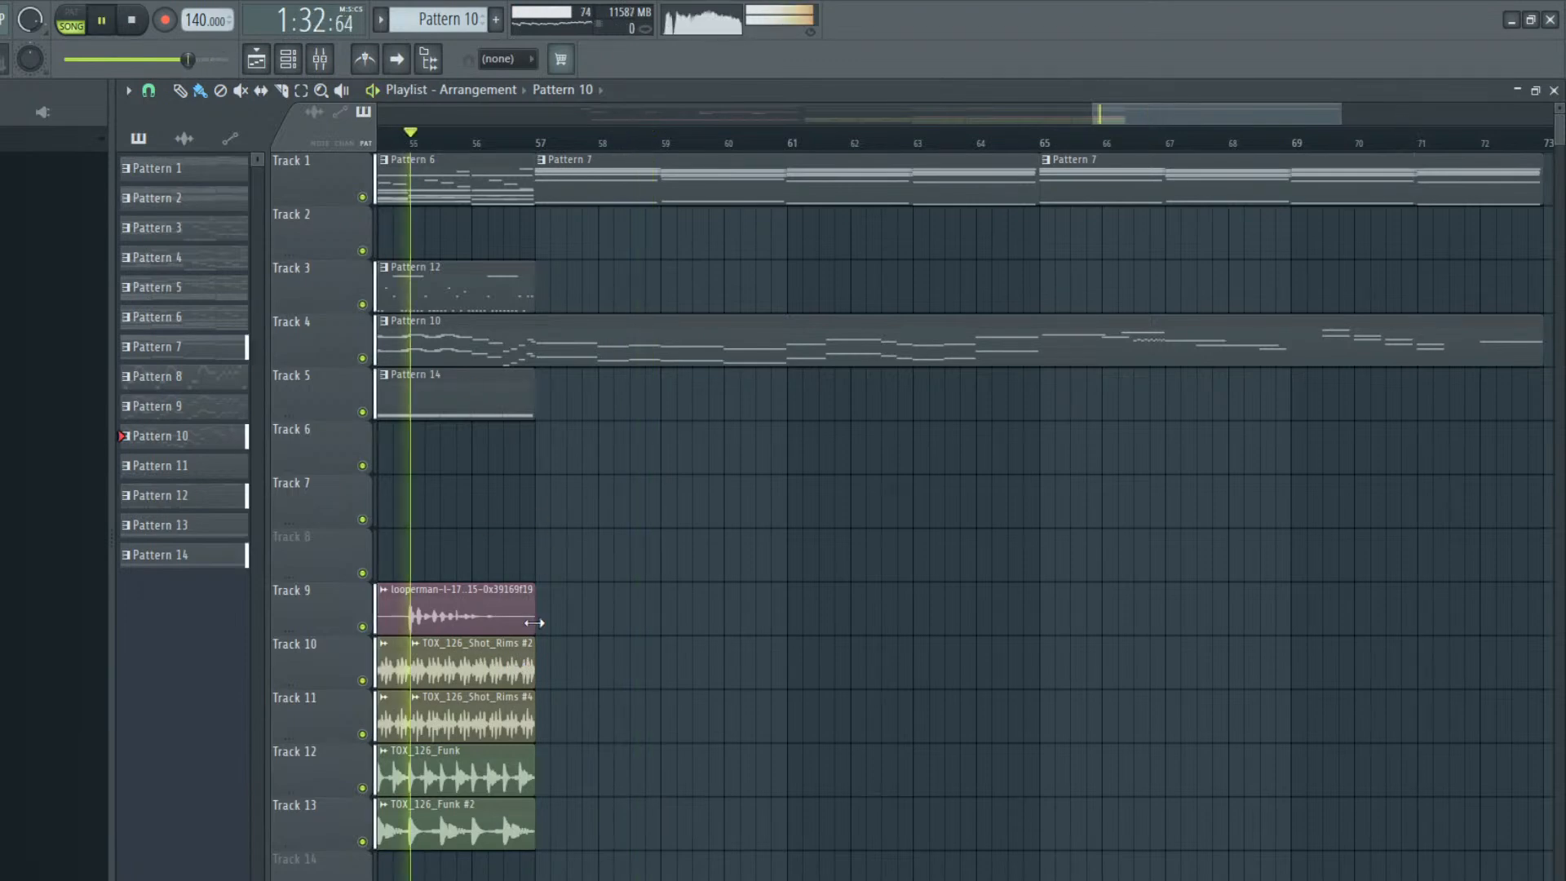
drag(535, 663, 467, 666)
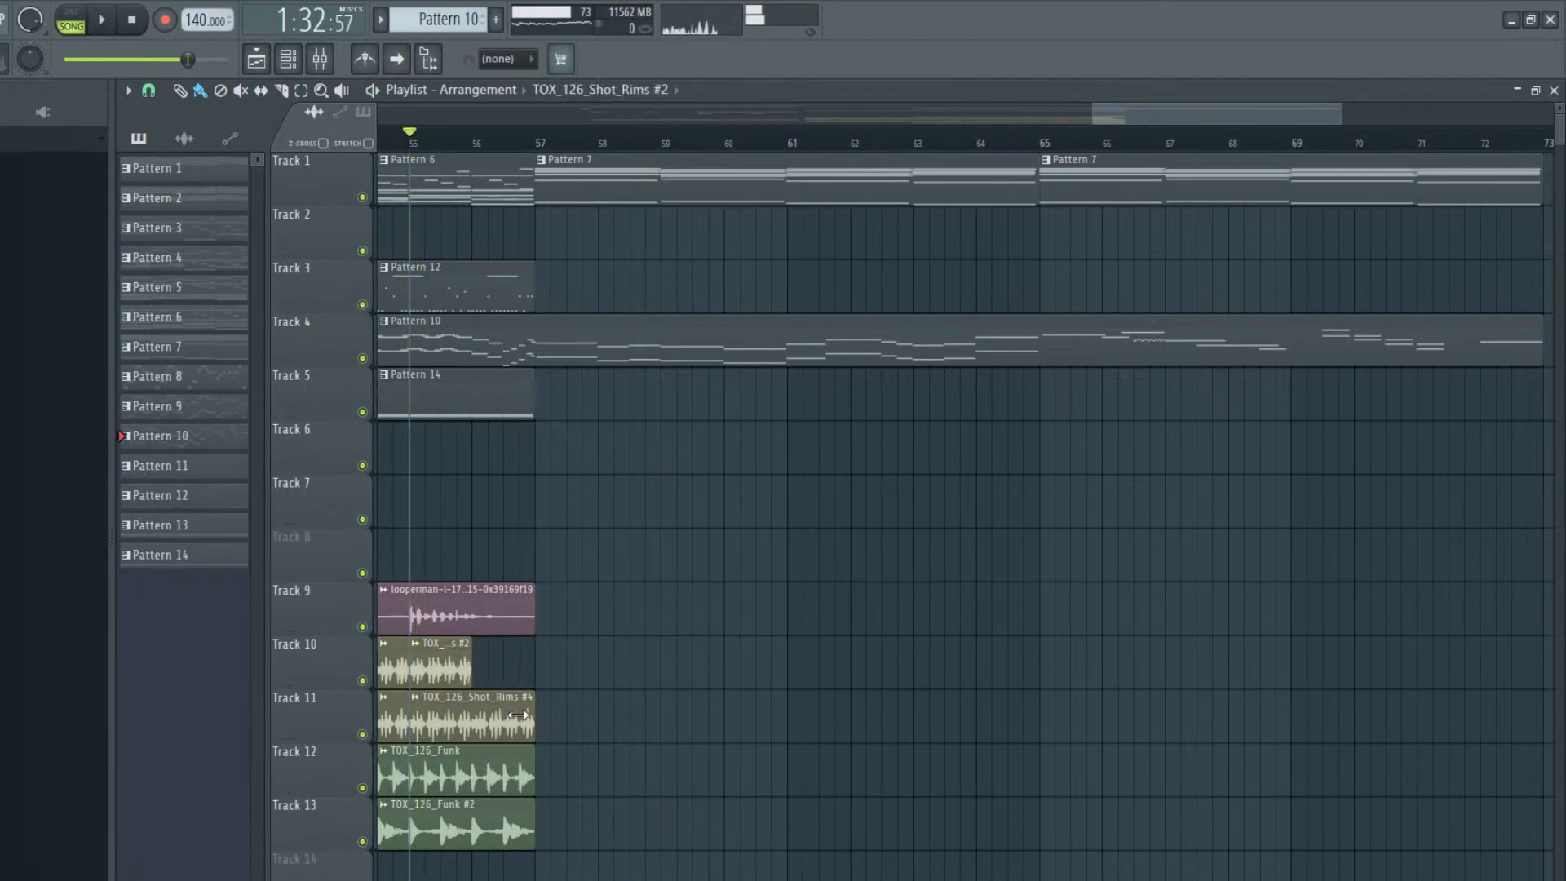
drag(517, 716, 492, 717)
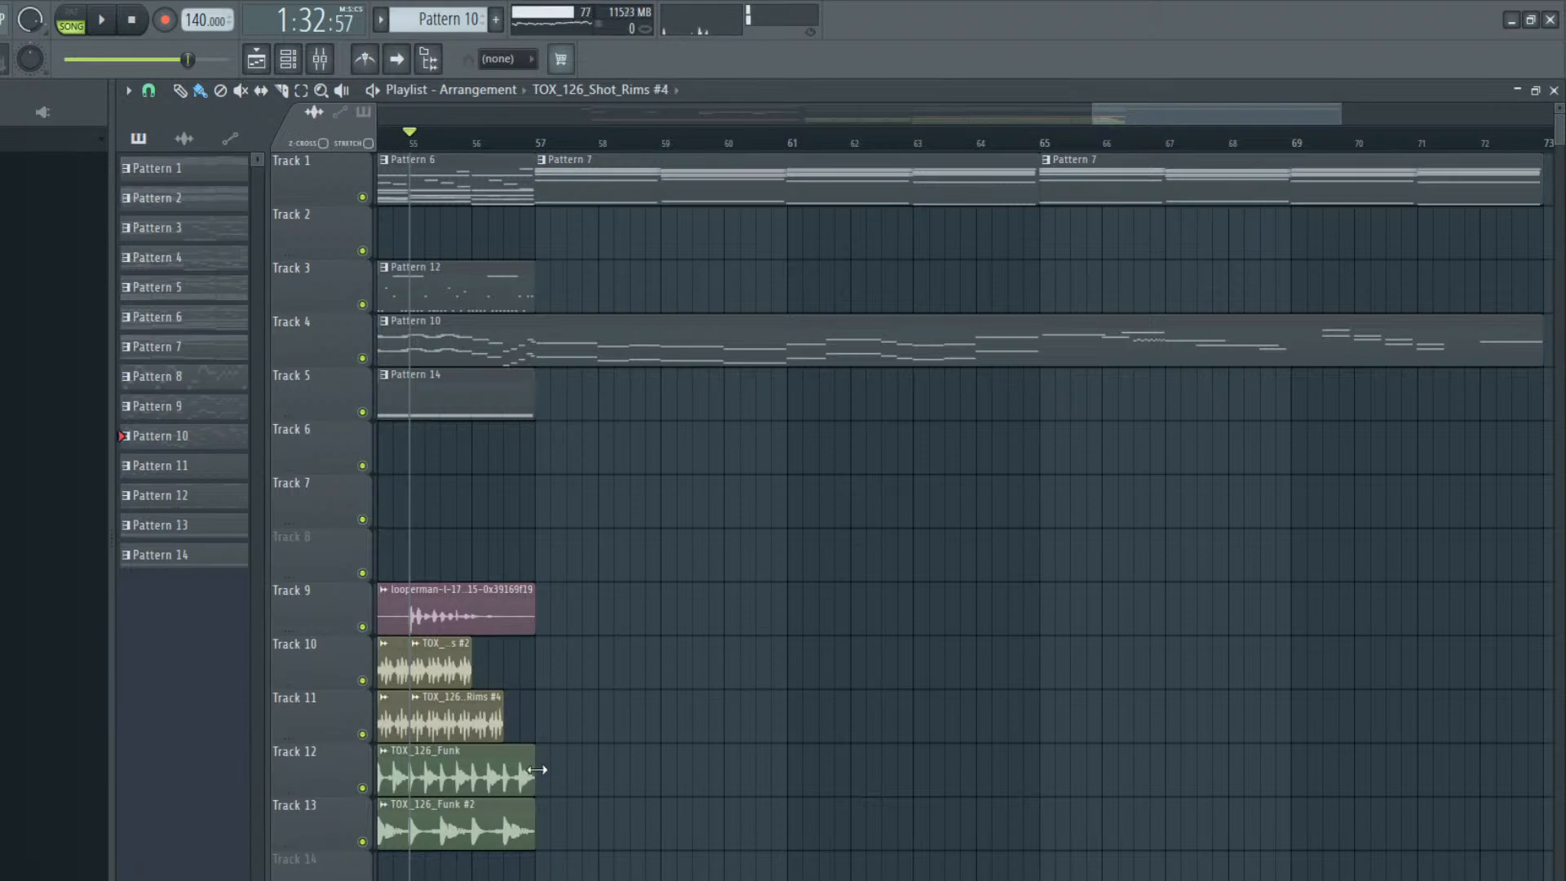
drag(534, 779, 485, 788)
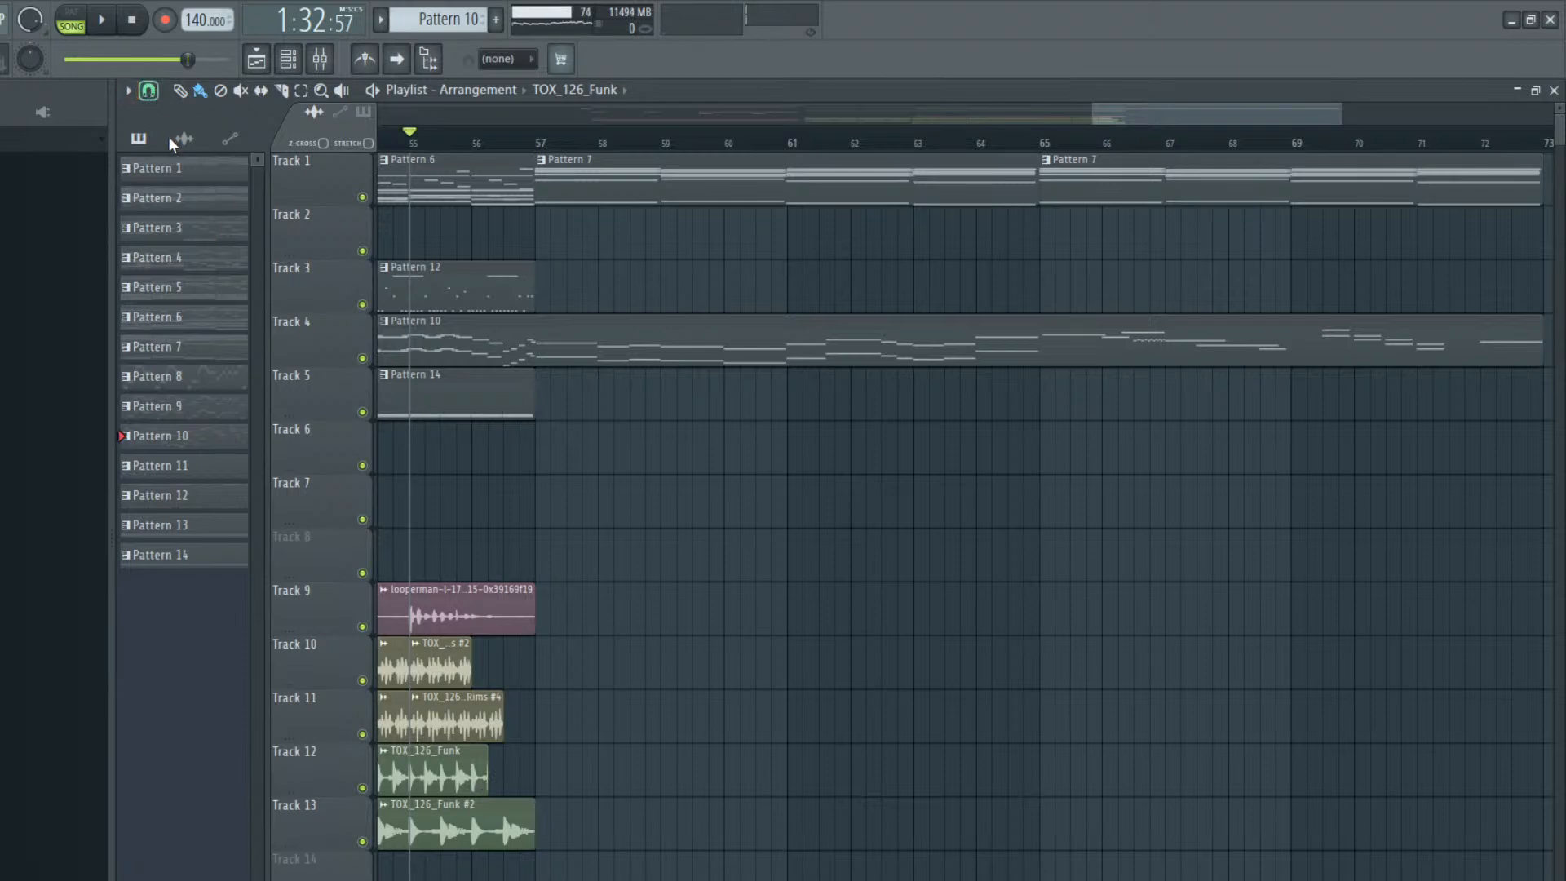
drag(471, 757, 467, 757)
Play the arrangement from bar 55 through bar 72 to check the trimmed drum transition and the lead
key(space)
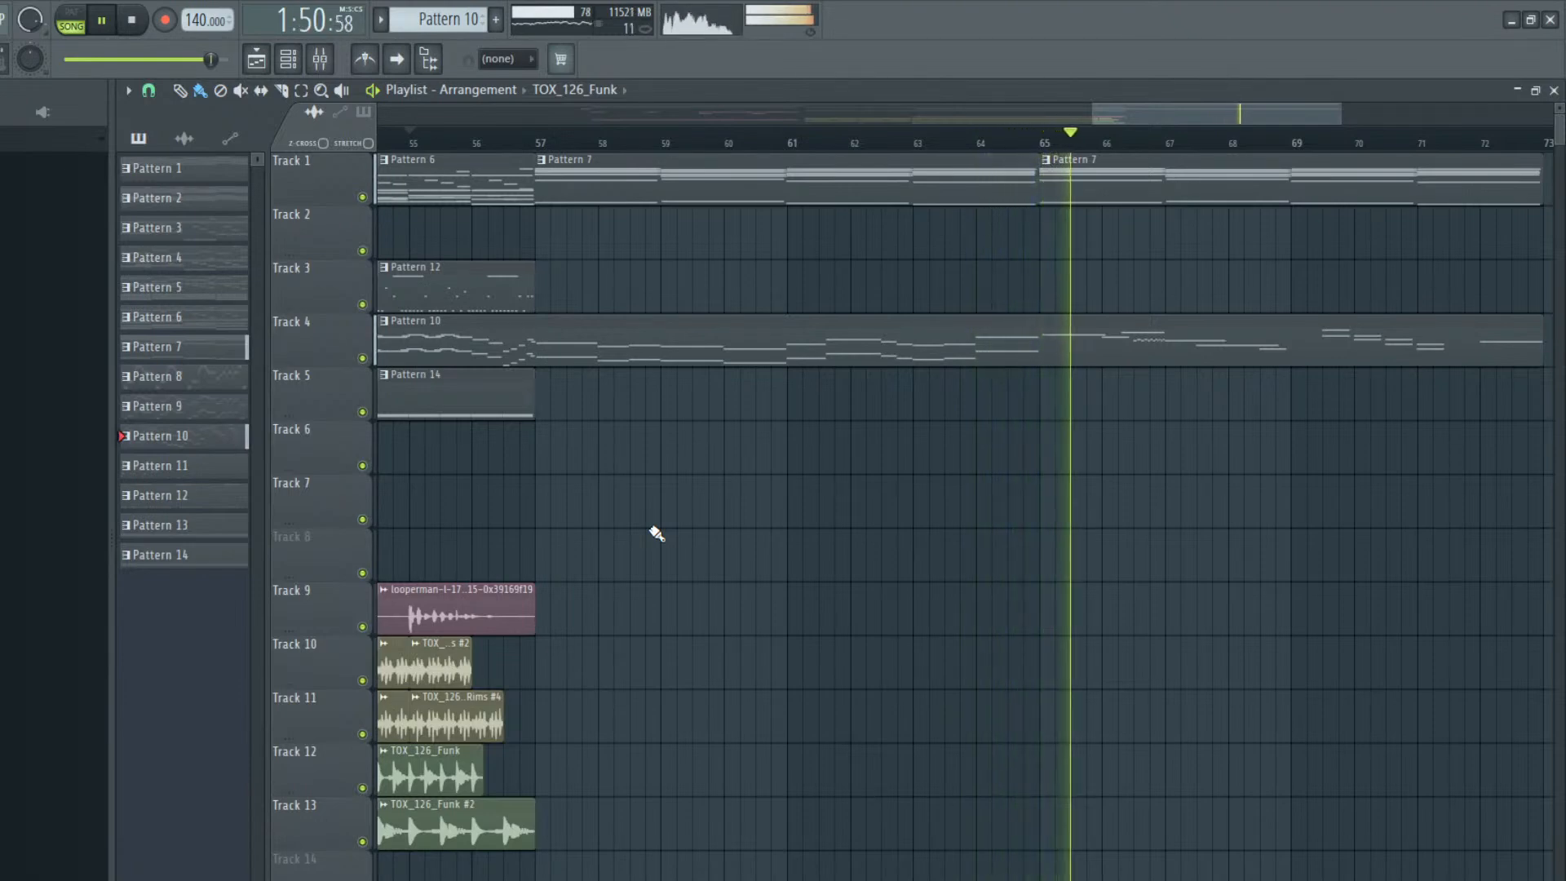
drag(1142, 121, 1229, 137)
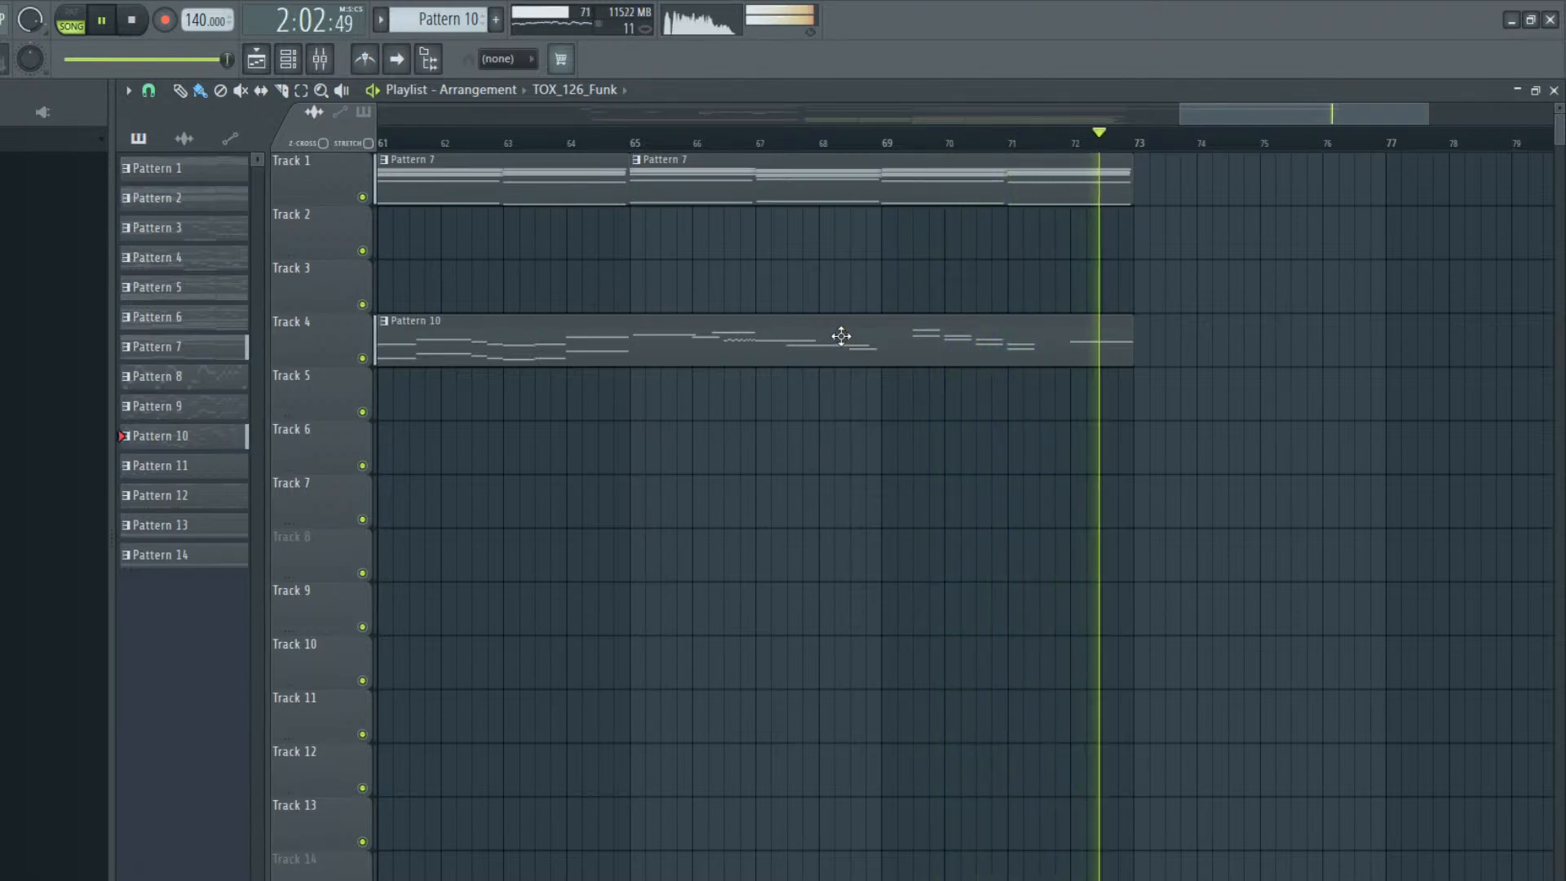
key(space)
Compress the timing of the descending two-note run at bars 21–23 in Pattern 10's Omnisphere #2 part and shift it slightly later
drag(1264, 116, 1160, 106)
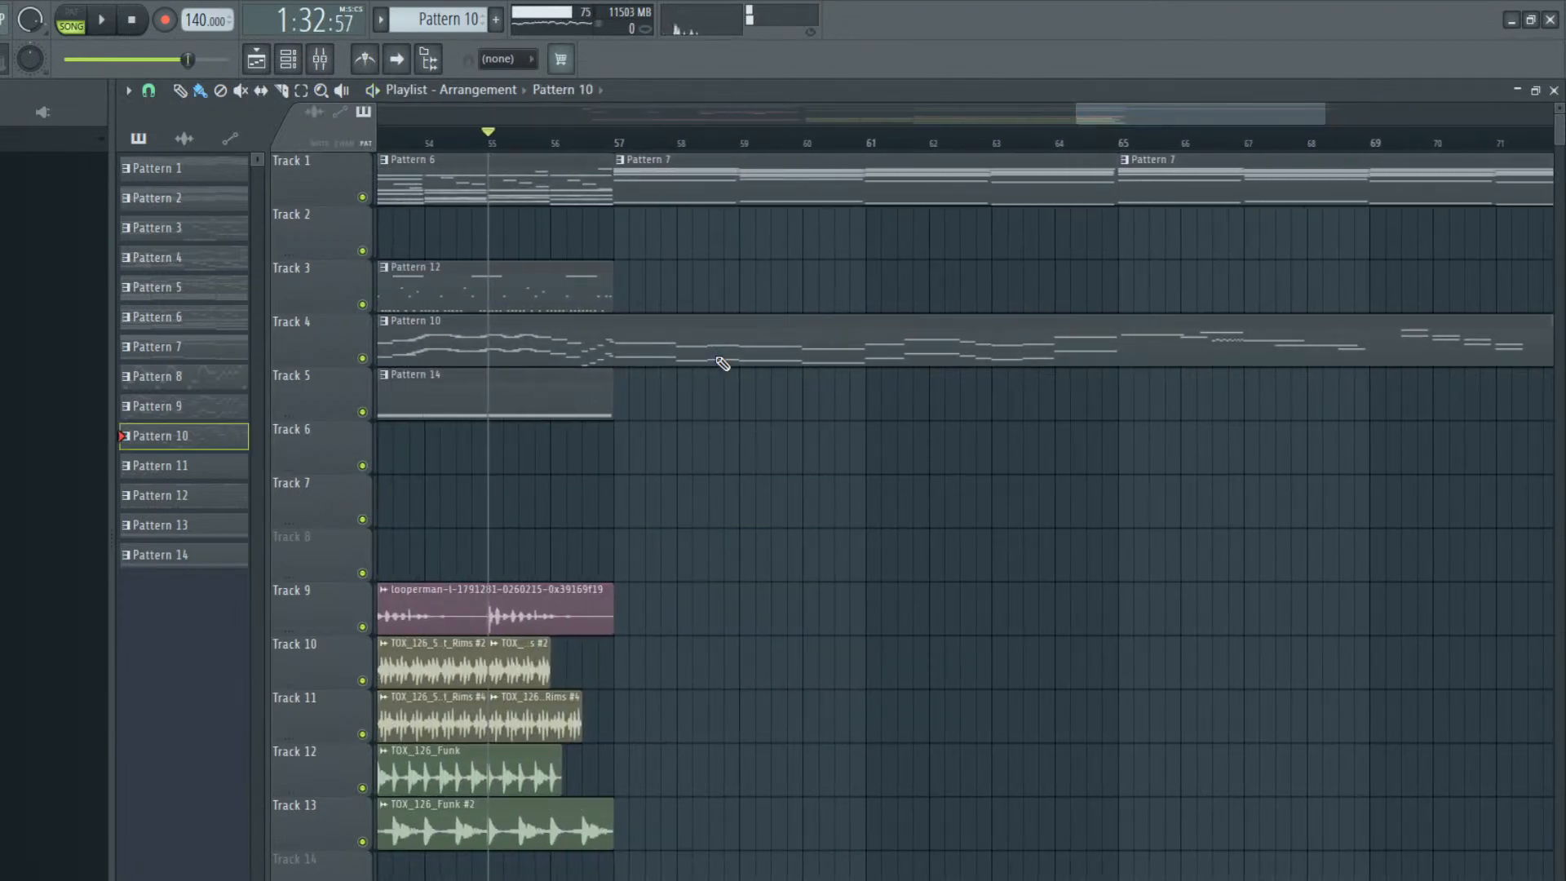
double_click(724, 360)
drag(966, 108, 1157, 116)
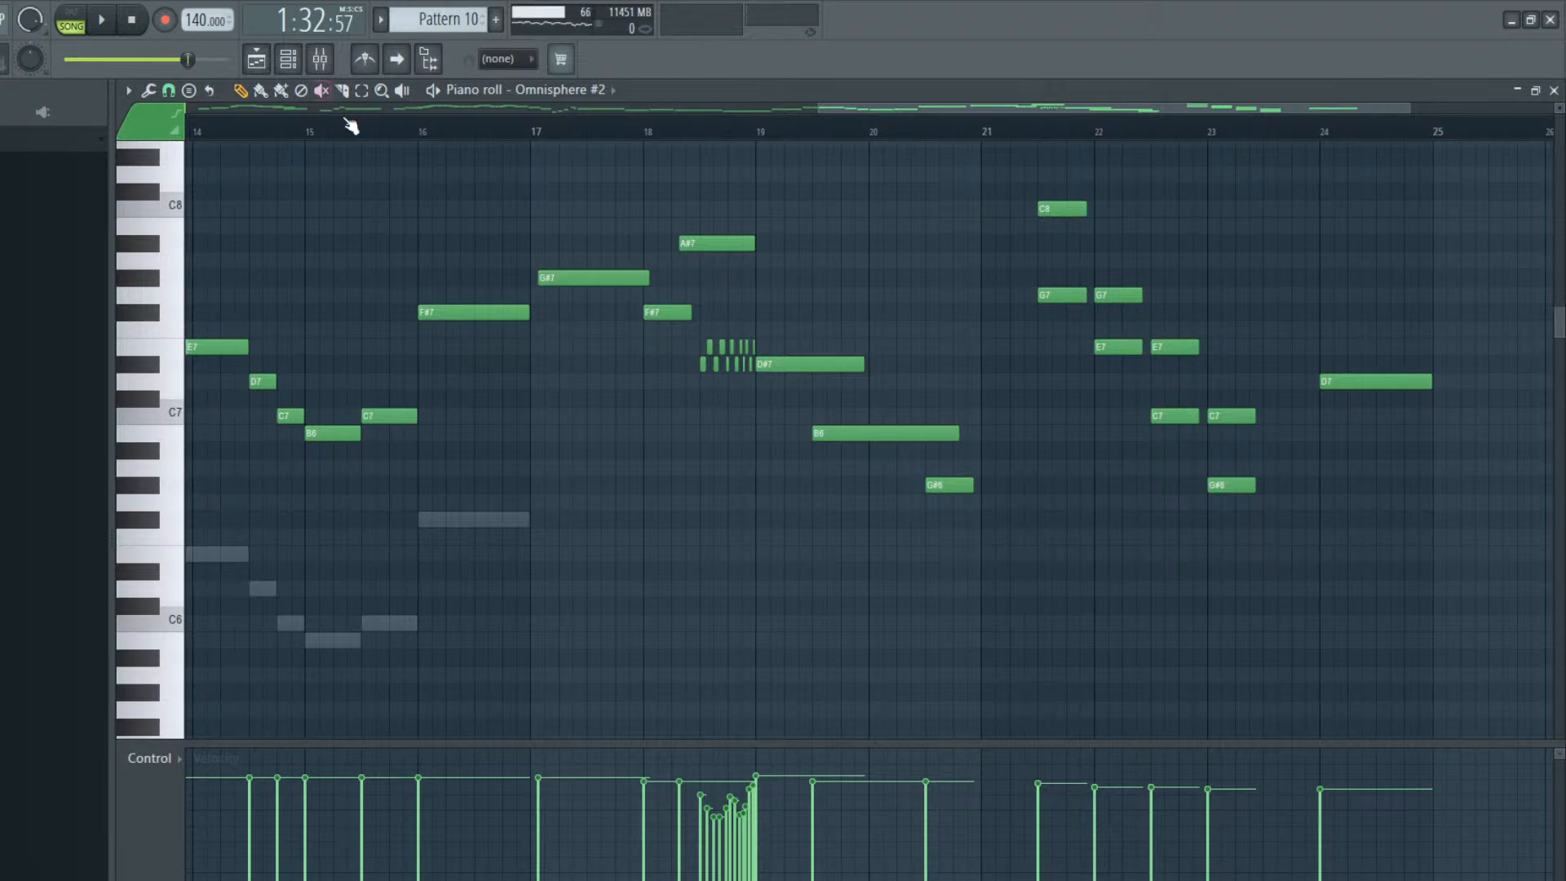
drag(1226, 563, 1024, 182)
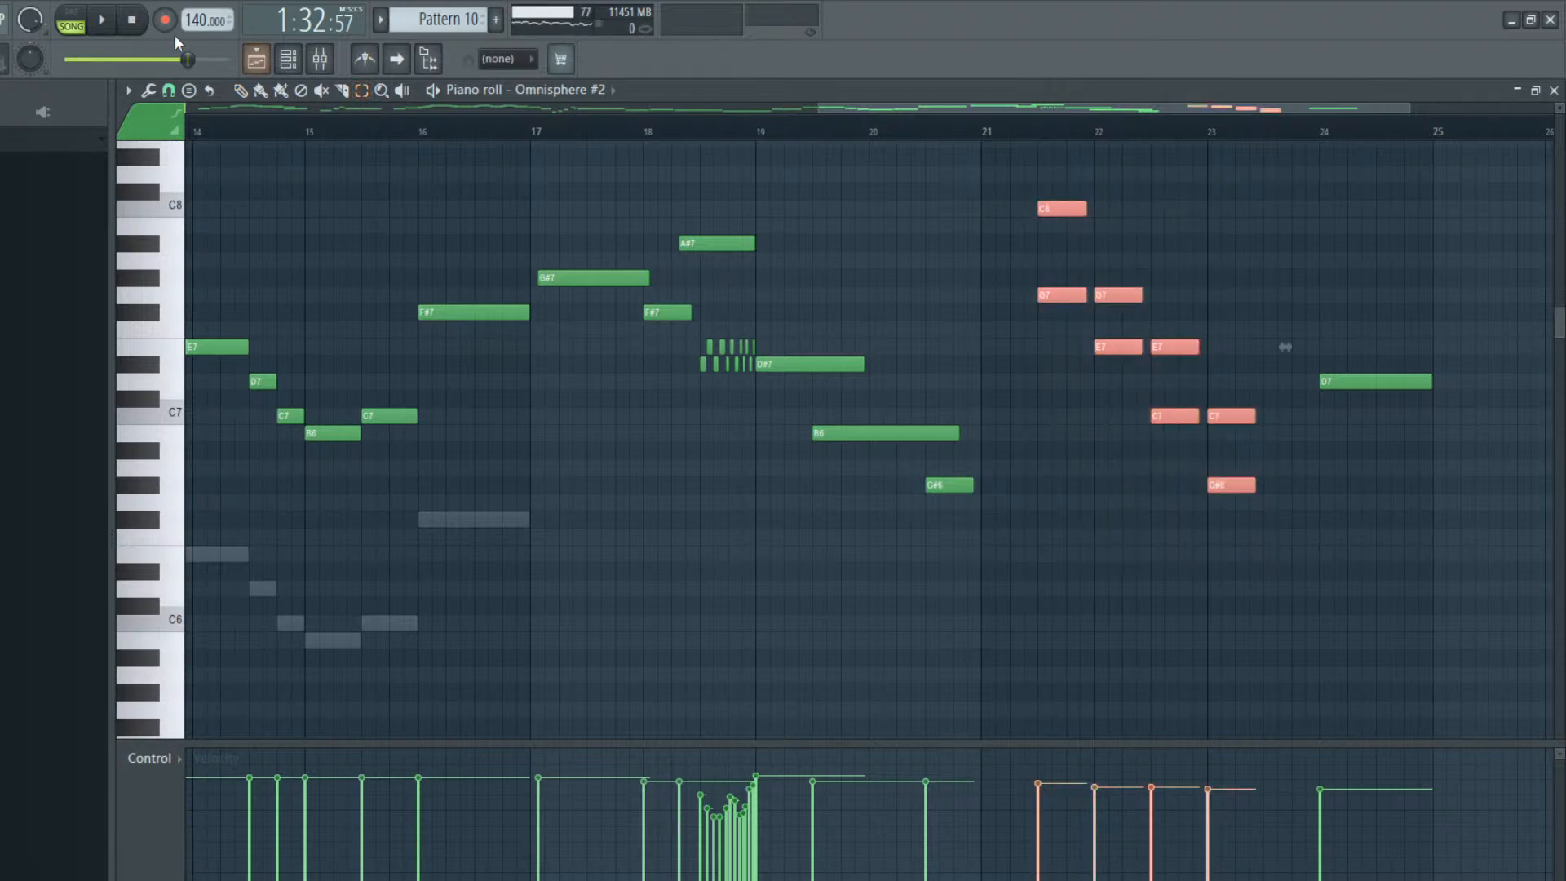
drag(1290, 350, 1270, 340)
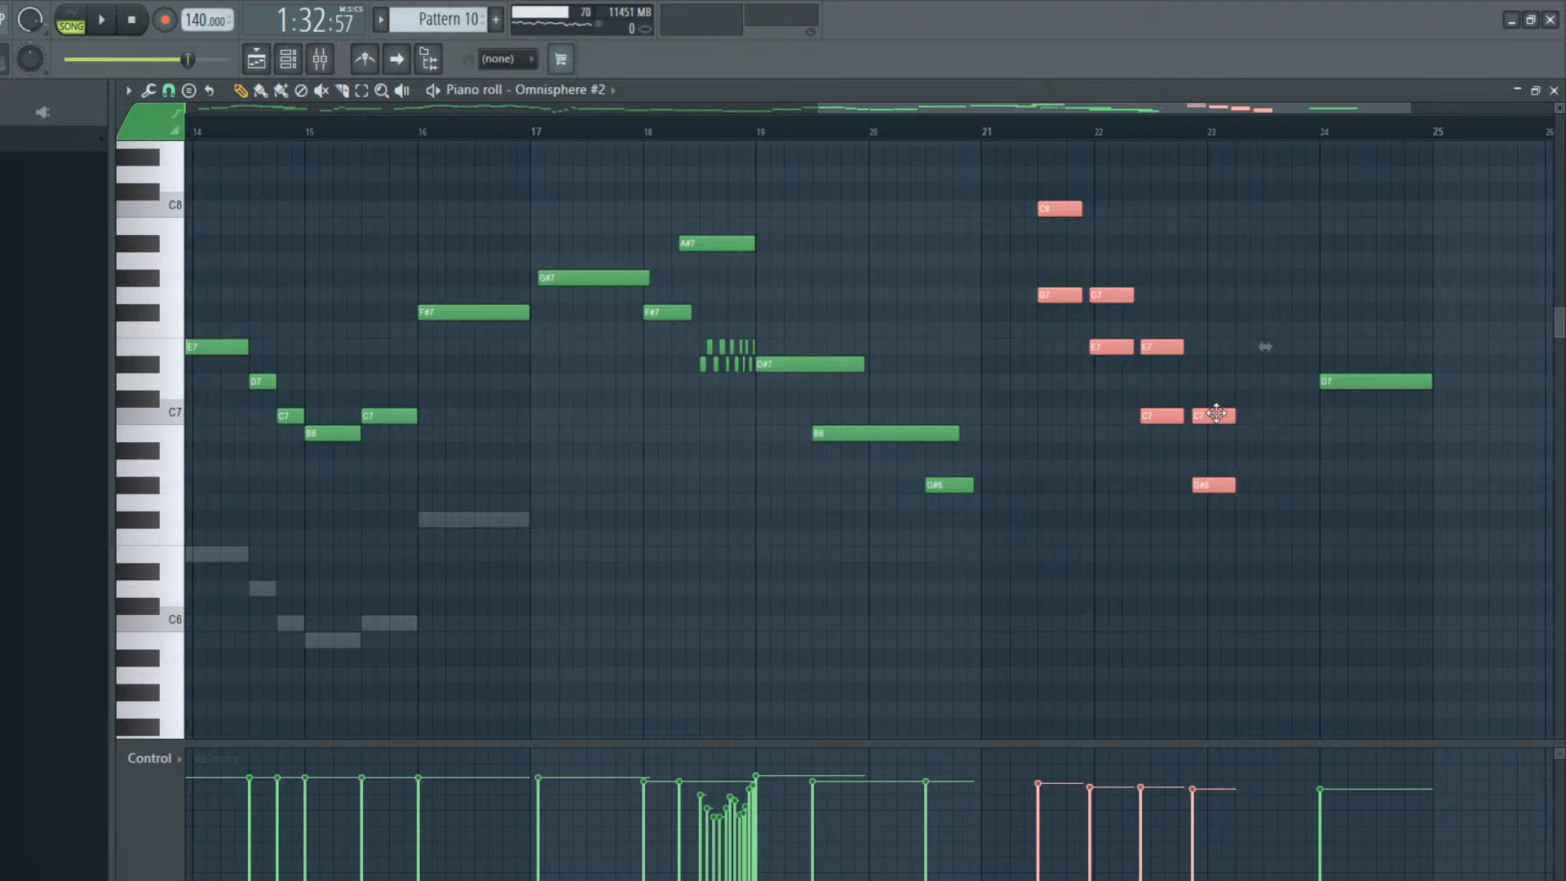
drag(1216, 413, 1229, 410)
click(1123, 483)
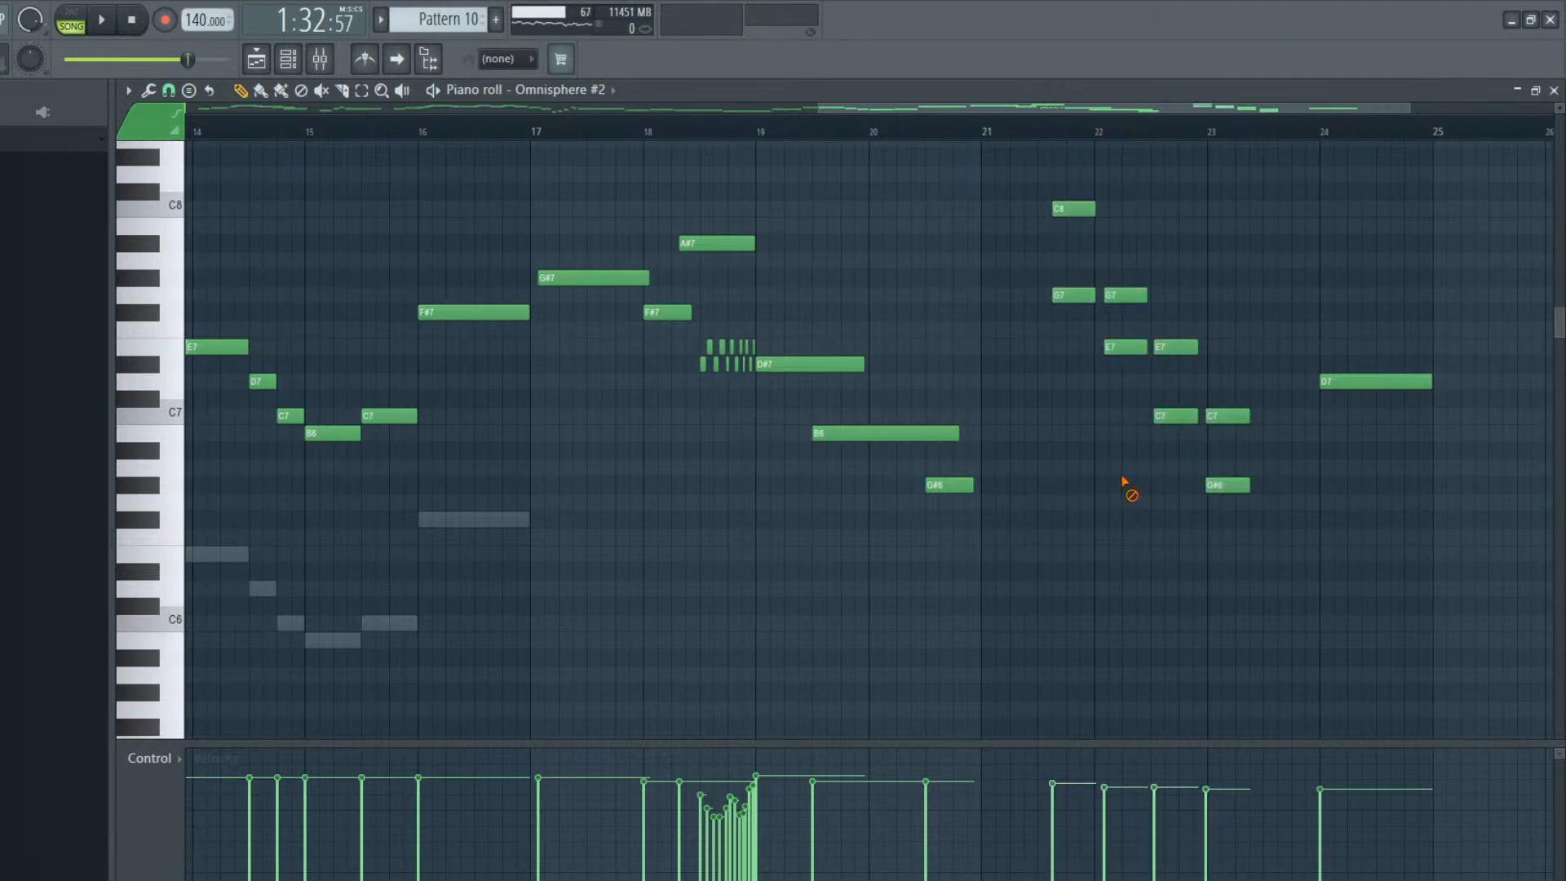
Audition the descending run from bar 21, nudge it slightly earlier, and stretch its timing so the last chord lands at bar 23
click(1025, 134)
key(space)
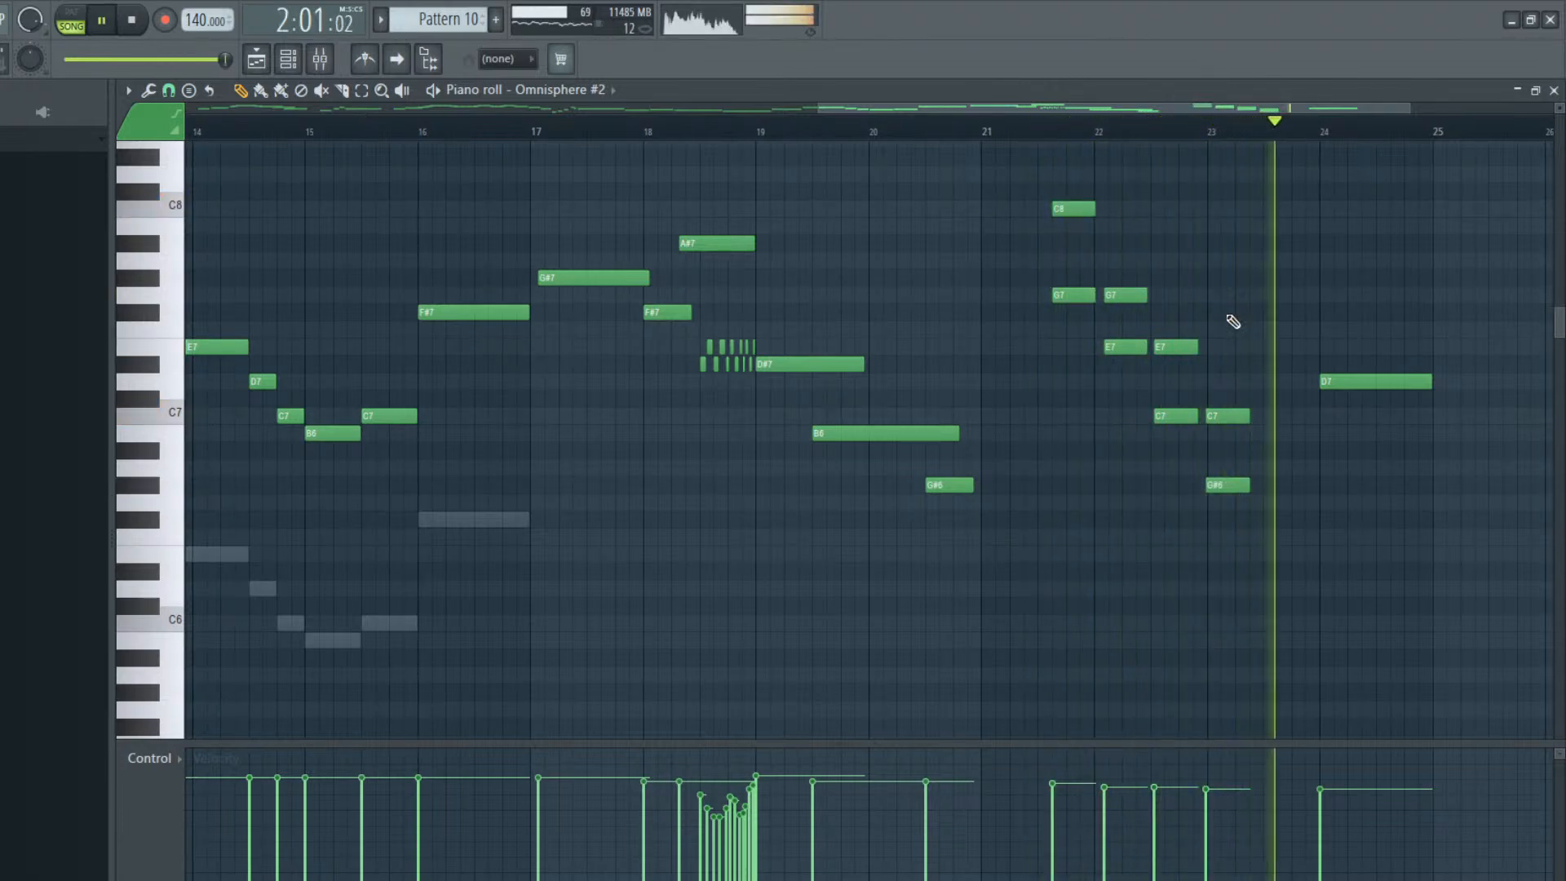
key(space)
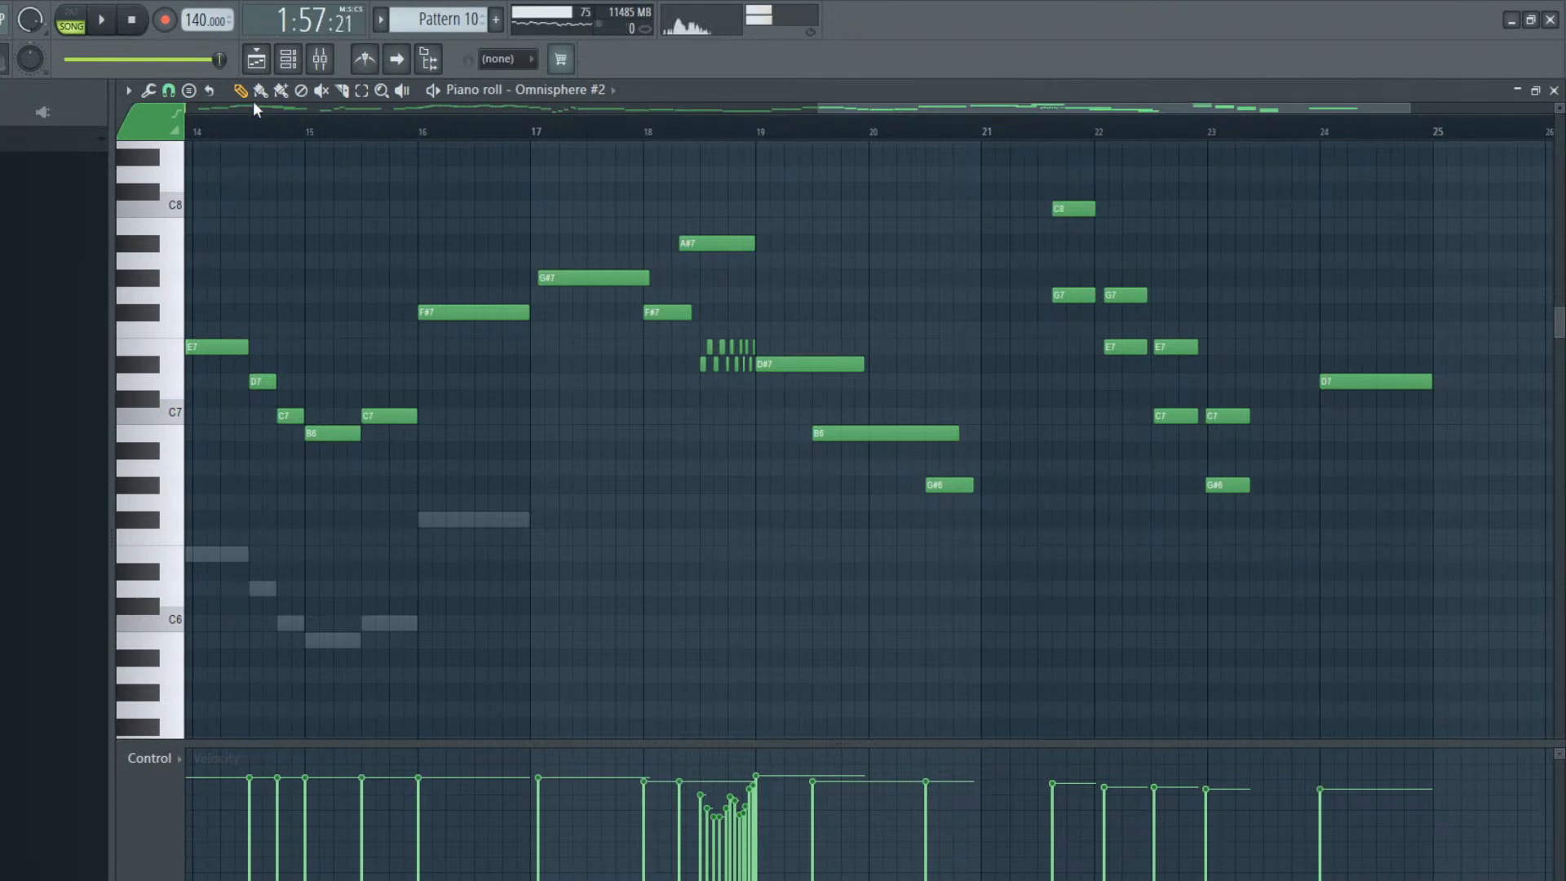
drag(1143, 371, 1297, 589)
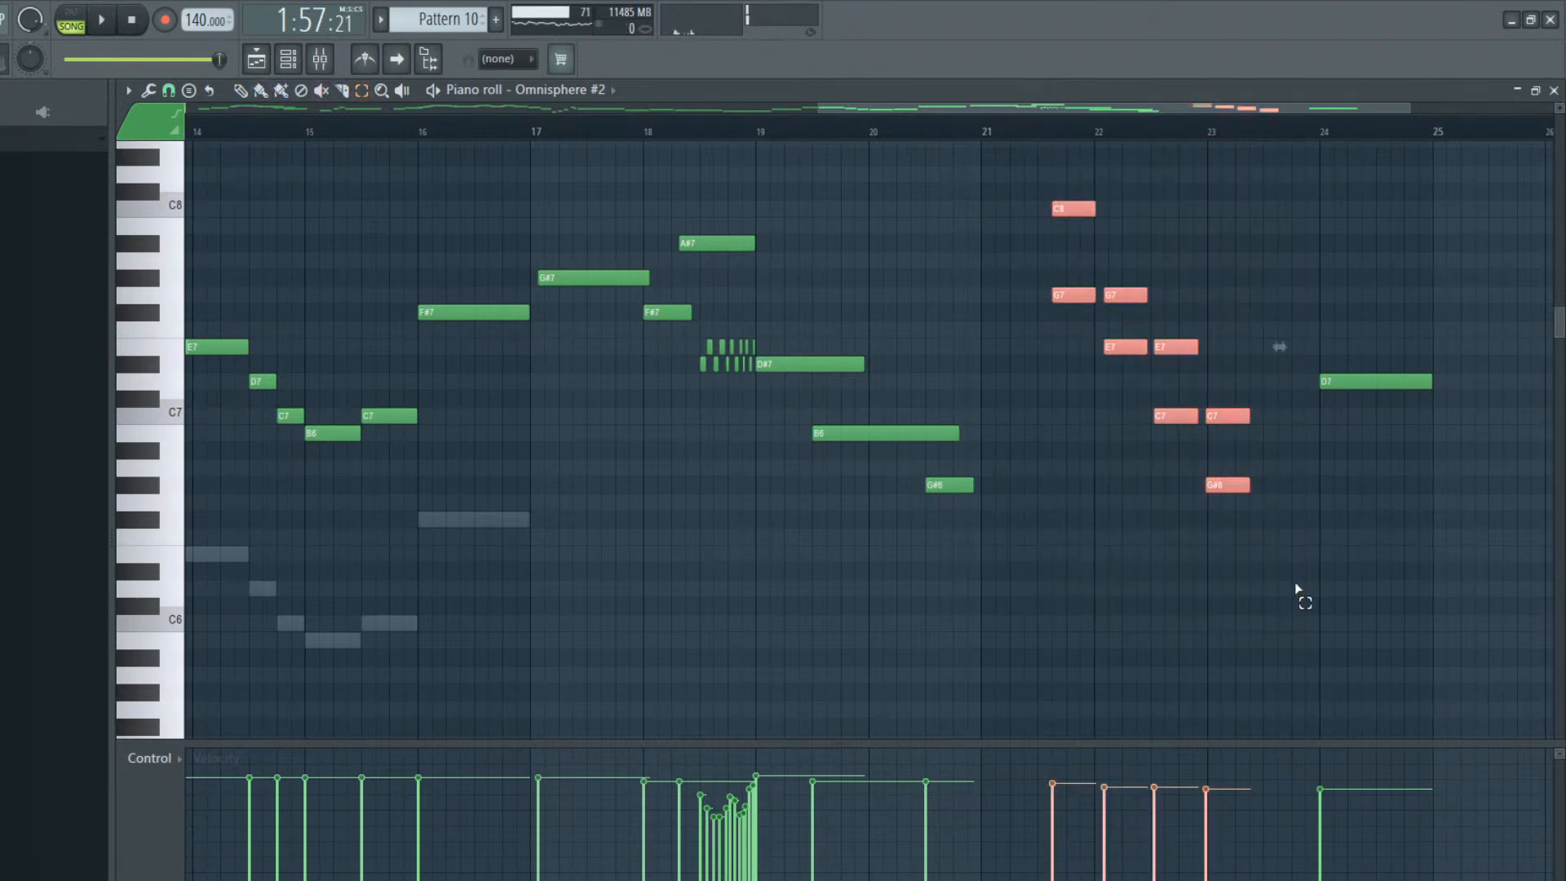
key(shift+Left)
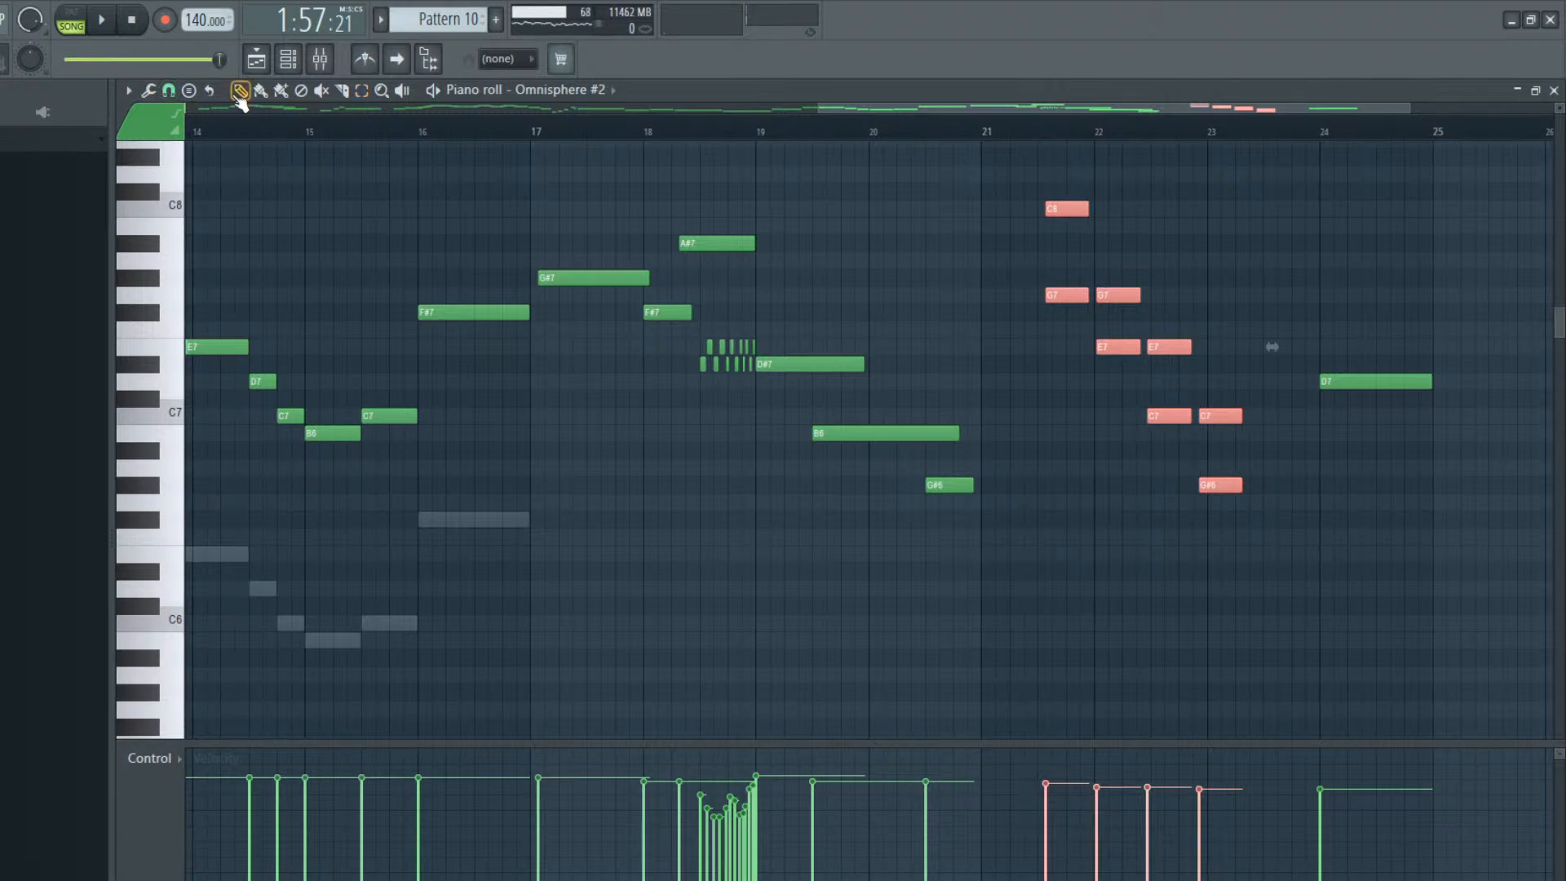
drag(1273, 347, 1285, 345)
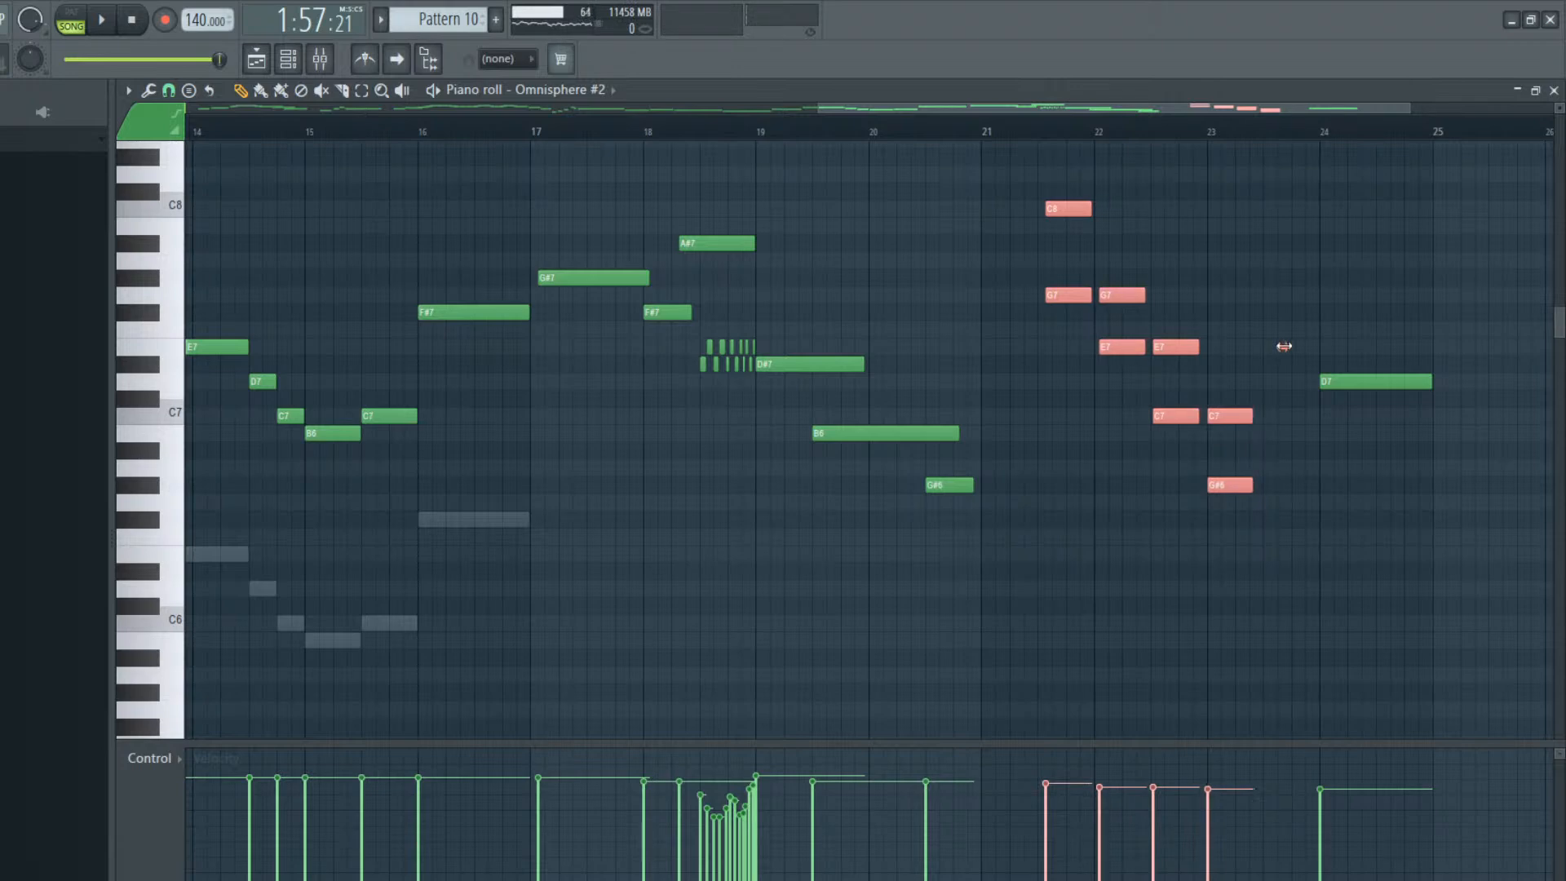
Play back the stretched run and make the D7 at bar 24 start slightly later
key(space)
click(1189, 226)
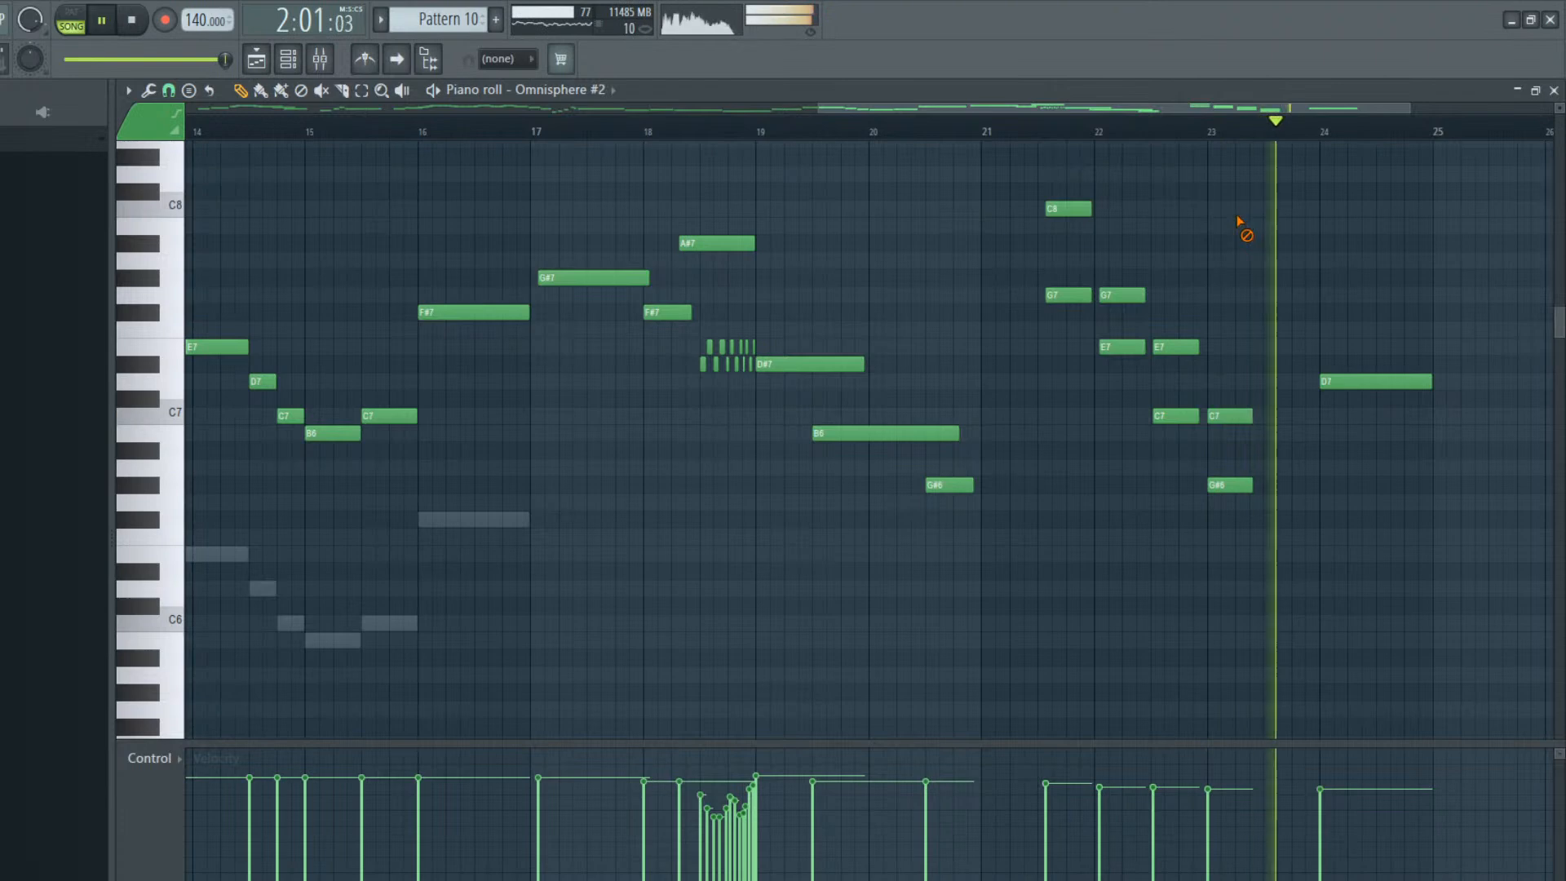
key(space)
drag(1351, 381, 1430, 381)
key(space)
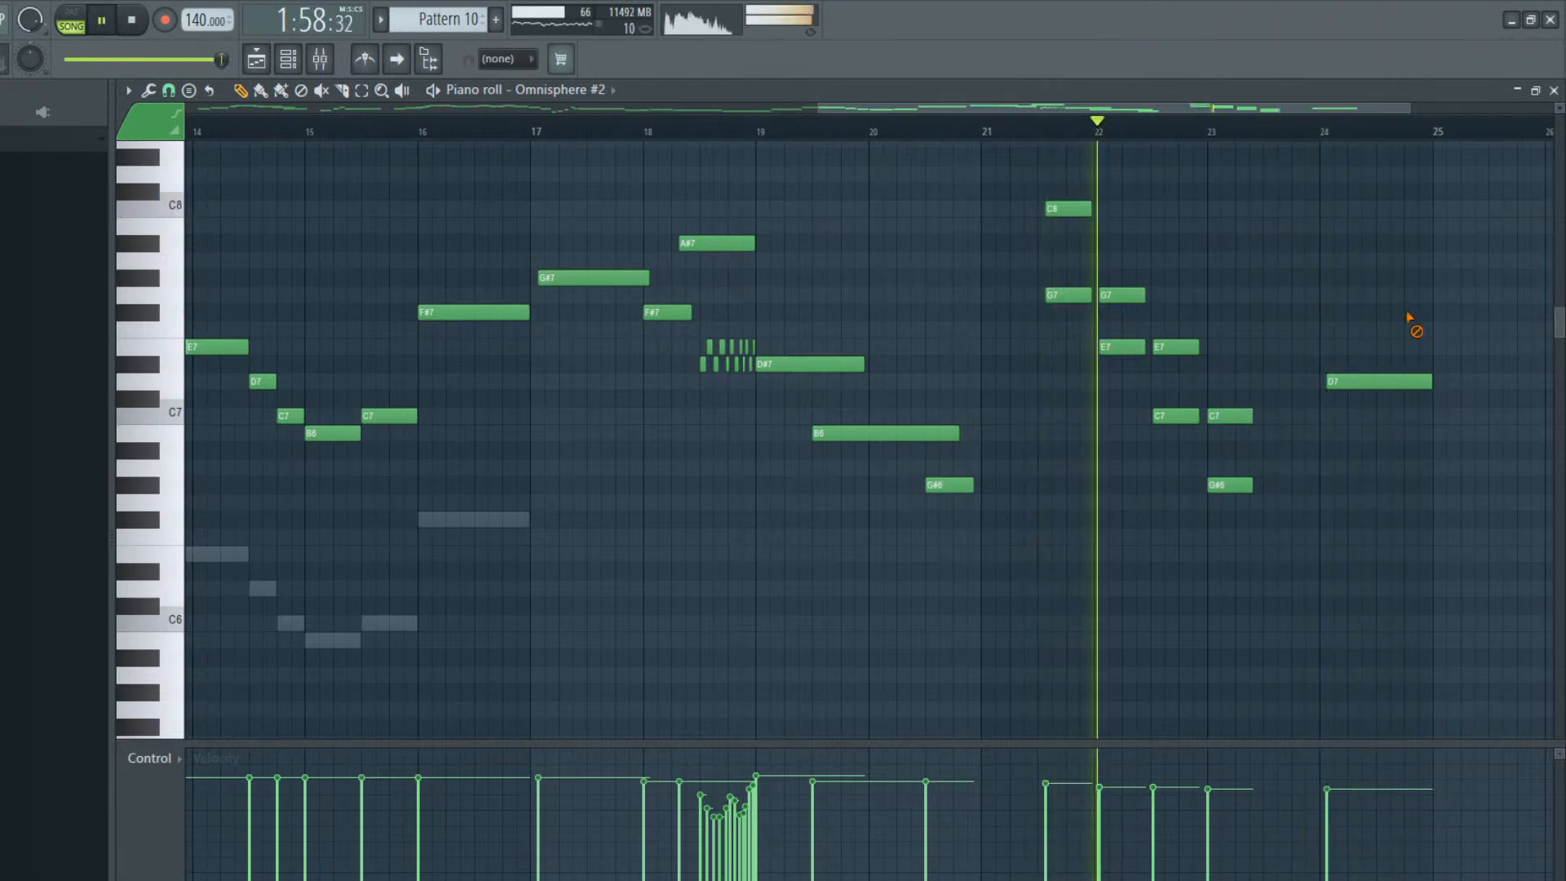
Extend the bar 20 G#6 past bar 21, start the bar 23 C7 and G#6 chord slightly later, and lengthen it to nearly bar 24
drag(972, 486, 1030, 485)
key(space)
key(space)
drag(1218, 415, 1225, 414)
drag(1232, 484, 1308, 484)
drag(1264, 419, 1305, 416)
Play the song from the beginning and inspect the StudioRack Stereo plugin on the Master mixer track
key(space)
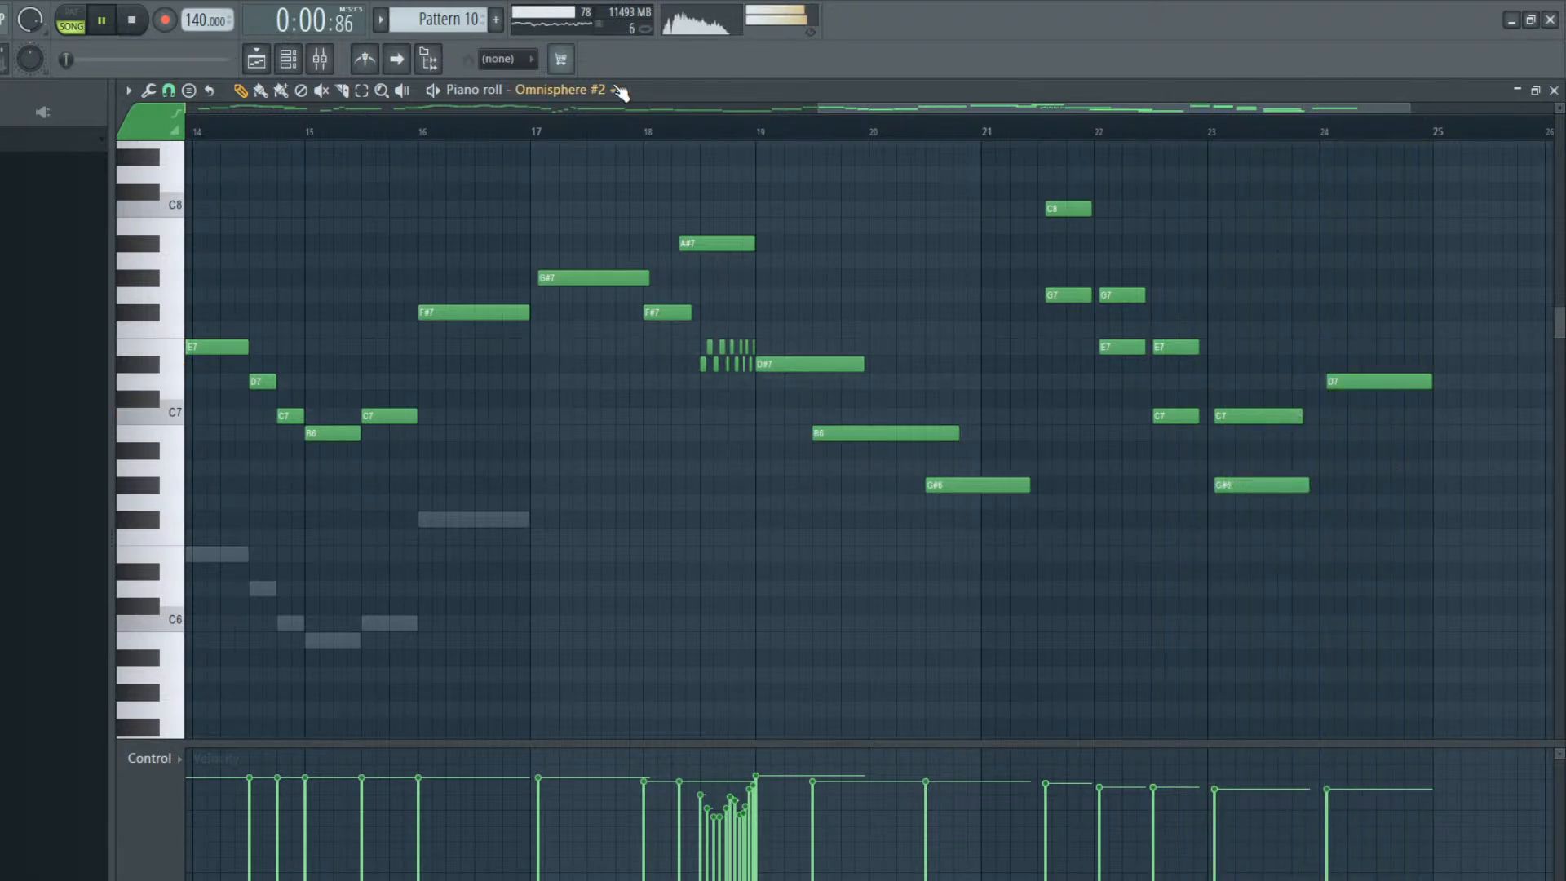
drag(868, 106, 361, 129)
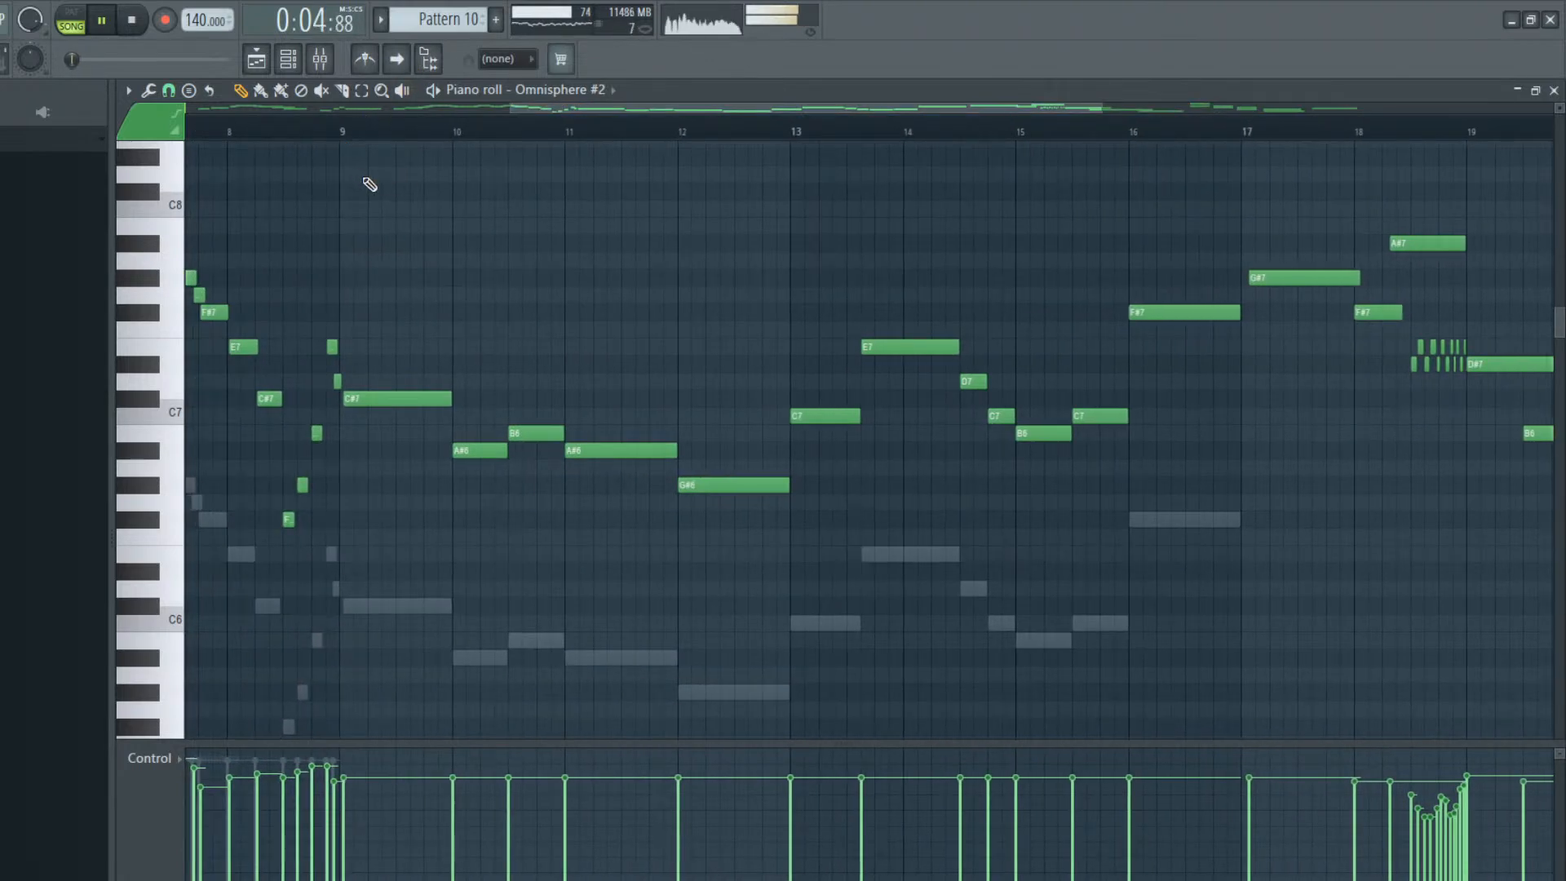
key(F9)
click(243, 432)
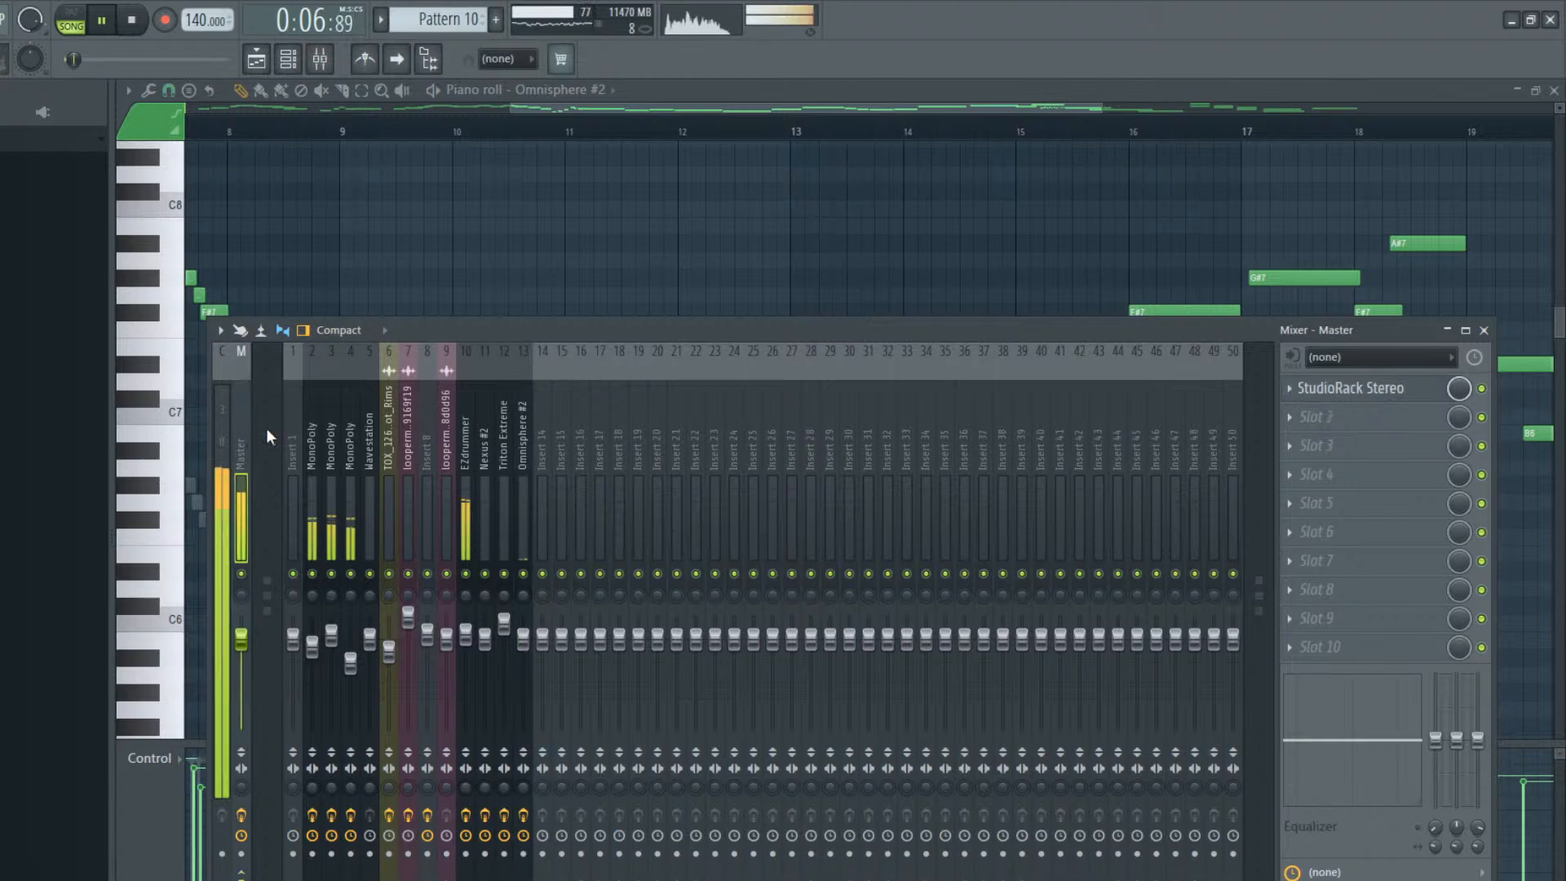
click(1387, 389)
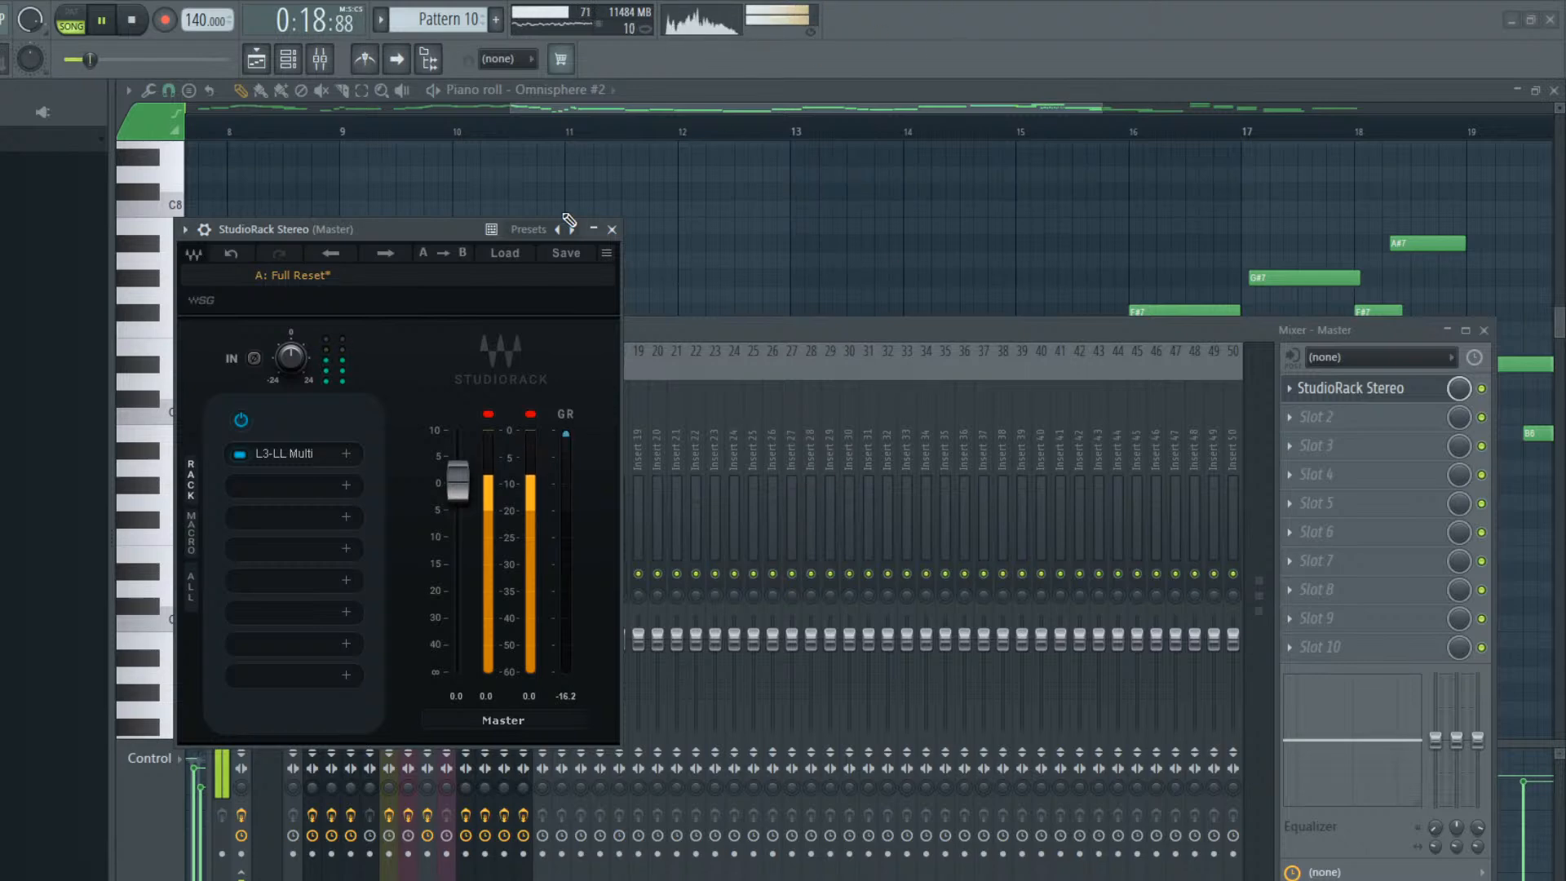
click(611, 230)
click(1483, 330)
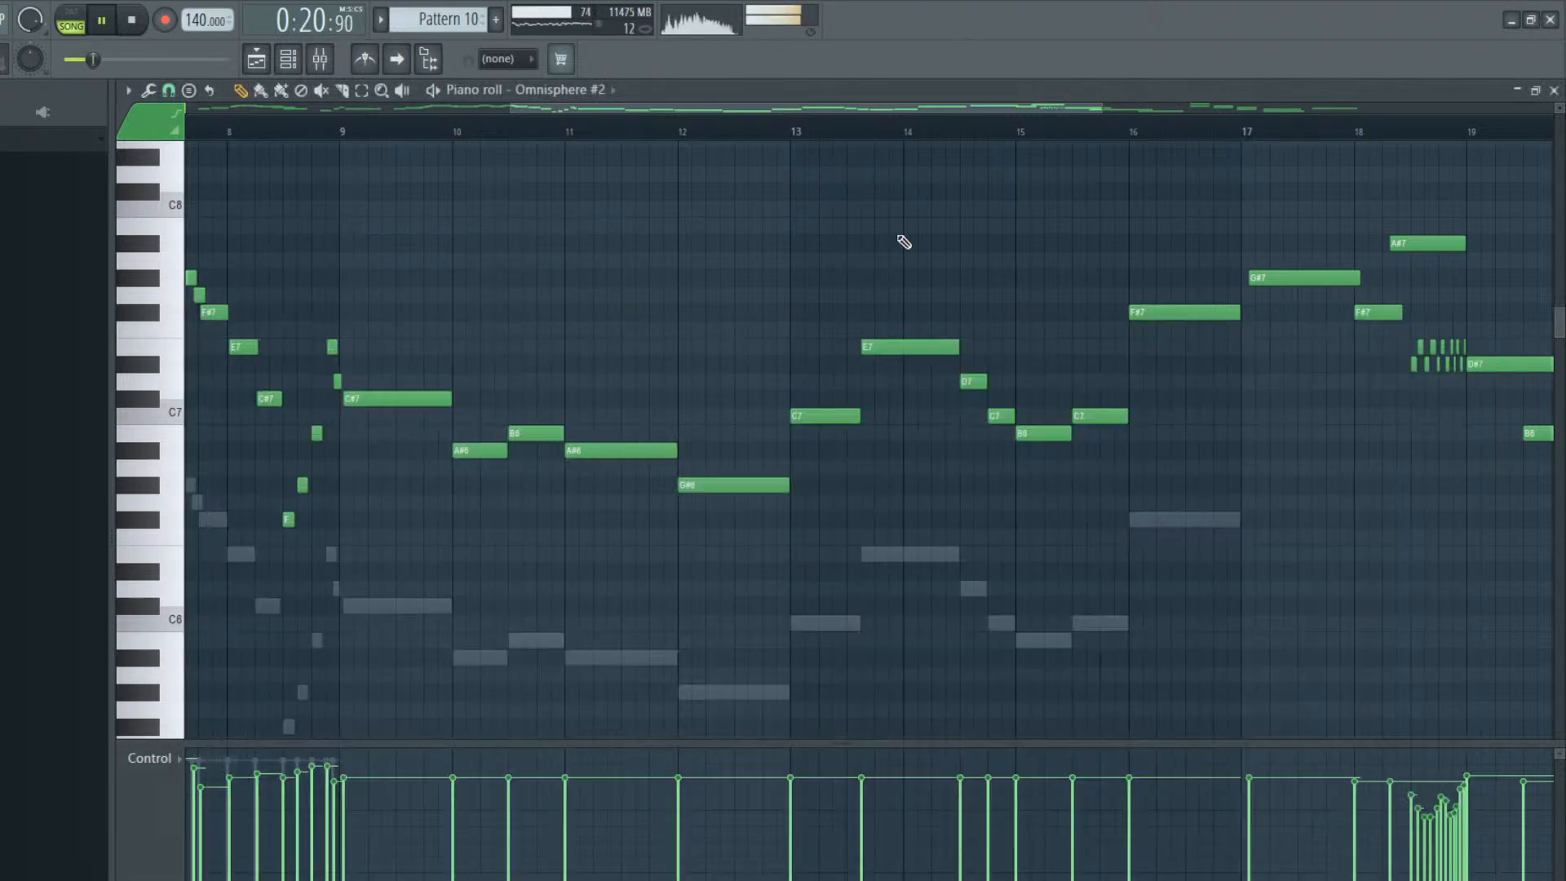
Return to the playlist and follow the song's playback with auto-scrolling enabled
click(266, 65)
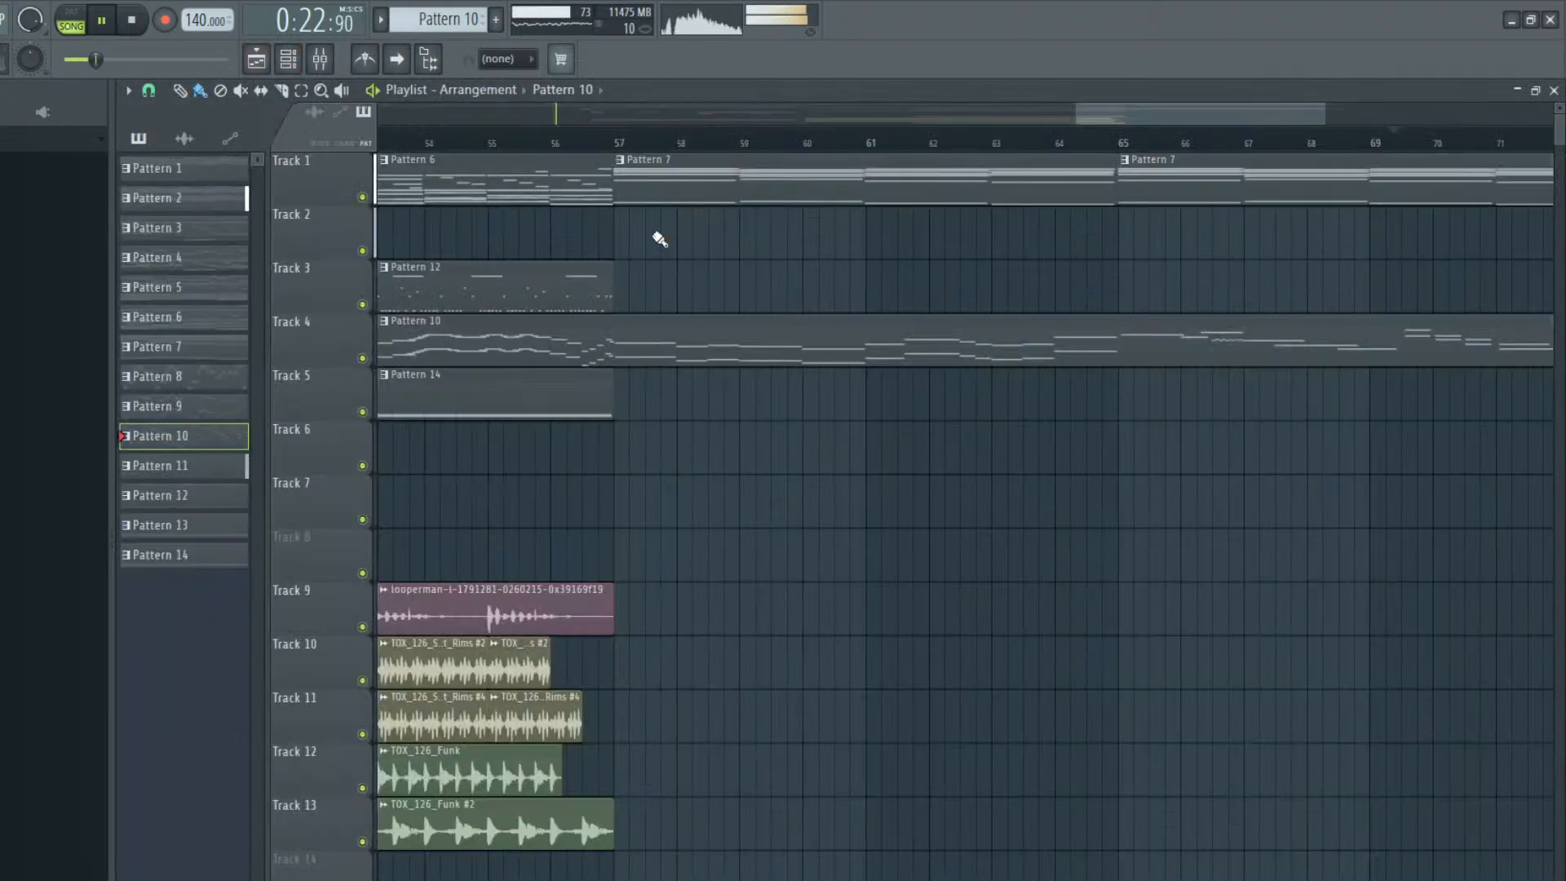
drag(1218, 118, 1059, 141)
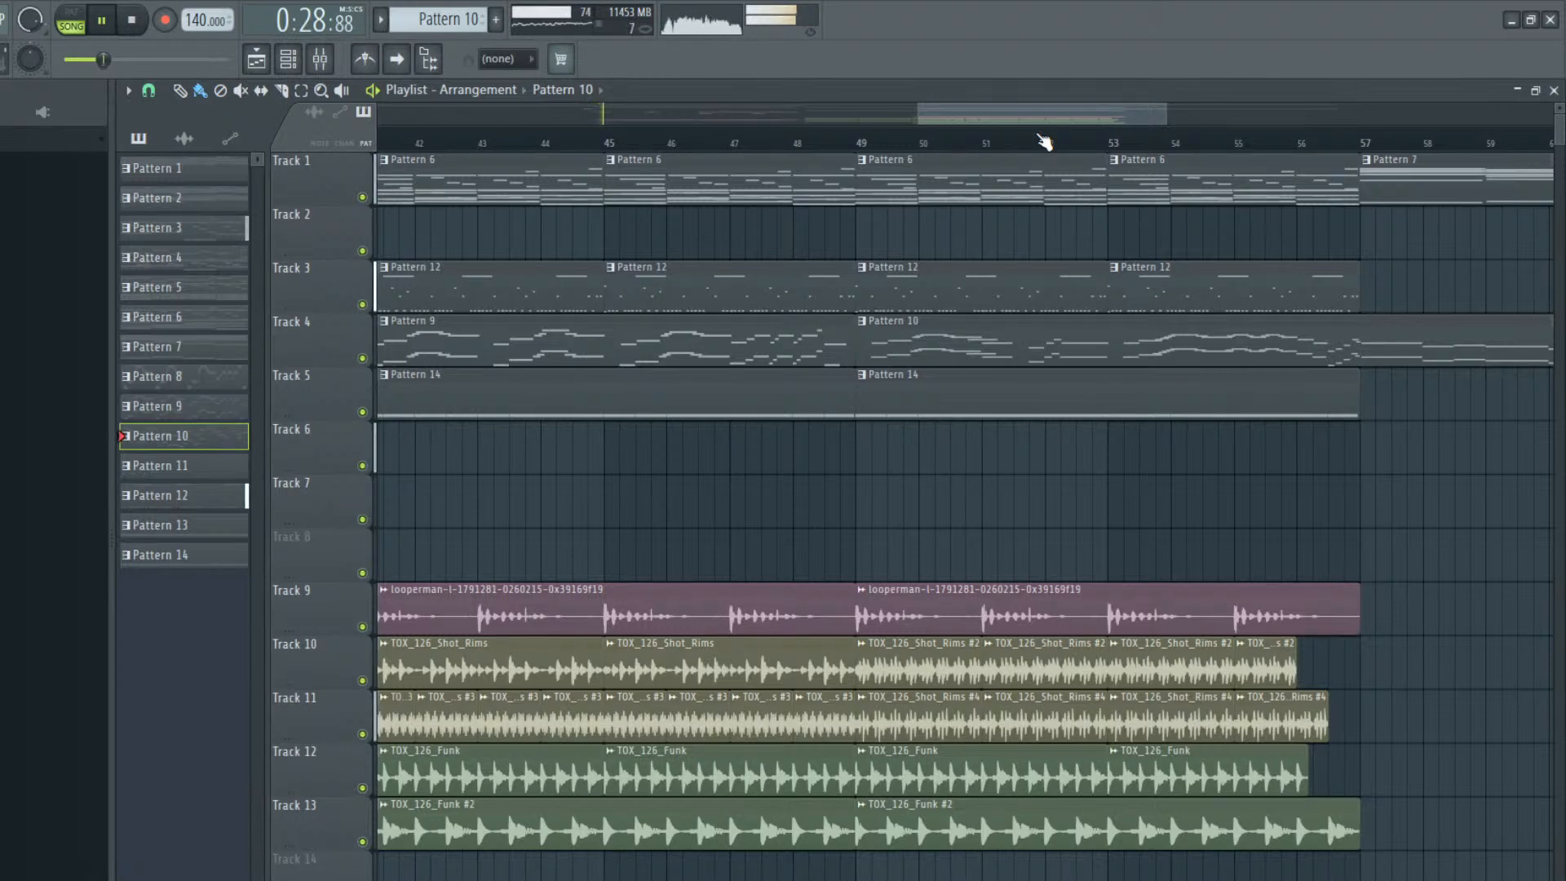
click(398, 60)
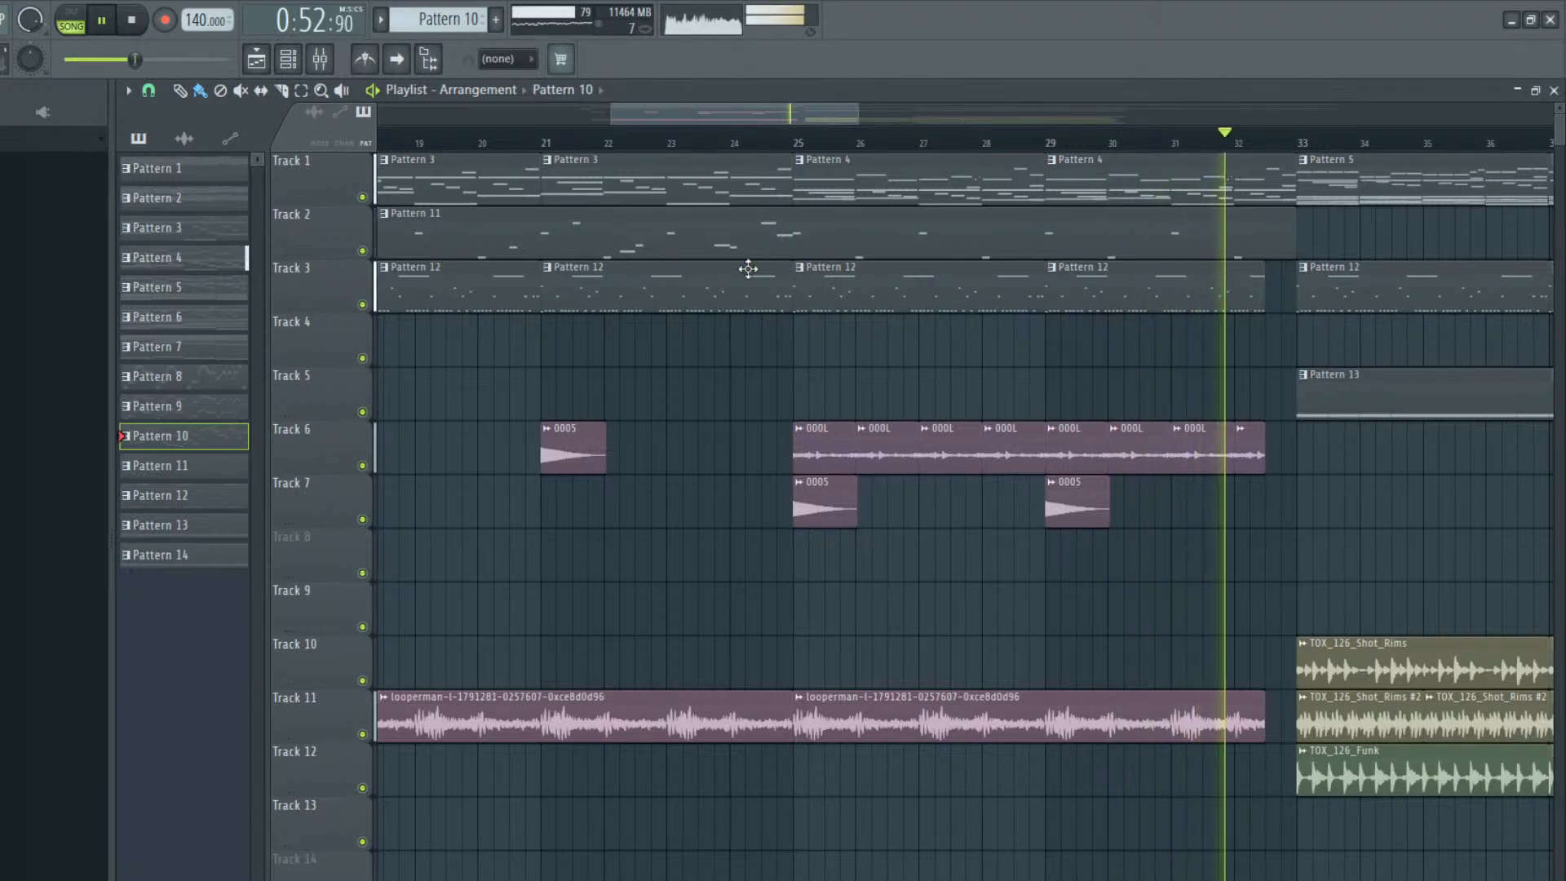
click(397, 59)
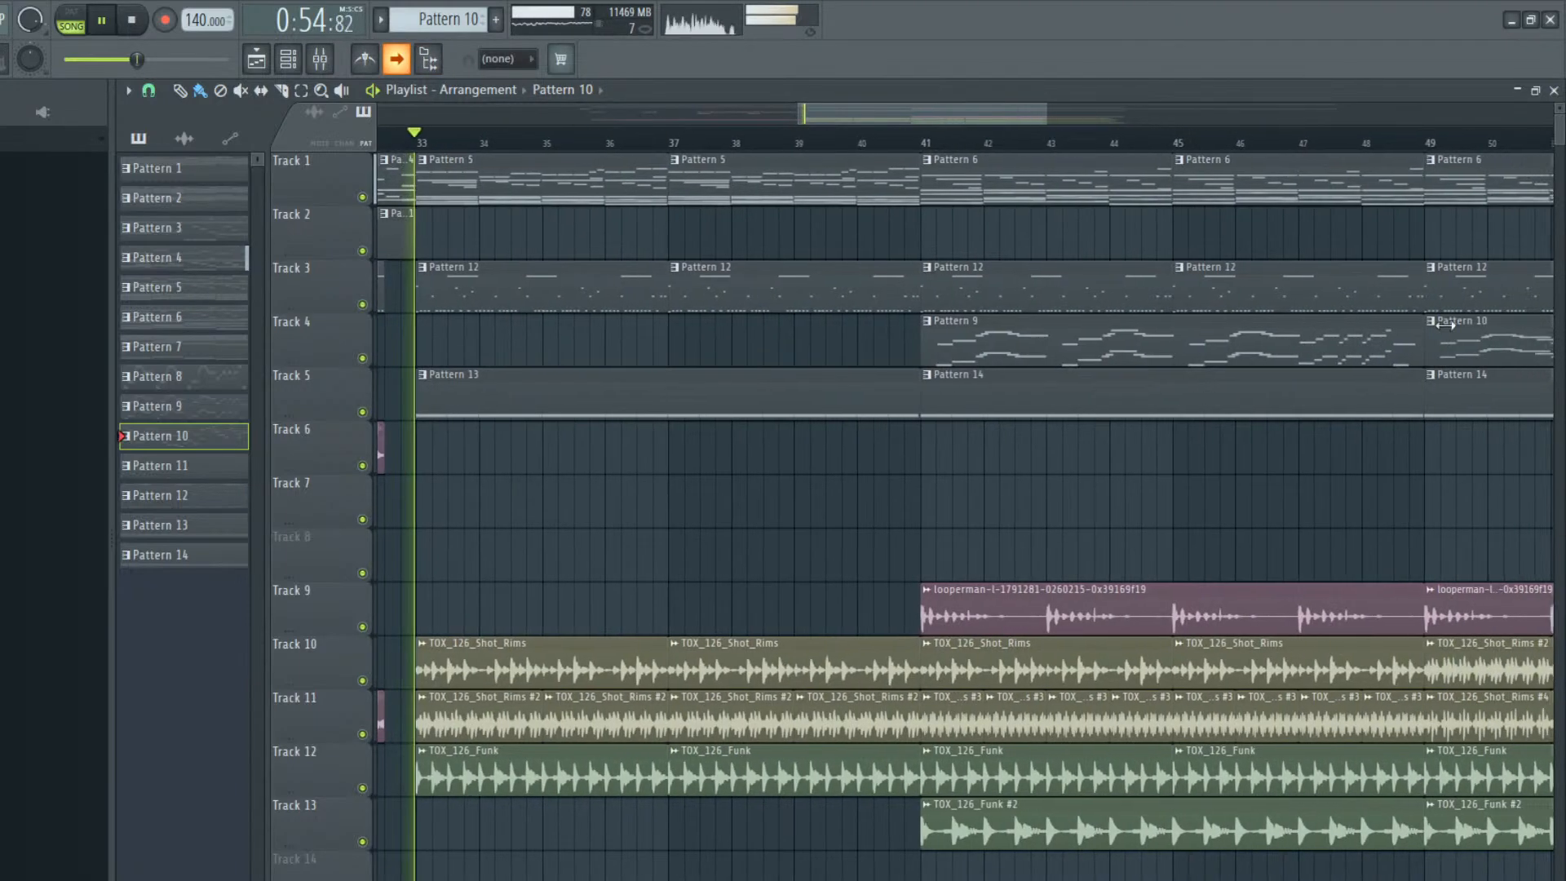
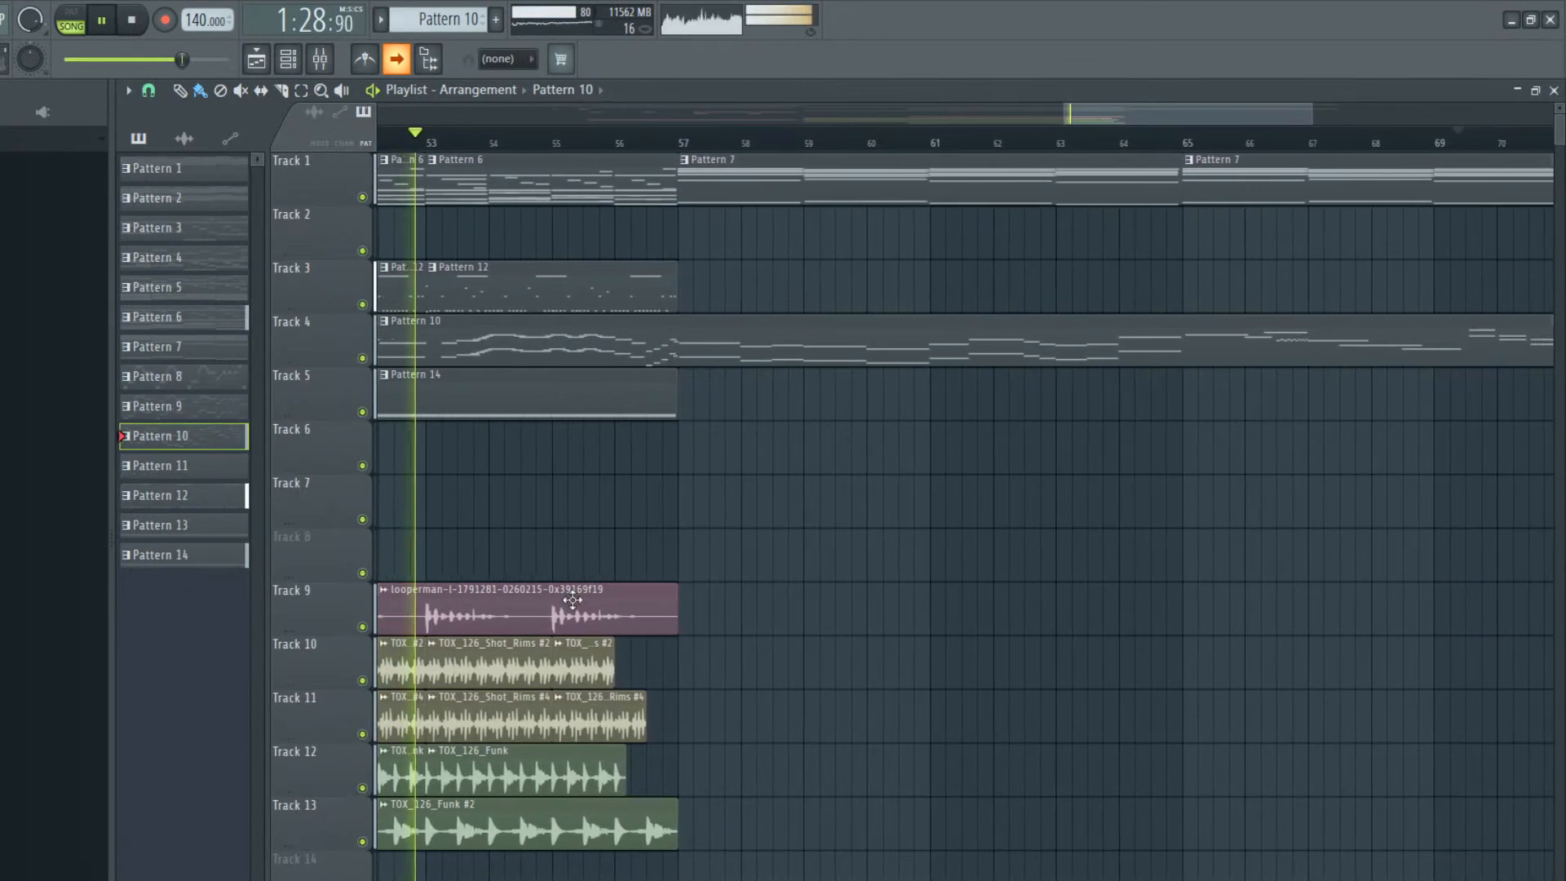
Shorten the Track 3 Pattern 12 clip to end at bar 56 and play the arrangement through its end with auto-scrolling
drag(636, 285, 572, 293)
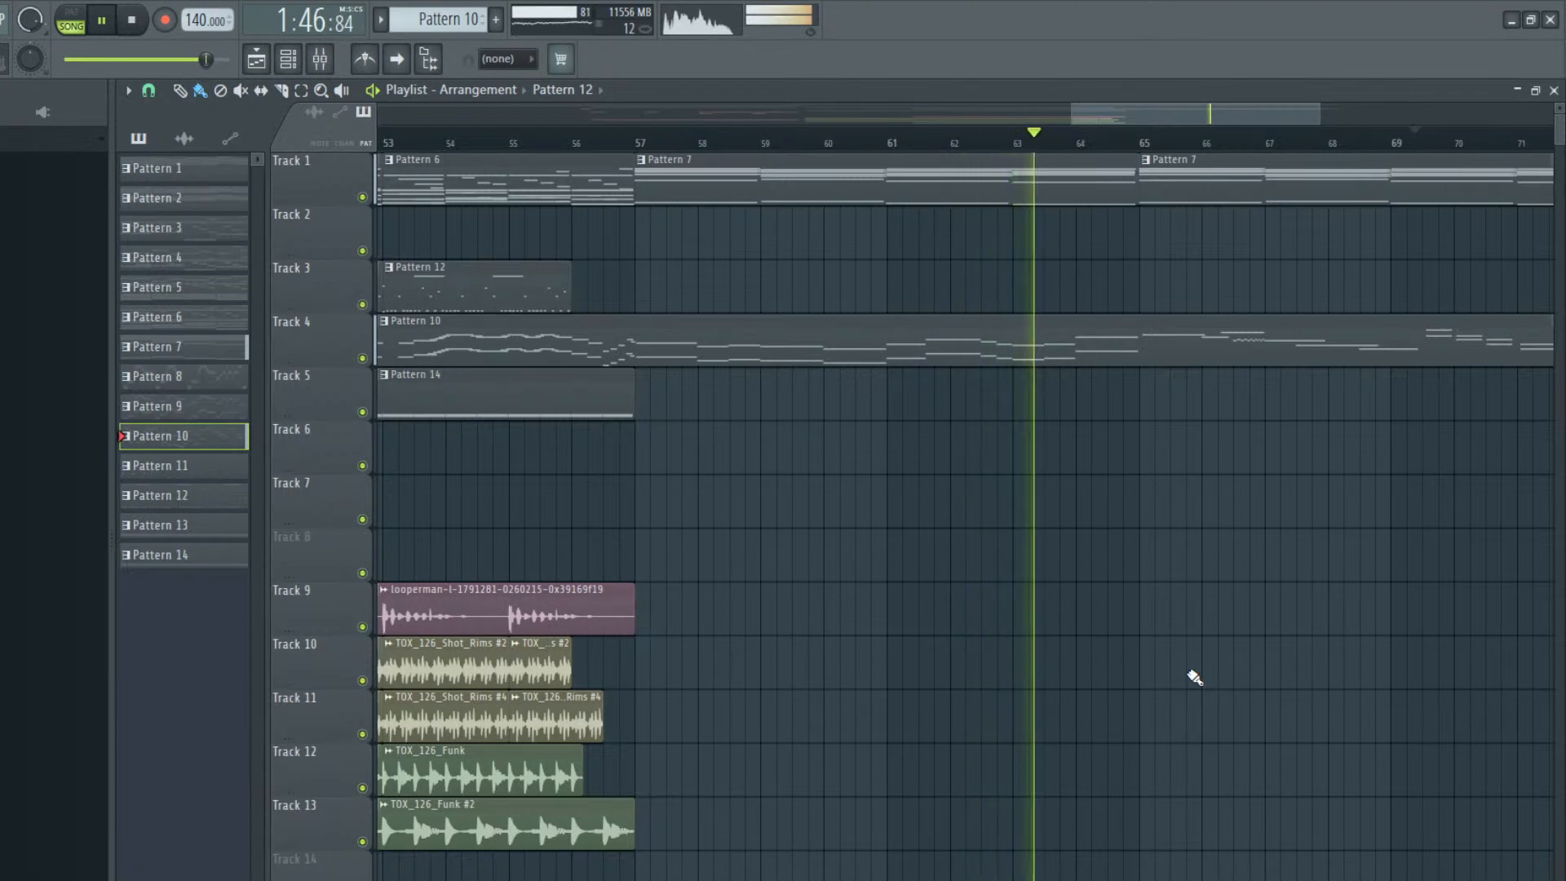
click(422, 62)
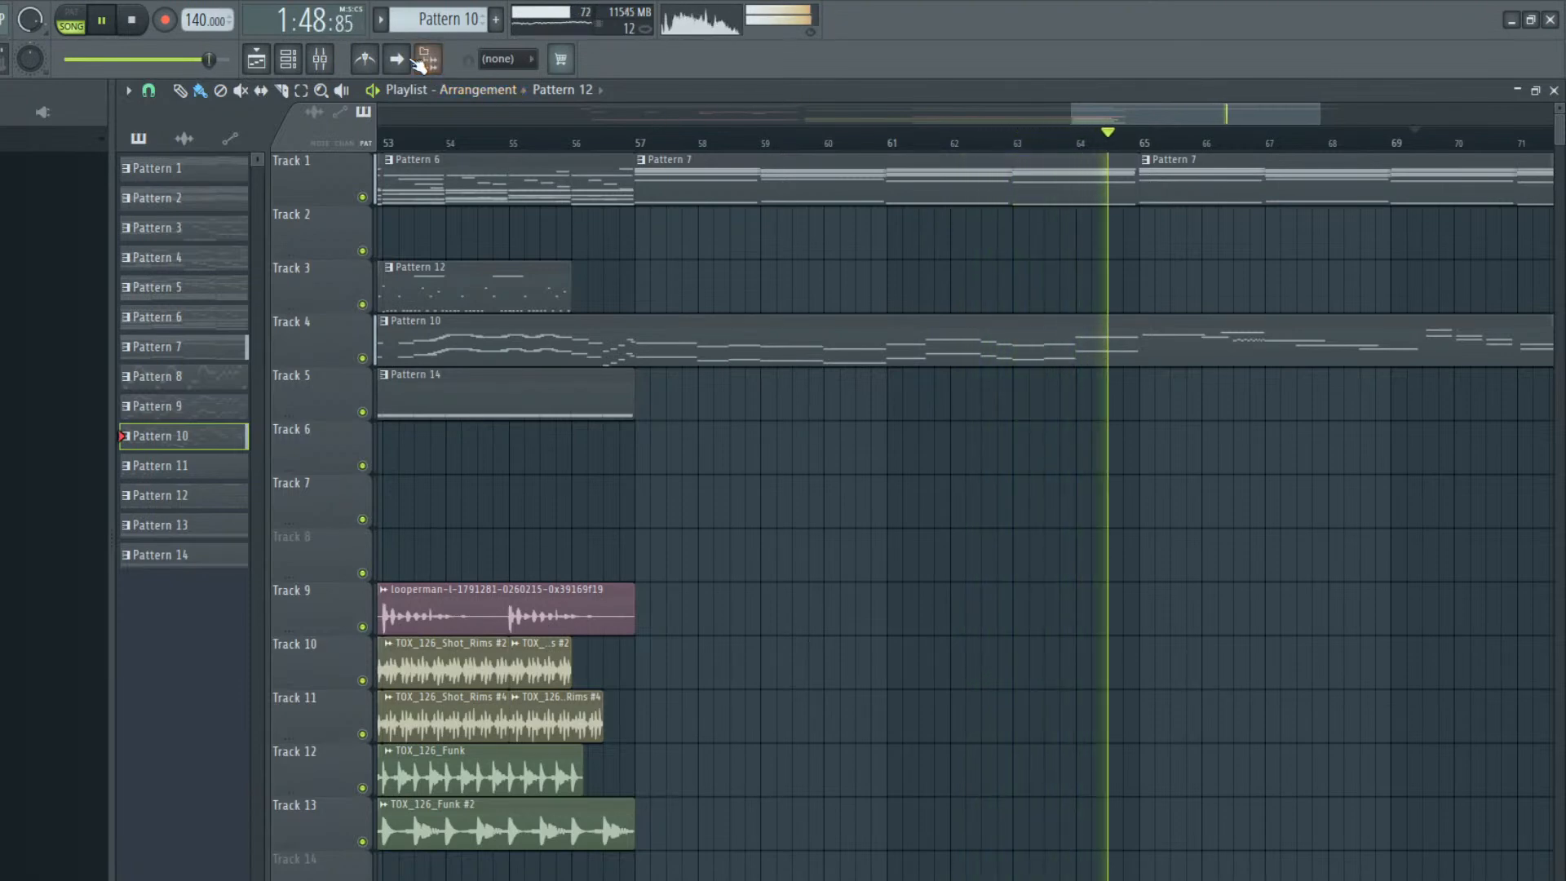
click(396, 59)
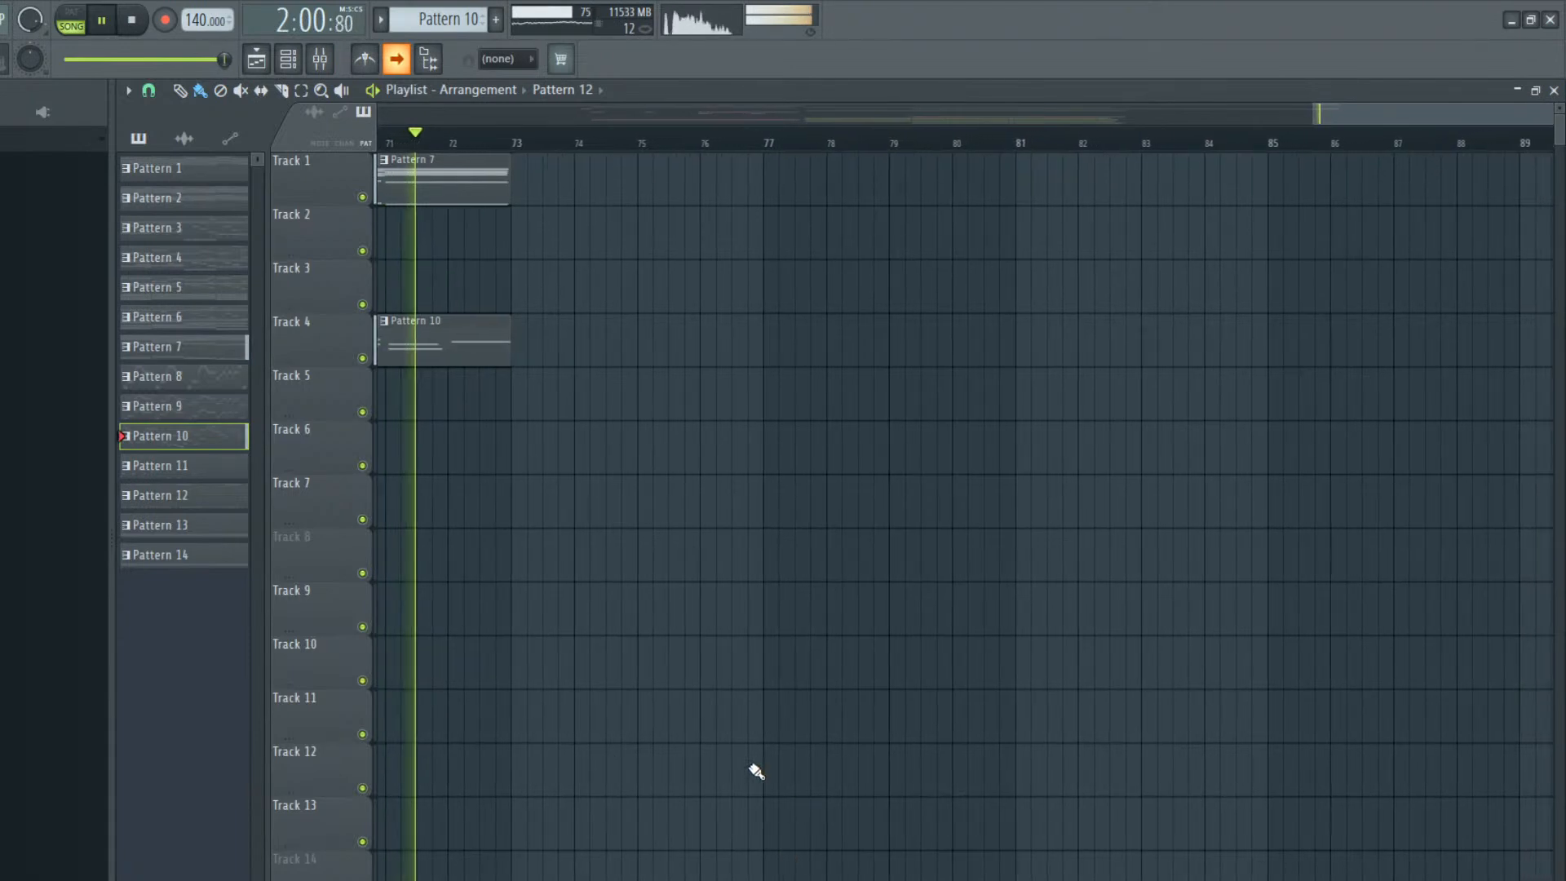
key(space)
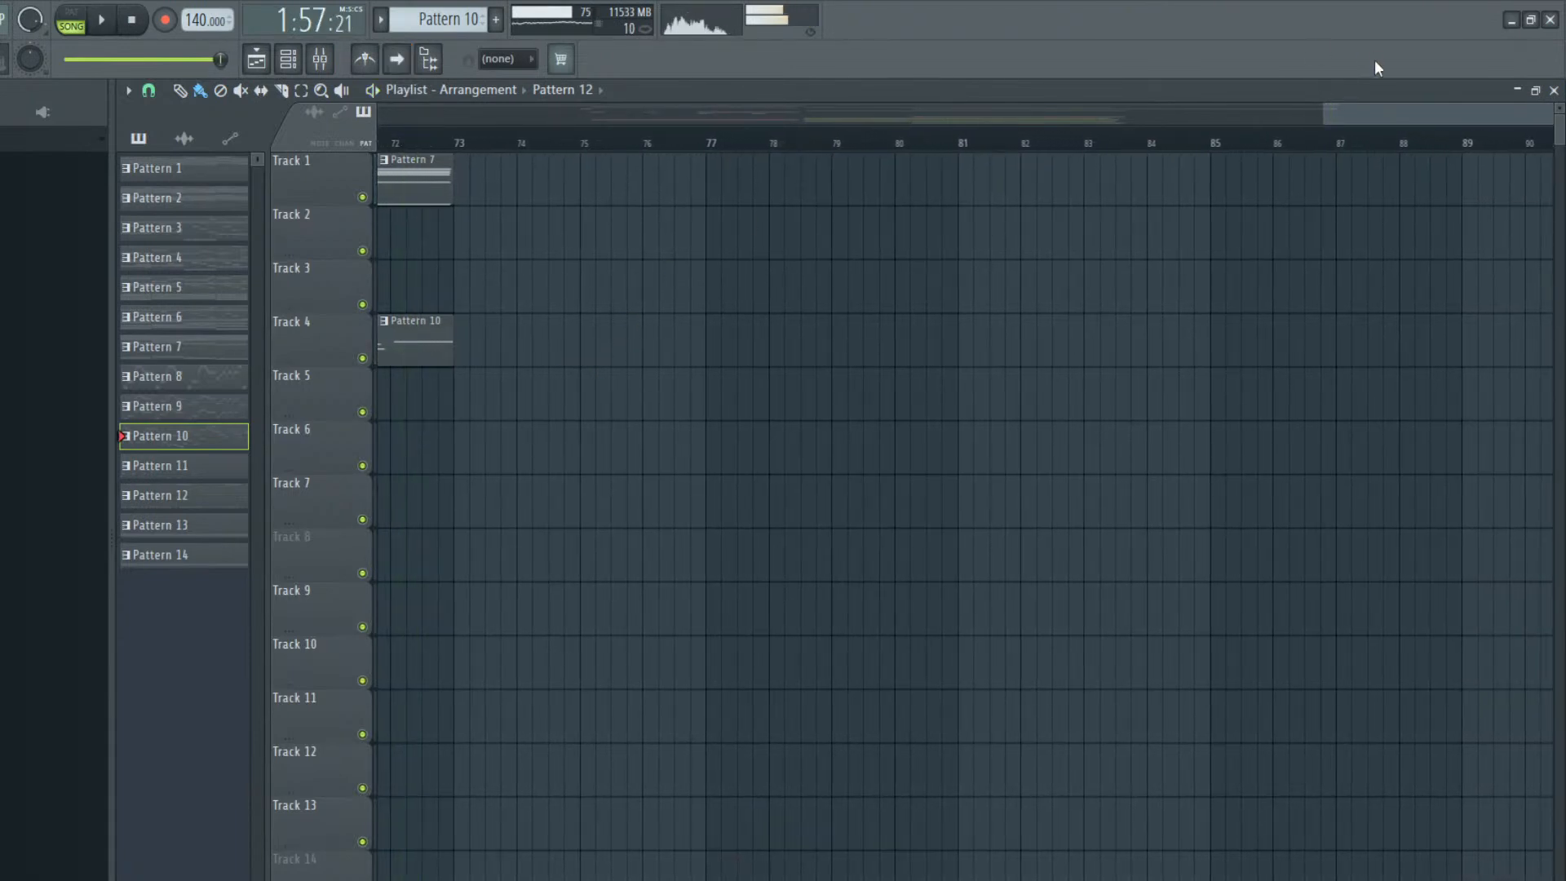
Open Pattern 10's Omnisphere #2 notes and make the first short D#7 of the bar 18 run start slightly earlier
drag(1406, 114, 1227, 102)
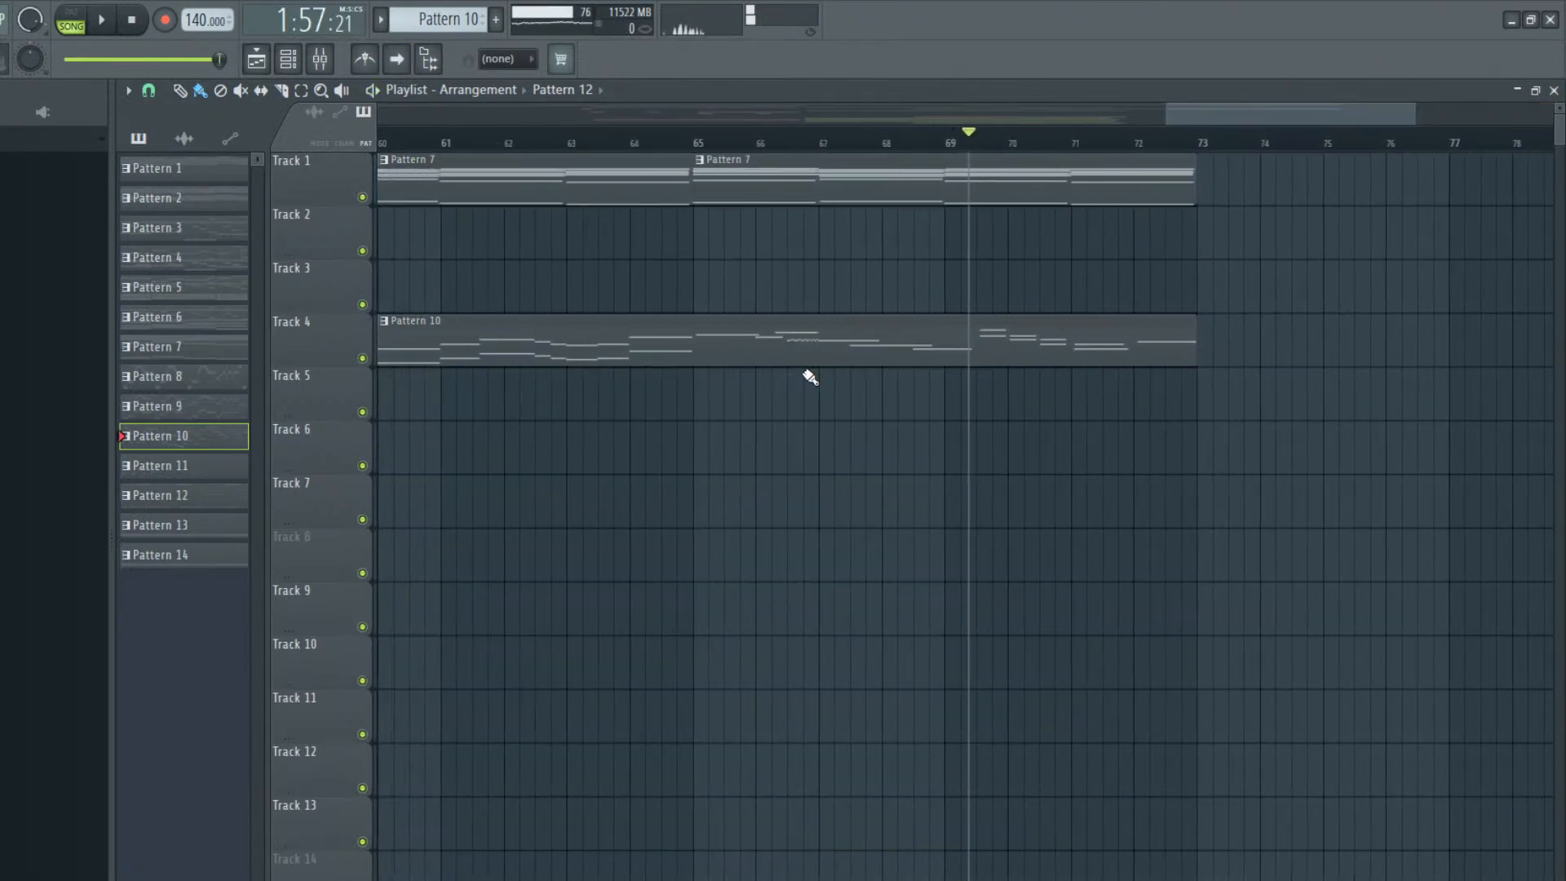
double_click(792, 360)
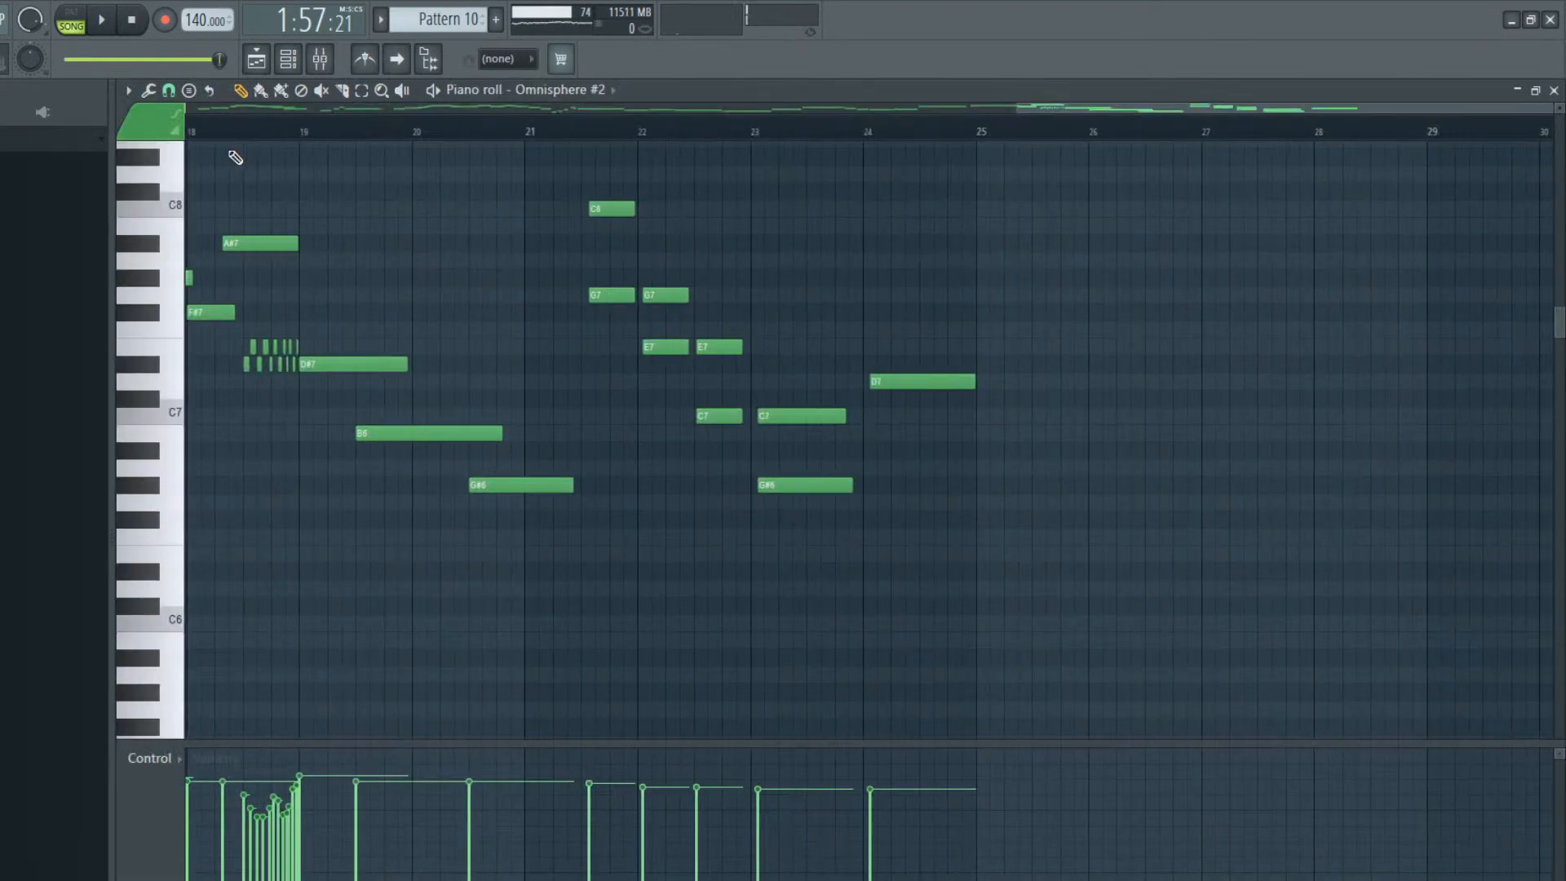
click(289, 65)
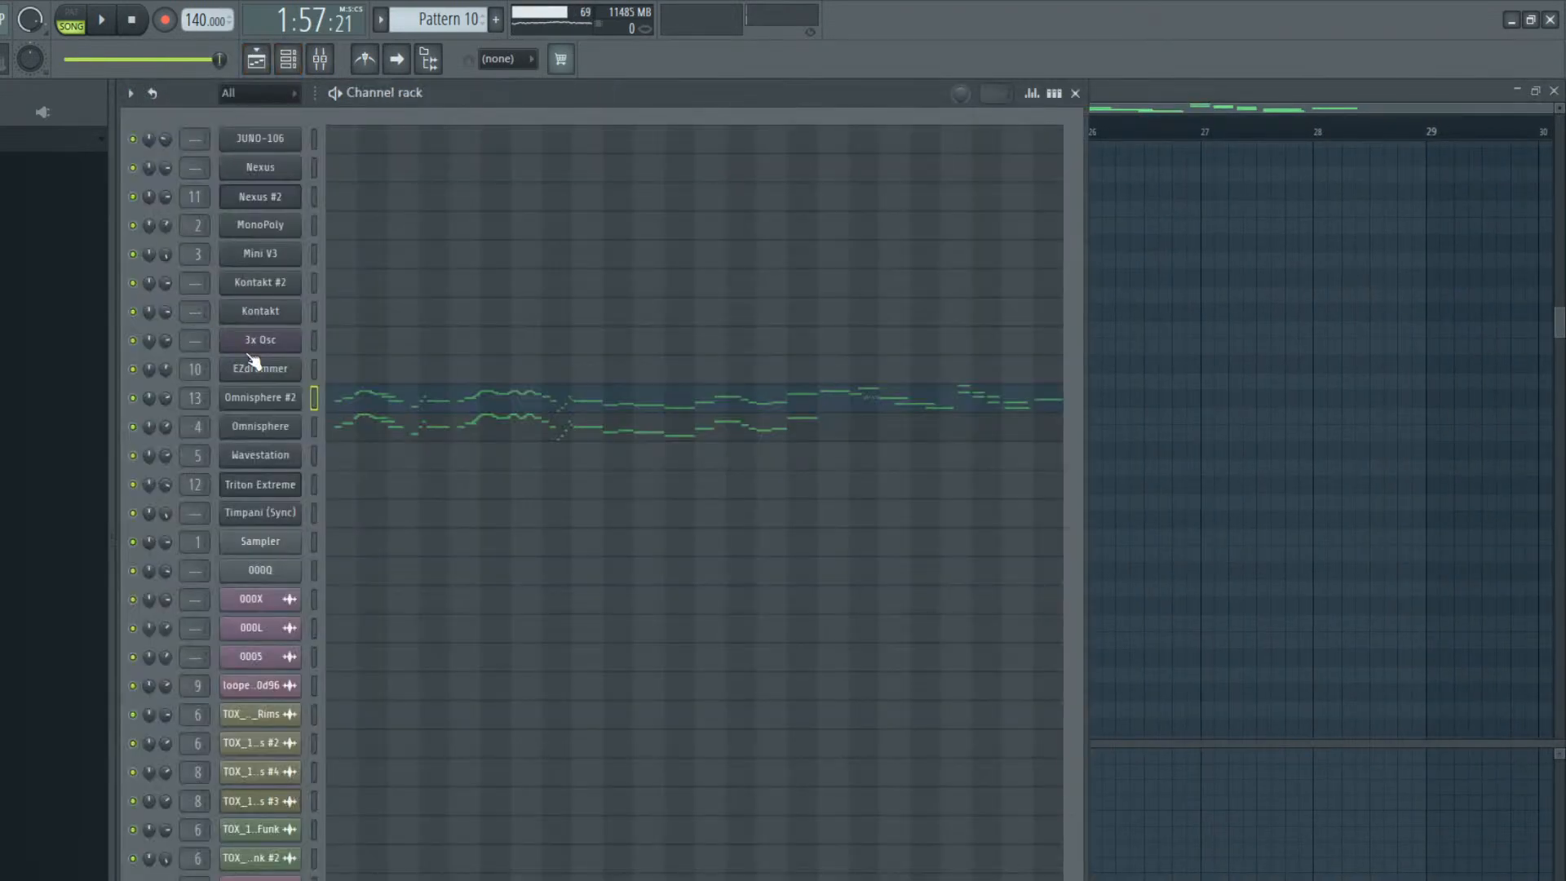
click(460, 394)
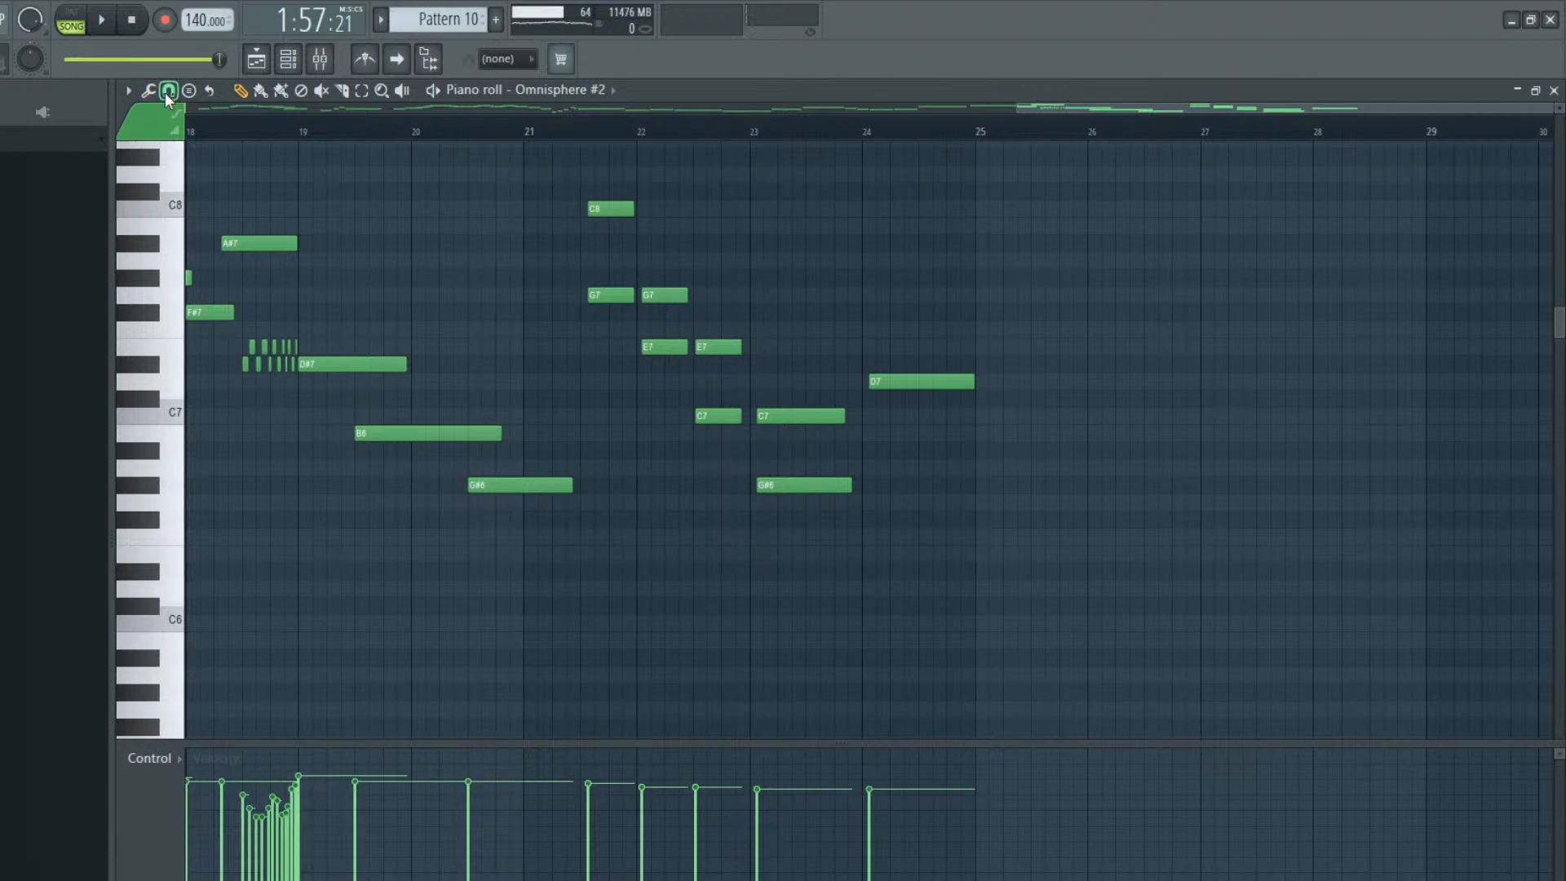
click(245, 366)
Show the MIDI CC #64 (Damper pedal (sustain)) events of Omnisphere #2 in the piano roll's control lane
click(298, 60)
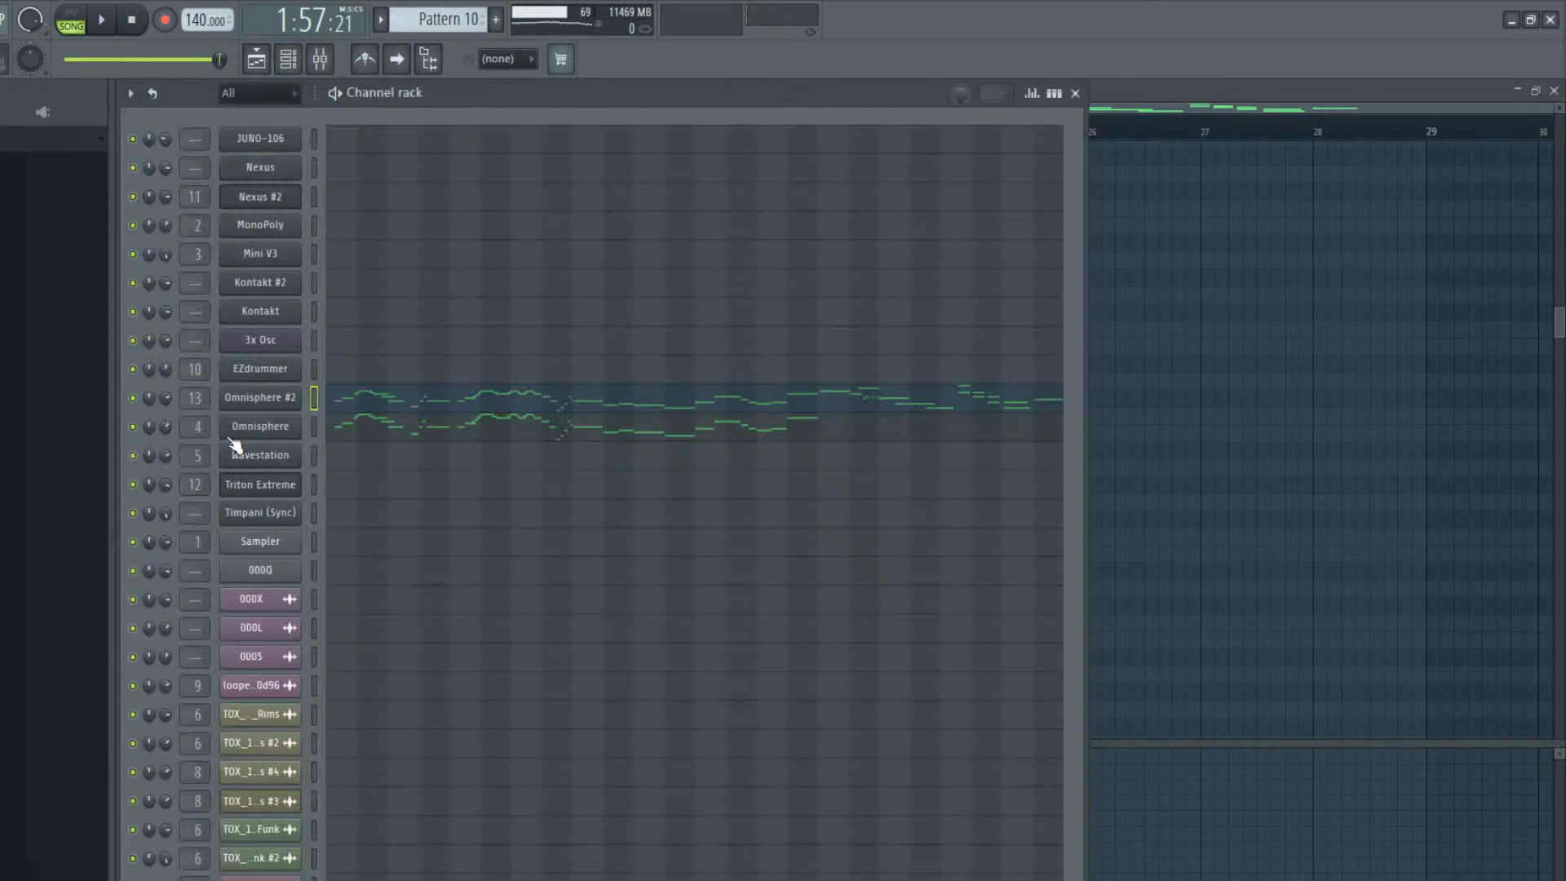
click(264, 396)
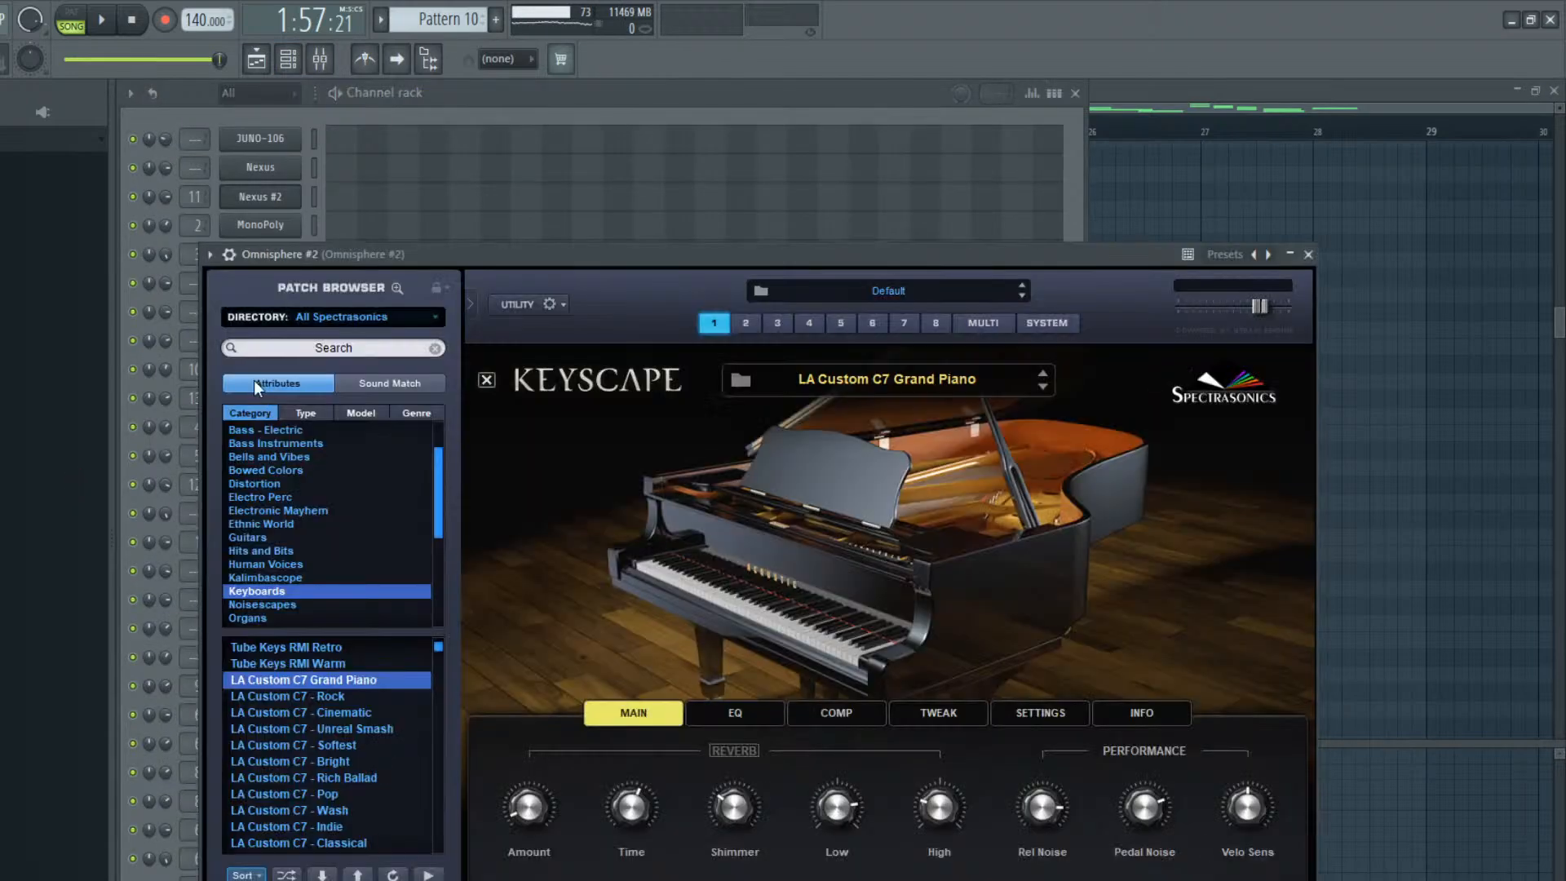
click(34, 414)
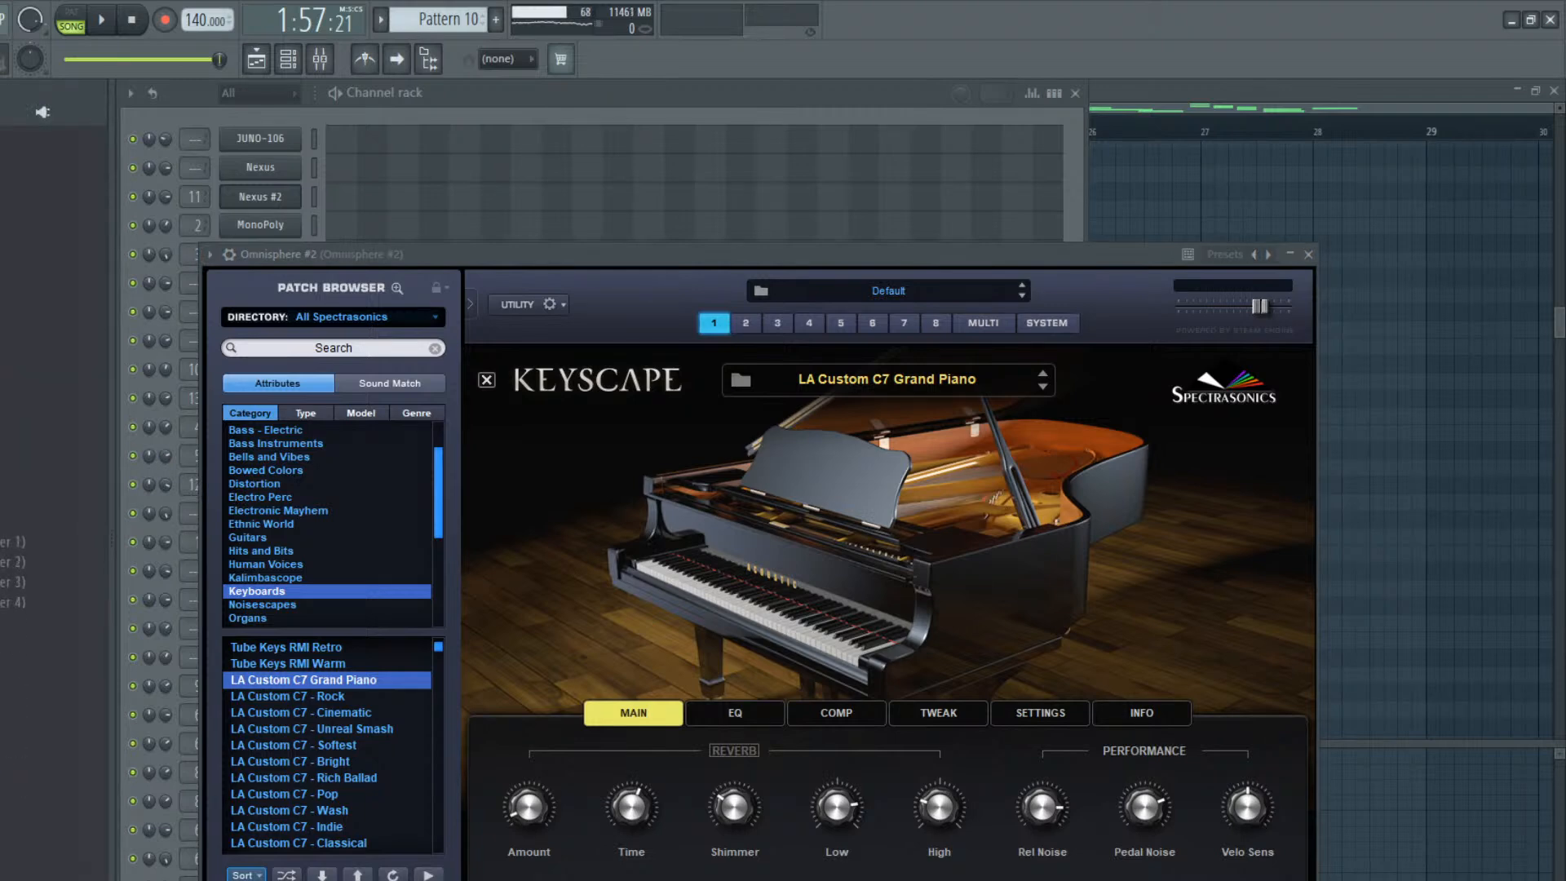
scroll(53, 489, down, 20)
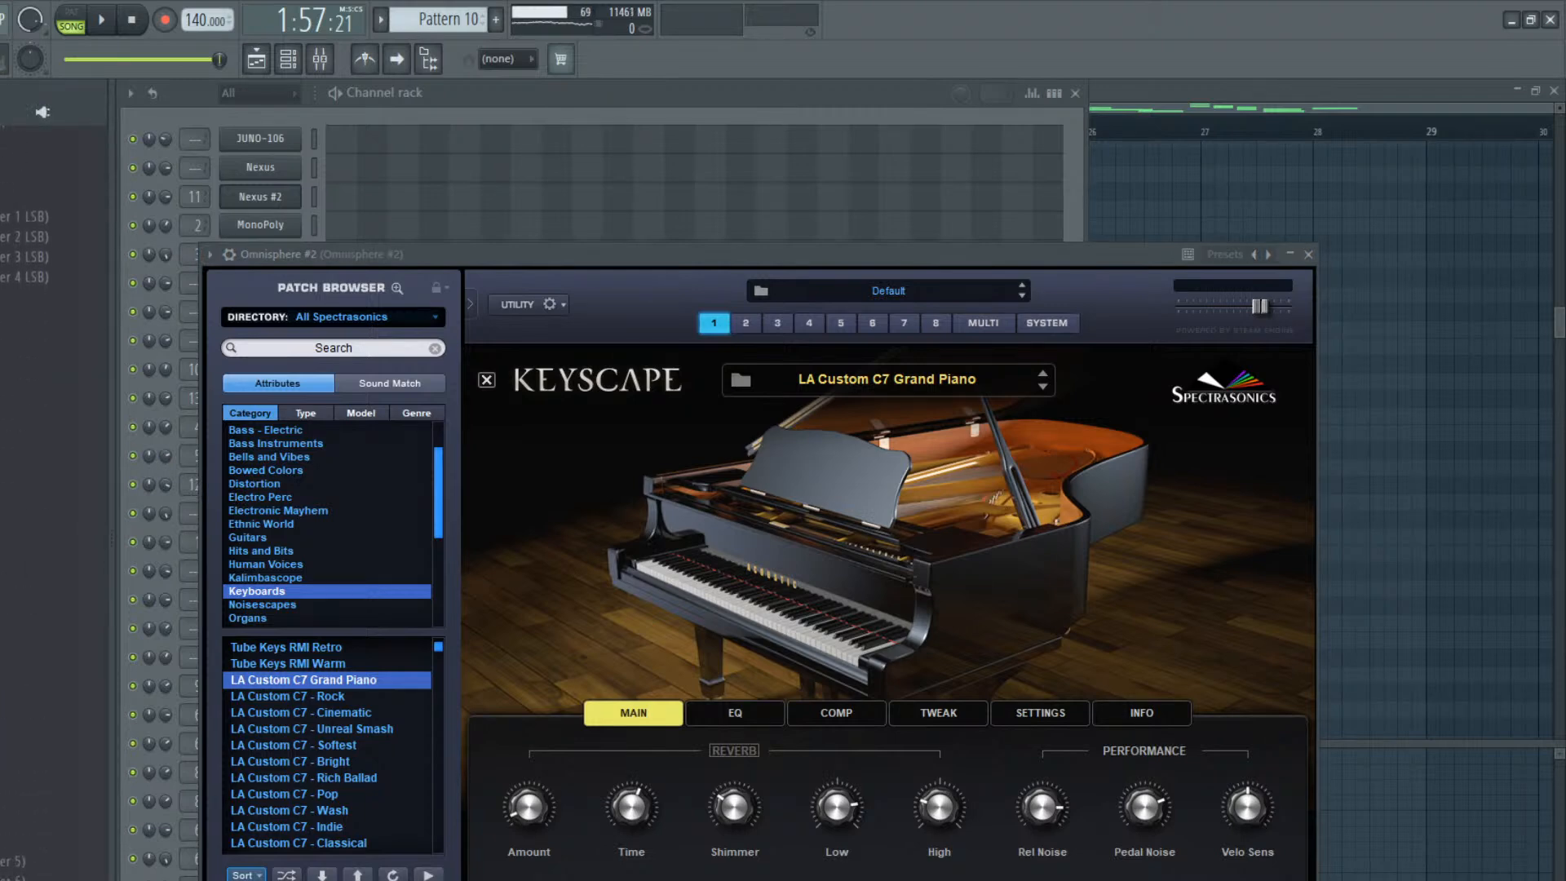
scroll(53, 489, down, 8)
scroll(53, 489, up, 8)
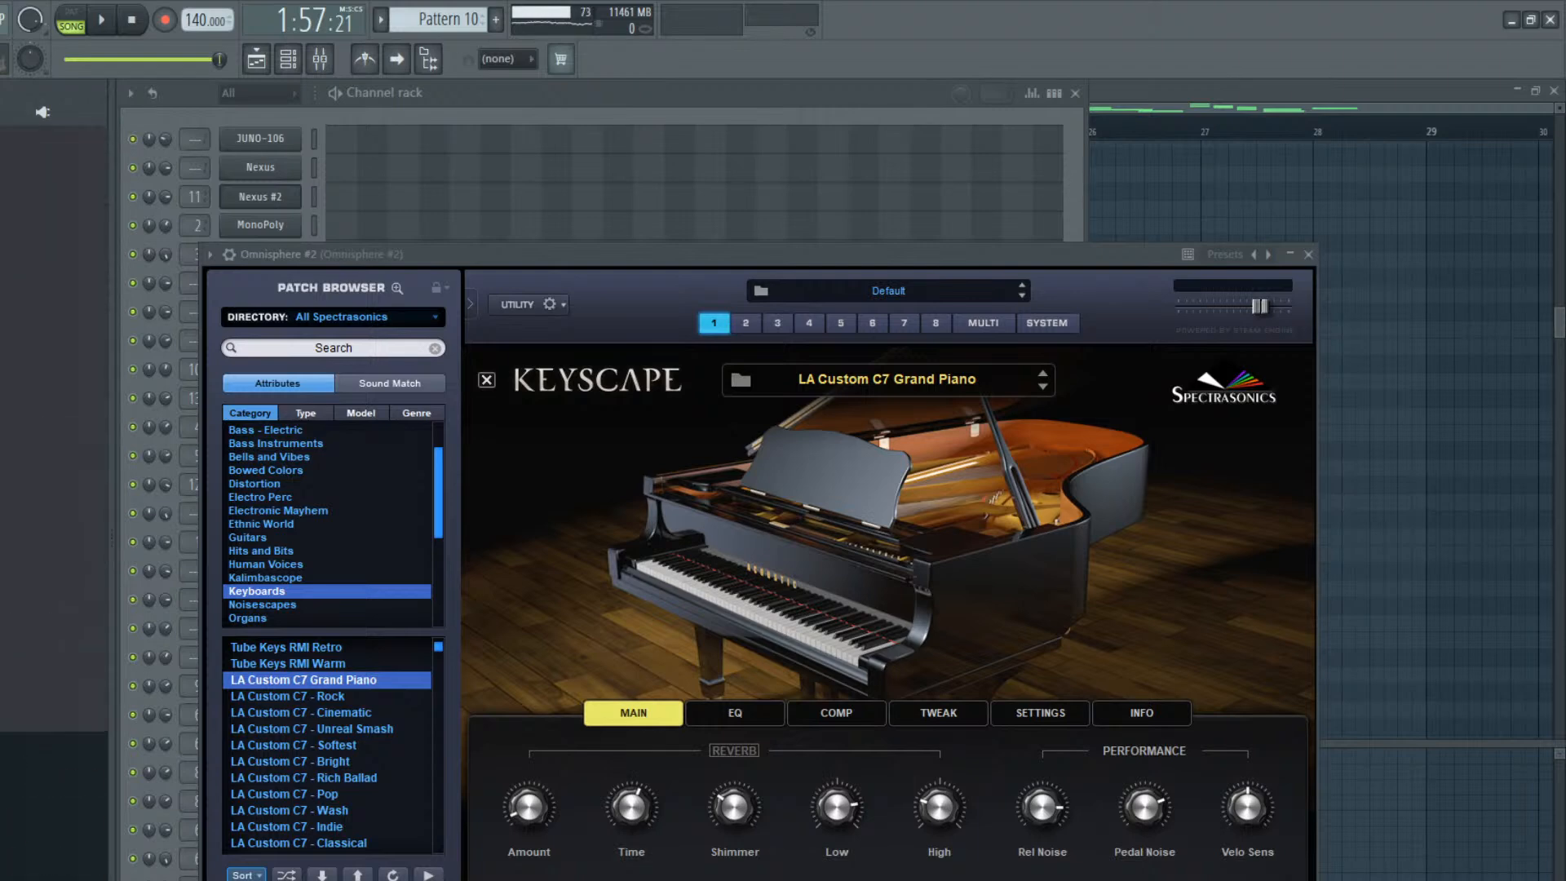
scroll(53, 489, up, 5)
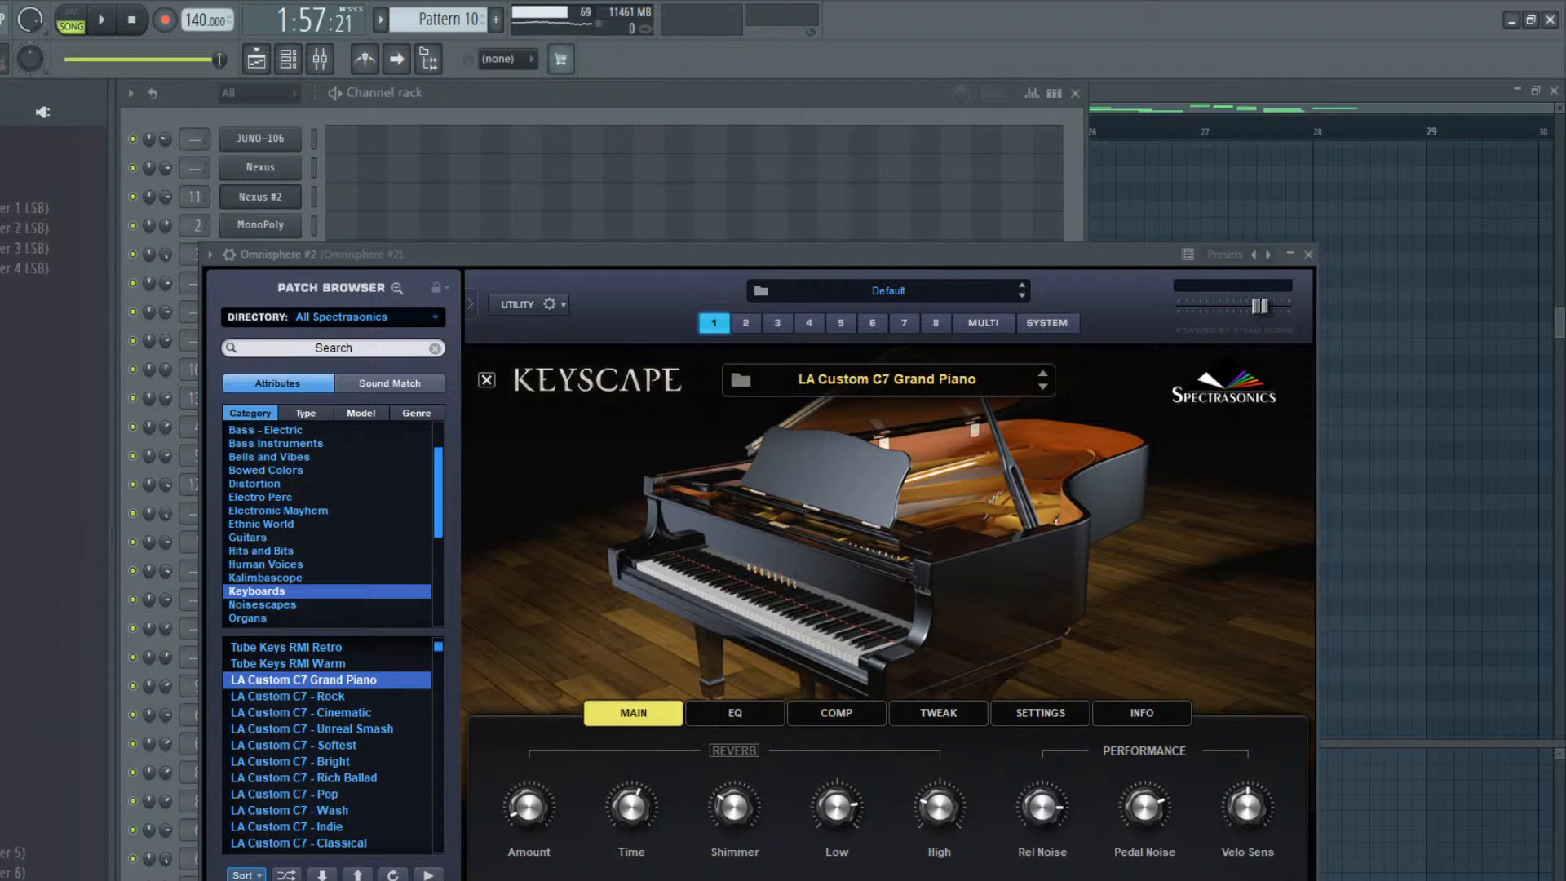
click(179, 608)
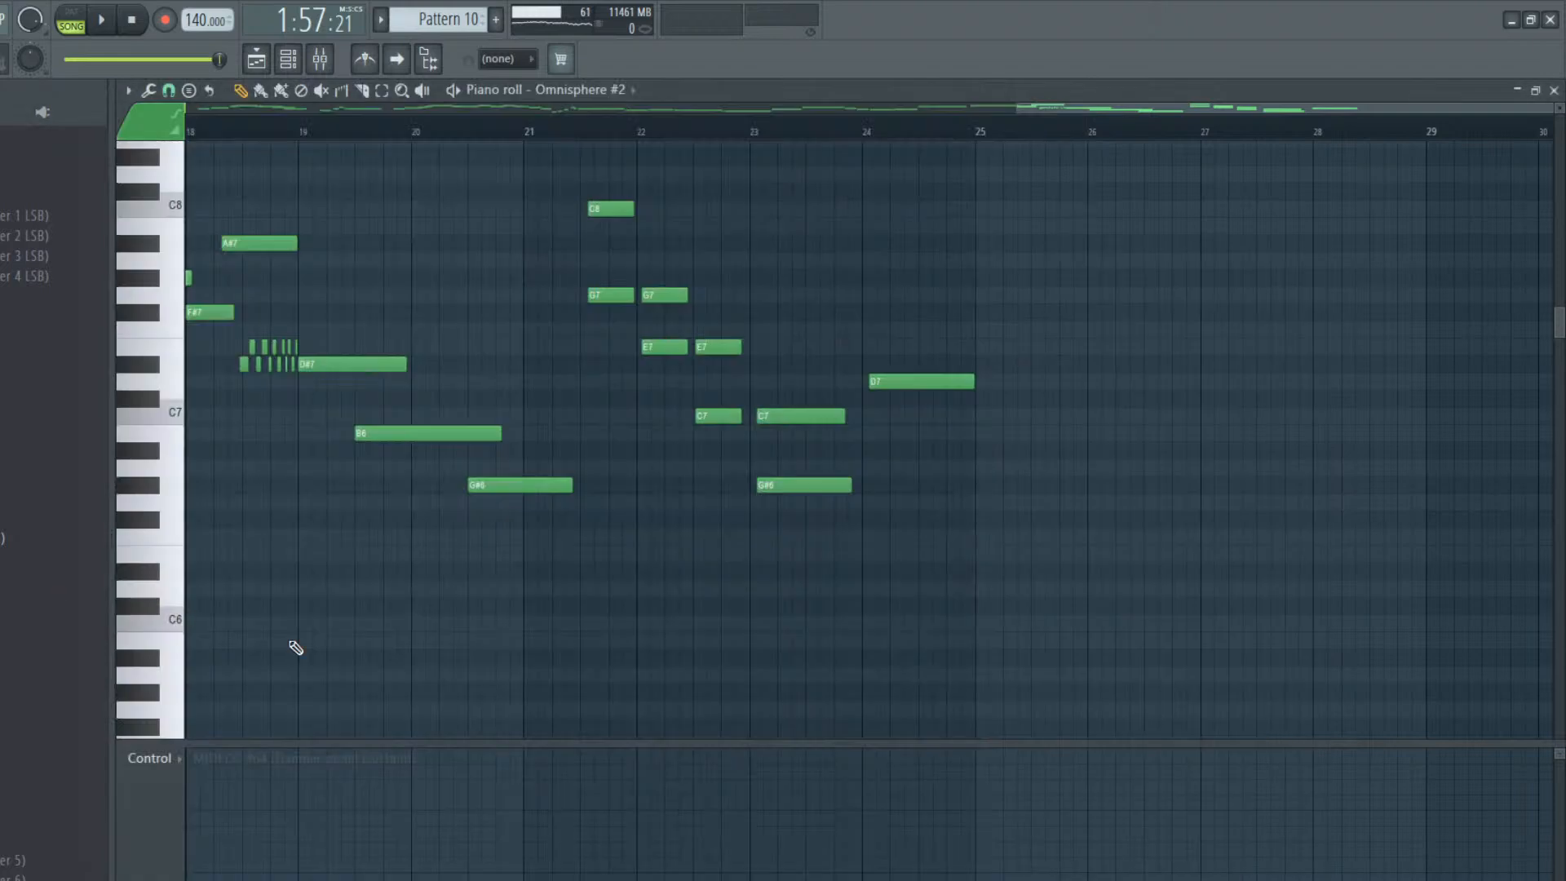
Draw full damper pedal sustain from bar 17 to bar 19 and play the phrase back
drag(218, 765, 223, 740)
drag(1125, 108, 1071, 111)
drag(228, 766, 203, 727)
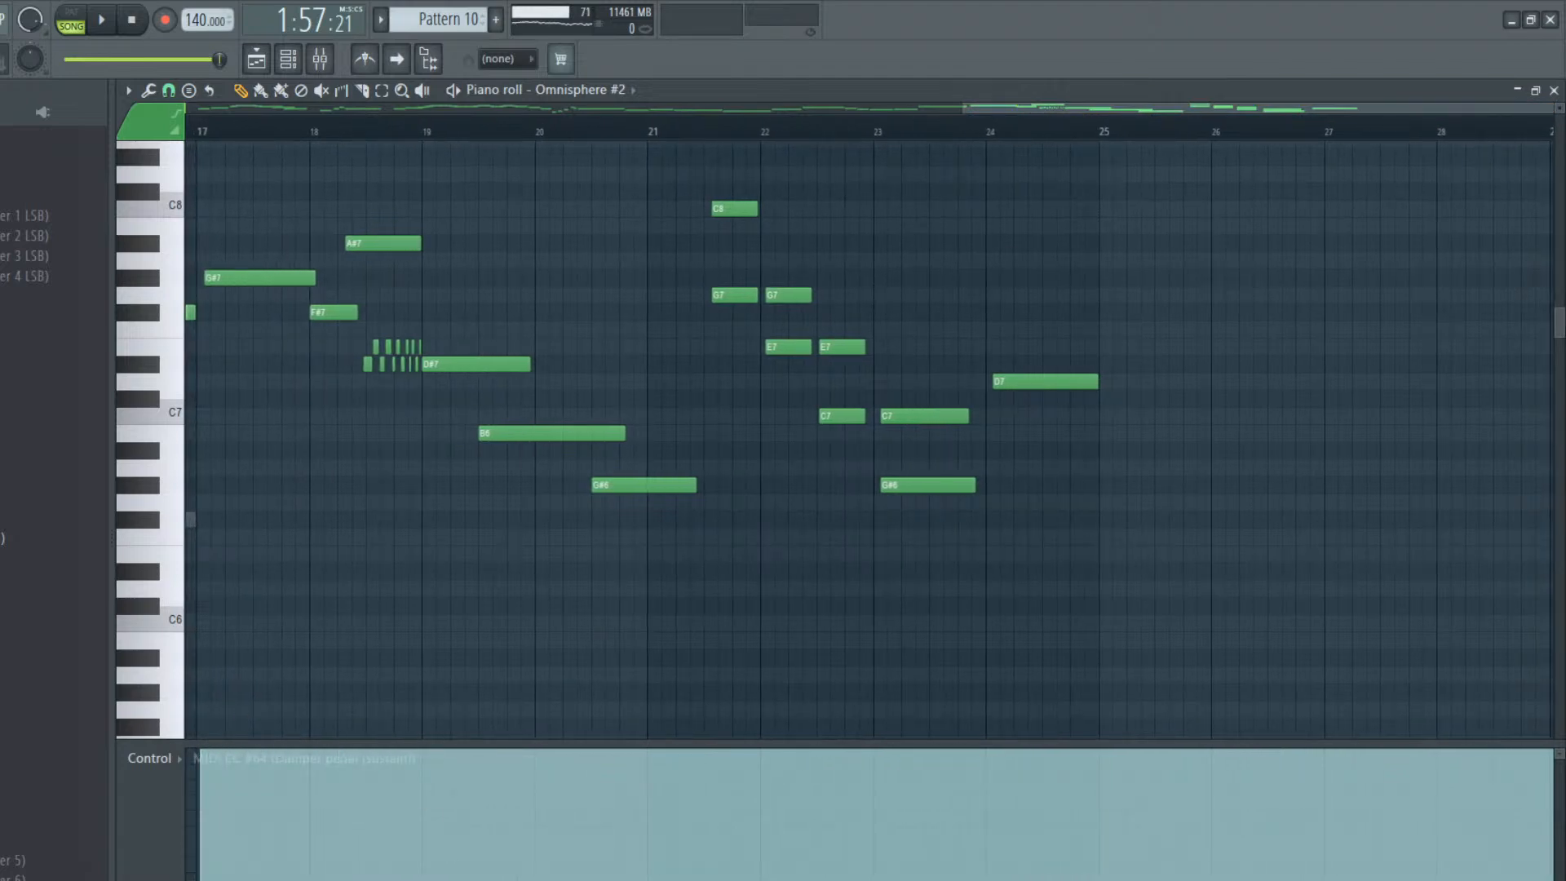
click(422, 878)
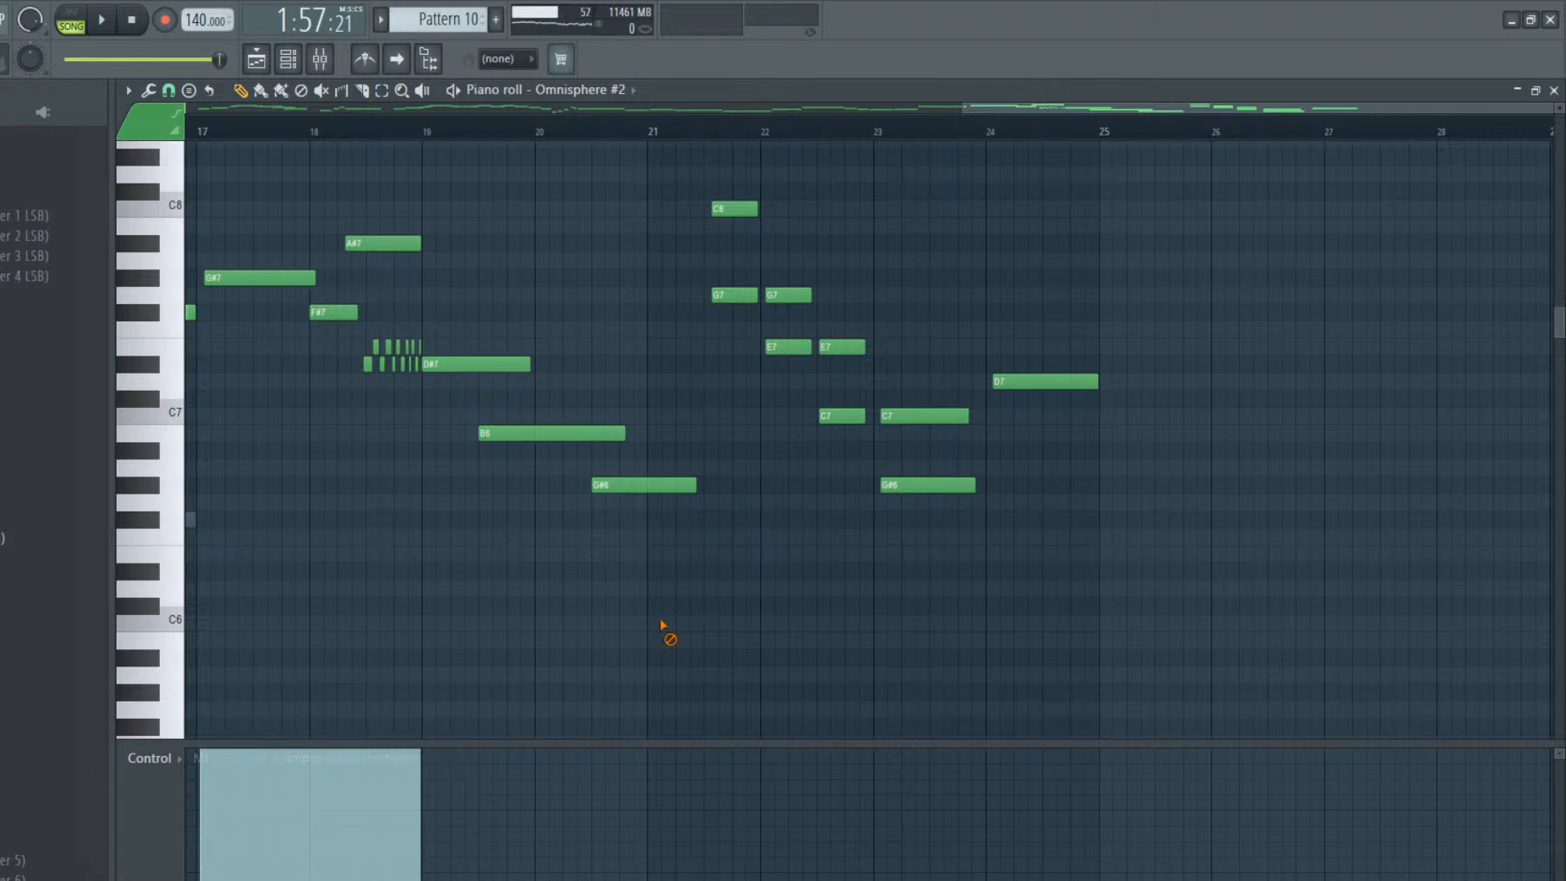
key(space)
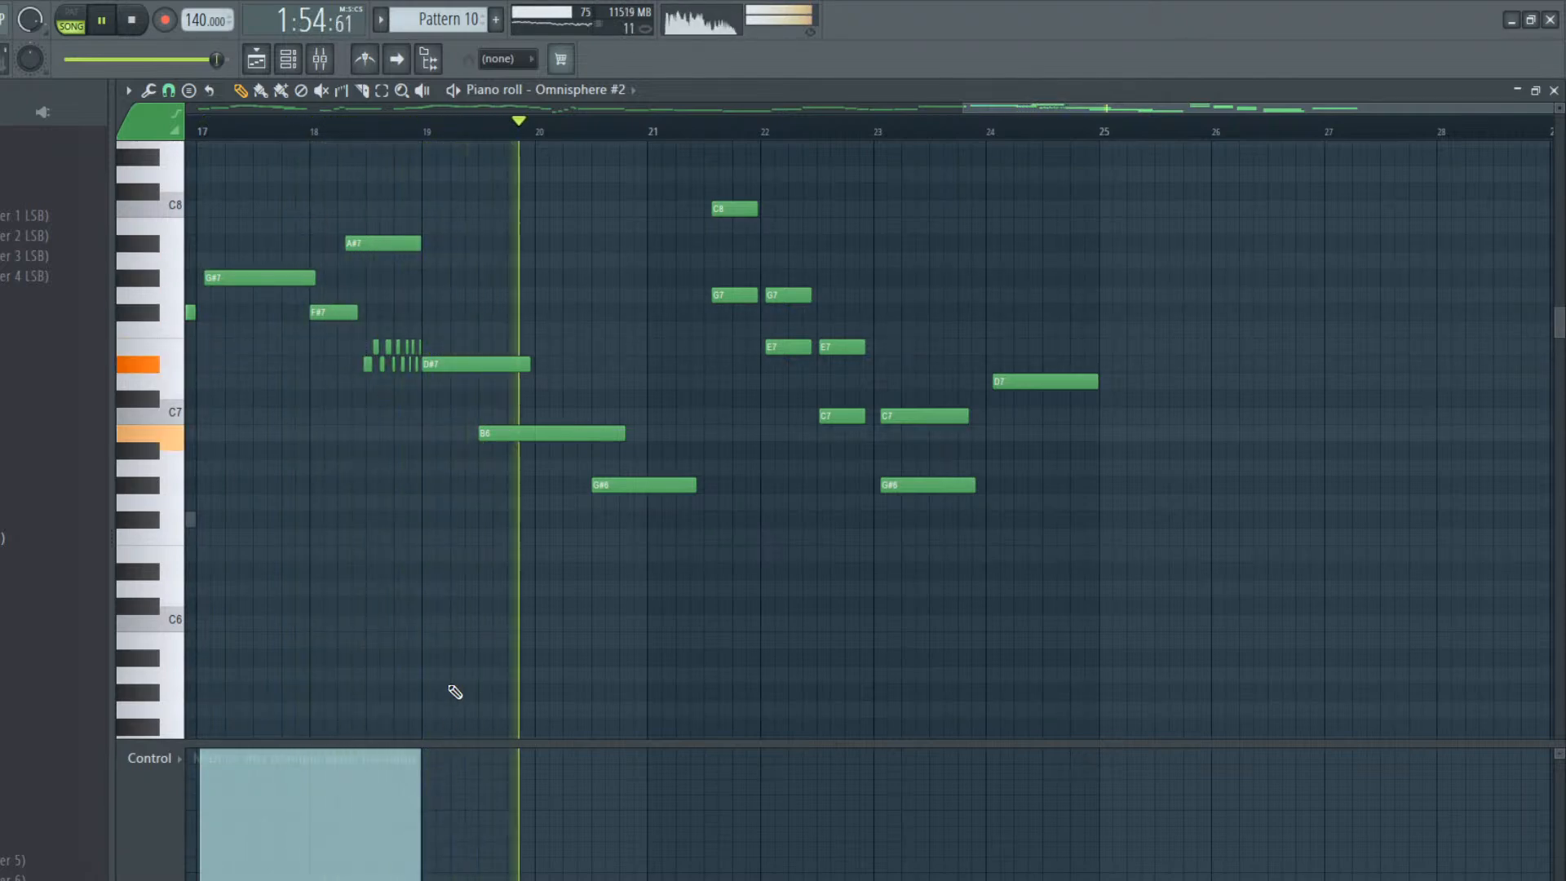
key(space)
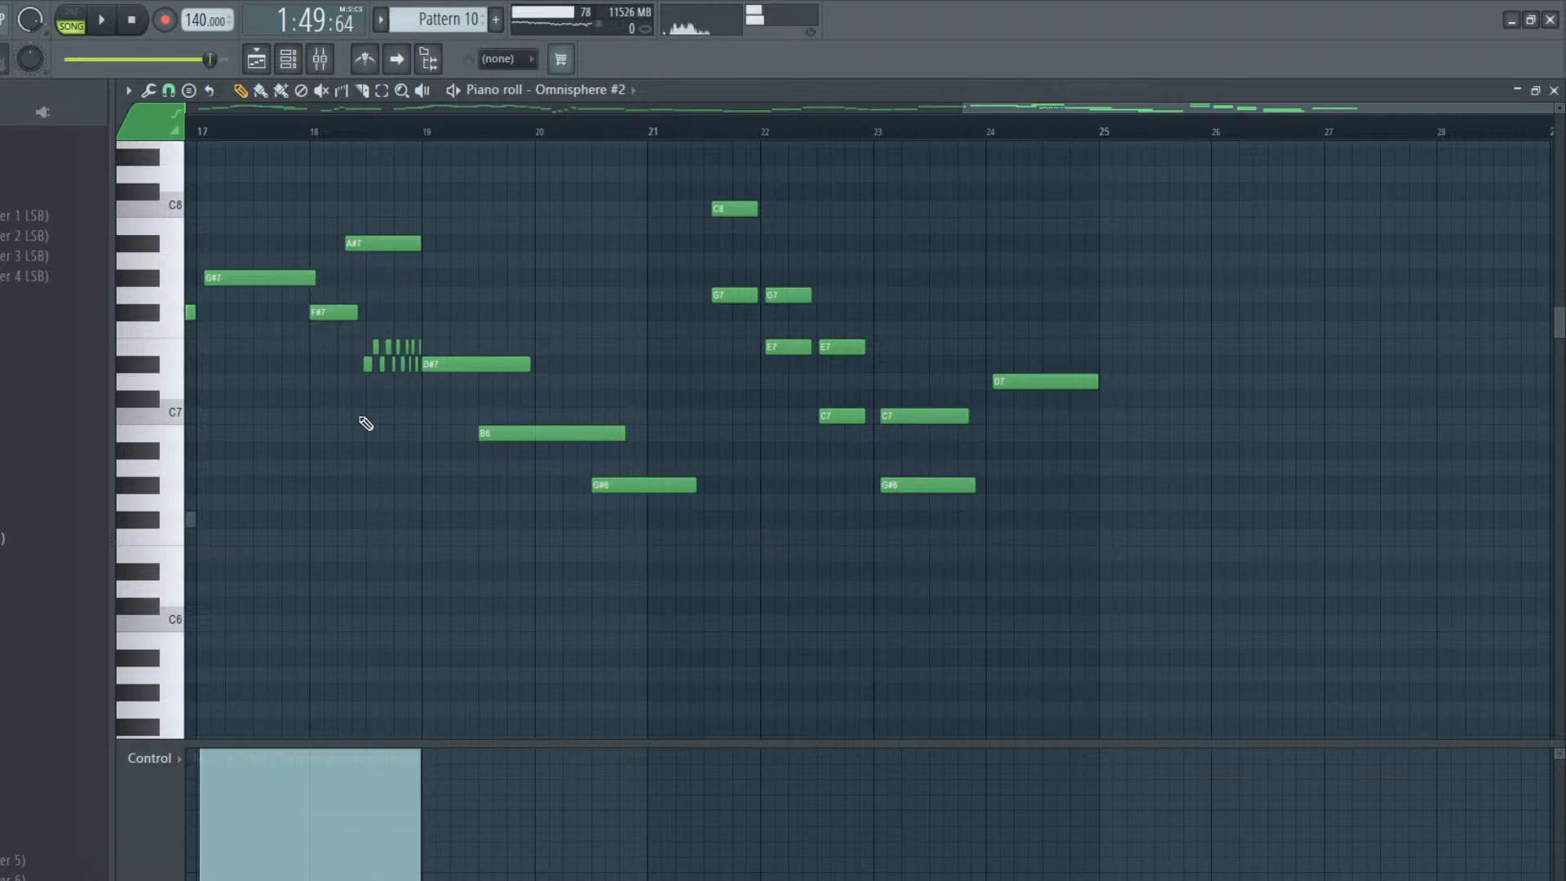
Extend the sustain to bar 21, shorten the bar 20 G#6 to end just before bar 21, and audition the phrase
click(425, 757)
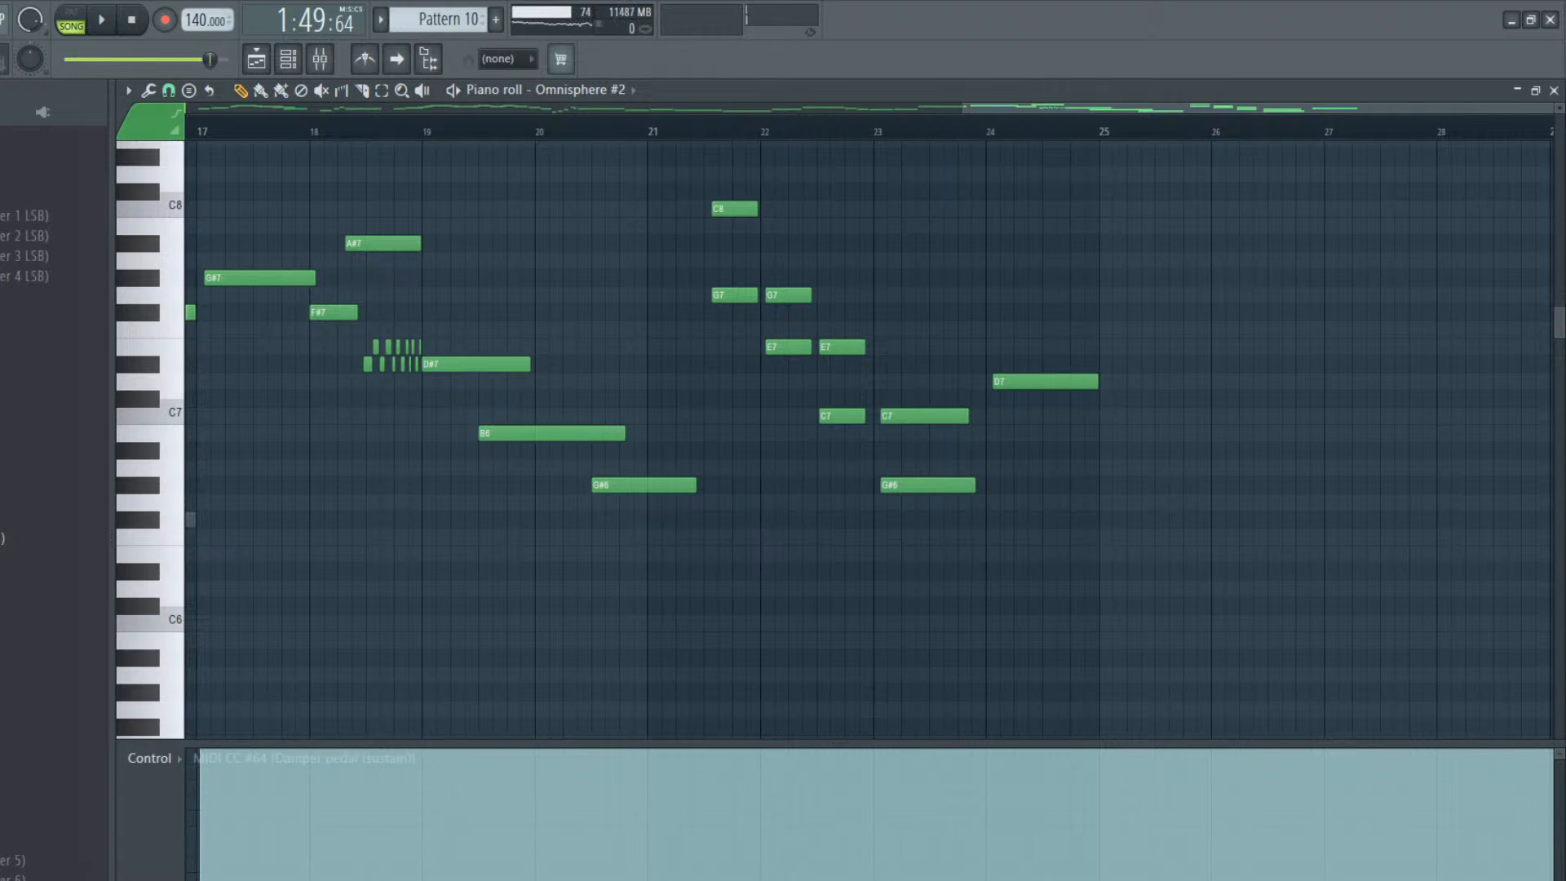
click(651, 875)
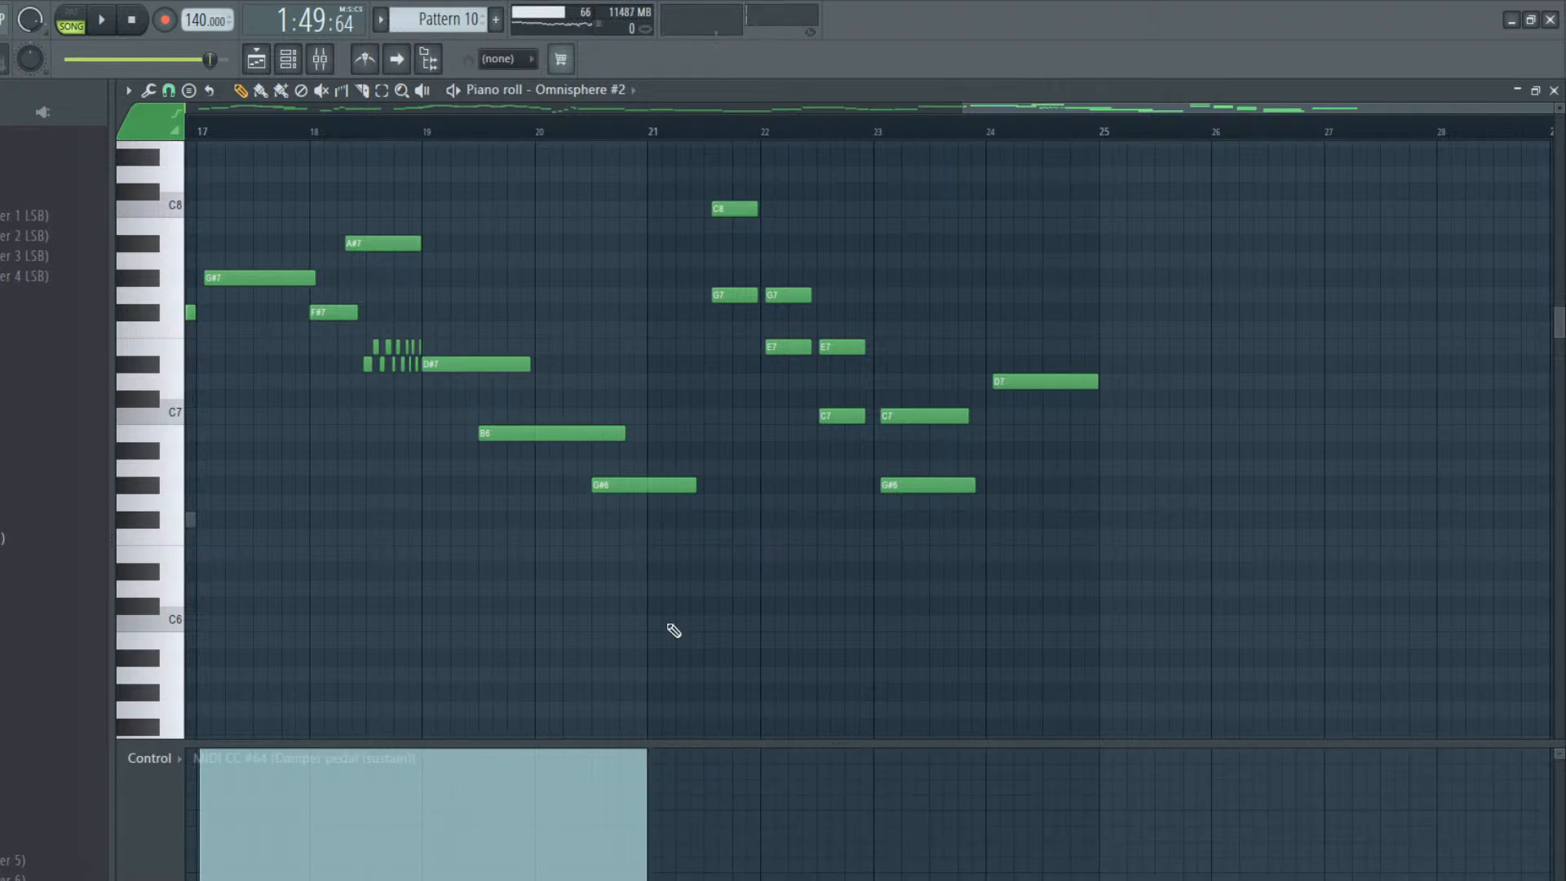
drag(695, 487, 636, 496)
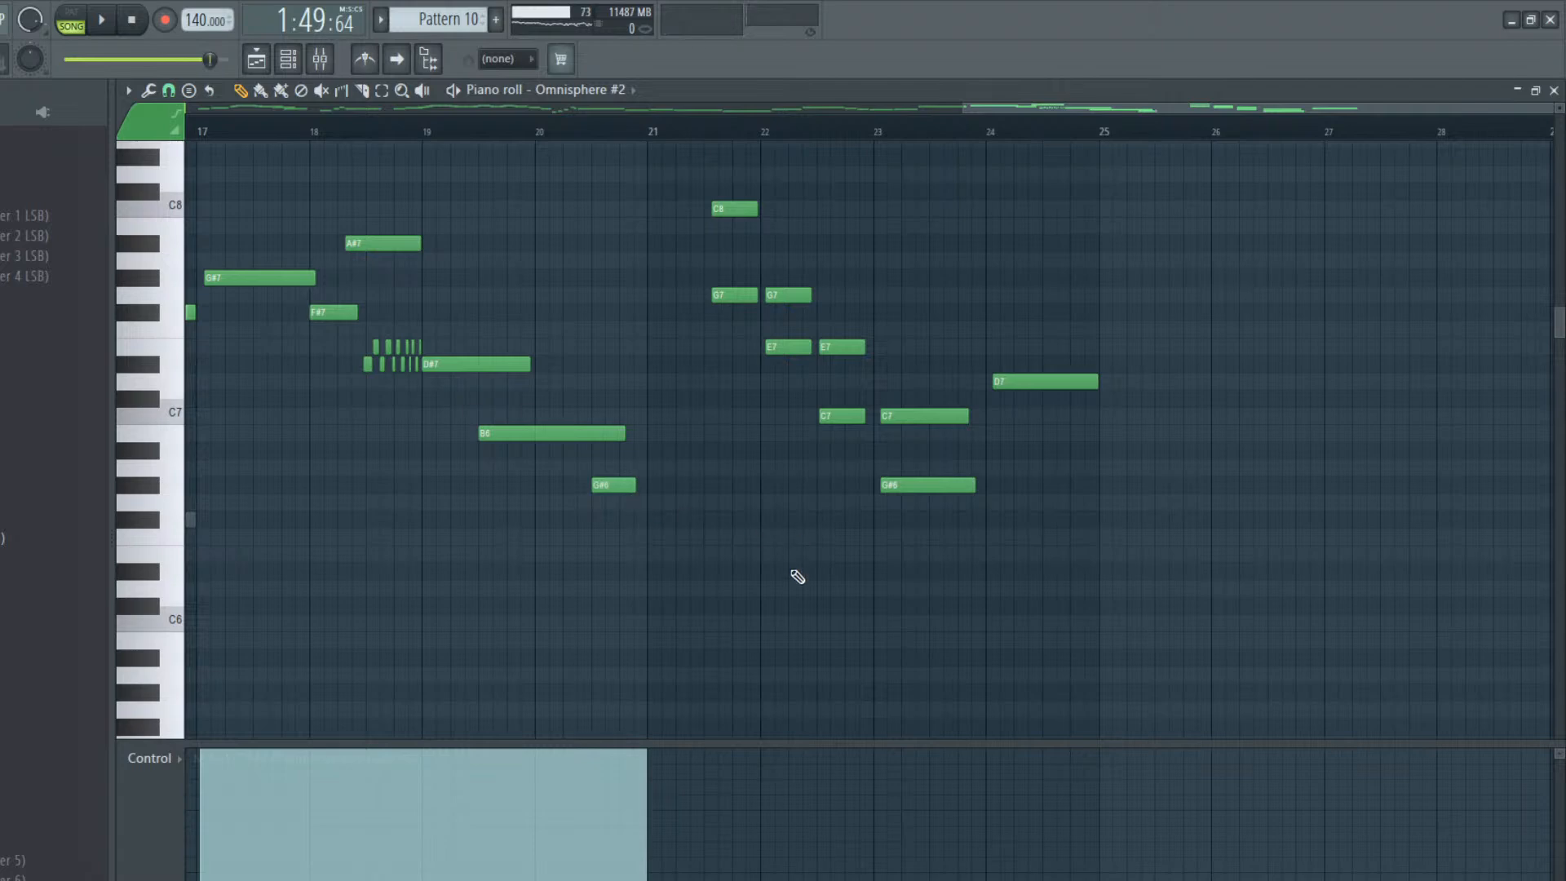
key(space)
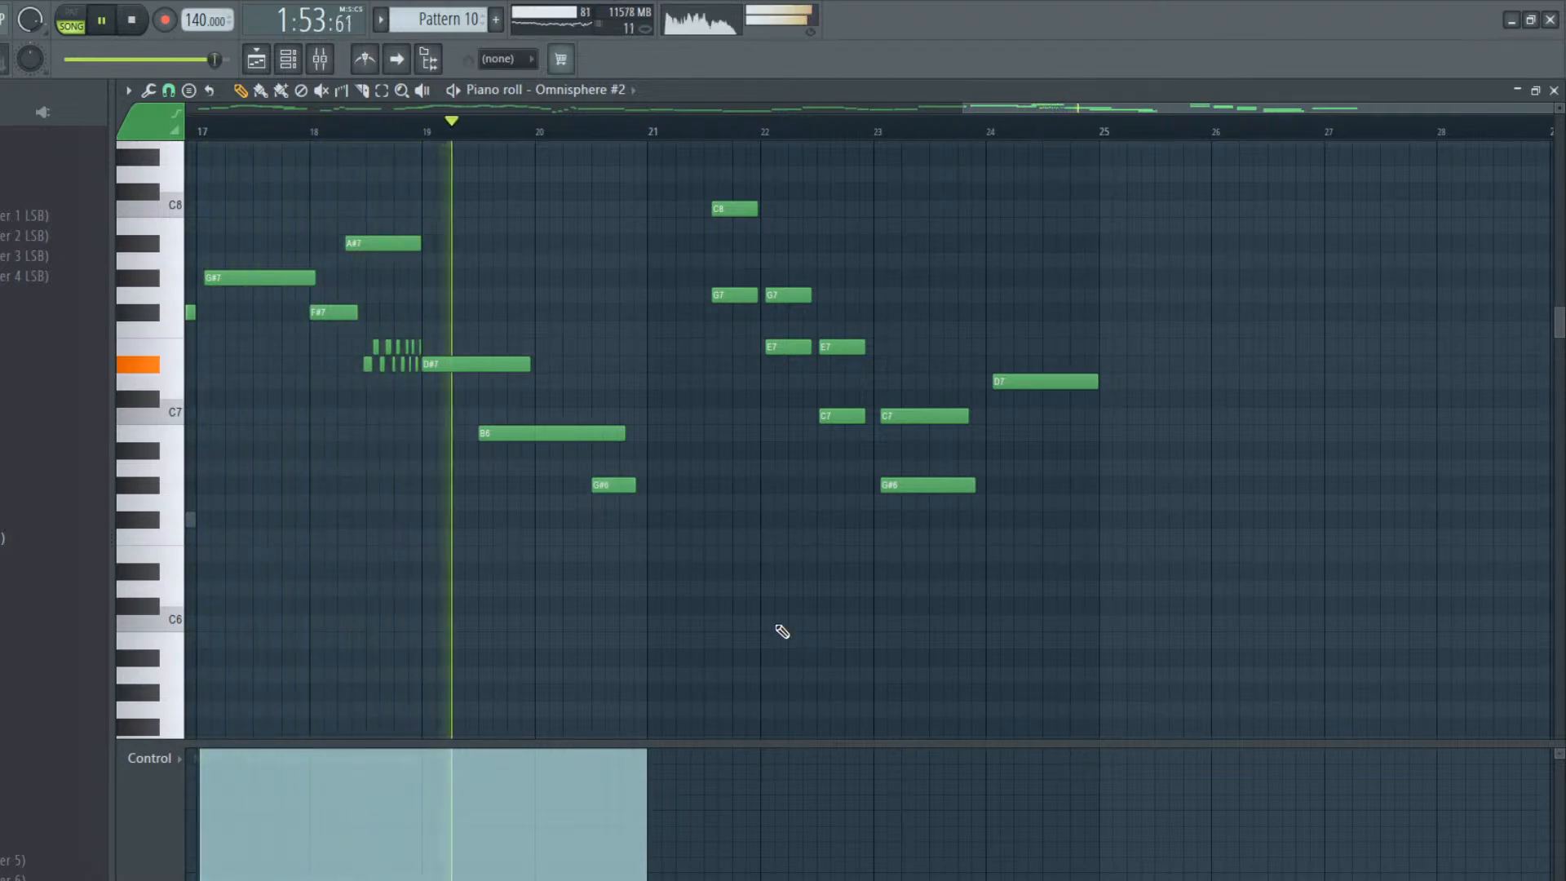
key(space)
Start the bar 18 A#7 slightly earlier and end it past bar 19; move the bar 20 G#6 slightly later and extend it to about mid-bar 21
click(379, 245)
key(space)
drag(376, 245, 429, 242)
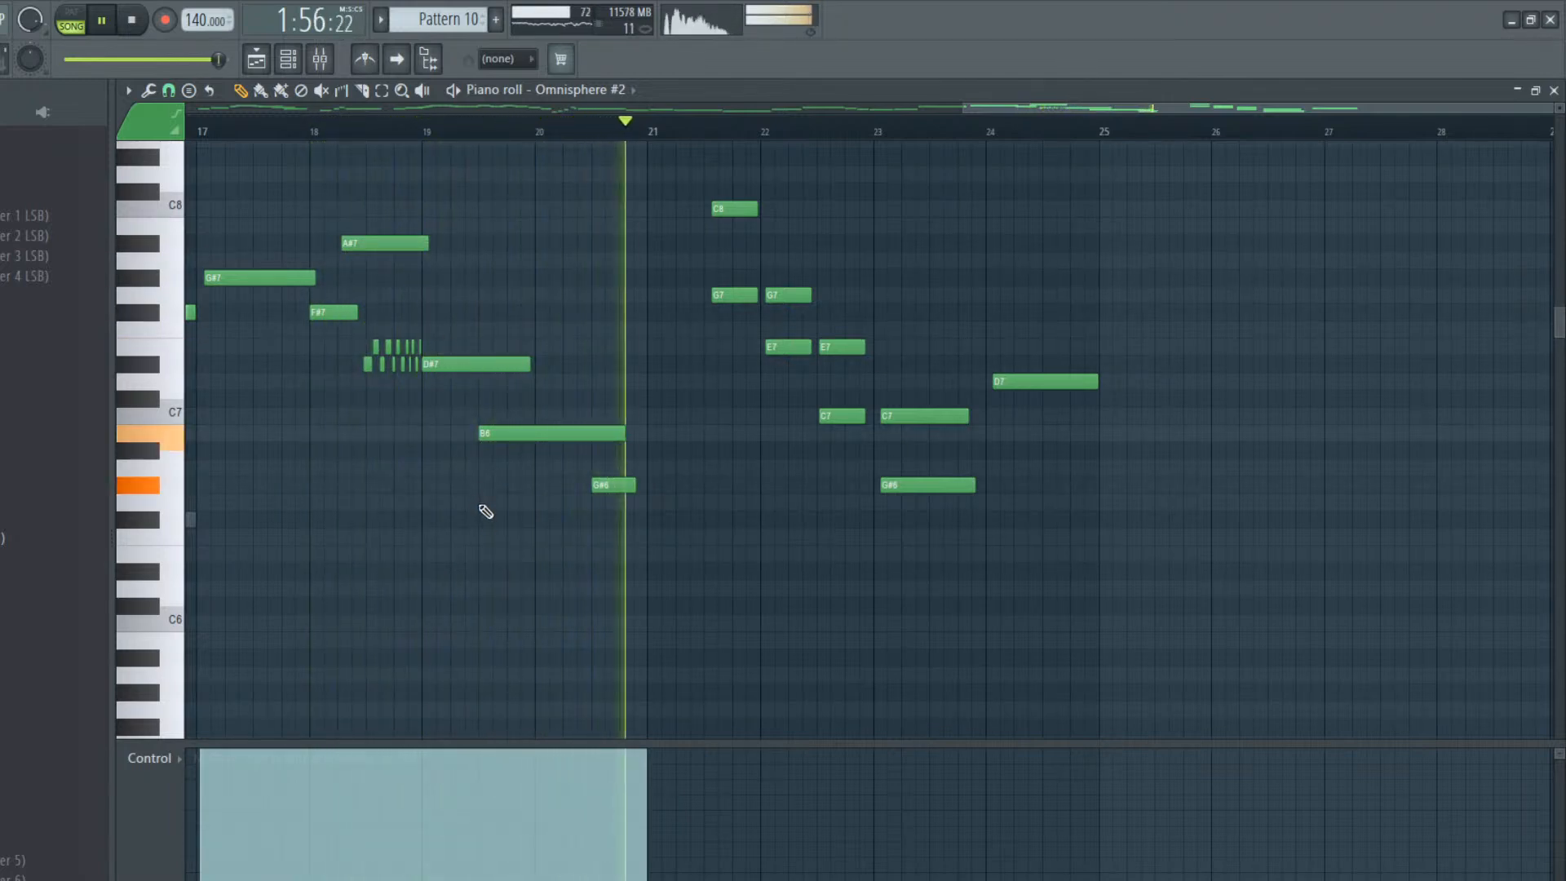
drag(600, 490, 604, 487)
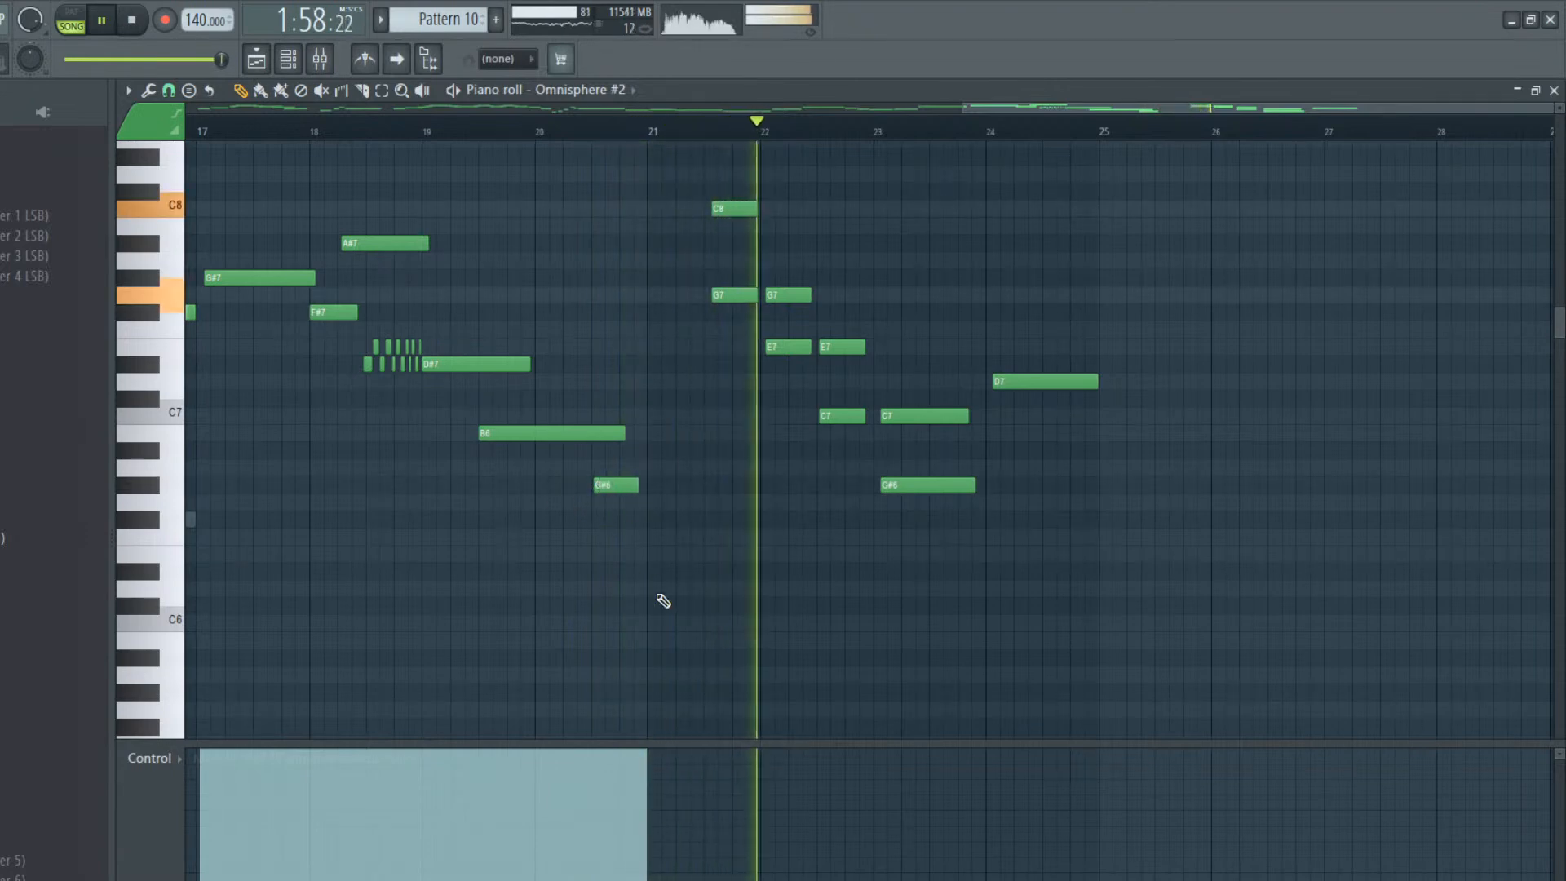
drag(637, 486, 701, 526)
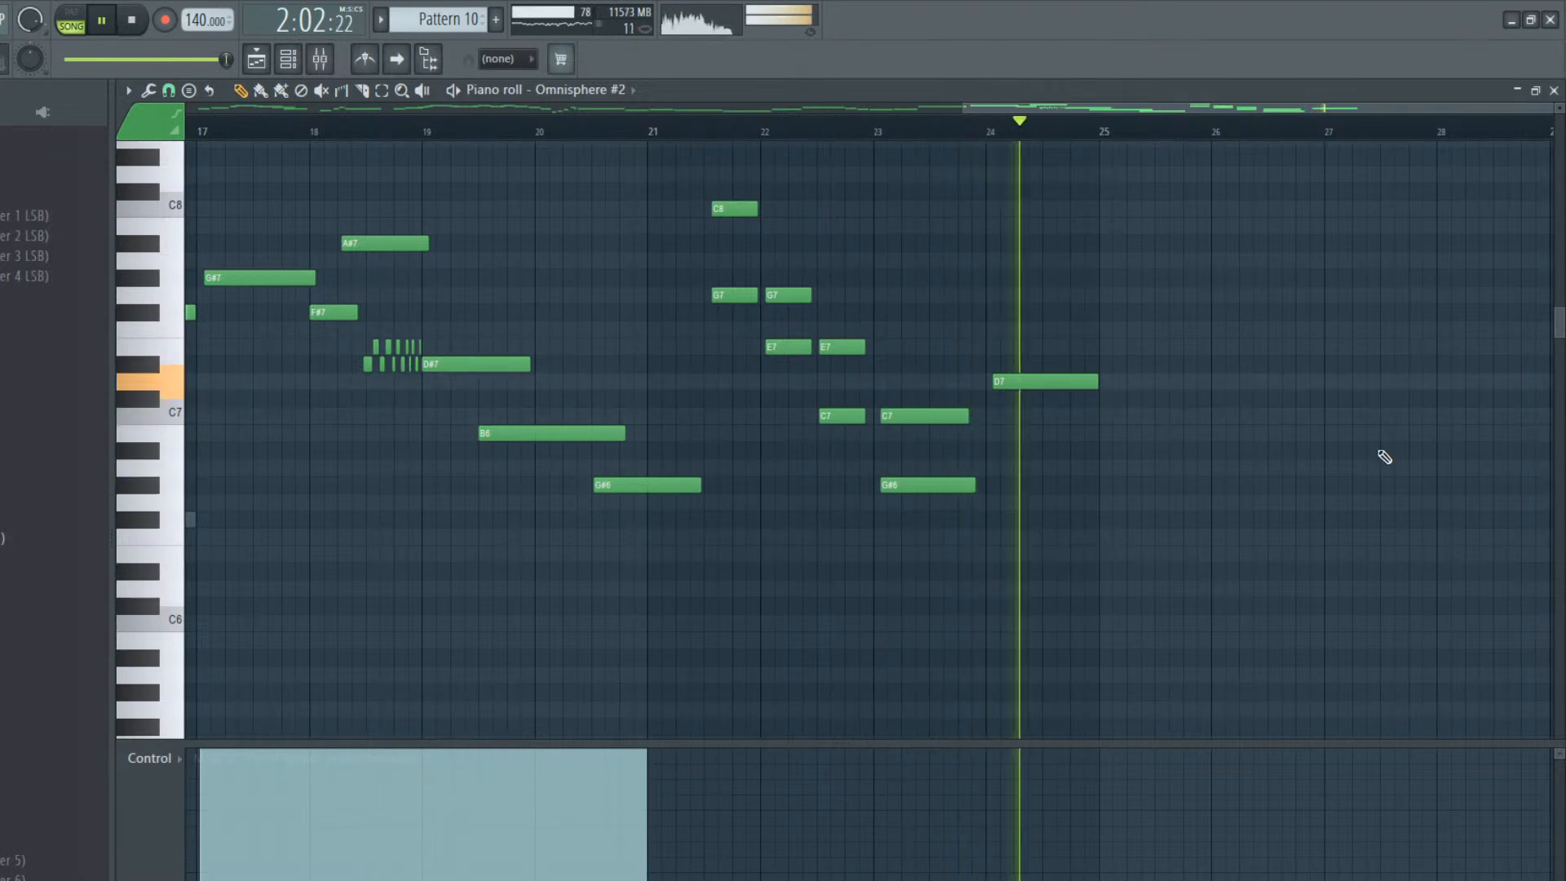
key(space)
drag(1060, 109, 566, 125)
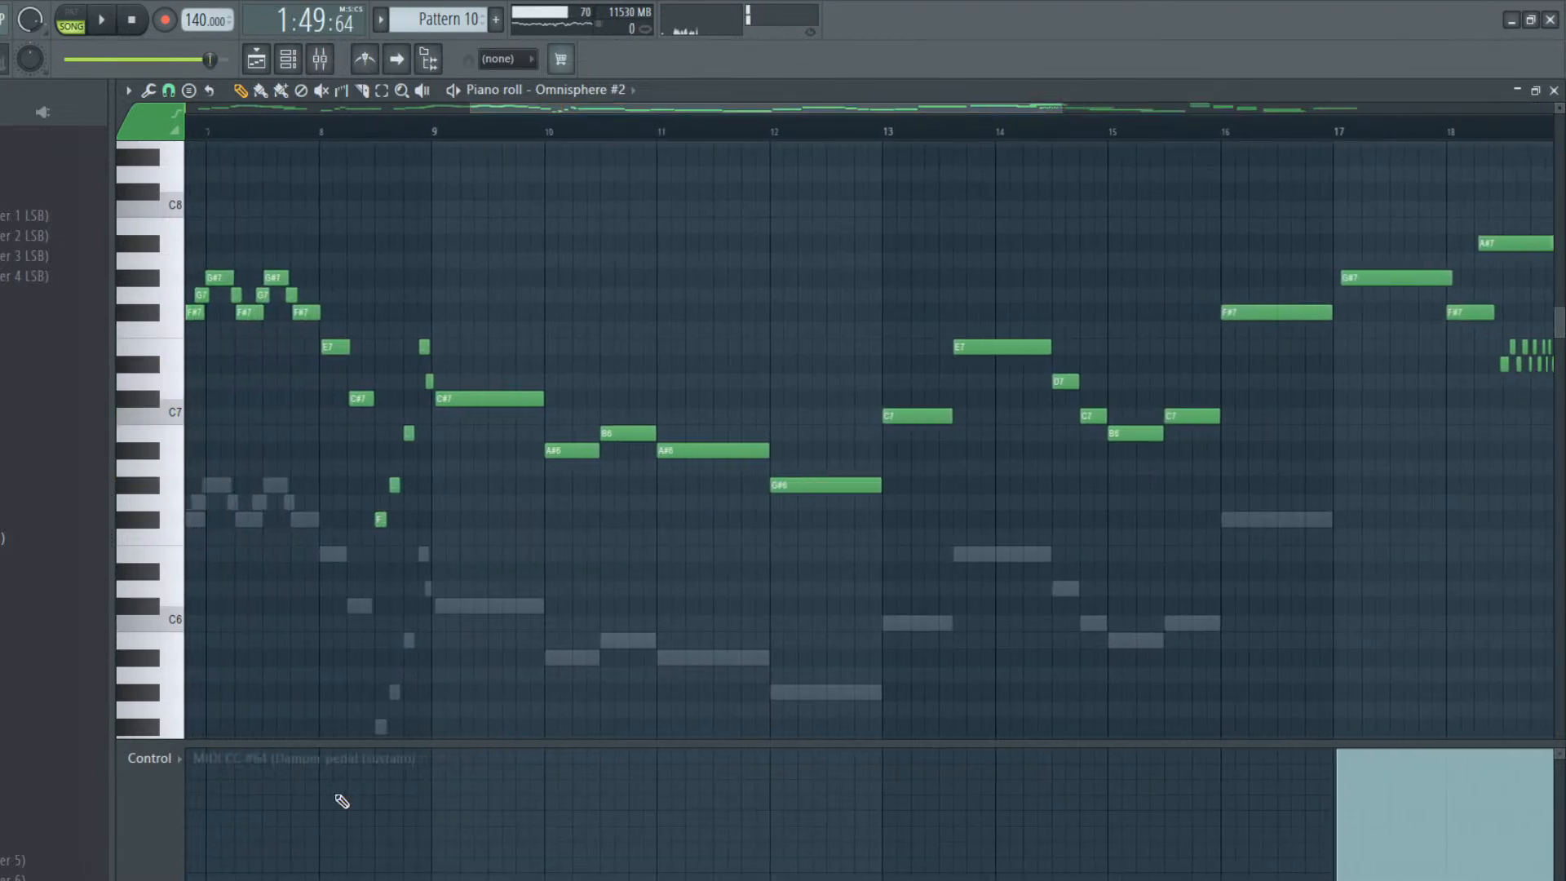
mouse_move(374, 784)
mouse_down()
mouse_move(371, 744)
mouse_move(390, 727)
mouse_up()
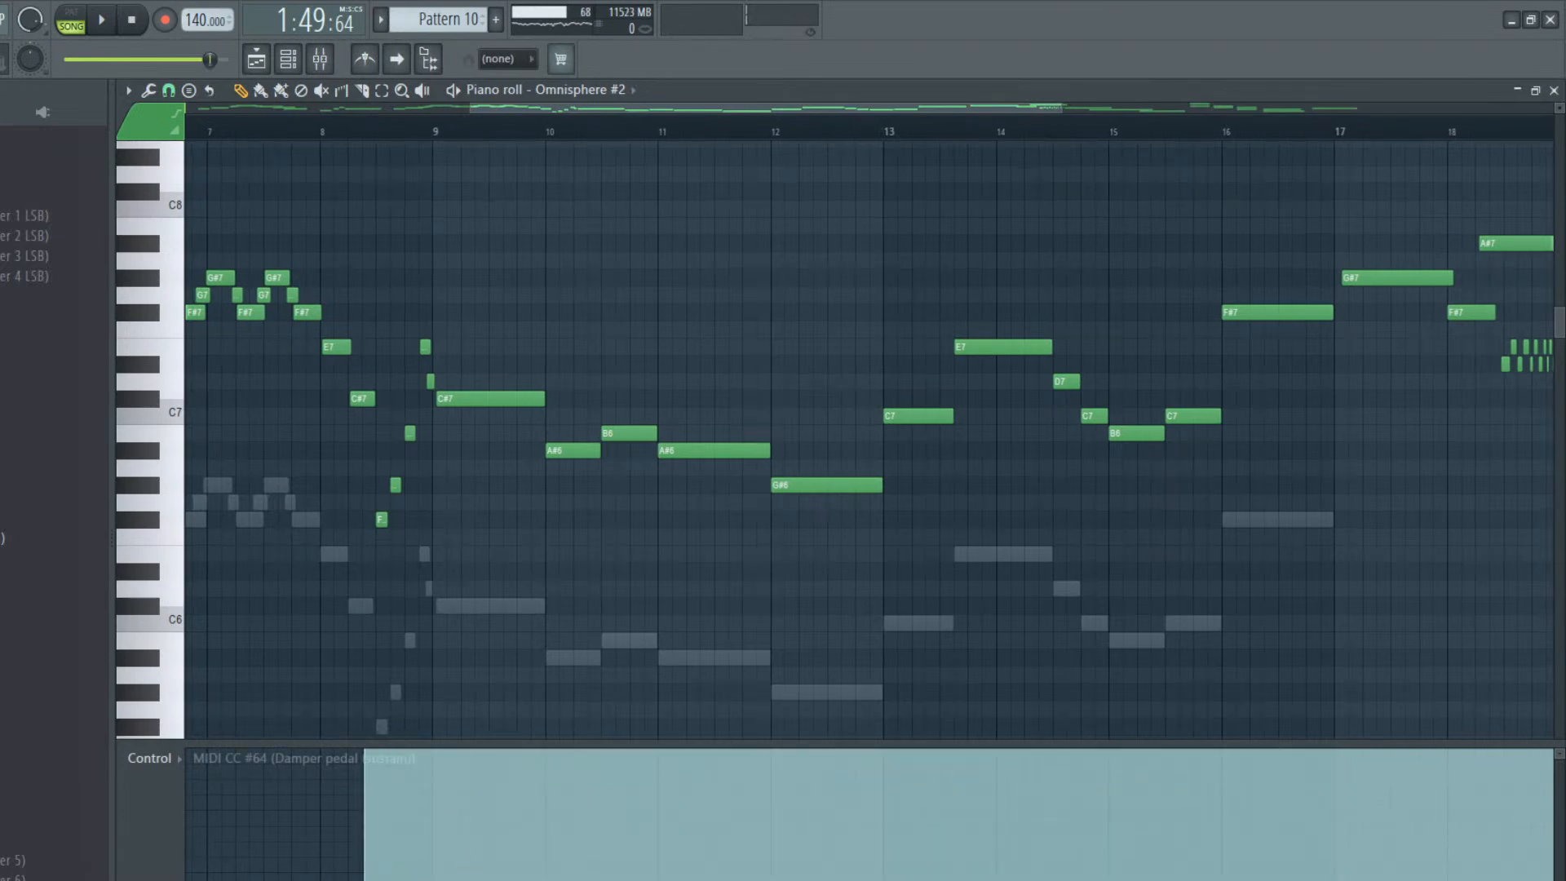
key(ctrl+z)
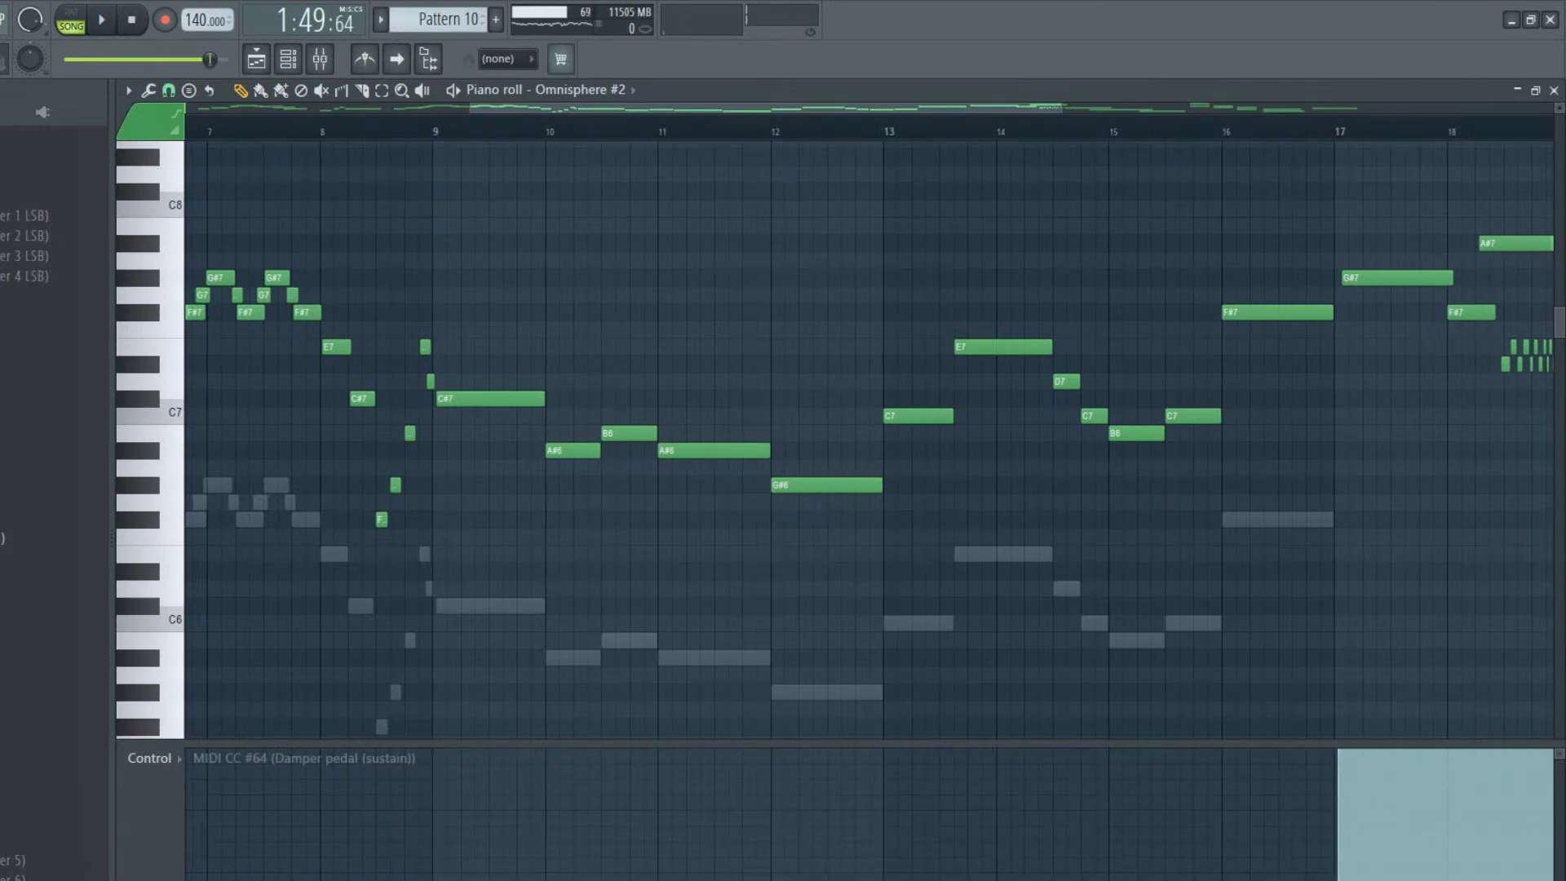
mouse_move(1339, 752)
mouse_down()
mouse_move(1318, 879)
mouse_move(1339, 880)
mouse_up()
key(ctrl+z)
Shape a short sustain ramp-up at bar 17, add full sustain from about mid-bar 8 to bar 9, and play back from just before bar 8
drag(1345, 758, 1329, 880)
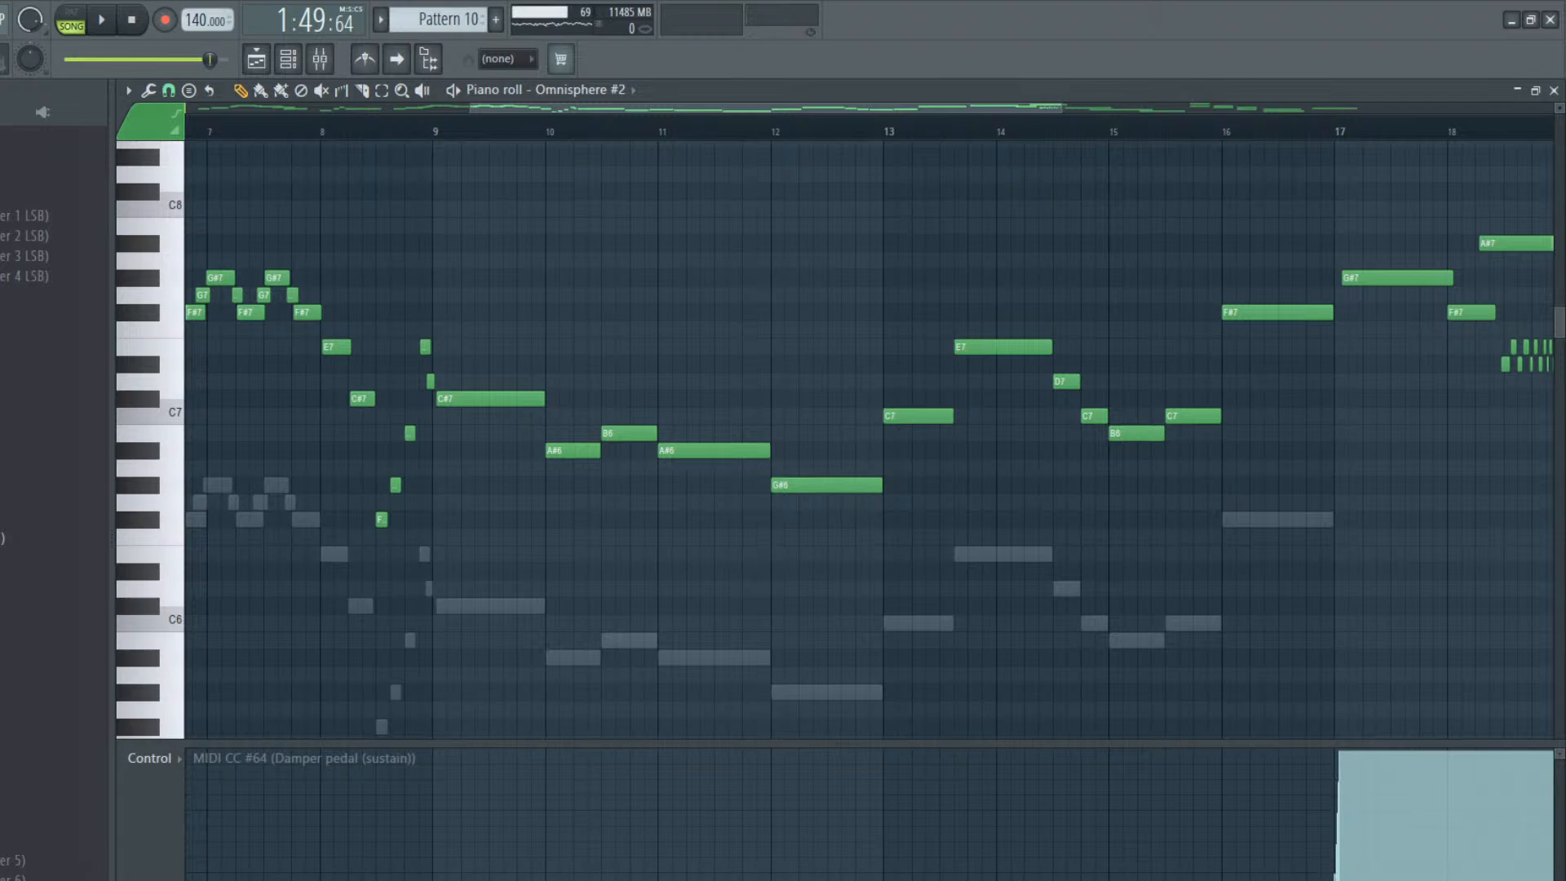
click(380, 758)
click(440, 879)
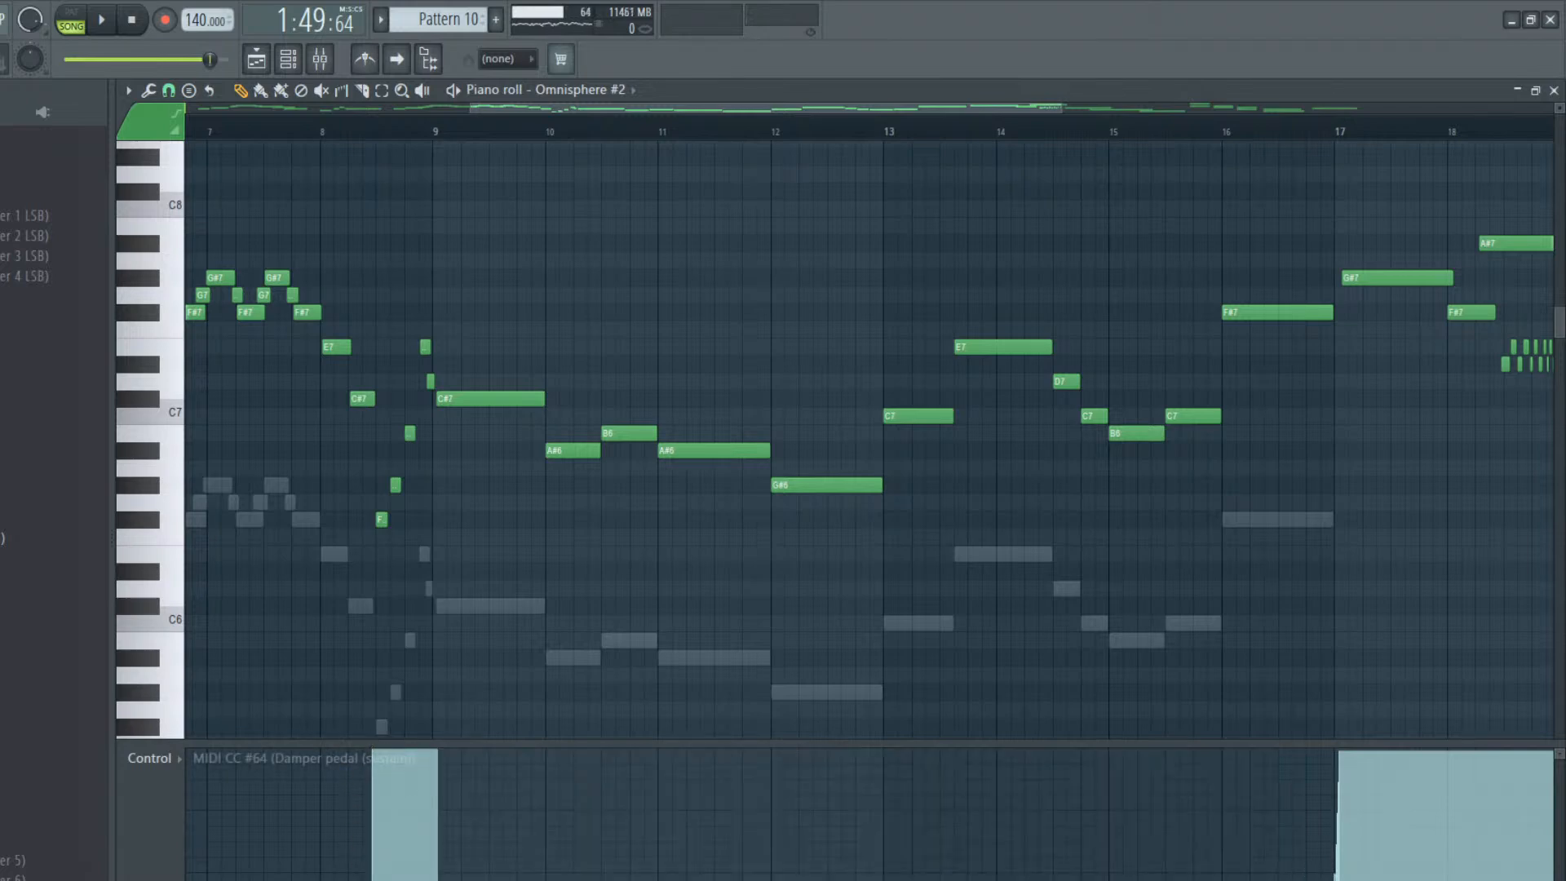
key(space)
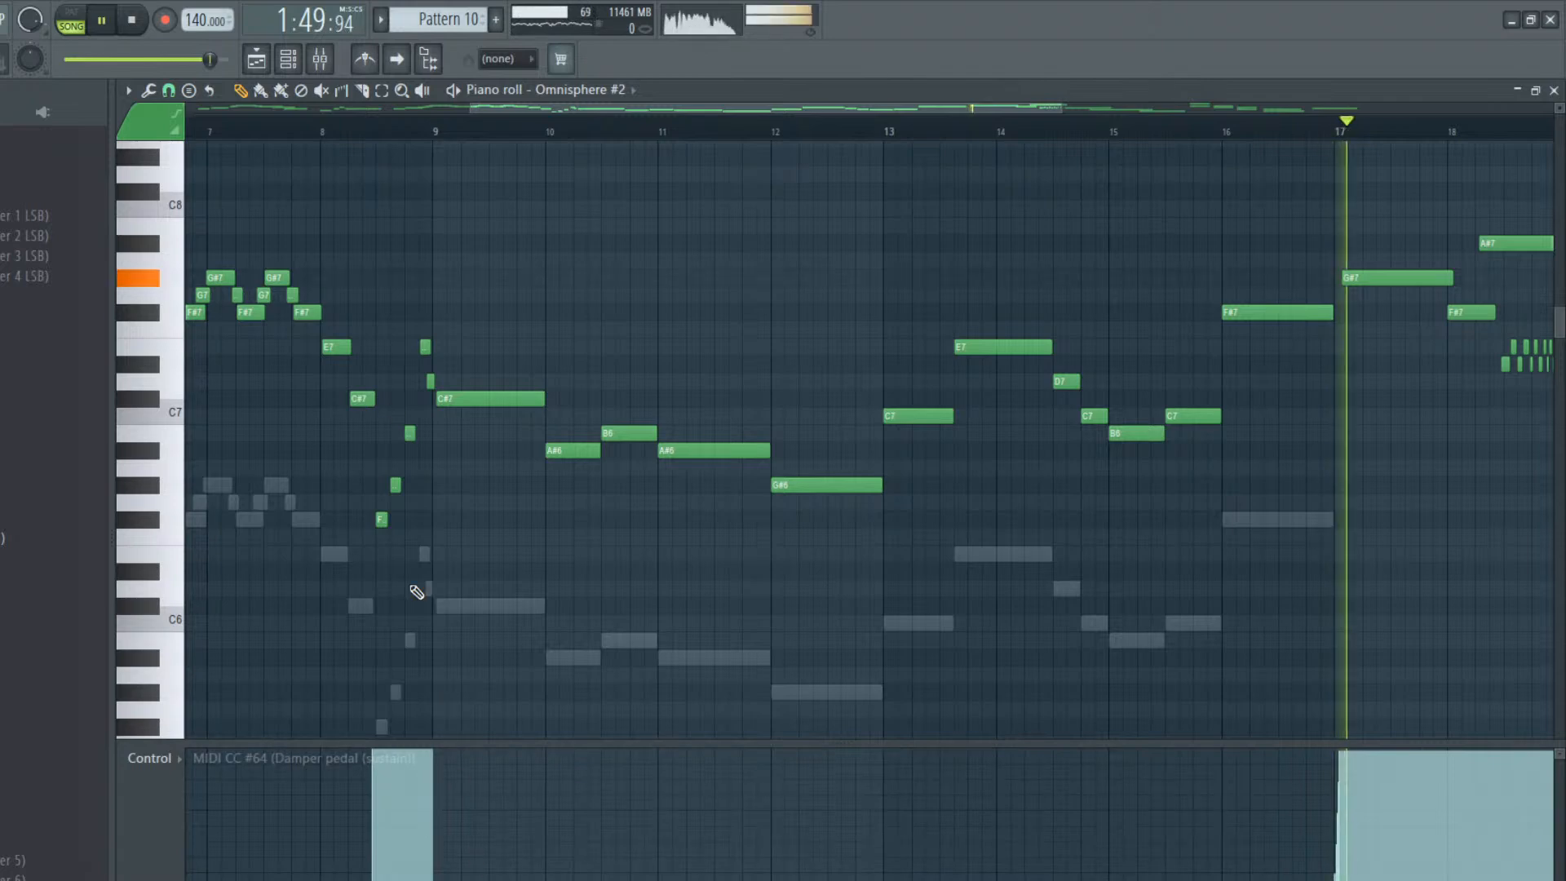
click(314, 124)
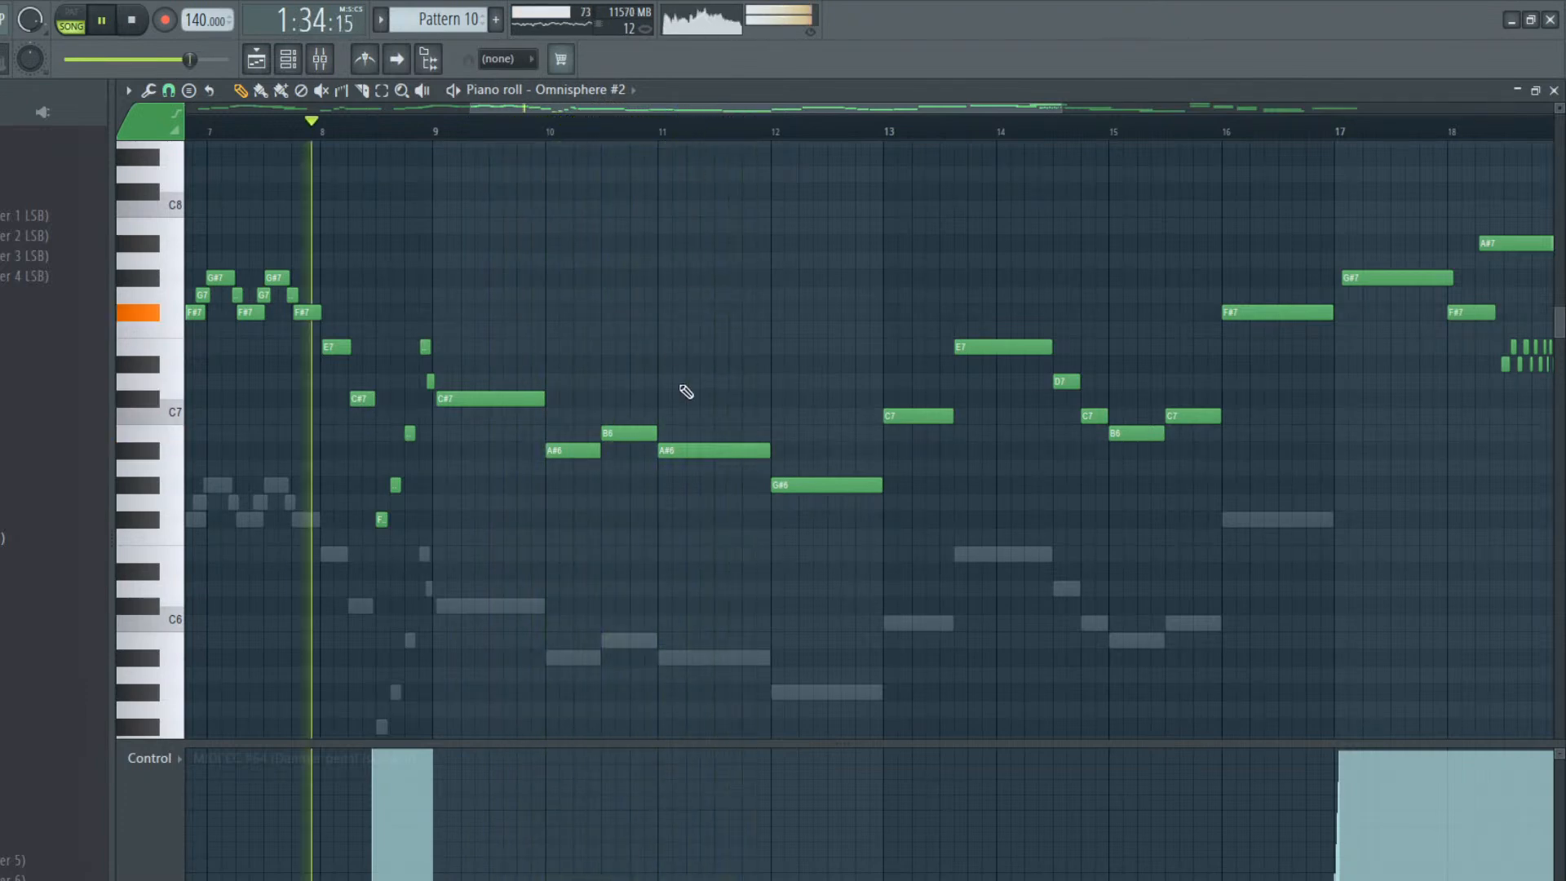
click(659, 470)
drag(762, 469, 654, 478)
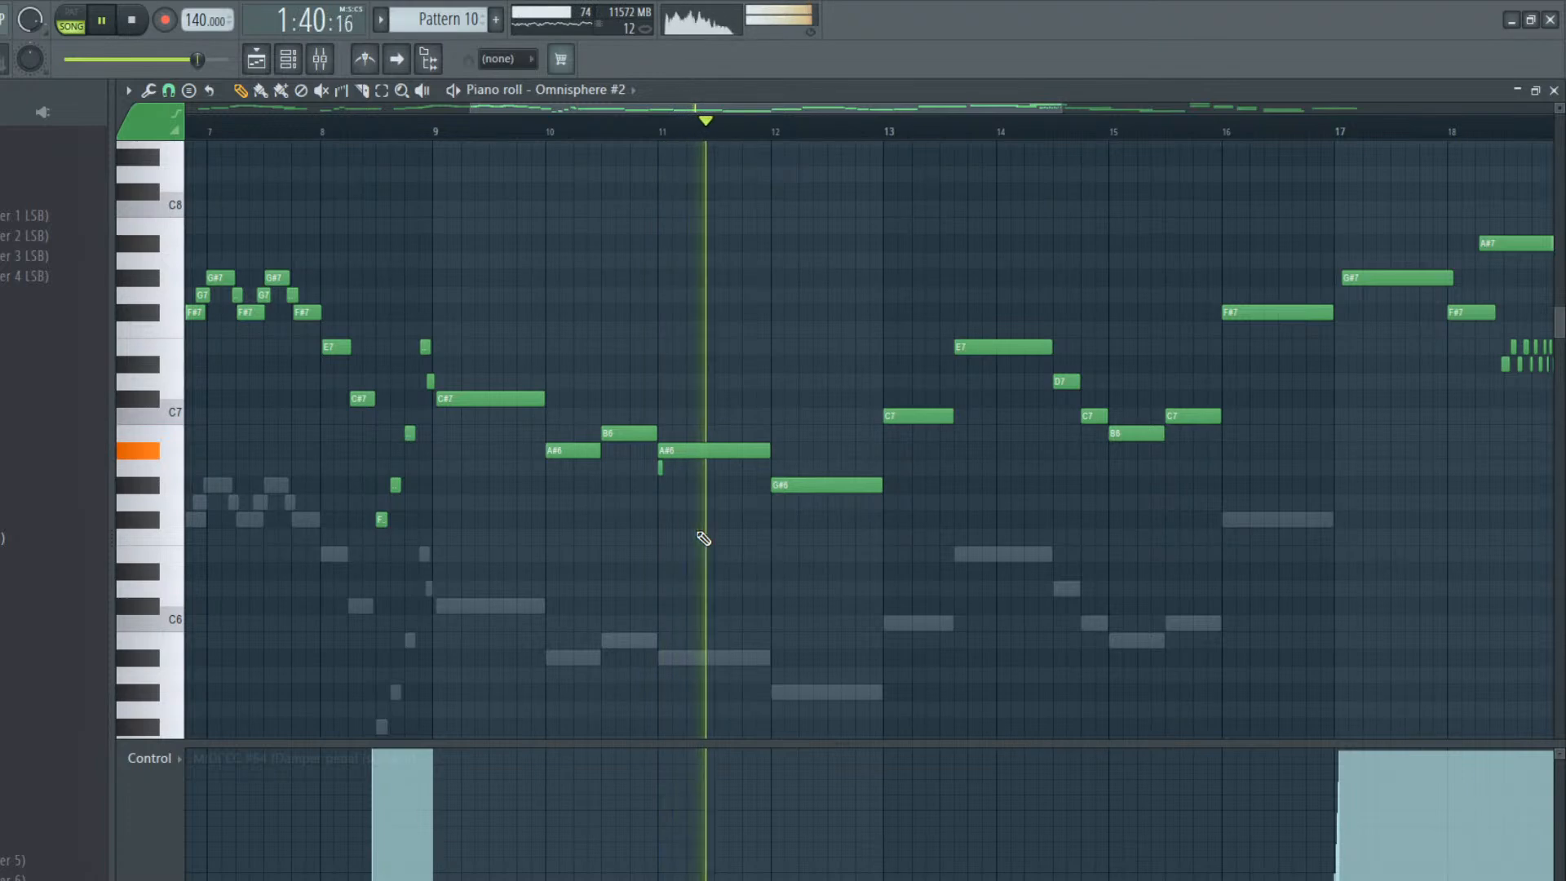
right_click(661, 470)
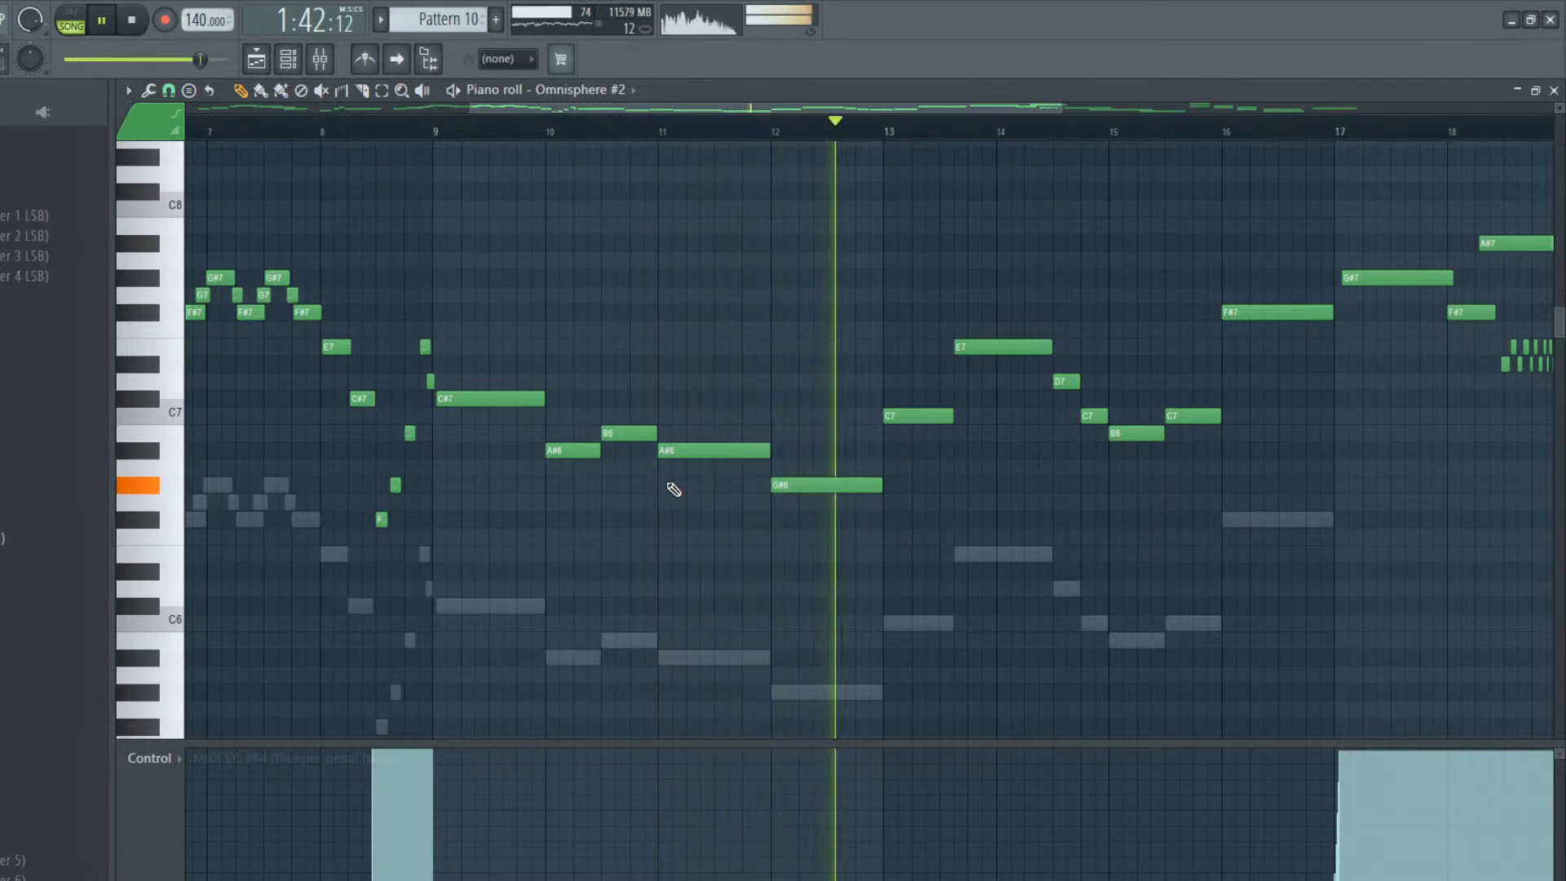
Add a very short C7 grace note beneath the C#7 at the start of bar 9 and play the phrase back
key(space)
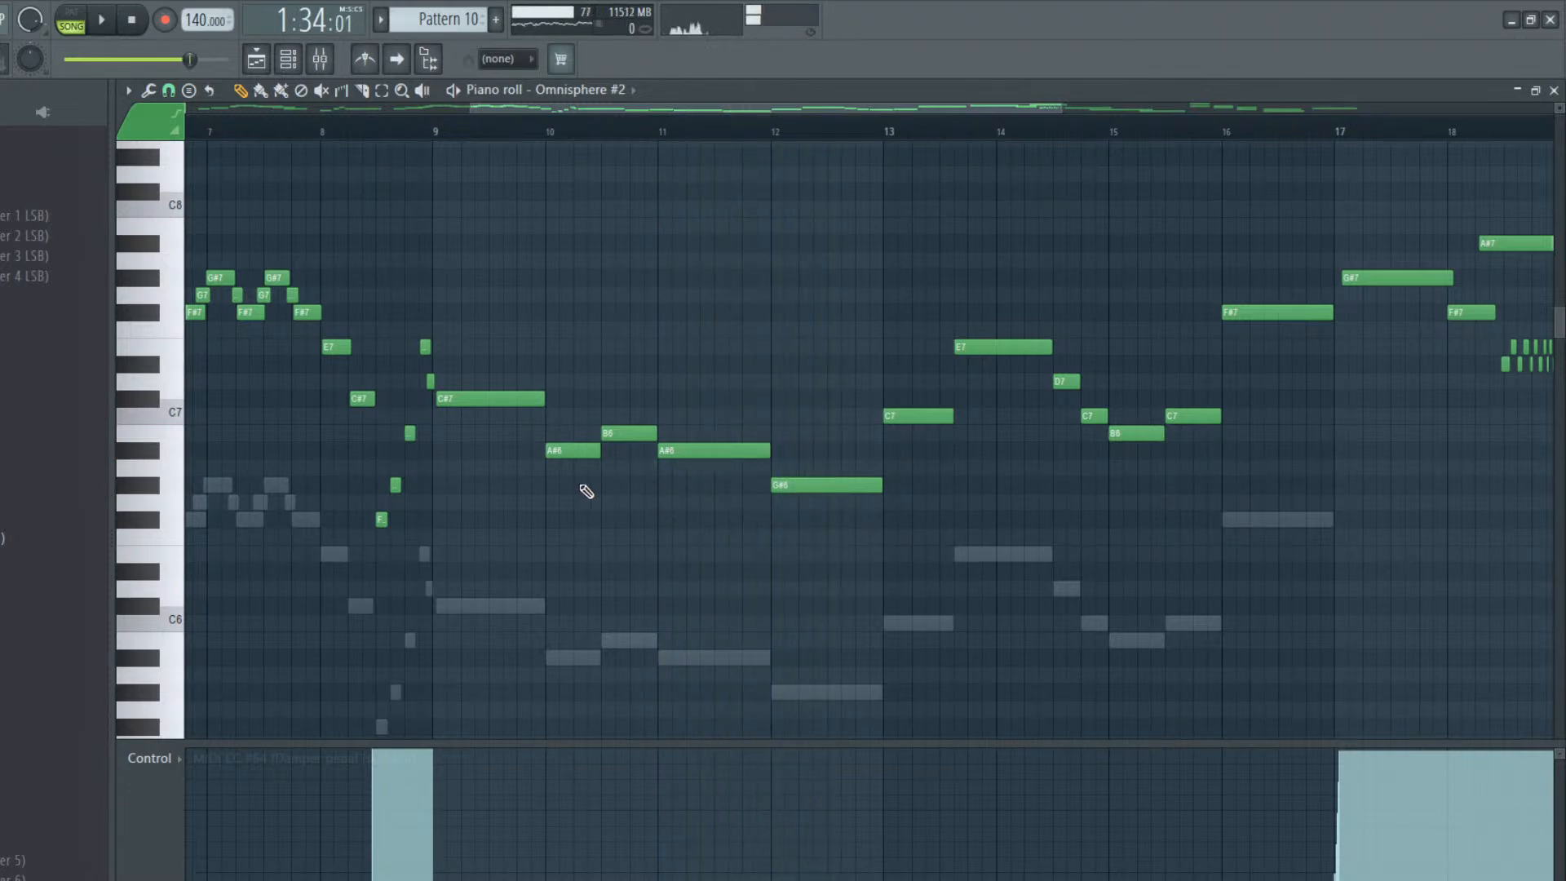
click(438, 418)
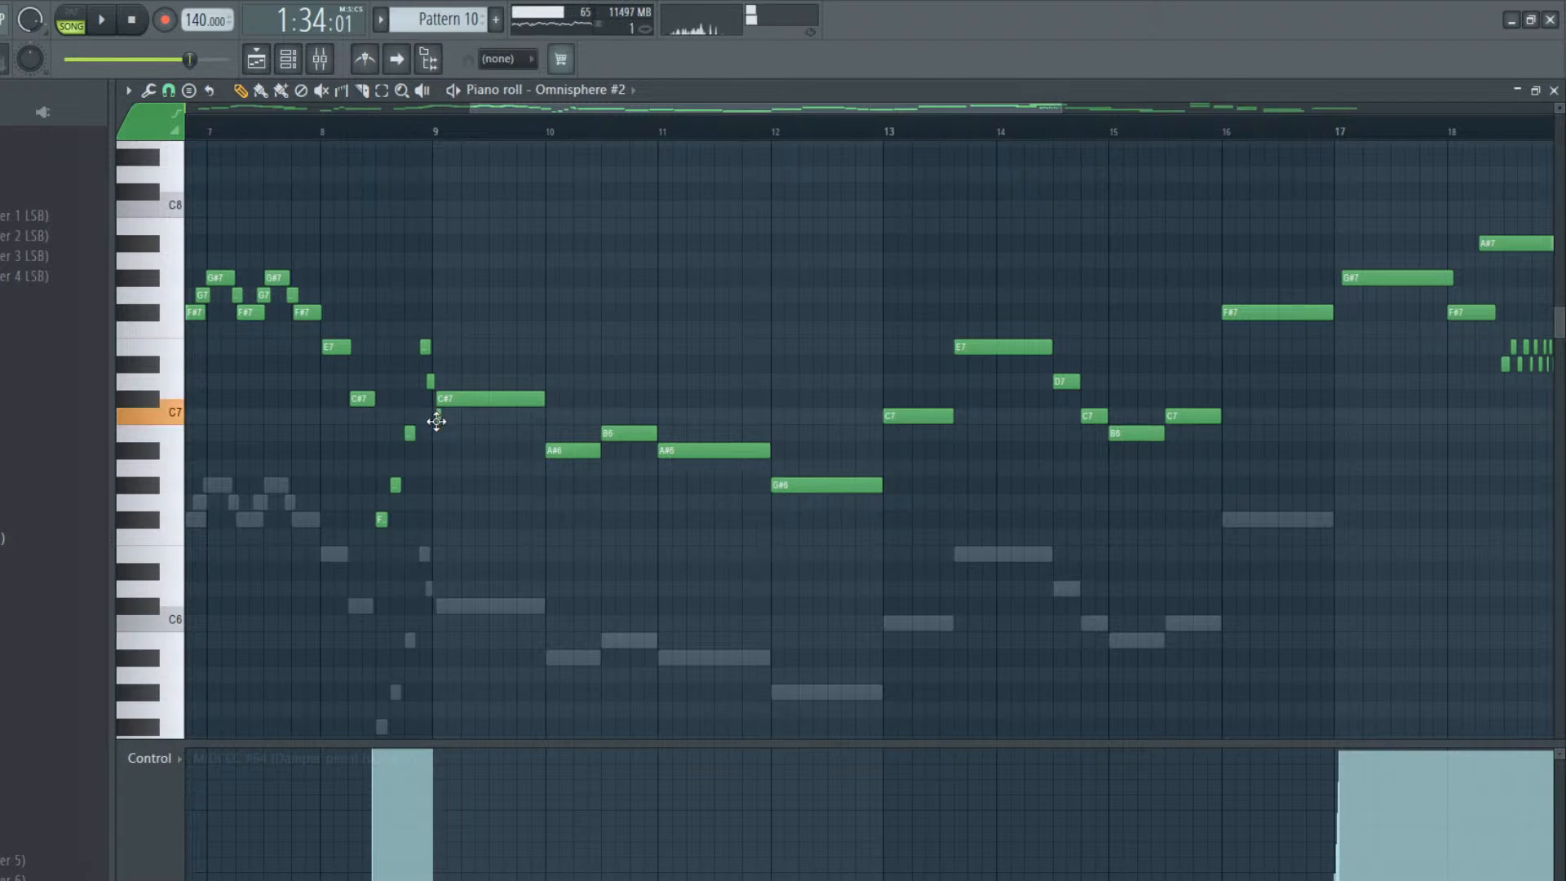
key(space)
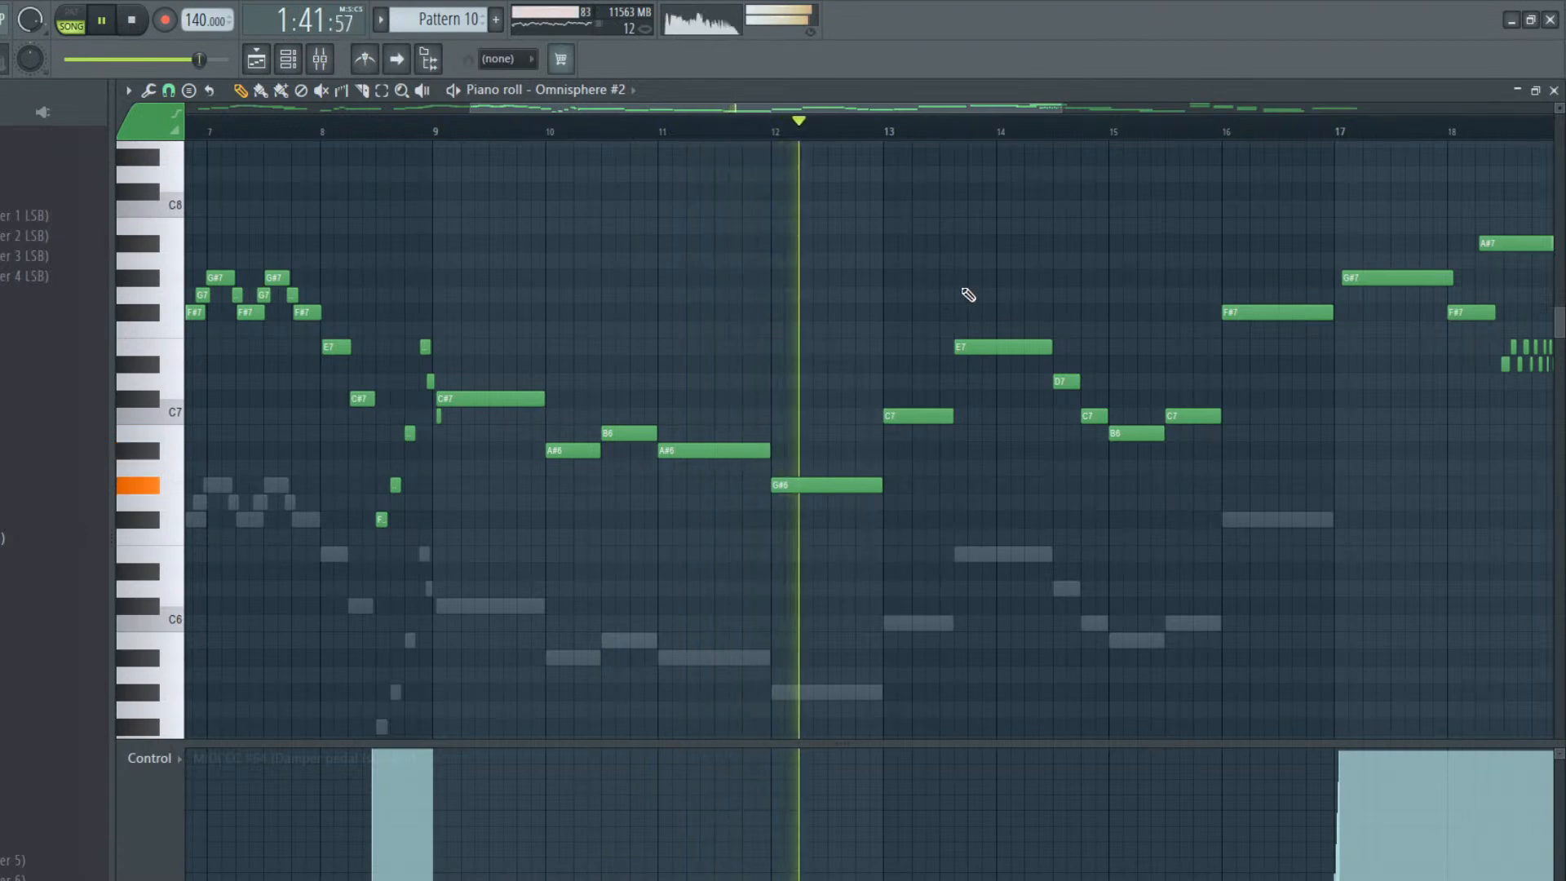
key(space)
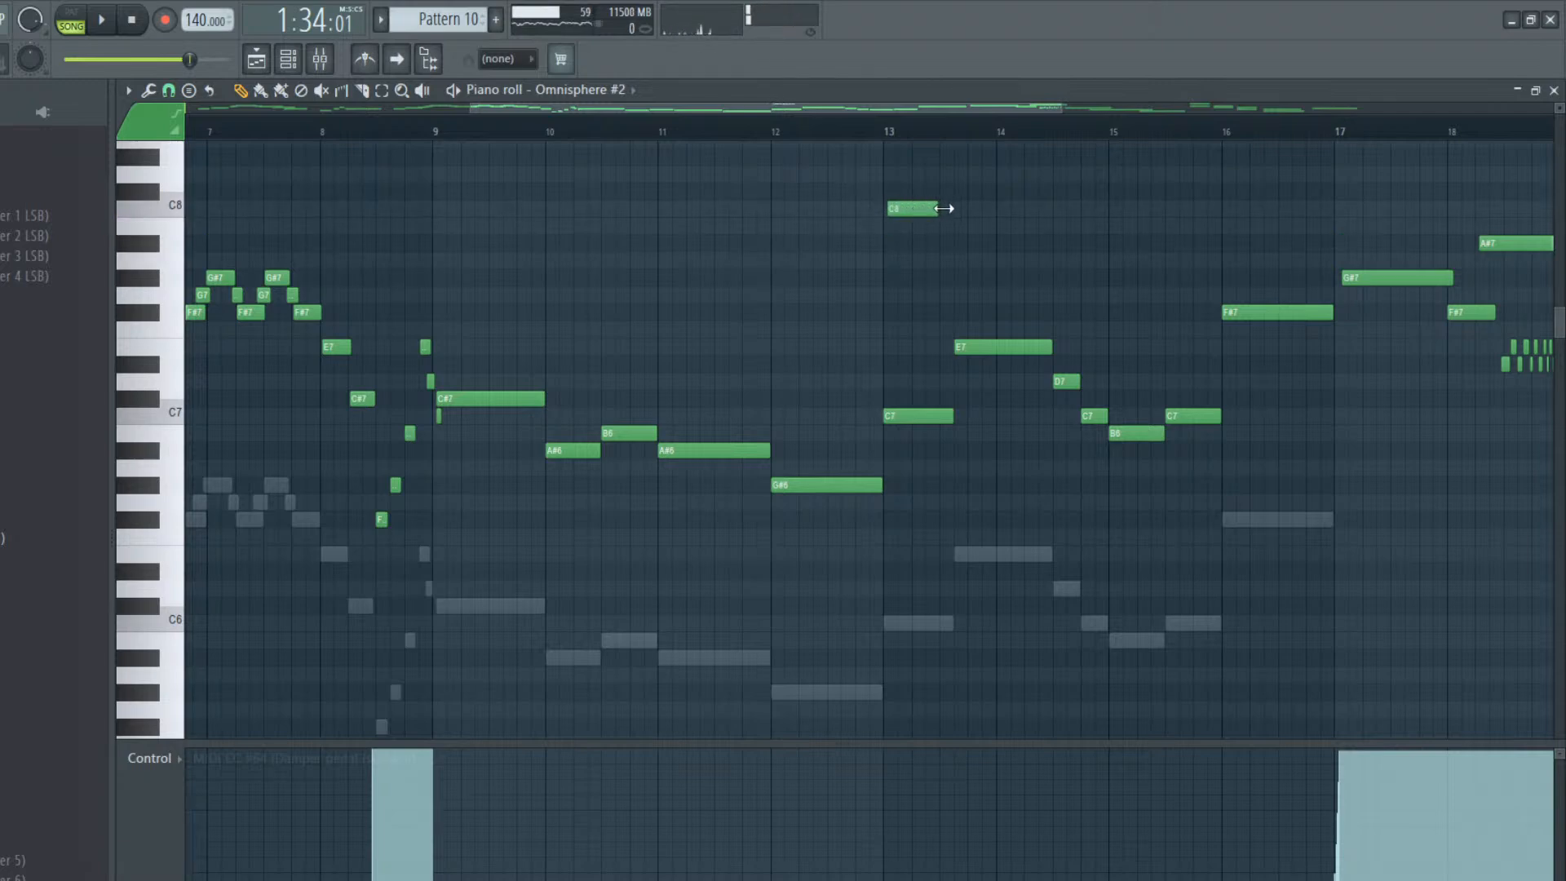
Add a C8 above the C7 at the start of bar 13, lasting to about mid-bar, and audition from just before bar 13
click(871, 126)
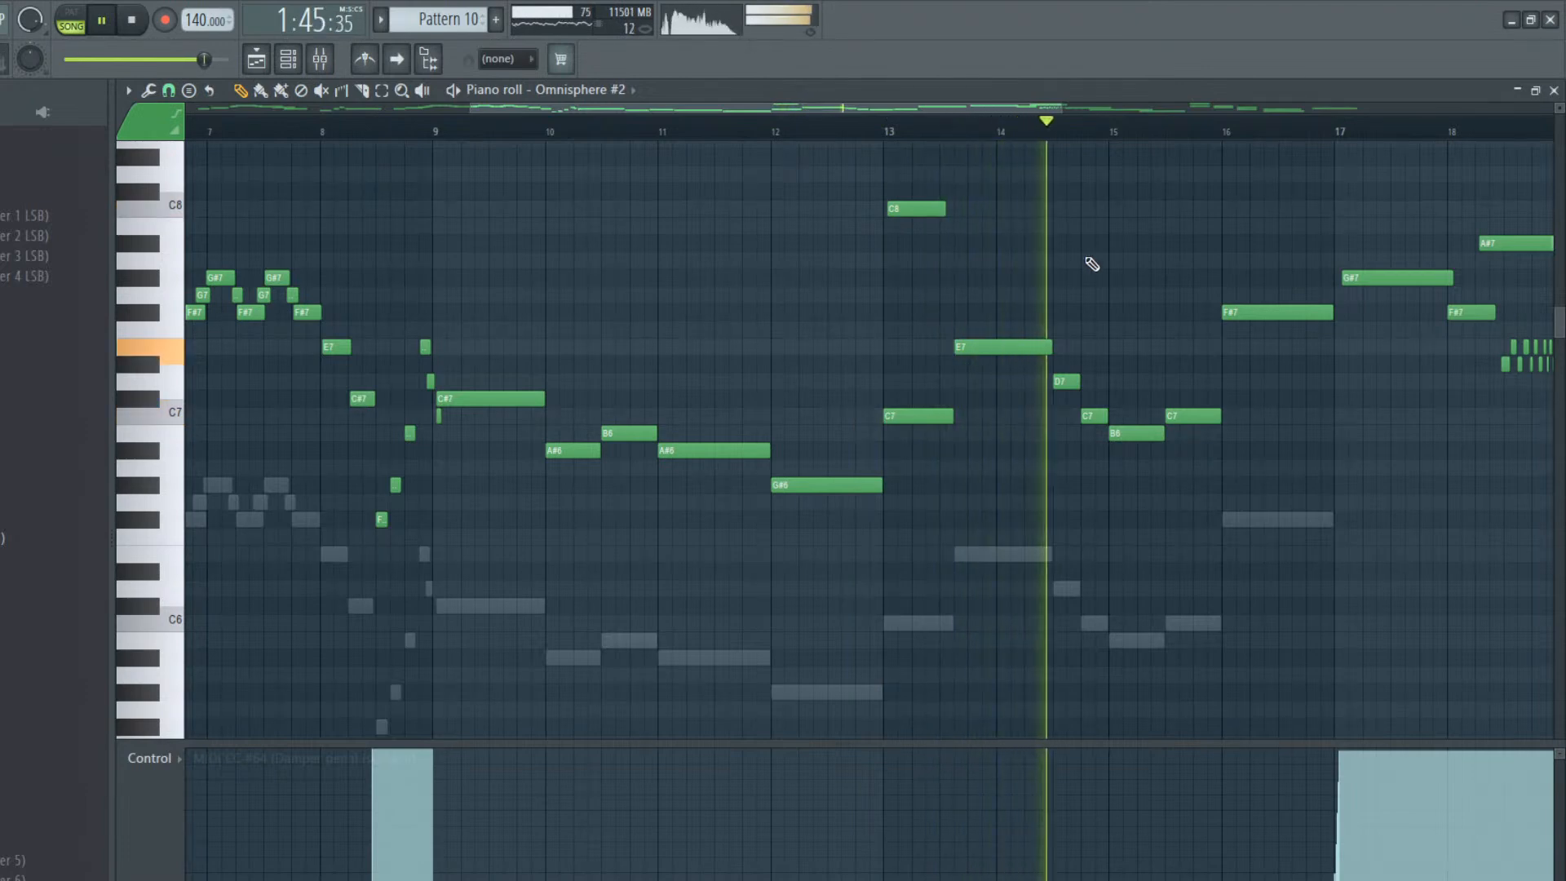
key(space)
Shift the C7 before bar 15 slightly later, start the bar 15 B6 and C7 slightly later, and audition the phrase
key(space)
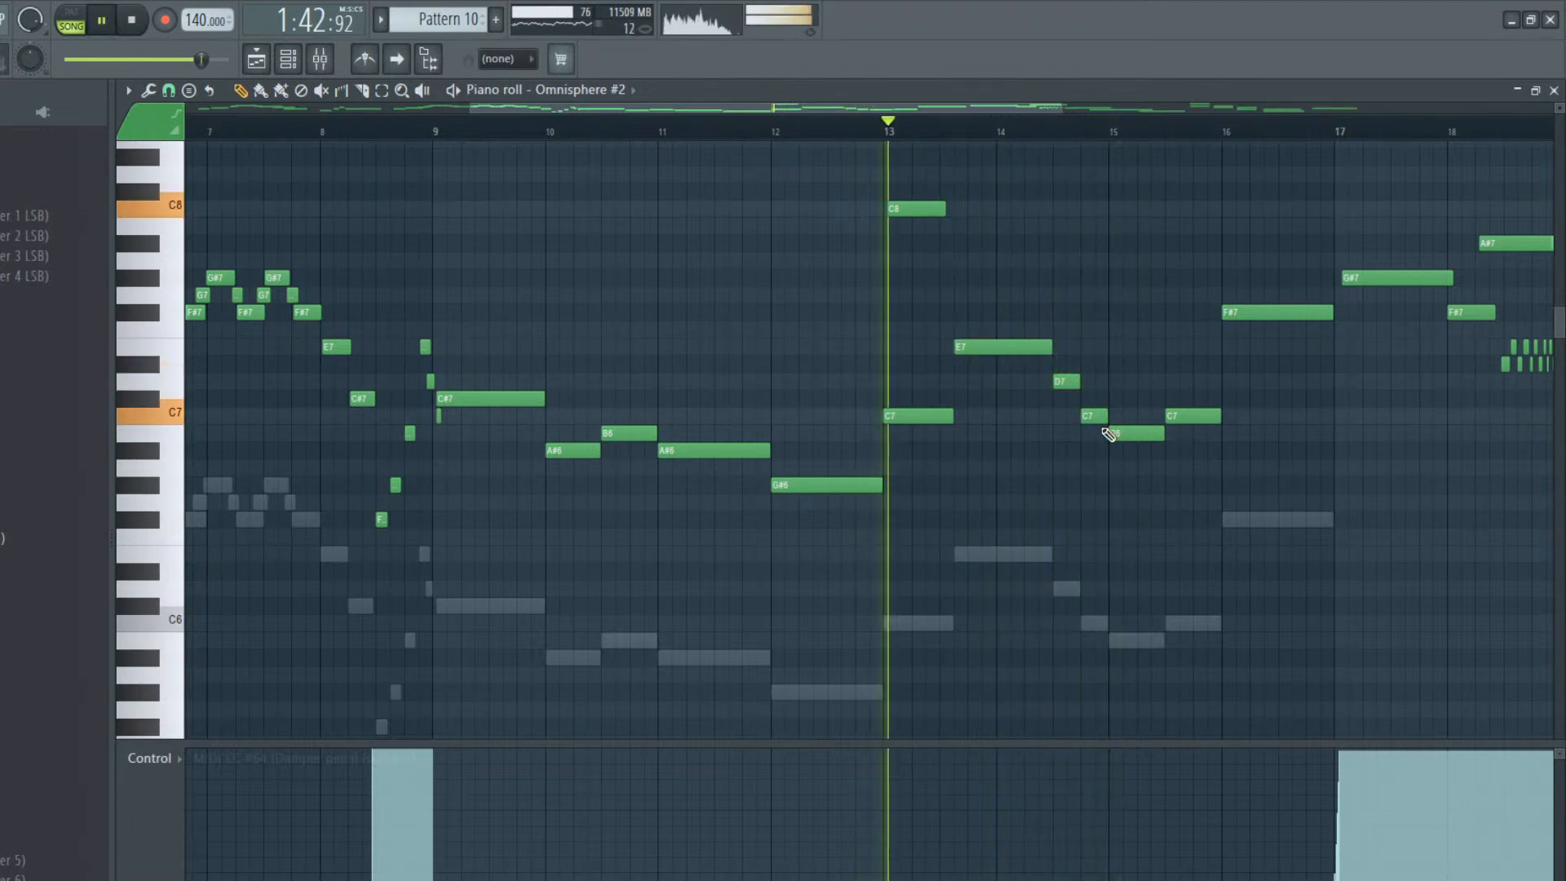
drag(1094, 417, 1213, 416)
key(space)
key(space)
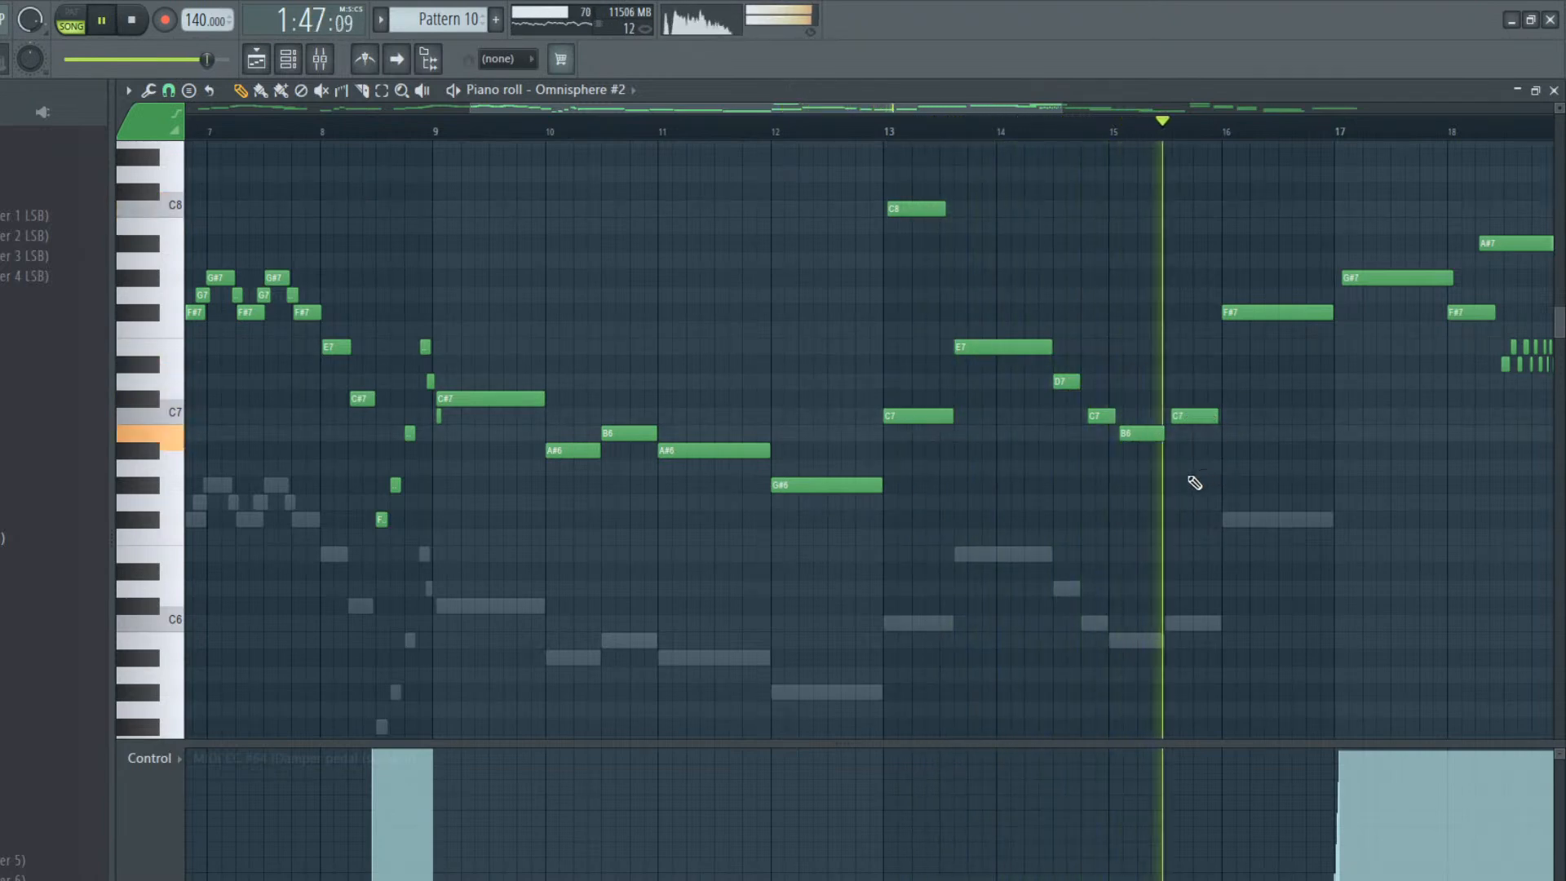
Start the bar 16 F#7 slightly later and play the lead through to the D7 in bar 24
key(space)
key(space)
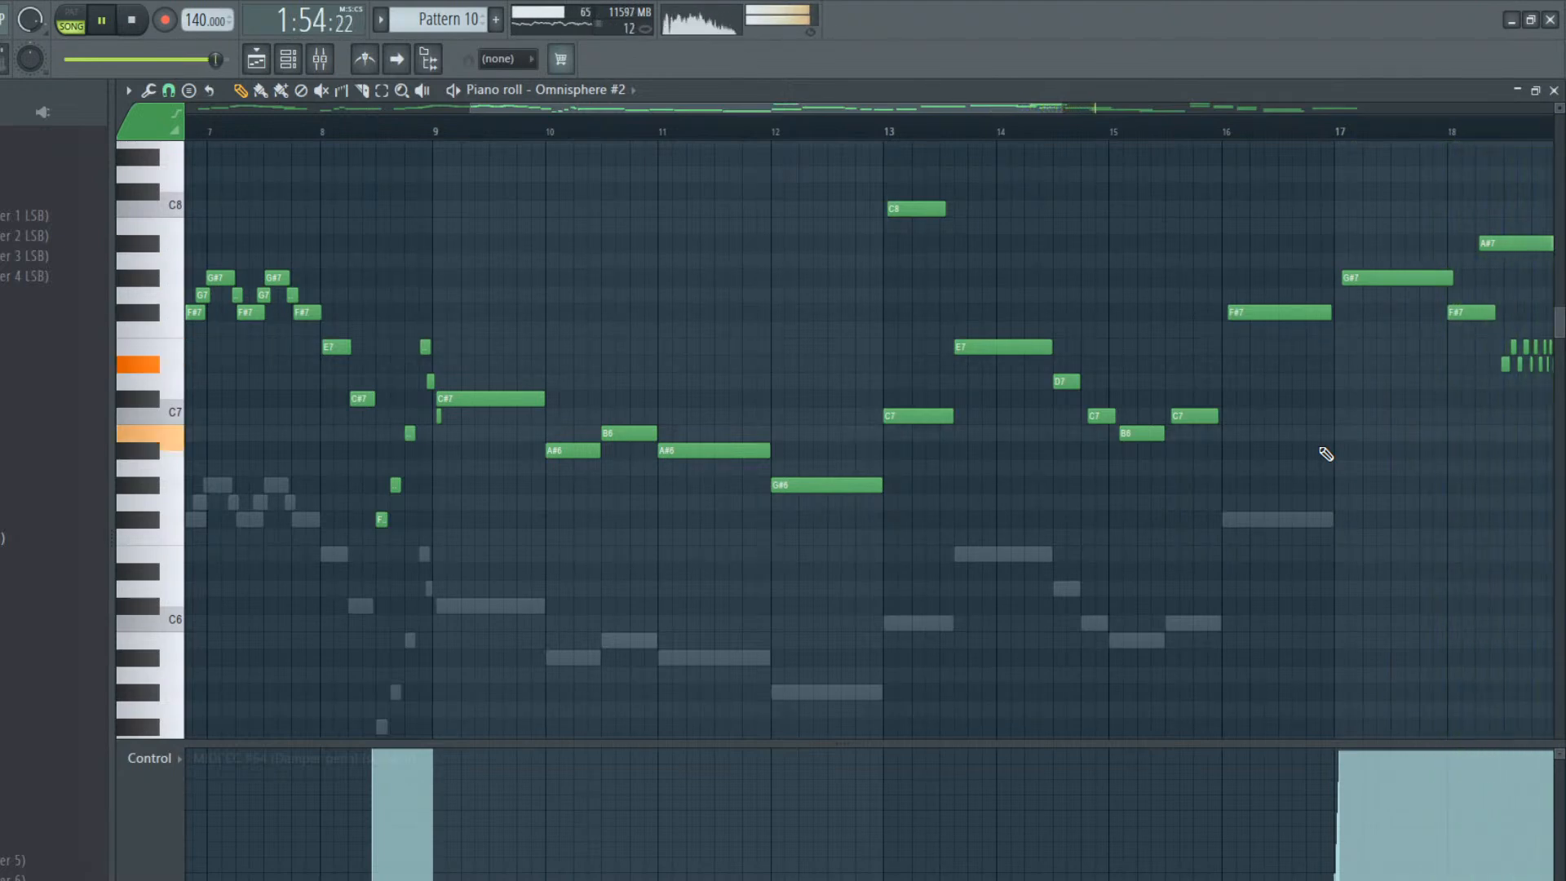
drag(1046, 108, 1504, 126)
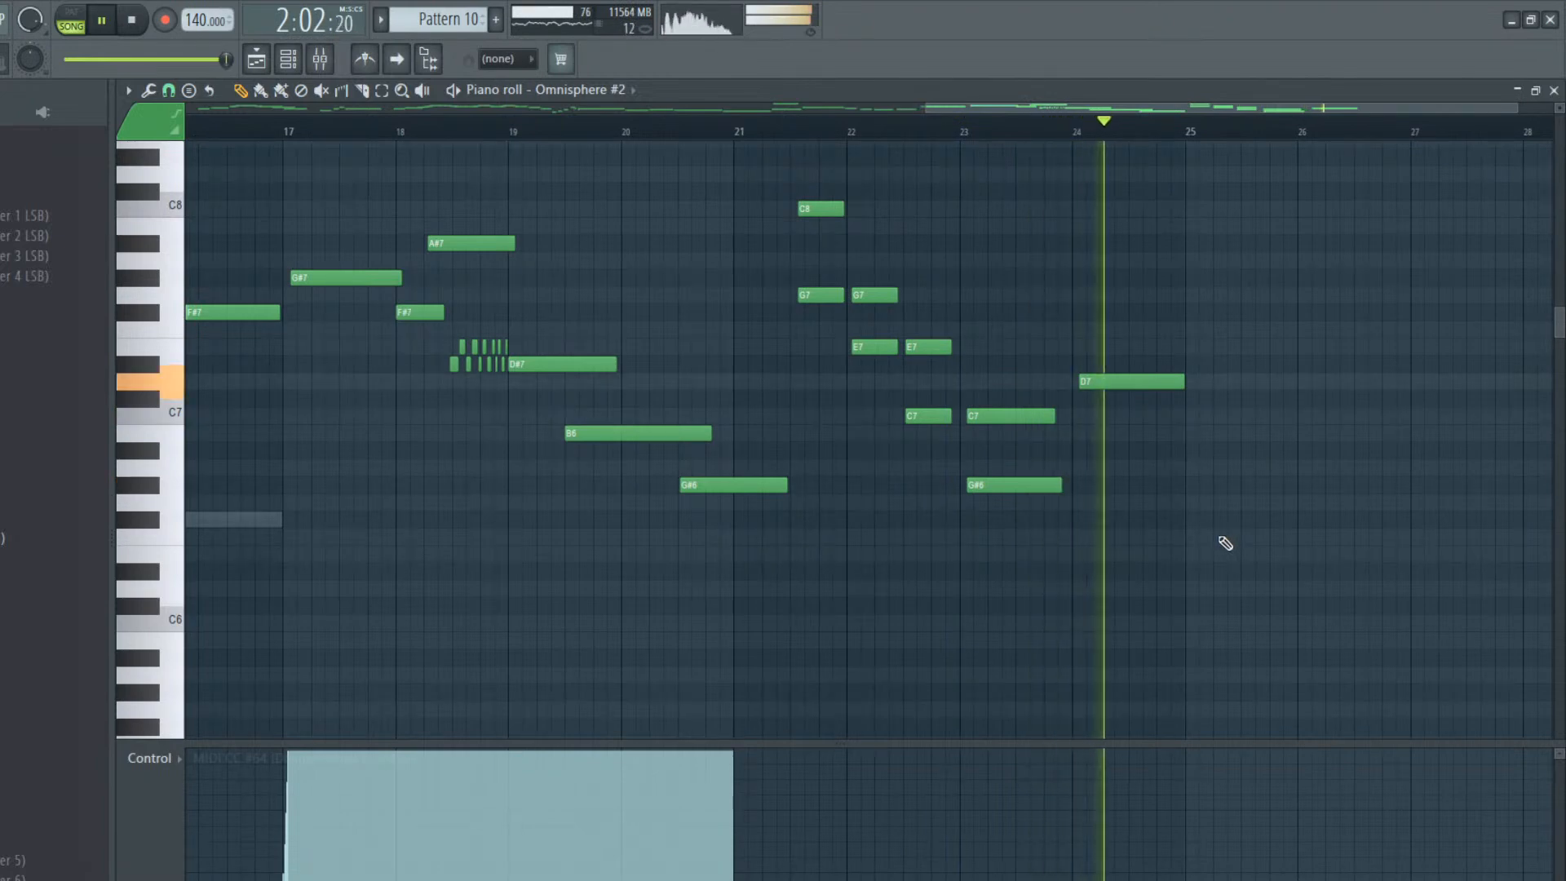
key(space)
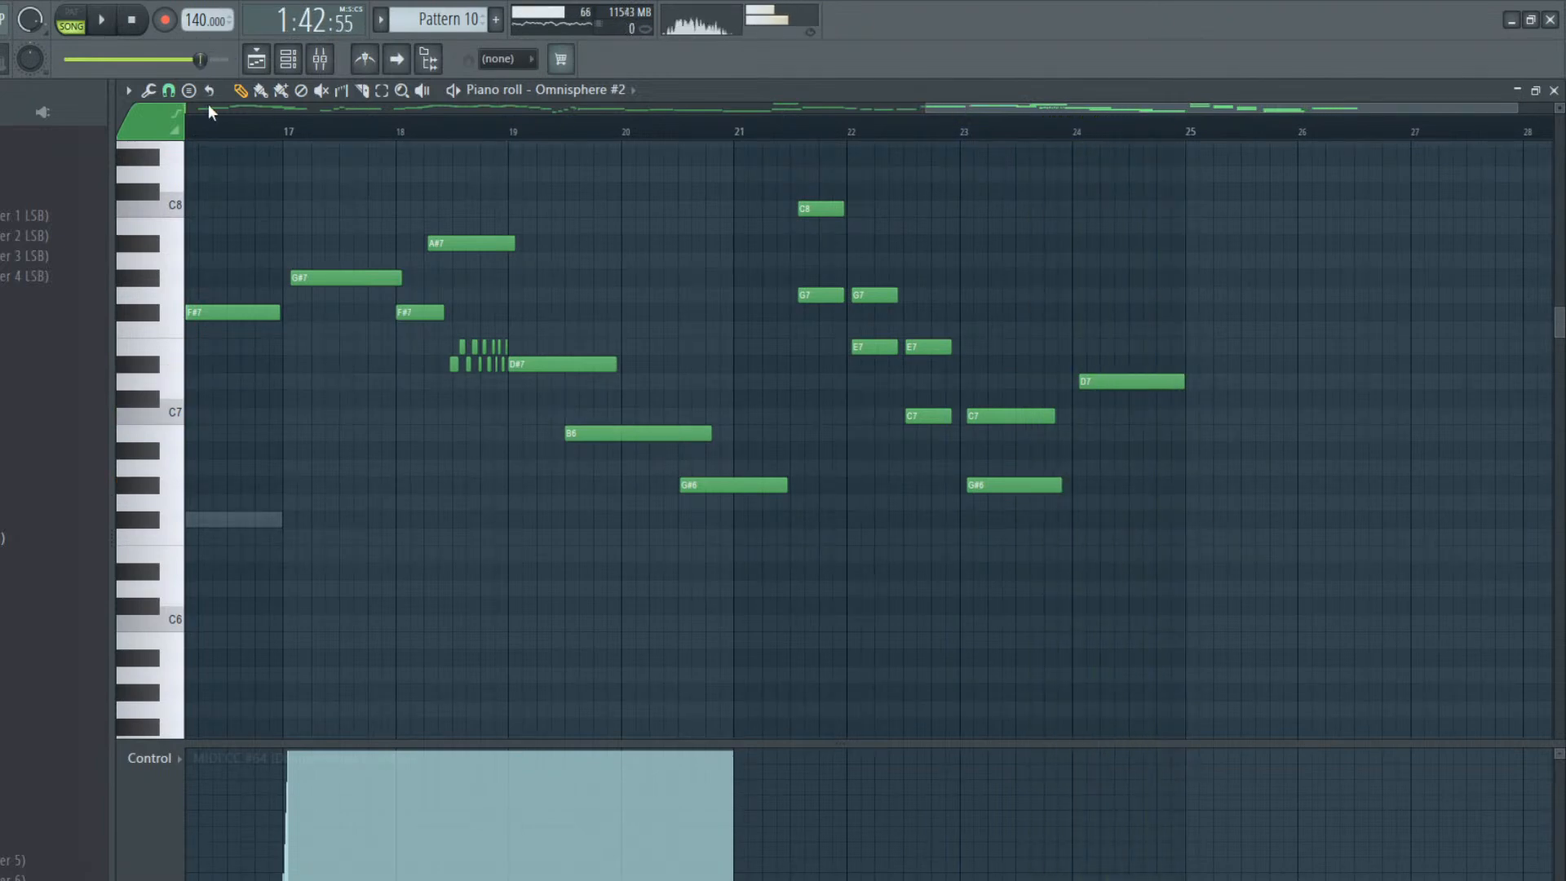
Return to the start of the lead, play the song from the beginning, show the playlist arrangement, and stop playback
drag(1152, 109, 413, 112)
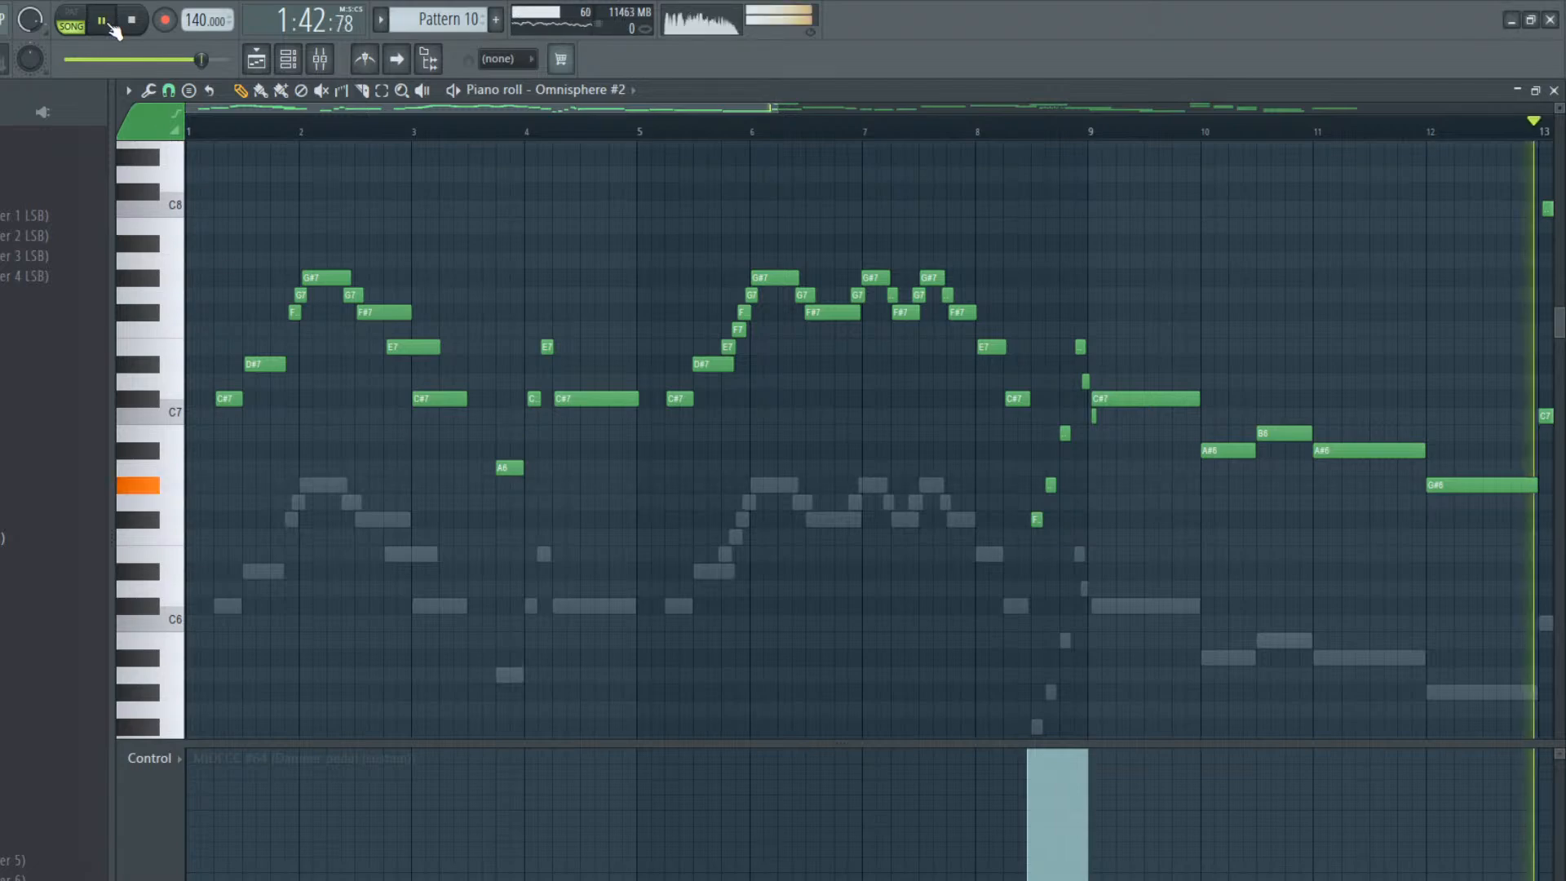
key(space)
click(112, 25)
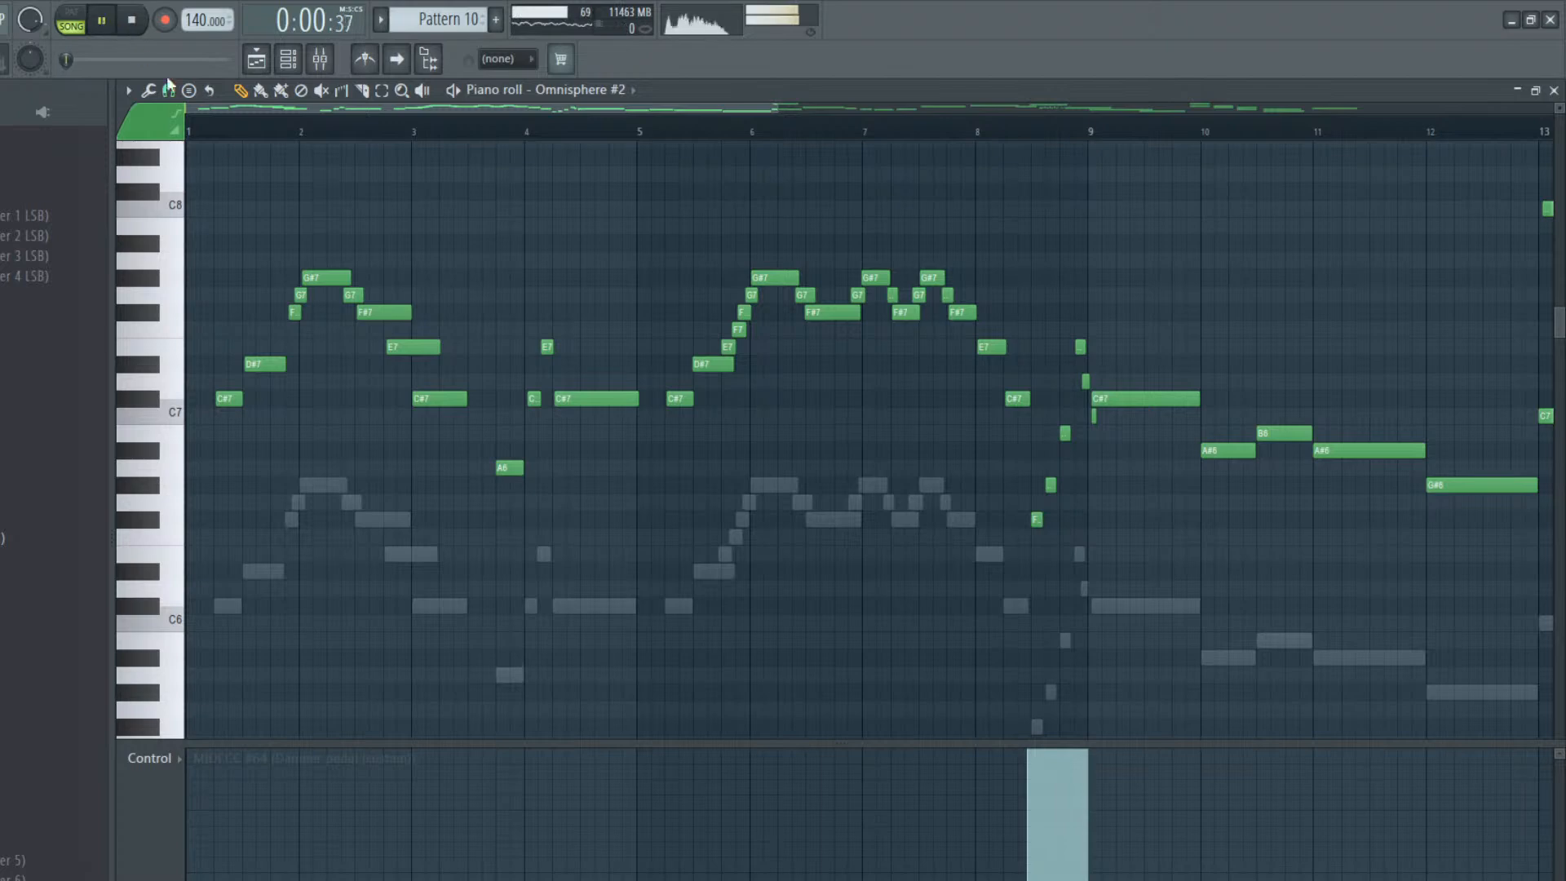
click(256, 59)
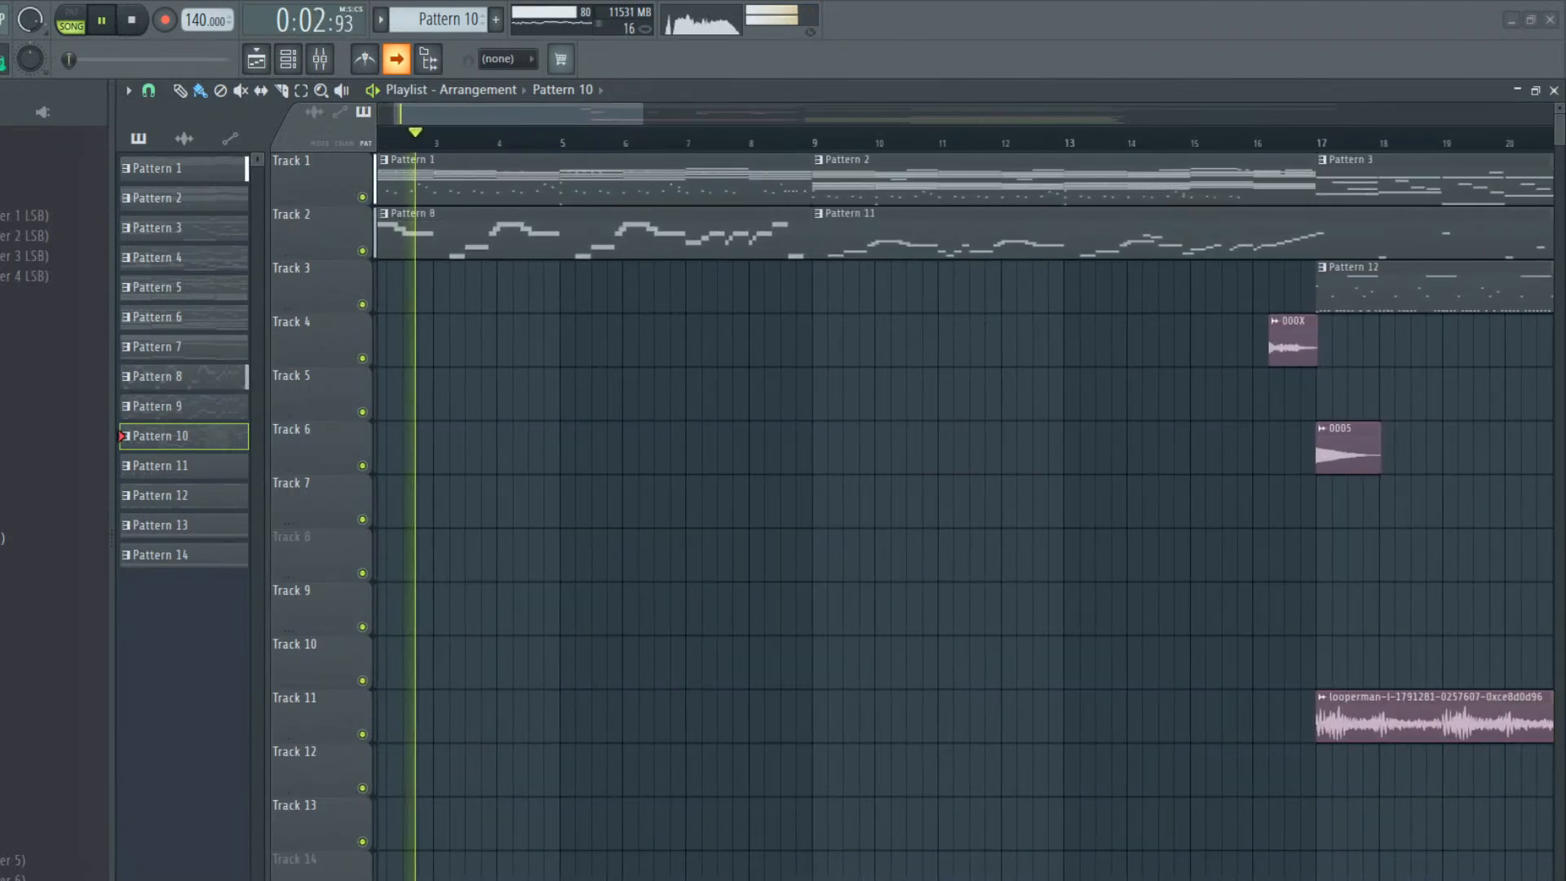
click(133, 21)
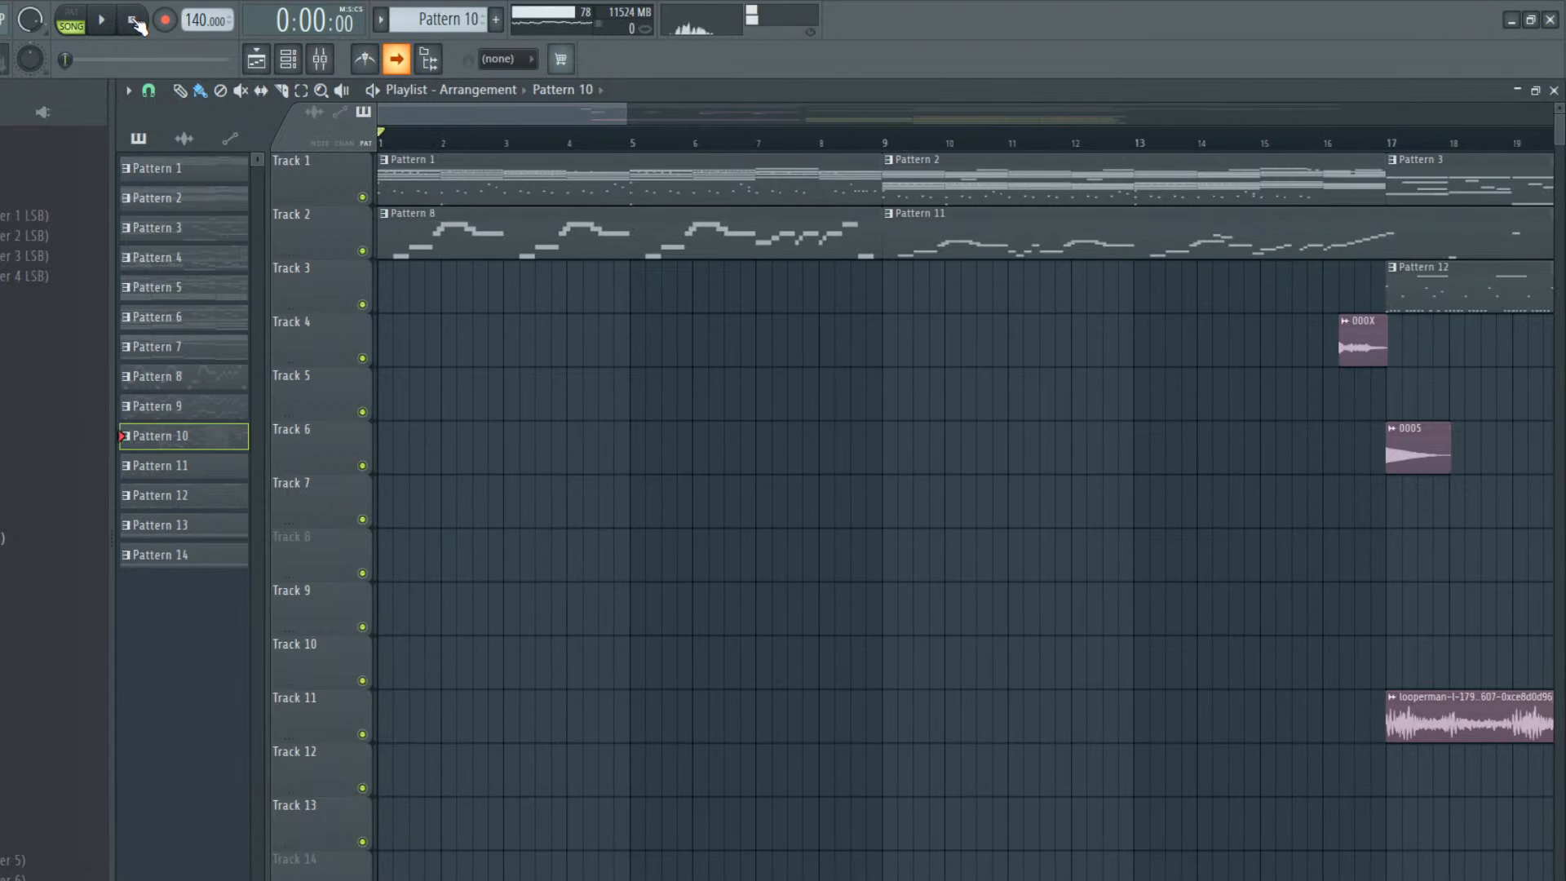